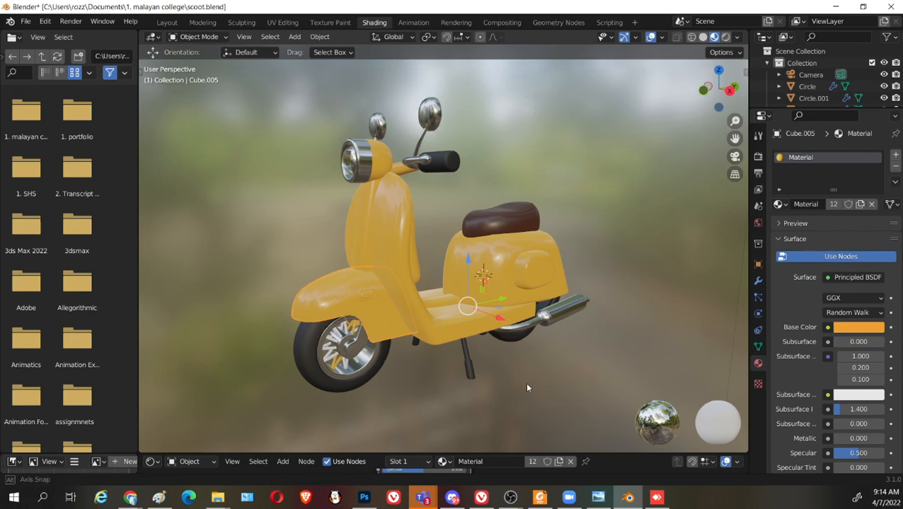
Look at the scooter in the Modeling workspace, exit its Edit Mode, and return to the Shading workspace
{"action": "middle_click_drag", "start_coordinate": [525, 382], "coordinate": [533, 383]}
{"action": "left_click", "coordinate": [533, 383]}
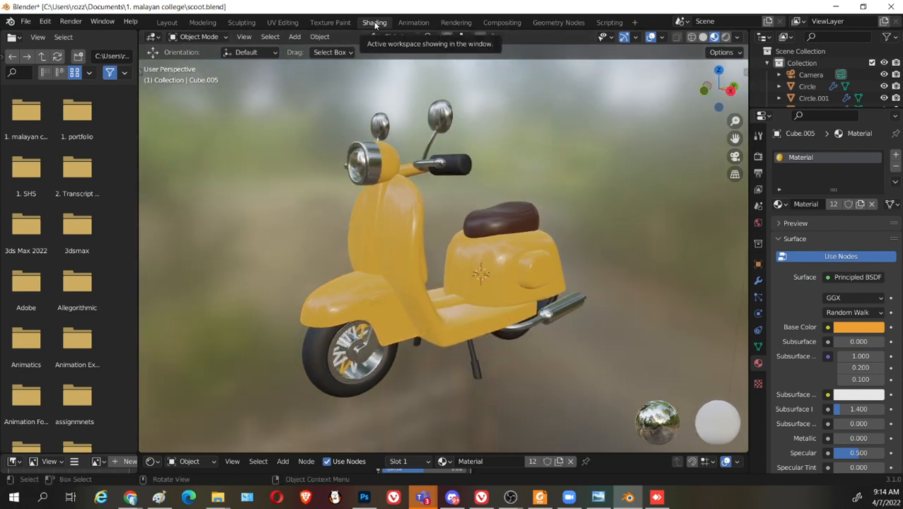
{"action": "left_click", "coordinate": [198, 22]}
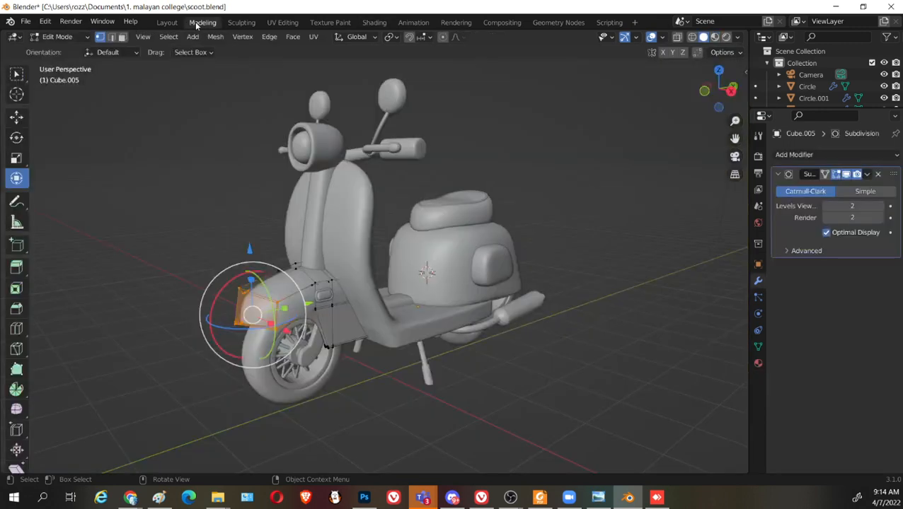
{"action": "key", "text": "Tab"}
{"action": "left_click", "coordinate": [374, 22]}
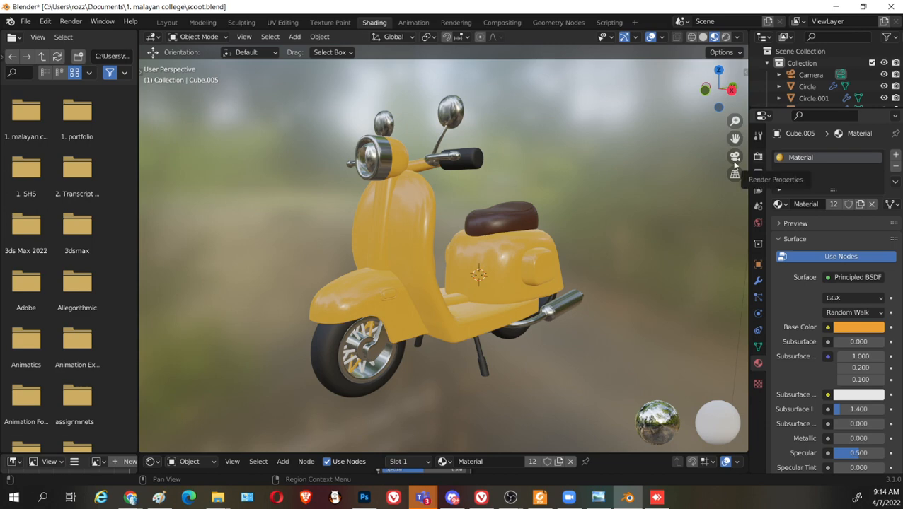
{"action": "middle_click_drag", "start_coordinate": [628, 201], "coordinate": [578, 205]}
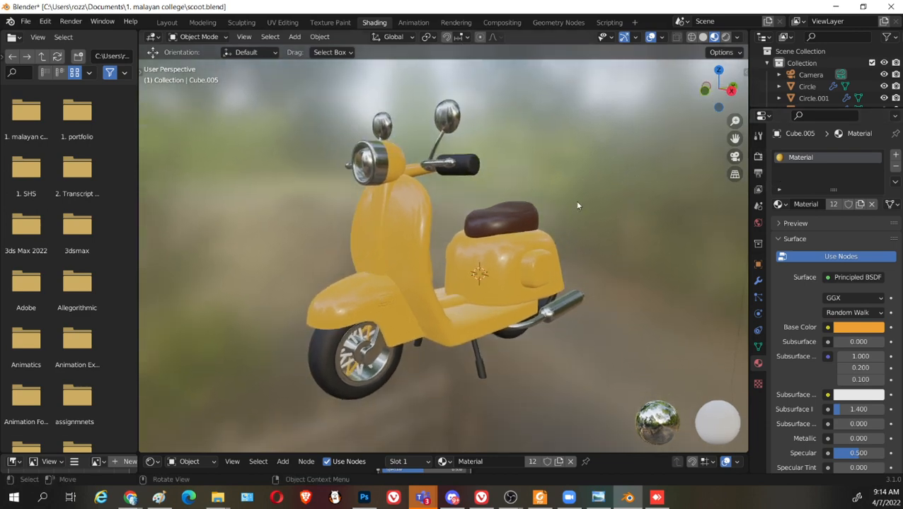
Display the scooter in Rendered viewport shading and bring up the scene's render properties
{"action": "left_click", "coordinate": [726, 40]}
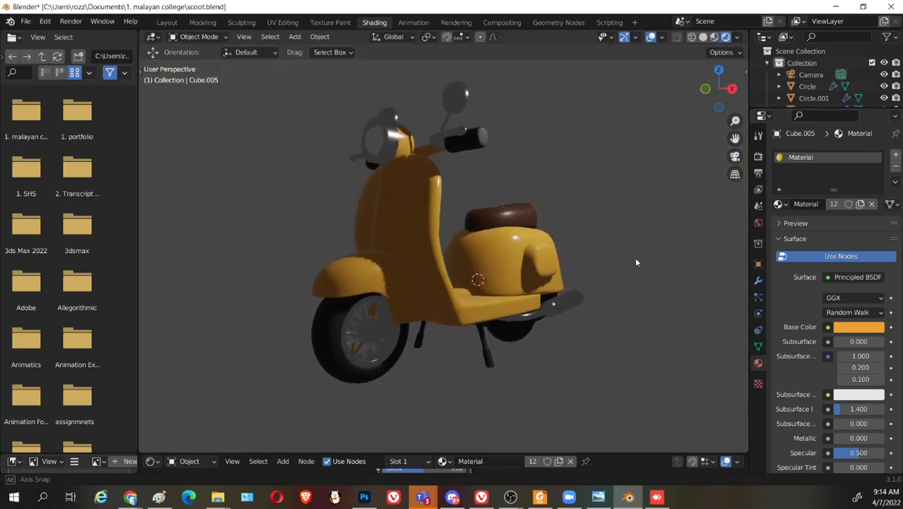
{"action": "middle_click_drag", "start_coordinate": [630, 271], "coordinate": [717, 200]}
{"action": "scroll", "coordinate": [627, 290], "scroll_direction": "down", "scroll_amount": 3}
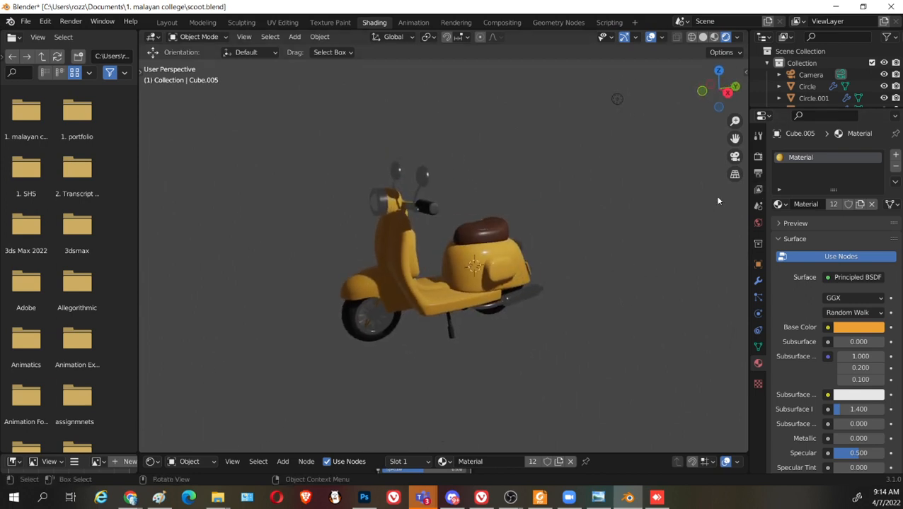
{"action": "left_click", "coordinate": [757, 157]}
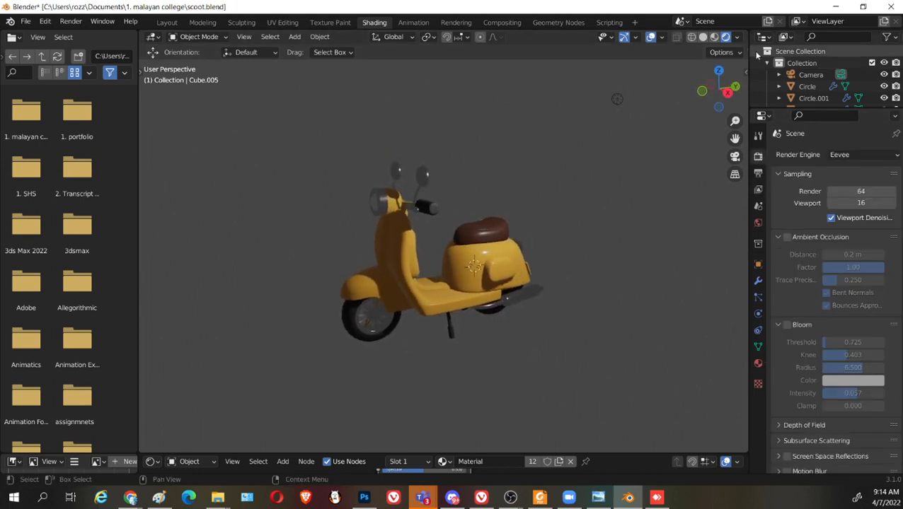
{"action": "middle_click_drag", "start_coordinate": [642, 213], "coordinate": [559, 247]}
{"action": "scroll", "coordinate": [540, 298], "scroll_direction": "up", "scroll_amount": 4}
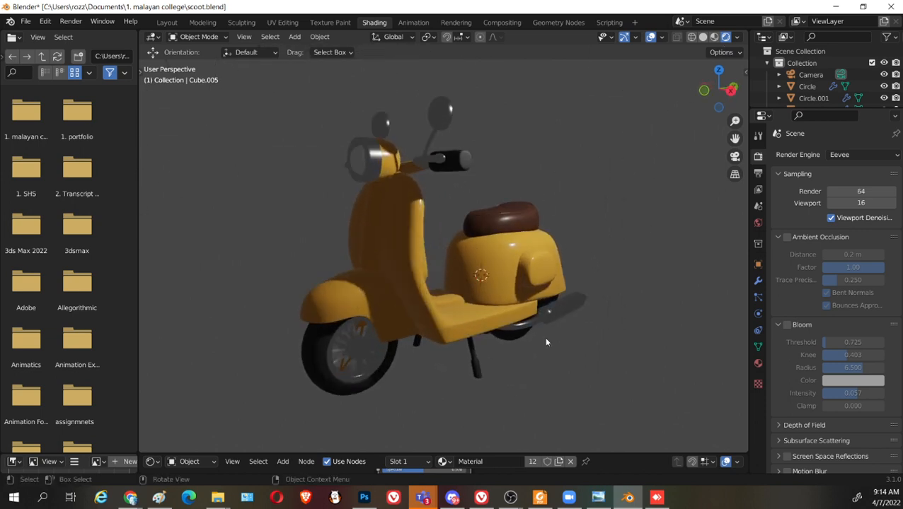
Return the viewport to Material Preview shading and examine the scooter's materials from several angles
{"action": "left_click", "coordinate": [714, 37]}
{"action": "middle_click_drag", "start_coordinate": [593, 268], "coordinate": [587, 263]}
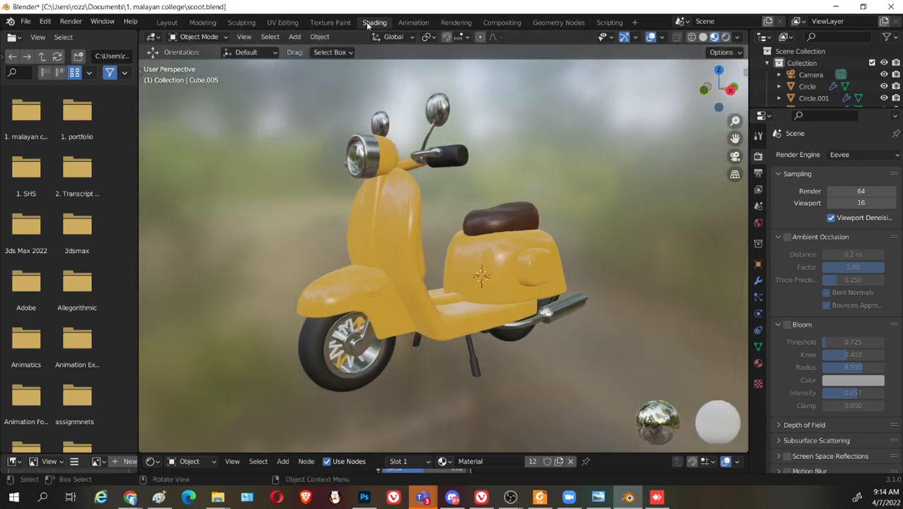
{"action": "mouse_move", "coordinate": [602, 225]}
{"action": "middle_mouse_down"}
{"action": "mouse_move", "coordinate": [614, 221]}
{"action": "mouse_move", "coordinate": [615, 189]}
{"action": "mouse_move", "coordinate": [585, 240]}
{"action": "mouse_move", "coordinate": [373, 261]}
{"action": "mouse_move", "coordinate": [441, 219]}
{"action": "mouse_move", "coordinate": [579, 246]}
{"action": "middle_mouse_up"}
{"action": "middle_click_drag", "start_coordinate": [475, 236], "coordinate": [642, 192]}
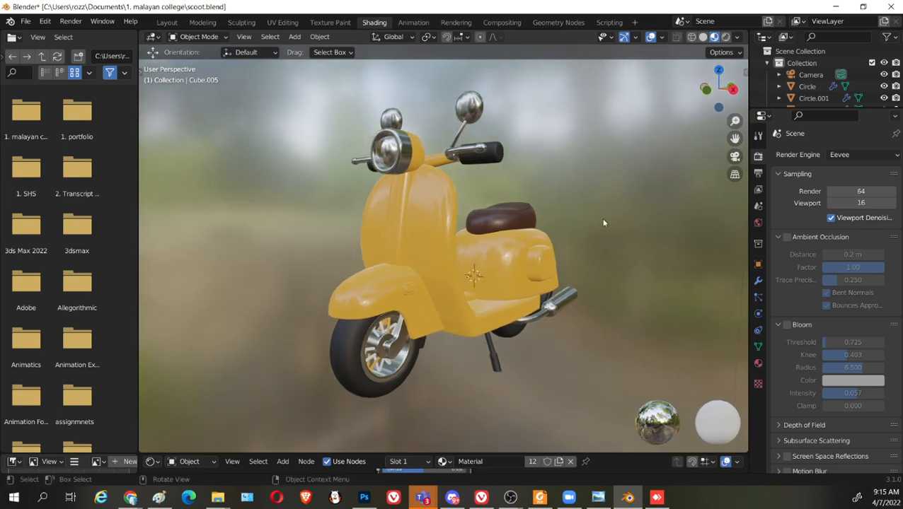
{"action": "middle_click_drag", "start_coordinate": [602, 223], "coordinate": [677, 91]}
Switch the viewport back to Rendered shading and select the scene light above the scooter
{"action": "left_click", "coordinate": [725, 37]}
{"action": "mouse_move", "coordinate": [615, 201]}
{"action": "middle_mouse_down"}
{"action": "mouse_move", "coordinate": [638, 189]}
{"action": "mouse_move", "coordinate": [589, 194]}
{"action": "mouse_move", "coordinate": [663, 183]}
{"action": "middle_mouse_up"}
{"action": "mouse_move", "coordinate": [528, 258]}
{"action": "middle_mouse_down"}
{"action": "mouse_move", "coordinate": [564, 249]}
{"action": "mouse_move", "coordinate": [537, 249]}
{"action": "middle_mouse_up"}
{"action": "scroll", "coordinate": [623, 229], "scroll_direction": "down", "scroll_amount": 3}
{"action": "scroll", "coordinate": [621, 230], "scroll_direction": "up", "scroll_amount": 3}
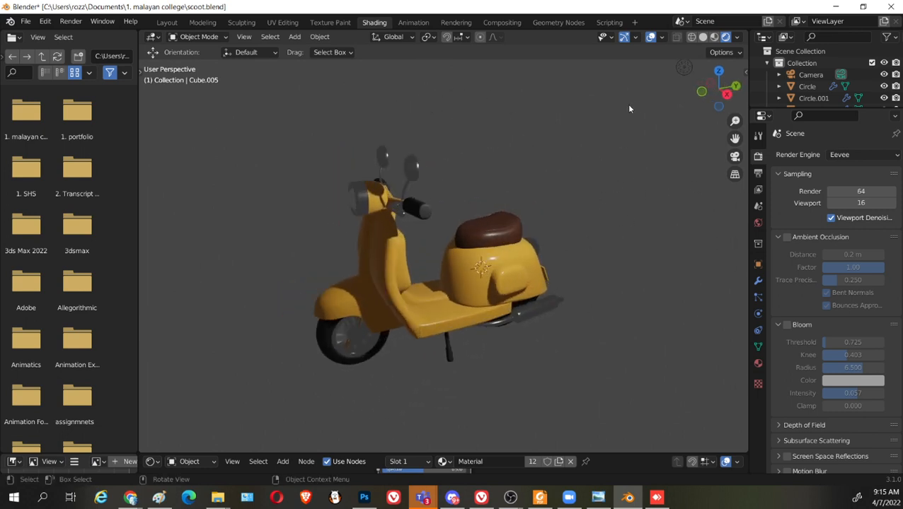
{"action": "left_click", "coordinate": [682, 71]}
{"action": "scroll", "coordinate": [604, 247], "scroll_direction": "down", "scroll_amount": 1}
{"action": "mouse_move", "coordinate": [531, 252]}
{"action": "middle_mouse_down"}
{"action": "mouse_move", "coordinate": [513, 248]}
{"action": "mouse_move", "coordinate": [540, 259]}
{"action": "middle_mouse_up"}
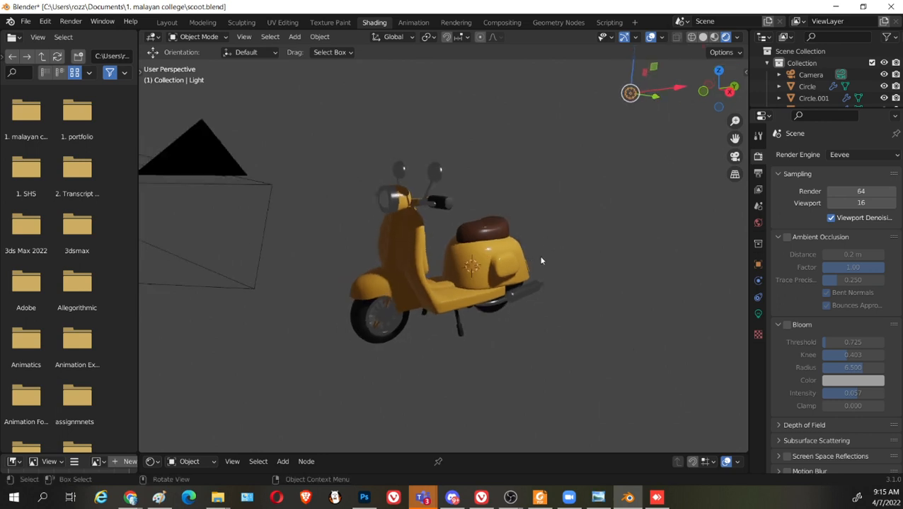
Set the render engine to Workbench and inspect the scooter's appearance
{"action": "left_click", "coordinate": [857, 155]}
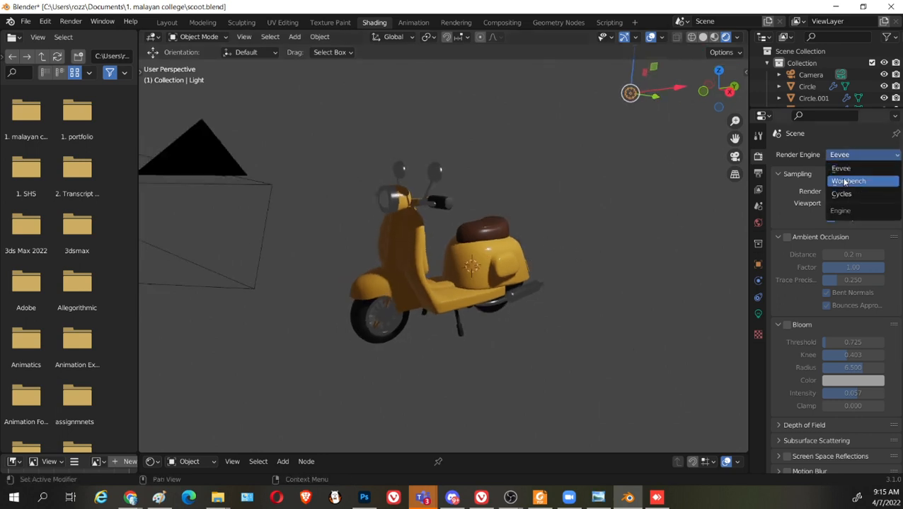
{"action": "left_click", "coordinate": [845, 181]}
{"action": "middle_click_drag", "start_coordinate": [633, 222], "coordinate": [602, 263]}
{"action": "scroll", "coordinate": [562, 293], "scroll_direction": "up", "scroll_amount": 1}
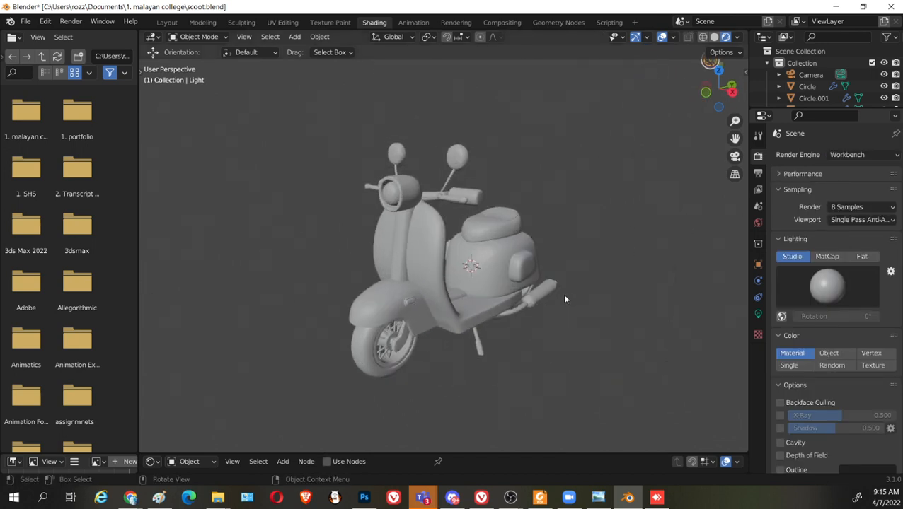
{"action": "middle_click_drag", "start_coordinate": [562, 294], "coordinate": [445, 275]}
{"action": "scroll", "coordinate": [518, 278], "scroll_direction": "up", "scroll_amount": 2}
{"action": "middle_click_drag", "start_coordinate": [518, 278], "coordinate": [478, 272]}
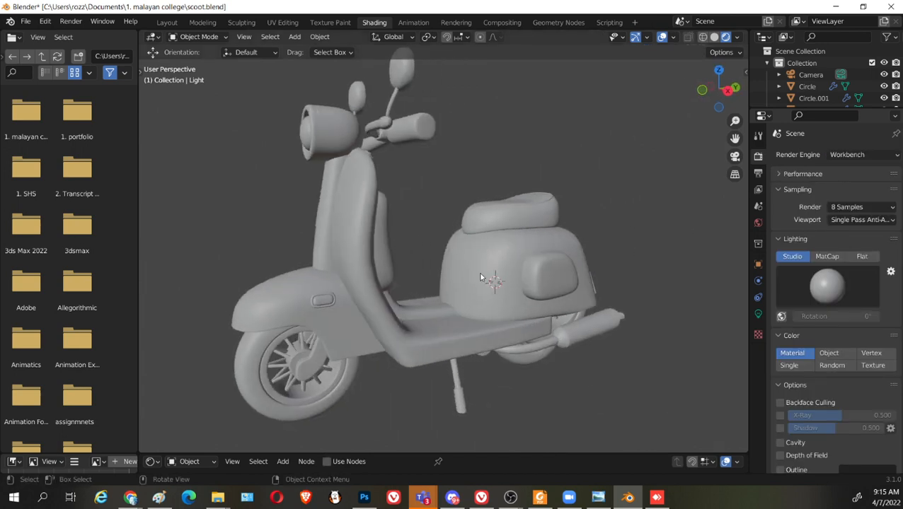
Set the render engine to Cycles and check how the scooter renders in the viewport
{"action": "middle_click_drag", "start_coordinate": [477, 204], "coordinate": [848, 157]}
{"action": "left_click", "coordinate": [847, 156]}
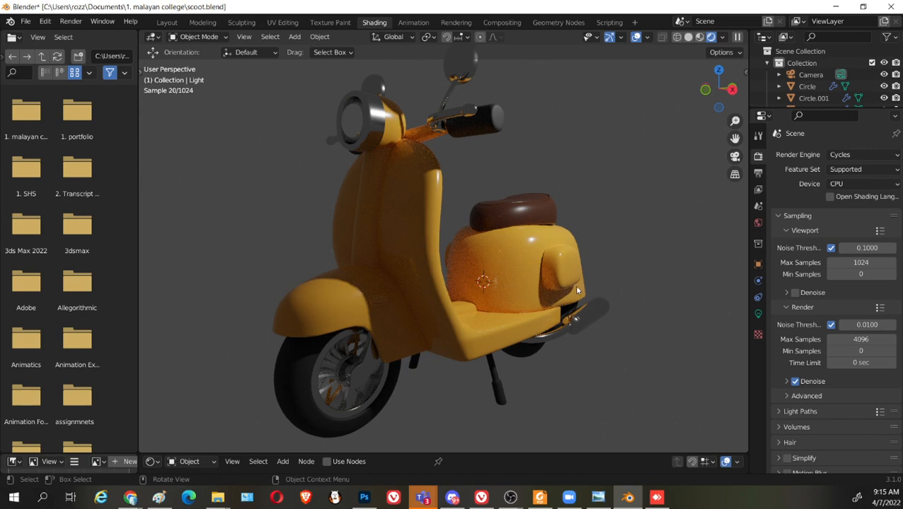
{"action": "middle_click_drag", "start_coordinate": [574, 289], "coordinate": [557, 264]}
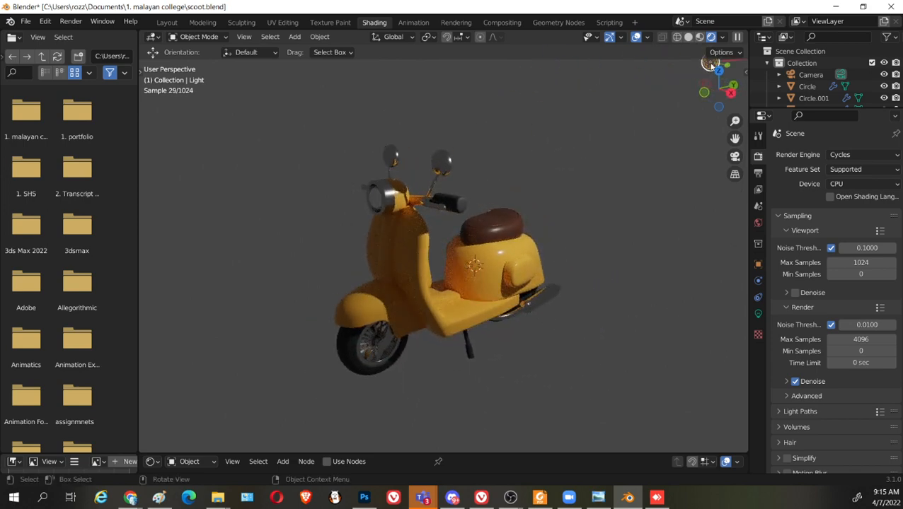
Move the selected light along the X axis so that it sits above the scooter
{"action": "key", "text": "g"}
{"action": "key", "text": "x"}
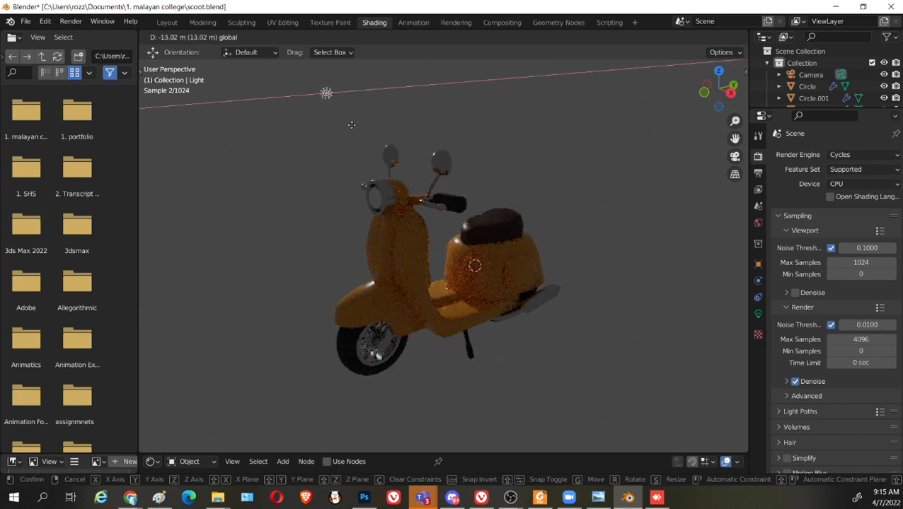
{"action": "left_click_drag", "start_coordinate": [316, 130], "coordinate": [490, 145]}
{"action": "left_click_drag", "start_coordinate": [499, 83], "coordinate": [496, 114]}
{"action": "scroll", "coordinate": [576, 233], "scroll_direction": "down", "scroll_amount": 8}
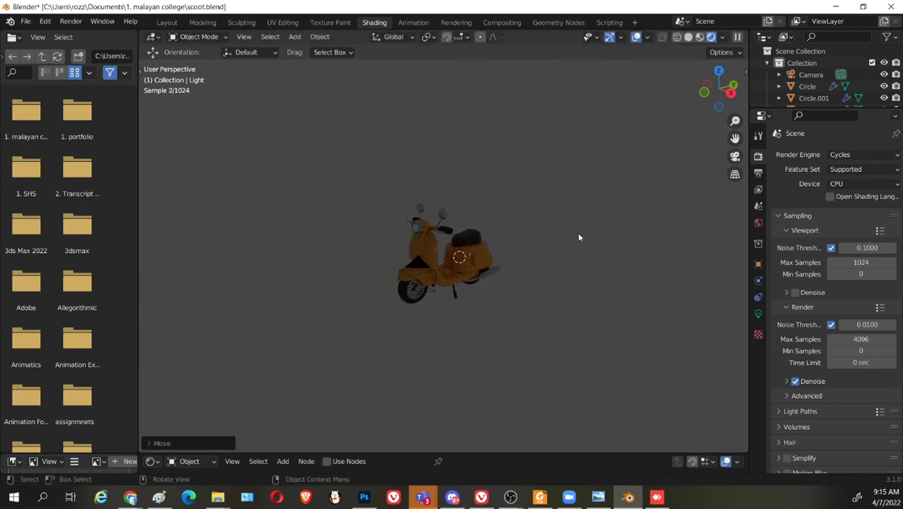
{"action": "key", "text": "ctrl+z"}
{"action": "scroll", "coordinate": [517, 234], "scroll_direction": "up", "scroll_amount": 9}
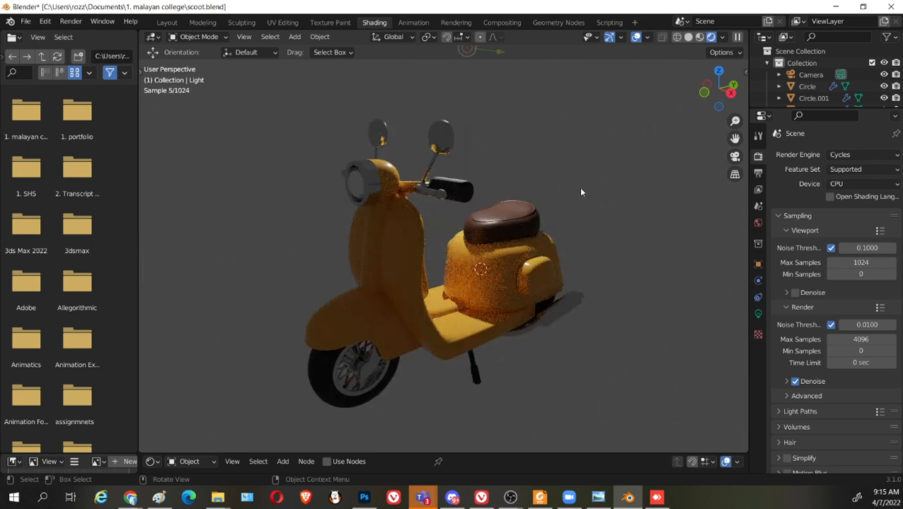
Reposition the light along the X and Y axes so it illuminates the front of the scooter
{"action": "scroll", "coordinate": [538, 180], "scroll_direction": "down", "scroll_amount": 2}
{"action": "left_click_drag", "start_coordinate": [493, 111], "coordinate": [581, 132]}
{"action": "middle_click_drag", "start_coordinate": [559, 248], "coordinate": [503, 266]}
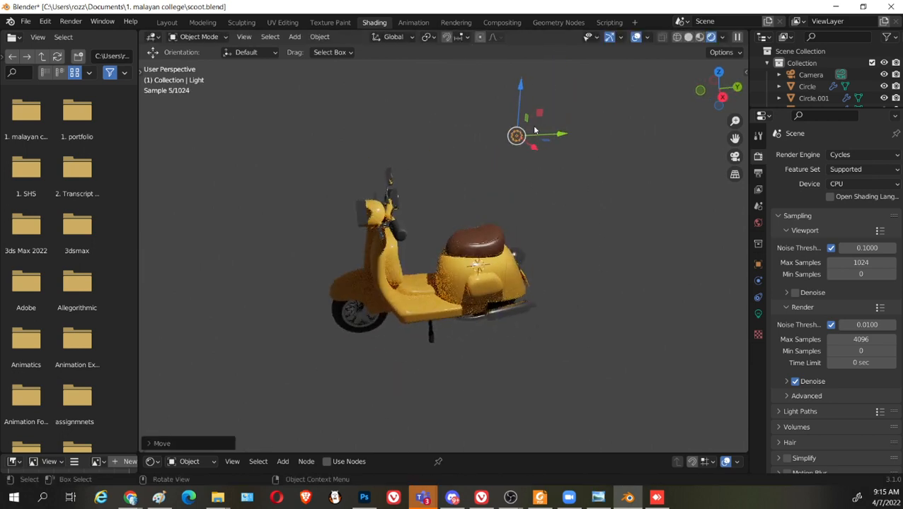
{"action": "left_click_drag", "start_coordinate": [546, 132], "coordinate": [311, 144]}
{"action": "middle_click_drag", "start_coordinate": [440, 214], "coordinate": [596, 265]}
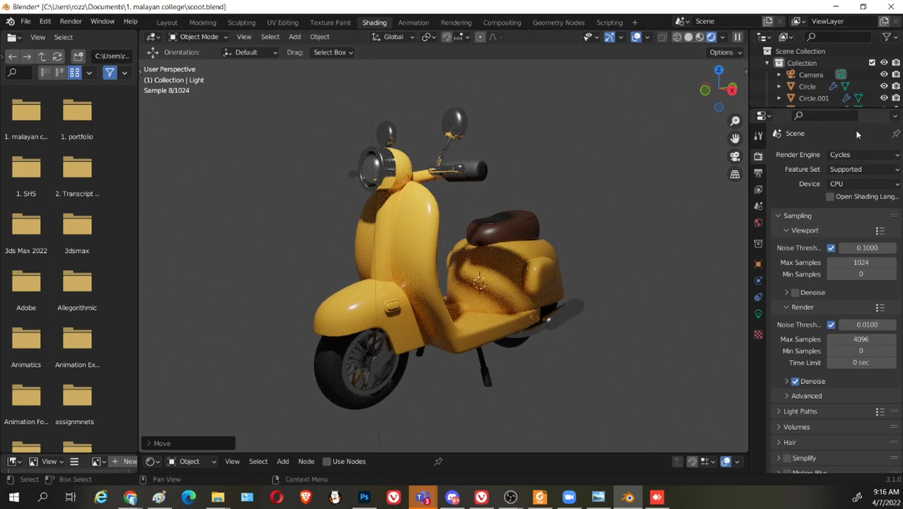
Switch the render engine to Eevee to compare the lighting on the scooter, and set it back to Cycles
{"action": "left_click", "coordinate": [865, 156]}
{"action": "left_click", "coordinate": [842, 168]}
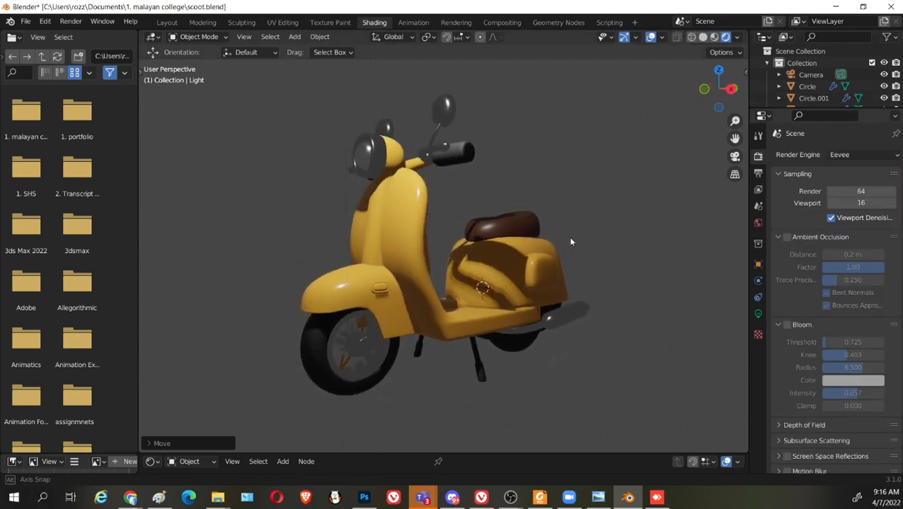
{"action": "scroll", "coordinate": [512, 292], "scroll_direction": "up", "scroll_amount": 1}
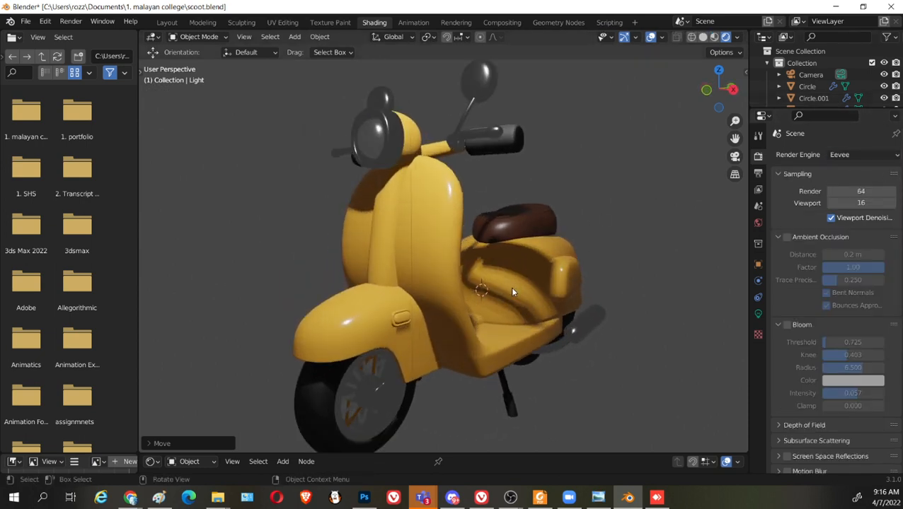
{"action": "left_click", "coordinate": [846, 155]}
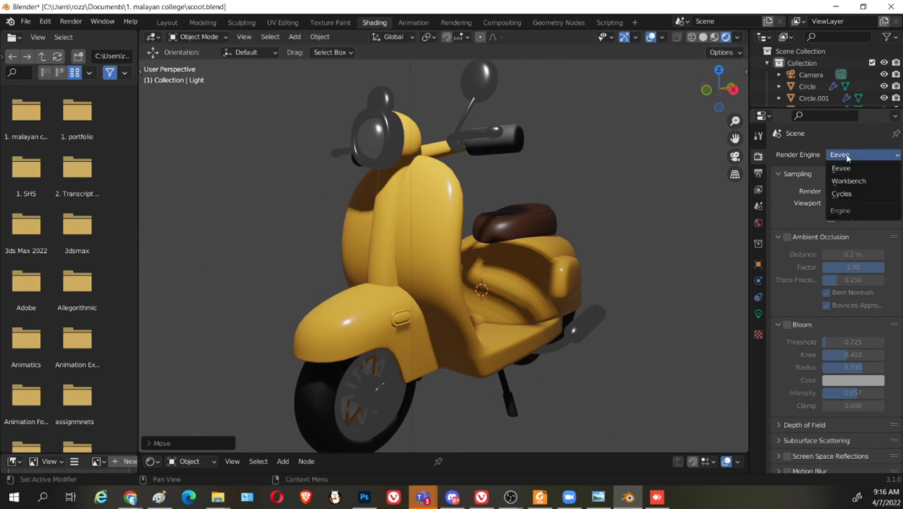
{"action": "left_click", "coordinate": [839, 197]}
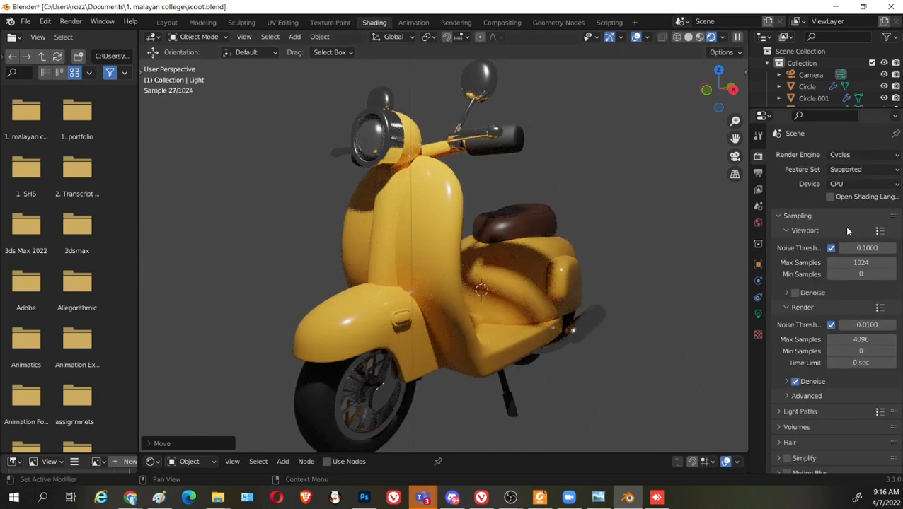
{"action": "scroll", "coordinate": [515, 327], "scroll_direction": "down", "scroll_amount": 1}
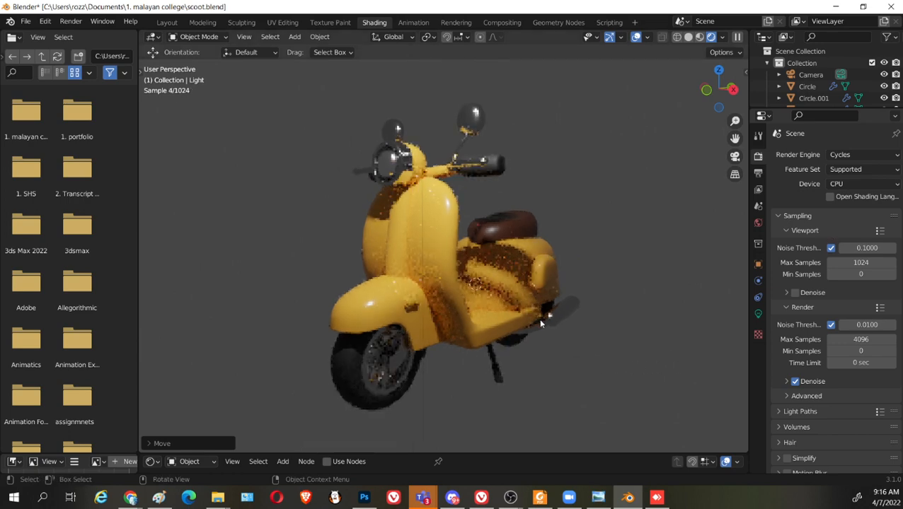
{"action": "middle_click_drag", "start_coordinate": [612, 259], "coordinate": [605, 266]}
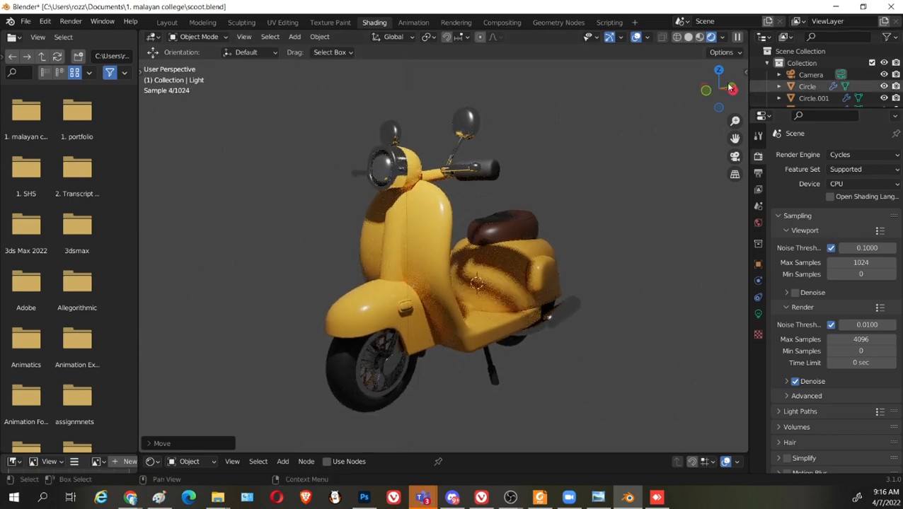
Switch the viewport to Material Preview shading and examine the scooter against the environment background
{"action": "left_click", "coordinate": [699, 37]}
{"action": "middle_click_drag", "start_coordinate": [588, 334], "coordinate": [553, 336]}
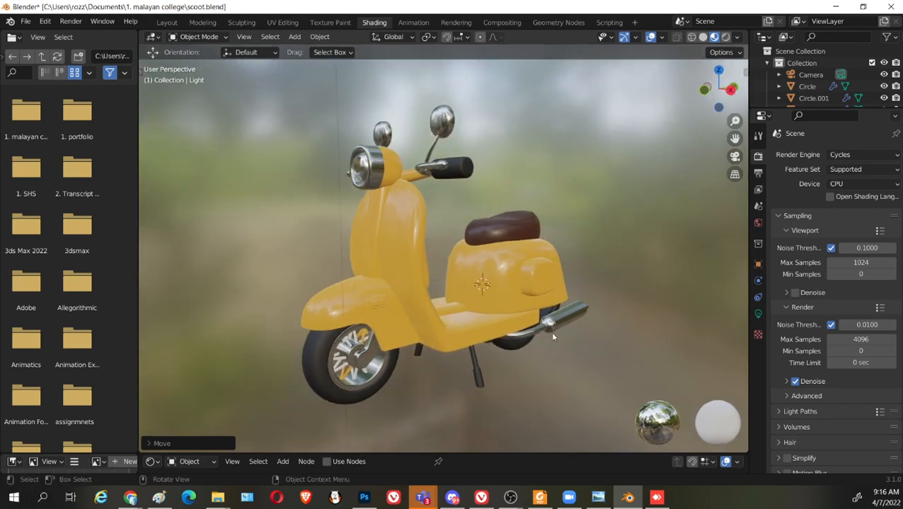
{"action": "scroll", "coordinate": [567, 238], "scroll_direction": "down", "scroll_amount": 2}
{"action": "middle_click_drag", "start_coordinate": [568, 238], "coordinate": [594, 177]}
{"action": "mouse_move", "coordinate": [483, 251]}
{"action": "middle_mouse_down"}
{"action": "mouse_move", "coordinate": [499, 240]}
{"action": "mouse_move", "coordinate": [473, 250]}
{"action": "middle_mouse_up"}
{"action": "scroll", "coordinate": [475, 250], "scroll_direction": "up", "scroll_amount": 1}
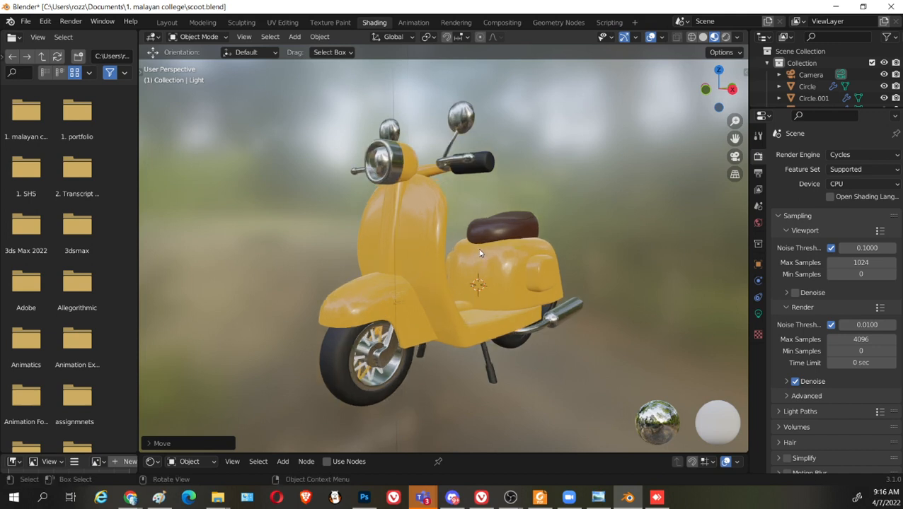
Set the Cycles render device to GPU Compute and display the scooter in Rendered viewport shading
{"action": "left_click", "coordinate": [849, 184]}
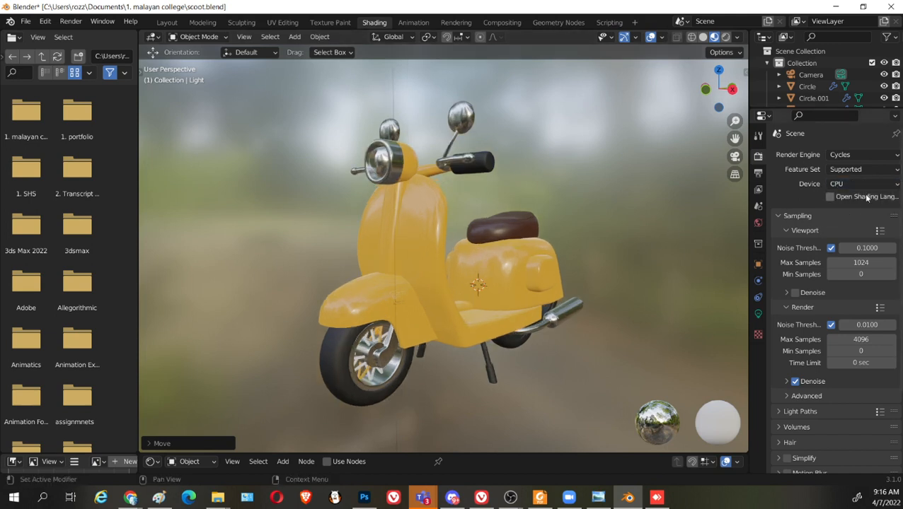
{"action": "left_click", "coordinate": [862, 183]}
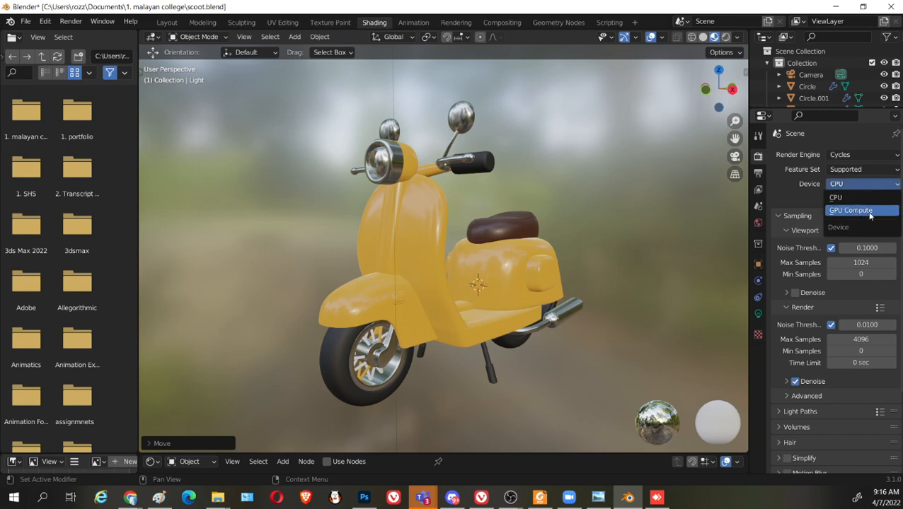
{"action": "left_click", "coordinate": [868, 215]}
{"action": "mouse_move", "coordinate": [629, 218]}
{"action": "middle_mouse_down"}
{"action": "mouse_move", "coordinate": [636, 219]}
{"action": "mouse_move", "coordinate": [616, 217]}
{"action": "middle_mouse_up"}
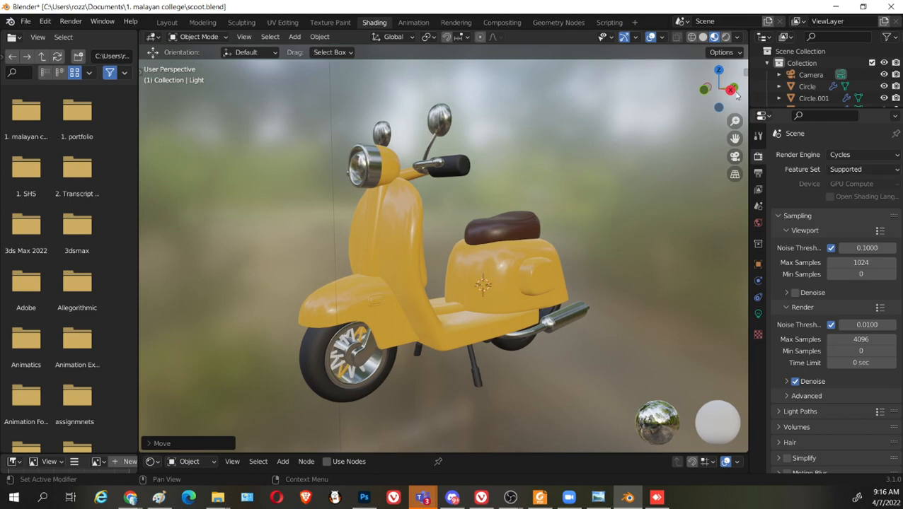
{"action": "left_click", "coordinate": [725, 37]}
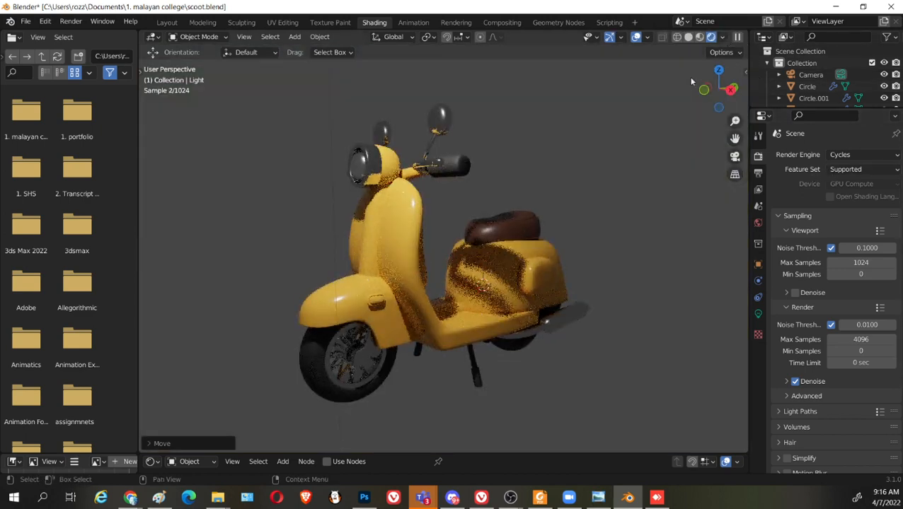
{"action": "middle_click_drag", "start_coordinate": [477, 291], "coordinate": [493, 294]}
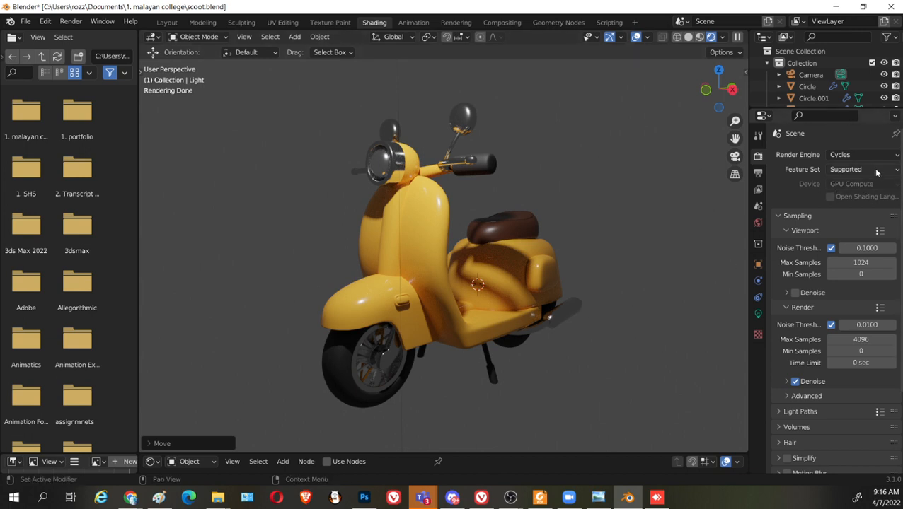
Compare the scooter in Material Preview and Rendered viewport shading with the Cycles engine, viewing it closer from the front side
{"action": "left_click", "coordinate": [699, 36]}
{"action": "mouse_move", "coordinate": [566, 285]}
{"action": "middle_mouse_down"}
{"action": "mouse_move", "coordinate": [505, 287]}
{"action": "mouse_move", "coordinate": [608, 284]}
{"action": "mouse_move", "coordinate": [543, 278]}
{"action": "mouse_move", "coordinate": [581, 282]}
{"action": "mouse_move", "coordinate": [587, 274]}
{"action": "middle_mouse_up"}
{"action": "left_click", "coordinate": [726, 37]}
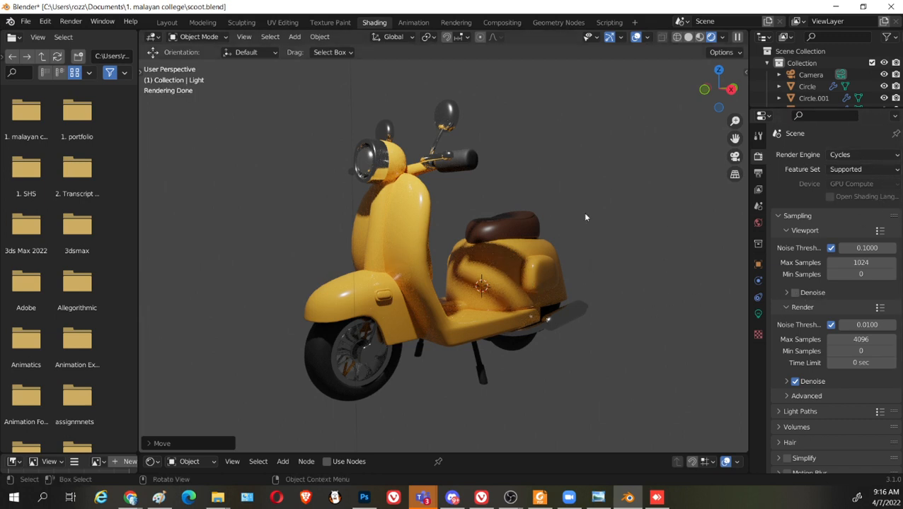
{"action": "scroll", "coordinate": [511, 342], "scroll_direction": "up", "scroll_amount": 1}
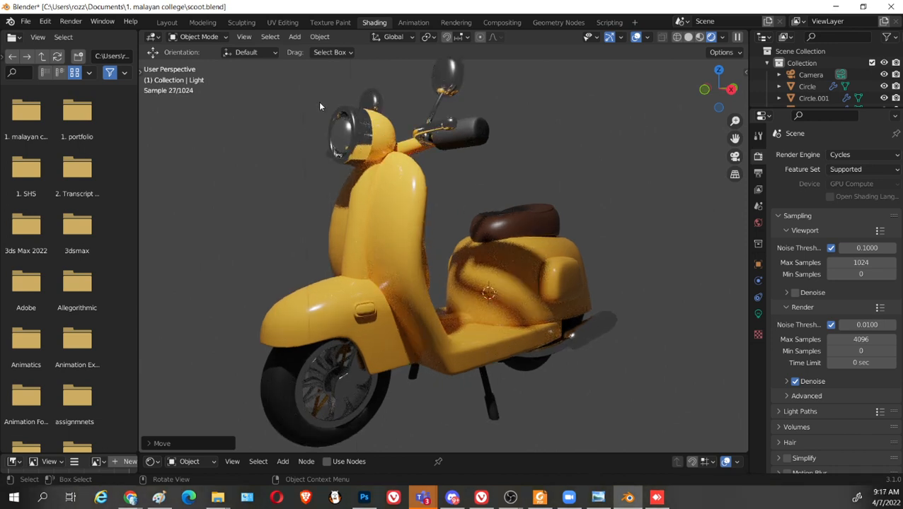
{"action": "middle_click_drag", "start_coordinate": [431, 296], "coordinate": [372, 299]}
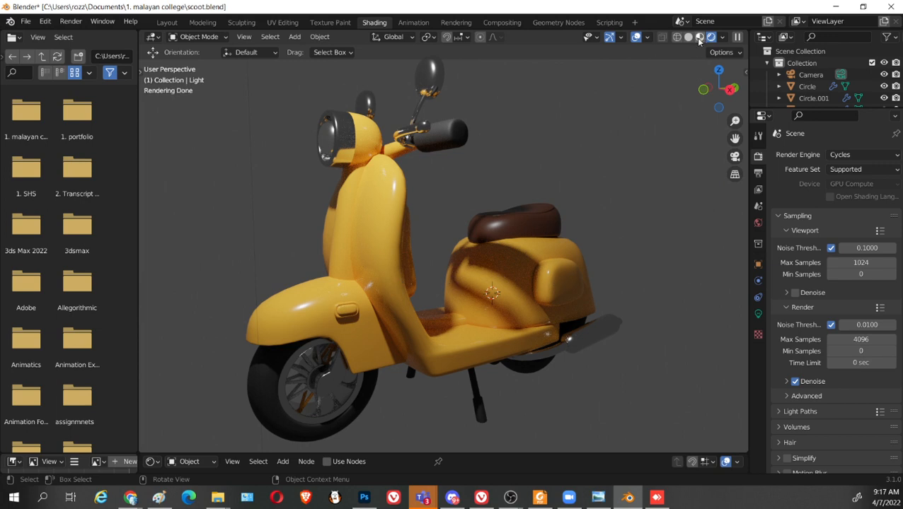
Switch the render engine to Eevee and enable Ambient Occlusion
{"action": "left_click", "coordinate": [841, 156]}
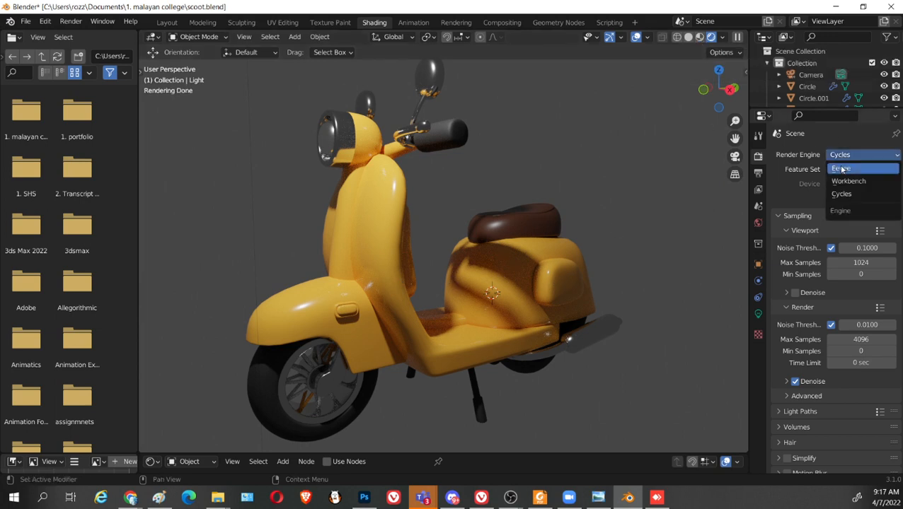
{"action": "left_click", "coordinate": [840, 169]}
{"action": "middle_click_drag", "start_coordinate": [585, 213], "coordinate": [646, 252]}
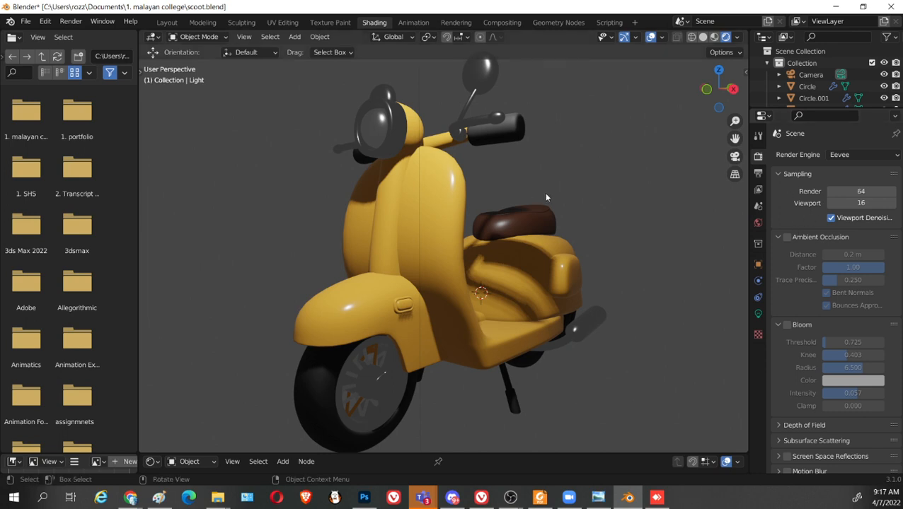
{"action": "middle_click_drag", "start_coordinate": [641, 253], "coordinate": [635, 252]}
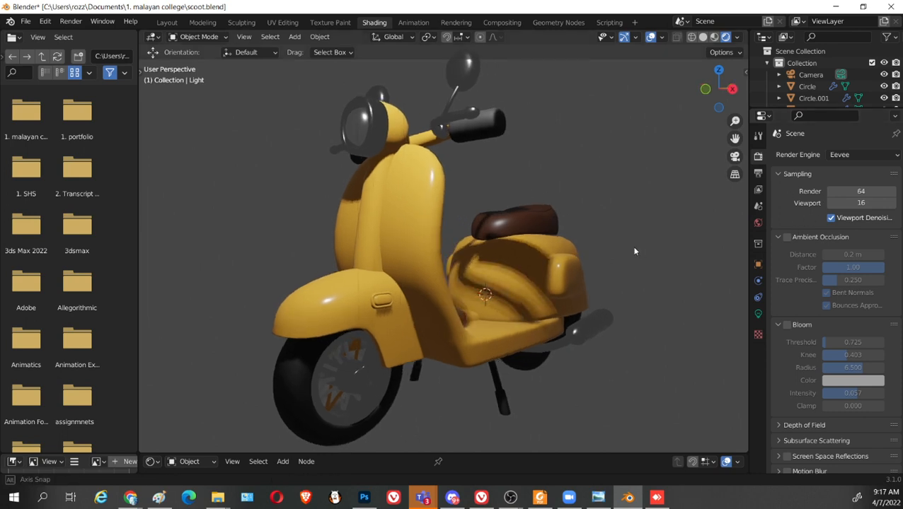
{"action": "left_click", "coordinate": [788, 237]}
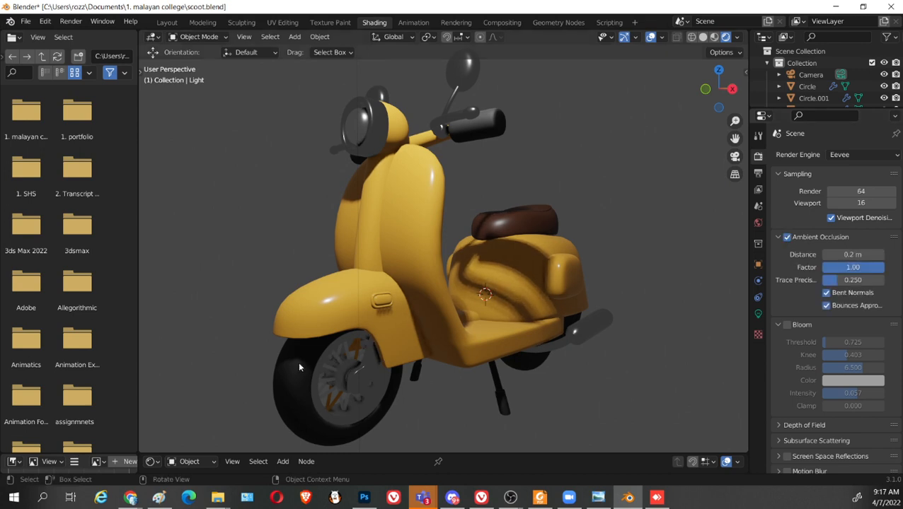
Switch the viewport to Material Preview shading and examine the scooter against the environment background
{"action": "left_click", "coordinate": [713, 38]}
{"action": "scroll", "coordinate": [546, 354], "scroll_direction": "down", "scroll_amount": 5}
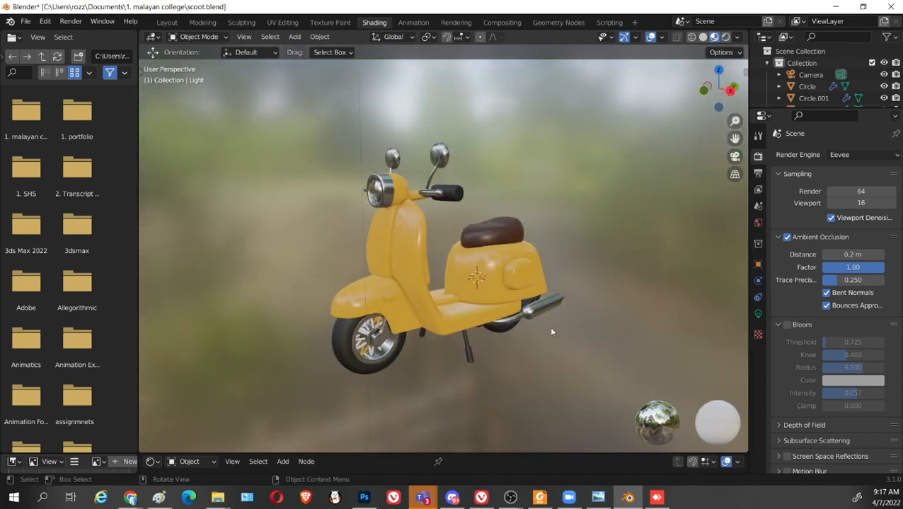
{"action": "middle_click_drag", "start_coordinate": [485, 262], "coordinate": [506, 260]}
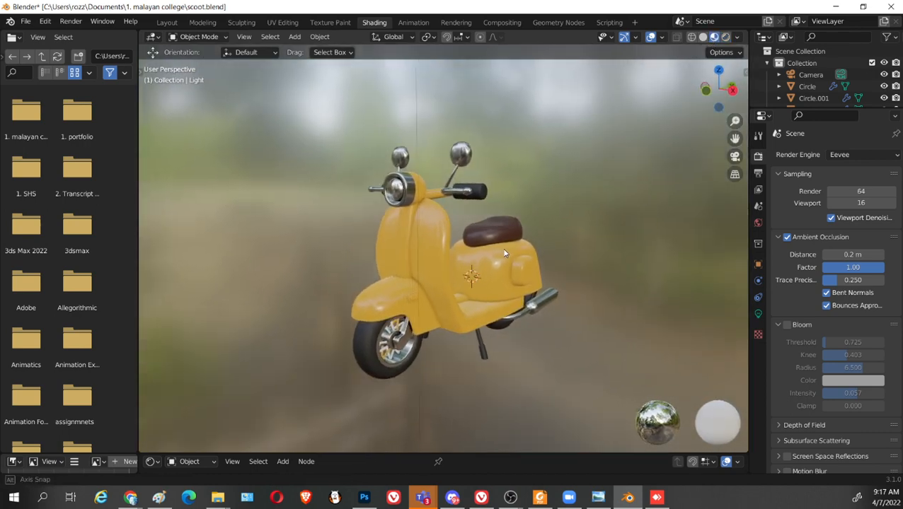
{"action": "scroll", "coordinate": [588, 292], "scroll_direction": "up", "scroll_amount": 2}
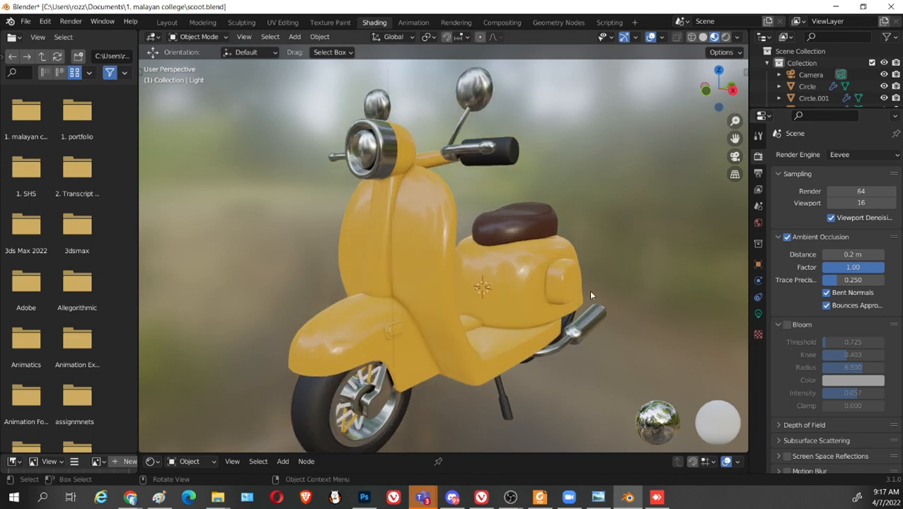
Turn Ambient Occlusion off and on to compare its effect on the scooter, leaving it enabled
{"action": "left_click", "coordinate": [786, 237]}
{"action": "left_click", "coordinate": [788, 237]}
{"action": "left_click", "coordinate": [787, 237]}
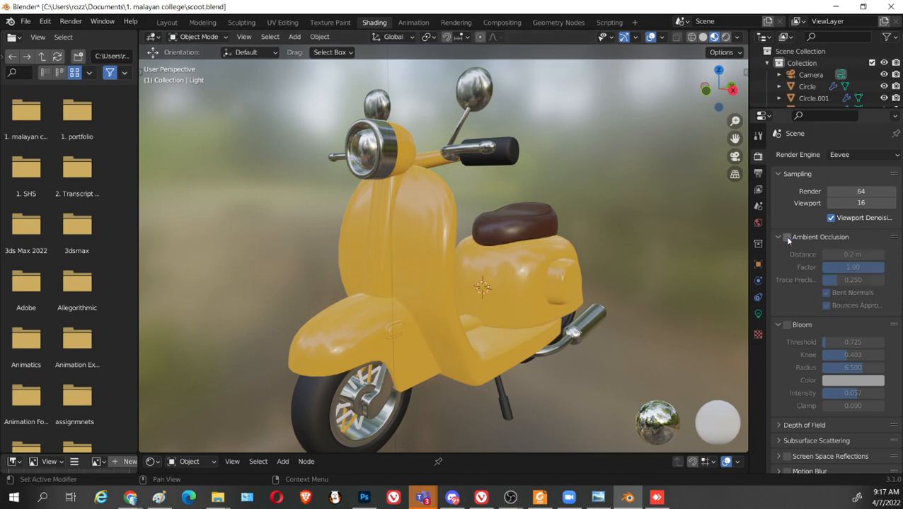
{"action": "left_click", "coordinate": [787, 237]}
{"action": "middle_click_drag", "start_coordinate": [733, 288], "coordinate": [553, 373]}
Enable Bloom and raise its threshold to 1.099
{"action": "left_click", "coordinate": [787, 325]}
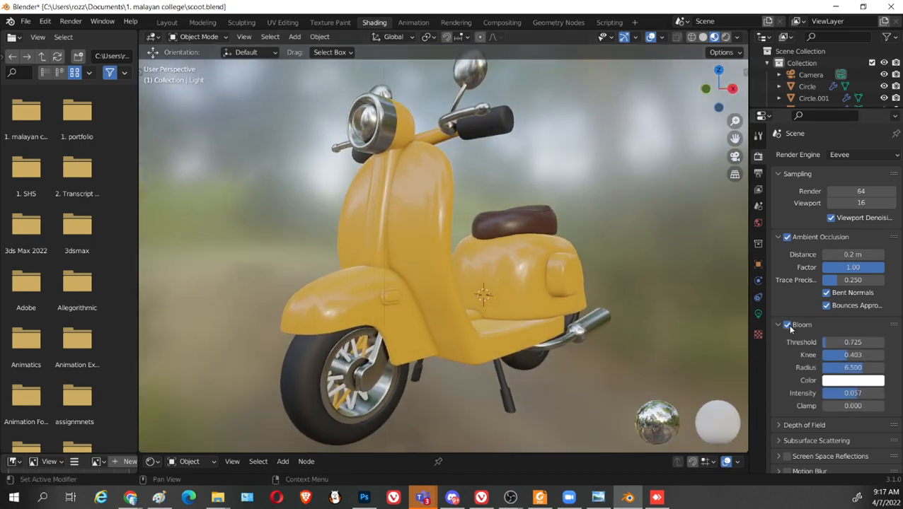
{"action": "middle_click_drag", "start_coordinate": [638, 271], "coordinate": [558, 237]}
{"action": "scroll", "coordinate": [532, 221], "scroll_direction": "up", "scroll_amount": 4}
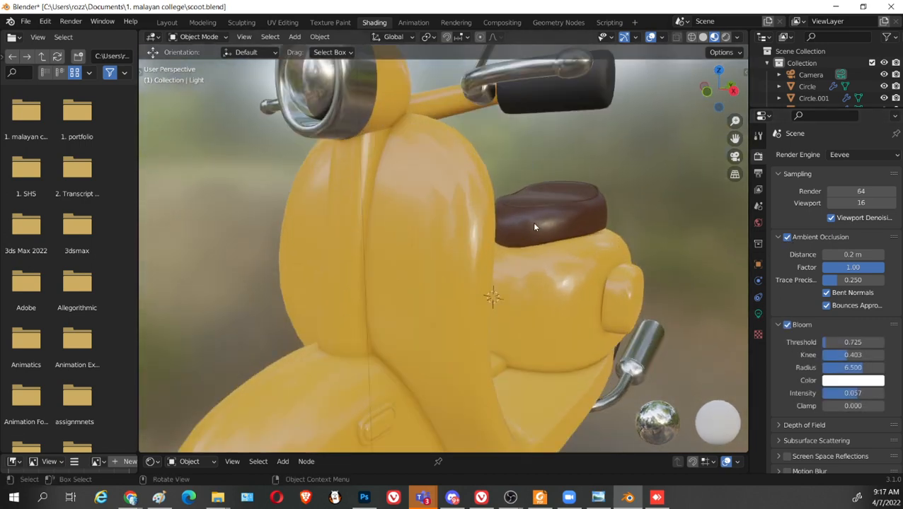
{"action": "scroll", "coordinate": [533, 222], "scroll_direction": "down", "scroll_amount": 4}
{"action": "left_click_drag", "start_coordinate": [842, 343], "coordinate": [884, 342]}
{"action": "left_click_drag", "start_coordinate": [829, 344], "coordinate": [830, 343]}
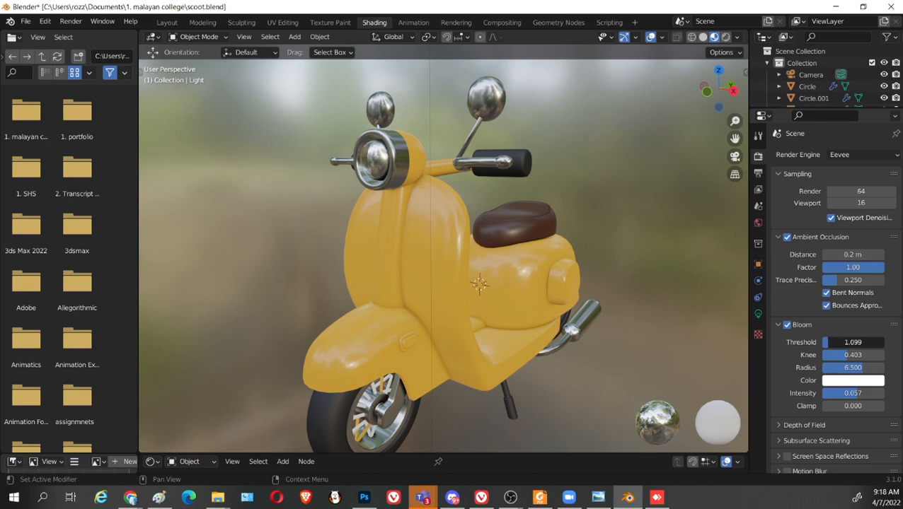
{"action": "left_click_drag", "start_coordinate": [828, 342], "coordinate": [829, 342]}
Turn Bloom off and on to compare its effect on the scooter, leaving it enabled
{"action": "left_click", "coordinate": [789, 326]}
{"action": "left_click", "coordinate": [788, 326]}
{"action": "left_click", "coordinate": [788, 327]}
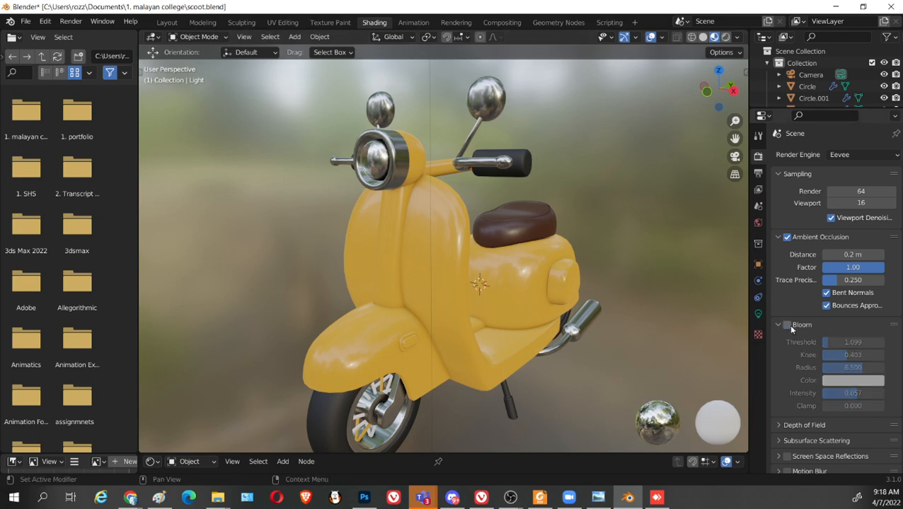
{"action": "left_click", "coordinate": [788, 326]}
{"action": "middle_click_drag", "start_coordinate": [677, 294], "coordinate": [571, 308]}
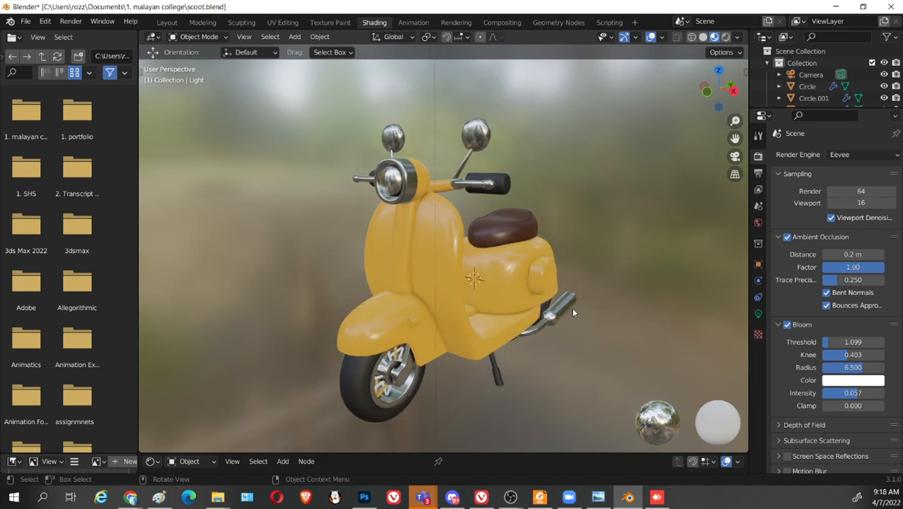
Expand the Depth of Field settings and review their options
{"action": "left_click", "coordinate": [779, 425]}
{"action": "middle_click_drag", "start_coordinate": [646, 339], "coordinate": [612, 315]}
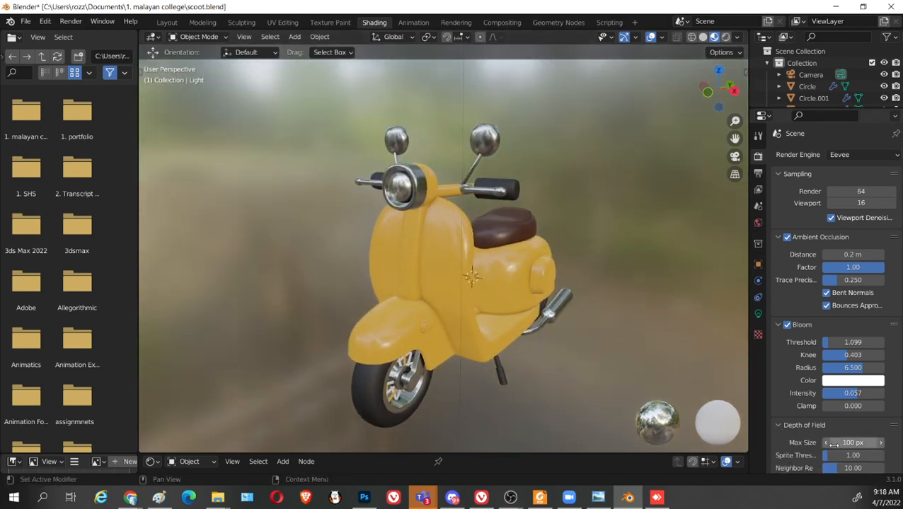
{"action": "scroll", "coordinate": [837, 442], "scroll_direction": "down", "scroll_amount": 1}
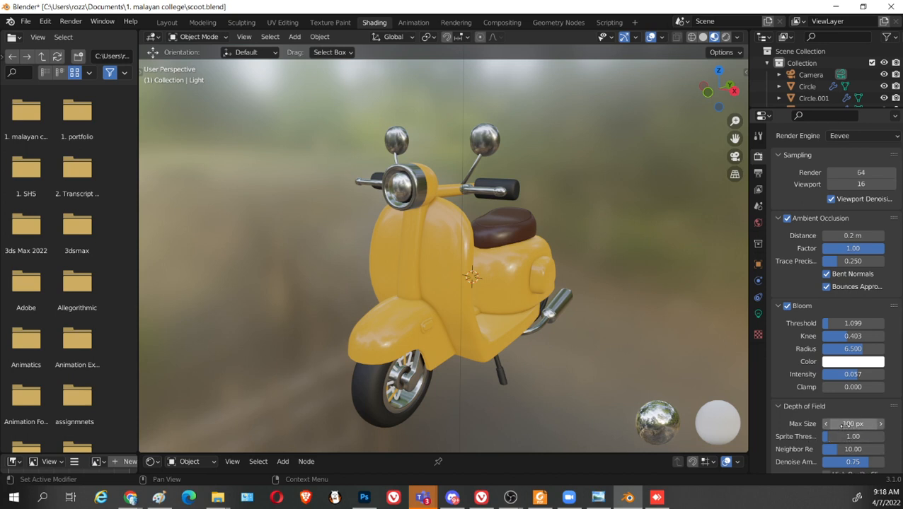
Move the camera upward and look at the scooter through the camera view
{"action": "scroll", "coordinate": [605, 225], "scroll_direction": "down", "scroll_amount": 2}
{"action": "scroll", "coordinate": [605, 226], "scroll_direction": "down", "scroll_amount": 2}
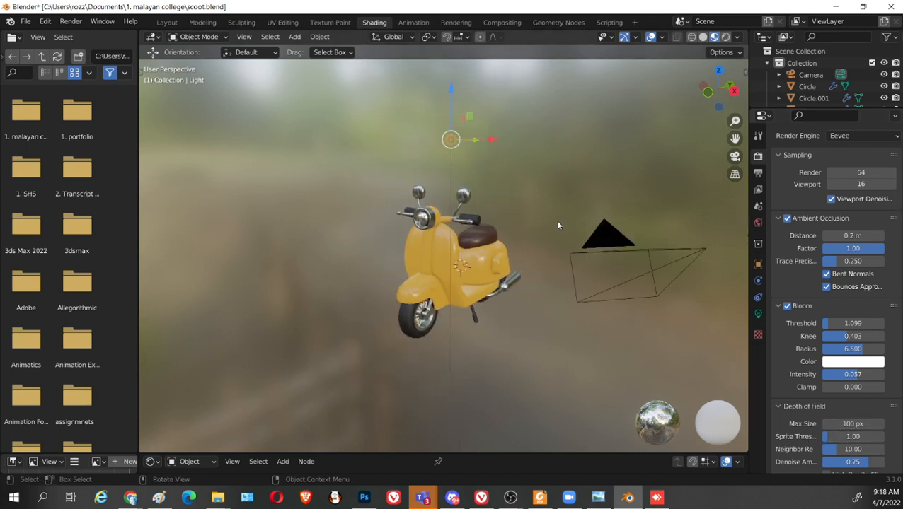
{"action": "left_click", "coordinate": [696, 249]}
{"action": "left_click_drag", "start_coordinate": [719, 206], "coordinate": [723, 163]}
{"action": "scroll", "coordinate": [687, 217], "scroll_direction": "down", "scroll_amount": 2}
{"action": "middle_click_drag", "start_coordinate": [639, 216], "coordinate": [606, 247]}
{"action": "key", "text": "KP_0"}
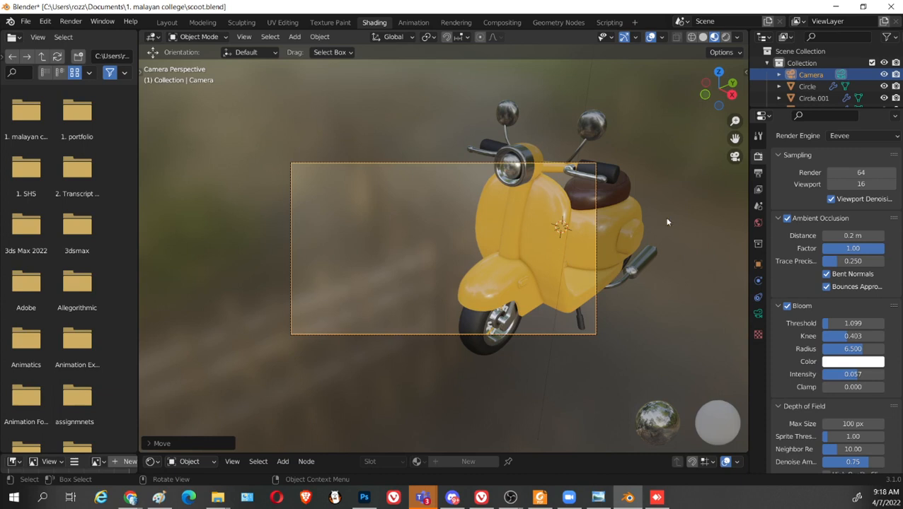
Move the camera freely in its own view so the scooter sits closer to the middle of the frame
{"action": "left_click", "coordinate": [596, 201]}
{"action": "left_click", "coordinate": [429, 162]}
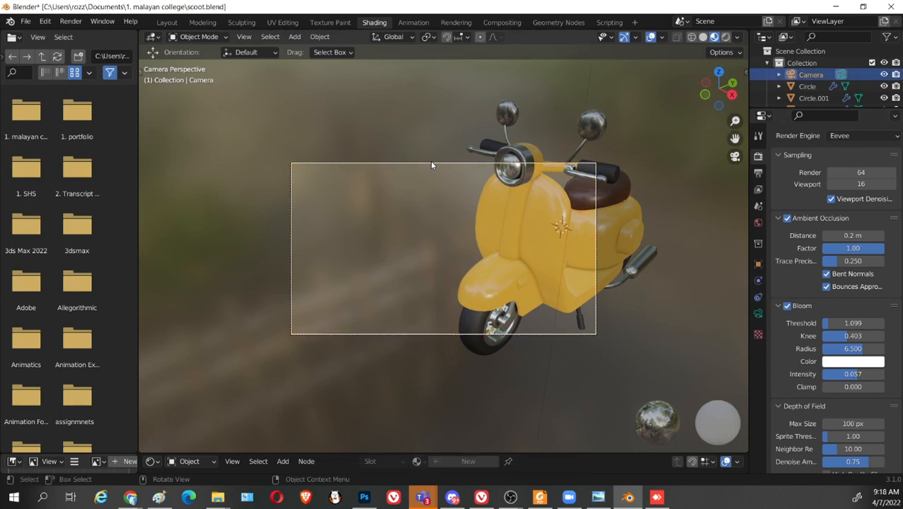
{"action": "key", "text": "g"}
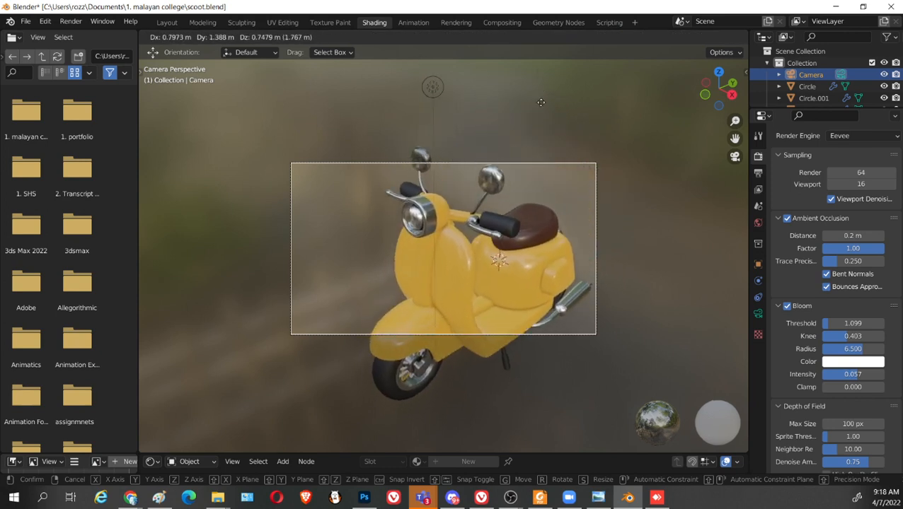
{"action": "left_click", "coordinate": [540, 130]}
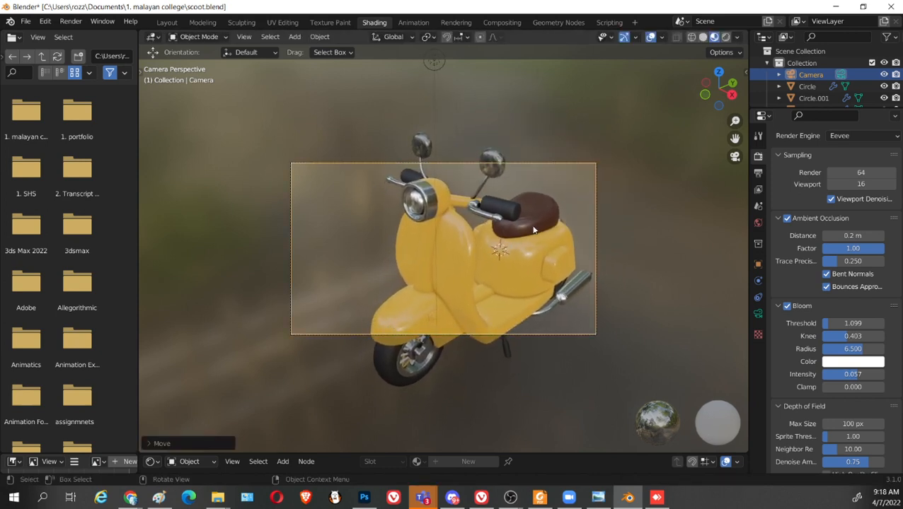
{"action": "scroll", "coordinate": [534, 225], "scroll_direction": "down", "scroll_amount": 3}
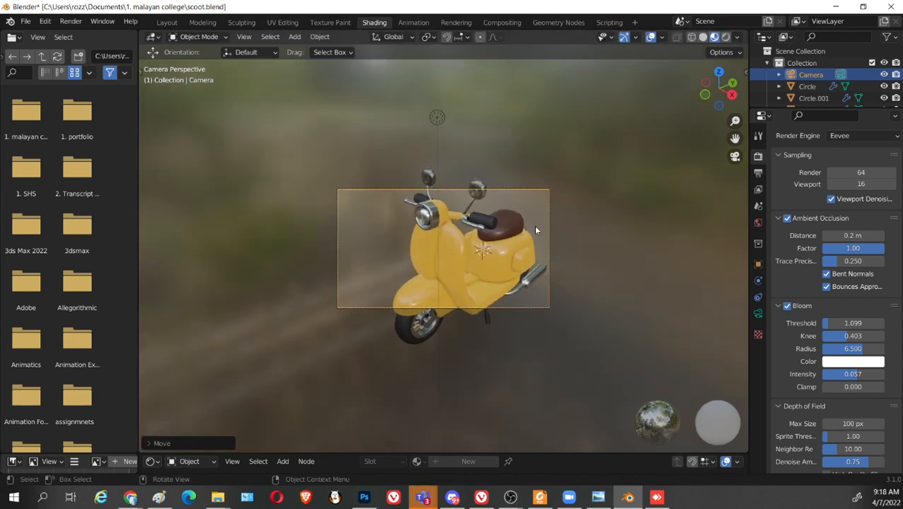
{"action": "scroll", "coordinate": [533, 225], "scroll_direction": "up", "scroll_amount": 4}
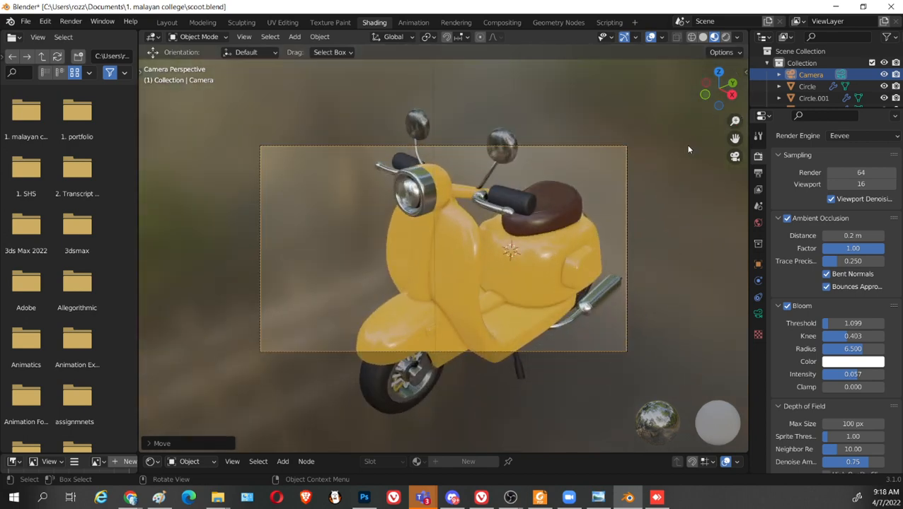
Show the viewport sidebar and start the Shortcut VUr on-screen key display
{"action": "left_click", "coordinate": [743, 75]}
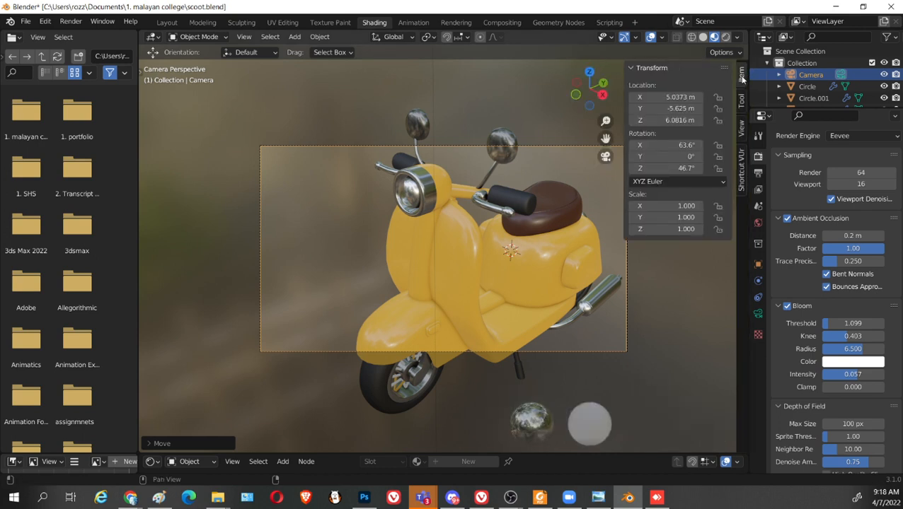
{"action": "key", "text": "n"}
{"action": "left_click", "coordinate": [746, 76]}
{"action": "left_click", "coordinate": [741, 141]}
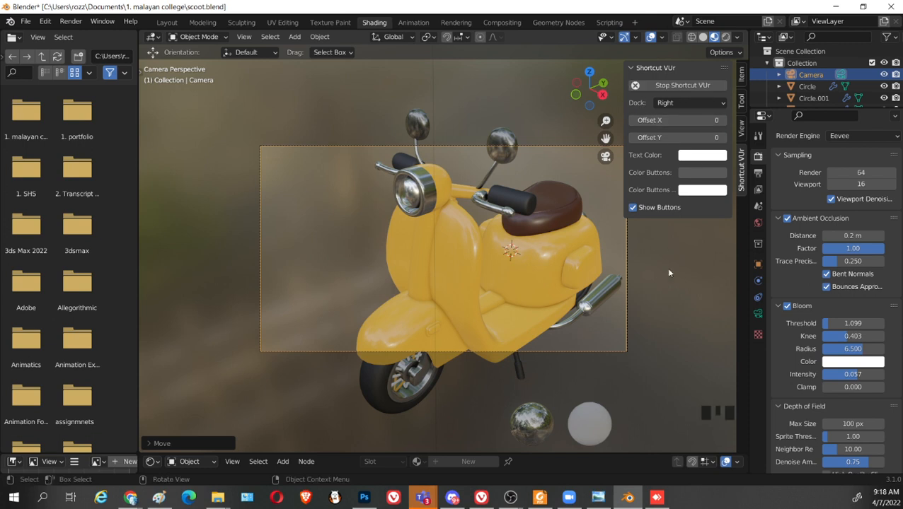
{"action": "key", "text": "n"}
{"action": "key", "text": "n"}
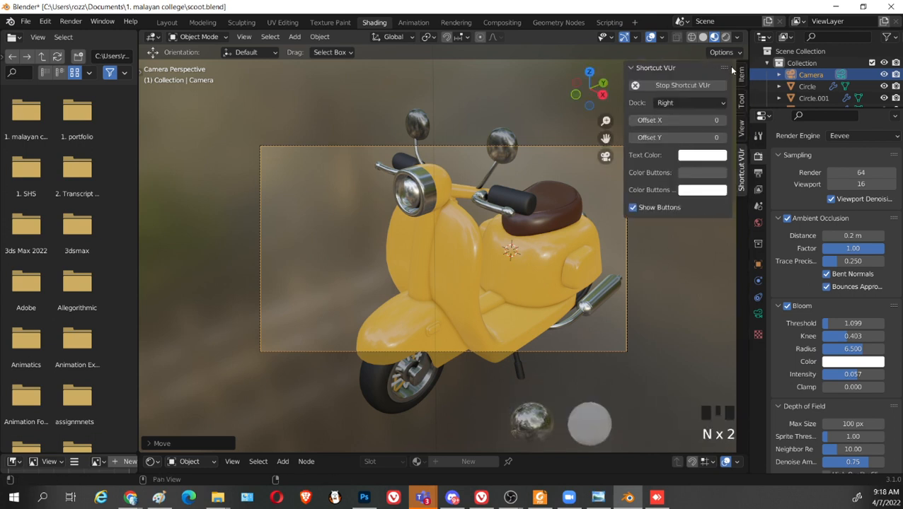
Widen the sidebar's view settings and lock the camera to the view
{"action": "left_click", "coordinate": [743, 76]}
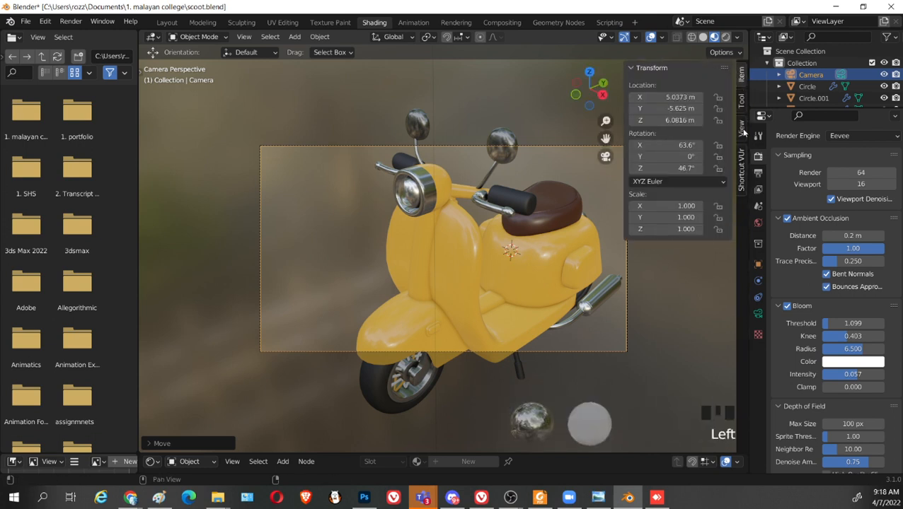
{"action": "left_click", "coordinate": [742, 131]}
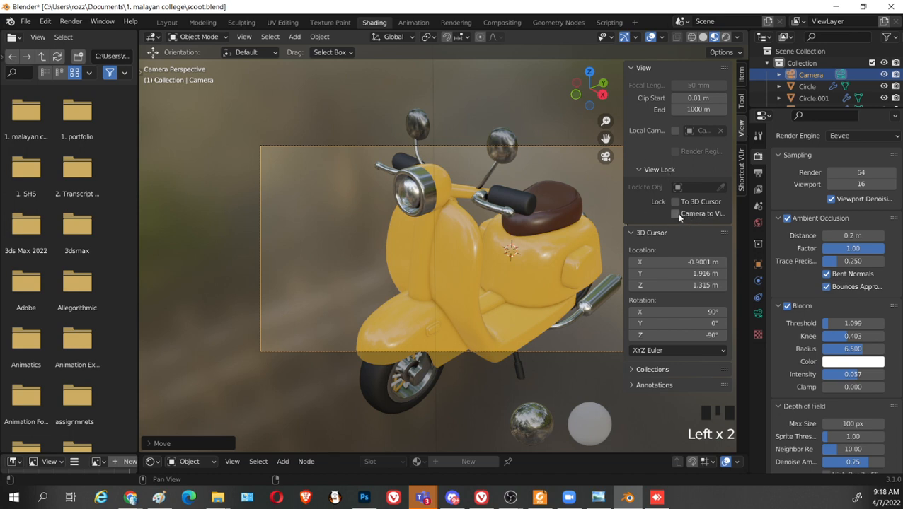
{"action": "left_click_drag", "start_coordinate": [624, 203], "coordinate": [591, 203]}
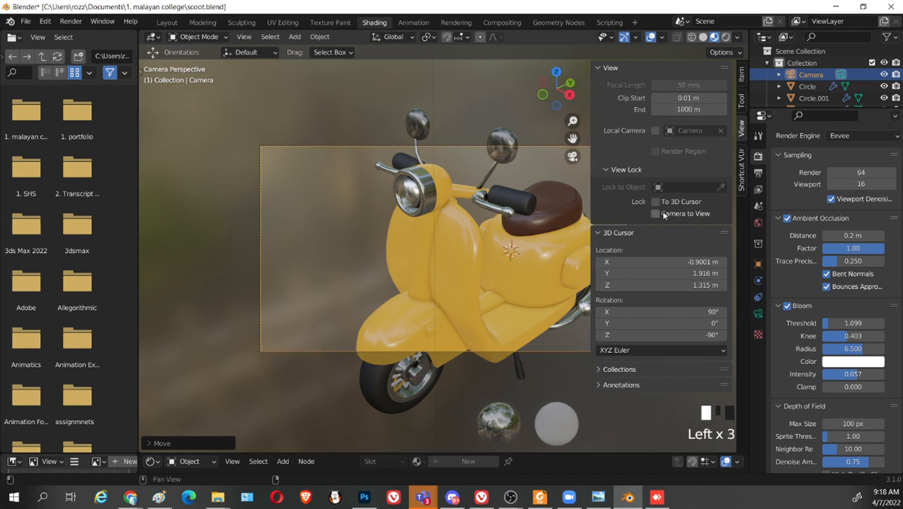
{"action": "scroll", "coordinate": [658, 217], "scroll_direction": "down", "scroll_amount": 2}
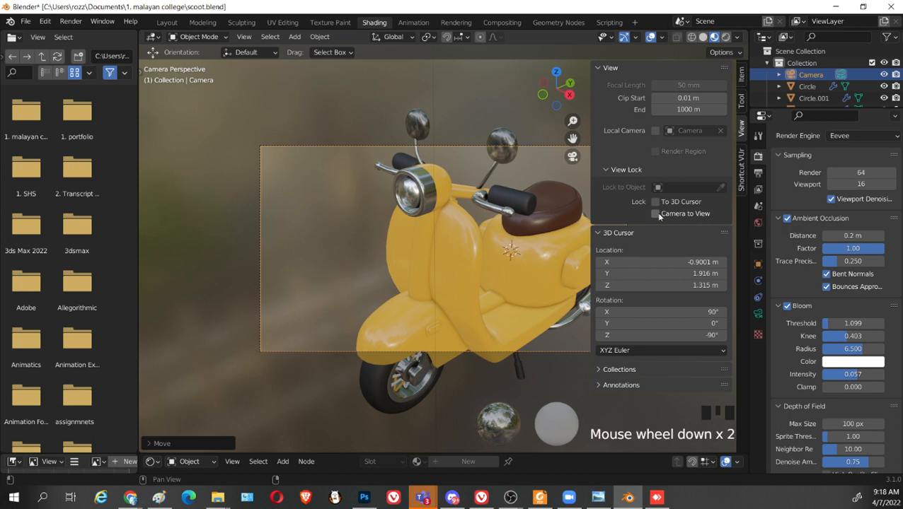
{"action": "scroll", "coordinate": [662, 210], "scroll_direction": "up", "scroll_amount": 4}
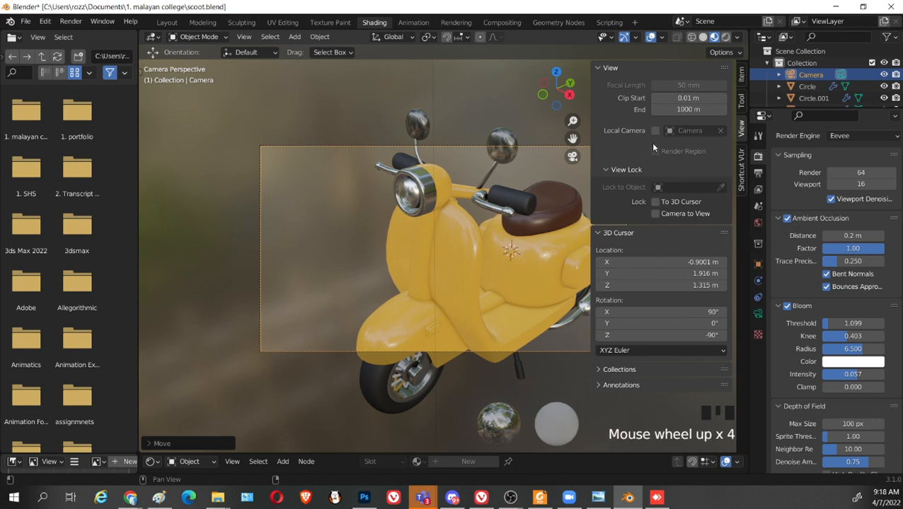
{"action": "left_click", "coordinate": [655, 214]}
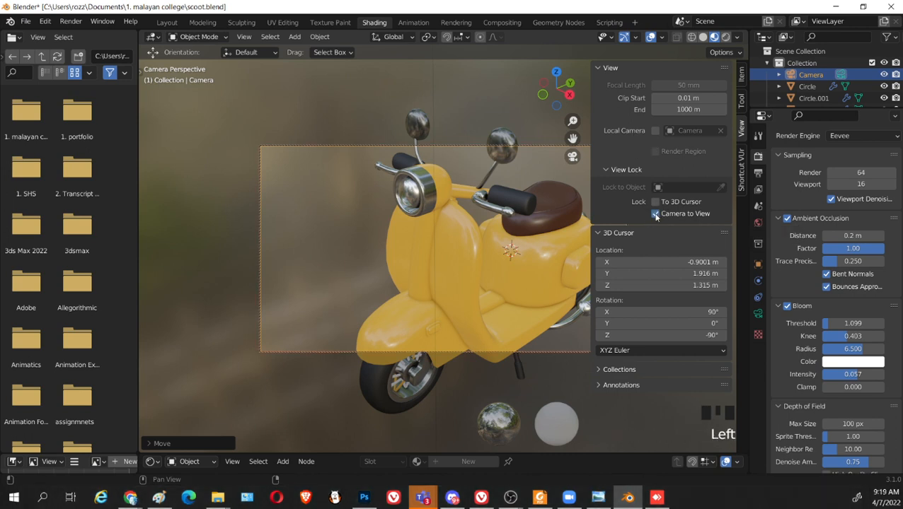
Reframe the locked camera with a lower angle and greater distance so the whole scooter fits inside the frame
{"action": "middle_click_drag", "start_coordinate": [552, 244], "coordinate": [560, 277]}
{"action": "scroll", "coordinate": [531, 276], "scroll_direction": "down", "scroll_amount": 3}
{"action": "scroll", "coordinate": [544, 261], "scroll_direction": "up", "scroll_amount": 2}
{"action": "scroll", "coordinate": [558, 277], "scroll_direction": "down", "scroll_amount": 2}
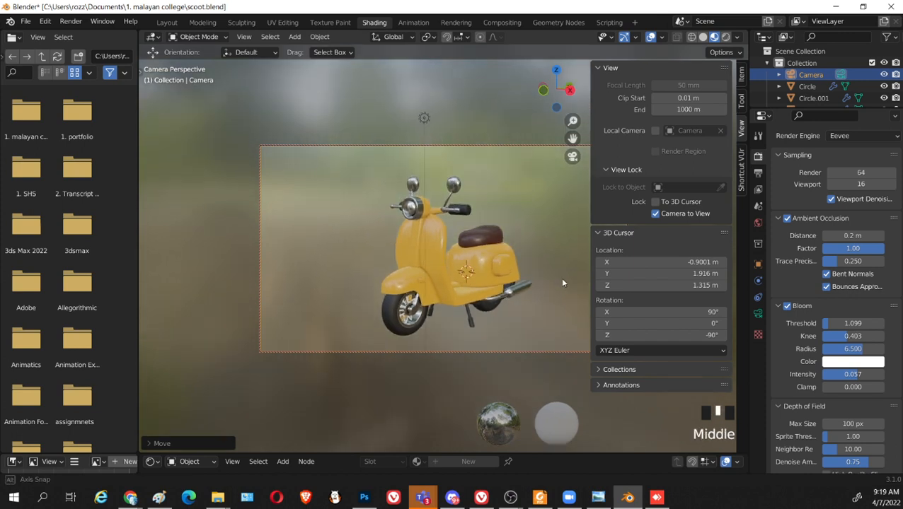
Unlock the camera from the view and hide the viewport sidebar
{"action": "left_click", "coordinate": [655, 213]}
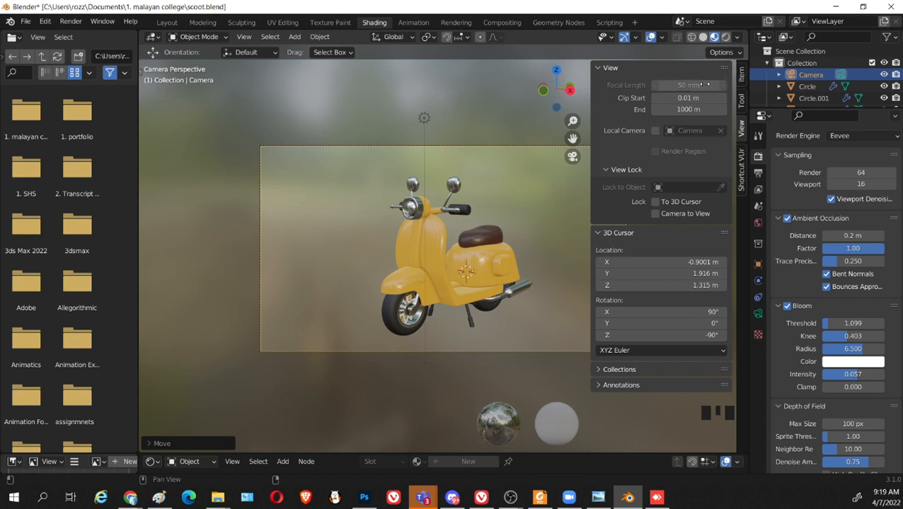
{"action": "key", "text": "n"}
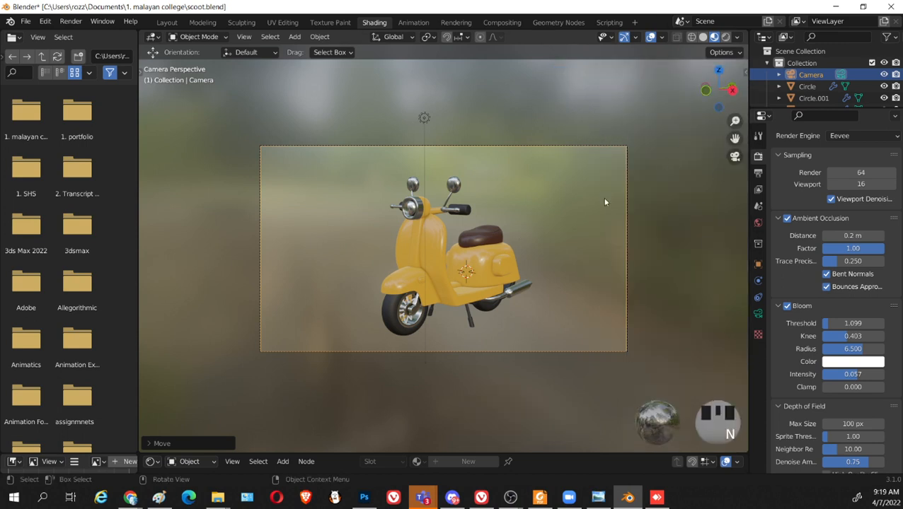
Compare rendered shading with material preview in the camera view, and examine the scooter up close in material preview
{"action": "left_click", "coordinate": [726, 36]}
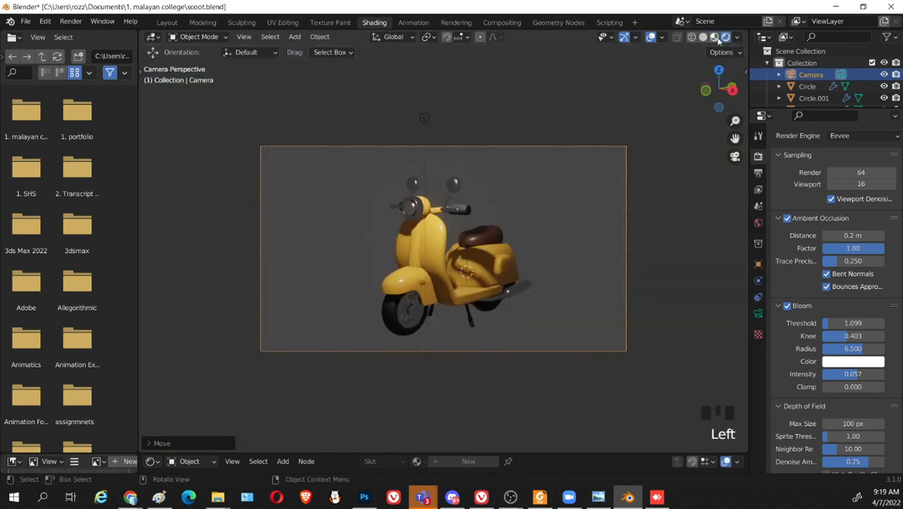
{"action": "left_click", "coordinate": [714, 37]}
{"action": "left_click", "coordinate": [714, 37]}
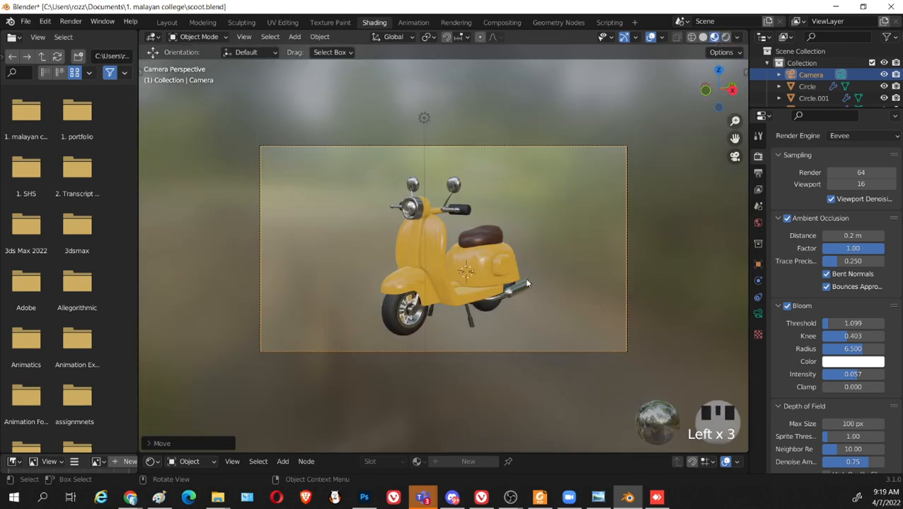
{"action": "scroll", "coordinate": [518, 292], "scroll_direction": "up", "scroll_amount": 4}
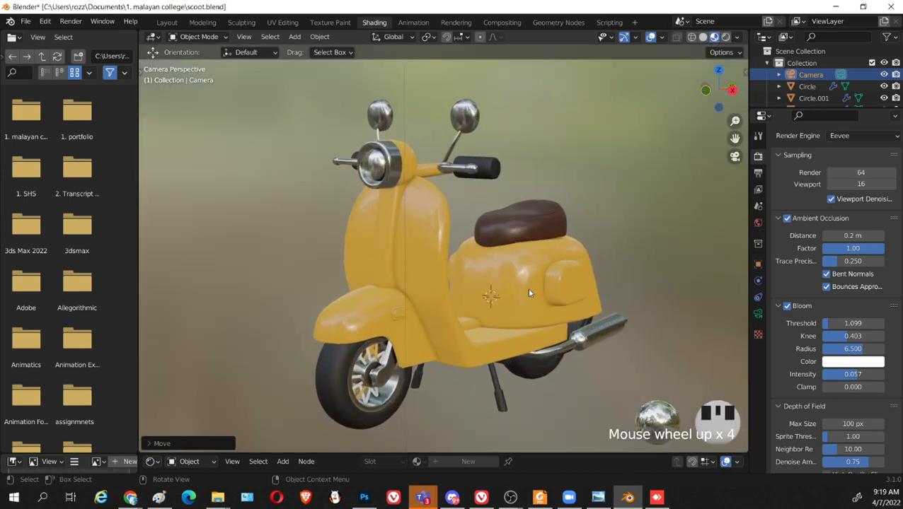
{"action": "scroll", "coordinate": [574, 233], "scroll_direction": "down", "scroll_amount": 3}
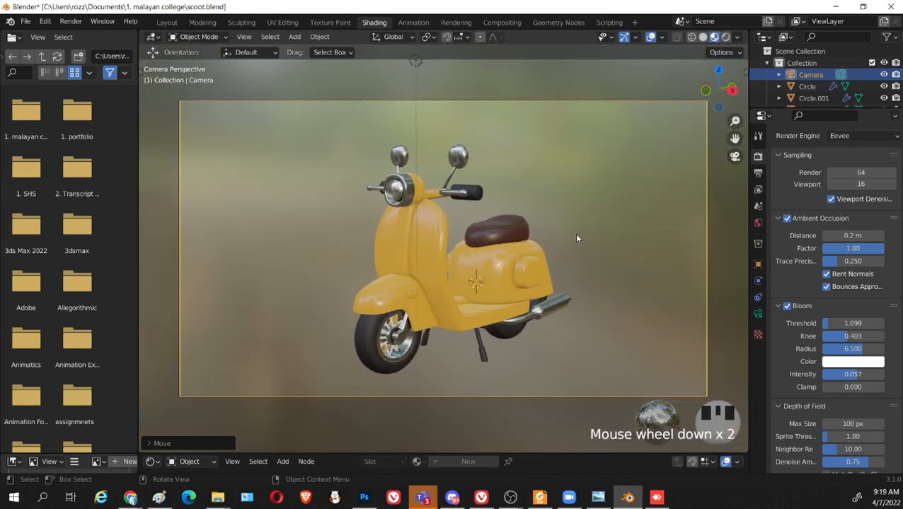
{"action": "scroll", "coordinate": [536, 256], "scroll_direction": "up", "scroll_amount": 7}
{"action": "scroll", "coordinate": [527, 251], "scroll_direction": "down", "scroll_amount": 3}
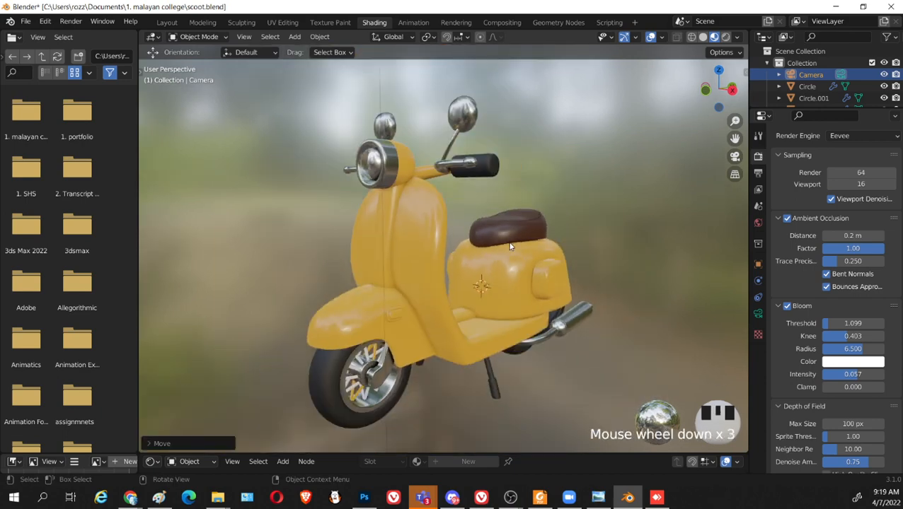
Enlarge the shader editor and unlink Material.001 from the scooter's seat
{"action": "left_click", "coordinate": [511, 241]}
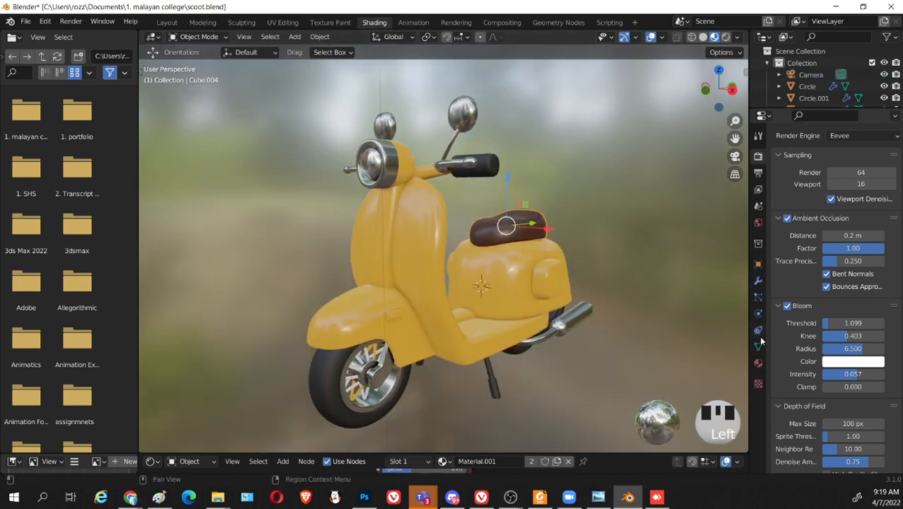
{"action": "left_click", "coordinate": [758, 363]}
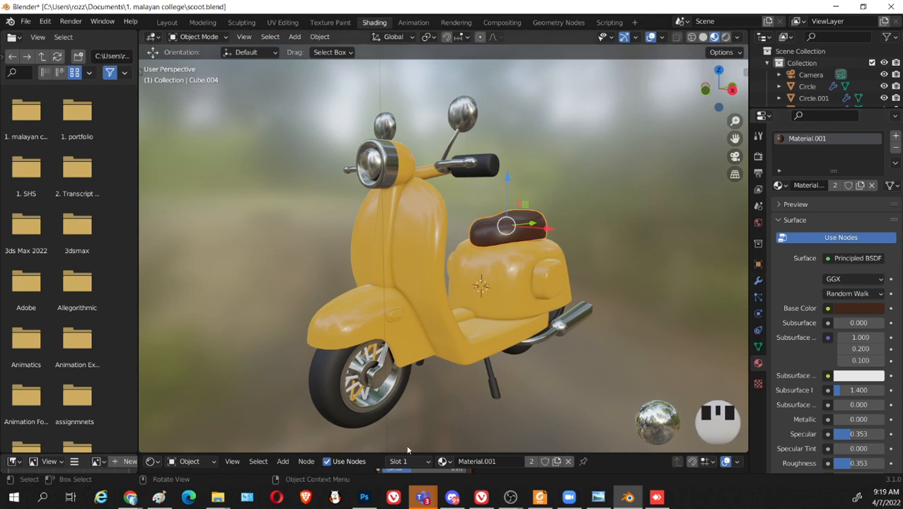
{"action": "left_click_drag", "start_coordinate": [444, 456], "coordinate": [465, 244]}
{"action": "scroll", "coordinate": [548, 319], "scroll_direction": "down", "scroll_amount": 2}
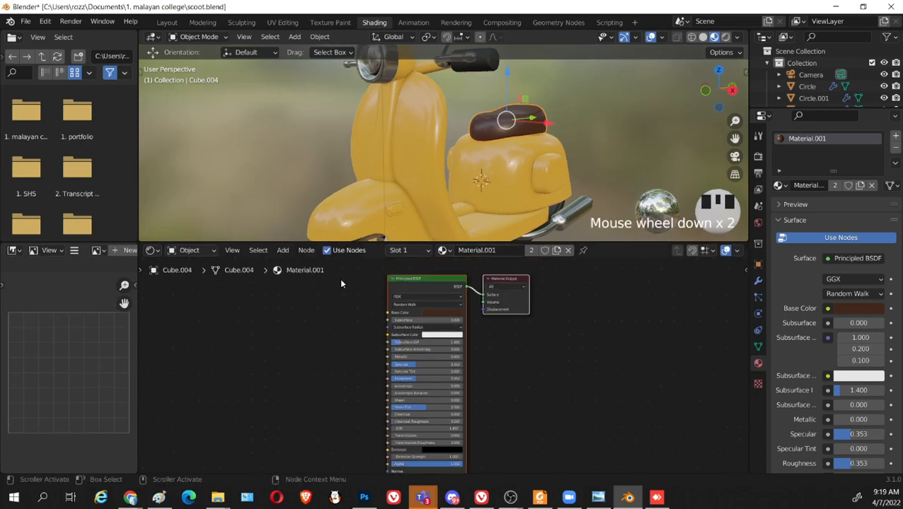
{"action": "left_click", "coordinate": [566, 251]}
Unlink the yellow material from the rear body, its side panel, the front shield and the footboard piece
{"action": "left_click", "coordinate": [492, 166]}
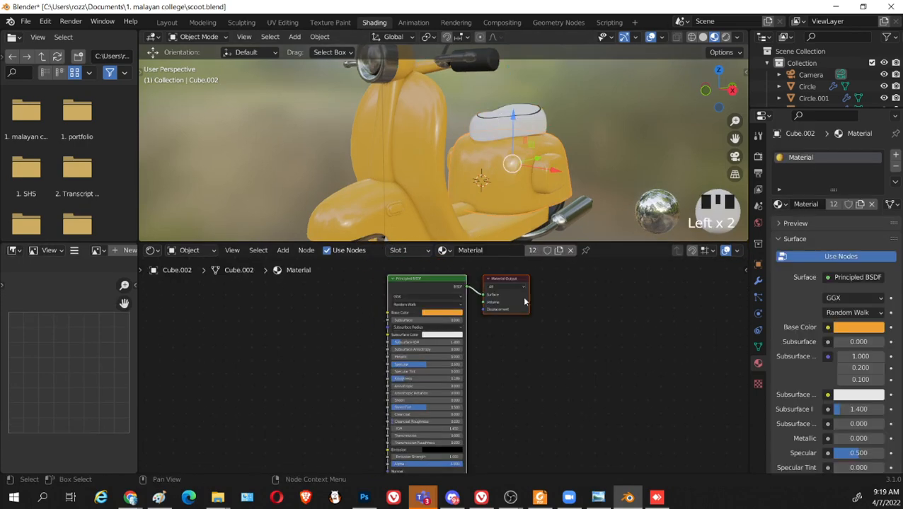
{"action": "left_click", "coordinate": [570, 251]}
{"action": "left_click", "coordinate": [544, 188]}
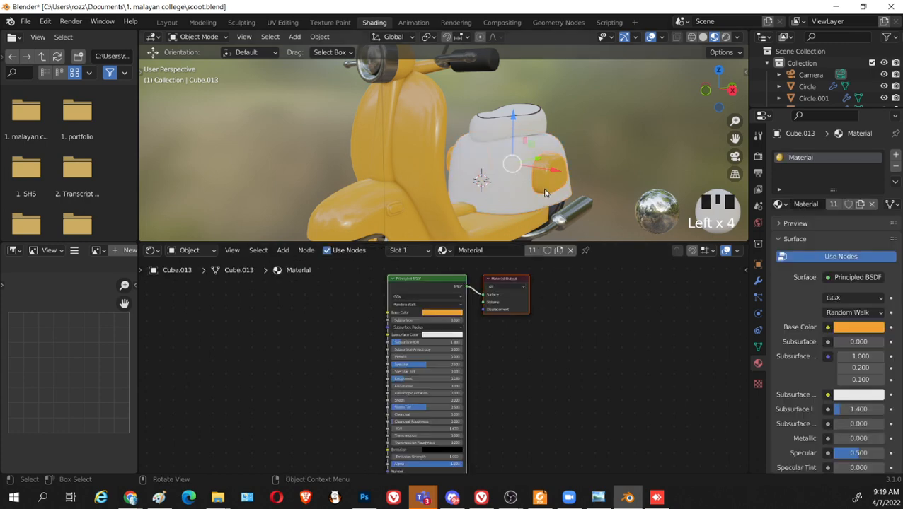
{"action": "left_click", "coordinate": [570, 250]}
{"action": "left_click", "coordinate": [473, 227]}
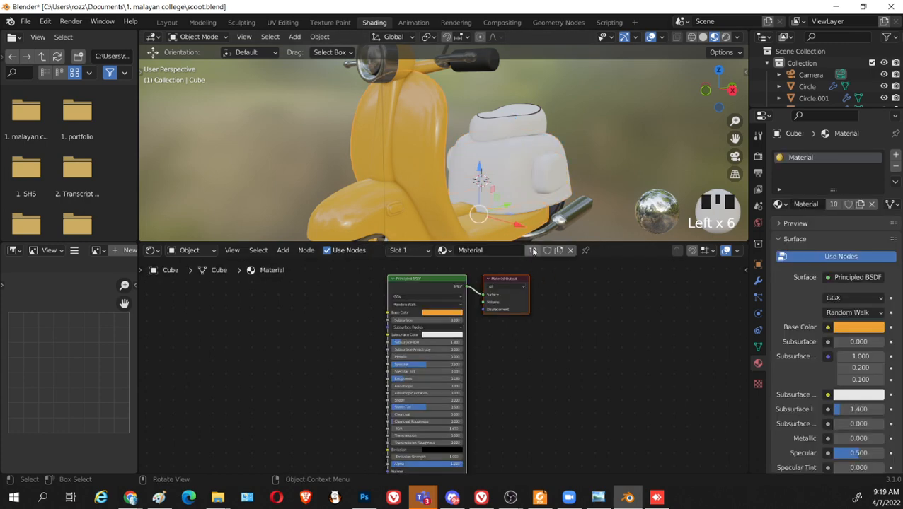
{"action": "left_click", "coordinate": [570, 250]}
{"action": "left_click", "coordinate": [461, 215]}
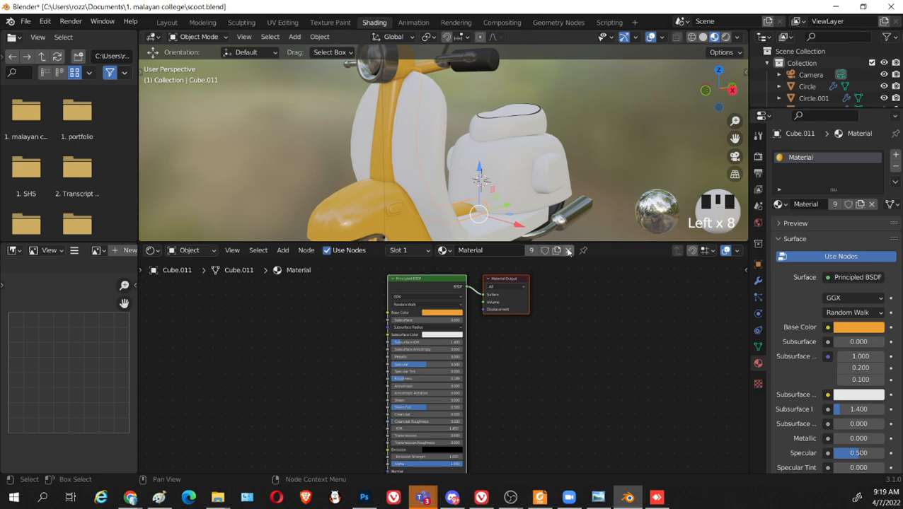
{"action": "left_click", "coordinate": [570, 251]}
Unlink the yellow material from the front shield's centre strip, the front fender and the small trim on the fender
{"action": "left_click", "coordinate": [481, 181]}
{"action": "left_click", "coordinate": [375, 131]}
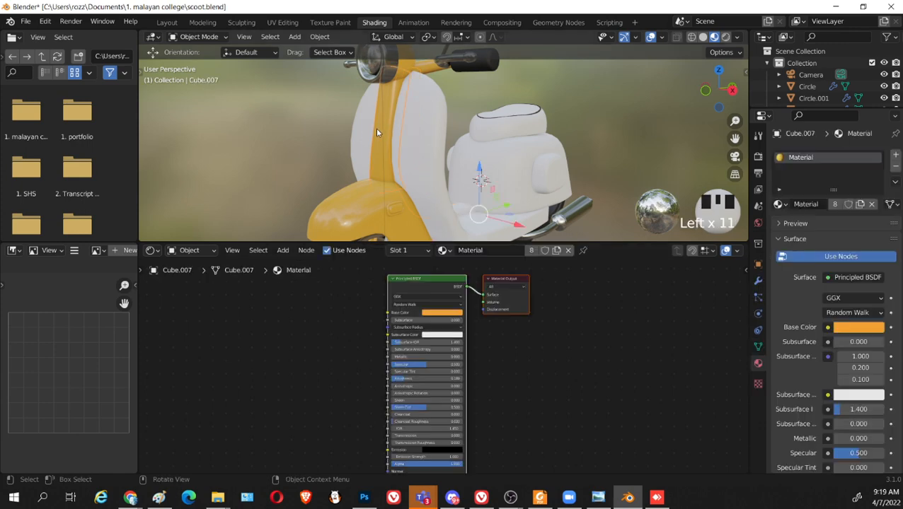
{"action": "left_click", "coordinate": [571, 250]}
{"action": "left_click", "coordinate": [453, 217]}
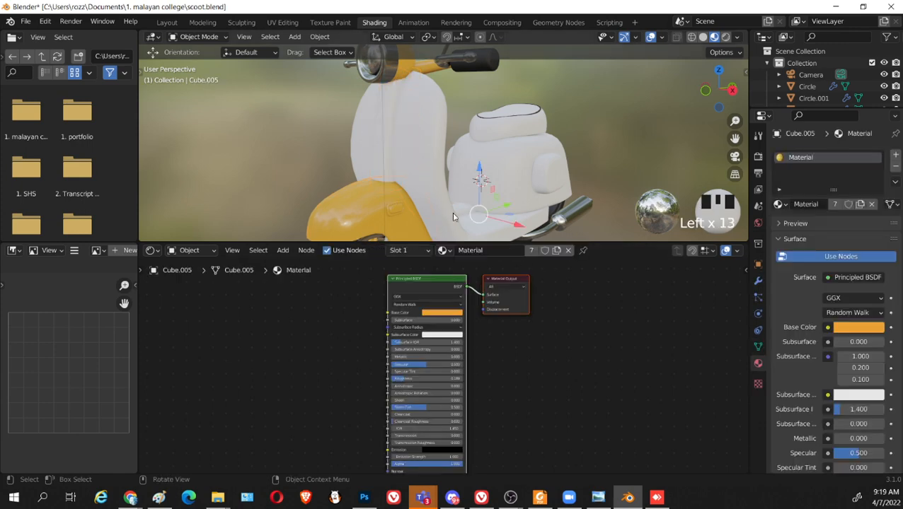
{"action": "left_click", "coordinate": [567, 251]}
{"action": "left_click", "coordinate": [398, 211]}
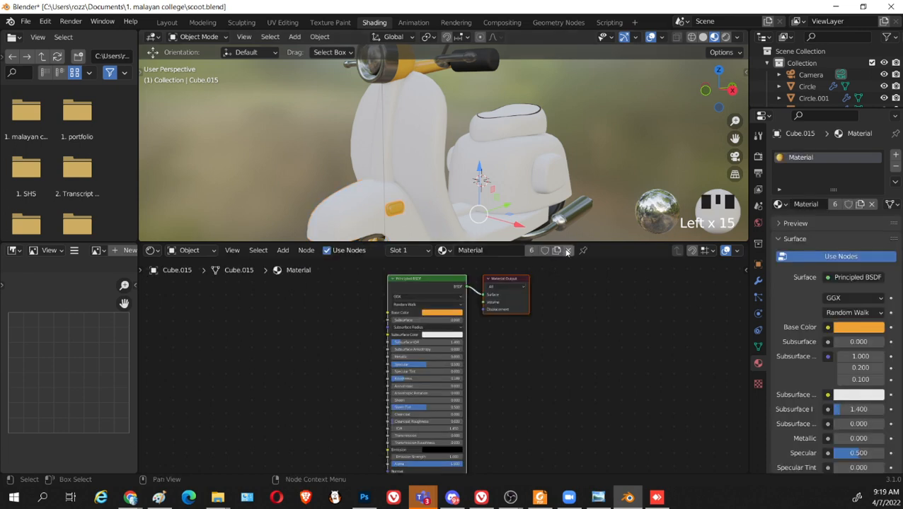
{"action": "left_click", "coordinate": [531, 253]}
Unlink the black Material.003 from the front tire's second slot and from the rear tire
{"action": "scroll", "coordinate": [385, 230], "scroll_direction": "down", "scroll_amount": 2}
{"action": "left_click", "coordinate": [385, 230]}
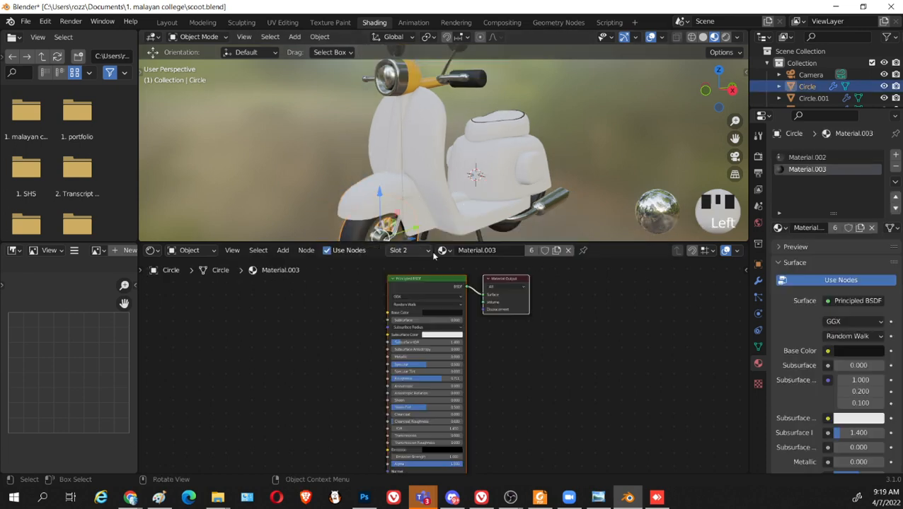
{"action": "left_click", "coordinate": [567, 251]}
{"action": "left_click", "coordinate": [385, 234]}
{"action": "scroll", "coordinate": [493, 218], "scroll_direction": "down", "scroll_amount": 1}
{"action": "middle_click_drag", "start_coordinate": [492, 215], "coordinate": [504, 175], "text": "shift"}
{"action": "left_click_drag", "start_coordinate": [569, 212], "coordinate": [307, 134]}
{"action": "left_click", "coordinate": [518, 195]}
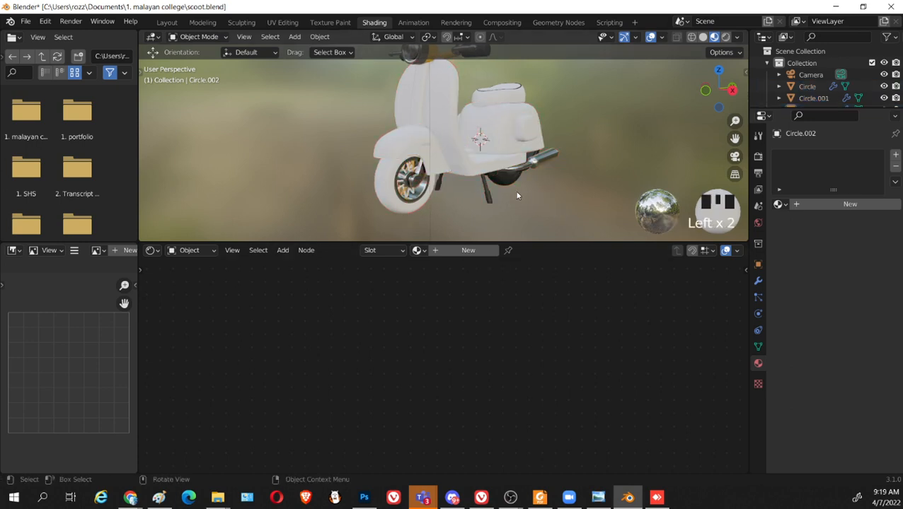
{"action": "left_click", "coordinate": [503, 178]}
{"action": "left_click", "coordinate": [567, 250]}
Unlink Material.003 from the kickstand and the chrome Material.002 from the exhaust pipe
{"action": "left_click", "coordinate": [491, 203]}
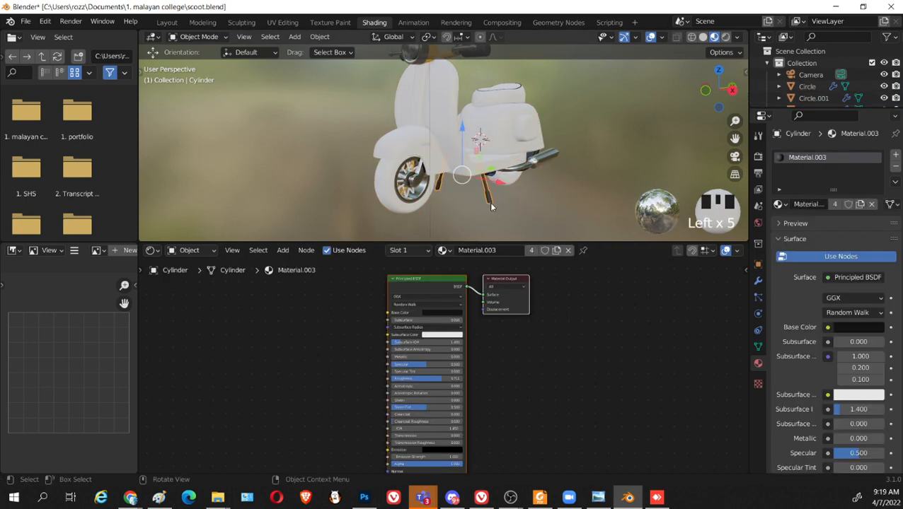
{"action": "left_click", "coordinate": [568, 250]}
{"action": "left_click", "coordinate": [537, 159]}
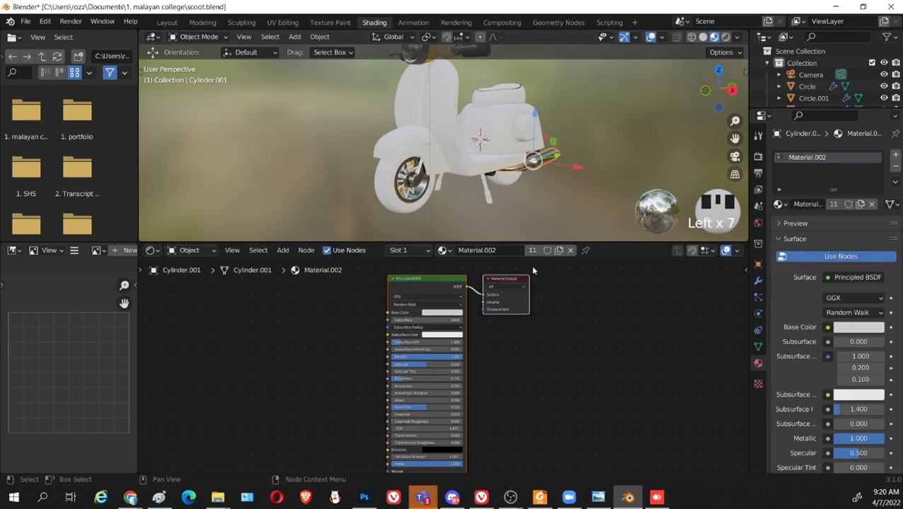
{"action": "left_click", "coordinate": [568, 251]}
Unlink the chrome material from both tail light parts and the yellow material from the panel behind the front shield
{"action": "middle_click_drag", "start_coordinate": [571, 234], "coordinate": [518, 183]}
{"action": "scroll", "coordinate": [523, 174], "scroll_direction": "up", "scroll_amount": 2}
{"action": "left_click", "coordinate": [562, 132]}
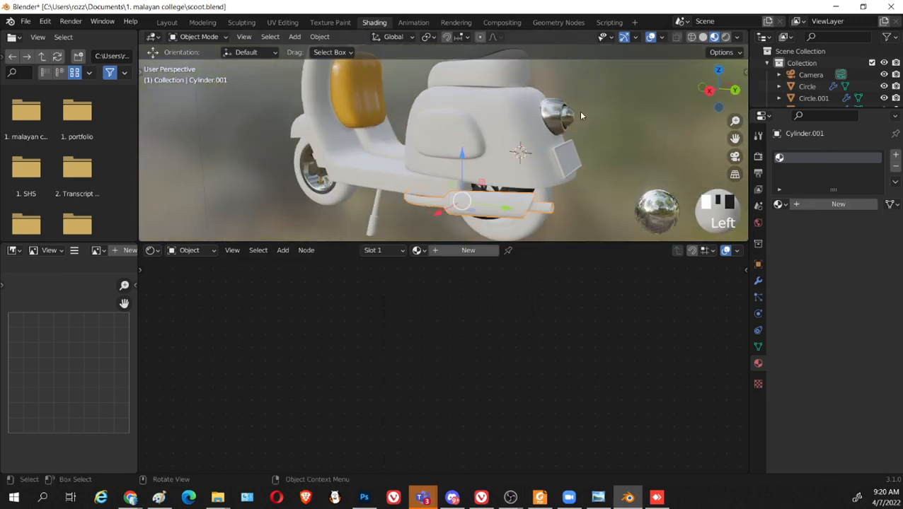
{"action": "left_click", "coordinate": [566, 250]}
{"action": "left_click", "coordinate": [559, 135]}
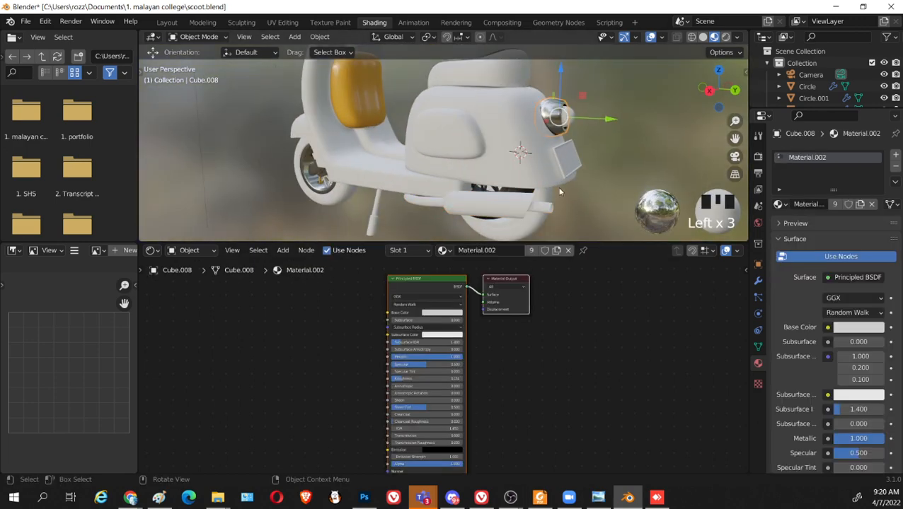
{"action": "left_click", "coordinate": [568, 250]}
{"action": "left_click", "coordinate": [381, 96]}
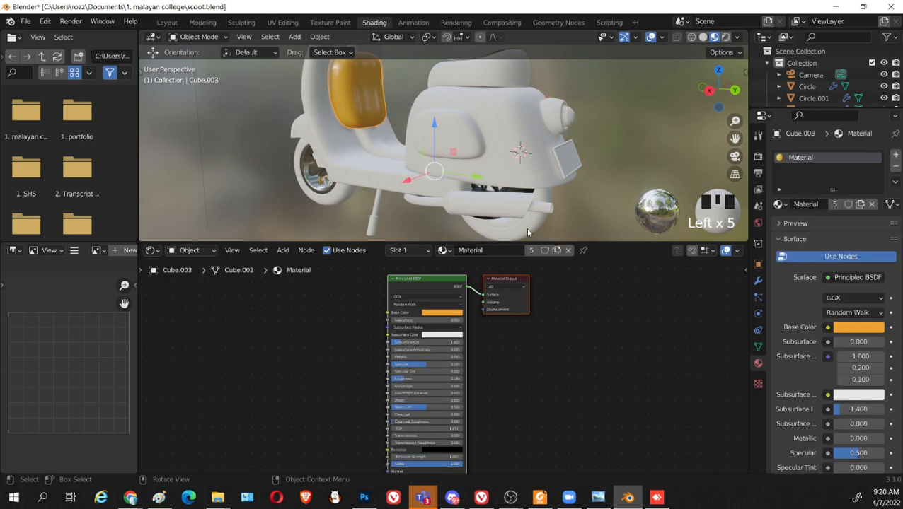
{"action": "left_click", "coordinate": [568, 250]}
Unlink Material.003 from the dark circular part at the rear wheel and from the small cylinder under the body
{"action": "middle_click_drag", "start_coordinate": [476, 169], "coordinate": [500, 183]}
{"action": "left_click", "coordinate": [501, 183]}
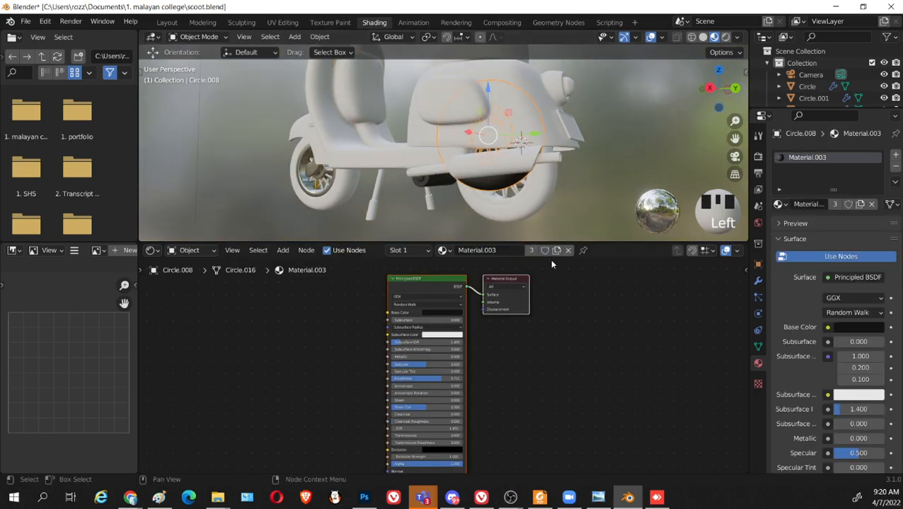
{"action": "left_click", "coordinate": [568, 251]}
{"action": "left_click", "coordinate": [437, 182]}
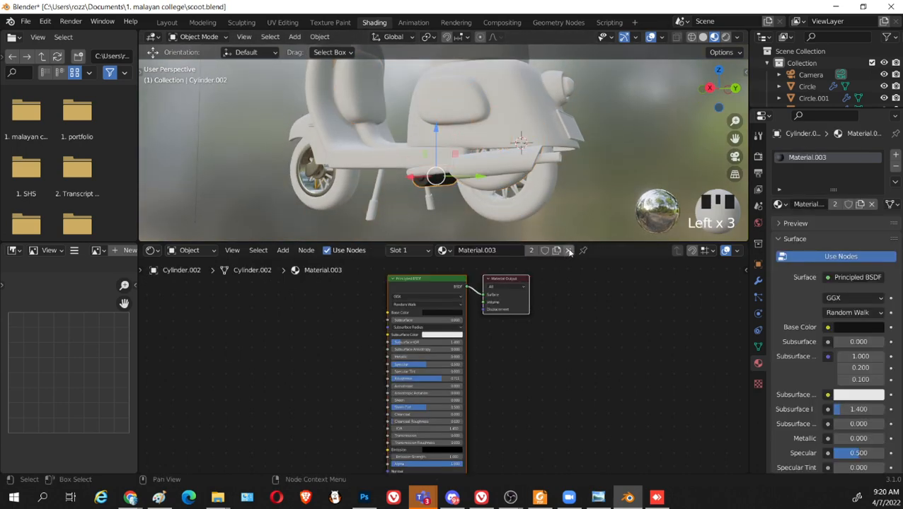
{"action": "left_click", "coordinate": [568, 251]}
Unlink the material from the front fork and from the remaining yellow spokes of the front wheel
{"action": "middle_click_drag", "start_coordinate": [336, 179], "coordinate": [405, 157]}
{"action": "left_click", "coordinate": [362, 181]}
{"action": "left_click", "coordinate": [568, 251]}
{"action": "scroll", "coordinate": [357, 191], "scroll_direction": "up", "scroll_amount": 3}
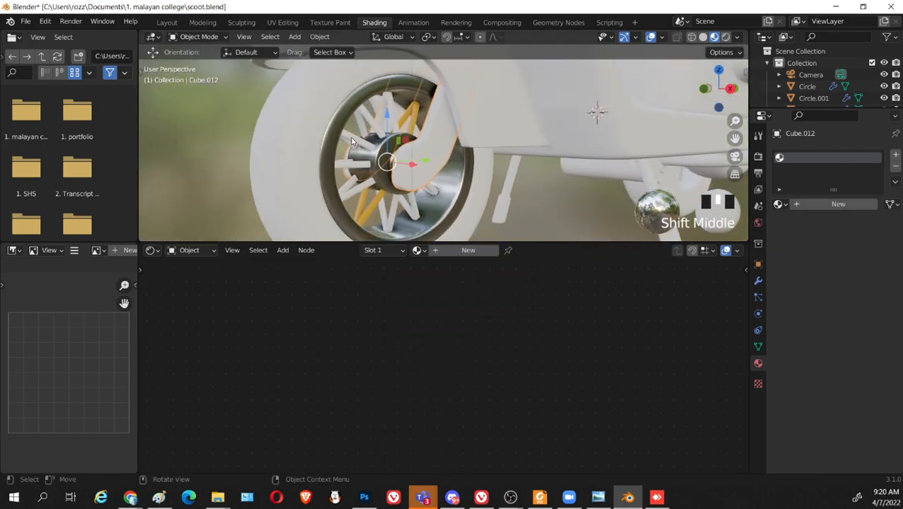
{"action": "left_click", "coordinate": [351, 136]}
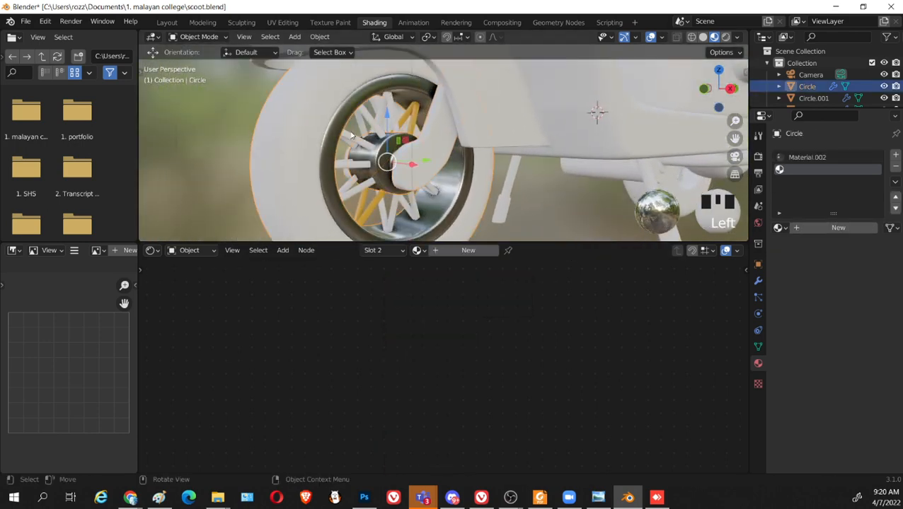
{"action": "left_click", "coordinate": [374, 164]}
{"action": "left_click", "coordinate": [378, 213]}
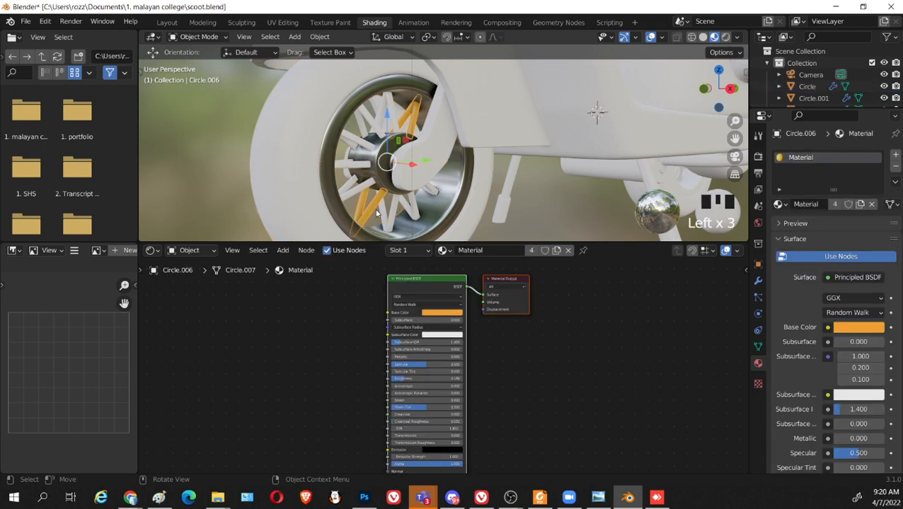
{"action": "left_click", "coordinate": [571, 251]}
Check the front wheel's spokes and rim for materials that are still assigned
{"action": "left_click", "coordinate": [350, 168]}
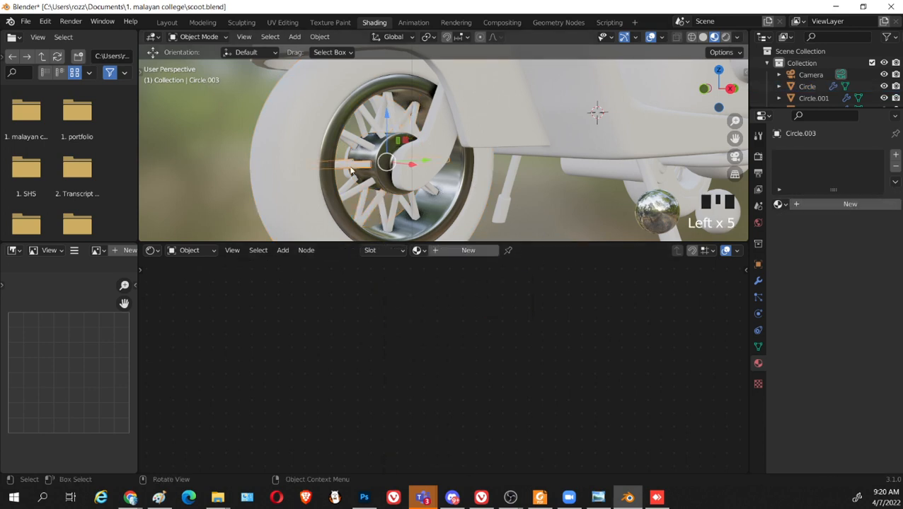
{"action": "left_click", "coordinate": [334, 140]}
{"action": "left_click", "coordinate": [334, 140]}
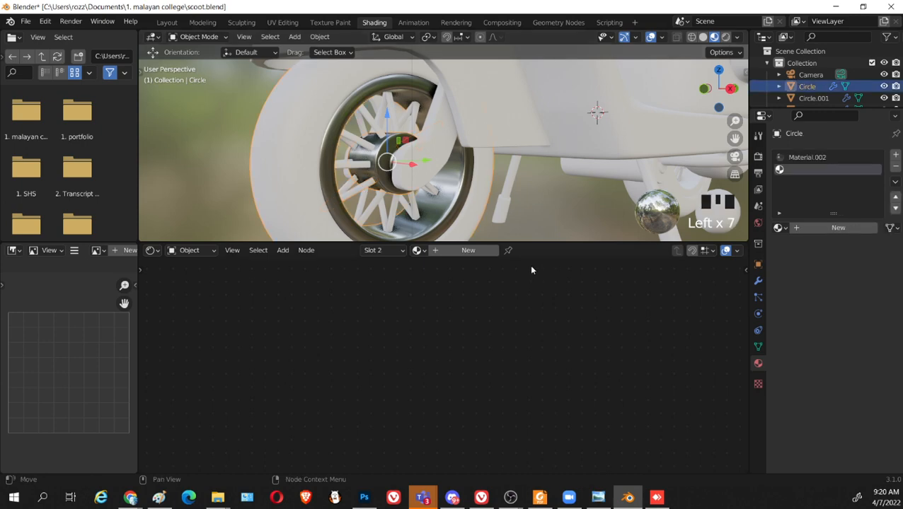
{"action": "left_click", "coordinate": [338, 129]}
{"action": "key", "text": "Tab"}
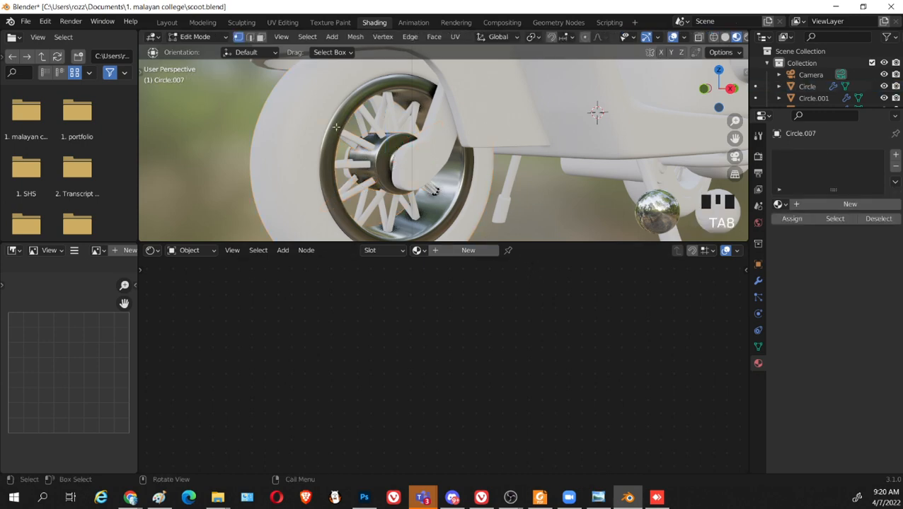
{"action": "key", "text": "Tab"}
Enter edit mode on the front wheel and select only the linked geometry of the tire
{"action": "left_click", "coordinate": [312, 122]}
{"action": "key", "text": "Tab"}
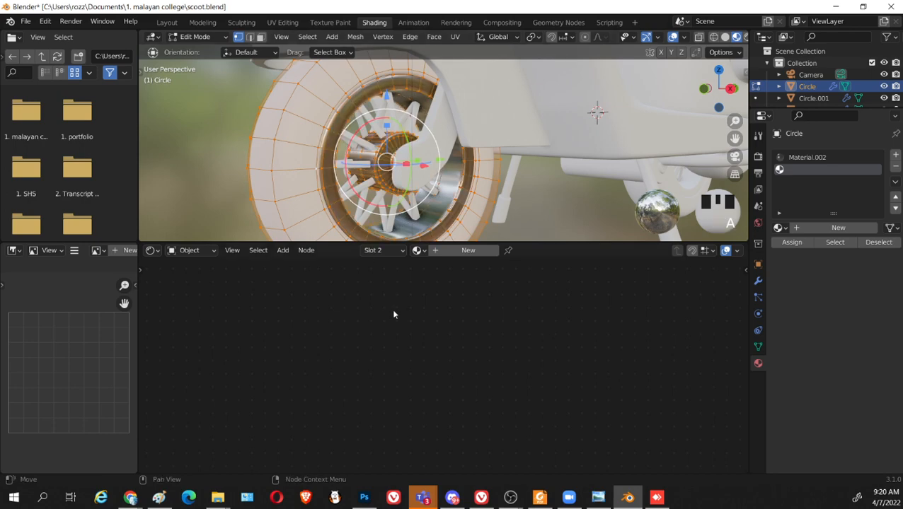
{"action": "left_click", "coordinate": [328, 155]}
{"action": "key", "text": "alt+a"}
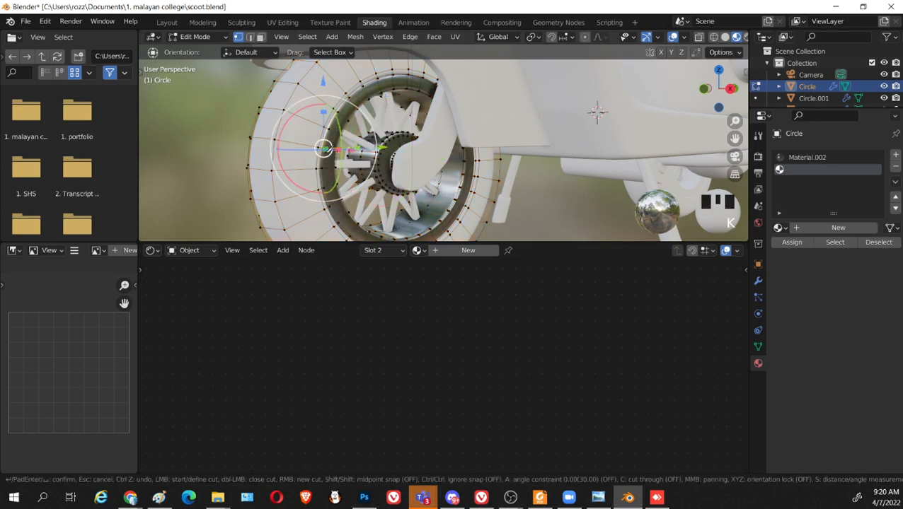
{"action": "key", "text": "l"}
{"action": "left_click", "coordinate": [336, 152]}
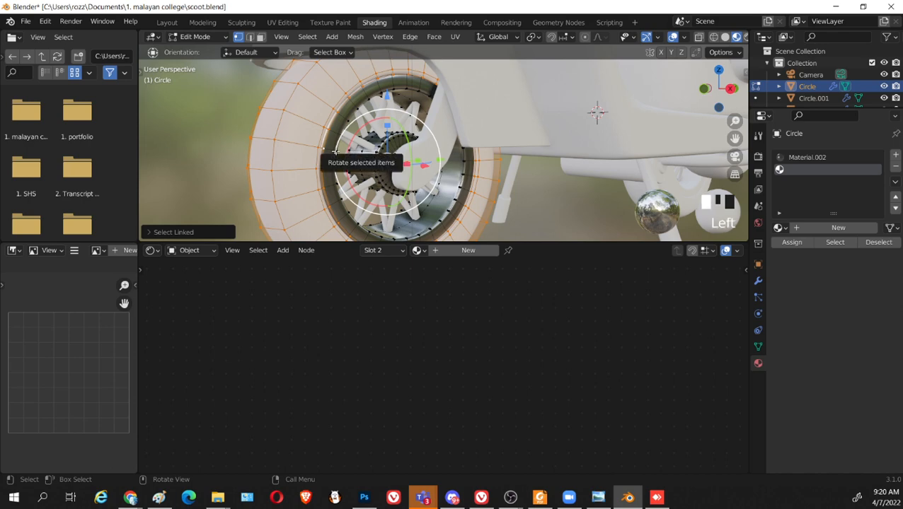
Switch the front wheel back to object mode and remove its Material.002 slot
{"action": "key", "text": "l"}
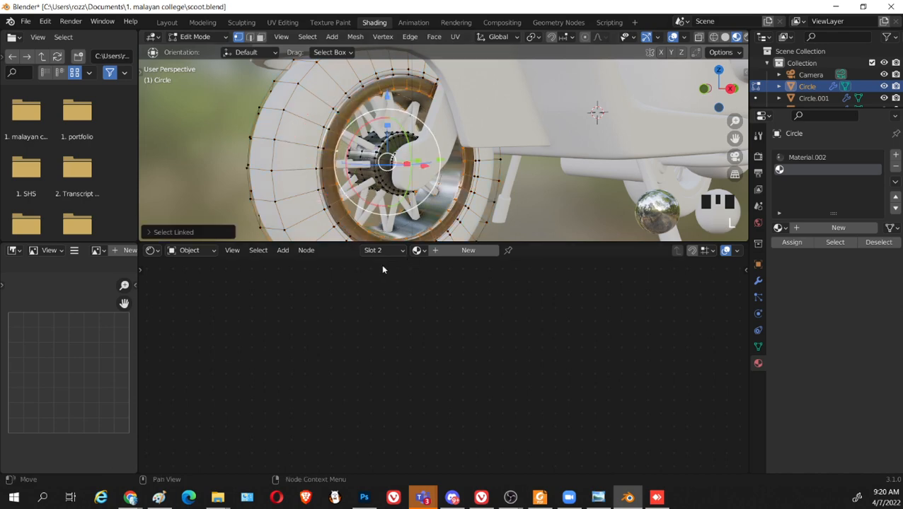
{"action": "left_click", "coordinate": [894, 167]}
{"action": "left_click", "coordinate": [832, 158]}
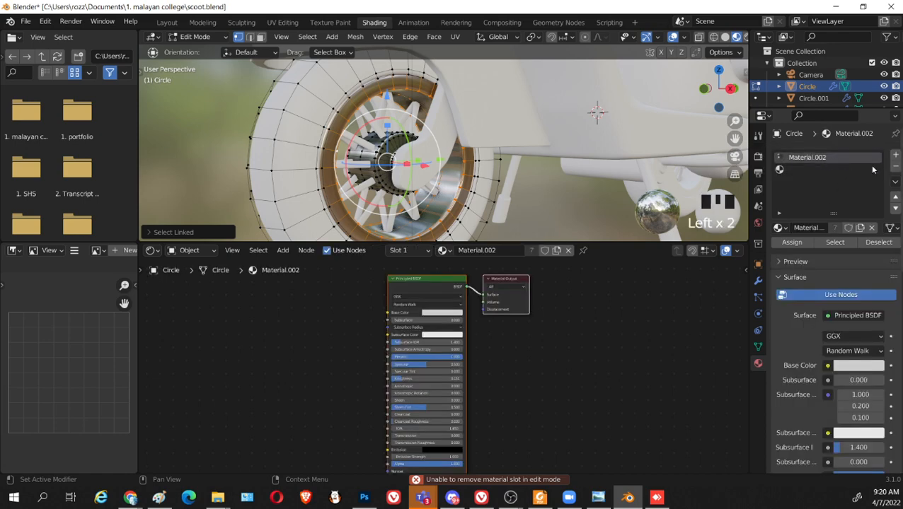
{"action": "left_click", "coordinate": [894, 167]}
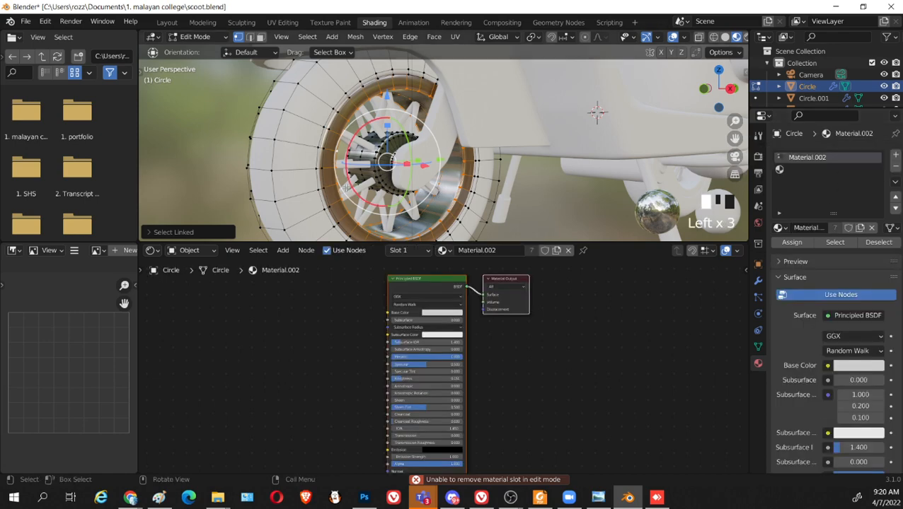
{"action": "key", "text": "Tab"}
{"action": "left_click", "coordinate": [895, 167]}
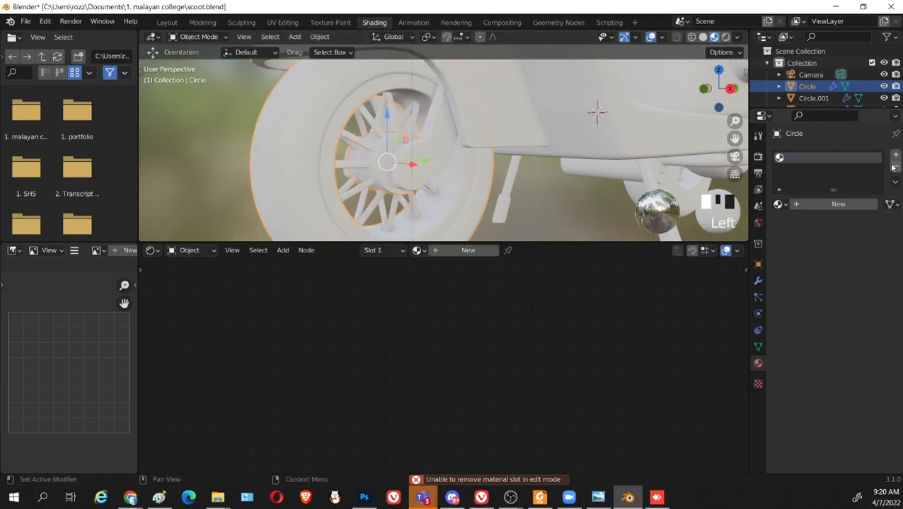
Remove the Material, Material.003 and Material.002 slots from the handlebar and its grips
{"action": "scroll", "coordinate": [525, 191], "scroll_direction": "down", "scroll_amount": 3}
{"action": "middle_click_drag", "start_coordinate": [525, 190], "coordinate": [438, 152]}
{"action": "left_click", "coordinate": [328, 131]}
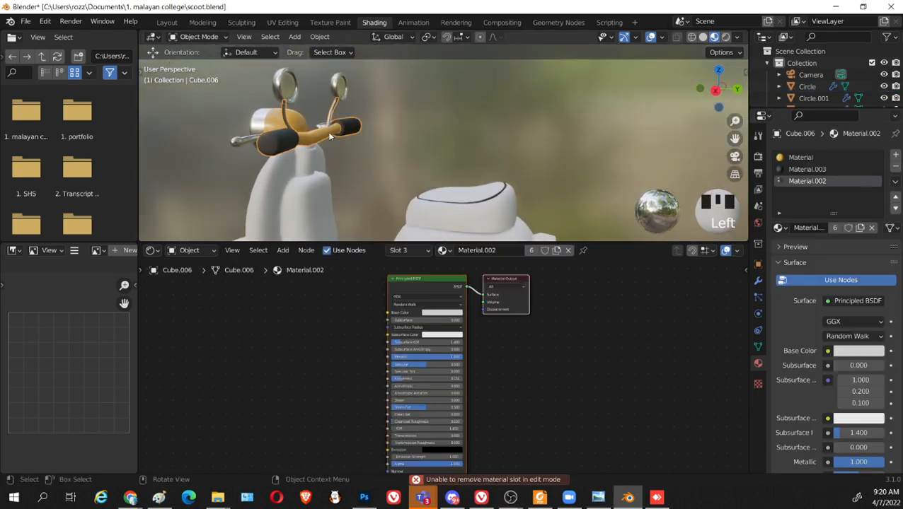
{"action": "left_click", "coordinate": [895, 168]}
{"action": "left_click", "coordinate": [895, 168]}
{"action": "left_click", "coordinate": [895, 168]}
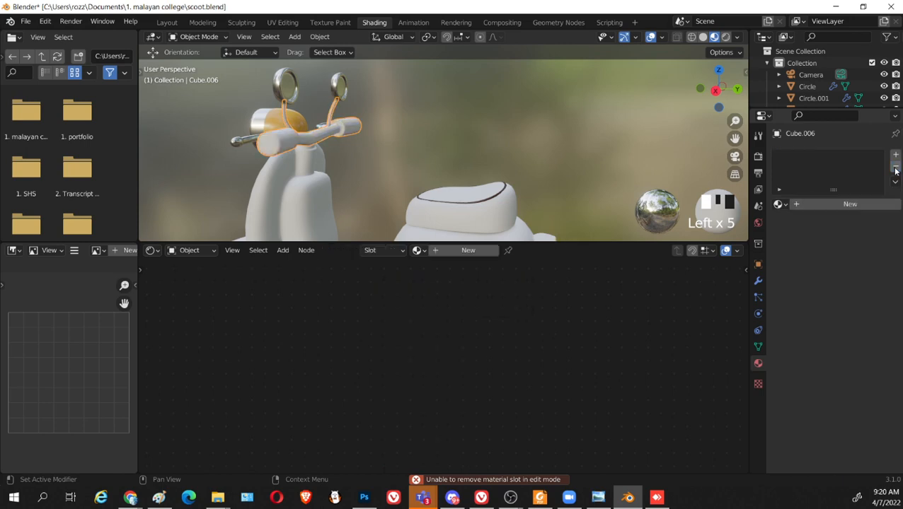
{"action": "left_click", "coordinate": [895, 168]}
Remove all material slots from the pair of rear-view mirrors
{"action": "left_click", "coordinate": [257, 85]}
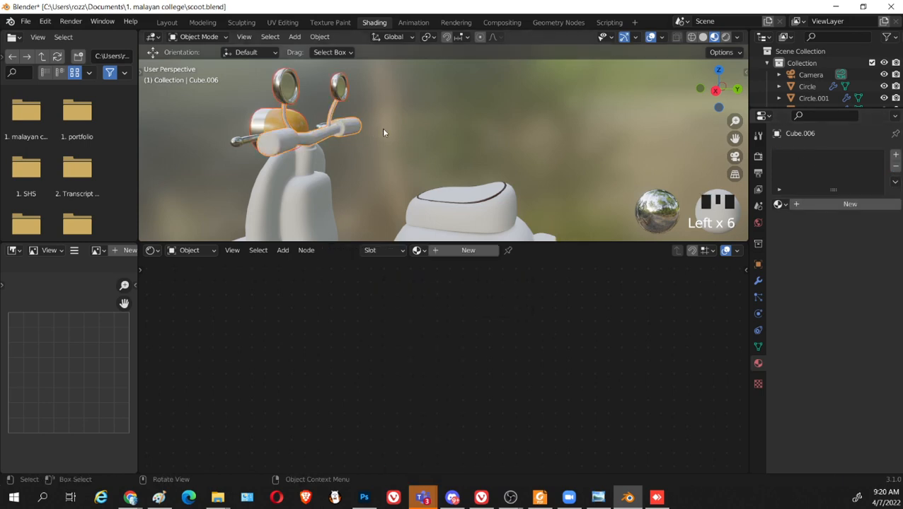
{"action": "left_click", "coordinate": [336, 108]}
{"action": "left_click", "coordinate": [341, 89]}
{"action": "left_click", "coordinate": [895, 167]}
{"action": "left_click", "coordinate": [895, 166]}
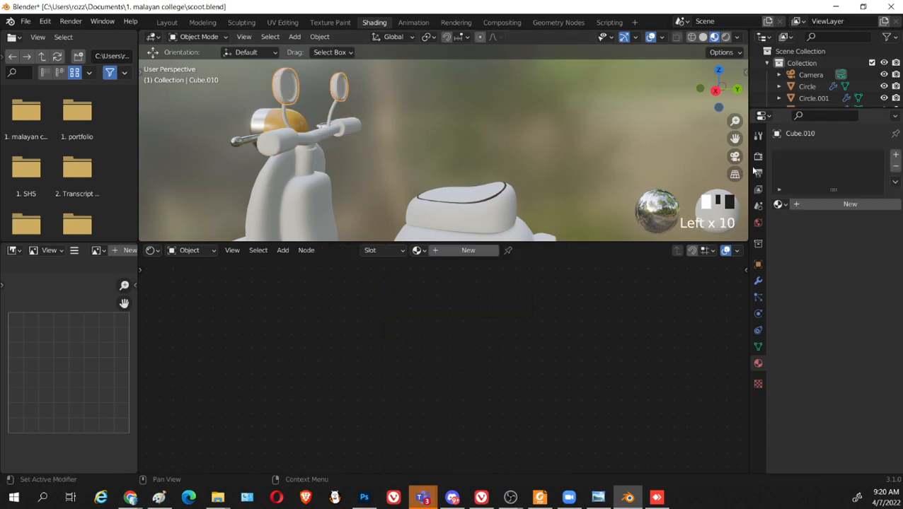
Remove every material slot from the headlight housing and the Material.002 slot from the brake levers
{"action": "left_click", "coordinate": [256, 119]}
{"action": "left_click", "coordinate": [895, 166]}
{"action": "left_click", "coordinate": [895, 167]}
{"action": "left_click", "coordinate": [895, 167]}
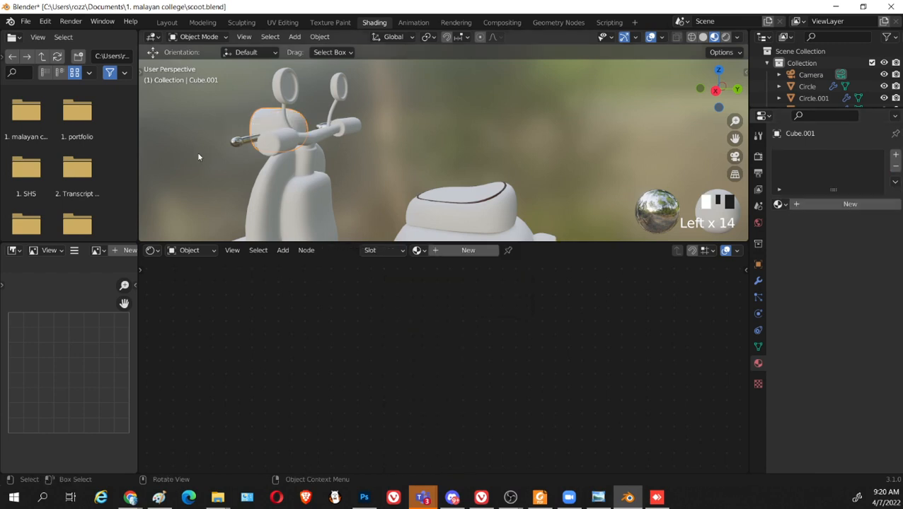
{"action": "middle_click_drag", "start_coordinate": [197, 151], "coordinate": [307, 150]}
{"action": "left_click", "coordinate": [307, 150]}
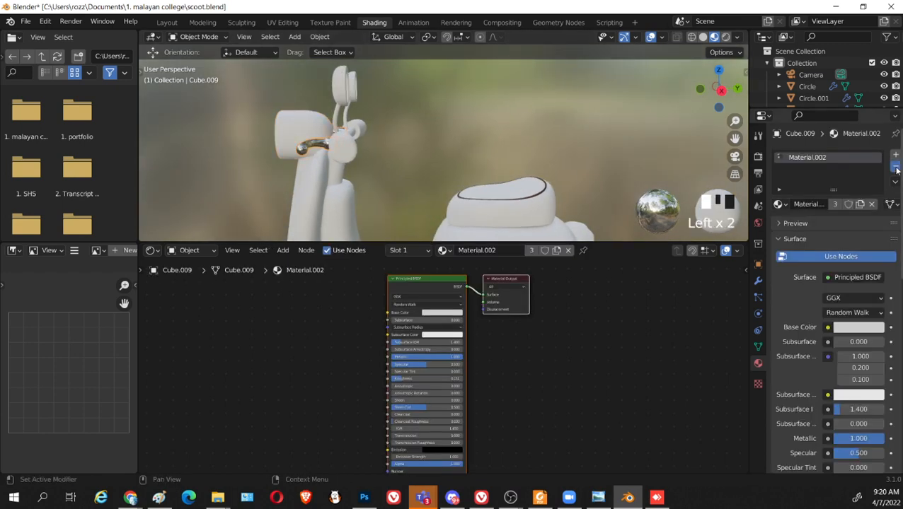
{"action": "left_click", "coordinate": [895, 166]}
Remove the brown Material.001 slot from the thin trim strip around the top of the seat
{"action": "scroll", "coordinate": [525, 175], "scroll_direction": "down", "scroll_amount": 2}
{"action": "scroll", "coordinate": [541, 208], "scroll_direction": "up", "scroll_amount": 3}
{"action": "middle_click_drag", "start_coordinate": [565, 207], "coordinate": [529, 181]}
{"action": "left_click", "coordinate": [532, 180]}
{"action": "scroll", "coordinate": [580, 195], "scroll_direction": "up", "scroll_amount": 3}
{"action": "middle_click_drag", "start_coordinate": [581, 195], "coordinate": [509, 185], "text": "shift"}
{"action": "scroll", "coordinate": [669, 198], "scroll_direction": "up", "scroll_amount": 2}
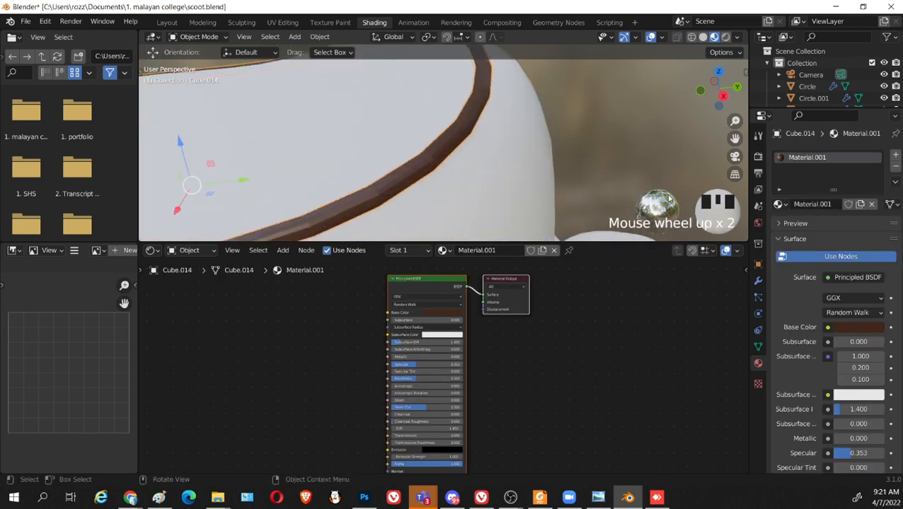
{"action": "left_click", "coordinate": [895, 166]}
Apply smooth shading to the seat's trim strip
{"action": "left_click", "coordinate": [456, 126]}
{"action": "right_click", "coordinate": [462, 126]}
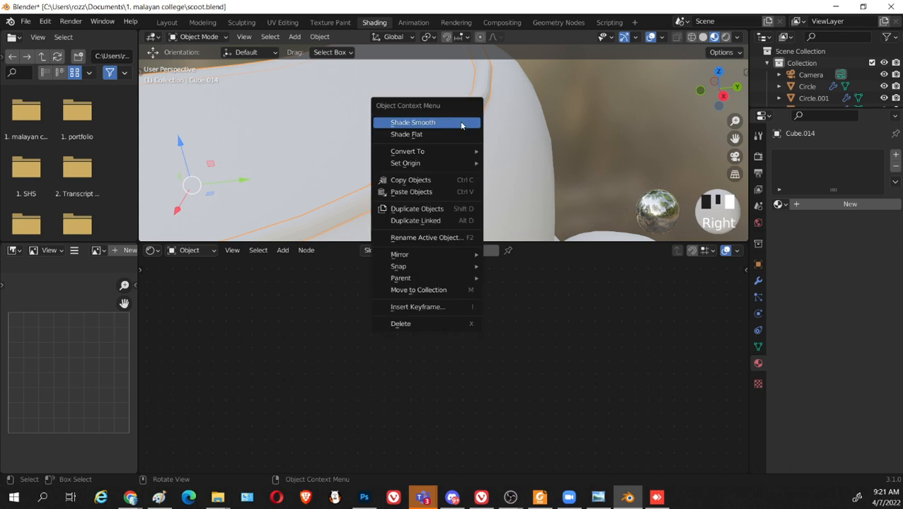
{"action": "left_click", "coordinate": [461, 126]}
{"action": "scroll", "coordinate": [461, 126], "scroll_direction": "down", "scroll_amount": 6}
{"action": "middle_click_drag", "start_coordinate": [461, 126], "coordinate": [530, 165]}
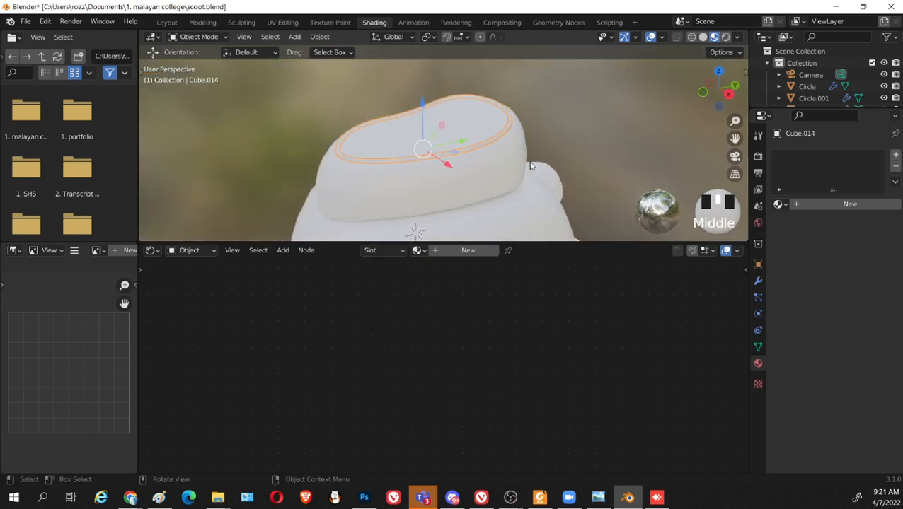
Enlarge the 3D viewport and remove the Material.004 slot from the headlight's glass
{"action": "scroll", "coordinate": [552, 171], "scroll_direction": "down", "scroll_amount": 4}
{"action": "left_click_drag", "start_coordinate": [545, 242], "coordinate": [535, 396]}
{"action": "middle_click_drag", "start_coordinate": [536, 396], "coordinate": [362, 264]}
{"action": "left_click", "coordinate": [371, 234]}
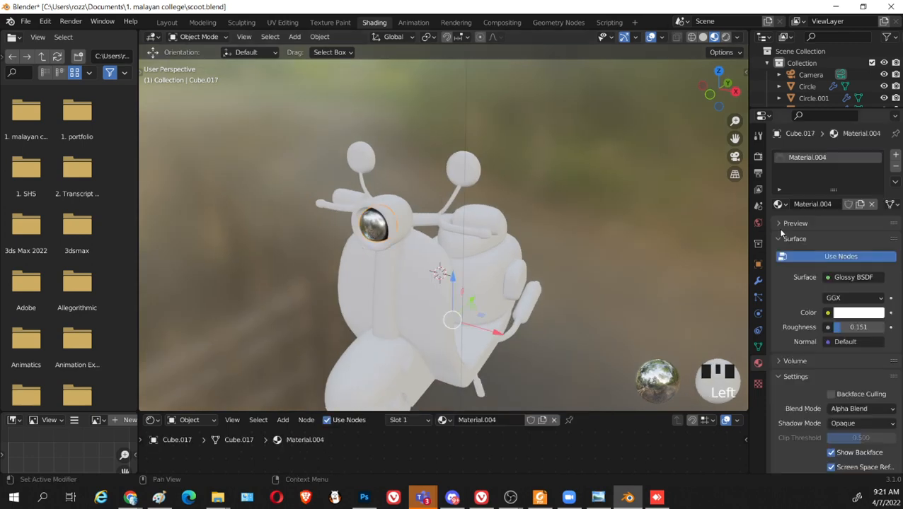
{"action": "left_click", "coordinate": [895, 166]}
Inspect the whole scooter from several sides for parts that still carry a material
{"action": "middle_click_drag", "start_coordinate": [577, 304], "coordinate": [587, 277]}
{"action": "left_click", "coordinate": [562, 284]}
{"action": "scroll", "coordinate": [562, 283], "scroll_direction": "down", "scroll_amount": 3}
{"action": "left_click", "coordinate": [588, 277]}
{"action": "scroll", "coordinate": [621, 328], "scroll_direction": "up", "scroll_amount": 1}
{"action": "middle_click_drag", "start_coordinate": [620, 327], "coordinate": [562, 318]}
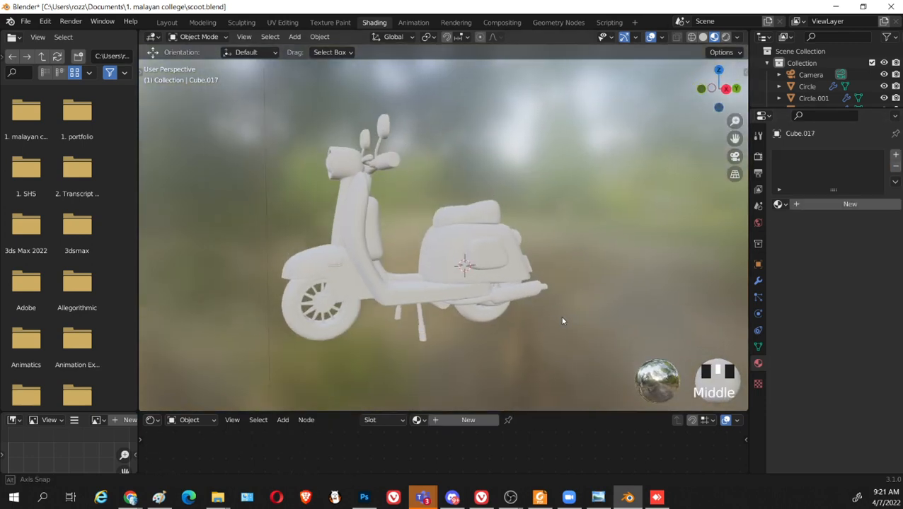
{"action": "middle_click_drag", "start_coordinate": [560, 285], "coordinate": [588, 286]}
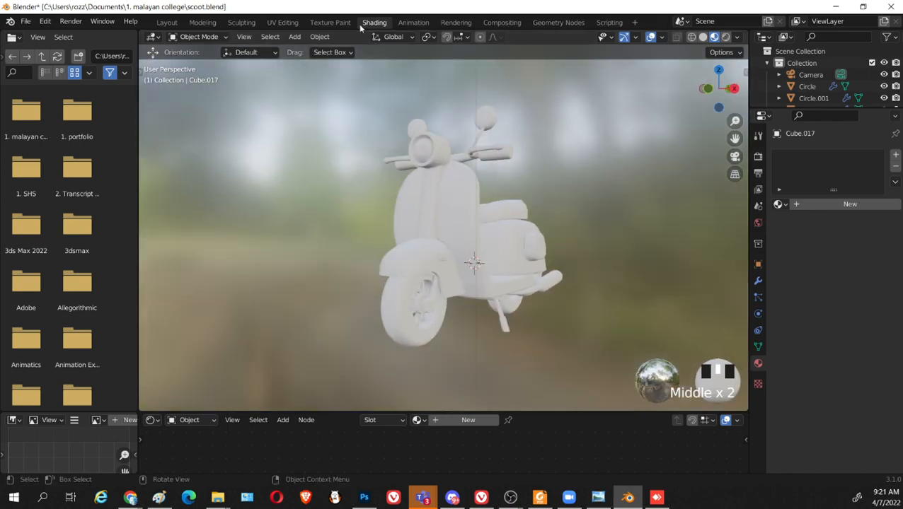
{"action": "middle_click_drag", "start_coordinate": [551, 312], "coordinate": [578, 272]}
{"action": "scroll", "coordinate": [580, 314], "scroll_direction": "up", "scroll_amount": 2}
{"action": "middle_click_drag", "start_coordinate": [503, 219], "coordinate": [530, 217]}
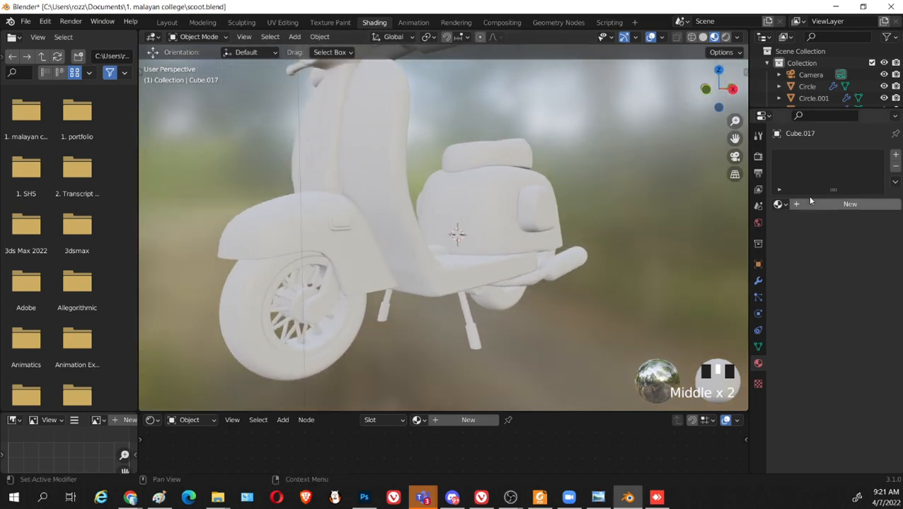
Turn off ambient occlusion and bloom in the Eevee render settings
{"action": "left_click", "coordinate": [764, 157]}
{"action": "left_click", "coordinate": [761, 157]}
{"action": "left_click", "coordinate": [787, 237]}
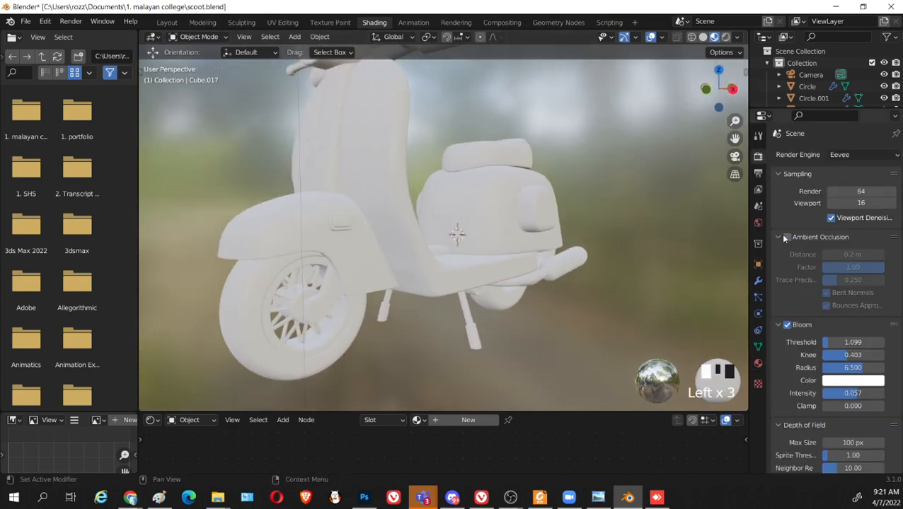
{"action": "middle_click_drag", "start_coordinate": [588, 218], "coordinate": [504, 215]}
{"action": "scroll", "coordinate": [569, 215], "scroll_direction": "down", "scroll_amount": 2}
{"action": "left_click", "coordinate": [787, 324]}
{"action": "scroll", "coordinate": [800, 396], "scroll_direction": "down", "scroll_amount": 4}
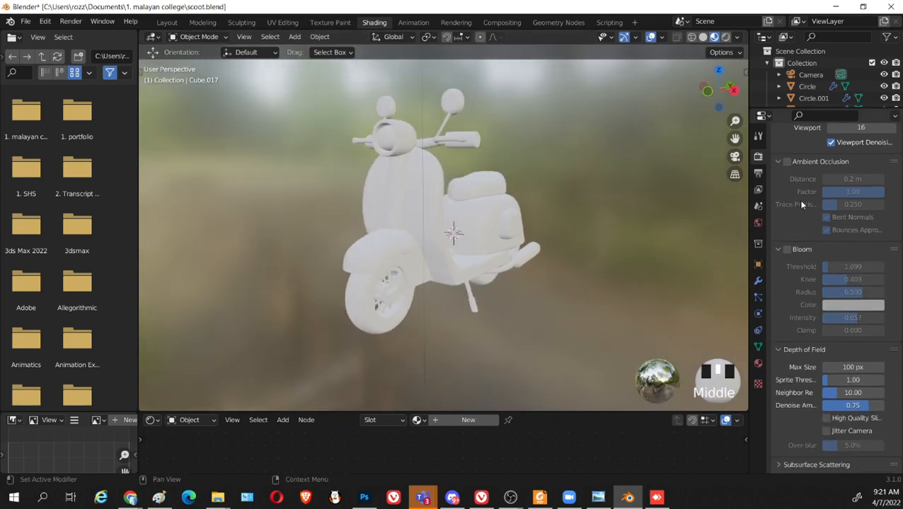
Toggle ambient occlusion on and off repeatedly to compare its effect on the scooter's shading
{"action": "left_click", "coordinate": [790, 164]}
{"action": "left_click", "coordinate": [790, 164]}
{"action": "left_click", "coordinate": [790, 164]}
{"action": "left_click", "coordinate": [790, 163]}
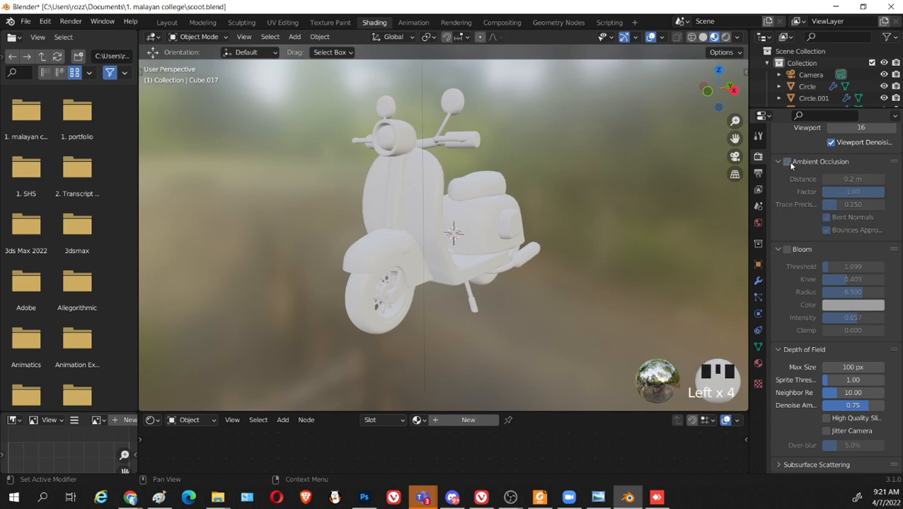
{"action": "left_click", "coordinate": [789, 163]}
{"action": "left_click", "coordinate": [790, 163]}
{"action": "left_click", "coordinate": [789, 163]}
{"action": "left_click", "coordinate": [790, 163]}
{"action": "left_click", "coordinate": [790, 163]}
{"action": "left_click", "coordinate": [789, 163]}
{"action": "left_click", "coordinate": [790, 164]}
{"action": "left_click", "coordinate": [790, 163]}
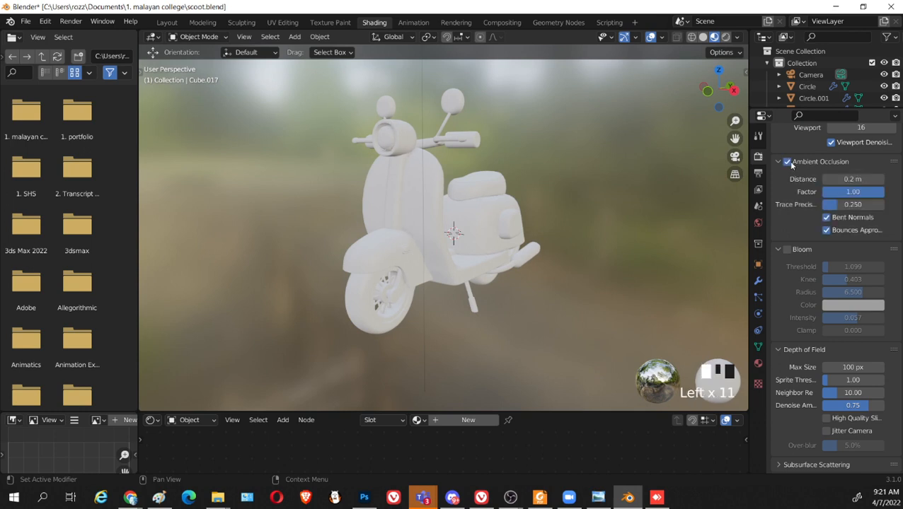
{"action": "left_click", "coordinate": [790, 163]}
{"action": "left_click", "coordinate": [789, 163]}
{"action": "scroll", "coordinate": [563, 293], "scroll_direction": "up", "scroll_amount": 3}
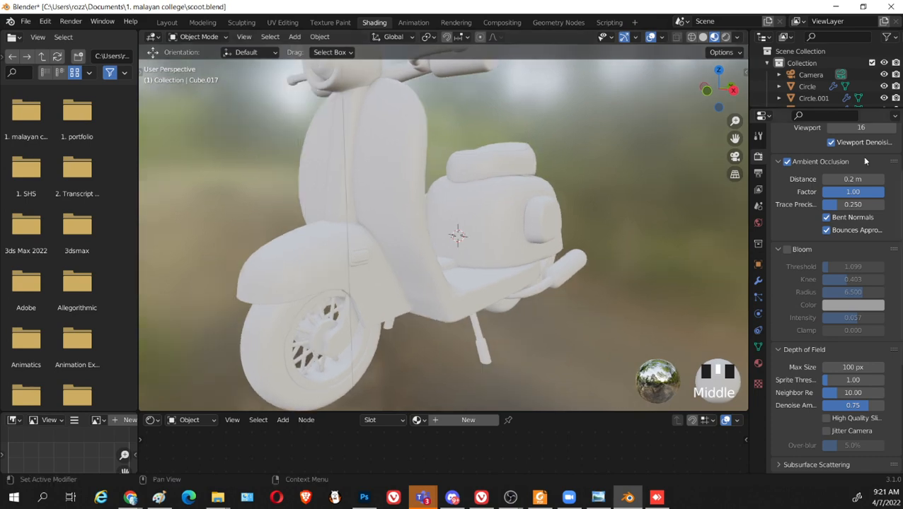
Compare the scooter with ambient occlusion off and on, both close up and as a whole
{"action": "left_click", "coordinate": [778, 162]}
{"action": "left_click", "coordinate": [789, 163]}
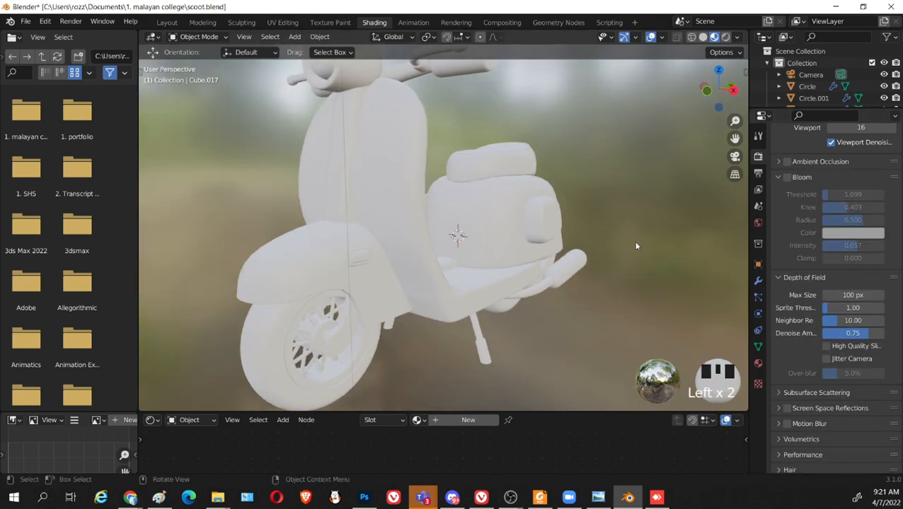
{"action": "scroll", "coordinate": [574, 241], "scroll_direction": "down", "scroll_amount": 3}
{"action": "middle_click_drag", "start_coordinate": [570, 241], "coordinate": [577, 240]}
{"action": "left_click", "coordinate": [793, 164]}
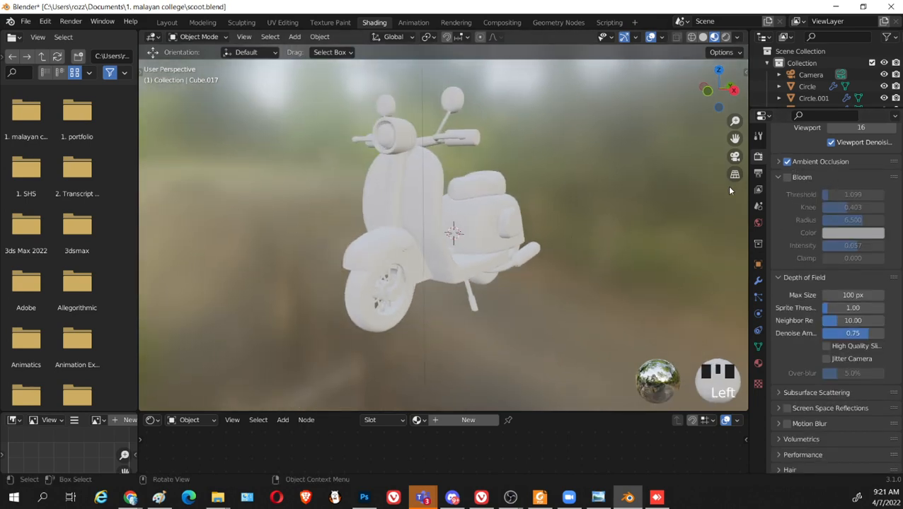
{"action": "scroll", "coordinate": [611, 212], "scroll_direction": "up", "scroll_amount": 2}
{"action": "left_click", "coordinate": [779, 163]}
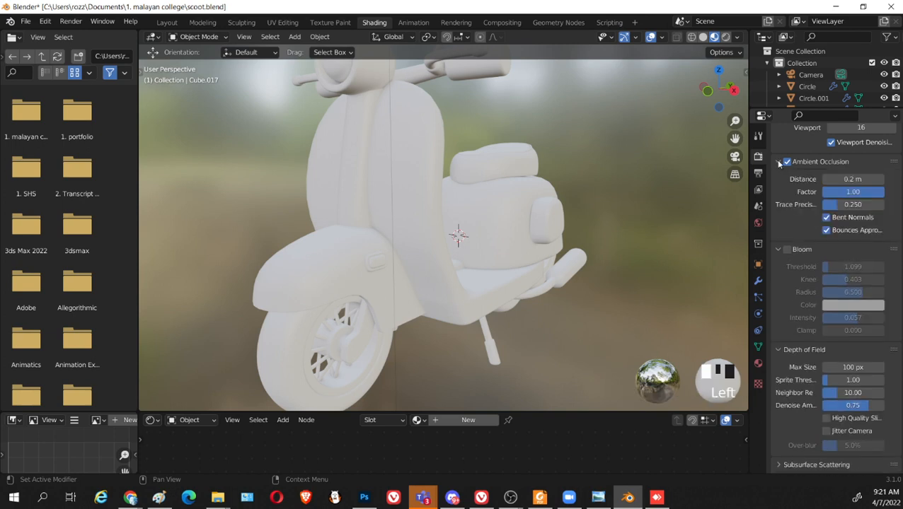
{"action": "left_click", "coordinate": [787, 163]}
{"action": "scroll", "coordinate": [515, 263], "scroll_direction": "down", "scroll_amount": 2}
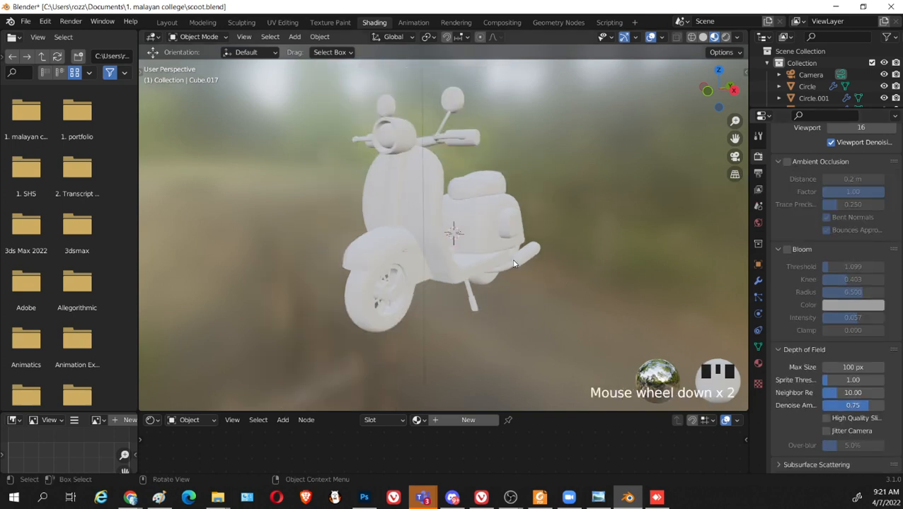
{"action": "middle_click_drag", "start_coordinate": [513, 262], "coordinate": [517, 261]}
{"action": "scroll", "coordinate": [514, 263], "scroll_direction": "up", "scroll_amount": 2}
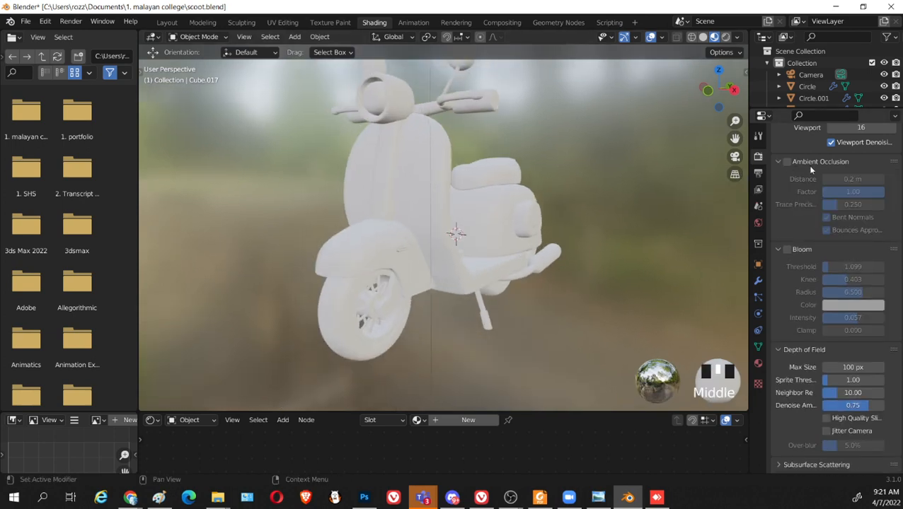
Check the ambient occlusion effect once more from the front and side, and leave it disabled
{"action": "left_click", "coordinate": [786, 163]}
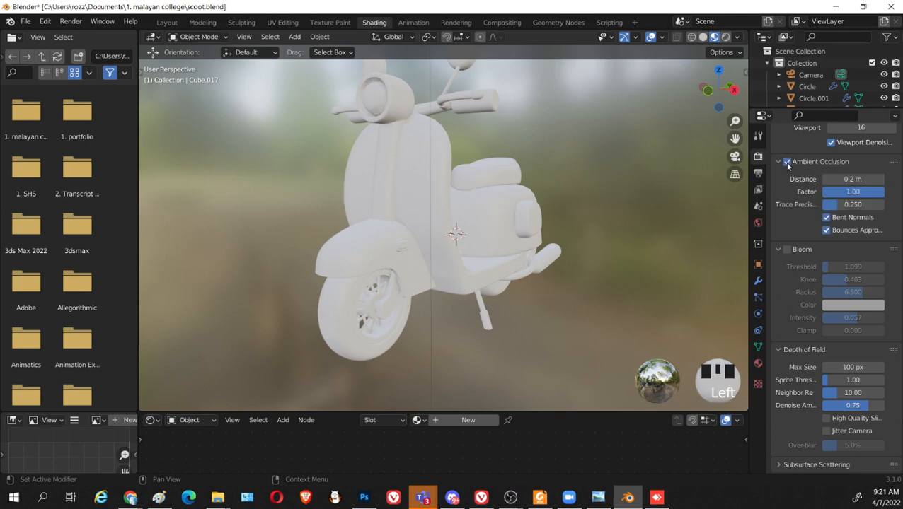
{"action": "left_click", "coordinate": [787, 163]}
{"action": "left_click", "coordinate": [788, 163]}
{"action": "left_click", "coordinate": [788, 164]}
{"action": "left_click", "coordinate": [787, 164]}
{"action": "middle_click_drag", "start_coordinate": [569, 208], "coordinate": [502, 213]}
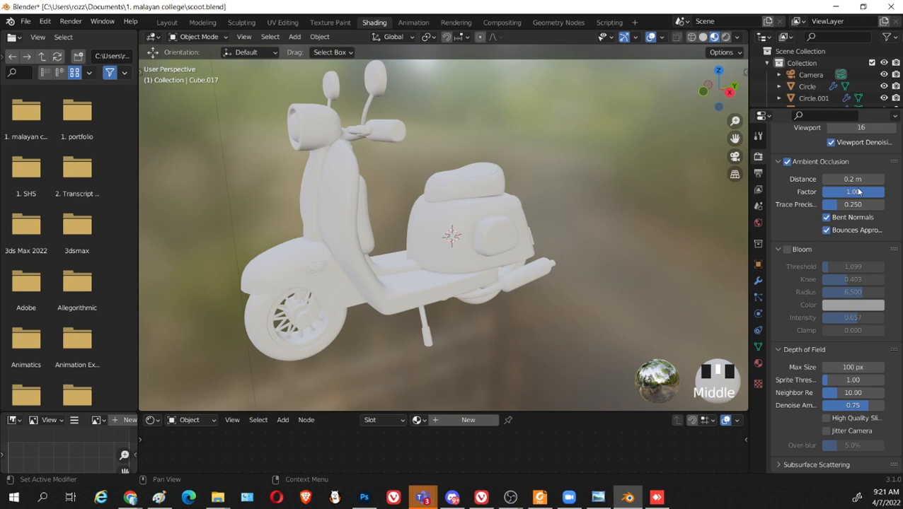
{"action": "left_click", "coordinate": [787, 163]}
{"action": "middle_click_drag", "start_coordinate": [549, 243], "coordinate": [597, 240]}
{"action": "scroll", "coordinate": [609, 241], "scroll_direction": "down", "scroll_amount": 2}
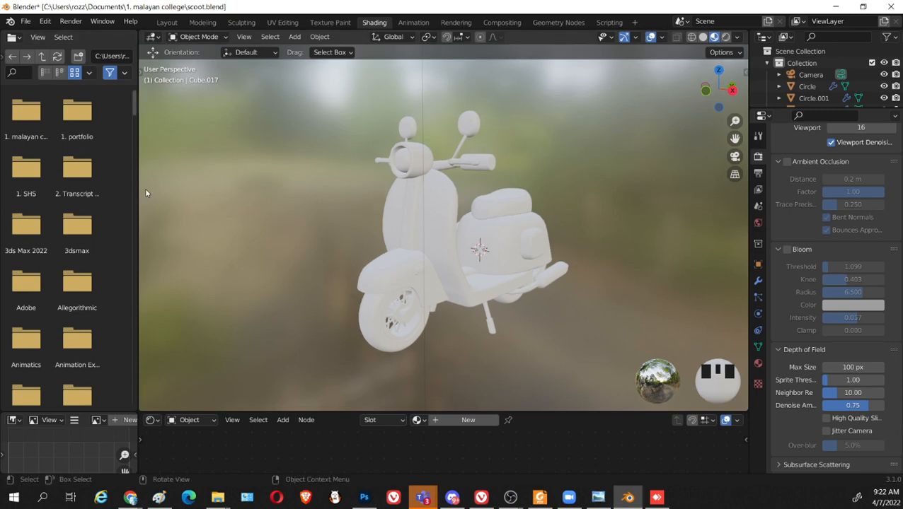
Widen the file browser and image editor, and rebalance the heights of the 3D viewport and shader editor
{"action": "left_click_drag", "start_coordinate": [138, 187], "coordinate": [210, 186]}
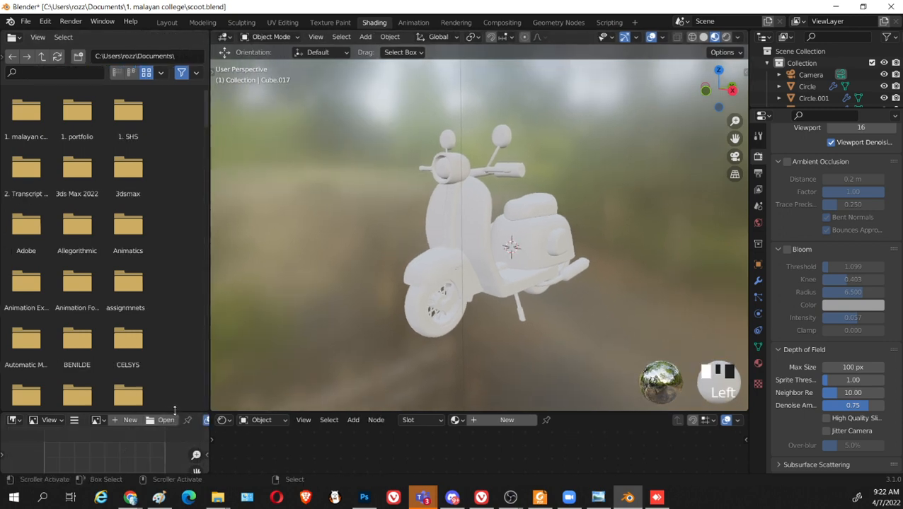
{"action": "left_click_drag", "start_coordinate": [172, 414], "coordinate": [172, 305]}
{"action": "middle_click_drag", "start_coordinate": [515, 273], "coordinate": [487, 257], "text": "shift"}
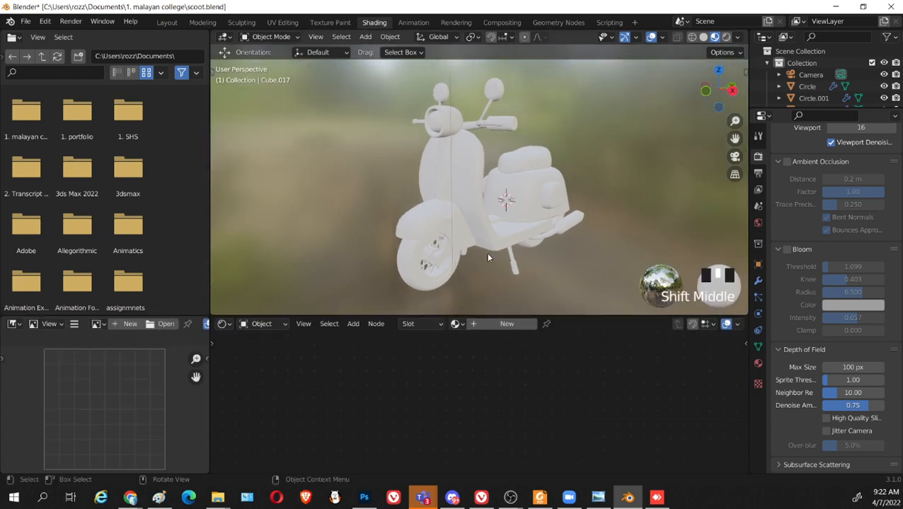
{"action": "middle_click_drag", "start_coordinate": [463, 215], "coordinate": [521, 213], "text": "shift"}
{"action": "scroll", "coordinate": [498, 223], "scroll_direction": "up", "scroll_amount": 2}
{"action": "left_click_drag", "start_coordinate": [613, 317], "coordinate": [612, 371]}
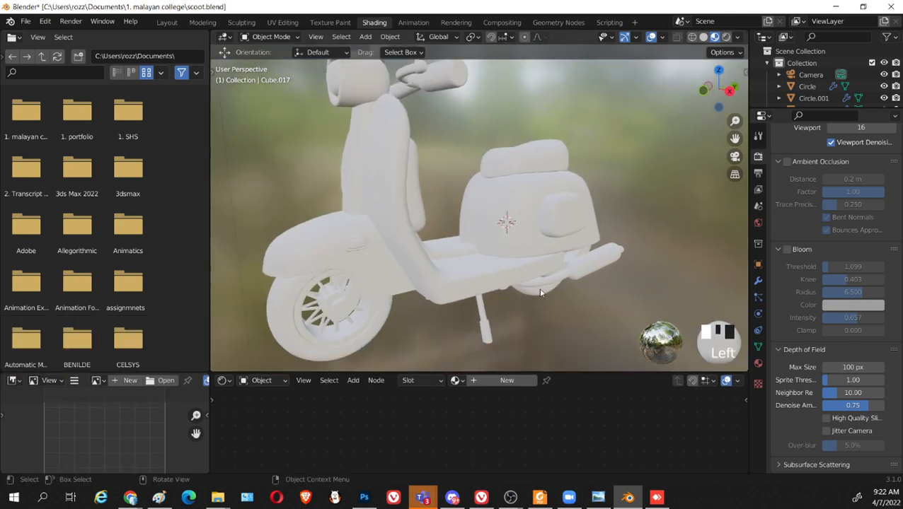
{"action": "middle_click_drag", "start_coordinate": [608, 353], "coordinate": [536, 282]}
Add a new material named body to the scooter's front shield and footboard, and enlarge the shader editor
{"action": "left_click", "coordinate": [540, 207]}
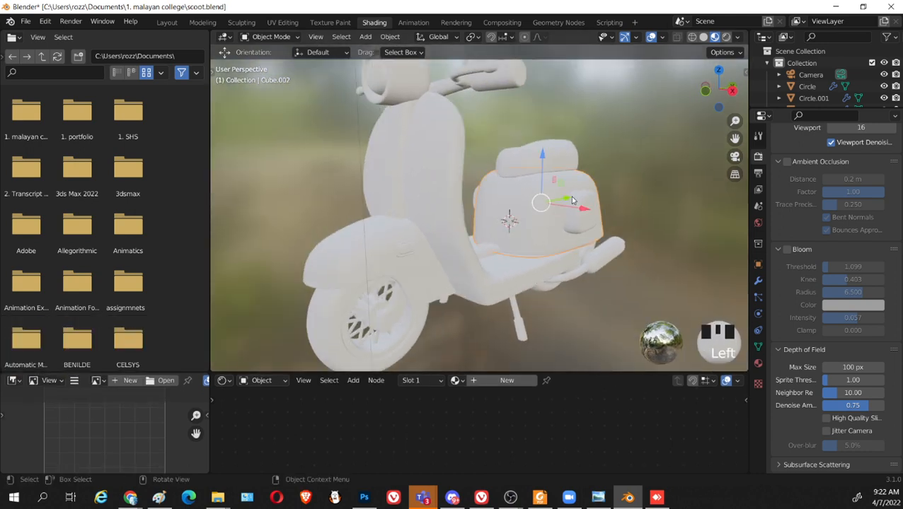
{"action": "left_click", "coordinate": [758, 363]}
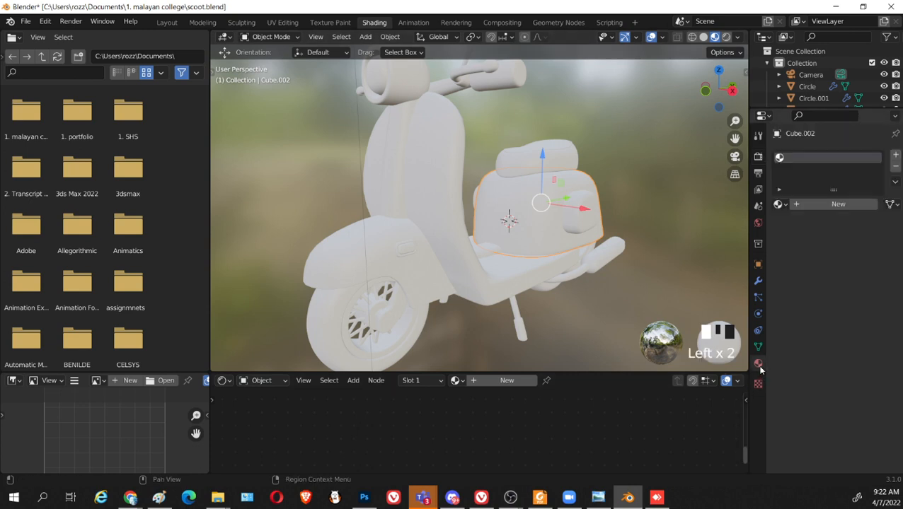
{"action": "left_click", "coordinate": [458, 171]}
{"action": "left_click", "coordinate": [802, 205]}
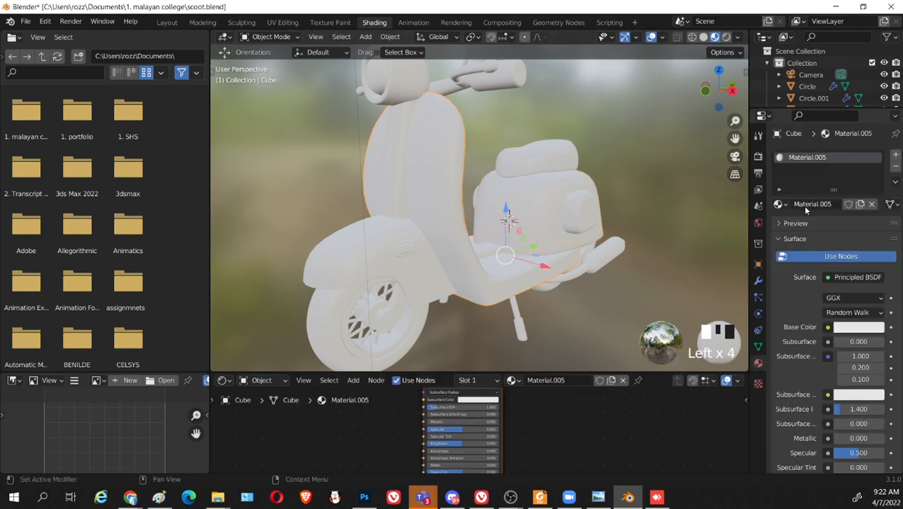
{"action": "left_click", "coordinate": [822, 204]}
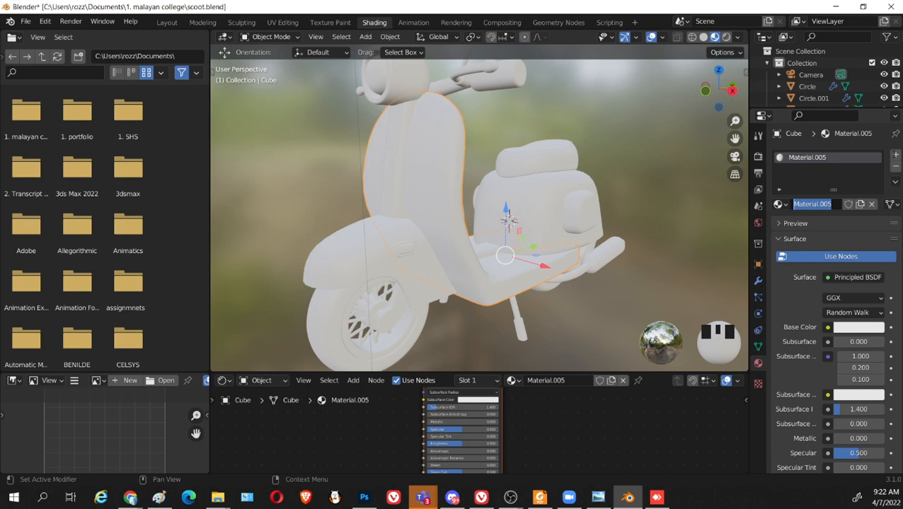
{"action": "type", "text": "body"}
{"action": "key", "text": "Return"}
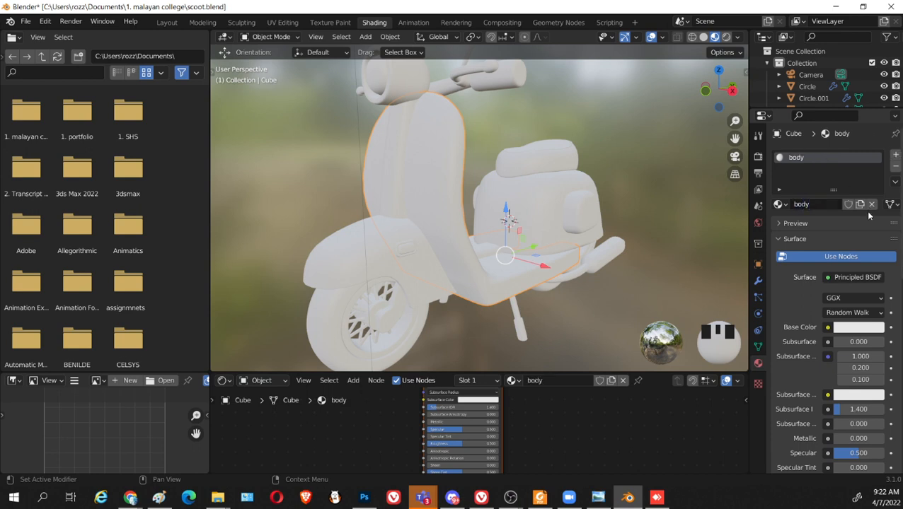
{"action": "left_click_drag", "start_coordinate": [517, 373], "coordinate": [517, 350]}
Set the body material's base color to a dark golden yellow with hue 0.088, saturation 1.000 and value 0.554
{"action": "left_click", "coordinate": [863, 329]}
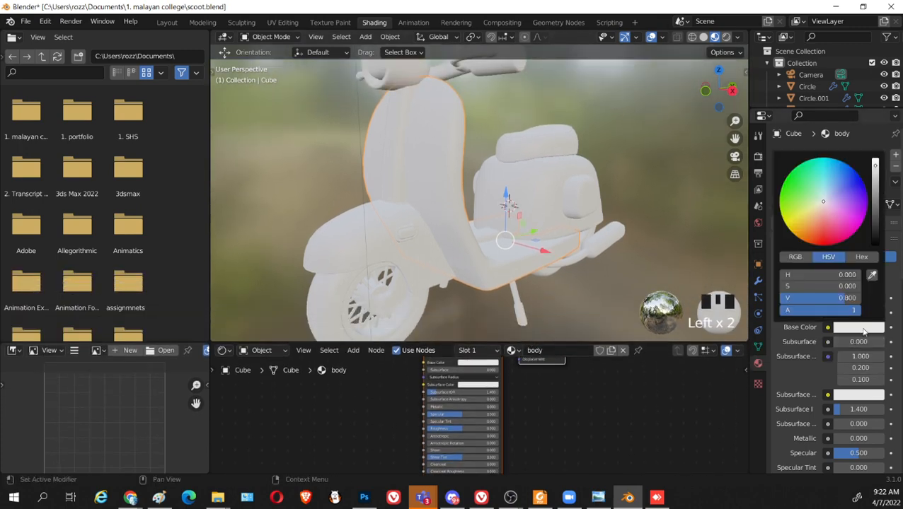
{"action": "mouse_move", "coordinate": [819, 211]}
{"action": "left_mouse_down"}
{"action": "mouse_move", "coordinate": [810, 228]}
{"action": "mouse_move", "coordinate": [797, 218]}
{"action": "mouse_move", "coordinate": [810, 207]}
{"action": "mouse_move", "coordinate": [797, 220]}
{"action": "left_mouse_up"}
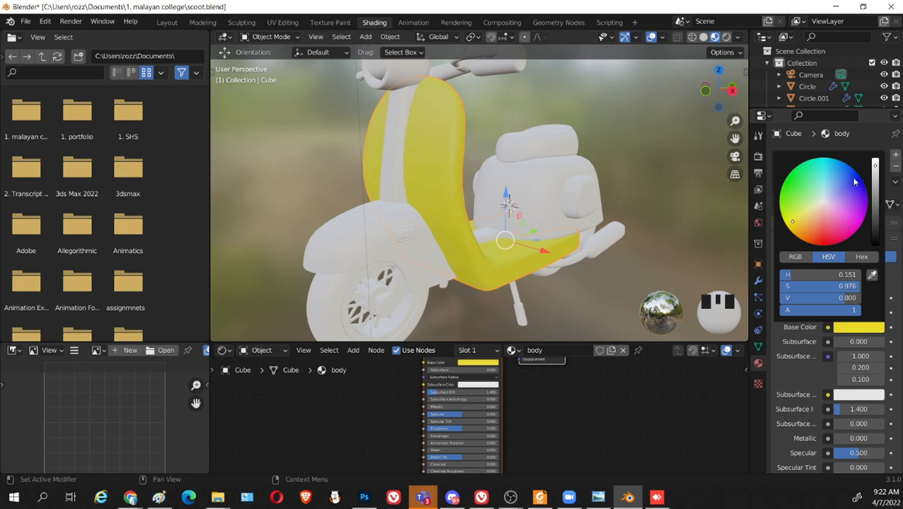
{"action": "mouse_move", "coordinate": [878, 166]}
{"action": "left_mouse_down"}
{"action": "mouse_move", "coordinate": [782, 224]}
{"action": "mouse_move", "coordinate": [797, 222]}
{"action": "mouse_move", "coordinate": [797, 237]}
{"action": "mouse_move", "coordinate": [802, 223]}
{"action": "mouse_move", "coordinate": [793, 235]}
{"action": "left_mouse_up"}
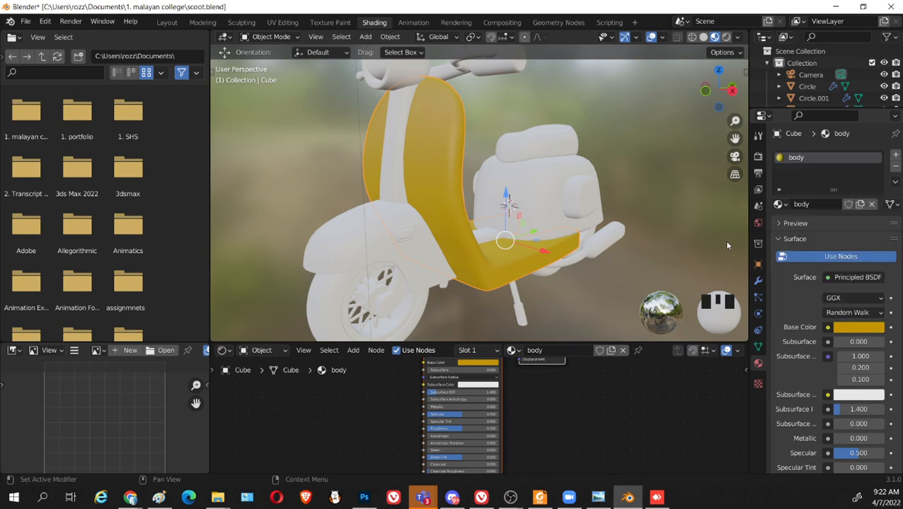
{"action": "scroll", "coordinate": [559, 226], "scroll_direction": "down", "scroll_amount": 2}
{"action": "middle_click_drag", "start_coordinate": [559, 226], "coordinate": [580, 254]}
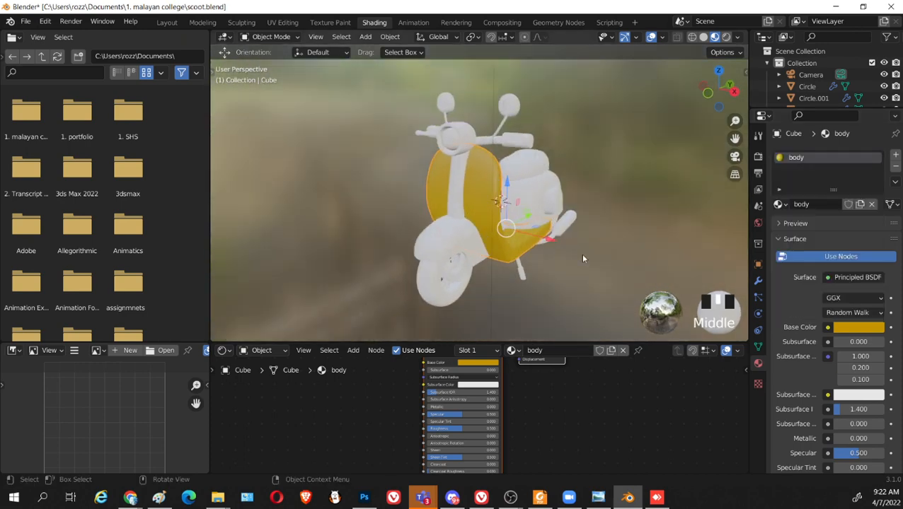
Try the body material with metallic at 1.000, inspect the shield, and reset metallic to 0.000
{"action": "scroll", "coordinate": [894, 400], "scroll_direction": "down", "scroll_amount": 3}
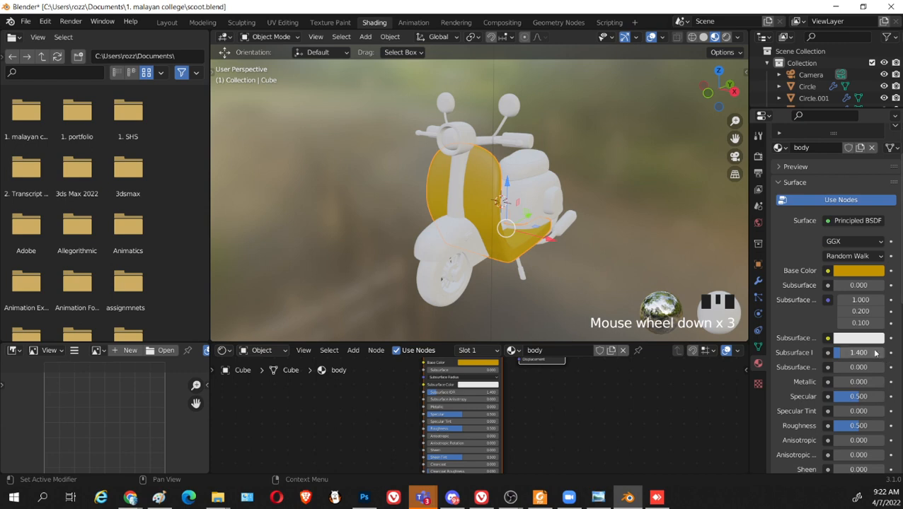
{"action": "scroll", "coordinate": [882, 406], "scroll_direction": "down", "scroll_amount": 2}
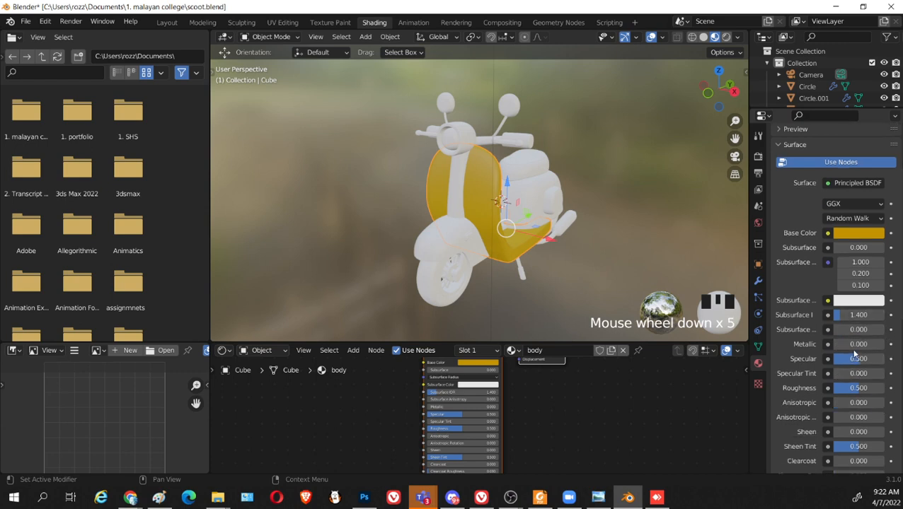
{"action": "scroll", "coordinate": [849, 358], "scroll_direction": "up", "scroll_amount": 1}
{"action": "left_click_drag", "start_coordinate": [843, 366], "coordinate": [881, 366]}
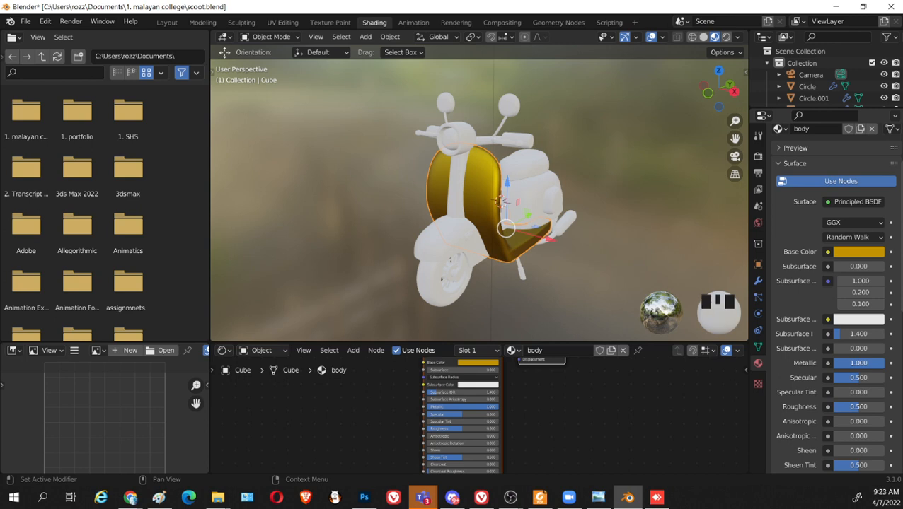
{"action": "scroll", "coordinate": [628, 233], "scroll_direction": "up", "scroll_amount": 3}
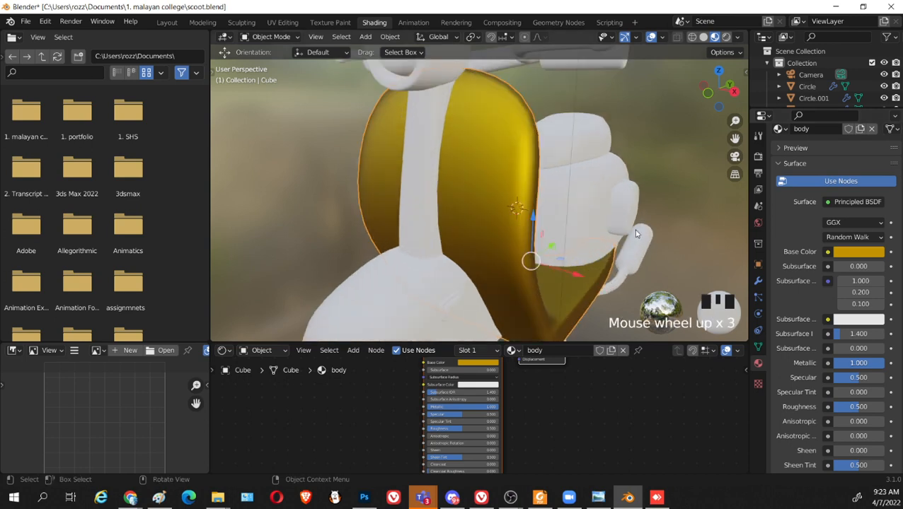
{"action": "middle_click_drag", "start_coordinate": [637, 230], "coordinate": [617, 228]}
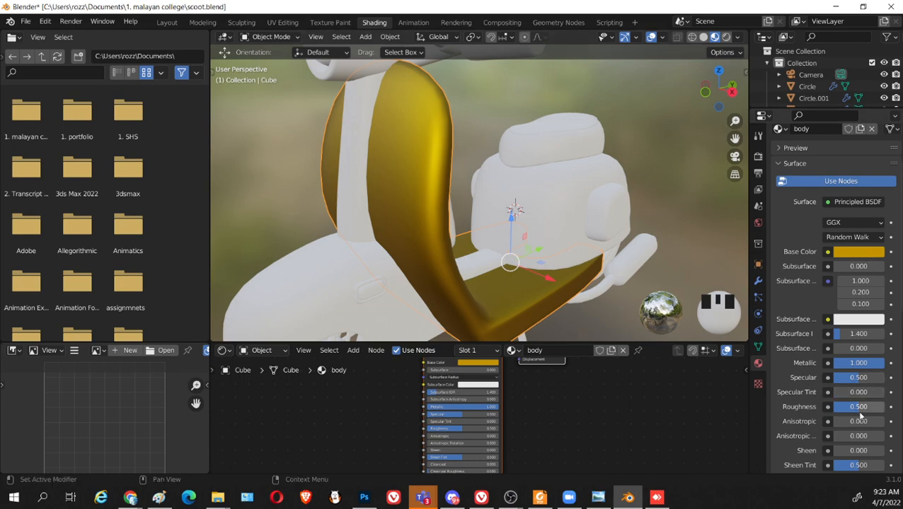
{"action": "left_click_drag", "start_coordinate": [858, 362], "coordinate": [820, 363]}
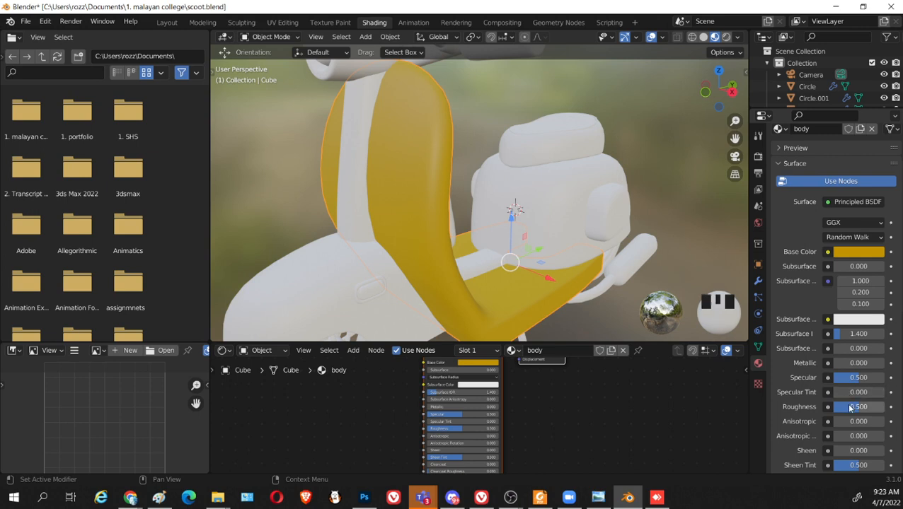
Make the body material glossier by lowering its roughness to 0.170
{"action": "left_click_drag", "start_coordinate": [859, 409], "coordinate": [839, 409]}
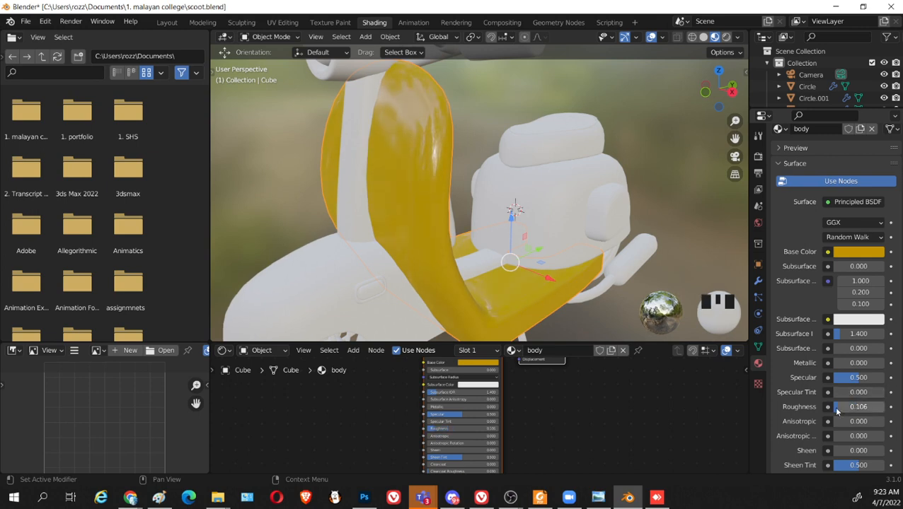
{"action": "middle_click_drag", "start_coordinate": [453, 233], "coordinate": [495, 235]}
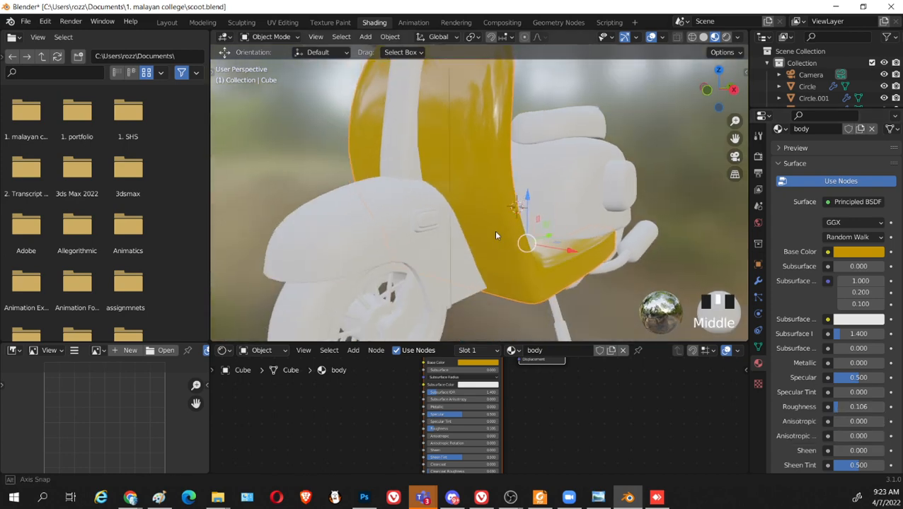
{"action": "left_click_drag", "start_coordinate": [858, 407], "coordinate": [859, 407]}
{"action": "scroll", "coordinate": [495, 212], "scroll_direction": "down", "scroll_amount": 2}
{"action": "middle_click_drag", "start_coordinate": [495, 213], "coordinate": [538, 220]}
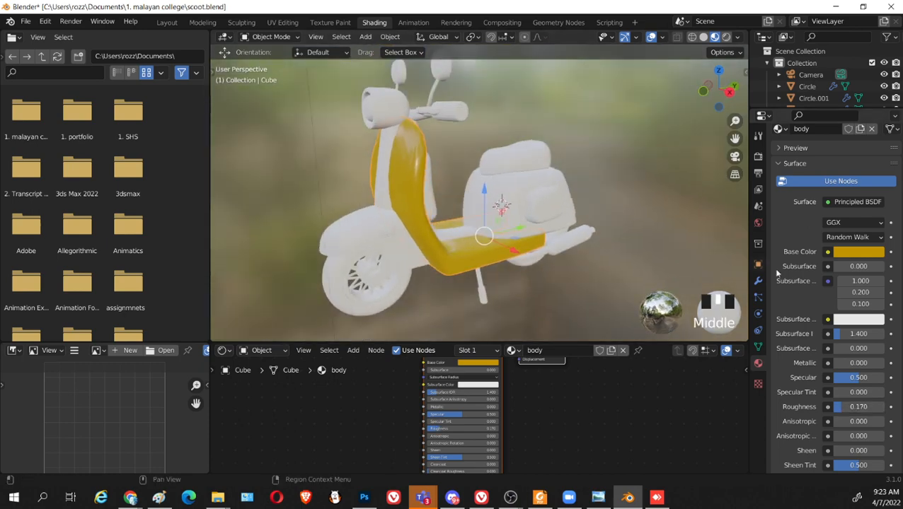
Try a saturated red base color with hue 0.003 on the body material
{"action": "left_click", "coordinate": [869, 257]}
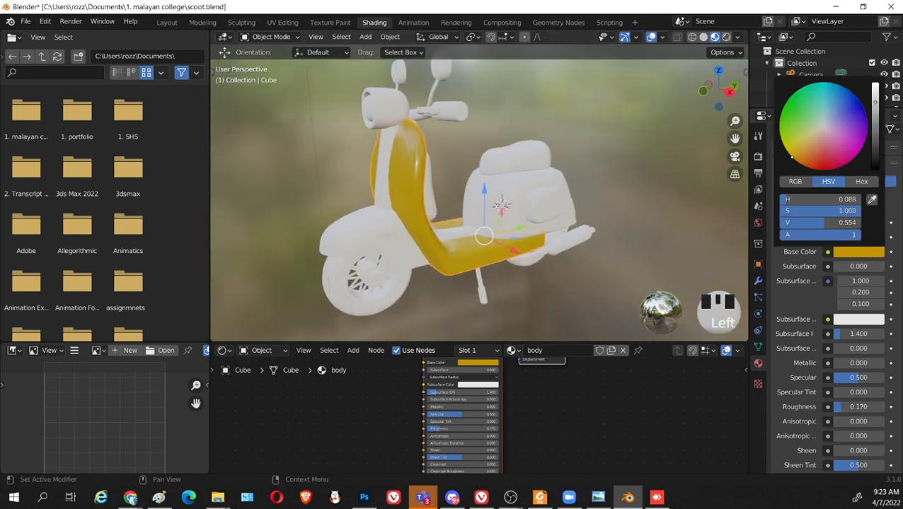
{"action": "mouse_move", "coordinate": [792, 157]}
{"action": "left_mouse_down"}
{"action": "mouse_move", "coordinate": [821, 170]}
{"action": "mouse_move", "coordinate": [822, 157]}
{"action": "left_mouse_up"}
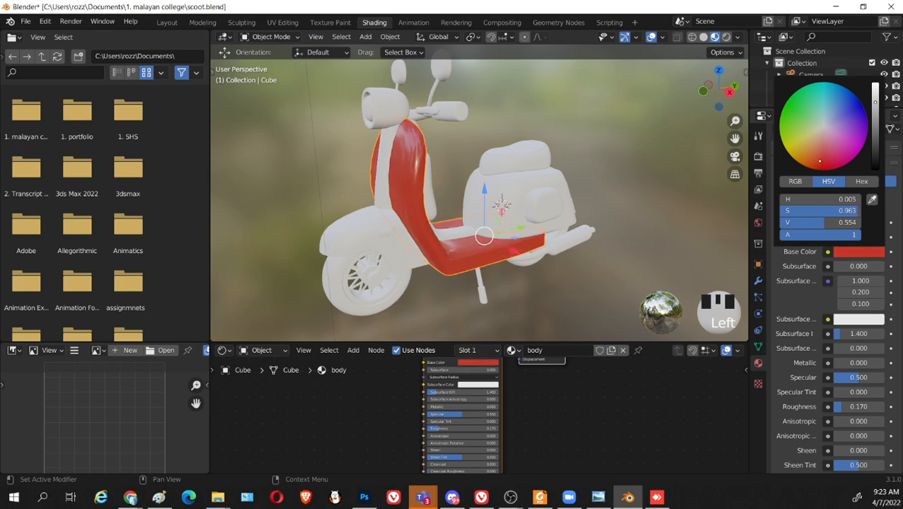
{"action": "middle_click_drag", "start_coordinate": [406, 223], "coordinate": [431, 208]}
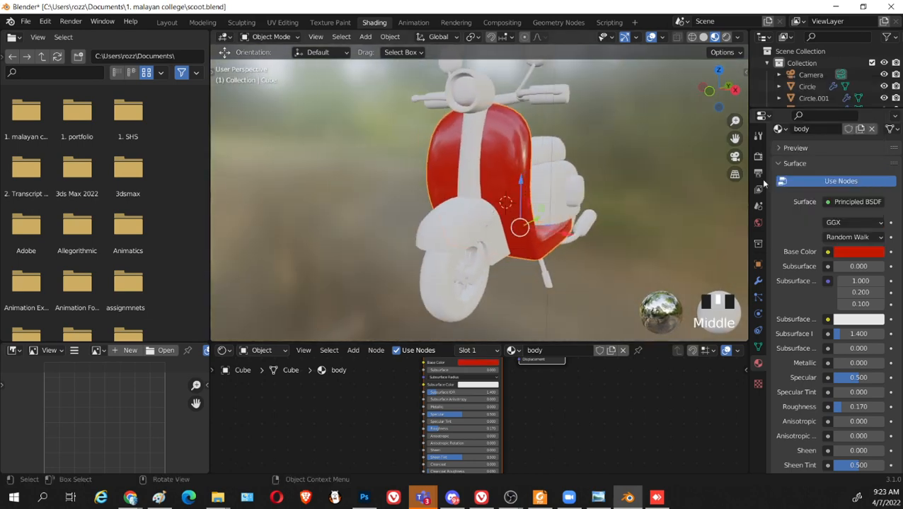
Raise the body material's base color value to 0.860 and shift its hue to orange
{"action": "left_click", "coordinate": [860, 259]}
{"action": "left_click", "coordinate": [857, 253]}
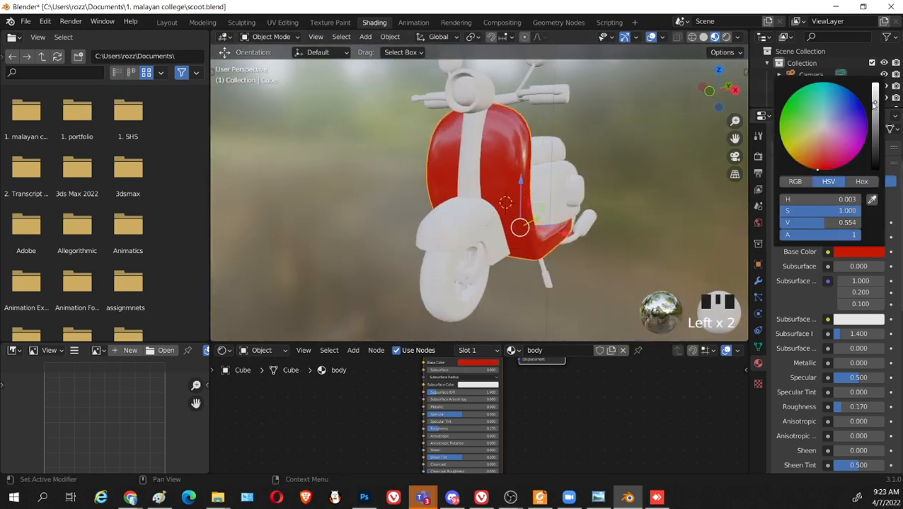
{"action": "left_click_drag", "start_coordinate": [875, 102], "coordinate": [875, 87]}
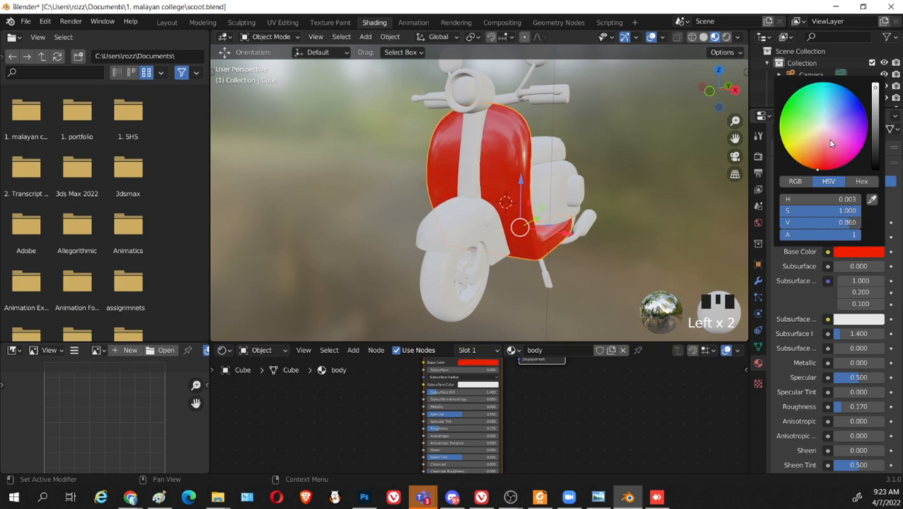
{"action": "left_click_drag", "start_coordinate": [819, 165], "coordinate": [799, 157]}
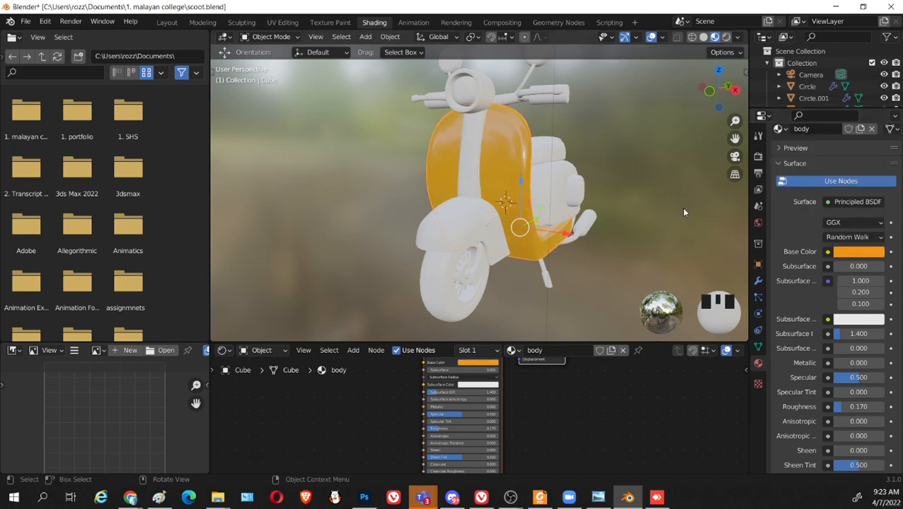
Examine the colored body beside the unpainted rear cowl, seat and front fender, both close up and as a whole
{"action": "middle_click_drag", "start_coordinate": [681, 207], "coordinate": [478, 280]}
{"action": "left_click", "coordinate": [619, 241]}
{"action": "scroll", "coordinate": [437, 247], "scroll_direction": "up", "scroll_amount": 2}
{"action": "scroll", "coordinate": [436, 247], "scroll_direction": "up", "scroll_amount": 2}
{"action": "middle_click_drag", "start_coordinate": [436, 247], "coordinate": [447, 276], "text": "shift"}
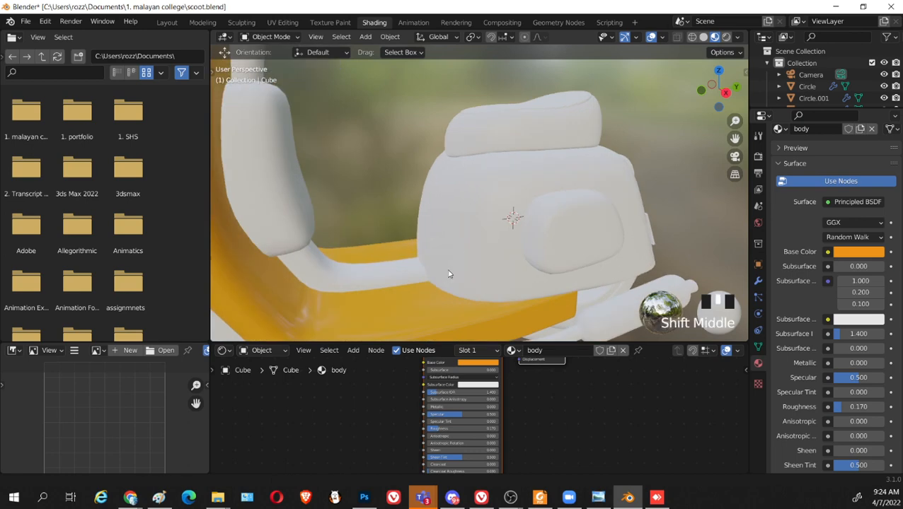
{"action": "scroll", "coordinate": [482, 249], "scroll_direction": "down", "scroll_amount": 3}
{"action": "middle_click_drag", "start_coordinate": [482, 247], "coordinate": [525, 189]}
{"action": "scroll", "coordinate": [516, 198], "scroll_direction": "down", "scroll_amount": 3}
{"action": "scroll", "coordinate": [651, 238], "scroll_direction": "up", "scroll_amount": 2}
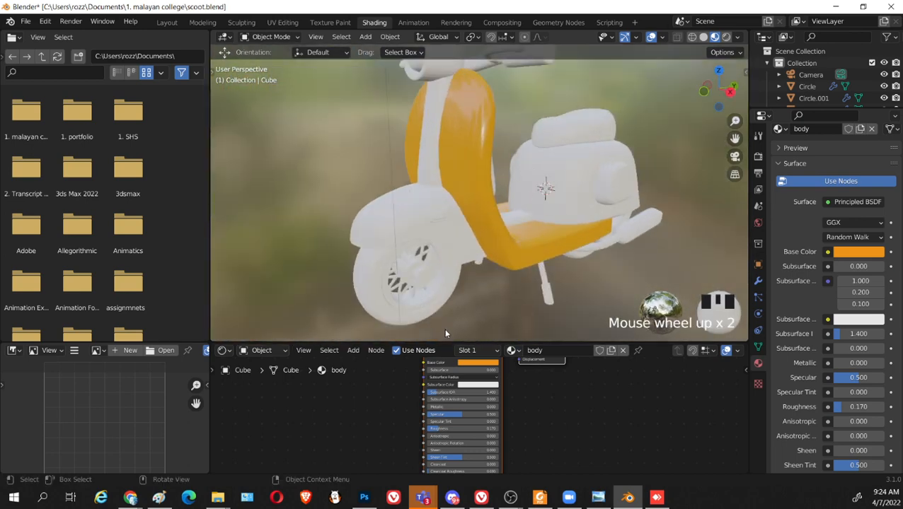
Switch to the Vivaldi browser and search Google Images for "vespa blue"
{"action": "left_click", "coordinate": [364, 498]}
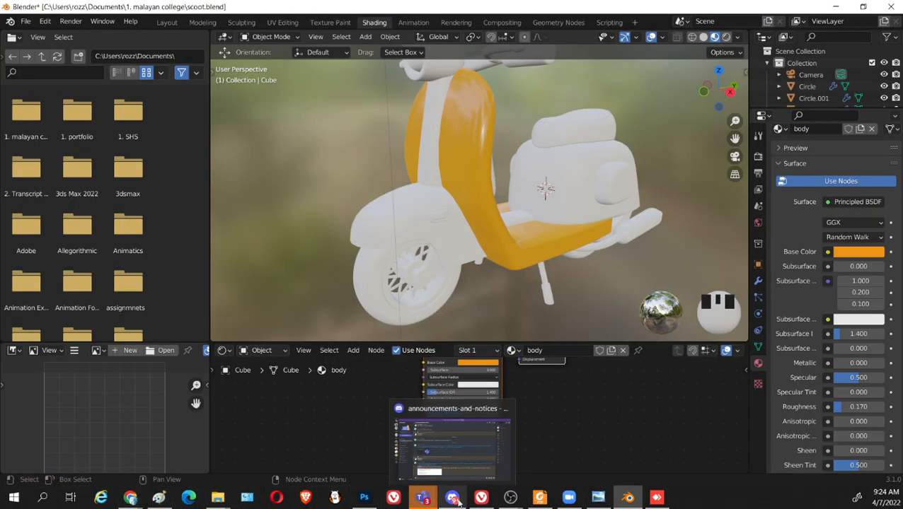
{"action": "left_click", "coordinate": [481, 497]}
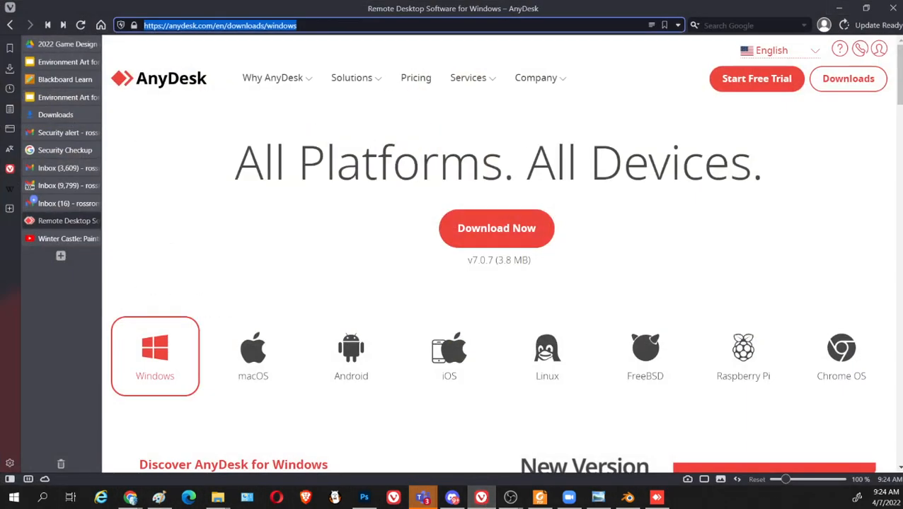
{"action": "type", "text": "vespa bl"}
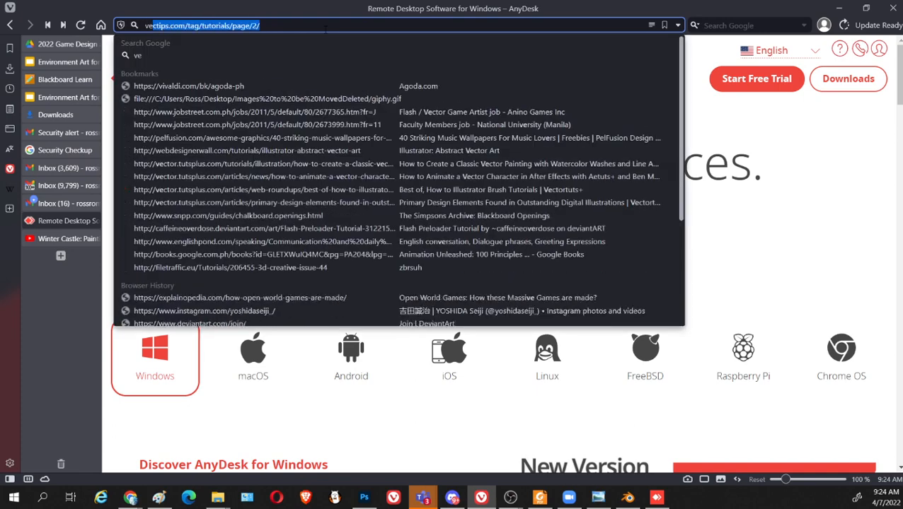
{"action": "type", "text": "ue"}
{"action": "key", "text": "Return"}
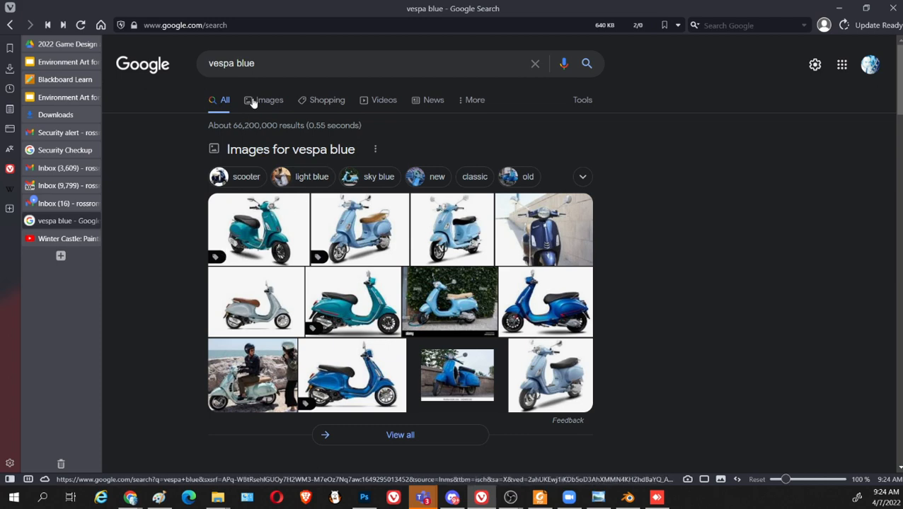
{"action": "left_click", "coordinate": [256, 99]}
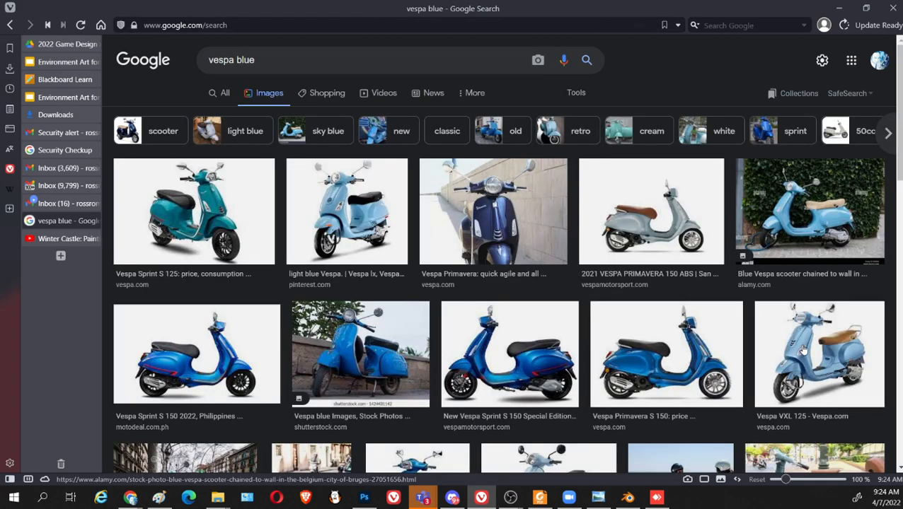
Save the Alamy photo of the light blue Vespa chained to a wall as a JPEG in the "1. malayan college" folder
{"action": "left_click", "coordinate": [785, 226]}
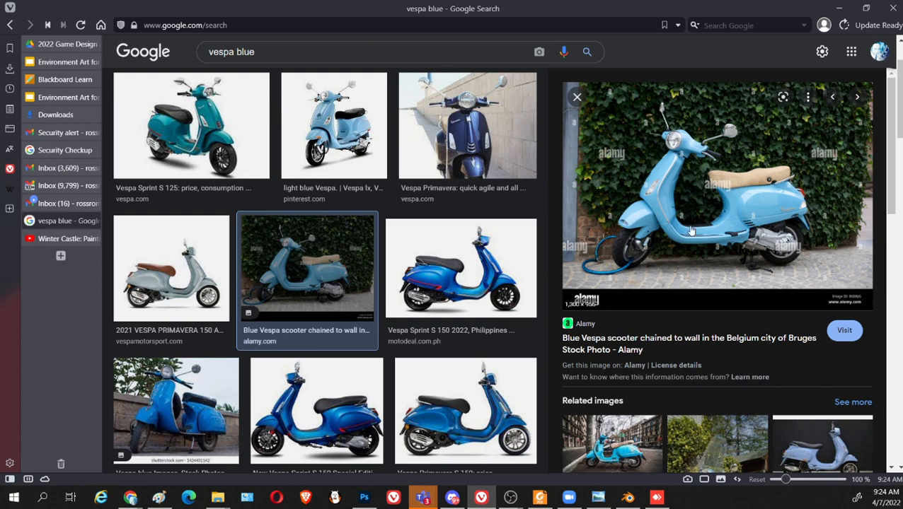
{"action": "right_click", "coordinate": [685, 179]}
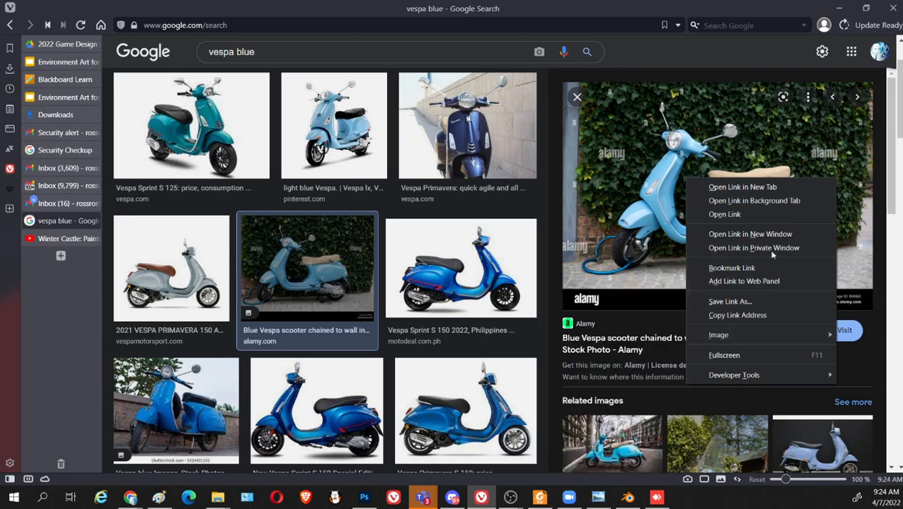
{"action": "mouse_move", "coordinate": [725, 336]}
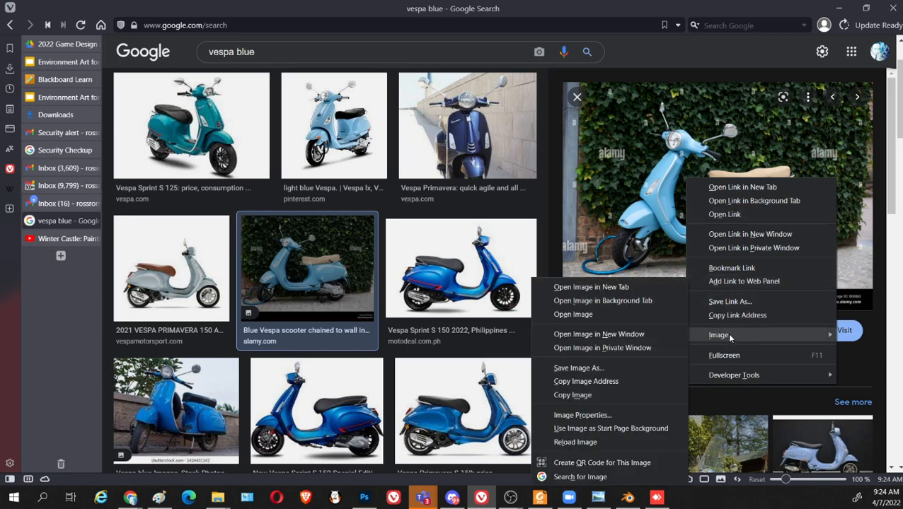
{"action": "left_click", "coordinate": [610, 369]}
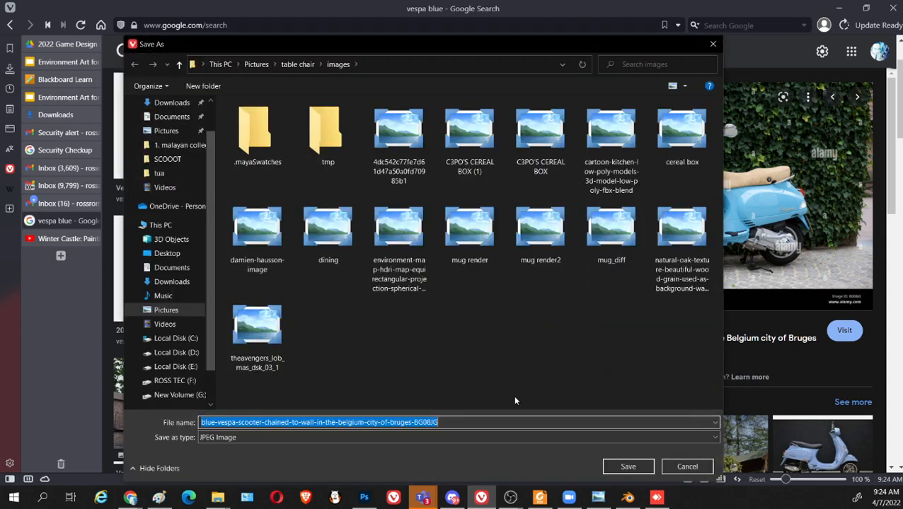
{"action": "left_click", "coordinate": [180, 144]}
{"action": "left_click", "coordinate": [629, 464]}
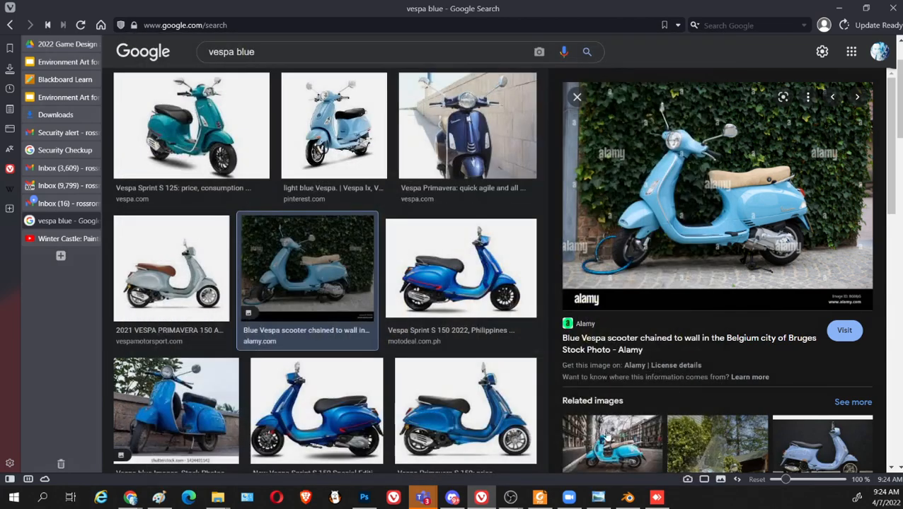
Switch back to Blender and place the saved Vespa photo as a reference image beside the scooter in the Modeling workspace's front view
{"action": "left_click", "coordinate": [840, 7]}
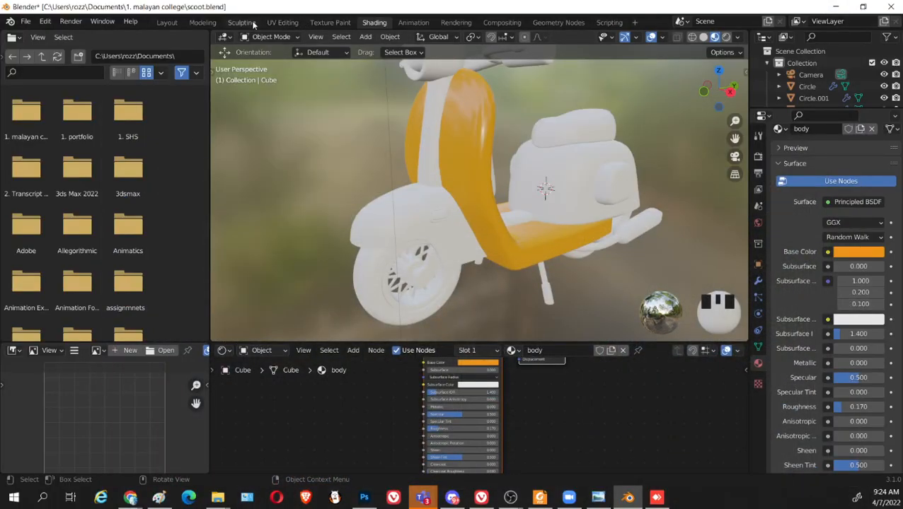
{"action": "left_click", "coordinate": [203, 22]}
{"action": "scroll", "coordinate": [522, 352], "scroll_direction": "down", "scroll_amount": 3}
{"action": "key", "text": "Tab"}
{"action": "middle_click_drag", "start_coordinate": [508, 346], "coordinate": [476, 342]}
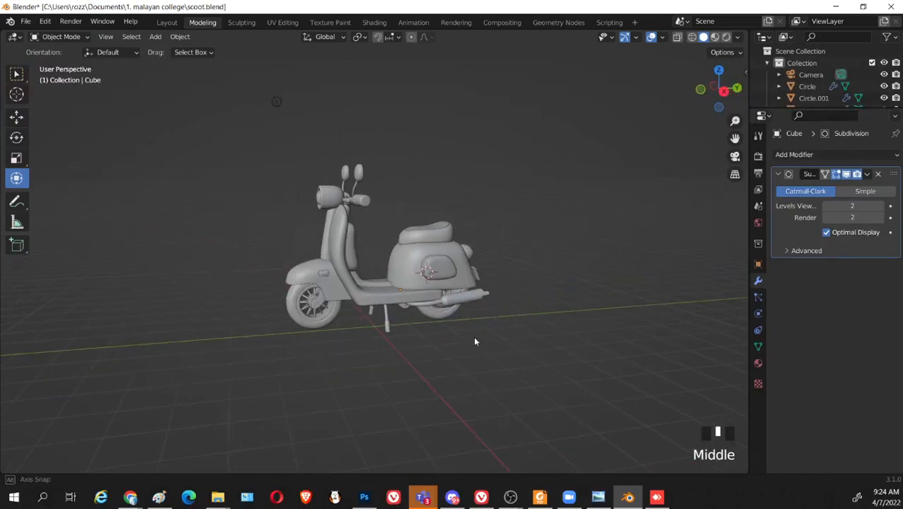
{"action": "key", "text": "KP_1"}
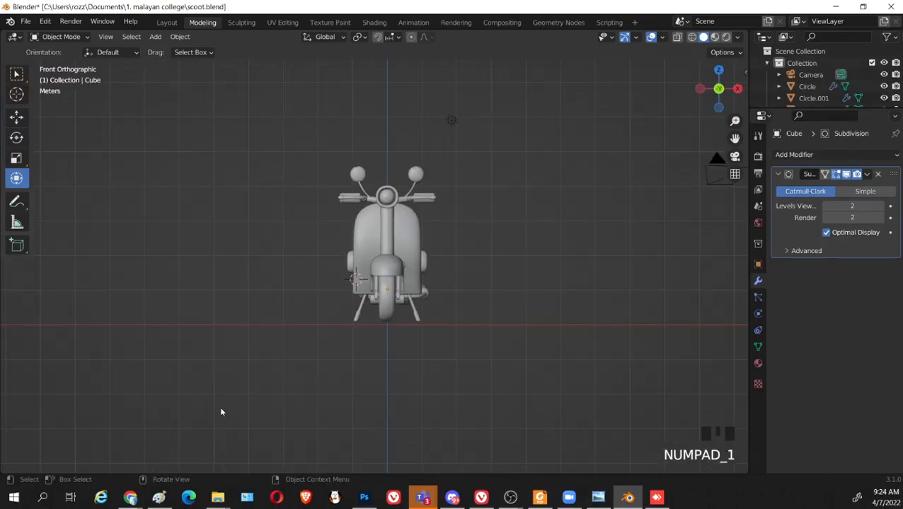
{"action": "mouse_move", "coordinate": [217, 498]}
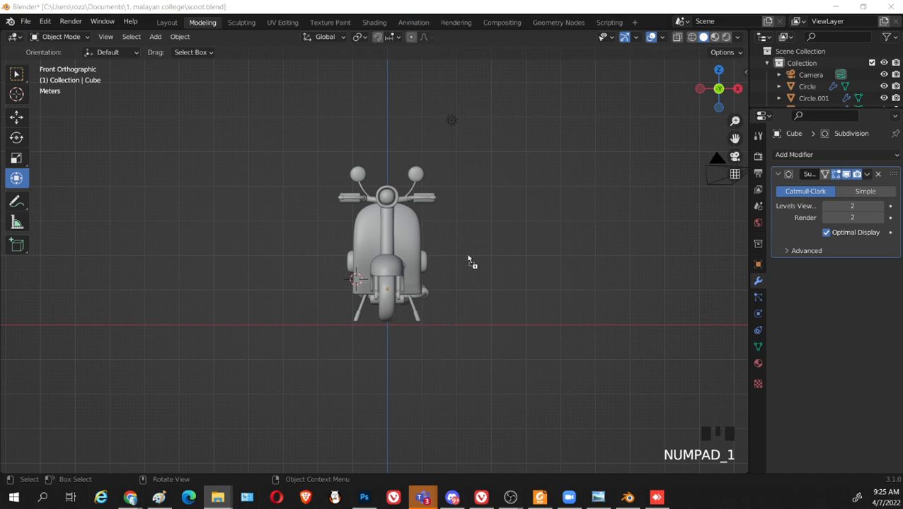
{"action": "left_click_drag", "start_coordinate": [467, 260], "coordinate": [485, 259]}
{"action": "scroll", "coordinate": [486, 259], "scroll_direction": "up", "scroll_amount": 4}
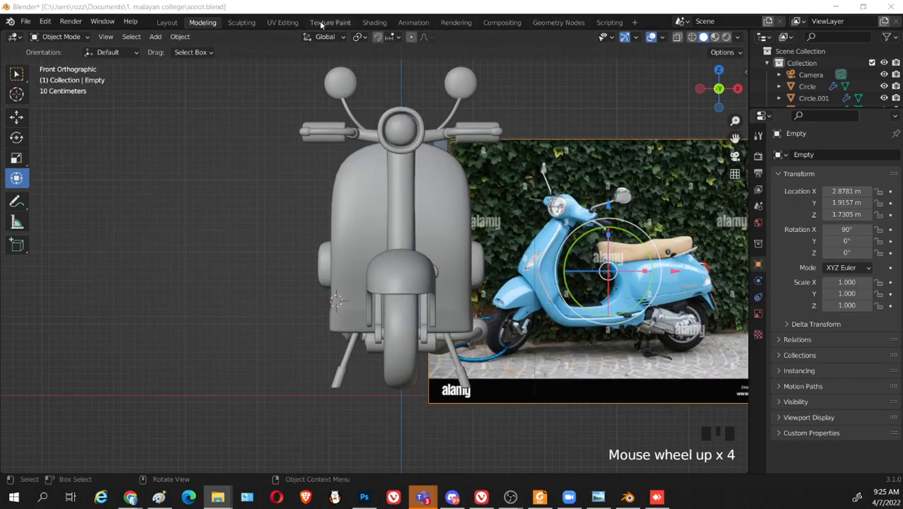
Return to the Shading workspace, select the orange body with the reference photo in view, and save the file
{"action": "left_click", "coordinate": [374, 22]}
{"action": "scroll", "coordinate": [537, 160], "scroll_direction": "down", "scroll_amount": 2}
{"action": "mouse_move", "coordinate": [536, 160]}
{"action": "middle_mouse_down"}
{"action": "mouse_move", "coordinate": [680, 191]}
{"action": "mouse_move", "coordinate": [485, 201]}
{"action": "middle_mouse_up"}
{"action": "left_click", "coordinate": [320, 212]}
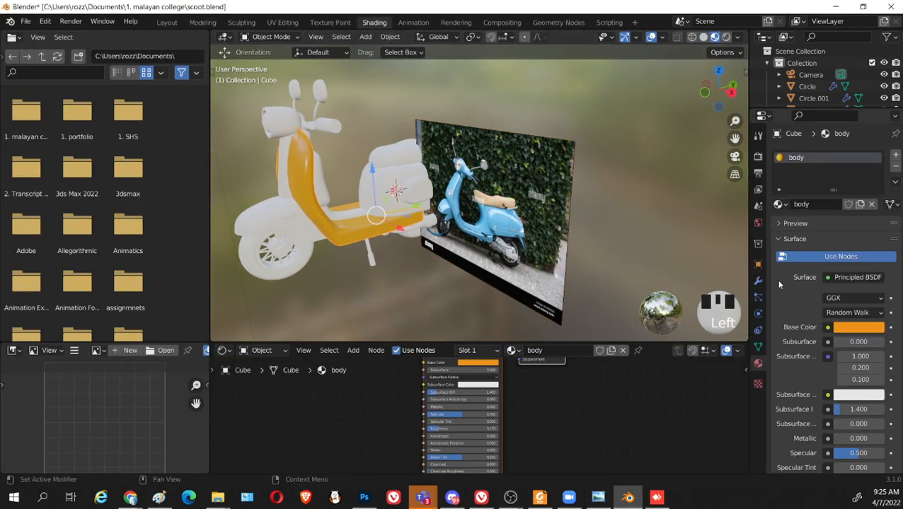
{"action": "middle_click_drag", "start_coordinate": [406, 272], "coordinate": [488, 279], "text": "shift"}
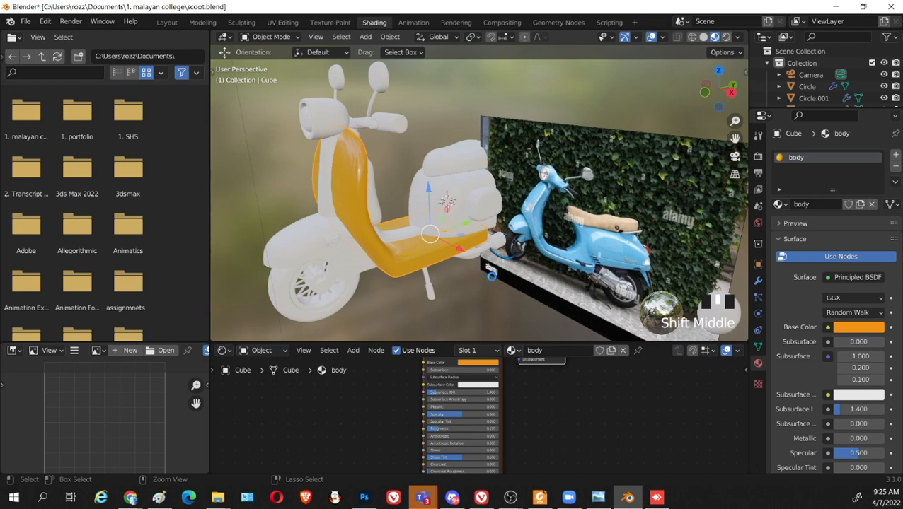
{"action": "key", "text": "ctrl+s"}
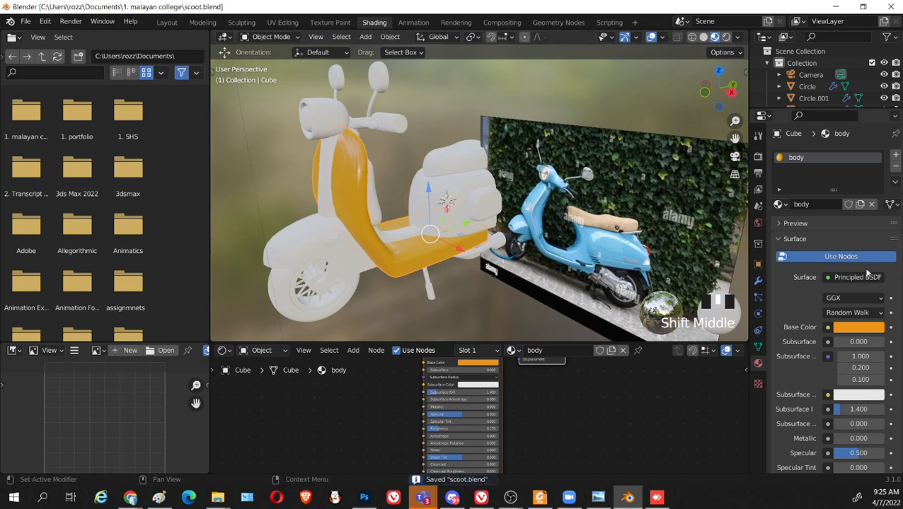
Sample the light blue from the photographed Vespa's rear cowl as the body material's base color
{"action": "left_click", "coordinate": [858, 328]}
{"action": "left_click", "coordinate": [862, 330]}
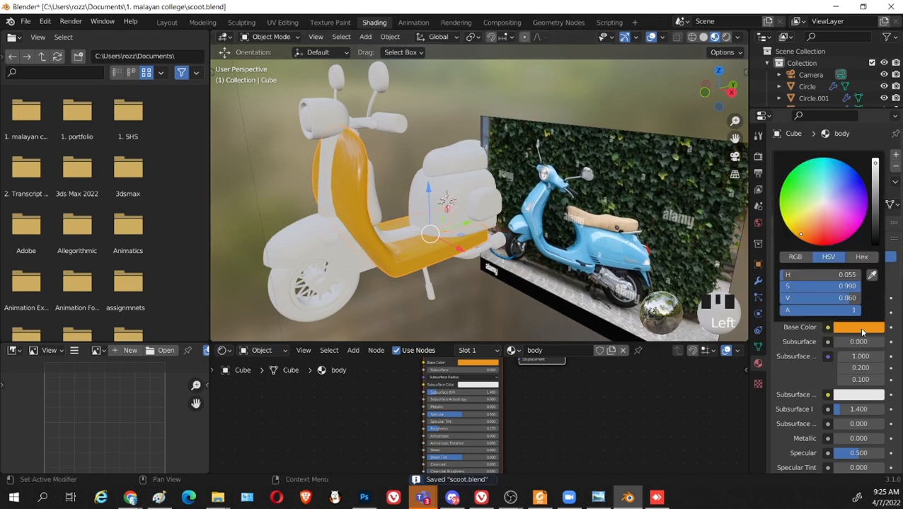
{"action": "left_click", "coordinate": [873, 275]}
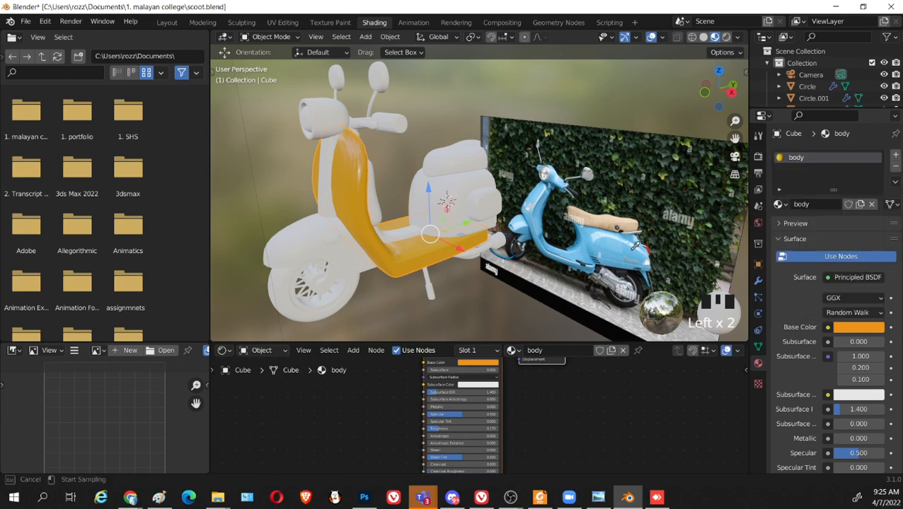
{"action": "left_click", "coordinate": [632, 249]}
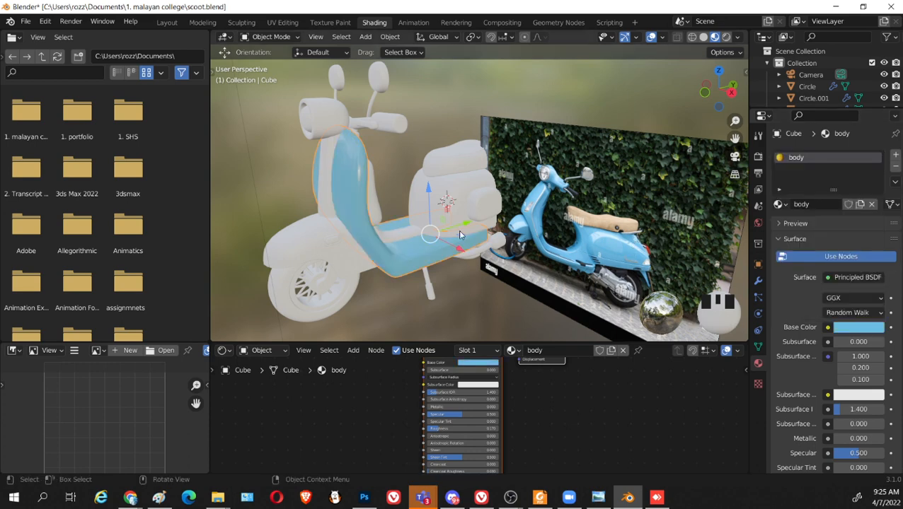
{"action": "middle_click_drag", "start_coordinate": [471, 270], "coordinate": [491, 259]}
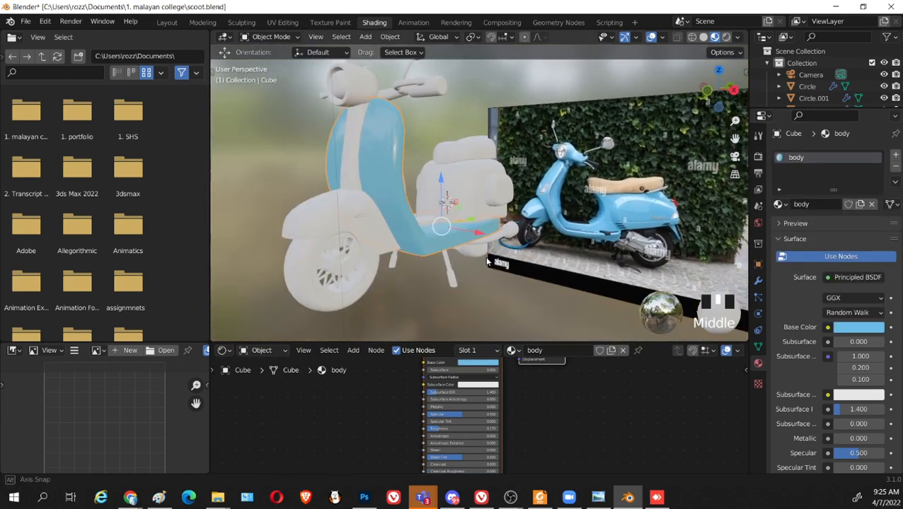
Move the reference photo straight down along Z, below the scooter
{"action": "left_click", "coordinate": [612, 203]}
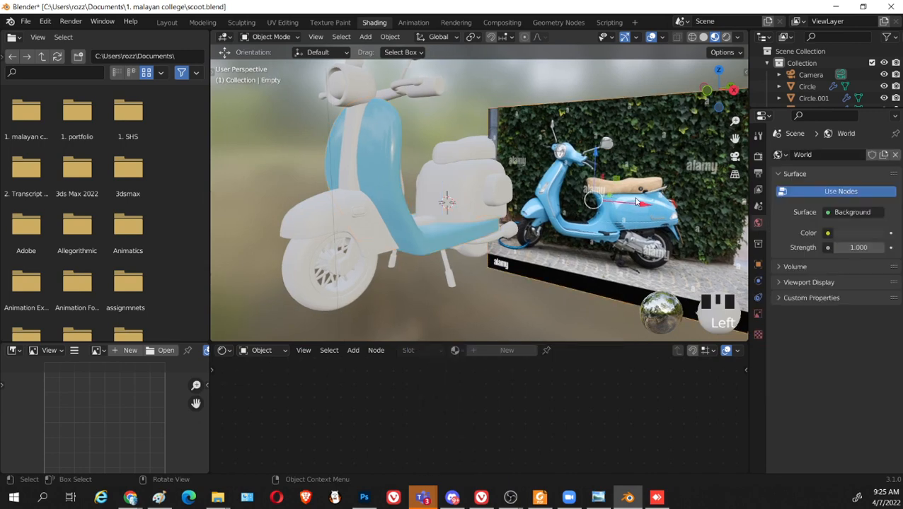
{"action": "scroll", "coordinate": [625, 207], "scroll_direction": "down", "scroll_amount": 2}
{"action": "middle_click_drag", "start_coordinate": [625, 207], "coordinate": [559, 180]}
{"action": "left_click_drag", "start_coordinate": [559, 180], "coordinate": [558, 336]}
{"action": "middle_click_drag", "start_coordinate": [553, 260], "coordinate": [556, 257]}
{"action": "scroll", "coordinate": [508, 245], "scroll_direction": "up", "scroll_amount": 3}
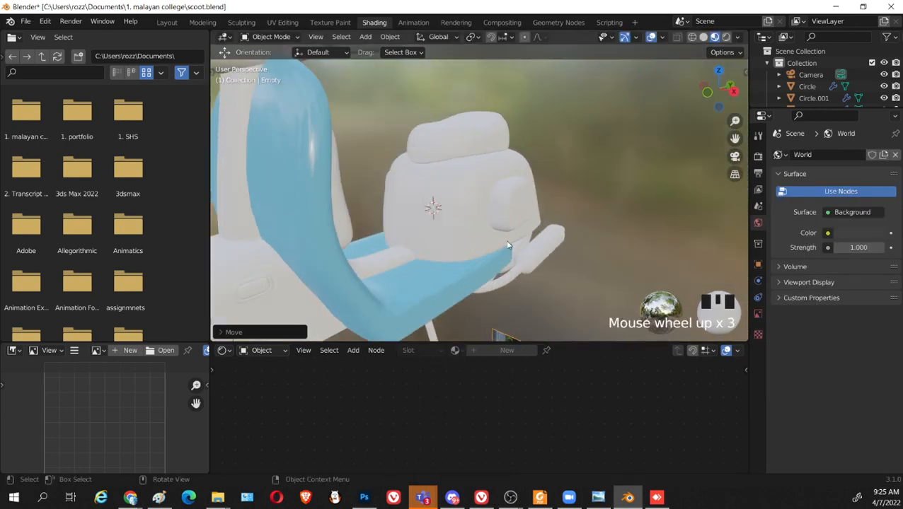
Assign the existing body material to the rear cowl and to the rounded panel on its side
{"action": "left_click", "coordinate": [471, 188]}
{"action": "left_click", "coordinate": [779, 205]}
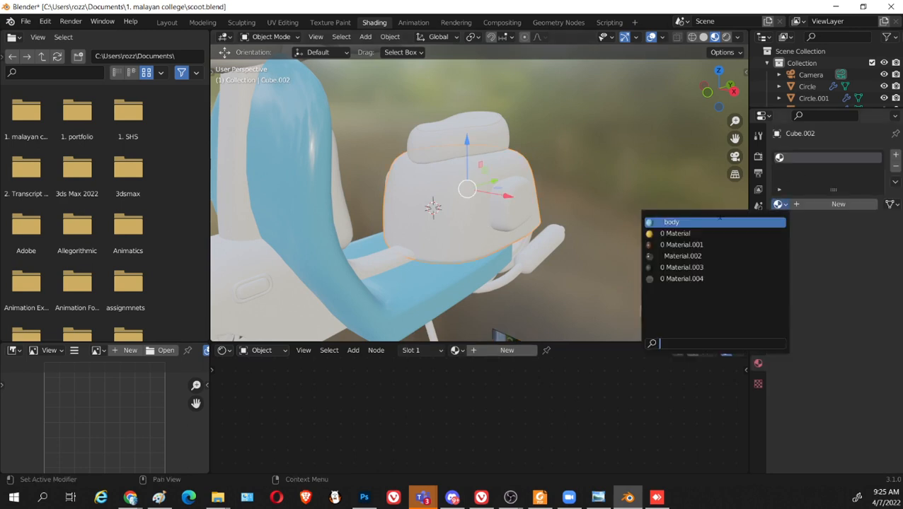
{"action": "left_click", "coordinate": [689, 224]}
{"action": "left_click", "coordinate": [504, 206]}
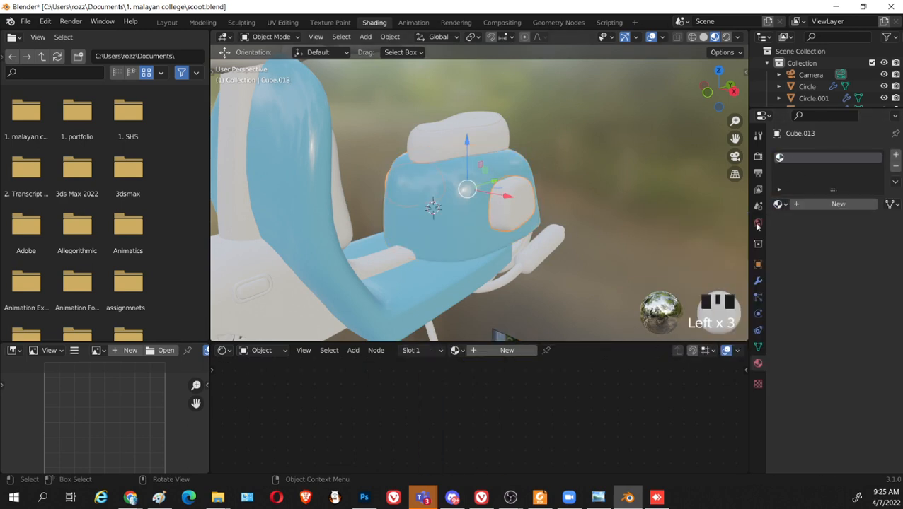
{"action": "left_click", "coordinate": [779, 205]}
{"action": "left_click", "coordinate": [690, 223]}
Assign the body material to the vertical center strip on the front shield
{"action": "middle_click_drag", "start_coordinate": [660, 189], "coordinate": [452, 175]}
{"action": "scroll", "coordinate": [583, 213], "scroll_direction": "up", "scroll_amount": 7}
{"action": "left_click", "coordinate": [388, 175]}
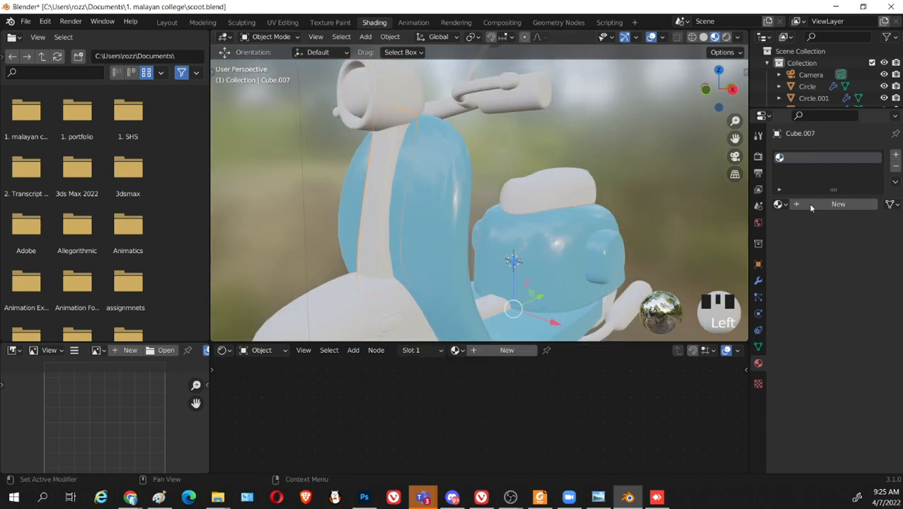
{"action": "left_click", "coordinate": [779, 204]}
{"action": "left_click", "coordinate": [679, 221]}
Examine the handlebar, headlight housing and mirrors from above, checking which parts are separate objects
{"action": "middle_click_drag", "start_coordinate": [438, 122], "coordinate": [473, 234]}
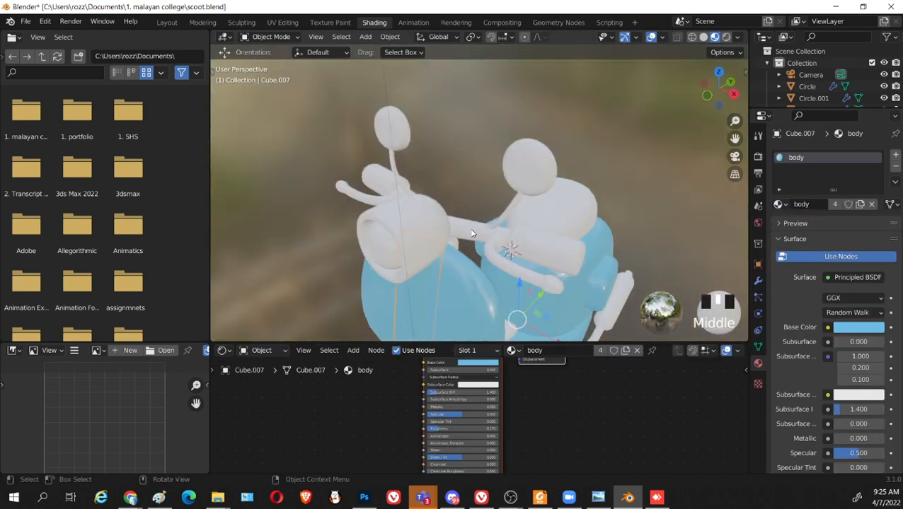
{"action": "middle_click_drag", "start_coordinate": [545, 260], "coordinate": [509, 202], "text": "shift"}
{"action": "scroll", "coordinate": [470, 213], "scroll_direction": "up", "scroll_amount": 2}
{"action": "left_click", "coordinate": [490, 209]}
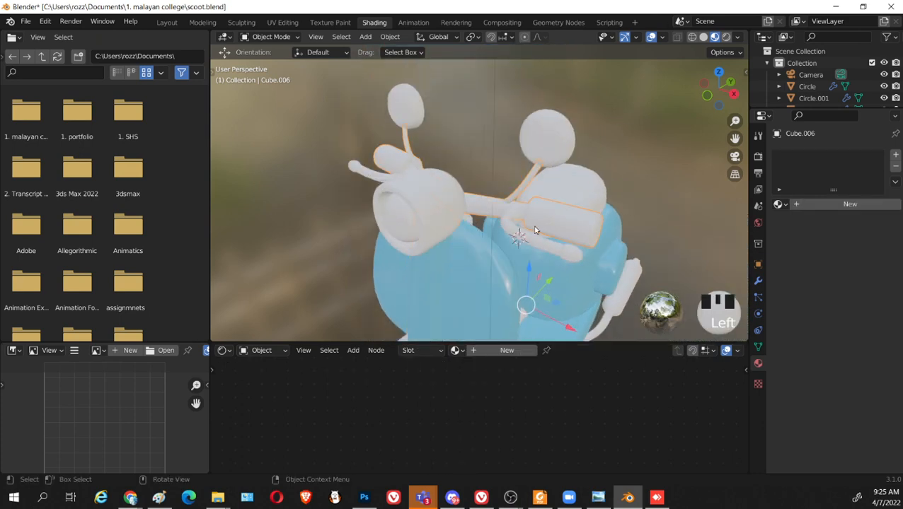
{"action": "scroll", "coordinate": [545, 227], "scroll_direction": "up", "scroll_amount": 2}
{"action": "middle_click_drag", "start_coordinate": [549, 230], "coordinate": [526, 211]}
{"action": "left_click", "coordinate": [523, 228]}
{"action": "scroll", "coordinate": [504, 203], "scroll_direction": "down", "scroll_amount": 5}
Assign the body material to the front fender
{"action": "left_click", "coordinate": [419, 247]}
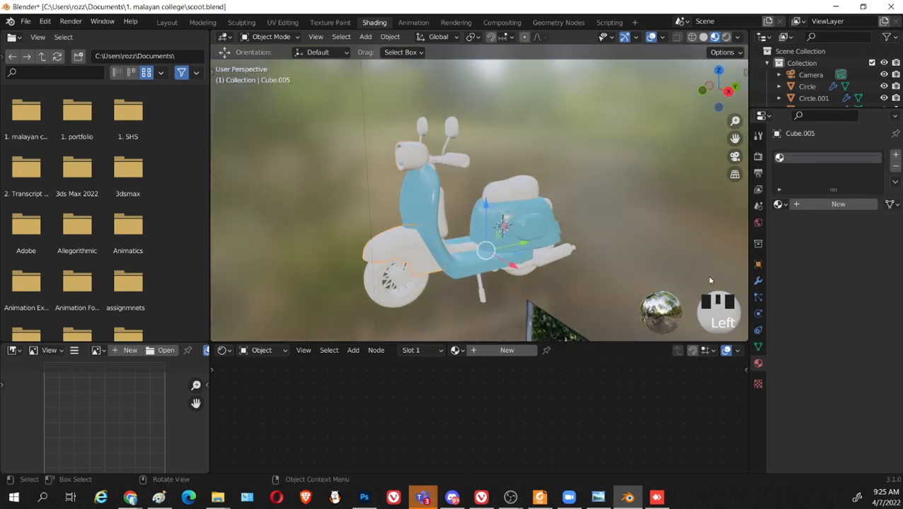
{"action": "left_click", "coordinate": [780, 204]}
{"action": "left_click", "coordinate": [737, 223]}
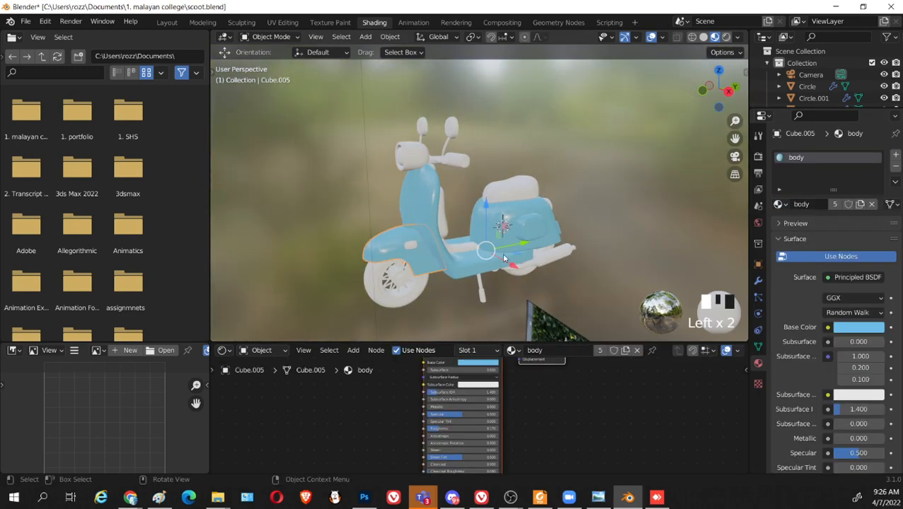
Assign the body material to the glove box behind the front shield
{"action": "middle_click_drag", "start_coordinate": [585, 244], "coordinate": [541, 254]}
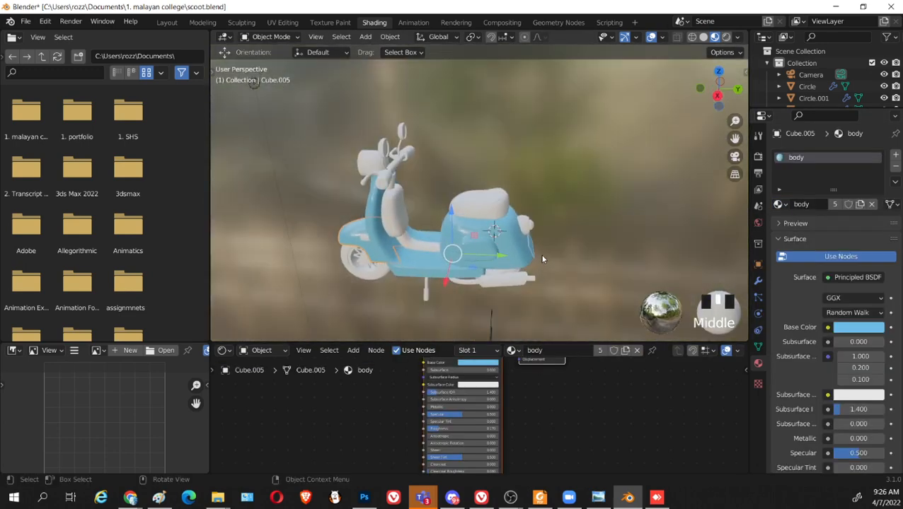
{"action": "scroll", "coordinate": [439, 261], "scroll_direction": "up", "scroll_amount": 3}
{"action": "middle_click_drag", "start_coordinate": [438, 262], "coordinate": [409, 248]}
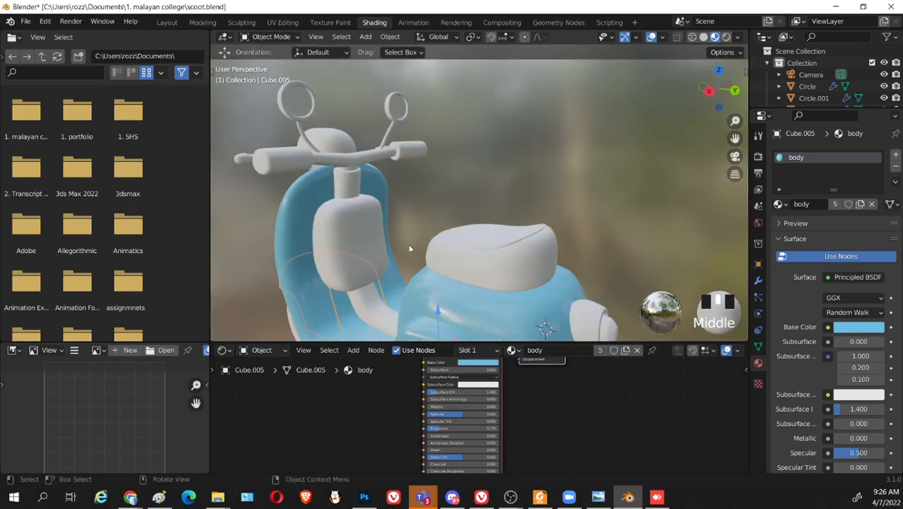
{"action": "left_click", "coordinate": [418, 259]}
{"action": "left_click", "coordinate": [778, 204]}
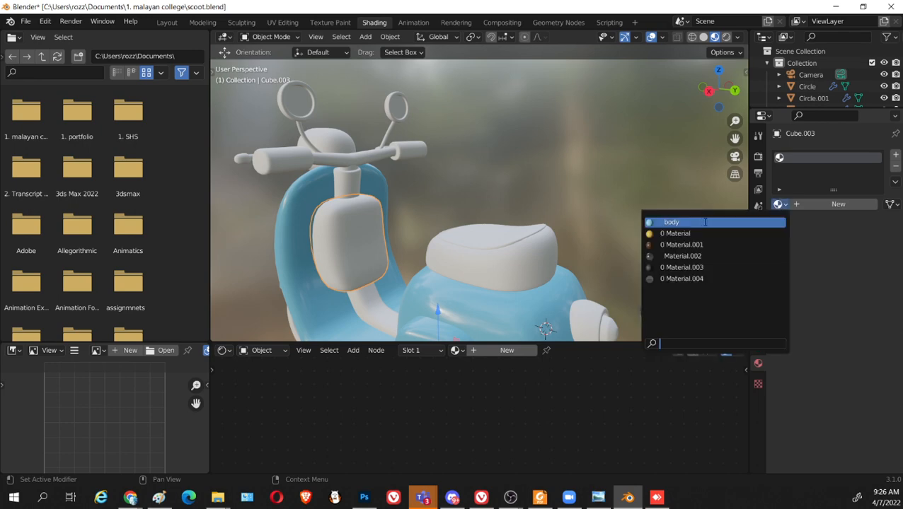
{"action": "left_click", "coordinate": [701, 221]}
{"action": "middle_click_drag", "start_coordinate": [387, 210], "coordinate": [452, 226]}
{"action": "scroll", "coordinate": [436, 220], "scroll_direction": "up", "scroll_amount": 3}
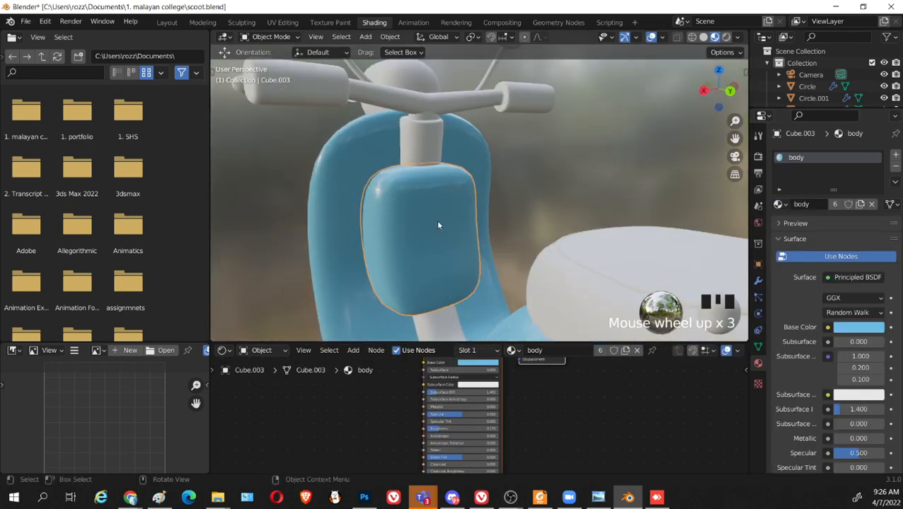
Inset the four faces on the glove box's seat-facing side in Edit Mode
{"action": "key", "text": "Tab"}
{"action": "middle_click_drag", "start_coordinate": [507, 234], "coordinate": [514, 254], "text": "shift"}
{"action": "scroll", "coordinate": [545, 254], "scroll_direction": "up", "scroll_amount": 2}
{"action": "key", "text": "Tab"}
{"action": "key", "text": "Tab"}
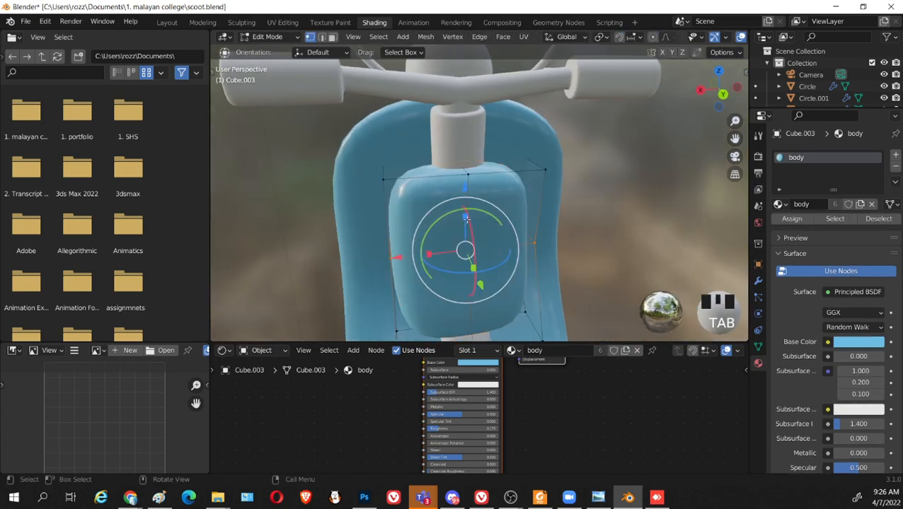
{"action": "key", "text": "3"}
{"action": "left_click", "coordinate": [520, 215]}
{"action": "left_click", "coordinate": [432, 230], "text": "shift"}
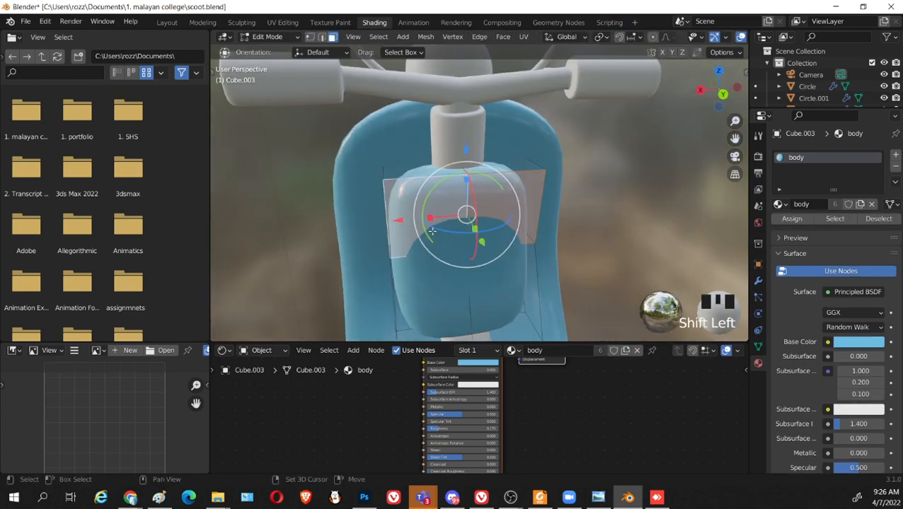
{"action": "left_click", "coordinate": [432, 289], "text": "shift"}
{"action": "left_click", "coordinate": [504, 297], "text": "shift"}
{"action": "key", "text": "i"}
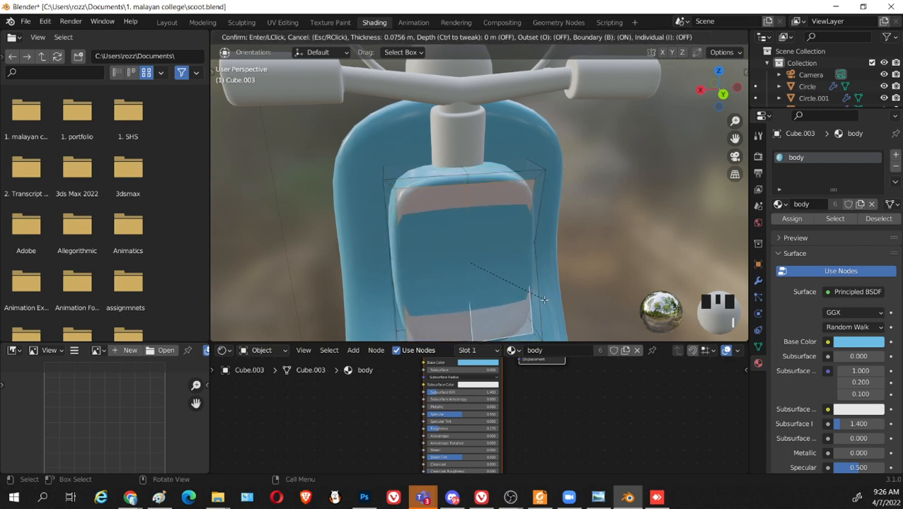
{"action": "left_click", "coordinate": [532, 298]}
Extrude the glove box's inset faces slightly inward
{"action": "middle_click_drag", "start_coordinate": [531, 298], "coordinate": [588, 302]}
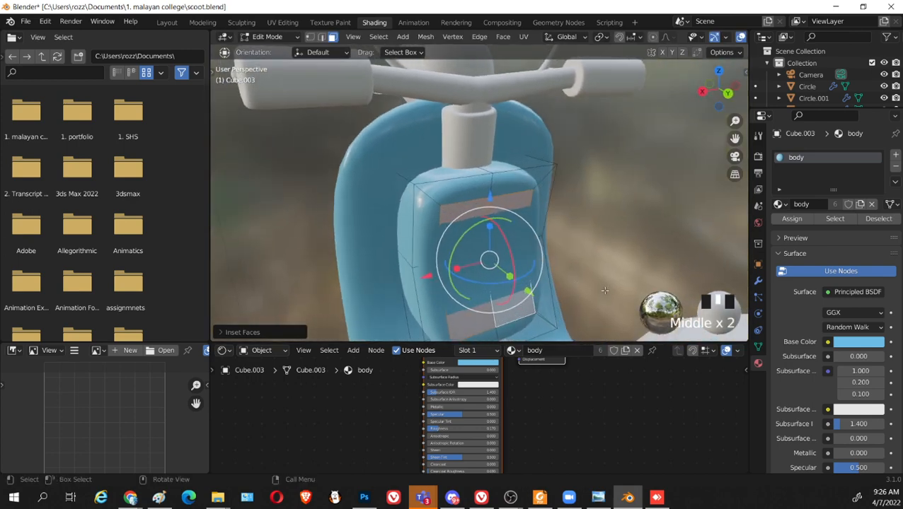
{"action": "key", "text": "e"}
{"action": "left_click", "coordinate": [603, 290]}
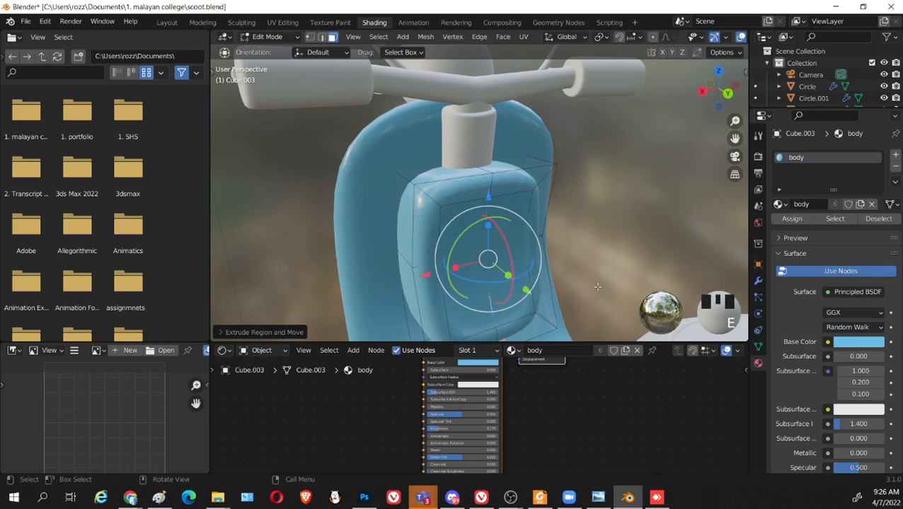
Inset the glove box's recessed faces by about 0.02 m and extrude them about 0.022 m inward
{"action": "key", "text": "i"}
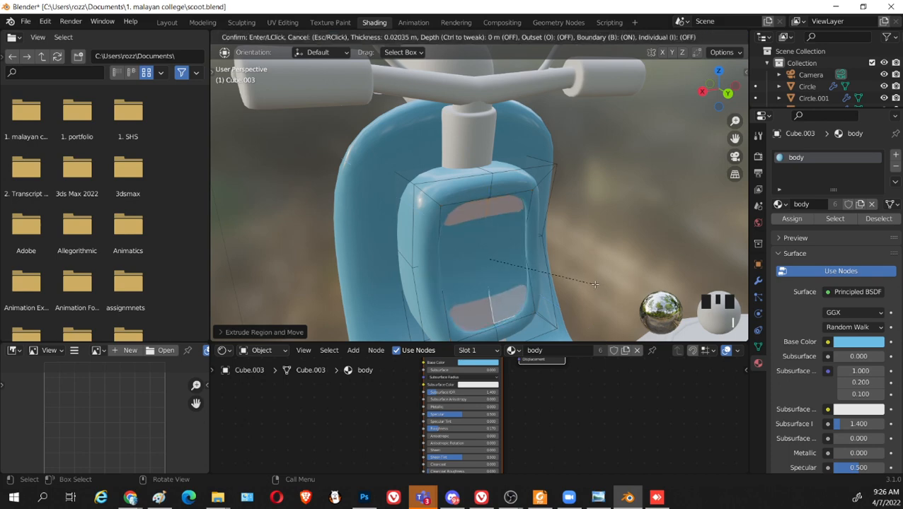
{"action": "left_click", "coordinate": [595, 284]}
{"action": "key", "text": "e"}
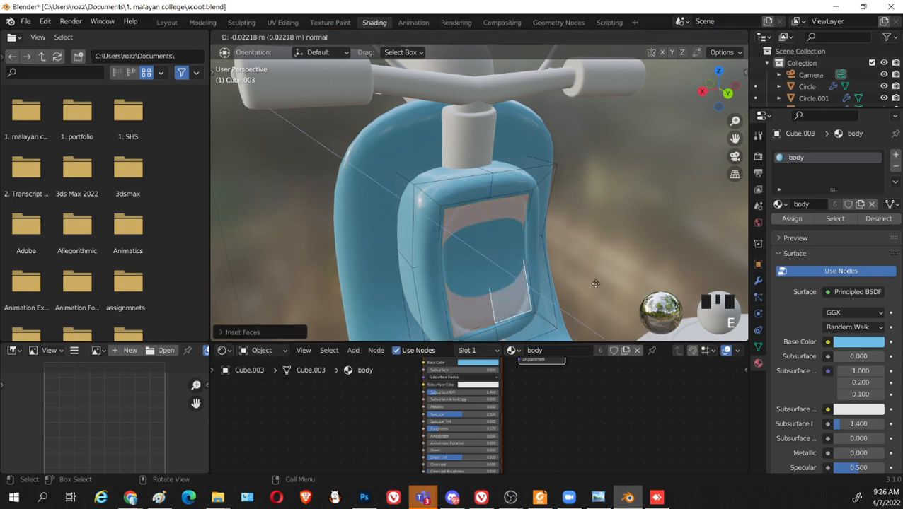
{"action": "left_click", "coordinate": [596, 284]}
{"action": "key", "text": "Tab"}
Examine the glove box's recessed panel up close in Object Mode and Edit Mode
{"action": "mouse_move", "coordinate": [608, 221]}
{"action": "middle_mouse_down"}
{"action": "mouse_move", "coordinate": [661, 202]}
{"action": "mouse_move", "coordinate": [614, 219]}
{"action": "middle_mouse_up"}
{"action": "scroll", "coordinate": [512, 228], "scroll_direction": "up", "scroll_amount": 3}
{"action": "mouse_move", "coordinate": [512, 227]}
{"action": "middle_mouse_down"}
{"action": "mouse_move", "coordinate": [470, 205]}
{"action": "mouse_move", "coordinate": [550, 228]}
{"action": "mouse_move", "coordinate": [509, 215]}
{"action": "middle_mouse_up"}
{"action": "left_click", "coordinate": [497, 220]}
{"action": "left_click", "coordinate": [497, 220]}
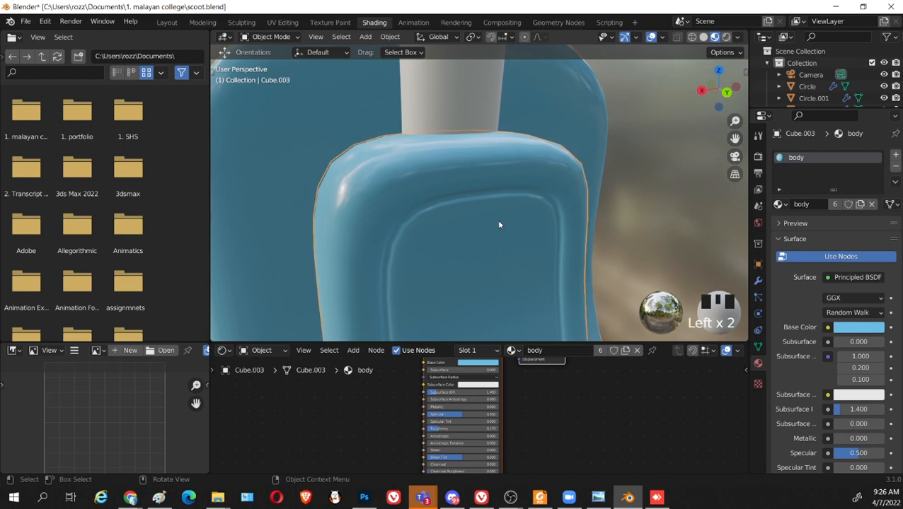
{"action": "key", "text": "Tab"}
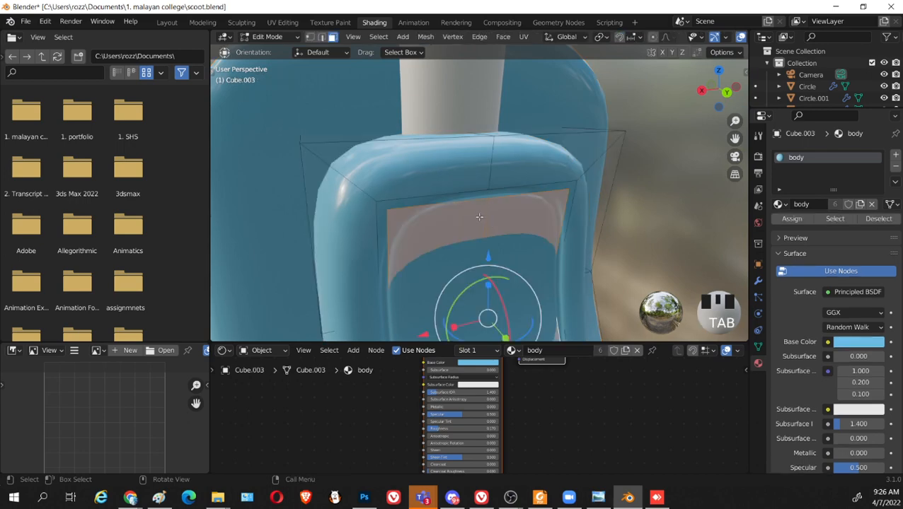
{"action": "middle_click_drag", "start_coordinate": [489, 220], "coordinate": [542, 195]}
{"action": "key", "text": "Tab"}
{"action": "scroll", "coordinate": [566, 223], "scroll_direction": "down", "scroll_amount": 2}
Assign the body material to the steering column running behind the glove box and save the file
{"action": "left_click", "coordinate": [543, 194]}
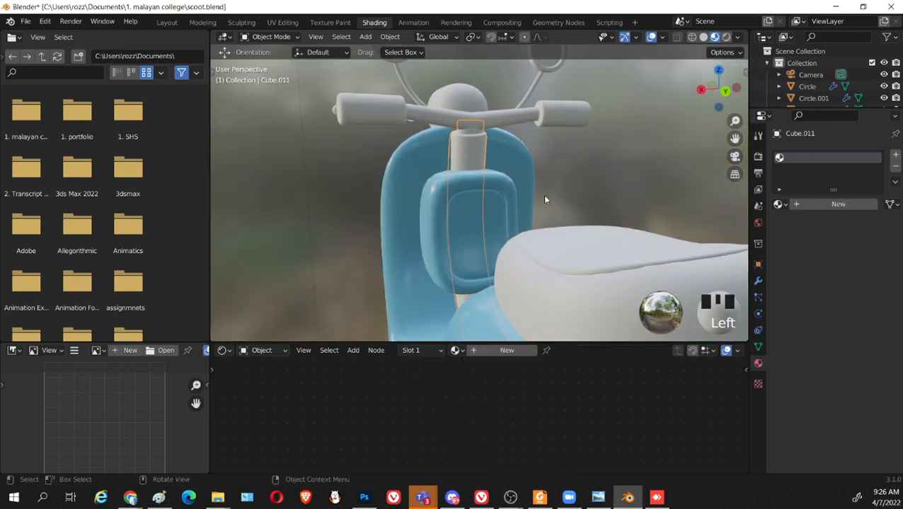
{"action": "left_click", "coordinate": [779, 205]}
{"action": "left_click", "coordinate": [667, 224]}
{"action": "middle_click_drag", "start_coordinate": [629, 228], "coordinate": [506, 163]}
{"action": "middle_click_drag", "start_coordinate": [556, 220], "coordinate": [491, 194]}
{"action": "key", "text": "ctrl+s"}
Select the headlight housing's linked geometry in Edit Mode
{"action": "left_click", "coordinate": [405, 232]}
{"action": "middle_click_drag", "start_coordinate": [405, 232], "coordinate": [471, 97]}
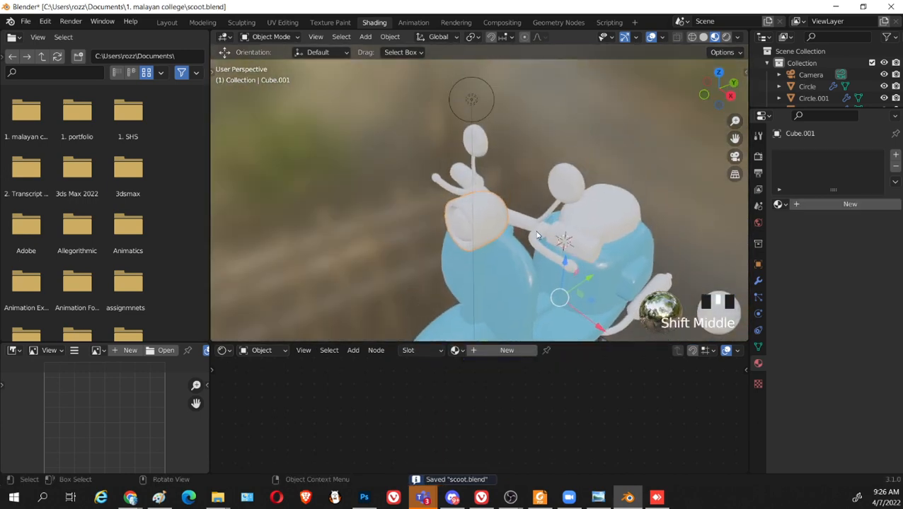
{"action": "key", "text": "Tab"}
{"action": "scroll", "coordinate": [516, 263], "scroll_direction": "up", "scroll_amount": 4}
{"action": "middle_click_drag", "start_coordinate": [516, 263], "coordinate": [461, 177]}
{"action": "scroll", "coordinate": [469, 188], "scroll_direction": "down", "scroll_amount": 2}
{"action": "key", "text": "l"}
{"action": "key", "text": "l"}
{"action": "key", "text": "l"}
{"action": "key", "text": "l"}
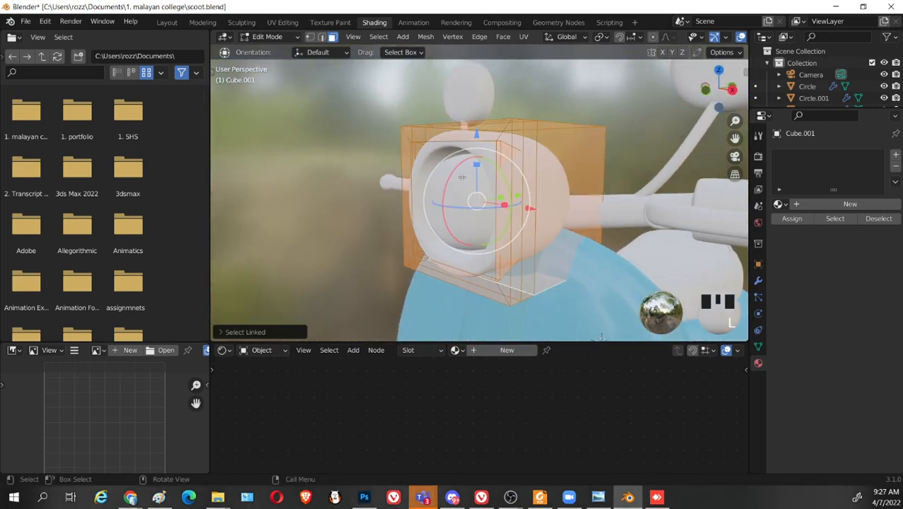
{"action": "key", "text": "Tab"}
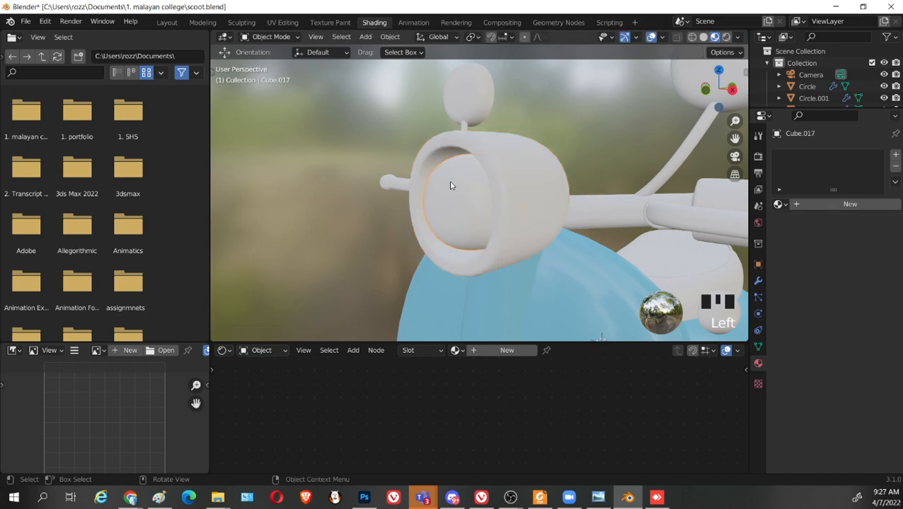
Join the headlight lens object into the headlight housing and open the combined mesh in Edit Mode with nothing selected
{"action": "key", "text": "Tab"}
{"action": "key", "text": "Tab"}
{"action": "left_click", "coordinate": [543, 185], "text": "shift"}
{"action": "key", "text": "Tab"}
{"action": "left_click", "coordinate": [459, 180]}
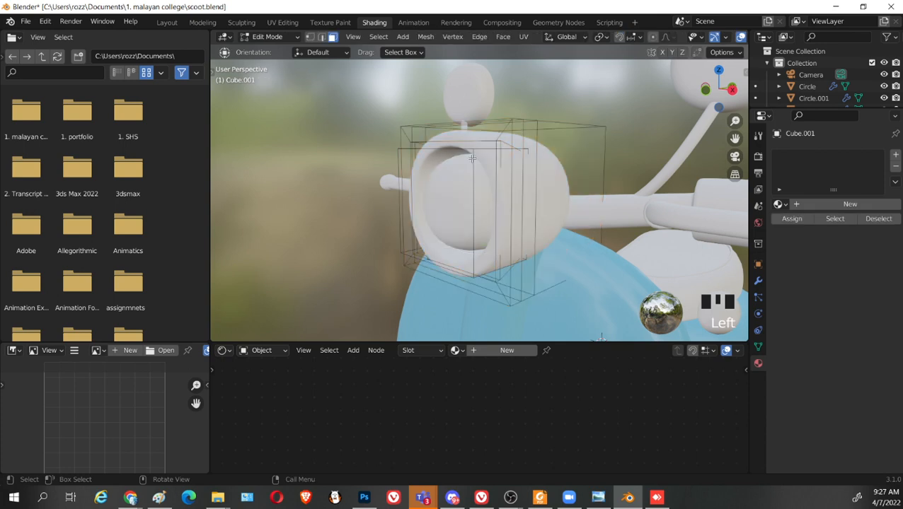
Try moving the linked lens geometry along Y out in front of the headlight housing
{"action": "key", "text": "l"}
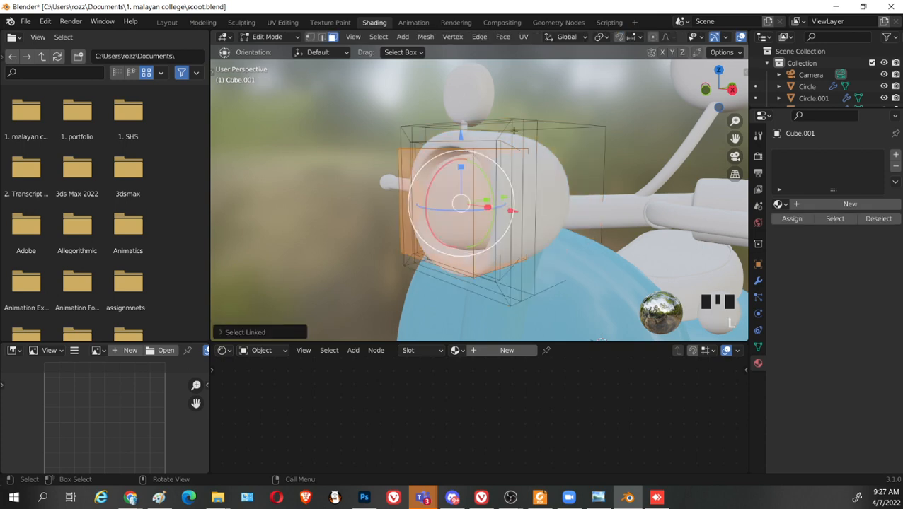
{"action": "left_click", "coordinate": [511, 123]}
{"action": "key", "text": "l"}
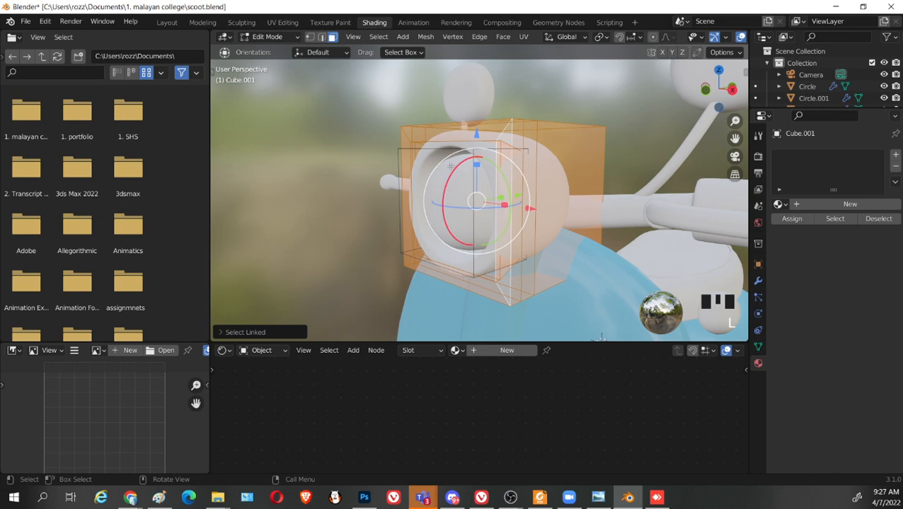
{"action": "left_click", "coordinate": [427, 165]}
{"action": "key", "text": "l"}
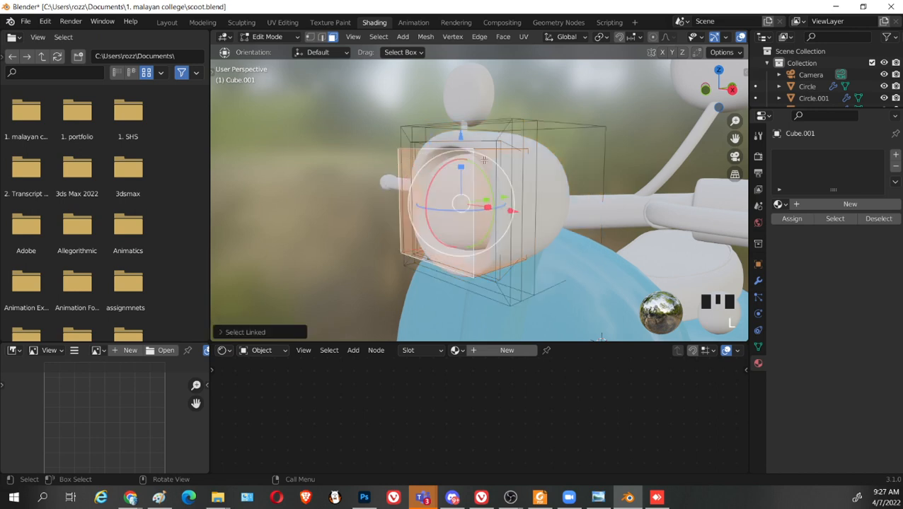
{"action": "middle_click_drag", "start_coordinate": [567, 221], "coordinate": [508, 211]}
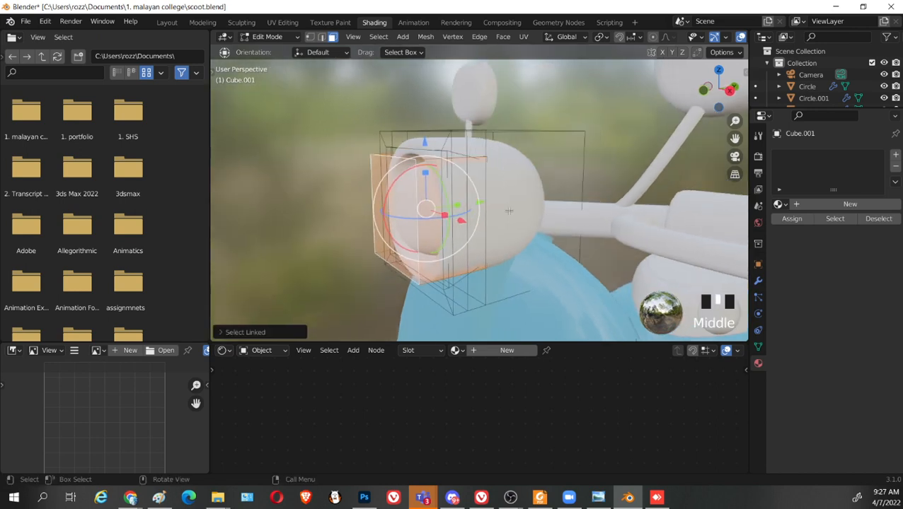
{"action": "left_click_drag", "start_coordinate": [479, 204], "coordinate": [381, 213]}
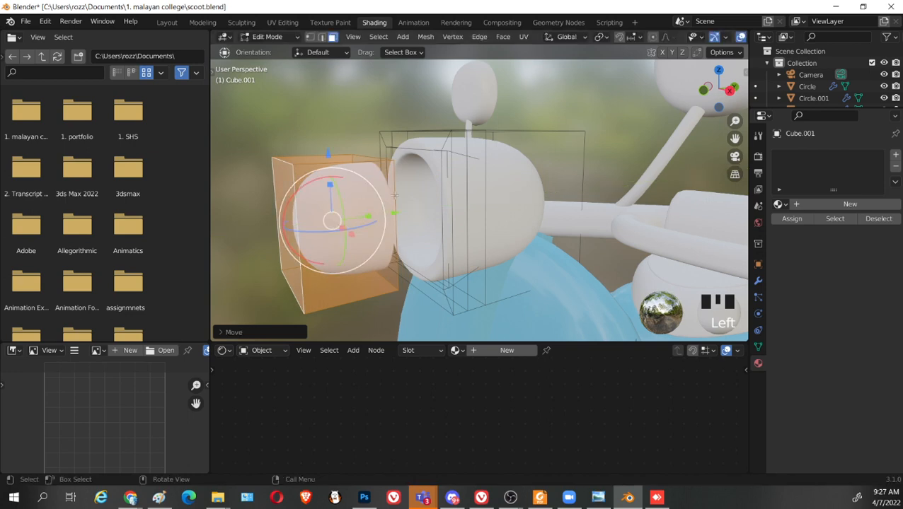
{"action": "key", "text": "ctrl+z"}
Add a loop cut around the headlight lens mesh and slide it close to the front face
{"action": "middle_click_drag", "start_coordinate": [447, 204], "coordinate": [439, 205]}
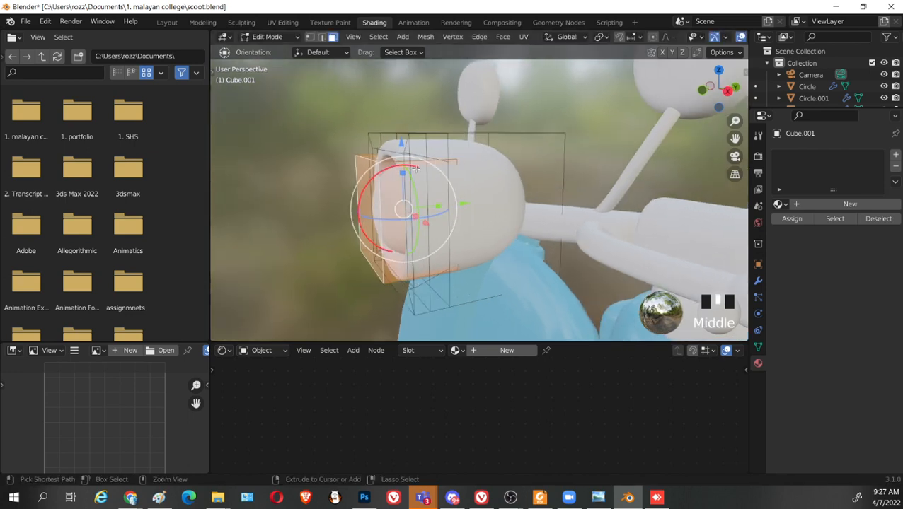
{"action": "key", "text": "ctrl+r"}
{"action": "left_click_drag", "start_coordinate": [405, 157], "coordinate": [368, 166]}
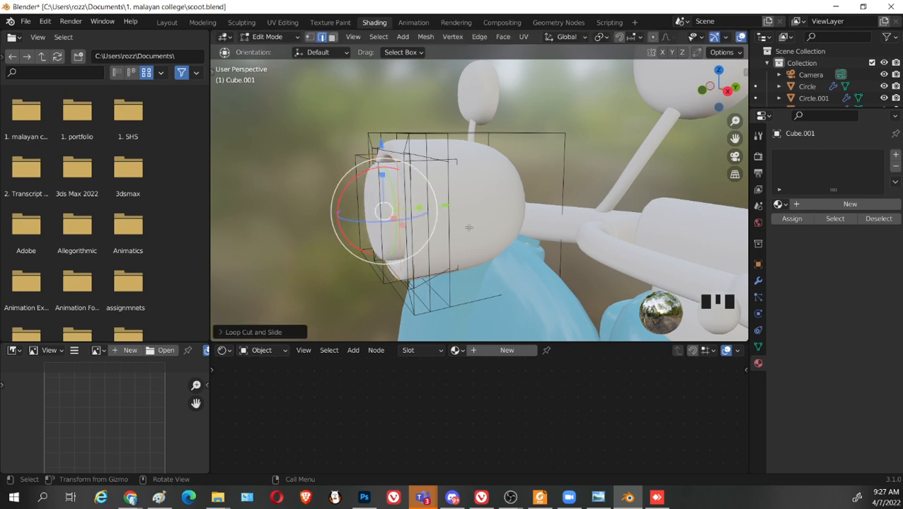
{"action": "key", "text": "Tab"}
{"action": "key", "text": "Tab"}
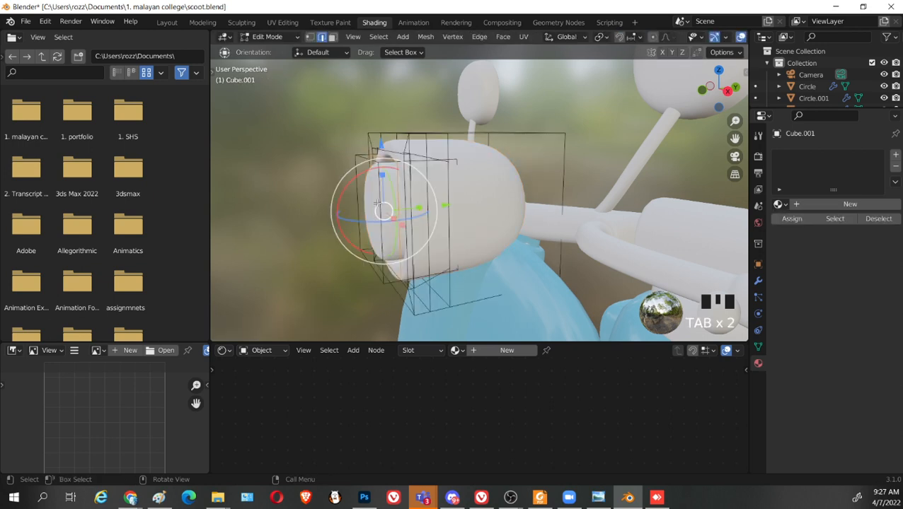
Move the linked lens geometry about 0.079 m along Y, back into the headlight housing
{"action": "key", "text": "l"}
{"action": "key", "text": "g"}
{"action": "key", "text": "y"}
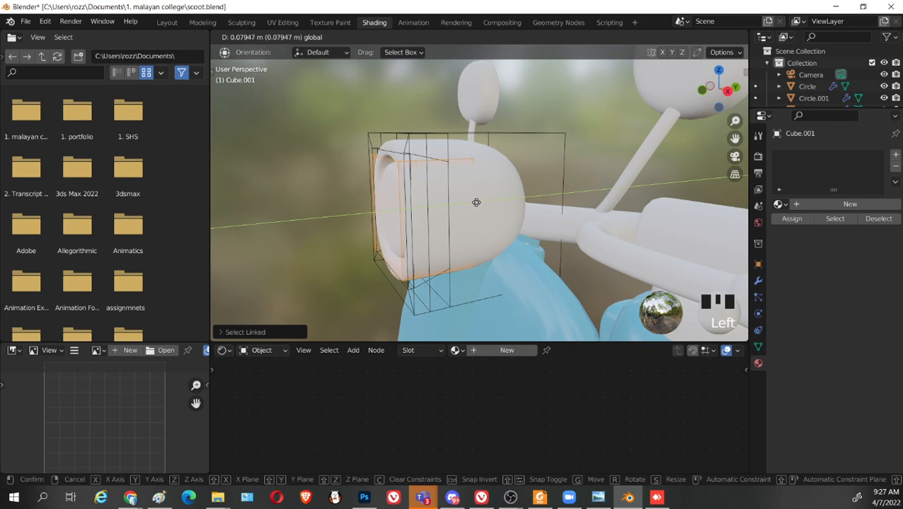
{"action": "left_click", "coordinate": [476, 203]}
{"action": "scroll", "coordinate": [475, 205], "scroll_direction": "up", "scroll_amount": 2}
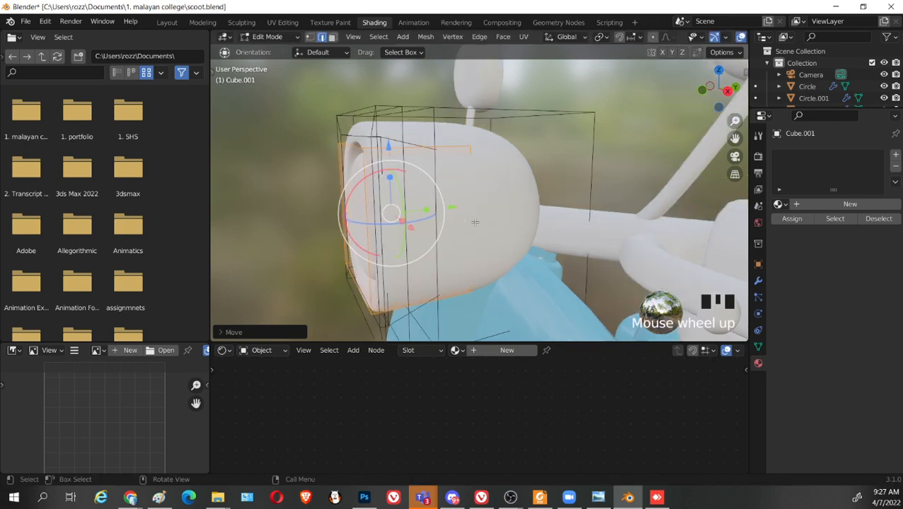
{"action": "middle_click_drag", "start_coordinate": [475, 207], "coordinate": [475, 224]}
{"action": "key", "text": "p"}
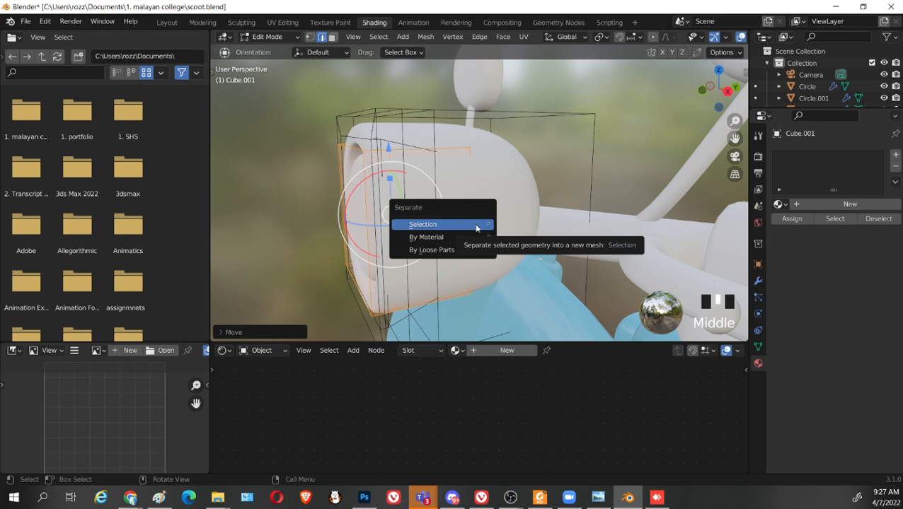
{"action": "middle_click_drag", "start_coordinate": [537, 136], "coordinate": [559, 154]}
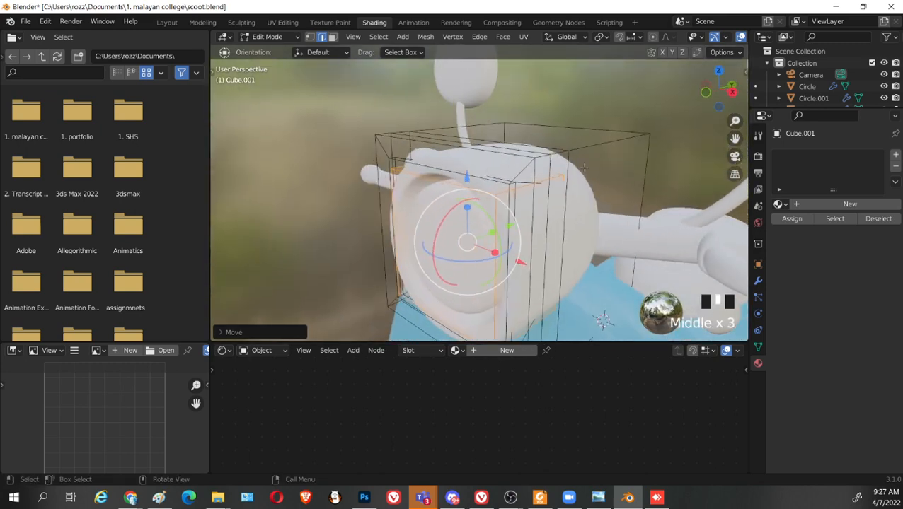
Select the headlight housing's linked geometry and give the headlight object the body material
{"action": "left_click", "coordinate": [607, 152]}
{"action": "key", "text": "l"}
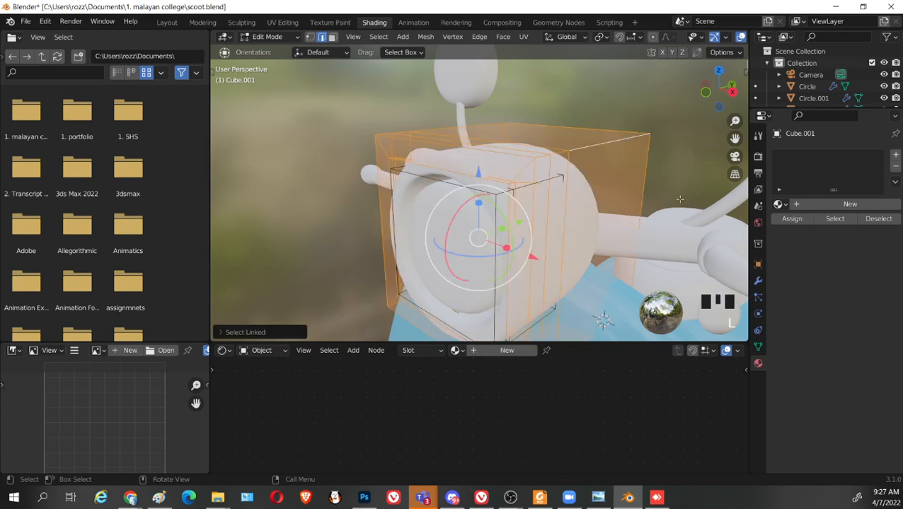
{"action": "left_click", "coordinate": [779, 204]}
{"action": "left_click", "coordinate": [673, 222]}
{"action": "scroll", "coordinate": [612, 199], "scroll_direction": "down", "scroll_amount": 2}
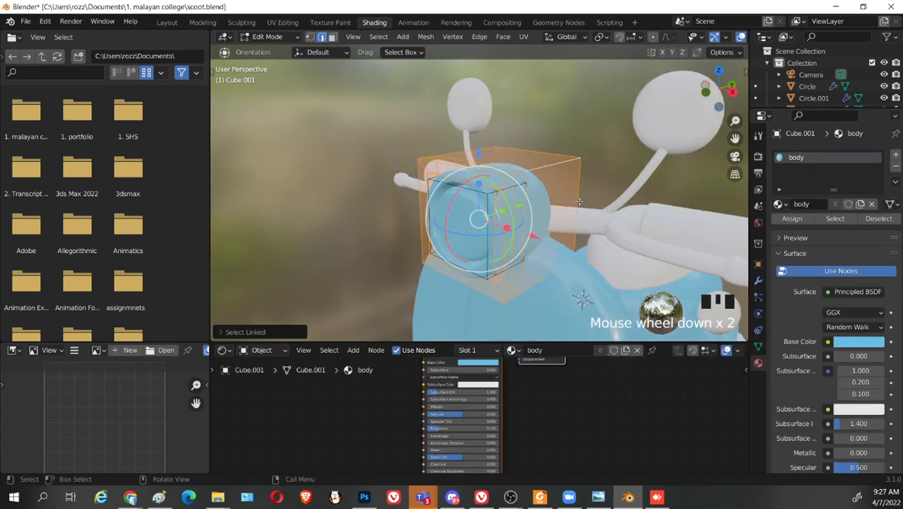
{"action": "middle_click_drag", "start_coordinate": [611, 200], "coordinate": [620, 203]}
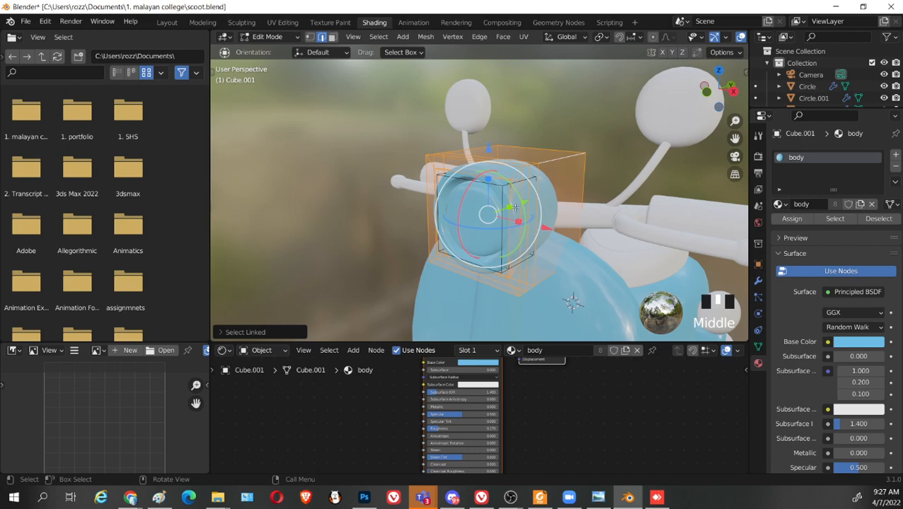
Add a second material slot with a new default material to the headlight and assign it to the lens by inverting the selection
{"action": "scroll", "coordinate": [516, 208], "scroll_direction": "up", "scroll_amount": 2}
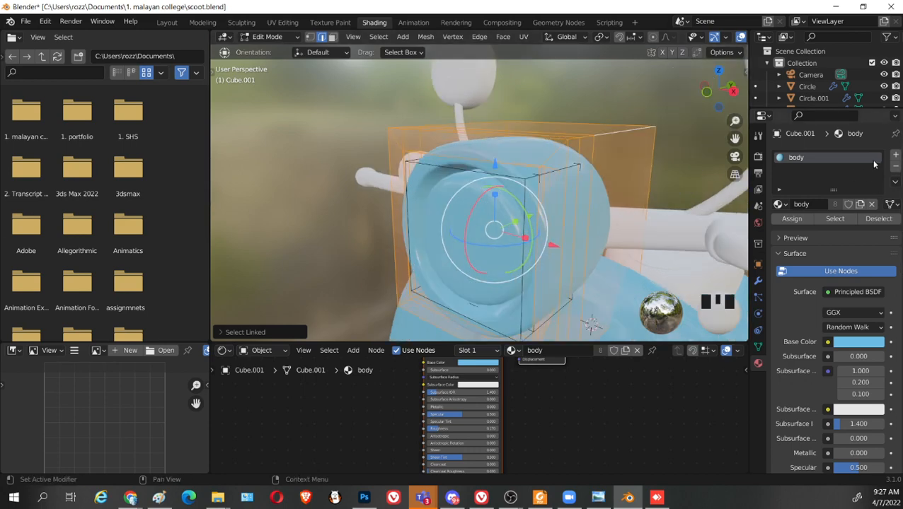
{"action": "left_click", "coordinate": [897, 155]}
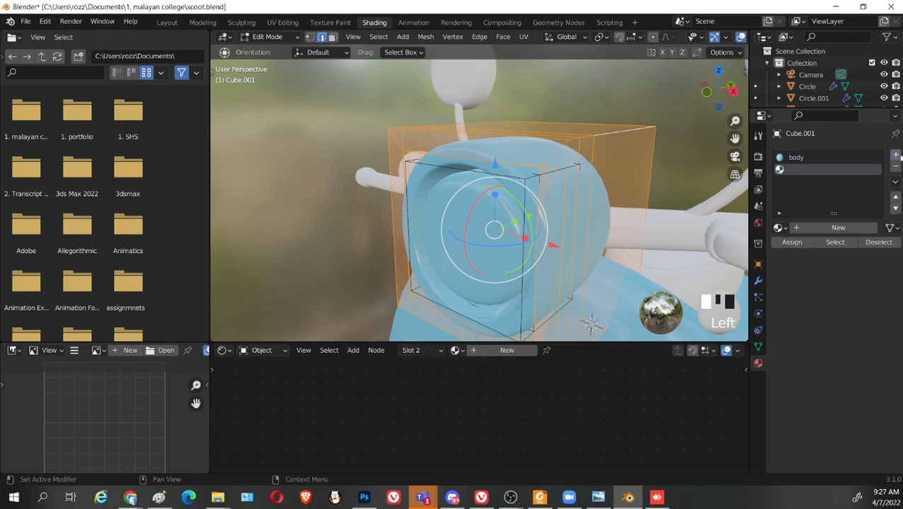
{"action": "left_click", "coordinate": [798, 227]}
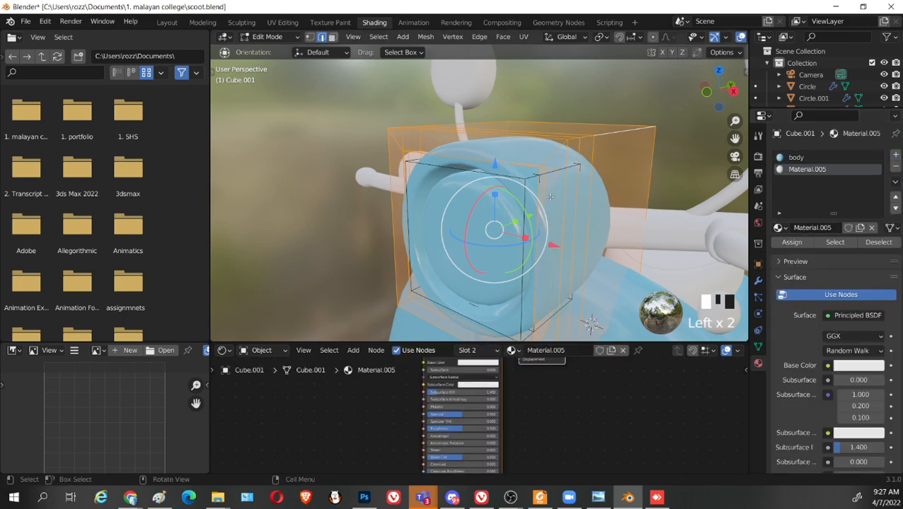
{"action": "key", "text": "ctrl+i"}
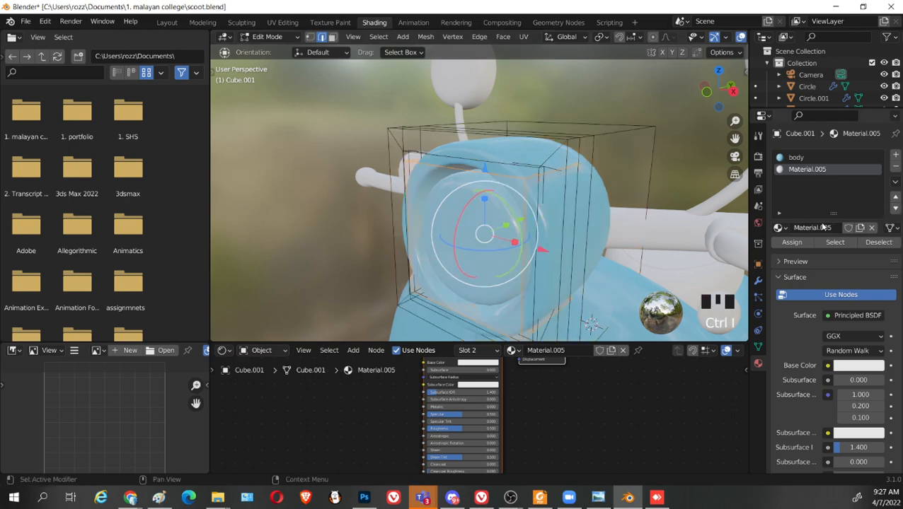
{"action": "left_click", "coordinate": [790, 241]}
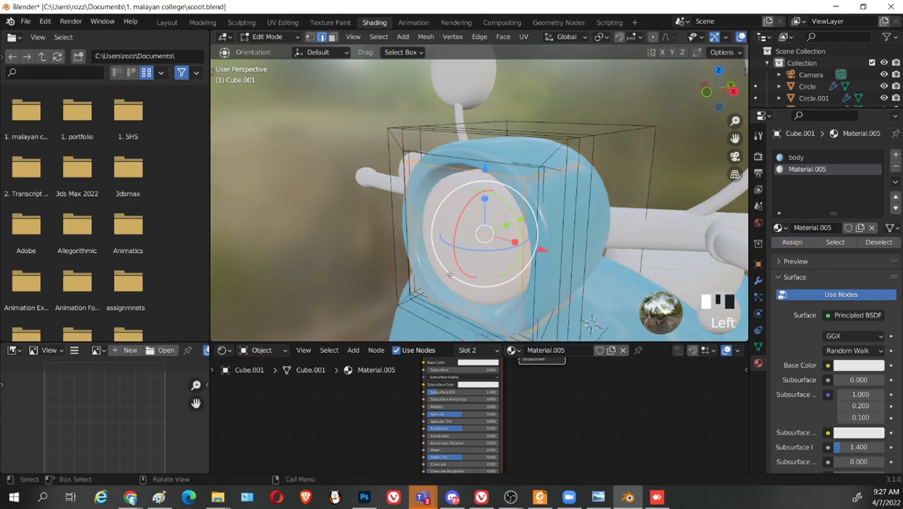
Examine the headlight's housing and lens from the front and the side
{"action": "middle_click_drag", "start_coordinate": [449, 275], "coordinate": [548, 235]}
{"action": "scroll", "coordinate": [489, 254], "scroll_direction": "down", "scroll_amount": 2}
{"action": "left_click", "coordinate": [628, 177]}
{"action": "scroll", "coordinate": [543, 233], "scroll_direction": "up", "scroll_amount": 1}
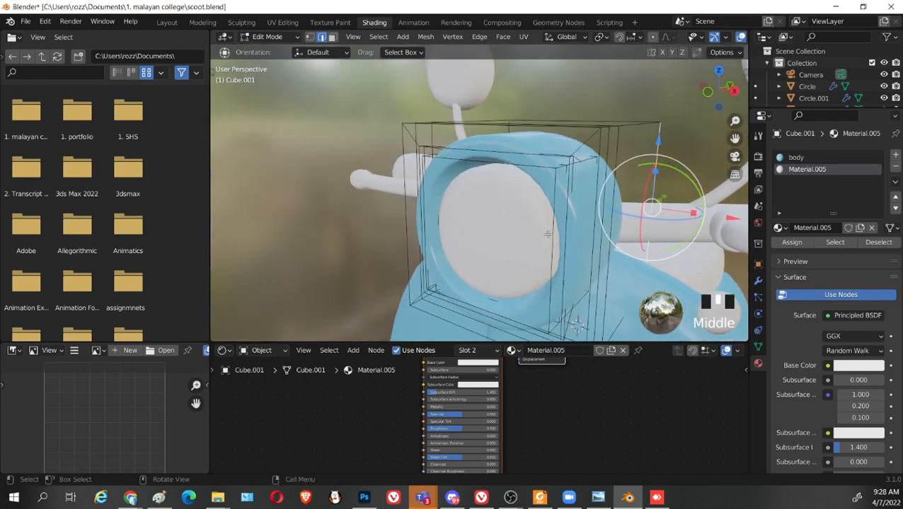
{"action": "middle_click_drag", "start_coordinate": [495, 221], "coordinate": [484, 223]}
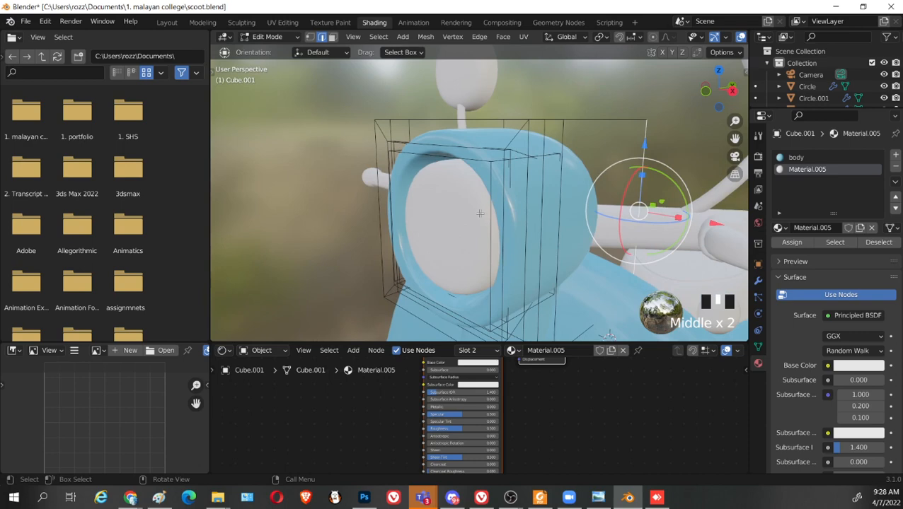
{"action": "key", "text": "Tab"}
{"action": "scroll", "coordinate": [582, 210], "scroll_direction": "down", "scroll_amount": 1}
{"action": "middle_click_drag", "start_coordinate": [583, 210], "coordinate": [415, 207]}
{"action": "scroll", "coordinate": [480, 196], "scroll_direction": "down", "scroll_amount": 1}
{"action": "scroll", "coordinate": [425, 210], "scroll_direction": "up", "scroll_amount": 3}
{"action": "scroll", "coordinate": [403, 201], "scroll_direction": "up", "scroll_amount": 1}
Select the edge loop around the middle of the headlight housing and bevel it about 0.0102 m wide with one segment
{"action": "key", "text": "Tab"}
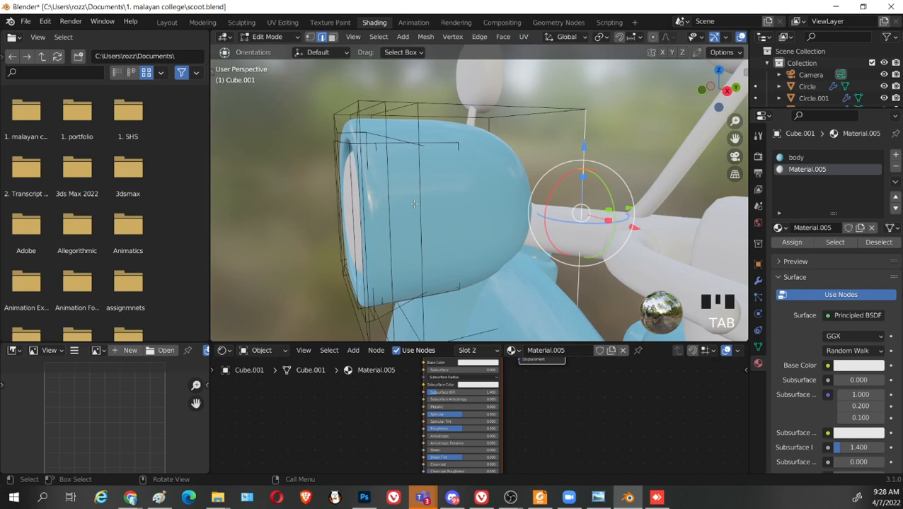
{"action": "left_click", "coordinate": [417, 118]}
{"action": "left_click", "coordinate": [417, 119], "text": "alt+shift"}
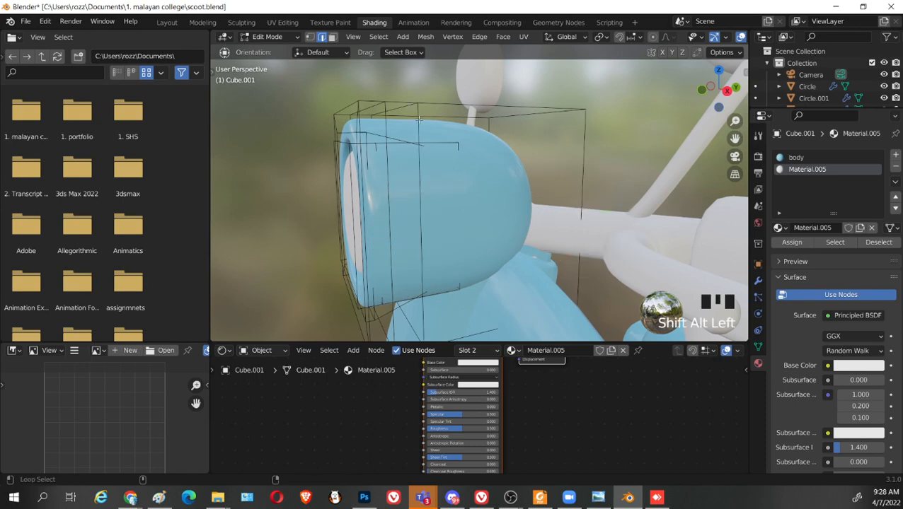
{"action": "left_click", "coordinate": [418, 120], "text": "alt+shift"}
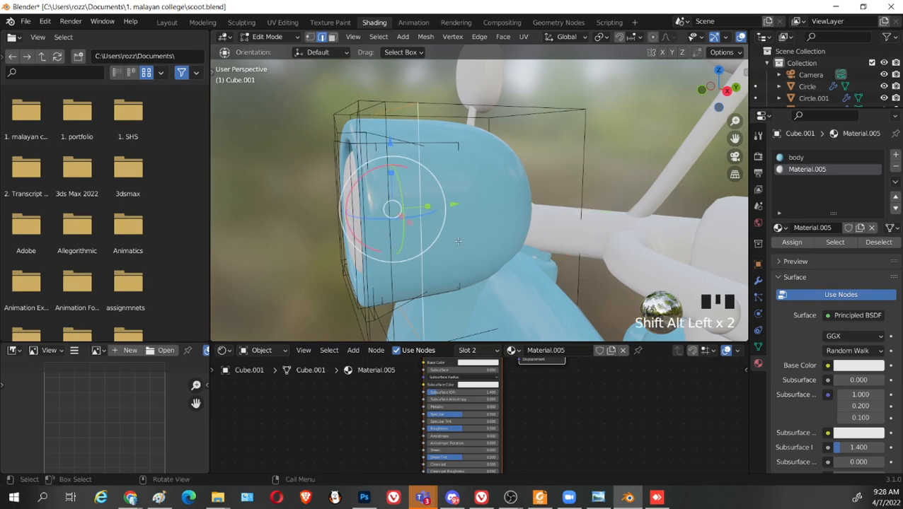
{"action": "key", "text": "ctrl+b"}
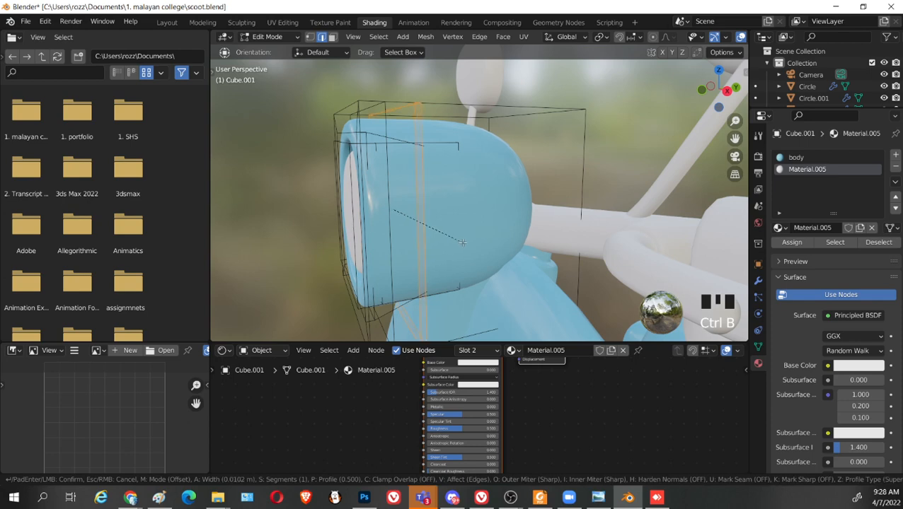
{"action": "left_click", "coordinate": [462, 242]}
Extrude the beveled strip around the headlight housing and scale it slightly inward to form a groove
{"action": "middle_click_drag", "start_coordinate": [462, 243], "coordinate": [496, 268]}
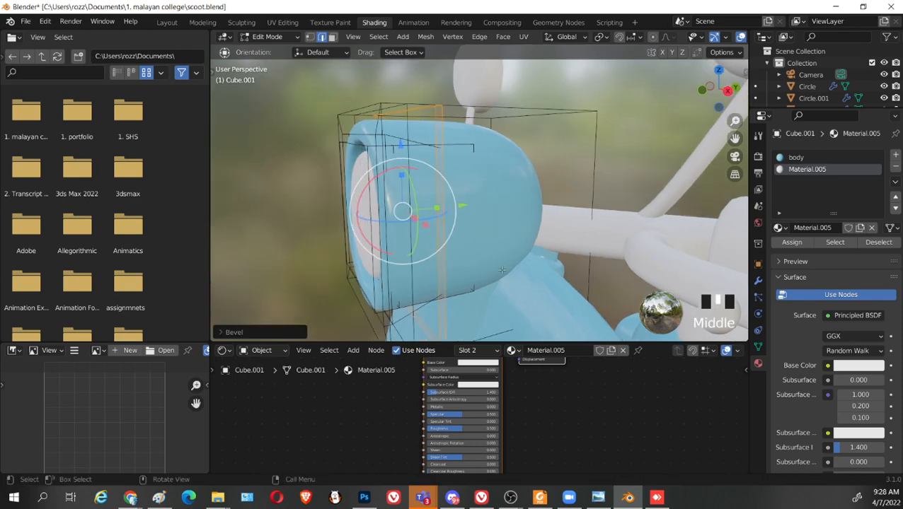
{"action": "key", "text": "s"}
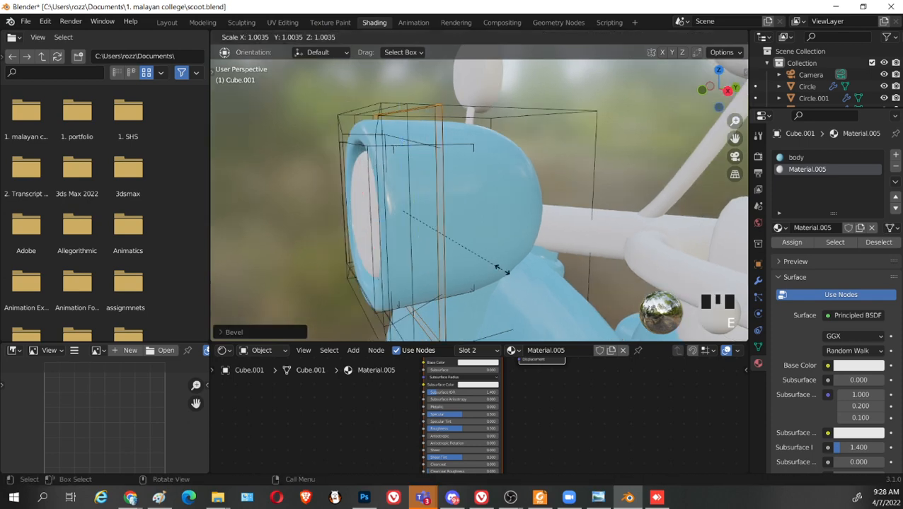
{"action": "left_click", "coordinate": [503, 269]}
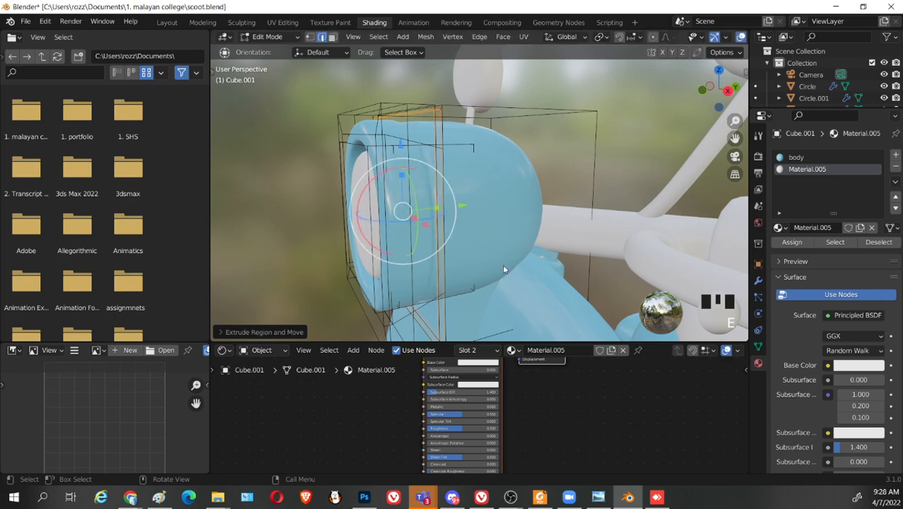
{"action": "key", "text": "Tab"}
Examine the headlight in the Vespa reference photo and compare it with the modelled scooter's headlight
{"action": "key", "text": "grave"}
{"action": "key", "text": "Escape"}
{"action": "scroll", "coordinate": [499, 267], "scroll_direction": "down", "scroll_amount": 2}
{"action": "middle_click_drag", "start_coordinate": [498, 267], "coordinate": [540, 281]}
{"action": "scroll", "coordinate": [661, 275], "scroll_direction": "down", "scroll_amount": 4}
{"action": "middle_click_drag", "start_coordinate": [662, 274], "coordinate": [600, 237], "text": "shift"}
{"action": "scroll", "coordinate": [607, 262], "scroll_direction": "up", "scroll_amount": 7}
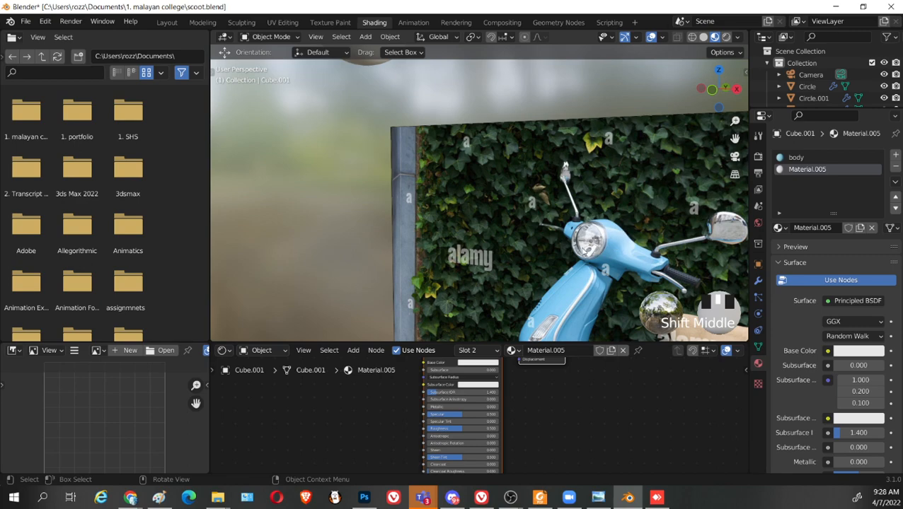
{"action": "scroll", "coordinate": [603, 244], "scroll_direction": "down", "scroll_amount": 3}
{"action": "middle_click_drag", "start_coordinate": [603, 244], "coordinate": [531, 244]}
{"action": "middle_click_drag", "start_coordinate": [531, 244], "coordinate": [535, 312], "text": "shift"}
{"action": "middle_click_drag", "start_coordinate": [535, 155], "coordinate": [559, 247], "text": "shift"}
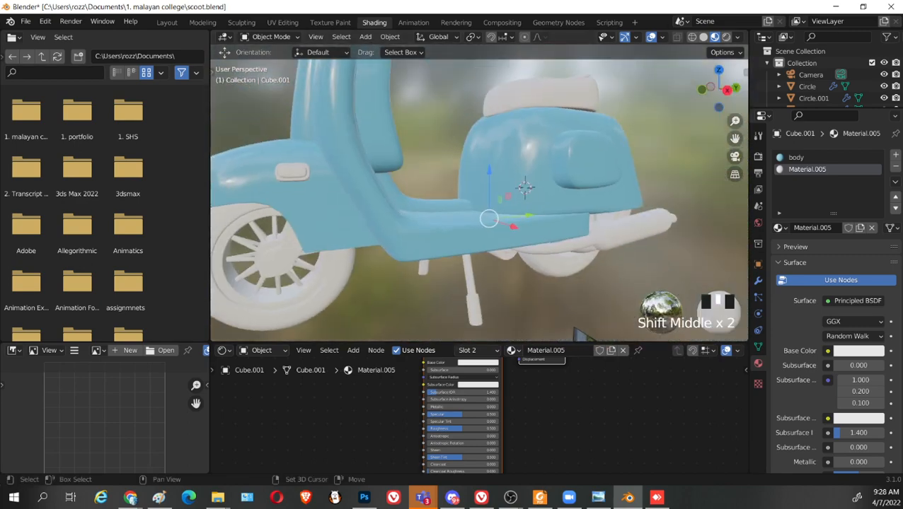
{"action": "middle_click_drag", "start_coordinate": [451, 168], "coordinate": [536, 218], "text": "shift"}
{"action": "middle_click_drag", "start_coordinate": [503, 141], "coordinate": [541, 160]}
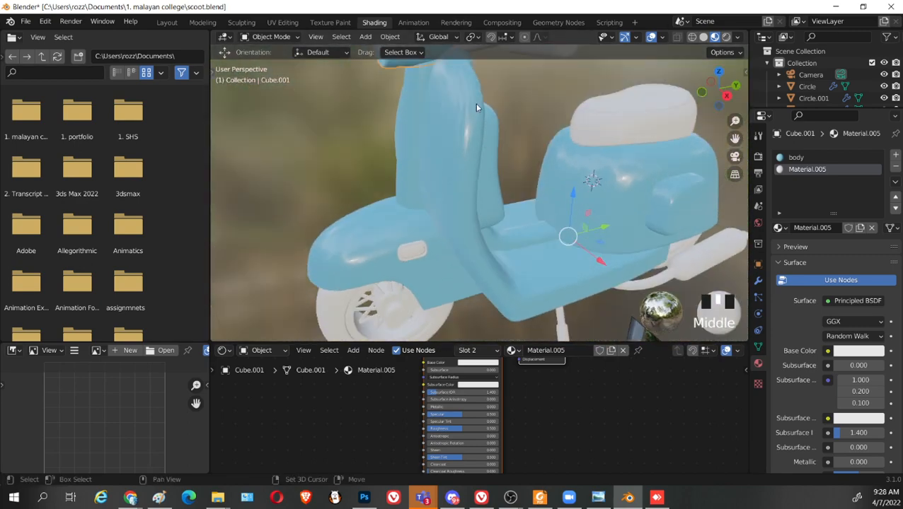
{"action": "middle_click_drag", "start_coordinate": [474, 103], "coordinate": [480, 167], "text": "shift"}
{"action": "middle_click_drag", "start_coordinate": [470, 167], "coordinate": [476, 206], "text": "shift"}
{"action": "scroll", "coordinate": [425, 187], "scroll_direction": "up", "scroll_amount": 3}
Edit the headlight in a wireframe right side view and box-select the groove's vertices across the housing
{"action": "double_click", "coordinate": [408, 176]}
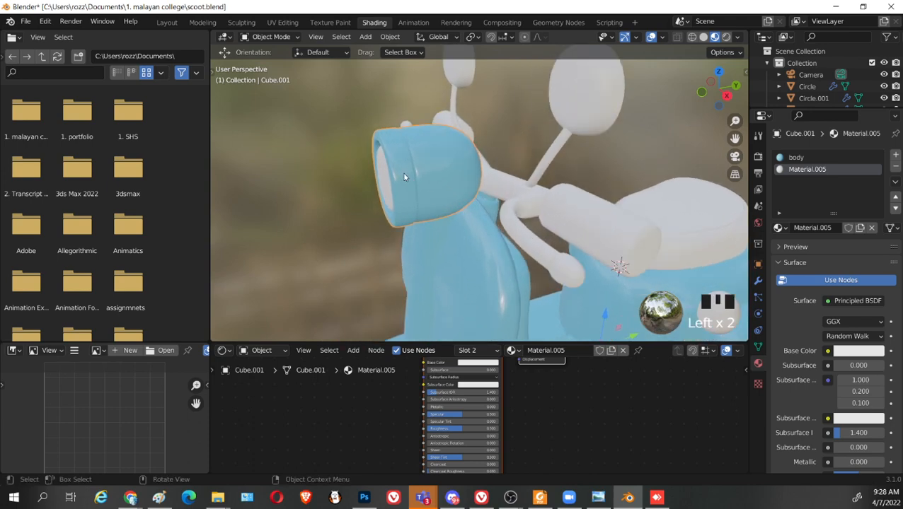
{"action": "key", "text": "Tab"}
{"action": "middle_click_drag", "start_coordinate": [405, 175], "coordinate": [394, 157]}
{"action": "key", "text": "KP_1"}
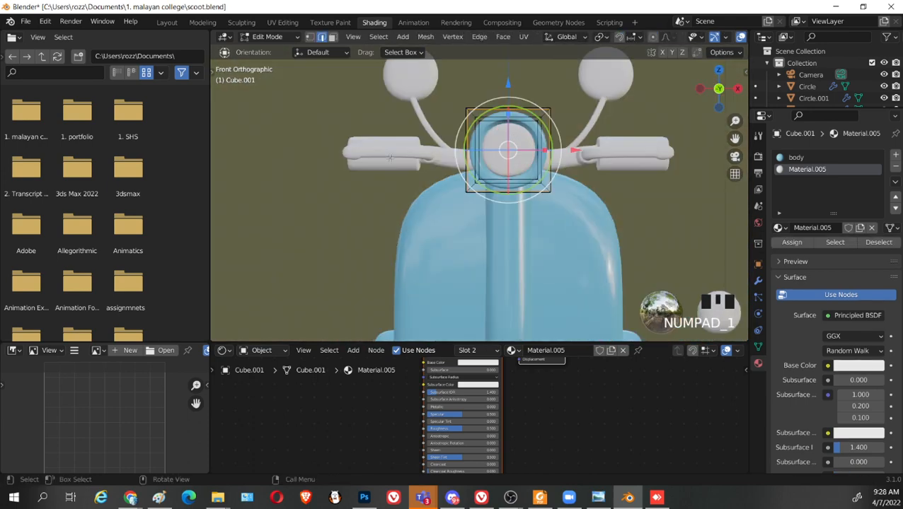
{"action": "key", "text": "KP_3"}
{"action": "key", "text": "shift+z"}
{"action": "scroll", "coordinate": [323, 125], "scroll_direction": "up", "scroll_amount": 1}
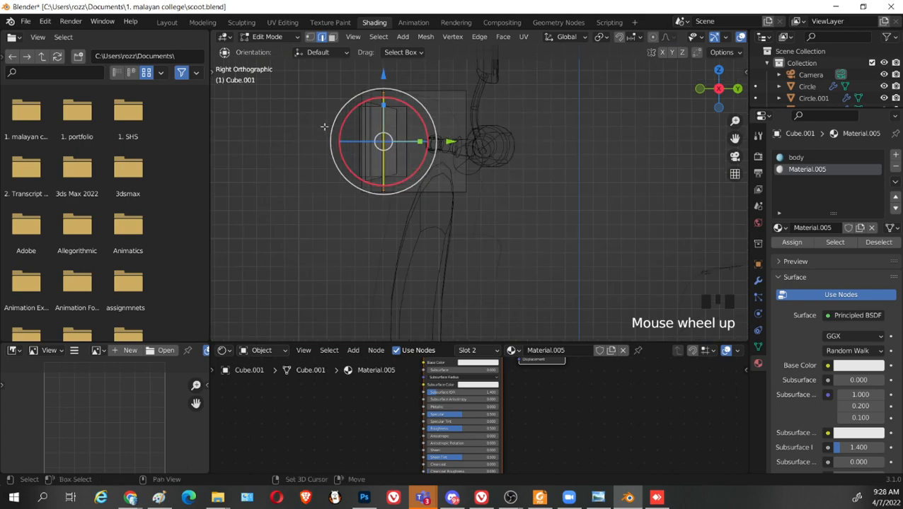
{"action": "middle_click_drag", "start_coordinate": [322, 125], "coordinate": [371, 186], "text": "shift"}
{"action": "scroll", "coordinate": [343, 157], "scroll_direction": "up", "scroll_amount": 4}
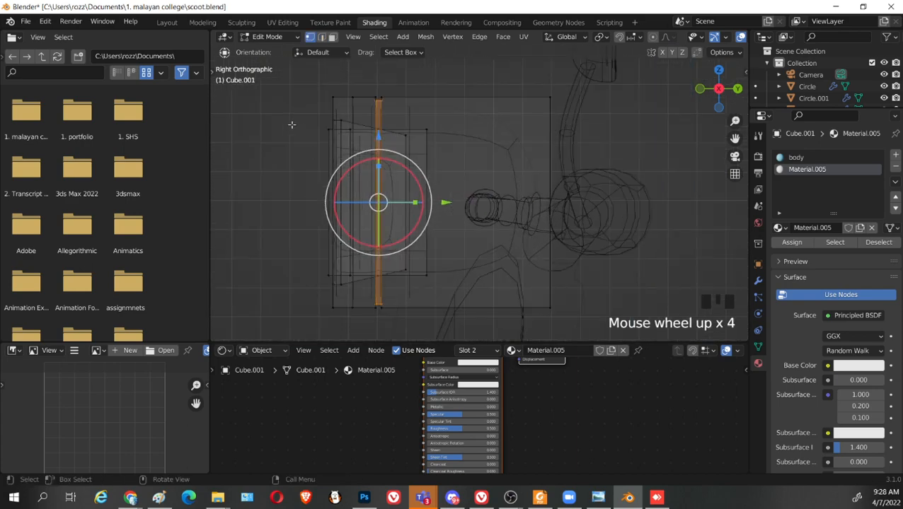
{"action": "left_click", "coordinate": [394, 80]}
{"action": "left_click_drag", "start_coordinate": [399, 74], "coordinate": [369, 308]}
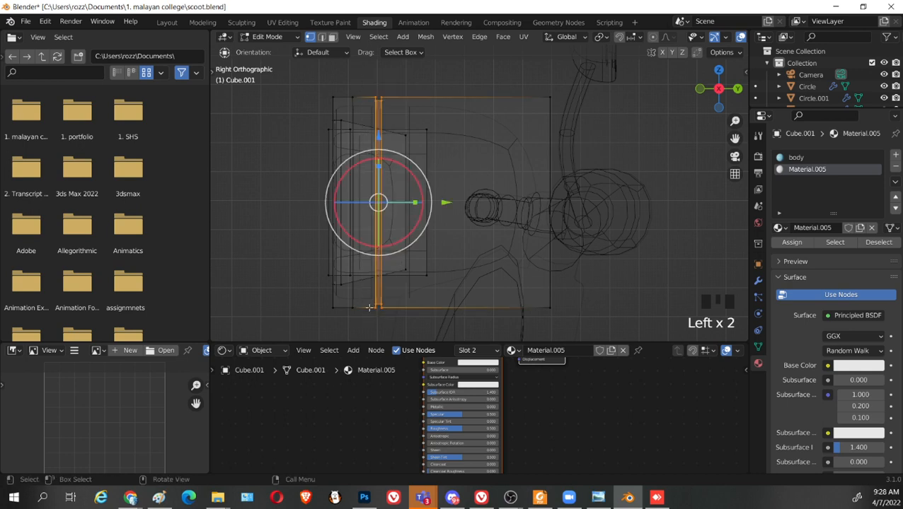
Add the loops in front of the groove up to the rim to the selection, and return to solid shading
{"action": "left_click", "coordinate": [346, 112], "text": "alt+shift"}
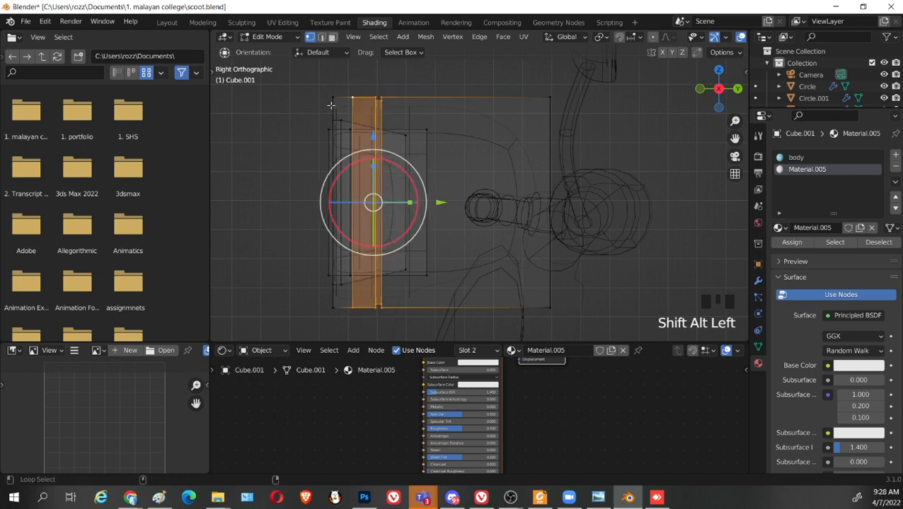
{"action": "left_click", "coordinate": [330, 105], "text": "alt+shift"}
{"action": "key", "text": "z"}
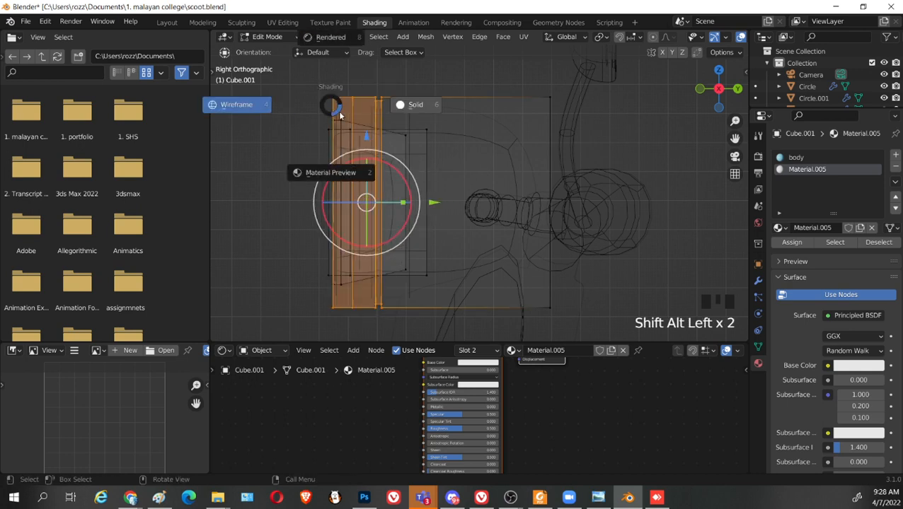
{"action": "key", "text": "shift+z"}
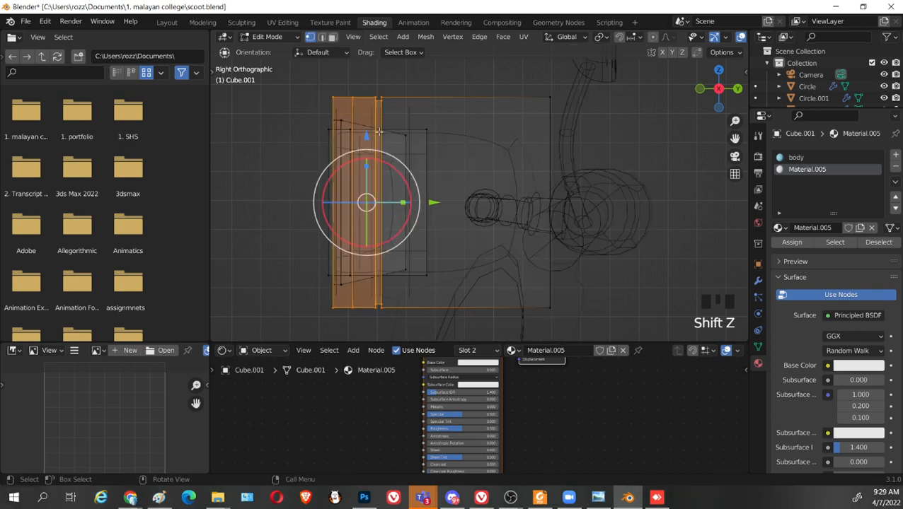
{"action": "key", "text": "shift+z"}
Try to add the inner loops of the headlight opening to the rim selection
{"action": "middle_click_drag", "start_coordinate": [349, 115], "coordinate": [467, 147]}
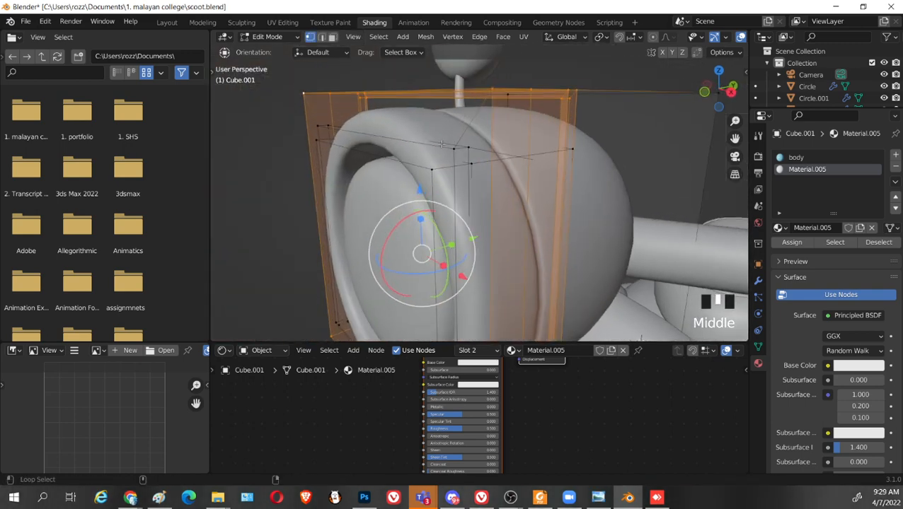
{"action": "left_click", "coordinate": [468, 148], "text": "alt+shift"}
{"action": "left_click", "coordinate": [467, 147], "text": "alt+shift"}
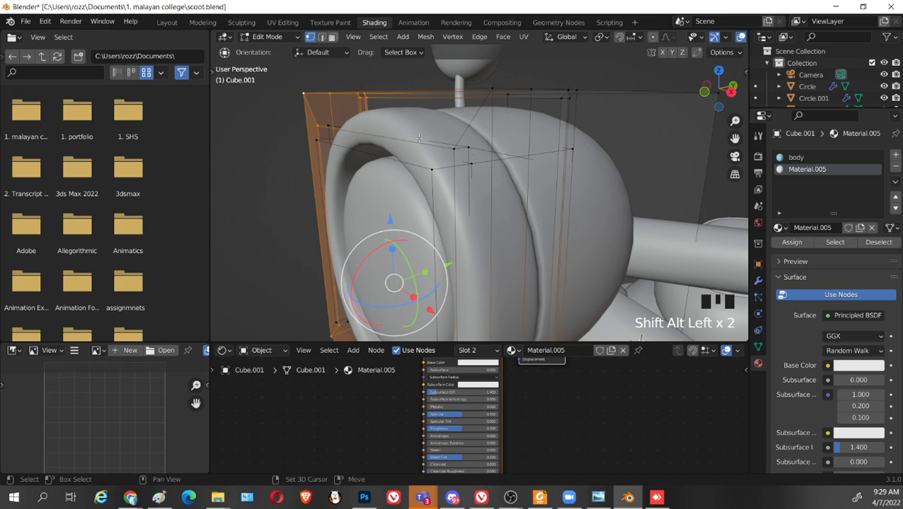
{"action": "left_click", "coordinate": [444, 147], "text": "alt+shift"}
{"action": "left_click", "coordinate": [469, 146], "text": "alt+shift"}
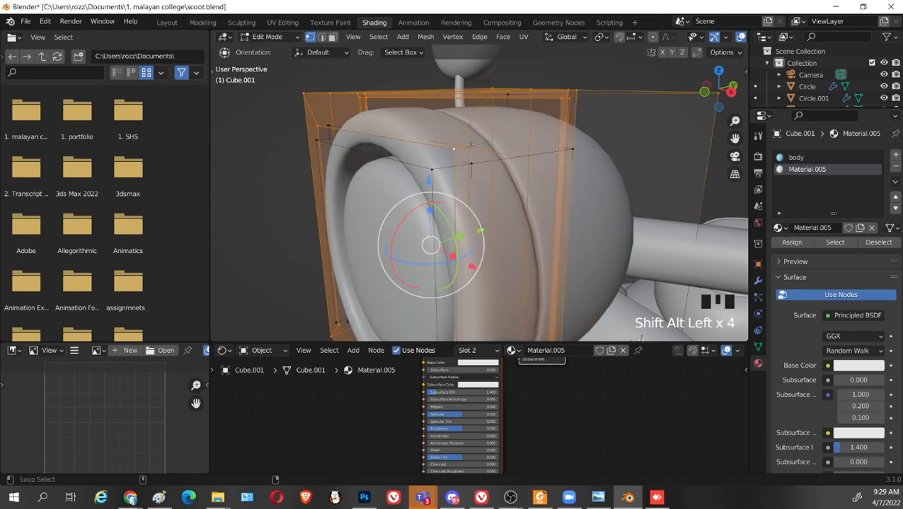
{"action": "middle_click_drag", "start_coordinate": [469, 146], "coordinate": [437, 161]}
{"action": "key", "text": "ctrl+z"}
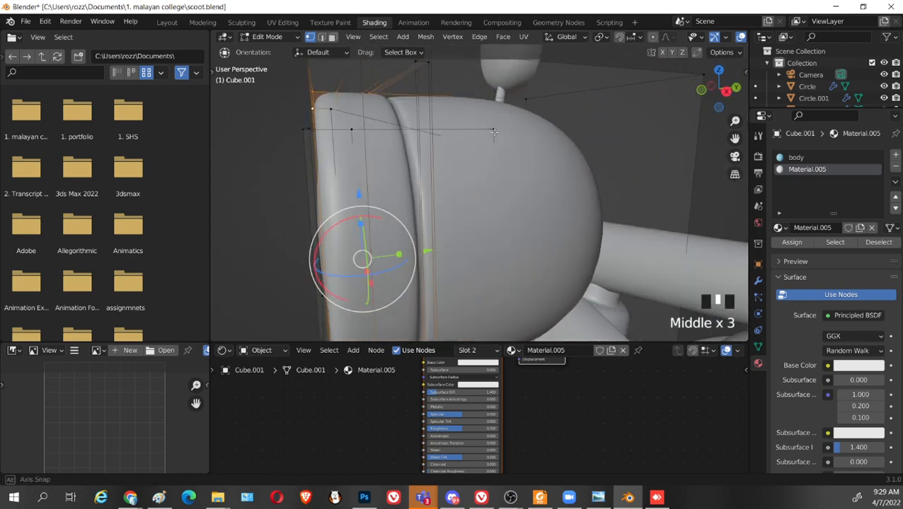
Undo the vertical move of the selected rim geometry and step back through the last loop selections
{"action": "scroll", "coordinate": [437, 162], "scroll_direction": "down", "scroll_amount": 2}
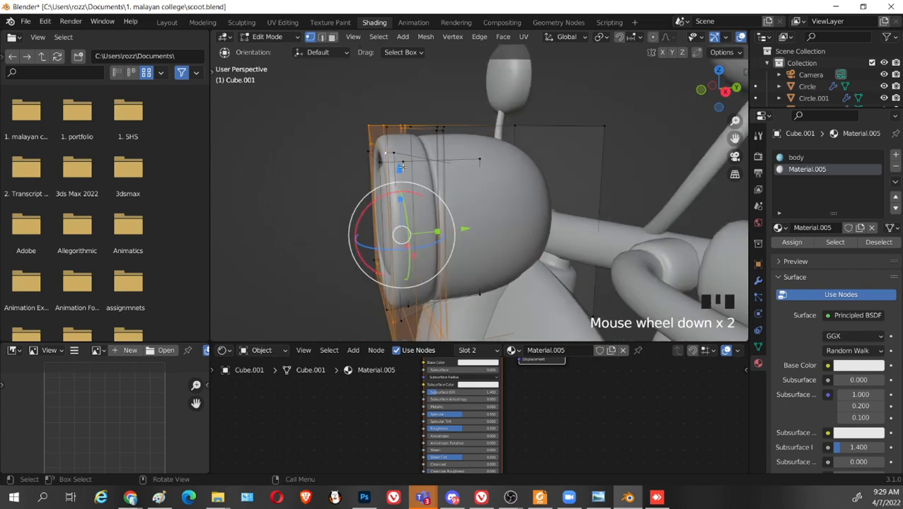
{"action": "left_click_drag", "start_coordinate": [401, 168], "coordinate": [401, 254]}
{"action": "key", "text": "ctrl+z"}
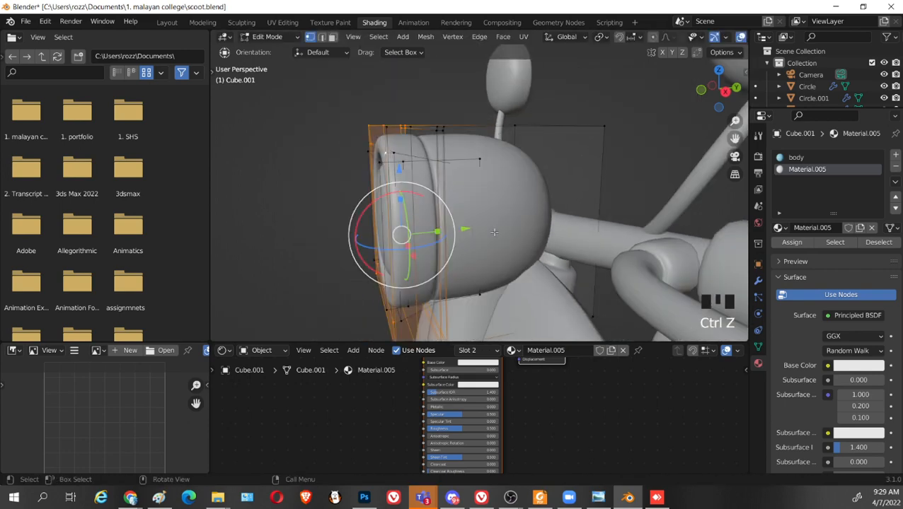
{"action": "middle_click_drag", "start_coordinate": [493, 232], "coordinate": [496, 177]}
{"action": "middle_click_drag", "start_coordinate": [497, 177], "coordinate": [466, 207]}
{"action": "key", "text": "ctrl+z"}
{"action": "key", "text": "ctrl+z"}
{"action": "key", "text": "ctrl+z"}
{"action": "key", "text": "ctrl+z"}
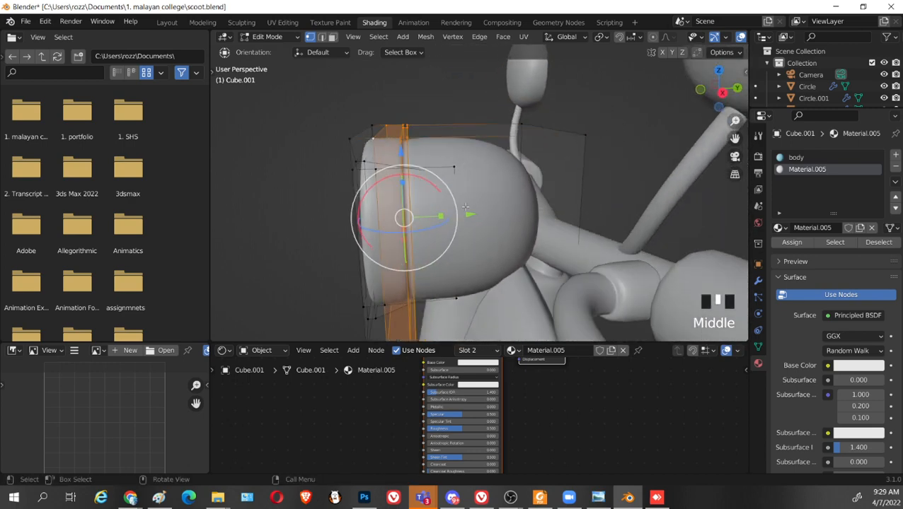
Examine the headlight's rim and groove from the front and the side
{"action": "left_click_drag", "start_coordinate": [466, 207], "coordinate": [462, 212]}
{"action": "left_click", "coordinate": [362, 146], "text": "alt+shift"}
{"action": "key", "text": "Tab"}
{"action": "middle_click_drag", "start_coordinate": [497, 225], "coordinate": [582, 210]}
{"action": "key", "text": "Tab"}
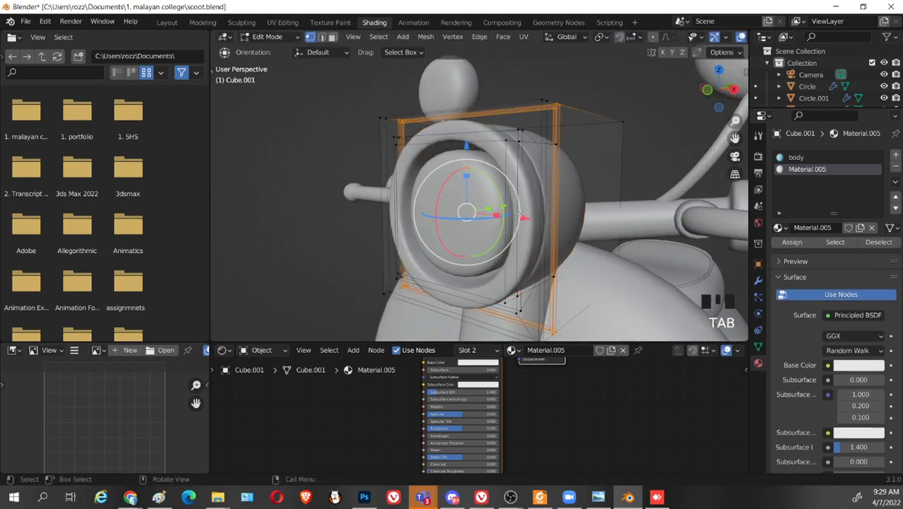
{"action": "middle_click_drag", "start_coordinate": [520, 215], "coordinate": [461, 143]}
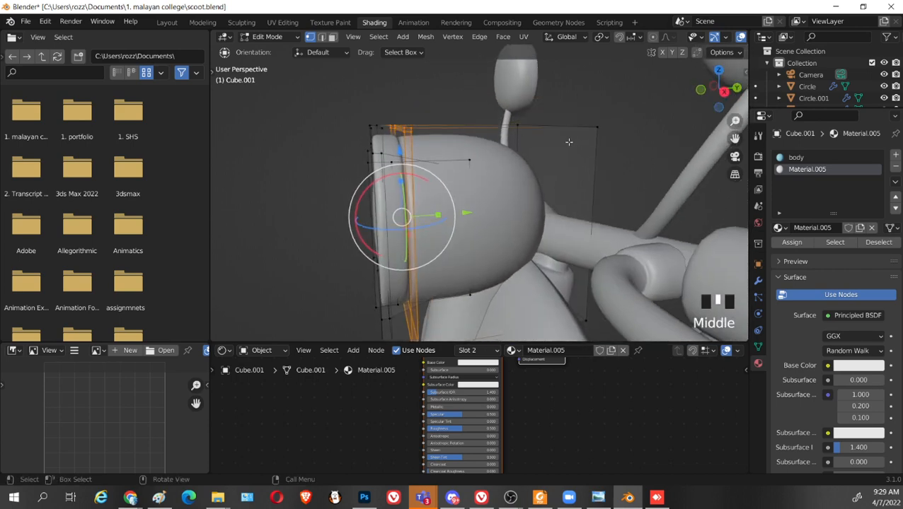
{"action": "middle_click_drag", "start_coordinate": [584, 153], "coordinate": [495, 138]}
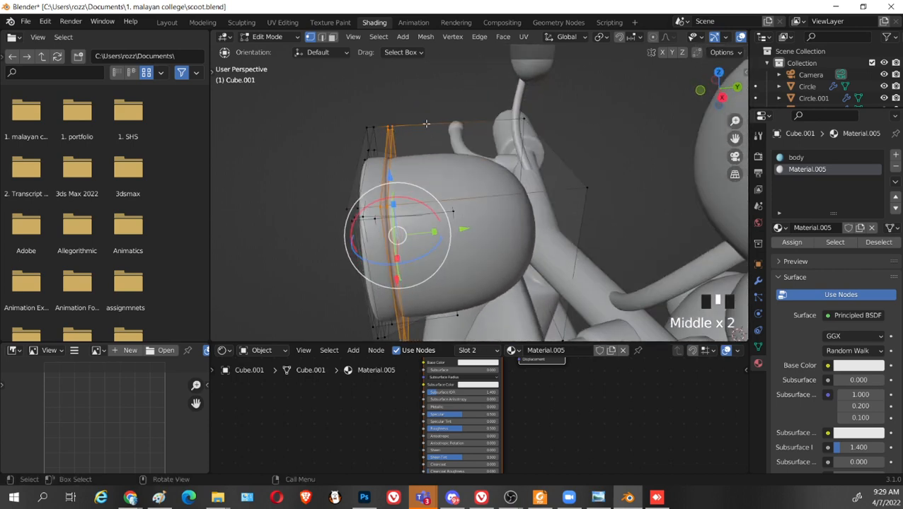
Replace the selection with the vertex loop just behind the groove on the headlight housing
{"action": "left_click", "coordinate": [398, 122]}
{"action": "middle_click_drag", "start_coordinate": [492, 225], "coordinate": [439, 143]}
{"action": "scroll", "coordinate": [460, 194], "scroll_direction": "up", "scroll_amount": 2}
{"action": "left_click", "coordinate": [436, 142], "text": "alt+shift"}
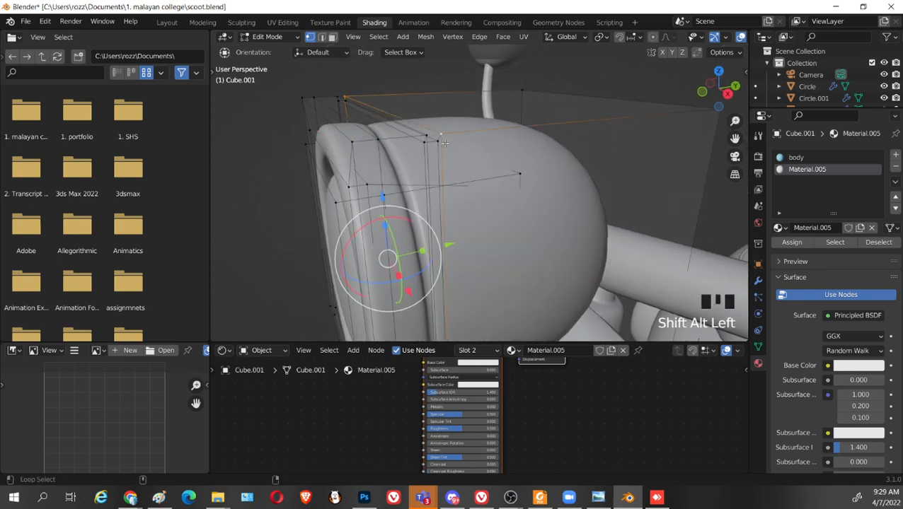
{"action": "left_click", "coordinate": [437, 142], "text": "alt+shift"}
Add the back corner vertices of the headlight housing so that its whole rear section is selected
{"action": "middle_click_drag", "start_coordinate": [550, 192], "coordinate": [536, 142]}
{"action": "left_click", "coordinate": [565, 165], "text": "shift"}
{"action": "left_click", "coordinate": [542, 185], "text": "shift"}
{"action": "middle_click_drag", "start_coordinate": [542, 186], "coordinate": [527, 273]}
{"action": "scroll", "coordinate": [520, 284], "scroll_direction": "down", "scroll_amount": 2}
{"action": "left_click", "coordinate": [520, 284], "text": "shift"}
{"action": "scroll", "coordinate": [526, 273], "scroll_direction": "up", "scroll_amount": 2}
{"action": "scroll", "coordinate": [527, 271], "scroll_direction": "down", "scroll_amount": 1}
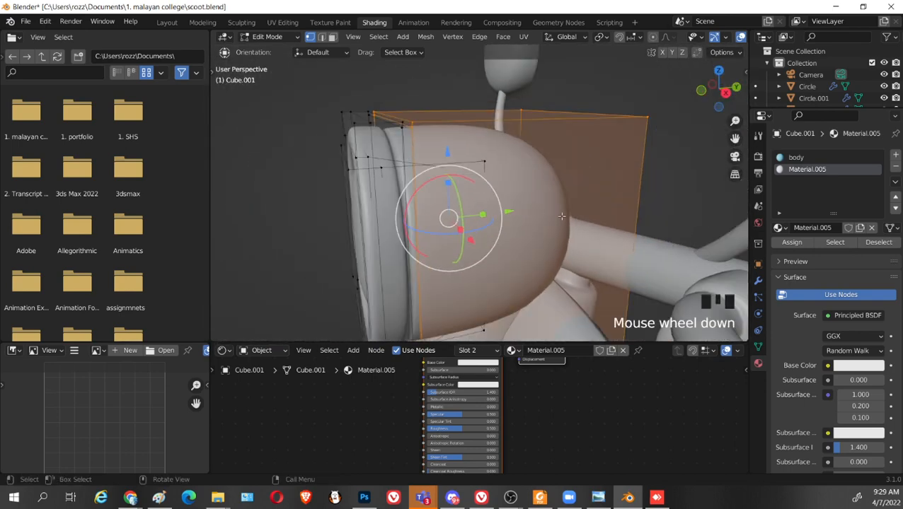
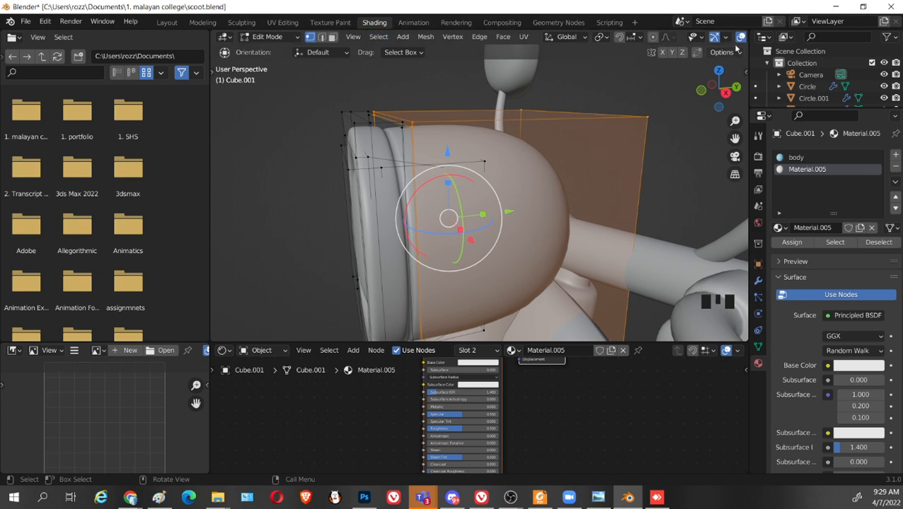
Switch to Material Preview shading and invert the selection to the headlight's front rim, groove and lens
{"action": "key", "text": "z"}
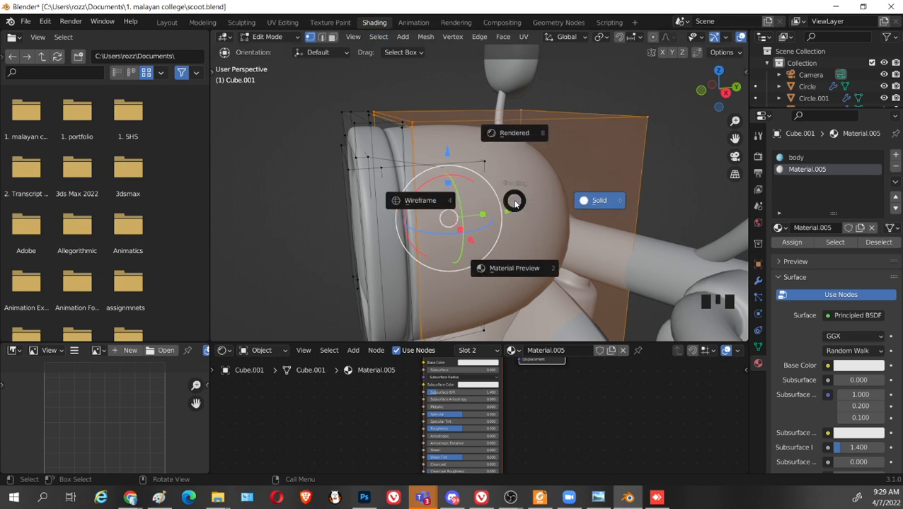
{"action": "left_click", "coordinate": [518, 273]}
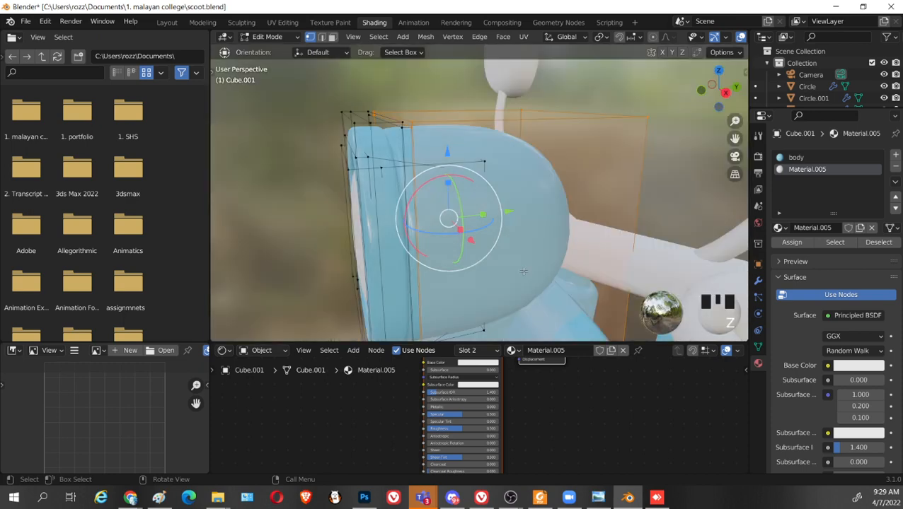
{"action": "scroll", "coordinate": [584, 231], "scroll_direction": "down", "scroll_amount": 3}
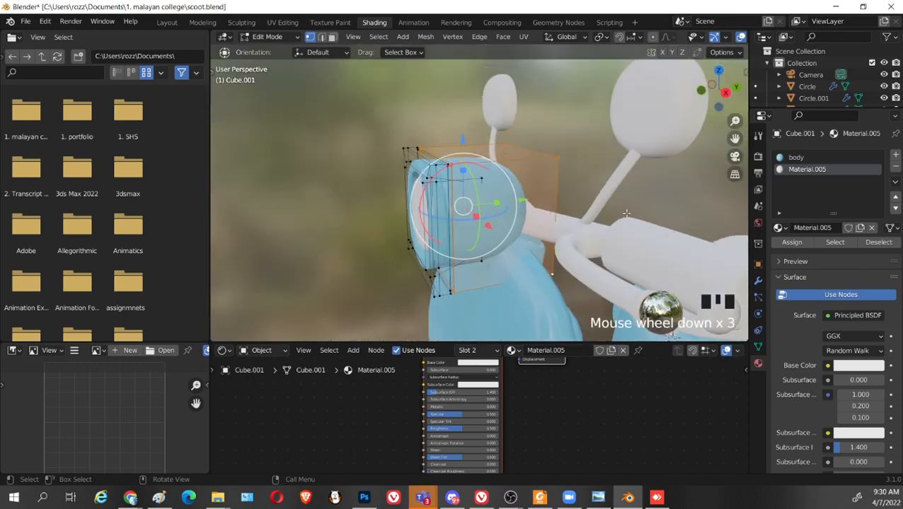
{"action": "key", "text": "ctrl+i"}
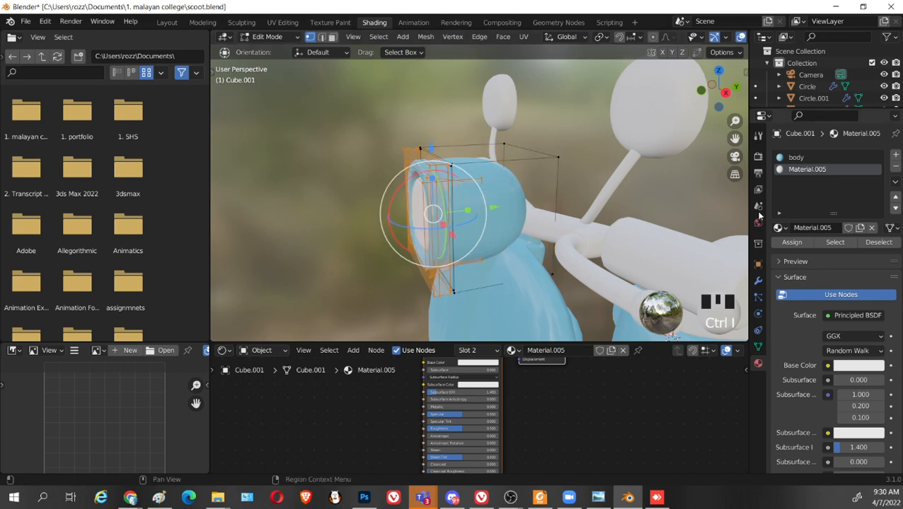
Assign Material.005 to the selected front rim, groove and lens of the headlight
{"action": "middle_click_drag", "start_coordinate": [467, 212], "coordinate": [427, 213]}
{"action": "scroll", "coordinate": [446, 205], "scroll_direction": "up", "scroll_amount": 2}
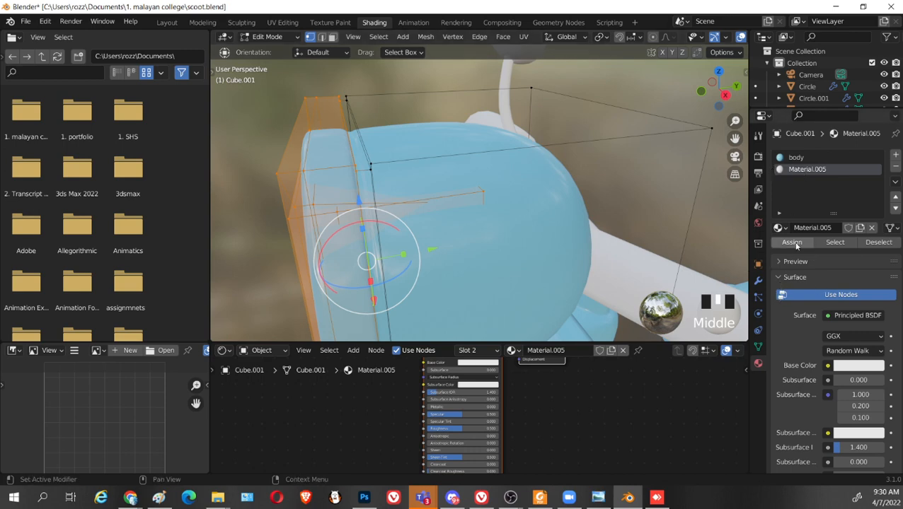
{"action": "scroll", "coordinate": [789, 169], "scroll_direction": "down", "scroll_amount": 2}
{"action": "scroll", "coordinate": [820, 257], "scroll_direction": "up", "scroll_amount": 1}
{"action": "scroll", "coordinate": [842, 304], "scroll_direction": "down", "scroll_amount": 1}
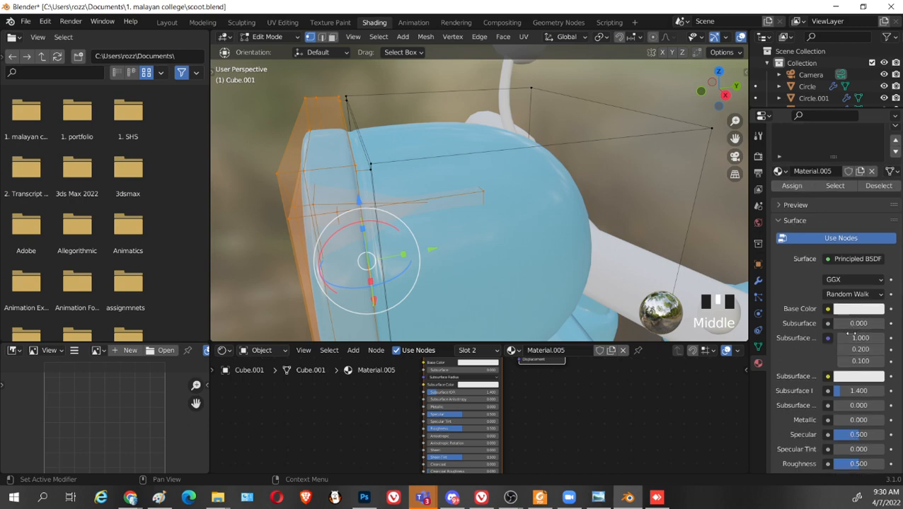
{"action": "scroll", "coordinate": [857, 313], "scroll_direction": "down", "scroll_amount": 1}
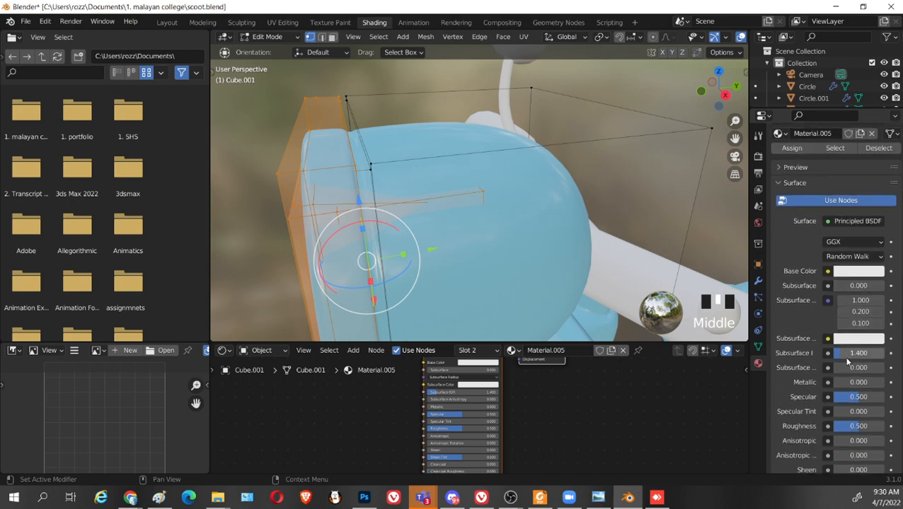
{"action": "scroll", "coordinate": [803, 247], "scroll_direction": "up", "scroll_amount": 2}
{"action": "left_click", "coordinate": [791, 224]}
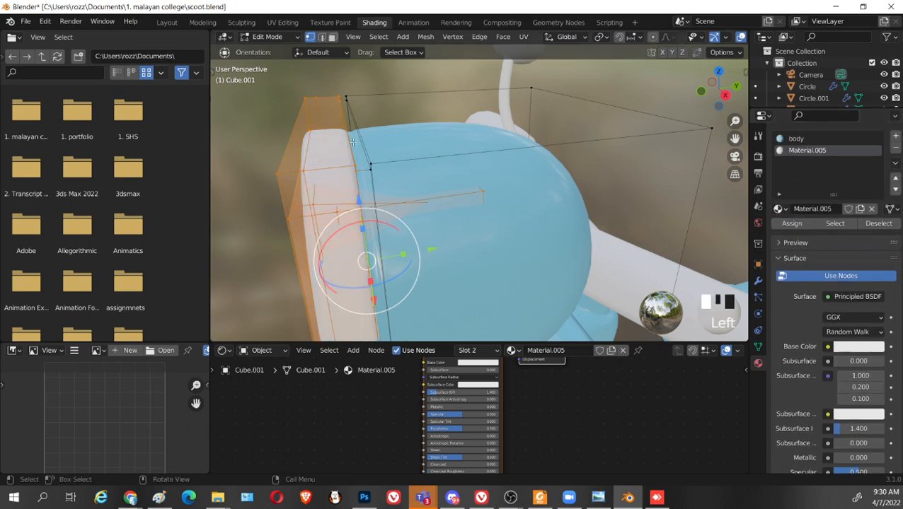
Make Material.005 a polished metal with Metallic 1.000 and Roughness 0.124
{"action": "scroll", "coordinate": [862, 315], "scroll_direction": "down", "scroll_amount": 2}
{"action": "scroll", "coordinate": [840, 393], "scroll_direction": "down", "scroll_amount": 1}
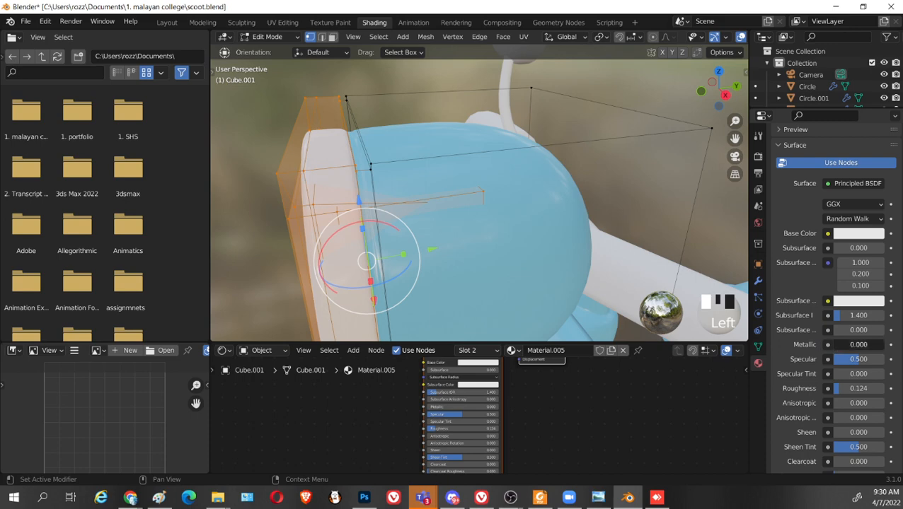
{"action": "left_click_drag", "start_coordinate": [835, 345], "coordinate": [886, 345]}
{"action": "middle_click_drag", "start_coordinate": [466, 238], "coordinate": [541, 162]}
{"action": "scroll", "coordinate": [541, 163], "scroll_direction": "down", "scroll_amount": 2}
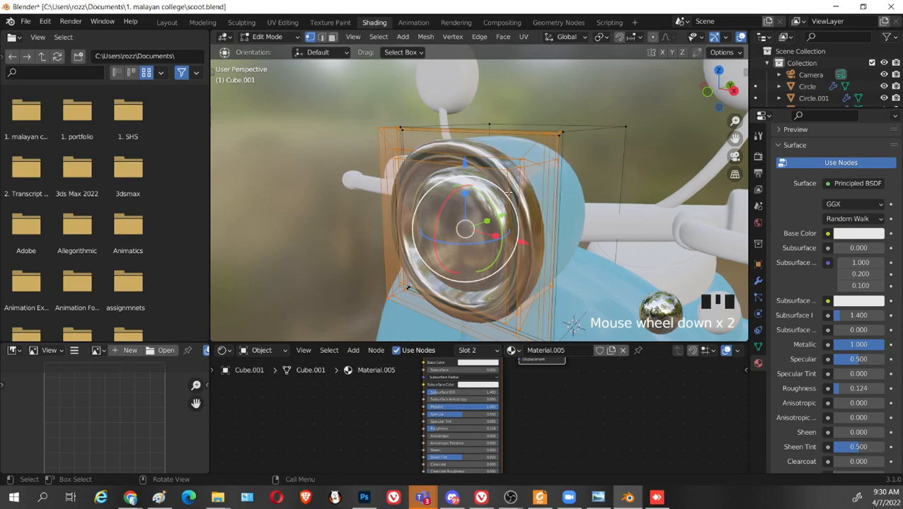
Replace the selection with only the linked geometry of the headlight's inner lens
{"action": "left_click", "coordinate": [626, 128]}
{"action": "left_click", "coordinate": [507, 171]}
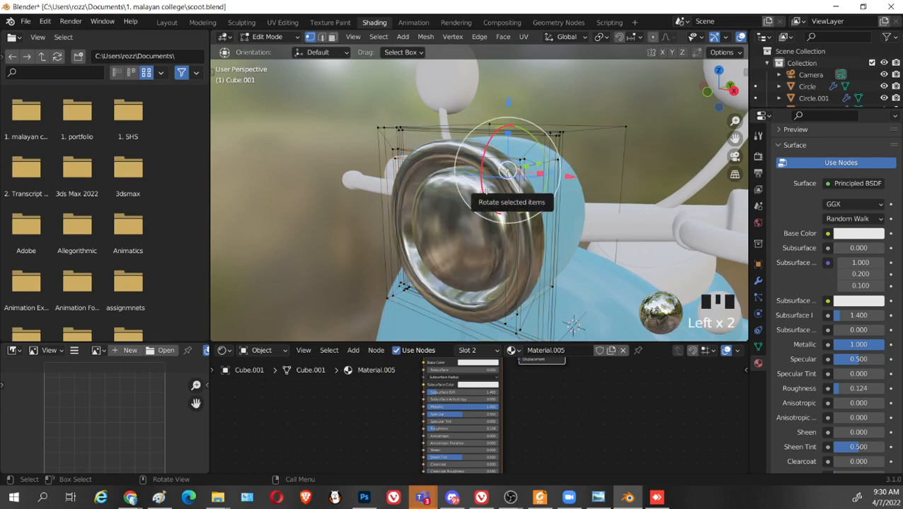
{"action": "key", "text": "l"}
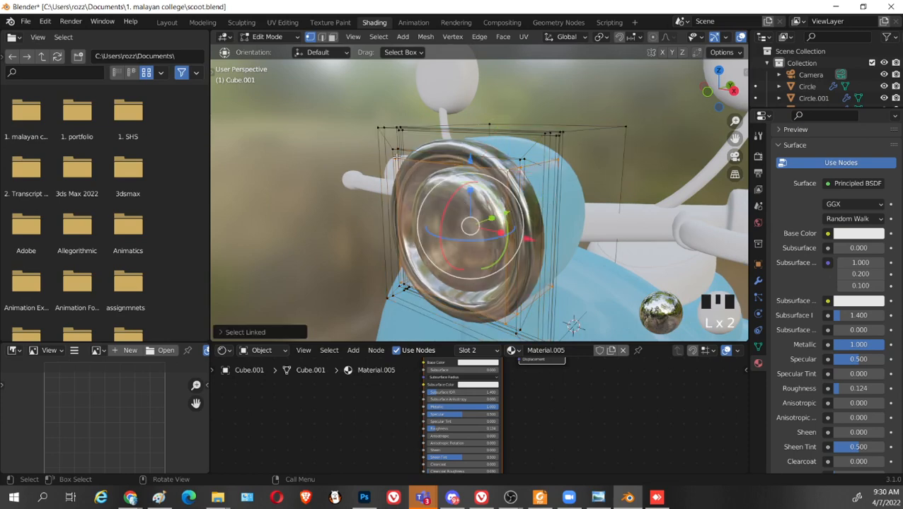
Add a third material to the headlight object and name it headlight
{"action": "scroll", "coordinate": [867, 176], "scroll_direction": "up", "scroll_amount": 5}
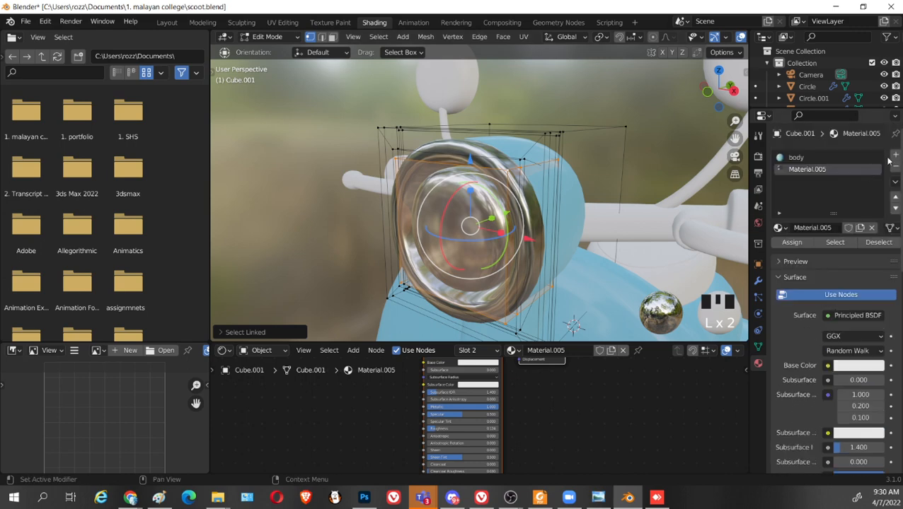
{"action": "left_click", "coordinate": [895, 154]}
{"action": "left_click", "coordinate": [825, 227]}
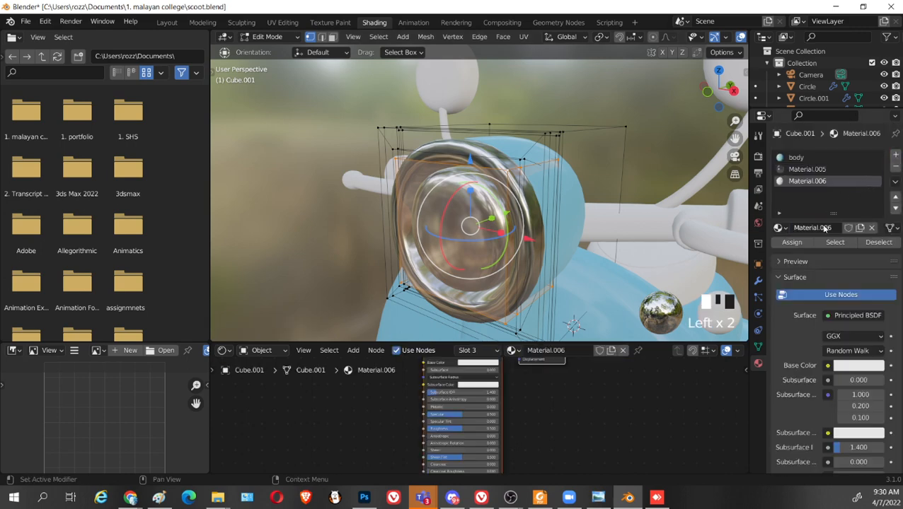
{"action": "double_click", "coordinate": [818, 228]}
{"action": "type", "text": "head"}
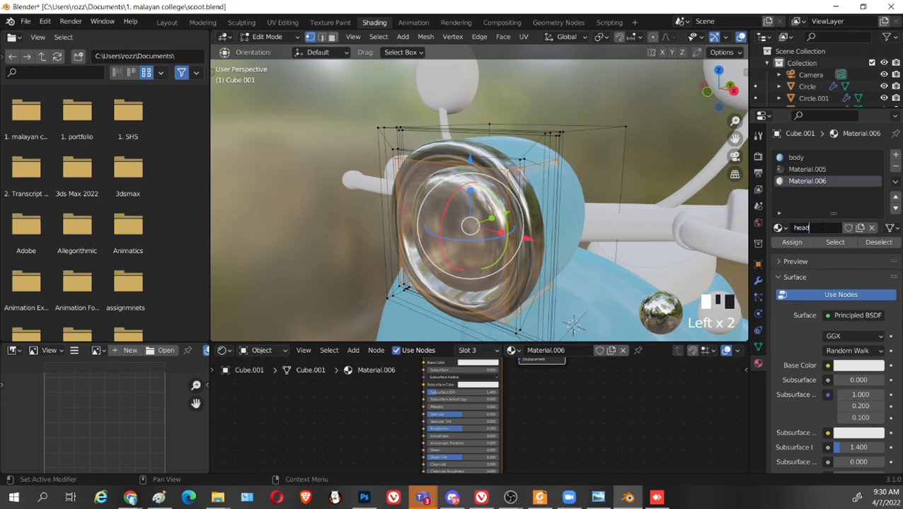
{"action": "type", "text": "light"}
{"action": "left_click", "coordinate": [822, 228]}
Rename Material.005 as chrome
{"action": "double_click", "coordinate": [810, 169]}
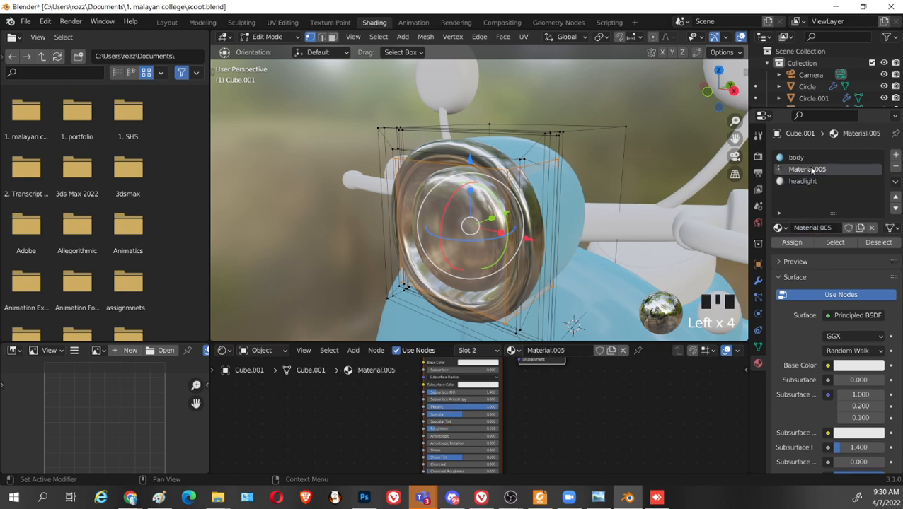
{"action": "type", "text": "chrome"}
{"action": "key", "text": "Return"}
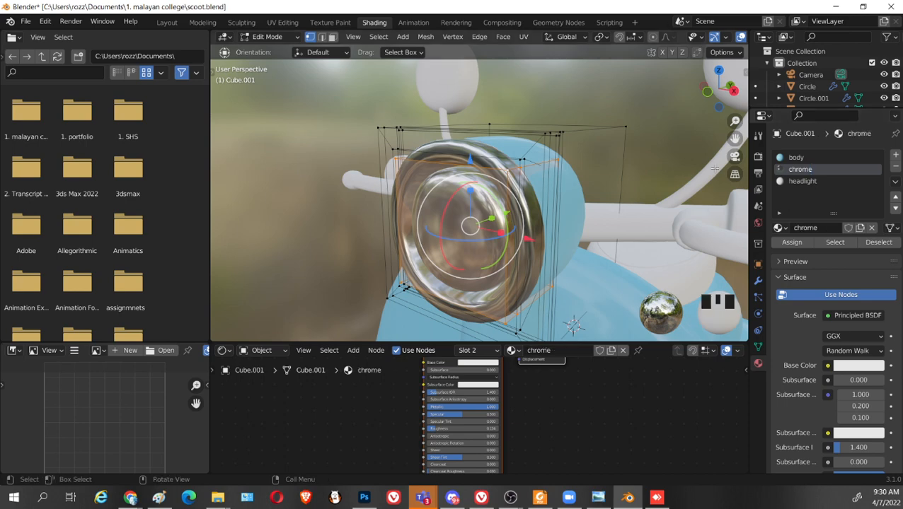
{"action": "key", "text": "Tab"}
{"action": "key", "text": "Tab"}
Assign the headlight material to the lens and unwrap its faces with the standard Unwrap
{"action": "left_click", "coordinate": [798, 183]}
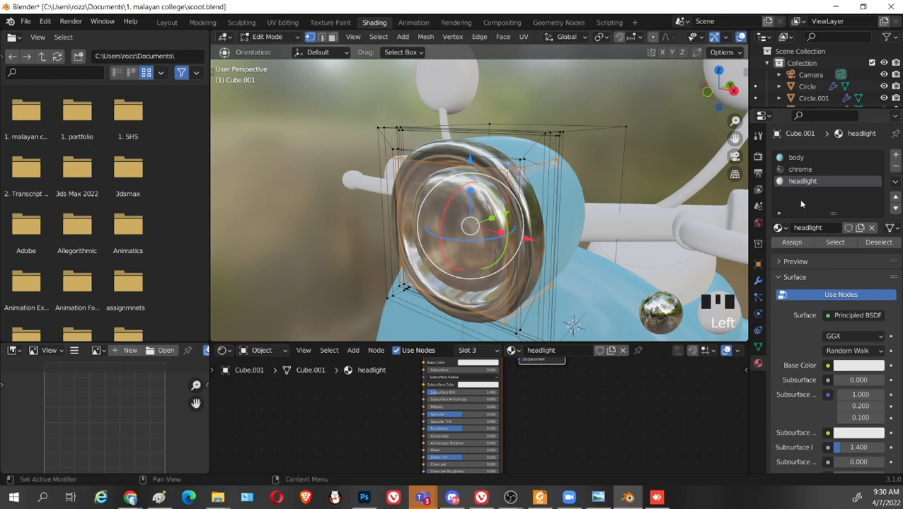
{"action": "left_click", "coordinate": [792, 242]}
{"action": "middle_click_drag", "start_coordinate": [569, 254], "coordinate": [527, 206]}
{"action": "key", "text": "u"}
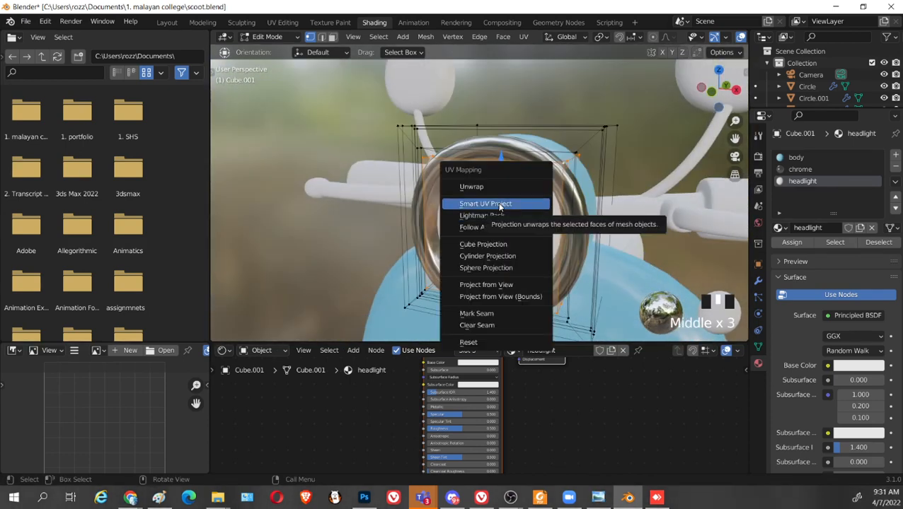
{"action": "left_click", "coordinate": [501, 186]}
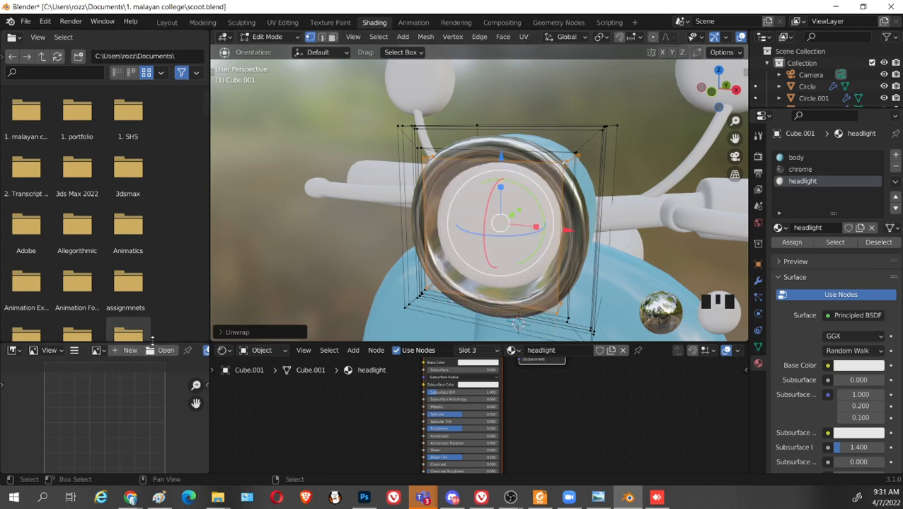
Enlarge the lower editors, change the image editor to a UV Editor showing the lens layout, and save the file
{"action": "left_click_drag", "start_coordinate": [150, 345], "coordinate": [126, 258]}
{"action": "left_click", "coordinate": [14, 260]}
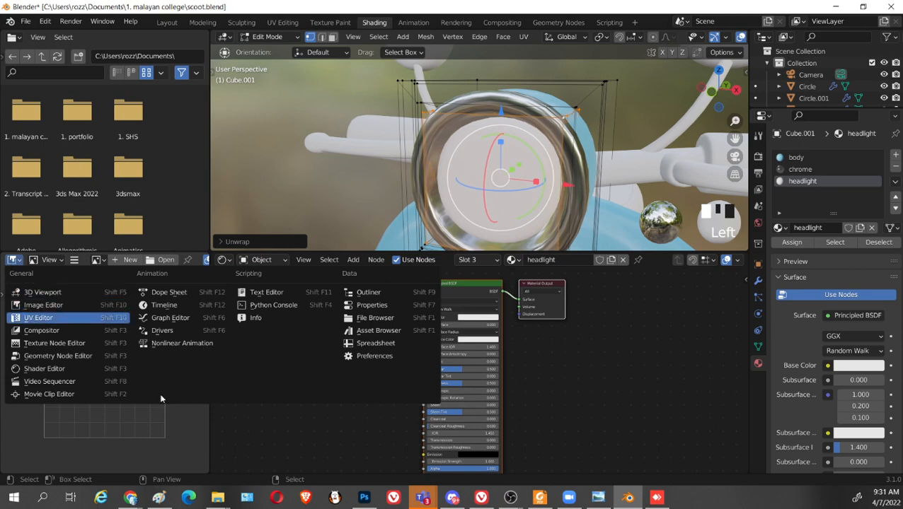
{"action": "left_click", "coordinate": [61, 318]}
{"action": "key", "text": "ctrl+s"}
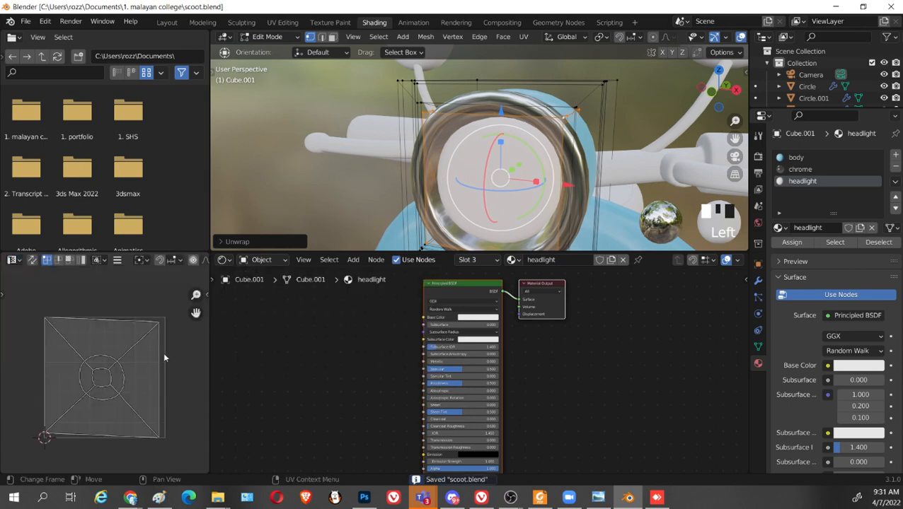
{"action": "key", "text": "ctrl+s"}
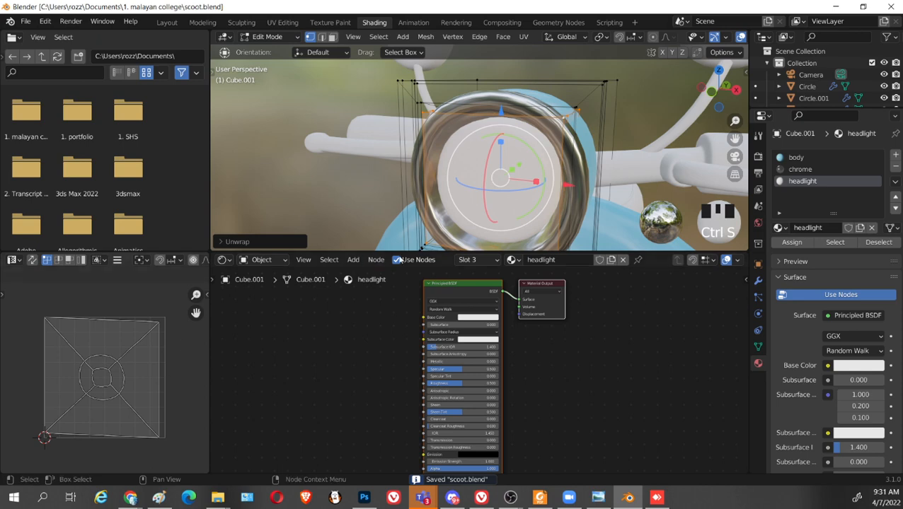
Compare the lens with its UV layout by turning the Subdivision modifier's viewport display off and on again
{"action": "scroll", "coordinate": [130, 375], "scroll_direction": "up", "scroll_amount": 2}
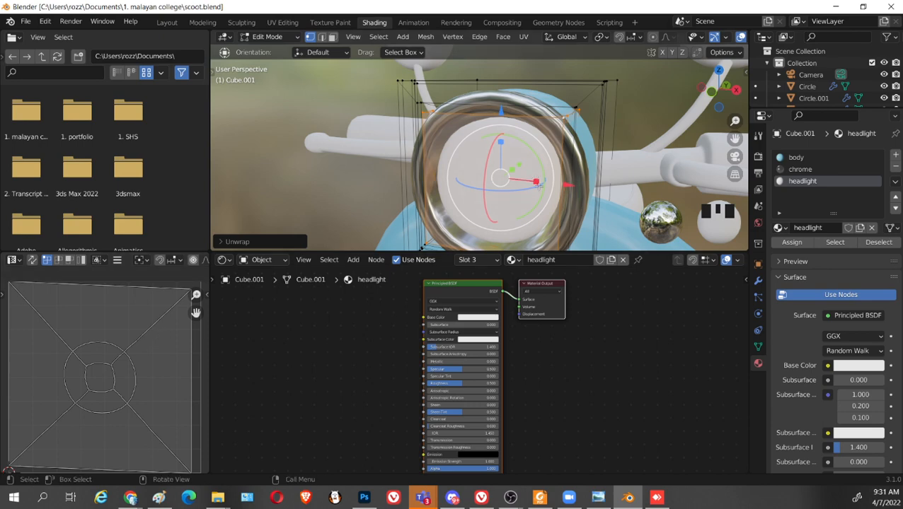
{"action": "left_click", "coordinate": [758, 280]}
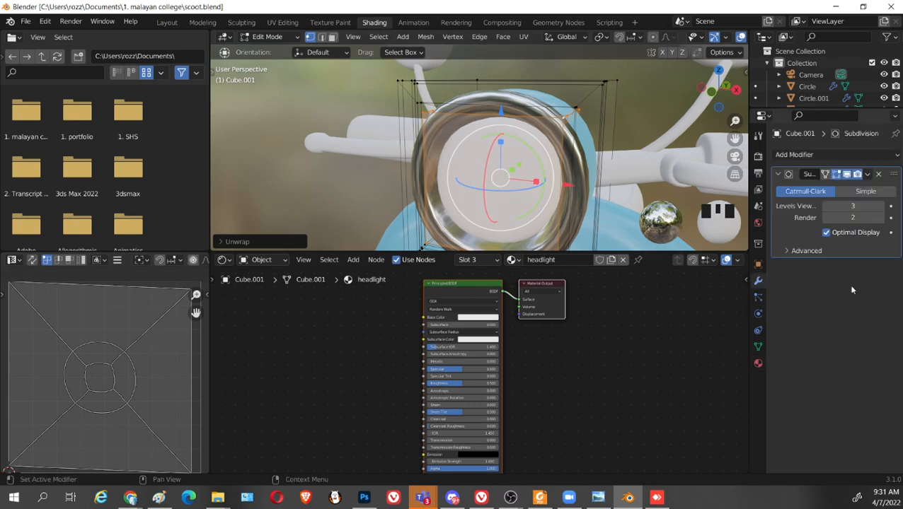
{"action": "left_click", "coordinate": [848, 177]}
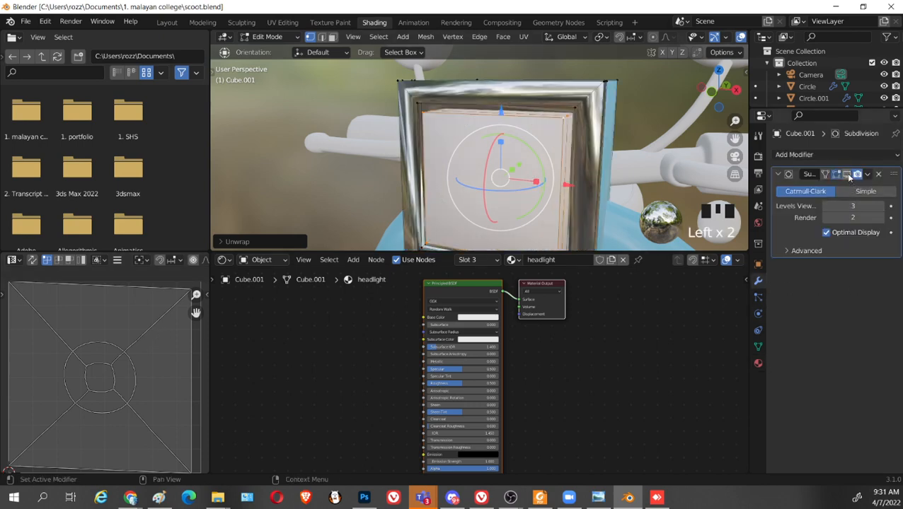
{"action": "left_click", "coordinate": [849, 178]}
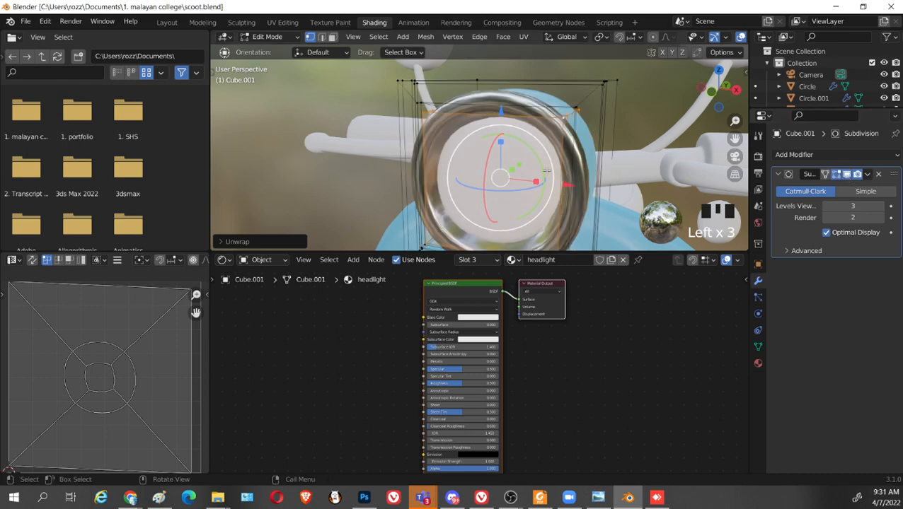
Select the headlight's linked mesh pieces to check which parts are connected, and return to Object Mode
{"action": "scroll", "coordinate": [495, 183], "scroll_direction": "down", "scroll_amount": 2}
{"action": "key", "text": "Tab"}
{"action": "middle_click_drag", "start_coordinate": [488, 205], "coordinate": [472, 164]}
{"action": "left_click", "coordinate": [447, 173]}
{"action": "key", "text": "Tab"}
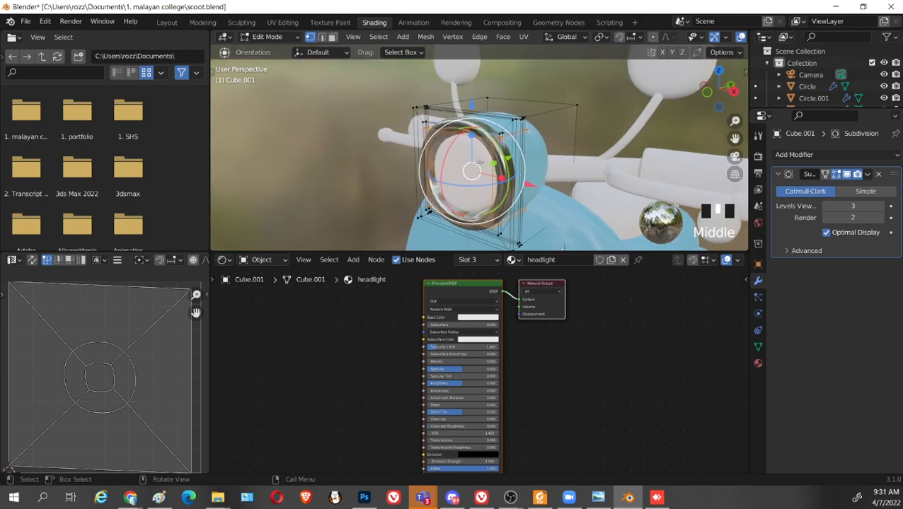
{"action": "key", "text": "l"}
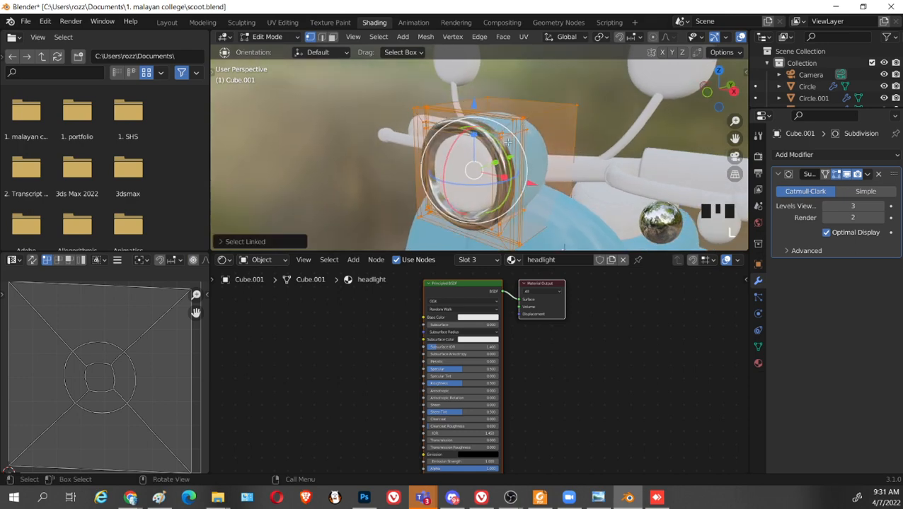
{"action": "key", "text": "l"}
{"action": "key", "text": "l"}
{"action": "key", "text": "l"}
{"action": "key", "text": "l"}
{"action": "key", "text": "l"}
{"action": "key", "text": "l"}
{"action": "key", "text": "l"}
{"action": "key", "text": "l"}
{"action": "key", "text": "l"}
{"action": "key", "text": "Tab"}
Duplicate the whole headlight object in place
{"action": "middle_click_drag", "start_coordinate": [558, 145], "coordinate": [492, 146]}
{"action": "left_click", "coordinate": [488, 147]}
{"action": "left_click", "coordinate": [447, 169]}
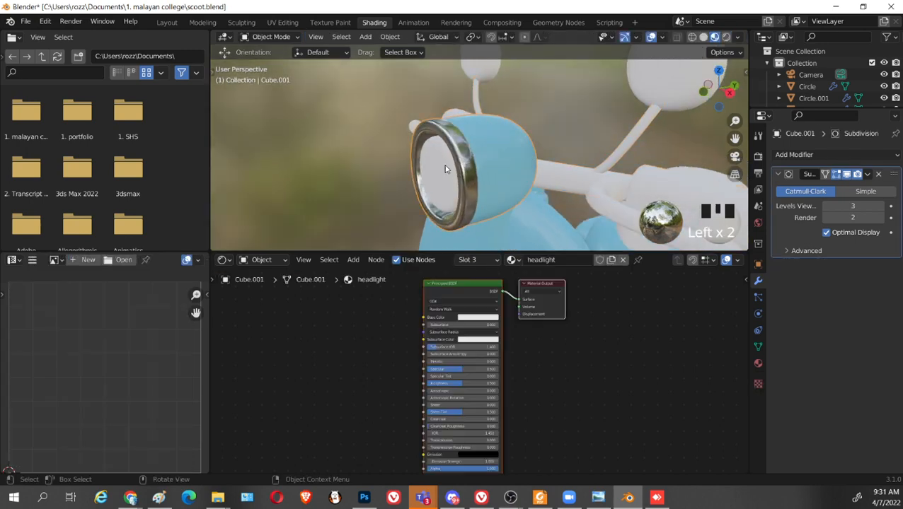
{"action": "middle_click_drag", "start_coordinate": [447, 169], "coordinate": [468, 174]}
{"action": "key", "text": "shift+d"}
{"action": "left_click", "coordinate": [467, 174]}
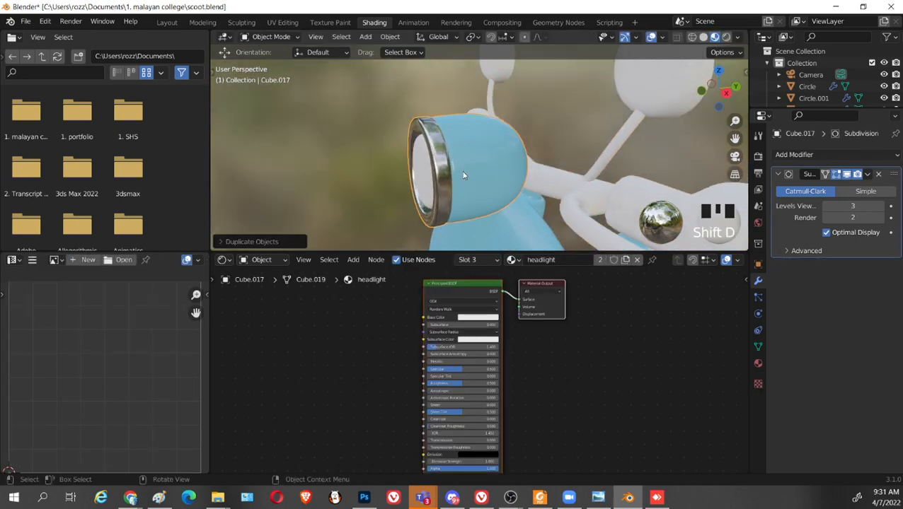
{"action": "key", "text": "shift+space"}
{"action": "scroll", "coordinate": [513, 147], "scroll_direction": "down", "scroll_amount": 3}
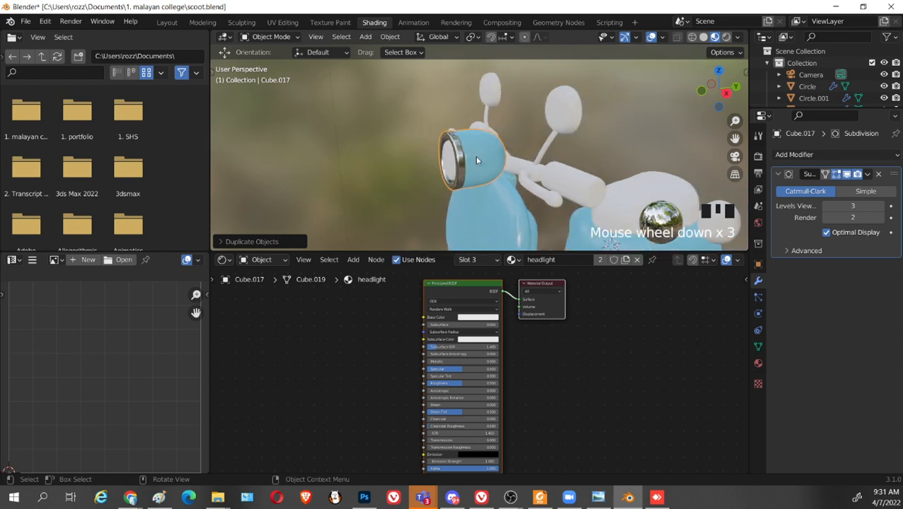
Set the origin of the original headlight, Cube.001, to its geometry and move it out in front of the scooter
{"action": "key", "text": "shift+space"}
{"action": "left_click", "coordinate": [455, 195]}
{"action": "left_click", "coordinate": [492, 148]}
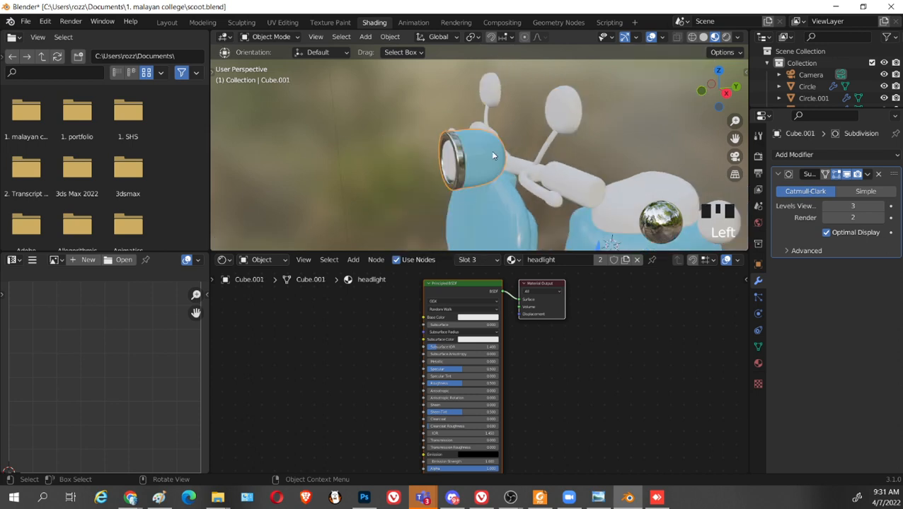
{"action": "scroll", "coordinate": [503, 205], "scroll_direction": "down", "scroll_amount": 3}
{"action": "middle_click_drag", "start_coordinate": [607, 193], "coordinate": [608, 186]}
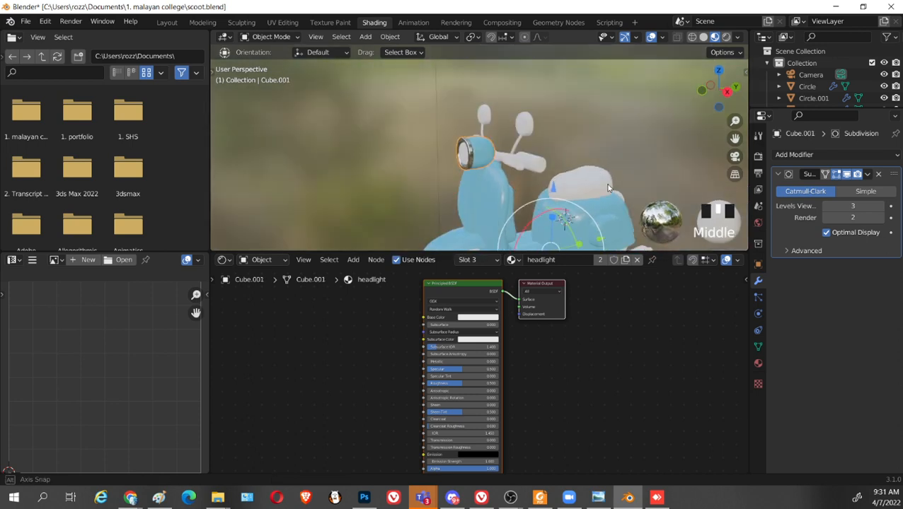
{"action": "left_click", "coordinate": [390, 37]}
{"action": "mouse_move", "coordinate": [427, 69]}
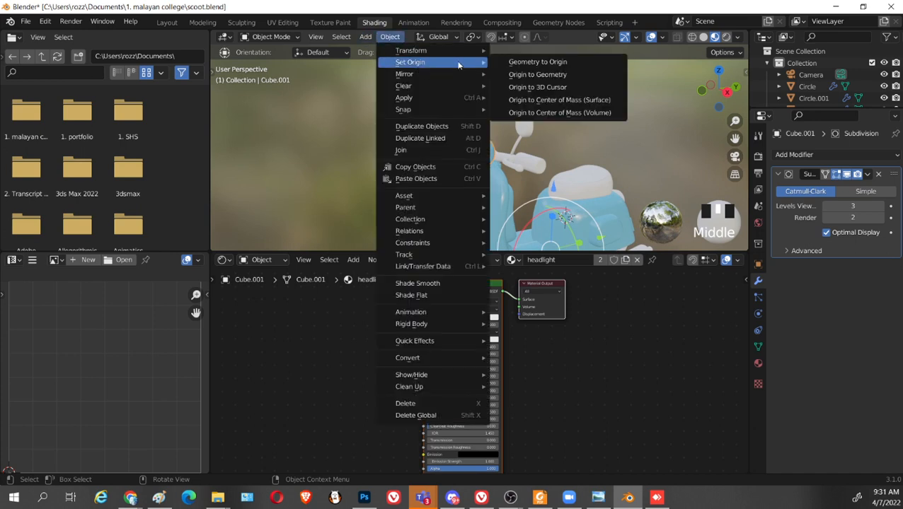
{"action": "left_click", "coordinate": [548, 75]}
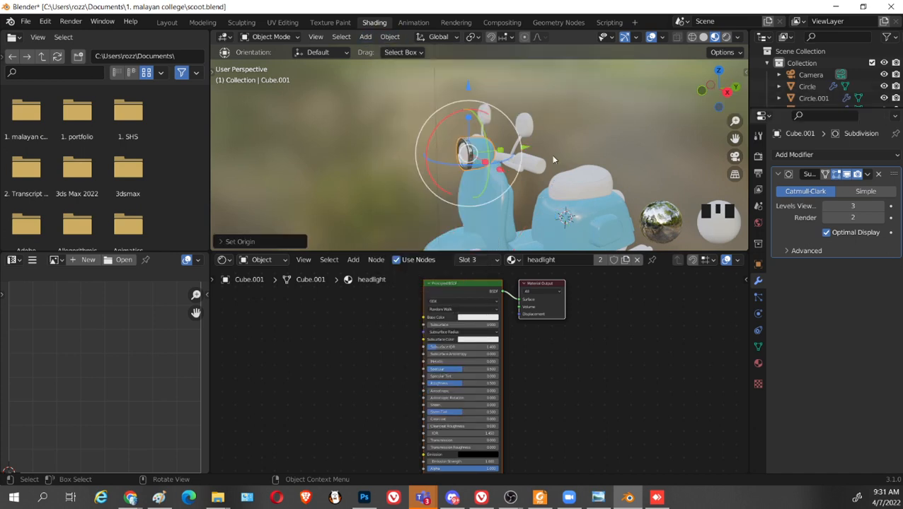
{"action": "left_click_drag", "start_coordinate": [523, 141], "coordinate": [436, 156]}
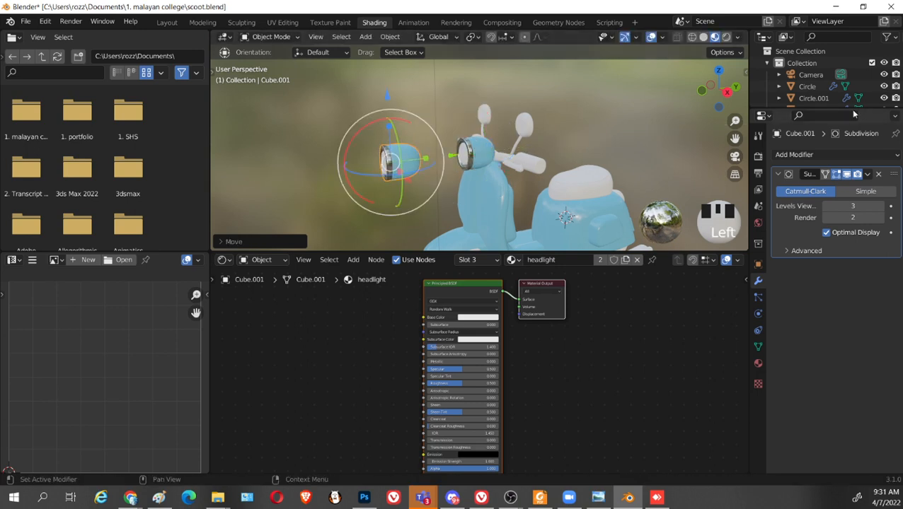
Expand the Outliner and rename Cube.001 as lights
{"action": "left_click_drag", "start_coordinate": [854, 111], "coordinate": [854, 317]}
{"action": "scroll", "coordinate": [821, 177], "scroll_direction": "down", "scroll_amount": 2}
{"action": "double_click", "coordinate": [813, 173]}
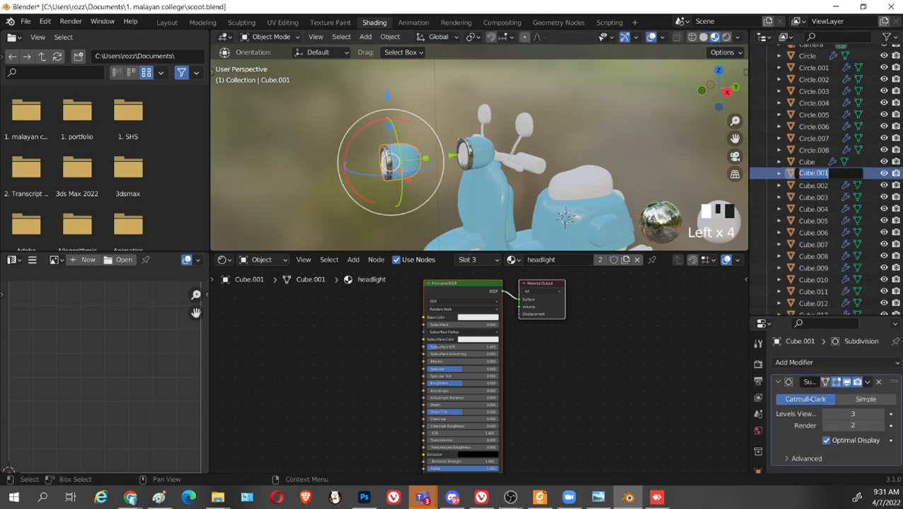
{"action": "type", "text": "lights"}
{"action": "key", "text": "Return"}
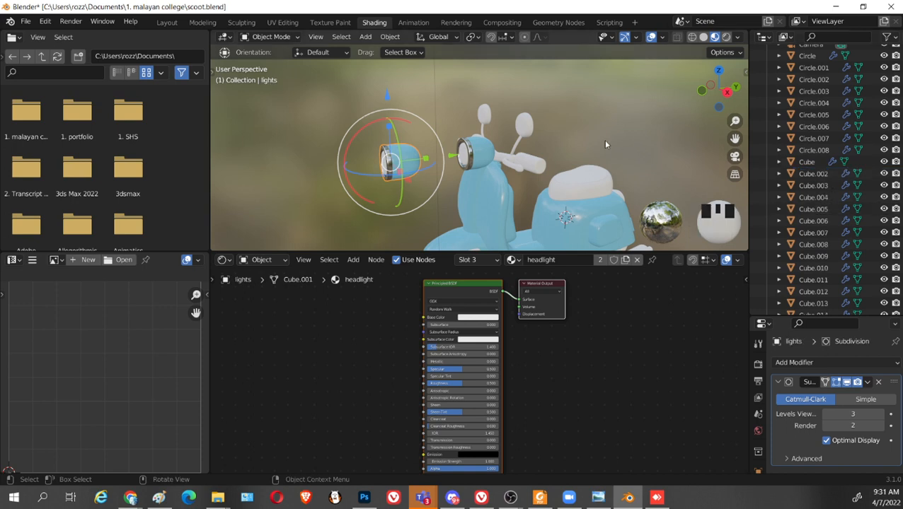
Set the origin of the headlight duplicate still mounted on the scooter, Cube.017, to its geometry
{"action": "left_click", "coordinate": [472, 152]}
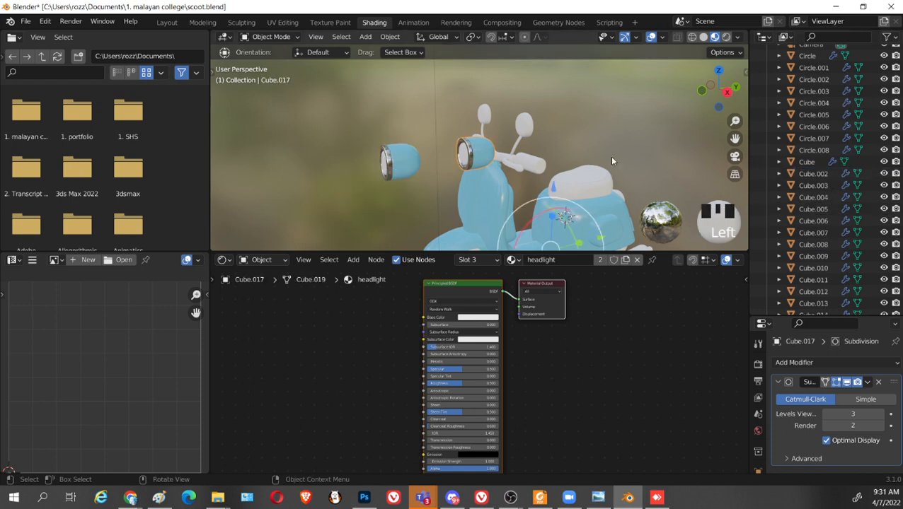
{"action": "left_click", "coordinate": [393, 36]}
{"action": "mouse_move", "coordinate": [409, 62]}
{"action": "left_click", "coordinate": [535, 74]}
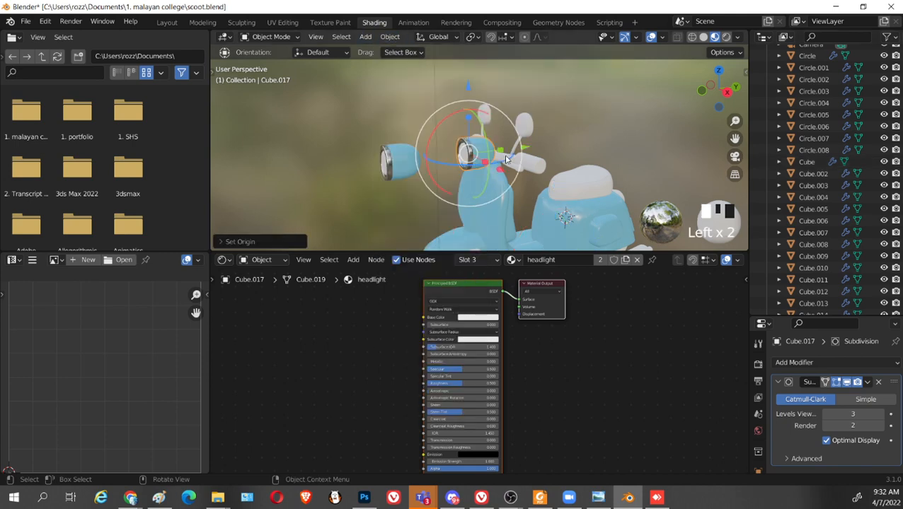
Rename Cube.017 as light_sub
{"action": "scroll", "coordinate": [849, 212], "scroll_direction": "down", "scroll_amount": 5}
{"action": "double_click", "coordinate": [814, 192]}
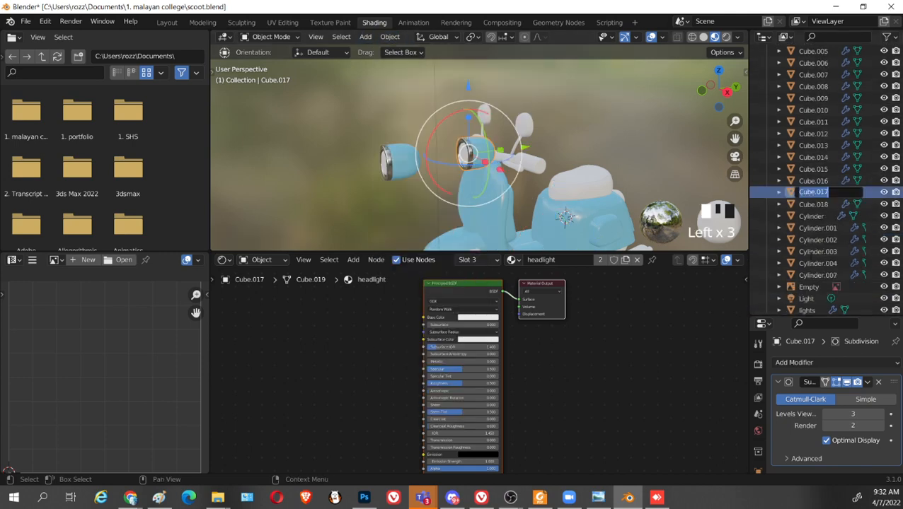
{"action": "type", "text": "light_sub"}
{"action": "key", "text": "Return"}
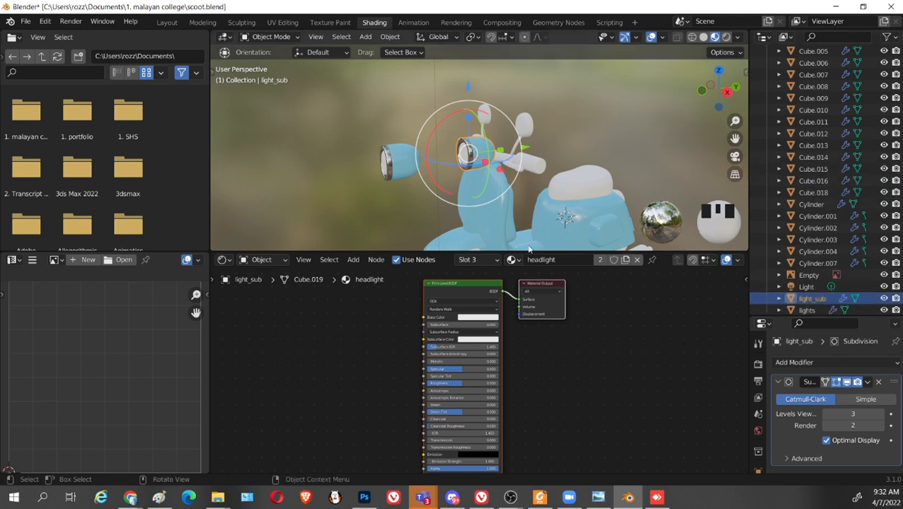
Enlarge the Properties editor, apply light_sub's Subdivision modifier and check the resulting mesh in Edit Mode
{"action": "left_click_drag", "start_coordinate": [835, 317], "coordinate": [830, 138]}
{"action": "scroll", "coordinate": [594, 142], "scroll_direction": "up", "scroll_amount": 3}
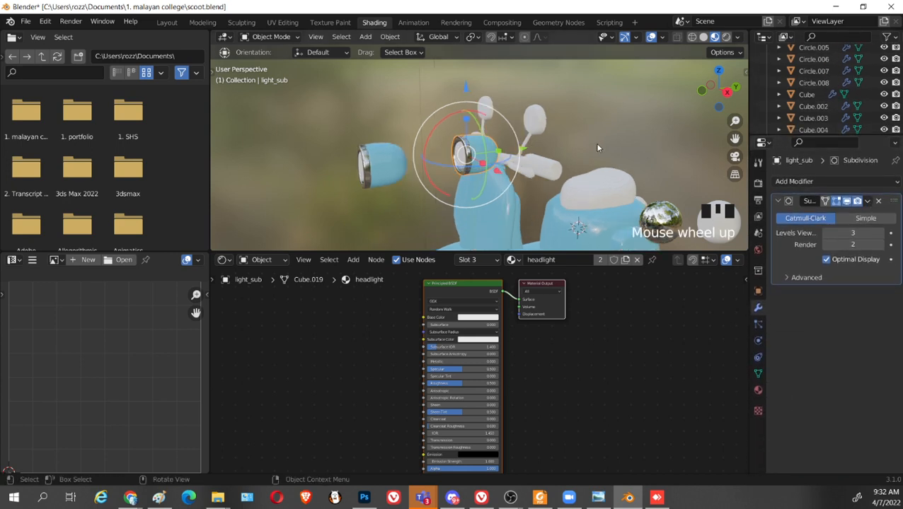
{"action": "left_click", "coordinate": [866, 201]}
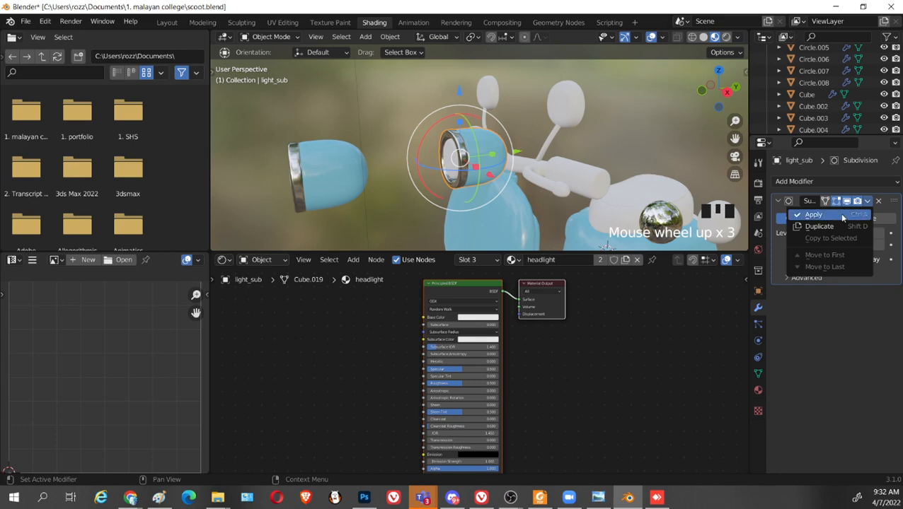
{"action": "left_click", "coordinate": [842, 212]}
{"action": "key", "text": "Tab"}
{"action": "middle_click_drag", "start_coordinate": [498, 190], "coordinate": [525, 180]}
{"action": "key", "text": "alt+a"}
{"action": "scroll", "coordinate": [470, 170], "scroll_direction": "up", "scroll_amount": 3}
{"action": "scroll", "coordinate": [457, 181], "scroll_direction": "down", "scroll_amount": 3}
{"action": "key", "text": "Tab"}
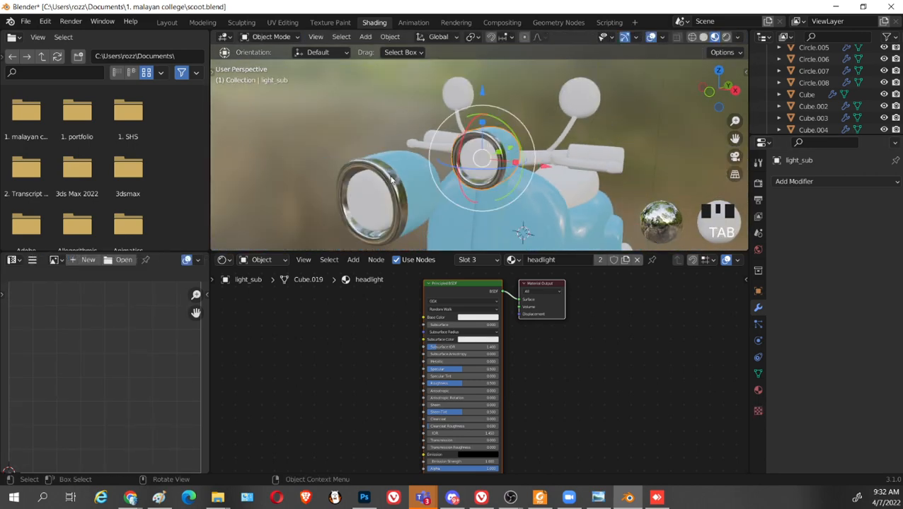
Hide the lights object standing in front of the scooter
{"action": "left_click", "coordinate": [373, 191]}
{"action": "scroll", "coordinate": [844, 104], "scroll_direction": "up", "scroll_amount": 2}
{"action": "scroll", "coordinate": [844, 104], "scroll_direction": "down", "scroll_amount": 10}
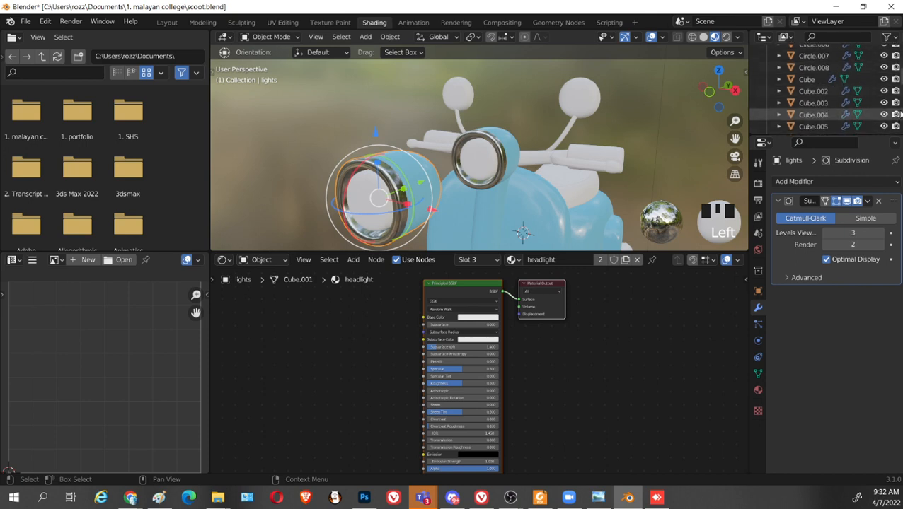
{"action": "scroll", "coordinate": [895, 113], "scroll_direction": "down", "scroll_amount": 10}
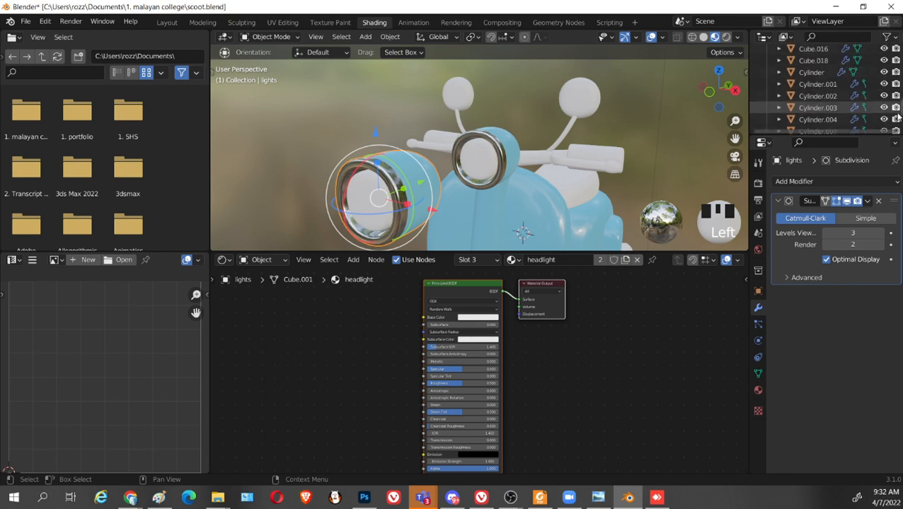
{"action": "left_click", "coordinate": [884, 123]}
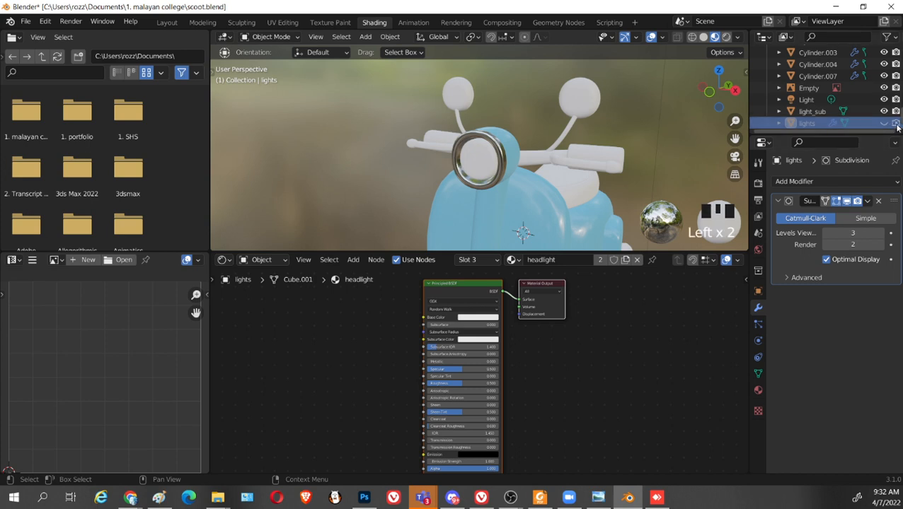
Select the linked lens mesh of light_sub in Edit Mode and unwrap it with the Unwrap method
{"action": "middle_click_drag", "start_coordinate": [524, 195], "coordinate": [474, 172]}
{"action": "left_click", "coordinate": [474, 172]}
{"action": "key", "text": "Tab"}
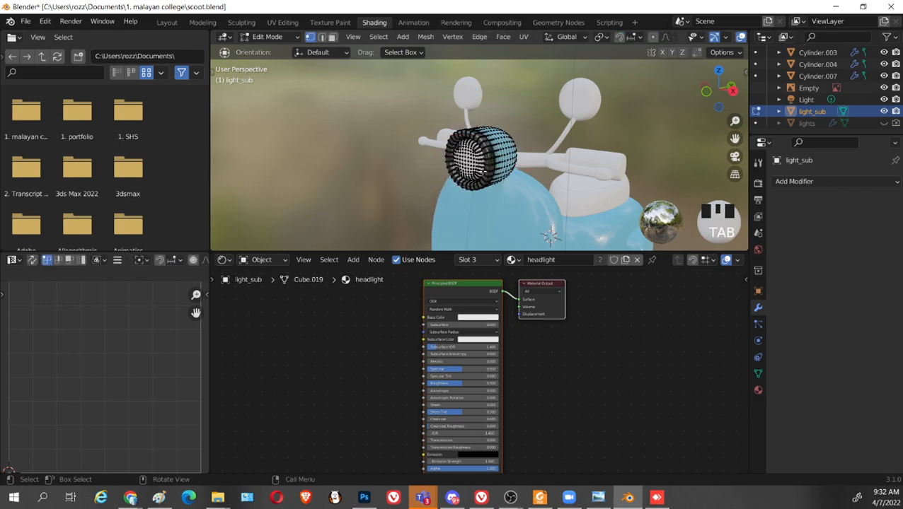
{"action": "scroll", "coordinate": [480, 172], "scroll_direction": "up", "scroll_amount": 3}
{"action": "left_click", "coordinate": [473, 174]}
{"action": "key", "text": "l"}
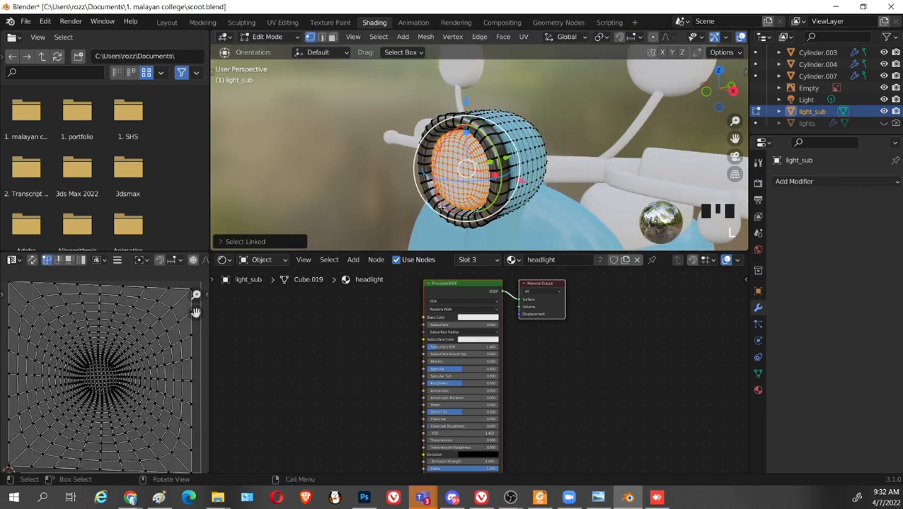
{"action": "key", "text": "u"}
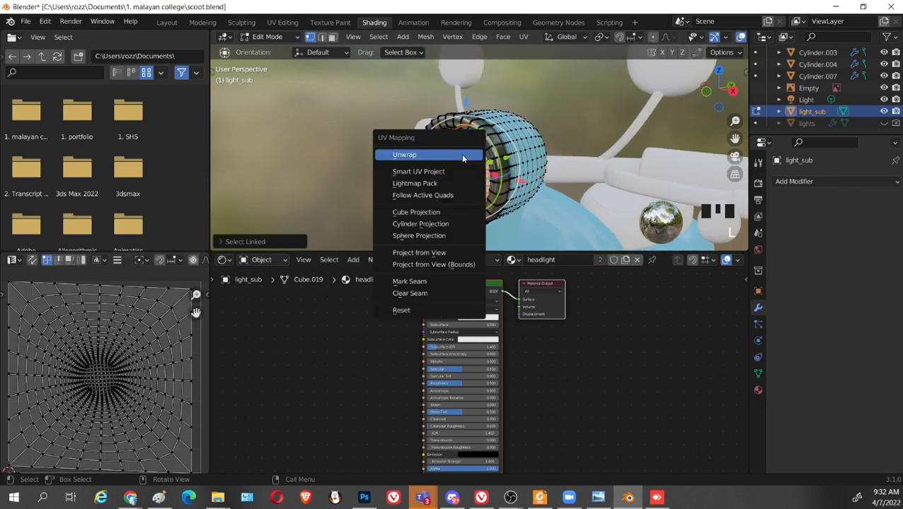
{"action": "left_click", "coordinate": [463, 156]}
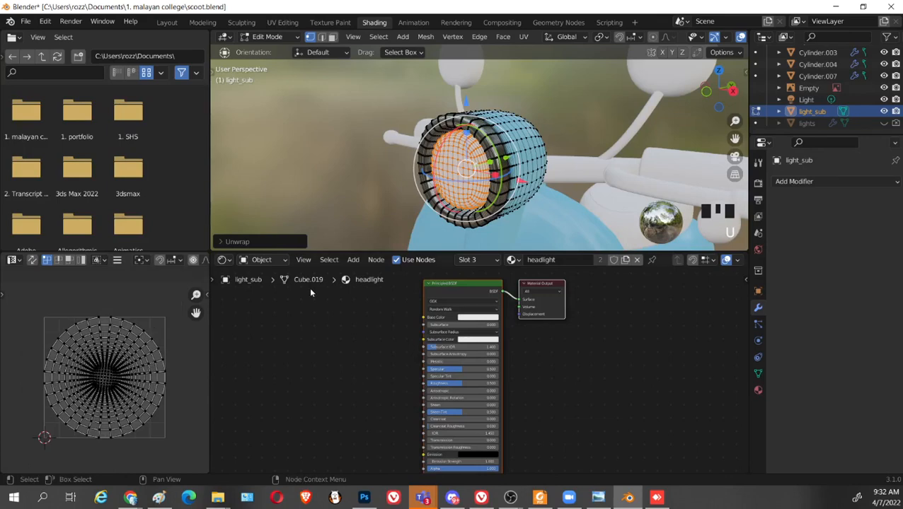
Select all UVs of the headlight lens in the UV editor
{"action": "scroll", "coordinate": [124, 348], "scroll_direction": "down", "scroll_amount": 2}
{"action": "scroll", "coordinate": [131, 405], "scroll_direction": "up", "scroll_amount": 4}
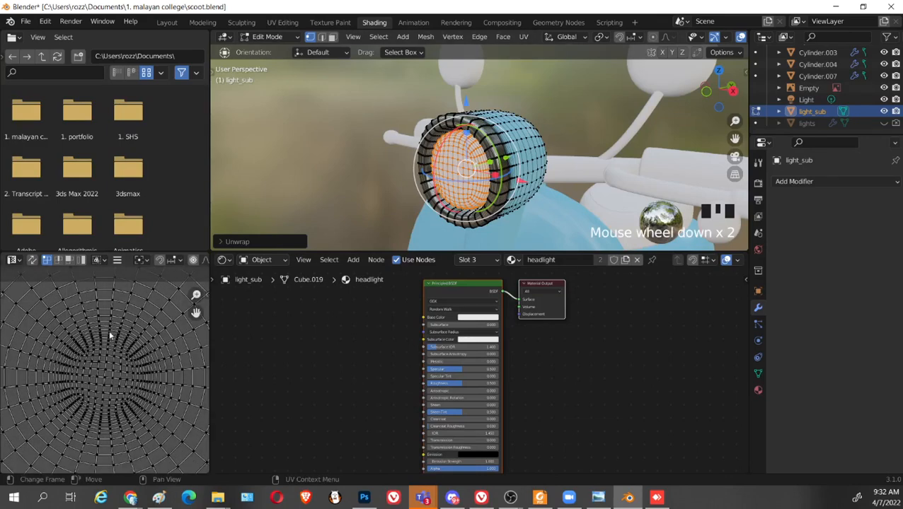
{"action": "scroll", "coordinate": [109, 335], "scroll_direction": "down", "scroll_amount": 2}
{"action": "key", "text": "a"}
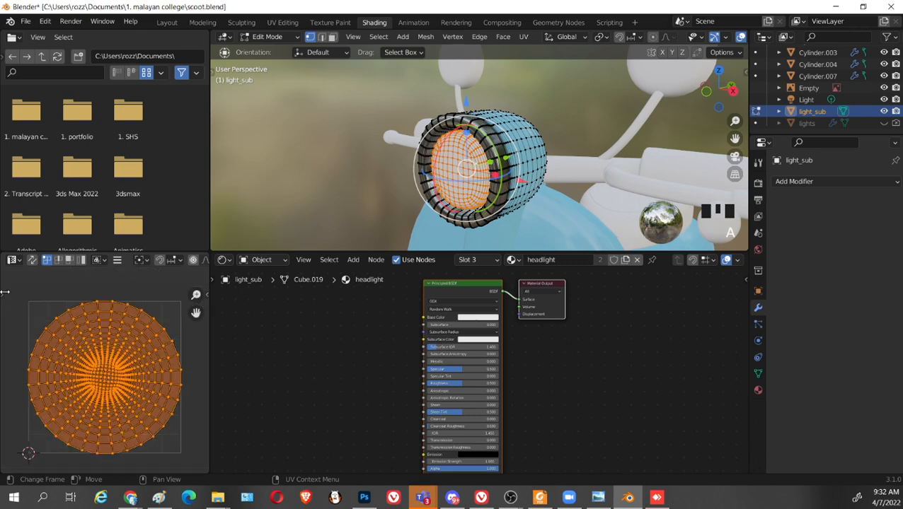
Show the UV editor's toolbar and enlarge the editor in both width and height around the lens island
{"action": "key", "text": "t"}
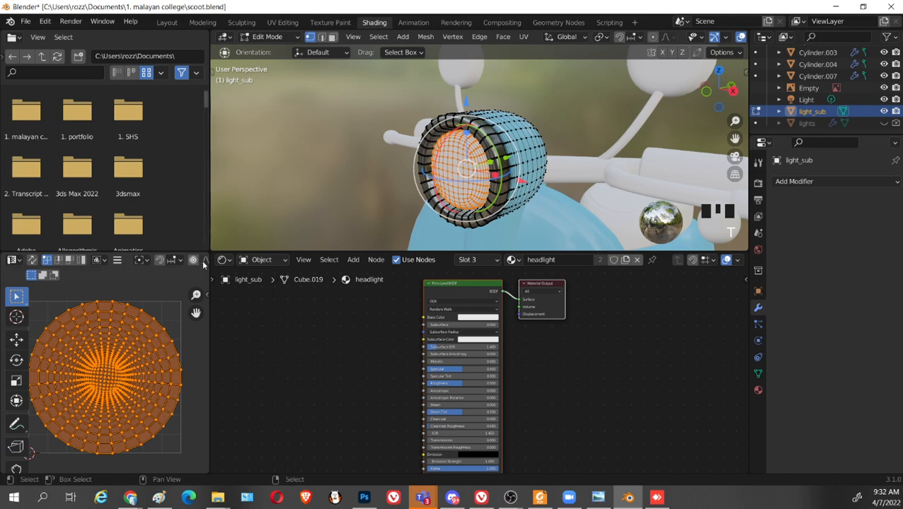
{"action": "left_click_drag", "start_coordinate": [209, 256], "coordinate": [362, 259]}
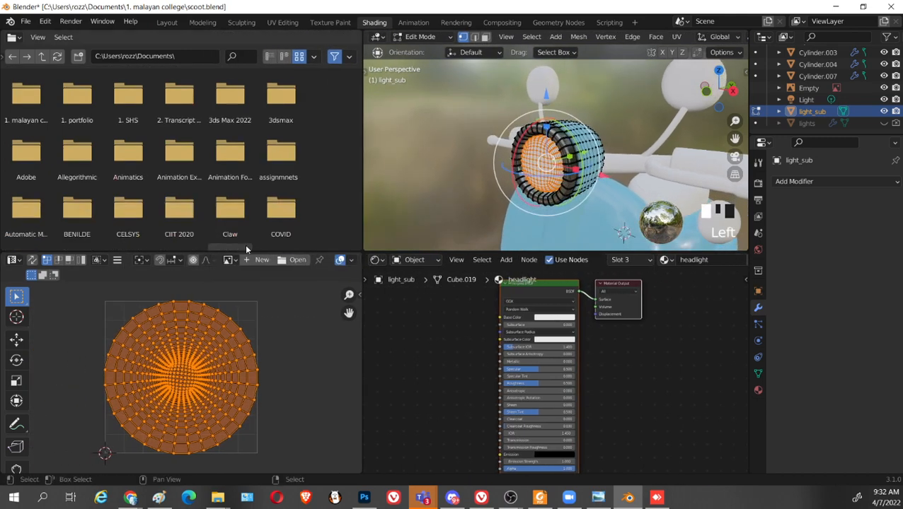
{"action": "left_click_drag", "start_coordinate": [247, 251], "coordinate": [254, 162]}
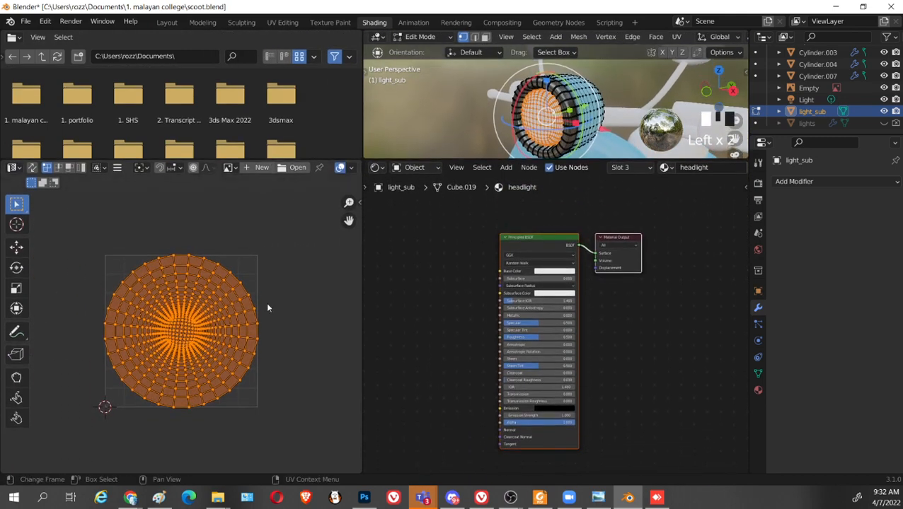
{"action": "scroll", "coordinate": [178, 237], "scroll_direction": "up", "scroll_amount": 4}
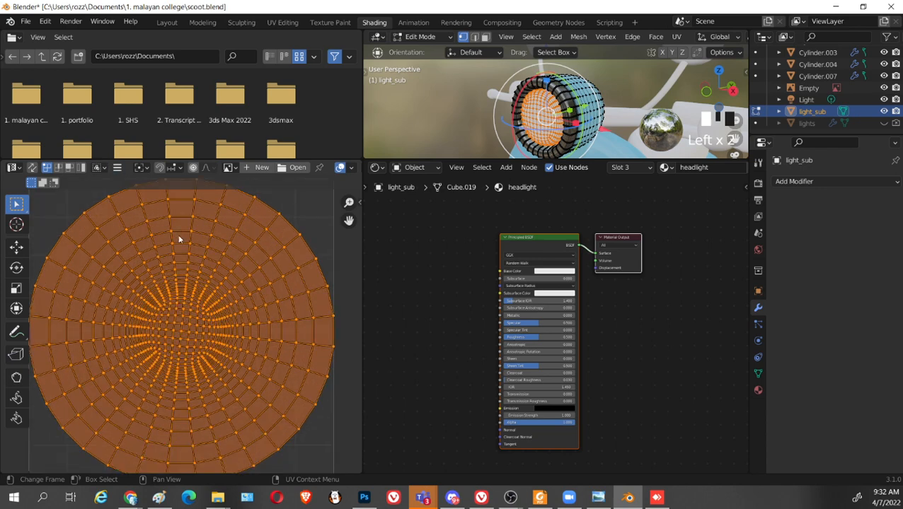
{"action": "scroll", "coordinate": [177, 213], "scroll_direction": "down", "scroll_amount": 3}
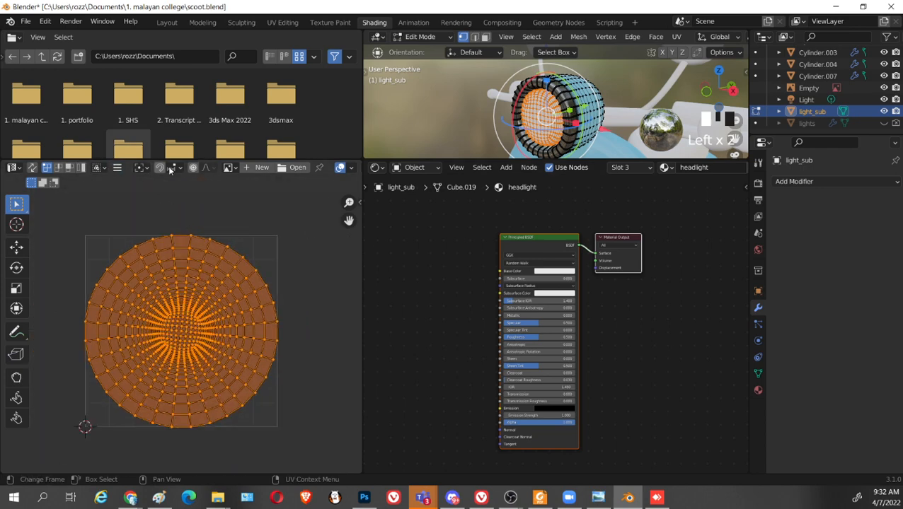
Hide the UV editor's toolbar, show its sidebar and look through the Tool, View and Image settings
{"action": "key", "text": "t"}
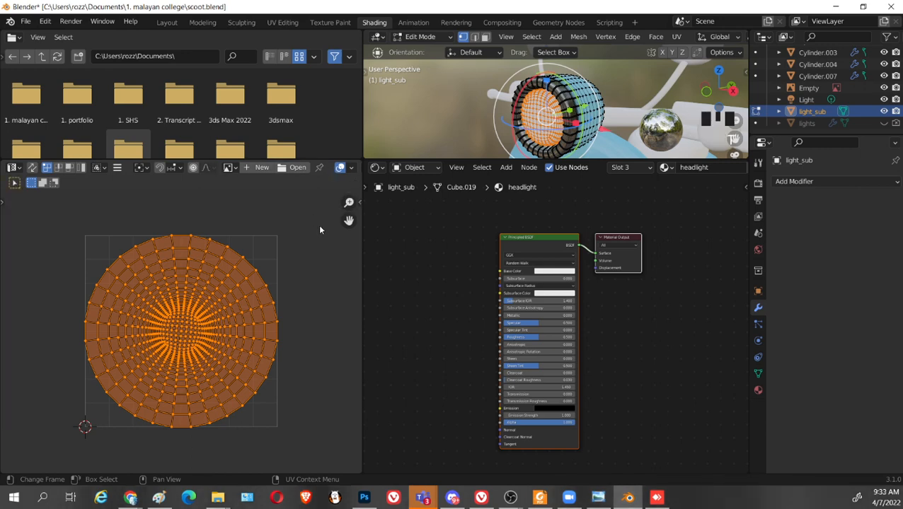
{"action": "key", "text": "n"}
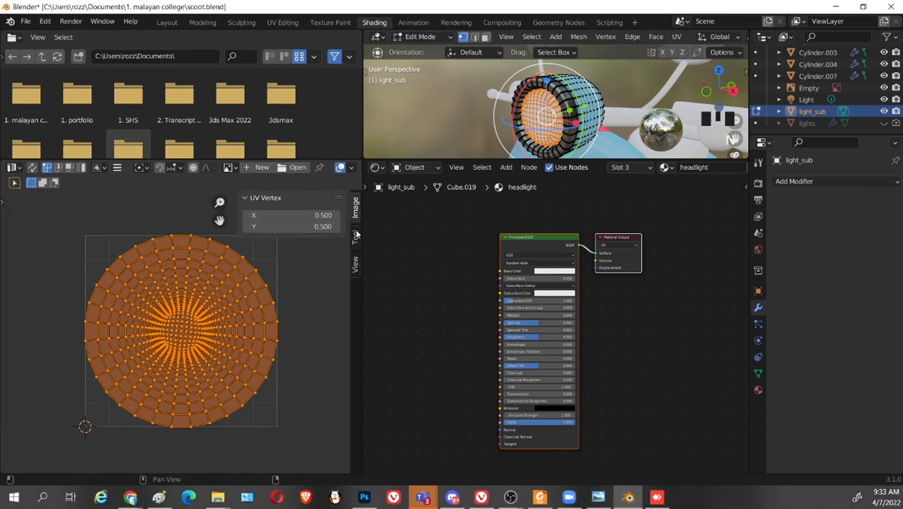
{"action": "left_click", "coordinate": [356, 237]}
{"action": "left_click", "coordinate": [356, 263]}
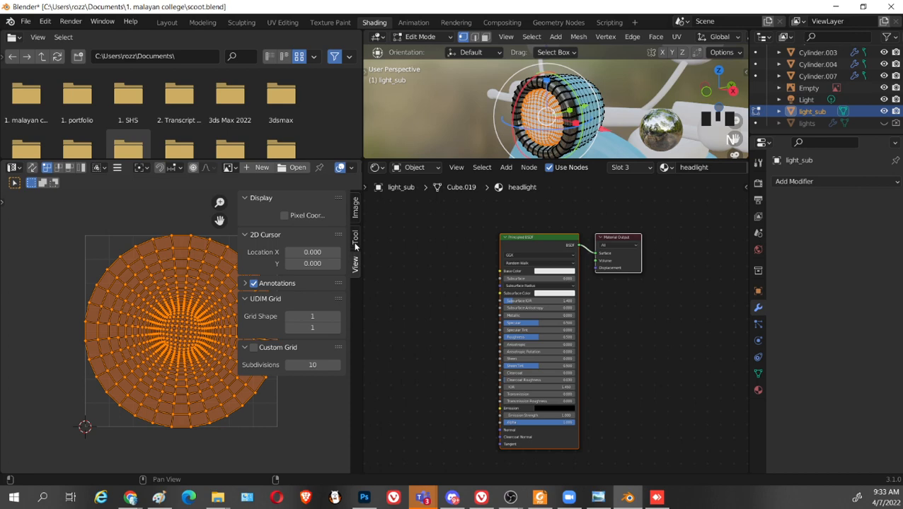
{"action": "left_click", "coordinate": [355, 207]}
Rotate the lens's UV island by about -4.6 degrees to straighten its grid
{"action": "scroll", "coordinate": [260, 309], "scroll_direction": "up", "scroll_amount": 2}
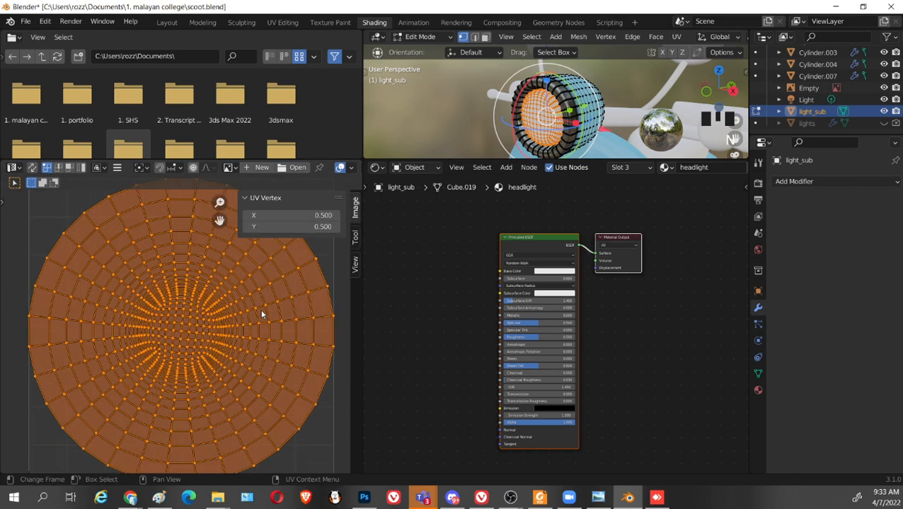
{"action": "scroll", "coordinate": [291, 317], "scroll_direction": "down", "scroll_amount": 2}
{"action": "key", "text": "r"}
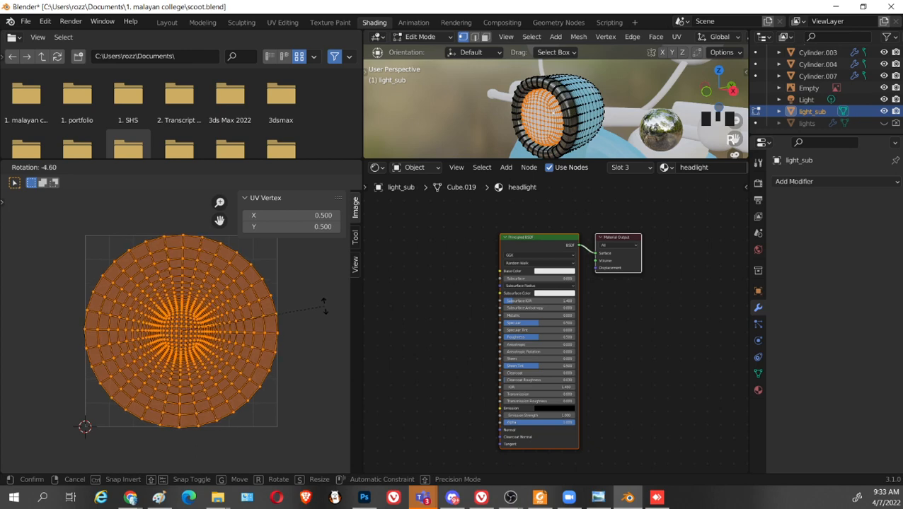
{"action": "left_click", "coordinate": [318, 305]}
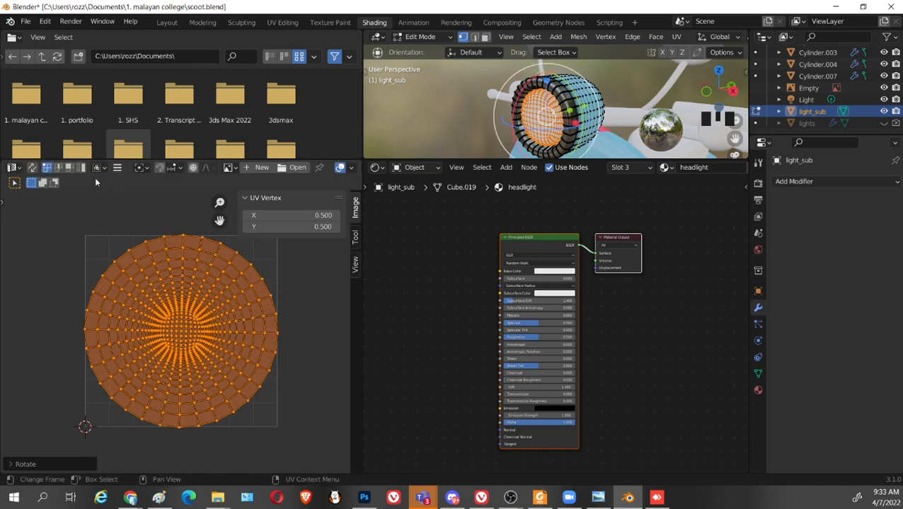
Switch to the Modeling workspace with light_sub in Object Mode, checking the Layout workspace on the way
{"action": "left_click", "coordinate": [201, 23]}
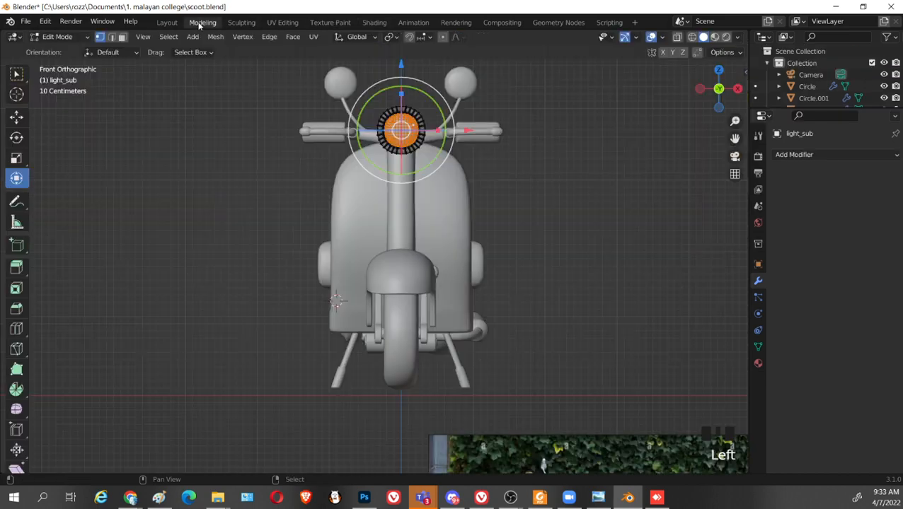
{"action": "key", "text": "Tab"}
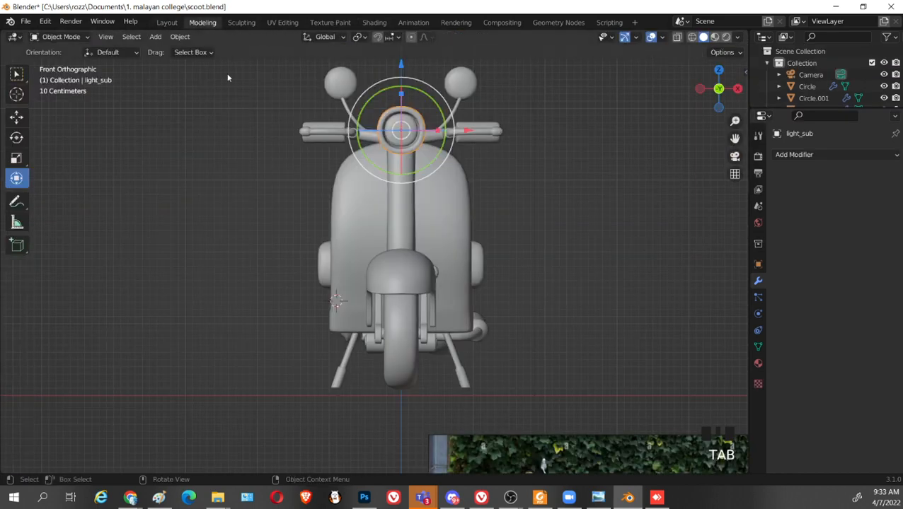
{"action": "left_click", "coordinate": [167, 23]}
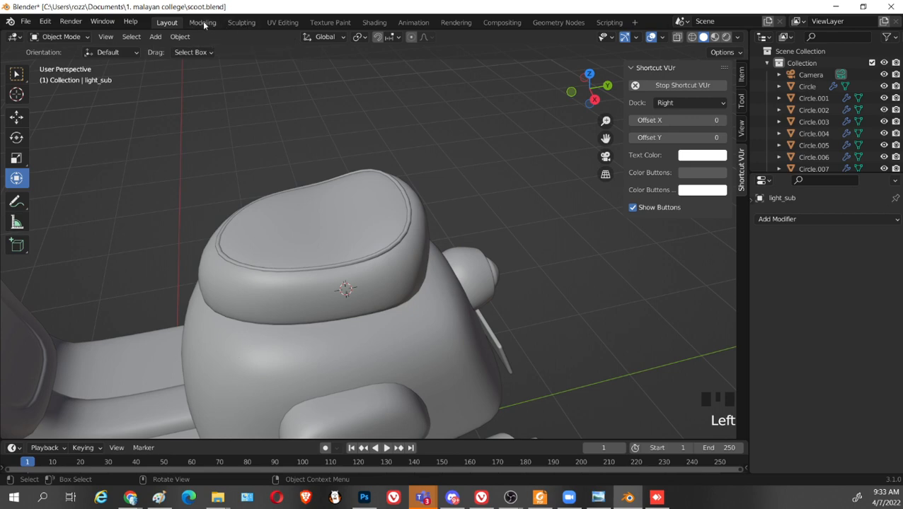
{"action": "left_click", "coordinate": [201, 24]}
{"action": "key", "text": "Tab"}
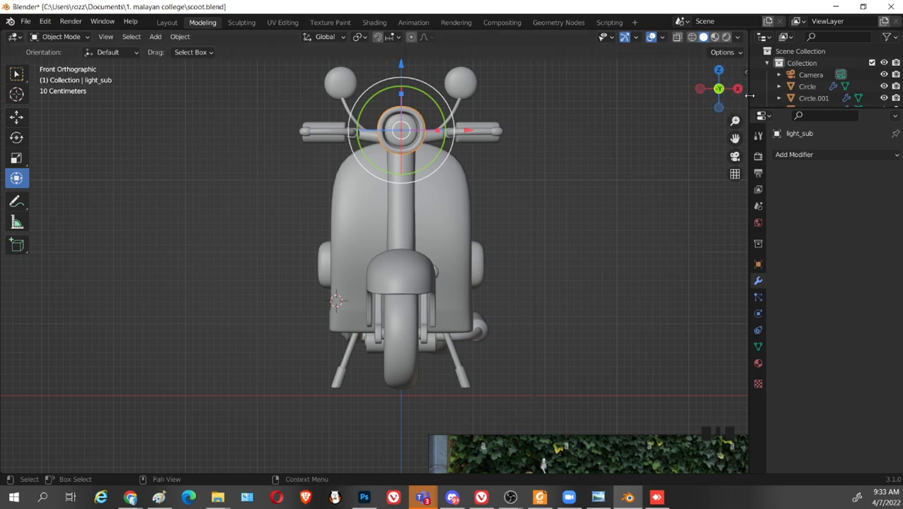
Split the 3D viewport vertically into two side-by-side areas
{"action": "middle_click", "coordinate": [743, 136]}
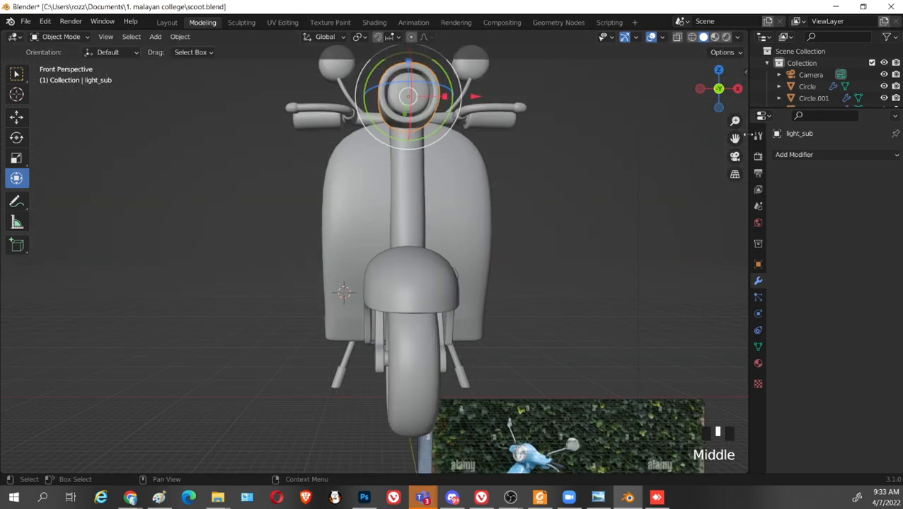
{"action": "scroll", "coordinate": [740, 138], "scroll_direction": "down", "scroll_amount": 3}
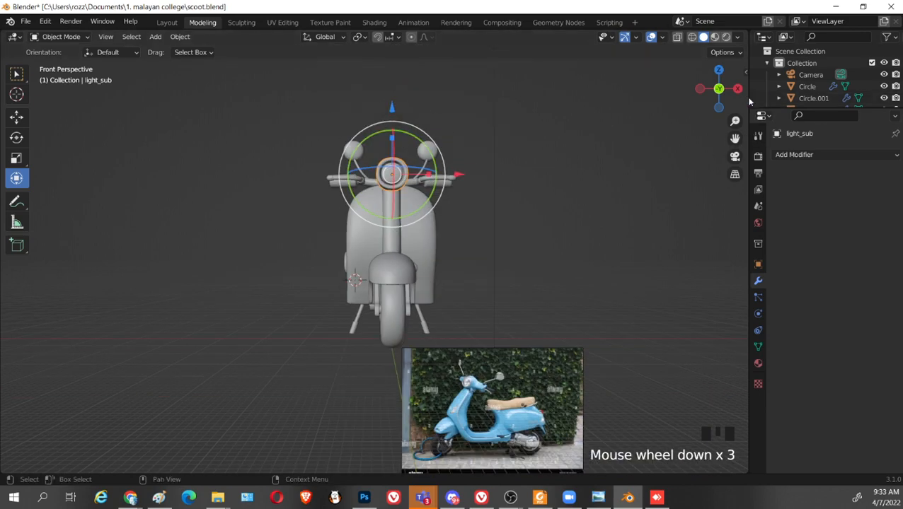
{"action": "right_click", "coordinate": [751, 102]}
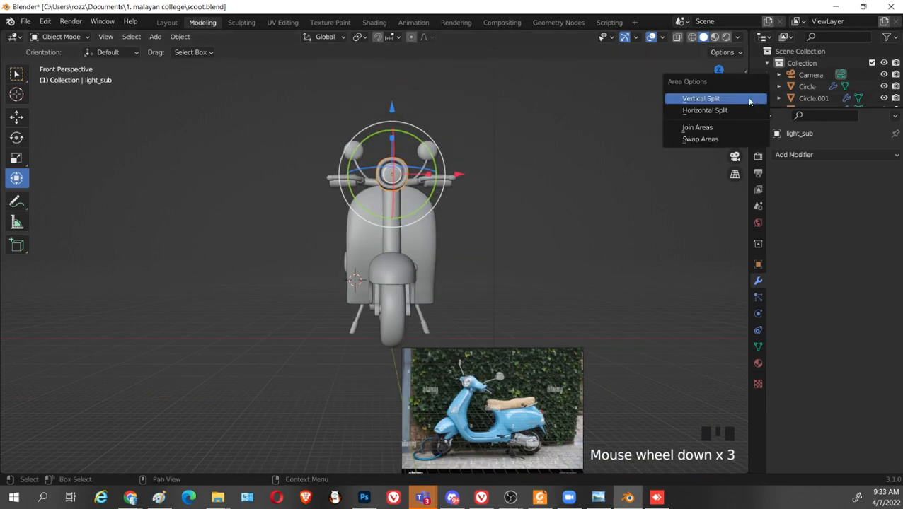
{"action": "right_click", "coordinate": [748, 180]}
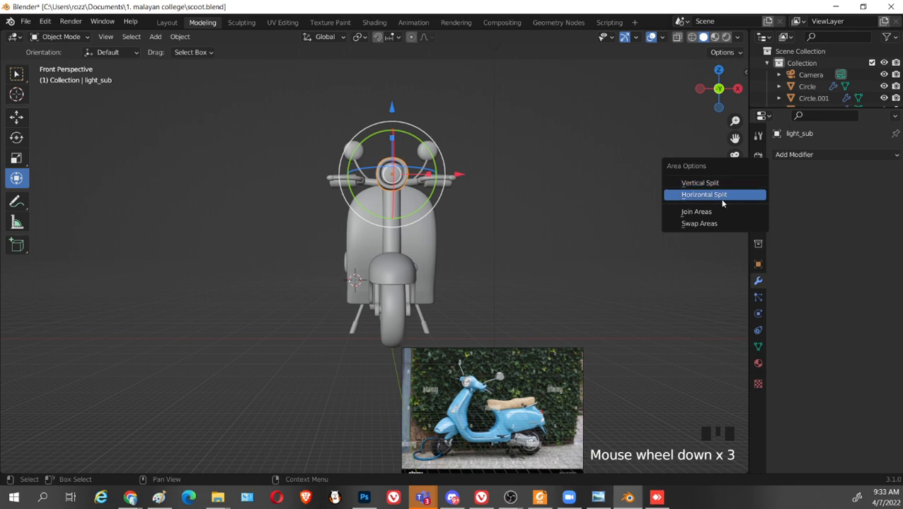
{"action": "right_click", "coordinate": [722, 198]}
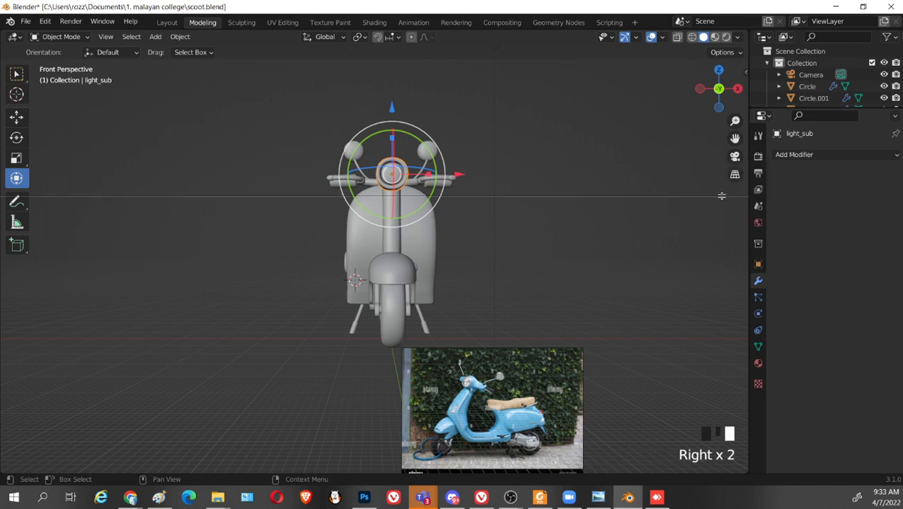
{"action": "right_click", "coordinate": [722, 196]}
{"action": "right_click", "coordinate": [744, 195]}
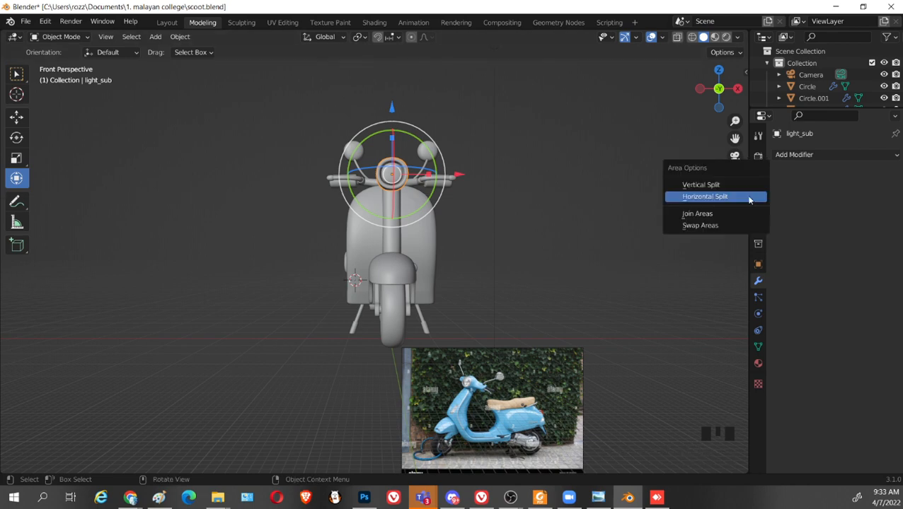
{"action": "right_click", "coordinate": [738, 187]}
{"action": "left_click", "coordinate": [350, 191]}
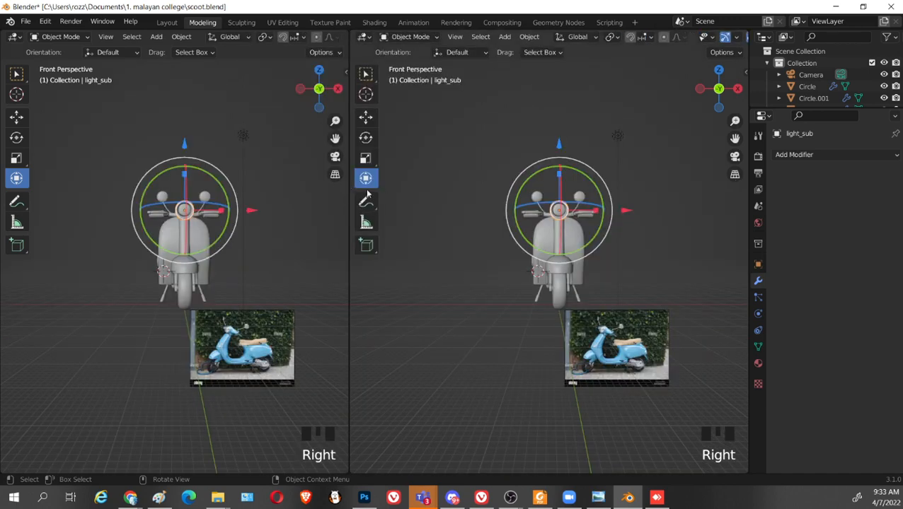
Turn the new area beside the 3D viewport into a UV Editor and enter Edit Mode on light_sub to show the lens UVs
{"action": "left_click", "coordinate": [12, 37]}
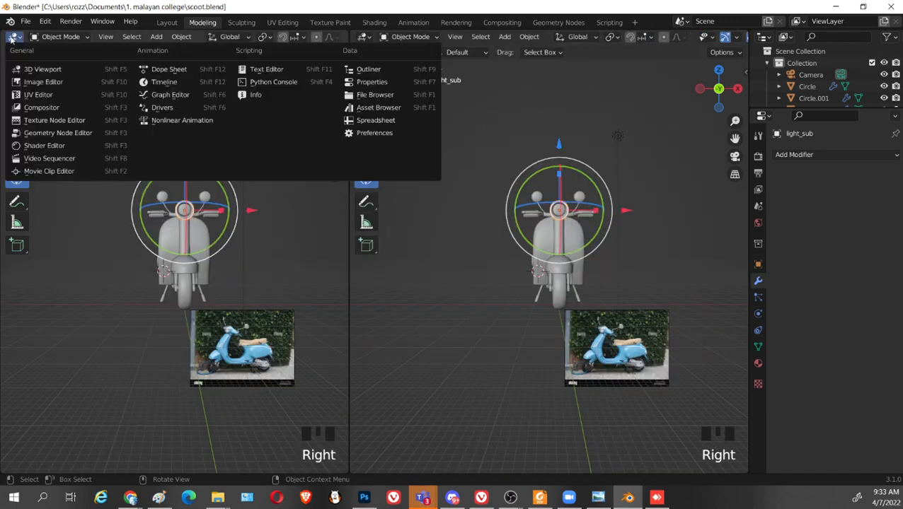
{"action": "left_click", "coordinate": [31, 95]}
{"action": "scroll", "coordinate": [129, 220], "scroll_direction": "up", "scroll_amount": 4}
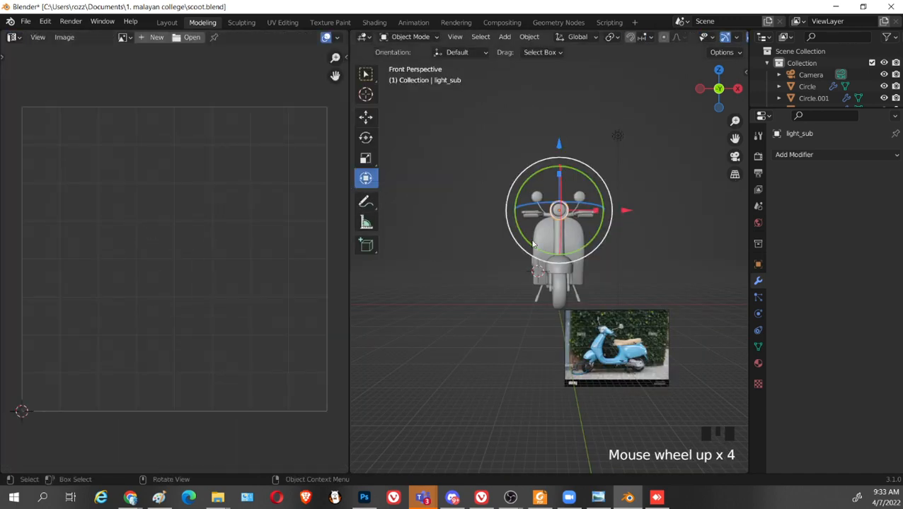
{"action": "middle_click_drag", "start_coordinate": [533, 244], "coordinate": [580, 262]}
{"action": "scroll", "coordinate": [608, 228], "scroll_direction": "up", "scroll_amount": 3}
{"action": "key", "text": "Tab"}
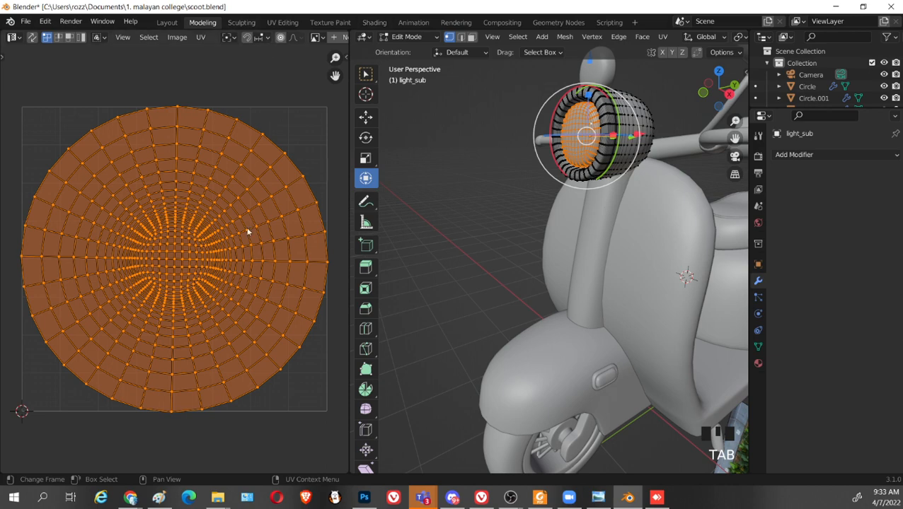
{"action": "scroll", "coordinate": [245, 206], "scroll_direction": "down", "scroll_amount": 1}
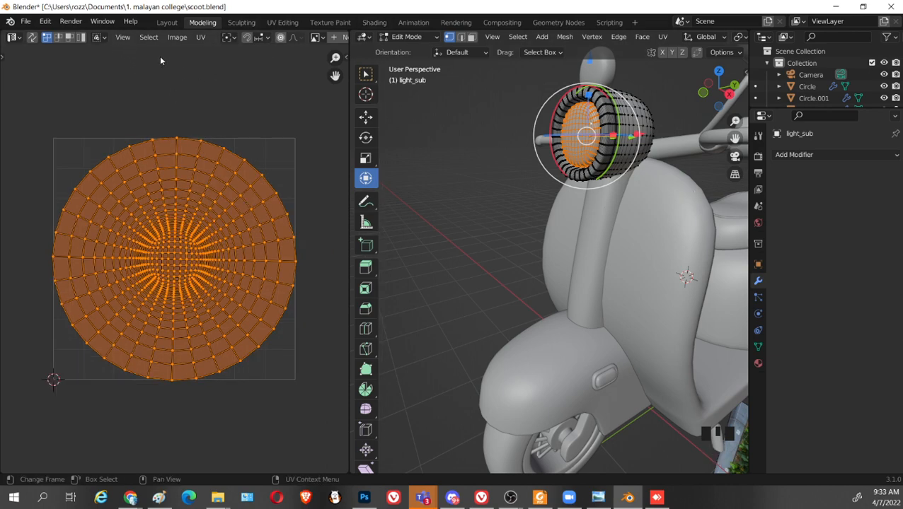
Apply Minimize Stretch to the lens's UV island with its grid evened out at blend 0.00
{"action": "left_click", "coordinate": [177, 38]}
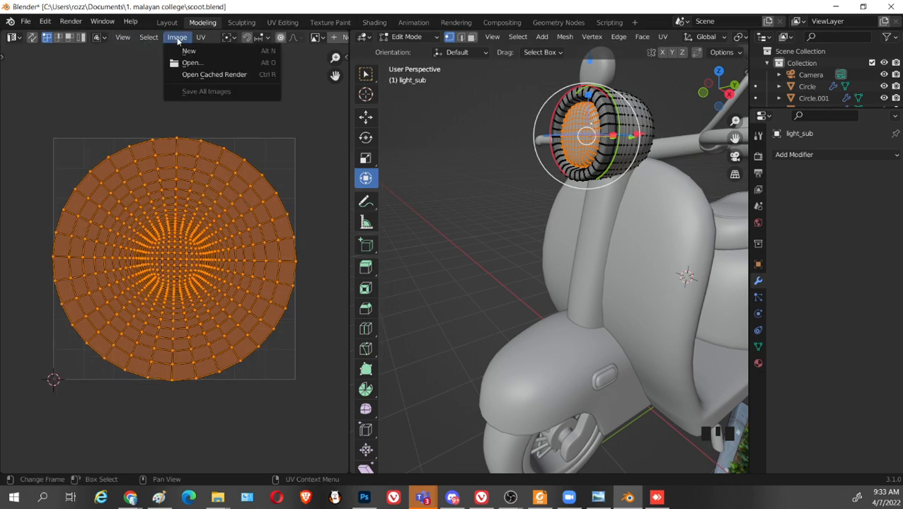
{"action": "mouse_move", "coordinate": [200, 41]}
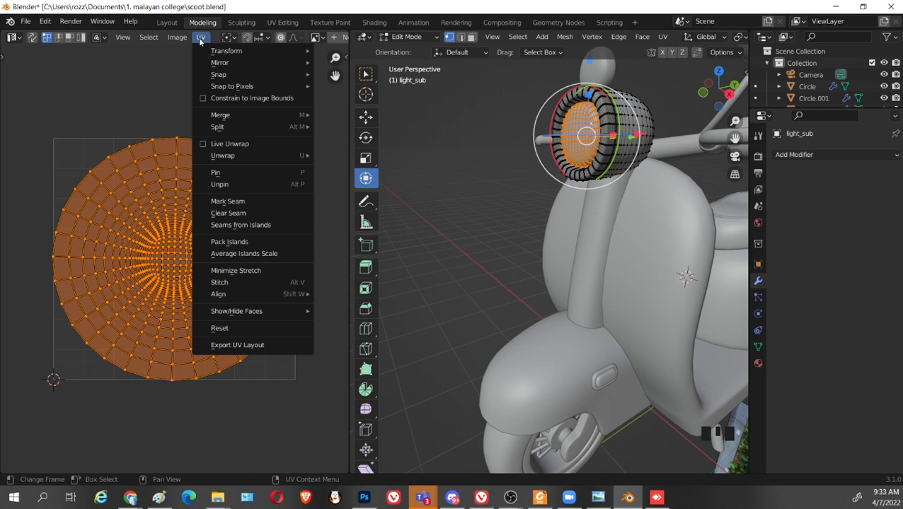
{"action": "left_click", "coordinate": [274, 270]}
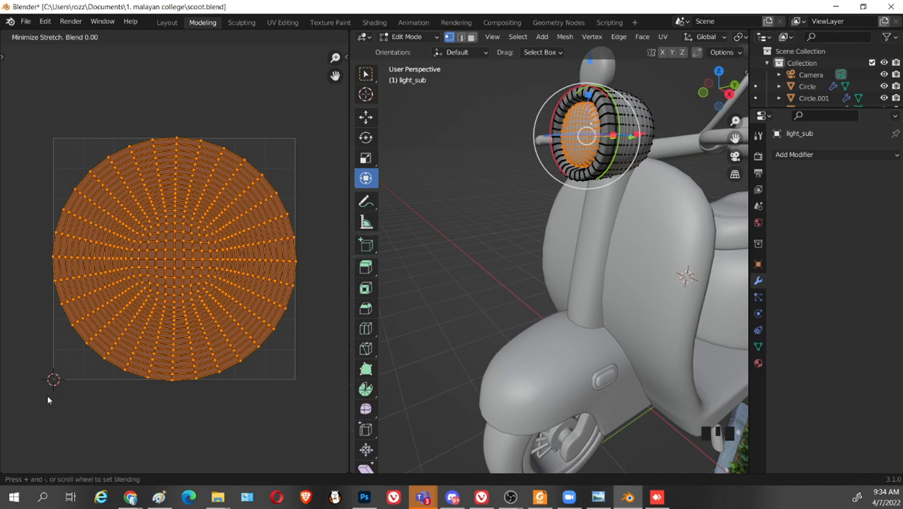
{"action": "left_click", "coordinate": [323, 226]}
{"action": "scroll", "coordinate": [212, 283], "scroll_direction": "down", "scroll_amount": 2}
{"action": "scroll", "coordinate": [219, 284], "scroll_direction": "up", "scroll_amount": 2}
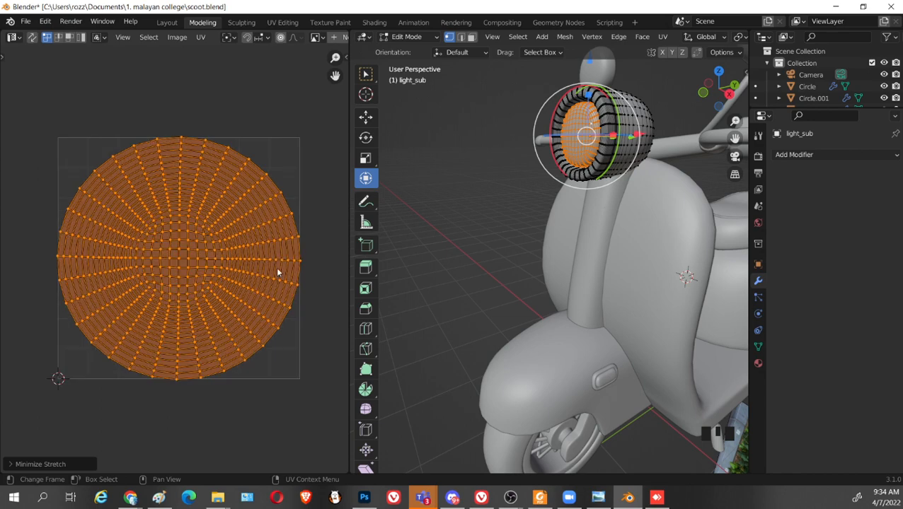
{"action": "middle_click_drag", "start_coordinate": [277, 271], "coordinate": [271, 280]}
Examine the headlight from the front, side and rear in Object Mode and Edit Mode
{"action": "key", "text": "Tab"}
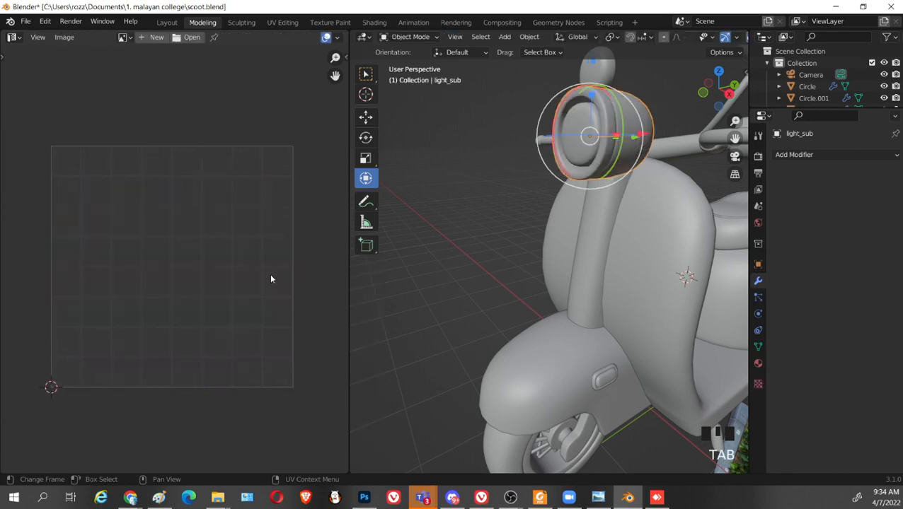
{"action": "key", "text": "Tab"}
{"action": "key", "text": "Tab"}
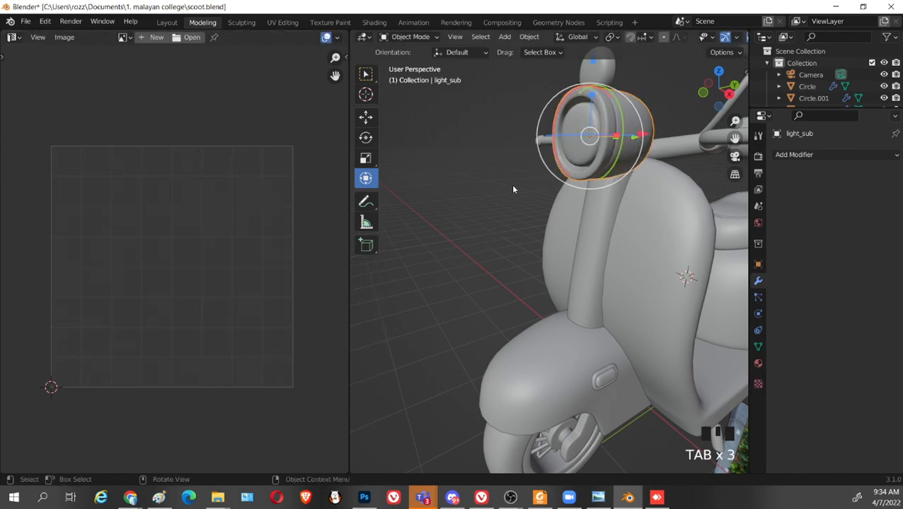
{"action": "left_click", "coordinate": [511, 184]}
{"action": "middle_click_drag", "start_coordinate": [577, 194], "coordinate": [541, 209]}
{"action": "left_click", "coordinate": [541, 209]}
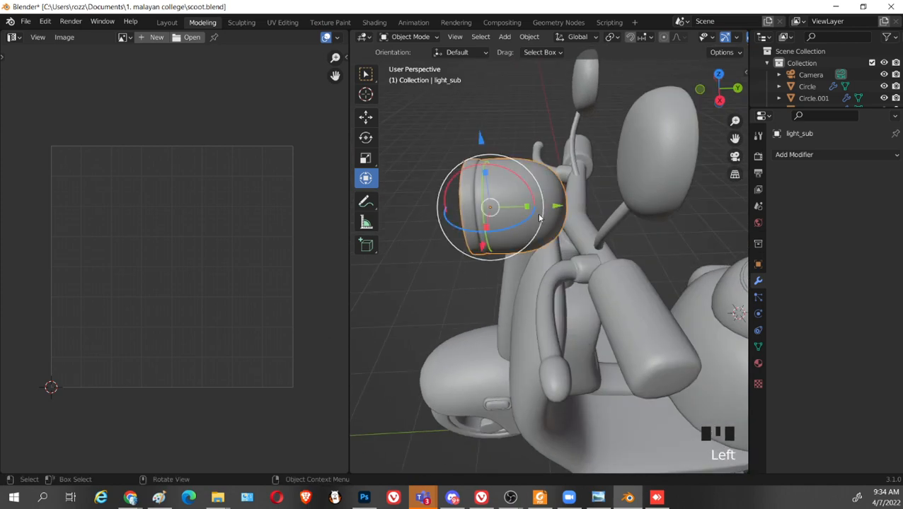
{"action": "key", "text": "Tab"}
{"action": "middle_click_drag", "start_coordinate": [538, 246], "coordinate": [736, 277]}
{"action": "scroll", "coordinate": [541, 272], "scroll_direction": "up", "scroll_amount": 2}
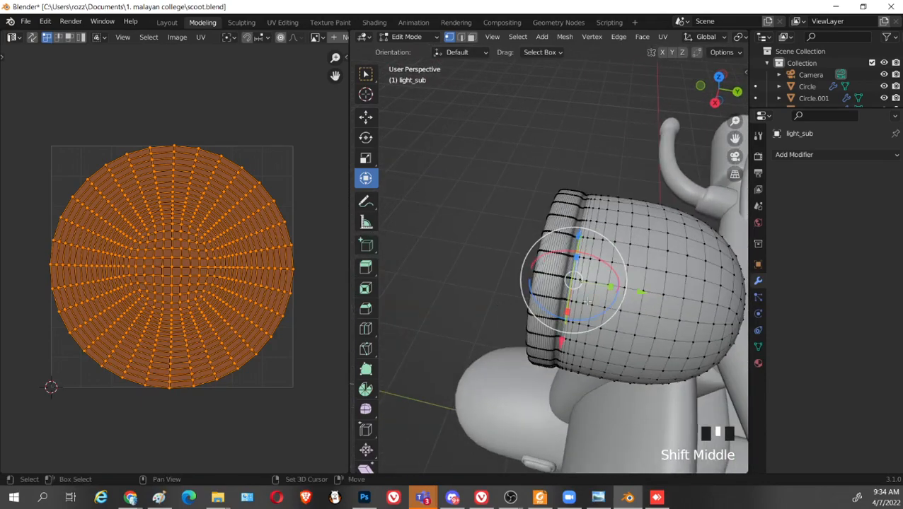
{"action": "scroll", "coordinate": [490, 284], "scroll_direction": "down", "scroll_amount": 2}
{"action": "middle_click_drag", "start_coordinate": [490, 285], "coordinate": [491, 220]}
{"action": "scroll", "coordinate": [491, 220], "scroll_direction": "up", "scroll_amount": 2}
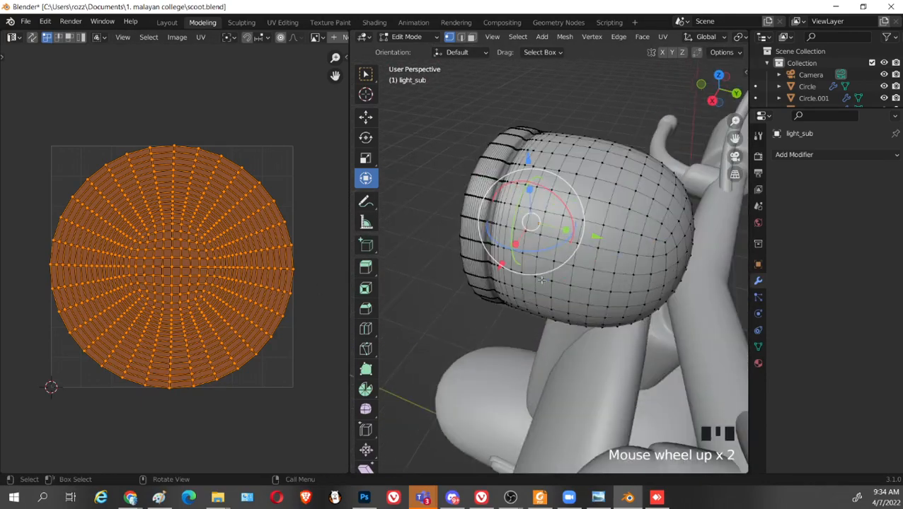
Deselect the lens and select all linked geometry of the headlight housing in Edit Mode
{"action": "left_click", "coordinate": [451, 174]}
{"action": "middle_click_drag", "start_coordinate": [486, 189], "coordinate": [562, 206]}
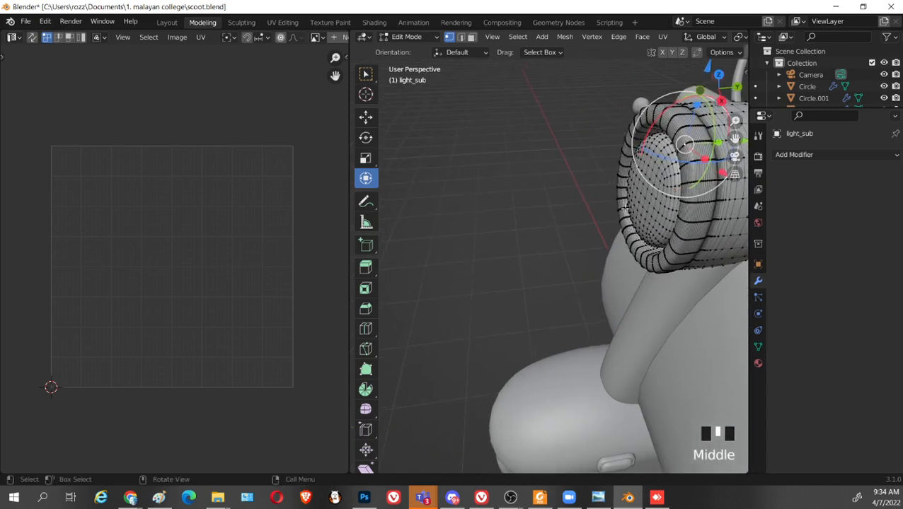
{"action": "middle_click_drag", "start_coordinate": [630, 219], "coordinate": [559, 216]}
{"action": "middle_click_drag", "start_coordinate": [637, 241], "coordinate": [556, 194], "text": "shift"}
{"action": "key", "text": "Tab"}
{"action": "scroll", "coordinate": [539, 189], "scroll_direction": "down", "scroll_amount": 3}
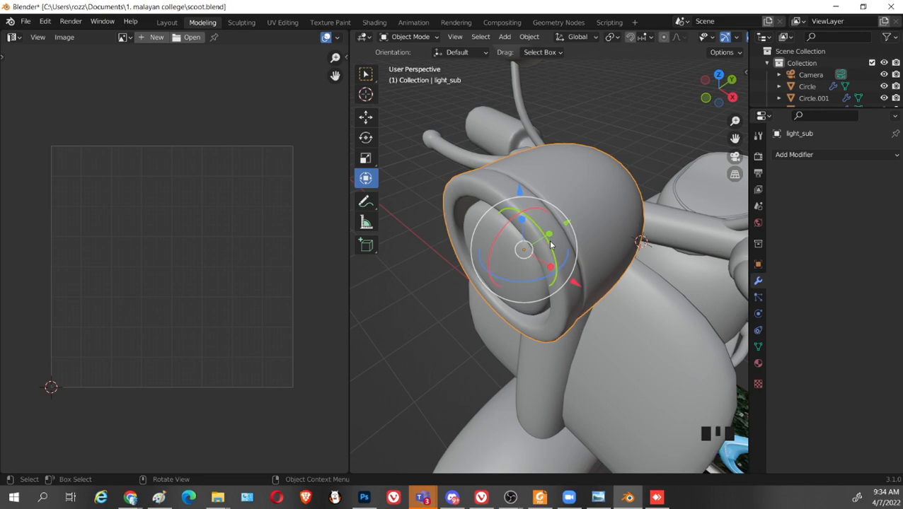
{"action": "key", "text": "Tab"}
{"action": "middle_click_drag", "start_coordinate": [558, 195], "coordinate": [517, 215]}
{"action": "scroll", "coordinate": [610, 226], "scroll_direction": "up", "scroll_amount": 2}
{"action": "scroll", "coordinate": [608, 227], "scroll_direction": "down", "scroll_amount": 3}
{"action": "key", "text": "l"}
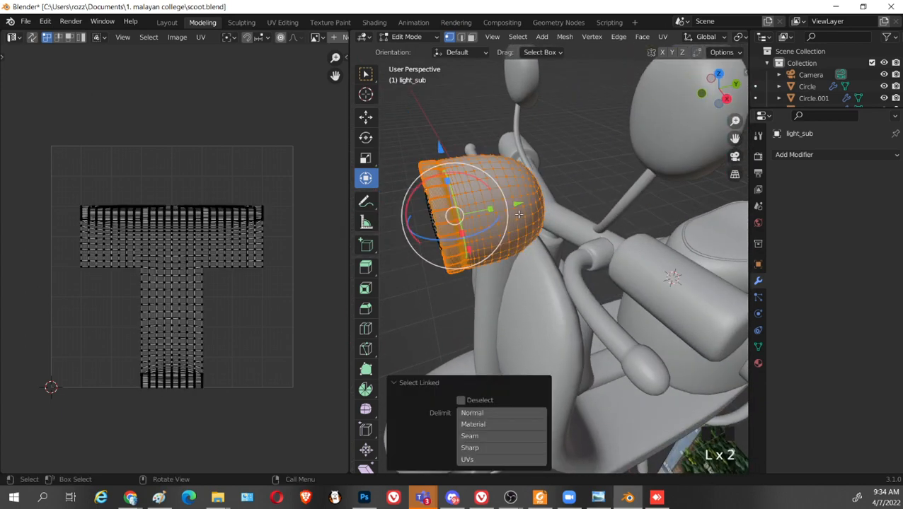
Apply Smart UV Project to the headlight housing with a 66° angle limit and 0.000 island margin
{"action": "key", "text": "u"}
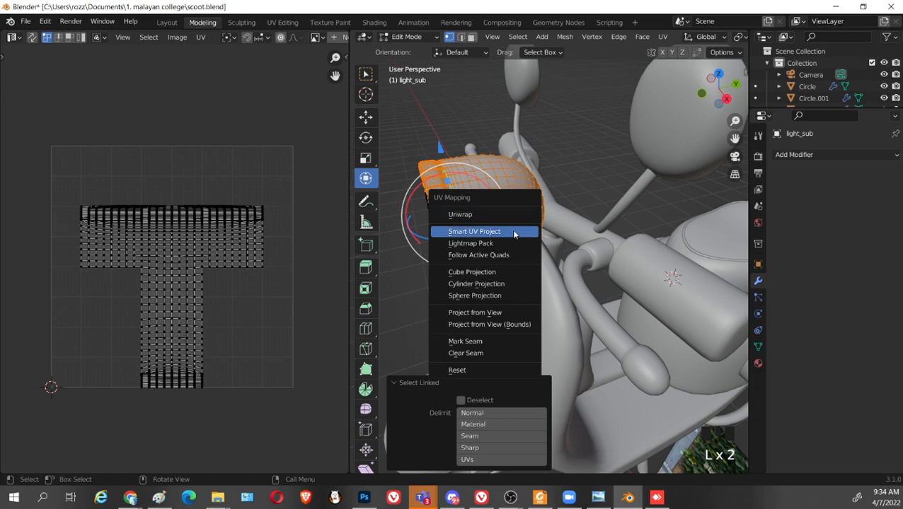
{"action": "left_click", "coordinate": [513, 234]}
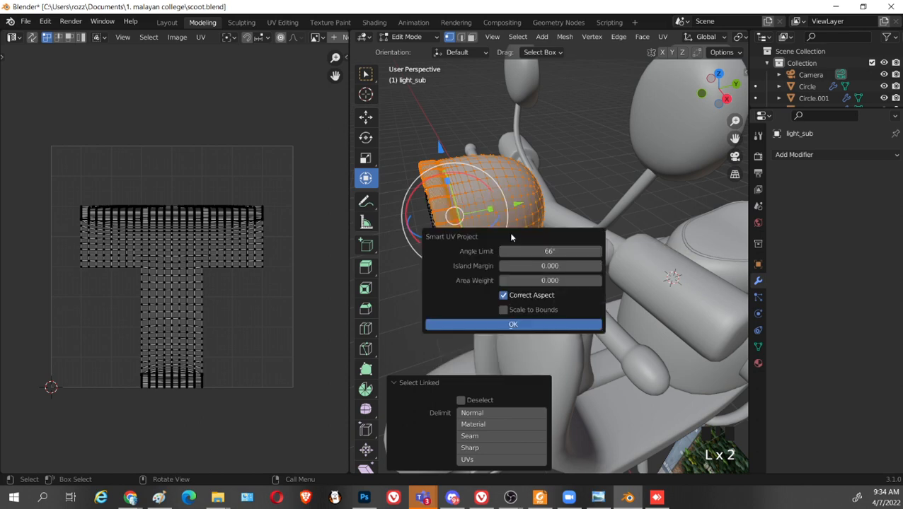
{"action": "left_click", "coordinate": [529, 330]}
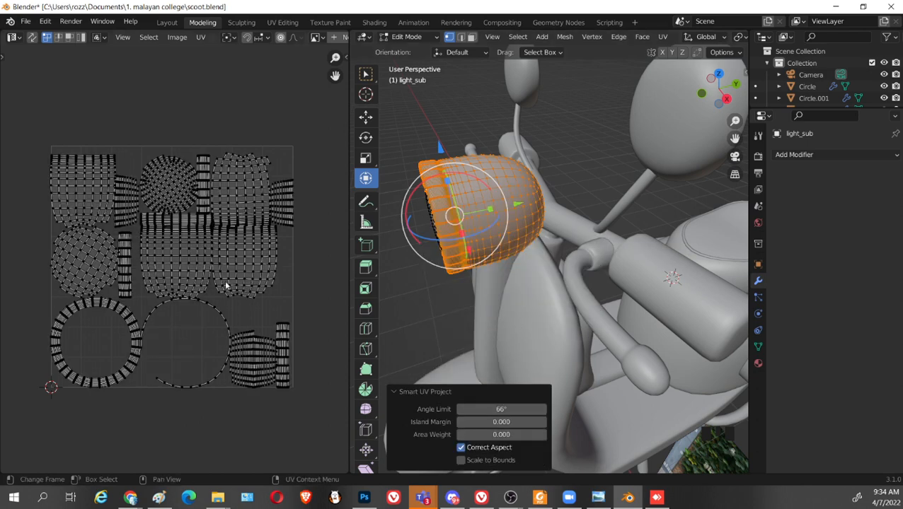
{"action": "scroll", "coordinate": [280, 286], "scroll_direction": "up", "scroll_amount": 3}
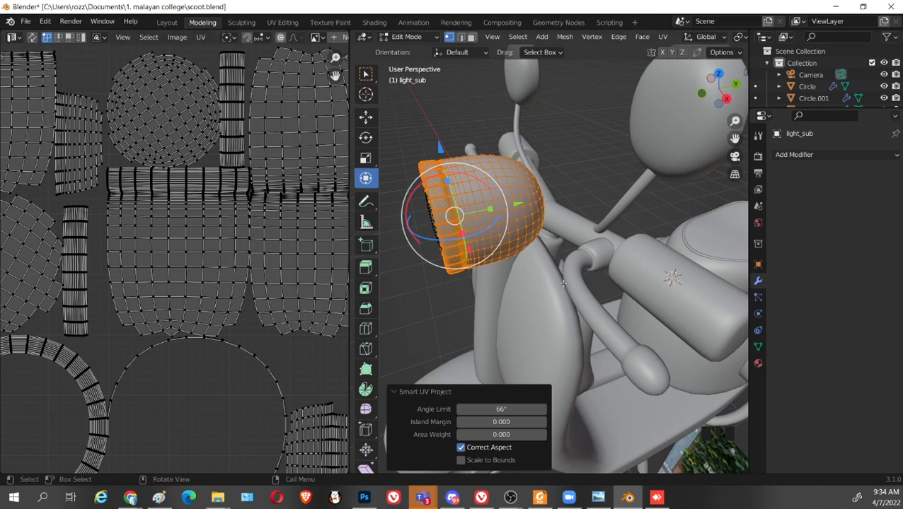
Try an angle-based Unwrap on the selected headlight housing
{"action": "middle_click_drag", "start_coordinate": [564, 283], "coordinate": [614, 270]}
{"action": "scroll", "coordinate": [605, 261], "scroll_direction": "up", "scroll_amount": 2}
{"action": "key", "text": "Tab"}
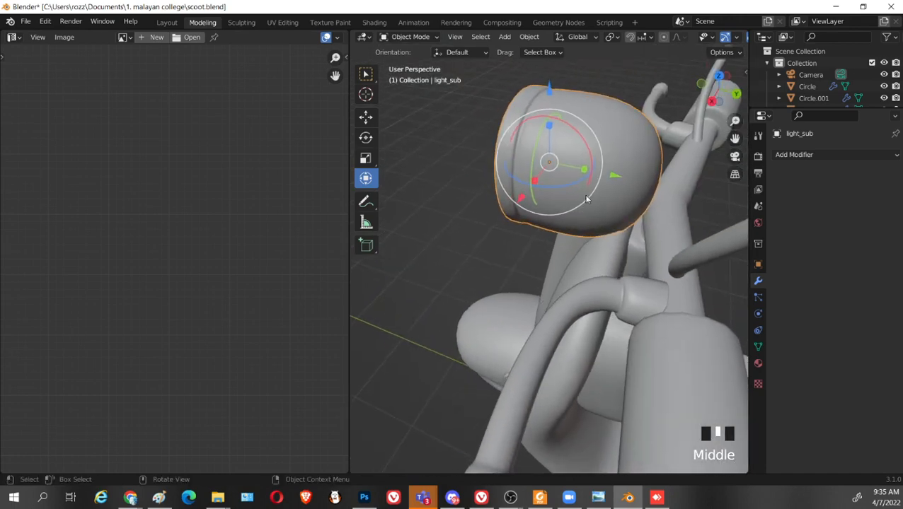
{"action": "key", "text": "Tab"}
{"action": "middle_click_drag", "start_coordinate": [530, 252], "coordinate": [599, 183]}
{"action": "key", "text": "u"}
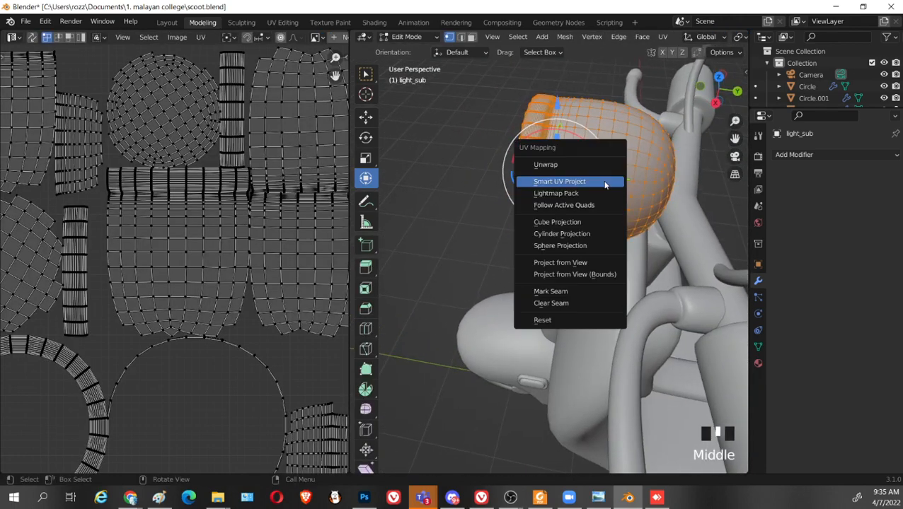
{"action": "key", "text": "u"}
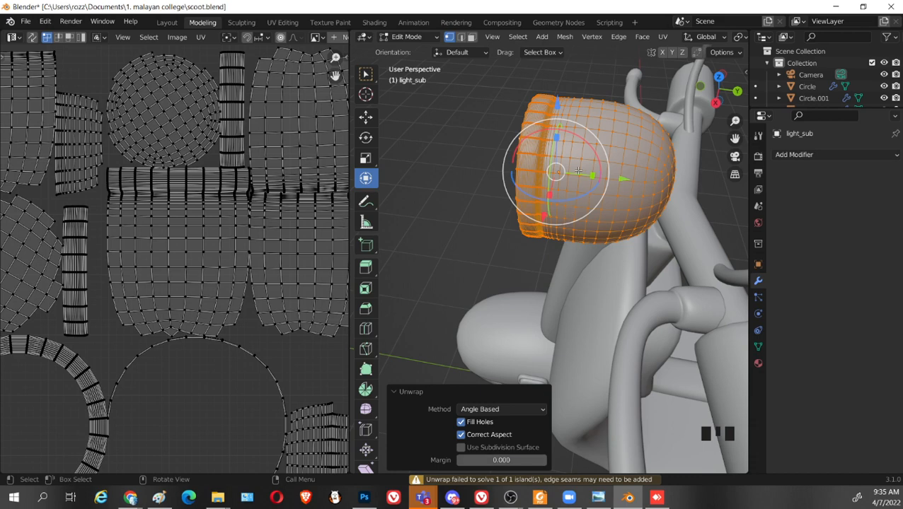
Undo the Unwrap and the Smart UV Project on the headlight housing
{"action": "key", "text": "ctrl+z"}
{"action": "key", "text": "ctrl+z"}
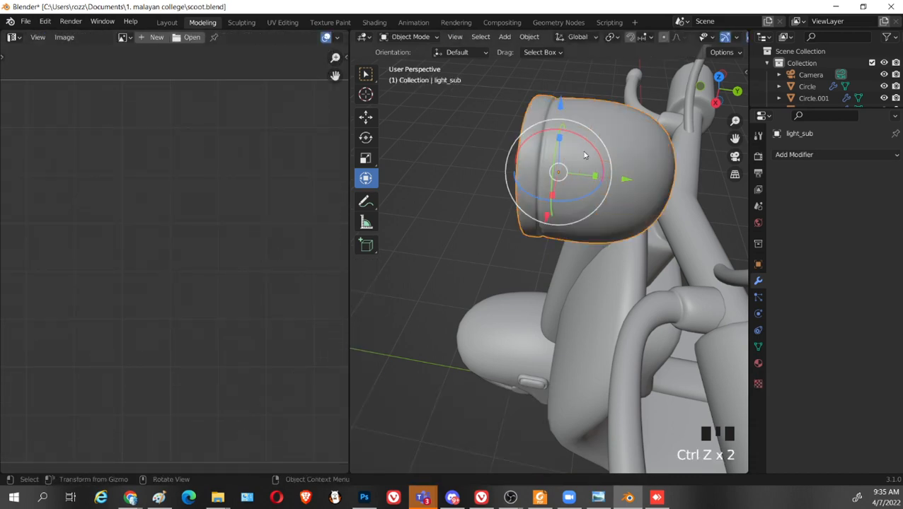
{"action": "key", "text": "Tab"}
{"action": "key", "text": "ctrl+z"}
{"action": "key", "text": "ctrl+z"}
{"action": "key", "text": "ctrl+z"}
{"action": "key", "text": "ctrl+z"}
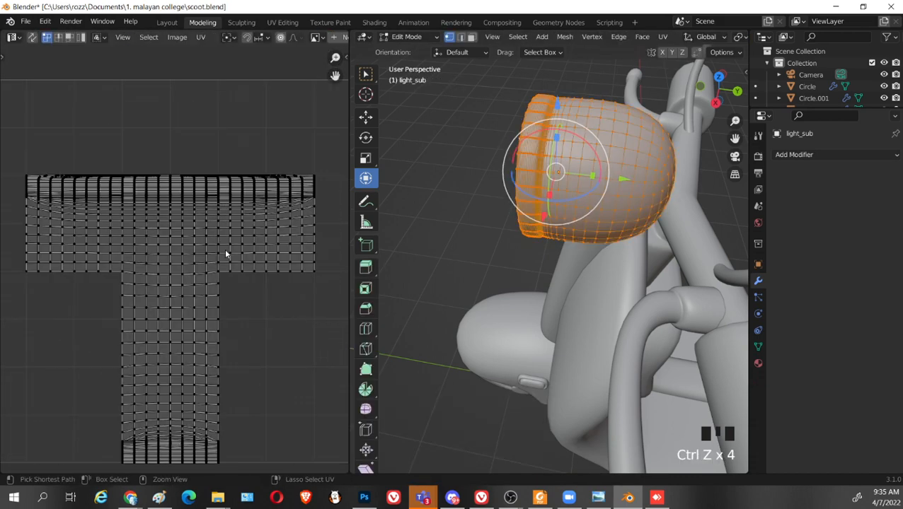
Try the angle-based Unwrap on the headlight housing again, starting from its original T-shaped UV layout
{"action": "key", "text": "u"}
{"action": "left_click", "coordinate": [621, 170]}
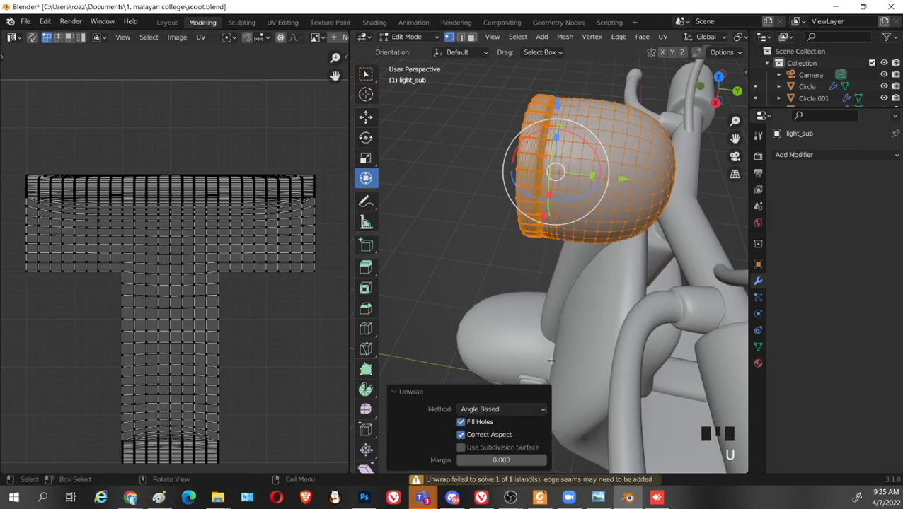
{"action": "scroll", "coordinate": [243, 234], "scroll_direction": "down", "scroll_amount": 2}
{"action": "scroll", "coordinate": [244, 269], "scroll_direction": "up", "scroll_amount": 3}
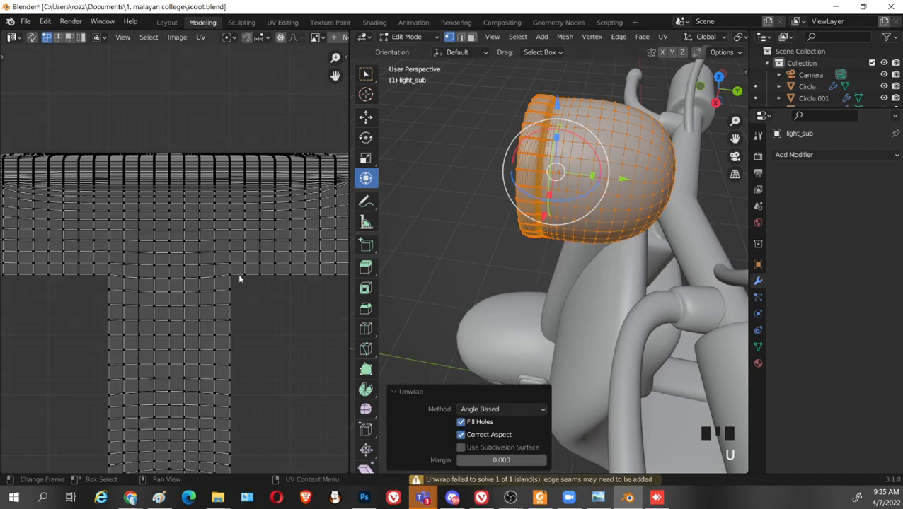
Select the edge loop running lengthwise from the headlight housing's rim to its rear in edge select mode and mark it as a seam
{"action": "middle_click_drag", "start_coordinate": [623, 276], "coordinate": [601, 262]}
{"action": "left_click", "coordinate": [623, 184]}
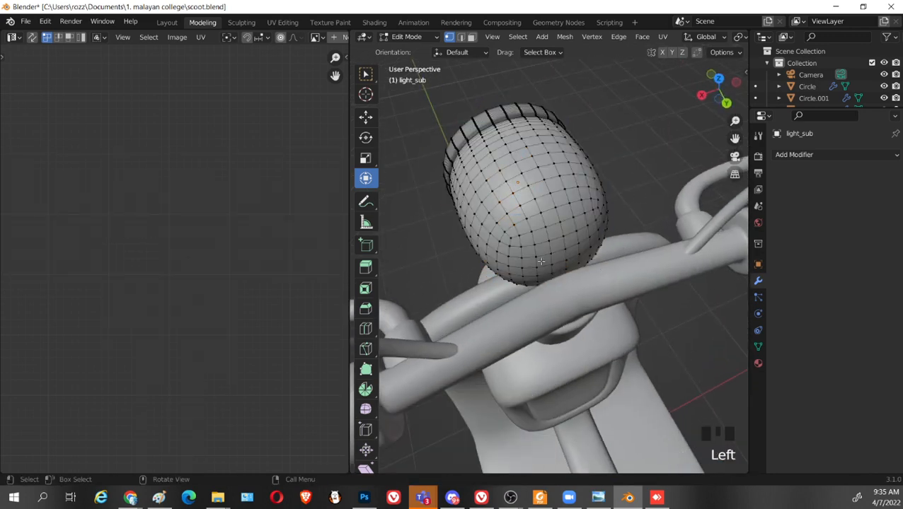
{"action": "middle_click_drag", "start_coordinate": [517, 261], "coordinate": [584, 239]}
{"action": "scroll", "coordinate": [552, 230], "scroll_direction": "up", "scroll_amount": 4}
{"action": "scroll", "coordinate": [622, 266], "scroll_direction": "up", "scroll_amount": 3}
{"action": "scroll", "coordinate": [594, 303], "scroll_direction": "up", "scroll_amount": 2}
{"action": "scroll", "coordinate": [591, 286], "scroll_direction": "up", "scroll_amount": 2}
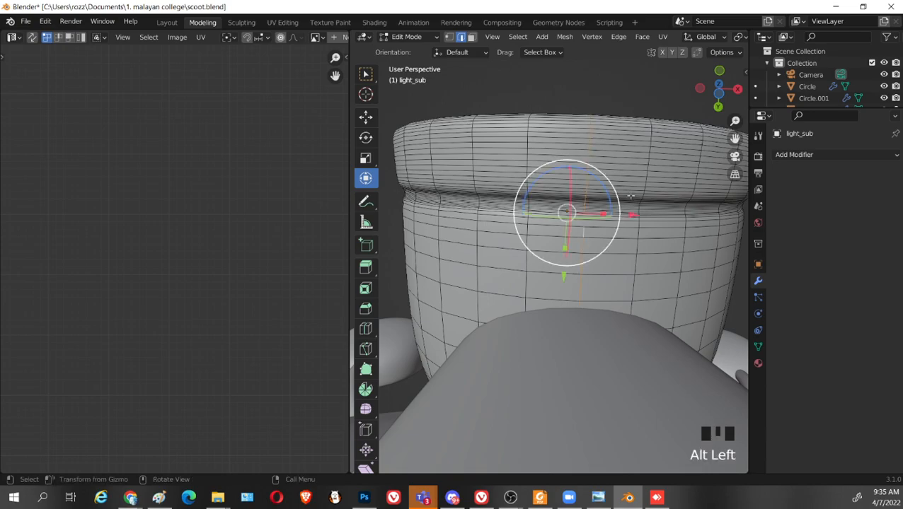
{"action": "middle_click_drag", "start_coordinate": [630, 196], "coordinate": [493, 353]}
{"action": "scroll", "coordinate": [608, 269], "scroll_direction": "down", "scroll_amount": 3}
{"action": "scroll", "coordinate": [581, 371], "scroll_direction": "down", "scroll_amount": 3}
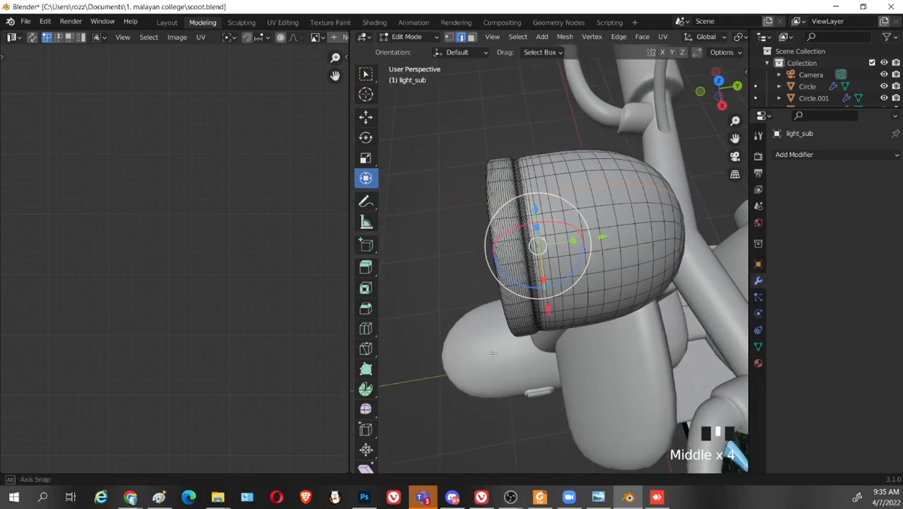
{"action": "scroll", "coordinate": [502, 318], "scroll_direction": "up", "scroll_amount": 3}
{"action": "scroll", "coordinate": [490, 160], "scroll_direction": "down", "scroll_amount": 1}
{"action": "middle_click_drag", "start_coordinate": [490, 160], "coordinate": [507, 147]}
{"action": "right_click", "coordinate": [540, 145]}
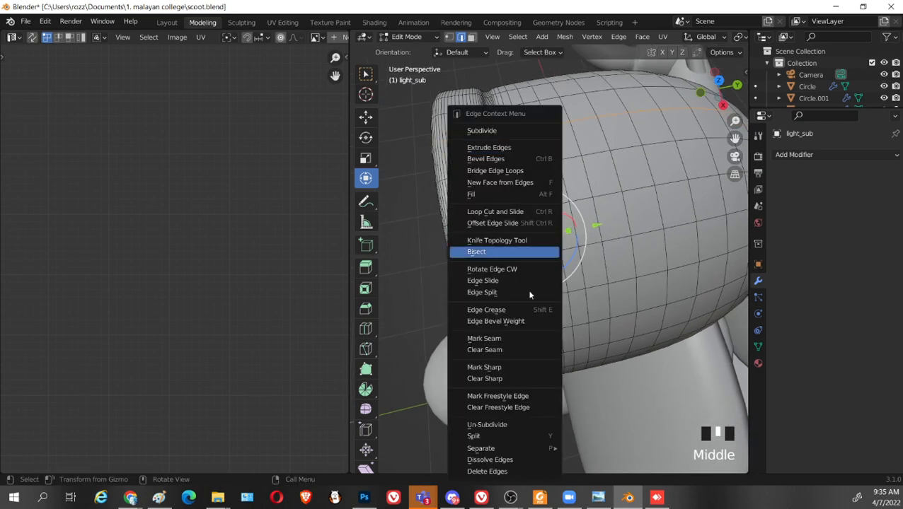
{"action": "left_click", "coordinate": [523, 339]}
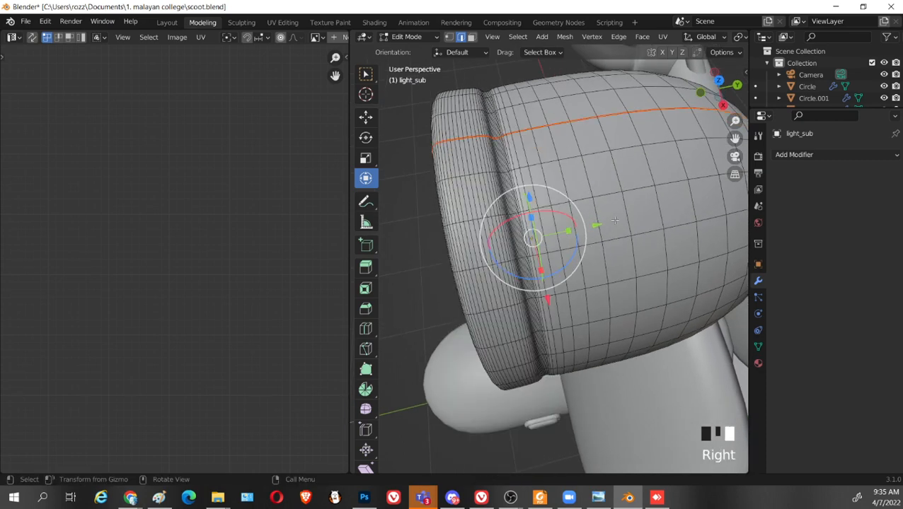
Select the edge loop in the groove behind the headlight housing's front rim and mark it as a seam
{"action": "left_click", "coordinate": [529, 161]}
{"action": "middle_click_drag", "start_coordinate": [640, 119], "coordinate": [482, 193]}
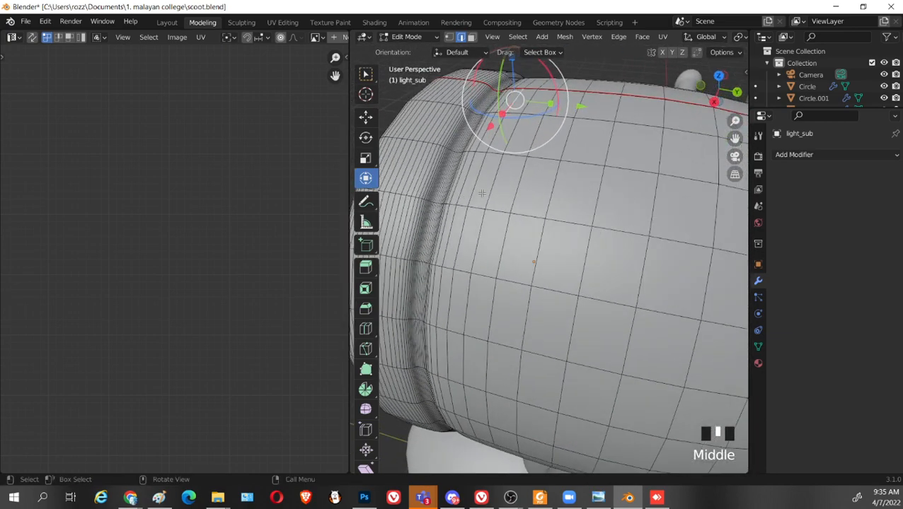
{"action": "left_click", "coordinate": [433, 192]}
{"action": "left_click", "coordinate": [433, 193], "text": "alt+shift"}
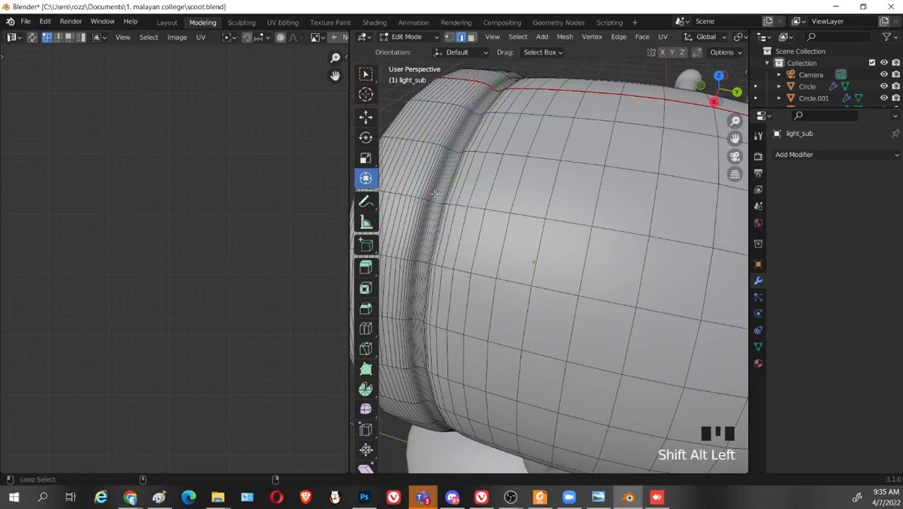
{"action": "left_click", "coordinate": [433, 192], "text": "alt+shift"}
{"action": "middle_click_drag", "start_coordinate": [433, 192], "coordinate": [608, 240]}
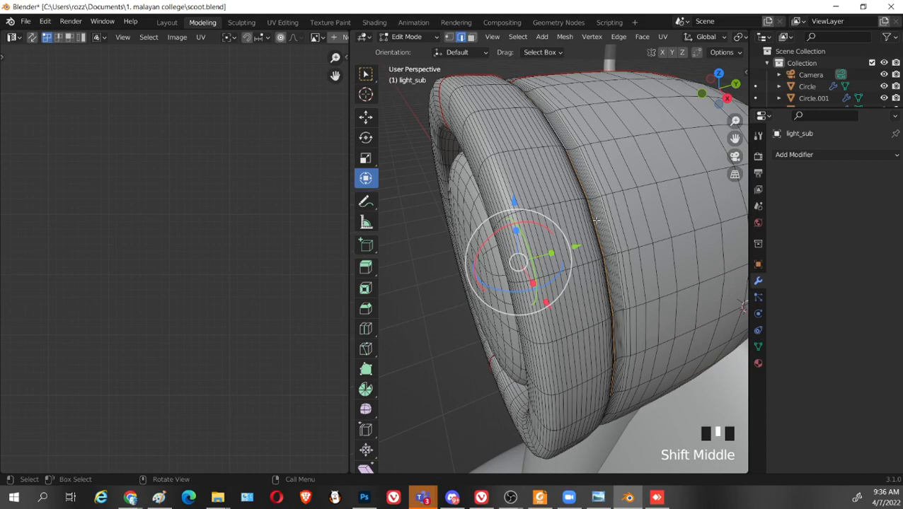
{"action": "right_click", "coordinate": [596, 221]}
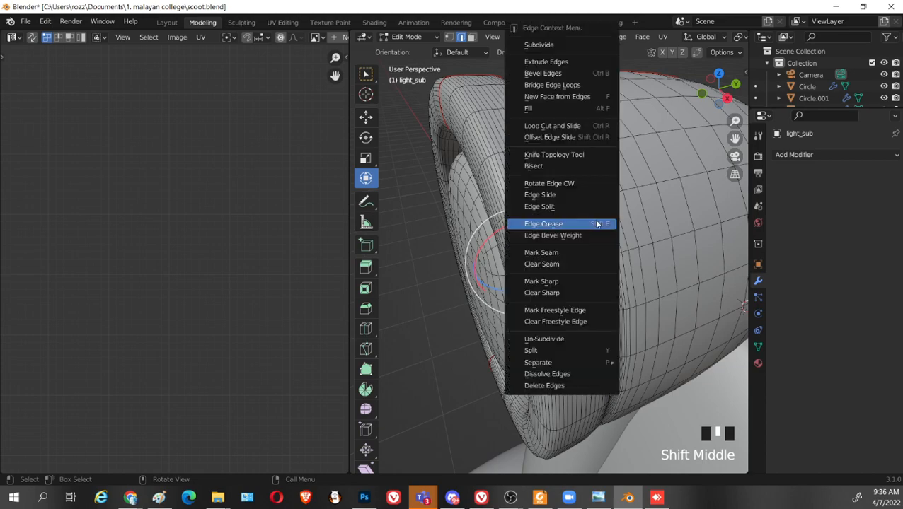
{"action": "left_click", "coordinate": [577, 253]}
Select the whole linked housing mesh and unwrap its UVs
{"action": "scroll", "coordinate": [577, 253], "scroll_direction": "down", "scroll_amount": 2}
{"action": "middle_click_drag", "start_coordinate": [577, 253], "coordinate": [557, 263]}
{"action": "key", "text": "l"}
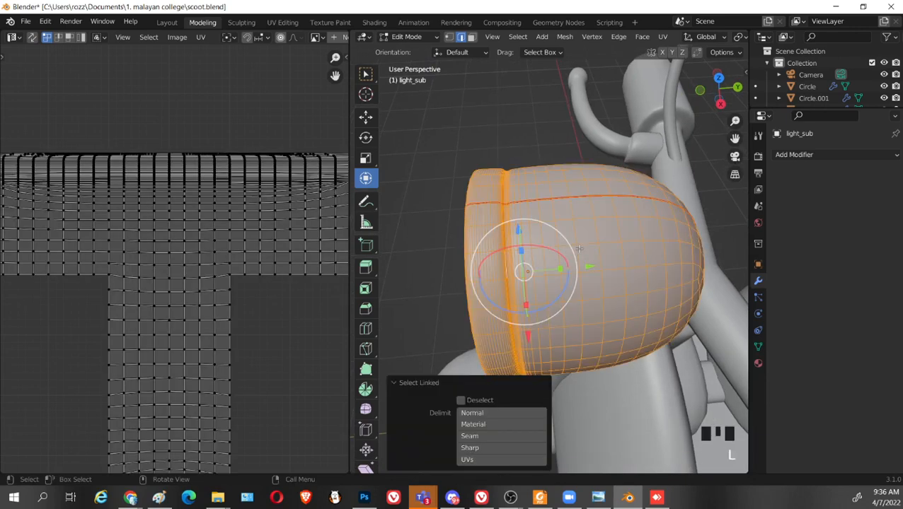
{"action": "key", "text": "l"}
{"action": "key", "text": "u"}
{"action": "left_click", "coordinate": [527, 221]}
{"action": "scroll", "coordinate": [191, 278], "scroll_direction": "down", "scroll_amount": 4}
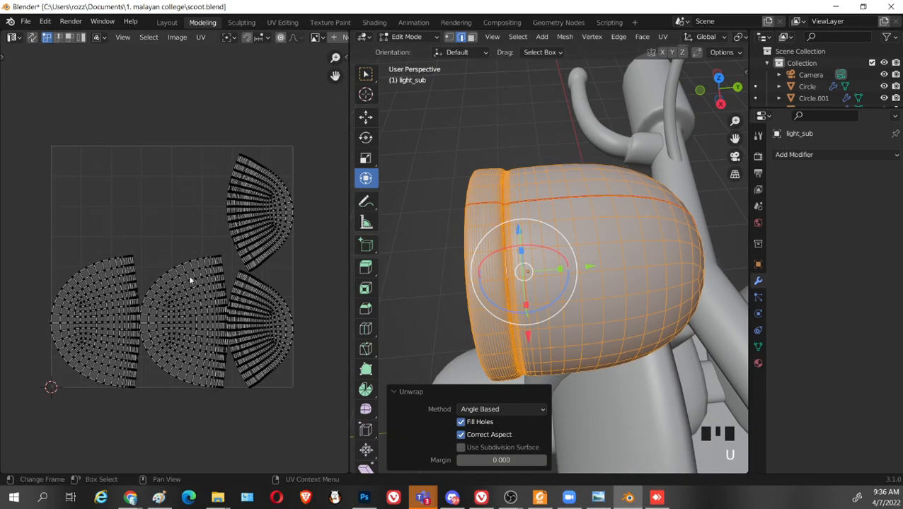
{"action": "scroll", "coordinate": [283, 247], "scroll_direction": "up", "scroll_amount": 3}
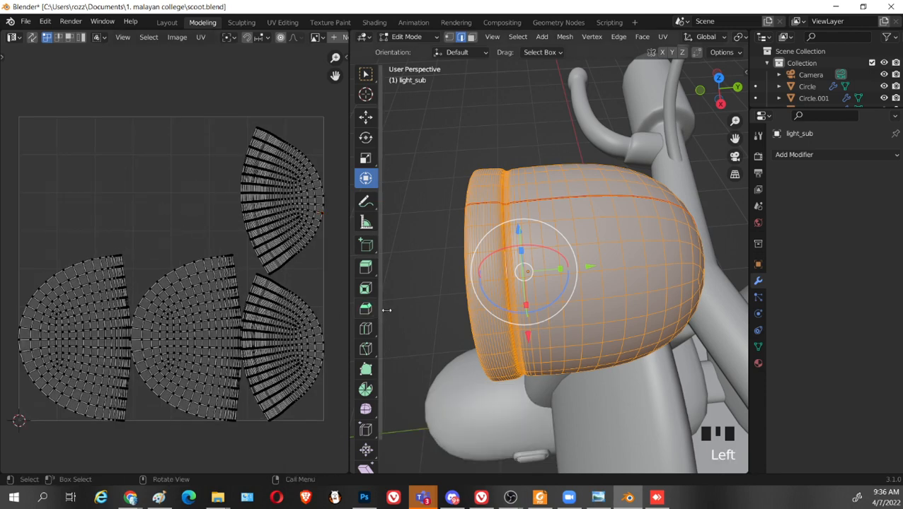
{"action": "scroll", "coordinate": [306, 244], "scroll_direction": "up", "scroll_amount": 4}
{"action": "scroll", "coordinate": [300, 203], "scroll_direction": "down", "scroll_amount": 3}
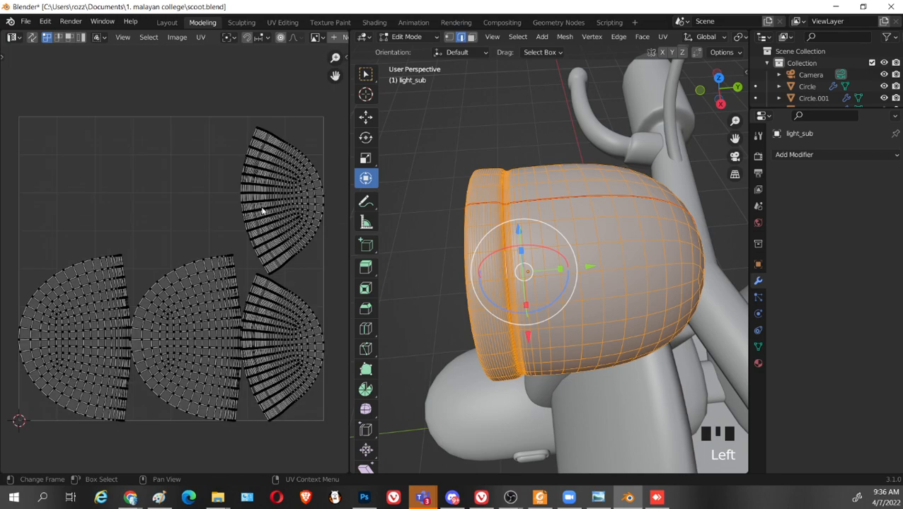
Select the linked lens mesh inside the headlight rim, separate the selection into its own object, and return to Object Mode
{"action": "middle_click_drag", "start_coordinate": [265, 283], "coordinate": [236, 240]}
{"action": "left_click", "coordinate": [433, 211]}
{"action": "middle_click_drag", "start_coordinate": [411, 298], "coordinate": [493, 245]}
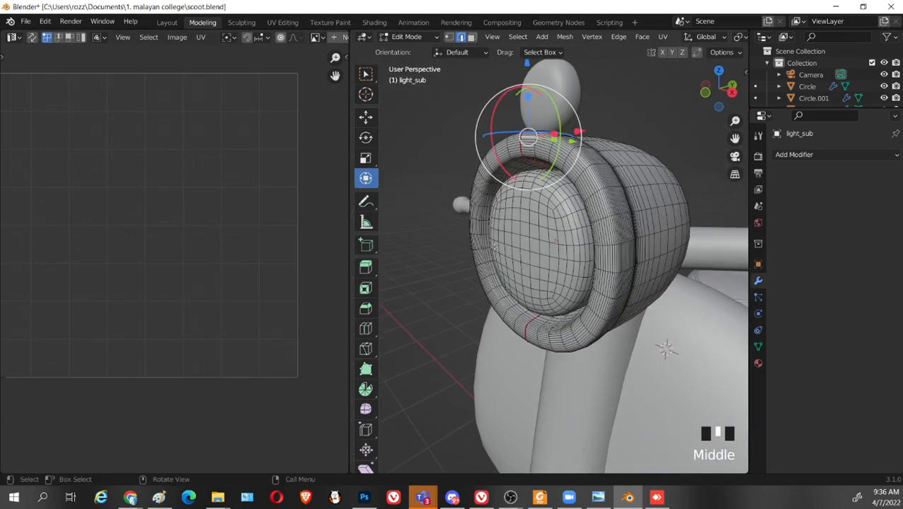
{"action": "key", "text": "l"}
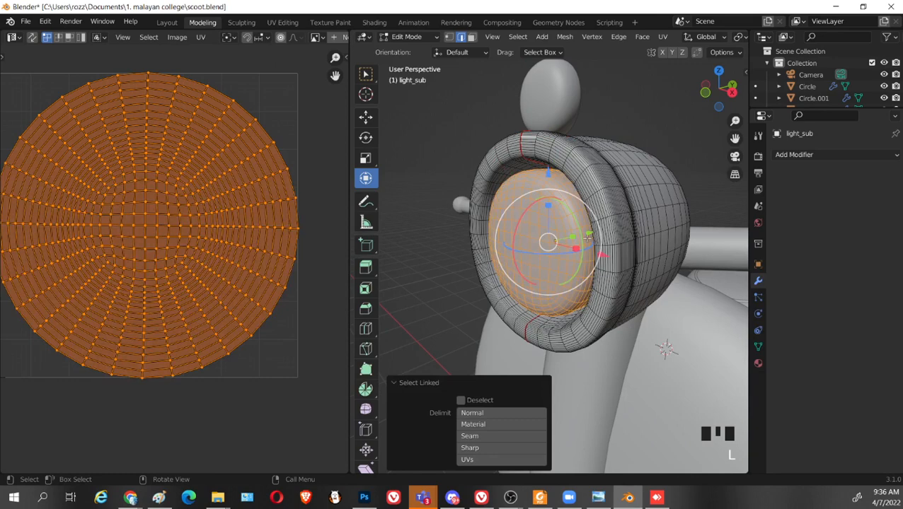
{"action": "middle_click_drag", "start_coordinate": [587, 239], "coordinate": [576, 266]}
{"action": "key", "text": "p"}
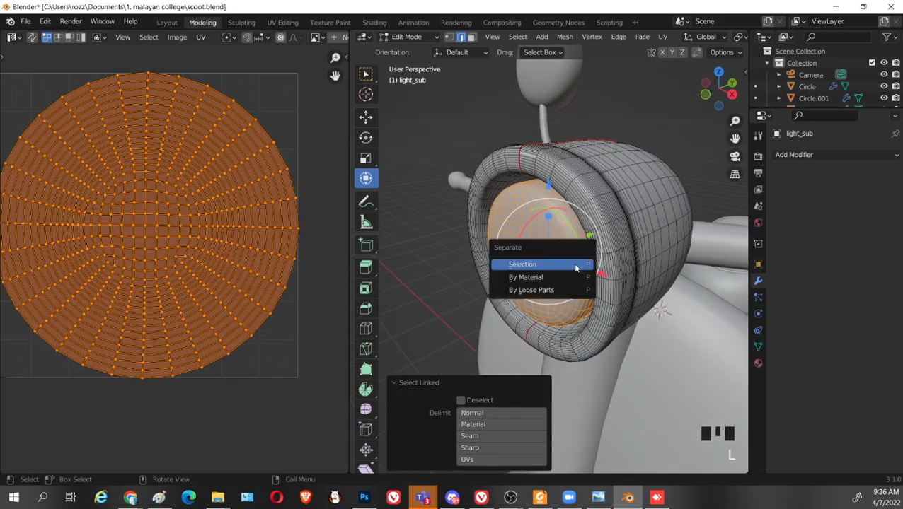
{"action": "left_click", "coordinate": [576, 266]}
{"action": "left_click", "coordinate": [564, 230]}
{"action": "key", "text": "Tab"}
Inspect the headlight housing's rim and seams around the lens in Edit Mode
{"action": "left_click", "coordinate": [599, 193]}
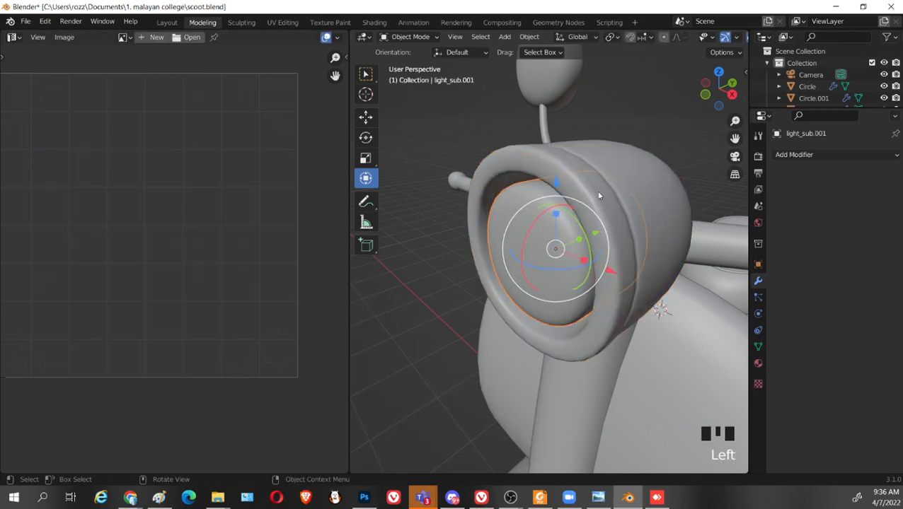
{"action": "left_click", "coordinate": [618, 163]}
{"action": "middle_click_drag", "start_coordinate": [618, 163], "coordinate": [577, 205]}
{"action": "key", "text": "Tab"}
{"action": "scroll", "coordinate": [592, 180], "scroll_direction": "up", "scroll_amount": 2}
{"action": "key", "text": "Tab"}
{"action": "key", "text": "Tab"}
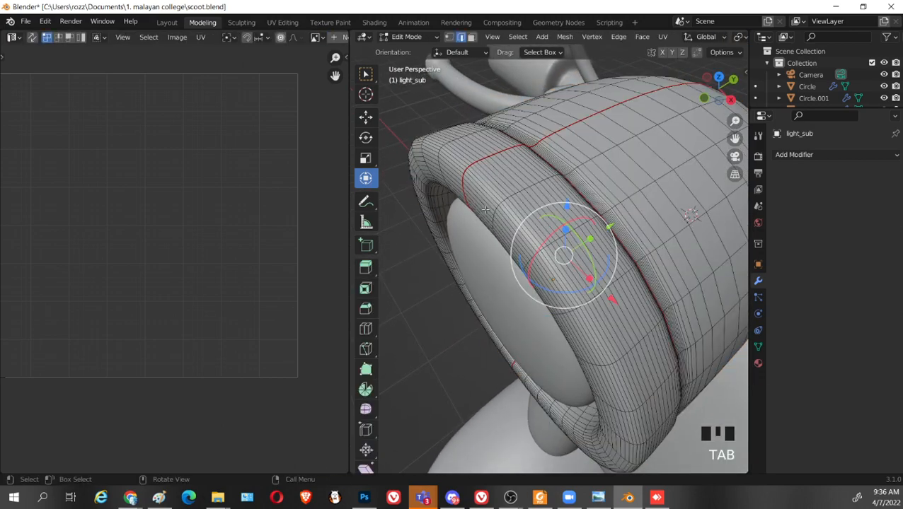
{"action": "scroll", "coordinate": [485, 209], "scroll_direction": "up", "scroll_amount": 2}
{"action": "middle_click_drag", "start_coordinate": [474, 214], "coordinate": [497, 221]}
{"action": "scroll", "coordinate": [496, 219], "scroll_direction": "down", "scroll_amount": 2}
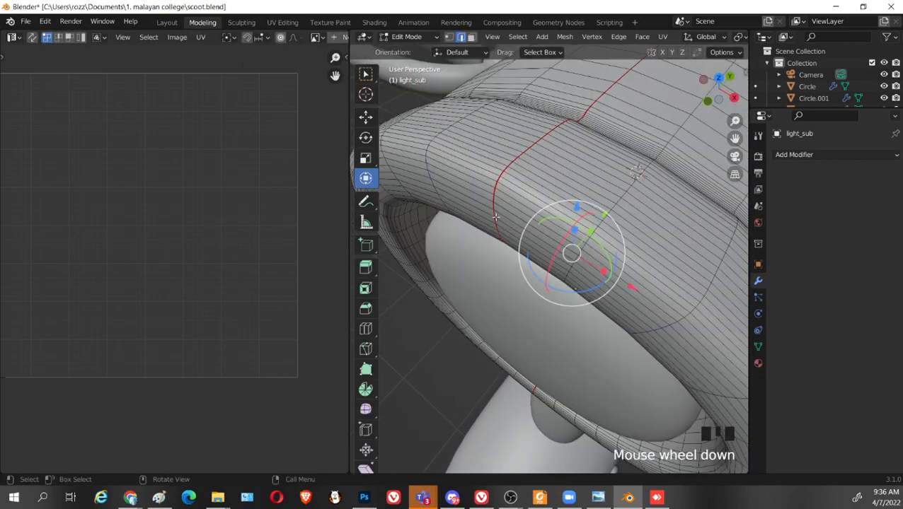
{"action": "key", "text": "Tab"}
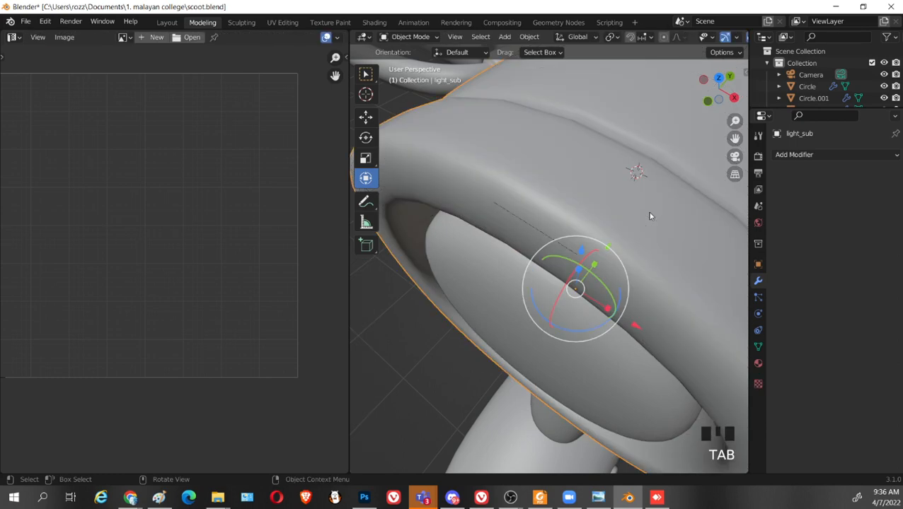
In the lens object's mesh, delete the stray edge lying on the upper part of the headlight rim
{"action": "left_click", "coordinate": [535, 228]}
{"action": "key", "text": "Tab"}
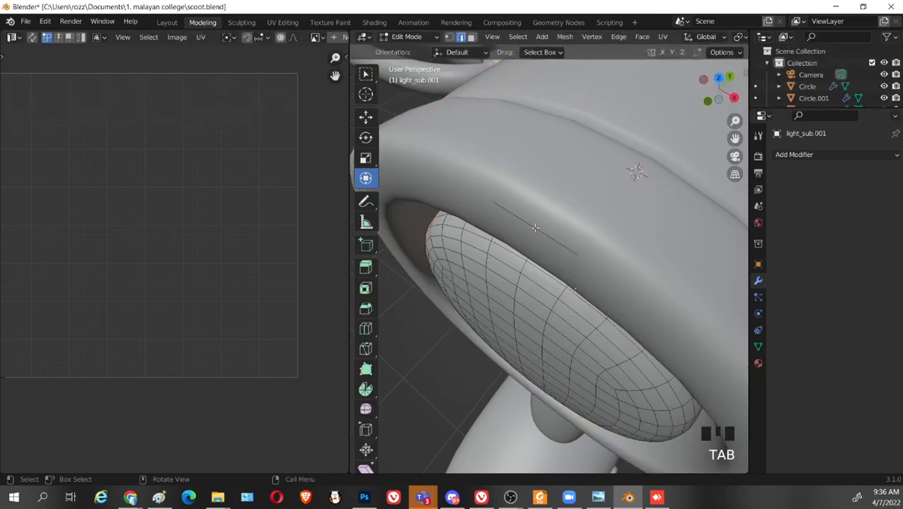
{"action": "middle_click_drag", "start_coordinate": [569, 236], "coordinate": [588, 180]}
{"action": "key", "text": "ctrl+l"}
{"action": "scroll", "coordinate": [606, 176], "scroll_direction": "down", "scroll_amount": 2}
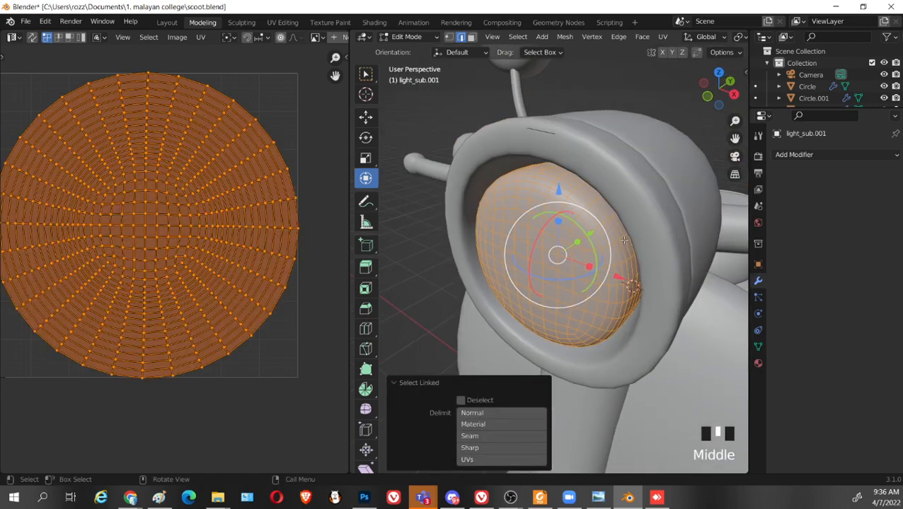
{"action": "left_click_drag", "start_coordinate": [597, 229], "coordinate": [516, 276]}
{"action": "key", "text": "ctrl+z"}
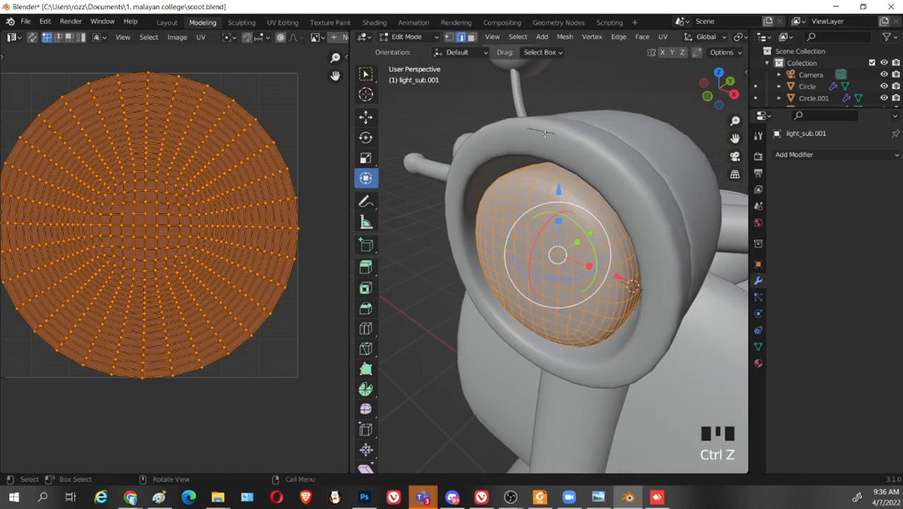
{"action": "left_click", "coordinate": [540, 131]}
{"action": "key", "text": "x"}
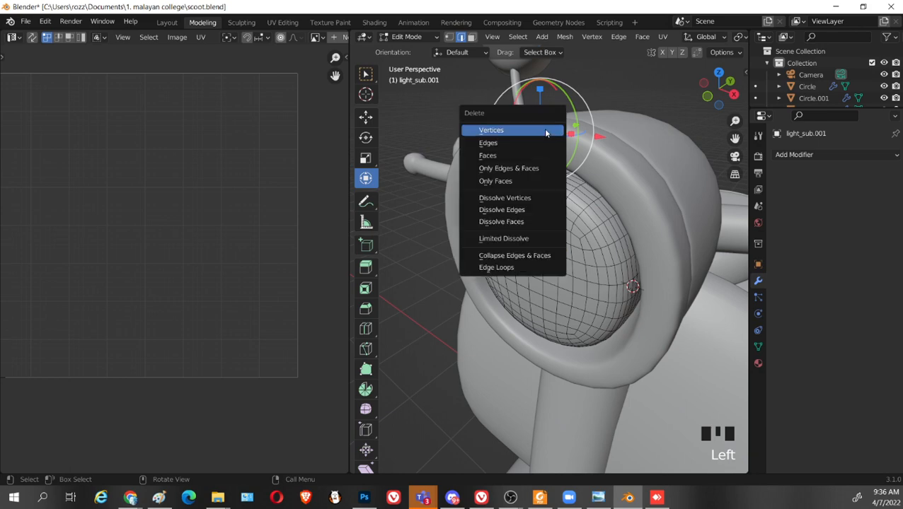
{"action": "key", "text": "x"}
Leave the lens mesh and select the headlight housing in Object Mode
{"action": "middle_click_drag", "start_coordinate": [524, 140], "coordinate": [638, 201]}
{"action": "key", "text": "Tab"}
{"action": "left_click", "coordinate": [639, 142]}
{"action": "key", "text": "Tab"}
{"action": "scroll", "coordinate": [608, 204], "scroll_direction": "down", "scroll_amount": 2}
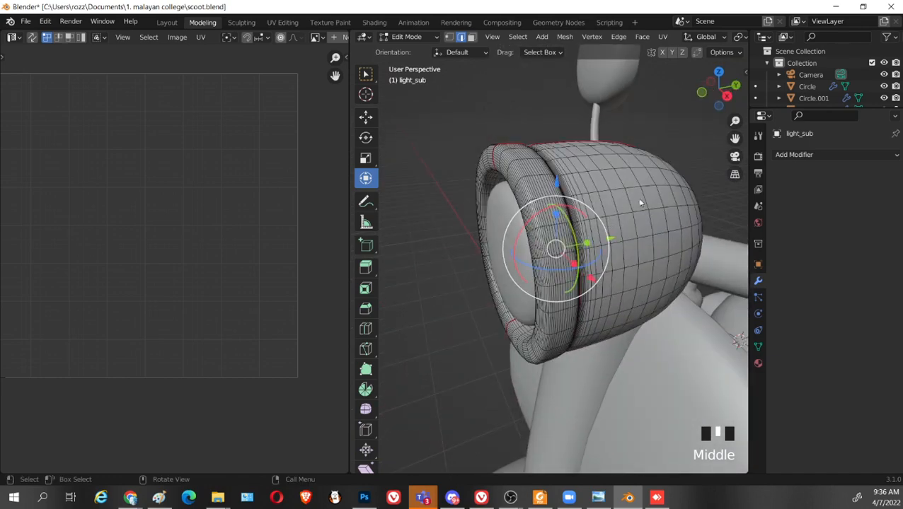
{"action": "key", "text": "Tab"}
{"action": "left_click", "coordinate": [500, 214]}
{"action": "left_click", "coordinate": [599, 173]}
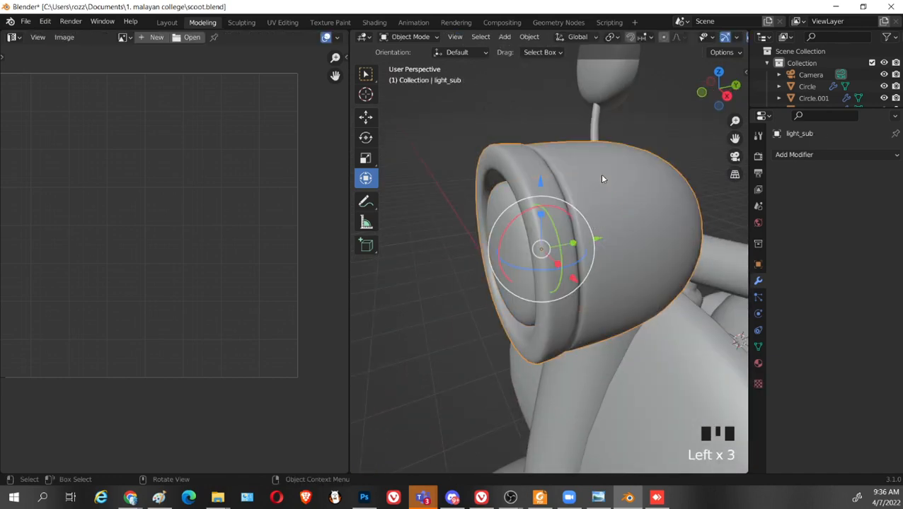
Isolate the headlight housing in local view and open its mesh in Edit Mode
{"action": "key", "text": "KP_Divide"}
{"action": "middle_click_drag", "start_coordinate": [548, 234], "coordinate": [597, 284]}
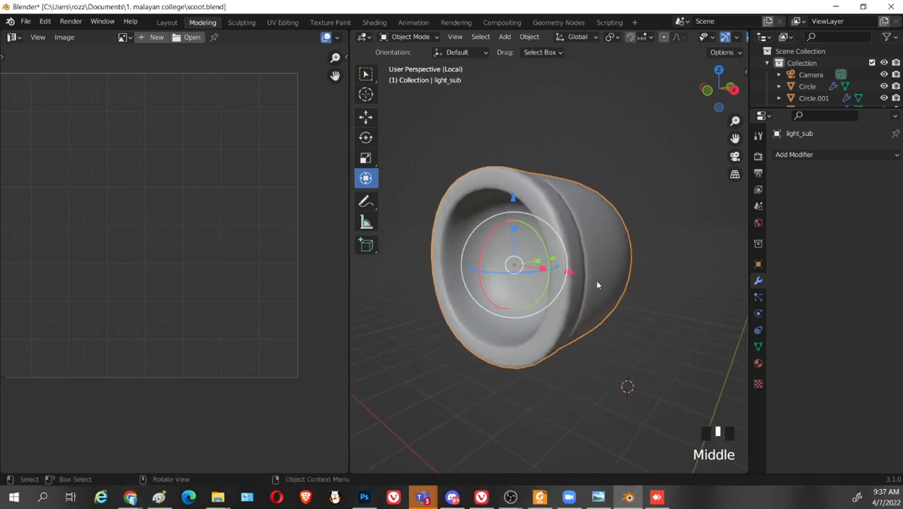
{"action": "key", "text": "slash"}
{"action": "middle_click_drag", "start_coordinate": [600, 330], "coordinate": [524, 427]}
{"action": "key", "text": "slash"}
{"action": "scroll", "coordinate": [586, 303], "scroll_direction": "up", "scroll_amount": 4}
{"action": "key", "text": "Tab"}
{"action": "scroll", "coordinate": [595, 437], "scroll_direction": "up", "scroll_amount": 2}
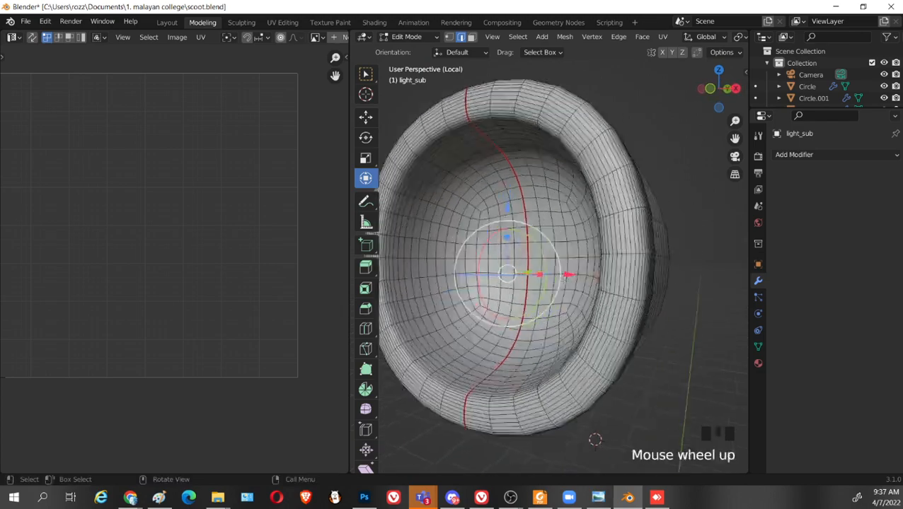
Select the edge loop along the inner edge of the housing's rim opening and mark it as a seam
{"action": "middle_click_drag", "start_coordinate": [576, 278], "coordinate": [629, 126]}
{"action": "middle_click_drag", "start_coordinate": [587, 166], "coordinate": [594, 174]}
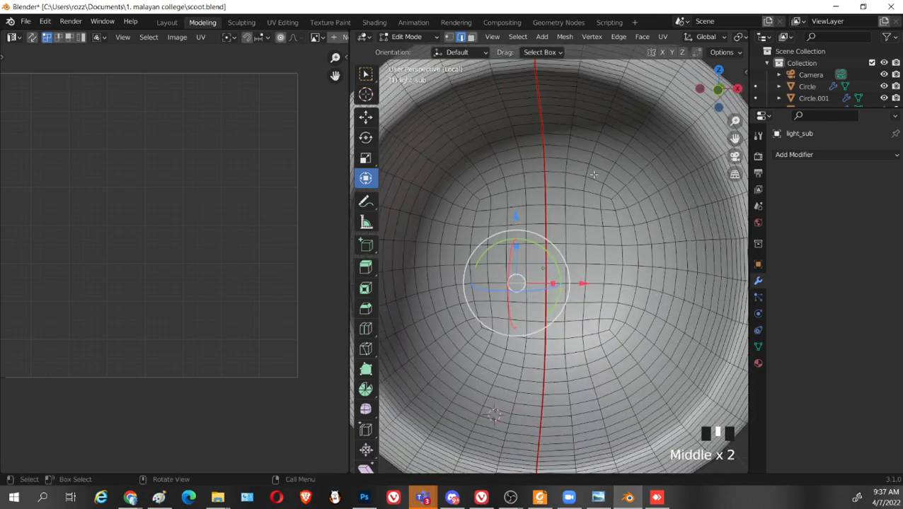
{"action": "scroll", "coordinate": [579, 213], "scroll_direction": "down", "scroll_amount": 1}
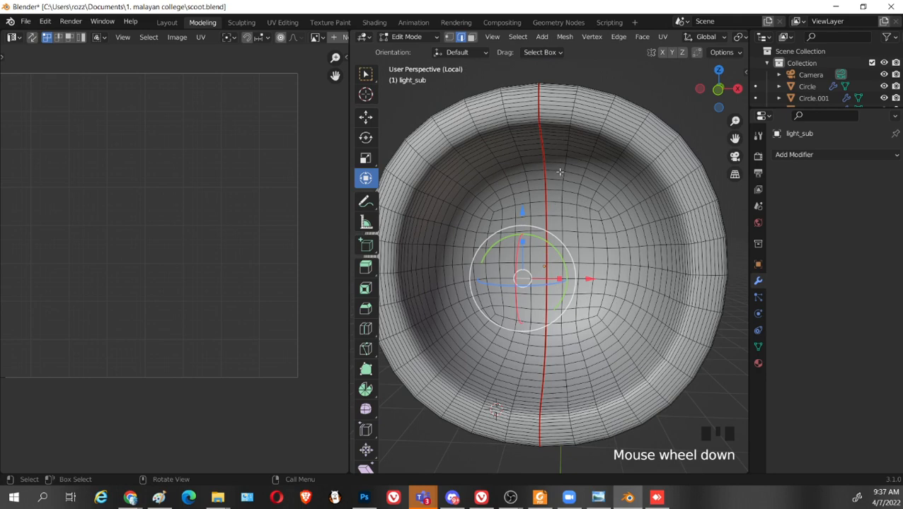
{"action": "middle_click_drag", "start_coordinate": [578, 249], "coordinate": [622, 363]}
{"action": "middle_click_drag", "start_coordinate": [562, 253], "coordinate": [609, 99]}
{"action": "left_click", "coordinate": [584, 124], "text": "alt+shift"}
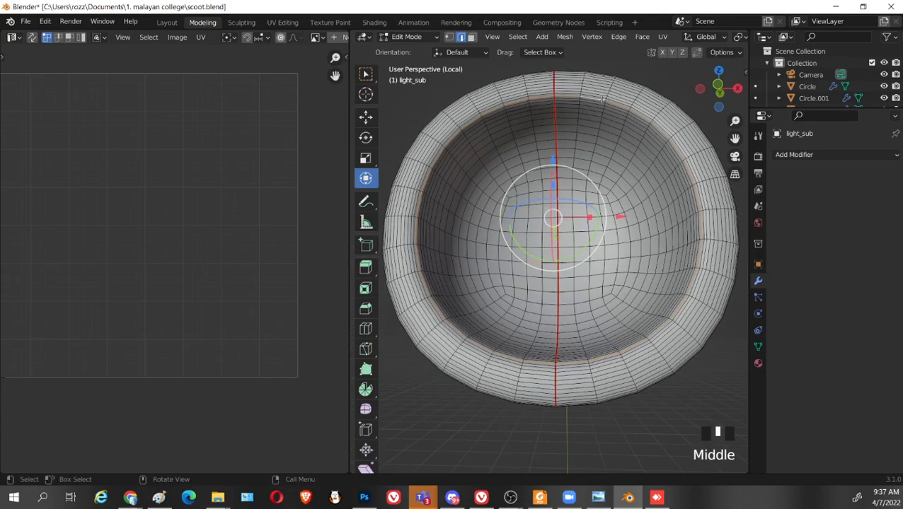
{"action": "left_click", "coordinate": [598, 97], "text": "alt"}
{"action": "left_click", "coordinate": [591, 102], "text": "alt"}
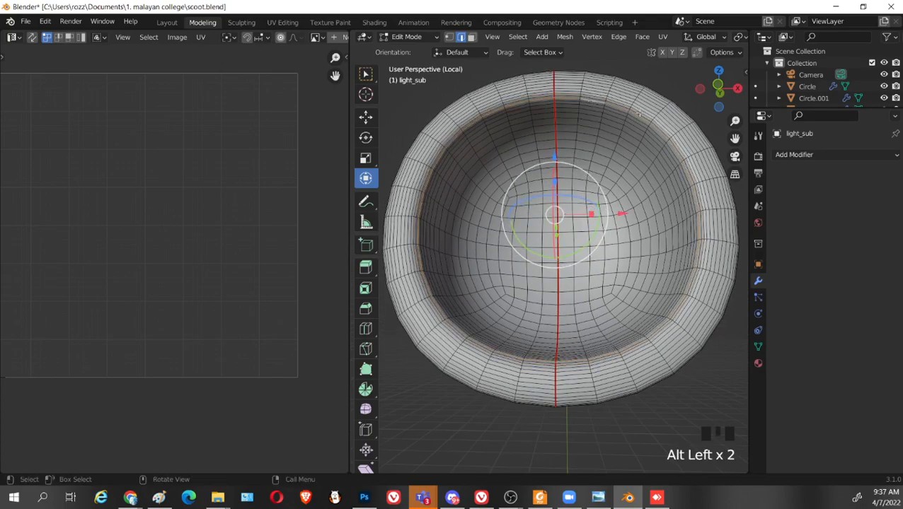
{"action": "middle_click_drag", "start_coordinate": [639, 113], "coordinate": [620, 164]}
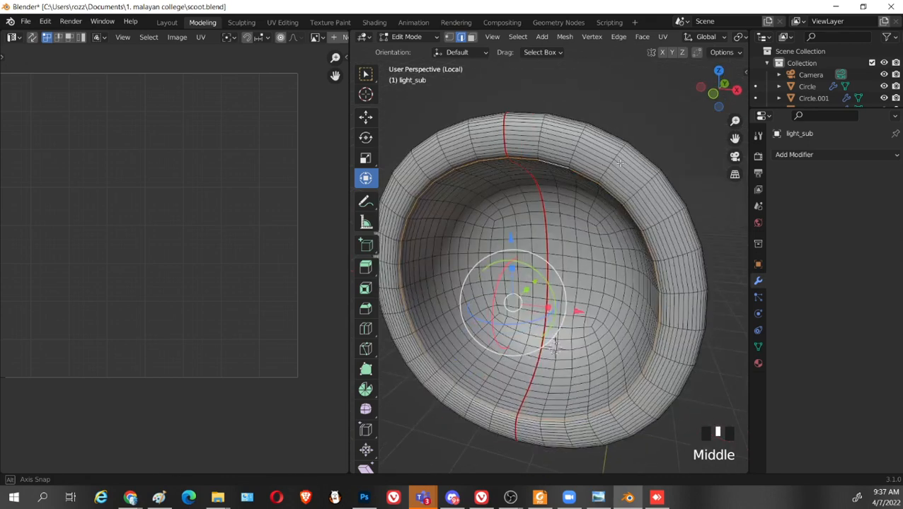
{"action": "right_click", "coordinate": [560, 167]}
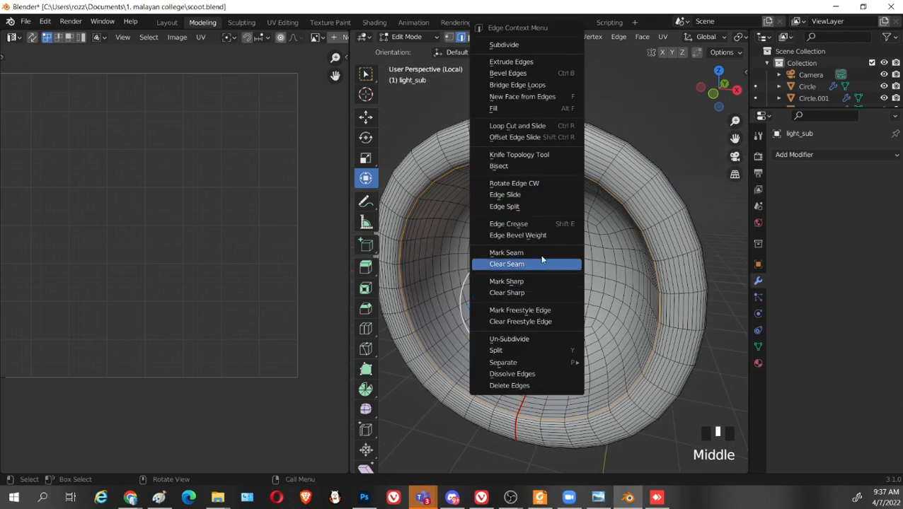
{"action": "left_click", "coordinate": [578, 251]}
Select the entire housing mesh, unwrap it again using the new rim seam, and inspect the rim's UV islands
{"action": "key", "text": "l"}
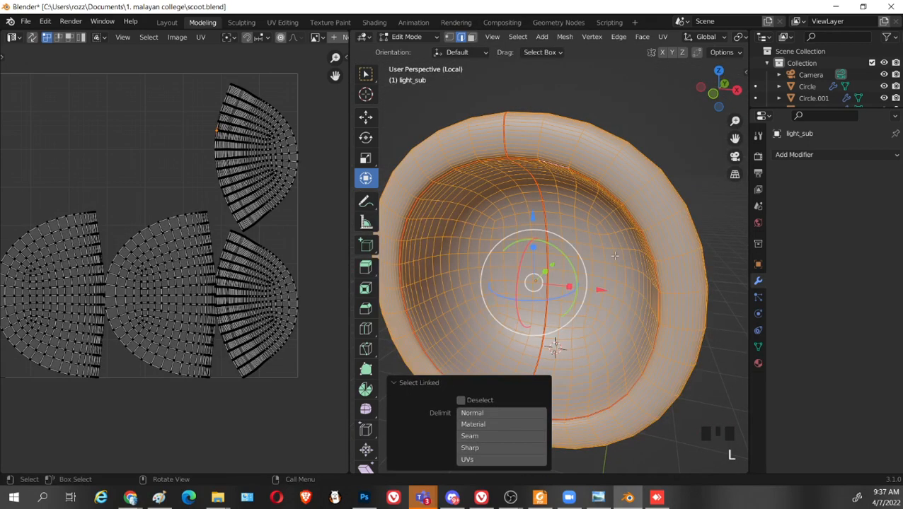
{"action": "key", "text": "u"}
{"action": "left_click", "coordinate": [615, 258]}
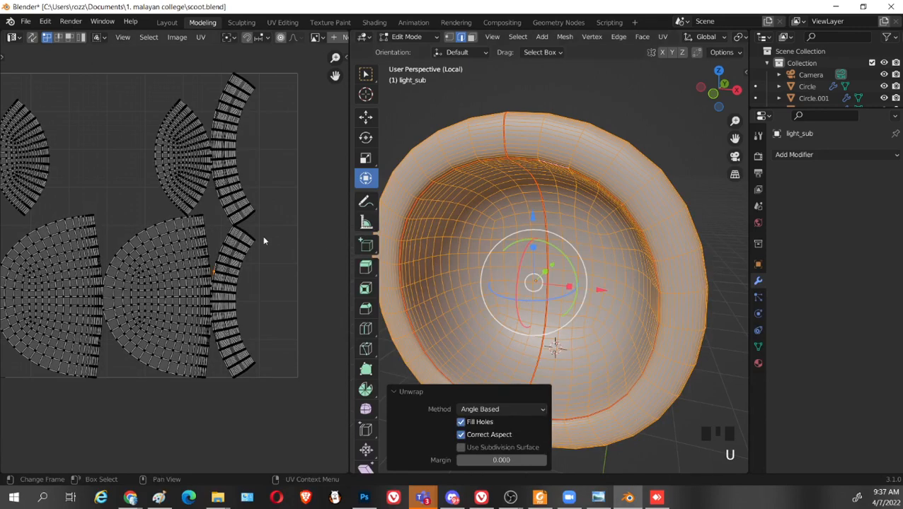
{"action": "middle_click_drag", "start_coordinate": [593, 189], "coordinate": [544, 219]}
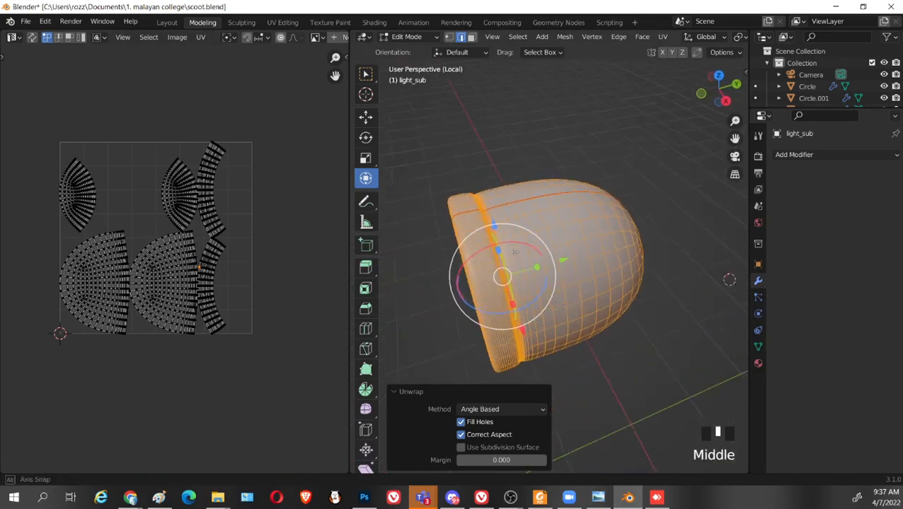
{"action": "scroll", "coordinate": [266, 231], "scroll_direction": "up", "scroll_amount": 2}
{"action": "scroll", "coordinate": [268, 231], "scroll_direction": "up", "scroll_amount": 3}
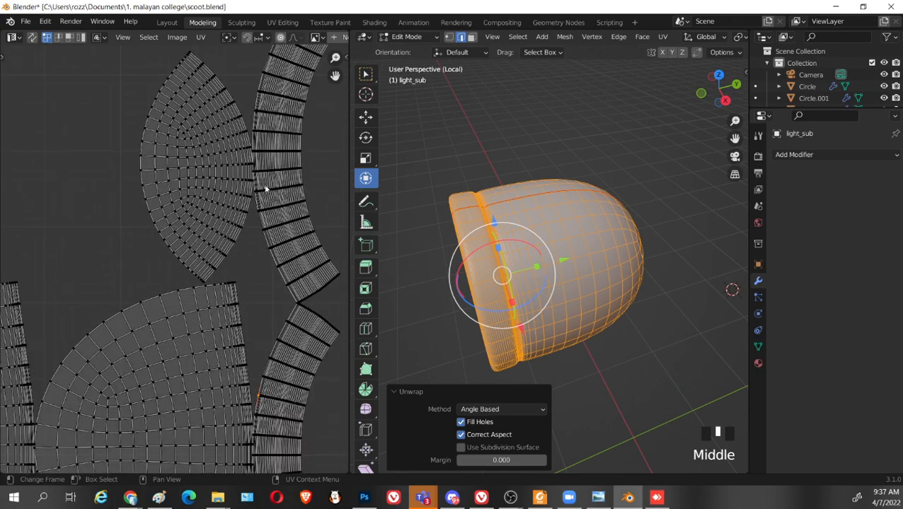
{"action": "scroll", "coordinate": [265, 188], "scroll_direction": "up", "scroll_amount": 4}
{"action": "scroll", "coordinate": [298, 245], "scroll_direction": "down", "scroll_amount": 3}
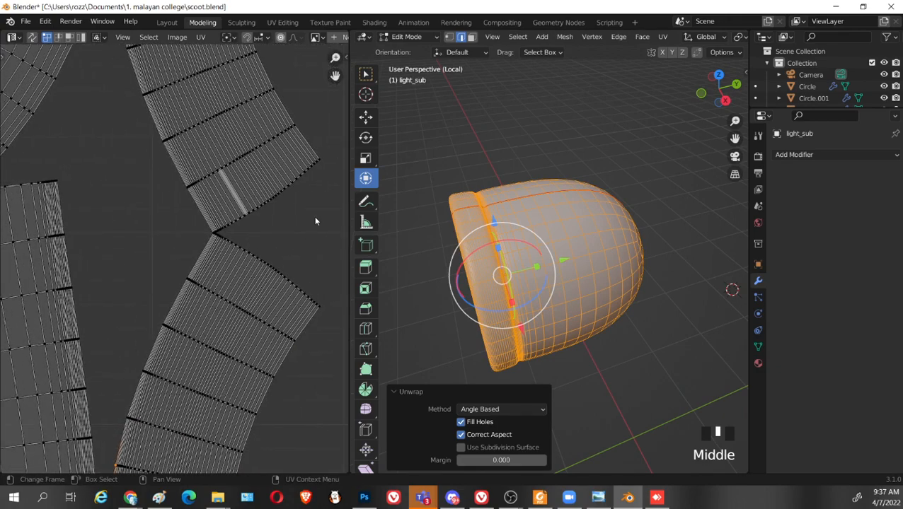
{"action": "left_click", "coordinate": [314, 221]}
{"action": "scroll", "coordinate": [312, 222], "scroll_direction": "up", "scroll_amount": 3}
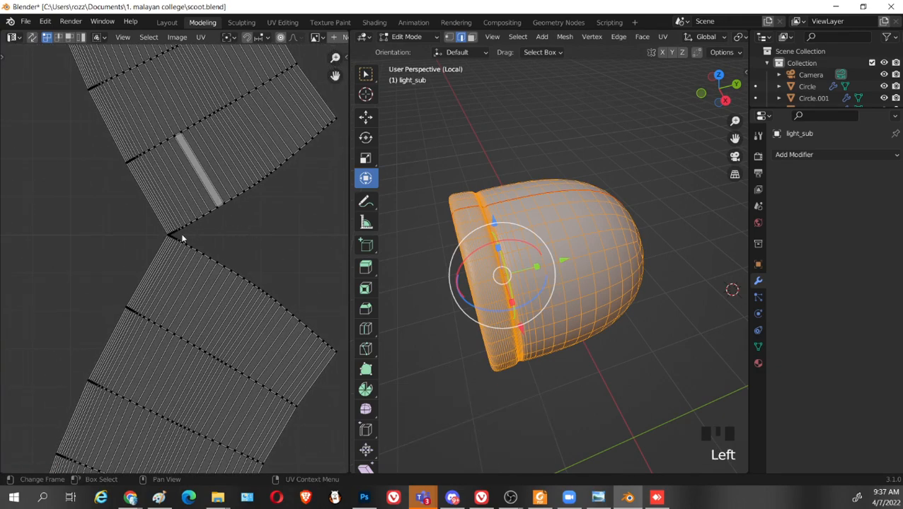
{"action": "left_click", "coordinate": [217, 209]}
{"action": "scroll", "coordinate": [238, 215], "scroll_direction": "down", "scroll_amount": 3}
{"action": "scroll", "coordinate": [205, 212], "scroll_direction": "up", "scroll_amount": 8}
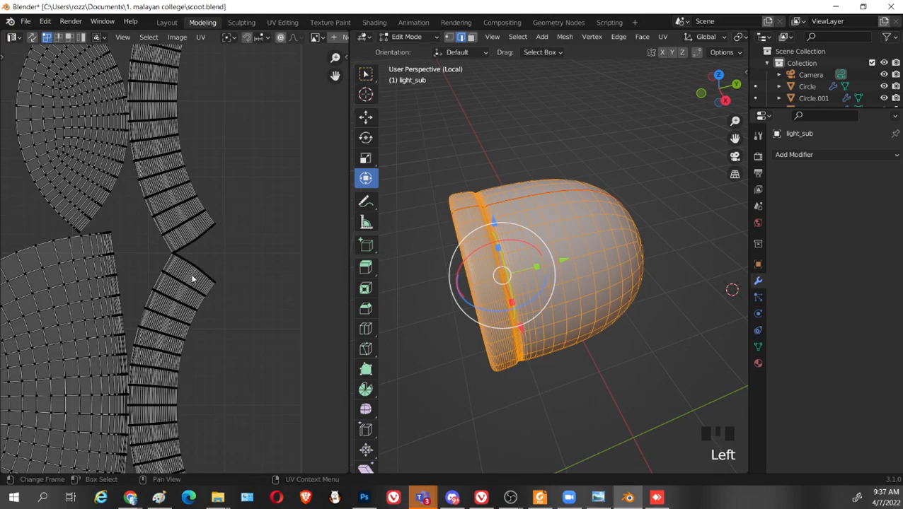
{"action": "key", "text": "2"}
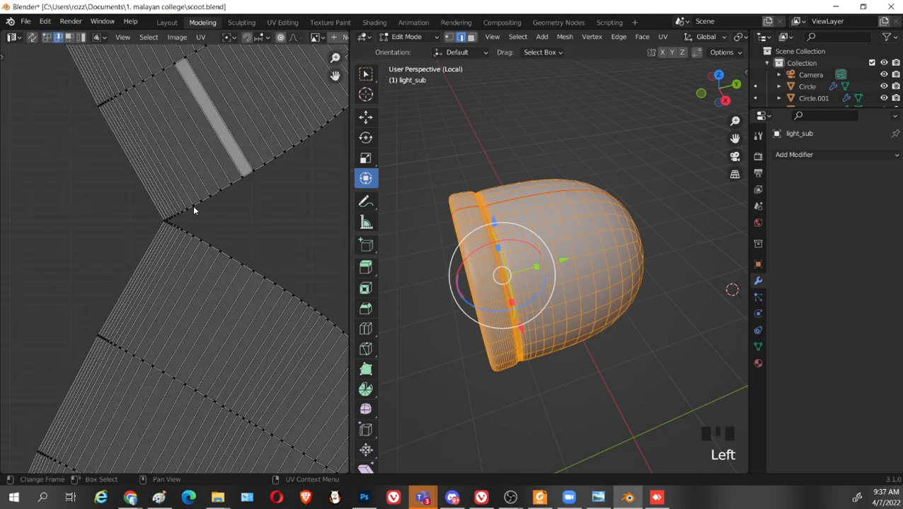
{"action": "left_click", "coordinate": [47, 38]}
{"action": "left_click", "coordinate": [58, 37]}
{"action": "left_click", "coordinate": [70, 39]}
{"action": "left_click", "coordinate": [80, 39]}
{"action": "left_click", "coordinate": [217, 142]}
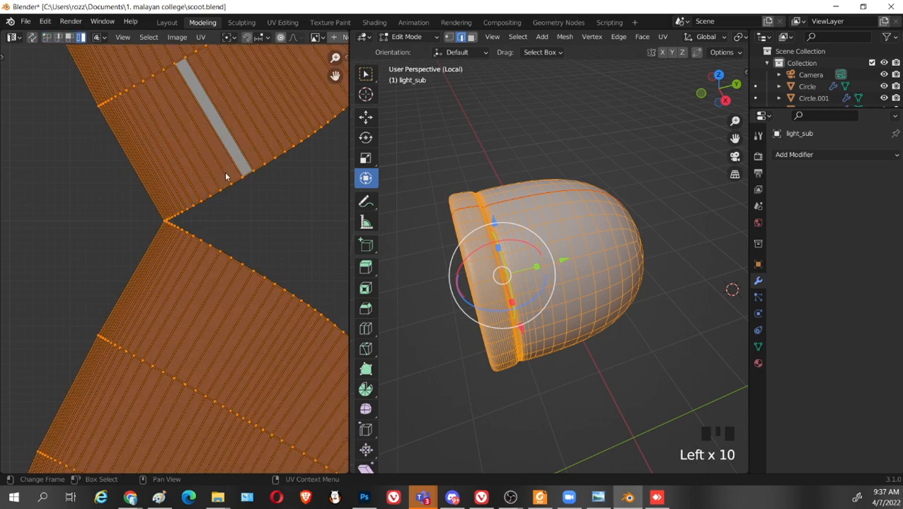
{"action": "scroll", "coordinate": [224, 171], "scroll_direction": "down", "scroll_amount": 3}
{"action": "scroll", "coordinate": [222, 194], "scroll_direction": "up", "scroll_amount": 3}
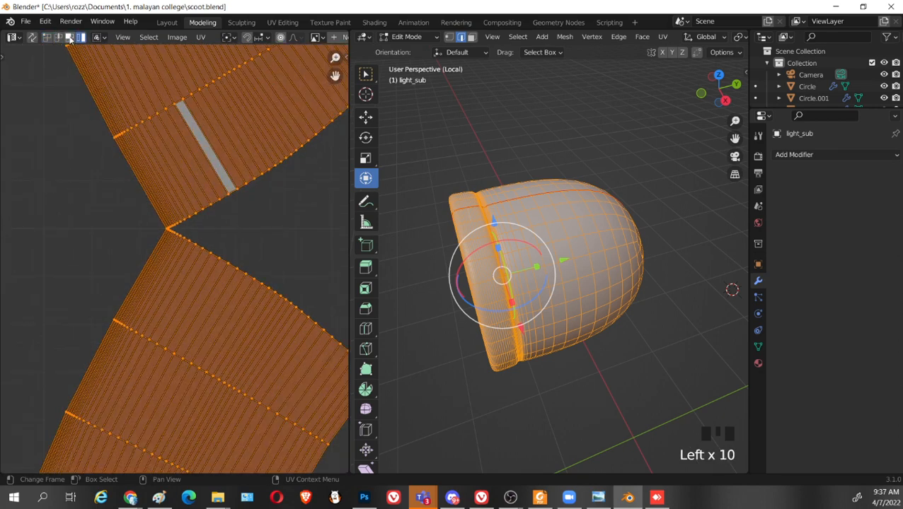
Set UV selection to edge mode and select the full edge loop across the lower end of the upper rim strip
{"action": "left_click", "coordinate": [69, 39]}
{"action": "left_click", "coordinate": [57, 38]}
{"action": "left_click", "coordinate": [241, 188]}
{"action": "left_click", "coordinate": [241, 189], "text": "alt+shift"}
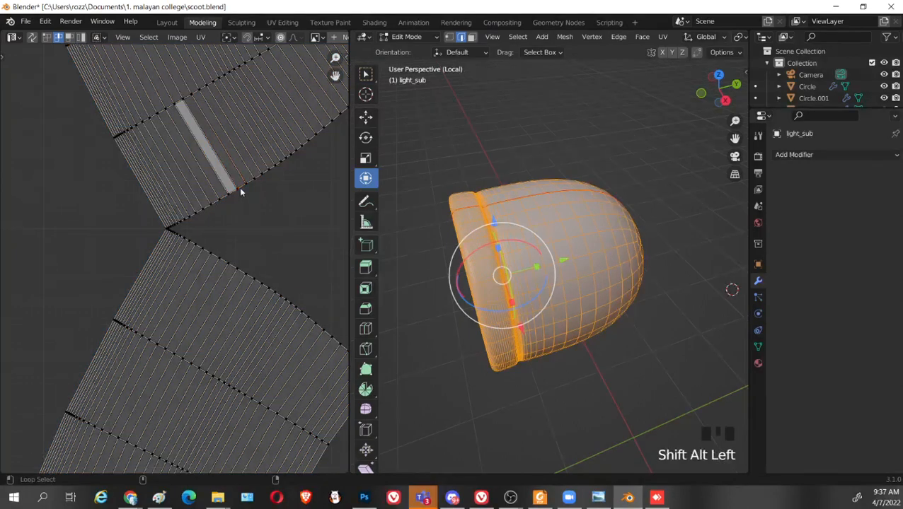
{"action": "left_click", "coordinate": [241, 190], "text": "alt+shift"}
{"action": "scroll", "coordinate": [257, 212], "scroll_direction": "down", "scroll_amount": 3}
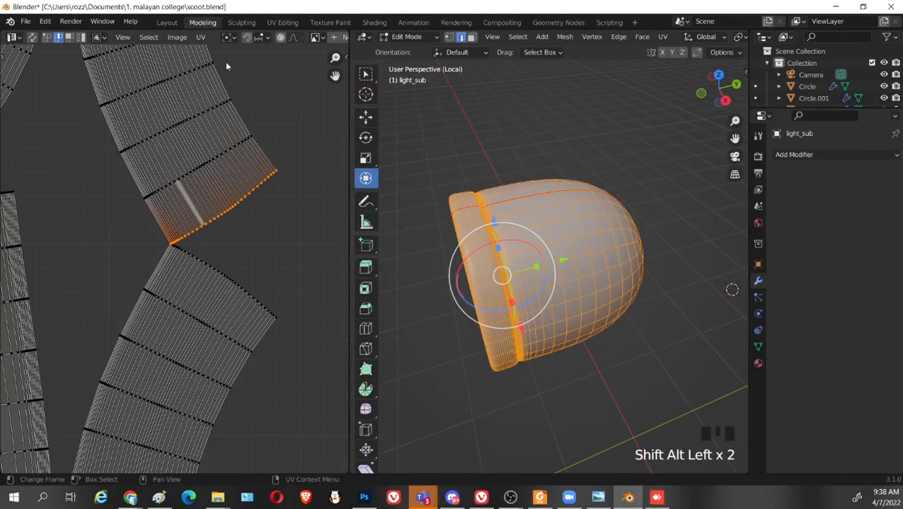
Stitch the two rim strips together along the selected end edge to form one continuous UV island
{"action": "left_click", "coordinate": [201, 37]}
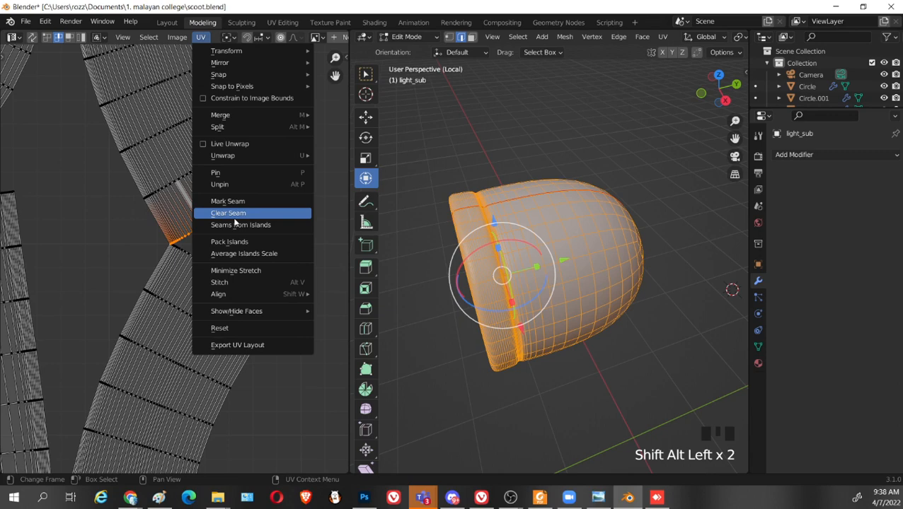
{"action": "mouse_move", "coordinate": [254, 115]}
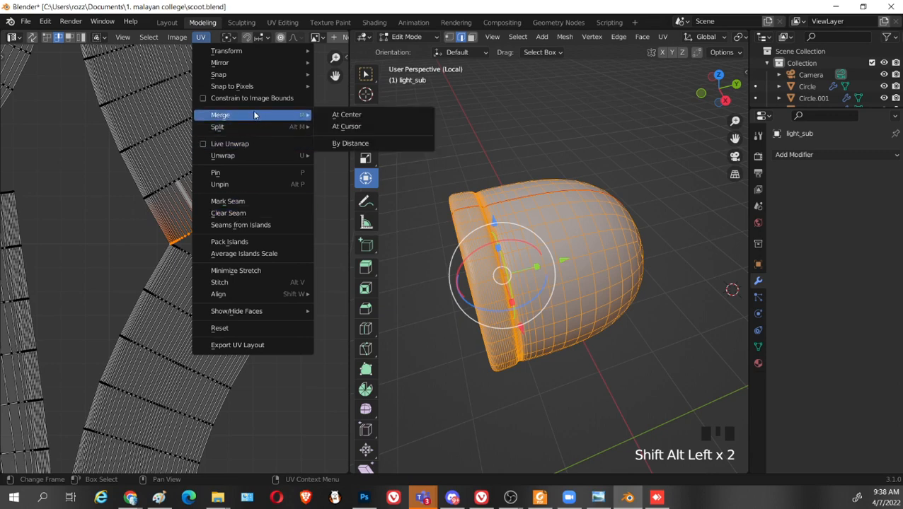
{"action": "left_click", "coordinate": [346, 126]}
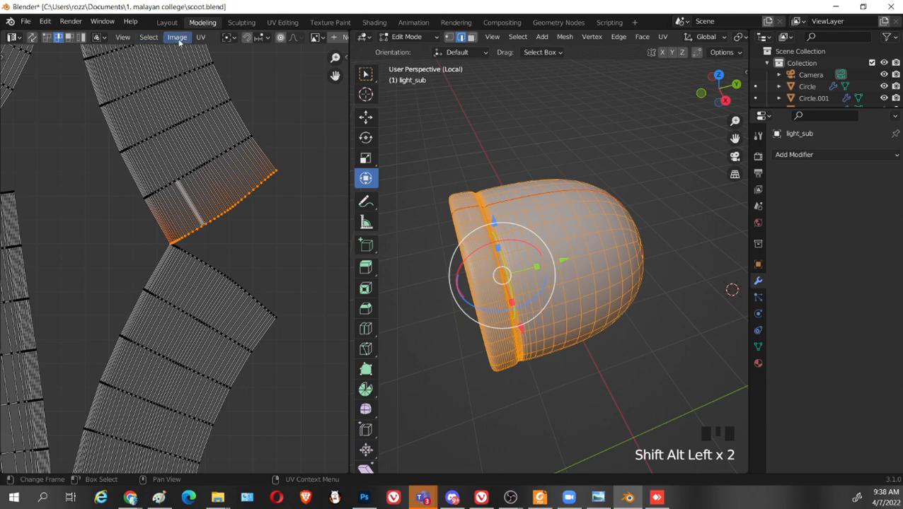
{"action": "right_click", "coordinate": [218, 222]}
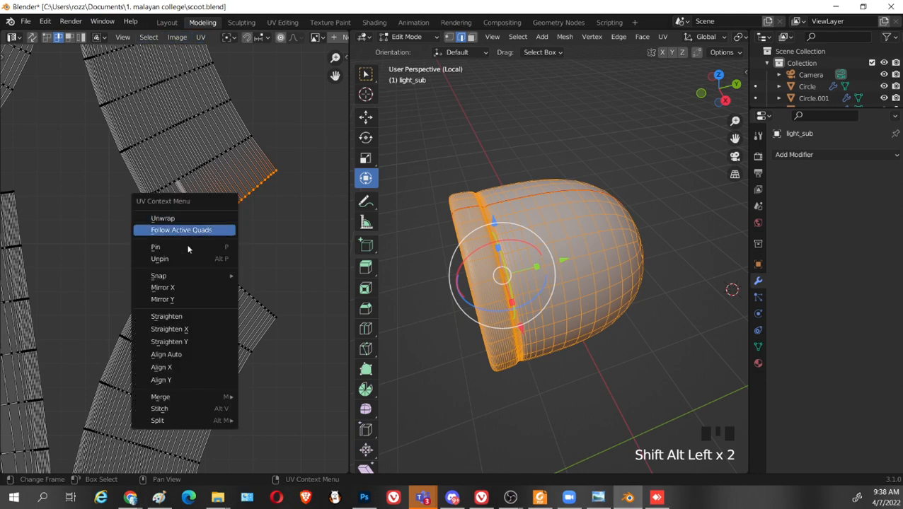
{"action": "mouse_move", "coordinate": [197, 402]}
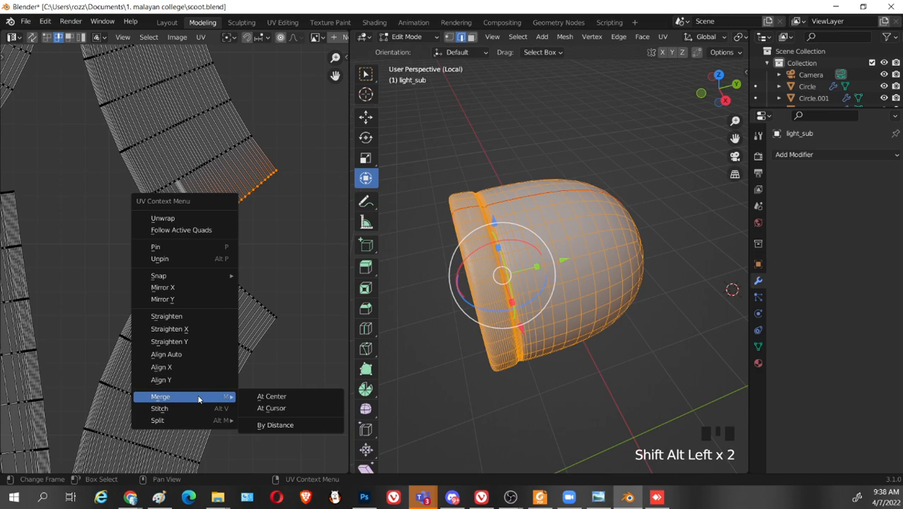
{"action": "left_click", "coordinate": [220, 411]}
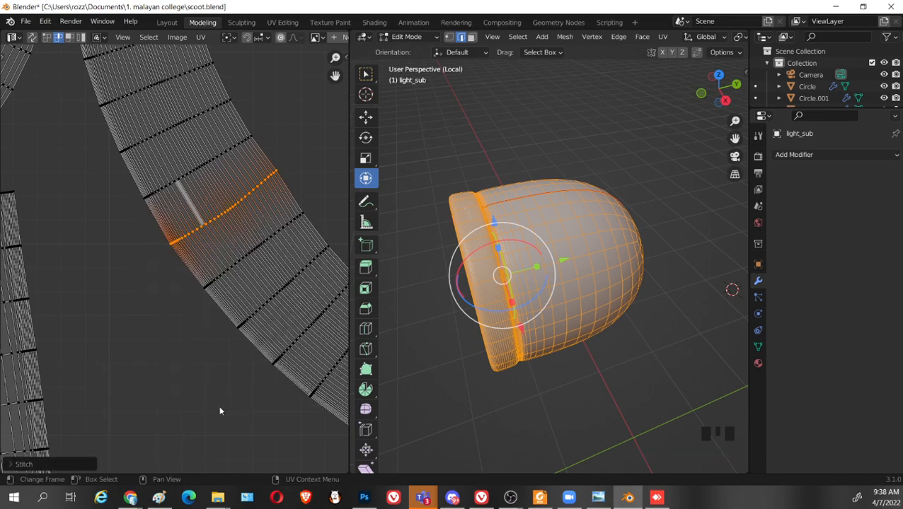
{"action": "scroll", "coordinate": [271, 296], "scroll_direction": "down", "scroll_amount": 6}
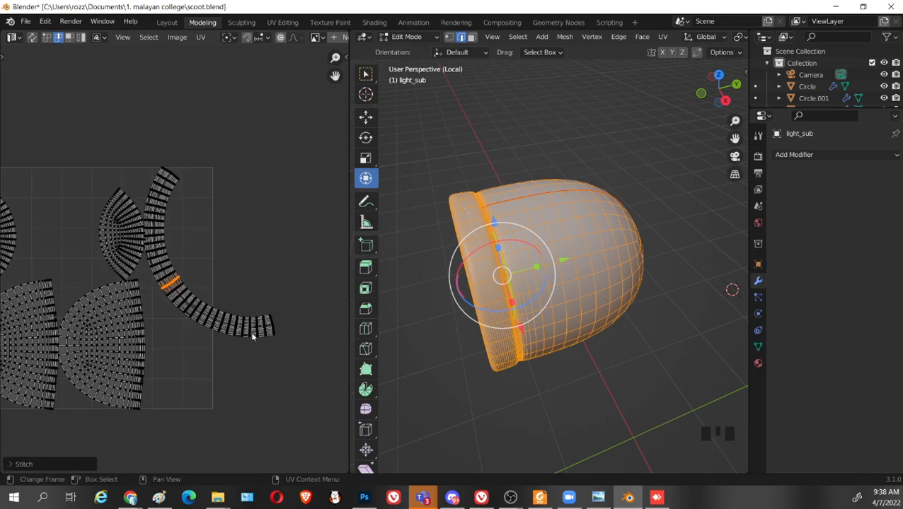
Select the stitched rim island and rotate it so its arc stands nearly upright beside the other islands
{"action": "key", "text": "l"}
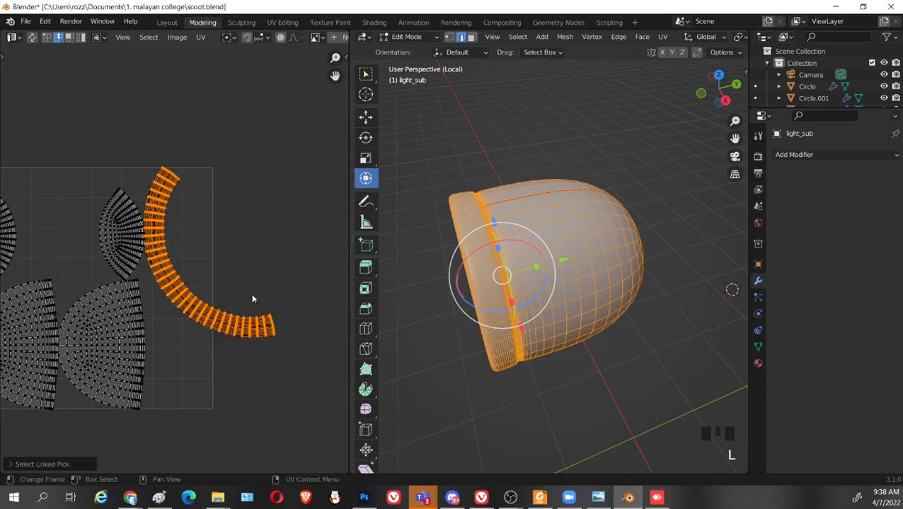
{"action": "key", "text": "r"}
{"action": "left_click", "coordinate": [265, 344]}
{"action": "middle_click_drag", "start_coordinate": [288, 312], "coordinate": [347, 297]}
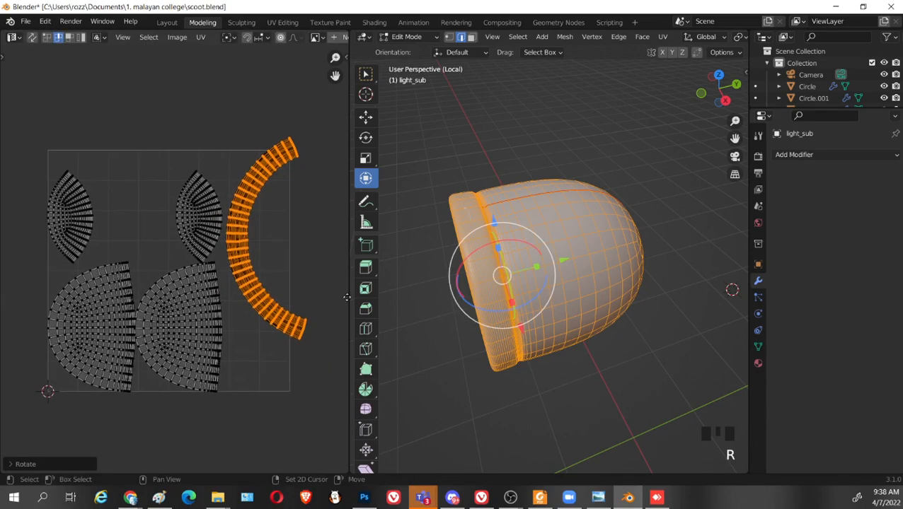
{"action": "left_click", "coordinate": [281, 263]}
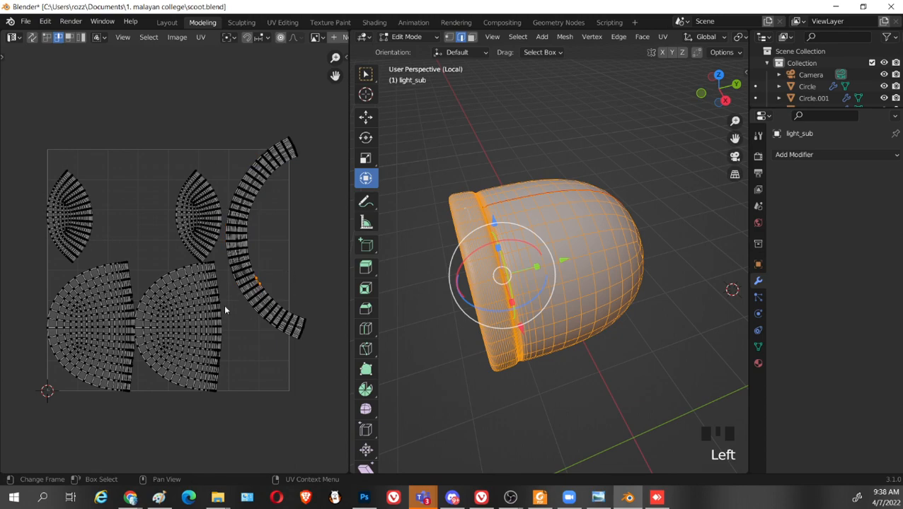
Select all of the housing's UV islands and pack them within the UV square
{"action": "scroll", "coordinate": [169, 345], "scroll_direction": "up", "scroll_amount": 5}
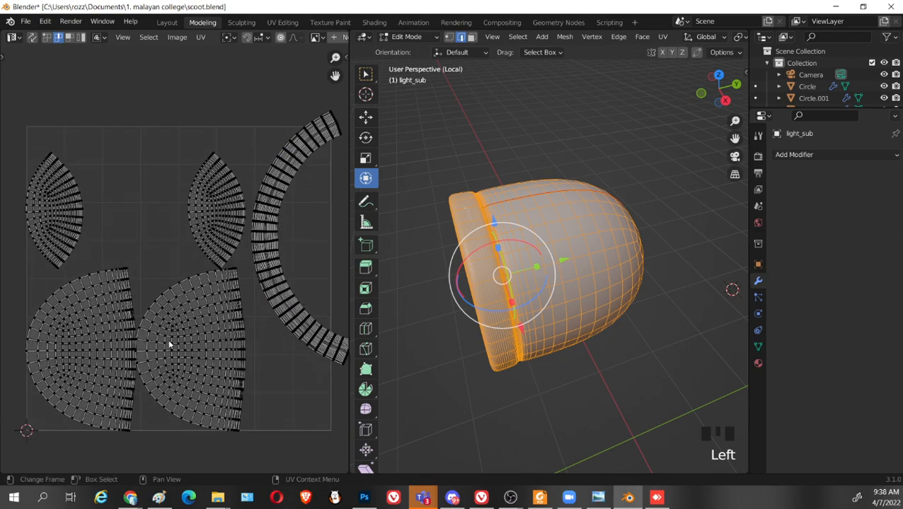
{"action": "scroll", "coordinate": [191, 319], "scroll_direction": "up", "scroll_amount": 1}
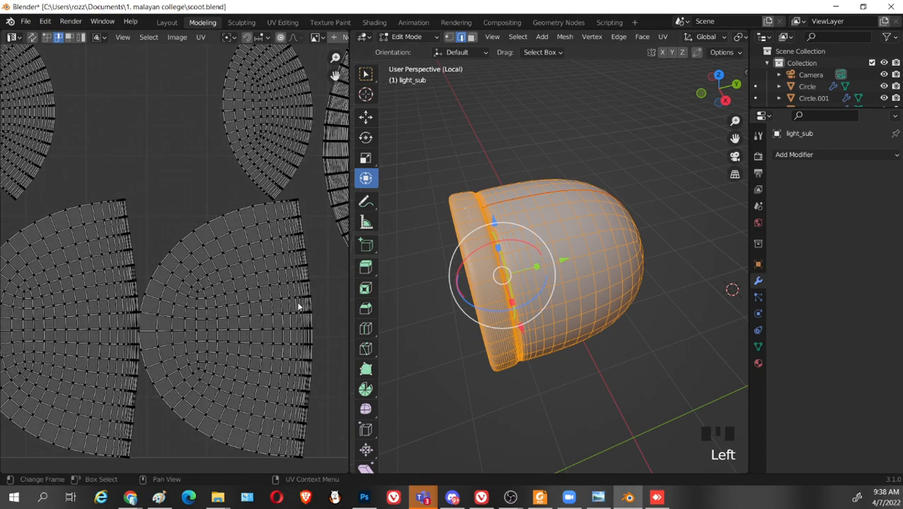
{"action": "key", "text": "Tab"}
{"action": "key", "text": "Tab"}
{"action": "scroll", "coordinate": [551, 276], "scroll_direction": "down", "scroll_amount": 2}
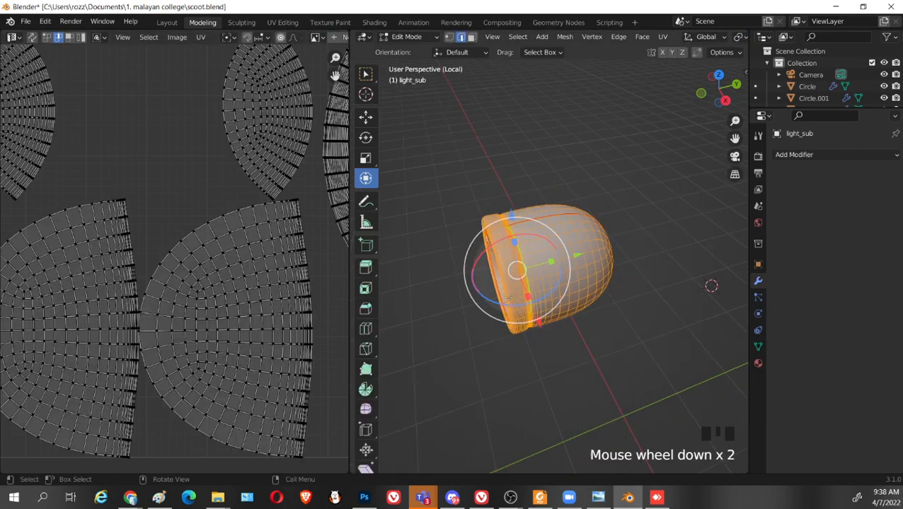
{"action": "scroll", "coordinate": [241, 218], "scroll_direction": "down", "scroll_amount": 5}
{"action": "left_click_drag", "start_coordinate": [36, 140], "coordinate": [285, 366]}
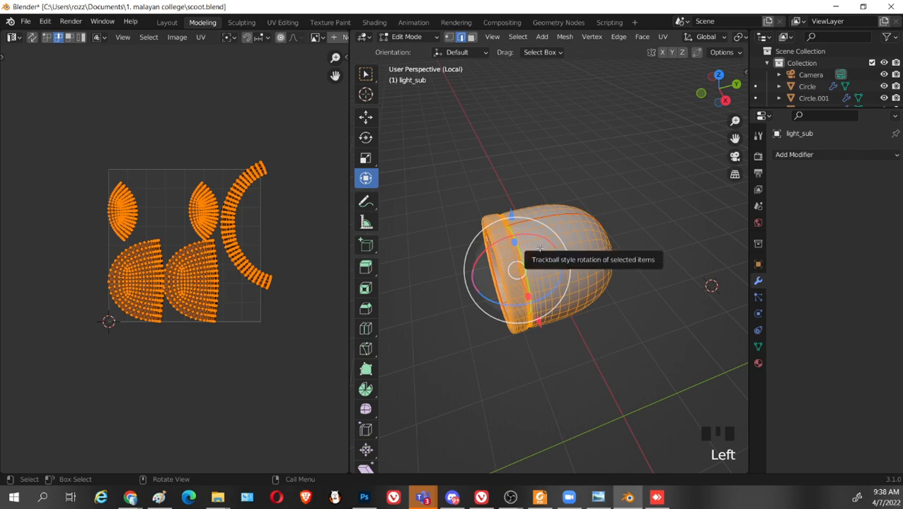
{"action": "scroll", "coordinate": [140, 284], "scroll_direction": "up", "scroll_amount": 4}
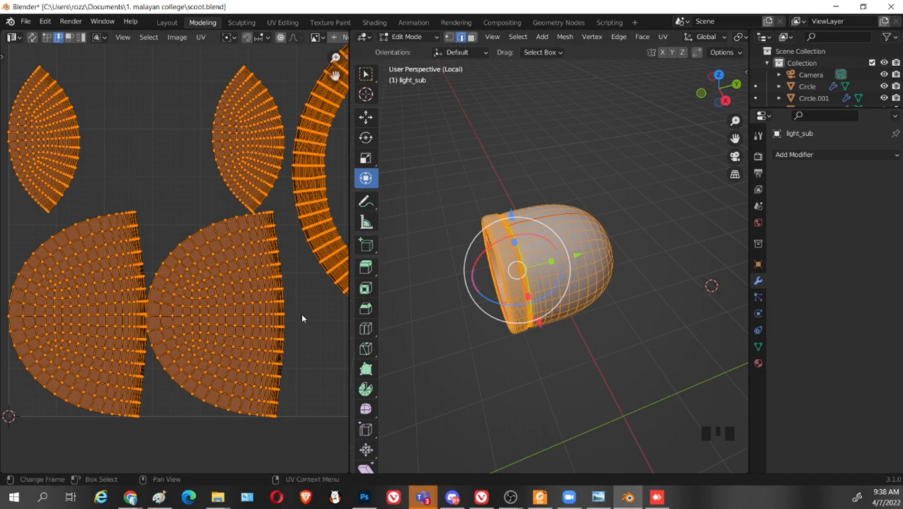
{"action": "left_click", "coordinate": [177, 37]}
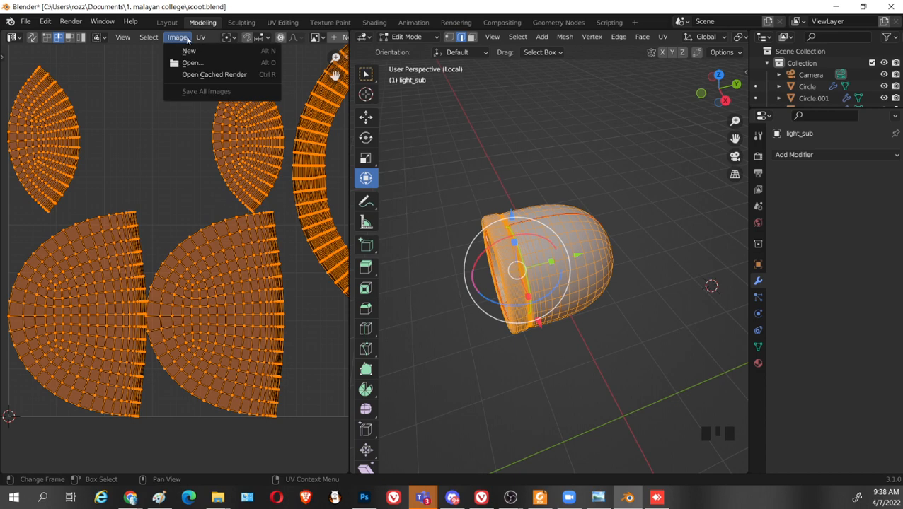
{"action": "mouse_move", "coordinate": [200, 39]}
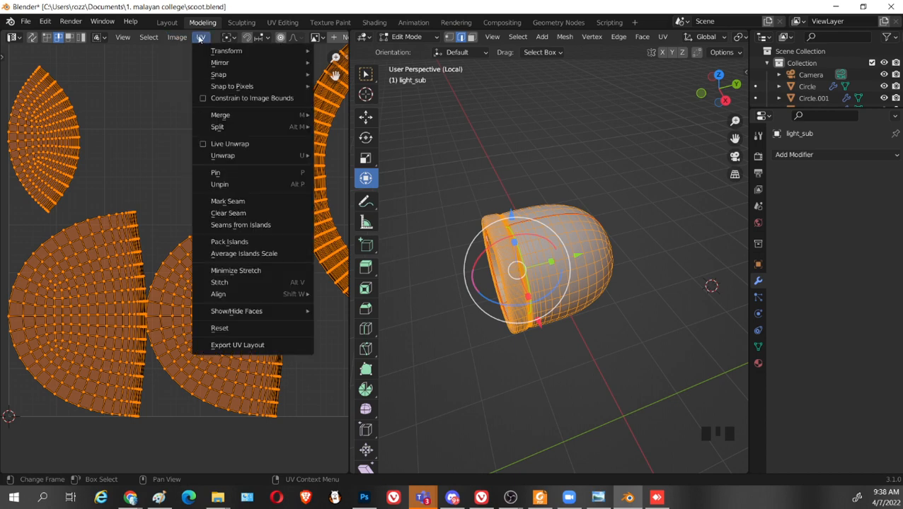
{"action": "left_click", "coordinate": [274, 244]}
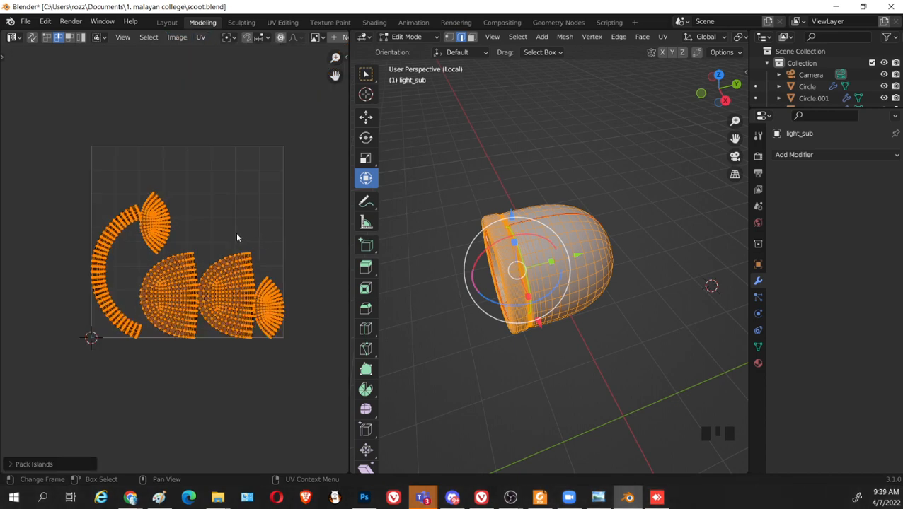
{"action": "scroll", "coordinate": [222, 209], "scroll_direction": "up", "scroll_amount": 3}
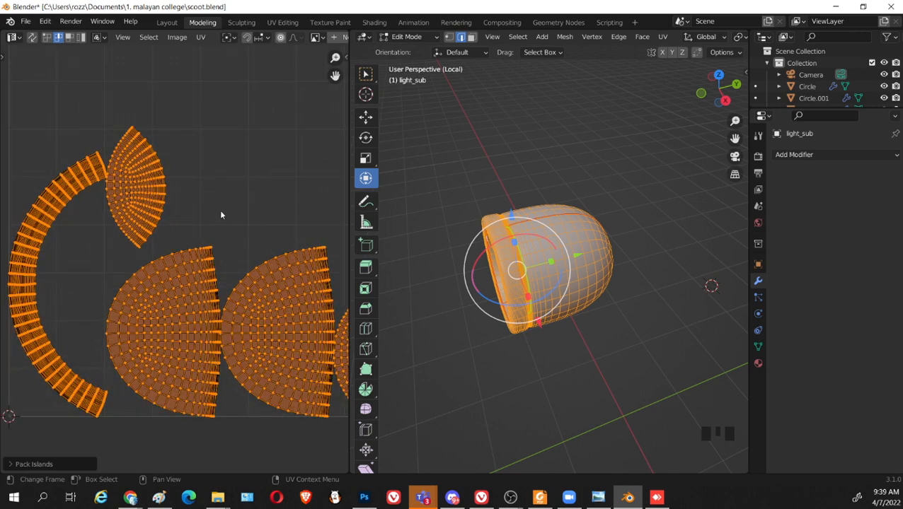
Move the two small fan-shaped islands side by side into the empty upper area of the UV square
{"action": "scroll", "coordinate": [219, 209], "scroll_direction": "down", "scroll_amount": 2}
{"action": "left_click", "coordinate": [290, 309]}
{"action": "key", "text": "l"}
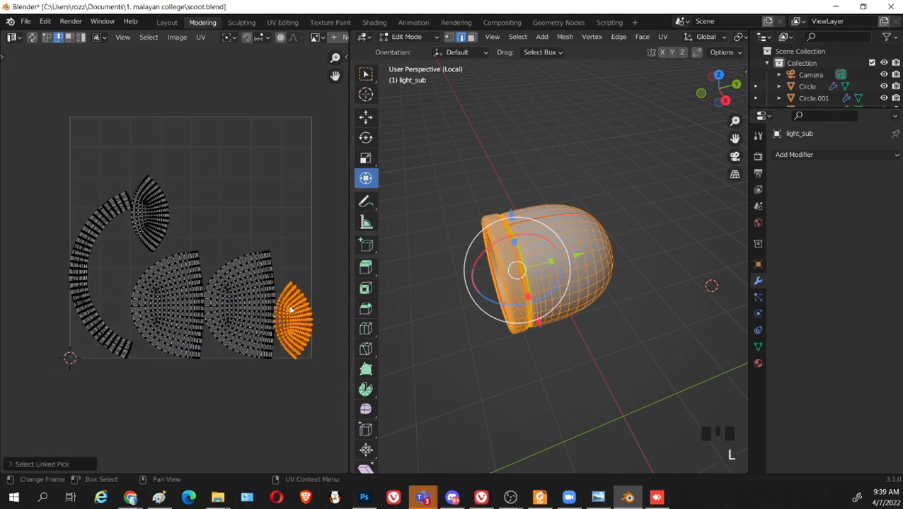
{"action": "key", "text": "g"}
{"action": "left_click", "coordinate": [198, 233]}
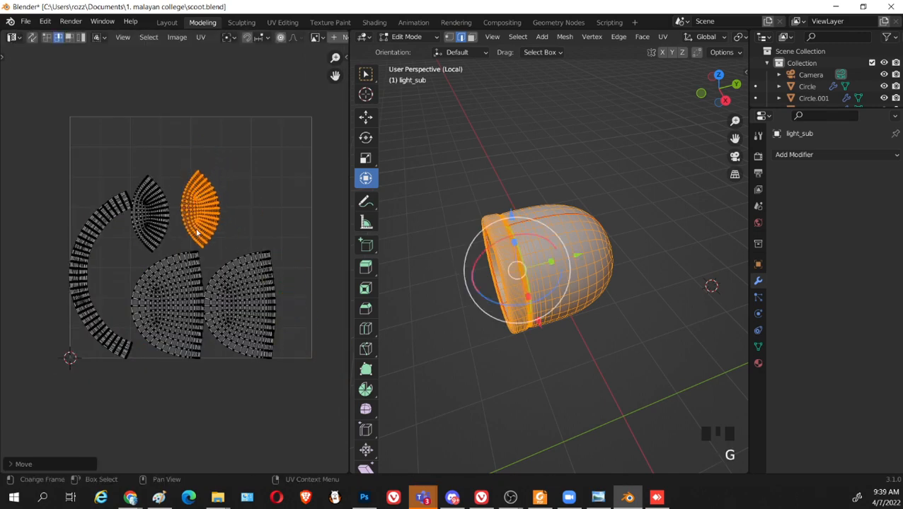
{"action": "key", "text": "l"}
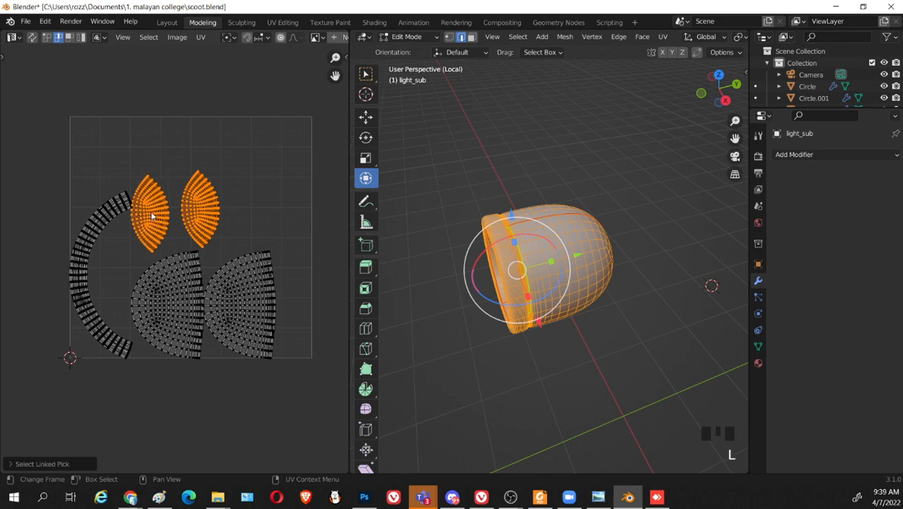
{"action": "key", "text": "g"}
{"action": "left_click", "coordinate": [210, 183]}
Select the curved rim island and move it upward within the UV square
{"action": "left_click", "coordinate": [105, 226]}
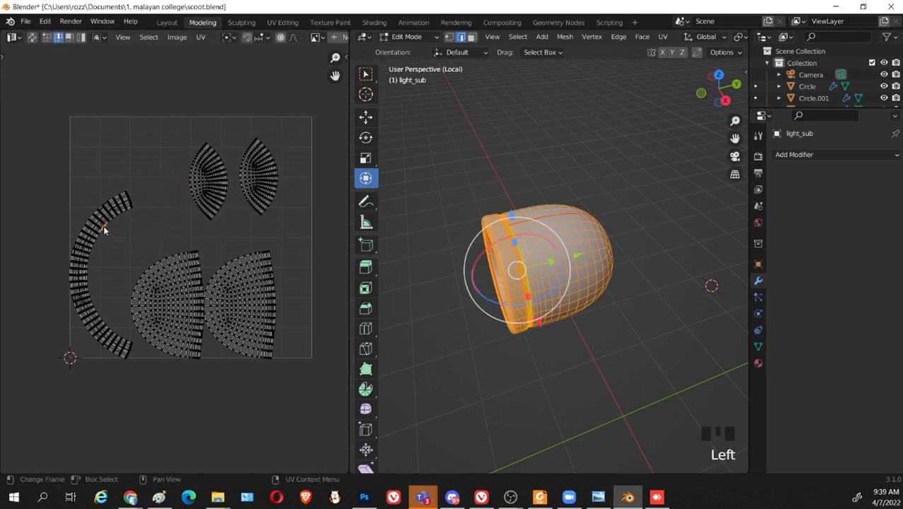
{"action": "key", "text": "l"}
{"action": "key", "text": "h"}
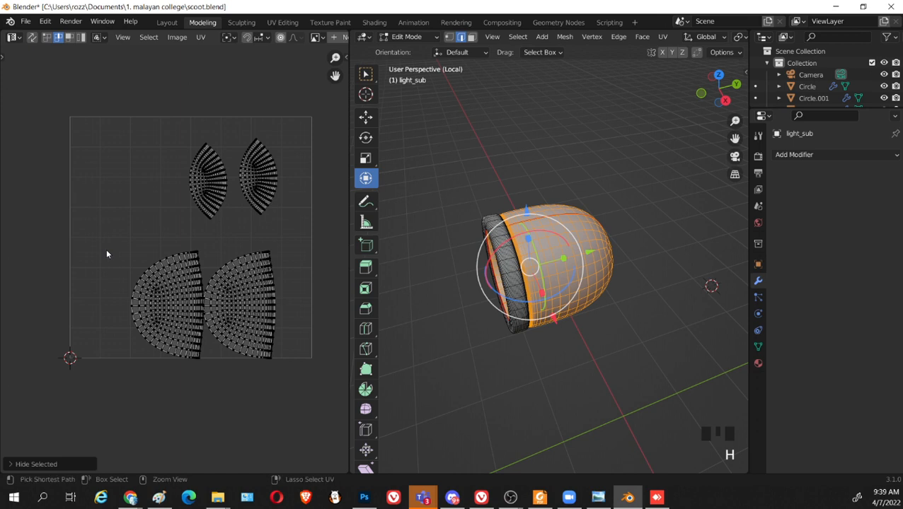
{"action": "key", "text": "ctrl+z"}
{"action": "key", "text": "g"}
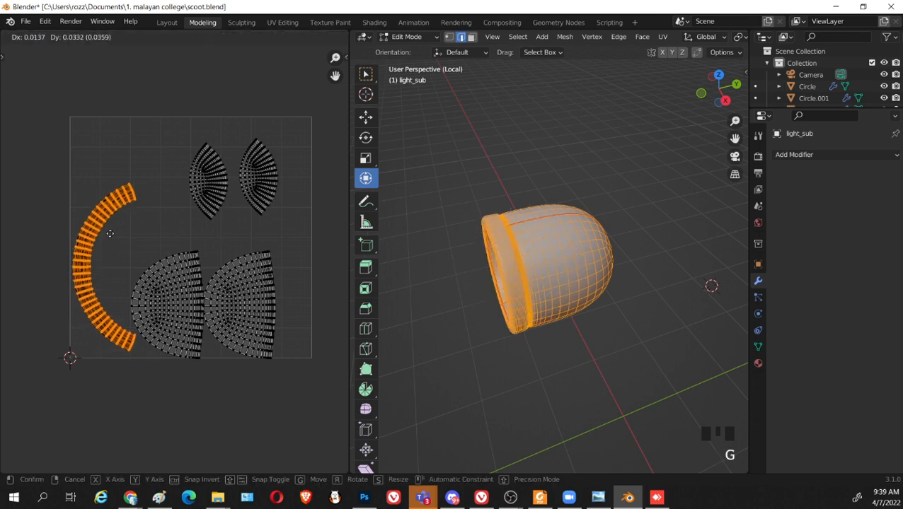
{"action": "left_click", "coordinate": [113, 175]}
Move the two large dome-shaped islands together up and away from the rim island, and select only the dome farther from the rim
{"action": "key", "text": "semicolon"}
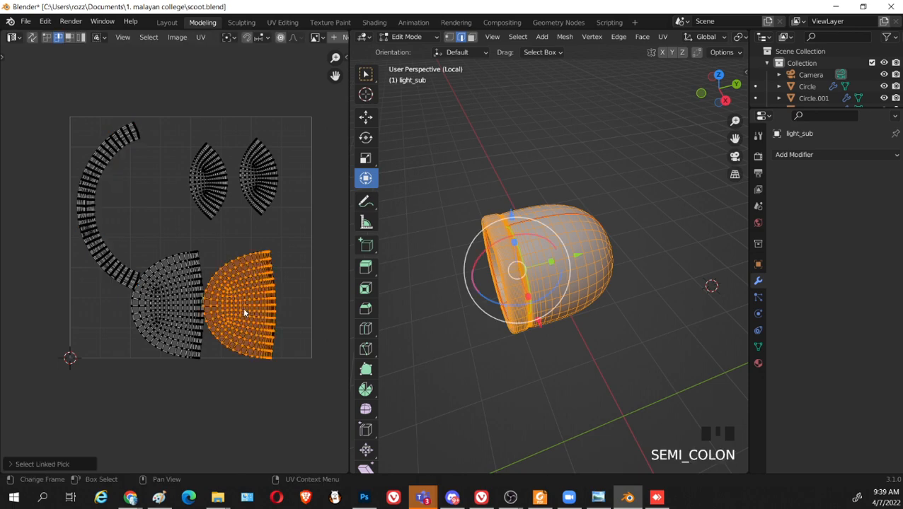
{"action": "key", "text": "g"}
{"action": "right_click", "coordinate": [244, 314]}
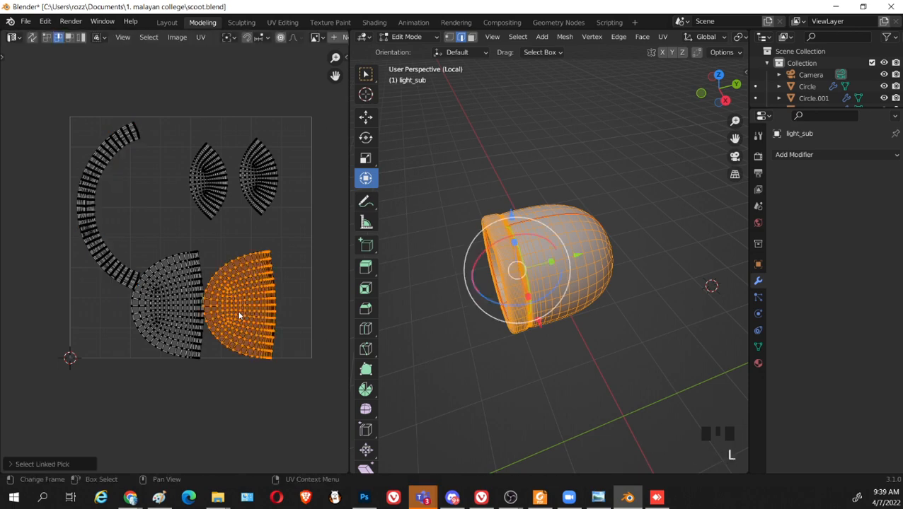
{"action": "key", "text": "l"}
{"action": "key", "text": "l"}
{"action": "key", "text": "g"}
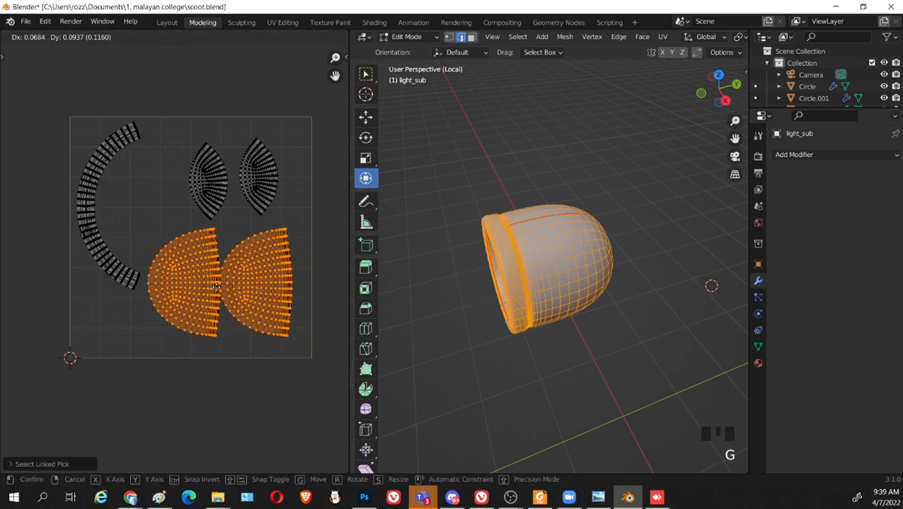
{"action": "right_click", "coordinate": [220, 285]}
{"action": "key", "text": "semicolon"}
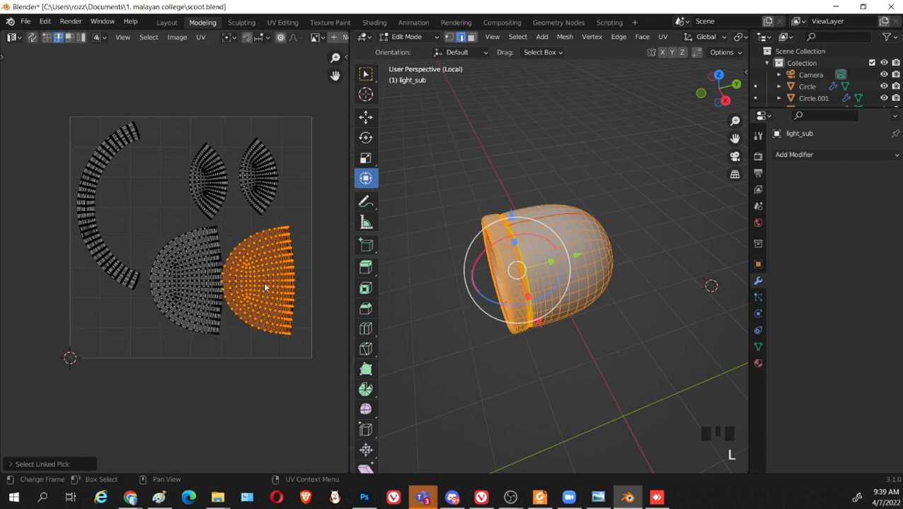
Move the outer dome island slightly away from its twin, and lower the curved rim island beside the domes
{"action": "key", "text": "g"}
{"action": "left_click", "coordinate": [260, 235]}
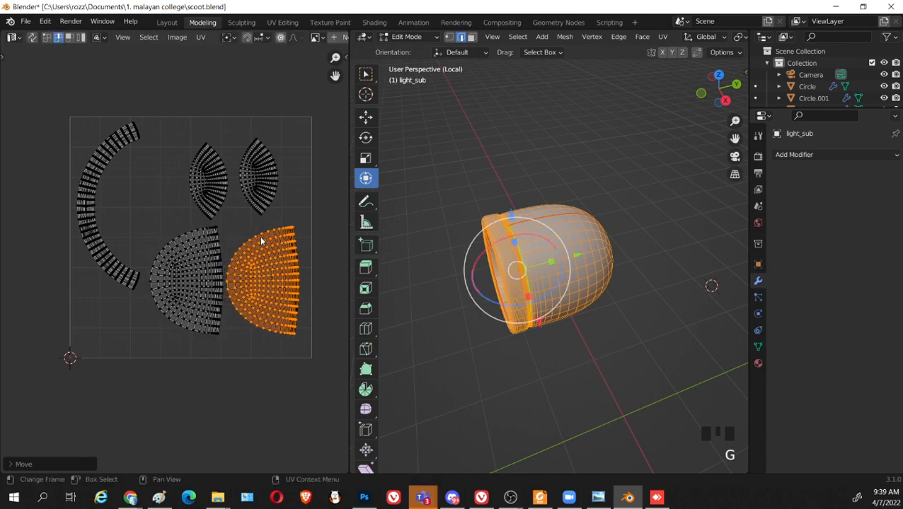
{"action": "left_click", "coordinate": [83, 222]}
{"action": "key", "text": "l"}
{"action": "key", "text": "g"}
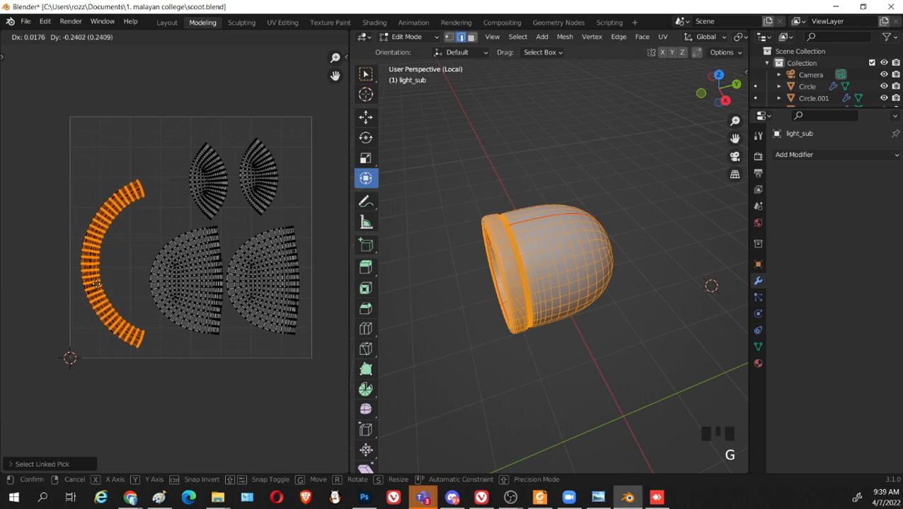
{"action": "left_click", "coordinate": [136, 287]}
Select all UV islands and scale them up slightly within the UV square
{"action": "scroll", "coordinate": [231, 291], "scroll_direction": "down", "scroll_amount": 2}
{"action": "left_click_drag", "start_coordinate": [62, 145], "coordinate": [319, 396]}
{"action": "key", "text": "s"}
{"action": "left_click", "coordinate": [311, 366]}
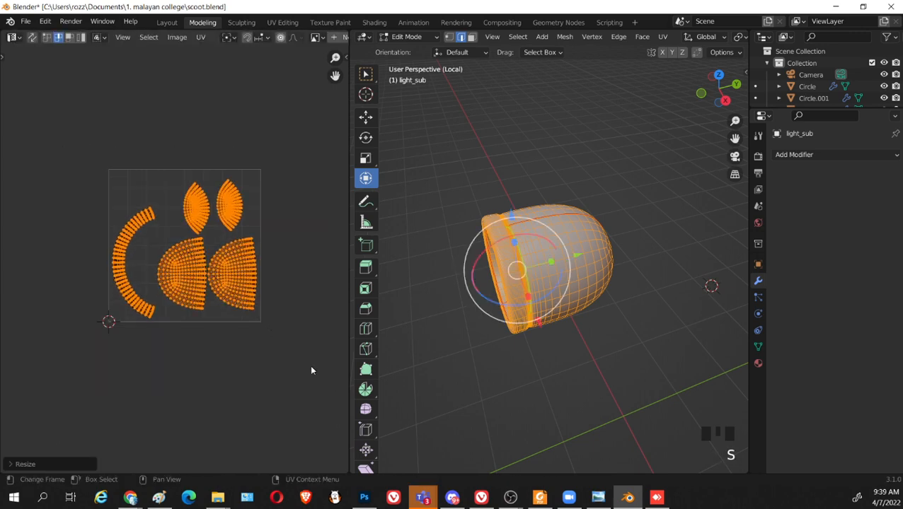
{"action": "scroll", "coordinate": [273, 311], "scroll_direction": "up", "scroll_amount": 2}
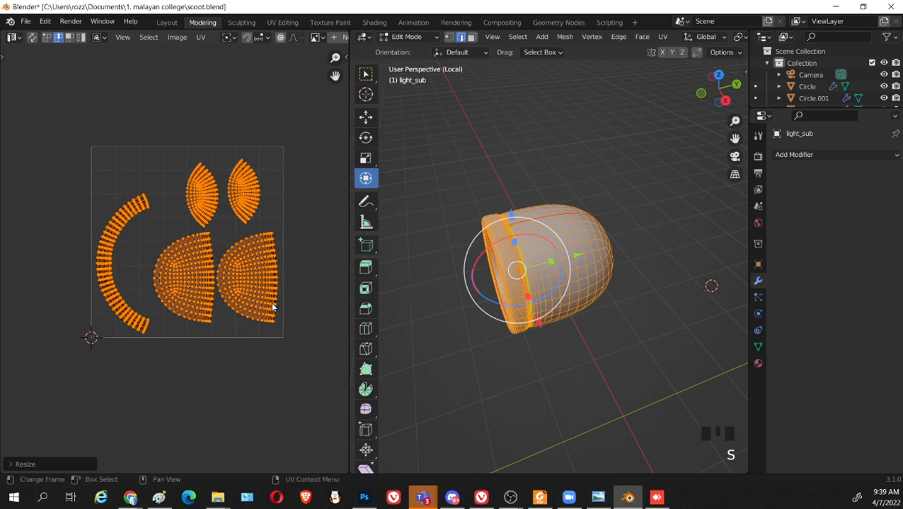
Select only the curved rim island, enlarge it, and move it up to span nearly the full height of the UV square
{"action": "left_click", "coordinate": [239, 289]}
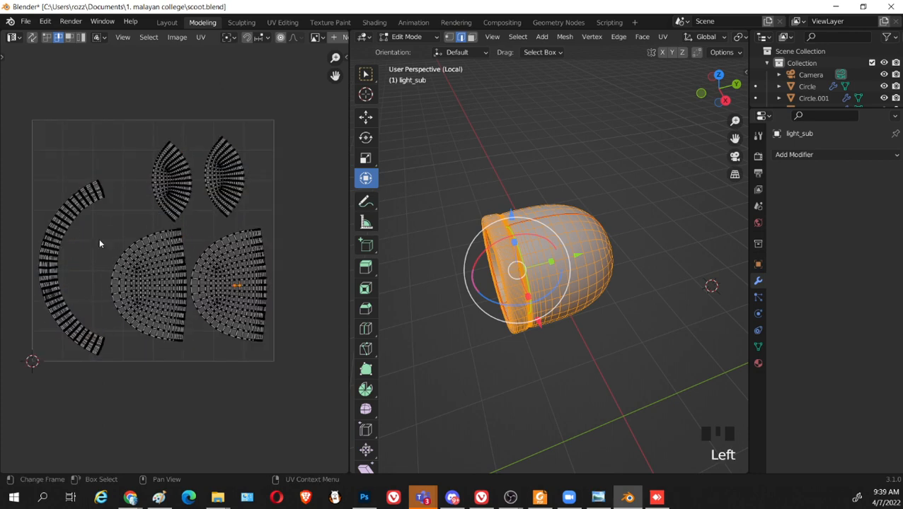
{"action": "double_click", "coordinate": [66, 222]}
{"action": "key", "text": "s"}
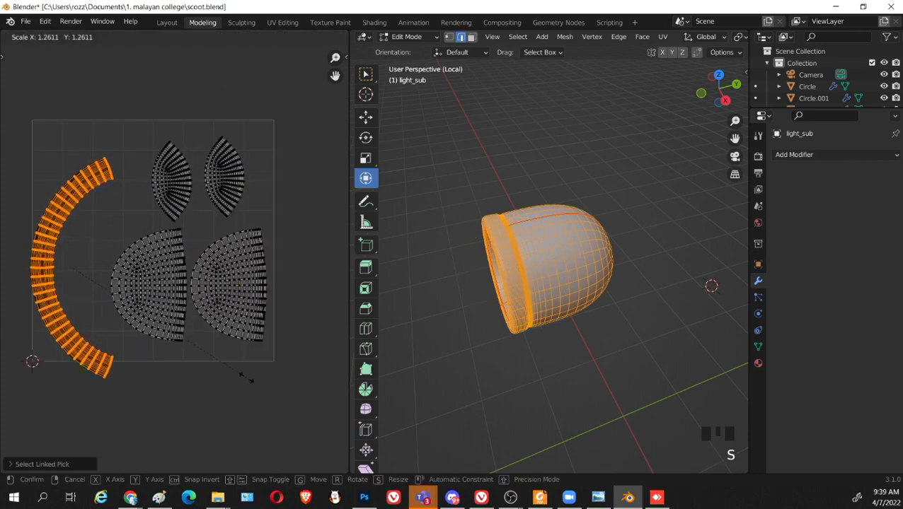
{"action": "left_click", "coordinate": [252, 380]}
{"action": "key", "text": "g"}
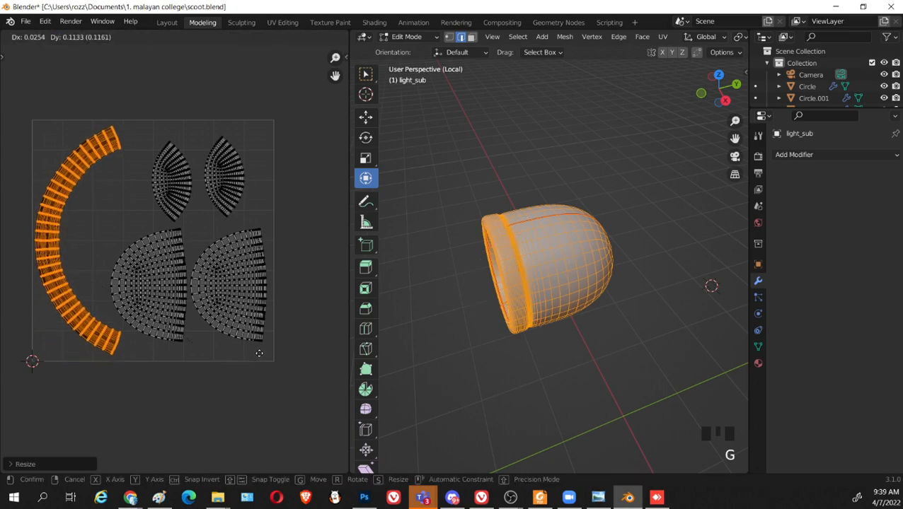
{"action": "left_click", "coordinate": [260, 352]}
Select both large dome islands, enlarge them together, and shift them up and toward the rim island to fit the UV square
{"action": "left_click", "coordinate": [172, 270]}
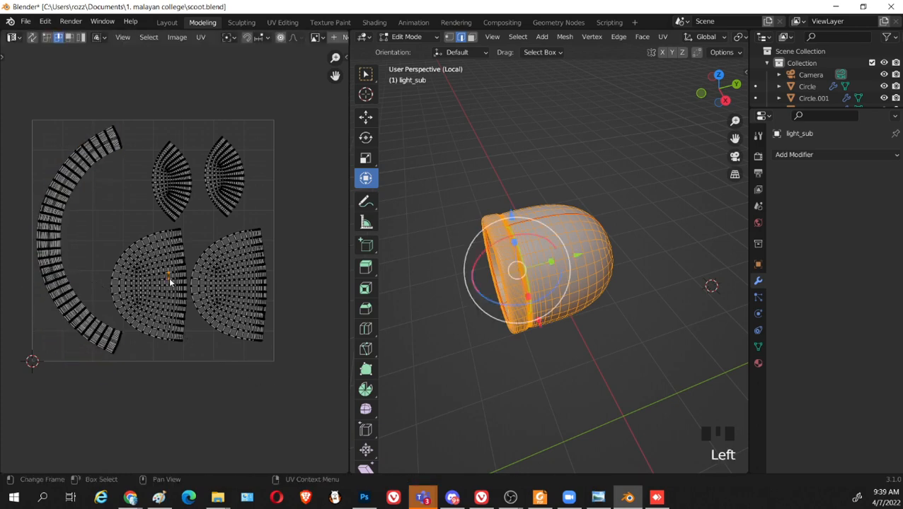
{"action": "key", "text": "l"}
{"action": "key", "text": "l"}
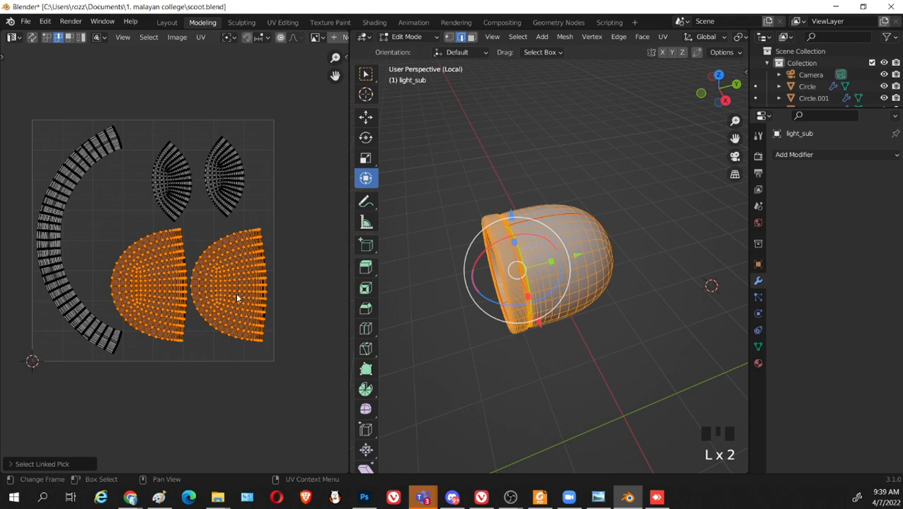
{"action": "key", "text": "s"}
{"action": "left_click", "coordinate": [259, 333]}
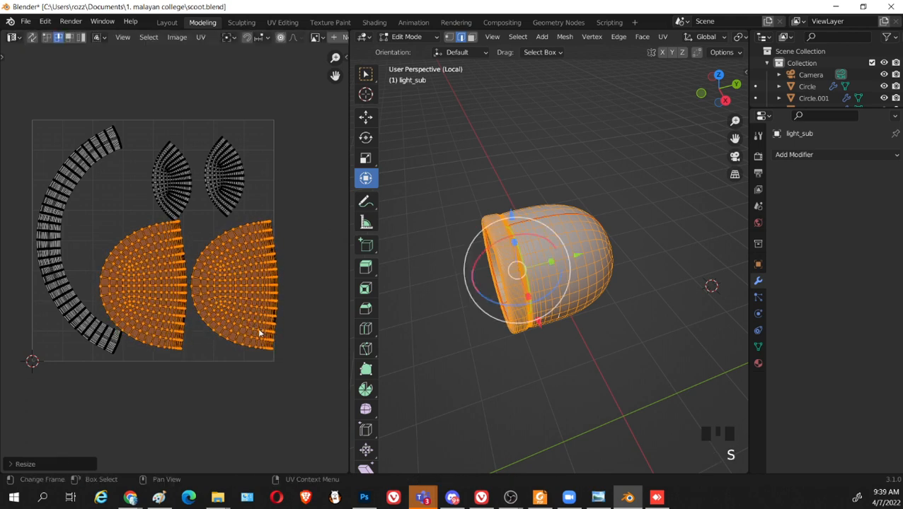
{"action": "key", "text": "l"}
{"action": "key", "text": "g"}
{"action": "left_click", "coordinate": [211, 275]}
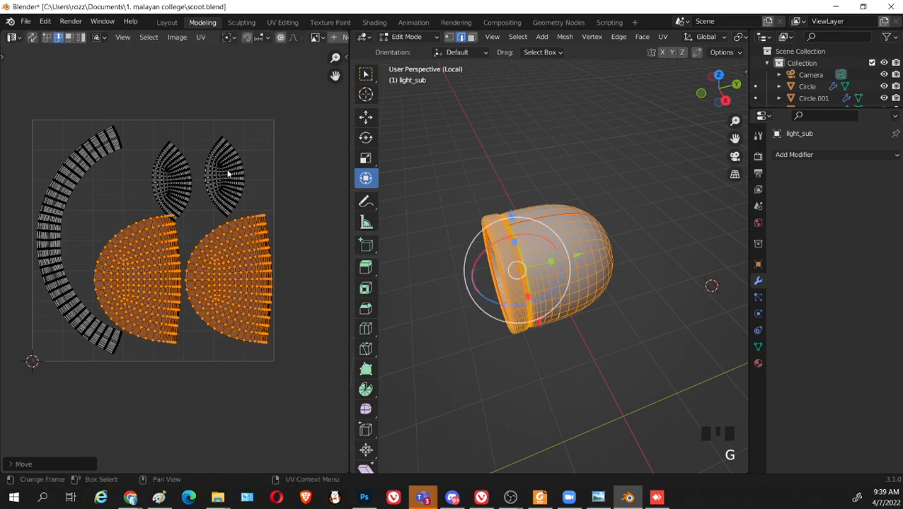
Select the two small fan-shaped islands and move them up, clear of the enlarged domes
{"action": "left_click", "coordinate": [226, 173]}
{"action": "key", "text": "l"}
{"action": "key", "text": "l"}
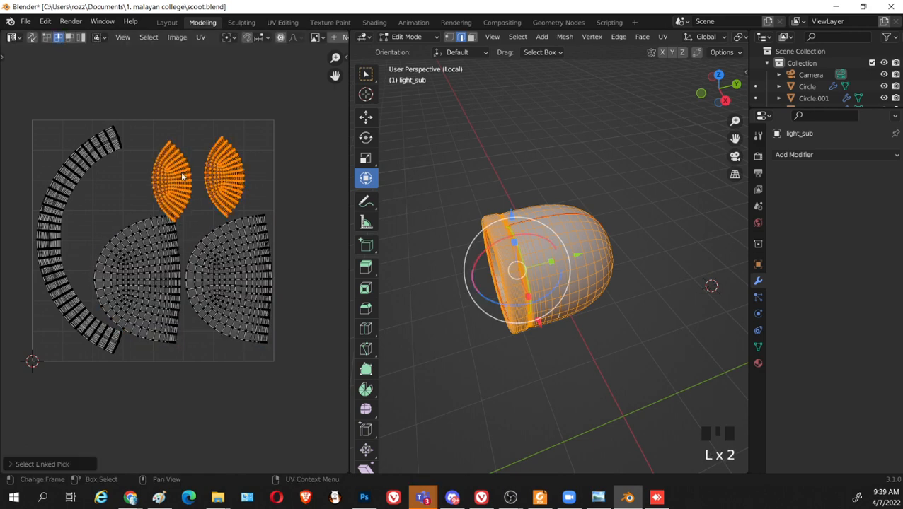
{"action": "key", "text": "g"}
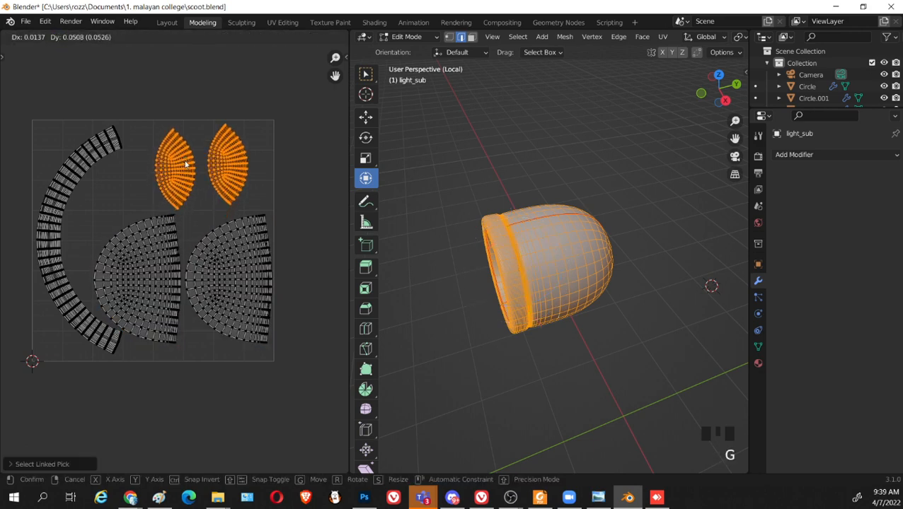
{"action": "left_click", "coordinate": [185, 163]}
Deselect the UV islands, return the housing to Object Mode, and save the file
{"action": "left_click", "coordinate": [323, 259]}
{"action": "scroll", "coordinate": [318, 290], "scroll_direction": "up", "scroll_amount": 5}
{"action": "middle_click_drag", "start_coordinate": [280, 305], "coordinate": [222, 307], "text": "shift"}
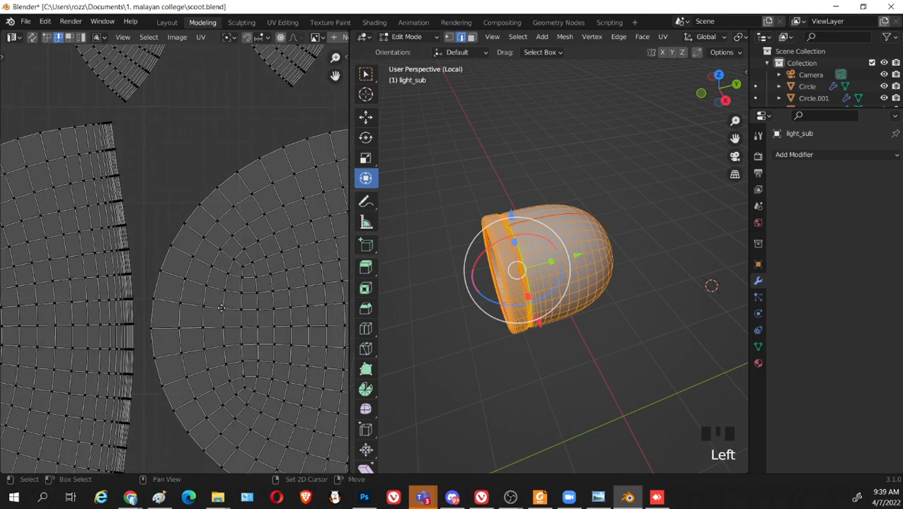
{"action": "scroll", "coordinate": [220, 307], "scroll_direction": "down", "scroll_amount": 5}
{"action": "scroll", "coordinate": [511, 307], "scroll_direction": "up", "scroll_amount": 2}
{"action": "key", "text": "Tab"}
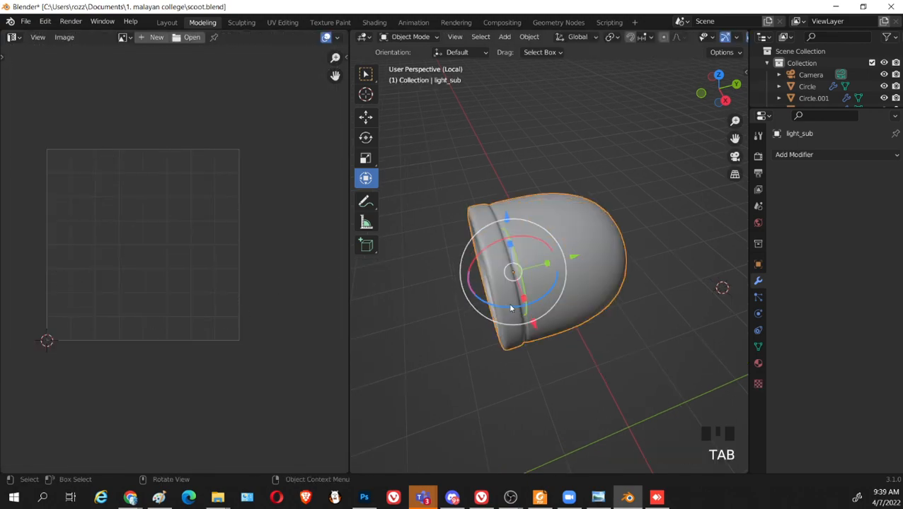
{"action": "middle_click_drag", "start_coordinate": [511, 308], "coordinate": [660, 283]}
{"action": "key", "text": "ctrl+s"}
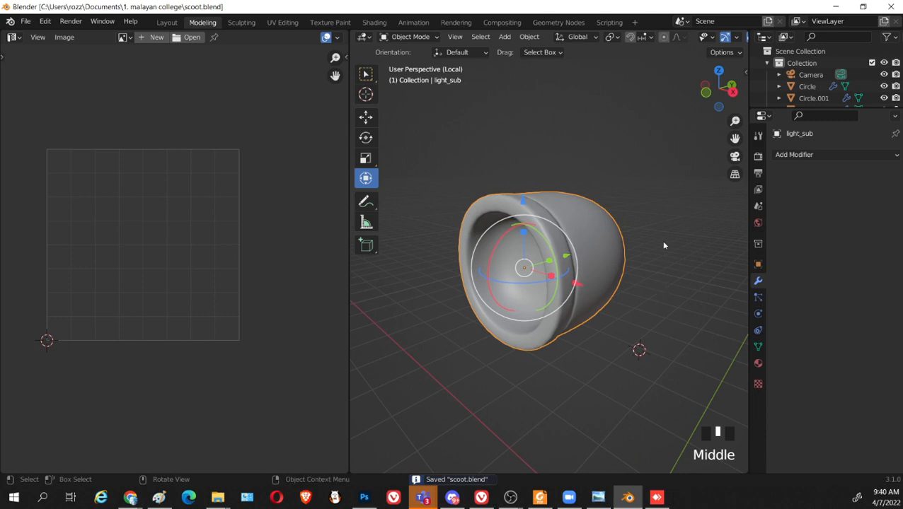
Exit local view to show the whole scooter, and display it in Material Preview shading
{"action": "key", "text": "slash"}
{"action": "scroll", "coordinate": [616, 269], "scroll_direction": "down", "scroll_amount": 2}
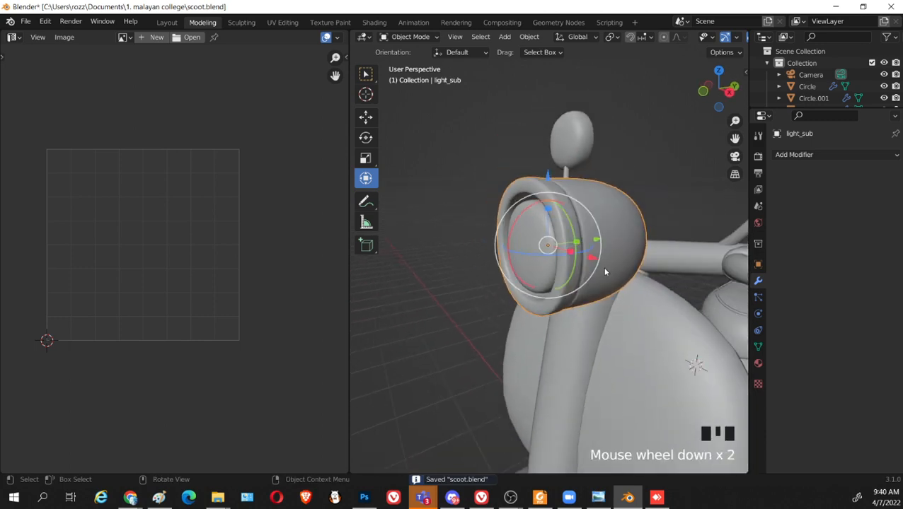
{"action": "middle_click_drag", "start_coordinate": [616, 268], "coordinate": [507, 152]}
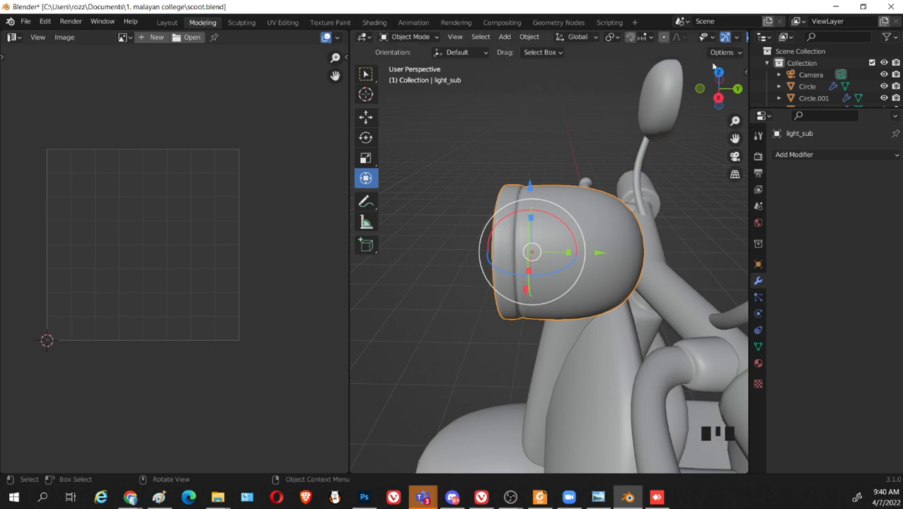
{"action": "key", "text": "z"}
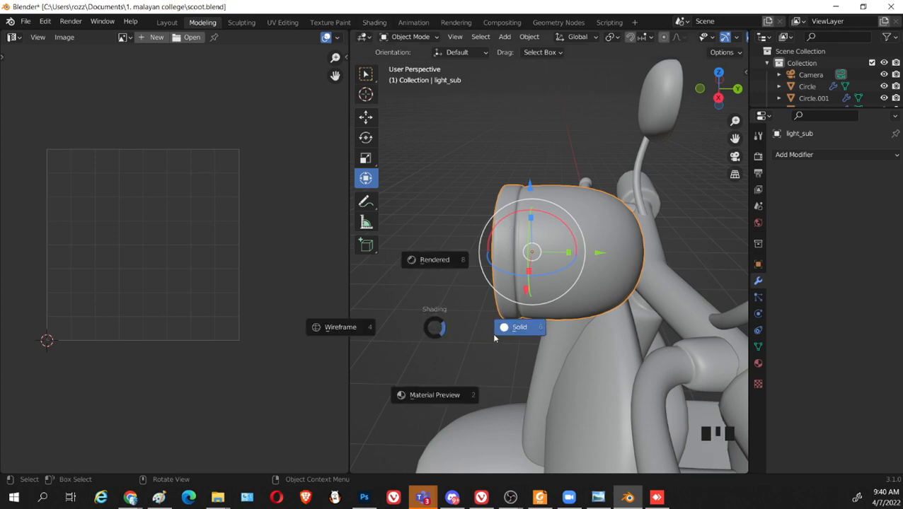
{"action": "left_click", "coordinate": [444, 394]}
{"action": "middle_click_drag", "start_coordinate": [444, 394], "coordinate": [557, 309]}
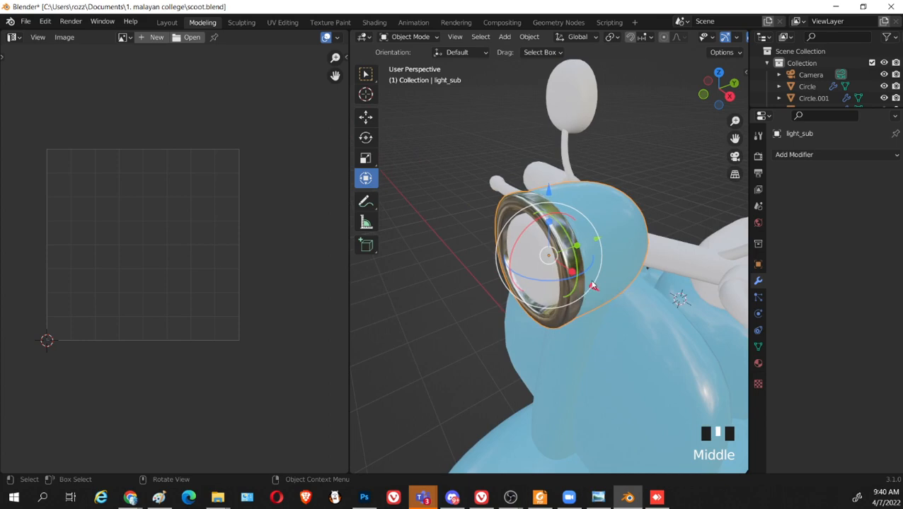
{"action": "middle_click_drag", "start_coordinate": [560, 232], "coordinate": [588, 261]}
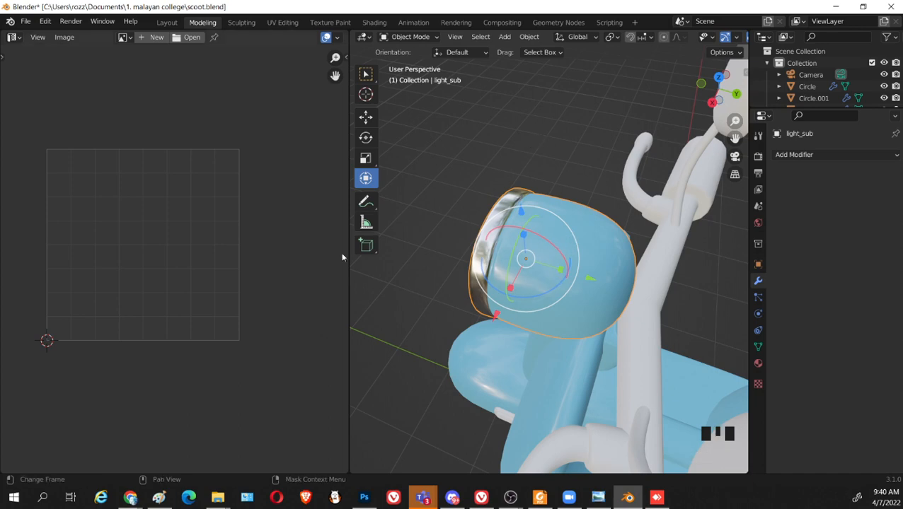
{"action": "scroll", "coordinate": [494, 101], "scroll_direction": "up", "scroll_amount": 2}
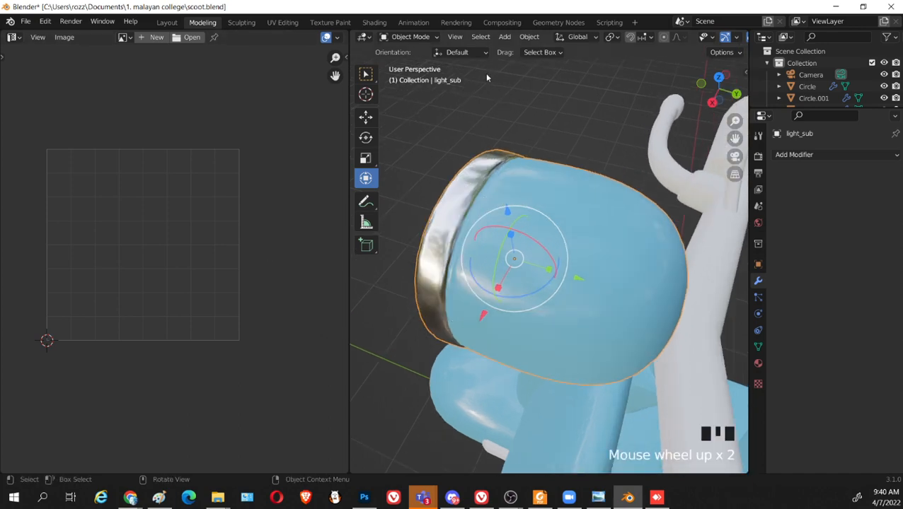
{"action": "middle_click_drag", "start_coordinate": [486, 76], "coordinate": [418, 37]}
Switch the headlight housing to Texture Paint mode, and open the Shading workspace
{"action": "left_click", "coordinate": [416, 37]}
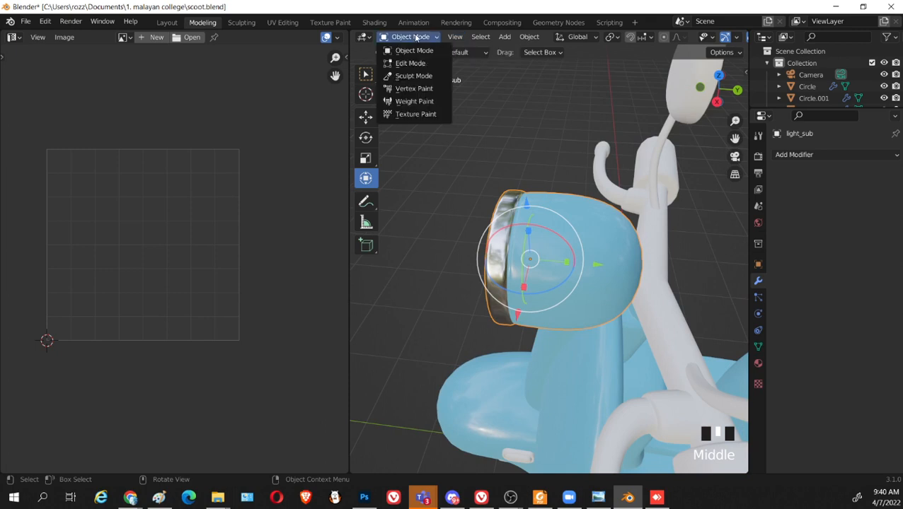
{"action": "left_click", "coordinate": [414, 114]}
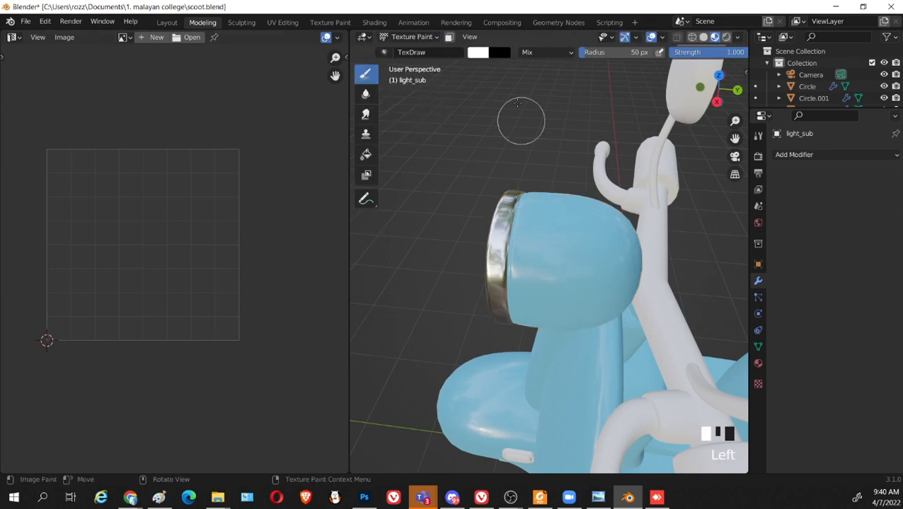
{"action": "left_click", "coordinate": [374, 22]}
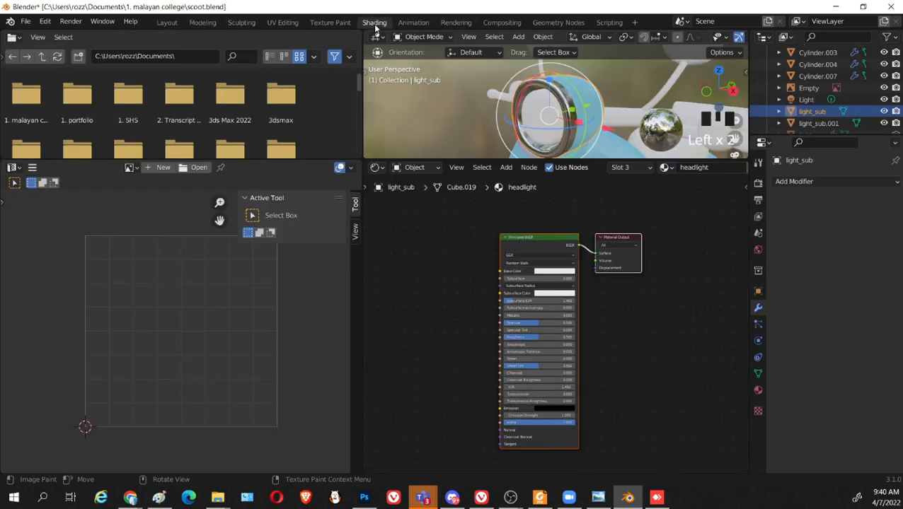
Enlarge the Shading workspace's 3D viewport by extending it downward and narrowing the neighbouring file browser and image editor
{"action": "mouse_move", "coordinate": [457, 240]}
{"action": "middle_mouse_down", "text": "shift"}
{"action": "mouse_move", "coordinate": [450, 300]}
{"action": "mouse_move", "coordinate": [448, 253]}
{"action": "middle_mouse_up", "text": "shift"}
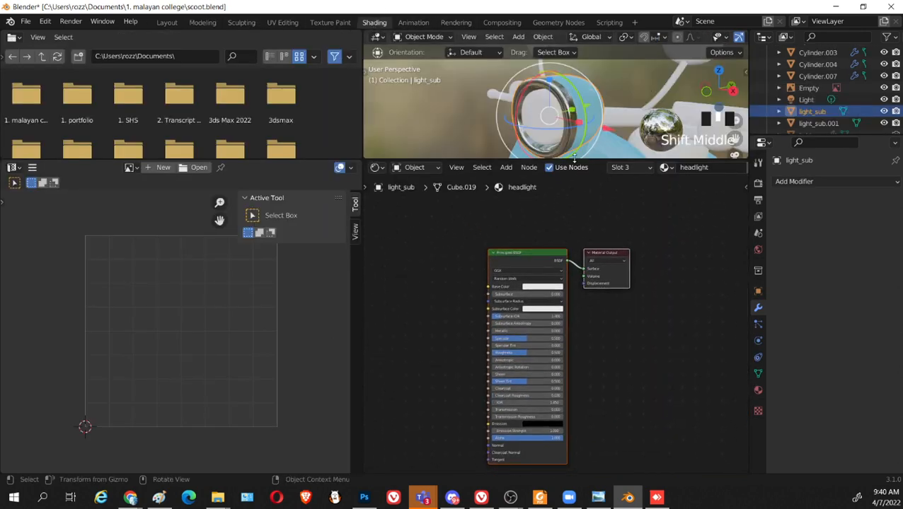
{"action": "left_click_drag", "start_coordinate": [566, 160], "coordinate": [568, 261]}
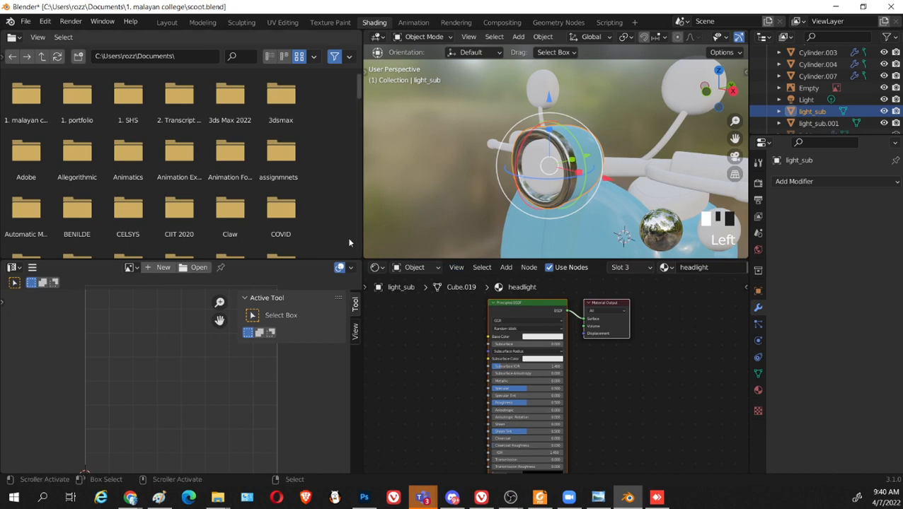
{"action": "scroll", "coordinate": [359, 236], "scroll_direction": "down", "scroll_amount": 3}
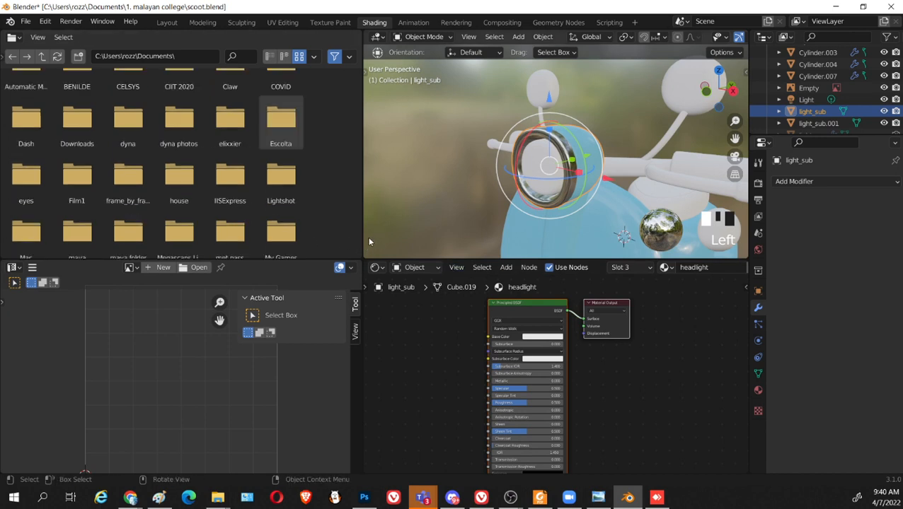
{"action": "left_click_drag", "start_coordinate": [363, 237], "coordinate": [236, 234]}
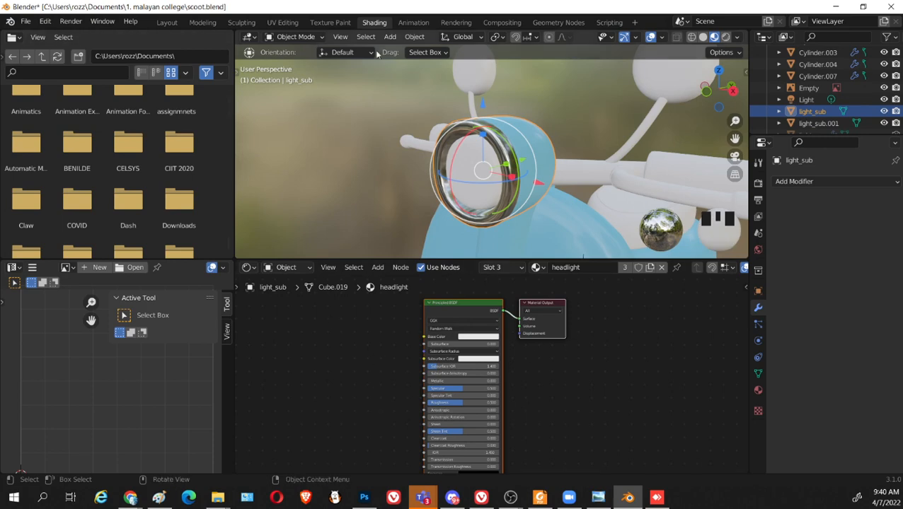
Set the headlight housing to Texture Paint mode in the Shading workspace
{"action": "middle_click_drag", "start_coordinate": [575, 195], "coordinate": [578, 245]}
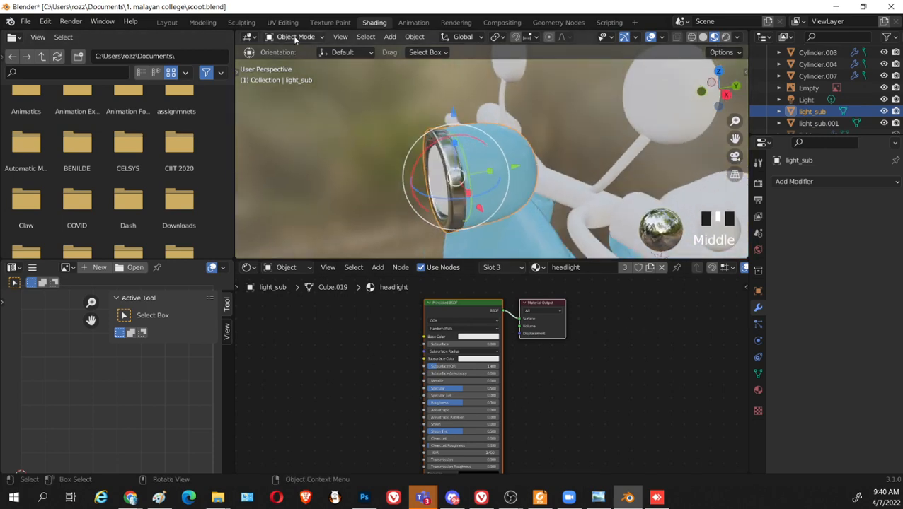
{"action": "left_click", "coordinate": [295, 38]}
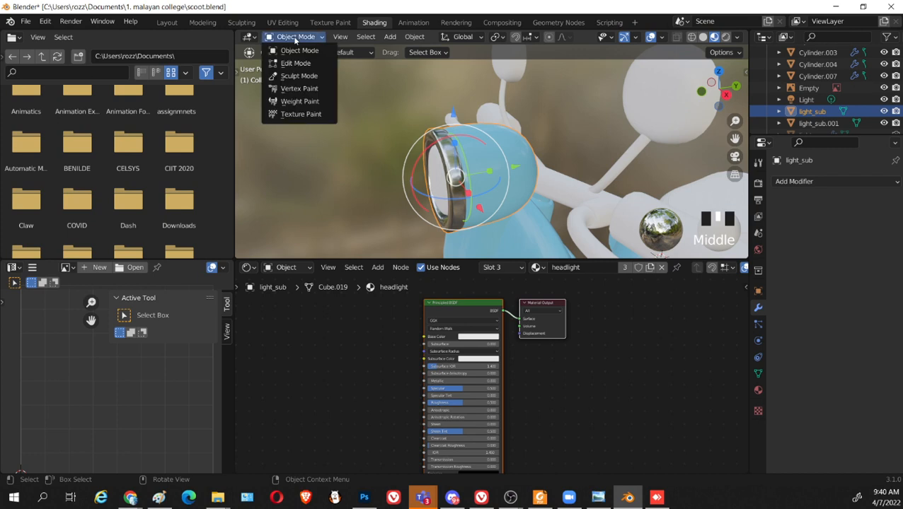
{"action": "left_click", "coordinate": [296, 115]}
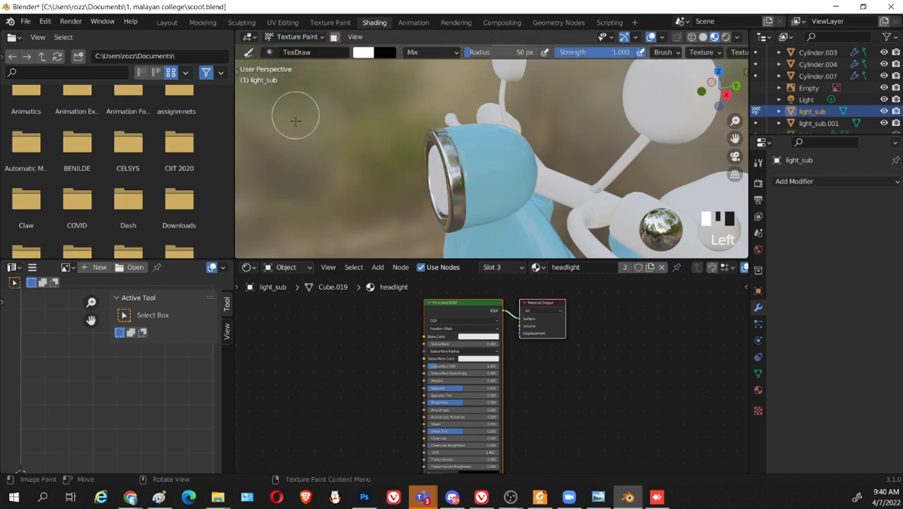
Join the file browser area into the image editor so the image editor fills the full column
{"action": "right_click", "coordinate": [169, 261]}
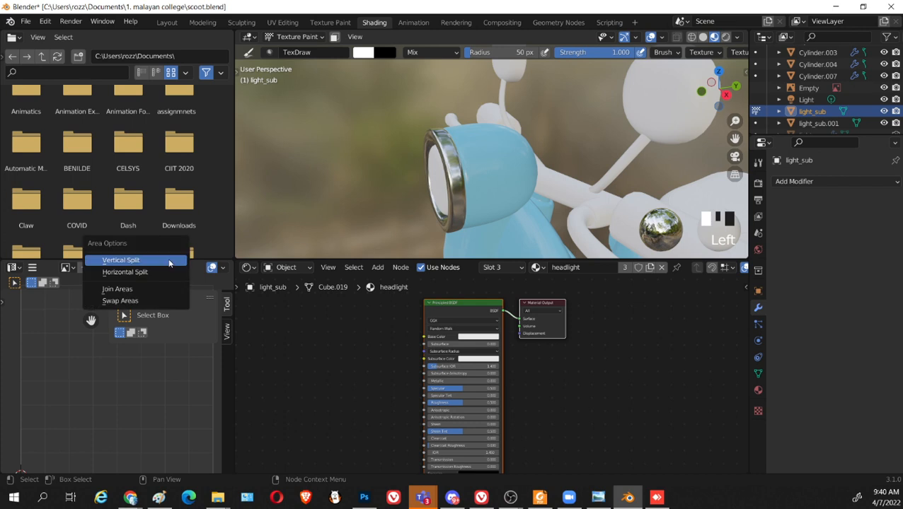
{"action": "left_click", "coordinate": [151, 287]}
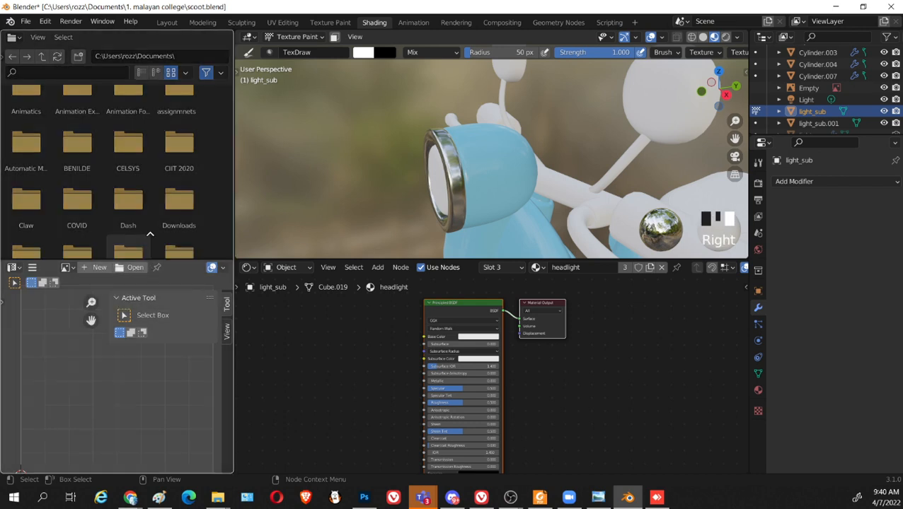
{"action": "left_click", "coordinate": [149, 232]}
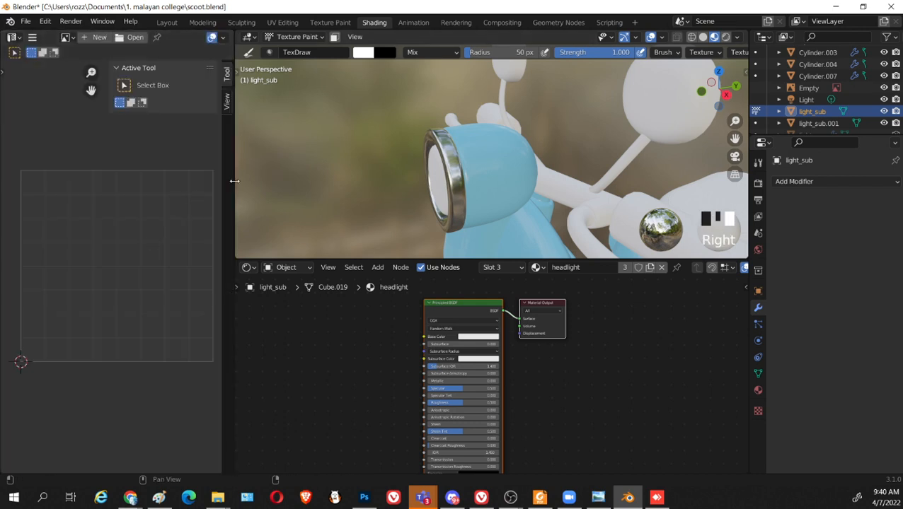
Widen the image editor area beside the 3D viewport, and check its view options
{"action": "left_click_drag", "start_coordinate": [232, 180], "coordinate": [291, 189]}
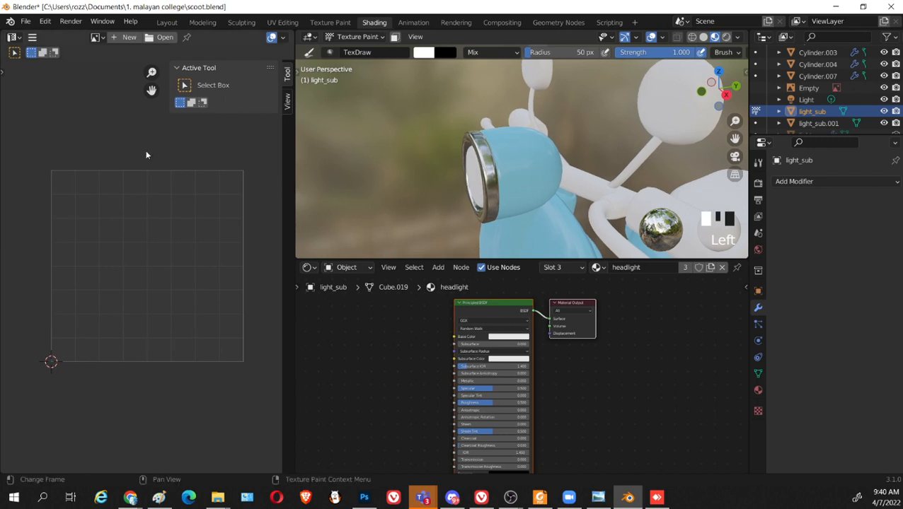
{"action": "left_click", "coordinate": [33, 38]}
{"action": "mouse_move", "coordinate": [55, 51]}
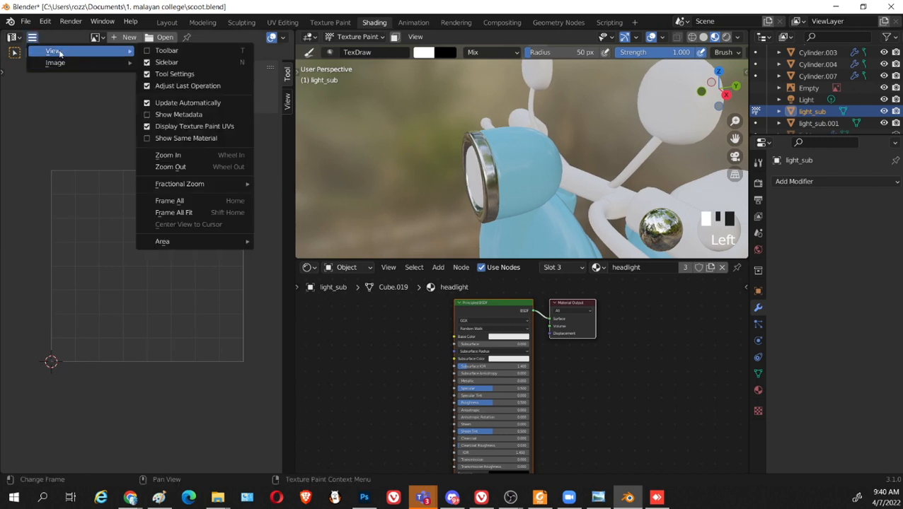
{"action": "left_click", "coordinate": [170, 73]}
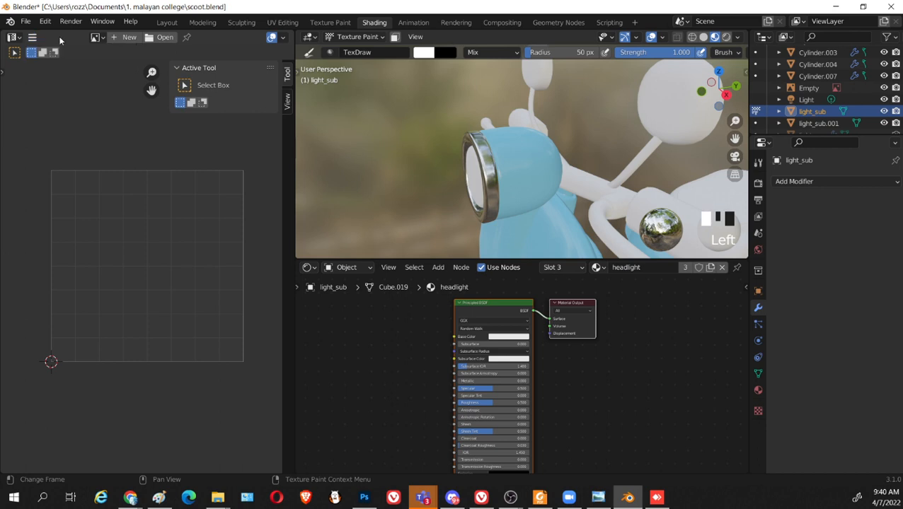
Look at the headlight housing's UV layout in the UV Editing workspace, and return to the Shading workspace
{"action": "left_click", "coordinate": [281, 24]}
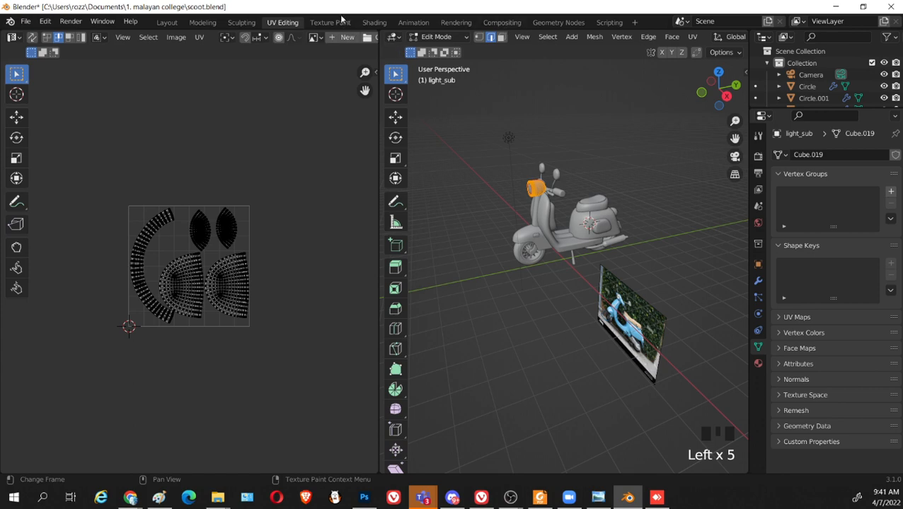
{"action": "left_click", "coordinate": [375, 23]}
{"action": "left_click", "coordinate": [12, 37]}
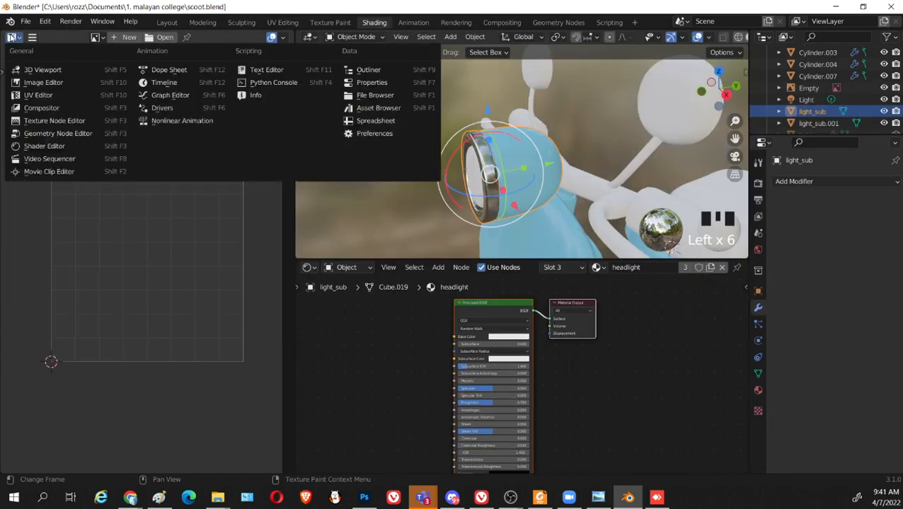
{"action": "left_click", "coordinate": [36, 94]}
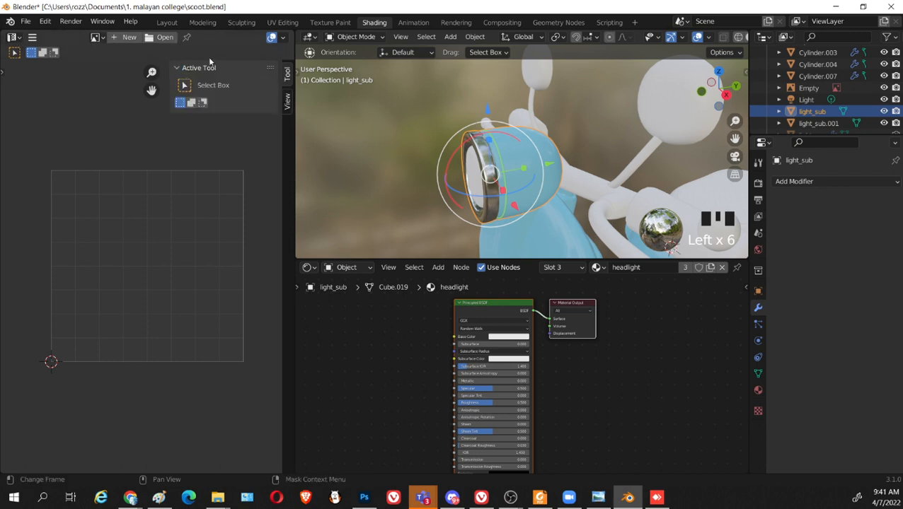
{"action": "left_click", "coordinate": [32, 44]}
{"action": "right_click", "coordinate": [62, 33]}
{"action": "left_click", "coordinate": [16, 38]}
{"action": "left_click", "coordinate": [201, 244]}
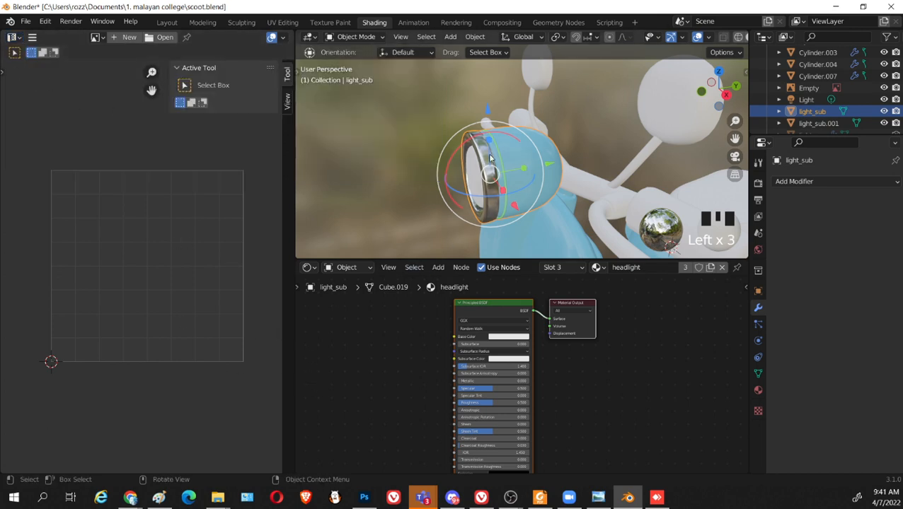
Set the large empty area to the Image Editor, and switch it from View to Paint mode
{"action": "scroll", "coordinate": [532, 179], "scroll_direction": "up", "scroll_amount": 1}
{"action": "left_click", "coordinate": [14, 37]}
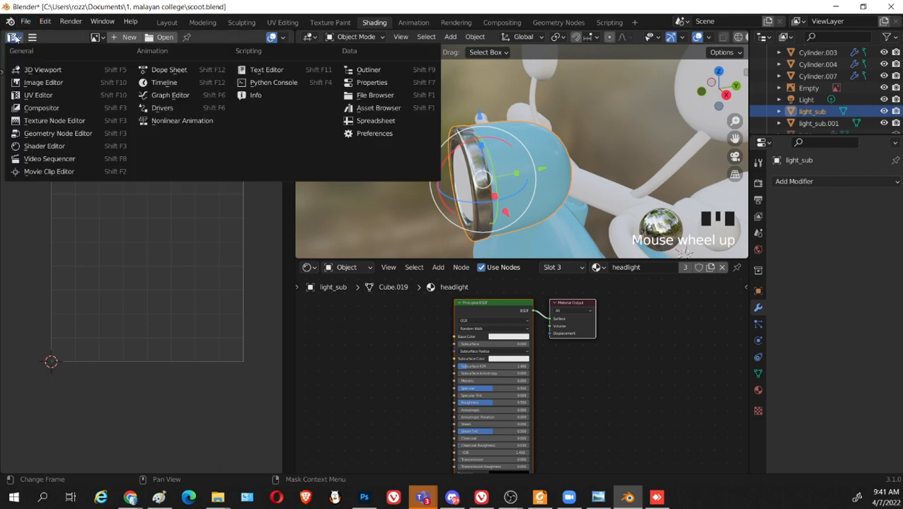
{"action": "left_click", "coordinate": [46, 83]}
{"action": "left_click", "coordinate": [32, 38]}
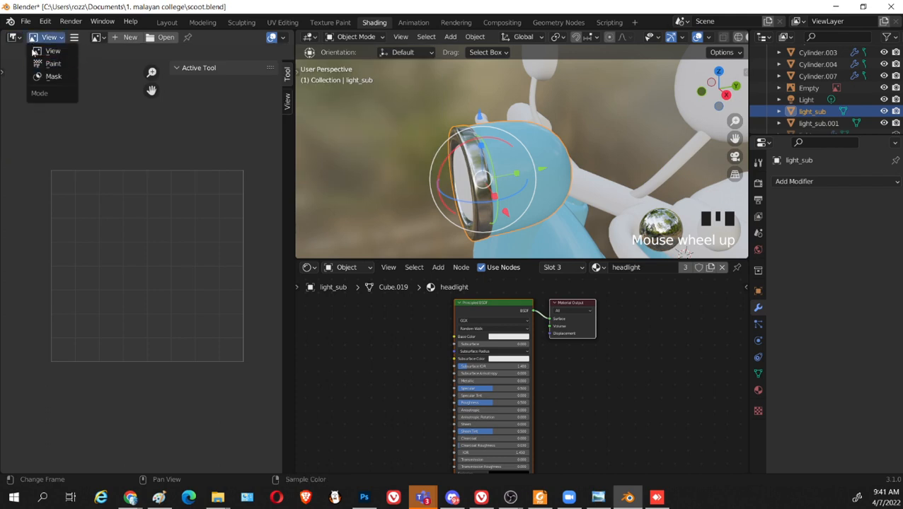
{"action": "left_click", "coordinate": [47, 46]}
{"action": "left_click", "coordinate": [47, 40]}
{"action": "left_click", "coordinate": [16, 40]}
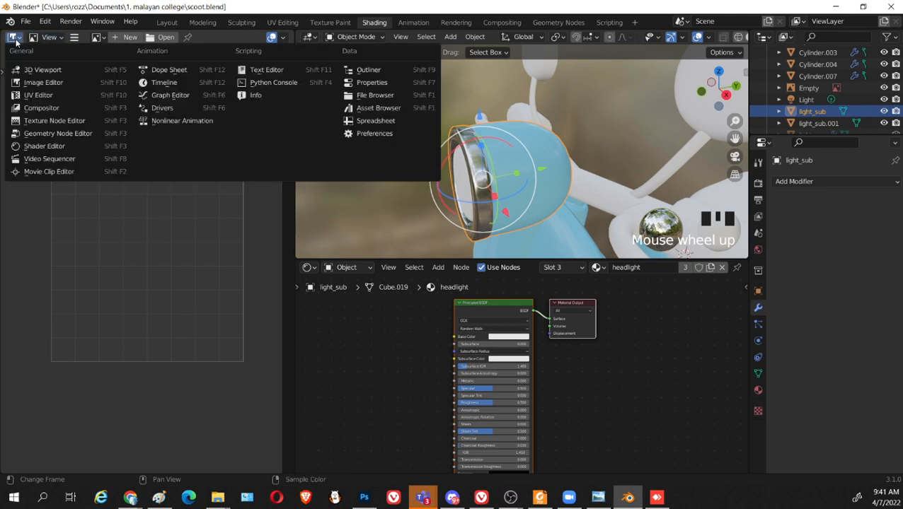
{"action": "left_click", "coordinate": [32, 83]}
{"action": "left_click", "coordinate": [51, 39]}
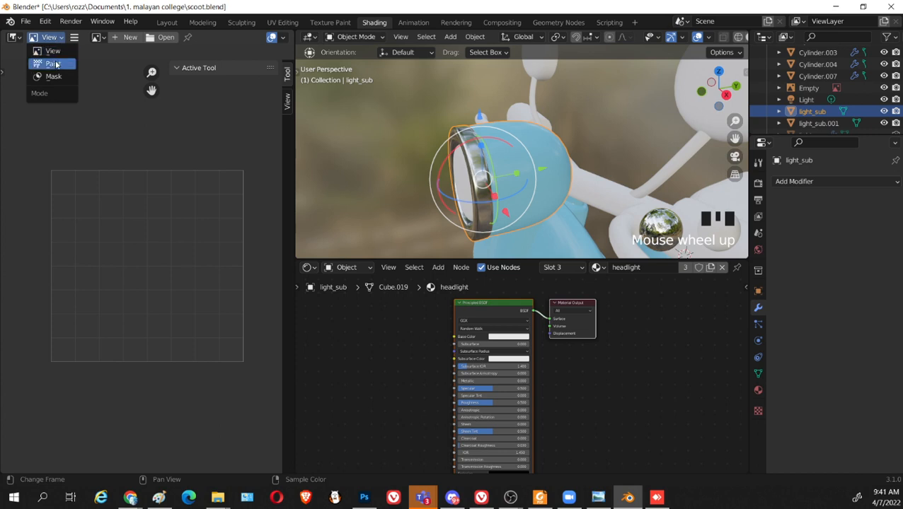
{"action": "left_click", "coordinate": [55, 64]}
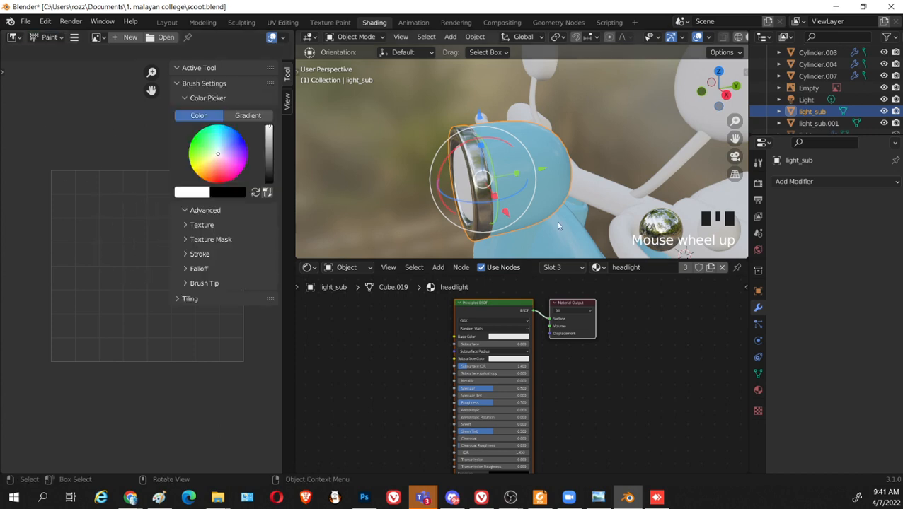
Inspect the headlight housing's UV layout in the image editor through Edit Mode, and return the housing to Object Mode
{"action": "key", "text": "Tab"}
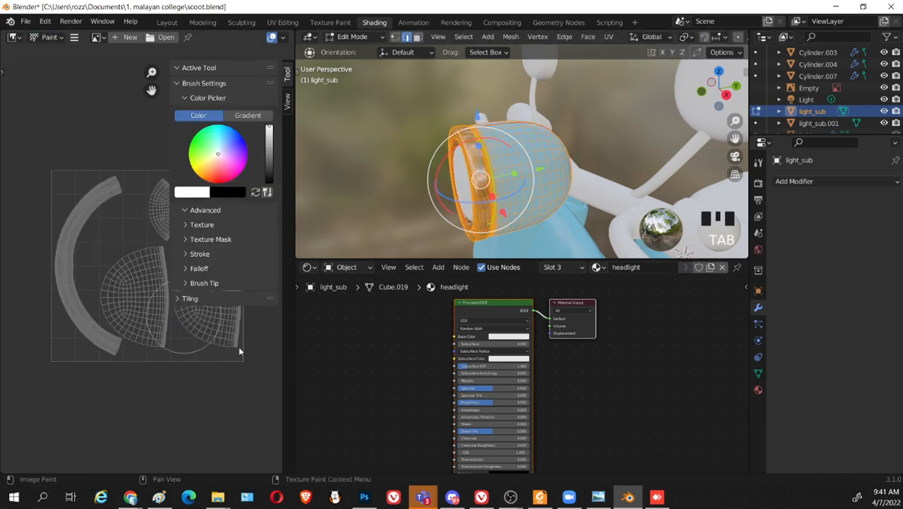
{"action": "scroll", "coordinate": [241, 348], "scroll_direction": "up", "scroll_amount": 3}
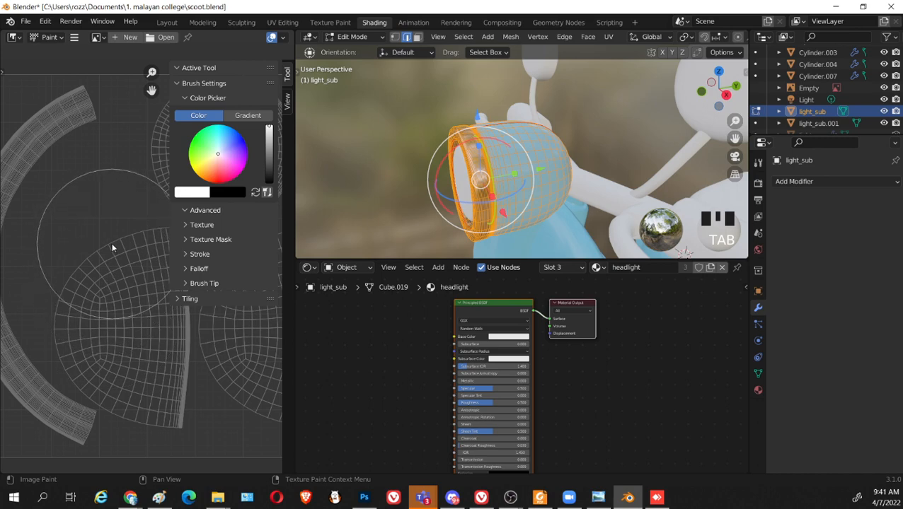
{"action": "scroll", "coordinate": [112, 243], "scroll_direction": "up", "scroll_amount": 3}
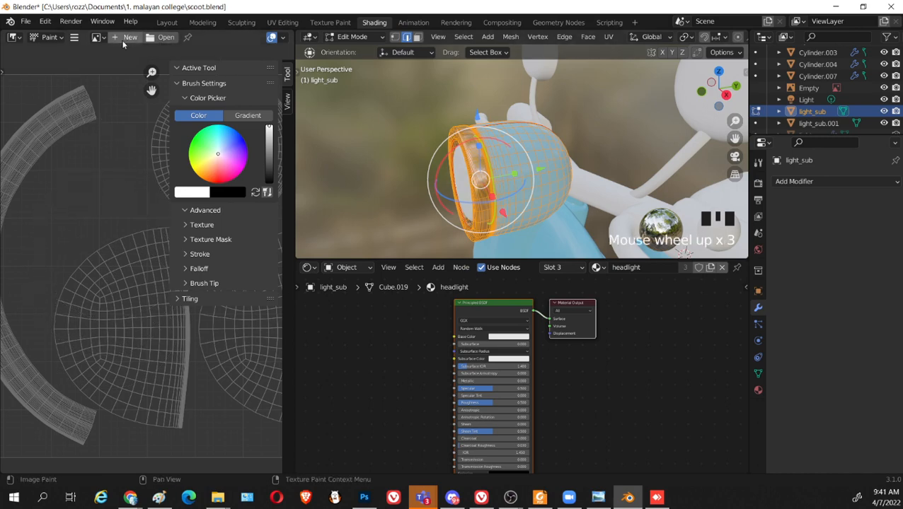
{"action": "left_click", "coordinate": [500, 314]}
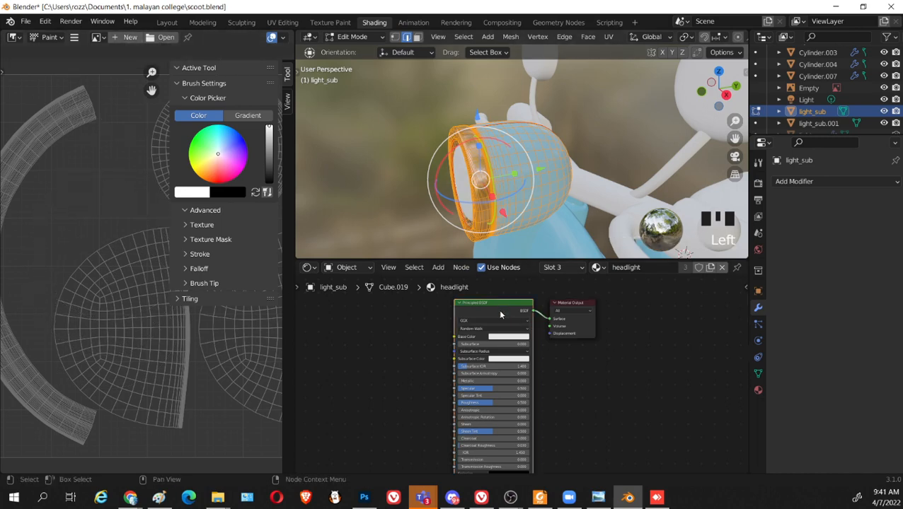
{"action": "left_click", "coordinate": [488, 304]}
{"action": "key", "text": "Tab"}
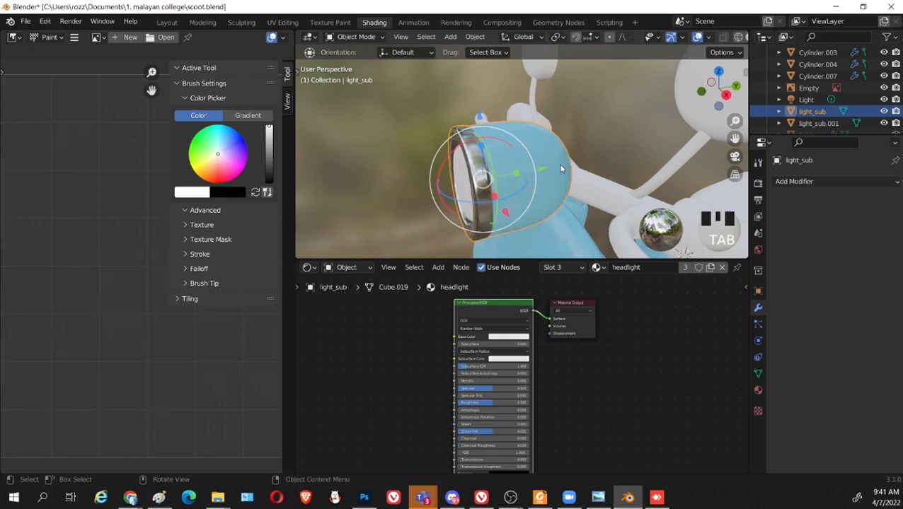
Make the body material the active material slot of the headlight housing
{"action": "left_click", "coordinate": [548, 167]}
{"action": "left_click", "coordinate": [495, 159]}
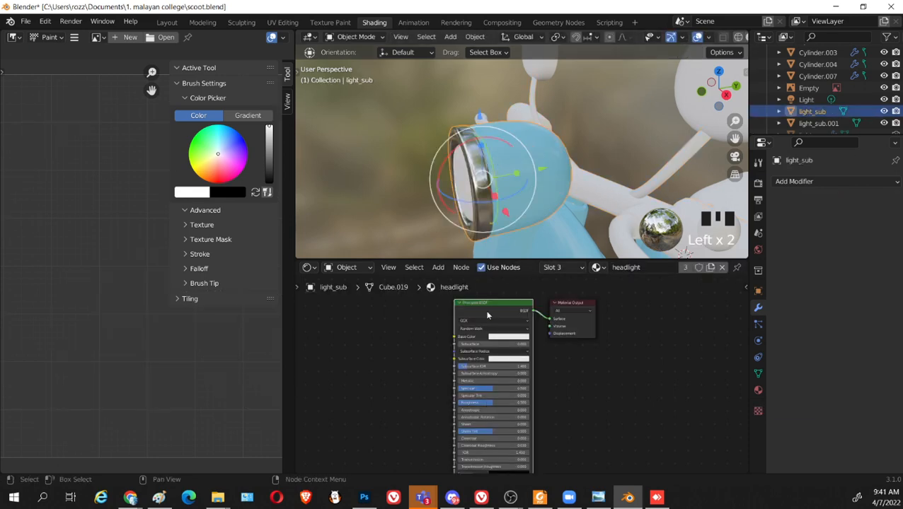
{"action": "left_click", "coordinate": [758, 413]}
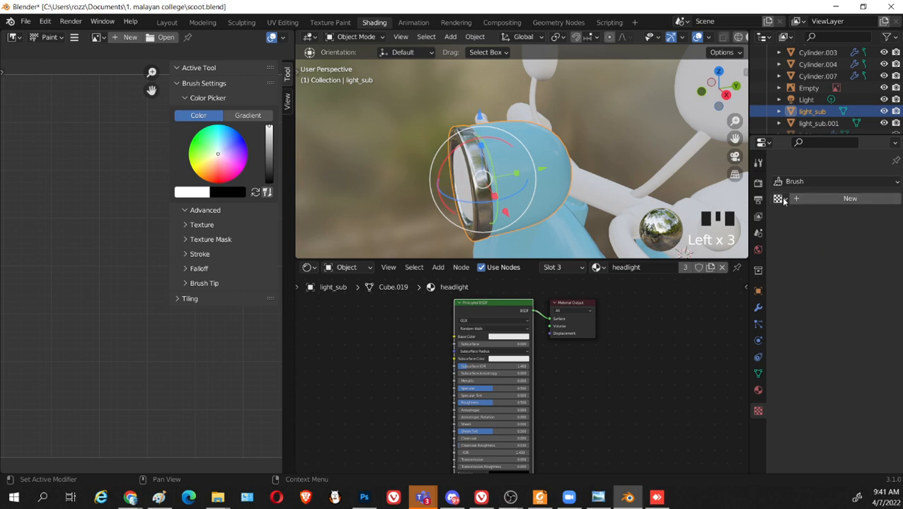
{"action": "left_click", "coordinate": [758, 392]}
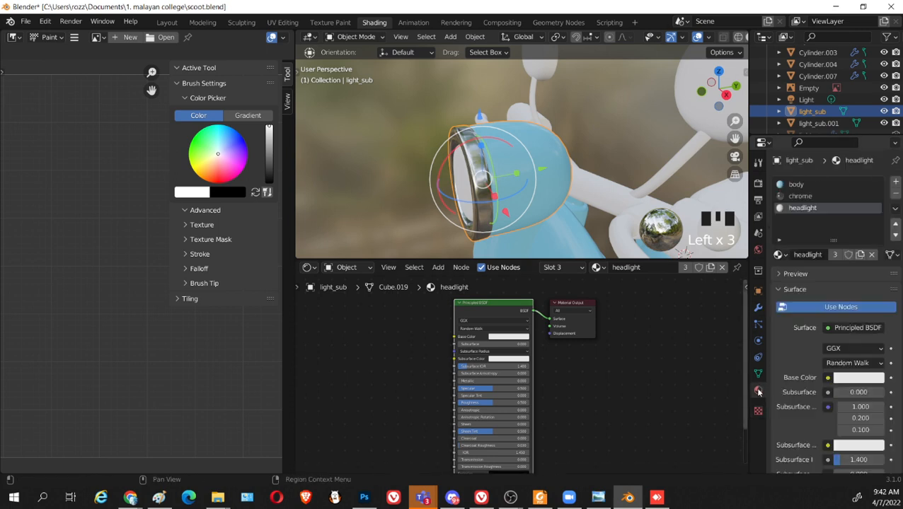
{"action": "left_click", "coordinate": [758, 393]}
{"action": "left_click", "coordinate": [758, 393]}
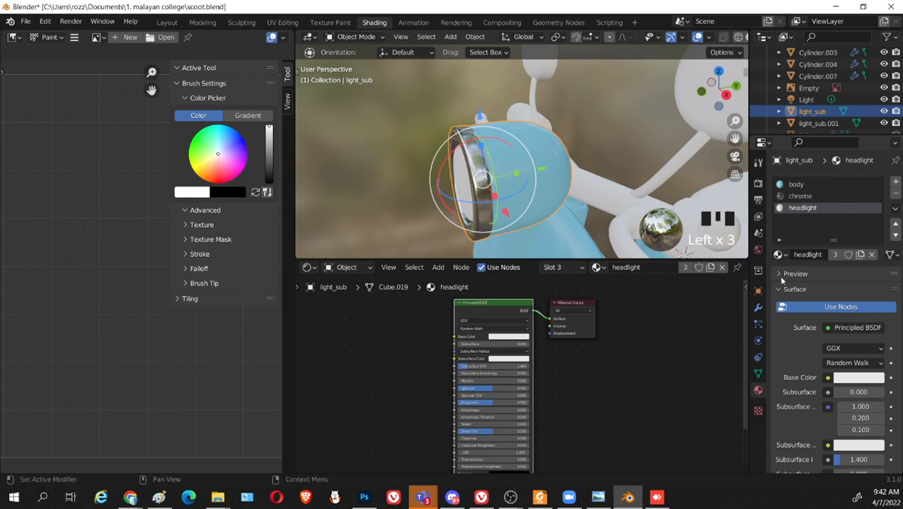
{"action": "left_click", "coordinate": [796, 185]}
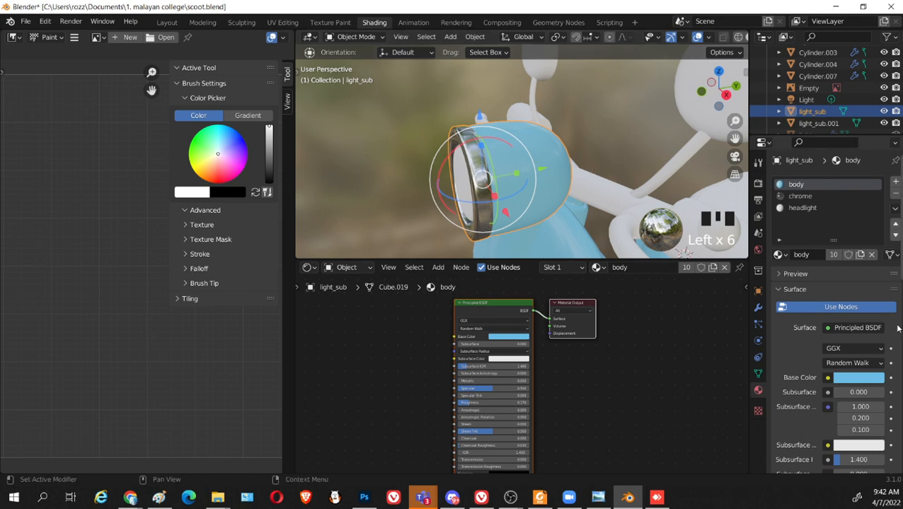
Review the body material's surface settings, including its base color
{"action": "left_click", "coordinate": [781, 290]}
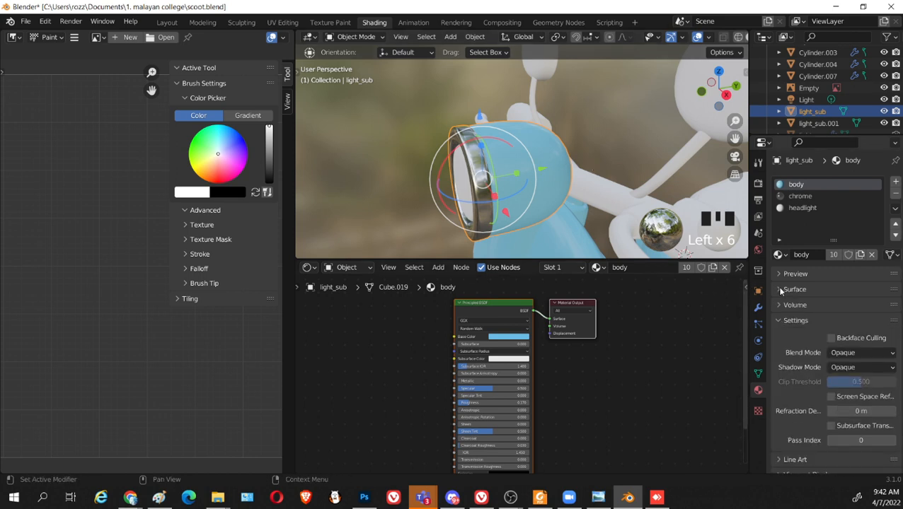
{"action": "left_click", "coordinate": [780, 290]}
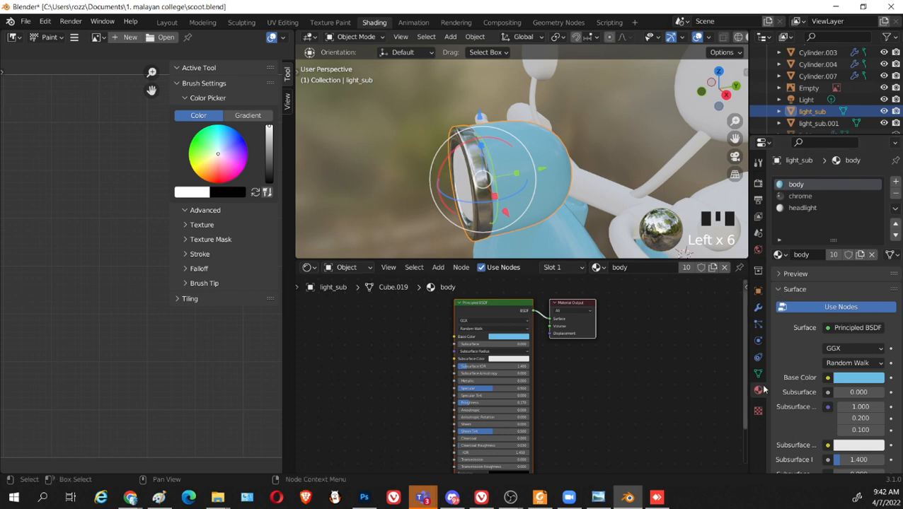
{"action": "scroll", "coordinate": [850, 384], "scroll_direction": "down", "scroll_amount": 5}
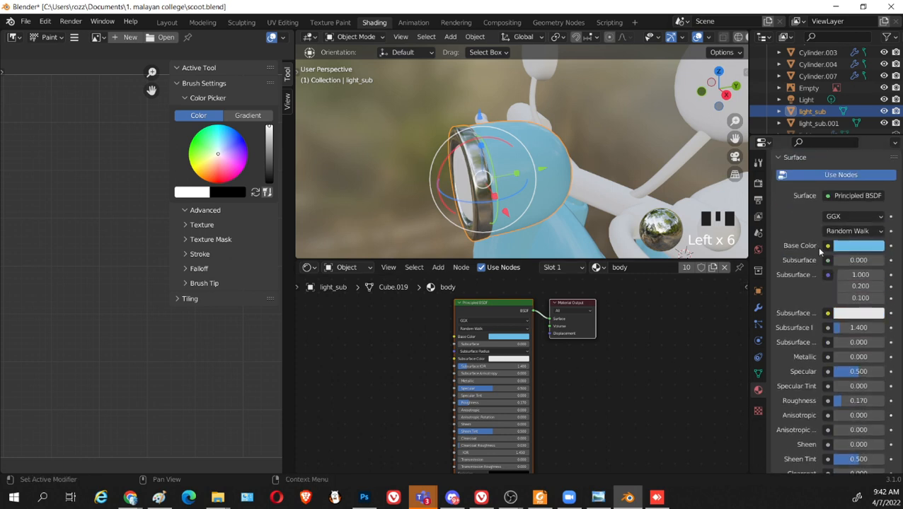
{"action": "left_click", "coordinate": [648, 352]}
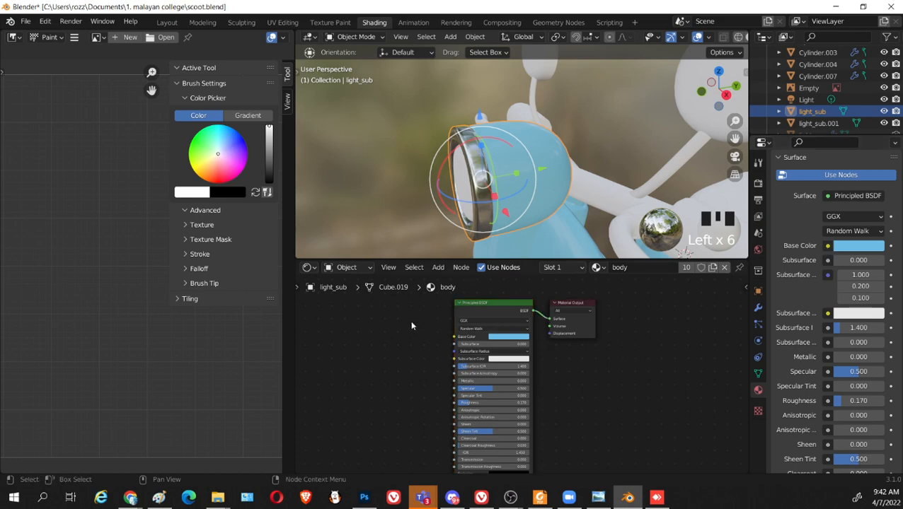
Create a blank black 1024 x 1024 px image named Untitled with alpha, and put the housing in Edit Mode to overlay its UVs
{"action": "middle_click_drag", "start_coordinate": [425, 213], "coordinate": [467, 214]}
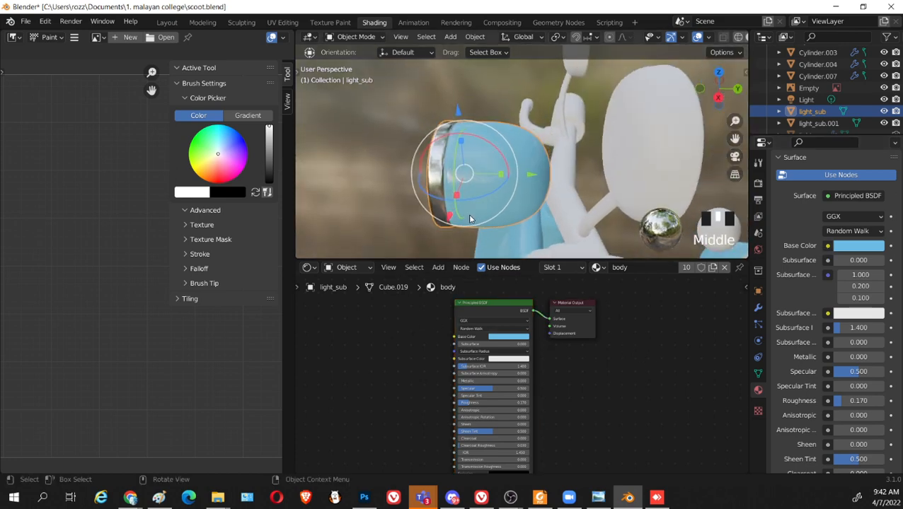
{"action": "left_click", "coordinate": [126, 38]}
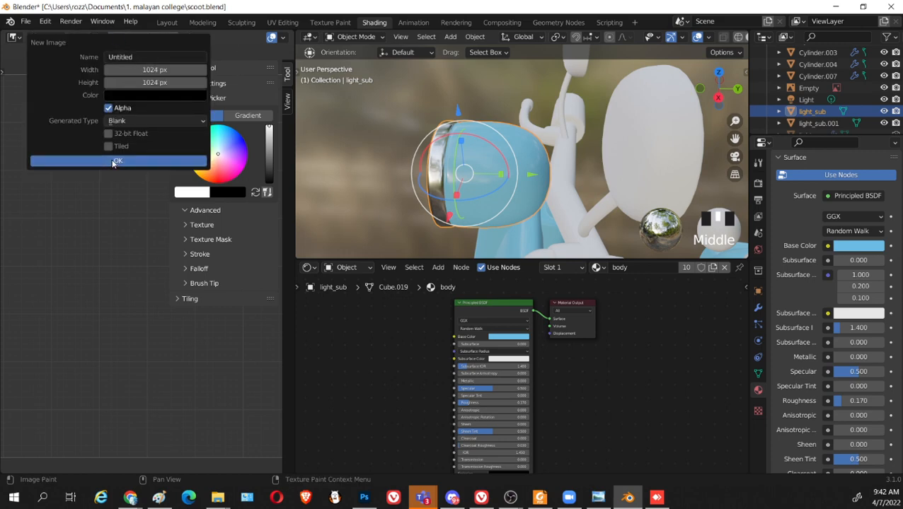
{"action": "left_click", "coordinate": [113, 162]}
{"action": "key", "text": "Tab"}
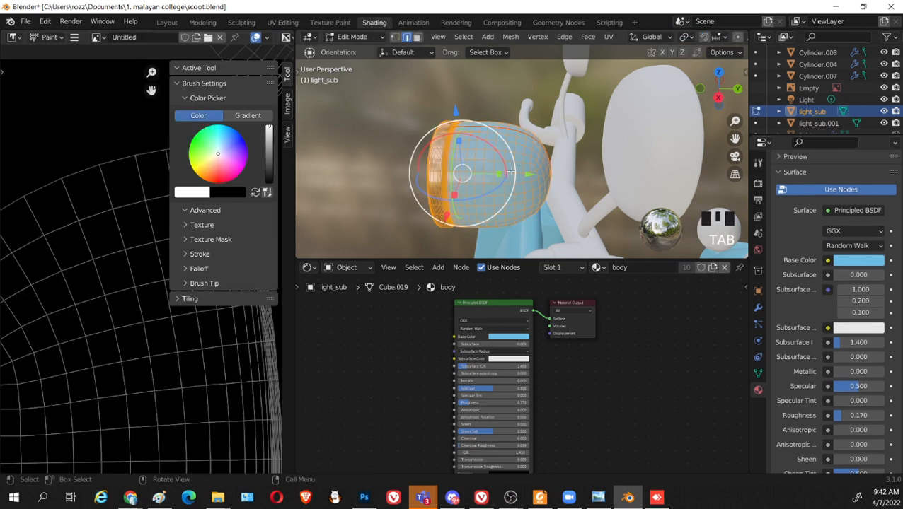
{"action": "scroll", "coordinate": [161, 295], "scroll_direction": "down", "scroll_amount": 4}
Paint white test strokes over a dome-shaped UV island on the Untitled image, and choose Untitled from the image list
{"action": "left_click_drag", "start_coordinate": [141, 281], "coordinate": [122, 267]}
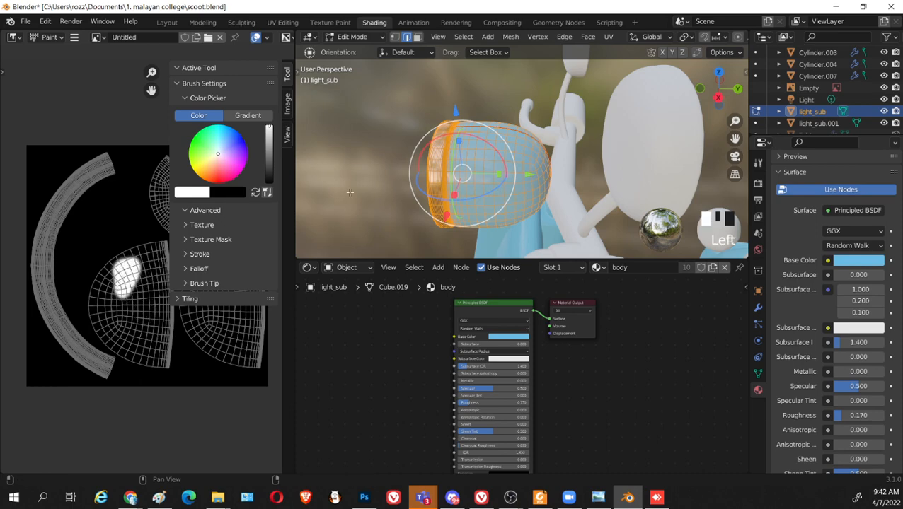
{"action": "middle_click_drag", "start_coordinate": [340, 201], "coordinate": [386, 230]}
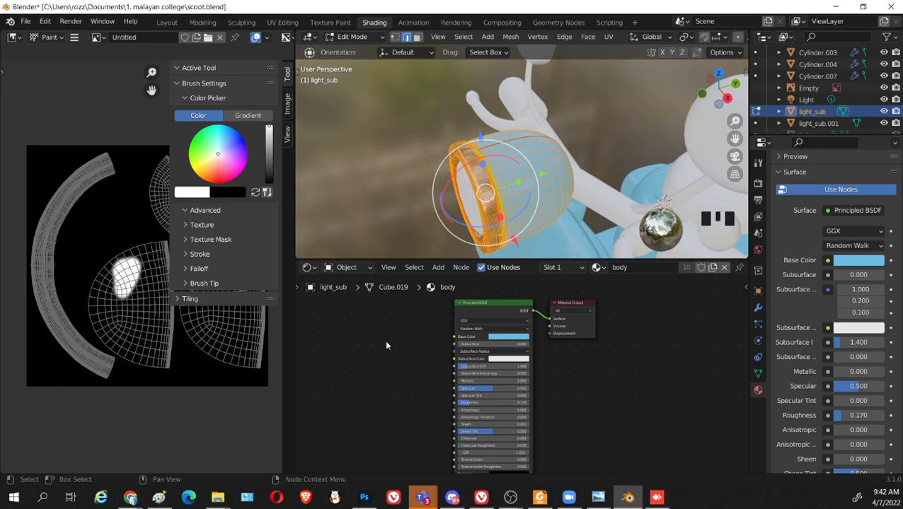
{"action": "middle_click_drag", "start_coordinate": [527, 209], "coordinate": [572, 194]}
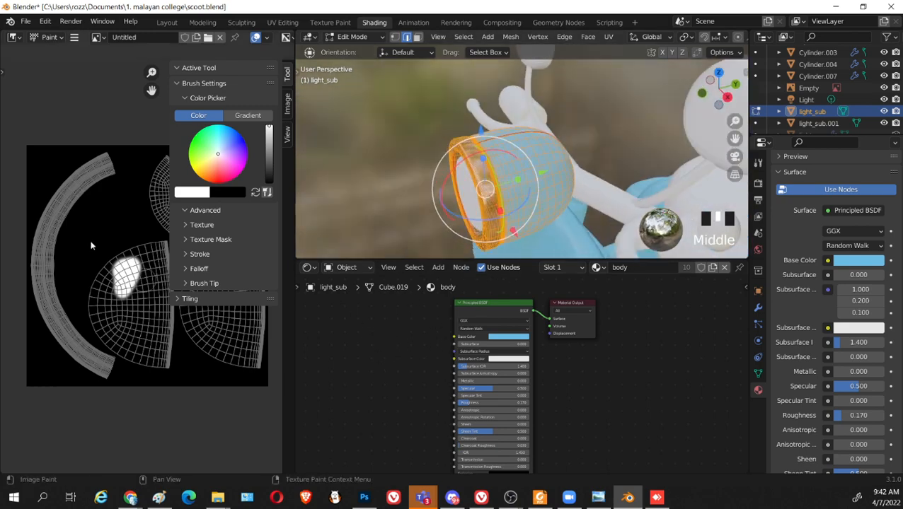
{"action": "mouse_move", "coordinate": [114, 253]}
{"action": "left_mouse_down"}
{"action": "mouse_move", "coordinate": [141, 248]}
{"action": "mouse_move", "coordinate": [123, 245]}
{"action": "mouse_move", "coordinate": [116, 261]}
{"action": "left_mouse_up"}
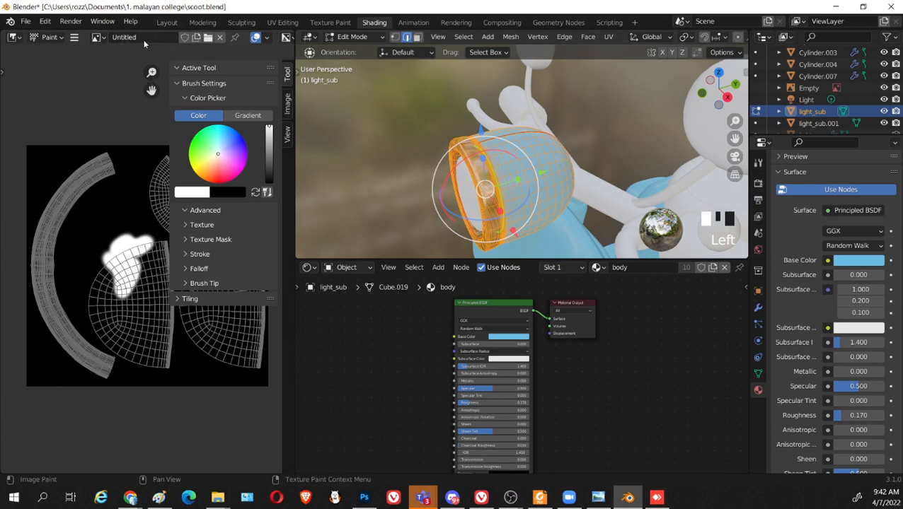
{"action": "left_click", "coordinate": [100, 38]}
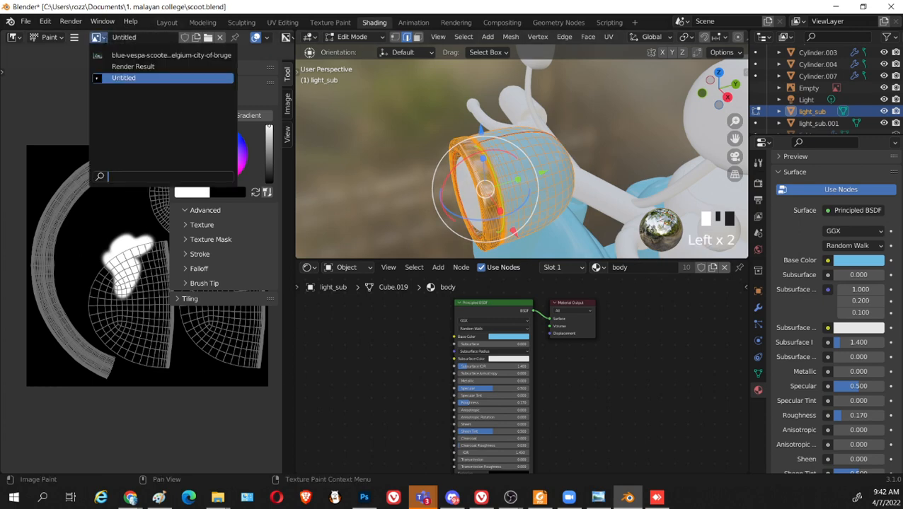
{"action": "left_click", "coordinate": [126, 79]}
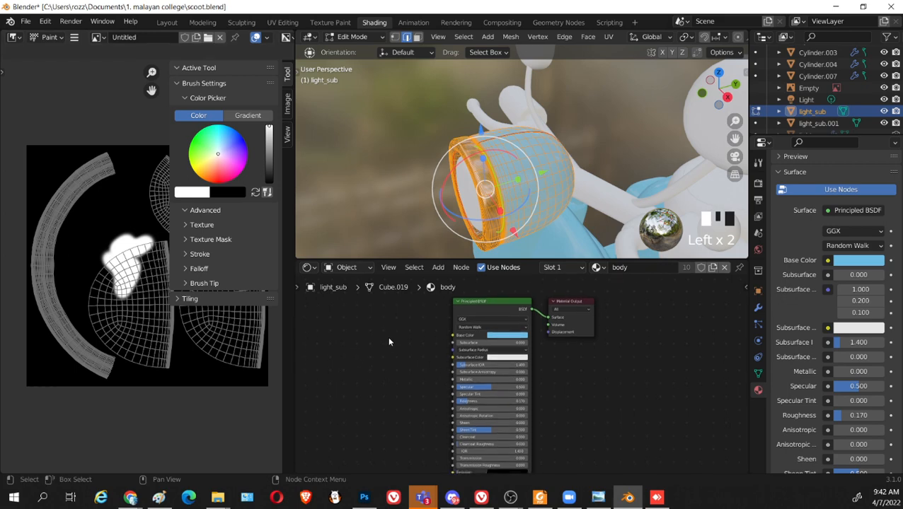
Add an Image Texture node to the body material and assign the Untitled image to it
{"action": "key", "text": "shift+a"}
{"action": "mouse_move", "coordinate": [364, 337]}
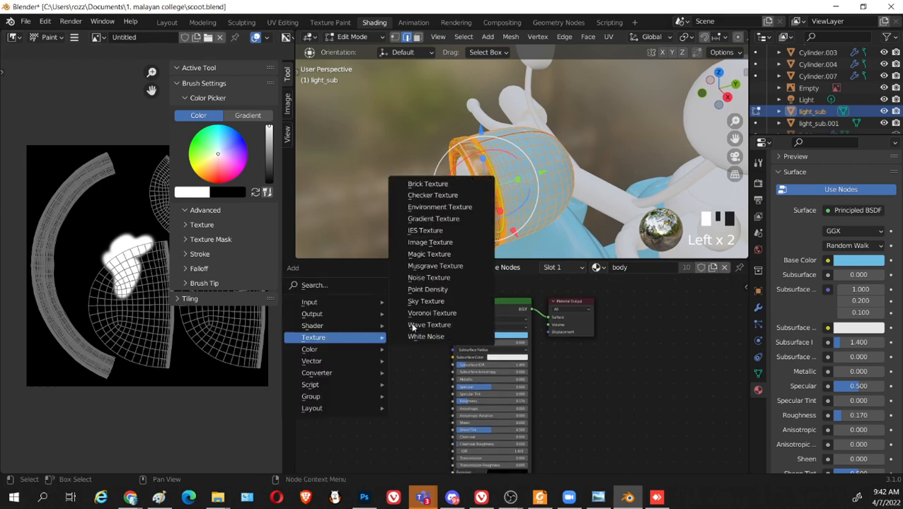
{"action": "left_click", "coordinate": [430, 242]}
{"action": "left_click", "coordinate": [330, 340]}
{"action": "left_click", "coordinate": [335, 364]}
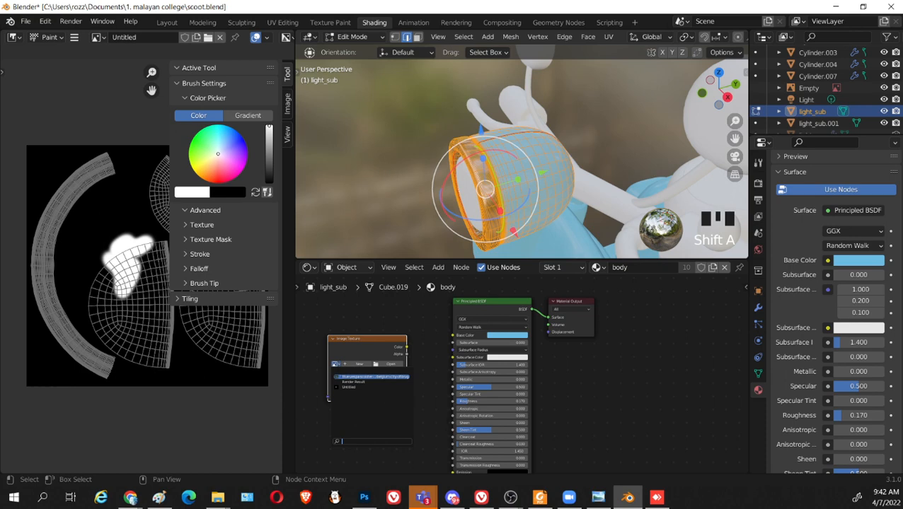
{"action": "left_click", "coordinate": [419, 438]}
{"action": "scroll", "coordinate": [418, 438], "scroll_direction": "up", "scroll_amount": 4}
{"action": "middle_click_drag", "start_coordinate": [411, 411], "coordinate": [541, 411]}
{"action": "scroll", "coordinate": [542, 409], "scroll_direction": "up", "scroll_amount": 5}
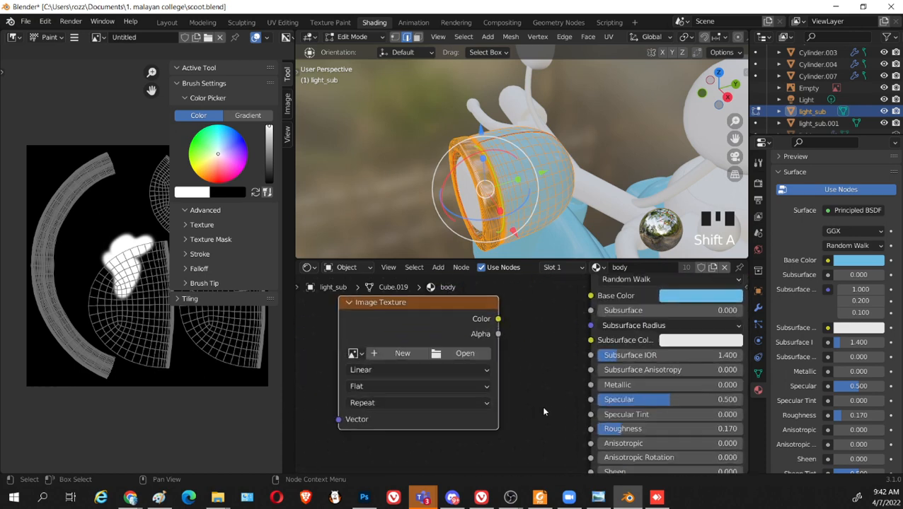
{"action": "scroll", "coordinate": [542, 409], "scroll_direction": "up", "scroll_amount": 1}
{"action": "left_click", "coordinate": [341, 352]}
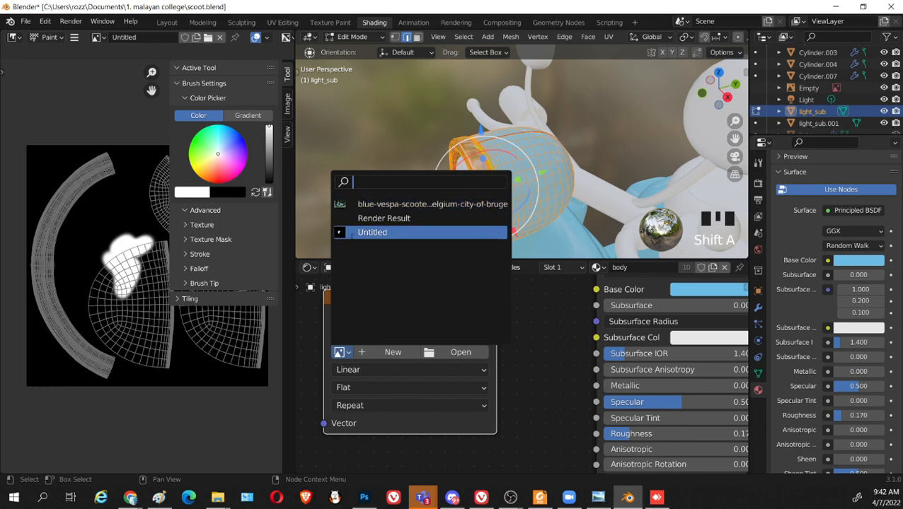
{"action": "left_click", "coordinate": [347, 230]}
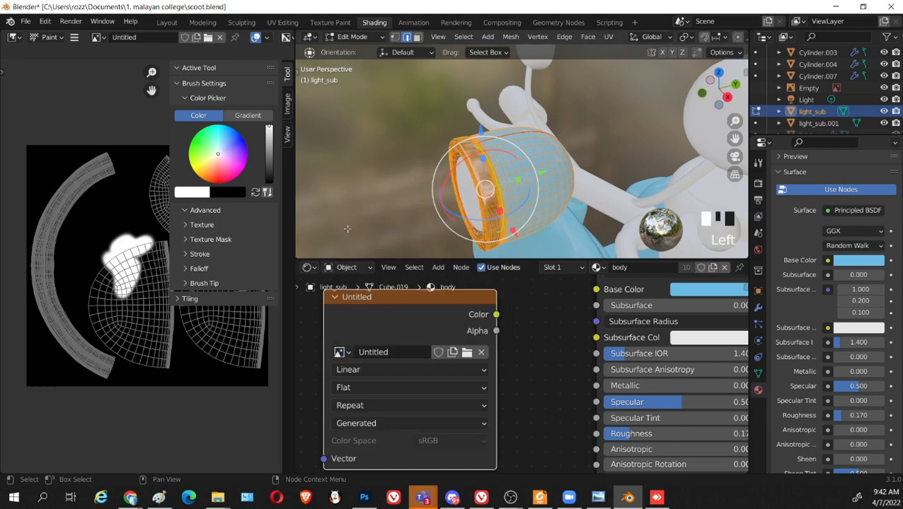
Connect the Untitled texture node's Color output to the Base Color of the Principled BSDF
{"action": "left_click_drag", "start_coordinate": [497, 314], "coordinate": [589, 312]}
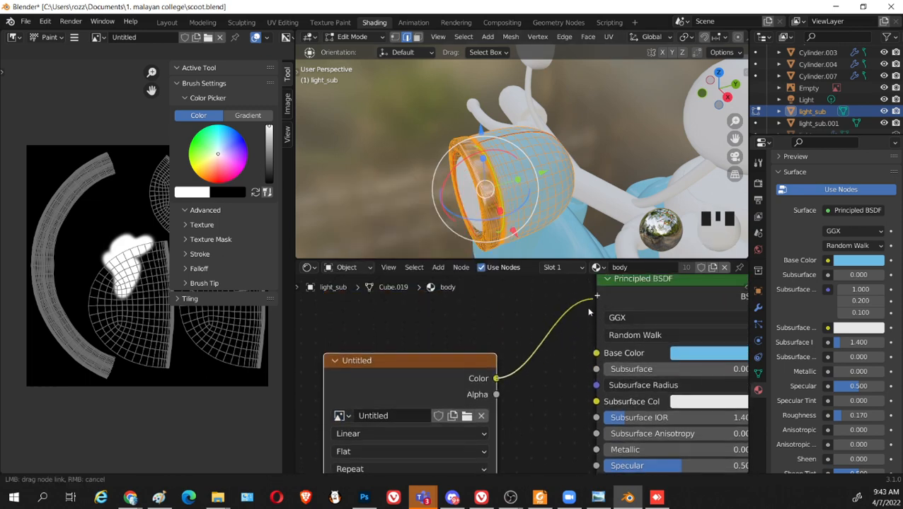
{"action": "left_click_drag", "start_coordinate": [543, 368], "coordinate": [597, 353]}
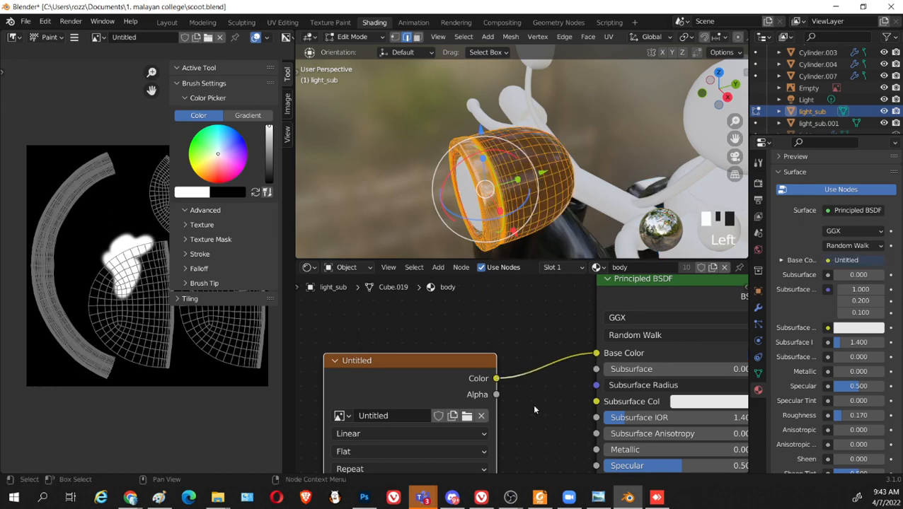
{"action": "scroll", "coordinate": [621, 198], "scroll_direction": "down", "scroll_amount": 3}
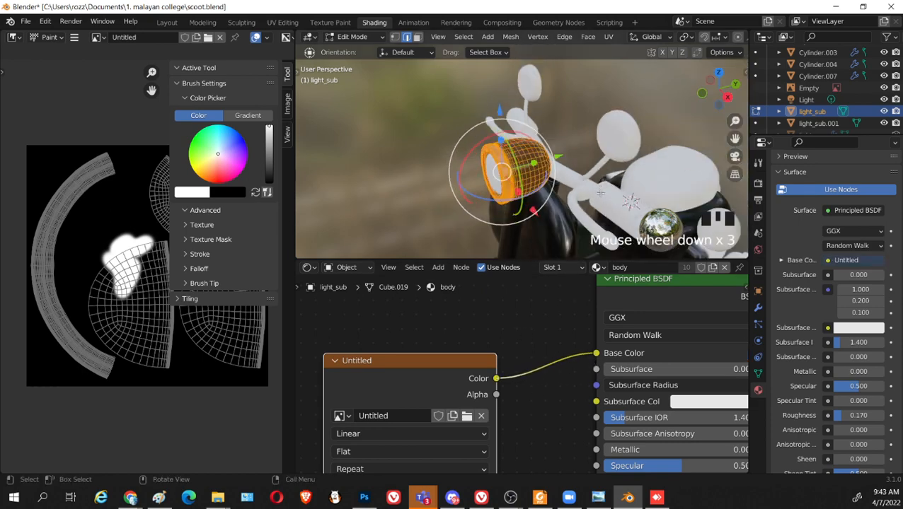
{"action": "middle_click_drag", "start_coordinate": [620, 198], "coordinate": [665, 200]}
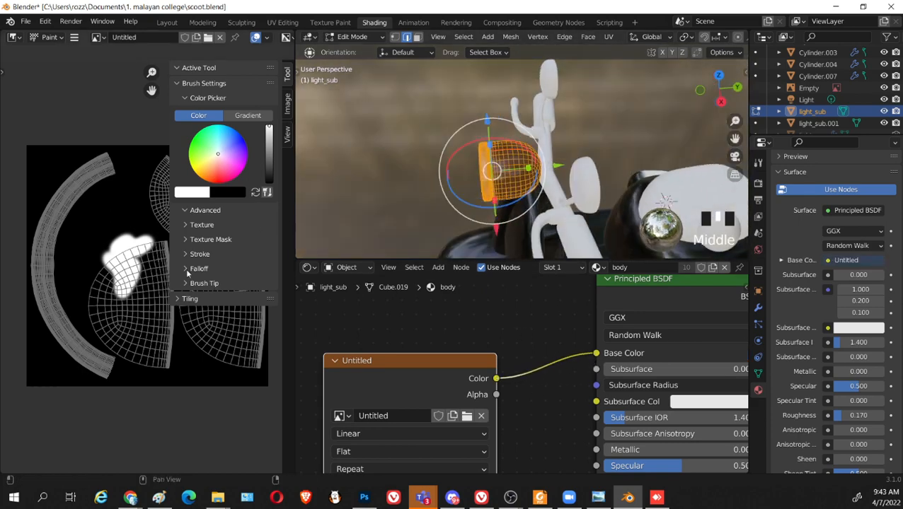
Extend the white stroke above the dome-shaped island on the Untitled image, and put the headlight housing in Texture Paint mode
{"action": "left_click_drag", "start_coordinate": [152, 264], "coordinate": [133, 242]}
{"action": "middle_click_drag", "start_coordinate": [586, 177], "coordinate": [556, 206]}
{"action": "key", "text": "Tab"}
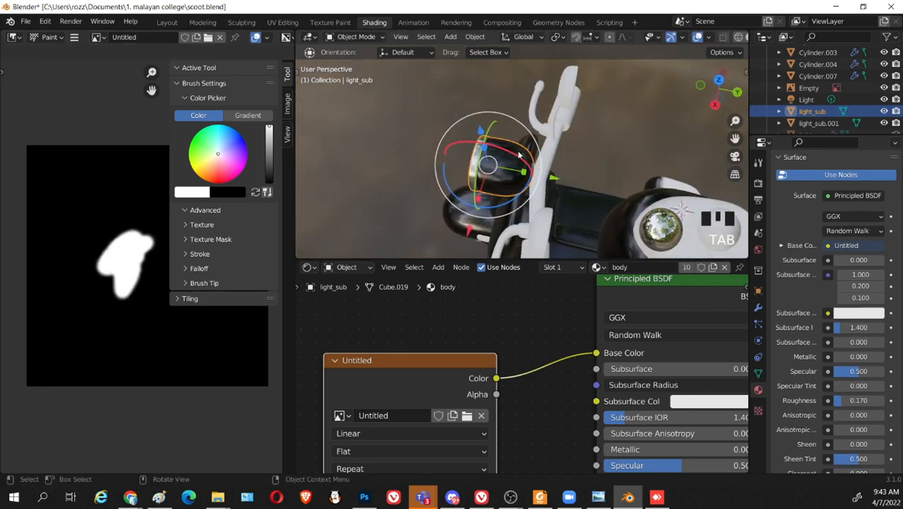
{"action": "left_click", "coordinate": [344, 41]}
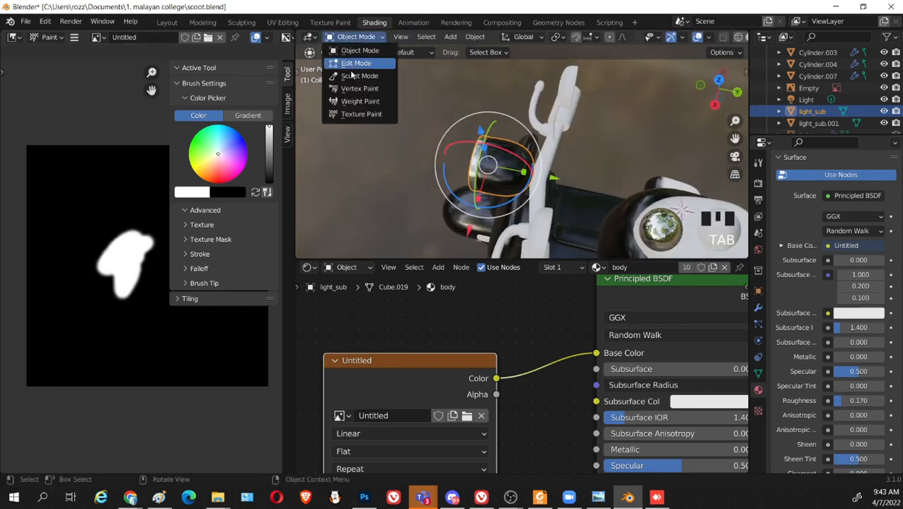
{"action": "left_click", "coordinate": [360, 115]}
{"action": "left_click", "coordinate": [510, 168]}
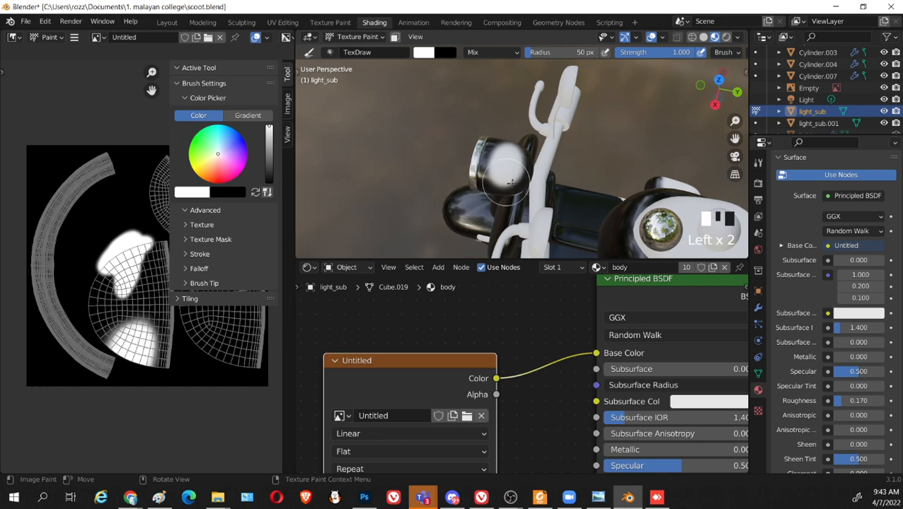
{"action": "scroll", "coordinate": [526, 196], "scroll_direction": "up", "scroll_amount": 3}
{"action": "key", "text": "ctrl+z"}
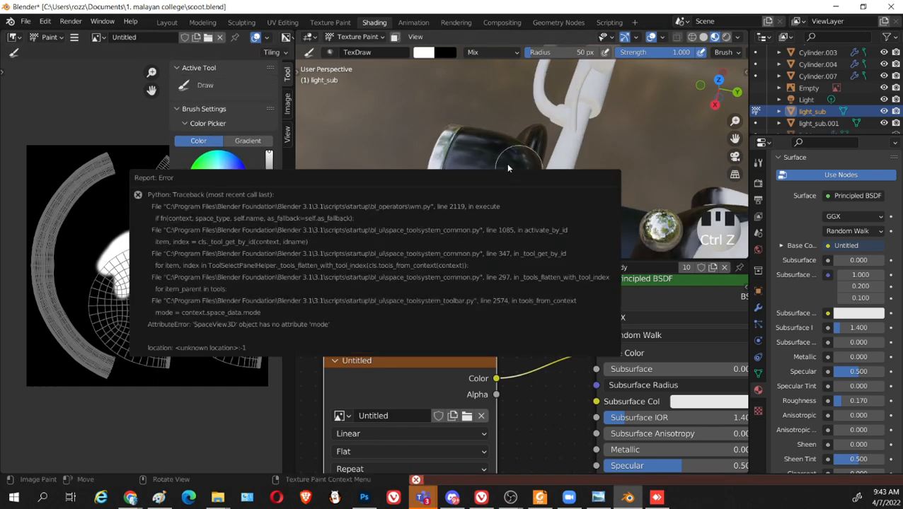
Paint two white dabs on the housing's upper surface in the 3D view, and hide the image editor's sidebar to expose all UV islands
{"action": "left_click", "coordinate": [484, 148]}
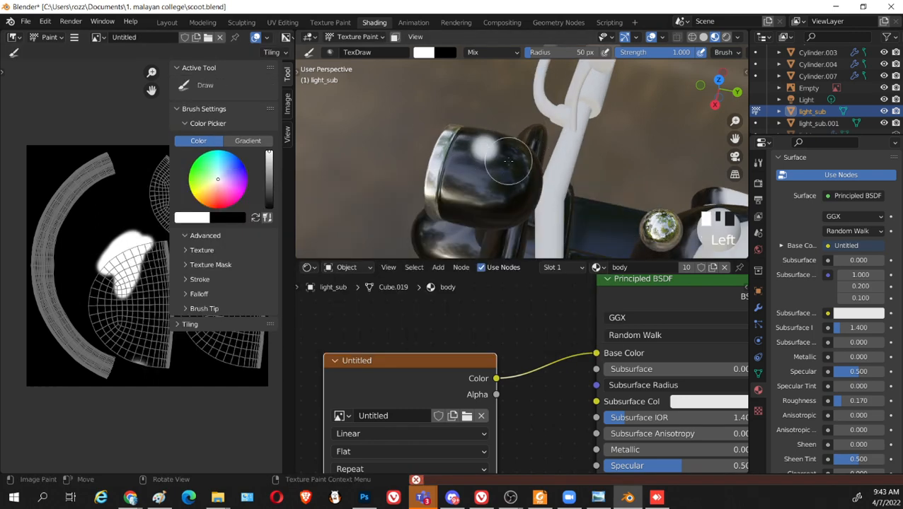
{"action": "left_click", "coordinate": [504, 168]}
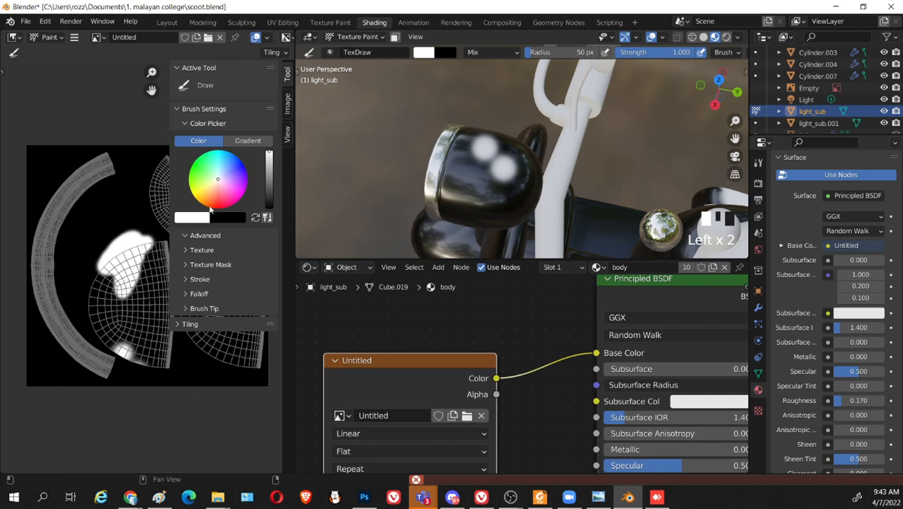
{"action": "key", "text": "n"}
{"action": "middle_click_drag", "start_coordinate": [168, 238], "coordinate": [189, 210]}
{"action": "scroll", "coordinate": [535, 174], "scroll_direction": "up", "scroll_amount": 2}
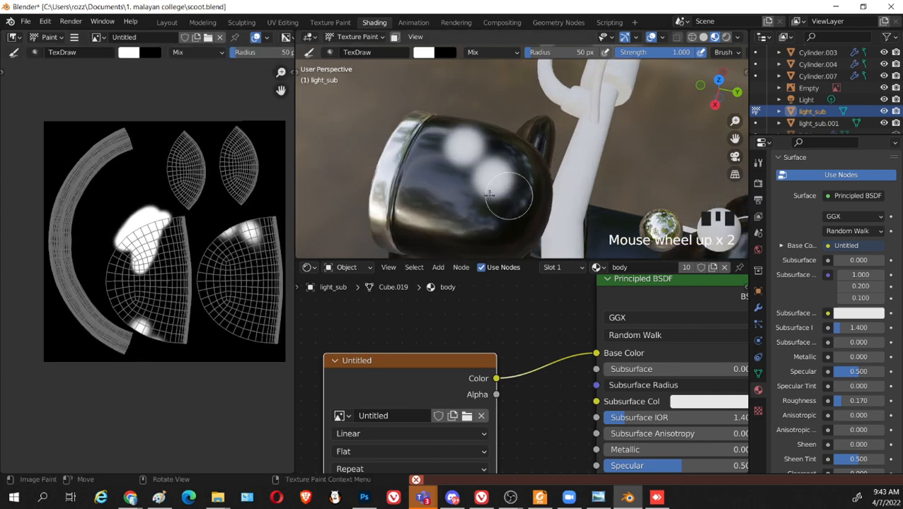
Set the brush strength to 0.424 and build up soft white dabs down the rear of the headlight housing
{"action": "middle_click_drag", "start_coordinate": [544, 207], "coordinate": [478, 160]}
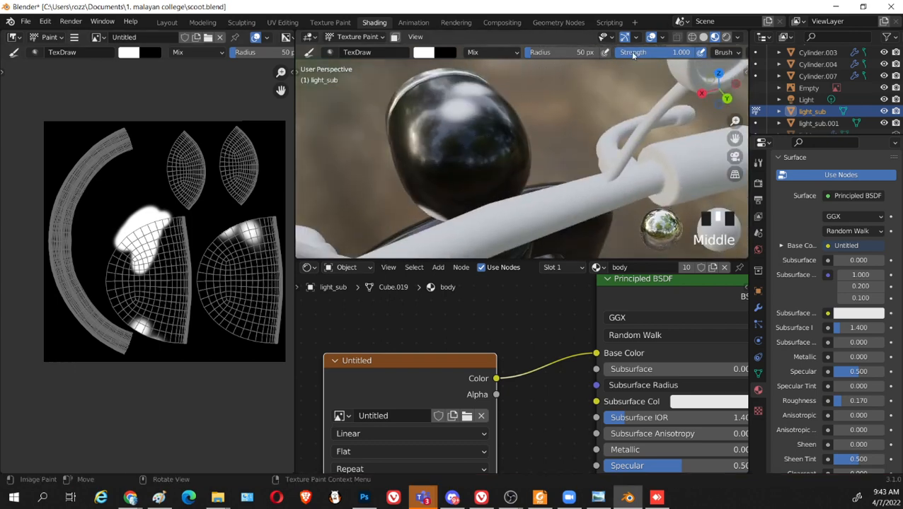
{"action": "left_click_drag", "start_coordinate": [633, 56], "coordinate": [589, 56]}
{"action": "left_click", "coordinate": [467, 148]}
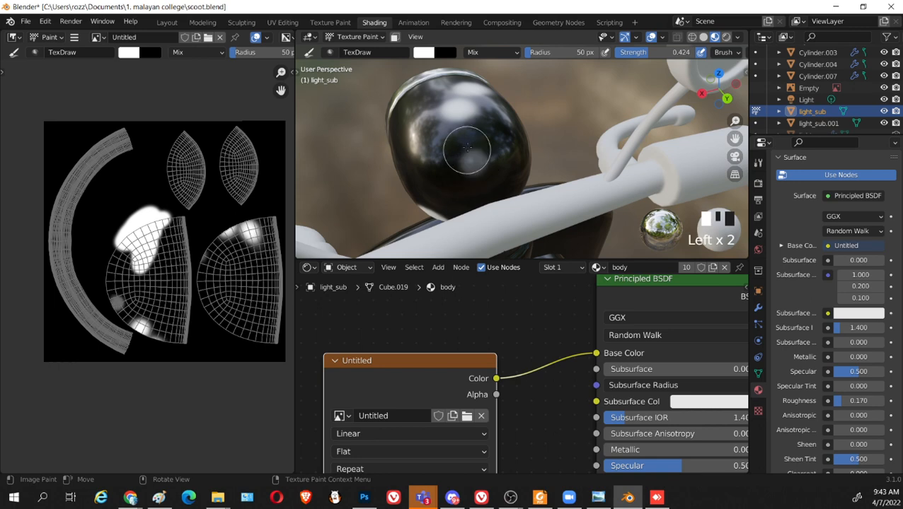
{"action": "left_click", "coordinate": [468, 151]}
{"action": "left_click", "coordinate": [464, 141]}
{"action": "left_click", "coordinate": [469, 157]}
{"action": "left_click", "coordinate": [473, 166]}
{"action": "left_click", "coordinate": [476, 174]}
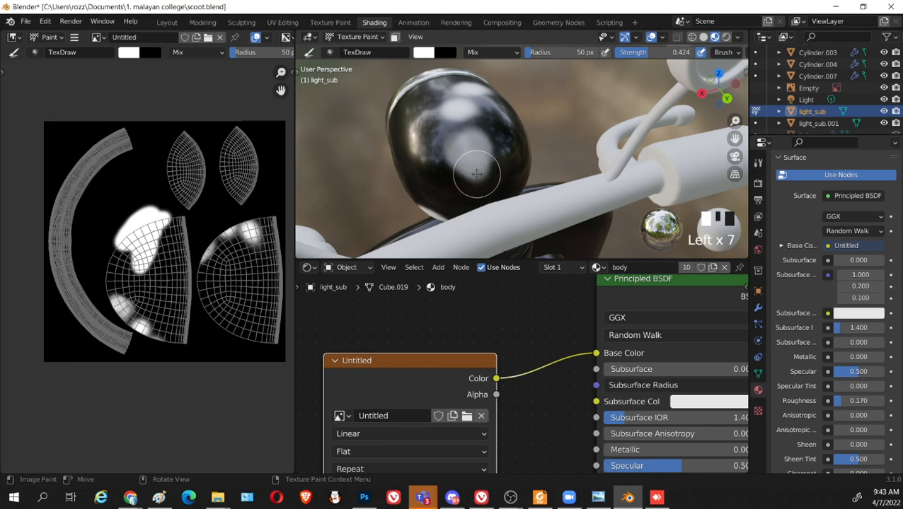
Paint soft white dabs on the Untitled image at the upper corner of the dome-shaped UV island
{"action": "middle_click_drag", "start_coordinate": [477, 170], "coordinate": [536, 167]}
{"action": "left_click", "coordinate": [172, 218]}
{"action": "left_click", "coordinate": [176, 216]}
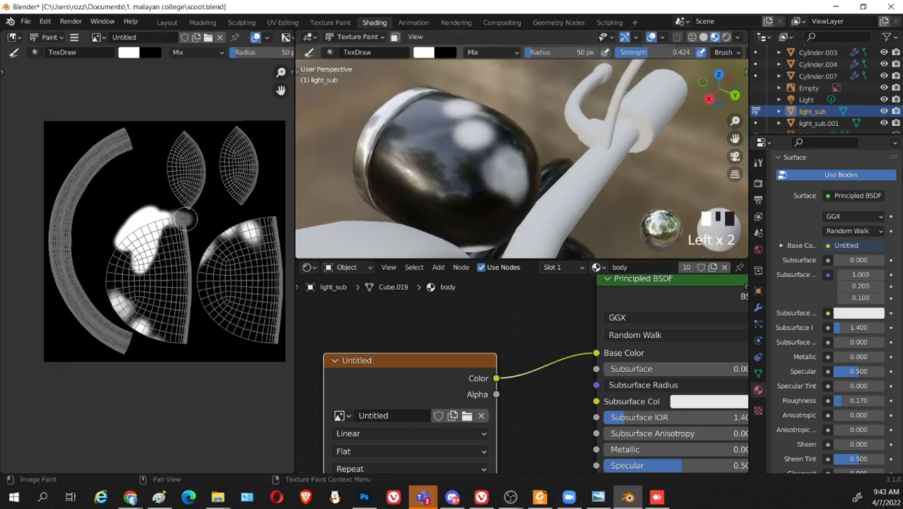
Paint soft white strokes on the housing from just behind the chrome rim along its upper side toward the rear
{"action": "middle_click_drag", "start_coordinate": [409, 169], "coordinate": [415, 160]}
{"action": "left_click", "coordinate": [417, 157]}
{"action": "left_click", "coordinate": [431, 142]}
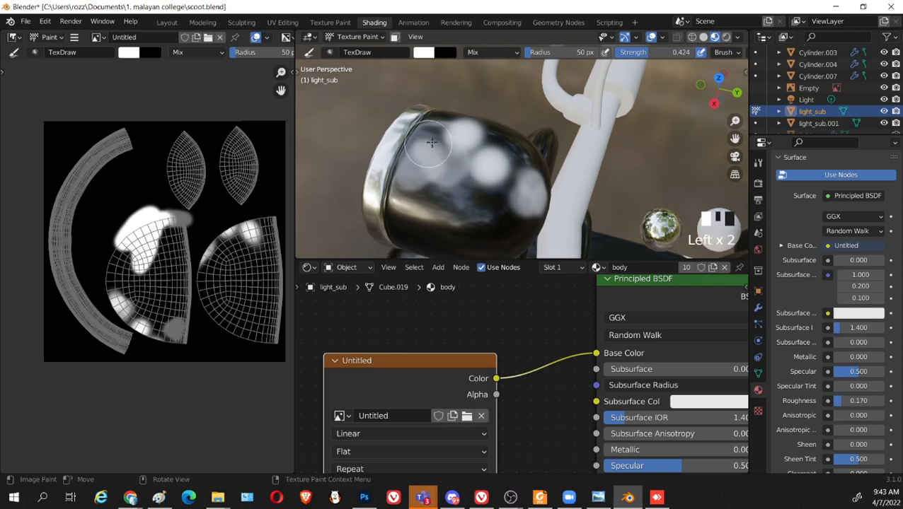
{"action": "left_click_drag", "start_coordinate": [467, 168], "coordinate": [497, 193]}
{"action": "middle_click_drag", "start_coordinate": [496, 193], "coordinate": [541, 195]}
{"action": "left_click", "coordinate": [499, 193]}
{"action": "left_click_drag", "start_coordinate": [499, 193], "coordinate": [534, 192]}
Cover the upper half of the housing's side with overlapping soft white dabs, filling the dark gaps between the earlier strokes
{"action": "mouse_move", "coordinate": [534, 192]}
{"action": "middle_mouse_down"}
{"action": "mouse_move", "coordinate": [431, 200]}
{"action": "mouse_move", "coordinate": [487, 121]}
{"action": "mouse_move", "coordinate": [432, 91]}
{"action": "middle_mouse_up"}
{"action": "left_click", "coordinate": [428, 202]}
{"action": "left_click", "coordinate": [426, 142]}
{"action": "left_click", "coordinate": [426, 141]}
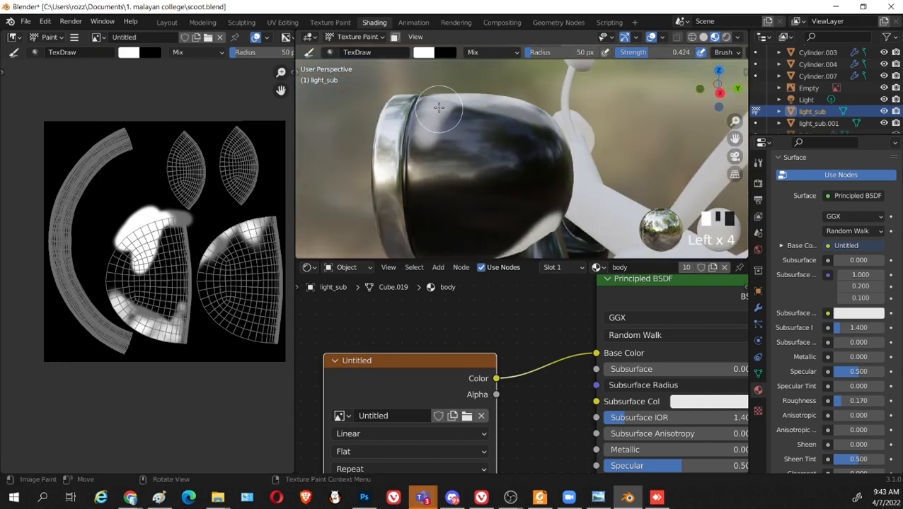
{"action": "left_click_drag", "start_coordinate": [438, 107], "coordinate": [524, 152]}
{"action": "mouse_move", "coordinate": [524, 152]}
{"action": "middle_mouse_down"}
{"action": "mouse_move", "coordinate": [538, 174]}
{"action": "mouse_move", "coordinate": [513, 160]}
{"action": "mouse_move", "coordinate": [433, 157]}
{"action": "mouse_move", "coordinate": [476, 161]}
{"action": "middle_mouse_up"}
{"action": "left_click", "coordinate": [513, 160]}
{"action": "left_click", "coordinate": [513, 160]}
{"action": "left_click", "coordinate": [433, 157]}
{"action": "left_click", "coordinate": [435, 162]}
{"action": "left_click", "coordinate": [436, 143]}
{"action": "middle_click_drag", "start_coordinate": [531, 213], "coordinate": [537, 174]}
{"action": "left_click", "coordinate": [513, 155]}
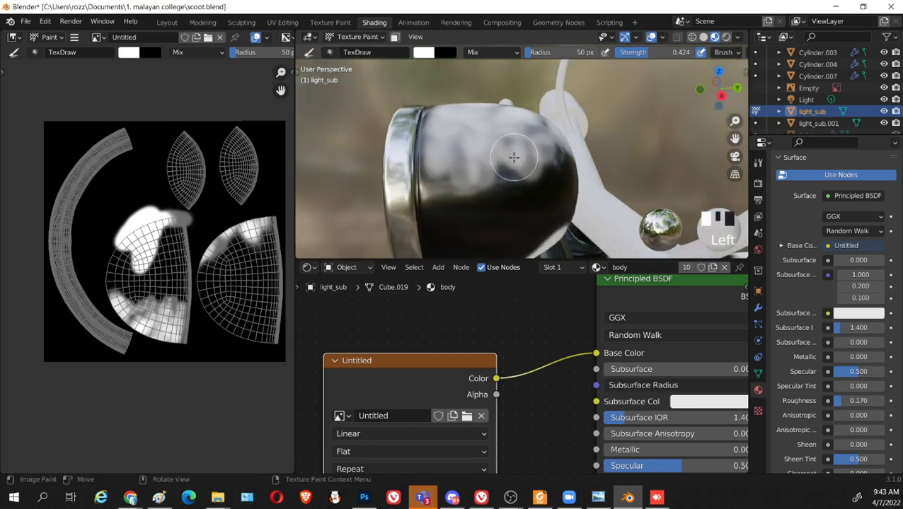
{"action": "left_click", "coordinate": [503, 172]}
{"action": "left_click", "coordinate": [544, 166]}
{"action": "left_click", "coordinate": [534, 184]}
{"action": "left_click", "coordinate": [484, 183]}
{"action": "left_click", "coordinate": [453, 173]}
{"action": "left_click", "coordinate": [439, 166]}
{"action": "left_click", "coordinate": [478, 131]}
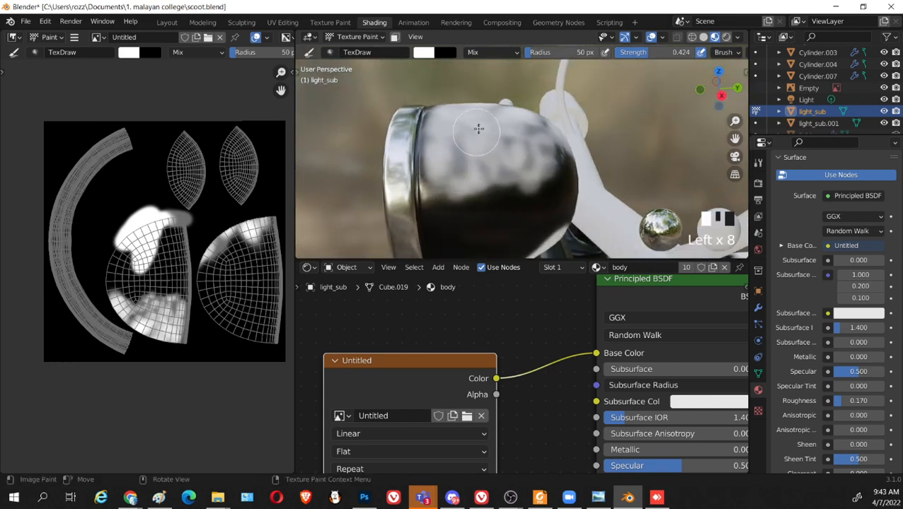
{"action": "left_click", "coordinate": [490, 121]}
{"action": "left_click", "coordinate": [523, 123]}
Build up a soft white patch across the seam on the housing's underside, just behind the chrome rim
{"action": "middle_click_drag", "start_coordinate": [496, 108], "coordinate": [573, 123]}
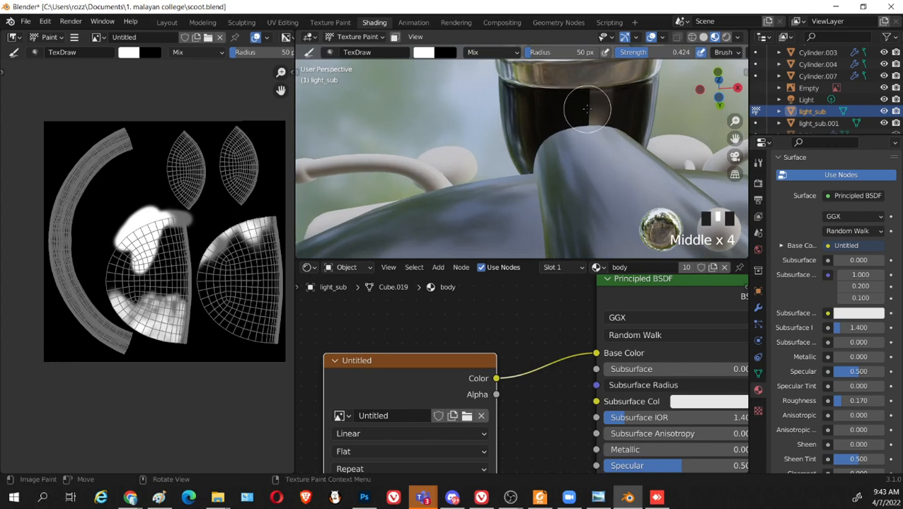
{"action": "left_click", "coordinate": [591, 107]}
{"action": "left_click", "coordinate": [598, 106]}
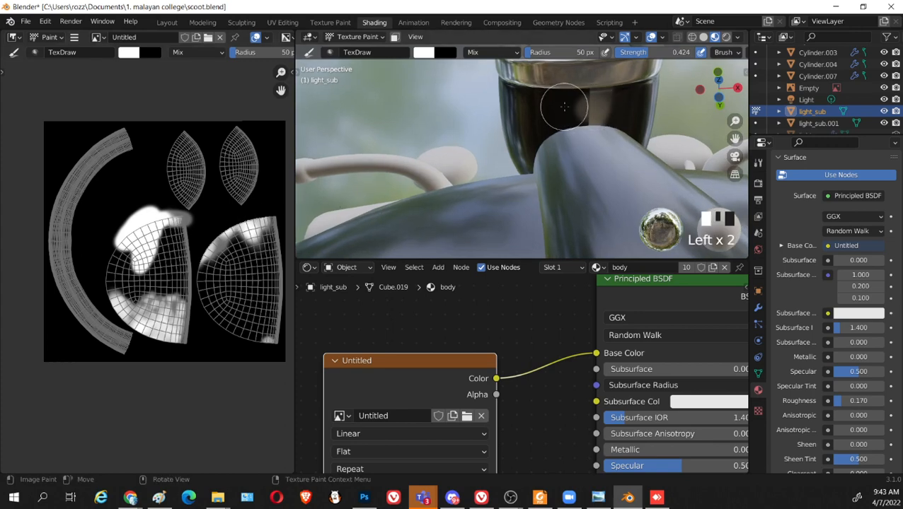
{"action": "left_click", "coordinate": [614, 104]}
{"action": "triple_click", "coordinate": [601, 104]}
{"action": "triple_click", "coordinate": [594, 101]}
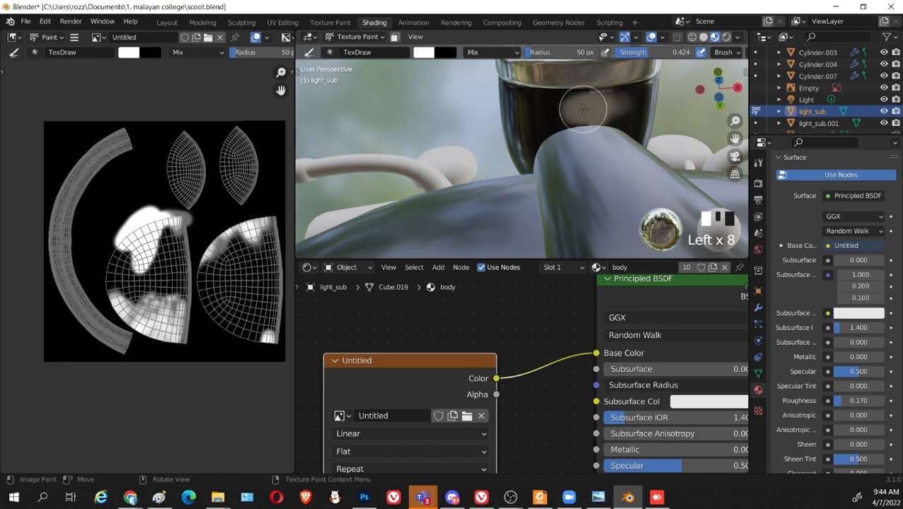
{"action": "double_click", "coordinate": [588, 98]}
{"action": "triple_click", "coordinate": [584, 97]}
{"action": "double_click", "coordinate": [581, 99]}
{"action": "left_click", "coordinate": [590, 103]}
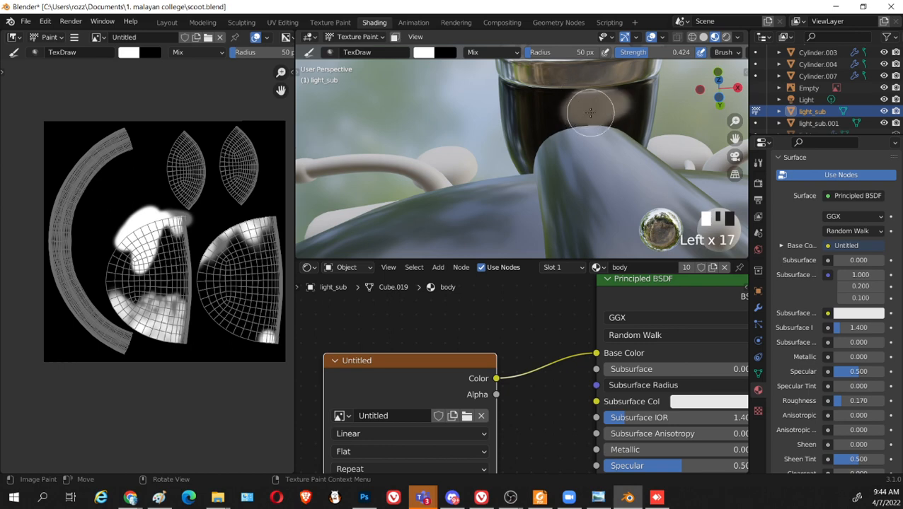
{"action": "left_click", "coordinate": [590, 110]}
{"action": "double_click", "coordinate": [599, 115]}
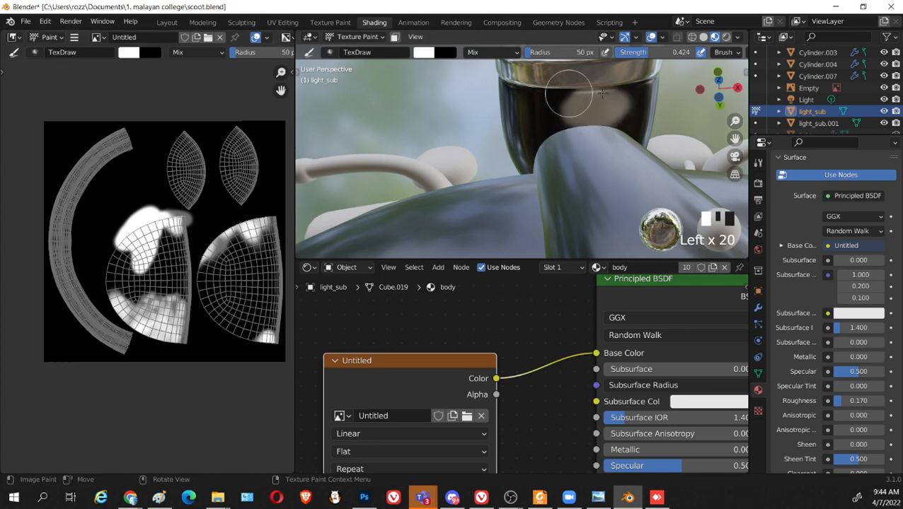
Add one soft white dab at the lower edge of the painted area on the back of the housing
{"action": "scroll", "coordinate": [629, 141], "scroll_direction": "down", "scroll_amount": 2}
{"action": "middle_click_drag", "start_coordinate": [629, 140], "coordinate": [478, 185]}
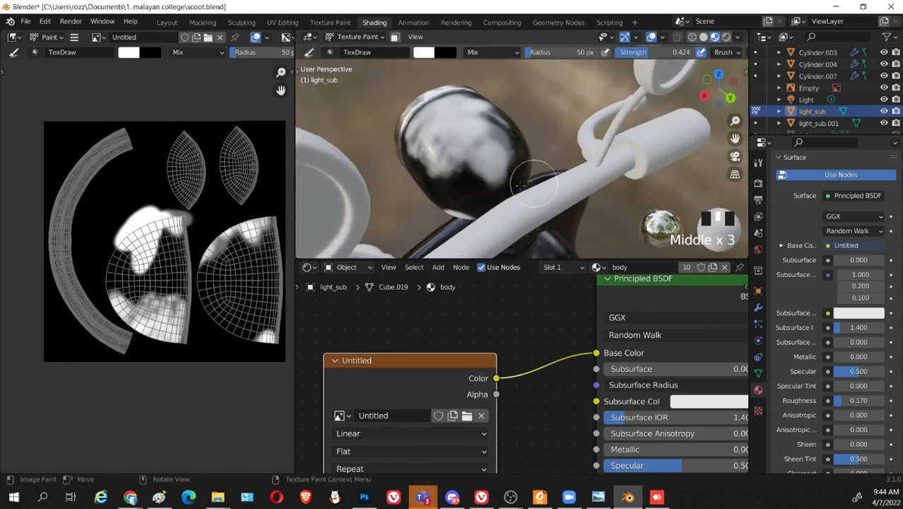
{"action": "middle_click_drag", "start_coordinate": [534, 178], "coordinate": [484, 180]}
{"action": "left_click", "coordinate": [484, 179]}
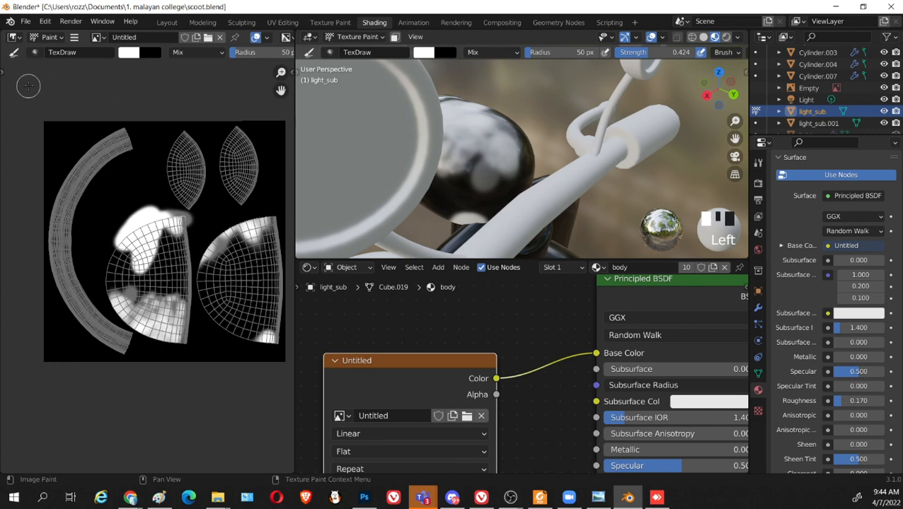
Switch to the Fill tool and sample light blue from the scooter body in the reference photo as its color
{"action": "key", "text": "t"}
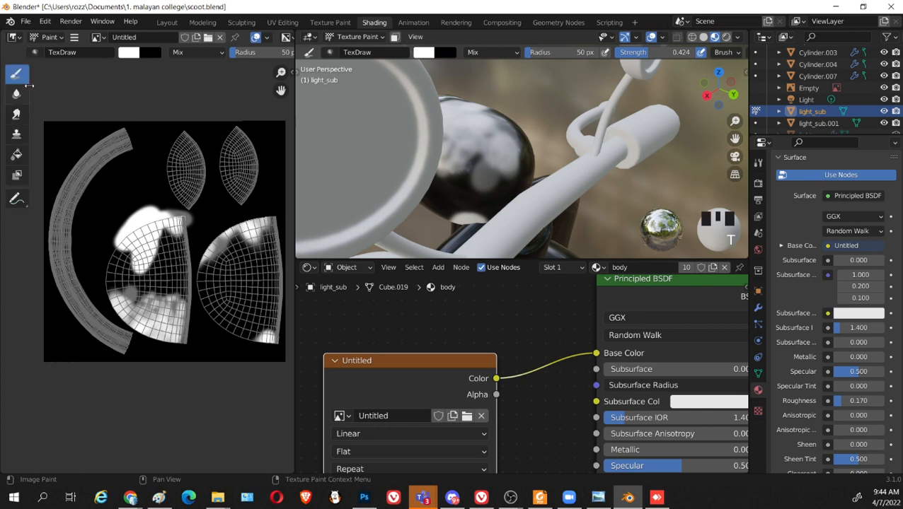
{"action": "left_click", "coordinate": [15, 157]}
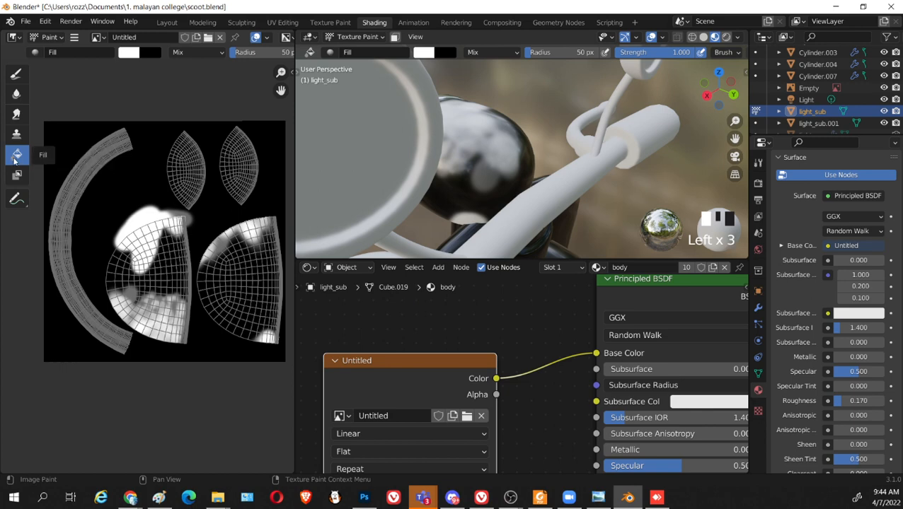
{"action": "scroll", "coordinate": [482, 167], "scroll_direction": "down", "scroll_amount": 4}
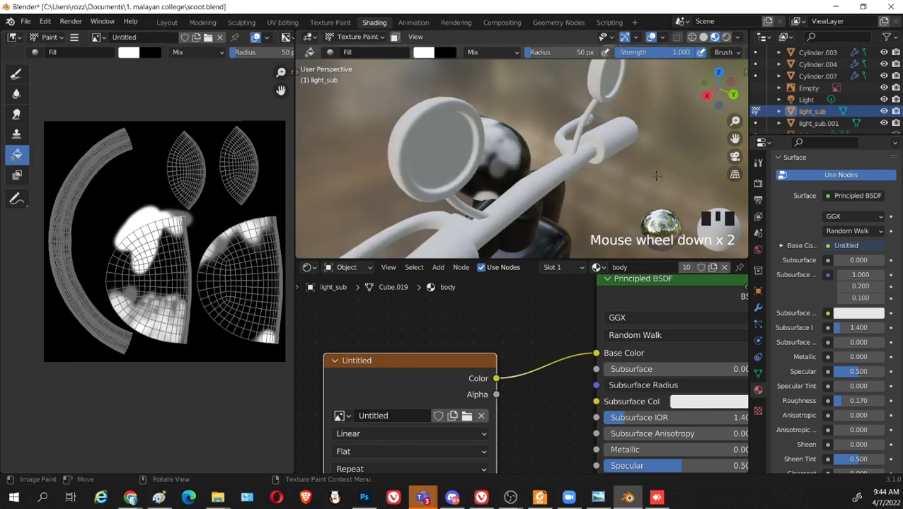
{"action": "middle_click_drag", "start_coordinate": [482, 166], "coordinate": [396, 85]}
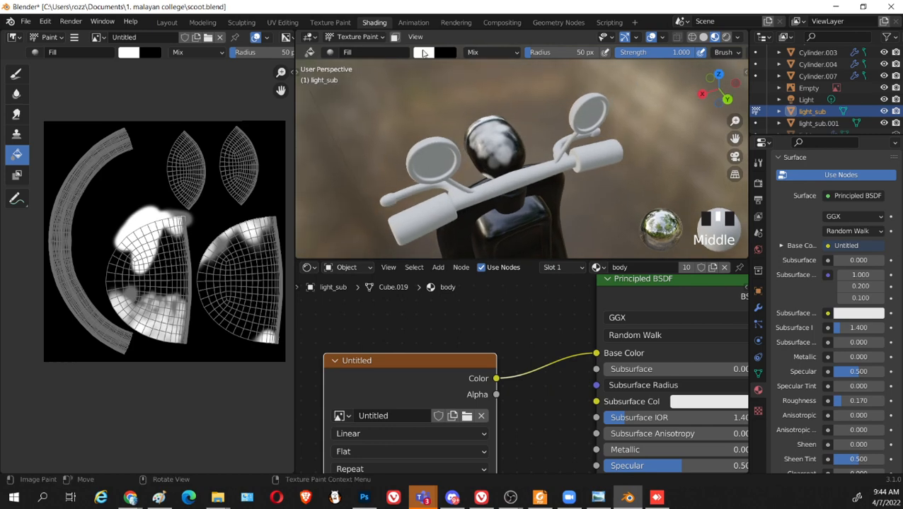
{"action": "middle_click_drag", "start_coordinate": [707, 178], "coordinate": [577, 180]}
{"action": "mouse_move", "coordinate": [552, 183]}
{"action": "middle_mouse_down"}
{"action": "mouse_move", "coordinate": [538, 176]}
{"action": "mouse_move", "coordinate": [541, 157]}
{"action": "mouse_move", "coordinate": [531, 185]}
{"action": "mouse_move", "coordinate": [537, 174]}
{"action": "mouse_move", "coordinate": [541, 185]}
{"action": "middle_mouse_up"}
{"action": "scroll", "coordinate": [537, 177], "scroll_direction": "down", "scroll_amount": 4}
{"action": "scroll", "coordinate": [541, 157], "scroll_direction": "up", "scroll_amount": 5}
{"action": "scroll", "coordinate": [541, 185], "scroll_direction": "down", "scroll_amount": 3}
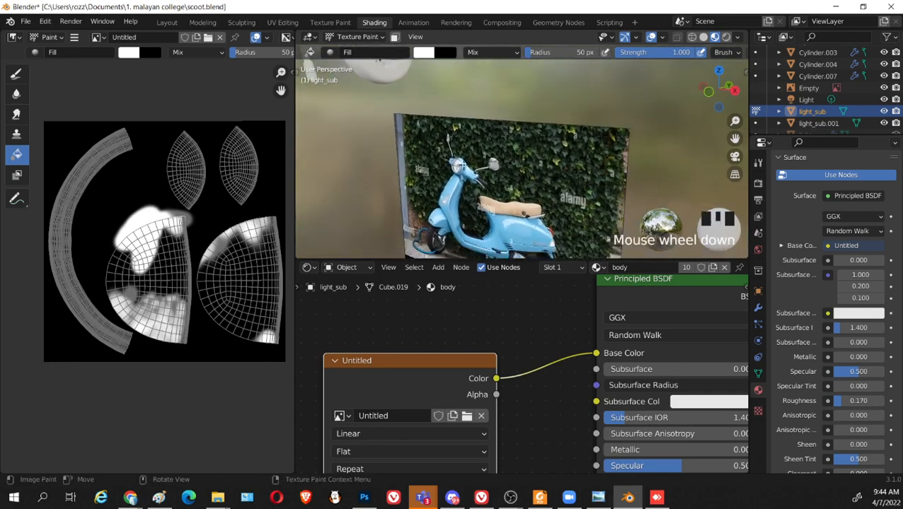
{"action": "middle_click_drag", "start_coordinate": [431, 141], "coordinate": [383, 62], "text": "shift"}
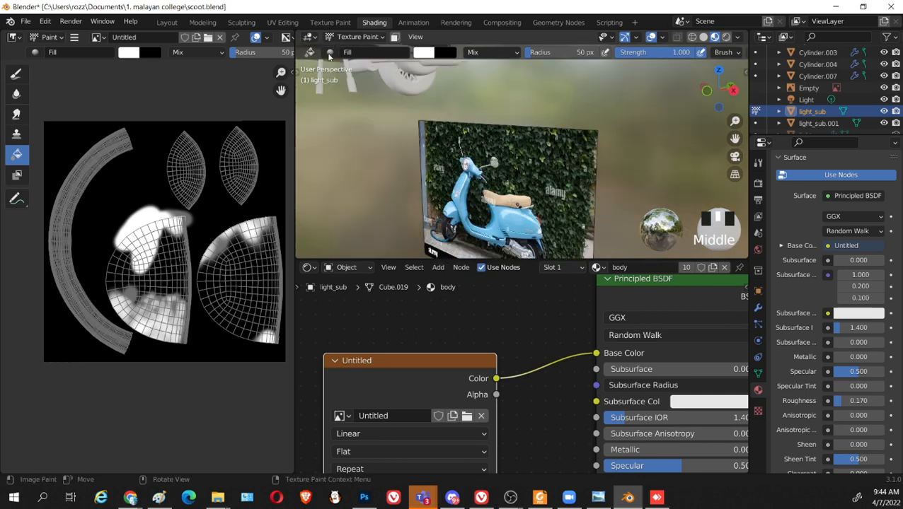
{"action": "left_click", "coordinate": [423, 53]}
{"action": "left_click", "coordinate": [511, 182]}
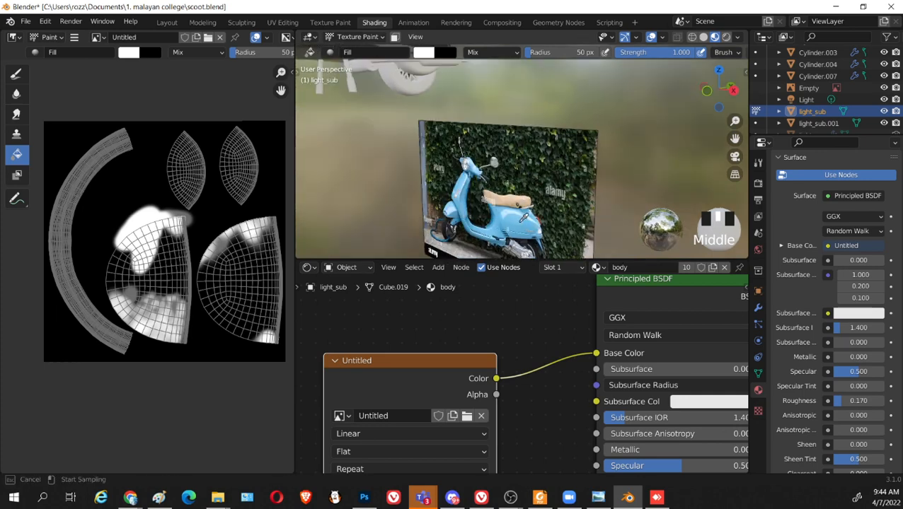
{"action": "left_click", "coordinate": [520, 213]}
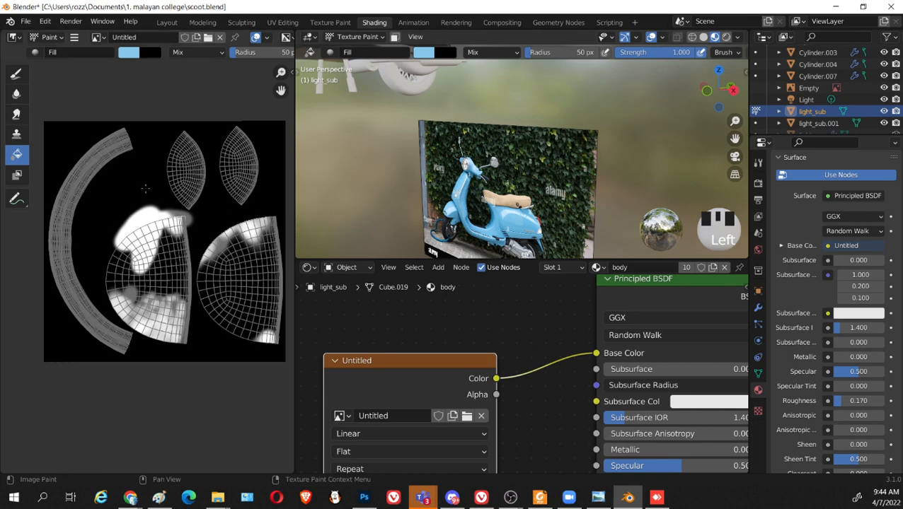
Fill the black background of the Untitled image with the sampled light blue
{"action": "left_click", "coordinate": [145, 188]}
{"action": "scroll", "coordinate": [496, 163], "scroll_direction": "down", "scroll_amount": 1}
{"action": "scroll", "coordinate": [495, 163], "scroll_direction": "up", "scroll_amount": 2}
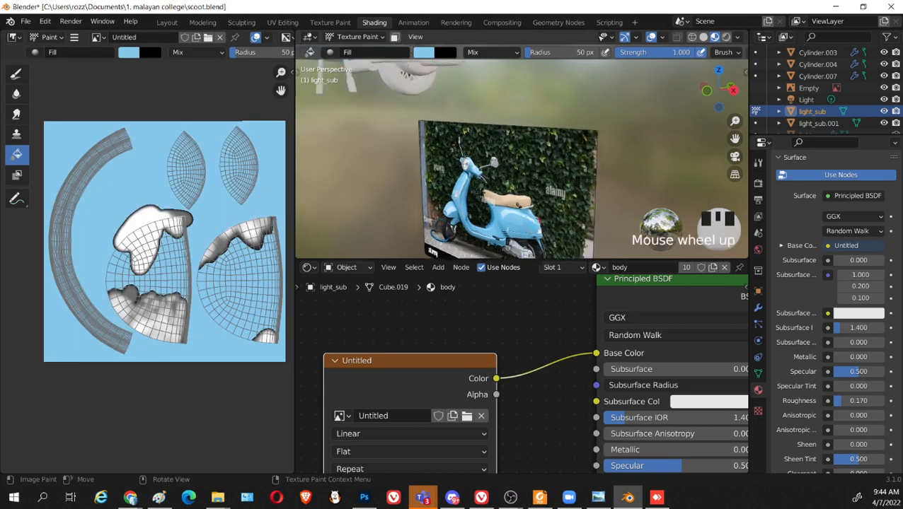
Fill the white-painted area of the headlight housing with light blue directly on the model
{"action": "middle_click_drag", "start_coordinate": [488, 141], "coordinate": [496, 162], "text": "shift"}
{"action": "middle_click_drag", "start_coordinate": [438, 131], "coordinate": [455, 204], "text": "shift"}
{"action": "middle_click_drag", "start_coordinate": [496, 92], "coordinate": [379, 152], "text": "shift"}
{"action": "scroll", "coordinate": [468, 155], "scroll_direction": "up", "scroll_amount": 4}
{"action": "scroll", "coordinate": [511, 191], "scroll_direction": "up", "scroll_amount": 2}
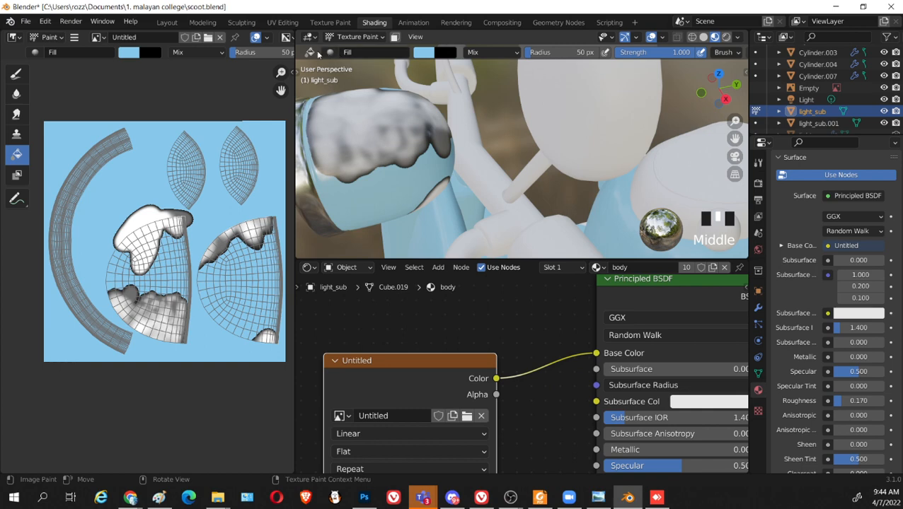
{"action": "left_click", "coordinate": [356, 123]}
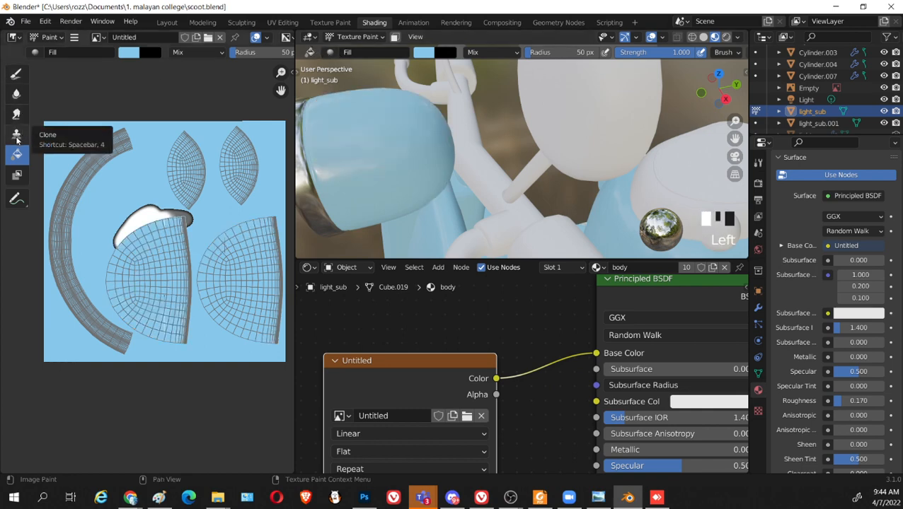
Switch to the Draw brush and paint soft white dabs on the image between the curved strip and the upper UV islands
{"action": "left_click", "coordinate": [17, 76]}
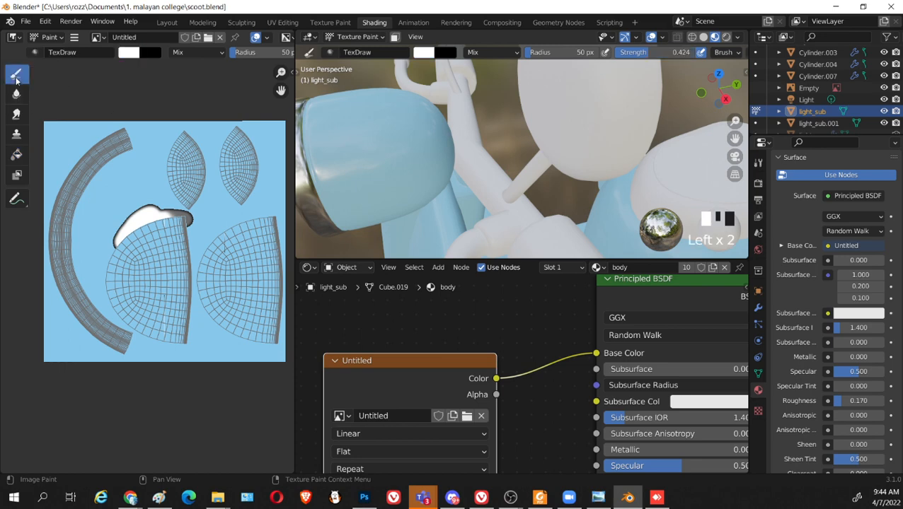
{"action": "middle_click_drag", "start_coordinate": [413, 162], "coordinate": [438, 169]}
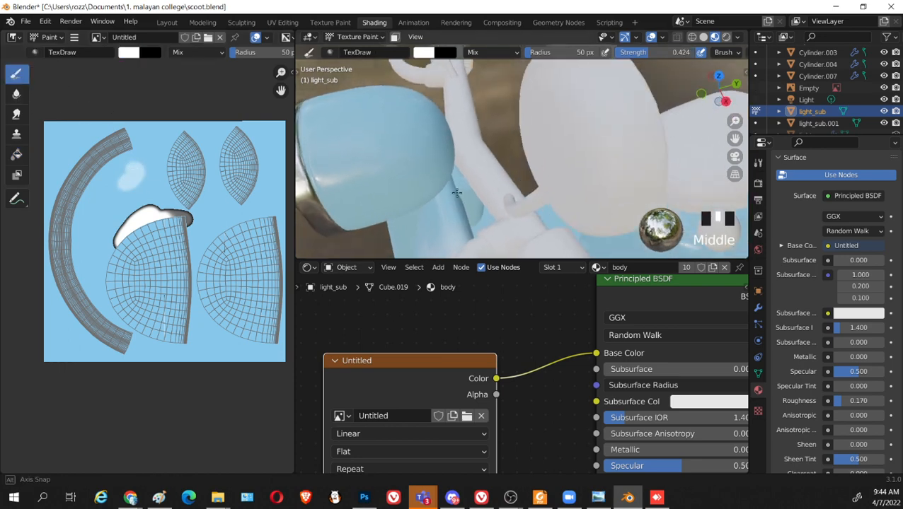
{"action": "scroll", "coordinate": [424, 169], "scroll_direction": "down", "scroll_amount": 2}
{"action": "middle_click_drag", "start_coordinate": [492, 199], "coordinate": [446, 212]}
{"action": "left_click", "coordinate": [150, 225]}
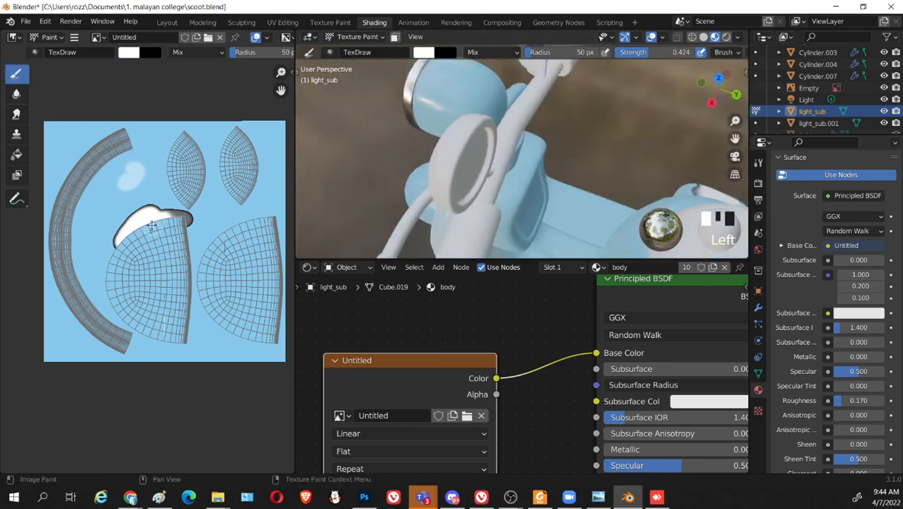
{"action": "left_click", "coordinate": [168, 203]}
Examine the blue-textured scooter from the front, enlarging the 3D viewport to fit the whole model
{"action": "middle_click_drag", "start_coordinate": [335, 179], "coordinate": [558, 160]}
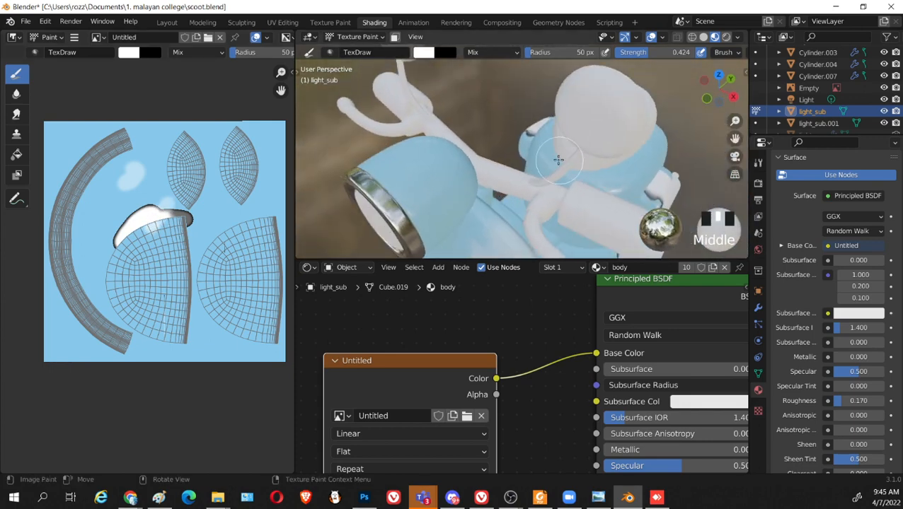
{"action": "scroll", "coordinate": [425, 191], "scroll_direction": "down", "scroll_amount": 1}
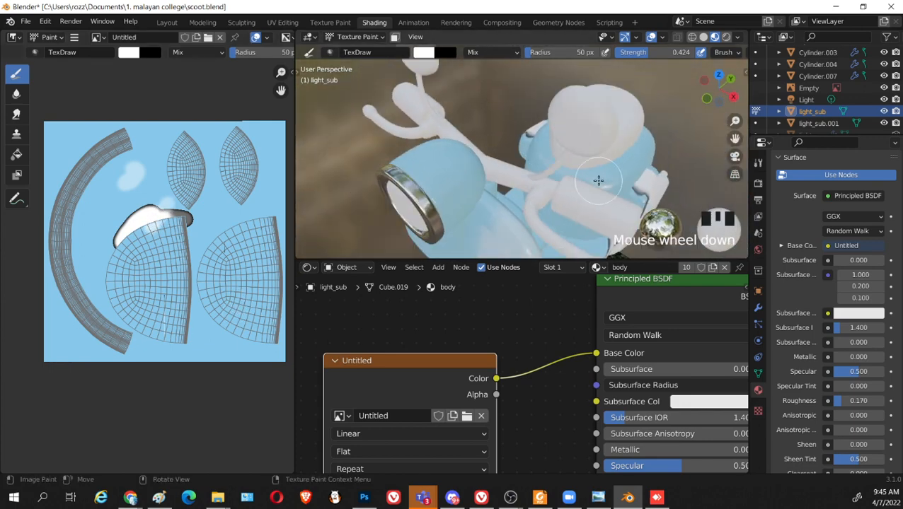
{"action": "scroll", "coordinate": [509, 203], "scroll_direction": "down", "scroll_amount": 1}
{"action": "mouse_move", "coordinate": [510, 203]}
{"action": "middle_mouse_down"}
{"action": "mouse_move", "coordinate": [494, 201]}
{"action": "mouse_move", "coordinate": [548, 169]}
{"action": "middle_mouse_up"}
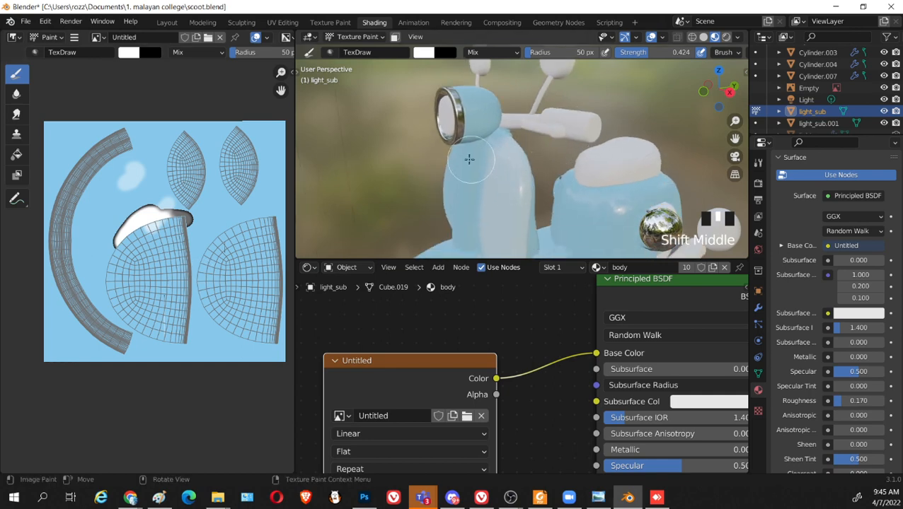
{"action": "scroll", "coordinate": [469, 159], "scroll_direction": "down", "scroll_amount": 2}
{"action": "middle_click_drag", "start_coordinate": [580, 152], "coordinate": [532, 242]}
{"action": "scroll", "coordinate": [630, 150], "scroll_direction": "down", "scroll_amount": 1}
{"action": "scroll", "coordinate": [537, 167], "scroll_direction": "up", "scroll_amount": 3}
{"action": "left_click_drag", "start_coordinate": [523, 261], "coordinate": [522, 345]}
{"action": "middle_click_drag", "start_coordinate": [523, 345], "coordinate": [492, 288]}
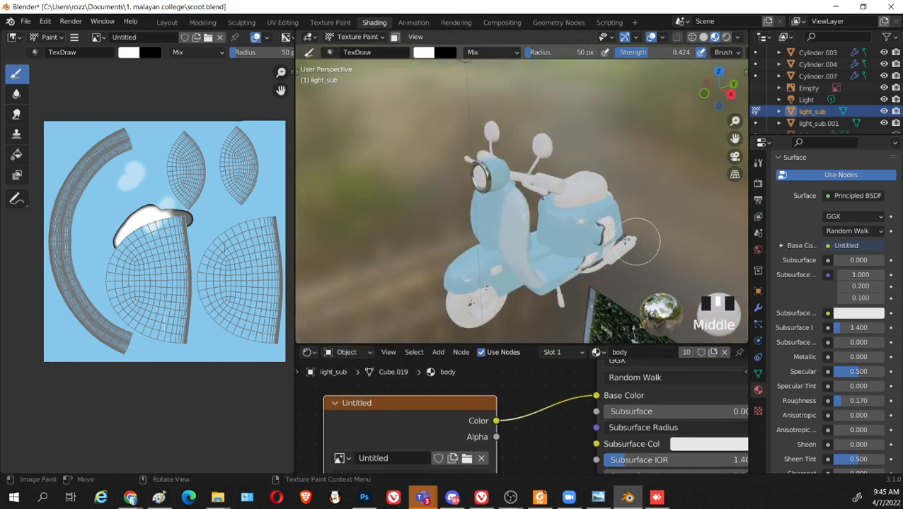
Inspect how the painted image shows on the rear body and side cover of the scooter
{"action": "scroll", "coordinate": [545, 231], "scroll_direction": "up", "scroll_amount": 2}
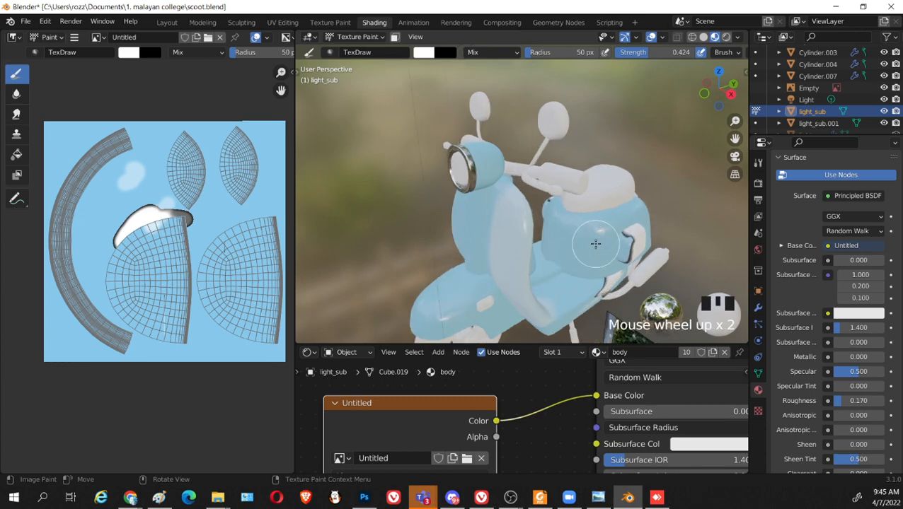
{"action": "middle_click_drag", "start_coordinate": [545, 231], "coordinate": [579, 210], "text": "shift"}
{"action": "scroll", "coordinate": [579, 210], "scroll_direction": "up", "scroll_amount": 3}
{"action": "left_click_drag", "start_coordinate": [573, 205], "coordinate": [531, 232]}
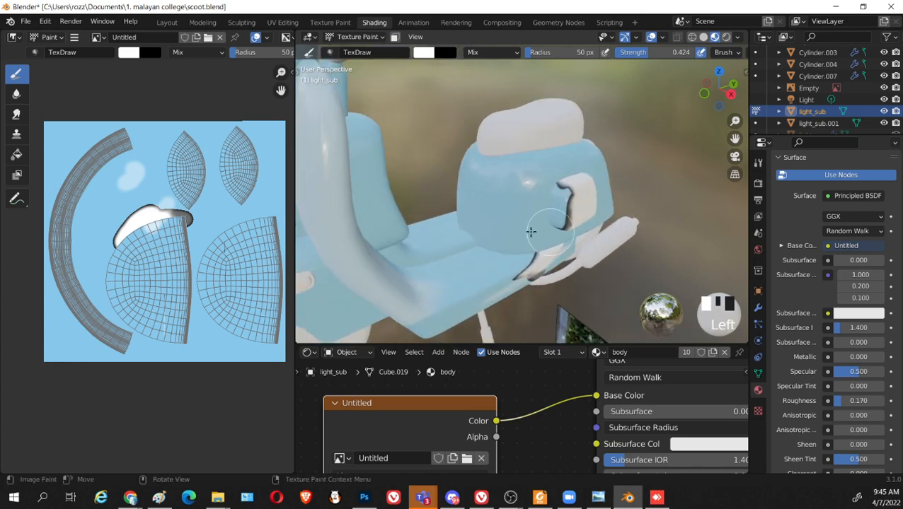
{"action": "middle_click_drag", "start_coordinate": [633, 211], "coordinate": [603, 187]}
{"action": "scroll", "coordinate": [601, 234], "scroll_direction": "down", "scroll_amount": 3}
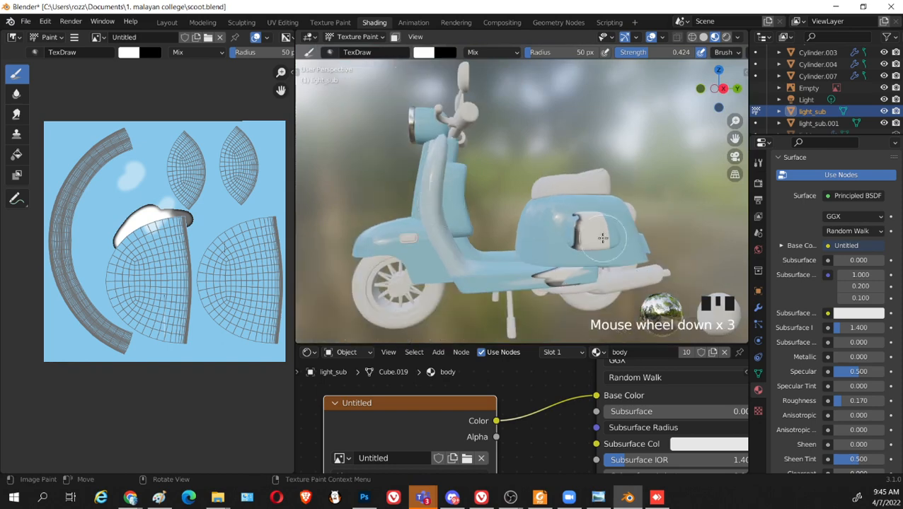
Leave Texture Paint for Object Mode and select the side cover on the scooter's rear body
{"action": "key", "text": "Tab"}
{"action": "key", "text": "Tab"}
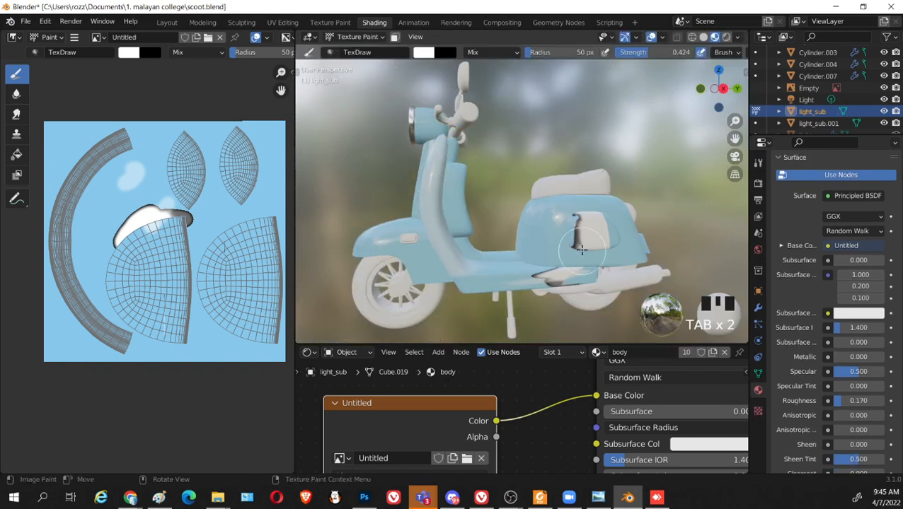
{"action": "left_click", "coordinate": [357, 37]}
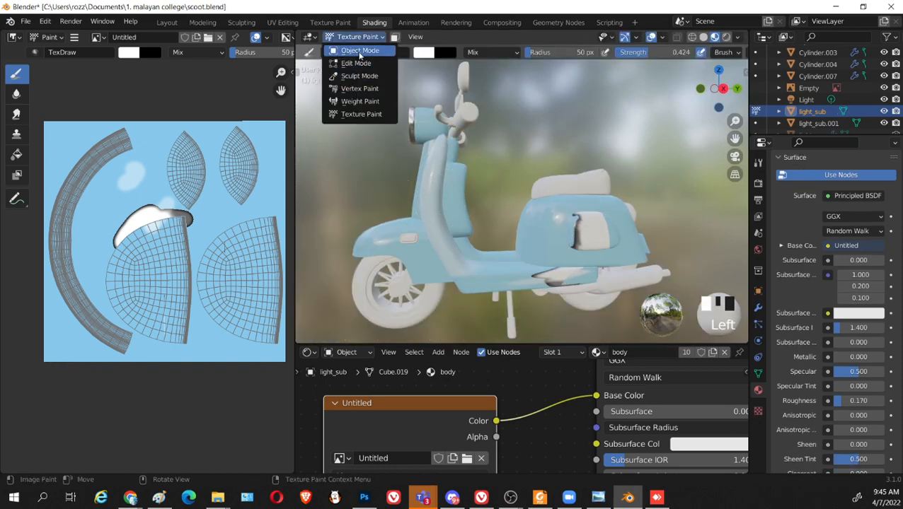
{"action": "left_click", "coordinate": [354, 54]}
{"action": "left_click", "coordinate": [613, 243]}
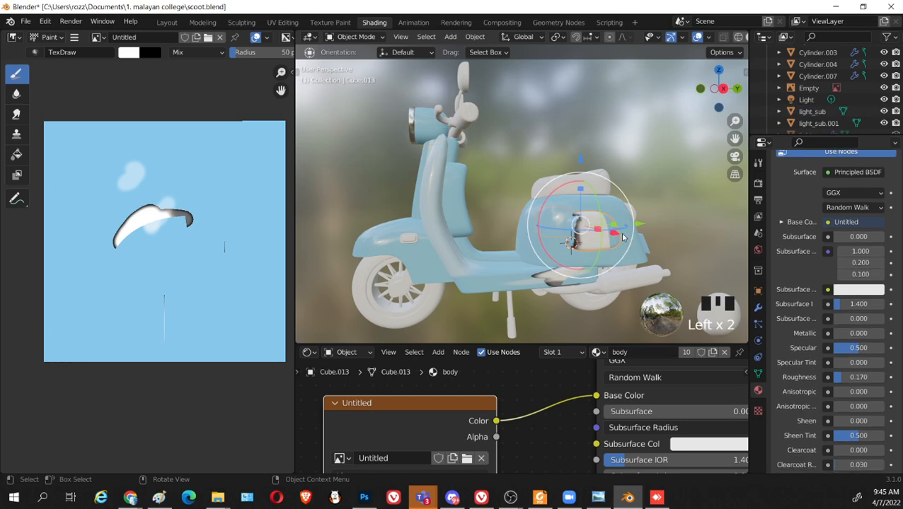
Check the side cover's linked geometry against the painted image in Edit Mode, returning to Object Mode when done
{"action": "middle_click_drag", "start_coordinate": [620, 232], "coordinate": [568, 211]}
{"action": "key", "text": "Tab"}
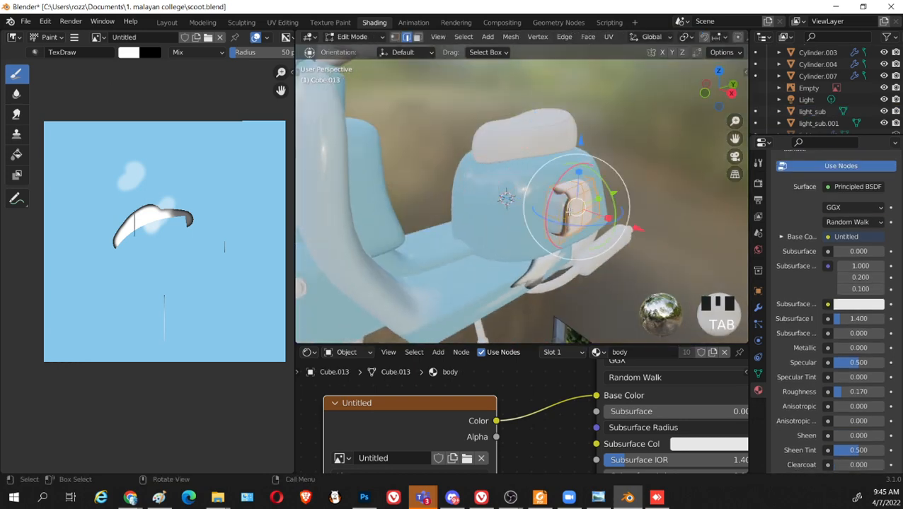
{"action": "key", "text": "l"}
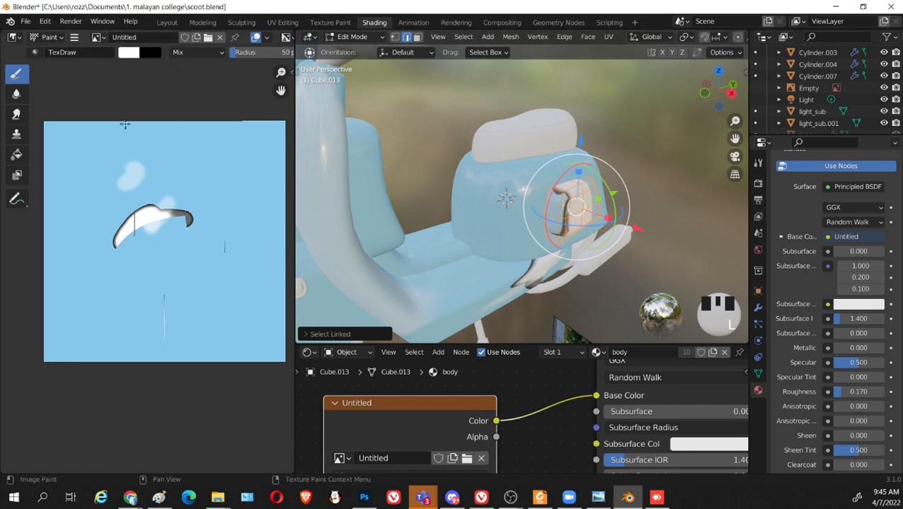
{"action": "middle_click_drag", "start_coordinate": [358, 114], "coordinate": [413, 151], "text": "shift"}
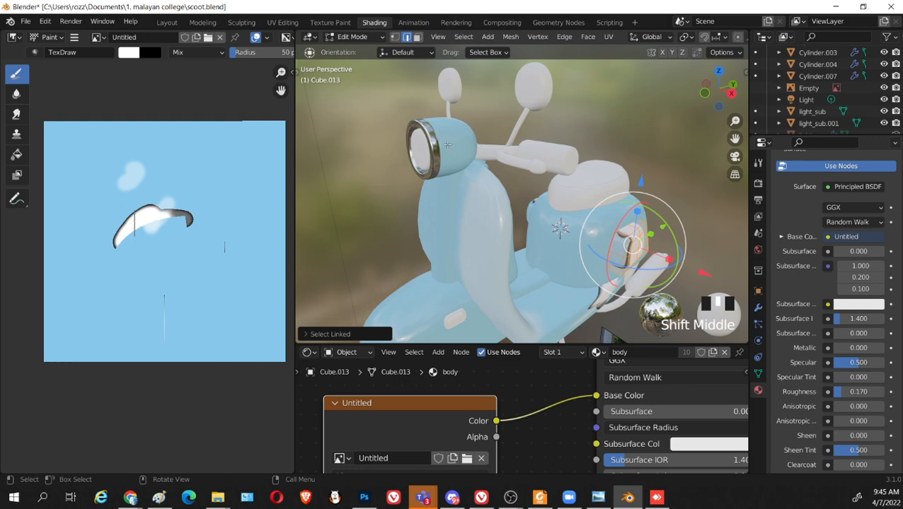
{"action": "scroll", "coordinate": [570, 242], "scroll_direction": "up", "scroll_amount": 7}
{"action": "middle_click_drag", "start_coordinate": [570, 241], "coordinate": [594, 225], "text": "shift"}
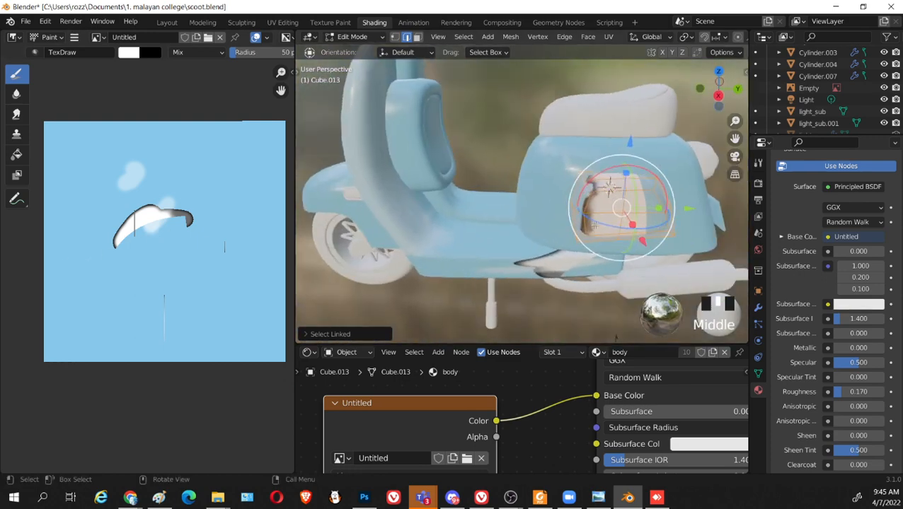
{"action": "scroll", "coordinate": [522, 208], "scroll_direction": "down", "scroll_amount": 1}
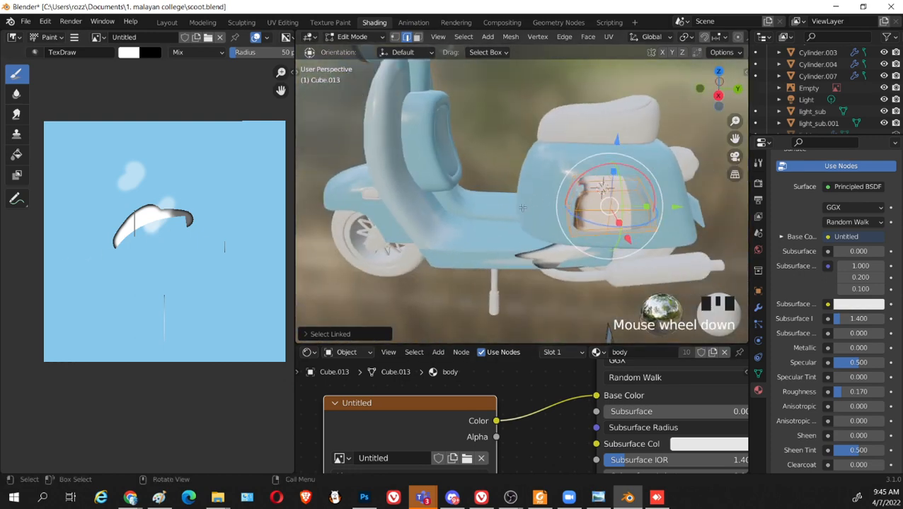
{"action": "middle_click_drag", "start_coordinate": [488, 225], "coordinate": [532, 255]}
{"action": "key", "text": "Tab"}
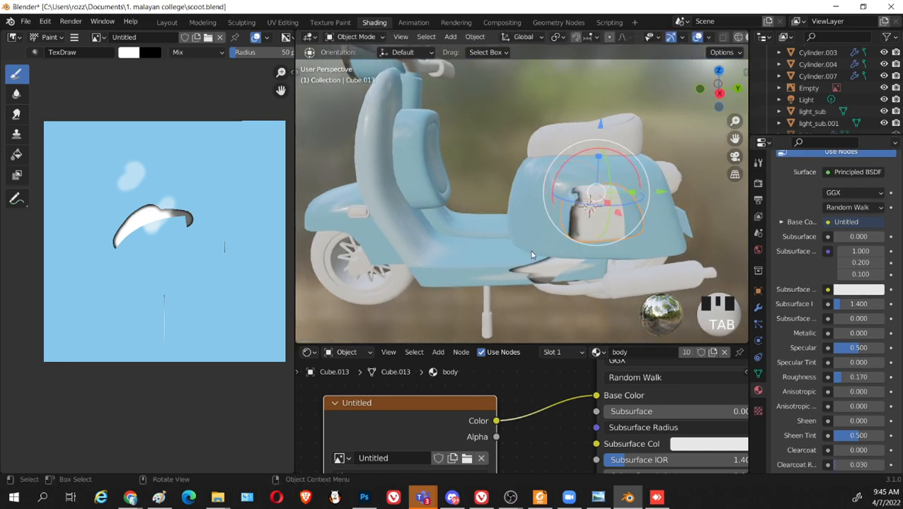
Disconnect the Untitled image texture from the body material's Base Color and delete its node
{"action": "left_click_drag", "start_coordinate": [594, 397], "coordinate": [544, 395]}
{"action": "left_click", "coordinate": [456, 399]}
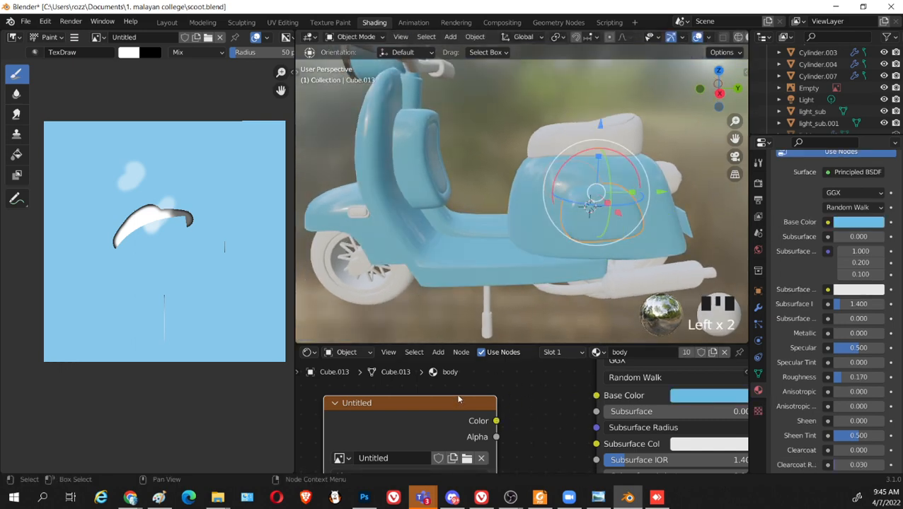
{"action": "key", "text": "Delete"}
{"action": "scroll", "coordinate": [566, 200], "scroll_direction": "down", "scroll_amount": 1}
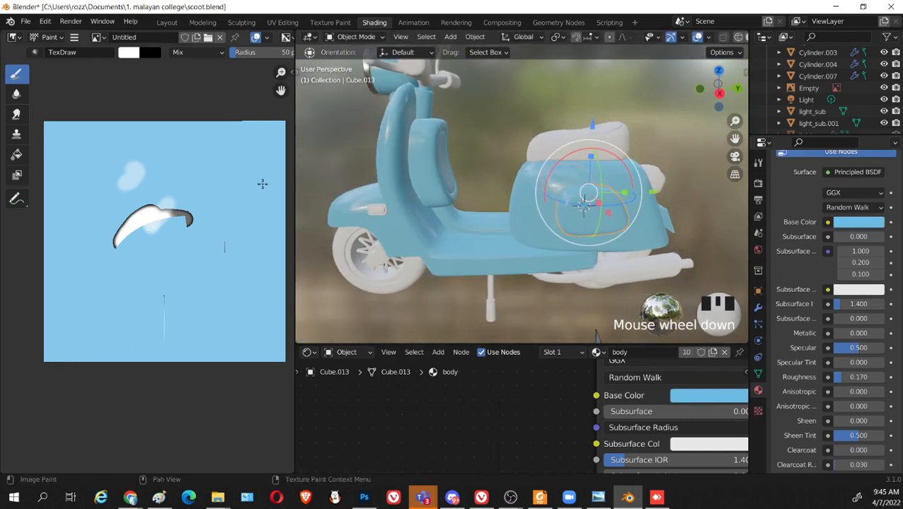
Unlink the Untitled image from the image editor and narrow that editor to widen the 3D viewport
{"action": "left_click", "coordinate": [220, 36]}
{"action": "left_click_drag", "start_coordinate": [296, 116], "coordinate": [163, 152]}
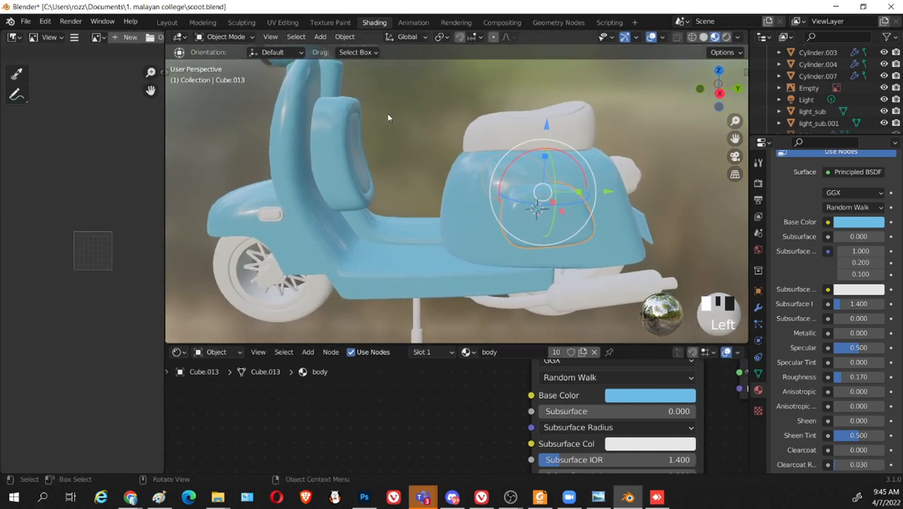
Select the headlight housing, enter Edit Mode and select the linked geometry at its front
{"action": "middle_click_drag", "start_coordinate": [350, 235], "coordinate": [476, 297]}
{"action": "scroll", "coordinate": [386, 237], "scroll_direction": "down", "scroll_amount": 2}
{"action": "left_click", "coordinate": [367, 132]}
{"action": "middle_click_drag", "start_coordinate": [369, 136], "coordinate": [400, 168]}
{"action": "key", "text": "Tab"}
{"action": "scroll", "coordinate": [110, 227], "scroll_direction": "up", "scroll_amount": 4}
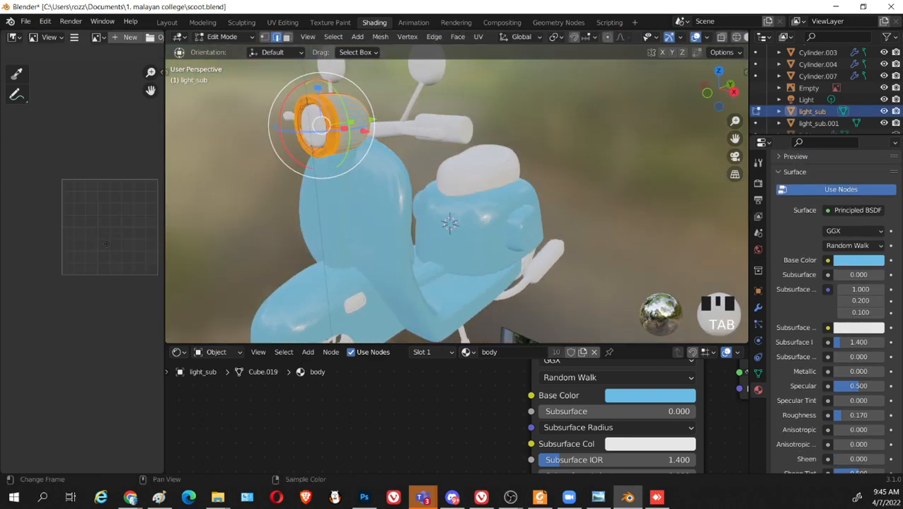
{"action": "key", "text": "l"}
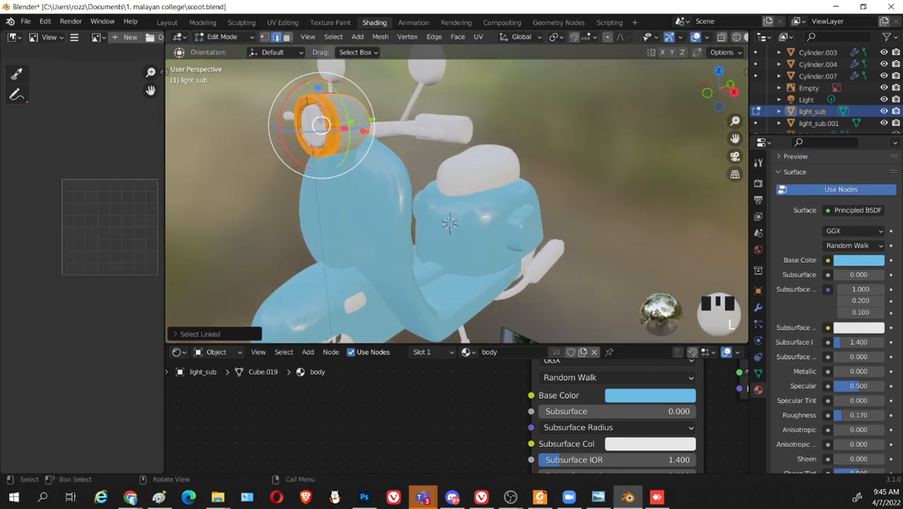
Switch the image editor to the UV Editor to view the headlight housing's UV layout, and return to Object Mode
{"action": "left_click", "coordinate": [32, 39]}
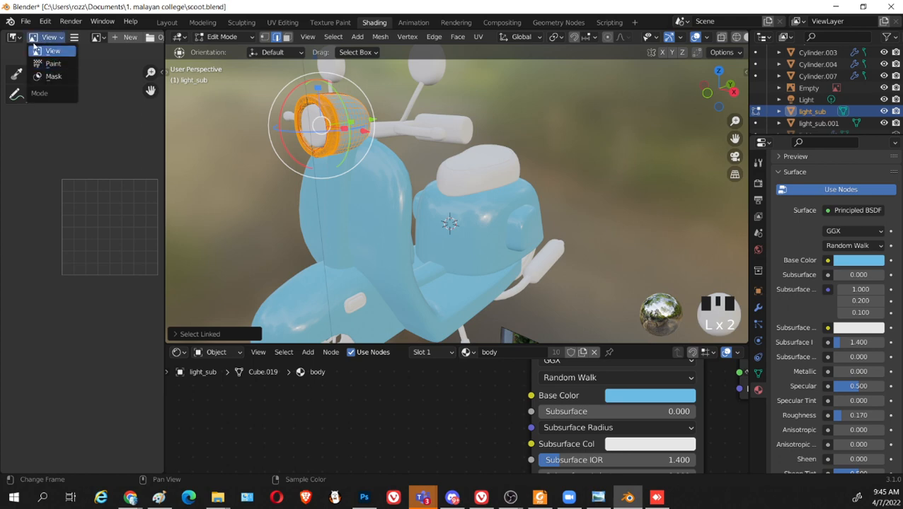
{"action": "left_click", "coordinate": [13, 37]}
{"action": "left_click", "coordinate": [41, 96]}
{"action": "scroll", "coordinate": [370, 192], "scroll_direction": "up", "scroll_amount": 3}
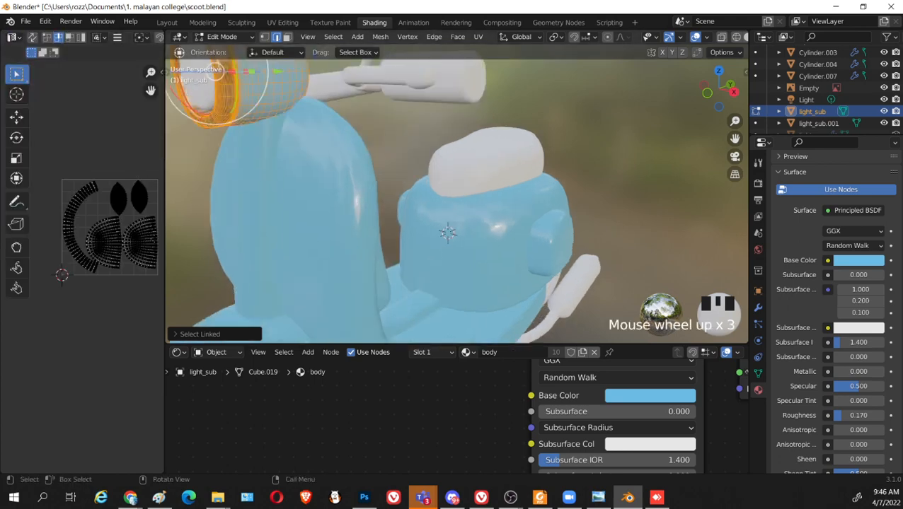
{"action": "scroll", "coordinate": [370, 193], "scroll_direction": "down", "scroll_amount": 3}
{"action": "key", "text": "Tab"}
Select the scooter's main body and shrink the shader editor to make the 3D viewport taller
{"action": "middle_click_drag", "start_coordinate": [370, 193], "coordinate": [580, 211]}
{"action": "left_click", "coordinate": [450, 189]}
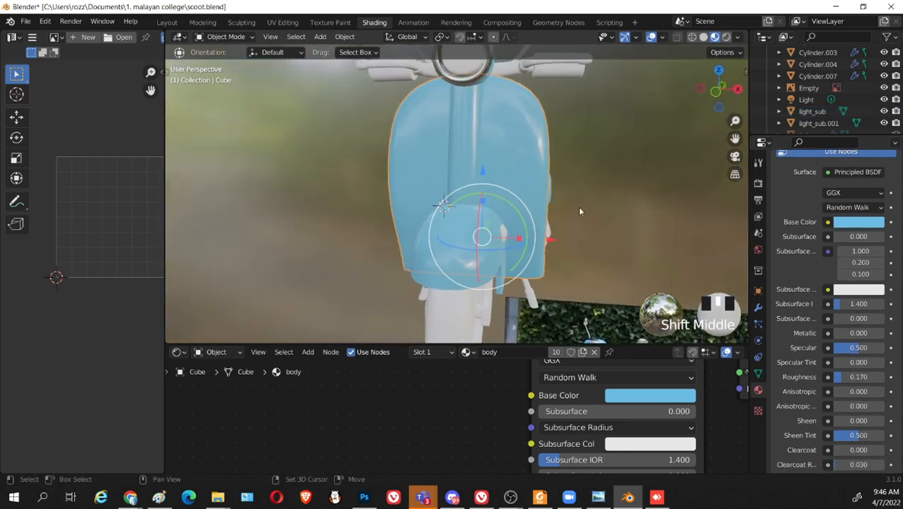
{"action": "left_click_drag", "start_coordinate": [534, 347], "coordinate": [534, 377]}
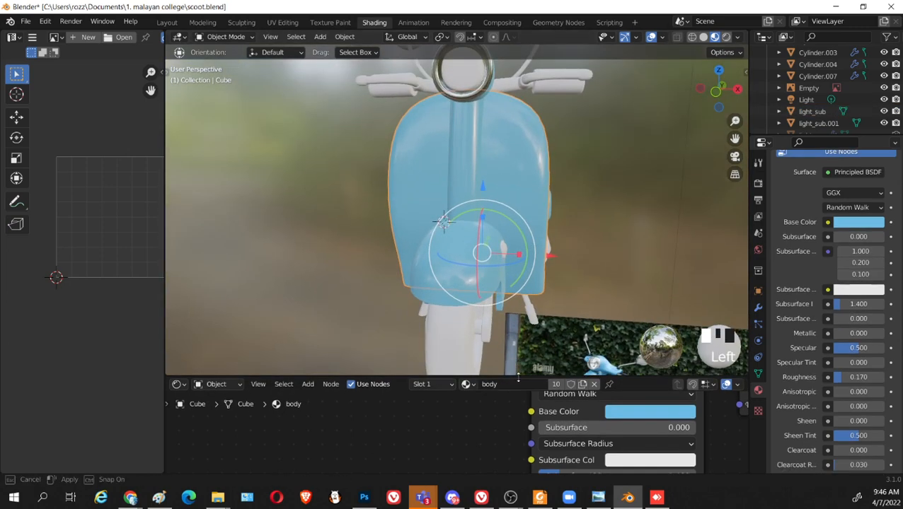
Inspect the scooter's blue parts and check the main body's mesh in Edit Mode, returning to Object Mode with it selected
{"action": "middle_click_drag", "start_coordinate": [534, 305], "coordinate": [453, 178]}
{"action": "scroll", "coordinate": [514, 230], "scroll_direction": "up", "scroll_amount": 7}
{"action": "scroll", "coordinate": [386, 217], "scroll_direction": "down", "scroll_amount": 3}
{"action": "left_click", "coordinate": [456, 176]}
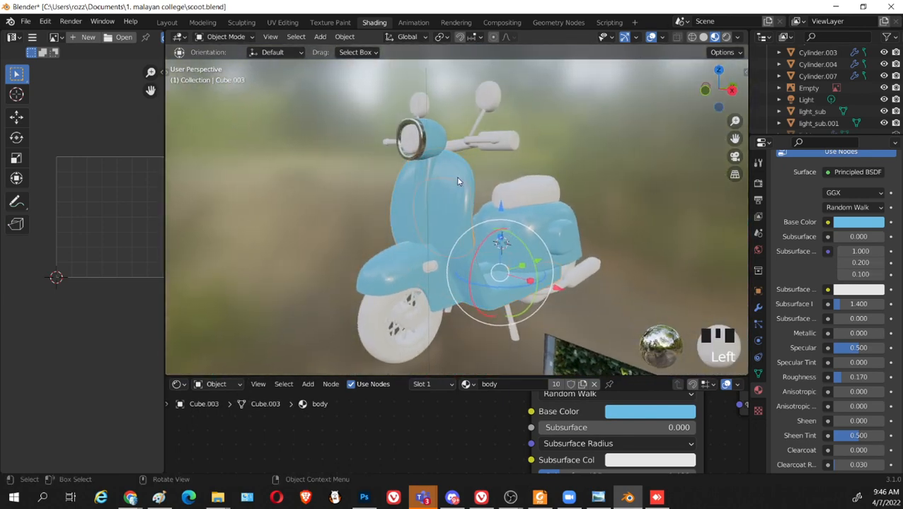
{"action": "scroll", "coordinate": [525, 202], "scroll_direction": "down", "scroll_amount": 5}
{"action": "middle_click_drag", "start_coordinate": [525, 202], "coordinate": [430, 219]}
{"action": "scroll", "coordinate": [462, 212], "scroll_direction": "up", "scroll_amount": 8}
{"action": "left_click", "coordinate": [430, 191]}
{"action": "left_click", "coordinate": [363, 177]}
{"action": "left_click", "coordinate": [456, 203]}
{"action": "key", "text": "Tab"}
{"action": "key", "text": "Tab"}
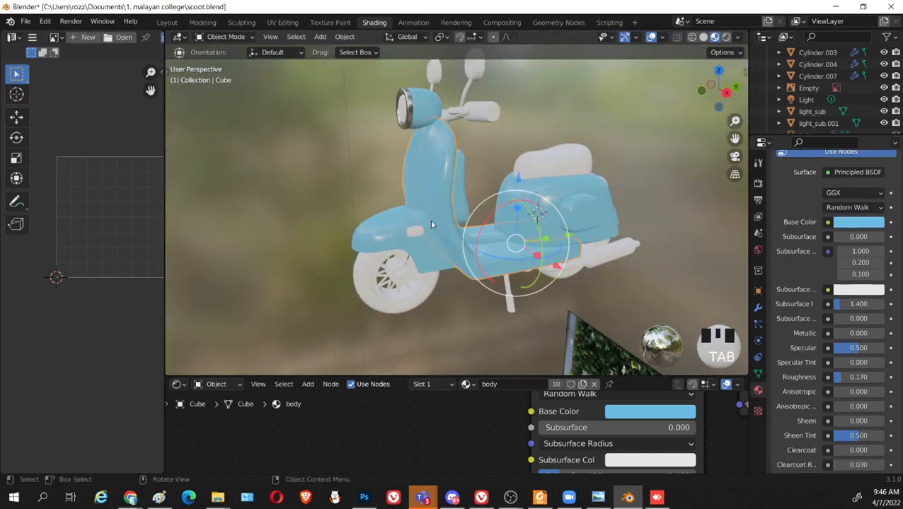
Duplicate the scooter's main body in place without moving the copy
{"action": "scroll", "coordinate": [667, 237], "scroll_direction": "down", "scroll_amount": 2}
{"action": "middle_click_drag", "start_coordinate": [667, 237], "coordinate": [612, 248], "text": "shift"}
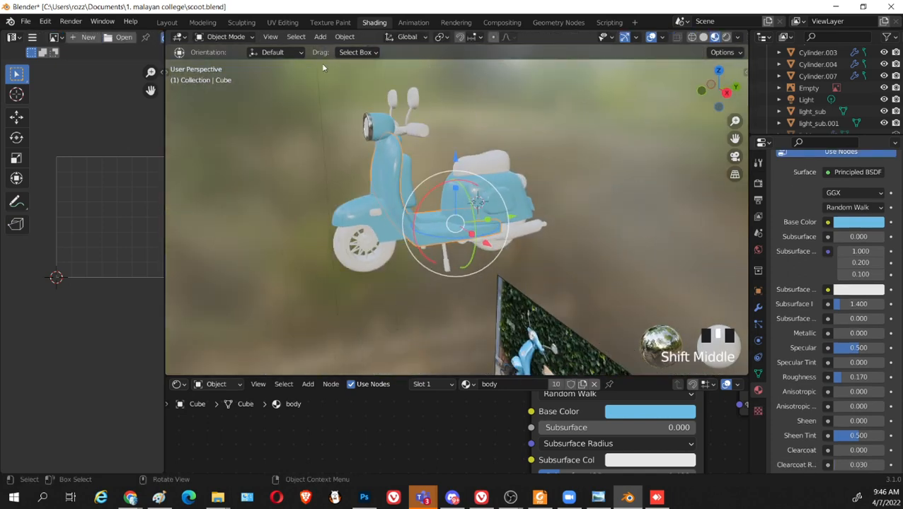
{"action": "scroll", "coordinate": [500, 271], "scroll_direction": "up", "scroll_amount": 7}
{"action": "middle_click_drag", "start_coordinate": [446, 262], "coordinate": [459, 262]}
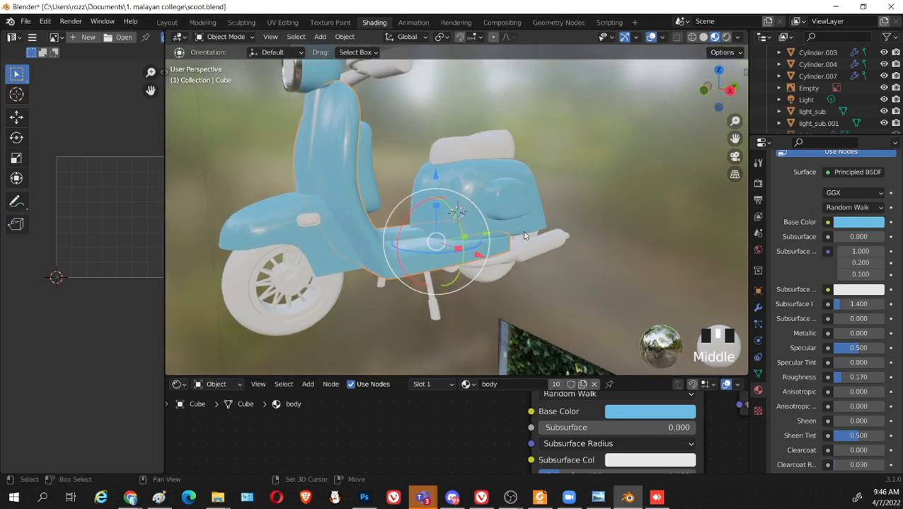
{"action": "key", "text": "shift+d"}
{"action": "right_click", "coordinate": [678, 246]}
Rename the duplicated main body to body_lo in the outliner
{"action": "scroll", "coordinate": [875, 87], "scroll_direction": "up", "scroll_amount": 5}
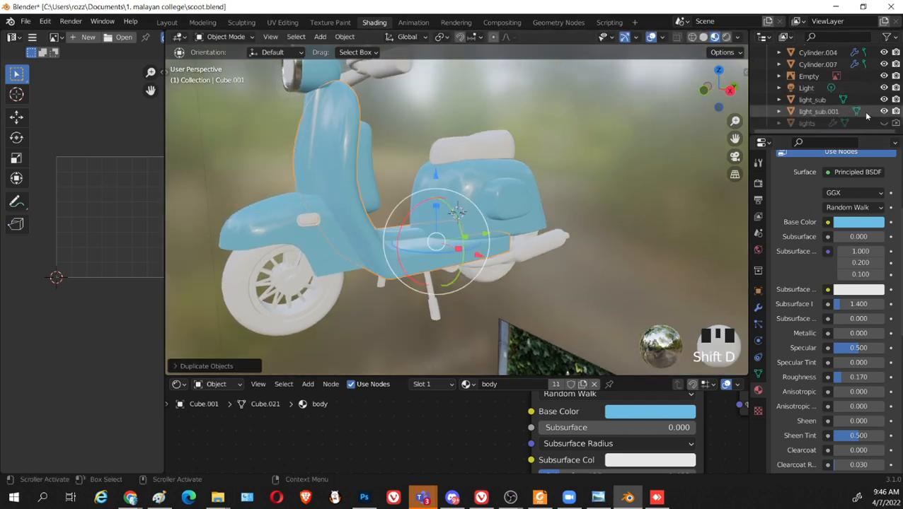
{"action": "scroll", "coordinate": [875, 86], "scroll_direction": "up", "scroll_amount": 4}
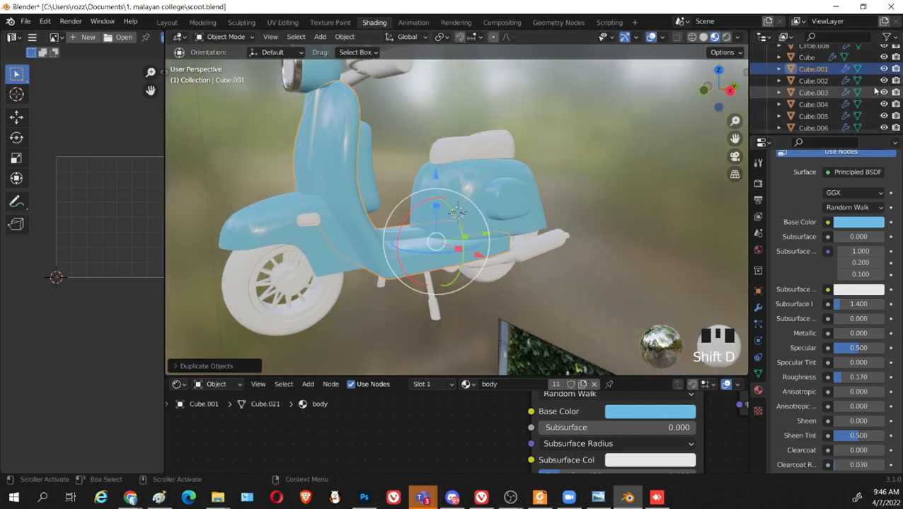
{"action": "double_click", "coordinate": [814, 82]}
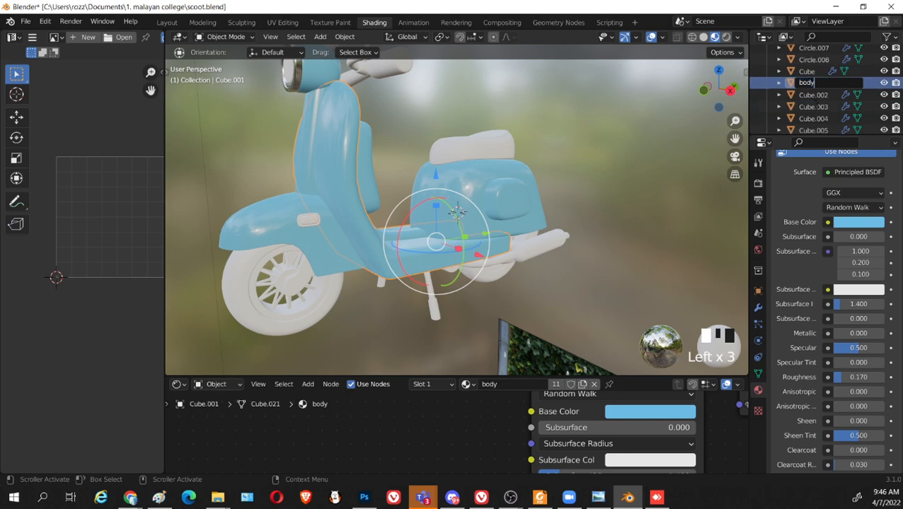
{"action": "type", "text": "body1"}
{"action": "key", "text": "BackSpace"}
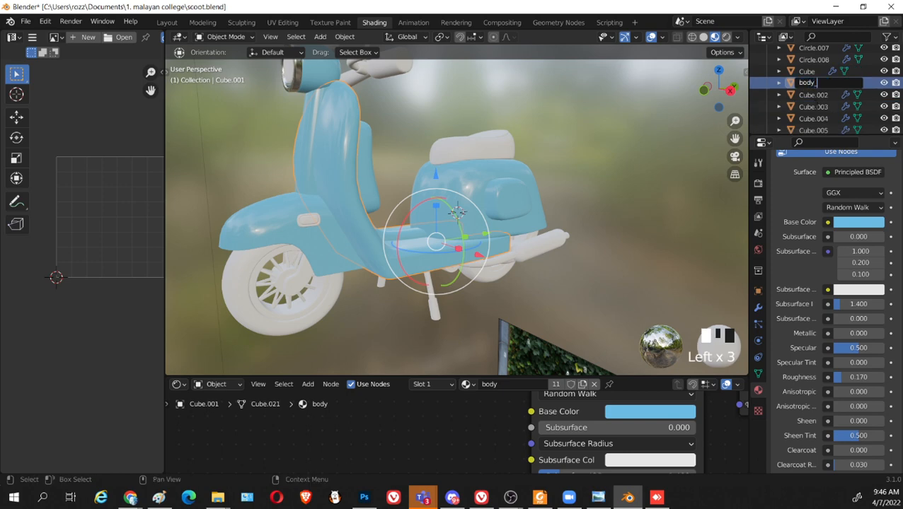
{"action": "type", "text": "_lo"}
{"action": "key", "text": "Return"}
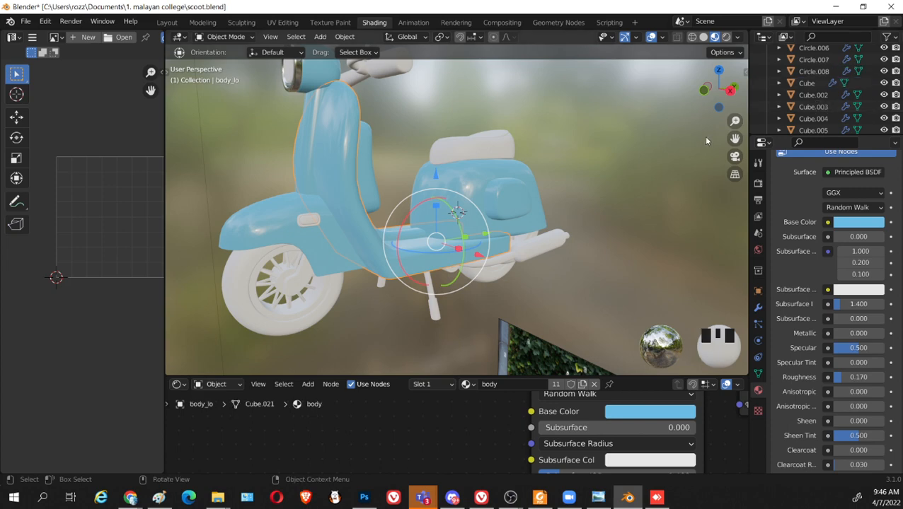
Hide body_lo in the viewport and disable it in renders
{"action": "scroll", "coordinate": [869, 109], "scroll_direction": "down", "scroll_amount": 3}
{"action": "scroll", "coordinate": [869, 109], "scroll_direction": "down", "scroll_amount": 8}
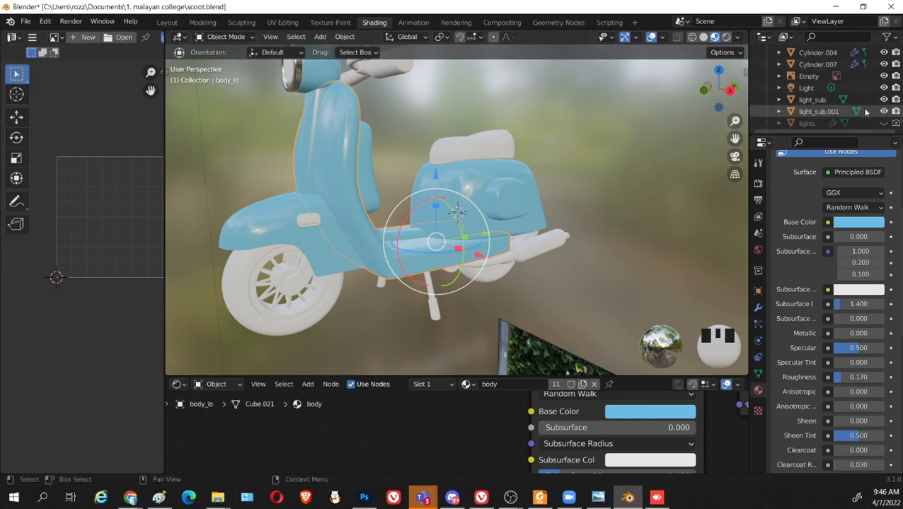
{"action": "scroll", "coordinate": [869, 99], "scroll_direction": "up", "scroll_amount": 10}
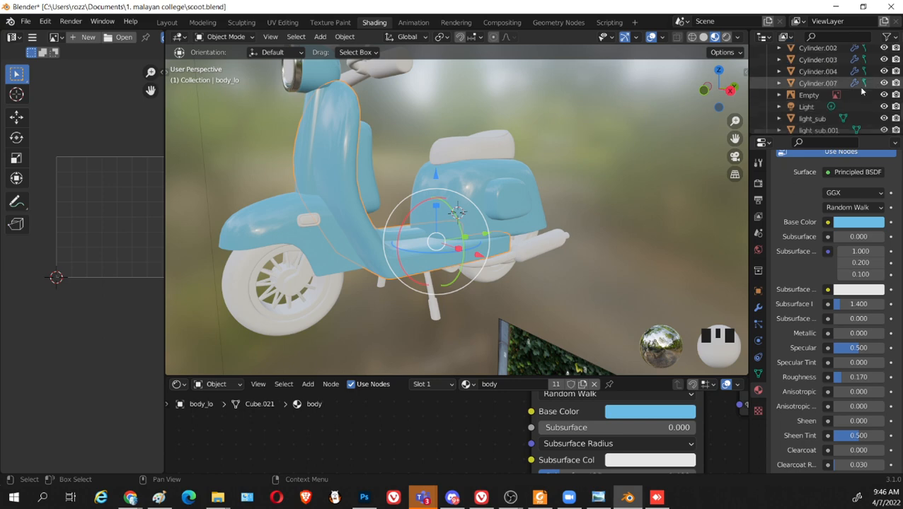
{"action": "scroll", "coordinate": [863, 87], "scroll_direction": "up", "scroll_amount": 5}
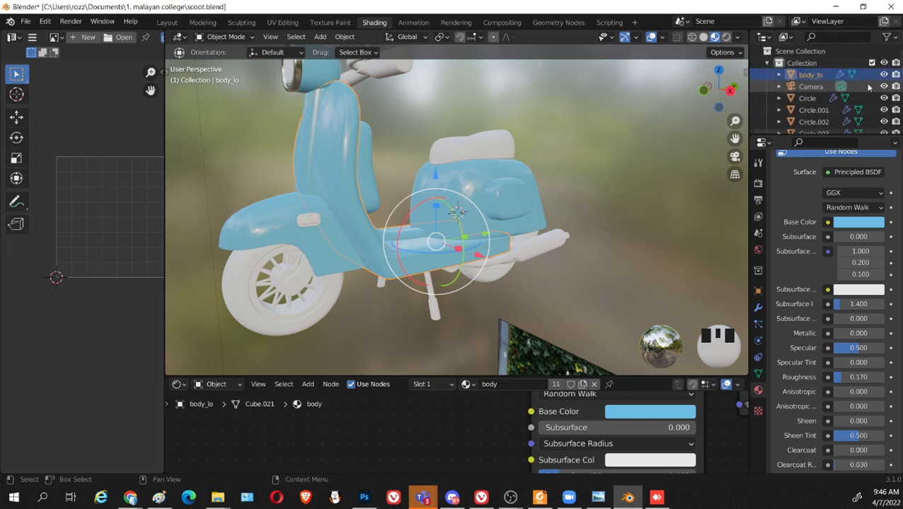
{"action": "left_click", "coordinate": [884, 75]}
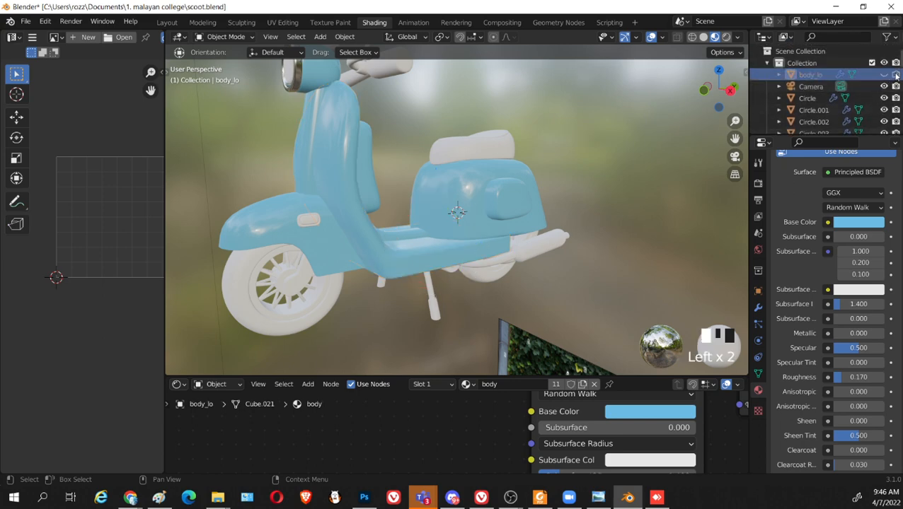
Apply the Subdivision modifier on the original main body and check the resulting mesh in Edit Mode
{"action": "left_click", "coordinate": [375, 177]}
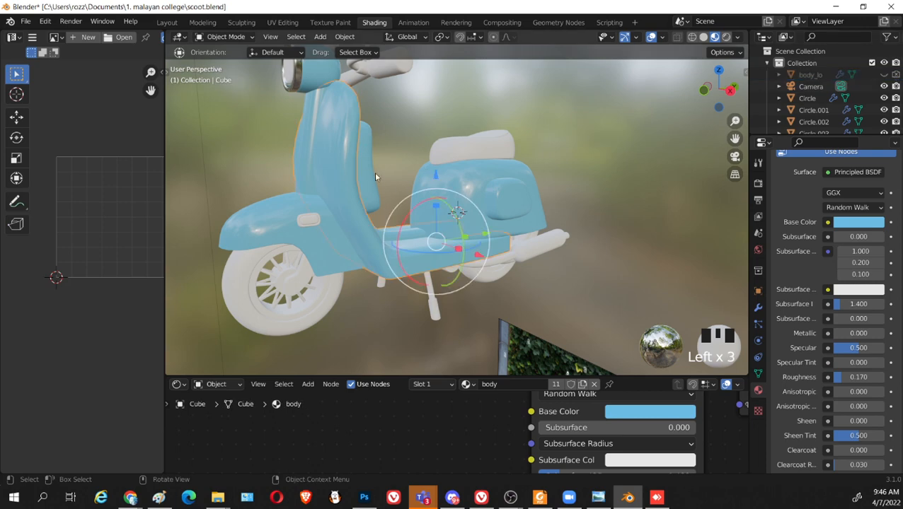
{"action": "left_click", "coordinate": [758, 374]}
{"action": "left_click", "coordinate": [757, 308]}
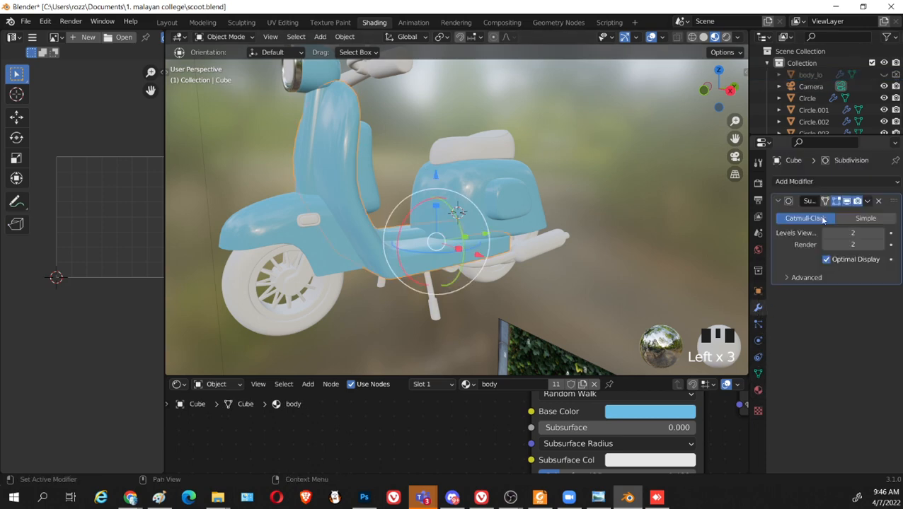
{"action": "left_click", "coordinate": [868, 202]}
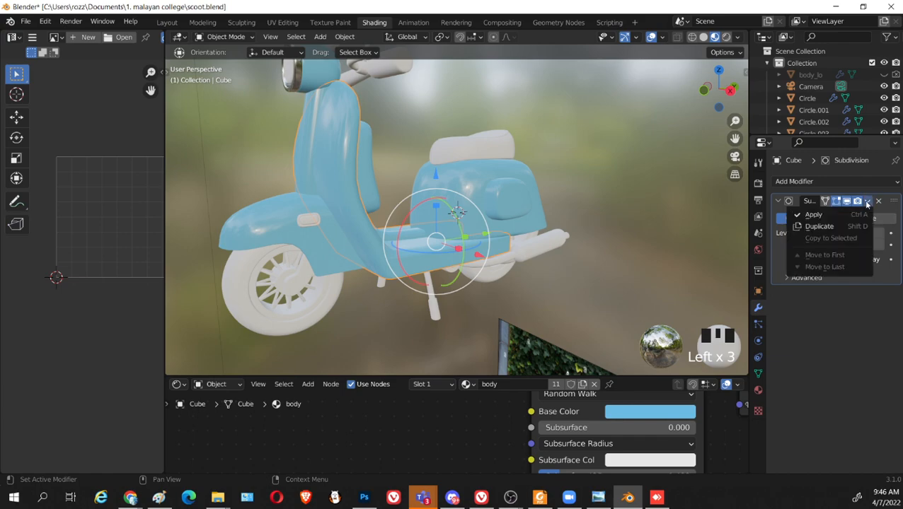
{"action": "left_click", "coordinate": [814, 215]}
{"action": "key", "text": "Tab"}
{"action": "middle_click_drag", "start_coordinate": [390, 243], "coordinate": [429, 137]}
{"action": "key", "text": "Tab"}
Try applying the Subdivision modifier on the box behind the front shield, and undo it
{"action": "left_click", "coordinate": [404, 129]}
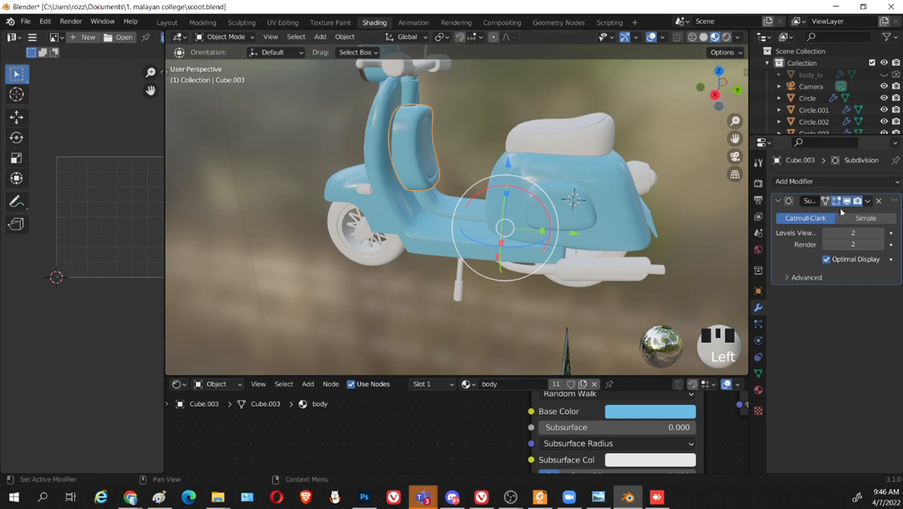
{"action": "left_click", "coordinate": [868, 201]}
{"action": "left_click", "coordinate": [810, 214]}
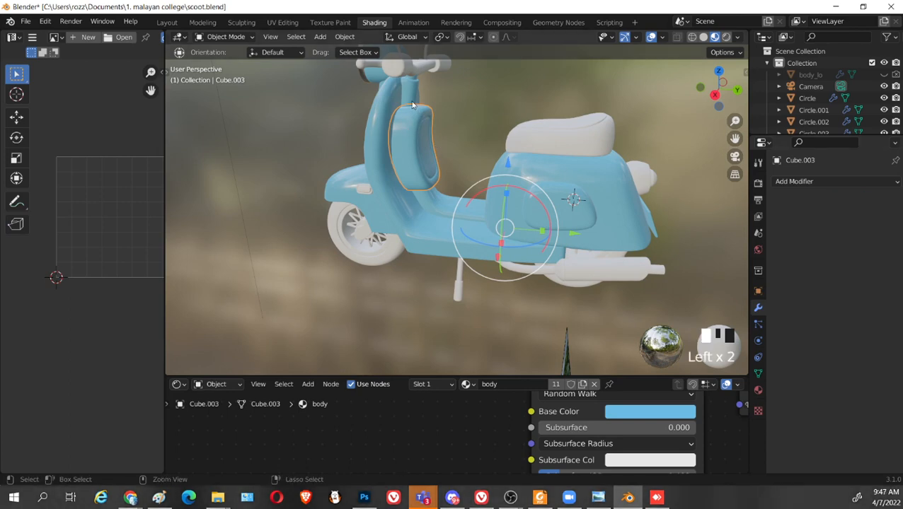
{"action": "key", "text": "ctrl+z"}
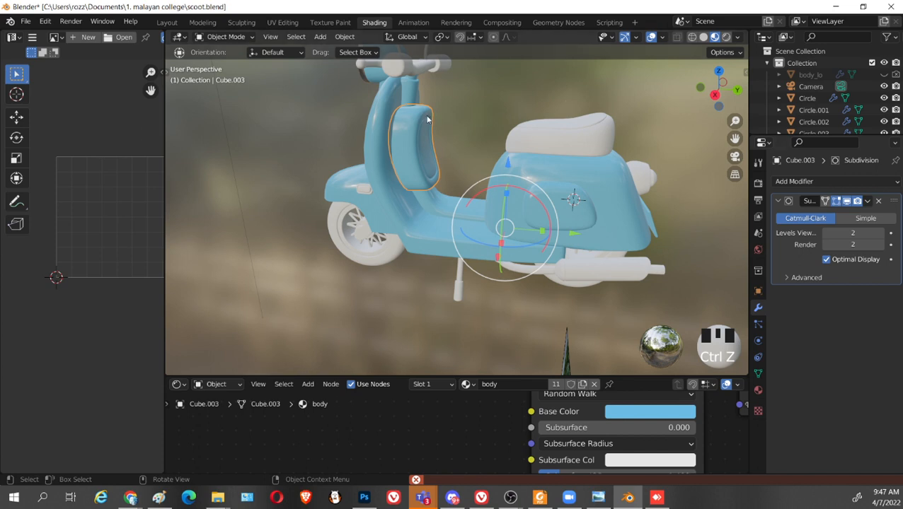
Add the central floor strip, rear body, side cover, front fender, tail light housing, seat and exhaust to the selected box behind the shield
{"action": "left_click", "coordinate": [411, 103], "text": "shift"}
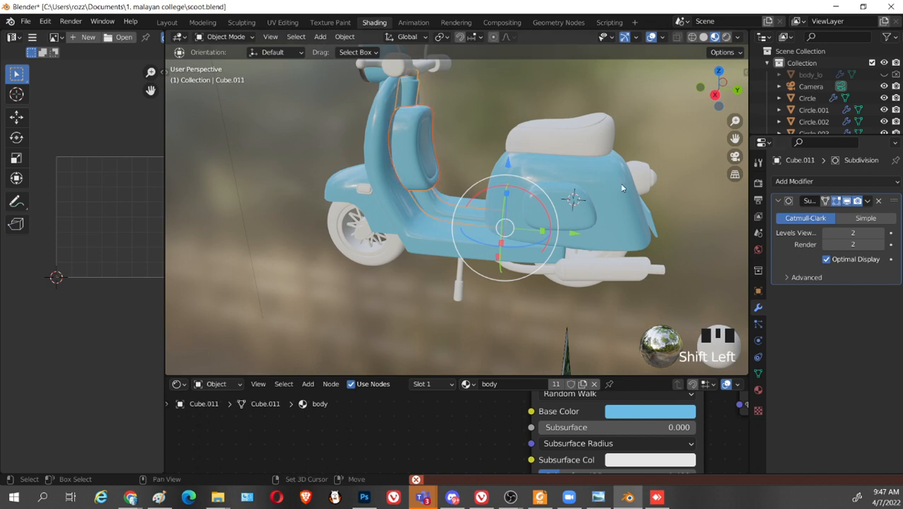
{"action": "left_click", "coordinate": [616, 211], "text": "shift"}
{"action": "left_click", "coordinate": [588, 207], "text": "shift"}
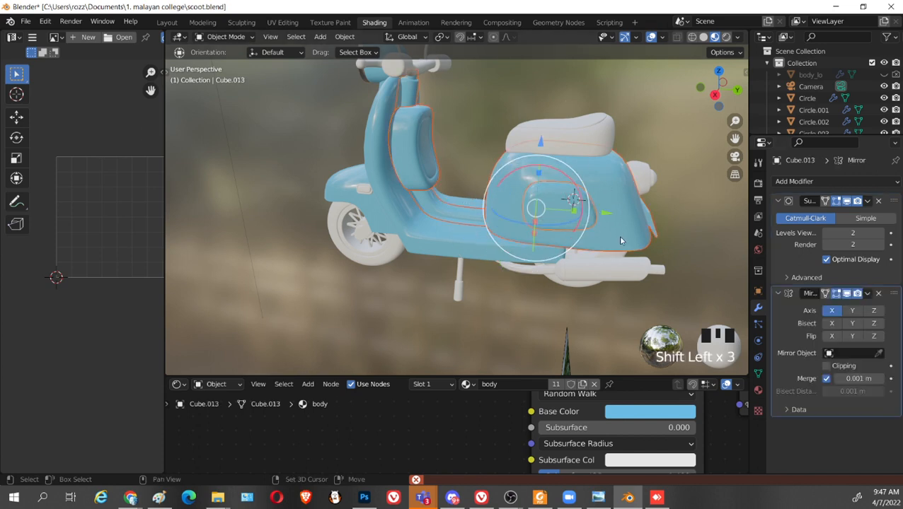
{"action": "middle_click_drag", "start_coordinate": [588, 207], "coordinate": [309, 197]}
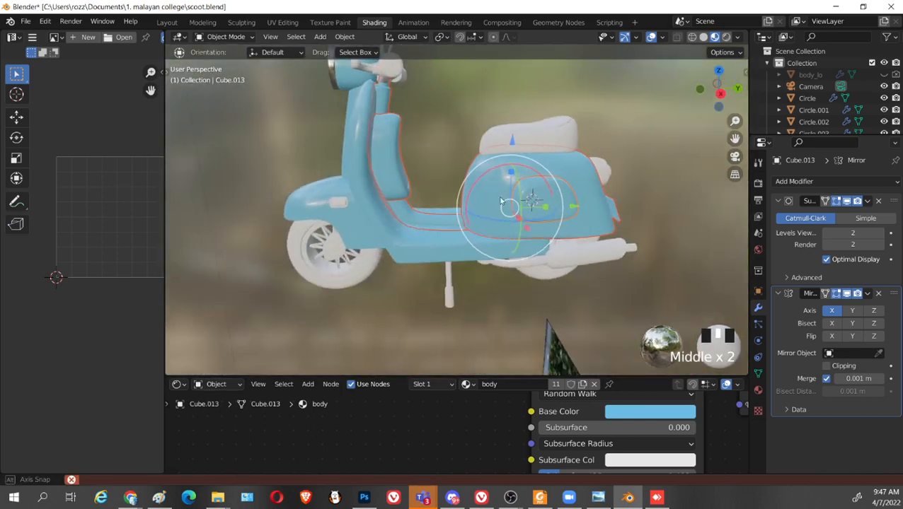
{"action": "left_click", "coordinate": [382, 207], "text": "shift"}
{"action": "middle_click_drag", "start_coordinate": [382, 208], "coordinate": [689, 208]}
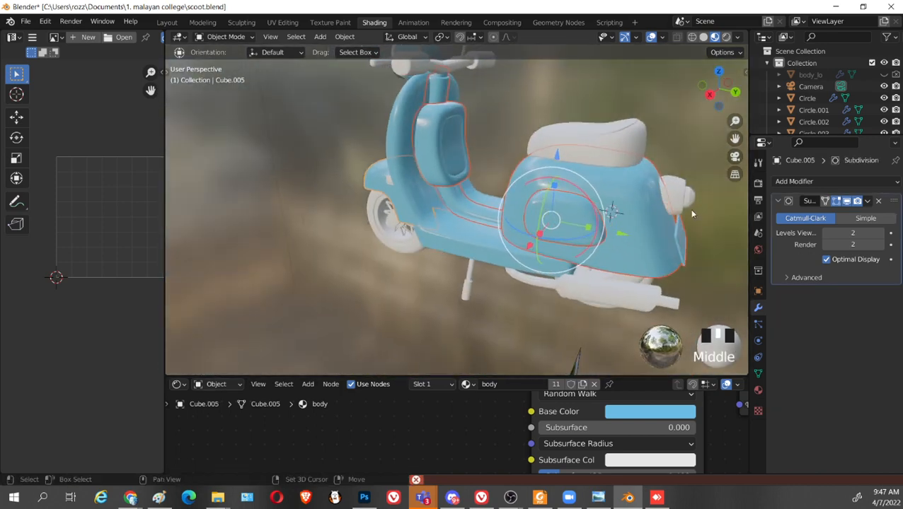
{"action": "left_click", "coordinate": [685, 200], "text": "shift"}
{"action": "left_click", "coordinate": [499, 238], "text": "shift"}
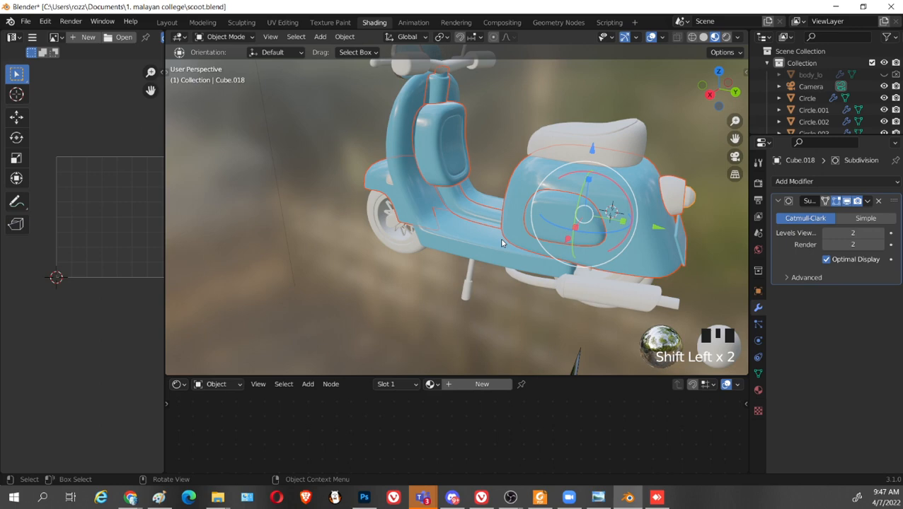
{"action": "left_click", "coordinate": [634, 137], "text": "shift"}
{"action": "left_click", "coordinate": [529, 260], "text": "shift"}
{"action": "middle_click_drag", "start_coordinate": [529, 260], "coordinate": [608, 294]}
{"action": "left_click", "coordinate": [606, 265], "text": "shift"}
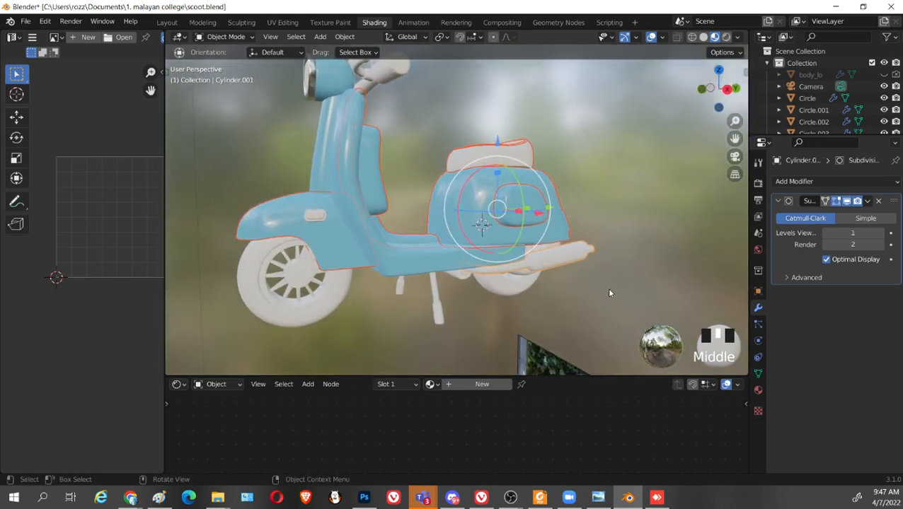
Duplicate the selected scooter parts and move the copies along the Y axis, clear behind the original scooter
{"action": "key", "text": "shift+d"}
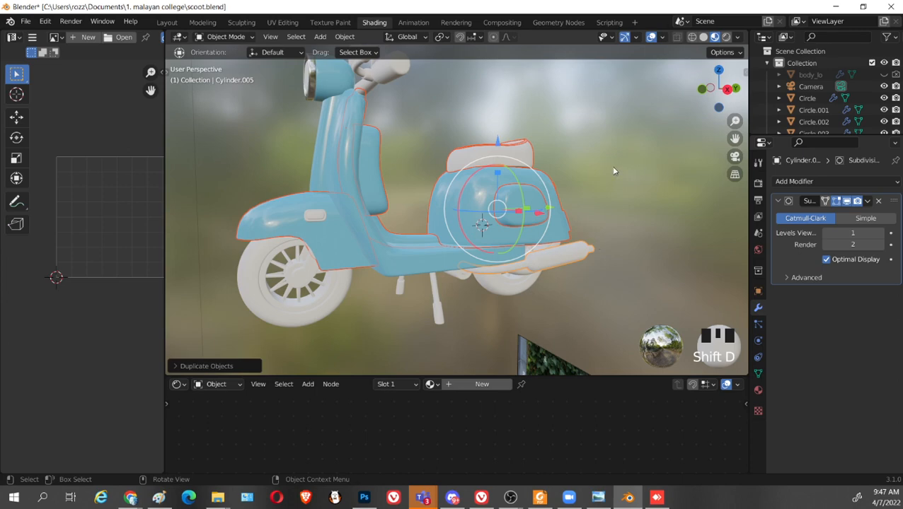
{"action": "middle_click_drag", "start_coordinate": [614, 171], "coordinate": [591, 178]}
{"action": "scroll", "coordinate": [544, 214], "scroll_direction": "down", "scroll_amount": 6}
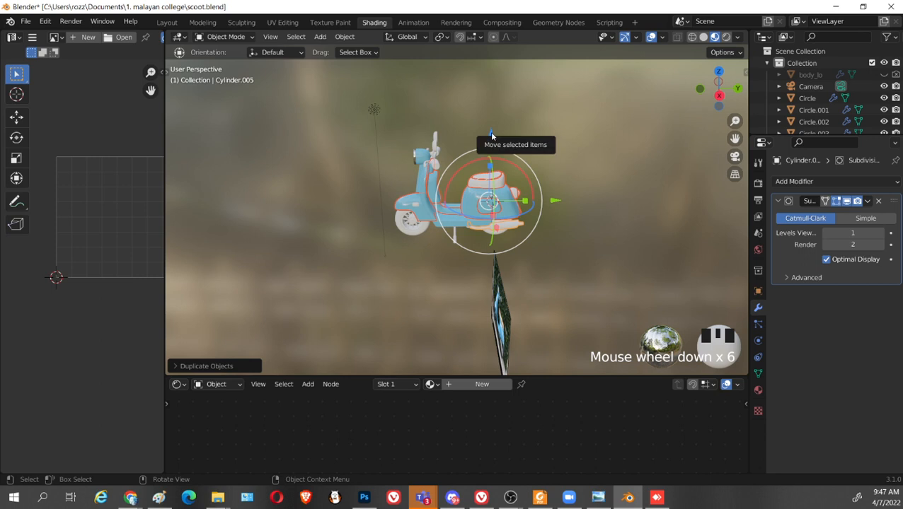
{"action": "left_click_drag", "start_coordinate": [554, 201], "coordinate": [728, 202]}
Create a new collection for the copied scooter parts, collapse the main Collection and select Collection 2
{"action": "scroll", "coordinate": [833, 97], "scroll_direction": "down", "scroll_amount": 8}
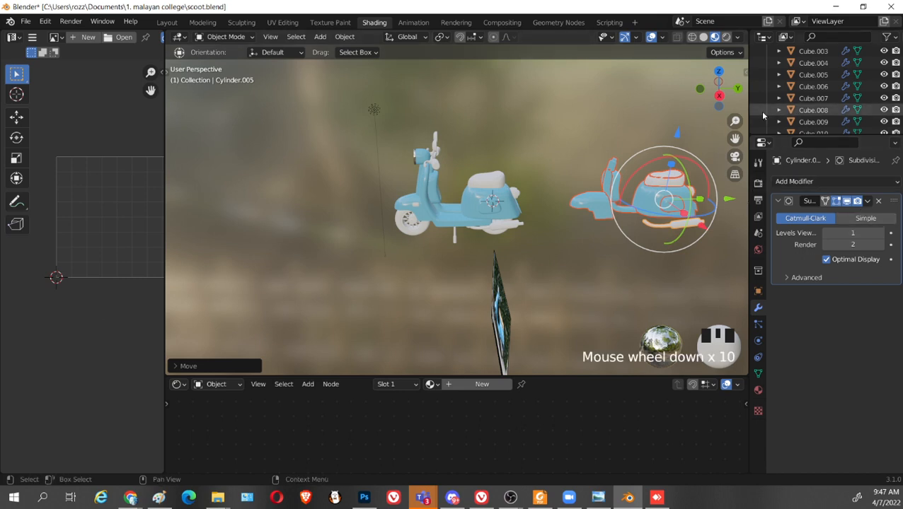
{"action": "scroll", "coordinate": [883, 88], "scroll_direction": "down", "scroll_amount": 10}
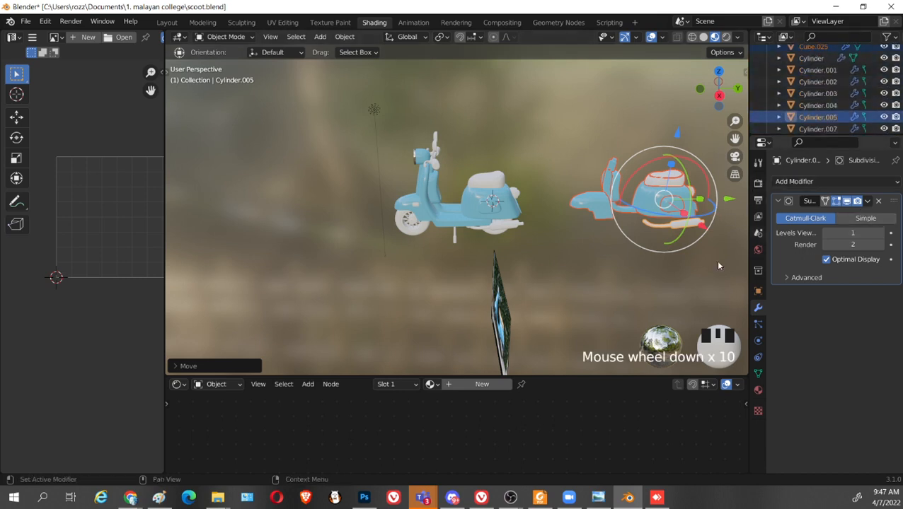
{"action": "scroll", "coordinate": [821, 92], "scroll_direction": "down", "scroll_amount": 5}
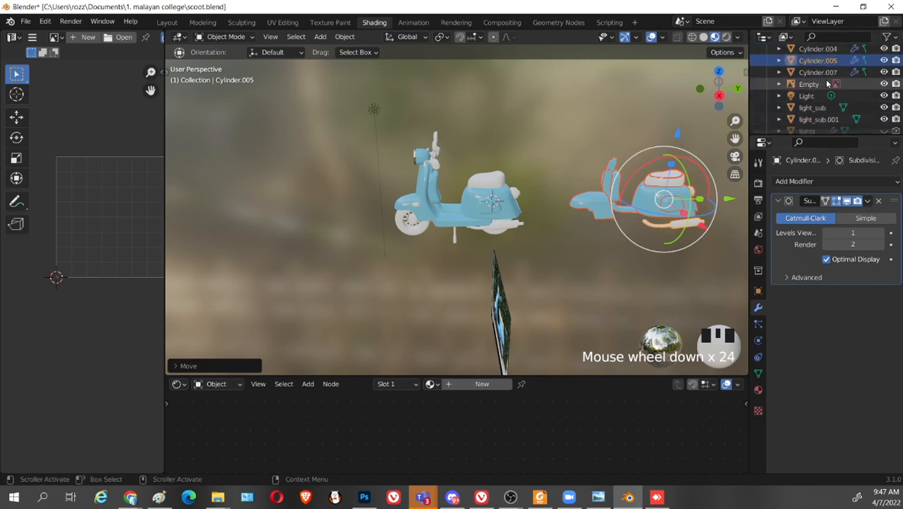
{"action": "right_click", "coordinate": [840, 64]}
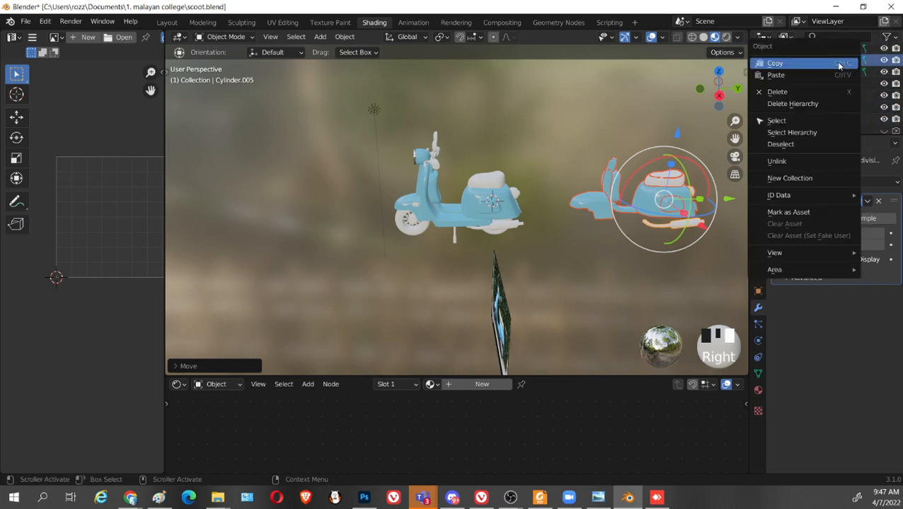
{"action": "left_click", "coordinate": [830, 178]}
{"action": "scroll", "coordinate": [848, 102], "scroll_direction": "up", "scroll_amount": 5}
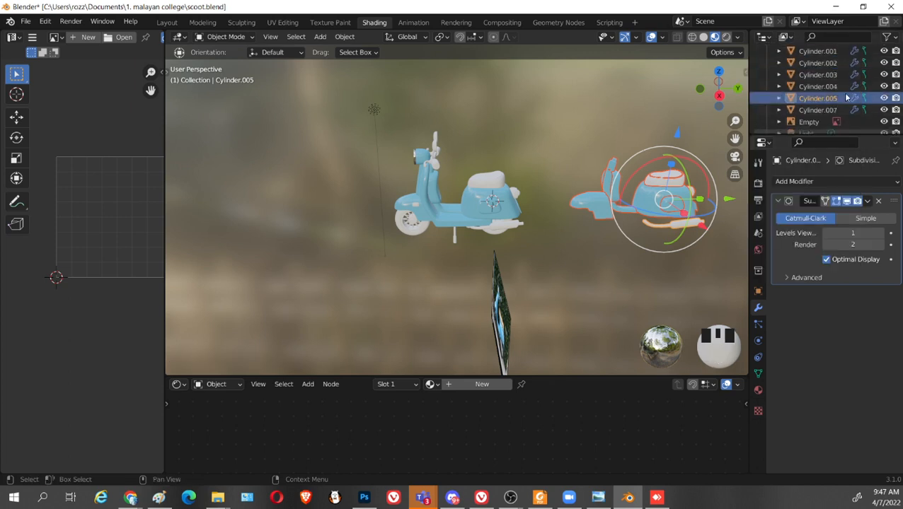
{"action": "scroll", "coordinate": [849, 99], "scroll_direction": "up", "scroll_amount": 10}
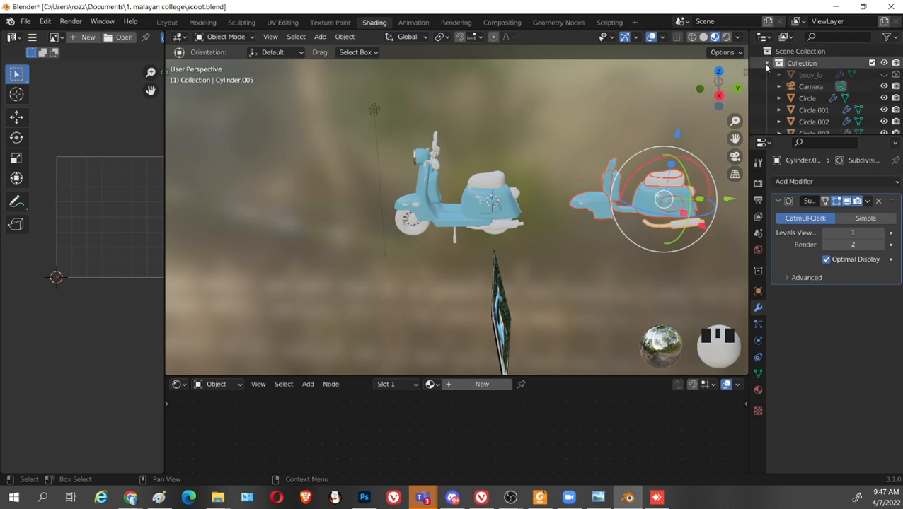
{"action": "left_click", "coordinate": [767, 63]}
{"action": "left_click", "coordinate": [818, 74]}
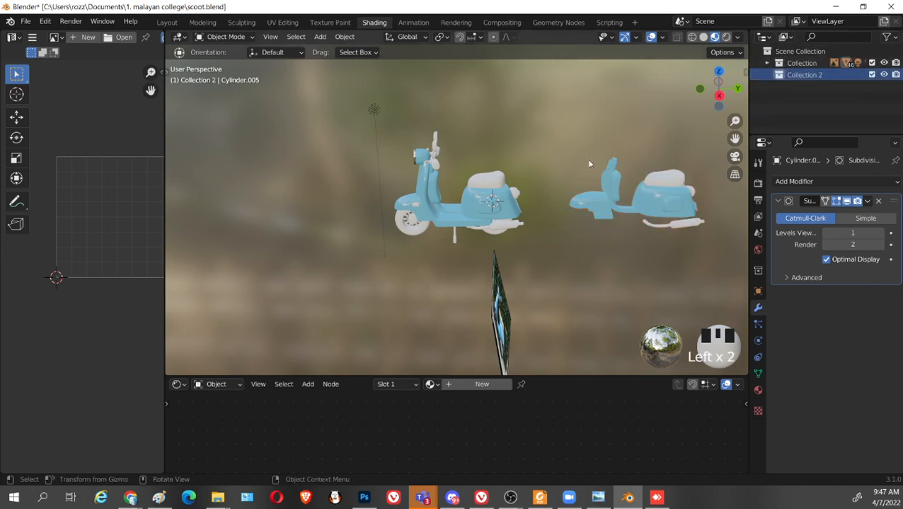
{"action": "left_click_drag", "start_coordinate": [581, 150], "coordinate": [708, 231]}
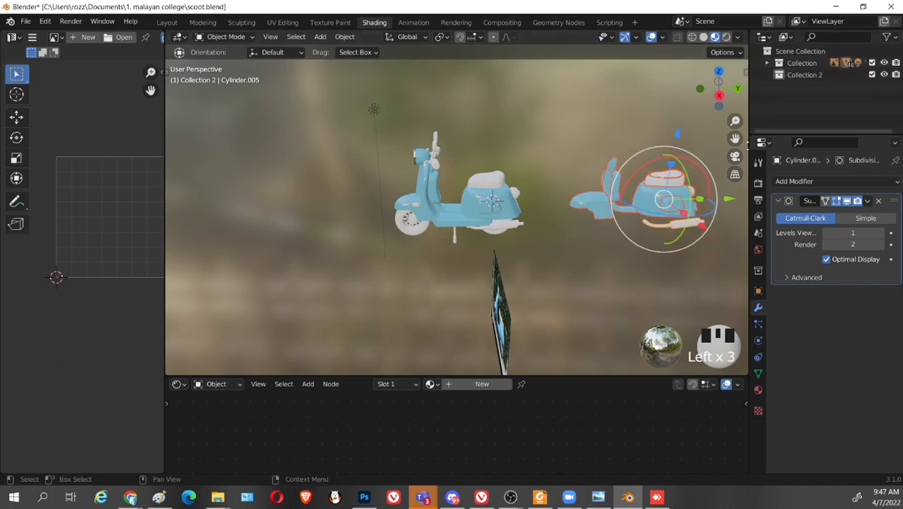
{"action": "right_click", "coordinate": [814, 74]}
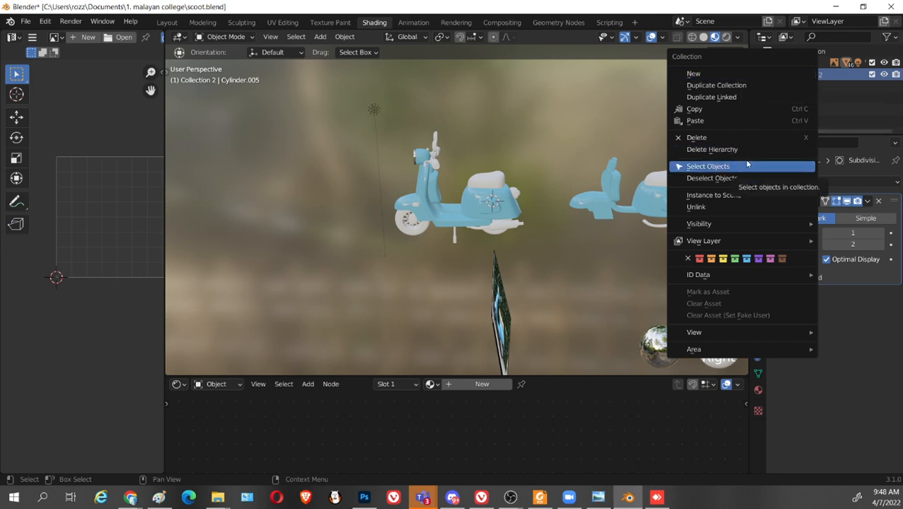
{"action": "left_click", "coordinate": [819, 75]}
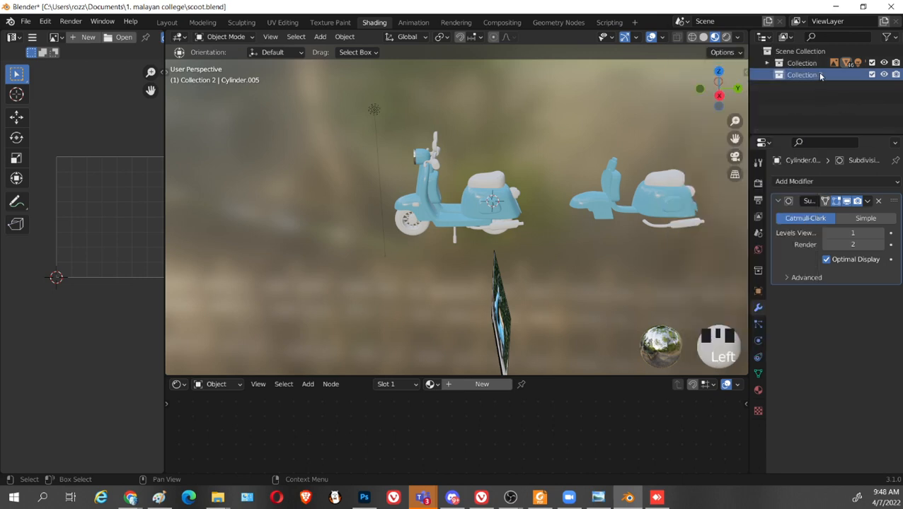
Expand the main Collection, enlarge the Outliner, and move the front shield copies Cube.017 and Cube.022 into Collection 2
{"action": "left_click", "coordinate": [766, 63]}
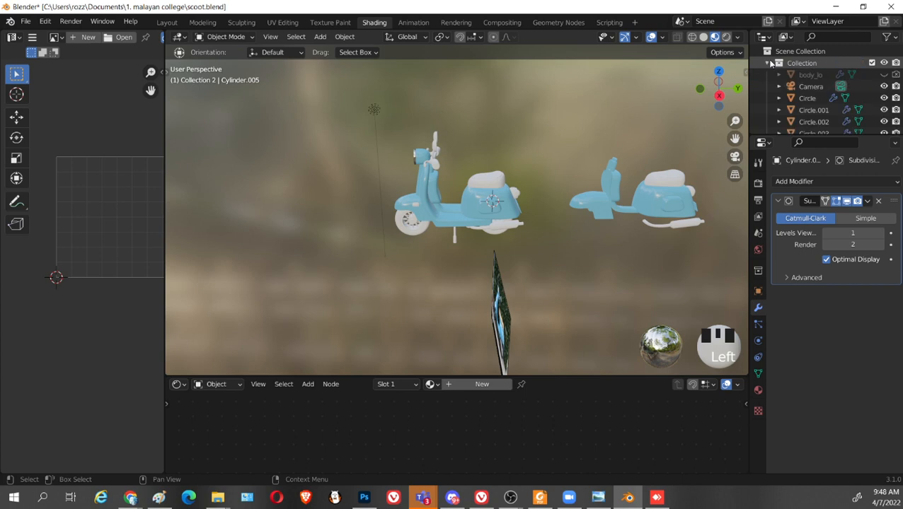
{"action": "left_click", "coordinate": [609, 183]}
{"action": "scroll", "coordinate": [860, 97], "scroll_direction": "down", "scroll_amount": 3}
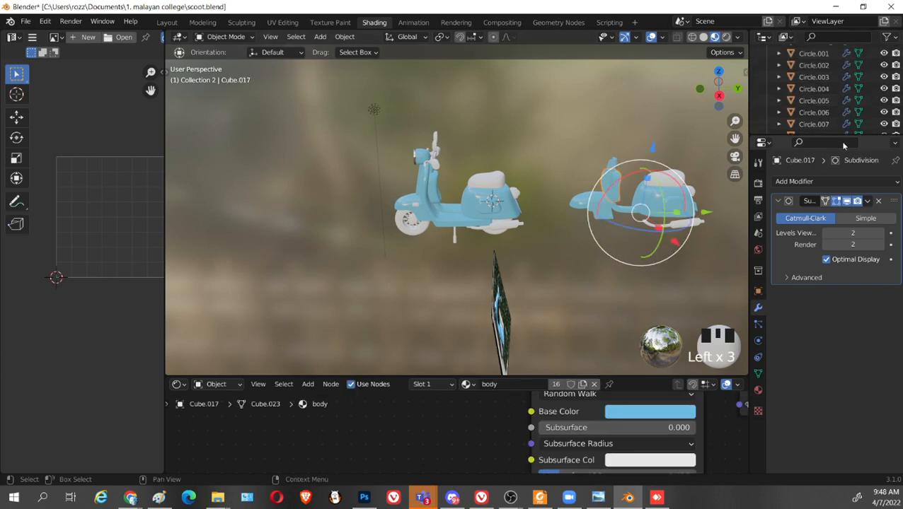
{"action": "left_click_drag", "start_coordinate": [849, 133], "coordinate": [850, 395]}
{"action": "scroll", "coordinate": [849, 298], "scroll_direction": "down", "scroll_amount": 5}
{"action": "scroll", "coordinate": [849, 299], "scroll_direction": "down", "scroll_amount": 5}
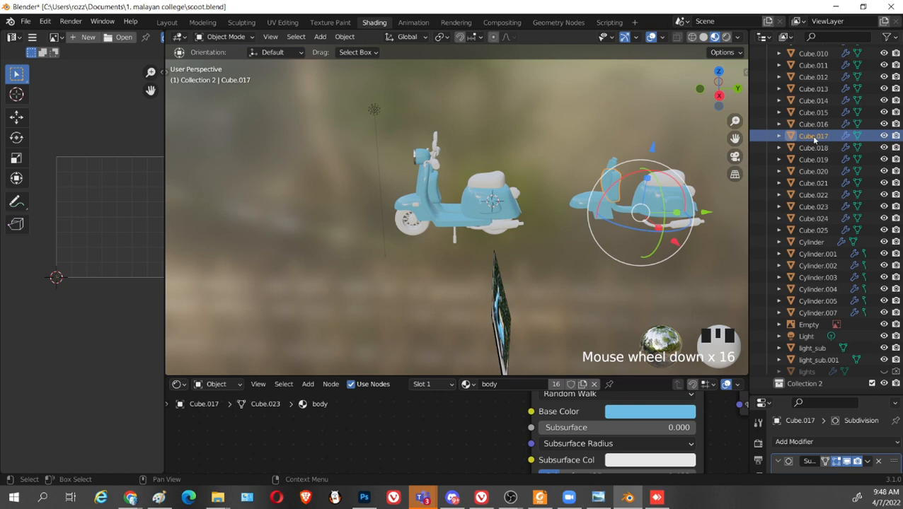
{"action": "left_click_drag", "start_coordinate": [810, 135], "coordinate": [812, 387]}
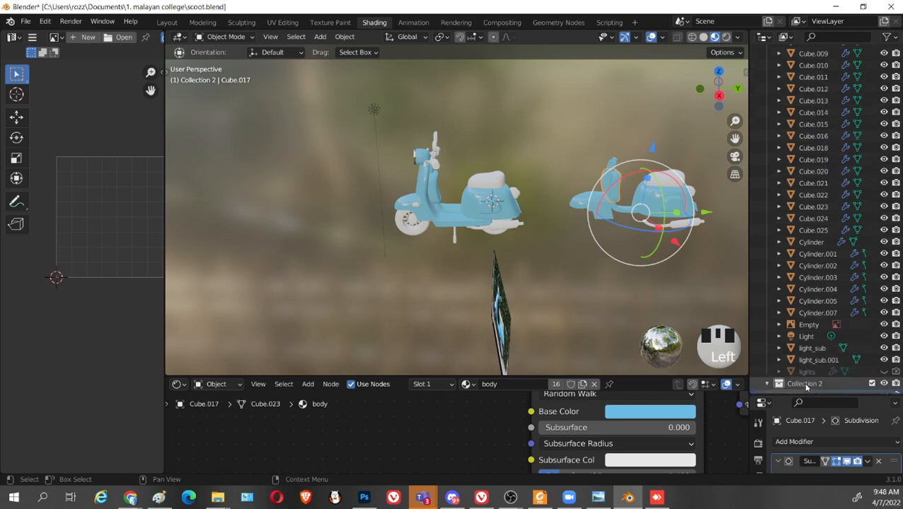
{"action": "scroll", "coordinate": [812, 386], "scroll_direction": "down", "scroll_amount": 1}
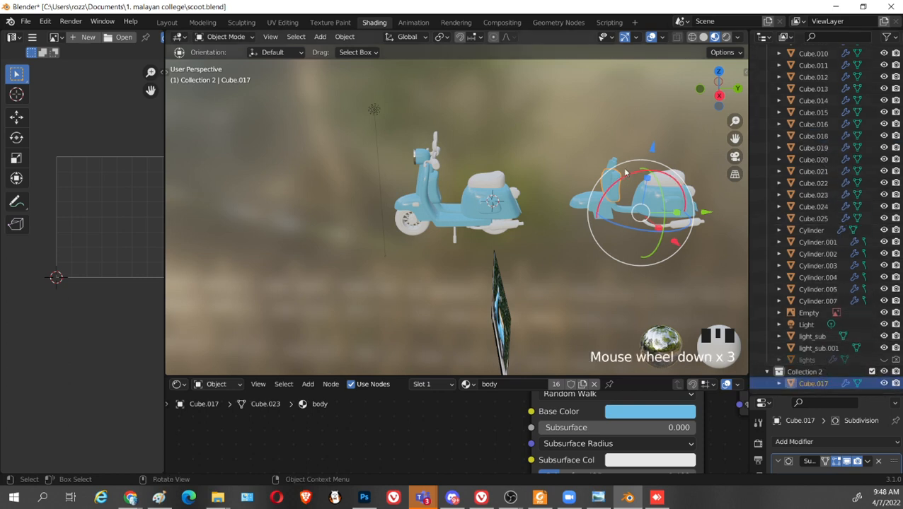
{"action": "left_click", "coordinate": [617, 165]}
{"action": "left_click_drag", "start_coordinate": [841, 184], "coordinate": [824, 391]}
Check which parts the light_sub objects are, and move the hidden lights object into Collection 2
{"action": "left_click", "coordinate": [818, 348]}
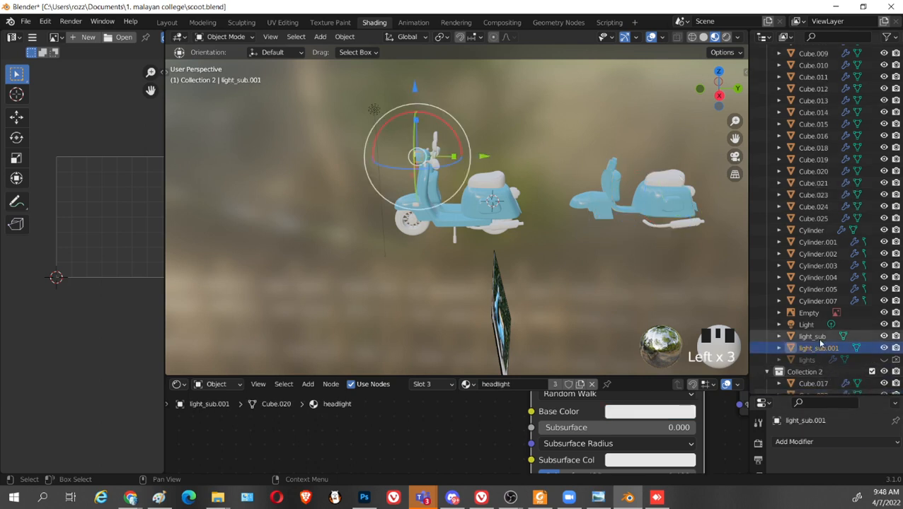
{"action": "left_click", "coordinate": [817, 336]}
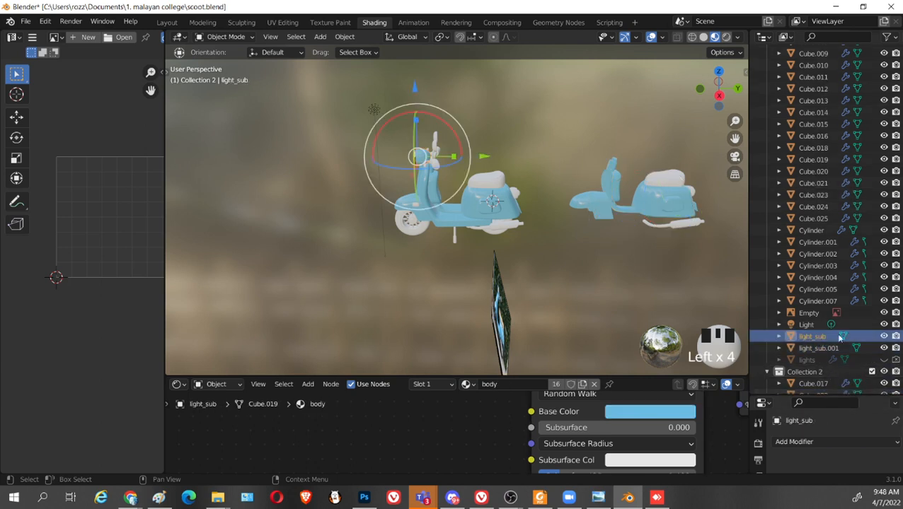
{"action": "left_click", "coordinate": [832, 349]}
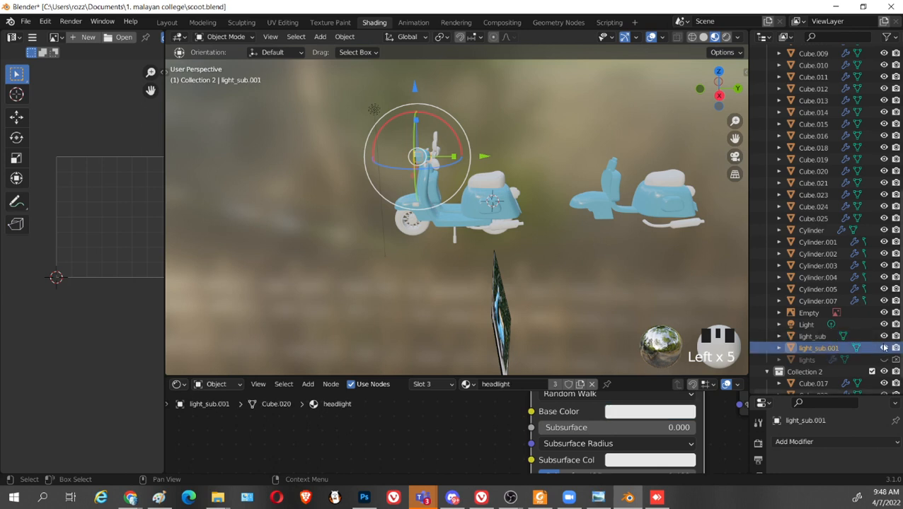
{"action": "left_click", "coordinate": [884, 348]}
{"action": "left_click", "coordinate": [824, 361]}
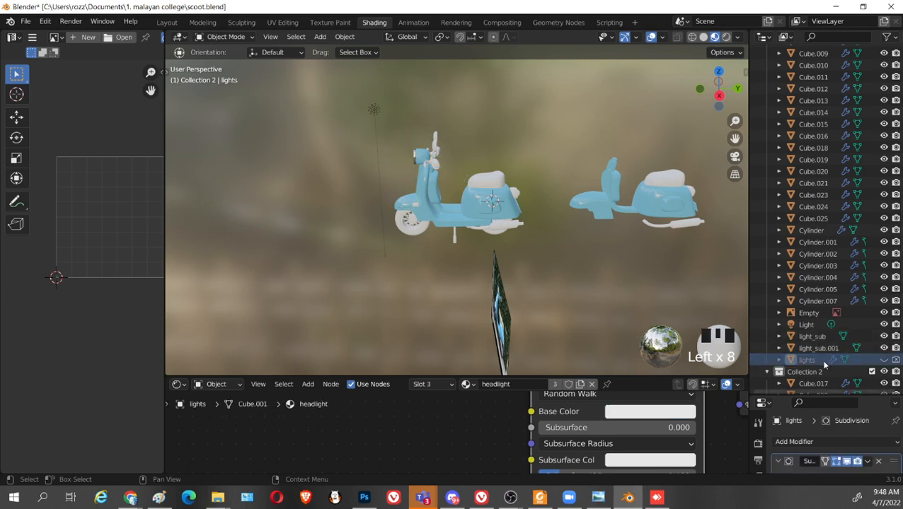
{"action": "left_click_drag", "start_coordinate": [824, 360], "coordinate": [825, 387]}
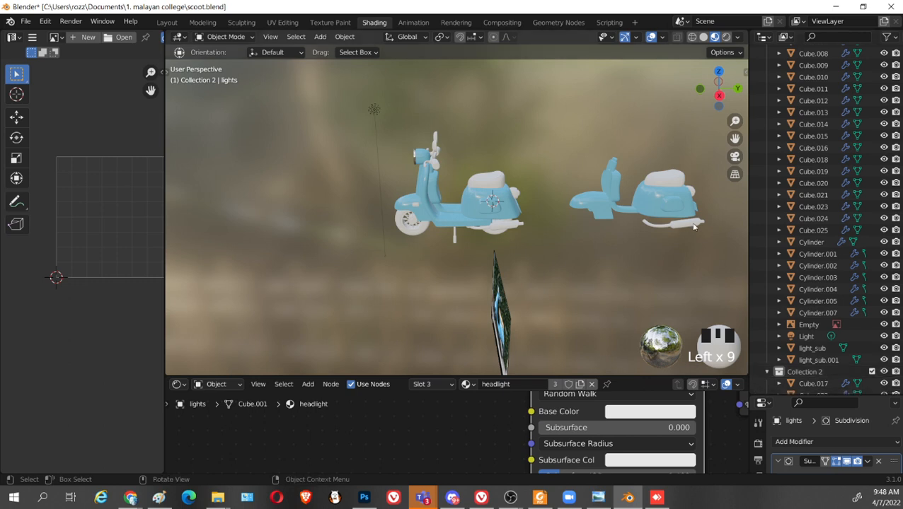
Hide the front shield copies Cube.022 and Cube.017 inside Collection 2
{"action": "left_click", "coordinate": [661, 178]}
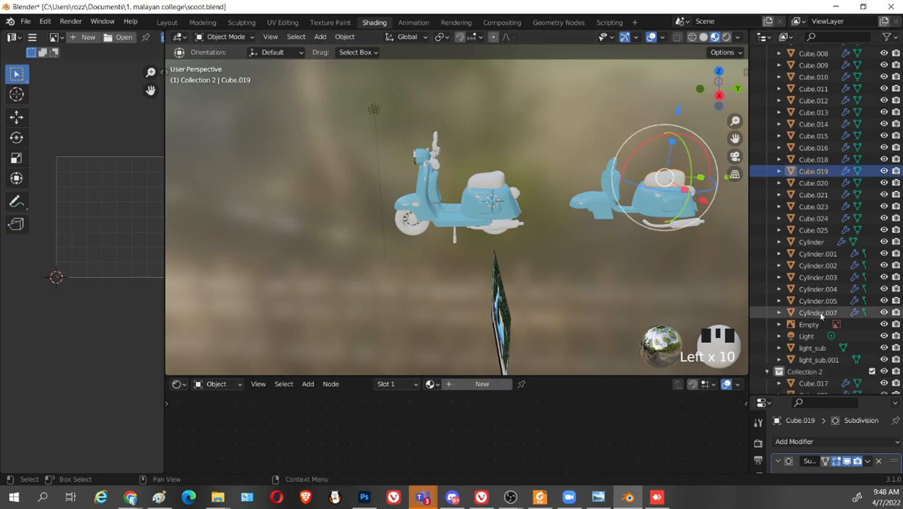
{"action": "scroll", "coordinate": [875, 373], "scroll_direction": "down", "scroll_amount": 1}
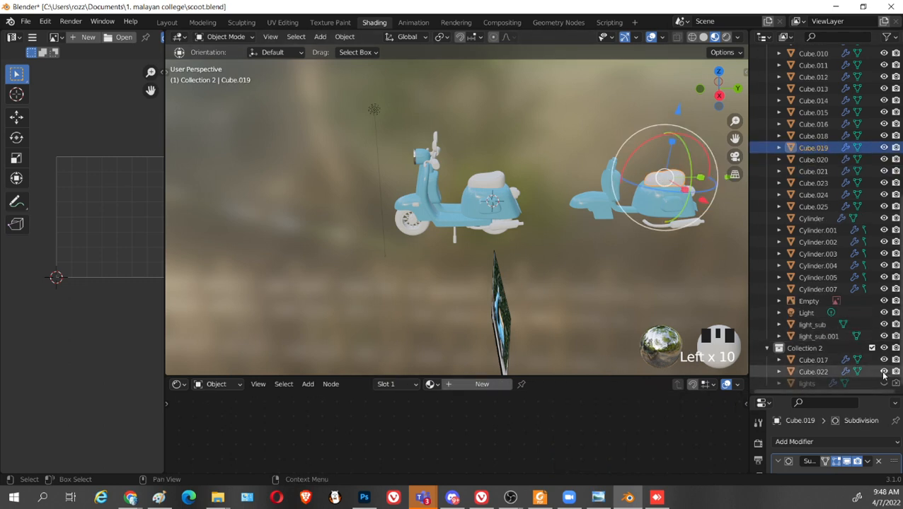
{"action": "left_click", "coordinate": [884, 371]}
{"action": "left_click", "coordinate": [884, 359]}
Move the front fender copy, Cube.020, into Collection 2 and hide it
{"action": "left_click", "coordinate": [605, 207]}
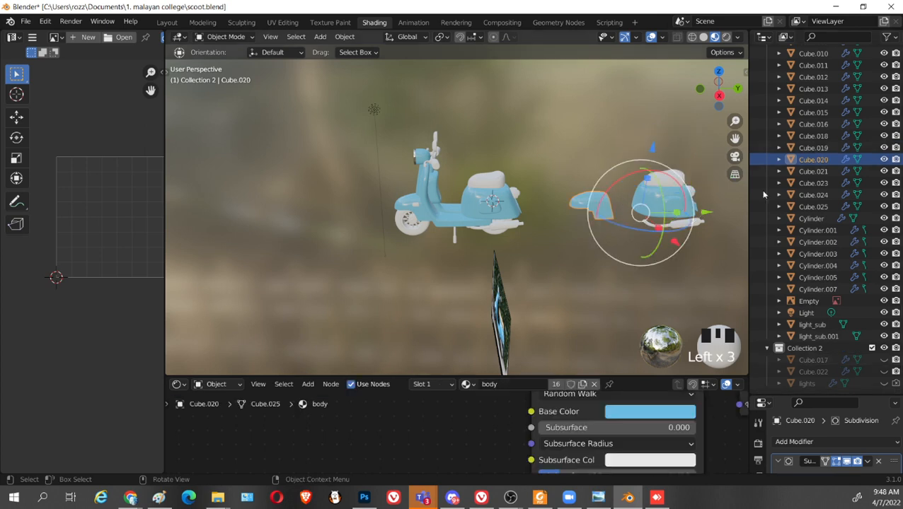
{"action": "left_click_drag", "start_coordinate": [820, 162], "coordinate": [824, 348]}
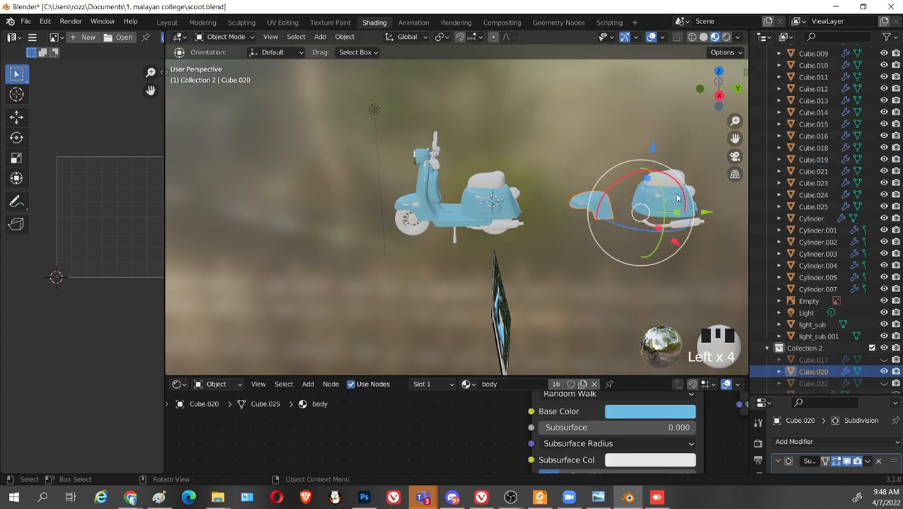
{"action": "left_click", "coordinate": [691, 268]}
Move the side cover copy, Cube.023, into Collection 2 and hide it
{"action": "left_click", "coordinate": [813, 184]}
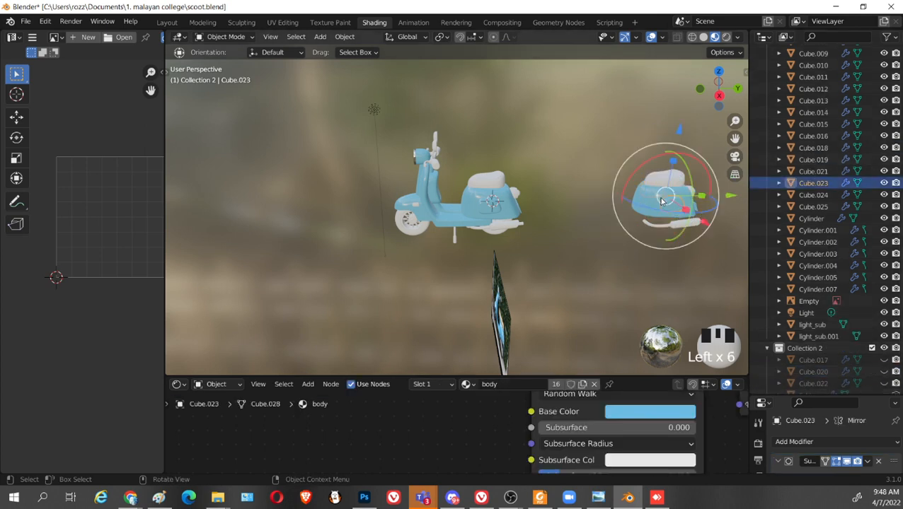
{"action": "left_click_drag", "start_coordinate": [823, 186], "coordinate": [833, 362]}
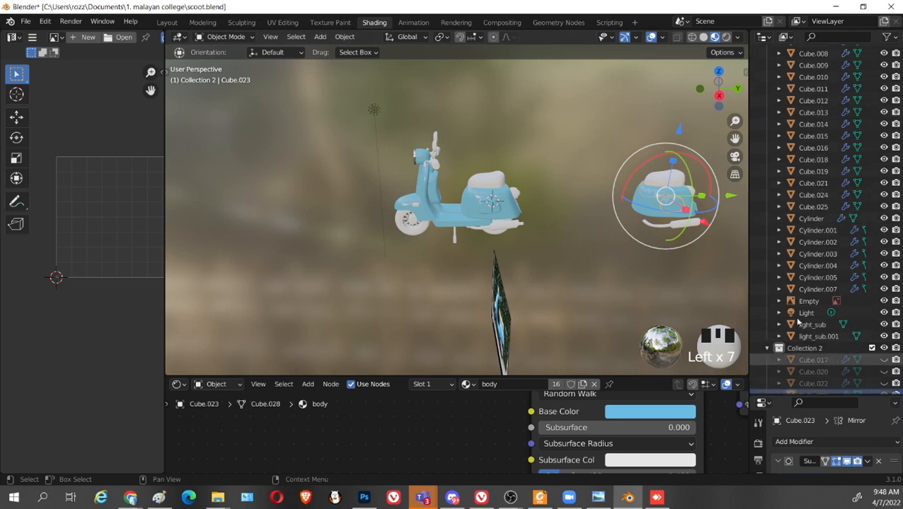
{"action": "scroll", "coordinate": [885, 375], "scroll_direction": "down", "scroll_amount": 1}
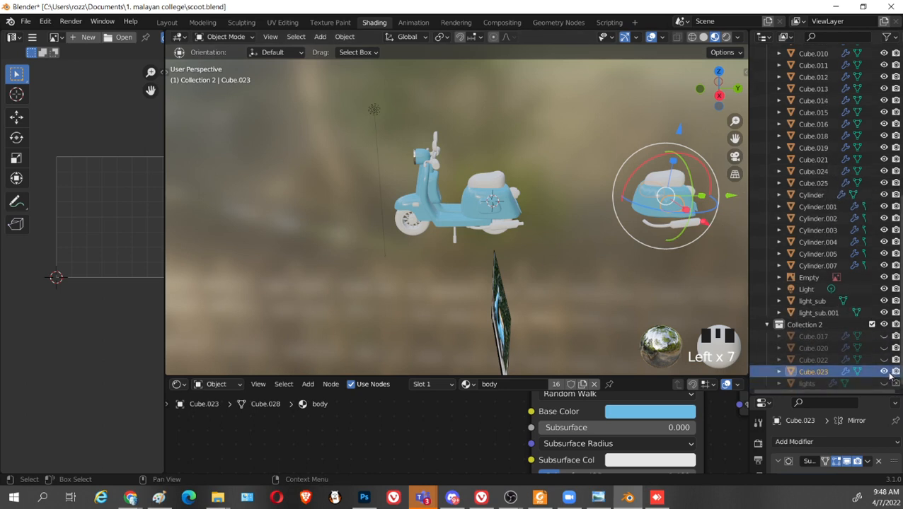
{"action": "left_click", "coordinate": [885, 372]}
Select all remaining visible rear part copies together and move them into Collection 2
{"action": "left_click", "coordinate": [669, 177]}
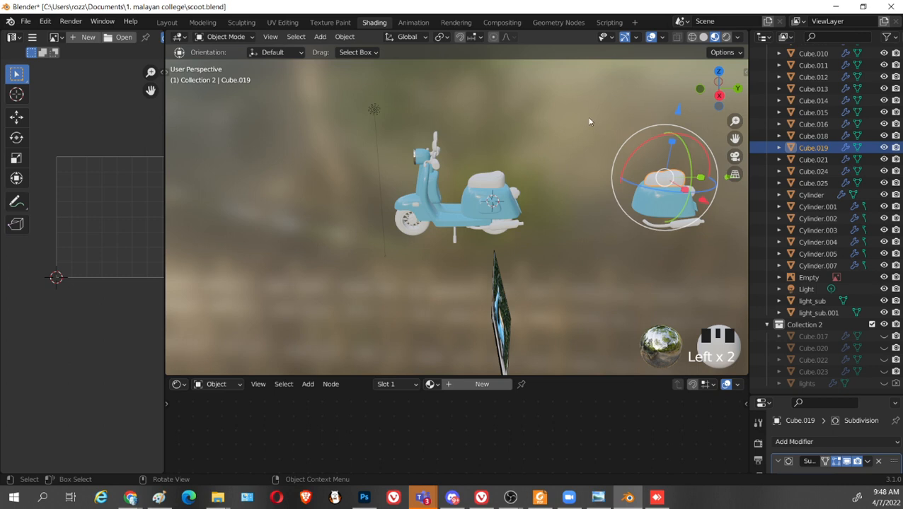
{"action": "left_click_drag", "start_coordinate": [588, 121], "coordinate": [729, 249]}
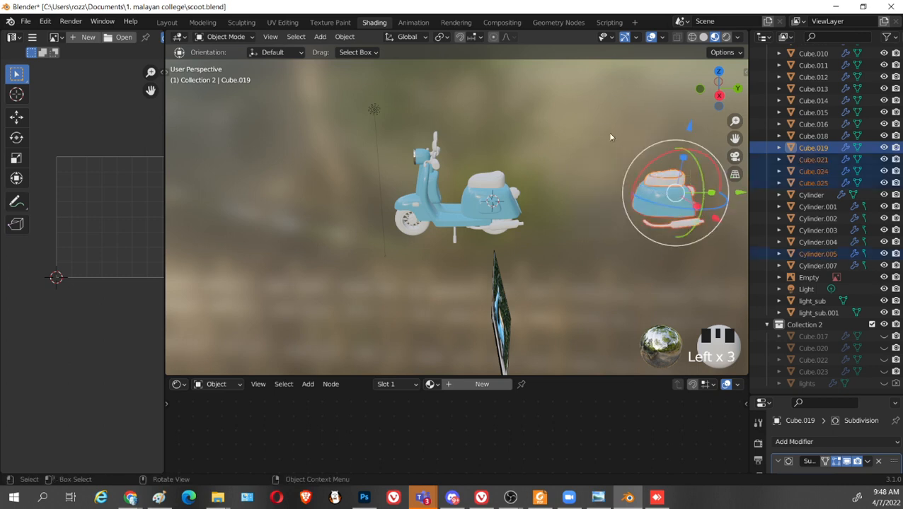
{"action": "left_click_drag", "start_coordinate": [599, 126], "coordinate": [690, 251]}
{"action": "left_click_drag", "start_coordinate": [564, 123], "coordinate": [707, 266]}
{"action": "left_click_drag", "start_coordinate": [813, 149], "coordinate": [826, 346]}
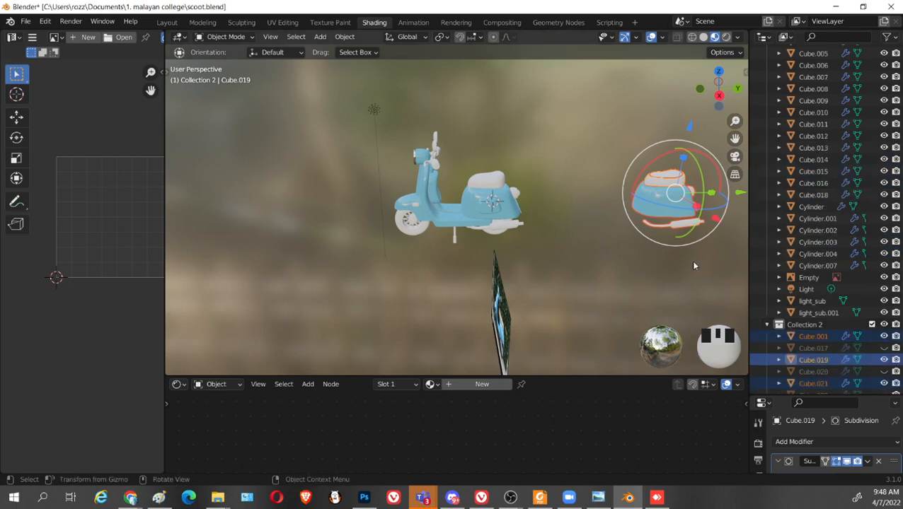
Hide the whole Collection 2 in the viewport and check the remaining original scooter from other angles
{"action": "left_click", "coordinate": [885, 325]}
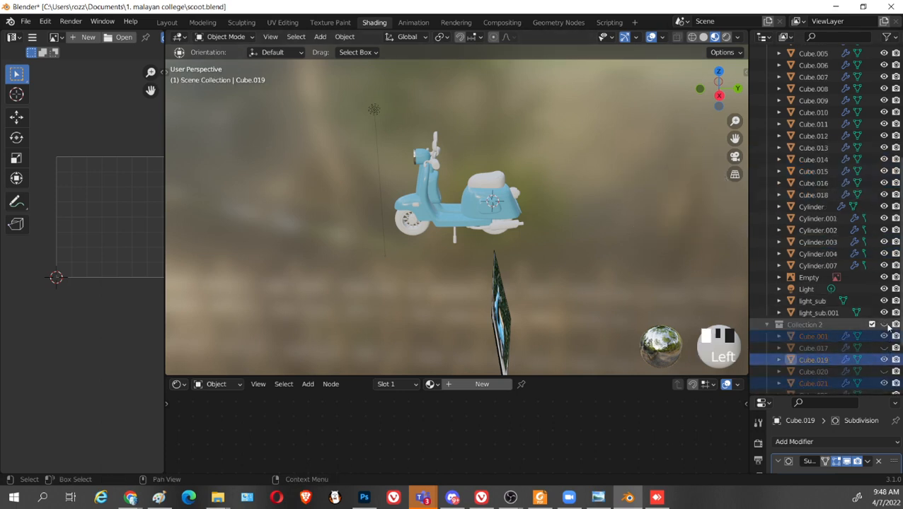
{"action": "left_click", "coordinate": [885, 324]}
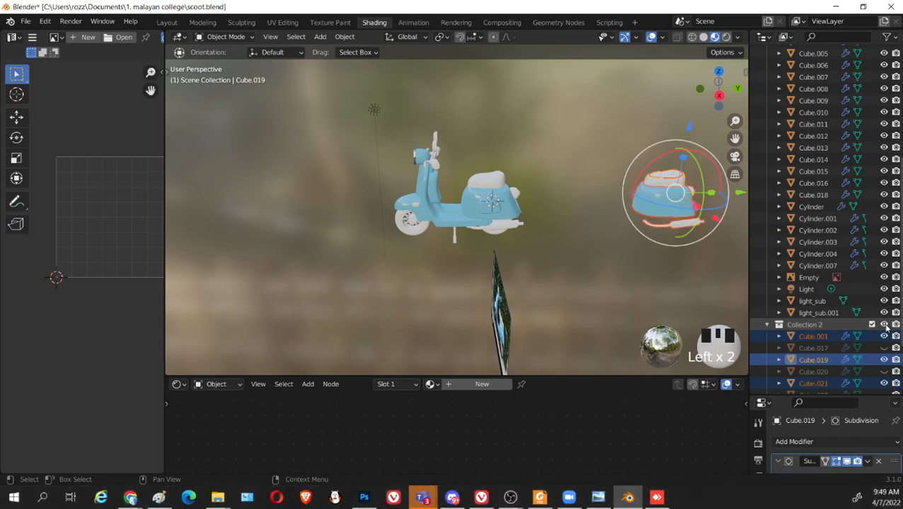
{"action": "middle_click_drag", "start_coordinate": [612, 286], "coordinate": [562, 295], "text": "shift"}
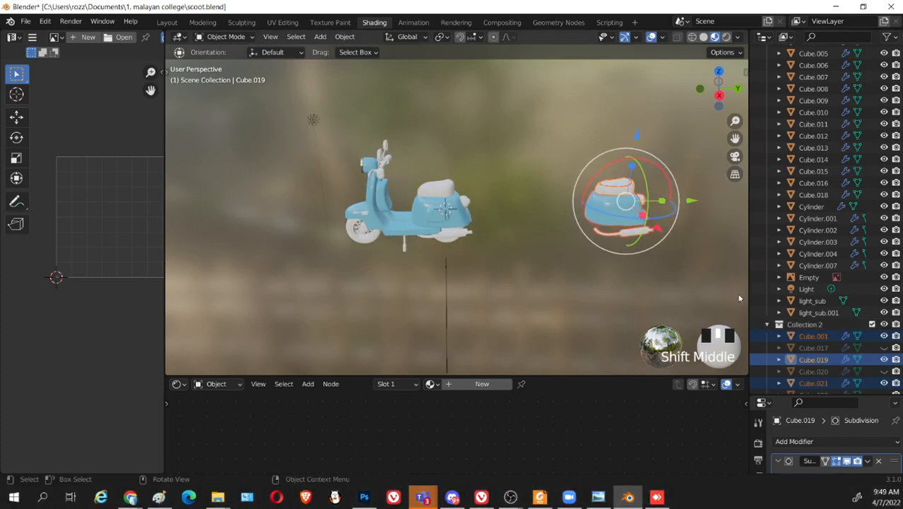
{"action": "left_click", "coordinate": [884, 326]}
{"action": "scroll", "coordinate": [569, 232], "scroll_direction": "down", "scroll_amount": 3}
{"action": "scroll", "coordinate": [532, 243], "scroll_direction": "up", "scroll_amount": 3}
{"action": "middle_click_drag", "start_coordinate": [437, 238], "coordinate": [490, 238]}
{"action": "scroll", "coordinate": [466, 249], "scroll_direction": "up", "scroll_amount": 1}
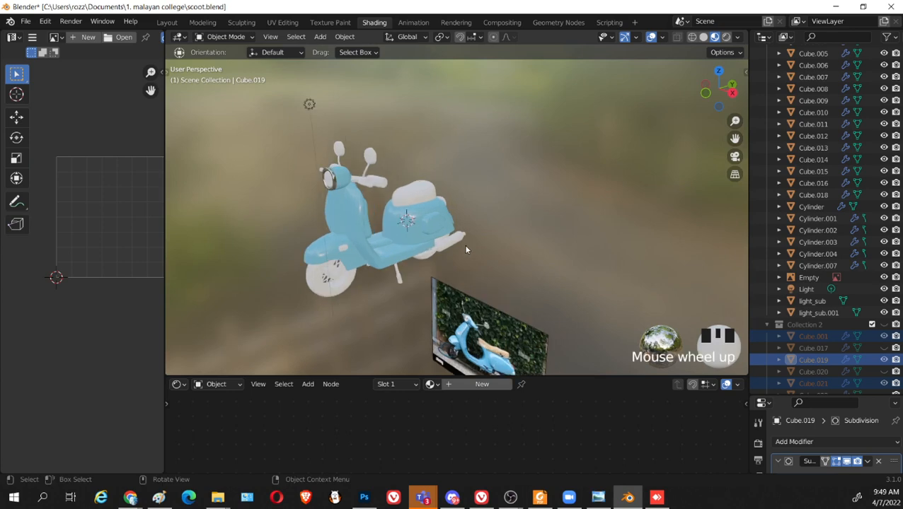
{"action": "scroll", "coordinate": [820, 202], "scroll_direction": "up", "scroll_amount": 8}
{"action": "scroll", "coordinate": [553, 258], "scroll_direction": "down", "scroll_amount": 4}
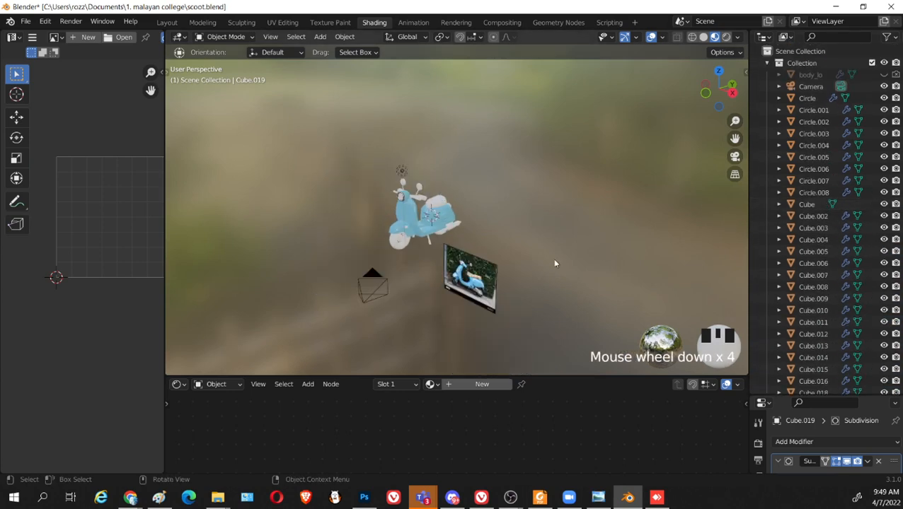
Disable the whole Collection 2 in renders, leaving its individual objects' render settings as they were
{"action": "middle_click_drag", "start_coordinate": [552, 258], "coordinate": [569, 241], "text": "shift"}
{"action": "scroll", "coordinate": [842, 311], "scroll_direction": "down", "scroll_amount": 10}
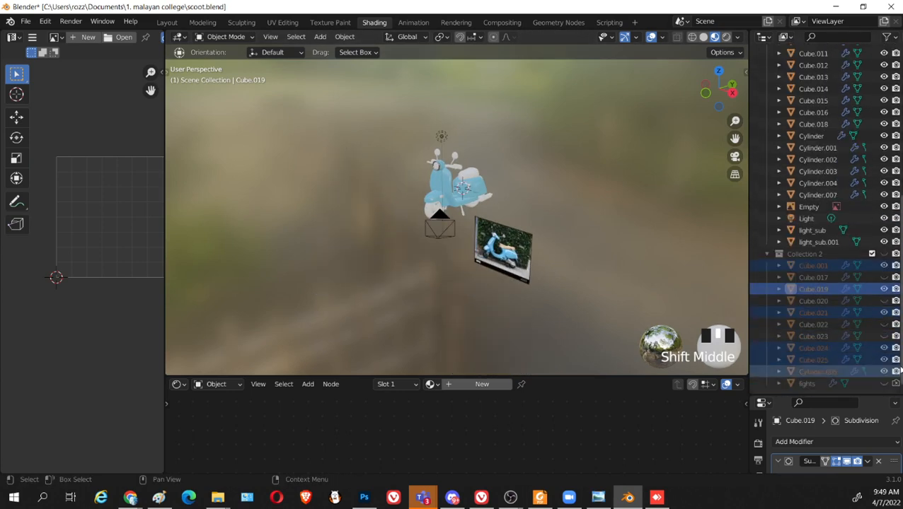
{"action": "left_click", "coordinate": [895, 266]}
{"action": "left_click", "coordinate": [897, 277]}
{"action": "left_click", "coordinate": [896, 267]}
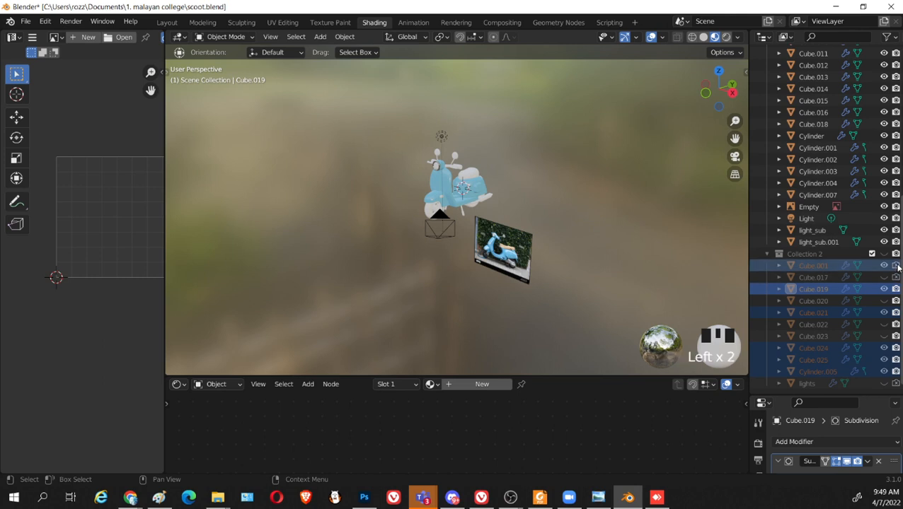
{"action": "left_click", "coordinate": [897, 277]}
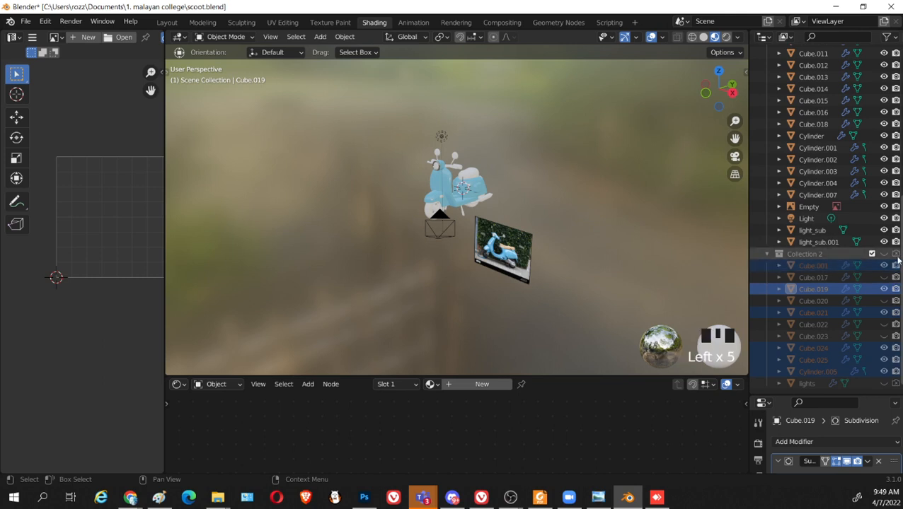
Enlarge the Properties editor and apply the Subdivision modifier of the rear side bulge, Cube.013, keeping its Mirror modifier
{"action": "scroll", "coordinate": [538, 251], "scroll_direction": "up", "scroll_amount": 5}
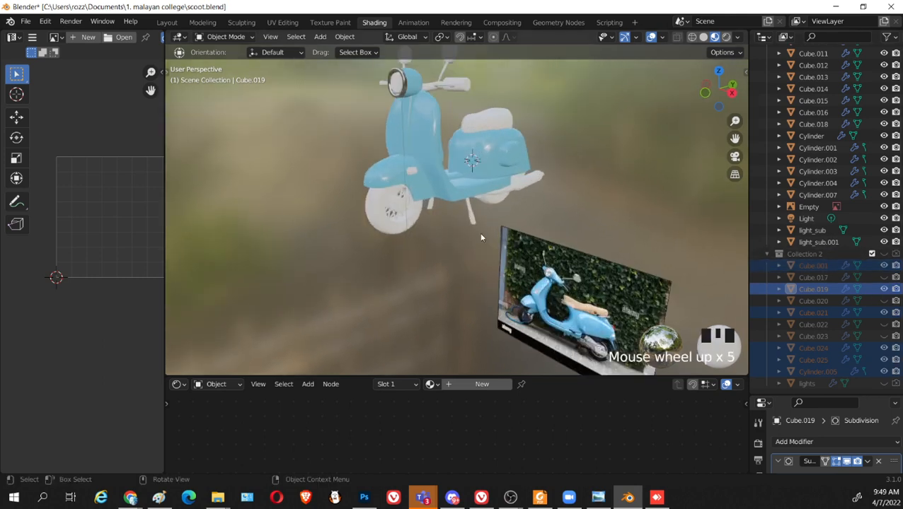
{"action": "middle_click_drag", "start_coordinate": [479, 232], "coordinate": [538, 212], "text": "shift"}
{"action": "left_click", "coordinate": [546, 192]}
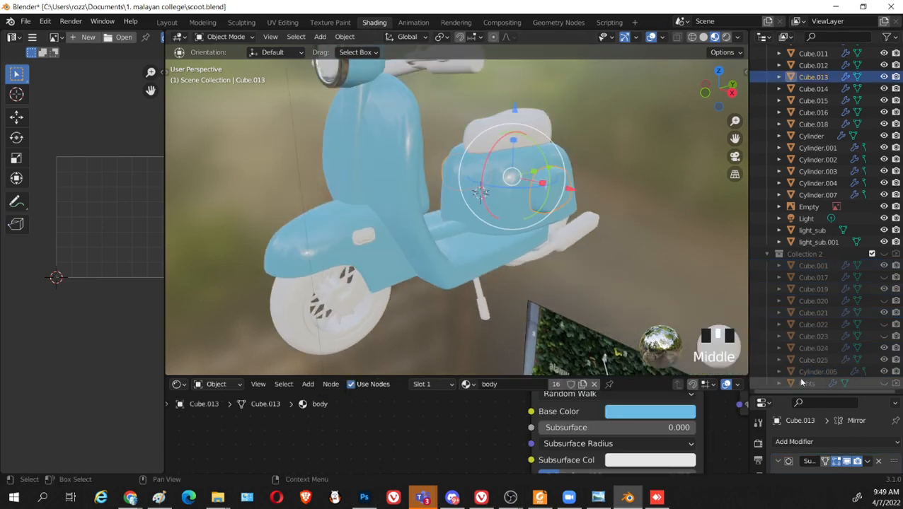
{"action": "left_click_drag", "start_coordinate": [805, 394], "coordinate": [804, 159]}
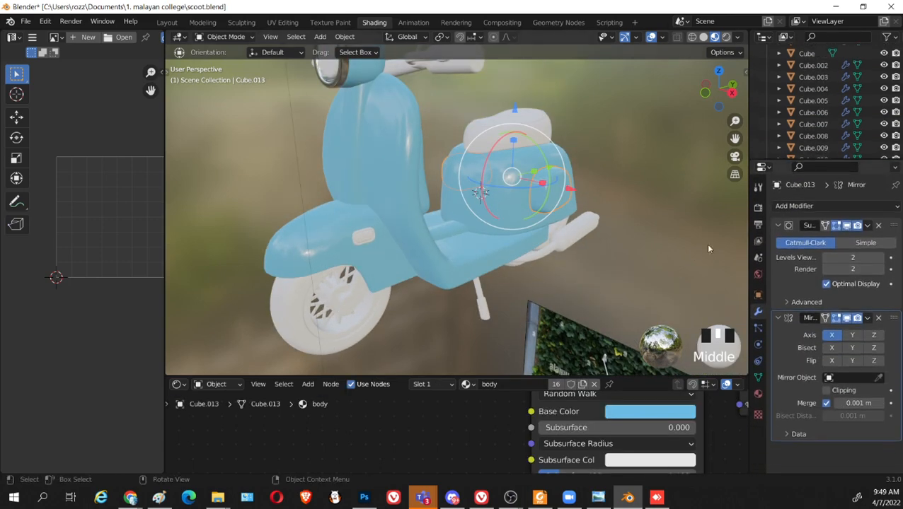
{"action": "middle_click_drag", "start_coordinate": [706, 243], "coordinate": [614, 230]}
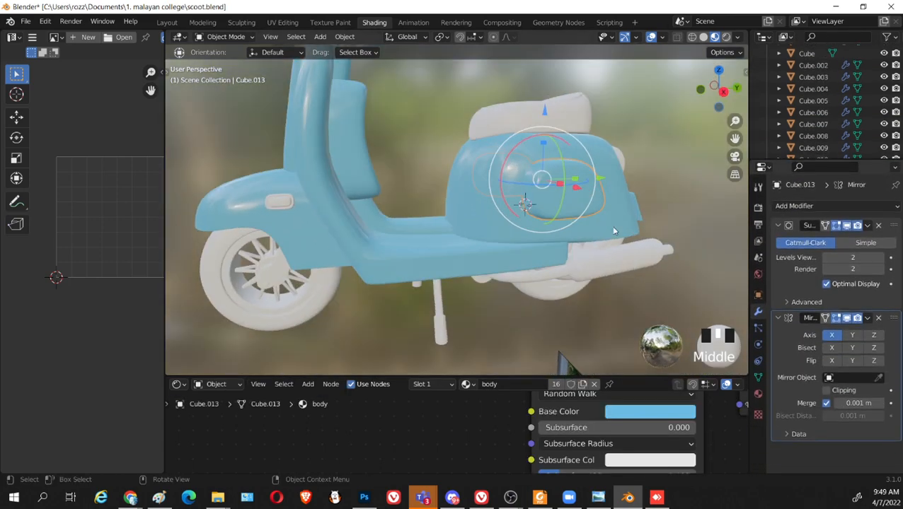
{"action": "left_click", "coordinate": [868, 227]}
{"action": "left_click", "coordinate": [813, 240]}
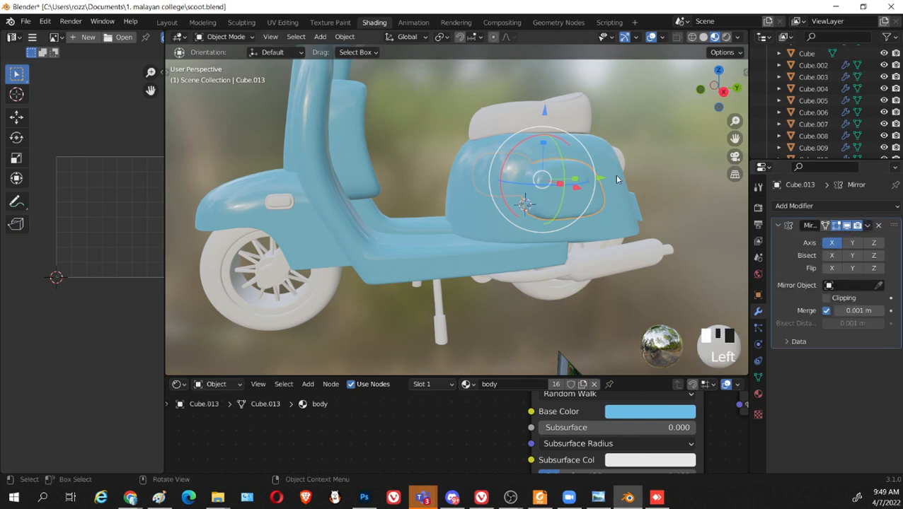
Apply the Subdivision modifiers of the rear body cover, Cube.002, and the storage box behind the leg shield, Cube.003
{"action": "left_click", "coordinate": [615, 174]}
{"action": "left_click", "coordinate": [868, 226]}
{"action": "left_click", "coordinate": [814, 240]}
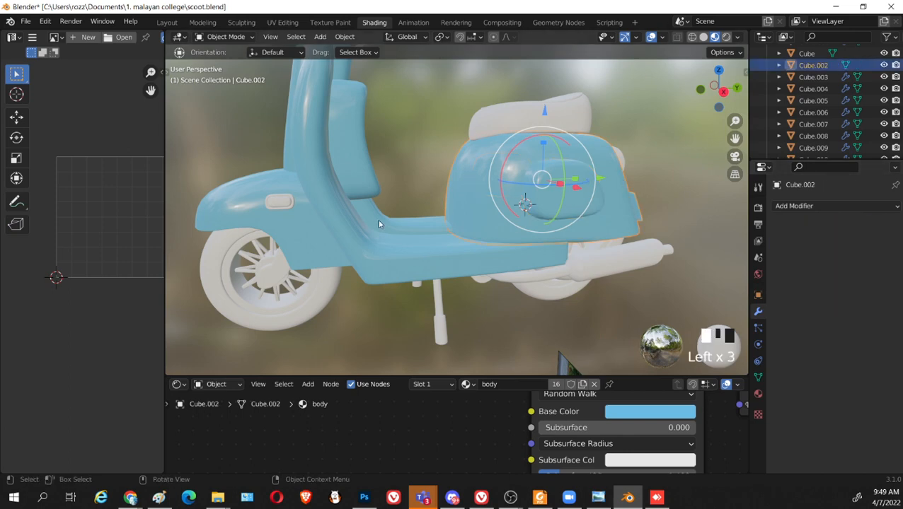
{"action": "left_click", "coordinate": [377, 219]}
{"action": "left_click", "coordinate": [868, 226]}
{"action": "left_click", "coordinate": [814, 240]}
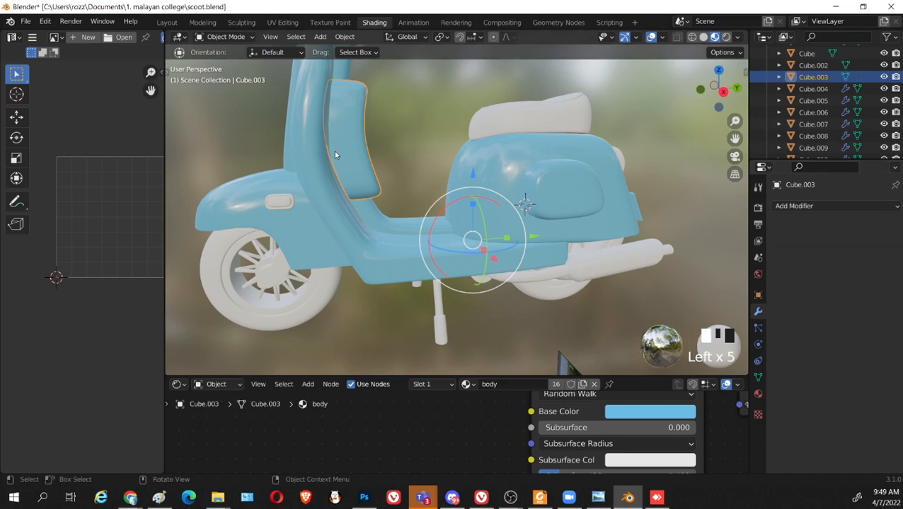
Apply the Subdivision modifier of the inner floor panel, Cube.011
{"action": "left_click", "coordinate": [564, 239]}
{"action": "left_click", "coordinate": [867, 227]}
{"action": "left_click", "coordinate": [829, 243]}
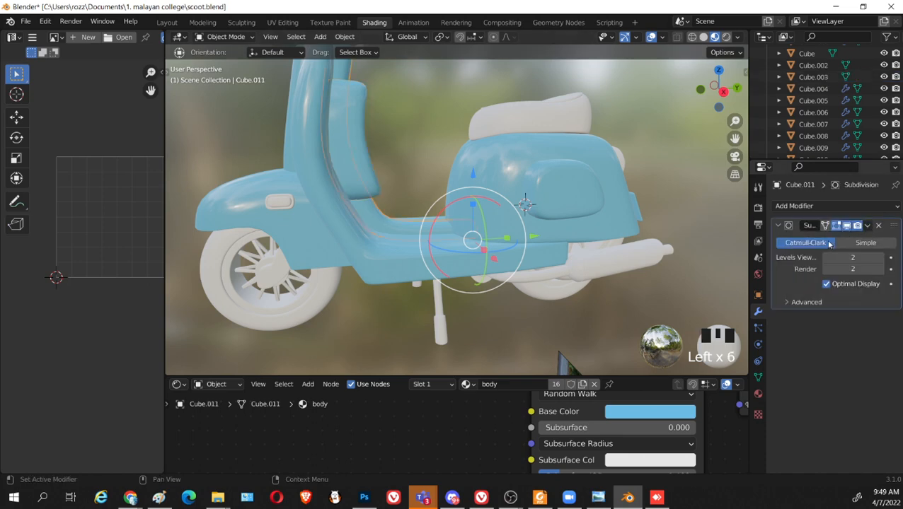
{"action": "left_click", "coordinate": [866, 227]}
{"action": "left_click", "coordinate": [814, 239]}
Inspect the mesh around the leg shield and storage box in Edit Mode and return to Object Mode
{"action": "middle_click_drag", "start_coordinate": [425, 184], "coordinate": [290, 205]}
{"action": "key", "text": "Tab"}
{"action": "left_click", "coordinate": [357, 176]}
{"action": "key", "text": "Tab"}
{"action": "key", "text": "Tab"}
{"action": "middle_click_drag", "start_coordinate": [463, 226], "coordinate": [542, 262], "text": "shift"}
{"action": "middle_click_drag", "start_coordinate": [541, 261], "coordinate": [585, 147]}
Apply the Subdivision modifiers of the seat parts, Cube.004 and Cube.014, and join them into one object, Cube.004
{"action": "left_click", "coordinate": [584, 147]}
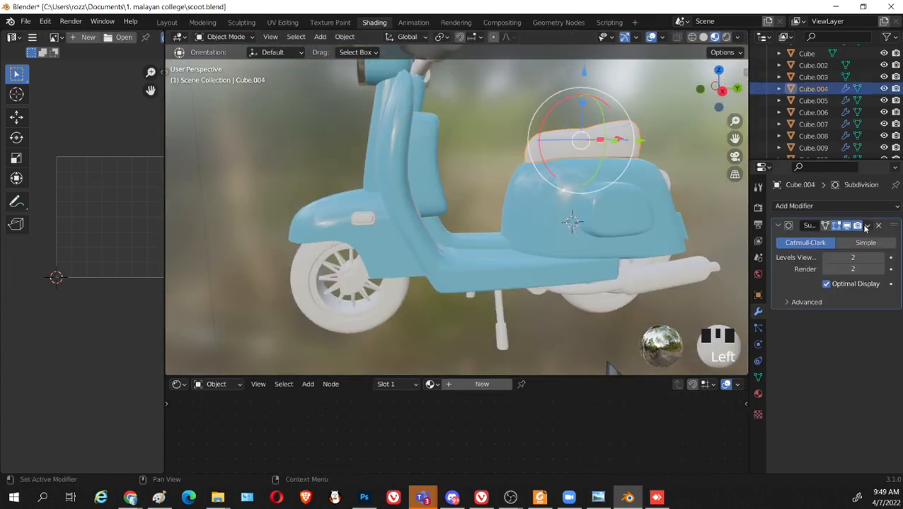
{"action": "left_click", "coordinate": [866, 226]}
{"action": "left_click", "coordinate": [813, 240]}
{"action": "left_click", "coordinate": [617, 133]}
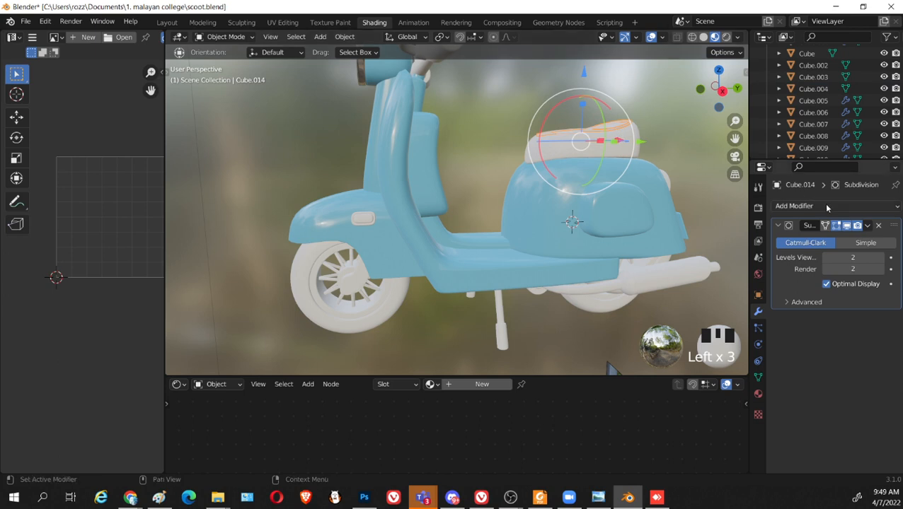
{"action": "left_click", "coordinate": [867, 226]}
{"action": "left_click", "coordinate": [813, 240]}
{"action": "left_click", "coordinate": [625, 138], "text": "shift"}
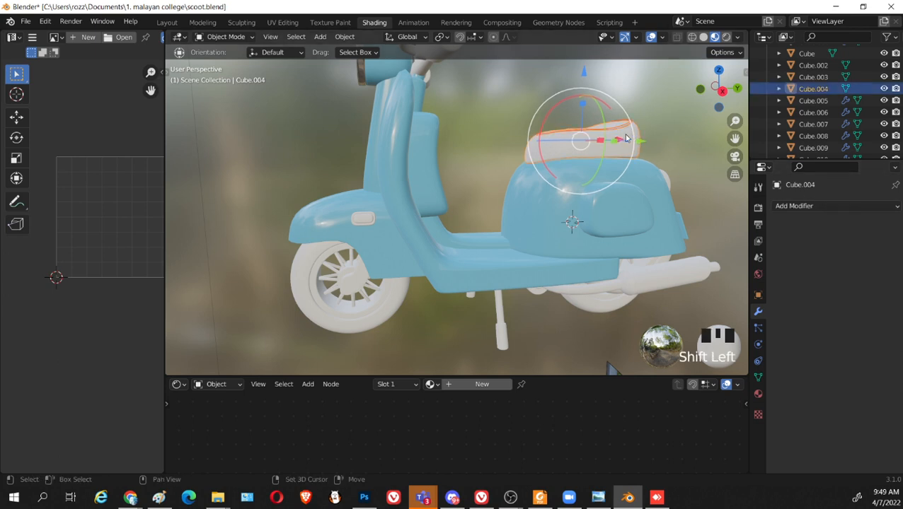
{"action": "key", "text": "ctrl+j"}
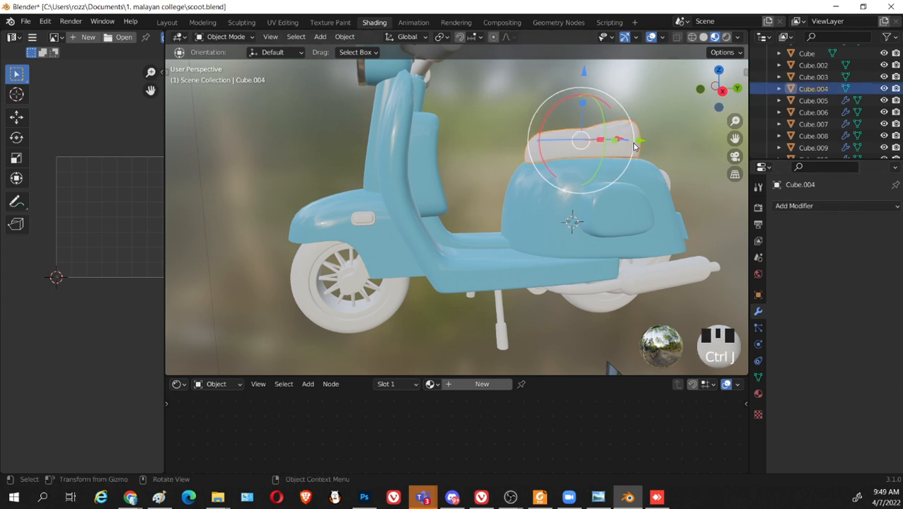
Apply the Subdivision modifier of the exhaust pipe, Cylinder.001
{"action": "middle_click_drag", "start_coordinate": [651, 146], "coordinate": [669, 188]}
{"action": "left_click", "coordinate": [641, 281]}
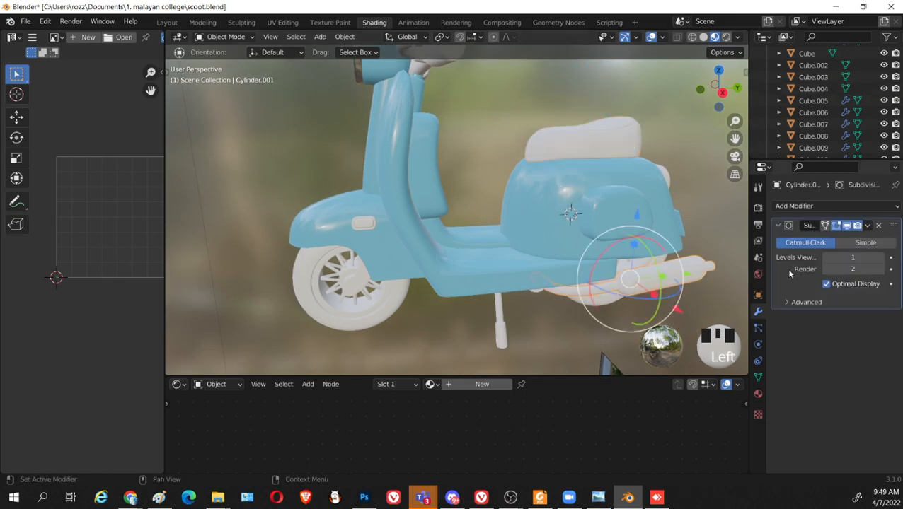
{"action": "left_click", "coordinate": [866, 225]}
{"action": "left_click", "coordinate": [846, 241]}
Apply the Subdivision modifier of the tail light lens, Cube.018, at the rear of the scooter
{"action": "middle_click_drag", "start_coordinate": [622, 234], "coordinate": [513, 251]}
{"action": "left_click", "coordinate": [595, 249]}
{"action": "left_click", "coordinate": [566, 199]}
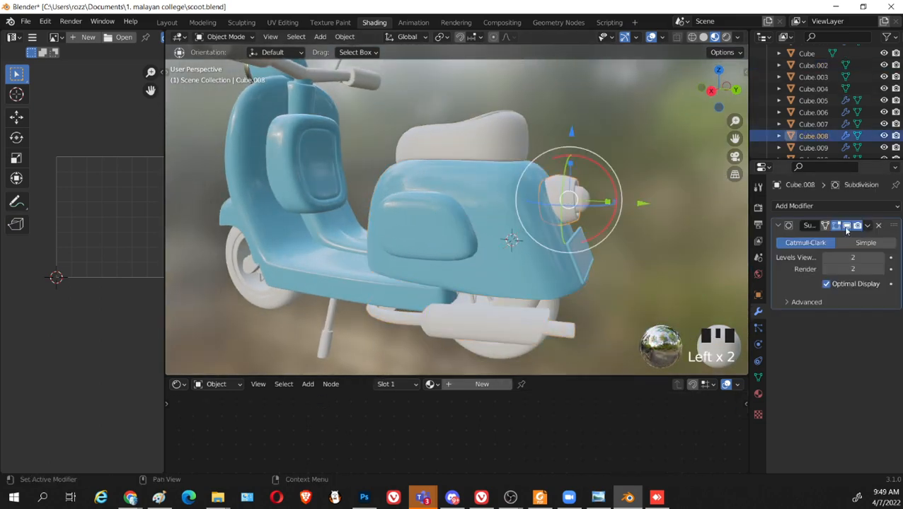
{"action": "scroll", "coordinate": [612, 212], "scroll_direction": "up", "scroll_amount": 2}
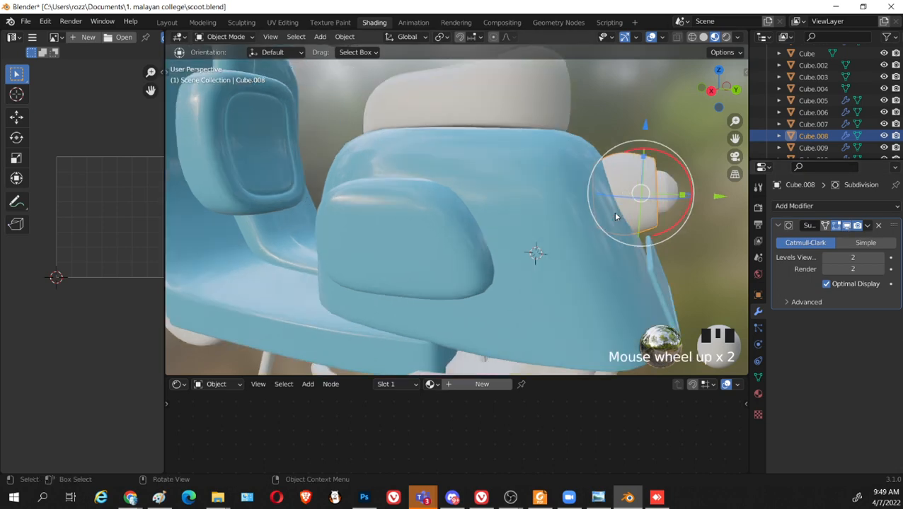
{"action": "middle_click_drag", "start_coordinate": [613, 212], "coordinate": [550, 223], "text": "shift"}
{"action": "left_click", "coordinate": [572, 201], "text": "shift"}
{"action": "left_click", "coordinate": [867, 226]}
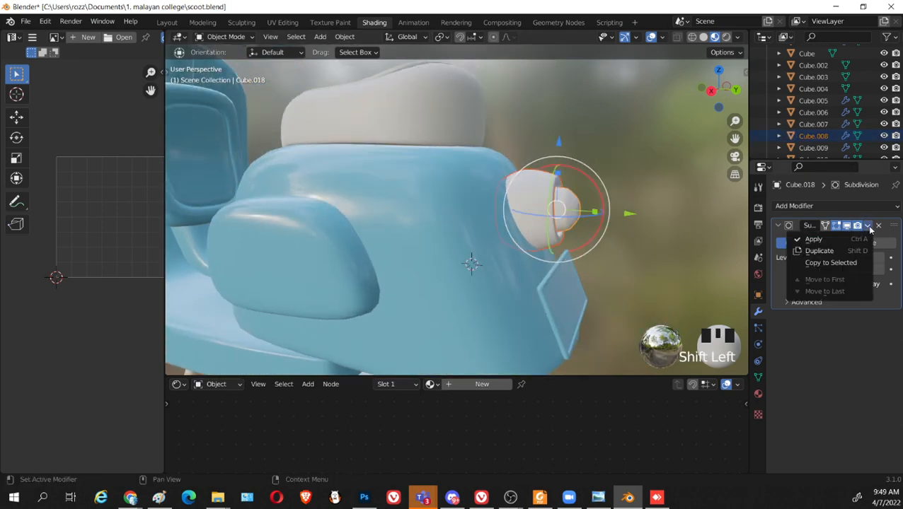
{"action": "left_click", "coordinate": [813, 239]}
{"action": "left_click", "coordinate": [653, 177]}
{"action": "left_click", "coordinate": [565, 196]}
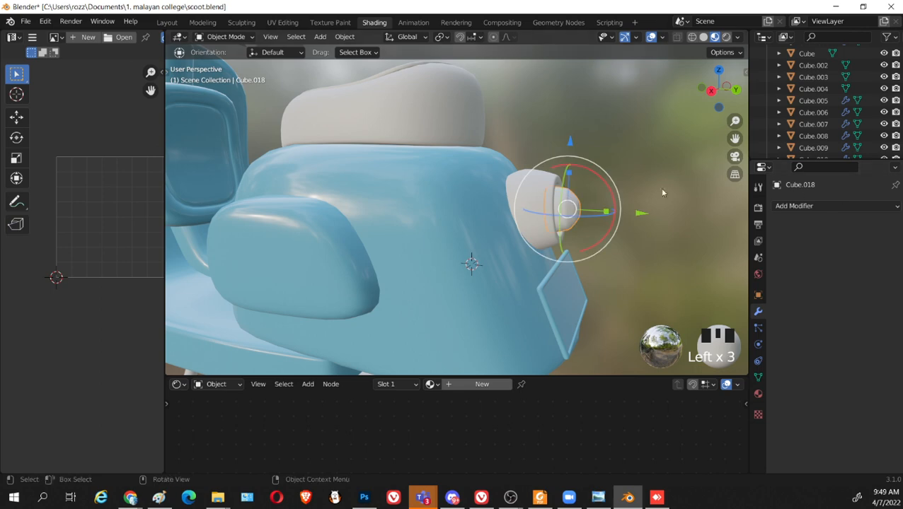
Apply the Subdivision modifier of the tail light housing, Cube.008
{"action": "left_click", "coordinate": [539, 187]}
{"action": "left_click", "coordinate": [867, 226]}
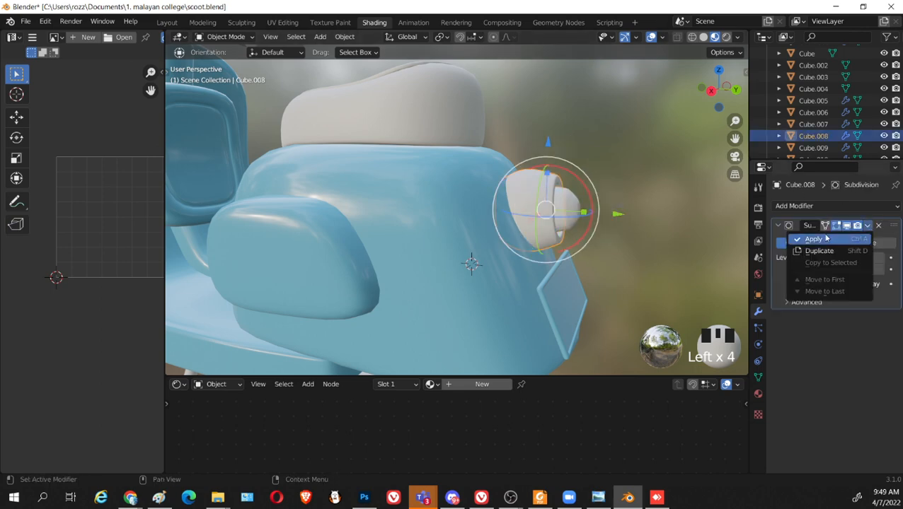
{"action": "left_click", "coordinate": [814, 239]}
Duplicate the front fender, Cube.005, in place
{"action": "scroll", "coordinate": [566, 177], "scroll_direction": "down", "scroll_amount": 3}
{"action": "middle_click_drag", "start_coordinate": [550, 136], "coordinate": [409, 258]}
{"action": "left_click", "coordinate": [410, 258]}
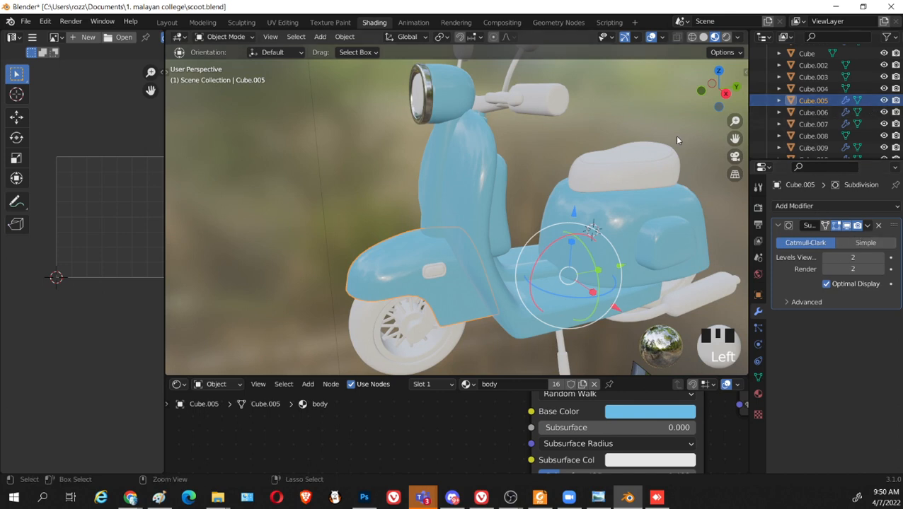
{"action": "key", "text": "ctrl+j"}
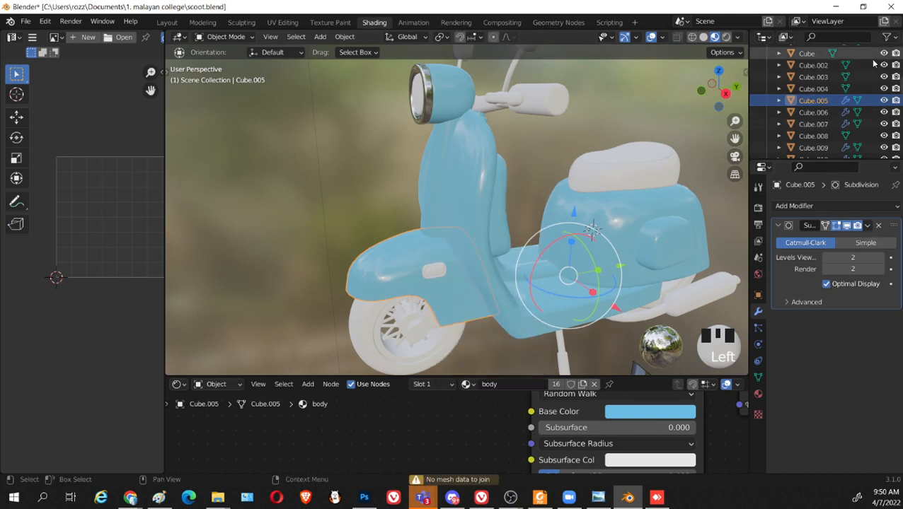
{"action": "left_click_drag", "start_coordinate": [581, 222], "coordinate": [559, 237]}
{"action": "key", "text": "ctrl+z"}
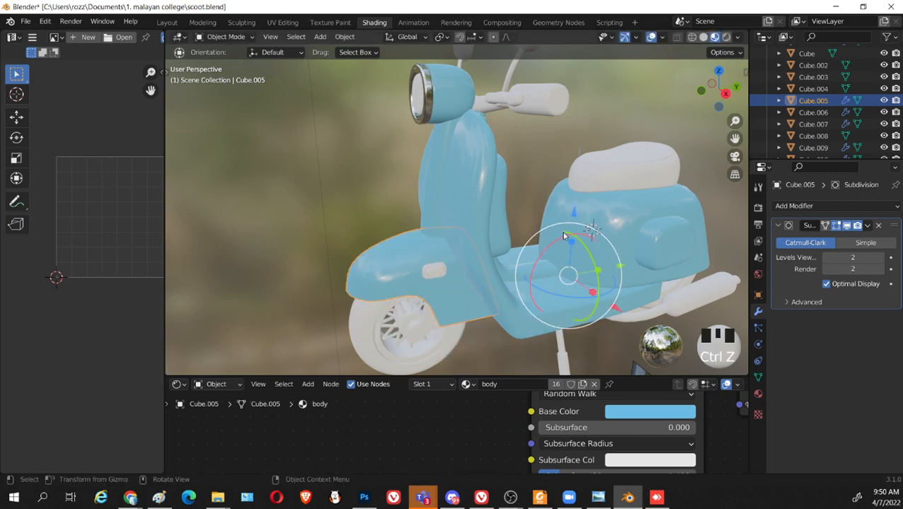
{"action": "key", "text": "shift+d"}
{"action": "right_click", "coordinate": [686, 201]}
Enlarge the Outliner and move the front fender copy, Cube.014, into Collection 2
{"action": "scroll", "coordinate": [858, 117], "scroll_direction": "down", "scroll_amount": 5}
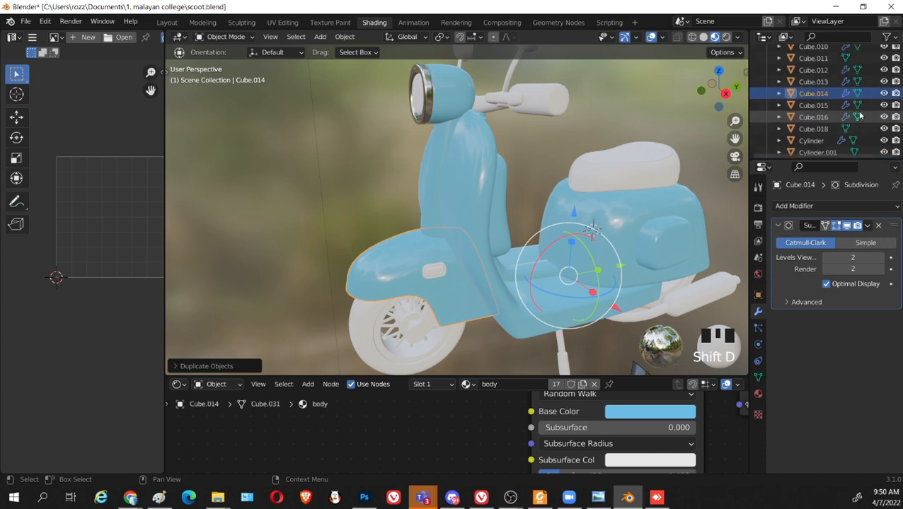
{"action": "left_click_drag", "start_coordinate": [859, 159], "coordinate": [859, 358]}
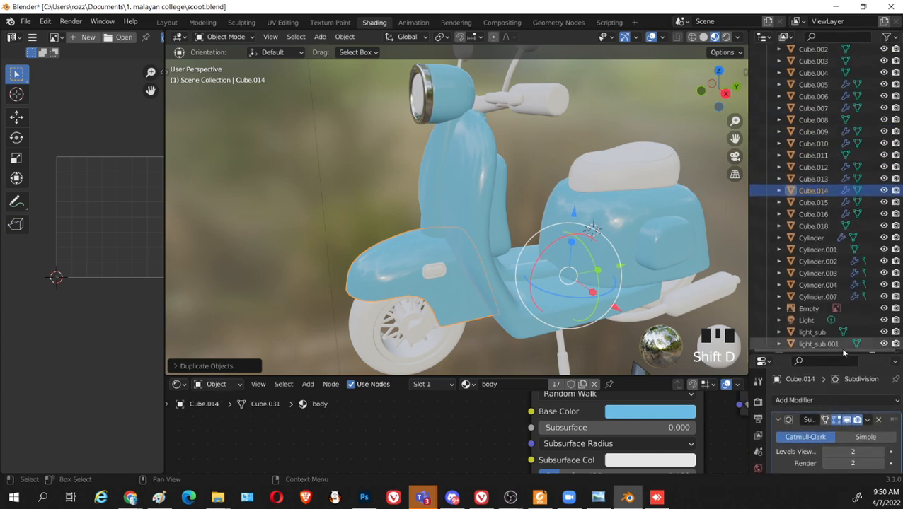
{"action": "scroll", "coordinate": [860, 255], "scroll_direction": "up", "scroll_amount": 1}
{"action": "left_click_drag", "start_coordinate": [814, 115], "coordinate": [827, 301]}
Apply the Subdivision modifier of the original front fender, Cube.005
{"action": "scroll", "coordinate": [531, 255], "scroll_direction": "down", "scroll_amount": 3}
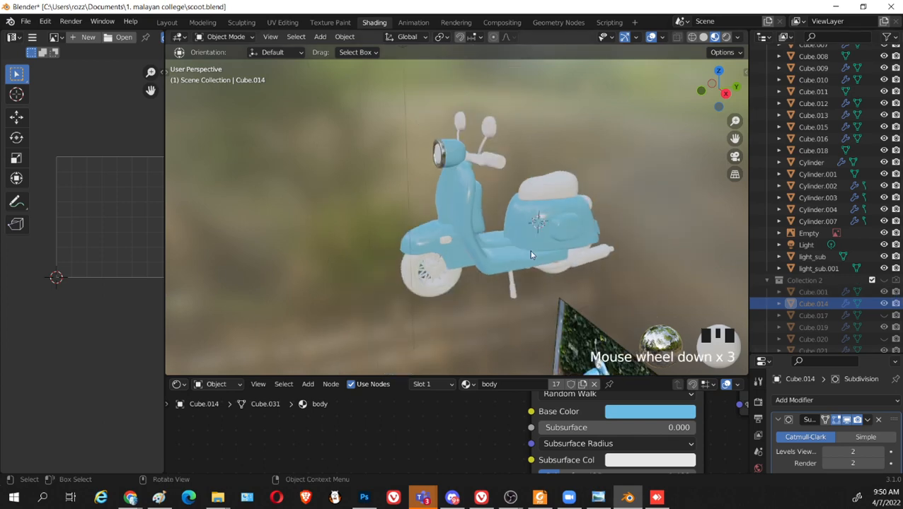
{"action": "left_click", "coordinate": [420, 241]}
{"action": "left_click_drag", "start_coordinate": [838, 354], "coordinate": [847, 119]}
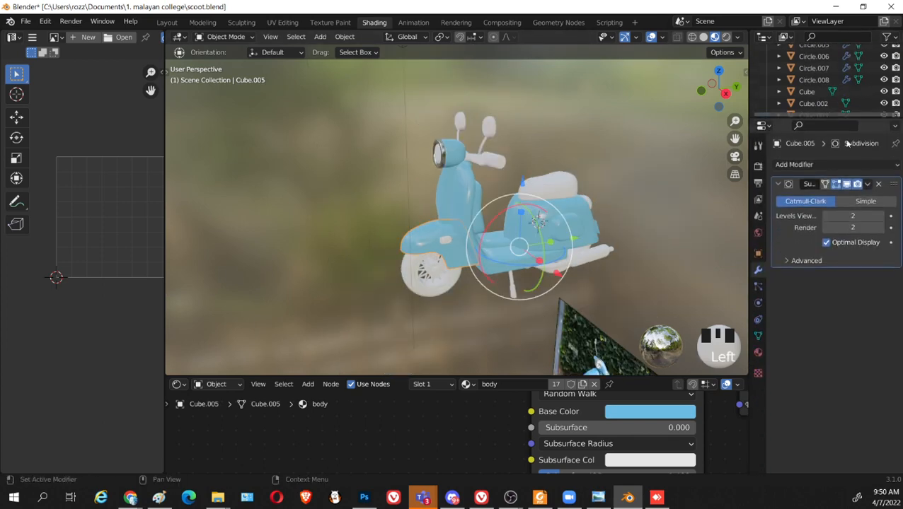
{"action": "left_click", "coordinate": [868, 184]}
{"action": "left_click", "coordinate": [814, 196]}
Apply the Subdivision modifier of the front center strip on the leg shield, Cube.007
{"action": "scroll", "coordinate": [460, 177], "scroll_direction": "up", "scroll_amount": 1}
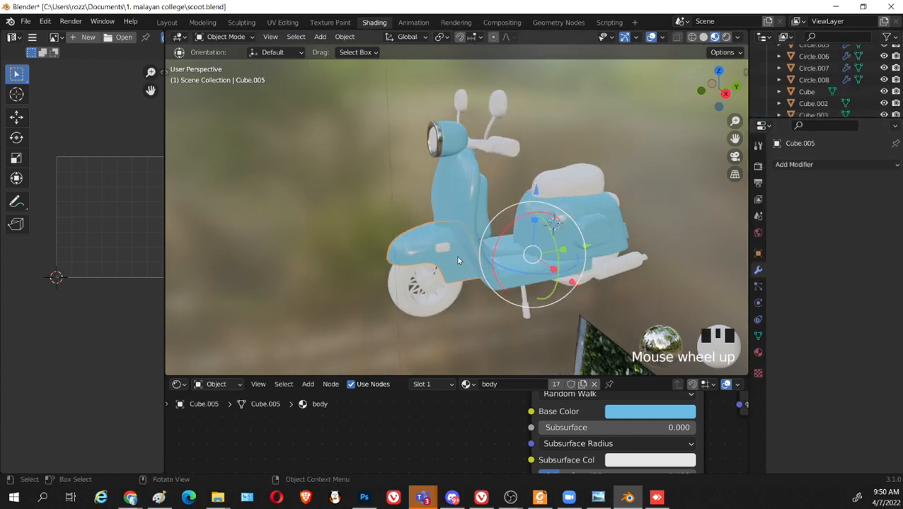
{"action": "middle_click_drag", "start_coordinate": [439, 184], "coordinate": [463, 170]}
{"action": "left_click", "coordinate": [518, 192]}
{"action": "left_click", "coordinate": [474, 183]}
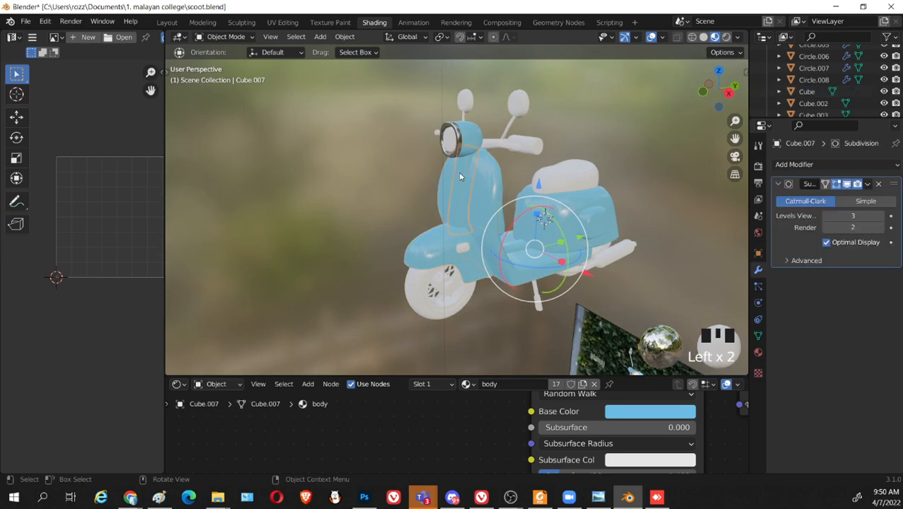
{"action": "left_click", "coordinate": [865, 186]}
{"action": "left_click", "coordinate": [814, 195]}
In Edit Mode on the main body, Cube, mark a seam along the edge loop where the leg shield meets the floorboard
{"action": "scroll", "coordinate": [495, 184], "scroll_direction": "up", "scroll_amount": 2}
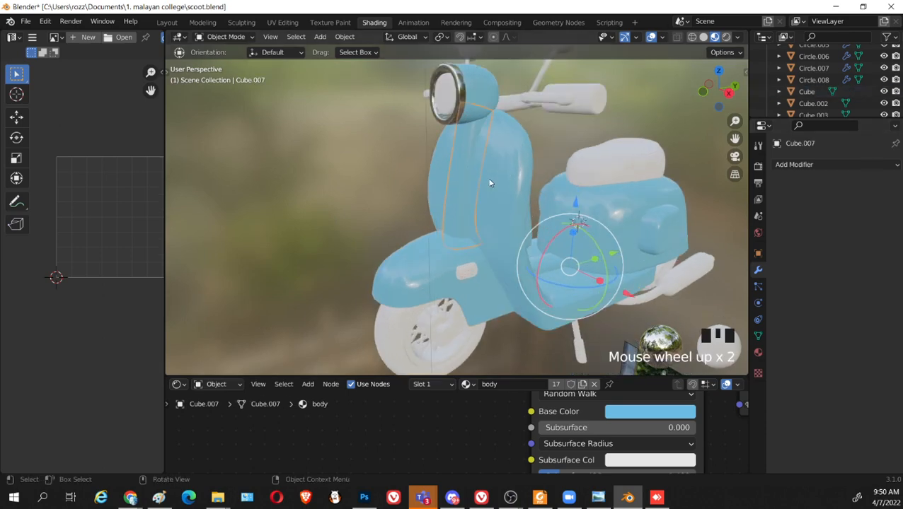
{"action": "left_click", "coordinate": [502, 183]}
{"action": "key", "text": "Tab"}
{"action": "middle_click_drag", "start_coordinate": [534, 195], "coordinate": [491, 157]}
{"action": "scroll", "coordinate": [495, 212], "scroll_direction": "up", "scroll_amount": 2}
{"action": "middle_click_drag", "start_coordinate": [496, 218], "coordinate": [384, 294], "text": "shift"}
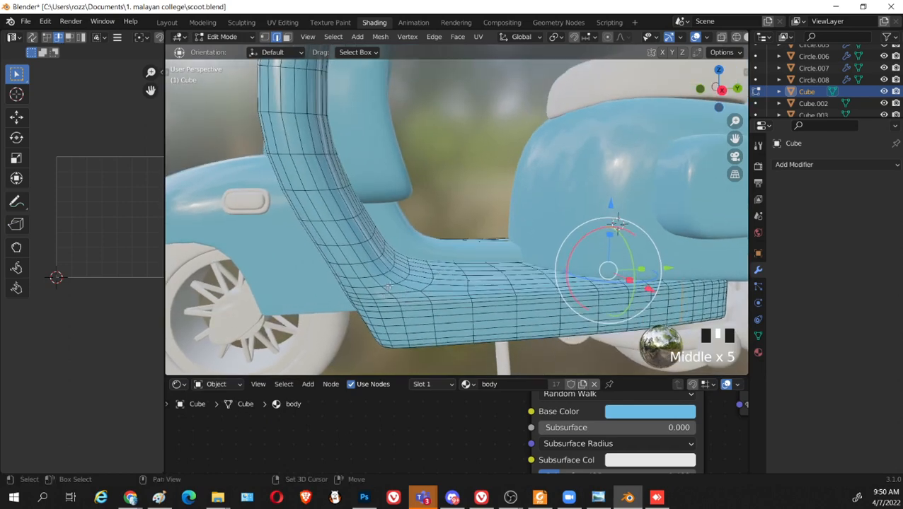
{"action": "left_click", "coordinate": [388, 286], "text": "alt"}
{"action": "mouse_move", "coordinate": [499, 289]}
{"action": "middle_mouse_down"}
{"action": "mouse_move", "coordinate": [418, 274]}
{"action": "mouse_move", "coordinate": [381, 291]}
{"action": "mouse_move", "coordinate": [508, 298]}
{"action": "middle_mouse_up"}
{"action": "left_click", "coordinate": [414, 271], "text": "alt"}
{"action": "left_click", "coordinate": [375, 297], "text": "alt+shift"}
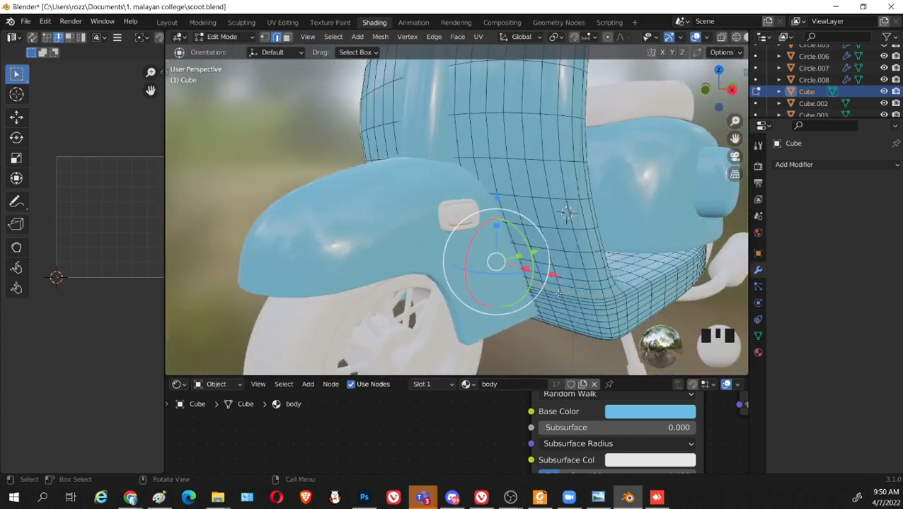
{"action": "right_click", "coordinate": [559, 295]}
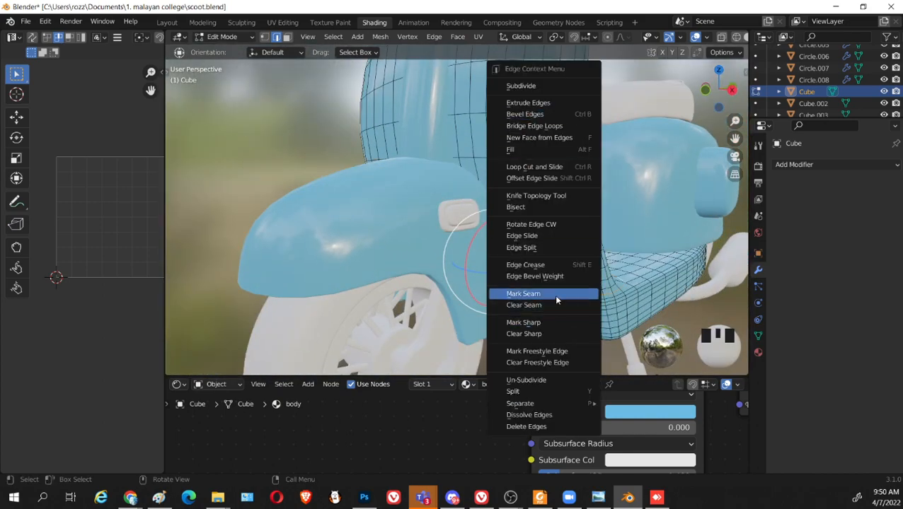
{"action": "right_click", "coordinate": [554, 295]}
Isolate the main body, Cube, in local view and return to Edit Mode
{"action": "middle_click_drag", "start_coordinate": [554, 295], "coordinate": [581, 176]}
{"action": "middle_click_drag", "start_coordinate": [553, 149], "coordinate": [403, 152]}
{"action": "key", "text": "Tab"}
{"action": "scroll", "coordinate": [530, 212], "scroll_direction": "down", "scroll_amount": 2}
{"action": "key", "text": "slash"}
{"action": "key", "text": "Tab"}
Mark a seam along the edge loop running around the outer side of the leg shield
{"action": "left_click", "coordinate": [424, 147]}
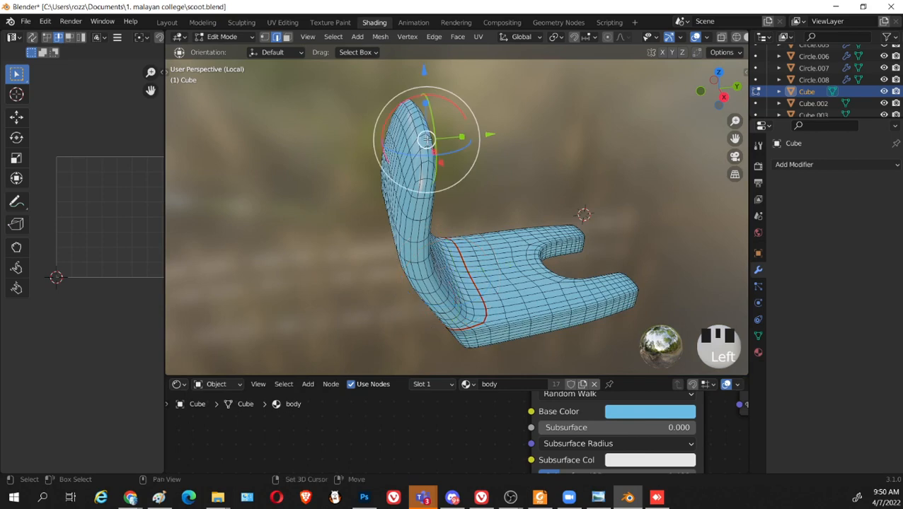
{"action": "left_click", "coordinate": [425, 147], "text": "alt+shift"}
{"action": "left_click", "coordinate": [433, 262], "text": "alt+shift"}
{"action": "middle_click_drag", "start_coordinate": [433, 261], "coordinate": [513, 248]}
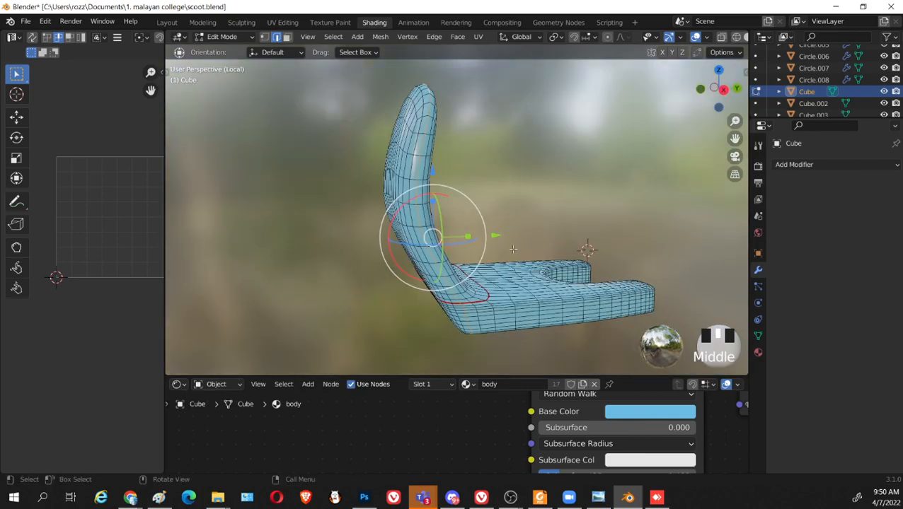
{"action": "right_click", "coordinate": [419, 172]}
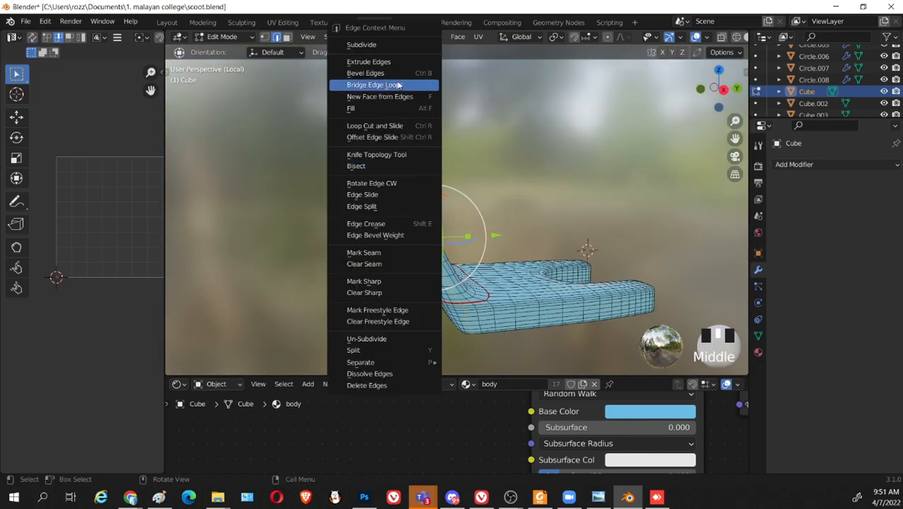
{"action": "right_click", "coordinate": [382, 264]}
{"action": "middle_click_drag", "start_coordinate": [382, 264], "coordinate": [510, 143]}
{"action": "scroll", "coordinate": [584, 258], "scroll_direction": "up", "scroll_amount": 2}
{"action": "middle_click_drag", "start_coordinate": [522, 221], "coordinate": [435, 246]}
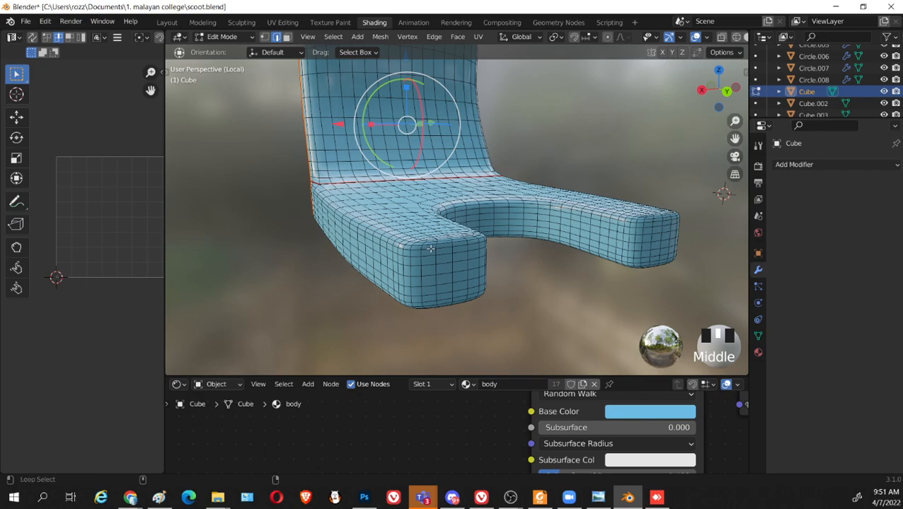
{"action": "left_click", "coordinate": [432, 245], "text": "alt+shift"}
{"action": "middle_click_drag", "start_coordinate": [432, 245], "coordinate": [452, 212]}
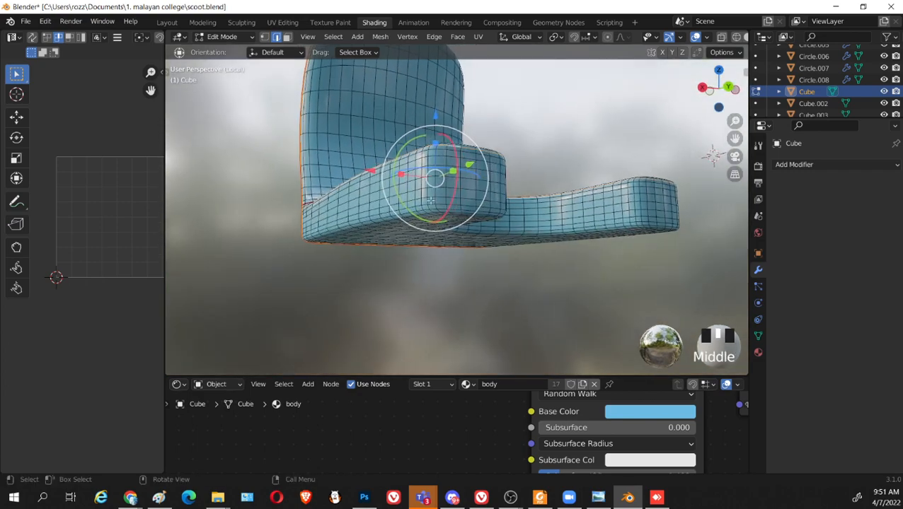
{"action": "left_click", "coordinate": [479, 210], "text": "alt+shift"}
{"action": "middle_click_drag", "start_coordinate": [610, 216], "coordinate": [664, 258]}
{"action": "left_click", "coordinate": [574, 257], "text": "alt+shift"}
{"action": "left_click", "coordinate": [586, 247], "text": "alt+shift"}
{"action": "key", "text": "ctrl+z"}
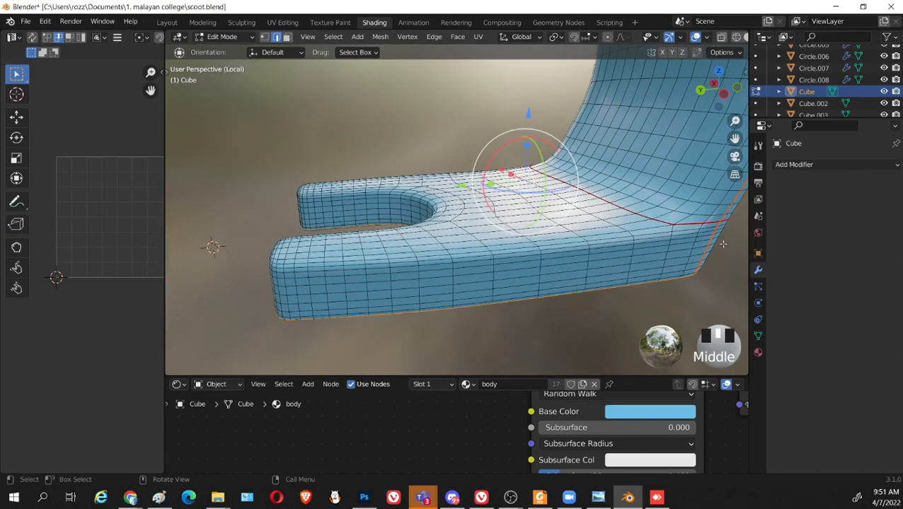
{"action": "middle_click_drag", "start_coordinate": [722, 244], "coordinate": [693, 237]}
Select the edge loops along the floorboard's upper and lower rims, including both rear prongs and the curved cutout
{"action": "left_click", "coordinate": [686, 237]}
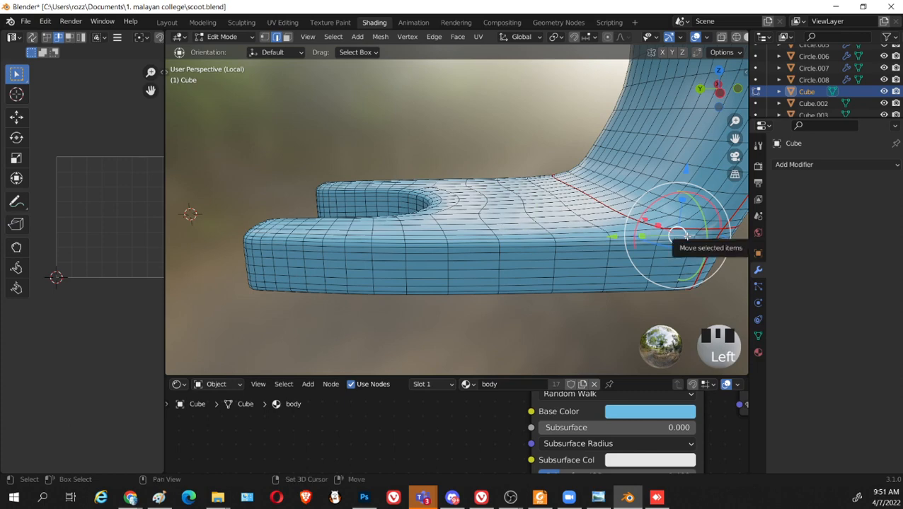
{"action": "left_click", "coordinate": [300, 241], "text": "alt+shift"}
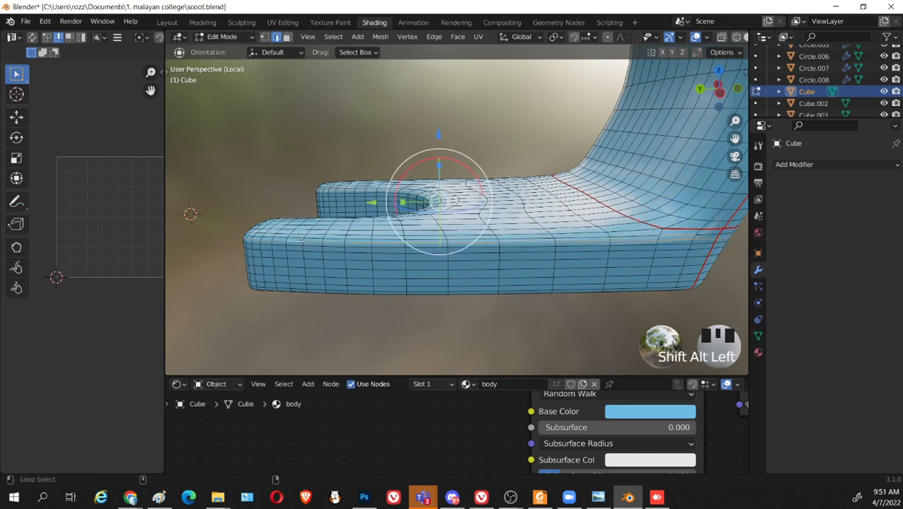
{"action": "middle_click_drag", "start_coordinate": [301, 242], "coordinate": [425, 197]}
{"action": "left_click", "coordinate": [673, 235], "text": "shift"}
{"action": "middle_click_drag", "start_coordinate": [393, 232], "coordinate": [311, 257]}
{"action": "scroll", "coordinate": [309, 224], "scroll_direction": "up", "scroll_amount": 2}
{"action": "left_click", "coordinate": [279, 235], "text": "alt+shift"}
{"action": "scroll", "coordinate": [381, 304], "scroll_direction": "up", "scroll_amount": 2}
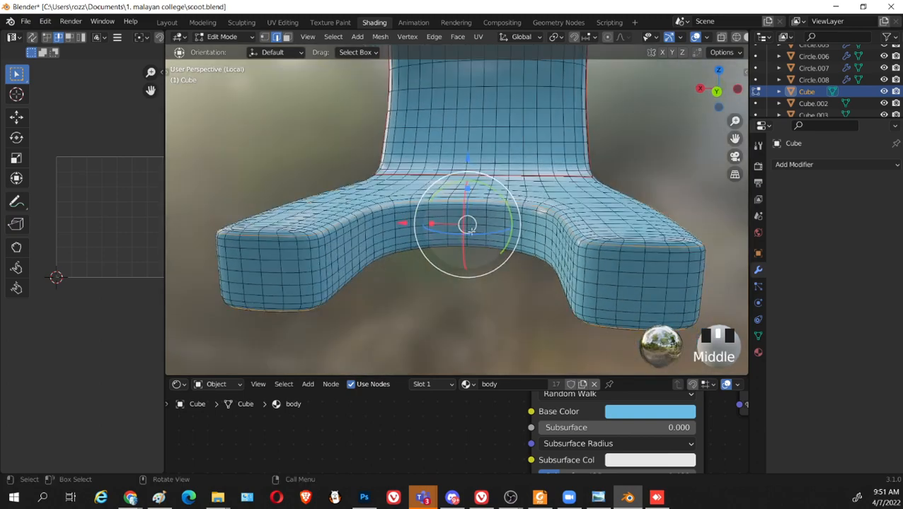
{"action": "scroll", "coordinate": [478, 233], "scroll_direction": "up", "scroll_amount": 1}
{"action": "scroll", "coordinate": [479, 234], "scroll_direction": "down", "scroll_amount": 2}
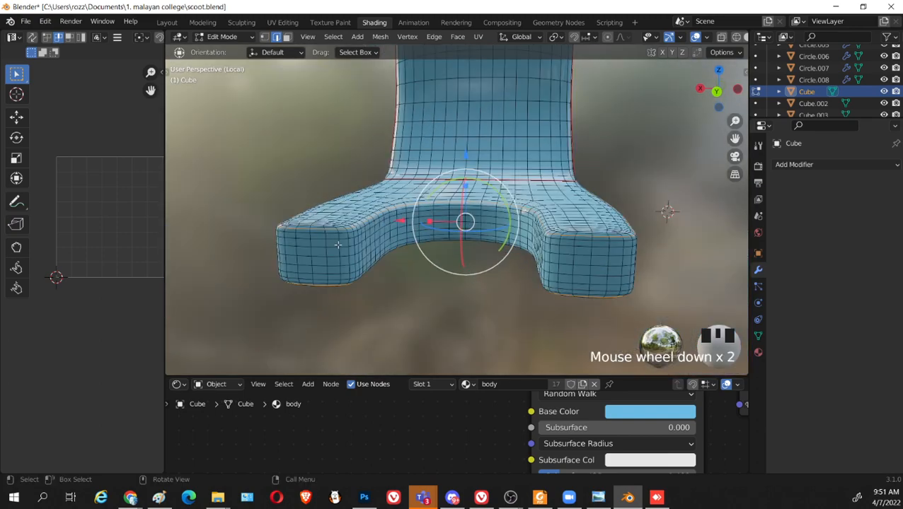
{"action": "middle_click_drag", "start_coordinate": [479, 233], "coordinate": [446, 239]}
{"action": "scroll", "coordinate": [375, 257], "scroll_direction": "up", "scroll_amount": 1}
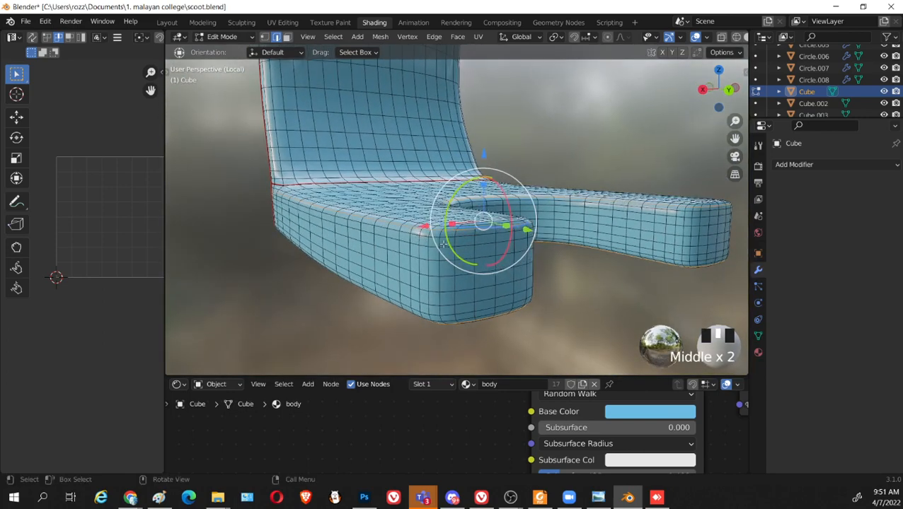
{"action": "left_click", "coordinate": [445, 238], "text": "alt+shift"}
{"action": "key", "text": "ctrl+z"}
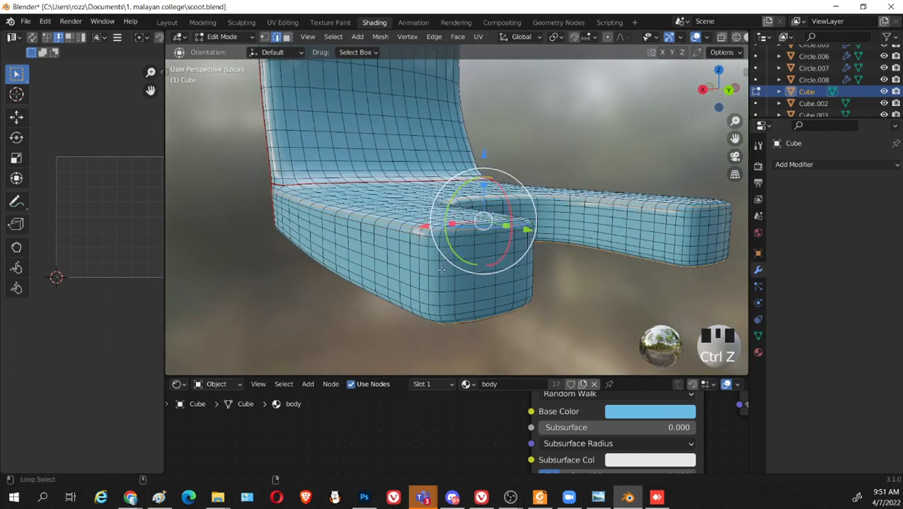
{"action": "left_click", "coordinate": [441, 268], "text": "alt+shift"}
{"action": "middle_click_drag", "start_coordinate": [440, 268], "coordinate": [462, 314]}
{"action": "key", "text": "ctrl+z"}
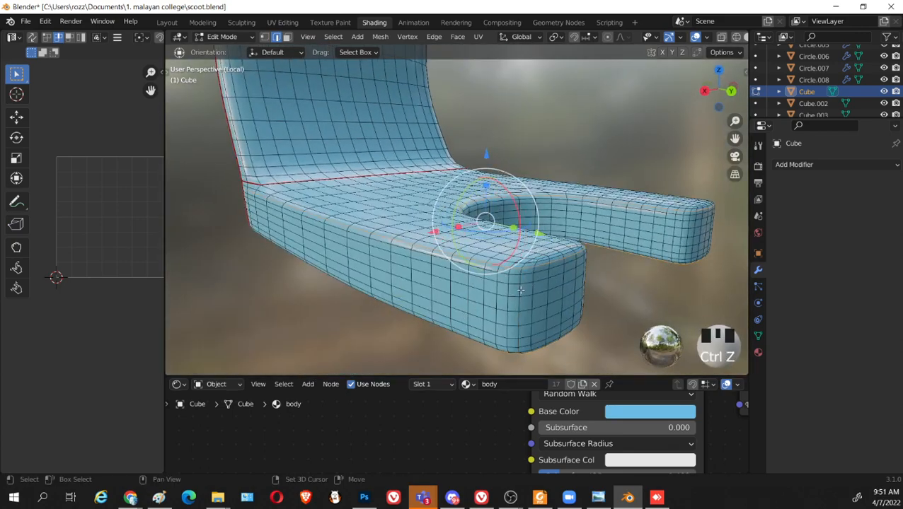
{"action": "key", "text": "ctrl+z"}
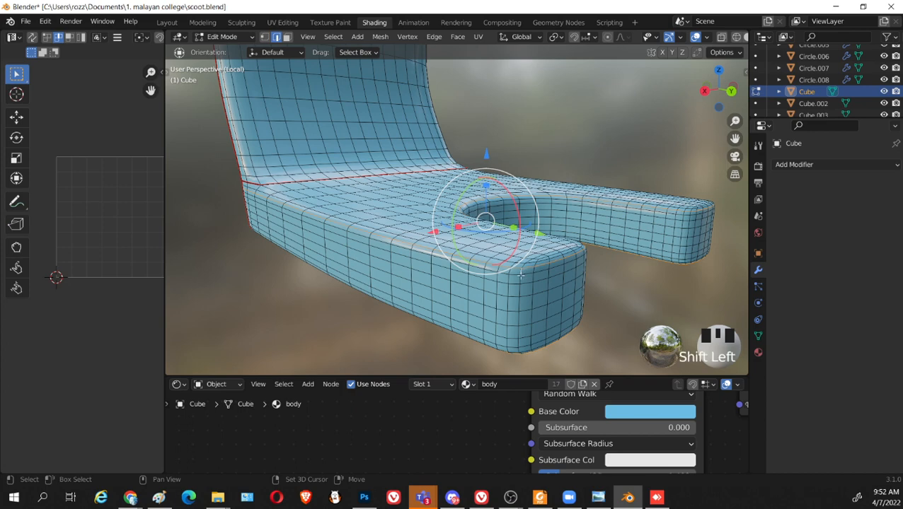
Add the vertical edges at one rear prong's corner to the selection and mark all selected floorboard edges as seams
{"action": "left_click", "coordinate": [520, 287], "text": "shift"}
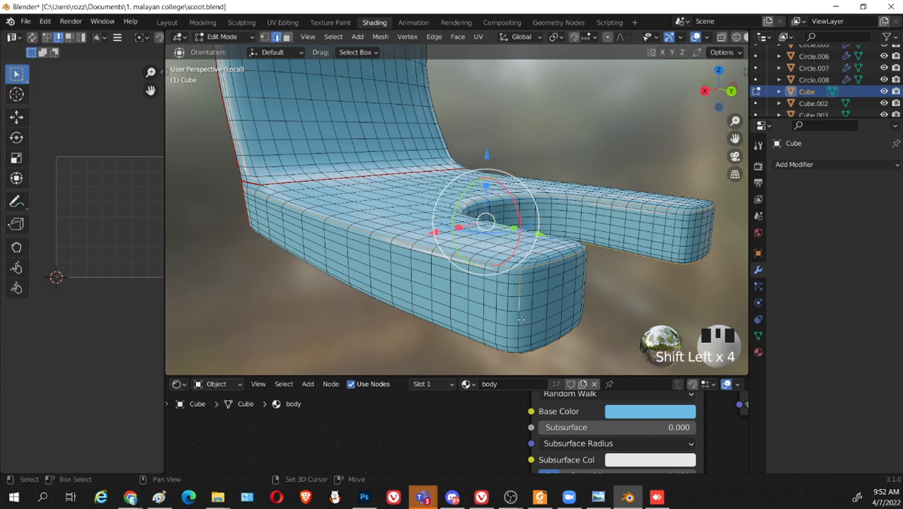
{"action": "left_click", "coordinate": [519, 345], "text": "shift"}
{"action": "middle_click_drag", "start_coordinate": [518, 345], "coordinate": [402, 289]}
{"action": "scroll", "coordinate": [521, 246], "scroll_direction": "up", "scroll_amount": 2}
{"action": "left_click", "coordinate": [628, 244], "text": "shift"}
{"action": "scroll", "coordinate": [616, 244], "scroll_direction": "down", "scroll_amount": 1}
{"action": "right_click", "coordinate": [396, 292]}
{"action": "left_click", "coordinate": [390, 292]}
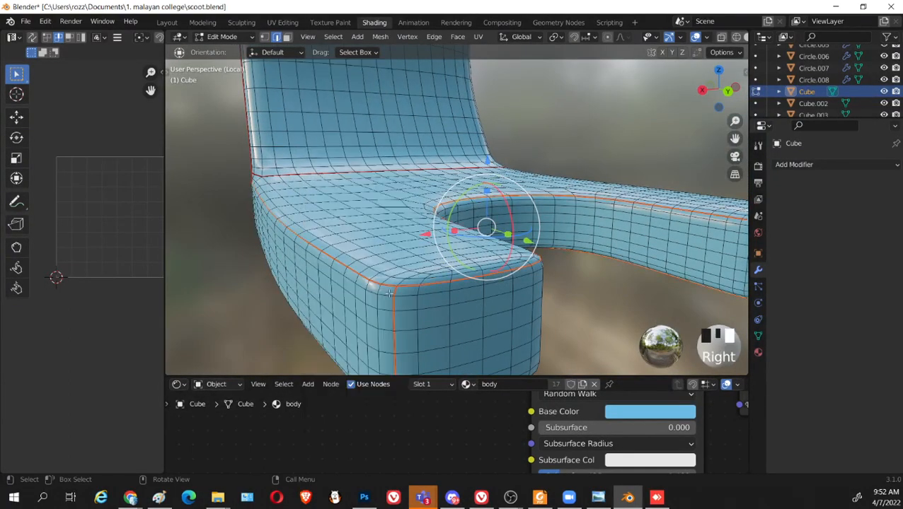
Mark a seam along the vertical corner edges between the upper and lower rims on the other rear prong
{"action": "middle_click_drag", "start_coordinate": [481, 308], "coordinate": [440, 309]}
{"action": "middle_click_drag", "start_coordinate": [587, 290], "coordinate": [595, 253]}
{"action": "left_click", "coordinate": [630, 234]}
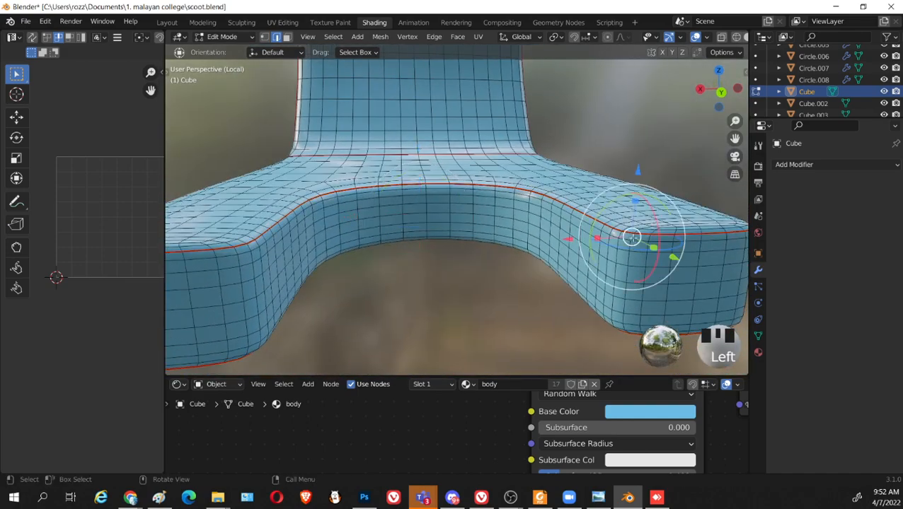
{"action": "left_click", "coordinate": [630, 251], "text": "shift"}
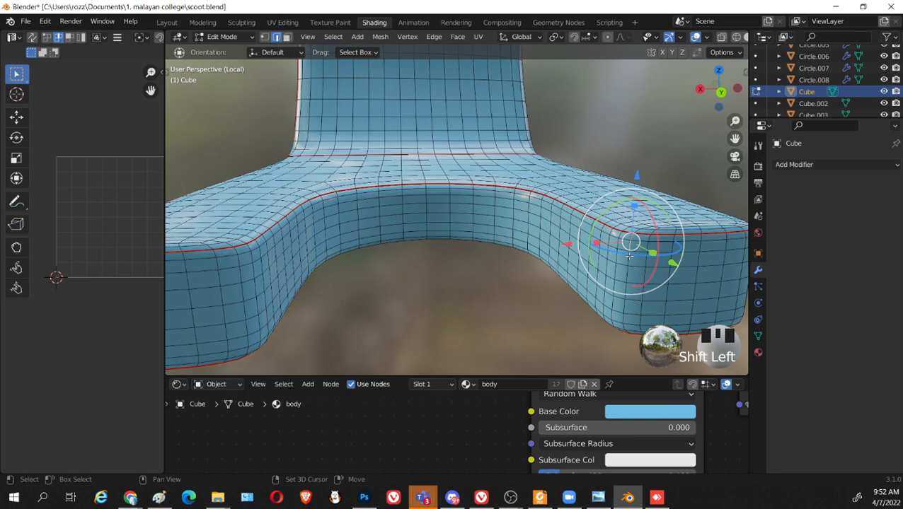
{"action": "left_click", "coordinate": [626, 266], "text": "shift"}
{"action": "left_click", "coordinate": [625, 275], "text": "shift"}
{"action": "left_click", "coordinate": [626, 281], "text": "shift"}
{"action": "left_click", "coordinate": [628, 284], "text": "shift"}
{"action": "middle_click_drag", "start_coordinate": [628, 285], "coordinate": [567, 273]}
{"action": "left_click", "coordinate": [632, 295], "text": "shift"}
{"action": "left_click", "coordinate": [636, 299], "text": "shift"}
{"action": "key", "text": "ctrl+z"}
{"action": "left_click", "coordinate": [520, 303], "text": "shift"}
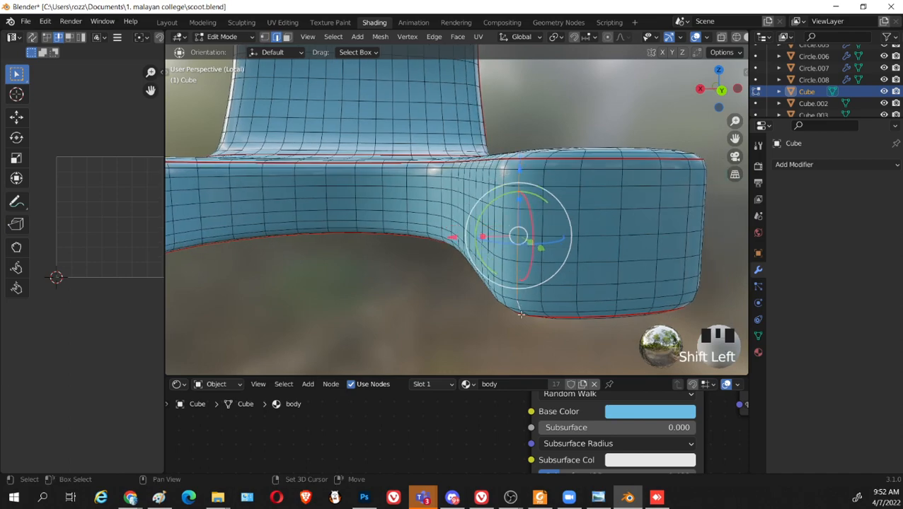
{"action": "left_click", "coordinate": [523, 313], "text": "shift"}
{"action": "middle_click_drag", "start_coordinate": [523, 313], "coordinate": [514, 273]}
{"action": "right_click", "coordinate": [516, 265]}
Select the crosswise edge loop where the leg shield meets the floorboard and clear its seam
{"action": "scroll", "coordinate": [556, 284], "scroll_direction": "up", "scroll_amount": 2}
{"action": "left_click", "coordinate": [514, 273]}
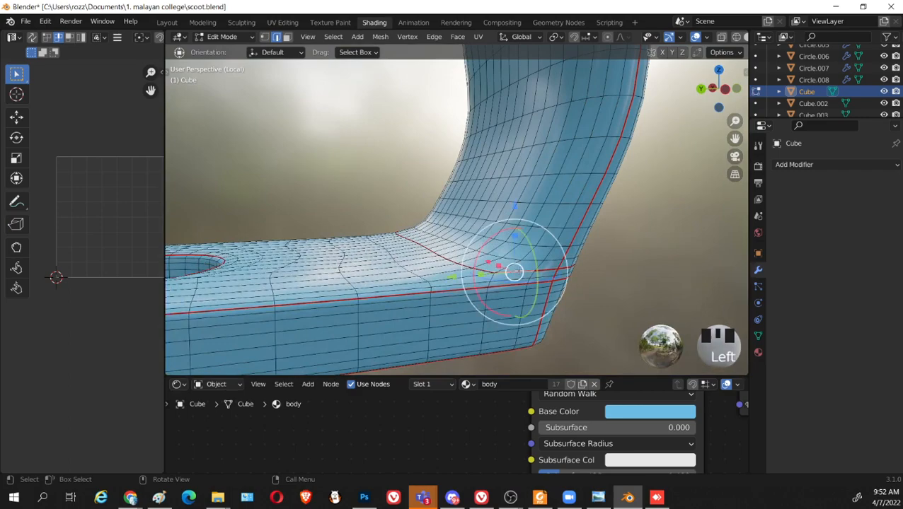
{"action": "left_click", "coordinate": [514, 273], "text": "alt+shift"}
{"action": "left_click", "coordinate": [517, 272], "text": "alt+shift"}
{"action": "left_click", "coordinate": [563, 269], "text": "alt+shift"}
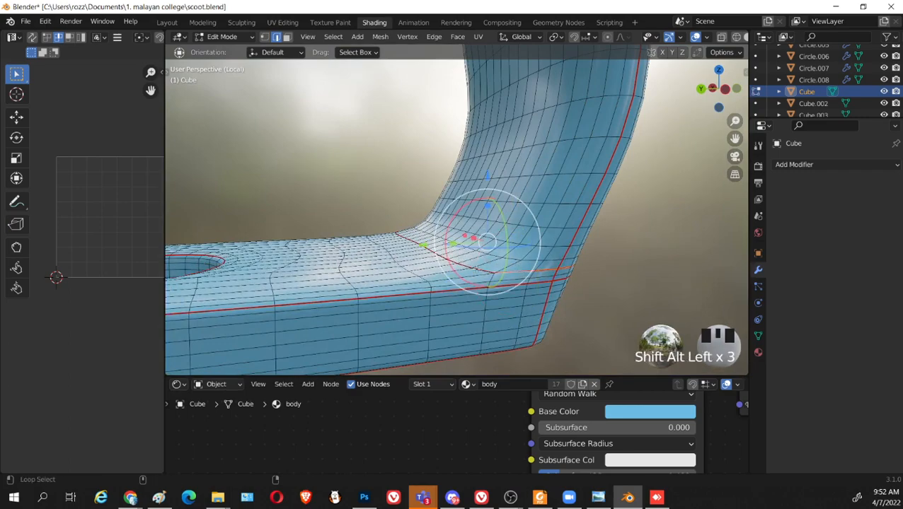
{"action": "middle_click_drag", "start_coordinate": [456, 258], "coordinate": [538, 294]}
{"action": "scroll", "coordinate": [648, 264], "scroll_direction": "down", "scroll_amount": 2}
{"action": "right_click", "coordinate": [512, 296]}
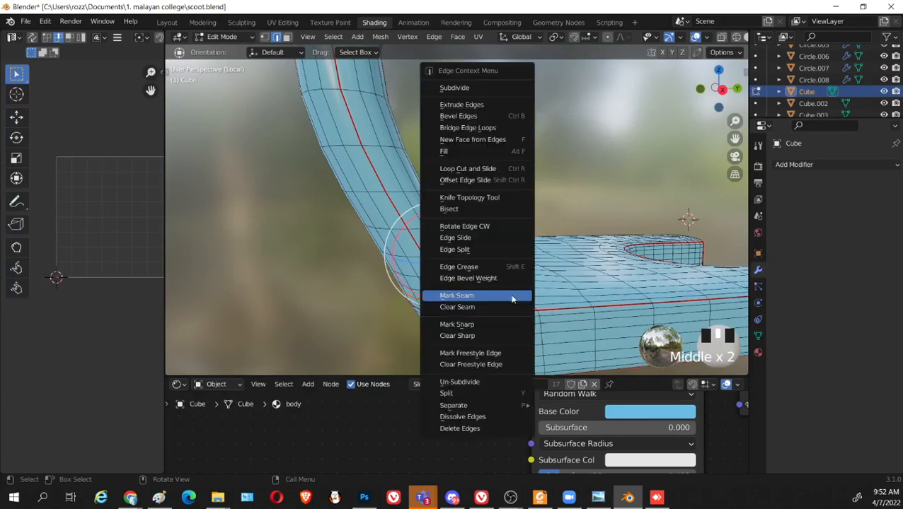
{"action": "left_click", "coordinate": [500, 305]}
Select the body's entire linked mesh and unwrap it along the marked seams
{"action": "middle_click_drag", "start_coordinate": [499, 306], "coordinate": [481, 287]}
{"action": "scroll", "coordinate": [417, 283], "scroll_direction": "down", "scroll_amount": 1}
{"action": "scroll", "coordinate": [484, 274], "scroll_direction": "down", "scroll_amount": 2}
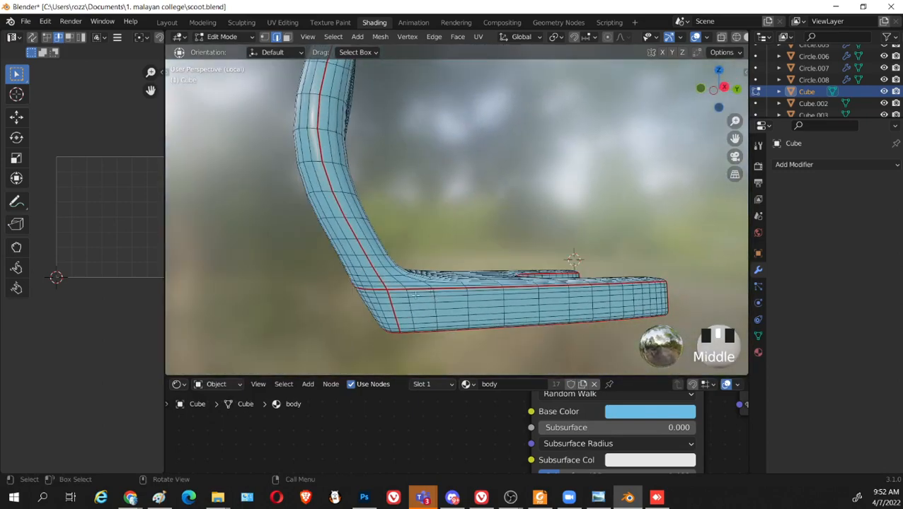
{"action": "middle_click_drag", "start_coordinate": [416, 296], "coordinate": [449, 267]}
{"action": "scroll", "coordinate": [386, 285], "scroll_direction": "down", "scroll_amount": 3}
{"action": "scroll", "coordinate": [476, 272], "scroll_direction": "up", "scroll_amount": 3}
{"action": "key", "text": "l"}
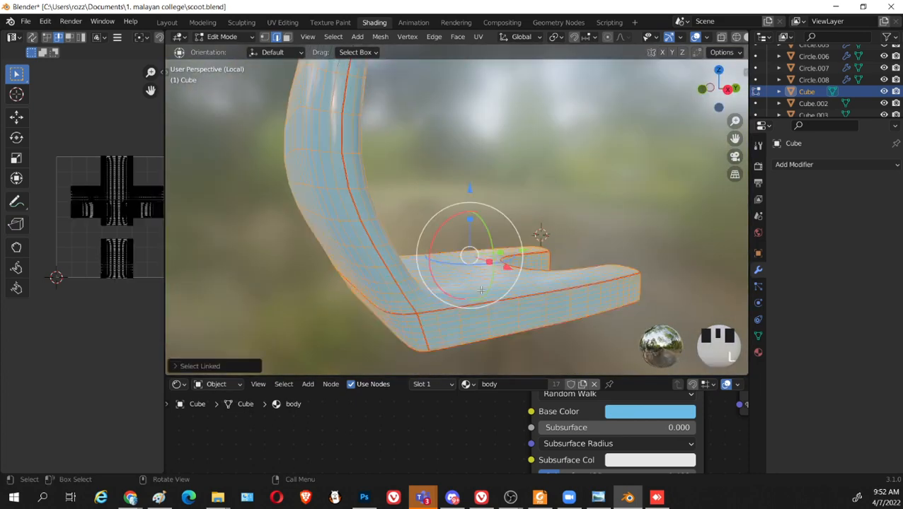
{"action": "key", "text": "u"}
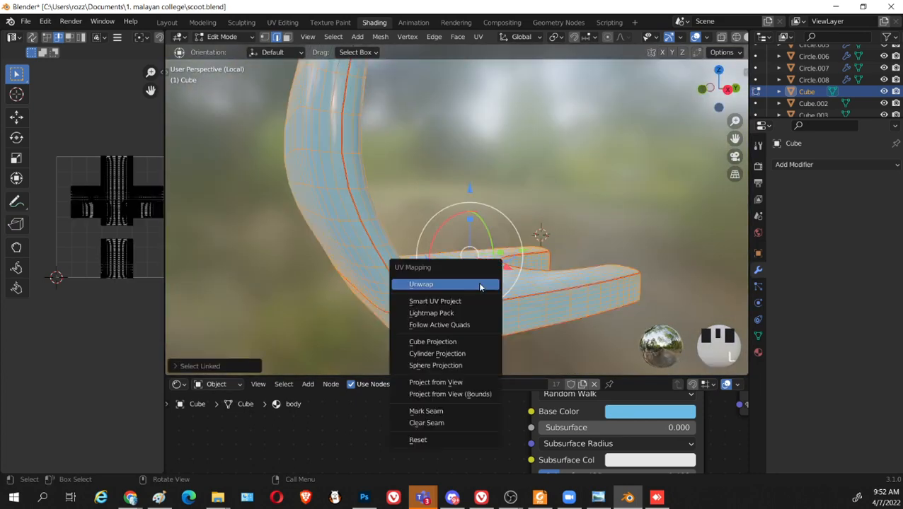
{"action": "left_click", "coordinate": [441, 285]}
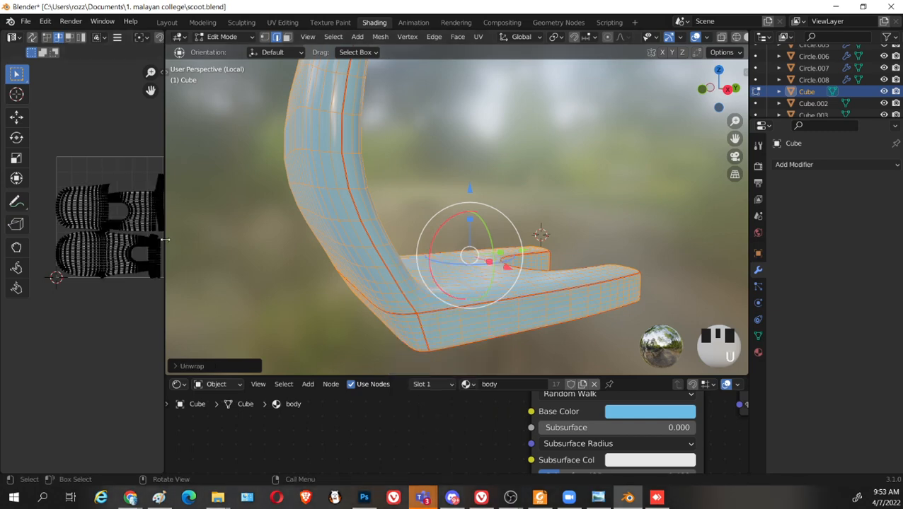
Widen the UV Editor and examine the body's unwrapped UV islands
{"action": "left_click_drag", "start_coordinate": [165, 246], "coordinate": [348, 251]}
{"action": "scroll", "coordinate": [310, 251], "scroll_direction": "up", "scroll_amount": 4}
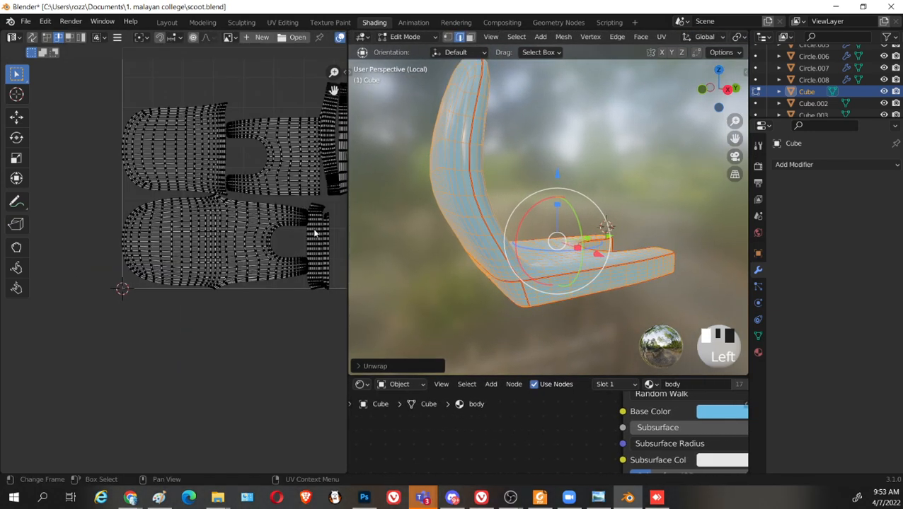
{"action": "scroll", "coordinate": [283, 233], "scroll_direction": "down", "scroll_amount": 1}
{"action": "scroll", "coordinate": [281, 244], "scroll_direction": "up", "scroll_amount": 1}
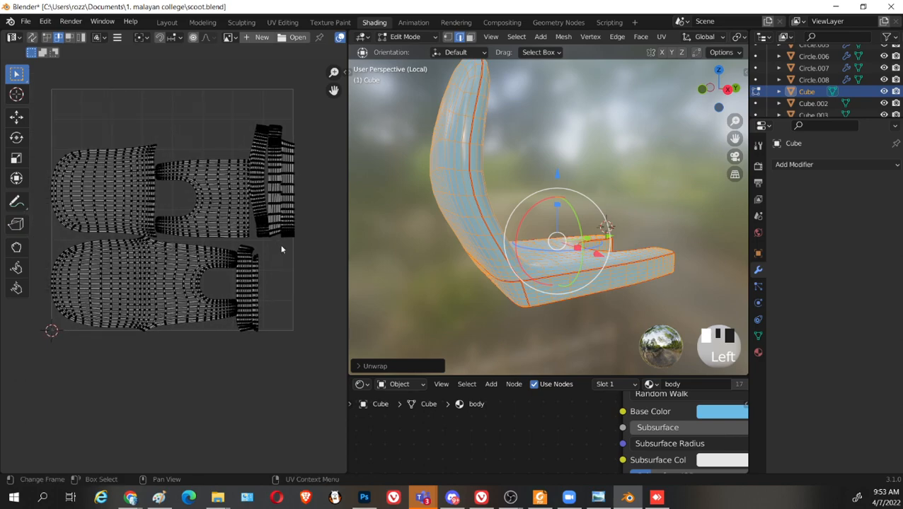
{"action": "scroll", "coordinate": [280, 242], "scroll_direction": "up", "scroll_amount": 2}
{"action": "scroll", "coordinate": [316, 296], "scroll_direction": "up", "scroll_amount": 5}
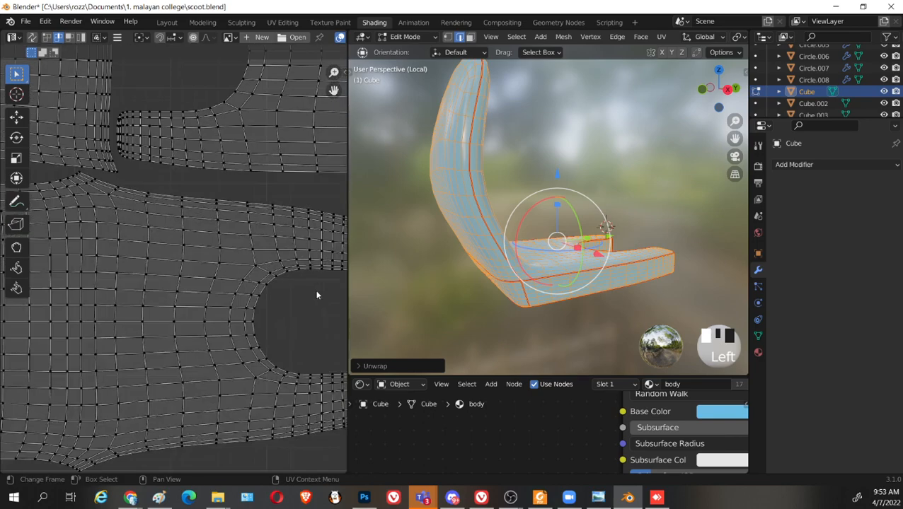
{"action": "scroll", "coordinate": [252, 262], "scroll_direction": "down", "scroll_amount": 1}
{"action": "scroll", "coordinate": [401, 283], "scroll_direction": "down", "scroll_amount": 1}
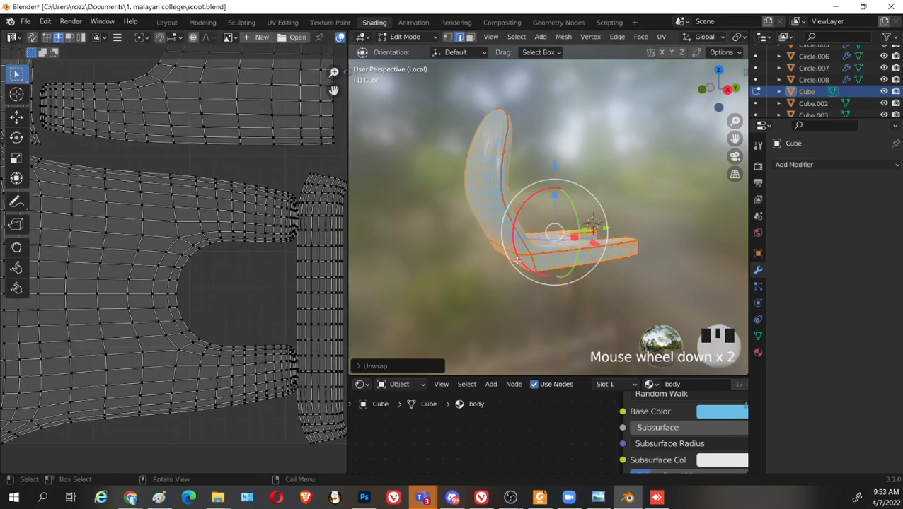
Leave Edit Mode on the isolated body and switch to the Modeling workspace to show the whole scooter
{"action": "key", "text": "Tab"}
{"action": "key", "text": "Tab"}
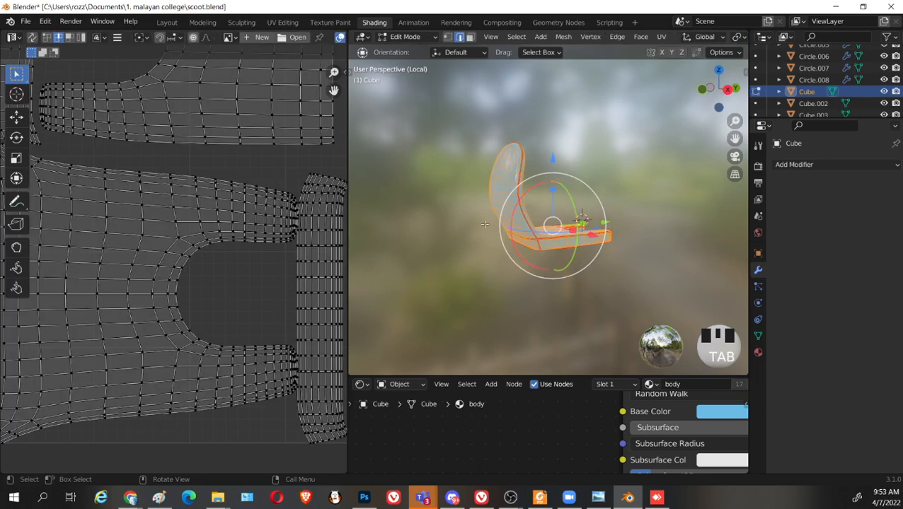
{"action": "key", "text": "Tab"}
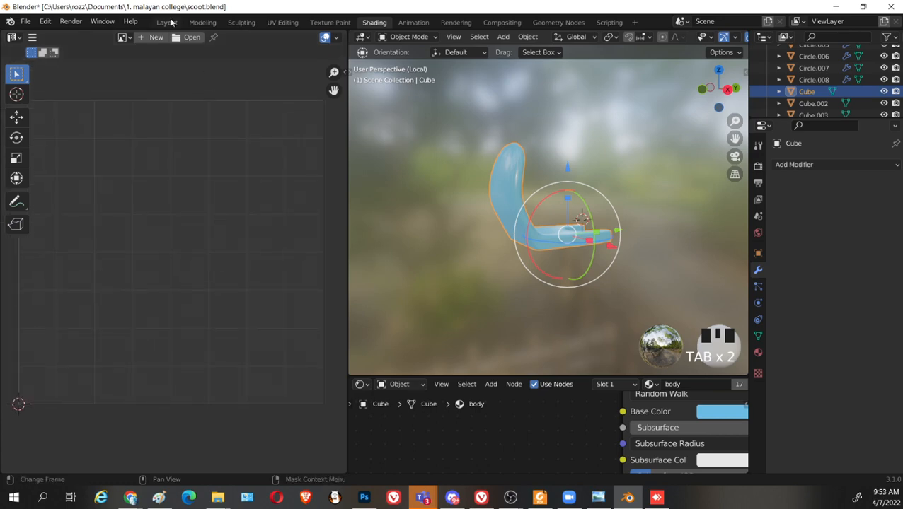
{"action": "left_click", "coordinate": [201, 22]}
{"action": "scroll", "coordinate": [440, 242], "scroll_direction": "down", "scroll_amount": 6}
{"action": "middle_click_drag", "start_coordinate": [440, 242], "coordinate": [509, 280]}
{"action": "middle_click_drag", "start_coordinate": [510, 279], "coordinate": [484, 198], "text": "shift"}
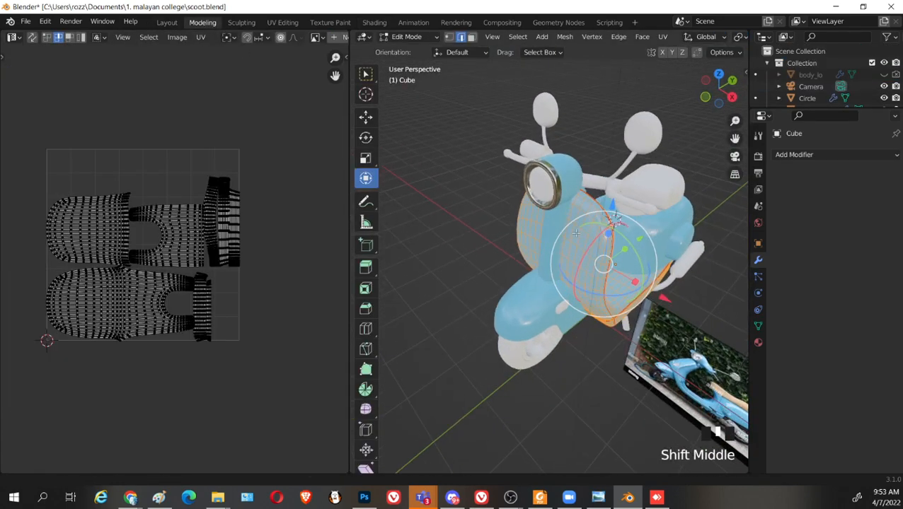
{"action": "scroll", "coordinate": [305, 283], "scroll_direction": "up", "scroll_amount": 1}
{"action": "scroll", "coordinate": [306, 286], "scroll_direction": "up", "scroll_amount": 2}
{"action": "scroll", "coordinate": [593, 292], "scroll_direction": "down", "scroll_amount": 1}
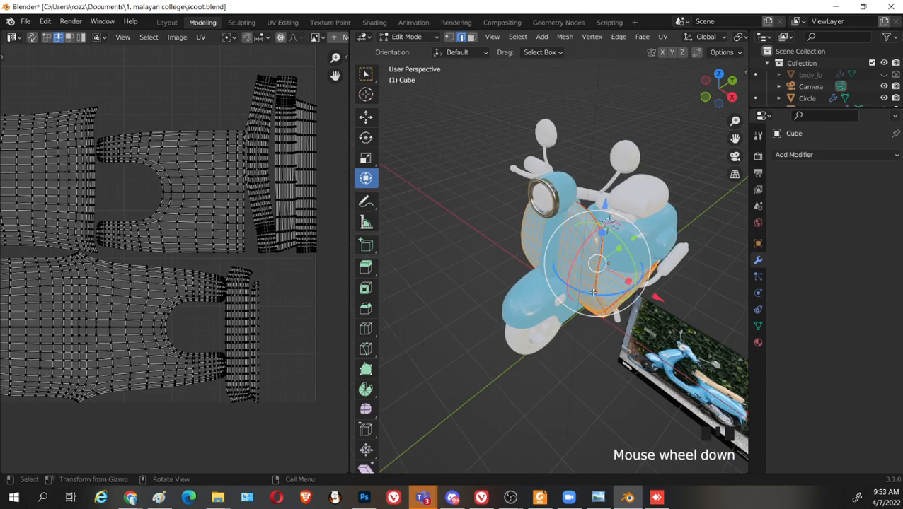
Add the headlight housing, light_sub, to the body selection and enter Edit Mode on both objects
{"action": "key", "text": "Tab"}
{"action": "left_click", "coordinate": [561, 196], "text": "shift"}
{"action": "key", "text": "Tab"}
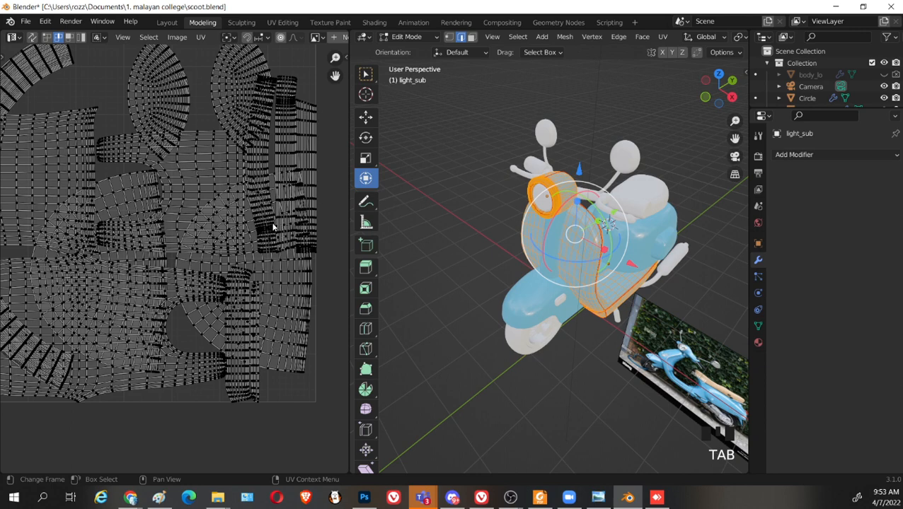
Leave Edit Mode on the body and headlight housing and examine the scooter from the side and front
{"action": "key", "text": "Tab"}
{"action": "scroll", "coordinate": [520, 297], "scroll_direction": "down", "scroll_amount": 3}
{"action": "middle_click_drag", "start_coordinate": [520, 297], "coordinate": [518, 306]}
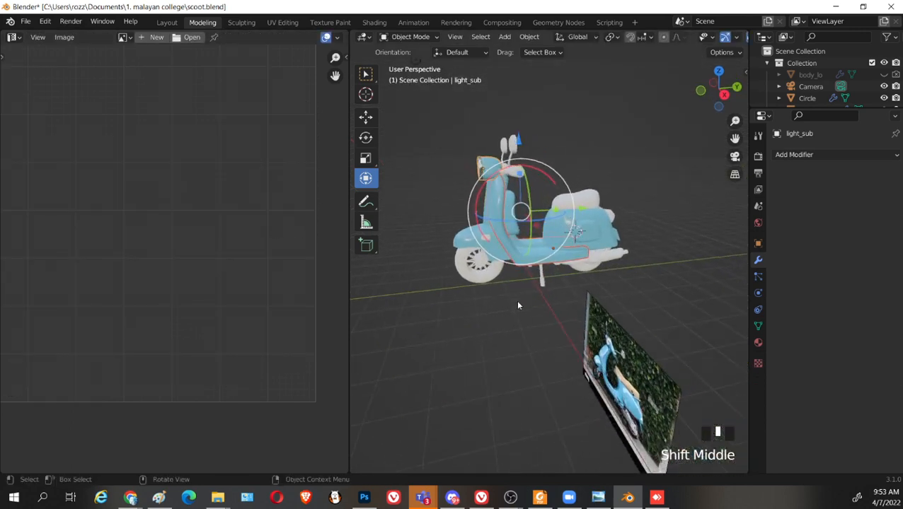
{"action": "scroll", "coordinate": [531, 303], "scroll_direction": "up", "scroll_amount": 2}
{"action": "scroll", "coordinate": [141, 249], "scroll_direction": "down", "scroll_amount": 4}
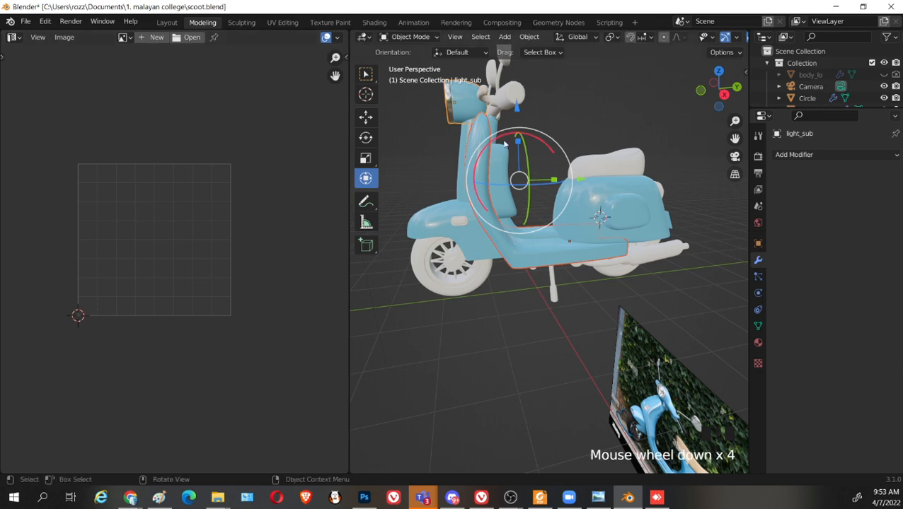
{"action": "middle_click_drag", "start_coordinate": [462, 166], "coordinate": [544, 145]}
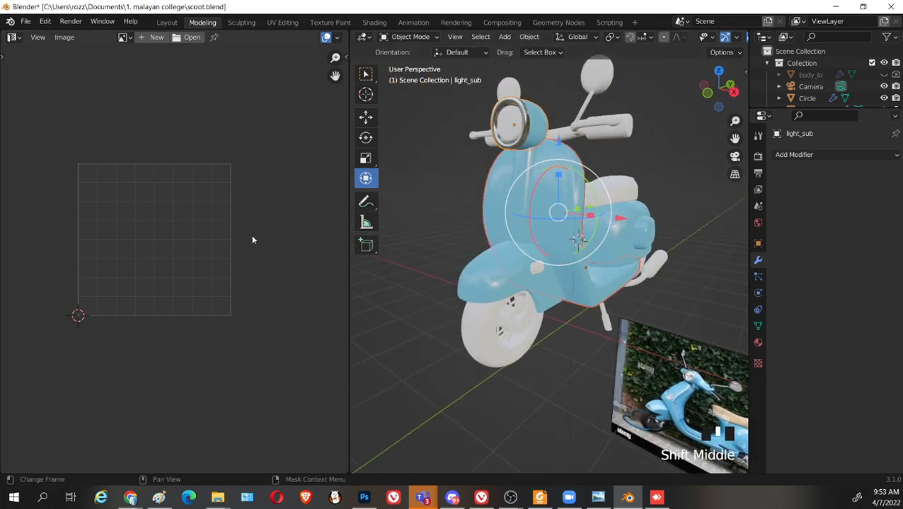
{"action": "middle_click_drag", "start_coordinate": [579, 228], "coordinate": [546, 221]}
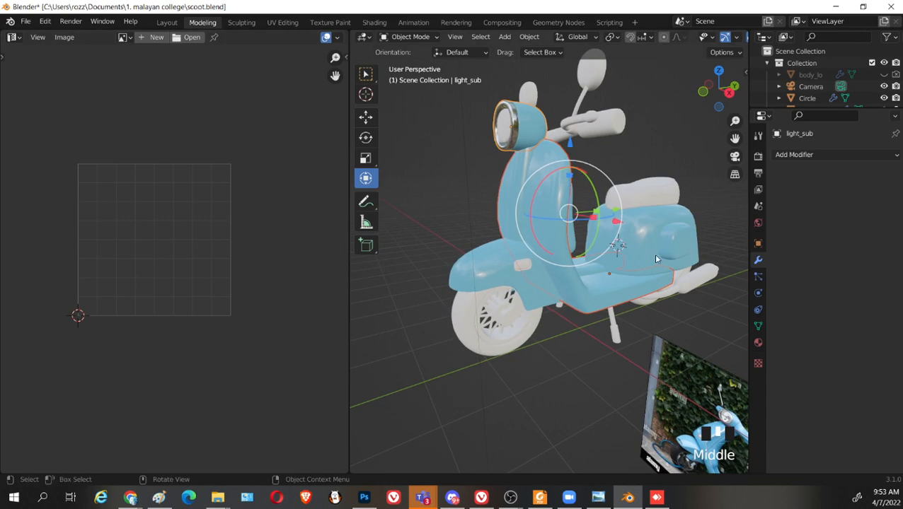
{"action": "middle_click_drag", "start_coordinate": [653, 253], "coordinate": [538, 237], "text": "shift"}
{"action": "scroll", "coordinate": [525, 235], "scroll_direction": "up", "scroll_amount": 2}
{"action": "middle_click_drag", "start_coordinate": [593, 250], "coordinate": [631, 254], "text": "shift"}
{"action": "scroll", "coordinate": [219, 245], "scroll_direction": "down", "scroll_amount": 1}
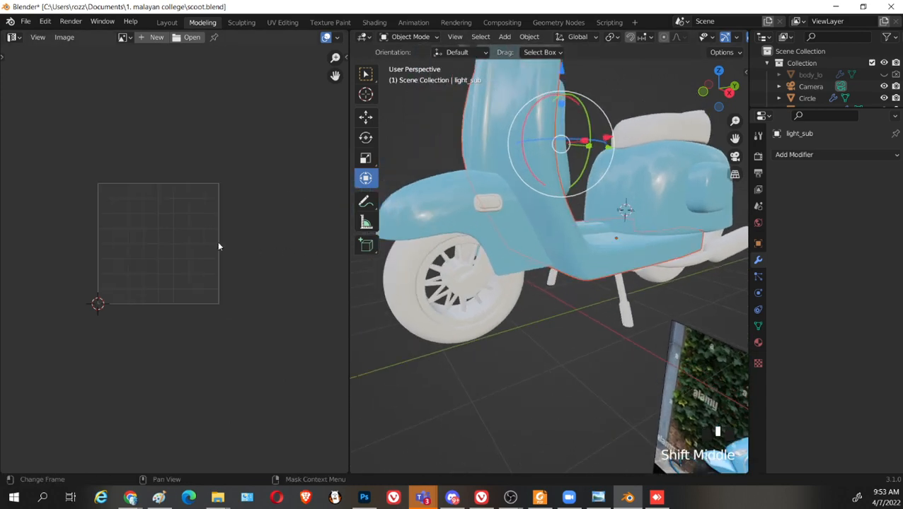
Frame the empty UV grid and capture a screenshot of that region
{"action": "scroll", "coordinate": [217, 232], "scroll_direction": "up", "scroll_amount": 5}
{"action": "scroll", "coordinate": [216, 225], "scroll_direction": "down", "scroll_amount": 2}
{"action": "middle_click_drag", "start_coordinate": [167, 209], "coordinate": [188, 227]}
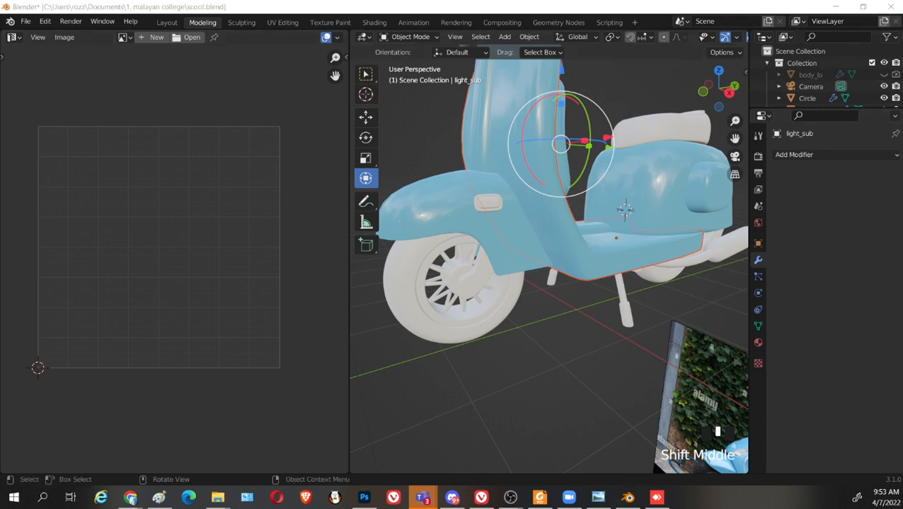
{"action": "scroll", "coordinate": [550, 155], "scroll_direction": "down", "scroll_amount": 3}
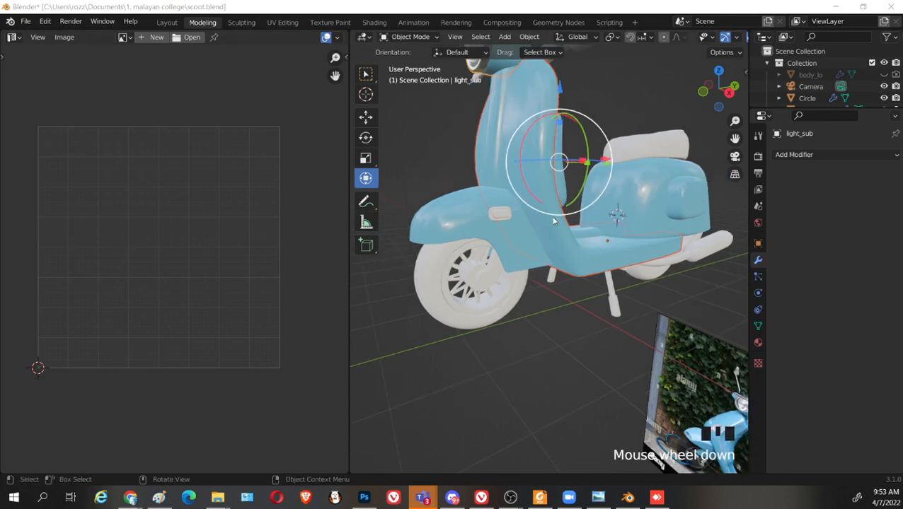
{"action": "middle_click_drag", "start_coordinate": [552, 160], "coordinate": [571, 281]}
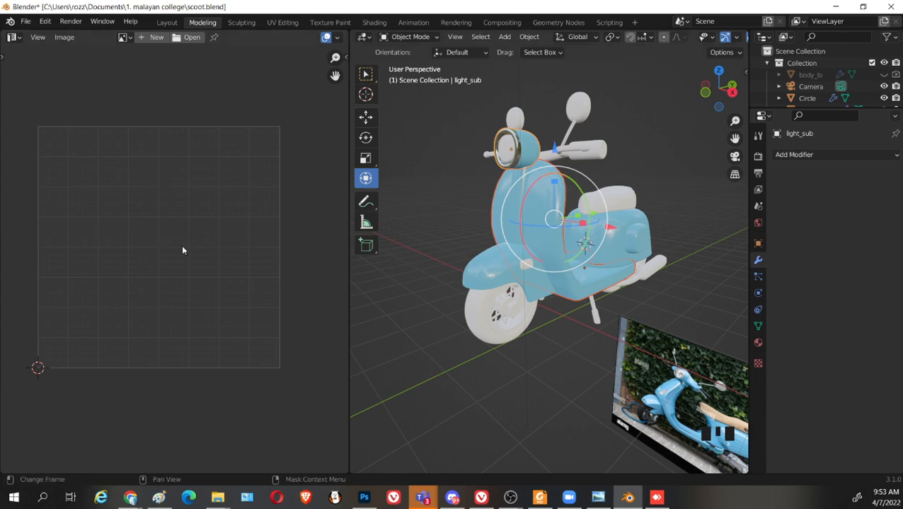
{"action": "middle_click_drag", "start_coordinate": [163, 256], "coordinate": [189, 257]}
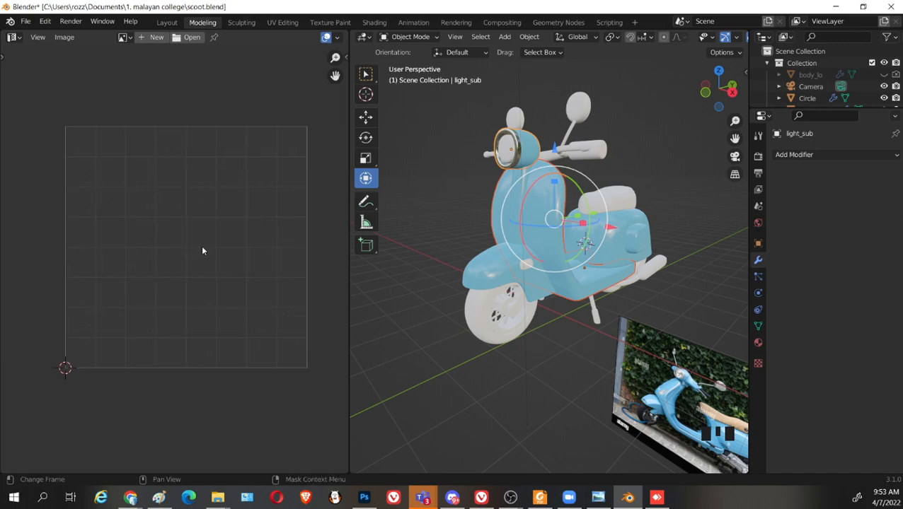
{"action": "key", "text": "Print"}
{"action": "left_click_drag", "start_coordinate": [47, 90], "coordinate": [335, 390]}
{"action": "left_click", "coordinate": [306, 400]}
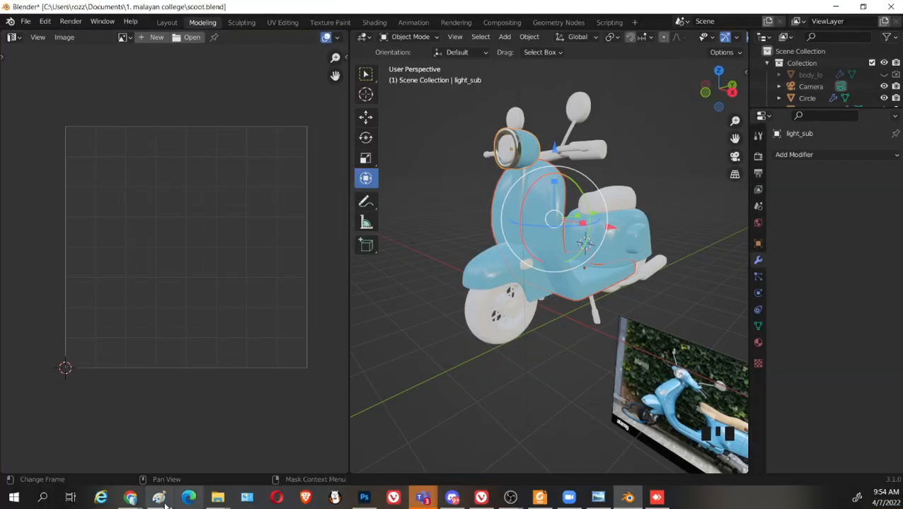
Switch to Photoshop, create a 610 × 638 px document at 72 ppi, and paste the captured UV grid into it
{"action": "mouse_move", "coordinate": [162, 503]}
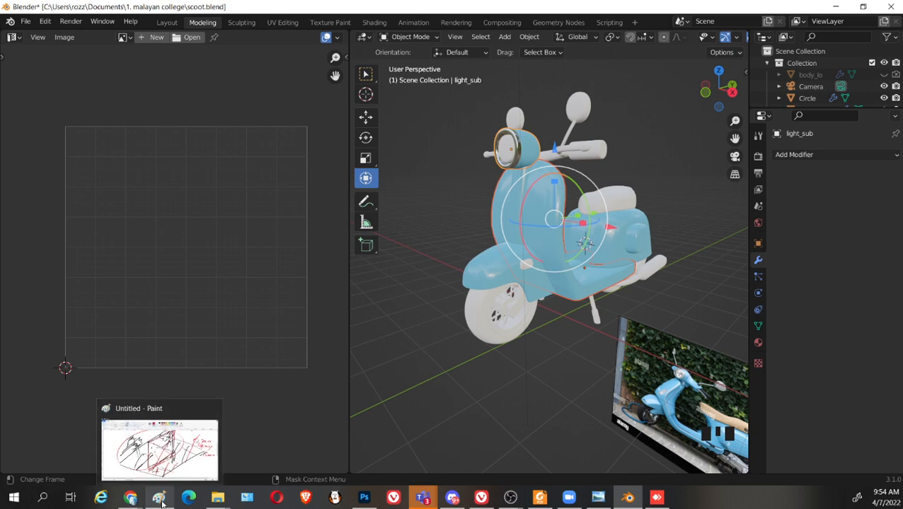
{"action": "left_click", "coordinate": [363, 497]}
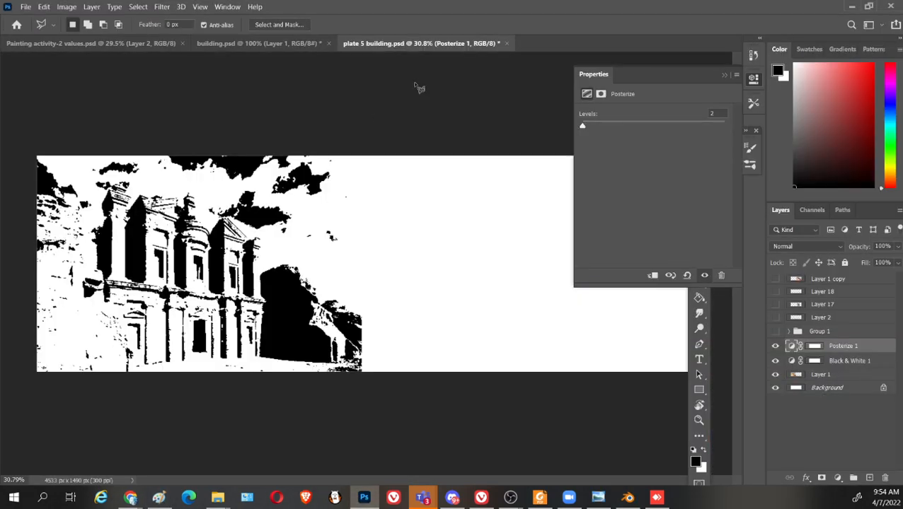
{"action": "left_click", "coordinate": [29, 7]}
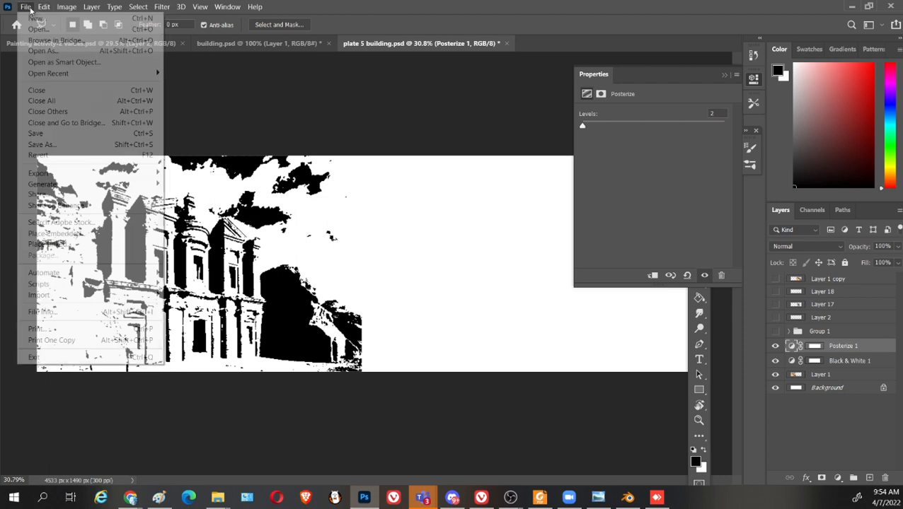
{"action": "left_click", "coordinate": [34, 21]}
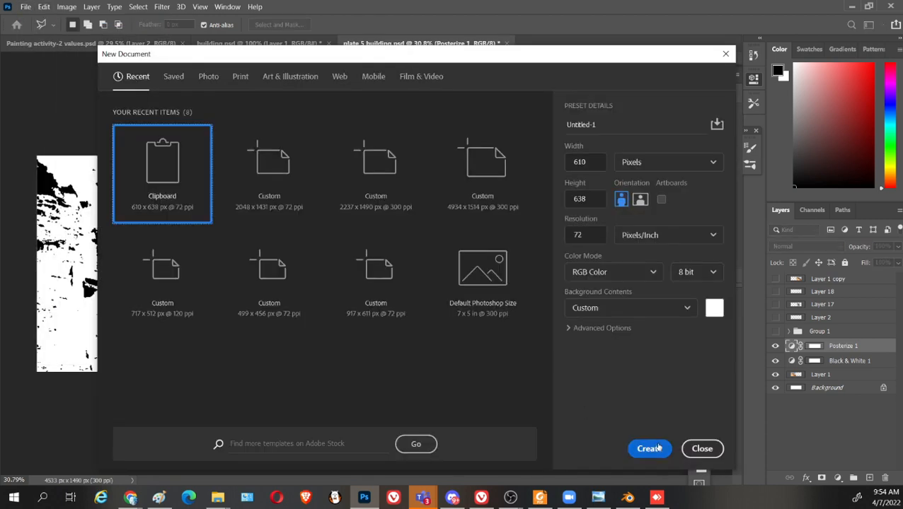
{"action": "left_click", "coordinate": [649, 449]}
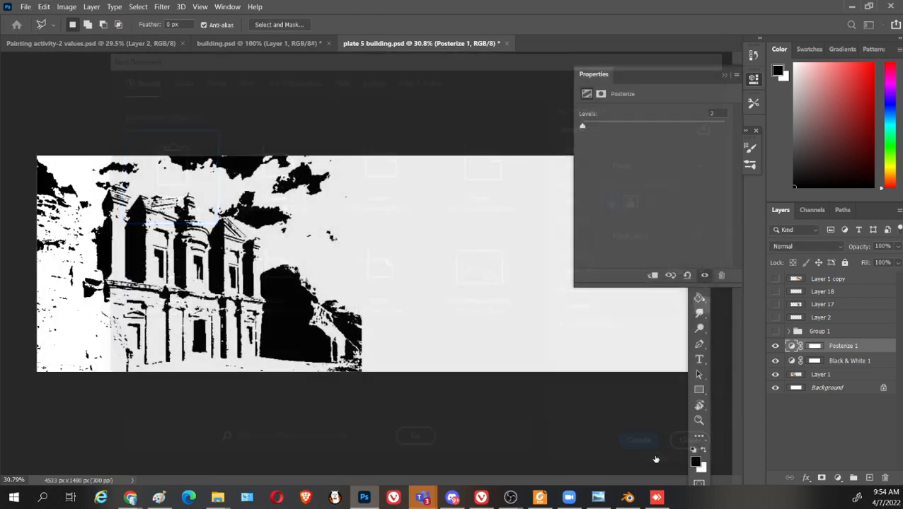
{"action": "key", "text": "ctrl+v"}
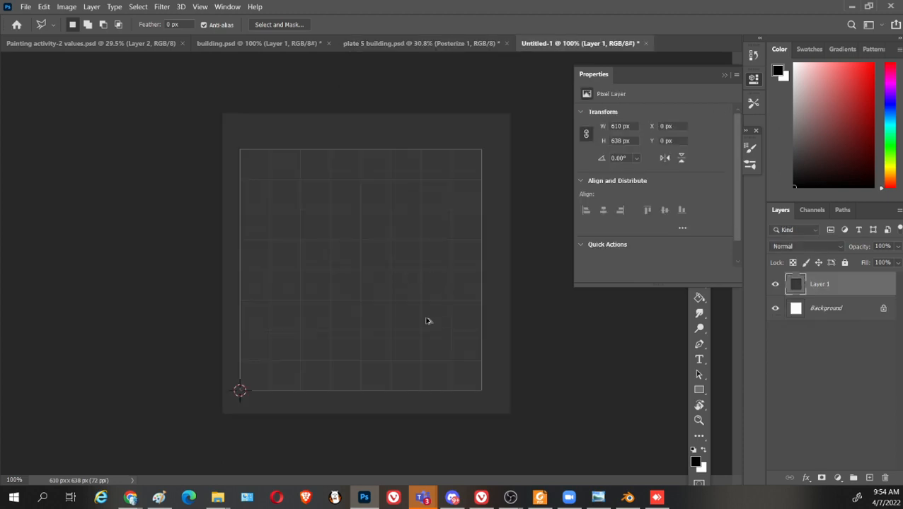
{"action": "scroll", "coordinate": [427, 321], "scroll_direction": "up", "scroll_amount": 3, "text": "alt"}
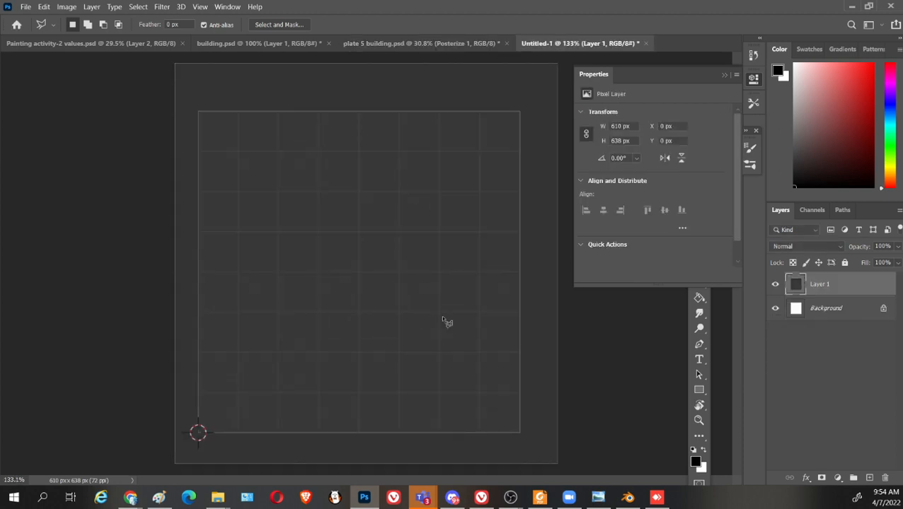
Select the Brush tool and display its tool presets
{"action": "left_click", "coordinate": [751, 148]}
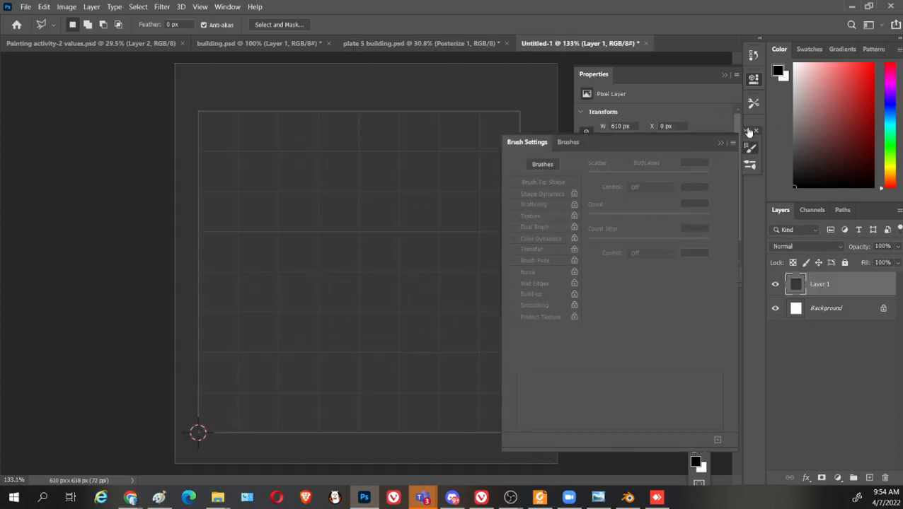
{"action": "left_click", "coordinate": [751, 165]}
{"action": "left_click", "coordinate": [755, 105]}
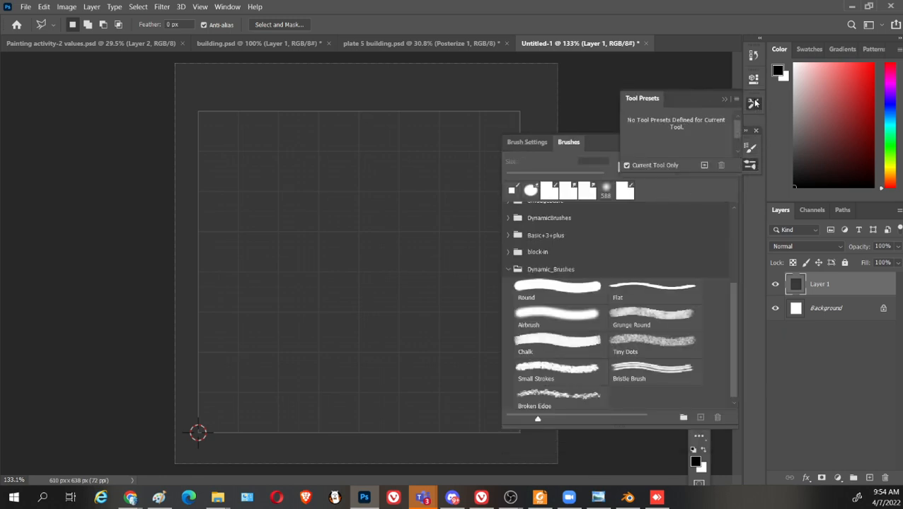
{"action": "left_click", "coordinate": [752, 105]}
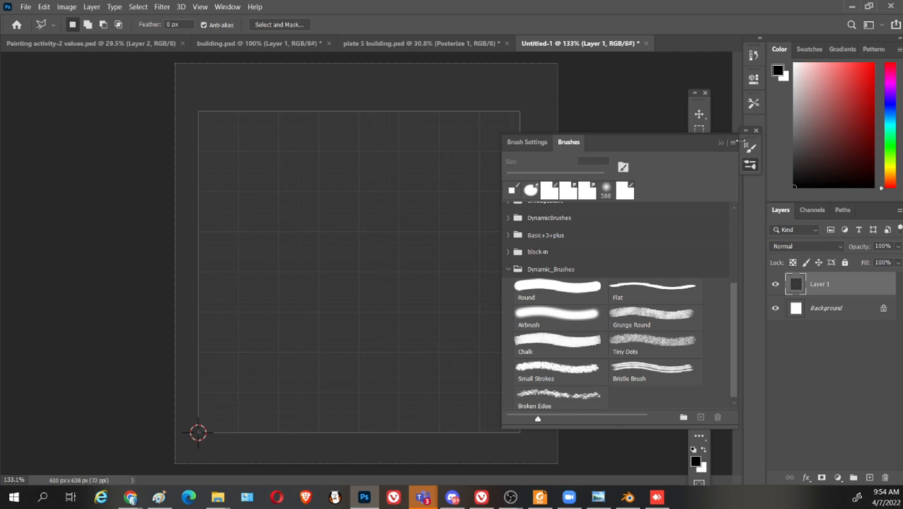
{"action": "left_click", "coordinate": [750, 165]}
{"action": "left_click", "coordinate": [699, 238]}
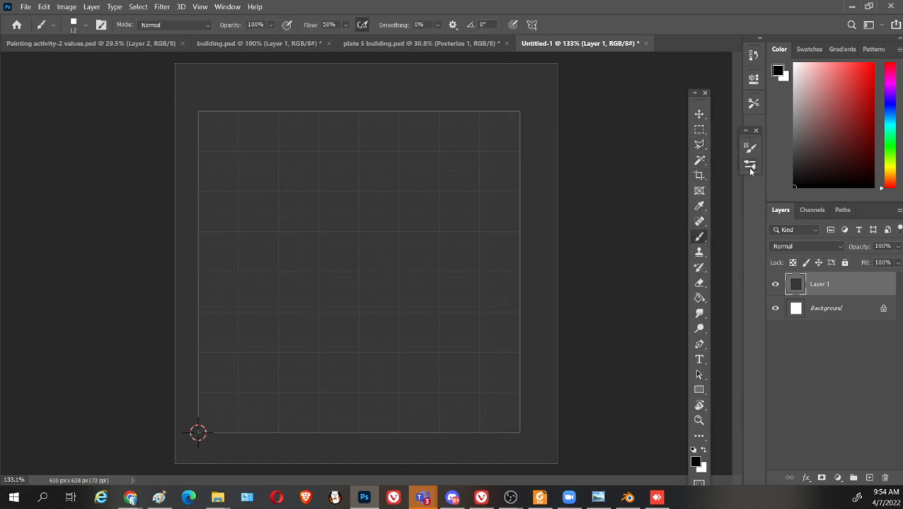
{"action": "left_click", "coordinate": [753, 104]}
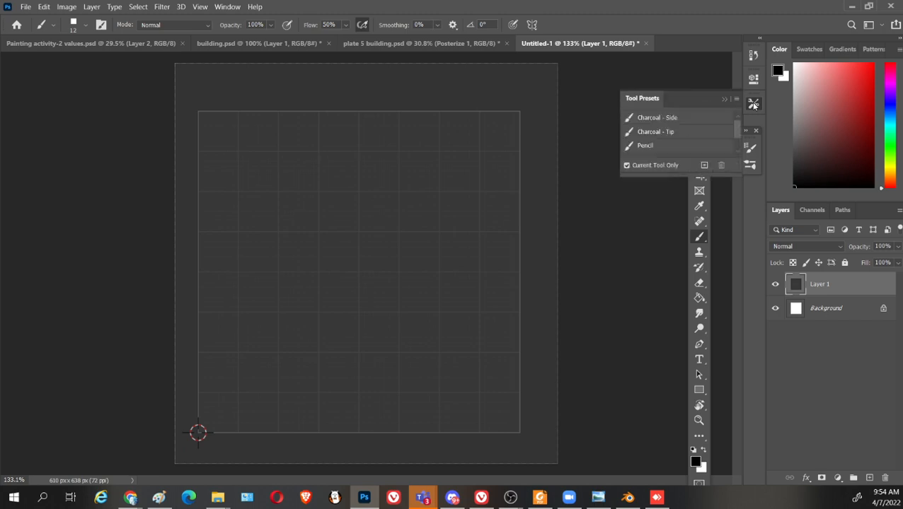
Test the Charcoal - Tip preset with a black stroke, switch the foreground colour to white for a second stroke, and undo both strokes
{"action": "left_click", "coordinate": [679, 132]}
{"action": "left_click_drag", "start_coordinate": [326, 150], "coordinate": [326, 208]}
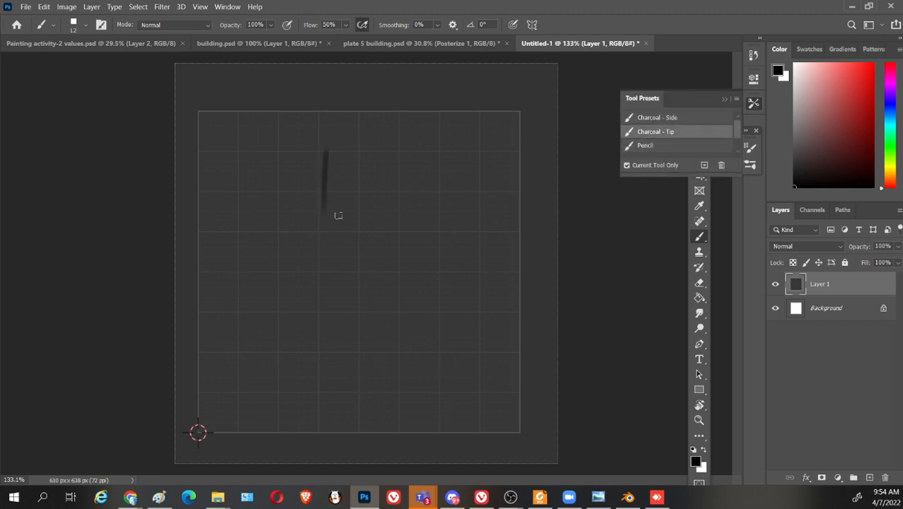
{"action": "key", "text": "ctrl+z"}
{"action": "key", "text": "x"}
{"action": "left_click_drag", "start_coordinate": [280, 137], "coordinate": [278, 197]}
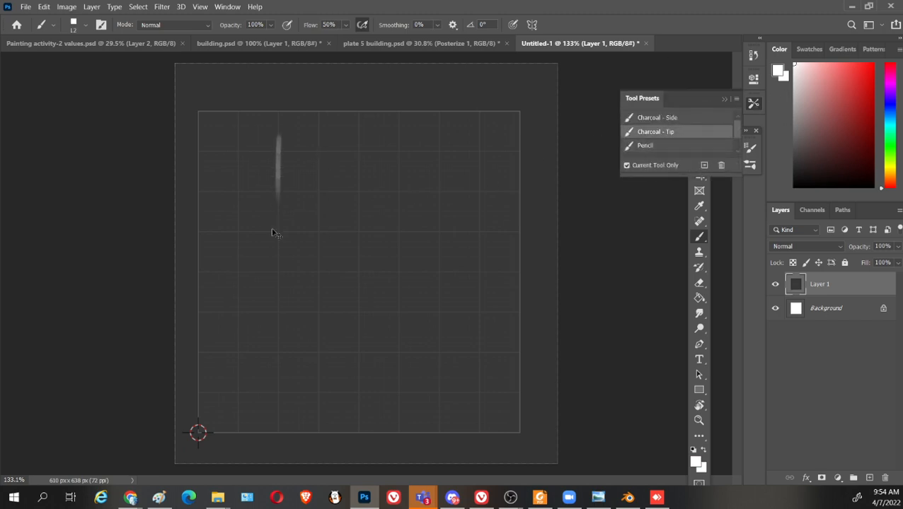
{"action": "key", "text": "ctrl+z"}
With the Pencil preset, draw a straight horizontal line across the grid's middle and a vertical divider through its upper half
{"action": "left_click", "coordinate": [671, 145]}
{"action": "left_click_drag", "start_coordinate": [264, 142], "coordinate": [261, 231]}
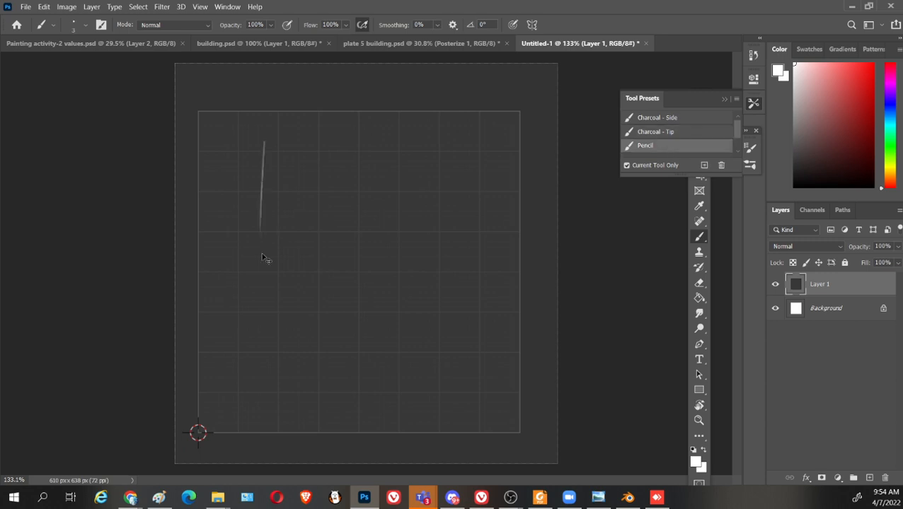
{"action": "key", "text": "ctrl+z"}
{"action": "left_click_drag", "start_coordinate": [203, 259], "coordinate": [555, 268], "text": "shift"}
{"action": "key", "text": "ctrl+z"}
{"action": "left_click_drag", "start_coordinate": [200, 271], "coordinate": [532, 273], "text": "shift"}
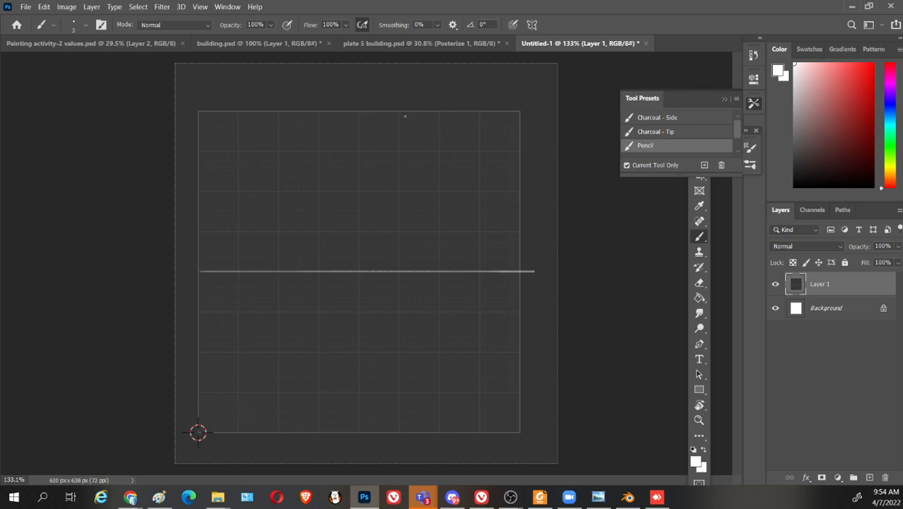
{"action": "left_click", "coordinate": [401, 115]}
{"action": "left_click", "coordinate": [401, 270], "text": "shift"}
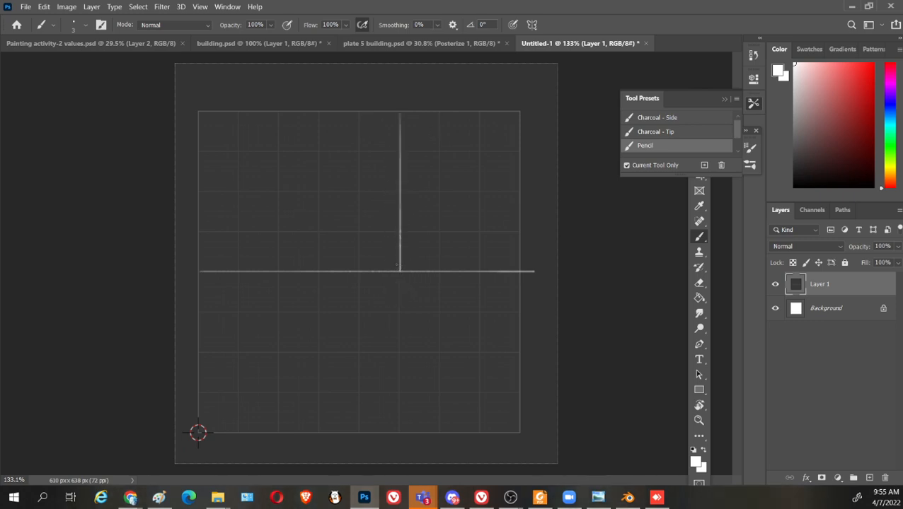
Handwrite "Body" in the grid's upper-left section and sketch a rounded, flat-ended UV island outline below it
{"action": "mouse_move", "coordinate": [228, 130]}
{"action": "left_mouse_down"}
{"action": "mouse_move", "coordinate": [231, 147]}
{"action": "mouse_move", "coordinate": [265, 114]}
{"action": "left_mouse_up"}
{"action": "left_click_drag", "start_coordinate": [268, 125], "coordinate": [265, 162]}
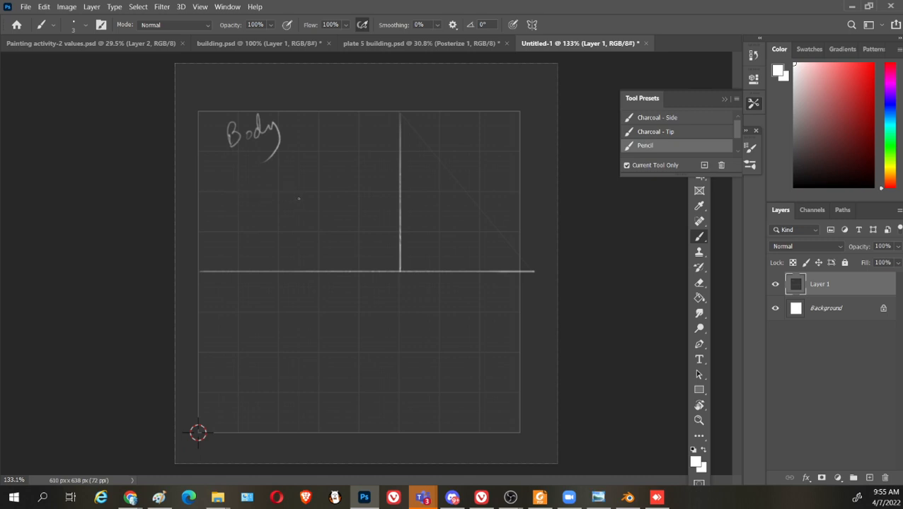
{"action": "mouse_move", "coordinate": [299, 198]}
{"action": "left_mouse_down"}
{"action": "mouse_move", "coordinate": [233, 201]}
{"action": "mouse_move", "coordinate": [225, 253]}
{"action": "mouse_move", "coordinate": [319, 259]}
{"action": "left_mouse_up"}
{"action": "left_click_drag", "start_coordinate": [315, 200], "coordinate": [316, 263]}
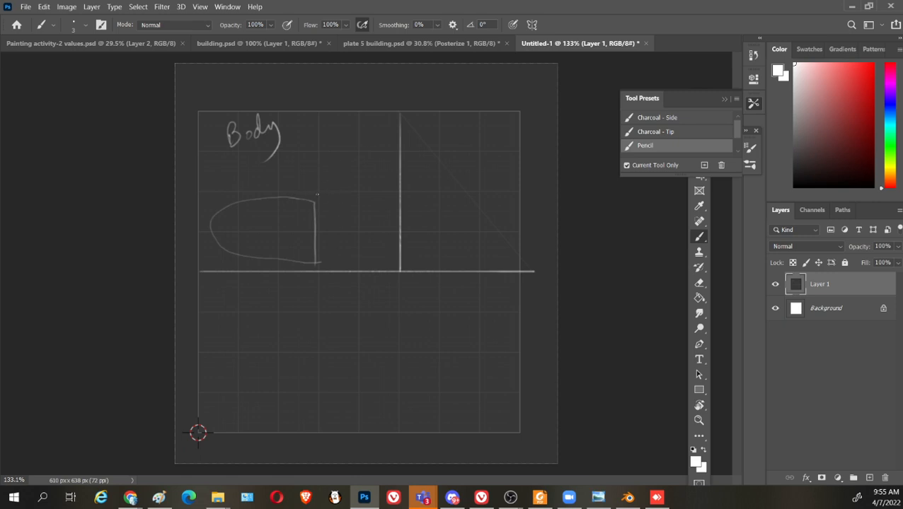
Sketch a second rounded island over the Body label and two notched islands between the rounded ones and the vertical divider, redrawing unsatisfactory strokes
{"action": "mouse_move", "coordinate": [317, 193]}
{"action": "left_mouse_down"}
{"action": "mouse_move", "coordinate": [248, 185]}
{"action": "mouse_move", "coordinate": [276, 129]}
{"action": "mouse_move", "coordinate": [316, 128]}
{"action": "mouse_move", "coordinate": [325, 196]}
{"action": "mouse_move", "coordinate": [351, 132]}
{"action": "mouse_move", "coordinate": [372, 170]}
{"action": "mouse_move", "coordinate": [389, 135]}
{"action": "mouse_move", "coordinate": [394, 203]}
{"action": "mouse_move", "coordinate": [351, 215]}
{"action": "mouse_move", "coordinate": [341, 196]}
{"action": "mouse_move", "coordinate": [363, 166]}
{"action": "mouse_move", "coordinate": [394, 160]}
{"action": "mouse_move", "coordinate": [394, 178]}
{"action": "left_mouse_up"}
{"action": "key", "text": "ctrl+z"}
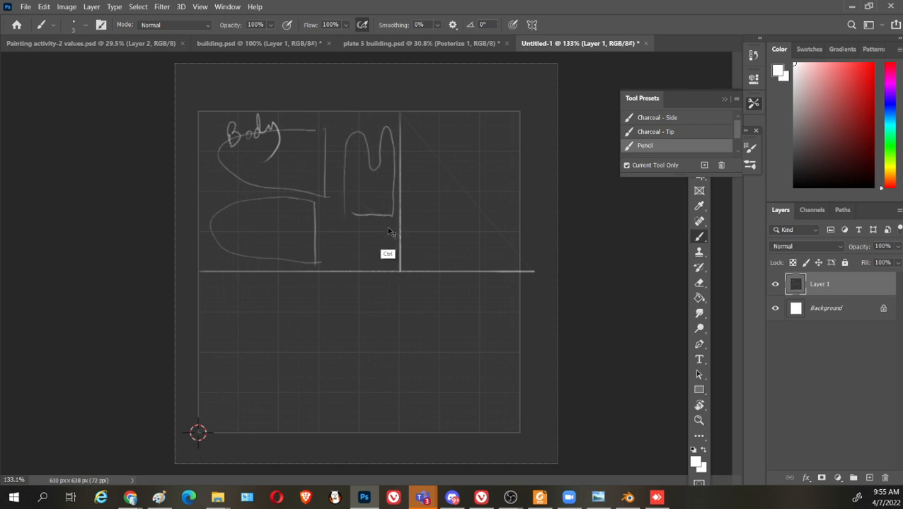
{"action": "key", "text": "ctrl+z"}
{"action": "key", "text": "ctrl+z"}
{"action": "mouse_move", "coordinate": [316, 131]}
{"action": "left_mouse_down"}
{"action": "mouse_move", "coordinate": [323, 193]}
{"action": "mouse_move", "coordinate": [373, 116]}
{"action": "mouse_move", "coordinate": [388, 180]}
{"action": "left_mouse_up"}
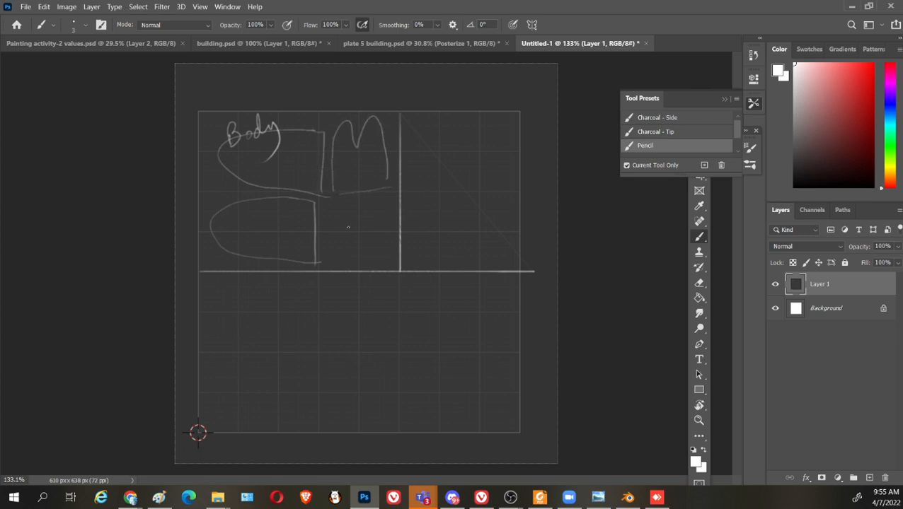
{"action": "key", "text": "ctrl+z"}
{"action": "mouse_move", "coordinate": [333, 186]}
{"action": "left_mouse_down"}
{"action": "mouse_move", "coordinate": [332, 150]}
{"action": "mouse_move", "coordinate": [351, 127]}
{"action": "mouse_move", "coordinate": [365, 150]}
{"action": "mouse_move", "coordinate": [378, 120]}
{"action": "mouse_move", "coordinate": [391, 190]}
{"action": "mouse_move", "coordinate": [338, 189]}
{"action": "mouse_move", "coordinate": [338, 259]}
{"action": "mouse_move", "coordinate": [352, 241]}
{"action": "mouse_move", "coordinate": [386, 254]}
{"action": "mouse_move", "coordinate": [382, 201]}
{"action": "mouse_move", "coordinate": [342, 198]}
{"action": "left_mouse_up"}
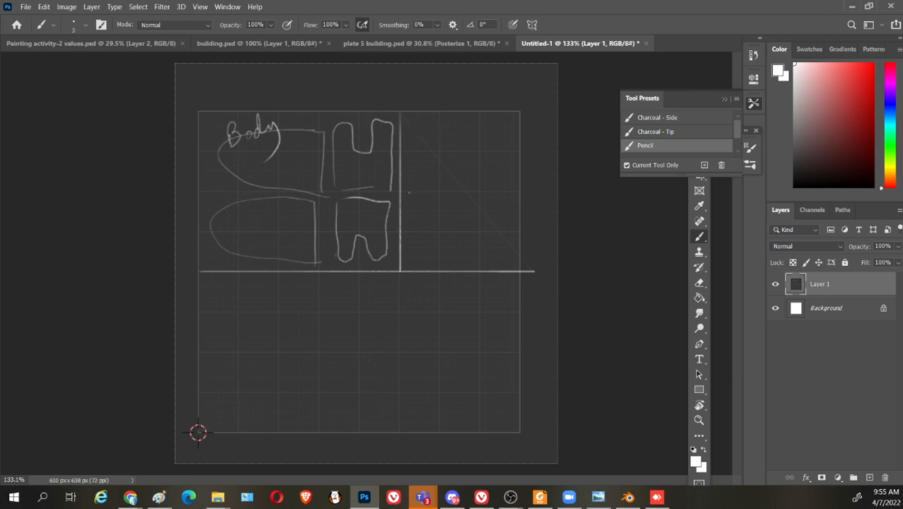
Divide the grid's upper-right section with a horizontal line and sketch a crescent and two half-round island outlines above it
{"action": "left_click", "coordinate": [517, 191], "text": "shift"}
{"action": "mouse_move", "coordinate": [428, 116]}
{"action": "left_mouse_down"}
{"action": "mouse_move", "coordinate": [410, 144]}
{"action": "mouse_move", "coordinate": [426, 178]}
{"action": "mouse_move", "coordinate": [431, 124]}
{"action": "mouse_move", "coordinate": [424, 180]}
{"action": "left_mouse_up"}
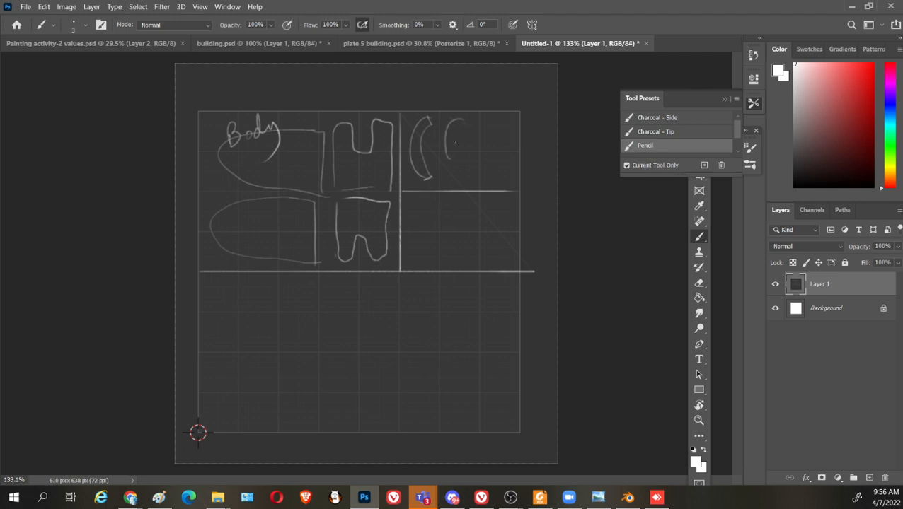
{"action": "left_click_drag", "start_coordinate": [459, 121], "coordinate": [463, 183]}
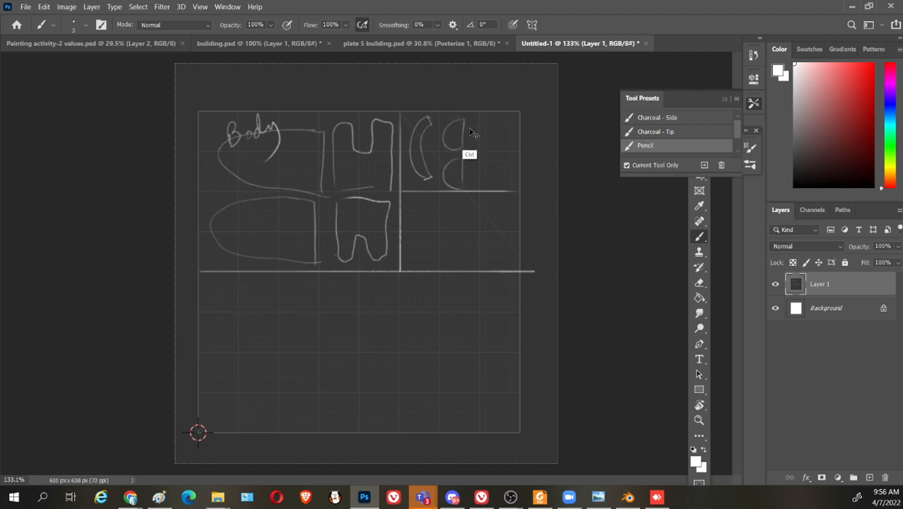
Replace the two half-round shapes beside the curved strip with two larger D shapes and two small pieces beside them
{"action": "key", "text": "ctrl+z"}
{"action": "key", "text": "ctrl+z"}
{"action": "key", "text": "ctrl+z"}
{"action": "key", "text": "ctrl+z"}
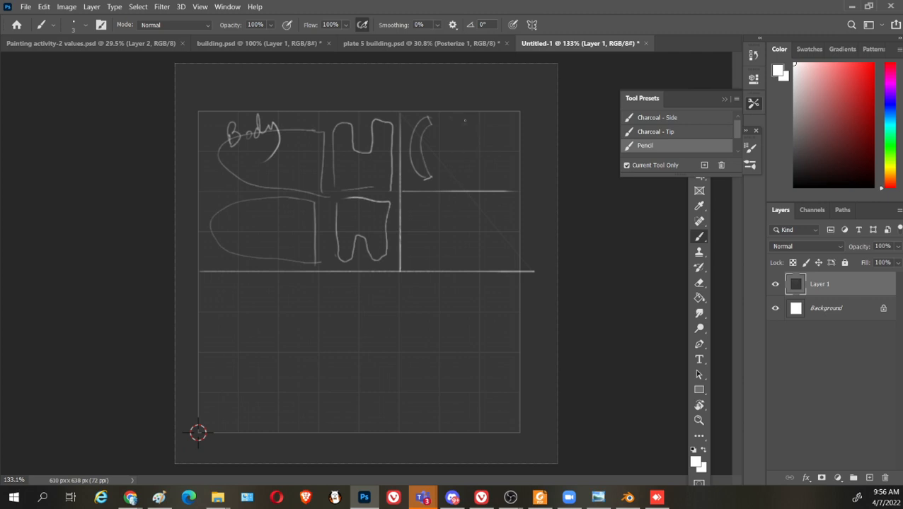
{"action": "left_click_drag", "start_coordinate": [463, 119], "coordinate": [459, 150]}
{"action": "key", "text": "ctrl+z"}
{"action": "left_click_drag", "start_coordinate": [467, 118], "coordinate": [466, 150]}
{"action": "mouse_move", "coordinate": [474, 117]}
{"action": "left_mouse_down"}
{"action": "mouse_move", "coordinate": [445, 120]}
{"action": "mouse_move", "coordinate": [467, 154]}
{"action": "mouse_move", "coordinate": [482, 125]}
{"action": "mouse_move", "coordinate": [464, 194]}
{"action": "left_mouse_up"}
{"action": "mouse_move", "coordinate": [470, 160]}
{"action": "left_mouse_down"}
{"action": "mouse_move", "coordinate": [446, 183]}
{"action": "mouse_move", "coordinate": [477, 189]}
{"action": "mouse_move", "coordinate": [481, 160]}
{"action": "mouse_move", "coordinate": [487, 195]}
{"action": "left_mouse_up"}
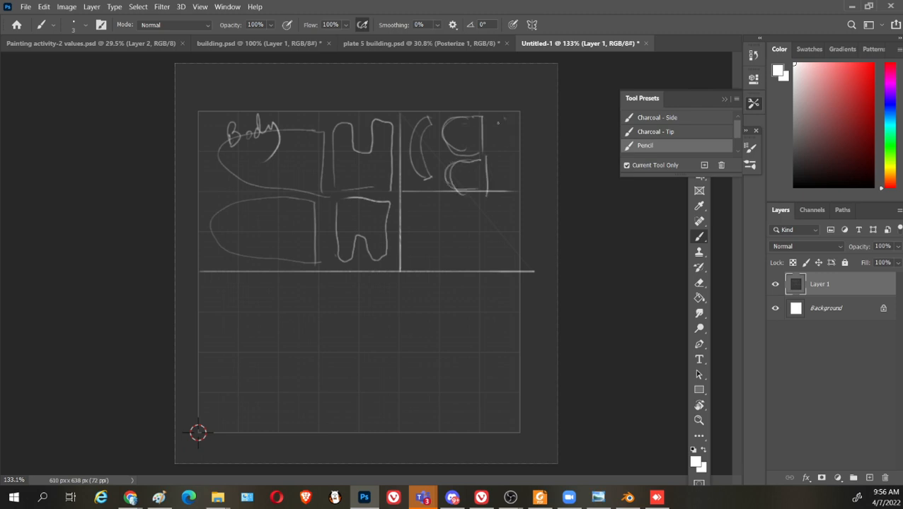
{"action": "mouse_move", "coordinate": [498, 121]}
{"action": "left_mouse_down"}
{"action": "mouse_move", "coordinate": [494, 148]}
{"action": "mouse_move", "coordinate": [513, 140]}
{"action": "mouse_move", "coordinate": [504, 148]}
{"action": "mouse_move", "coordinate": [513, 186]}
{"action": "left_mouse_up"}
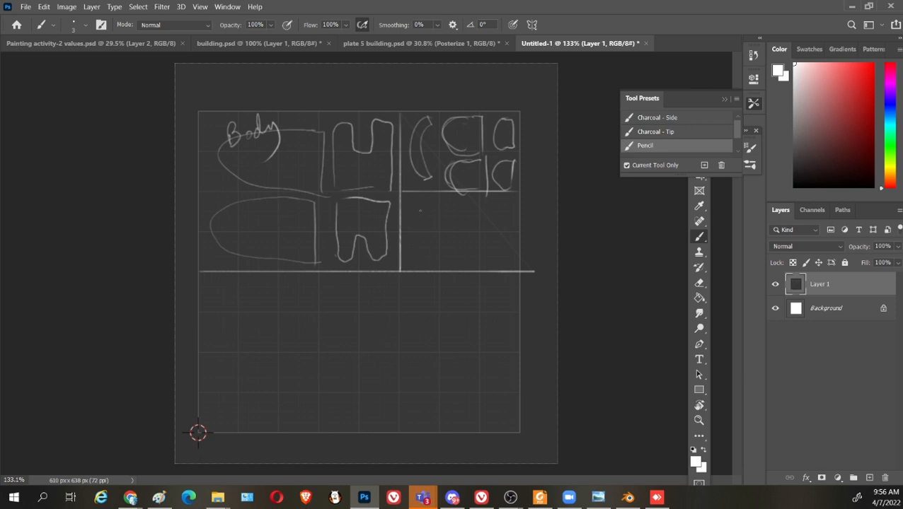
Sketch two large half-ovals facing away from each other in the empty cell below the small D shapes
{"action": "left_click_drag", "start_coordinate": [437, 201], "coordinate": [427, 268]}
{"action": "key", "text": "ctrl+z"}
{"action": "mouse_move", "coordinate": [440, 202]}
{"action": "left_mouse_down"}
{"action": "mouse_move", "coordinate": [416, 246]}
{"action": "mouse_move", "coordinate": [426, 267]}
{"action": "mouse_move", "coordinate": [451, 203]}
{"action": "left_mouse_up"}
{"action": "left_click_drag", "start_coordinate": [425, 267], "coordinate": [444, 269]}
{"action": "mouse_move", "coordinate": [450, 208]}
{"action": "left_mouse_down"}
{"action": "mouse_move", "coordinate": [452, 270]}
{"action": "mouse_move", "coordinate": [471, 206]}
{"action": "mouse_move", "coordinate": [484, 270]}
{"action": "left_mouse_up"}
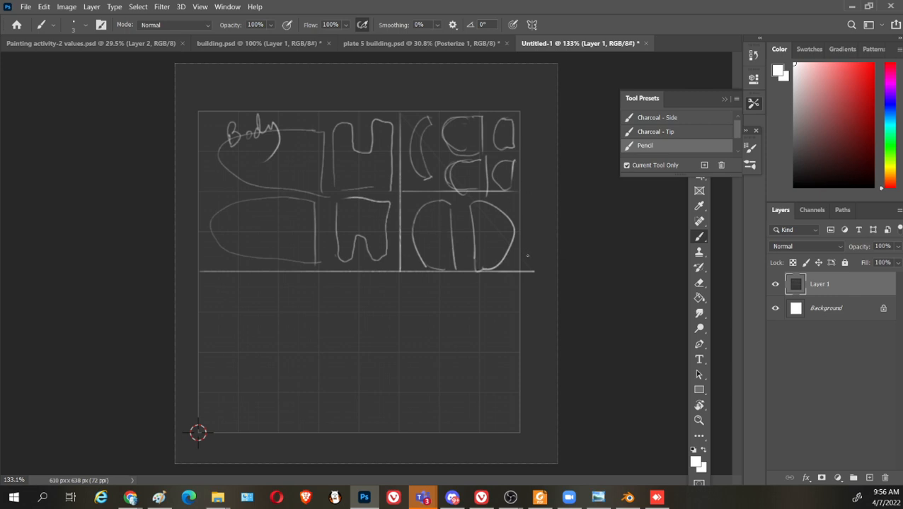
Handwrite the label "side body" outside the square next to the two half-ovals
{"action": "mouse_move", "coordinate": [526, 207]}
{"action": "left_mouse_down"}
{"action": "mouse_move", "coordinate": [522, 227]}
{"action": "mouse_move", "coordinate": [532, 227]}
{"action": "mouse_move", "coordinate": [550, 203]}
{"action": "mouse_move", "coordinate": [532, 248]}
{"action": "left_mouse_up"}
{"action": "key", "text": "ctrl+z"}
{"action": "key", "text": "ctrl+z"}
{"action": "mouse_move", "coordinate": [535, 238]}
{"action": "left_mouse_down"}
{"action": "mouse_move", "coordinate": [546, 234]}
{"action": "mouse_move", "coordinate": [549, 257]}
{"action": "left_mouse_up"}
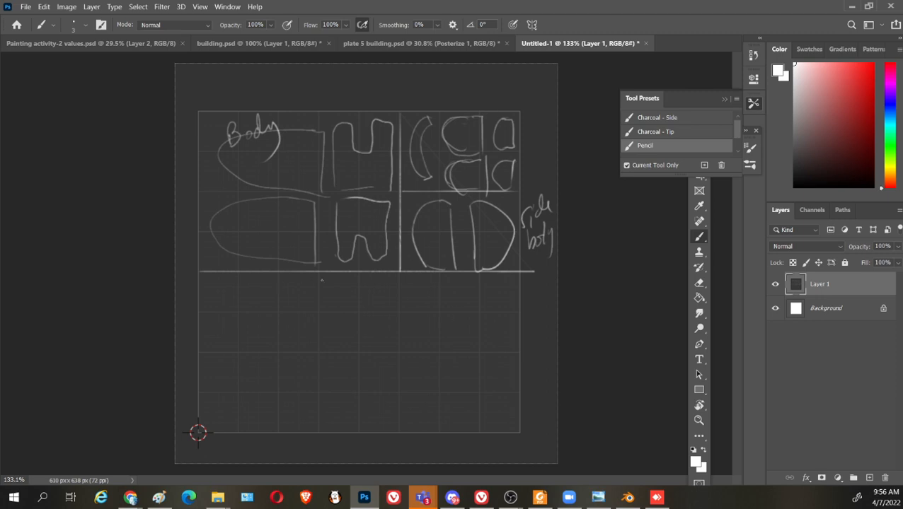
Divide the lower half with a straight vertical line and sketch a boxy outline with a rounded top in its first section
{"action": "left_click", "coordinate": [315, 434], "text": "shift"}
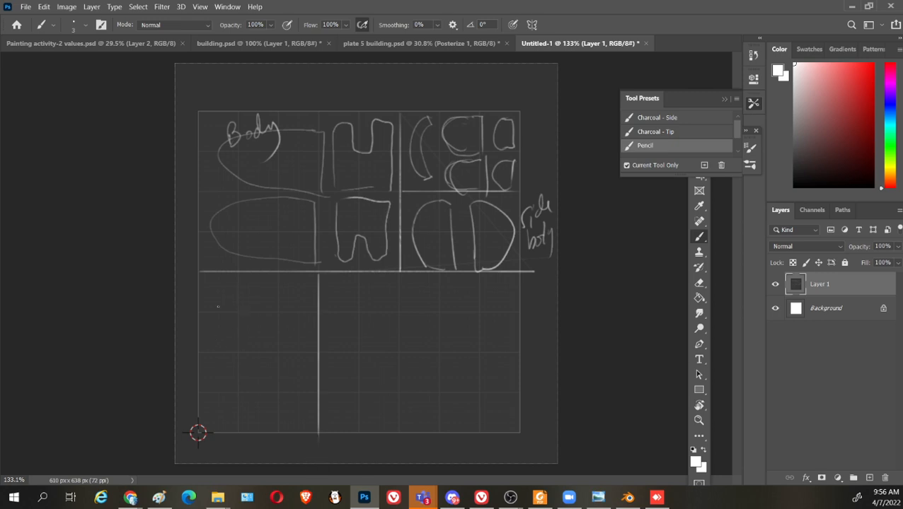
{"action": "left_click_drag", "start_coordinate": [212, 337], "coordinate": [275, 274]}
{"action": "key", "text": "ctrl+z"}
{"action": "mouse_move", "coordinate": [211, 348]}
{"action": "left_mouse_down"}
{"action": "mouse_move", "coordinate": [211, 293]}
{"action": "mouse_move", "coordinate": [232, 276]}
{"action": "left_mouse_up"}
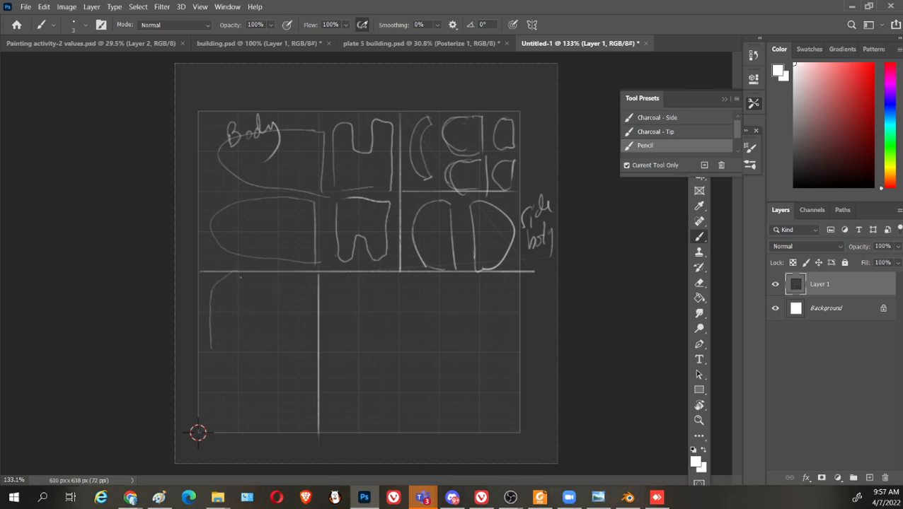
{"action": "key", "text": "ctrl+z"}
{"action": "mouse_move", "coordinate": [210, 344]}
{"action": "left_mouse_down"}
{"action": "mouse_move", "coordinate": [210, 297]}
{"action": "mouse_move", "coordinate": [231, 278]}
{"action": "mouse_move", "coordinate": [278, 277]}
{"action": "mouse_move", "coordinate": [294, 287]}
{"action": "mouse_move", "coordinate": [308, 343]}
{"action": "mouse_move", "coordinate": [228, 345]}
{"action": "mouse_move", "coordinate": [308, 341]}
{"action": "left_mouse_up"}
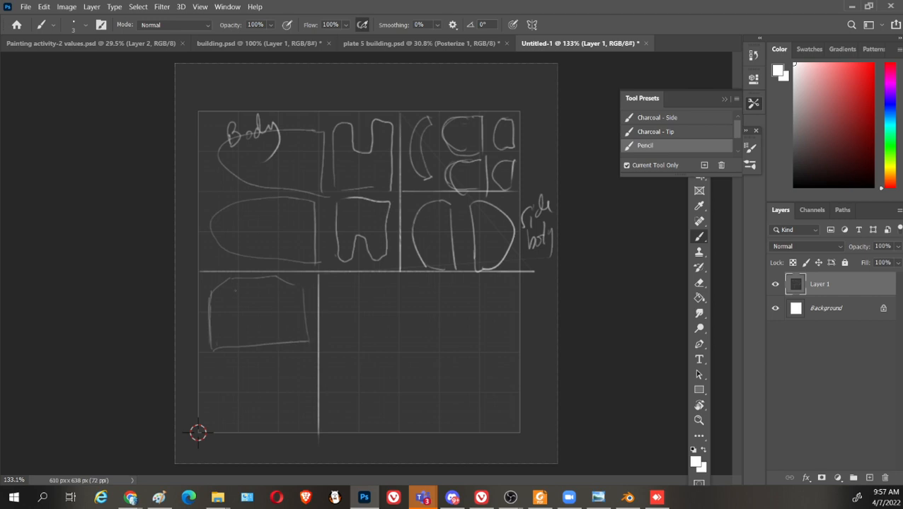
Add two inner vertical lines to the boxy outline, label it "mud guard" and draw a horizontal divider beneath it
{"action": "left_click_drag", "start_coordinate": [229, 284], "coordinate": [236, 338]}
{"action": "left_click_drag", "start_coordinate": [277, 276], "coordinate": [281, 334]}
{"action": "mouse_move", "coordinate": [181, 329]}
{"action": "left_mouse_down"}
{"action": "mouse_move", "coordinate": [197, 312]}
{"action": "mouse_move", "coordinate": [201, 278]}
{"action": "mouse_move", "coordinate": [209, 308]}
{"action": "mouse_move", "coordinate": [195, 354]}
{"action": "mouse_move", "coordinate": [206, 320]}
{"action": "mouse_move", "coordinate": [231, 300]}
{"action": "left_mouse_up"}
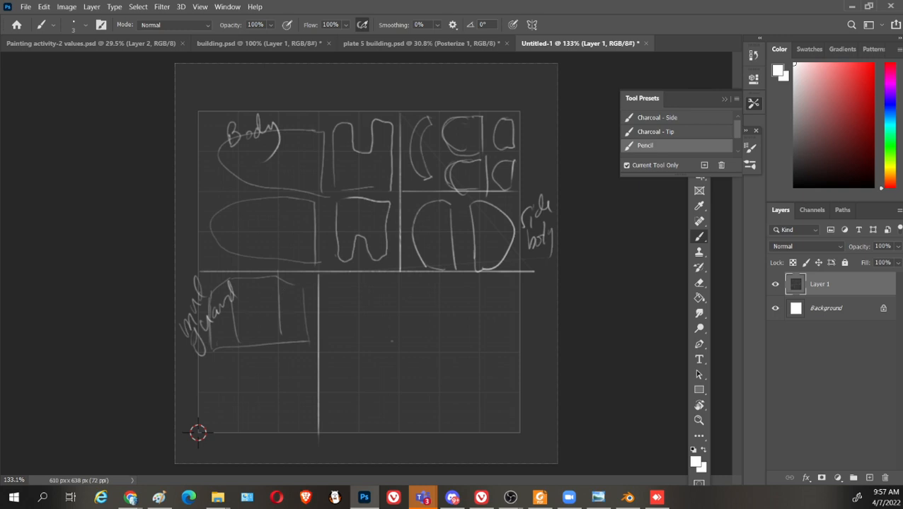
{"action": "left_click_drag", "start_coordinate": [196, 362], "coordinate": [322, 352]}
Draw another vertical divider in the lower half and sketch two tall narrow strips beyond it
{"action": "left_click_drag", "start_coordinate": [437, 272], "coordinate": [436, 418]}
{"action": "key", "text": "ctrl+z"}
{"action": "left_click_drag", "start_coordinate": [397, 274], "coordinate": [400, 423]}
{"action": "mouse_move", "coordinate": [415, 281]}
{"action": "left_mouse_down"}
{"action": "mouse_move", "coordinate": [419, 411]}
{"action": "mouse_move", "coordinate": [432, 283]}
{"action": "mouse_move", "coordinate": [441, 409]}
{"action": "mouse_move", "coordinate": [421, 422]}
{"action": "left_mouse_up"}
{"action": "mouse_move", "coordinate": [449, 287]}
{"action": "left_mouse_down"}
{"action": "mouse_move", "coordinate": [452, 427]}
{"action": "mouse_move", "coordinate": [475, 283]}
{"action": "mouse_move", "coordinate": [474, 424]}
{"action": "left_mouse_up"}
{"action": "left_click_drag", "start_coordinate": [475, 427], "coordinate": [450, 432]}
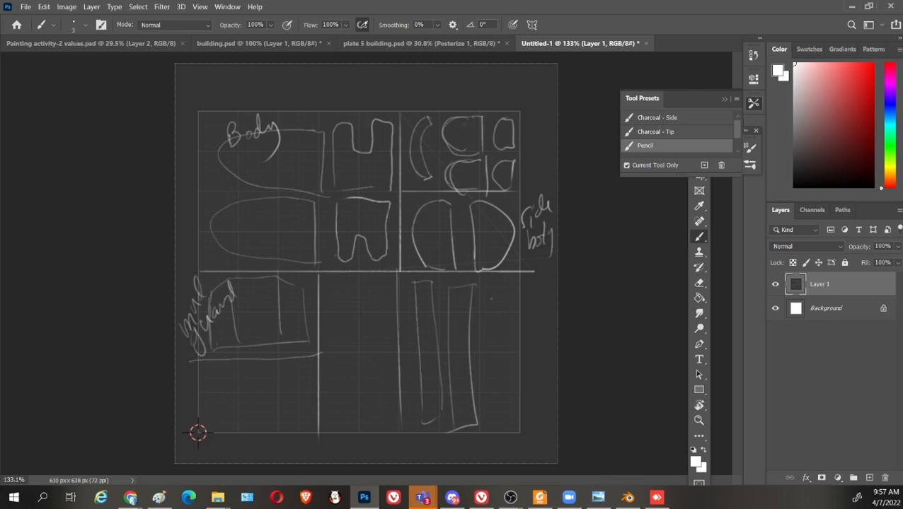
Sketch rows of small upright rectangles beside the two tall strips
{"action": "mouse_move", "coordinate": [488, 288]}
{"action": "left_mouse_down"}
{"action": "mouse_move", "coordinate": [488, 325]}
{"action": "mouse_move", "coordinate": [497, 318]}
{"action": "mouse_move", "coordinate": [500, 327]}
{"action": "mouse_move", "coordinate": [507, 316]}
{"action": "mouse_move", "coordinate": [512, 332]}
{"action": "mouse_move", "coordinate": [482, 364]}
{"action": "left_mouse_up"}
{"action": "mouse_move", "coordinate": [492, 333]}
{"action": "left_mouse_down"}
{"action": "mouse_move", "coordinate": [496, 362]}
{"action": "mouse_move", "coordinate": [512, 330]}
{"action": "mouse_move", "coordinate": [498, 369]}
{"action": "left_mouse_up"}
{"action": "mouse_move", "coordinate": [493, 363]}
{"action": "left_mouse_down"}
{"action": "mouse_move", "coordinate": [507, 352]}
{"action": "mouse_move", "coordinate": [509, 361]}
{"action": "left_mouse_up"}
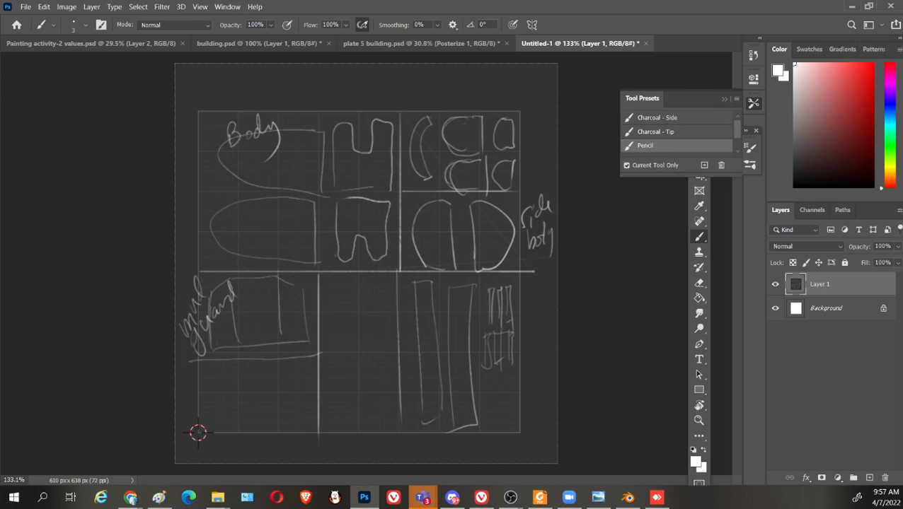
{"action": "mouse_move", "coordinate": [487, 378]}
{"action": "left_mouse_down"}
{"action": "mouse_move", "coordinate": [497, 375]}
{"action": "mouse_move", "coordinate": [506, 415]}
{"action": "left_mouse_up"}
{"action": "mouse_move", "coordinate": [516, 373]}
{"action": "left_mouse_down"}
{"action": "mouse_move", "coordinate": [517, 403]}
{"action": "mouse_move", "coordinate": [501, 417]}
{"action": "left_mouse_up"}
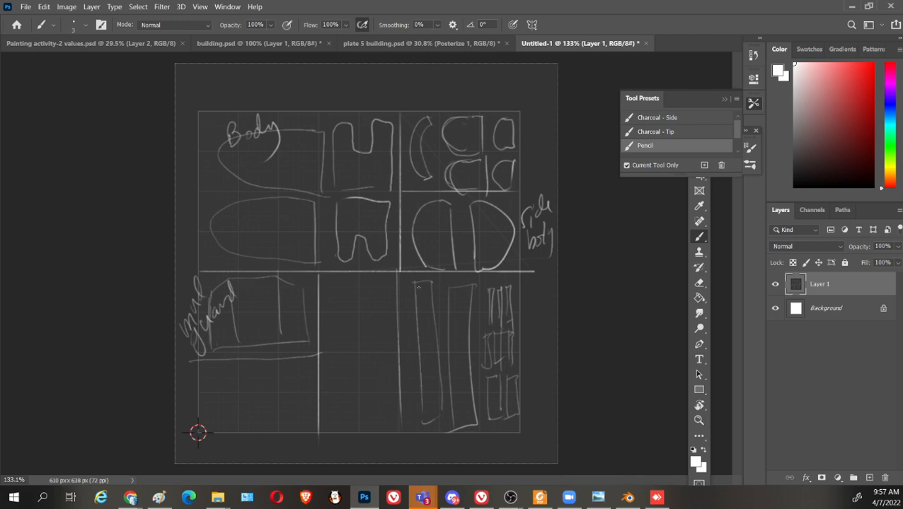
{"action": "left_click_drag", "start_coordinate": [419, 288], "coordinate": [429, 319]}
{"action": "mouse_move", "coordinate": [429, 309]}
{"action": "left_mouse_down"}
{"action": "mouse_move", "coordinate": [418, 318]}
{"action": "mouse_move", "coordinate": [431, 349]}
{"action": "left_mouse_up"}
{"action": "mouse_move", "coordinate": [431, 338]}
{"action": "left_mouse_down"}
{"action": "mouse_move", "coordinate": [423, 349]}
{"action": "mouse_move", "coordinate": [430, 381]}
{"action": "left_mouse_up"}
{"action": "left_click_drag", "start_coordinate": [453, 288], "coordinate": [467, 305]}
{"action": "left_click_drag", "start_coordinate": [468, 292], "coordinate": [451, 332]}
{"action": "left_click_drag", "start_coordinate": [451, 340], "coordinate": [467, 359]}
{"action": "mouse_move", "coordinate": [460, 355]}
{"action": "left_mouse_down"}
{"action": "mouse_move", "coordinate": [450, 380]}
{"action": "mouse_move", "coordinate": [468, 388]}
{"action": "left_mouse_up"}
{"action": "left_click_drag", "start_coordinate": [467, 378], "coordinate": [464, 398]}
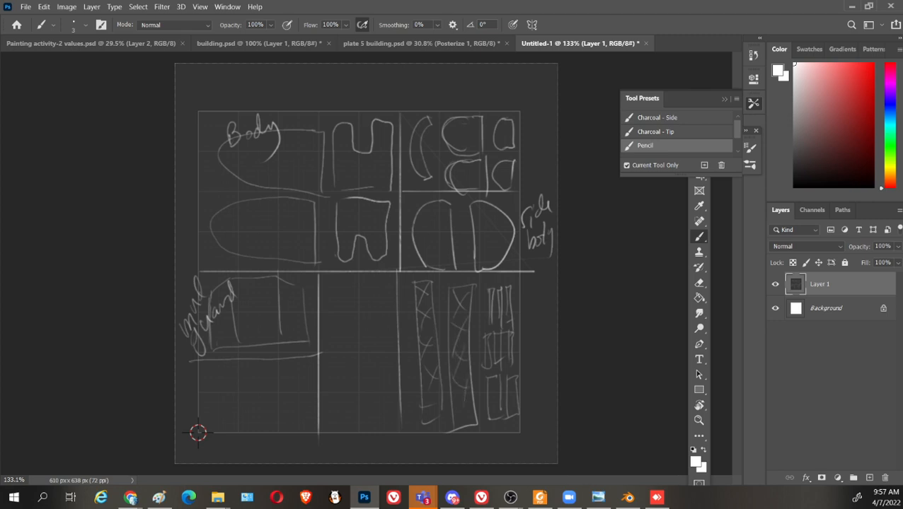
{"action": "key", "text": "ctrl+z"}
{"action": "key", "text": "ctrl+z"}
{"action": "key", "text": "ctrl+z"}
{"action": "key", "text": "ctrl+z"}
{"action": "key", "text": "ctrl+z"}
{"action": "key", "text": "ctrl+z"}
{"action": "key", "text": "ctrl+z"}
{"action": "key", "text": "ctrl+z"}
{"action": "key", "text": "ctrl+z"}
{"action": "key", "text": "ctrl+z"}
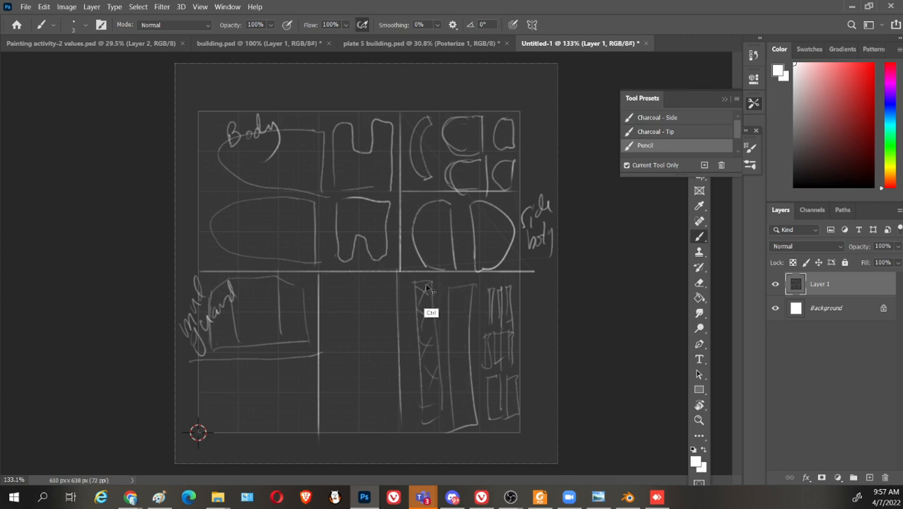
{"action": "key", "text": "ctrl+z"}
{"action": "key", "text": "ctrl+z"}
{"action": "key", "text": "ctrl+z"}
{"action": "key", "text": "ctrl+z"}
{"action": "key", "text": "ctrl+z"}
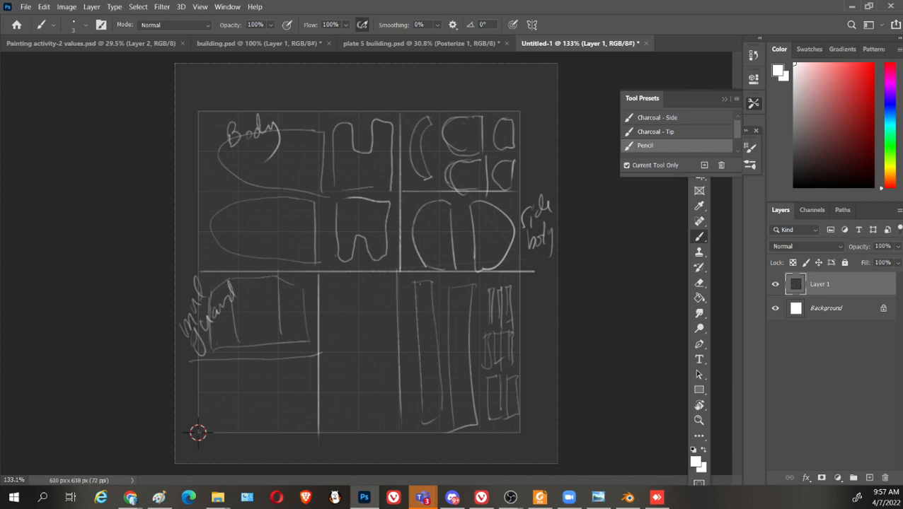
Draw zigzag lines down the two tall strips and add strokes inside the lowest small rectangles
{"action": "mouse_move", "coordinate": [419, 281]}
{"action": "left_mouse_down"}
{"action": "mouse_move", "coordinate": [423, 405]}
{"action": "mouse_move", "coordinate": [428, 318]}
{"action": "mouse_move", "coordinate": [433, 400]}
{"action": "left_mouse_up"}
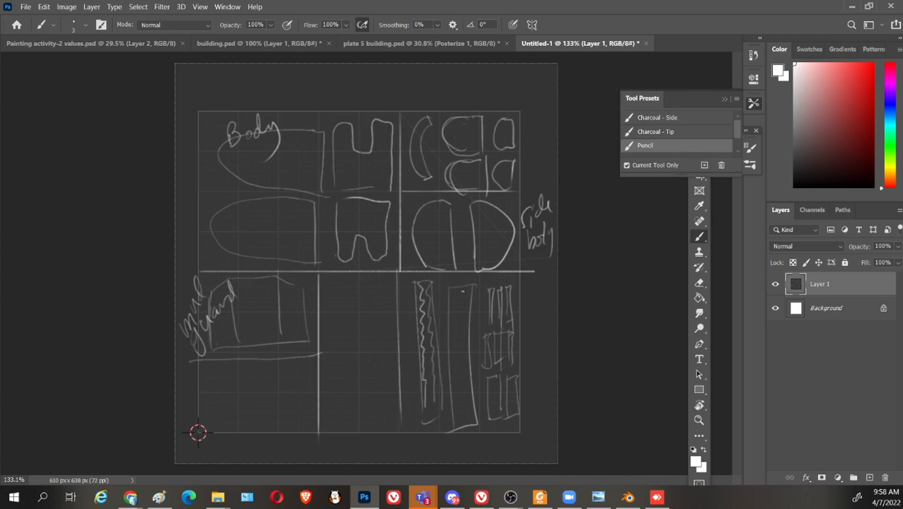
{"action": "mouse_move", "coordinate": [462, 291]}
{"action": "left_mouse_down"}
{"action": "mouse_move", "coordinate": [450, 408]}
{"action": "mouse_move", "coordinate": [466, 390]}
{"action": "mouse_move", "coordinate": [467, 428]}
{"action": "left_mouse_up"}
{"action": "left_click_drag", "start_coordinate": [490, 375], "coordinate": [498, 410]}
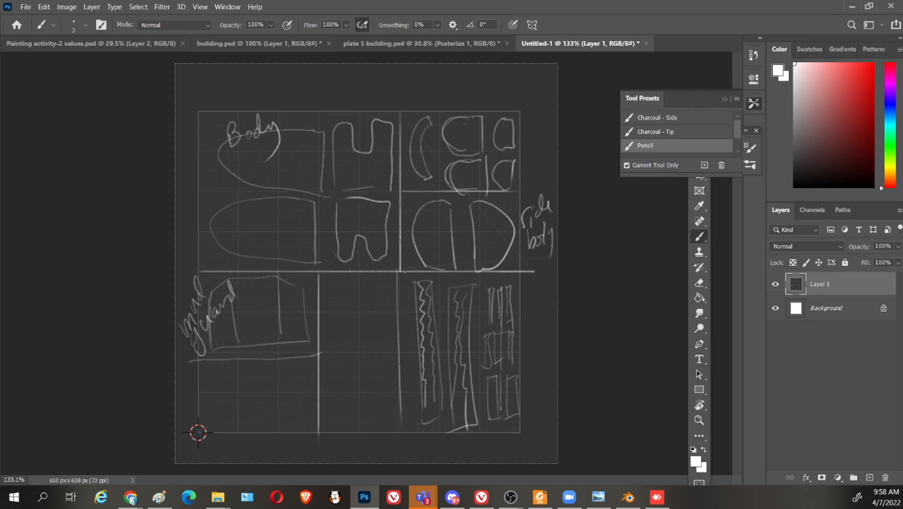
Redraw the vertical divider between the middle section and the tall strips as a straight line
{"action": "left_click_drag", "start_coordinate": [397, 271], "coordinate": [398, 438]}
{"action": "key", "text": "ctrl+z"}
{"action": "left_click_drag", "start_coordinate": [399, 271], "coordinate": [399, 433]}
Split the area below the mud guard with a vertical line and handwrite "license plate" and "back light" there
{"action": "mouse_move", "coordinate": [206, 375]}
{"action": "left_mouse_down"}
{"action": "mouse_move", "coordinate": [221, 404]}
{"action": "mouse_move", "coordinate": [255, 365]}
{"action": "left_mouse_up"}
{"action": "key", "text": "ctrl+z"}
{"action": "mouse_move", "coordinate": [241, 397]}
{"action": "left_mouse_down"}
{"action": "mouse_move", "coordinate": [245, 423]}
{"action": "mouse_move", "coordinate": [242, 390]}
{"action": "mouse_move", "coordinate": [266, 382]}
{"action": "mouse_move", "coordinate": [279, 363]}
{"action": "mouse_move", "coordinate": [260, 428]}
{"action": "left_mouse_up"}
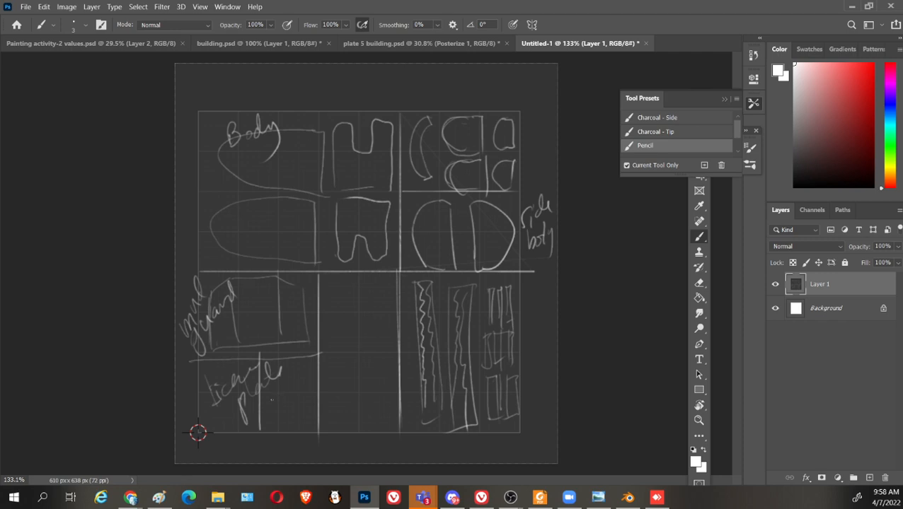
{"action": "left_click_drag", "start_coordinate": [265, 410], "coordinate": [296, 376]}
{"action": "mouse_move", "coordinate": [276, 413]}
{"action": "left_mouse_down"}
{"action": "mouse_move", "coordinate": [299, 433]}
{"action": "mouse_move", "coordinate": [307, 382]}
{"action": "left_mouse_up"}
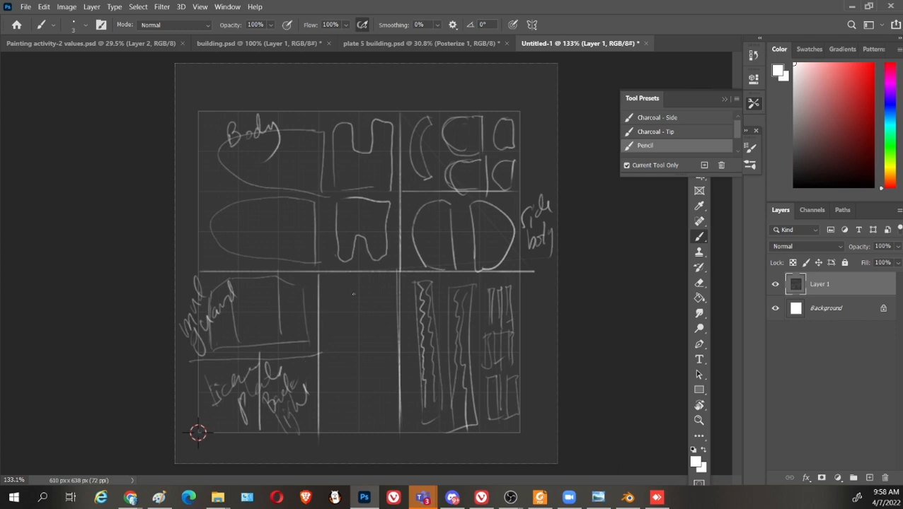
Sketch four circles labelled "mirror" with thin side strips and a line beneath in the middle section, and a question mark below them
{"action": "left_click_drag", "start_coordinate": [317, 354], "coordinate": [386, 351]}
{"action": "left_click_drag", "start_coordinate": [333, 287], "coordinate": [379, 287]}
{"action": "mouse_move", "coordinate": [338, 325]}
{"action": "left_mouse_down"}
{"action": "mouse_move", "coordinate": [333, 334]}
{"action": "mouse_move", "coordinate": [340, 324]}
{"action": "mouse_move", "coordinate": [372, 324]}
{"action": "left_mouse_up"}
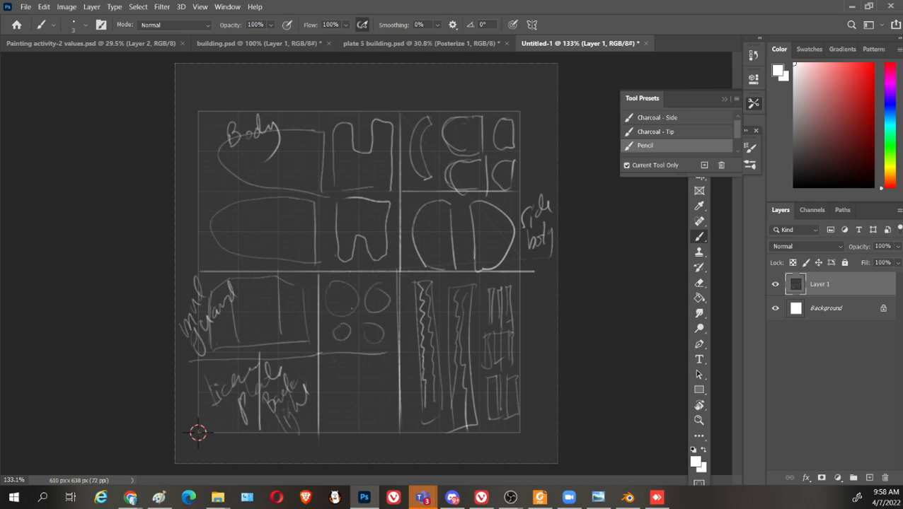
{"action": "left_click_drag", "start_coordinate": [325, 345], "coordinate": [375, 343]}
{"action": "left_click_drag", "start_coordinate": [391, 285], "coordinate": [394, 357]}
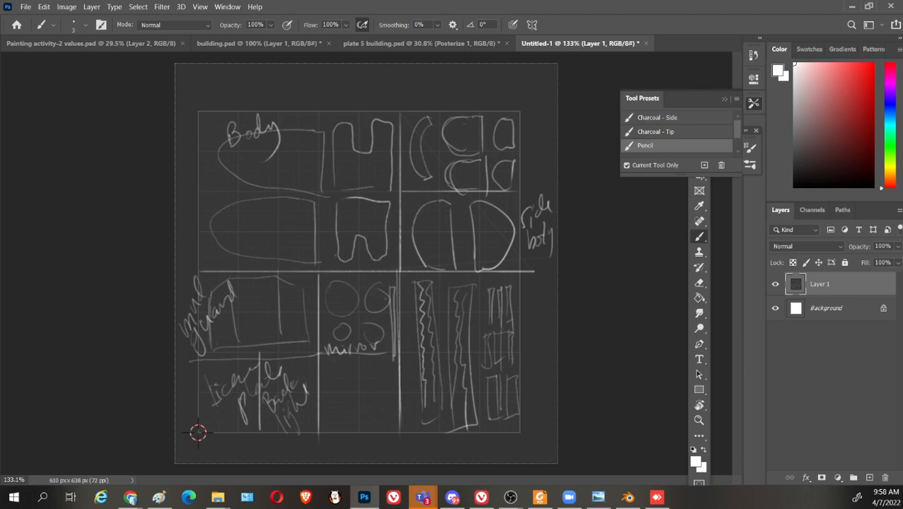
{"action": "left_click_drag", "start_coordinate": [325, 282], "coordinate": [327, 345]}
{"action": "left_click_drag", "start_coordinate": [333, 375], "coordinate": [354, 411]}
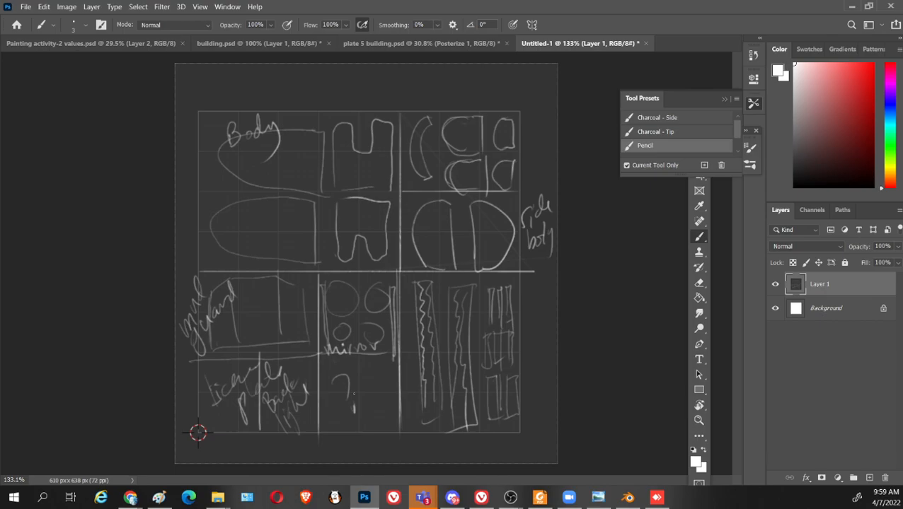
Capture a screenshot of the whole UV layout sketch
{"action": "key", "text": "Print"}
{"action": "left_click_drag", "start_coordinate": [179, 65], "coordinate": [562, 470]}
{"action": "left_click", "coordinate": [526, 479]}
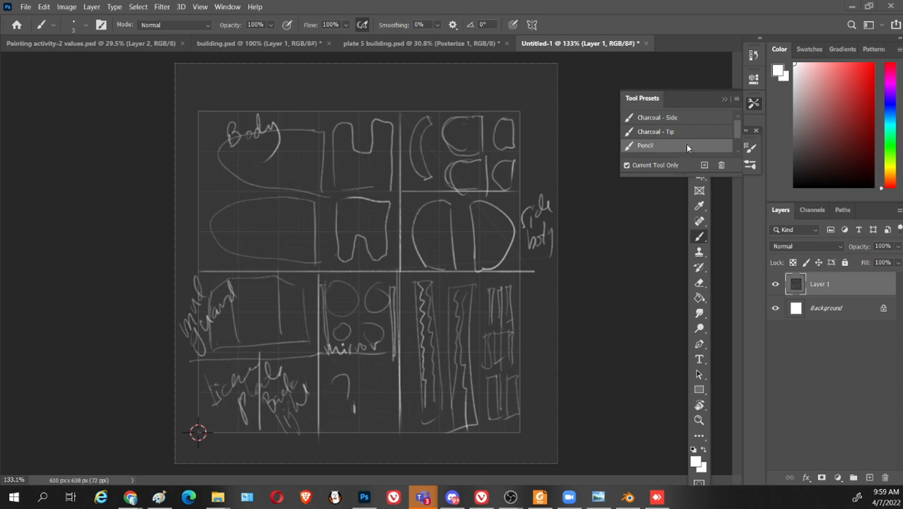
Switch to Blender and enter Edit Mode on the selected scooter body and light objects
{"action": "left_click", "coordinate": [851, 6]}
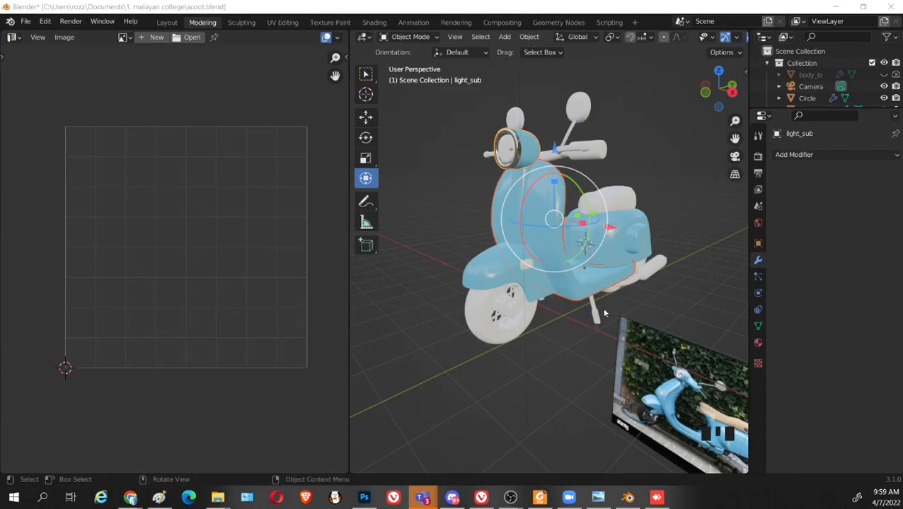
{"action": "middle_click_drag", "start_coordinate": [604, 313], "coordinate": [627, 316]}
{"action": "key", "text": "Tab"}
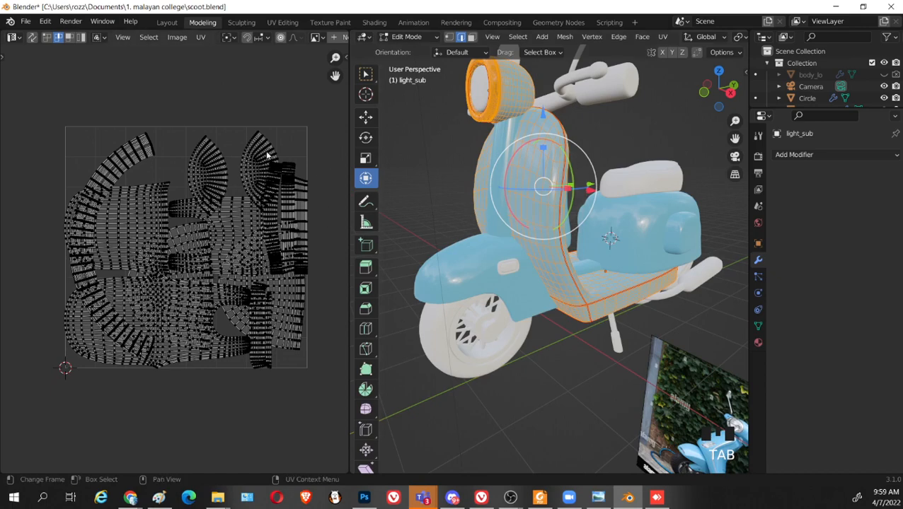
Select the long curved strip, two leaf-shaped and two fan-shaped UV islands, scale them down and move them above the UV square
{"action": "key", "text": "l"}
{"action": "key", "text": "l"}
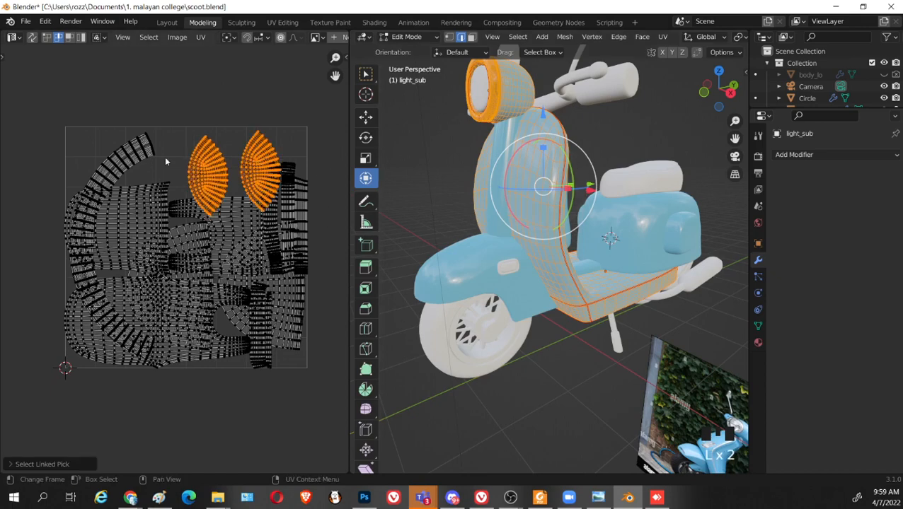
{"action": "key", "text": "l"}
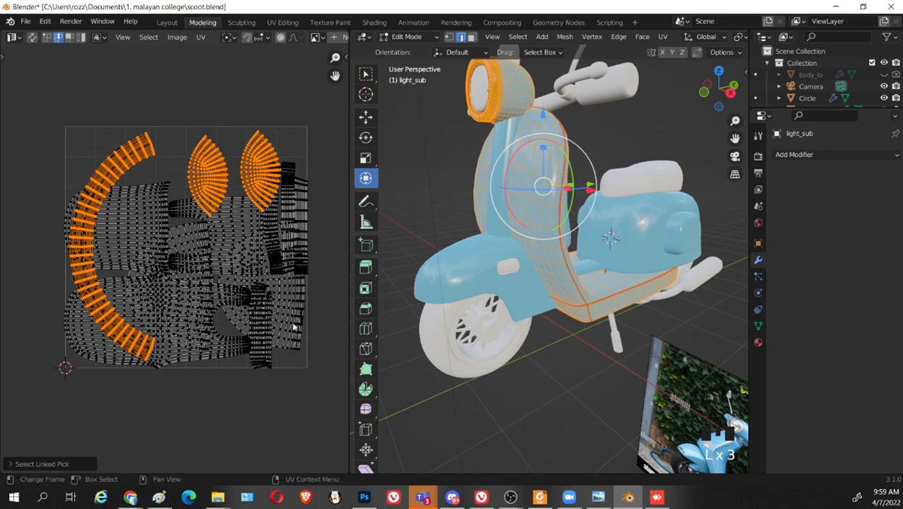
{"action": "key", "text": "l"}
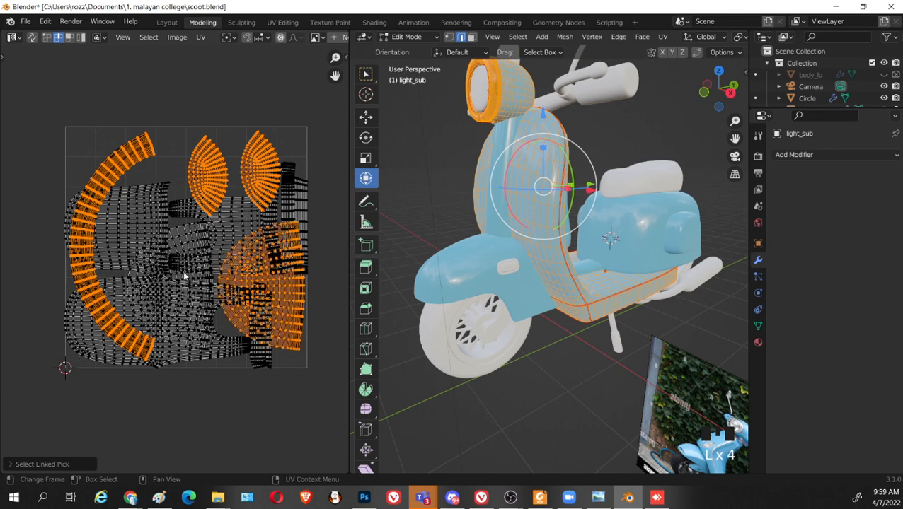
{"action": "key", "text": "l"}
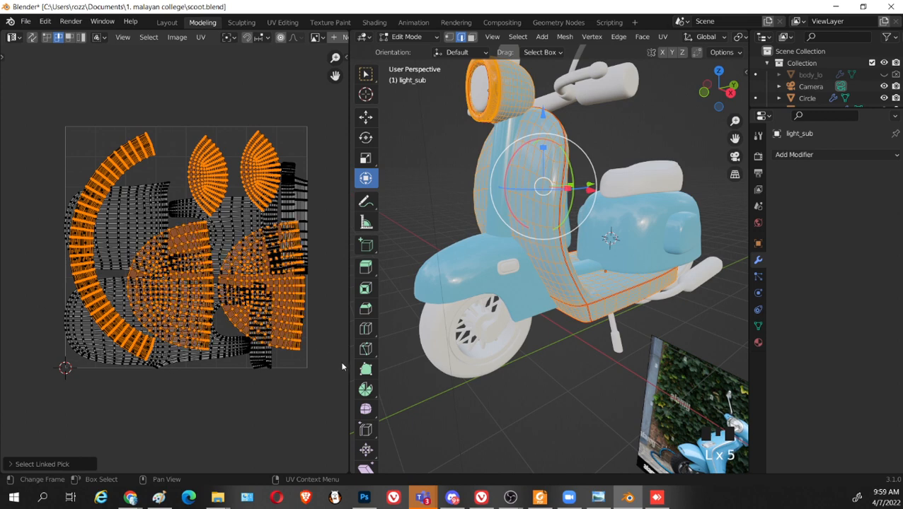
{"action": "key", "text": "s"}
{"action": "left_click", "coordinate": [249, 283]}
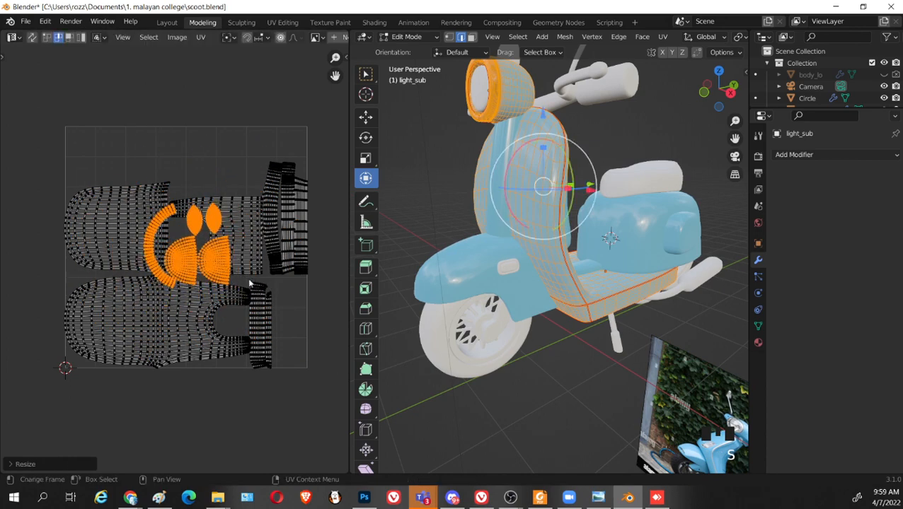
{"action": "key", "text": "g"}
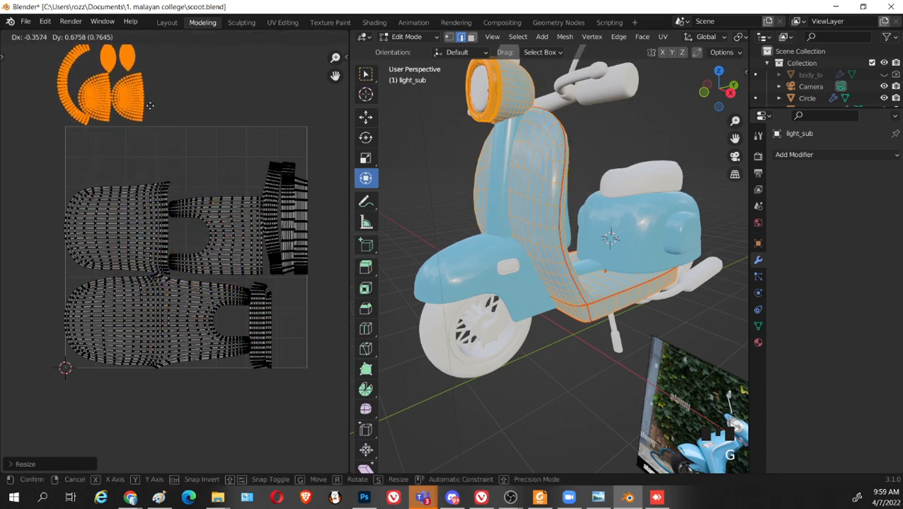
{"action": "left_click", "coordinate": [150, 106]}
Move all the remaining UV islands out below the UV square and deselect them
{"action": "scroll", "coordinate": [219, 149], "scroll_direction": "down", "scroll_amount": 3}
{"action": "left_click_drag", "start_coordinate": [65, 205], "coordinate": [291, 357]}
{"action": "key", "text": "g"}
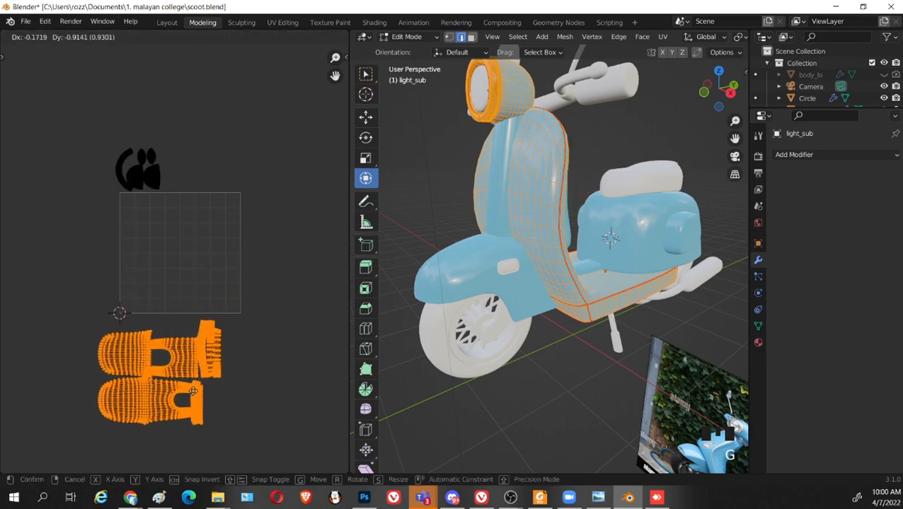
{"action": "left_click", "coordinate": [208, 390]}
{"action": "scroll", "coordinate": [241, 166], "scroll_direction": "up", "scroll_amount": 1}
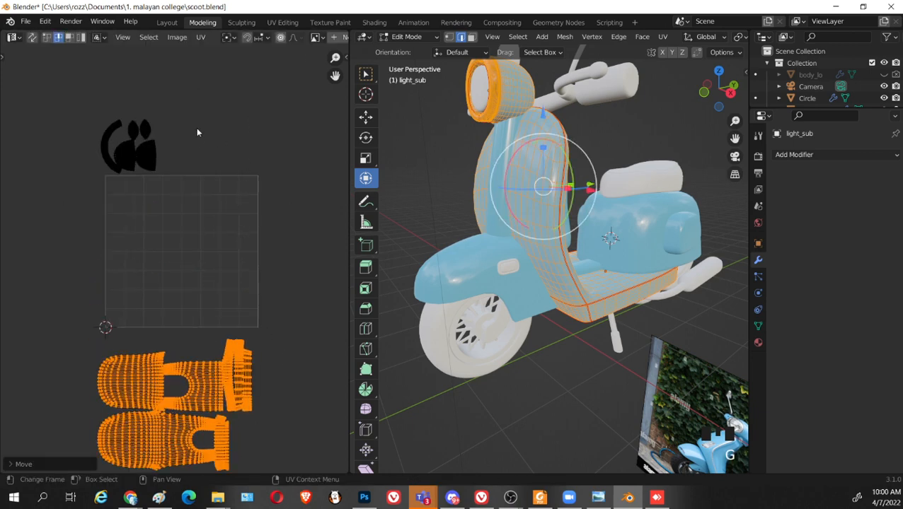
{"action": "scroll", "coordinate": [237, 156], "scroll_direction": "up", "scroll_amount": 1}
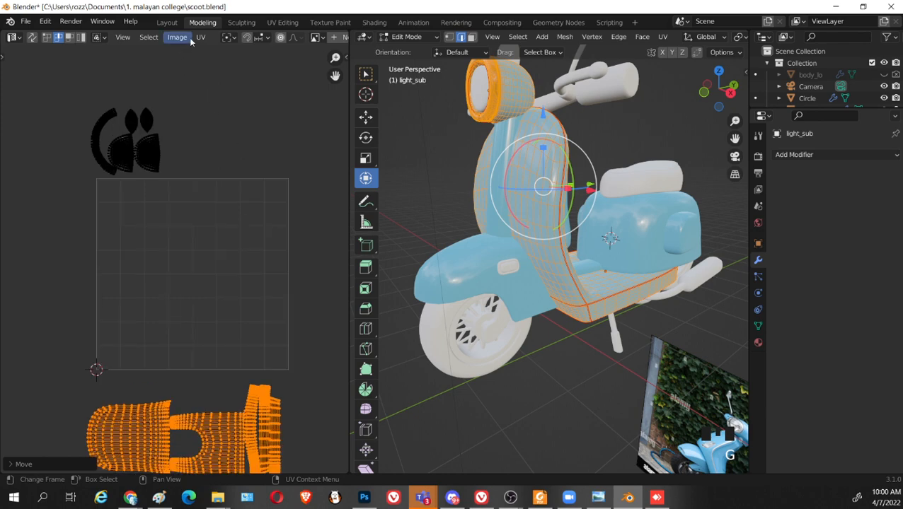
{"action": "left_click", "coordinate": [253, 88]}
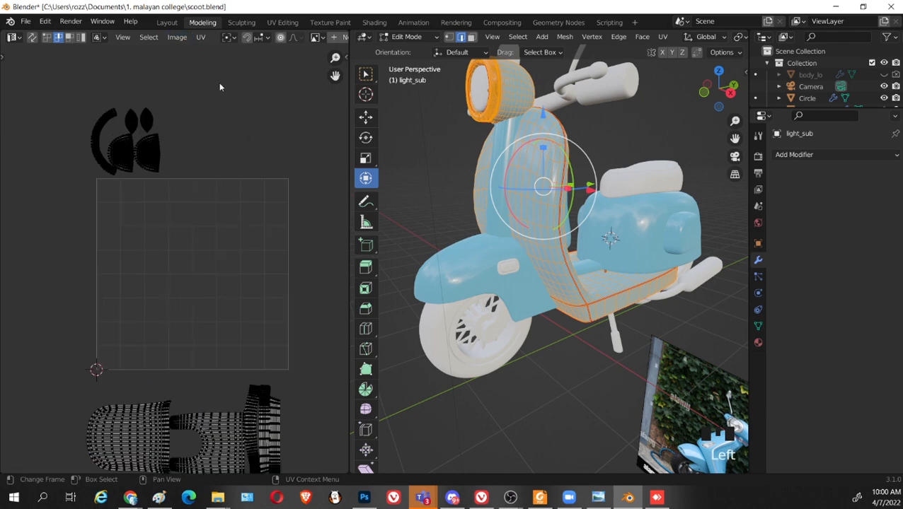
Create a new blank black image for the UV editor, 2000 px wide and 2000 px high
{"action": "left_click", "coordinate": [177, 37]}
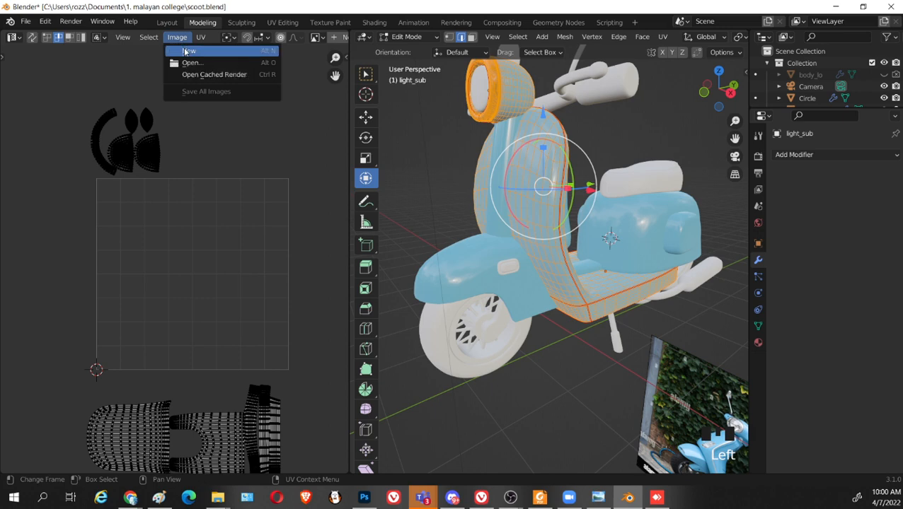
{"action": "left_click", "coordinate": [186, 51]}
{"action": "left_click", "coordinate": [218, 82]}
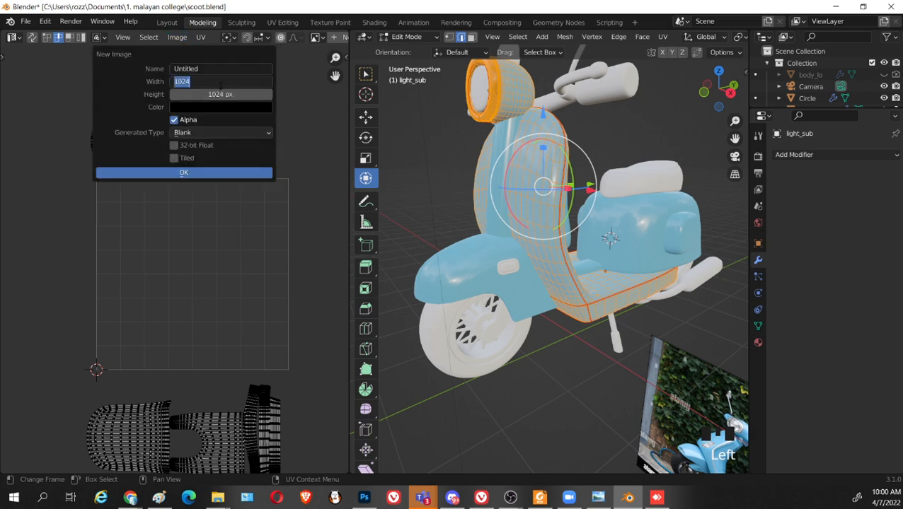
{"action": "type", "text": "2000"}
{"action": "key", "text": "Return"}
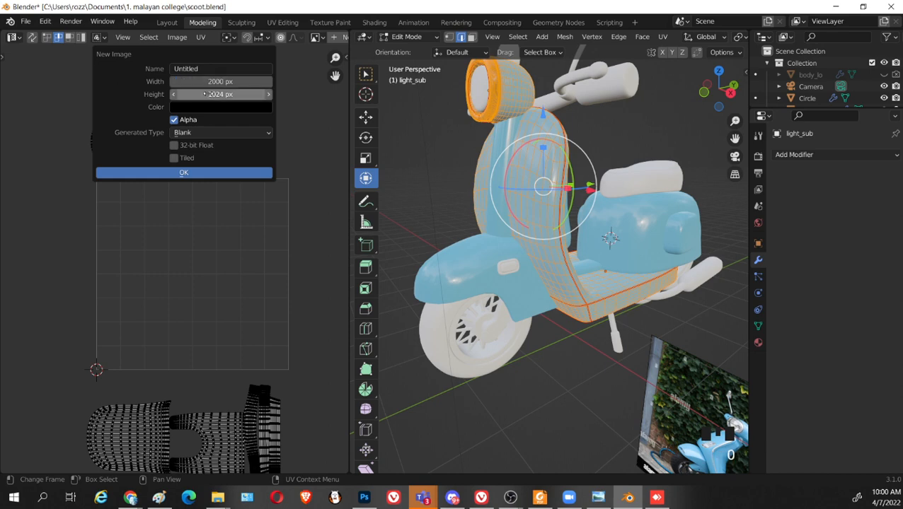
{"action": "left_click", "coordinate": [205, 94]}
{"action": "type", "text": "2000"}
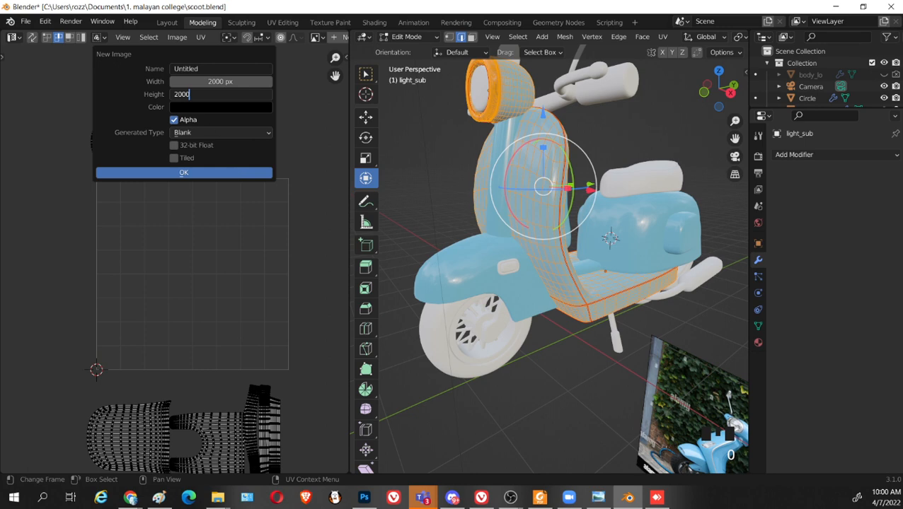
{"action": "key", "text": "Return"}
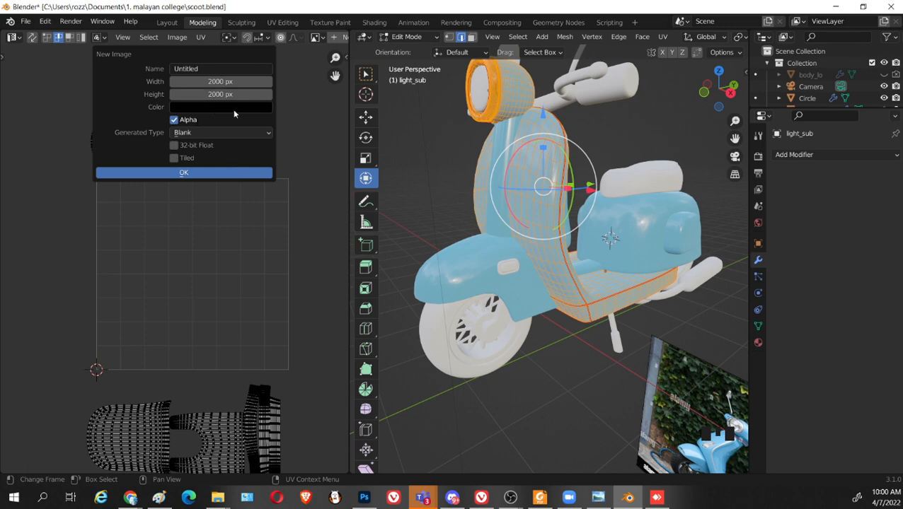
{"action": "left_click", "coordinate": [200, 174]}
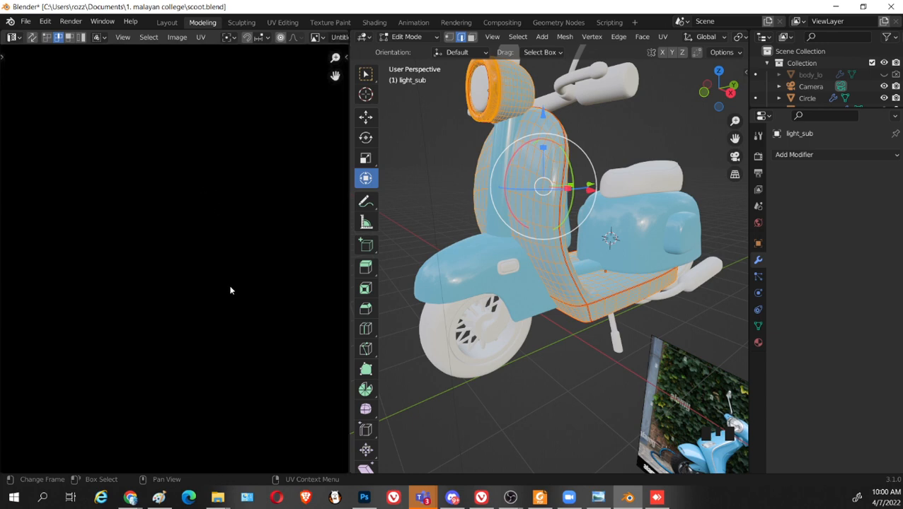
Try the small curved, leaf-shaped and fan-shaped UV islands on the black image, return them to above the square and deselect them
{"action": "scroll", "coordinate": [297, 264], "scroll_direction": "down", "scroll_amount": 4}
{"action": "scroll", "coordinate": [258, 296], "scroll_direction": "up", "scroll_amount": 3}
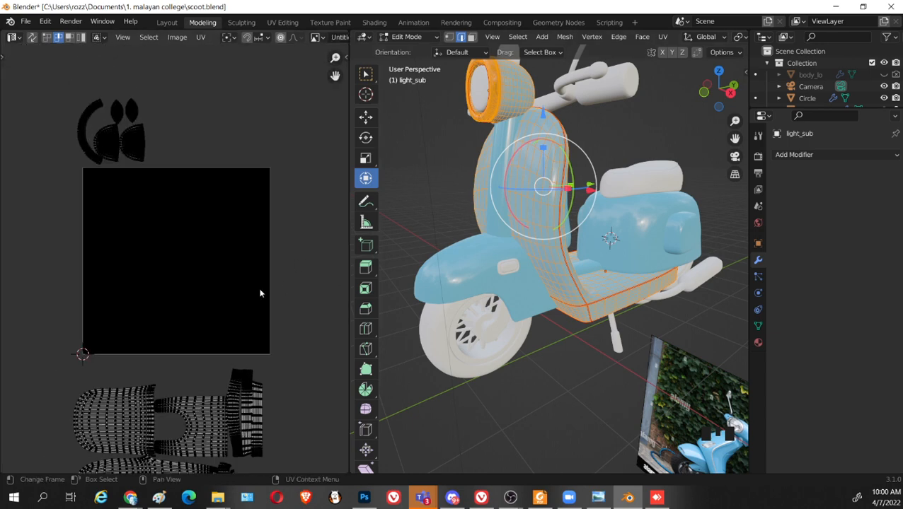
{"action": "scroll", "coordinate": [226, 293], "scroll_direction": "down", "scroll_amount": 1}
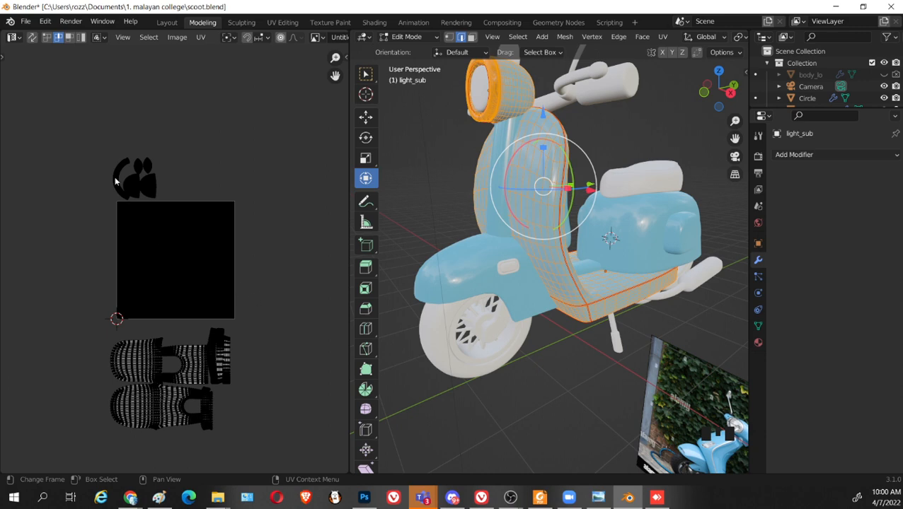
{"action": "left_click_drag", "start_coordinate": [67, 115], "coordinate": [210, 237]}
{"action": "key", "text": "g"}
{"action": "left_click", "coordinate": [171, 239]}
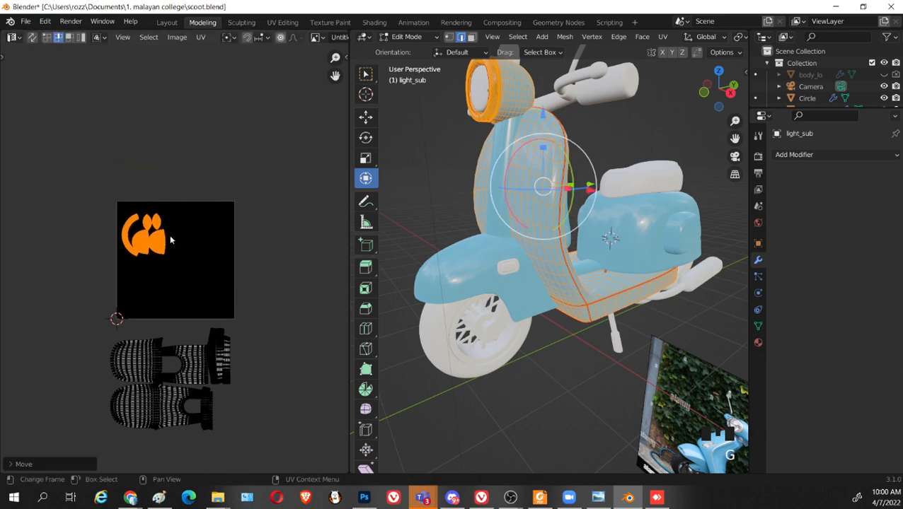
{"action": "left_click", "coordinate": [310, 246]}
{"action": "left_click_drag", "start_coordinate": [21, 137], "coordinate": [222, 281]}
{"action": "key", "text": "g"}
{"action": "left_click", "coordinate": [176, 163]}
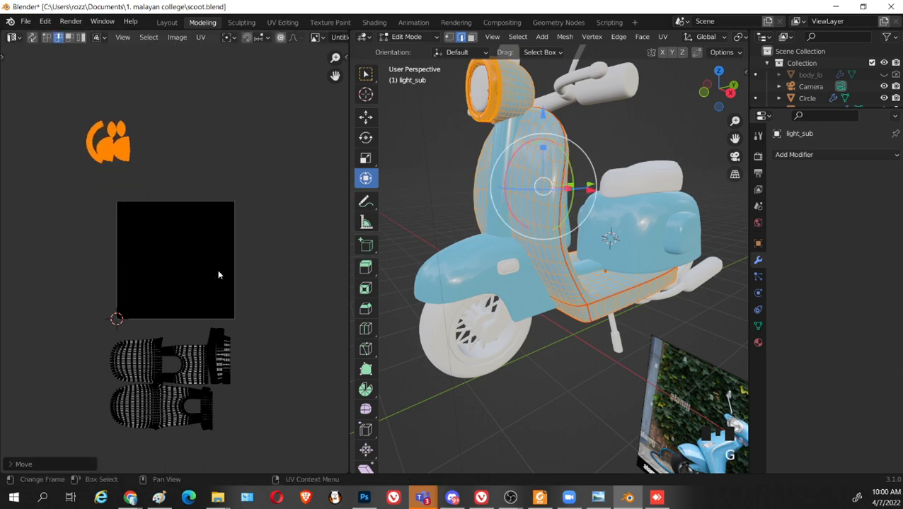
{"action": "left_click", "coordinate": [219, 246]}
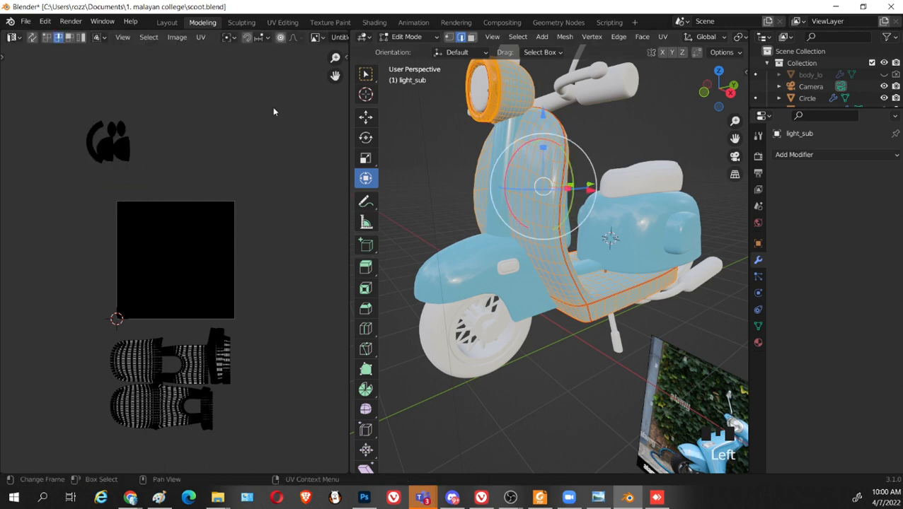
Create another new 2000 × 2000 px blank image with white as its color and Alpha enabled
{"action": "left_click", "coordinate": [201, 37]}
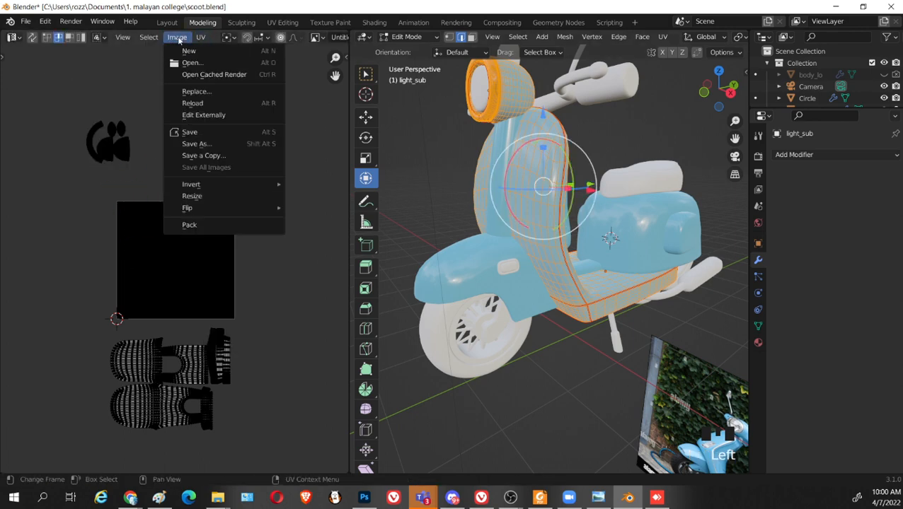
{"action": "left_click", "coordinate": [181, 52]}
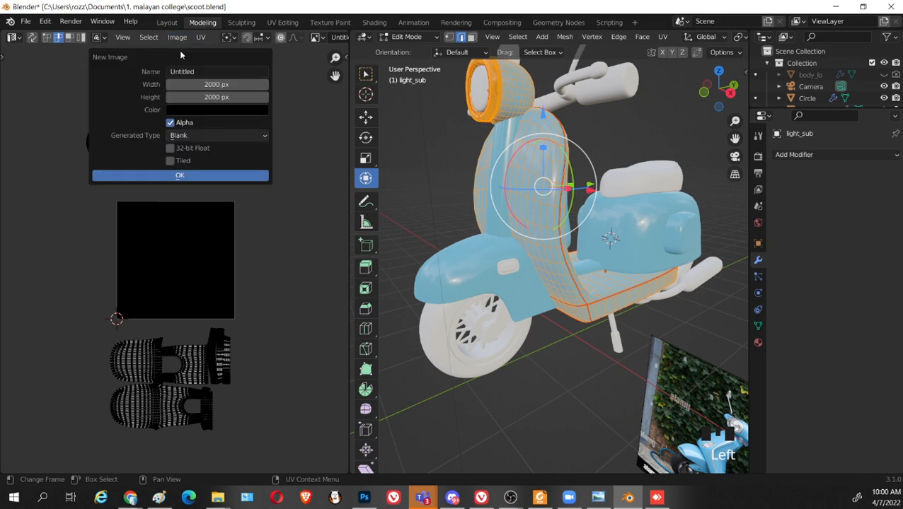
{"action": "left_click", "coordinate": [210, 112]}
{"action": "left_click", "coordinate": [255, 133]}
{"action": "left_click", "coordinate": [257, 114]}
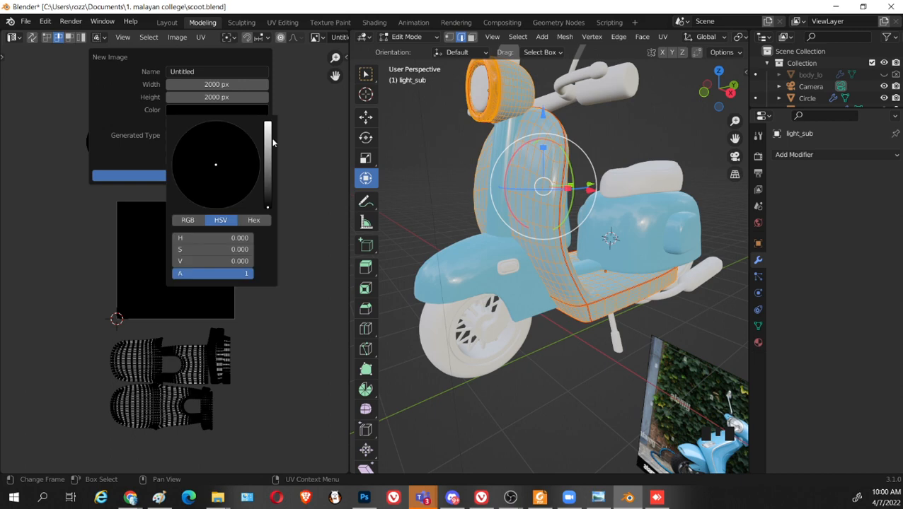
{"action": "left_click", "coordinate": [268, 127]}
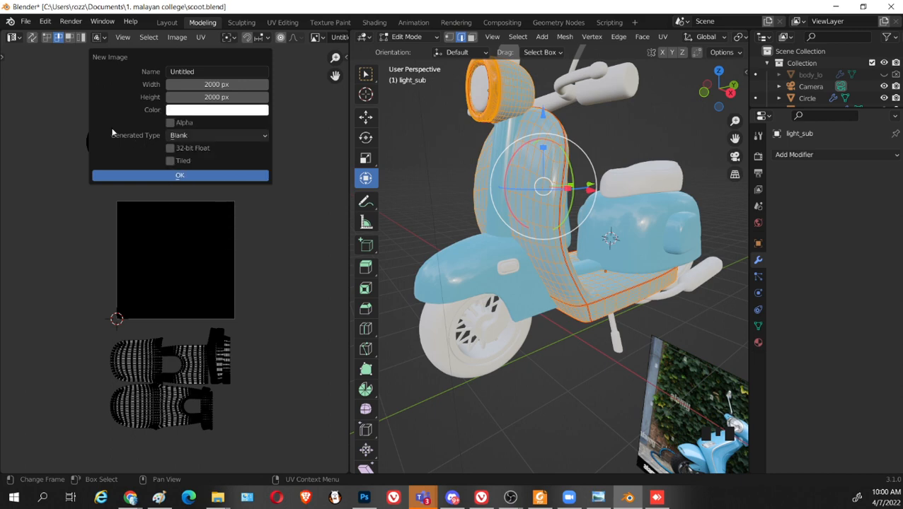
{"action": "left_click", "coordinate": [169, 123]}
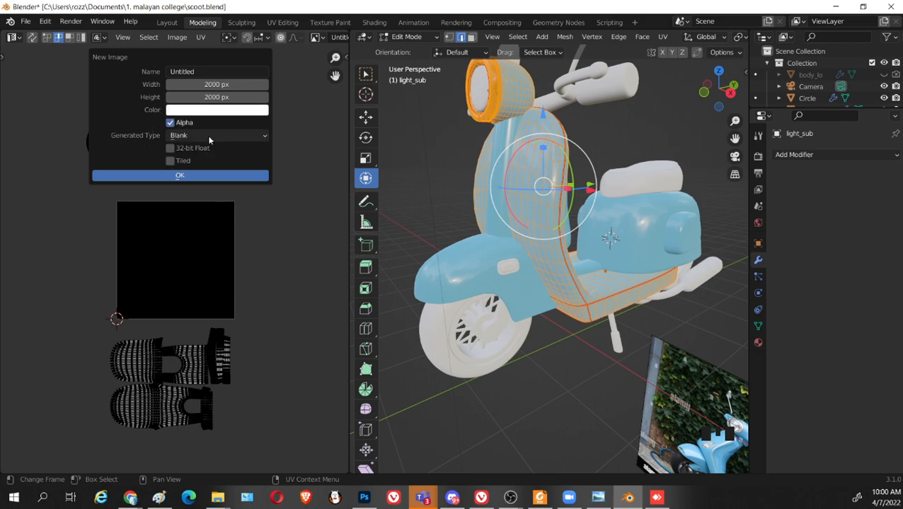
{"action": "left_click", "coordinate": [188, 177]}
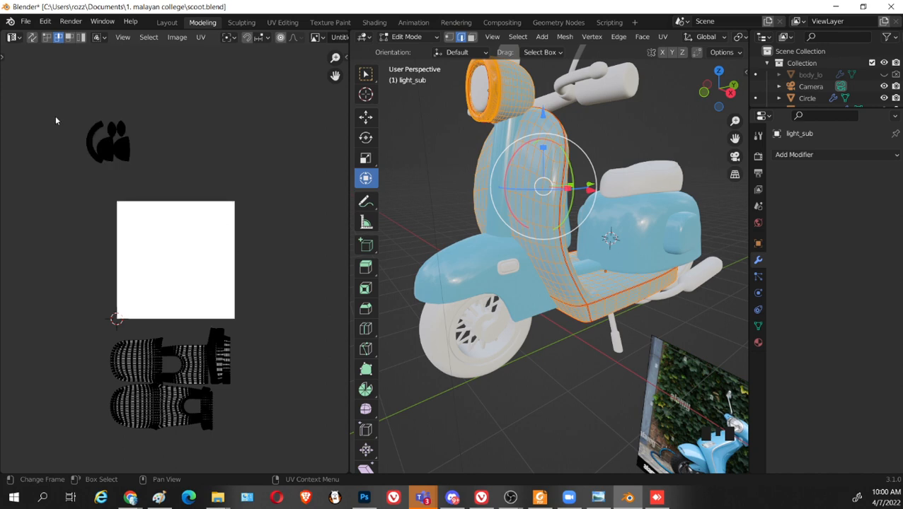
Move the curved, leaf-shaped and fan-shaped UV islands to the empty area just left of the white square
{"action": "left_click_drag", "start_coordinate": [67, 112], "coordinate": [151, 198]}
{"action": "scroll", "coordinate": [153, 205], "scroll_direction": "up", "scroll_amount": 1}
{"action": "scroll", "coordinate": [152, 205], "scroll_direction": "up", "scroll_amount": 1}
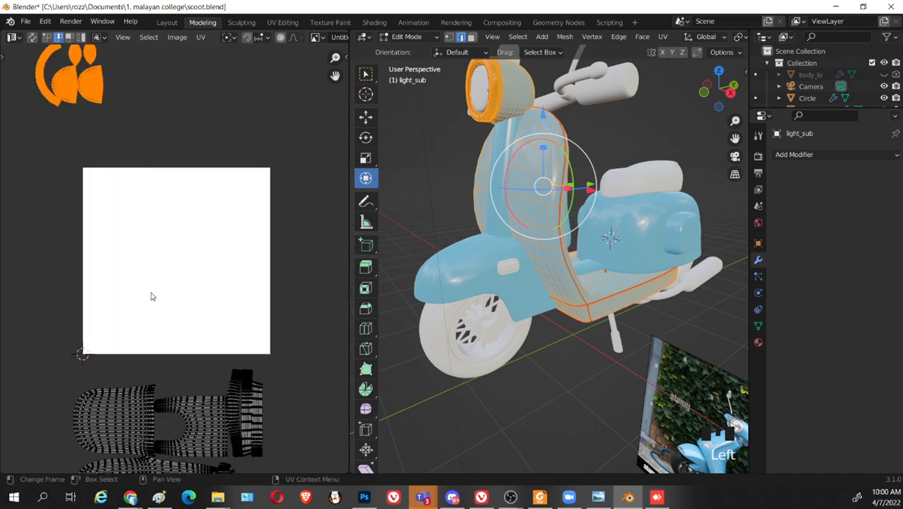
{"action": "scroll", "coordinate": [152, 297], "scroll_direction": "down", "scroll_amount": 3}
{"action": "key", "text": "g"}
{"action": "left_click", "coordinate": [100, 296]}
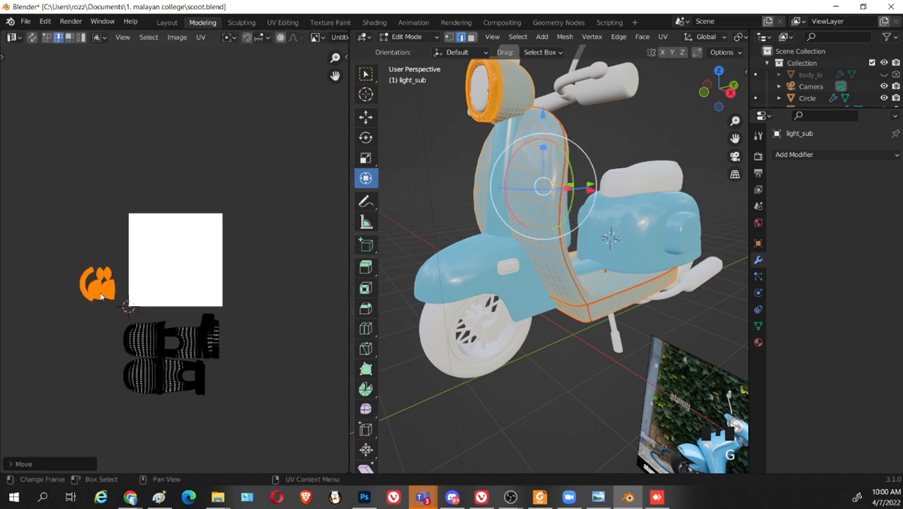
Select all the large body UV islands below the square, move them above it and scale them down
{"action": "left_click_drag", "start_coordinate": [104, 309], "coordinate": [247, 419]}
{"action": "key", "text": "g"}
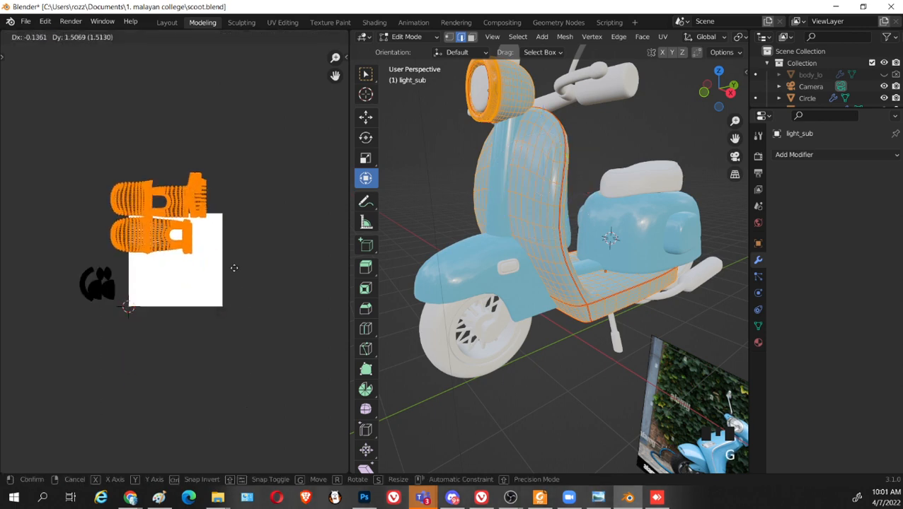
{"action": "left_click", "coordinate": [233, 238]}
{"action": "scroll", "coordinate": [236, 253], "scroll_direction": "up", "scroll_amount": 2}
{"action": "key", "text": "s"}
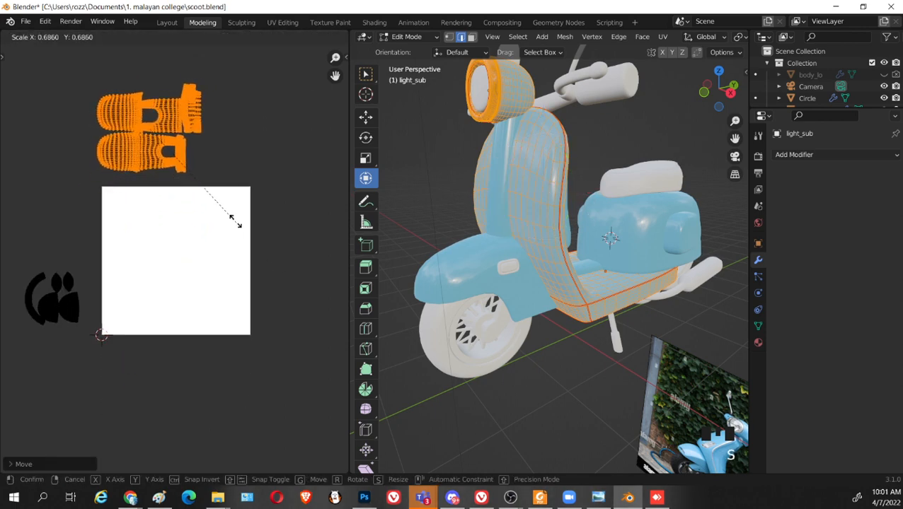
{"action": "left_click", "coordinate": [218, 198]}
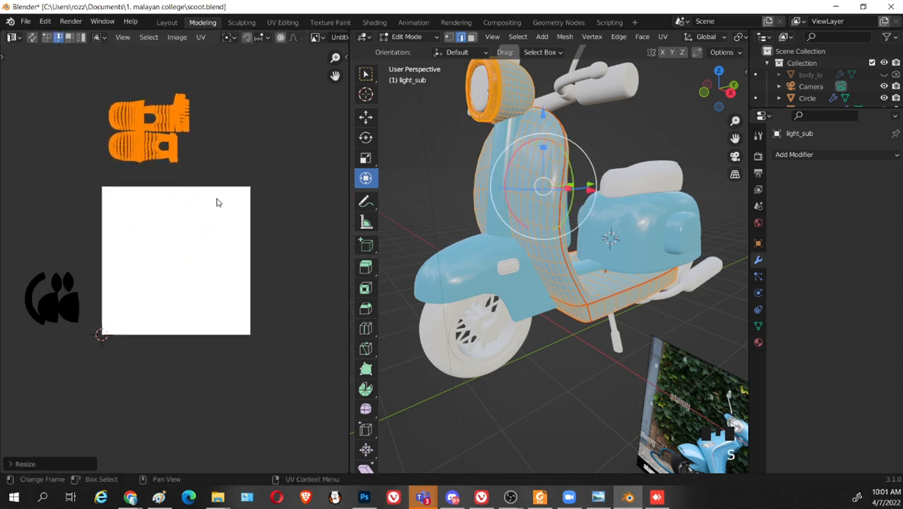
Move the large body UV islands onto the white square, scale them slightly and fit them into its upper-left corner
{"action": "left_click", "coordinate": [214, 288]}
{"action": "key", "text": "s"}
{"action": "left_click", "coordinate": [239, 280]}
{"action": "scroll", "coordinate": [239, 280], "scroll_direction": "up", "scroll_amount": 2}
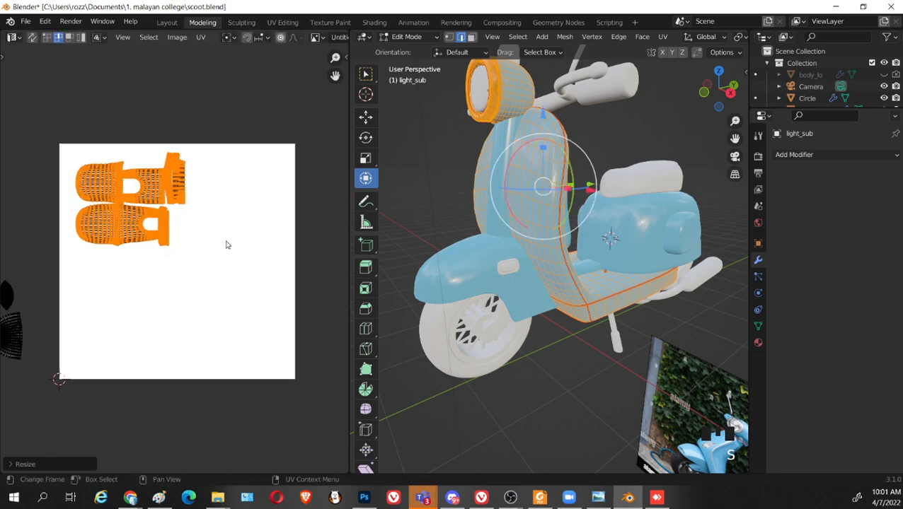
{"action": "middle_click_drag", "start_coordinate": [226, 245], "coordinate": [260, 269]}
{"action": "key", "text": "g"}
{"action": "left_click", "coordinate": [242, 253]}
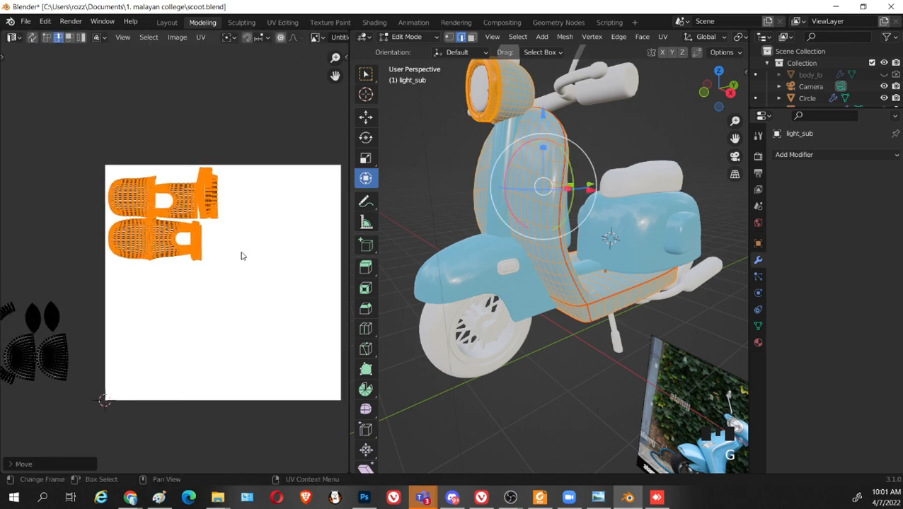
Scale down the curved, leaf-shaped and fan-shaped UV islands inside the white square and move them back out to its left
{"action": "scroll", "coordinate": [181, 320], "scroll_direction": "down", "scroll_amount": 1}
{"action": "middle_click_drag", "start_coordinate": [181, 320], "coordinate": [197, 301]}
{"action": "left_click_drag", "start_coordinate": [19, 260], "coordinate": [138, 363]}
{"action": "key", "text": "g"}
{"action": "left_click", "coordinate": [249, 371]}
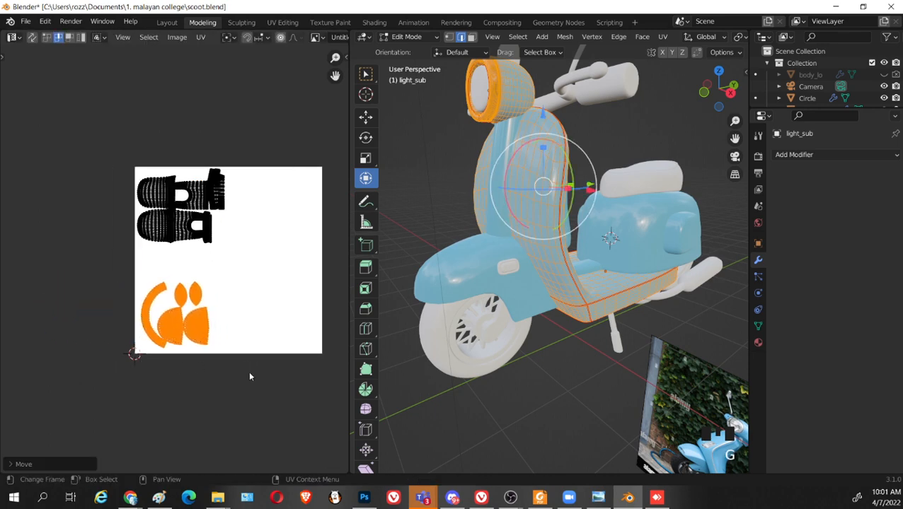
{"action": "key", "text": "s"}
{"action": "left_click", "coordinate": [220, 356]}
{"action": "key", "text": "g"}
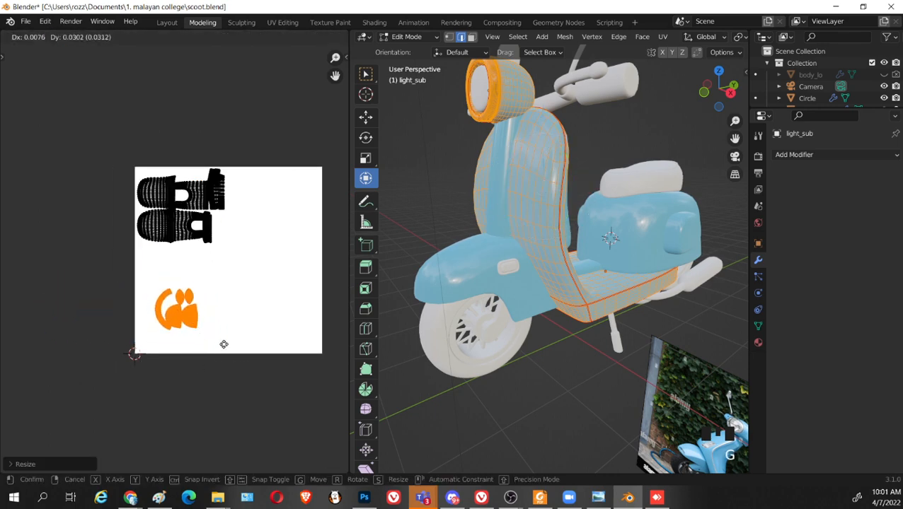
{"action": "left_click", "coordinate": [138, 300]}
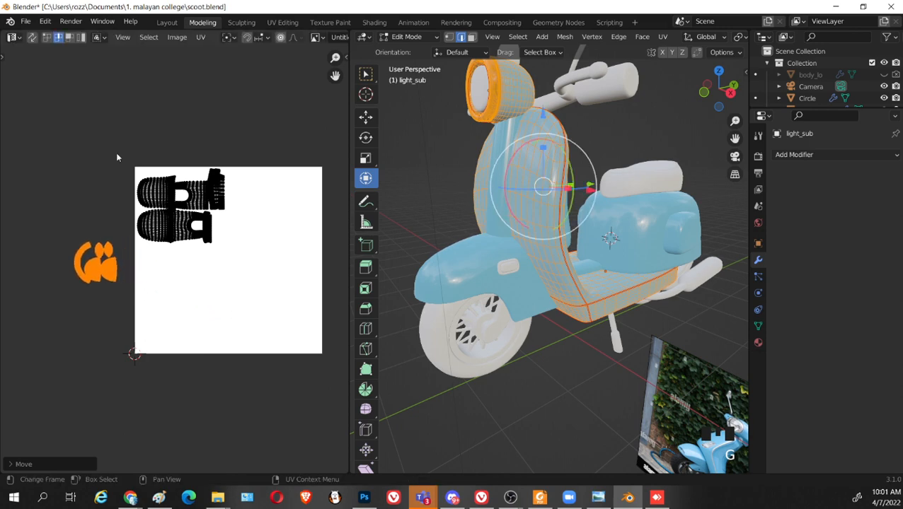
Select the large body UV islands and move them out to the upper left of the white square
{"action": "left_click_drag", "start_coordinate": [105, 137], "coordinate": [256, 259]}
{"action": "key", "text": "g"}
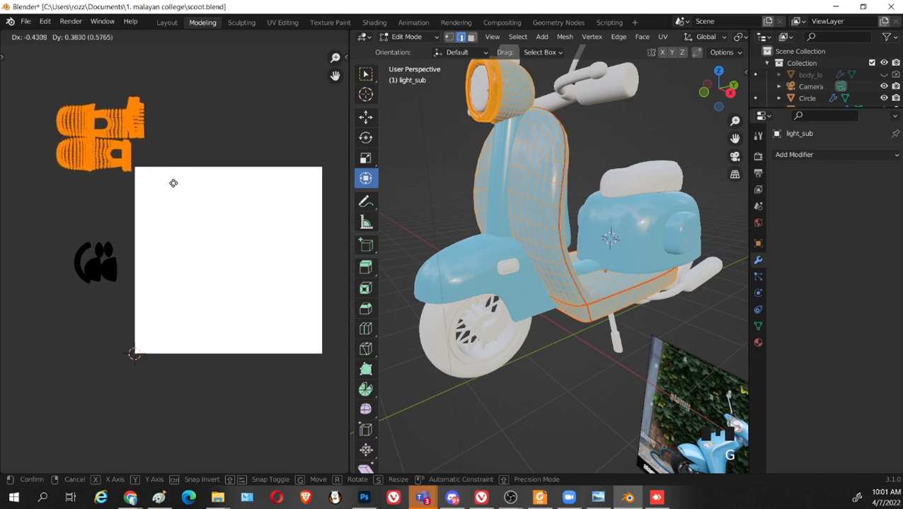
{"action": "left_click", "coordinate": [176, 201]}
{"action": "scroll", "coordinate": [167, 202], "scroll_direction": "up", "scroll_amount": 2}
{"action": "scroll", "coordinate": [209, 237], "scroll_direction": "down", "scroll_amount": 1}
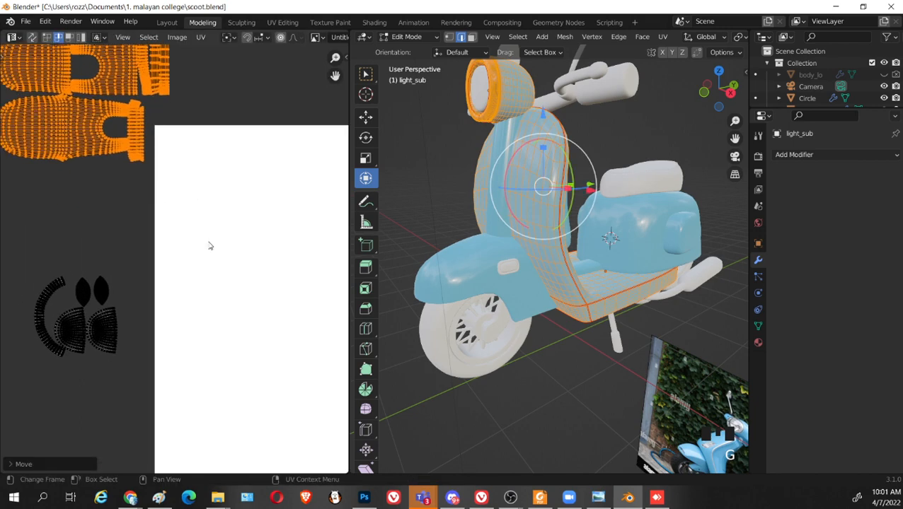
{"action": "scroll", "coordinate": [199, 283], "scroll_direction": "down", "scroll_amount": 1}
{"action": "key", "text": "Tab"}
{"action": "key", "text": "Tab"}
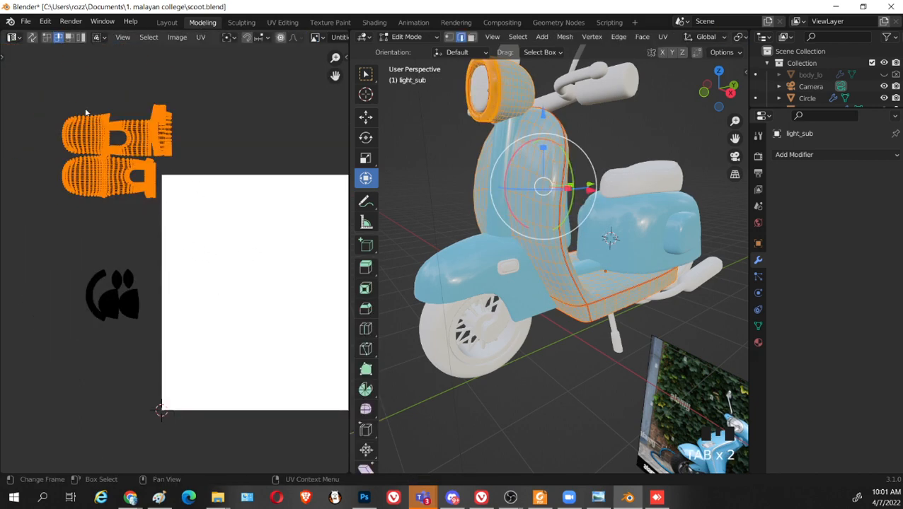
Scale up the large body UV islands, move them into the upper part of the white square and deselect them
{"action": "left_click_drag", "start_coordinate": [61, 91], "coordinate": [191, 234]}
{"action": "key", "text": "s"}
{"action": "left_click", "coordinate": [227, 256]}
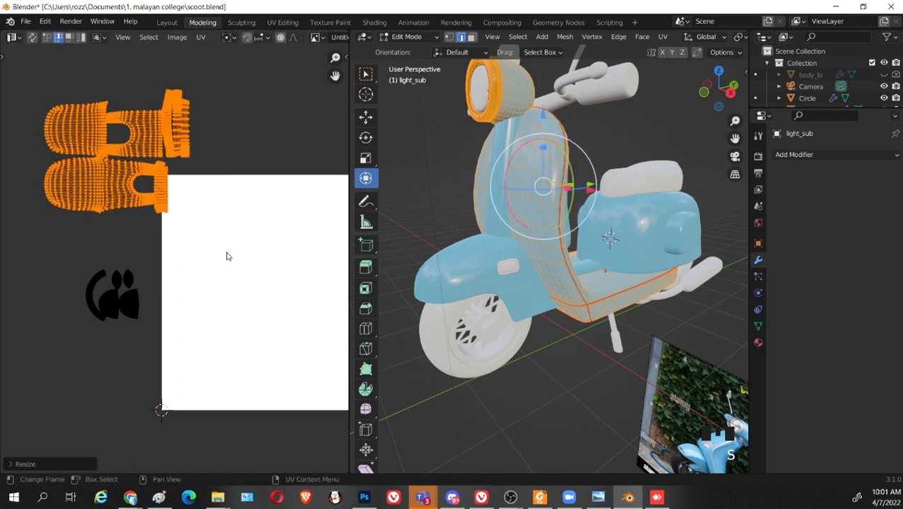
{"action": "key", "text": "g"}
{"action": "left_click", "coordinate": [330, 322]}
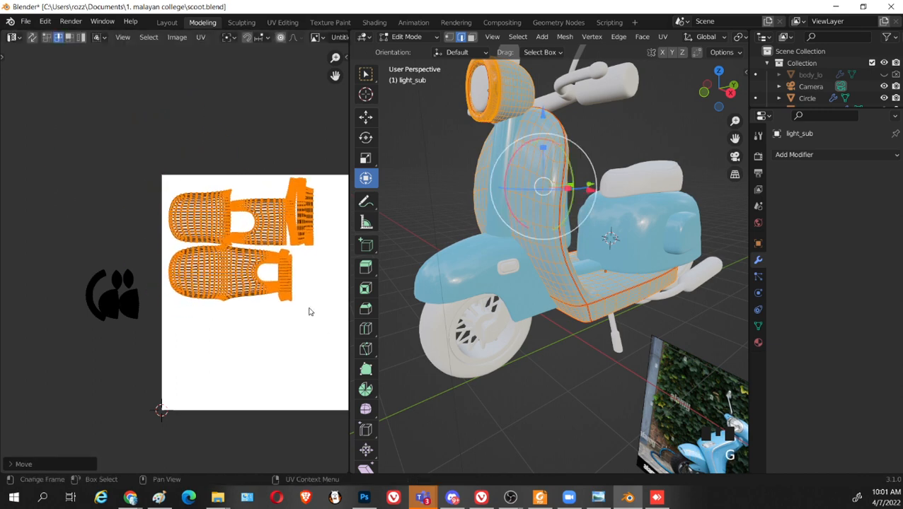
{"action": "left_click", "coordinate": [256, 151]}
Select all the narrow strip UV islands beside the body islands and rotate them 90 degrees
{"action": "scroll", "coordinate": [273, 369], "scroll_direction": "up", "scroll_amount": 3}
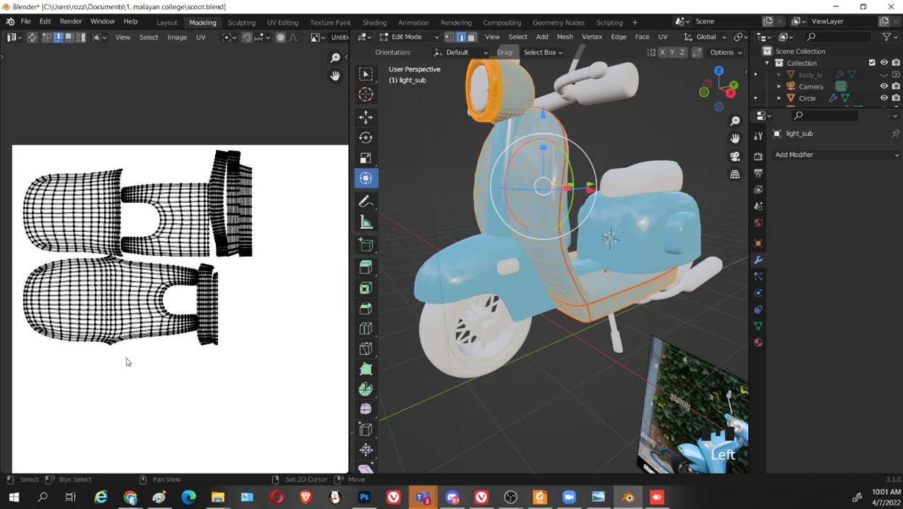
{"action": "key", "text": "l"}
{"action": "key", "text": "l"}
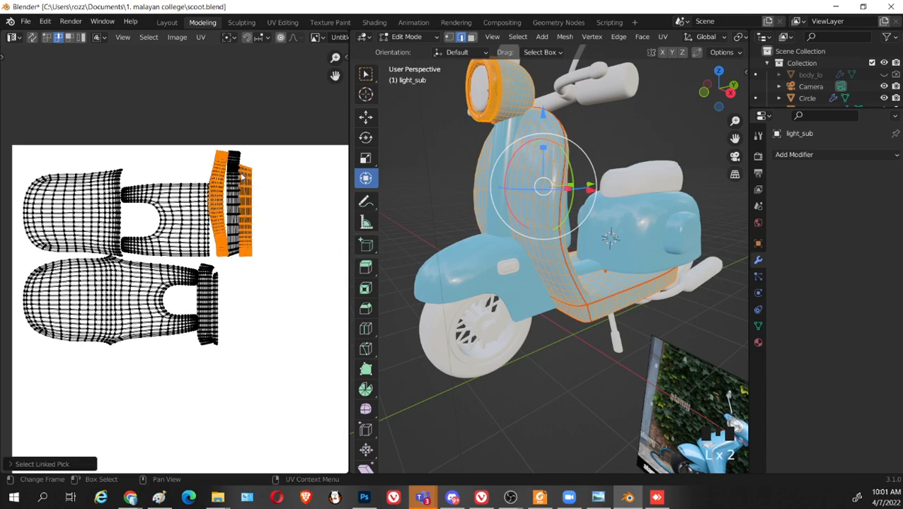
{"action": "key", "text": "l"}
{"action": "key", "text": "l"}
{"action": "key", "text": "l"}
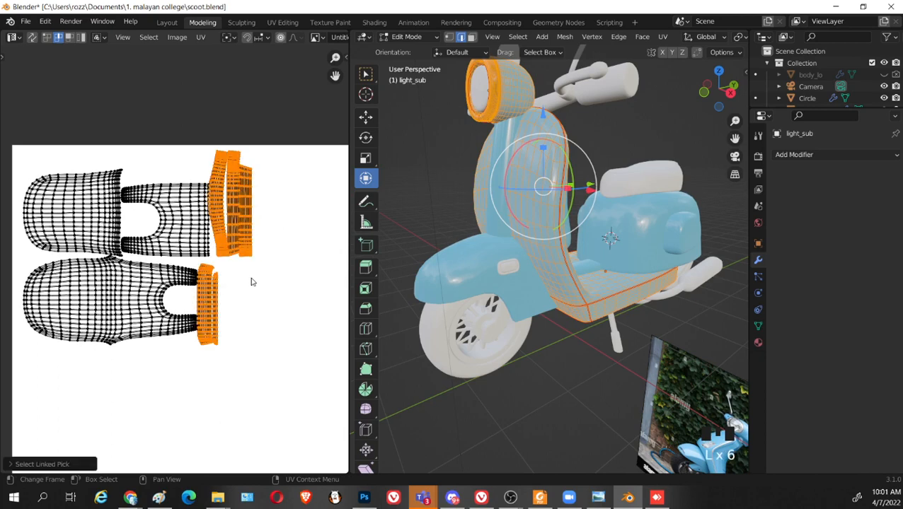
{"action": "type", "text": "r"}
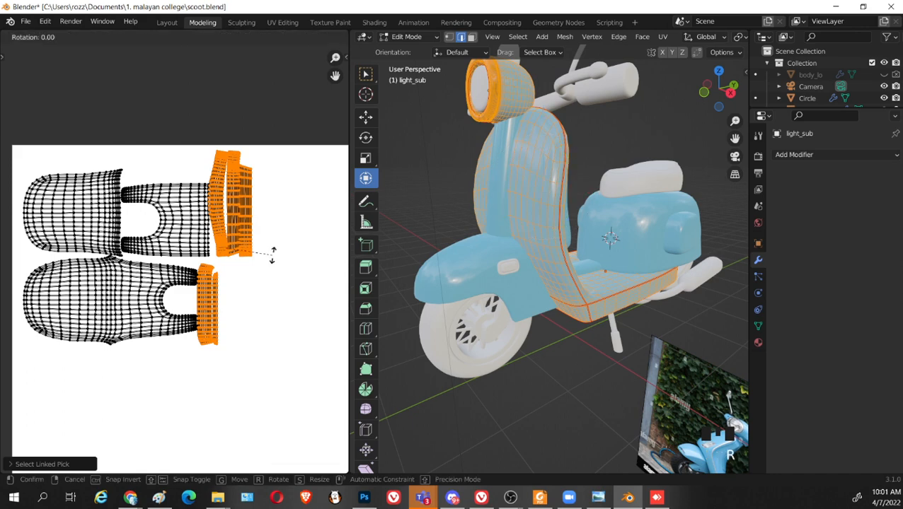
{"action": "type", "text": "90"}
{"action": "key", "text": "Return"}
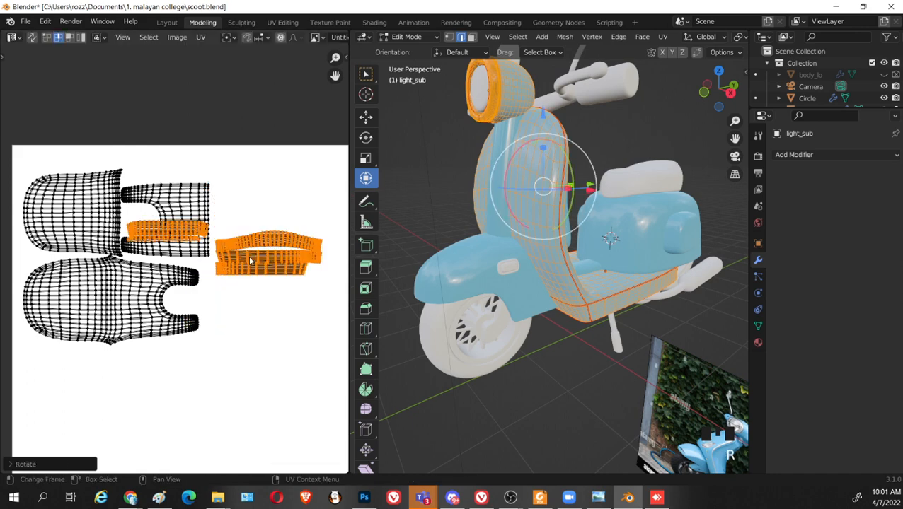
Move the rotated strip UV islands up over the body islands and out above the white square
{"action": "key", "text": "g"}
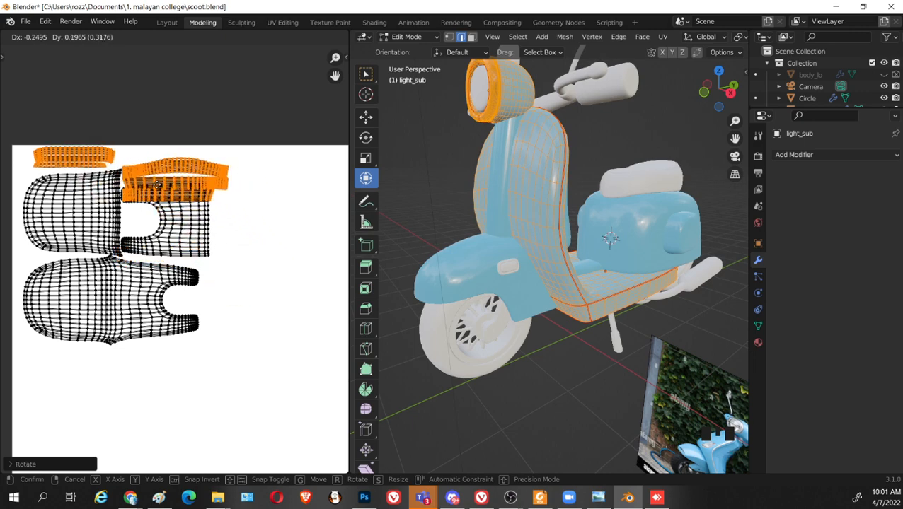
{"action": "left_click", "coordinate": [159, 185]}
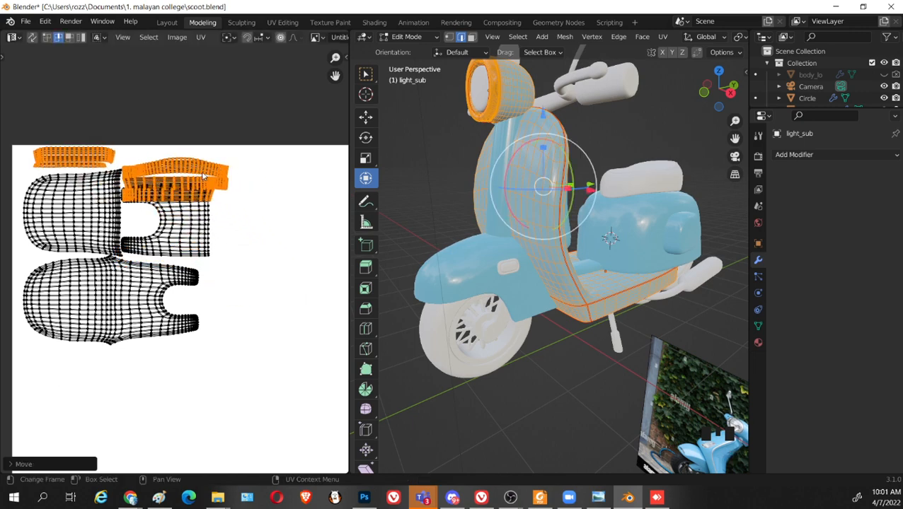
{"action": "key", "text": "g"}
{"action": "left_click", "coordinate": [91, 98]}
Select only the short strip UV island and place it directly above the upper-left body island inside the white square
{"action": "left_click", "coordinate": [91, 98]}
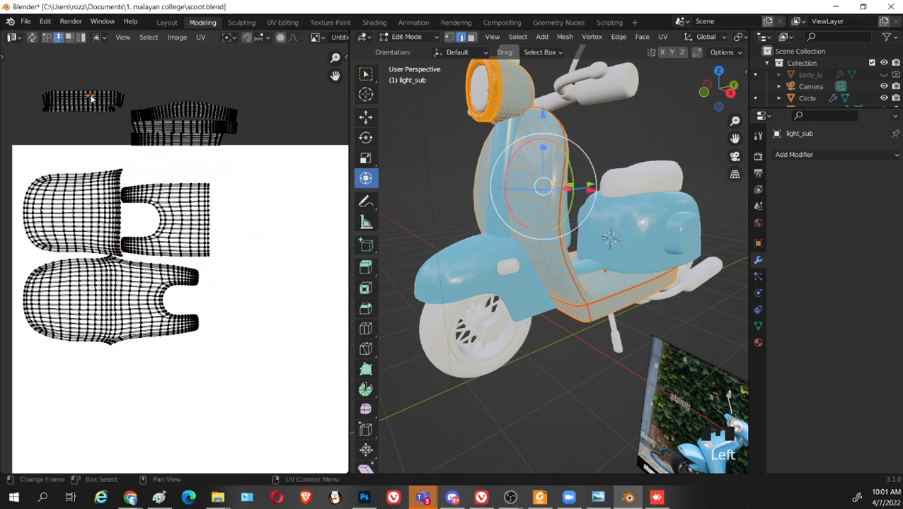
{"action": "key", "text": "l"}
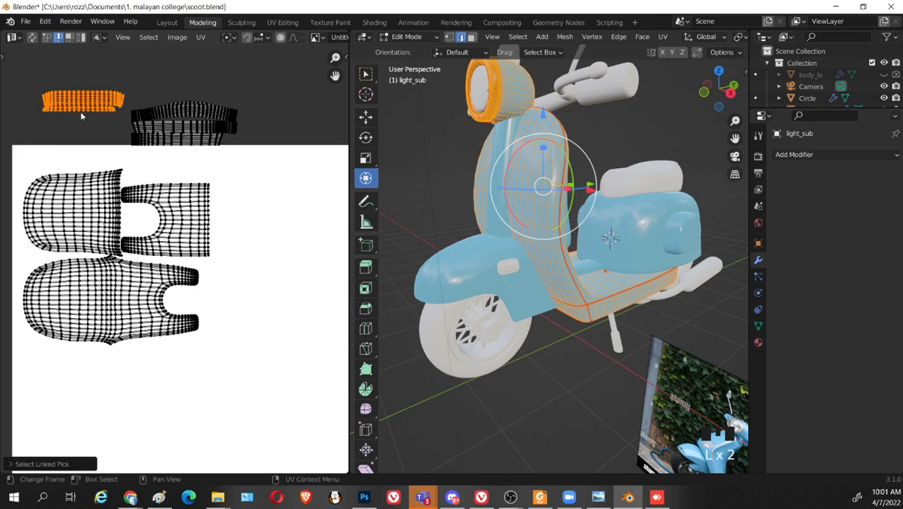
{"action": "key", "text": "g"}
{"action": "left_click", "coordinate": [75, 171]}
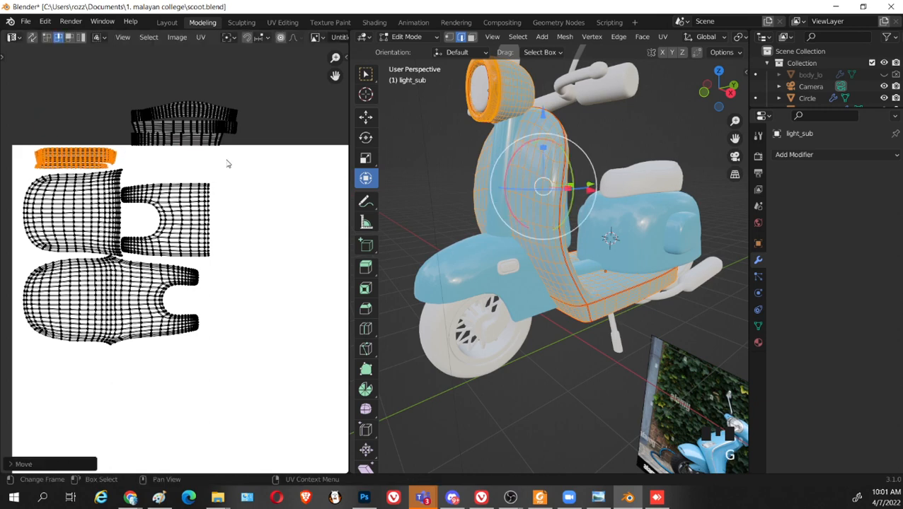
{"action": "key", "text": "l"}
{"action": "key", "text": "l"}
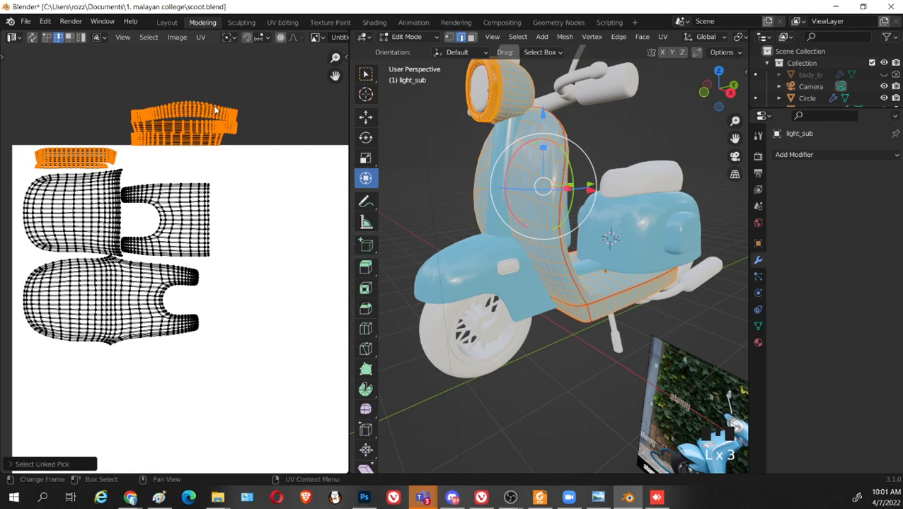
{"action": "key", "text": "g"}
{"action": "left_click", "coordinate": [220, 119]}
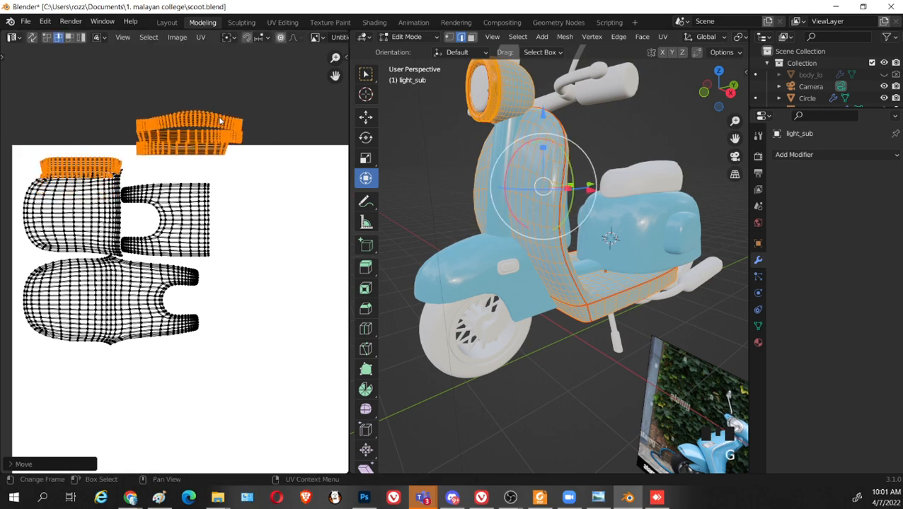
{"action": "key", "text": "ctrl+z"}
Select the remaining strip UV islands without the short one and move them down above the U-shaped body island
{"action": "left_click", "coordinate": [319, 140]}
{"action": "key", "text": "l"}
{"action": "key", "text": "l"}
{"action": "key", "text": "l"}
{"action": "key", "text": "l"}
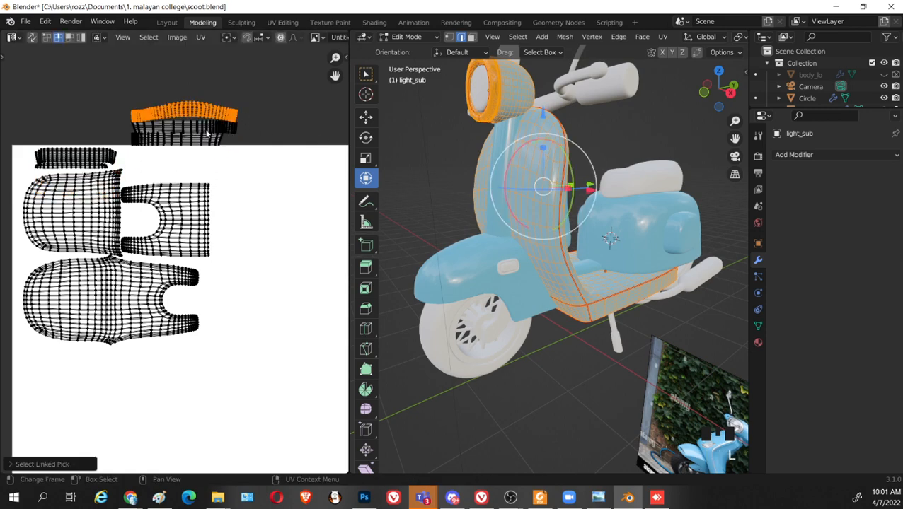
{"action": "key", "text": "g"}
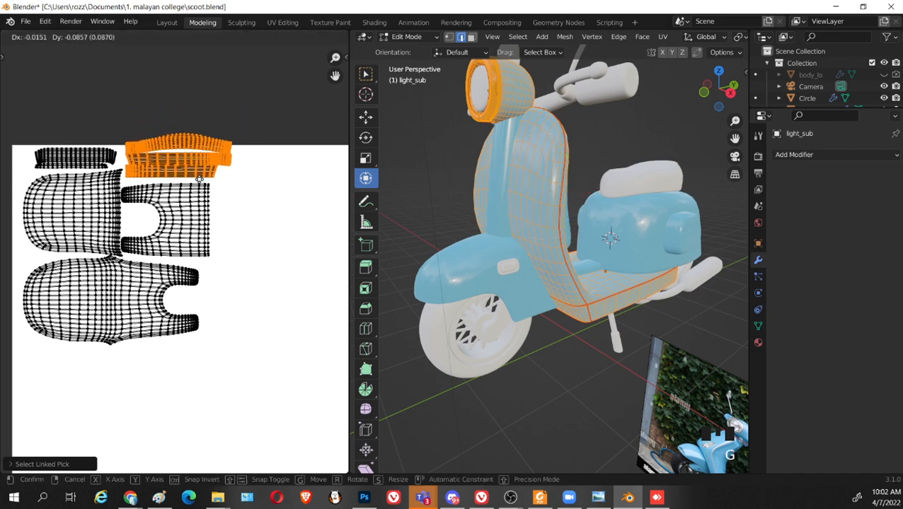
{"action": "left_click", "coordinate": [199, 180]}
Select the curved strip UV island, rotate it 90 degrees and place it upright to the right of the U-shaped body island
{"action": "key", "text": "l"}
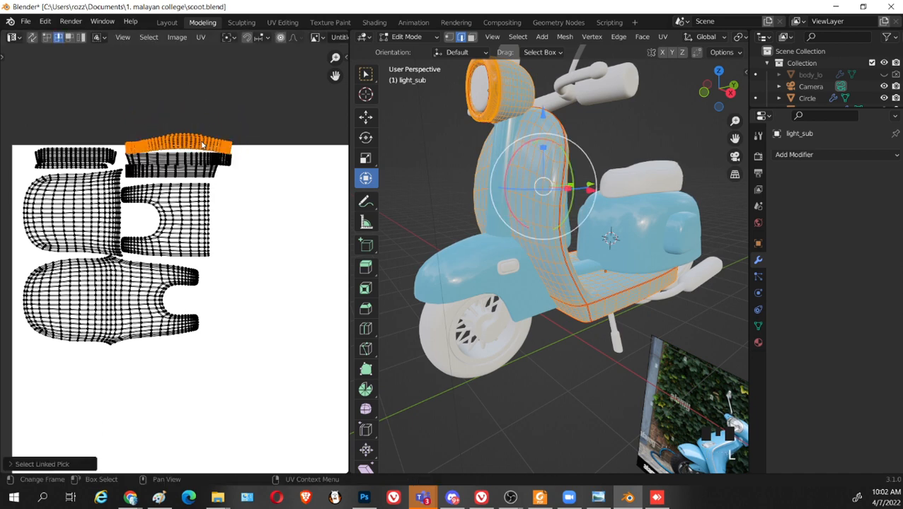
{"action": "key", "text": "g"}
{"action": "left_click", "coordinate": [275, 222]}
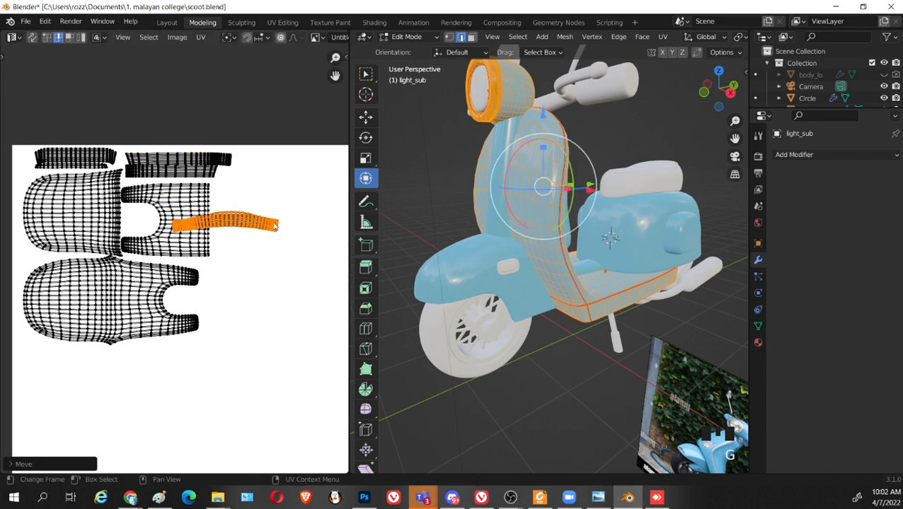
{"action": "type", "text": "r90"}
{"action": "key", "text": "Return"}
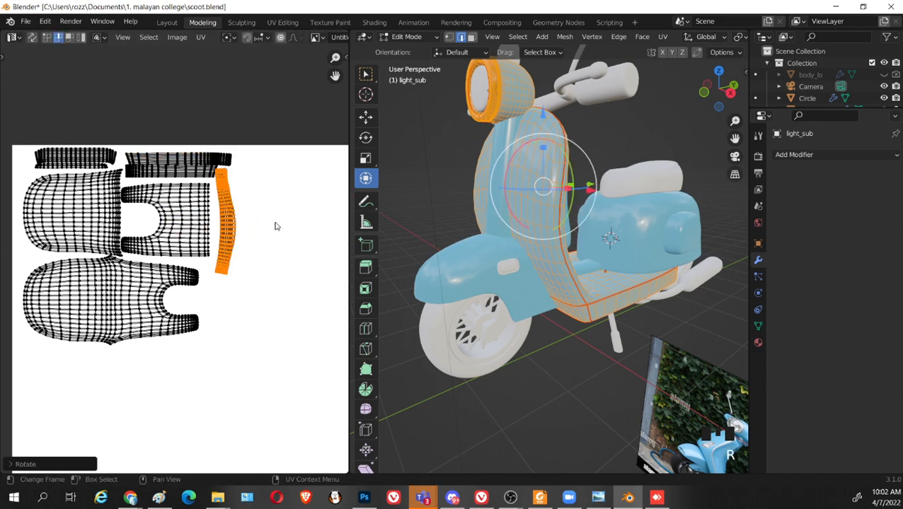
{"action": "key", "text": "g"}
{"action": "left_click", "coordinate": [248, 240]}
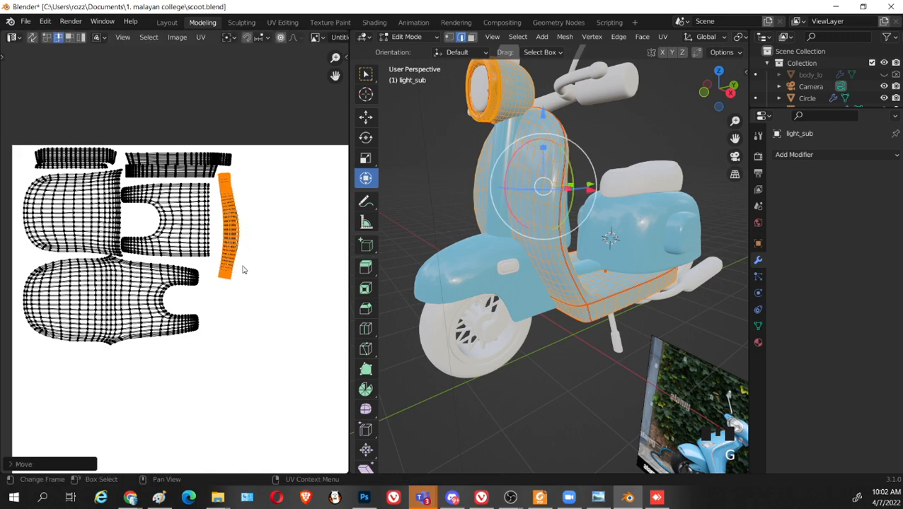
Select all UV islands on the white square, scale them down slightly, fit them into its upper-left corner and deselect them
{"action": "scroll", "coordinate": [240, 272], "scroll_direction": "down", "scroll_amount": 2}
{"action": "middle_click_drag", "start_coordinate": [235, 325], "coordinate": [234, 316]}
{"action": "left_click", "coordinate": [228, 286]}
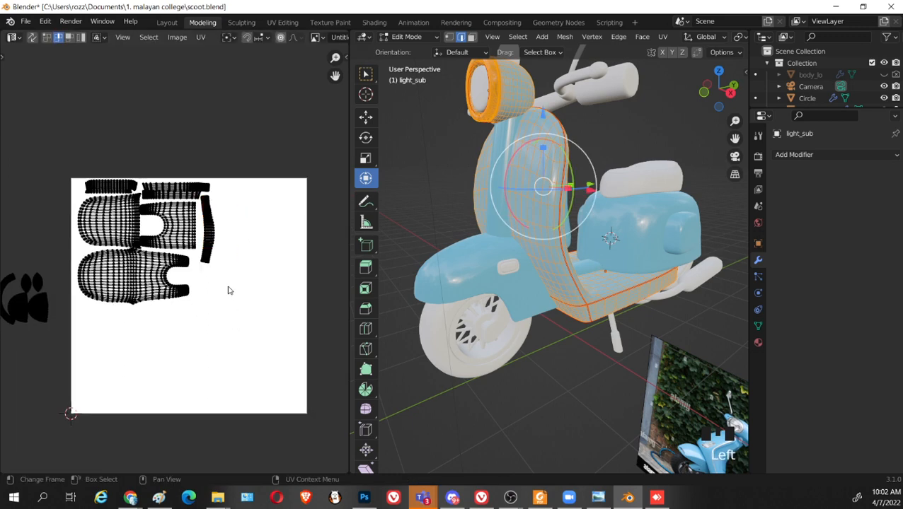
{"action": "left_click_drag", "start_coordinate": [51, 159], "coordinate": [239, 315]}
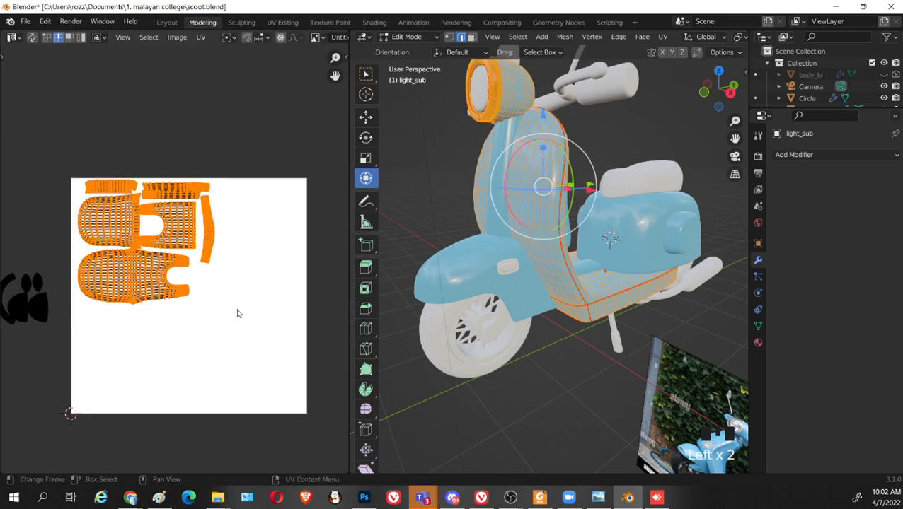
{"action": "key", "text": "s"}
{"action": "left_click", "coordinate": [233, 308]}
{"action": "key", "text": "g"}
{"action": "left_click", "coordinate": [227, 307]}
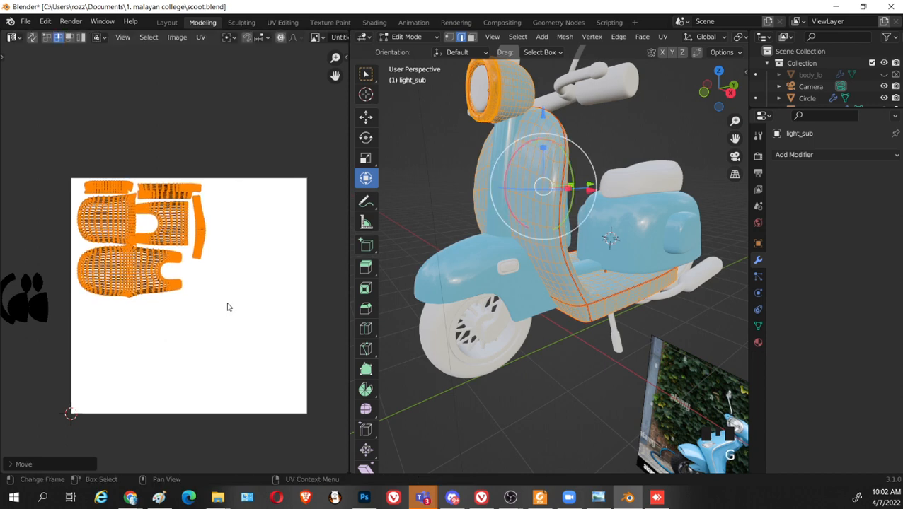
{"action": "key", "text": "Tab"}
{"action": "key", "text": "Tab"}
{"action": "left_click", "coordinate": [259, 309]}
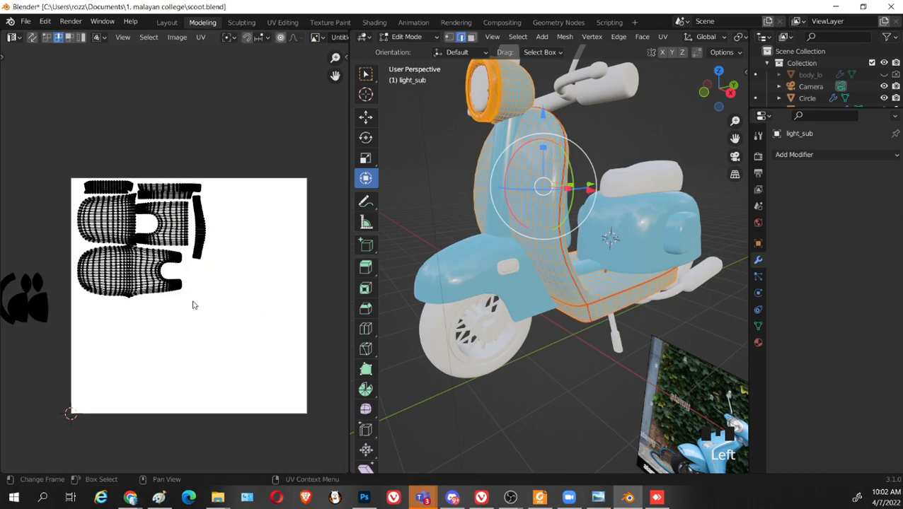
Examine the seam edges around the lower bend of the leg shield and the underside of the scooter body
{"action": "middle_click_drag", "start_coordinate": [193, 305], "coordinate": [201, 253]}
{"action": "middle_click_drag", "start_coordinate": [254, 296], "coordinate": [241, 298]}
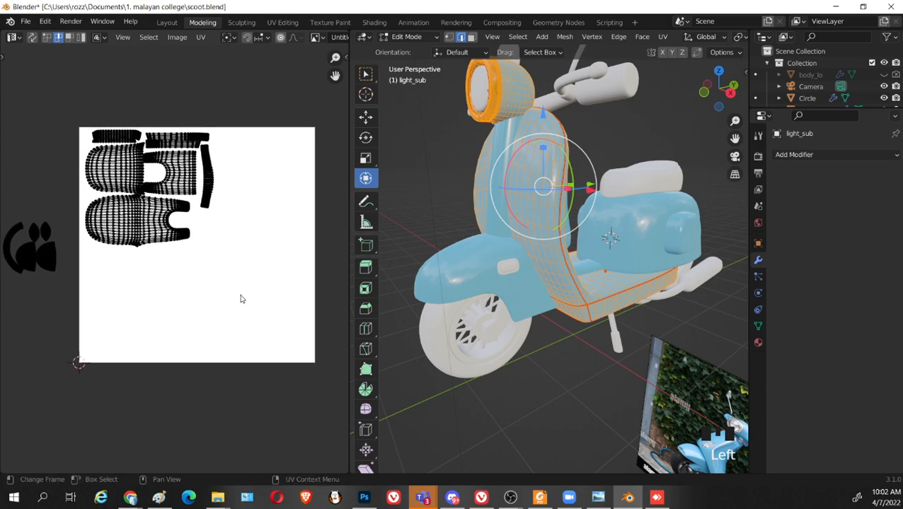
{"action": "key", "text": "Tab"}
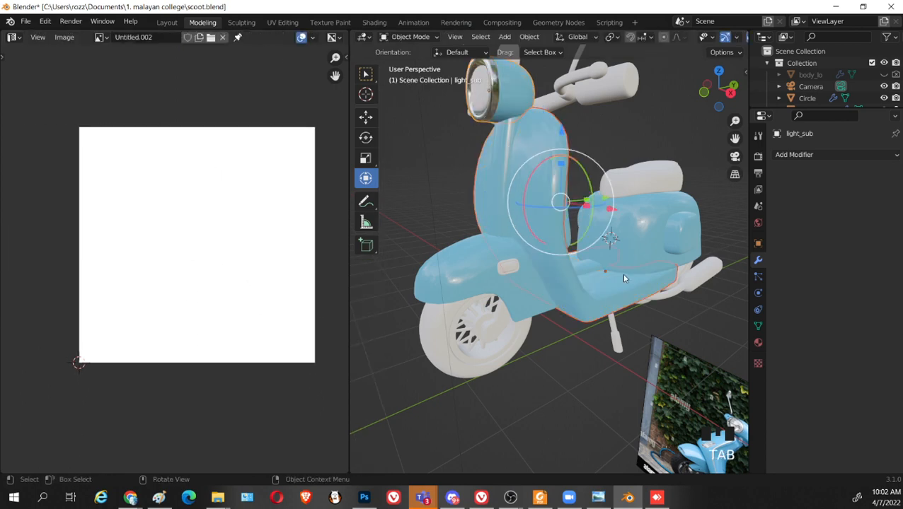
{"action": "middle_click_drag", "start_coordinate": [623, 275], "coordinate": [635, 277]}
{"action": "key", "text": "Tab"}
{"action": "scroll", "coordinate": [292, 255], "scroll_direction": "up", "scroll_amount": 2}
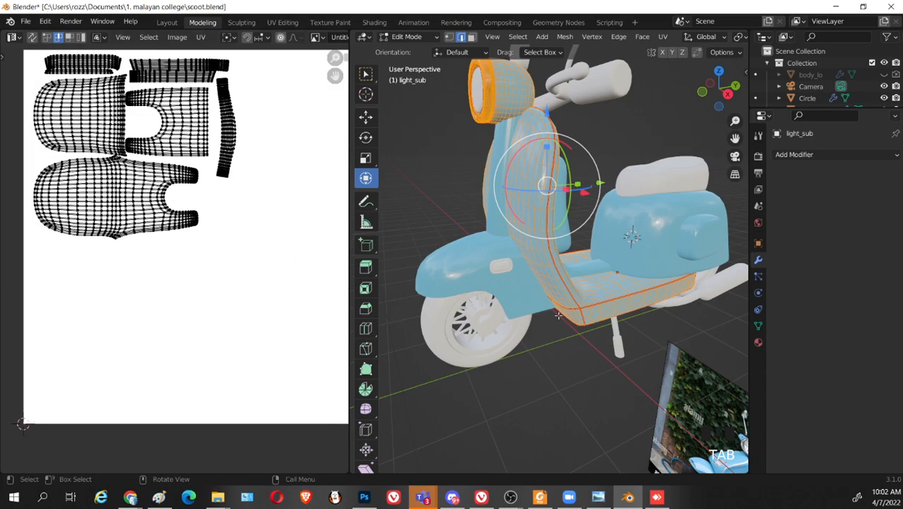
{"action": "middle_click_drag", "start_coordinate": [559, 317], "coordinate": [591, 315]}
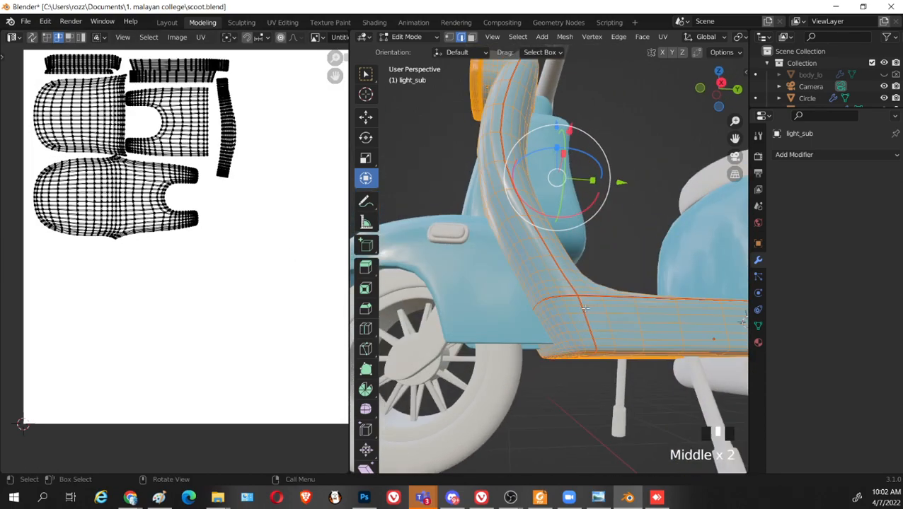
{"action": "scroll", "coordinate": [587, 325], "scroll_direction": "up", "scroll_amount": 2}
{"action": "left_click", "coordinate": [588, 326]}
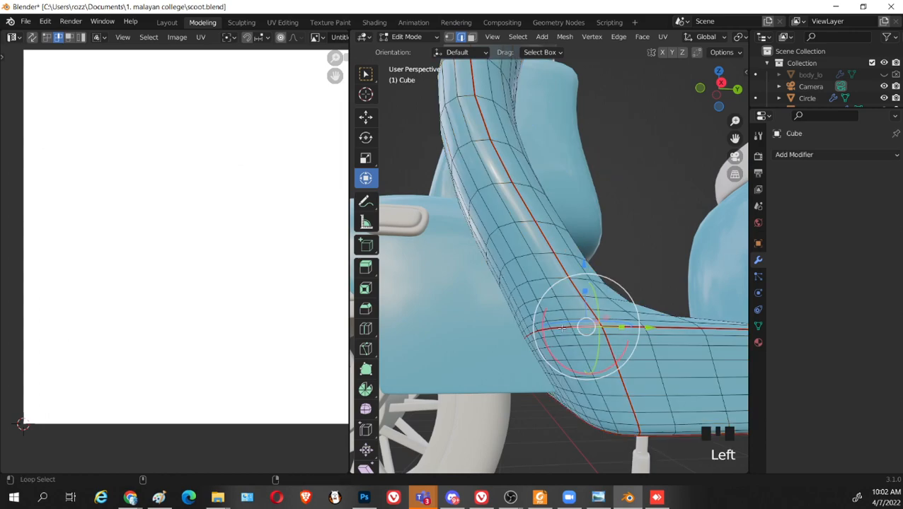
{"action": "left_click", "coordinate": [635, 350], "text": "alt+shift"}
{"action": "left_click", "coordinate": [597, 329]}
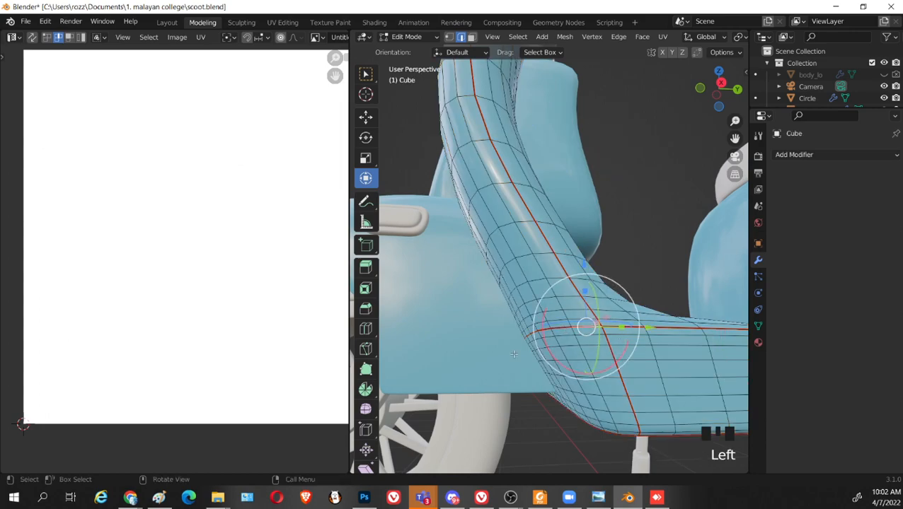
{"action": "middle_click_drag", "start_coordinate": [514, 354], "coordinate": [379, 368]}
{"action": "scroll", "coordinate": [378, 369], "scroll_direction": "down", "scroll_amount": 2}
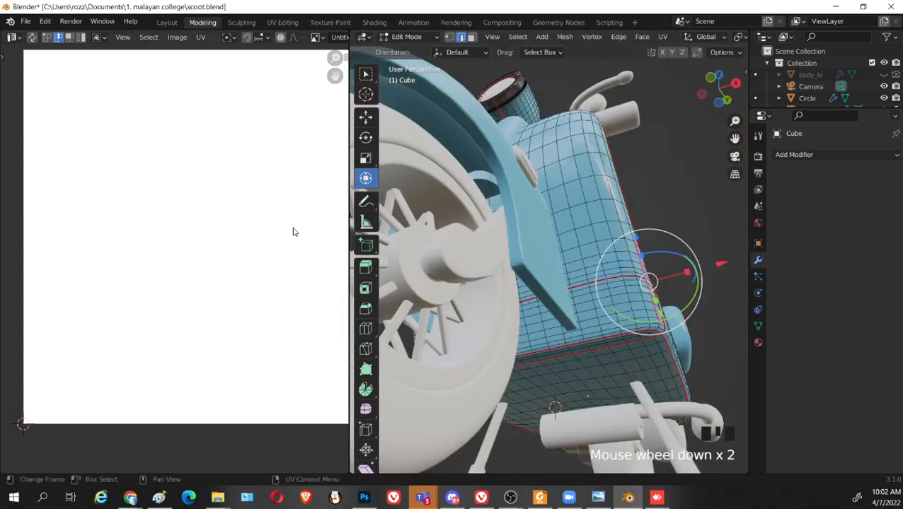
Select the linked body mesh, set the UV selection to face mode and pick the upper-left body UV island
{"action": "key", "text": "Tab"}
{"action": "key", "text": "Tab"}
{"action": "key", "text": "l"}
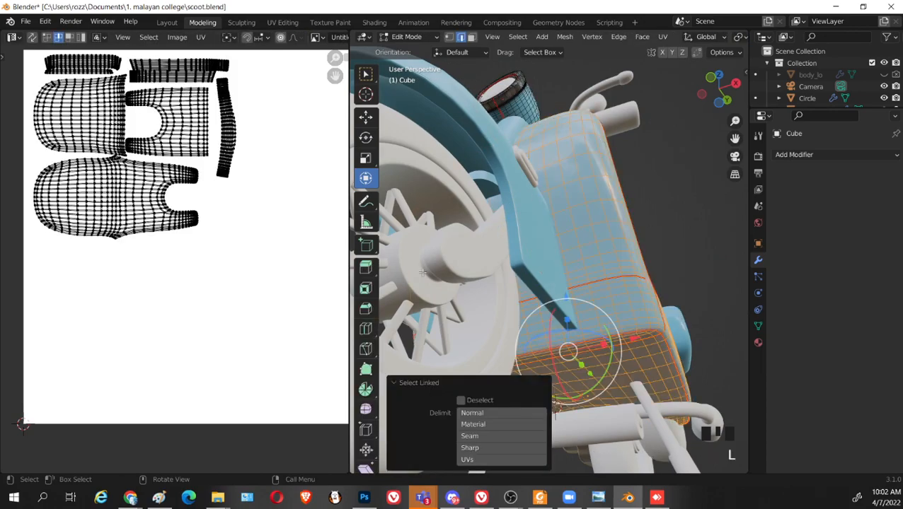
{"action": "scroll", "coordinate": [307, 254], "scroll_direction": "up", "scroll_amount": 2}
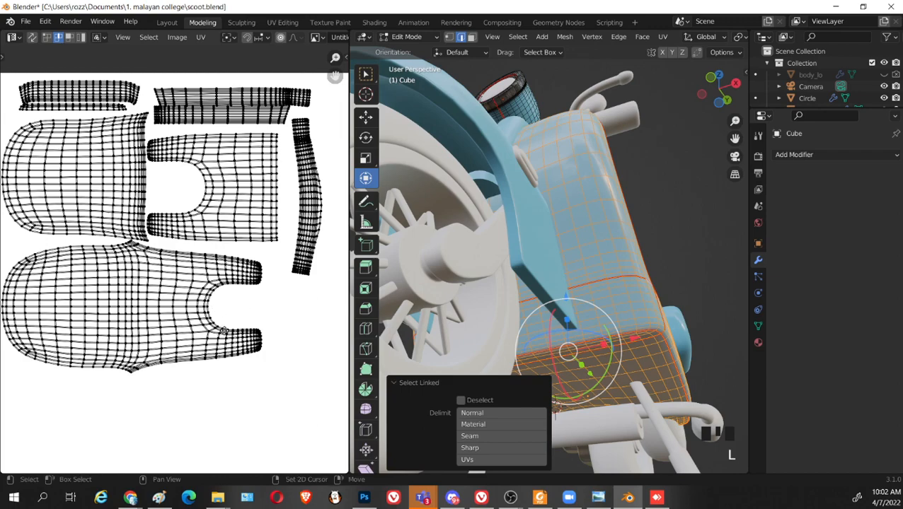
{"action": "middle_click_drag", "start_coordinate": [214, 309], "coordinate": [238, 349]}
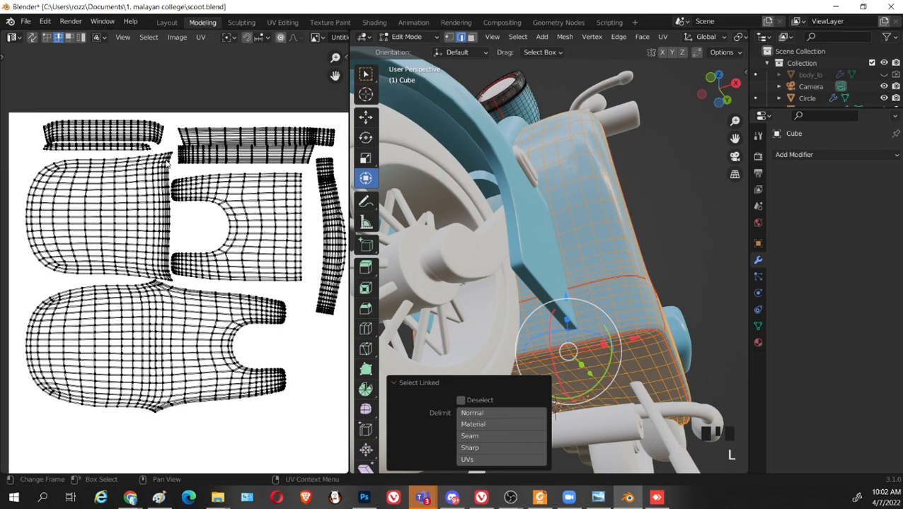
{"action": "left_click", "coordinate": [140, 188]}
{"action": "left_click", "coordinate": [68, 36]}
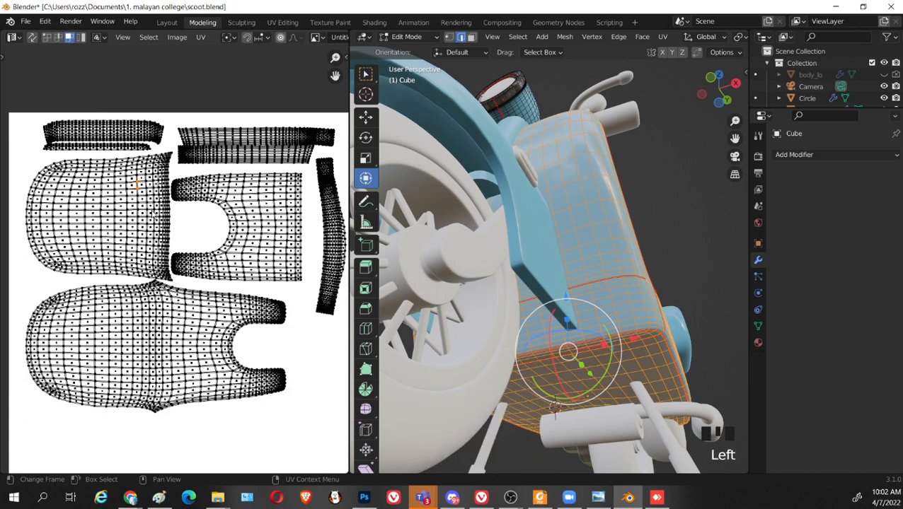
{"action": "key", "text": "l"}
{"action": "left_click", "coordinate": [131, 180]}
Brush-select the inner leg shield faces on the model to locate them in the UV layout
{"action": "middle_click_drag", "start_coordinate": [537, 340], "coordinate": [480, 351]}
{"action": "left_click", "coordinate": [516, 124]}
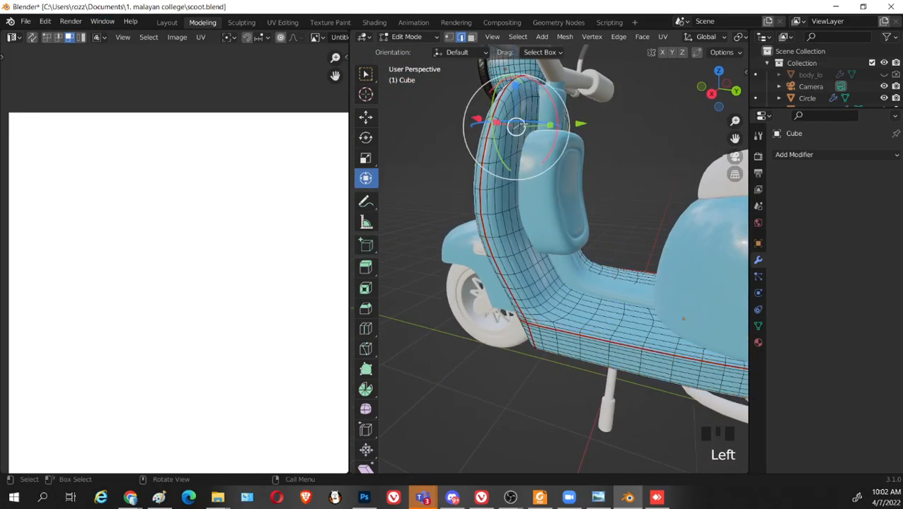
{"action": "key", "text": "3"}
{"action": "left_click", "coordinate": [498, 150]}
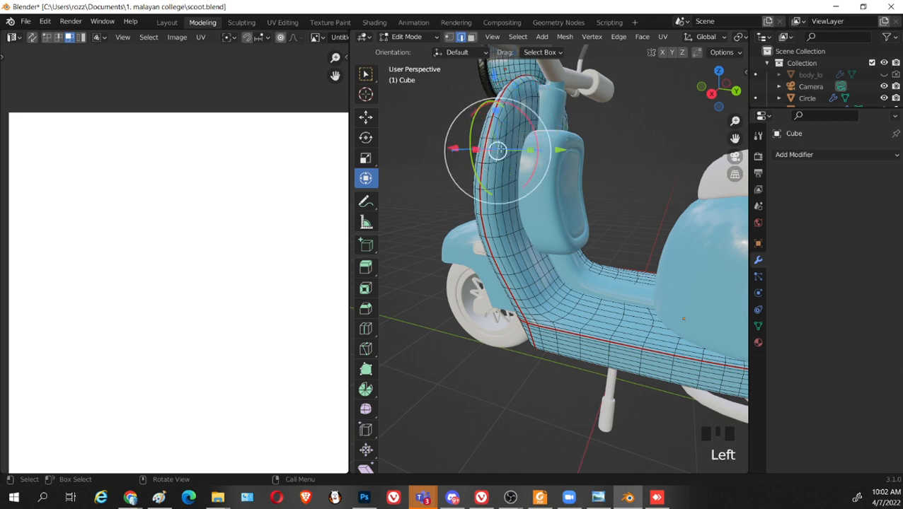
{"action": "left_click", "coordinate": [498, 150]}
{"action": "left_click", "coordinate": [511, 144]}
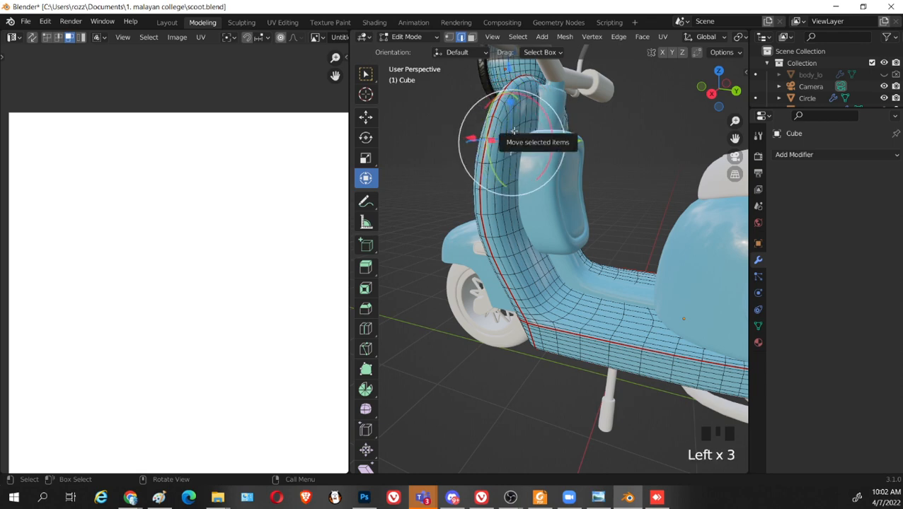
{"action": "key", "text": "3"}
{"action": "left_click", "coordinate": [513, 132]}
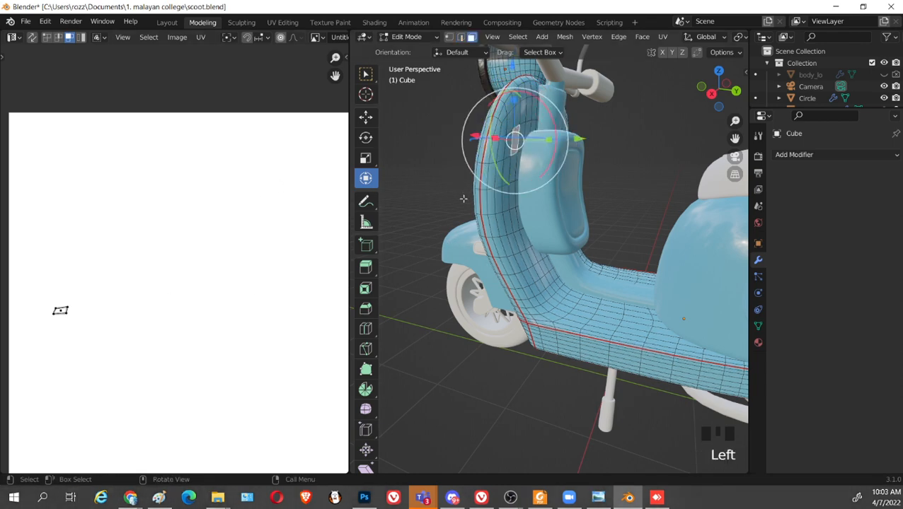
{"action": "key", "text": "c"}
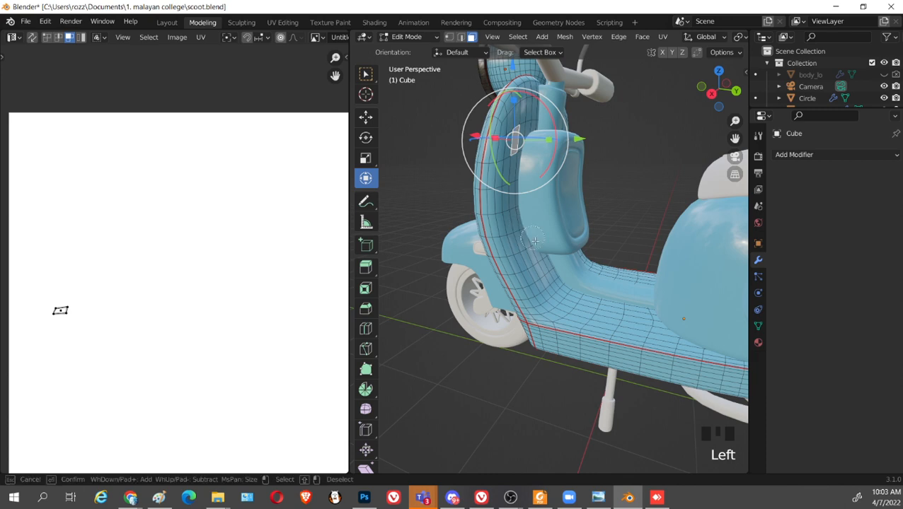
{"action": "mouse_move", "coordinate": [515, 230]}
{"action": "left_mouse_down"}
{"action": "mouse_move", "coordinate": [513, 142]}
{"action": "mouse_move", "coordinate": [510, 243]}
{"action": "mouse_move", "coordinate": [522, 145]}
{"action": "left_mouse_up"}
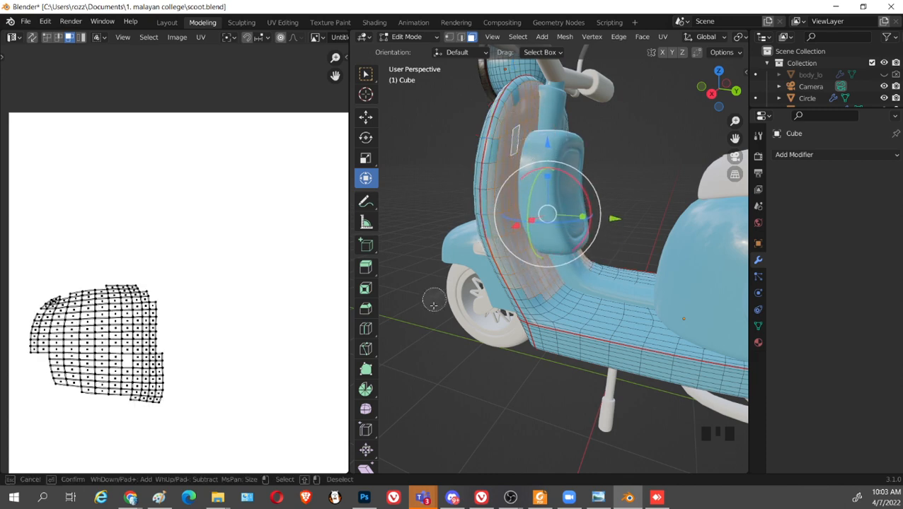
Check the front leg shield faces against the UV layout, then clear the face selection
{"action": "middle_click_drag", "start_coordinate": [430, 367], "coordinate": [545, 383]}
{"action": "mouse_move", "coordinate": [532, 216]}
{"action": "left_mouse_down"}
{"action": "mouse_move", "coordinate": [539, 170]}
{"action": "mouse_move", "coordinate": [532, 211]}
{"action": "left_mouse_up"}
{"action": "key", "text": "c"}
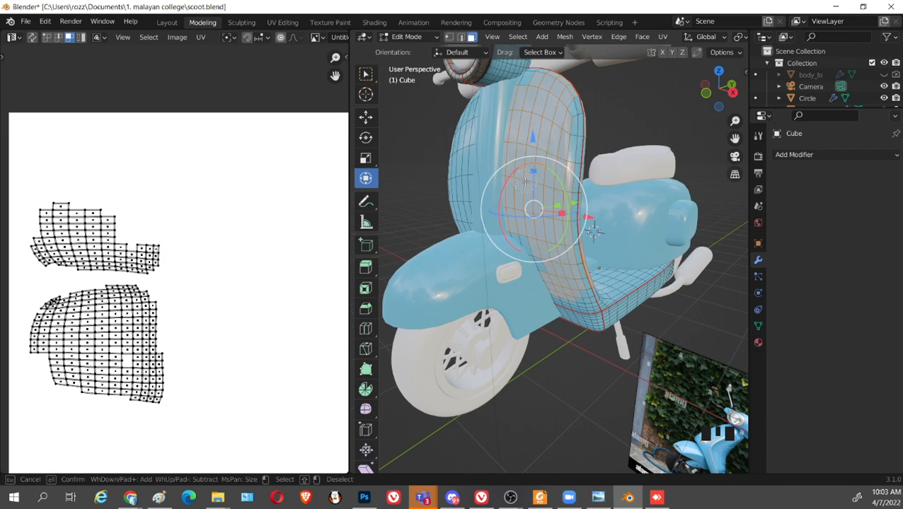
{"action": "right_click", "coordinate": [525, 182]}
{"action": "scroll", "coordinate": [525, 377], "scroll_direction": "down", "scroll_amount": 2}
{"action": "left_click", "coordinate": [546, 355]}
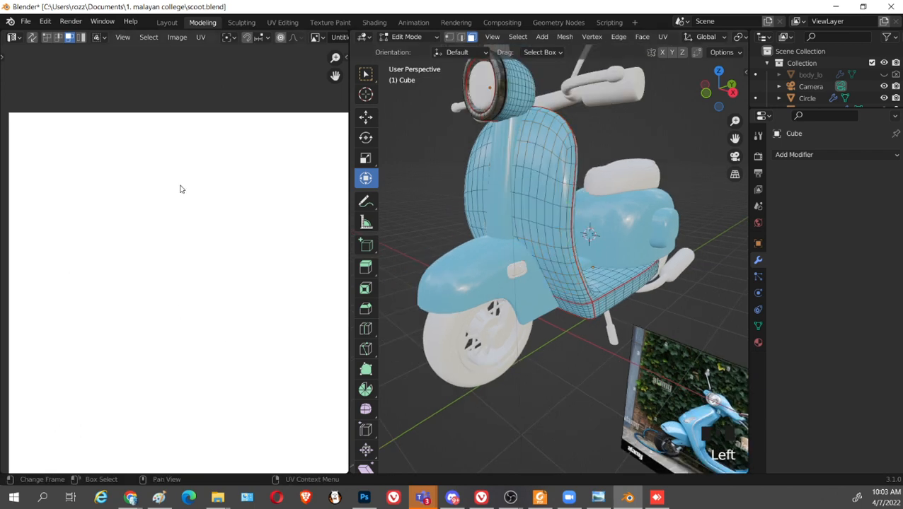
Select the whole mesh and stitch the upper-left body UV island to its adjoining strip along the straight end edge loop
{"action": "key", "text": "a"}
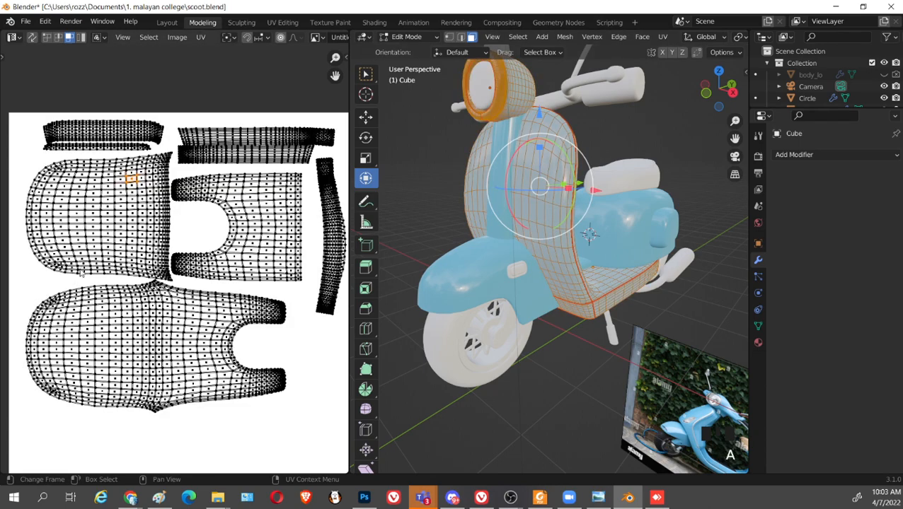
{"action": "scroll", "coordinate": [209, 228], "scroll_direction": "up", "scroll_amount": 3}
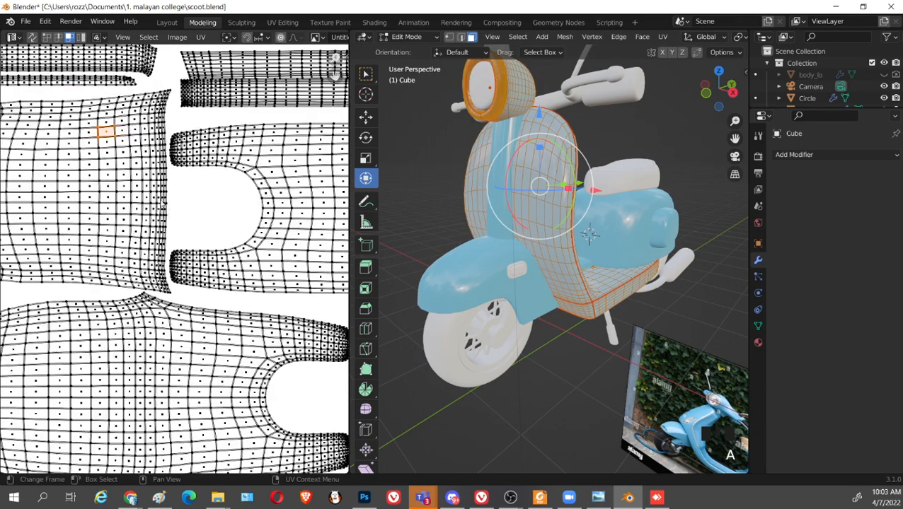
{"action": "key", "text": "2"}
{"action": "left_click", "coordinate": [168, 200]}
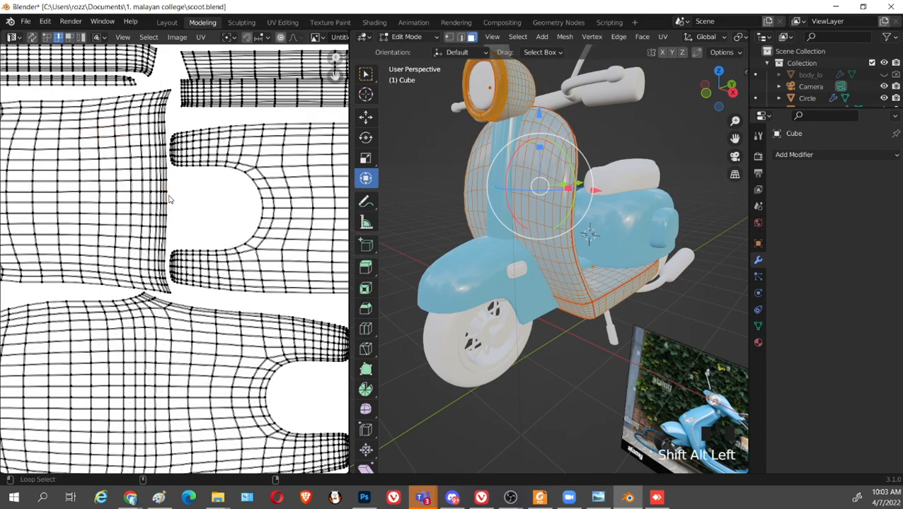
{"action": "left_click", "coordinate": [169, 200], "text": "alt+shift"}
{"action": "right_click", "coordinate": [169, 200]}
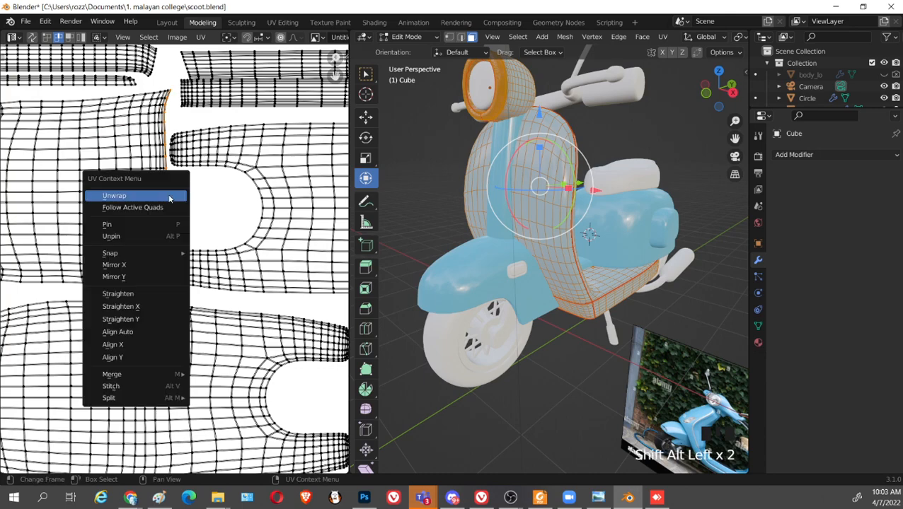
{"action": "left_click", "coordinate": [157, 386]}
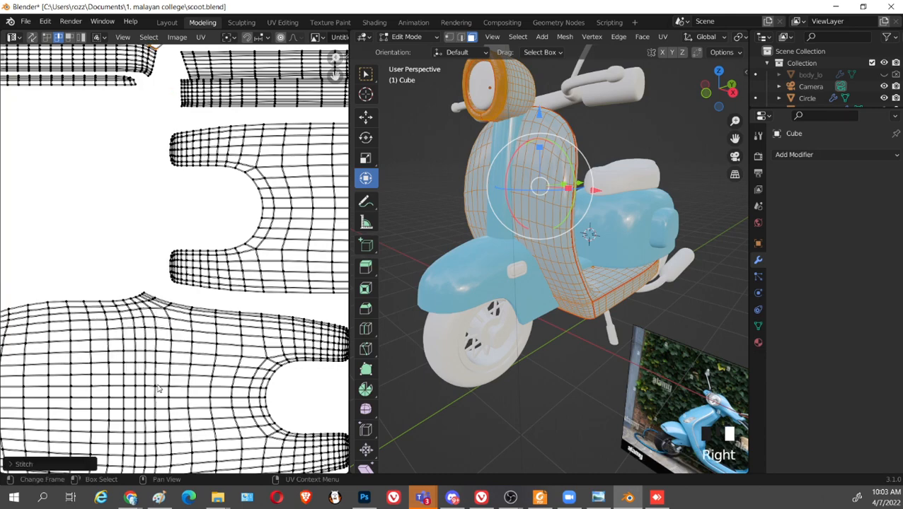
{"action": "scroll", "coordinate": [292, 316], "scroll_direction": "down", "scroll_amount": 5}
{"action": "scroll", "coordinate": [201, 283], "scroll_direction": "up", "scroll_amount": 7}
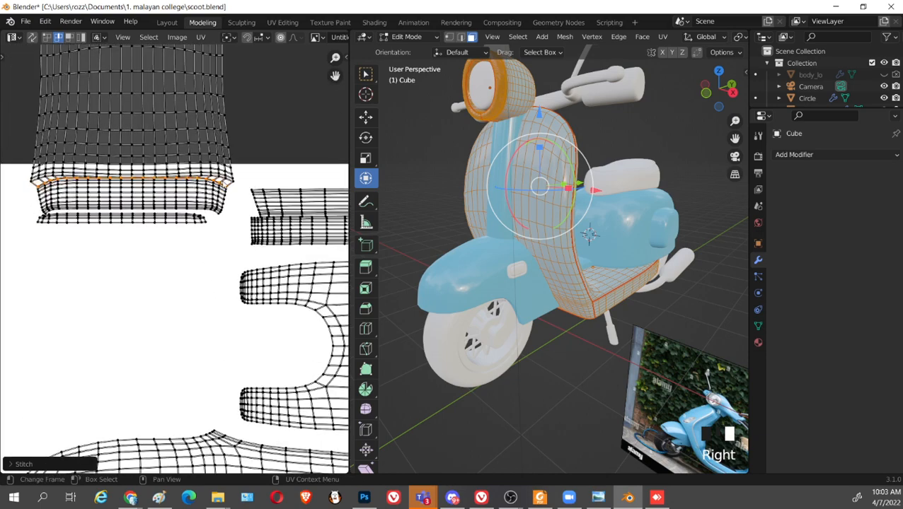
Try to unwrap the stitched leg shield UV island again and inspect the resulting layout
{"action": "key", "text": "l"}
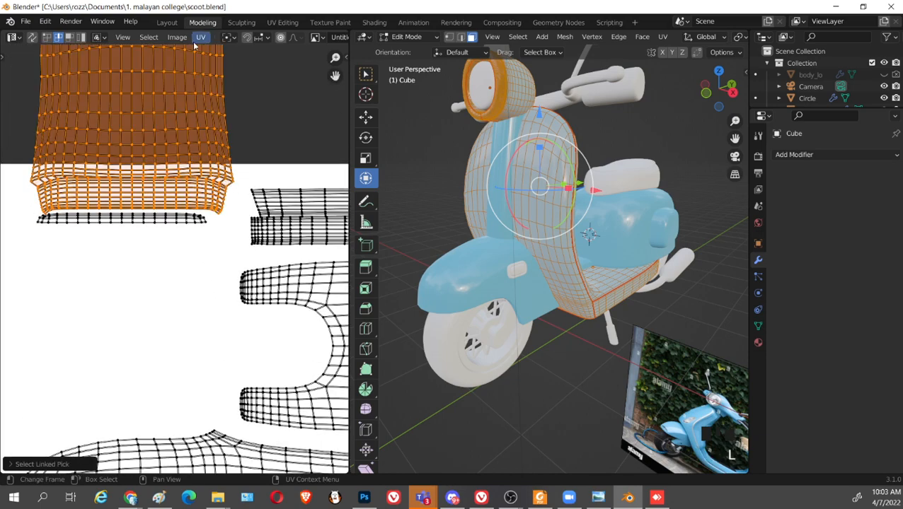
{"action": "key", "text": "u"}
{"action": "left_click", "coordinate": [175, 92]}
{"action": "scroll", "coordinate": [244, 277], "scroll_direction": "down", "scroll_amount": 5}
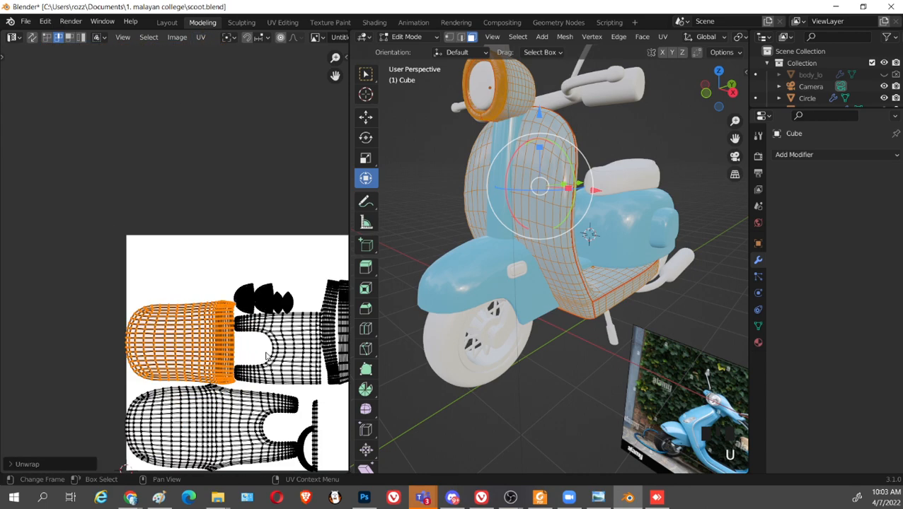
{"action": "scroll", "coordinate": [259, 304], "scroll_direction": "up", "scroll_amount": 4}
{"action": "middle_click_drag", "start_coordinate": [259, 303], "coordinate": [244, 282]}
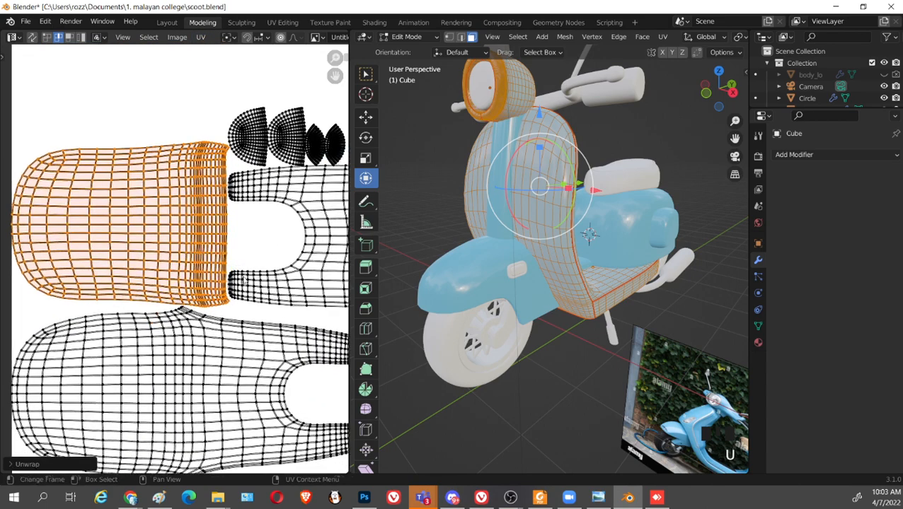
{"action": "scroll", "coordinate": [266, 252], "scroll_direction": "down", "scroll_amount": 2}
{"action": "middle_click_drag", "start_coordinate": [249, 244], "coordinate": [195, 199]}
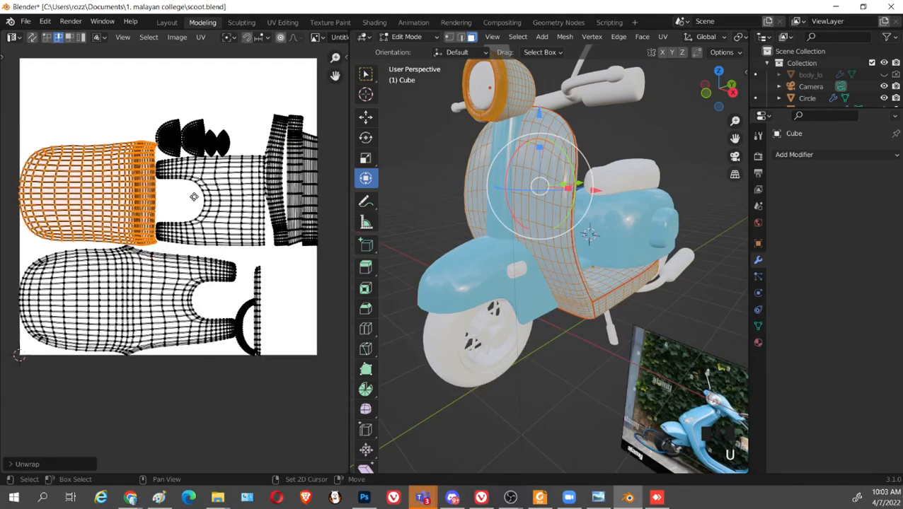
{"action": "scroll", "coordinate": [260, 244], "scroll_direction": "up", "scroll_amount": 2}
{"action": "scroll", "coordinate": [241, 233], "scroll_direction": "down", "scroll_amount": 2}
{"action": "middle_click_drag", "start_coordinate": [242, 258], "coordinate": [238, 171]}
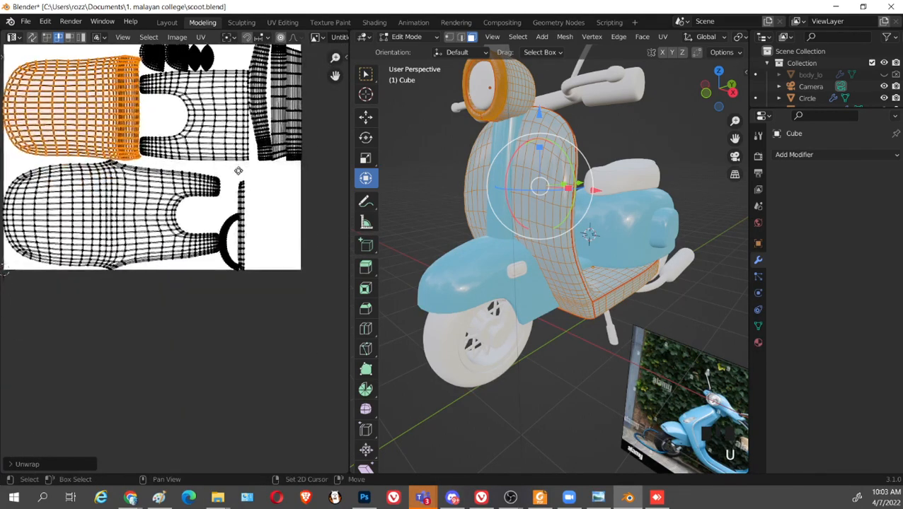
{"action": "scroll", "coordinate": [237, 172], "scroll_direction": "up", "scroll_amount": 2}
{"action": "middle_click_drag", "start_coordinate": [251, 238], "coordinate": [266, 262]}
Move the small curved UV strip beside the lower body island to the upper-left corner of the white image
{"action": "key", "text": "l"}
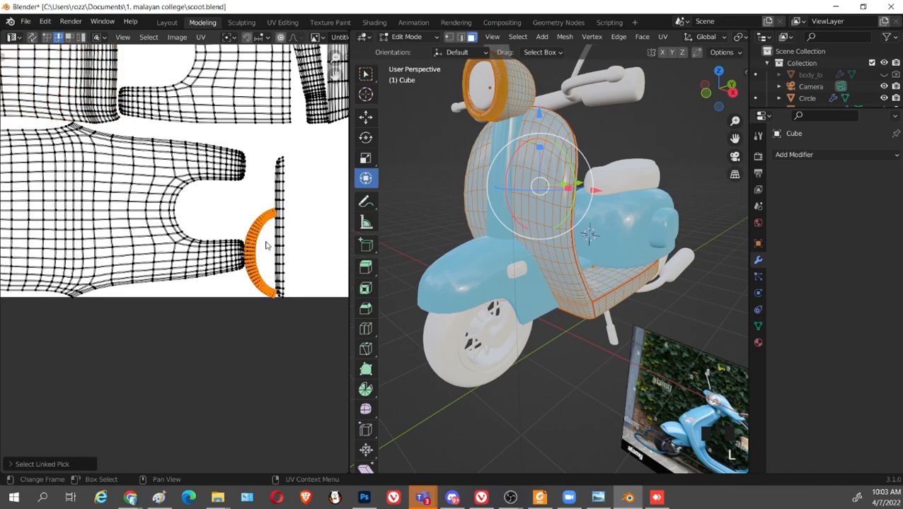
{"action": "scroll", "coordinate": [247, 204], "scroll_direction": "down", "scroll_amount": 3}
{"action": "middle_click_drag", "start_coordinate": [245, 202], "coordinate": [256, 284]}
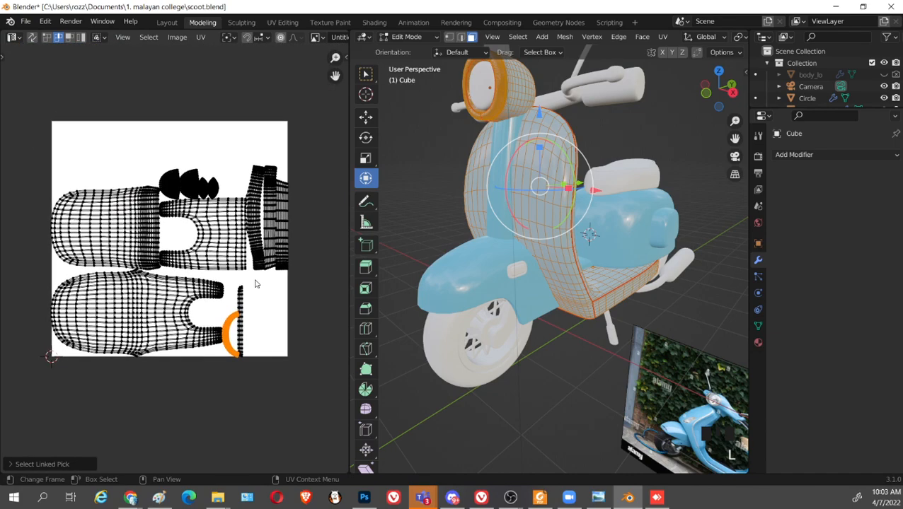
{"action": "key", "text": "g"}
{"action": "left_click", "coordinate": [84, 81]}
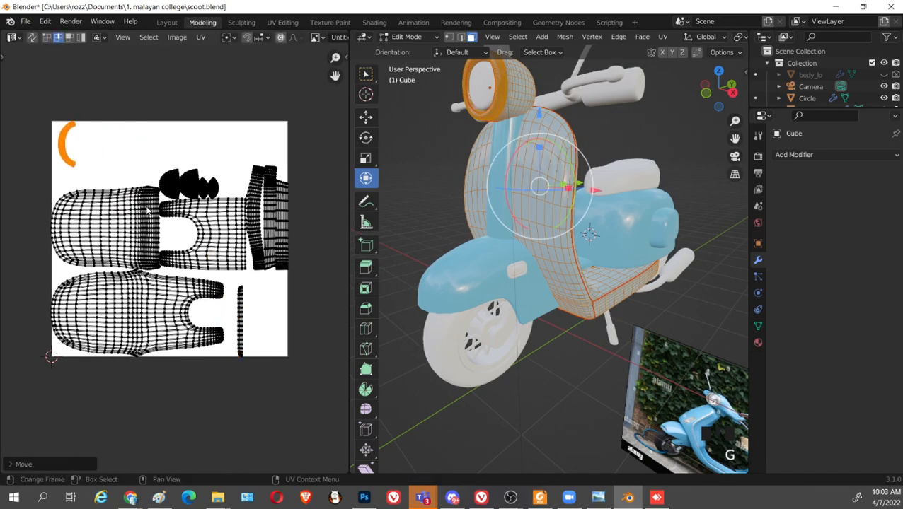
{"action": "middle_click_drag", "start_coordinate": [142, 182], "coordinate": [153, 196]}
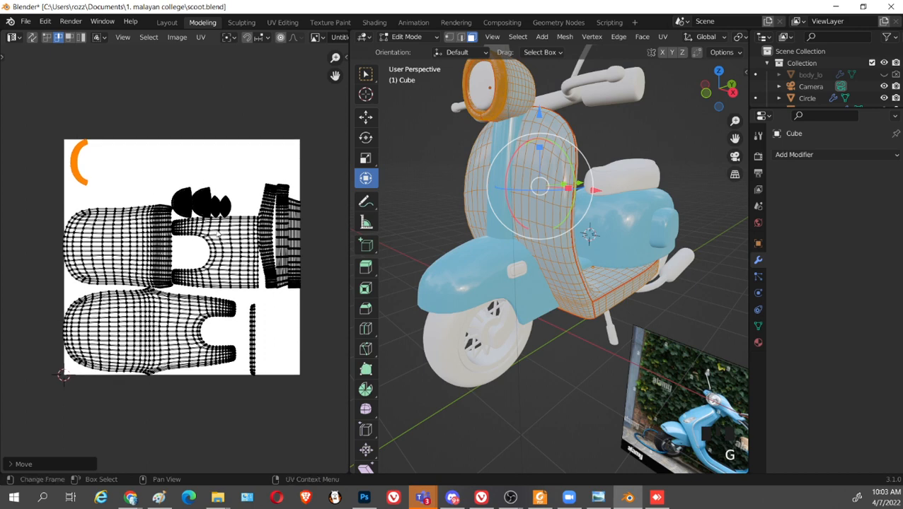
Undo the curved strip's move and the unwrap, back to the stitched leg shield UV island
{"action": "key", "text": "ctrl+z"}
{"action": "key", "text": "ctrl+z"}
{"action": "key", "text": "ctrl+z"}
{"action": "key", "text": "ctrl+z"}
{"action": "key", "text": "ctrl+z"}
{"action": "key", "text": "ctrl+z"}
{"action": "key", "text": "ctrl+z"}
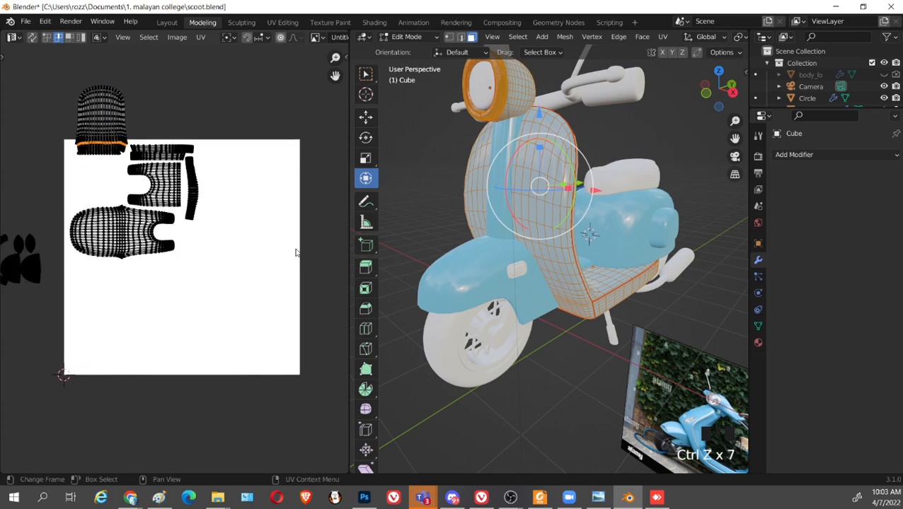
Leave Edit Mode, select only the scooter body object and reopen it for editing without the headlight
{"action": "key", "text": "Tab"}
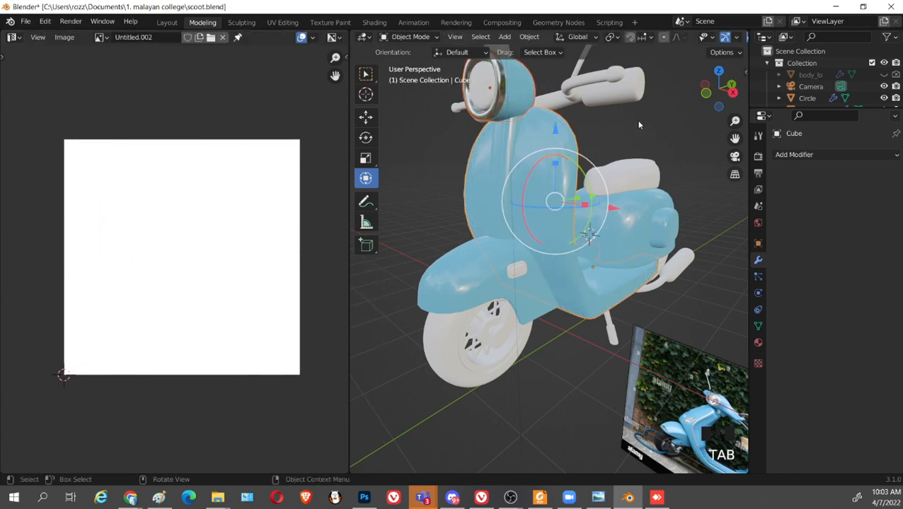
{"action": "double_click", "coordinate": [562, 129]}
{"action": "key", "text": "Tab"}
{"action": "scroll", "coordinate": [219, 255], "scroll_direction": "up", "scroll_amount": 3}
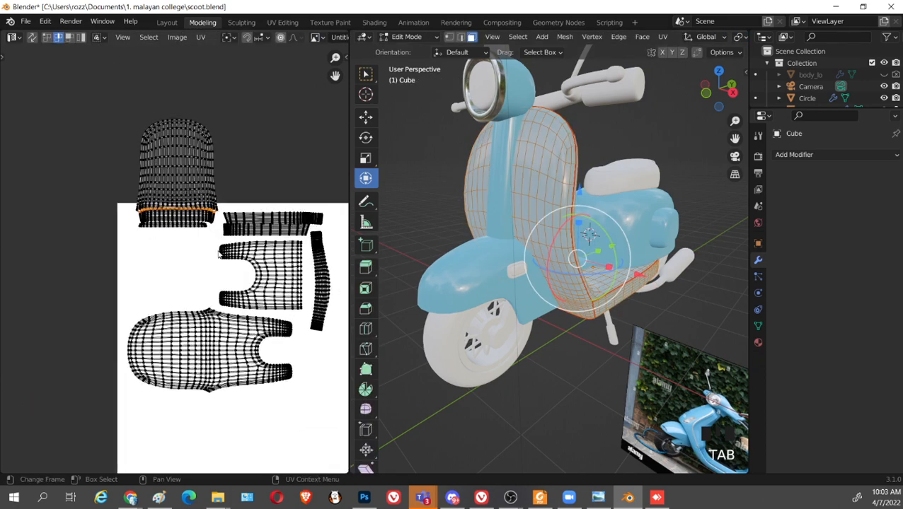
{"action": "scroll", "coordinate": [218, 254], "scroll_direction": "up", "scroll_amount": 1}
Select the lower edge loop of the stitched leg shield UV island and stitch the thin strip below onto it
{"action": "key", "text": "l"}
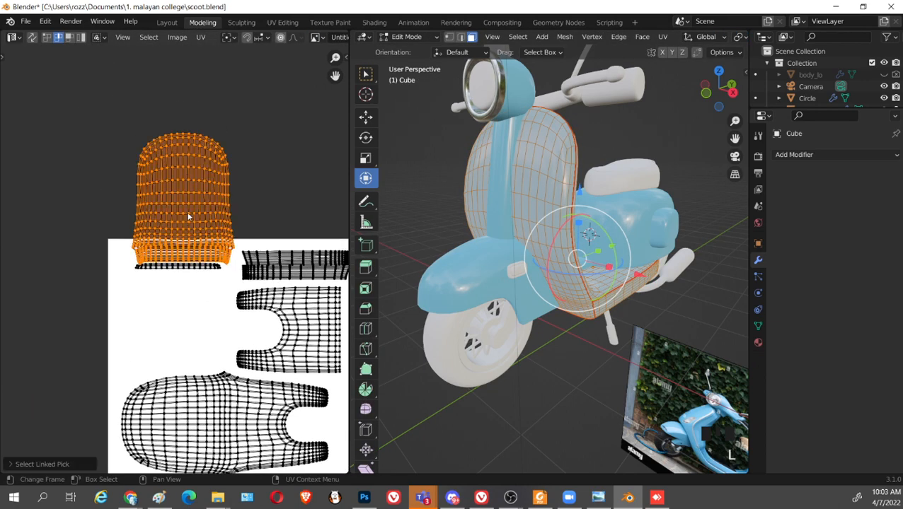
{"action": "middle_click_drag", "start_coordinate": [551, 297], "coordinate": [496, 304], "text": "shift"}
{"action": "scroll", "coordinate": [495, 304], "scroll_direction": "up", "scroll_amount": 4}
{"action": "scroll", "coordinate": [181, 281], "scroll_direction": "up", "scroll_amount": 2}
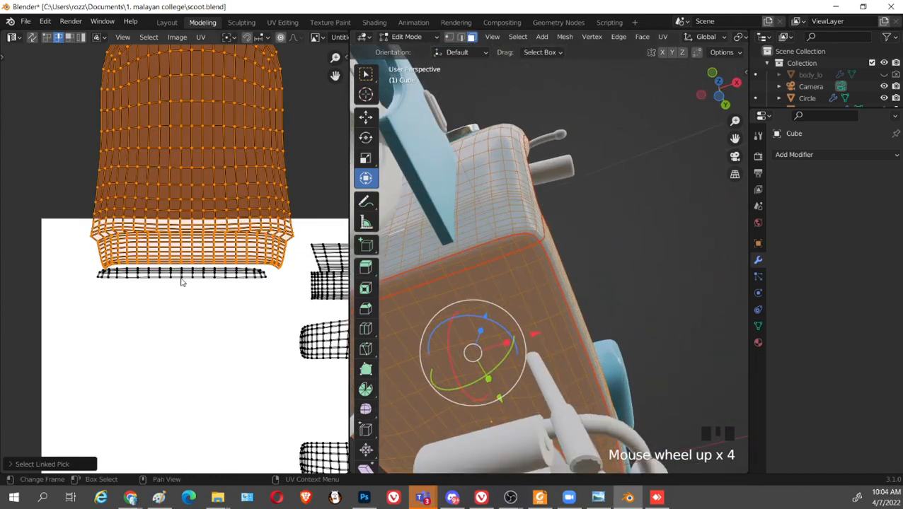
{"action": "scroll", "coordinate": [255, 278], "scroll_direction": "up", "scroll_amount": 2}
{"action": "left_click", "coordinate": [264, 269]}
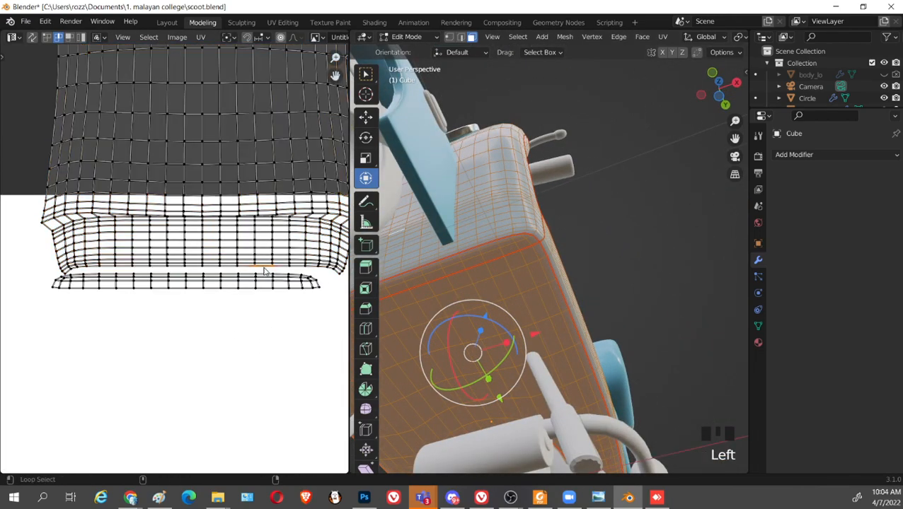
{"action": "left_click", "coordinate": [266, 270], "text": "alt+shift"}
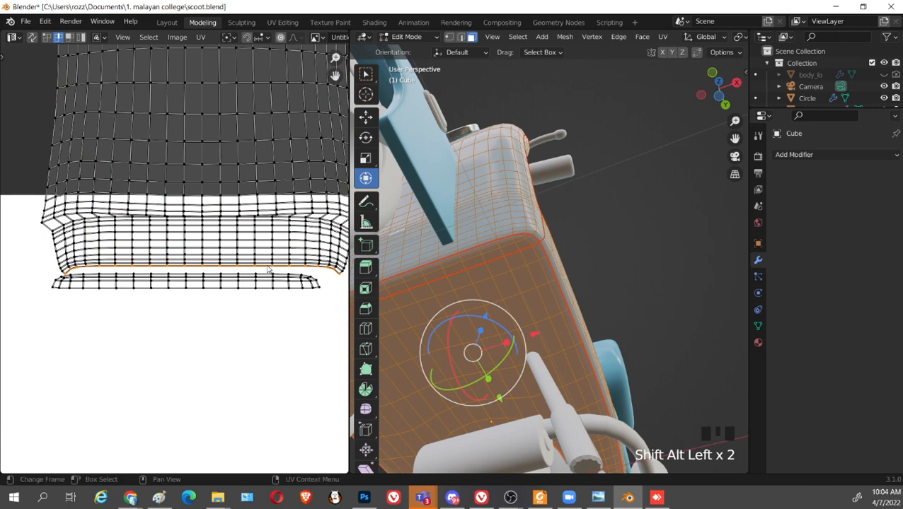
{"action": "right_click", "coordinate": [268, 271]}
{"action": "right_click", "coordinate": [262, 266]}
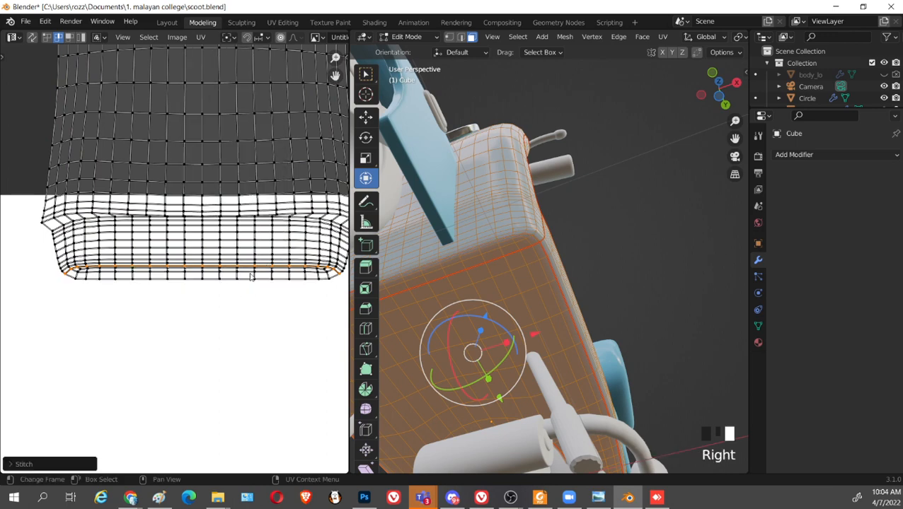
Select the entire joined leg shield UV island and even out its faces with Minimize Stretch
{"action": "scroll", "coordinate": [228, 247], "scroll_direction": "down", "scroll_amount": 3}
{"action": "key", "text": "l"}
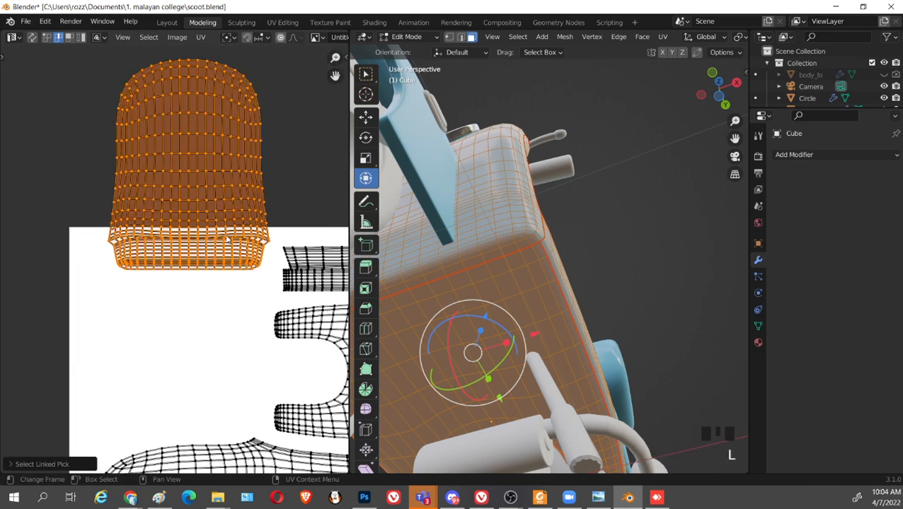
{"action": "right_click", "coordinate": [228, 240]}
{"action": "left_click", "coordinate": [221, 172]}
{"action": "right_click", "coordinate": [214, 170]}
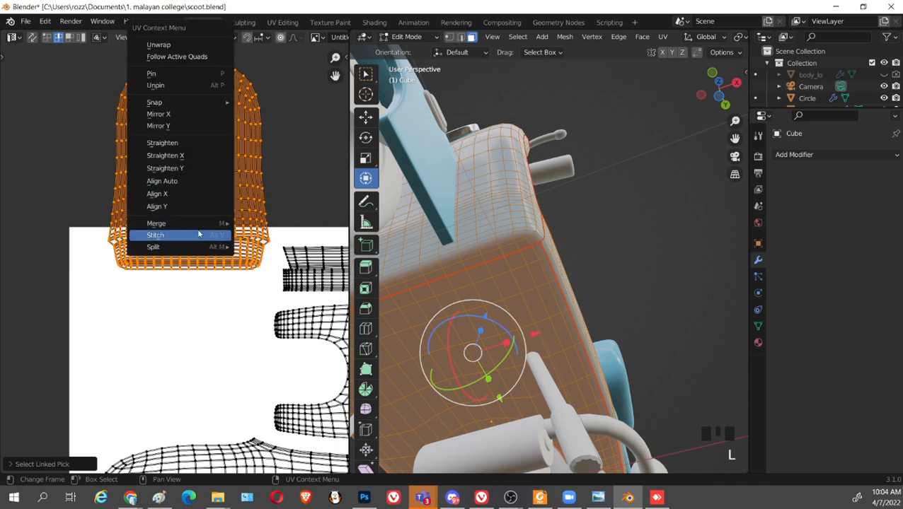
{"action": "left_click", "coordinate": [159, 45]}
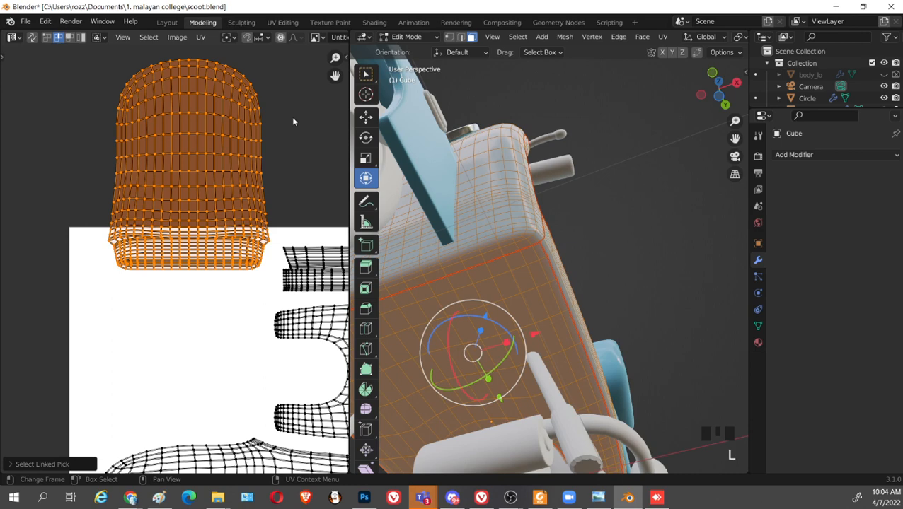
{"action": "left_click", "coordinate": [200, 39]}
{"action": "left_click", "coordinate": [246, 272]}
{"action": "left_click", "coordinate": [310, 208]}
{"action": "scroll", "coordinate": [298, 309], "scroll_direction": "up", "scroll_amount": 2}
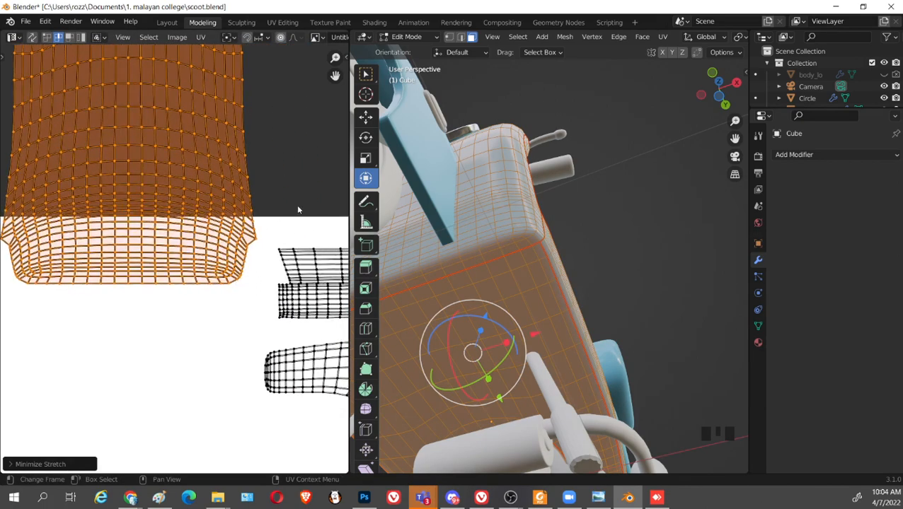
Try scaling the protruding side corner vertices of the joined leg shield UV island inward
{"action": "left_click", "coordinate": [297, 208]}
{"action": "scroll", "coordinate": [253, 258], "scroll_direction": "down", "scroll_amount": 2}
{"action": "mouse_move", "coordinate": [254, 255]}
{"action": "middle_mouse_down"}
{"action": "mouse_move", "coordinate": [207, 275]}
{"action": "mouse_move", "coordinate": [272, 253]}
{"action": "mouse_move", "coordinate": [266, 245]}
{"action": "middle_mouse_up"}
{"action": "scroll", "coordinate": [256, 244], "scroll_direction": "up", "scroll_amount": 2}
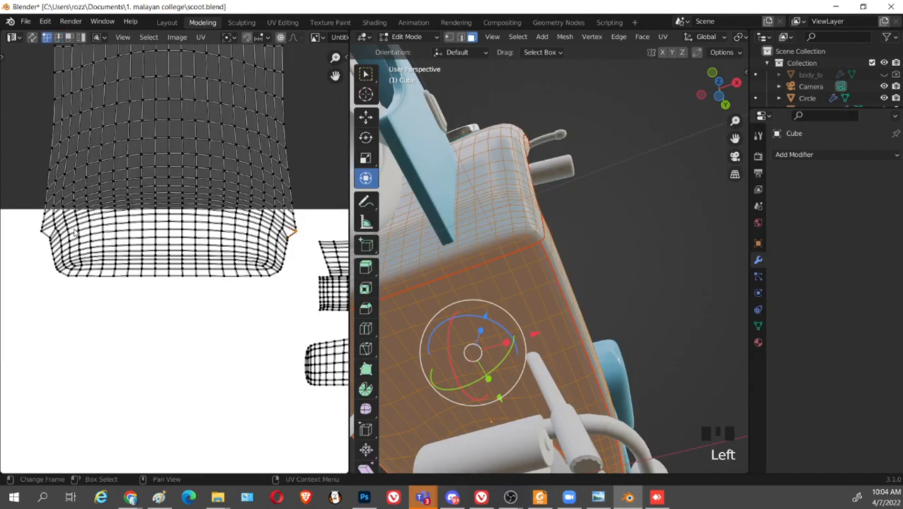
{"action": "key", "text": "s"}
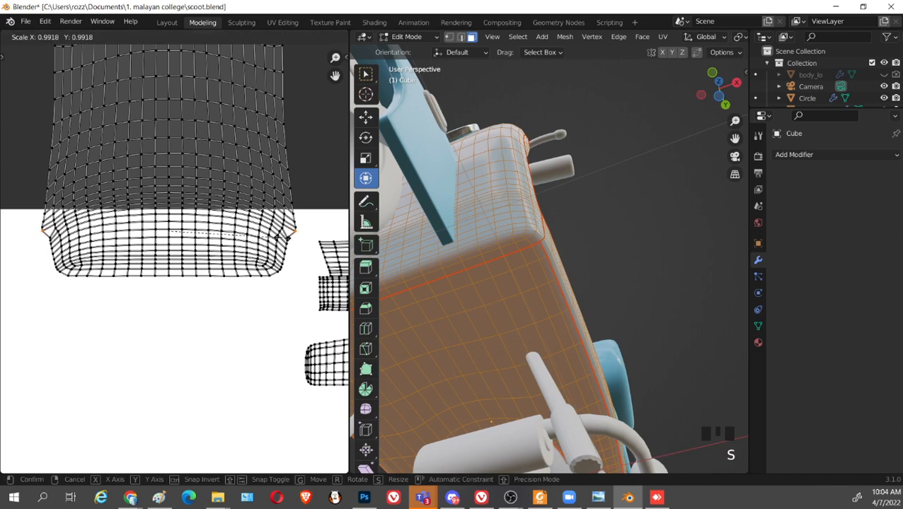
{"action": "left_click", "coordinate": [291, 234]}
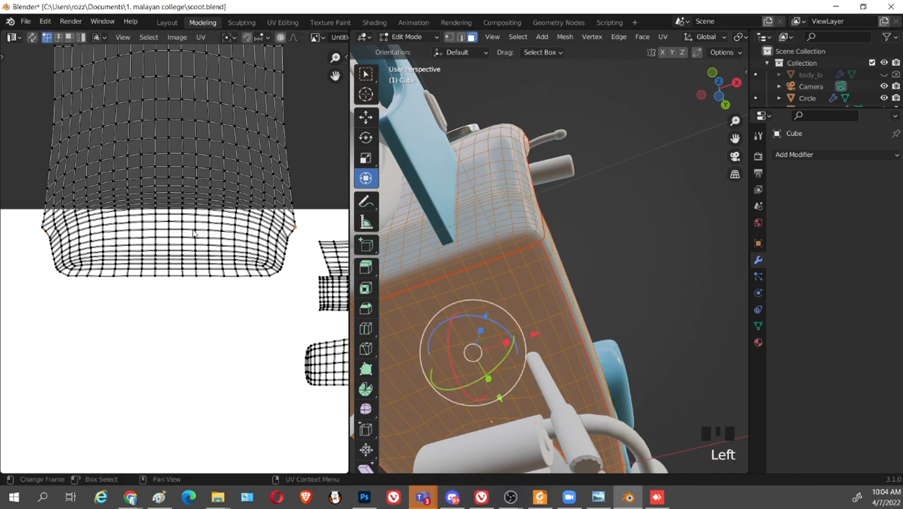
{"action": "key", "text": "s"}
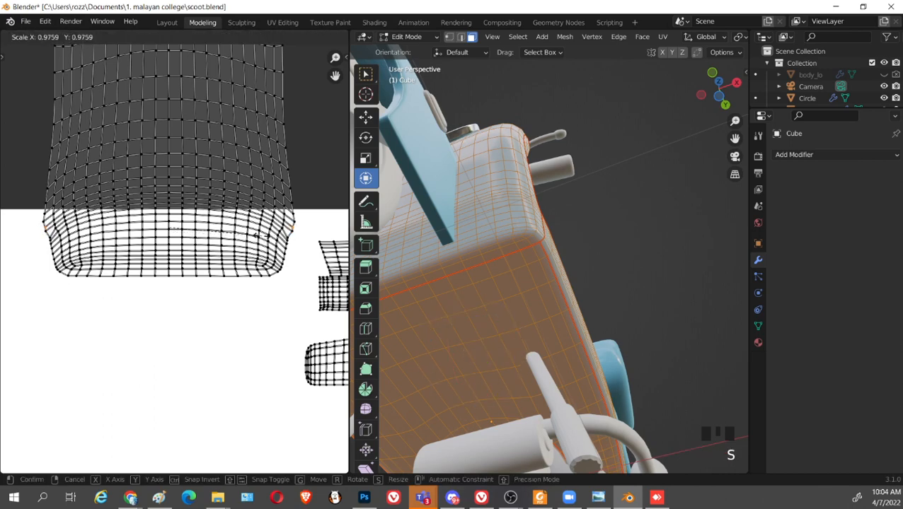
{"action": "left_click", "coordinate": [297, 239]}
{"action": "key", "text": "ctrl+z"}
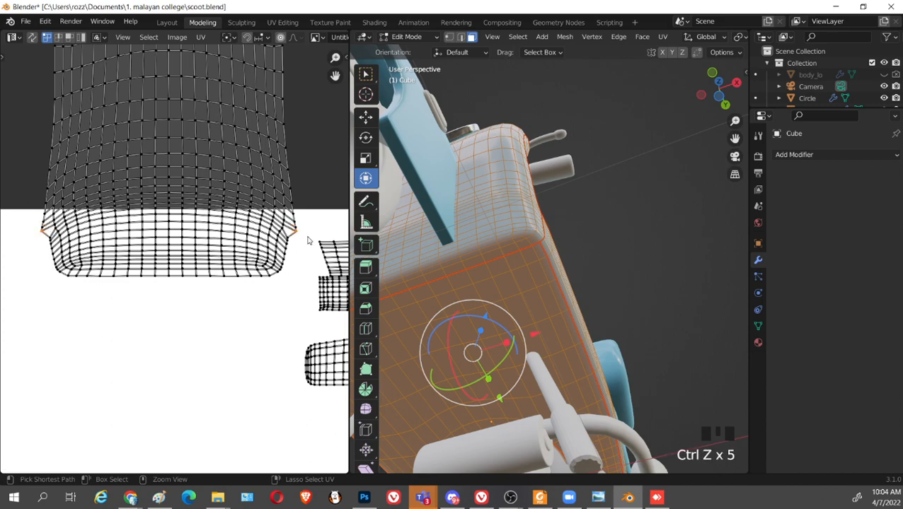
Leave and reopen Edit Mode on the scooter body, select the whole leg shield UV island and move it down onto the white image
{"action": "key", "text": "Tab"}
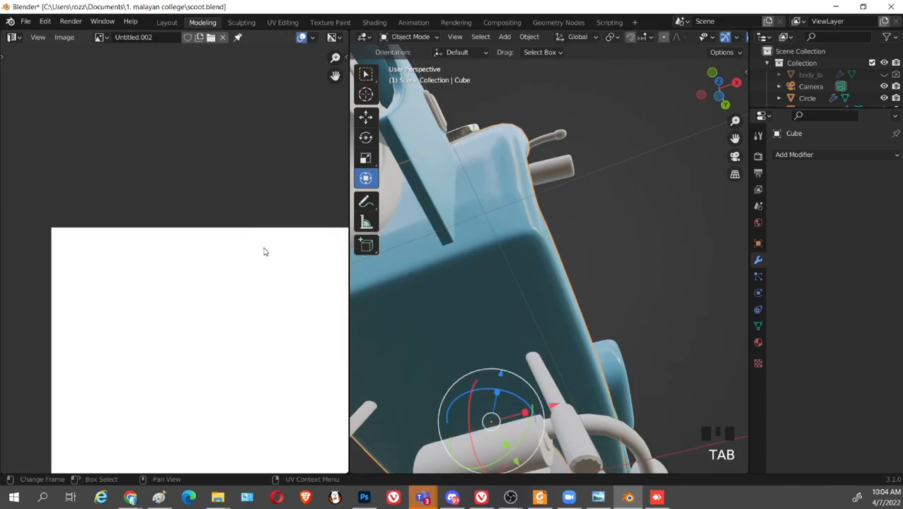
{"action": "scroll", "coordinate": [582, 291], "scroll_direction": "down", "scroll_amount": 4}
{"action": "middle_click_drag", "start_coordinate": [582, 291], "coordinate": [508, 353]}
{"action": "key", "text": "Tab"}
{"action": "middle_click_drag", "start_coordinate": [236, 362], "coordinate": [223, 264]}
{"action": "scroll", "coordinate": [215, 253], "scroll_direction": "down", "scroll_amount": 4}
{"action": "scroll", "coordinate": [177, 235], "scroll_direction": "up", "scroll_amount": 3}
{"action": "key", "text": "l"}
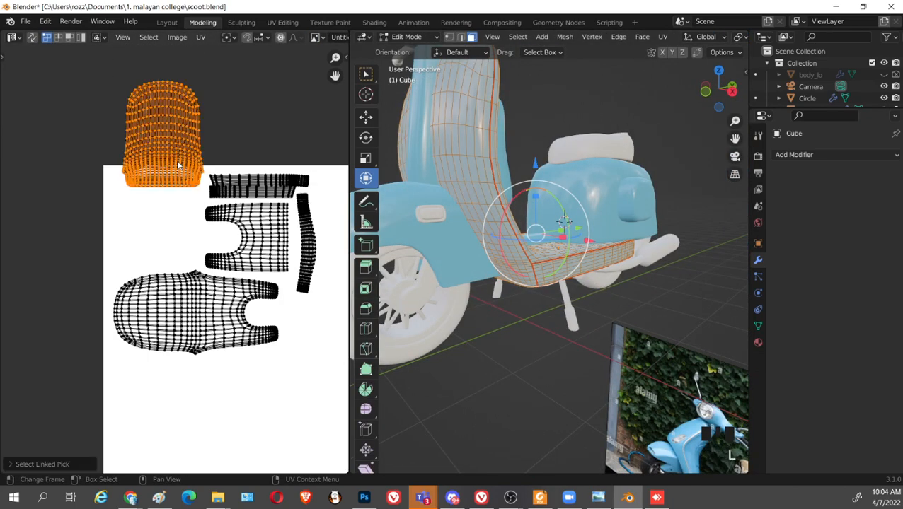
{"action": "key", "text": "g"}
{"action": "left_click", "coordinate": [188, 244]}
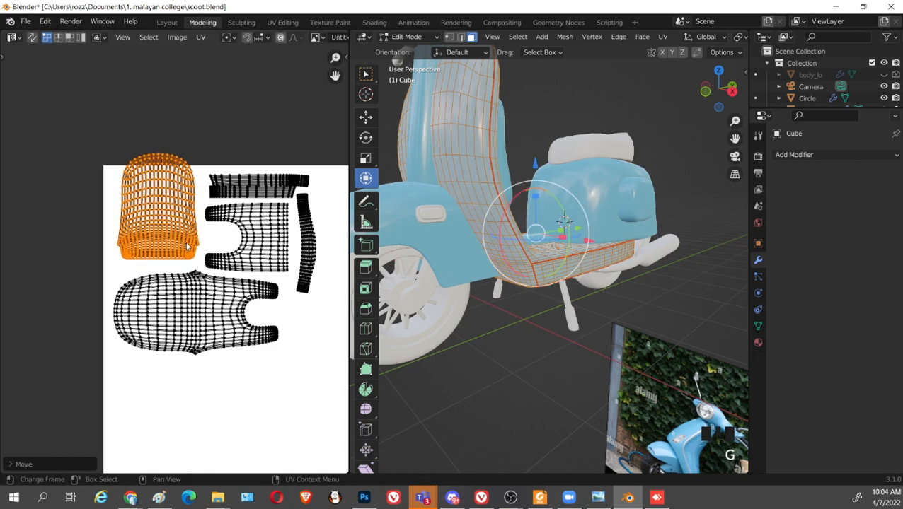
Rotate the leg shield UV island by -90 degrees and place it above the large U-notched island
{"action": "type", "text": "r-90"}
{"action": "key", "text": "Return"}
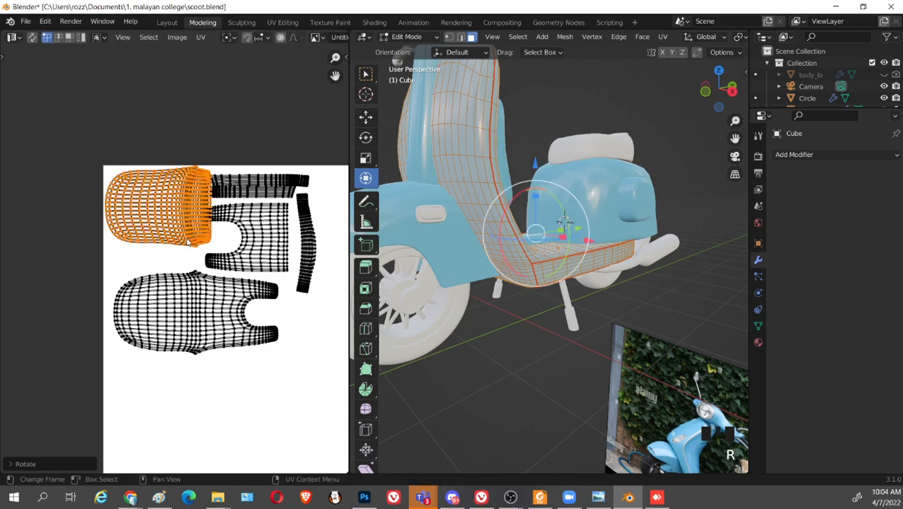
{"action": "key", "text": "g"}
{"action": "left_click", "coordinate": [181, 268]}
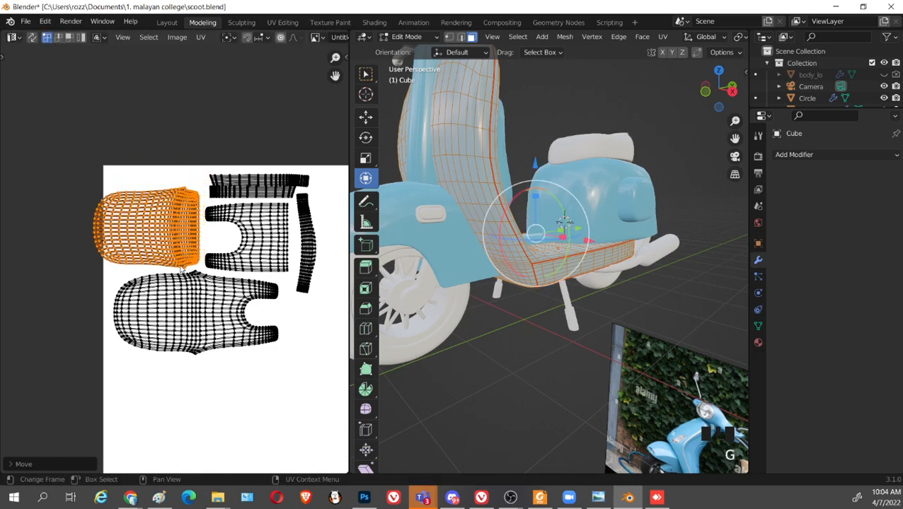
Scale the leg shield UV island down slightly and move it fully inside the image, clear of its neighbours
{"action": "scroll", "coordinate": [211, 271], "scroll_direction": "down", "scroll_amount": 3}
{"action": "scroll", "coordinate": [173, 306], "scroll_direction": "up", "scroll_amount": 3}
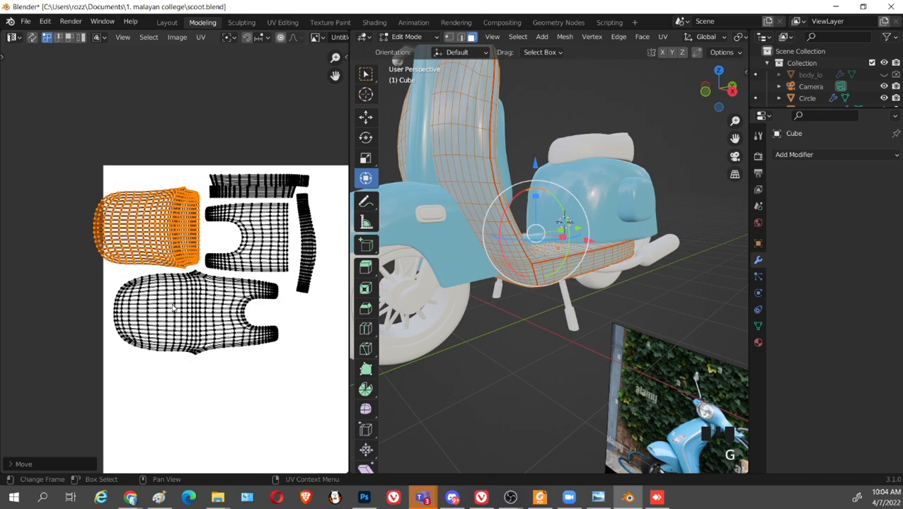
{"action": "key", "text": "s"}
{"action": "left_click", "coordinate": [208, 265]}
{"action": "key", "text": "g"}
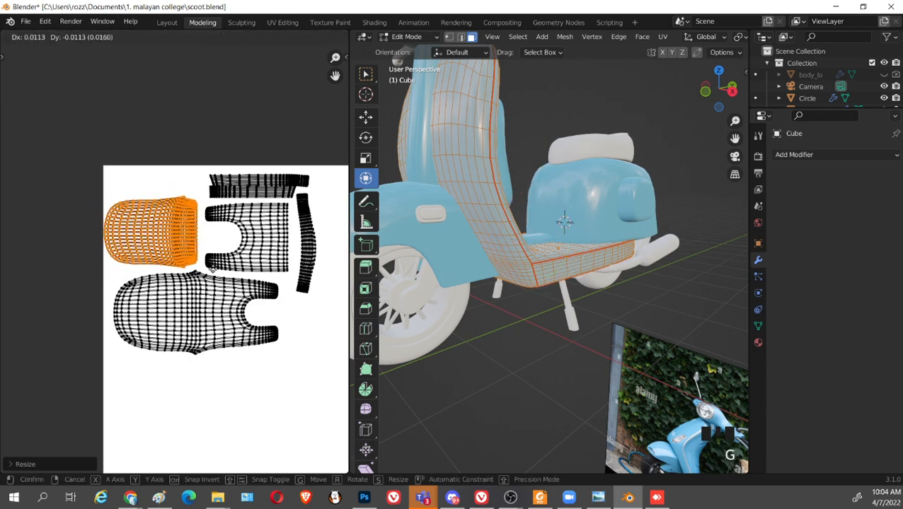
{"action": "left_click", "coordinate": [215, 264]}
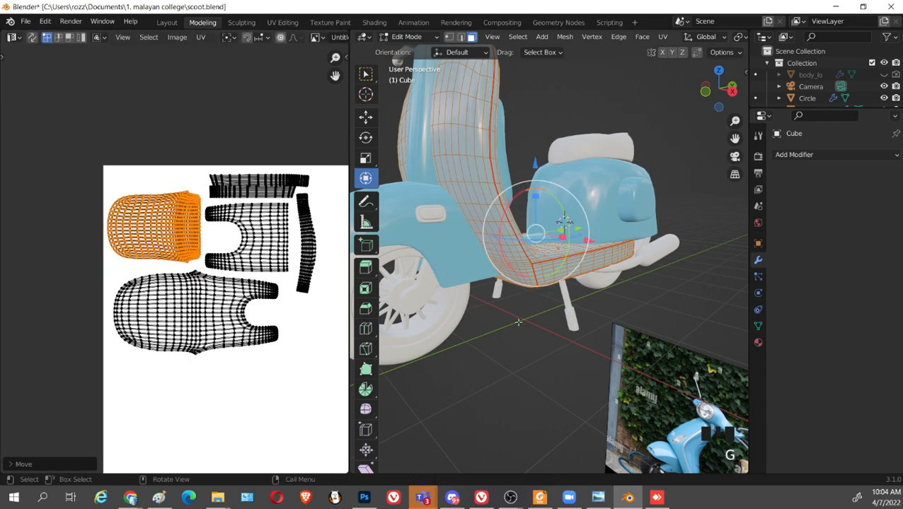
Select the large notched UV island below, scale it down slightly and move it closer to the leg shield island
{"action": "scroll", "coordinate": [225, 324], "scroll_direction": "up", "scroll_amount": 2}
{"action": "key", "text": "l"}
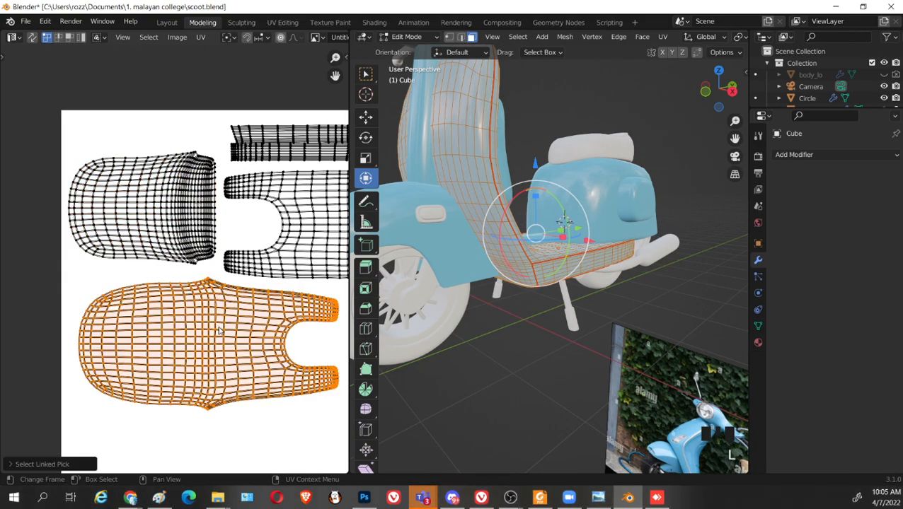
{"action": "key", "text": "s"}
{"action": "left_click", "coordinate": [254, 357]}
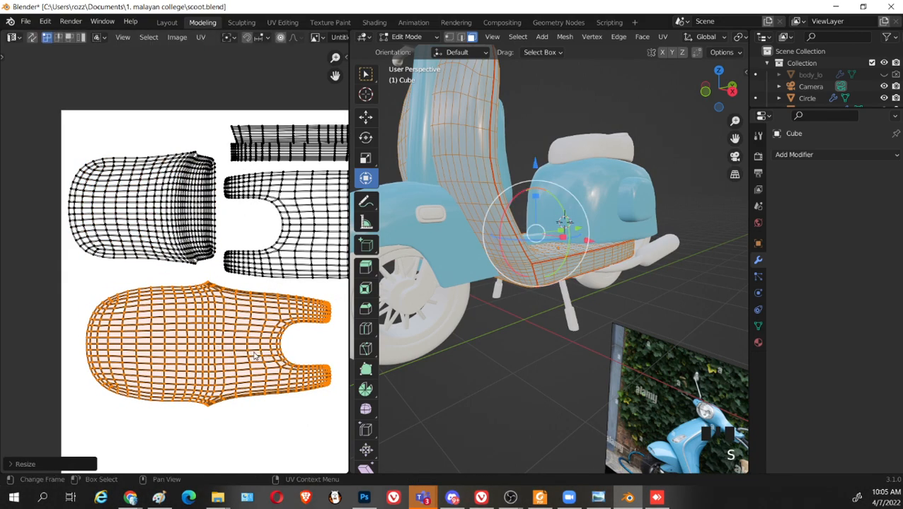
{"action": "key", "text": "g"}
{"action": "left_click", "coordinate": [219, 313]}
{"action": "scroll", "coordinate": [219, 313], "scroll_direction": "down", "scroll_amount": 3}
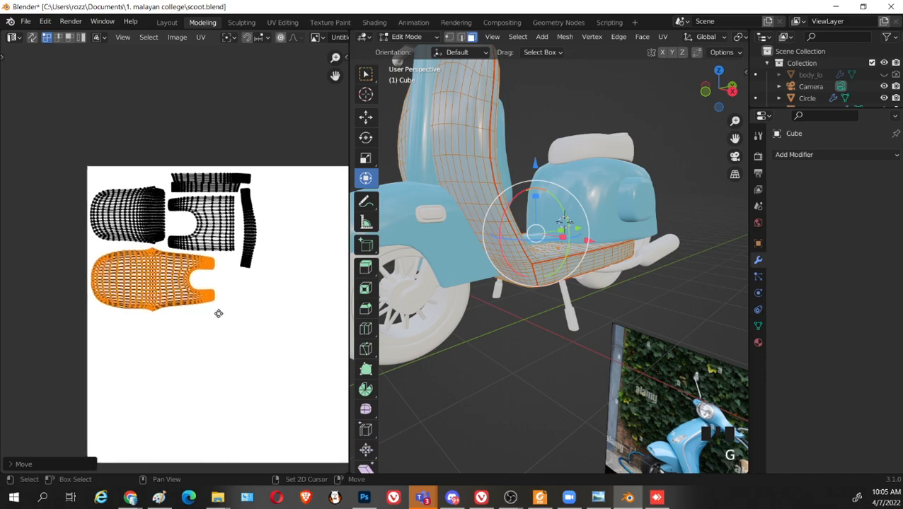
Leave Edit Mode on the scooter body and save scoot.blend
{"action": "key", "text": "Tab"}
{"action": "scroll", "coordinate": [589, 352], "scroll_direction": "down", "scroll_amount": 2}
{"action": "middle_click_drag", "start_coordinate": [537, 338], "coordinate": [493, 312]}
{"action": "scroll", "coordinate": [520, 357], "scroll_direction": "up", "scroll_amount": 2}
{"action": "key", "text": "ctrl+s"}
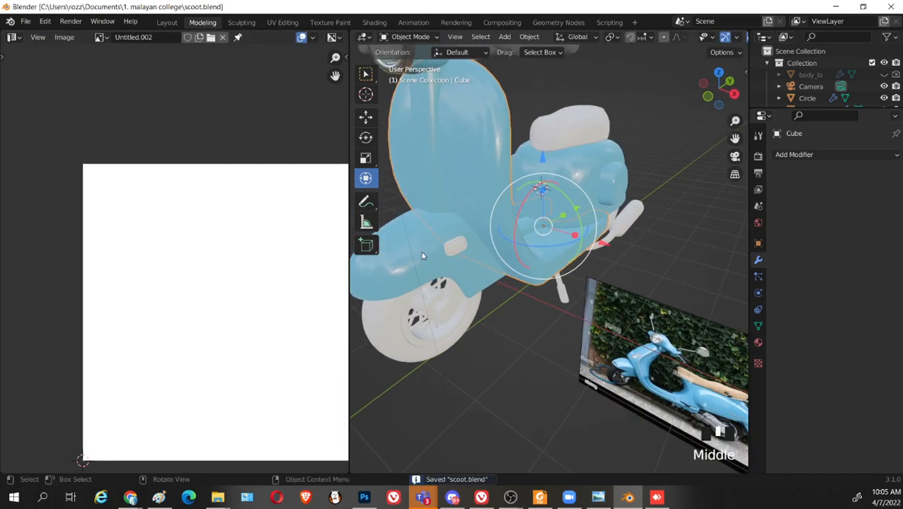
Open the front fender in Edit Mode, clear its face selection and isolate it in local view
{"action": "left_click", "coordinate": [420, 251]}
{"action": "key", "text": "Tab"}
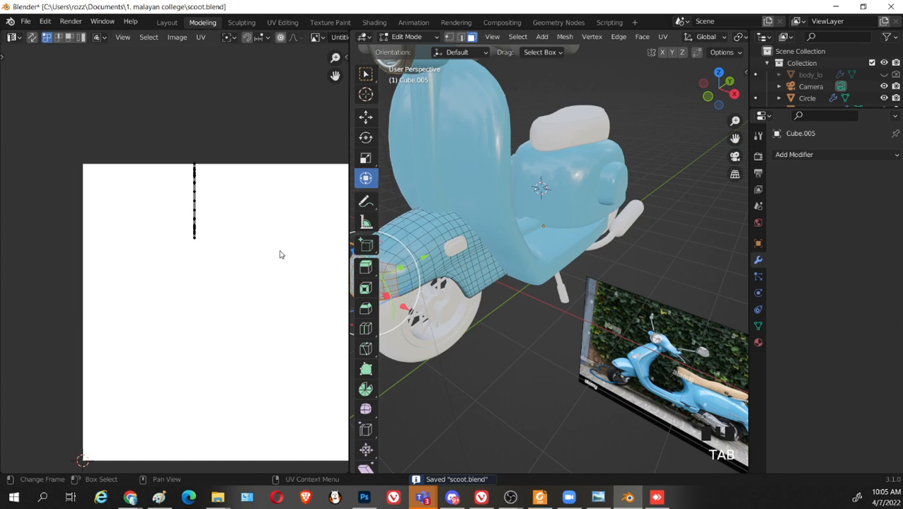
{"action": "scroll", "coordinate": [495, 297], "scroll_direction": "up", "scroll_amount": 2}
{"action": "middle_click_drag", "start_coordinate": [495, 298], "coordinate": [537, 170], "text": "shift"}
{"action": "key", "text": "l"}
{"action": "scroll", "coordinate": [558, 229], "scroll_direction": "up", "scroll_amount": 4}
{"action": "scroll", "coordinate": [645, 262], "scroll_direction": "down", "scroll_amount": 3}
{"action": "scroll", "coordinate": [665, 229], "scroll_direction": "up", "scroll_amount": 2}
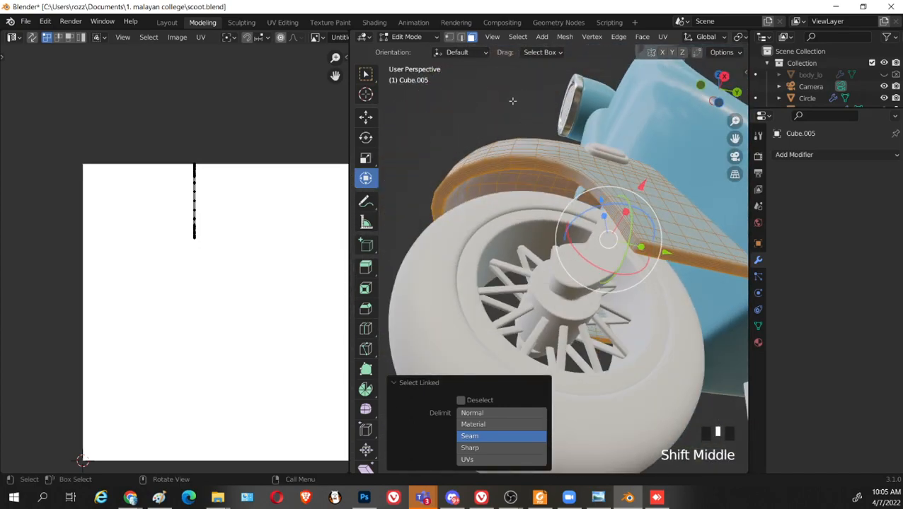
{"action": "left_click", "coordinate": [511, 101]}
{"action": "mouse_move", "coordinate": [511, 100]}
{"action": "middle_mouse_down"}
{"action": "mouse_move", "coordinate": [623, 151]}
{"action": "mouse_move", "coordinate": [626, 186]}
{"action": "mouse_move", "coordinate": [607, 228]}
{"action": "mouse_move", "coordinate": [544, 252]}
{"action": "mouse_move", "coordinate": [530, 246]}
{"action": "mouse_move", "coordinate": [534, 262]}
{"action": "mouse_move", "coordinate": [604, 278]}
{"action": "mouse_move", "coordinate": [706, 234]}
{"action": "mouse_move", "coordinate": [566, 292]}
{"action": "mouse_move", "coordinate": [526, 284]}
{"action": "mouse_move", "coordinate": [528, 175]}
{"action": "mouse_move", "coordinate": [560, 155]}
{"action": "mouse_move", "coordinate": [537, 170]}
{"action": "mouse_move", "coordinate": [497, 145]}
{"action": "mouse_move", "coordinate": [512, 148]}
{"action": "mouse_move", "coordinate": [656, 298]}
{"action": "mouse_move", "coordinate": [586, 283]}
{"action": "mouse_move", "coordinate": [589, 262]}
{"action": "middle_mouse_up"}
{"action": "key", "text": "shift+z"}
{"action": "key", "text": "shift+z"}
{"action": "key", "text": "slash"}
{"action": "scroll", "coordinate": [562, 289], "scroll_direction": "up", "scroll_amount": 2}
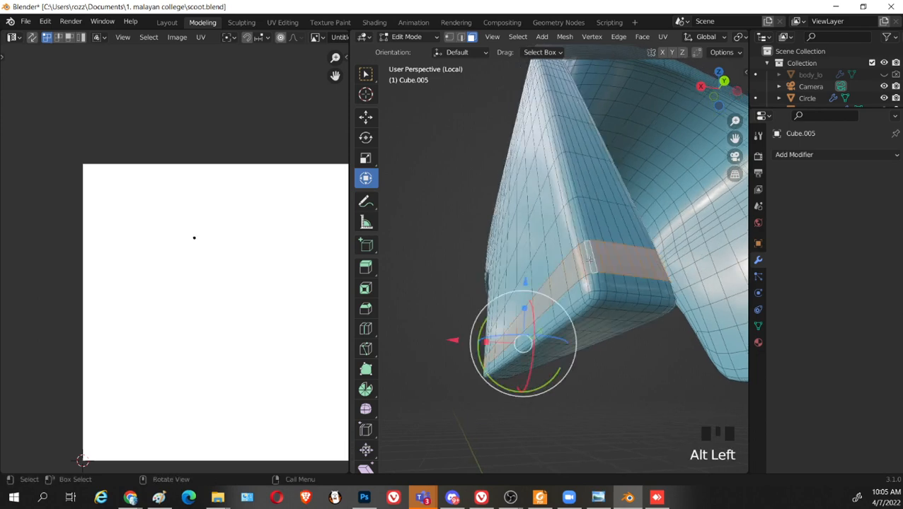
Select the edge loop along the fender's inner rim in edge mode and mark it as a seam
{"action": "key", "text": "2"}
{"action": "left_click", "coordinate": [588, 259]}
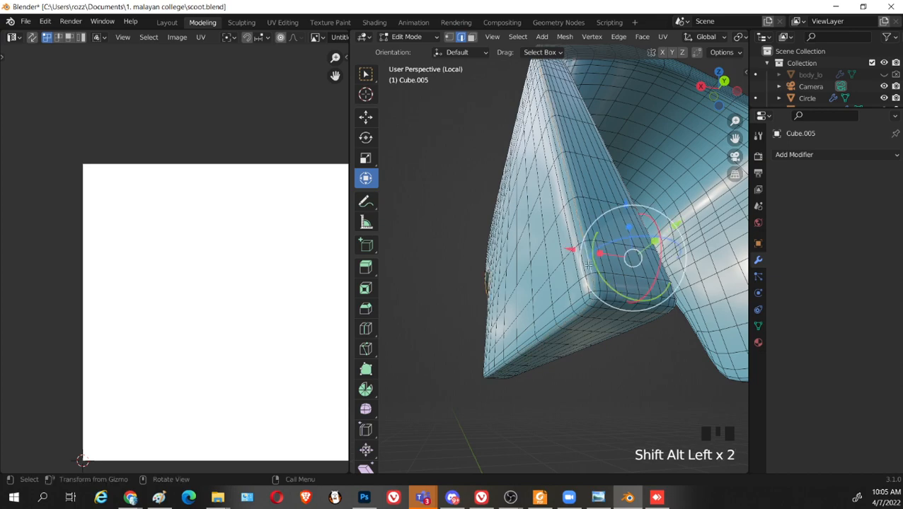
{"action": "middle_click_drag", "start_coordinate": [608, 155], "coordinate": [631, 272]}
{"action": "scroll", "coordinate": [533, 154], "scroll_direction": "down", "scroll_amount": 1}
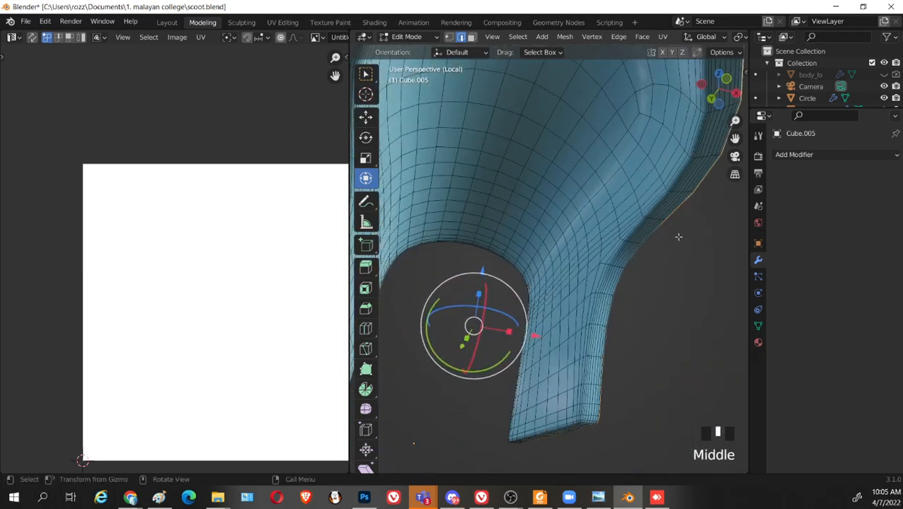
{"action": "scroll", "coordinate": [630, 272], "scroll_direction": "up", "scroll_amount": 2}
{"action": "left_click", "coordinate": [640, 259]}
{"action": "left_click", "coordinate": [640, 259], "text": "alt+shift"}
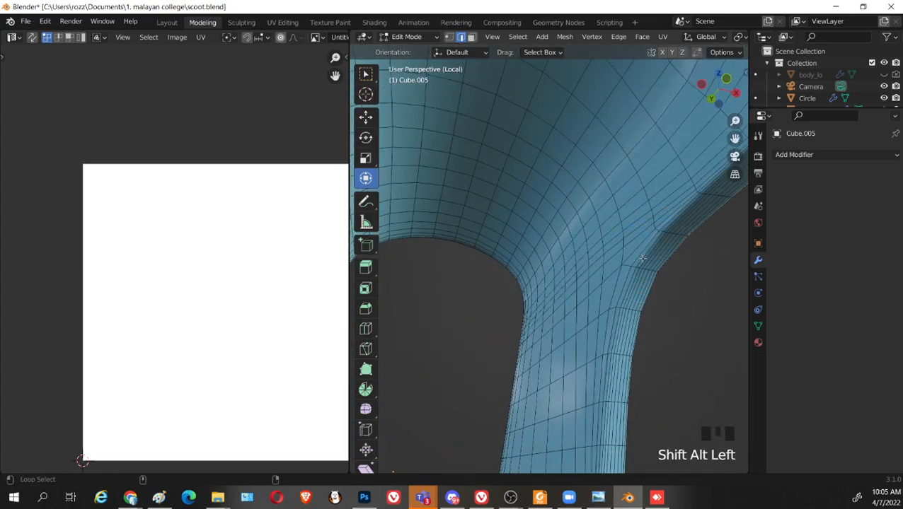
{"action": "left_click", "coordinate": [641, 259], "text": "alt+shift"}
{"action": "left_click", "coordinate": [640, 259], "text": "alt+shift"}
{"action": "scroll", "coordinate": [627, 260], "scroll_direction": "down", "scroll_amount": 4}
{"action": "middle_click_drag", "start_coordinate": [627, 260], "coordinate": [512, 277]}
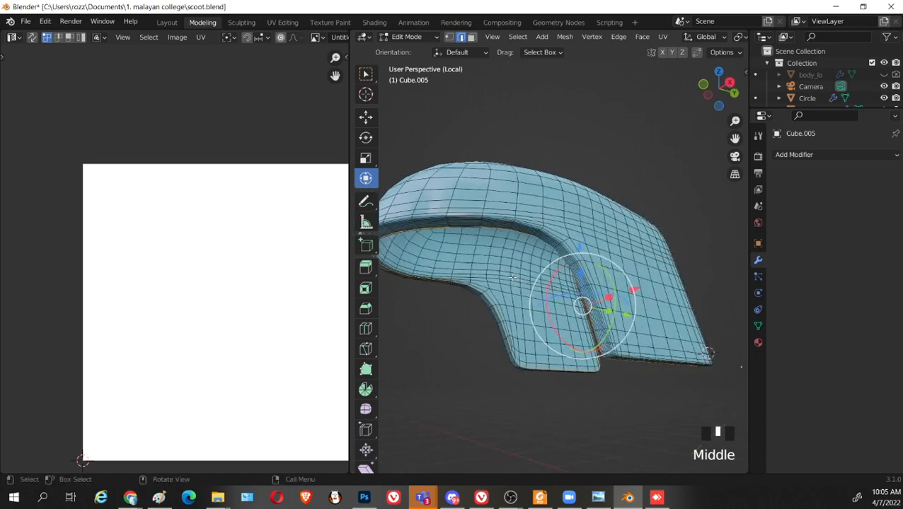
{"action": "right_click", "coordinate": [512, 280]}
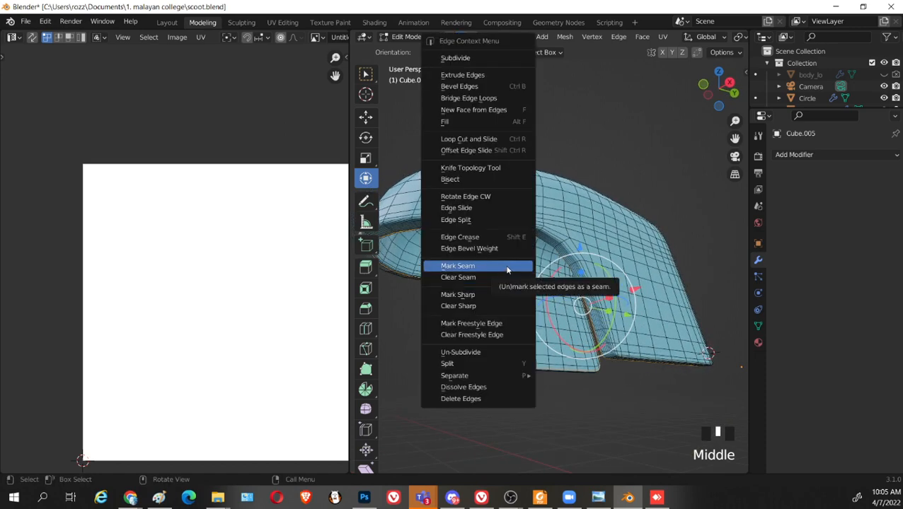
{"action": "right_click", "coordinate": [507, 270]}
Try loop-selecting the edges across the rim at the fender's rear lower end
{"action": "middle_click_drag", "start_coordinate": [506, 270], "coordinate": [605, 292]}
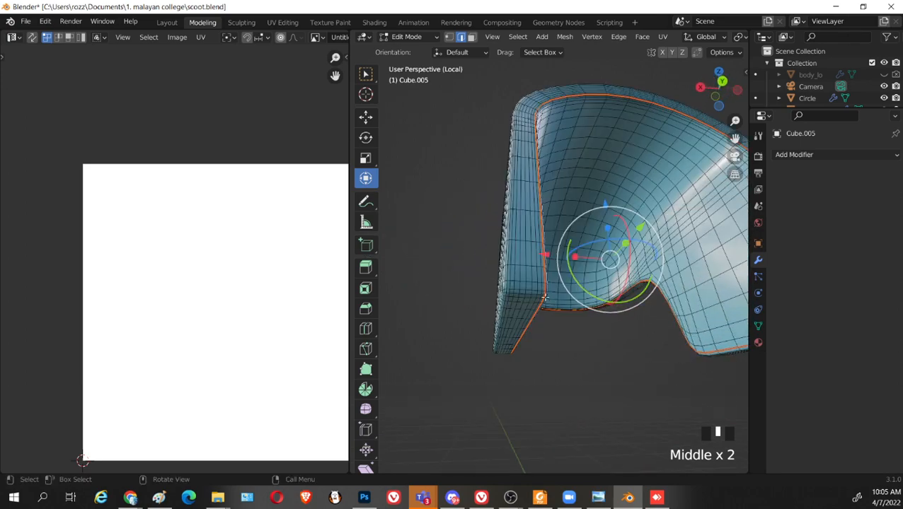
{"action": "scroll", "coordinate": [529, 297], "scroll_direction": "up", "scroll_amount": 1}
{"action": "middle_click_drag", "start_coordinate": [519, 330], "coordinate": [635, 313]}
{"action": "left_click", "coordinate": [580, 322]}
{"action": "left_click", "coordinate": [580, 322], "text": "alt+shift"}
{"action": "left_click", "coordinate": [580, 322], "text": "alt+shift"}
{"action": "scroll", "coordinate": [571, 322], "scroll_direction": "up", "scroll_amount": 2}
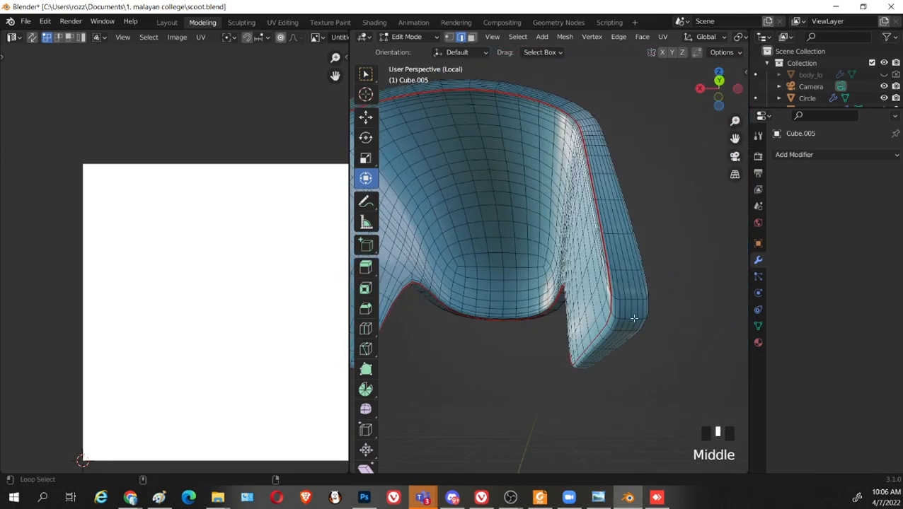
{"action": "left_click", "coordinate": [639, 322], "text": "alt+shift"}
{"action": "key", "text": "ctrl+z"}
{"action": "middle_click_drag", "start_coordinate": [656, 326], "coordinate": [612, 357]}
{"action": "left_click", "coordinate": [678, 311], "text": "alt+shift"}
{"action": "key", "text": "ctrl+z"}
{"action": "scroll", "coordinate": [617, 355], "scroll_direction": "down", "scroll_amount": 1}
{"action": "scroll", "coordinate": [643, 361], "scroll_direction": "up", "scroll_amount": 2}
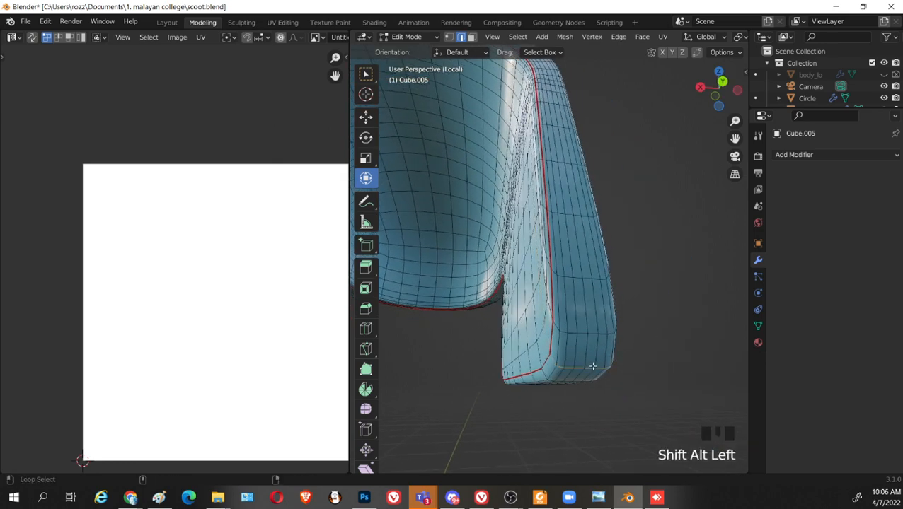
{"action": "key", "text": "ctrl+z"}
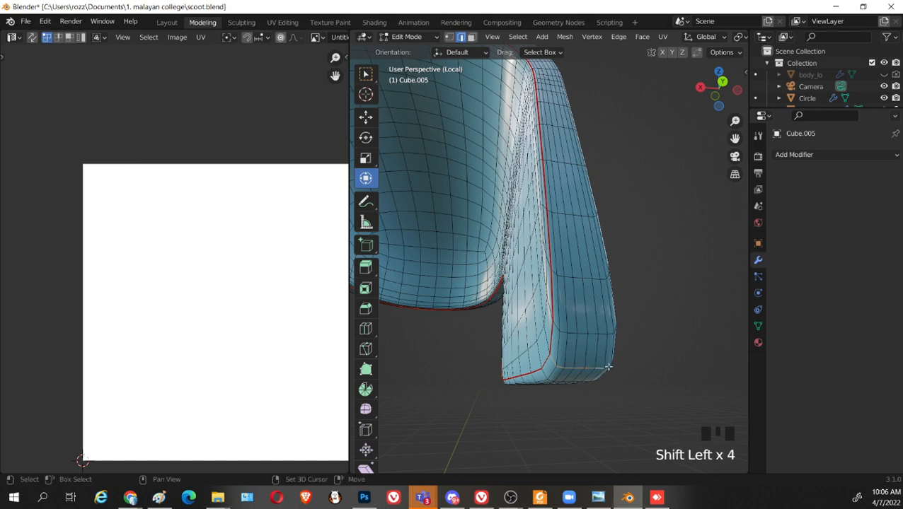
Select the short edges crossing the rim at both lower ends of the fender and mark them as seams
{"action": "middle_click_drag", "start_coordinate": [607, 367], "coordinate": [576, 360]}
{"action": "middle_click_drag", "start_coordinate": [577, 359], "coordinate": [606, 338], "text": "shift"}
{"action": "scroll", "coordinate": [489, 346], "scroll_direction": "down", "scroll_amount": 3}
{"action": "scroll", "coordinate": [580, 350], "scroll_direction": "up", "scroll_amount": 2}
{"action": "scroll", "coordinate": [598, 356], "scroll_direction": "up", "scroll_amount": 2}
{"action": "scroll", "coordinate": [590, 371], "scroll_direction": "down", "scroll_amount": 4}
{"action": "scroll", "coordinate": [584, 369], "scroll_direction": "up", "scroll_amount": 2}
{"action": "right_click", "coordinate": [607, 340]}
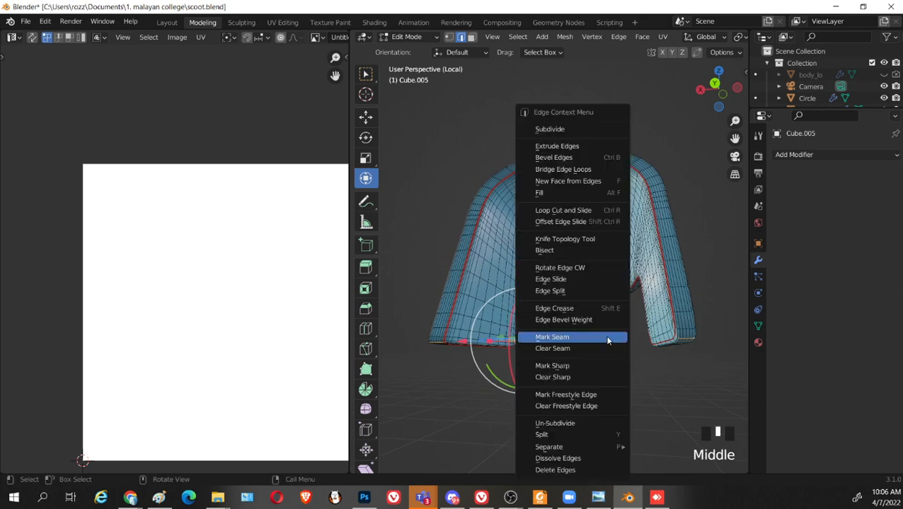
{"action": "right_click", "coordinate": [569, 337]}
Select the entire linked fender mesh and unwrap it with the angle-based Unwrap
{"action": "key", "text": "l"}
{"action": "middle_click_drag", "start_coordinate": [489, 323], "coordinate": [524, 315]}
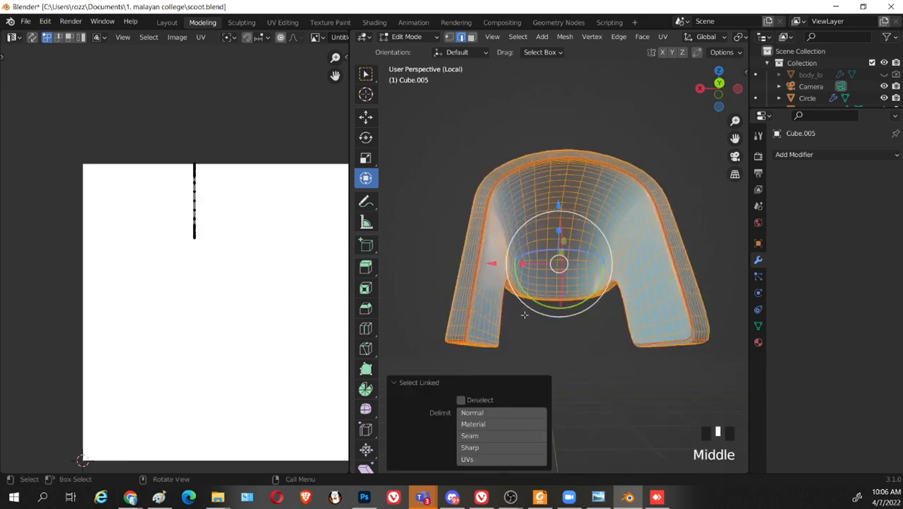
{"action": "key", "text": "u"}
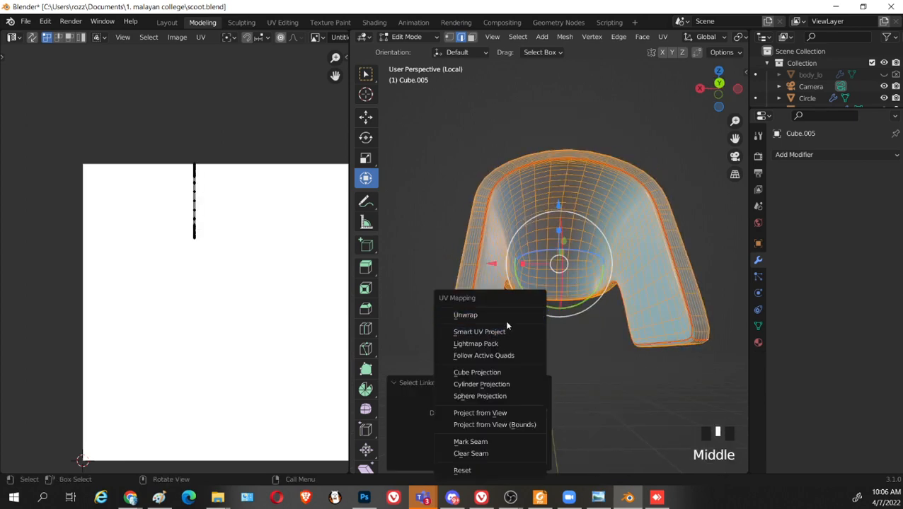
{"action": "left_click", "coordinate": [480, 319]}
{"action": "scroll", "coordinate": [264, 313], "scroll_direction": "down", "scroll_amount": 2}
{"action": "scroll", "coordinate": [264, 313], "scroll_direction": "up", "scroll_amount": 2}
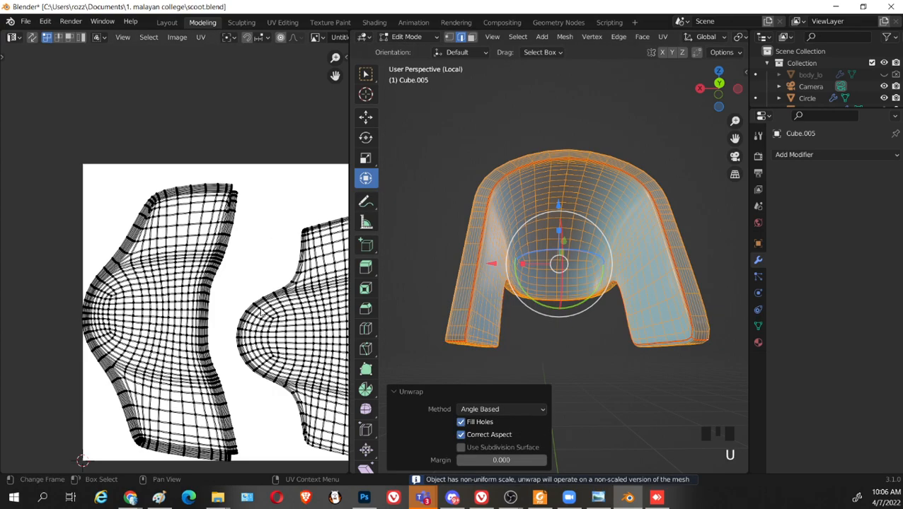
{"action": "scroll", "coordinate": [229, 293], "scroll_direction": "down", "scroll_amount": 1}
{"action": "middle_click_drag", "start_coordinate": [230, 293], "coordinate": [206, 235]}
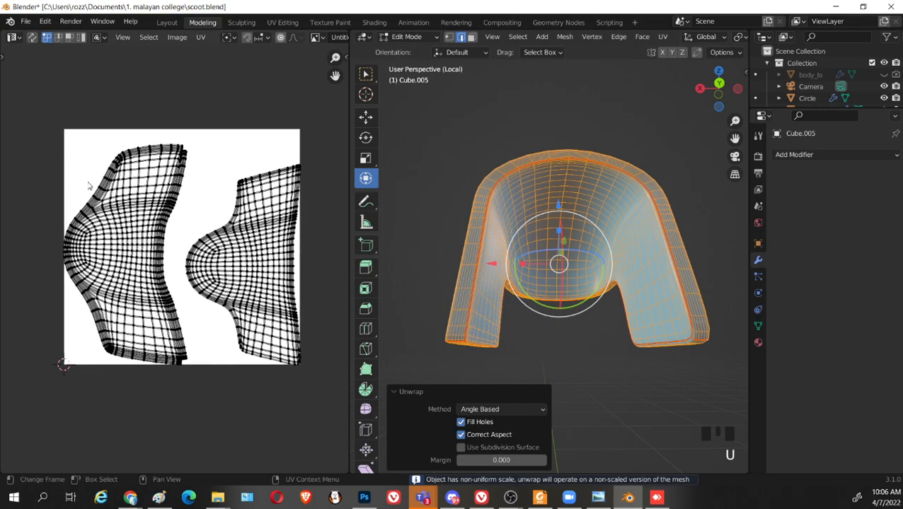
Select all of the fender's UV islands and scale them down around the image centre
{"action": "key", "text": "a"}
{"action": "key", "text": "s"}
{"action": "left_click", "coordinate": [210, 267]}
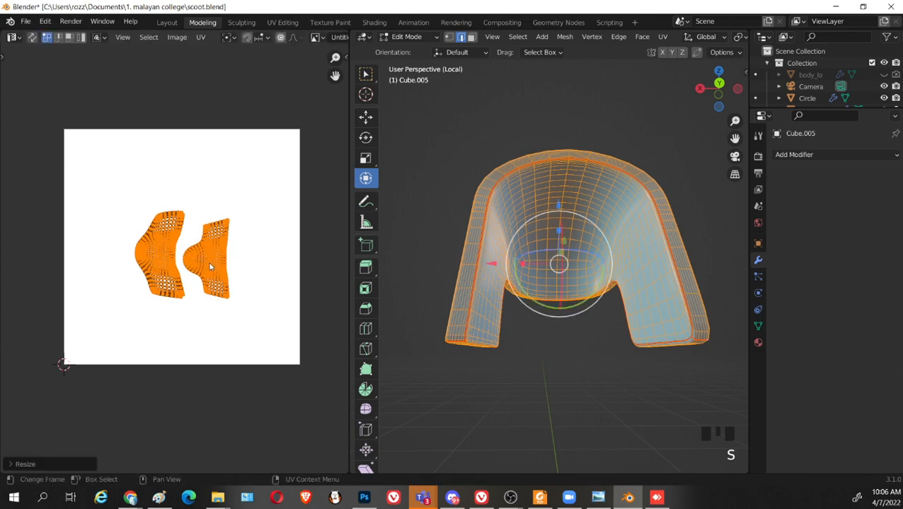
Scale the fender's UV islands down further and move them just off the left side of the image
{"action": "key", "text": "g"}
{"action": "left_click", "coordinate": [149, 309]}
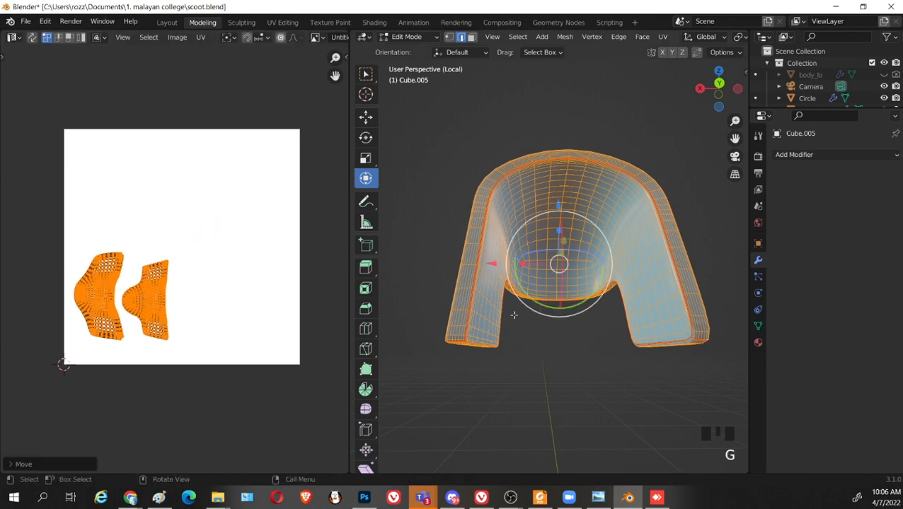
{"action": "key", "text": "s"}
{"action": "left_click", "coordinate": [175, 320]}
{"action": "scroll", "coordinate": [191, 320], "scroll_direction": "down", "scroll_amount": 1}
{"action": "middle_click_drag", "start_coordinate": [193, 319], "coordinate": [254, 341]}
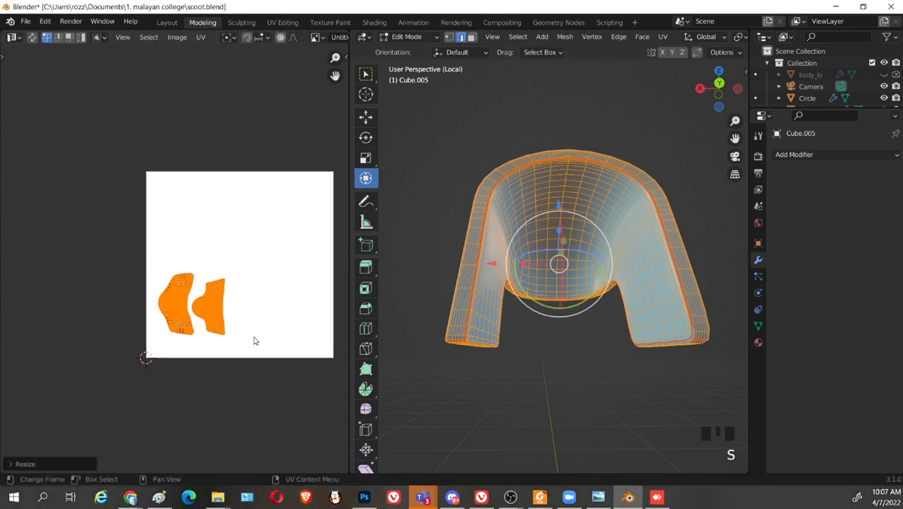
{"action": "key", "text": "g"}
{"action": "left_click", "coordinate": [159, 323]}
Leave the isolated view of the fender, add the scooter's main body to the selection and edit both meshes together
{"action": "key", "text": "Tab"}
{"action": "scroll", "coordinate": [498, 293], "scroll_direction": "down", "scroll_amount": 5}
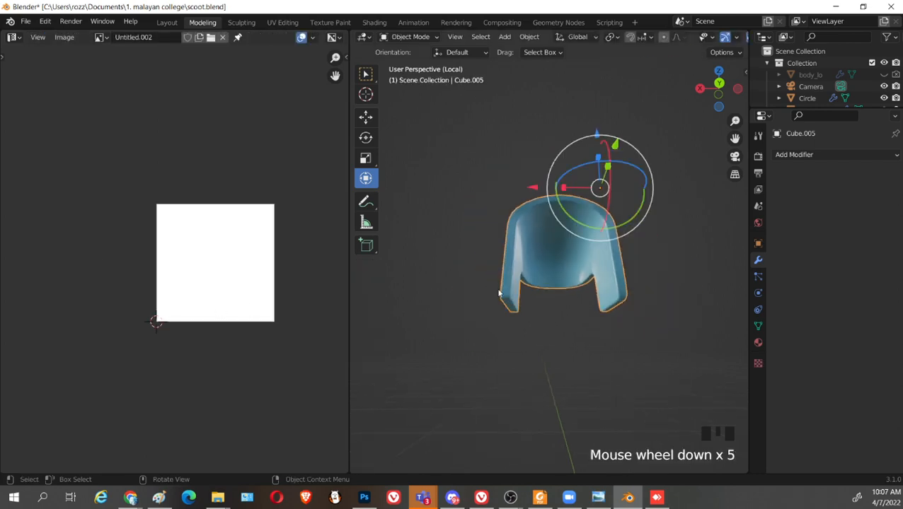
{"action": "middle_click_drag", "start_coordinate": [499, 293], "coordinate": [554, 207]}
{"action": "key", "text": "slash"}
{"action": "scroll", "coordinate": [597, 302], "scroll_direction": "down", "scroll_amount": 3}
{"action": "left_click", "coordinate": [531, 187], "text": "shift"}
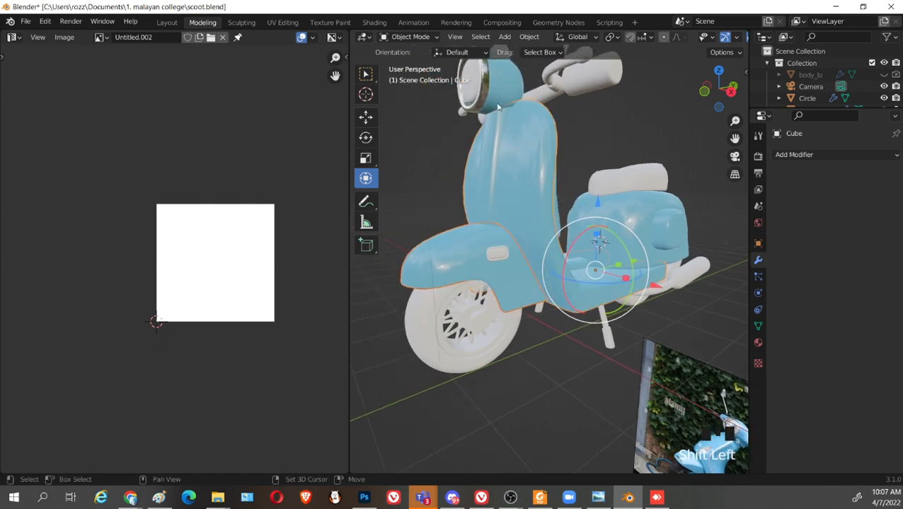
{"action": "key", "text": "Tab"}
{"action": "scroll", "coordinate": [207, 283], "scroll_direction": "up", "scroll_amount": 2}
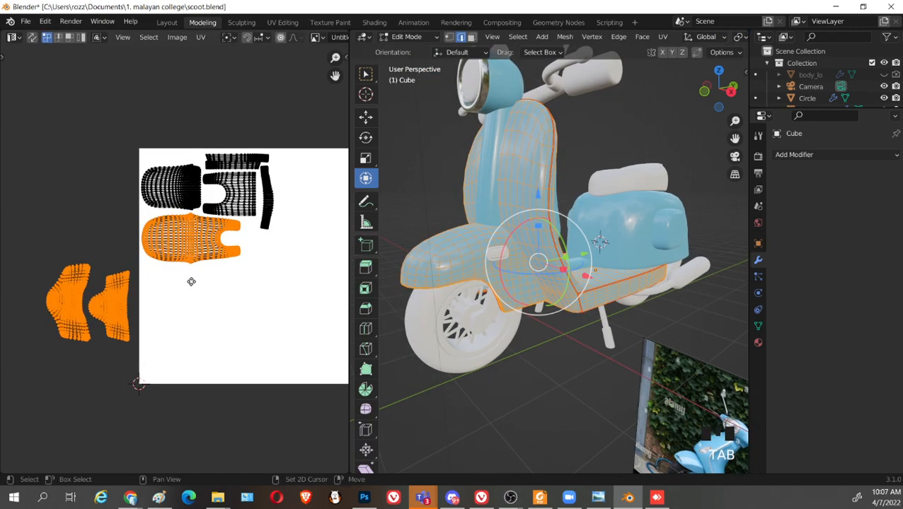
Select both fender UV islands and move them onto the white image, below the body's islands
{"action": "left_click", "coordinate": [88, 300]}
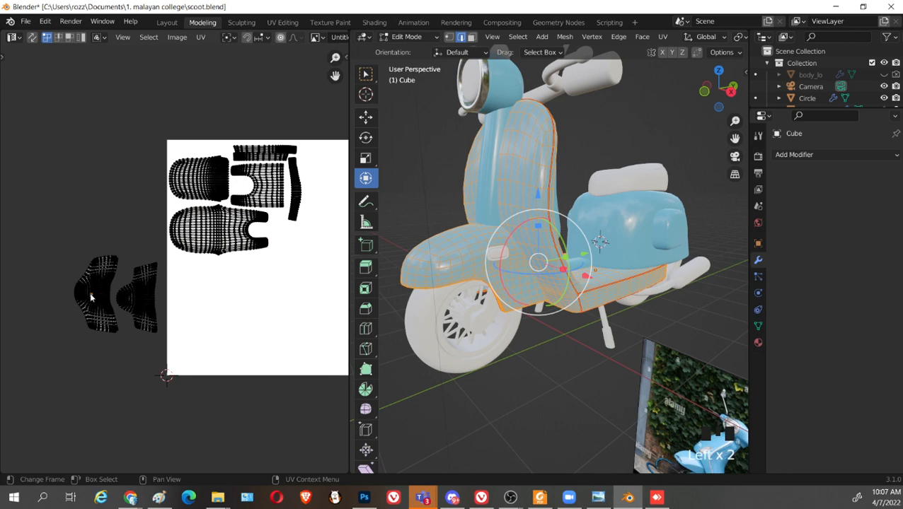
{"action": "key", "text": "l"}
{"action": "key", "text": "l"}
{"action": "key", "text": "g"}
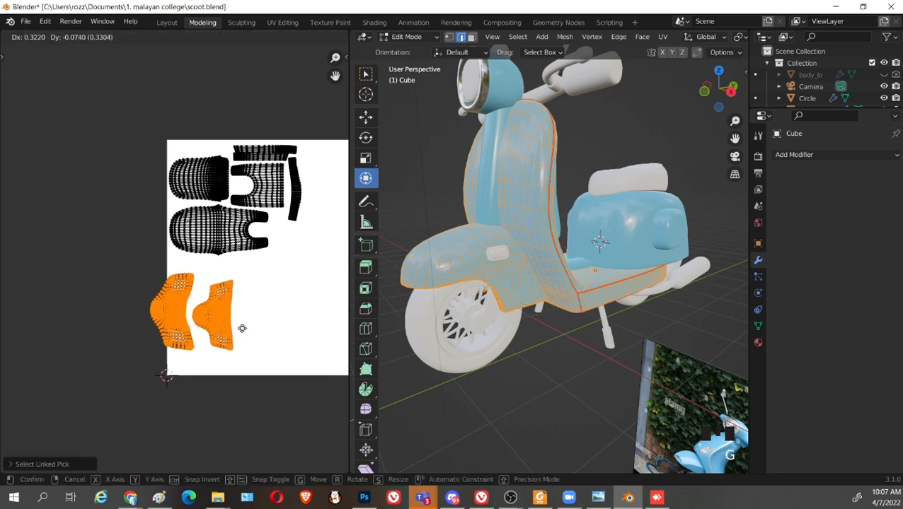
{"action": "left_click", "coordinate": [259, 323]}
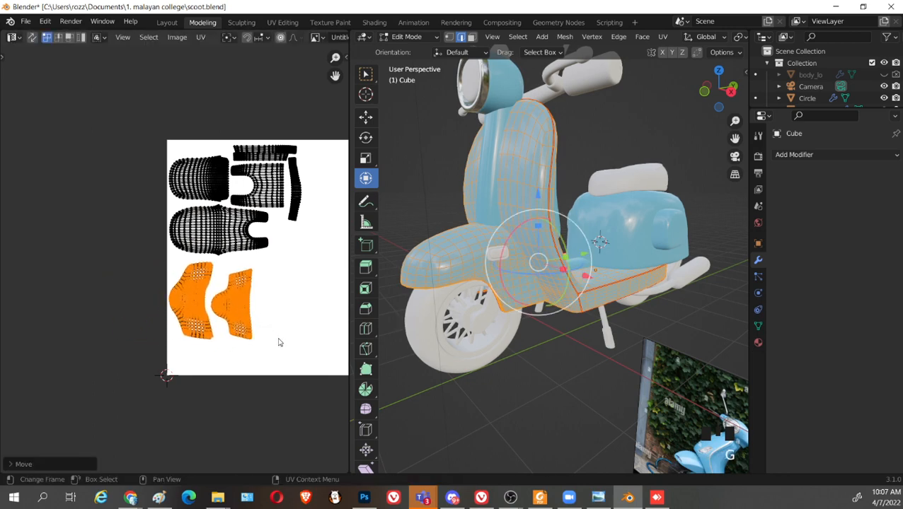
Scale the two fender islands down and fit them directly beneath the body's lower island at the image's left edge
{"action": "key", "text": "s"}
{"action": "left_click", "coordinate": [268, 327]}
{"action": "key", "text": "g"}
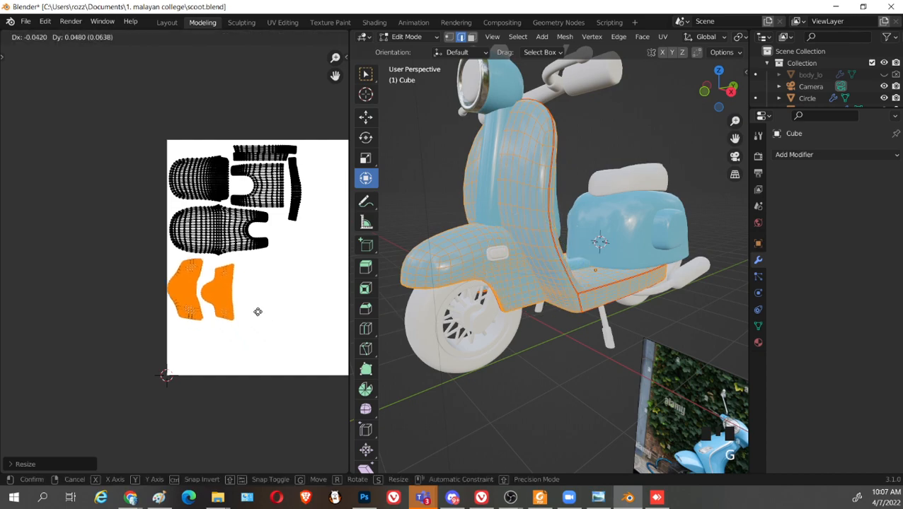
{"action": "left_click", "coordinate": [259, 312]}
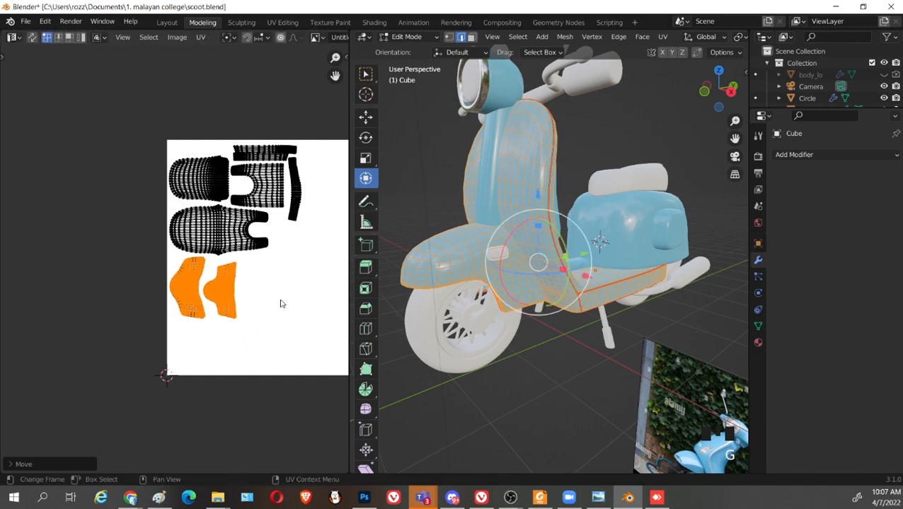
{"action": "left_click", "coordinate": [276, 305]}
Circle-select a patch of faces on top of the front fender to check where they lie in the UV layout
{"action": "scroll", "coordinate": [265, 297], "scroll_direction": "up", "scroll_amount": 4}
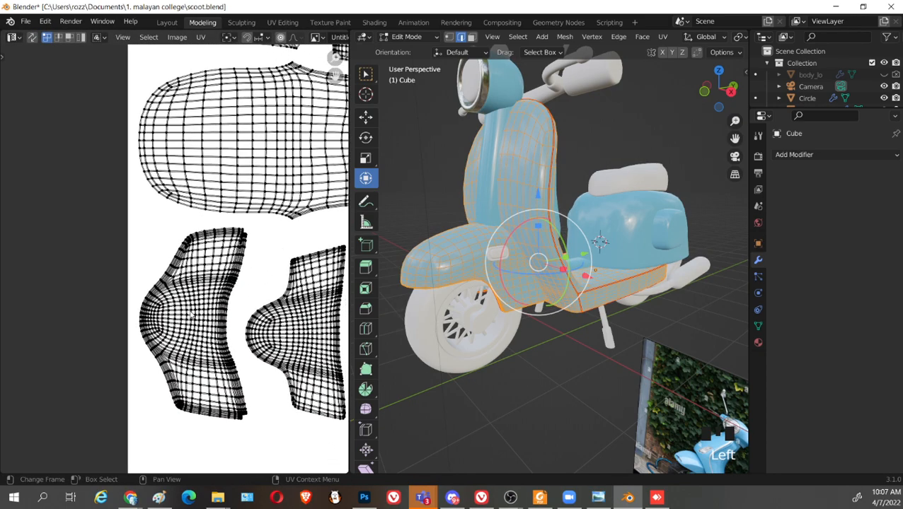
{"action": "left_click", "coordinate": [448, 249]}
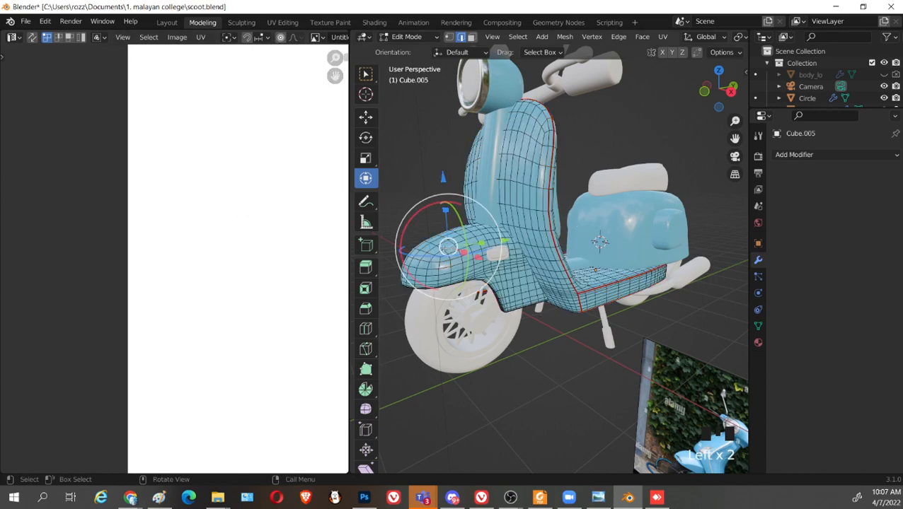
{"action": "key", "text": "3"}
{"action": "left_click", "coordinate": [444, 247]}
{"action": "left_click", "coordinate": [437, 238]}
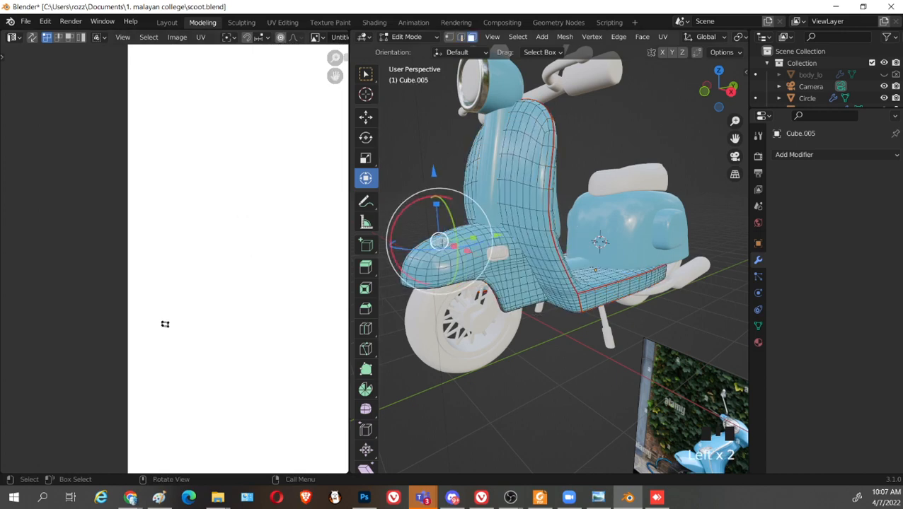
{"action": "key", "text": "c"}
{"action": "left_click_drag", "start_coordinate": [439, 241], "coordinate": [468, 242]}
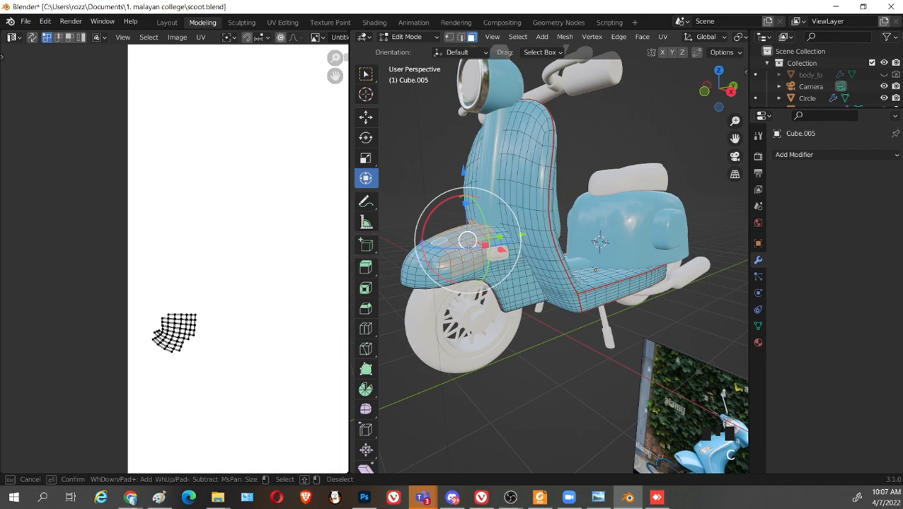
{"action": "right_click", "coordinate": [467, 247]}
{"action": "left_click", "coordinate": [462, 249]}
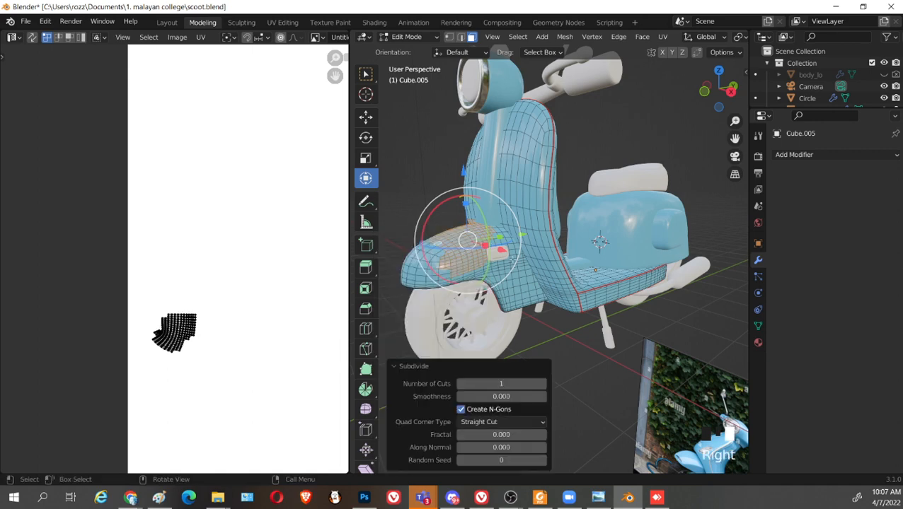
{"action": "key", "text": "ctrl+z"}
Select all faces of the body and fender and examine the fender's UV island up close
{"action": "key", "text": "a"}
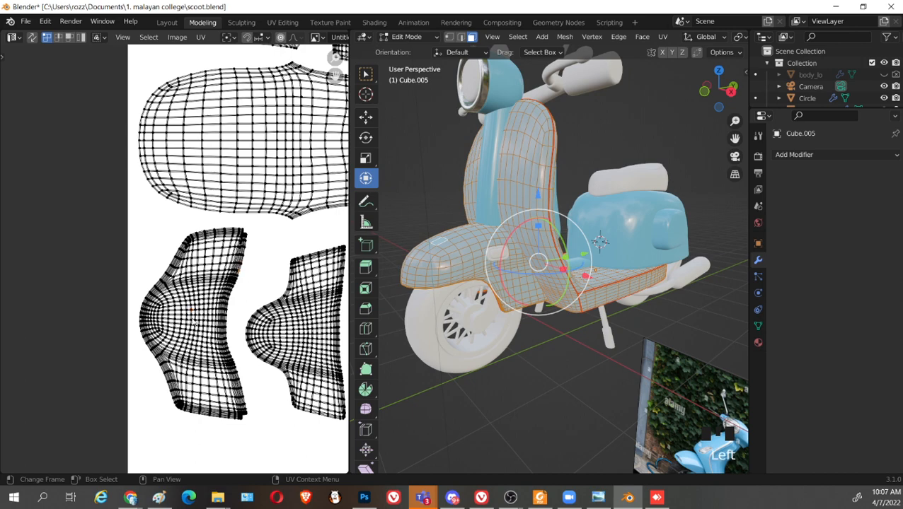
{"action": "scroll", "coordinate": [185, 327], "scroll_direction": "up", "scroll_amount": 10}
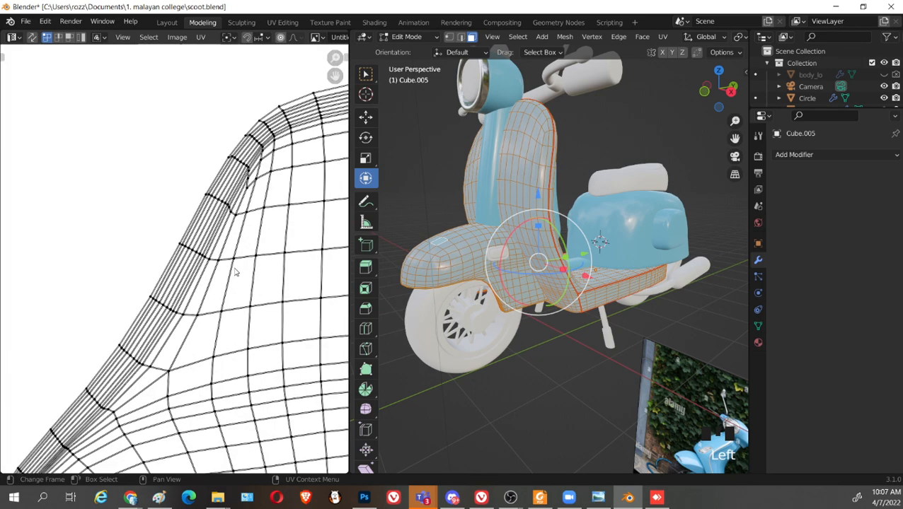
{"action": "scroll", "coordinate": [236, 272], "scroll_direction": "down", "scroll_amount": 10}
Leave Edit Mode and save the scooter file
{"action": "key", "text": "Tab"}
{"action": "mouse_move", "coordinate": [537, 353]}
{"action": "middle_mouse_down", "text": "shift"}
{"action": "mouse_move", "coordinate": [523, 342]}
{"action": "mouse_move", "coordinate": [462, 352]}
{"action": "mouse_move", "coordinate": [528, 341]}
{"action": "middle_mouse_up", "text": "shift"}
{"action": "key", "text": "ctrl+s"}
{"action": "middle_click_drag", "start_coordinate": [605, 347], "coordinate": [574, 357], "text": "shift"}
Select the rear body shell under the seat and open it for editing with edge selection
{"action": "left_click", "coordinate": [523, 340]}
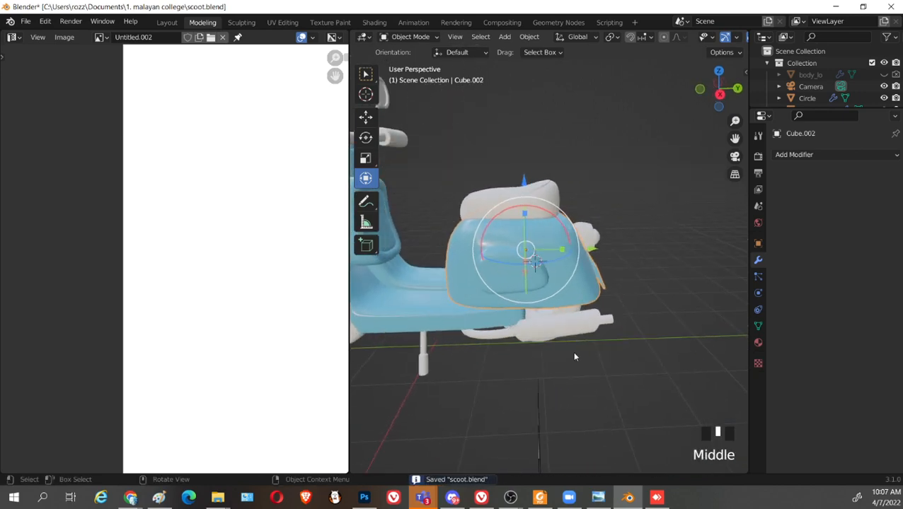
{"action": "scroll", "coordinate": [592, 324], "scroll_direction": "down", "scroll_amount": 4}
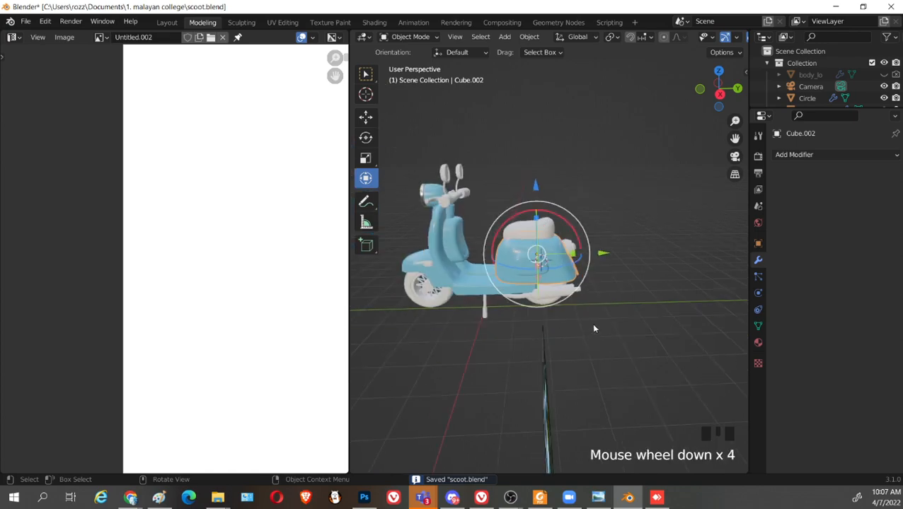
{"action": "key", "text": "Tab"}
{"action": "scroll", "coordinate": [595, 319], "scroll_direction": "up", "scroll_amount": 5}
{"action": "scroll", "coordinate": [596, 314], "scroll_direction": "up", "scroll_amount": 3}
{"action": "middle_click_drag", "start_coordinate": [596, 313], "coordinate": [563, 199]}
{"action": "scroll", "coordinate": [602, 312], "scroll_direction": "down", "scroll_amount": 2}
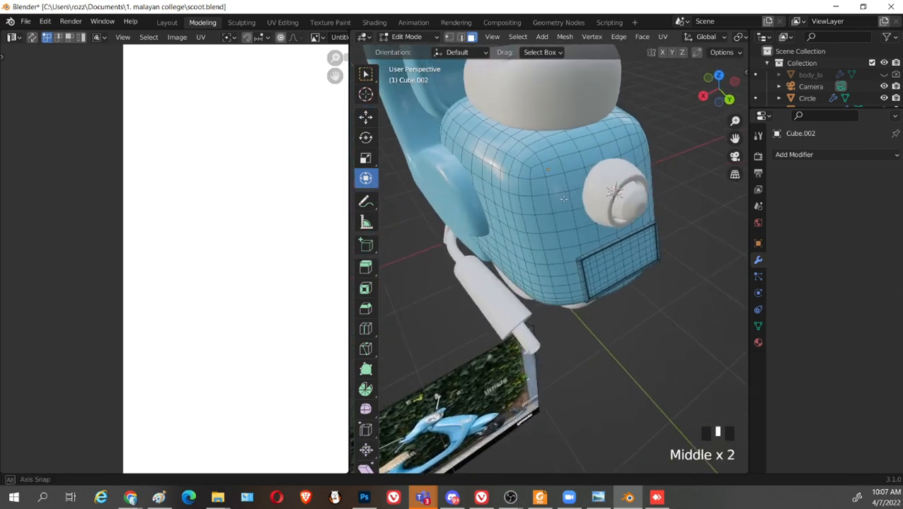
{"action": "key", "text": "2"}
Select the vertical edge runs down the corners of the rear body shell
{"action": "left_click", "coordinate": [529, 191]}
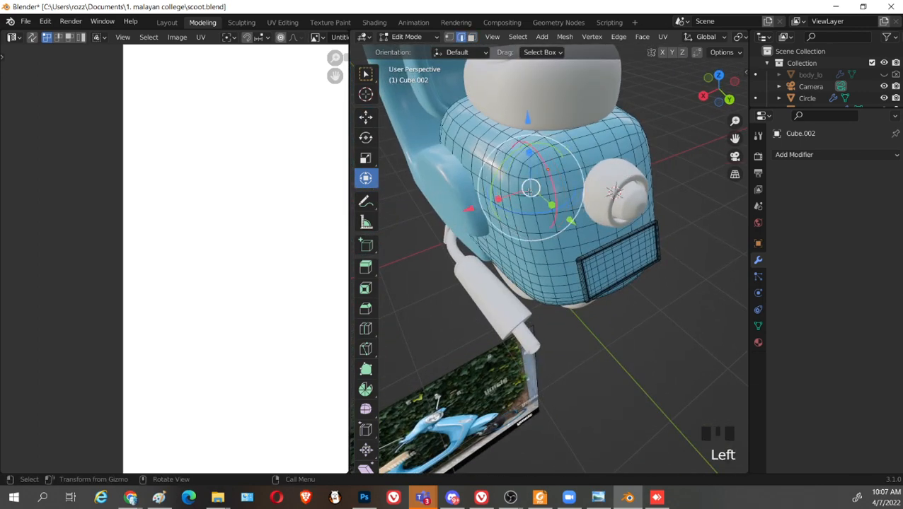
{"action": "middle_click_drag", "start_coordinate": [529, 191], "coordinate": [513, 251]}
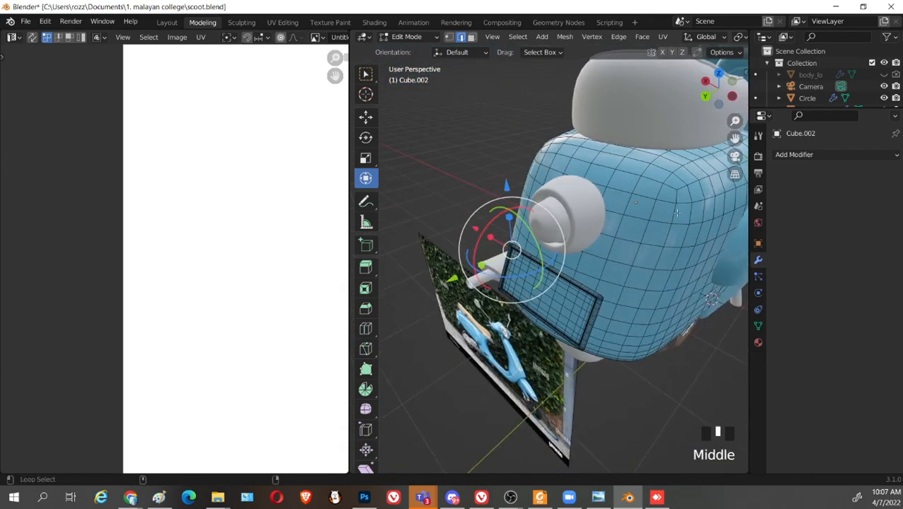
{"action": "left_click", "coordinate": [686, 257], "text": "alt+shift"}
{"action": "middle_click_drag", "start_coordinate": [686, 257], "coordinate": [476, 246]}
{"action": "left_click", "coordinate": [573, 248], "text": "alt+shift"}
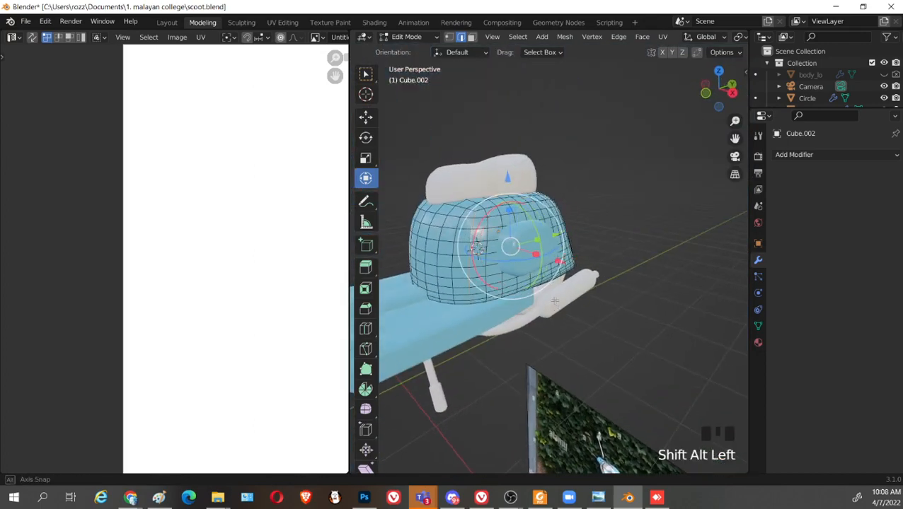
{"action": "middle_click_drag", "start_coordinate": [555, 301], "coordinate": [573, 306]}
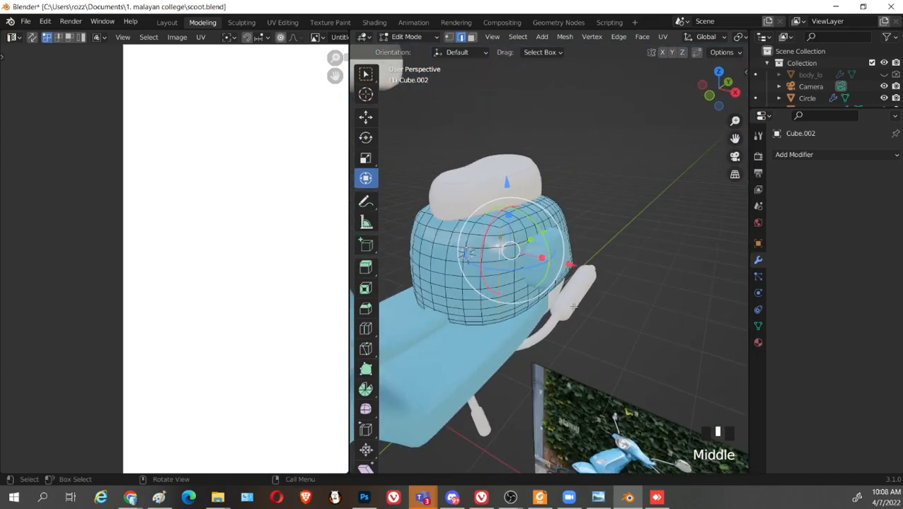
{"action": "right_click", "coordinate": [525, 271]}
{"action": "left_click", "coordinate": [494, 362]}
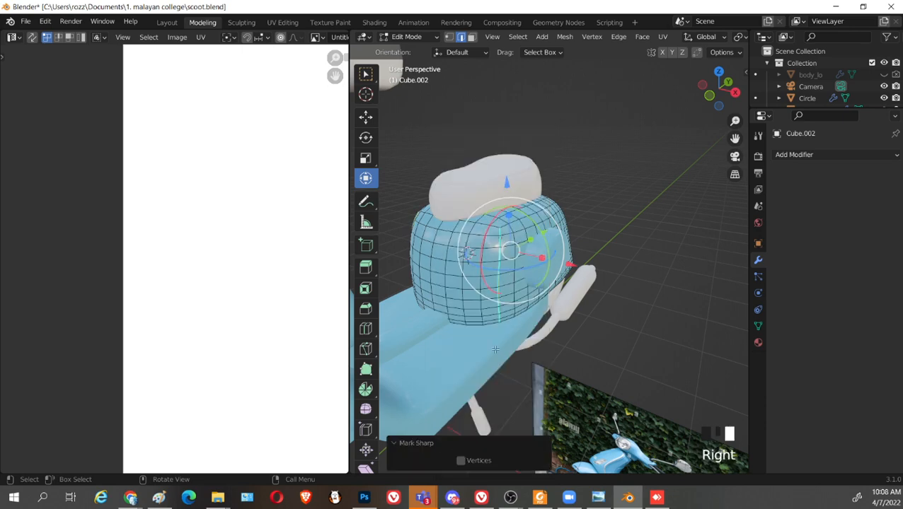
{"action": "key", "text": "ctrl+z"}
Mark the selected corner edges as seams and unwrap the entire linked rear body shell with the angle-based method
{"action": "right_click", "coordinate": [486, 290]}
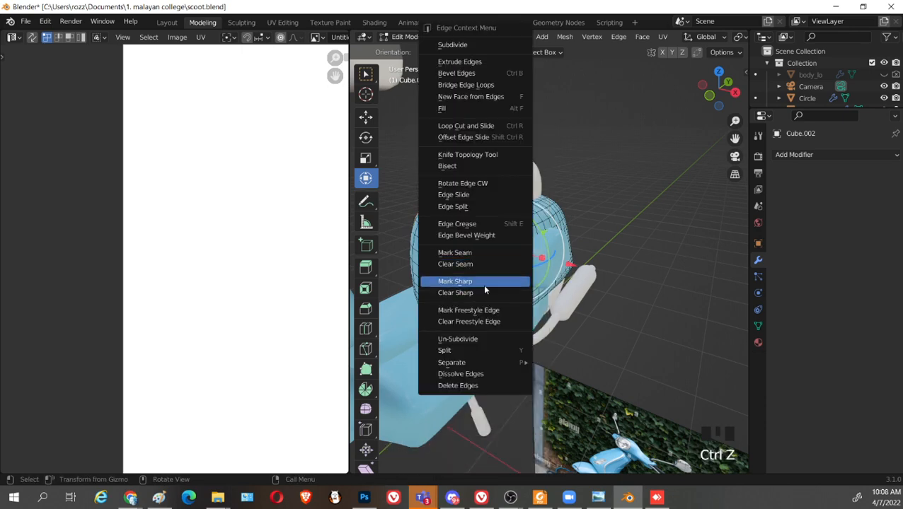
{"action": "left_click", "coordinate": [483, 254]}
{"action": "key", "text": "l"}
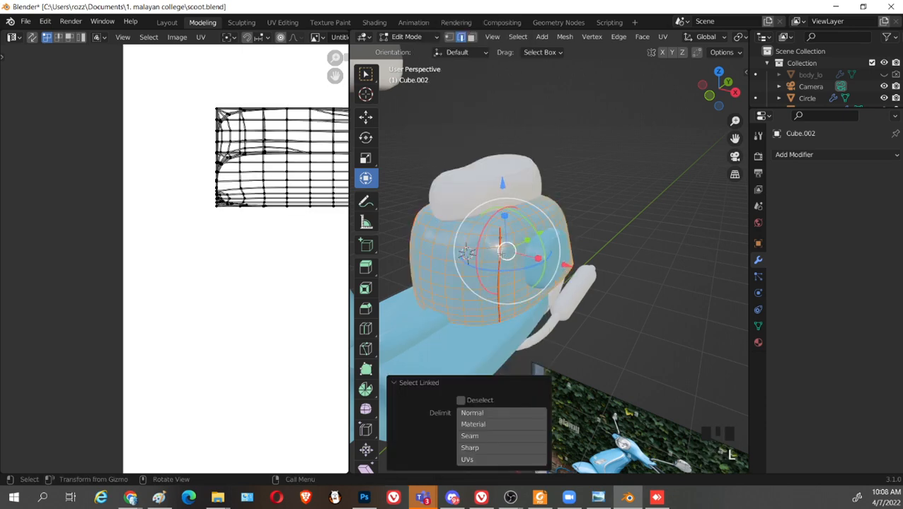
{"action": "key", "text": "u"}
{"action": "left_click", "coordinate": [501, 258]}
Examine the rear body's unwrapped layout and the seam running down its rear corner
{"action": "scroll", "coordinate": [255, 254], "scroll_direction": "down", "scroll_amount": 3}
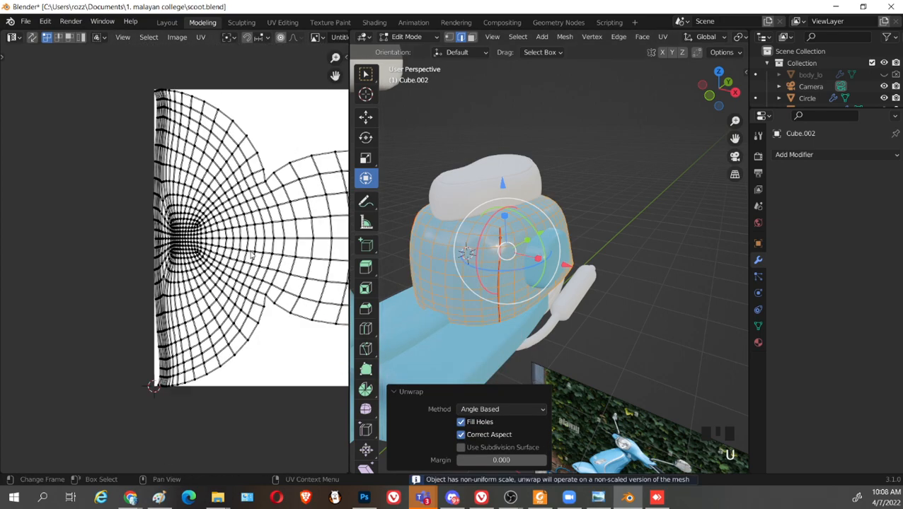
{"action": "scroll", "coordinate": [254, 255], "scroll_direction": "up", "scroll_amount": 2}
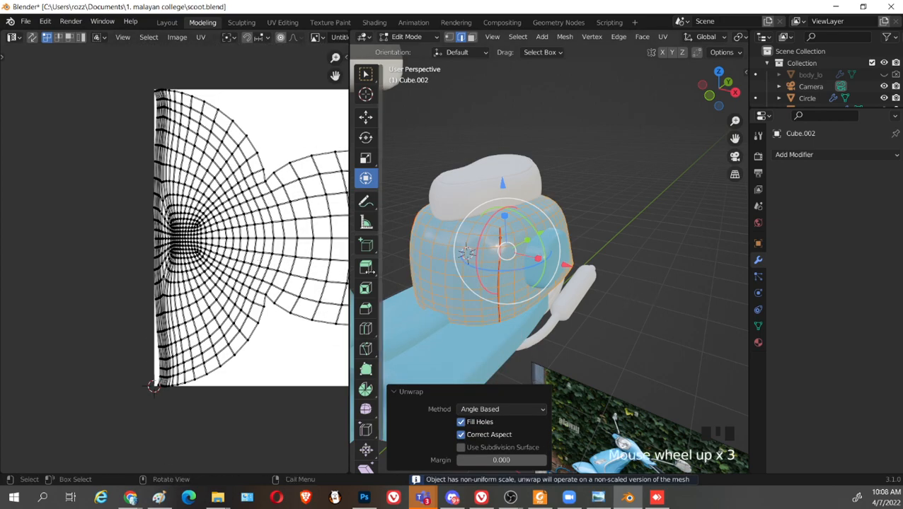
{"action": "middle_click_drag", "start_coordinate": [300, 257], "coordinate": [294, 250]}
{"action": "scroll", "coordinate": [573, 310], "scroll_direction": "up", "scroll_amount": 1}
{"action": "middle_click_drag", "start_coordinate": [573, 309], "coordinate": [566, 288]}
{"action": "left_click", "coordinate": [666, 300]}
{"action": "scroll", "coordinate": [564, 173], "scroll_direction": "up", "scroll_amount": 1}
{"action": "scroll", "coordinate": [559, 232], "scroll_direction": "down", "scroll_amount": 3}
{"action": "middle_click_drag", "start_coordinate": [559, 232], "coordinate": [527, 209]}
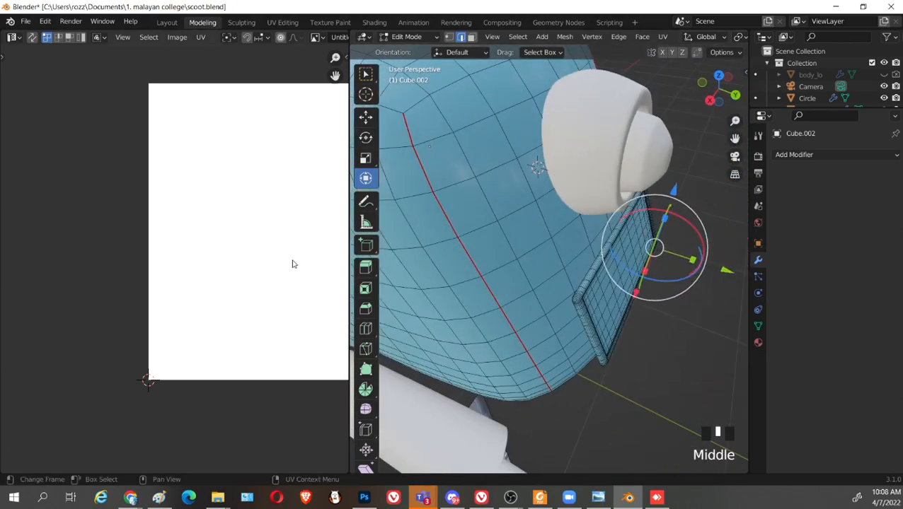
Select the entire linked rear body shell and compare its UV island with the model's rear side
{"action": "scroll", "coordinate": [527, 209], "scroll_direction": "down", "scroll_amount": 2}
{"action": "key", "text": "l"}
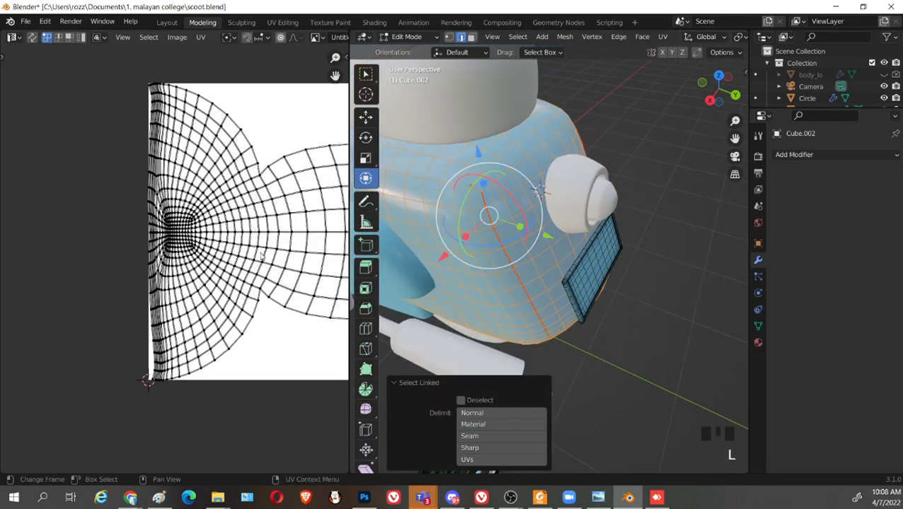
{"action": "scroll", "coordinate": [270, 243], "scroll_direction": "up", "scroll_amount": 1}
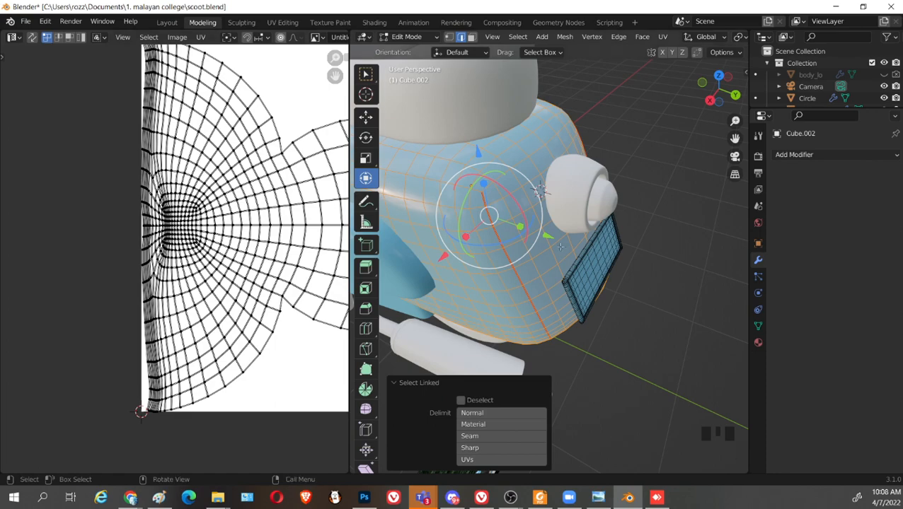
{"action": "scroll", "coordinate": [248, 240], "scroll_direction": "down", "scroll_amount": 2}
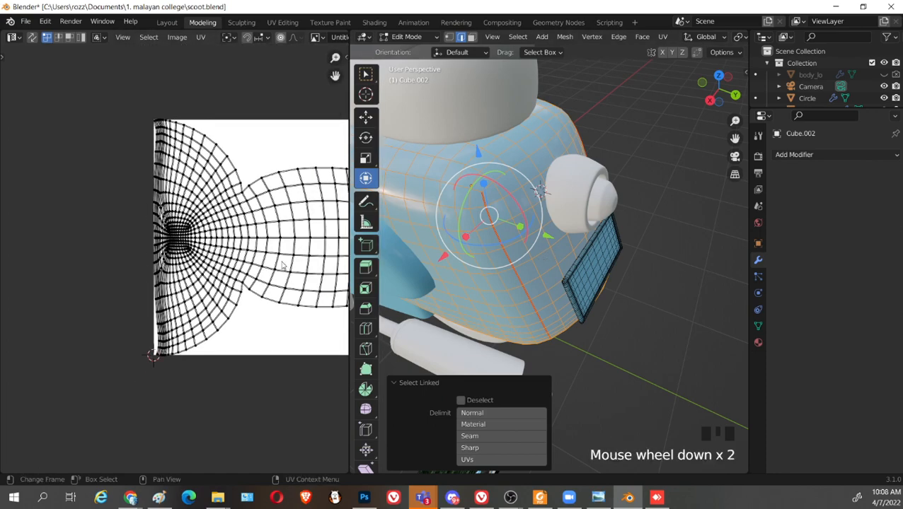
{"action": "middle_click_drag", "start_coordinate": [622, 339], "coordinate": [559, 248]}
{"action": "scroll", "coordinate": [272, 259], "scroll_direction": "up", "scroll_amount": 3}
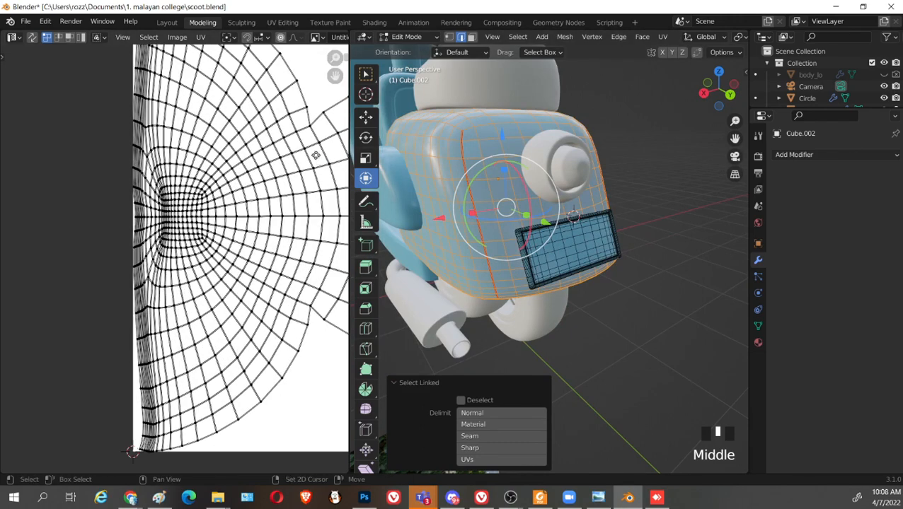
Try to split the rear body's UV island along the arc of edges where its two lobes meet
{"action": "middle_click_drag", "start_coordinate": [316, 155], "coordinate": [260, 168]}
{"action": "left_click", "coordinate": [258, 167]}
{"action": "right_click", "coordinate": [259, 167]}
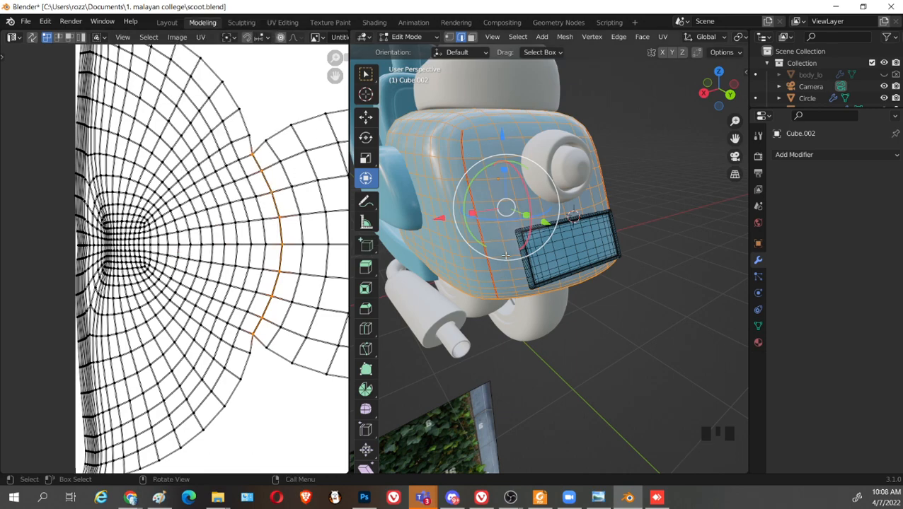
{"action": "middle_click_drag", "start_coordinate": [506, 254], "coordinate": [453, 212]}
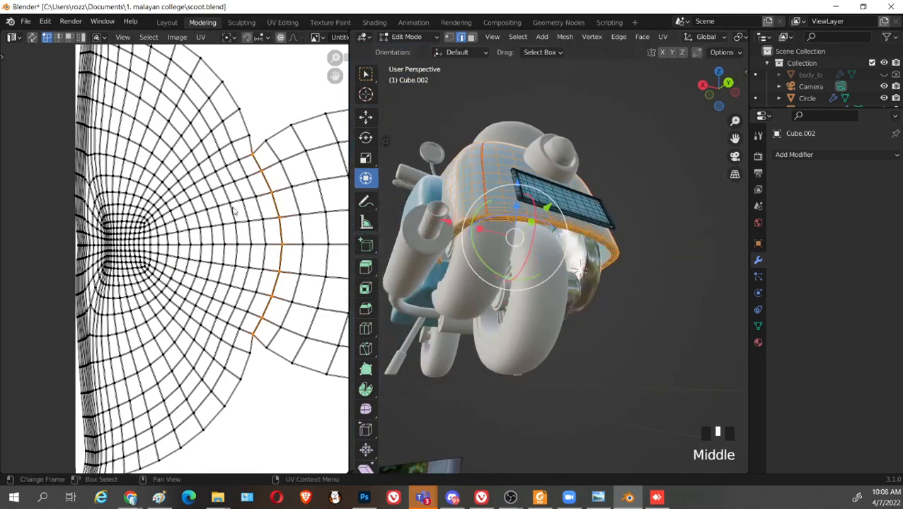
{"action": "right_click", "coordinate": [266, 185]}
{"action": "mouse_move", "coordinate": [271, 249]}
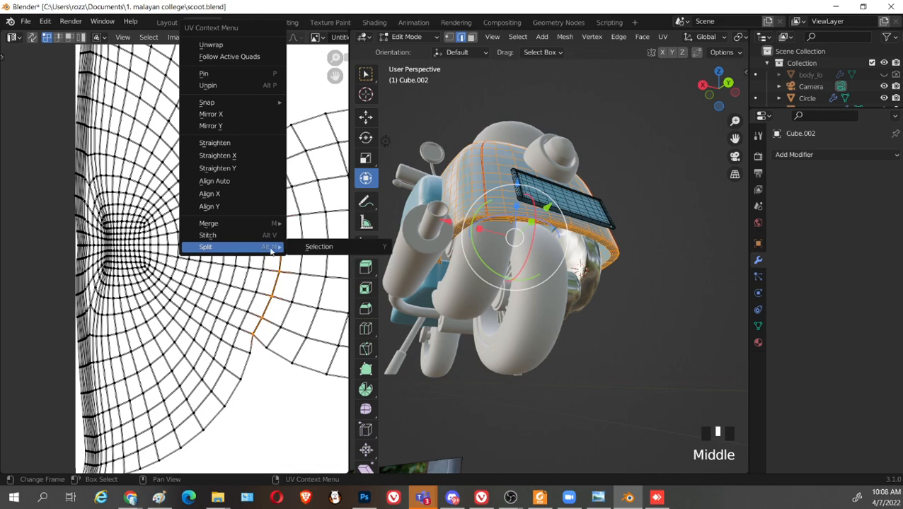
{"action": "left_click", "coordinate": [312, 248]}
{"action": "scroll", "coordinate": [283, 252], "scroll_direction": "down", "scroll_amount": 8}
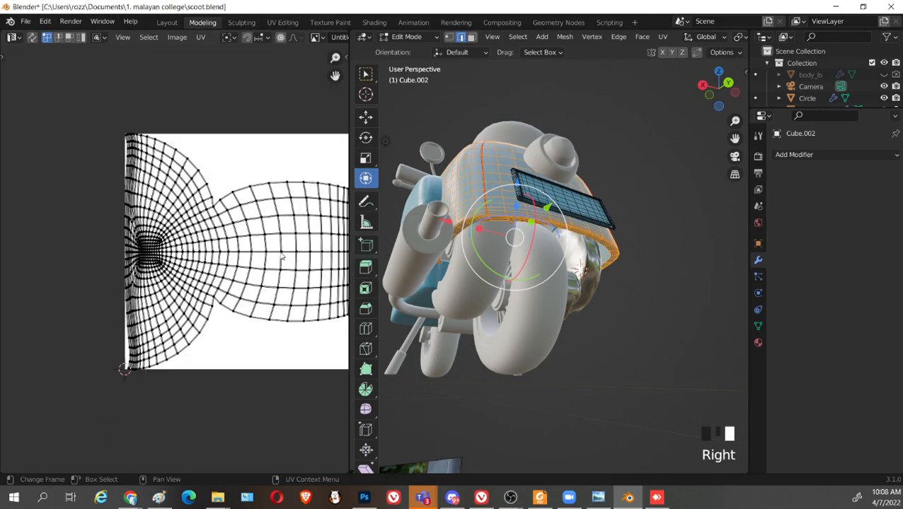
Select the whole linked UV island of the rear body shell and unwrap it again
{"action": "key", "text": "l"}
{"action": "scroll", "coordinate": [255, 253], "scroll_direction": "up", "scroll_amount": 3}
{"action": "key", "text": "u"}
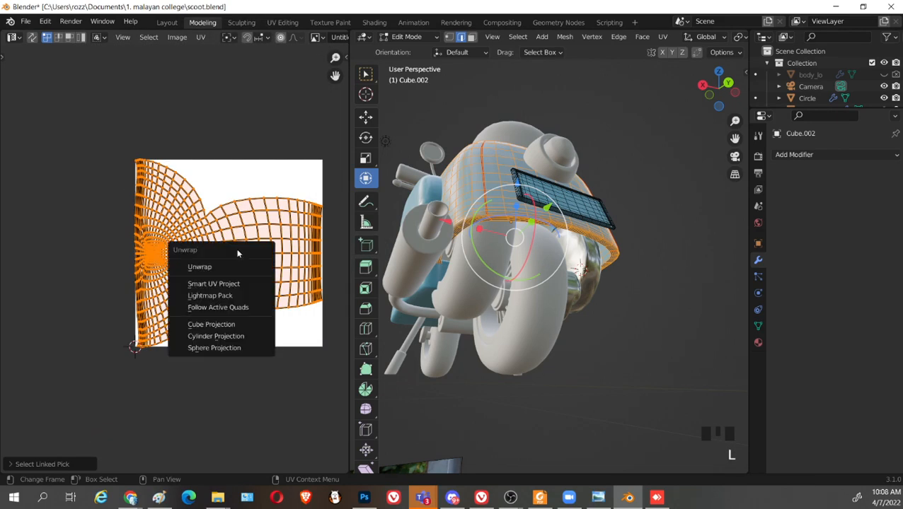
{"action": "left_click", "coordinate": [239, 269]}
{"action": "scroll", "coordinate": [618, 293], "scroll_direction": "up", "scroll_amount": 2}
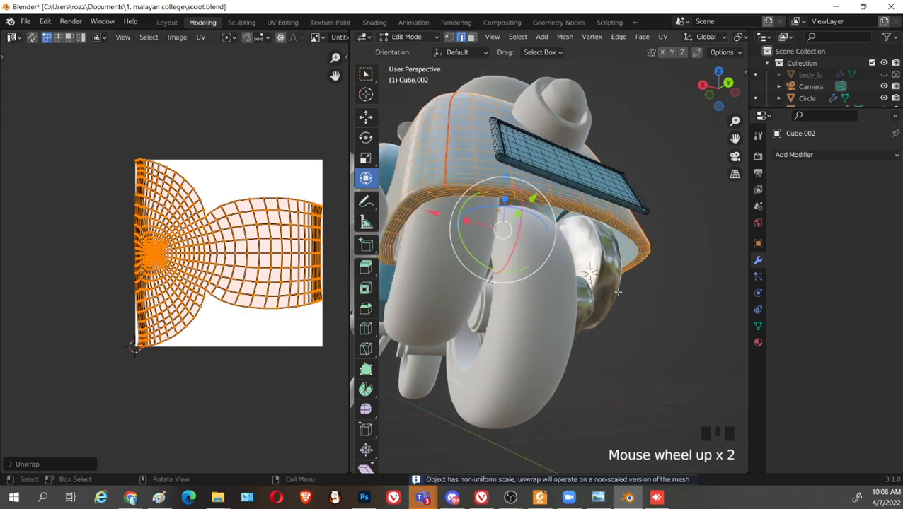
Try circle-selecting the edges across the front of the rear body shell beneath the seat for seam marking
{"action": "left_click", "coordinate": [653, 309]}
{"action": "middle_click_drag", "start_coordinate": [559, 254], "coordinate": [626, 261]}
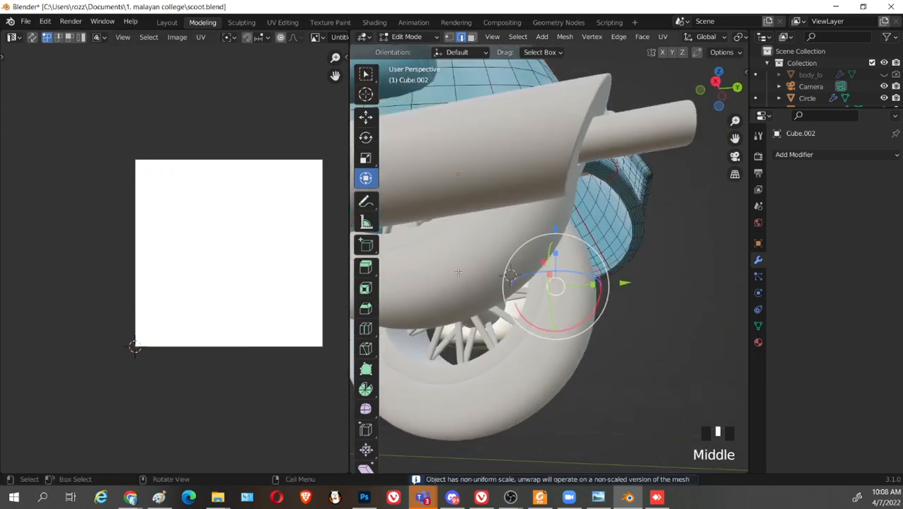
{"action": "middle_click_drag", "start_coordinate": [485, 290], "coordinate": [525, 243]}
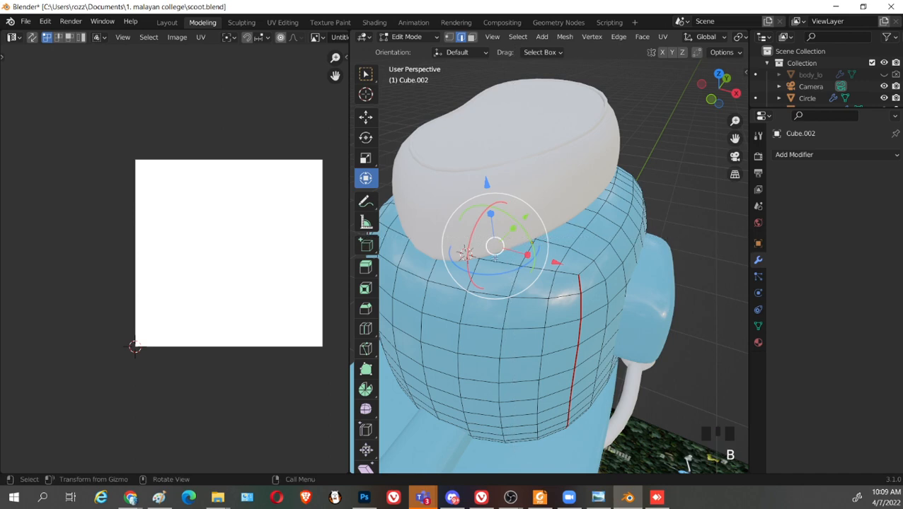
{"action": "key", "text": "c"}
{"action": "left_click", "coordinate": [474, 285]}
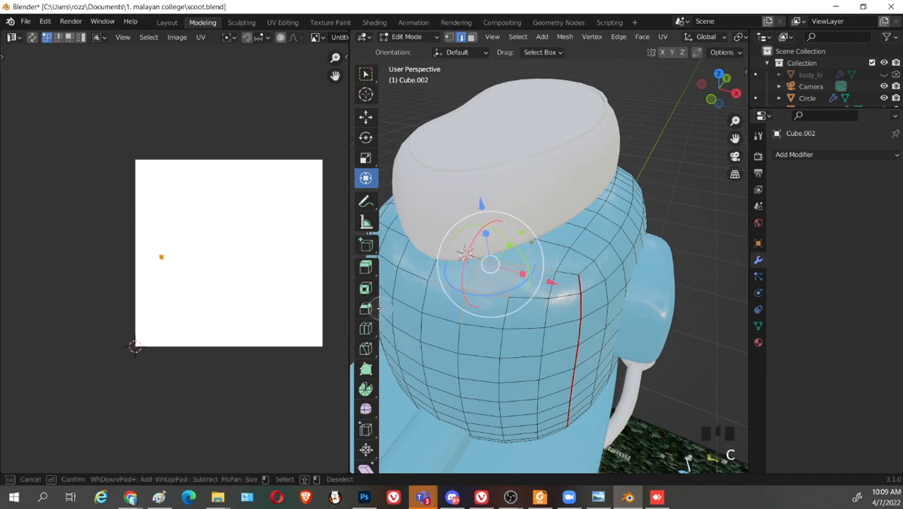
{"action": "left_click", "coordinate": [647, 261]}
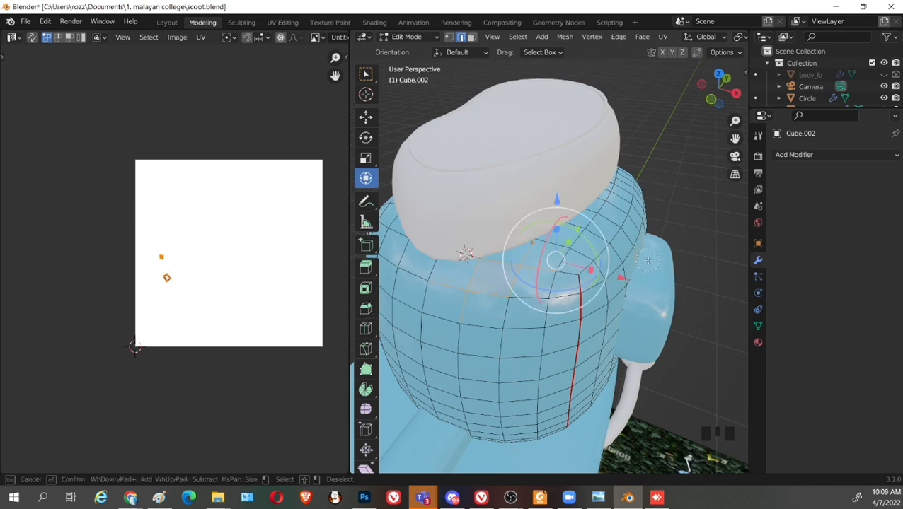
{"action": "left_click", "coordinate": [508, 290]}
{"action": "left_click", "coordinate": [434, 280]}
{"action": "right_click", "coordinate": [436, 291]}
{"action": "right_click", "coordinate": [436, 290]}
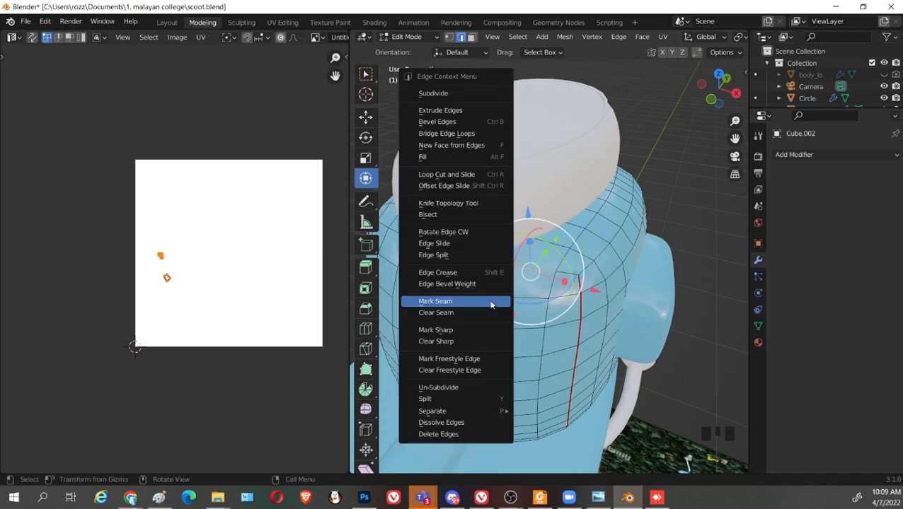
{"action": "left_click", "coordinate": [458, 322]}
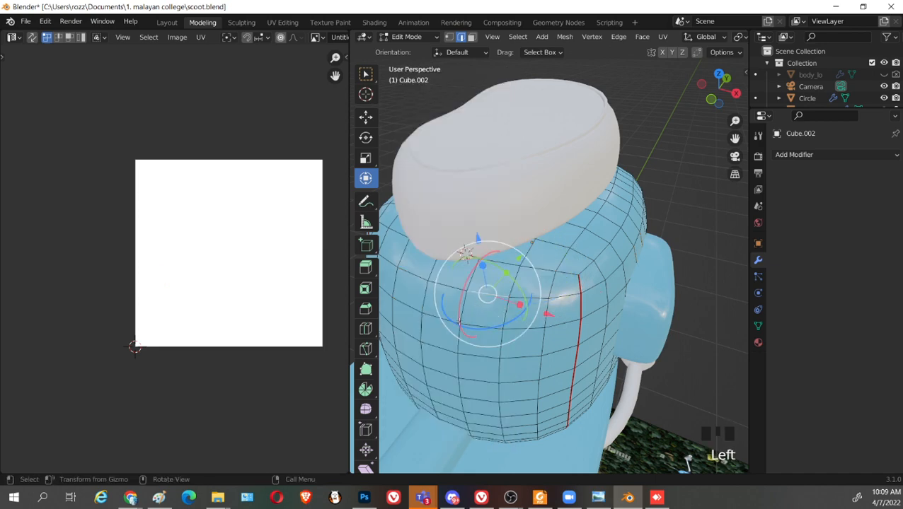
Circle-select the faces covering the front and upper side of the rear body shell in face mode
{"action": "key", "text": "3"}
{"action": "left_click", "coordinate": [471, 318]}
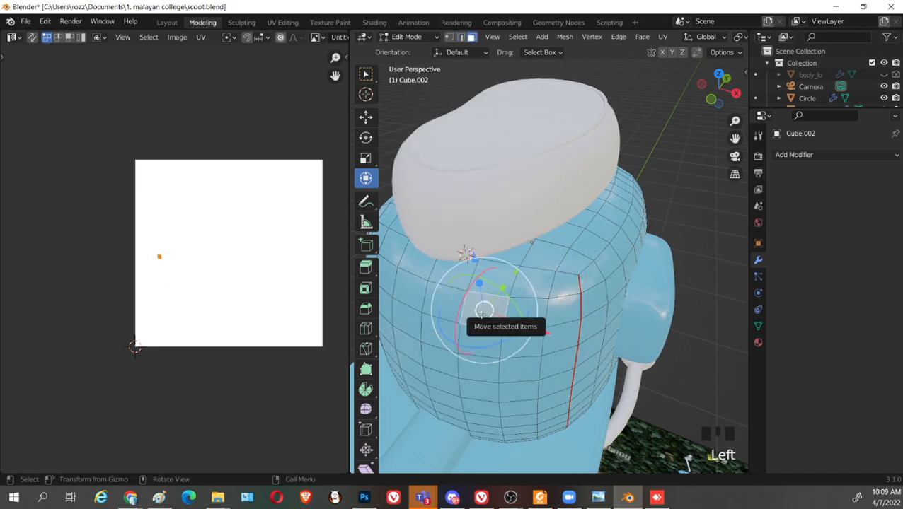
{"action": "key", "text": "c"}
{"action": "mouse_move", "coordinate": [455, 325]}
{"action": "left_mouse_down"}
{"action": "mouse_move", "coordinate": [401, 316]}
{"action": "mouse_move", "coordinate": [488, 297]}
{"action": "mouse_move", "coordinate": [566, 318]}
{"action": "mouse_move", "coordinate": [561, 355]}
{"action": "mouse_move", "coordinate": [538, 311]}
{"action": "mouse_move", "coordinate": [587, 213]}
{"action": "mouse_move", "coordinate": [648, 267]}
{"action": "left_mouse_up"}
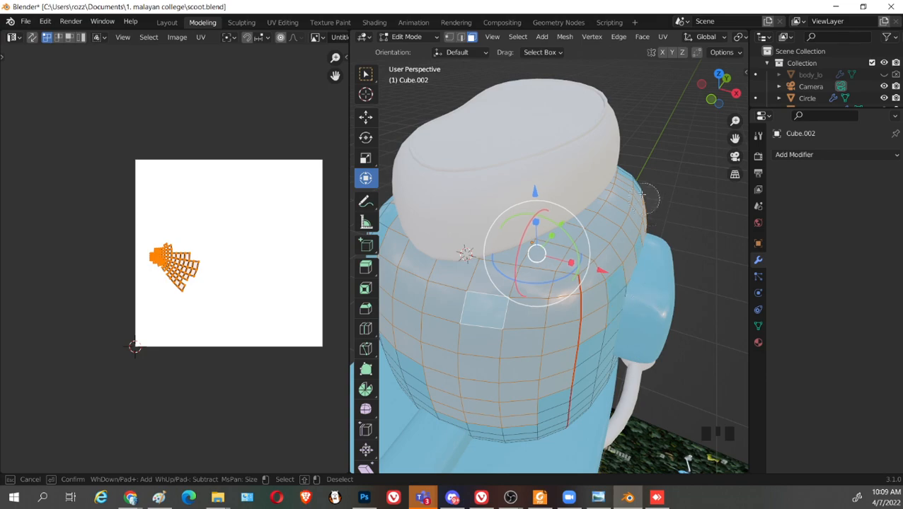
{"action": "left_click_drag", "start_coordinate": [643, 198], "coordinate": [596, 296]}
{"action": "scroll", "coordinate": [620, 307], "scroll_direction": "down", "scroll_amount": 2}
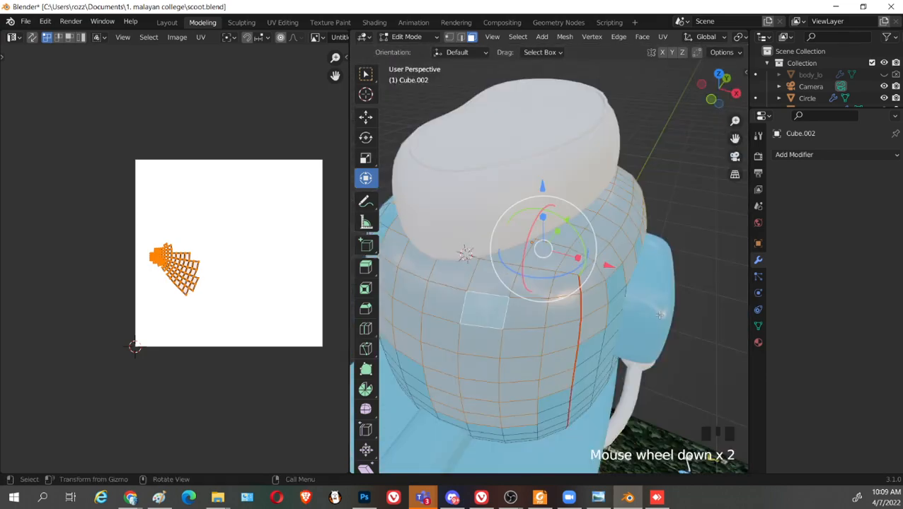
{"action": "middle_click_drag", "start_coordinate": [686, 317], "coordinate": [529, 361]}
{"action": "scroll", "coordinate": [506, 311], "scroll_direction": "up", "scroll_amount": 3}
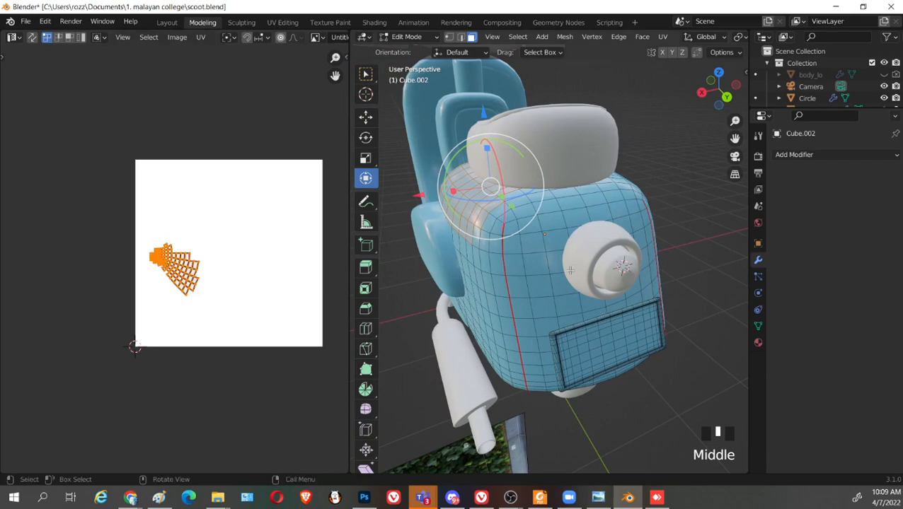
Select the linked rear body faces delimited by seam and compare their UV island with the shell's side
{"action": "key", "text": "l"}
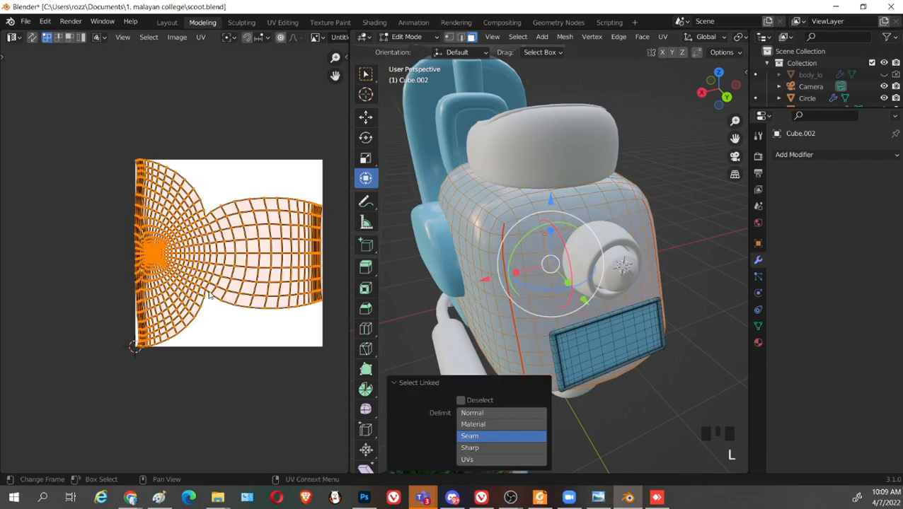
{"action": "scroll", "coordinate": [200, 242], "scroll_direction": "up", "scroll_amount": 4}
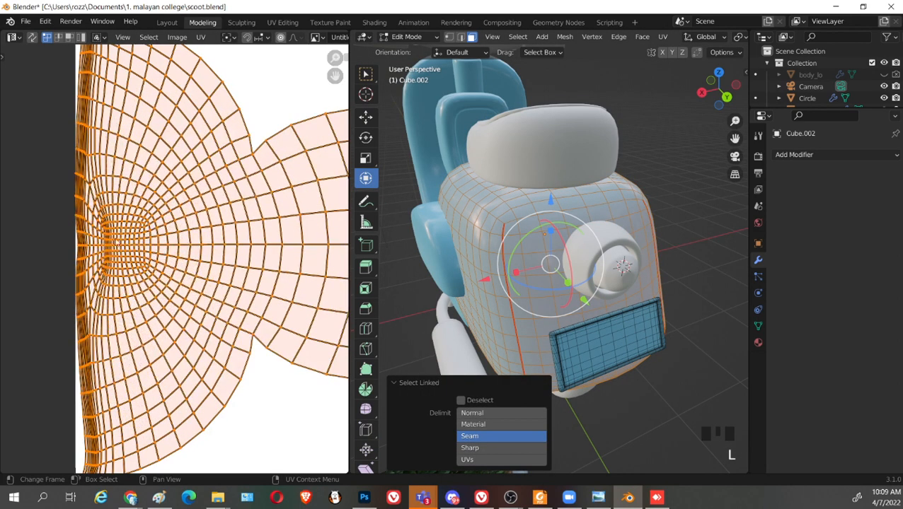
{"action": "middle_click_drag", "start_coordinate": [495, 212], "coordinate": [566, 242]}
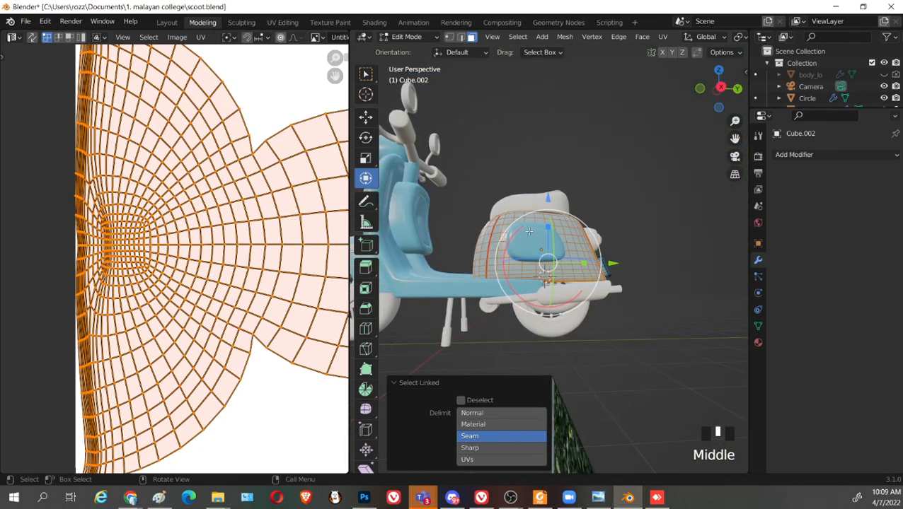
{"action": "scroll", "coordinate": [298, 237], "scroll_direction": "down", "scroll_amount": 3}
{"action": "scroll", "coordinate": [245, 259], "scroll_direction": "up", "scroll_amount": 1}
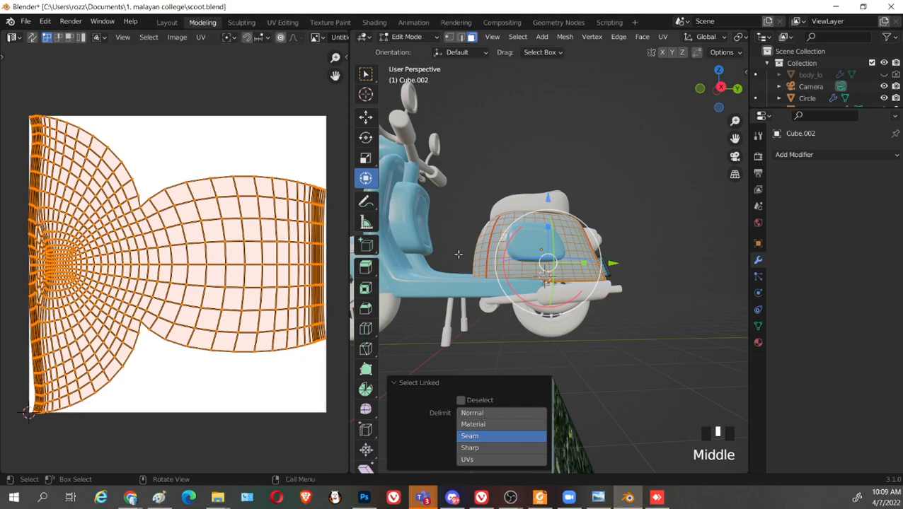
Isolate the rear body shell in local view
{"action": "middle_click_drag", "start_coordinate": [536, 350], "coordinate": [609, 354]}
{"action": "middle_click_drag", "start_coordinate": [608, 354], "coordinate": [686, 340]}
{"action": "middle_click_drag", "start_coordinate": [538, 318], "coordinate": [551, 264]}
{"action": "scroll", "coordinate": [612, 322], "scroll_direction": "up", "scroll_amount": 4}
{"action": "key", "text": "slash"}
Select the edge runs continuing both front corner seams under the shell to its bottom opening, and mark them as seams
{"action": "middle_click_drag", "start_coordinate": [579, 337], "coordinate": [688, 163]}
{"action": "left_click", "coordinate": [688, 163]}
{"action": "scroll", "coordinate": [673, 246], "scroll_direction": "up", "scroll_amount": 2}
{"action": "middle_click_drag", "start_coordinate": [672, 246], "coordinate": [493, 353]}
{"action": "middle_click_drag", "start_coordinate": [461, 303], "coordinate": [668, 264]}
{"action": "scroll", "coordinate": [656, 248], "scroll_direction": "up", "scroll_amount": 2}
{"action": "scroll", "coordinate": [656, 249], "scroll_direction": "down", "scroll_amount": 3}
{"action": "left_click", "coordinate": [619, 230], "text": "alt+shift"}
{"action": "left_click", "coordinate": [622, 165], "text": "alt+shift"}
{"action": "left_click", "coordinate": [673, 198], "text": "alt+shift"}
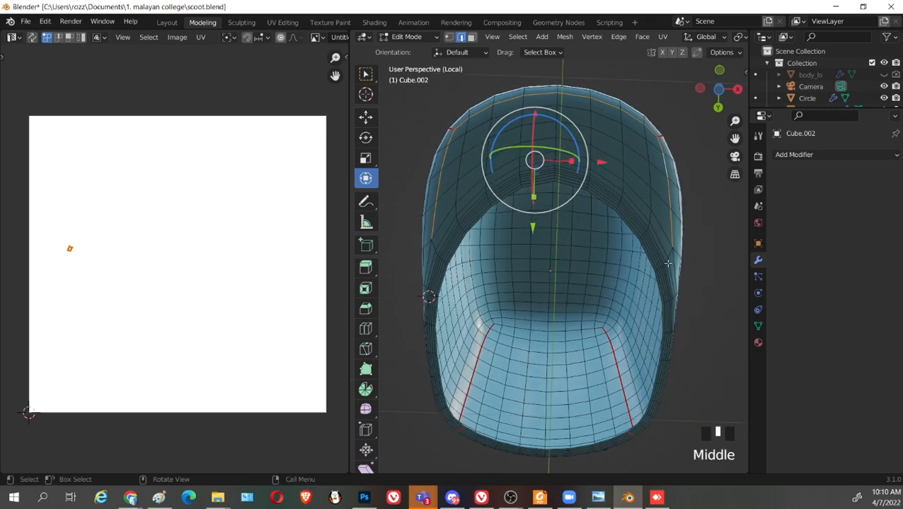
{"action": "left_click", "coordinate": [671, 252], "text": "alt+shift"}
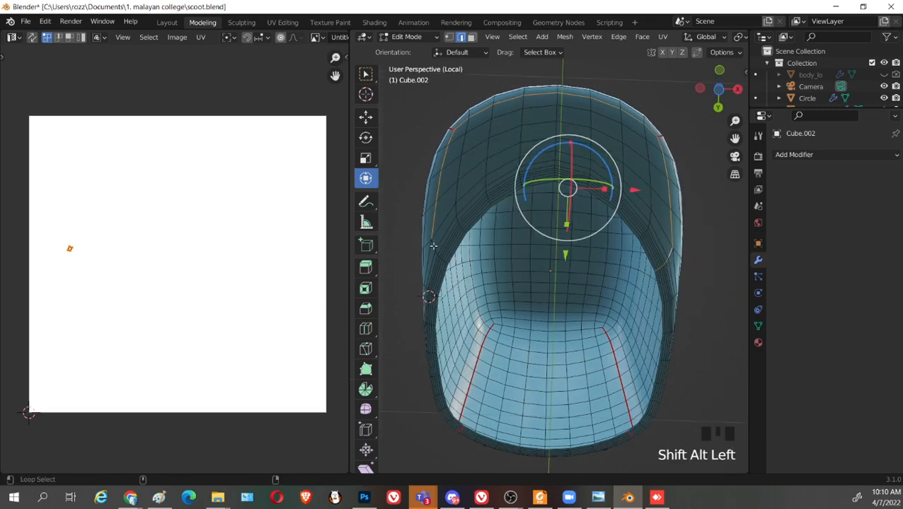
{"action": "left_click", "coordinate": [433, 245], "text": "alt+shift"}
{"action": "middle_click_drag", "start_coordinate": [433, 245], "coordinate": [646, 232]}
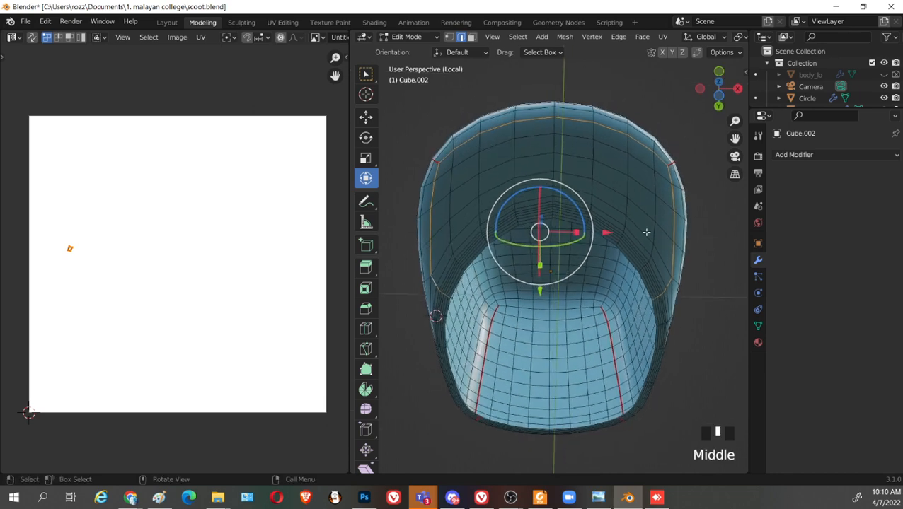
{"action": "left_click", "coordinate": [646, 147], "text": "alt+shift"}
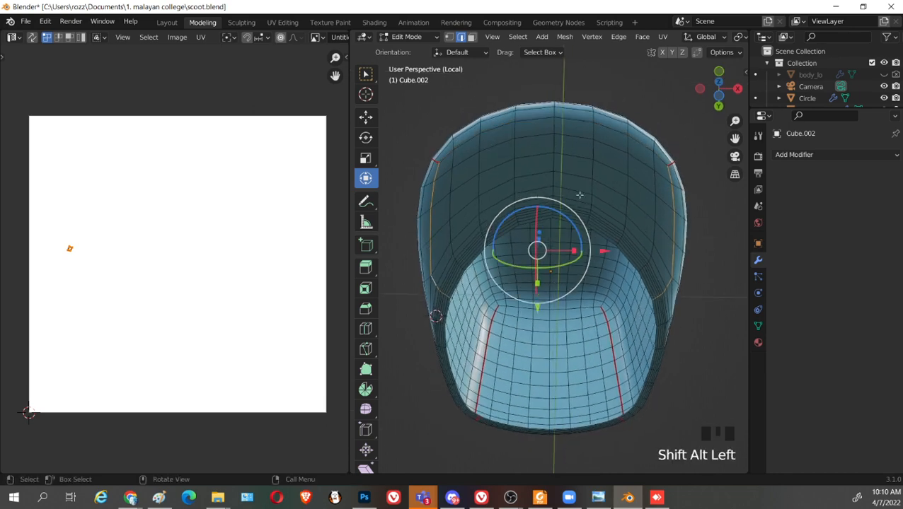
{"action": "right_click", "coordinate": [633, 172]}
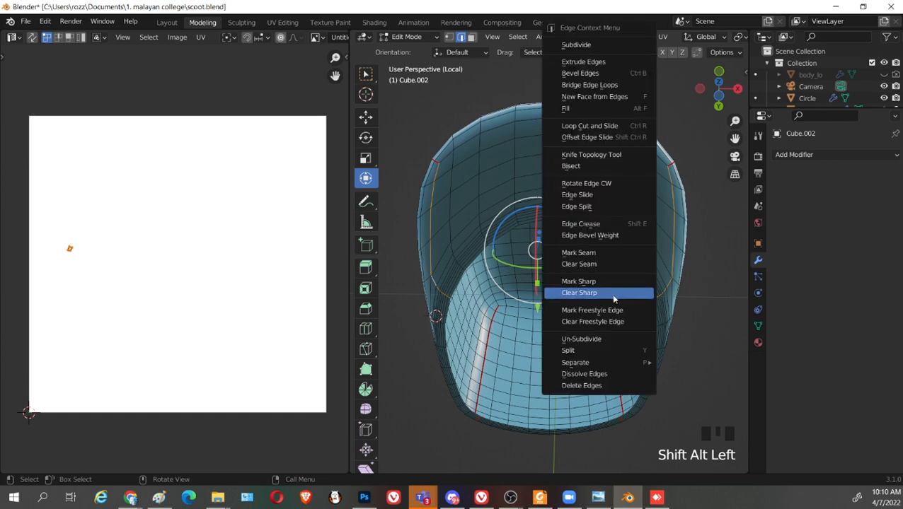
{"action": "left_click", "coordinate": [618, 252]}
Select the entire linked rear body shell and unwrap it with the angle-based method
{"action": "key", "text": "l"}
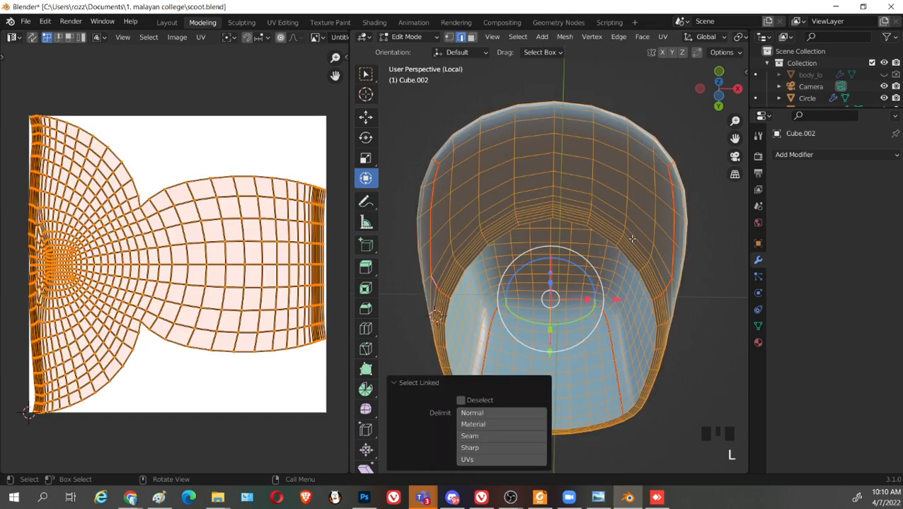
{"action": "key", "text": "u"}
{"action": "left_click", "coordinate": [630, 238]}
{"action": "scroll", "coordinate": [221, 283], "scroll_direction": "down", "scroll_amount": 2}
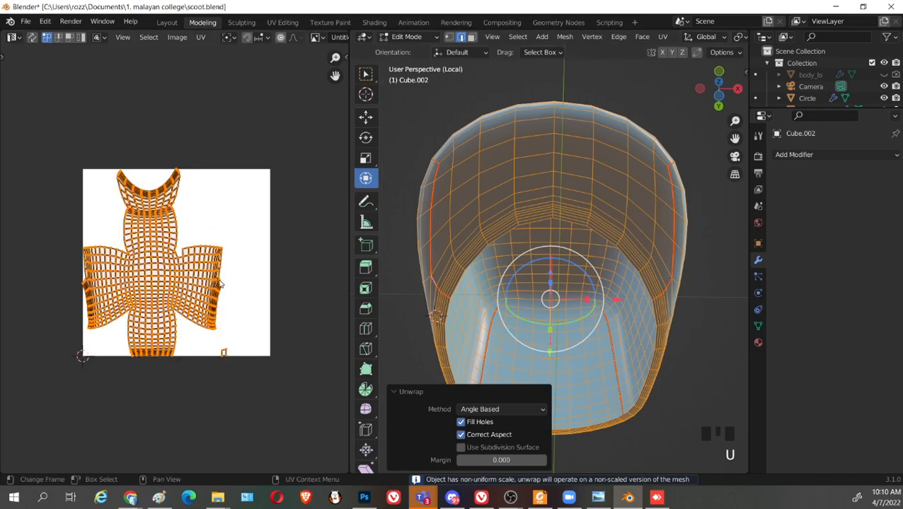
Examine the rear body's new UV layout and its small detached island against the isolated shell
{"action": "scroll", "coordinate": [221, 283], "scroll_direction": "up", "scroll_amount": 4}
{"action": "left_click", "coordinate": [268, 185]}
{"action": "scroll", "coordinate": [203, 266], "scroll_direction": "down", "scroll_amount": 3}
{"action": "scroll", "coordinate": [193, 296], "scroll_direction": "up", "scroll_amount": 3}
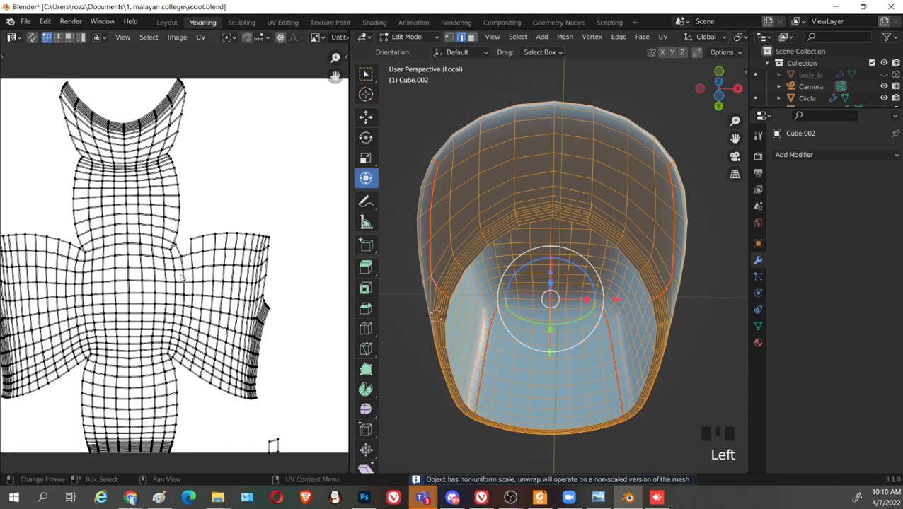
{"action": "middle_click_drag", "start_coordinate": [183, 275], "coordinate": [231, 266]}
{"action": "middle_click_drag", "start_coordinate": [570, 209], "coordinate": [577, 213], "text": "shift"}
{"action": "scroll", "coordinate": [577, 213], "scroll_direction": "down", "scroll_amount": 3}
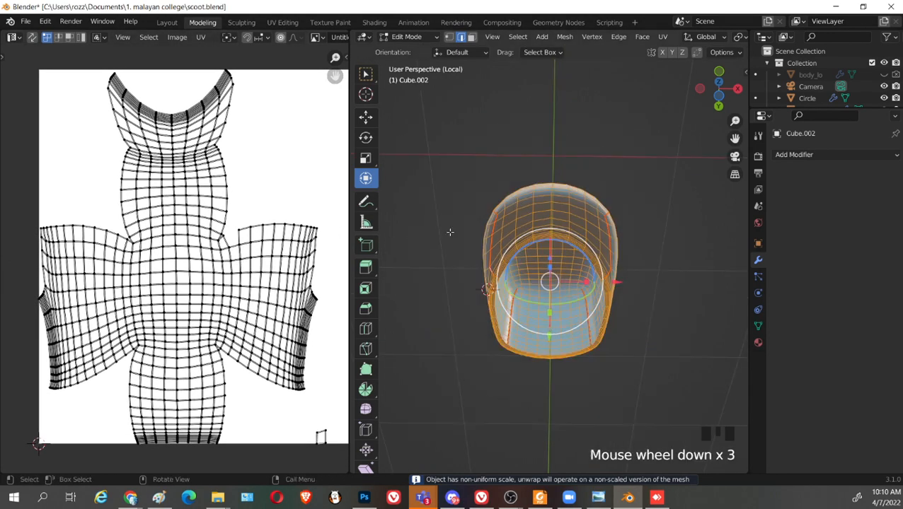
{"action": "scroll", "coordinate": [172, 259], "scroll_direction": "down", "scroll_amount": 2}
{"action": "middle_click_drag", "start_coordinate": [172, 259], "coordinate": [185, 222]}
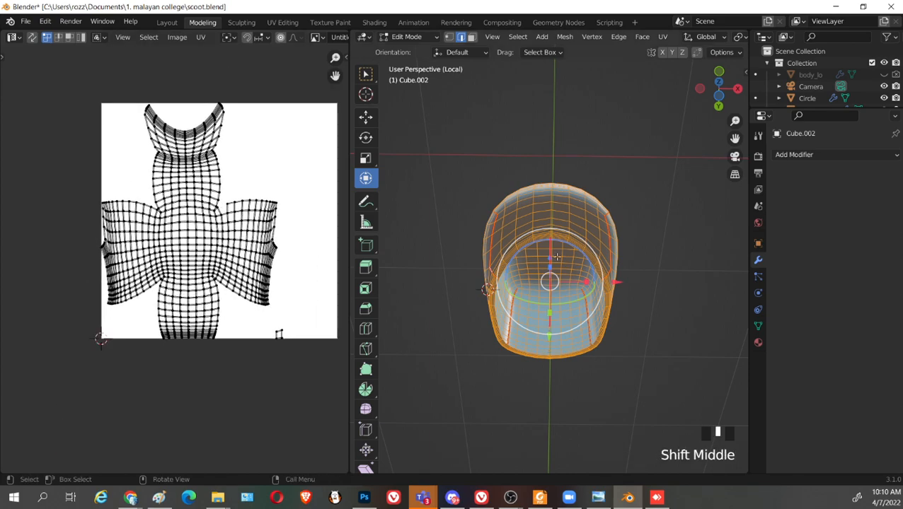
{"action": "scroll", "coordinate": [330, 258], "scroll_direction": "up", "scroll_amount": 3}
{"action": "scroll", "coordinate": [315, 171], "scroll_direction": "up", "scroll_amount": 2}
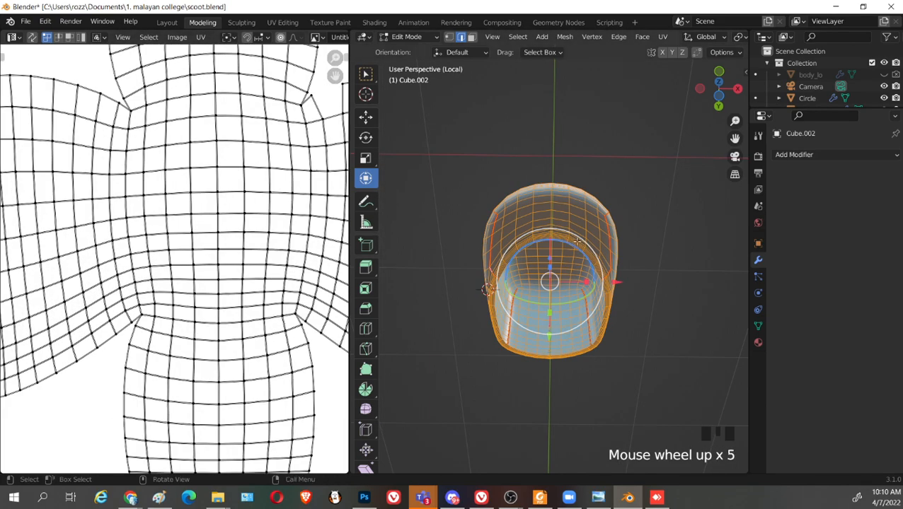
Clear the stray seams outlining the single face beside the upper end of the shell's corner seam
{"action": "middle_click_drag", "start_coordinate": [545, 339], "coordinate": [598, 333]}
{"action": "scroll", "coordinate": [607, 320], "scroll_direction": "up", "scroll_amount": 2}
{"action": "scroll", "coordinate": [607, 320], "scroll_direction": "up", "scroll_amount": 1}
{"action": "left_click", "coordinate": [511, 338]}
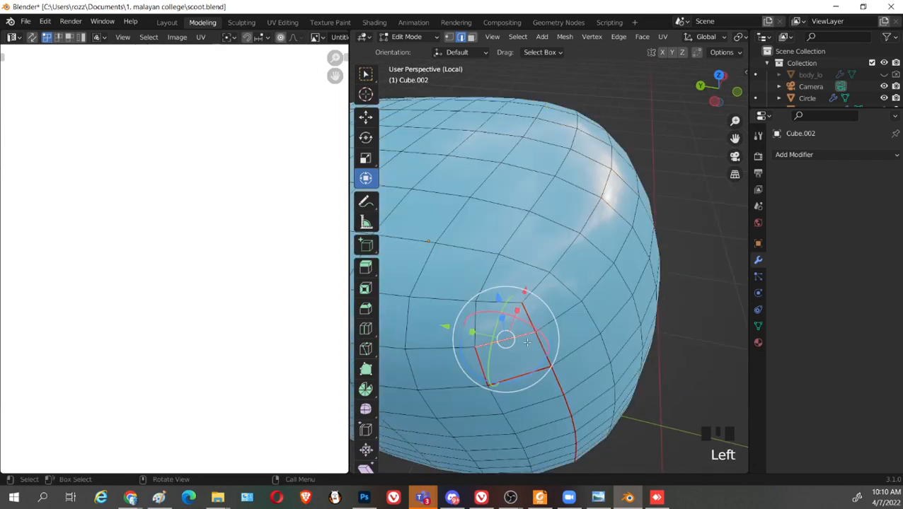
{"action": "middle_click_drag", "start_coordinate": [511, 338], "coordinate": [520, 307]}
{"action": "left_click", "coordinate": [520, 306], "text": "shift"}
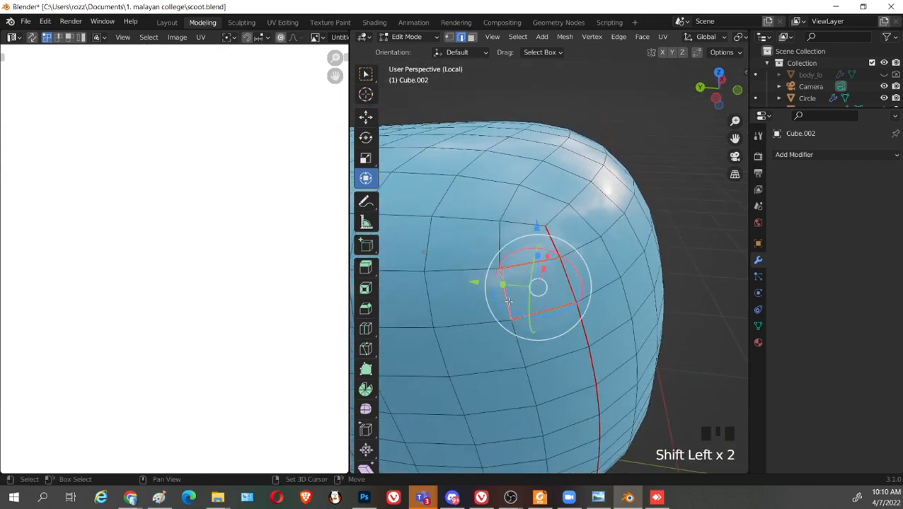
{"action": "right_click", "coordinate": [509, 305]}
{"action": "left_click", "coordinate": [502, 313]}
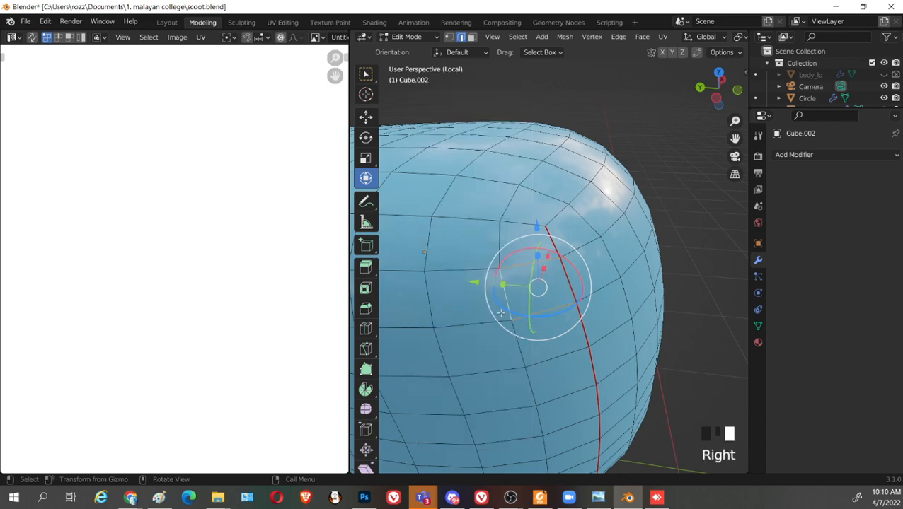
Unwrap the whole linked rear body shell again using the corrected seams
{"action": "key", "text": "l"}
{"action": "key", "text": "u"}
{"action": "left_click", "coordinate": [454, 312]}
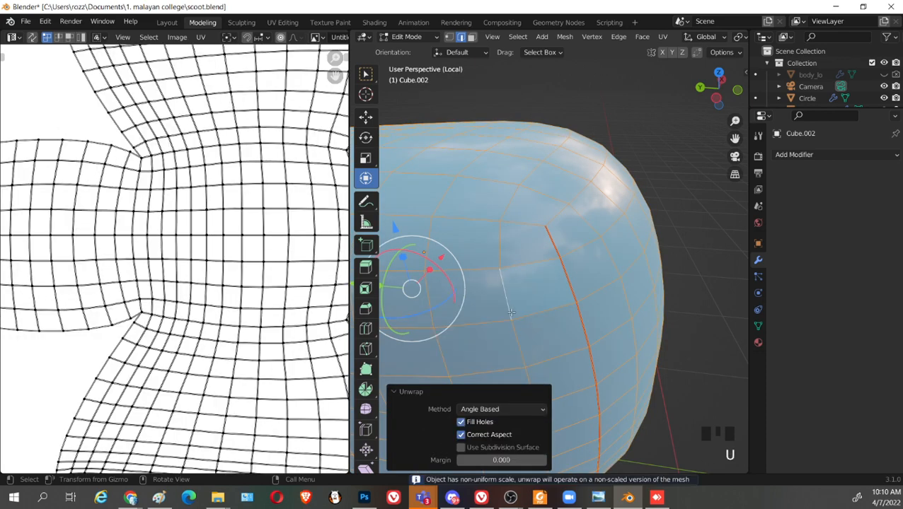
Select the rear body shell's whole linked UV layout and scale it down
{"action": "scroll", "coordinate": [176, 269], "scroll_direction": "up", "scroll_amount": 1}
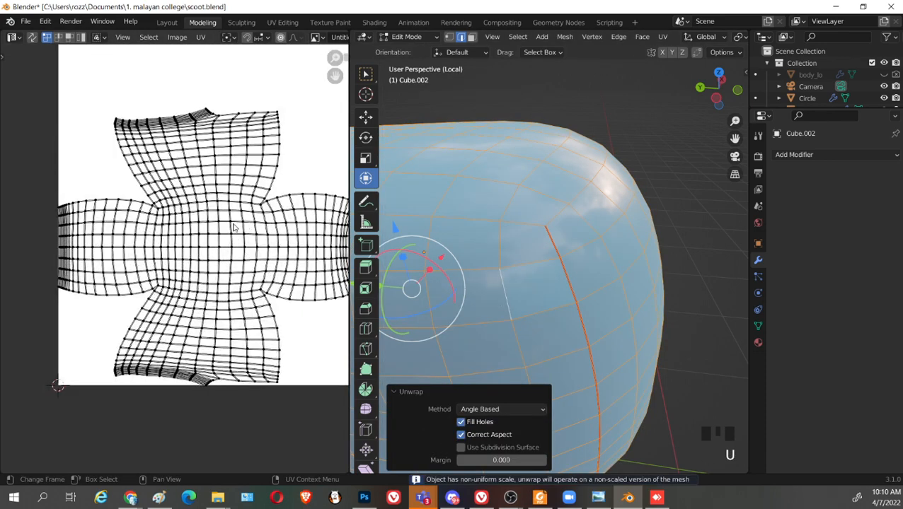
{"action": "scroll", "coordinate": [234, 227], "scroll_direction": "down", "scroll_amount": 2}
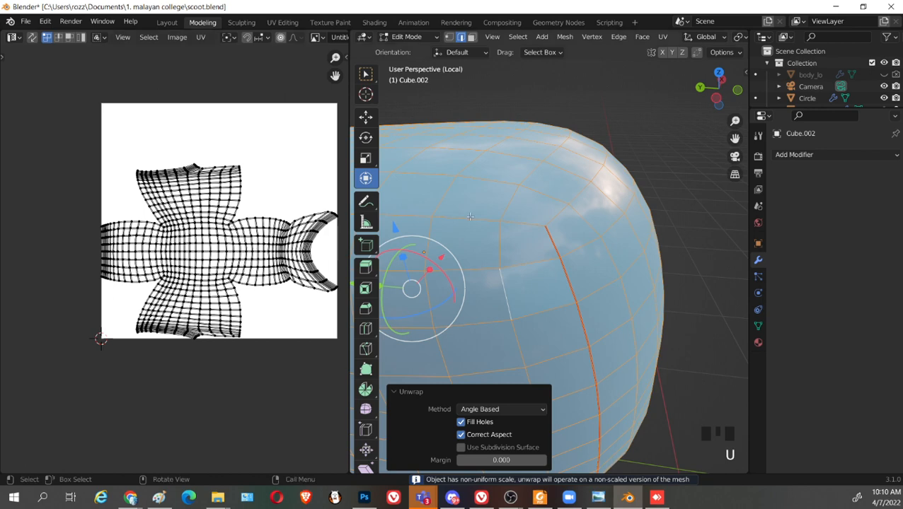
{"action": "scroll", "coordinate": [470, 216], "scroll_direction": "down", "scroll_amount": 8}
{"action": "middle_click_drag", "start_coordinate": [470, 216], "coordinate": [518, 189], "text": "shift"}
{"action": "key", "text": "l"}
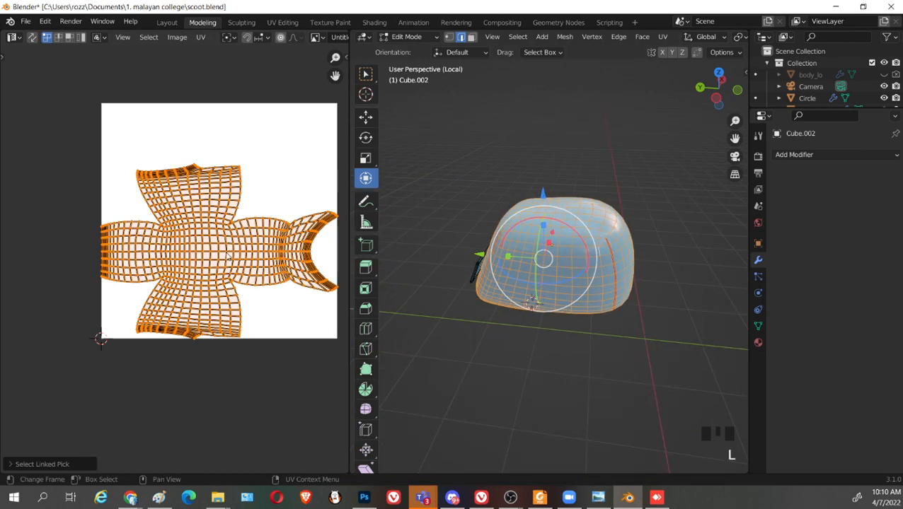
{"action": "key", "text": "s"}
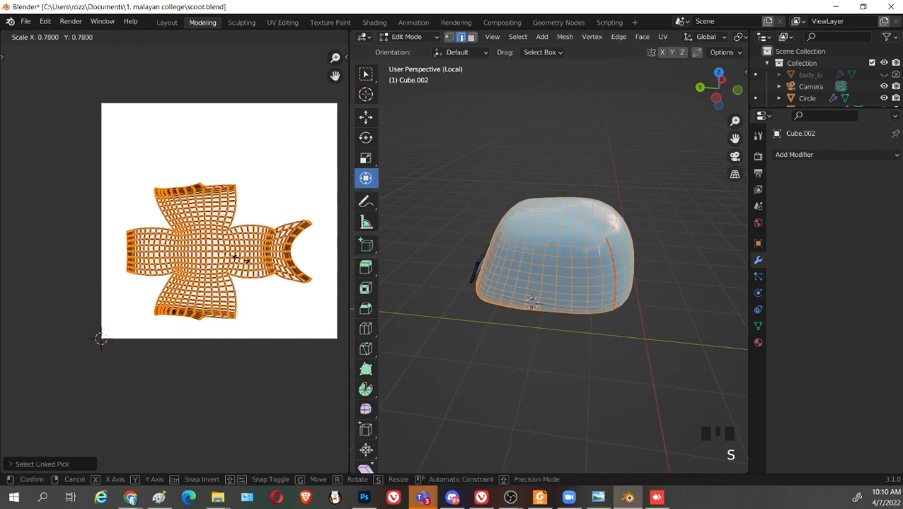
{"action": "left_click", "coordinate": [232, 257]}
Move the rear body's shrunken UV layout off the white image, into the empty space above it
{"action": "key", "text": "g"}
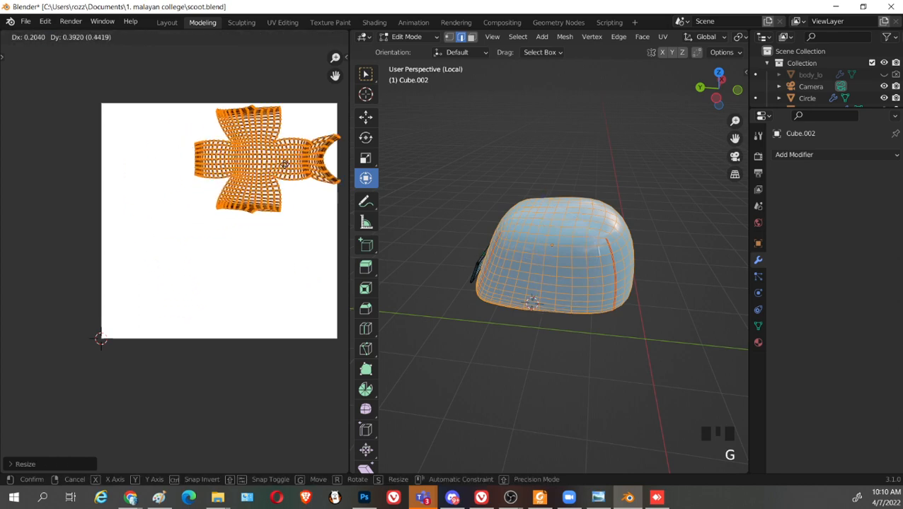
{"action": "left_click", "coordinate": [282, 250]}
{"action": "middle_click_drag", "start_coordinate": [282, 250], "coordinate": [216, 322]}
{"action": "key", "text": "g"}
{"action": "left_click", "coordinate": [271, 202]}
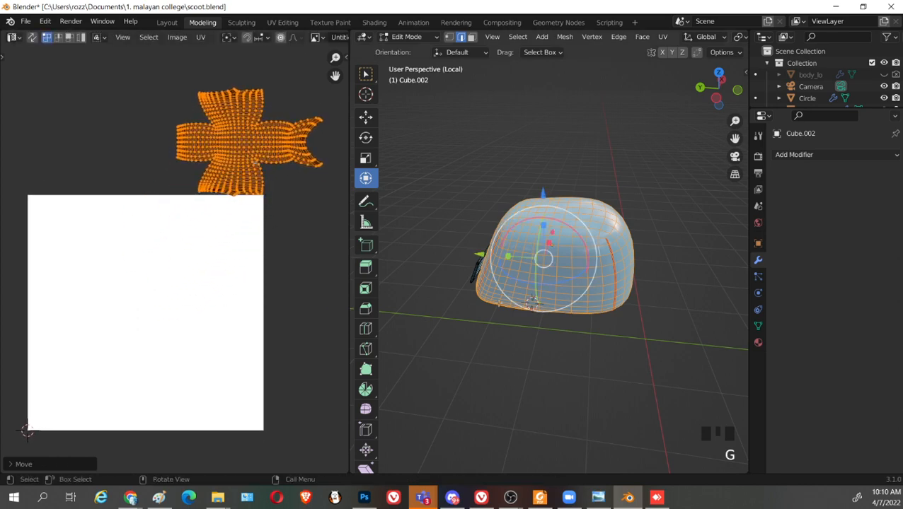
Leave the isolated view and open the rear body shell together with the footboard body in Edit Mode
{"action": "key", "text": "Tab"}
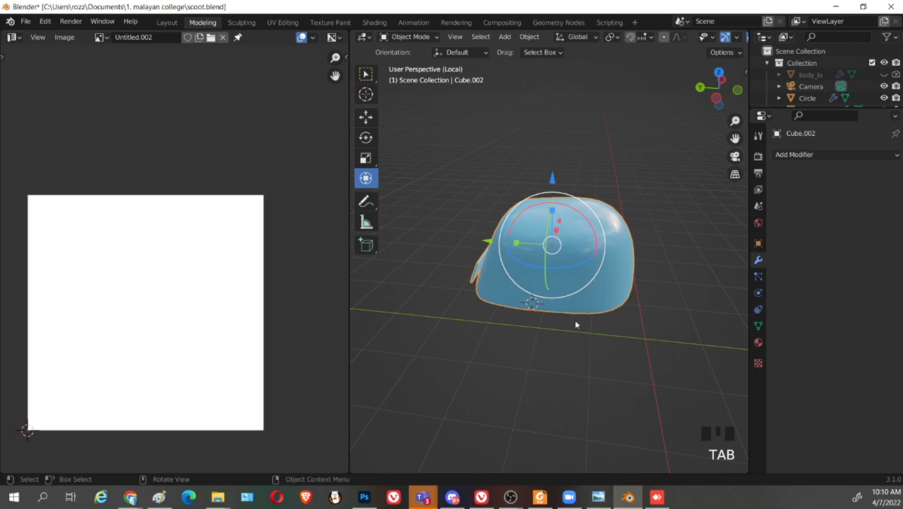
{"action": "key", "text": "slash"}
{"action": "middle_click_drag", "start_coordinate": [551, 324], "coordinate": [545, 296]}
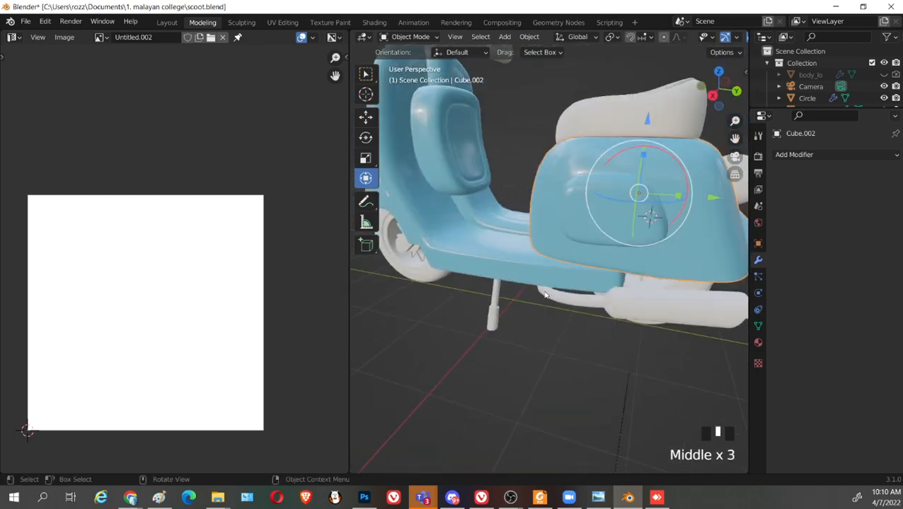
{"action": "left_click", "coordinate": [446, 273], "text": "shift"}
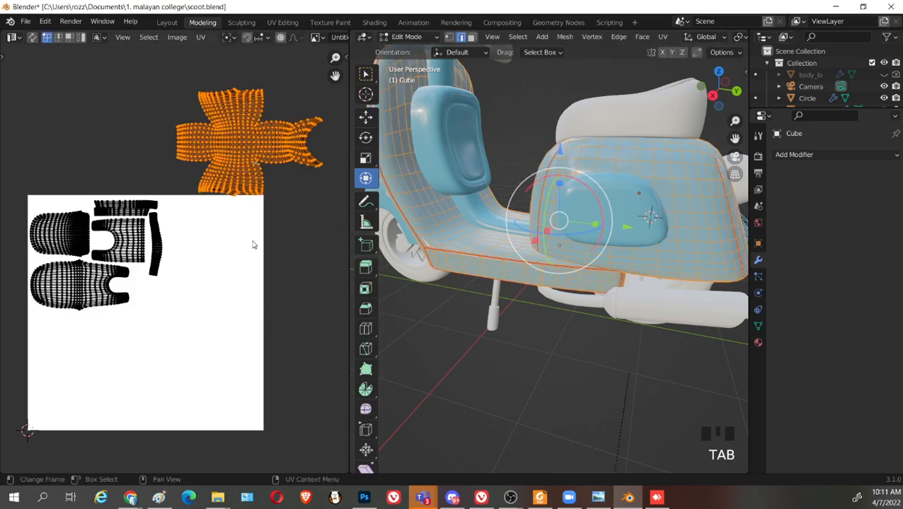
{"action": "middle_click_drag", "start_coordinate": [251, 274], "coordinate": [282, 293]}
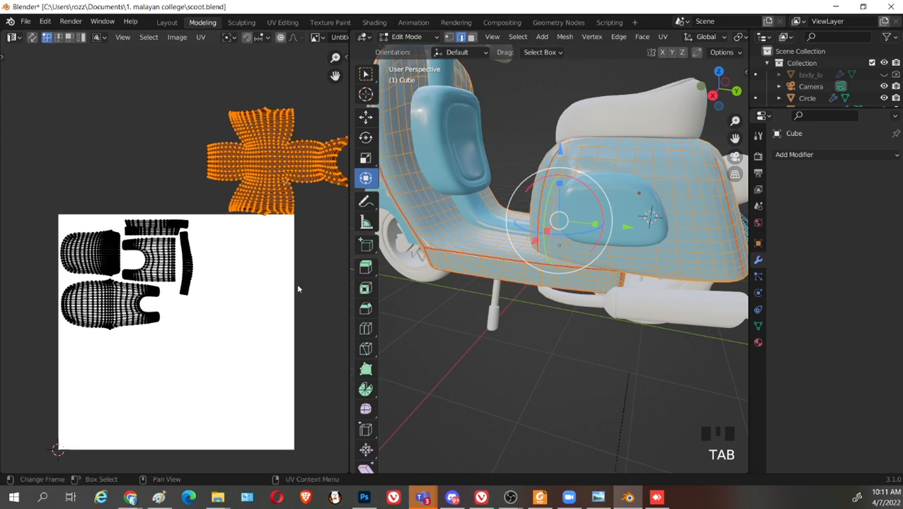
{"action": "mouse_move", "coordinate": [234, 257]}
{"action": "middle_mouse_down"}
{"action": "mouse_move", "coordinate": [209, 264]}
{"action": "mouse_move", "coordinate": [220, 265]}
{"action": "middle_mouse_up"}
Select the rear body's linked UV island, shrink it and place it on the white image beside the other islands
{"action": "left_click", "coordinate": [217, 185]}
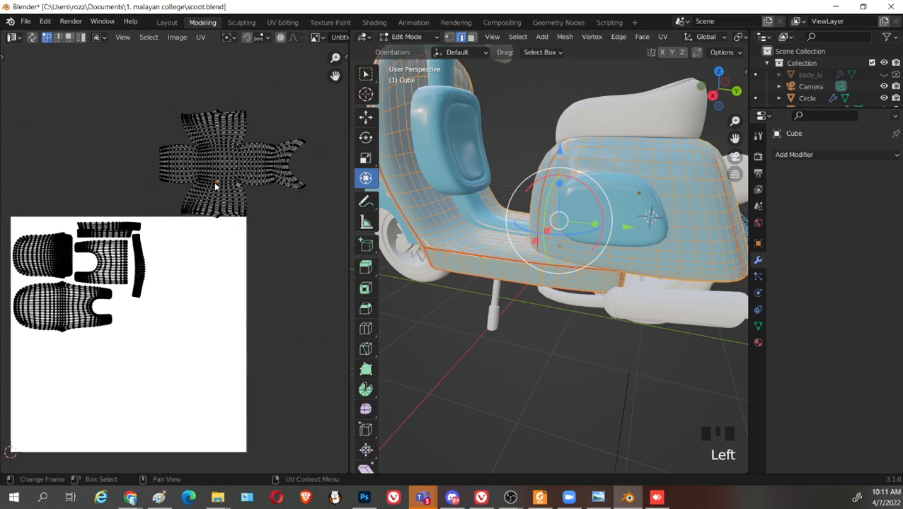
{"action": "key", "text": "l"}
{"action": "key", "text": "s"}
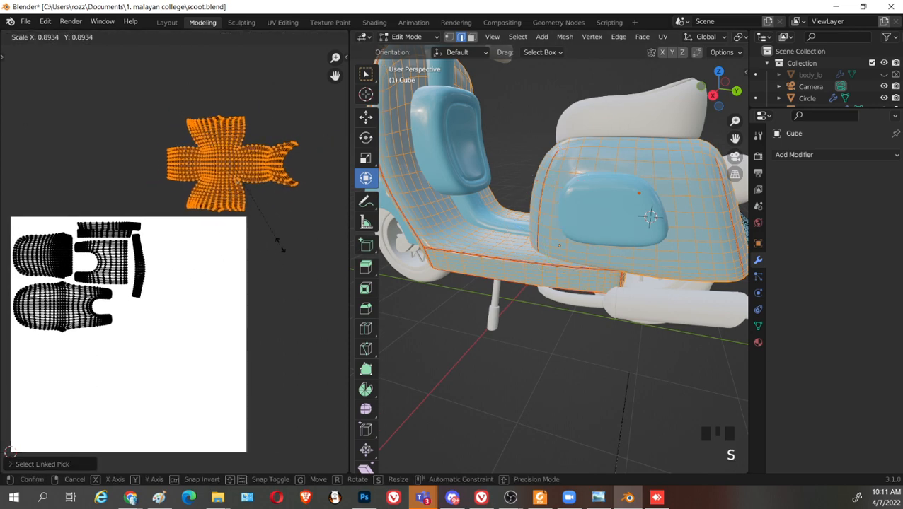
{"action": "left_click", "coordinate": [268, 225]}
{"action": "key", "text": "g"}
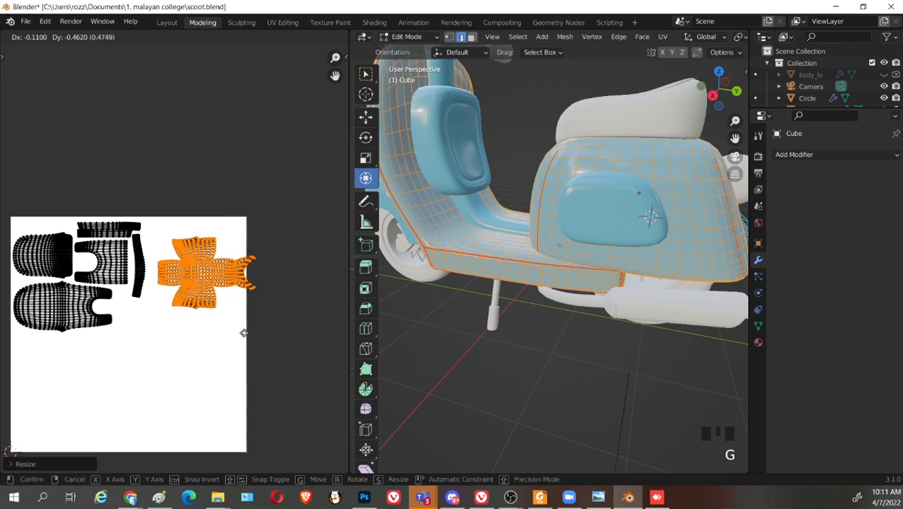
{"action": "left_click", "coordinate": [242, 342]}
Rotate the rear body's UV island by 90 degrees and reposition it in the free upper-right area of the image
{"action": "type", "text": "r88"}
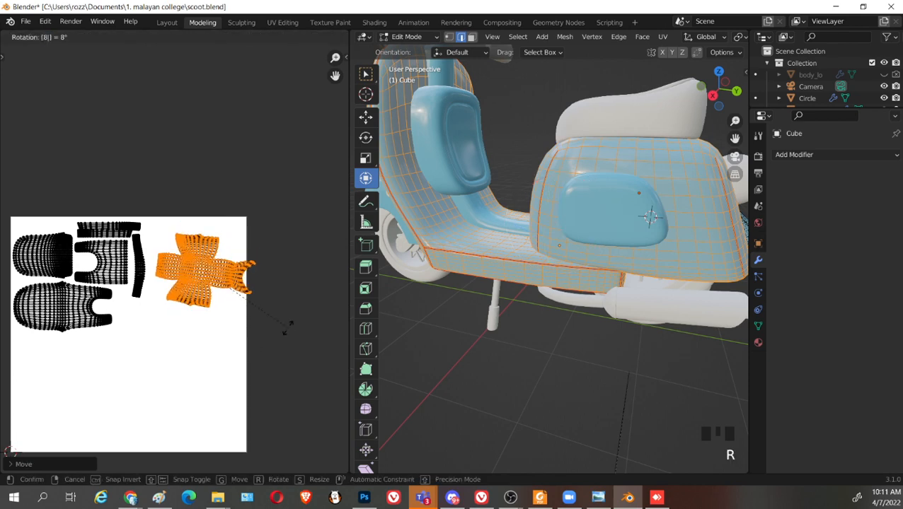
{"action": "key", "text": "Return"}
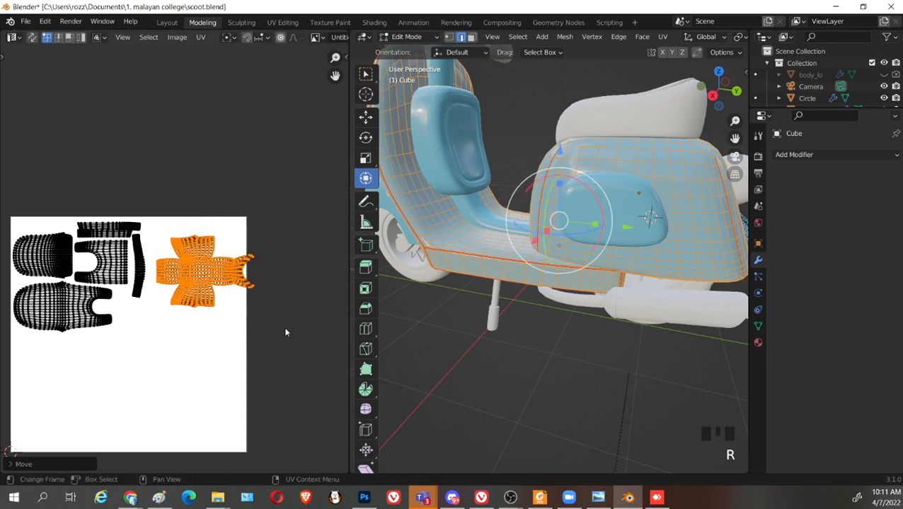
{"action": "type", "text": "r90"}
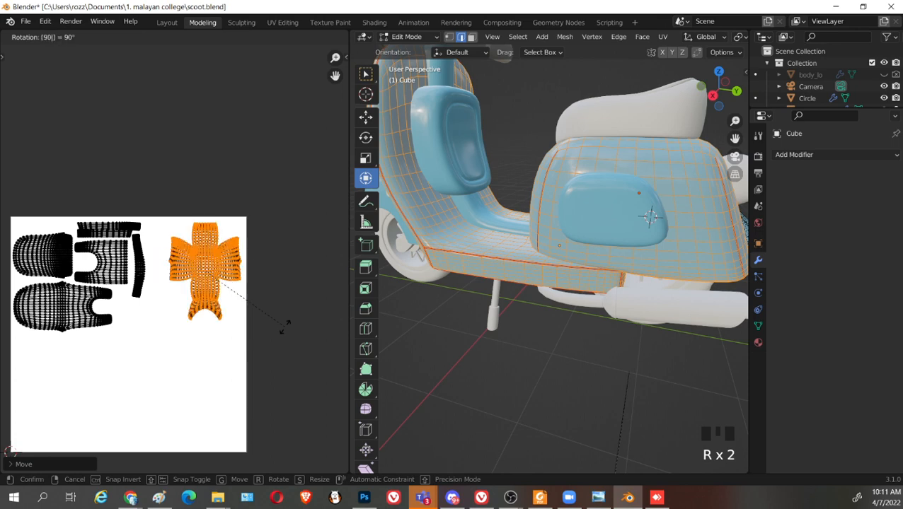
{"action": "key", "text": "Return"}
{"action": "key", "text": "g"}
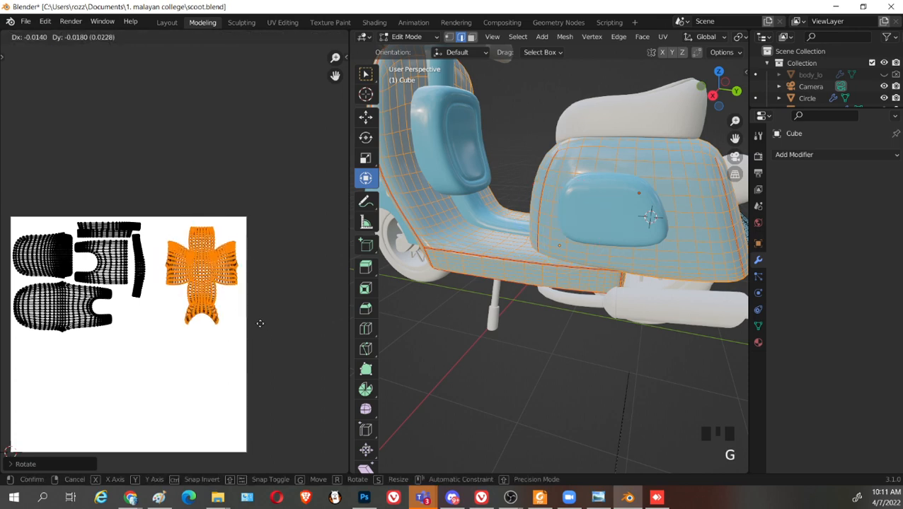
{"action": "left_click", "coordinate": [258, 328]}
{"action": "scroll", "coordinate": [251, 322], "scroll_direction": "up", "scroll_amount": 2}
{"action": "middle_click_drag", "start_coordinate": [252, 322], "coordinate": [281, 311]}
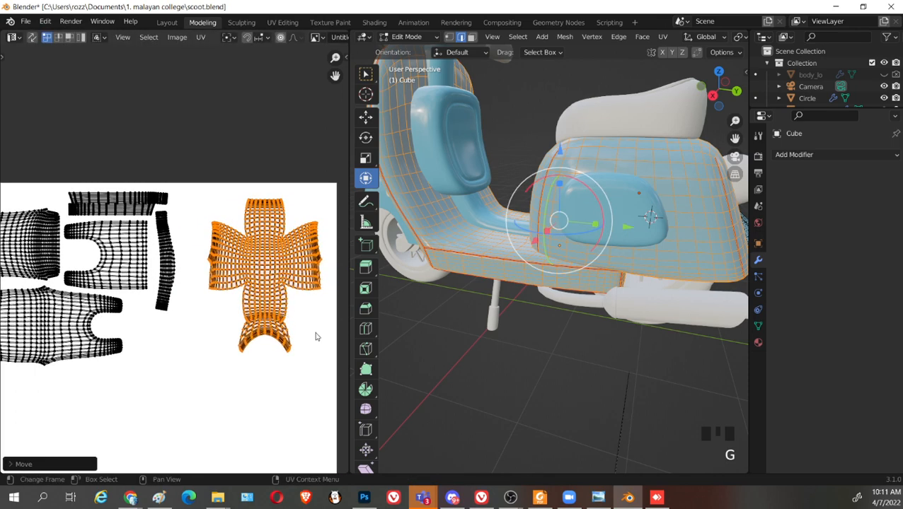
Enlarge the rear body's UV island slightly and nudge it to fit inside the image's upper-right corner
{"action": "key", "text": "s"}
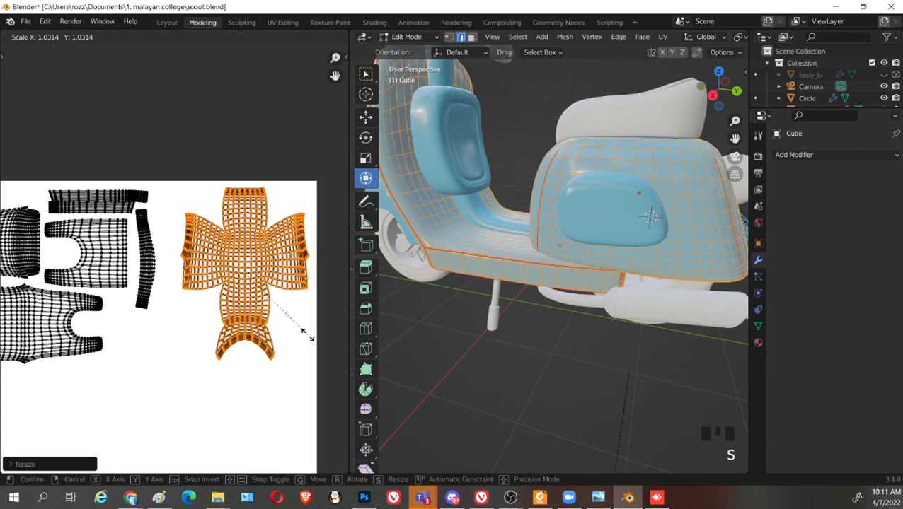
{"action": "left_click", "coordinate": [304, 333]}
{"action": "scroll", "coordinate": [231, 306], "scroll_direction": "down", "scroll_amount": 2}
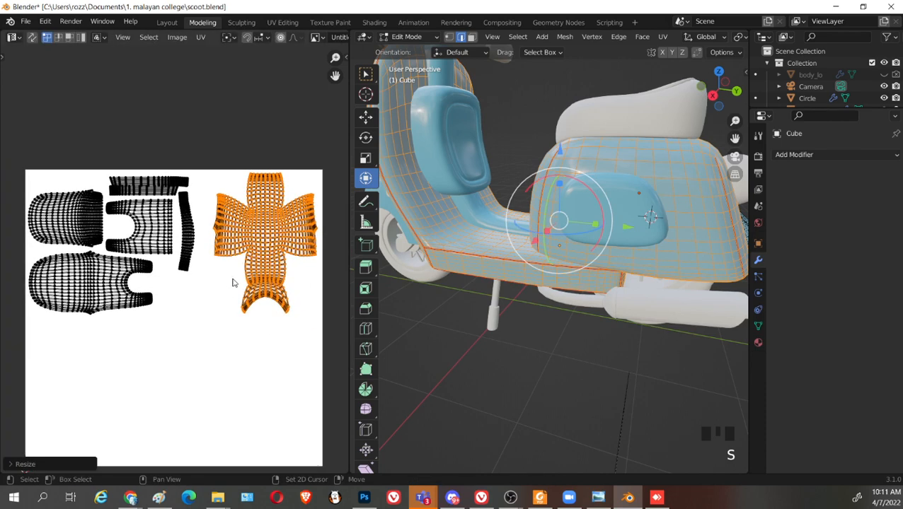
{"action": "key", "text": "s"}
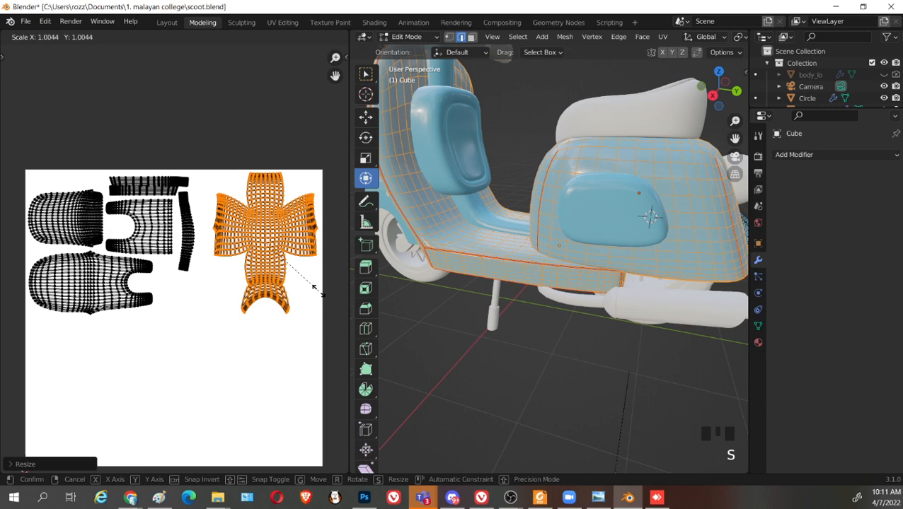
{"action": "left_click", "coordinate": [319, 294]}
{"action": "key", "text": "g"}
{"action": "left_click", "coordinate": [314, 293]}
{"action": "scroll", "coordinate": [310, 298], "scroll_direction": "down", "scroll_amount": 3}
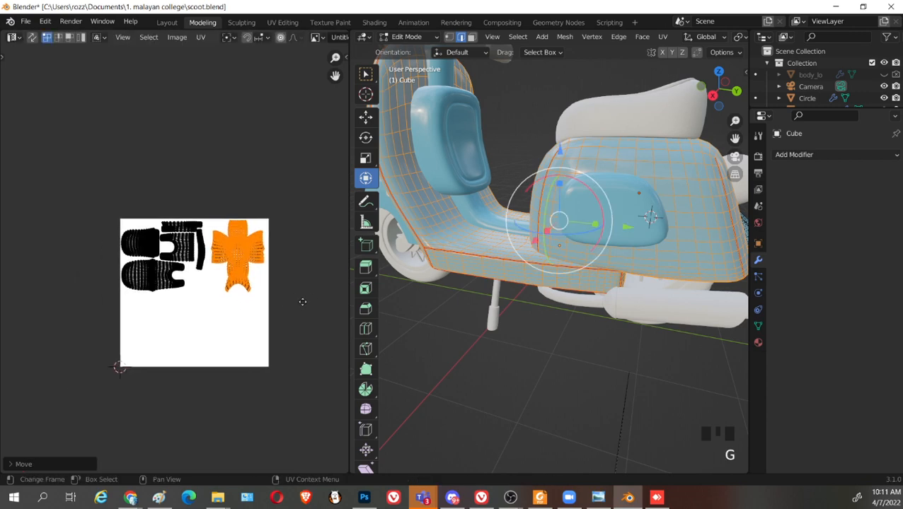
Return to Object Mode and select only the rear body shell from behind the scooter
{"action": "key", "text": "Tab"}
{"action": "scroll", "coordinate": [558, 320], "scroll_direction": "down", "scroll_amount": 3}
{"action": "middle_click_drag", "start_coordinate": [558, 320], "coordinate": [460, 323], "text": "shift"}
{"action": "key", "text": "Tab"}
{"action": "key", "text": "Tab"}
{"action": "scroll", "coordinate": [558, 317], "scroll_direction": "up", "scroll_amount": 3}
{"action": "middle_click_drag", "start_coordinate": [557, 316], "coordinate": [586, 202]}
{"action": "left_click", "coordinate": [587, 201]}
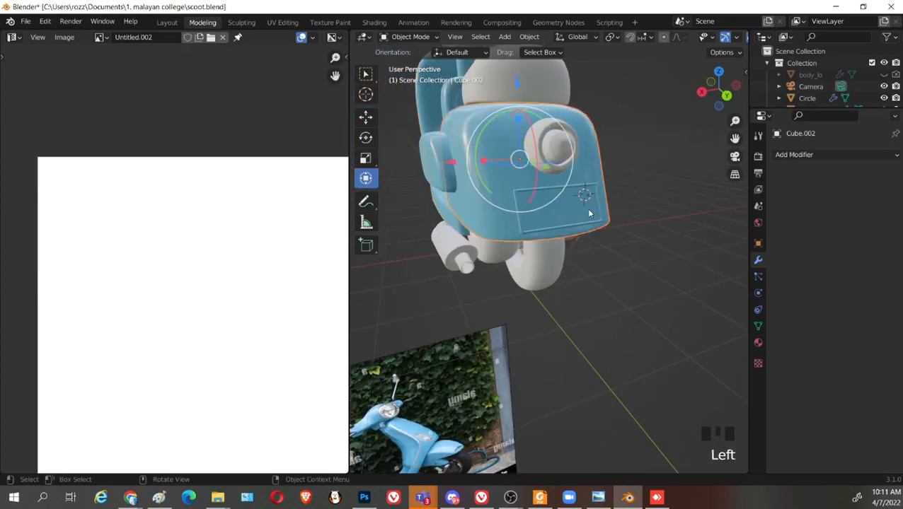
Examine the plate panel's linked geometry, rim and rounded corners on the rear body shell
{"action": "key", "text": "Tab"}
{"action": "left_click", "coordinate": [593, 199]}
{"action": "key", "text": "l"}
{"action": "scroll", "coordinate": [593, 199], "scroll_direction": "up", "scroll_amount": 3}
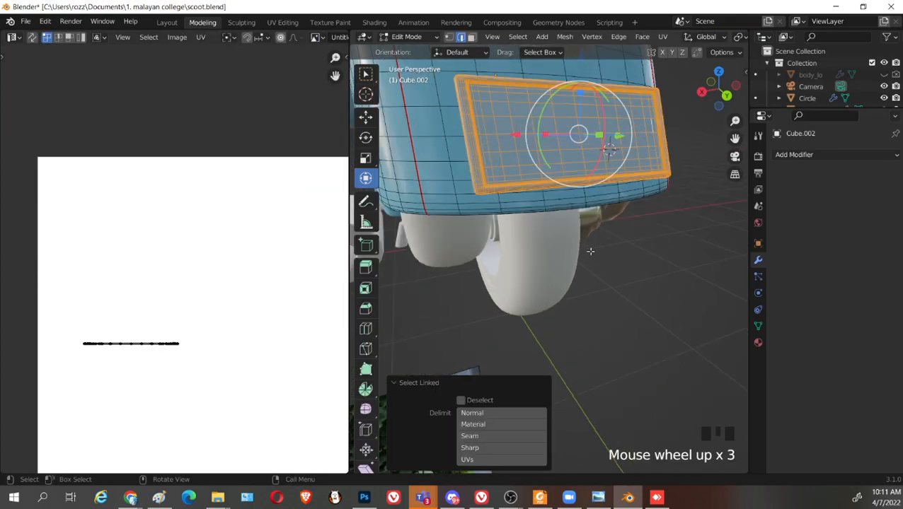
{"action": "middle_click_drag", "start_coordinate": [592, 198], "coordinate": [669, 232], "text": "shift"}
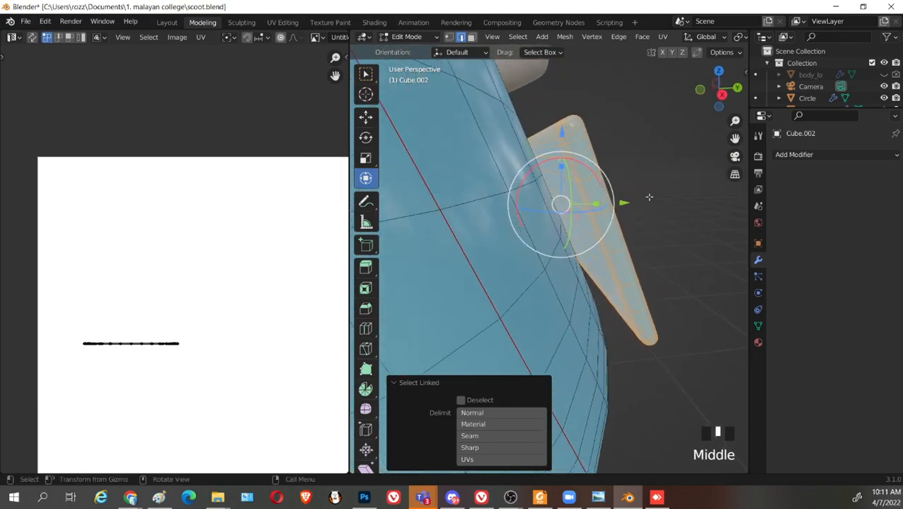
{"action": "middle_click_drag", "start_coordinate": [648, 197], "coordinate": [456, 181]}
{"action": "left_click", "coordinate": [647, 249]}
{"action": "scroll", "coordinate": [577, 250], "scroll_direction": "up", "scroll_amount": 2}
{"action": "scroll", "coordinate": [558, 258], "scroll_direction": "up", "scroll_amount": 3}
{"action": "scroll", "coordinate": [467, 183], "scroll_direction": "up", "scroll_amount": 2}
{"action": "scroll", "coordinate": [479, 184], "scroll_direction": "down", "scroll_amount": 1}
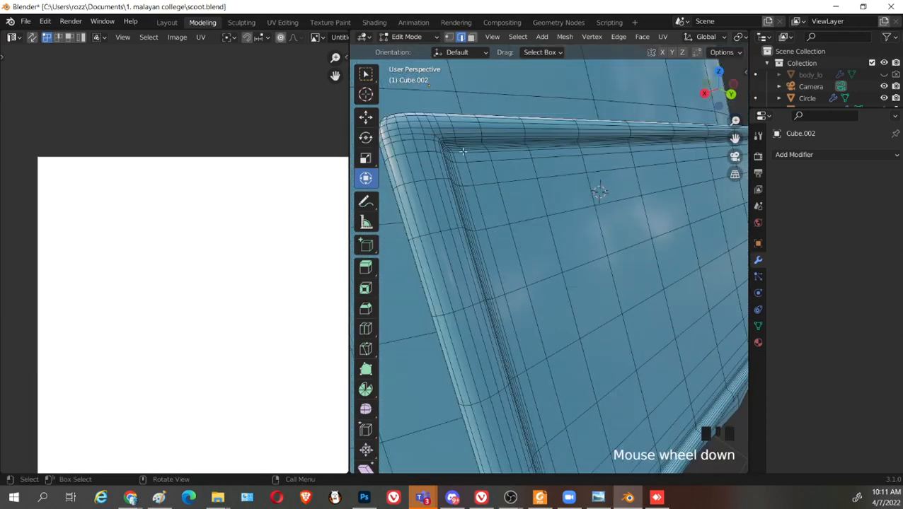
{"action": "middle_click_drag", "start_coordinate": [503, 155], "coordinate": [618, 186]}
{"action": "scroll", "coordinate": [578, 208], "scroll_direction": "down", "scroll_amount": 1}
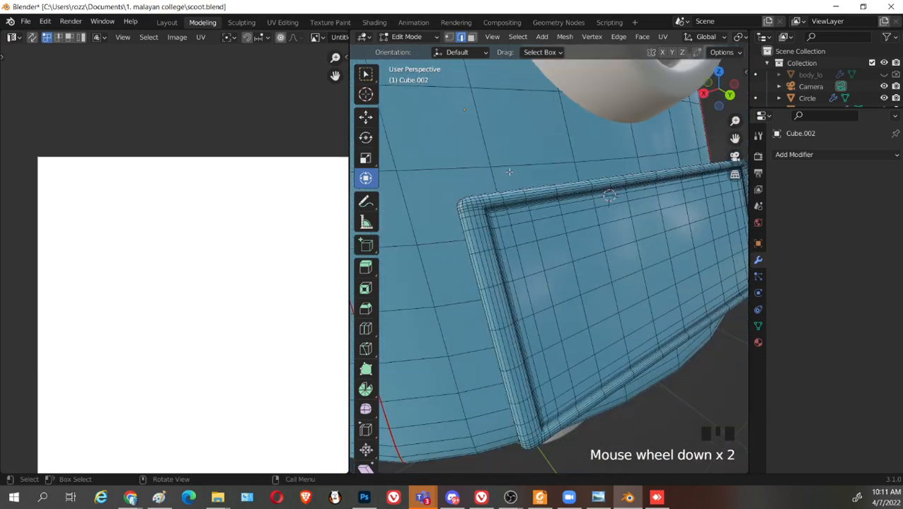
{"action": "middle_click_drag", "start_coordinate": [578, 209], "coordinate": [562, 247]}
{"action": "scroll", "coordinate": [600, 252], "scroll_direction": "down", "scroll_amount": 2}
{"action": "scroll", "coordinate": [617, 255], "scroll_direction": "up", "scroll_amount": 2}
{"action": "scroll", "coordinate": [605, 260], "scroll_direction": "up", "scroll_amount": 2}
Separate the linked plate panel from the rear body shell into its own object and open it in Edit Mode
{"action": "left_click", "coordinate": [568, 257]}
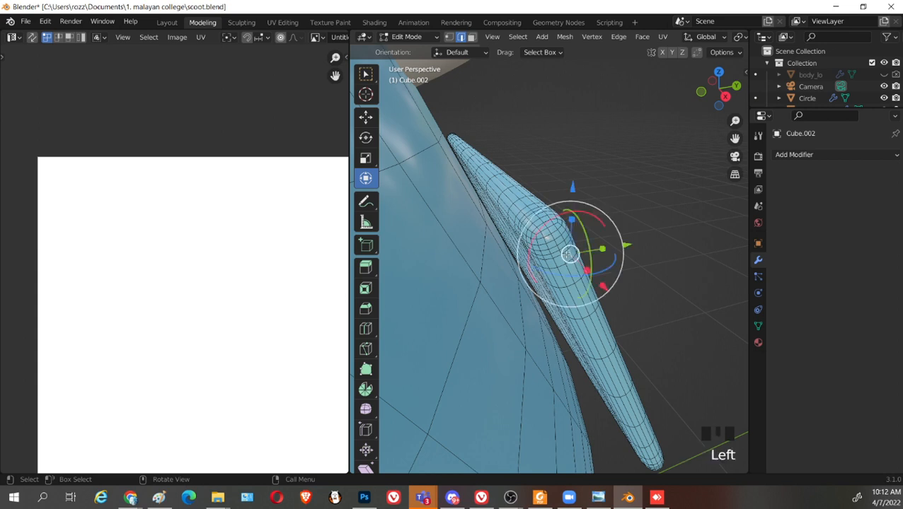
{"action": "key", "text": "l"}
{"action": "key", "text": "p"}
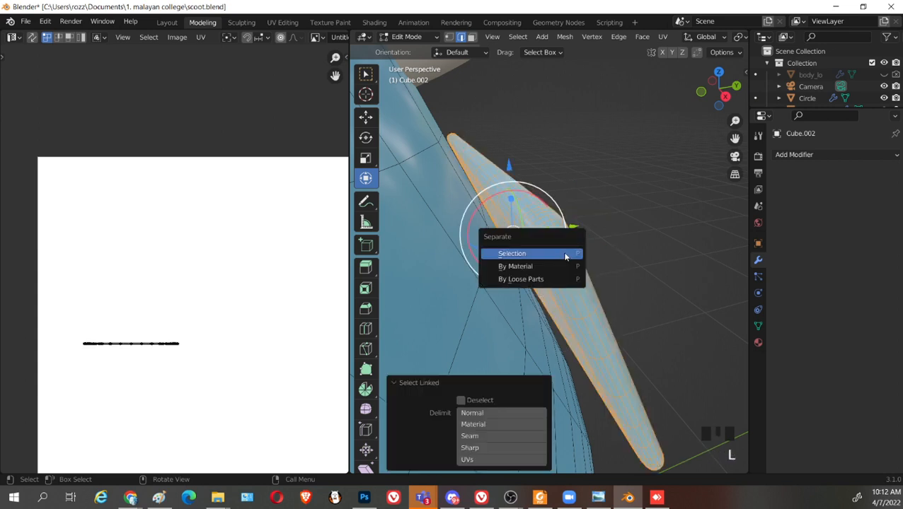
{"action": "left_click", "coordinate": [565, 254]}
{"action": "key", "text": "Tab"}
{"action": "left_click", "coordinate": [564, 253]}
{"action": "key", "text": "Tab"}
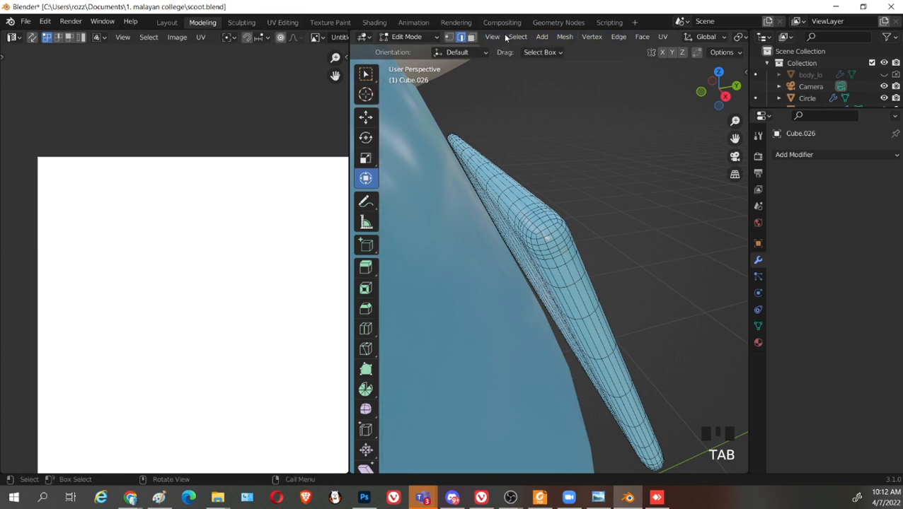
Widen the 3D view and set the plate panel's origin to its geometry
{"action": "left_click_drag", "start_coordinate": [349, 108], "coordinate": [265, 113]}
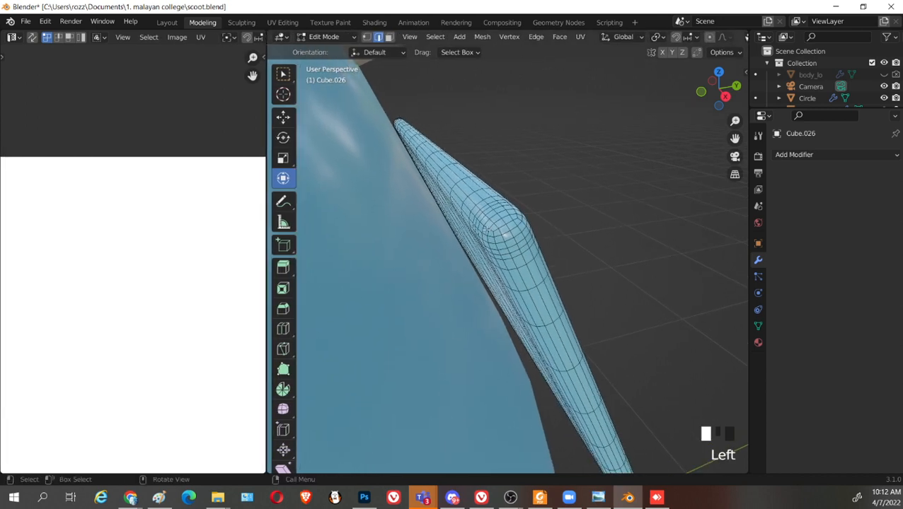
{"action": "key", "text": "Tab"}
{"action": "left_click", "coordinate": [448, 36]}
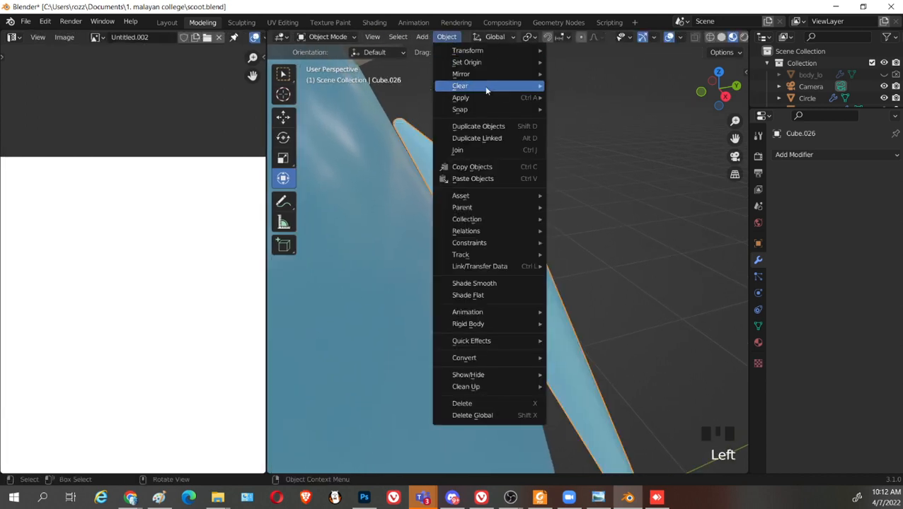
{"action": "mouse_move", "coordinate": [512, 61]}
{"action": "left_click", "coordinate": [587, 73]}
{"action": "key", "text": "Tab"}
Open the plate panel in Edit Mode and select alternate edge loops around its outer rim and upper corner
{"action": "middle_click_drag", "start_coordinate": [565, 266], "coordinate": [547, 260]}
{"action": "scroll", "coordinate": [546, 260], "scroll_direction": "up", "scroll_amount": 3}
{"action": "middle_click_drag", "start_coordinate": [578, 222], "coordinate": [555, 280]}
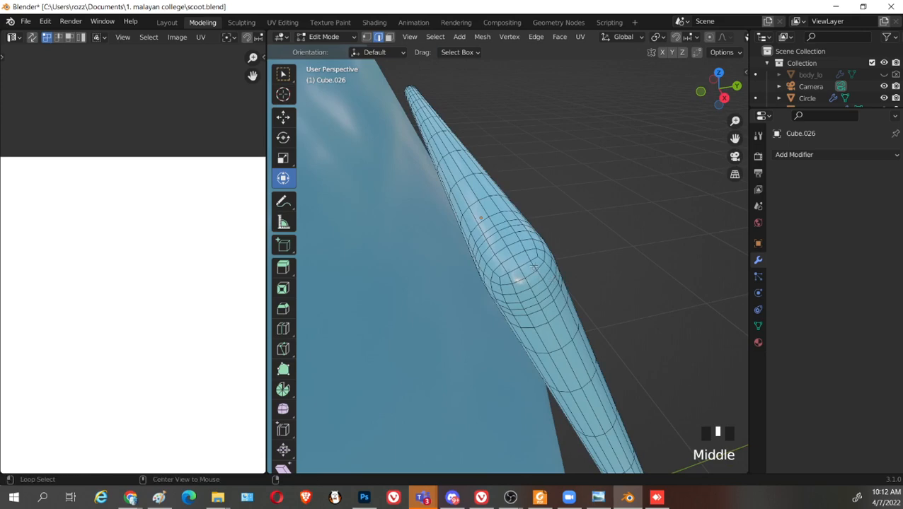
{"action": "left_click", "coordinate": [510, 278], "text": "alt"}
{"action": "left_click", "coordinate": [513, 283], "text": "alt+shift"}
{"action": "middle_click_drag", "start_coordinate": [573, 318], "coordinate": [407, 237]}
{"action": "middle_click_drag", "start_coordinate": [406, 237], "coordinate": [458, 209], "text": "shift"}
{"action": "scroll", "coordinate": [469, 248], "scroll_direction": "up", "scroll_amount": 1}
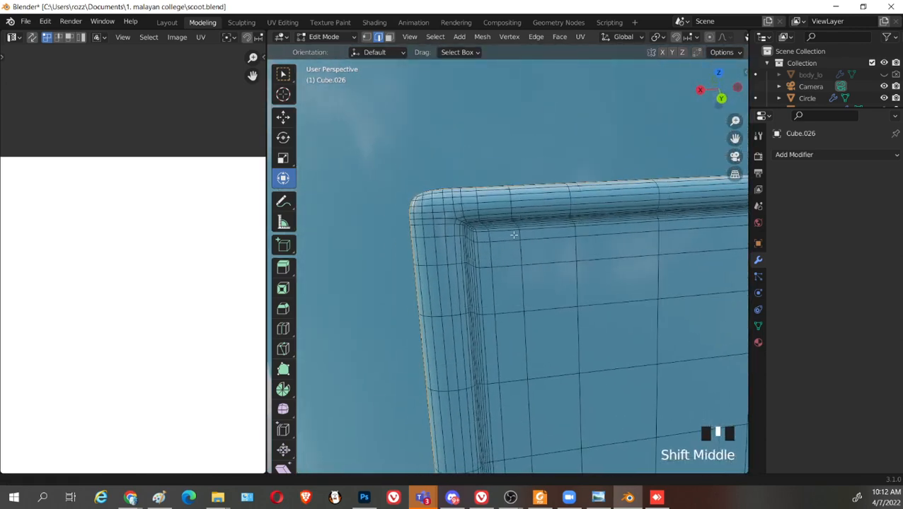
{"action": "scroll", "coordinate": [458, 209], "scroll_direction": "up", "scroll_amount": 1}
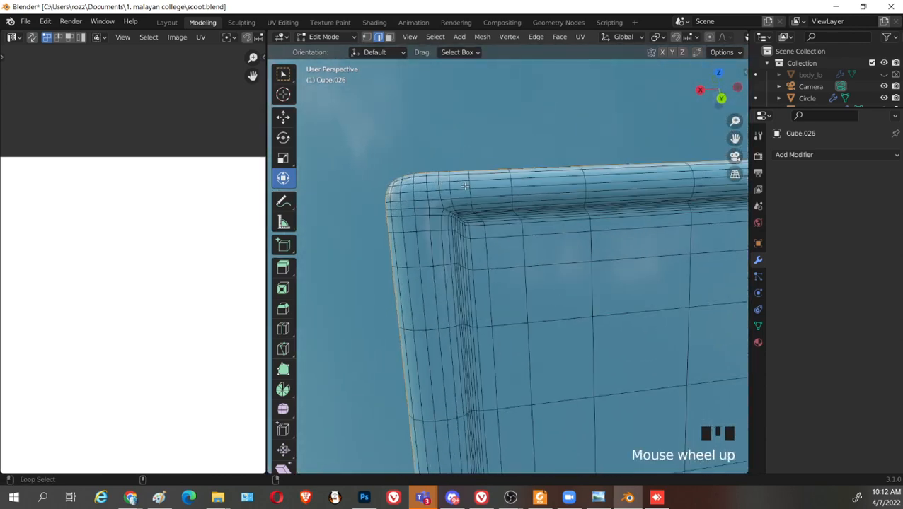
{"action": "left_click", "coordinate": [453, 187], "text": "alt+shift"}
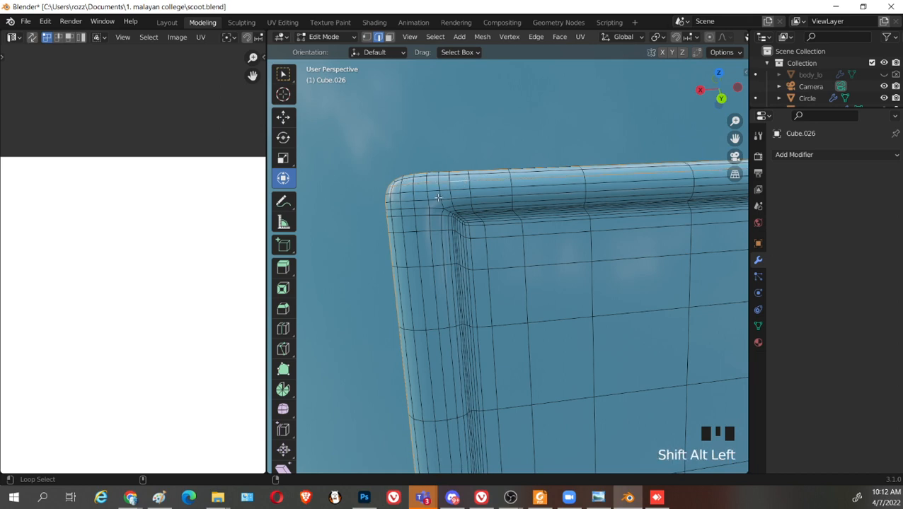
{"action": "left_click", "coordinate": [433, 205], "text": "alt+shift"}
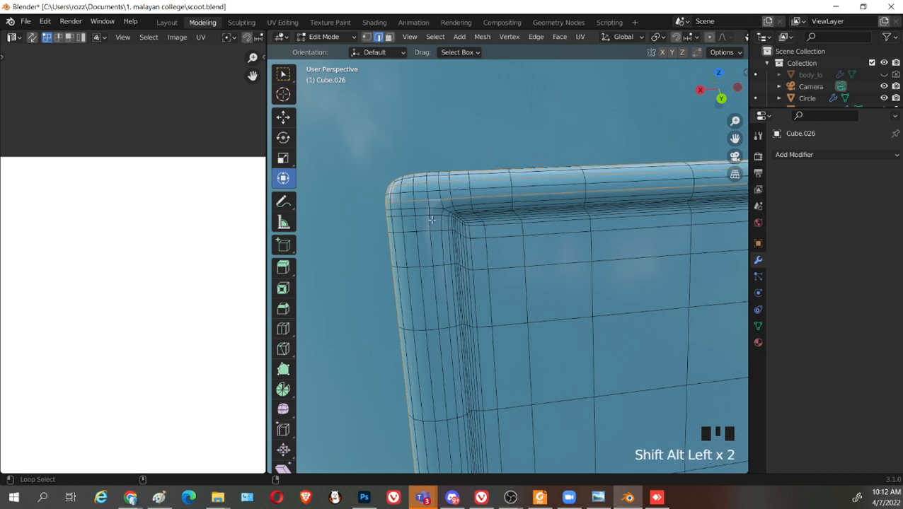
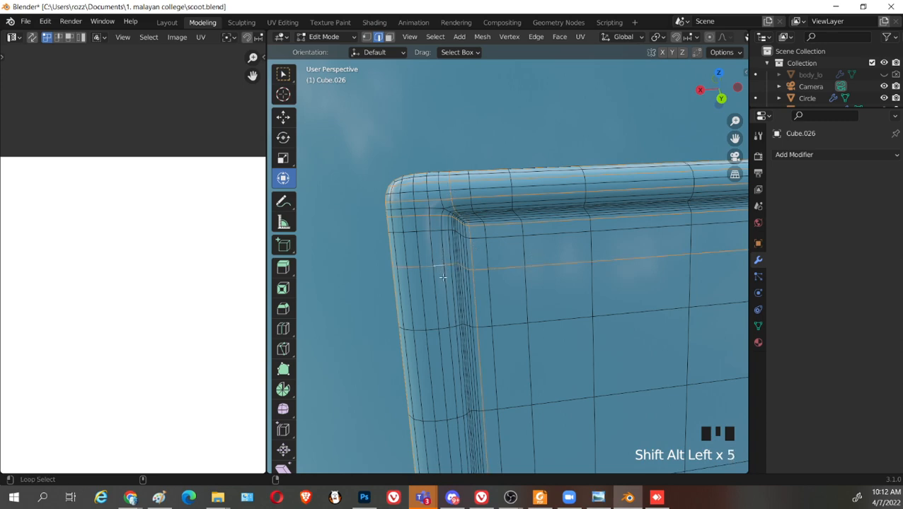
Add the surplus edge loops near the plate's lower corner to the selection and dissolve all selected edges
{"action": "middle_click_drag", "start_coordinate": [442, 276], "coordinate": [438, 205], "text": "shift"}
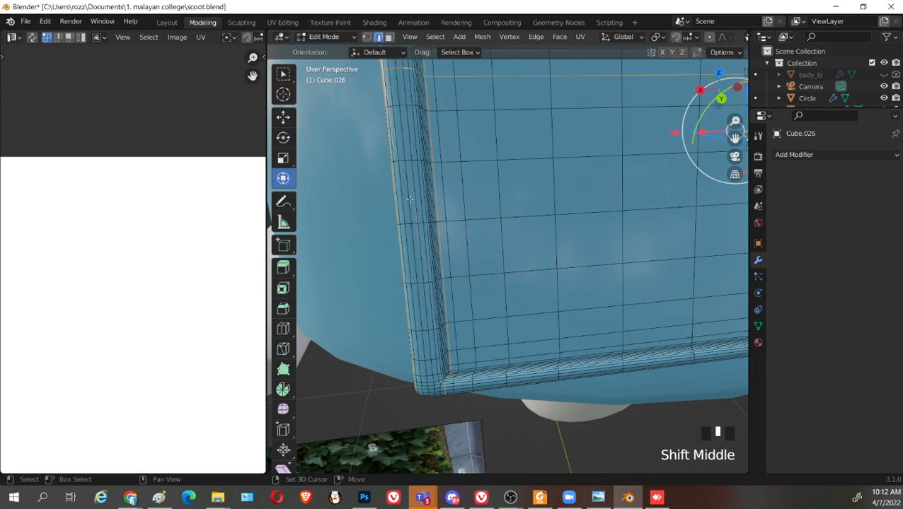
{"action": "middle_click_drag", "start_coordinate": [499, 200], "coordinate": [445, 190], "text": "shift"}
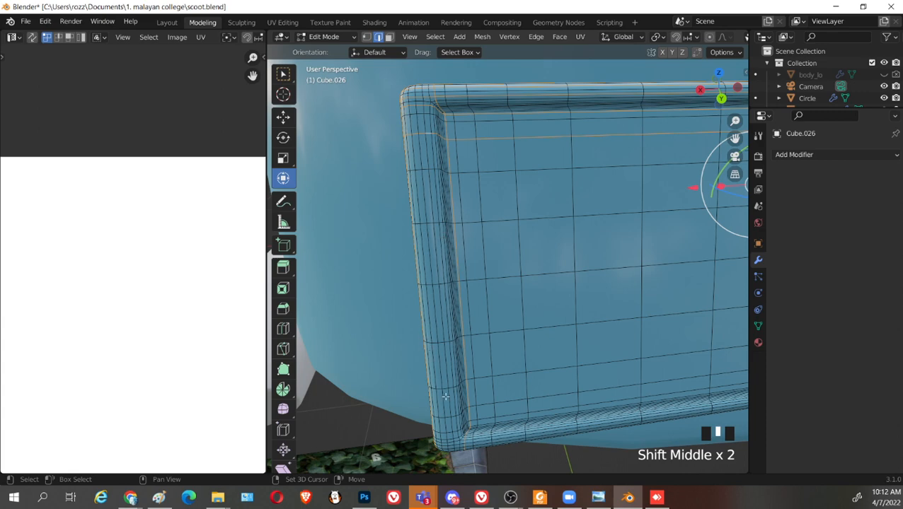
{"action": "middle_click_drag", "start_coordinate": [457, 408], "coordinate": [450, 338], "text": "shift"}
{"action": "scroll", "coordinate": [453, 340], "scroll_direction": "up", "scroll_amount": 2}
{"action": "mouse_move", "coordinate": [460, 414]}
{"action": "middle_mouse_down", "text": "shift"}
{"action": "mouse_move", "coordinate": [465, 338]}
{"action": "mouse_move", "coordinate": [460, 411]}
{"action": "middle_mouse_up", "text": "shift"}
{"action": "scroll", "coordinate": [458, 333], "scroll_direction": "down", "scroll_amount": 2}
{"action": "middle_click_drag", "start_coordinate": [460, 311], "coordinate": [465, 386], "text": "shift"}
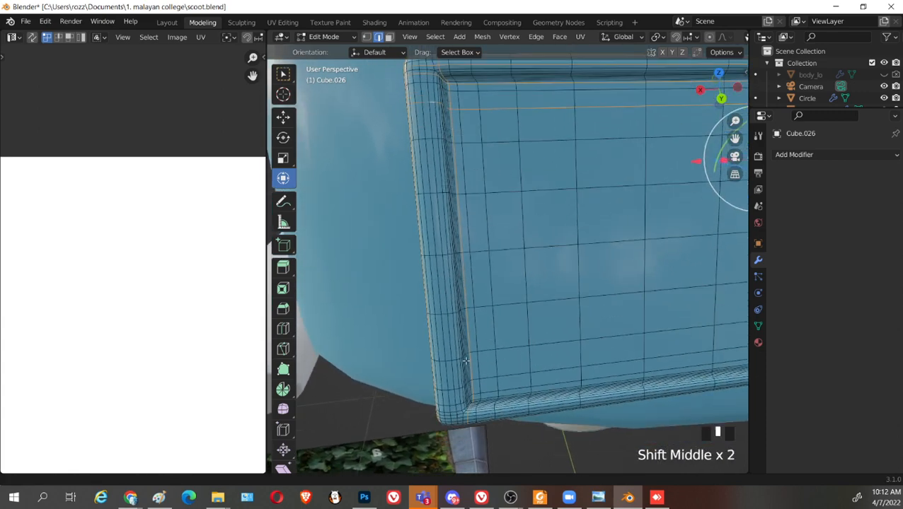
{"action": "scroll", "coordinate": [465, 386], "scroll_direction": "up", "scroll_amount": 2}
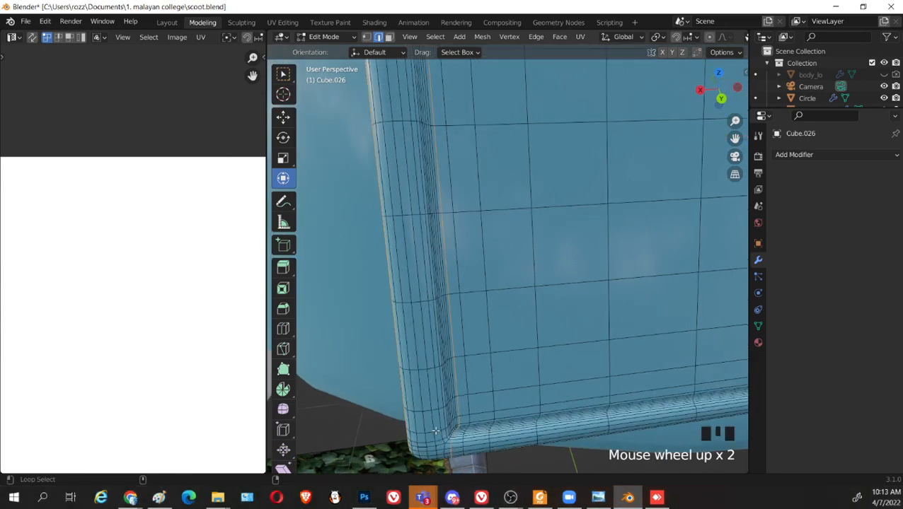
{"action": "left_click", "coordinate": [438, 363], "text": "alt+shift"}
{"action": "left_click", "coordinate": [431, 367], "text": "alt+shift"}
{"action": "scroll", "coordinate": [433, 361], "scroll_direction": "down", "scroll_amount": 2}
{"action": "middle_click_drag", "start_coordinate": [435, 339], "coordinate": [432, 386], "text": "shift"}
{"action": "right_click", "coordinate": [473, 131]}
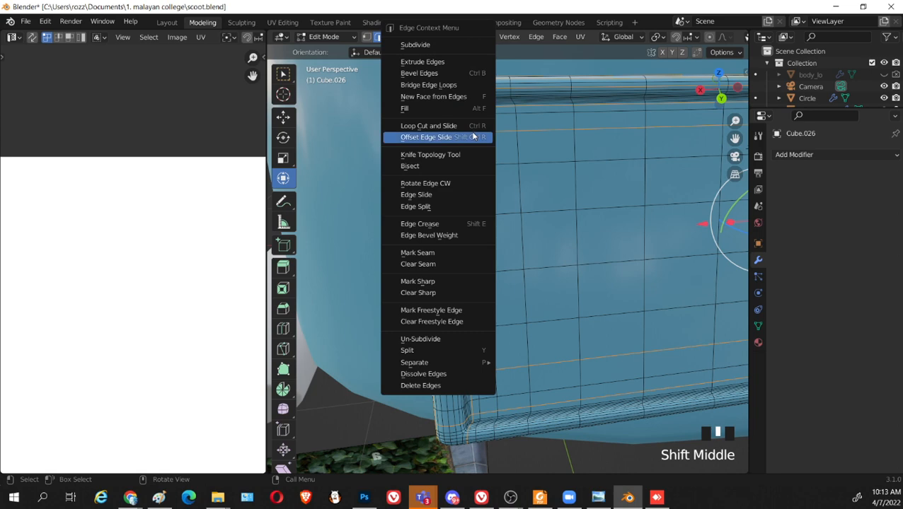
{"action": "key", "text": "x"}
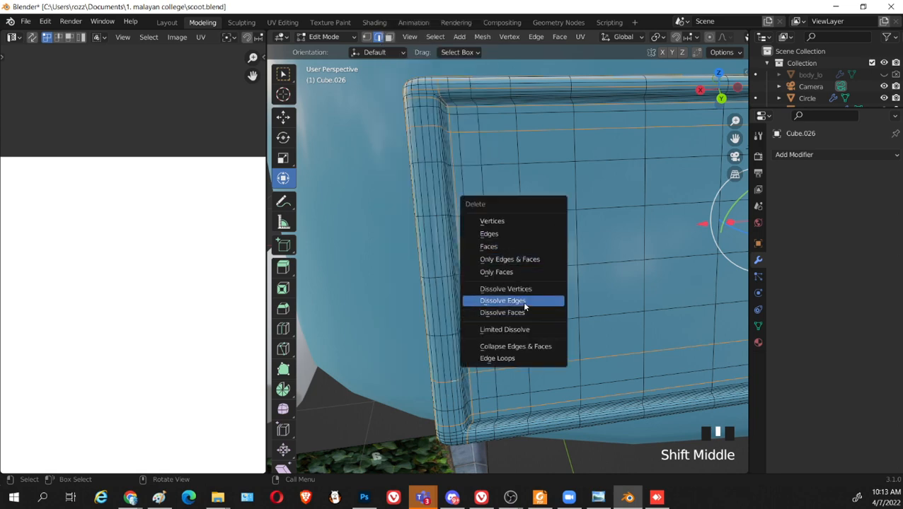
{"action": "left_click", "coordinate": [525, 301]}
{"action": "scroll", "coordinate": [528, 298], "scroll_direction": "down", "scroll_amount": 3}
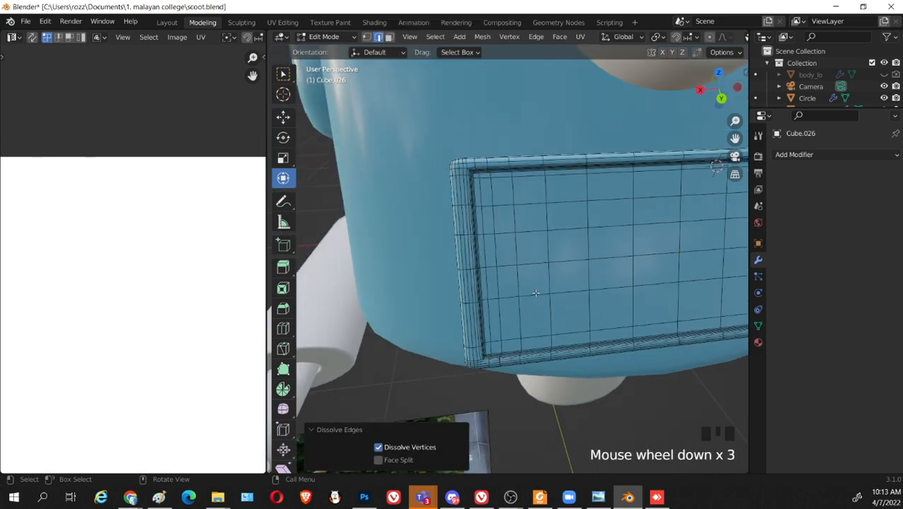
Dissolve the tightly packed edge loops running around the inner bevel of the plate's raised rim
{"action": "middle_click_drag", "start_coordinate": [528, 298], "coordinate": [523, 273], "text": "shift"}
{"action": "scroll", "coordinate": [438, 253], "scroll_direction": "up", "scroll_amount": 4}
{"action": "middle_click_drag", "start_coordinate": [438, 253], "coordinate": [455, 189]}
{"action": "scroll", "coordinate": [455, 188], "scroll_direction": "up", "scroll_amount": 2}
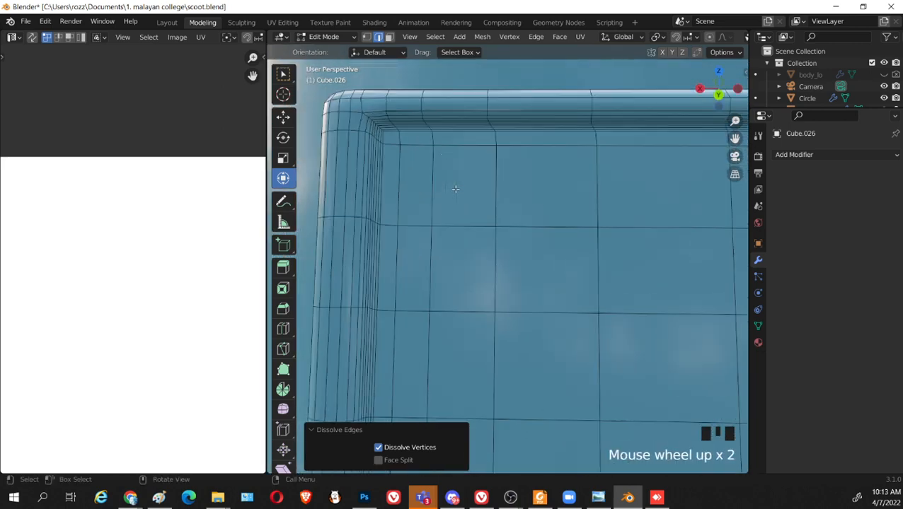
{"action": "scroll", "coordinate": [418, 126], "scroll_direction": "up", "scroll_amount": 1}
{"action": "middle_click_drag", "start_coordinate": [418, 126], "coordinate": [384, 141], "text": "shift"}
{"action": "scroll", "coordinate": [384, 141], "scroll_direction": "up", "scroll_amount": 1}
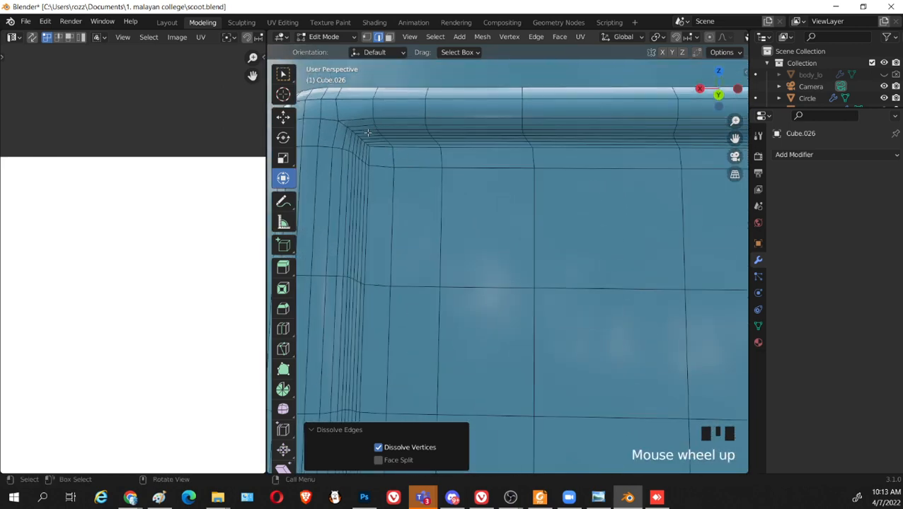
{"action": "left_click", "coordinate": [367, 132], "text": "alt"}
{"action": "left_click", "coordinate": [378, 138], "text": "alt"}
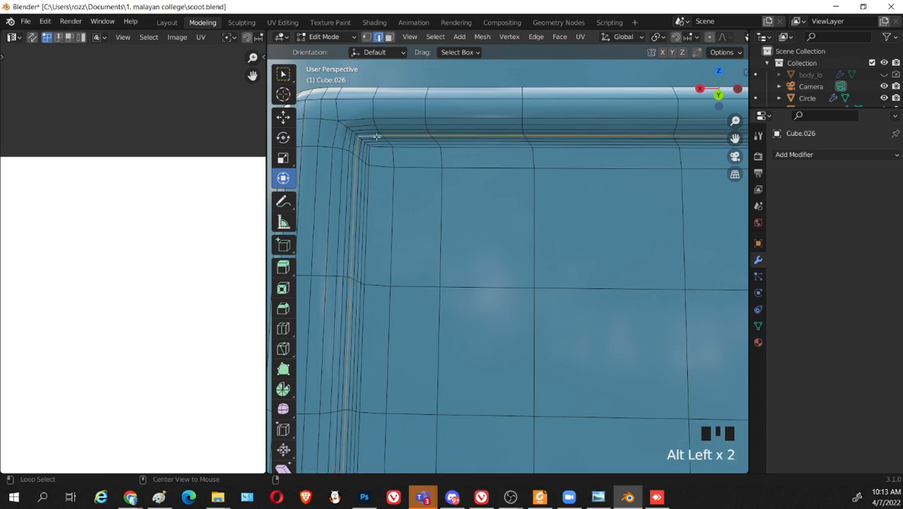
{"action": "left_click", "coordinate": [374, 140], "text": "alt+shift"}
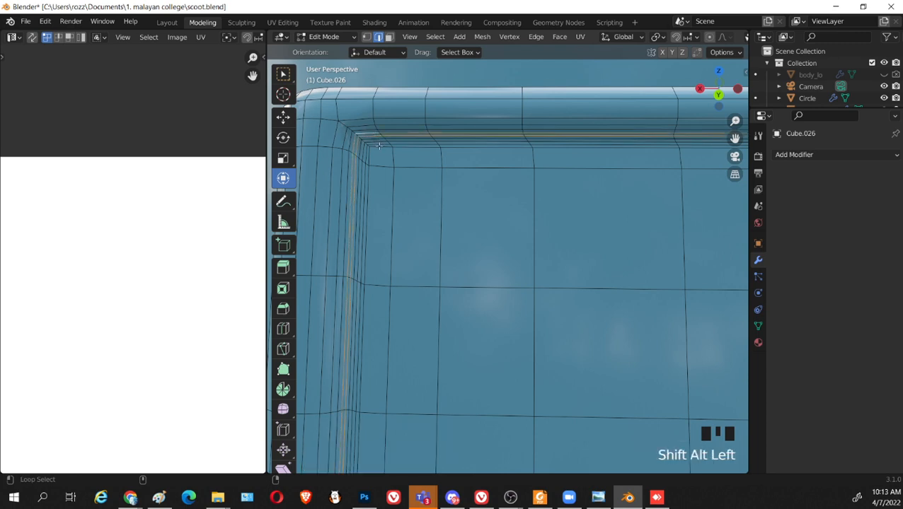
{"action": "left_click", "coordinate": [378, 143], "text": "alt+shift"}
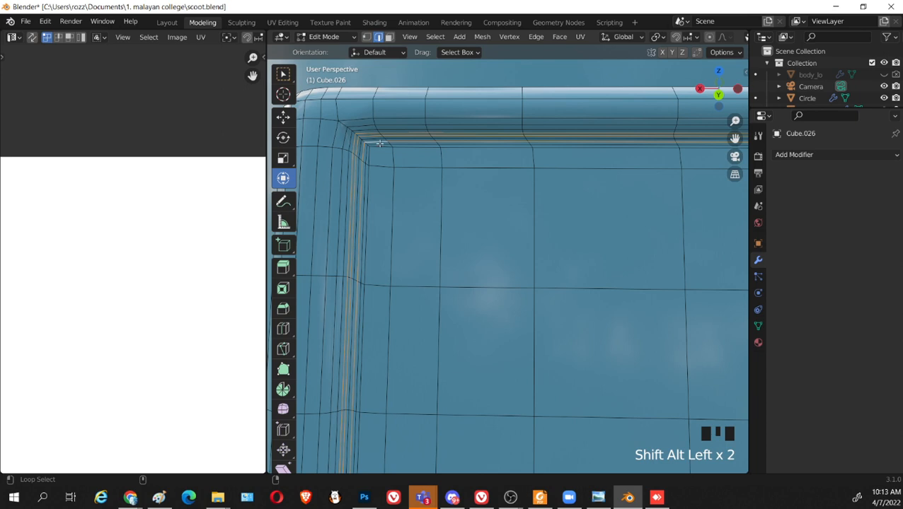
{"action": "left_click", "coordinate": [370, 138], "text": "alt+shift"}
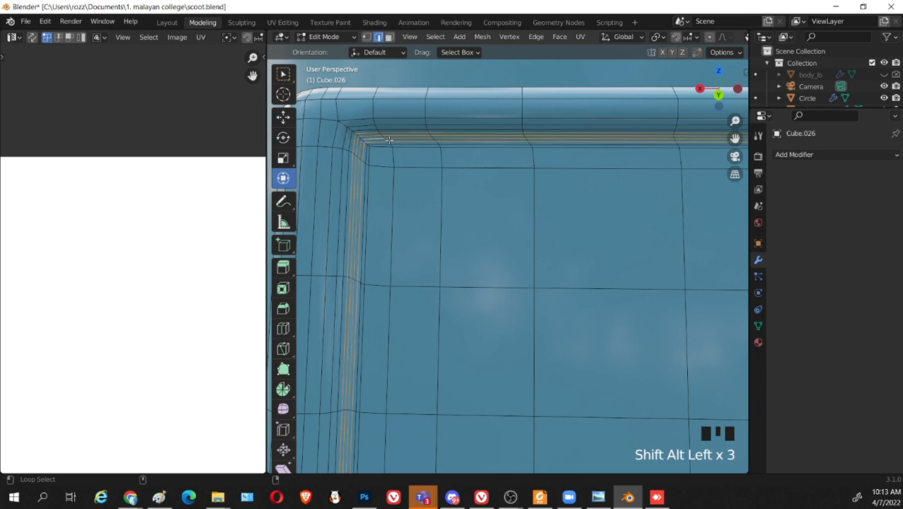
{"action": "left_click", "coordinate": [380, 145], "text": "alt+shift"}
{"action": "right_click", "coordinate": [381, 143]}
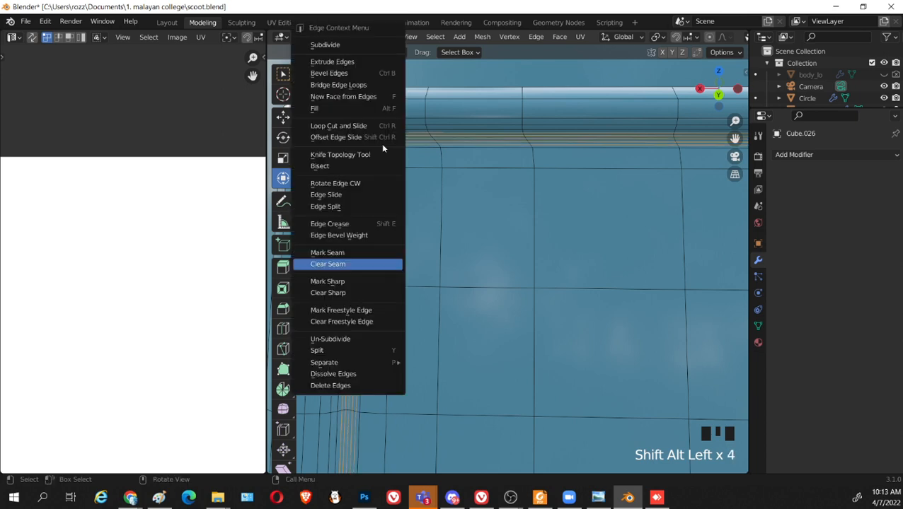
{"action": "key", "text": "x"}
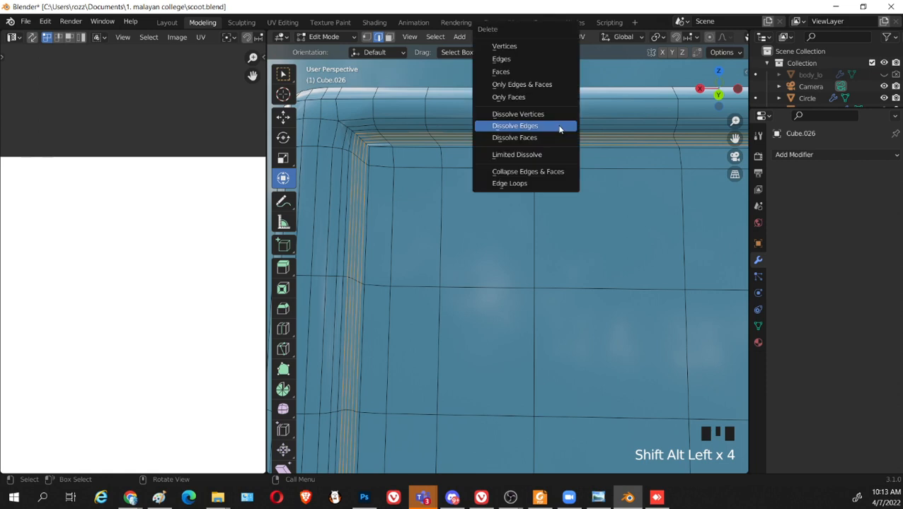
{"action": "left_click", "coordinate": [515, 126]}
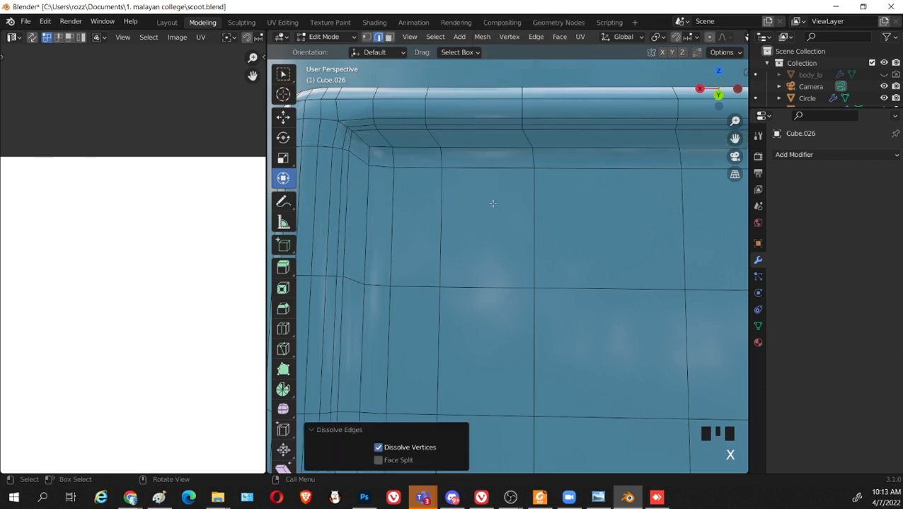
Dissolve one more closely spaced edge loop at the top of the rim's inner bevel
{"action": "scroll", "coordinate": [481, 208], "scroll_direction": "down", "scroll_amount": 2}
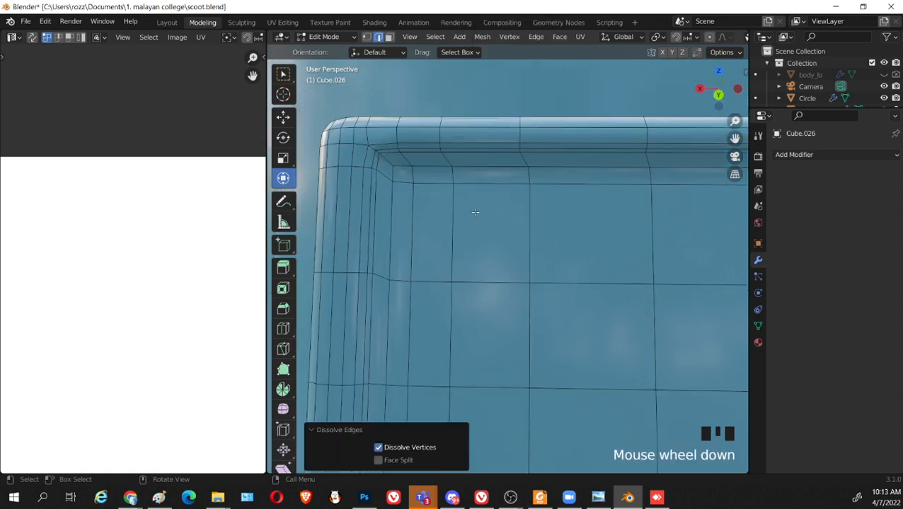
{"action": "left_click", "coordinate": [426, 151], "text": "alt+shift"}
{"action": "right_click", "coordinate": [428, 152]}
{"action": "key", "text": "x"}
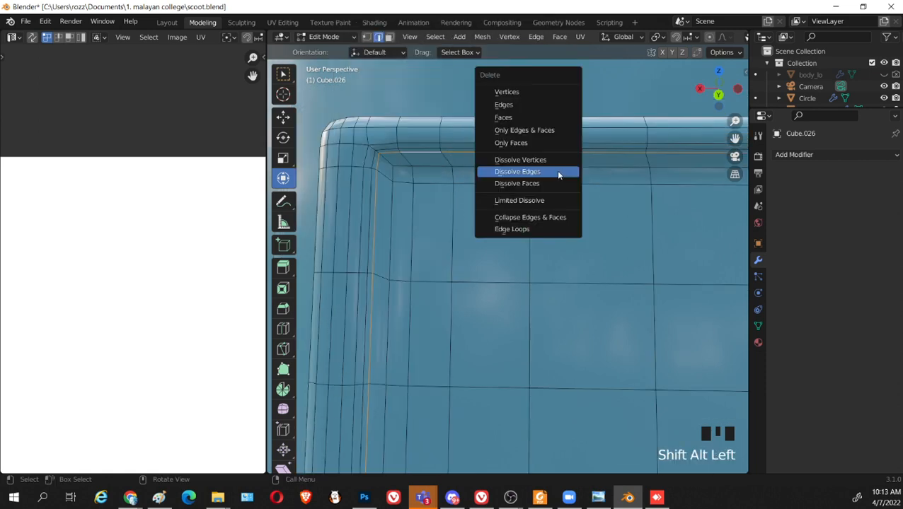
{"action": "left_click", "coordinate": [557, 174]}
Dissolve two lengthwise edge loops along the rounded lower rim of the plate
{"action": "scroll", "coordinate": [558, 175], "scroll_direction": "down", "scroll_amount": 4}
{"action": "middle_click_drag", "start_coordinate": [558, 174], "coordinate": [601, 330]}
{"action": "scroll", "coordinate": [541, 187], "scroll_direction": "down", "scroll_amount": 1}
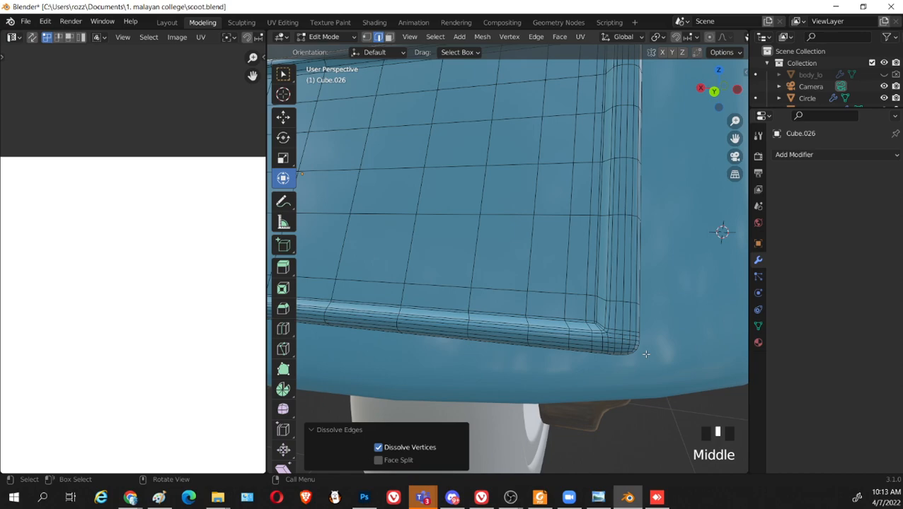
{"action": "scroll", "coordinate": [646, 354], "scroll_direction": "down", "scroll_amount": 4}
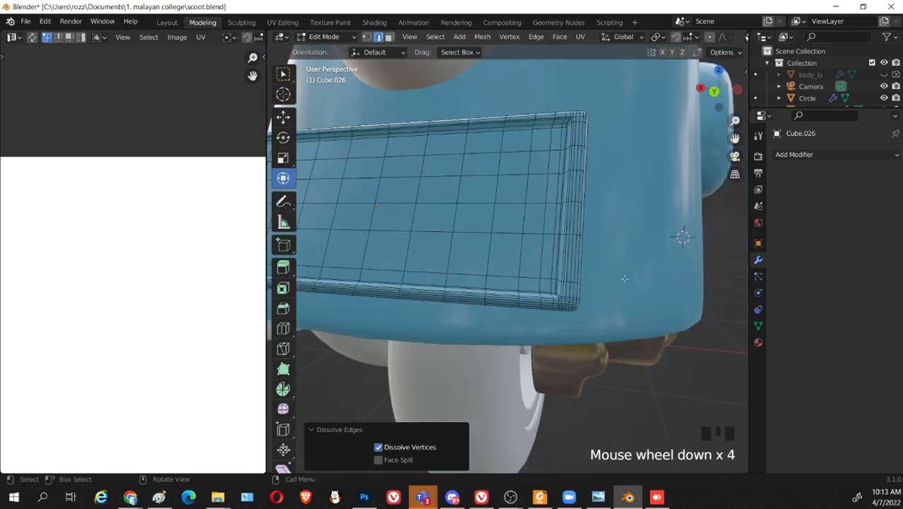
{"action": "middle_click_drag", "start_coordinate": [646, 354], "coordinate": [574, 261], "text": "shift"}
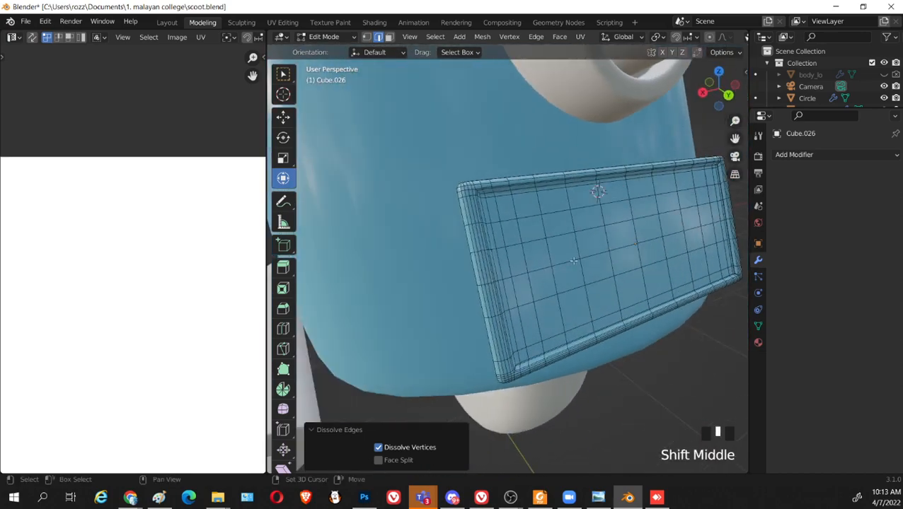
{"action": "scroll", "coordinate": [479, 269], "scroll_direction": "up", "scroll_amount": 2}
{"action": "scroll", "coordinate": [431, 167], "scroll_direction": "up", "scroll_amount": 2}
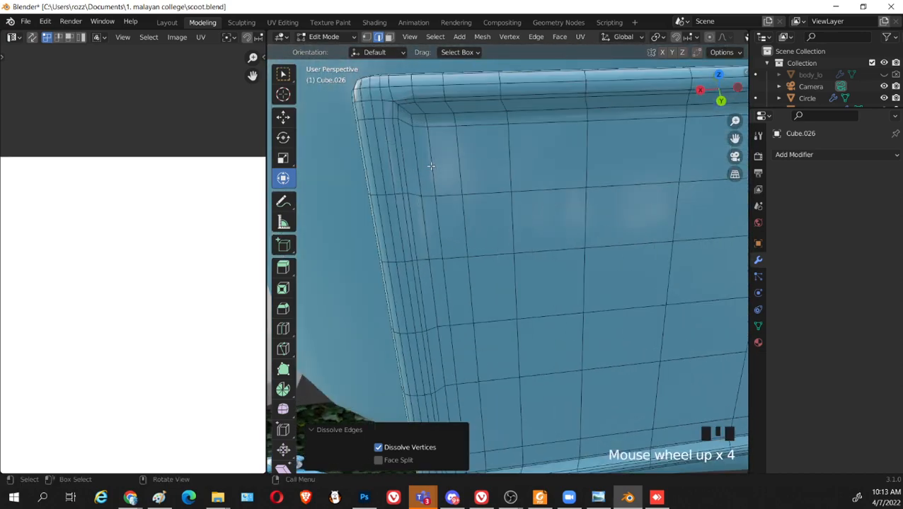
{"action": "scroll", "coordinate": [384, 110], "scroll_direction": "down", "scroll_amount": 3}
{"action": "middle_click_drag", "start_coordinate": [396, 213], "coordinate": [410, 128], "text": "shift"}
{"action": "middle_click_drag", "start_coordinate": [452, 212], "coordinate": [488, 254]}
{"action": "scroll", "coordinate": [477, 252], "scroll_direction": "up", "scroll_amount": 2}
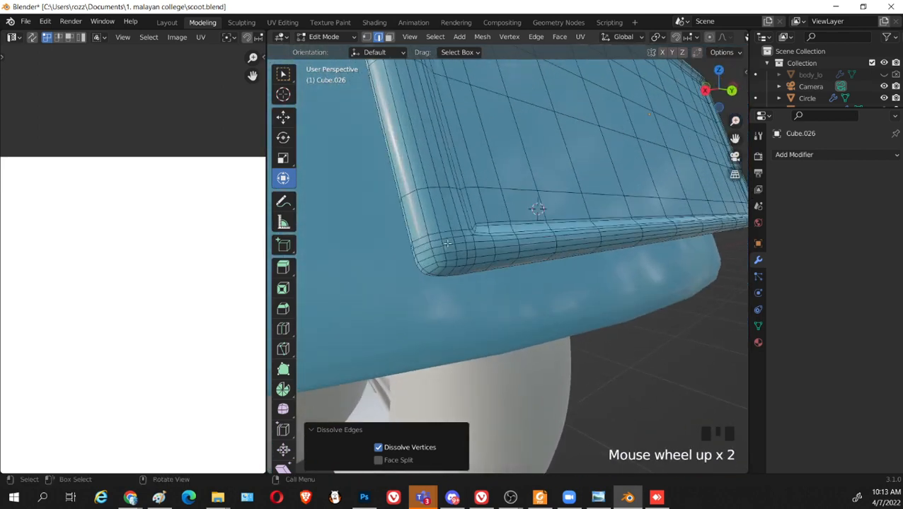
{"action": "left_click", "coordinate": [448, 245], "text": "alt+shift"}
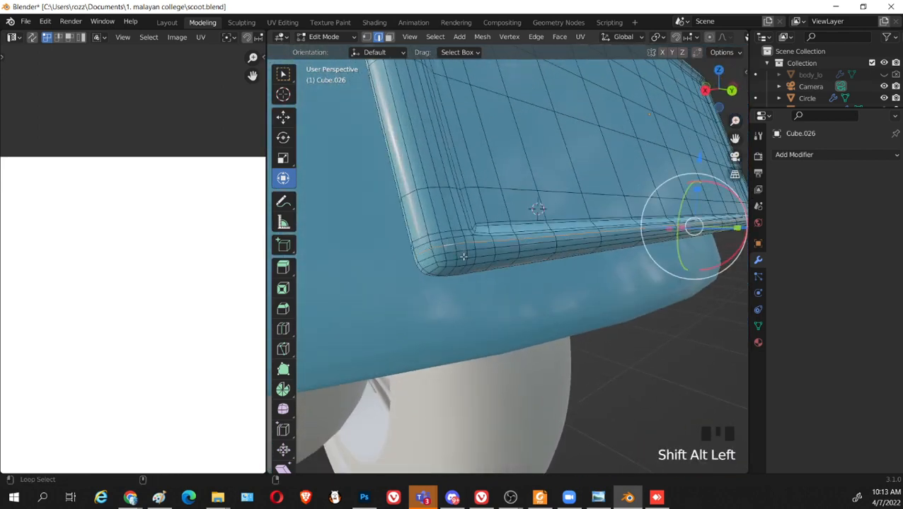
{"action": "left_click", "coordinate": [463, 256], "text": "alt+shift"}
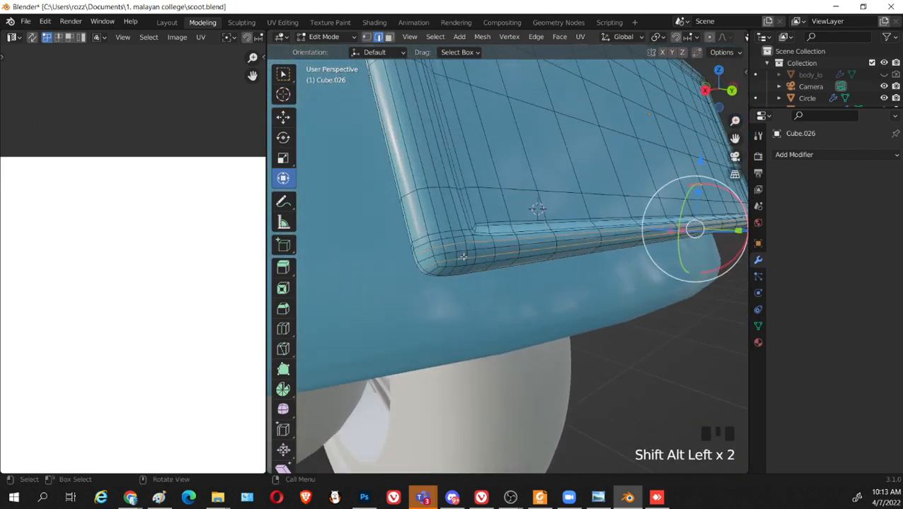
{"action": "key", "text": "x"}
{"action": "left_click", "coordinate": [464, 258]}
{"action": "scroll", "coordinate": [559, 266], "scroll_direction": "down", "scroll_amount": 3}
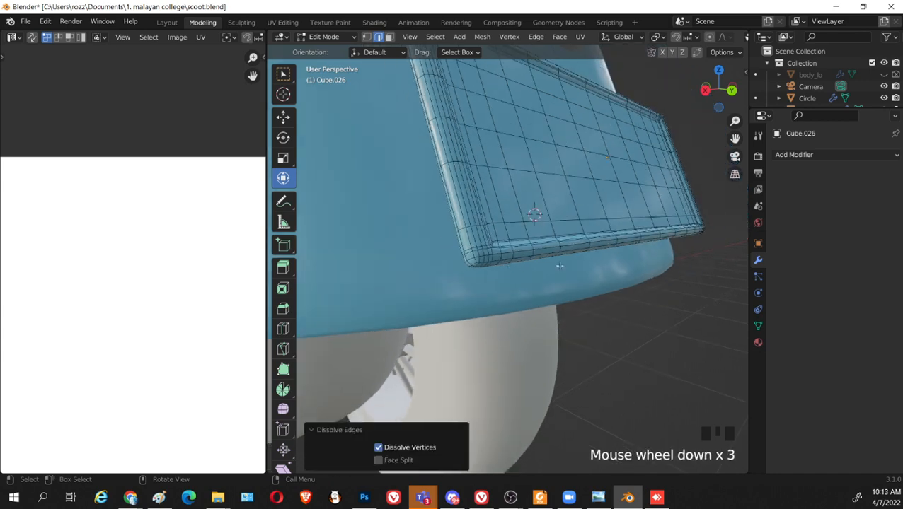
Dissolve the edge loop along the inner side of the plate's lower rim
{"action": "middle_click_drag", "start_coordinate": [559, 266], "coordinate": [473, 273]}
{"action": "middle_click_drag", "start_coordinate": [514, 203], "coordinate": [507, 255], "text": "shift"}
{"action": "scroll", "coordinate": [514, 387], "scroll_direction": "up", "scroll_amount": 2}
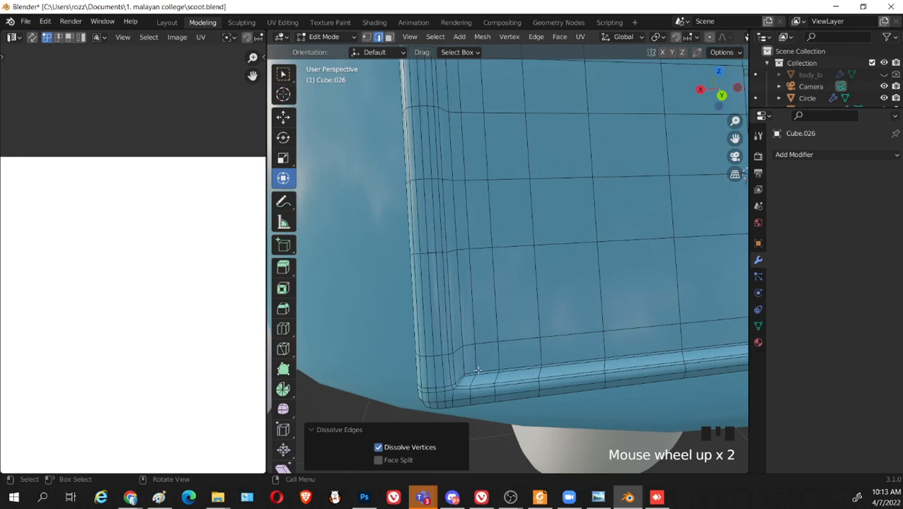
{"action": "left_click", "coordinate": [481, 371]}
{"action": "left_click", "coordinate": [486, 372], "text": "alt+shift"}
{"action": "left_click", "coordinate": [489, 372], "text": "alt+shift"}
{"action": "key", "text": "x"}
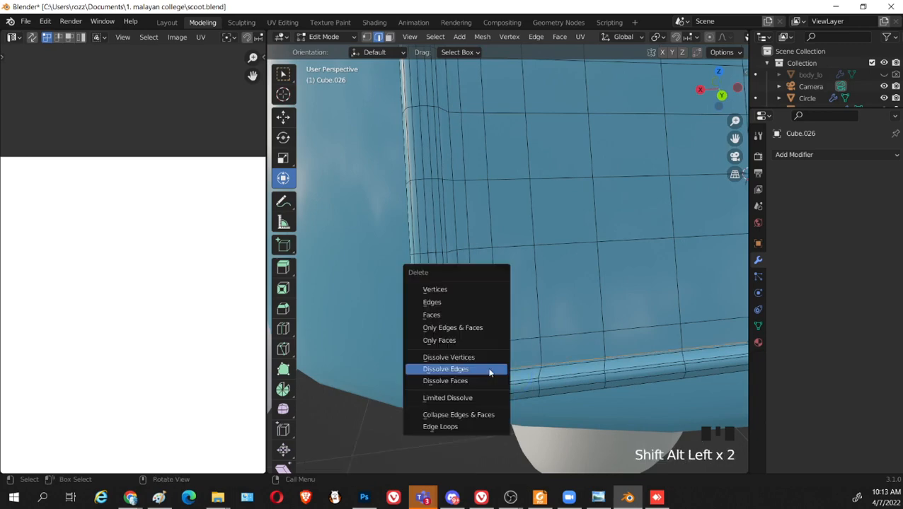
{"action": "left_click", "coordinate": [489, 369]}
{"action": "scroll", "coordinate": [559, 365], "scroll_direction": "down", "scroll_amount": 2}
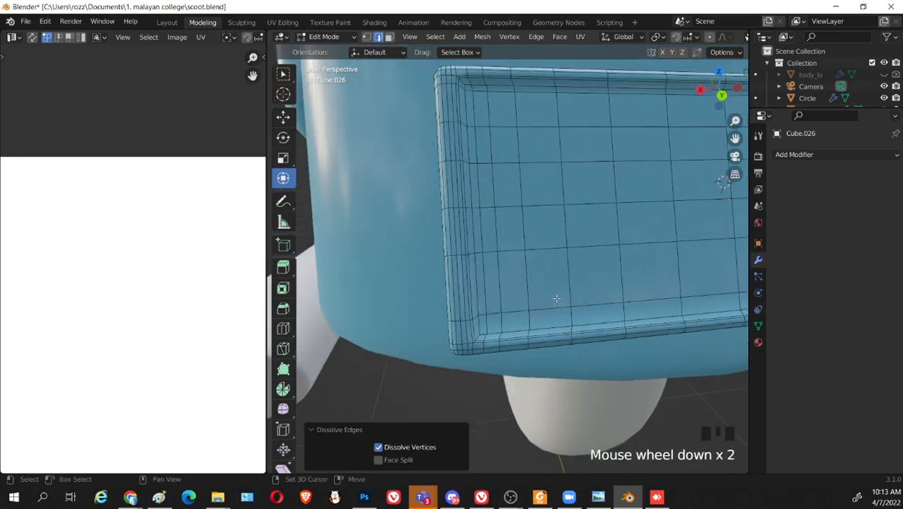
Dissolve two closely spaced edge loops running down the outer part of the plate's side rim
{"action": "middle_click_drag", "start_coordinate": [624, 334], "coordinate": [532, 333], "text": "shift"}
{"action": "middle_click_drag", "start_coordinate": [599, 316], "coordinate": [556, 349]}
{"action": "scroll", "coordinate": [525, 366], "scroll_direction": "up", "scroll_amount": 2}
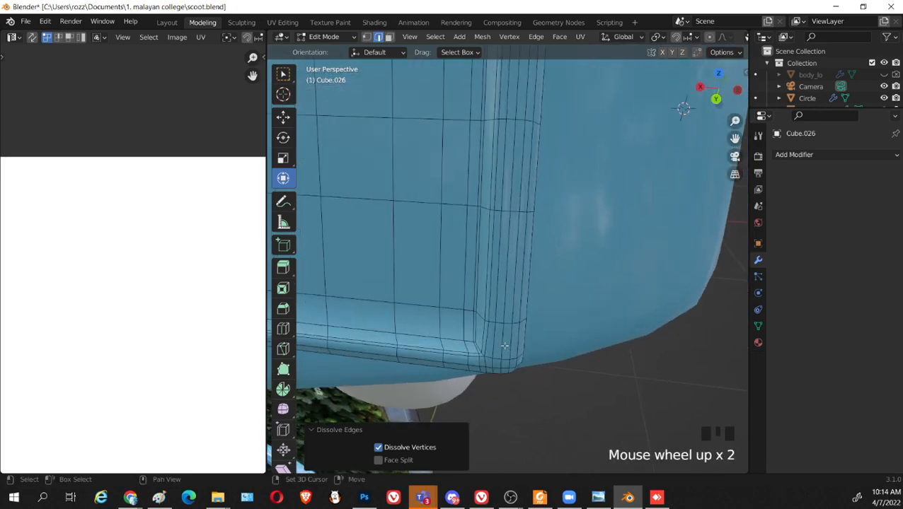
{"action": "left_click", "coordinate": [494, 345], "text": "alt+shift"}
{"action": "left_click", "coordinate": [510, 342], "text": "alt+shift"}
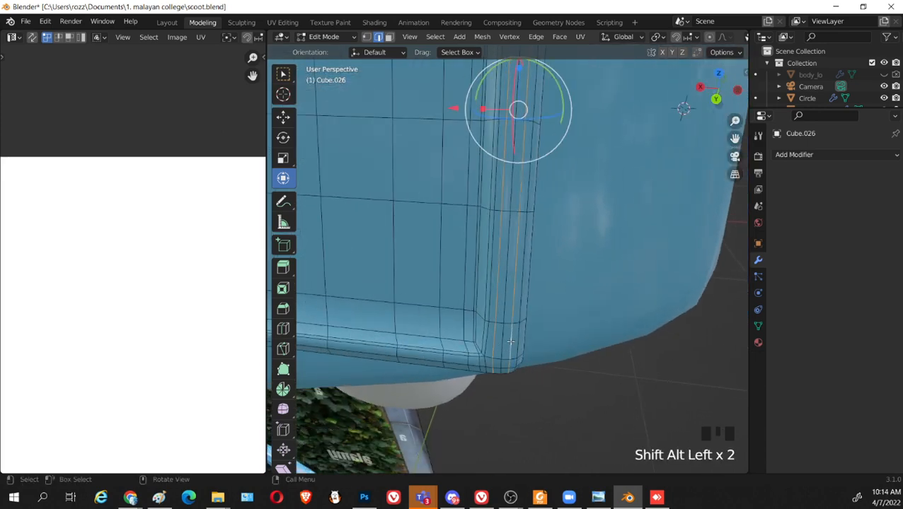
{"action": "key", "text": "x"}
{"action": "left_click", "coordinate": [510, 342]}
{"action": "scroll", "coordinate": [511, 342], "scroll_direction": "down", "scroll_amount": 4}
{"action": "scroll", "coordinate": [511, 341], "scroll_direction": "down", "scroll_amount": 2}
{"action": "middle_click_drag", "start_coordinate": [453, 198], "coordinate": [435, 179], "text": "shift"}
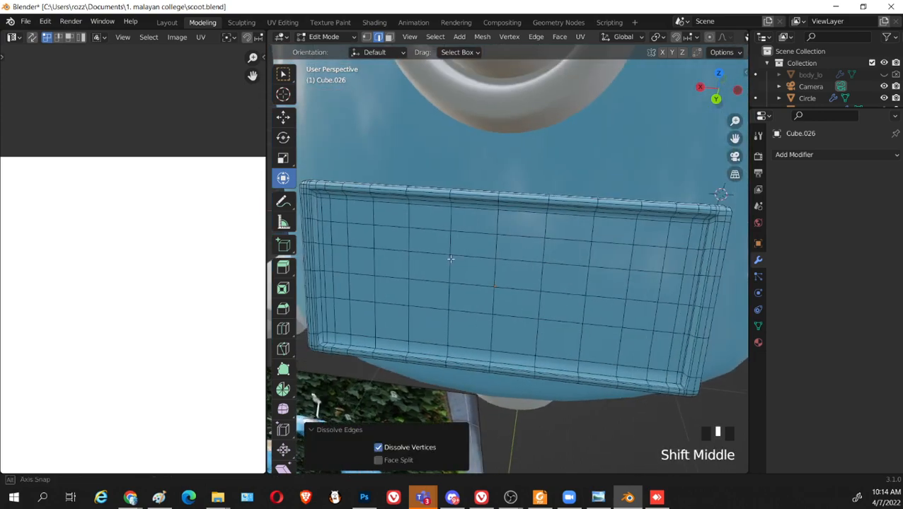
Select the edge loop on the inner bevel of the plate's top rim and check the plate's shape outside Edit Mode
{"action": "scroll", "coordinate": [462, 300], "scroll_direction": "up", "scroll_amount": 3}
{"action": "scroll", "coordinate": [434, 179], "scroll_direction": "up", "scroll_amount": 2}
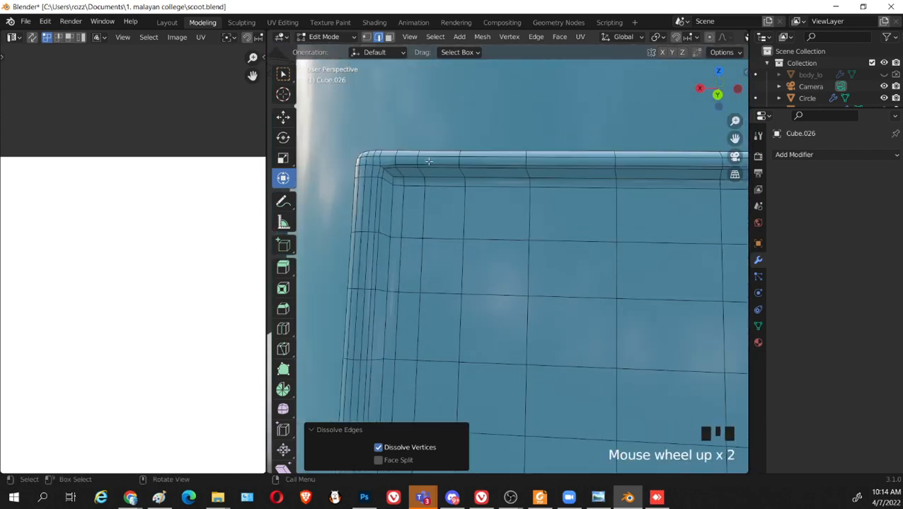
{"action": "left_click", "coordinate": [429, 163], "text": "alt+shift"}
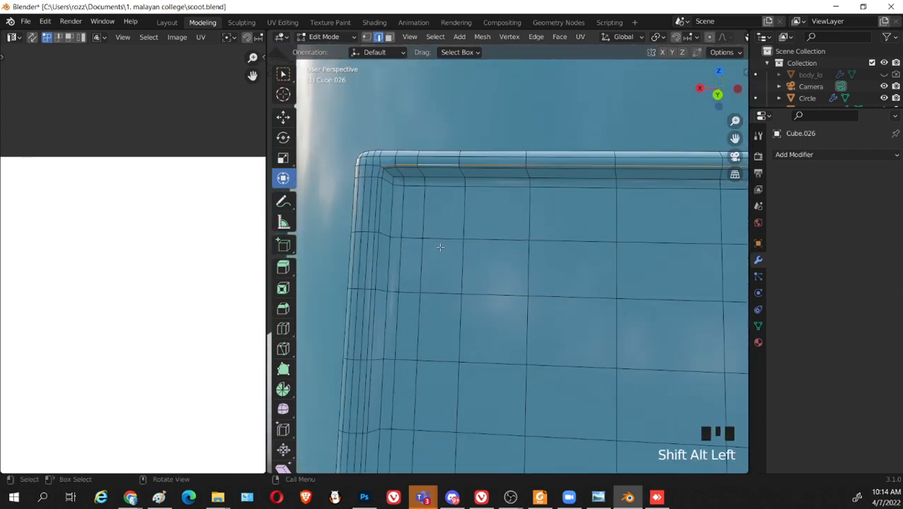
{"action": "scroll", "coordinate": [440, 247], "scroll_direction": "down", "scroll_amount": 2}
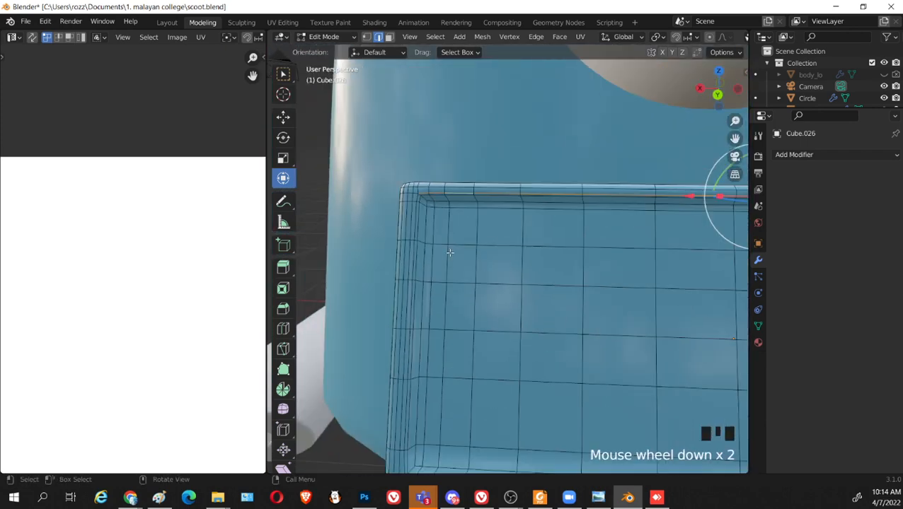
{"action": "key", "text": "Tab"}
{"action": "middle_click_drag", "start_coordinate": [453, 312], "coordinate": [692, 320]}
{"action": "key", "text": "Tab"}
{"action": "scroll", "coordinate": [487, 295], "scroll_direction": "down", "scroll_amount": 3}
{"action": "scroll", "coordinate": [440, 266], "scroll_direction": "up", "scroll_amount": 2}
{"action": "middle_click_drag", "start_coordinate": [440, 265], "coordinate": [504, 282], "text": "shift"}
{"action": "scroll", "coordinate": [470, 265], "scroll_direction": "up", "scroll_amount": 1}
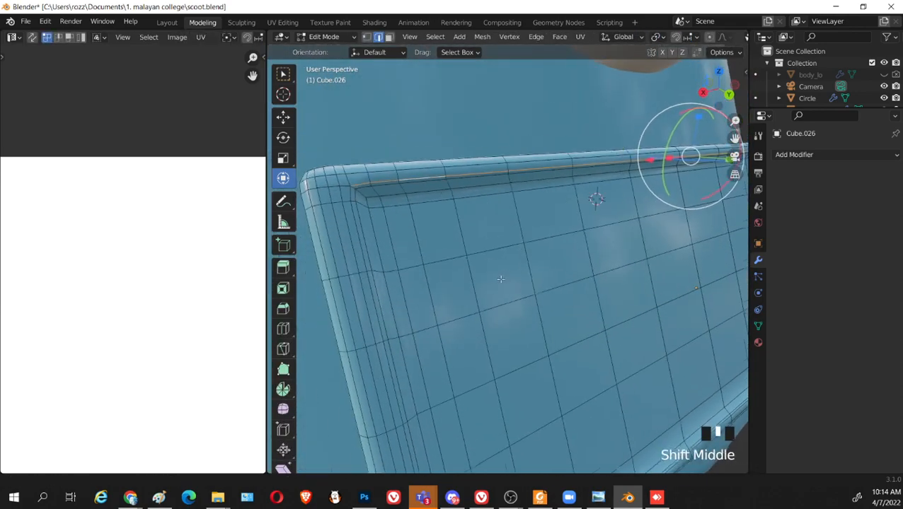
Select the edge loops bordering the flat panel along the top and one side of the raised rim
{"action": "left_click", "coordinate": [390, 195], "text": "alt"}
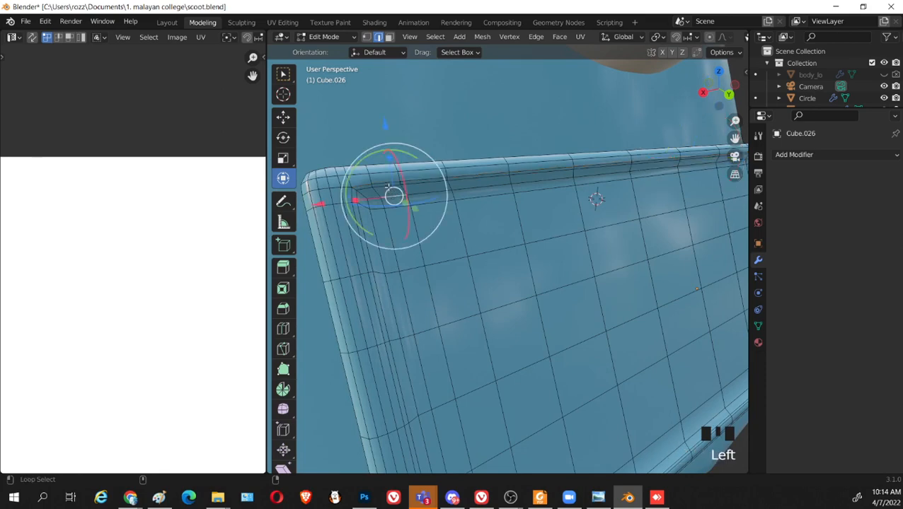
{"action": "left_click", "coordinate": [481, 187], "text": "alt+shift"}
{"action": "left_click", "coordinate": [378, 223], "text": "alt+shift"}
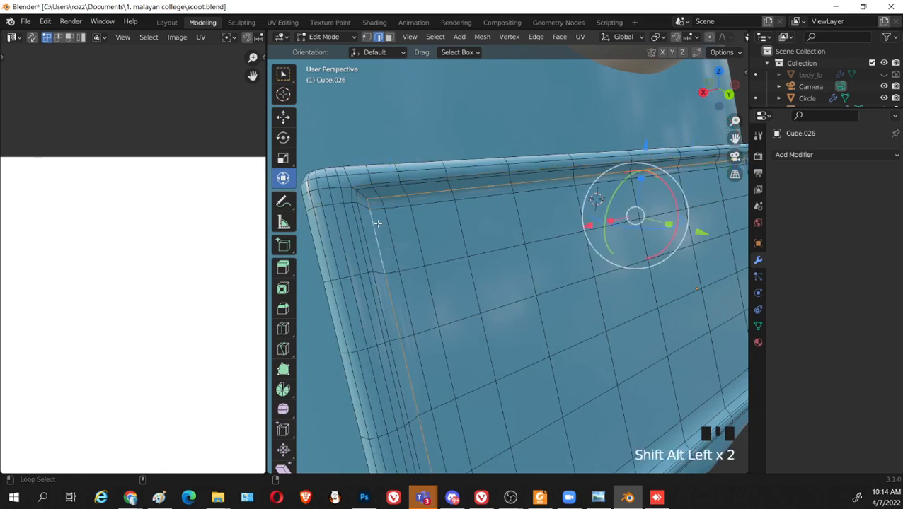
{"action": "middle_click_drag", "start_coordinate": [378, 222], "coordinate": [502, 290]}
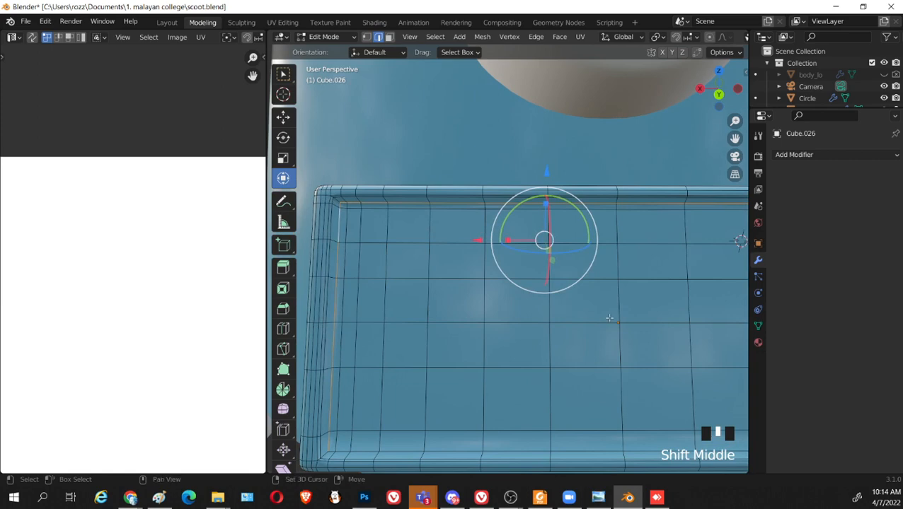
{"action": "middle_click_drag", "start_coordinate": [610, 318], "coordinate": [467, 262], "text": "shift"}
{"action": "scroll", "coordinate": [662, 191], "scroll_direction": "up", "scroll_amount": 2}
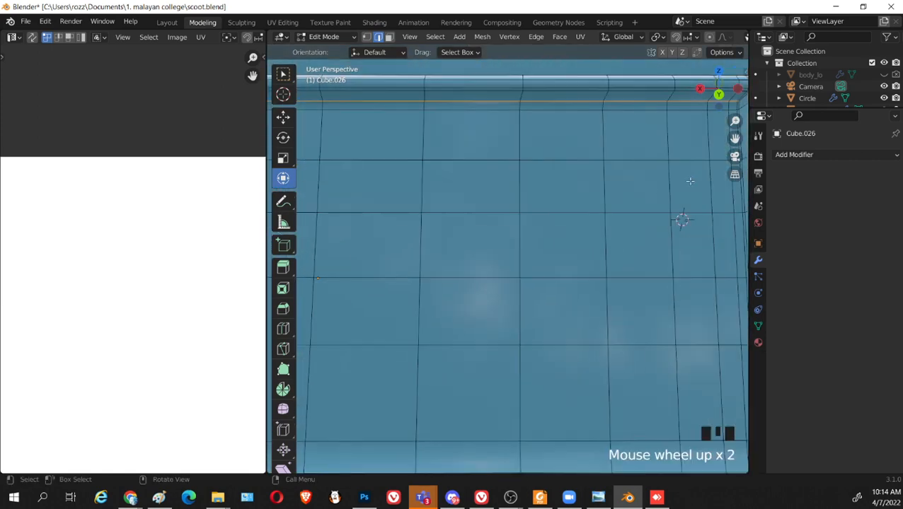
{"action": "scroll", "coordinate": [688, 182], "scroll_direction": "down", "scroll_amount": 2}
{"action": "middle_click_drag", "start_coordinate": [549, 259], "coordinate": [691, 270], "text": "shift"}
{"action": "middle_click_drag", "start_coordinate": [418, 273], "coordinate": [511, 278], "text": "shift"}
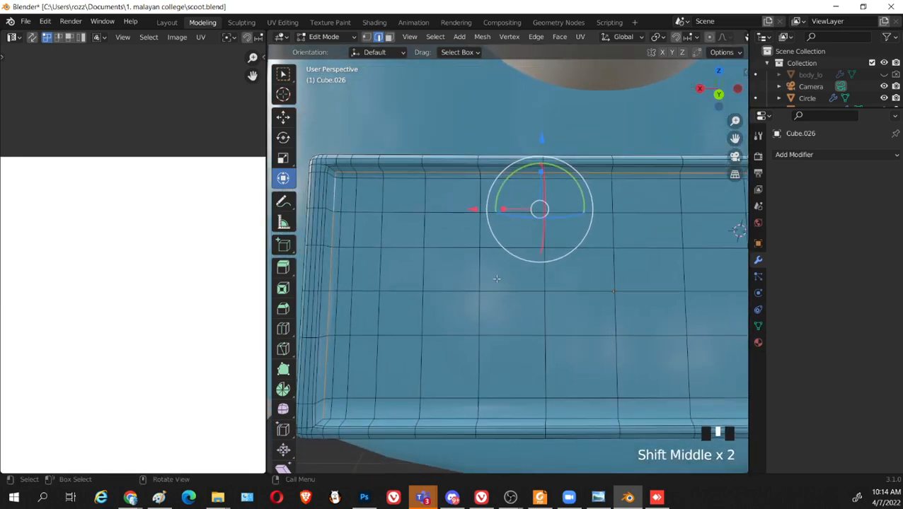
Circle-select the flat faces inside the plate's raised rim in face selection mode
{"action": "key", "text": "c"}
{"action": "left_click_drag", "start_coordinate": [380, 231], "coordinate": [372, 206]}
{"action": "key", "text": "3"}
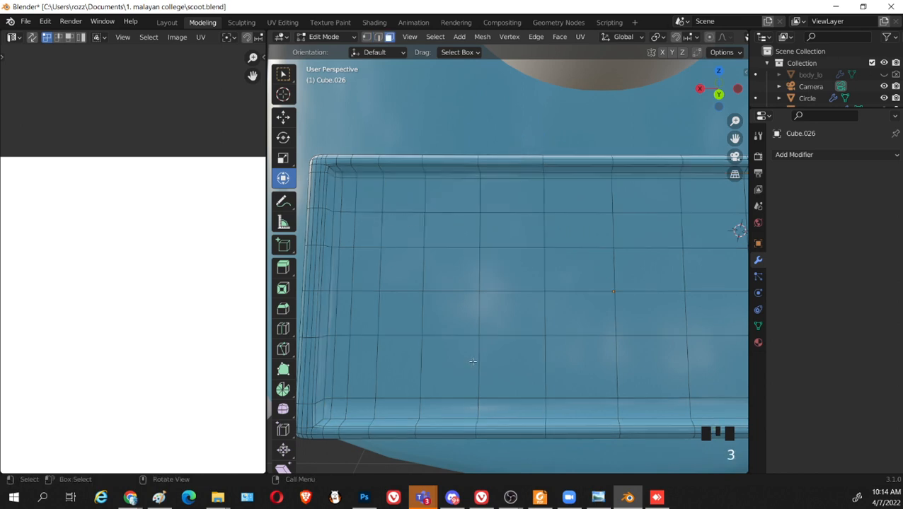
{"action": "key", "text": "c"}
{"action": "mouse_move", "coordinate": [411, 246]}
{"action": "left_mouse_down"}
{"action": "mouse_move", "coordinate": [399, 212]}
{"action": "mouse_move", "coordinate": [379, 207]}
{"action": "mouse_move", "coordinate": [360, 233]}
{"action": "mouse_move", "coordinate": [362, 349]}
{"action": "mouse_move", "coordinate": [527, 365]}
{"action": "mouse_move", "coordinate": [641, 319]}
{"action": "left_mouse_up"}
{"action": "mouse_move", "coordinate": [537, 335]}
{"action": "left_mouse_down"}
{"action": "mouse_move", "coordinate": [504, 202]}
{"action": "mouse_move", "coordinate": [605, 297]}
{"action": "mouse_move", "coordinate": [573, 207]}
{"action": "mouse_move", "coordinate": [673, 272]}
{"action": "left_mouse_up"}
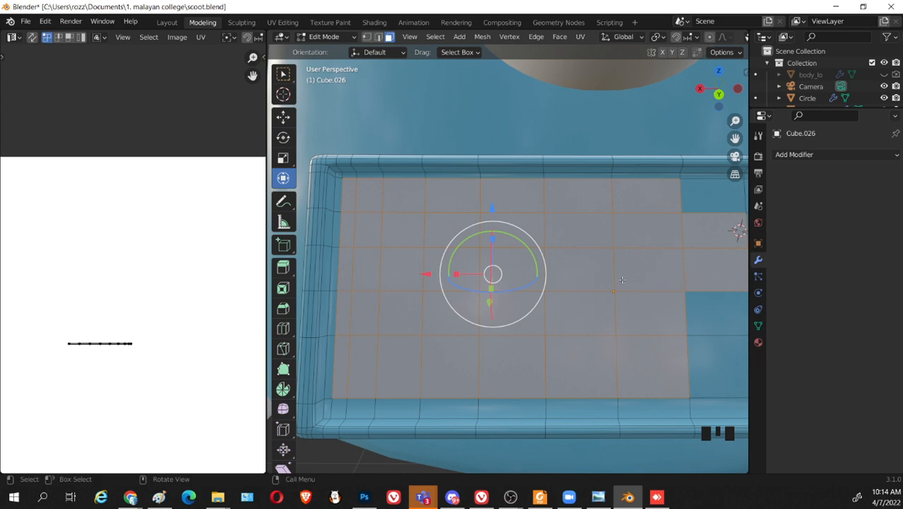
{"action": "left_click", "coordinate": [369, 176]}
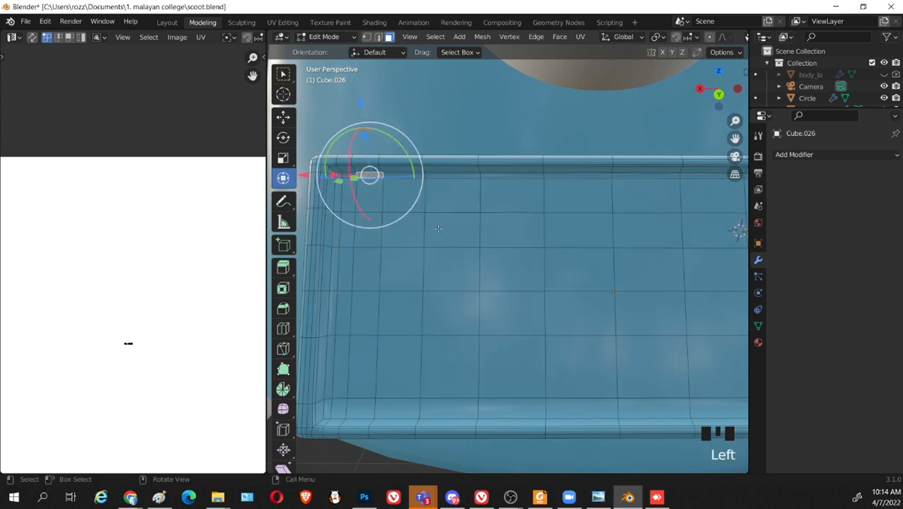
Reselect the top, side and bottom edge loops where the flat panel meets the raised rim in edge selection mode
{"action": "key", "text": "2"}
{"action": "left_click", "coordinate": [416, 177]}
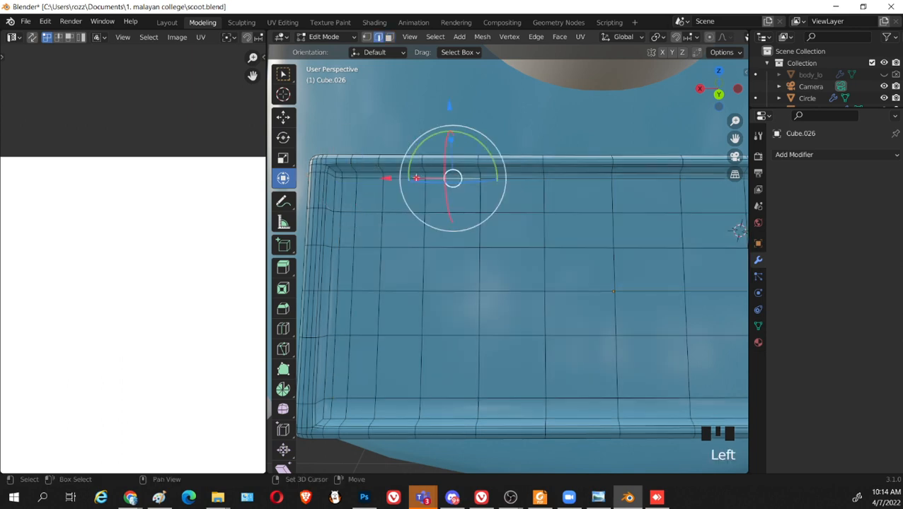
{"action": "left_click", "coordinate": [370, 175]}
{"action": "left_click", "coordinate": [369, 185]}
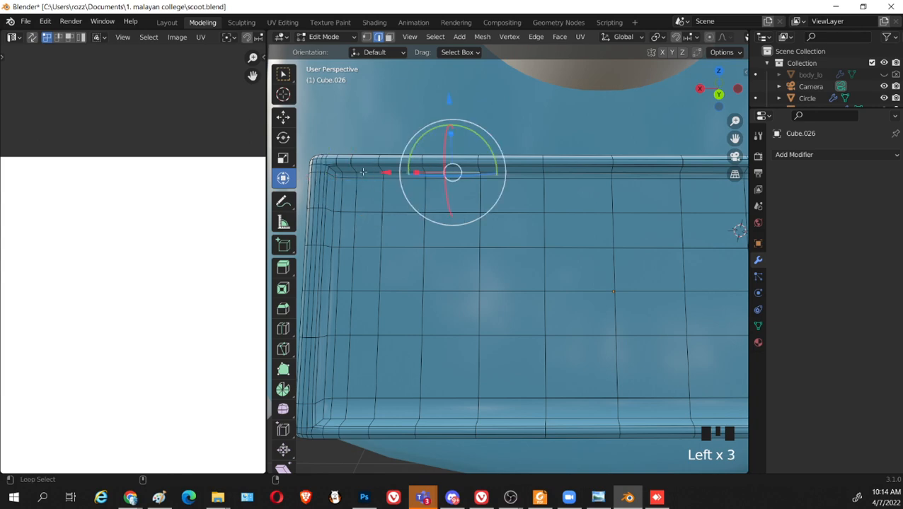
{"action": "left_click", "coordinate": [363, 172], "text": "alt+shift"}
{"action": "left_click", "coordinate": [339, 214], "text": "alt+shift"}
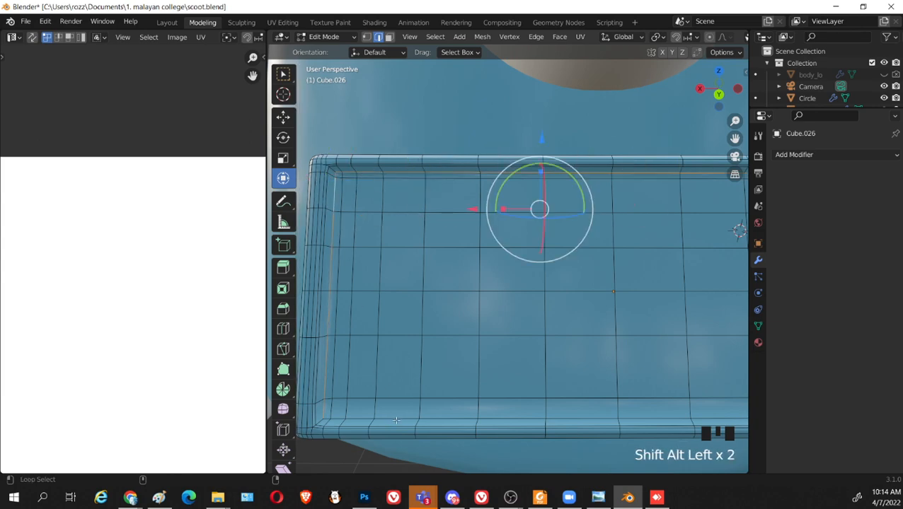
{"action": "left_click", "coordinate": [397, 421], "text": "alt+shift"}
Dissolve the redundant vertical edge loop where the flat panel meets the plate's side rim
{"action": "middle_click_drag", "start_coordinate": [682, 342], "coordinate": [638, 244], "text": "shift"}
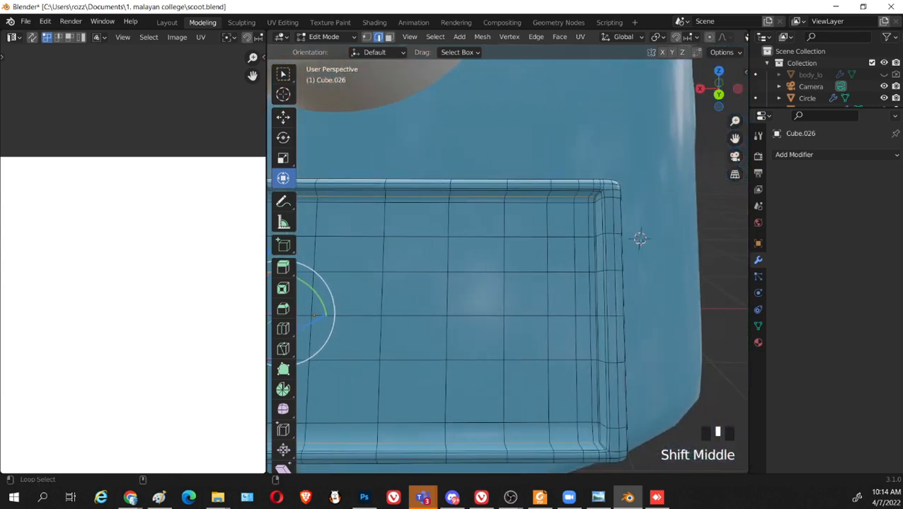
{"action": "scroll", "coordinate": [638, 244], "scroll_direction": "up", "scroll_amount": 2}
{"action": "scroll", "coordinate": [538, 243], "scroll_direction": "up", "scroll_amount": 1}
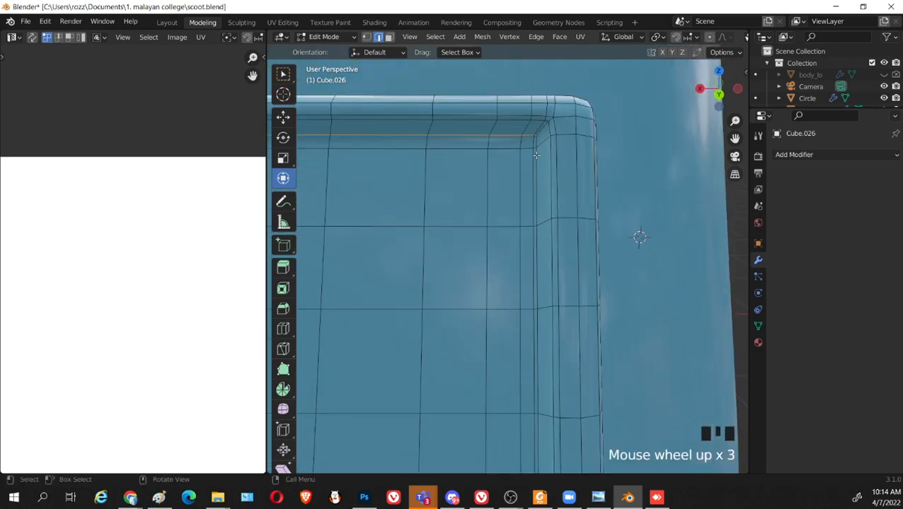
{"action": "left_click", "coordinate": [534, 156]}
{"action": "left_click", "coordinate": [535, 157]}
{"action": "left_click", "coordinate": [538, 170], "text": "alt+shift"}
{"action": "left_click", "coordinate": [549, 170], "text": "alt+shift"}
{"action": "left_click", "coordinate": [559, 170], "text": "alt+shift"}
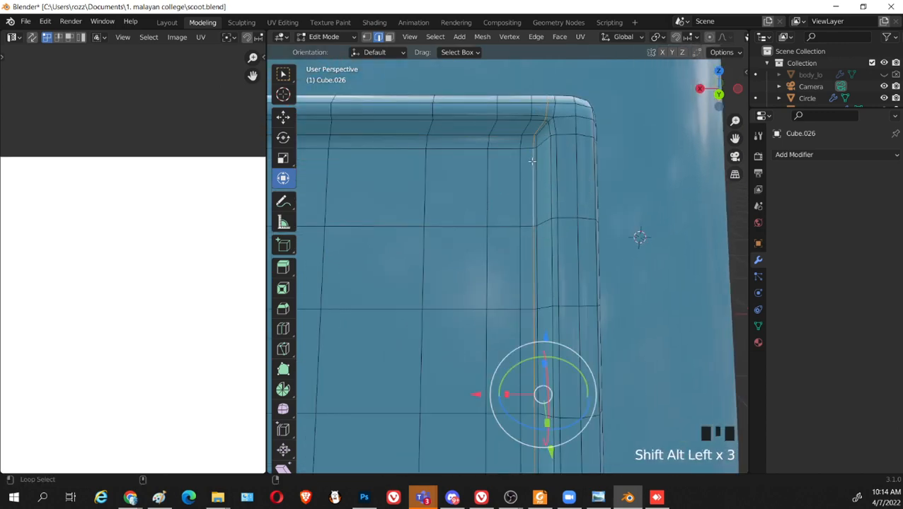
{"action": "right_click", "coordinate": [533, 164]}
{"action": "key", "text": "z"}
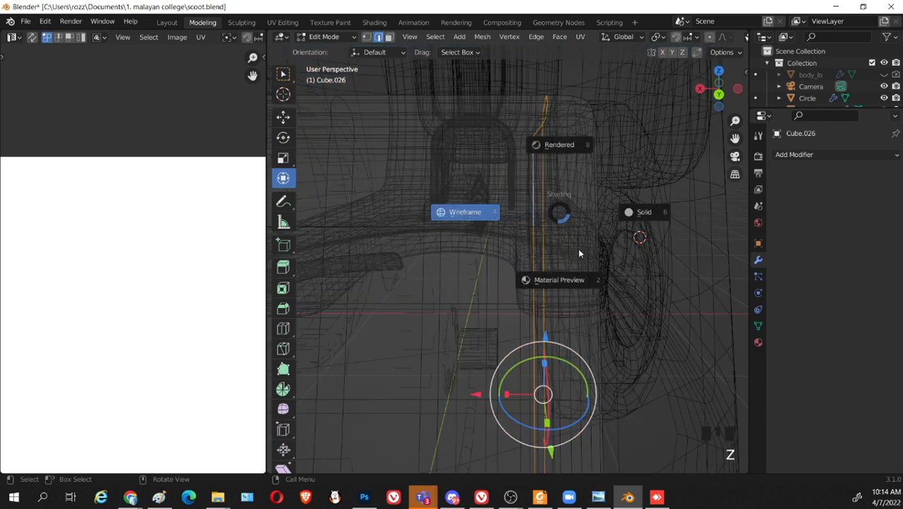
{"action": "left_click", "coordinate": [575, 272]}
{"action": "key", "text": "x"}
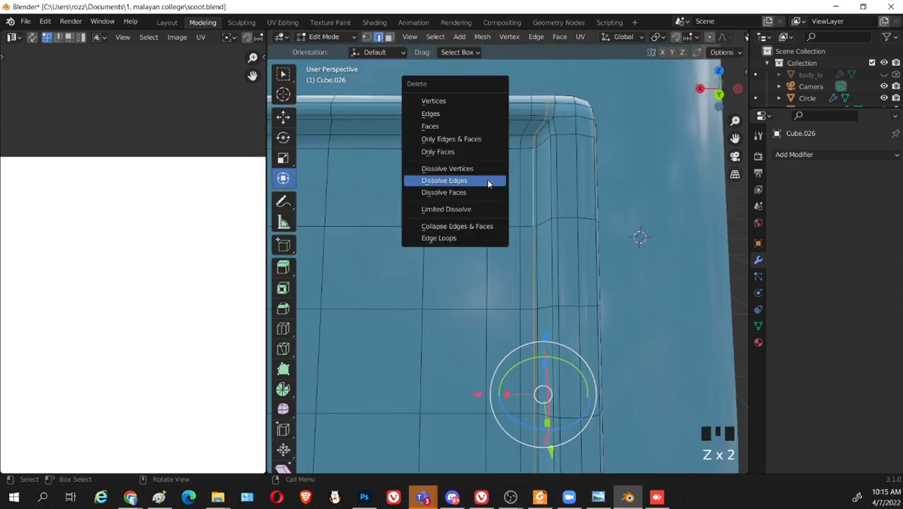
{"action": "left_click", "coordinate": [488, 182]}
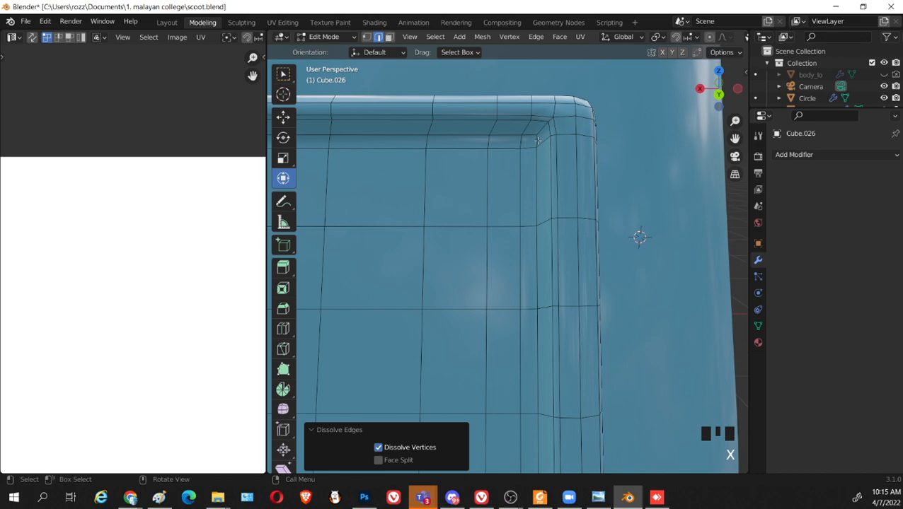
Select the edge loops along all four sides of the flat panel's border and mark them as a seam
{"action": "left_click", "coordinate": [538, 140], "text": "alt+shift"}
{"action": "left_click", "coordinate": [498, 137], "text": "alt+shift"}
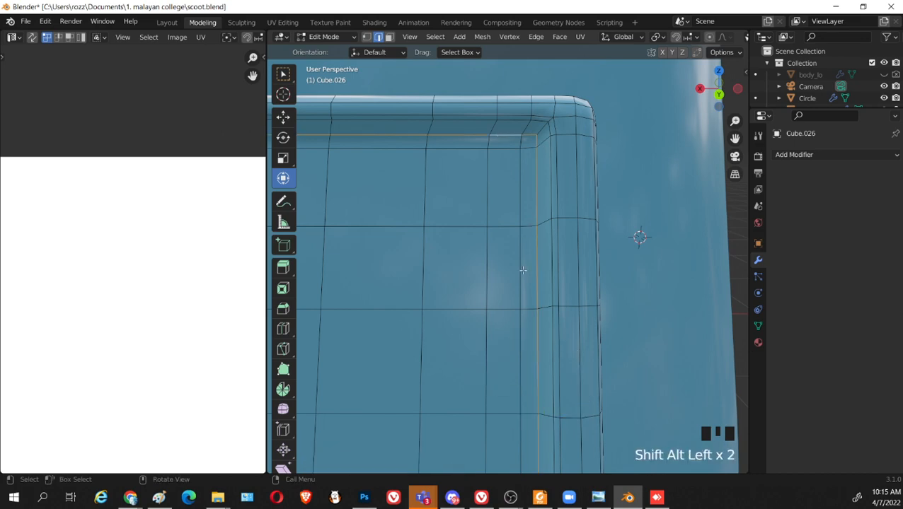
{"action": "middle_click_drag", "start_coordinate": [523, 286], "coordinate": [581, 165], "text": "shift"}
{"action": "scroll", "coordinate": [565, 397], "scroll_direction": "down", "scroll_amount": 1}
{"action": "middle_click_drag", "start_coordinate": [566, 396], "coordinate": [579, 402], "text": "shift"}
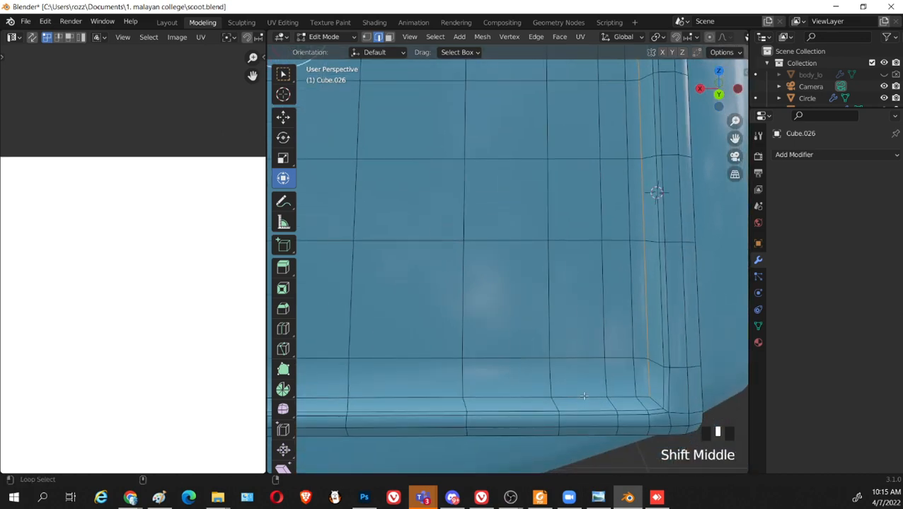
{"action": "scroll", "coordinate": [633, 202], "scroll_direction": "down", "scroll_amount": 3}
{"action": "middle_click_drag", "start_coordinate": [633, 202], "coordinate": [424, 283], "text": "shift"}
{"action": "scroll", "coordinate": [377, 299], "scroll_direction": "up", "scroll_amount": 2}
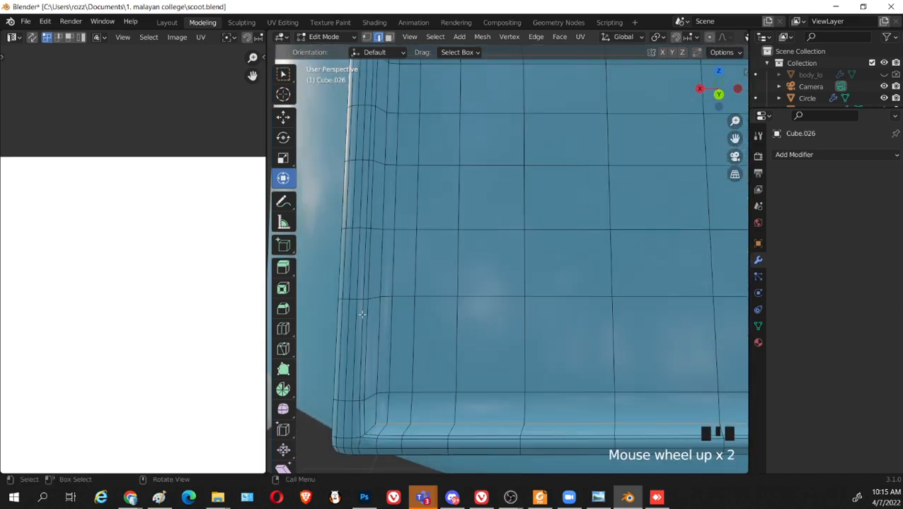
{"action": "left_click", "coordinate": [378, 346], "text": "alt+shift"}
{"action": "right_click", "coordinate": [379, 347]}
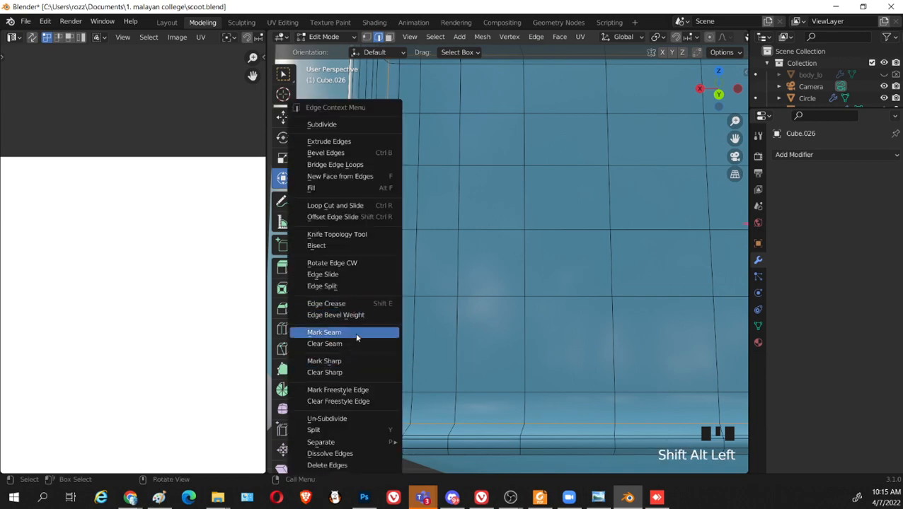
{"action": "left_click", "coordinate": [356, 332]}
Select the edge loop around the outer back edge of the plate's rim and mark it as a seam
{"action": "middle_click_drag", "start_coordinate": [355, 332], "coordinate": [423, 278]}
{"action": "scroll", "coordinate": [446, 266], "scroll_direction": "up", "scroll_amount": 3}
{"action": "left_click", "coordinate": [414, 294], "text": "alt+shift"}
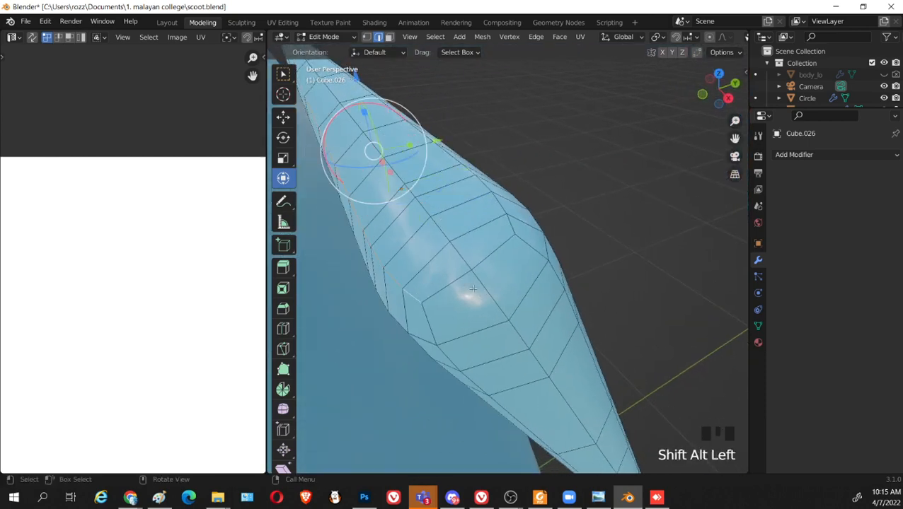
{"action": "left_click", "coordinate": [421, 300]}
{"action": "left_click", "coordinate": [421, 300], "text": "alt+shift"}
{"action": "left_click", "coordinate": [421, 300], "text": "alt+shift"}
{"action": "middle_click_drag", "start_coordinate": [421, 300], "coordinate": [488, 231]}
{"action": "left_click", "coordinate": [473, 296], "text": "alt+shift"}
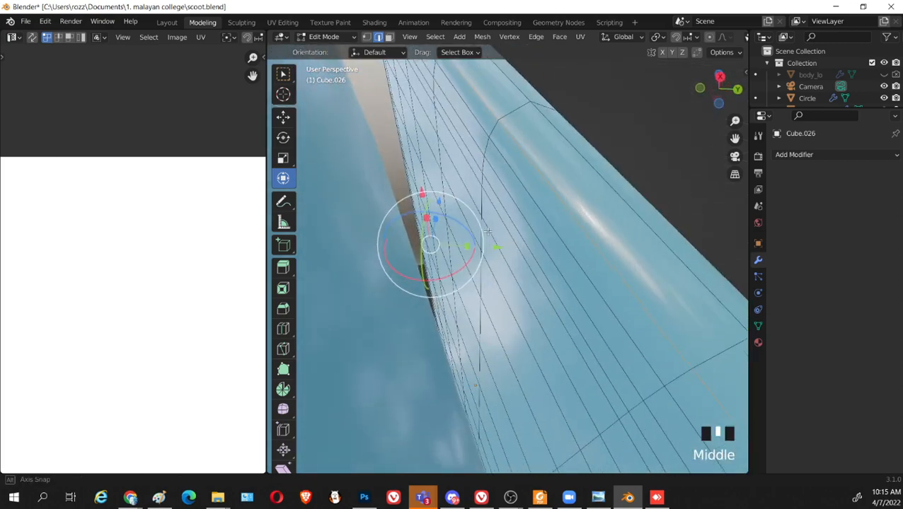
{"action": "scroll", "coordinate": [488, 231], "scroll_direction": "down", "scroll_amount": 3}
{"action": "middle_click_drag", "start_coordinate": [587, 282], "coordinate": [419, 362]}
{"action": "left_click", "coordinate": [678, 311], "text": "alt+shift"}
{"action": "scroll", "coordinate": [539, 320], "scroll_direction": "down", "scroll_amount": 2}
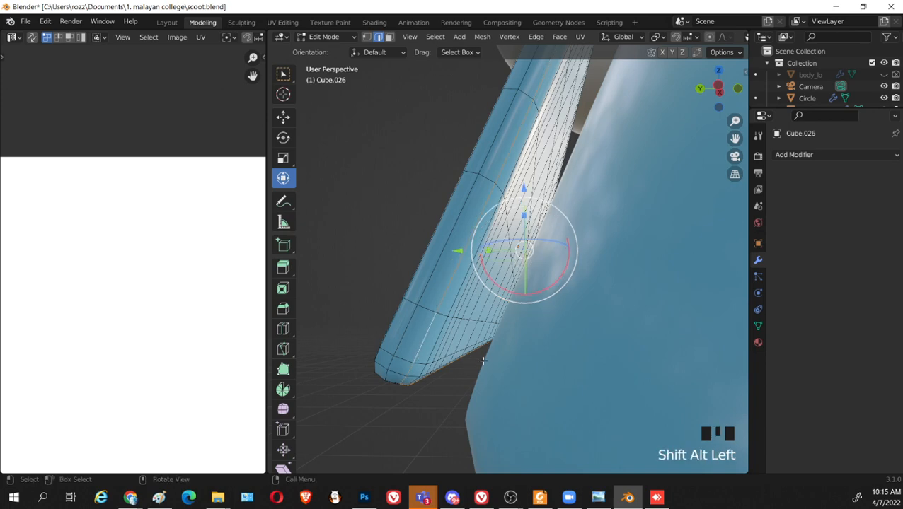
{"action": "middle_click_drag", "start_coordinate": [483, 360], "coordinate": [488, 348]}
{"action": "middle_click_drag", "start_coordinate": [440, 209], "coordinate": [488, 234]}
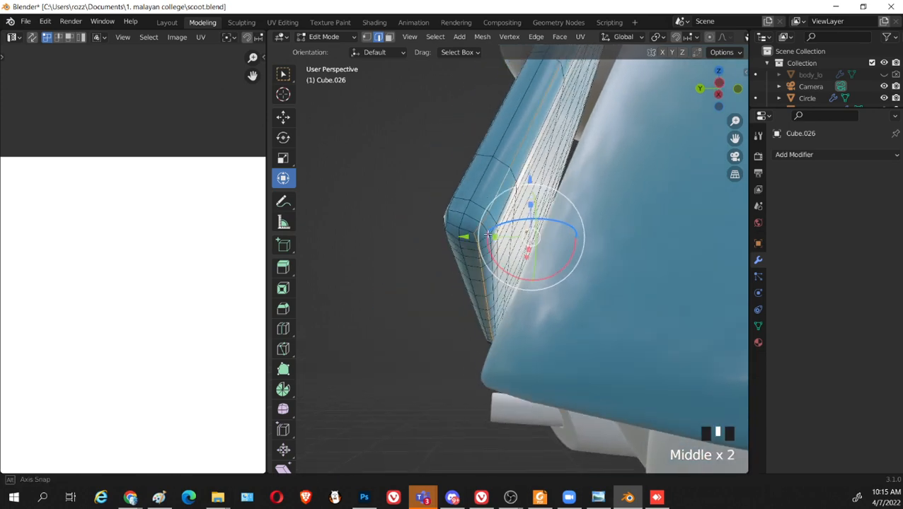
{"action": "right_click", "coordinate": [488, 234]}
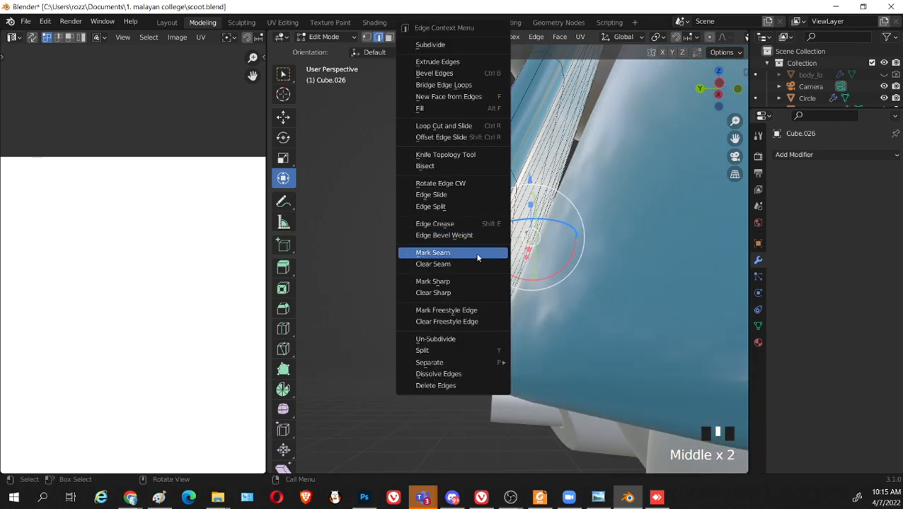
{"action": "right_click", "coordinate": [477, 257]}
Try selecting the edge loop that crosses the rounded corner of the plate's rim
{"action": "middle_click_drag", "start_coordinate": [477, 257], "coordinate": [582, 240]}
{"action": "scroll", "coordinate": [552, 281], "scroll_direction": "up", "scroll_amount": 3}
{"action": "scroll", "coordinate": [569, 244], "scroll_direction": "up", "scroll_amount": 2}
{"action": "left_click", "coordinate": [426, 304]}
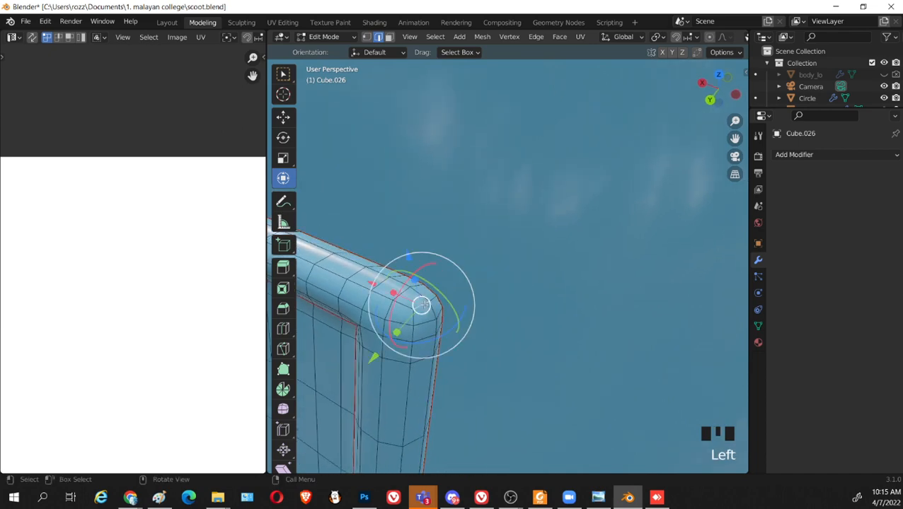
{"action": "left_click", "coordinate": [426, 304], "text": "alt+shift"}
{"action": "left_click", "coordinate": [426, 304], "text": "alt+shift"}
{"action": "middle_click_drag", "start_coordinate": [426, 305], "coordinate": [466, 312]}
{"action": "middle_click_drag", "start_coordinate": [545, 333], "coordinate": [394, 264]}
Select the redundant vertical edge loops along the rim's side and dissolve them
{"action": "left_click", "coordinate": [389, 215]}
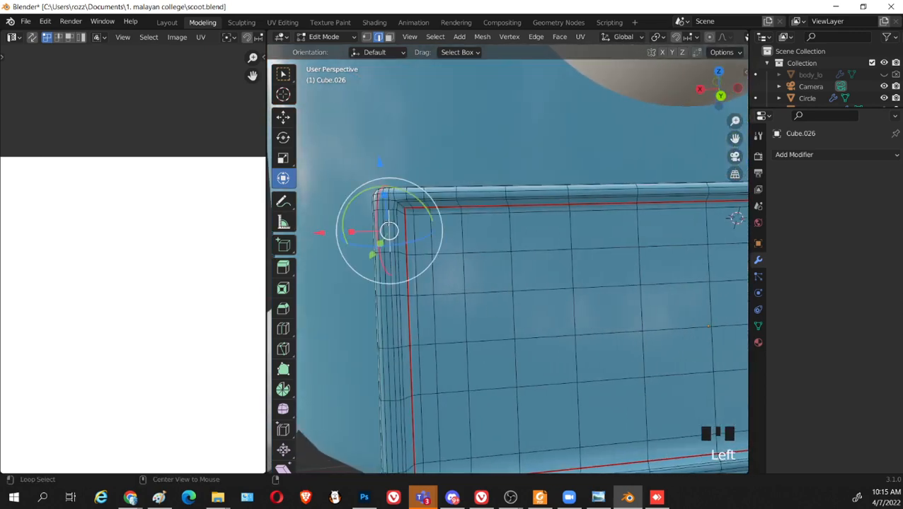
{"action": "left_click", "coordinate": [389, 222], "text": "alt"}
{"action": "left_click", "coordinate": [389, 222]}
{"action": "left_click", "coordinate": [389, 222], "text": "alt"}
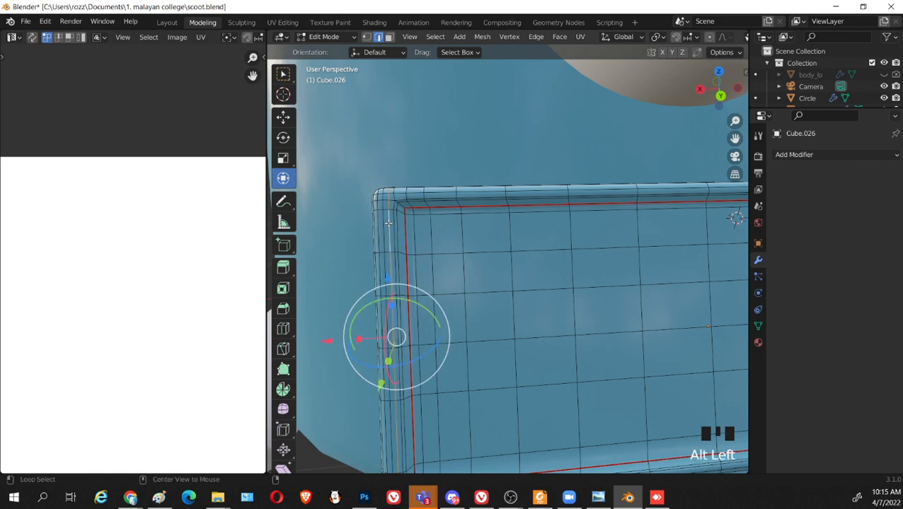
{"action": "left_click", "coordinate": [378, 227], "text": "alt"}
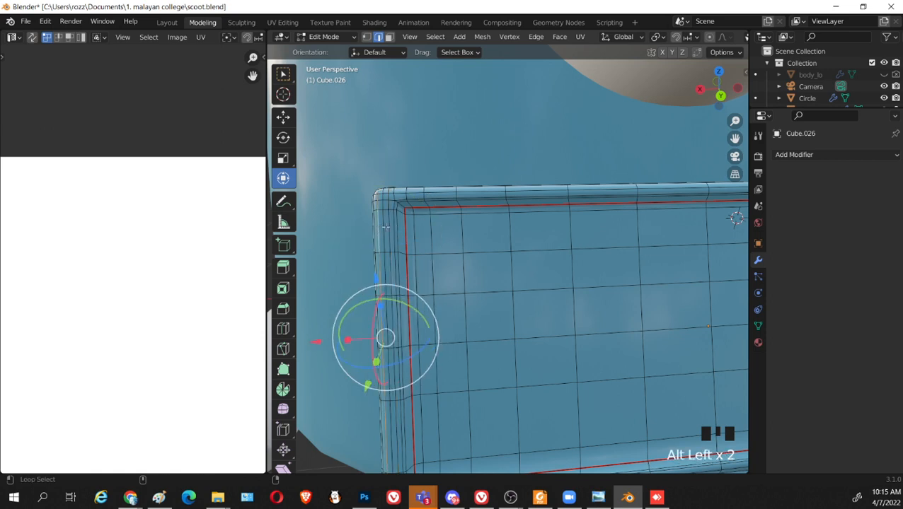
{"action": "left_click", "coordinate": [385, 226], "text": "alt+shift"}
{"action": "right_click", "coordinate": [387, 228]}
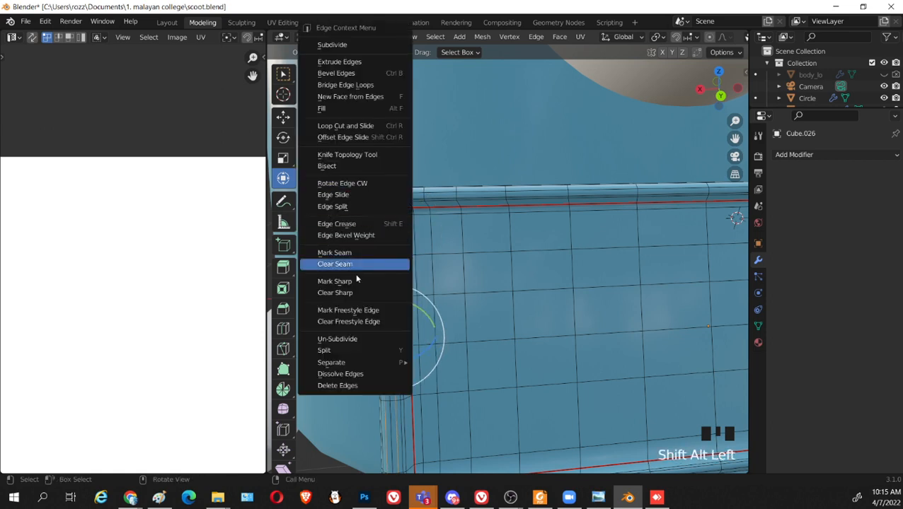
{"action": "key", "text": "x"}
{"action": "left_click", "coordinate": [521, 262]}
{"action": "scroll", "coordinate": [469, 266], "scroll_direction": "down", "scroll_amount": 2}
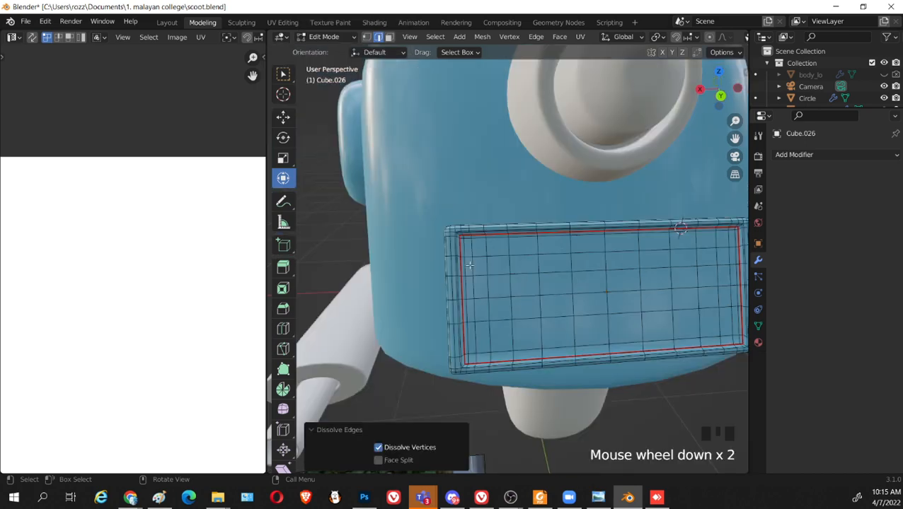
Select the short edges across the rim's rounded corners and mark them as seams
{"action": "middle_click_drag", "start_coordinate": [469, 265], "coordinate": [639, 324], "text": "shift"}
{"action": "scroll", "coordinate": [515, 282], "scroll_direction": "up", "scroll_amount": 2}
{"action": "scroll", "coordinate": [507, 290], "scroll_direction": "down", "scroll_amount": 2}
{"action": "scroll", "coordinate": [578, 351], "scroll_direction": "up", "scroll_amount": 1}
{"action": "left_click", "coordinate": [585, 367], "text": "alt+shift"}
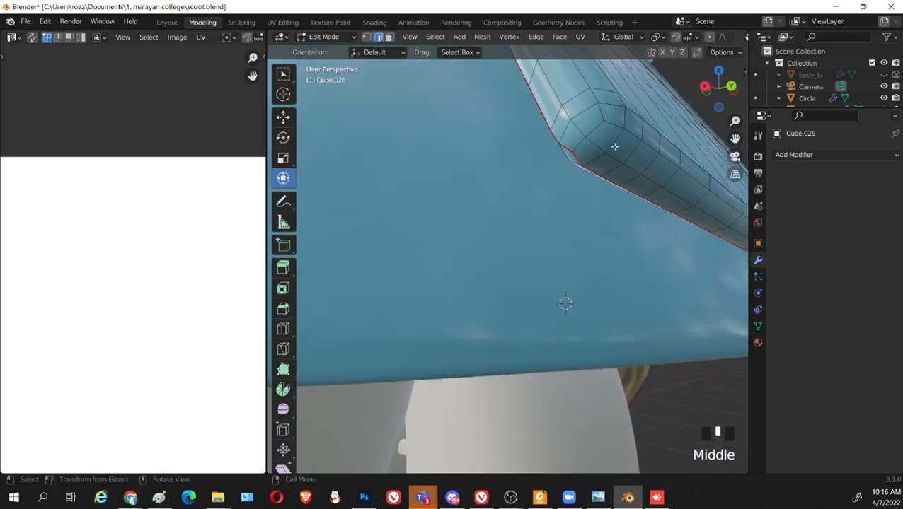
{"action": "middle_click_drag", "start_coordinate": [593, 128], "coordinate": [474, 246]}
{"action": "scroll", "coordinate": [502, 235], "scroll_direction": "down", "scroll_amount": 2}
{"action": "scroll", "coordinate": [483, 264], "scroll_direction": "up", "scroll_amount": 2}
{"action": "scroll", "coordinate": [475, 272], "scroll_direction": "up", "scroll_amount": 5}
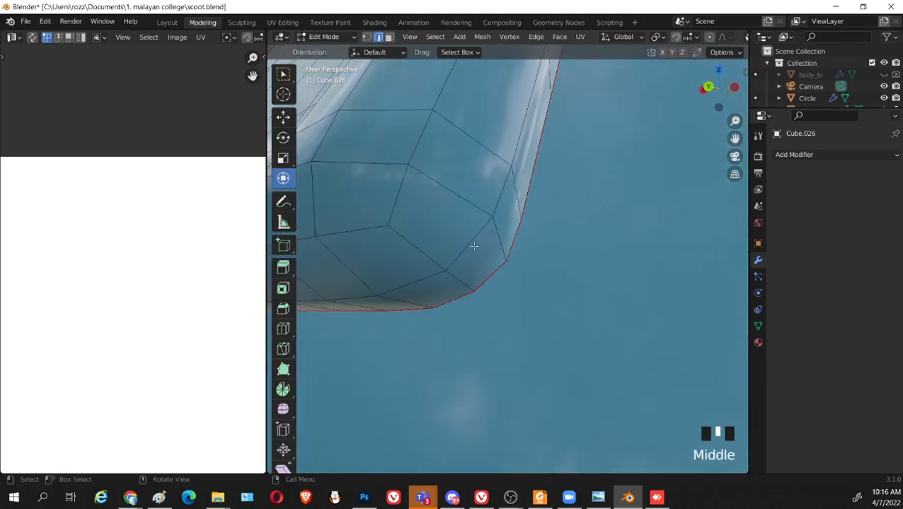
{"action": "left_click", "coordinate": [417, 239], "text": "alt+shift"}
{"action": "scroll", "coordinate": [417, 240], "scroll_direction": "down", "scroll_amount": 2}
{"action": "middle_click_drag", "start_coordinate": [417, 240], "coordinate": [502, 363]}
{"action": "scroll", "coordinate": [537, 310], "scroll_direction": "up", "scroll_amount": 2}
{"action": "left_click", "coordinate": [502, 363], "text": "alt+shift"}
{"action": "right_click", "coordinate": [511, 367]}
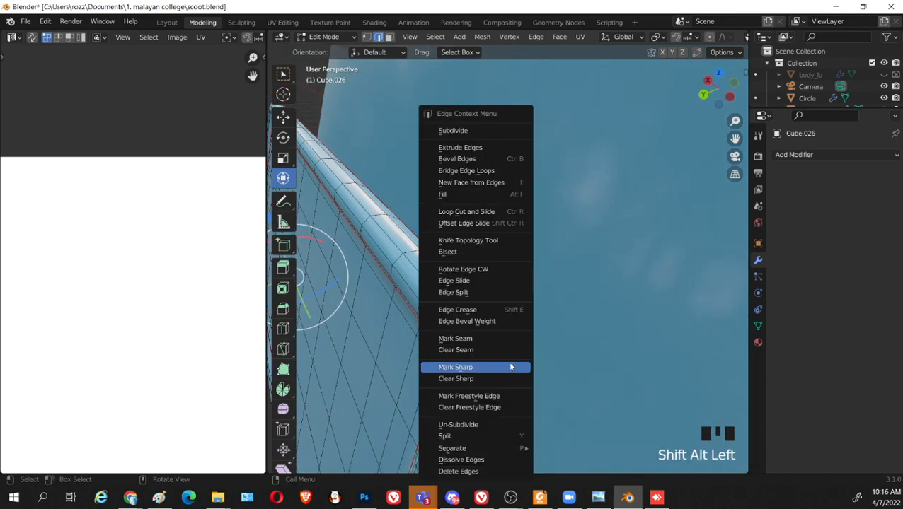
{"action": "right_click", "coordinate": [509, 340]}
Select the plate's entire linked mesh and unwrap it along the marked seams
{"action": "key", "text": "l"}
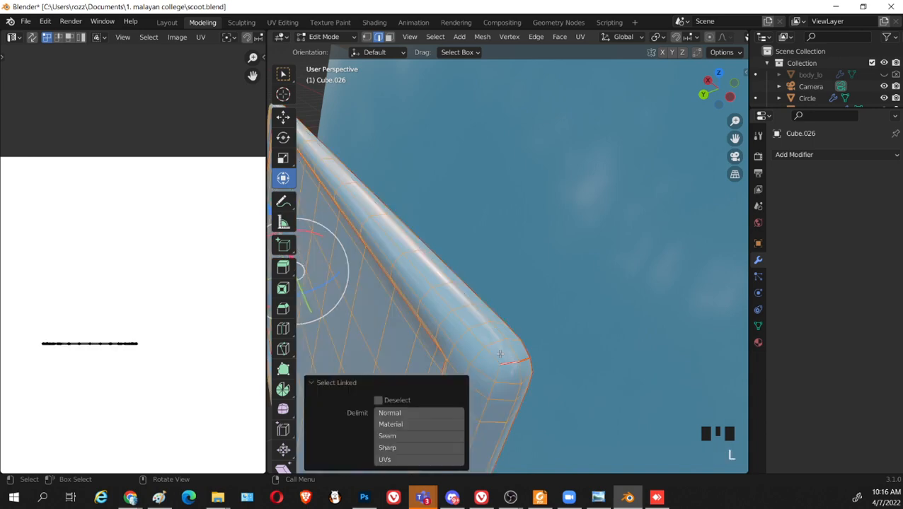
{"action": "key", "text": "u"}
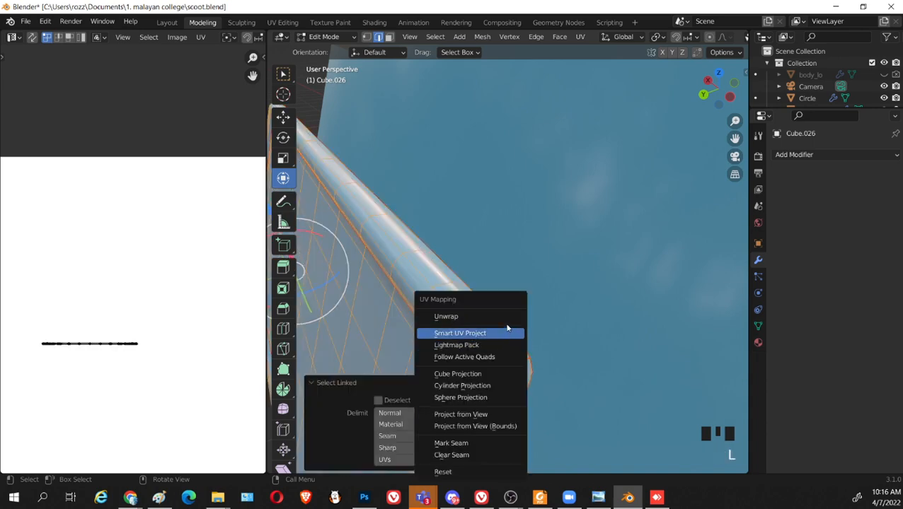
{"action": "left_click", "coordinate": [507, 316]}
{"action": "scroll", "coordinate": [131, 258], "scroll_direction": "up", "scroll_amount": 1}
{"action": "middle_click_drag", "start_coordinate": [165, 256], "coordinate": [174, 169]}
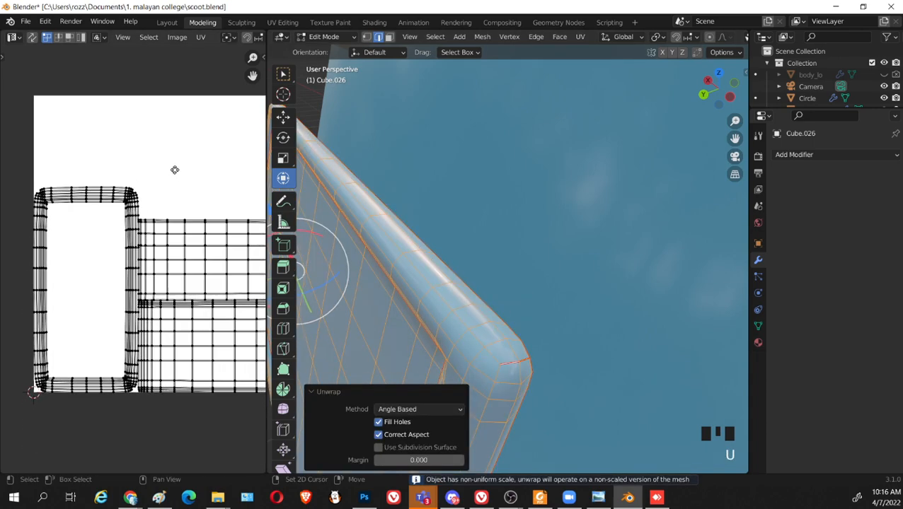
{"action": "scroll", "coordinate": [178, 228], "scroll_direction": "down", "scroll_amount": 2}
{"action": "scroll", "coordinate": [193, 275], "scroll_direction": "up", "scroll_amount": 5}
{"action": "scroll", "coordinate": [374, 259], "scroll_direction": "up", "scroll_amount": 2}
{"action": "middle_click_drag", "start_coordinate": [374, 258], "coordinate": [507, 252], "text": "shift"}
Circle-select a patch of faces on the flat panel to check which UV island they belong to
{"action": "left_click", "coordinate": [506, 251]}
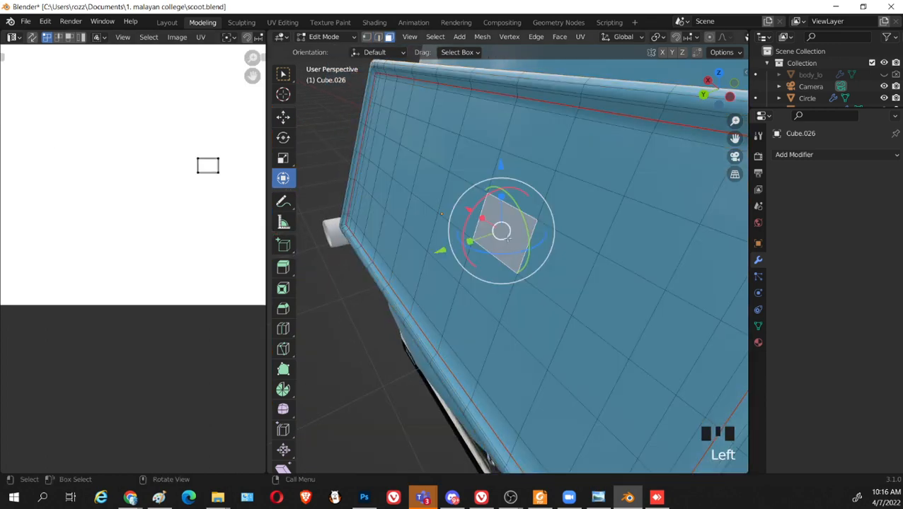
{"action": "scroll", "coordinate": [170, 211], "scroll_direction": "down", "scroll_amount": 3}
{"action": "key", "text": "c"}
{"action": "left_click_drag", "start_coordinate": [431, 177], "coordinate": [606, 255]}
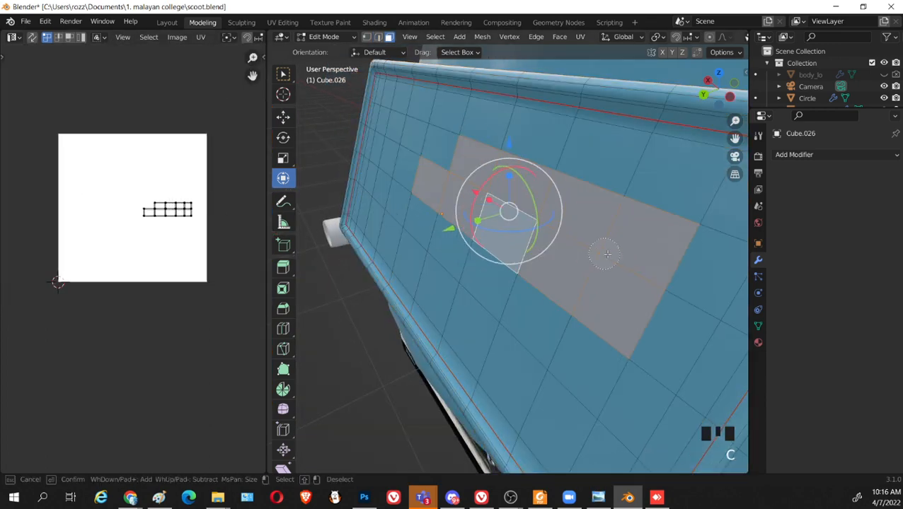
{"action": "right_click", "coordinate": [477, 226]}
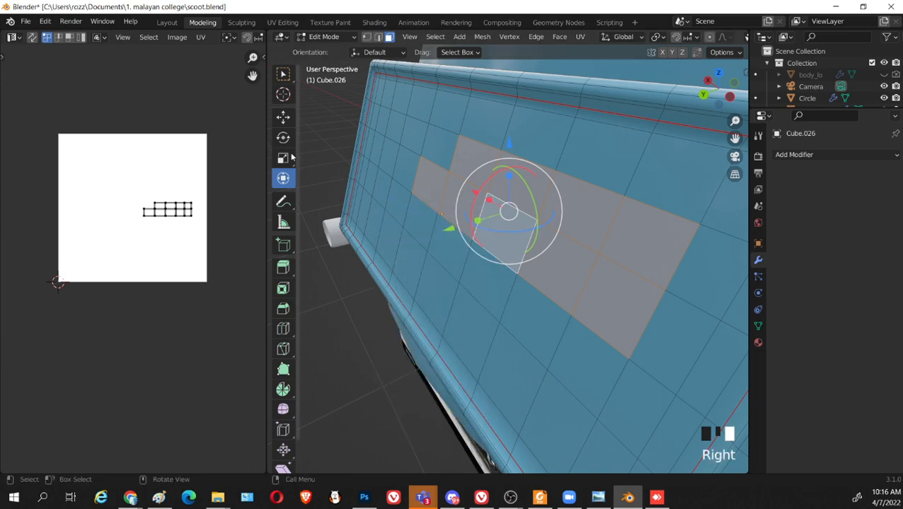
{"action": "scroll", "coordinate": [202, 240], "scroll_direction": "down", "scroll_amount": 1}
{"action": "scroll", "coordinate": [200, 237], "scroll_direction": "left", "scroll_amount": 2, "text": "ctrl"}
Select all the plate's UV islands, place them below the UV square and scale them down, then leave Edit Mode
{"action": "key", "text": "a"}
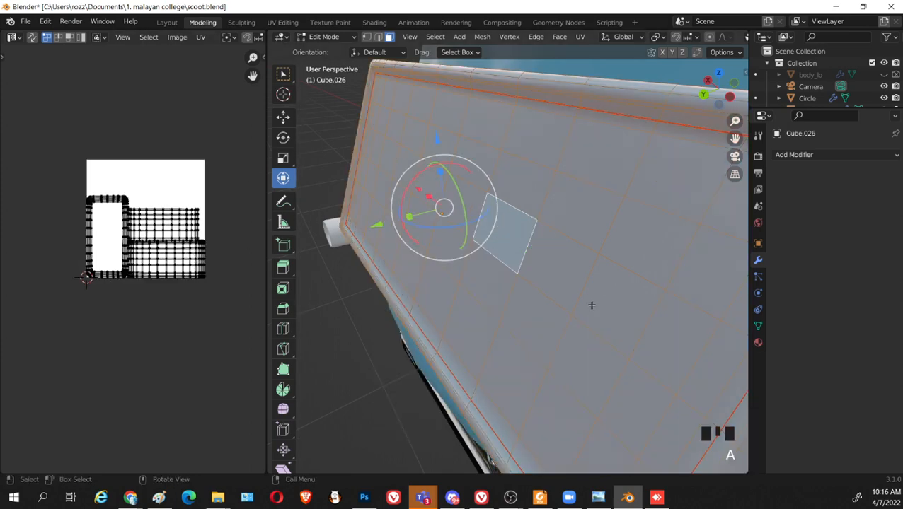
{"action": "scroll", "coordinate": [191, 276], "scroll_direction": "up", "scroll_amount": 4}
{"action": "middle_click_drag", "start_coordinate": [225, 181], "coordinate": [149, 198]}
{"action": "scroll", "coordinate": [145, 198], "scroll_direction": "down", "scroll_amount": 5}
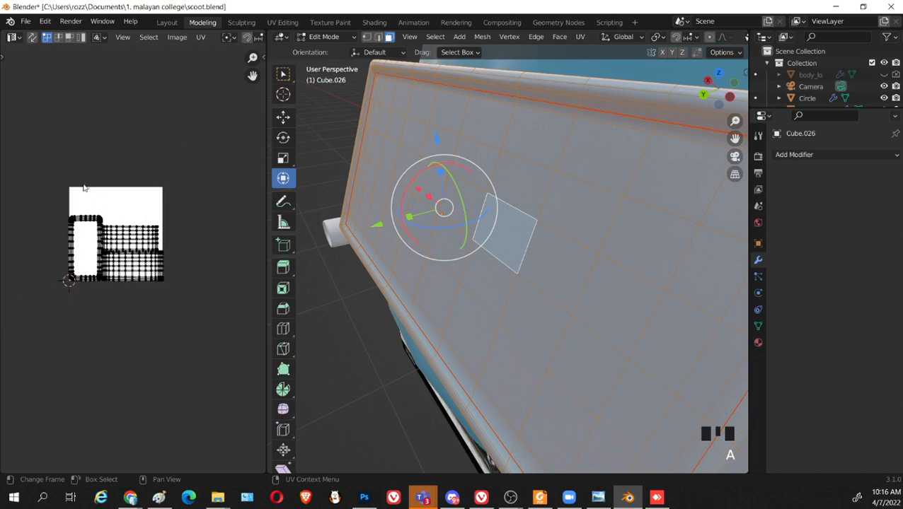
{"action": "left_click_drag", "start_coordinate": [42, 189], "coordinate": [191, 308]}
{"action": "scroll", "coordinate": [181, 312], "scroll_direction": "up", "scroll_amount": 2}
{"action": "scroll", "coordinate": [184, 315], "scroll_direction": "down", "scroll_amount": 2}
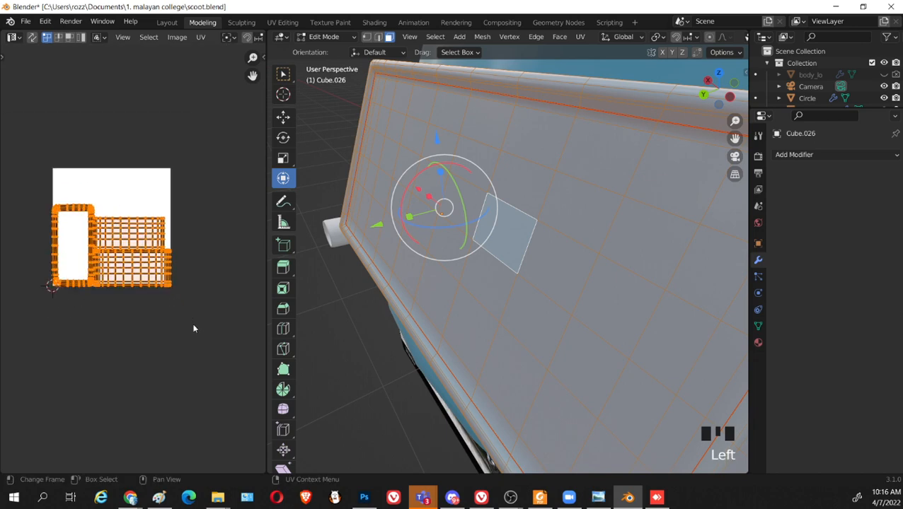
{"action": "key", "text": "g"}
{"action": "left_click", "coordinate": [206, 414]}
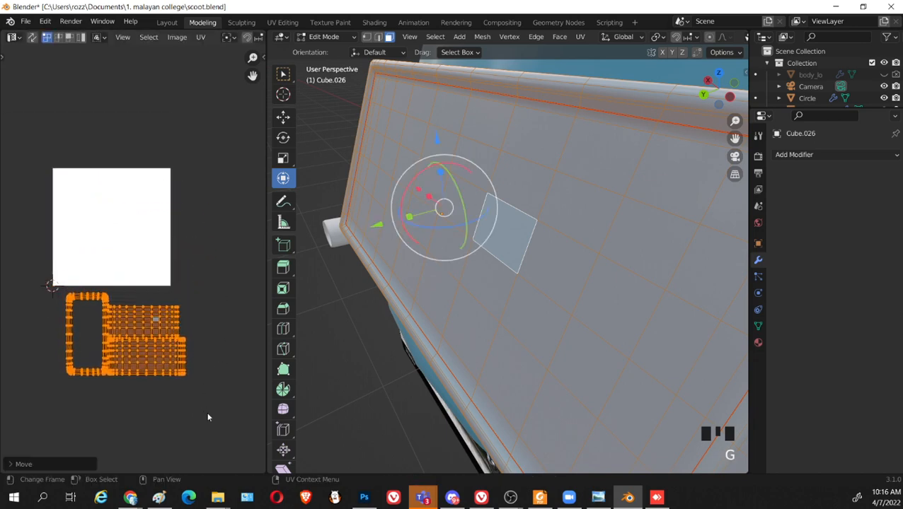
{"action": "key", "text": "s"}
{"action": "left_click", "coordinate": [163, 369]}
{"action": "key", "text": "Tab"}
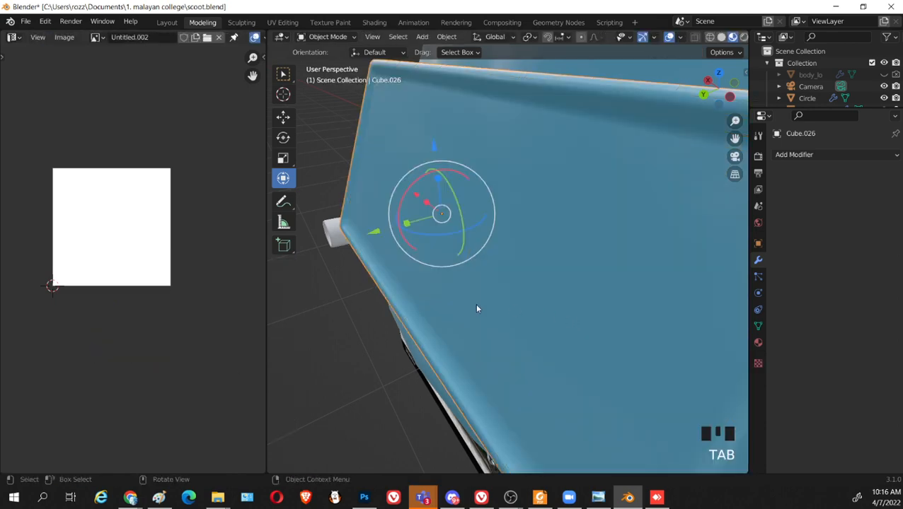
{"action": "middle_click_drag", "start_coordinate": [475, 304], "coordinate": [655, 331]}
{"action": "scroll", "coordinate": [454, 245], "scroll_direction": "down", "scroll_amount": 2}
{"action": "left_click", "coordinate": [435, 252], "text": "shift"}
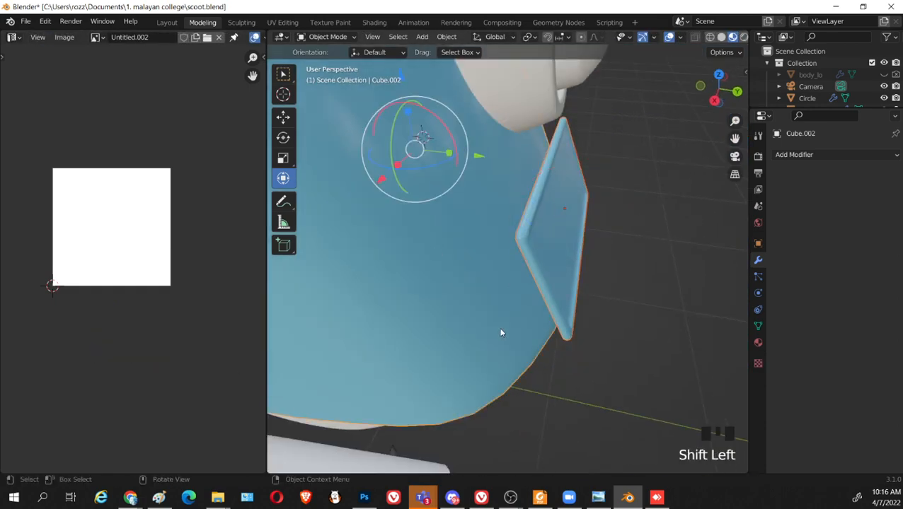
{"action": "key", "text": "Tab"}
{"action": "scroll", "coordinate": [214, 282], "scroll_direction": "up", "scroll_amount": 1}
{"action": "scroll", "coordinate": [421, 193], "scroll_direction": "down", "scroll_amount": 2}
{"action": "key", "text": "Tab"}
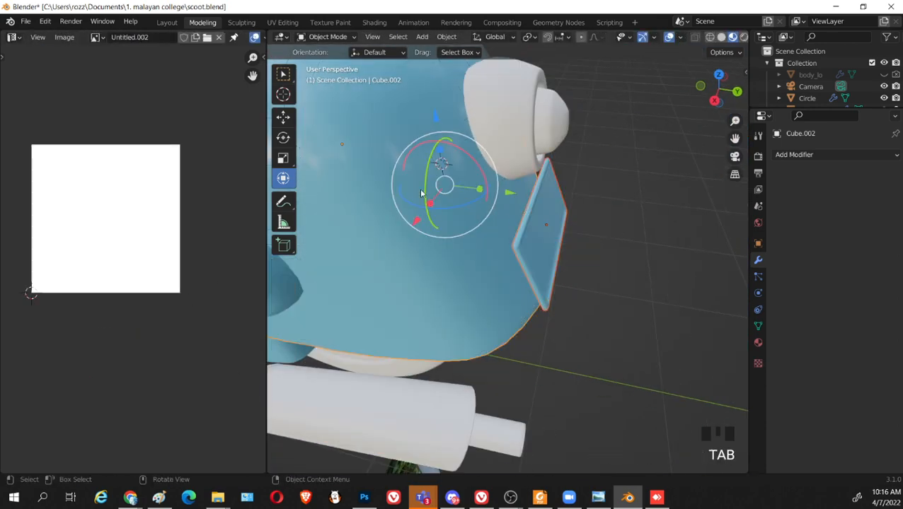
{"action": "left_click", "coordinate": [539, 234]}
{"action": "scroll", "coordinate": [535, 245], "scroll_direction": "down", "scroll_amount": 3}
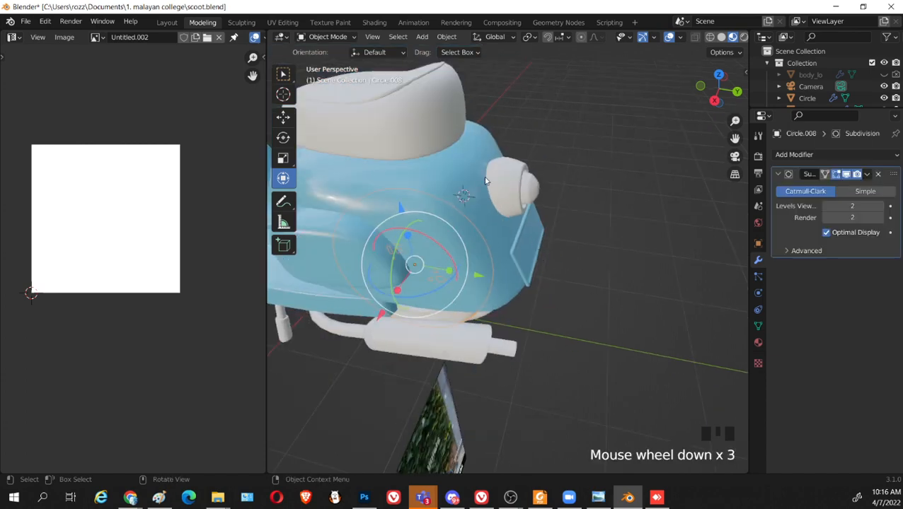
Select the rear body together with the plate and select both meshes completely in Edit Mode to display their UVs
{"action": "left_click", "coordinate": [485, 182]}
{"action": "left_click", "coordinate": [530, 239], "text": "shift"}
{"action": "middle_click_drag", "start_coordinate": [512, 329], "coordinate": [484, 304]}
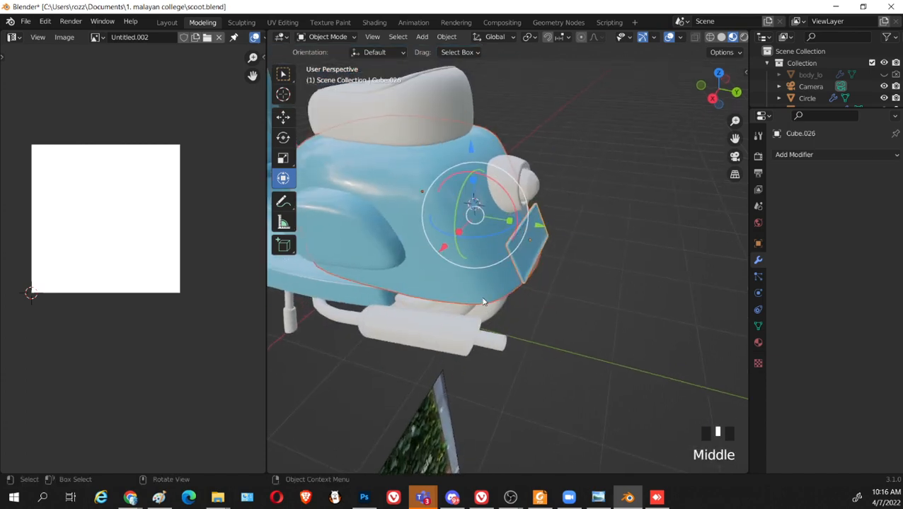
{"action": "key", "text": "Tab"}
{"action": "scroll", "coordinate": [181, 343], "scroll_direction": "up", "scroll_amount": 2}
{"action": "scroll", "coordinate": [397, 231], "scroll_direction": "down", "scroll_amount": 2}
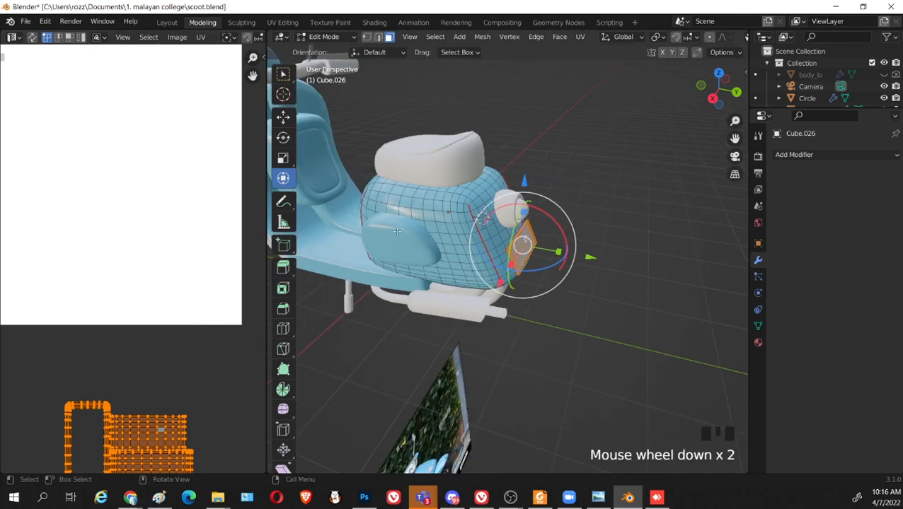
{"action": "key", "text": "a"}
{"action": "scroll", "coordinate": [176, 326], "scroll_direction": "down", "scroll_amount": 2}
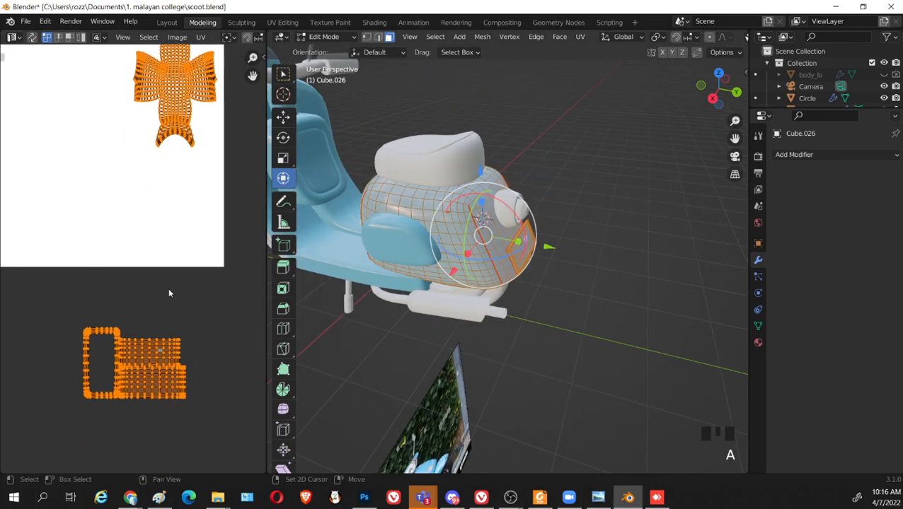
Move the plate's UV islands into the UV square beneath the body's island and scale them down
{"action": "left_click_drag", "start_coordinate": [50, 300], "coordinate": [205, 423]}
{"action": "key", "text": "g"}
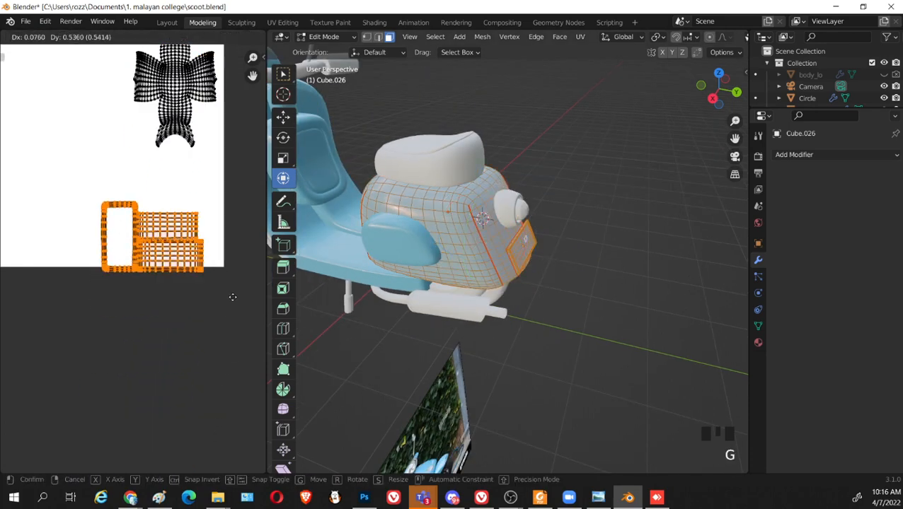
{"action": "left_click", "coordinate": [238, 266]}
{"action": "key", "text": "s"}
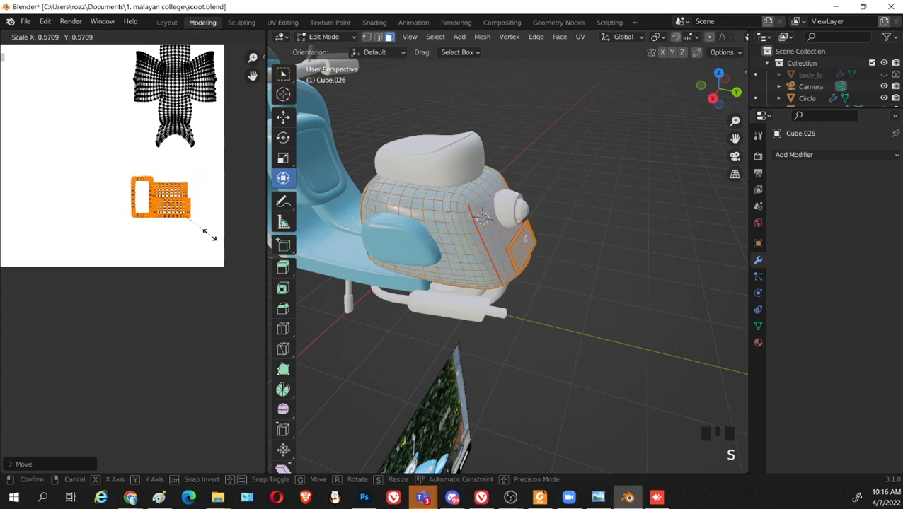
{"action": "left_click", "coordinate": [209, 245]}
{"action": "scroll", "coordinate": [152, 335], "scroll_direction": "up", "scroll_amount": 3}
{"action": "key", "text": "s"}
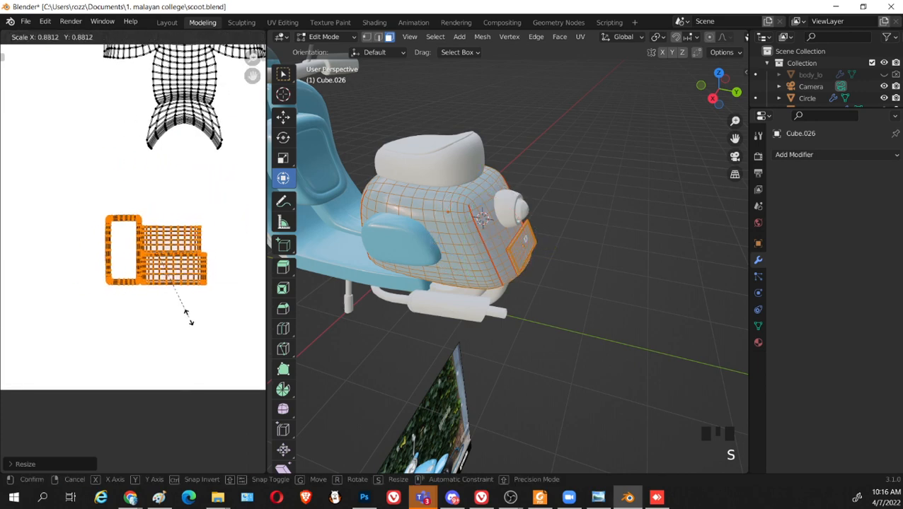
{"action": "left_click", "coordinate": [182, 299]}
Move the plate's shrunken UV islands outside the UV square, beside its edge, and deselect them
{"action": "middle_click_drag", "start_coordinate": [182, 299], "coordinate": [165, 397]}
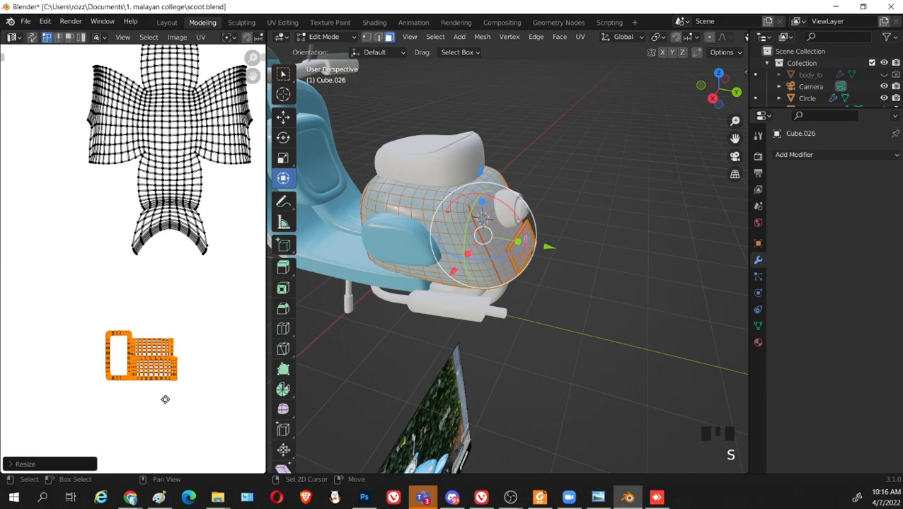
{"action": "key", "text": "g"}
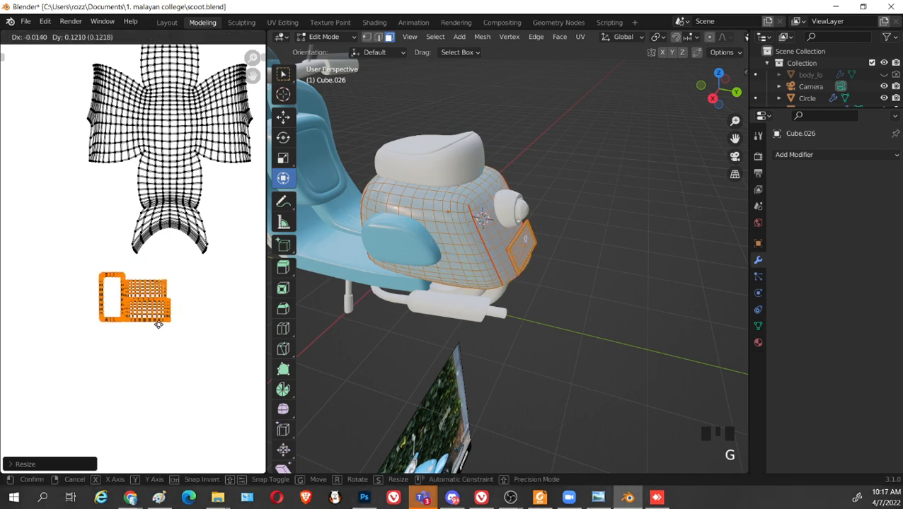
{"action": "left_click", "coordinate": [157, 323]}
{"action": "scroll", "coordinate": [166, 340], "scroll_direction": "down", "scroll_amount": 3}
{"action": "key", "text": "g"}
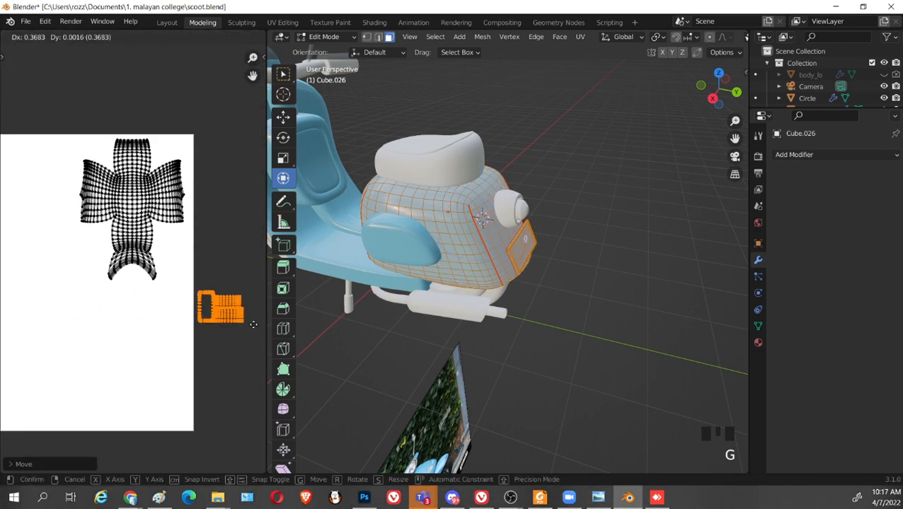
{"action": "left_click", "coordinate": [238, 327]}
{"action": "left_click", "coordinate": [224, 379]}
{"action": "scroll", "coordinate": [220, 377], "scroll_direction": "up", "scroll_amount": 3}
{"action": "scroll", "coordinate": [122, 339], "scroll_direction": "down", "scroll_amount": 3}
{"action": "scroll", "coordinate": [122, 339], "scroll_direction": "up", "scroll_amount": 3}
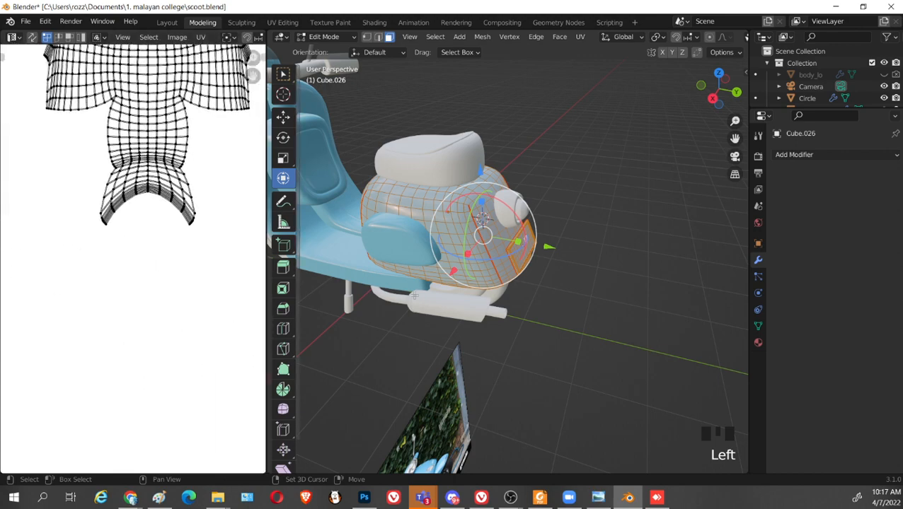
Return to Object Mode and save the scooter file
{"action": "key", "text": "Tab"}
{"action": "scroll", "coordinate": [504, 336], "scroll_direction": "down", "scroll_amount": 2}
{"action": "middle_click_drag", "start_coordinate": [500, 340], "coordinate": [499, 323], "text": "shift"}
{"action": "scroll", "coordinate": [509, 319], "scroll_direction": "up", "scroll_amount": 3}
{"action": "middle_click_drag", "start_coordinate": [574, 300], "coordinate": [640, 316], "text": "shift"}
{"action": "scroll", "coordinate": [484, 279], "scroll_direction": "up", "scroll_amount": 2}
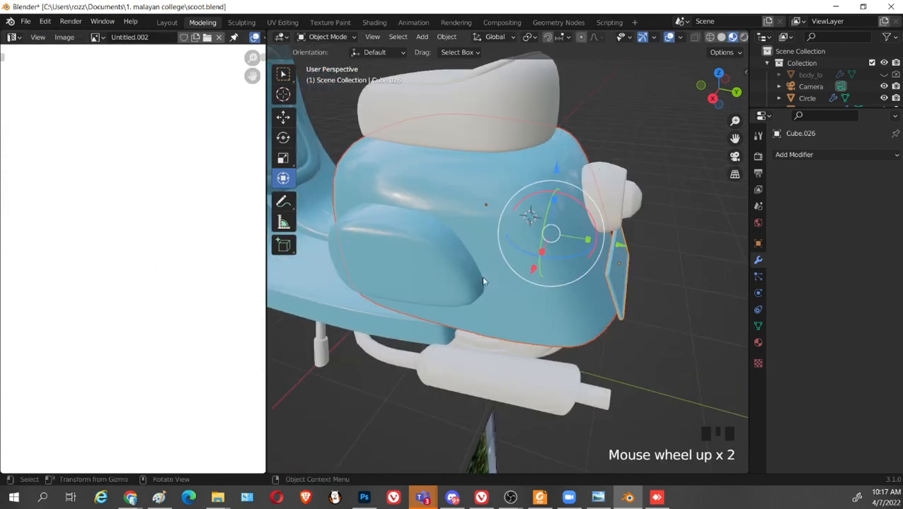
{"action": "middle_click_drag", "start_coordinate": [417, 258], "coordinate": [496, 351], "text": "shift"}
{"action": "scroll", "coordinate": [464, 332], "scroll_direction": "down", "scroll_amount": 2}
{"action": "key", "text": "ctrl+s"}
{"action": "scroll", "coordinate": [486, 342], "scroll_direction": "down", "scroll_amount": 4}
{"action": "mouse_move", "coordinate": [423, 325]}
{"action": "middle_mouse_down", "text": "shift"}
{"action": "mouse_move", "coordinate": [484, 329]}
{"action": "mouse_move", "coordinate": [413, 326]}
{"action": "middle_mouse_up", "text": "shift"}
{"action": "scroll", "coordinate": [486, 323], "scroll_direction": "up", "scroll_amount": 2}
Select the mirrored bulging side panel on the rear body and open it in Edit Mode
{"action": "left_click", "coordinate": [498, 321]}
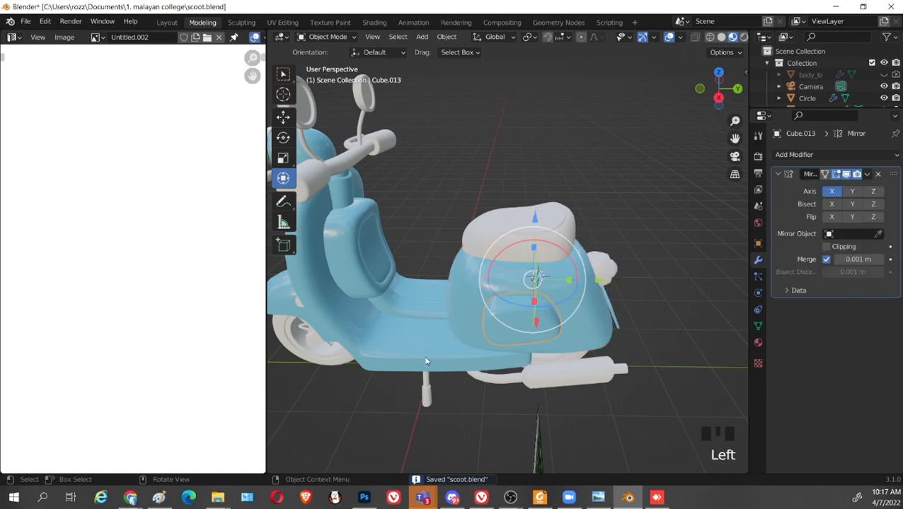
{"action": "middle_click_drag", "start_coordinate": [497, 321], "coordinate": [666, 289]}
{"action": "key", "text": "Tab"}
{"action": "middle_click_drag", "start_coordinate": [541, 303], "coordinate": [440, 307]}
{"action": "key", "text": "Tab"}
{"action": "key", "text": "Tab"}
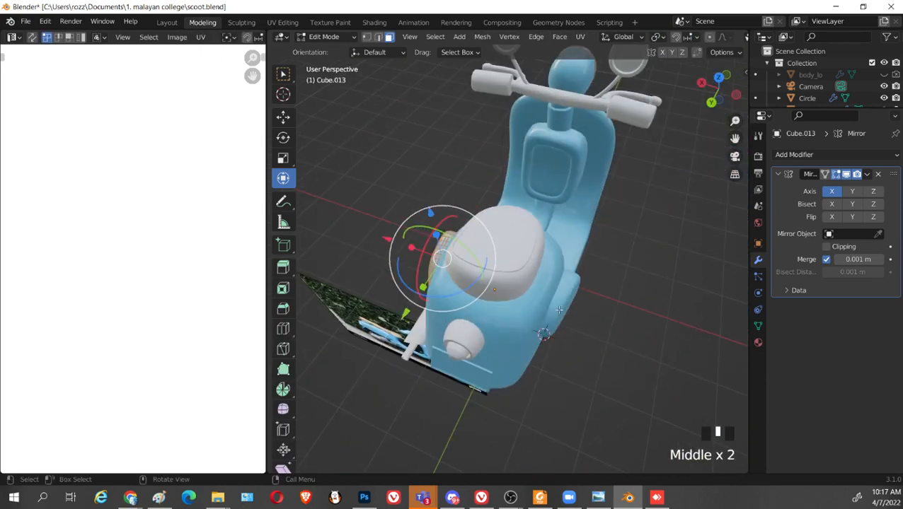
Try applying the Mirror modifier to the scooter's side panels and reopen their mesh for editing
{"action": "key", "text": "Tab"}
{"action": "left_click", "coordinate": [866, 175]}
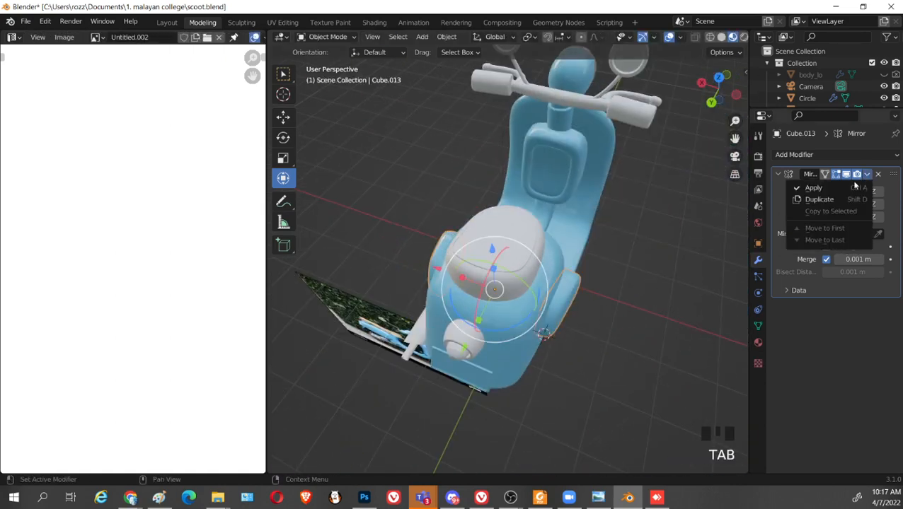
{"action": "left_click", "coordinate": [814, 188]}
{"action": "middle_click_drag", "start_coordinate": [601, 269], "coordinate": [649, 235]}
{"action": "key", "text": "Tab"}
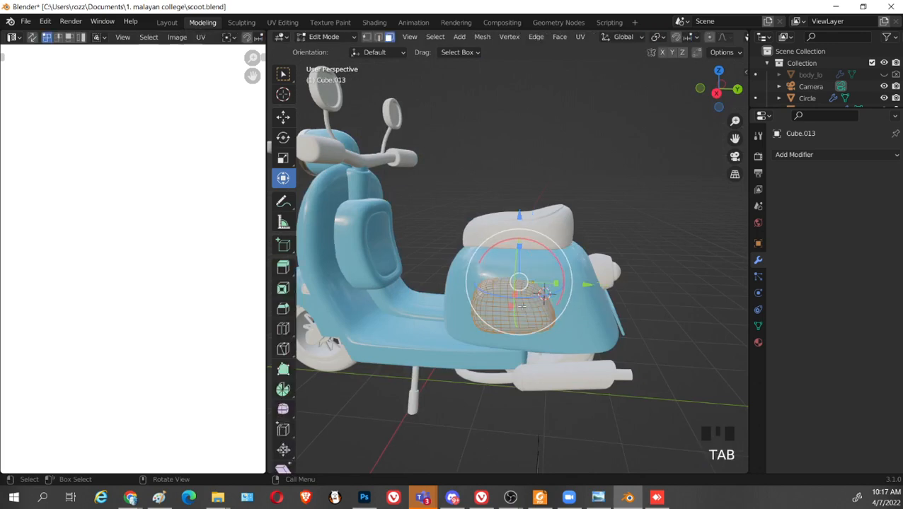
Try unwrapping the mirrored side panels with Smart UV Project at a 66° angle limit
{"action": "middle_click_drag", "start_coordinate": [528, 307], "coordinate": [659, 314]}
{"action": "key", "text": "u"}
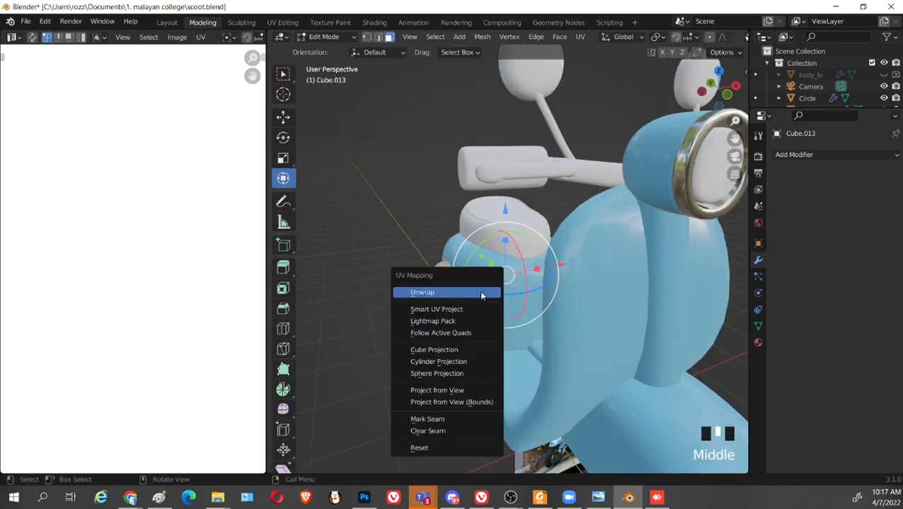
{"action": "left_click", "coordinate": [469, 309]}
{"action": "left_click", "coordinate": [468, 400]}
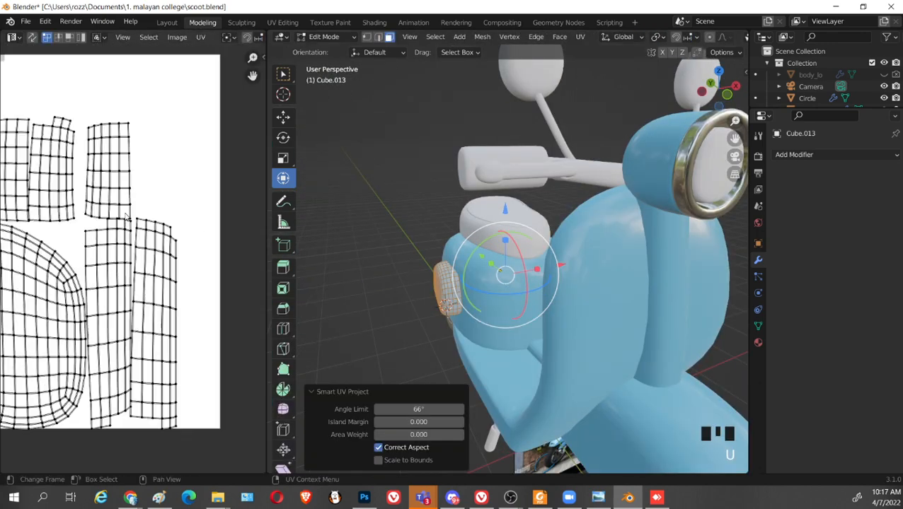
{"action": "scroll", "coordinate": [145, 261], "scroll_direction": "down", "scroll_amount": 3}
{"action": "key", "text": "ctrl+z"}
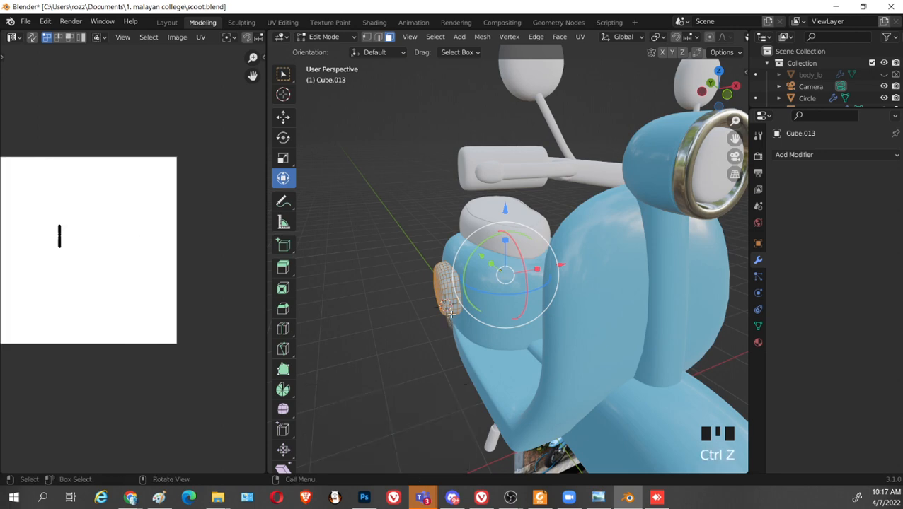
Retry Smart UV Project on the side panels and undo back to before the Mirror modifier was applied
{"action": "key", "text": "u"}
{"action": "left_click", "coordinate": [444, 315]}
{"action": "left_click", "coordinate": [446, 406]}
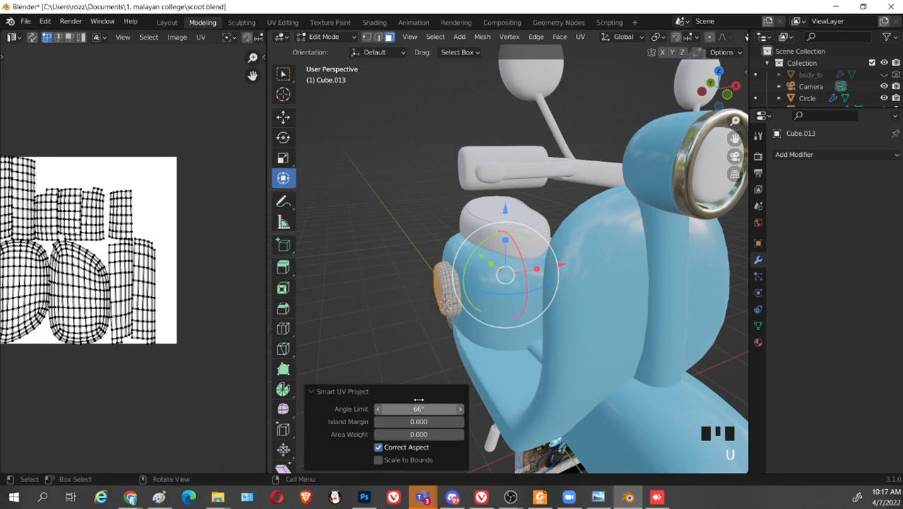
{"action": "scroll", "coordinate": [136, 258], "scroll_direction": "down", "scroll_amount": 2}
{"action": "key", "text": "ctrl+z"}
{"action": "key", "text": "ctrl+z"}
{"action": "key", "text": "ctrl+z"}
{"action": "key", "text": "ctrl+z"}
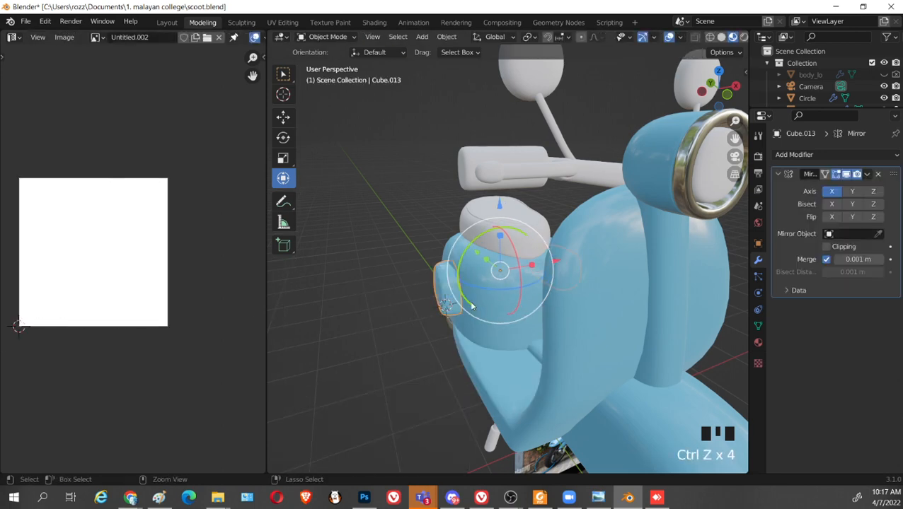
Apply the side panels' Mirror modifier in Object Mode
{"action": "key", "text": "Tab"}
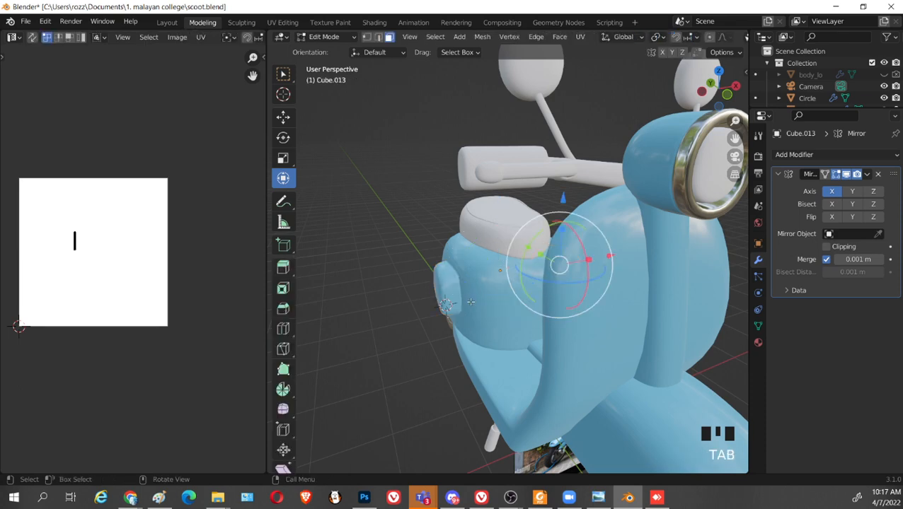
{"action": "left_click", "coordinate": [866, 175]}
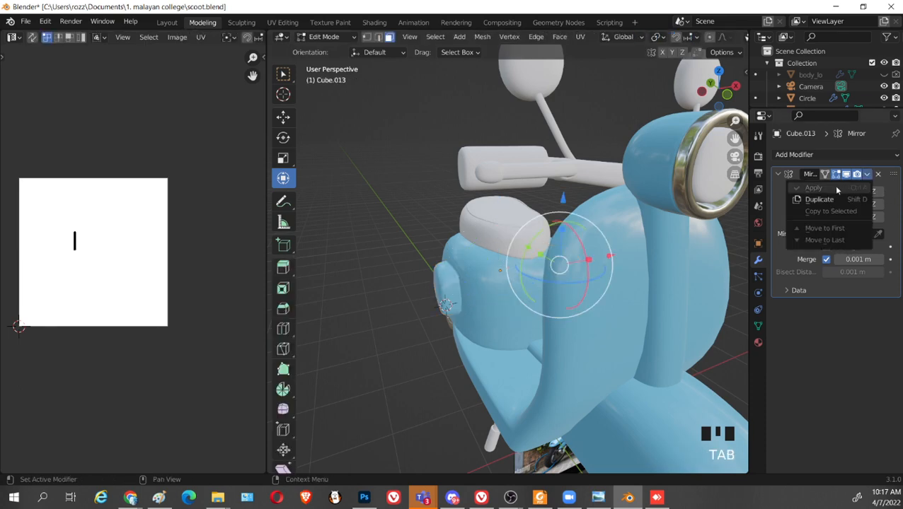
{"action": "left_click", "coordinate": [836, 188]}
{"action": "key", "text": "Tab"}
{"action": "left_click", "coordinate": [867, 174]}
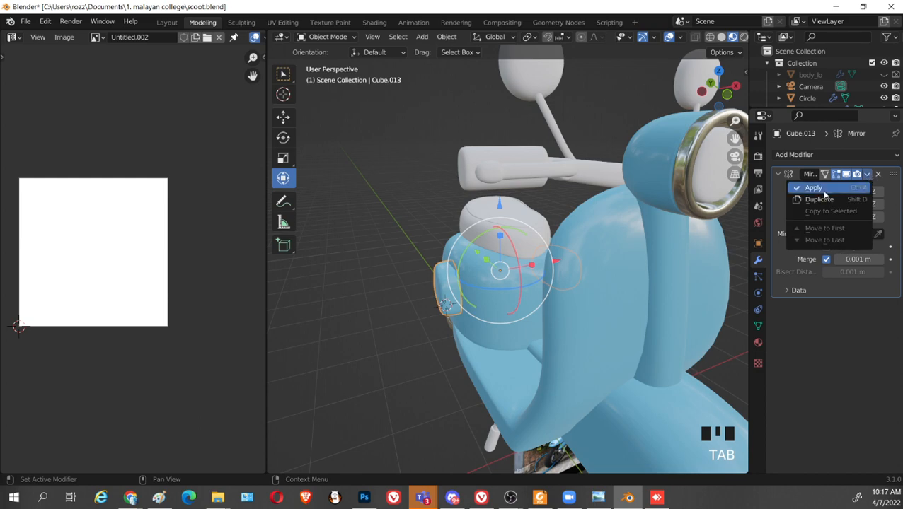
{"action": "left_click", "coordinate": [824, 192]}
Select all side-panel faces in Edit Mode and unwrap them with the Angle Based method
{"action": "key", "text": "Tab"}
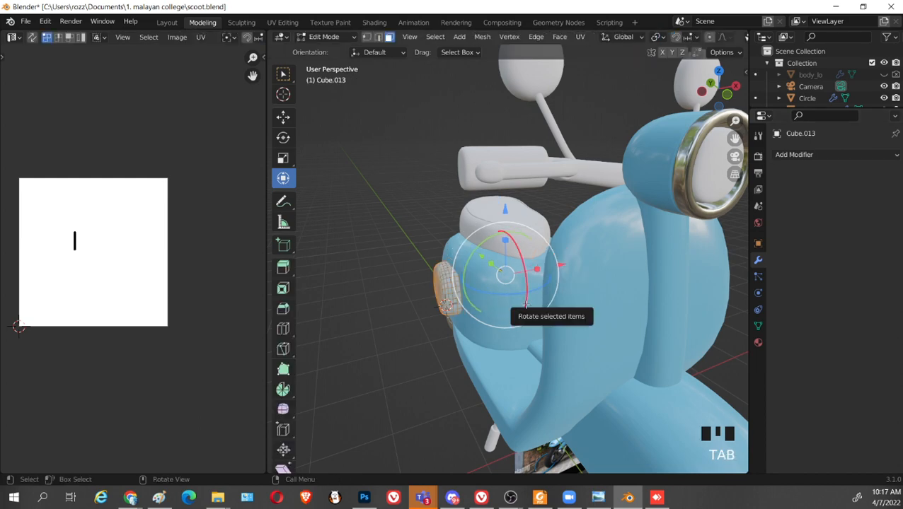
{"action": "key", "text": "a"}
{"action": "key", "text": "u"}
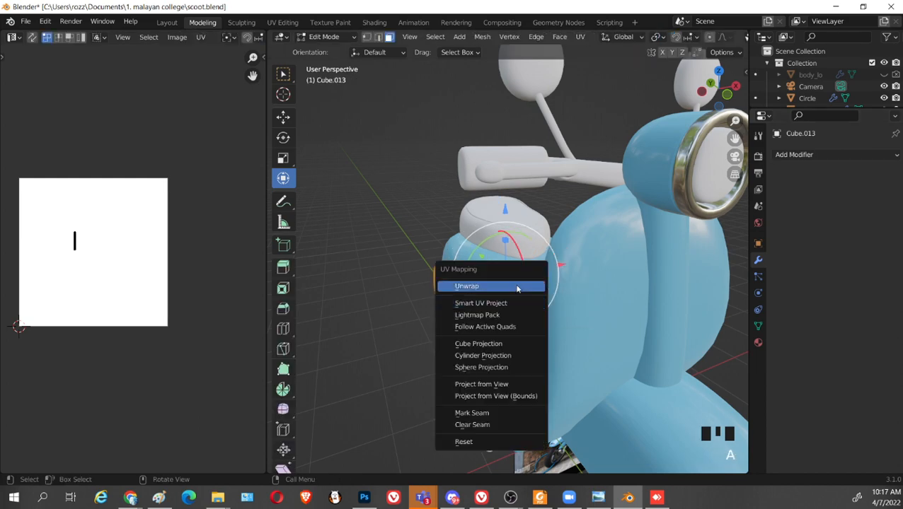
{"action": "left_click", "coordinate": [518, 287]}
{"action": "scroll", "coordinate": [157, 287], "scroll_direction": "up", "scroll_amount": 3}
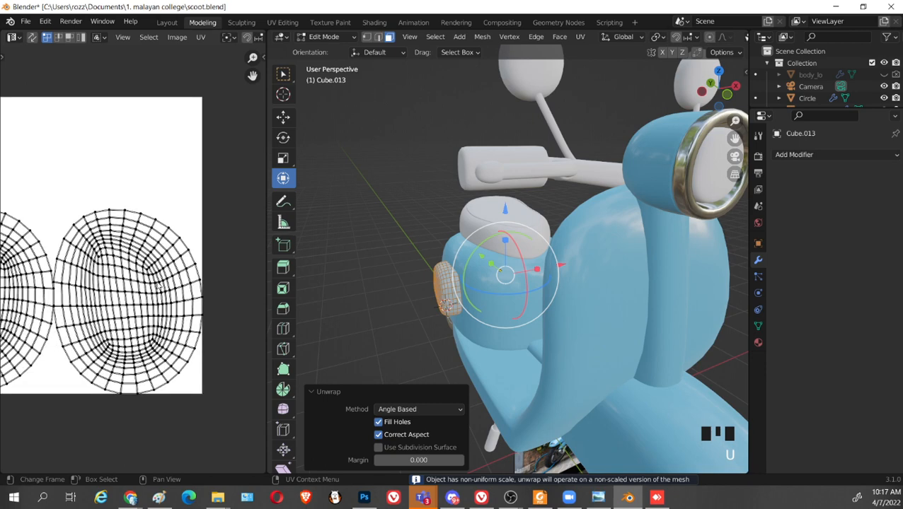
Move both side-panel UV islands off the image to the empty area below it
{"action": "scroll", "coordinate": [157, 287], "scroll_direction": "down", "scroll_amount": 3}
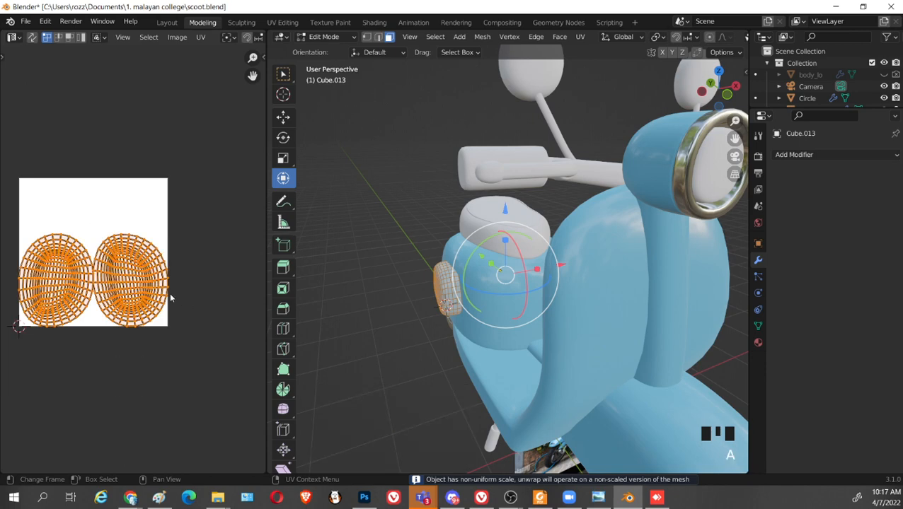
{"action": "key", "text": "g"}
{"action": "left_click", "coordinate": [223, 411]}
{"action": "scroll", "coordinate": [215, 394], "scroll_direction": "down", "scroll_amount": 3}
{"action": "key", "text": "g"}
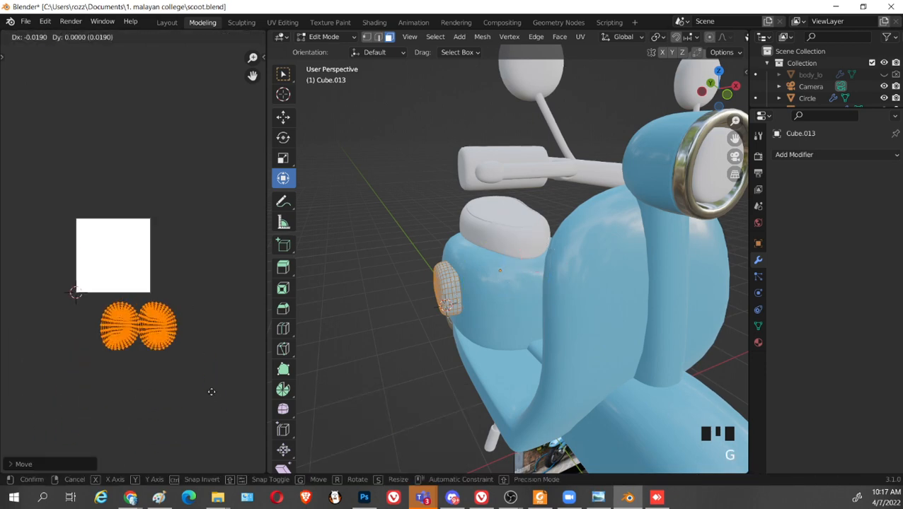
{"action": "left_click", "coordinate": [256, 401]}
{"action": "scroll", "coordinate": [354, 356], "scroll_direction": "up", "scroll_amount": 3}
Add the scooter's rear body to the side-panel selection and open both meshes together in Edit Mode
{"action": "key", "text": "Tab"}
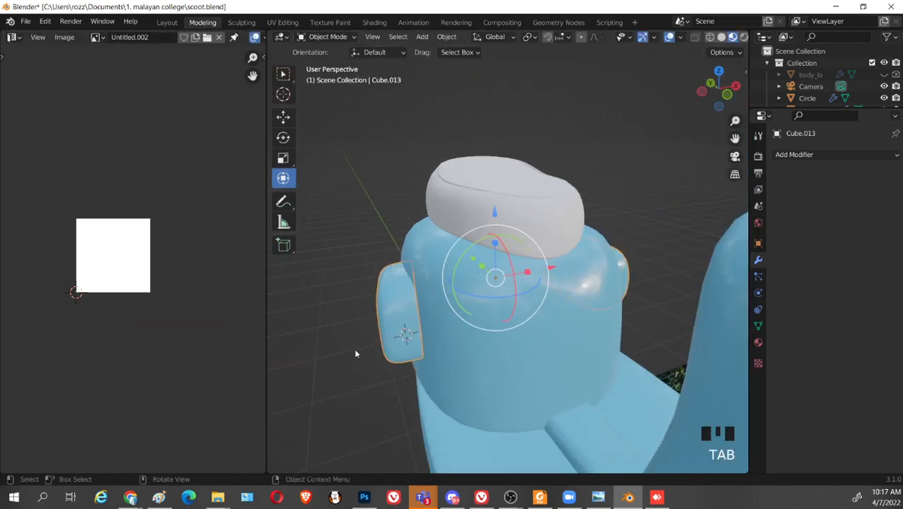
{"action": "middle_click_drag", "start_coordinate": [356, 354], "coordinate": [437, 375]}
{"action": "scroll", "coordinate": [609, 363], "scroll_direction": "down", "scroll_amount": 2}
{"action": "middle_click_drag", "start_coordinate": [608, 363], "coordinate": [604, 353]}
{"action": "left_click", "coordinate": [611, 343], "text": "shift"}
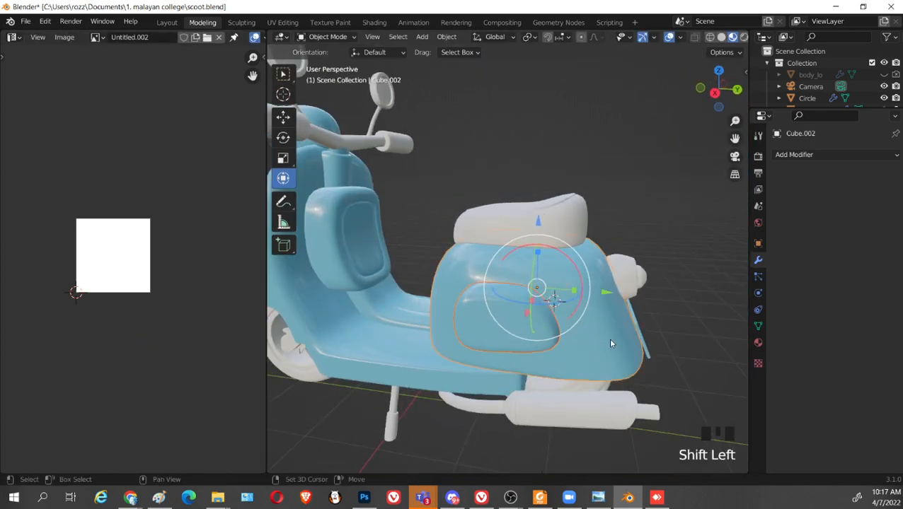
{"action": "key", "text": "Tab"}
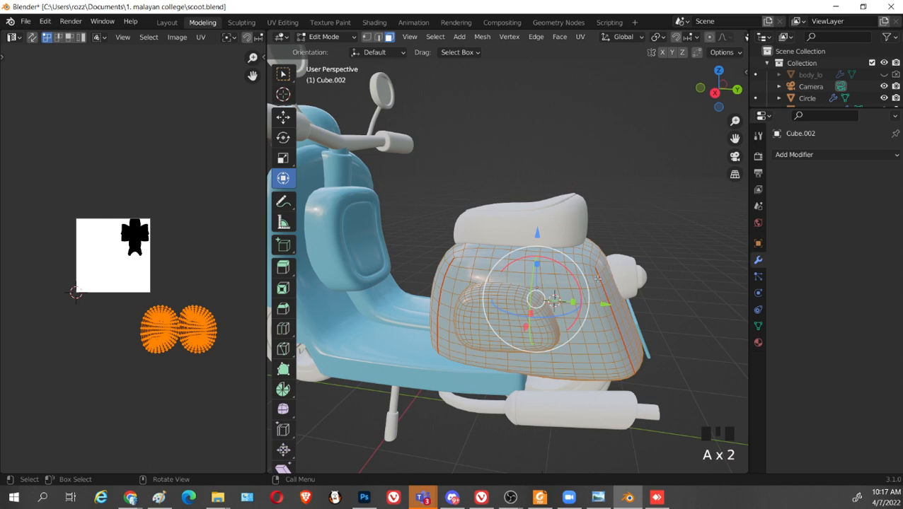
Select only the two side-panel UV islands and scale them down to suit the rear body's UV island
{"action": "scroll", "coordinate": [188, 324], "scroll_direction": "up", "scroll_amount": 3}
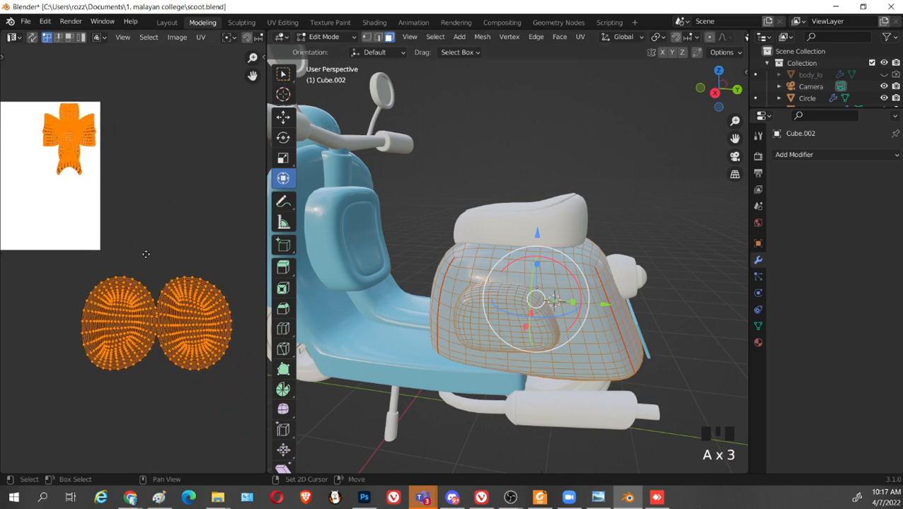
{"action": "left_click", "coordinate": [186, 324]}
{"action": "key", "text": "l"}
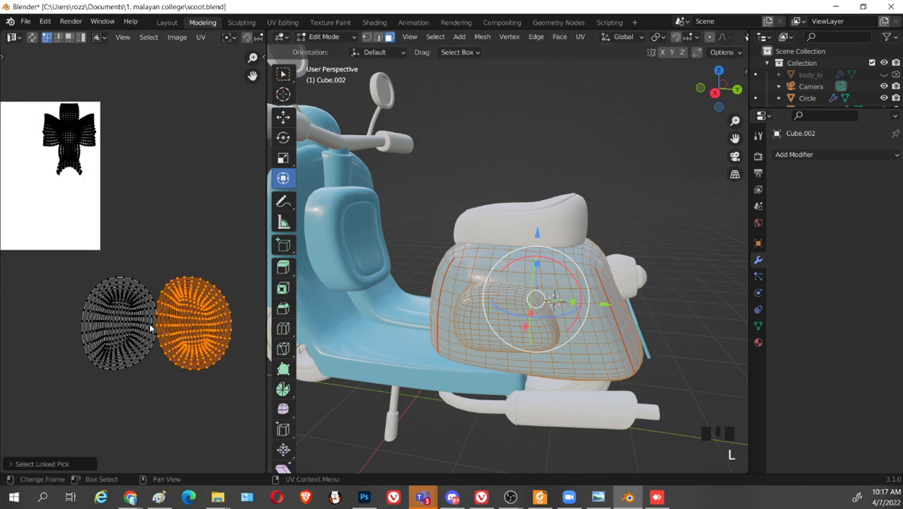
{"action": "key", "text": "l"}
{"action": "key", "text": "s"}
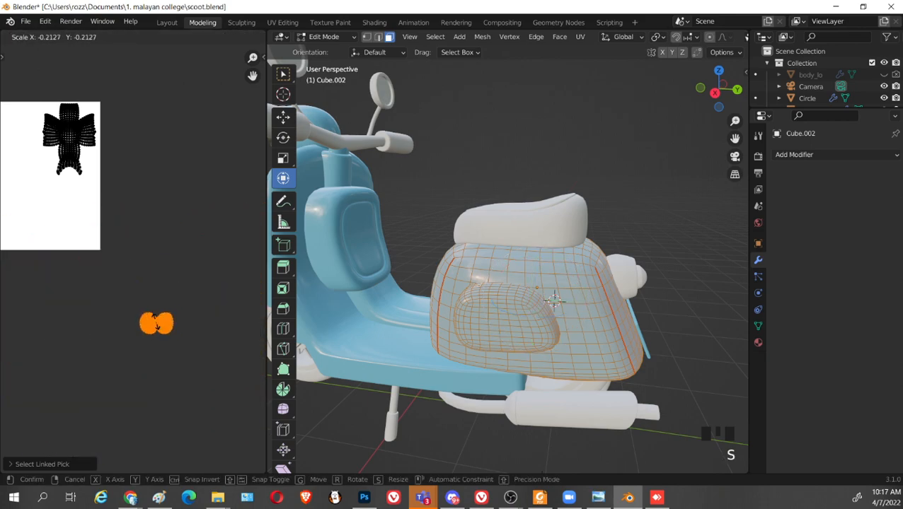
{"action": "right_click", "coordinate": [167, 329]}
{"action": "key", "text": "s"}
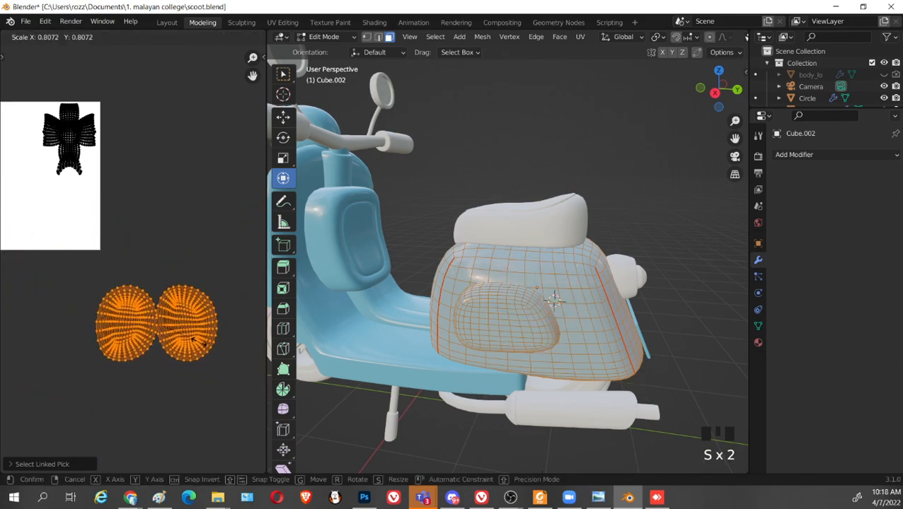
{"action": "left_click", "coordinate": [177, 331]}
Move the side-panel UV islands beside the image's upper right corner, level with the rear body's island, and fine-tune their scale
{"action": "key", "text": "g"}
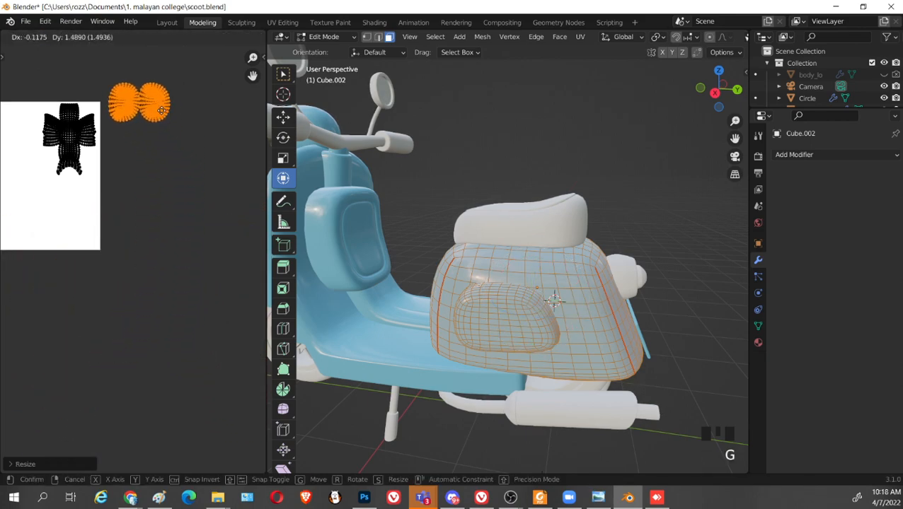
{"action": "left_click", "coordinate": [163, 111]}
{"action": "key", "text": "s"}
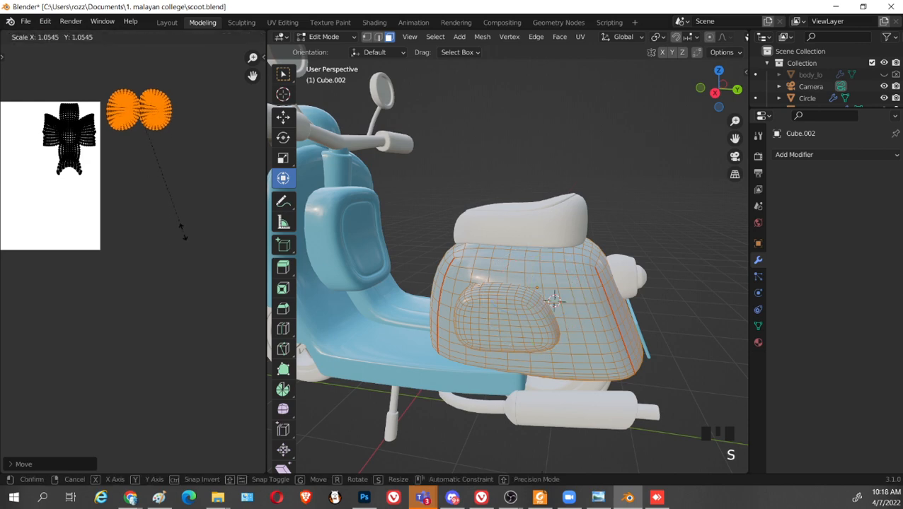
{"action": "left_click", "coordinate": [157, 221]}
{"action": "scroll", "coordinate": [161, 271], "scroll_direction": "down", "scroll_amount": 2}
{"action": "middle_click_drag", "start_coordinate": [170, 274], "coordinate": [216, 322]}
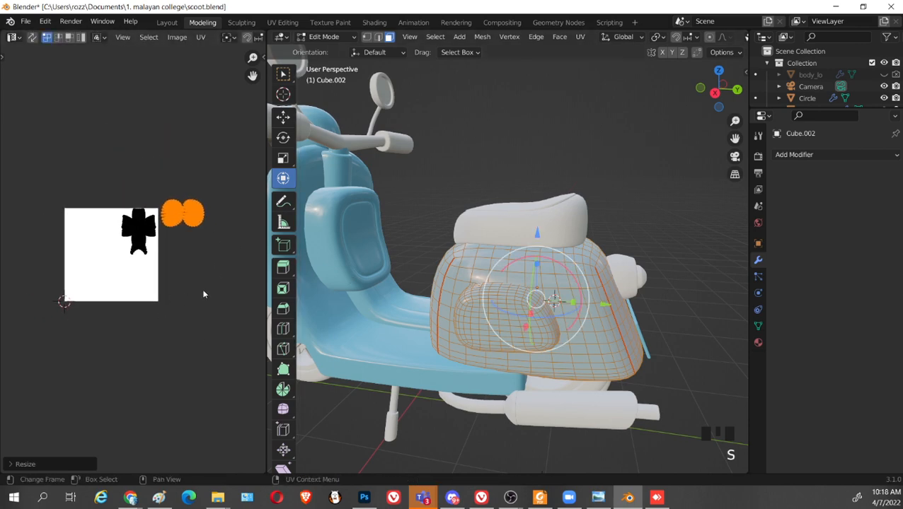
{"action": "scroll", "coordinate": [206, 291], "scroll_direction": "up", "scroll_amount": 5}
{"action": "middle_click_drag", "start_coordinate": [215, 283], "coordinate": [166, 319]}
Switch to editing the seat mesh and select its linked faces delimited by seams
{"action": "key", "text": "Tab"}
{"action": "scroll", "coordinate": [623, 332], "scroll_direction": "down", "scroll_amount": 3}
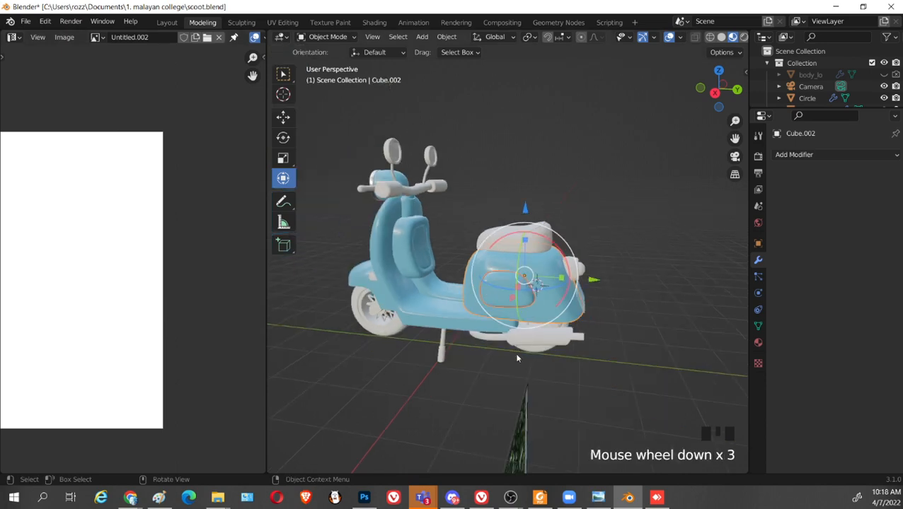
{"action": "middle_click_drag", "start_coordinate": [622, 333], "coordinate": [653, 326], "text": "shift"}
{"action": "scroll", "coordinate": [486, 331], "scroll_direction": "up", "scroll_amount": 2}
{"action": "middle_click_drag", "start_coordinate": [485, 267], "coordinate": [509, 308], "text": "shift"}
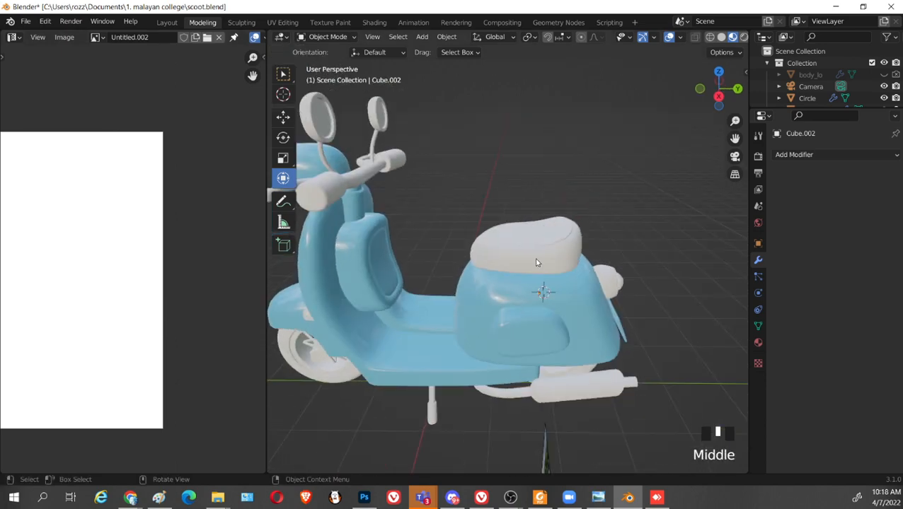
{"action": "left_click", "coordinate": [538, 262]}
{"action": "scroll", "coordinate": [540, 257], "scroll_direction": "up", "scroll_amount": 3}
{"action": "middle_click_drag", "start_coordinate": [610, 235], "coordinate": [559, 273], "text": "shift"}
{"action": "key", "text": "Tab"}
{"action": "scroll", "coordinate": [567, 262], "scroll_direction": "up", "scroll_amount": 4}
{"action": "scroll", "coordinate": [568, 273], "scroll_direction": "down", "scroll_amount": 1}
{"action": "key", "text": "ctrl+l"}
{"action": "scroll", "coordinate": [510, 248], "scroll_direction": "down", "scroll_amount": 2}
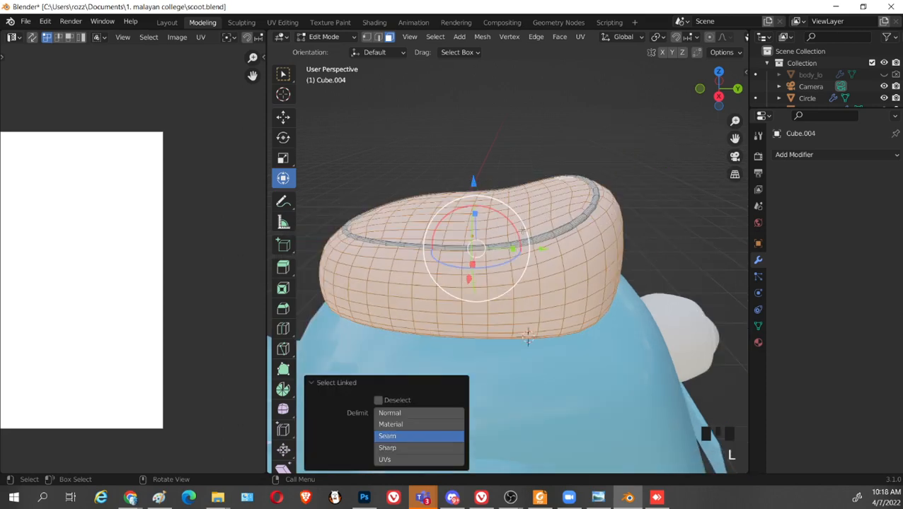
Isolate the seat in Local View, reopen it in Edit Mode and deselect its faces
{"action": "key", "text": "Tab"}
{"action": "key", "text": "slash"}
{"action": "middle_click_drag", "start_coordinate": [558, 250], "coordinate": [622, 126]}
{"action": "key", "text": "Tab"}
{"action": "left_click", "coordinate": [622, 126]}
{"action": "middle_click_drag", "start_coordinate": [607, 221], "coordinate": [593, 195]}
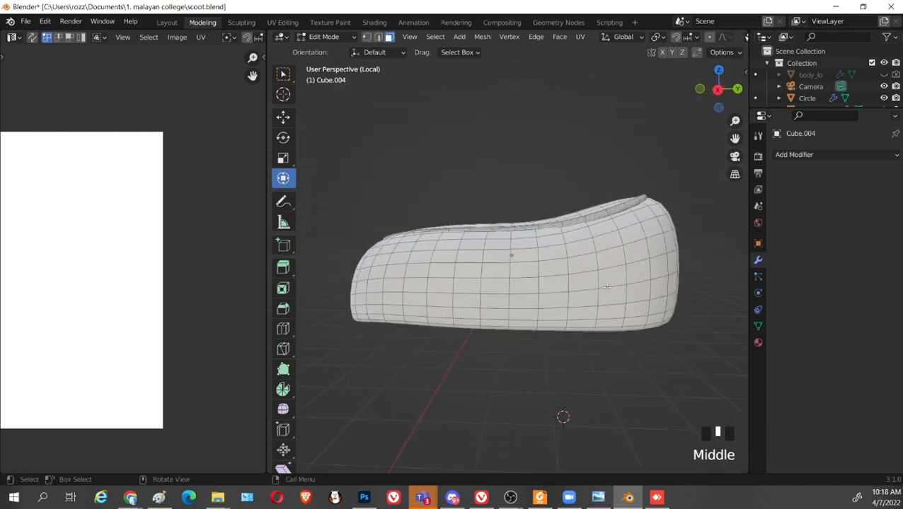
Select the linked faces of the seat's outer side, unwrap them with the Angle Based method and clear the selection
{"action": "key", "text": "l"}
{"action": "key", "text": "u"}
{"action": "left_click", "coordinate": [608, 283]}
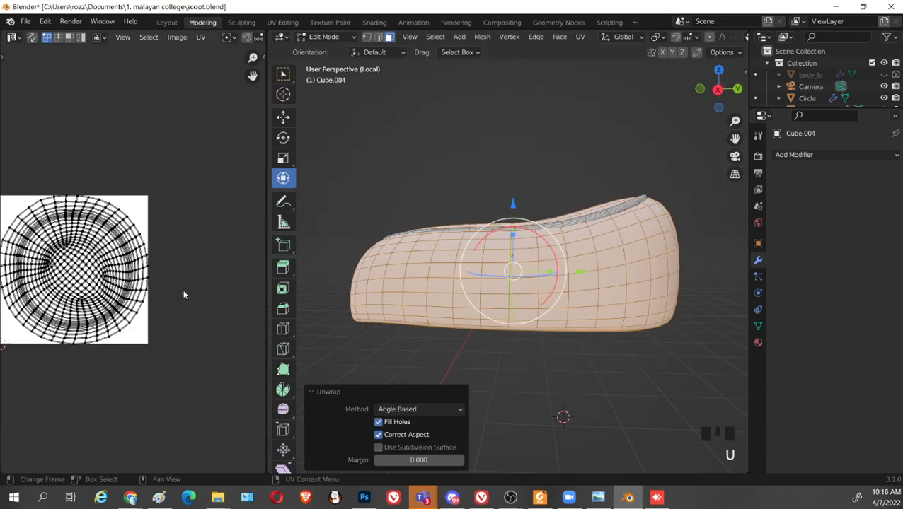
{"action": "scroll", "coordinate": [127, 298], "scroll_direction": "down", "scroll_amount": 4}
{"action": "middle_click_drag", "start_coordinate": [127, 298], "coordinate": [146, 271]}
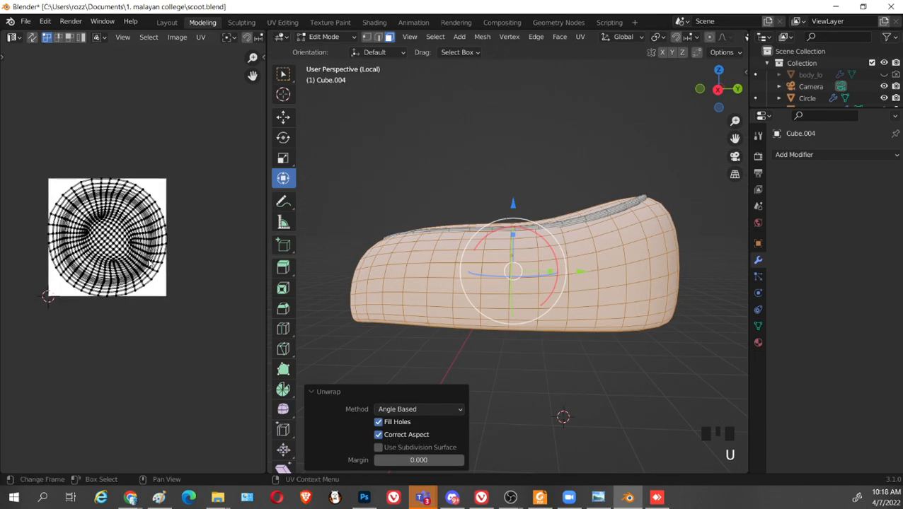
{"action": "scroll", "coordinate": [152, 269], "scroll_direction": "up", "scroll_amount": 2}
{"action": "middle_click_drag", "start_coordinate": [483, 343], "coordinate": [653, 469]}
{"action": "middle_click_drag", "start_coordinate": [610, 251], "coordinate": [625, 302]}
{"action": "scroll", "coordinate": [554, 328], "scroll_direction": "up", "scroll_amount": 1}
{"action": "left_click", "coordinate": [592, 381]}
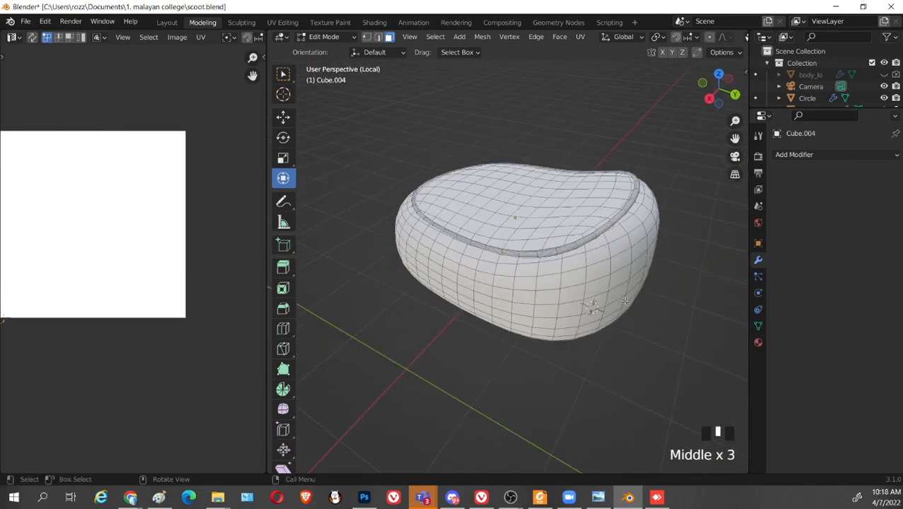
In edge selection mode, select the vertical edge lines at the two rear corners of the seat's side and mark them as seams
{"action": "left_click", "coordinate": [587, 261]}
{"action": "key", "text": "2"}
{"action": "left_click", "coordinate": [574, 255], "text": "alt"}
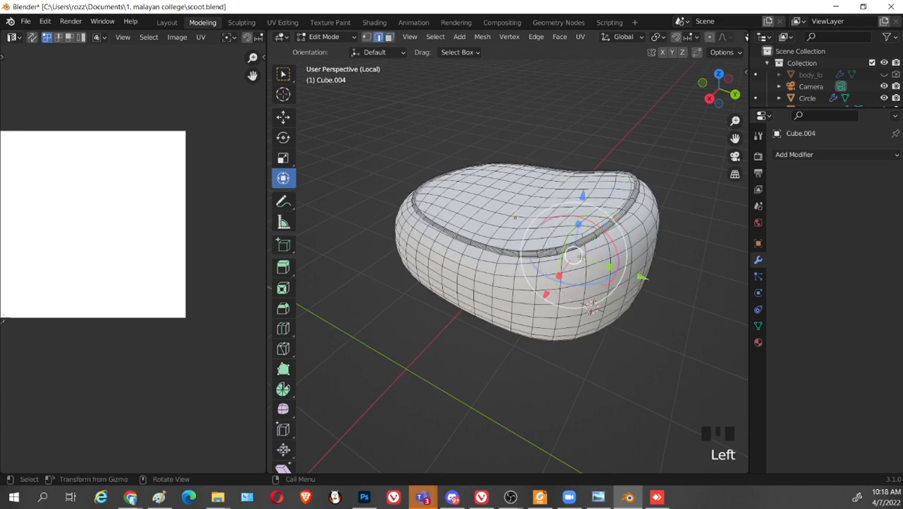
{"action": "left_click", "coordinate": [584, 260]}
{"action": "left_click", "coordinate": [583, 273], "text": "alt+shift"}
{"action": "middle_click_drag", "start_coordinate": [595, 283], "coordinate": [491, 282]}
{"action": "left_click", "coordinate": [512, 267], "text": "alt+shift"}
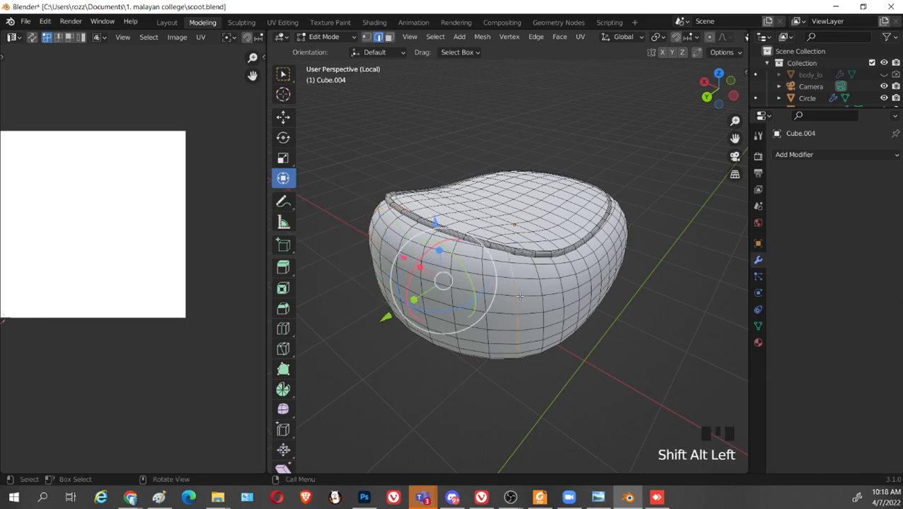
{"action": "right_click", "coordinate": [519, 295]}
{"action": "left_click", "coordinate": [516, 291]}
Mark seams on the vertical edge lines at the two front corners of the seat's side
{"action": "middle_click_drag", "start_coordinate": [517, 294], "coordinate": [395, 302]}
{"action": "middle_click_drag", "start_coordinate": [559, 383], "coordinate": [570, 373]}
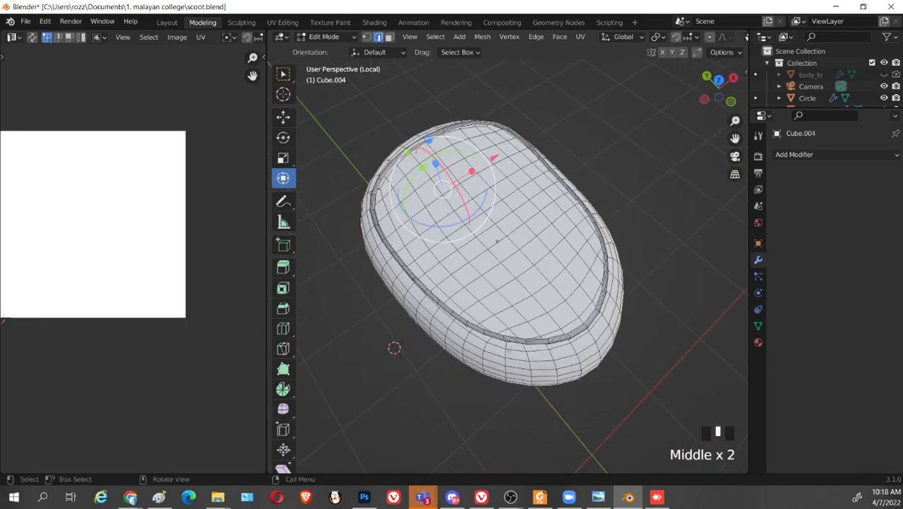
{"action": "middle_click_drag", "start_coordinate": [508, 352], "coordinate": [520, 317], "text": "shift"}
{"action": "left_click", "coordinate": [507, 323], "text": "alt+shift"}
{"action": "left_click", "coordinate": [507, 324], "text": "alt+shift"}
{"action": "left_click", "coordinate": [542, 320], "text": "alt+shift"}
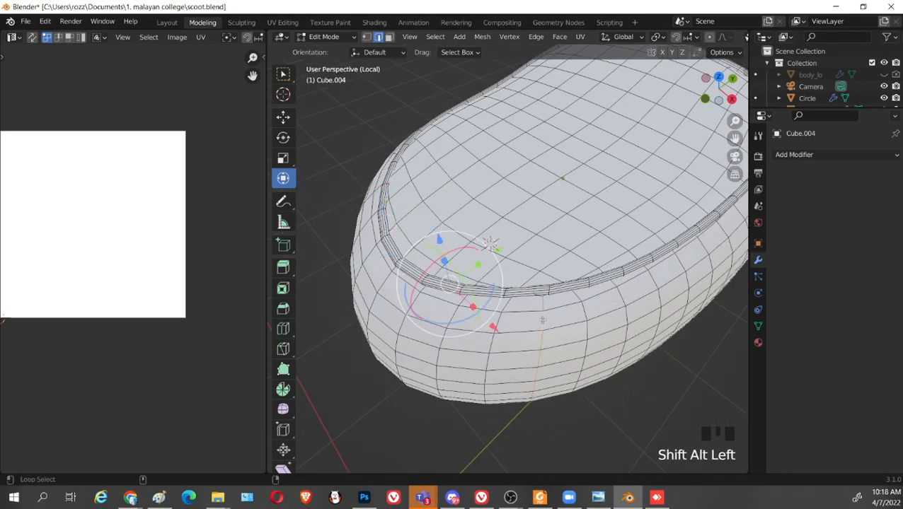
{"action": "right_click", "coordinate": [545, 321]}
{"action": "left_click", "coordinate": [539, 322]}
Select the seat body's linked faces and unwrap them with the new corner seams
{"action": "scroll", "coordinate": [542, 322], "scroll_direction": "down", "scroll_amount": 3}
{"action": "middle_click_drag", "start_coordinate": [541, 322], "coordinate": [548, 278]}
{"action": "key", "text": "l"}
{"action": "key", "text": "u"}
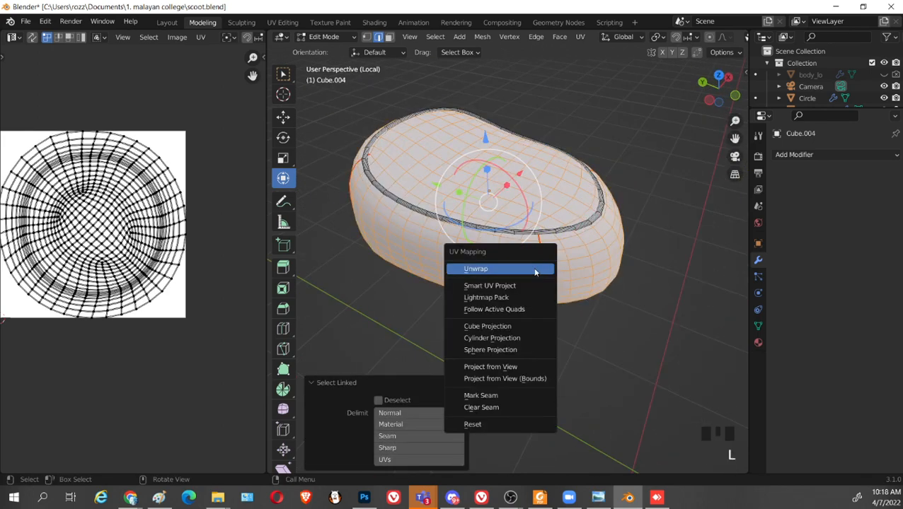
{"action": "left_click", "coordinate": [535, 272]}
Rotate the seat body's UV island about 46° until upright, scale it down to roughly half size and place it beside the image
{"action": "scroll", "coordinate": [131, 259], "scroll_direction": "down", "scroll_amount": 2}
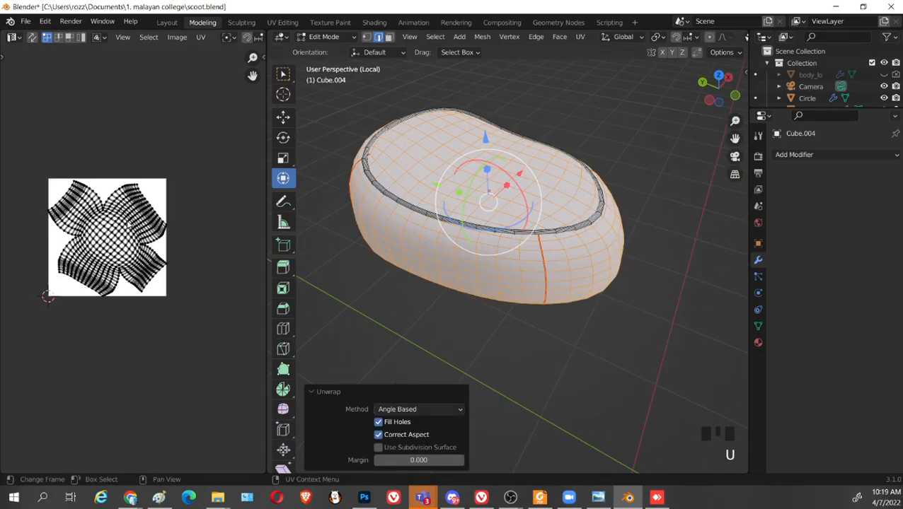
{"action": "key", "text": "l"}
{"action": "key", "text": "r"}
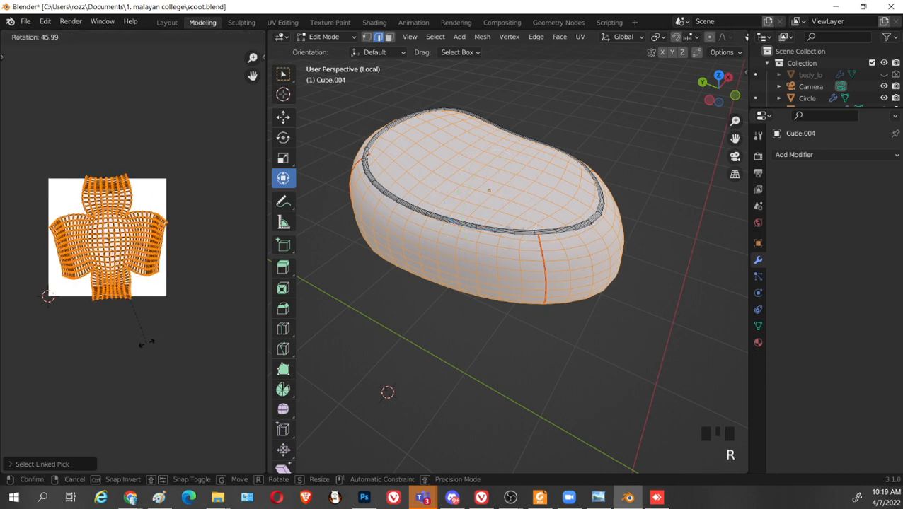
{"action": "left_click", "coordinate": [188, 354]}
{"action": "key", "text": "s"}
{"action": "left_click", "coordinate": [160, 279]}
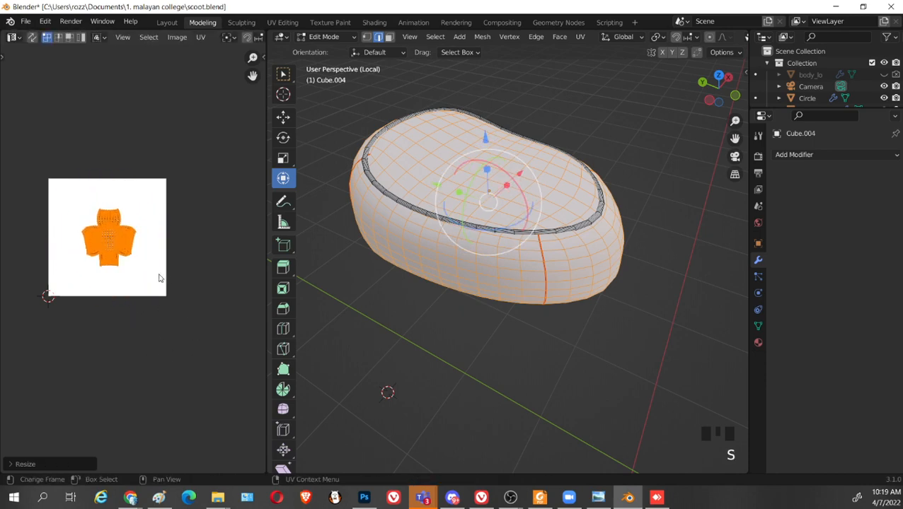
{"action": "key", "text": "g"}
{"action": "left_click", "coordinate": [254, 305]}
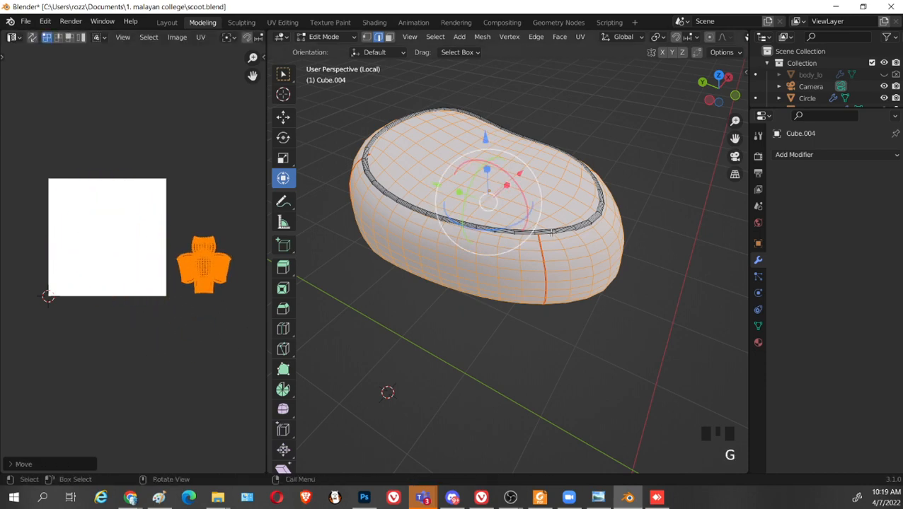
Clear the seat body selection and select the linked trim strip around the seat's upper rim to check its extent
{"action": "key", "text": "Tab"}
{"action": "key", "text": "Tab"}
{"action": "scroll", "coordinate": [569, 232], "scroll_direction": "up", "scroll_amount": 3}
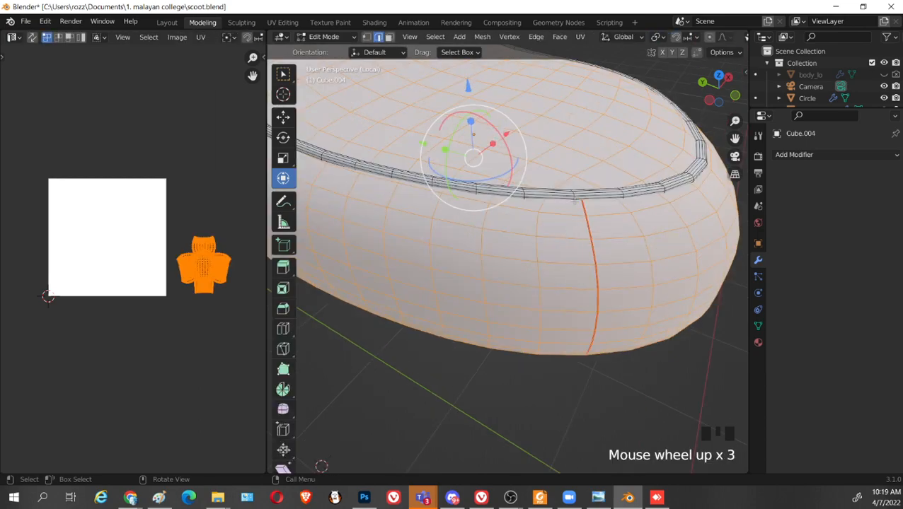
{"action": "middle_click_drag", "start_coordinate": [523, 202], "coordinate": [584, 294], "text": "shift"}
{"action": "middle_click_drag", "start_coordinate": [488, 269], "coordinate": [523, 272]}
{"action": "middle_click_drag", "start_coordinate": [524, 272], "coordinate": [505, 275]}
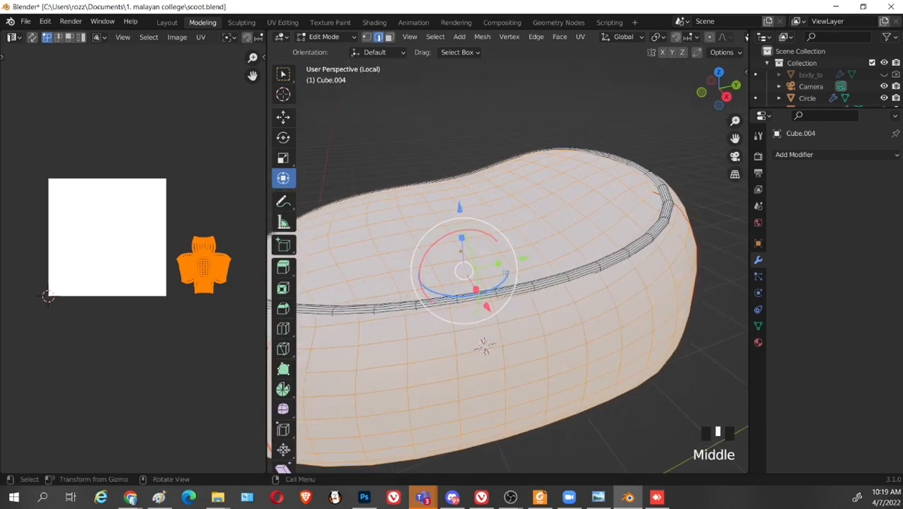
{"action": "key", "text": "Tab"}
{"action": "key", "text": "Tab"}
{"action": "left_click", "coordinate": [582, 271]}
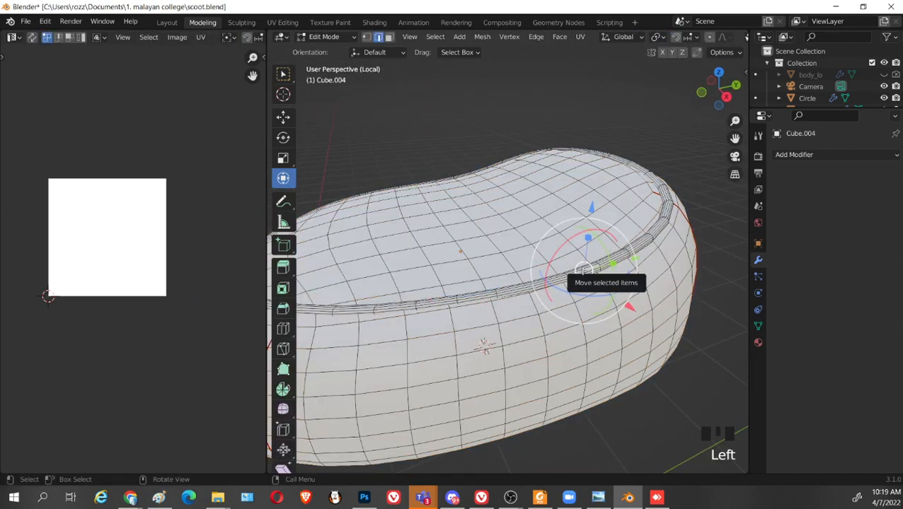
{"action": "key", "text": "l"}
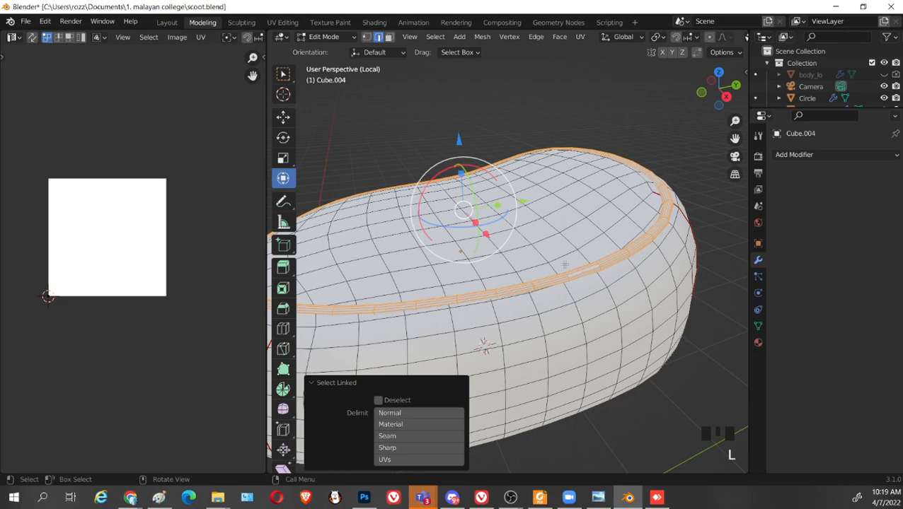
Select the short edges crossing the trim strip at the seat's rear and mark them as a seam
{"action": "middle_click_drag", "start_coordinate": [592, 278], "coordinate": [444, 192]}
{"action": "scroll", "coordinate": [538, 248], "scroll_direction": "up", "scroll_amount": 2}
{"action": "middle_click_drag", "start_coordinate": [598, 264], "coordinate": [507, 162]}
{"action": "scroll", "coordinate": [510, 290], "scroll_direction": "up", "scroll_amount": 3}
{"action": "scroll", "coordinate": [539, 136], "scroll_direction": "up", "scroll_amount": 3}
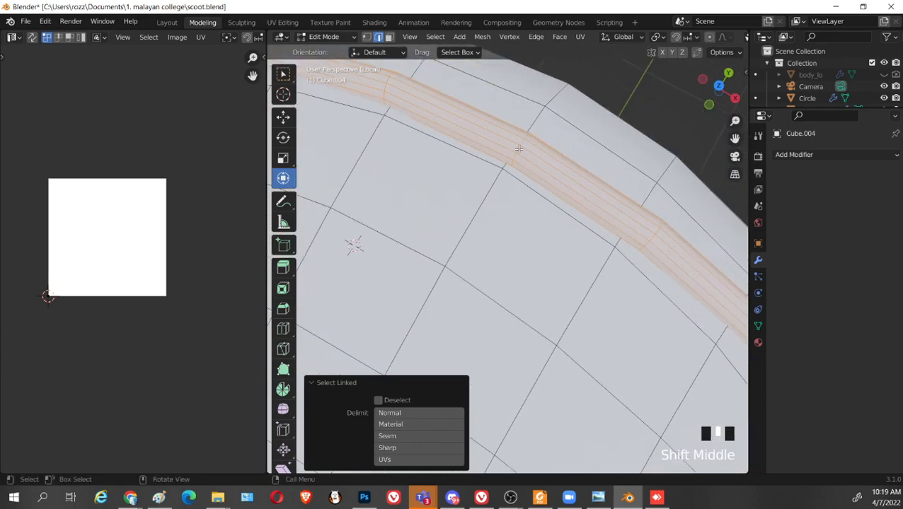
{"action": "left_click", "coordinate": [518, 149]}
{"action": "left_click", "coordinate": [518, 149], "text": "alt+shift"}
{"action": "left_click", "coordinate": [519, 149], "text": "alt+shift"}
{"action": "right_click", "coordinate": [520, 151]}
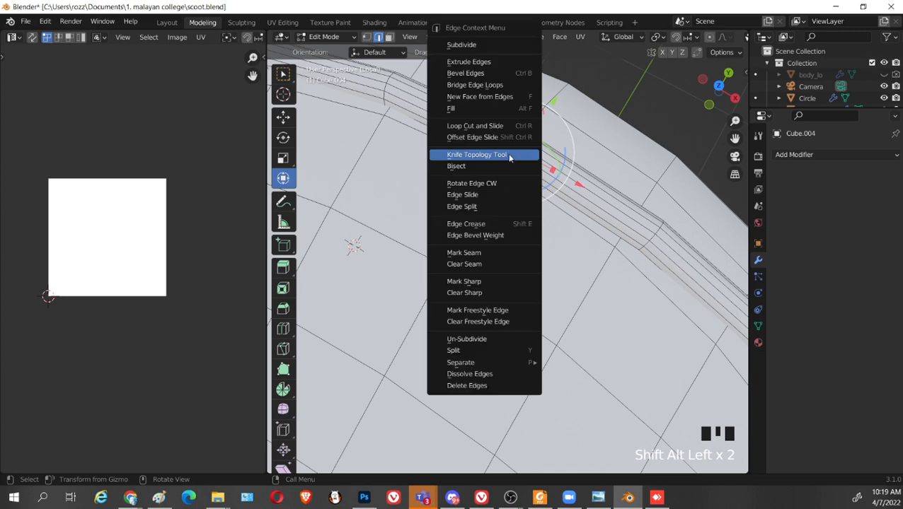
{"action": "right_click", "coordinate": [483, 253]}
{"action": "scroll", "coordinate": [532, 177], "scroll_direction": "down", "scroll_amount": 2}
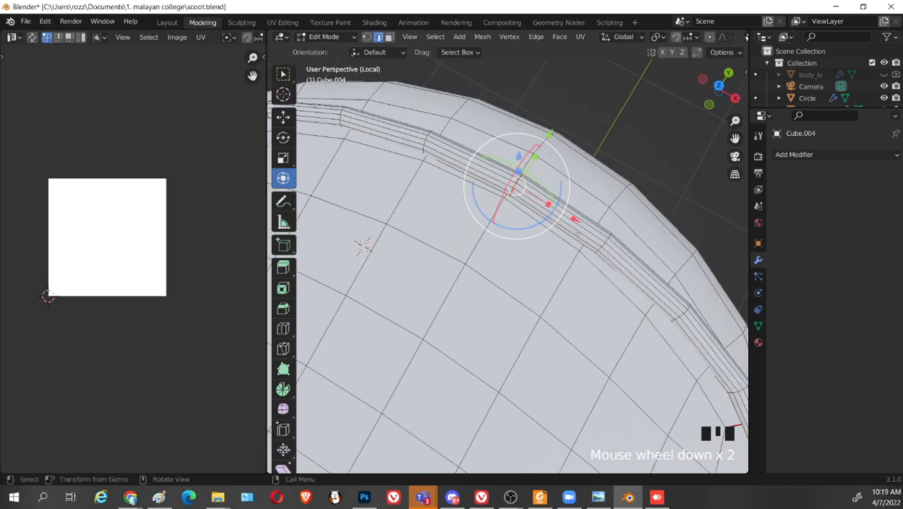
Mark a seam along the trim strip's inner edge loop, all around the seat's top panel
{"action": "middle_click_drag", "start_coordinate": [532, 177], "coordinate": [601, 169]}
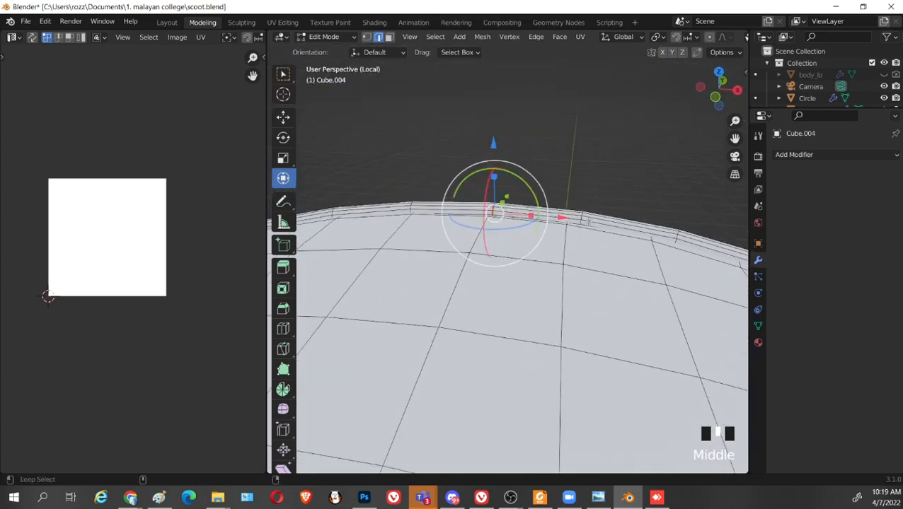
{"action": "left_click", "coordinate": [590, 222], "text": "alt+shift"}
{"action": "right_click", "coordinate": [592, 224]}
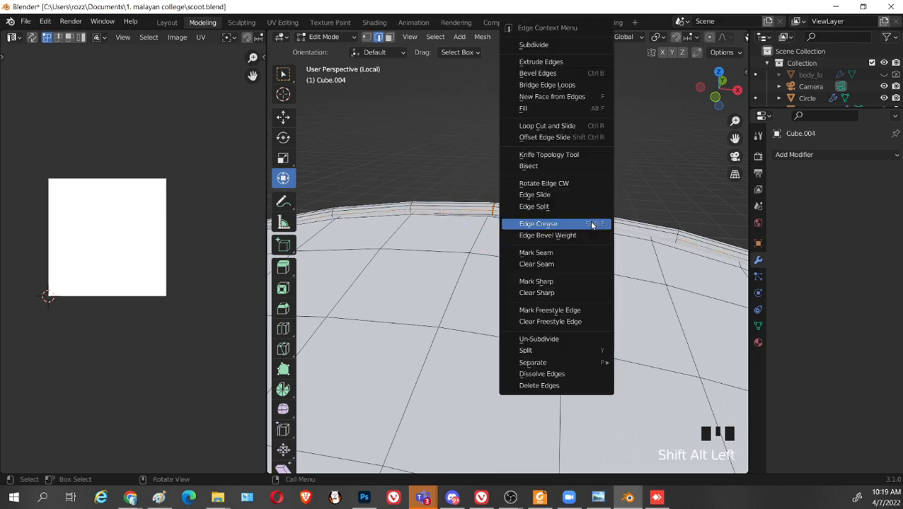
{"action": "left_click", "coordinate": [566, 253]}
{"action": "scroll", "coordinate": [565, 254], "scroll_direction": "down", "scroll_amount": 4}
{"action": "middle_click_drag", "start_coordinate": [557, 251], "coordinate": [548, 276]}
{"action": "scroll", "coordinate": [548, 276], "scroll_direction": "down", "scroll_amount": 3}
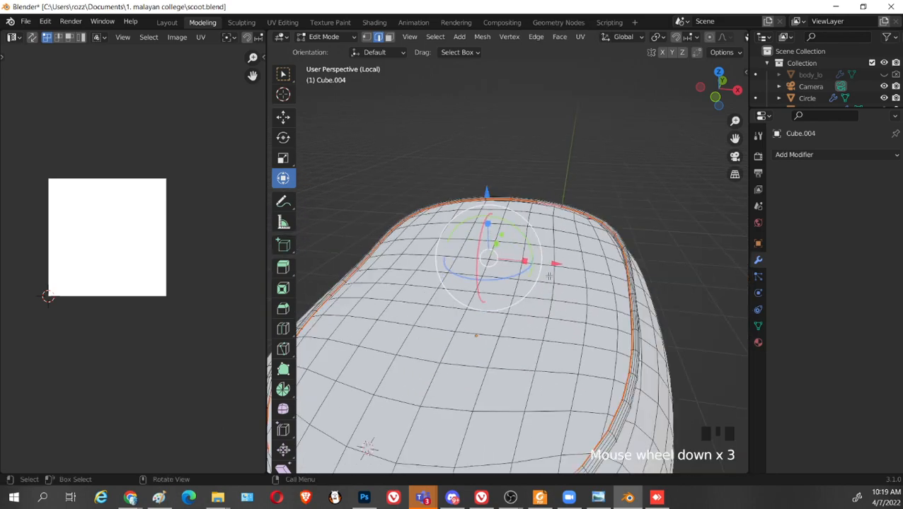
Mark a seam on the short edges crossing the trim strip at the seat's front
{"action": "middle_click_drag", "start_coordinate": [545, 309], "coordinate": [495, 302], "text": "shift"}
{"action": "scroll", "coordinate": [495, 302], "scroll_direction": "up", "scroll_amount": 2}
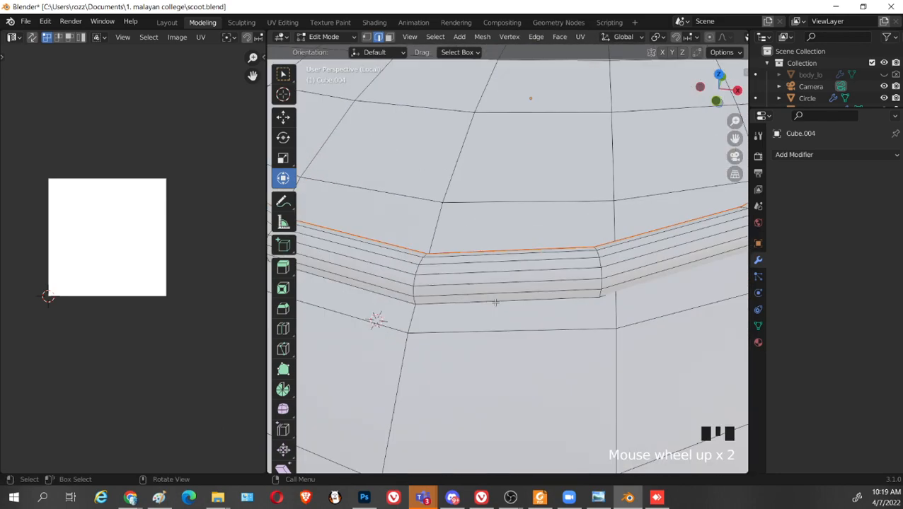
{"action": "left_click", "coordinate": [417, 269], "text": "alt"}
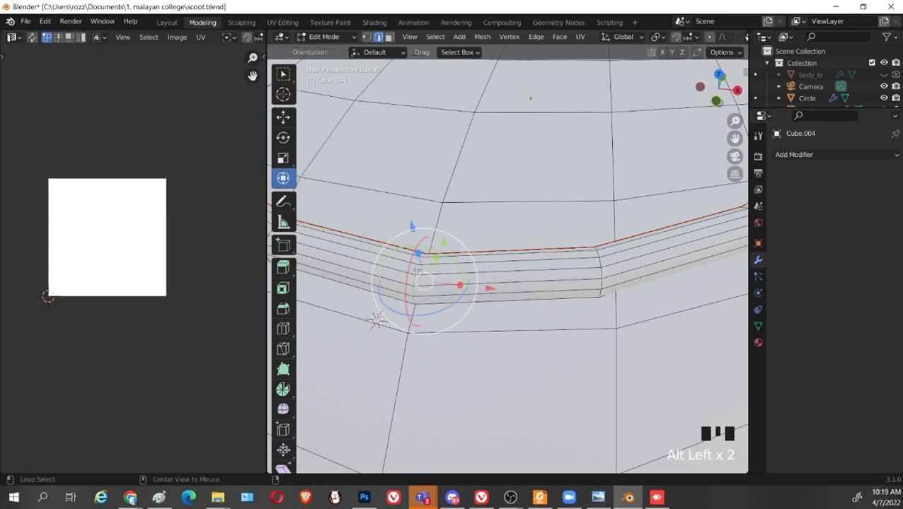
{"action": "right_click", "coordinate": [416, 270]}
{"action": "left_click", "coordinate": [415, 270]}
Select the trim strip's linked faces and unwrap them with the Angle Based method
{"action": "key", "text": "l"}
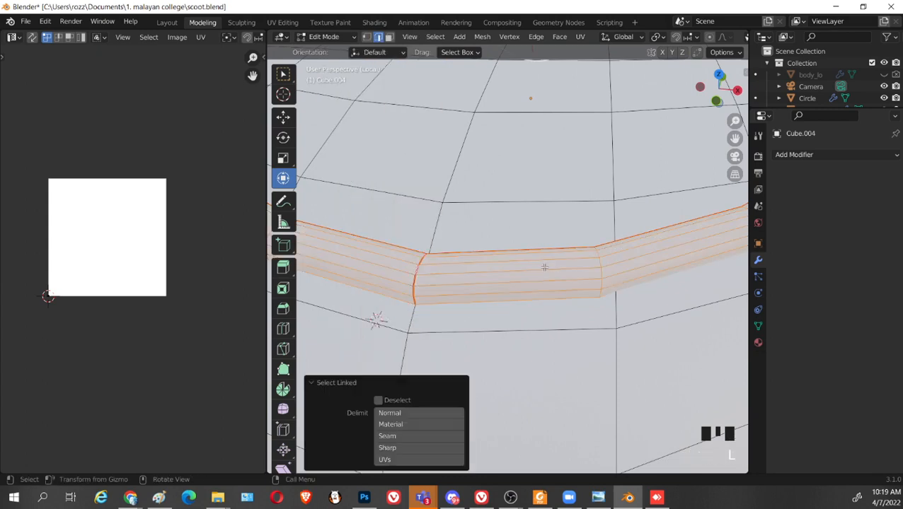
{"action": "key", "text": "u"}
{"action": "left_click", "coordinate": [530, 271]}
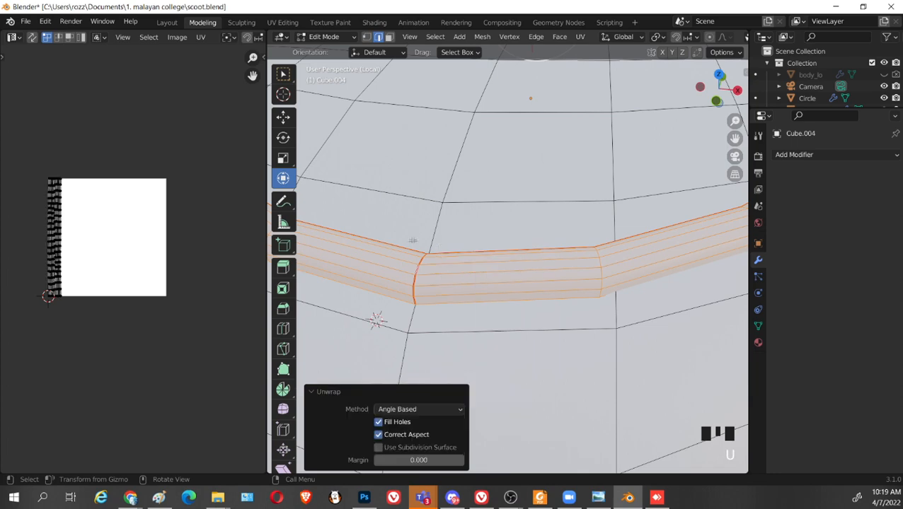
Add the seat body's linked faces to the selection to show its UV island together with the trim's
{"action": "scroll", "coordinate": [138, 255], "scroll_direction": "up", "scroll_amount": 3}
{"action": "scroll", "coordinate": [164, 244], "scroll_direction": "down", "scroll_amount": 2}
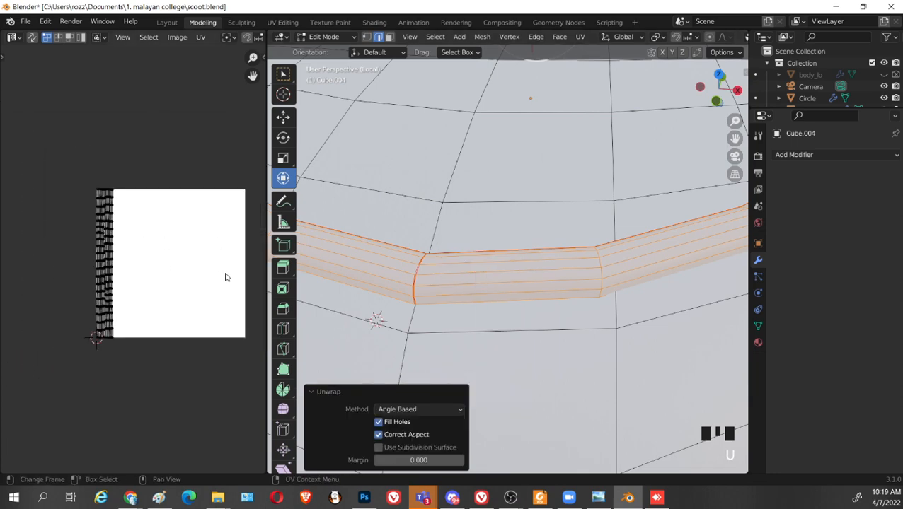
{"action": "scroll", "coordinate": [533, 259], "scroll_direction": "down", "scroll_amount": 6}
{"action": "key", "text": "l"}
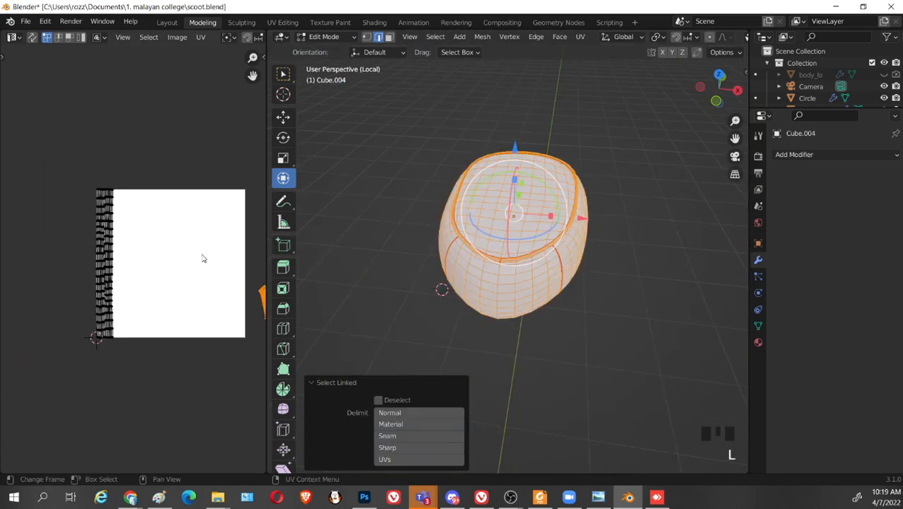
{"action": "middle_click_drag", "start_coordinate": [202, 258], "coordinate": [124, 234]}
Scale the trim strip's UV island to about 0.23 and place it between the image and the seat body's island
{"action": "left_click_drag", "start_coordinate": [8, 120], "coordinate": [124, 324]}
{"action": "key", "text": "s"}
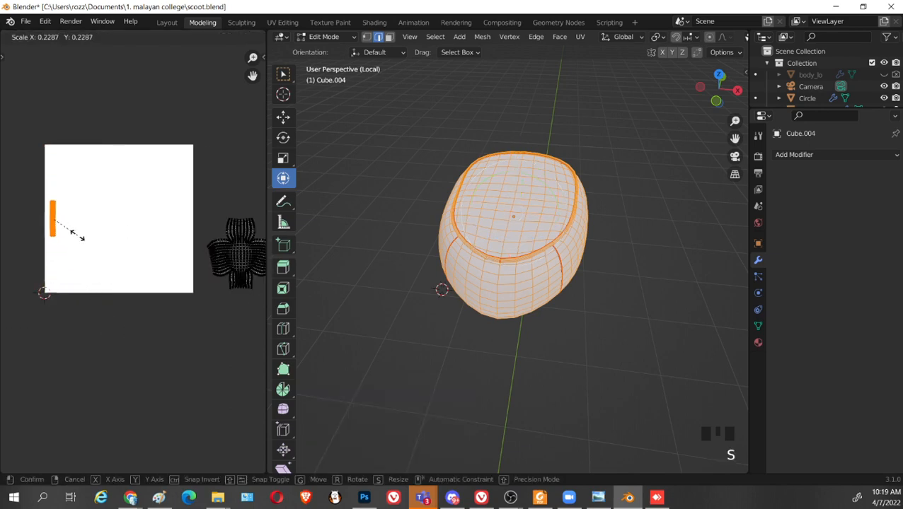
{"action": "left_click", "coordinate": [78, 238]}
{"action": "key", "text": "g"}
{"action": "left_click", "coordinate": [230, 276]}
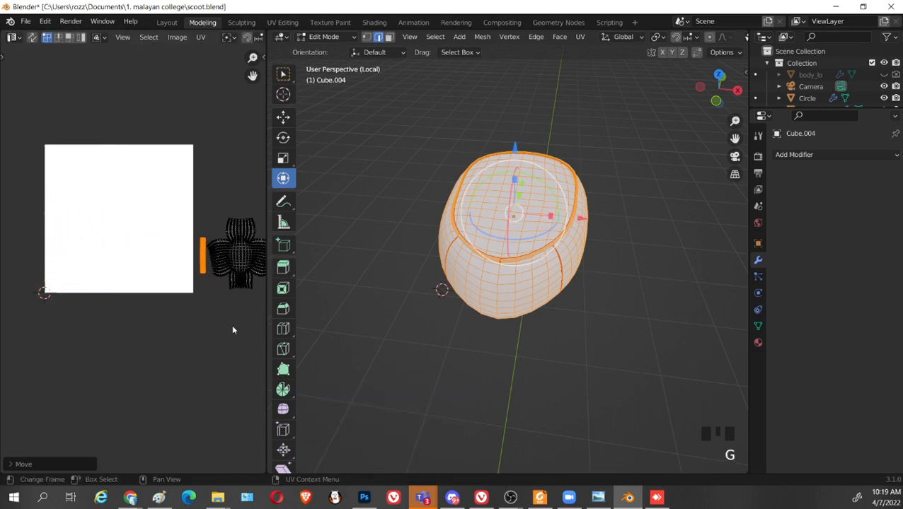
Leave Edit Mode and Local View, and save the file
{"action": "middle_click_drag", "start_coordinate": [232, 329], "coordinate": [193, 331]}
{"action": "key", "text": "Tab"}
{"action": "key", "text": "slash"}
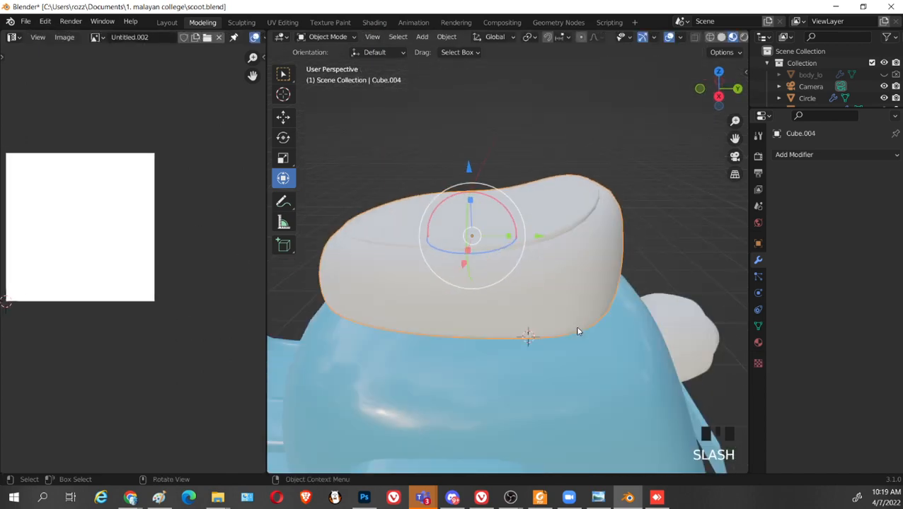
{"action": "key", "text": "ctrl+s"}
Select the small rounded light on the side of the scooter's front fender
{"action": "scroll", "coordinate": [569, 329], "scroll_direction": "down", "scroll_amount": 2}
{"action": "middle_click_drag", "start_coordinate": [560, 337], "coordinate": [543, 305]}
{"action": "left_click", "coordinate": [559, 349]}
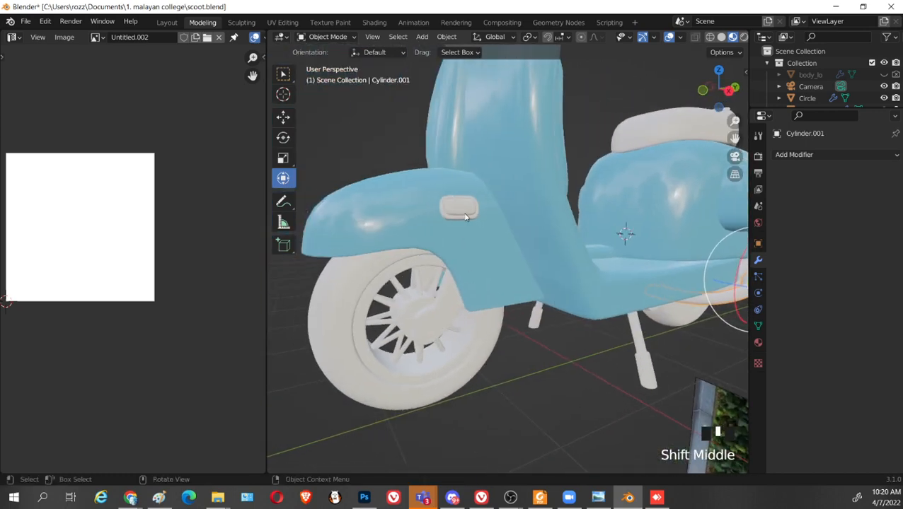
{"action": "middle_click_drag", "start_coordinate": [466, 217], "coordinate": [441, 285], "text": "shift"}
{"action": "left_click", "coordinate": [500, 185]}
{"action": "scroll", "coordinate": [520, 235], "scroll_direction": "up", "scroll_amount": 2}
{"action": "middle_click_drag", "start_coordinate": [520, 235], "coordinate": [477, 299], "text": "shift"}
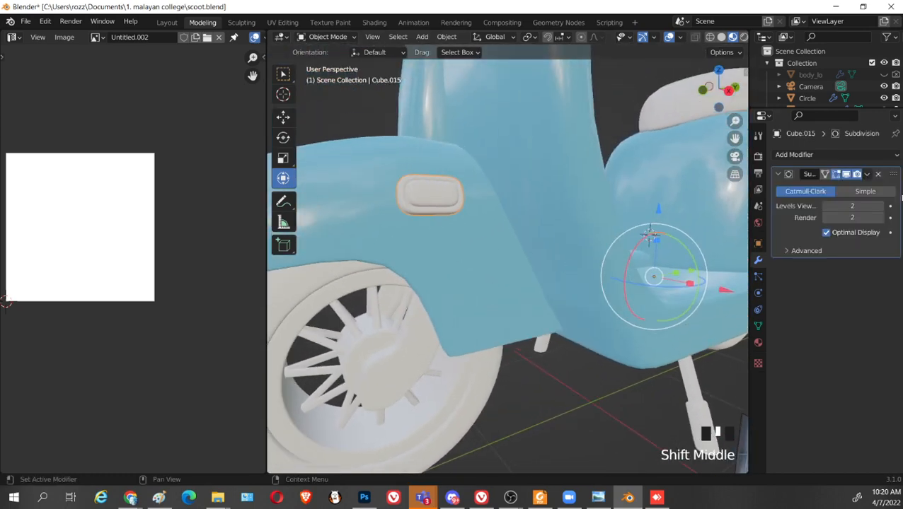
Apply the fender light's Subdivision modifier at viewport level 1 and open the mesh in Edit Mode
{"action": "left_click", "coordinate": [825, 206]}
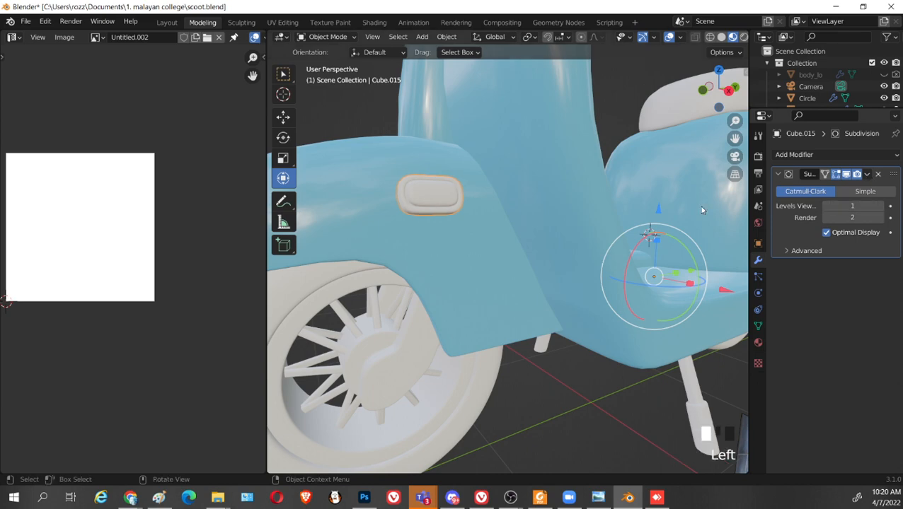
{"action": "middle_click_drag", "start_coordinate": [704, 209], "coordinate": [729, 228]}
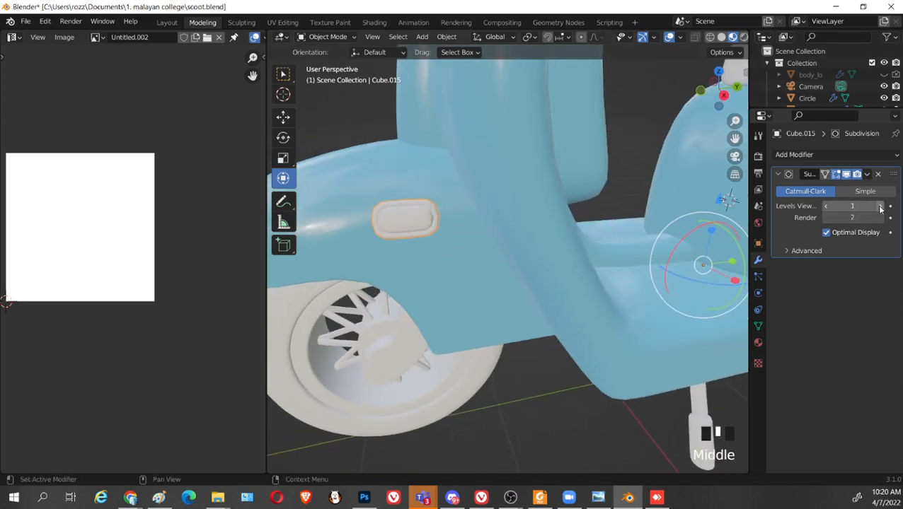
{"action": "scroll", "coordinate": [387, 252], "scroll_direction": "up", "scroll_amount": 2}
{"action": "middle_click_drag", "start_coordinate": [387, 252], "coordinate": [412, 253]}
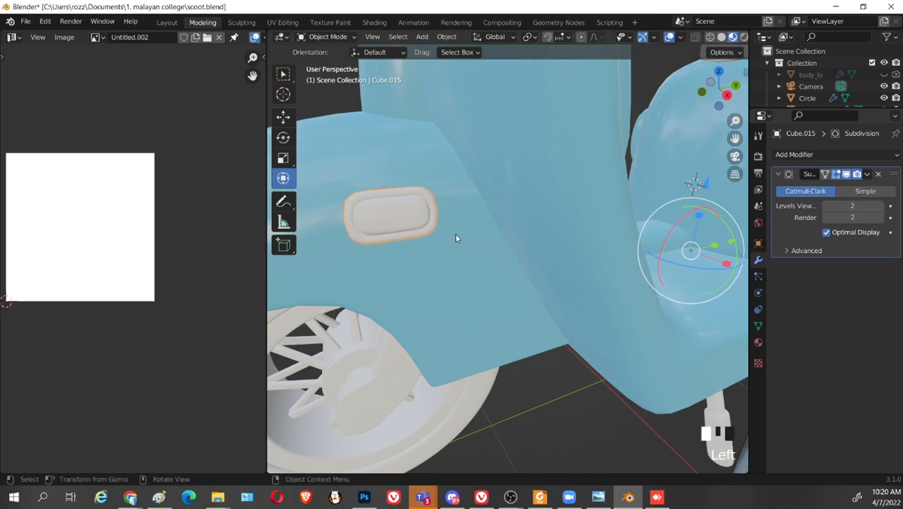
{"action": "key", "text": "Tab"}
{"action": "key", "text": "Tab"}
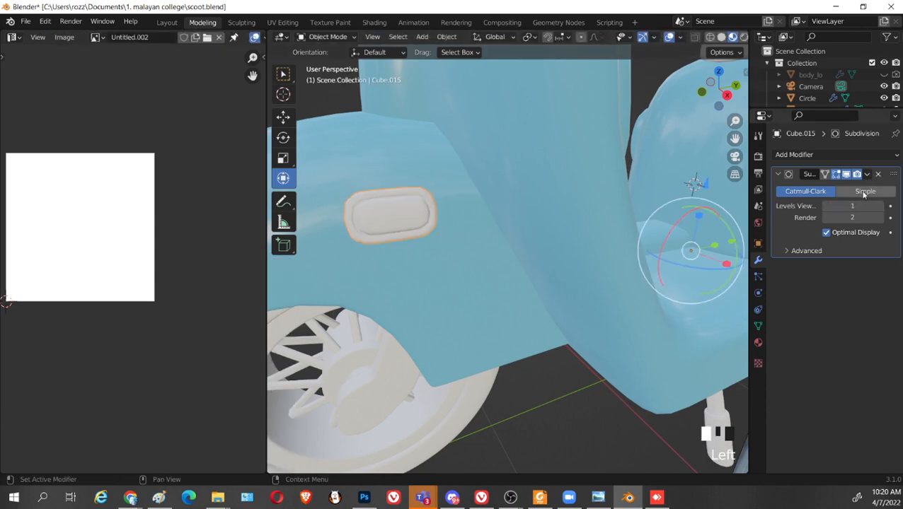
{"action": "left_click", "coordinate": [867, 175]}
{"action": "left_click", "coordinate": [863, 188]}
{"action": "key", "text": "Tab"}
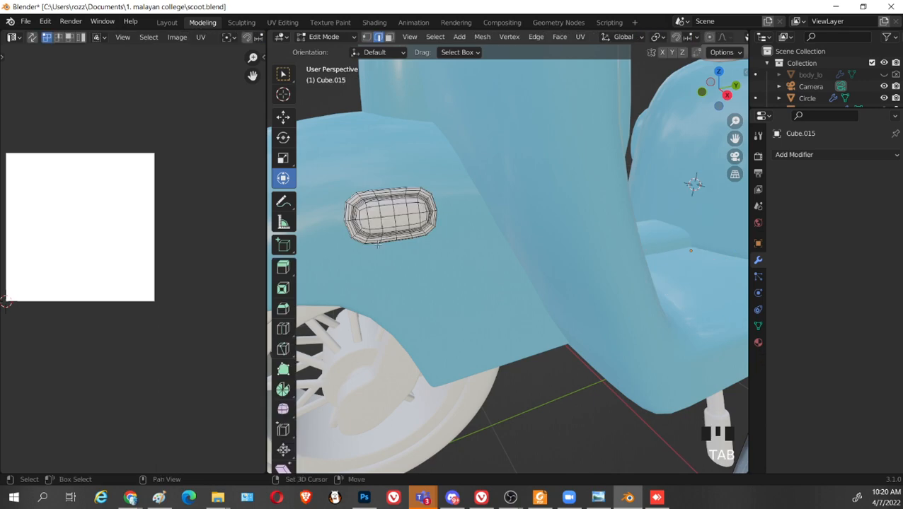
Select the edge loop in the groove between the fender light's outer rim and its raised lens
{"action": "scroll", "coordinate": [453, 219], "scroll_direction": "up", "scroll_amount": 2}
{"action": "middle_click_drag", "start_coordinate": [496, 221], "coordinate": [501, 250], "text": "shift"}
{"action": "key", "text": "Tab"}
{"action": "scroll", "coordinate": [498, 276], "scroll_direction": "down", "scroll_amount": 2}
{"action": "left_click", "coordinate": [524, 257]}
{"action": "key", "text": "Tab"}
{"action": "scroll", "coordinate": [527, 264], "scroll_direction": "up", "scroll_amount": 2}
{"action": "scroll", "coordinate": [542, 263], "scroll_direction": "up", "scroll_amount": 2}
{"action": "scroll", "coordinate": [532, 268], "scroll_direction": "down", "scroll_amount": 2}
{"action": "scroll", "coordinate": [503, 279], "scroll_direction": "up", "scroll_amount": 2}
{"action": "scroll", "coordinate": [470, 239], "scroll_direction": "up", "scroll_amount": 2}
{"action": "scroll", "coordinate": [474, 213], "scroll_direction": "down", "scroll_amount": 2}
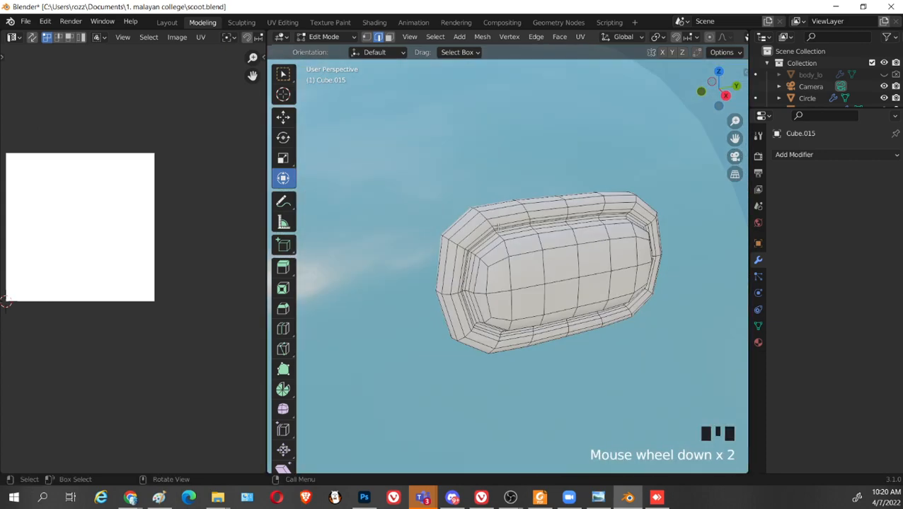
{"action": "middle_click_drag", "start_coordinate": [474, 212], "coordinate": [508, 228]}
{"action": "scroll", "coordinate": [505, 214], "scroll_direction": "up", "scroll_amount": 2}
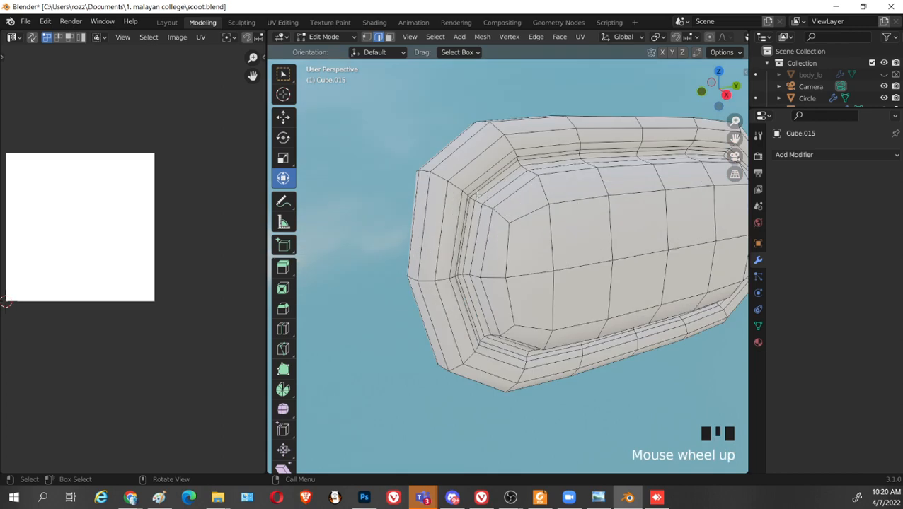
{"action": "left_click", "coordinate": [482, 185], "text": "alt+shift"}
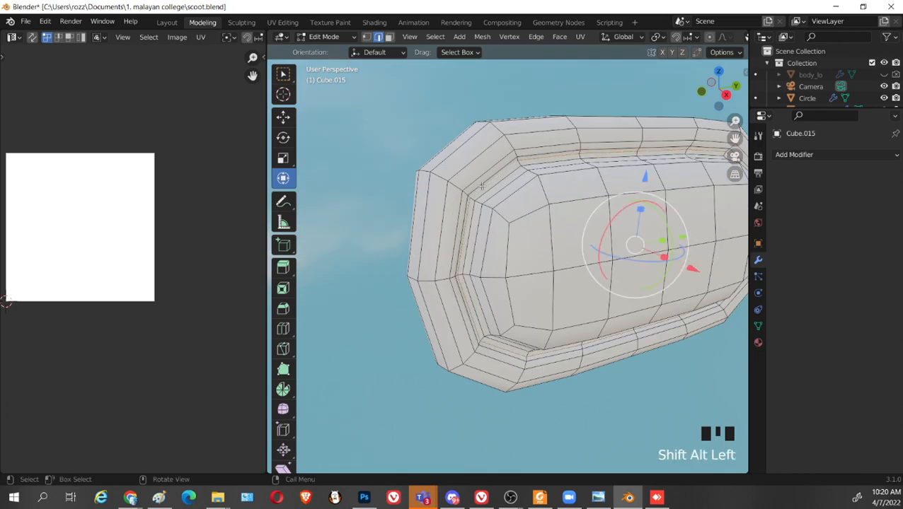
{"action": "middle_click_drag", "start_coordinate": [665, 295], "coordinate": [605, 295], "text": "shift"}
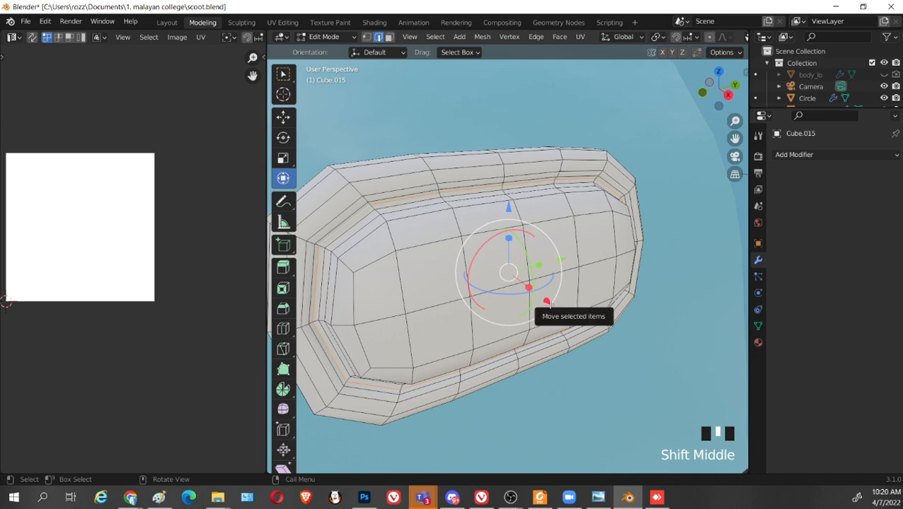
{"action": "left_click_drag", "start_coordinate": [553, 305], "coordinate": [546, 303]}
{"action": "key", "text": "ctrl+z"}
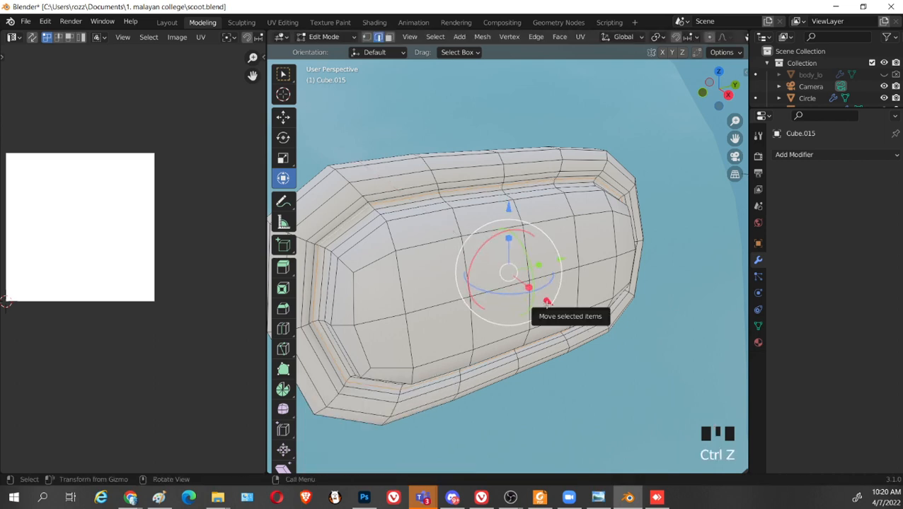
Try to split the fender light along the selected groove loop and test the separation by selecting linked geometry
{"action": "right_click", "coordinate": [546, 303]}
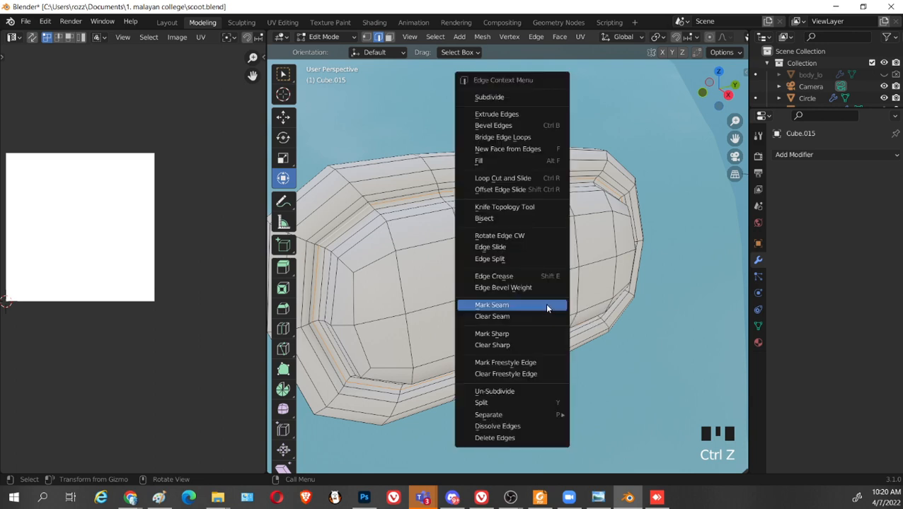
{"action": "mouse_move", "coordinate": [531, 420]}
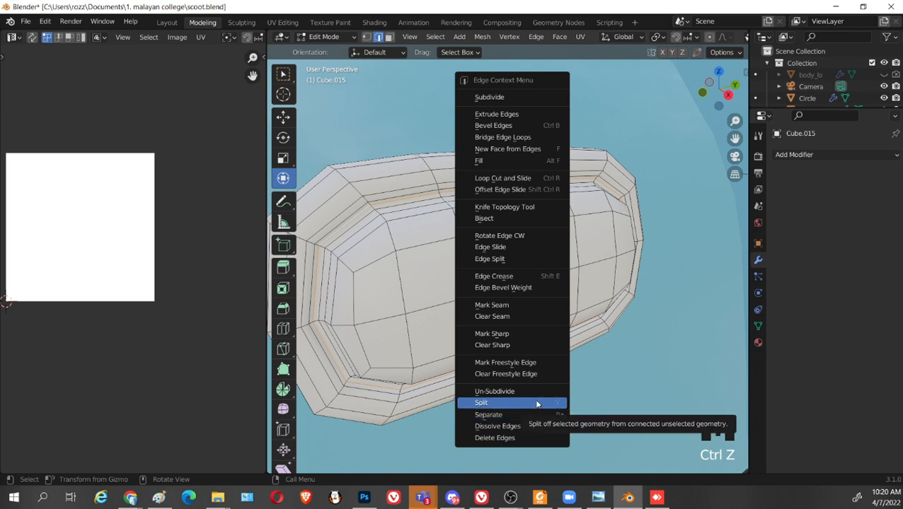
{"action": "left_click", "coordinate": [536, 403]}
{"action": "key", "text": "l"}
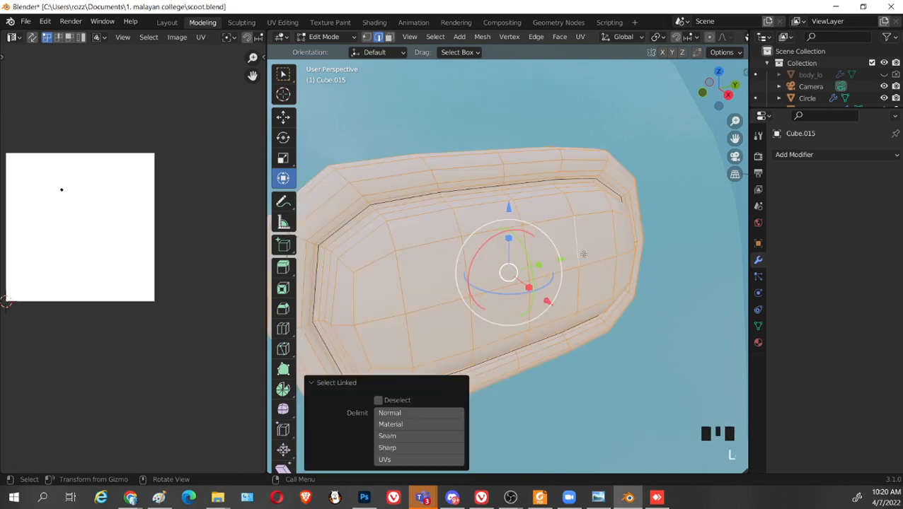
{"action": "middle_click_drag", "start_coordinate": [536, 289], "coordinate": [573, 291]}
{"action": "left_click", "coordinate": [451, 262]}
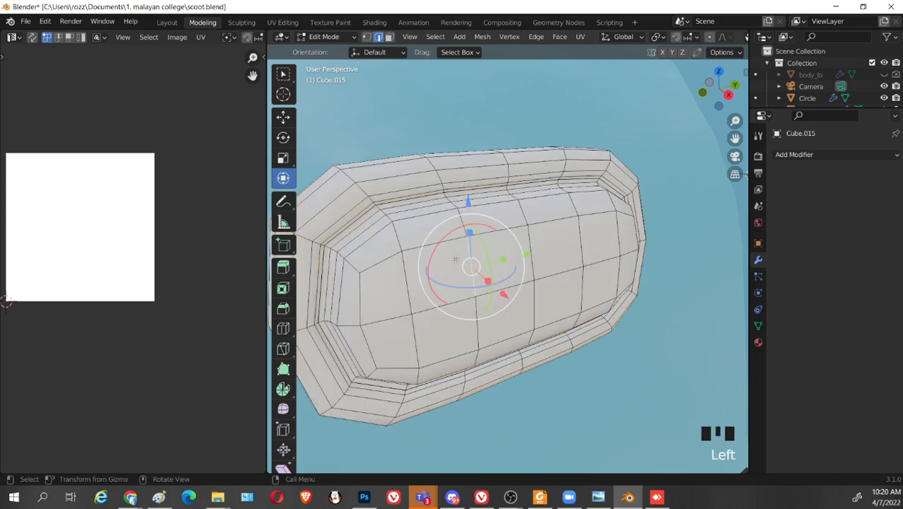
{"action": "key", "text": "l"}
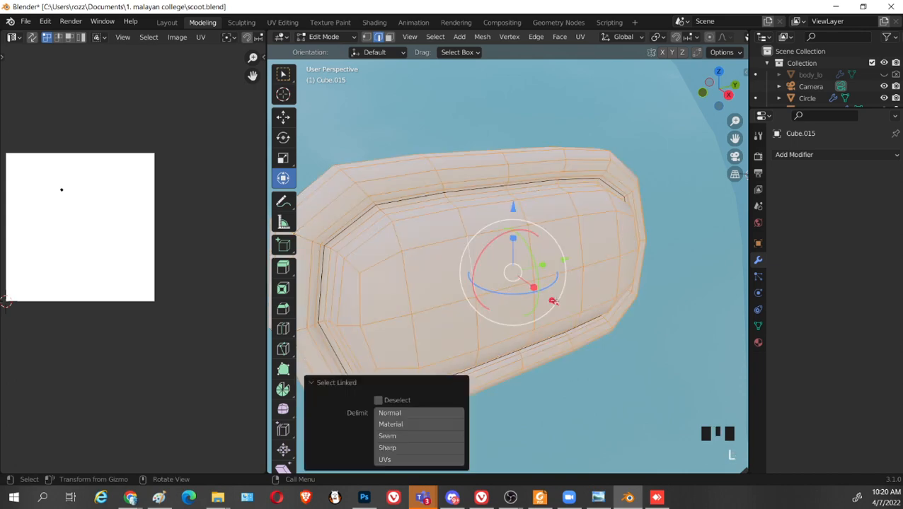
{"action": "left_click", "coordinate": [551, 301]}
{"action": "left_click", "coordinate": [424, 253]}
{"action": "key", "text": "l"}
Undo the linked selections and the split of the fender light
{"action": "key", "text": "ctrl+z"}
{"action": "key", "text": "ctrl+z"}
{"action": "key", "text": "ctrl+z"}
{"action": "key", "text": "ctrl+z"}
{"action": "key", "text": "ctrl+z"}
{"action": "key", "text": "ctrl+z"}
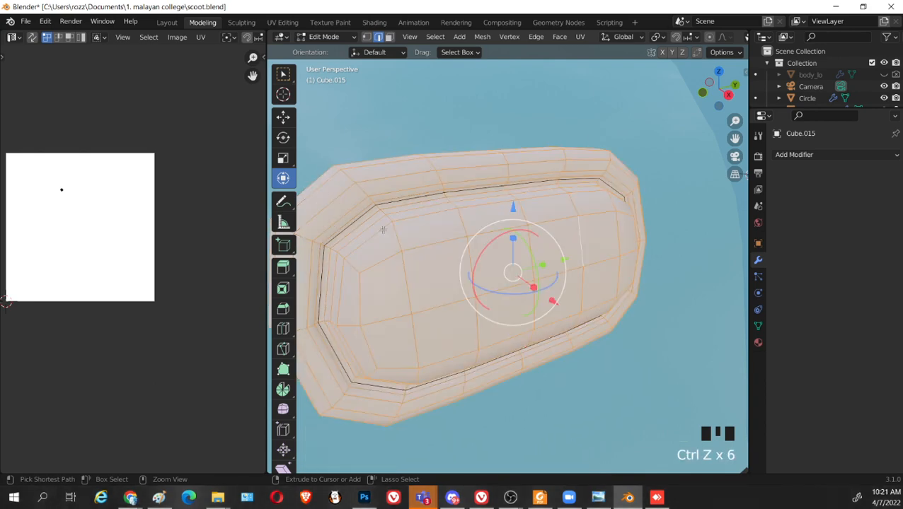
{"action": "key", "text": "ctrl+z"}
{"action": "key", "text": "ctrl+z"}
{"action": "key", "text": "ctrl+z"}
{"action": "key", "text": "ctrl+z"}
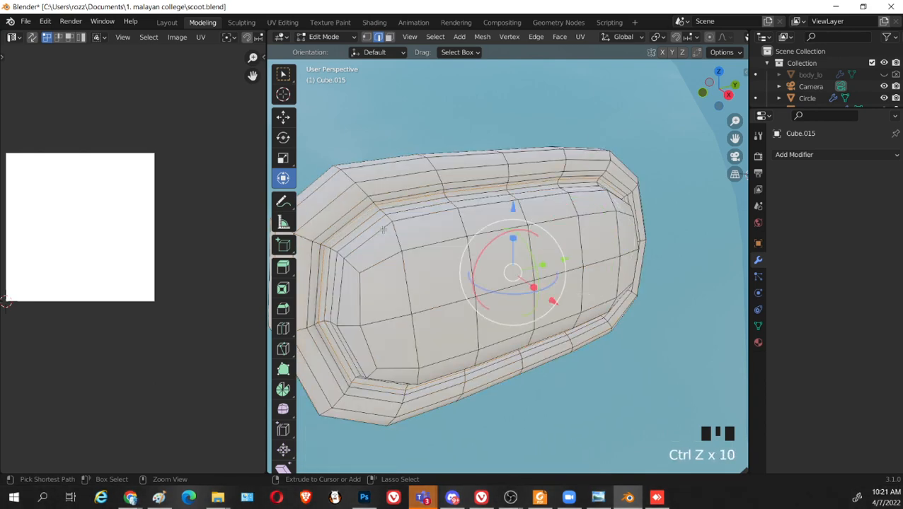
Reselect the groove edge loop between the fender light's rim and lens, and rip the mesh along it
{"action": "left_click", "coordinate": [408, 198]}
{"action": "left_click", "coordinate": [361, 215]}
{"action": "scroll", "coordinate": [505, 195], "scroll_direction": "down", "scroll_amount": 4}
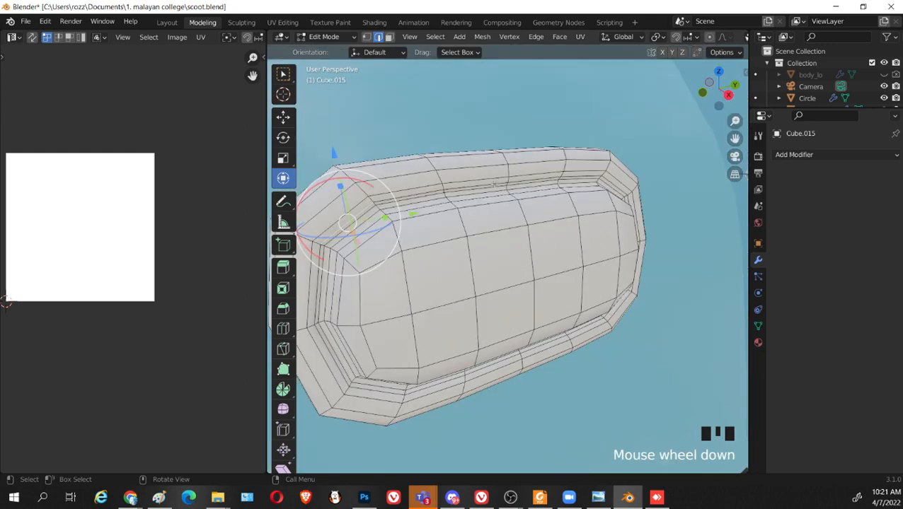
{"action": "left_click", "coordinate": [410, 198]}
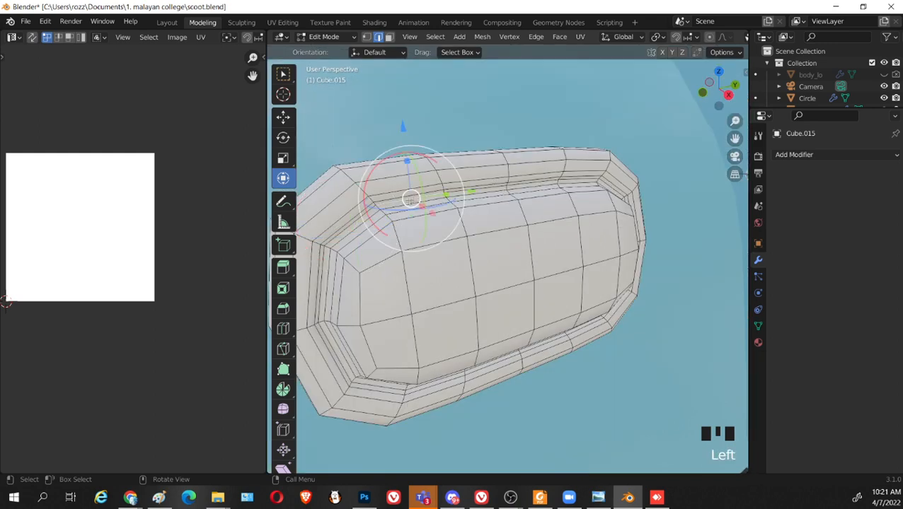
{"action": "left_click", "coordinate": [398, 201], "text": "alt+shift"}
{"action": "left_click", "coordinate": [414, 204]}
{"action": "left_click", "coordinate": [423, 205], "text": "alt+shift"}
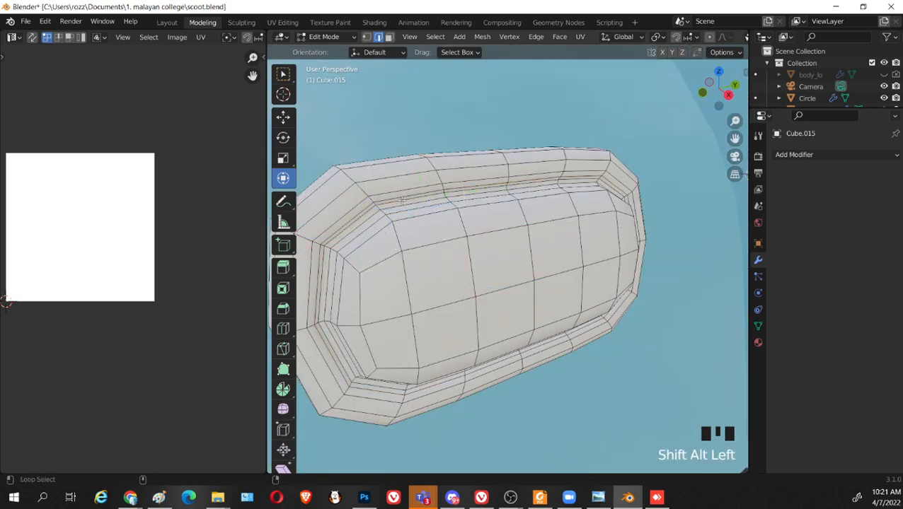
{"action": "left_click", "coordinate": [427, 206], "text": "alt+shift"}
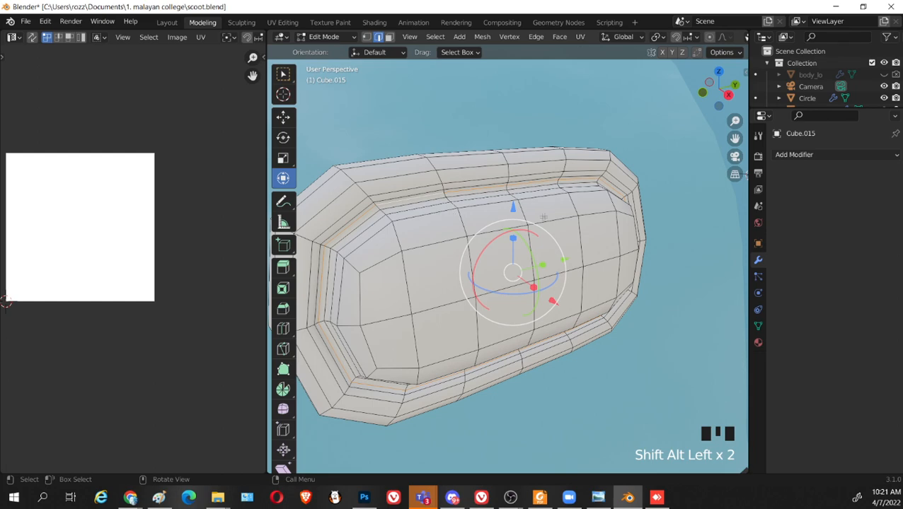
{"action": "key", "text": "v"}
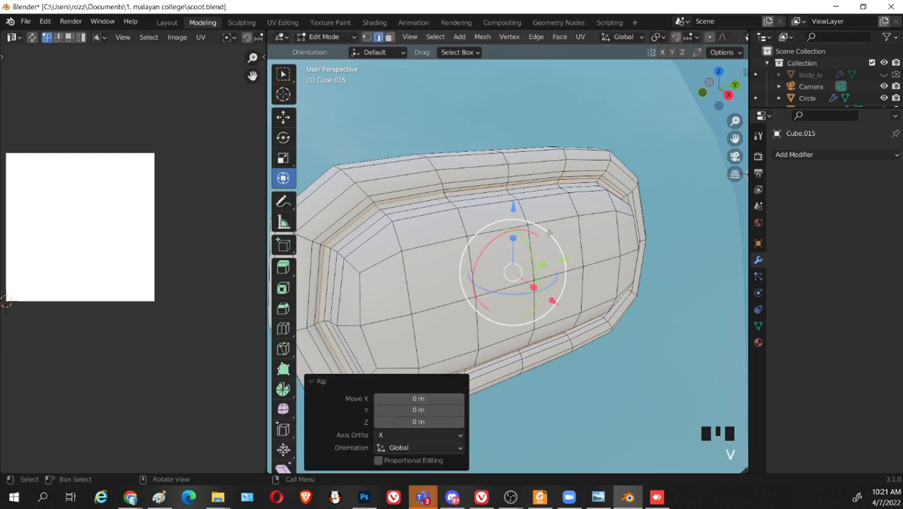
Test the separation by selecting the lens, moving it about 0.048 m along X, and undoing the move
{"action": "key", "text": "l"}
{"action": "scroll", "coordinate": [549, 244], "scroll_direction": "down", "scroll_amount": 5}
{"action": "middle_click_drag", "start_coordinate": [551, 248], "coordinate": [593, 259]}
{"action": "left_click_drag", "start_coordinate": [652, 292], "coordinate": [677, 302]}
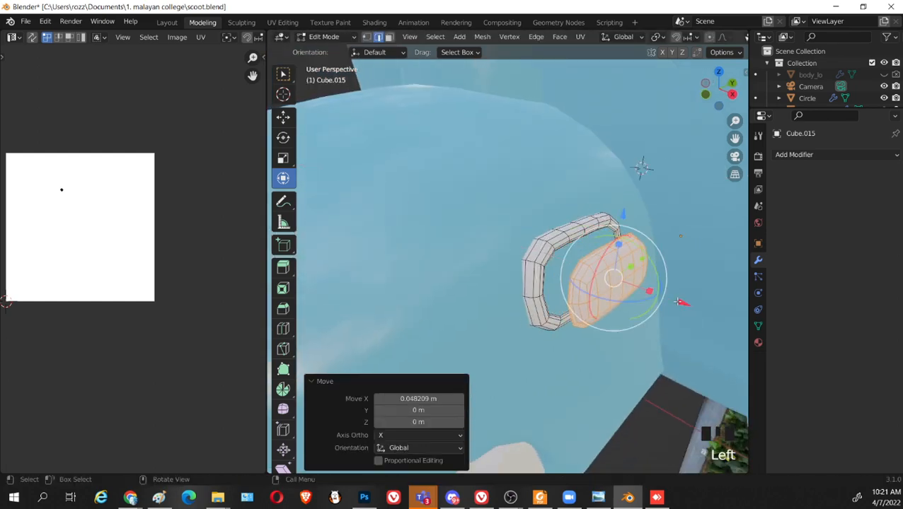
{"action": "key", "text": "ctrl+z"}
{"action": "middle_click_drag", "start_coordinate": [669, 301], "coordinate": [527, 285]}
{"action": "middle_click_drag", "start_coordinate": [527, 284], "coordinate": [545, 286]}
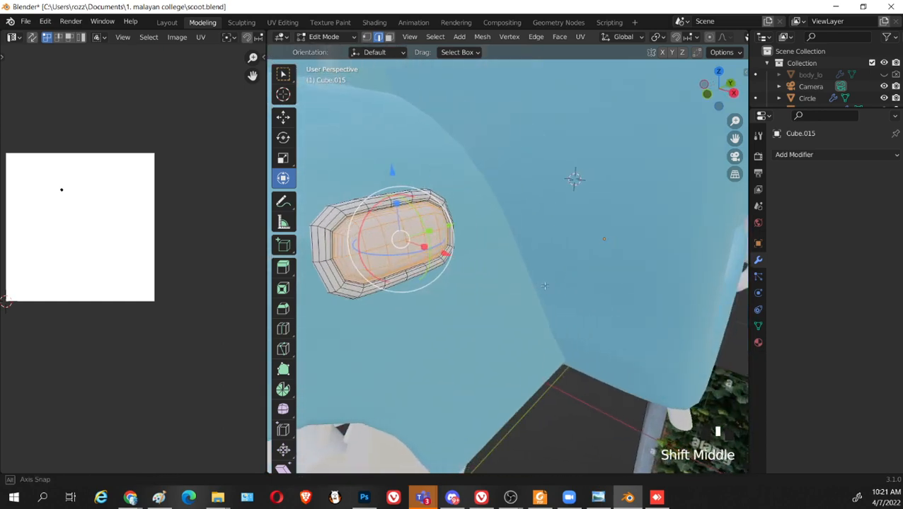
{"action": "scroll", "coordinate": [545, 286], "scroll_direction": "up", "scroll_amount": 2}
{"action": "middle_click_drag", "start_coordinate": [453, 172], "coordinate": [455, 244]}
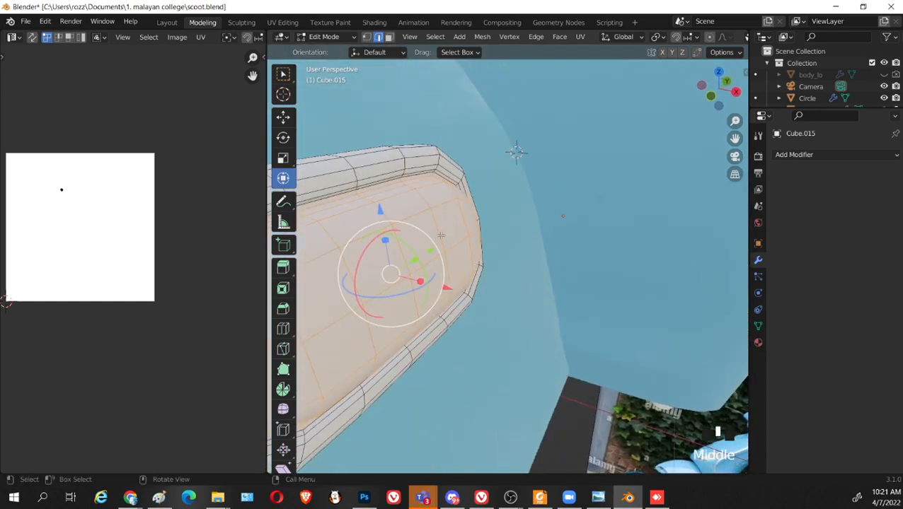
{"action": "middle_click_drag", "start_coordinate": [411, 210], "coordinate": [483, 259], "text": "shift"}
{"action": "scroll", "coordinate": [483, 259], "scroll_direction": "down", "scroll_amount": 3}
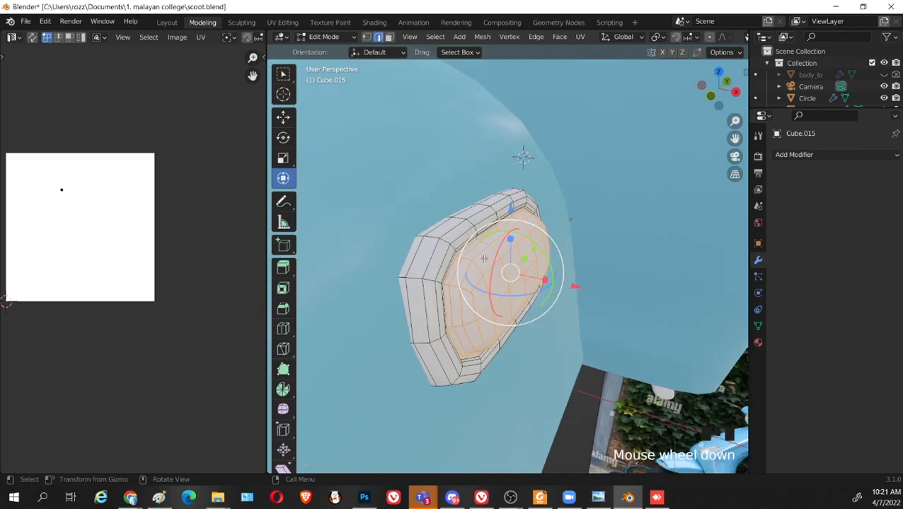
{"action": "key", "text": "u"}
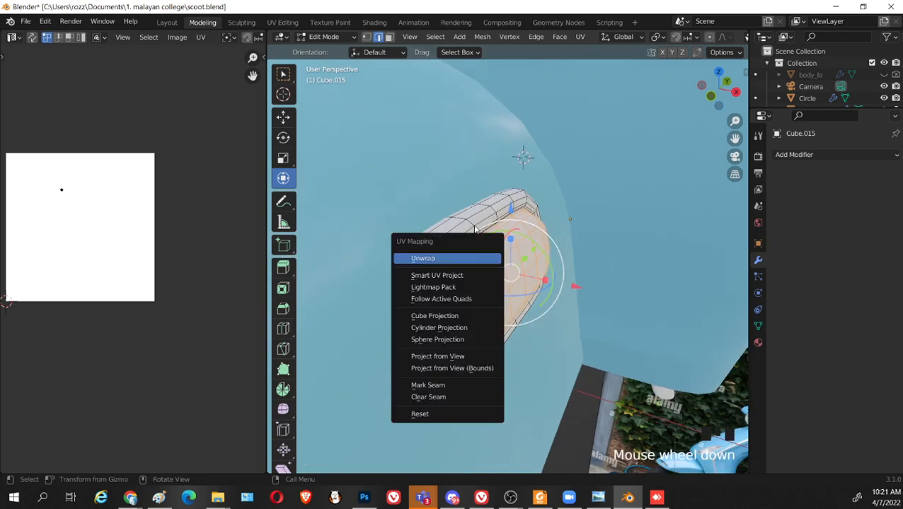
Mark a seam on the edges crossing the fender light's rim at one upper corner
{"action": "middle_click_drag", "start_coordinate": [520, 212], "coordinate": [581, 177], "text": "shift"}
{"action": "scroll", "coordinate": [424, 198], "scroll_direction": "up", "scroll_amount": 2}
{"action": "left_click", "coordinate": [583, 156]}
{"action": "left_click", "coordinate": [583, 157], "text": "alt+shift"}
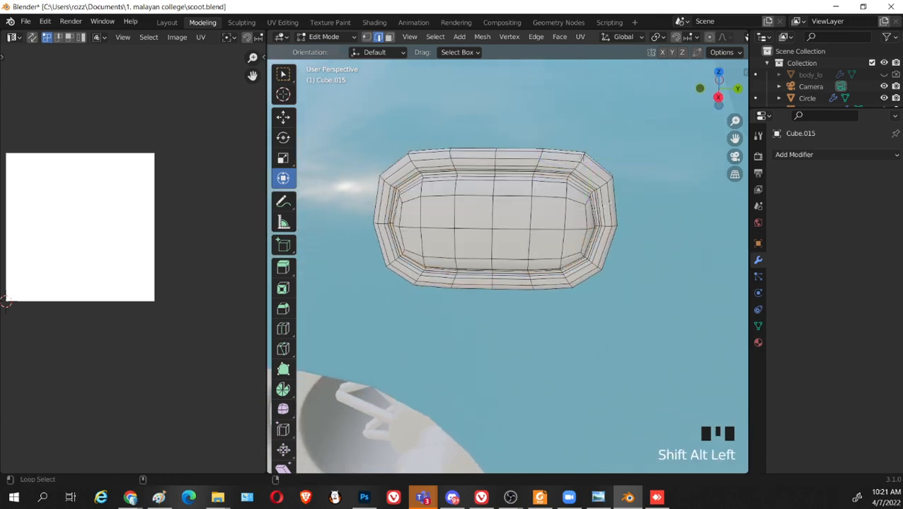
{"action": "left_click", "coordinate": [582, 157], "text": "alt+shift"}
{"action": "mouse_move", "coordinate": [489, 272]}
{"action": "middle_mouse_down"}
{"action": "mouse_move", "coordinate": [516, 247]}
{"action": "mouse_move", "coordinate": [490, 260]}
{"action": "middle_mouse_up"}
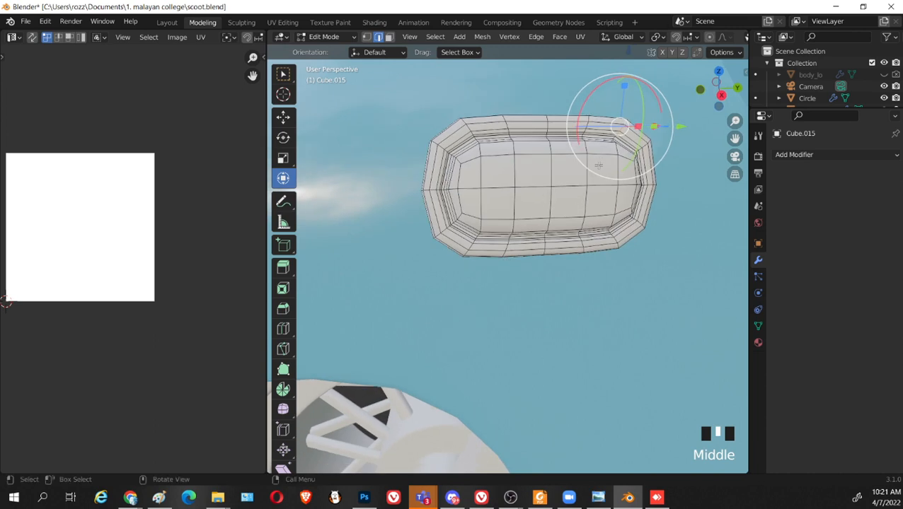
{"action": "right_click_drag", "start_coordinate": [620, 133], "coordinate": [597, 253]}
Select the linked rim and lens of the fender light and unwrap them with the rim seam
{"action": "key", "text": "l"}
{"action": "key", "text": "l"}
{"action": "key", "text": "l"}
{"action": "key", "text": "l"}
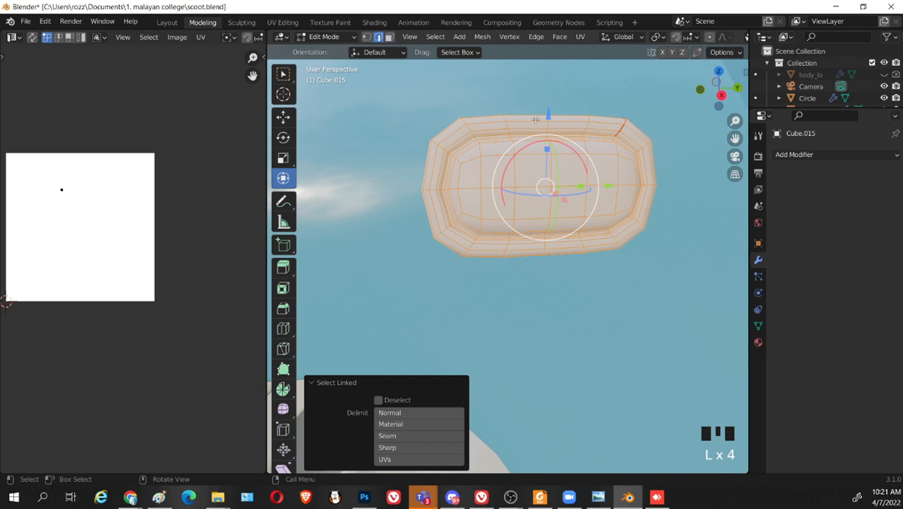
{"action": "key", "text": "u"}
{"action": "left_click", "coordinate": [533, 118]}
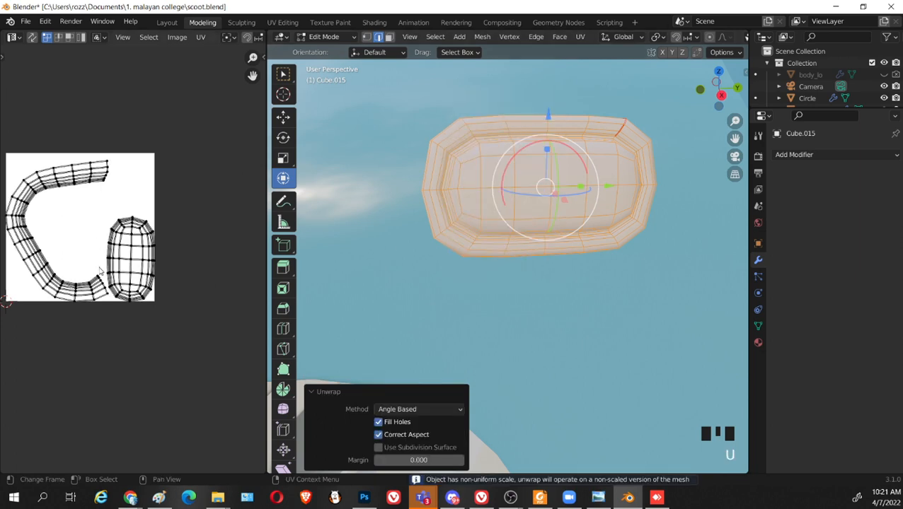
{"action": "middle_click_drag", "start_coordinate": [99, 270], "coordinate": [182, 268]}
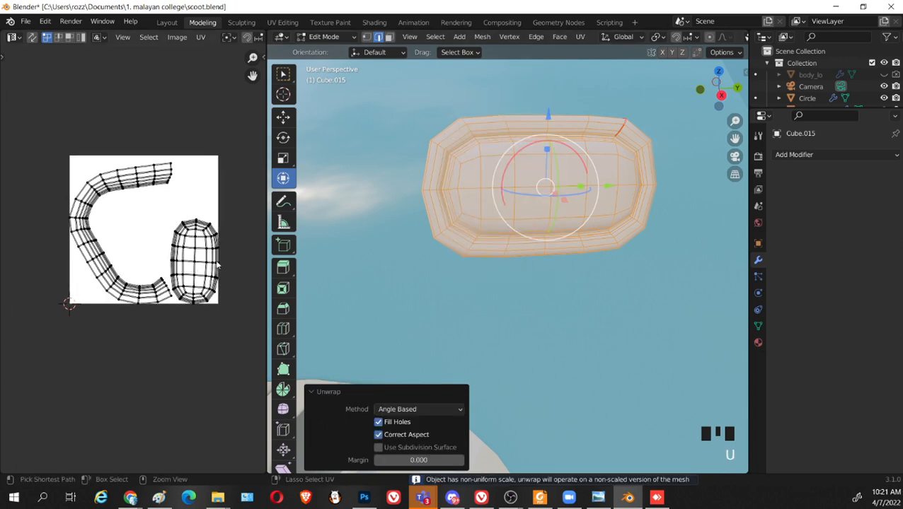
Undo the fender light's unwrap, the linked selections and the rim seam
{"action": "key", "text": "ctrl+z"}
{"action": "key", "text": "ctrl+z"}
{"action": "key", "text": "ctrl+z"}
{"action": "key", "text": "ctrl+z"}
{"action": "key", "text": "ctrl+z"}
{"action": "key", "text": "ctrl+z"}
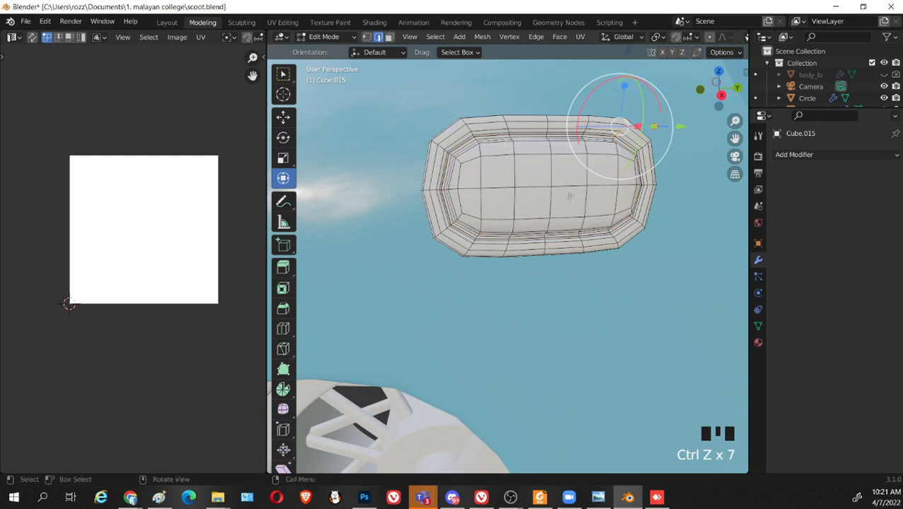
Select both the rim and lens of the fender light and unwrap them without a rim seam
{"action": "key", "text": "a"}
{"action": "key", "text": "a"}
{"action": "key", "text": "u"}
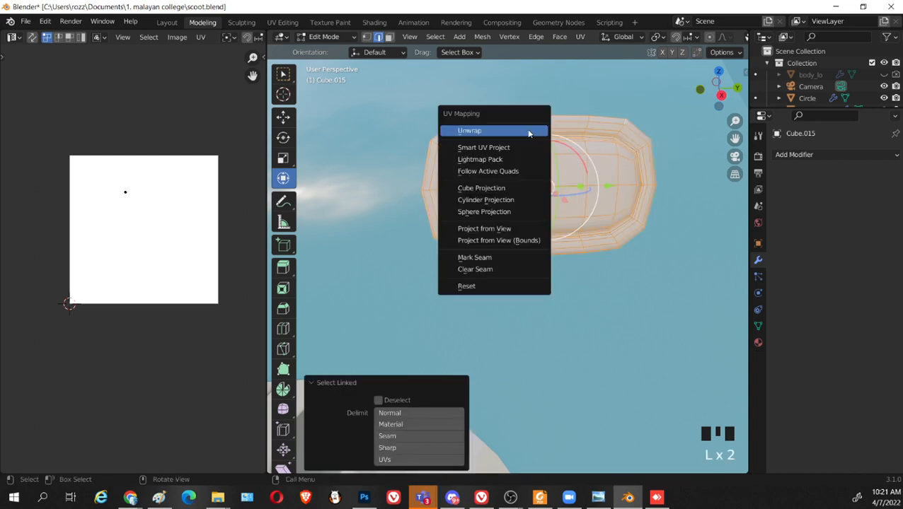
{"action": "left_click", "coordinate": [528, 133]}
Scale down the fender light's two UV islands, place them left of the image, and leave Edit Mode
{"action": "scroll", "coordinate": [48, 191], "scroll_direction": "down", "scroll_amount": 2}
{"action": "left_click_drag", "start_coordinate": [48, 191], "coordinate": [236, 336]}
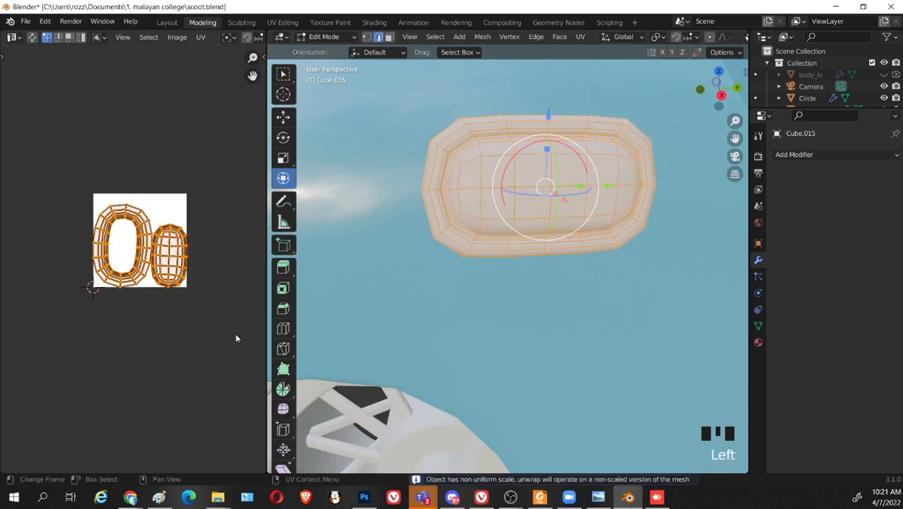
{"action": "key", "text": "s"}
{"action": "left_click", "coordinate": [172, 270]}
{"action": "key", "text": "g"}
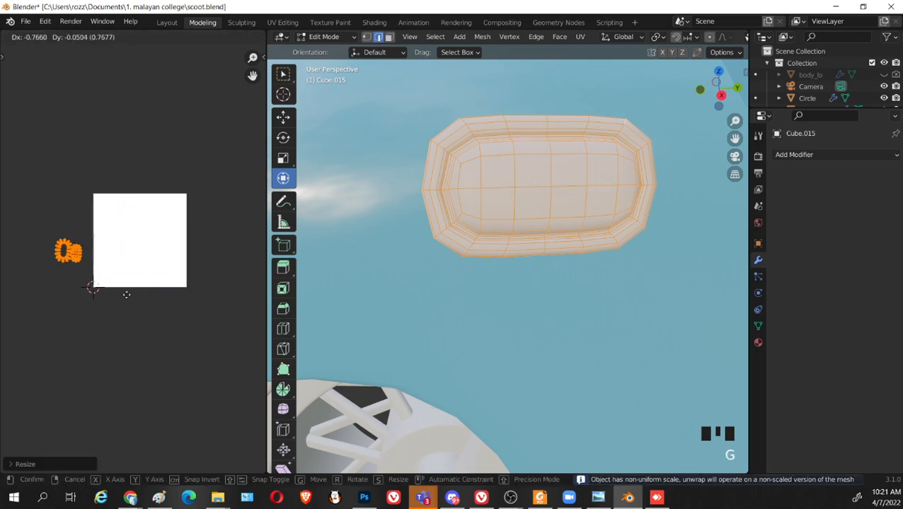
{"action": "left_click", "coordinate": [128, 298]}
{"action": "key", "text": "s"}
{"action": "left_click", "coordinate": [141, 297]}
{"action": "scroll", "coordinate": [562, 308], "scroll_direction": "down", "scroll_amount": 5}
{"action": "key", "text": "Tab"}
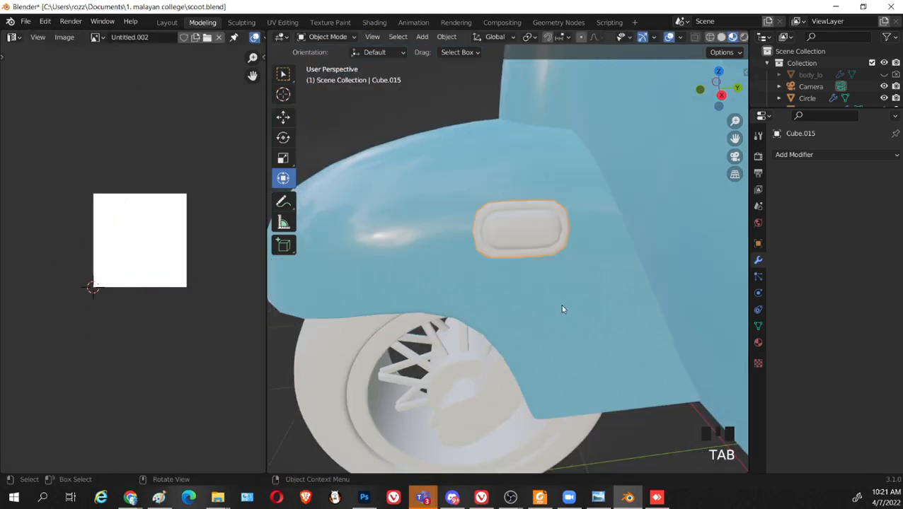
Open the rounded compartment behind the scooter's front shield in Edit Mode and select its linked geometry
{"action": "scroll", "coordinate": [538, 314], "scroll_direction": "down", "scroll_amount": 4}
{"action": "middle_click_drag", "start_coordinate": [499, 325], "coordinate": [516, 322], "text": "shift"}
{"action": "scroll", "coordinate": [576, 272], "scroll_direction": "down", "scroll_amount": 3}
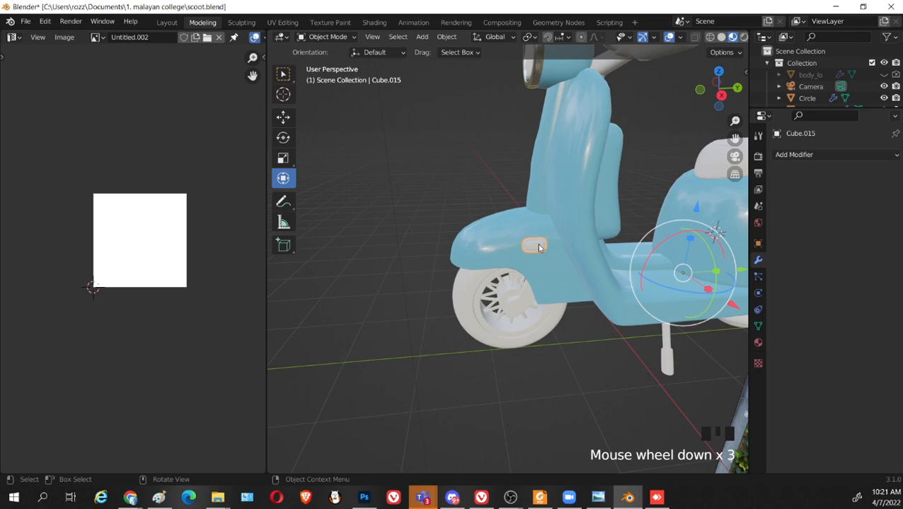
{"action": "middle_click_drag", "start_coordinate": [547, 257], "coordinate": [466, 301], "text": "shift"}
{"action": "left_click", "coordinate": [517, 206]}
{"action": "key", "text": "Tab"}
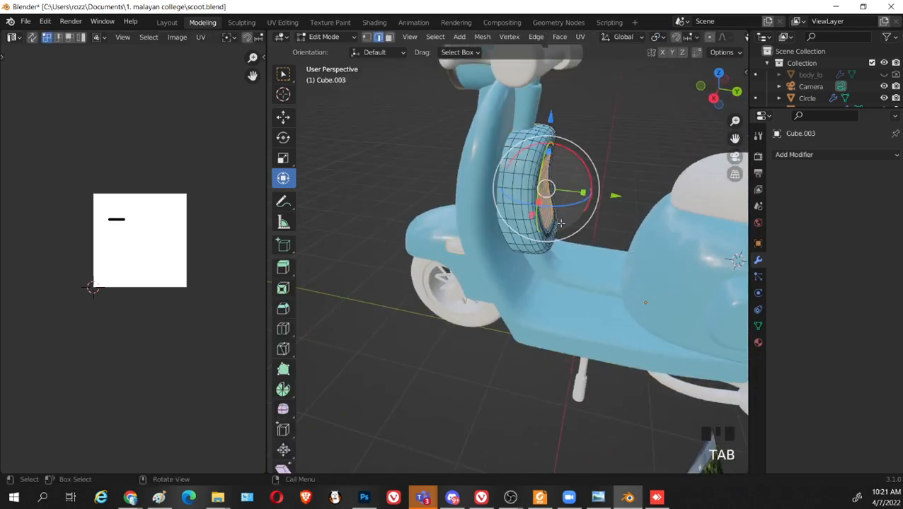
{"action": "scroll", "coordinate": [557, 240], "scroll_direction": "up", "scroll_amount": 3}
{"action": "key", "text": "l"}
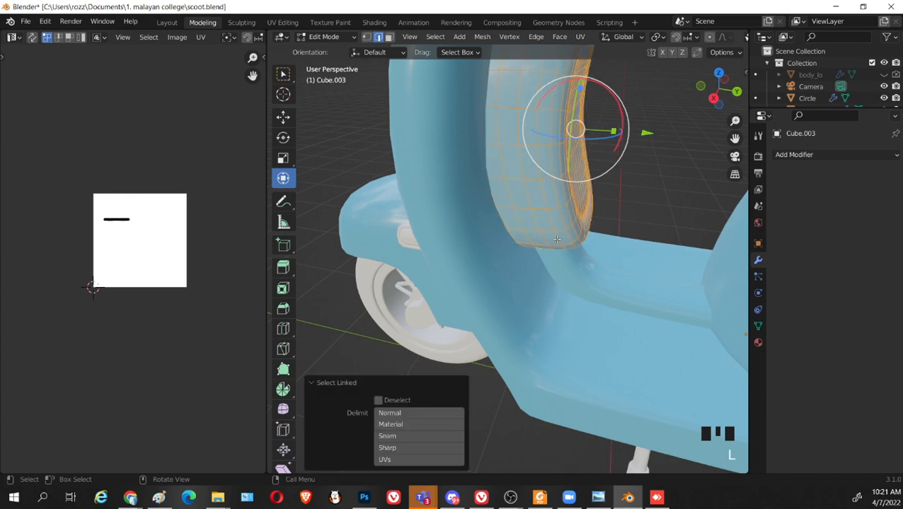
Unwrap the front shield compartment without any seams
{"action": "key", "text": "u"}
{"action": "left_click", "coordinate": [557, 236]}
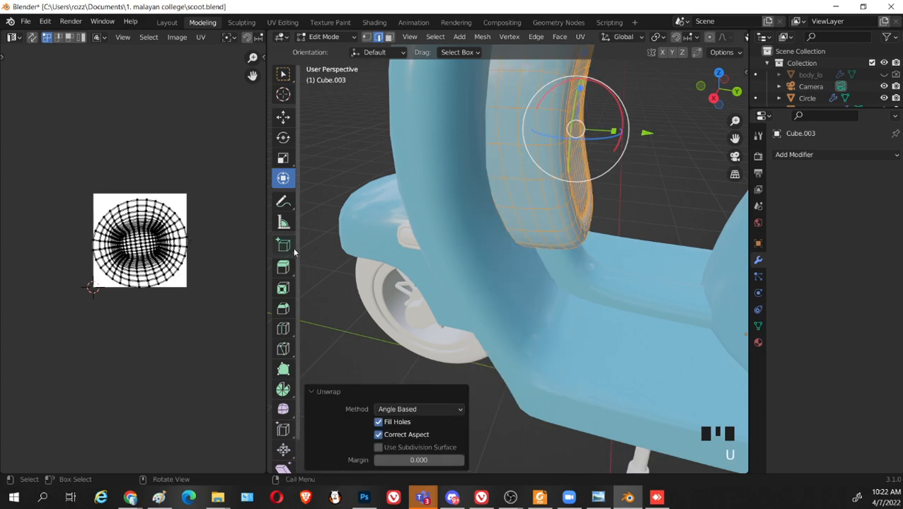
{"action": "scroll", "coordinate": [582, 223], "scroll_direction": "down", "scroll_amount": 2}
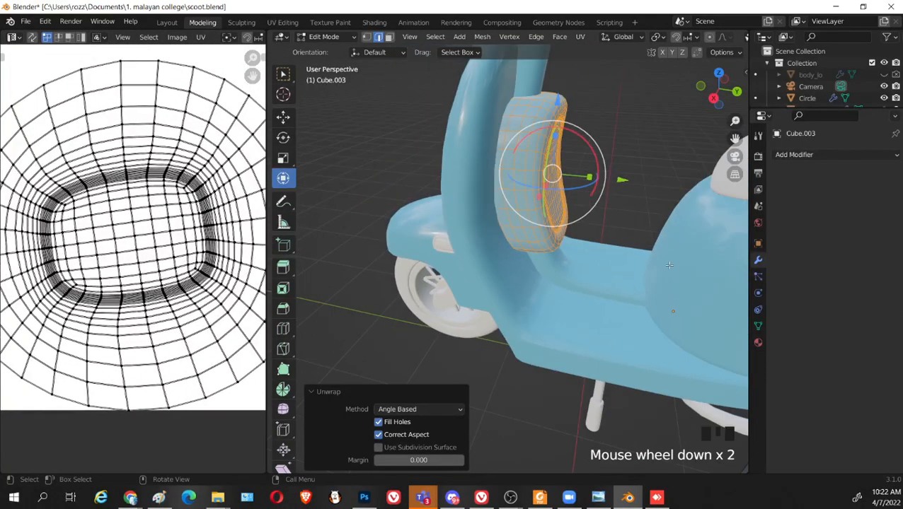
Clear the selection and select the line of edges running across one upper corner of the compartment's side wall
{"action": "middle_click_drag", "start_coordinate": [581, 224], "coordinate": [489, 162]}
{"action": "scroll", "coordinate": [591, 287], "scroll_direction": "up", "scroll_amount": 2}
{"action": "left_click", "coordinate": [681, 259]}
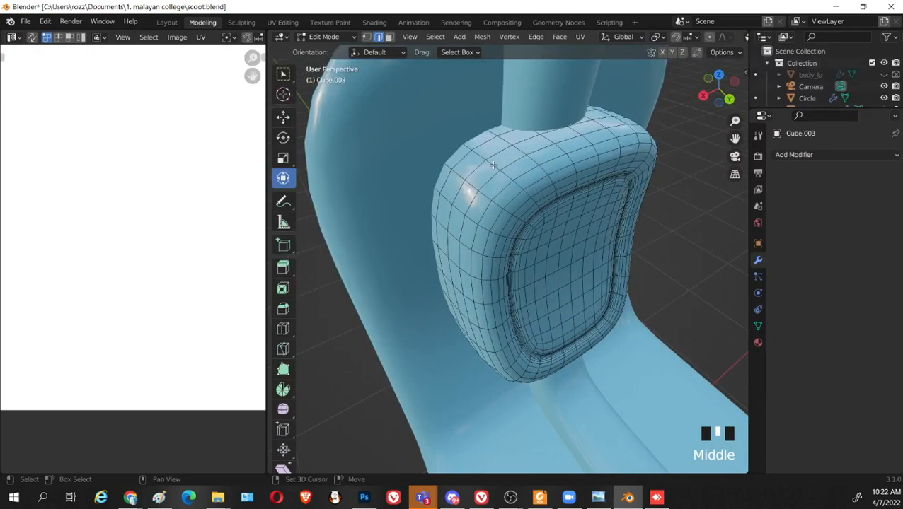
{"action": "middle_click_drag", "start_coordinate": [521, 188], "coordinate": [452, 191], "text": "shift"}
{"action": "left_click", "coordinate": [388, 138]}
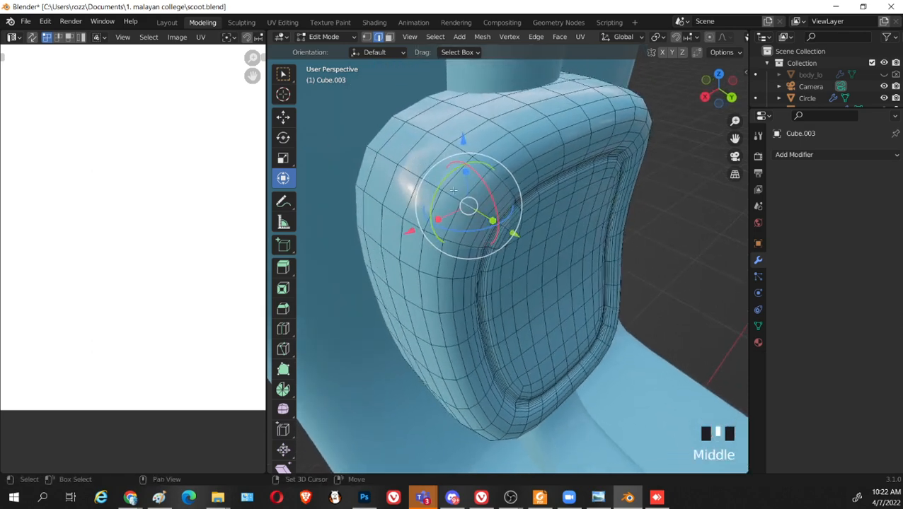
{"action": "left_click", "coordinate": [435, 178], "text": "shift"}
{"action": "left_click", "coordinate": [414, 169], "text": "shift"}
{"action": "left_click", "coordinate": [391, 157], "text": "shift"}
{"action": "left_click", "coordinate": [366, 146], "text": "shift"}
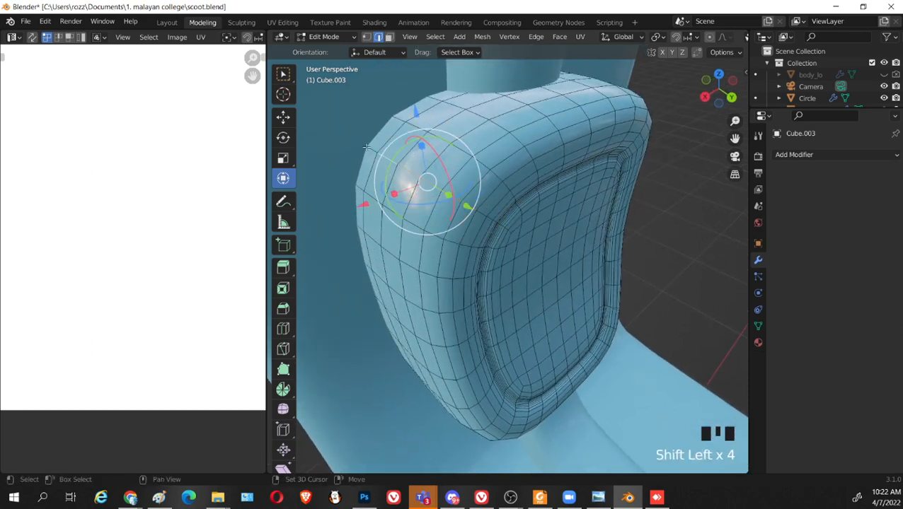
{"action": "left_click", "coordinate": [362, 140], "text": "shift"}
Add the matching line of edges across the compartment's opposite upper corner to the selection
{"action": "key", "text": "z"}
{"action": "middle_click_drag", "start_coordinate": [546, 234], "coordinate": [482, 181]}
{"action": "key", "text": "shift+z"}
{"action": "key", "text": "shift+z"}
{"action": "left_click", "coordinate": [488, 131], "text": "shift"}
{"action": "left_click", "coordinate": [447, 145], "text": "shift"}
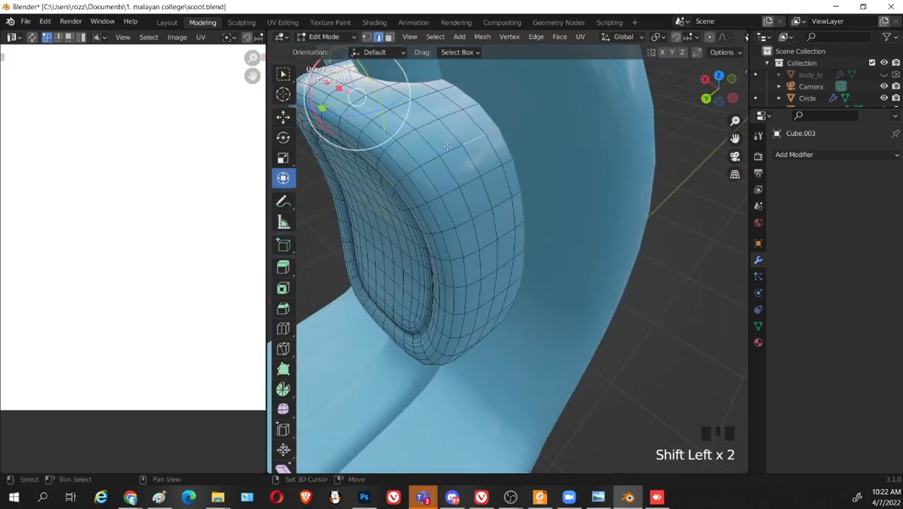
{"action": "left_click", "coordinate": [431, 161], "text": "shift"}
{"action": "left_click", "coordinate": [423, 167], "text": "shift"}
{"action": "left_click", "coordinate": [416, 173], "text": "shift"}
Add the line of edges across one lower corner of the compartment to the selection, undoing a wrongly picked edge
{"action": "middle_click_drag", "start_coordinate": [416, 173], "coordinate": [596, 191]}
{"action": "middle_click_drag", "start_coordinate": [609, 153], "coordinate": [497, 249]}
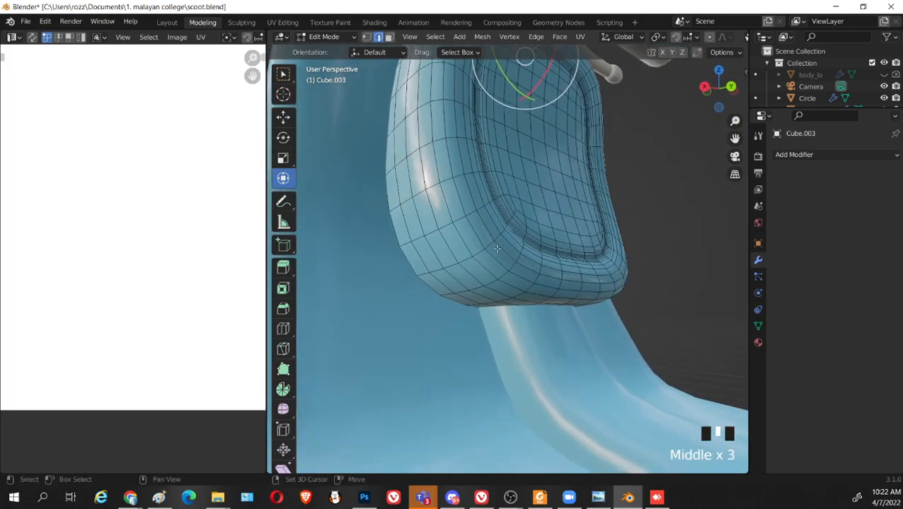
{"action": "left_click", "coordinate": [491, 245], "text": "shift"}
{"action": "left_click", "coordinate": [468, 254], "text": "shift"}
{"action": "left_click", "coordinate": [455, 267], "text": "shift"}
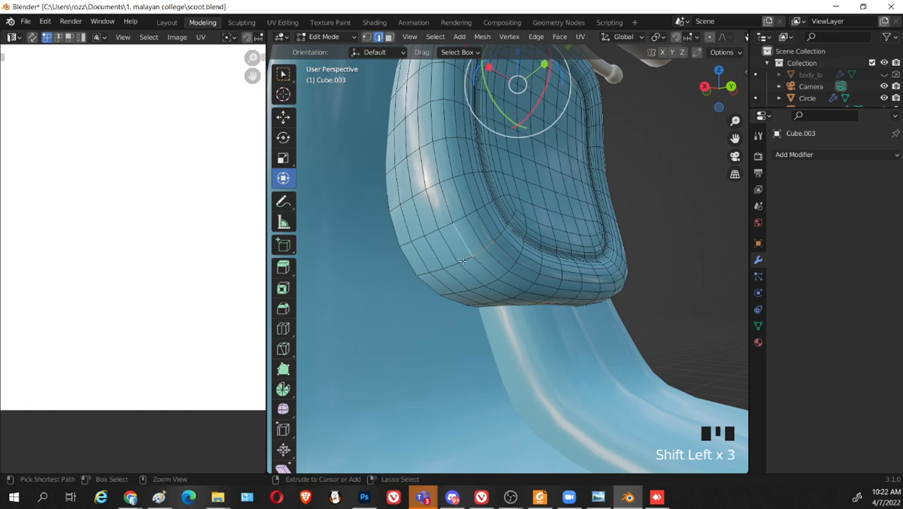
{"action": "key", "text": "ctrl+z"}
{"action": "left_click", "coordinate": [464, 260], "text": "shift"}
{"action": "left_click", "coordinate": [450, 265], "text": "shift"}
{"action": "left_click", "coordinate": [436, 269], "text": "shift"}
{"action": "left_click", "coordinate": [422, 274], "text": "shift"}
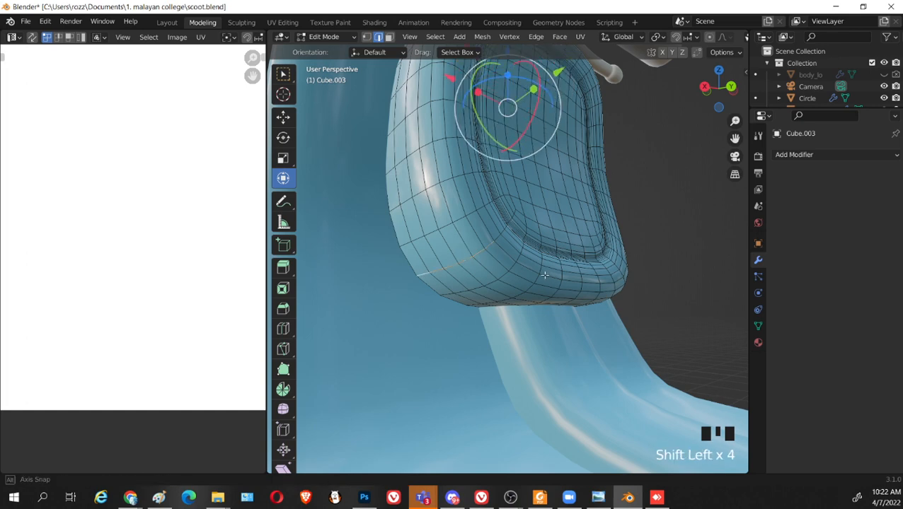
Add the edge line across the remaining lower corner and mark the selected lines at all four corners as seams
{"action": "middle_click_drag", "start_coordinate": [545, 276], "coordinate": [492, 291]}
{"action": "scroll", "coordinate": [488, 293], "scroll_direction": "up", "scroll_amount": 2}
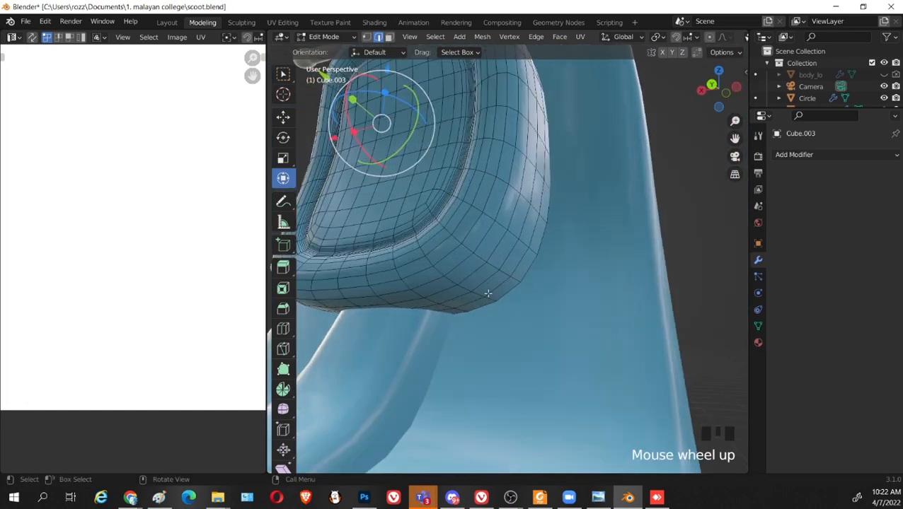
{"action": "left_click", "coordinate": [428, 259], "text": "shift"}
{"action": "left_click", "coordinate": [443, 272], "text": "shift"}
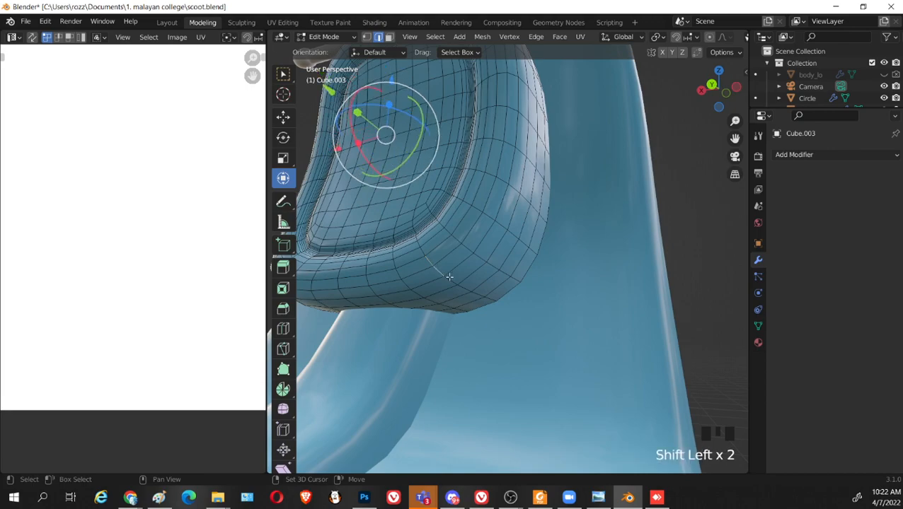
{"action": "left_click", "coordinate": [456, 283], "text": "shift"}
{"action": "left_click", "coordinate": [471, 290], "text": "shift"}
{"action": "left_click", "coordinate": [483, 297], "text": "shift"}
{"action": "left_click", "coordinate": [494, 301], "text": "shift"}
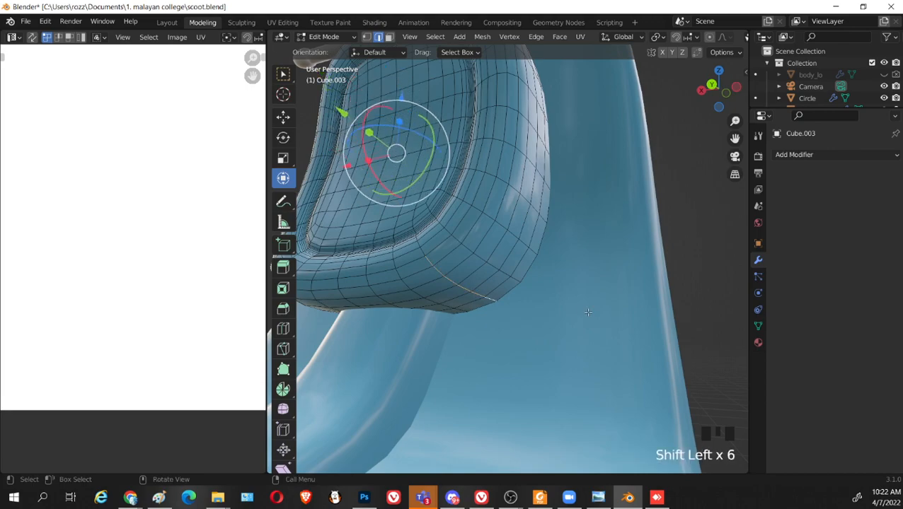
{"action": "middle_click_drag", "start_coordinate": [588, 312], "coordinate": [576, 393]}
{"action": "right_click", "coordinate": [580, 394]}
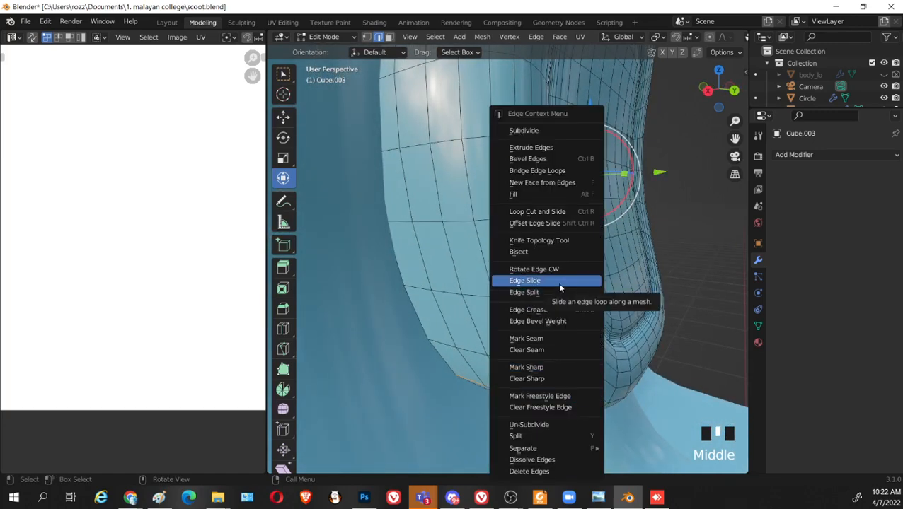
{"action": "scroll", "coordinate": [536, 311], "scroll_direction": "down", "scroll_amount": 3}
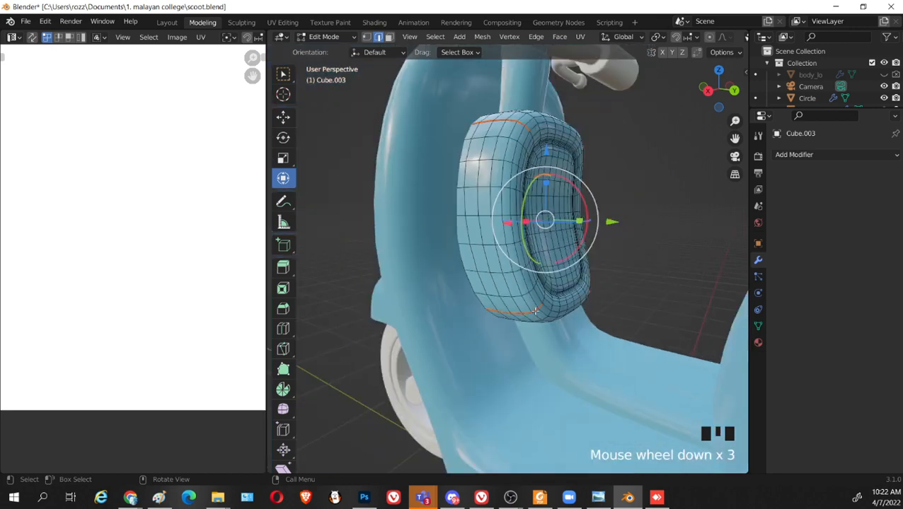
Select the compartment's linked geometry and unwrap it along the new corner seams
{"action": "key", "text": "l"}
{"action": "key", "text": "u"}
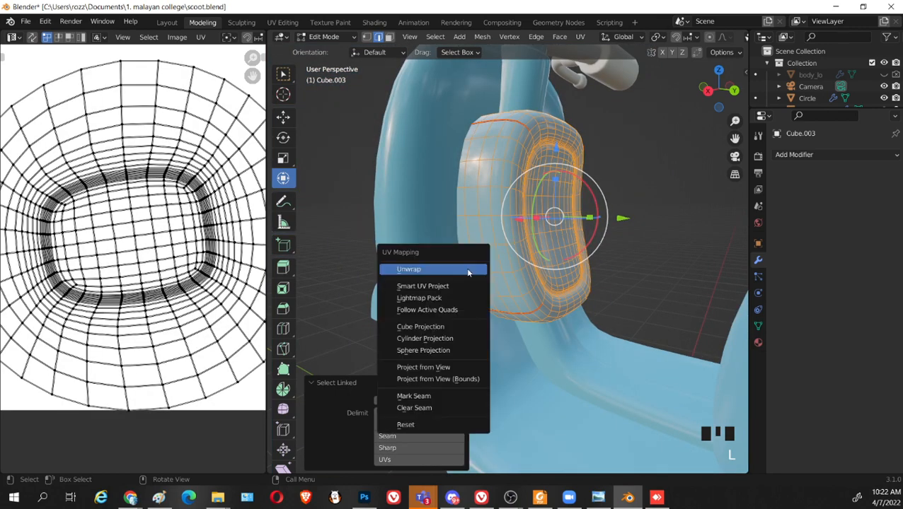
{"action": "left_click", "coordinate": [467, 269]}
Scale down the compartment's whole UV island and move it outside the image, beyond its upper-right corner
{"action": "scroll", "coordinate": [467, 269], "scroll_direction": "down", "scroll_amount": 3}
{"action": "scroll", "coordinate": [236, 274], "scroll_direction": "down", "scroll_amount": 3}
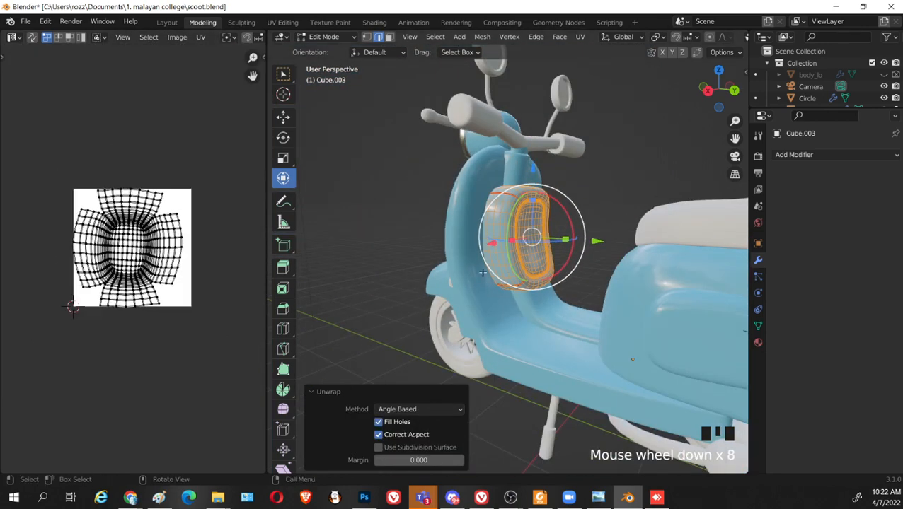
{"action": "key", "text": "a"}
{"action": "key", "text": "s"}
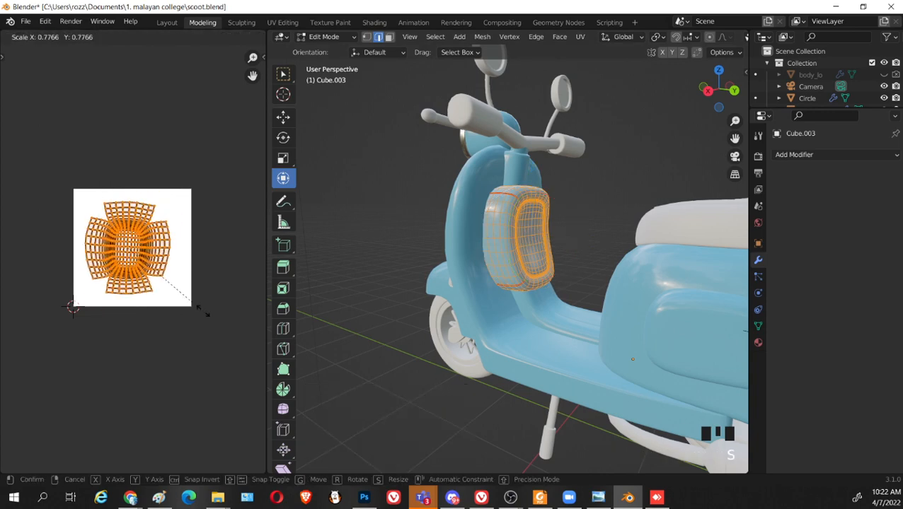
{"action": "left_click", "coordinate": [166, 275]}
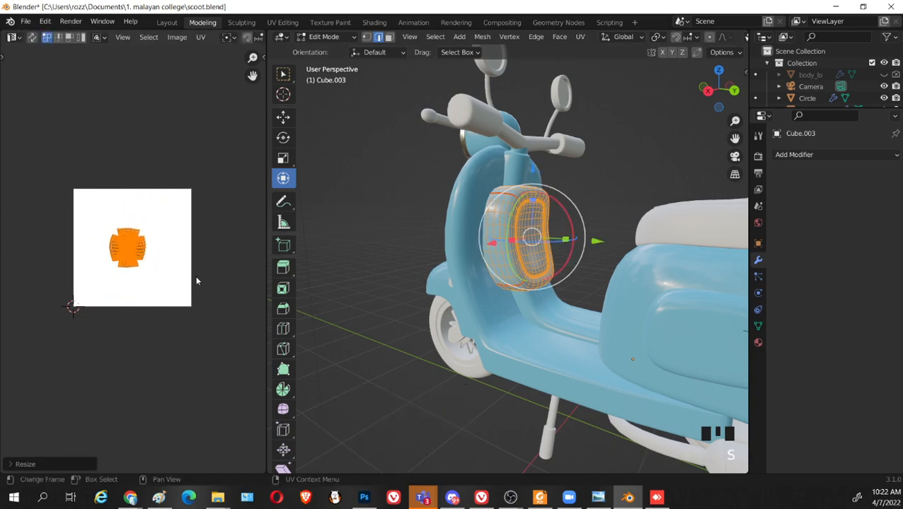
{"action": "key", "text": "g"}
{"action": "left_click", "coordinate": [262, 186]}
{"action": "middle_click_drag", "start_coordinate": [199, 232], "coordinate": [176, 278], "text": "shift"}
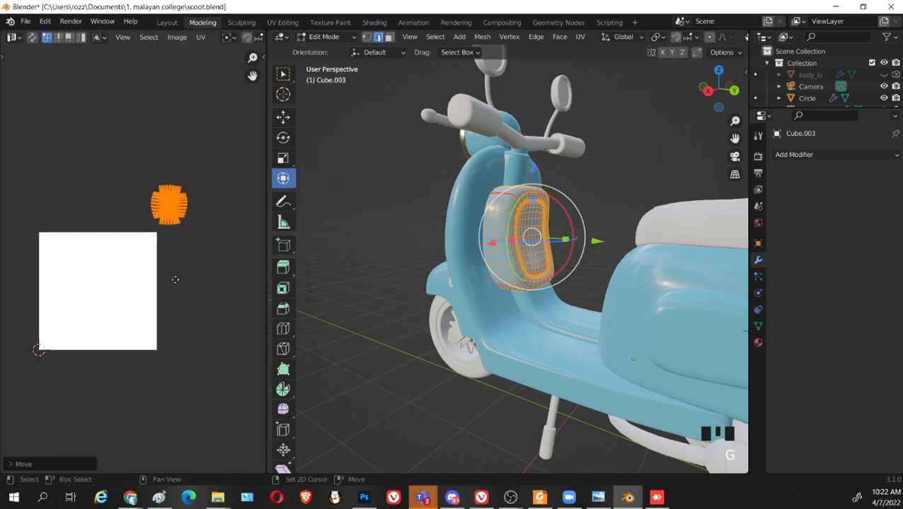
Open the rear side panel together with the compartment in Edit Mode and select only the compartment's UV island
{"action": "key", "text": "Tab"}
{"action": "left_click", "coordinate": [637, 272], "text": "shift"}
{"action": "key", "text": "Tab"}
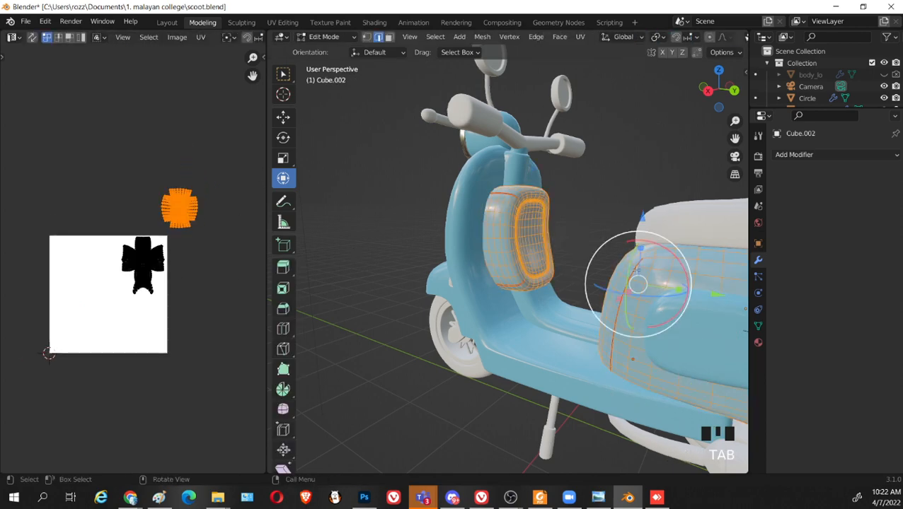
{"action": "scroll", "coordinate": [136, 274], "scroll_direction": "up", "scroll_amount": 5}
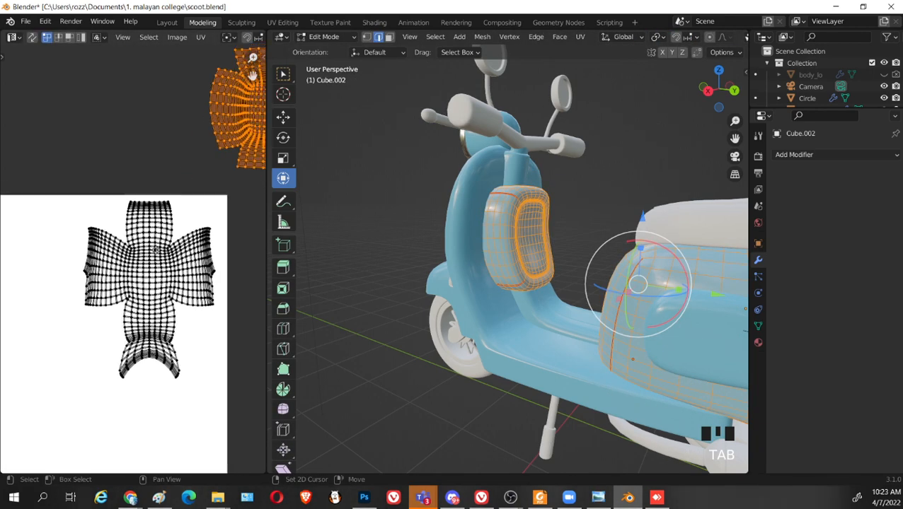
{"action": "middle_click_drag", "start_coordinate": [245, 101], "coordinate": [168, 179]}
{"action": "left_click", "coordinate": [176, 170]}
{"action": "key", "text": "l"}
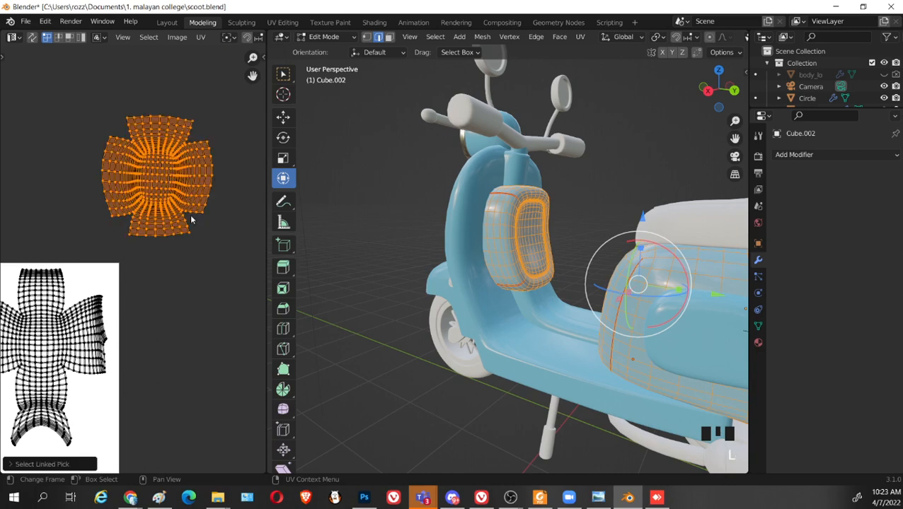
Rotate the compartment's island slightly, scale it down to match the side panel's grid density, and place it right of the image
{"action": "key", "text": "r"}
{"action": "left_click", "coordinate": [236, 265]}
{"action": "key", "text": "s"}
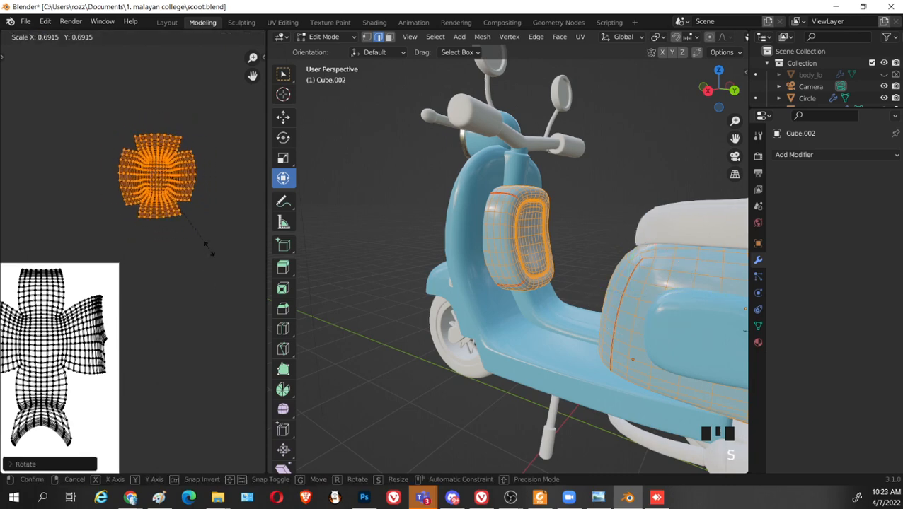
{"action": "left_click", "coordinate": [202, 261]}
{"action": "key", "text": "g"}
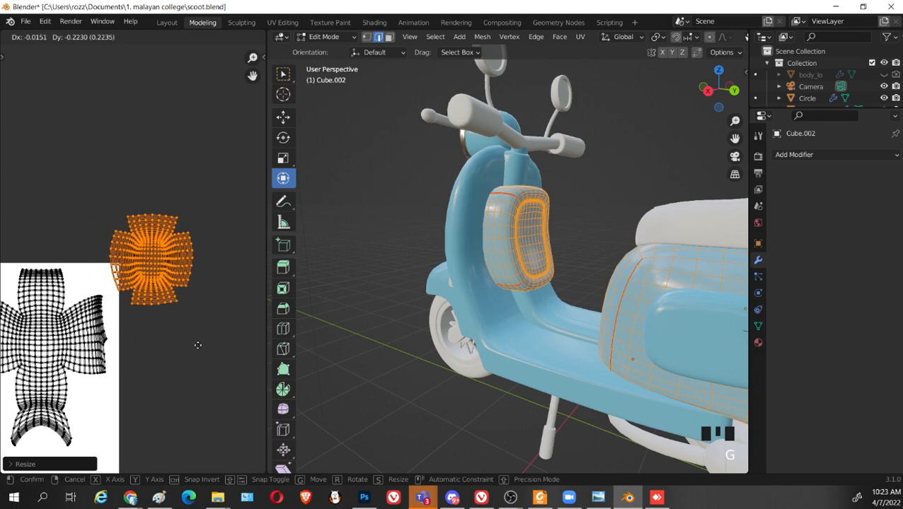
{"action": "left_click", "coordinate": [209, 342]}
{"action": "scroll", "coordinate": [192, 367], "scroll_direction": "down", "scroll_amount": 3}
{"action": "middle_click_drag", "start_coordinate": [192, 368], "coordinate": [231, 365]}
Leave Edit Mode and save the scooter file
{"action": "key", "text": "Tab"}
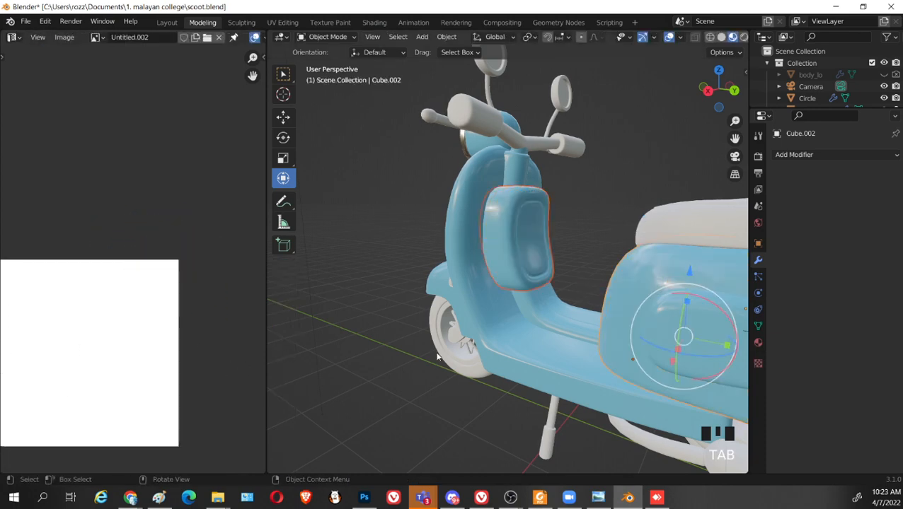
{"action": "scroll", "coordinate": [524, 255], "scroll_direction": "down", "scroll_amount": 3}
{"action": "middle_click_drag", "start_coordinate": [610, 360], "coordinate": [654, 366]}
{"action": "key", "text": "ctrl+s"}
Open the curved tube behind the compartment in Edit Mode, select its linked geometry, and inspect its existing UV layout
{"action": "scroll", "coordinate": [648, 359], "scroll_direction": "up", "scroll_amount": 3}
{"action": "middle_click_drag", "start_coordinate": [605, 341], "coordinate": [528, 323], "text": "shift"}
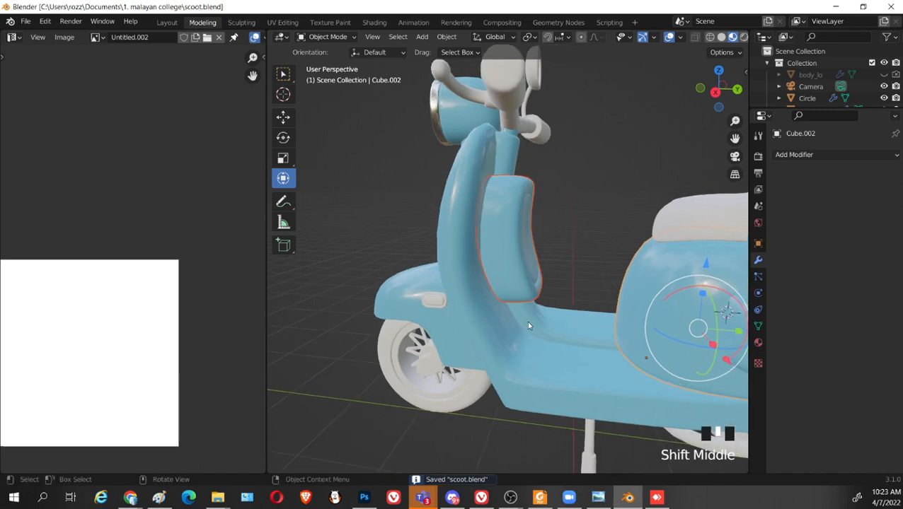
{"action": "left_click", "coordinate": [574, 330]}
{"action": "key", "text": "Tab"}
{"action": "key", "text": "l"}
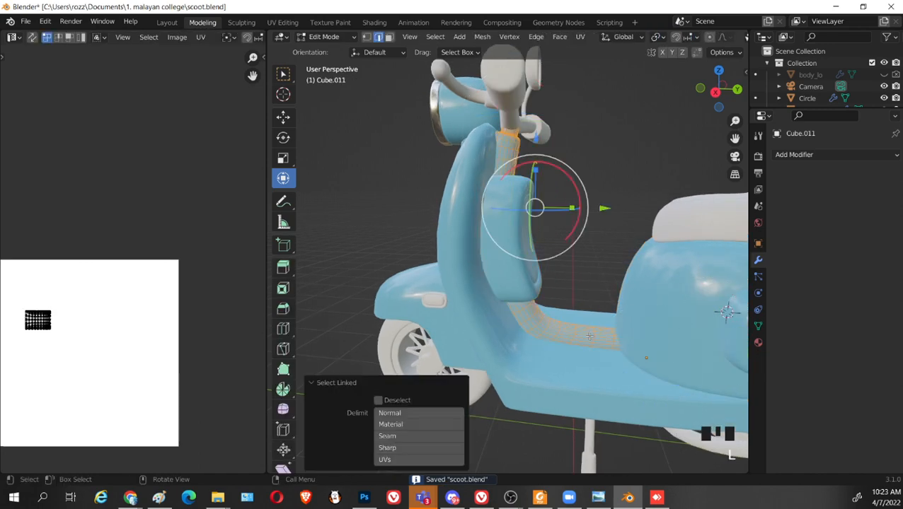
{"action": "scroll", "coordinate": [534, 187], "scroll_direction": "up", "scroll_amount": 2}
{"action": "scroll", "coordinate": [25, 388], "scroll_direction": "up", "scroll_amount": 4}
{"action": "middle_click_drag", "start_coordinate": [73, 321], "coordinate": [236, 253]}
{"action": "scroll", "coordinate": [121, 321], "scroll_direction": "up", "scroll_amount": 1}
{"action": "middle_click_drag", "start_coordinate": [119, 322], "coordinate": [156, 276]}
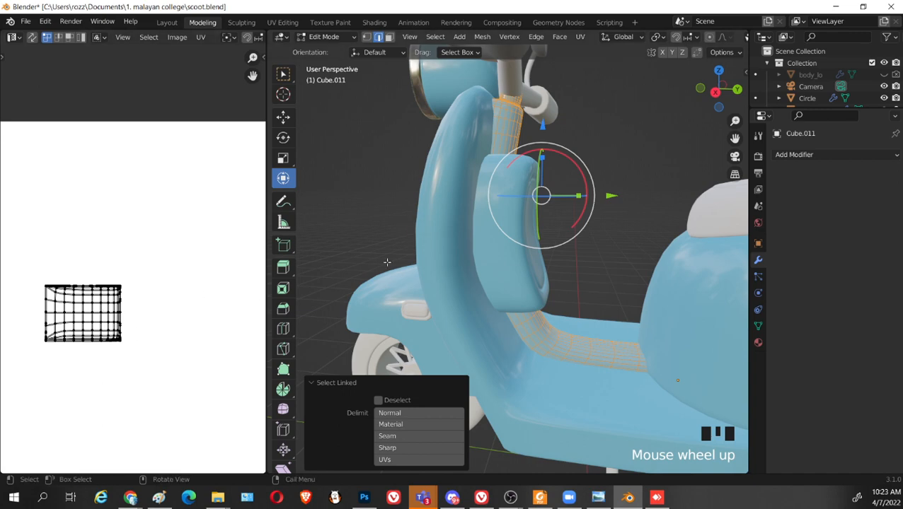
Move the curved tube aside along the Y axis to inspect its upper end, and undo the move
{"action": "left_click_drag", "start_coordinate": [611, 197], "coordinate": [665, 202]}
{"action": "middle_click_drag", "start_coordinate": [666, 202], "coordinate": [508, 353]}
{"action": "scroll", "coordinate": [535, 341], "scroll_direction": "up", "scroll_amount": 2}
{"action": "key", "text": "ctrl+z"}
{"action": "scroll", "coordinate": [432, 325], "scroll_direction": "down", "scroll_amount": 2}
{"action": "scroll", "coordinate": [434, 304], "scroll_direction": "up", "scroll_amount": 2}
Isolate the curved tube in Local View and reopen it in Edit Mode at its upper neck
{"action": "key", "text": "Tab"}
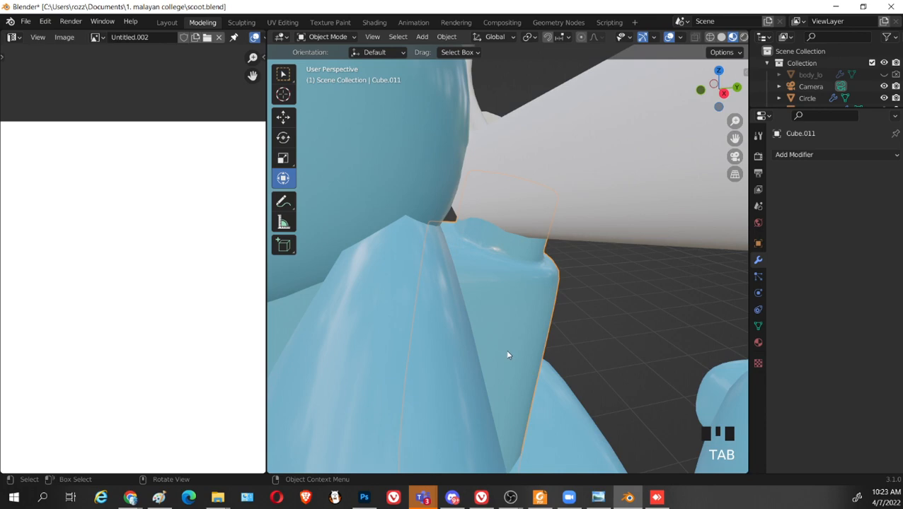
{"action": "key", "text": "slash"}
{"action": "middle_click_drag", "start_coordinate": [453, 236], "coordinate": [541, 300], "text": "shift"}
{"action": "key", "text": "Tab"}
{"action": "scroll", "coordinate": [498, 270], "scroll_direction": "up", "scroll_amount": 3}
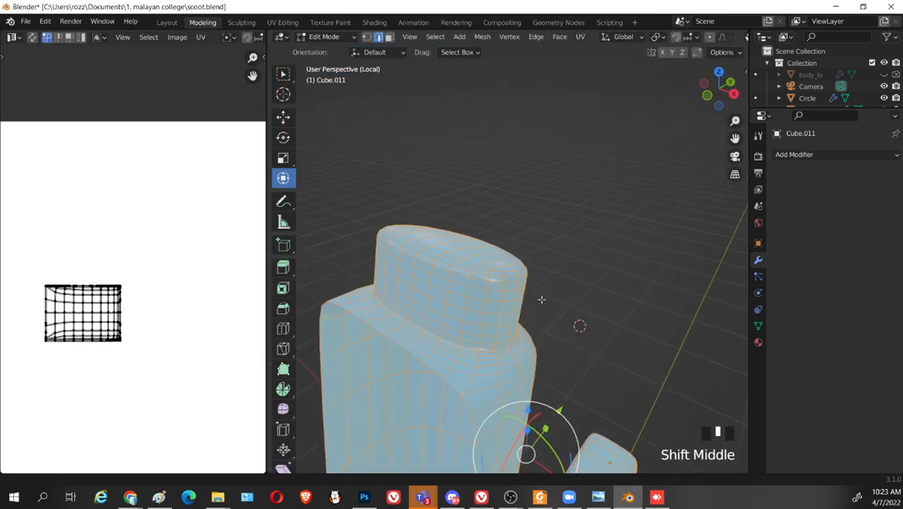
Mark the edge loops around the base and up the sides of the curved tube's upper neck as seams
{"action": "left_click", "coordinate": [479, 361]}
{"action": "left_click", "coordinate": [472, 287], "text": "alt+shift"}
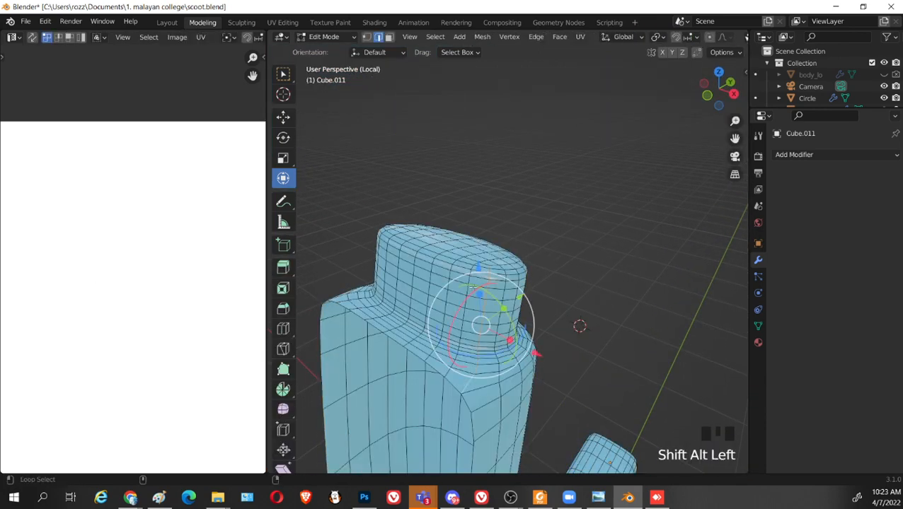
{"action": "middle_click_drag", "start_coordinate": [416, 314], "coordinate": [589, 342]}
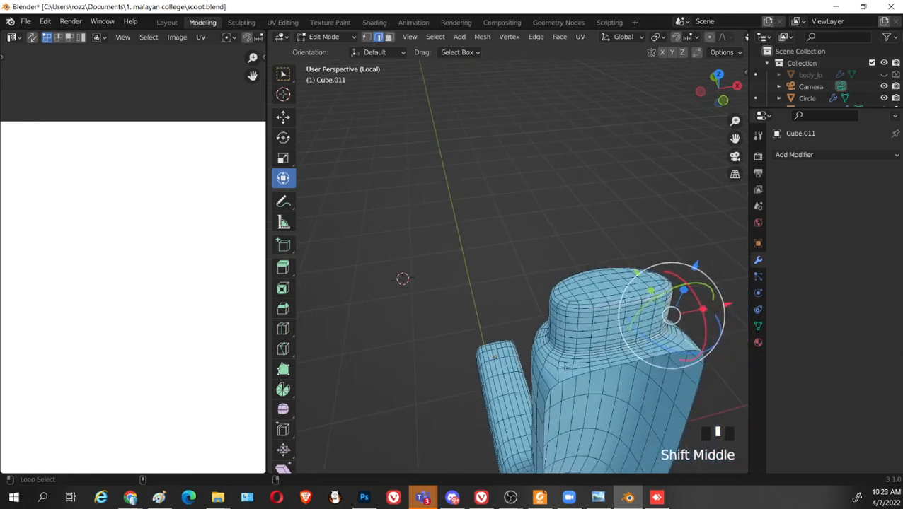
{"action": "left_click", "coordinate": [577, 359], "text": "alt+shift"}
{"action": "middle_click_drag", "start_coordinate": [698, 326], "coordinate": [641, 336]}
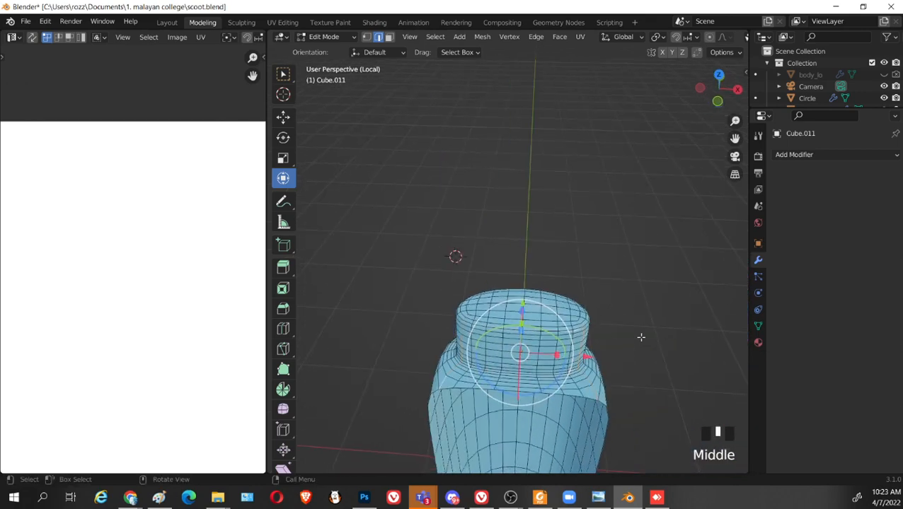
{"action": "scroll", "coordinate": [609, 347], "scroll_direction": "up", "scroll_amount": 2}
{"action": "left_click", "coordinate": [620, 367], "text": "alt+shift"}
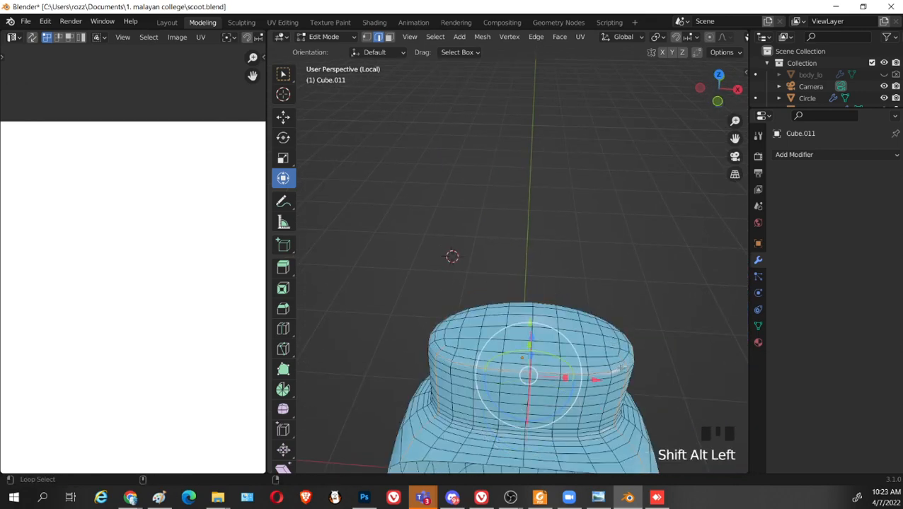
{"action": "middle_click_drag", "start_coordinate": [531, 295], "coordinate": [654, 273]}
{"action": "scroll", "coordinate": [527, 308], "scroll_direction": "up", "scroll_amount": 1}
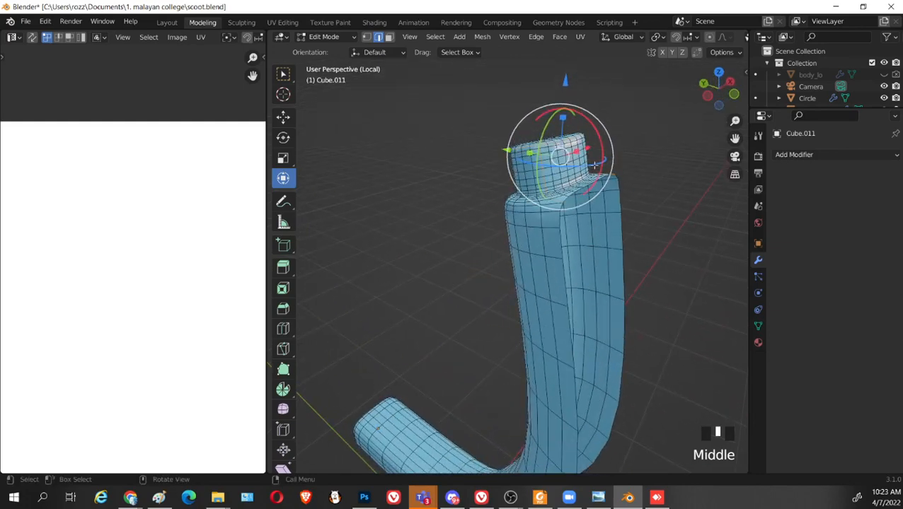
{"action": "right_click_drag", "start_coordinate": [595, 165], "coordinate": [551, 261]}
{"action": "key", "text": "l"}
Mark the edge loops bordering the curved tube's squared lower end as seams on both sides
{"action": "middle_click_drag", "start_coordinate": [429, 368], "coordinate": [545, 347]}
{"action": "left_click", "coordinate": [589, 306]}
{"action": "scroll", "coordinate": [589, 307], "scroll_direction": "up", "scroll_amount": 2}
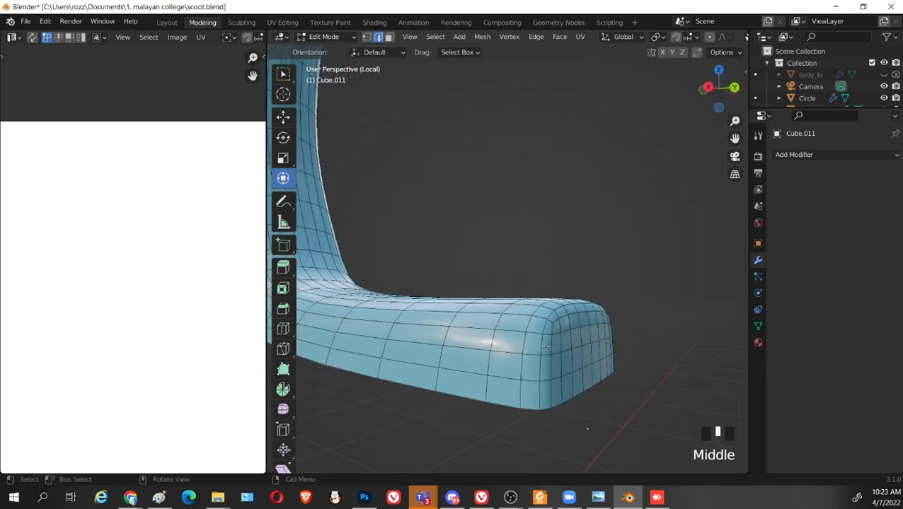
{"action": "left_click", "coordinate": [551, 346]}
{"action": "left_click", "coordinate": [551, 350], "text": "alt+shift"}
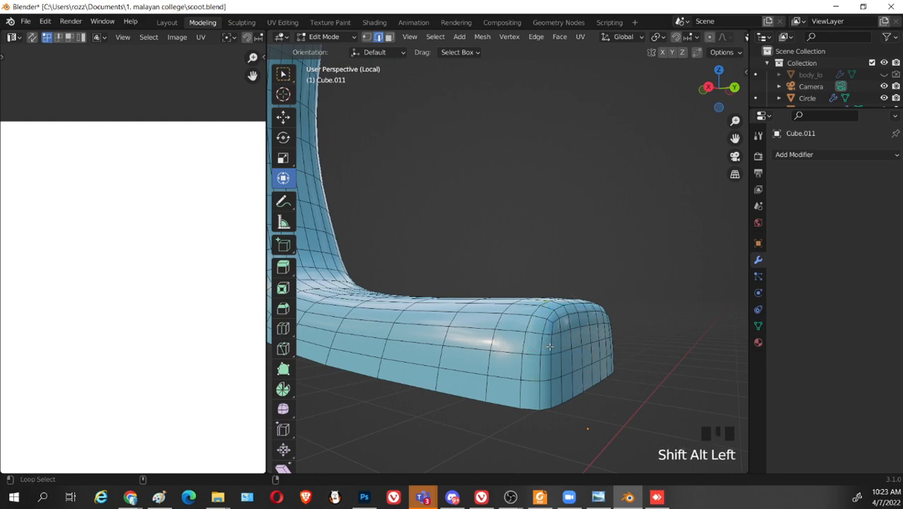
{"action": "left_click", "coordinate": [550, 359], "text": "alt+shift"}
{"action": "middle_click_drag", "start_coordinate": [549, 360], "coordinate": [594, 383]}
{"action": "scroll", "coordinate": [507, 375], "scroll_direction": "up", "scroll_amount": 2}
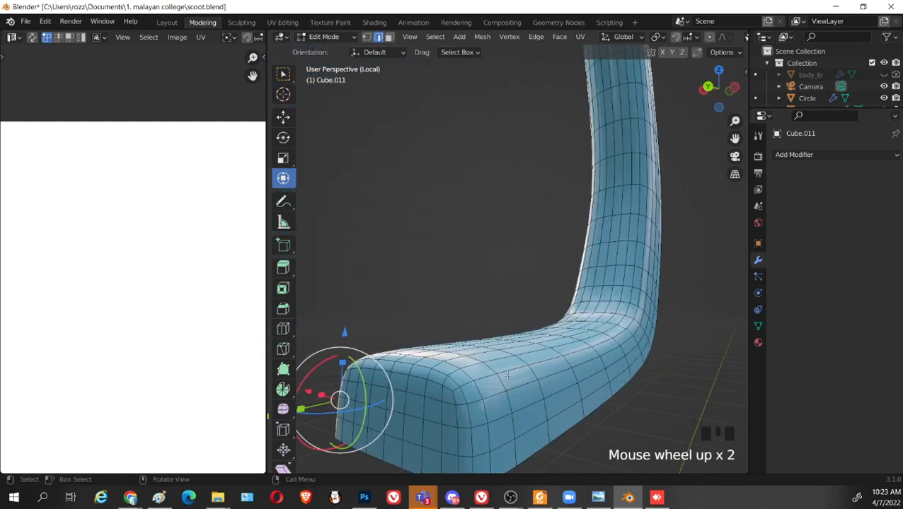
{"action": "left_click", "coordinate": [455, 421], "text": "alt+shift"}
{"action": "middle_click_drag", "start_coordinate": [455, 421], "coordinate": [521, 401]}
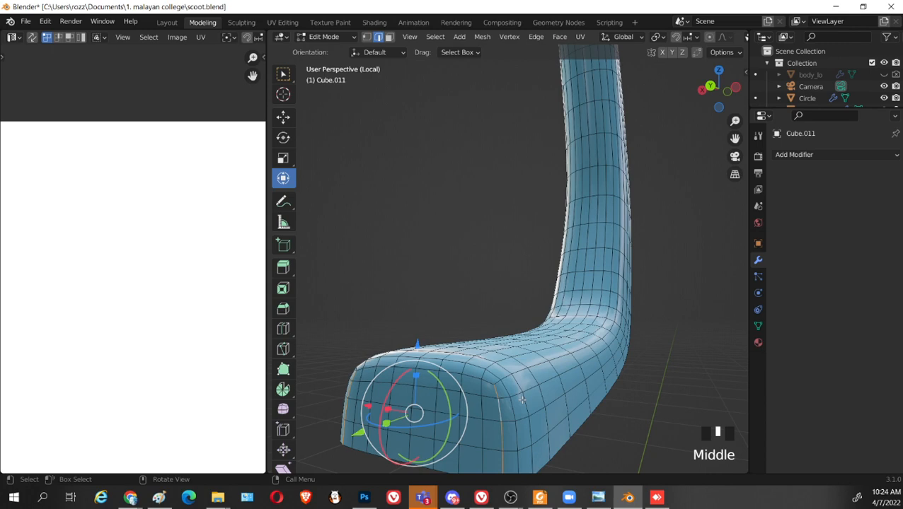
{"action": "right_click", "coordinate": [521, 401]}
Select the tube's linked geometry, unwrap it along the seams, and exit Local View
{"action": "middle_click_drag", "start_coordinate": [520, 351], "coordinate": [559, 355]}
{"action": "key", "text": "l"}
{"action": "key", "text": "u"}
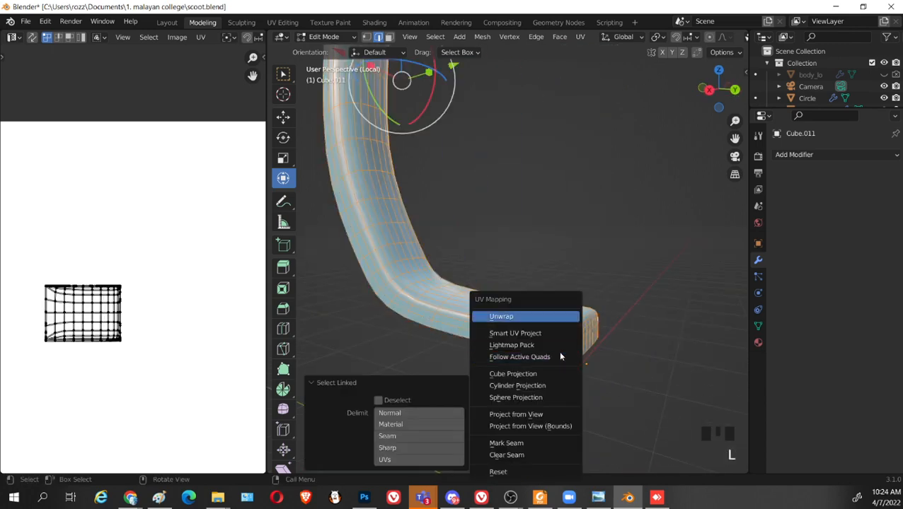
{"action": "left_click", "coordinate": [542, 316]}
{"action": "scroll", "coordinate": [169, 327], "scroll_direction": "down", "scroll_amount": 3}
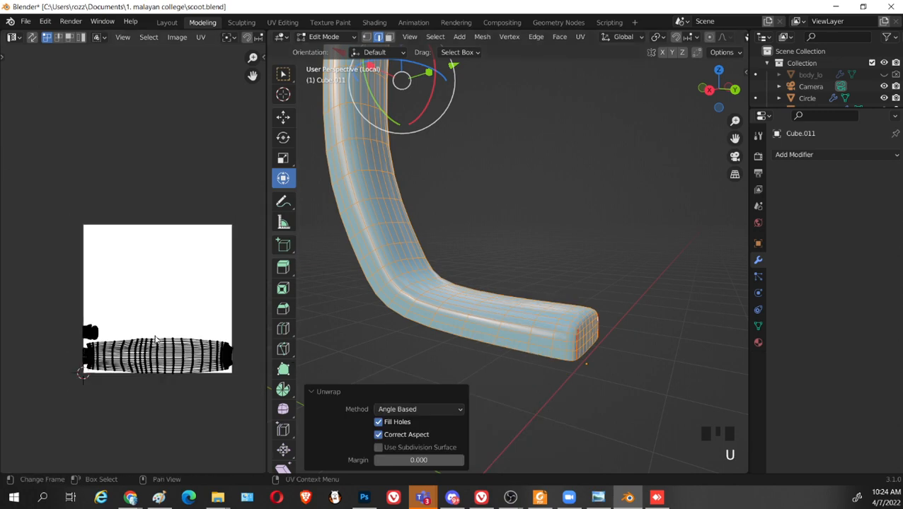
{"action": "key", "text": "Tab"}
{"action": "key", "text": "Tab"}
{"action": "key", "text": "KP_Divide"}
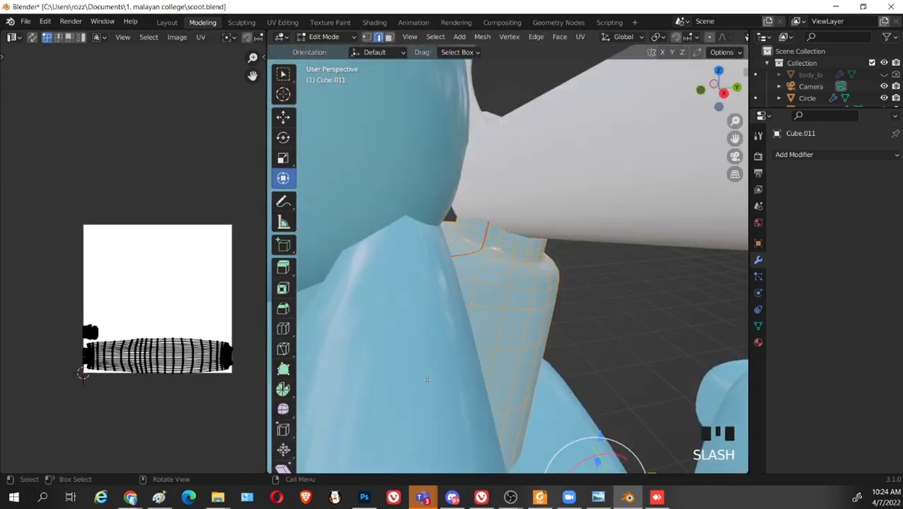
Select all of the tube's UV islands, scale them down, and place them just above the image
{"action": "scroll", "coordinate": [163, 318], "scroll_direction": "down", "scroll_amount": 6}
{"action": "mouse_move", "coordinate": [163, 319]}
{"action": "middle_mouse_down"}
{"action": "mouse_move", "coordinate": [177, 305]}
{"action": "mouse_move", "coordinate": [162, 304]}
{"action": "middle_mouse_up"}
{"action": "scroll", "coordinate": [155, 264], "scroll_direction": "down", "scroll_amount": 1}
{"action": "left_click_drag", "start_coordinate": [46, 203], "coordinate": [247, 359]}
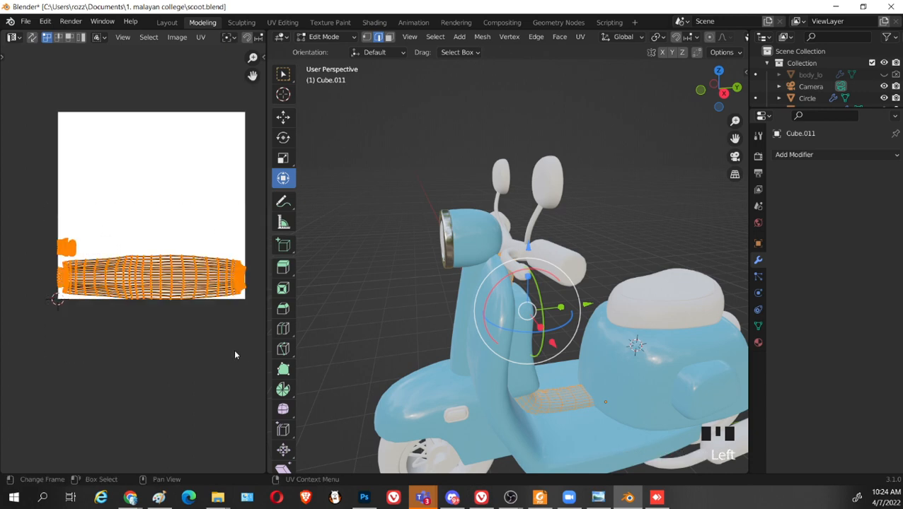
{"action": "key", "text": "g"}
{"action": "left_click", "coordinate": [209, 439]}
{"action": "scroll", "coordinate": [223, 393], "scroll_direction": "down", "scroll_amount": 3}
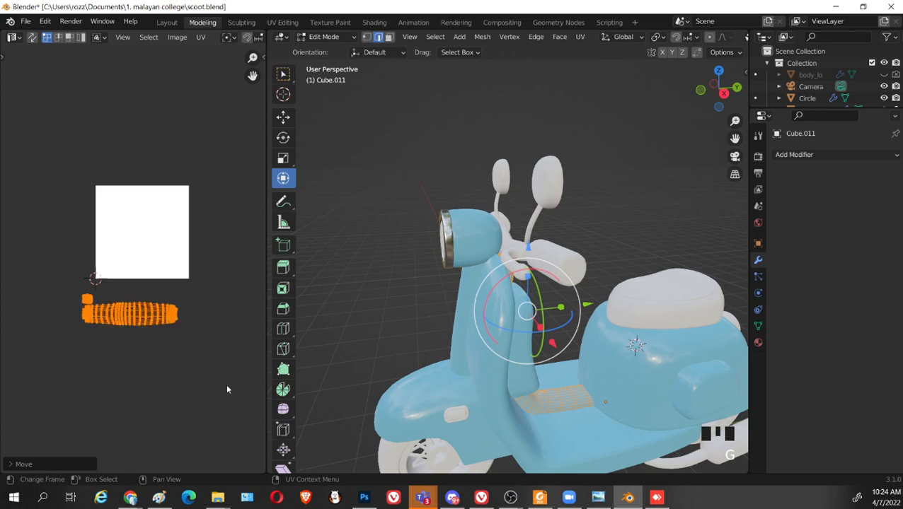
{"action": "middle_click_drag", "start_coordinate": [227, 389], "coordinate": [195, 383]}
{"action": "key", "text": "s"}
{"action": "left_click", "coordinate": [141, 387]}
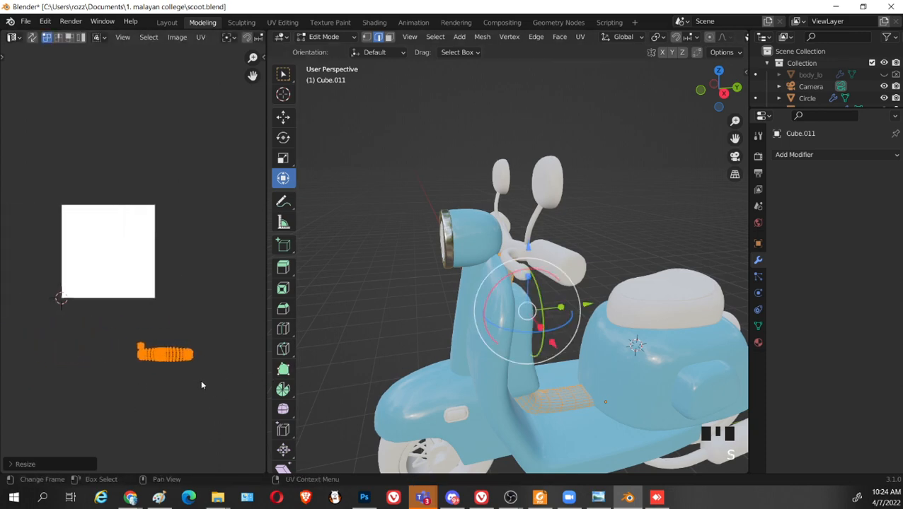
{"action": "key", "text": "g"}
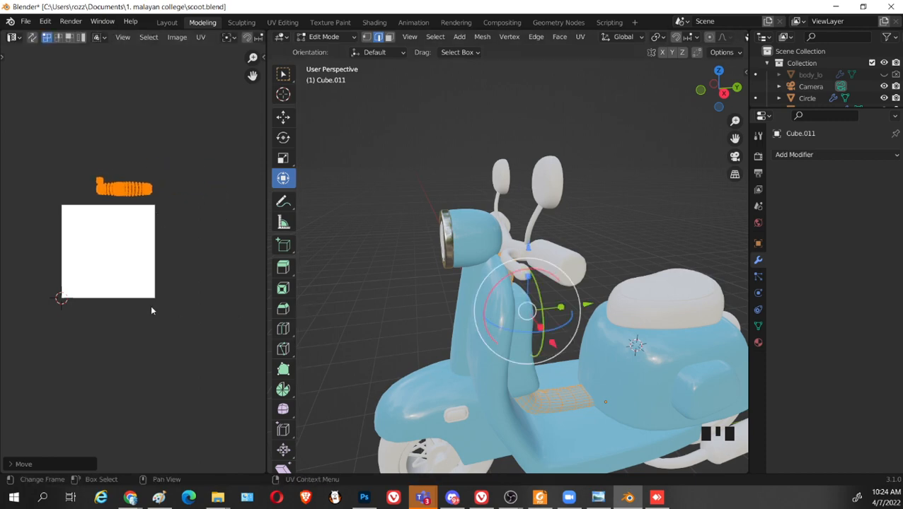
Open the tube and surrounding scooter parts together in Edit Mode and compare the scale of their UV islands
{"action": "key", "text": "Tab"}
{"action": "left_click_drag", "start_coordinate": [339, 277], "coordinate": [669, 365]}
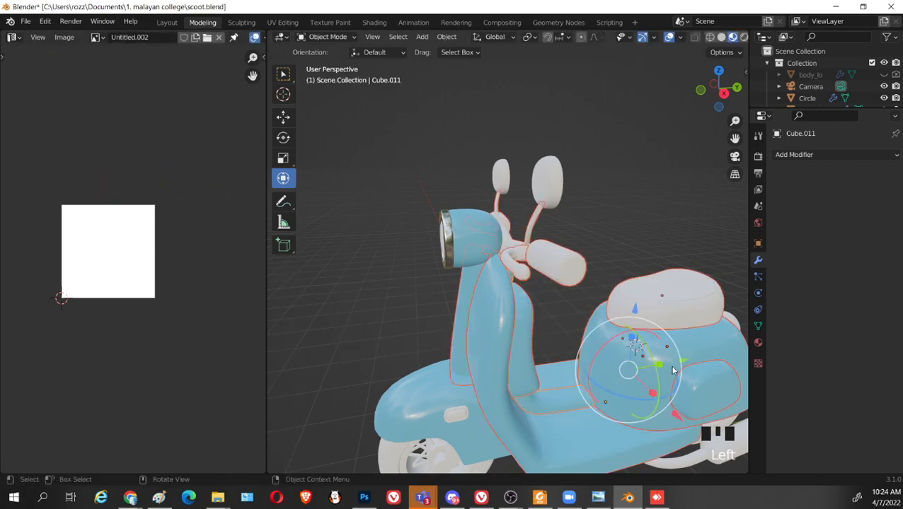
{"action": "key", "text": "Tab"}
{"action": "key", "text": "a"}
{"action": "scroll", "coordinate": [181, 235], "scroll_direction": "up", "scroll_amount": 5}
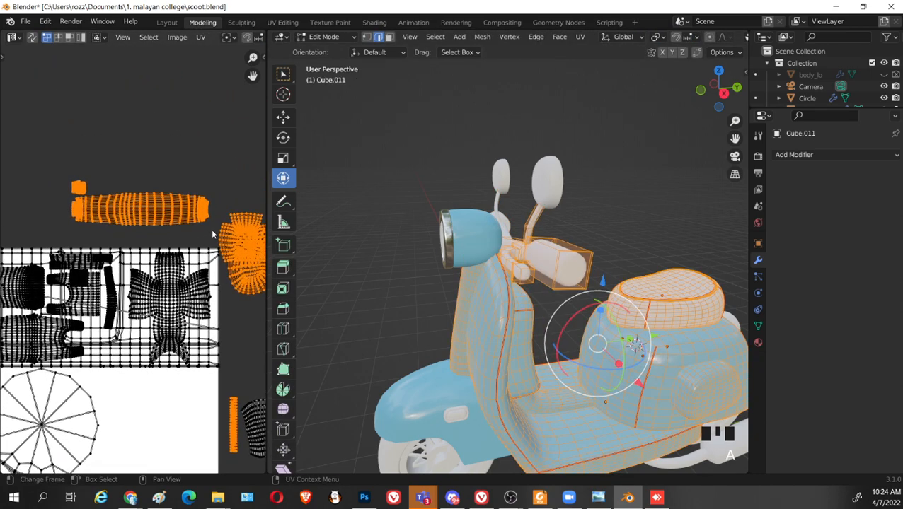
Isolate the narrow front column panel below the headlight in Local View and open it in Edit Mode
{"action": "key", "text": "Tab"}
{"action": "mouse_move", "coordinate": [535, 350]}
{"action": "middle_mouse_down", "text": "shift"}
{"action": "mouse_move", "coordinate": [505, 338]}
{"action": "mouse_move", "coordinate": [551, 356]}
{"action": "middle_mouse_up", "text": "shift"}
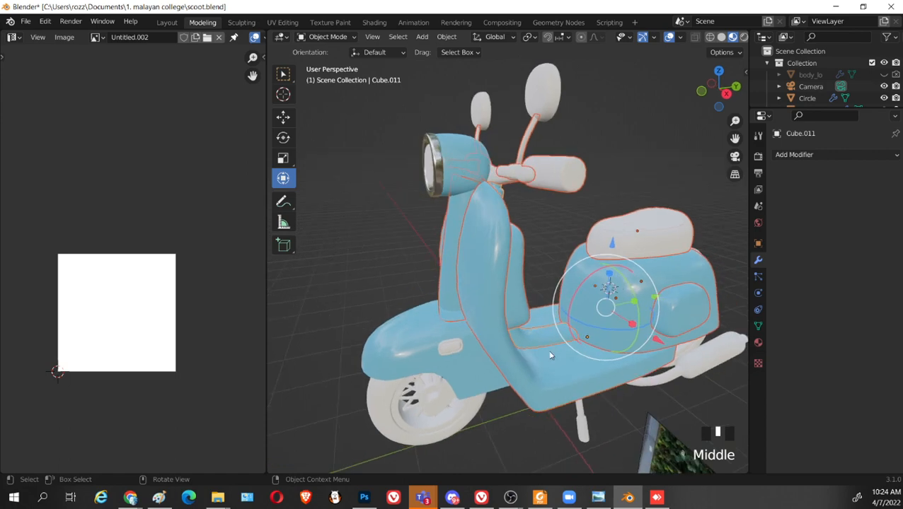
{"action": "middle_click_drag", "start_coordinate": [535, 226], "coordinate": [551, 273]}
{"action": "left_click", "coordinate": [488, 283]}
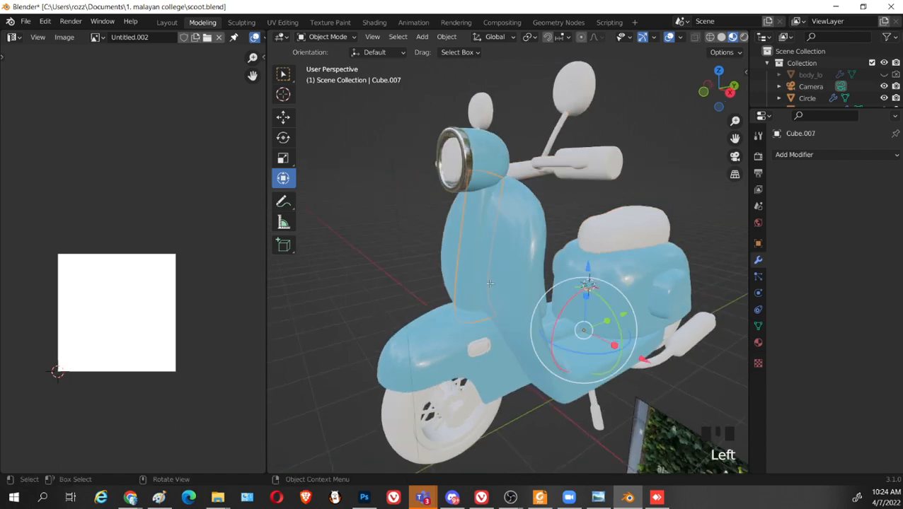
{"action": "key", "text": "Tab"}
{"action": "scroll", "coordinate": [487, 282], "scroll_direction": "up", "scroll_amount": 4}
{"action": "scroll", "coordinate": [487, 282], "scroll_direction": "down", "scroll_amount": 3}
{"action": "middle_click_drag", "start_coordinate": [487, 282], "coordinate": [516, 164], "text": "shift"}
{"action": "key", "text": "Tab"}
{"action": "key", "text": "slash"}
{"action": "key", "text": "Tab"}
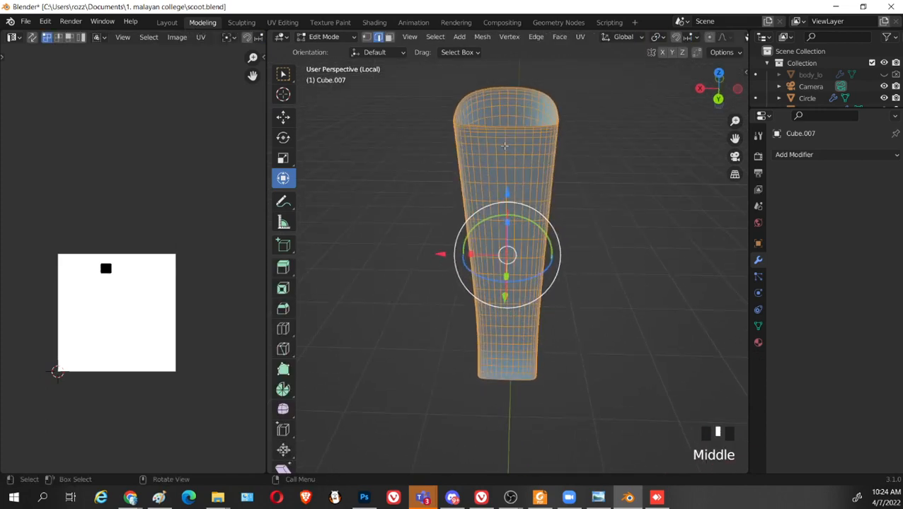
Mark the vertical centre edge line on the front column panel's rear side as a seam
{"action": "left_click", "coordinate": [505, 146]}
{"action": "left_click", "coordinate": [505, 148]}
{"action": "left_click", "coordinate": [507, 151], "text": "alt+shift"}
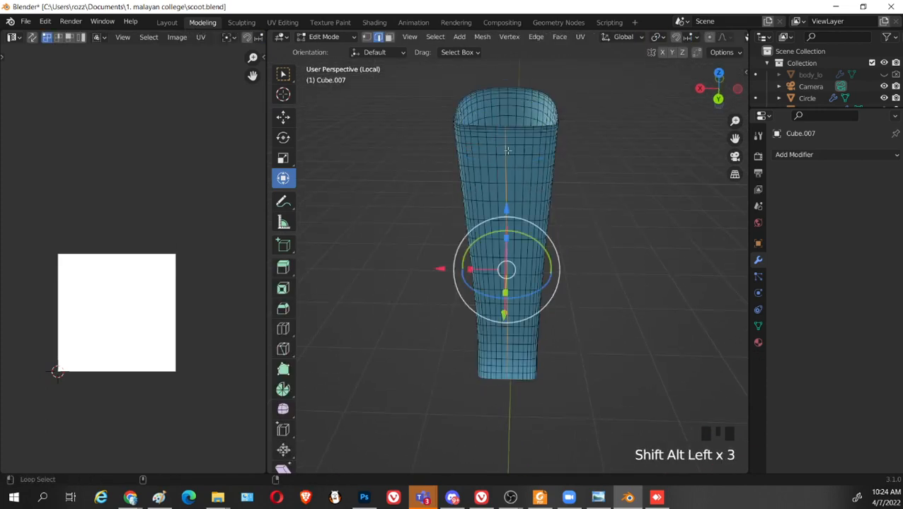
{"action": "right_click", "coordinate": [507, 151]}
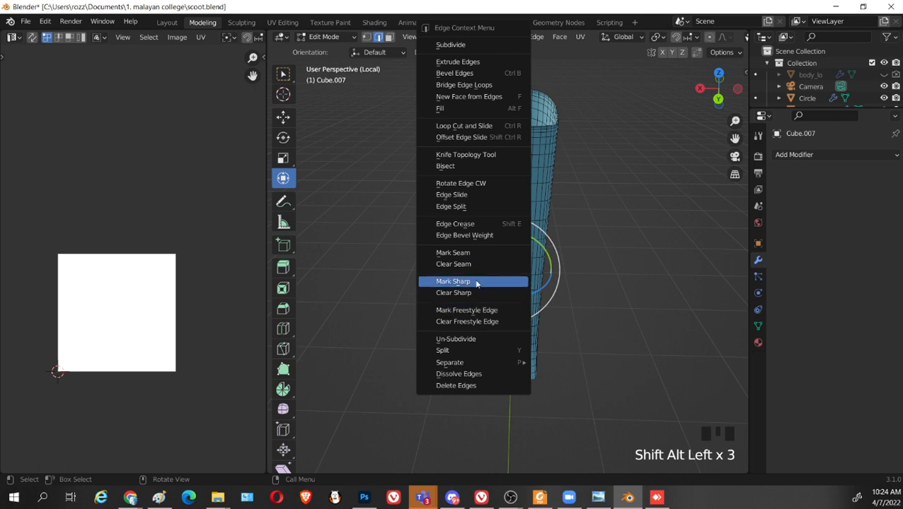
{"action": "right_click", "coordinate": [482, 255]}
Select the front column panel's linked geometry and unwrap it along the seam
{"action": "key", "text": "l"}
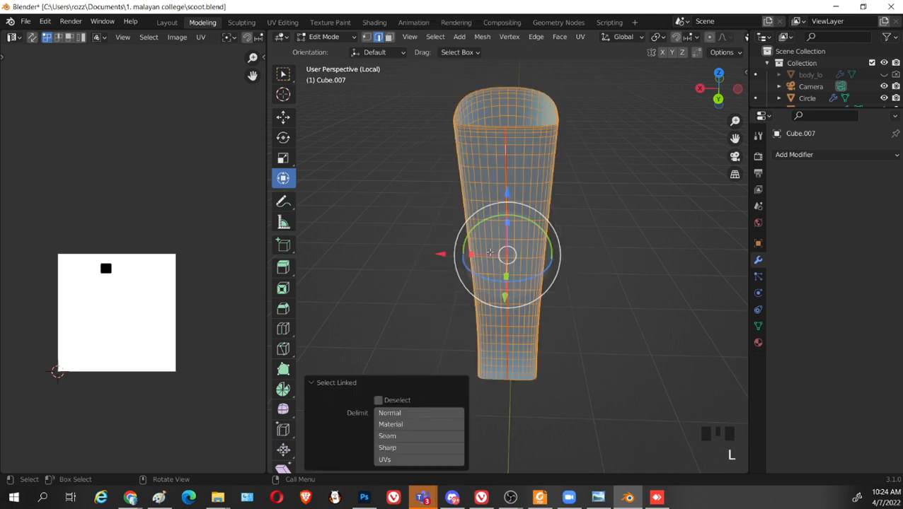
{"action": "key", "text": "u"}
{"action": "left_click", "coordinate": [489, 253]}
{"action": "scroll", "coordinate": [489, 255], "scroll_direction": "down", "scroll_amount": 2}
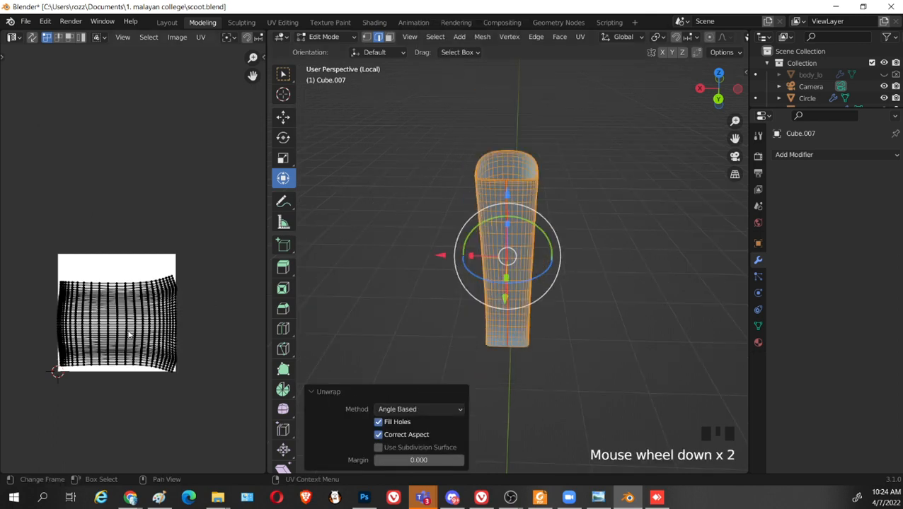
Move the front column panel's UV island above the image and scale it down
{"action": "key", "text": "l"}
{"action": "key", "text": "g"}
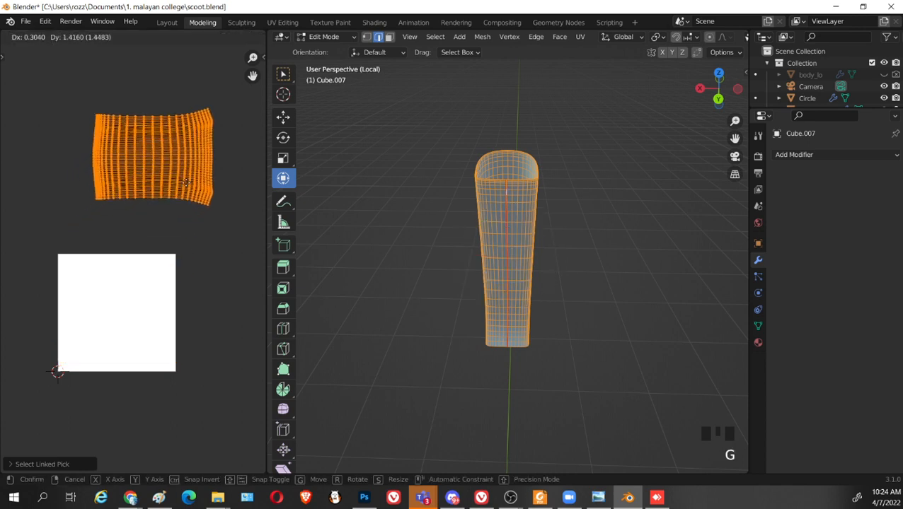
{"action": "left_click", "coordinate": [205, 194]}
{"action": "key", "text": "s"}
{"action": "left_click", "coordinate": [196, 171]}
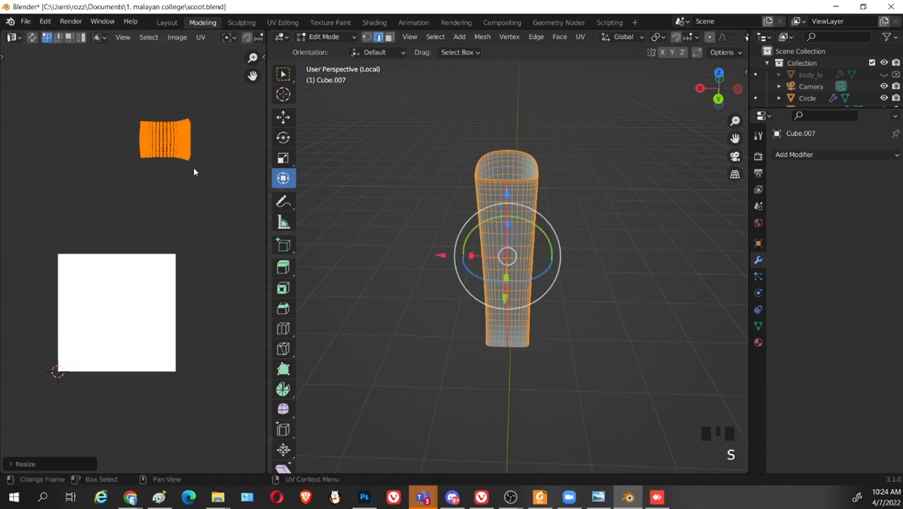
{"action": "key", "text": "g"}
{"action": "left_click", "coordinate": [203, 188]}
Leave Edit Mode on the front column panel and exit Local View to show the whole scooter
{"action": "key", "text": "Tab"}
{"action": "middle_click_drag", "start_coordinate": [187, 345], "coordinate": [241, 344]}
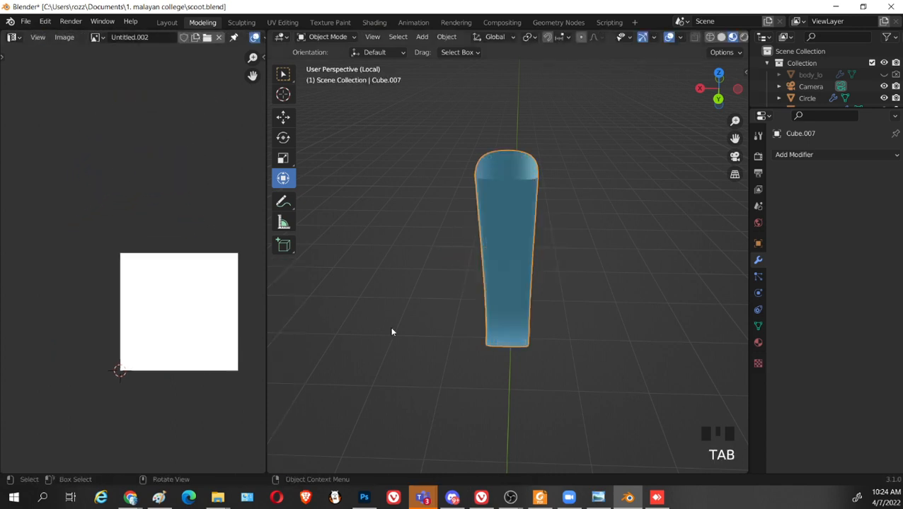
{"action": "key", "text": "KP_Divide"}
{"action": "middle_click_drag", "start_coordinate": [393, 336], "coordinate": [474, 332]}
{"action": "scroll", "coordinate": [474, 332], "scroll_direction": "down", "scroll_amount": 2}
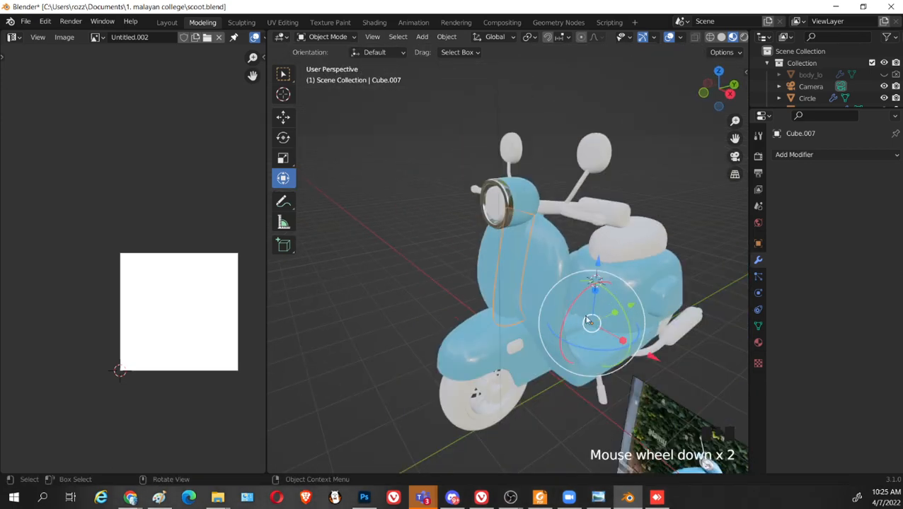
Examine the whole scooter from several angles
{"action": "middle_click_drag", "start_coordinate": [589, 322], "coordinate": [515, 287]}
{"action": "middle_click_drag", "start_coordinate": [623, 457], "coordinate": [515, 320], "text": "shift"}
{"action": "middle_click_drag", "start_coordinate": [423, 322], "coordinate": [570, 343]}
{"action": "middle_click_drag", "start_coordinate": [559, 345], "coordinate": [528, 344]}
{"action": "middle_click_drag", "start_coordinate": [448, 276], "coordinate": [346, 311], "text": "shift"}
{"action": "scroll", "coordinate": [503, 340], "scroll_direction": "down", "scroll_amount": 2}
{"action": "scroll", "coordinate": [495, 326], "scroll_direction": "up", "scroll_amount": 3}
{"action": "scroll", "coordinate": [254, 310], "scroll_direction": "down", "scroll_amount": 1}
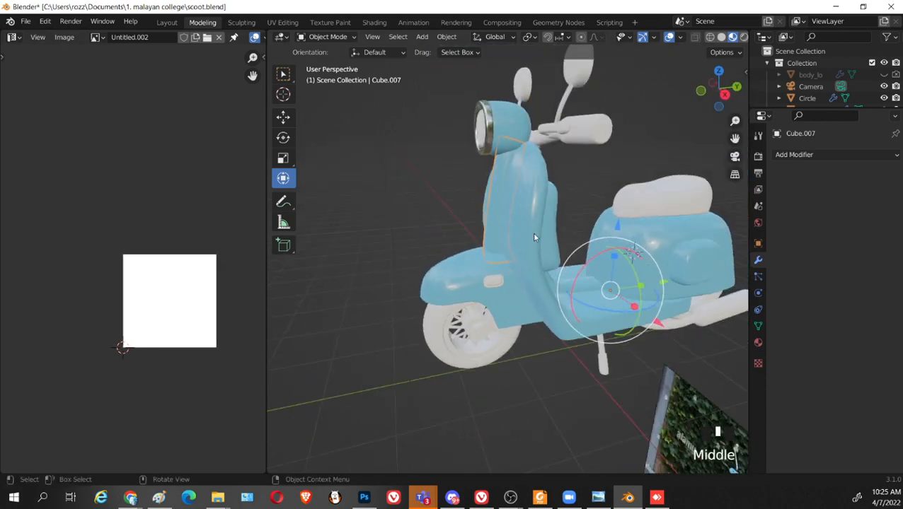
{"action": "middle_click_drag", "start_coordinate": [719, 253], "coordinate": [644, 319]}
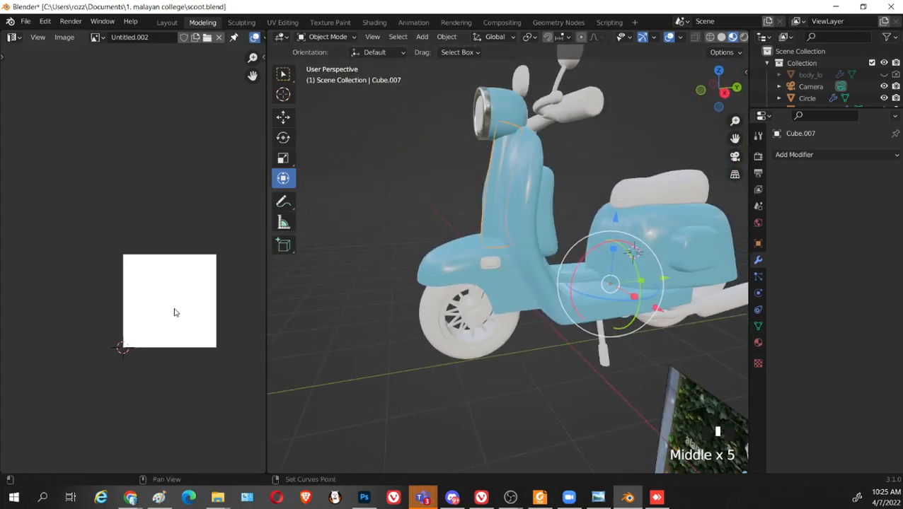
{"action": "scroll", "coordinate": [472, 202], "scroll_direction": "down", "scroll_amount": 2}
{"action": "middle_click_drag", "start_coordinate": [472, 202], "coordinate": [477, 202], "text": "shift"}
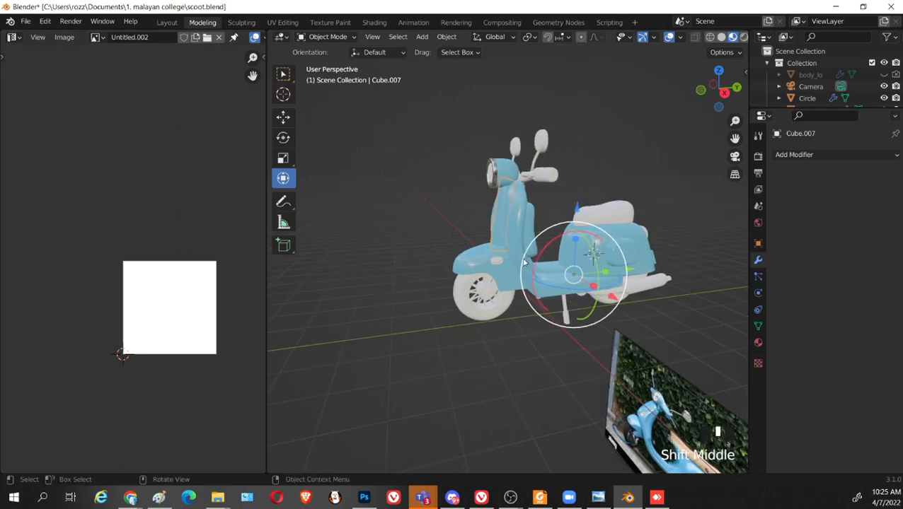
Select the main body and the headlight housing and open both in Edit Mode to compare their UV islands
{"action": "left_click", "coordinate": [498, 183]}
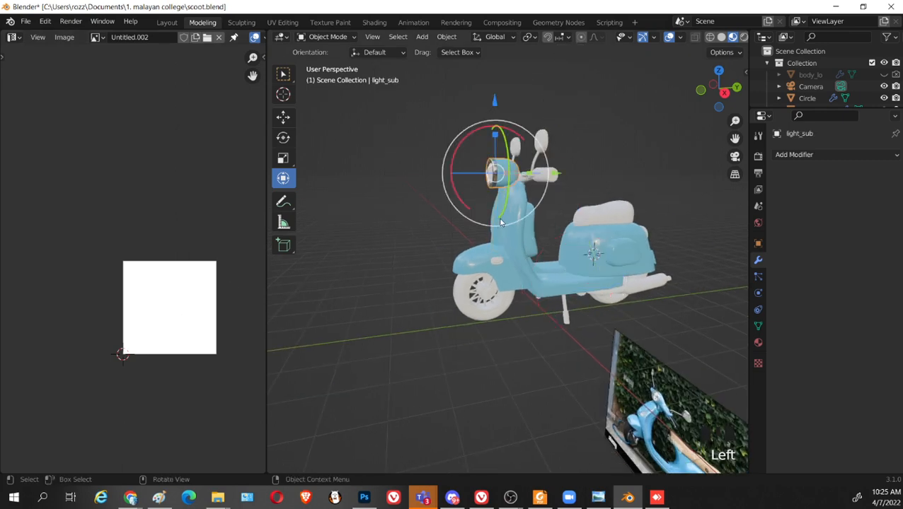
{"action": "left_click", "coordinate": [502, 240]}
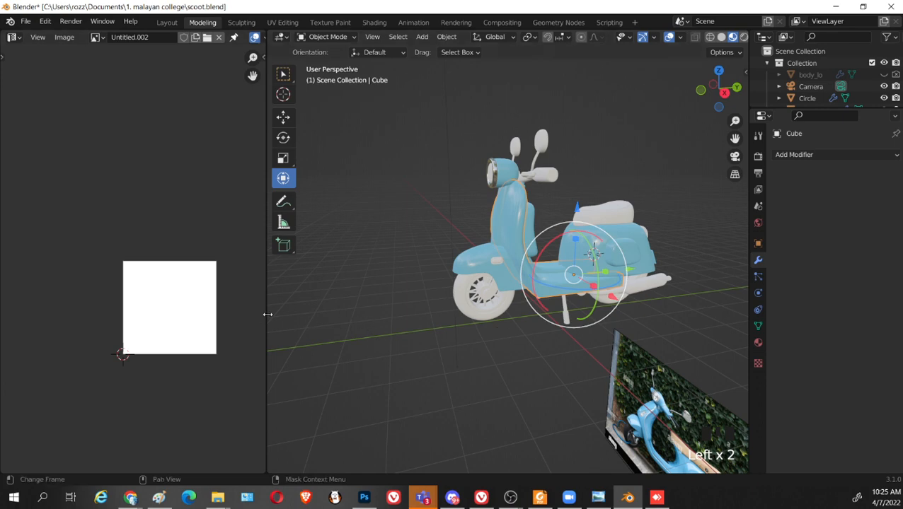
{"action": "middle_click_drag", "start_coordinate": [468, 313], "coordinate": [461, 315], "text": "shift"}
{"action": "left_click", "coordinate": [497, 180], "text": "shift"}
{"action": "key", "text": "Tab"}
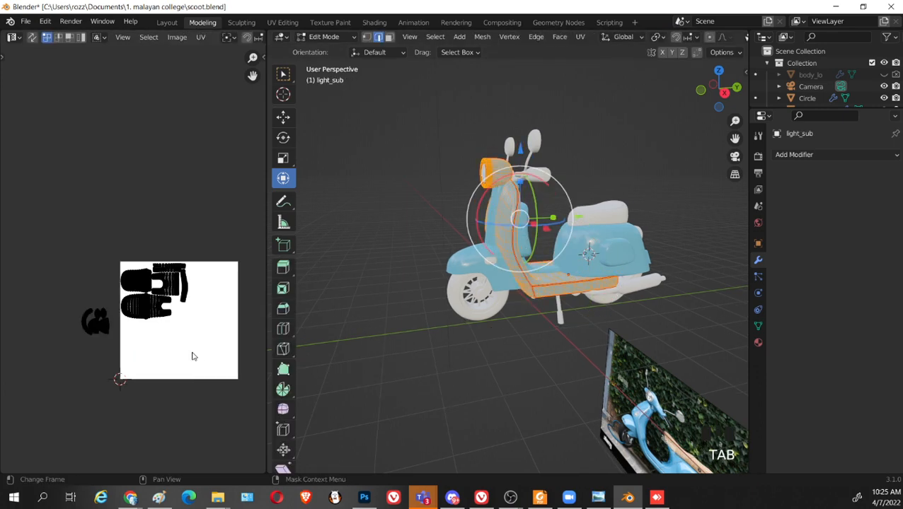
Enlarge the UV Editor area and move the headlight housing's UV islands onto the image, below the main body's islands
{"action": "scroll", "coordinate": [205, 311], "scroll_direction": "up", "scroll_amount": 5}
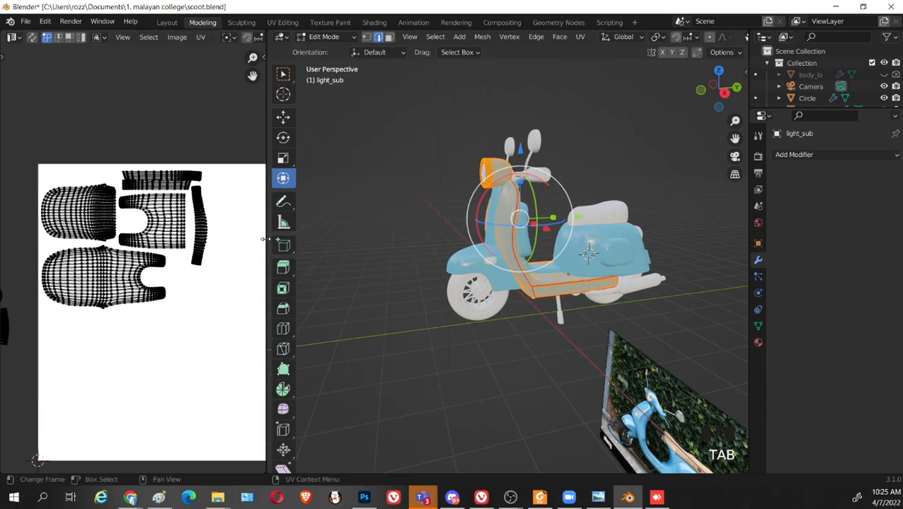
{"action": "left_click_drag", "start_coordinate": [266, 241], "coordinate": [504, 239]}
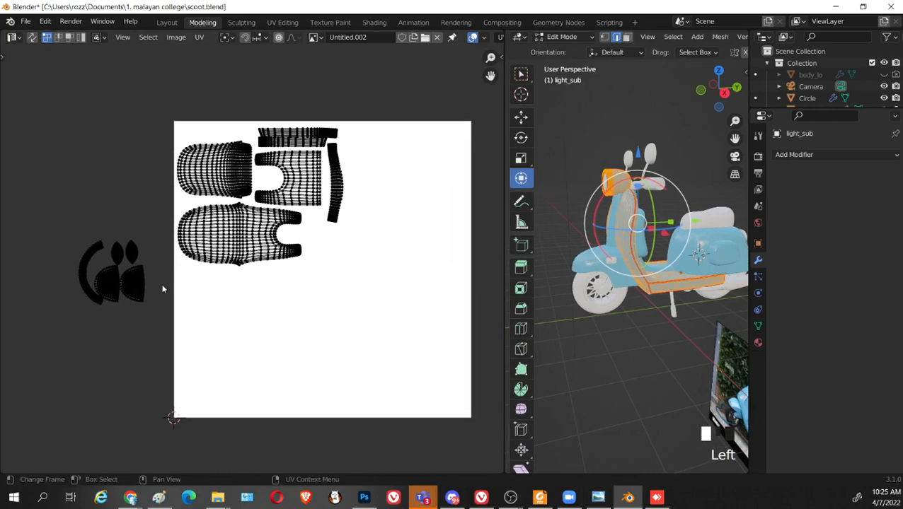
{"action": "left_click_drag", "start_coordinate": [40, 207], "coordinate": [157, 342]}
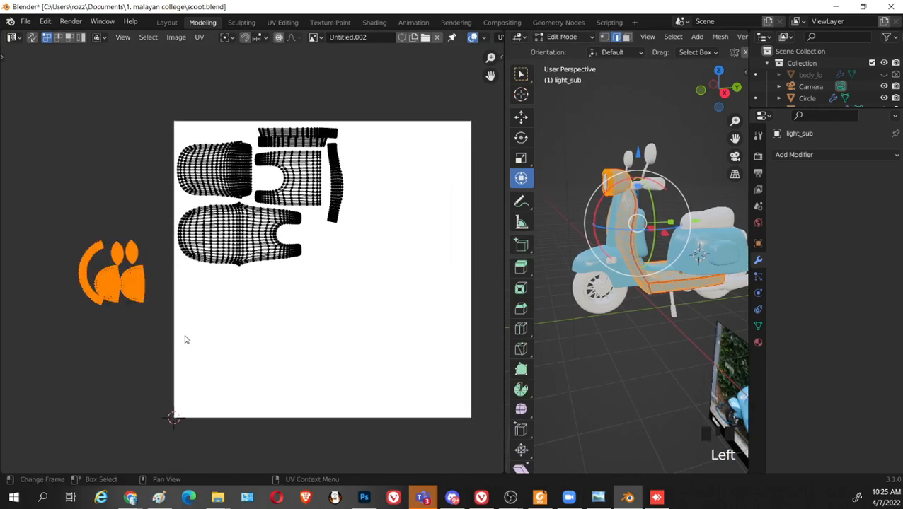
{"action": "key", "text": "g"}
{"action": "left_click", "coordinate": [288, 378]}
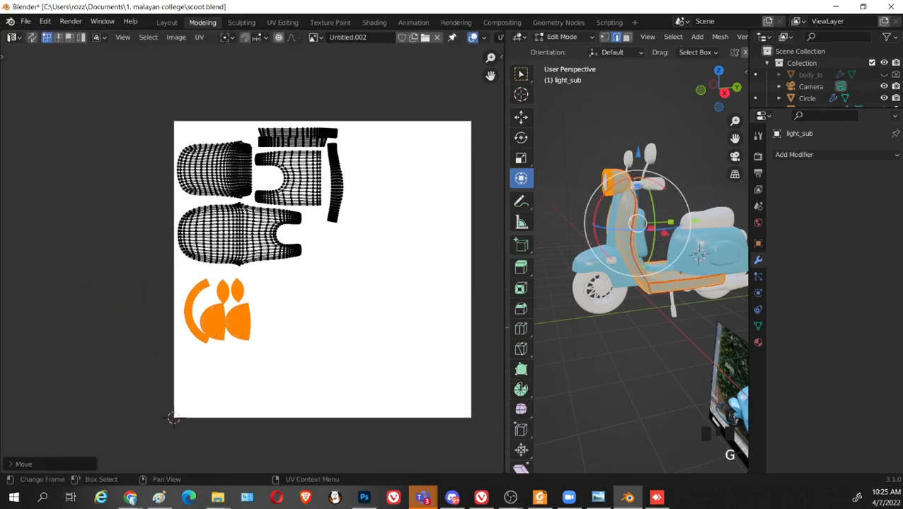
{"action": "key", "text": "alt+Tab"}
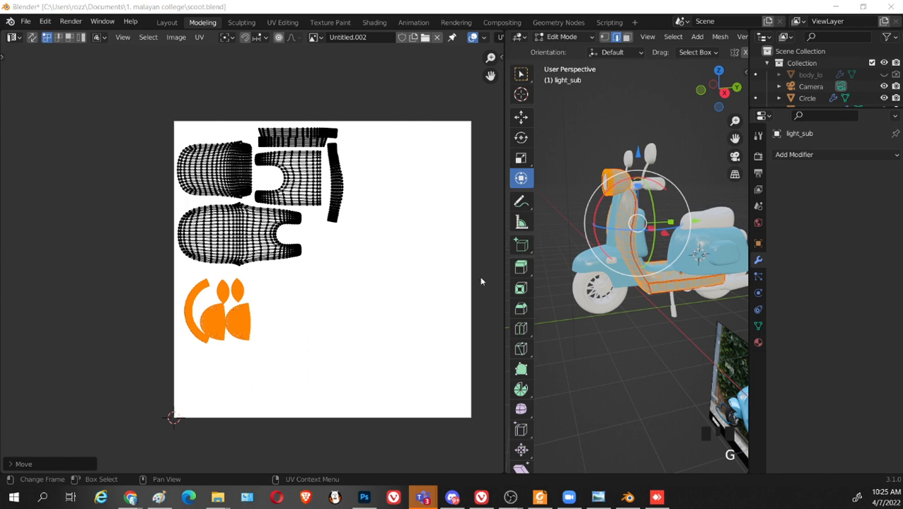
Move the headlight housing's UV islands into the image's upper-right corner and scale them down slightly to fit
{"action": "left_click", "coordinate": [234, 324]}
{"action": "left_click_drag", "start_coordinate": [293, 364], "coordinate": [141, 270]}
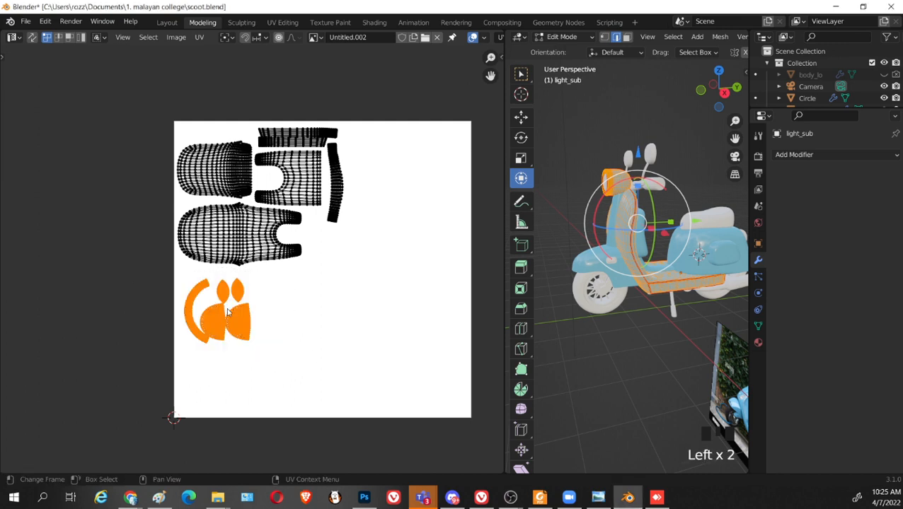
{"action": "key", "text": "g"}
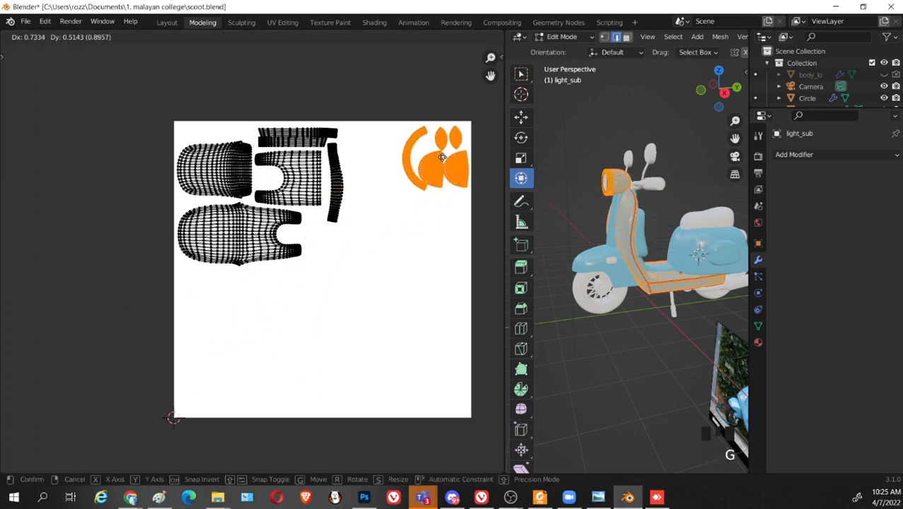
{"action": "left_click", "coordinate": [446, 205]}
{"action": "key", "text": "s"}
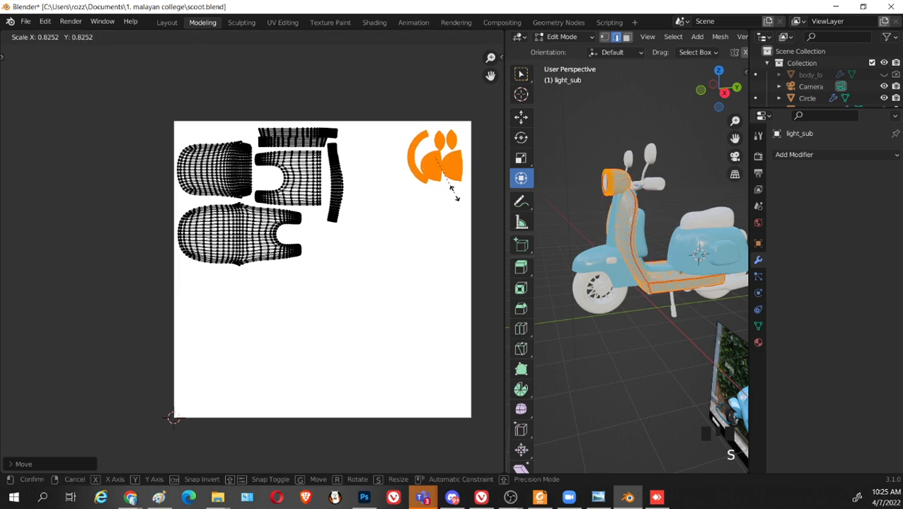
{"action": "left_click", "coordinate": [457, 189]}
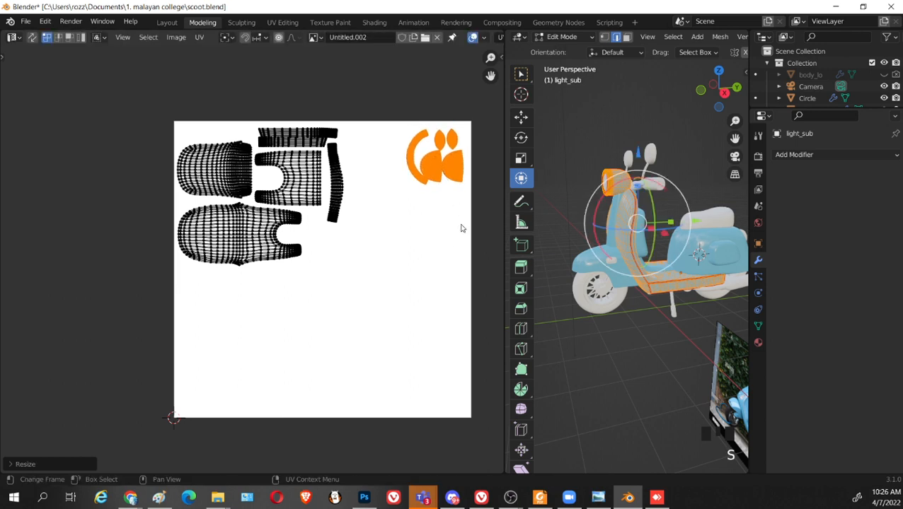
{"action": "key", "text": "g"}
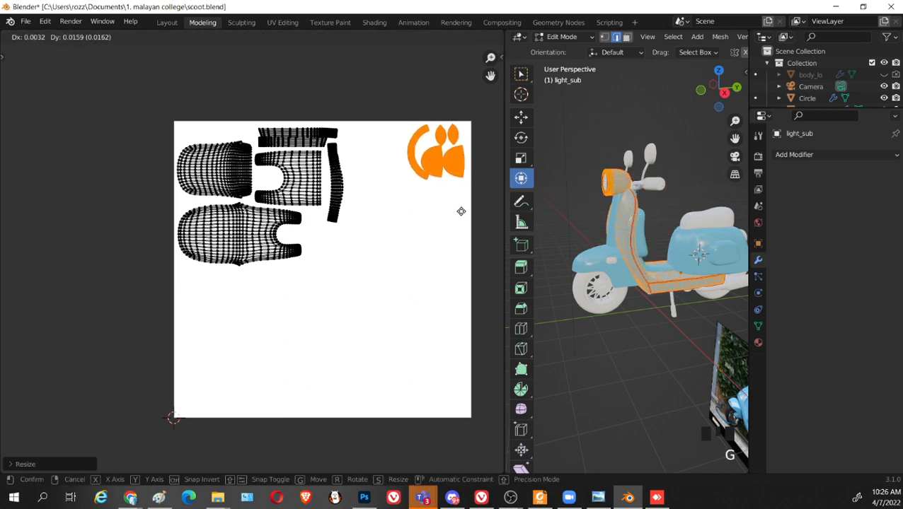
{"action": "left_click", "coordinate": [461, 211]}
Leave Edit Mode, select the scooter's body parts together with the headlight housing, seat and shield compartment, and open them all in Edit Mode
{"action": "middle_click_drag", "start_coordinate": [617, 319], "coordinate": [602, 324], "text": "shift"}
{"action": "key", "text": "Tab"}
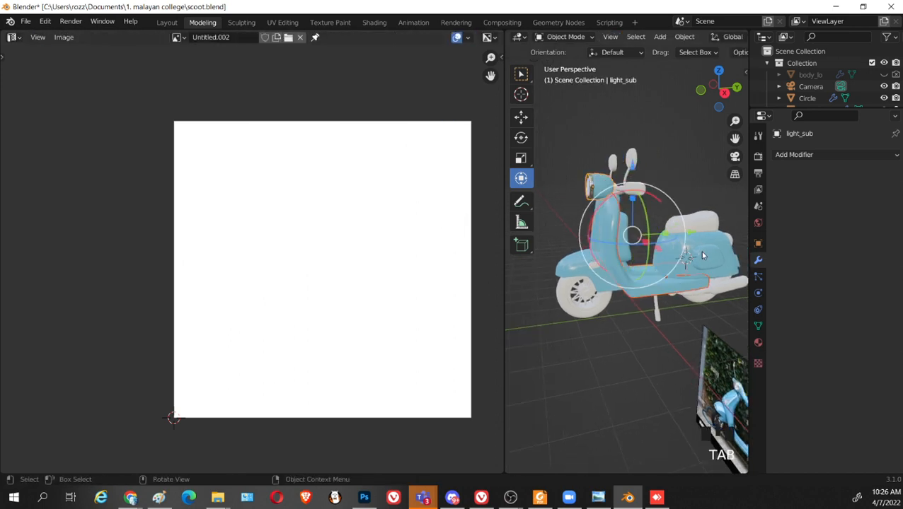
{"action": "left_click", "coordinate": [699, 251]}
{"action": "left_click", "coordinate": [734, 268], "text": "shift"}
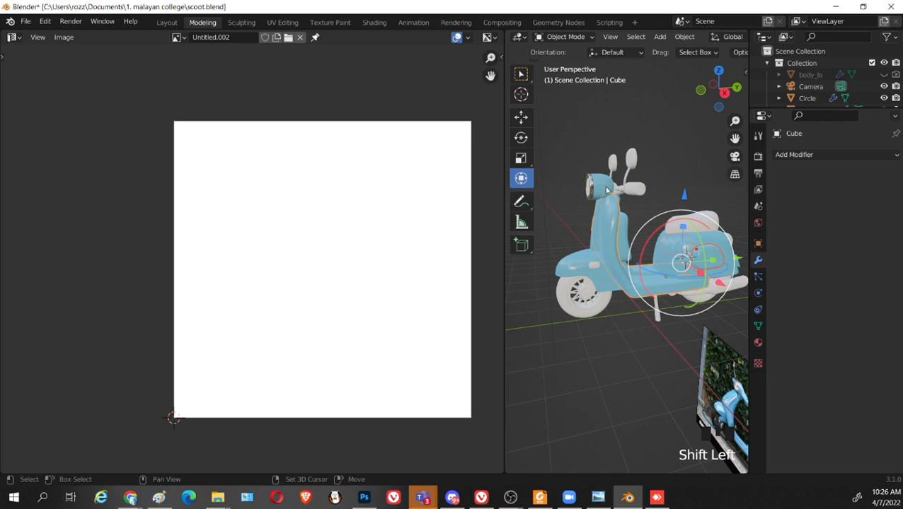
{"action": "left_click", "coordinate": [643, 220], "text": "shift"}
{"action": "left_click", "coordinate": [723, 244], "text": "shift"}
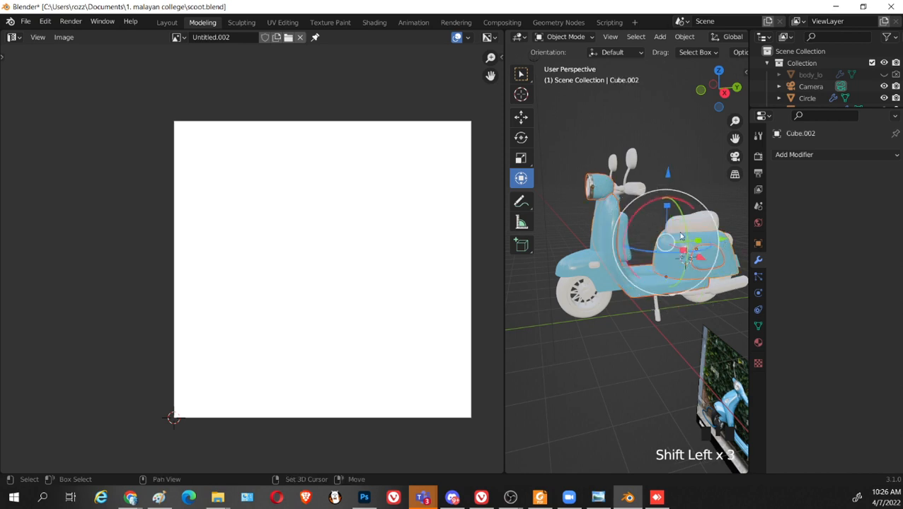
{"action": "left_click", "coordinate": [625, 237], "text": "shift"}
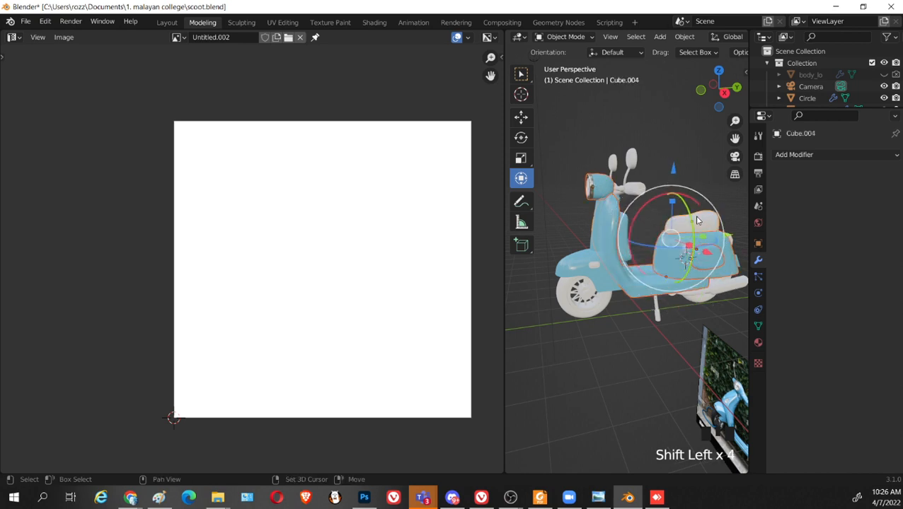
{"action": "left_click", "coordinate": [627, 241], "text": "shift"}
{"action": "left_click", "coordinate": [581, 261], "text": "shift"}
{"action": "middle_click_drag", "start_coordinate": [648, 356], "coordinate": [669, 289]}
{"action": "left_click", "coordinate": [571, 340], "text": "shift"}
{"action": "middle_click_drag", "start_coordinate": [572, 339], "coordinate": [650, 341]}
{"action": "key", "text": "Tab"}
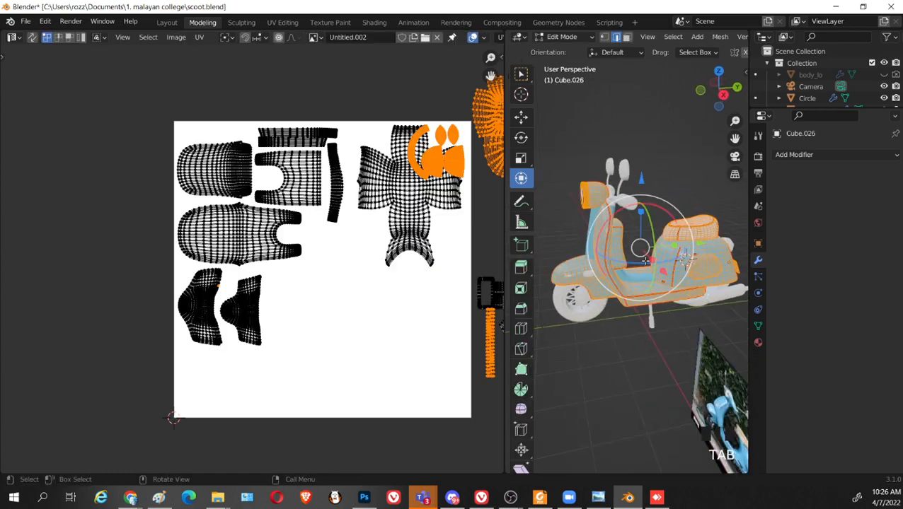
Move the large cross-shaped UV island away from the headlight islands to beside the two side-by-side islands in the image's lower half
{"action": "middle_click_drag", "start_coordinate": [406, 283], "coordinate": [322, 341]}
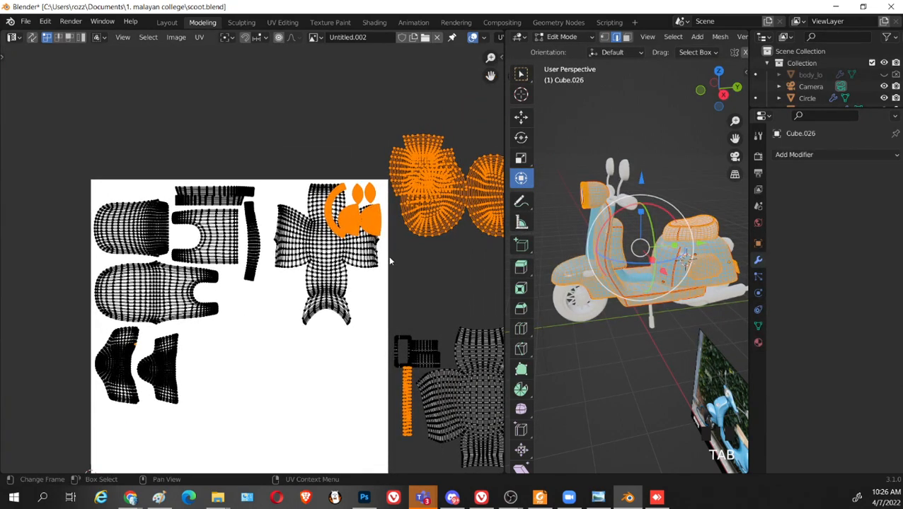
{"action": "left_click", "coordinate": [369, 274]}
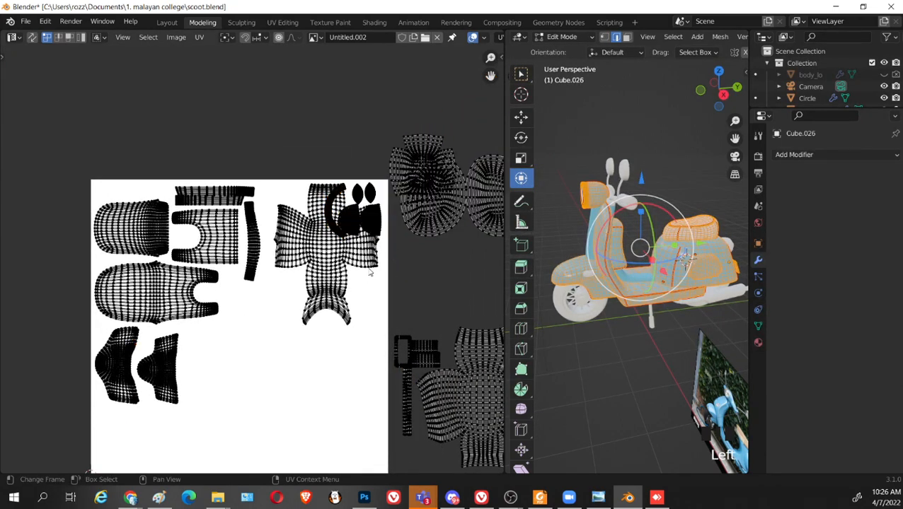
{"action": "key", "text": "l"}
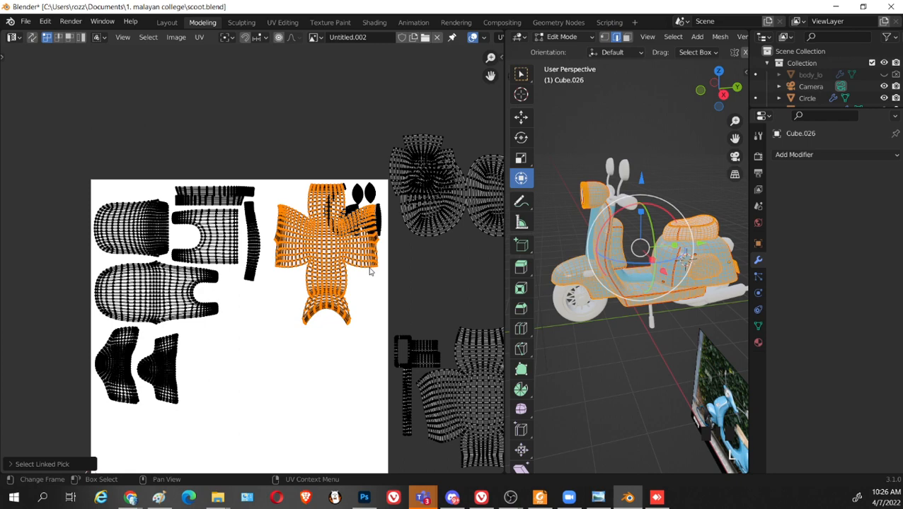
{"action": "key", "text": "g"}
{"action": "left_click", "coordinate": [359, 323]}
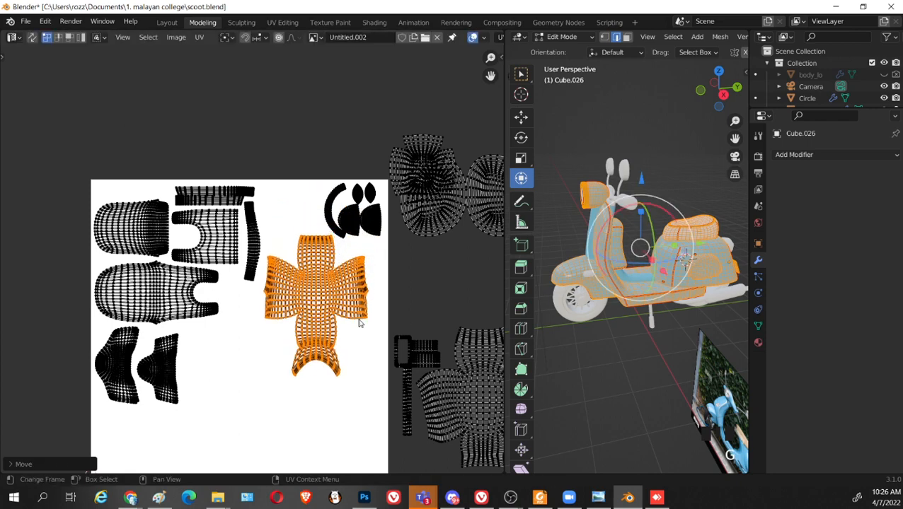
{"action": "middle_click_drag", "start_coordinate": [358, 322], "coordinate": [433, 280]}
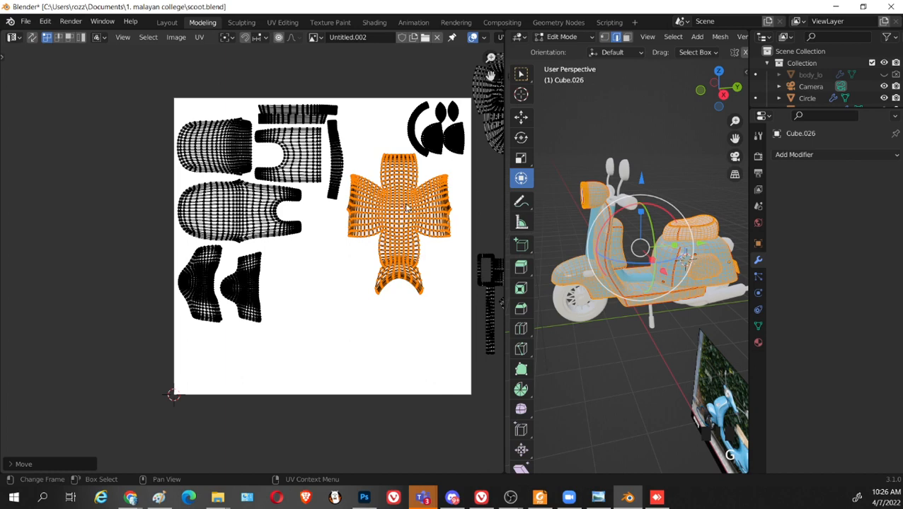
{"action": "key", "text": "g"}
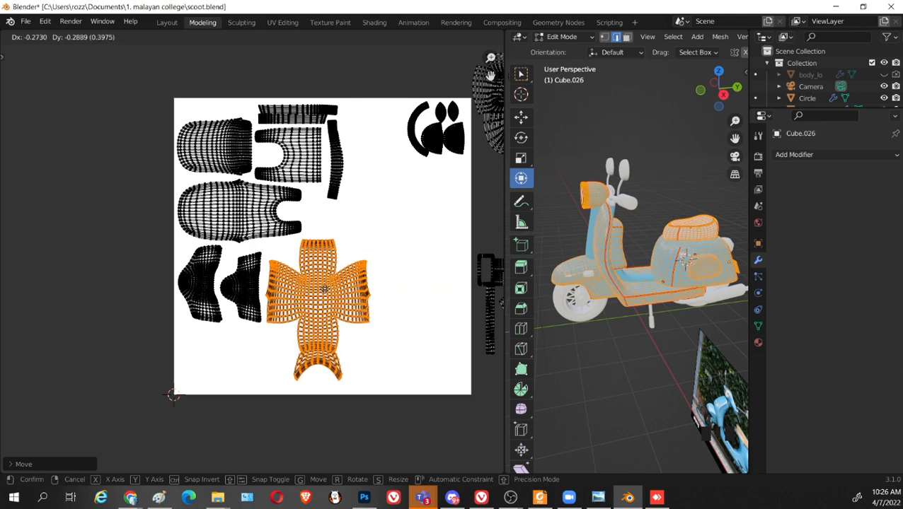
{"action": "left_click", "coordinate": [325, 288]}
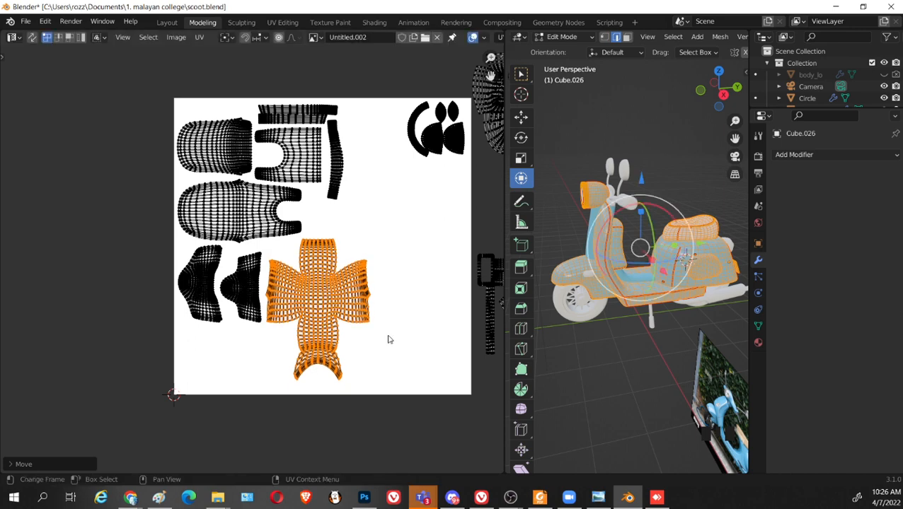
Scale the large cross-shaped UV island up slightly and nudge it clear of the neighbouring islands
{"action": "key", "text": "s"}
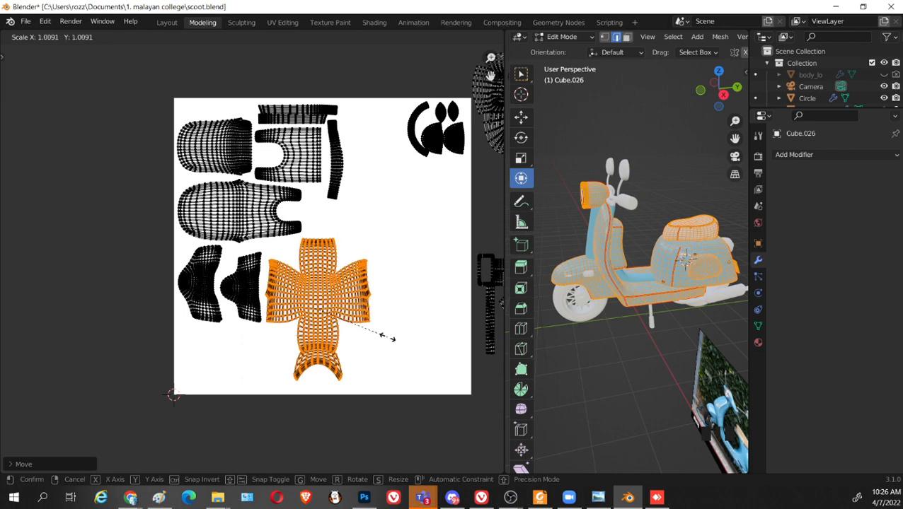
{"action": "left_click", "coordinate": [383, 341]}
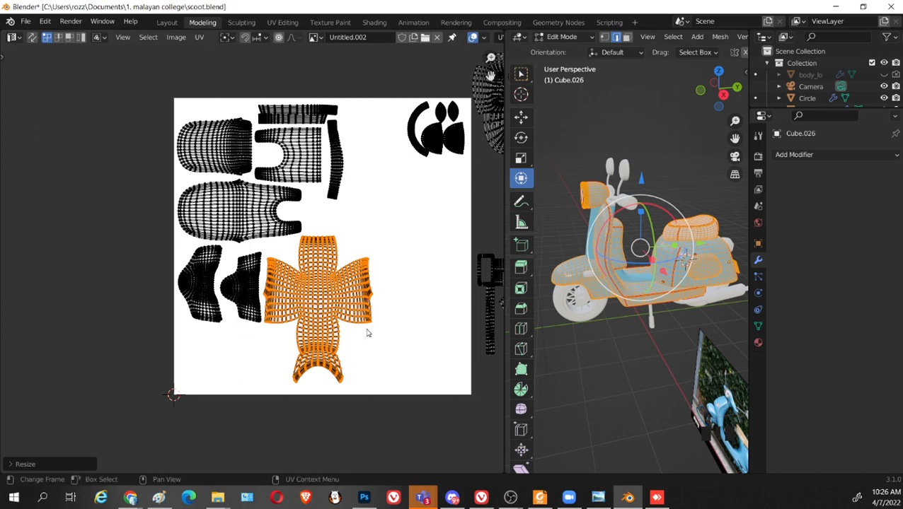
{"action": "key", "text": "g"}
{"action": "left_click", "coordinate": [368, 332]}
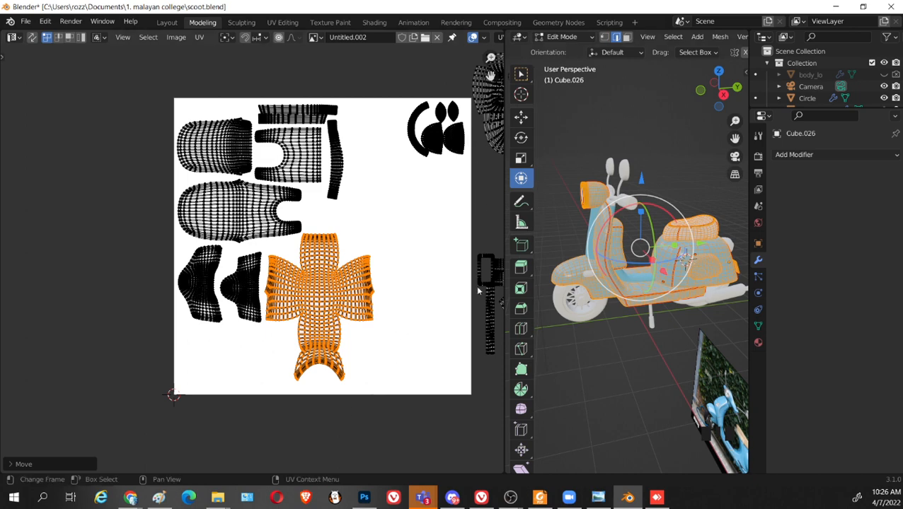
Move the cross-shaped UV island lying outside the image onto its empty right side and scale it down
{"action": "middle_click_drag", "start_coordinate": [477, 291], "coordinate": [394, 284]}
{"action": "left_click", "coordinate": [489, 326]}
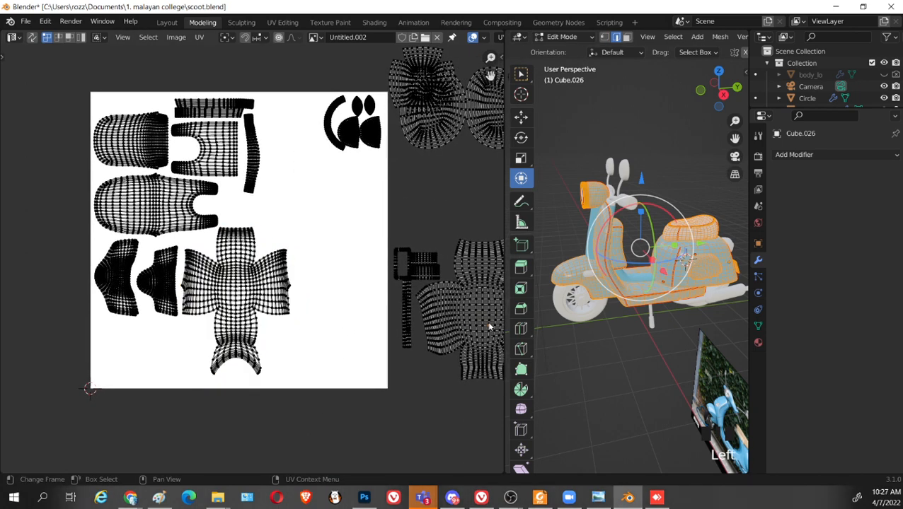
{"action": "key", "text": "l"}
{"action": "scroll", "coordinate": [481, 326], "scroll_direction": "down", "scroll_amount": 2}
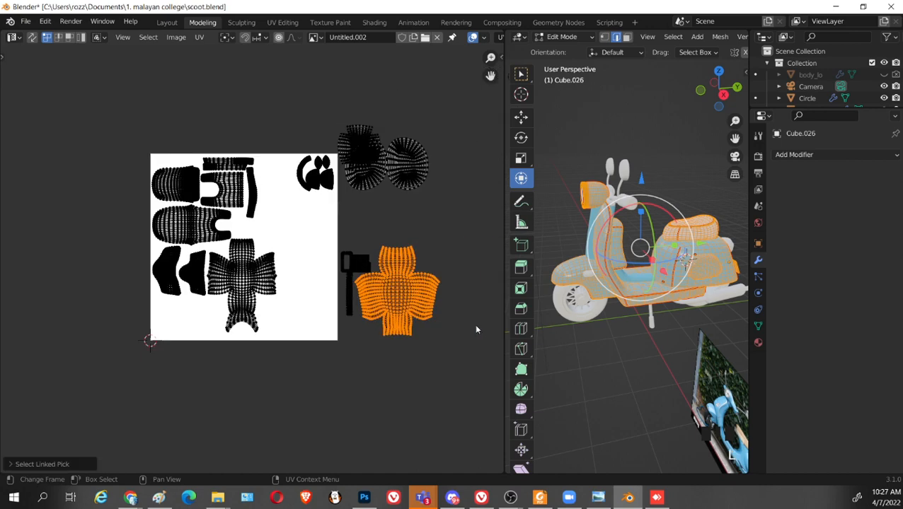
{"action": "scroll", "coordinate": [453, 327], "scroll_direction": "up", "scroll_amount": 1}
{"action": "middle_click_drag", "start_coordinate": [477, 314], "coordinate": [438, 317]}
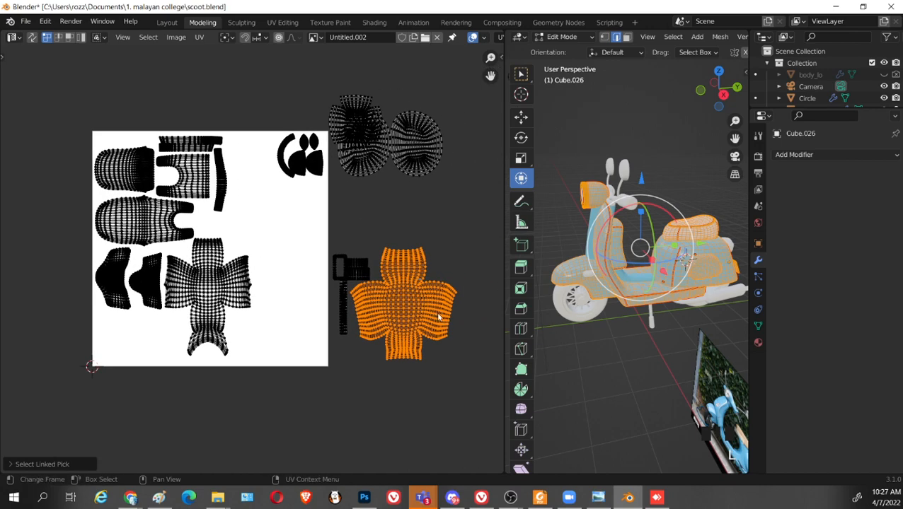
{"action": "scroll", "coordinate": [438, 317], "scroll_direction": "up", "scroll_amount": 1}
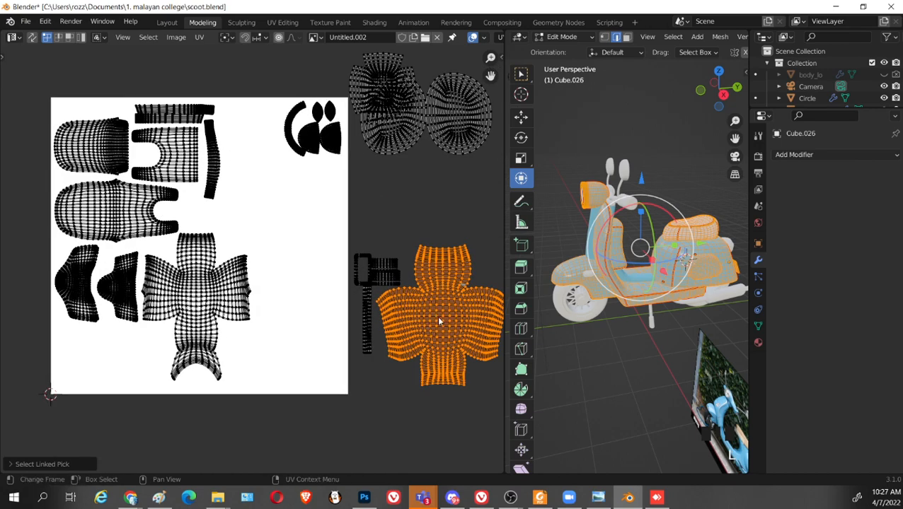
{"action": "key", "text": "g"}
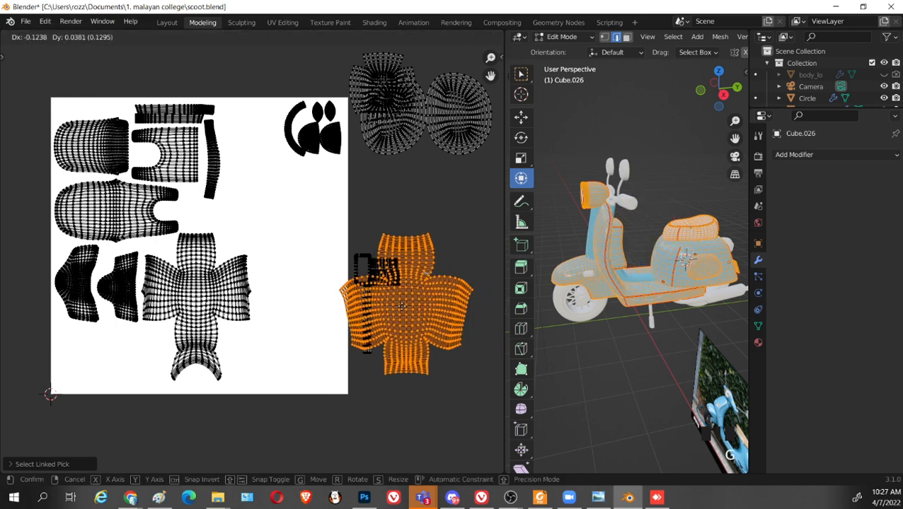
{"action": "left_click", "coordinate": [327, 294]}
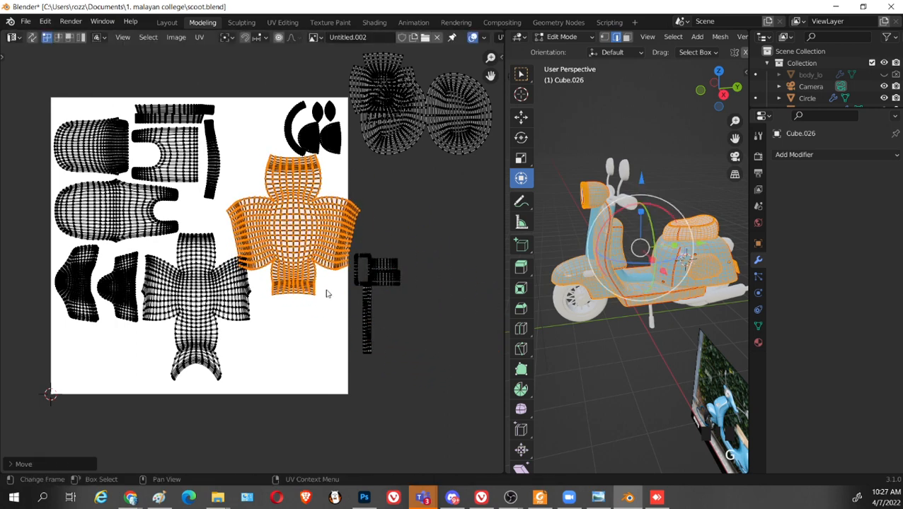
{"action": "key", "text": "s"}
{"action": "left_click", "coordinate": [322, 236]}
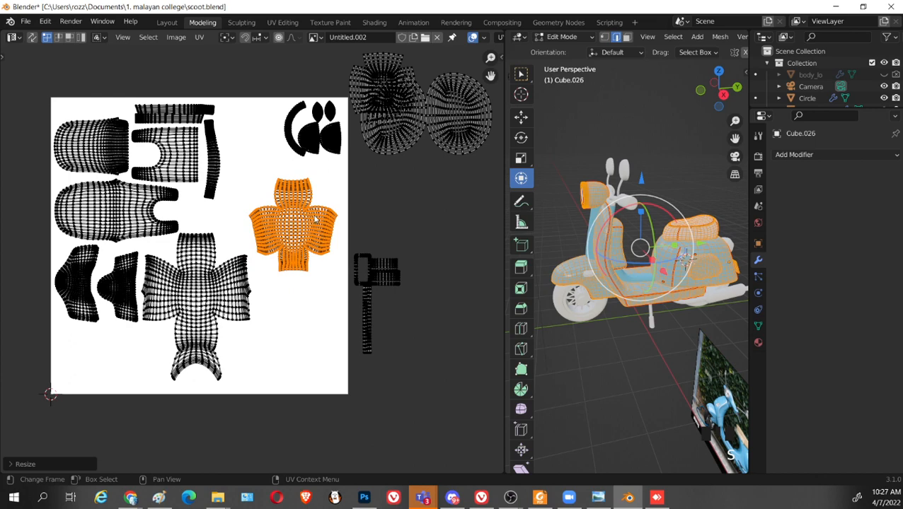
Move the selected cross-shaped UV island into the image's empty lower-left corner, turn it sideways and scale it down to fit
{"action": "key", "text": "g"}
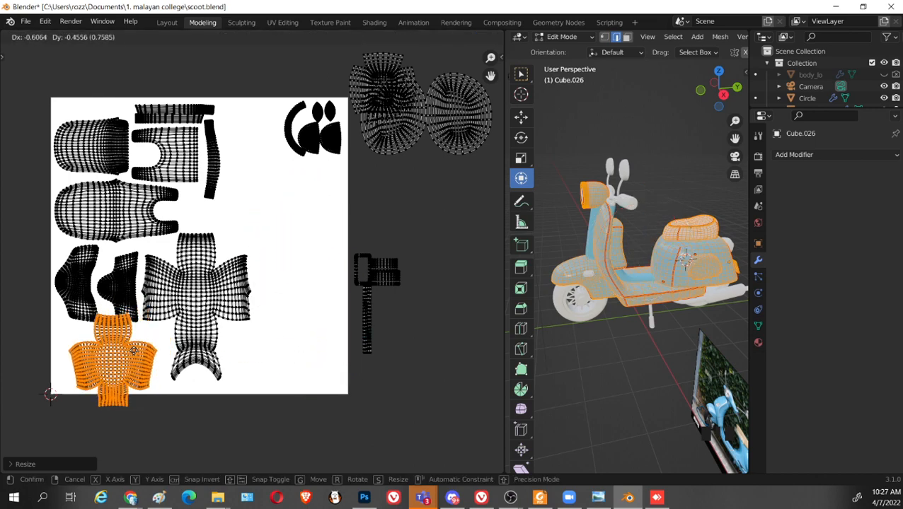
{"action": "left_click", "coordinate": [134, 351]}
{"action": "key", "text": "r"}
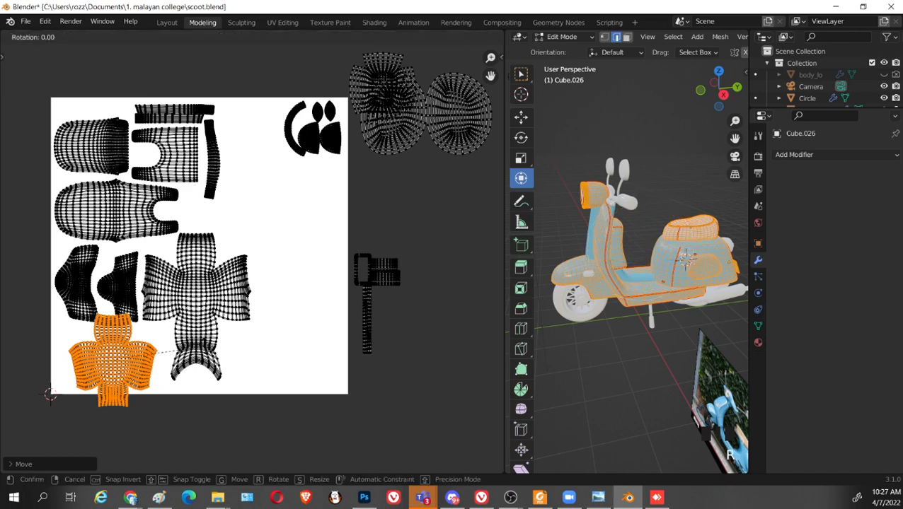
{"action": "left_click", "coordinate": [205, 350]}
{"action": "key", "text": "s"}
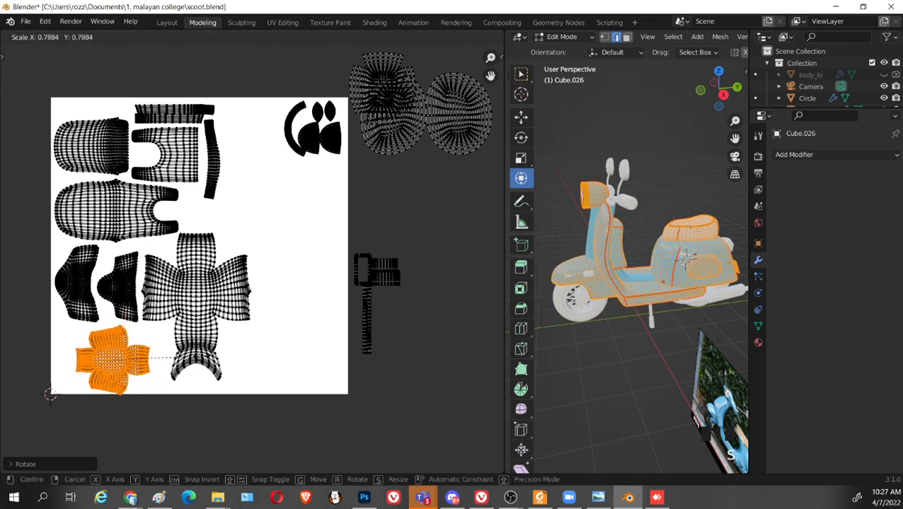
{"action": "left_click", "coordinate": [157, 358]}
{"action": "key", "text": "g"}
{"action": "left_click", "coordinate": [147, 358]}
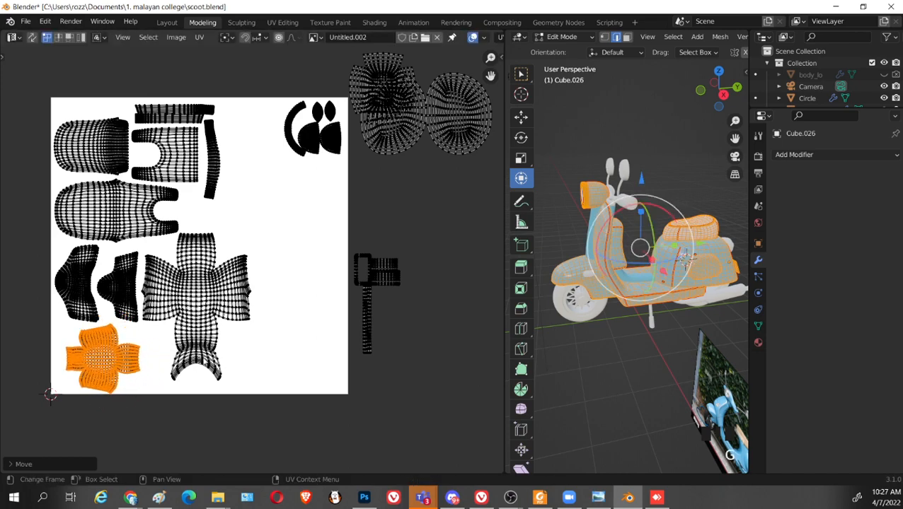
{"action": "key", "text": "r"}
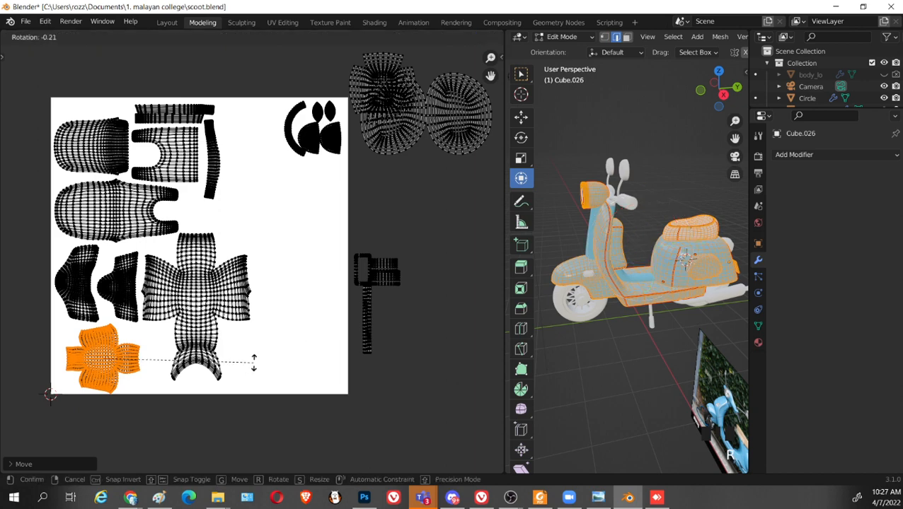
{"action": "left_click", "coordinate": [500, 356]}
Scale the small cross-shaped UV island up slightly and nudge it closer to the image's left edge
{"action": "middle_click_drag", "start_coordinate": [163, 361], "coordinate": [288, 342]}
{"action": "scroll", "coordinate": [272, 290], "scroll_direction": "up", "scroll_amount": 4}
{"action": "middle_click_drag", "start_coordinate": [271, 287], "coordinate": [302, 285]}
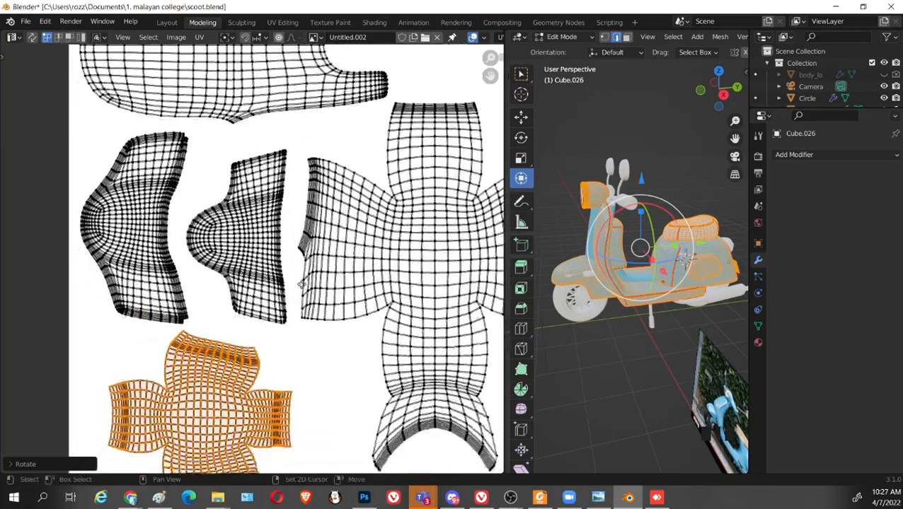
{"action": "middle_click_drag", "start_coordinate": [290, 447], "coordinate": [271, 346]}
{"action": "key", "text": "s"}
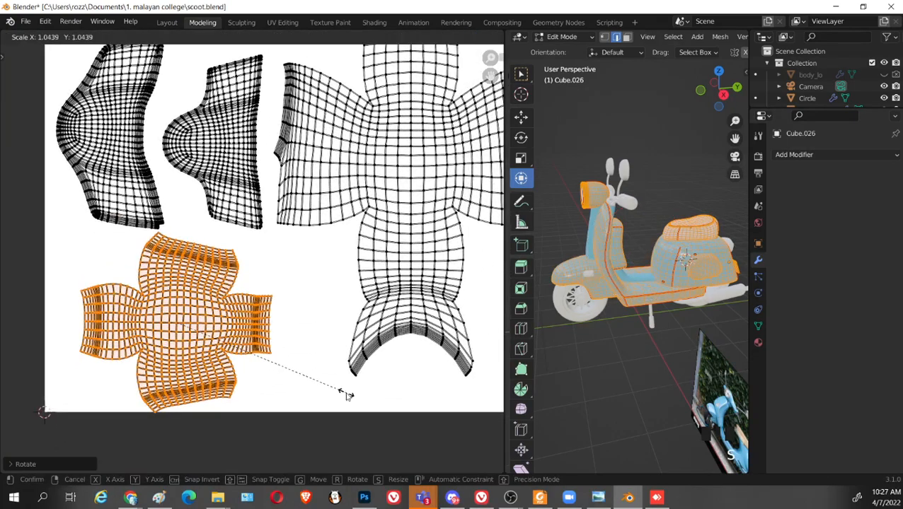
{"action": "left_click", "coordinate": [346, 395]}
{"action": "key", "text": "g"}
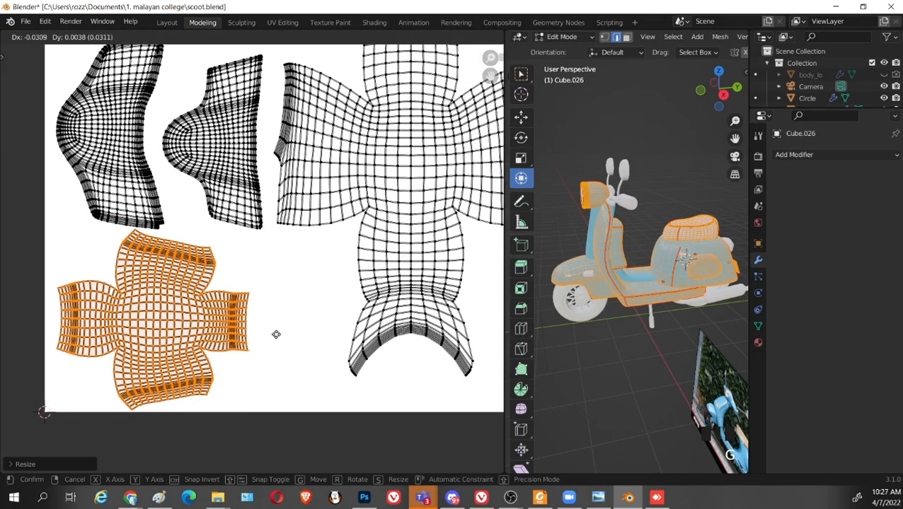
{"action": "left_click", "coordinate": [271, 336]}
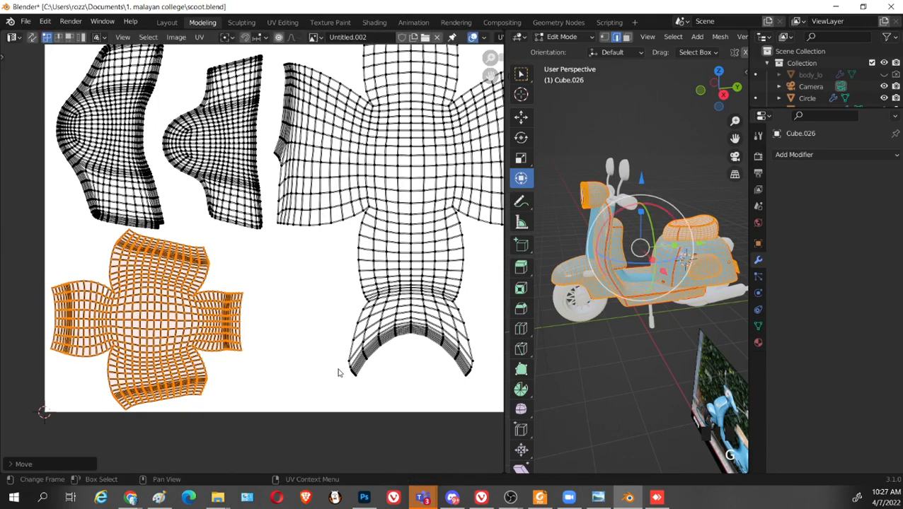
{"action": "key", "text": "s"}
{"action": "left_click", "coordinate": [336, 370]}
Select the two oval UV islands outside the image and move them onto its lower-right area
{"action": "scroll", "coordinate": [312, 346], "scroll_direction": "down", "scroll_amount": 3}
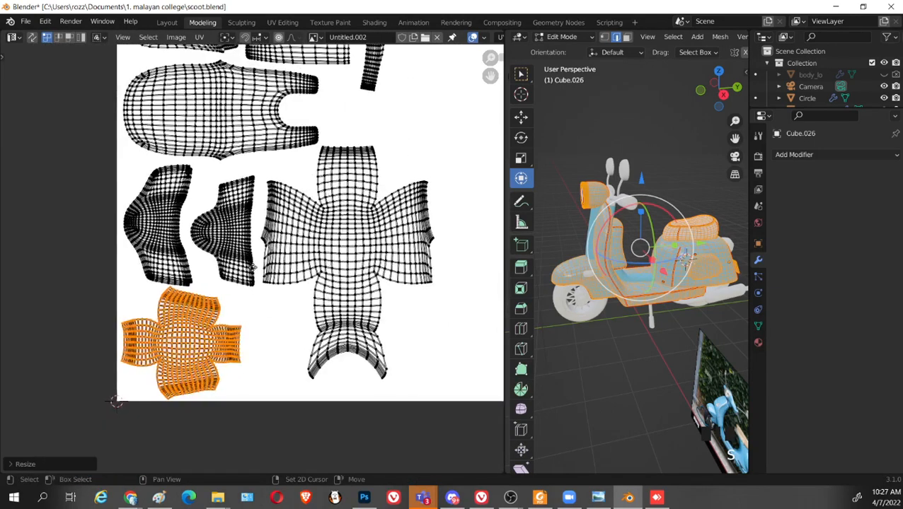
{"action": "scroll", "coordinate": [321, 304], "scroll_direction": "down", "scroll_amount": 2}
{"action": "middle_click_drag", "start_coordinate": [344, 316], "coordinate": [321, 335]}
{"action": "middle_click_drag", "start_coordinate": [384, 299], "coordinate": [298, 375]}
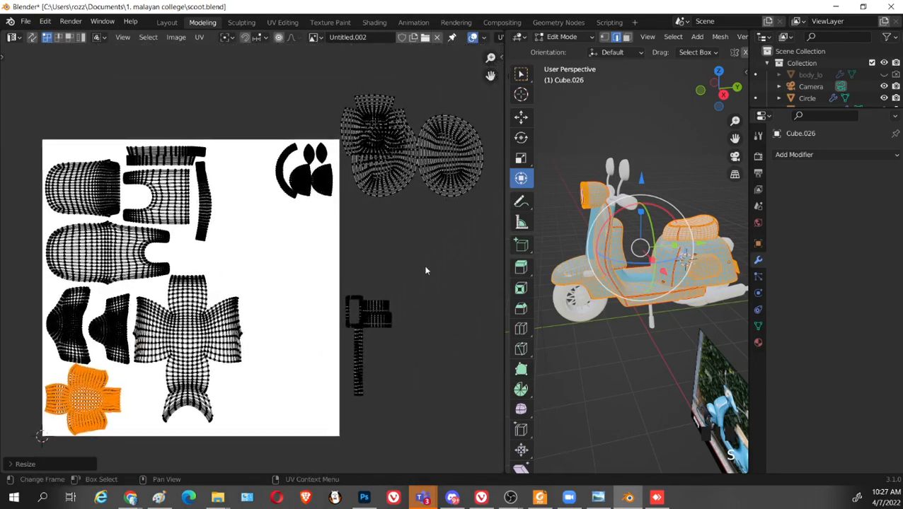
{"action": "middle_click_drag", "start_coordinate": [456, 186], "coordinate": [450, 192]}
{"action": "left_click", "coordinate": [452, 169]}
{"action": "key", "text": "l"}
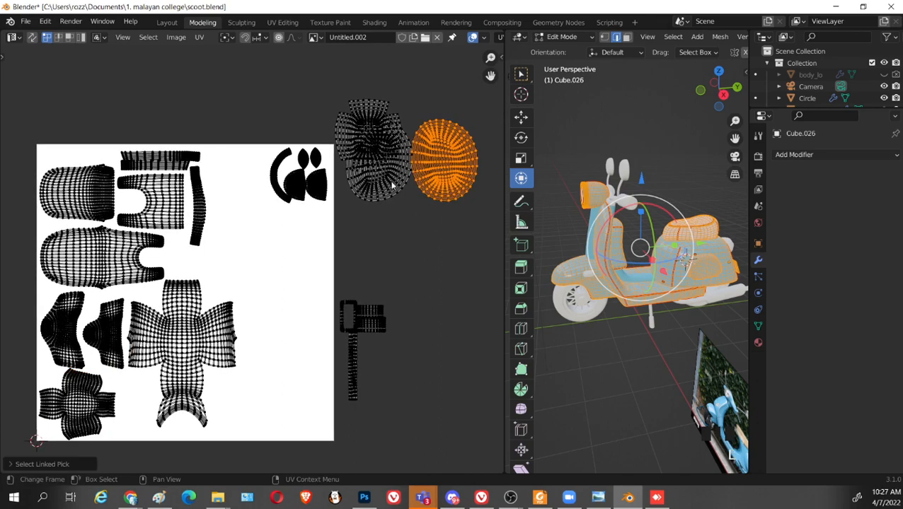
{"action": "key", "text": "l"}
{"action": "key", "text": "g"}
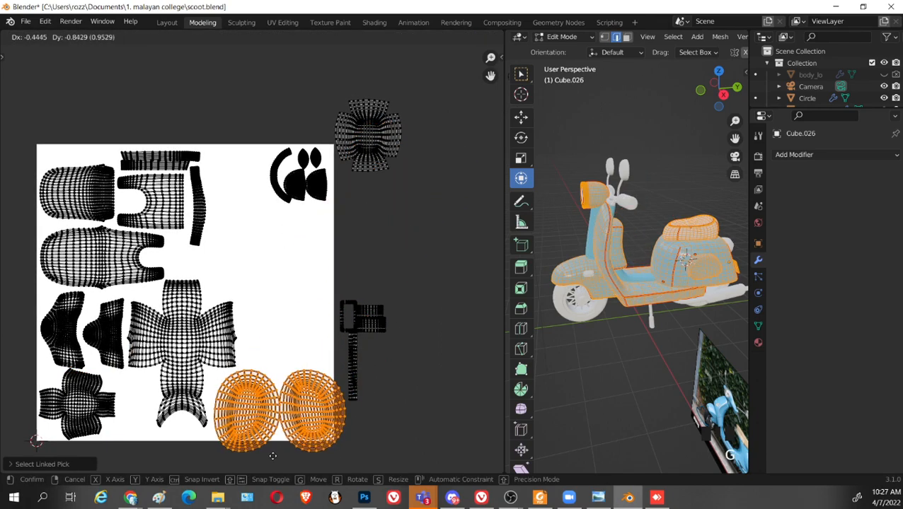
{"action": "left_click", "coordinate": [272, 413]}
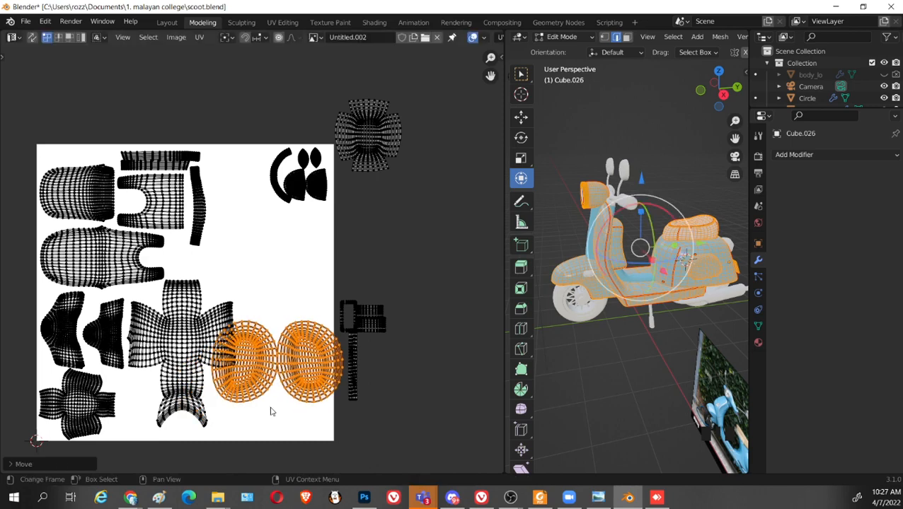
Scale the two oval UV islands down and move them up into the empty space above the large cross's right arm
{"action": "key", "text": "s"}
{"action": "left_click", "coordinate": [304, 401]}
{"action": "key", "text": "g"}
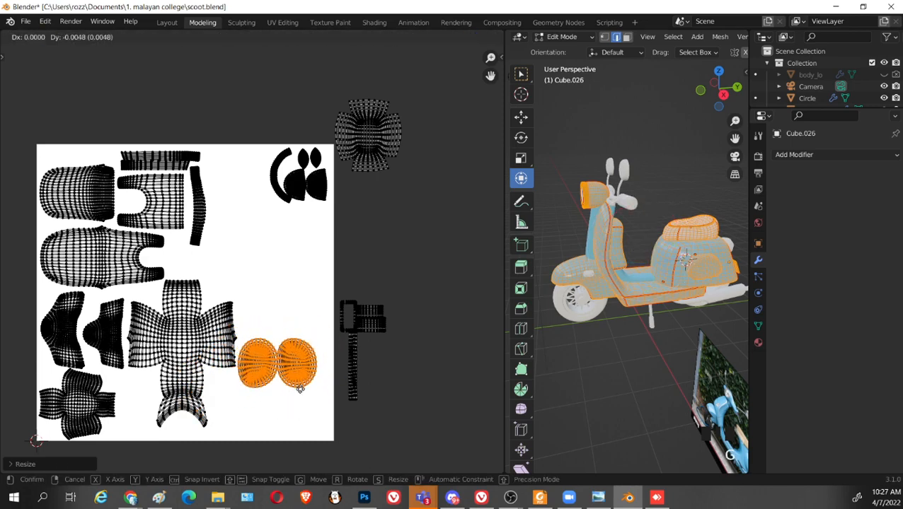
{"action": "left_click", "coordinate": [266, 300]}
{"action": "key", "text": "s"}
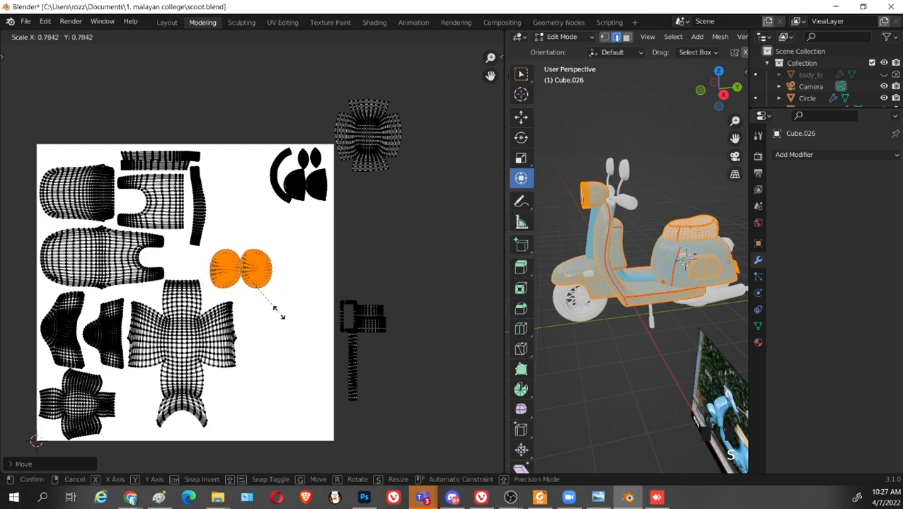
{"action": "left_click", "coordinate": [273, 307]}
Rotate the two oval UV islands by 90 degrees and place them between the small and large cross-shaped islands
{"action": "key", "text": "g"}
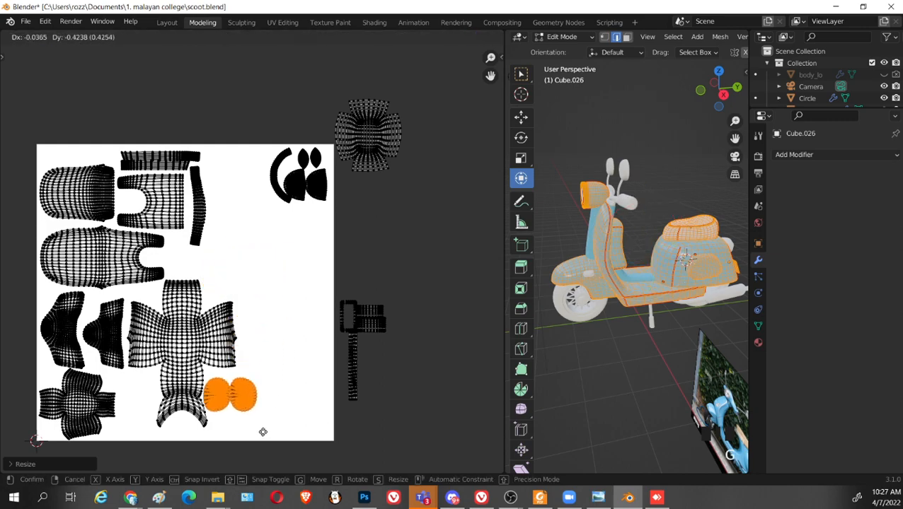
{"action": "left_click", "coordinate": [188, 443]}
{"action": "scroll", "coordinate": [188, 443], "scroll_direction": "up", "scroll_amount": 3}
{"action": "type", "text": "r"}
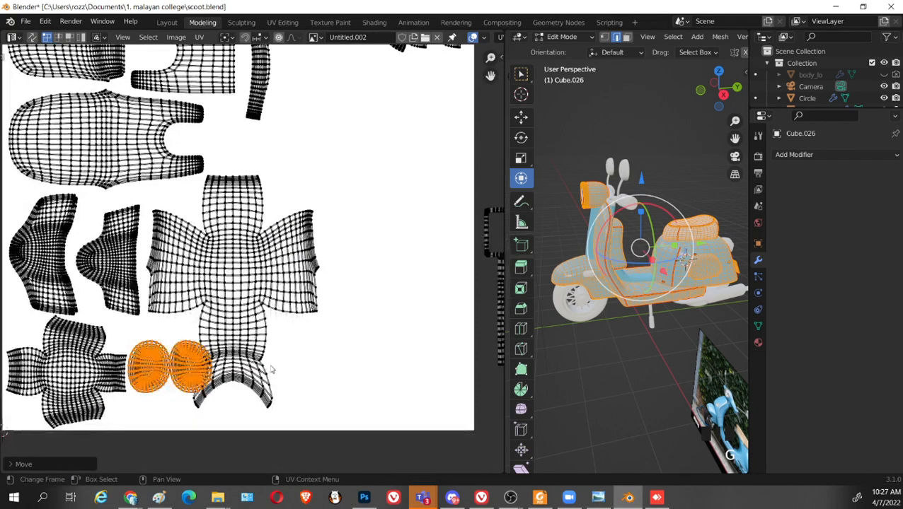
{"action": "type", "text": "90"}
{"action": "left_click", "coordinate": [270, 365]}
{"action": "key", "text": "g"}
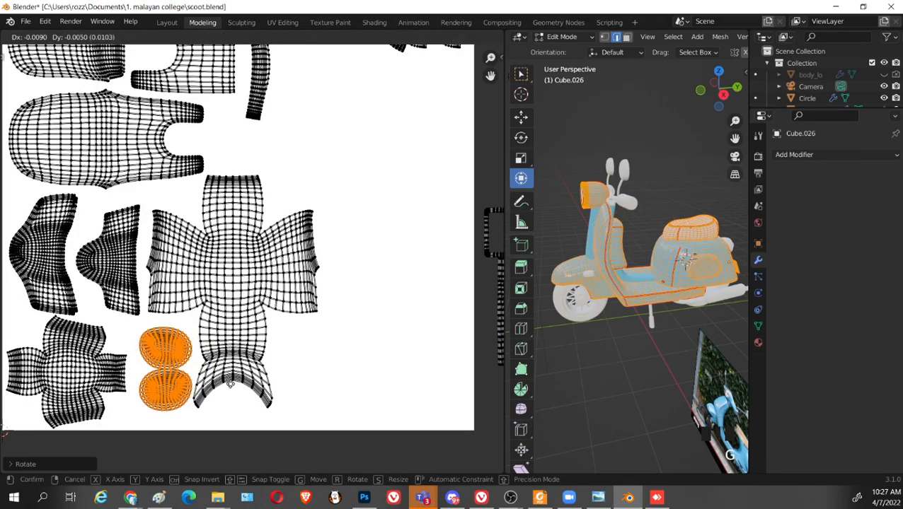
{"action": "left_click", "coordinate": [240, 386]}
{"action": "left_click", "coordinate": [339, 368]}
Examine the spacing around the two oval UV islands and compare them with the seat and rear body on the model
{"action": "scroll", "coordinate": [328, 316], "scroll_direction": "up", "scroll_amount": 5}
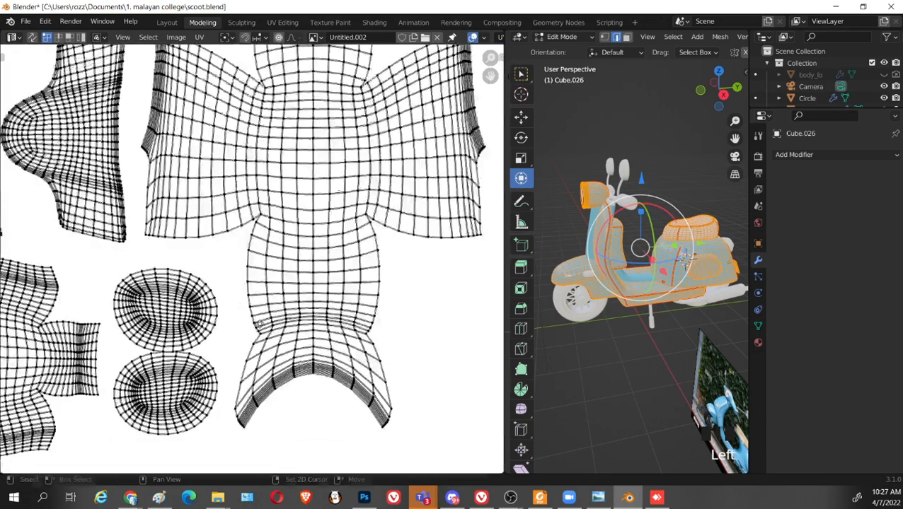
{"action": "scroll", "coordinate": [284, 307], "scroll_direction": "up", "scroll_amount": 2}
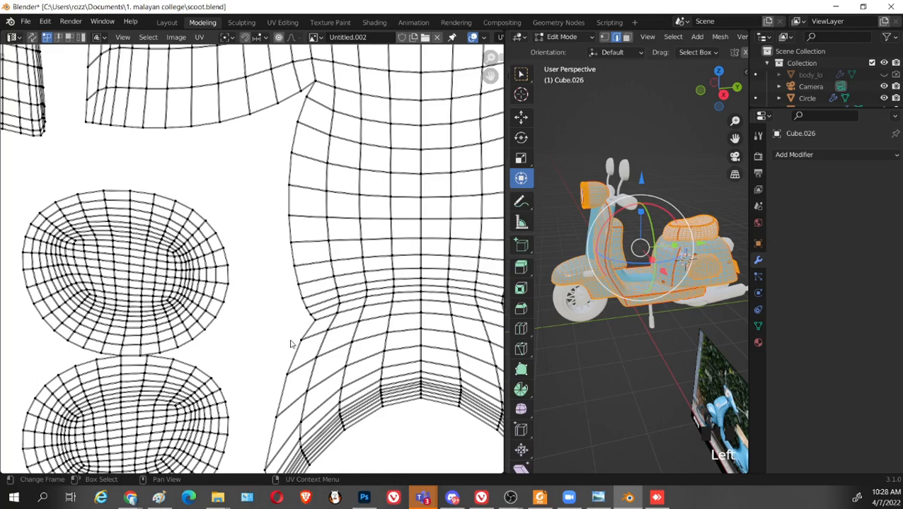
{"action": "scroll", "coordinate": [605, 295], "scroll_direction": "up", "scroll_amount": 6}
{"action": "middle_click_drag", "start_coordinate": [606, 296], "coordinate": [639, 301], "text": "shift"}
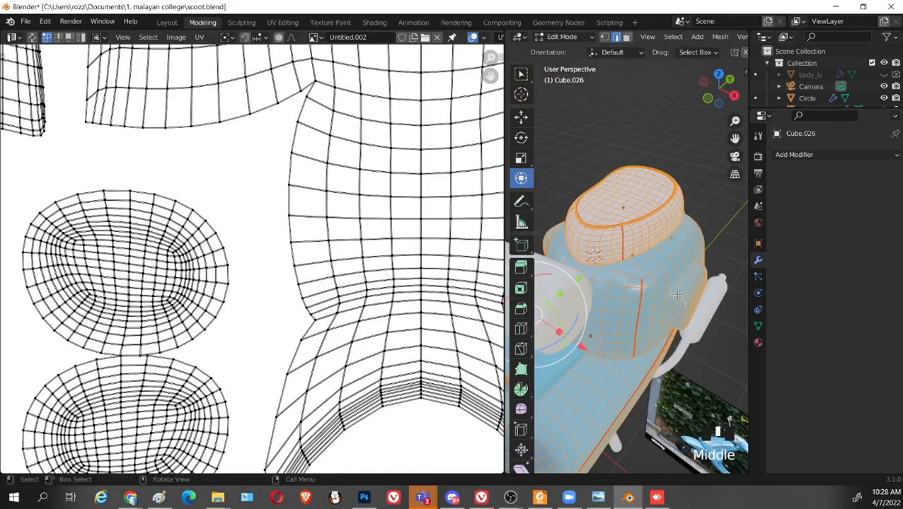
{"action": "middle_click_drag", "start_coordinate": [216, 286], "coordinate": [223, 239], "text": "shift"}
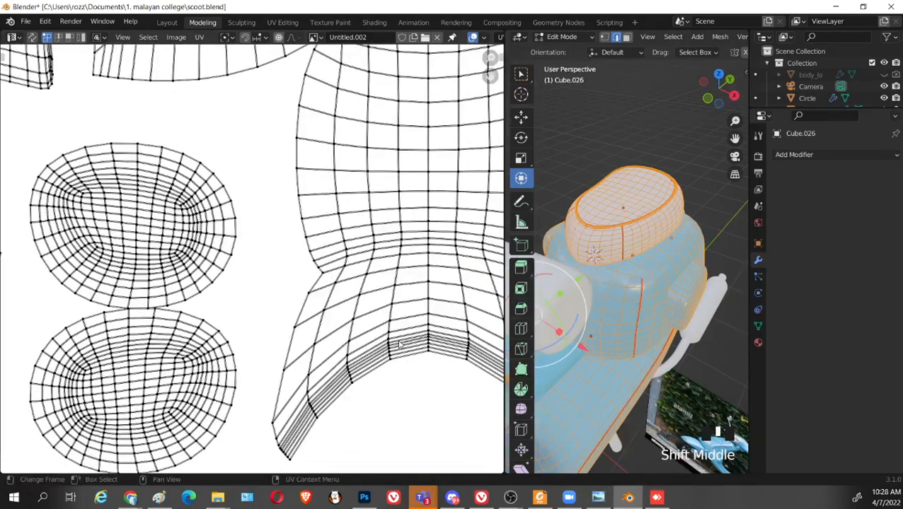
{"action": "scroll", "coordinate": [259, 335], "scroll_direction": "down", "scroll_amount": 1}
{"action": "scroll", "coordinate": [272, 214], "scroll_direction": "down", "scroll_amount": 2}
{"action": "scroll", "coordinate": [231, 283], "scroll_direction": "up", "scroll_amount": 2}
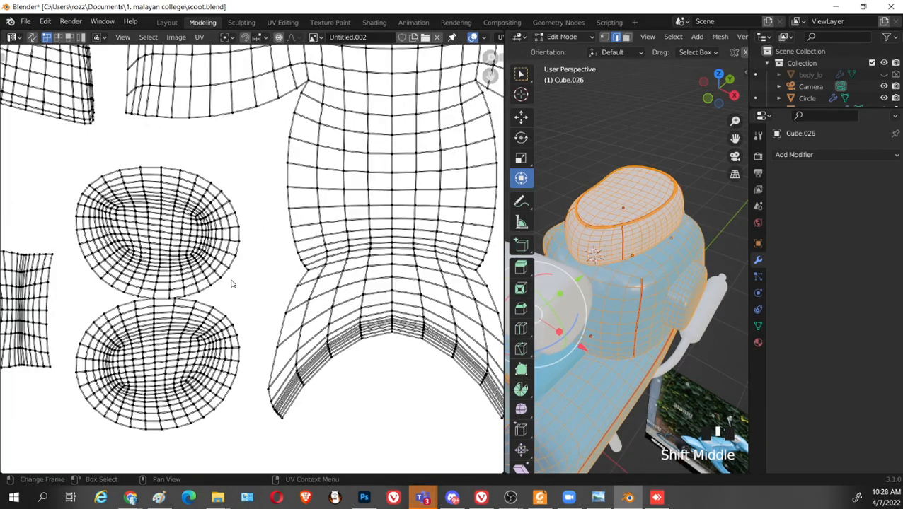
{"action": "middle_click_drag", "start_coordinate": [540, 333], "coordinate": [643, 305]}
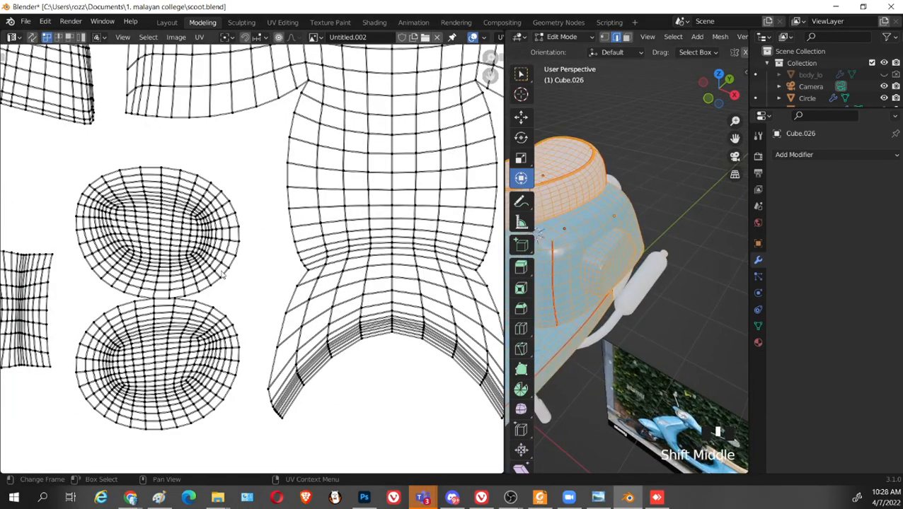
{"action": "scroll", "coordinate": [223, 275], "scroll_direction": "up", "scroll_amount": 1}
{"action": "scroll", "coordinate": [260, 238], "scroll_direction": "down", "scroll_amount": 2}
{"action": "scroll", "coordinate": [259, 238], "scroll_direction": "down", "scroll_amount": 5}
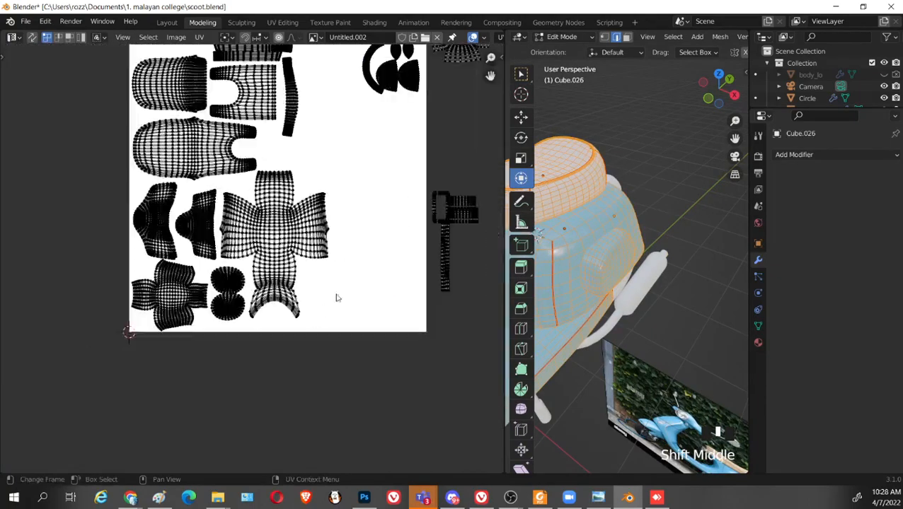
Select the two narrow vertical UV strips outside the image and move them beside the large cross's lower end
{"action": "scroll", "coordinate": [438, 358], "scroll_direction": "down", "scroll_amount": 3, "text": "ctrl"}
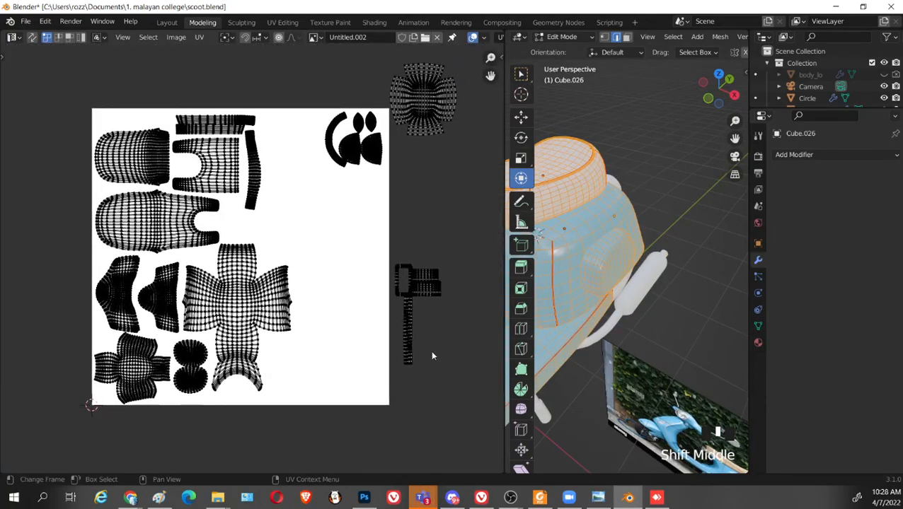
{"action": "scroll", "coordinate": [404, 354], "scroll_direction": "down", "scroll_amount": 3, "text": "ctrl"}
{"action": "scroll", "coordinate": [361, 342], "scroll_direction": "up", "scroll_amount": 2}
{"action": "scroll", "coordinate": [361, 341], "scroll_direction": "down", "scroll_amount": 1, "text": "ctrl"}
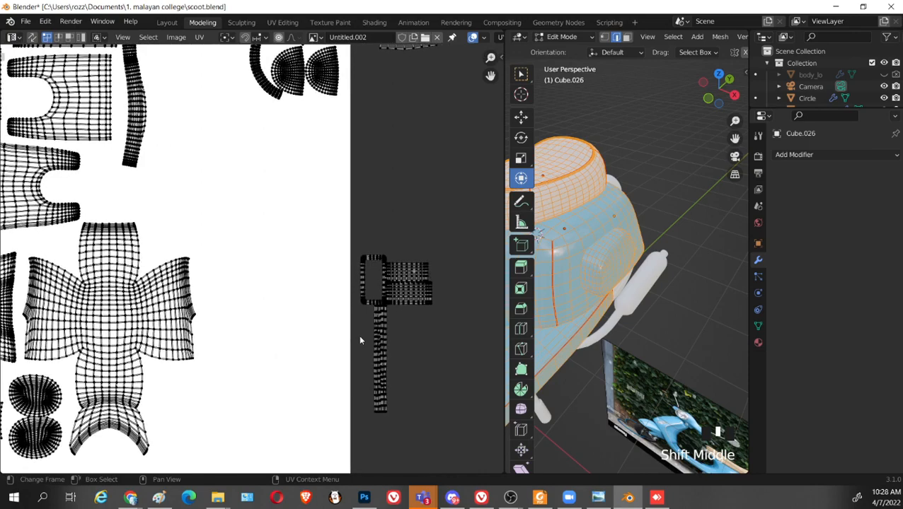
{"action": "key", "text": "l"}
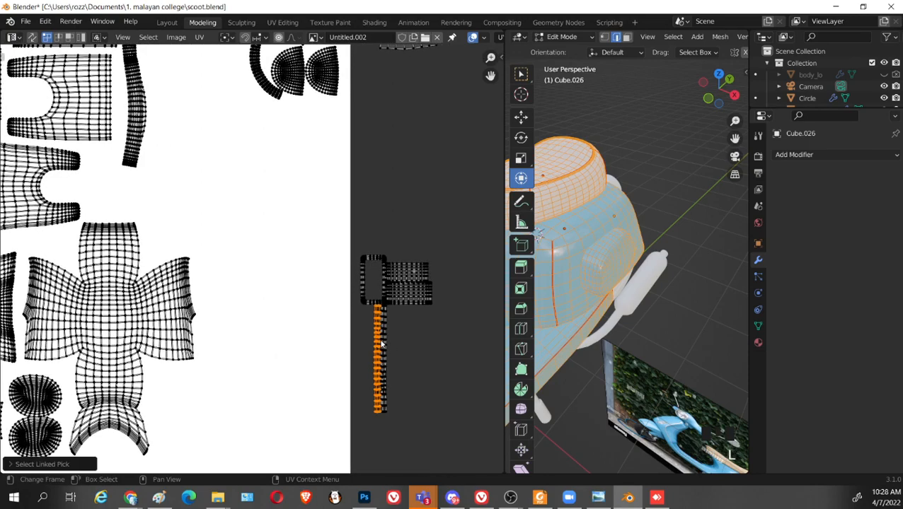
{"action": "scroll", "coordinate": [468, 343], "scroll_direction": "up", "scroll_amount": 6, "text": "ctrl"}
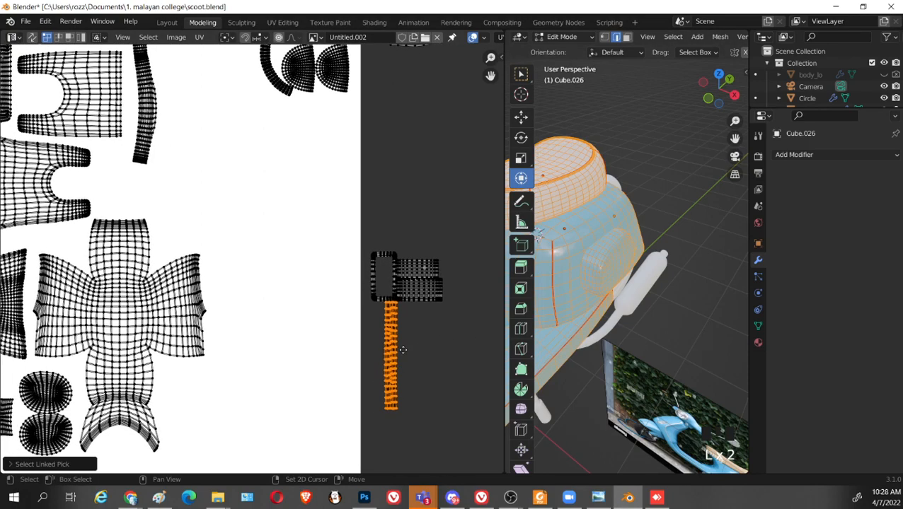
{"action": "key", "text": "g"}
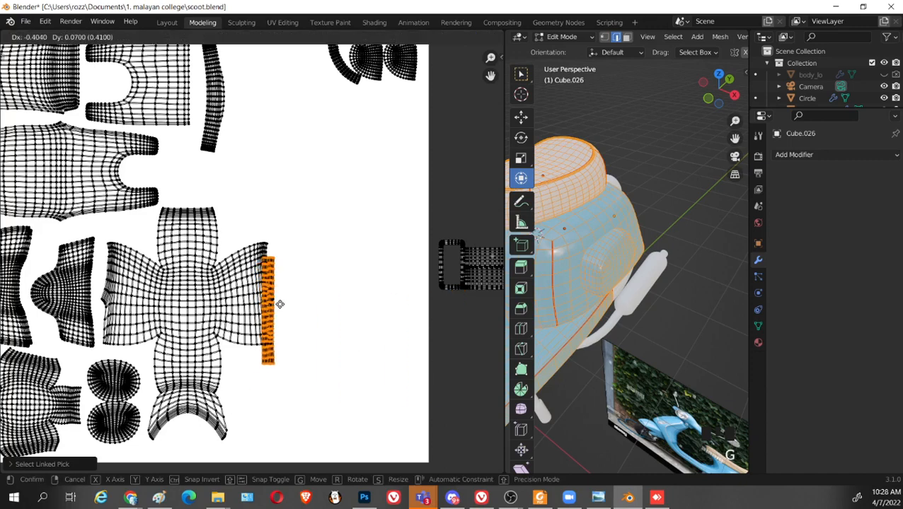
{"action": "left_click", "coordinate": [243, 401]}
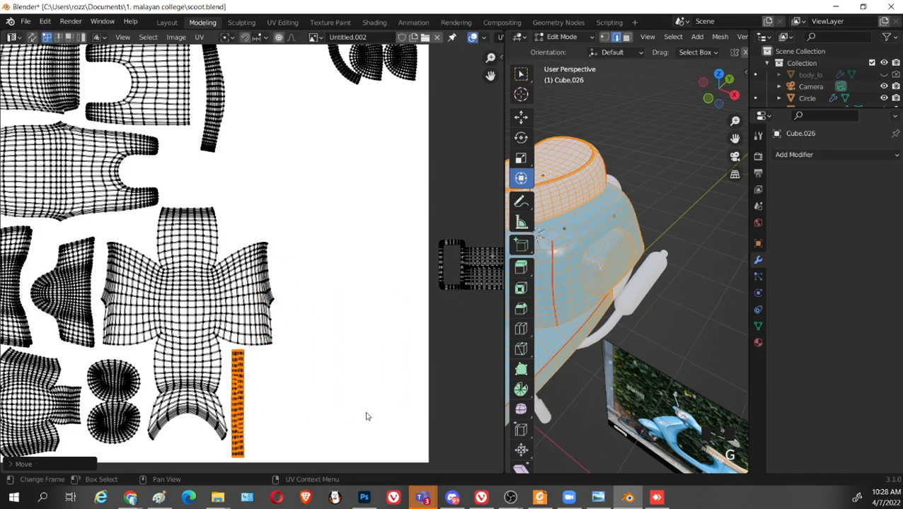
Rotate the two narrow UV strips by 90 degrees and place them directly beneath the large cross-shaped island
{"action": "type", "text": "r90"}
{"action": "key", "text": "Return"}
{"action": "key", "text": "b"}
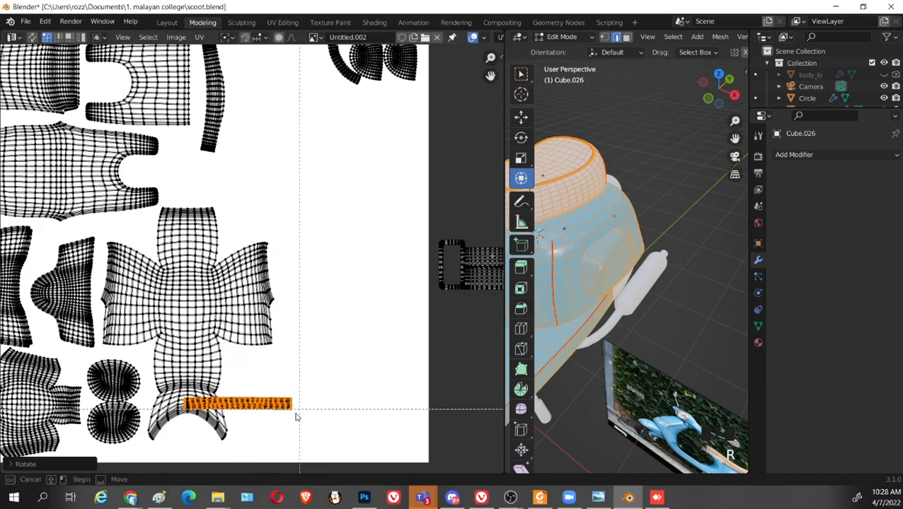
{"action": "right_click", "coordinate": [297, 438]}
{"action": "key", "text": "g"}
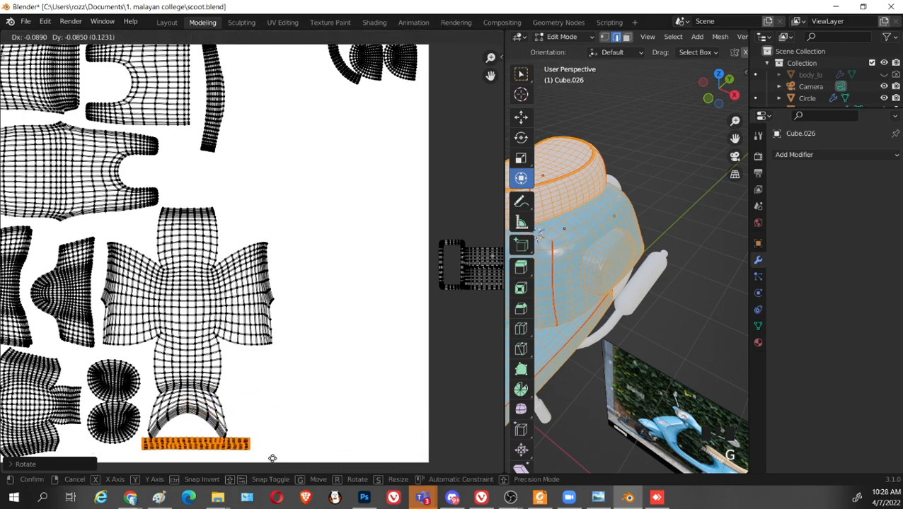
{"action": "left_click", "coordinate": [273, 460]}
{"action": "scroll", "coordinate": [306, 427], "scroll_direction": "down", "scroll_amount": 2}
{"action": "scroll", "coordinate": [342, 333], "scroll_direction": "up", "scroll_amount": 2}
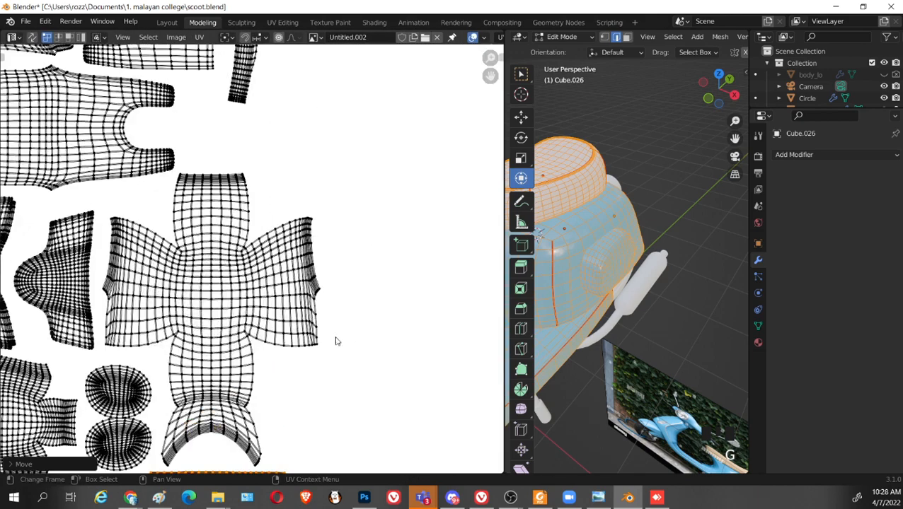
Rotate the hollow rectangular UV island outside the image by 90 degrees and place it beneath the two neighbouring grid islands
{"action": "middle_click_drag", "start_coordinate": [335, 342], "coordinate": [228, 325]}
{"action": "scroll", "coordinate": [322, 278], "scroll_direction": "down", "scroll_amount": 2}
{"action": "scroll", "coordinate": [304, 239], "scroll_direction": "up", "scroll_amount": 2}
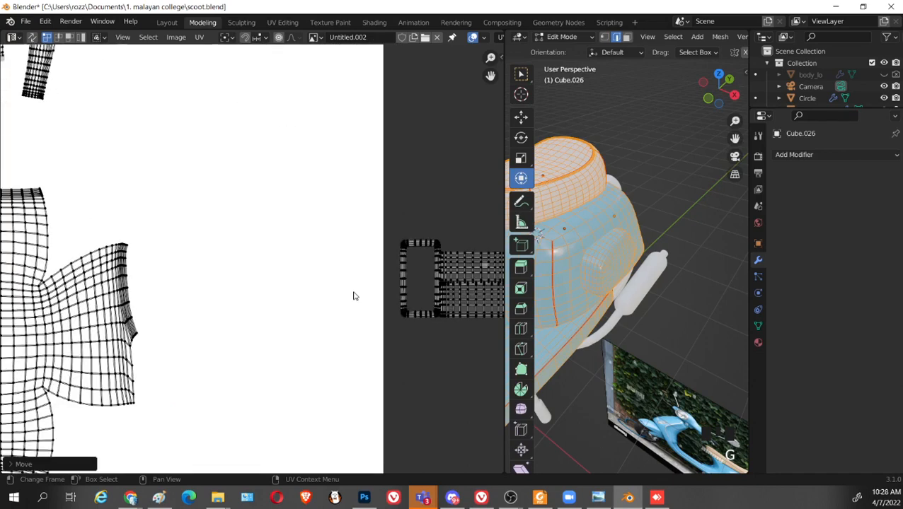
{"action": "middle_click_drag", "start_coordinate": [352, 296], "coordinate": [271, 284]}
{"action": "key", "text": "l"}
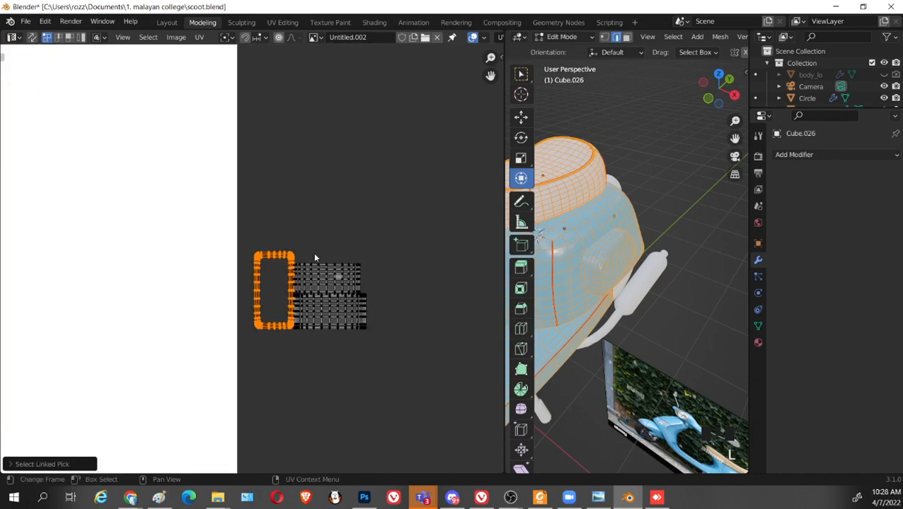
{"action": "key", "text": "r"}
{"action": "left_click", "coordinate": [322, 318]}
{"action": "scroll", "coordinate": [322, 318], "scroll_direction": "up", "scroll_amount": 2}
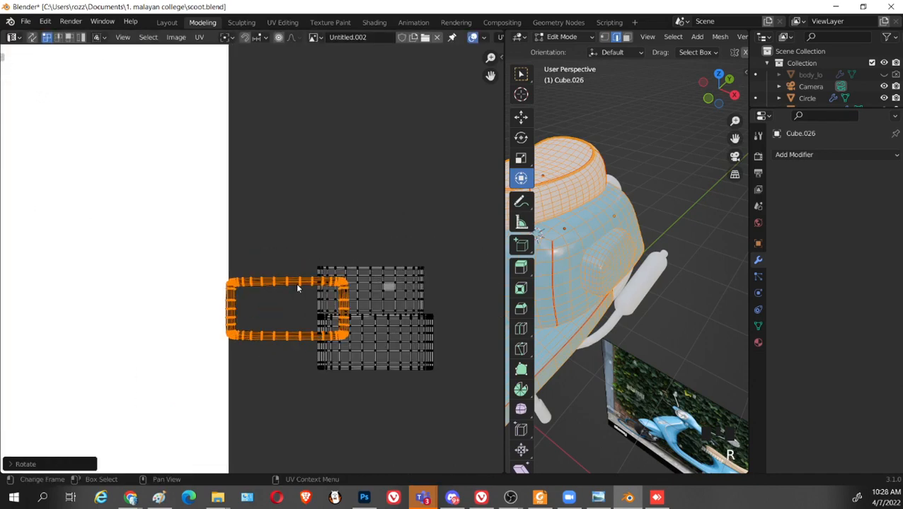
{"action": "key", "text": "g"}
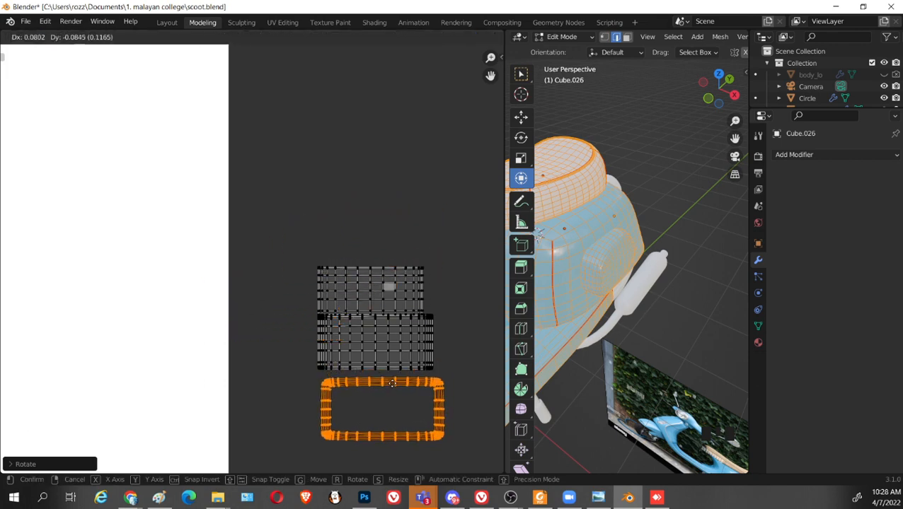
{"action": "left_click", "coordinate": [389, 380]}
{"action": "scroll", "coordinate": [411, 356], "scroll_direction": "up", "scroll_amount": 2}
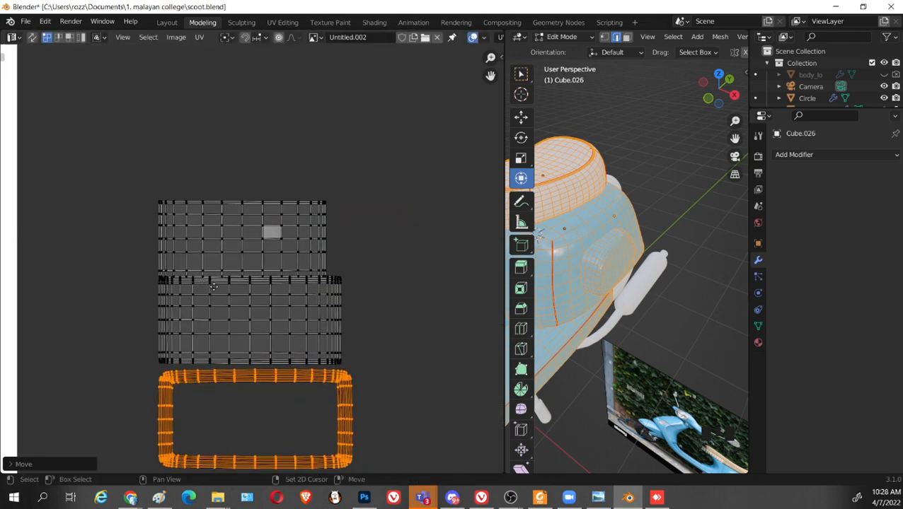
Select the upper rectangular grid island outside the image and shift it slightly up to leave a gap above the middle one
{"action": "left_click", "coordinate": [285, 230]}
{"action": "key", "text": "l"}
{"action": "key", "text": "g"}
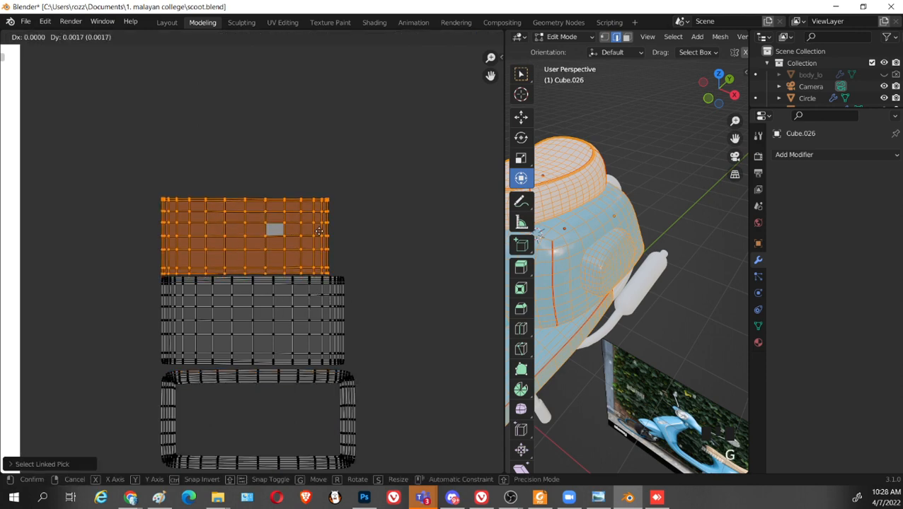
{"action": "left_click", "coordinate": [319, 230]}
{"action": "key", "text": "h"}
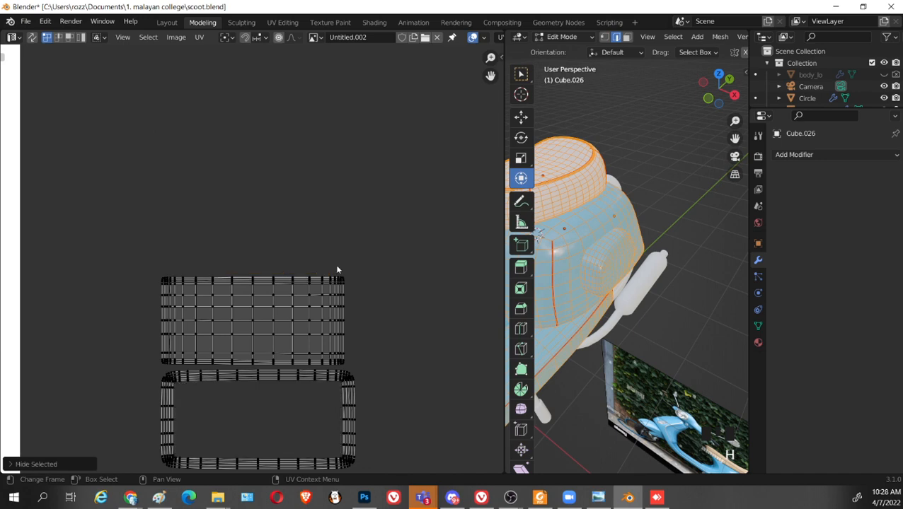
{"action": "key", "text": "ctrl+z"}
{"action": "key", "text": "g"}
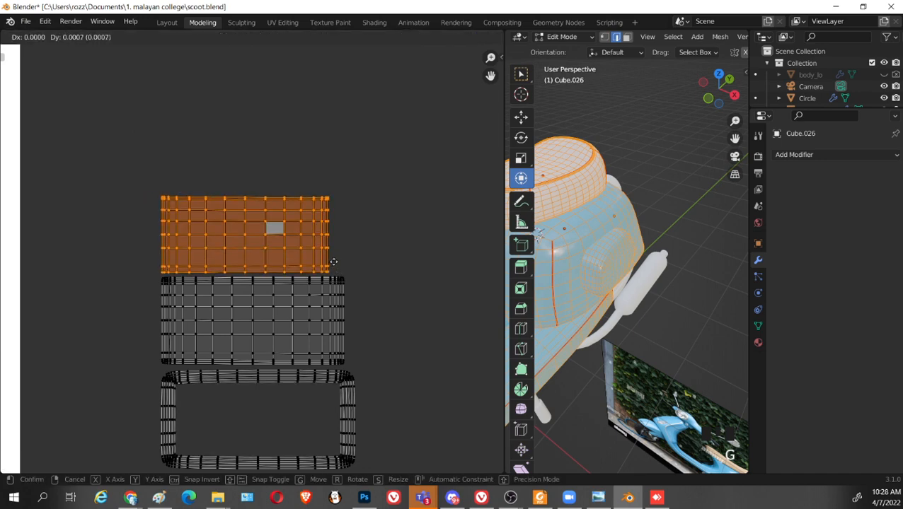
{"action": "left_click", "coordinate": [340, 280]}
Select the three stacked rectangular UV islands, scale them down together and move them inside the image beside the large cross's lower end
{"action": "scroll", "coordinate": [306, 356], "scroll_direction": "down", "scroll_amount": 1}
{"action": "middle_click_drag", "start_coordinate": [305, 356], "coordinate": [347, 309]}
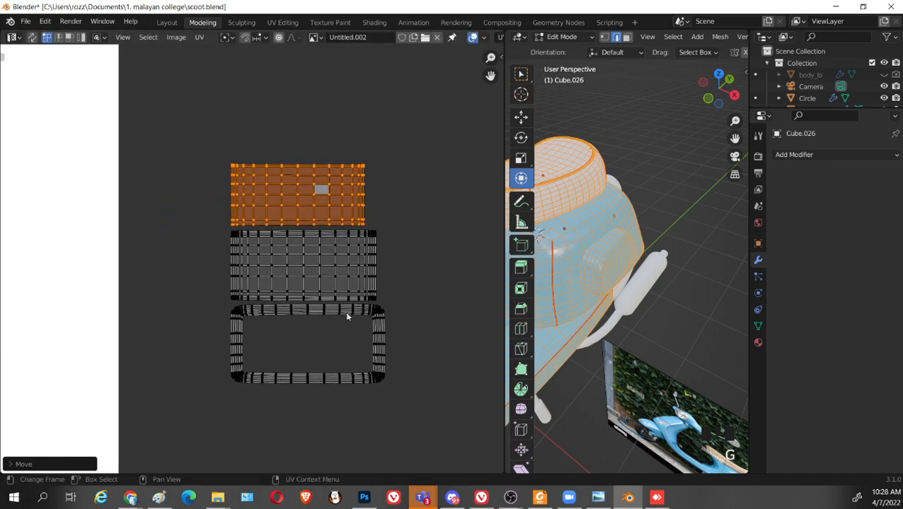
{"action": "left_click_drag", "start_coordinate": [177, 100], "coordinate": [423, 451]}
{"action": "middle_click_drag", "start_coordinate": [356, 350], "coordinate": [448, 330]}
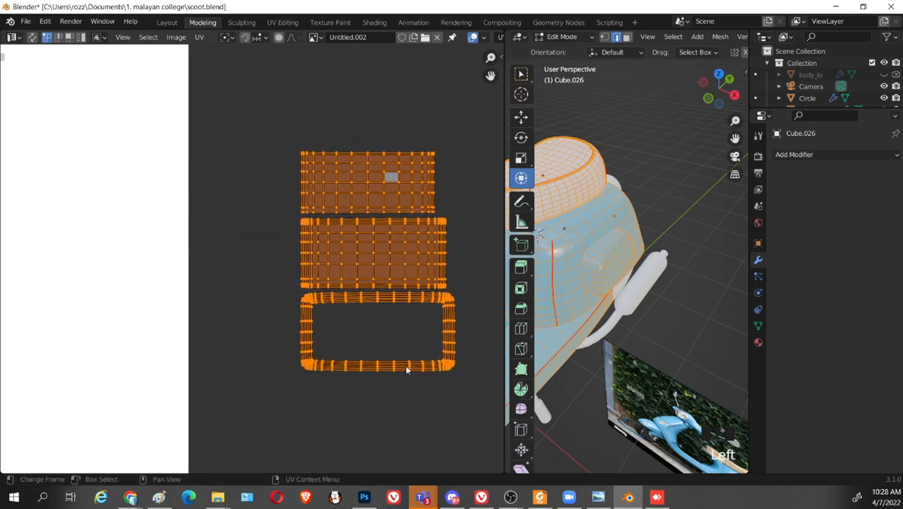
{"action": "key", "text": "s"}
{"action": "left_click", "coordinate": [264, 366]}
{"action": "middle_click_drag", "start_coordinate": [275, 361], "coordinate": [428, 351]}
{"action": "scroll", "coordinate": [360, 345], "scroll_direction": "down", "scroll_amount": 3}
{"action": "key", "text": "g"}
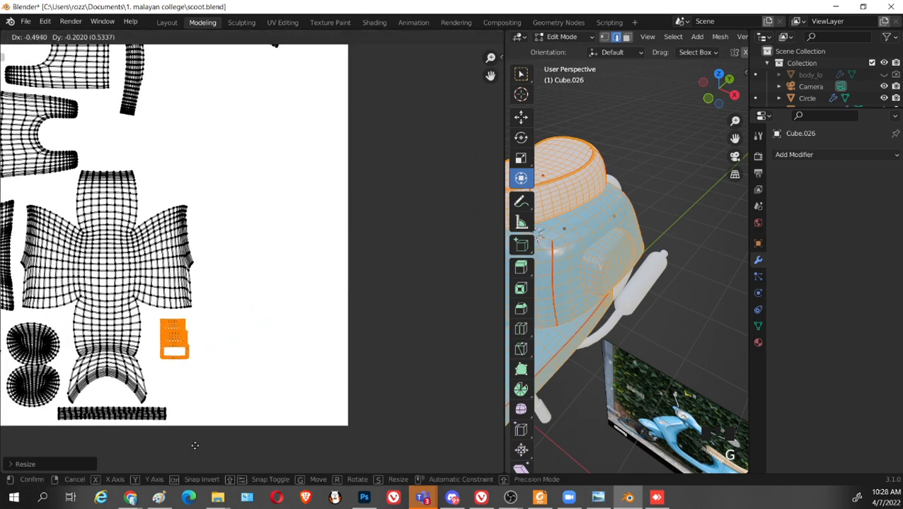
{"action": "left_click", "coordinate": [195, 445]}
Enlarge the three rectangular UV islands and fit them into the space under the large cross's side arm
{"action": "scroll", "coordinate": [326, 365], "scroll_direction": "up", "scroll_amount": 2}
{"action": "key", "text": "s"}
{"action": "left_click", "coordinate": [322, 396]}
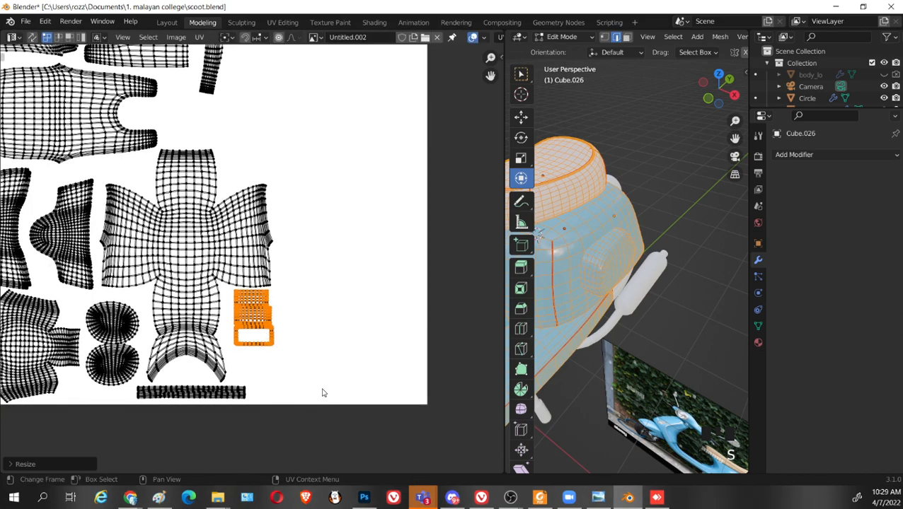
{"action": "key", "text": "g"}
{"action": "left_click", "coordinate": [321, 400]}
{"action": "key", "text": "s"}
{"action": "left_click", "coordinate": [331, 409]}
{"action": "middle_click_drag", "start_coordinate": [329, 381], "coordinate": [369, 383]}
{"action": "key", "text": "s"}
{"action": "left_click", "coordinate": [359, 380]}
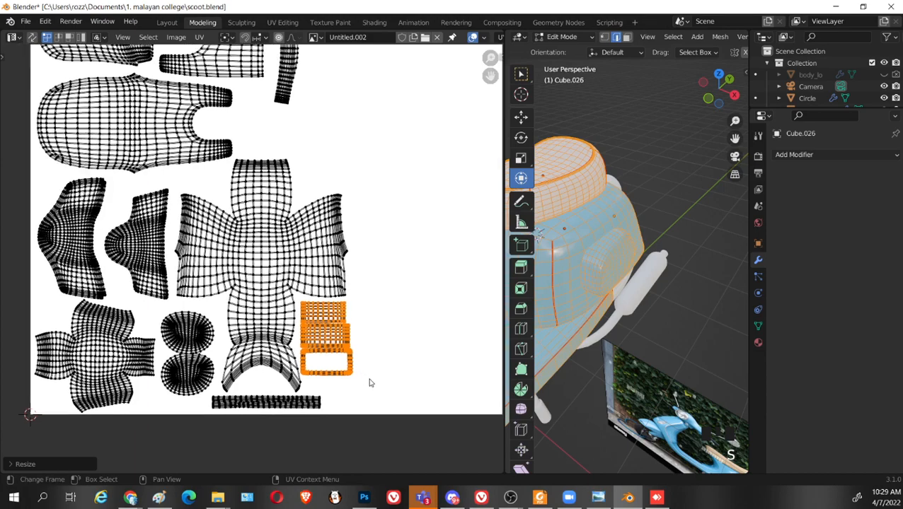
{"action": "key", "text": "g"}
{"action": "left_click", "coordinate": [373, 386]}
Deselect the UV islands, save the scoot.blend file and check which images are available in the UV editor
{"action": "left_click", "coordinate": [401, 349]}
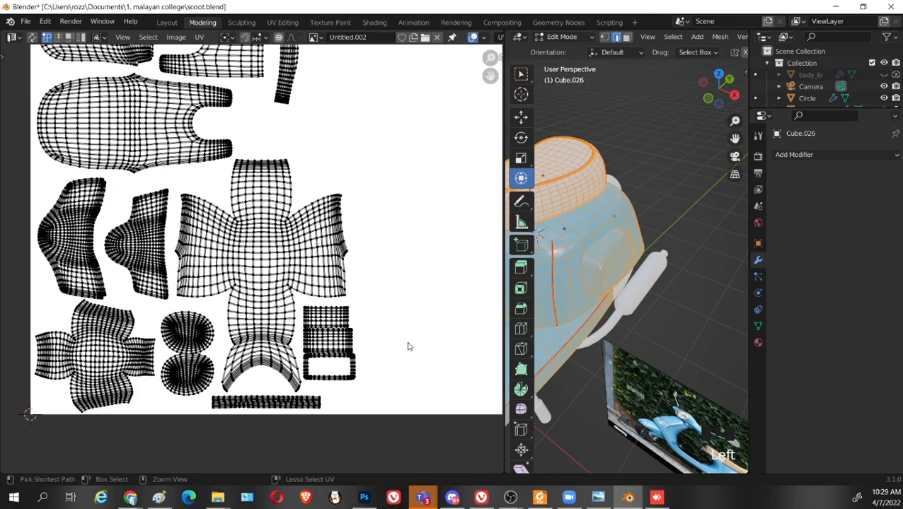
{"action": "key", "text": "ctrl+s"}
{"action": "scroll", "coordinate": [405, 324], "scroll_direction": "up", "scroll_amount": 2}
{"action": "scroll", "coordinate": [329, 254], "scroll_direction": "down", "scroll_amount": 3}
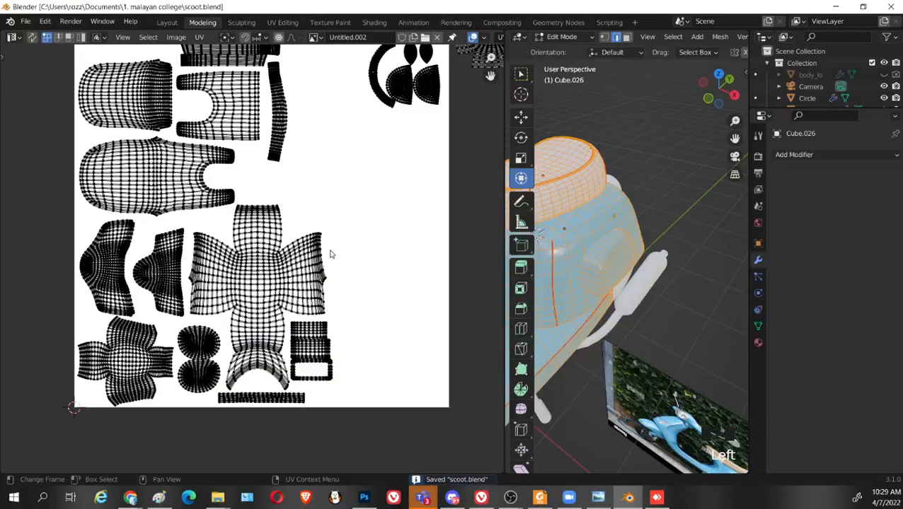
{"action": "middle_click_drag", "start_coordinate": [374, 235], "coordinate": [401, 266]}
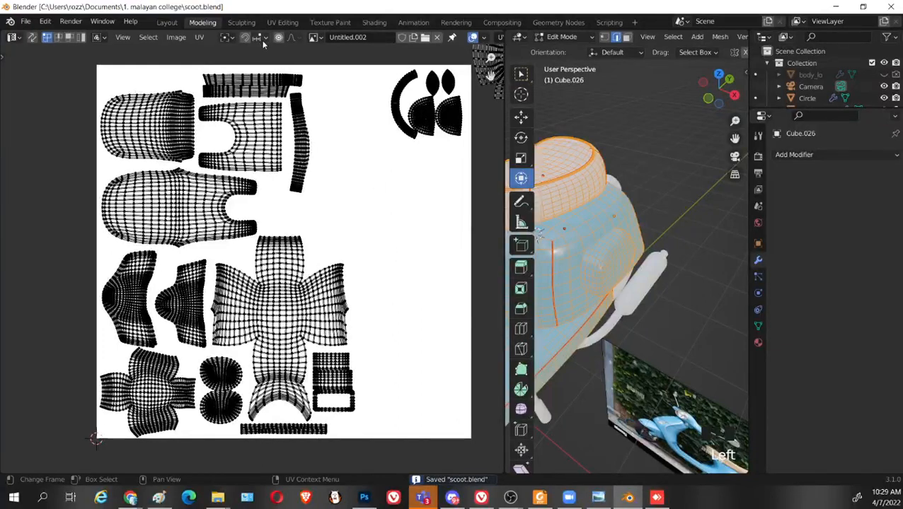
{"action": "left_click", "coordinate": [318, 38]}
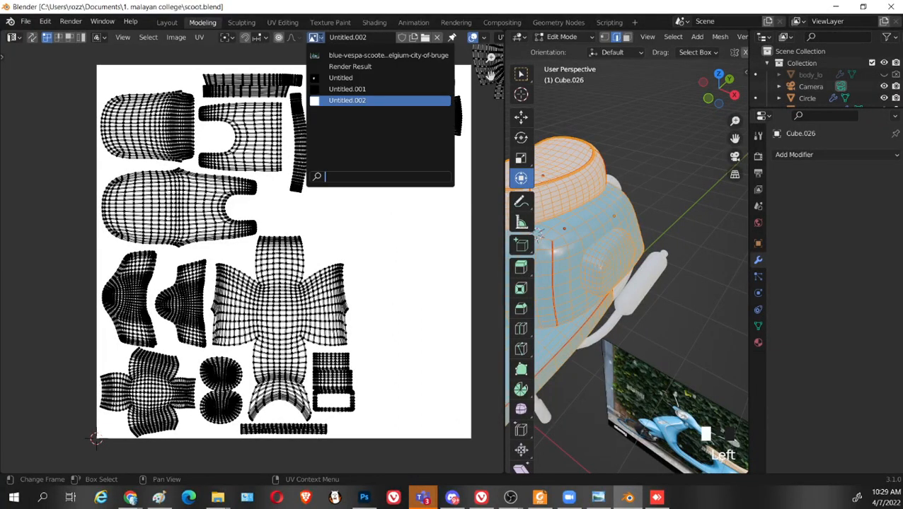
{"action": "left_click", "coordinate": [316, 39]}
{"action": "left_click", "coordinate": [316, 38]}
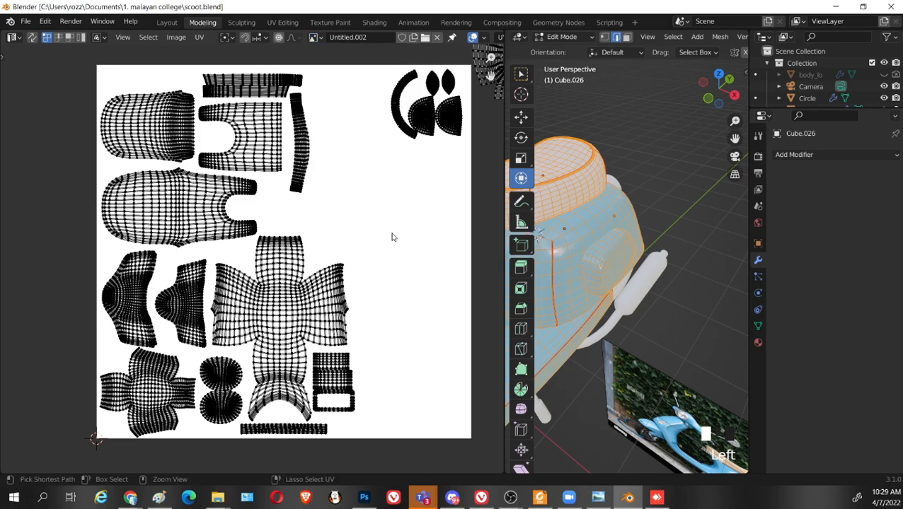
{"action": "key", "text": "ctrl+s"}
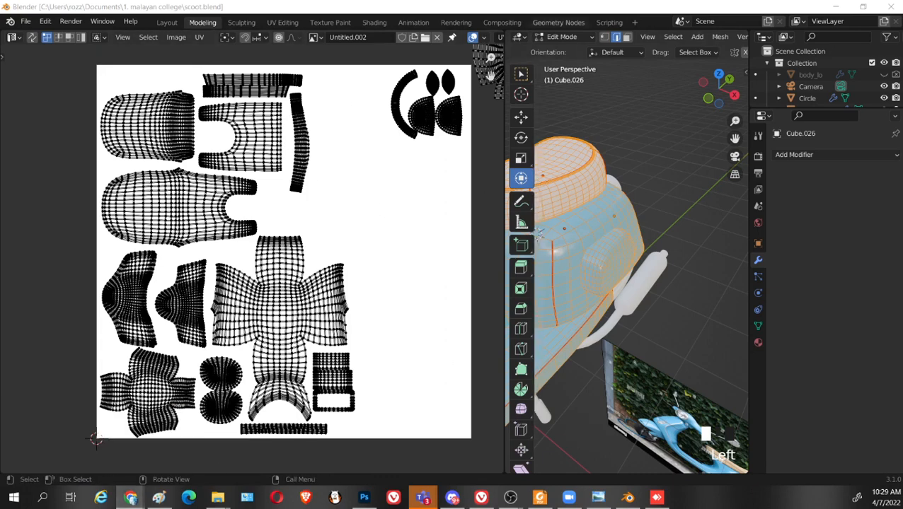
Switch to the Chrome browser and search Google Images for "checkered texture"
{"action": "mouse_move", "coordinate": [579, 1]}
{"action": "left_mouse_down"}
{"action": "mouse_move", "coordinate": [575, 73]}
{"action": "mouse_move", "coordinate": [451, 94]}
{"action": "left_mouse_up"}
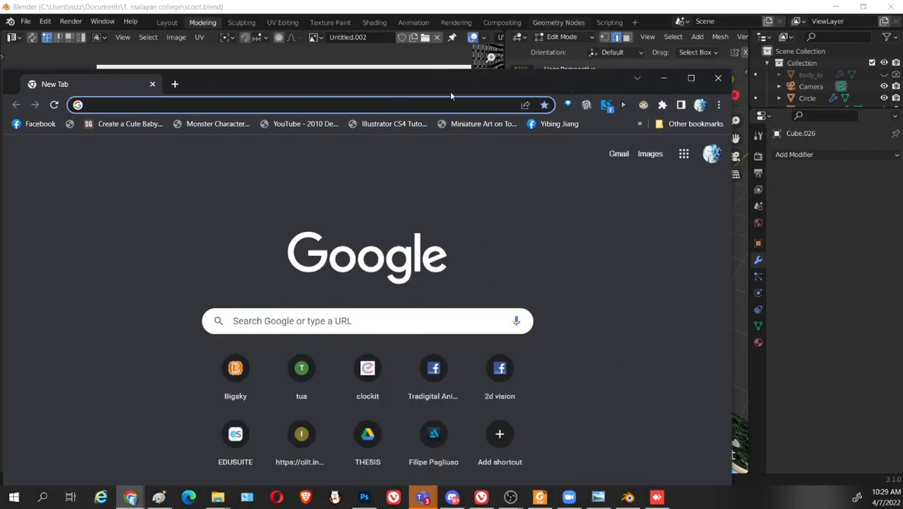
{"action": "double_click", "coordinate": [231, 77]}
{"action": "left_click", "coordinate": [196, 32]}
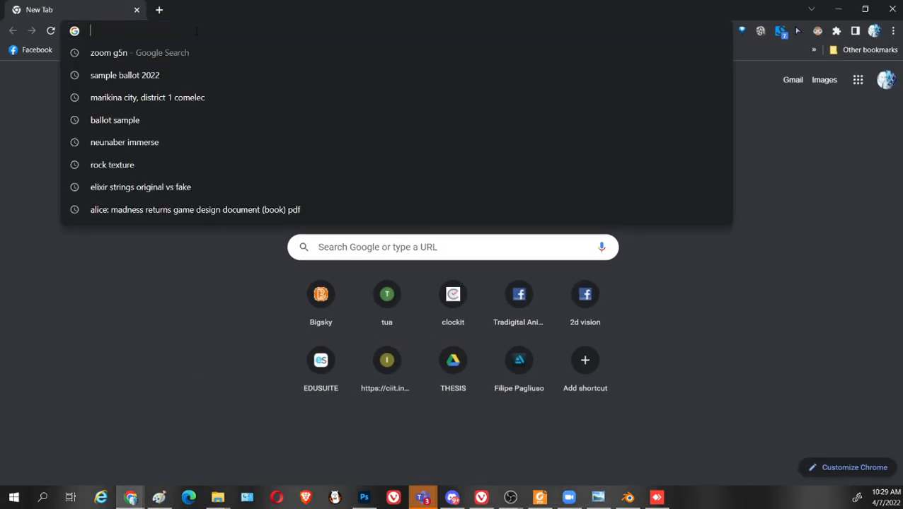
{"action": "type", "text": "che"}
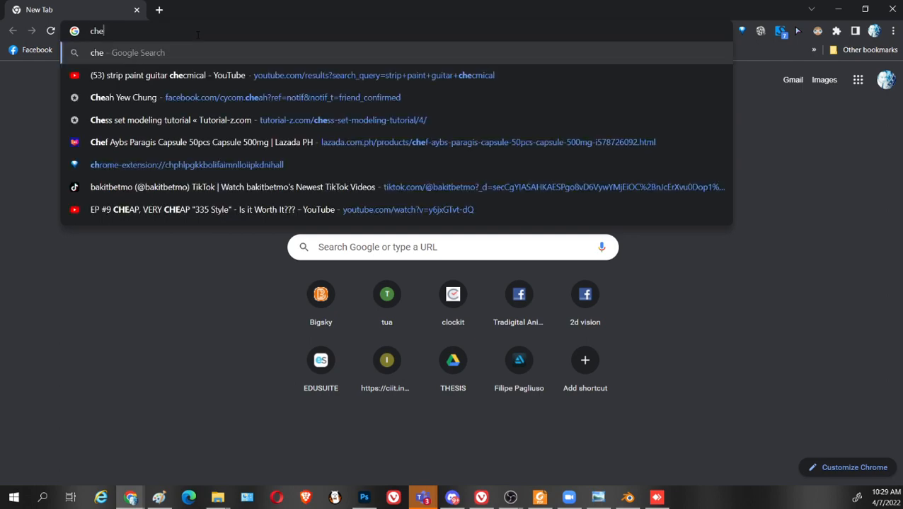
{"action": "type", "text": "ckered texture"}
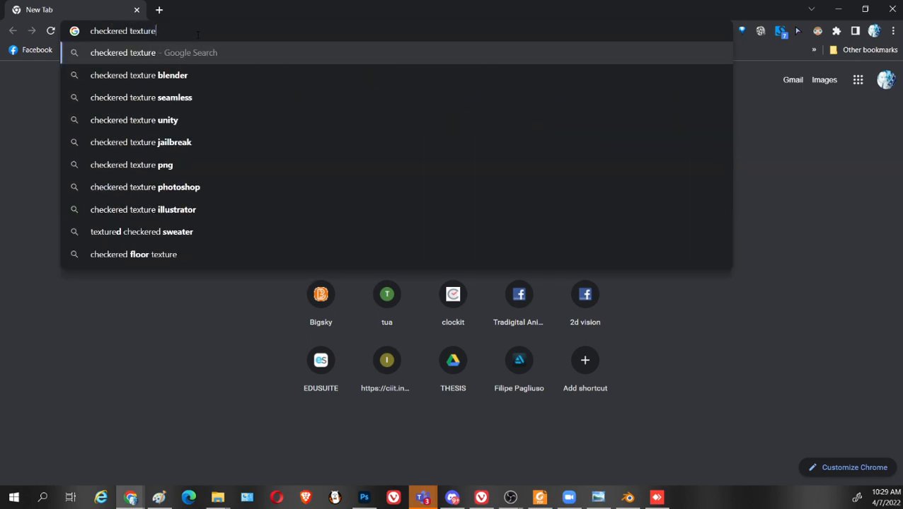
{"action": "key", "text": "Return"}
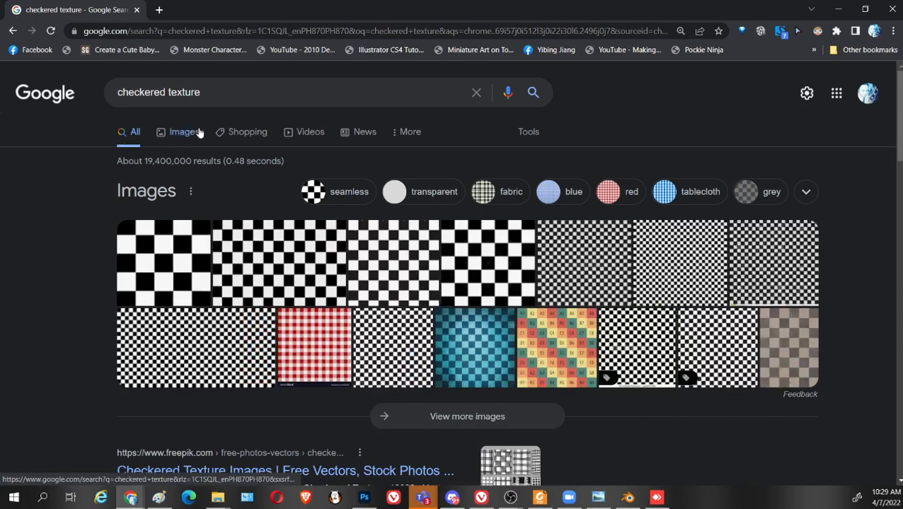
{"action": "left_click", "coordinate": [177, 132]}
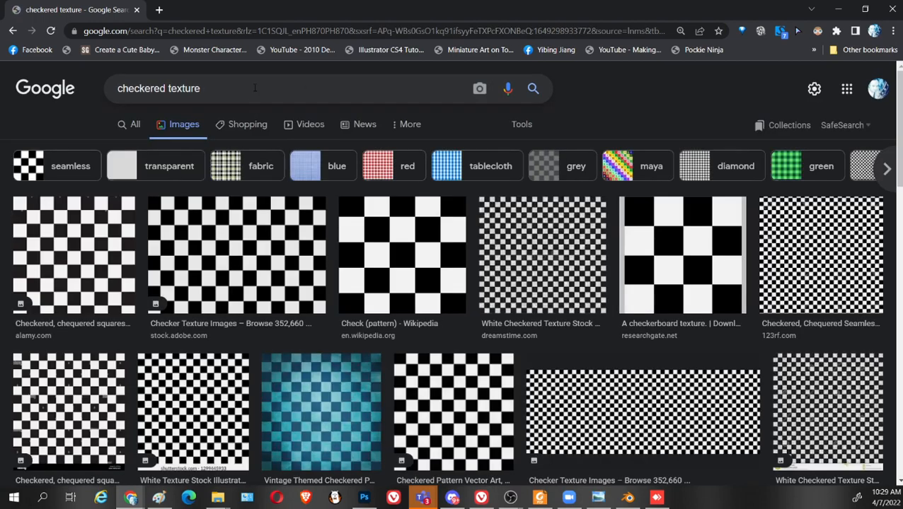
Refine the image search to "checkered texture uv" and preview the red, yellow and teal diagonally striped grid texture
{"action": "left_click", "coordinate": [257, 92]}
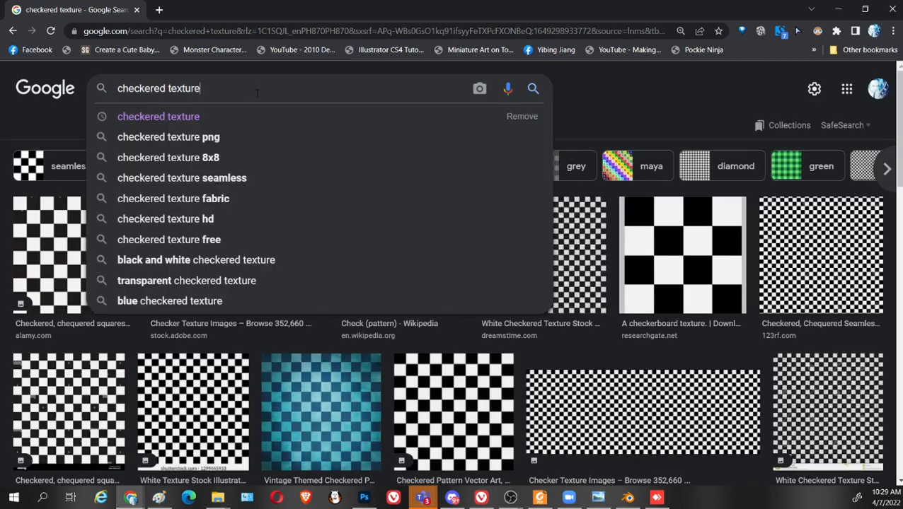
{"action": "type", "text": "uv"}
{"action": "key", "text": "Return"}
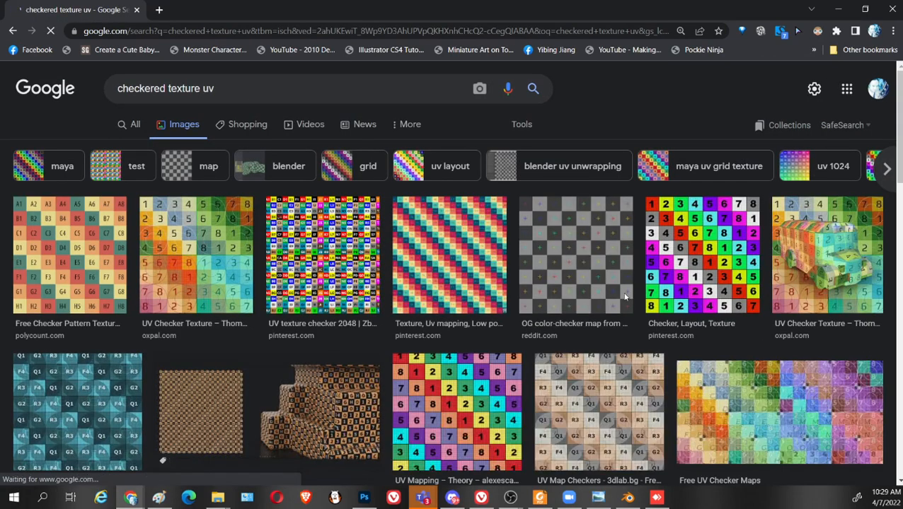
{"action": "left_click", "coordinate": [103, 245]}
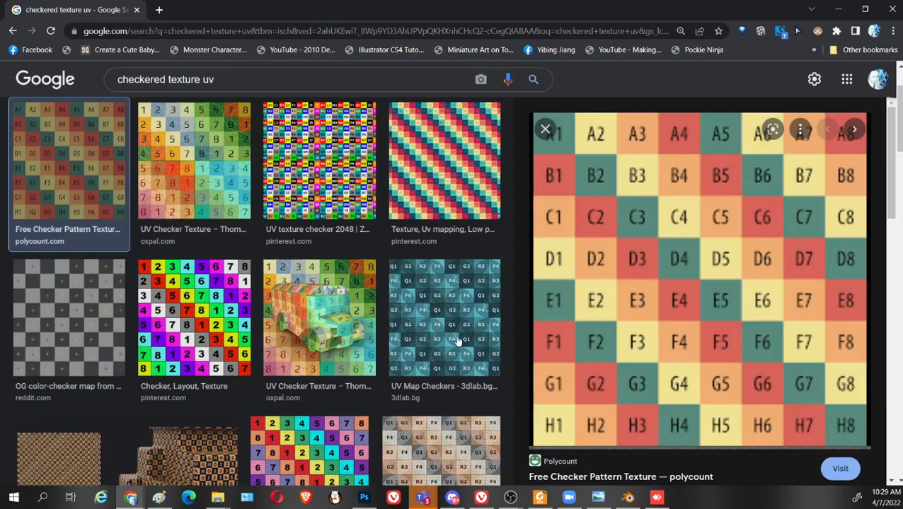
{"action": "left_click", "coordinate": [486, 193]}
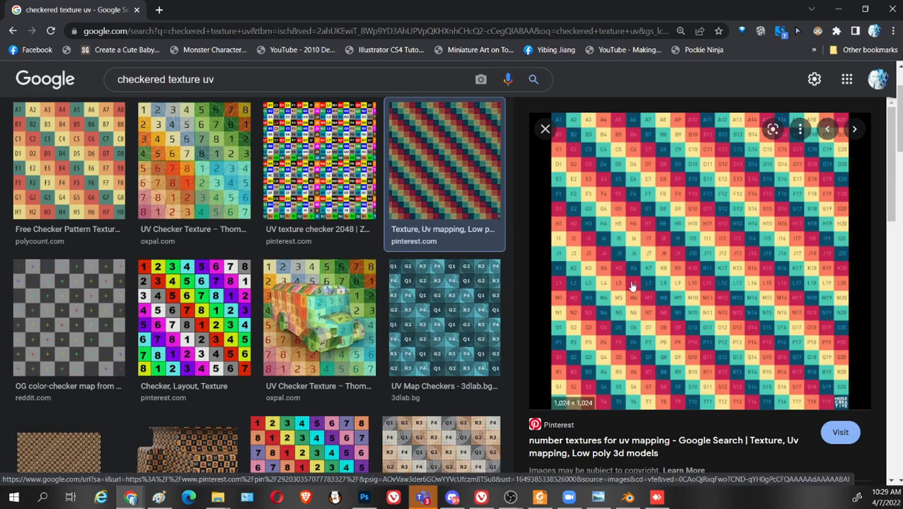
Save the previewed checker texture as a JPEG named "cheker" in the 1. malayan college folder
{"action": "right_click", "coordinate": [654, 228]}
{"action": "left_click", "coordinate": [719, 353]}
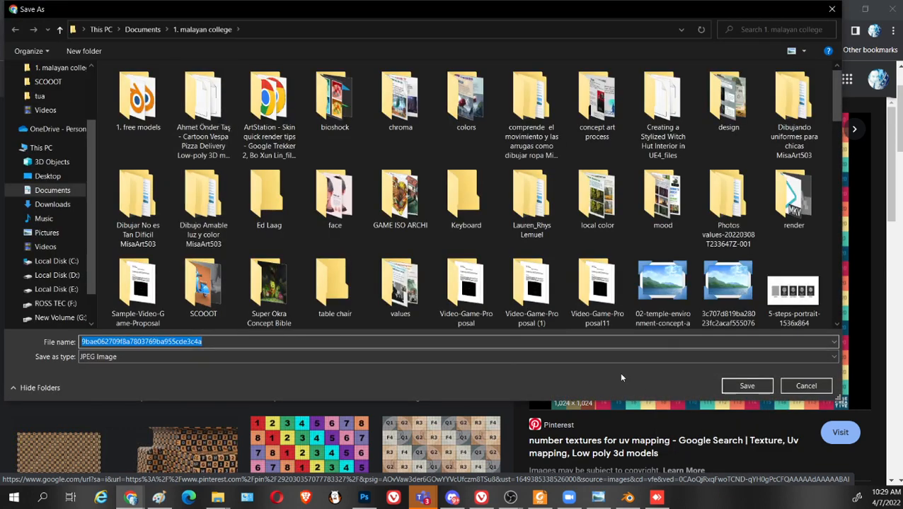
{"action": "type", "text": "checker"}
{"action": "key", "text": "Return"}
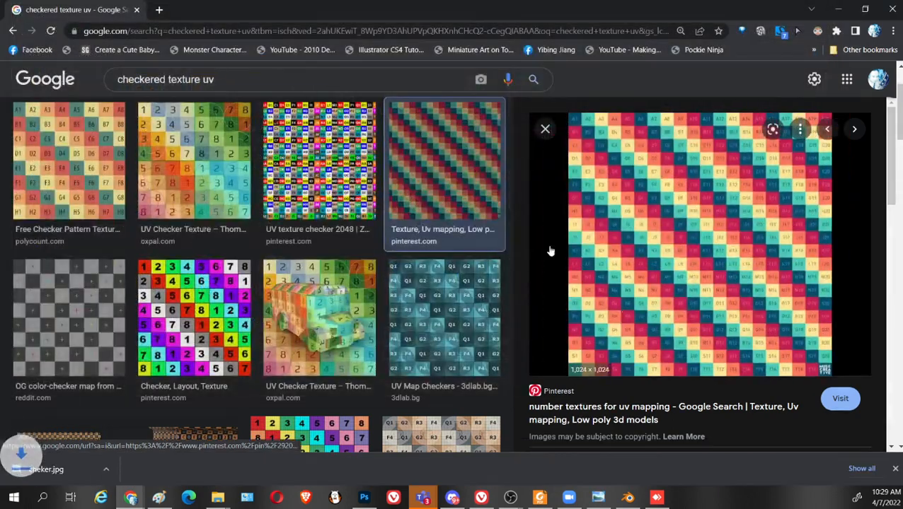
Switch from the browser back to Blender and save the scoot.blend file
{"action": "left_click_drag", "start_coordinate": [46, 469], "coordinate": [613, 20]}
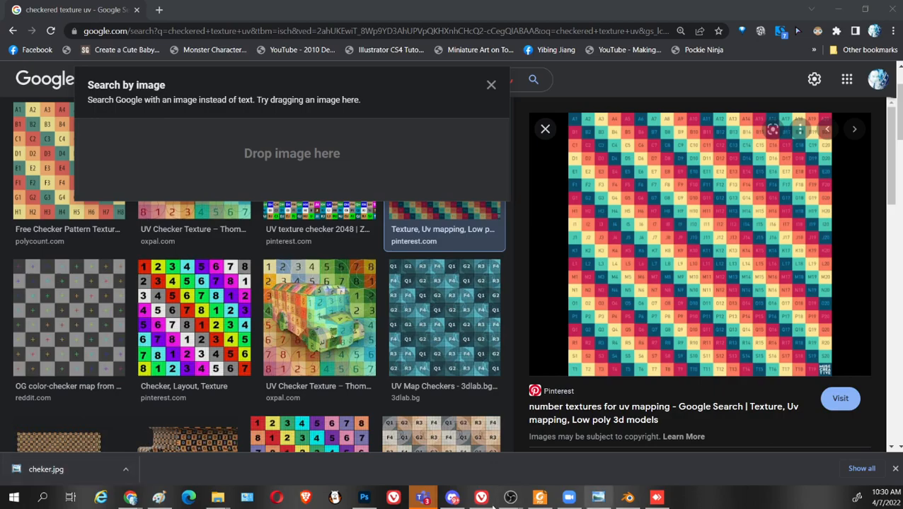
{"action": "left_click", "coordinate": [627, 498]}
{"action": "key", "text": "ctrl+s"}
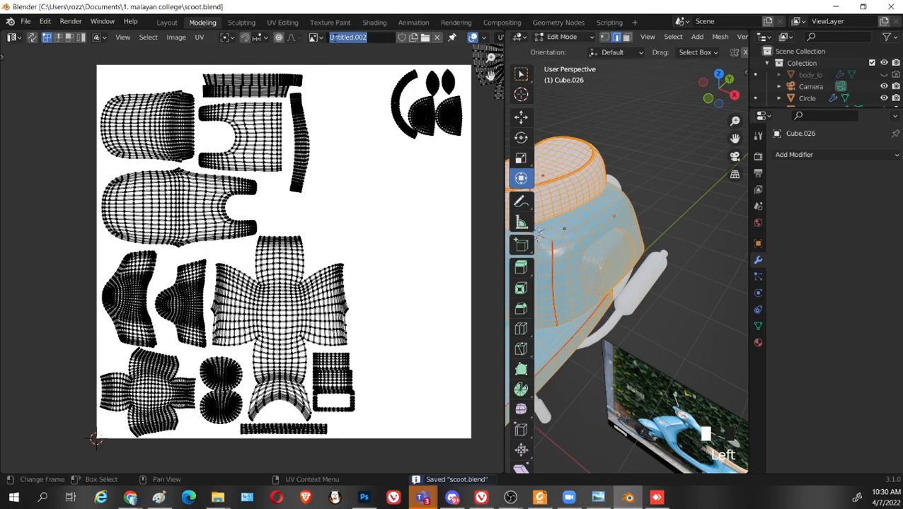
Open cheker.jpg from the 1. malayan college folder as the image behind the UV islands
{"action": "left_click", "coordinate": [320, 39]}
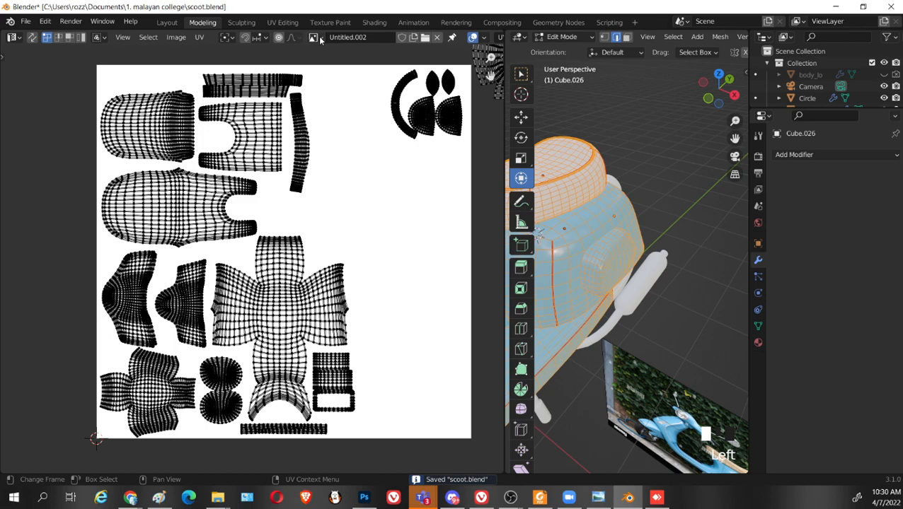
{"action": "left_click", "coordinate": [176, 37]}
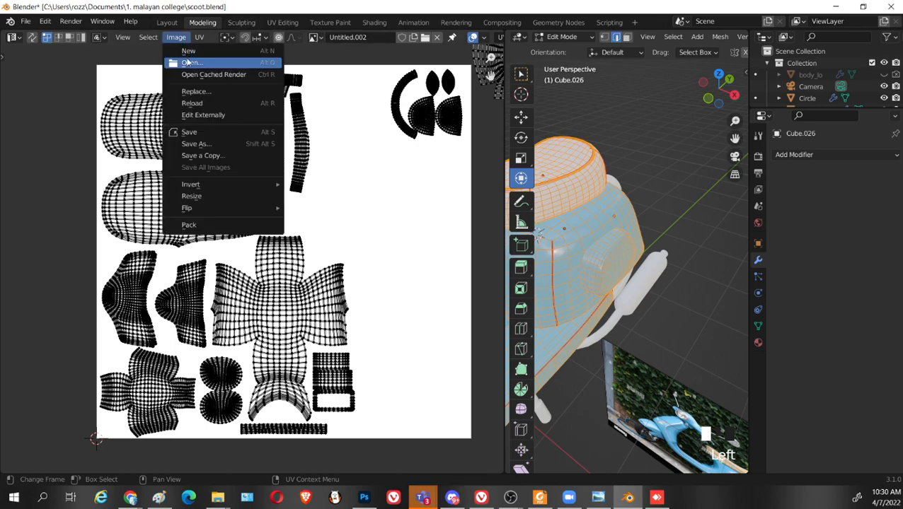
{"action": "left_click", "coordinate": [188, 63]}
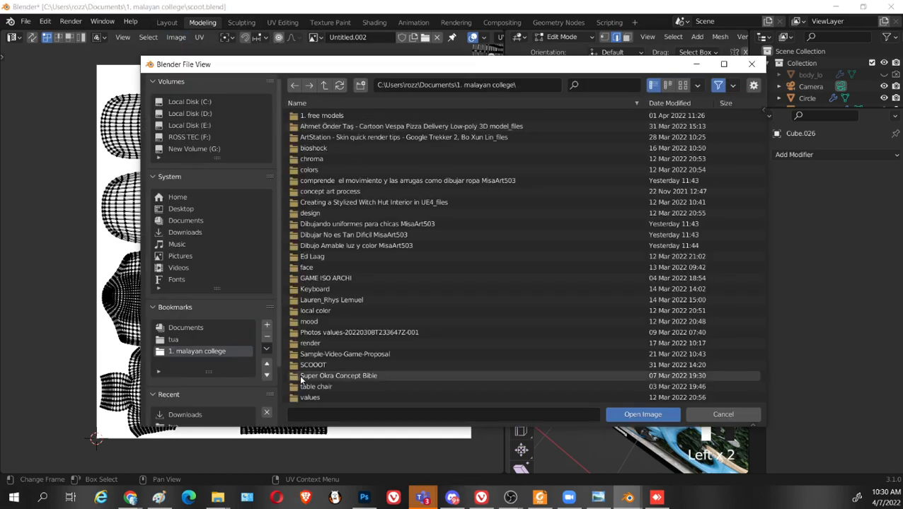
{"action": "scroll", "coordinate": [346, 394], "scroll_direction": "down", "scroll_amount": 8}
{"action": "scroll", "coordinate": [346, 394], "scroll_direction": "down", "scroll_amount": 3}
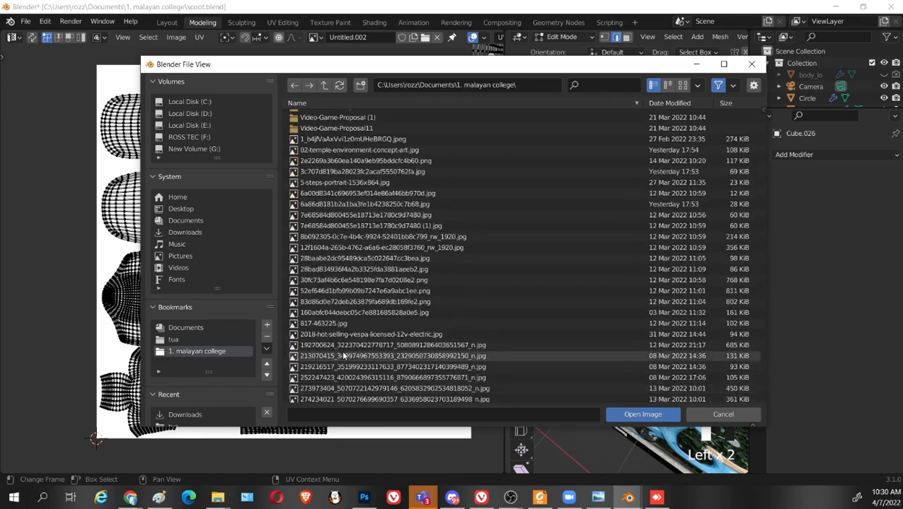
{"action": "left_click", "coordinate": [341, 356]}
{"action": "scroll", "coordinate": [369, 331], "scroll_direction": "down", "scroll_amount": 15}
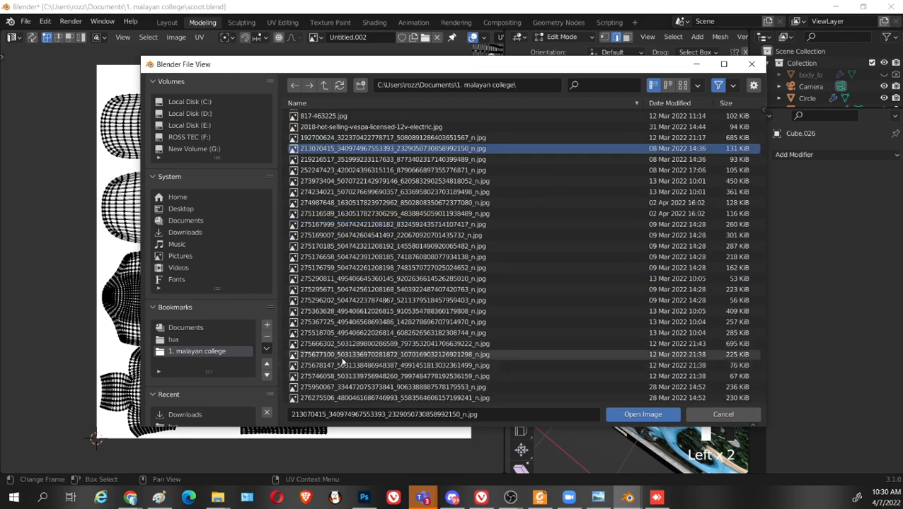
{"action": "scroll", "coordinate": [362, 361], "scroll_direction": "down", "scroll_amount": 3}
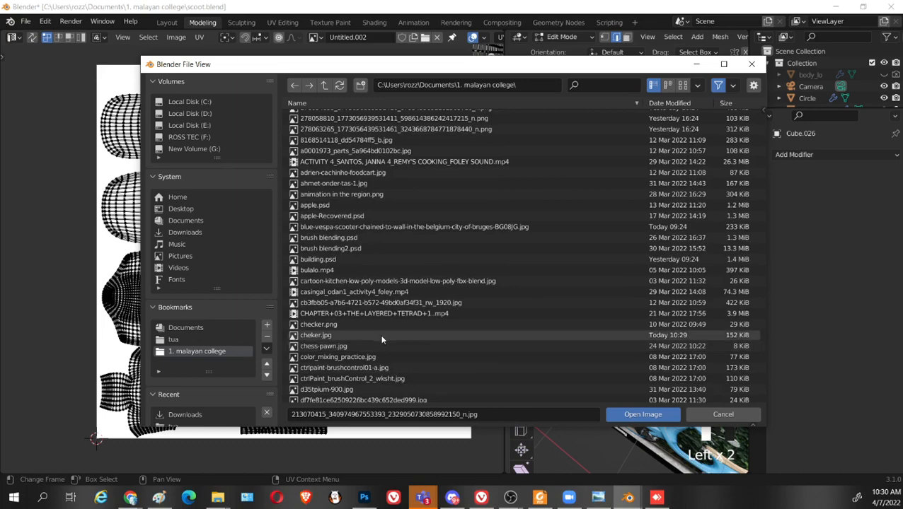
{"action": "left_click", "coordinate": [380, 335]}
{"action": "left_click", "coordinate": [642, 415]}
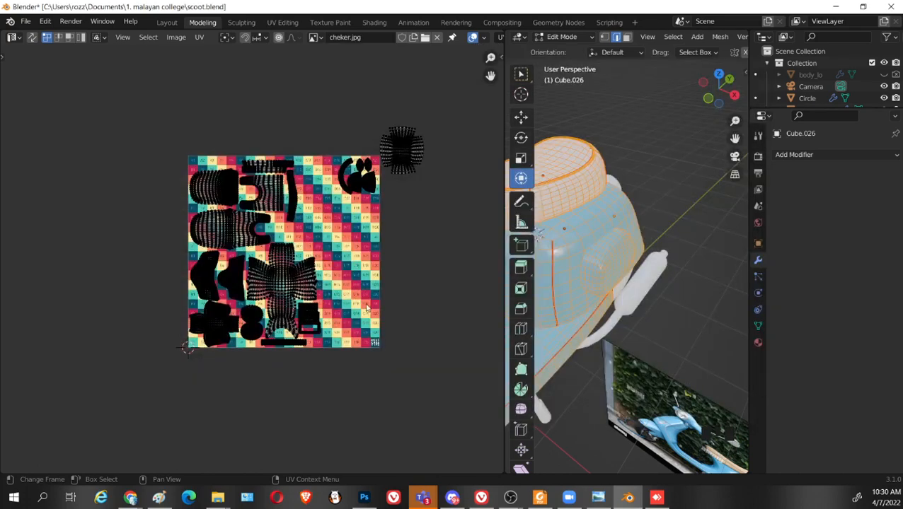
Widen the 3D viewport at the expense of the UV editor and save the file
{"action": "scroll", "coordinate": [637, 297], "scroll_direction": "down", "scroll_amount": 3}
{"action": "middle_click_drag", "start_coordinate": [637, 297], "coordinate": [558, 255], "text": "shift"}
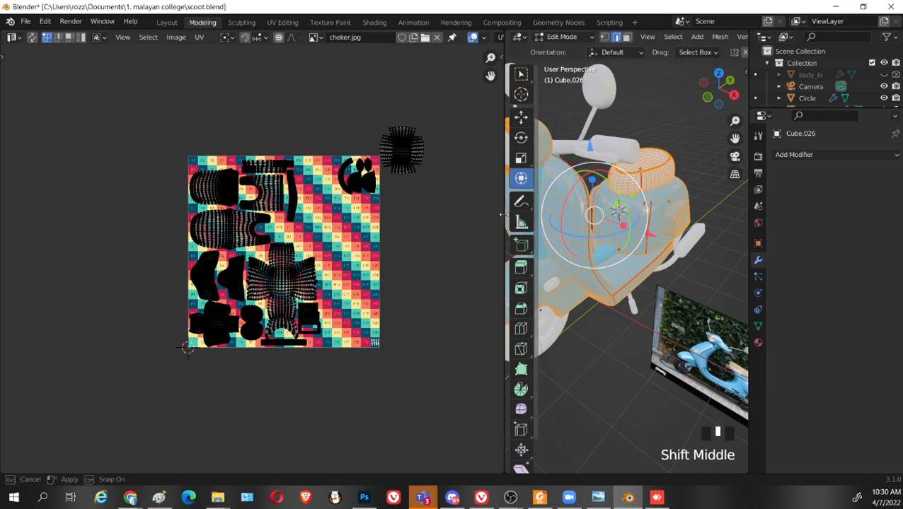
{"action": "left_click_drag", "start_coordinate": [505, 255], "coordinate": [300, 255]}
{"action": "scroll", "coordinate": [495, 247], "scroll_direction": "up", "scroll_amount": 2}
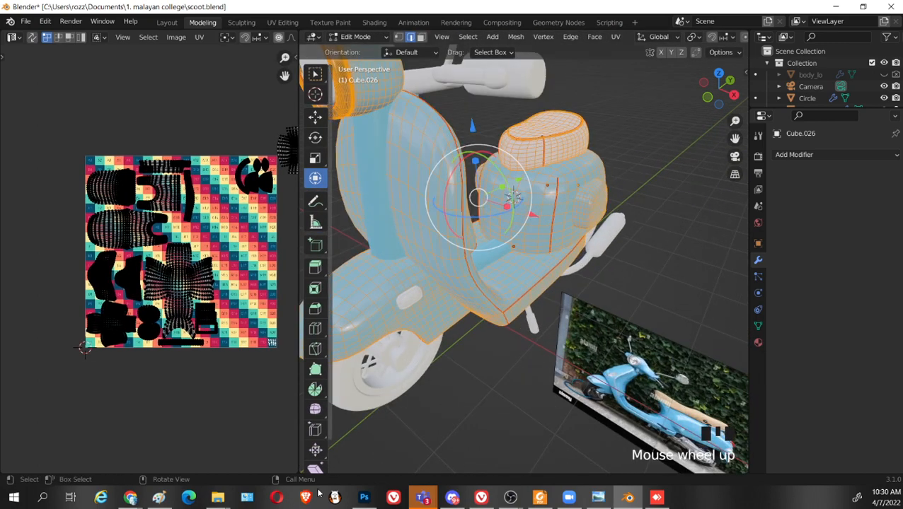
{"action": "key", "text": "ctrl+s"}
Switch to the Shading workspace, leave local view and enlarge the node editor to show the body material's nodes
{"action": "left_click", "coordinate": [375, 23]}
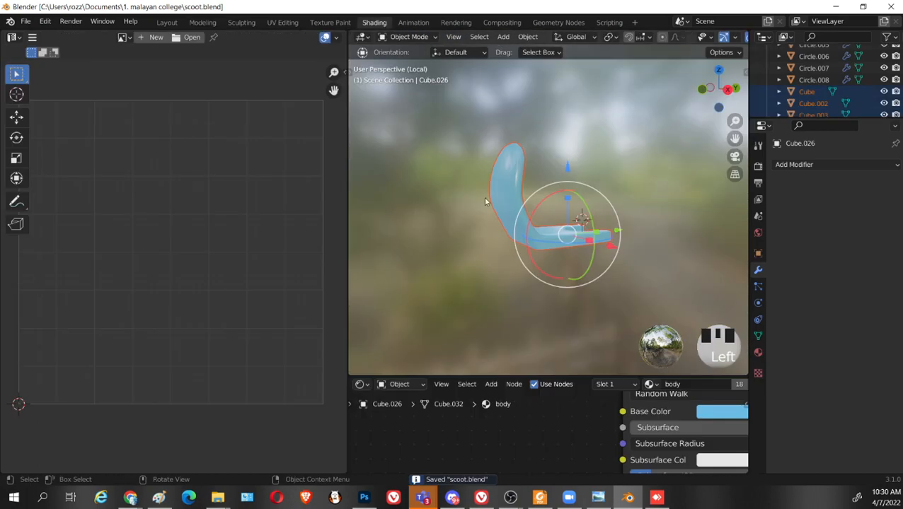
{"action": "middle_click_drag", "start_coordinate": [581, 297], "coordinate": [594, 279], "text": "shift"}
{"action": "key", "text": "slash"}
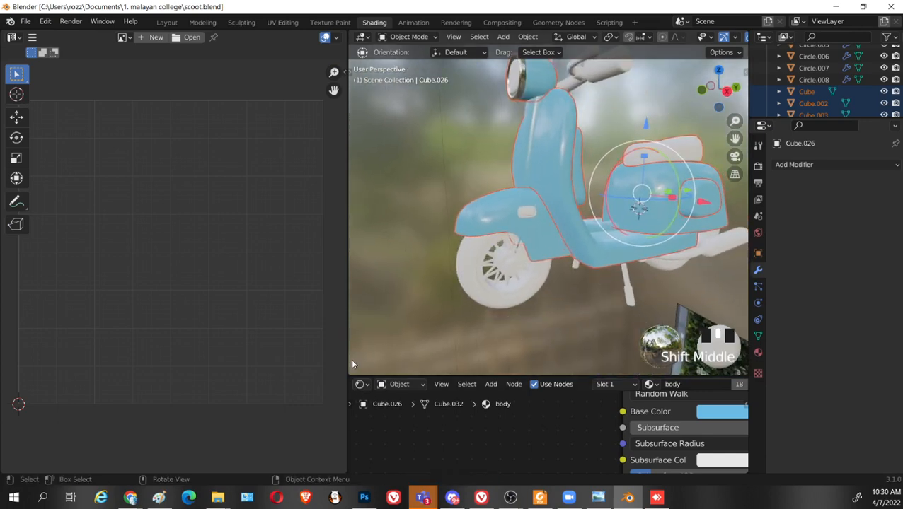
{"action": "left_click_drag", "start_coordinate": [348, 359], "coordinate": [174, 353]}
{"action": "middle_click_drag", "start_coordinate": [551, 351], "coordinate": [547, 353], "text": "shift"}
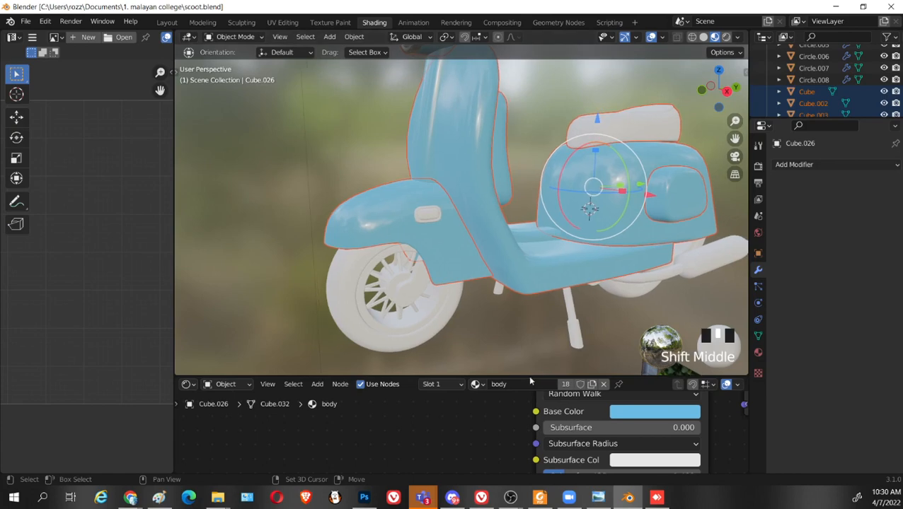
{"action": "left_click_drag", "start_coordinate": [531, 375], "coordinate": [526, 148]}
{"action": "middle_click_drag", "start_coordinate": [457, 325], "coordinate": [424, 278]}
{"action": "scroll", "coordinate": [338, 284], "scroll_direction": "down", "scroll_amount": 2}
{"action": "scroll", "coordinate": [284, 275], "scroll_direction": "down", "scroll_amount": 1}
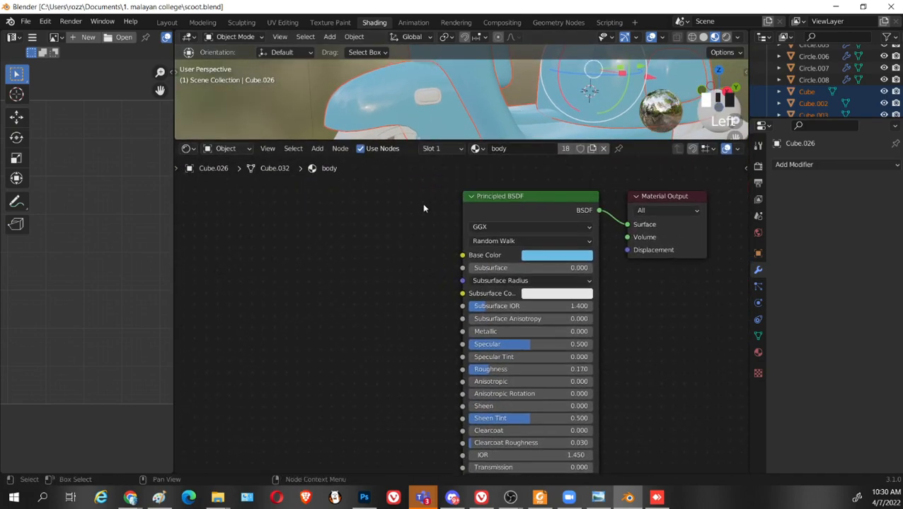
Try a Checker Texture node linked to the body material's Base Color and delete the node
{"action": "key", "text": "shift+a"}
{"action": "mouse_move", "coordinate": [348, 244]}
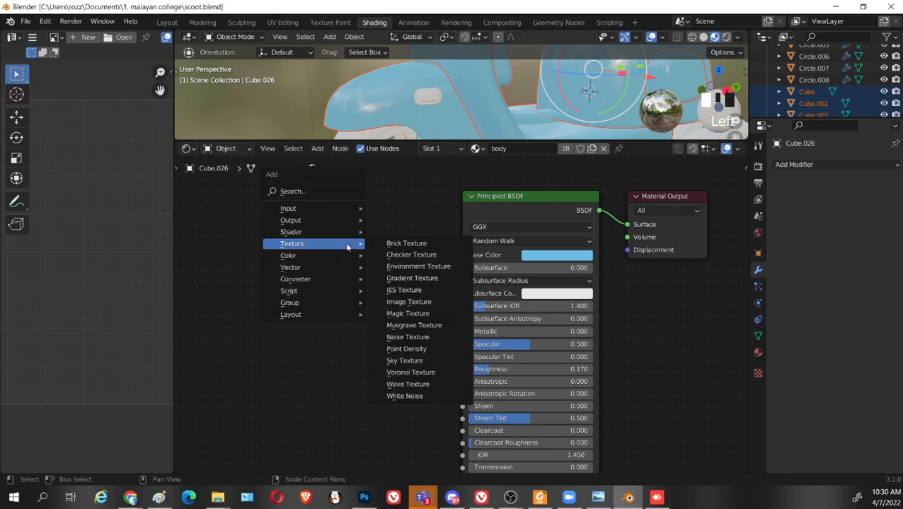
{"action": "left_click", "coordinate": [412, 255]}
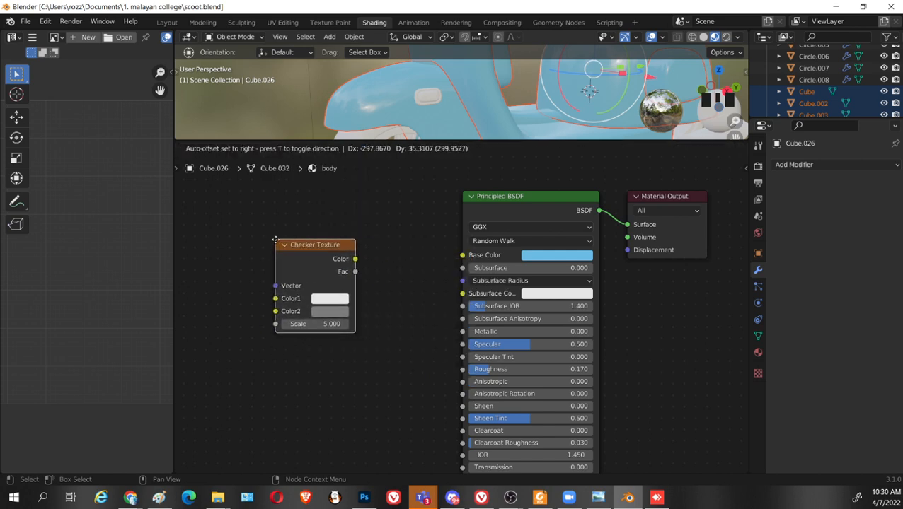
{"action": "left_click", "coordinate": [276, 241]}
{"action": "left_click_drag", "start_coordinate": [355, 259], "coordinate": [462, 255]}
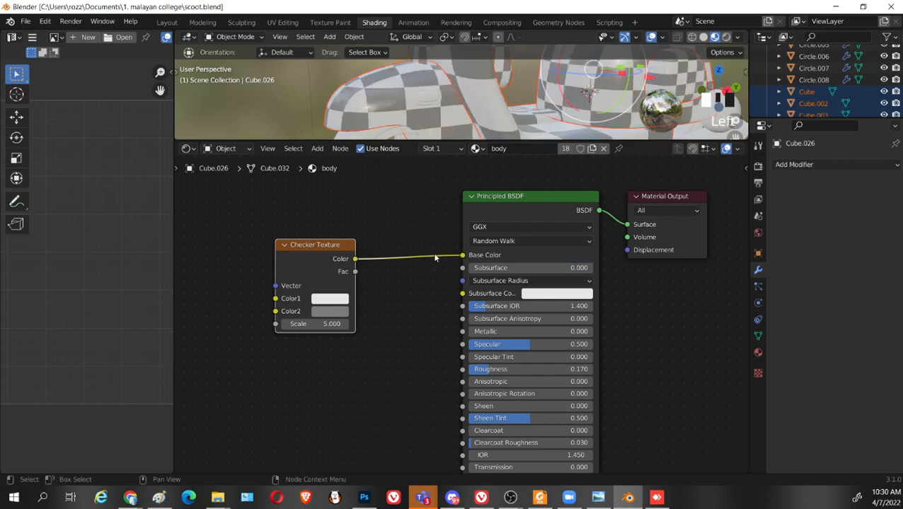
{"action": "left_click_drag", "start_coordinate": [461, 254], "coordinate": [376, 257]}
{"action": "key", "text": "x"}
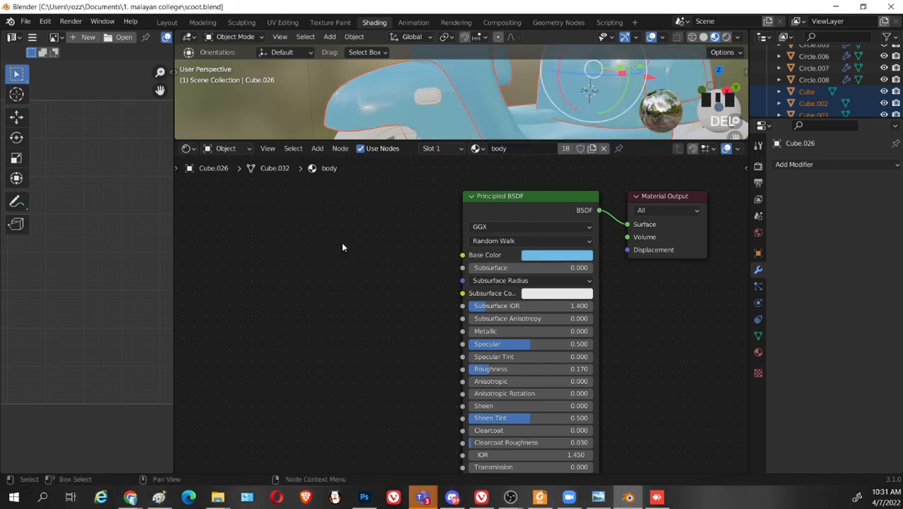
Add an Image Texture node to the body material and link its Color output to the Principled BSDF's Base Color
{"action": "key", "text": "shift+a"}
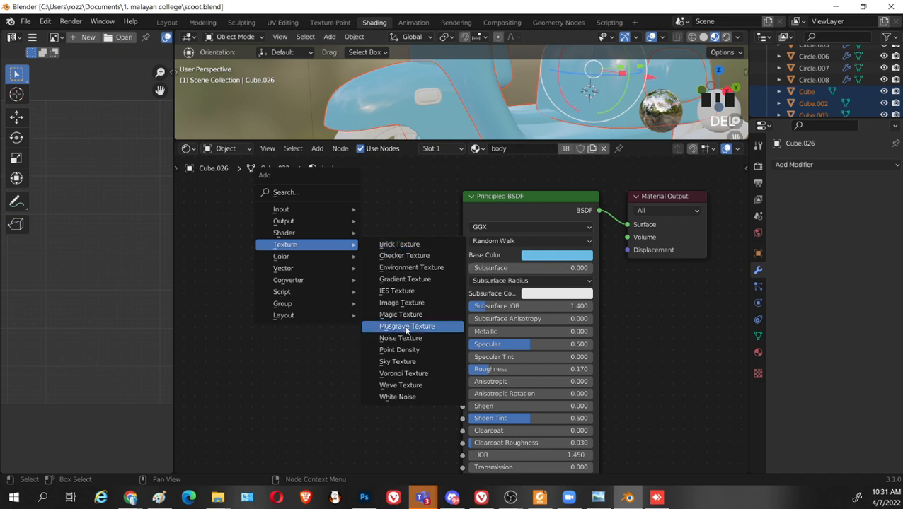
{"action": "left_click", "coordinate": [401, 302]}
{"action": "left_click", "coordinate": [367, 256]}
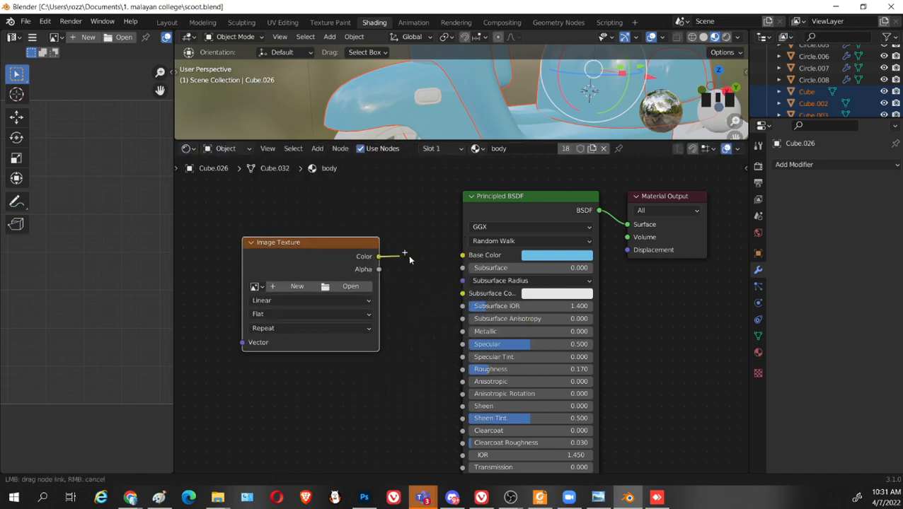
{"action": "left_click_drag", "start_coordinate": [462, 256], "coordinate": [463, 255]}
{"action": "left_click", "coordinate": [351, 287]}
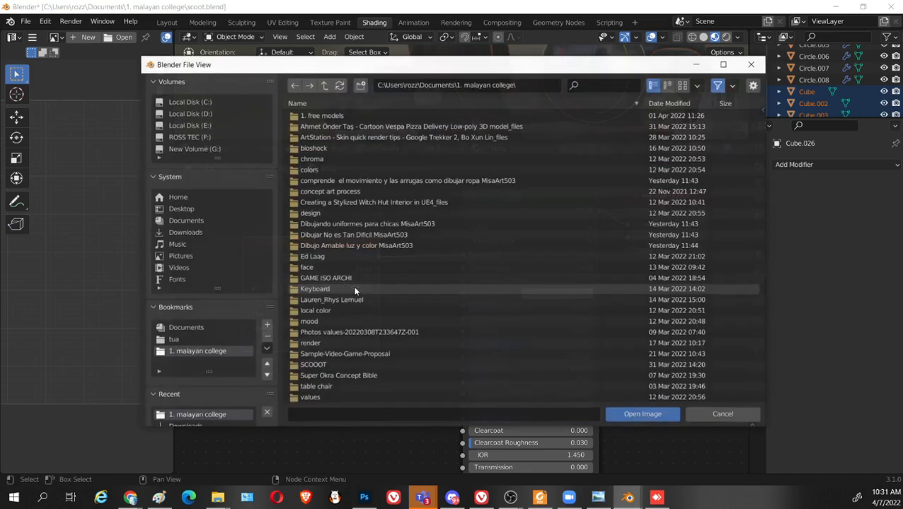
{"action": "left_click", "coordinate": [330, 414]}
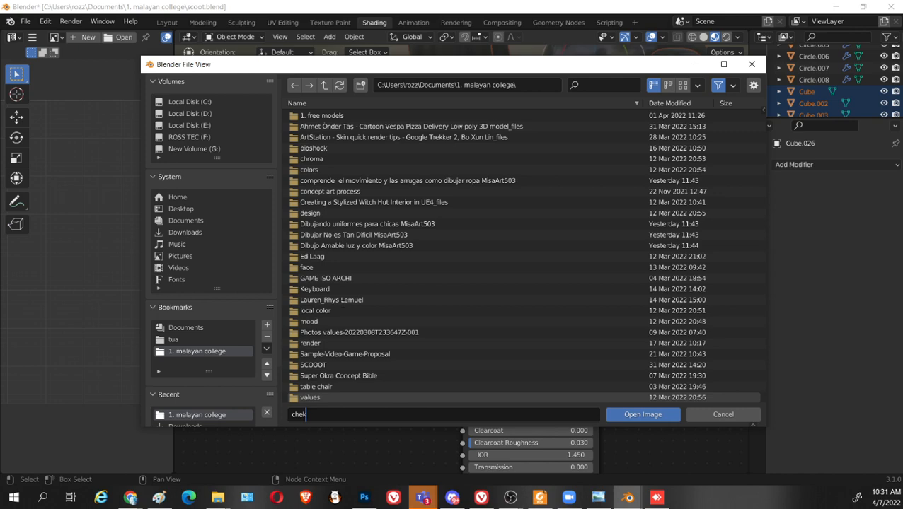
{"action": "left_click_drag", "start_coordinate": [377, 68], "coordinate": [378, 49]}
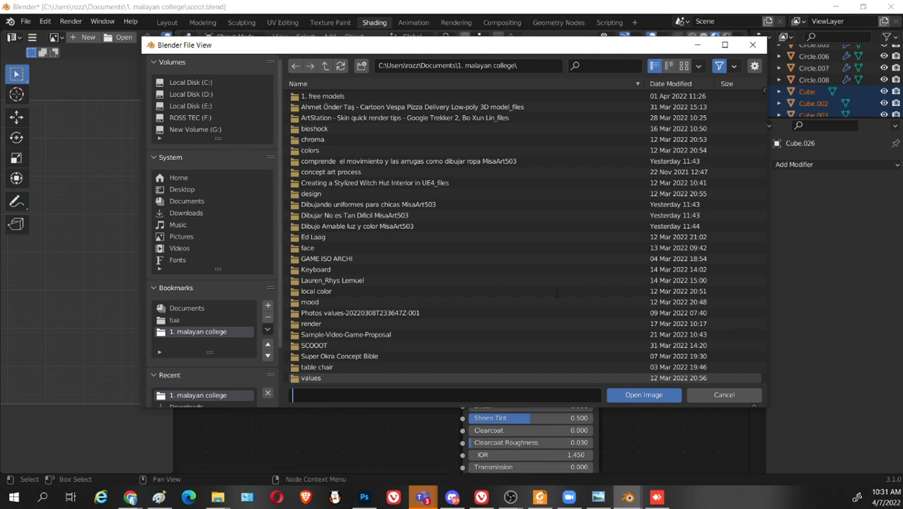
{"action": "left_click_drag", "start_coordinate": [398, 53], "coordinate": [357, 49]}
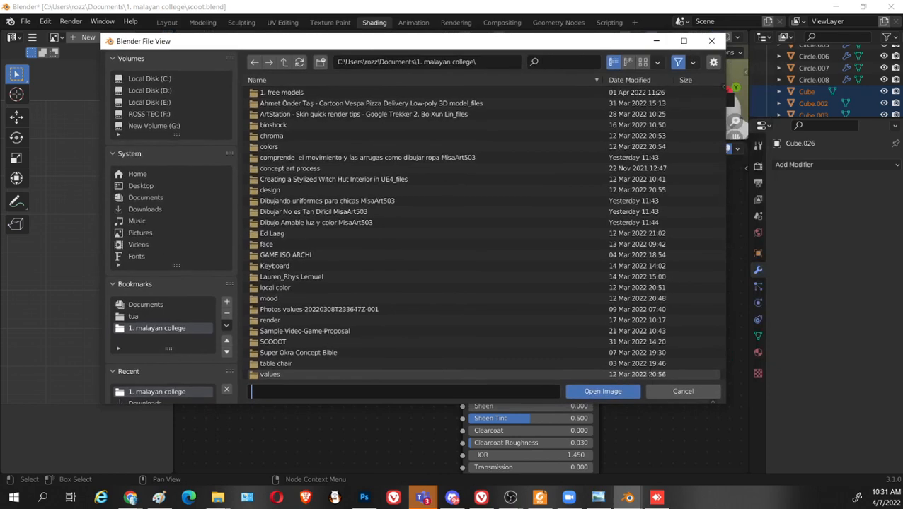
{"action": "left_click", "coordinate": [675, 395]}
Save the file and assign the already loaded cheker.jpg to the Image Texture node
{"action": "key", "text": "ctrl+s"}
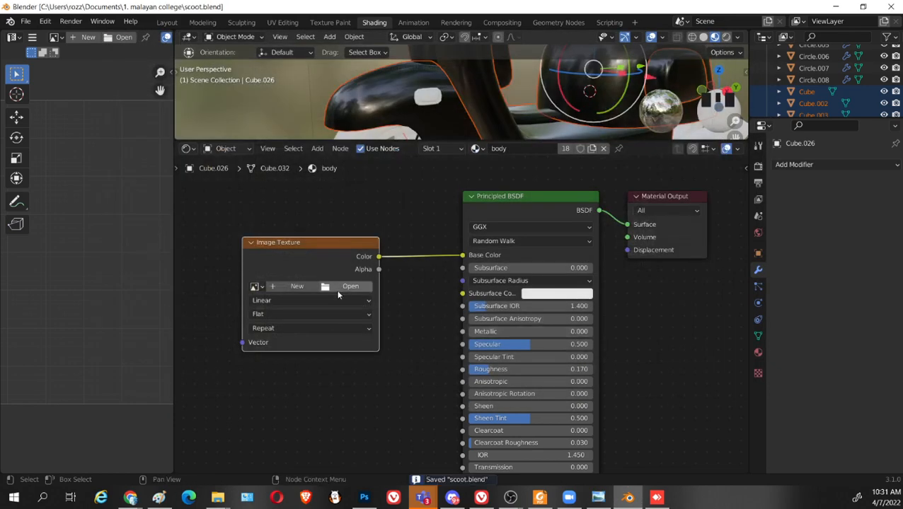
{"action": "left_click", "coordinate": [342, 290]}
{"action": "left_click", "coordinate": [722, 419]}
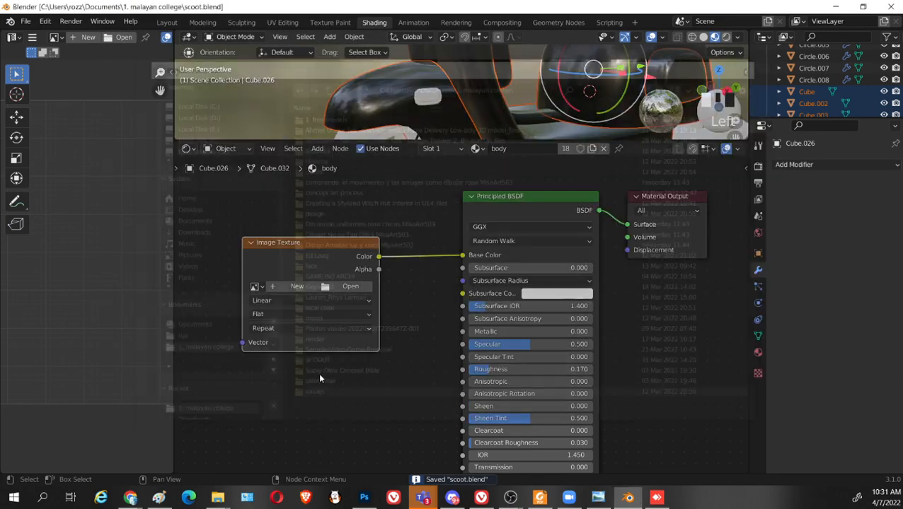
{"action": "left_click", "coordinate": [255, 287]}
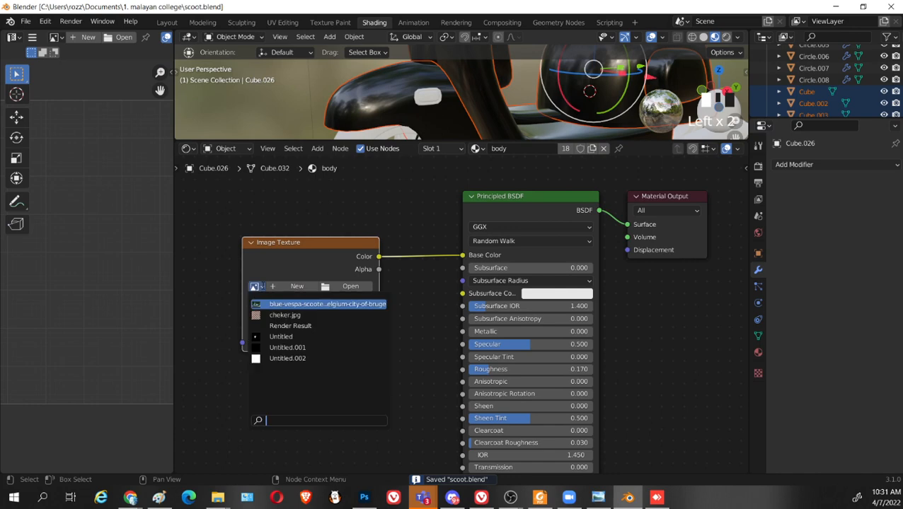
{"action": "left_click", "coordinate": [288, 315]}
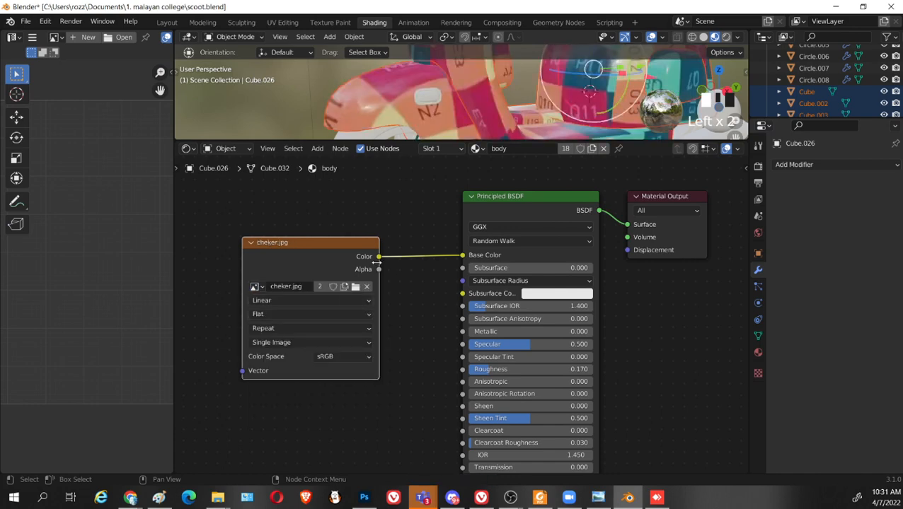
Enlarge the 3D viewport in the Shading workspace and examine the checker pattern on the scooter body
{"action": "scroll", "coordinate": [523, 106], "scroll_direction": "down", "scroll_amount": 2}
{"action": "left_click_drag", "start_coordinate": [511, 141], "coordinate": [515, 398]}
{"action": "middle_click_drag", "start_coordinate": [493, 282], "coordinate": [488, 285], "text": "shift"}
{"action": "middle_click_drag", "start_coordinate": [625, 245], "coordinate": [632, 276]}
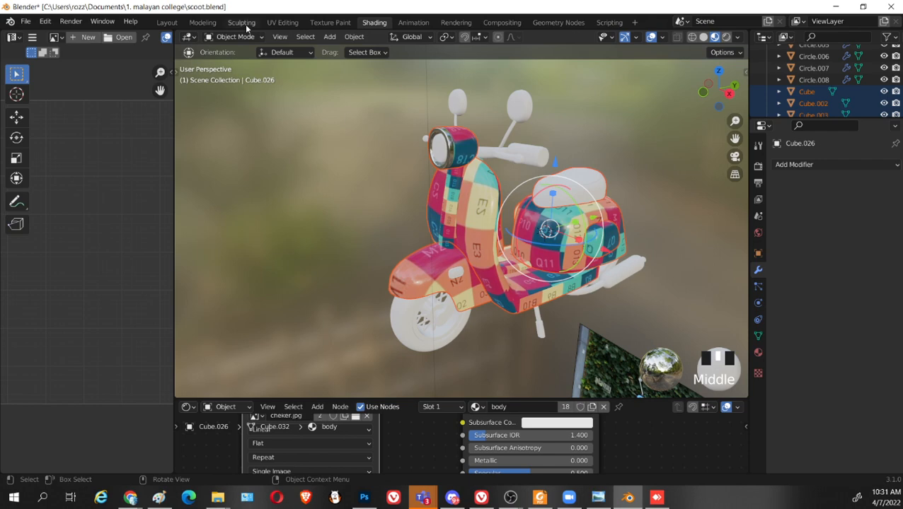
Return to the Modeling workspace, leave Edit Mode and show the checkered scooter in Material Preview shading
{"action": "left_click", "coordinate": [203, 22]}
{"action": "middle_click_drag", "start_coordinate": [538, 234], "coordinate": [580, 262]}
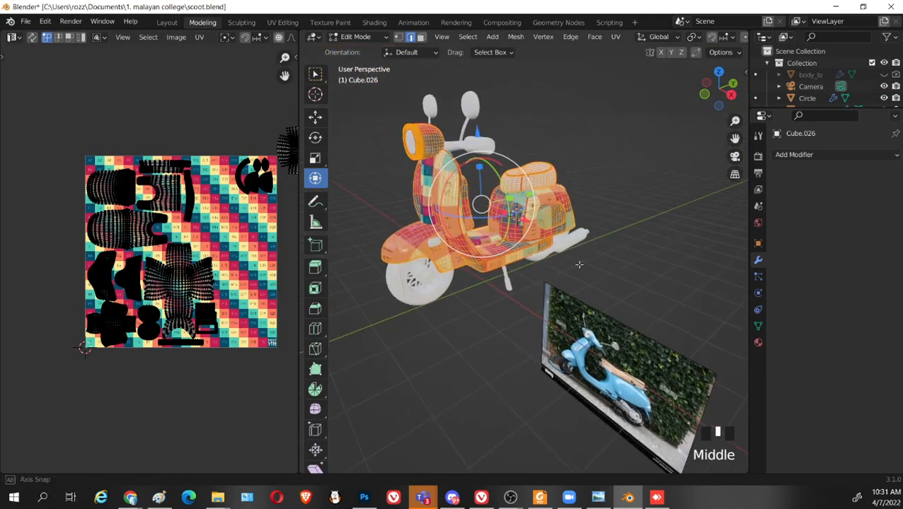
{"action": "key", "text": "Tab"}
{"action": "key", "text": "z"}
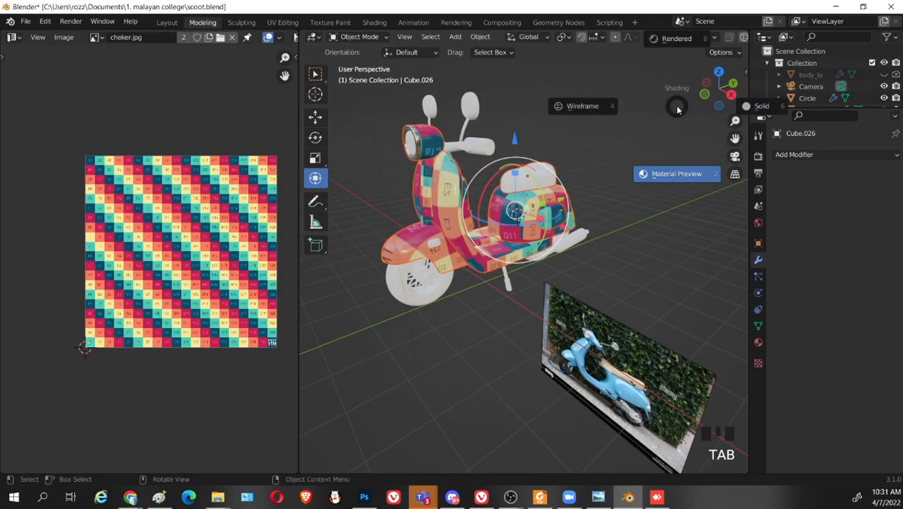
{"action": "left_click", "coordinate": [673, 181]}
{"action": "scroll", "coordinate": [605, 214], "scroll_direction": "down", "scroll_amount": 2}
{"action": "scroll", "coordinate": [603, 204], "scroll_direction": "up", "scroll_amount": 2}
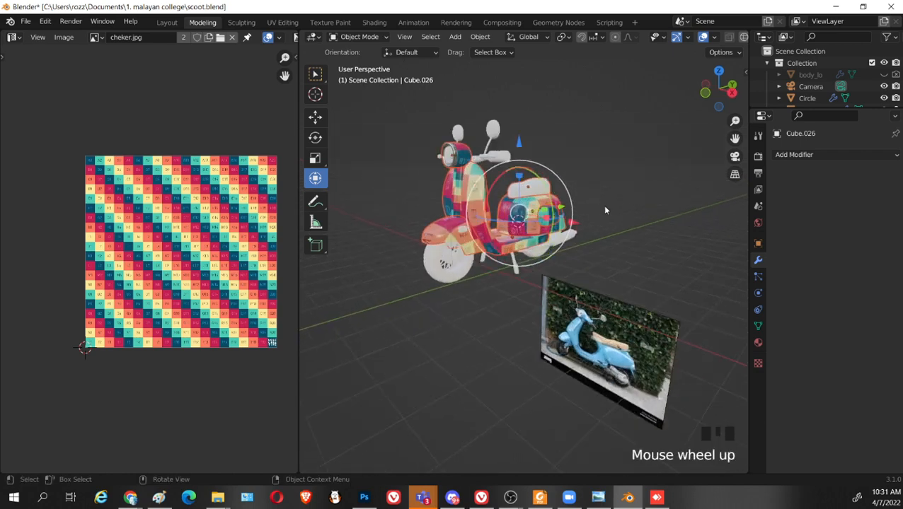
{"action": "middle_click_drag", "start_coordinate": [602, 204], "coordinate": [628, 229], "text": "shift"}
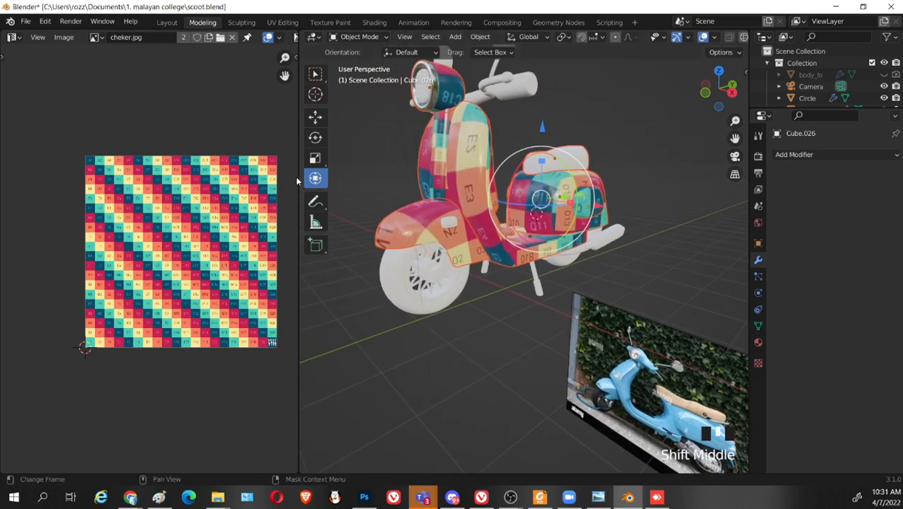
{"action": "mouse_move", "coordinate": [295, 181]}
{"action": "left_mouse_down"}
{"action": "mouse_move", "coordinate": [233, 183]}
{"action": "mouse_move", "coordinate": [305, 187]}
{"action": "left_mouse_up"}
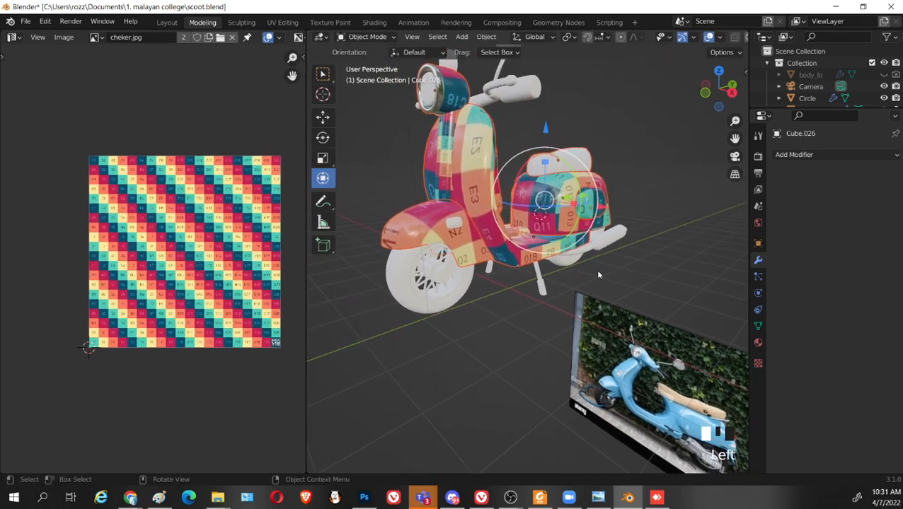
Examine the checker pattern around the scooter's front, rear side panel and floorboard for stretching and uneven square sizes
{"action": "scroll", "coordinate": [597, 272], "scroll_direction": "down", "scroll_amount": 2}
{"action": "key", "text": "Tab"}
{"action": "scroll", "coordinate": [451, 277], "scroll_direction": "up", "scroll_amount": 2}
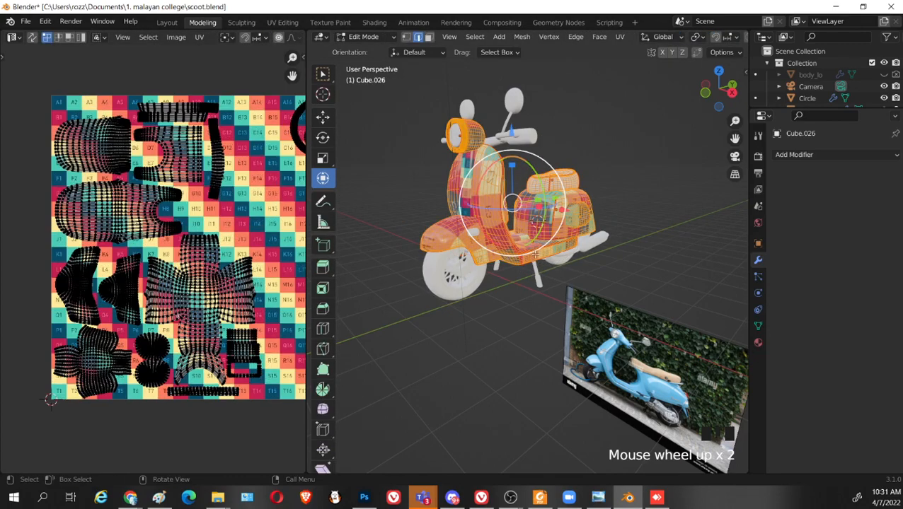
{"action": "middle_click_drag", "start_coordinate": [452, 277], "coordinate": [507, 286], "text": "shift"}
{"action": "key", "text": "Tab"}
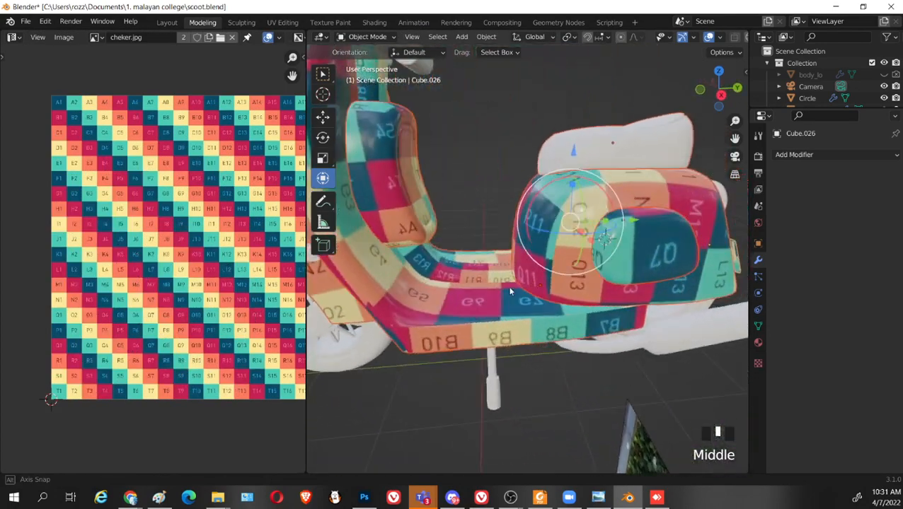
{"action": "scroll", "coordinate": [575, 291], "scroll_direction": "up", "scroll_amount": 2}
{"action": "middle_click_drag", "start_coordinate": [576, 291], "coordinate": [571, 290], "text": "shift"}
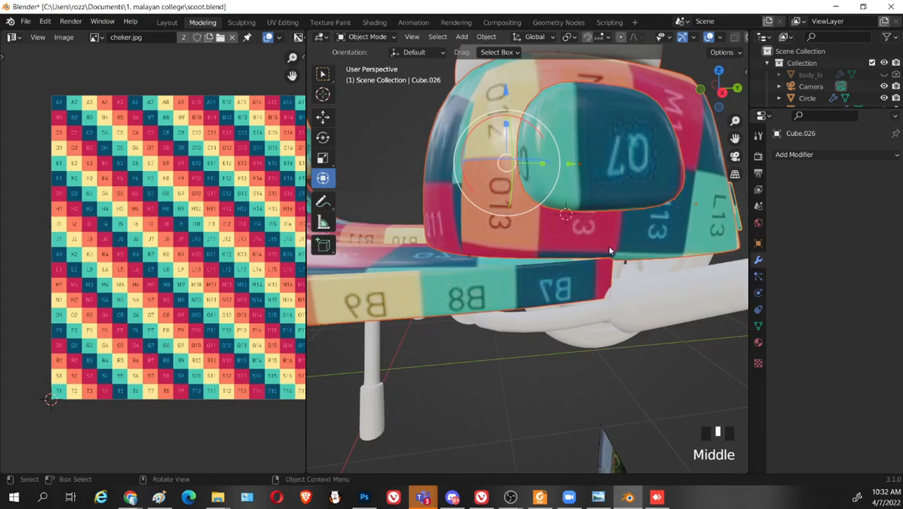
{"action": "middle_click_drag", "start_coordinate": [609, 251], "coordinate": [689, 243], "text": "shift"}
{"action": "middle_click_drag", "start_coordinate": [545, 275], "coordinate": [563, 264]}
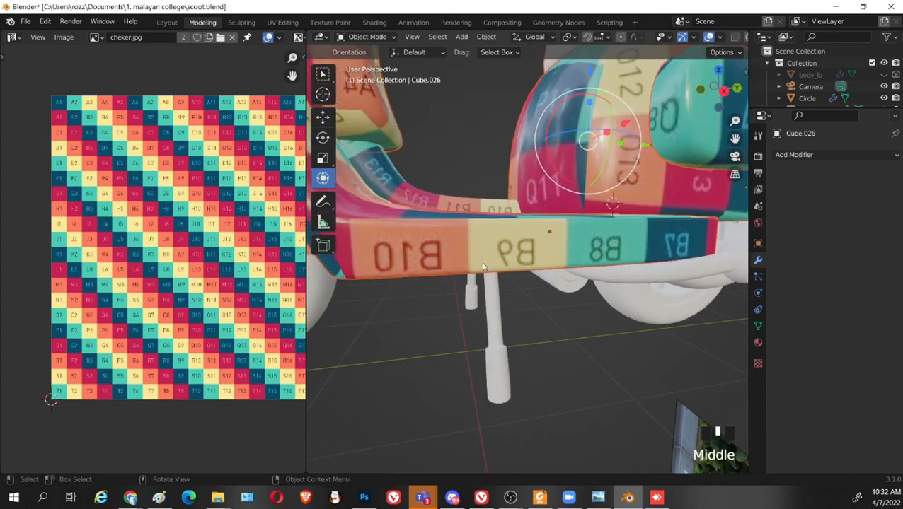
{"action": "scroll", "coordinate": [484, 267], "scroll_direction": "down", "scroll_amount": 2}
{"action": "mouse_move", "coordinate": [485, 266]}
{"action": "middle_mouse_down"}
{"action": "mouse_move", "coordinate": [515, 264]}
{"action": "mouse_move", "coordinate": [488, 262]}
{"action": "middle_mouse_up"}
{"action": "scroll", "coordinate": [556, 275], "scroll_direction": "up", "scroll_amount": 2}
{"action": "middle_click_drag", "start_coordinate": [560, 276], "coordinate": [586, 262]}
{"action": "scroll", "coordinate": [539, 280], "scroll_direction": "down", "scroll_amount": 5}
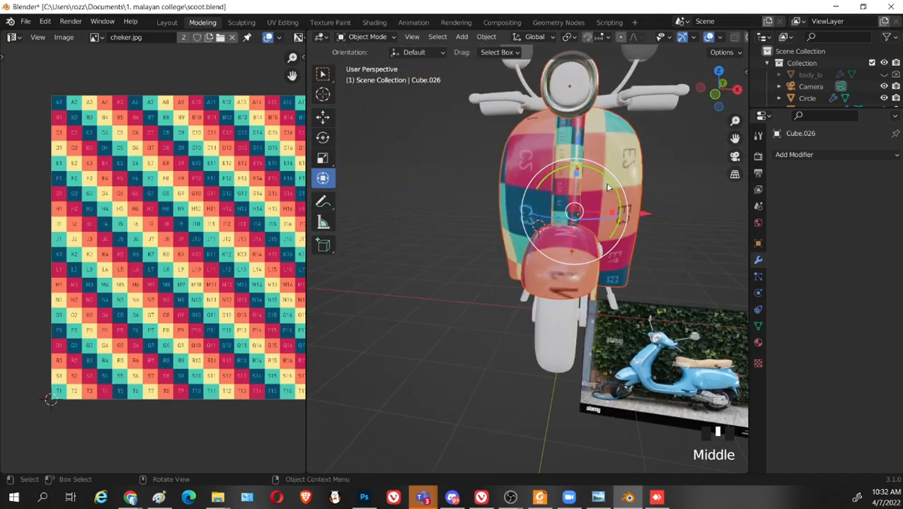
Enter Edit Mode and select only the linked mesh of the front shield and floorboard to isolate its UV islands
{"action": "key", "text": "Tab"}
{"action": "scroll", "coordinate": [657, 184], "scroll_direction": "up", "scroll_amount": 2}
{"action": "middle_click_drag", "start_coordinate": [657, 183], "coordinate": [607, 203], "text": "shift"}
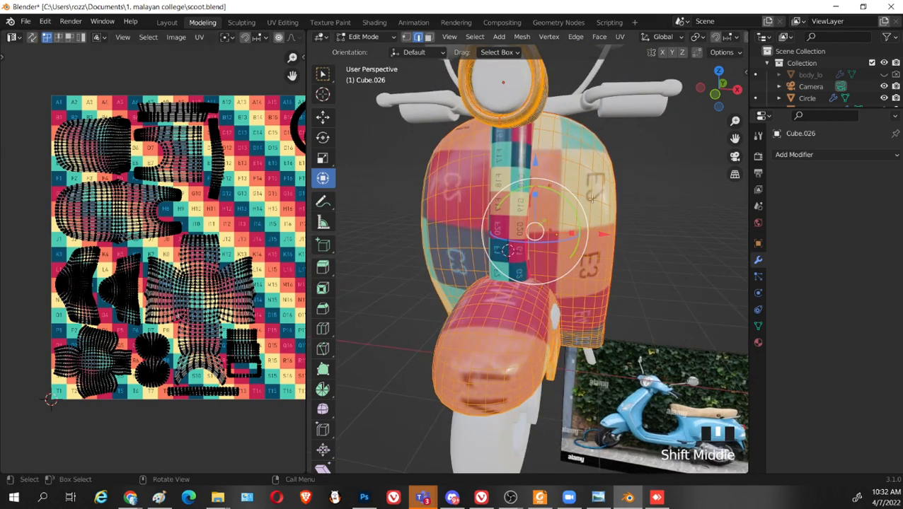
{"action": "scroll", "coordinate": [591, 199], "scroll_direction": "up", "scroll_amount": 2}
{"action": "left_click", "coordinate": [675, 218]}
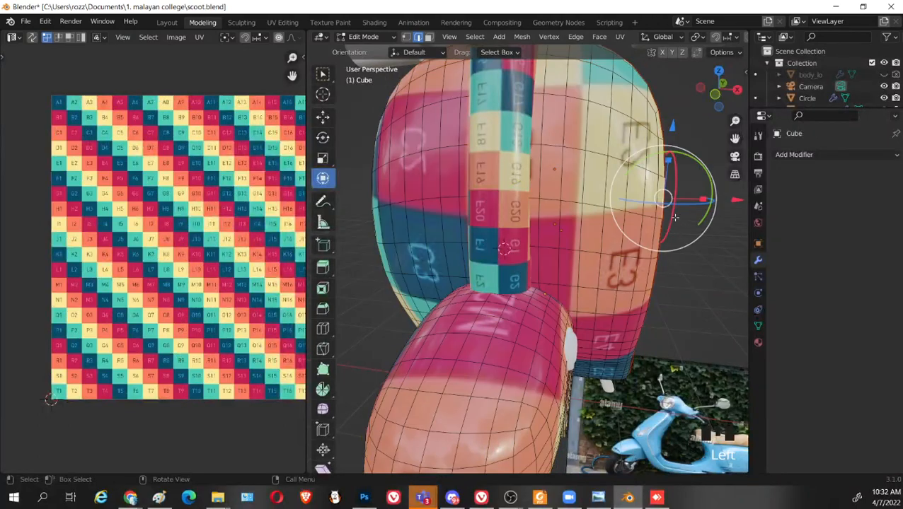
{"action": "key", "text": "l"}
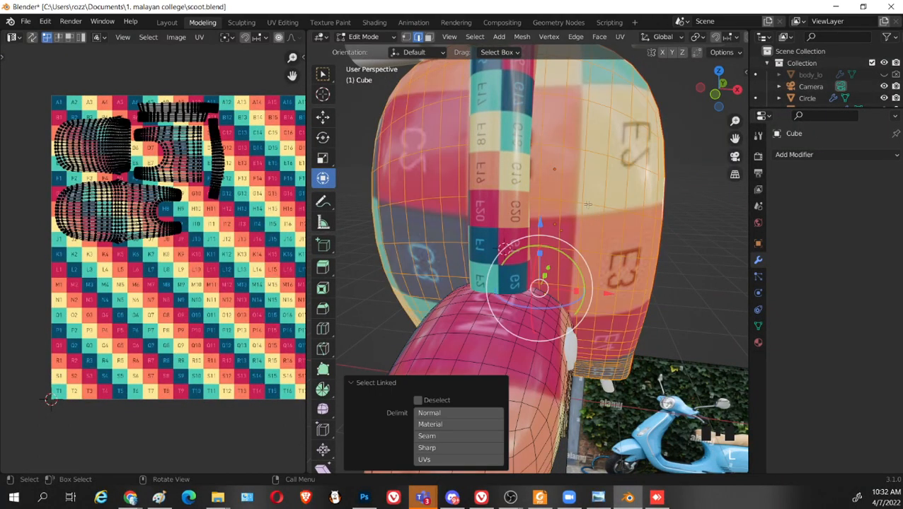
Select the UV island of the front shield's outer face and apply Minimize Stretch to it
{"action": "scroll", "coordinate": [168, 254], "scroll_direction": "up", "scroll_amount": 5}
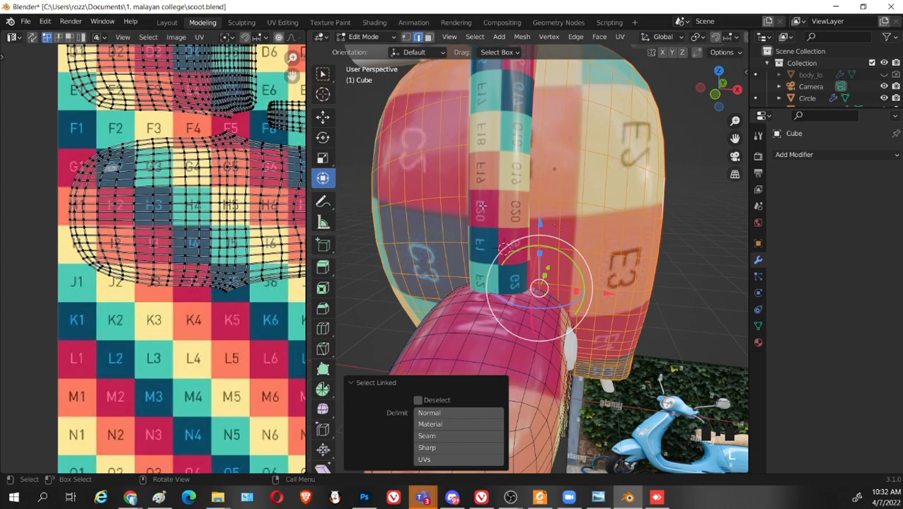
{"action": "scroll", "coordinate": [168, 249], "scroll_direction": "down", "scroll_amount": 3}
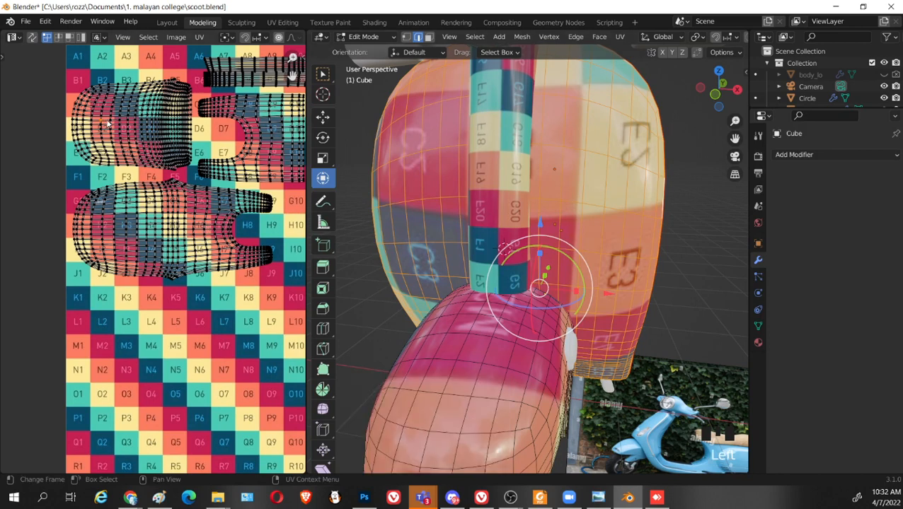
{"action": "key", "text": "l"}
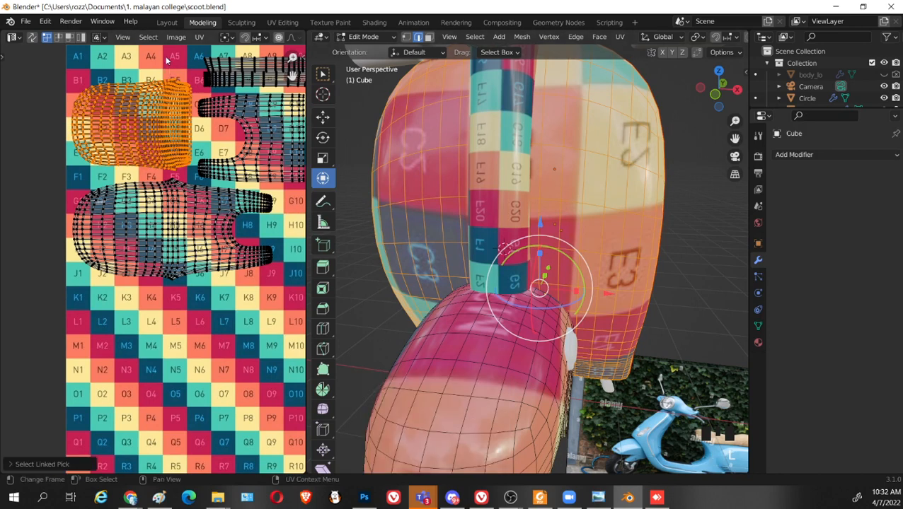
{"action": "left_click", "coordinate": [196, 37]}
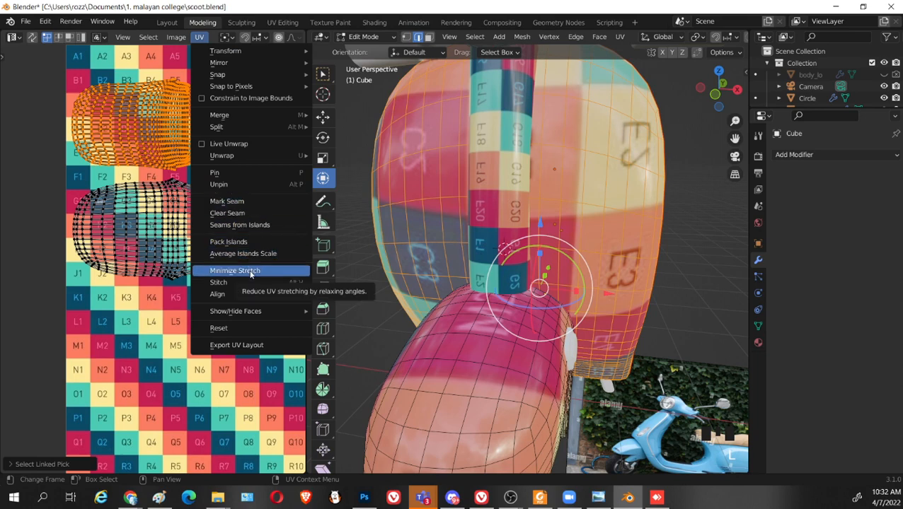
{"action": "left_click", "coordinate": [248, 273]}
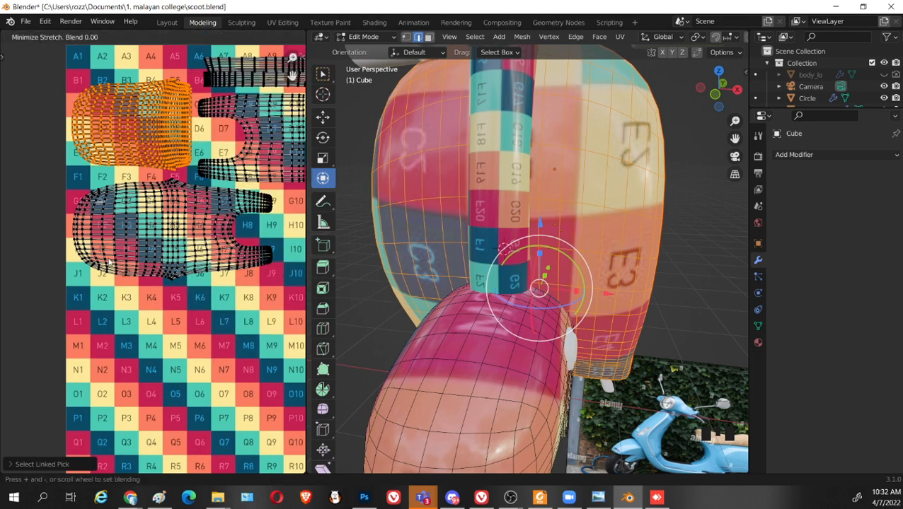
{"action": "left_click", "coordinate": [100, 347]}
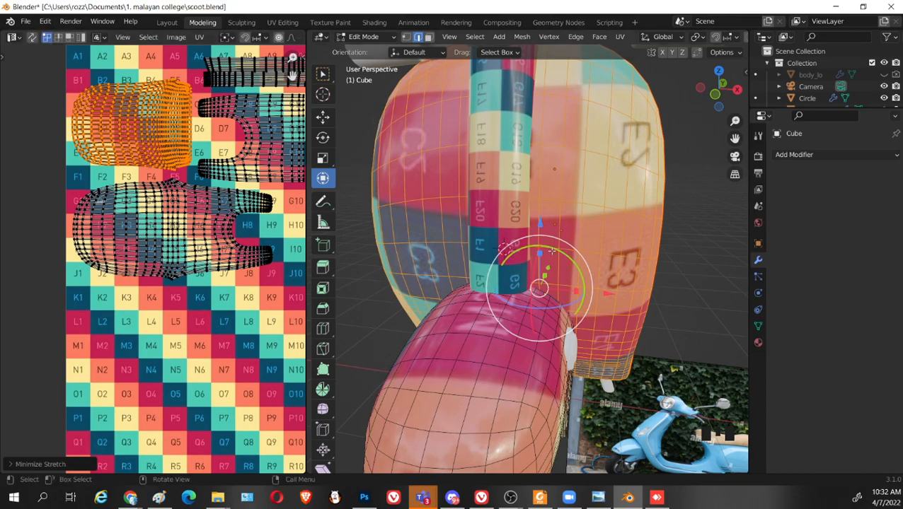
Leave Edit Mode, check the checker pattern along the scooter's side, and select only the front shield body
{"action": "scroll", "coordinate": [551, 251], "scroll_direction": "down", "scroll_amount": 5}
{"action": "middle_click_drag", "start_coordinate": [552, 251], "coordinate": [614, 318]}
{"action": "scroll", "coordinate": [519, 281], "scroll_direction": "up", "scroll_amount": 2}
{"action": "key", "text": "Tab"}
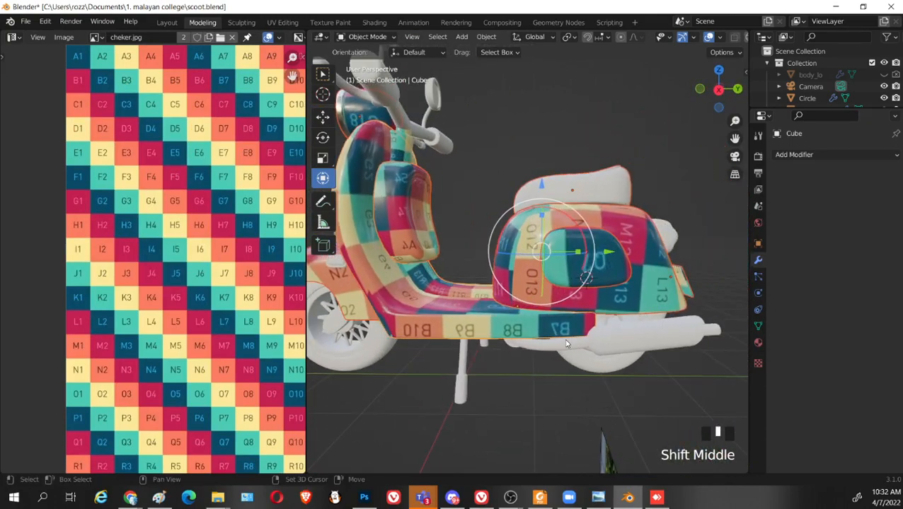
{"action": "middle_click_drag", "start_coordinate": [566, 344], "coordinate": [518, 198]}
{"action": "left_click", "coordinate": [464, 287]}
{"action": "left_click", "coordinate": [494, 213]}
{"action": "left_click", "coordinate": [519, 198]}
{"action": "left_click", "coordinate": [512, 180]}
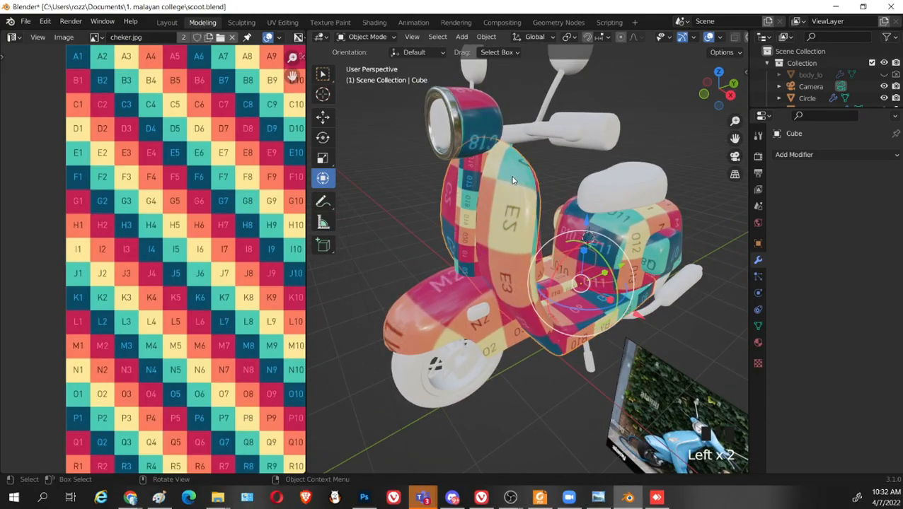
Reopen the front shield body in Edit Mode and enlarge the selected outer-face UV island uniformly
{"action": "key", "text": "Tab"}
{"action": "middle_click_drag", "start_coordinate": [566, 214], "coordinate": [423, 177]}
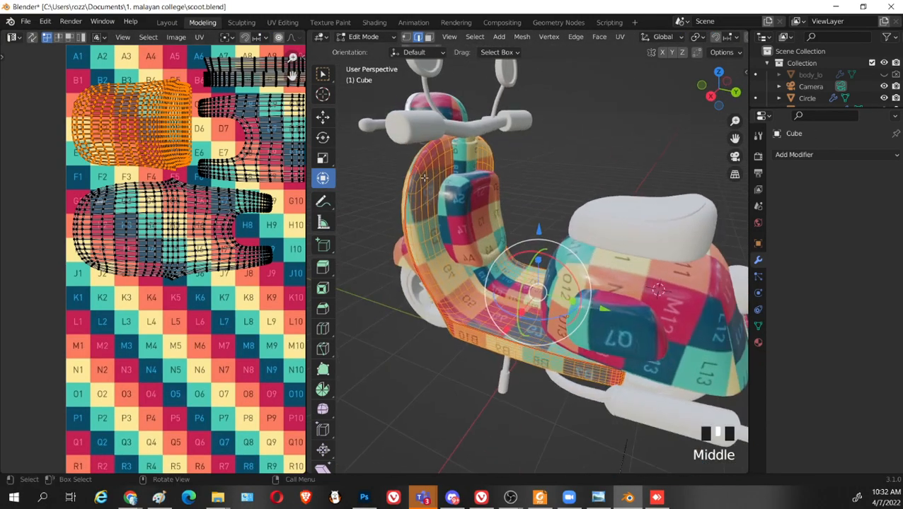
{"action": "middle_click_drag", "start_coordinate": [453, 233], "coordinate": [553, 234]}
{"action": "key", "text": "s"}
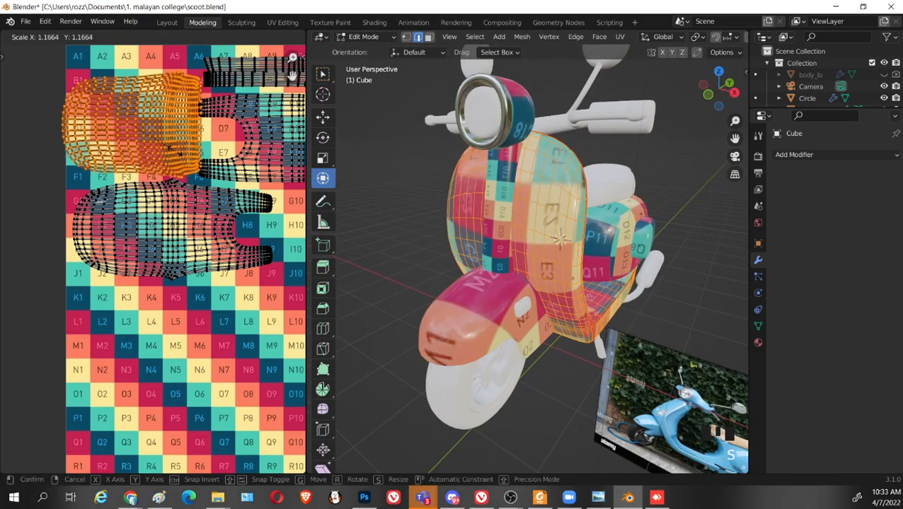
{"action": "left_click", "coordinate": [182, 155]}
{"action": "middle_click_drag", "start_coordinate": [505, 234], "coordinate": [576, 235]}
{"action": "scroll", "coordinate": [471, 241], "scroll_direction": "up", "scroll_amount": 2}
{"action": "scroll", "coordinate": [540, 247], "scroll_direction": "down", "scroll_amount": 3}
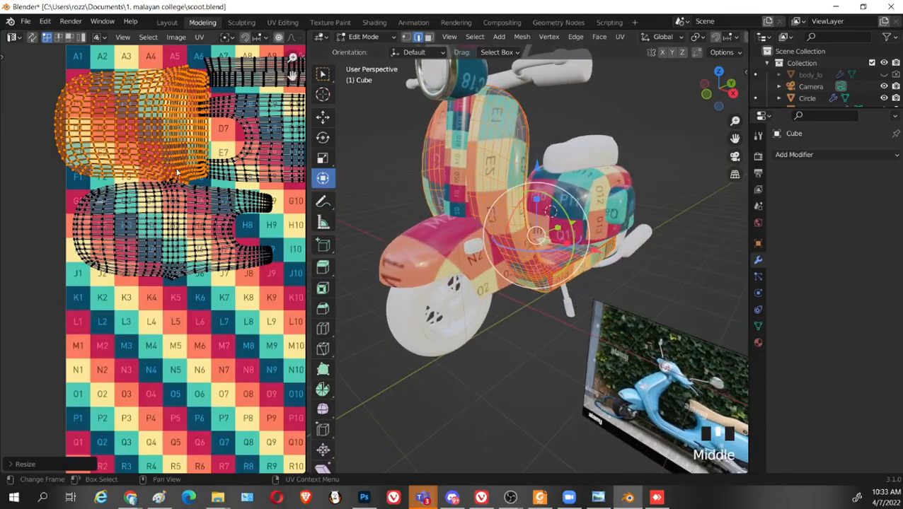
Scale the outer-face UV island up further to shrink the checker squares on the front shield
{"action": "key", "text": "s"}
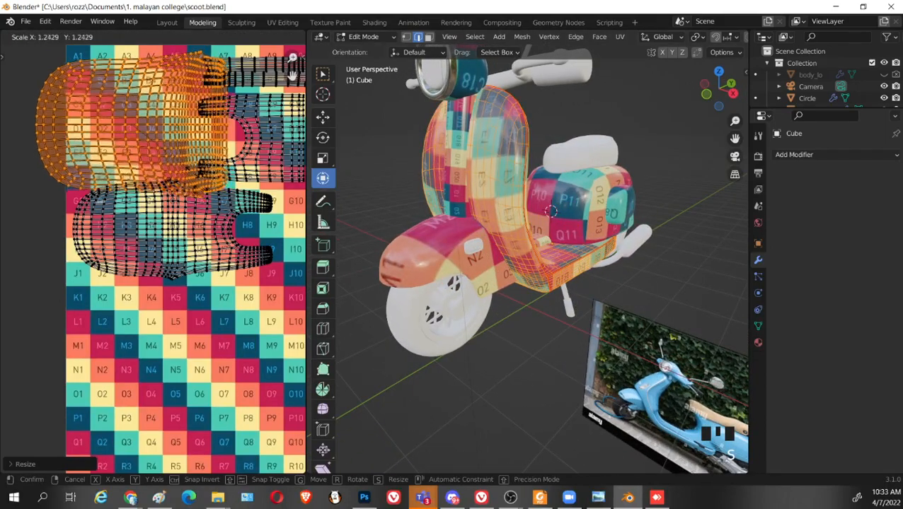
{"action": "left_click", "coordinate": [283, 230]}
{"action": "middle_click_drag", "start_coordinate": [527, 241], "coordinate": [661, 254]}
{"action": "scroll", "coordinate": [465, 266], "scroll_direction": "up", "scroll_amount": 2}
{"action": "scroll", "coordinate": [553, 227], "scroll_direction": "down", "scroll_amount": 2}
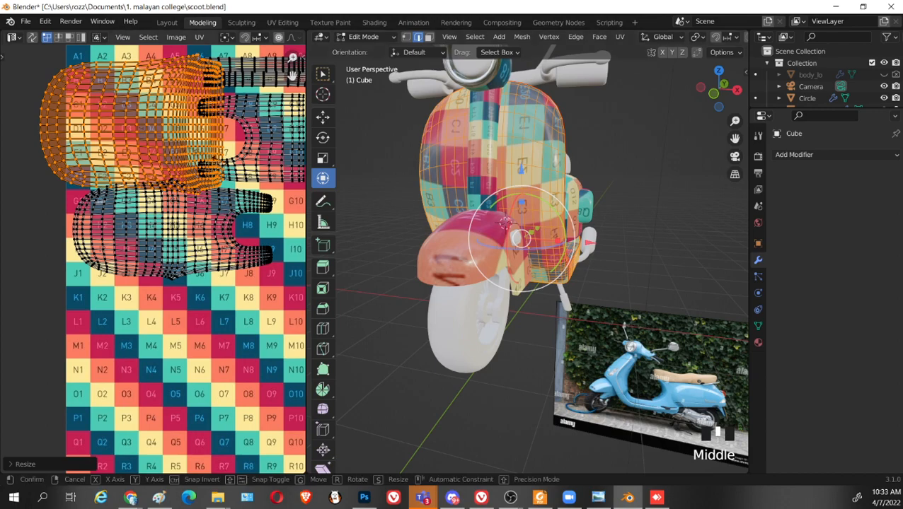
Fine-tune the outer-face island's scale and move it sideways off the neighbouring U-shaped UV island
{"action": "key", "text": "s"}
{"action": "left_click", "coordinate": [273, 181]}
{"action": "middle_click_drag", "start_coordinate": [587, 212], "coordinate": [368, 238]}
{"action": "key", "text": "s"}
{"action": "left_click", "coordinate": [257, 219]}
{"action": "scroll", "coordinate": [257, 219], "scroll_direction": "down", "scroll_amount": 3}
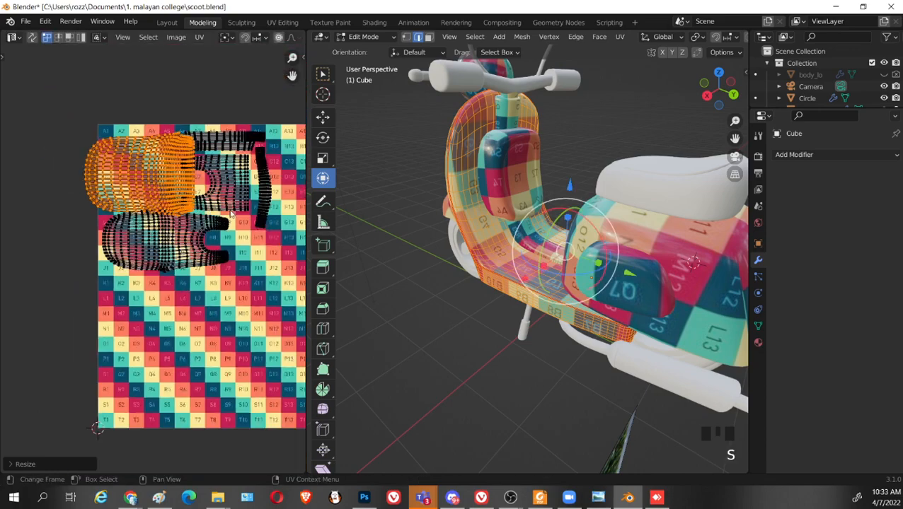
{"action": "key", "text": "g"}
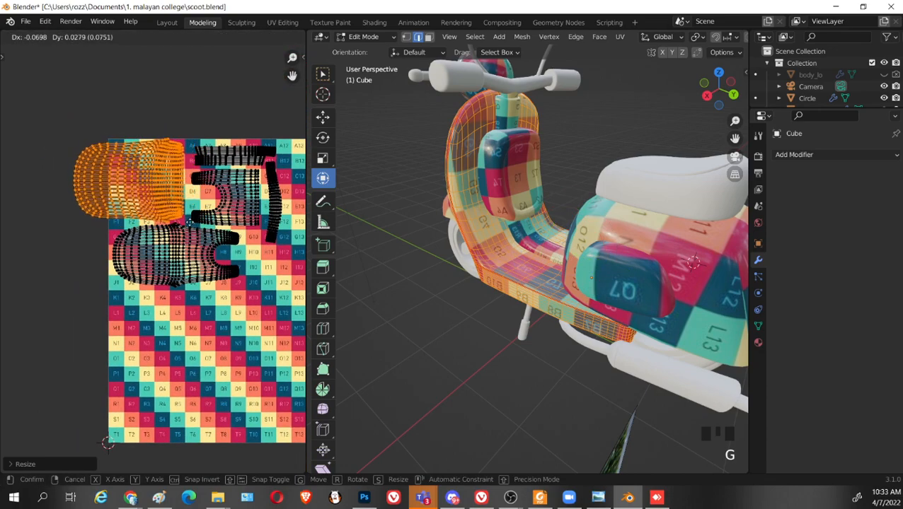
{"action": "left_click", "coordinate": [189, 221]}
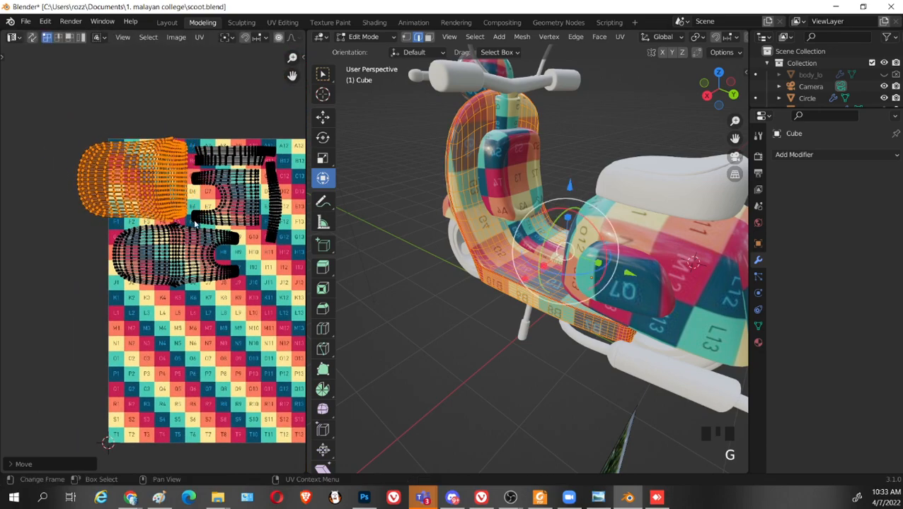
Compare the front shield's checker squares with the fender's and enlarge the outer-face UV island slightly
{"action": "middle_click_drag", "start_coordinate": [580, 244], "coordinate": [652, 222]}
{"action": "scroll", "coordinate": [543, 246], "scroll_direction": "up", "scroll_amount": 2}
{"action": "scroll", "coordinate": [475, 186], "scroll_direction": "down", "scroll_amount": 2}
{"action": "middle_click_drag", "start_coordinate": [476, 186], "coordinate": [432, 189]}
{"action": "key", "text": "s"}
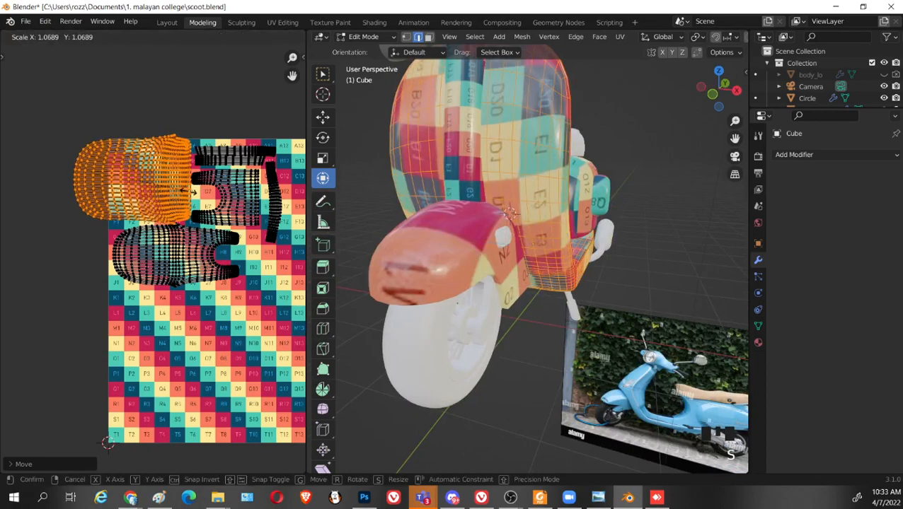
{"action": "left_click", "coordinate": [188, 191]}
Check the checker size from several sides and scale the outer-face UV island down a little
{"action": "middle_click_drag", "start_coordinate": [520, 185], "coordinate": [352, 212]}
{"action": "middle_click_drag", "start_coordinate": [469, 221], "coordinate": [588, 198]}
{"action": "scroll", "coordinate": [548, 209], "scroll_direction": "down", "scroll_amount": 4}
{"action": "scroll", "coordinate": [145, 217], "scroll_direction": "up", "scroll_amount": 2}
{"action": "scroll", "coordinate": [145, 218], "scroll_direction": "down", "scroll_amount": 2}
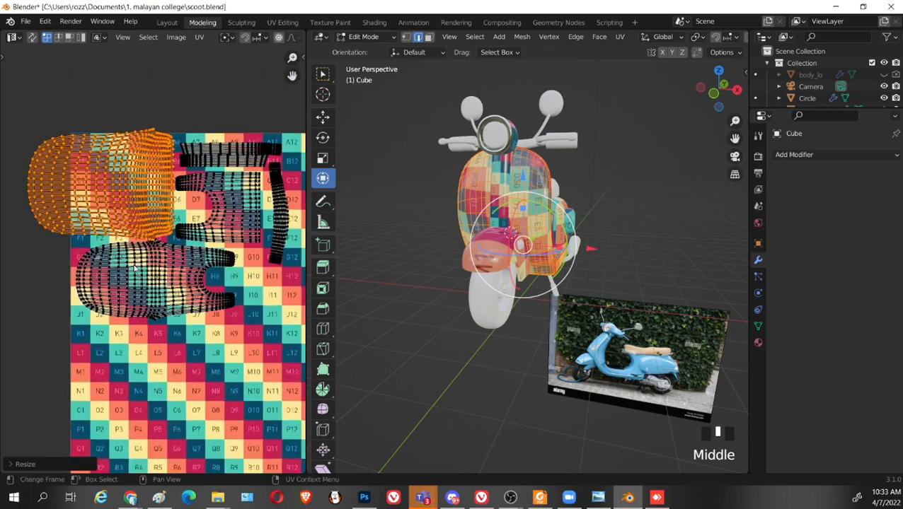
{"action": "key", "text": "s"}
{"action": "left_click", "coordinate": [202, 256]}
Reduce the outer-face UV island in two more passes until its checker squares match the adjacent rear panel and fender
{"action": "middle_click_drag", "start_coordinate": [609, 293], "coordinate": [560, 276]}
{"action": "scroll", "coordinate": [560, 276], "scroll_direction": "up", "scroll_amount": 2}
{"action": "key", "text": "s"}
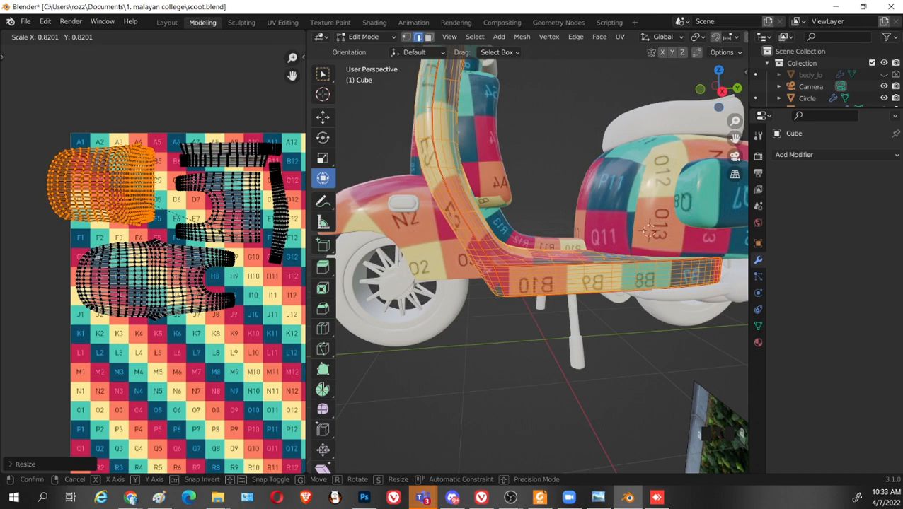
{"action": "left_click", "coordinate": [189, 219]}
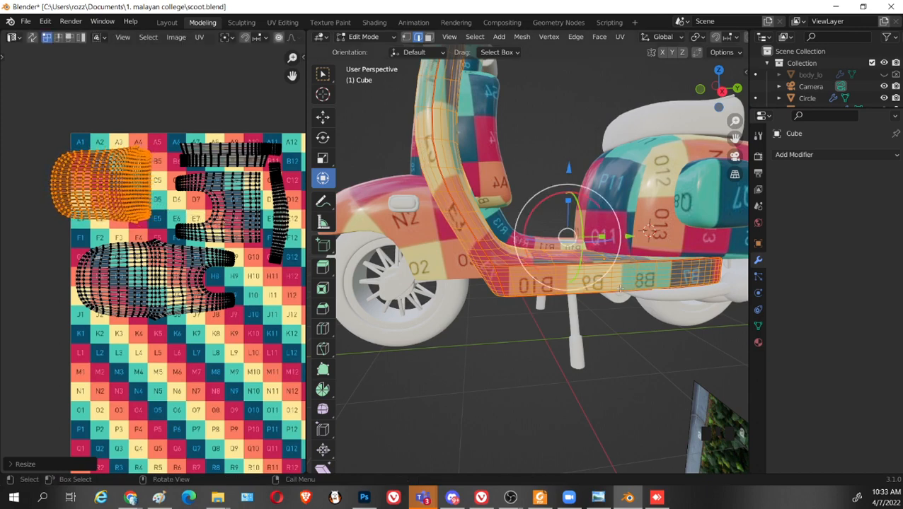
{"action": "middle_click_drag", "start_coordinate": [619, 288], "coordinate": [472, 216]}
{"action": "key", "text": "s"}
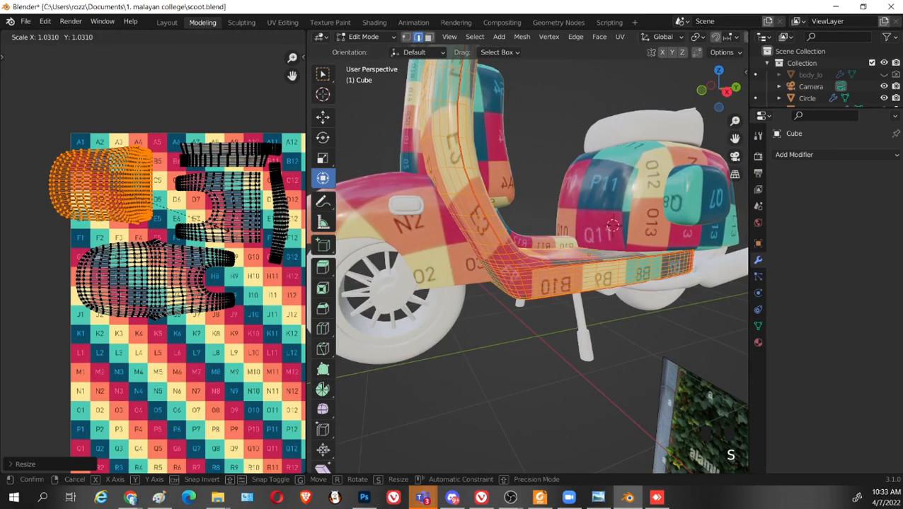
{"action": "left_click", "coordinate": [218, 227]}
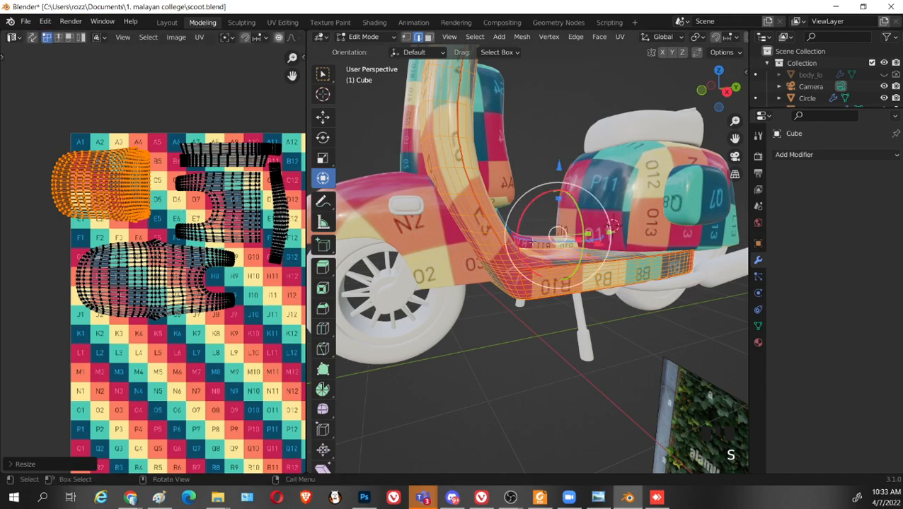
{"action": "middle_click_drag", "start_coordinate": [532, 241], "coordinate": [499, 205]}
Select only the UV island of the front shield's inner face and apply Minimize Stretch to it
{"action": "middle_click_drag", "start_coordinate": [191, 272], "coordinate": [246, 264]}
{"action": "middle_click_drag", "start_coordinate": [509, 334], "coordinate": [542, 395]}
{"action": "middle_click_drag", "start_coordinate": [542, 394], "coordinate": [547, 333], "text": "shift"}
{"action": "scroll", "coordinate": [150, 258], "scroll_direction": "up", "scroll_amount": 1}
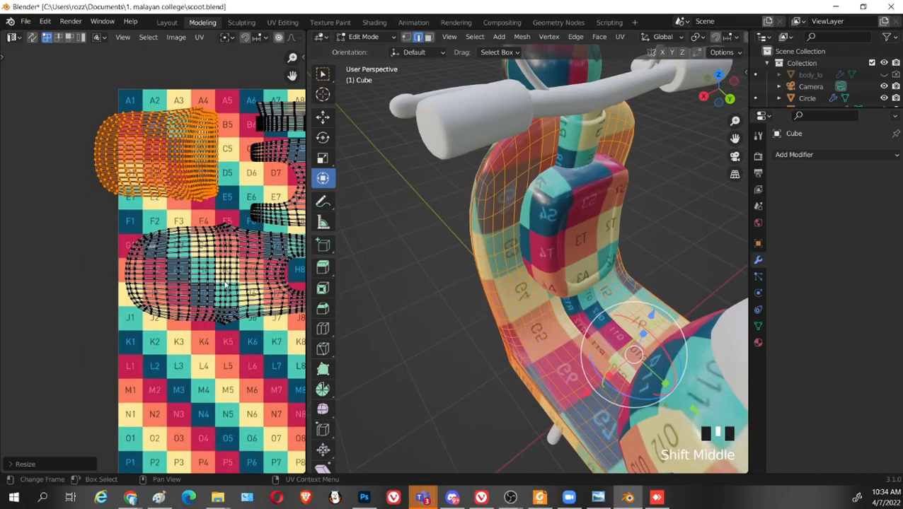
{"action": "key", "text": "alt+a"}
{"action": "key", "text": "l"}
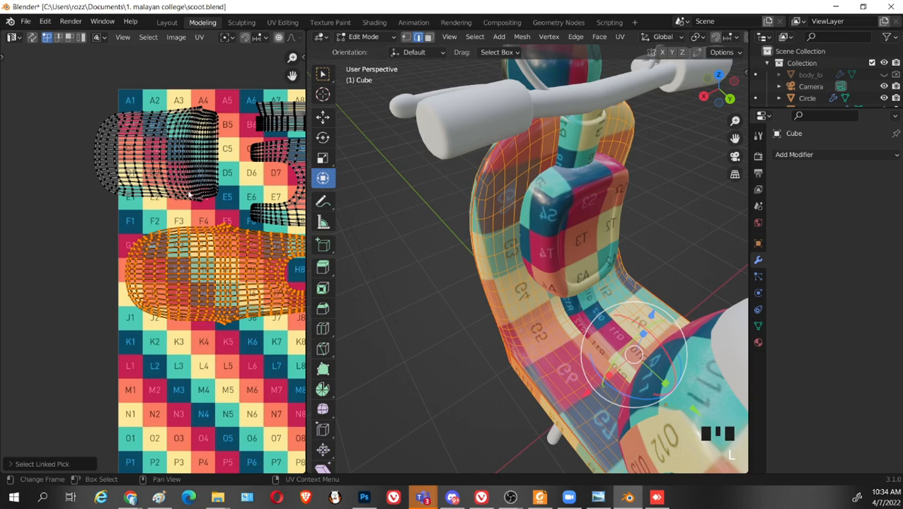
{"action": "left_click", "coordinate": [200, 36]}
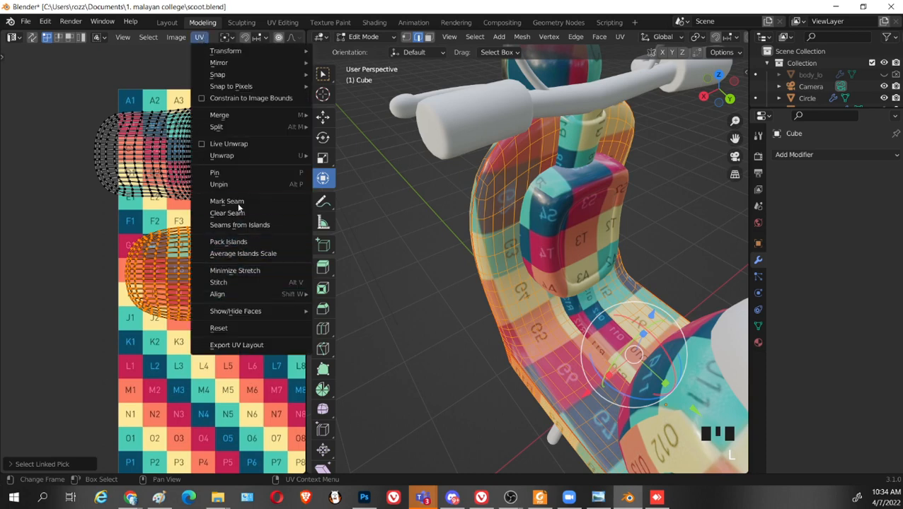
{"action": "left_click", "coordinate": [238, 274]}
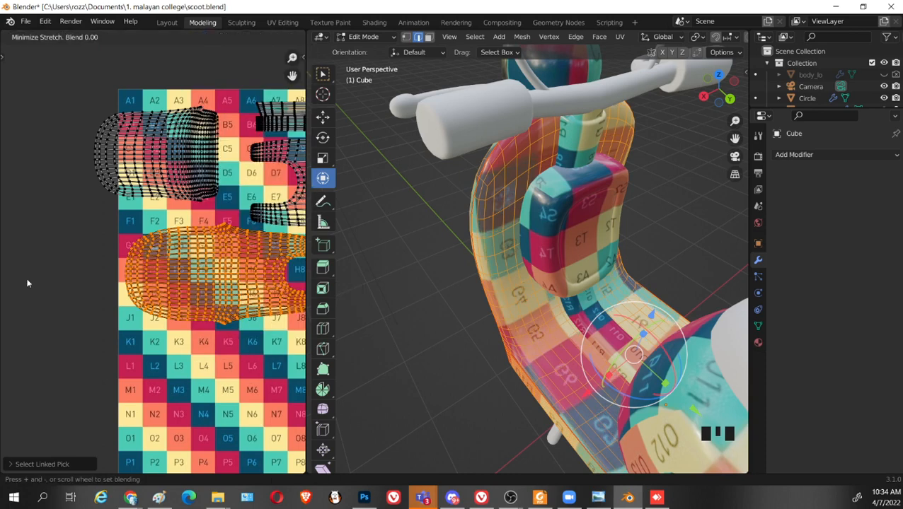
{"action": "left_click", "coordinate": [189, 264]}
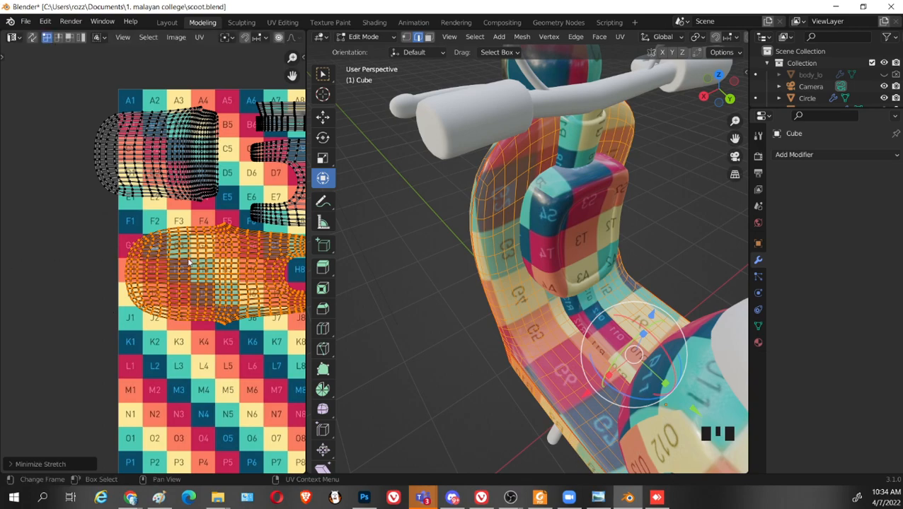
Check the relaxed inner face's checker squares and move the front shield's outer-face UV island inside the texture's left edge
{"action": "scroll", "coordinate": [269, 287], "scroll_direction": "up", "scroll_amount": 5}
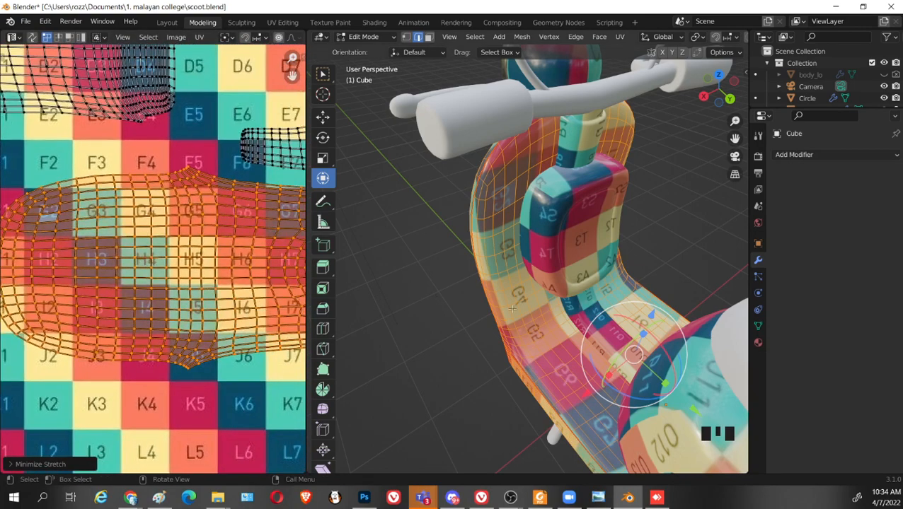
{"action": "middle_click_drag", "start_coordinate": [492, 359], "coordinate": [541, 351]}
{"action": "scroll", "coordinate": [258, 315], "scroll_direction": "down", "scroll_amount": 3}
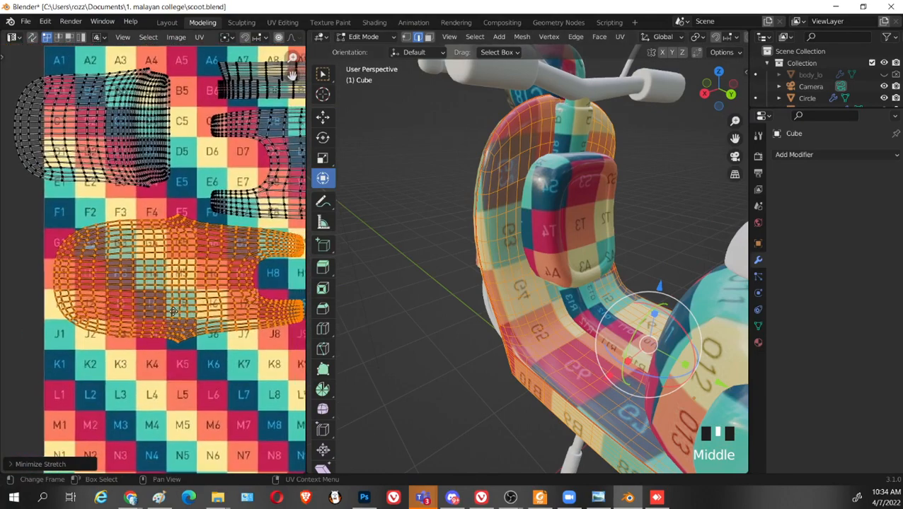
{"action": "middle_click_drag", "start_coordinate": [217, 295], "coordinate": [182, 262]}
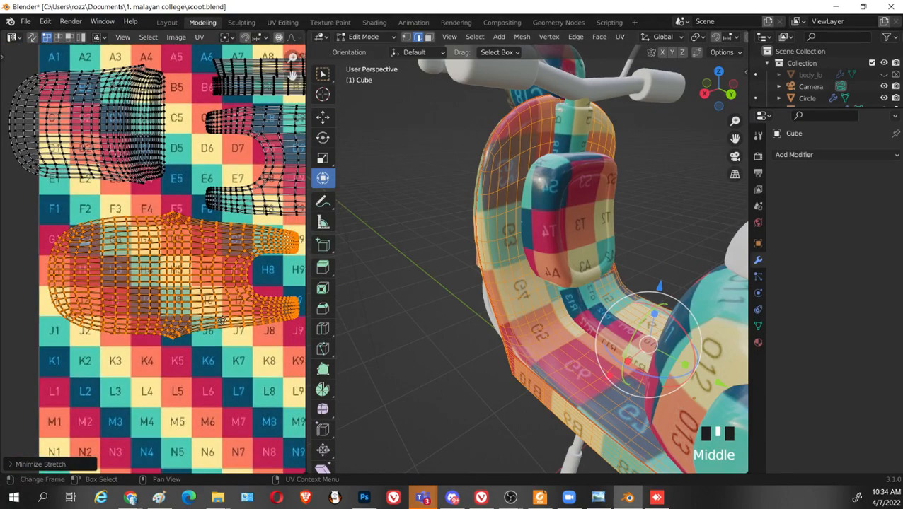
{"action": "middle_click_drag", "start_coordinate": [221, 321], "coordinate": [233, 326]}
{"action": "left_click", "coordinate": [138, 120]}
{"action": "key", "text": "g"}
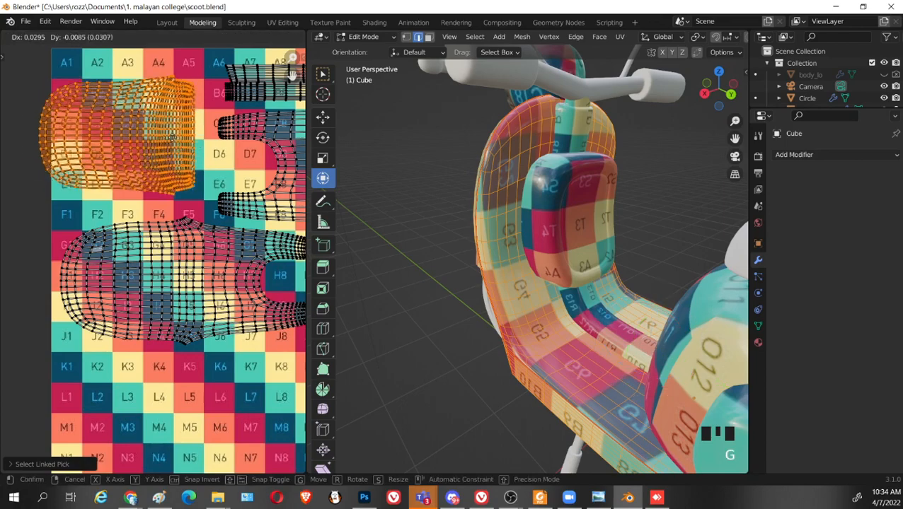
{"action": "left_click", "coordinate": [187, 140]}
Select the front shield and the front fender together and open both in Edit Mode
{"action": "scroll", "coordinate": [516, 303], "scroll_direction": "down", "scroll_amount": 2}
{"action": "middle_click_drag", "start_coordinate": [516, 303], "coordinate": [697, 294]}
{"action": "scroll", "coordinate": [672, 297], "scroll_direction": "up", "scroll_amount": 2}
{"action": "middle_click_drag", "start_coordinate": [643, 302], "coordinate": [283, 262]}
{"action": "key", "text": "Tab"}
{"action": "key", "text": "Tab"}
{"action": "middle_click_drag", "start_coordinate": [587, 279], "coordinate": [465, 290]}
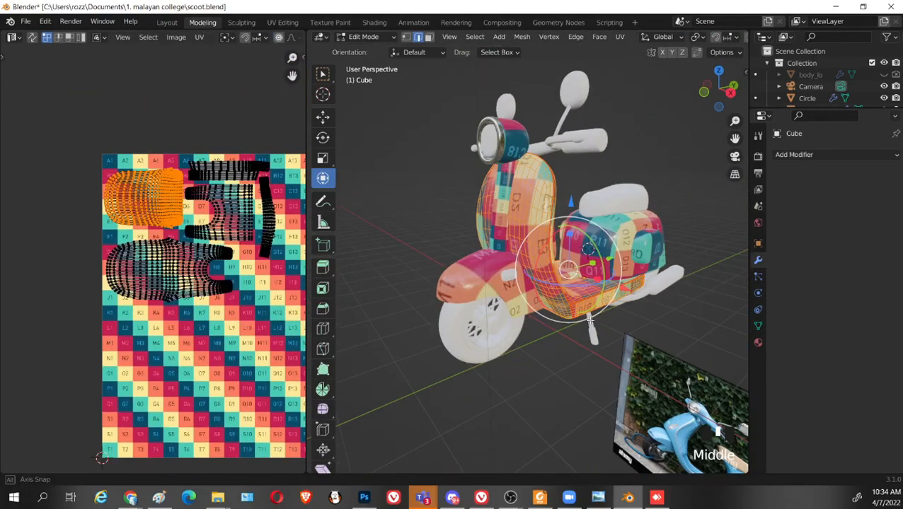
{"action": "key", "text": "Tab"}
{"action": "key", "text": "Tab"}
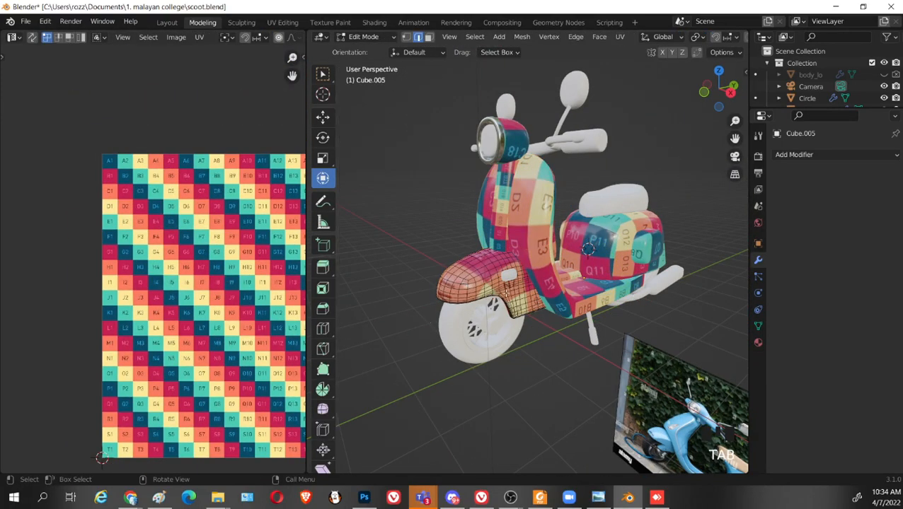
{"action": "key", "text": "Tab"}
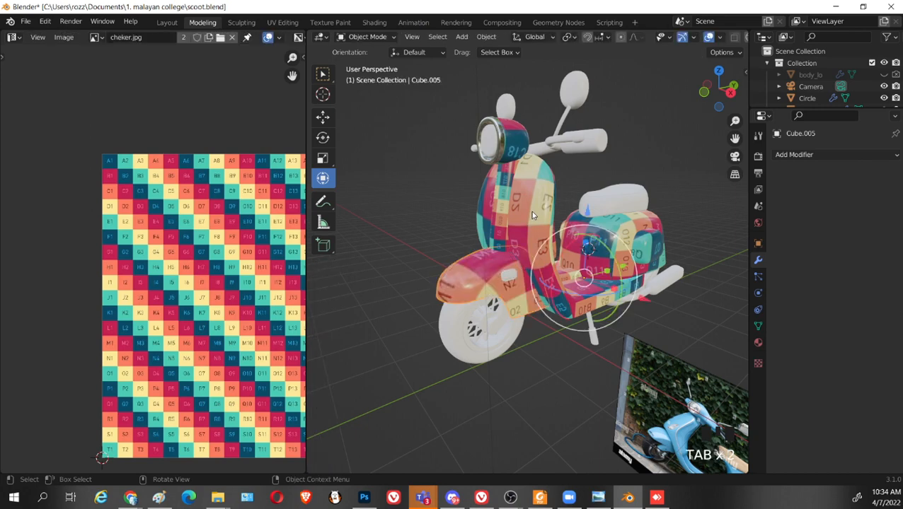
{"action": "left_click", "coordinate": [493, 270]}
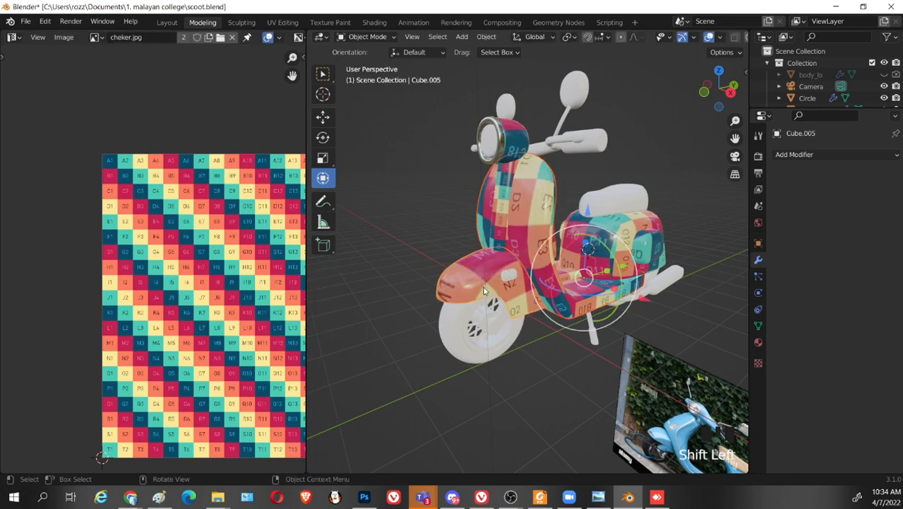
{"action": "key", "text": "Tab"}
Select the whole fender mesh and scale its two UV islands up together by about 1.38
{"action": "middle_click_drag", "start_coordinate": [506, 283], "coordinate": [612, 330], "text": "shift"}
{"action": "key", "text": "l"}
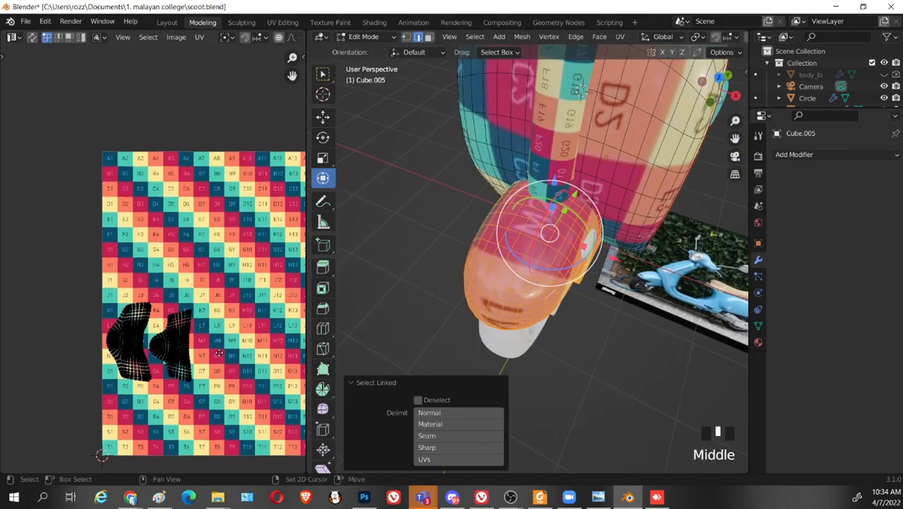
{"action": "scroll", "coordinate": [218, 353], "scroll_direction": "up", "scroll_amount": 3}
{"action": "key", "text": "l"}
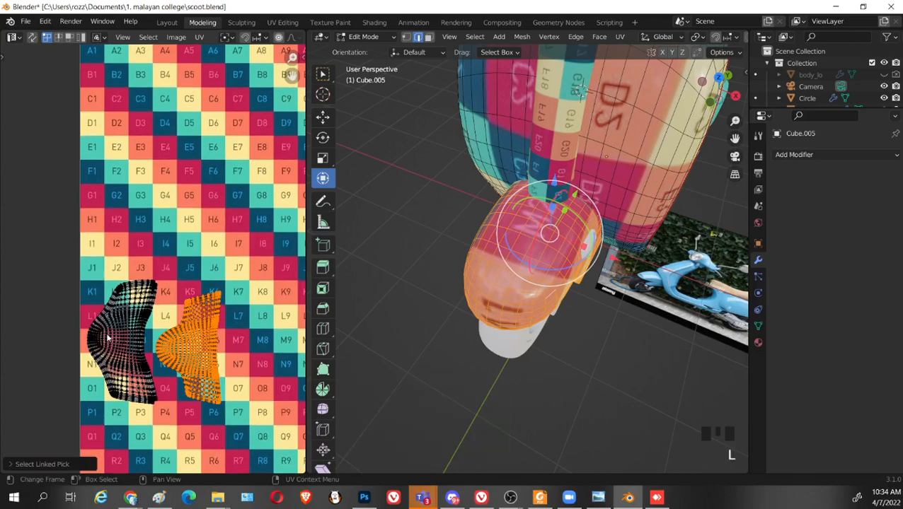
{"action": "key", "text": "l"}
{"action": "key", "text": "s"}
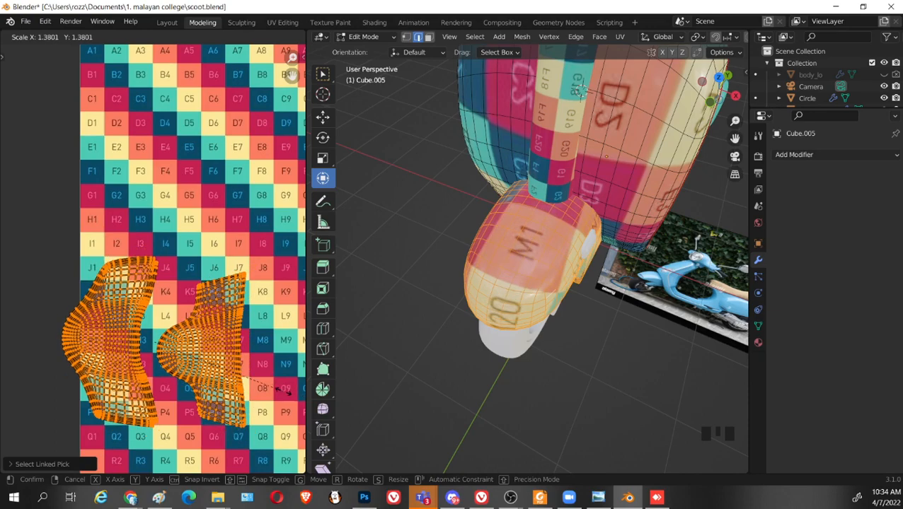
{"action": "left_click", "coordinate": [286, 394]}
Move both fender UV islands together to the right so they lie within the checker texture
{"action": "scroll", "coordinate": [241, 369], "scroll_direction": "down", "scroll_amount": 2}
{"action": "key", "text": "g"}
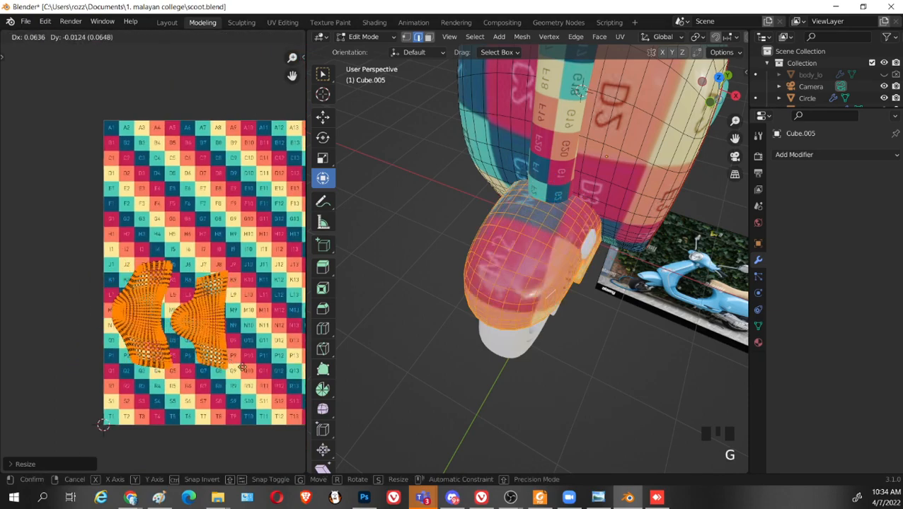
{"action": "left_click", "coordinate": [236, 364]}
{"action": "middle_click_drag", "start_coordinate": [559, 242], "coordinate": [399, 245]}
{"action": "middle_click_drag", "start_coordinate": [236, 294], "coordinate": [153, 261]}
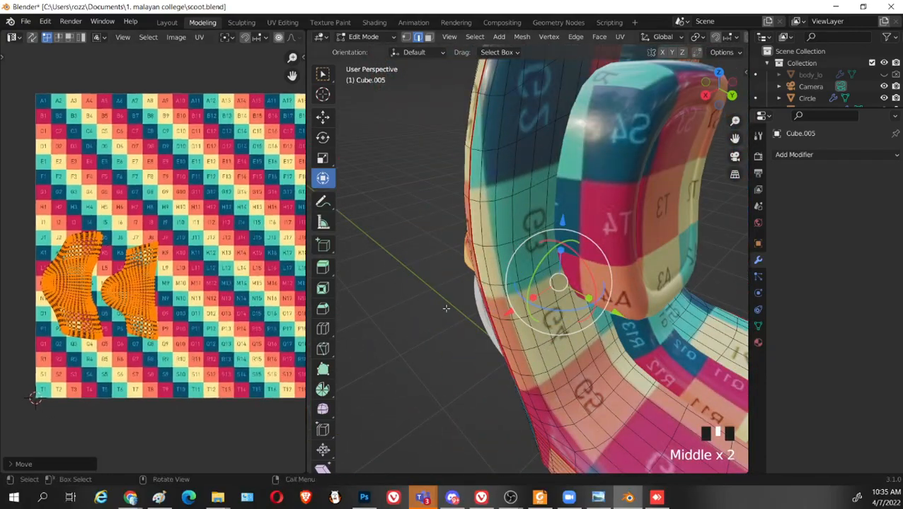
Open the storage box behind the front shield in Edit Mode, select its whole mesh and locate its UV island
{"action": "scroll", "coordinate": [495, 283], "scroll_direction": "down", "scroll_amount": 4}
{"action": "middle_click_drag", "start_coordinate": [562, 237], "coordinate": [593, 235]}
{"action": "key", "text": "Tab"}
{"action": "key", "text": "Tab"}
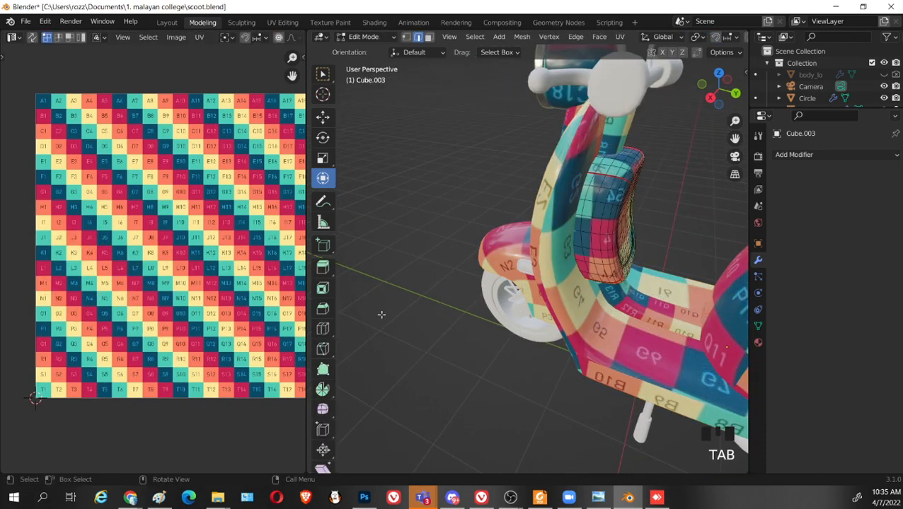
{"action": "key", "text": "a"}
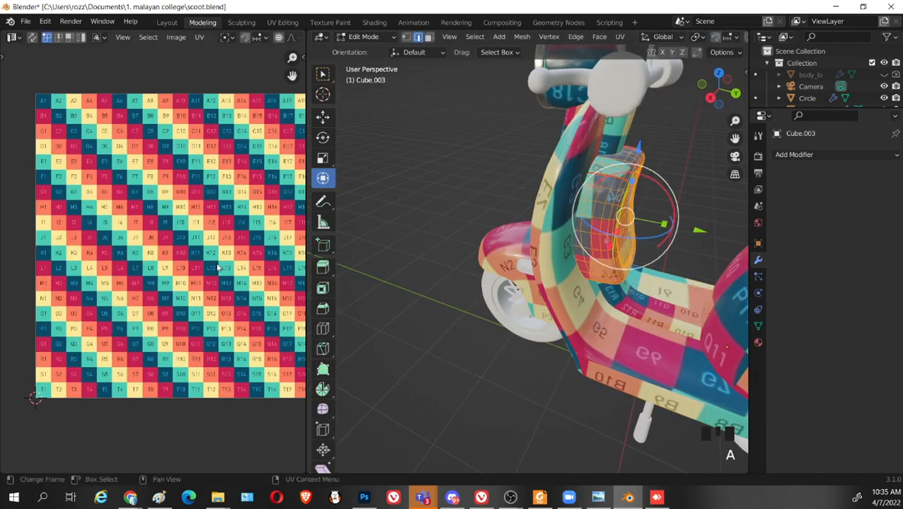
{"action": "scroll", "coordinate": [283, 213], "scroll_direction": "down", "scroll_amount": 2}
{"action": "scroll", "coordinate": [290, 219], "scroll_direction": "up", "scroll_amount": 1}
{"action": "middle_click_drag", "start_coordinate": [297, 222], "coordinate": [188, 243]}
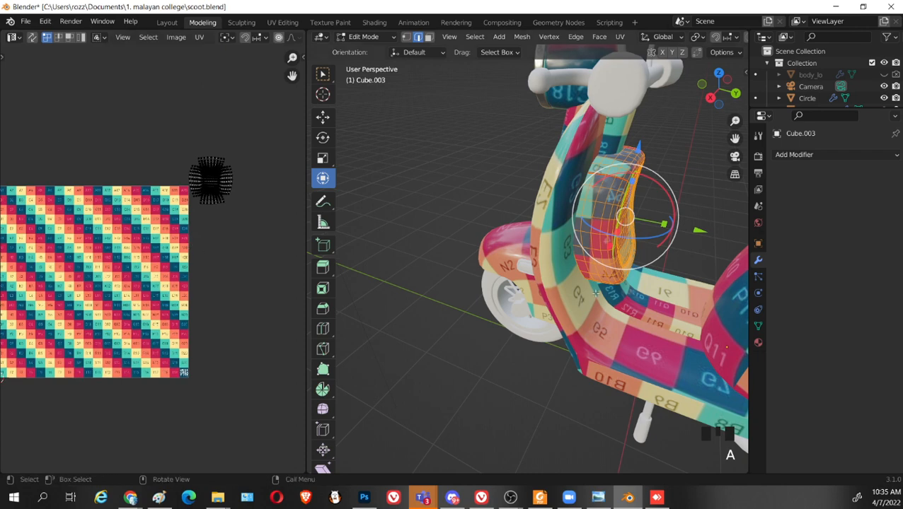
Select the fender, front shield, storage box, rear body, side cover and seat, and open them together in Edit Mode
{"action": "key", "text": "Tab"}
{"action": "scroll", "coordinate": [556, 244], "scroll_direction": "down", "scroll_amount": 4}
{"action": "middle_click_drag", "start_coordinate": [590, 243], "coordinate": [467, 232], "text": "shift"}
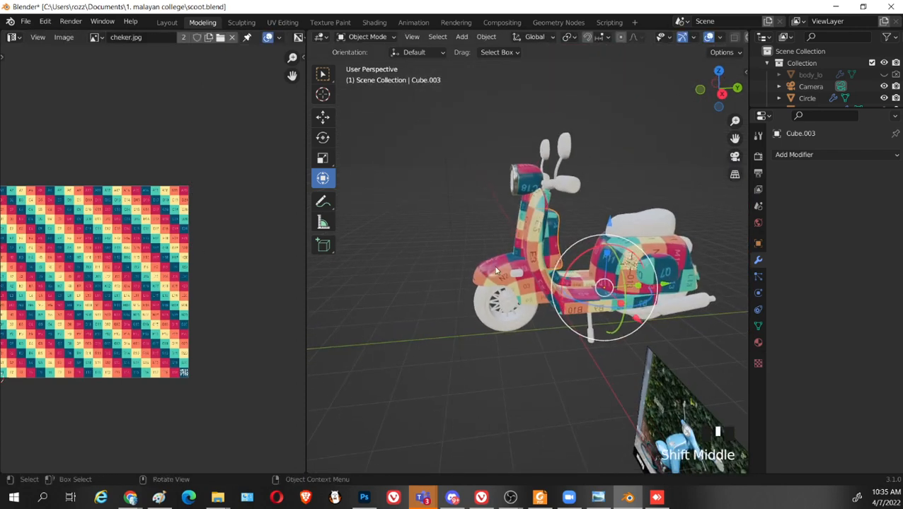
{"action": "left_click", "coordinate": [556, 235], "text": "shift"}
{"action": "scroll", "coordinate": [610, 271], "scroll_direction": "up", "scroll_amount": 2}
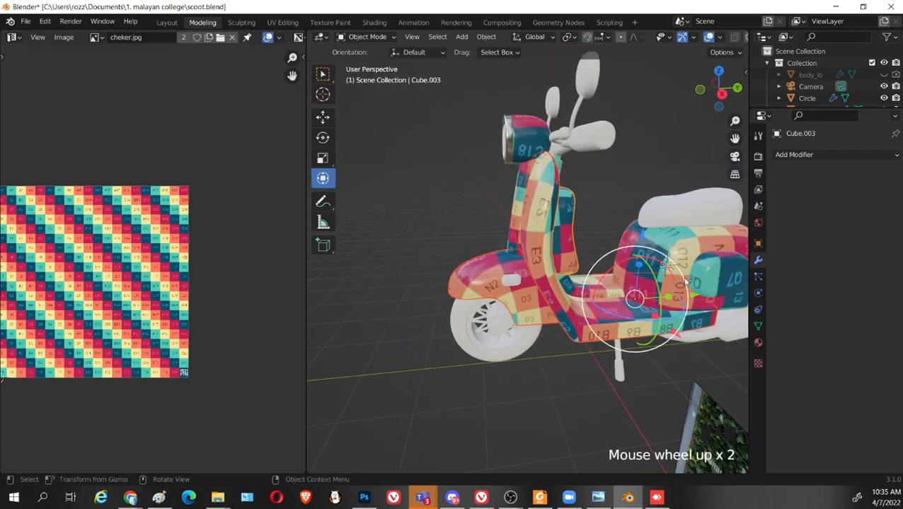
{"action": "left_click", "coordinate": [670, 251], "text": "shift"}
{"action": "left_click", "coordinate": [711, 267], "text": "shift"}
{"action": "middle_click_drag", "start_coordinate": [647, 326], "coordinate": [575, 336]}
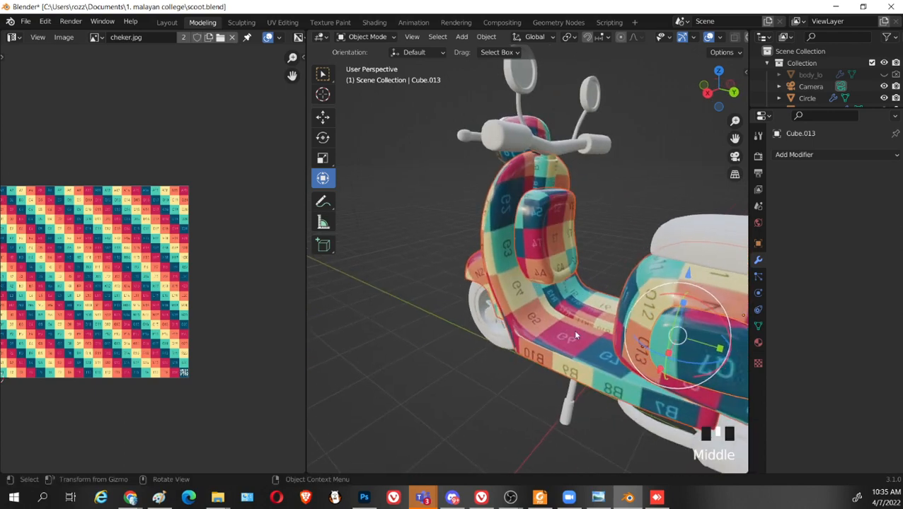
{"action": "left_click", "coordinate": [680, 231], "text": "shift"}
{"action": "middle_click_drag", "start_coordinate": [399, 260], "coordinate": [344, 266]}
{"action": "key", "text": "Tab"}
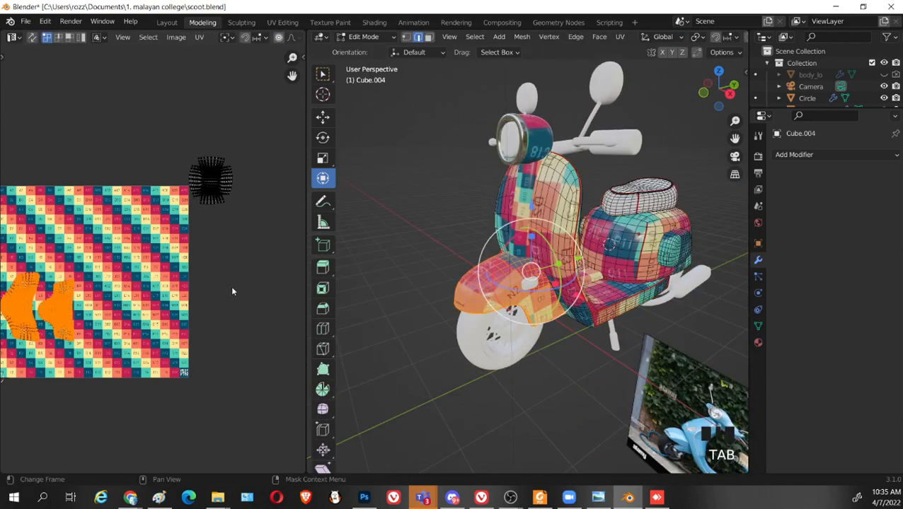
Move the storage box's UV island from outside the texture into the empty area near its right edge
{"action": "scroll", "coordinate": [161, 280], "scroll_direction": "up", "scroll_amount": 3}
{"action": "scroll", "coordinate": [50, 306], "scroll_direction": "down", "scroll_amount": 2}
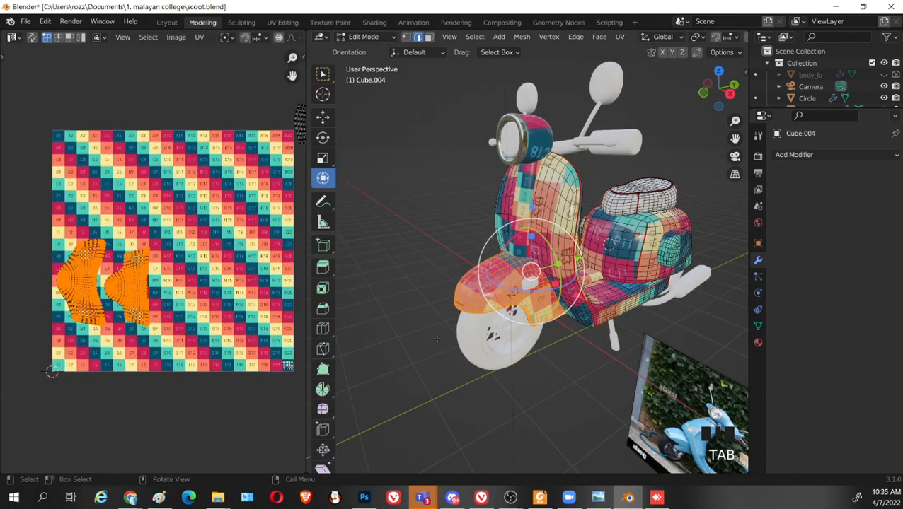
{"action": "middle_click_drag", "start_coordinate": [437, 339], "coordinate": [397, 337]}
{"action": "scroll", "coordinate": [418, 338], "scroll_direction": "up", "scroll_amount": 3}
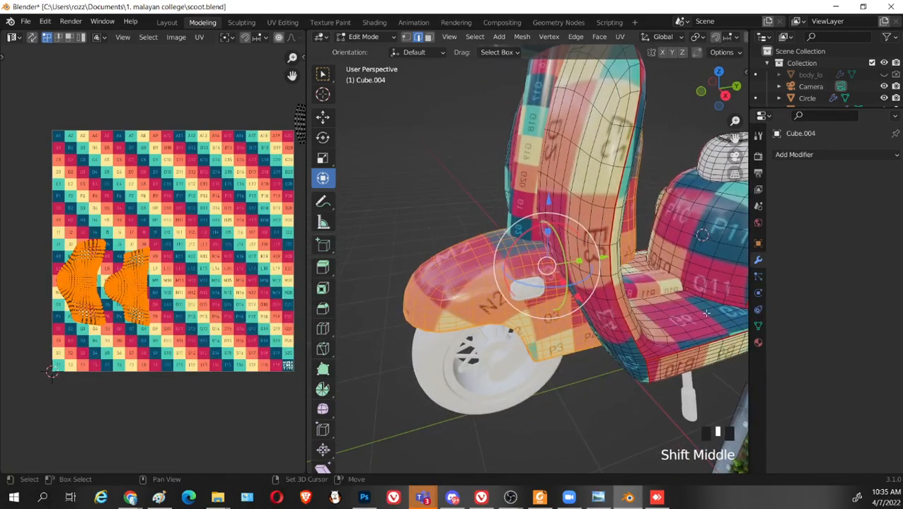
{"action": "middle_click_drag", "start_coordinate": [706, 312], "coordinate": [581, 342], "text": "shift"}
{"action": "middle_click_drag", "start_coordinate": [296, 131], "coordinate": [208, 171]}
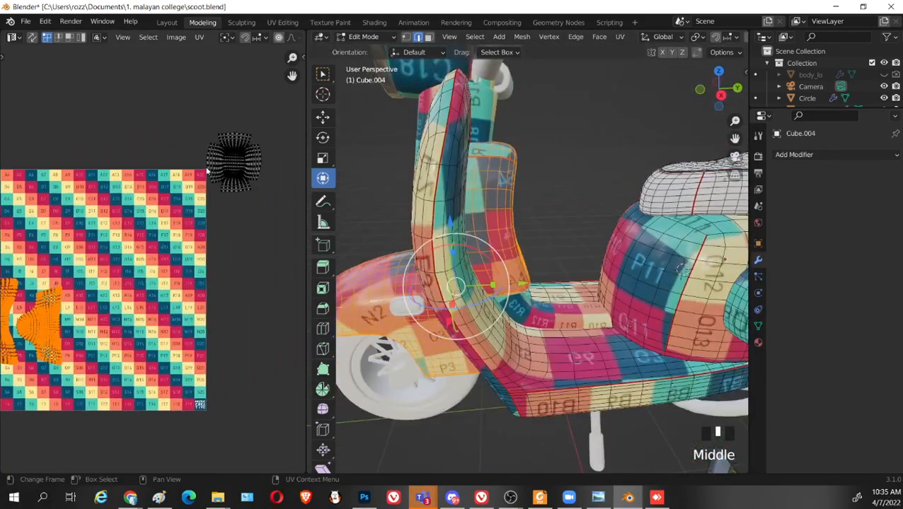
{"action": "double_click", "coordinate": [232, 166]}
{"action": "key", "text": "g"}
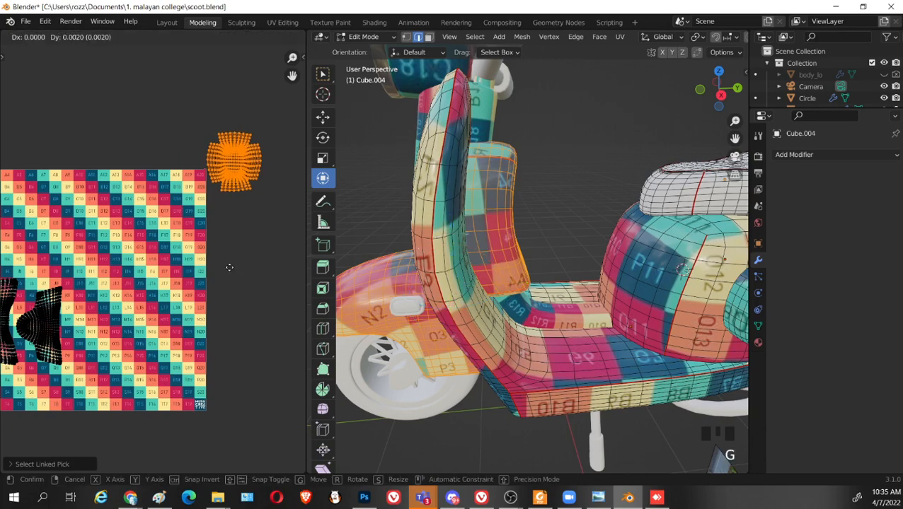
{"action": "left_click", "coordinate": [170, 398]}
Add the linked meshes of the front shield, rear body and seat to the selection to display their UV islands together
{"action": "key", "text": "l"}
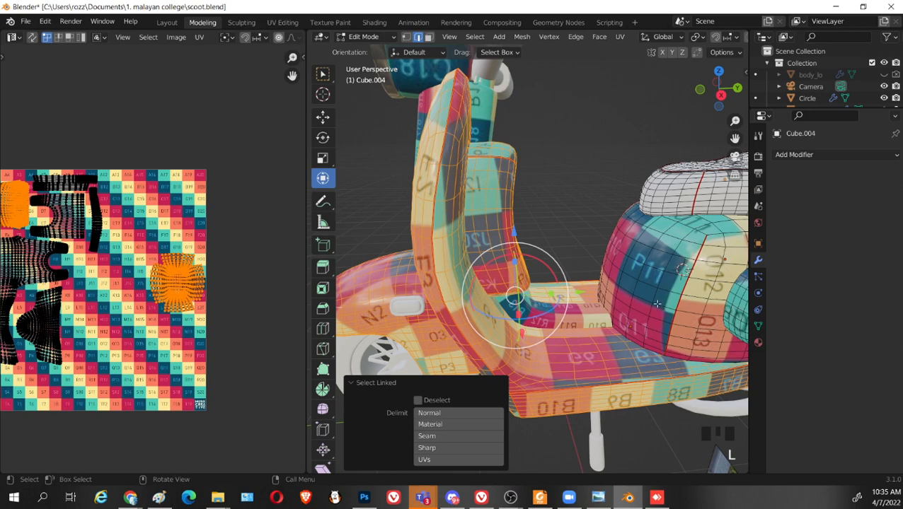
{"action": "key", "text": "l"}
{"action": "key", "text": "l"}
{"action": "key", "text": "l"}
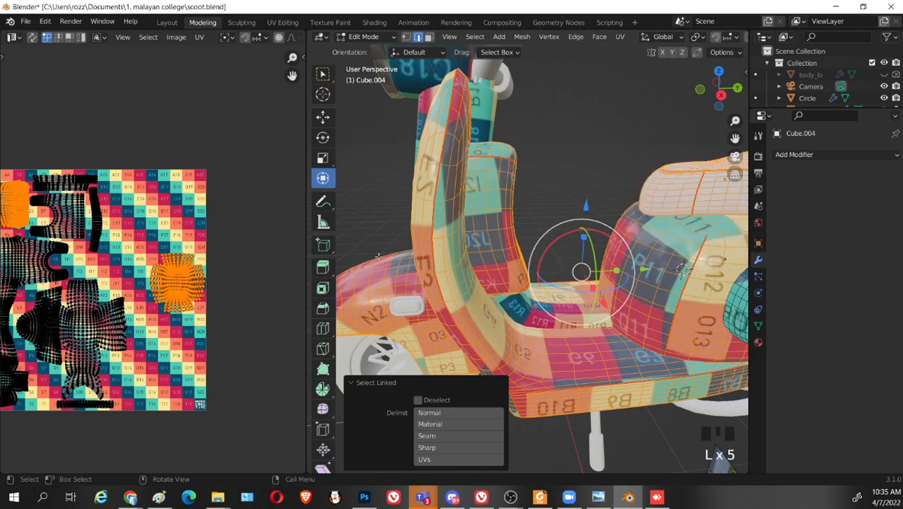
{"action": "scroll", "coordinate": [421, 283], "scroll_direction": "down", "scroll_amount": 3}
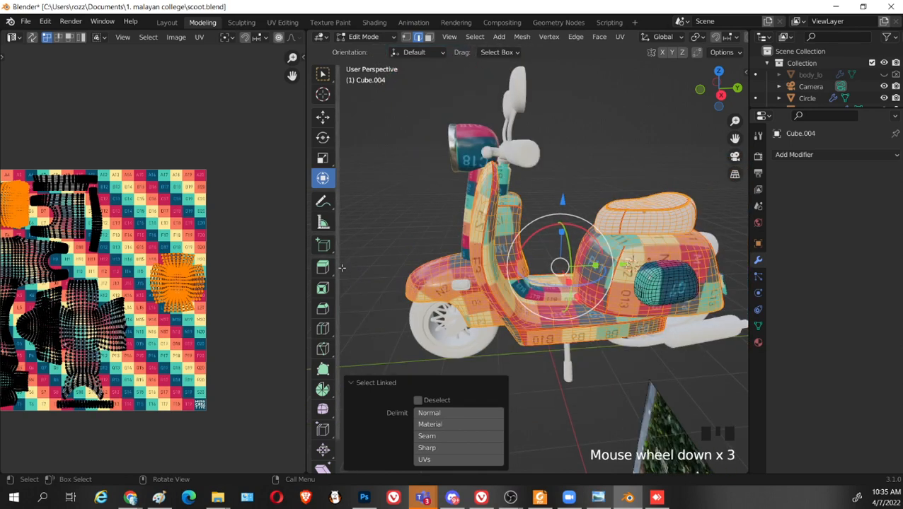
{"action": "scroll", "coordinate": [116, 239], "scroll_direction": "up", "scroll_amount": 4}
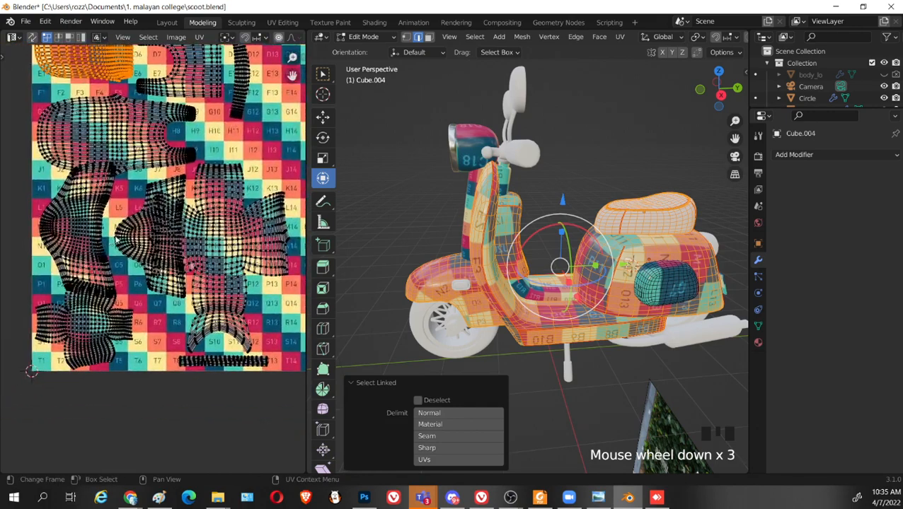
{"action": "middle_click_drag", "start_coordinate": [115, 239], "coordinate": [119, 275]}
{"action": "mouse_move", "coordinate": [103, 336]}
{"action": "middle_mouse_down"}
{"action": "mouse_move", "coordinate": [96, 344]}
{"action": "mouse_move", "coordinate": [113, 341]}
{"action": "middle_mouse_up"}
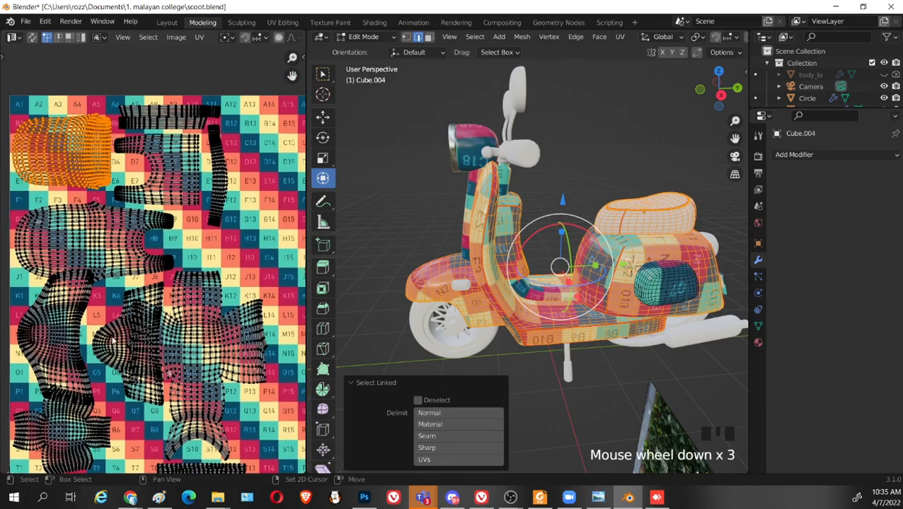
Select the rear body's large UV island and move it right, clear of the smaller fender island
{"action": "left_click", "coordinate": [202, 346]}
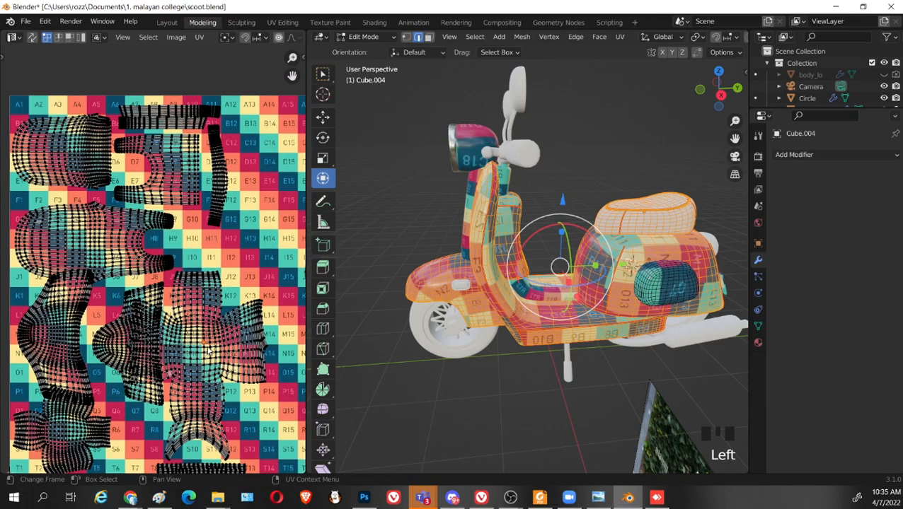
{"action": "key", "text": "l"}
{"action": "key", "text": "g"}
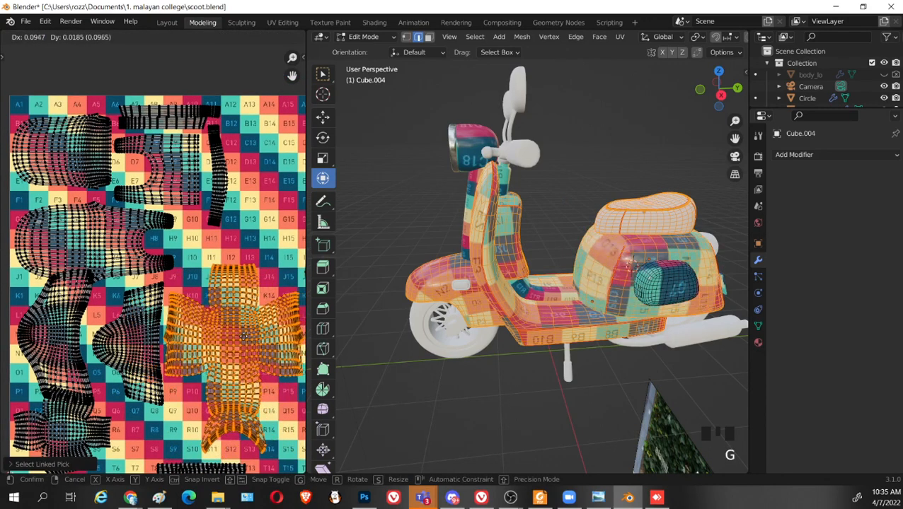
{"action": "left_click", "coordinate": [244, 337]}
{"action": "middle_click_drag", "start_coordinate": [85, 339], "coordinate": [126, 319]}
Move the larger fender UV island slightly down and the smaller one slightly left to space them from their neighbours
{"action": "left_click", "coordinate": [87, 319]}
{"action": "key", "text": "l"}
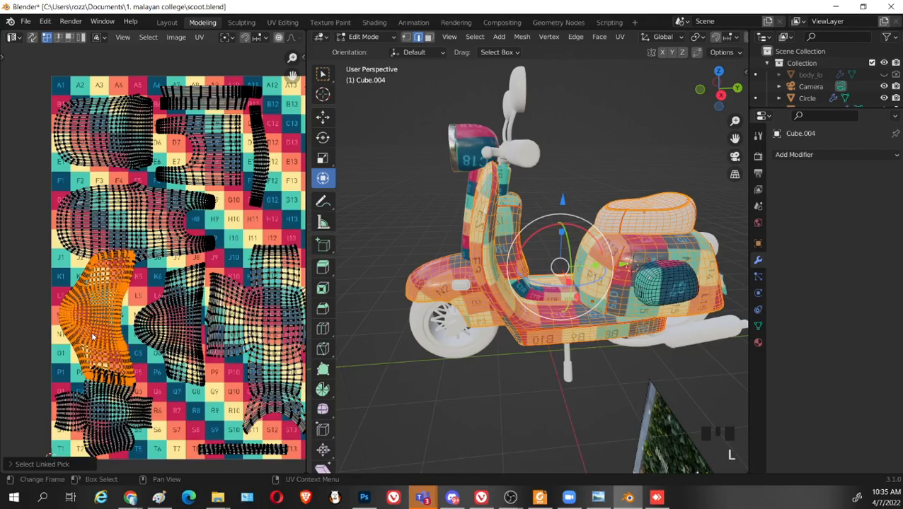
{"action": "key", "text": "g"}
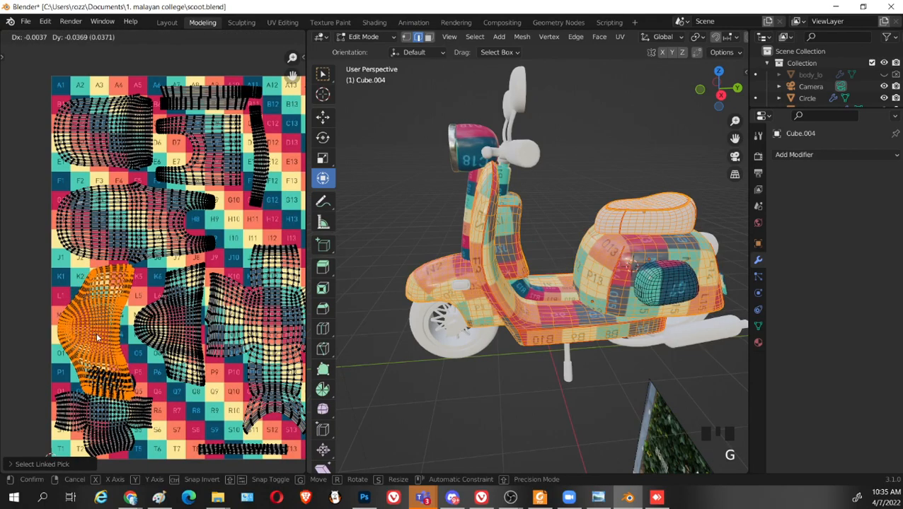
{"action": "left_click", "coordinate": [97, 337]}
{"action": "left_click", "coordinate": [173, 336]}
{"action": "key", "text": "l"}
{"action": "key", "text": "g"}
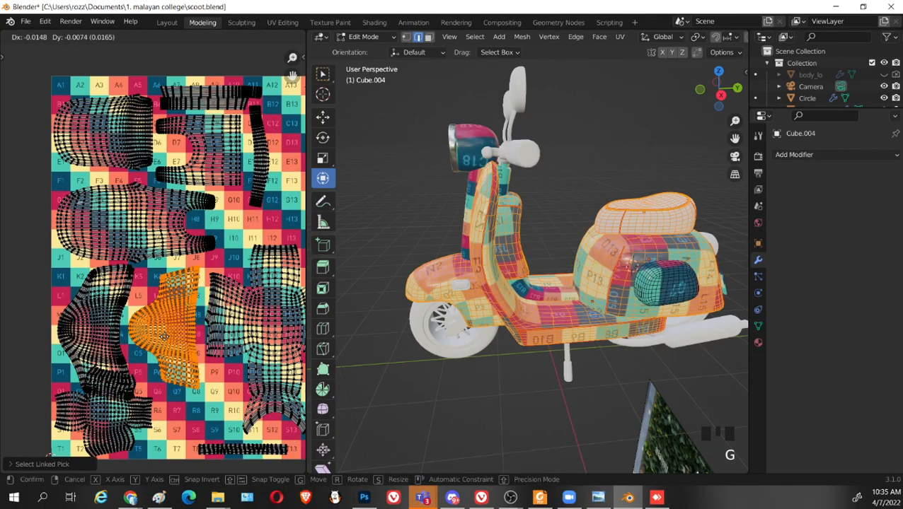
{"action": "left_click", "coordinate": [165, 342]}
Move the small cross-shaped UV island from beneath the larger fender island to the free lower-right area beside the rear body's island
{"action": "middle_click_drag", "start_coordinate": [122, 425], "coordinate": [134, 342]}
{"action": "left_click", "coordinate": [135, 343]}
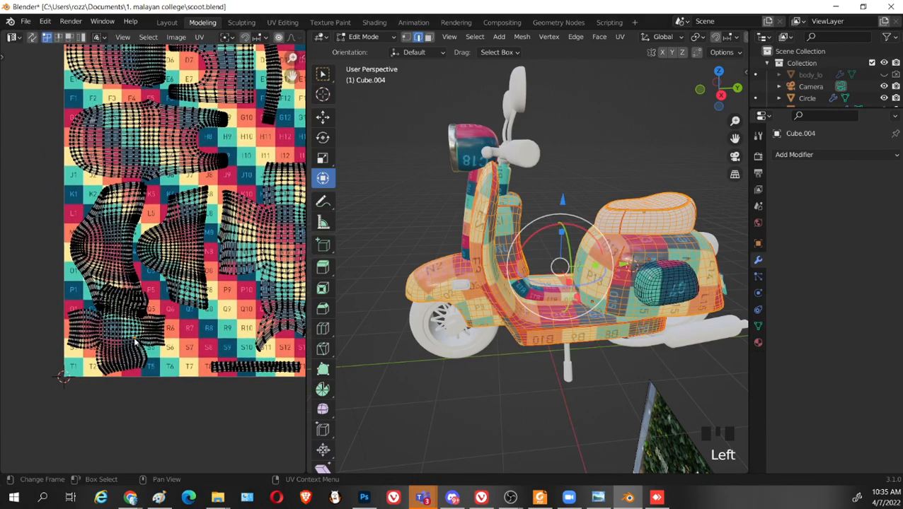
{"action": "key", "text": "l"}
{"action": "key", "text": "g"}
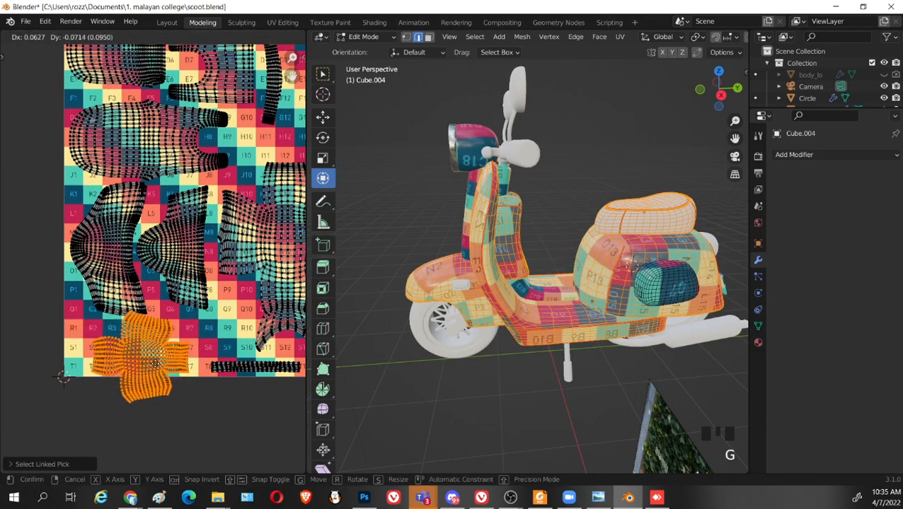
{"action": "left_click", "coordinate": [233, 357]}
{"action": "middle_click_drag", "start_coordinate": [234, 357], "coordinate": [85, 379]}
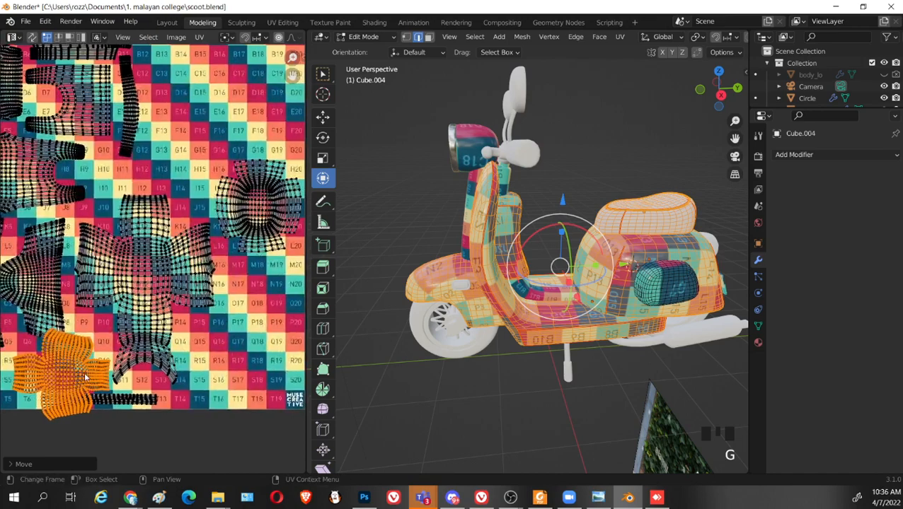
{"action": "key", "text": "g"}
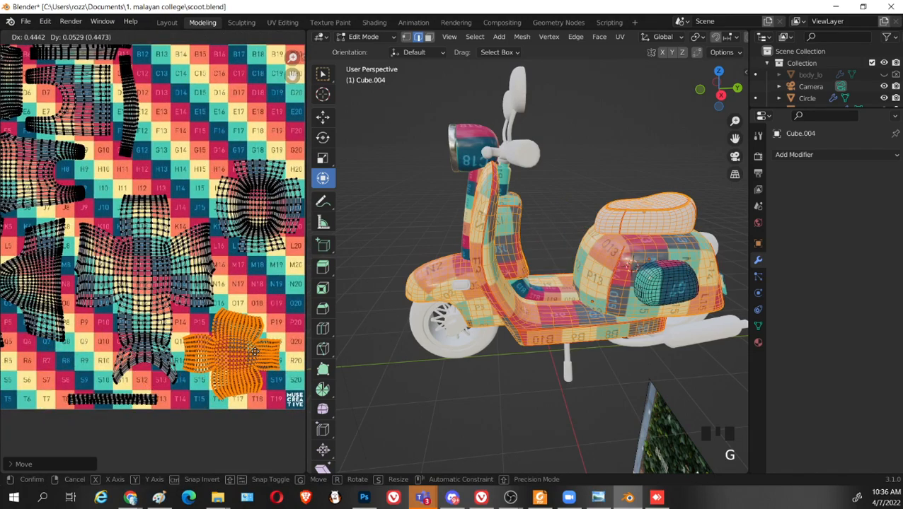
{"action": "left_click", "coordinate": [251, 349]}
{"action": "middle_click_drag", "start_coordinate": [275, 285], "coordinate": [223, 312]}
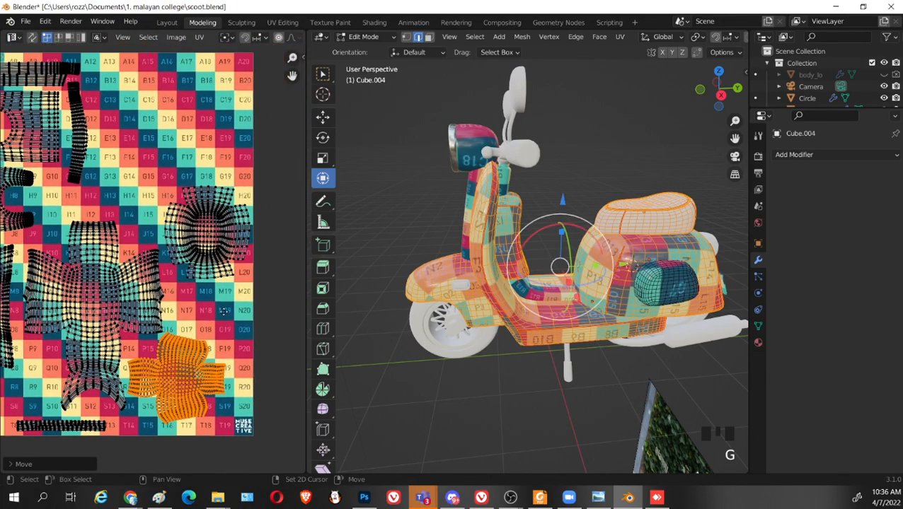
Move the rounded UV island about 0.13 down so it sits just above the cross-shaped island
{"action": "key", "text": "l"}
{"action": "key", "text": "g"}
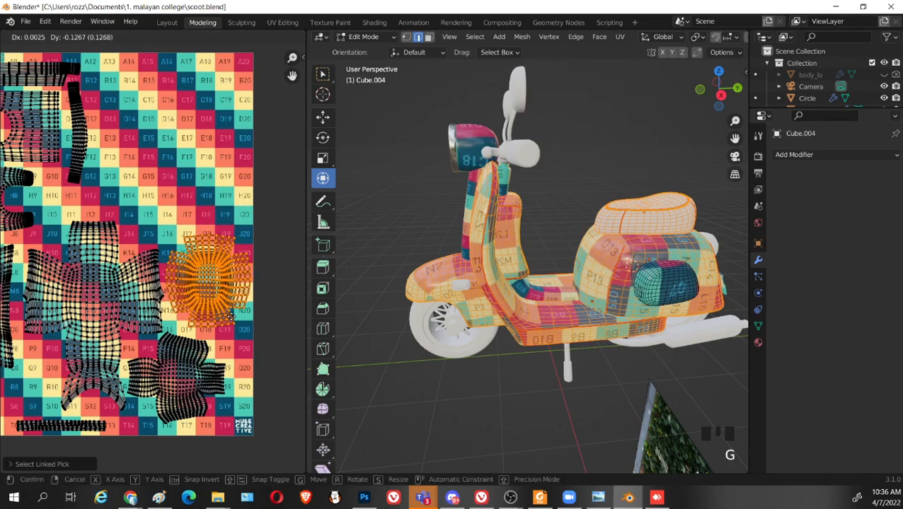
{"action": "left_click", "coordinate": [232, 319]}
Move the thin horizontal strip UV island about 0.33 to the right, directly below the cross-shaped island
{"action": "middle_click_drag", "start_coordinate": [137, 386], "coordinate": [171, 303]}
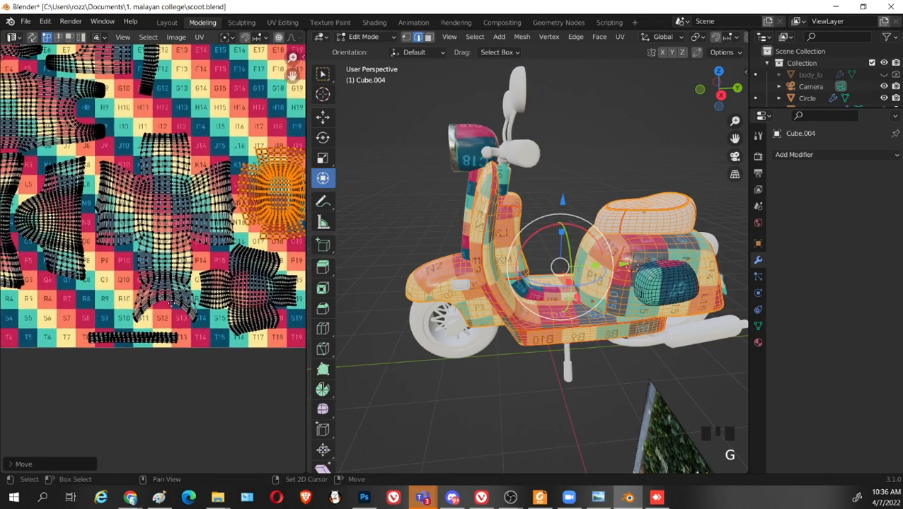
{"action": "left_click", "coordinate": [162, 345]}
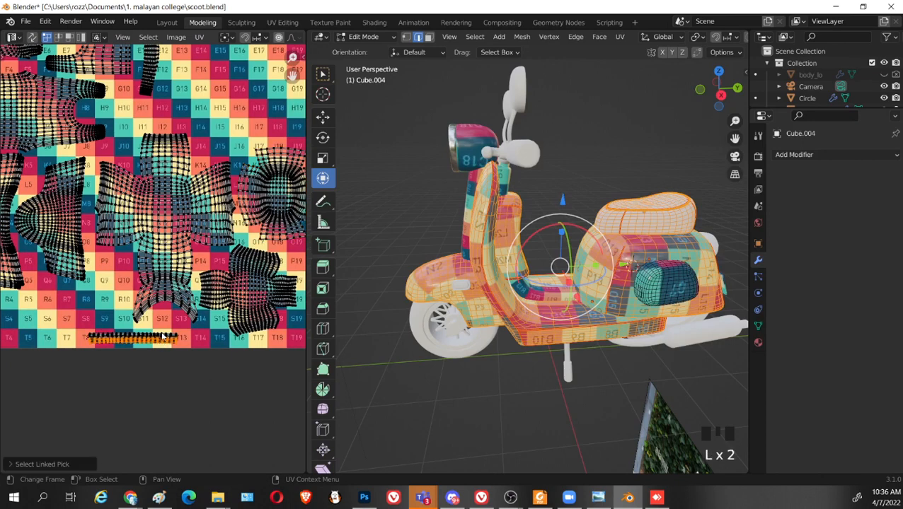
{"action": "key", "text": "g"}
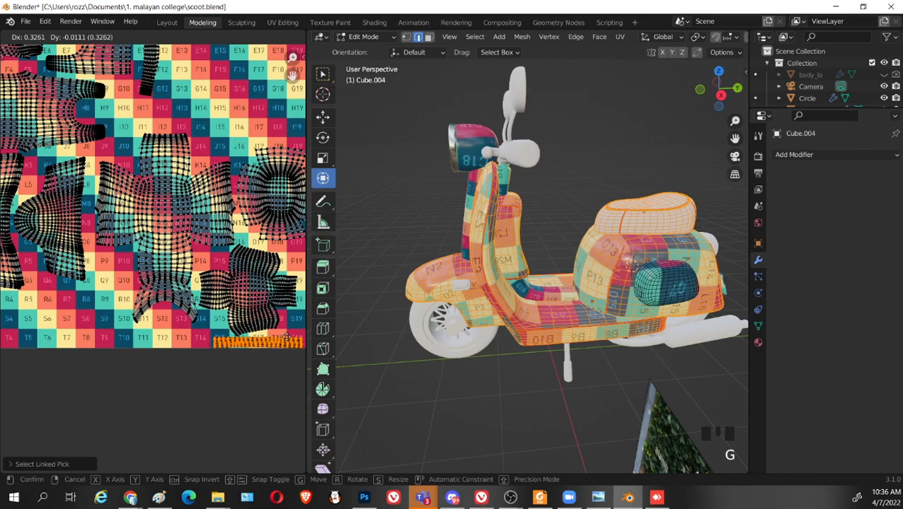
{"action": "left_click", "coordinate": [286, 338]}
{"action": "scroll", "coordinate": [160, 304], "scroll_direction": "down", "scroll_amount": 5}
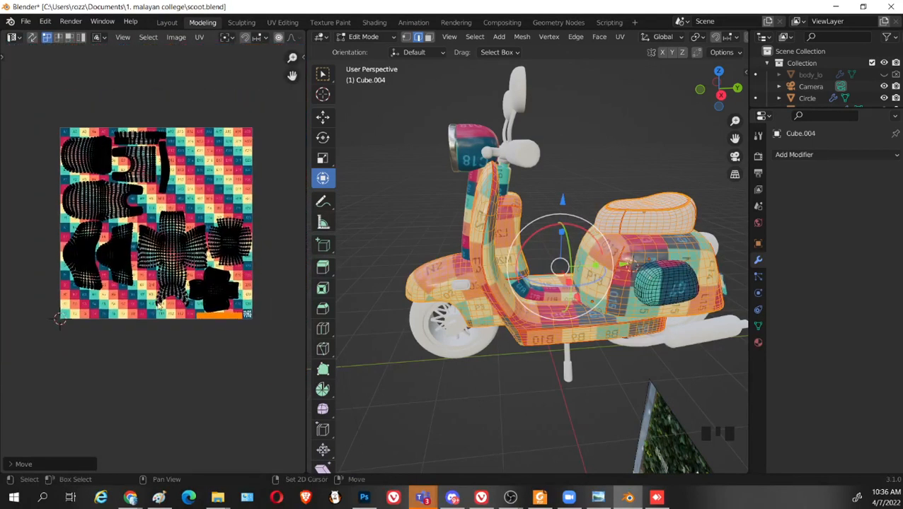
Select the rounded side cover's geometry and move its pair of round UV islands into the gap beside the large central island
{"action": "mouse_move", "coordinate": [607, 276]}
{"action": "middle_mouse_down", "text": "shift"}
{"action": "mouse_move", "coordinate": [566, 273]}
{"action": "mouse_move", "coordinate": [623, 269]}
{"action": "middle_mouse_up", "text": "shift"}
{"action": "left_click", "coordinate": [623, 269]}
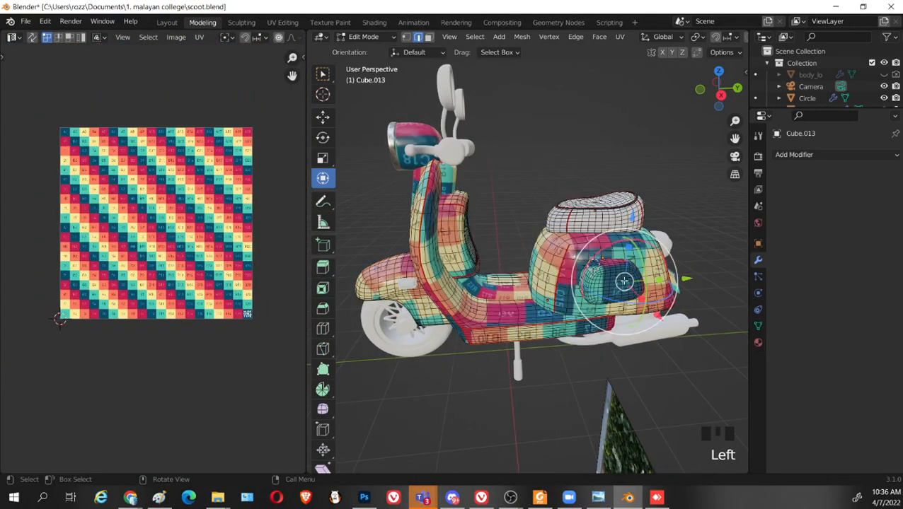
{"action": "key", "text": "l"}
{"action": "key", "text": "a"}
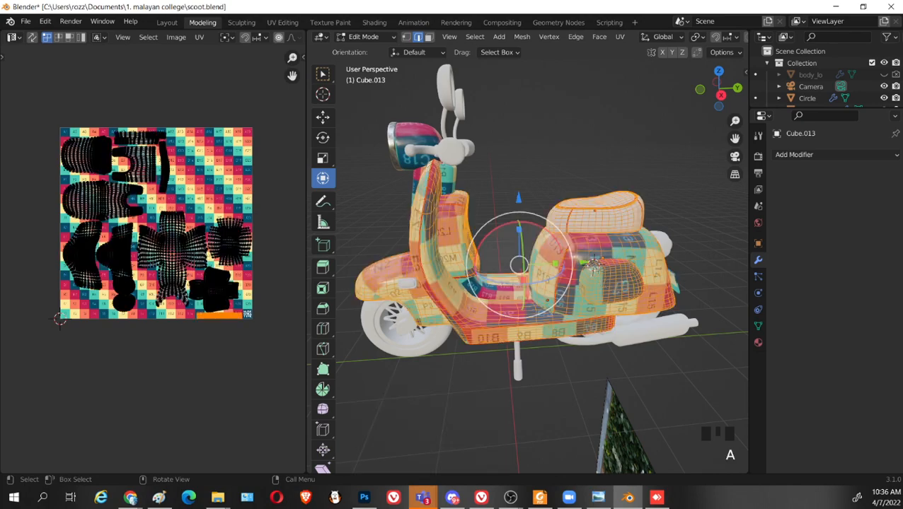
{"action": "scroll", "coordinate": [245, 261], "scroll_direction": "up", "scroll_amount": 4}
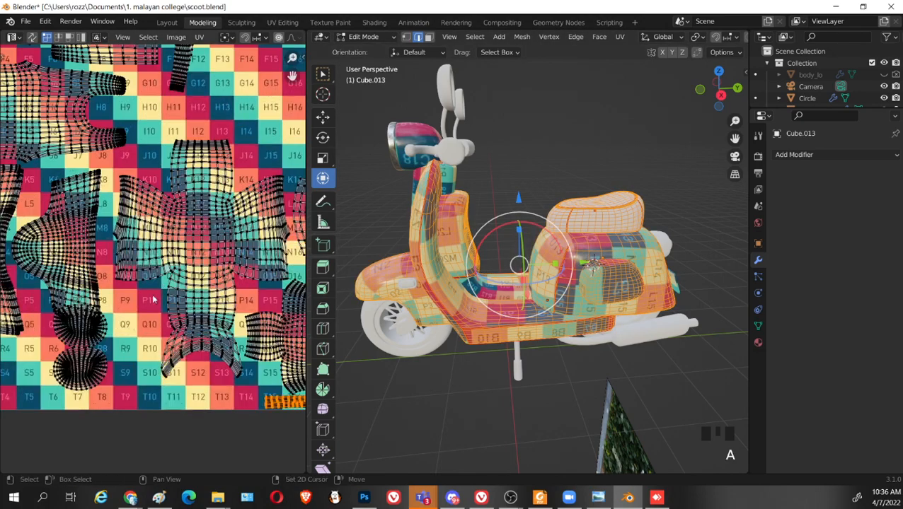
{"action": "key", "text": "l"}
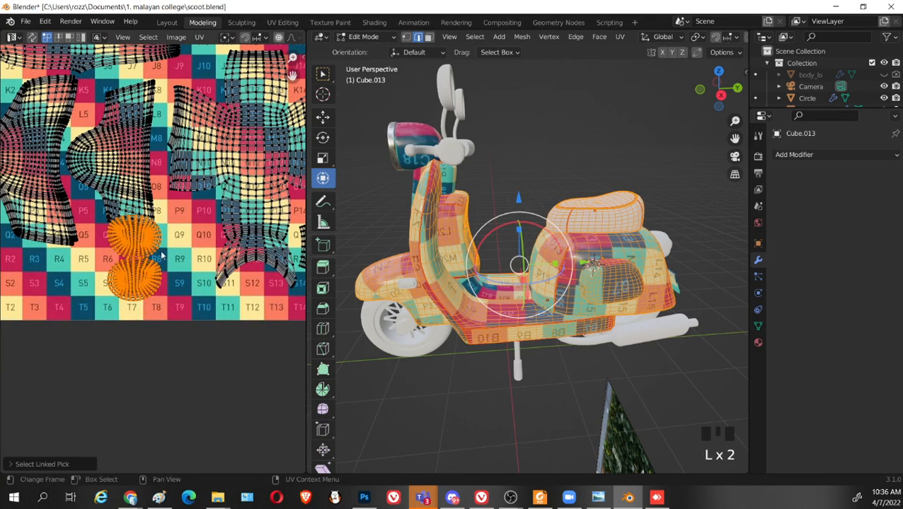
{"action": "key", "text": "g"}
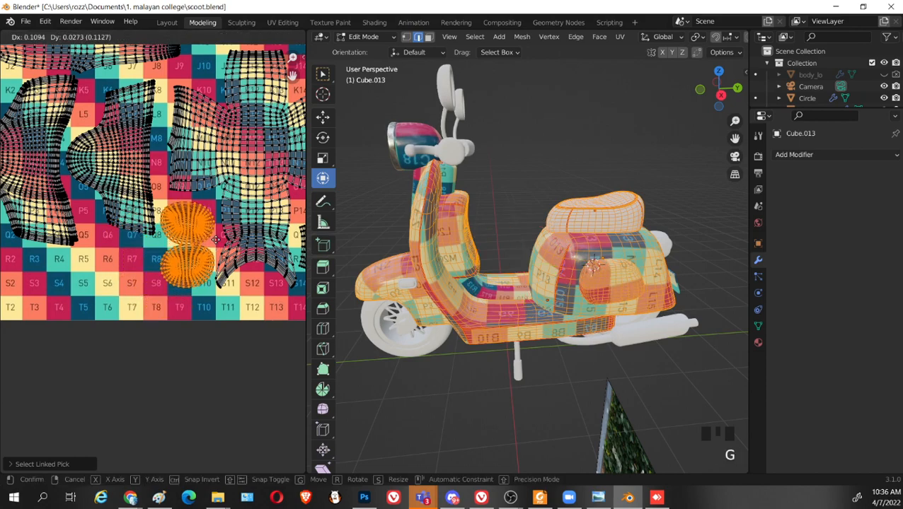
{"action": "left_click", "coordinate": [215, 240]}
Scale the side cover's two round UV islands up by about 1.5 to match the surrounding checker size
{"action": "middle_click_drag", "start_coordinate": [673, 397], "coordinate": [650, 385], "text": "shift"}
{"action": "middle_click_drag", "start_coordinate": [442, 328], "coordinate": [590, 279]}
{"action": "key", "text": "Tab"}
{"action": "scroll", "coordinate": [536, 335], "scroll_direction": "down", "scroll_amount": 3}
{"action": "scroll", "coordinate": [592, 297], "scroll_direction": "up", "scroll_amount": 2}
{"action": "key", "text": "Tab"}
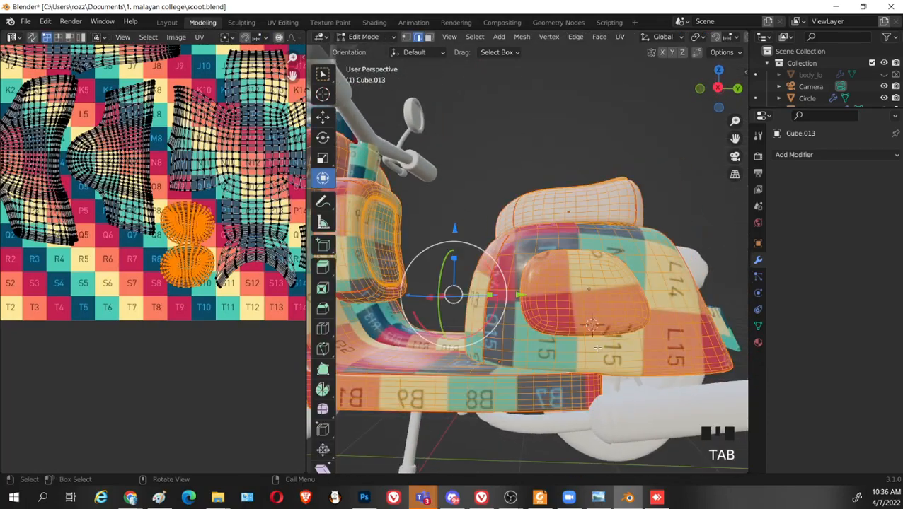
{"action": "key", "text": "s"}
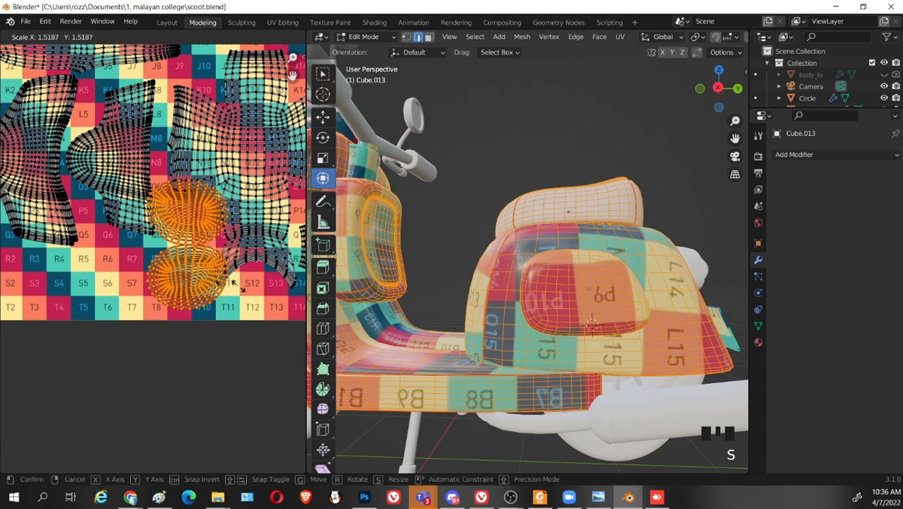
{"action": "left_click", "coordinate": [232, 287]}
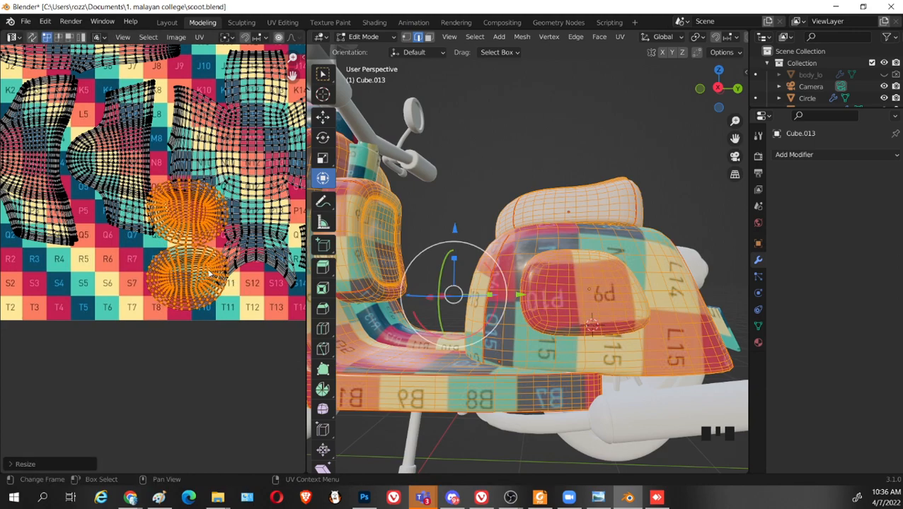
Shift the two enlarged round UV islands slightly left and down, away from the large central island
{"action": "scroll", "coordinate": [179, 315], "scroll_direction": "down", "scroll_amount": 2}
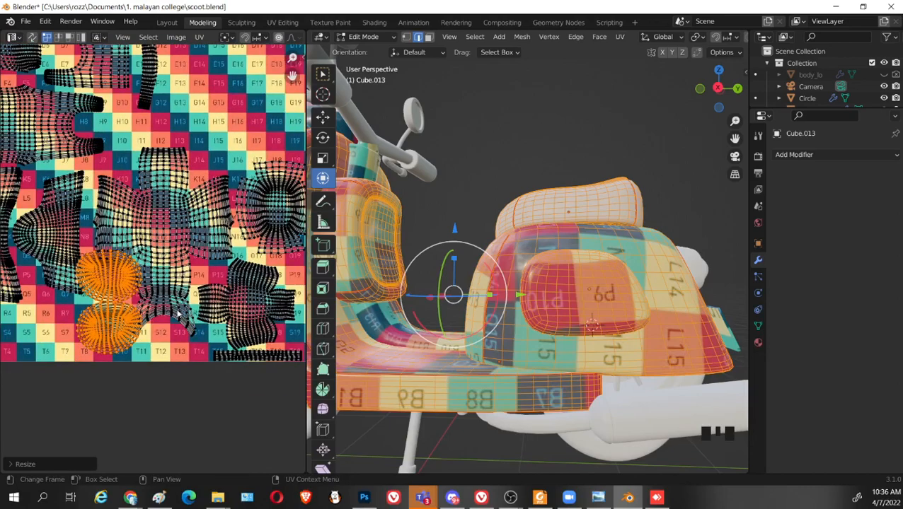
{"action": "middle_click_drag", "start_coordinate": [178, 314], "coordinate": [240, 302]}
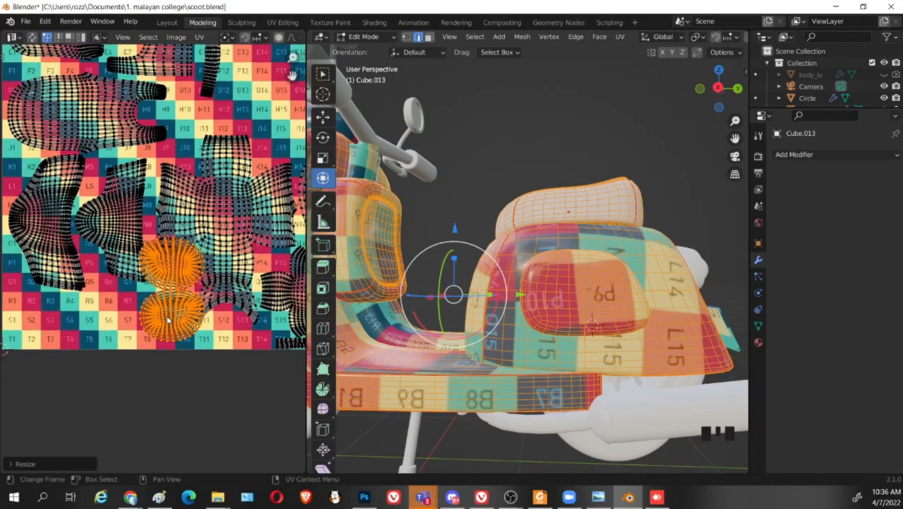
{"action": "key", "text": "g"}
{"action": "left_click", "coordinate": [155, 327]}
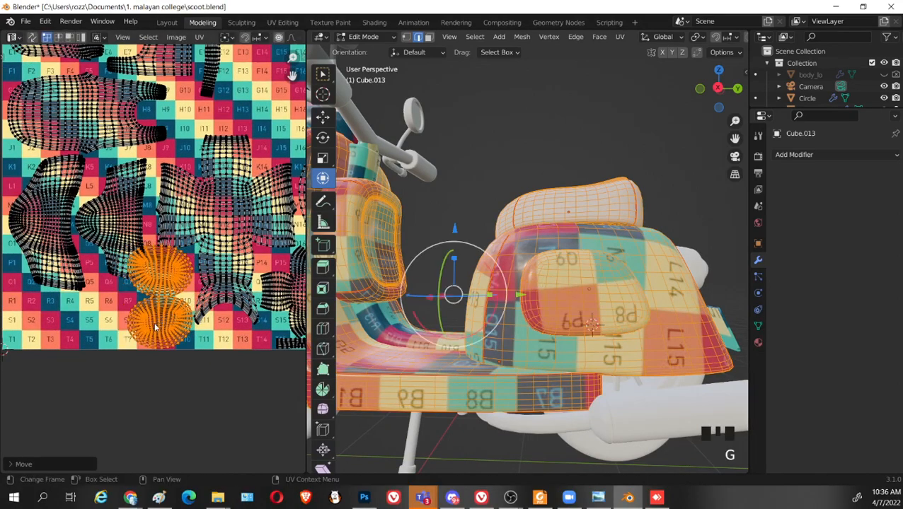
Place the upper round UV island to the left of the lower one along the texture's bottom edge, and save the file
{"action": "left_click", "coordinate": [168, 283]}
{"action": "key", "text": "l"}
{"action": "key", "text": "g"}
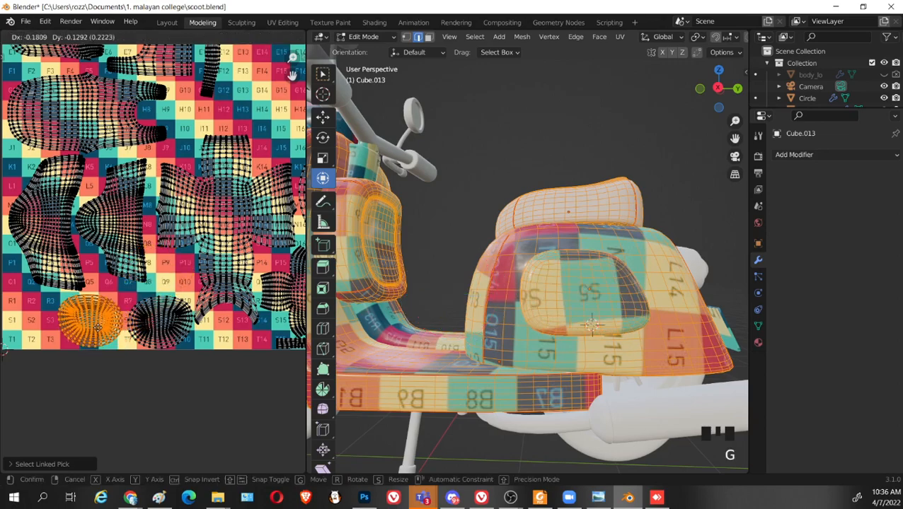
{"action": "left_click", "coordinate": [122, 333]}
{"action": "scroll", "coordinate": [214, 322], "scroll_direction": "down", "scroll_amount": 4}
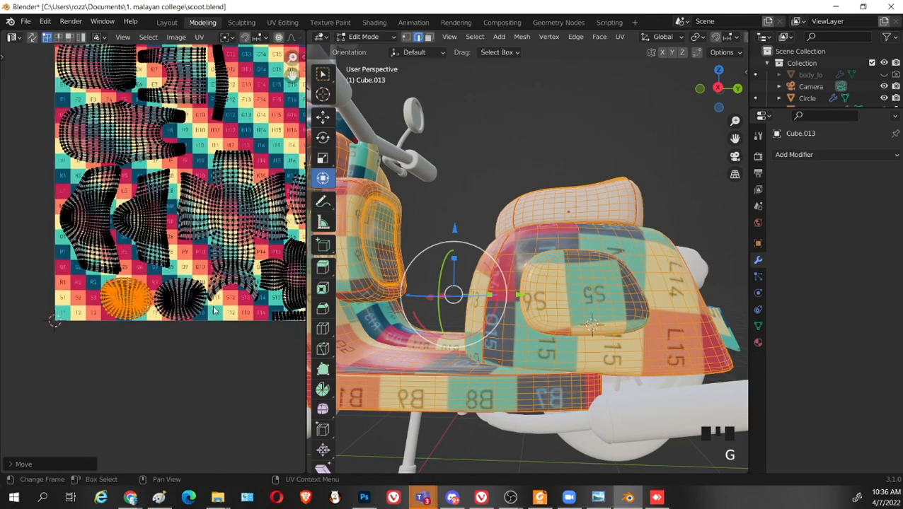
{"action": "key", "text": "ctrl+s"}
Select all linked geometry of the seat to view its UV islands
{"action": "middle_click_drag", "start_coordinate": [600, 310], "coordinate": [548, 352]}
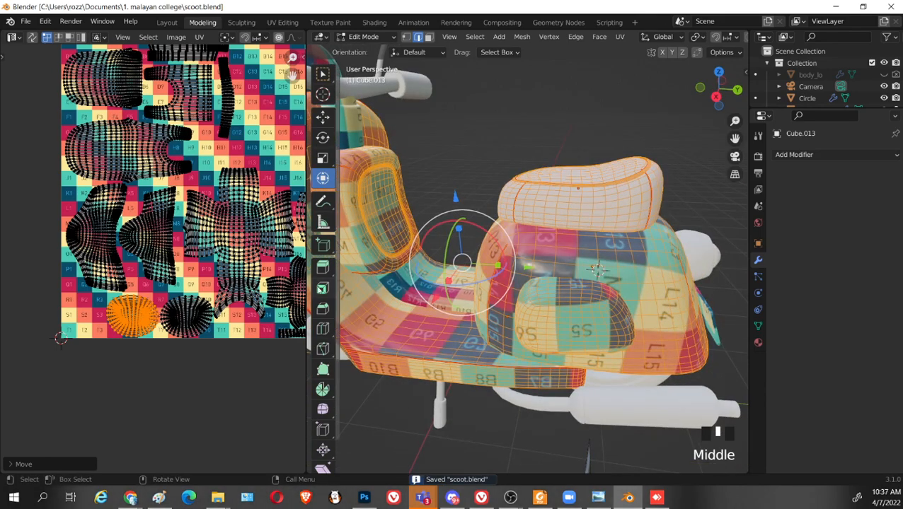
{"action": "middle_click_drag", "start_coordinate": [209, 302], "coordinate": [116, 354], "text": "shift"}
{"action": "middle_click_drag", "start_coordinate": [594, 211], "coordinate": [602, 231]}
{"action": "key", "text": "l"}
{"action": "left_click", "coordinate": [599, 194]}
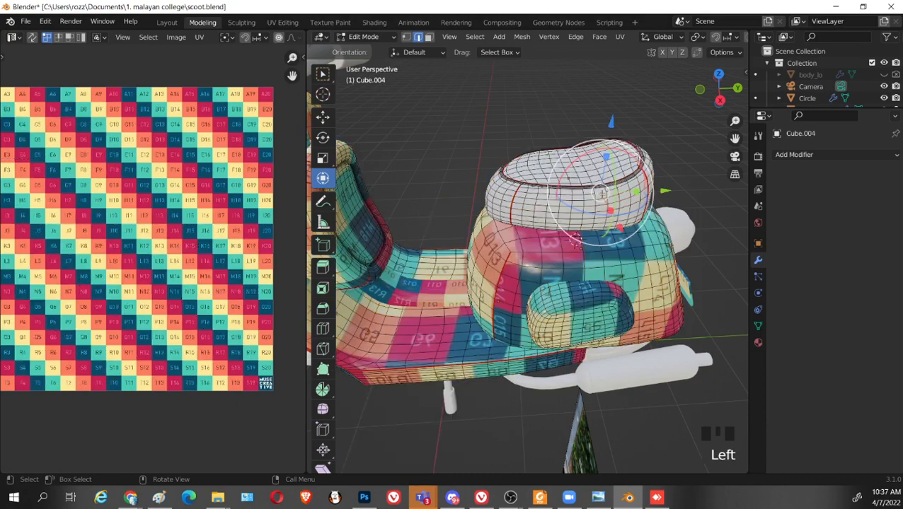
{"action": "key", "text": "l"}
{"action": "key", "text": "l"}
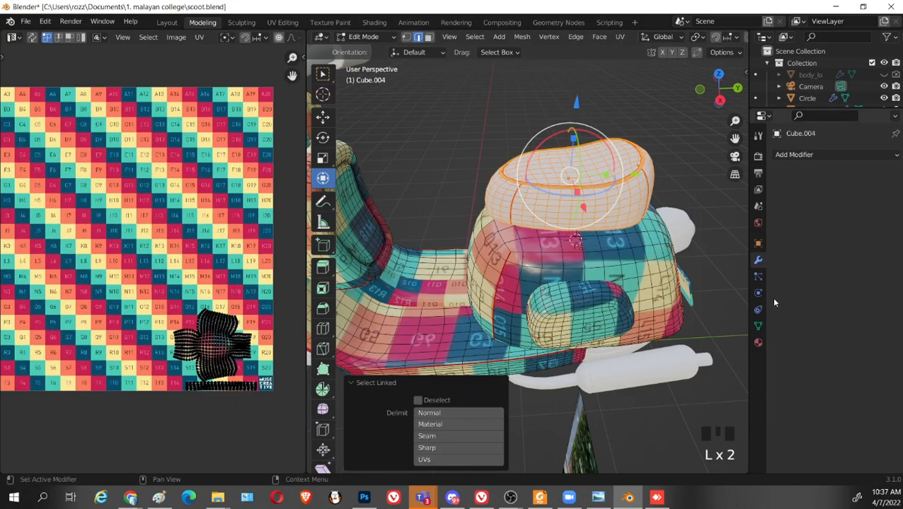
Check the seat's material slot in Object Mode and compare it with the material on the rear body panel
{"action": "key", "text": "Tab"}
{"action": "left_click", "coordinate": [641, 170]}
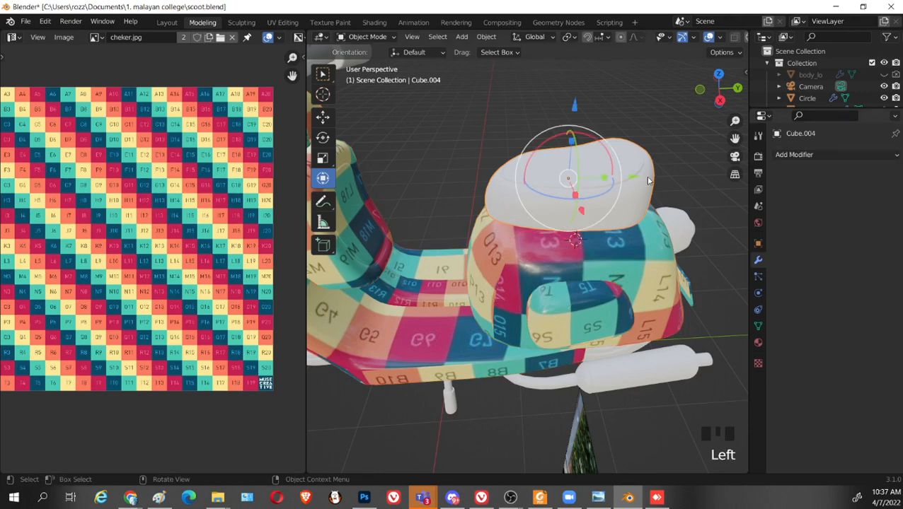
{"action": "left_click", "coordinate": [758, 342]}
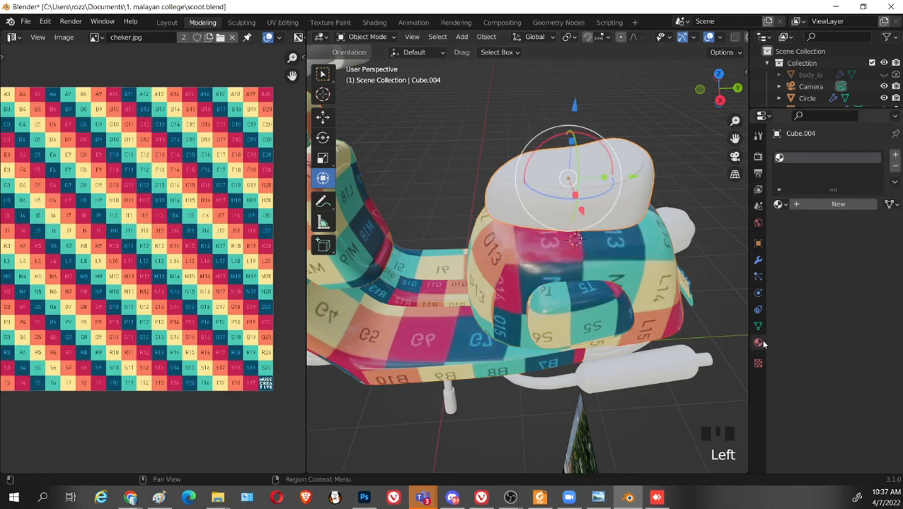
{"action": "left_click", "coordinate": [779, 204]}
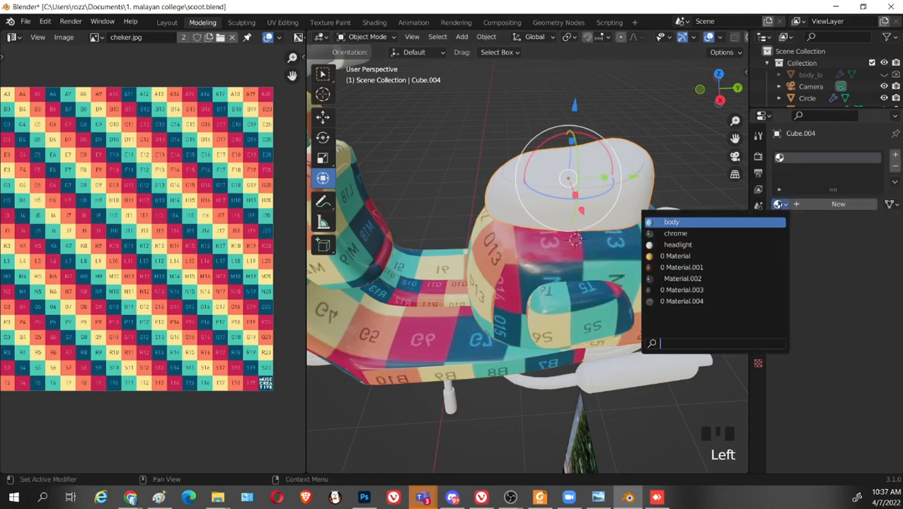
{"action": "key", "text": "Tab"}
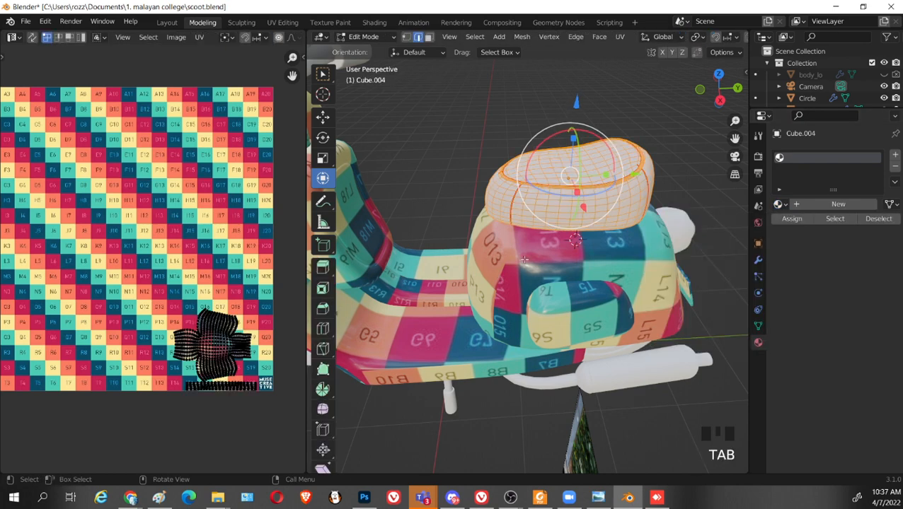
{"action": "key", "text": "Tab"}
{"action": "left_click", "coordinate": [525, 264]}
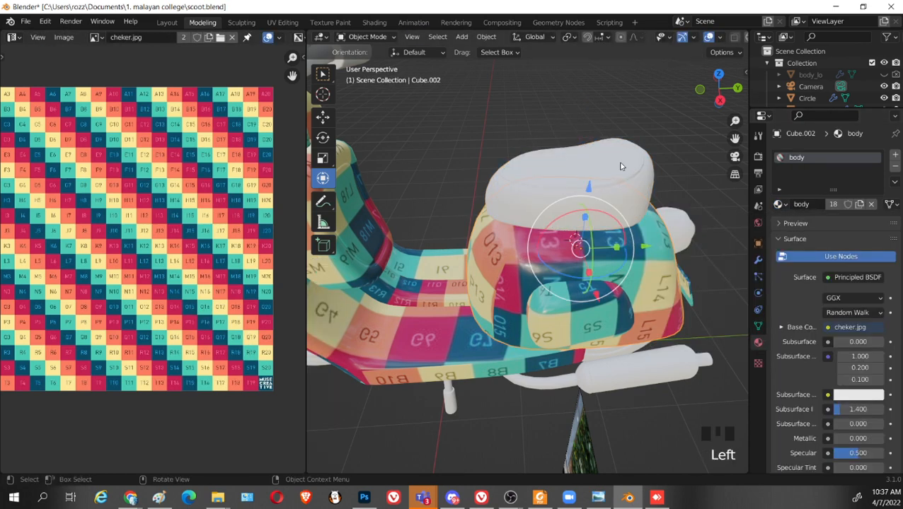
Assign the existing body material to the seat and save the file
{"action": "left_click", "coordinate": [642, 159]}
{"action": "left_click", "coordinate": [779, 204]}
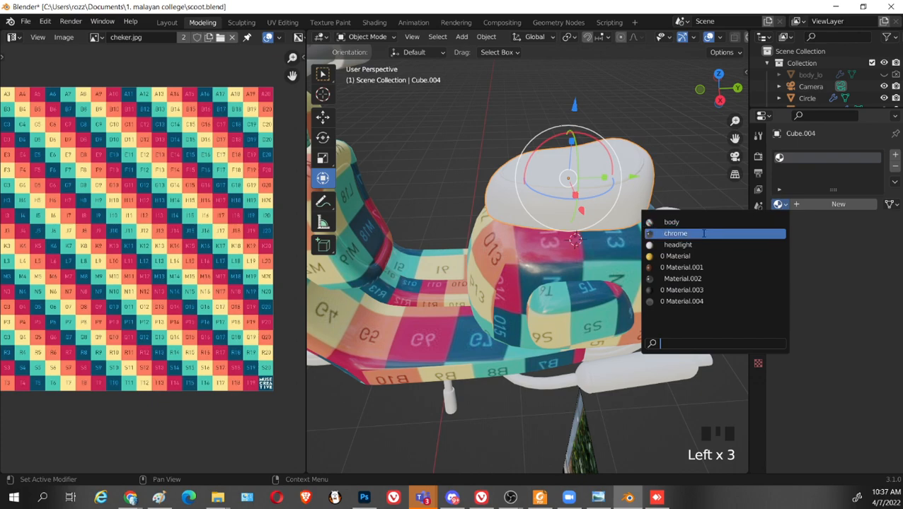
{"action": "left_click", "coordinate": [658, 222]}
{"action": "left_click", "coordinate": [638, 219]}
{"action": "middle_click_drag", "start_coordinate": [638, 219], "coordinate": [598, 271]}
{"action": "scroll", "coordinate": [648, 212], "scroll_direction": "down", "scroll_amount": 2}
{"action": "middle_click_drag", "start_coordinate": [496, 285], "coordinate": [572, 277], "text": "shift"}
{"action": "scroll", "coordinate": [559, 276], "scroll_direction": "down", "scroll_amount": 2}
{"action": "key", "text": "ctrl+s"}
Edit the front shield's vertical centre strip and scale its UV island down to about one third of its size
{"action": "middle_click_drag", "start_coordinate": [542, 246], "coordinate": [545, 297]}
{"action": "middle_click_drag", "start_coordinate": [545, 297], "coordinate": [536, 275], "text": "shift"}
{"action": "left_click", "coordinate": [485, 177]}
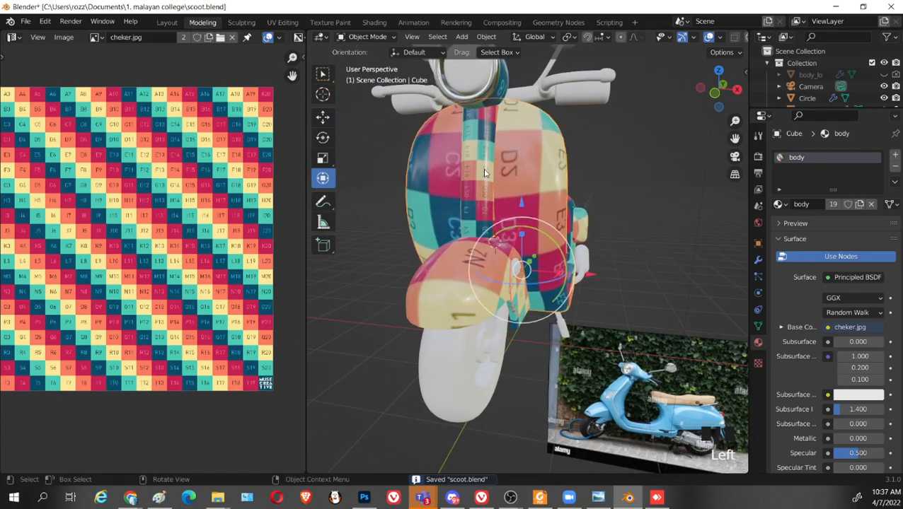
{"action": "key", "text": "Tab"}
{"action": "scroll", "coordinate": [609, 210], "scroll_direction": "down", "scroll_amount": 2}
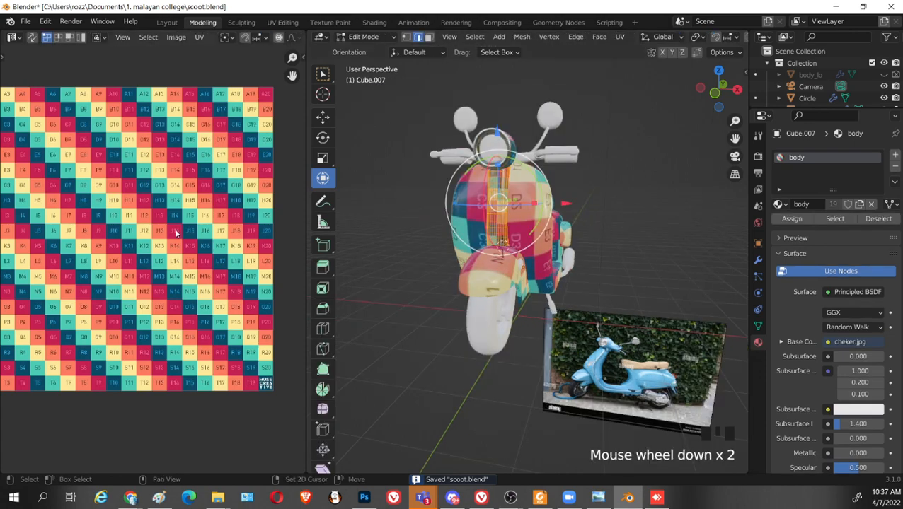
{"action": "scroll", "coordinate": [222, 250], "scroll_direction": "down", "scroll_amount": 3}
{"action": "scroll", "coordinate": [246, 190], "scroll_direction": "up", "scroll_amount": 1}
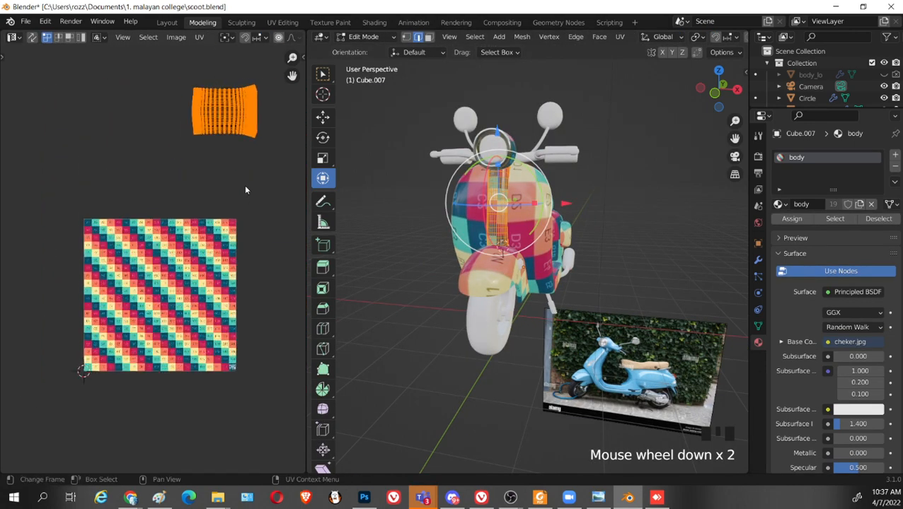
{"action": "key", "text": "s"}
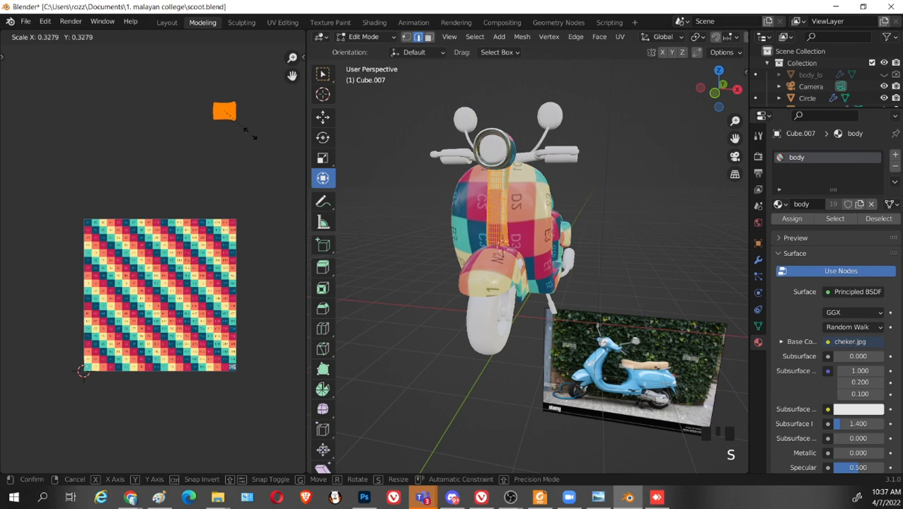
{"action": "left_click", "coordinate": [244, 135]}
Move the centre strip's UV island inside the checker texture near its upper right edge, and return to Object Mode
{"action": "key", "text": "g"}
{"action": "left_click", "coordinate": [234, 283]}
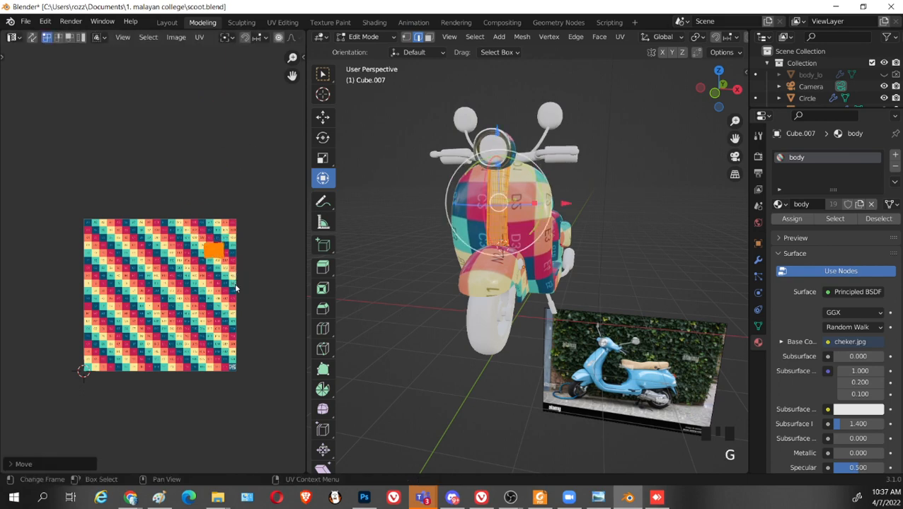
{"action": "key", "text": "g"}
{"action": "left_click", "coordinate": [279, 287]}
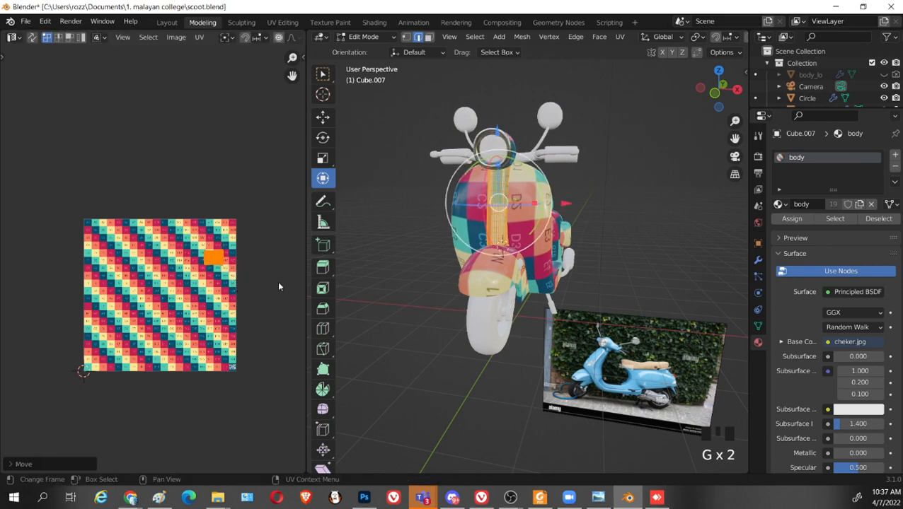
{"action": "scroll", "coordinate": [478, 253], "scroll_direction": "up", "scroll_amount": 2}
{"action": "middle_click_drag", "start_coordinate": [590, 259], "coordinate": [558, 266]}
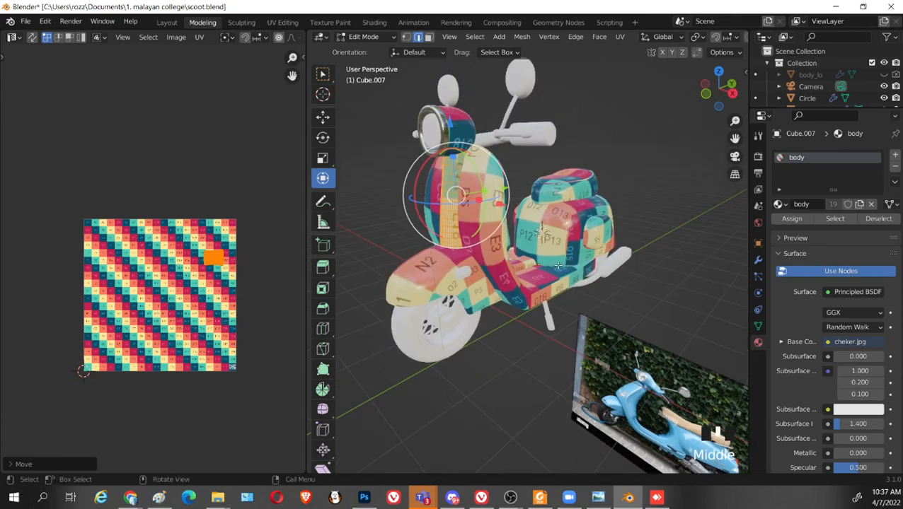
{"action": "key", "text": "Tab"}
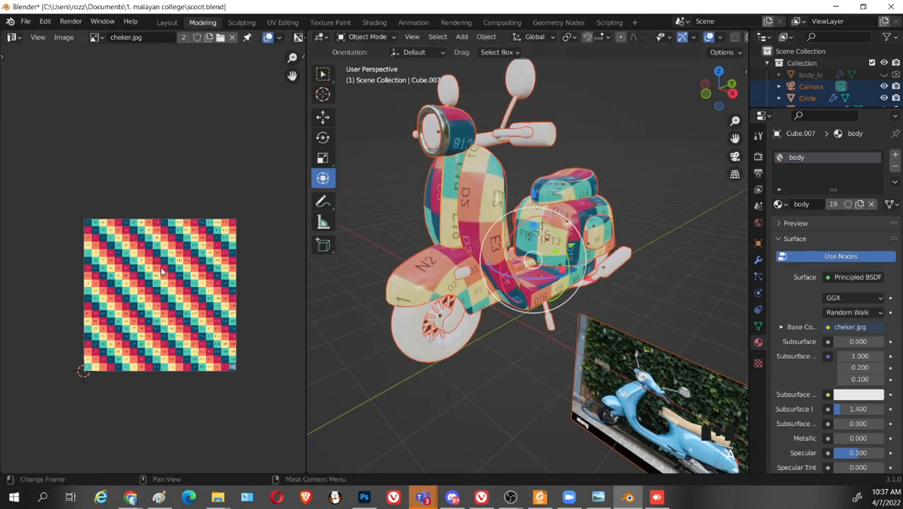
Open the front shield, its centre strip and the front fender together in Edit Mode and select all their geometry
{"action": "key", "text": "Tab"}
{"action": "key", "text": "Tab"}
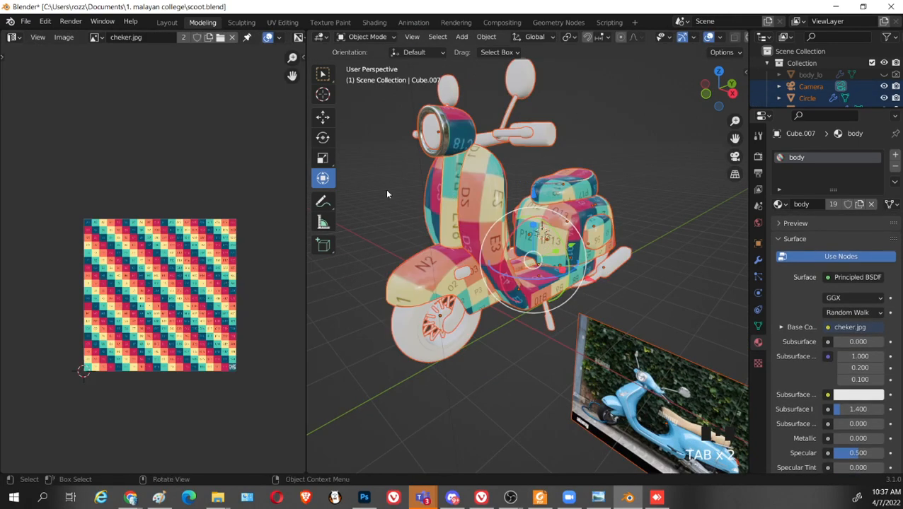
{"action": "left_click", "coordinate": [387, 194]}
{"action": "left_click", "coordinate": [455, 191]}
{"action": "left_click", "coordinate": [486, 179]}
{"action": "middle_click_drag", "start_coordinate": [496, 251], "coordinate": [424, 260]}
{"action": "left_click", "coordinate": [414, 263], "text": "shift"}
{"action": "key", "text": "Tab"}
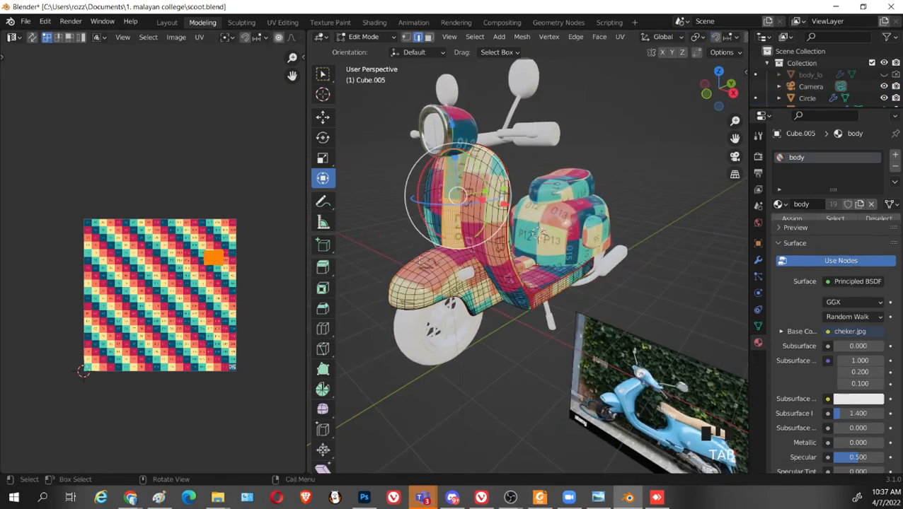
{"action": "scroll", "coordinate": [210, 310], "scroll_direction": "up", "scroll_amount": 2}
{"action": "key", "text": "a"}
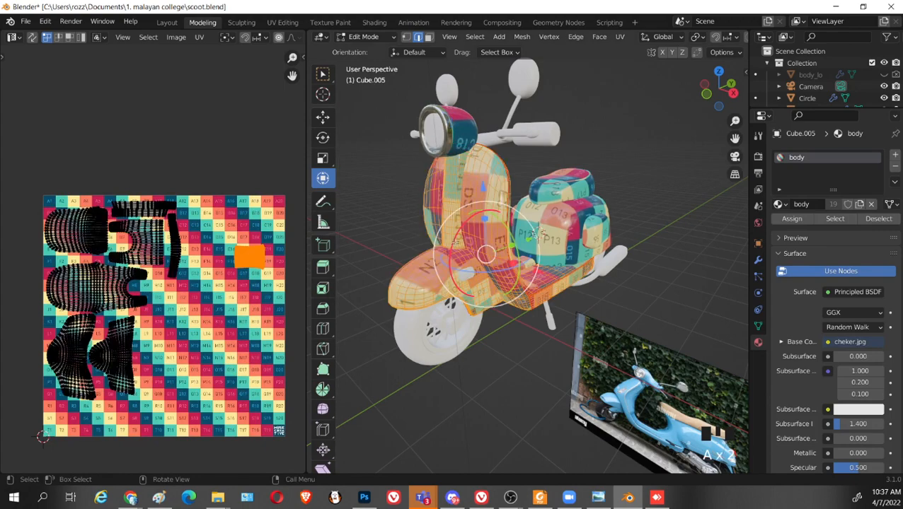
Pick the centre strip's UV island near the texture's upper right and stretch it along X by about a third
{"action": "scroll", "coordinate": [208, 317], "scroll_direction": "up", "scroll_amount": 2}
{"action": "middle_click_drag", "start_coordinate": [301, 265], "coordinate": [232, 270]}
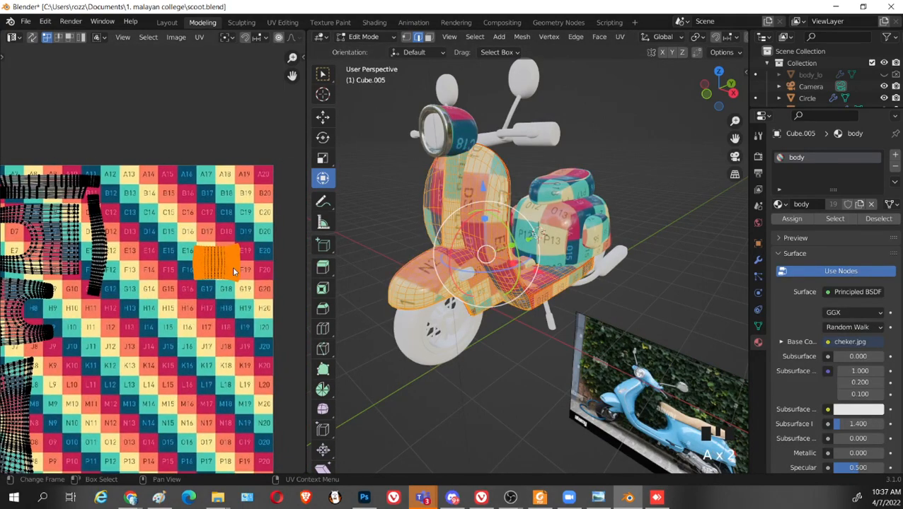
{"action": "left_click", "coordinate": [224, 265]}
{"action": "key", "text": "l"}
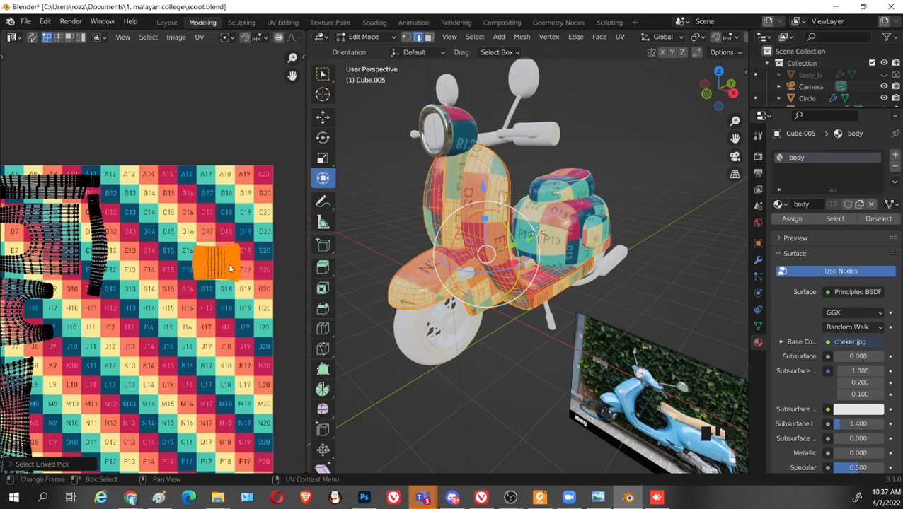
{"action": "key", "text": "s"}
{"action": "left_click", "coordinate": [235, 267]}
{"action": "key", "text": "s"}
{"action": "key", "text": "x"}
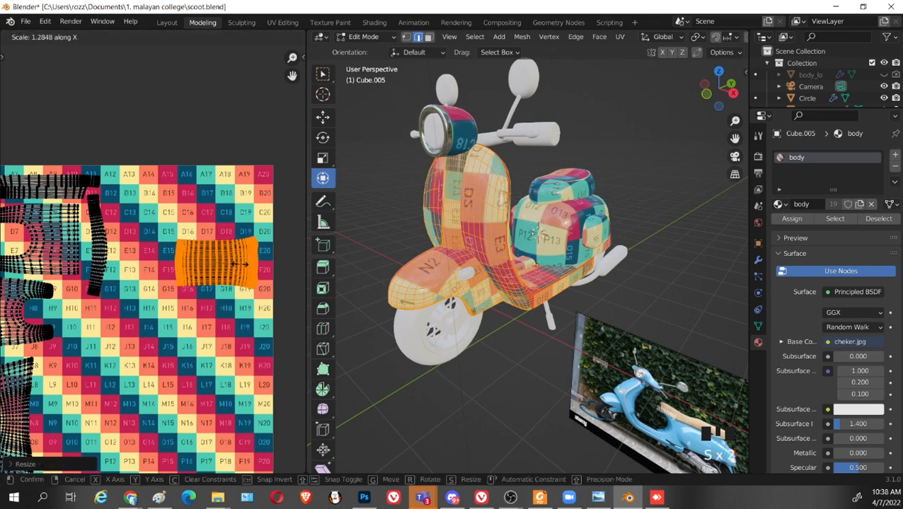
{"action": "left_click", "coordinate": [242, 263]}
Scale the centre strip's UV island down to about 0.6, move it to the texture's upper edge, and return to Object Mode
{"action": "key", "text": "s"}
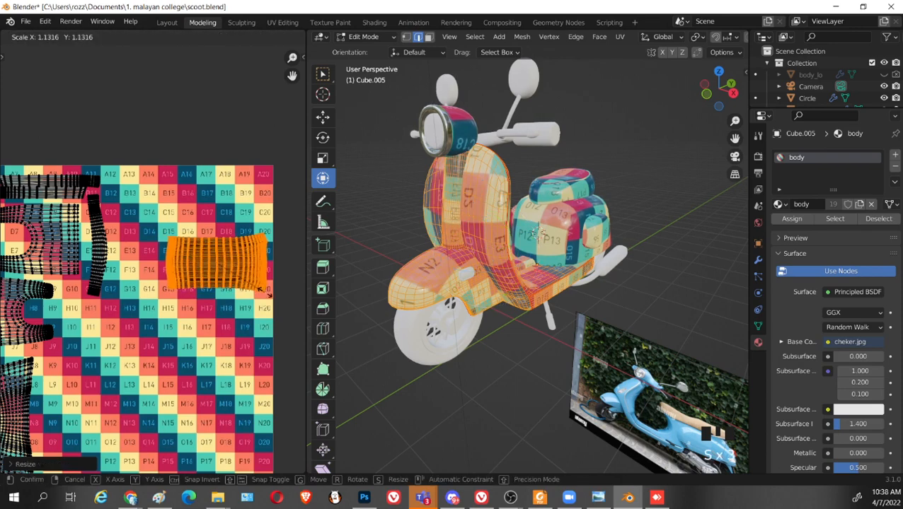
{"action": "left_click", "coordinate": [268, 294]}
{"action": "key", "text": "s"}
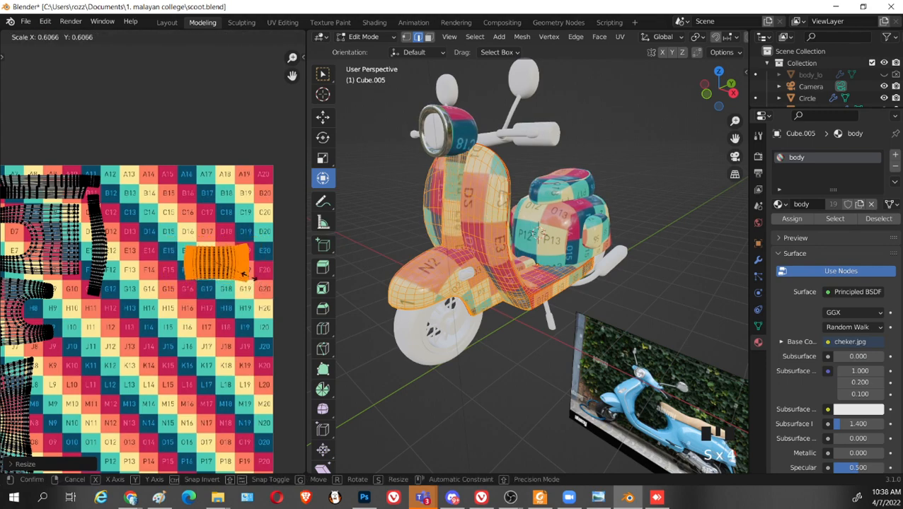
{"action": "left_click", "coordinate": [247, 280]}
{"action": "key", "text": "g"}
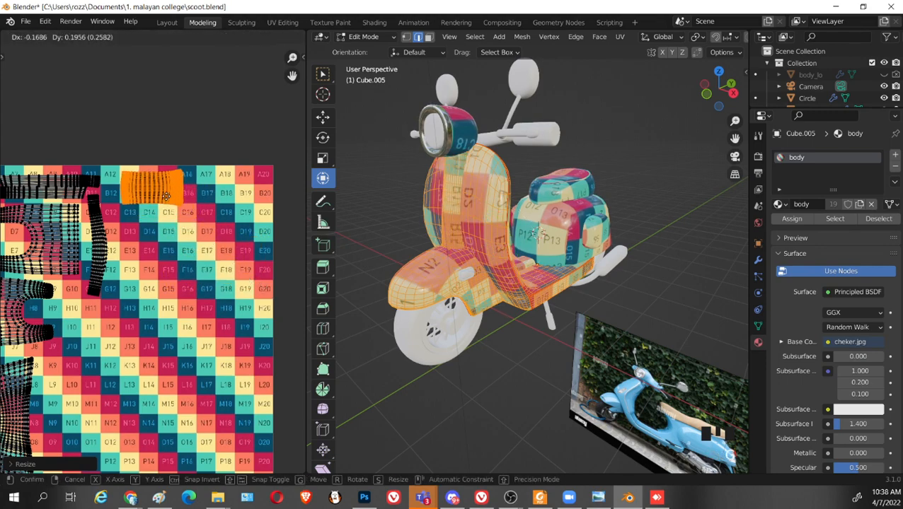
{"action": "left_click", "coordinate": [160, 200]}
{"action": "middle_click_drag", "start_coordinate": [143, 310], "coordinate": [181, 233]}
{"action": "scroll", "coordinate": [211, 290], "scroll_direction": "down", "scroll_amount": 1}
{"action": "middle_click_drag", "start_coordinate": [543, 341], "coordinate": [435, 345]}
{"action": "key", "text": "Tab"}
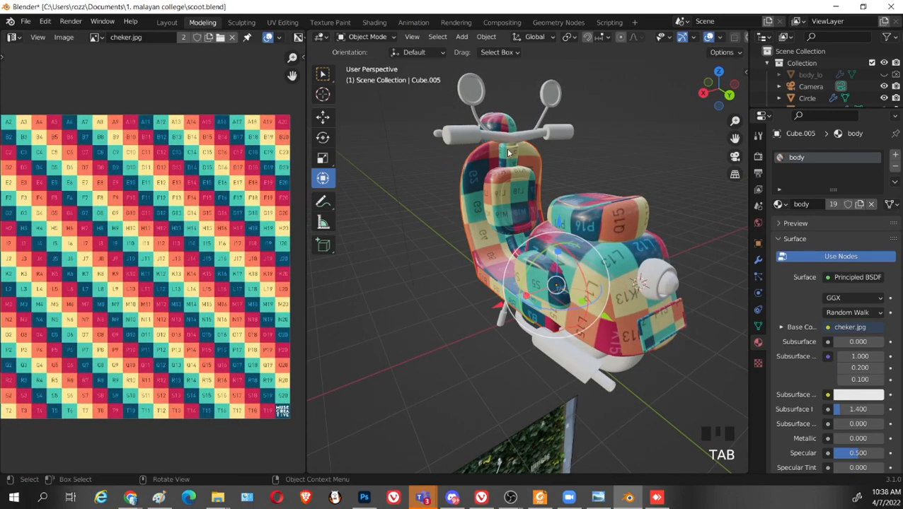
Edit the inner shield and footboard, scale the long strip and small square UV islands to about 0.55, and rotate them 90 degrees
{"action": "middle_click_drag", "start_coordinate": [495, 225], "coordinate": [521, 218]}
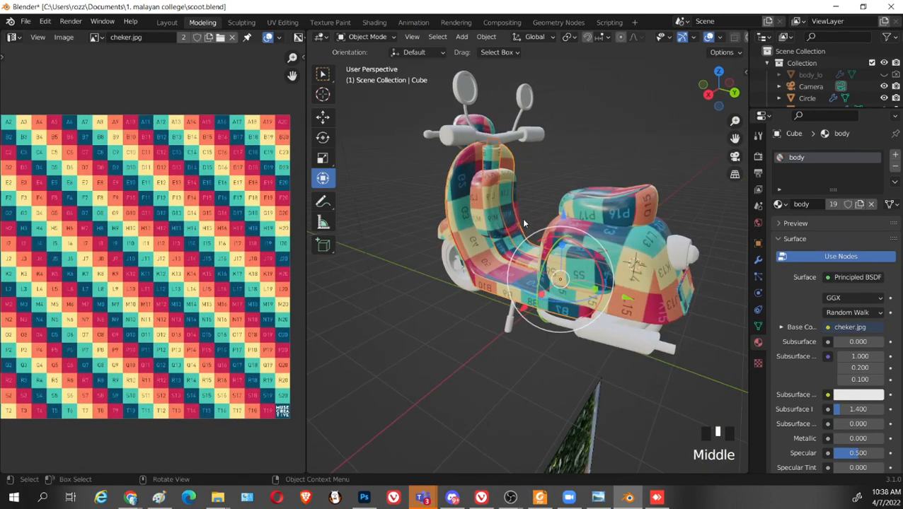
{"action": "key", "text": "Tab"}
{"action": "scroll", "coordinate": [219, 135], "scroll_direction": "down", "scroll_amount": 1}
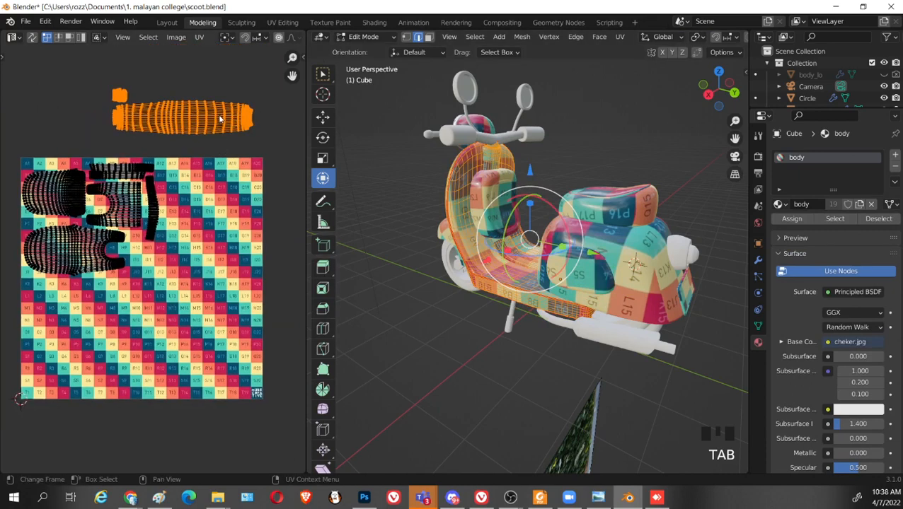
{"action": "left_click", "coordinate": [219, 119]}
{"action": "key", "text": "l"}
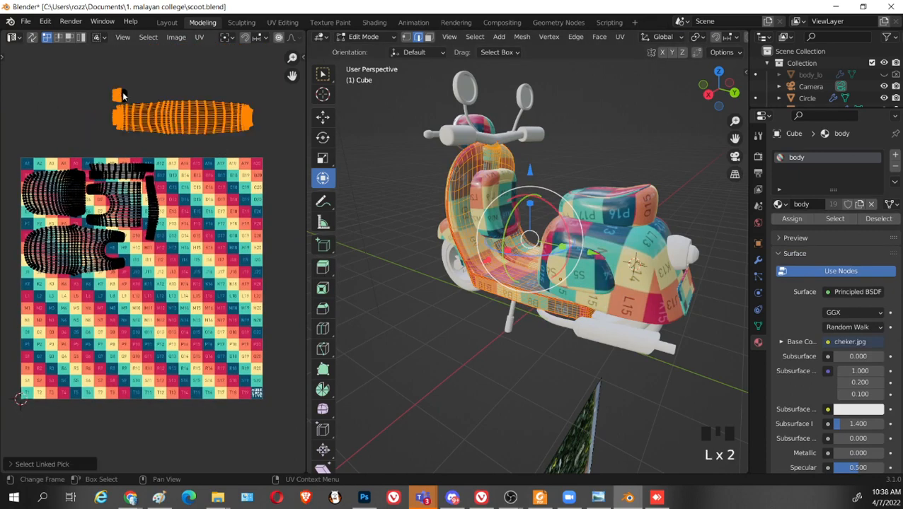
{"action": "key", "text": "s"}
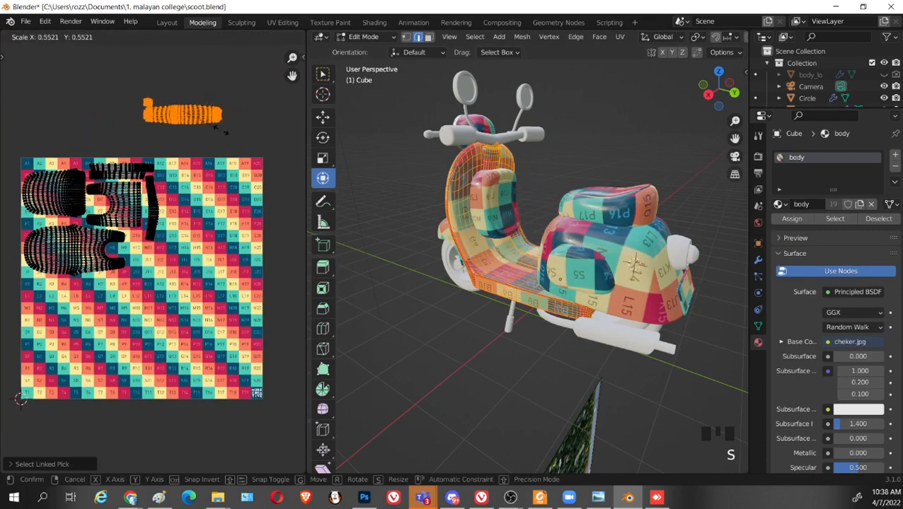
{"action": "key", "text": "r"}
{"action": "key", "text": "9"}
{"action": "key", "text": "0"}
{"action": "key", "text": "Return"}
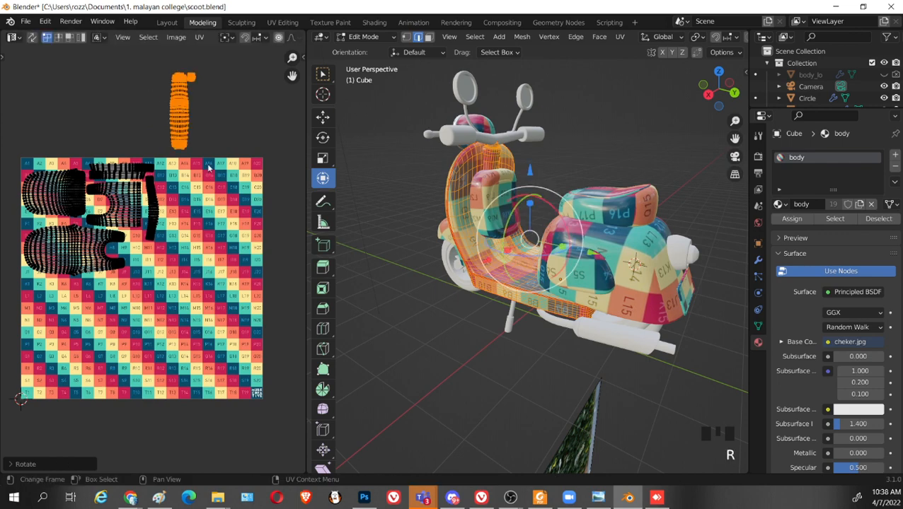
Place the rotated strip islands beside the narrow curved island on the texture, scaled to about 0.78, and return to Object Mode
{"action": "key", "text": "g"}
{"action": "left_click", "coordinate": [200, 248]}
{"action": "key", "text": "s"}
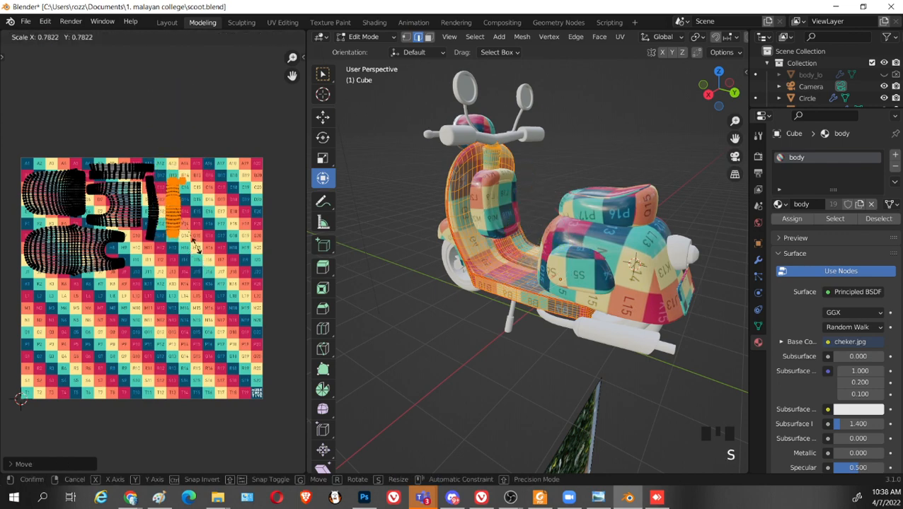
{"action": "left_click", "coordinate": [196, 245]}
{"action": "middle_click_drag", "start_coordinate": [196, 245], "coordinate": [265, 262]}
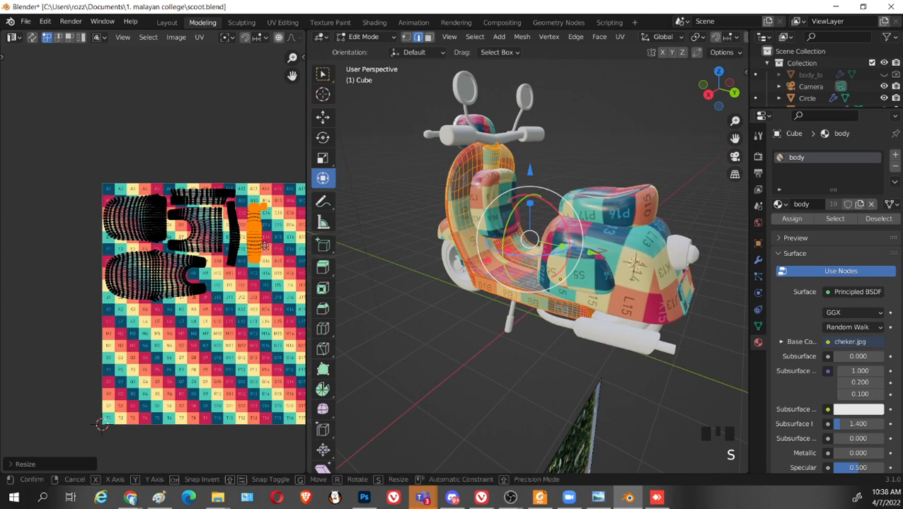
{"action": "key", "text": "g"}
{"action": "left_click", "coordinate": [271, 277]}
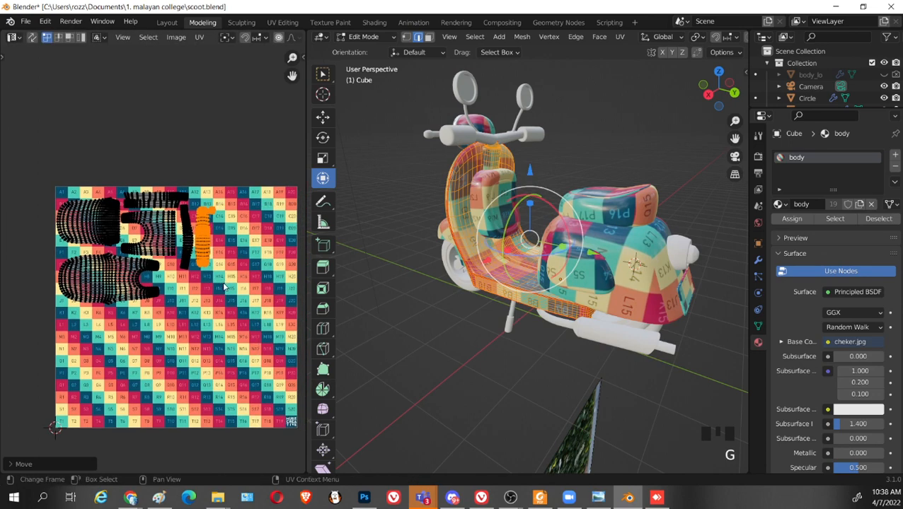
{"action": "key", "text": "Tab"}
Select the headlight housing, front fender, front shield, rear body, seat and side cover together in Object Mode
{"action": "middle_click_drag", "start_coordinate": [473, 242], "coordinate": [433, 147]}
{"action": "left_click", "coordinate": [433, 147]}
{"action": "left_click", "coordinate": [434, 235], "text": "shift"}
{"action": "left_click", "coordinate": [442, 275], "text": "shift"}
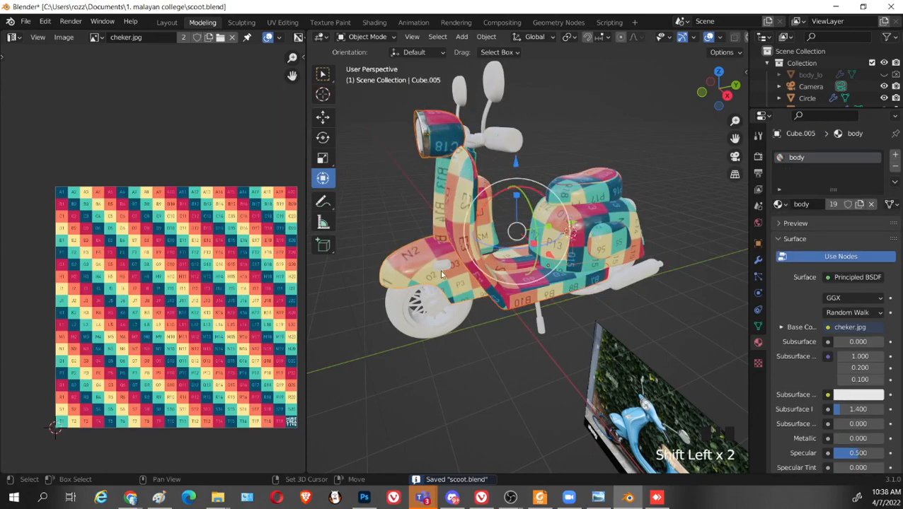
{"action": "left_click", "coordinate": [439, 186], "text": "shift"}
{"action": "scroll", "coordinate": [532, 255], "scroll_direction": "up", "scroll_amount": 2}
{"action": "left_click", "coordinate": [606, 182], "text": "shift"}
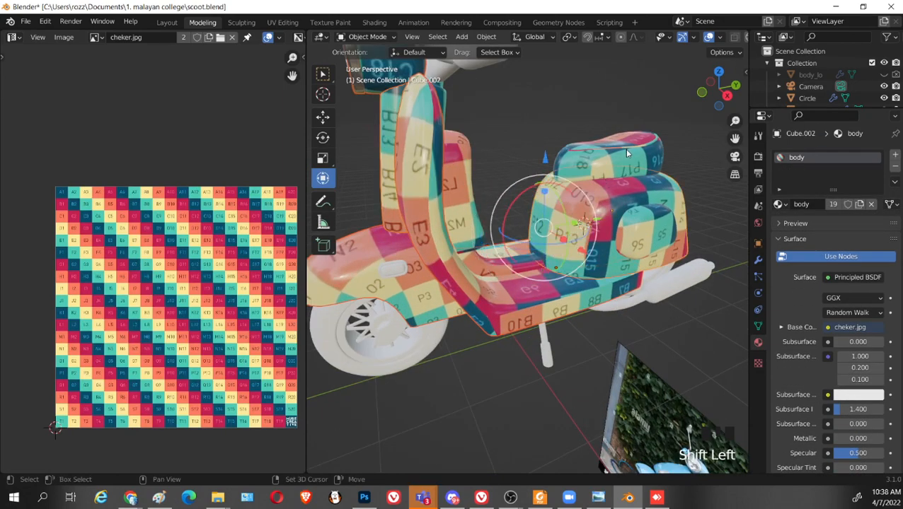
{"action": "left_click", "coordinate": [624, 150], "text": "shift"}
{"action": "left_click", "coordinate": [644, 246], "text": "shift"}
Add the footboard, the inner shield's storage box and the tail part to the body selection
{"action": "middle_click_drag", "start_coordinate": [632, 260], "coordinate": [490, 249]}
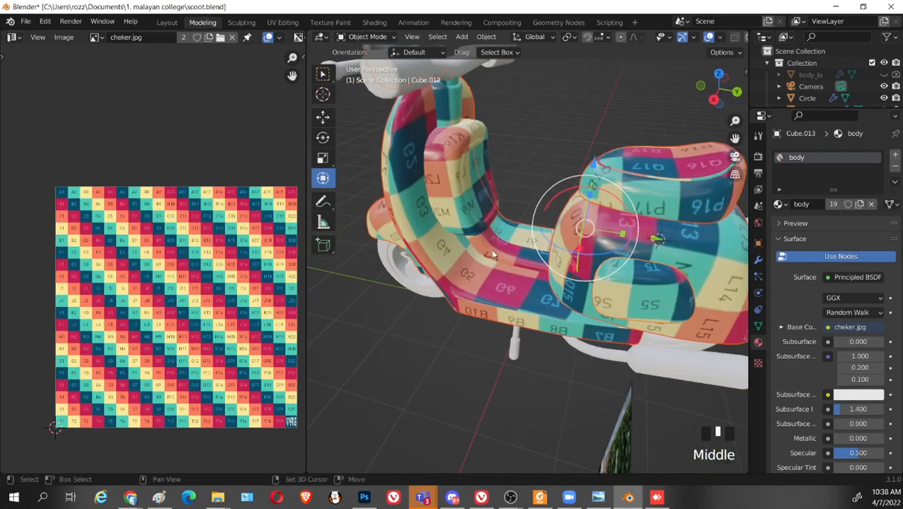
{"action": "left_click", "coordinate": [490, 249], "text": "shift"}
{"action": "left_click", "coordinate": [453, 179], "text": "shift"}
{"action": "middle_click_drag", "start_coordinate": [438, 271], "coordinate": [509, 276]}
{"action": "scroll", "coordinate": [640, 327], "scroll_direction": "down", "scroll_amount": 2}
{"action": "middle_click_drag", "start_coordinate": [639, 328], "coordinate": [513, 323]}
{"action": "left_click", "coordinate": [665, 301], "text": "shift"}
{"action": "middle_click_drag", "start_coordinate": [455, 315], "coordinate": [545, 315]}
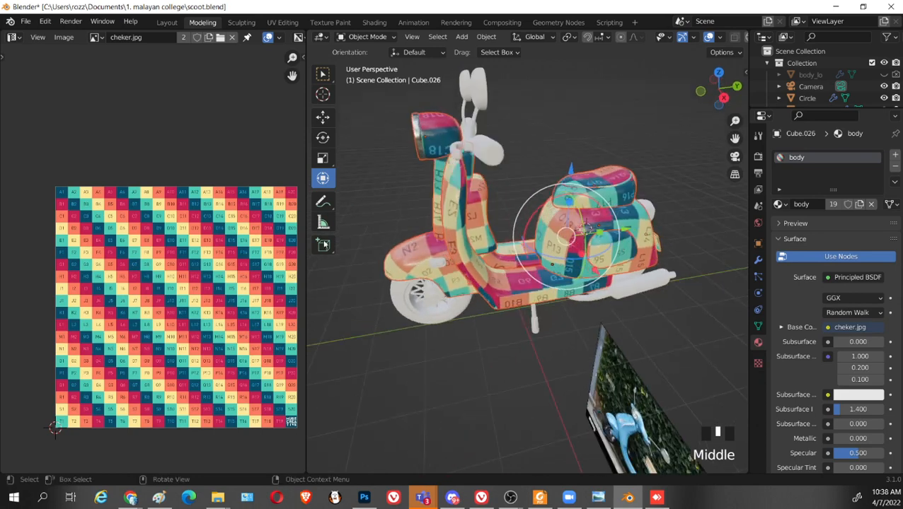
Edit all selected body parts together with all geometry selected, and widen the UV editor area
{"action": "key", "text": "Tab"}
{"action": "middle_click_drag", "start_coordinate": [407, 310], "coordinate": [478, 253], "text": "shift"}
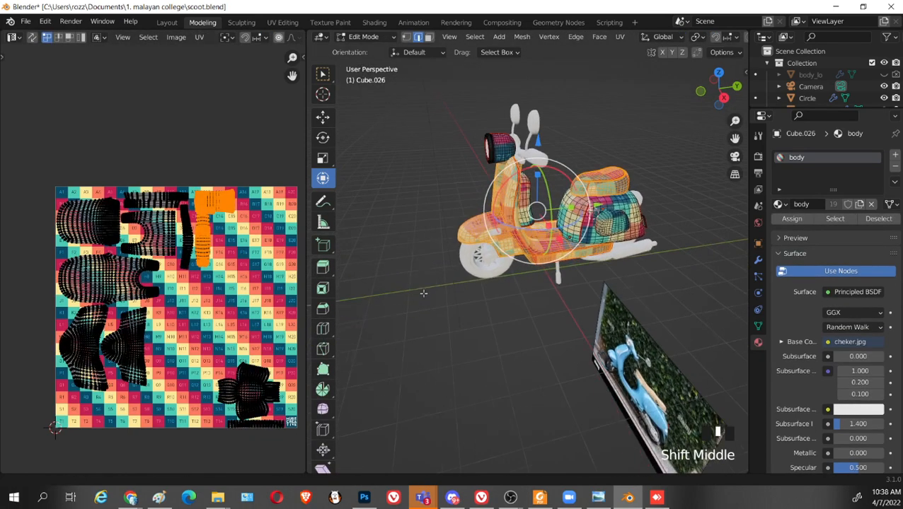
{"action": "key", "text": "a"}
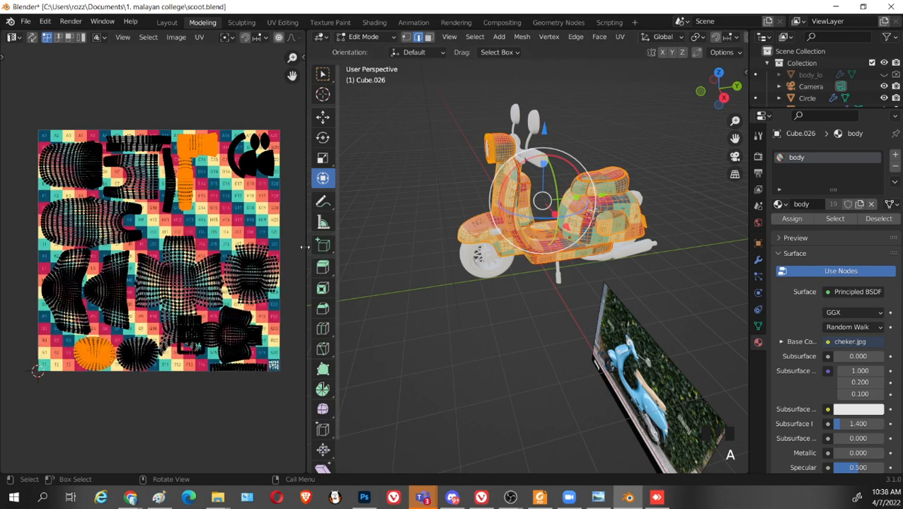
{"action": "left_click_drag", "start_coordinate": [304, 247], "coordinate": [514, 247]}
{"action": "mouse_move", "coordinate": [511, 498]}
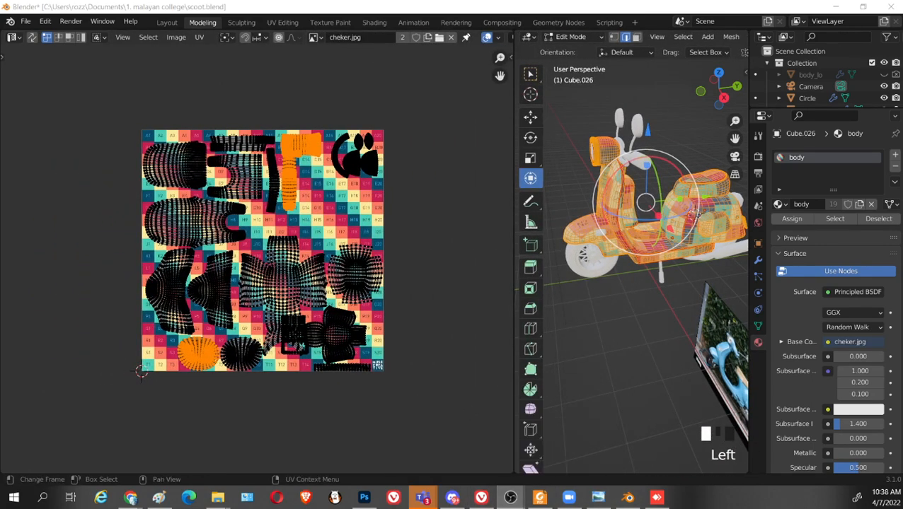
Deselect the UV islands and display the Untitled.002 image behind them in place of the checker texture
{"action": "scroll", "coordinate": [389, 227], "scroll_direction": "up", "scroll_amount": 3}
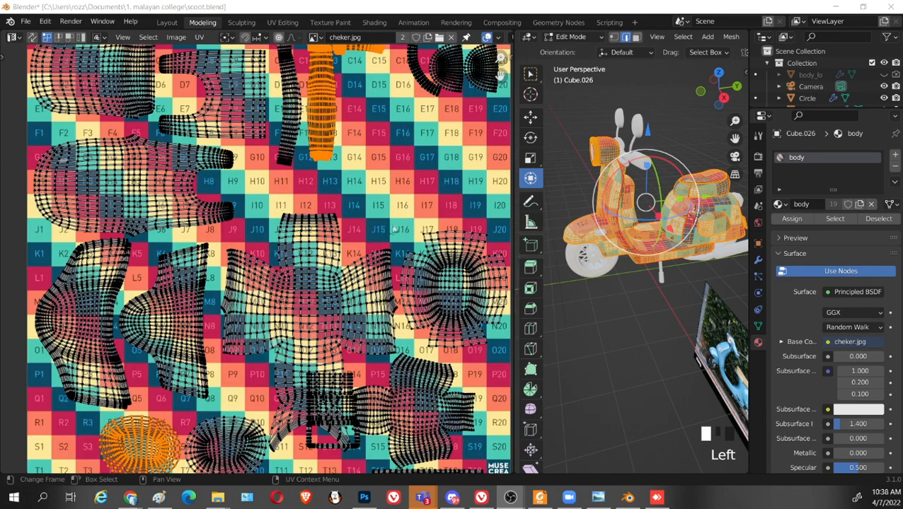
{"action": "scroll", "coordinate": [393, 227], "scroll_direction": "down", "scroll_amount": 1}
{"action": "left_click", "coordinate": [393, 192]}
{"action": "scroll", "coordinate": [414, 203], "scroll_direction": "down", "scroll_amount": 2}
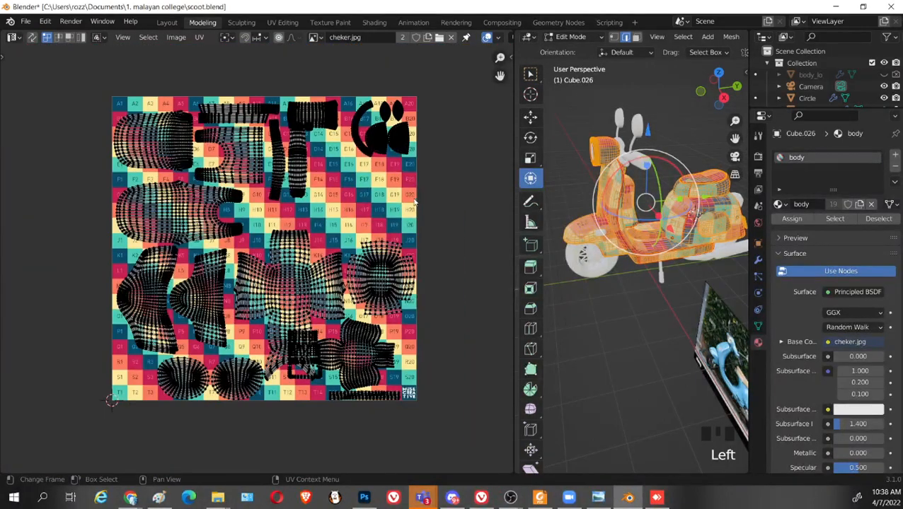
{"action": "left_click", "coordinate": [315, 37]}
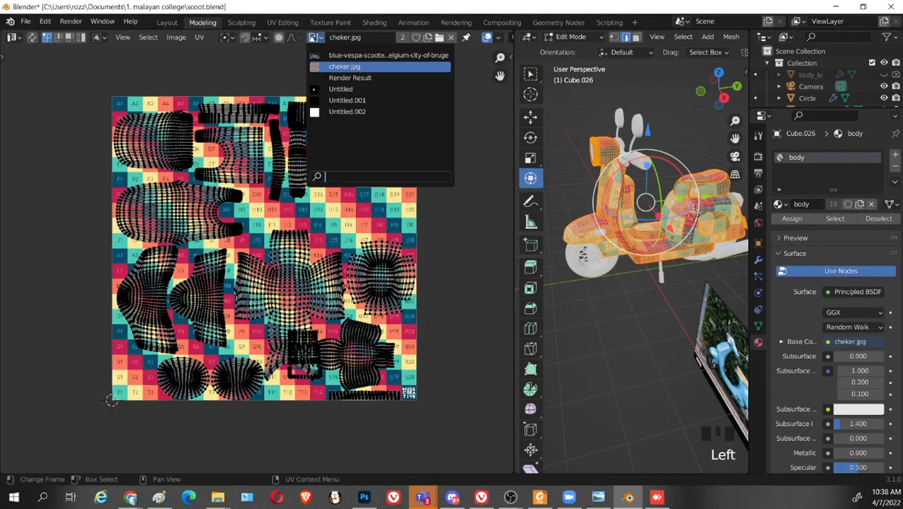
{"action": "left_click", "coordinate": [365, 111]}
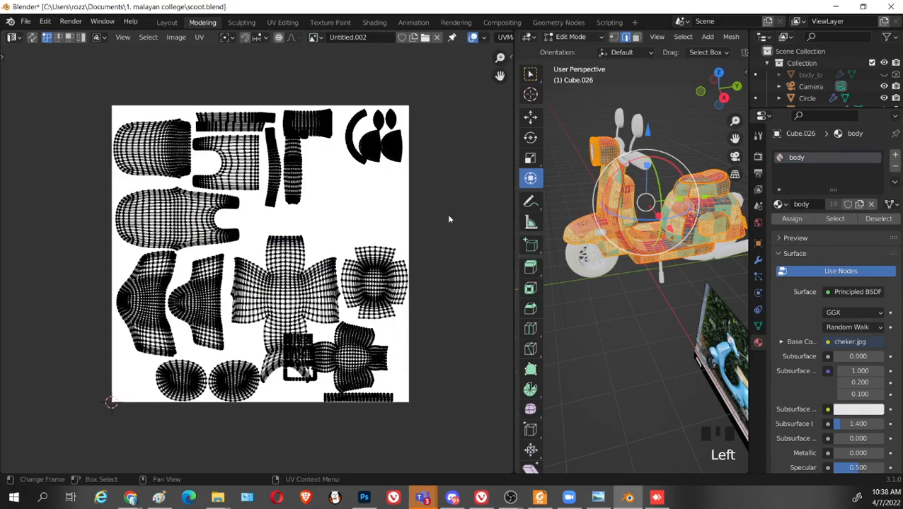
Nudge the upper of the two long horizontal strip islands upward, clear of the strip below it
{"action": "scroll", "coordinate": [448, 219], "scroll_direction": "up", "scroll_amount": 1}
{"action": "middle_click_drag", "start_coordinate": [432, 189], "coordinate": [450, 271]}
{"action": "scroll", "coordinate": [364, 190], "scroll_direction": "up", "scroll_amount": 2}
{"action": "scroll", "coordinate": [364, 230], "scroll_direction": "down", "scroll_amount": 2}
{"action": "scroll", "coordinate": [372, 217], "scroll_direction": "up", "scroll_amount": 2}
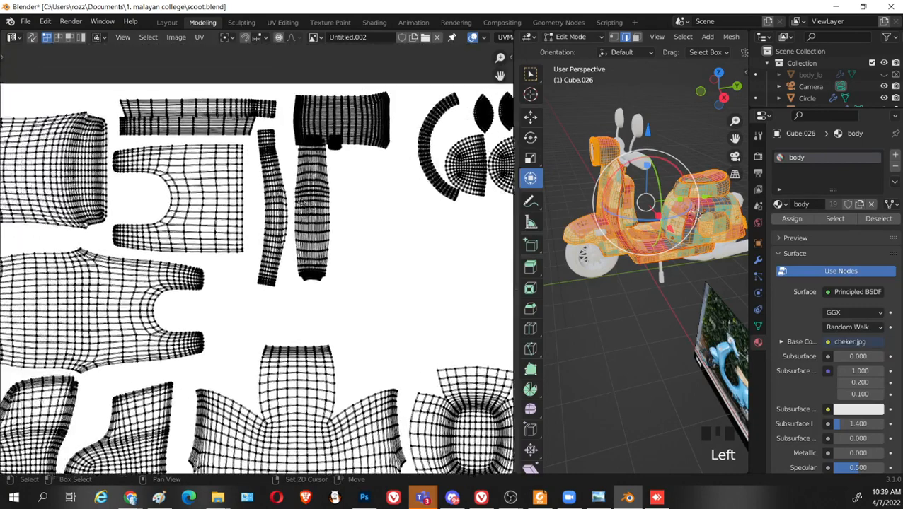
{"action": "key", "text": "l"}
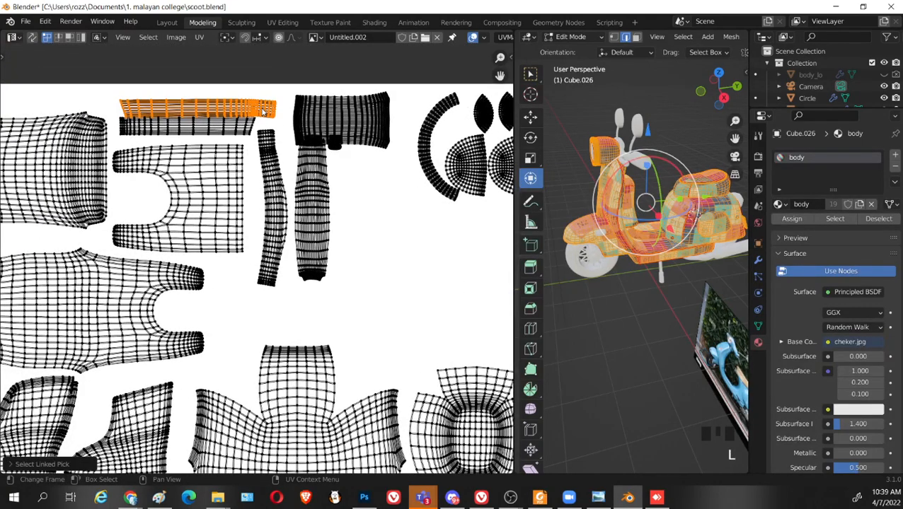
{"action": "key", "text": "g"}
{"action": "left_click", "coordinate": [263, 109]}
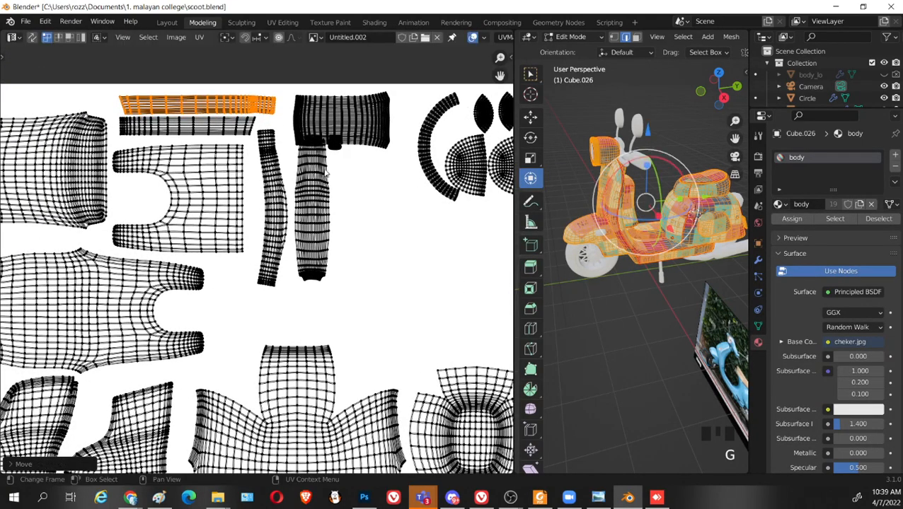
Move the centre strip's wide rectangular UV island up, clear of the narrow vertical strip and small square islands beneath it
{"action": "scroll", "coordinate": [369, 172], "scroll_direction": "up", "scroll_amount": 2}
{"action": "middle_click_drag", "start_coordinate": [369, 172], "coordinate": [308, 228]}
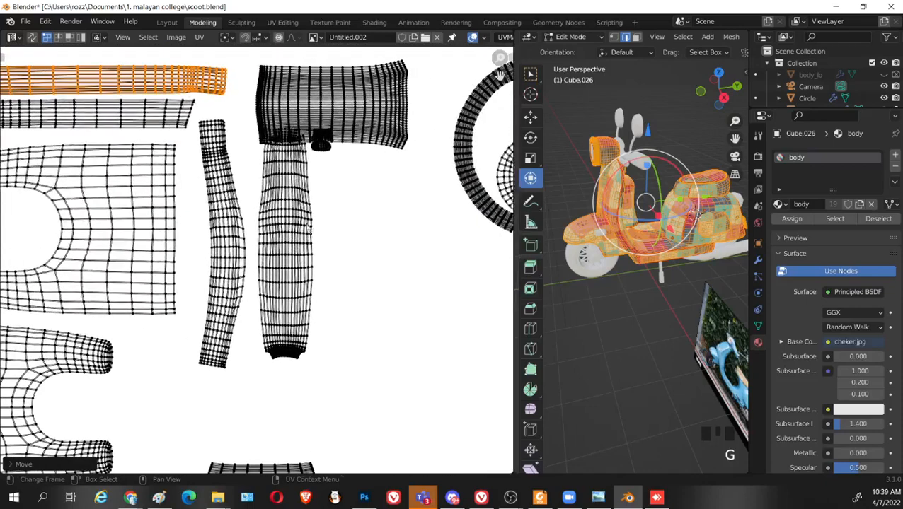
{"action": "left_click", "coordinate": [341, 117]}
{"action": "key", "text": "l"}
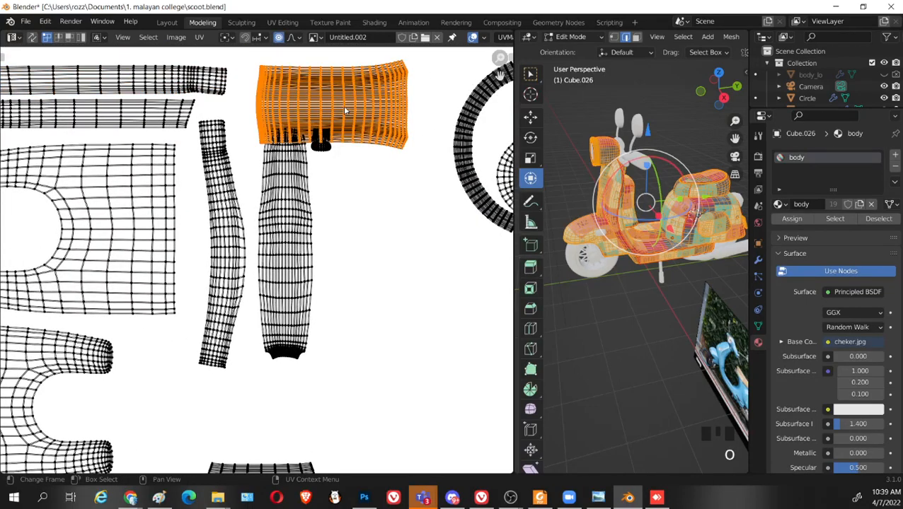
{"action": "key", "text": "g"}
{"action": "right_click", "coordinate": [355, 98]}
{"action": "key", "text": "g"}
{"action": "left_click", "coordinate": [383, 92]}
{"action": "scroll", "coordinate": [376, 150], "scroll_direction": "down", "scroll_amount": 3}
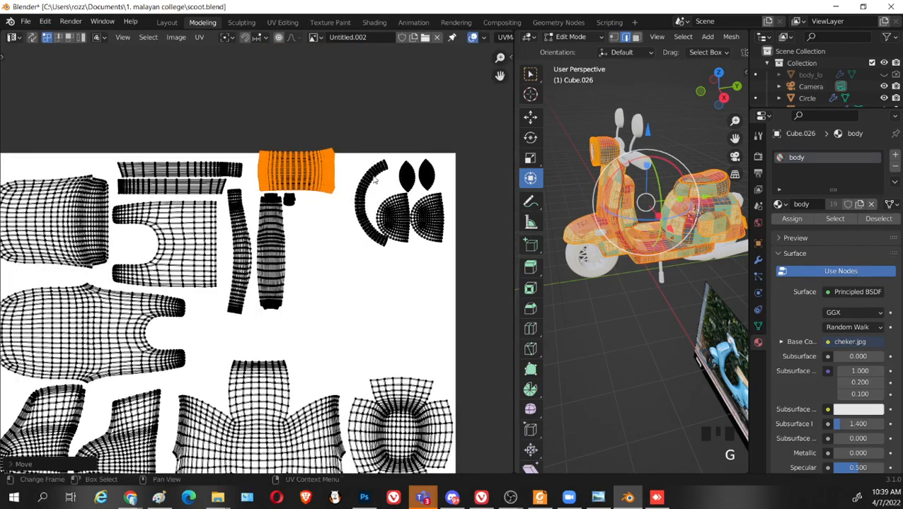
Rotate the centre strip's wide rectangular UV island 90 degrees and move it into the free space beside the narrow vertical strip
{"action": "middle_click_drag", "start_coordinate": [349, 203], "coordinate": [358, 199]}
{"action": "type", "text": "r90"}
{"action": "key", "text": "Return"}
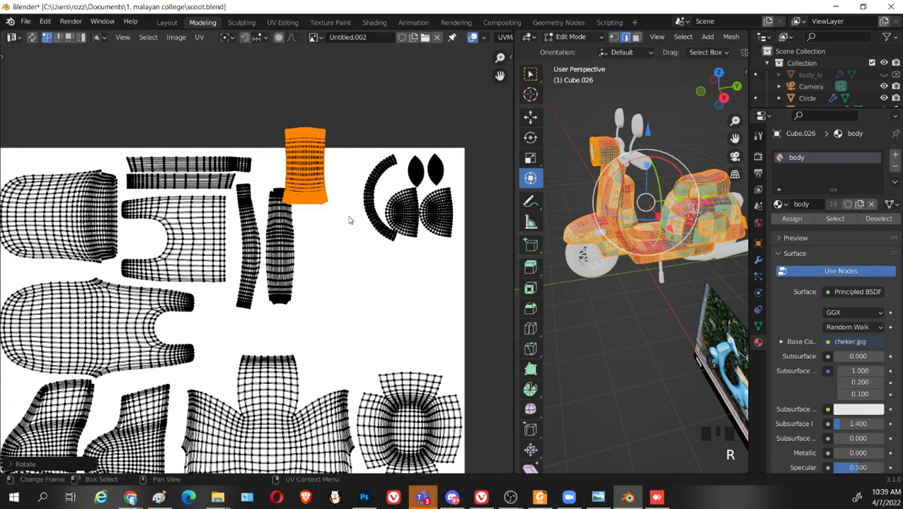
{"action": "key", "text": "g"}
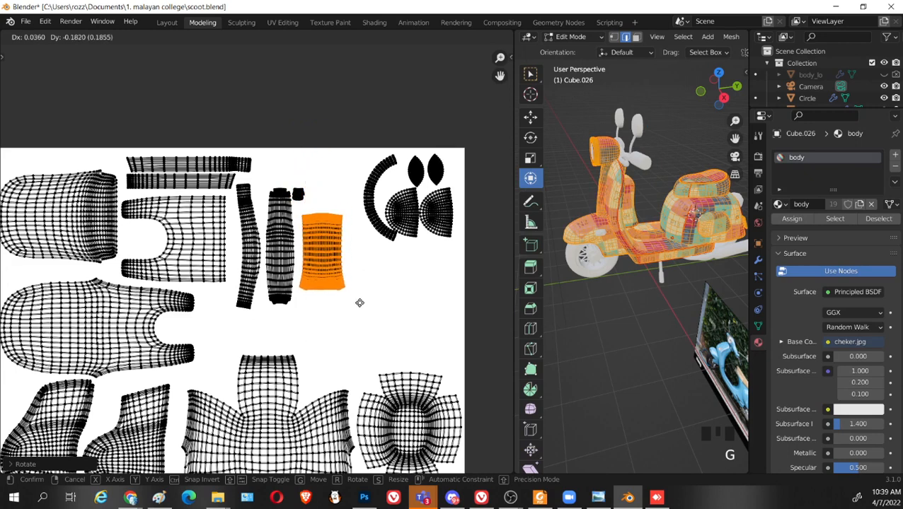
{"action": "left_click", "coordinate": [360, 304]}
Select the linked pieces at the front shield to examine which UV islands they use, and reselect all geometry
{"action": "middle_click_drag", "start_coordinate": [699, 333], "coordinate": [608, 316]}
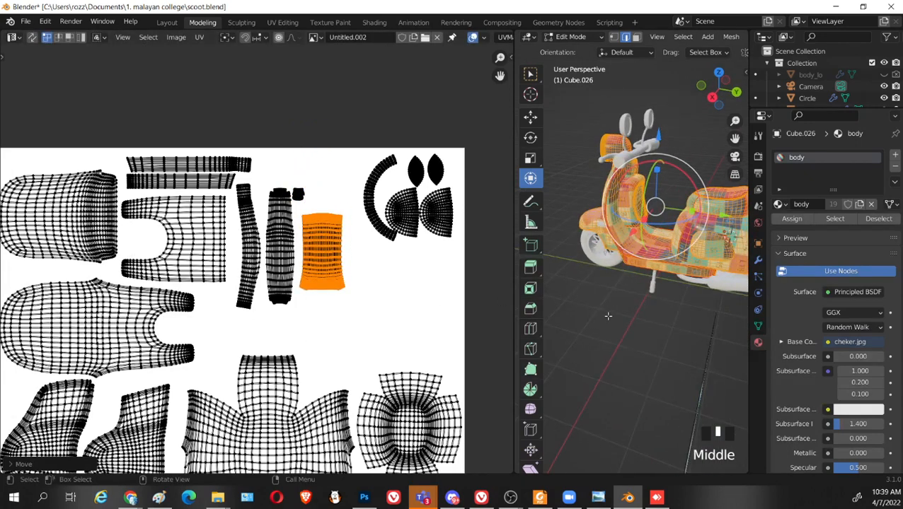
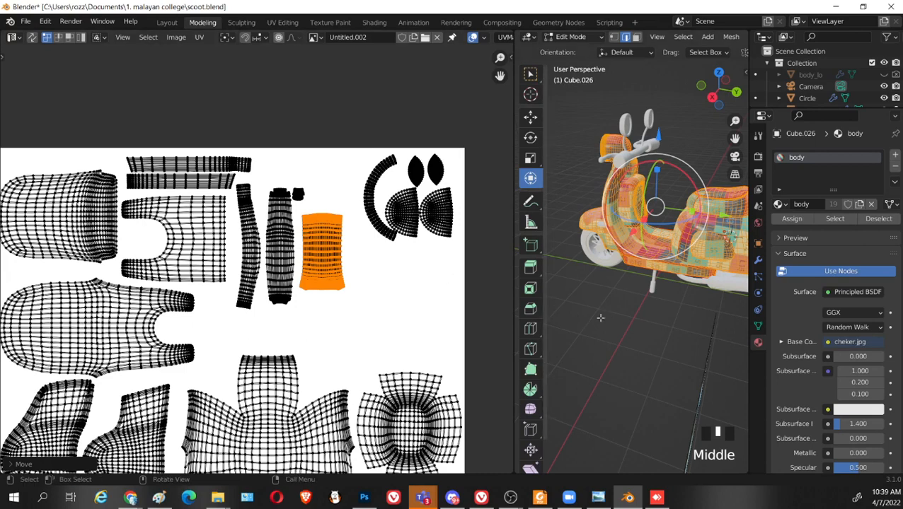
{"action": "mouse_move", "coordinate": [600, 317]}
{"action": "middle_mouse_down"}
{"action": "mouse_move", "coordinate": [587, 312]}
{"action": "mouse_move", "coordinate": [584, 320]}
{"action": "middle_mouse_up"}
{"action": "left_click", "coordinate": [662, 315]}
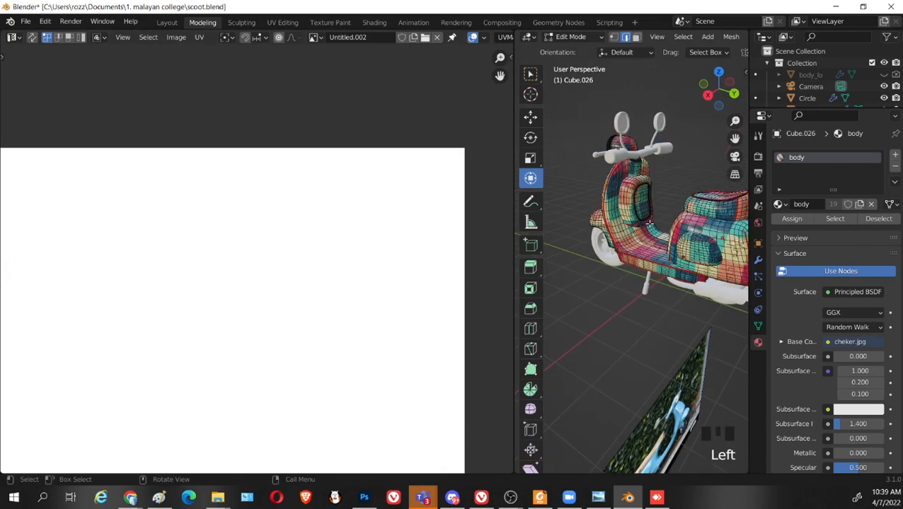
{"action": "key", "text": "l"}
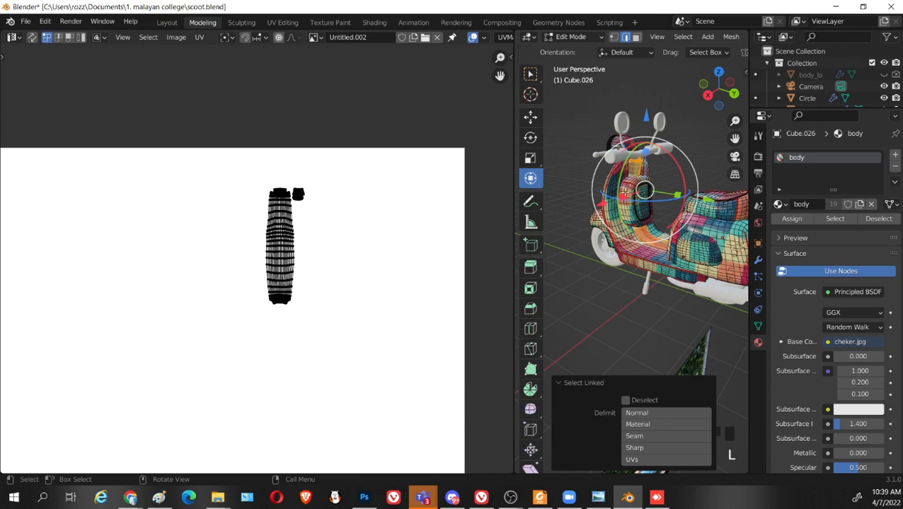
{"action": "middle_click_drag", "start_coordinate": [585, 230], "coordinate": [615, 233]}
{"action": "key", "text": "l"}
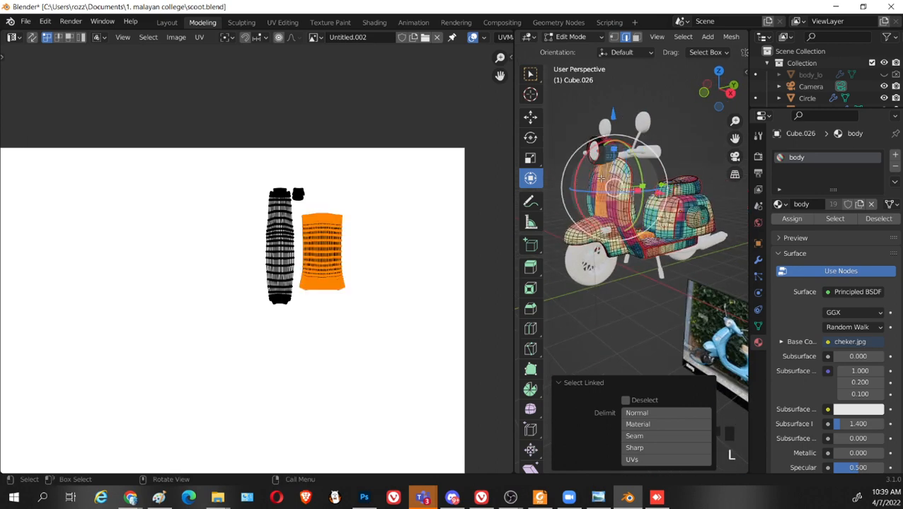
{"action": "scroll", "coordinate": [425, 275], "scroll_direction": "up", "scroll_amount": 3}
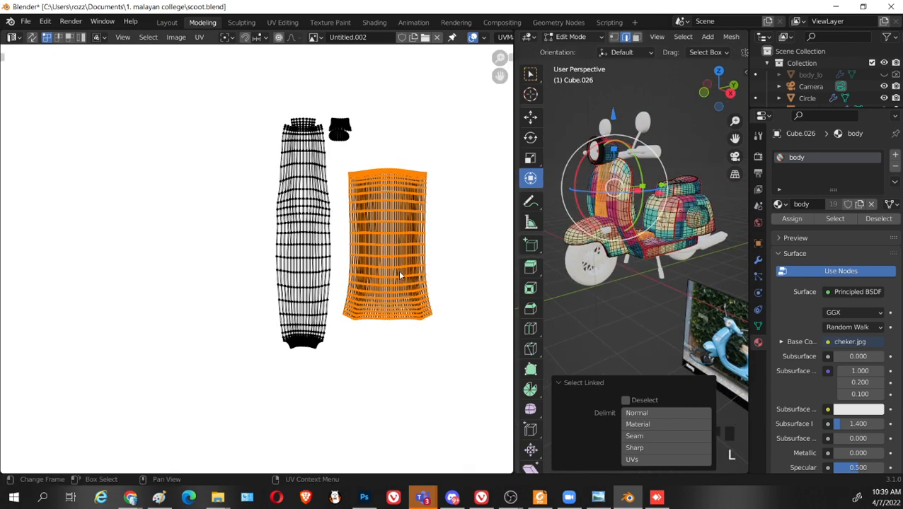
{"action": "key", "text": "a"}
{"action": "key", "text": "a"}
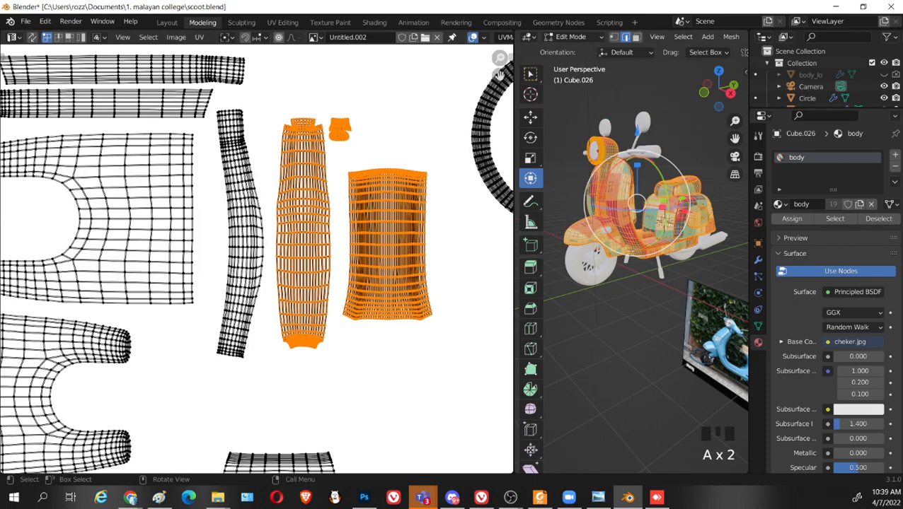
Scale the rotated rectangular UV island down uniformly
{"action": "left_click", "coordinate": [394, 240]}
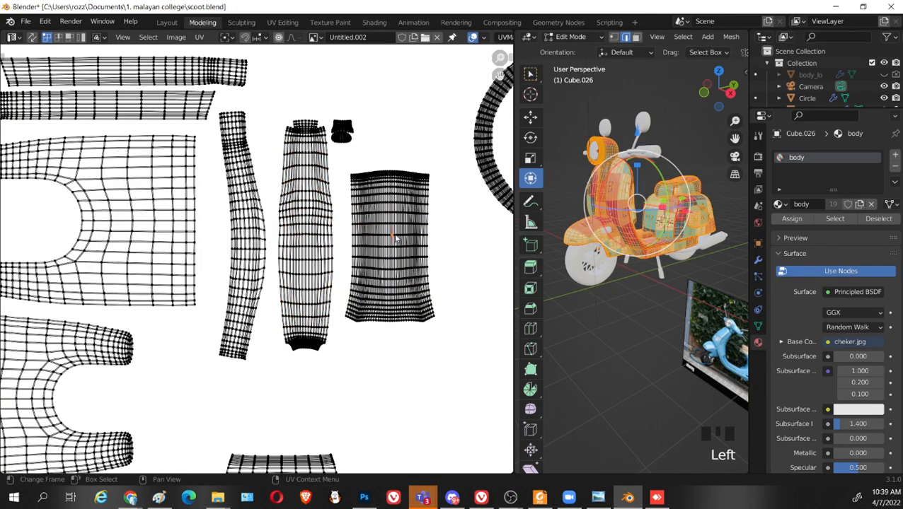
{"action": "key", "text": "l"}
{"action": "key", "text": "s"}
{"action": "key", "text": "x"}
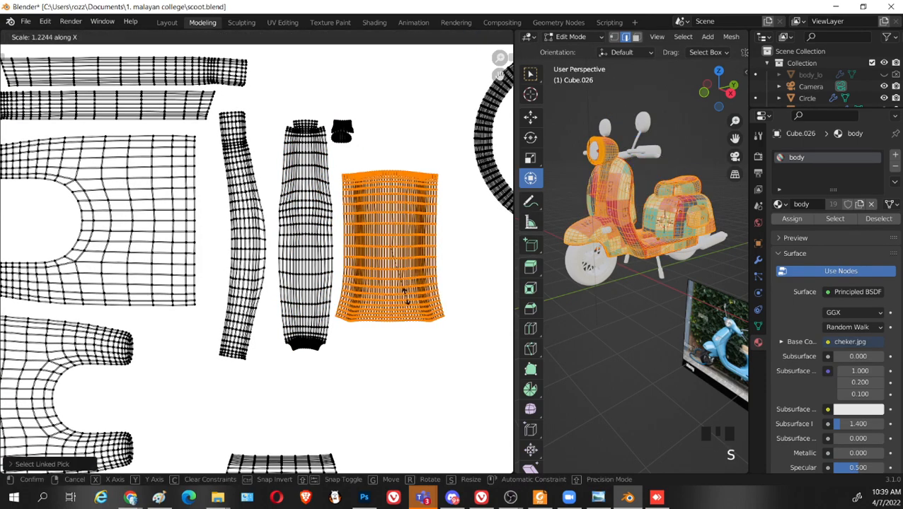
{"action": "key", "text": "s"}
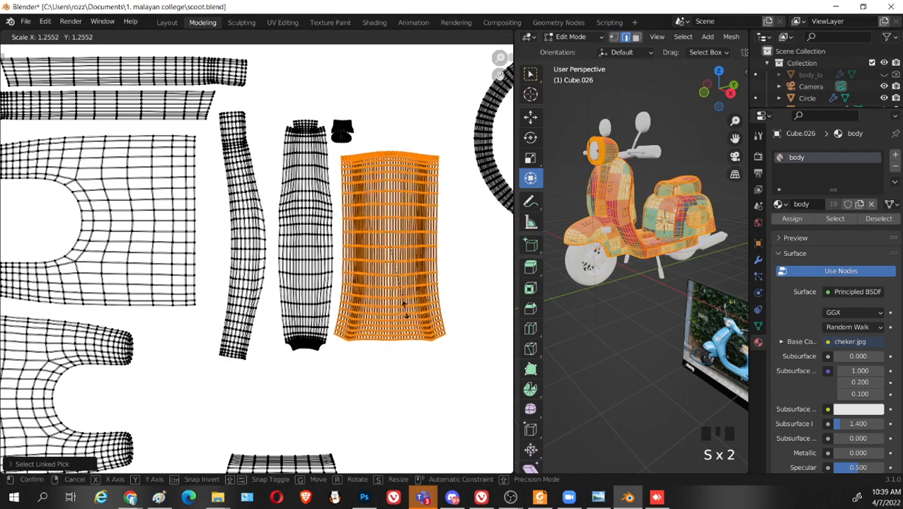
{"action": "right_click", "coordinate": [405, 312]}
{"action": "key", "text": "s"}
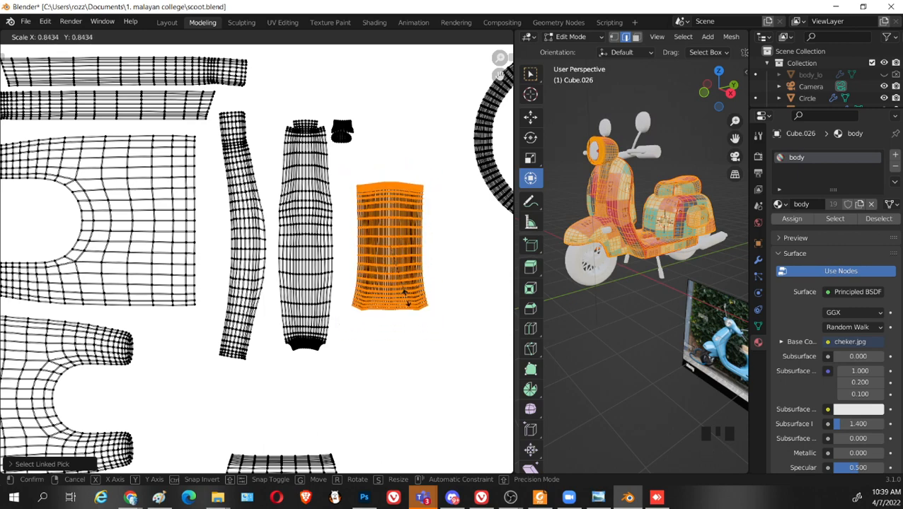
{"action": "left_click", "coordinate": [428, 293]}
Move the scaled-down rectangular UV island closer to the narrow vertical strip without overlapping it
{"action": "scroll", "coordinate": [431, 291], "scroll_direction": "down", "scroll_amount": 1}
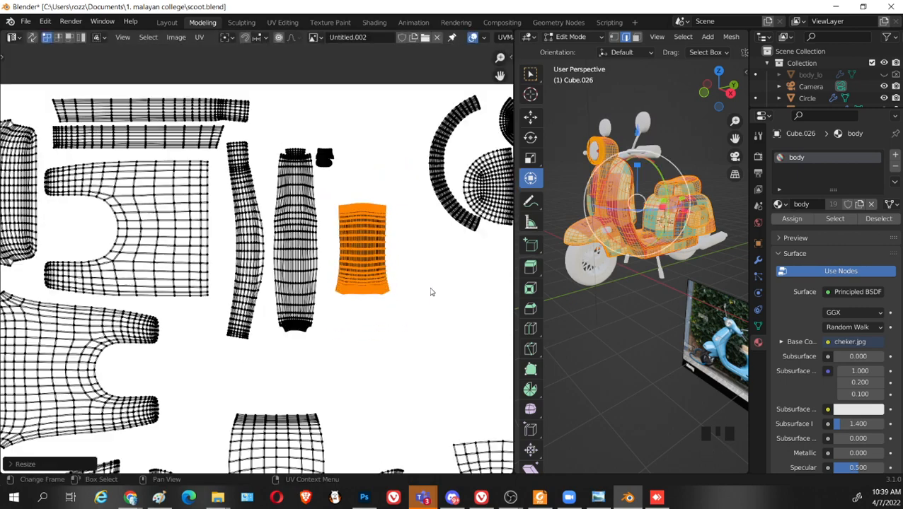
{"action": "key", "text": "g"}
{"action": "left_click", "coordinate": [368, 272]}
{"action": "scroll", "coordinate": [409, 304], "scroll_direction": "down", "scroll_amount": 4}
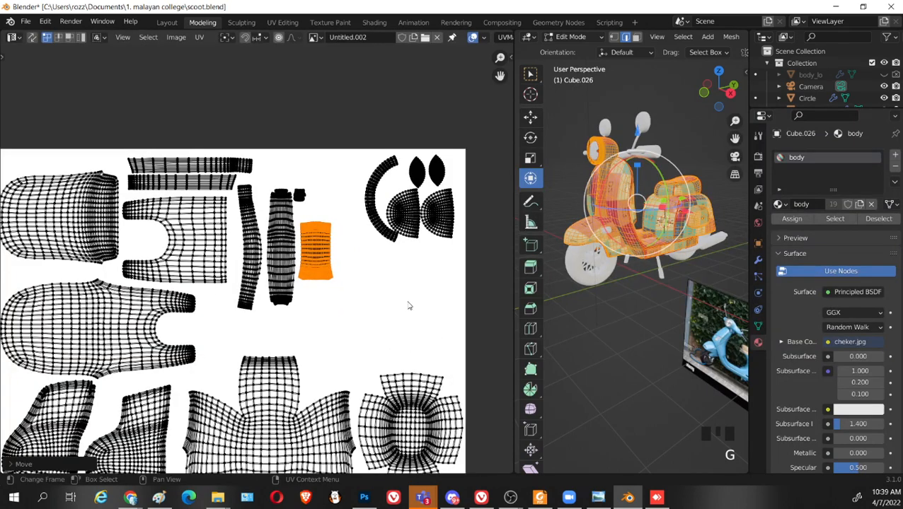
Return to Object Mode, save scoot.blend, and widen the 3D viewport
{"action": "key", "text": "Tab"}
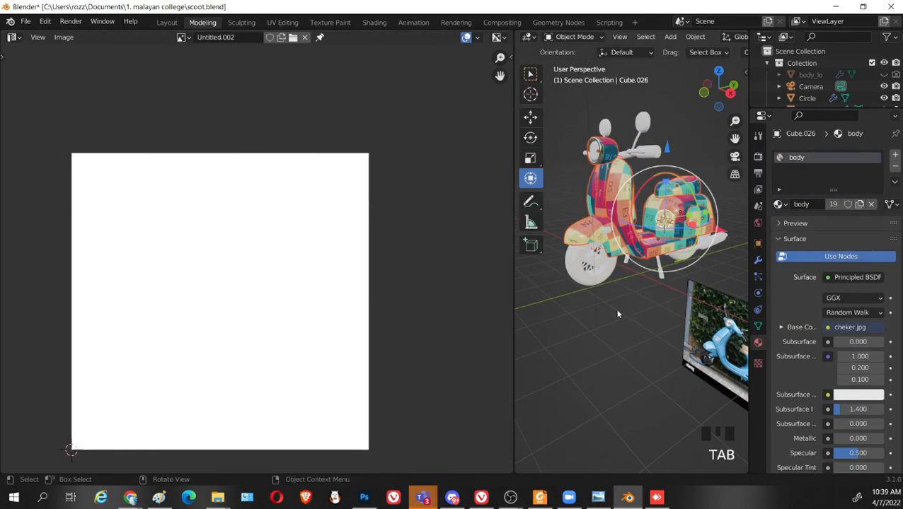
{"action": "scroll", "coordinate": [622, 311], "scroll_direction": "down", "scroll_amount": 2}
{"action": "middle_click_drag", "start_coordinate": [624, 303], "coordinate": [503, 310]}
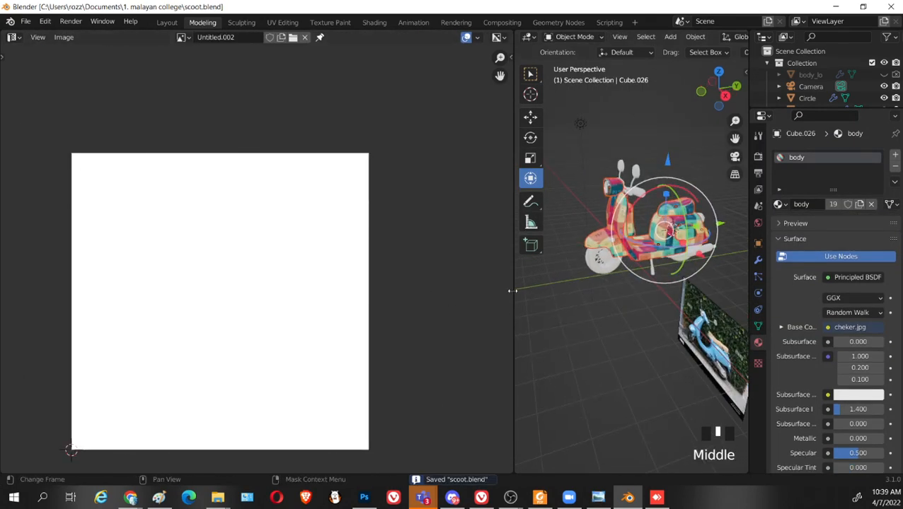
{"action": "left_click_drag", "start_coordinate": [512, 291], "coordinate": [337, 298]}
Examine the checker texture on the scooter body and the remaining untextured parts from several angles
{"action": "scroll", "coordinate": [440, 305], "scroll_direction": "up", "scroll_amount": 6}
{"action": "middle_click_drag", "start_coordinate": [440, 305], "coordinate": [655, 262]}
{"action": "left_click", "coordinate": [515, 304]}
{"action": "scroll", "coordinate": [515, 303], "scroll_direction": "down", "scroll_amount": 2}
{"action": "middle_click_drag", "start_coordinate": [515, 304], "coordinate": [546, 394]}
{"action": "left_click", "coordinate": [532, 191]}
{"action": "middle_click_drag", "start_coordinate": [506, 240], "coordinate": [580, 299]}
{"action": "middle_click_drag", "start_coordinate": [580, 299], "coordinate": [493, 264], "text": "shift"}
{"action": "middle_click_drag", "start_coordinate": [493, 263], "coordinate": [520, 297], "text": "shift"}
{"action": "left_click", "coordinate": [516, 306]}
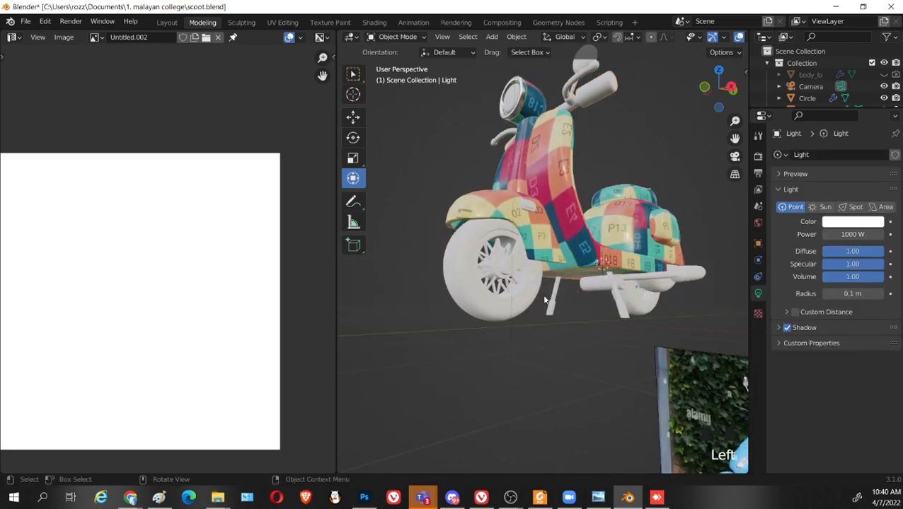
{"action": "middle_click_drag", "start_coordinate": [544, 300], "coordinate": [524, 269]}
Check the front parts' meshes in Edit Mode and end with the rear-view mirrors selected in Object Mode
{"action": "left_click", "coordinate": [528, 222]}
{"action": "scroll", "coordinate": [529, 276], "scroll_direction": "up", "scroll_amount": 3}
{"action": "scroll", "coordinate": [587, 259], "scroll_direction": "up", "scroll_amount": 3}
{"action": "key", "text": "Tab"}
{"action": "scroll", "coordinate": [472, 181], "scroll_direction": "up", "scroll_amount": 2}
{"action": "scroll", "coordinate": [472, 181], "scroll_direction": "down", "scroll_amount": 1}
{"action": "scroll", "coordinate": [472, 182], "scroll_direction": "down", "scroll_amount": 3}
{"action": "key", "text": "Tab"}
{"action": "scroll", "coordinate": [532, 199], "scroll_direction": "up", "scroll_amount": 2}
{"action": "key", "text": "Tab"}
{"action": "scroll", "coordinate": [544, 191], "scroll_direction": "up", "scroll_amount": 2}
{"action": "scroll", "coordinate": [490, 256], "scroll_direction": "down", "scroll_amount": 3}
{"action": "middle_click_drag", "start_coordinate": [523, 269], "coordinate": [580, 179], "text": "shift"}
{"action": "key", "text": "Tab"}
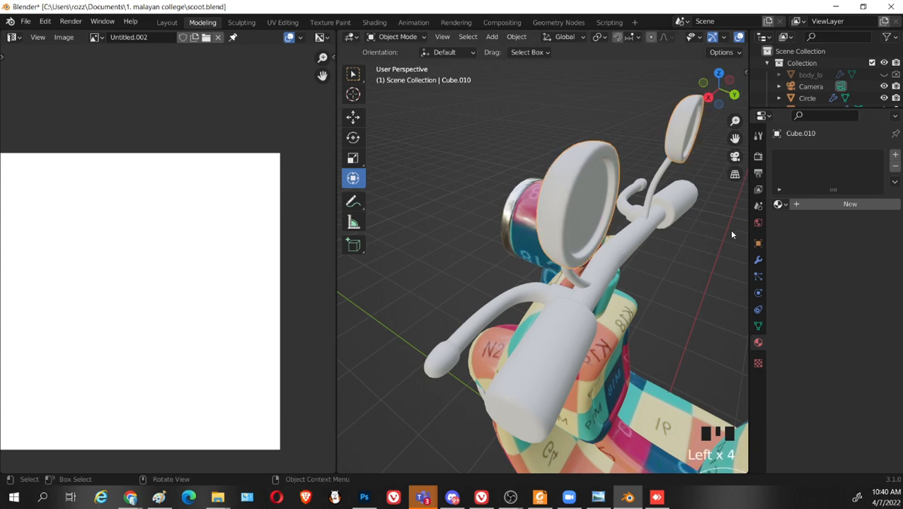
Apply the Mirror and Subdivision modifiers on the rear-view mirrors
{"action": "left_click", "coordinate": [759, 260]}
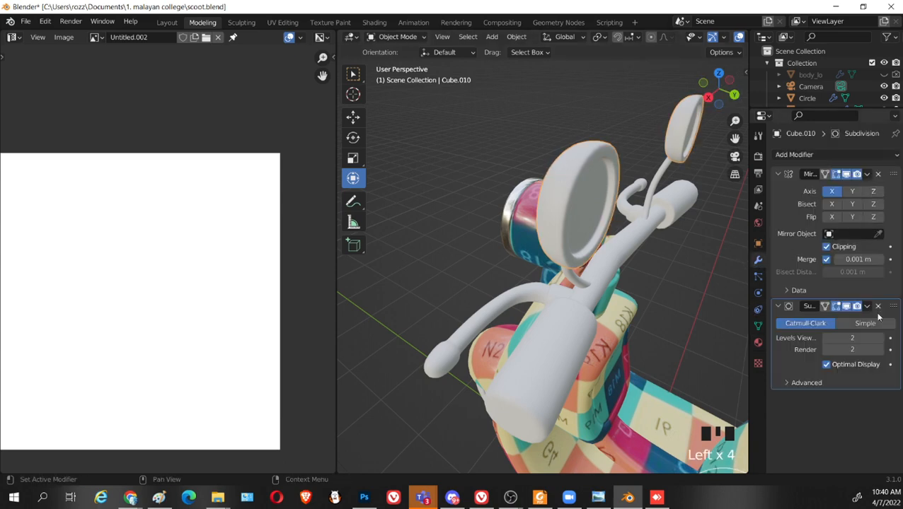
{"action": "left_click", "coordinate": [864, 176]}
{"action": "left_click", "coordinate": [835, 181]}
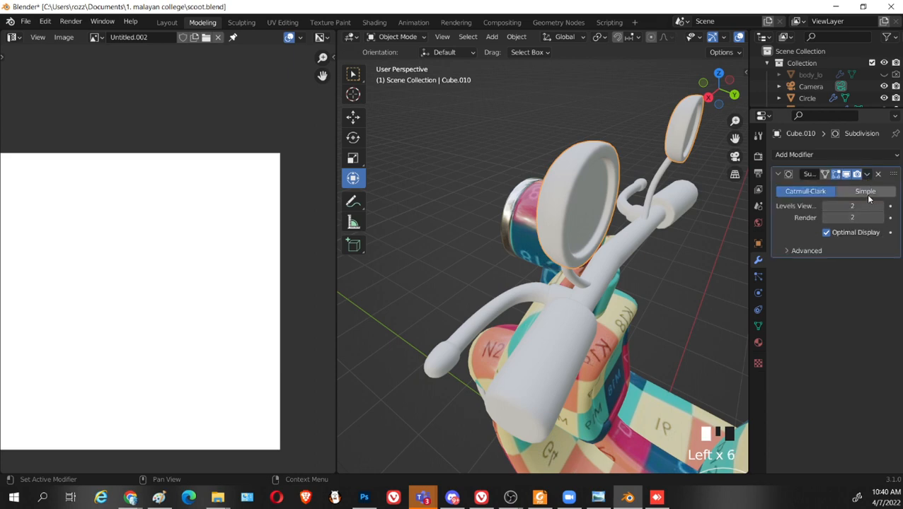
{"action": "left_click", "coordinate": [866, 175]}
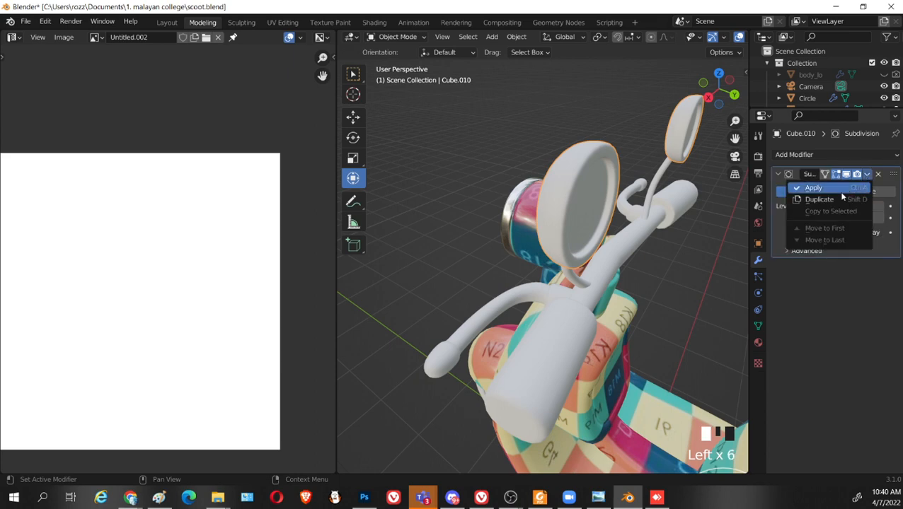
{"action": "key", "text": "Escape"}
{"action": "left_click", "coordinate": [868, 176]}
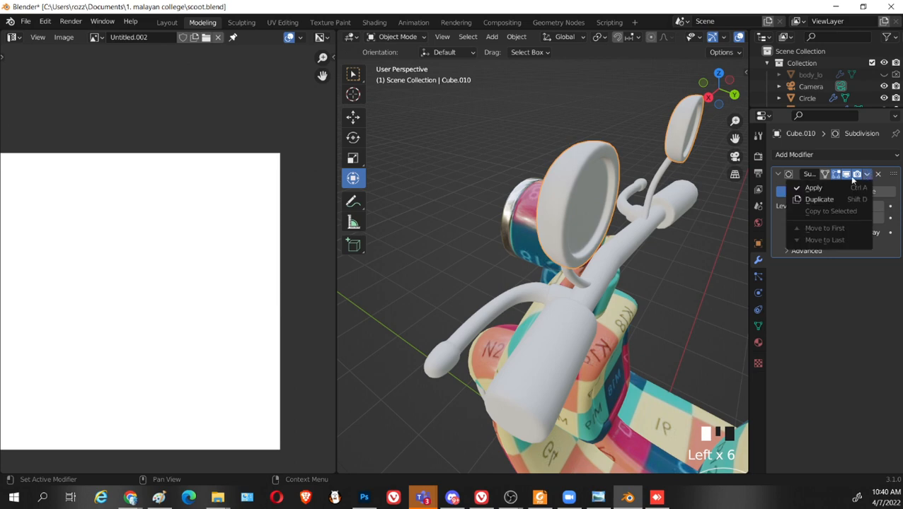
{"action": "left_click", "coordinate": [820, 186]}
Inspect the rear-view mirrors' mesh in Edit Mode and undo the application of the Subdivision modifier
{"action": "key", "text": "Tab"}
{"action": "middle_click_drag", "start_coordinate": [552, 283], "coordinate": [720, 230]}
{"action": "key", "text": "ctrl+z"}
{"action": "key", "text": "ctrl+z"}
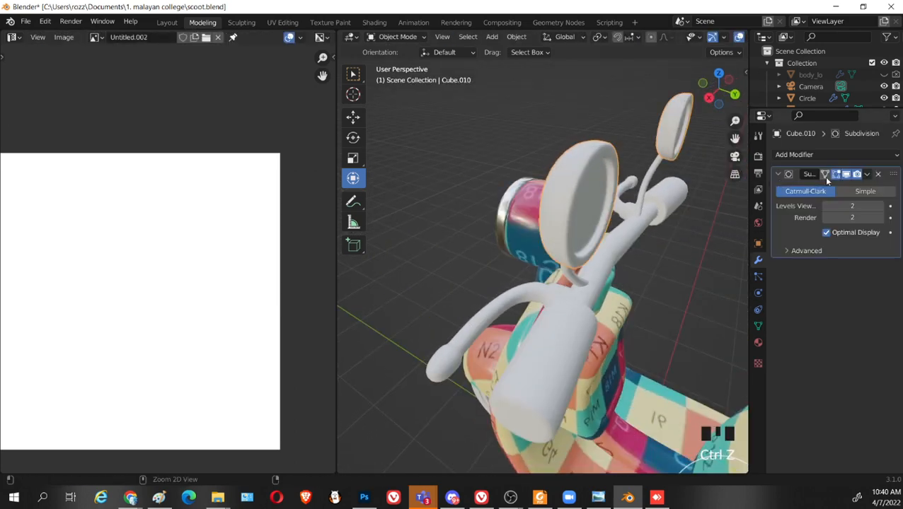
Apply the Subdivision modifier on the rear-view mirrors again and inspect their mesh in Edit Mode
{"action": "left_click", "coordinate": [868, 176]}
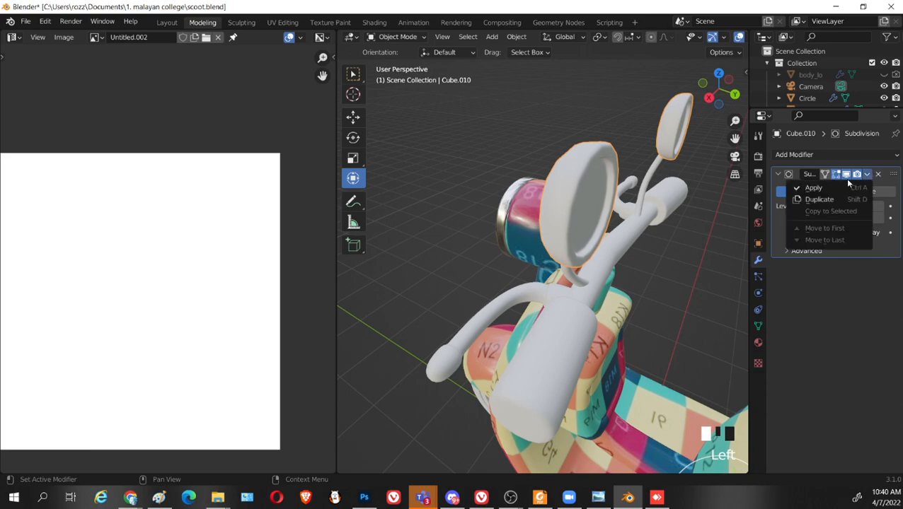
{"action": "left_click", "coordinate": [821, 186]}
{"action": "key", "text": "Tab"}
{"action": "middle_click_drag", "start_coordinate": [580, 233], "coordinate": [546, 302]}
{"action": "scroll", "coordinate": [527, 226], "scroll_direction": "down", "scroll_amount": 2}
{"action": "key", "text": "Tab"}
Try applying the handlebar's Subdivision modifier, and undo it
{"action": "left_click", "coordinate": [555, 290]}
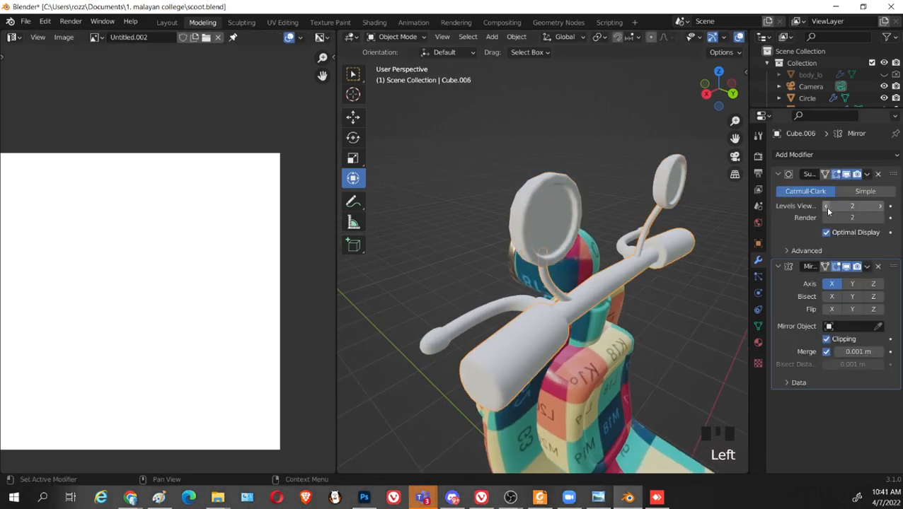
{"action": "left_click", "coordinate": [866, 174]}
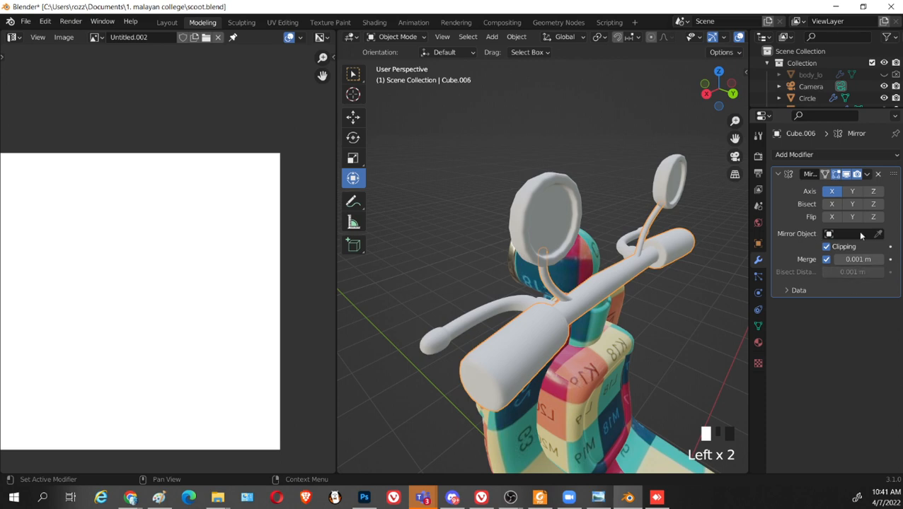
{"action": "key", "text": "ctrl+z"}
Inspect the rear-view mirrors' applied mesh and undo the application of both their Subdivision and Mirror modifiers
{"action": "middle_click_drag", "start_coordinate": [495, 283], "coordinate": [606, 254]}
{"action": "left_click", "coordinate": [544, 183]}
{"action": "key", "text": "Tab"}
{"action": "scroll", "coordinate": [598, 241], "scroll_direction": "up", "scroll_amount": 3}
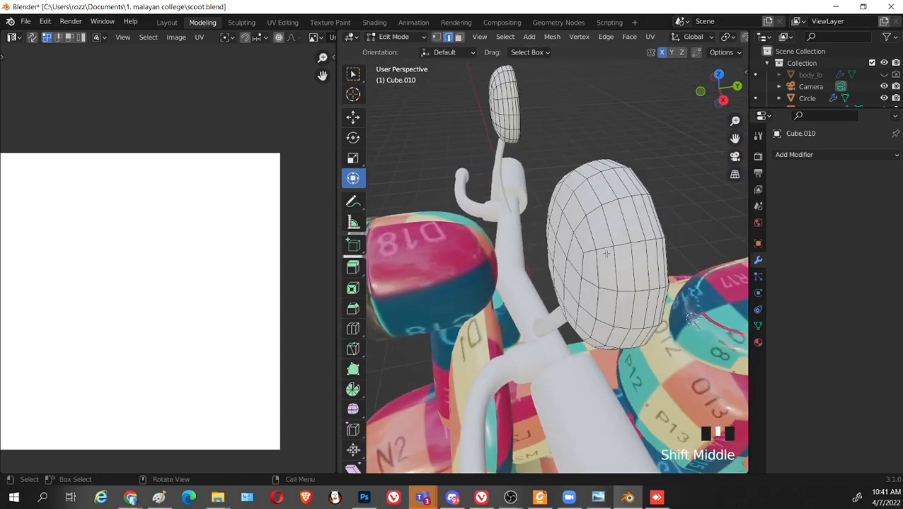
{"action": "key", "text": "ctrl+z"}
{"action": "key", "text": "ctrl+z"}
{"action": "key", "text": "ctrl+z"}
{"action": "key", "text": "ctrl+z"}
{"action": "key", "text": "ctrl+z"}
{"action": "key", "text": "ctrl+z"}
{"action": "key", "text": "ctrl+z"}
{"action": "key", "text": "ctrl+z"}
{"action": "key", "text": "ctrl+z"}
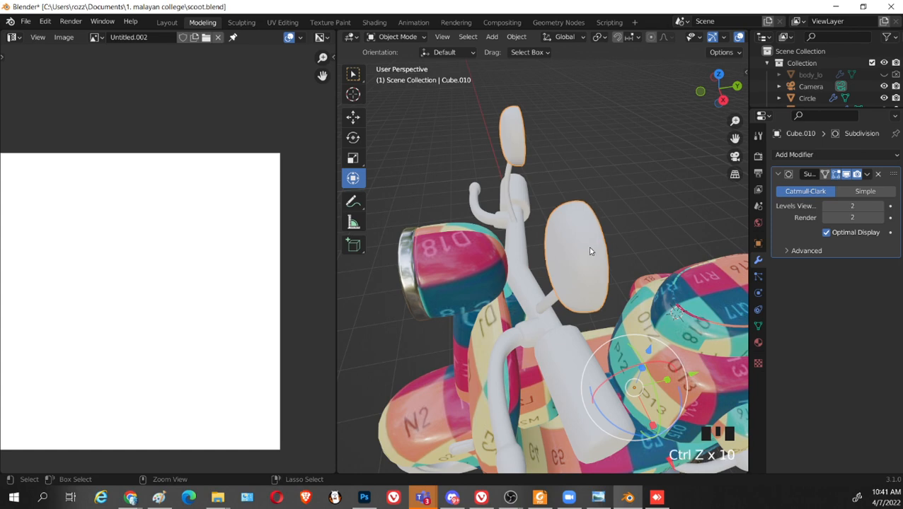
{"action": "key", "text": "ctrl+z"}
Edit the rear-view mirrors' mesh with the Subdivision modifier hidden in the viewport and the mirror's glass side in view
{"action": "middle_click_drag", "start_coordinate": [595, 249], "coordinate": [517, 239]}
{"action": "left_click", "coordinate": [867, 307]}
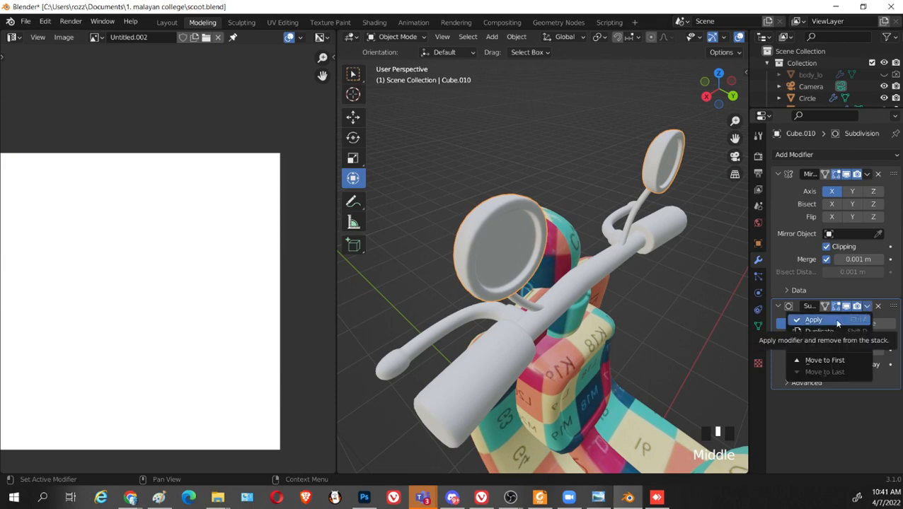
{"action": "key", "text": "Tab"}
{"action": "scroll", "coordinate": [508, 223], "scroll_direction": "up", "scroll_amount": 2}
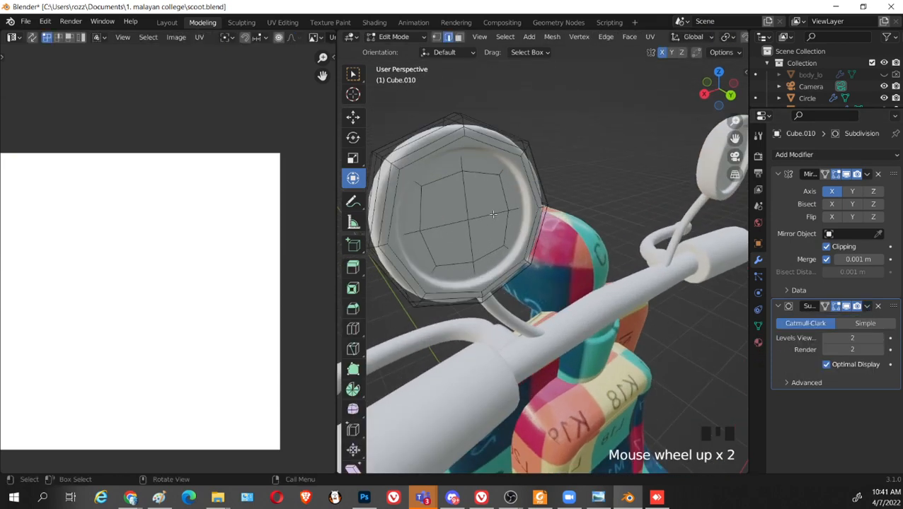
{"action": "middle_click_drag", "start_coordinate": [507, 222], "coordinate": [541, 136], "text": "shift"}
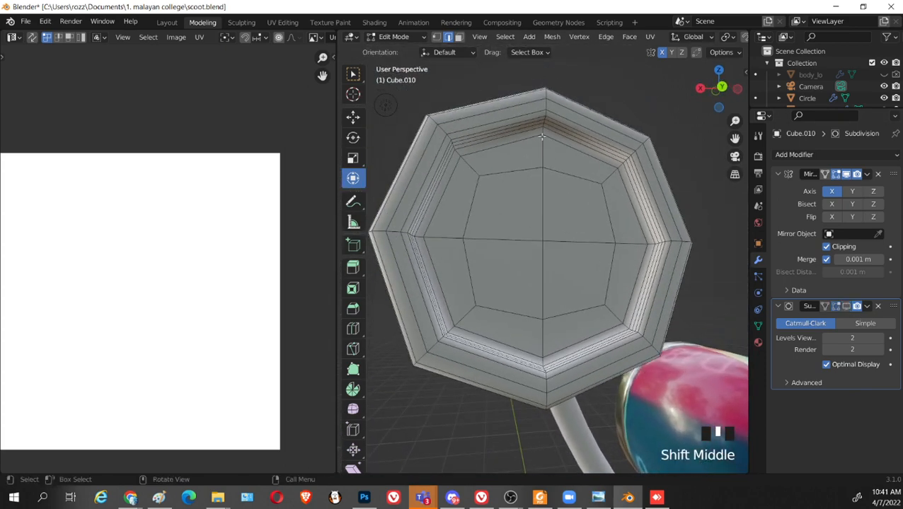
Select the edge loops around the rear-view mirror's inner glass rim and outer front edge, and mark them as seams
{"action": "left_click", "coordinate": [528, 129], "text": "alt+shift"}
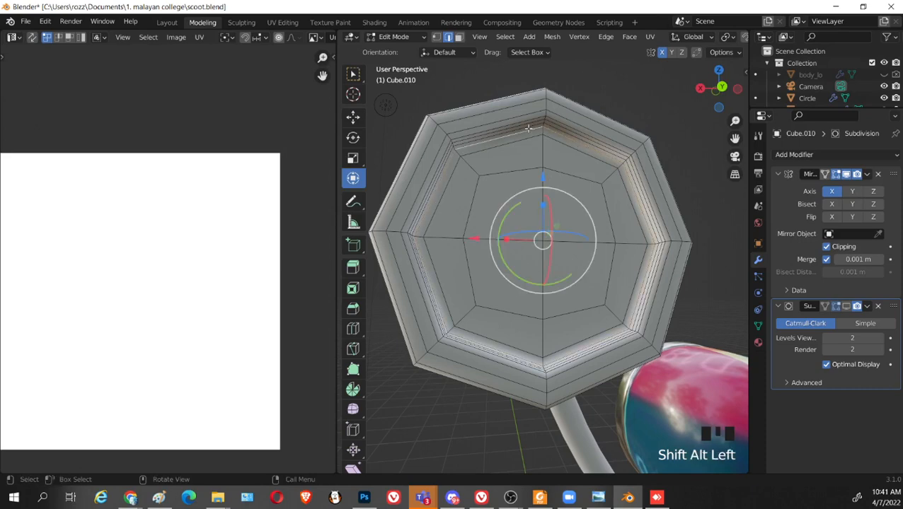
{"action": "left_click", "coordinate": [519, 127]}
{"action": "left_click", "coordinate": [519, 127], "text": "alt+shift"}
{"action": "left_click", "coordinate": [519, 128], "text": "alt+shift"}
{"action": "middle_click_drag", "start_coordinate": [520, 127], "coordinate": [589, 225]}
{"action": "right_click", "coordinate": [590, 249]}
{"action": "left_click", "coordinate": [580, 220], "text": "alt+shift"}
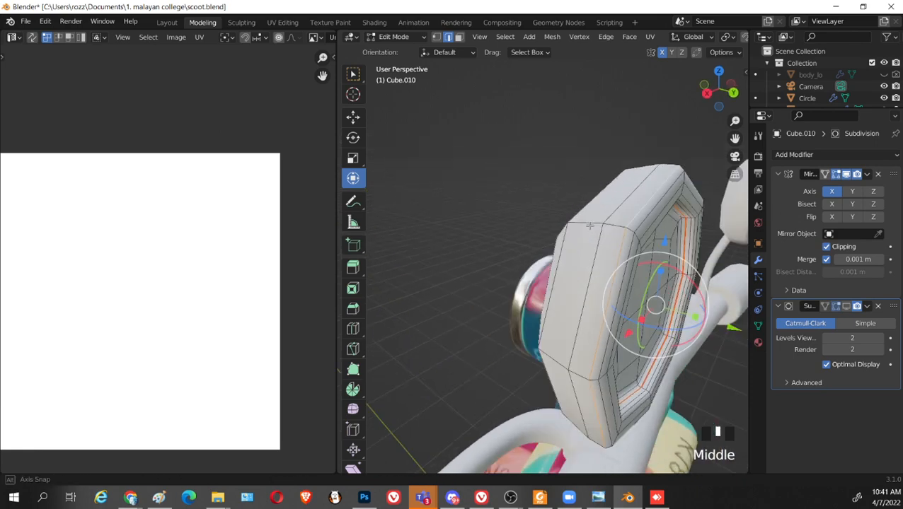
{"action": "right_click", "coordinate": [633, 212]}
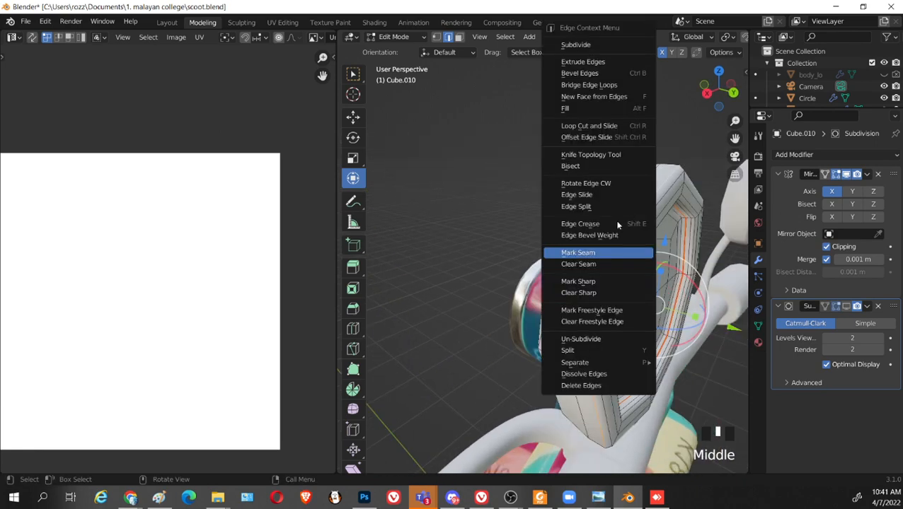
{"action": "left_click", "coordinate": [578, 253]}
{"action": "middle_click_drag", "start_coordinate": [670, 296], "coordinate": [658, 280]}
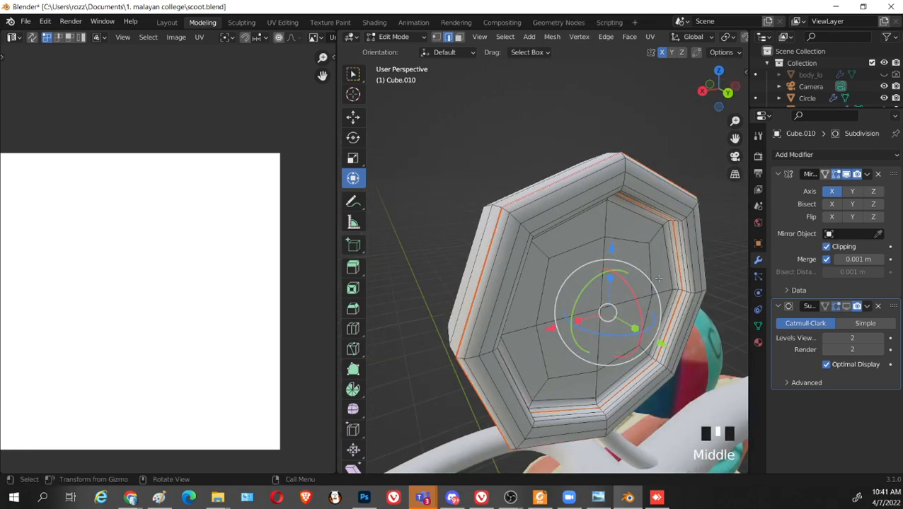
Show the rear-view mirrors' Subdivision modifier in the viewport, set its viewport level to 1, and apply it in Object Mode
{"action": "left_click", "coordinate": [845, 307]}
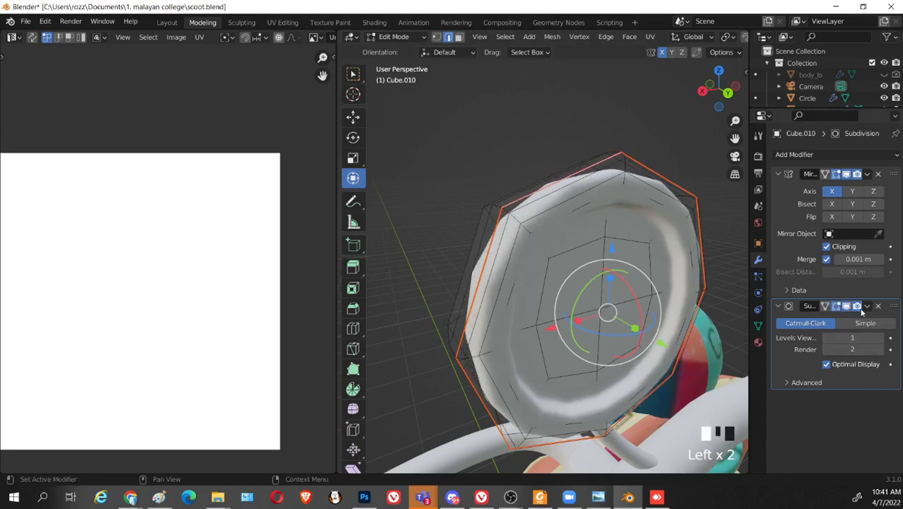
{"action": "left_click", "coordinate": [868, 309]}
{"action": "key", "text": "Tab"}
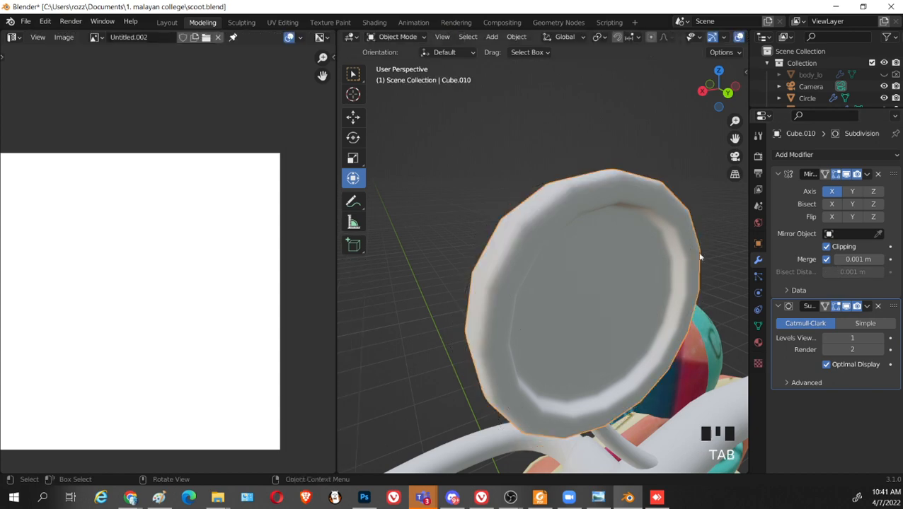
{"action": "left_click", "coordinate": [867, 309]}
{"action": "left_click", "coordinate": [821, 319]}
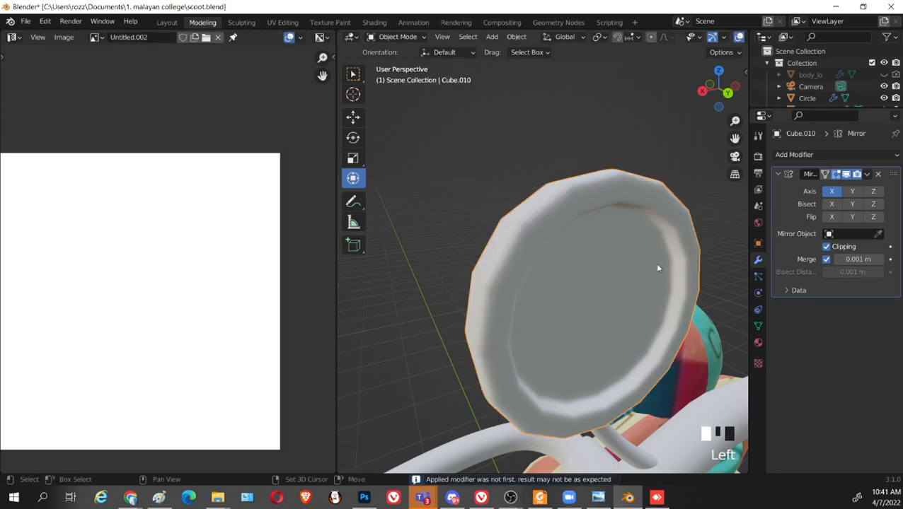
Apply the rear-view mirrors' Mirror modifier and inspect the combined mesh of both mirrors in Edit Mode
{"action": "scroll", "coordinate": [628, 312], "scroll_direction": "down", "scroll_amount": 3}
{"action": "middle_click_drag", "start_coordinate": [627, 313], "coordinate": [770, 230], "text": "shift"}
{"action": "key", "text": "Tab"}
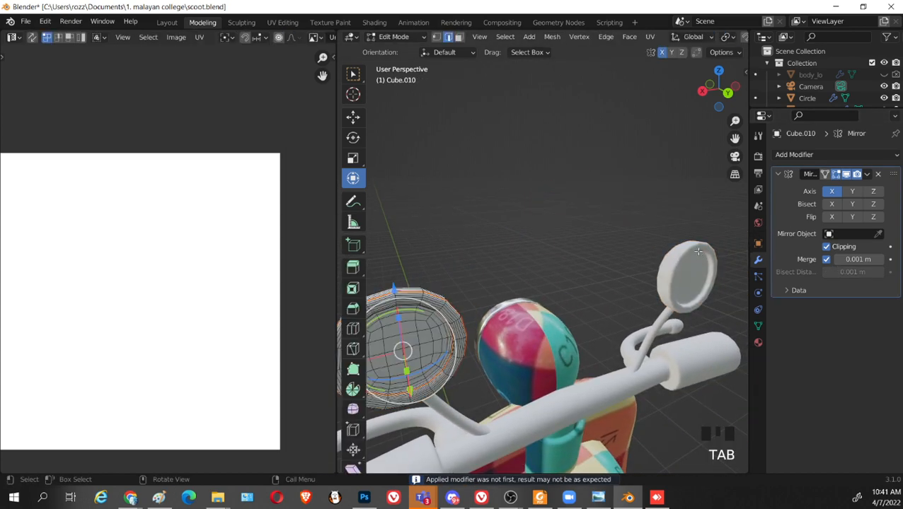
{"action": "key", "text": "Tab"}
{"action": "left_click", "coordinate": [866, 174]}
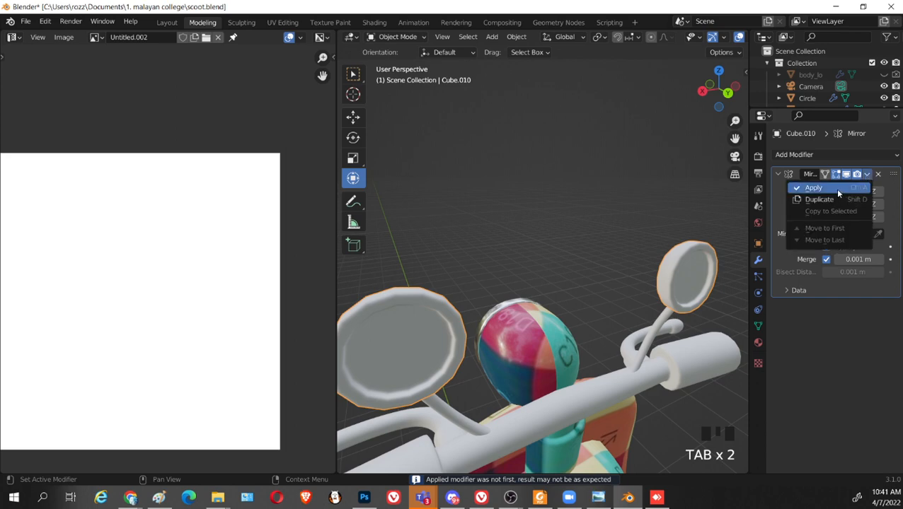
{"action": "left_click", "coordinate": [834, 188]}
{"action": "key", "text": "Tab"}
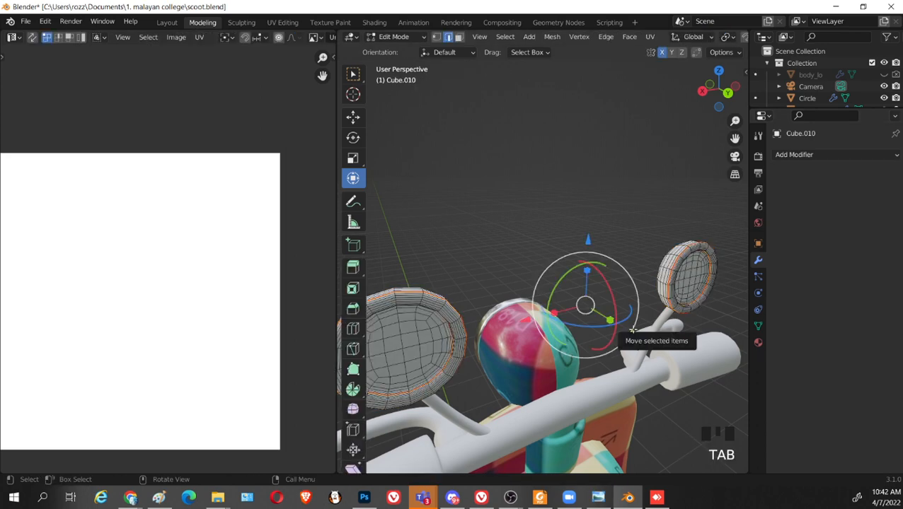
{"action": "scroll", "coordinate": [631, 330], "scroll_direction": "down", "scroll_amount": 3}
{"action": "middle_click_drag", "start_coordinate": [632, 330], "coordinate": [489, 292]}
{"action": "key", "text": "Tab"}
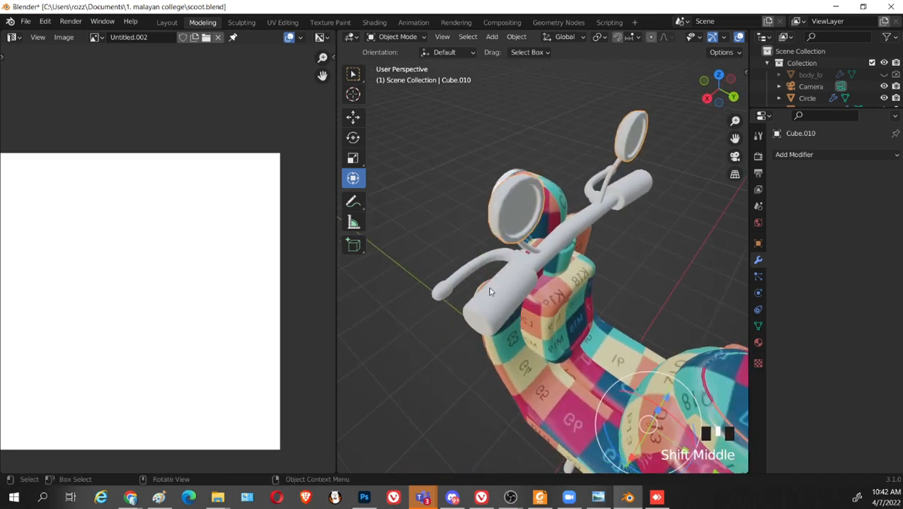
Select all linked geometry of both rear-view mirrors and unwrap it along the marked seams
{"action": "key", "text": "Tab"}
{"action": "middle_click_drag", "start_coordinate": [506, 207], "coordinate": [553, 249]}
{"action": "key", "text": "l"}
{"action": "key", "text": "l"}
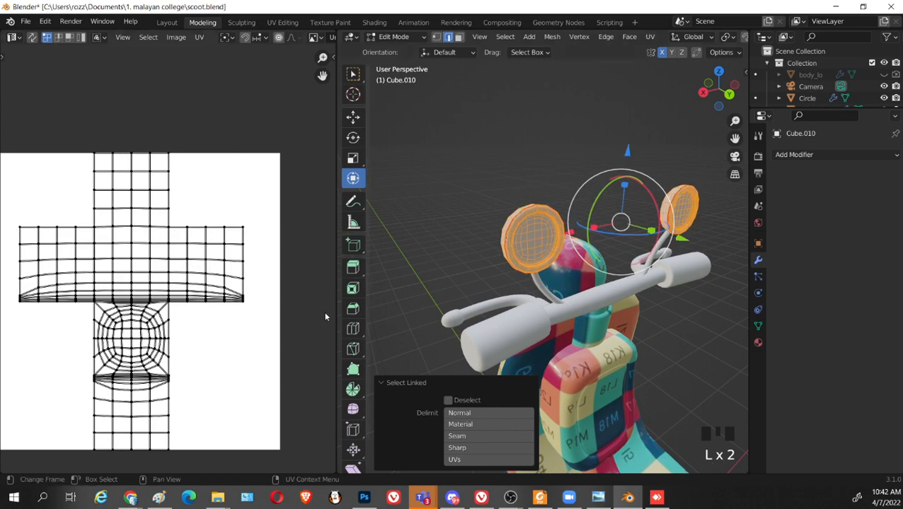
{"action": "key", "text": "u"}
{"action": "left_click", "coordinate": [627, 201]}
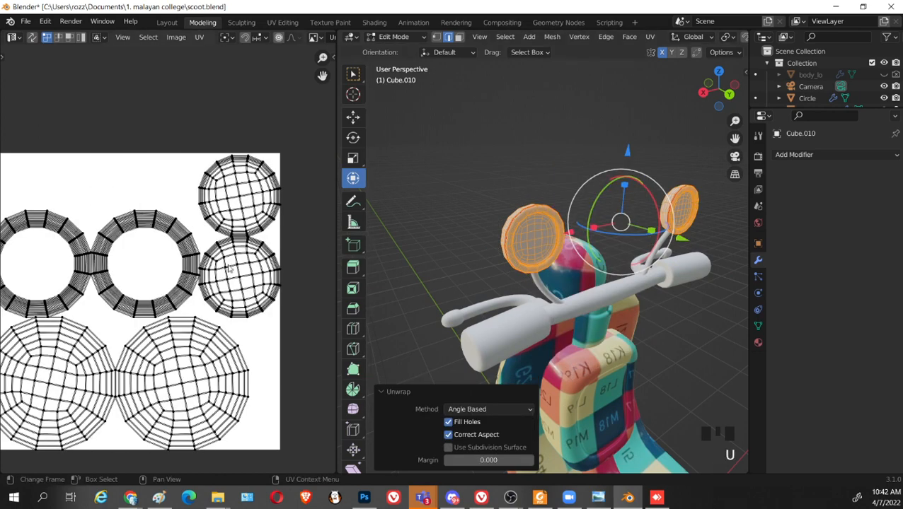
Scale down all the rear-view mirrors' UV islands and move them outside the texture square, above its right half
{"action": "scroll", "coordinate": [170, 297], "scroll_direction": "down", "scroll_amount": 2}
{"action": "left_click_drag", "start_coordinate": [50, 151], "coordinate": [244, 353]}
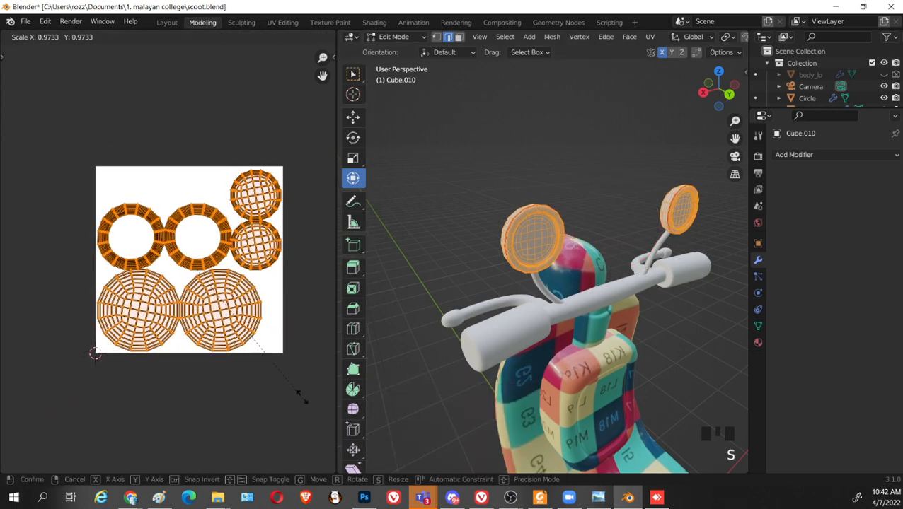
{"action": "key", "text": "s"}
{"action": "left_click", "coordinate": [234, 303]}
{"action": "key", "text": "g"}
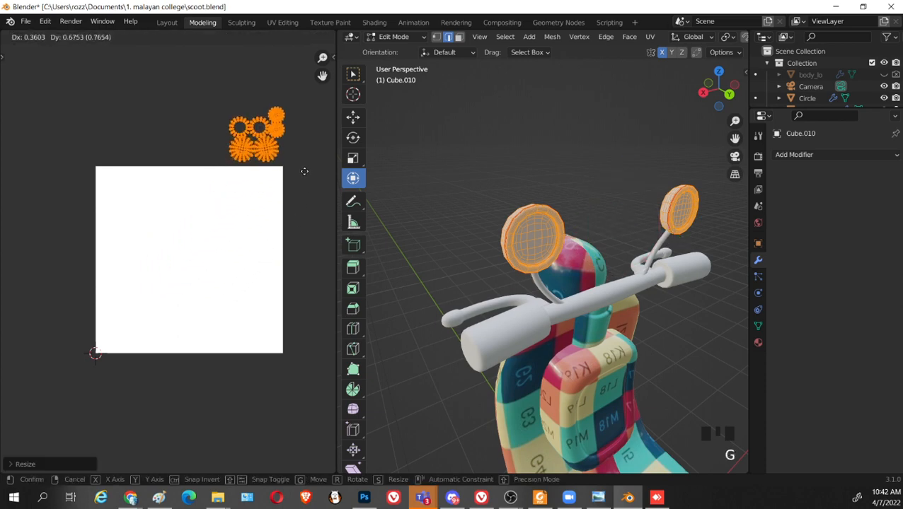
{"action": "left_click", "coordinate": [302, 175]}
{"action": "key", "text": "s"}
{"action": "left_click", "coordinate": [301, 179]}
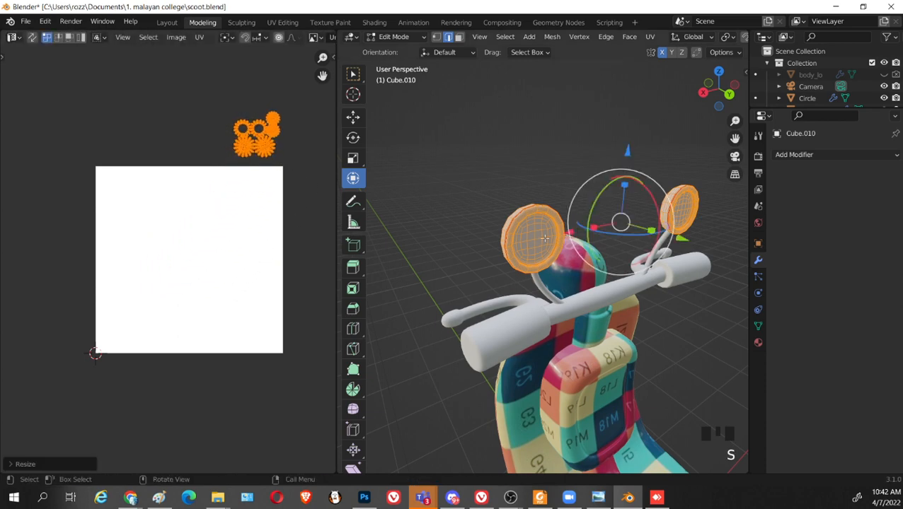
Assign the existing body material to the rear-view mirrors in Object Mode and check the checker pattern on them
{"action": "middle_click_drag", "start_coordinate": [531, 184], "coordinate": [558, 189]}
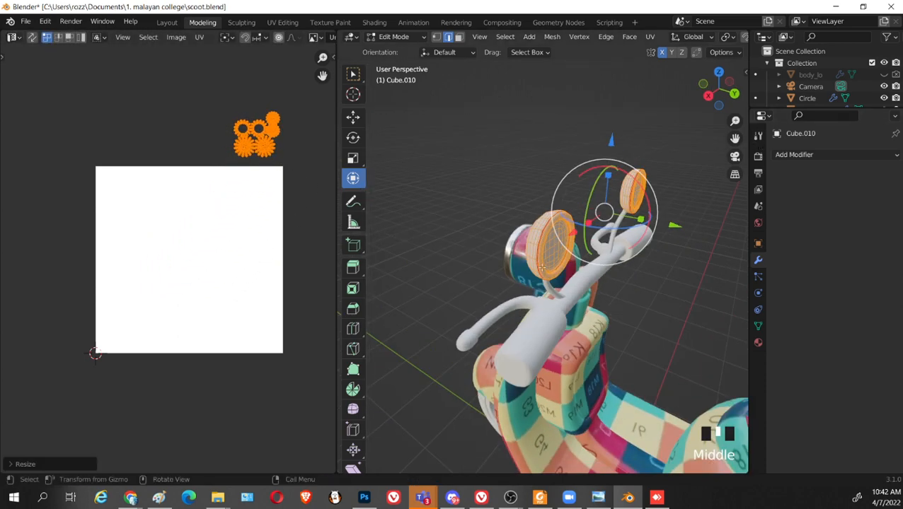
{"action": "key", "text": "Tab"}
{"action": "middle_click_drag", "start_coordinate": [513, 283], "coordinate": [613, 187]}
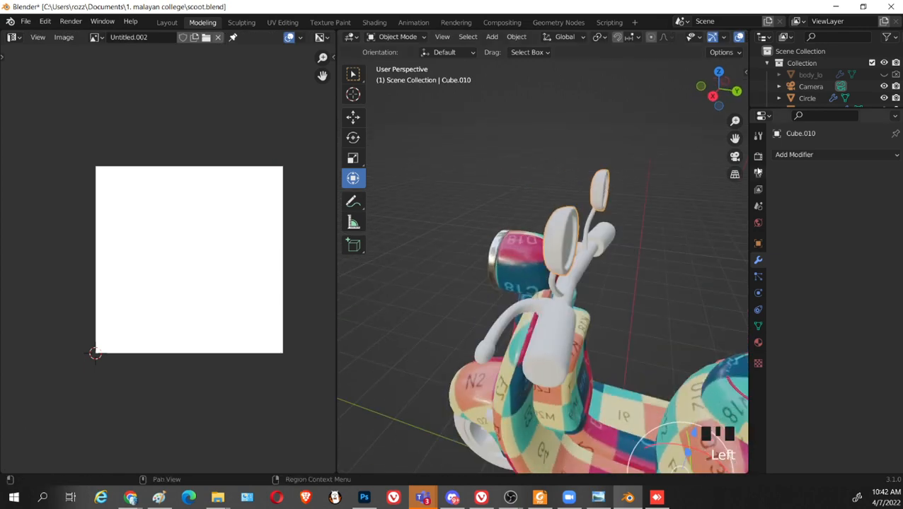
{"action": "left_click", "coordinate": [757, 343]}
{"action": "left_click", "coordinate": [779, 205]}
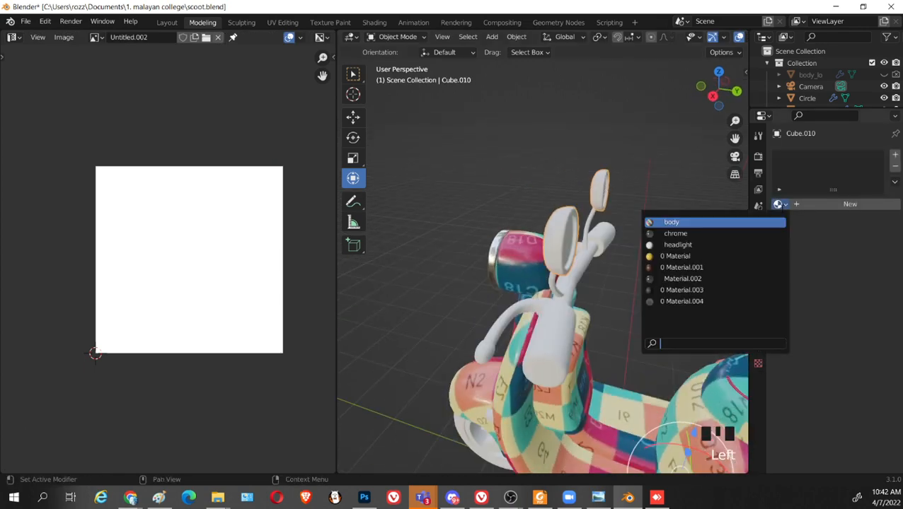
{"action": "left_click", "coordinate": [693, 223]}
{"action": "middle_click_drag", "start_coordinate": [598, 244], "coordinate": [571, 264]}
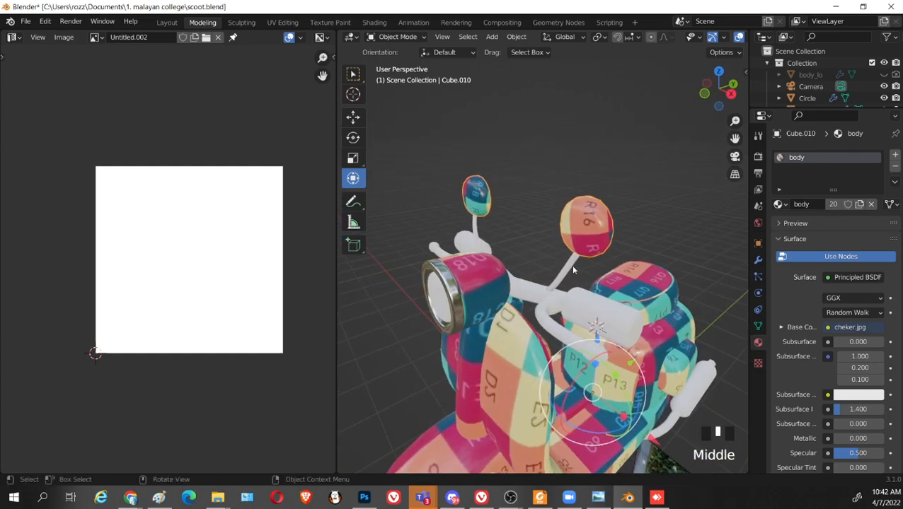
Select the handlebar, look over its mesh and modifiers, and duplicate the object in place
{"action": "left_click", "coordinate": [570, 266]}
{"action": "key", "text": "Tab"}
{"action": "scroll", "coordinate": [608, 319], "scroll_direction": "up", "scroll_amount": 5}
{"action": "middle_click_drag", "start_coordinate": [609, 319], "coordinate": [520, 239]}
{"action": "left_click", "coordinate": [758, 260]}
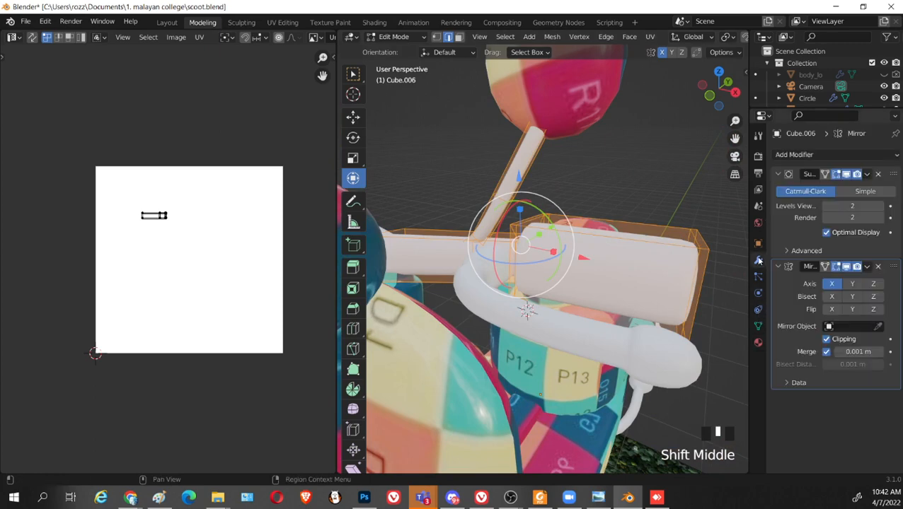
{"action": "key", "text": "Tab"}
{"action": "scroll", "coordinate": [552, 337], "scroll_direction": "down", "scroll_amount": 3}
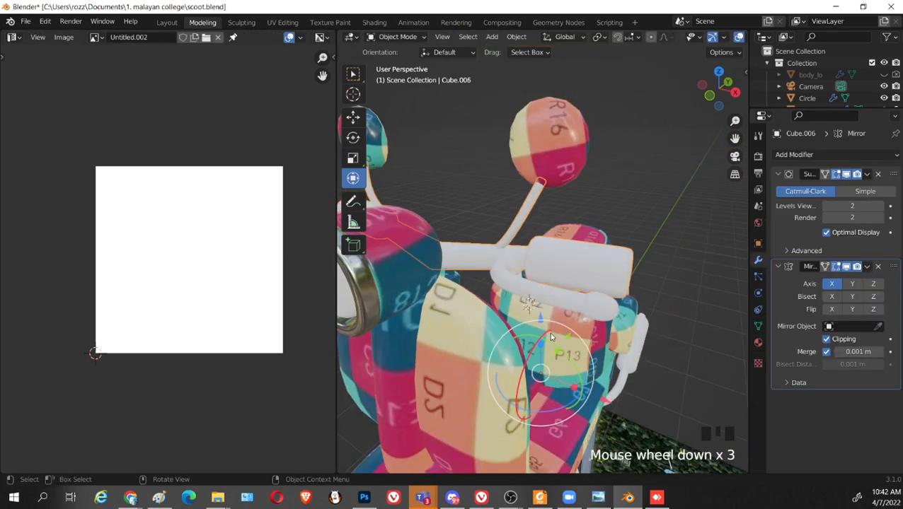
{"action": "middle_click_drag", "start_coordinate": [586, 334], "coordinate": [523, 330]}
{"action": "key", "text": "shift+d"}
{"action": "right_click", "coordinate": [523, 330]}
Move the handlebar duplicate into Collection 2 as a backup copy
{"action": "scroll", "coordinate": [613, 287], "scroll_direction": "down", "scroll_amount": 1}
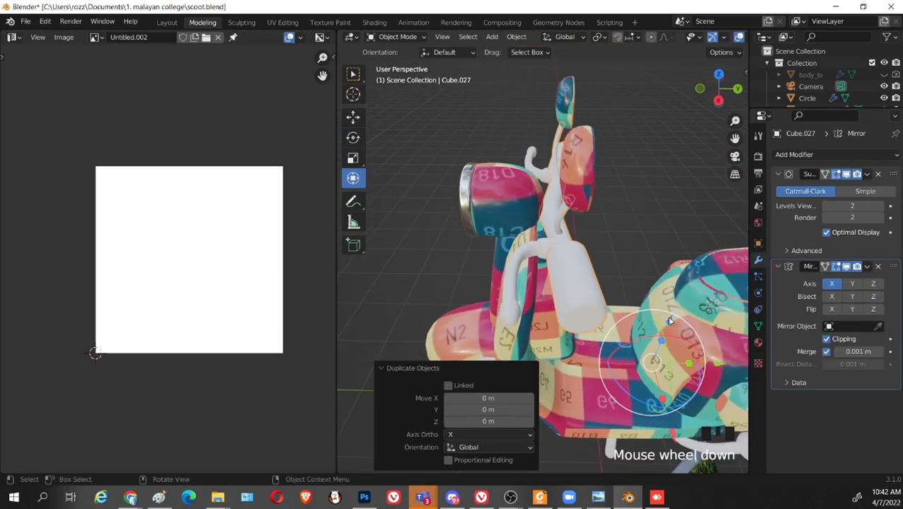
{"action": "middle_click_drag", "start_coordinate": [667, 316], "coordinate": [694, 326]}
{"action": "scroll", "coordinate": [695, 325], "scroll_direction": "down", "scroll_amount": 1}
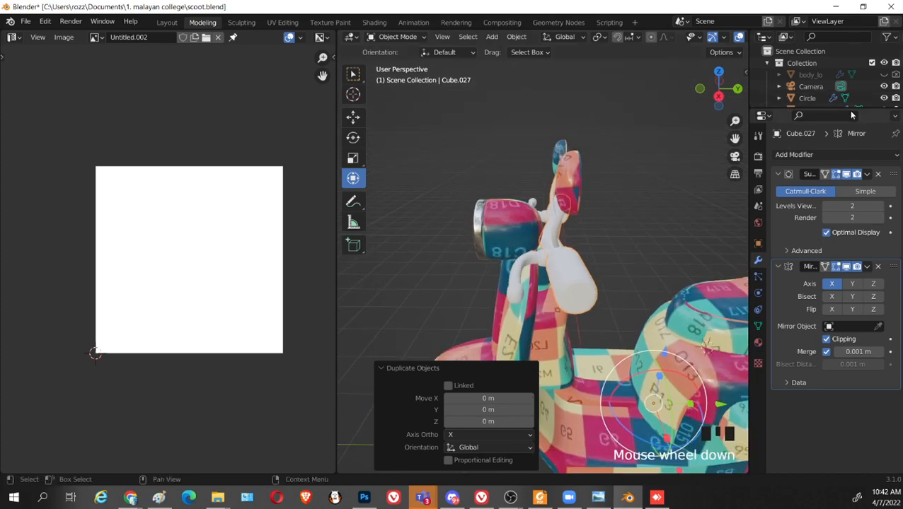
{"action": "left_click_drag", "start_coordinate": [851, 107], "coordinate": [829, 408]}
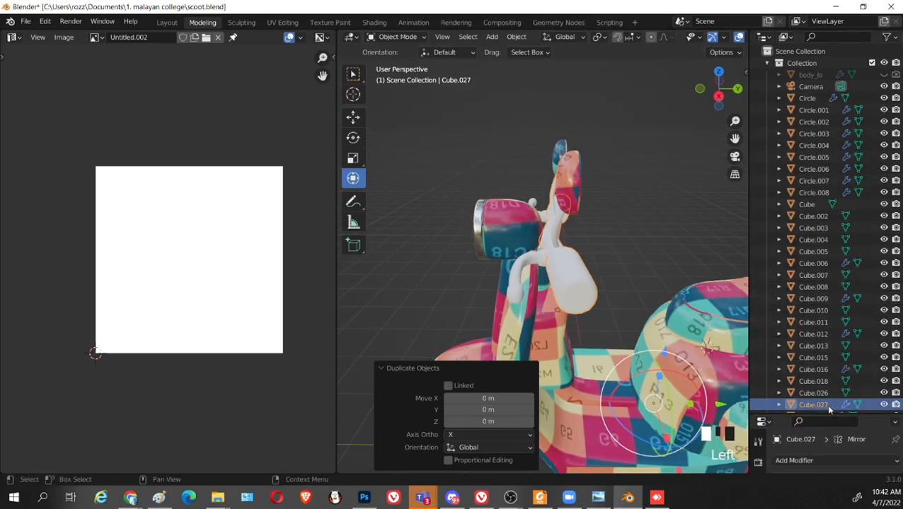
{"action": "scroll", "coordinate": [825, 396], "scroll_direction": "down", "scroll_amount": 2}
{"action": "scroll", "coordinate": [829, 375], "scroll_direction": "down", "scroll_amount": 5}
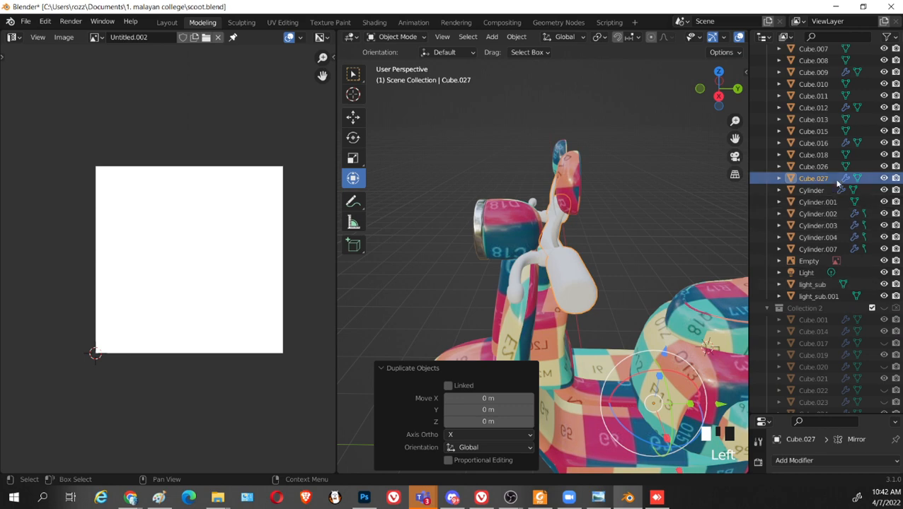
{"action": "left_click_drag", "start_coordinate": [836, 180], "coordinate": [838, 326]}
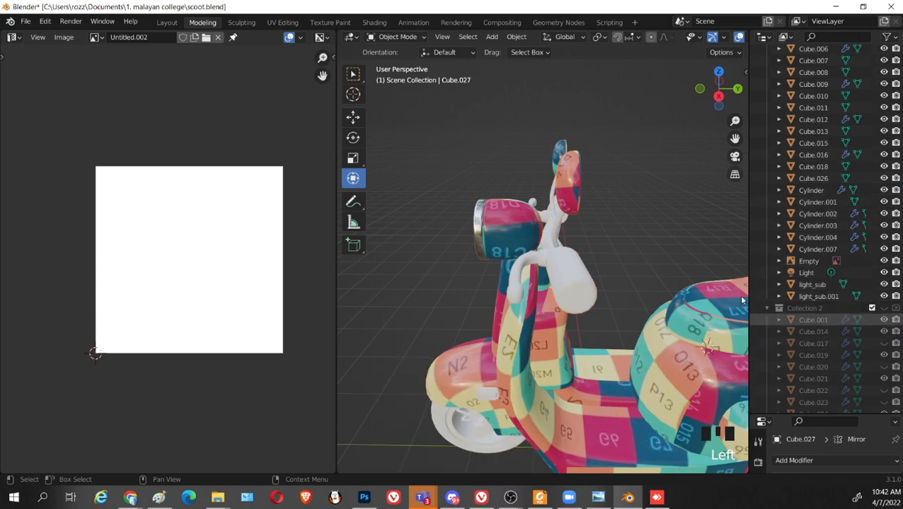
Select the original handlebar and apply its Subdivision modifier while keeping the Mirror modifier
{"action": "left_click", "coordinate": [553, 268]}
{"action": "middle_click_drag", "start_coordinate": [555, 270], "coordinate": [644, 304]}
{"action": "left_click_drag", "start_coordinate": [804, 414], "coordinate": [796, 150]}
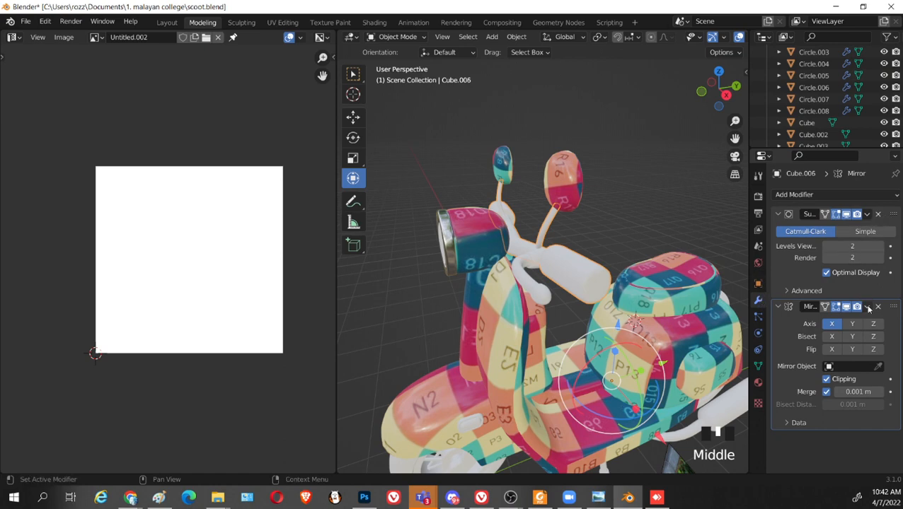
{"action": "left_click", "coordinate": [870, 214]}
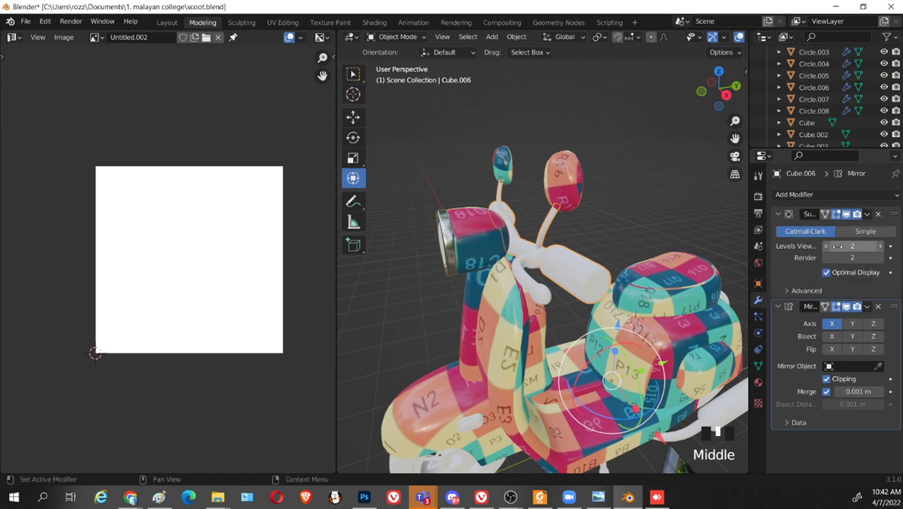
{"action": "left_click", "coordinate": [866, 214]}
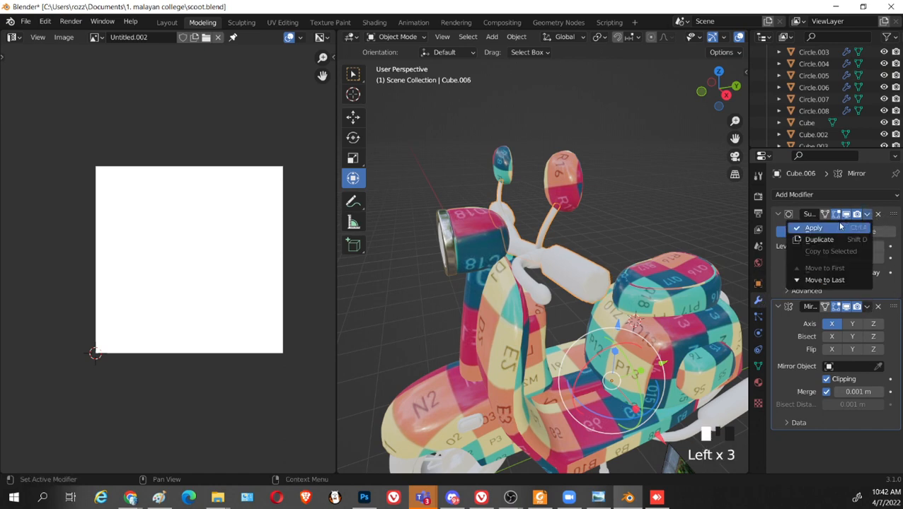
{"action": "left_click", "coordinate": [842, 228]}
Enter the handlebar's Edit Mode, clear the selection, and select edge loops on the grip
{"action": "key", "text": "Tab"}
{"action": "middle_click_drag", "start_coordinate": [574, 319], "coordinate": [445, 307]}
{"action": "scroll", "coordinate": [481, 317], "scroll_direction": "up", "scroll_amount": 2}
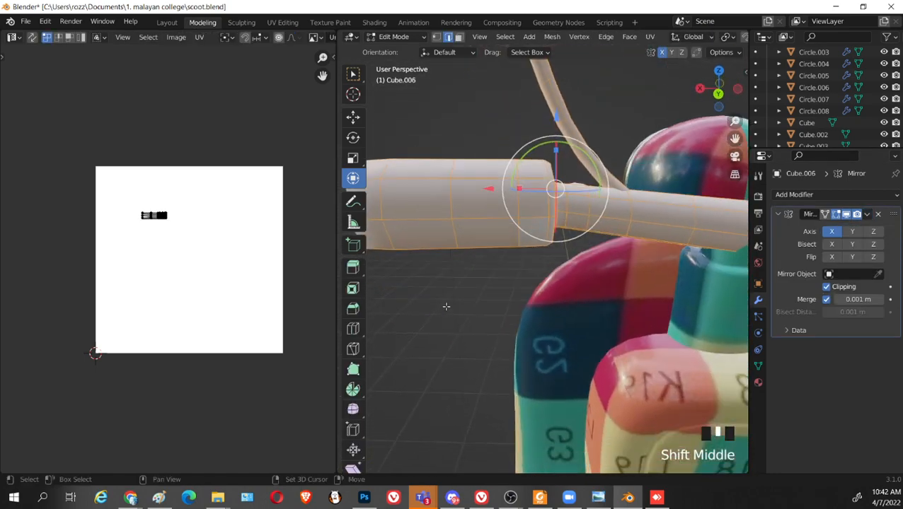
{"action": "left_click", "coordinate": [514, 272]}
{"action": "middle_click_drag", "start_coordinate": [514, 272], "coordinate": [539, 237]}
{"action": "scroll", "coordinate": [539, 236], "scroll_direction": "up", "scroll_amount": 2}
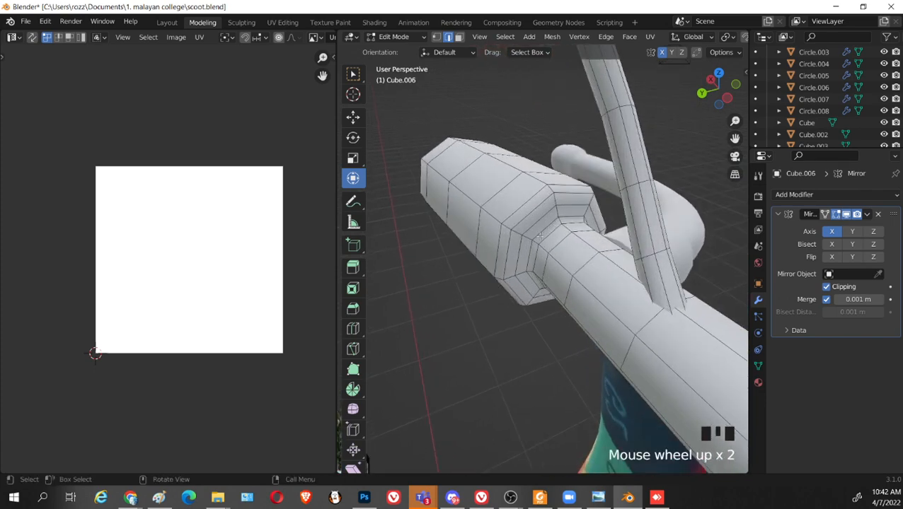
{"action": "middle_click_drag", "start_coordinate": [575, 283], "coordinate": [567, 251]}
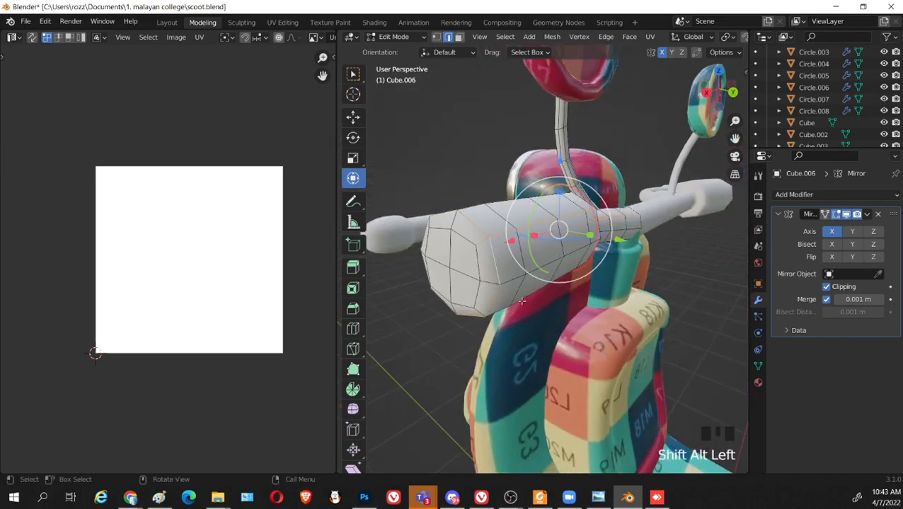
Check the selected edge loops along the handlebar grip and bar and mark them as seams
{"action": "mouse_move", "coordinate": [520, 301]}
{"action": "middle_mouse_down"}
{"action": "mouse_move", "coordinate": [506, 303]}
{"action": "mouse_move", "coordinate": [537, 304]}
{"action": "mouse_move", "coordinate": [525, 285]}
{"action": "middle_mouse_up"}
{"action": "middle_click_drag", "start_coordinate": [608, 310], "coordinate": [476, 320]}
{"action": "scroll", "coordinate": [549, 322], "scroll_direction": "up", "scroll_amount": 2}
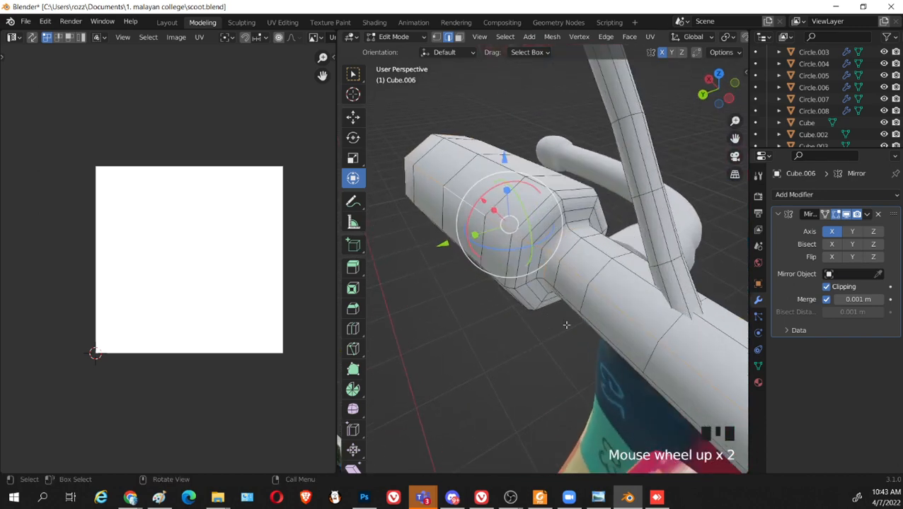
{"action": "middle_click_drag", "start_coordinate": [566, 325], "coordinate": [478, 276]}
{"action": "scroll", "coordinate": [555, 318], "scroll_direction": "up", "scroll_amount": 1}
{"action": "scroll", "coordinate": [566, 307], "scroll_direction": "down", "scroll_amount": 3}
{"action": "scroll", "coordinate": [488, 301], "scroll_direction": "up", "scroll_amount": 2}
{"action": "middle_click_drag", "start_coordinate": [493, 326], "coordinate": [548, 295]}
{"action": "right_click", "coordinate": [547, 236]}
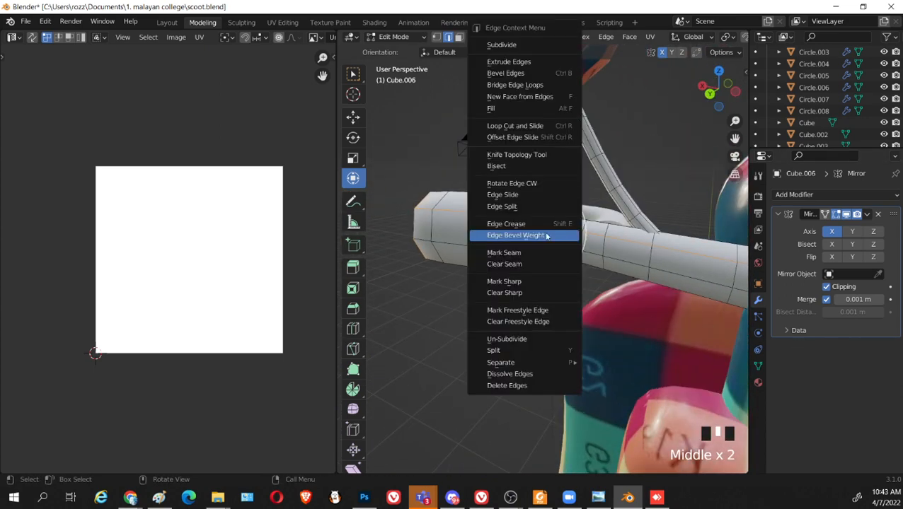
{"action": "left_click", "coordinate": [515, 253]}
Select the lengthwise edge loop on the mirror stem and mark it as a seam
{"action": "middle_click_drag", "start_coordinate": [688, 296], "coordinate": [691, 314], "text": "shift"}
{"action": "middle_click_drag", "start_coordinate": [552, 318], "coordinate": [695, 310]}
{"action": "middle_click_drag", "start_coordinate": [583, 259], "coordinate": [589, 340]}
{"action": "left_click", "coordinate": [578, 322]}
{"action": "left_click", "coordinate": [579, 323], "text": "alt+shift"}
{"action": "left_click", "coordinate": [579, 323], "text": "alt+shift"}
{"action": "left_click", "coordinate": [578, 323], "text": "alt+shift"}
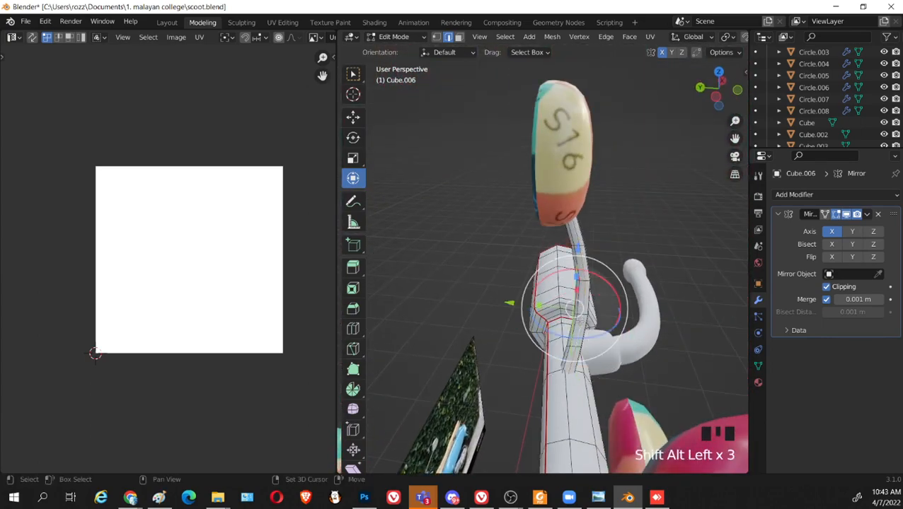
{"action": "right_click", "coordinate": [580, 325]}
{"action": "left_click", "coordinate": [582, 323]}
Select the linked handlebar and mirror stem meshes, unwrap them, and inspect the resulting UV islands
{"action": "middle_click_drag", "start_coordinate": [581, 323], "coordinate": [487, 349]}
{"action": "key", "text": "l"}
{"action": "key", "text": "l"}
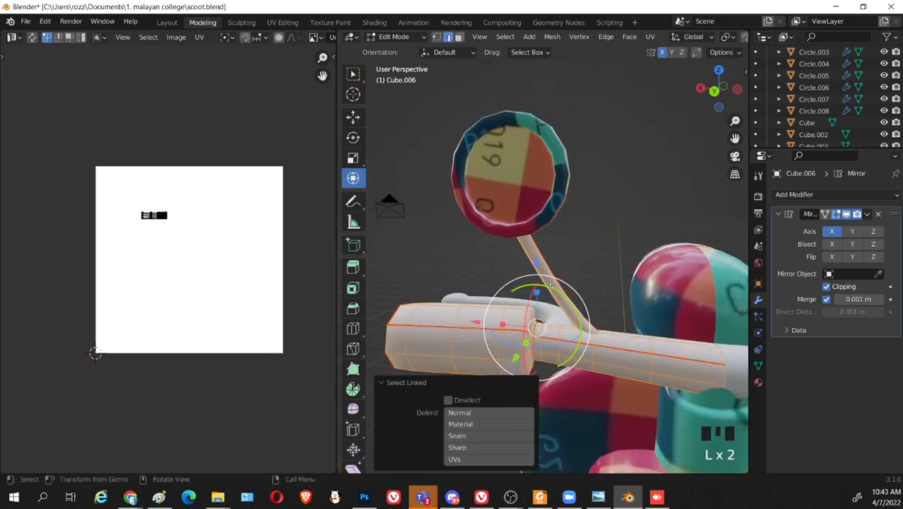
{"action": "key", "text": "u"}
{"action": "left_click", "coordinate": [536, 286]}
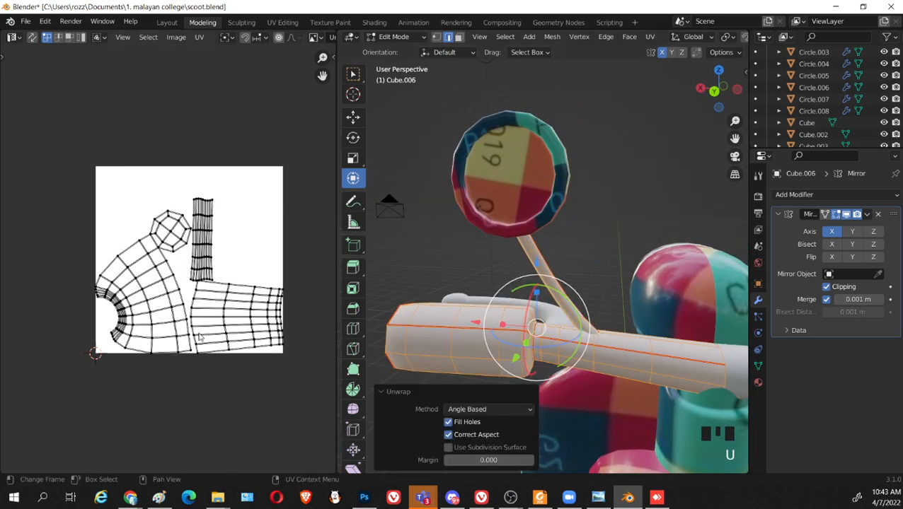
{"action": "scroll", "coordinate": [258, 322], "scroll_direction": "down", "scroll_amount": 2}
{"action": "middle_click_drag", "start_coordinate": [567, 363], "coordinate": [562, 328]}
{"action": "scroll", "coordinate": [200, 302], "scroll_direction": "up", "scroll_amount": 5}
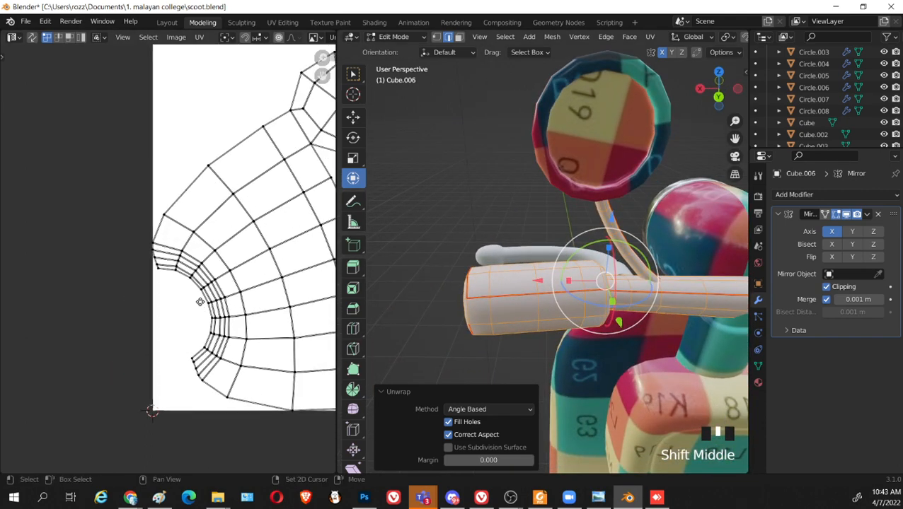
{"action": "scroll", "coordinate": [200, 302], "scroll_direction": "down", "scroll_amount": 3}
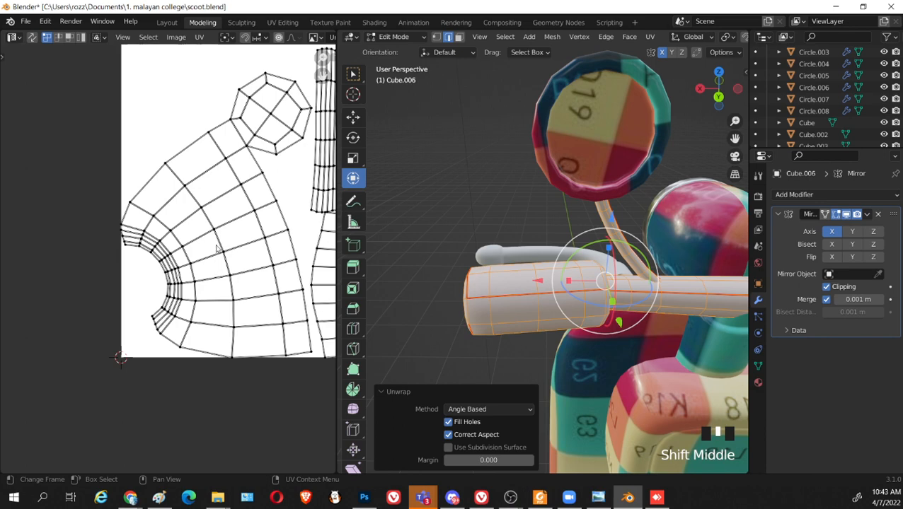
{"action": "scroll", "coordinate": [217, 248], "scroll_direction": "down", "scroll_amount": 1}
Select the linked grip island in the UV layout and rotate it by about 18°
{"action": "left_click", "coordinate": [246, 242]}
{"action": "key", "text": "l"}
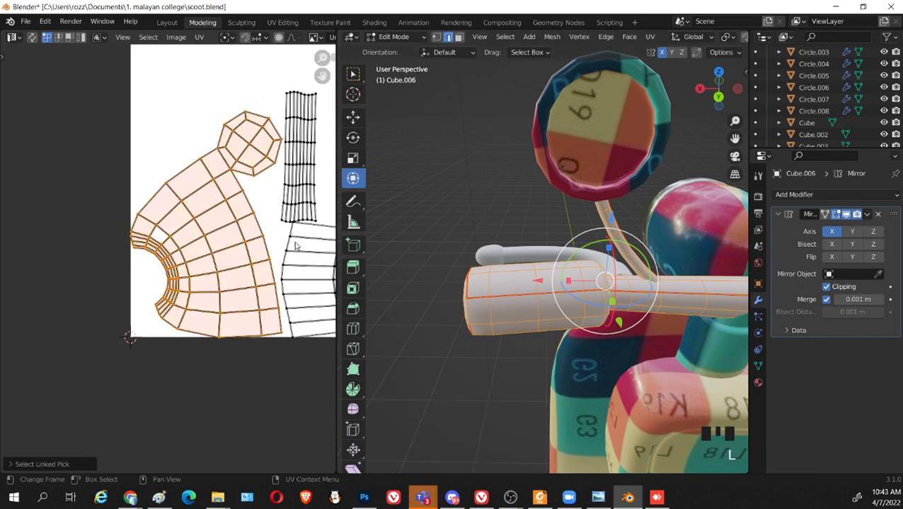
{"action": "key", "text": "r"}
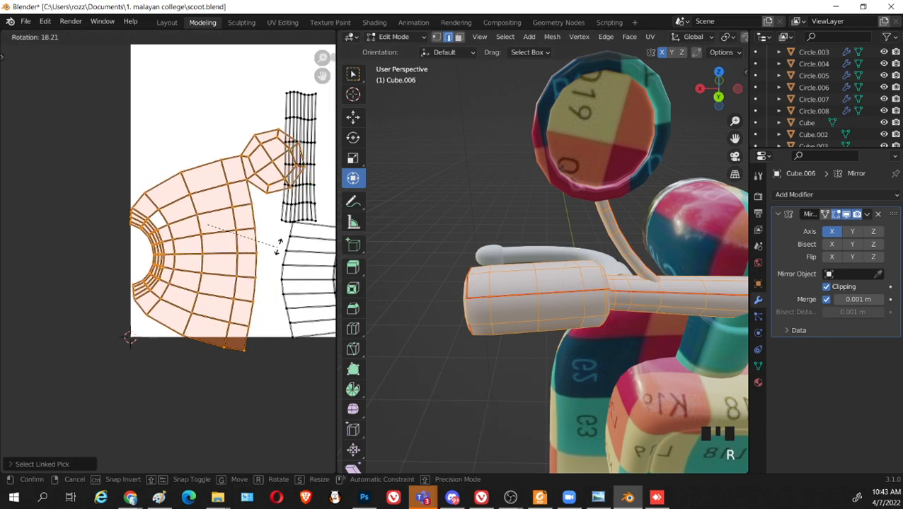
{"action": "left_click", "coordinate": [216, 274]}
{"action": "scroll", "coordinate": [212, 276], "scroll_direction": "up", "scroll_amount": 2}
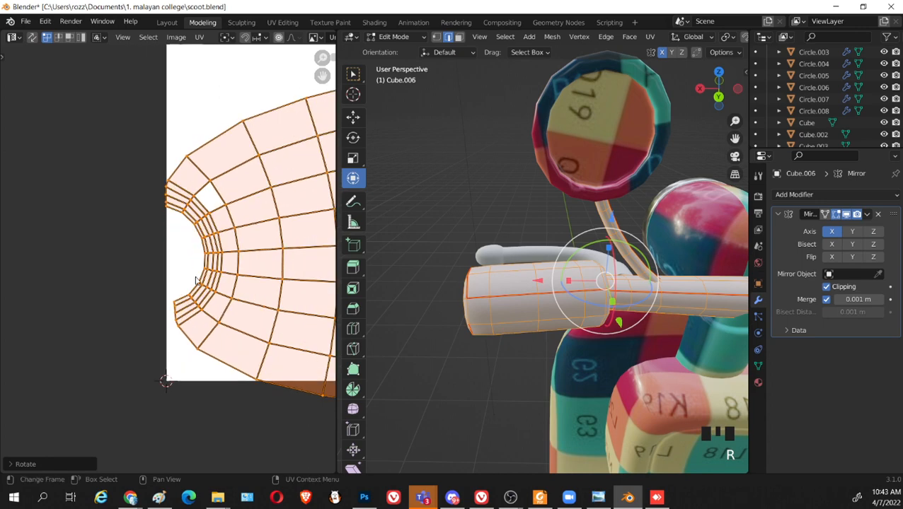
{"action": "scroll", "coordinate": [212, 269], "scroll_direction": "down", "scroll_amount": 3}
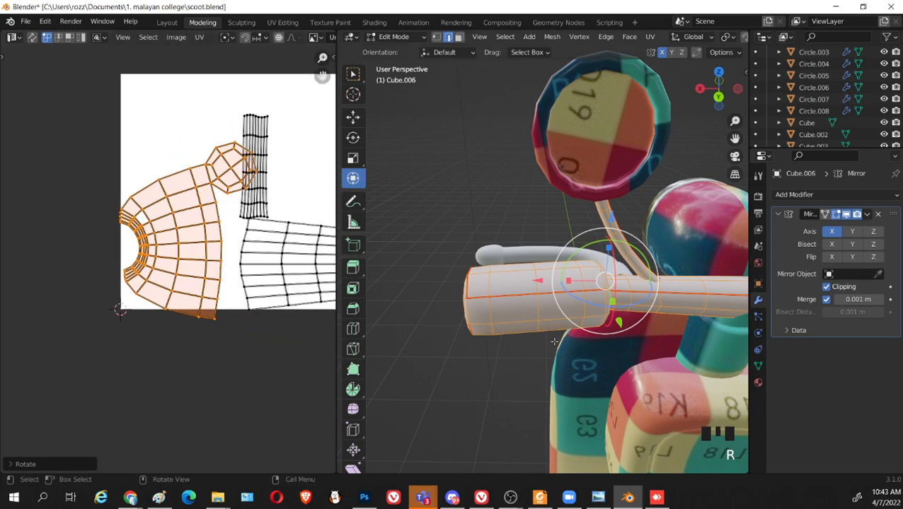
Select the edge loop around the grip's inner shoulder, before it narrows into the bar, and mark it as a seam
{"action": "scroll", "coordinate": [150, 243], "scroll_direction": "up", "scroll_amount": 3}
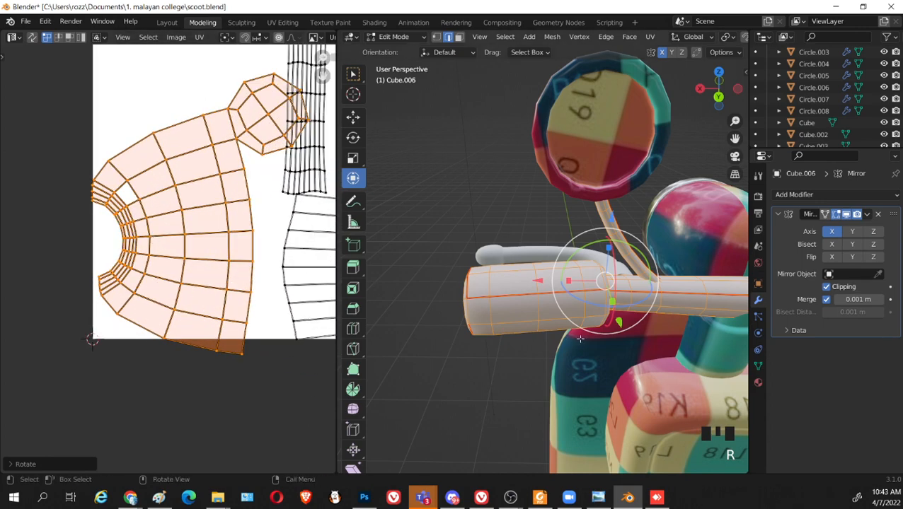
{"action": "mouse_move", "coordinate": [495, 332]}
{"action": "middle_mouse_down"}
{"action": "mouse_move", "coordinate": [432, 337]}
{"action": "mouse_move", "coordinate": [453, 327]}
{"action": "mouse_move", "coordinate": [423, 327]}
{"action": "mouse_move", "coordinate": [493, 328]}
{"action": "middle_mouse_up"}
{"action": "scroll", "coordinate": [493, 328], "scroll_direction": "up", "scroll_amount": 3}
{"action": "left_click", "coordinate": [539, 393]}
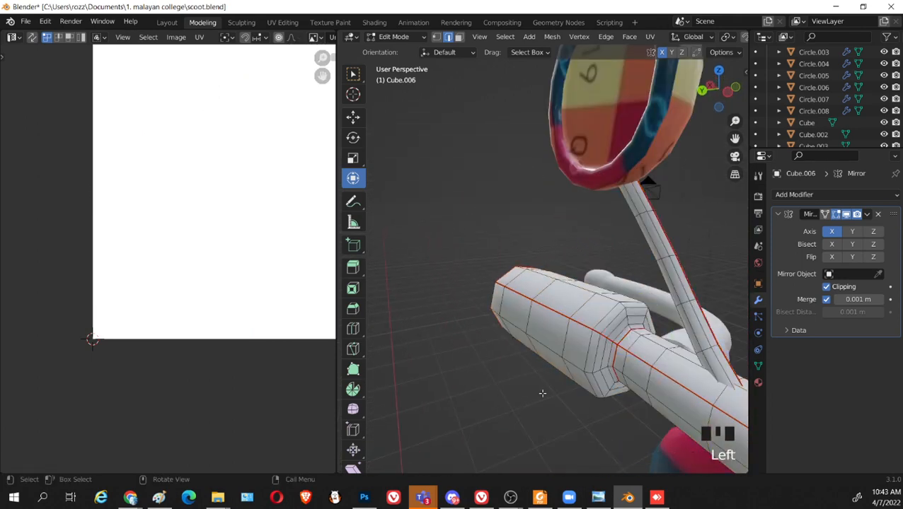
{"action": "middle_click_drag", "start_coordinate": [540, 392], "coordinate": [538, 330], "text": "shift"}
{"action": "scroll", "coordinate": [569, 352], "scroll_direction": "up", "scroll_amount": 3}
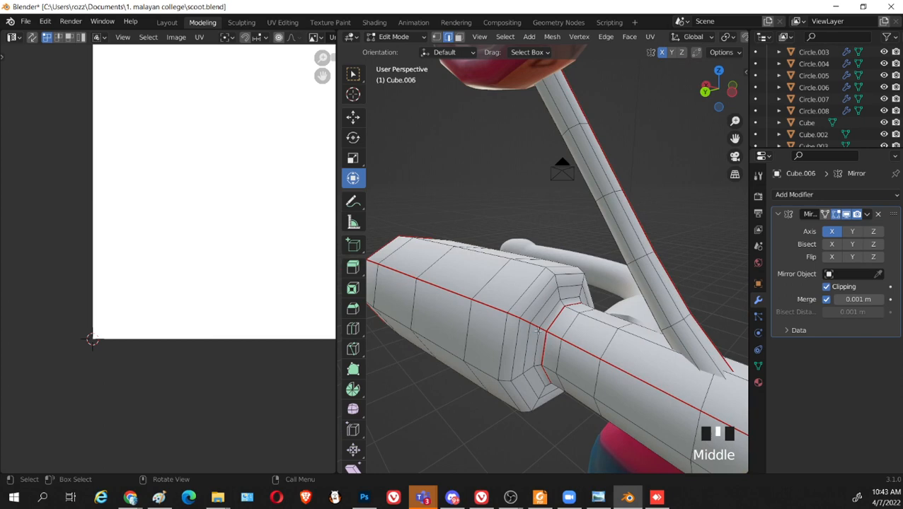
{"action": "left_click", "coordinate": [530, 290], "text": "alt+shift"}
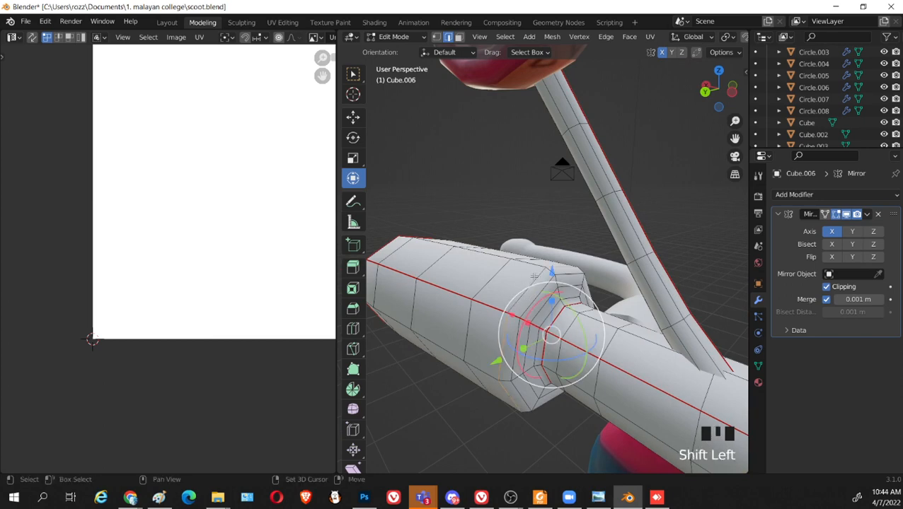
{"action": "left_click", "coordinate": [497, 361], "text": "shift"}
{"action": "right_click", "coordinate": [516, 309]}
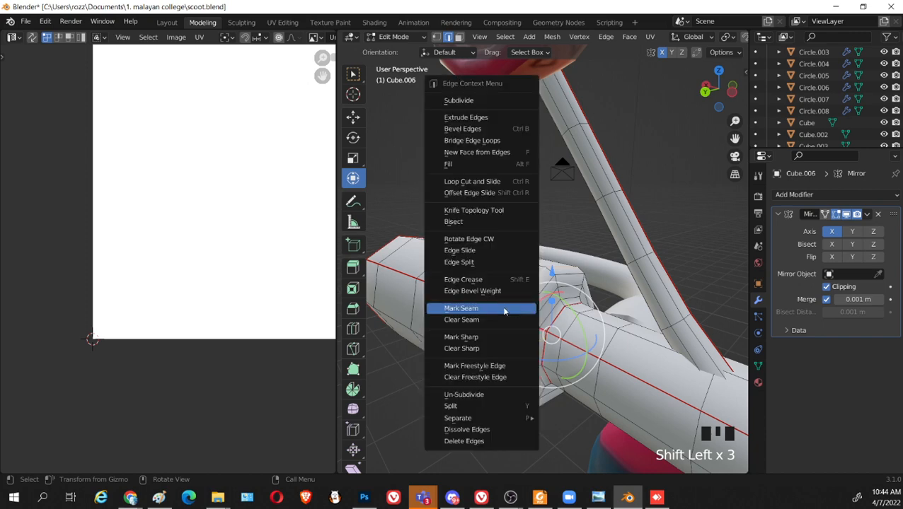
{"action": "left_click", "coordinate": [490, 312]}
Unwrap the linked handlebar mesh with the added seam, then include the mirror stem and unwrap everything together
{"action": "key", "text": "l"}
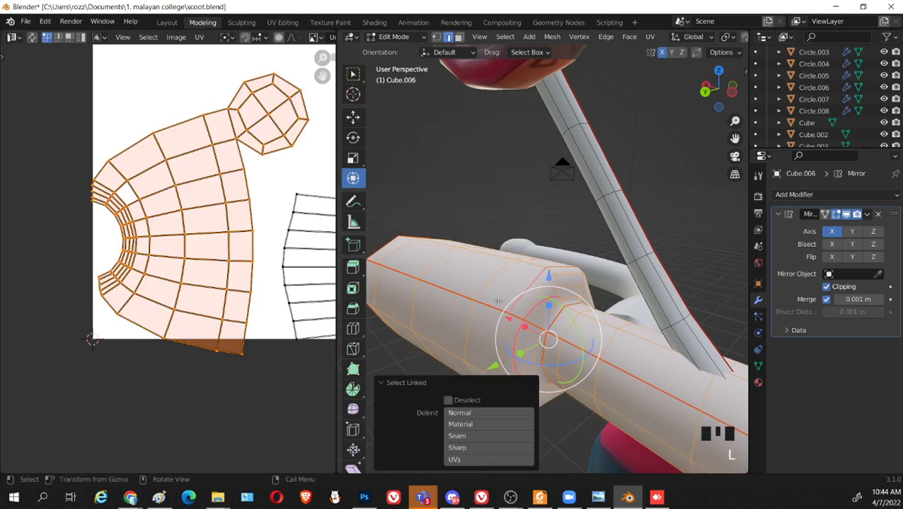
{"action": "key", "text": "u"}
{"action": "left_click", "coordinate": [497, 302]}
{"action": "scroll", "coordinate": [283, 251], "scroll_direction": "up", "scroll_amount": 4}
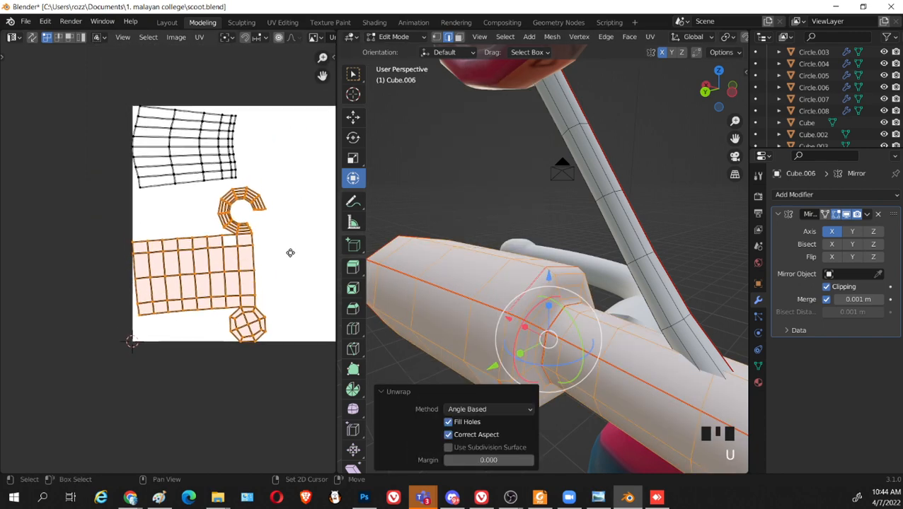
{"action": "scroll", "coordinate": [240, 290], "scroll_direction": "down", "scroll_amount": 3}
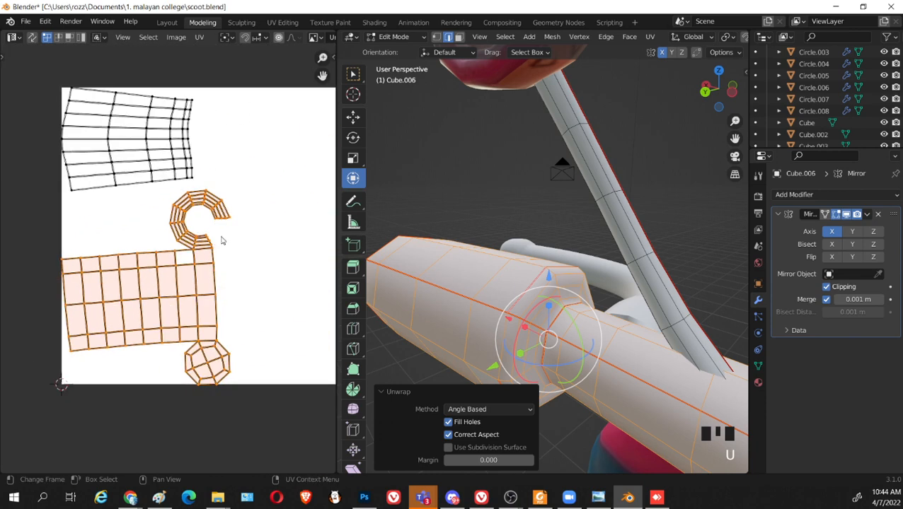
{"action": "scroll", "coordinate": [210, 254], "scroll_direction": "down", "scroll_amount": 1}
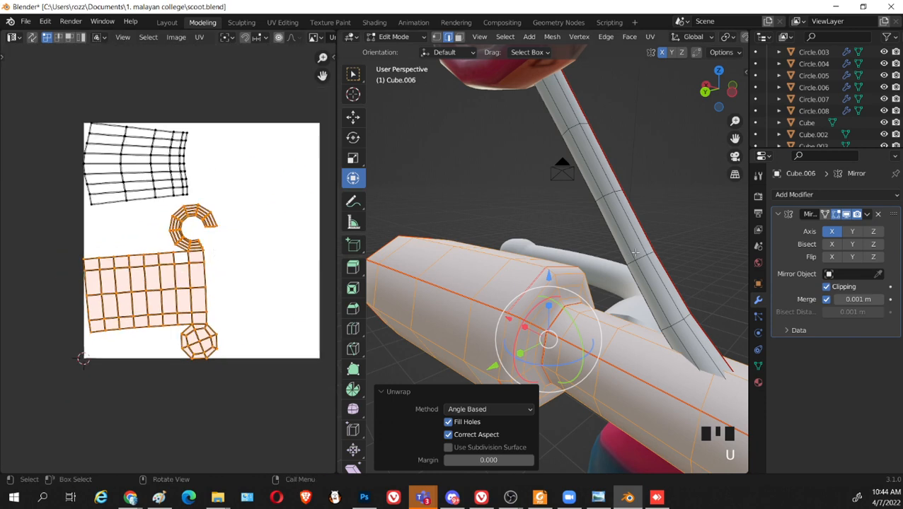
{"action": "key", "text": "l"}
{"action": "key", "text": "u"}
{"action": "left_click", "coordinate": [495, 258]}
{"action": "scroll", "coordinate": [252, 256], "scroll_direction": "down", "scroll_amount": 3}
{"action": "scroll", "coordinate": [230, 276], "scroll_direction": "up", "scroll_amount": 2}
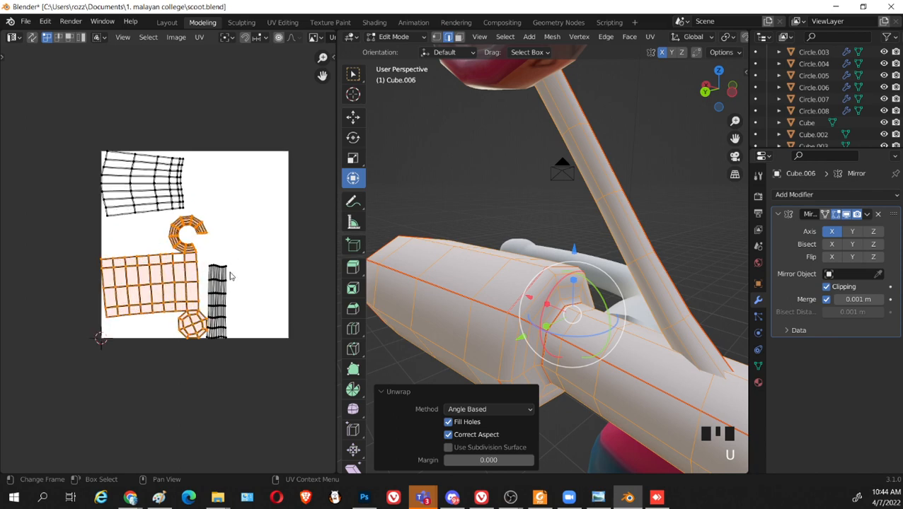
Select all the handlebar and stem UV islands and move them above the texture square
{"action": "key", "text": "l"}
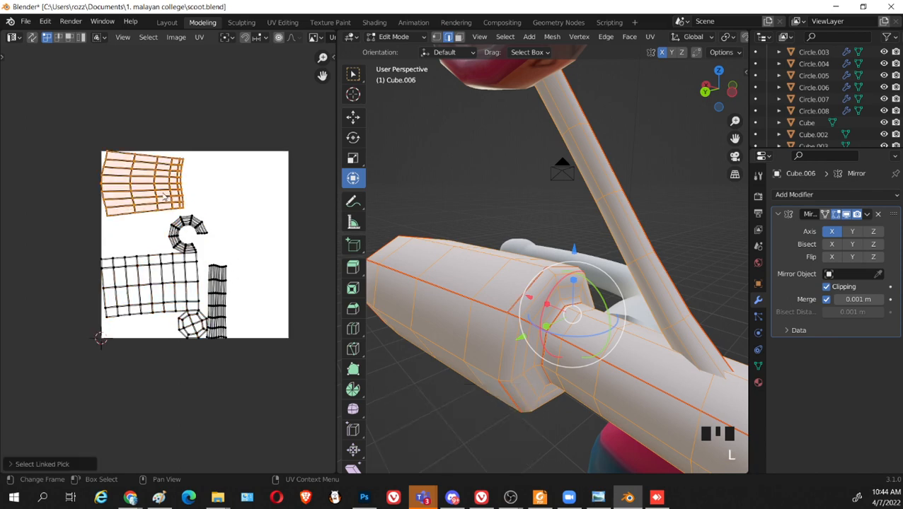
{"action": "key", "text": "g"}
{"action": "left_click", "coordinate": [146, 198]}
{"action": "left_click_drag", "start_coordinate": [71, 133], "coordinate": [293, 419]}
{"action": "key", "text": "g"}
{"action": "left_click", "coordinate": [298, 162]}
{"action": "scroll", "coordinate": [293, 197], "scroll_direction": "down", "scroll_amount": 2}
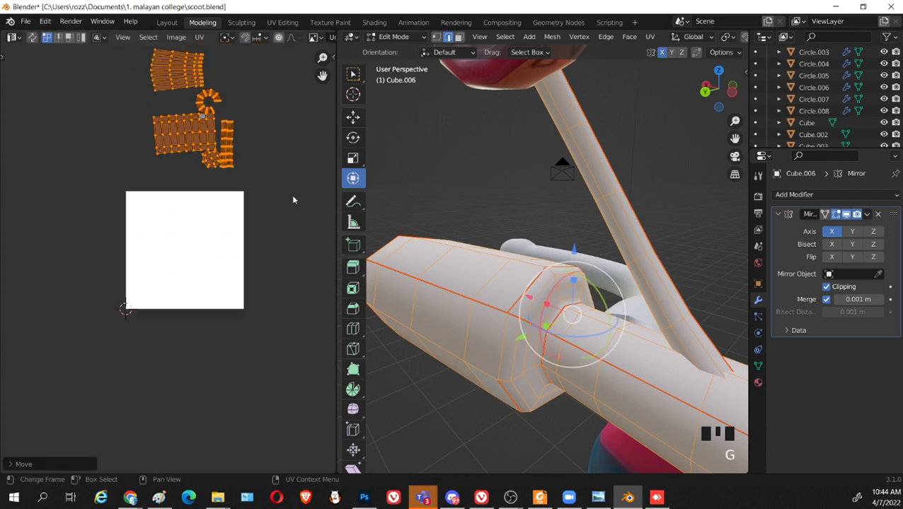
Scale the handlebar and stem islands down and place them just above the texture square
{"action": "scroll", "coordinate": [293, 201], "scroll_direction": "down", "scroll_amount": 1}
{"action": "key", "text": "s"}
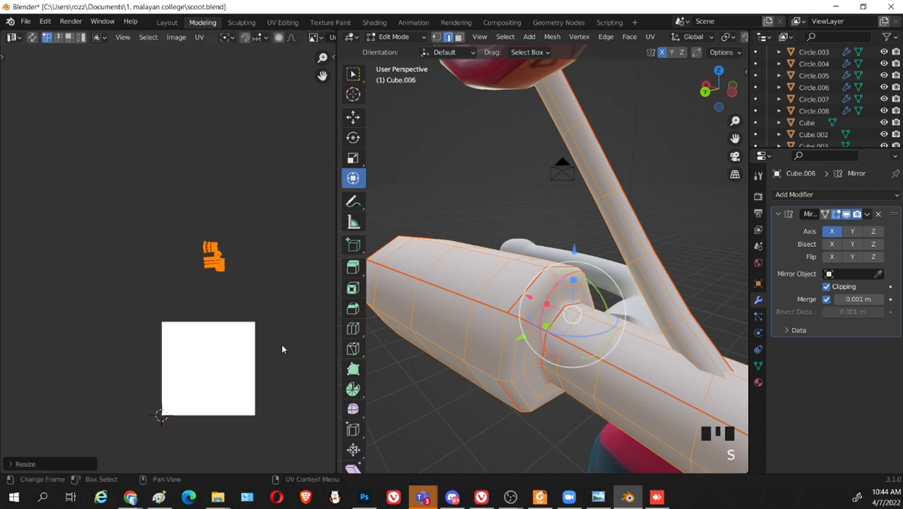
{"action": "scroll", "coordinate": [258, 342], "scroll_direction": "up", "scroll_amount": 3}
{"action": "key", "text": "g"}
{"action": "left_click", "coordinate": [321, 410]}
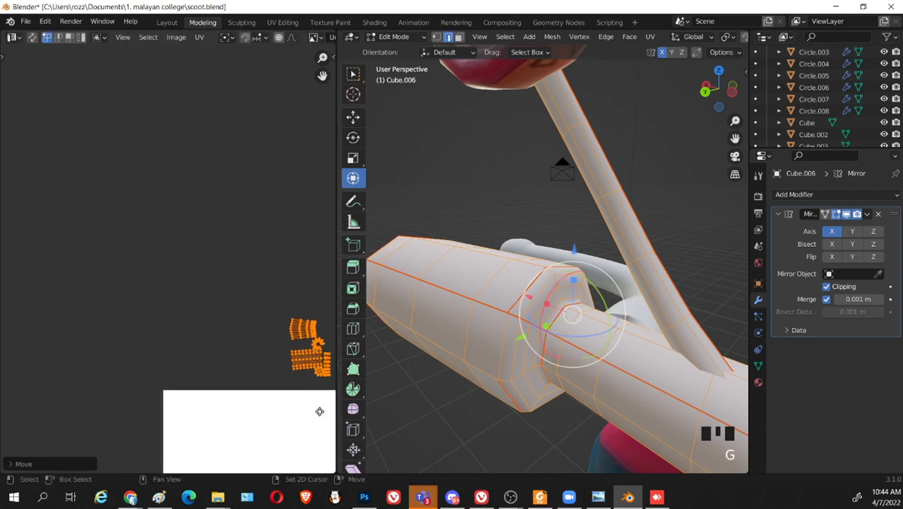
Return to Object Mode and assign the existing body material to the handlebar
{"action": "key", "text": "Tab"}
{"action": "scroll", "coordinate": [520, 364], "scroll_direction": "down", "scroll_amount": 2}
{"action": "mouse_move", "coordinate": [520, 364]}
{"action": "middle_mouse_down"}
{"action": "mouse_move", "coordinate": [592, 358]}
{"action": "mouse_move", "coordinate": [517, 361]}
{"action": "middle_mouse_up"}
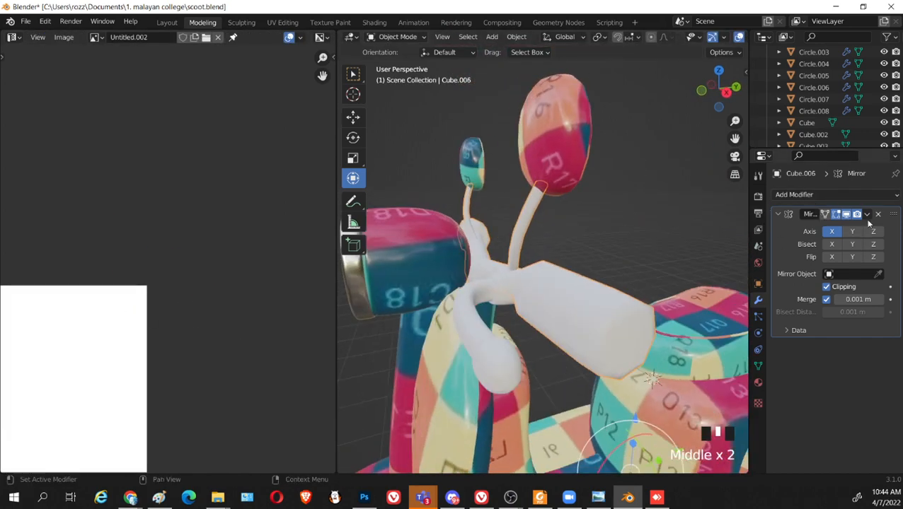
{"action": "middle_click_drag", "start_coordinate": [699, 302], "coordinate": [858, 290]}
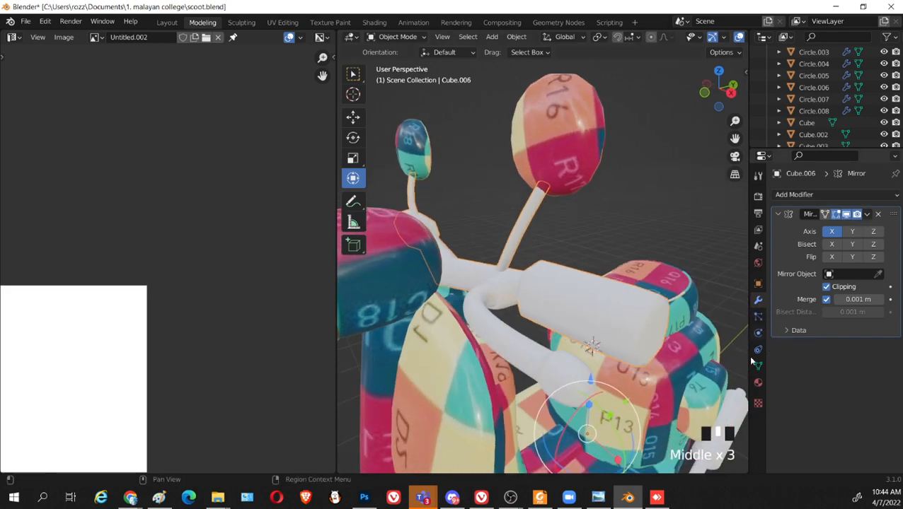
{"action": "left_click", "coordinate": [758, 383]}
{"action": "left_click", "coordinate": [779, 245]}
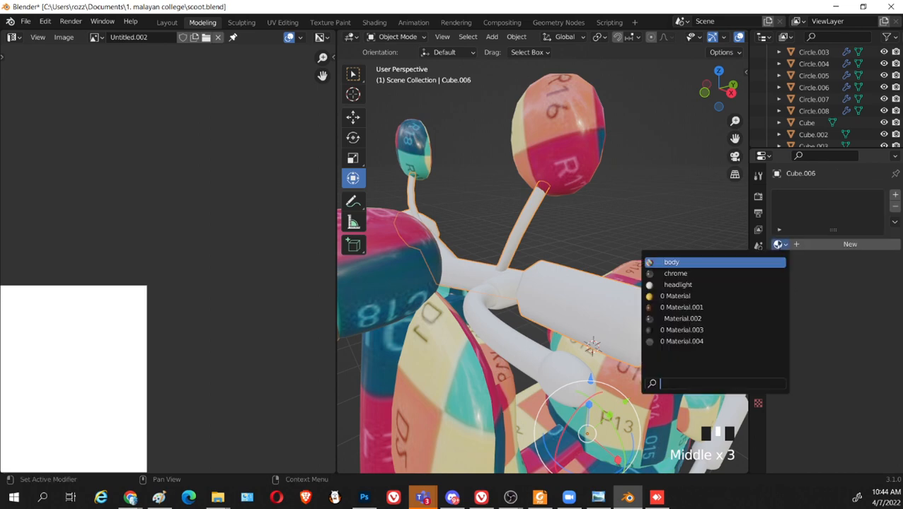
{"action": "left_click", "coordinate": [669, 263]}
{"action": "scroll", "coordinate": [481, 272], "scroll_direction": "down", "scroll_amount": 3}
{"action": "middle_click_drag", "start_coordinate": [481, 271], "coordinate": [565, 302]}
{"action": "scroll", "coordinate": [118, 365], "scroll_direction": "down", "scroll_amount": 3}
{"action": "middle_click_drag", "start_coordinate": [119, 364], "coordinate": [207, 323], "text": "shift"}
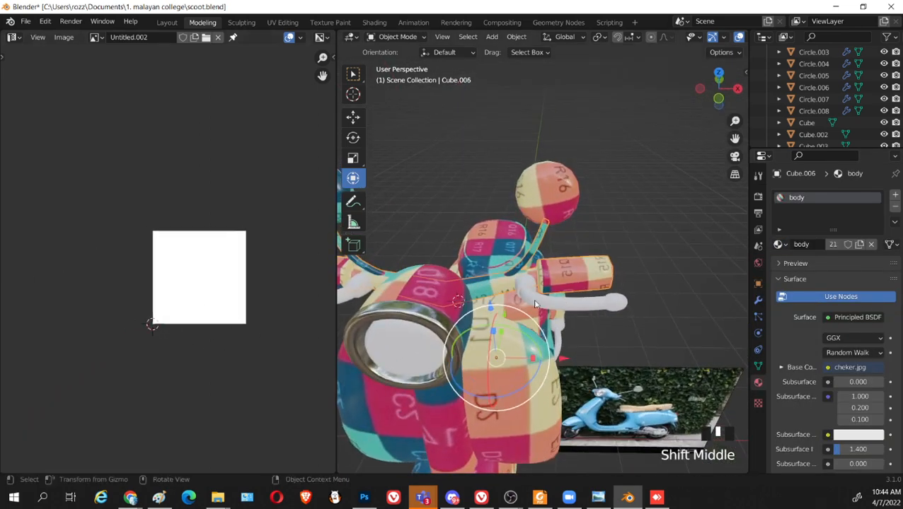
Add the headlight and main body parts to the handlebar selection and enter Edit Mode on them together
{"action": "middle_click_drag", "start_coordinate": [524, 328], "coordinate": [471, 330]}
{"action": "left_click", "coordinate": [443, 264], "text": "shift"}
{"action": "left_click", "coordinate": [608, 366], "text": "shift"}
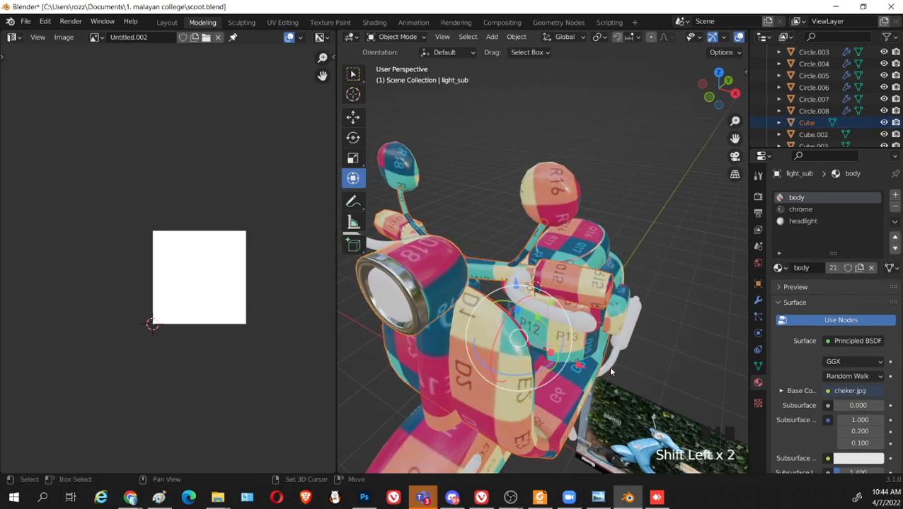
{"action": "left_click", "coordinate": [608, 366], "text": "shift"}
{"action": "middle_click_drag", "start_coordinate": [608, 366], "coordinate": [511, 396]}
{"action": "key", "text": "Tab"}
{"action": "scroll", "coordinate": [282, 272], "scroll_direction": "up", "scroll_amount": 3}
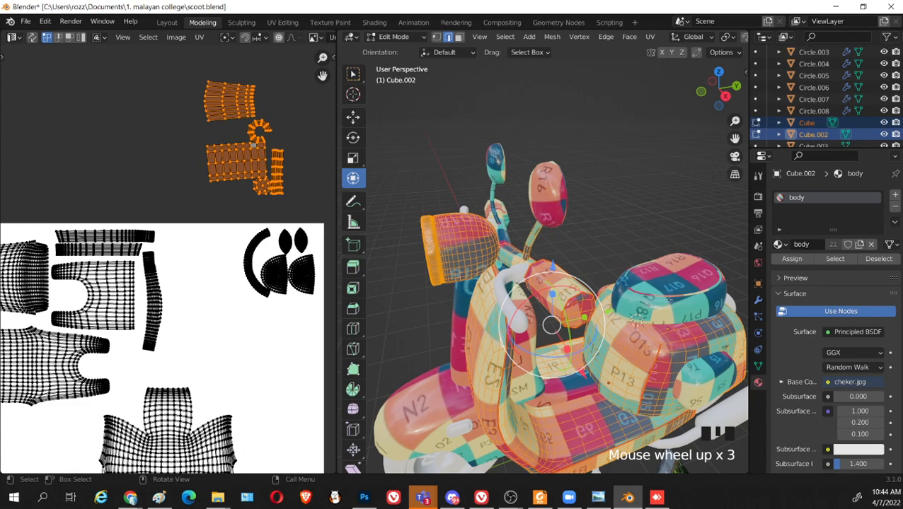
Return to Object Mode, add the front fender and the remaining body-textured parts to the selection, and edit them all together
{"action": "key", "text": "Tab"}
{"action": "left_click", "coordinate": [427, 376], "text": "shift"}
{"action": "left_click", "coordinate": [459, 346], "text": "shift"}
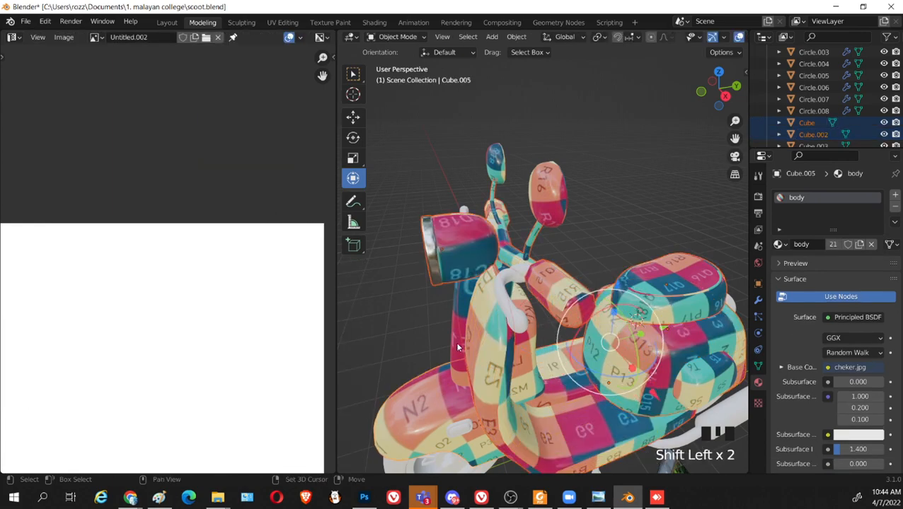
{"action": "left_click", "coordinate": [494, 344], "text": "shift"}
{"action": "left_click", "coordinate": [527, 343], "text": "shift"}
{"action": "middle_click_drag", "start_coordinate": [551, 450], "coordinate": [482, 420]}
{"action": "middle_click_drag", "start_coordinate": [482, 421], "coordinate": [520, 286], "text": "shift"}
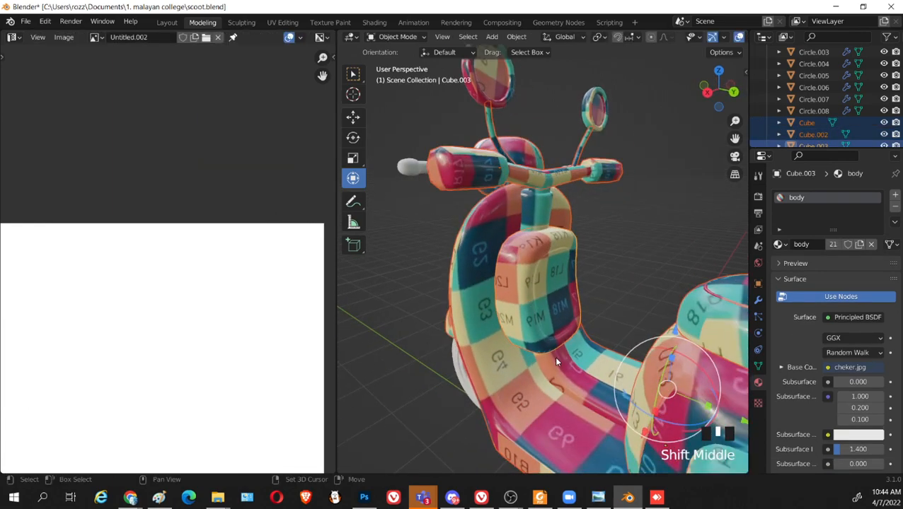
{"action": "left_click", "coordinate": [554, 356], "text": "shift"}
{"action": "middle_click_drag", "start_coordinate": [428, 370], "coordinate": [461, 307]}
{"action": "left_click", "coordinate": [497, 323], "text": "shift"}
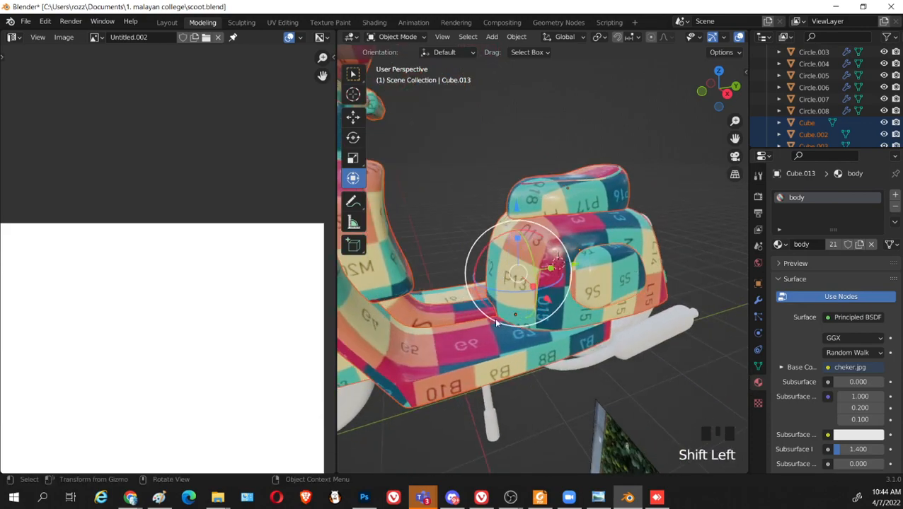
{"action": "key", "text": "Tab"}
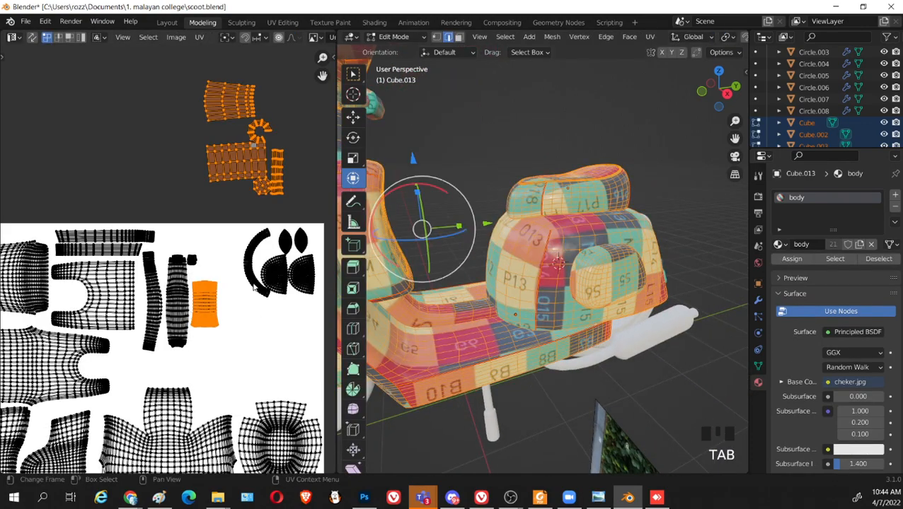
Scale the handlebar and stem UV islands down and move them into the blank area of the texture square
{"action": "middle_click_drag", "start_coordinate": [238, 158], "coordinate": [195, 163]}
{"action": "left_click_drag", "start_coordinate": [122, 64], "coordinate": [253, 212]}
{"action": "key", "text": "s"}
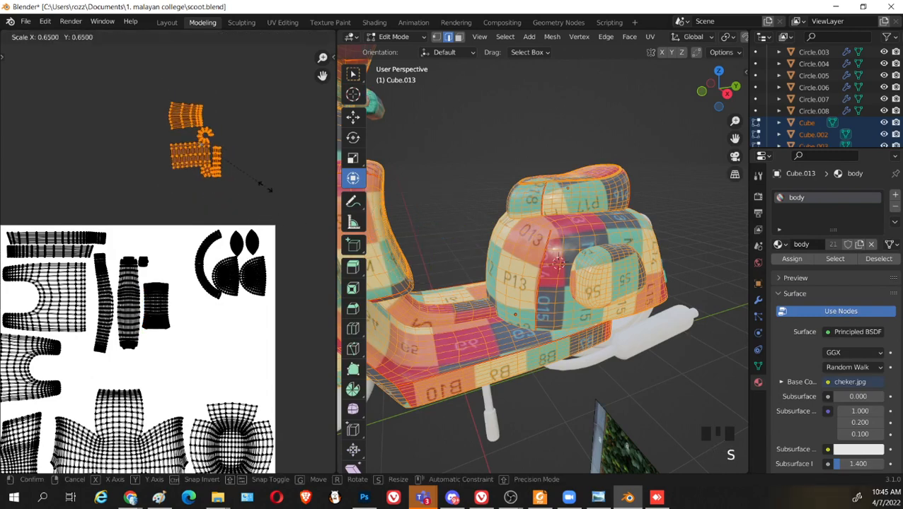
{"action": "left_click", "coordinate": [236, 161]}
{"action": "key", "text": "g"}
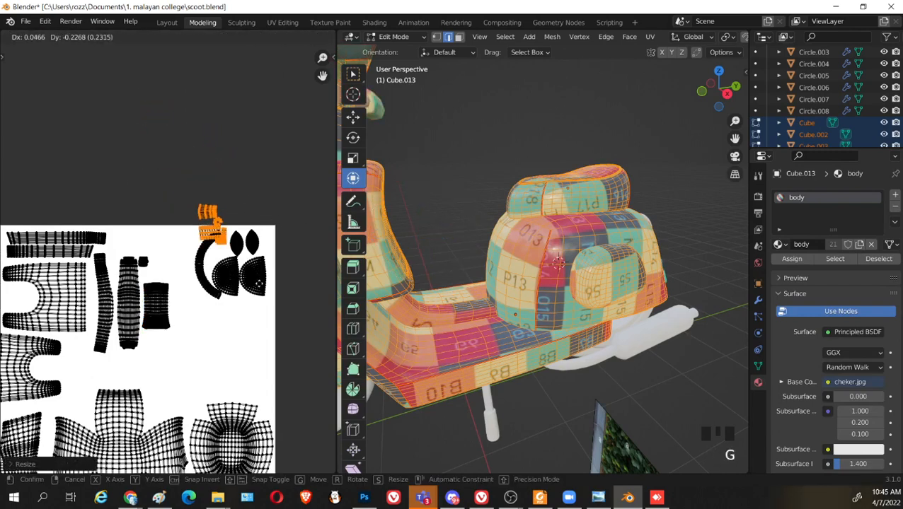
{"action": "left_click", "coordinate": [233, 387]}
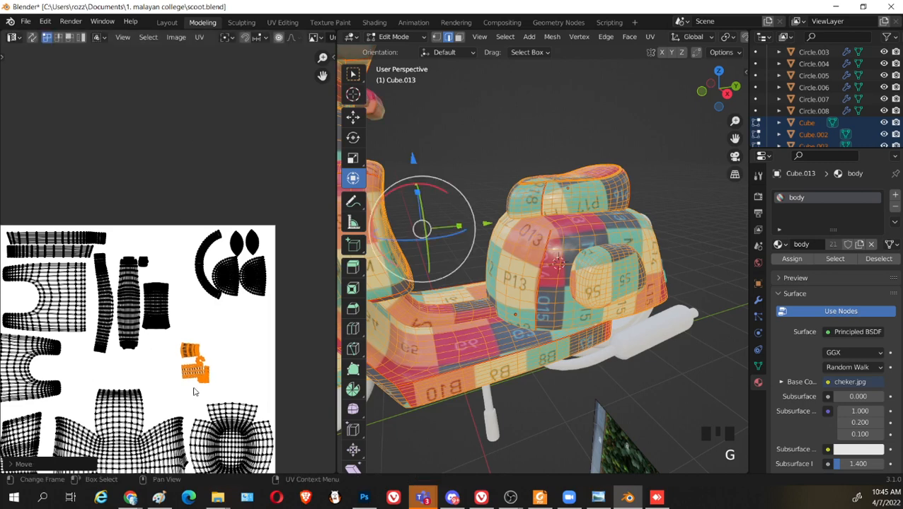
Move the handlebar islands beneath the half-dome islands near the texture's edge and enlarge them slightly to fit
{"action": "middle_click_drag", "start_coordinate": [224, 378], "coordinate": [236, 377]}
{"action": "key", "text": "g"}
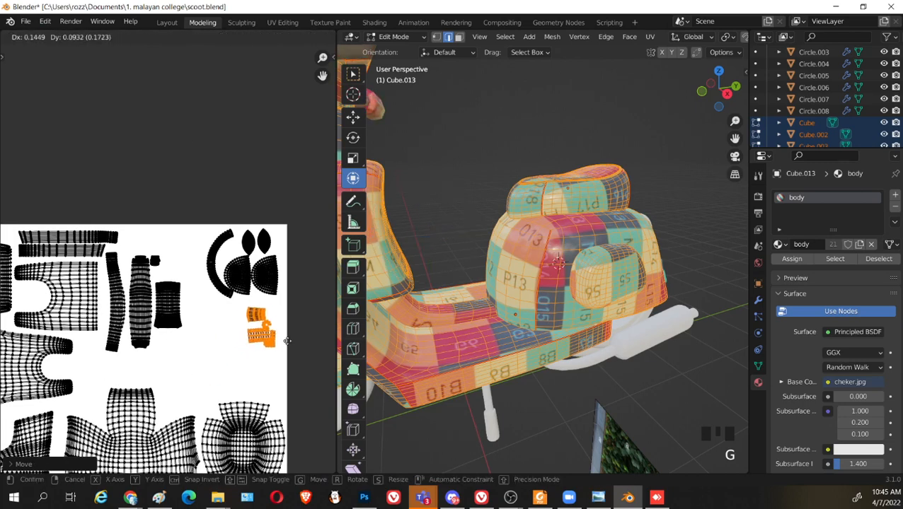
{"action": "left_click", "coordinate": [288, 343]}
{"action": "key", "text": "s"}
{"action": "left_click", "coordinate": [308, 375]}
{"action": "key", "text": "g"}
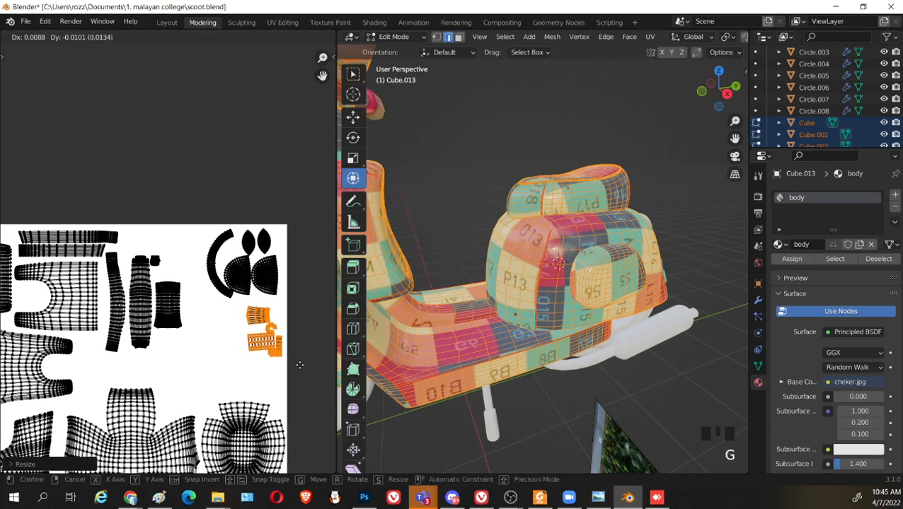
{"action": "left_click", "coordinate": [299, 366]}
{"action": "scroll", "coordinate": [298, 366], "scroll_direction": "up", "scroll_amount": 4}
{"action": "middle_click_drag", "start_coordinate": [286, 362], "coordinate": [98, 312]}
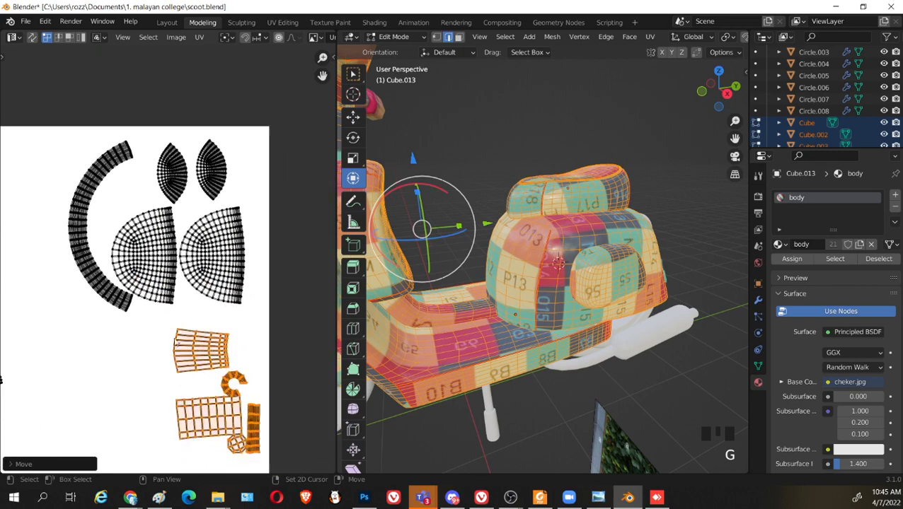
Move the fan-shaped handlebar island down beside the rectangular grid island
{"action": "left_click", "coordinate": [210, 358]}
{"action": "key", "text": "g"}
{"action": "left_click", "coordinate": [210, 352]}
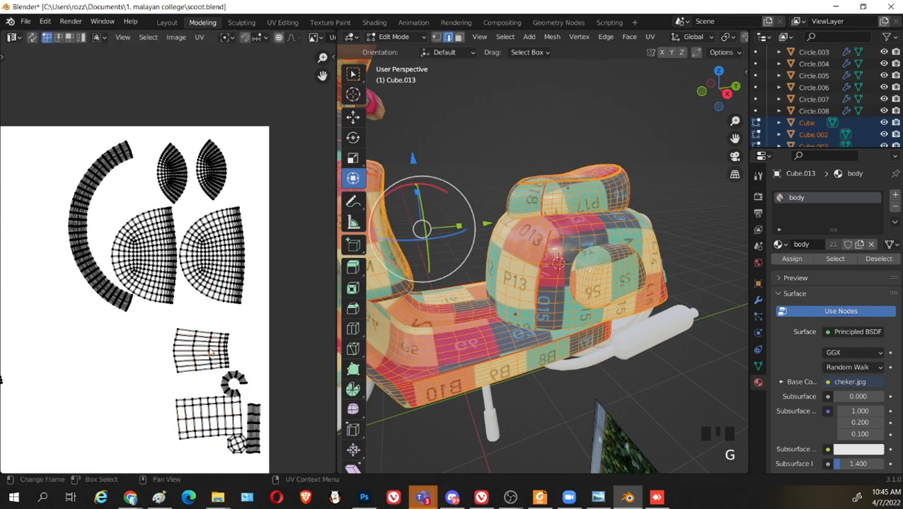
{"action": "key", "text": "l"}
{"action": "key", "text": "g"}
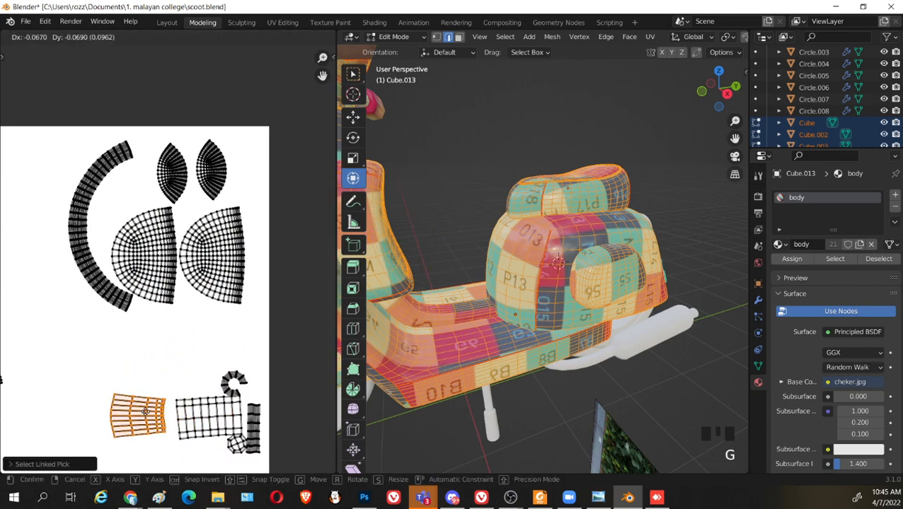
{"action": "left_click", "coordinate": [149, 417]}
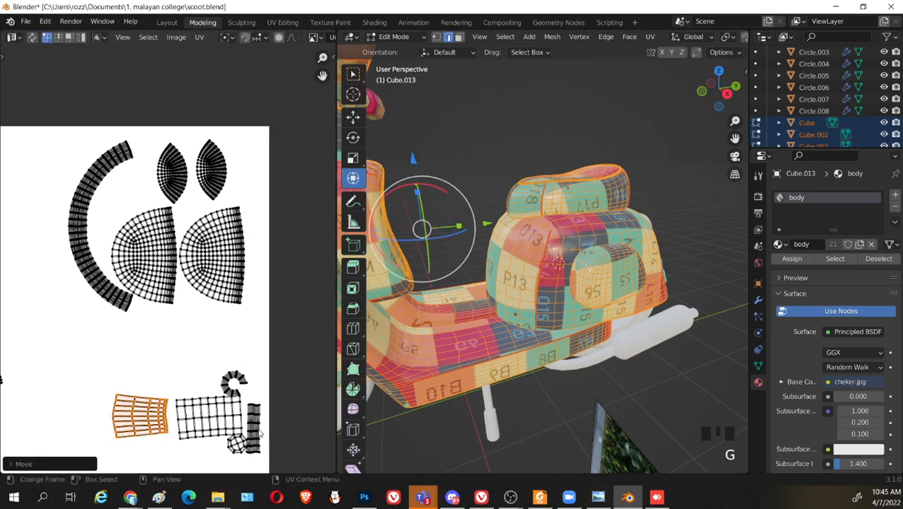
{"action": "key", "text": "l"}
{"action": "key", "text": "g"}
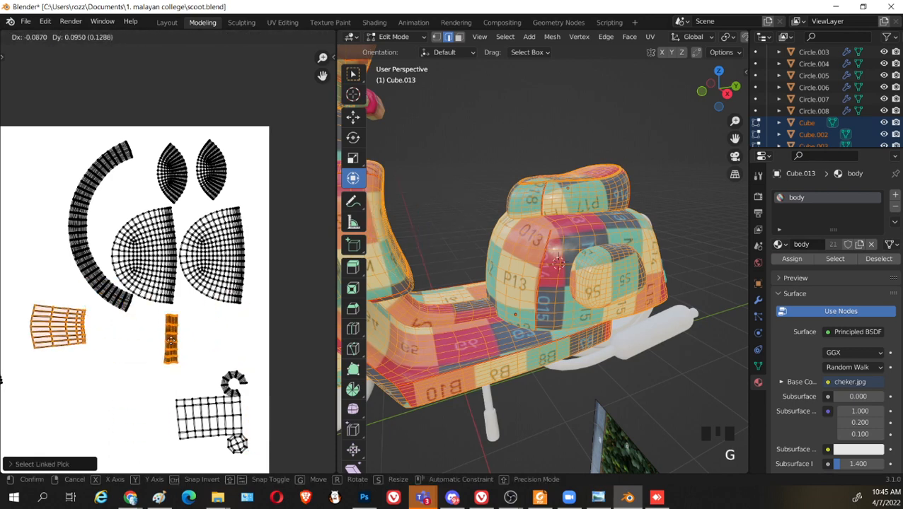
{"action": "right_click", "coordinate": [259, 423]}
Move the narrow strip island out into open space and place the fan-shaped island just above the rectangular grid island
{"action": "left_click", "coordinate": [259, 423]}
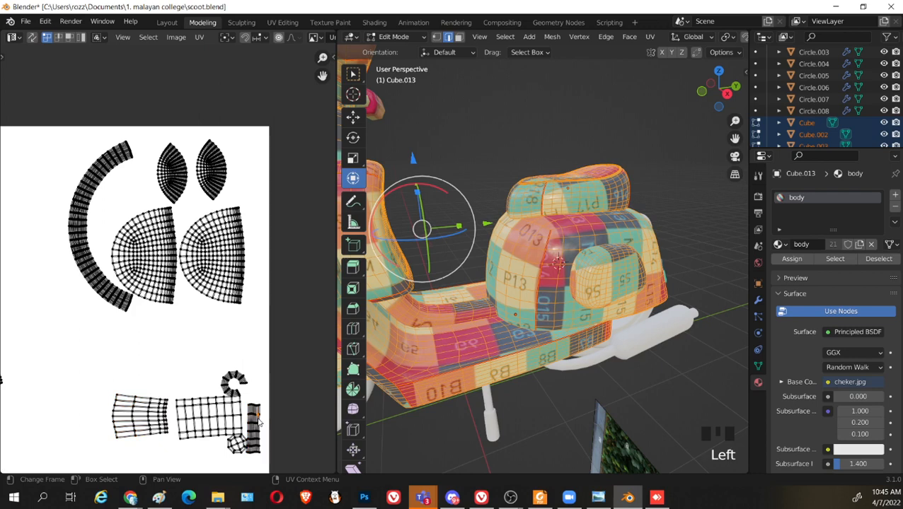
{"action": "key", "text": "l"}
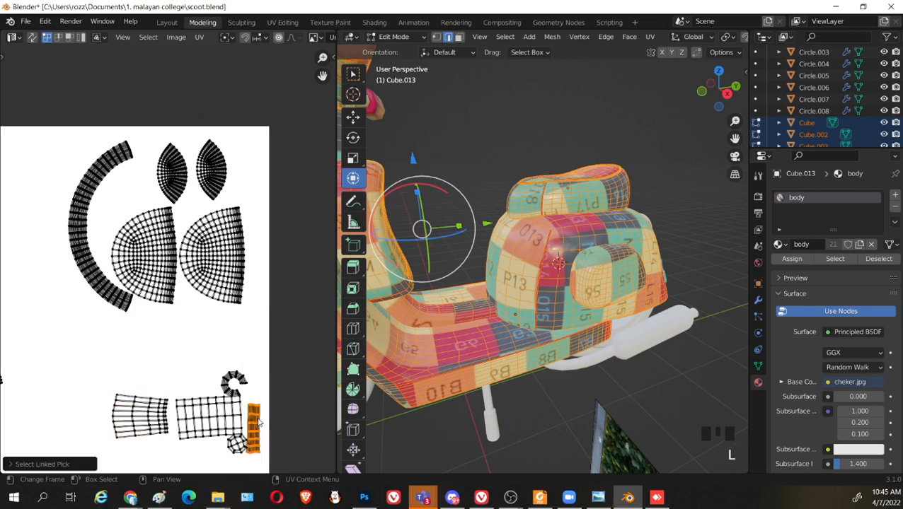
{"action": "key", "text": "g"}
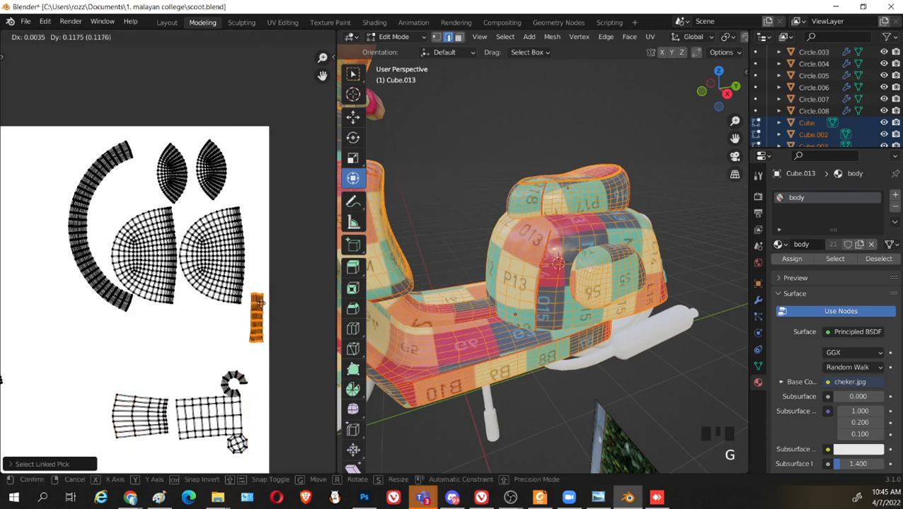
{"action": "left_click", "coordinate": [88, 340]}
{"action": "key", "text": "l"}
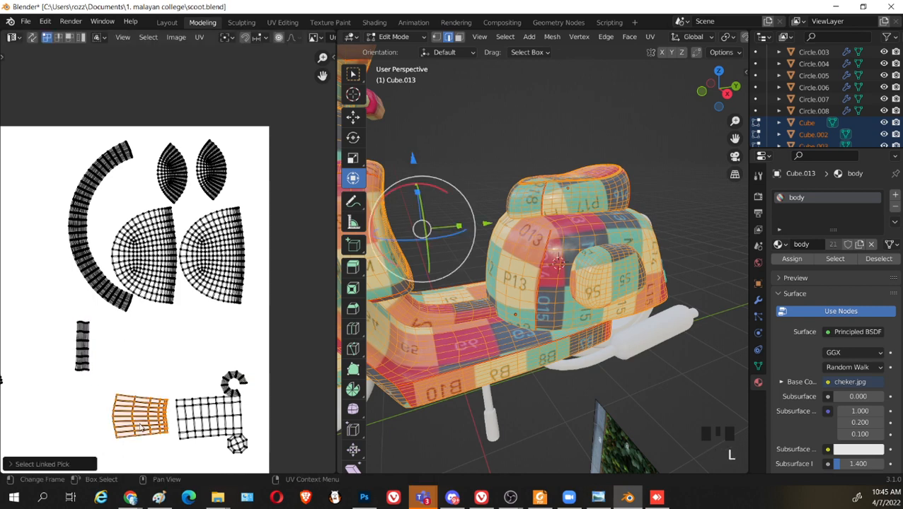
{"action": "key", "text": "g"}
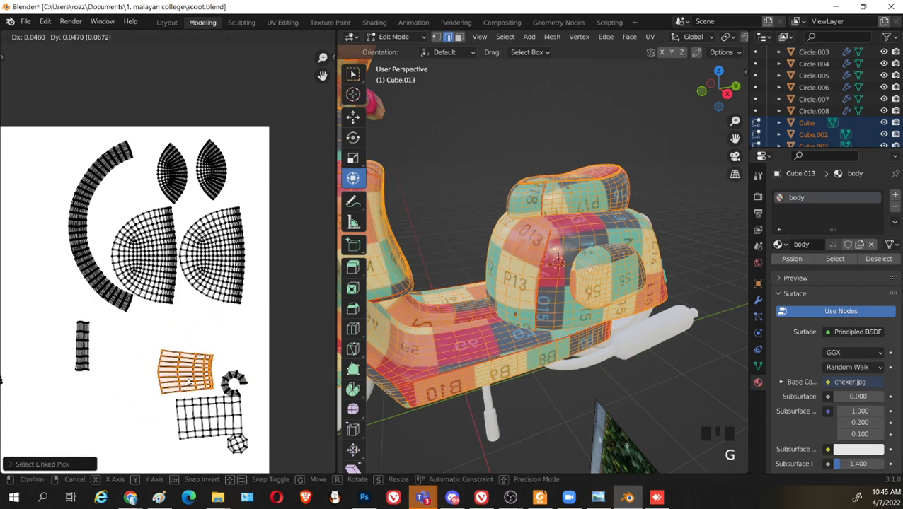
{"action": "left_click", "coordinate": [188, 380]}
Shift the grouped handlebar islands up under the half-domes and place the narrow strip beside the fan-shaped island
{"action": "key", "text": "l"}
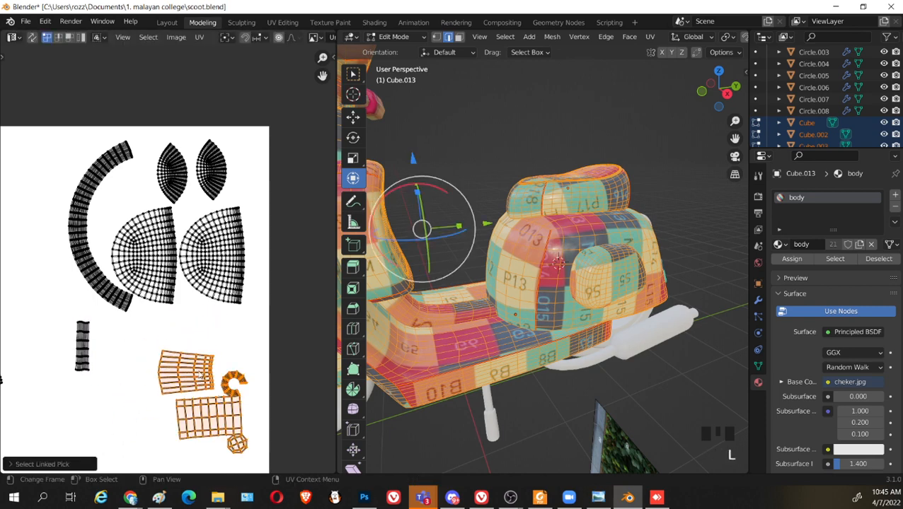
{"action": "key", "text": "g"}
{"action": "left_click", "coordinate": [227, 343]}
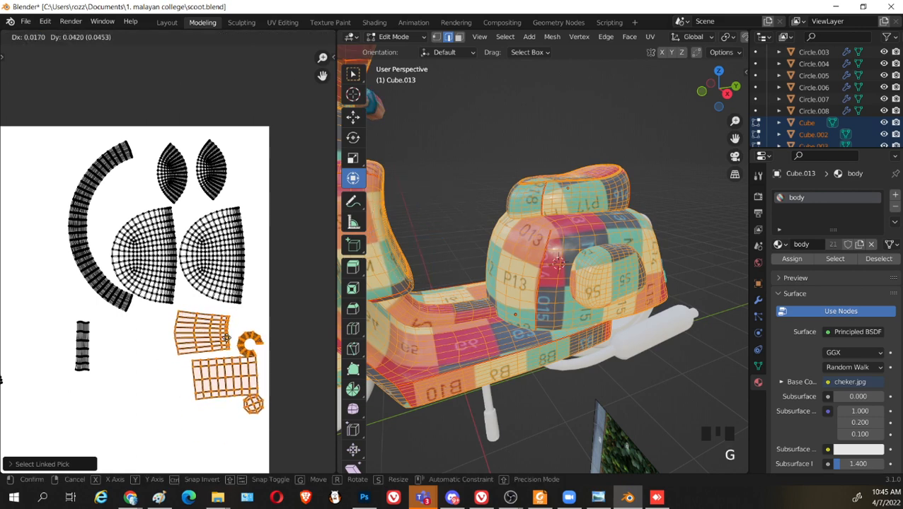
{"action": "left_click", "coordinate": [83, 343]}
{"action": "key", "text": "l"}
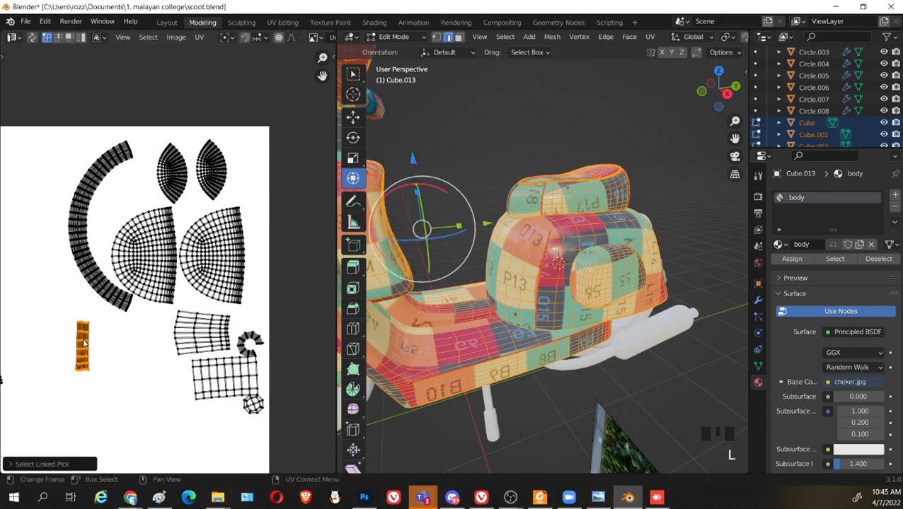
{"action": "key", "text": "g"}
{"action": "left_click", "coordinate": [157, 336]}
Return to Object Mode, select only the mirrors and the handlebar, and edit them together
{"action": "scroll", "coordinate": [157, 336], "scroll_direction": "down", "scroll_amount": 3}
{"action": "middle_click_drag", "start_coordinate": [535, 247], "coordinate": [525, 144], "text": "shift"}
{"action": "key", "text": "Tab"}
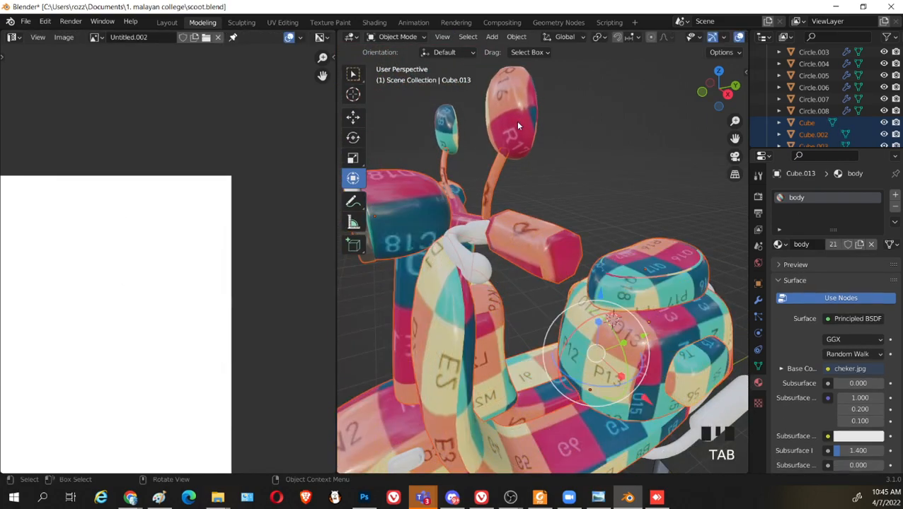
{"action": "left_click", "coordinate": [517, 126]}
{"action": "left_click", "coordinate": [504, 224], "text": "shift"}
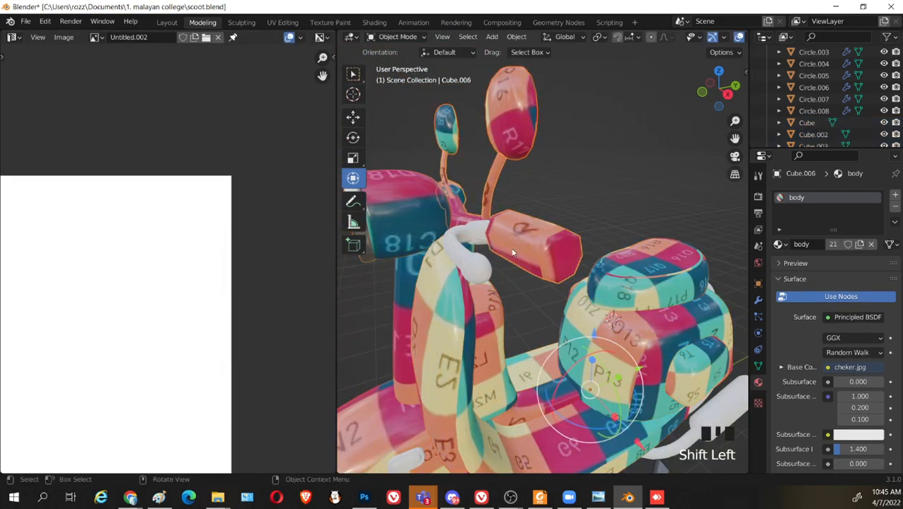
{"action": "key", "text": "Tab"}
Scale the round mirror UV islands down and place them in the free space beside the handlebar islands
{"action": "scroll", "coordinate": [200, 208], "scroll_direction": "down", "scroll_amount": 1}
{"action": "left_click_drag", "start_coordinate": [74, 102], "coordinate": [234, 204]}
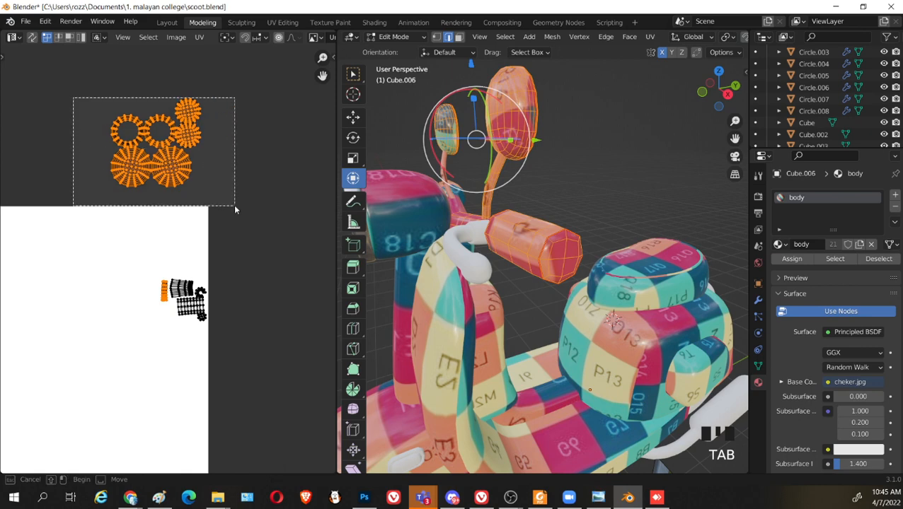
{"action": "key", "text": "s"}
{"action": "left_click", "coordinate": [182, 166]}
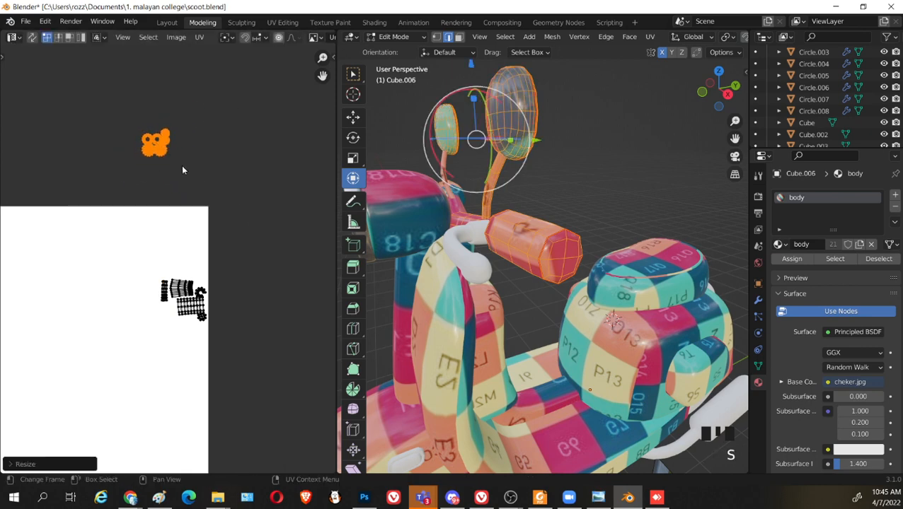
{"action": "key", "text": "g"}
{"action": "left_click", "coordinate": [189, 343]}
{"action": "scroll", "coordinate": [189, 343], "scroll_direction": "up", "scroll_amount": 5}
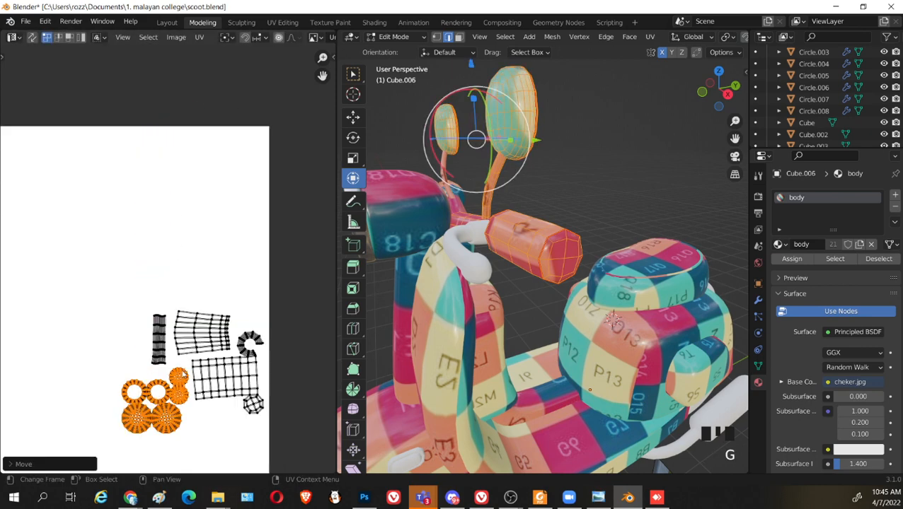
{"action": "middle_click_drag", "start_coordinate": [235, 391], "coordinate": [230, 387]}
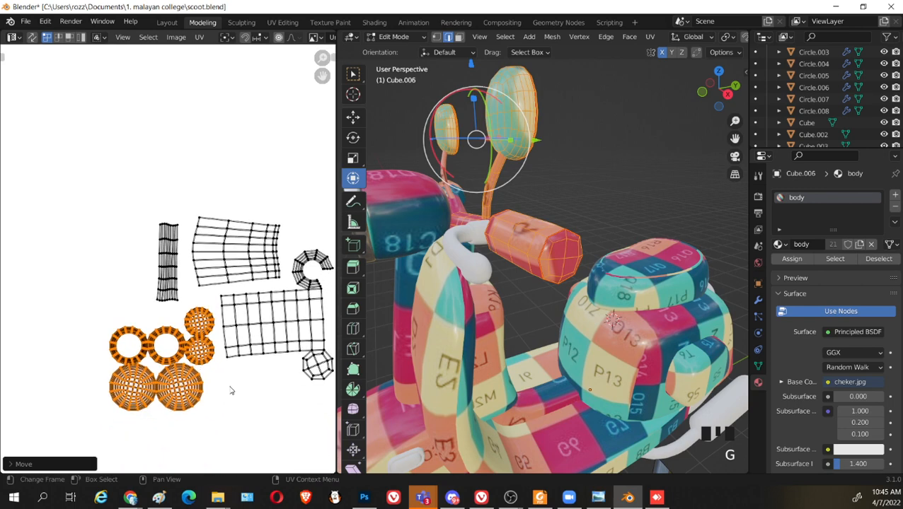
Return to Object Mode and save the scooter file
{"action": "scroll", "coordinate": [233, 379], "scroll_direction": "down", "scroll_amount": 4}
{"action": "key", "text": "Tab"}
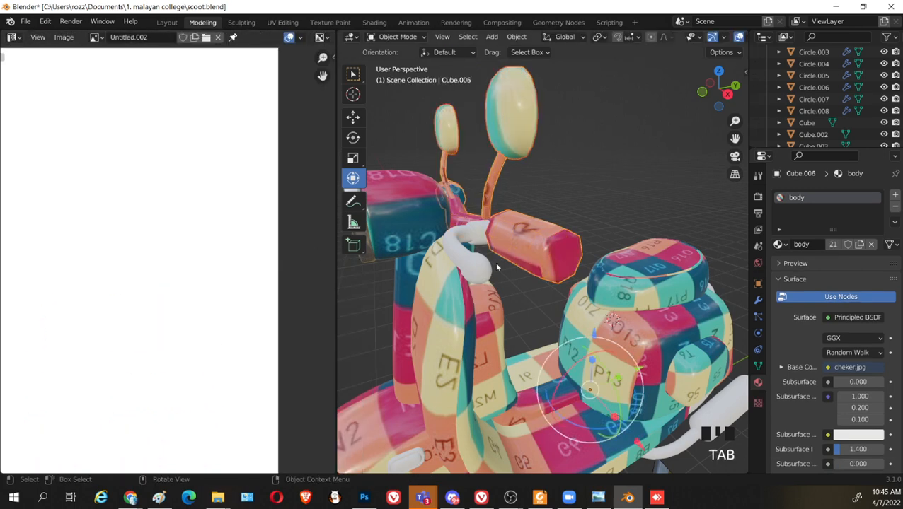
{"action": "key", "text": "ctrl+s"}
Try to box-select the scooter's body parts and edit them together to check the shared UV layout
{"action": "scroll", "coordinate": [496, 262], "scroll_direction": "down", "scroll_amount": 5}
{"action": "left_click_drag", "start_coordinate": [400, 163], "coordinate": [635, 392]}
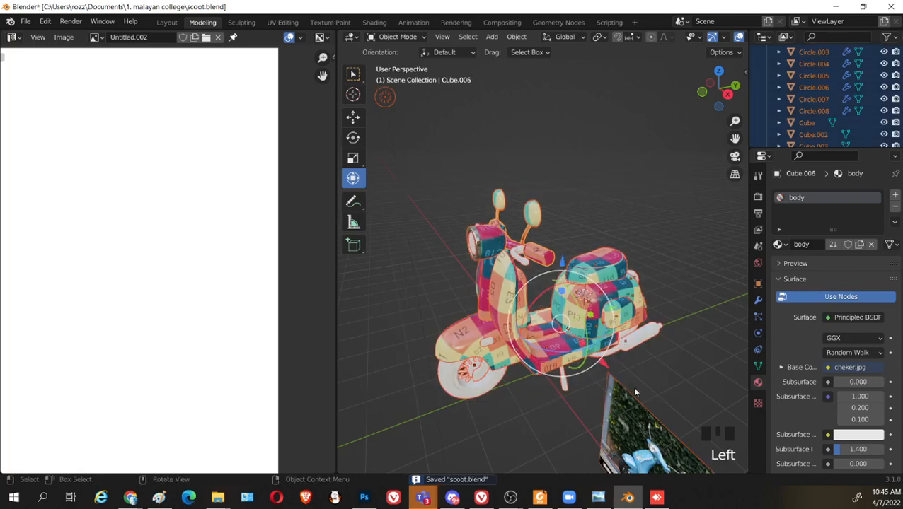
{"action": "left_click", "coordinate": [644, 280]}
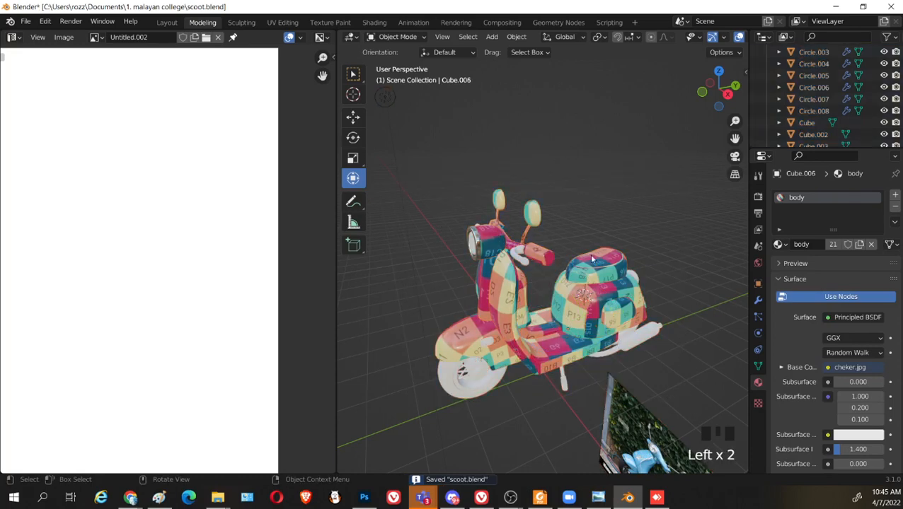
{"action": "middle_click_drag", "start_coordinate": [594, 257], "coordinate": [552, 227]}
{"action": "left_click_drag", "start_coordinate": [429, 217], "coordinate": [644, 352]}
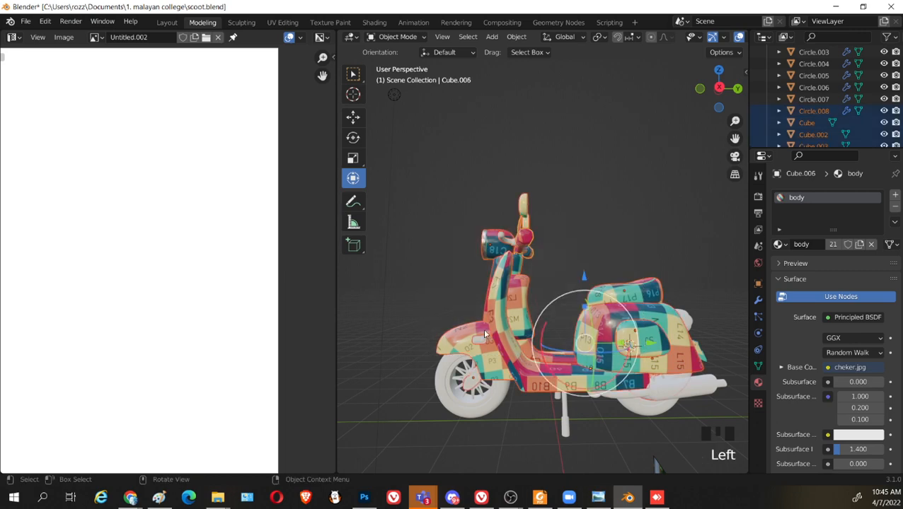
{"action": "middle_click_drag", "start_coordinate": [553, 303], "coordinate": [532, 295]}
{"action": "key", "text": "Tab"}
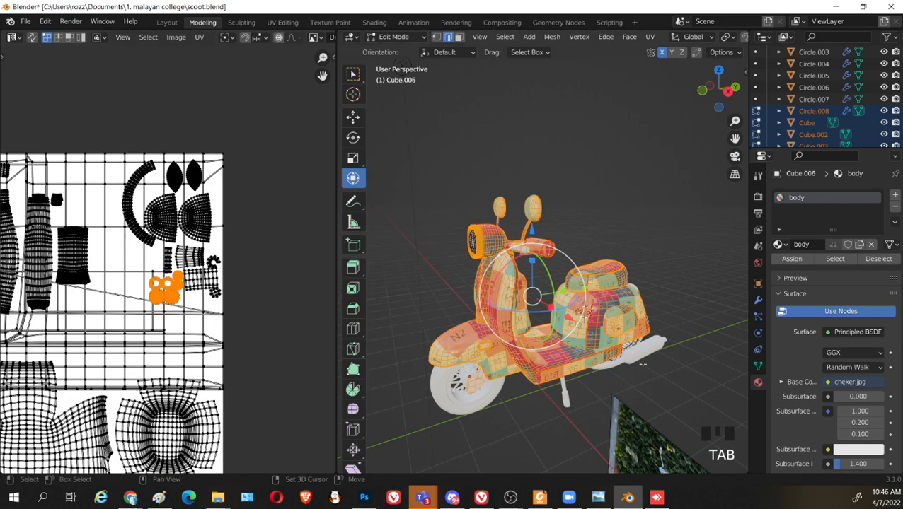
{"action": "key", "text": "Tab"}
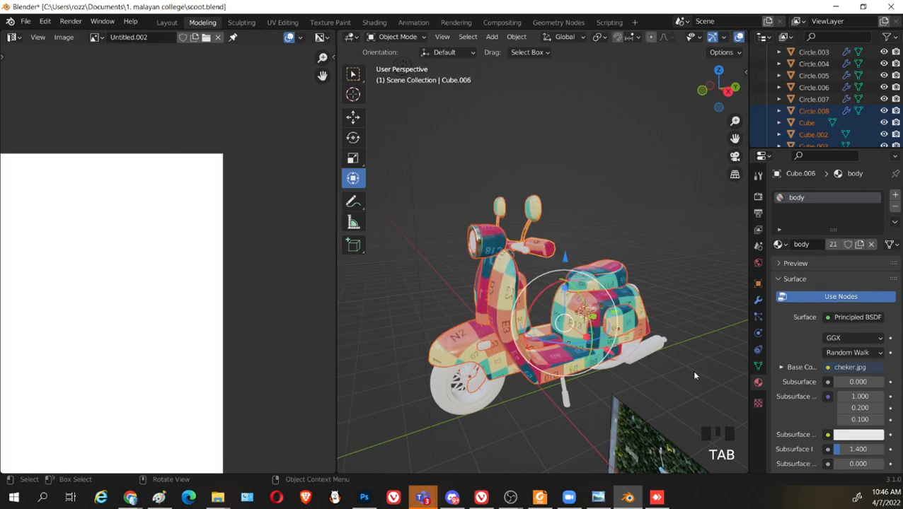
Box-select the upper body parts from the side, add the front fender, and edit them all together
{"action": "middle_click_drag", "start_coordinate": [691, 369], "coordinate": [454, 203]}
{"action": "left_click_drag", "start_coordinate": [454, 203], "coordinate": [664, 322]}
{"action": "key", "text": "Tab"}
{"action": "scroll", "coordinate": [283, 343], "scroll_direction": "up", "scroll_amount": 5}
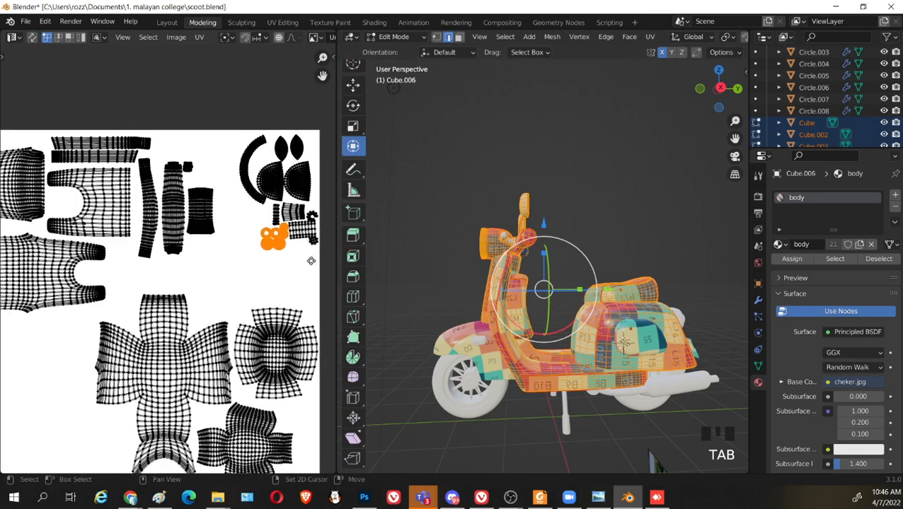
{"action": "key", "text": "Tab"}
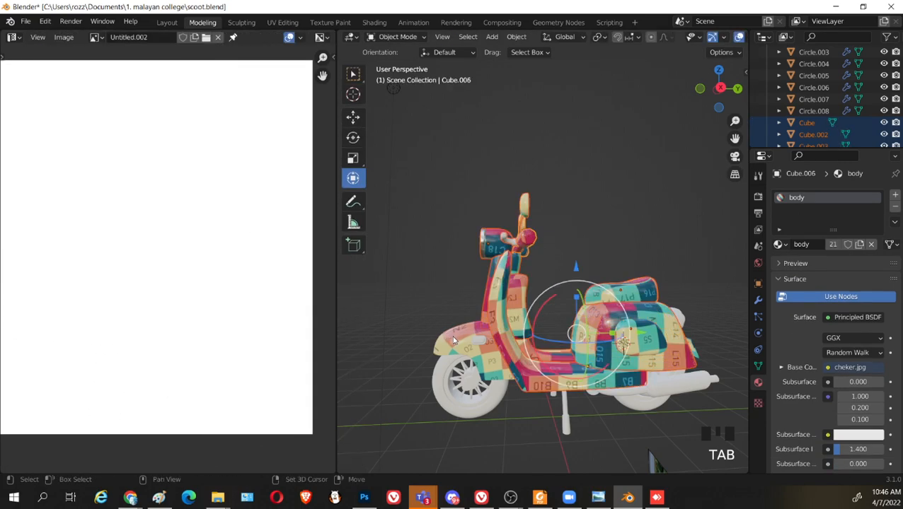
{"action": "left_click", "coordinate": [624, 343], "text": "shift"}
{"action": "key", "text": "Tab"}
{"action": "scroll", "coordinate": [246, 287], "scroll_direction": "down", "scroll_amount": 2}
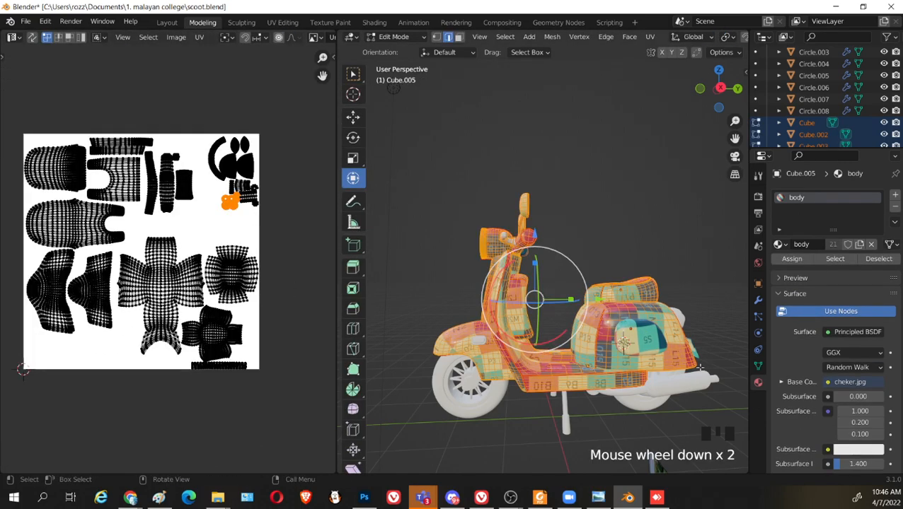
Add the side pod and the headlight to the selection and edit all the body-textured parts together
{"action": "middle_click_drag", "start_coordinate": [538, 305], "coordinate": [498, 239]}
{"action": "key", "text": "Tab"}
{"action": "left_click", "coordinate": [598, 373], "text": "shift"}
{"action": "key", "text": "Tab"}
{"action": "key", "text": "Tab"}
{"action": "left_click", "coordinate": [499, 239], "text": "shift"}
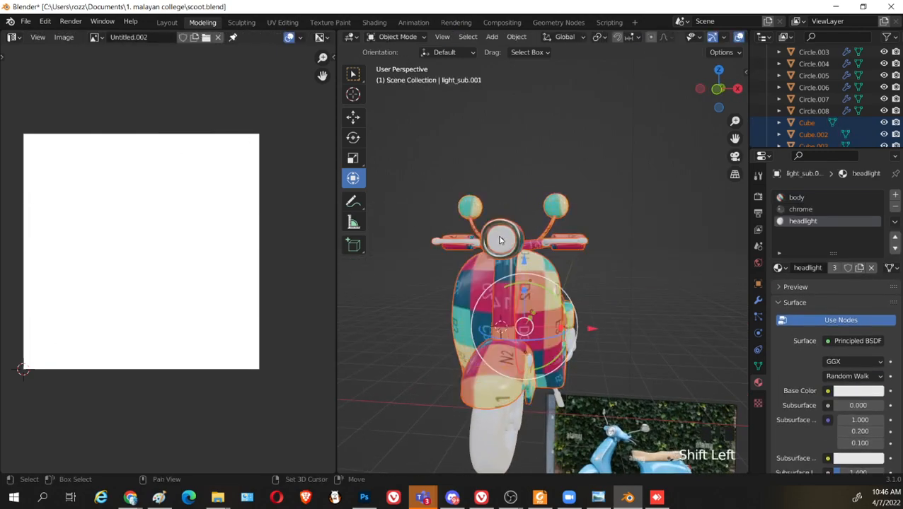
{"action": "key", "text": "Tab"}
{"action": "scroll", "coordinate": [618, 326], "scroll_direction": "up", "scroll_amount": 3}
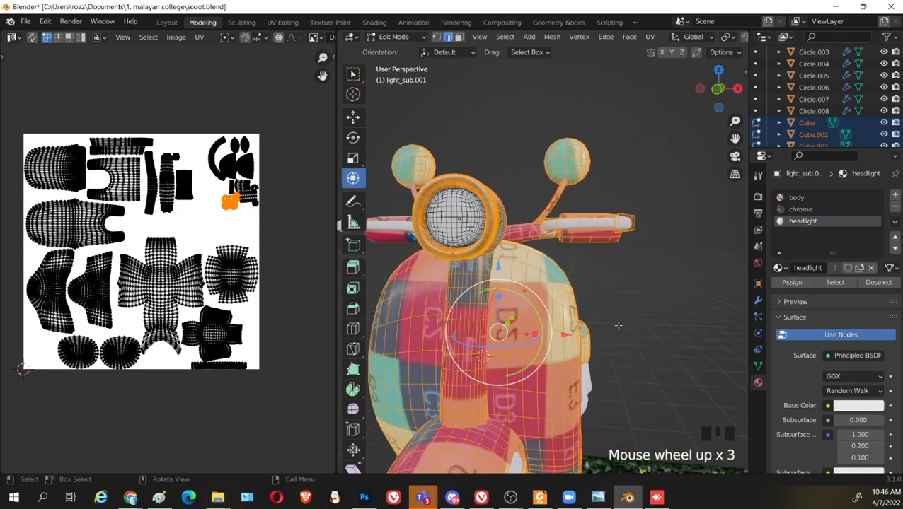
Examine the small headlight UV islands in the combined layout and save the scooter file
{"action": "middle_click_drag", "start_coordinate": [610, 310], "coordinate": [609, 323]}
{"action": "scroll", "coordinate": [221, 243], "scroll_direction": "up", "scroll_amount": 3}
{"action": "middle_click_drag", "start_coordinate": [221, 242], "coordinate": [250, 250]}
{"action": "scroll", "coordinate": [250, 250], "scroll_direction": "up", "scroll_amount": 2}
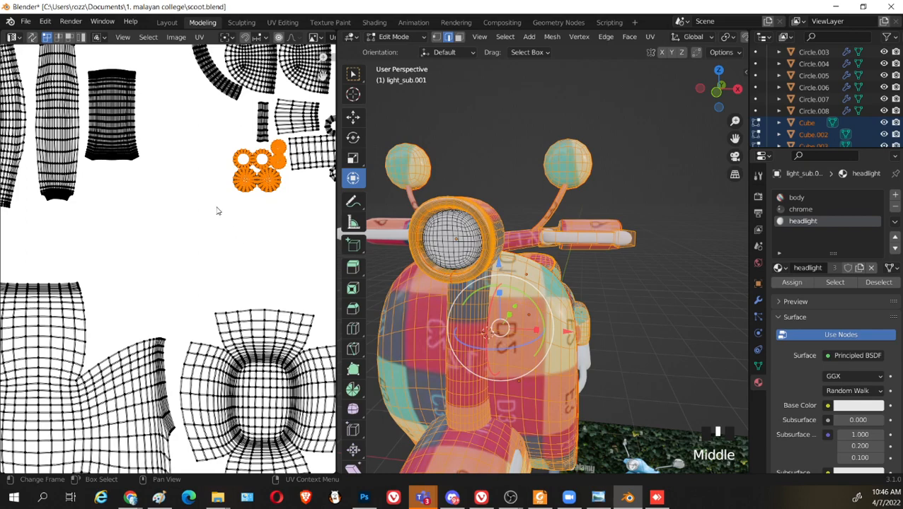
{"action": "scroll", "coordinate": [34, 297], "scroll_direction": "down", "scroll_amount": 5}
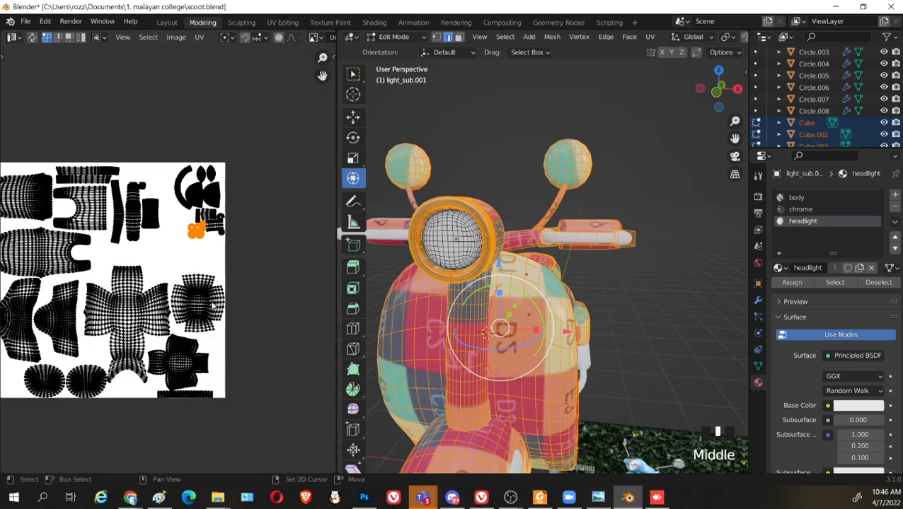
{"action": "middle_click_drag", "start_coordinate": [231, 268], "coordinate": [288, 251]}
{"action": "key", "text": "ctrl+s"}
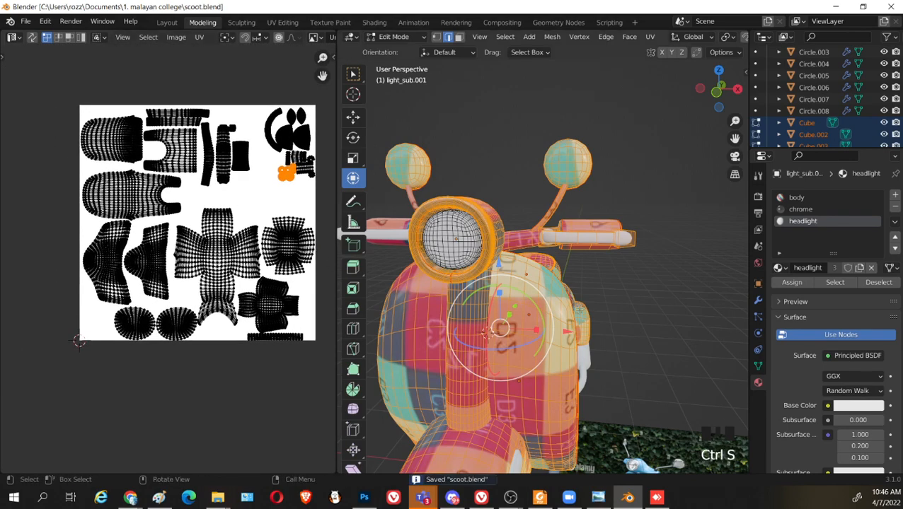
Select all geometry of the combined parts and scale down the oversized UV island of the headlight lens
{"action": "scroll", "coordinate": [550, 293], "scroll_direction": "up", "scroll_amount": 2}
{"action": "middle_click_drag", "start_coordinate": [557, 296], "coordinate": [611, 256], "text": "shift"}
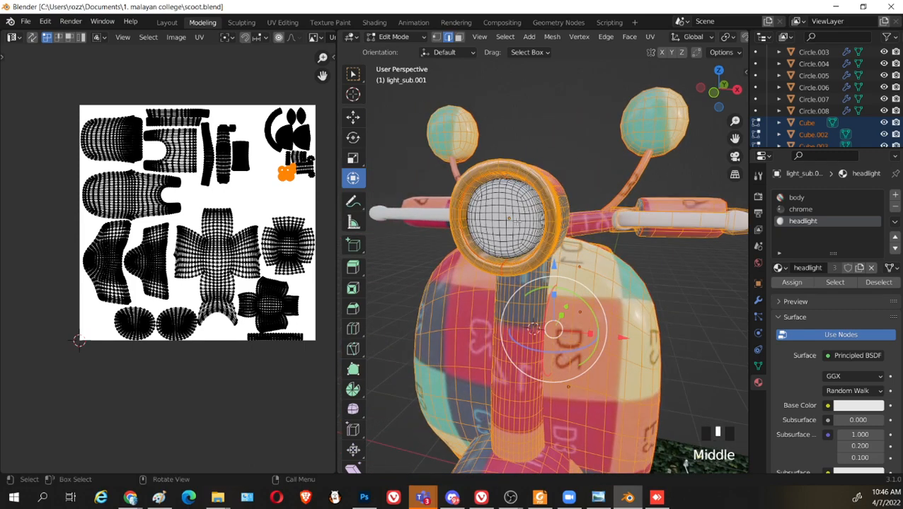
{"action": "key", "text": "a"}
{"action": "left_click", "coordinate": [286, 198]}
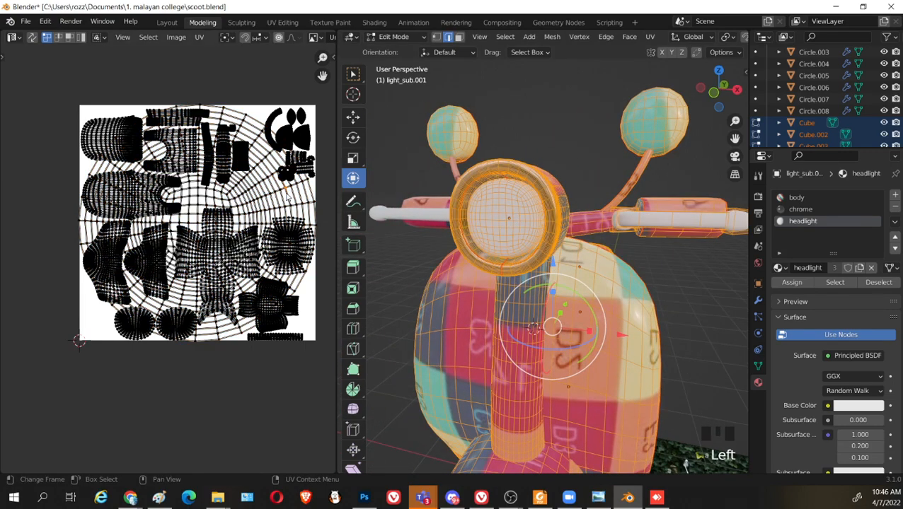
{"action": "key", "text": "l"}
{"action": "key", "text": "s"}
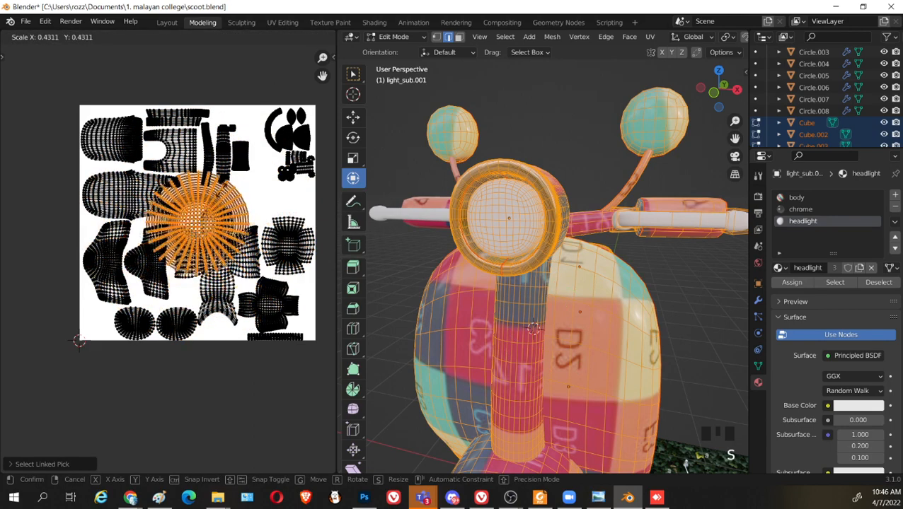
{"action": "left_click", "coordinate": [204, 219]}
Move the headlight lens island into the free space beside the curved island near the texture's upper edge, and save the file
{"action": "key", "text": "g"}
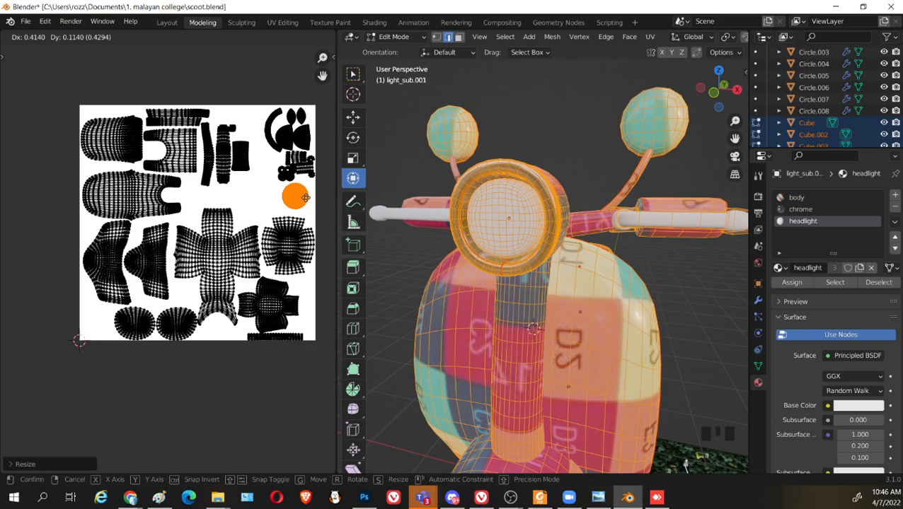
{"action": "left_click", "coordinate": [259, 119]}
{"action": "scroll", "coordinate": [285, 157], "scroll_direction": "up", "scroll_amount": 2}
{"action": "middle_click_drag", "start_coordinate": [283, 159], "coordinate": [176, 289]}
{"action": "key", "text": "g"}
{"action": "left_click", "coordinate": [232, 252]}
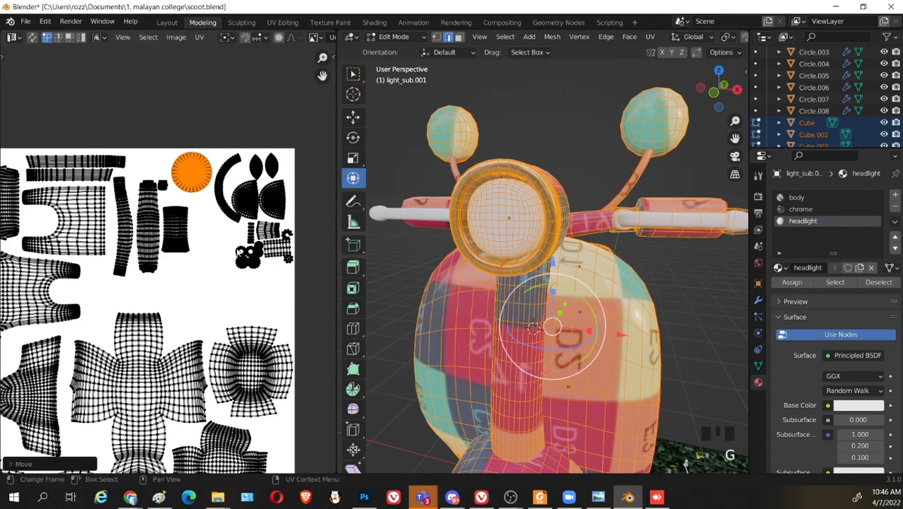
{"action": "key", "text": "ctrl+s"}
{"action": "scroll", "coordinate": [238, 254], "scroll_direction": "down", "scroll_amount": 3}
{"action": "scroll", "coordinate": [238, 255], "scroll_direction": "up", "scroll_amount": 1}
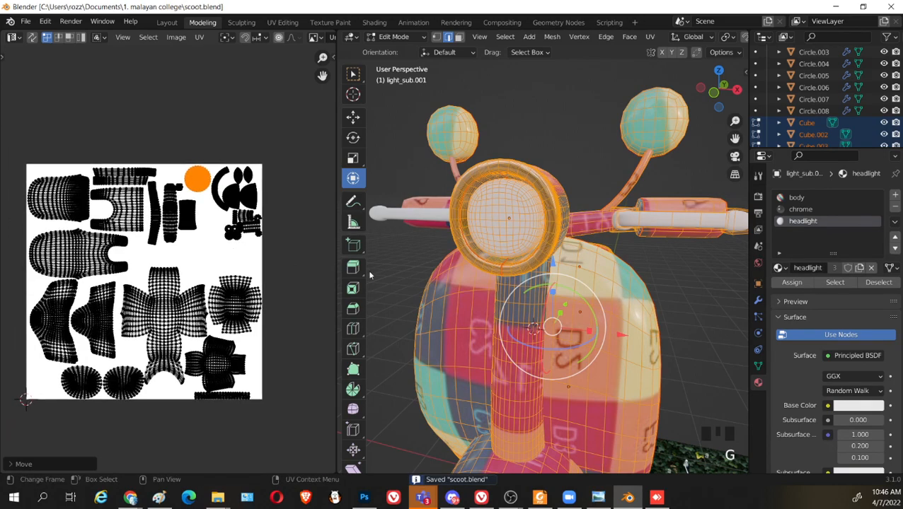
Leave the combined editing and open only the brake lever beside the handlebar grip in Edit Mode
{"action": "scroll", "coordinate": [545, 283], "scroll_direction": "down", "scroll_amount": 2}
{"action": "key", "text": "Tab"}
{"action": "middle_click_drag", "start_coordinate": [644, 264], "coordinate": [527, 297]}
{"action": "left_click", "coordinate": [654, 266]}
{"action": "key", "text": "Tab"}
{"action": "scroll", "coordinate": [653, 267], "scroll_direction": "up", "scroll_amount": 3}
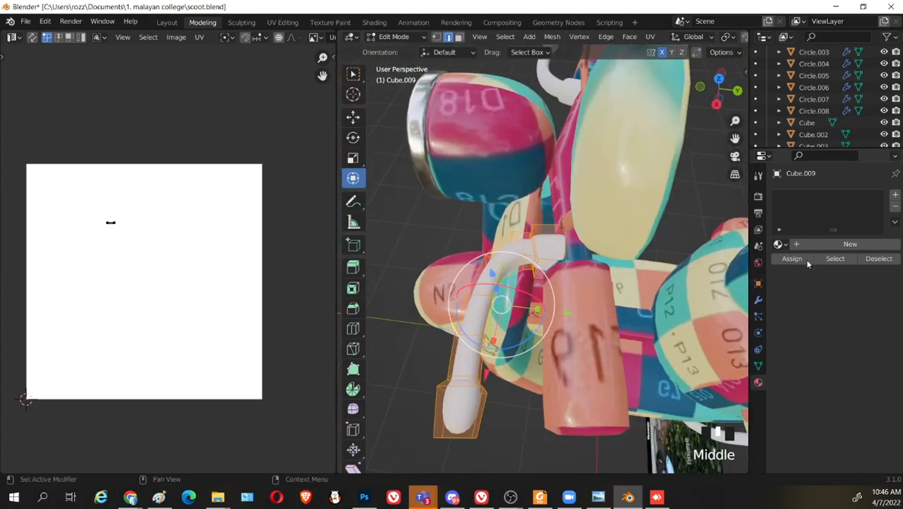
Set the brake lever's Subdivision viewport level to 1 and apply that modifier in Object Mode
{"action": "left_click", "coordinate": [758, 302]}
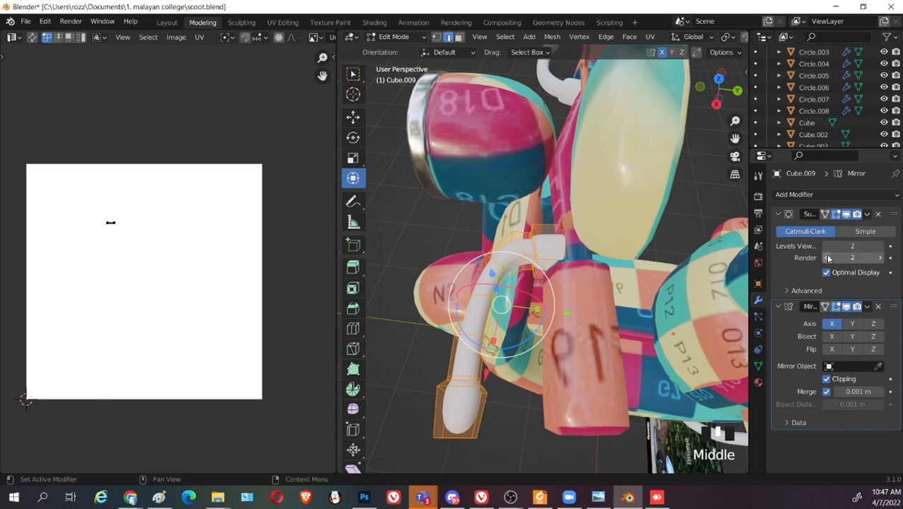
{"action": "left_click", "coordinate": [826, 246]}
{"action": "left_click", "coordinate": [866, 217]}
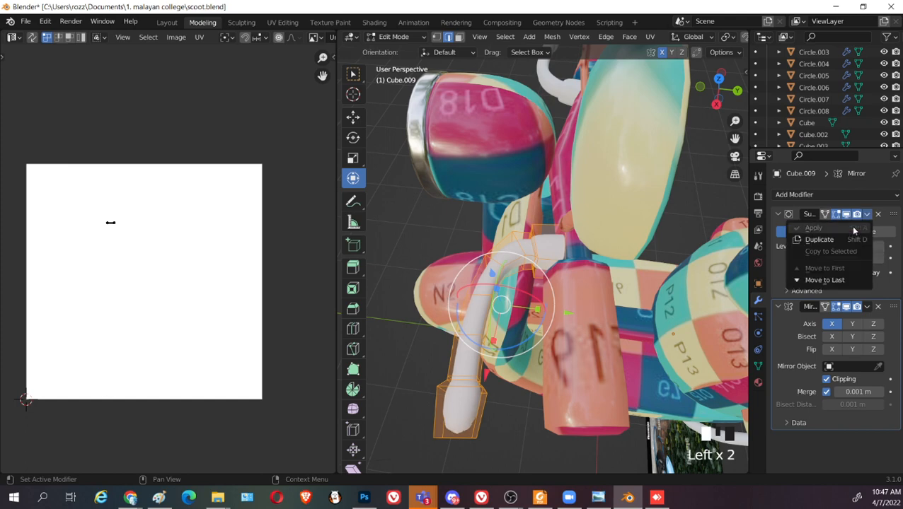
{"action": "left_click", "coordinate": [866, 218]}
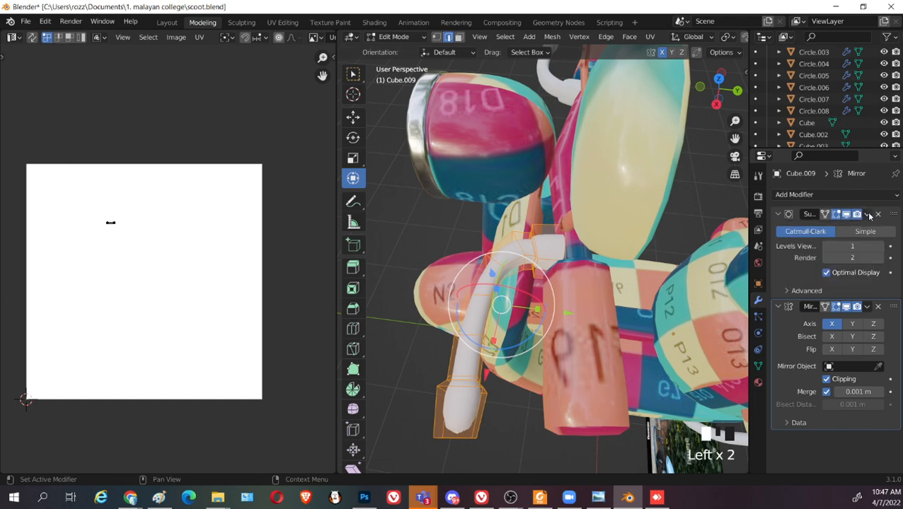
{"action": "key", "text": "Tab"}
{"action": "key", "text": "Tab"}
{"action": "left_click", "coordinate": [865, 215]}
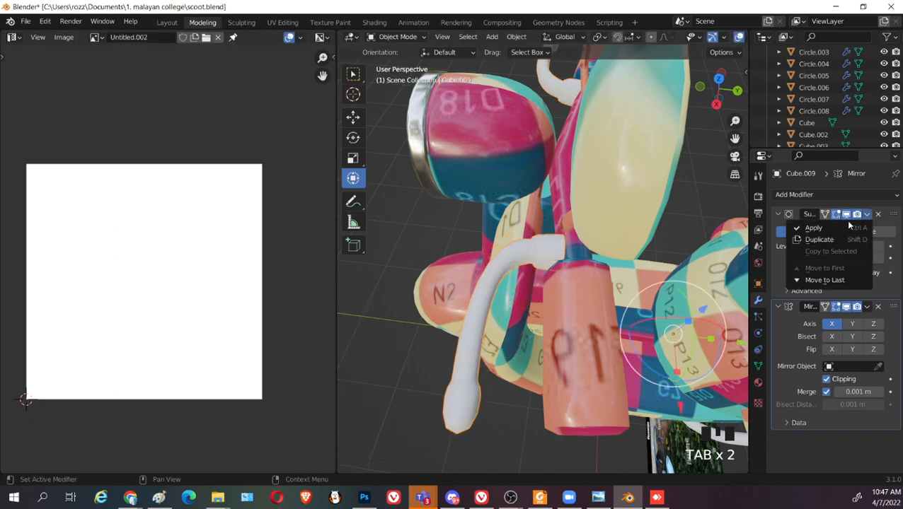
{"action": "left_click", "coordinate": [847, 227]}
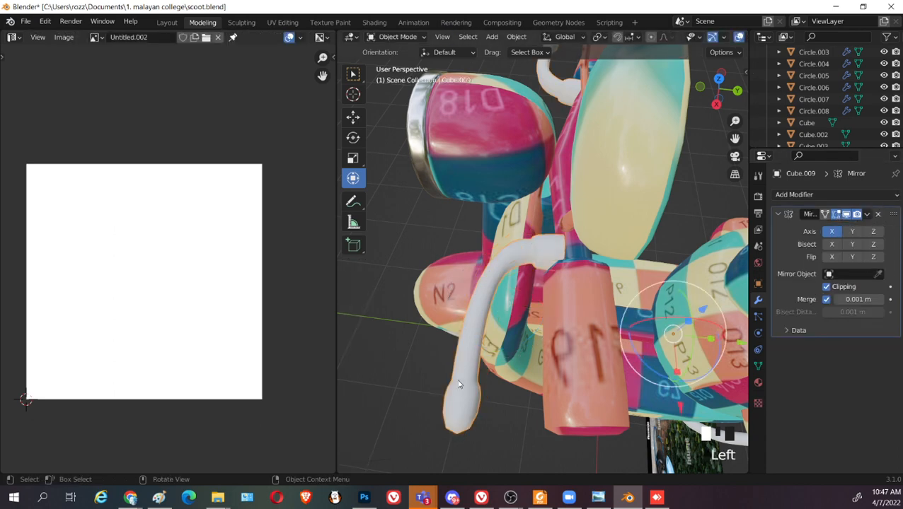
Edit the subdivided brake lever and select an edge loop near its inner end for a seam
{"action": "key", "text": "Tab"}
{"action": "middle_click_drag", "start_coordinate": [458, 384], "coordinate": [561, 208]}
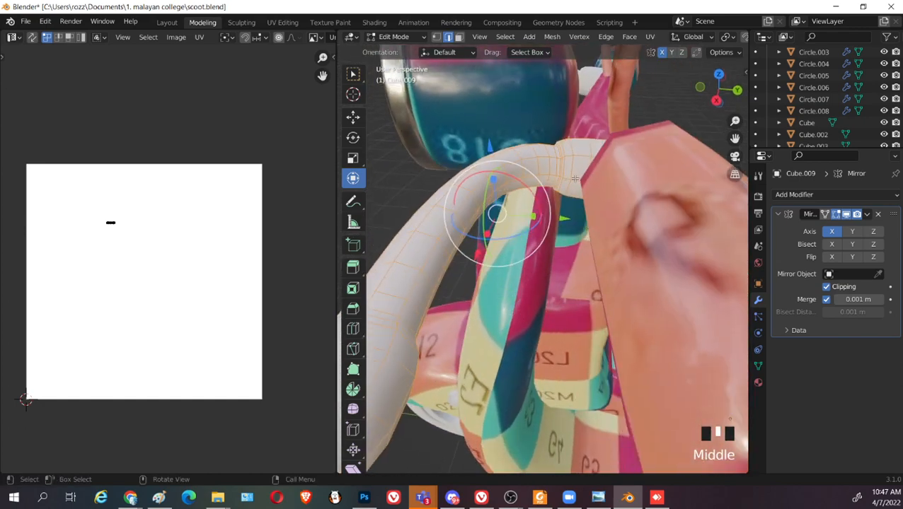
{"action": "left_click", "coordinate": [577, 179]}
{"action": "left_click", "coordinate": [577, 178], "text": "alt+shift"}
{"action": "scroll", "coordinate": [576, 180], "scroll_direction": "down", "scroll_amount": 3}
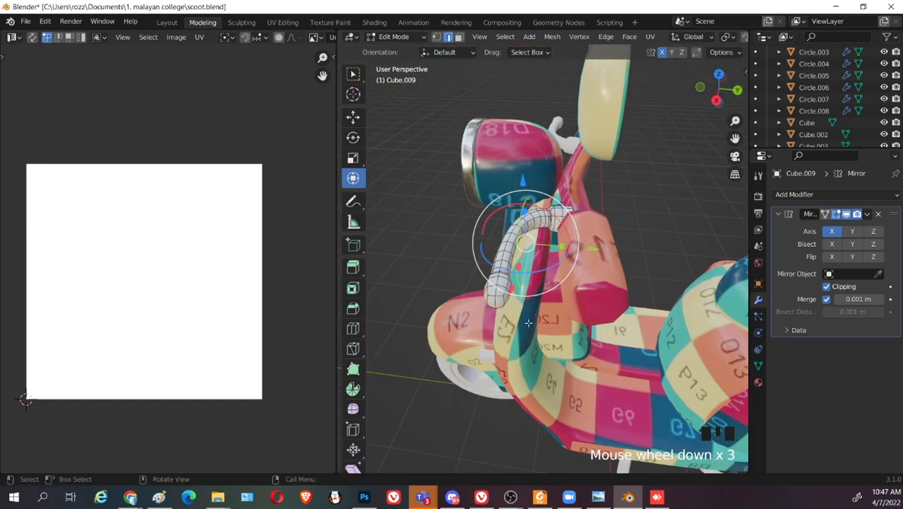
{"action": "middle_click_drag", "start_coordinate": [577, 180], "coordinate": [588, 326]}
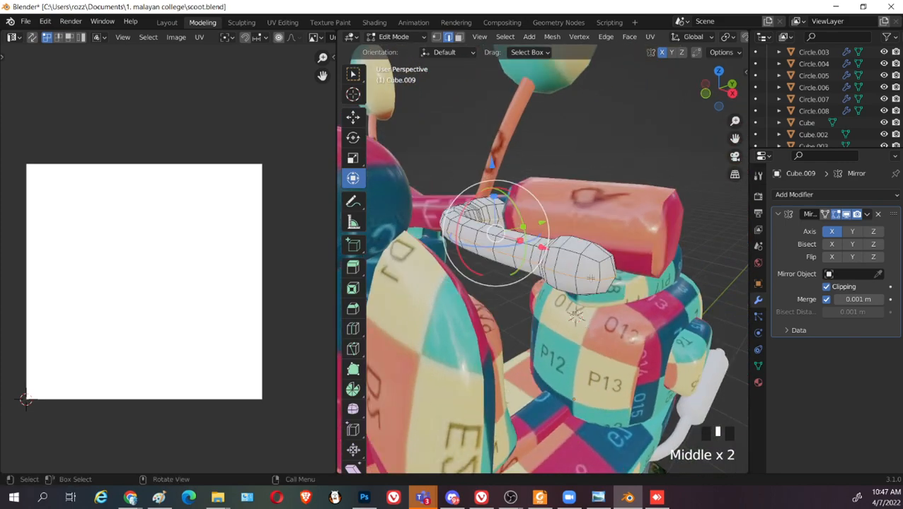
Add the lengthwise edge loop along the brake lever to the seam selection
{"action": "middle_click_drag", "start_coordinate": [590, 266], "coordinate": [559, 290]}
{"action": "scroll", "coordinate": [533, 282], "scroll_direction": "up", "scroll_amount": 2}
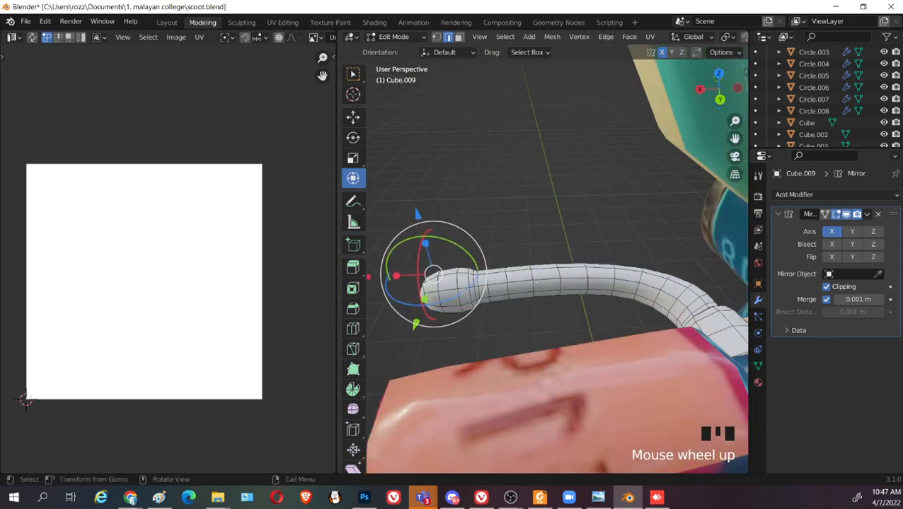
{"action": "left_click", "coordinate": [520, 281]}
{"action": "left_click", "coordinate": [520, 282], "text": "alt+shift"}
{"action": "left_click", "coordinate": [520, 281], "text": "alt+shift"}
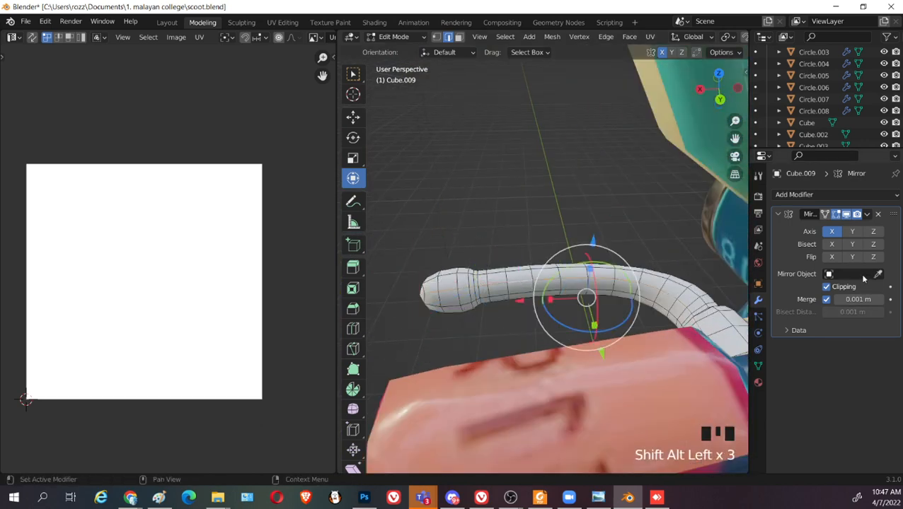
{"action": "right_click", "coordinate": [597, 291]}
{"action": "left_click", "coordinate": [552, 280]}
Add edges around the lever's rounded tip to the selection and mark the selected edges as a seam
{"action": "middle_click_drag", "start_coordinate": [552, 280], "coordinate": [517, 252]}
{"action": "left_click", "coordinate": [525, 318], "text": "shift"}
{"action": "left_click", "coordinate": [527, 334], "text": "shift"}
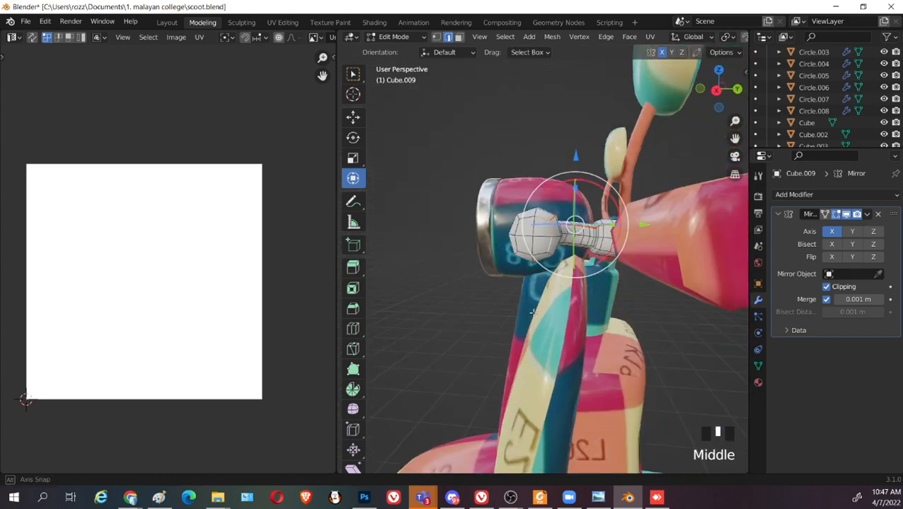
{"action": "left_click", "coordinate": [515, 251], "text": "shift"}
{"action": "left_click", "coordinate": [524, 250], "text": "shift"}
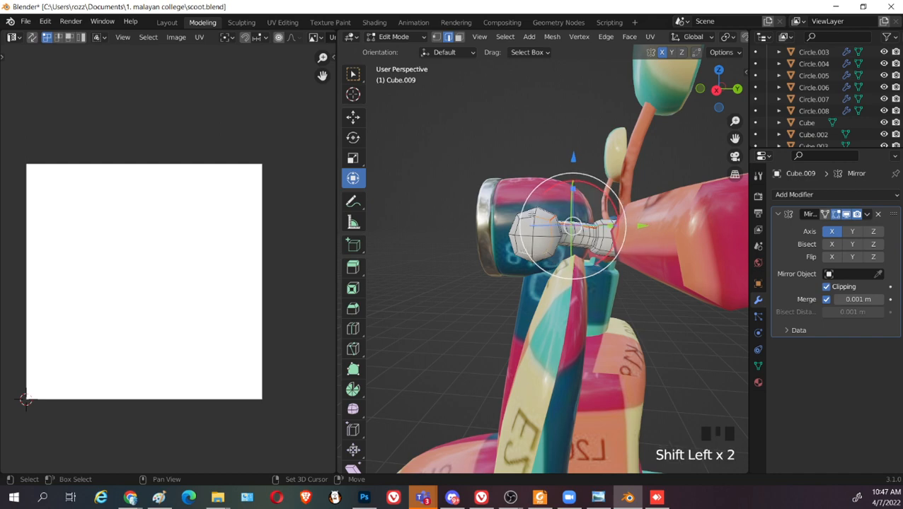
{"action": "left_click", "coordinate": [531, 212], "text": "shift"}
{"action": "left_click", "coordinate": [518, 242], "text": "shift"}
{"action": "right_click", "coordinate": [518, 244]}
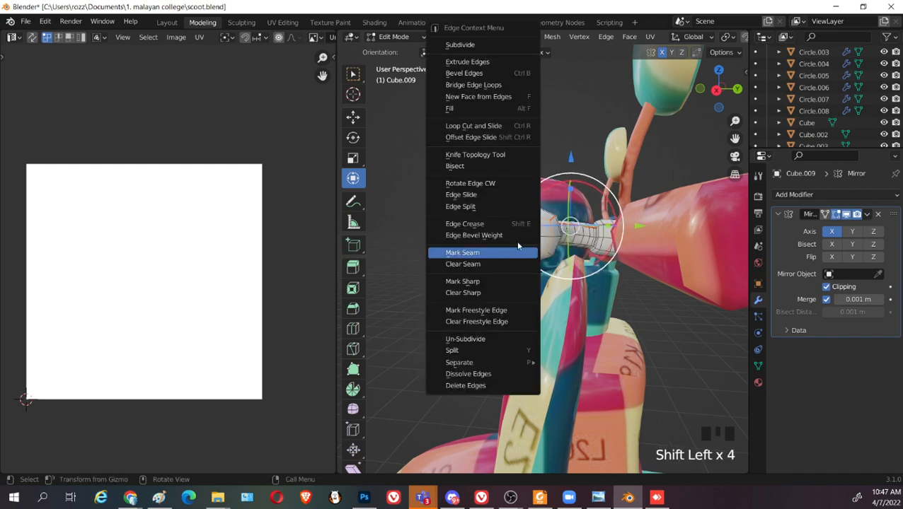
{"action": "right_click", "coordinate": [518, 252]}
Unwrap the entire brake lever and rotate its UV island until it lies horizontally
{"action": "key", "text": "l"}
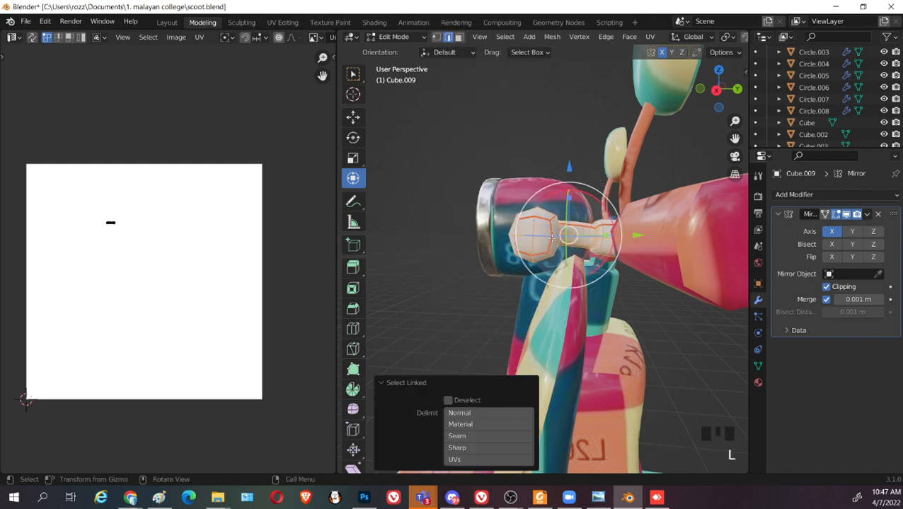
{"action": "key", "text": "u"}
{"action": "left_click", "coordinate": [552, 238]}
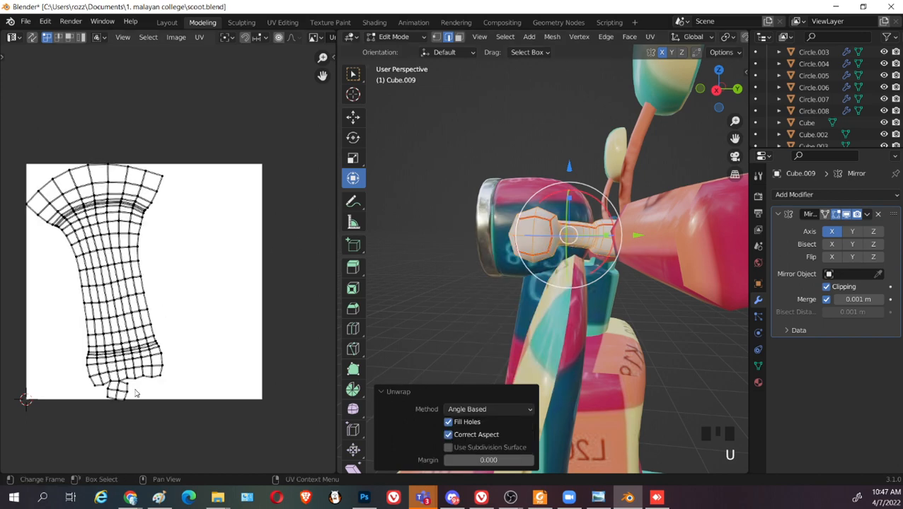
{"action": "key", "text": "l"}
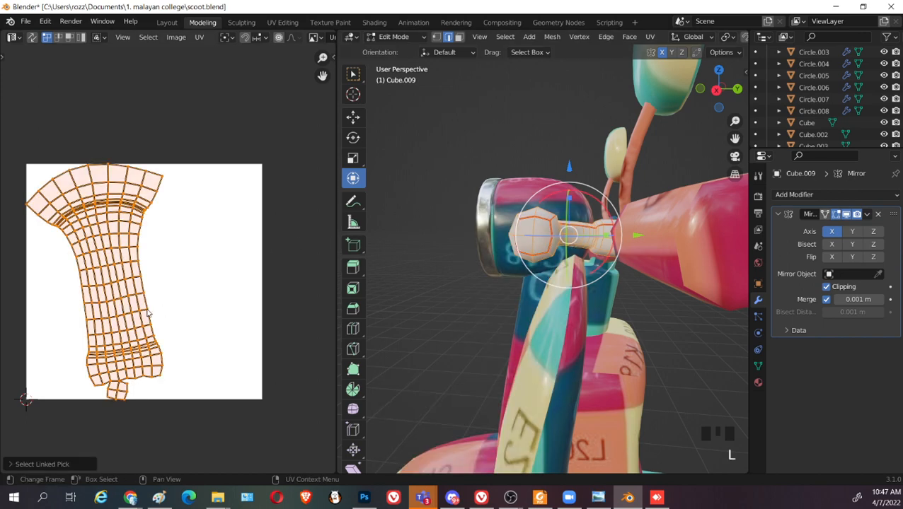
{"action": "key", "text": "r"}
{"action": "left_click", "coordinate": [180, 118]}
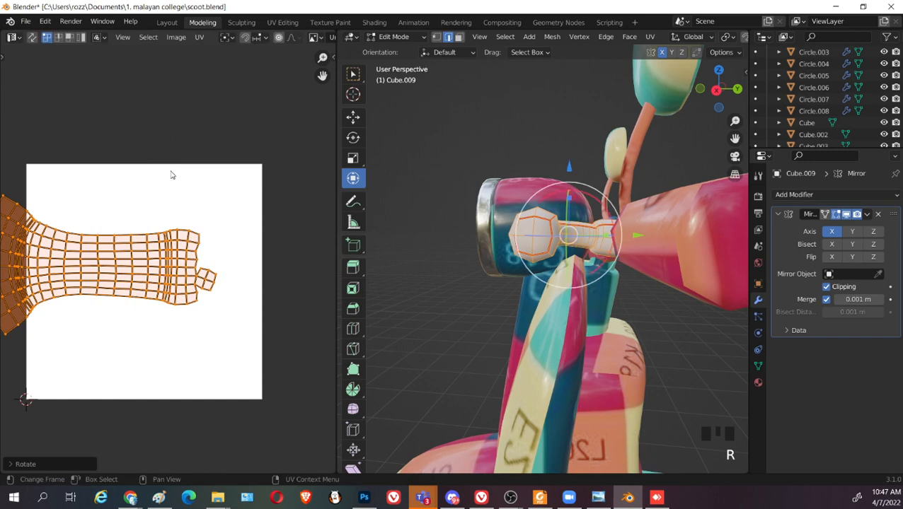
Move the lever's UV island above the texture square and scale it down
{"action": "scroll", "coordinate": [158, 218], "scroll_direction": "down", "scroll_amount": 2}
{"action": "key", "text": "g"}
{"action": "left_click", "coordinate": [265, 231]}
{"action": "key", "text": "s"}
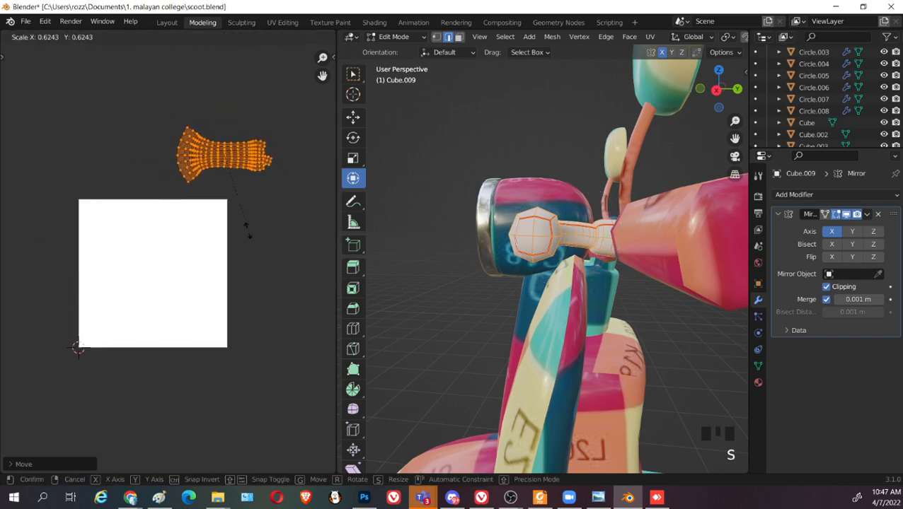
{"action": "left_click", "coordinate": [226, 186]}
Add the handlebar grip to the selection and edit it together with the brake lever
{"action": "middle_click_drag", "start_coordinate": [658, 278], "coordinate": [684, 295]}
{"action": "key", "text": "Tab"}
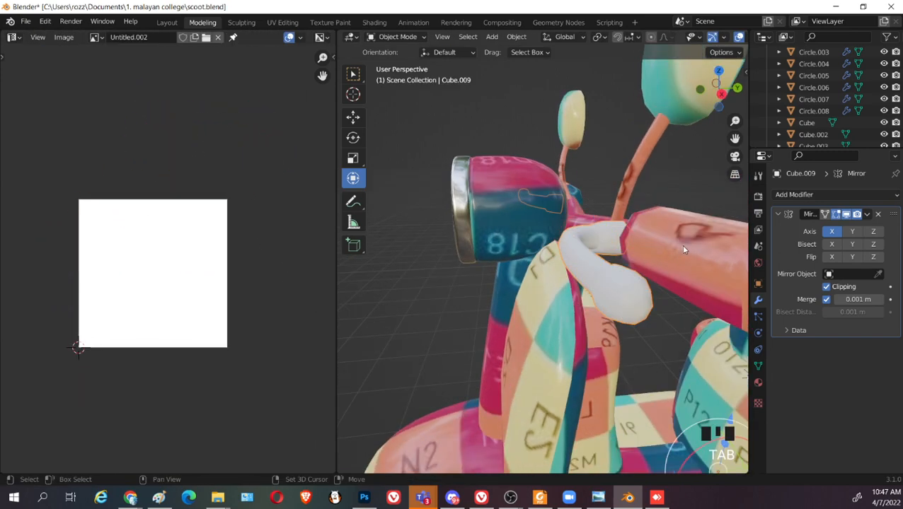
{"action": "left_click", "coordinate": [683, 294], "text": "shift"}
{"action": "key", "text": "Tab"}
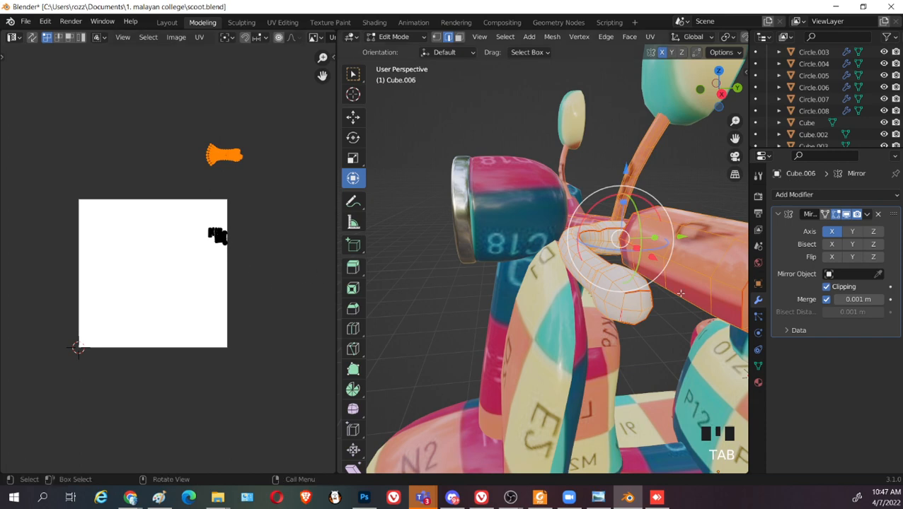
Scale down the lever's UV island and place it in the texture just below the handlebar islands
{"action": "scroll", "coordinate": [230, 186], "scroll_direction": "up", "scroll_amount": 3}
{"action": "left_click", "coordinate": [224, 186]}
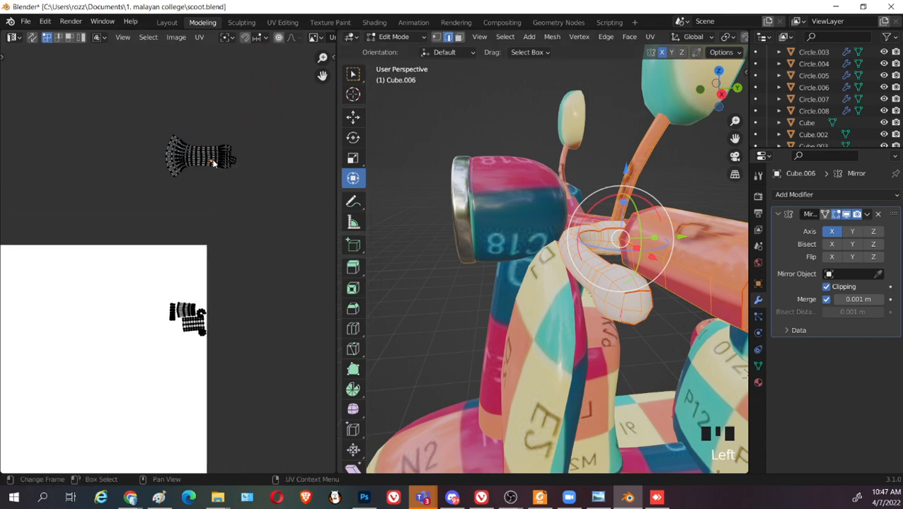
{"action": "key", "text": "l"}
{"action": "key", "text": "g"}
{"action": "left_click", "coordinate": [193, 383]}
{"action": "key", "text": "s"}
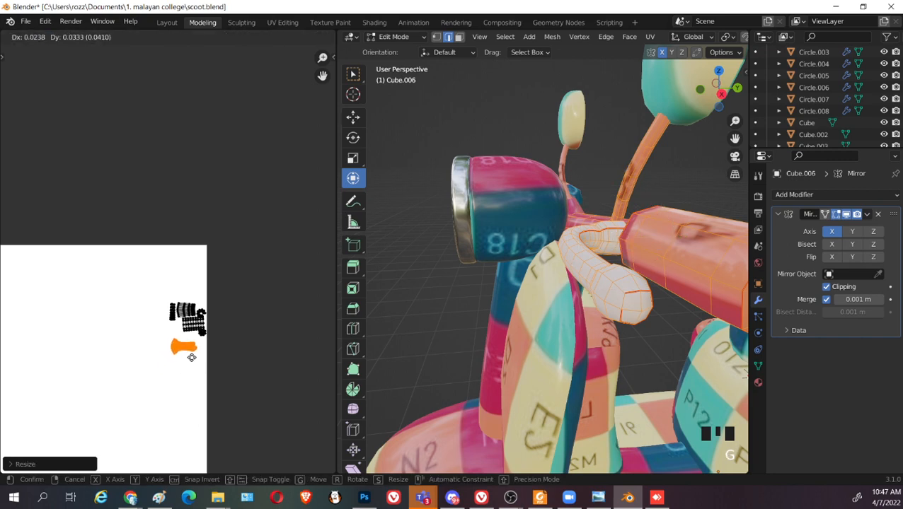
{"action": "left_click", "coordinate": [188, 356]}
Add the headlight and the front body to the selection and edit all parts together to check the lever island's placement
{"action": "key", "text": "Tab"}
{"action": "left_click", "coordinate": [532, 218], "text": "shift"}
{"action": "left_click", "coordinate": [558, 296], "text": "shift"}
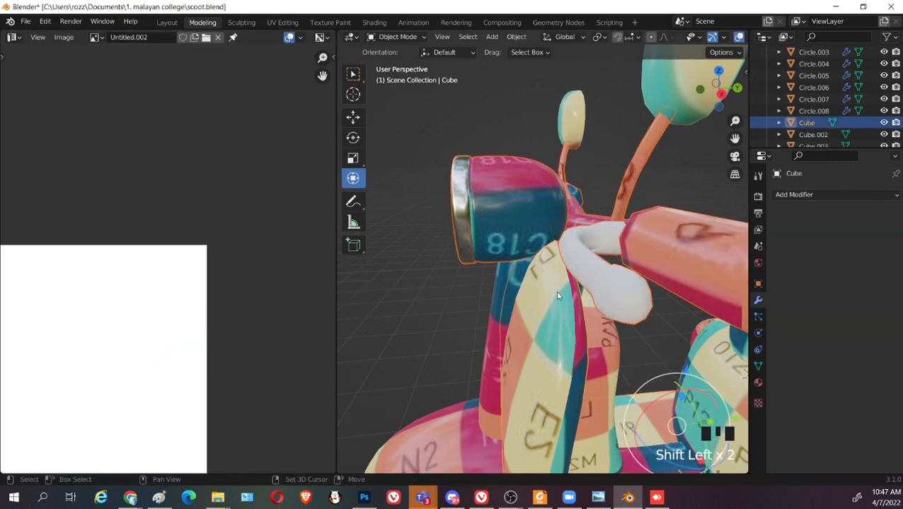
{"action": "left_click", "coordinate": [683, 243], "text": "shift"}
{"action": "key", "text": "Tab"}
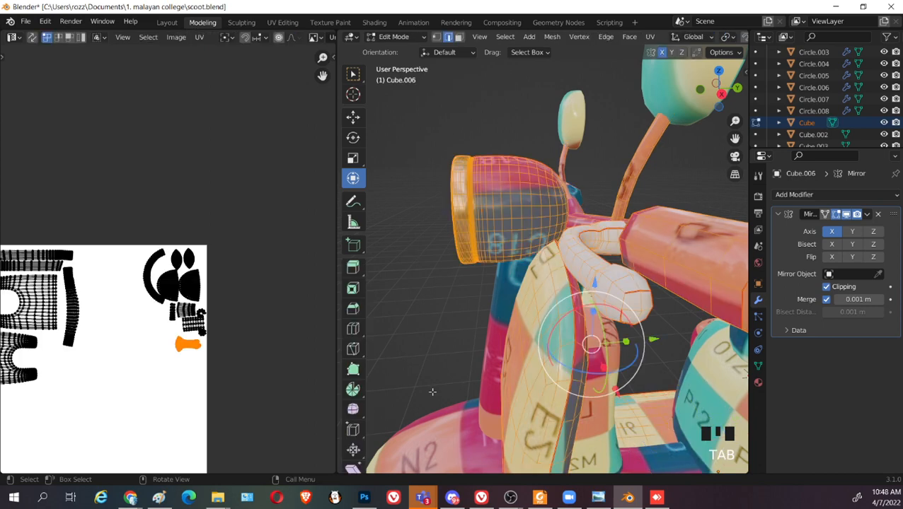
{"action": "scroll", "coordinate": [238, 304], "scroll_direction": "up", "scroll_amount": 3}
{"action": "key", "text": "Tab"}
{"action": "scroll", "coordinate": [534, 293], "scroll_direction": "down", "scroll_amount": 5}
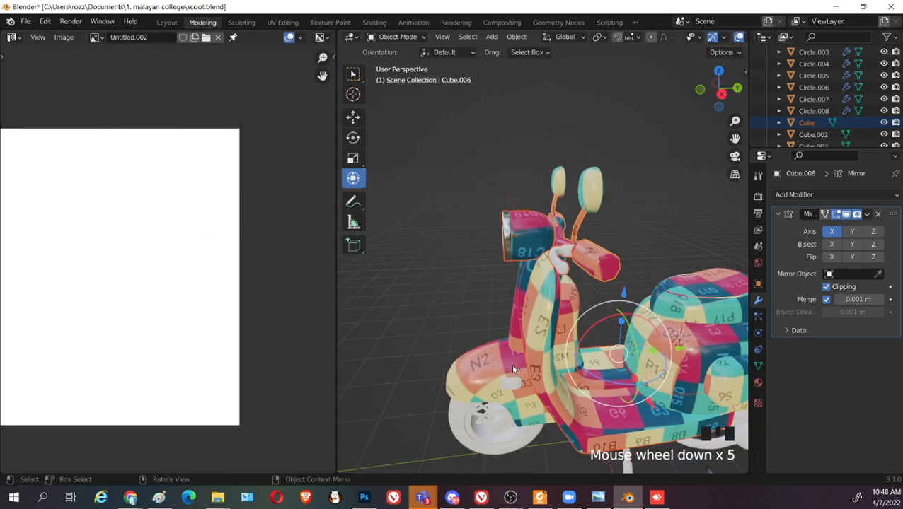
Add the main body, the rear body and the seat to the selection and edit all parts together
{"action": "middle_click_drag", "start_coordinate": [621, 292], "coordinate": [527, 401]}
{"action": "left_click", "coordinate": [526, 401], "text": "shift"}
{"action": "left_click", "coordinate": [526, 402], "text": "shift"}
{"action": "left_click", "coordinate": [619, 419], "text": "shift"}
{"action": "middle_click_drag", "start_coordinate": [712, 369], "coordinate": [691, 344]}
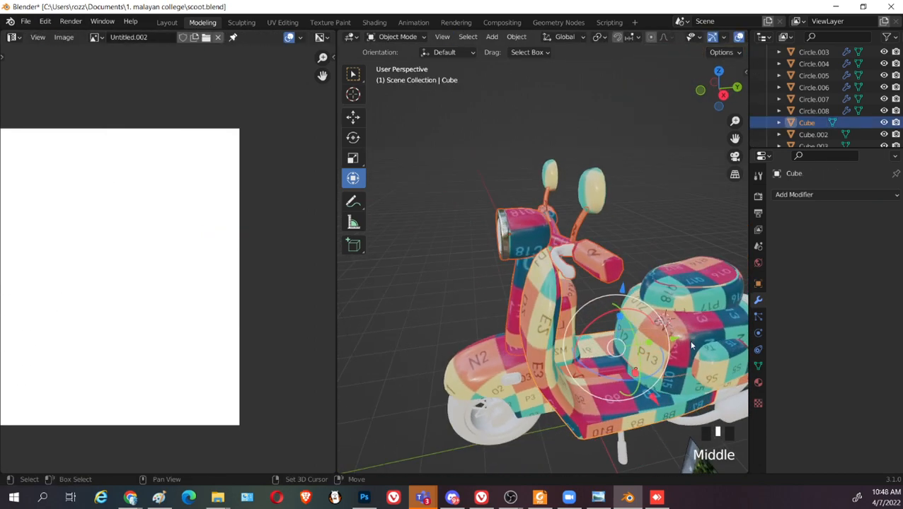
{"action": "left_click", "coordinate": [695, 325], "text": "shift"}
{"action": "left_click", "coordinate": [699, 289], "text": "shift"}
{"action": "key", "text": "Tab"}
{"action": "scroll", "coordinate": [185, 279], "scroll_direction": "down", "scroll_amount": 1}
{"action": "scroll", "coordinate": [189, 283], "scroll_direction": "down", "scroll_amount": 1}
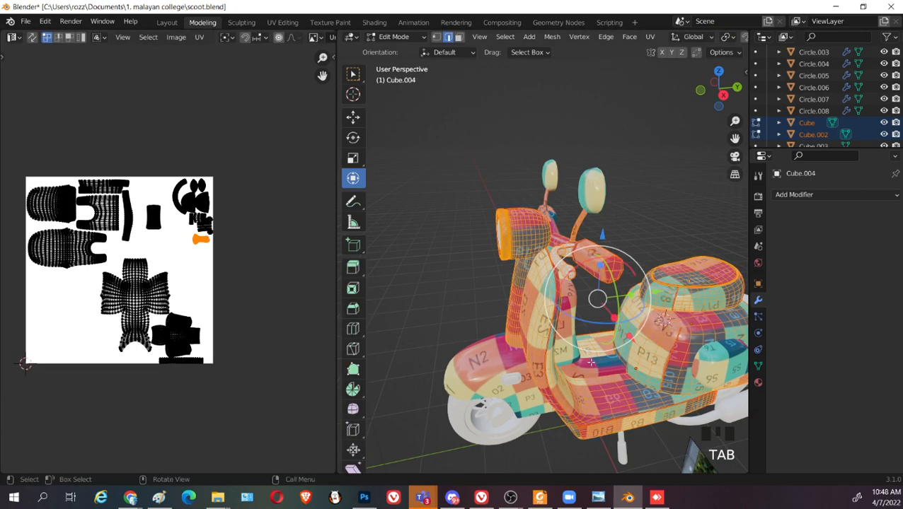
Add another body part and the front fender to the selection and bring their UVs into the shared edit
{"action": "key", "text": "Tab"}
{"action": "left_click", "coordinate": [552, 342], "text": "shift"}
{"action": "key", "text": "Tab"}
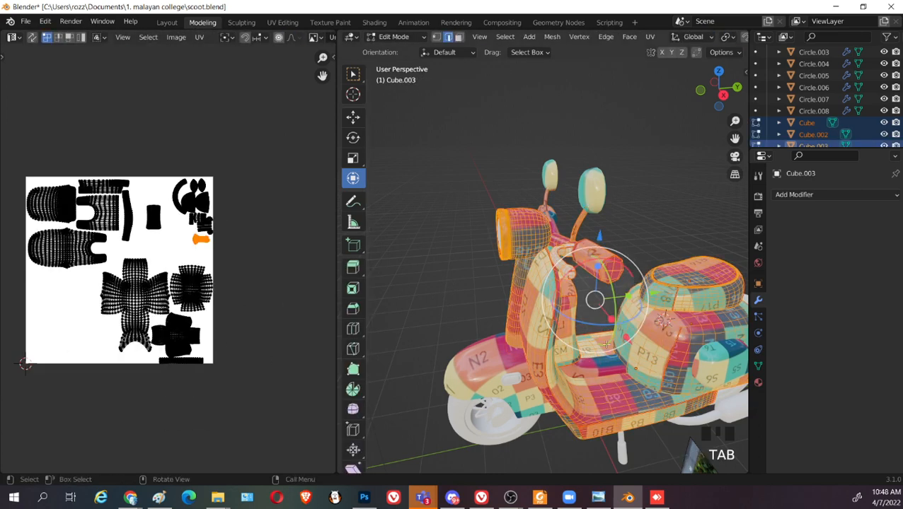
{"action": "left_click", "coordinate": [496, 360], "text": "shift"}
{"action": "key", "text": "Tab"}
{"action": "left_click", "coordinate": [495, 360], "text": "shift"}
{"action": "key", "text": "Tab"}
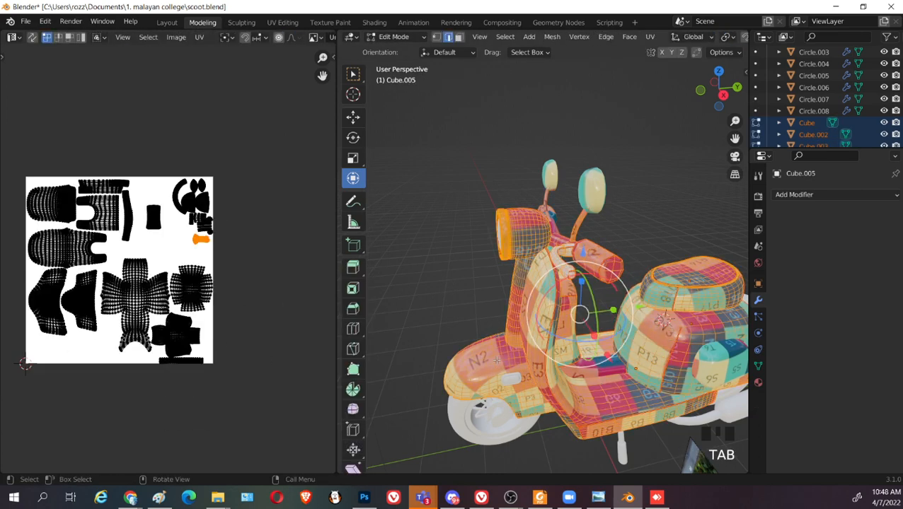
Add the side cover, the license plate and the box behind the leg shield to the multi-object edit
{"action": "middle_click_drag", "start_coordinate": [654, 391], "coordinate": [584, 380], "text": "shift"}
{"action": "key", "text": "Tab"}
{"action": "key", "text": "Tab"}
{"action": "key", "text": "Tab"}
{"action": "key", "text": "Tab"}
{"action": "scroll", "coordinate": [567, 385], "scroll_direction": "up", "scroll_amount": 2}
{"action": "key", "text": "Tab"}
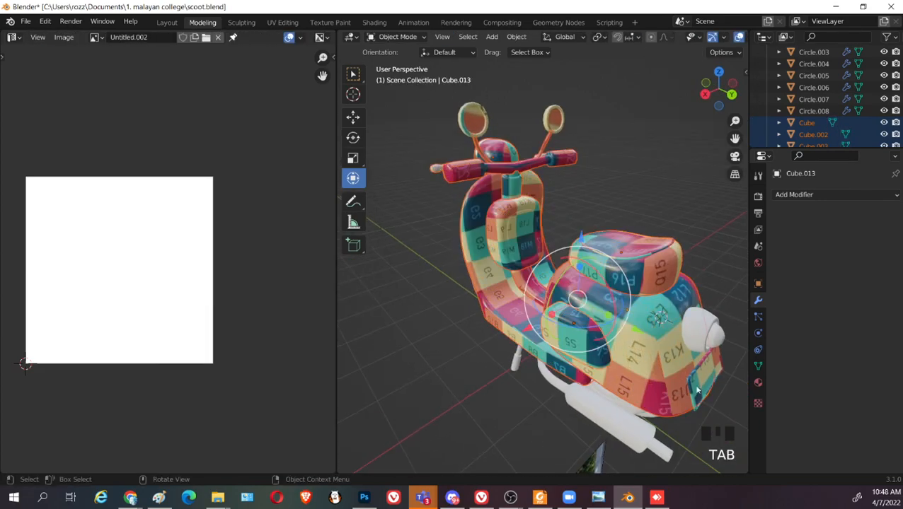
{"action": "left_click", "coordinate": [584, 380], "text": "shift"}
{"action": "key", "text": "Tab"}
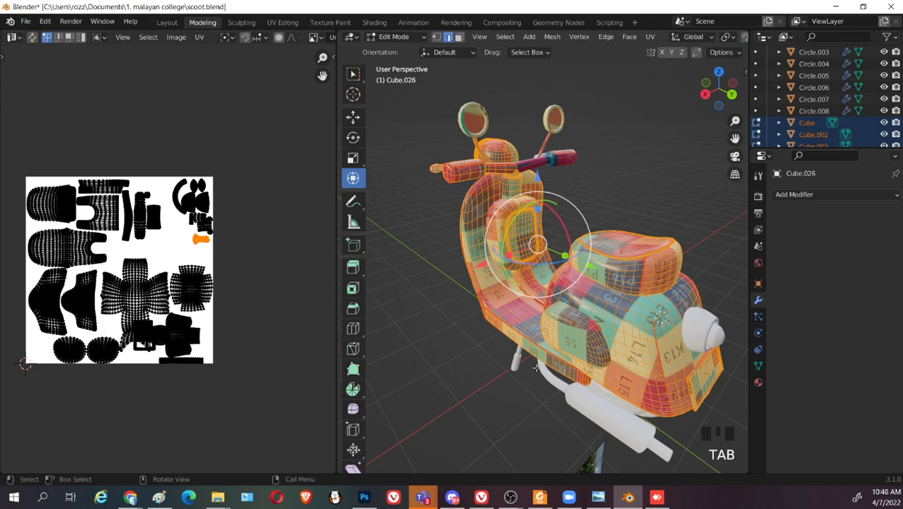
Select the license plate's three overlapping UV islands and move them to the free space beside the brake lever's island
{"action": "scroll", "coordinate": [132, 385], "scroll_direction": "up", "scroll_amount": 3}
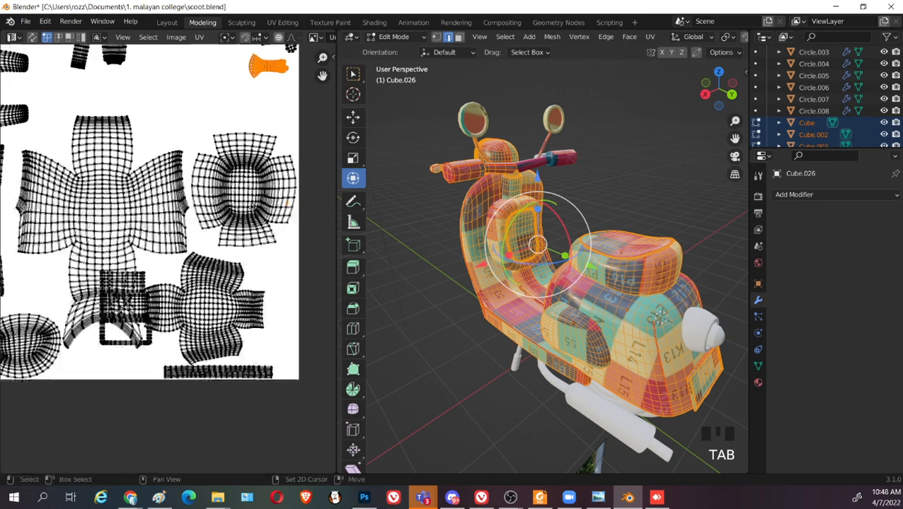
{"action": "scroll", "coordinate": [131, 385], "scroll_direction": "up", "scroll_amount": 1}
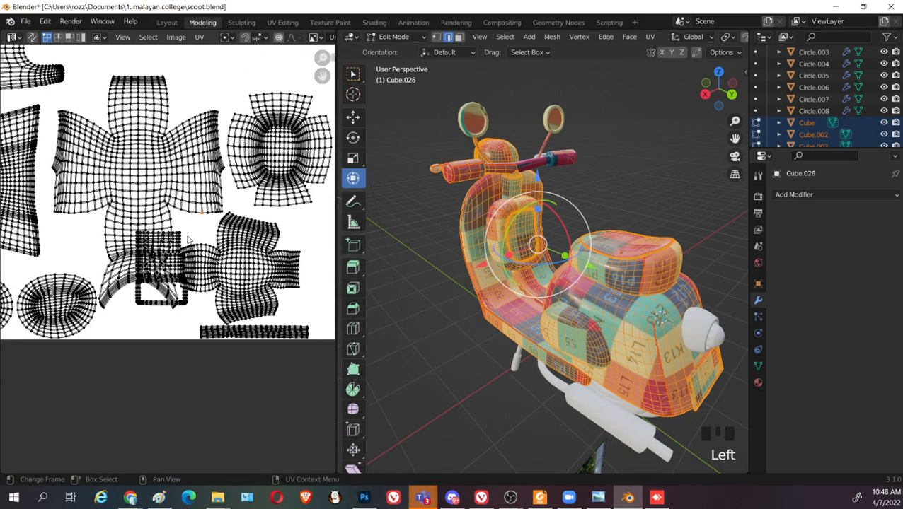
{"action": "key", "text": "l"}
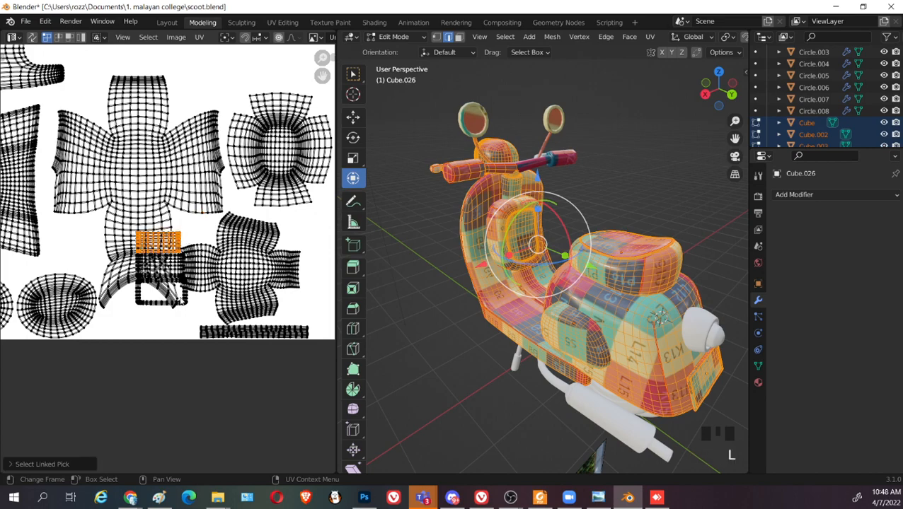
{"action": "key", "text": "l"}
{"action": "scroll", "coordinate": [169, 296], "scroll_direction": "up", "scroll_amount": 4}
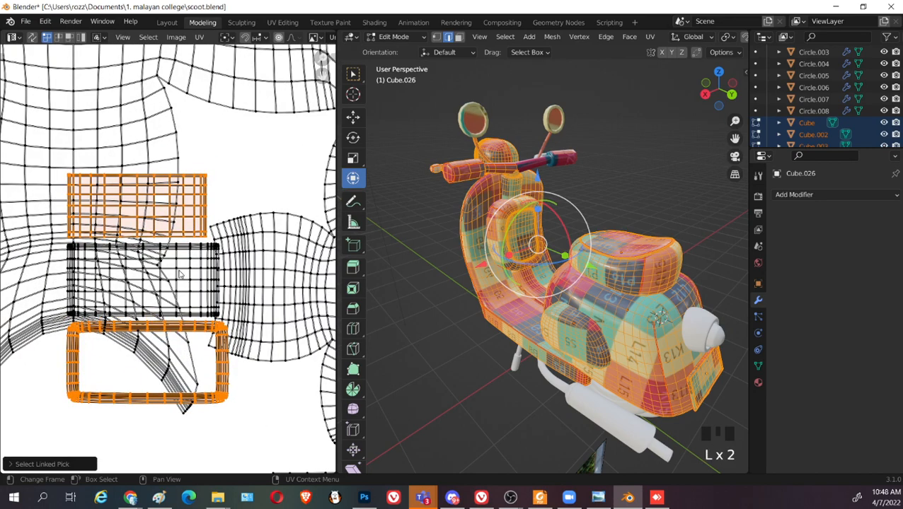
{"action": "key", "text": "l"}
{"action": "scroll", "coordinate": [206, 316], "scroll_direction": "down", "scroll_amount": 4}
{"action": "scroll", "coordinate": [203, 311], "scroll_direction": "down", "scroll_amount": 3}
{"action": "key", "text": "g"}
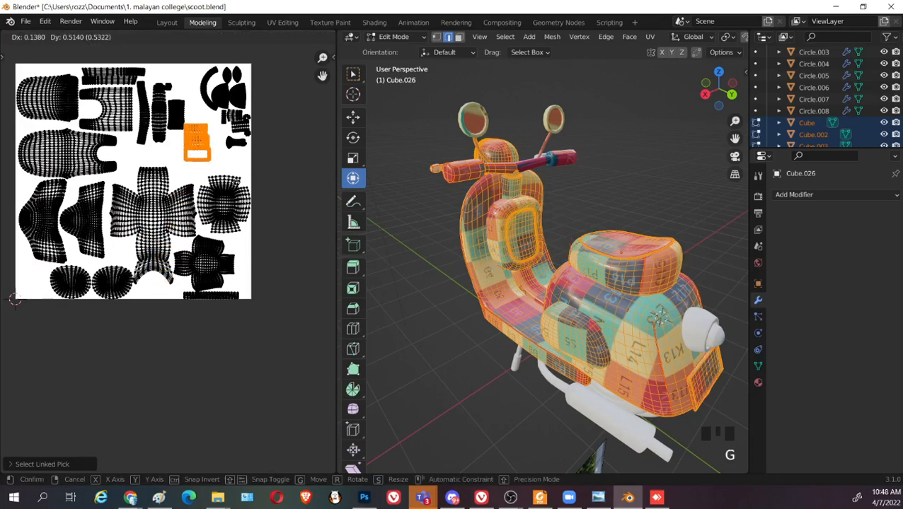
{"action": "left_click", "coordinate": [247, 187]}
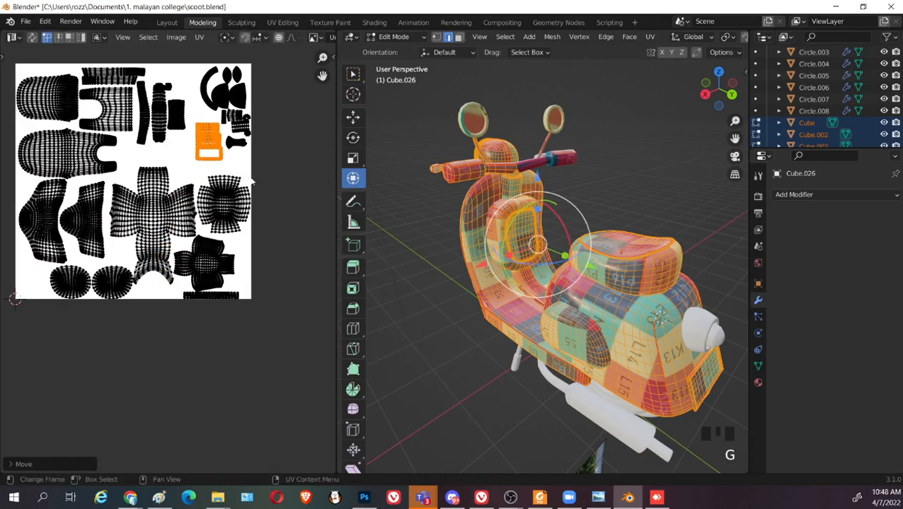
Scale the license plate's UV islands down slightly, nudge them into the gap and save the file
{"action": "key", "text": "s"}
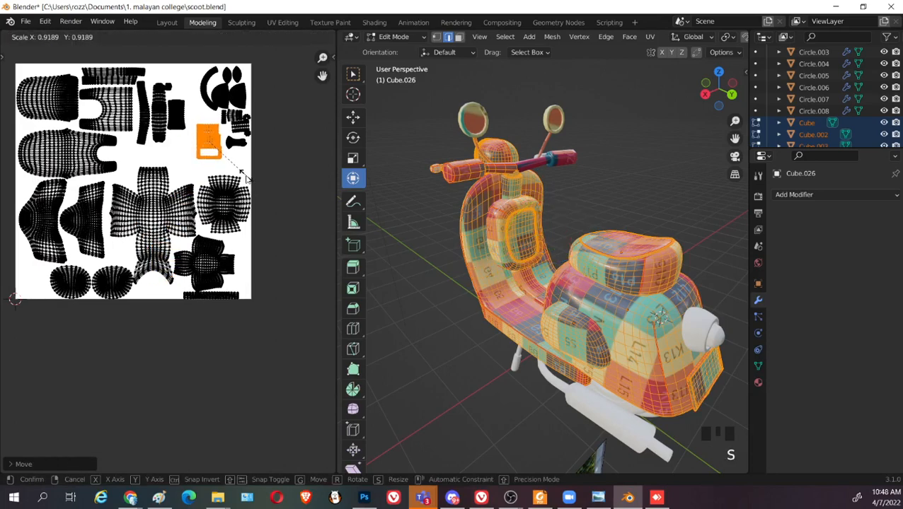
{"action": "left_click", "coordinate": [246, 180]}
{"action": "key", "text": "g"}
{"action": "left_click", "coordinate": [249, 181]}
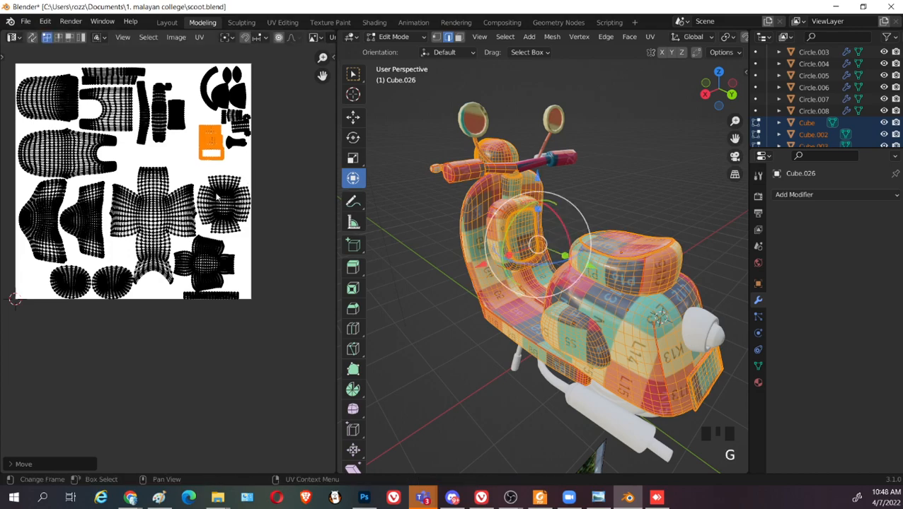
{"action": "scroll", "coordinate": [220, 186], "scroll_direction": "down", "scroll_amount": 3}
{"action": "scroll", "coordinate": [236, 212], "scroll_direction": "up", "scroll_amount": 3}
{"action": "key", "text": "Tab"}
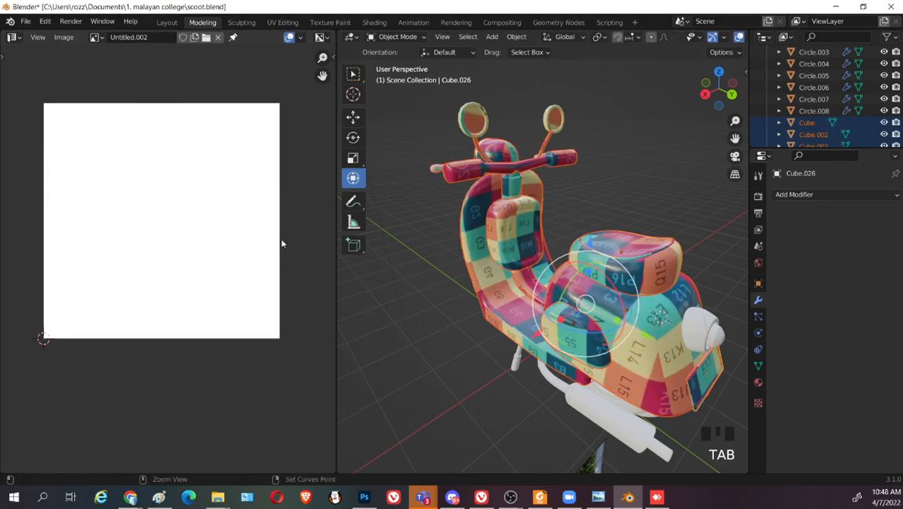
{"action": "key", "text": "ctrl+s"}
Assign the existing body material to the brake lever and save the file
{"action": "key", "text": "Tab"}
{"action": "middle_click_drag", "start_coordinate": [537, 332], "coordinate": [608, 344]}
{"action": "scroll", "coordinate": [624, 349], "scroll_direction": "down", "scroll_amount": 2}
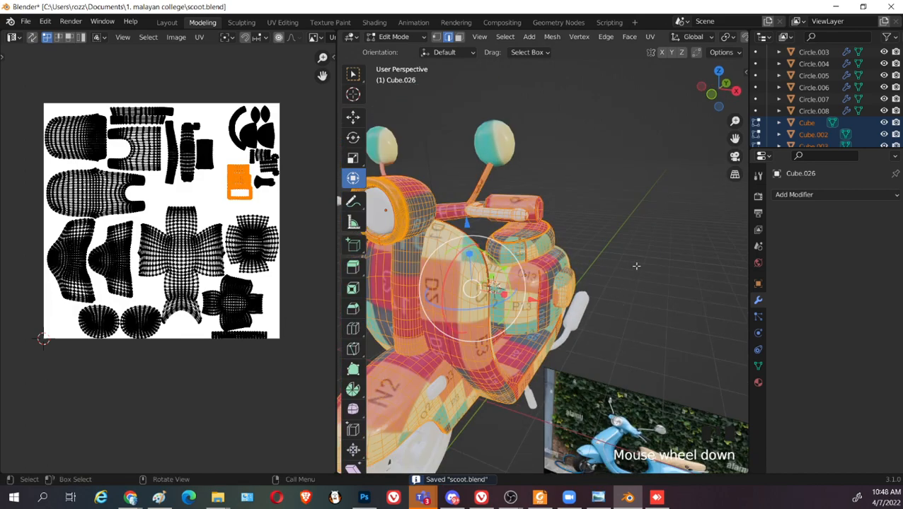
{"action": "key", "text": "Tab"}
{"action": "left_click", "coordinate": [514, 215]}
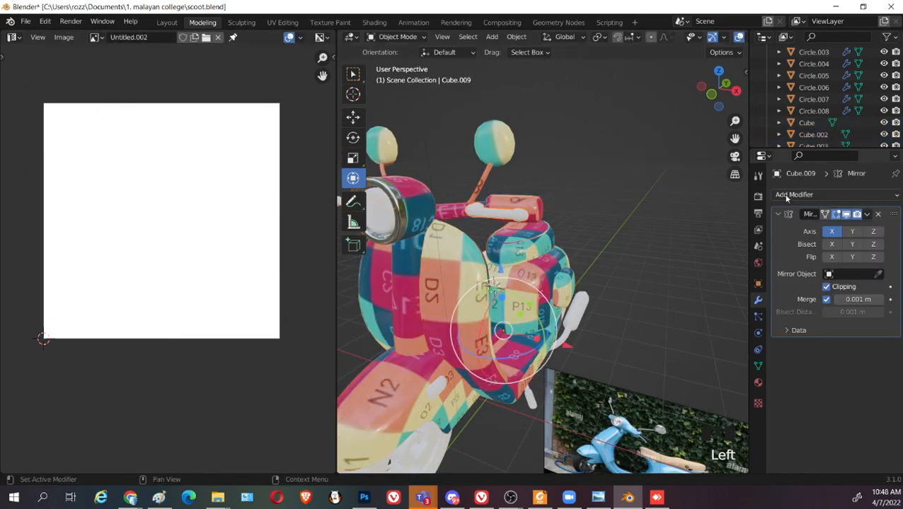
{"action": "left_click", "coordinate": [758, 382]}
{"action": "left_click", "coordinate": [779, 244]}
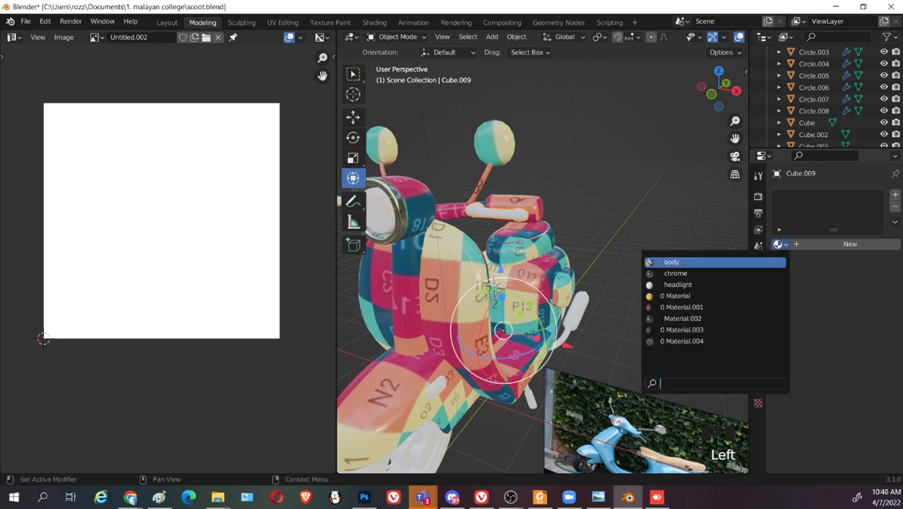
{"action": "left_click", "coordinate": [672, 263]}
{"action": "left_click", "coordinate": [609, 300]}
{"action": "scroll", "coordinate": [608, 301], "scroll_direction": "down", "scroll_amount": 3}
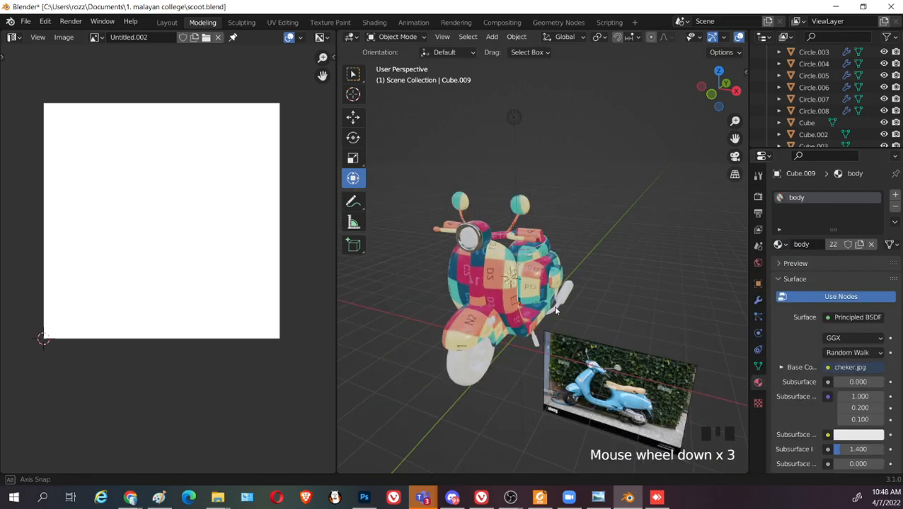
{"action": "middle_click_drag", "start_coordinate": [609, 301], "coordinate": [564, 306]}
{"action": "key", "text": "ctrl+s"}
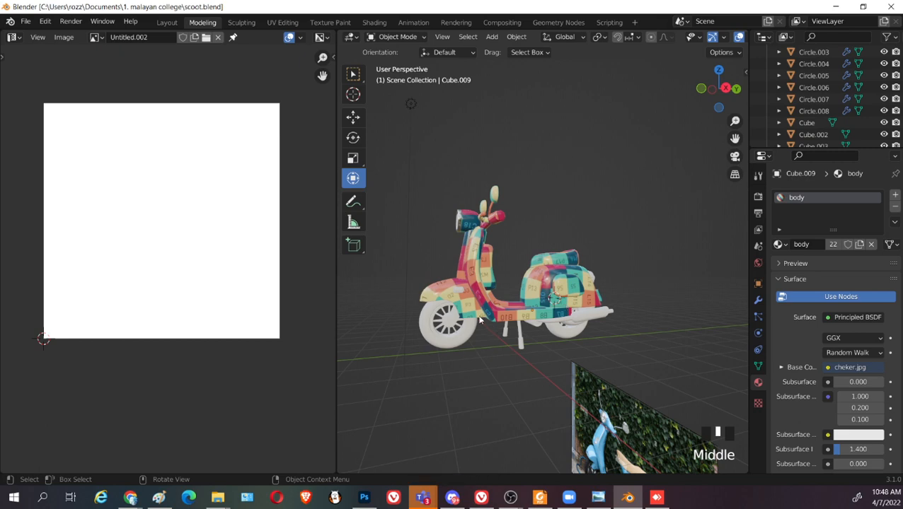
Examine the scooter from several angles for parts that still lack the checker texture
{"action": "middle_click_drag", "start_coordinate": [473, 332], "coordinate": [524, 347]}
{"action": "middle_click_drag", "start_coordinate": [524, 346], "coordinate": [549, 290], "text": "shift"}
{"action": "middle_click_drag", "start_coordinate": [550, 290], "coordinate": [555, 317]}
{"action": "middle_click_drag", "start_coordinate": [555, 317], "coordinate": [506, 361], "text": "shift"}
{"action": "scroll", "coordinate": [552, 302], "scroll_direction": "up", "scroll_amount": 3}
{"action": "left_click", "coordinate": [503, 363]}
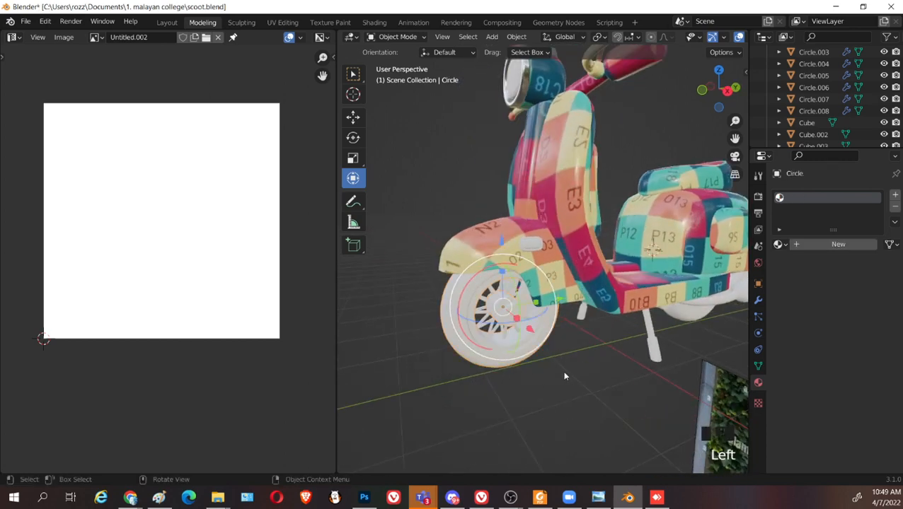
{"action": "scroll", "coordinate": [561, 329], "scroll_direction": "down", "scroll_amount": 3}
{"action": "middle_click_drag", "start_coordinate": [533, 333], "coordinate": [601, 223]}
{"action": "left_click", "coordinate": [601, 223]}
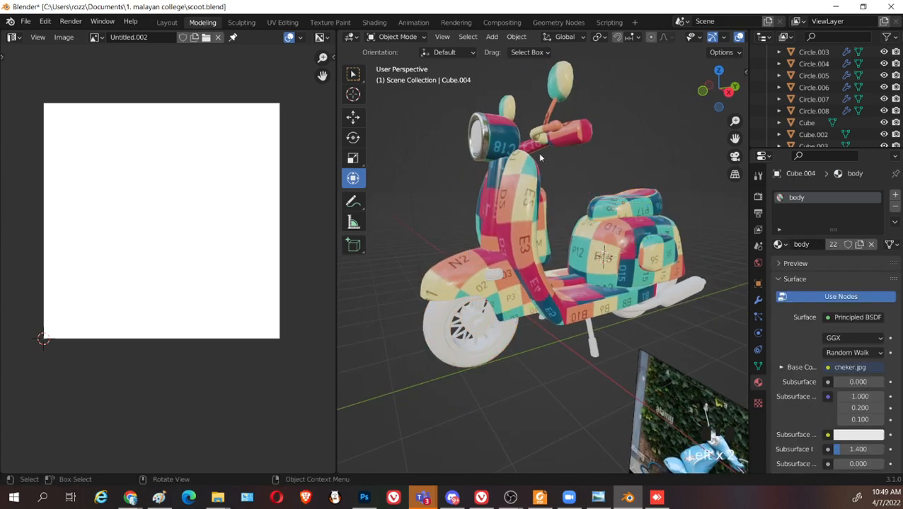
{"action": "scroll", "coordinate": [522, 301], "scroll_direction": "down", "scroll_amount": 2}
{"action": "middle_click_drag", "start_coordinate": [522, 300], "coordinate": [543, 298]}
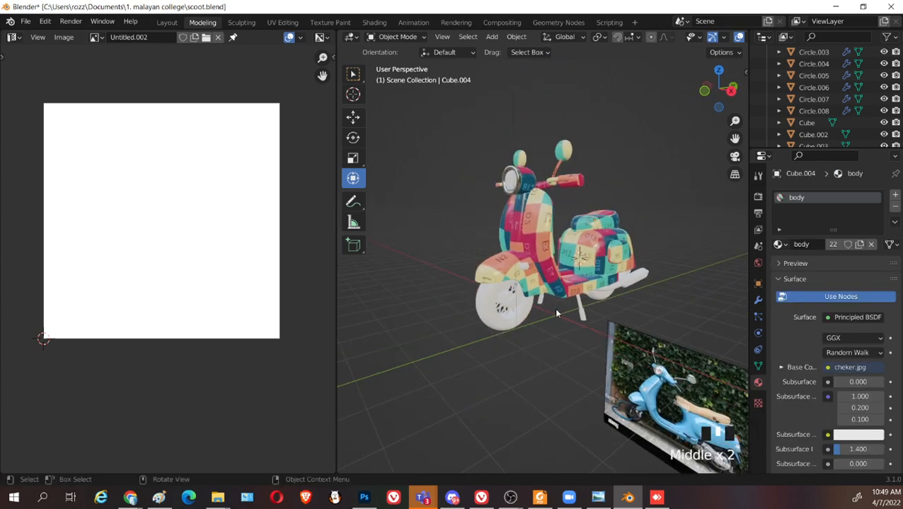
{"action": "scroll", "coordinate": [563, 332], "scroll_direction": "up", "scroll_amount": 2}
{"action": "middle_click_drag", "start_coordinate": [554, 357], "coordinate": [544, 210]}
{"action": "left_click", "coordinate": [544, 209]}
{"action": "key", "text": "Tab"}
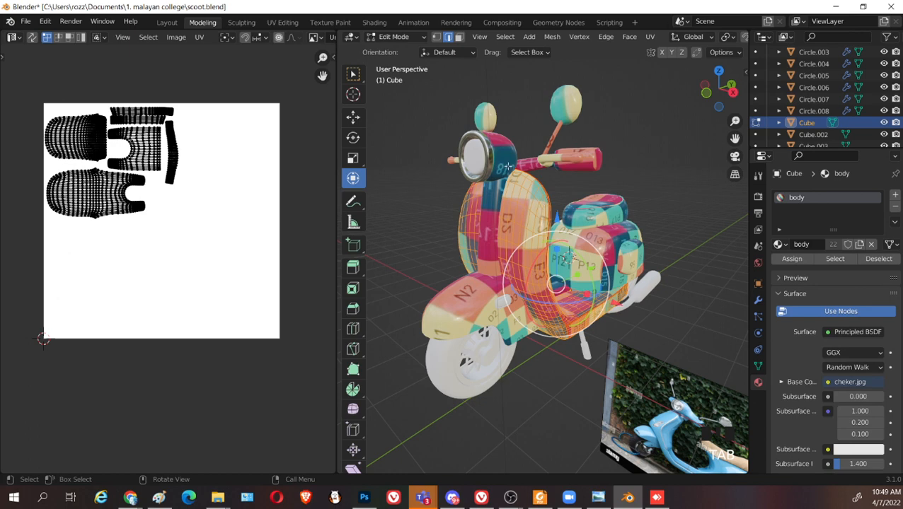
{"action": "key", "text": "Tab"}
{"action": "left_click", "coordinate": [508, 168]}
{"action": "left_click", "coordinate": [680, 215]}
{"action": "mouse_move", "coordinate": [680, 216]}
{"action": "middle_mouse_down"}
{"action": "mouse_move", "coordinate": [636, 223]}
{"action": "mouse_move", "coordinate": [671, 225]}
{"action": "middle_mouse_up"}
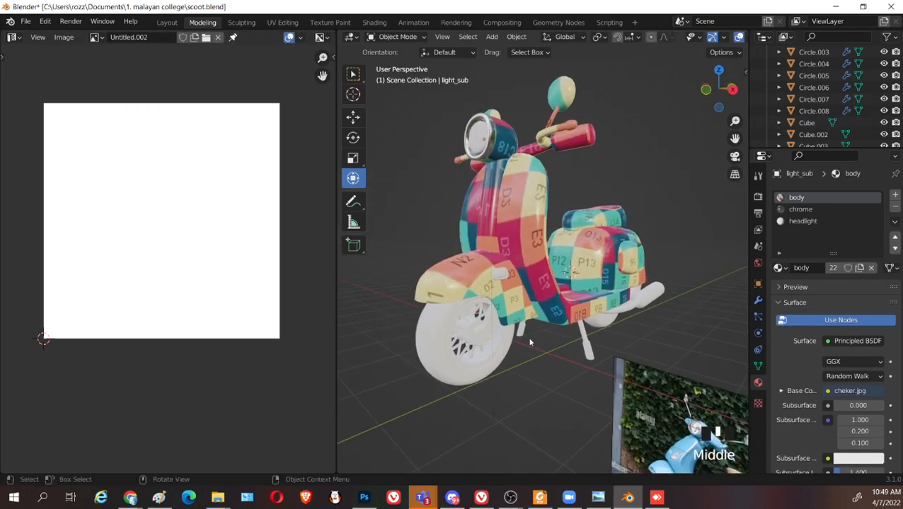
{"action": "middle_click_drag", "start_coordinate": [529, 342], "coordinate": [662, 300]}
{"action": "middle_click_drag", "start_coordinate": [466, 286], "coordinate": [525, 290]}
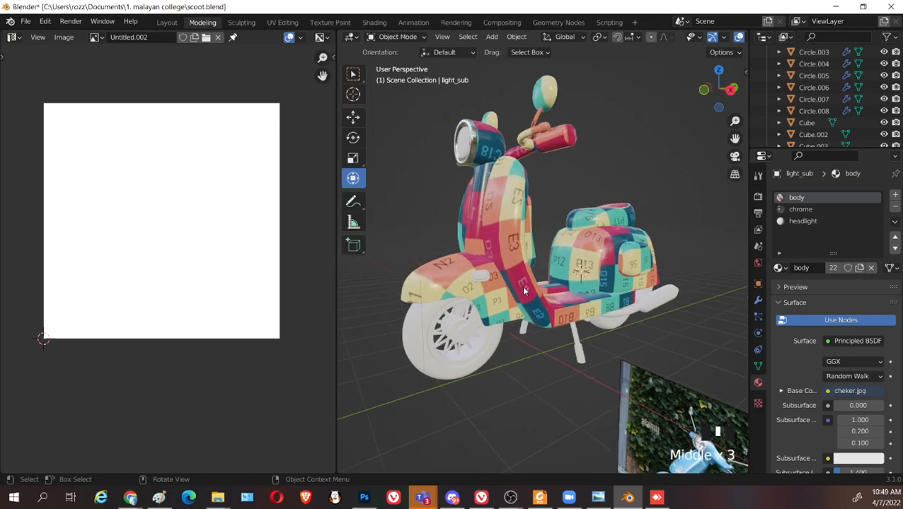
{"action": "middle_click_drag", "start_coordinate": [691, 315], "coordinate": [463, 385]}
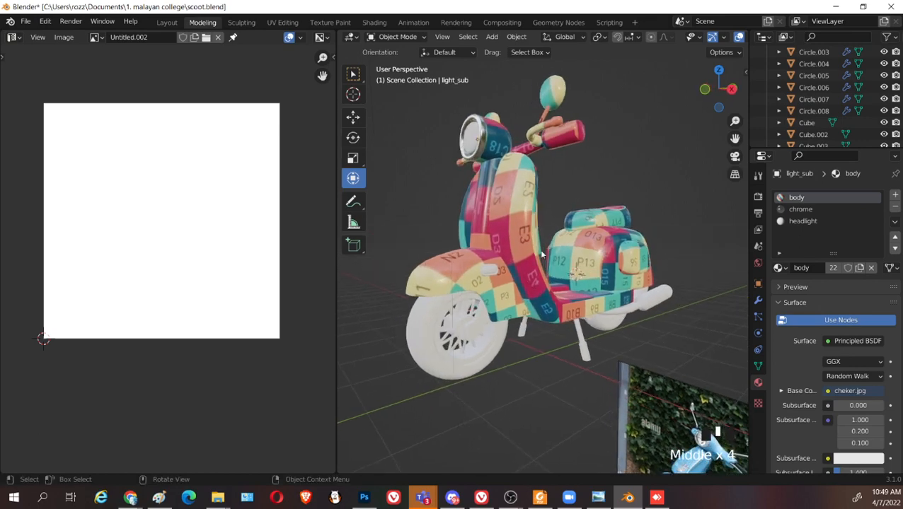
{"action": "middle_click_drag", "start_coordinate": [584, 270], "coordinate": [425, 343]}
{"action": "key", "text": "Tab"}
{"action": "key", "text": "Tab"}
Open the front wheel for mesh editing and set its Subdivision modifier's viewport level to 0
{"action": "left_click", "coordinate": [469, 306]}
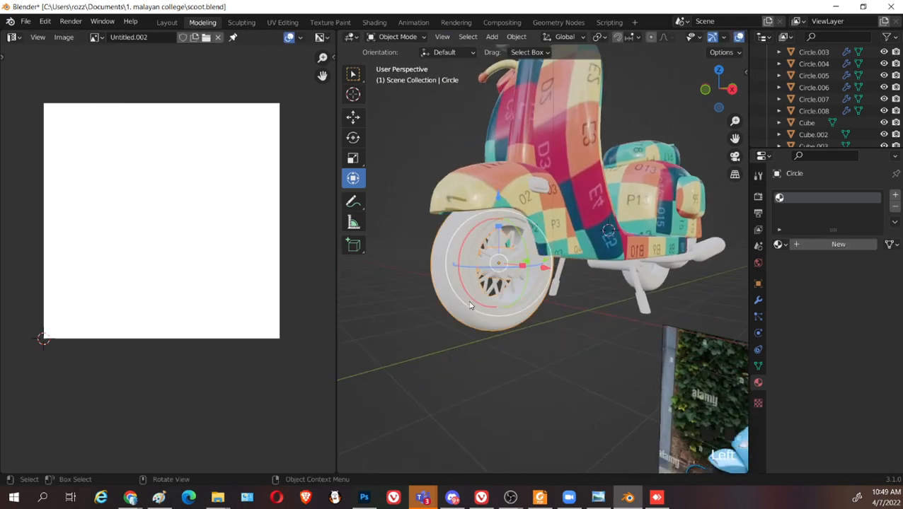
{"action": "key", "text": "Tab"}
{"action": "scroll", "coordinate": [485, 337], "scroll_direction": "up", "scroll_amount": 3}
{"action": "scroll", "coordinate": [507, 344], "scroll_direction": "down", "scroll_amount": 2}
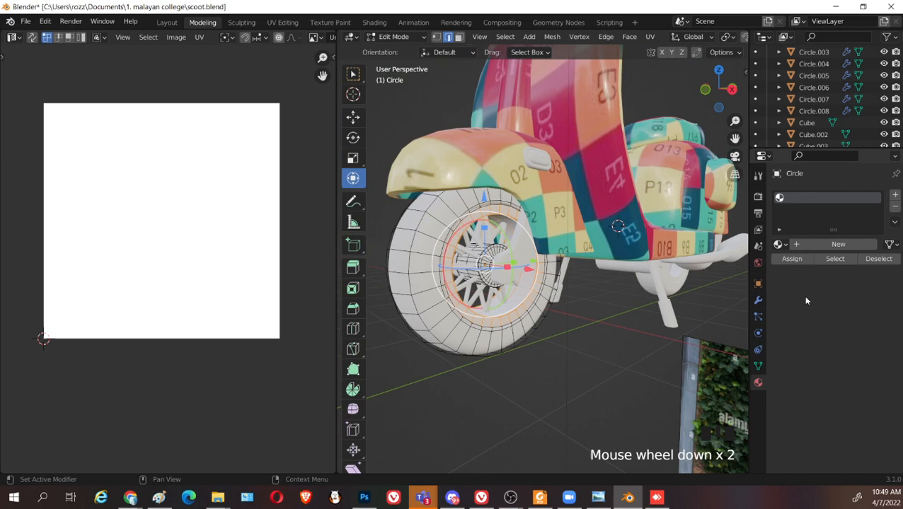
{"action": "left_click", "coordinate": [758, 300]}
{"action": "left_click", "coordinate": [827, 246]}
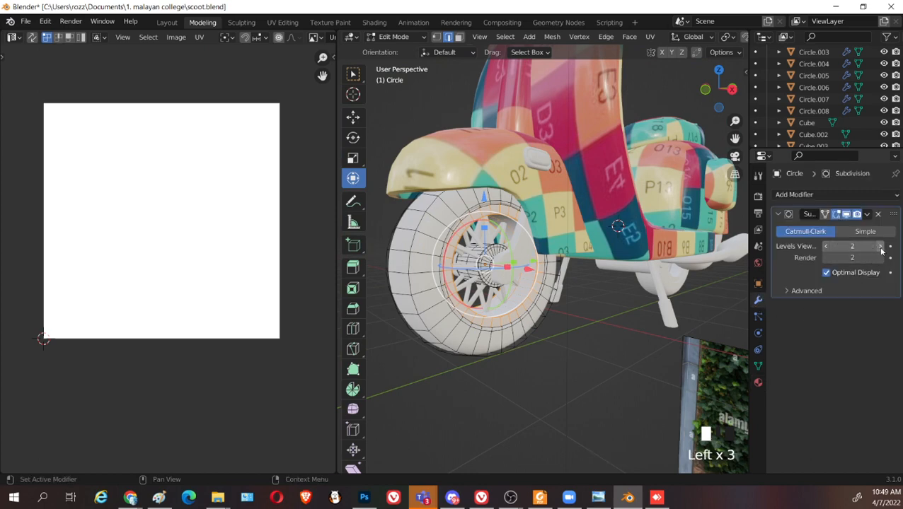
{"action": "left_click", "coordinate": [827, 248]}
{"action": "key", "text": "Tab"}
{"action": "key", "text": "Tab"}
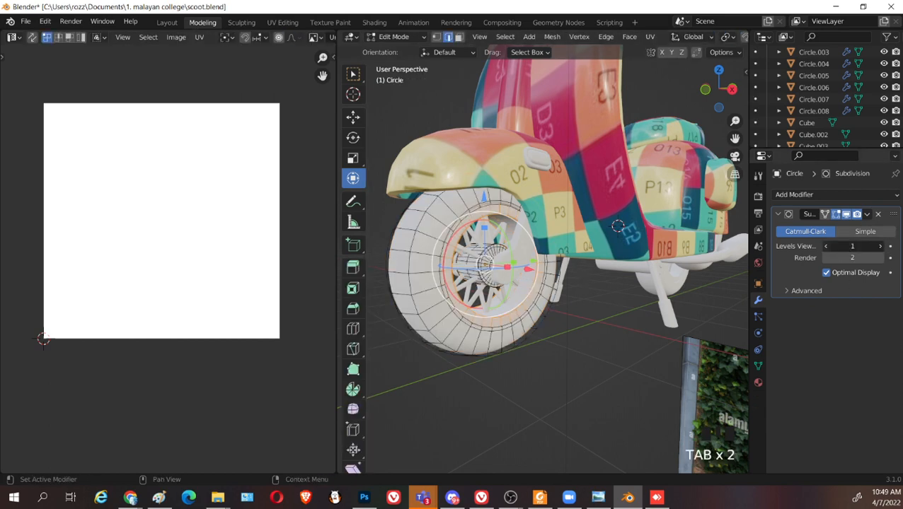
{"action": "left_click", "coordinate": [826, 246]}
Select the front tire's entire linked mesh
{"action": "middle_click_drag", "start_coordinate": [619, 317], "coordinate": [604, 349]}
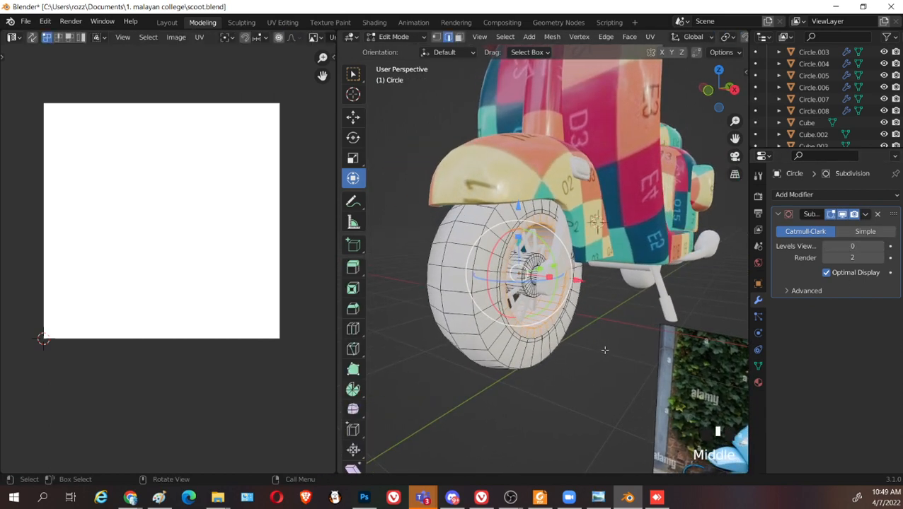
{"action": "left_click", "coordinate": [586, 383]}
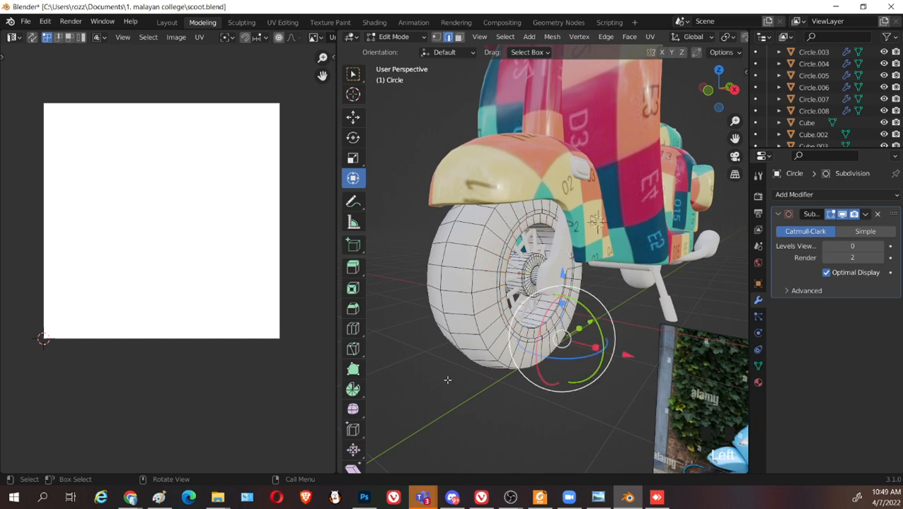
{"action": "scroll", "coordinate": [447, 379], "scroll_direction": "up", "scroll_amount": 2}
{"action": "key", "text": "l"}
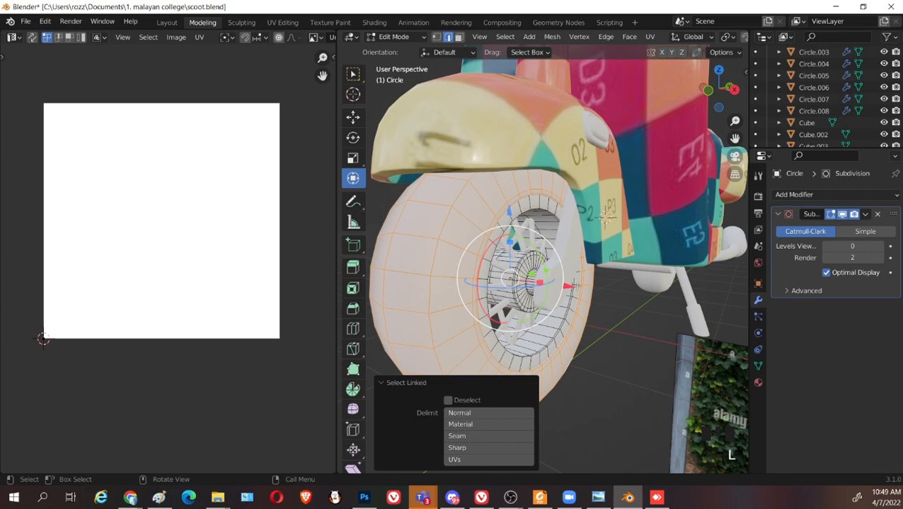
Try moving the selected tire sideways along the X axis, and undo the move
{"action": "left_click_drag", "start_coordinate": [577, 286], "coordinate": [649, 298]}
{"action": "middle_click_drag", "start_coordinate": [649, 298], "coordinate": [611, 331]}
{"action": "key", "text": "ctrl+z"}
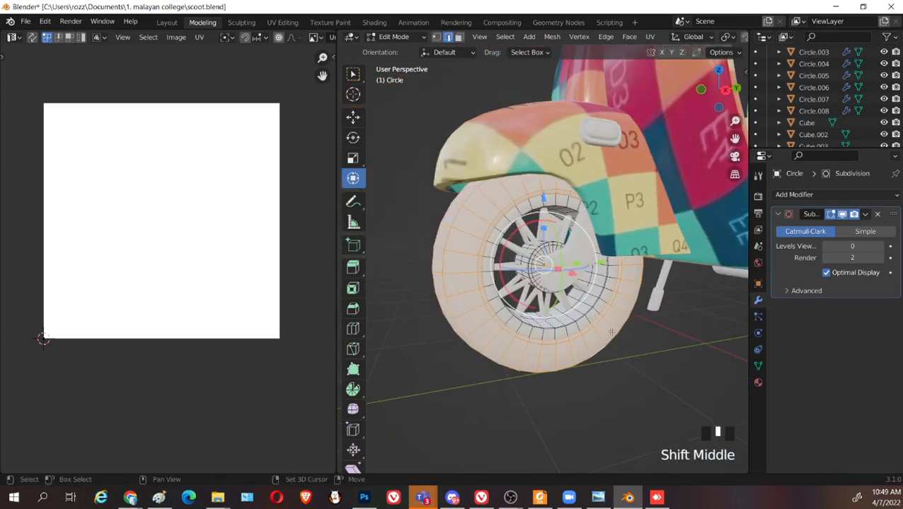
Mark seams along the edge loops on both sides of the front tire where the sidewall meets the rim
{"action": "scroll", "coordinate": [611, 332], "scroll_direction": "up", "scroll_amount": 5}
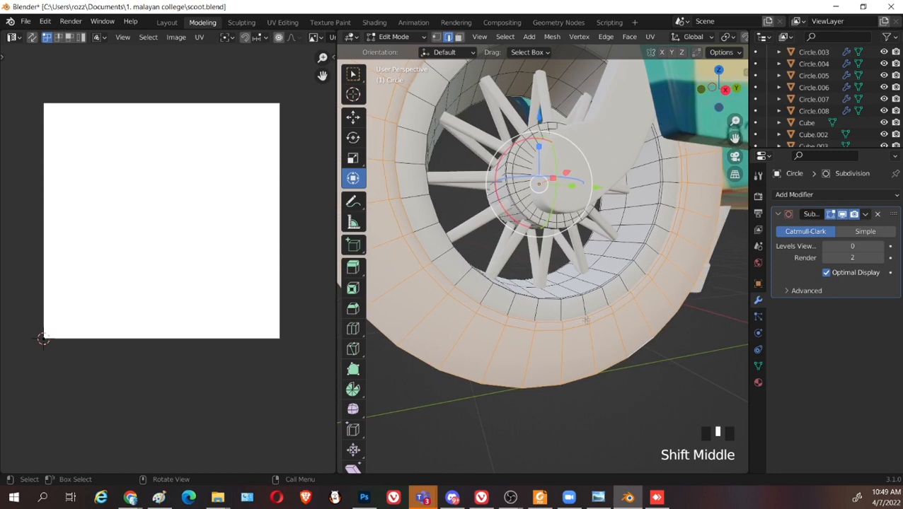
{"action": "left_click", "coordinate": [585, 320]}
{"action": "left_click", "coordinate": [583, 319], "text": "alt+shift"}
{"action": "left_click", "coordinate": [582, 319], "text": "alt+shift"}
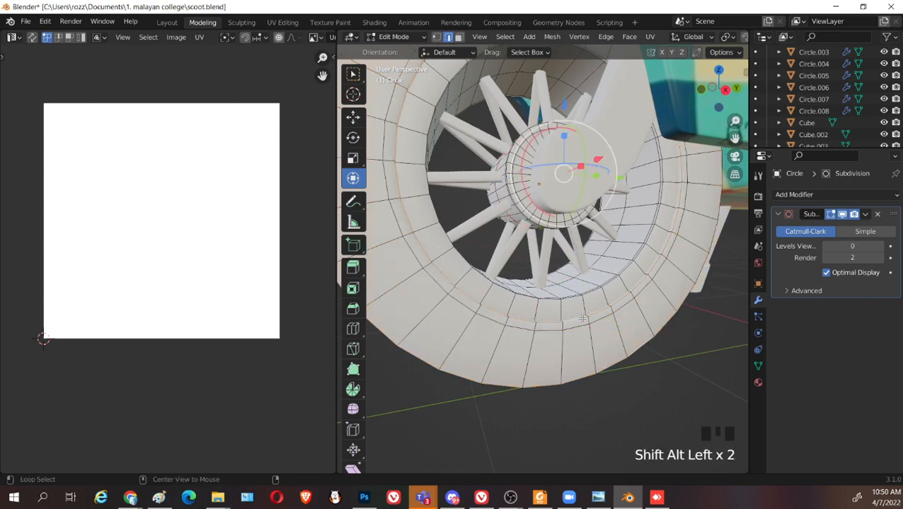
{"action": "scroll", "coordinate": [583, 318], "scroll_direction": "down", "scroll_amount": 5}
{"action": "middle_click_drag", "start_coordinate": [582, 319], "coordinate": [574, 348]}
{"action": "middle_click_drag", "start_coordinate": [535, 304], "coordinate": [629, 322]}
{"action": "middle_click_drag", "start_coordinate": [629, 322], "coordinate": [665, 340], "text": "shift"}
{"action": "scroll", "coordinate": [604, 375], "scroll_direction": "up", "scroll_amount": 5}
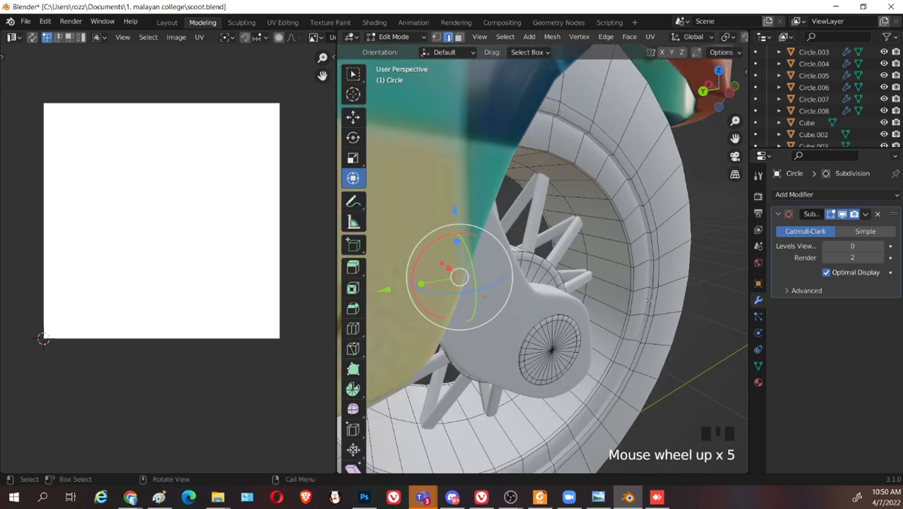
{"action": "left_click", "coordinate": [648, 301], "text": "alt+shift"}
{"action": "middle_click_drag", "start_coordinate": [648, 302], "coordinate": [645, 316]}
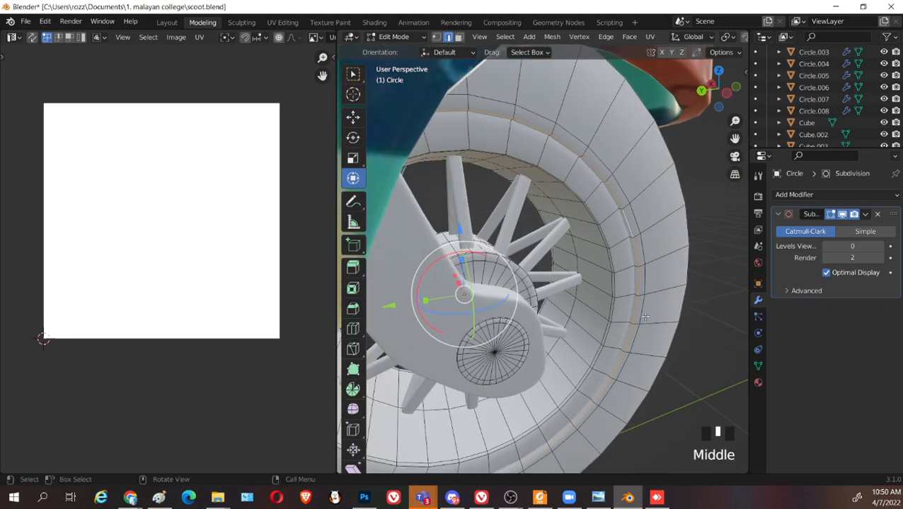
{"action": "right_click", "coordinate": [639, 304]}
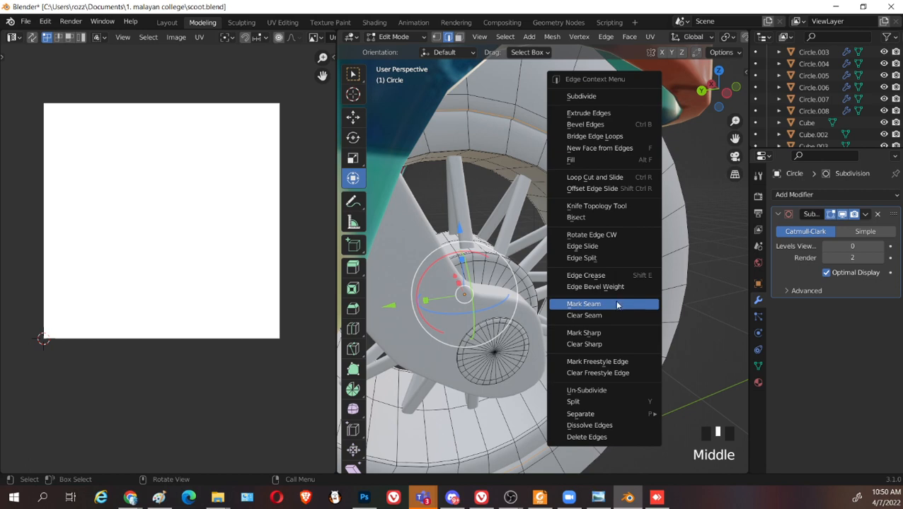
{"action": "right_click", "coordinate": [617, 304]}
Mark a seam across the front tire's tread along one cross-section line of edges between the side seams
{"action": "scroll", "coordinate": [617, 304], "scroll_direction": "down", "scroll_amount": 2}
{"action": "middle_click_drag", "start_coordinate": [617, 304], "coordinate": [536, 203]}
{"action": "left_click", "coordinate": [541, 185]}
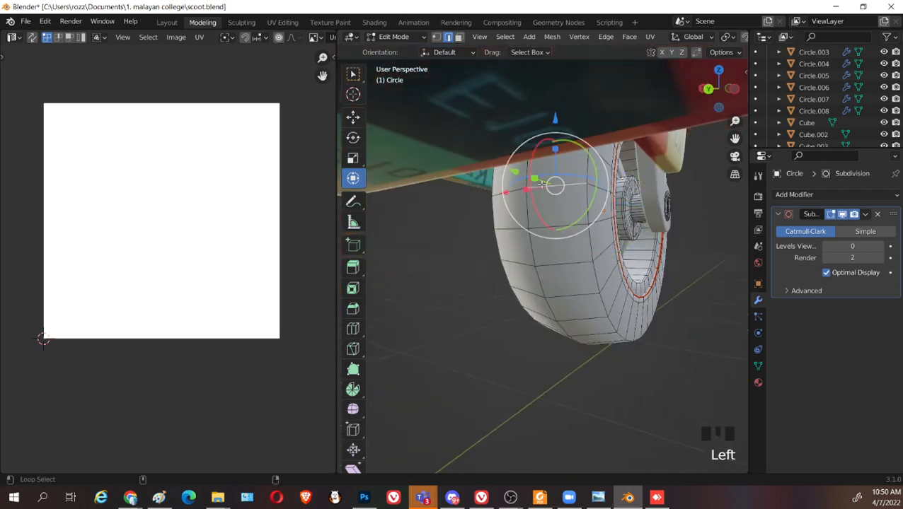
{"action": "left_click", "coordinate": [543, 185], "text": "alt+shift"}
{"action": "left_click", "coordinate": [543, 185], "text": "alt+shift"}
{"action": "key", "text": "x"}
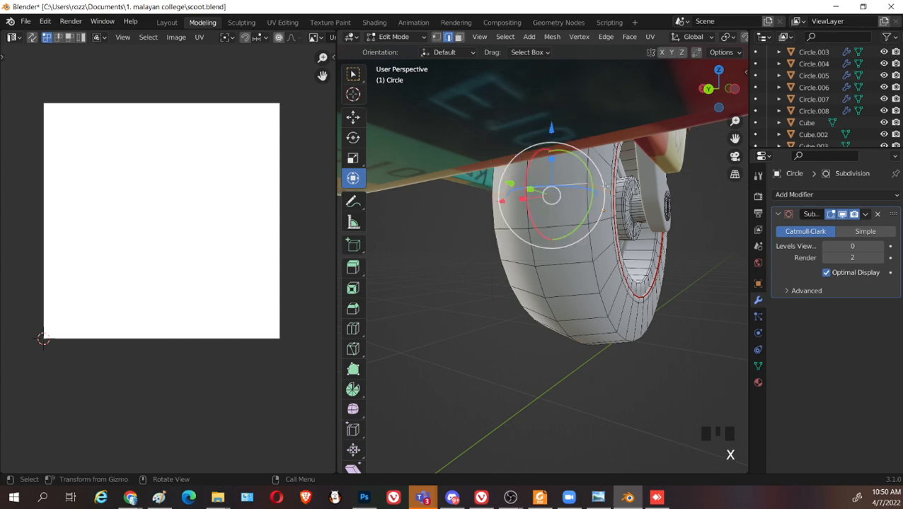
{"action": "right_click", "coordinate": [567, 184]}
{"action": "left_click", "coordinate": [540, 254]}
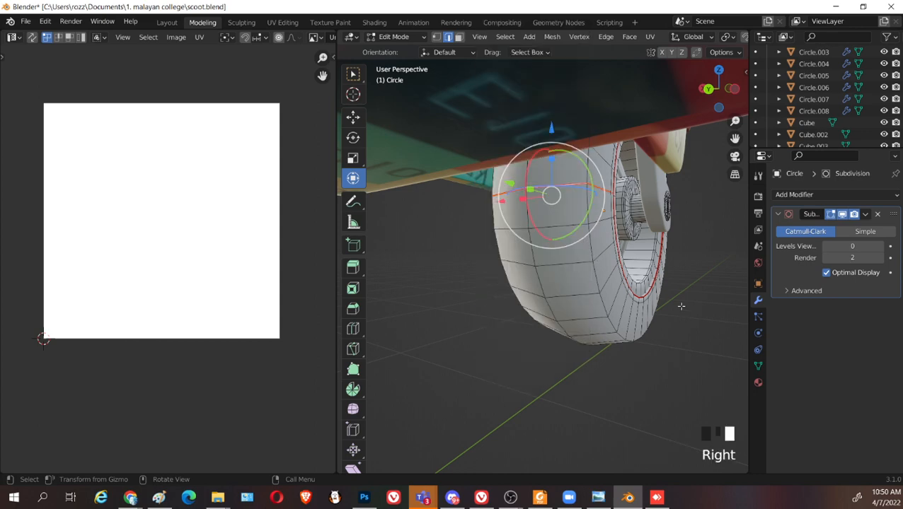
Select the front tire's linked mesh and unwrap its UVs
{"action": "middle_click_drag", "start_coordinate": [681, 306], "coordinate": [581, 306]}
{"action": "key", "text": "l"}
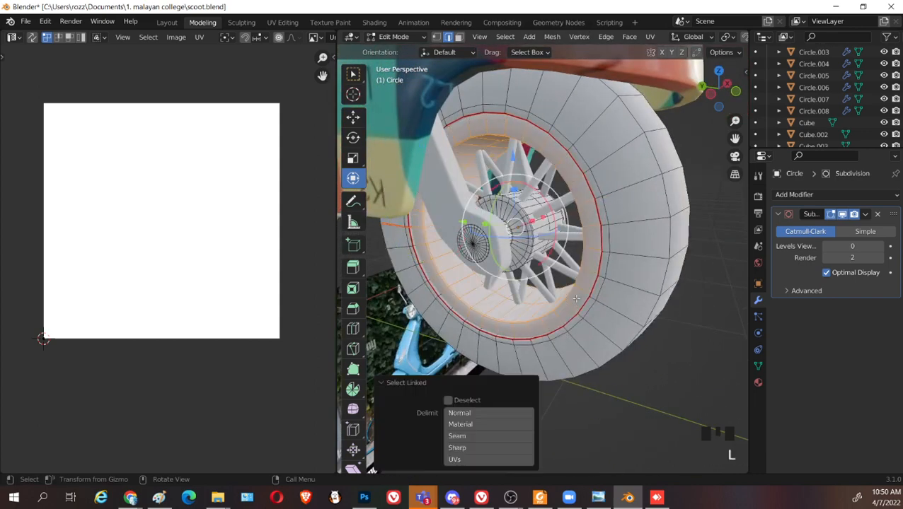
{"action": "left_click", "coordinate": [684, 210]}
{"action": "key", "text": "l"}
{"action": "key", "text": "u"}
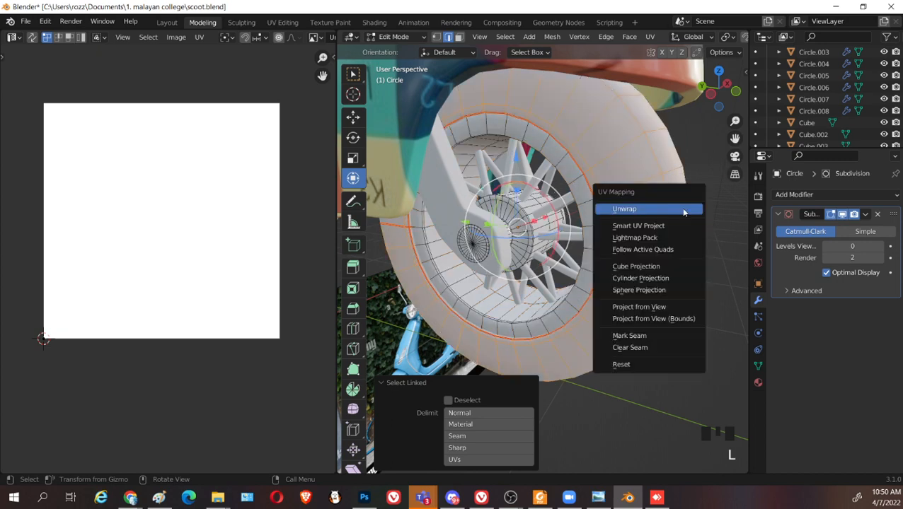
{"action": "left_click", "coordinate": [658, 209]}
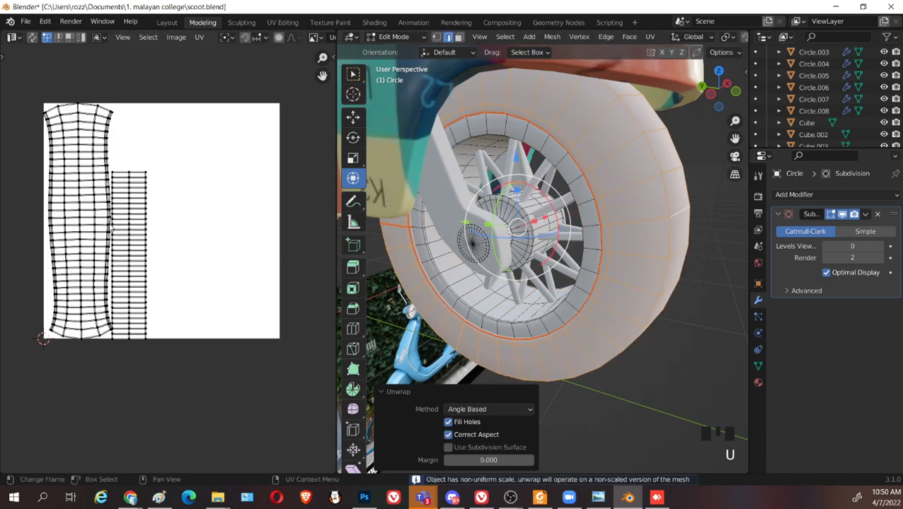
Select a single quad near the middle of the tire's large UV island in face selection mode
{"action": "middle_click_drag", "start_coordinate": [106, 224], "coordinate": [181, 217]}
{"action": "scroll", "coordinate": [235, 218], "scroll_direction": "up", "scroll_amount": 3}
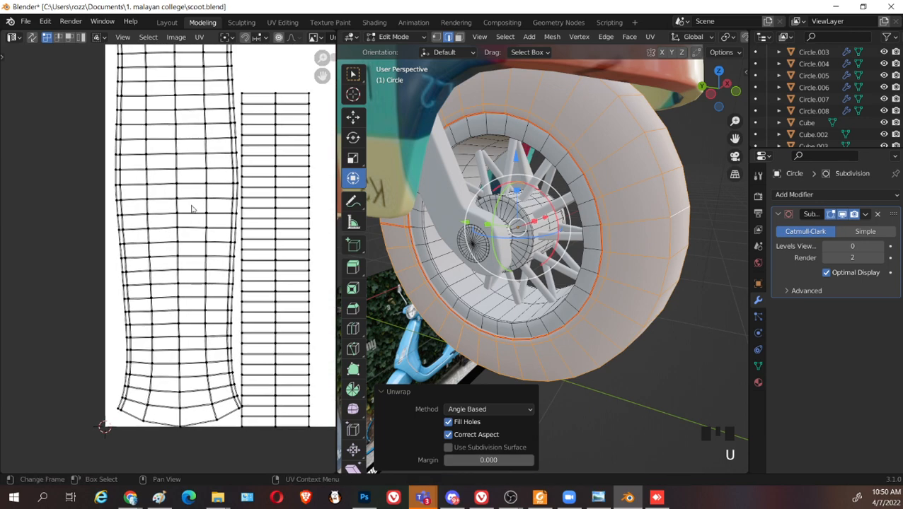
{"action": "key", "text": "3"}
{"action": "scroll", "coordinate": [190, 181], "scroll_direction": "up", "scroll_amount": 2}
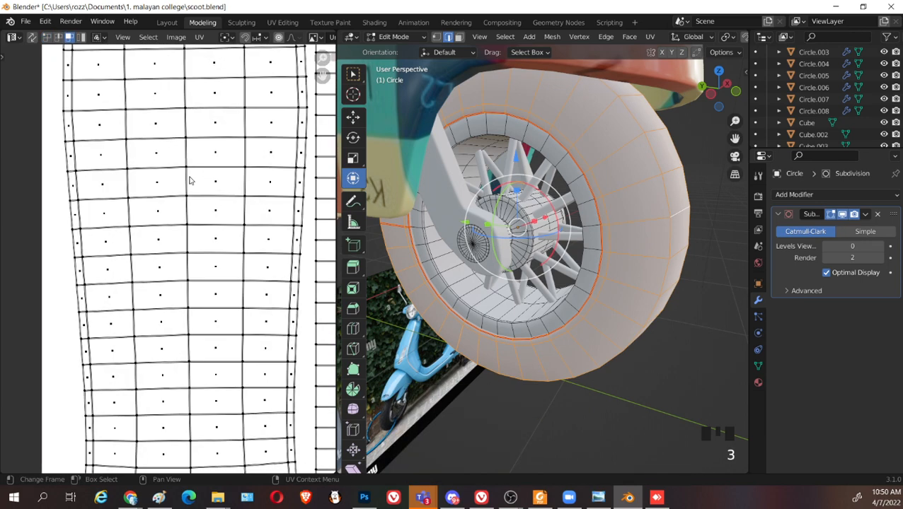
{"action": "left_click", "coordinate": [212, 124]}
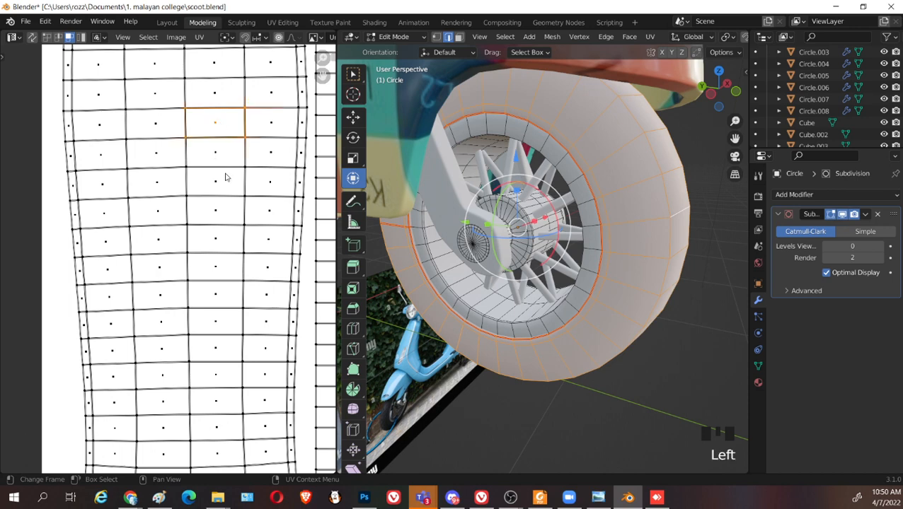
{"action": "scroll", "coordinate": [209, 216], "scroll_direction": "down", "scroll_amount": 3}
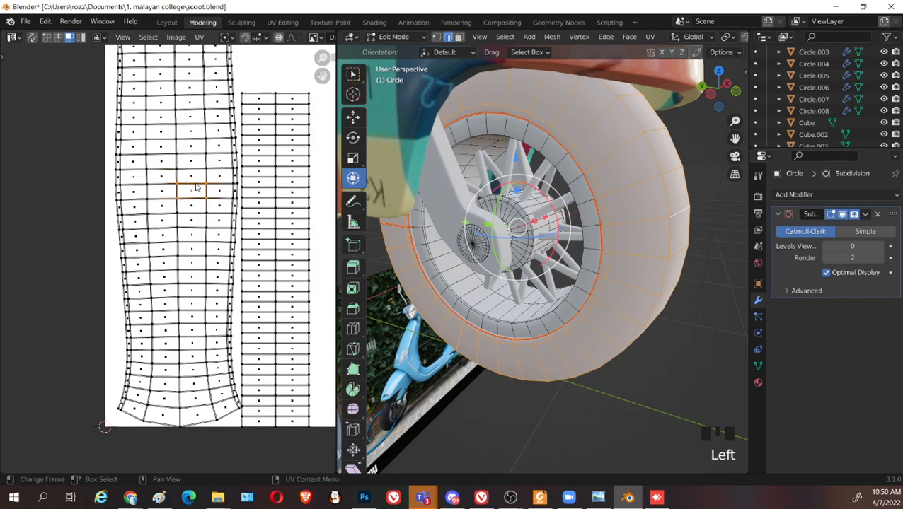
{"action": "left_click", "coordinate": [201, 38]}
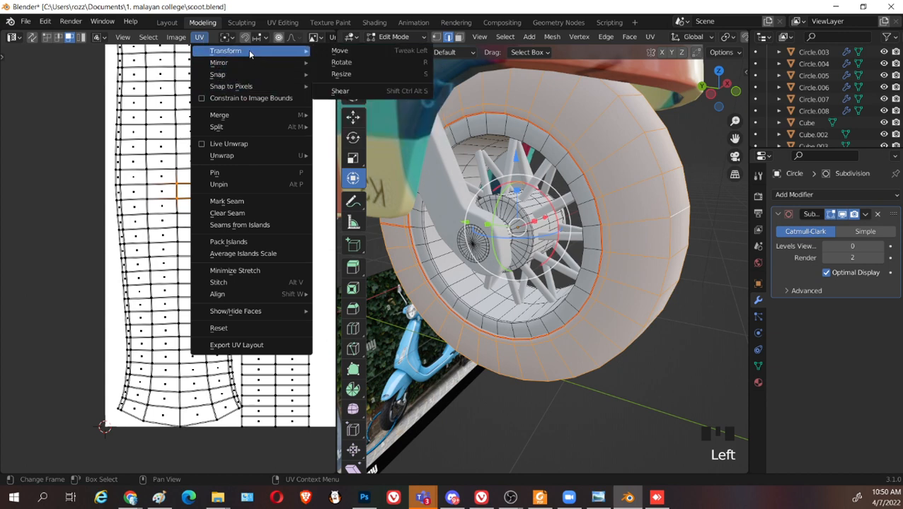
{"action": "mouse_move", "coordinate": [265, 84]}
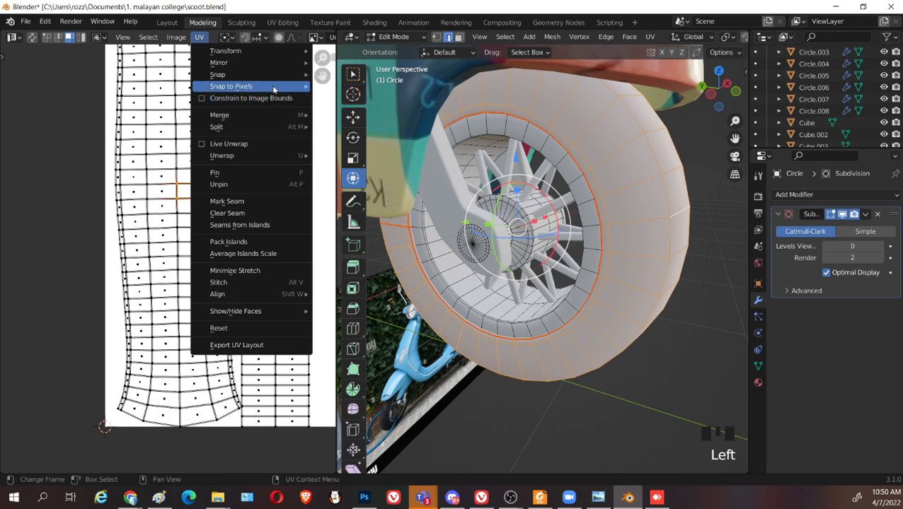
{"action": "mouse_move", "coordinate": [252, 127]}
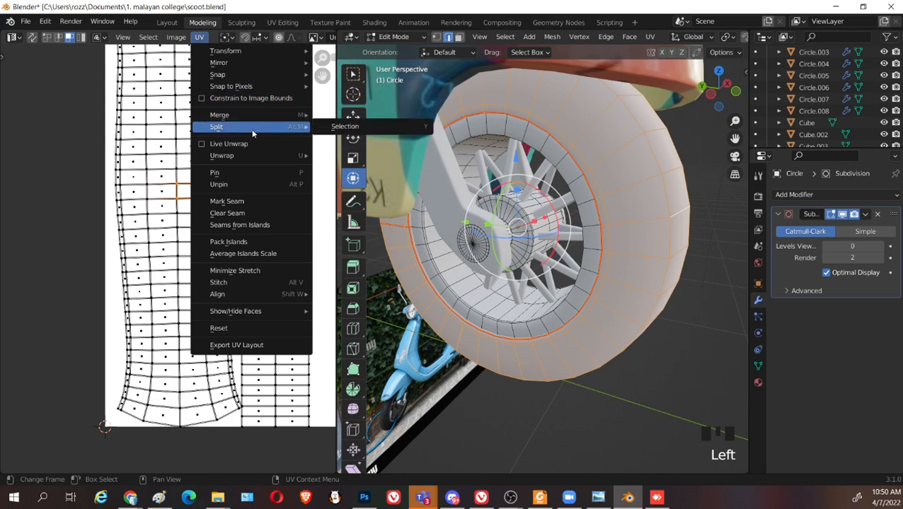
{"action": "left_click", "coordinate": [650, 36]}
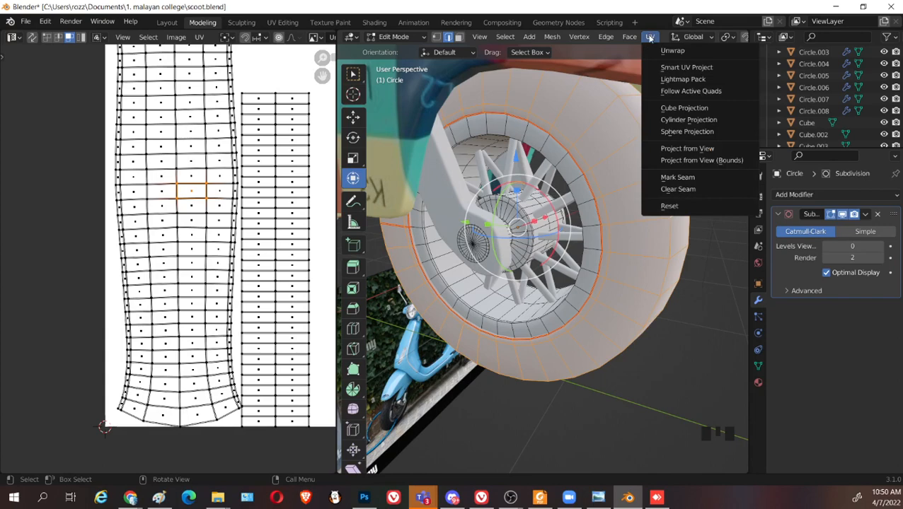
{"action": "left_click", "coordinate": [200, 36]}
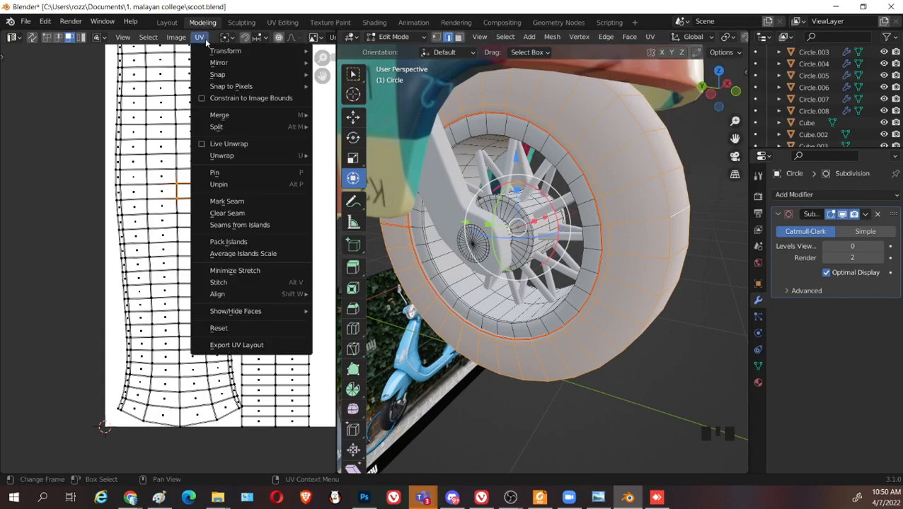
{"action": "mouse_move", "coordinate": [236, 53]}
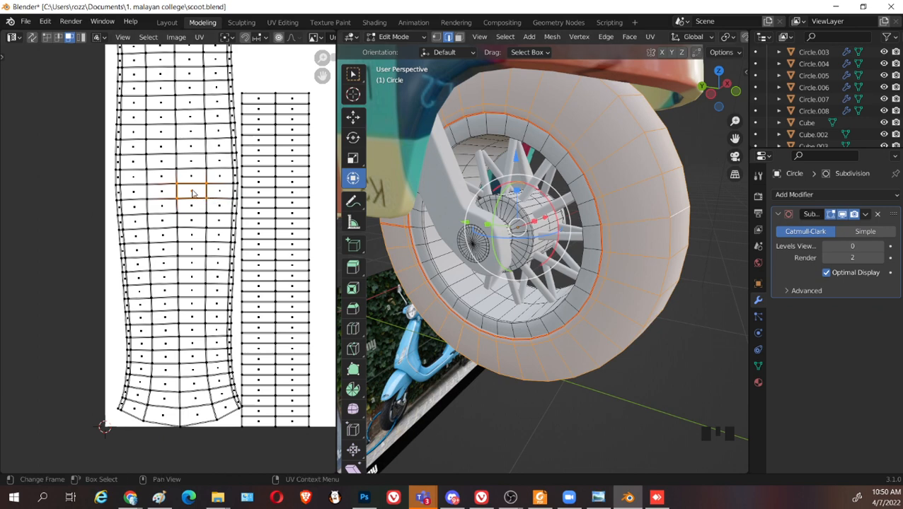
Try Follow Active Quads with the Length Average edge mode on the tire's UVs, and undo it
{"action": "left_click", "coordinate": [651, 38]}
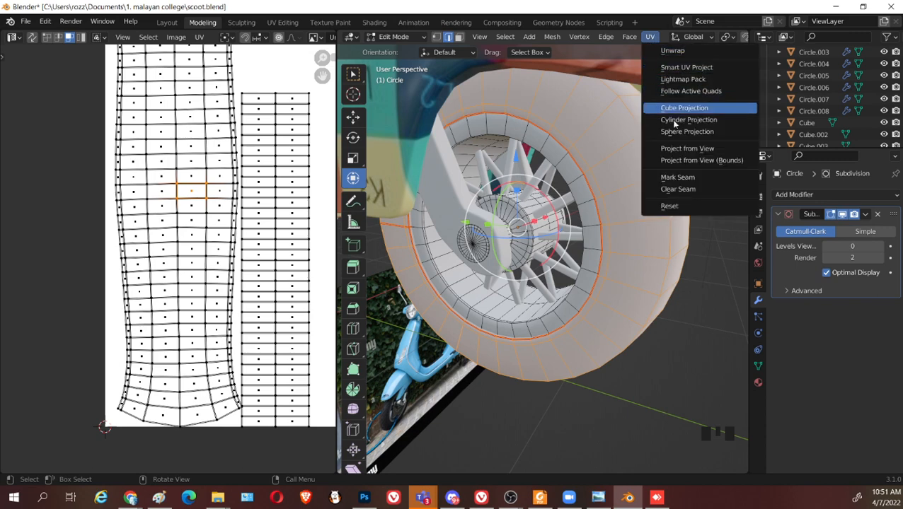
{"action": "left_click", "coordinate": [711, 94]}
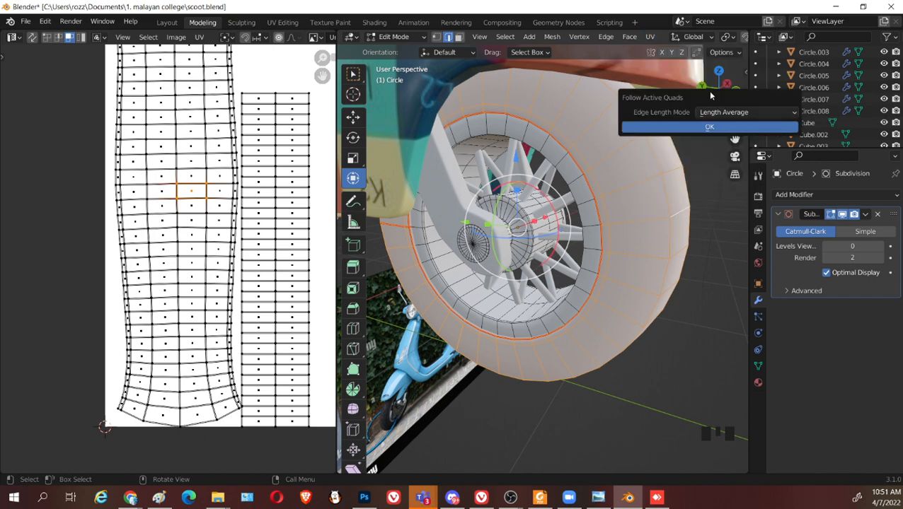
{"action": "left_click", "coordinate": [727, 129]}
{"action": "scroll", "coordinate": [221, 244], "scroll_direction": "down", "scroll_amount": 1}
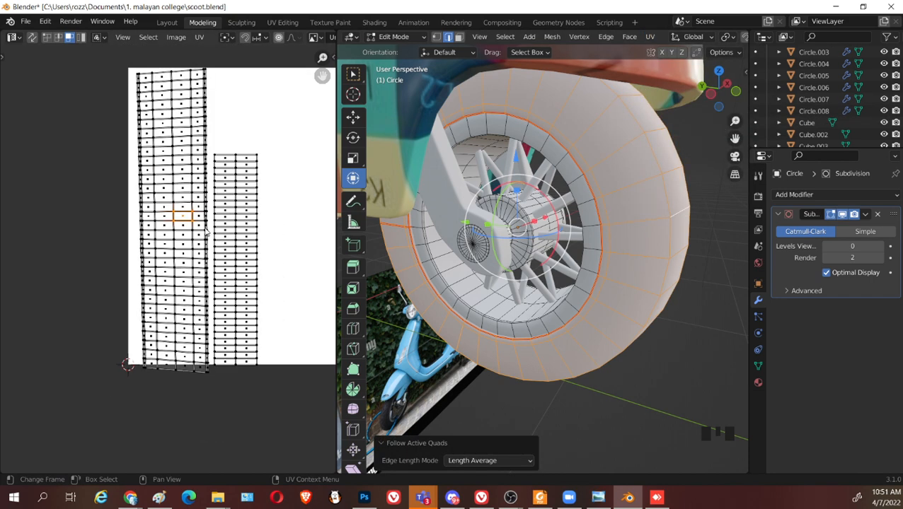
{"action": "scroll", "coordinate": [199, 235], "scroll_direction": "up", "scroll_amount": 4}
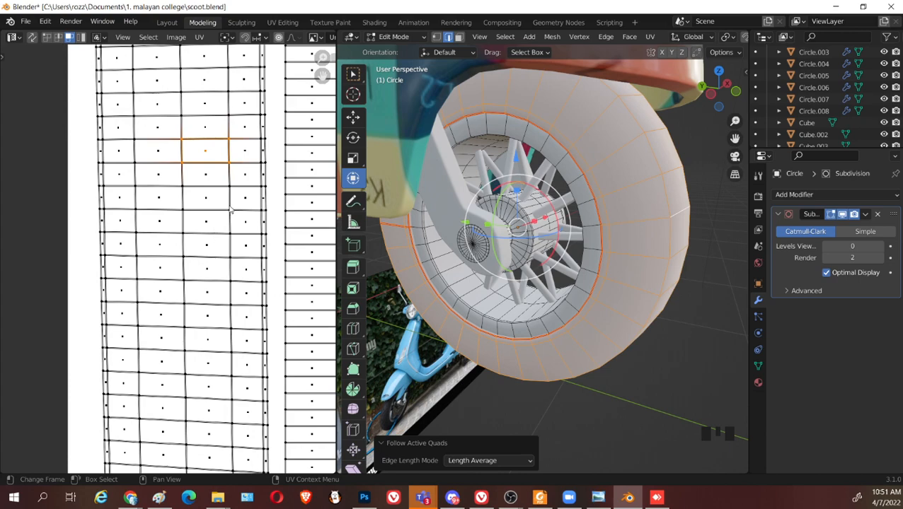
{"action": "scroll", "coordinate": [234, 283], "scroll_direction": "down", "scroll_amount": 3}
{"action": "key", "text": "ctrl+z"}
Switch the UV selection to edges and select the upper edge of the reference quad in the tire island
{"action": "scroll", "coordinate": [198, 213], "scroll_direction": "up", "scroll_amount": 5}
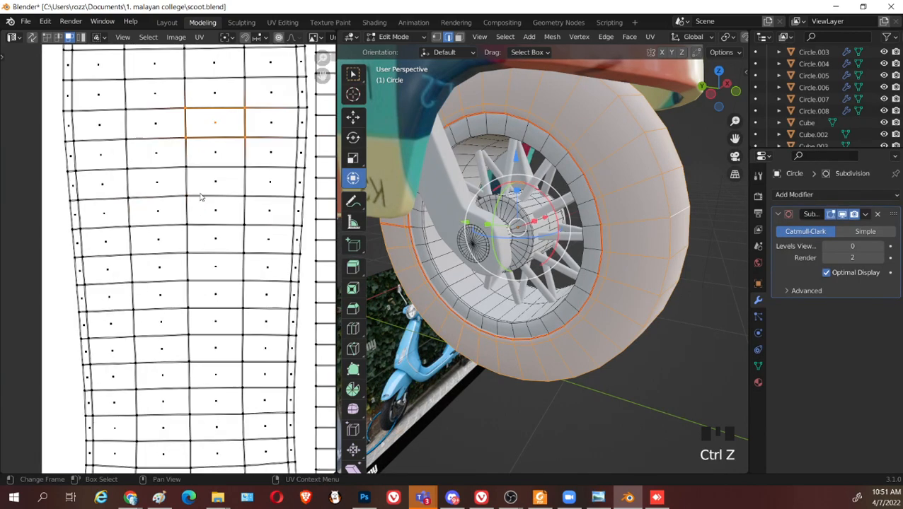
{"action": "middle_click_drag", "start_coordinate": [201, 194], "coordinate": [182, 263]}
{"action": "left_click", "coordinate": [198, 183]}
{"action": "left_click", "coordinate": [202, 176]}
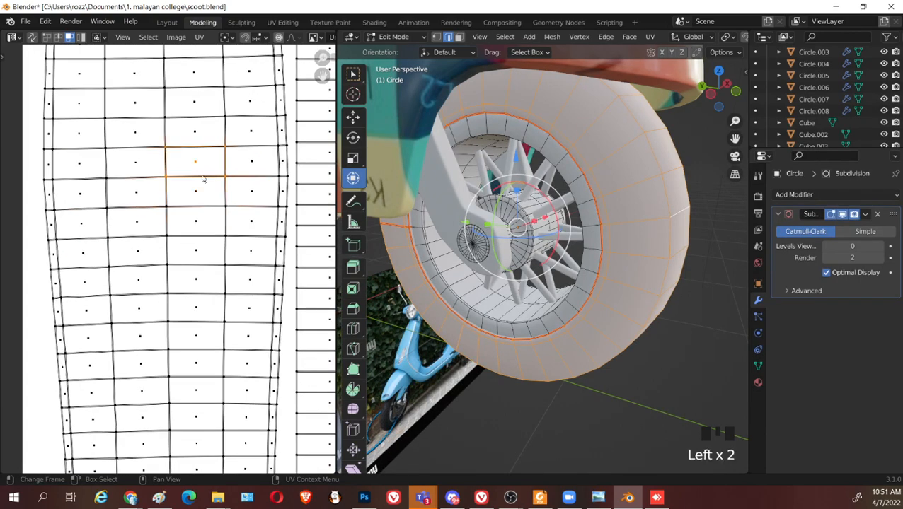
{"action": "key", "text": "2"}
{"action": "left_click", "coordinate": [203, 176]}
{"action": "left_click", "coordinate": [200, 148]}
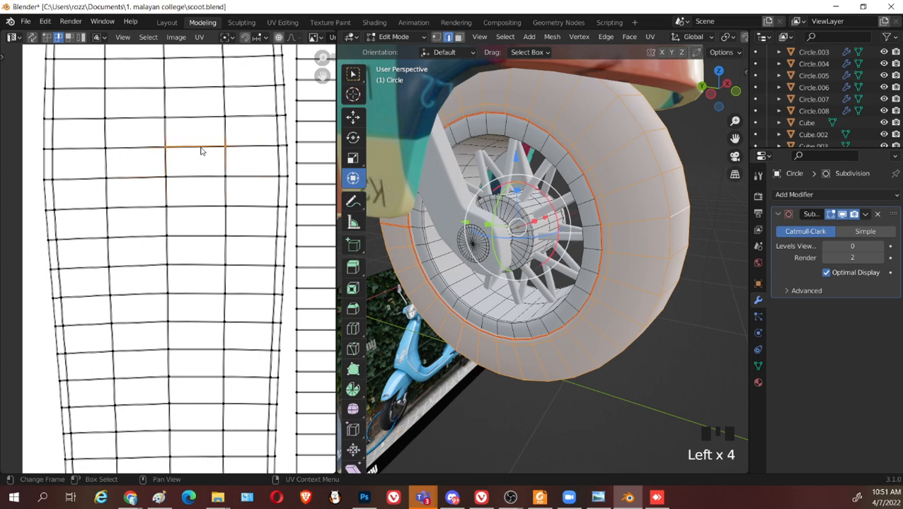
{"action": "key", "text": "s"}
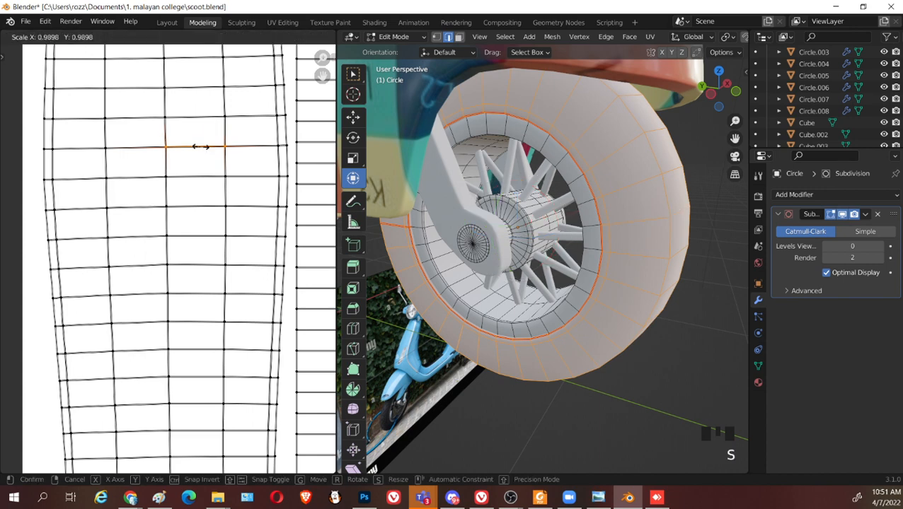
{"action": "right_click", "coordinate": [199, 153]}
{"action": "key", "text": "s"}
{"action": "key", "text": "x"}
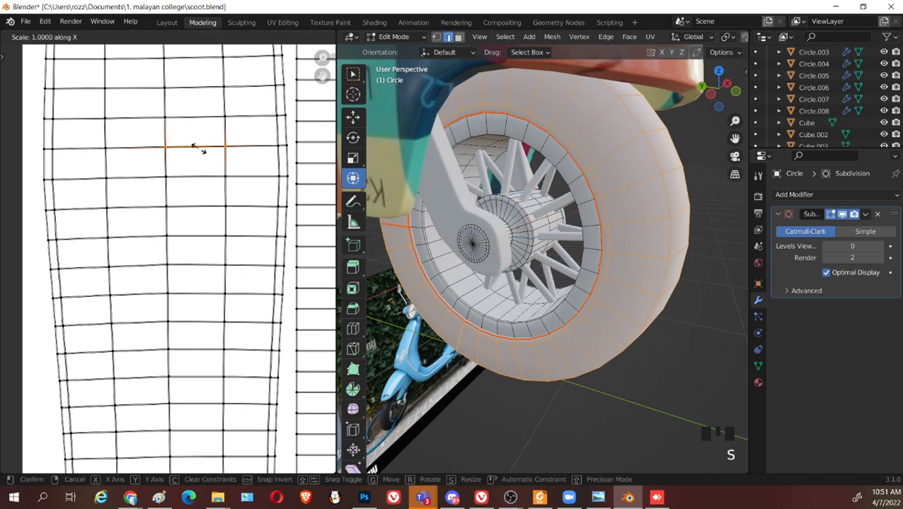
{"action": "right_click", "coordinate": [196, 157]}
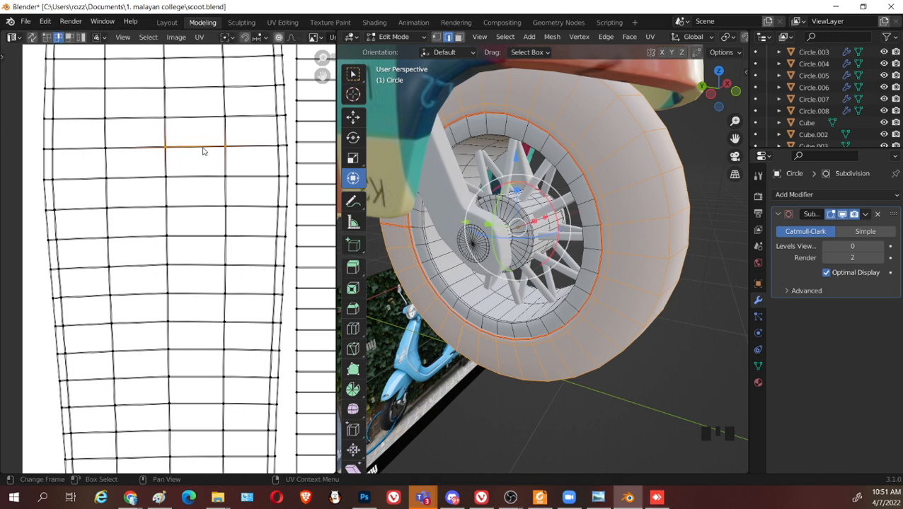
Straighten the selected upper edge of the quad horizontally by scaling it to 0 along Y
{"action": "key", "text": "s"}
{"action": "key", "text": "y"}
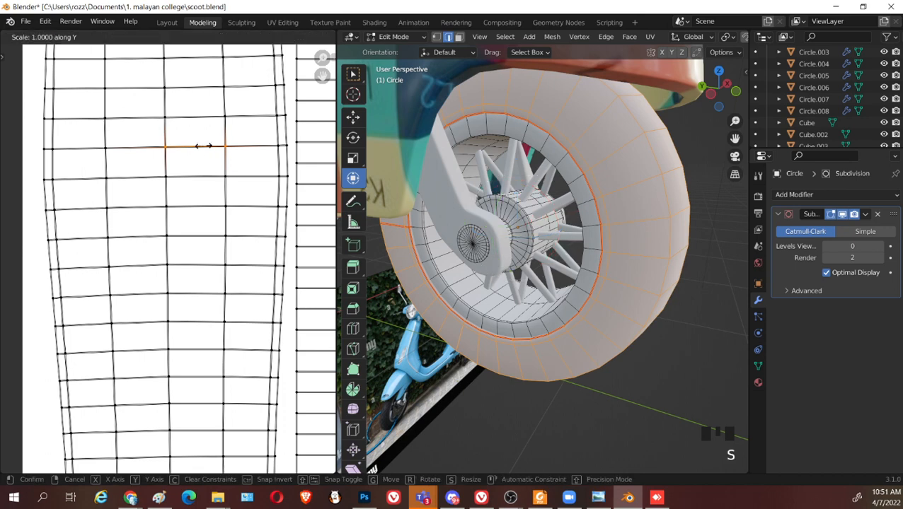
{"action": "key", "text": "0"}
{"action": "key", "text": "Return"}
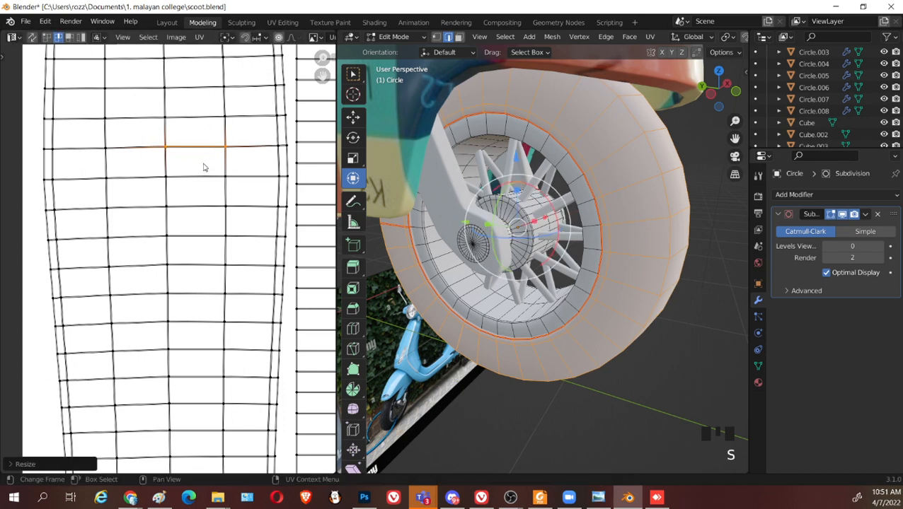
Straighten the lower edge of the tire island's reference quad horizontally by scaling it to 0 along Y
{"action": "left_click", "coordinate": [201, 177]}
{"action": "key", "text": "s"}
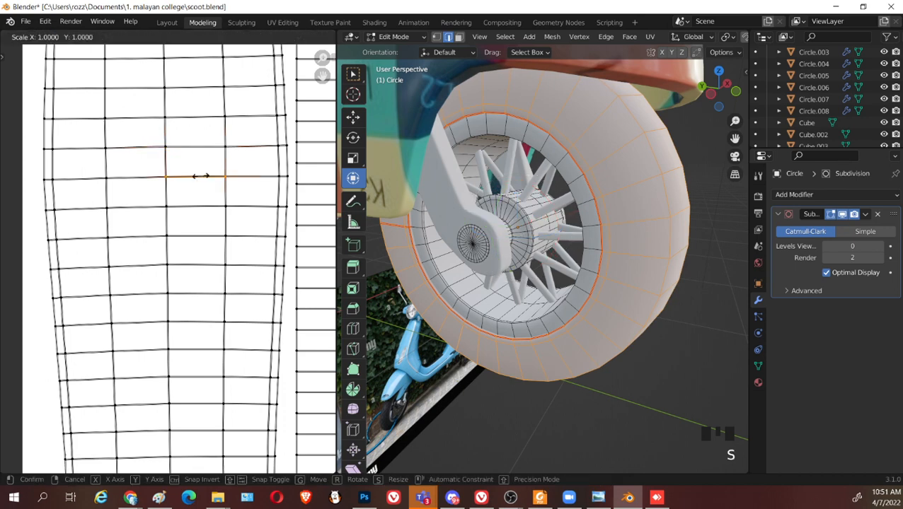
{"action": "key", "text": "y"}
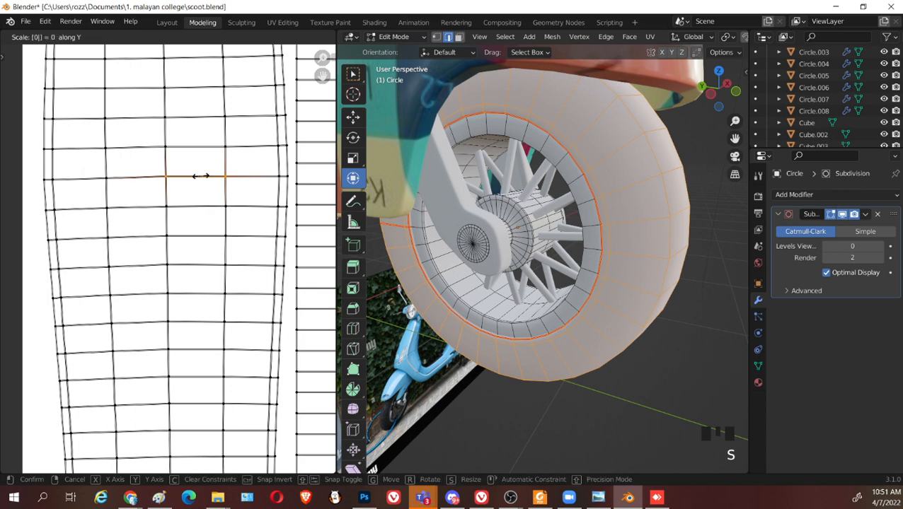
{"action": "left_click", "coordinate": [201, 177]}
Straighten the left edge of the tire island's reference quad vertically by scaling it to 0 along X
{"action": "left_click", "coordinate": [167, 163]}
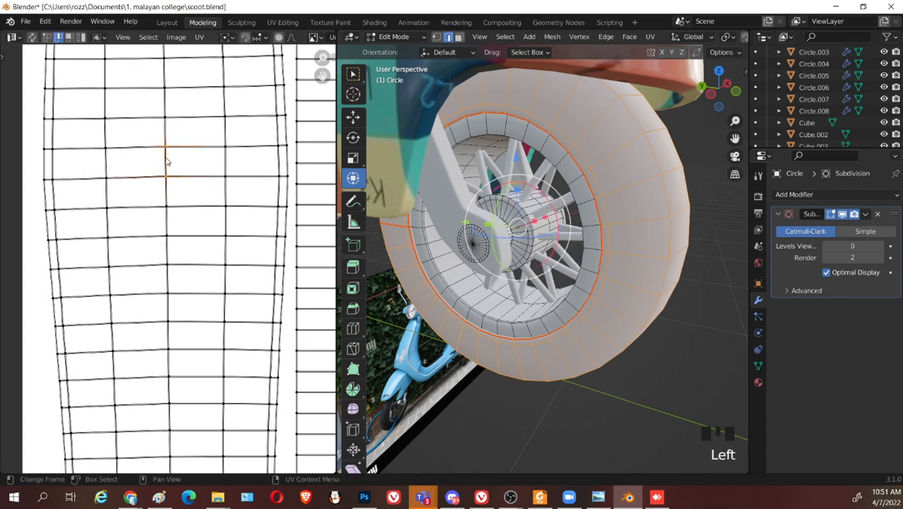
{"action": "key", "text": "s"}
{"action": "key", "text": "y"}
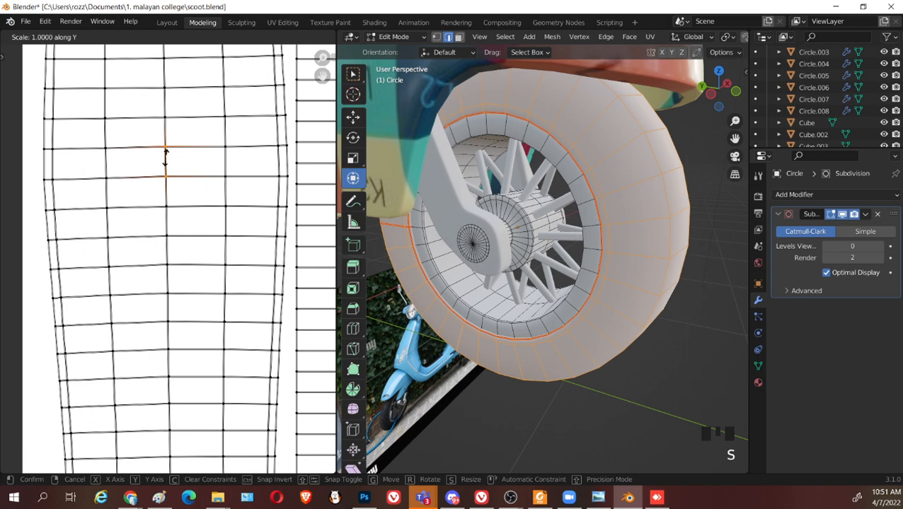
{"action": "left_click", "coordinate": [167, 162]}
{"action": "key", "text": "s"}
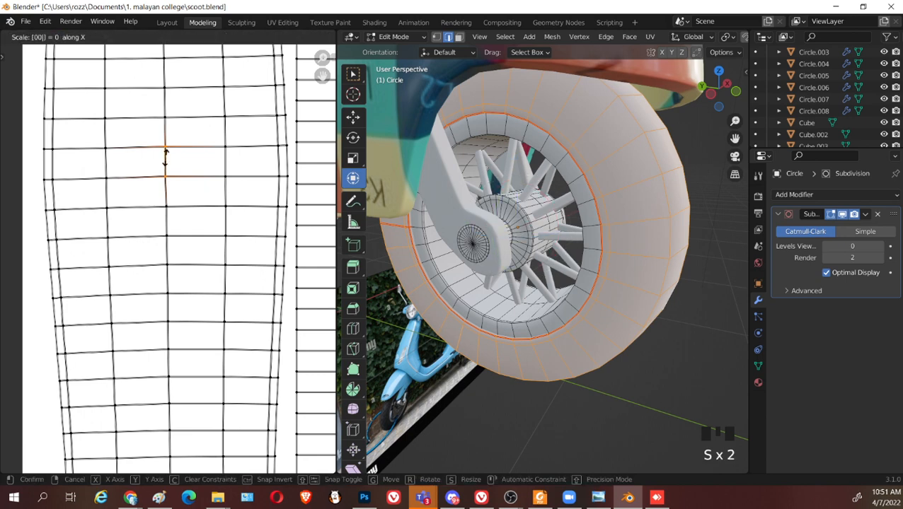
{"action": "left_click", "coordinate": [216, 167]}
Straighten the right edge of the tire island's reference quad vertically by flattening it along X
{"action": "left_click", "coordinate": [224, 164]}
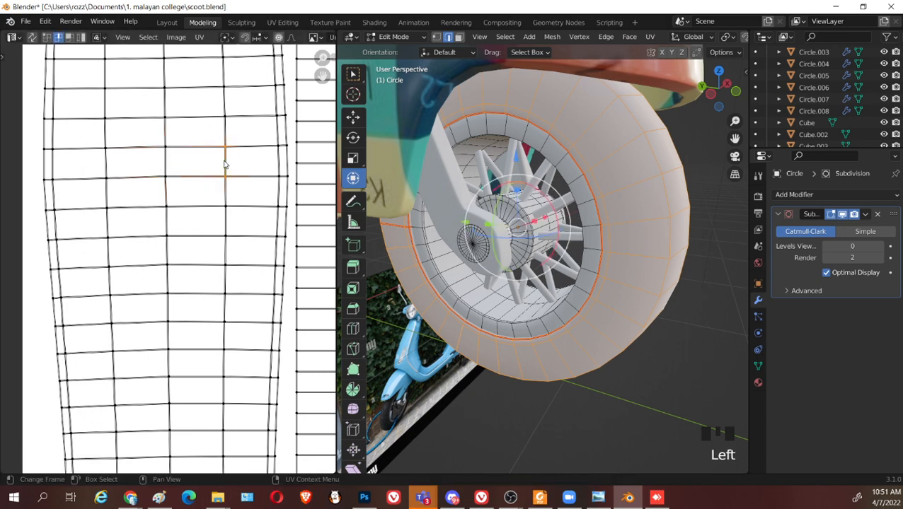
{"action": "key", "text": "s"}
{"action": "key", "text": "x"}
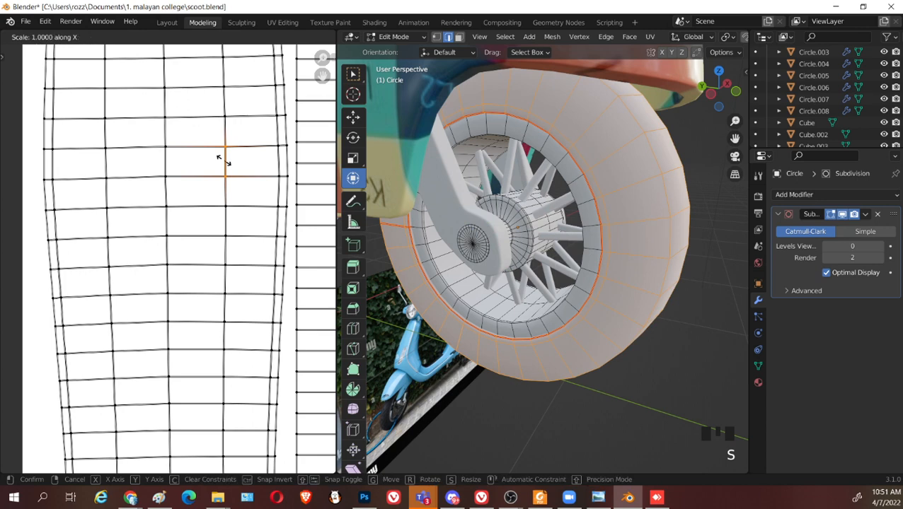
{"action": "left_click", "coordinate": [222, 157]}
Select the straightened quad as a face and apply Follow Active Quads with the Length Average edge length mode to the tire's UVs
{"action": "scroll", "coordinate": [212, 195], "scroll_direction": "up", "scroll_amount": 3}
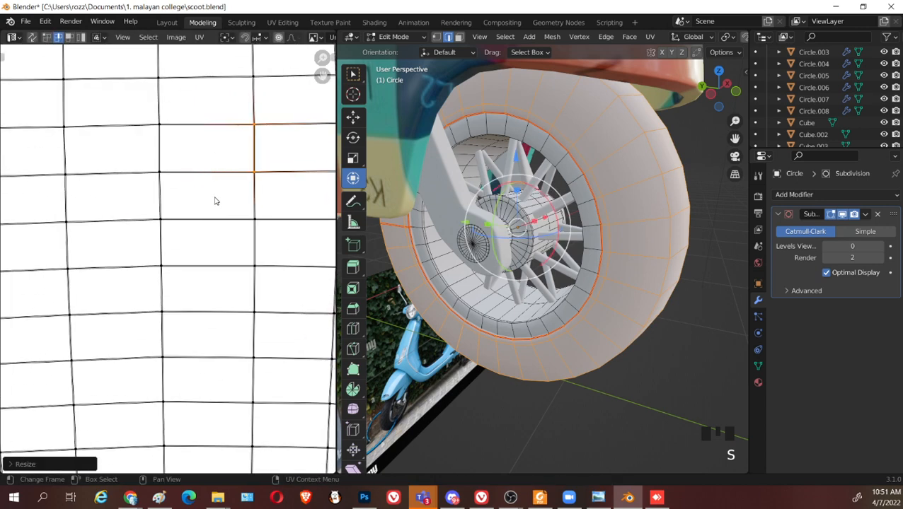
{"action": "left_click", "coordinate": [205, 145]}
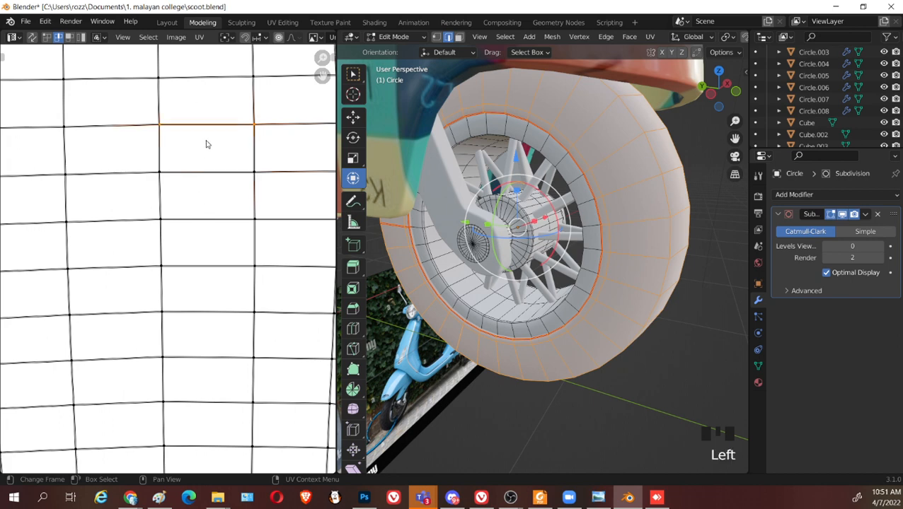
{"action": "key", "text": "3"}
{"action": "scroll", "coordinate": [231, 201], "scroll_direction": "down", "scroll_amount": 3}
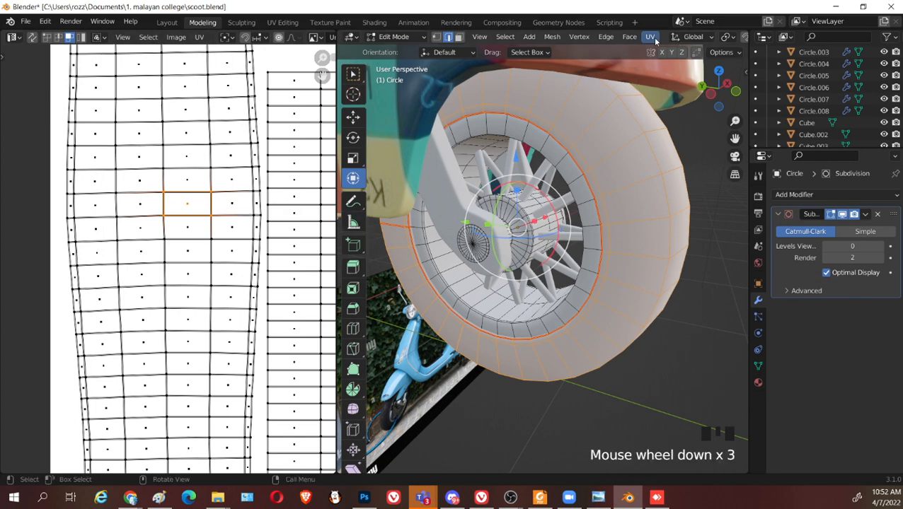
{"action": "left_click", "coordinate": [650, 36]}
{"action": "left_click", "coordinate": [682, 91]}
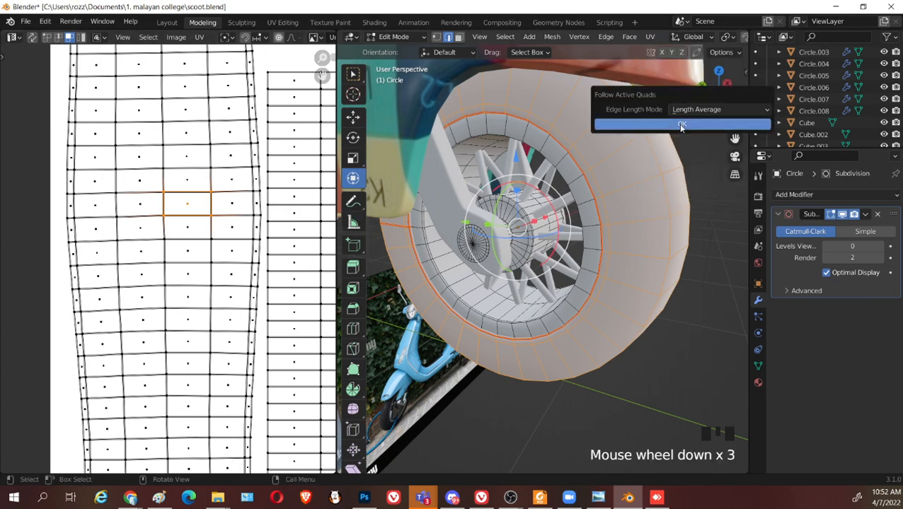
{"action": "left_click", "coordinate": [681, 123]}
{"action": "scroll", "coordinate": [261, 263], "scroll_direction": "down", "scroll_amount": 2}
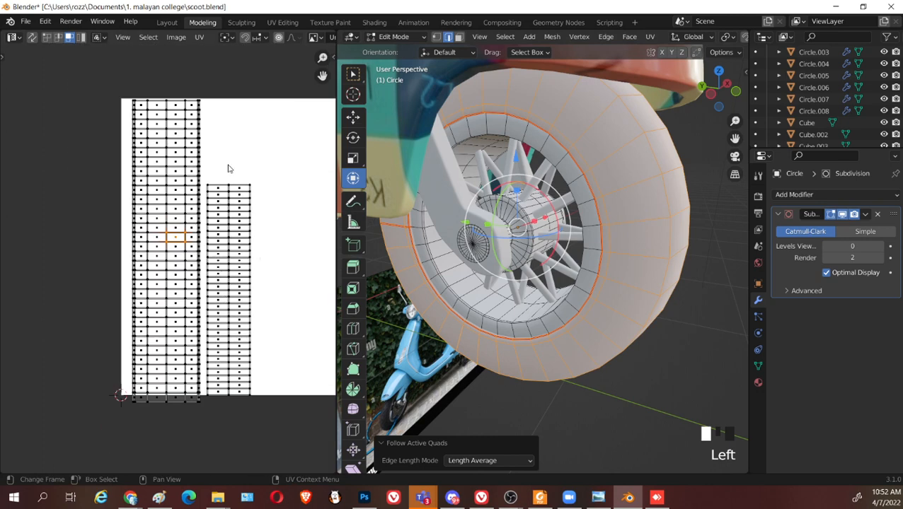
Select both of the tire's UV islands with linked selection and scale them down together
{"action": "key", "text": "l"}
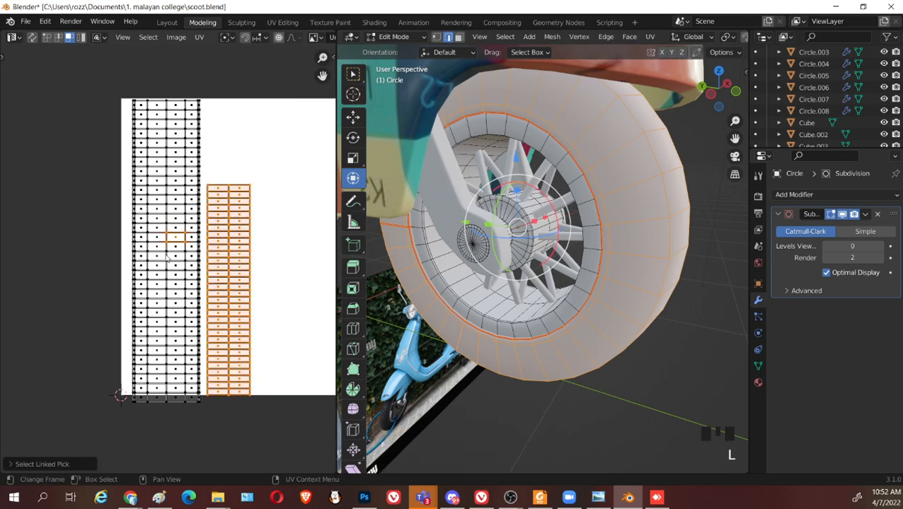
{"action": "key", "text": "l"}
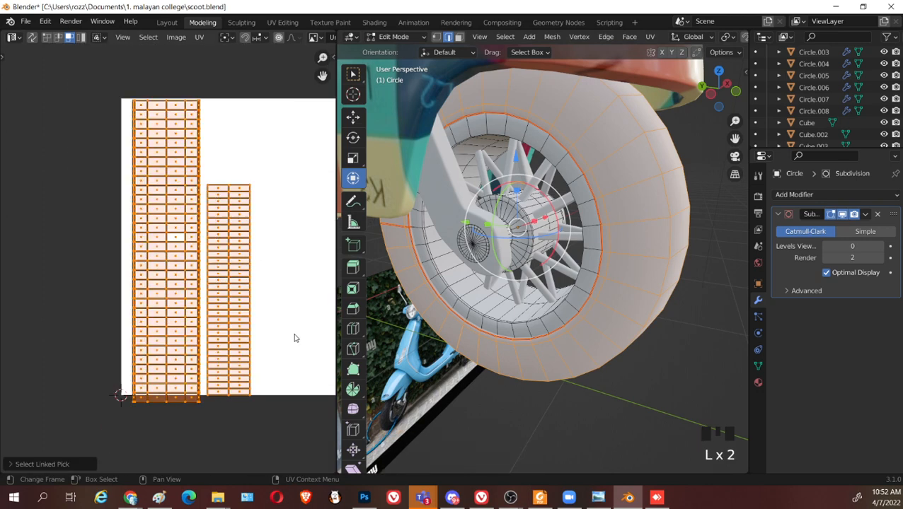
{"action": "key", "text": "s"}
{"action": "left_click", "coordinate": [262, 285]}
{"action": "scroll", "coordinate": [262, 284], "scroll_direction": "down", "scroll_amount": 2}
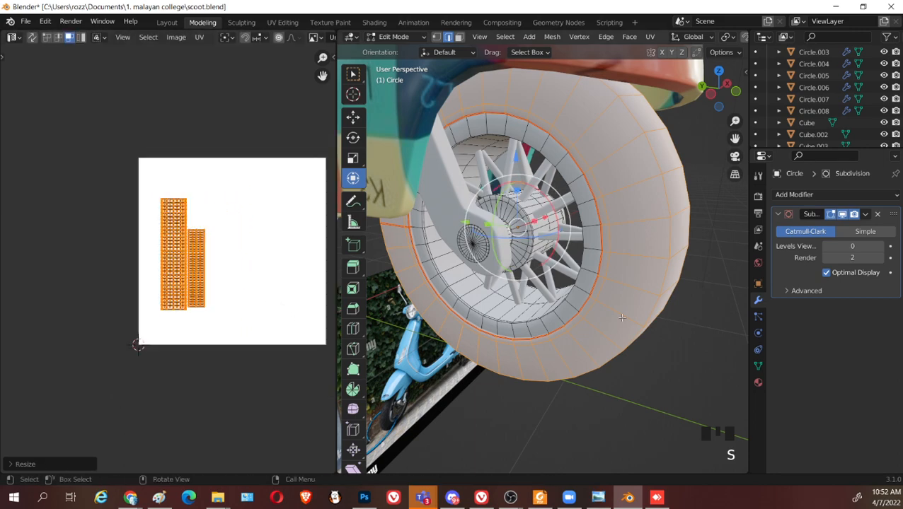
Move the two scaled tire islands towards the left edge of the UV square
{"action": "scroll", "coordinate": [621, 318], "scroll_direction": "down", "scroll_amount": 4}
{"action": "middle_click_drag", "start_coordinate": [621, 317], "coordinate": [658, 267], "text": "shift"}
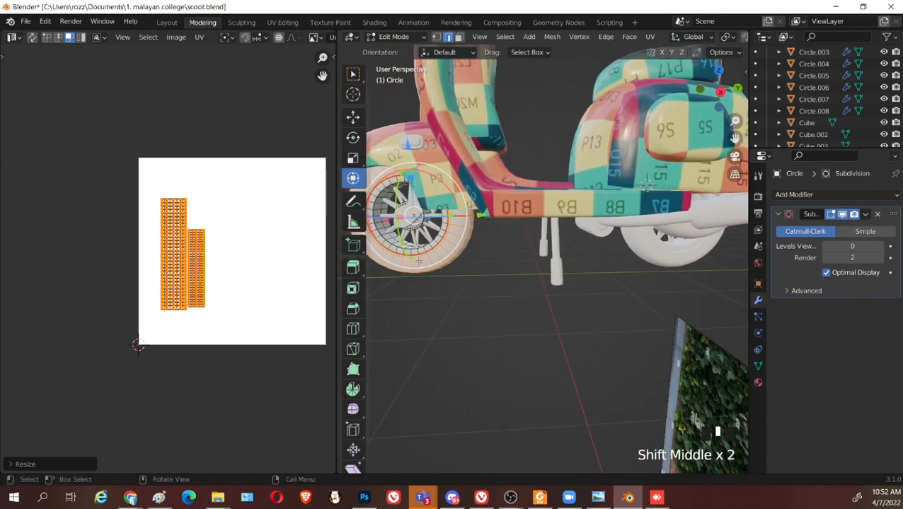
{"action": "middle_click_drag", "start_coordinate": [419, 262], "coordinate": [509, 283], "text": "shift"}
{"action": "key", "text": "g"}
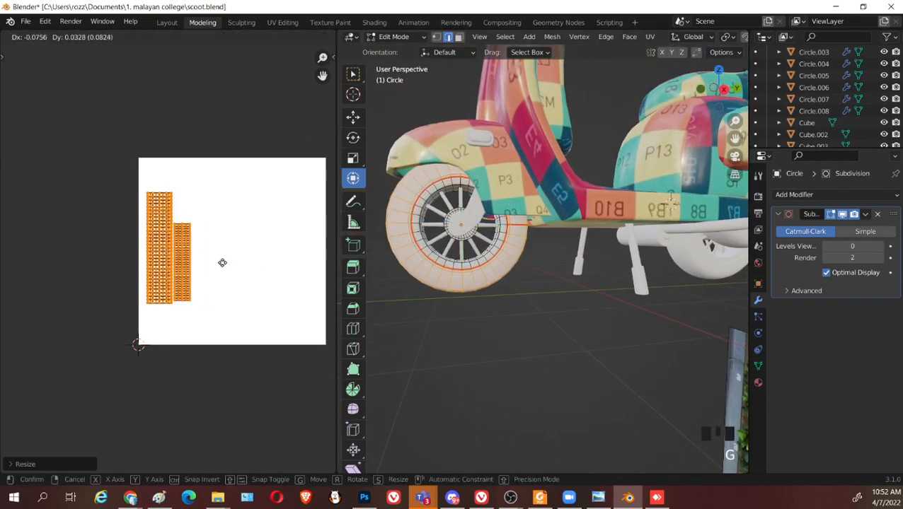
{"action": "left_click", "coordinate": [169, 262]}
Examine the front wheel up close in Object Mode, and return to Edit Mode
{"action": "scroll", "coordinate": [460, 297], "scroll_direction": "up", "scroll_amount": 3}
{"action": "middle_click_drag", "start_coordinate": [425, 417], "coordinate": [584, 324], "text": "shift"}
{"action": "key", "text": "Tab"}
{"action": "scroll", "coordinate": [641, 329], "scroll_direction": "up", "scroll_amount": 2}
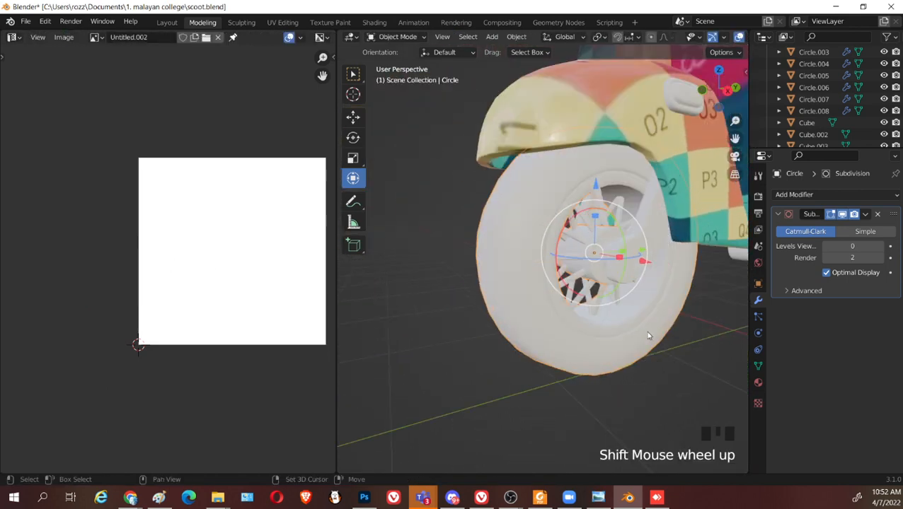
{"action": "middle_click_drag", "start_coordinate": [646, 331], "coordinate": [604, 323], "text": "shift"}
{"action": "key", "text": "Tab"}
Select the edge loops bounding the wheel's inner rim together with one crosswise edge line, and mark them as seams
{"action": "scroll", "coordinate": [601, 327], "scroll_direction": "up", "scroll_amount": 3}
{"action": "scroll", "coordinate": [607, 326], "scroll_direction": "down", "scroll_amount": 1}
{"action": "left_click", "coordinate": [603, 317]}
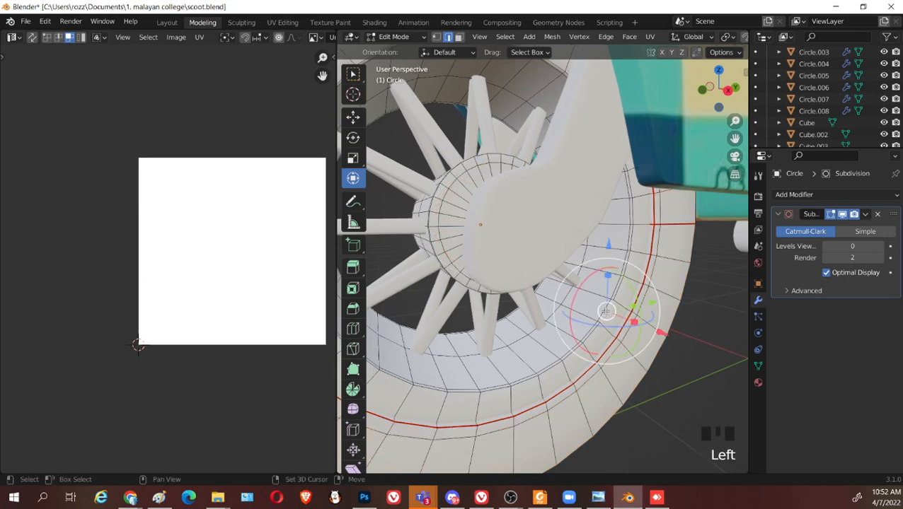
{"action": "left_click", "coordinate": [571, 309]}
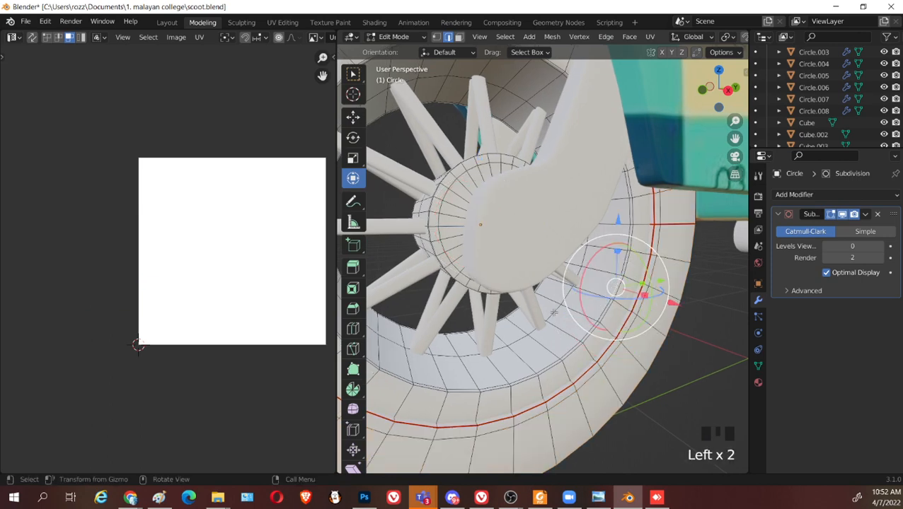
{"action": "left_click", "coordinate": [607, 312], "text": "alt+shift"}
{"action": "middle_click_drag", "start_coordinate": [483, 335], "coordinate": [663, 308]}
{"action": "scroll", "coordinate": [610, 371], "scroll_direction": "up", "scroll_amount": 2}
{"action": "middle_click_drag", "start_coordinate": [635, 368], "coordinate": [497, 300], "text": "shift"}
{"action": "left_click", "coordinate": [654, 365], "text": "alt+shift"}
{"action": "right_click", "coordinate": [495, 300]}
{"action": "left_click", "coordinate": [492, 300]}
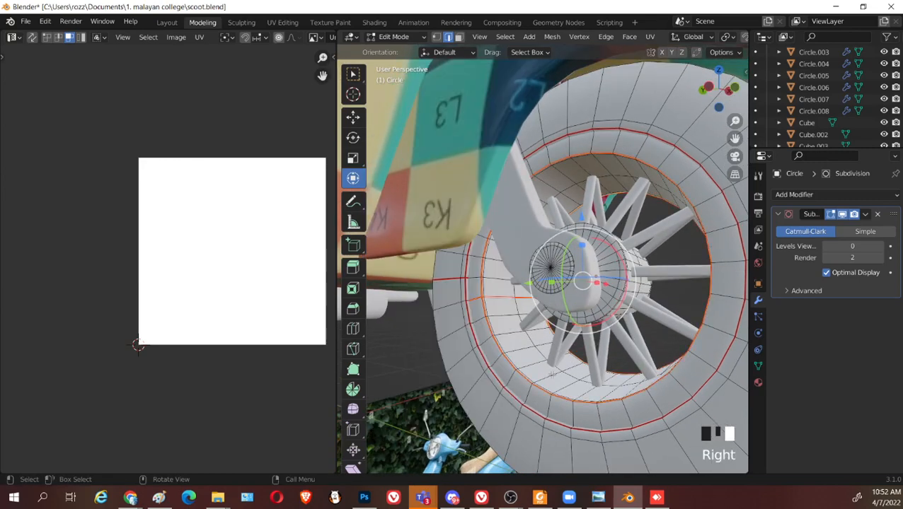
Select the linked faces of the inner rim and unwrap them with the Angle Based method
{"action": "key", "text": "l"}
{"action": "key", "text": "p"}
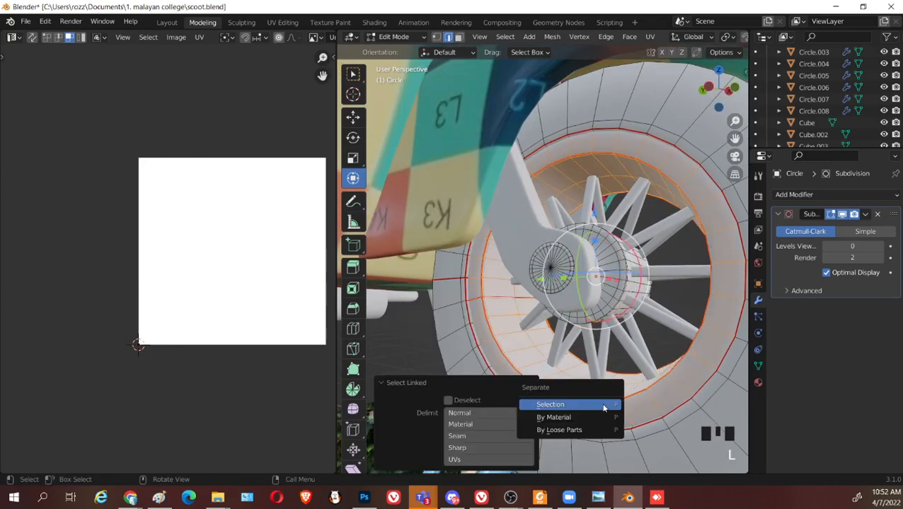
{"action": "key", "text": "u"}
{"action": "left_click", "coordinate": [494, 296]}
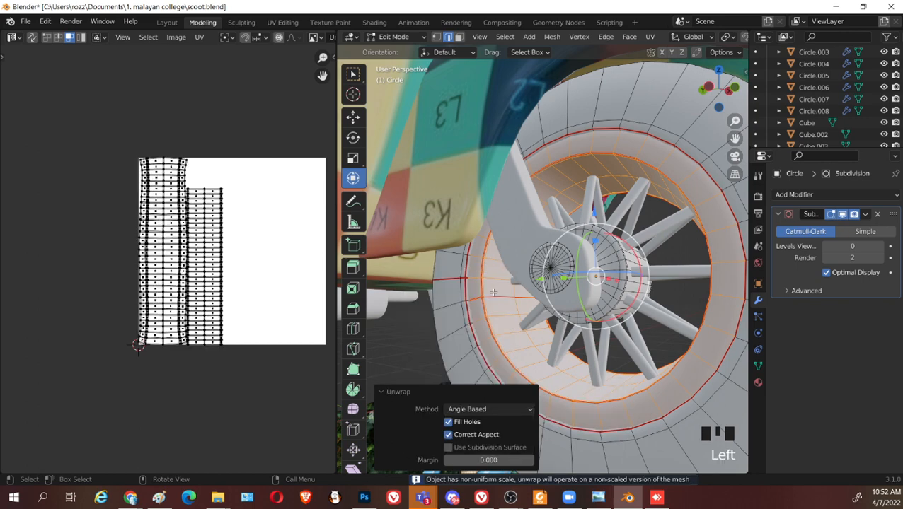
Select a single quad near the middle of the rim's larger UV island as the reference face
{"action": "scroll", "coordinate": [188, 232], "scroll_direction": "up", "scroll_amount": 6}
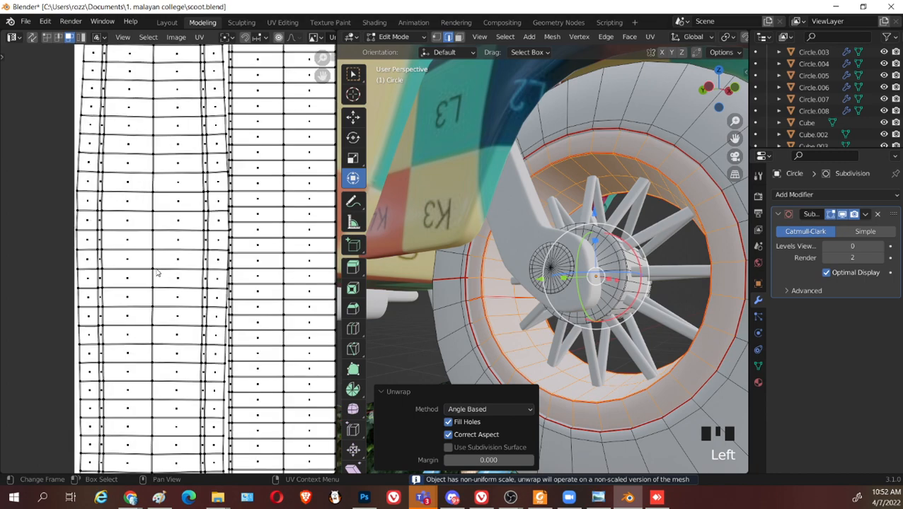
{"action": "left_click", "coordinate": [188, 232]}
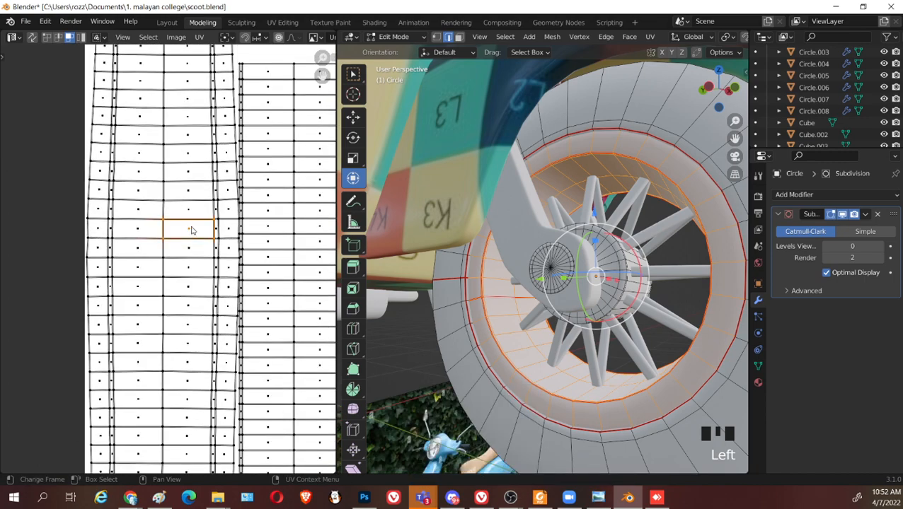
{"action": "left_click", "coordinate": [191, 229]}
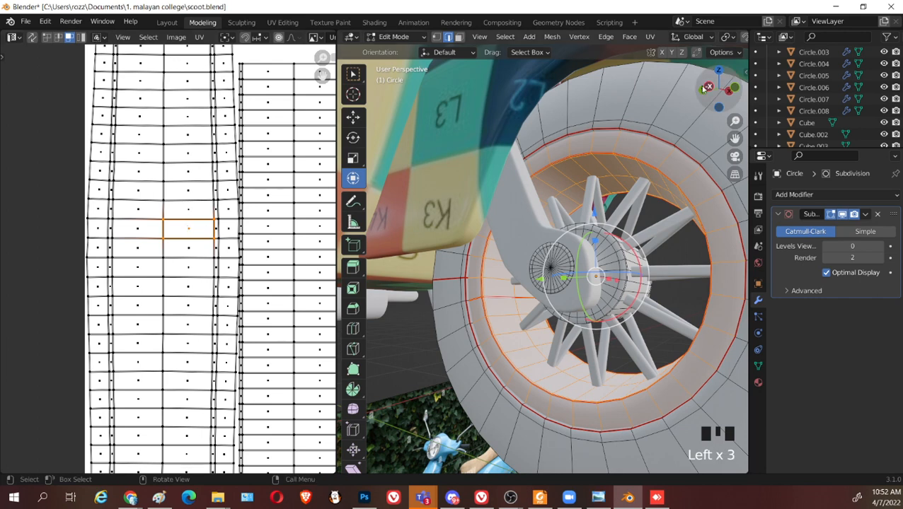
Try Follow Active Quads with the Length Average edge length mode on the rim's UVs, and undo it
{"action": "left_click", "coordinate": [649, 37]}
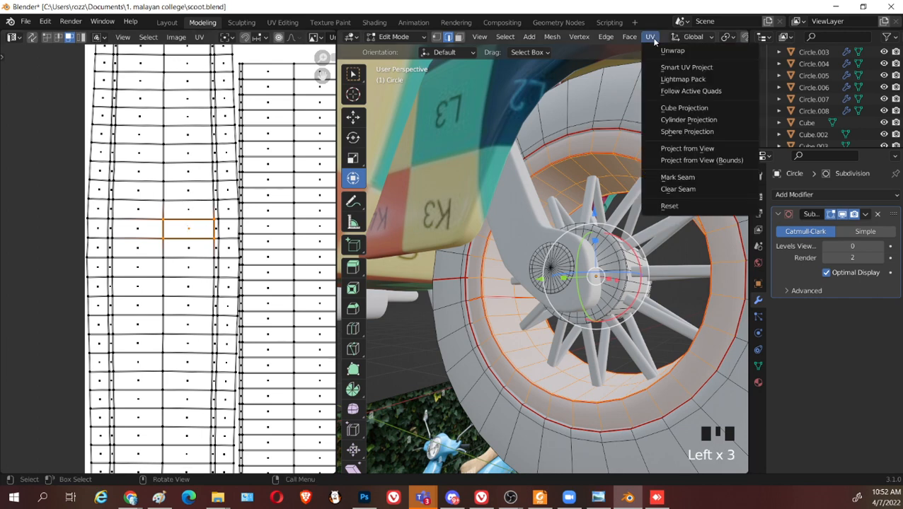
{"action": "left_click", "coordinate": [691, 92]}
{"action": "left_click", "coordinate": [740, 122]}
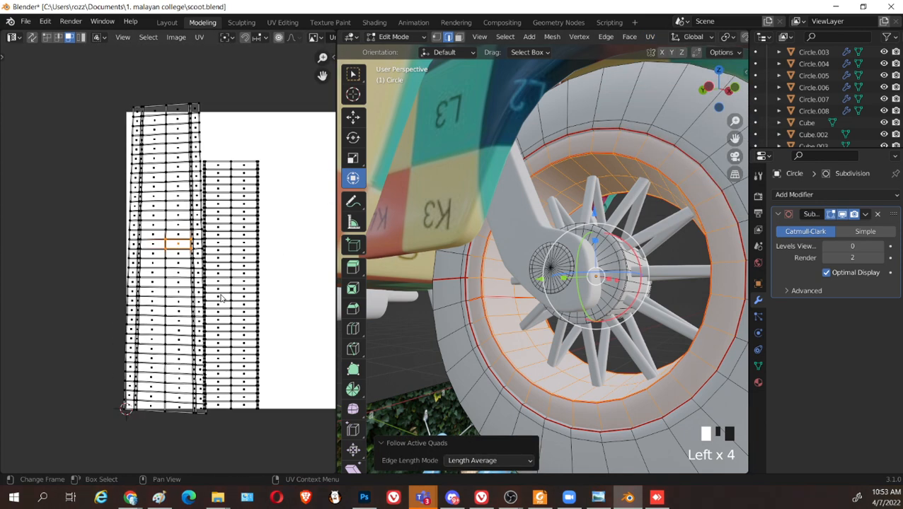
{"action": "key", "text": "ctrl+z"}
Switch the UV selection to edges and straighten the upper edge of the rim's reference quad horizontally by scaling it along Y
{"action": "scroll", "coordinate": [206, 274], "scroll_direction": "up", "scroll_amount": 1}
{"action": "scroll", "coordinate": [212, 241], "scroll_direction": "up", "scroll_amount": 2}
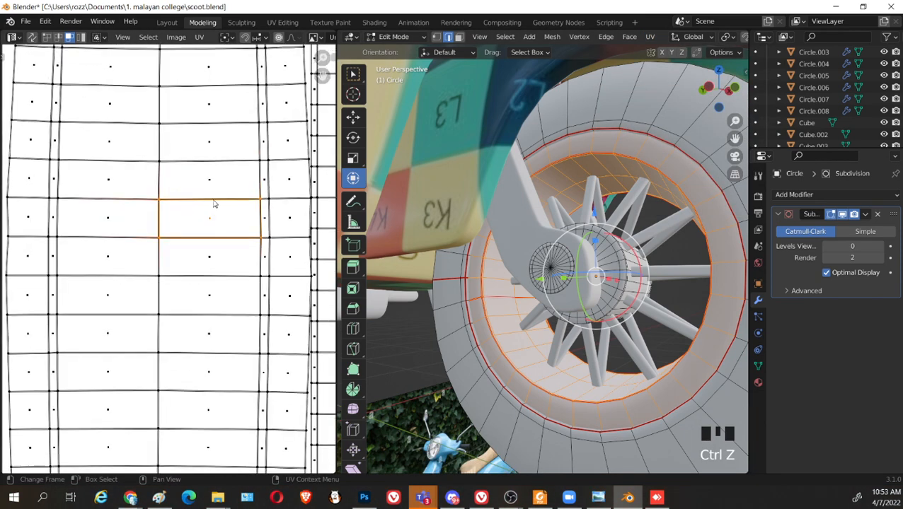
{"action": "key", "text": "2"}
{"action": "left_click", "coordinate": [215, 204]}
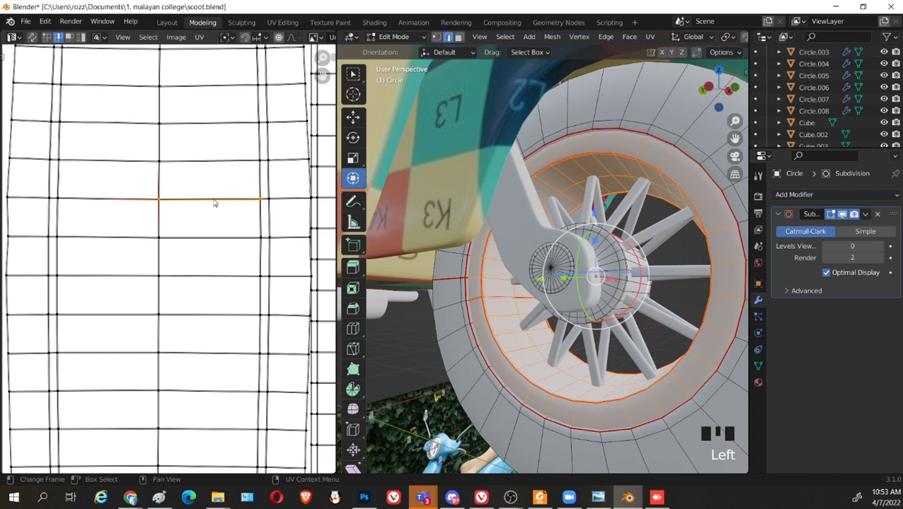
{"action": "key", "text": "s"}
{"action": "left_click", "coordinate": [213, 200]}
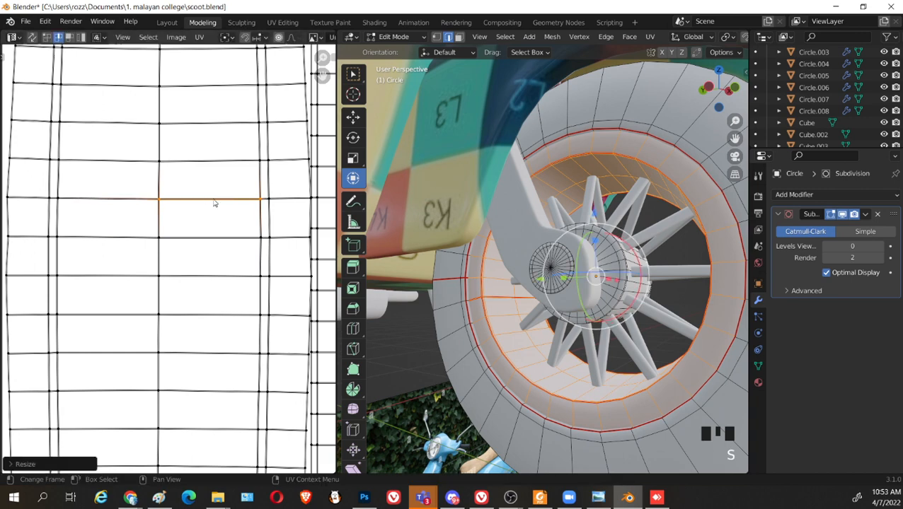
Straighten the lower edge of the rim's reference quad horizontally by scaling it along Y
{"action": "left_click", "coordinate": [218, 239]}
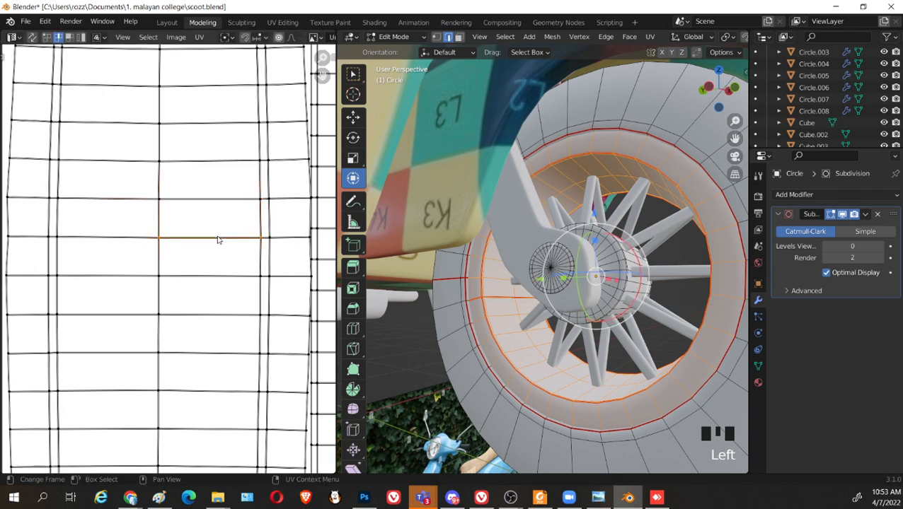
{"action": "key", "text": "s"}
{"action": "left_click", "coordinate": [221, 237]}
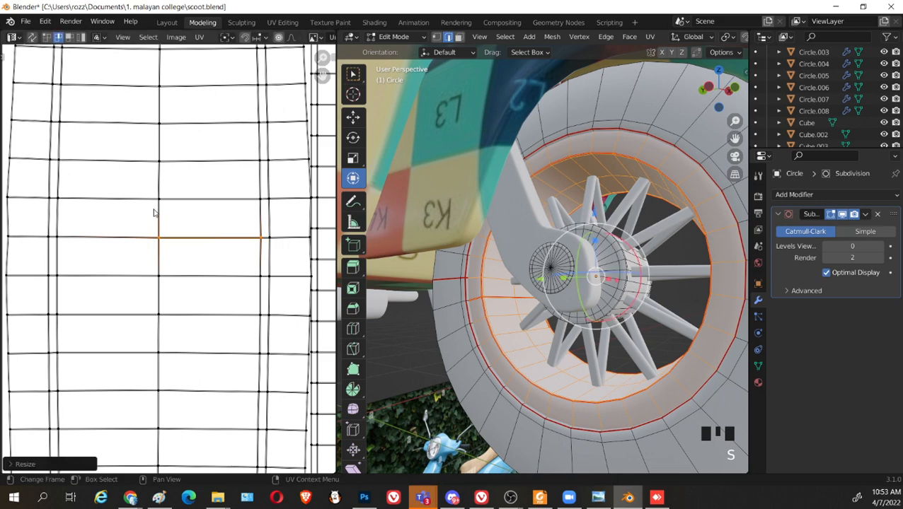
Straighten the left edge of the rim's reference quad vertically by scaling it to 0 along X
{"action": "left_click", "coordinate": [160, 212]}
{"action": "key", "text": "s"}
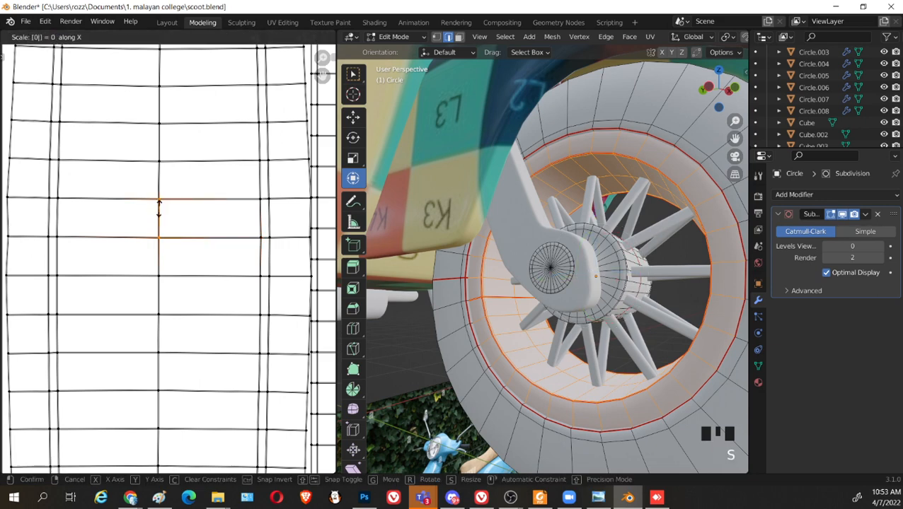
{"action": "left_click", "coordinate": [253, 222]}
Straighten the right edge of the rim's reference quad vertically by scaling it to 0 along X
{"action": "left_click", "coordinate": [262, 218]}
{"action": "key", "text": "s"}
{"action": "key", "text": "x"}
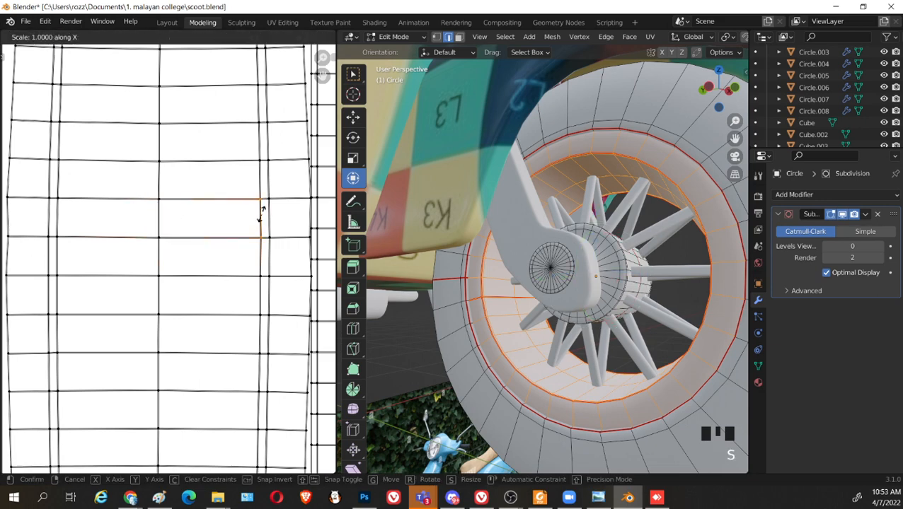
{"action": "left_click", "coordinate": [260, 216]}
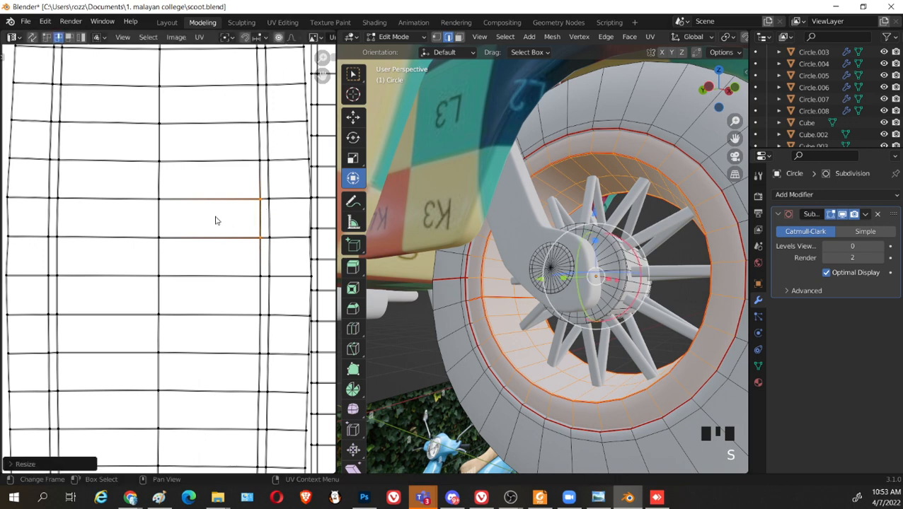
Make the straightened quad the active UV face and apply Follow Active Quads to the rim with the Length Average edge length mode
{"action": "key", "text": "3"}
{"action": "left_click", "coordinate": [216, 221]}
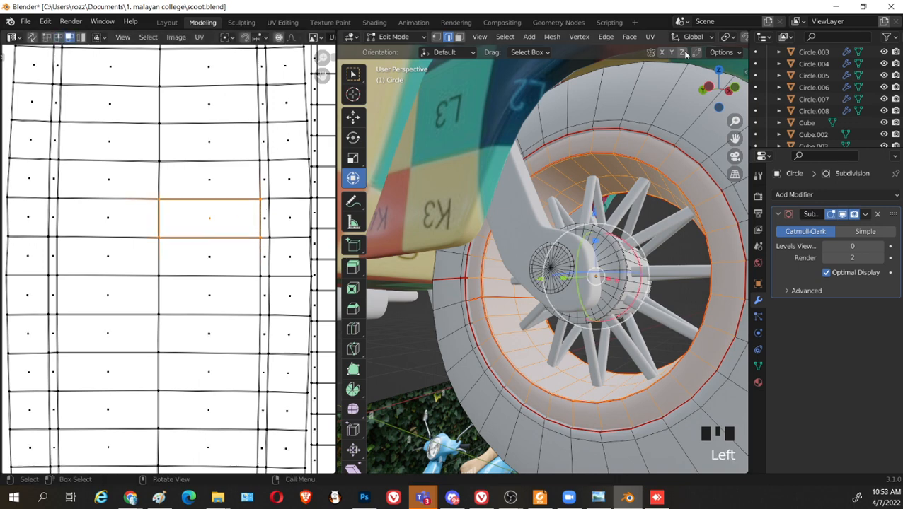
{"action": "left_click", "coordinate": [651, 36]}
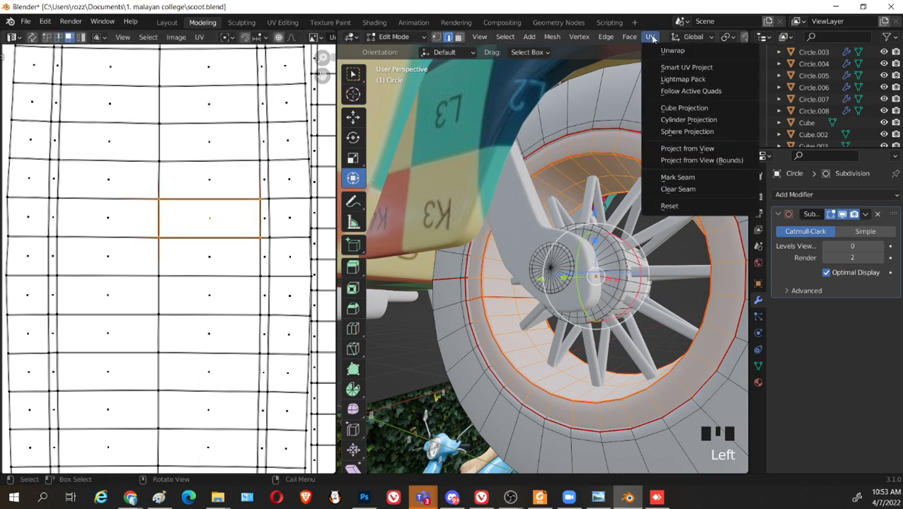
{"action": "left_click", "coordinate": [700, 92]}
{"action": "left_click", "coordinate": [707, 133]}
{"action": "scroll", "coordinate": [230, 307], "scroll_direction": "down", "scroll_amount": 5}
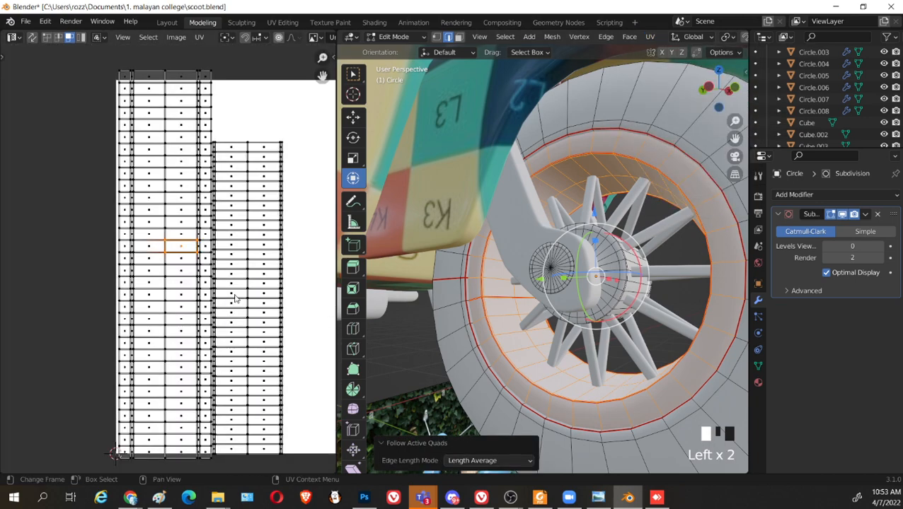
Select the rim's straightened UV islands, scale them down and move them outside the UV square, to its left
{"action": "key", "text": "l"}
{"action": "key", "text": "l"}
{"action": "key", "text": "l"}
{"action": "key", "text": "s"}
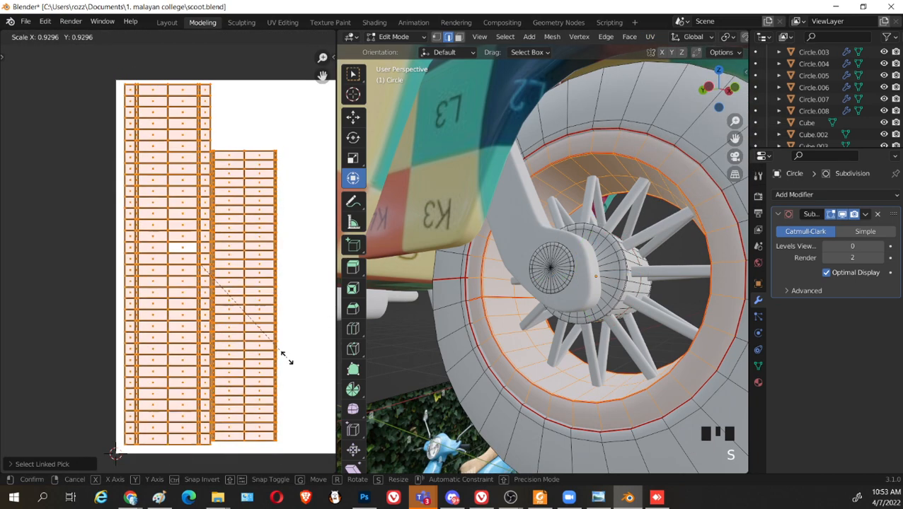
{"action": "scroll", "coordinate": [262, 343], "scroll_direction": "down", "scroll_amount": 2}
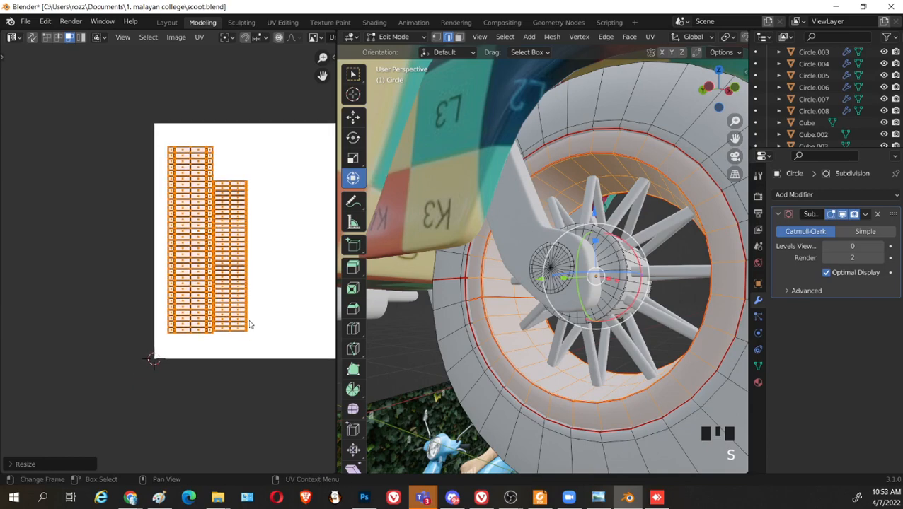
{"action": "left_click", "coordinate": [235, 289]}
{"action": "key", "text": "g"}
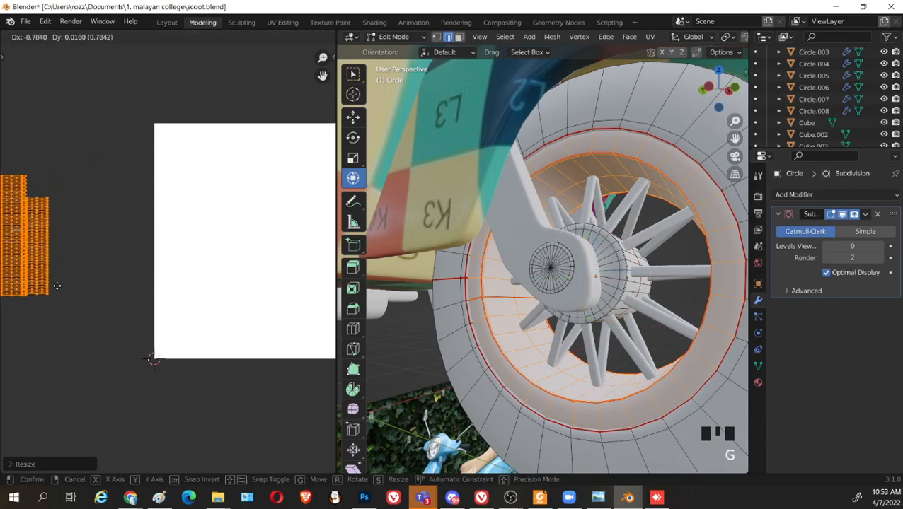
{"action": "left_click", "coordinate": [61, 288]}
Include the linked tyre mesh in the selection, scale the rim's UV islands down further and move them beside the tyre's islands
{"action": "key", "text": "l"}
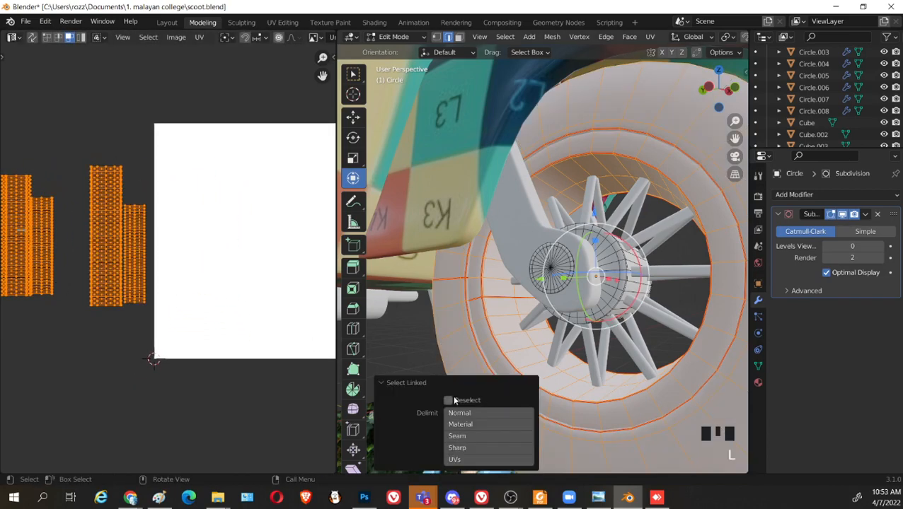
{"action": "middle_click_drag", "start_coordinate": [154, 322], "coordinate": [267, 345]}
{"action": "left_click_drag", "start_coordinate": [60, 150], "coordinate": [178, 330]}
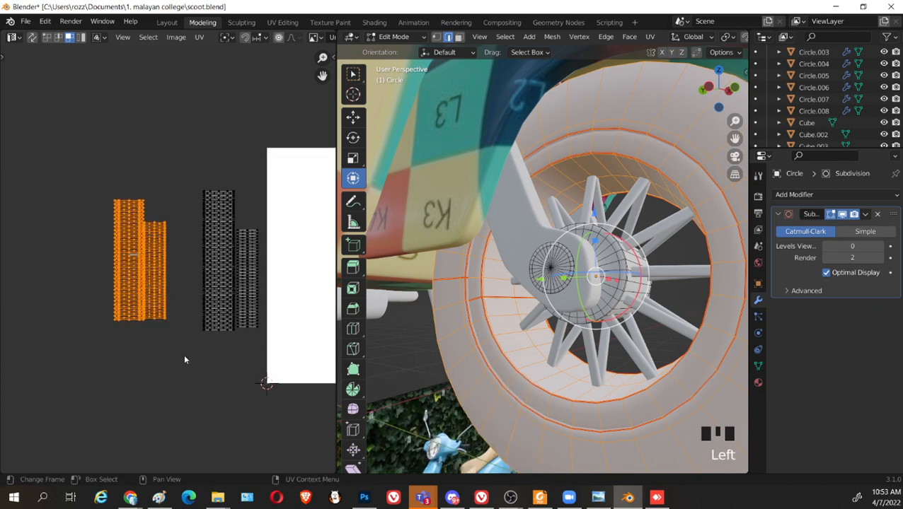
{"action": "key", "text": "s"}
{"action": "left_click", "coordinate": [178, 327]}
{"action": "key", "text": "g"}
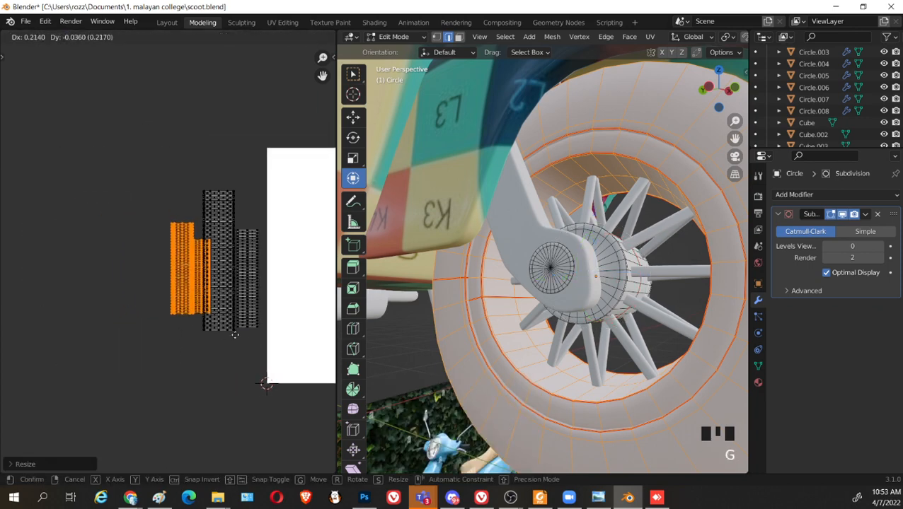
{"action": "left_click", "coordinate": [247, 333]}
{"action": "scroll", "coordinate": [279, 244], "scroll_direction": "up", "scroll_amount": 3}
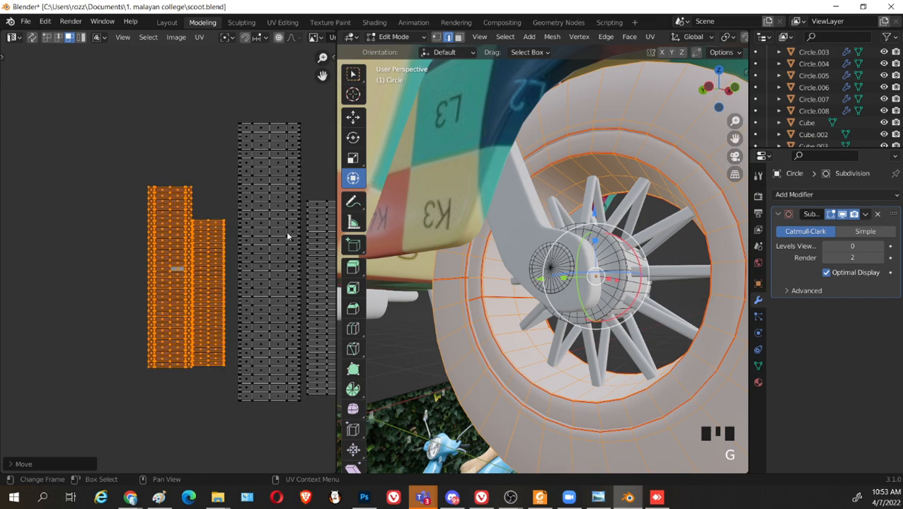
{"action": "middle_click_drag", "start_coordinate": [454, 321], "coordinate": [549, 288], "text": "shift"}
{"action": "scroll", "coordinate": [495, 304], "scroll_direction": "up", "scroll_amount": 2}
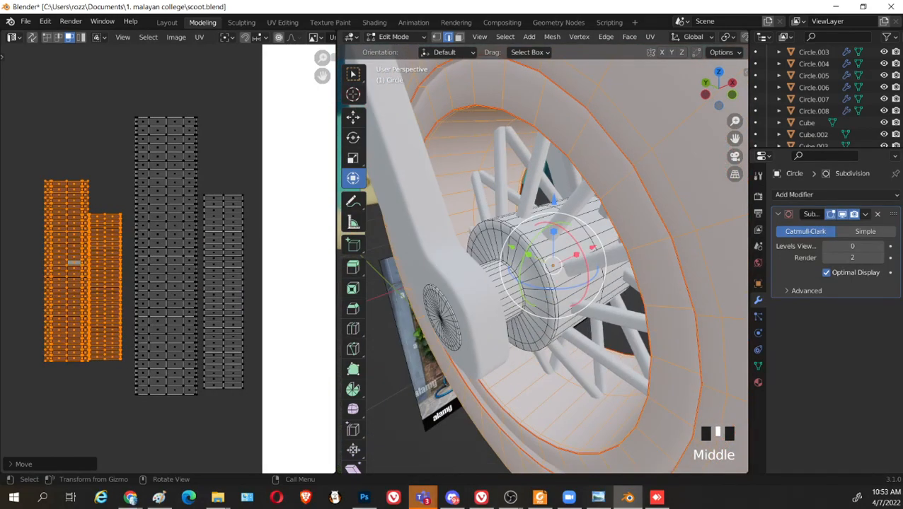
{"action": "left_click", "coordinate": [530, 256]}
{"action": "scroll", "coordinate": [531, 252], "scroll_direction": "up", "scroll_amount": 2}
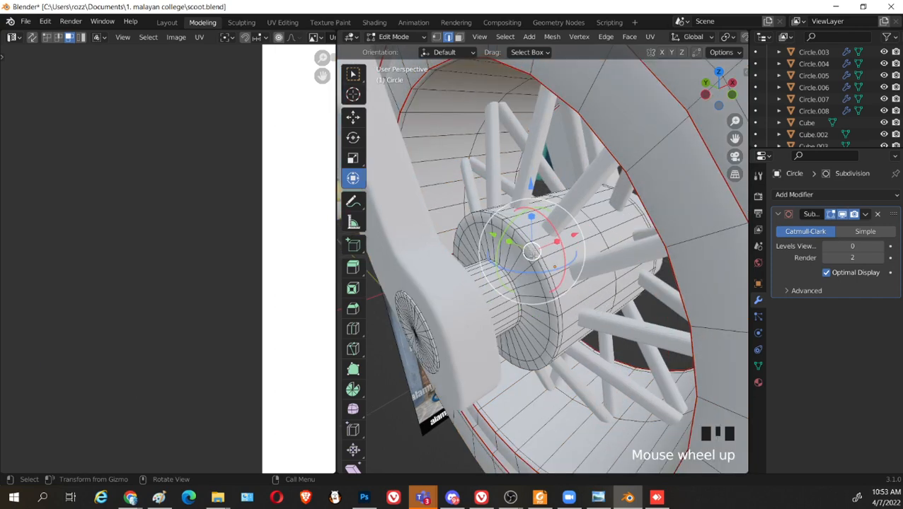
{"action": "middle_click_drag", "start_coordinate": [531, 253], "coordinate": [555, 263]}
{"action": "scroll", "coordinate": [558, 265], "scroll_direction": "up", "scroll_amount": 2}
{"action": "key", "text": "l"}
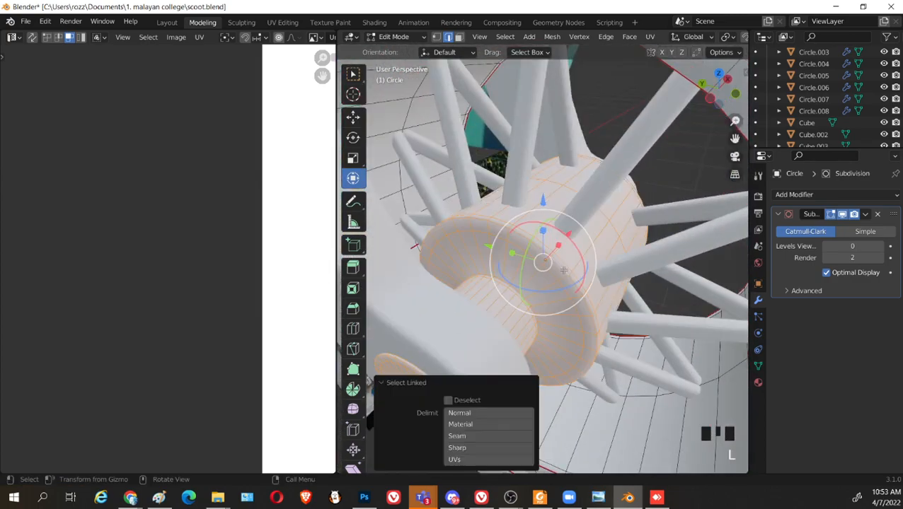
{"action": "left_click", "coordinate": [558, 267]}
{"action": "key", "text": "l"}
{"action": "left_click", "coordinate": [520, 234]}
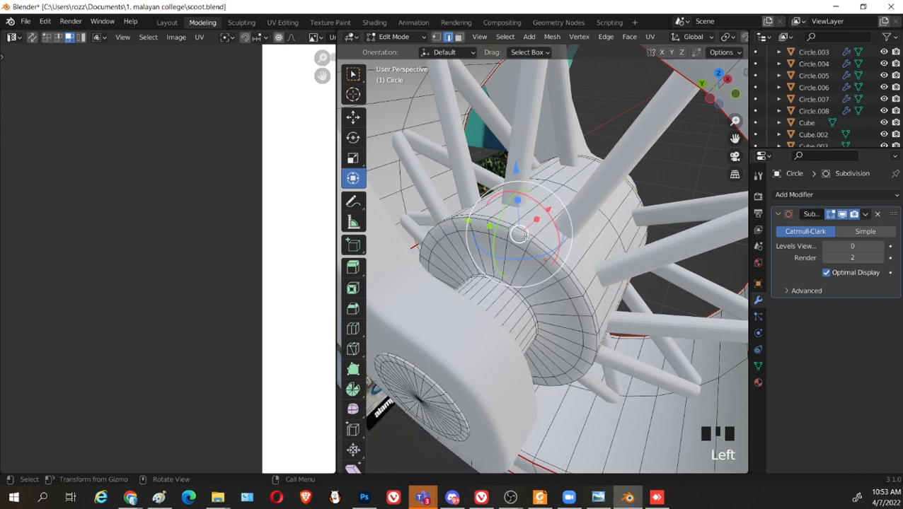
Mark a seam around the outer edge loop of the wheel hub's near end
{"action": "left_click", "coordinate": [521, 292], "text": "alt+shift"}
{"action": "left_click", "coordinate": [522, 292], "text": "alt+shift"}
{"action": "left_click", "coordinate": [521, 292], "text": "alt+shift"}
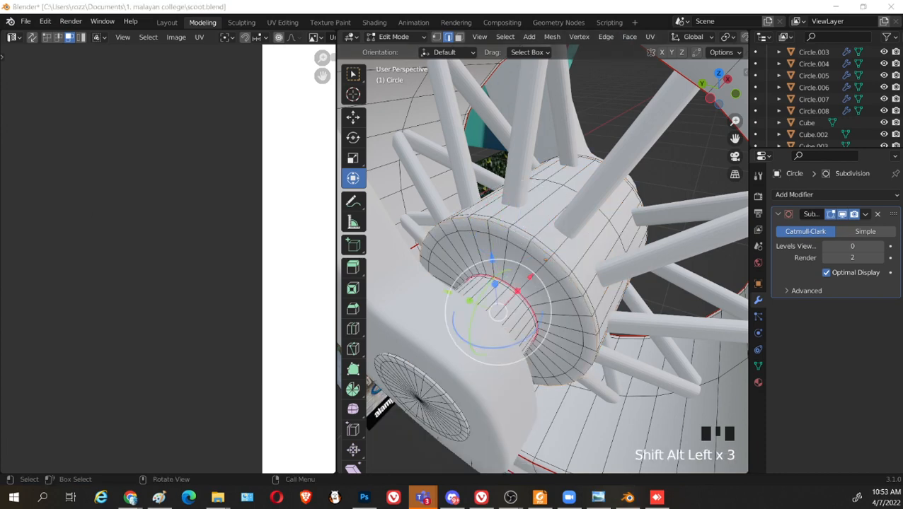
{"action": "middle_click_drag", "start_coordinate": [545, 283], "coordinate": [454, 334]}
{"action": "right_click", "coordinate": [569, 272]}
{"action": "left_click", "coordinate": [555, 271]}
{"action": "scroll", "coordinate": [455, 334], "scroll_direction": "up", "scroll_amount": 3}
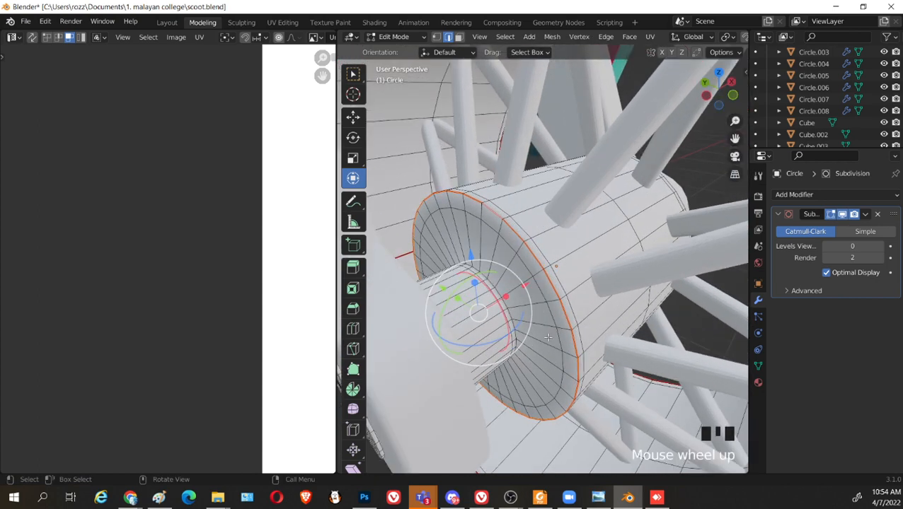
Select the edge loop where the axle meets the hub's near end, along with the loop around the axle's end cap
{"action": "scroll", "coordinate": [455, 334], "scroll_direction": "up", "scroll_amount": 2}
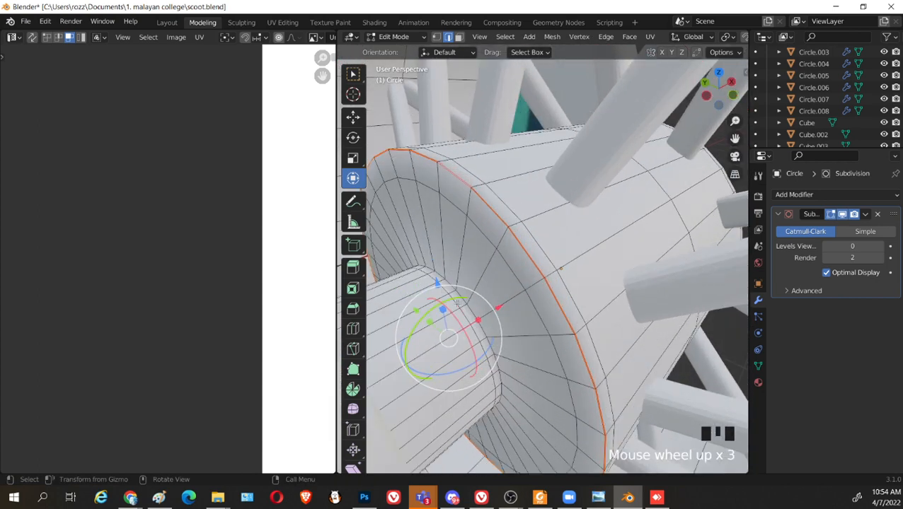
{"action": "middle_click_drag", "start_coordinate": [455, 334], "coordinate": [500, 263], "text": "shift"}
{"action": "left_click", "coordinate": [500, 264]}
{"action": "left_click", "coordinate": [507, 270], "text": "alt+shift"}
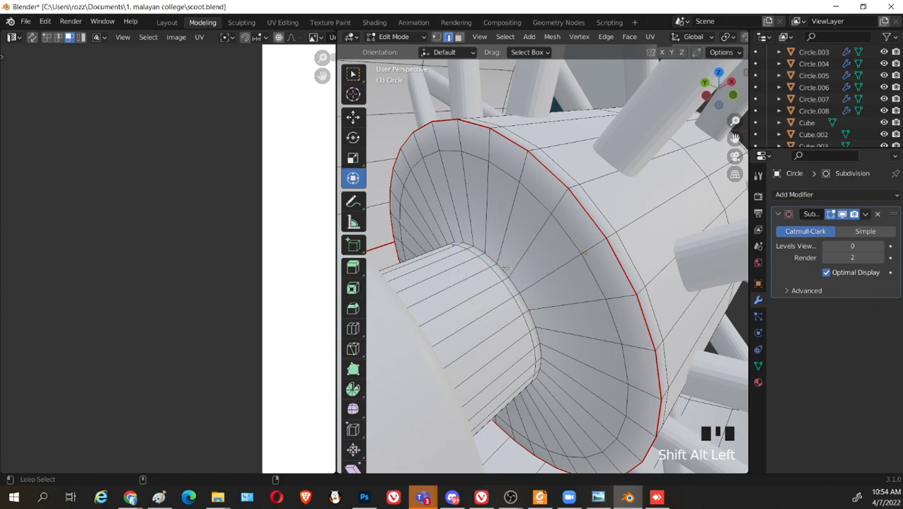
{"action": "left_click", "coordinate": [506, 270], "text": "alt+shift"}
{"action": "left_click", "coordinate": [507, 270], "text": "alt+shift"}
{"action": "scroll", "coordinate": [507, 270], "scroll_direction": "down", "scroll_amount": 4}
{"action": "scroll", "coordinate": [427, 305], "scroll_direction": "up", "scroll_amount": 1}
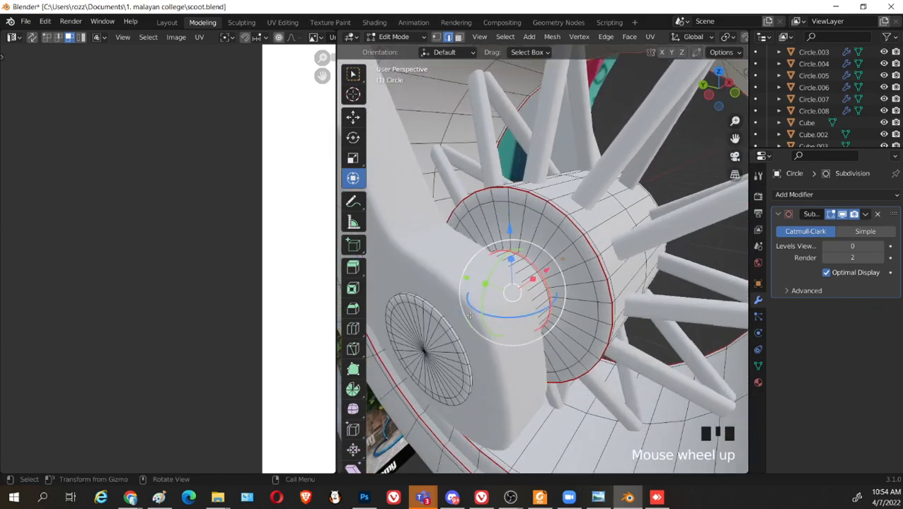
{"action": "left_click", "coordinate": [427, 304], "text": "alt+shift"}
Add the matching hub, axle and end cap loops on the opposite side using wireframe display, and mark all selected loops as seams
{"action": "mouse_move", "coordinate": [627, 285]}
{"action": "middle_mouse_down"}
{"action": "mouse_move", "coordinate": [665, 111]}
{"action": "mouse_move", "coordinate": [628, 288]}
{"action": "middle_mouse_up"}
{"action": "left_click", "coordinate": [697, 326], "text": "alt+shift"}
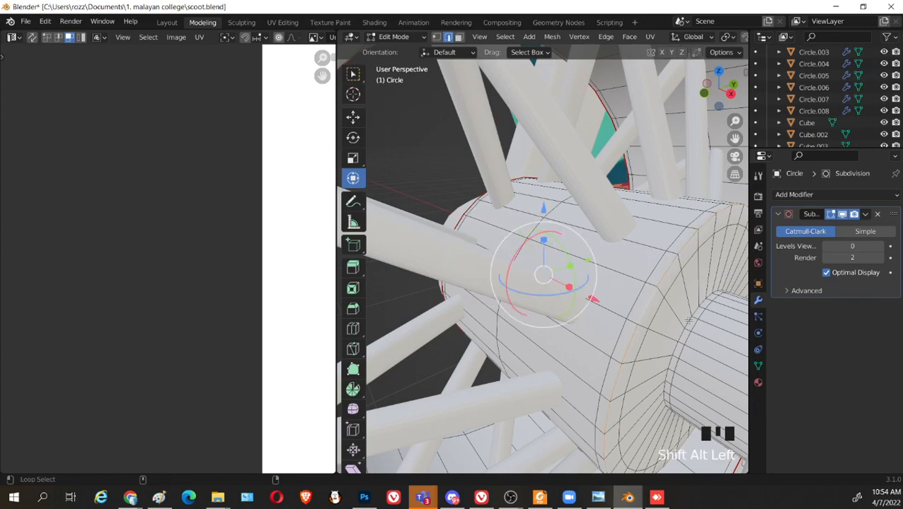
{"action": "middle_click_drag", "start_coordinate": [688, 321], "coordinate": [618, 393], "text": "shift"}
{"action": "scroll", "coordinate": [650, 283], "scroll_direction": "down", "scroll_amount": 3}
{"action": "key", "text": "alt+z"}
{"action": "scroll", "coordinate": [609, 364], "scroll_direction": "up", "scroll_amount": 2}
{"action": "scroll", "coordinate": [609, 364], "scroll_direction": "up", "scroll_amount": 2}
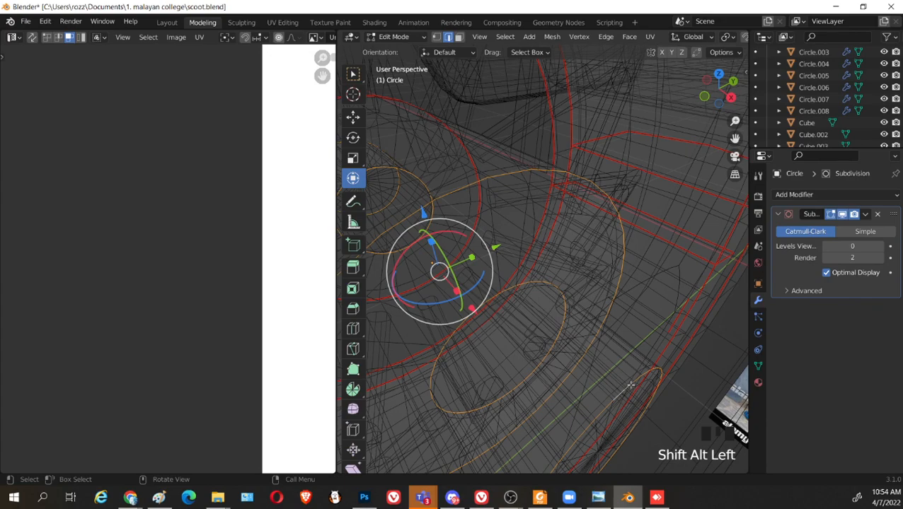
{"action": "right_click", "coordinate": [622, 382]}
{"action": "key", "text": "x"}
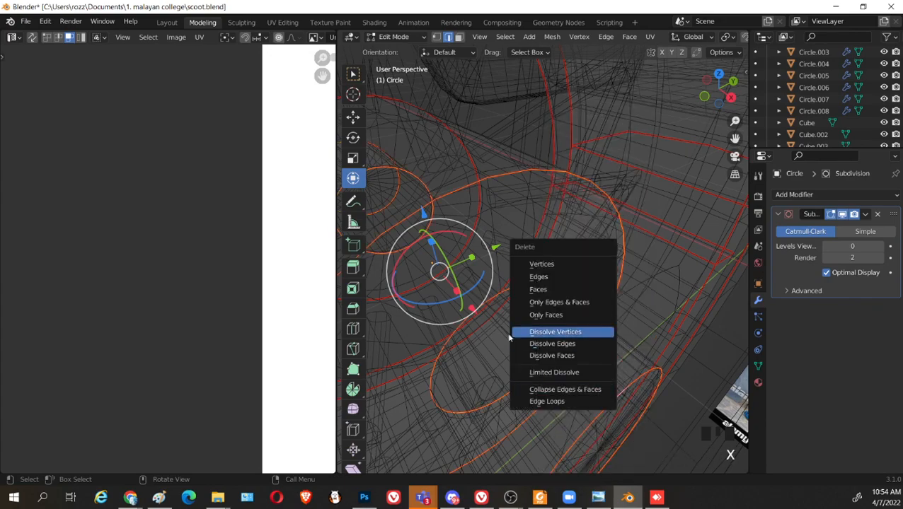
{"action": "key", "text": "shift+z"}
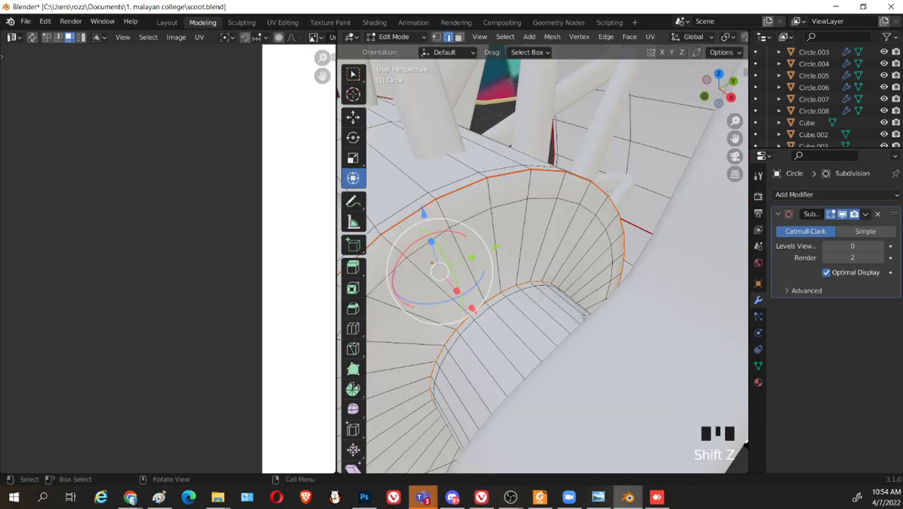
Mark a lengthwise seam along the hub's barrel and the axle
{"action": "mouse_move", "coordinate": [659, 322]}
{"action": "middle_mouse_down"}
{"action": "mouse_move", "coordinate": [647, 315]}
{"action": "mouse_move", "coordinate": [702, 267]}
{"action": "mouse_move", "coordinate": [638, 255]}
{"action": "middle_mouse_up"}
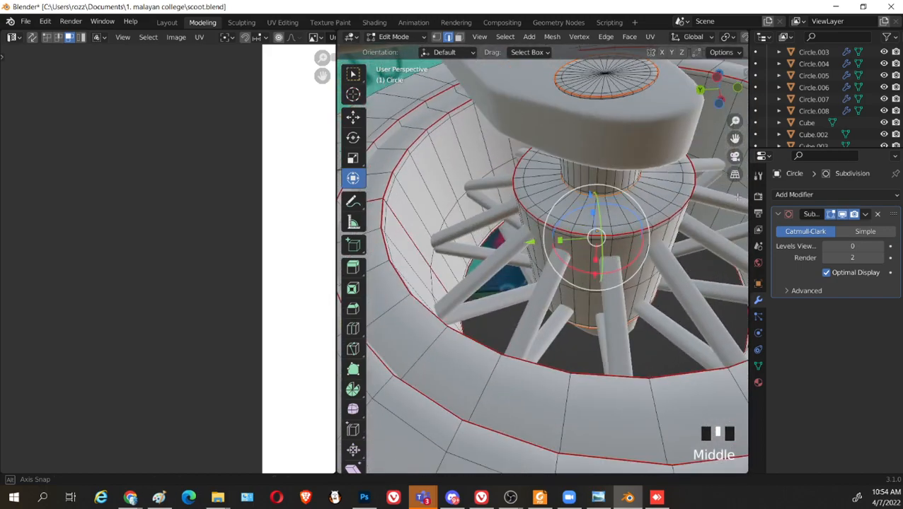
{"action": "scroll", "coordinate": [639, 255], "scroll_direction": "up", "scroll_amount": 2}
{"action": "left_click", "coordinate": [672, 368]}
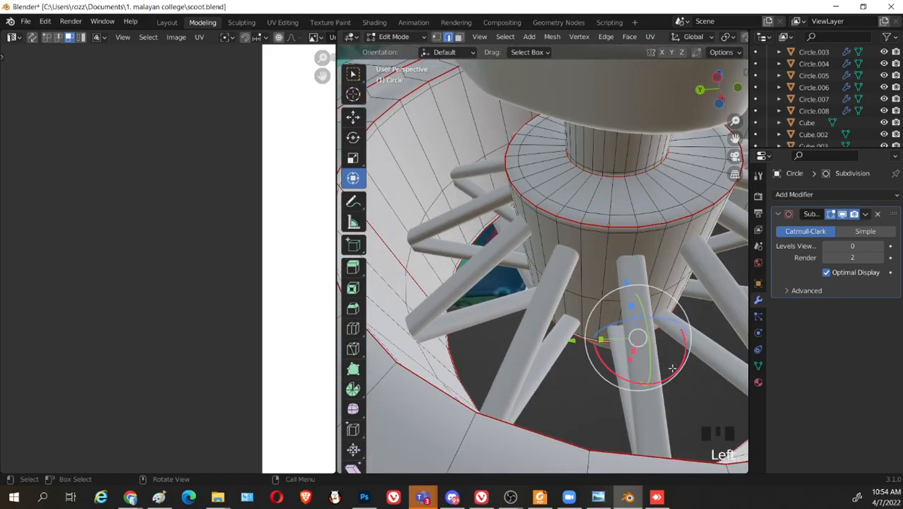
{"action": "left_click", "coordinate": [608, 239]}
{"action": "left_click", "coordinate": [611, 233], "text": "alt+shift"}
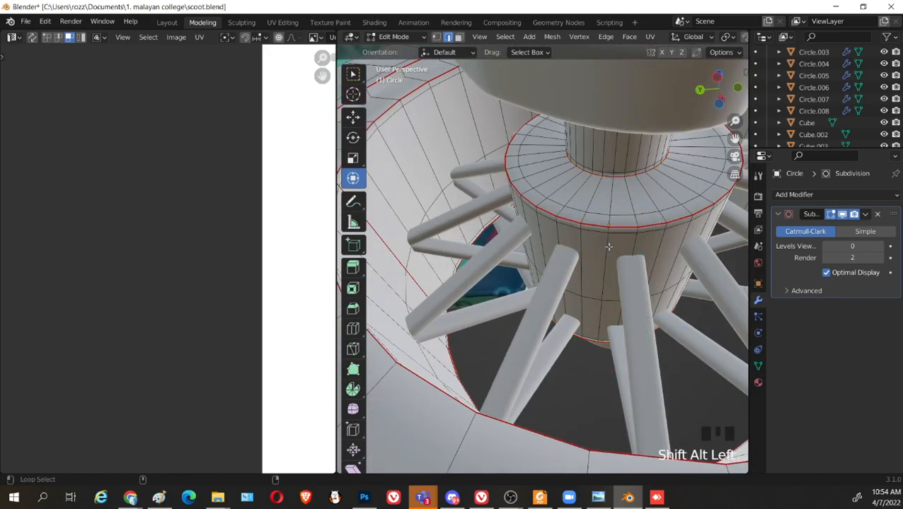
{"action": "left_click", "coordinate": [613, 229], "text": "alt+shift"}
{"action": "right_click_drag", "start_coordinate": [616, 164], "coordinate": [568, 256]}
{"action": "key", "text": "ctrl+z"}
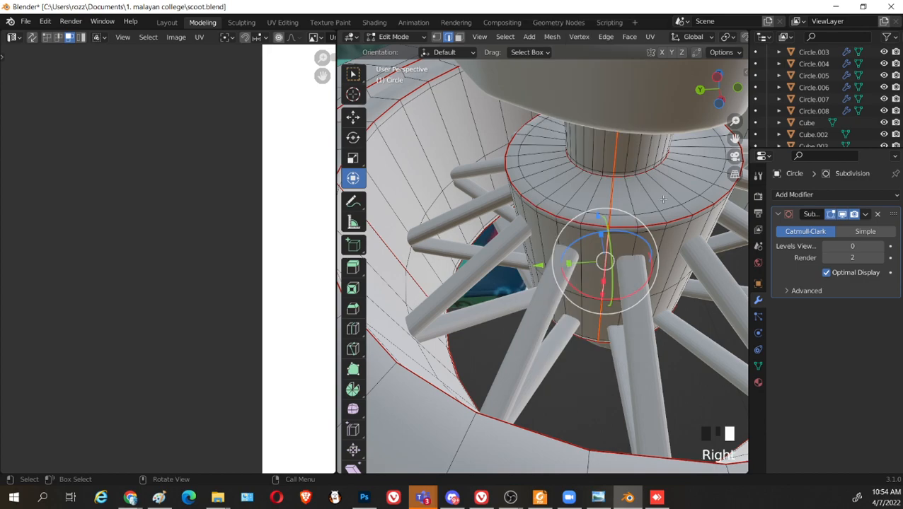
Select the linked hub mesh and unwrap it with the Angle Based method
{"action": "key", "text": "l"}
{"action": "key", "text": "u"}
{"action": "left_click", "coordinate": [657, 201]}
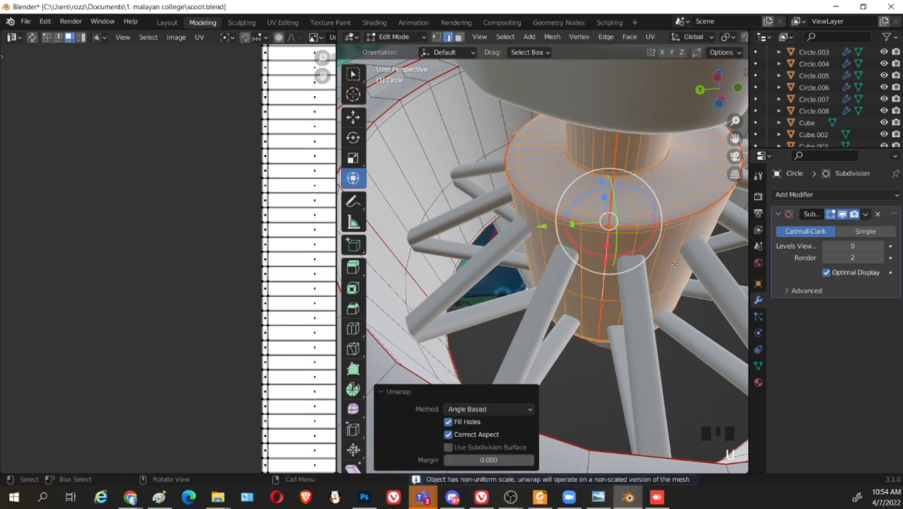
{"action": "middle_click_drag", "start_coordinate": [656, 202], "coordinate": [423, 369]}
{"action": "scroll", "coordinate": [234, 283], "scroll_direction": "down", "scroll_amount": 5}
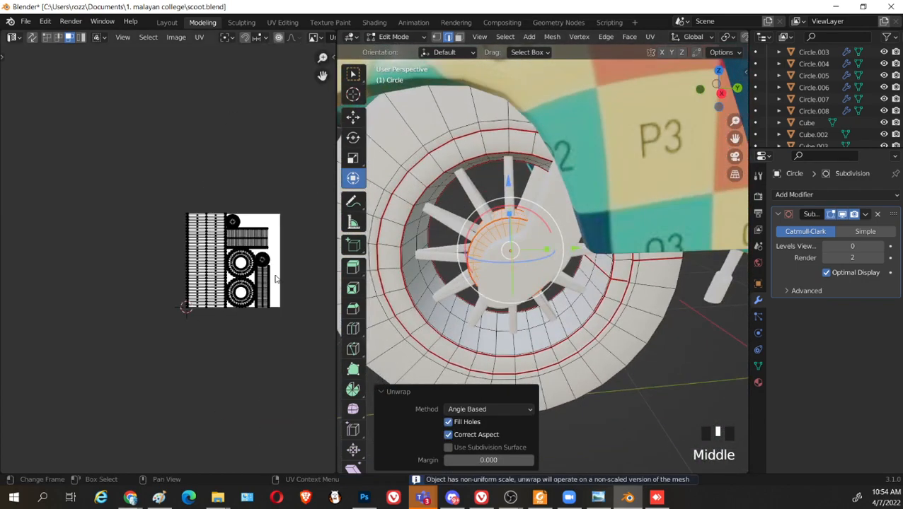
Select all of the hub's UV islands in the UV layout
{"action": "scroll", "coordinate": [86, 377], "scroll_direction": "up", "scroll_amount": 4}
{"action": "middle_click_drag", "start_coordinate": [536, 255], "coordinate": [536, 255], "text": "shift"}
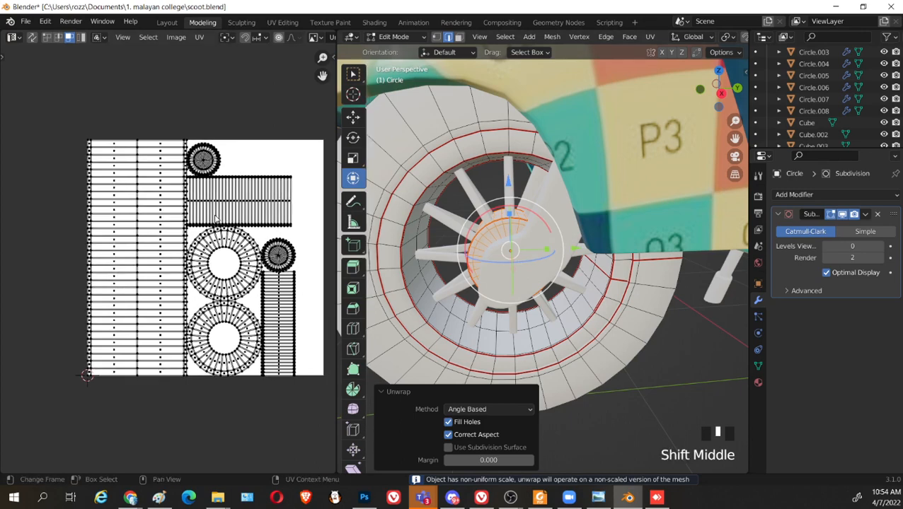
{"action": "scroll", "coordinate": [266, 331], "scroll_direction": "down", "scroll_amount": 2}
{"action": "left_click_drag", "start_coordinate": [65, 152], "coordinate": [286, 378]}
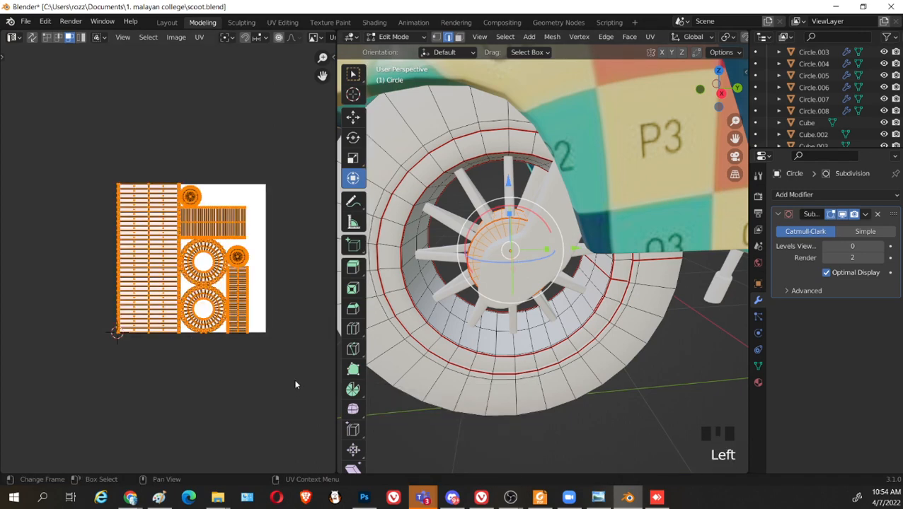
Move the wheel's UV islands below the UV square, scale them to about half the square's height, and leave Edit Mode
{"action": "key", "text": "g"}
{"action": "left_click", "coordinate": [268, 431]}
{"action": "key", "text": "s"}
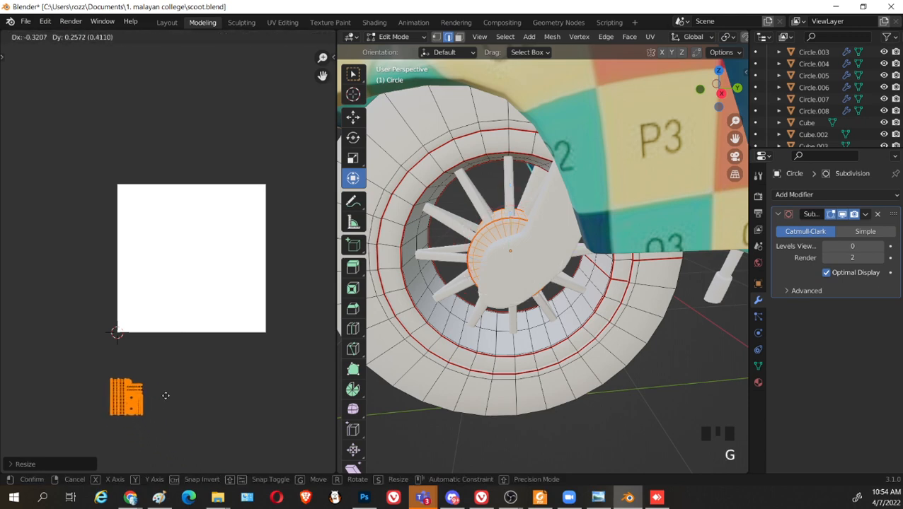
{"action": "left_click", "coordinate": [211, 429]}
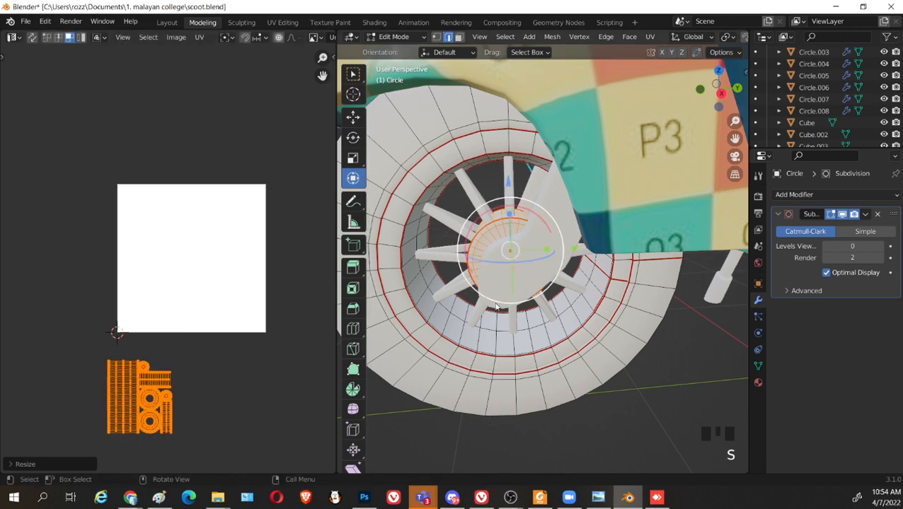
{"action": "key", "text": "Tab"}
Apply the Mirror modifier on the front wheel's vertical spoke pair and on the adjacent upper-right diagonal pair, Circle.005
{"action": "middle_click_drag", "start_coordinate": [497, 307], "coordinate": [804, 310]}
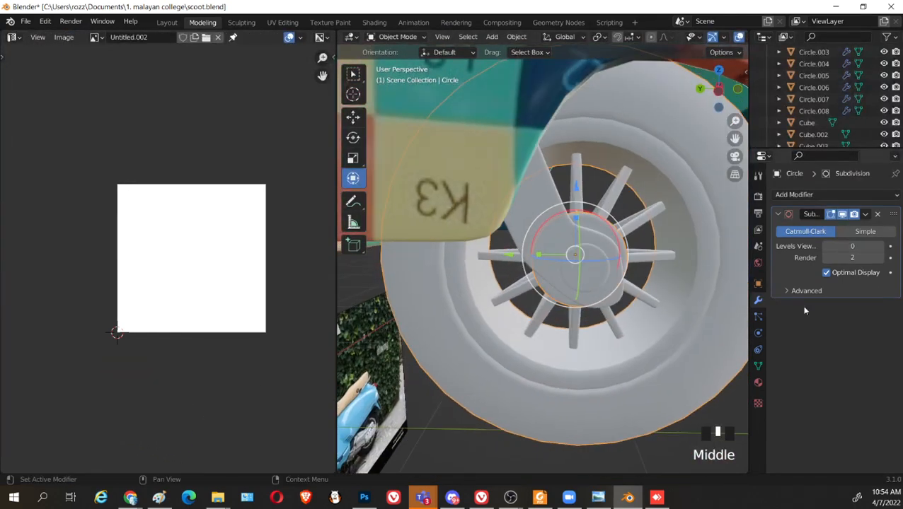
{"action": "left_click", "coordinate": [575, 184]}
{"action": "middle_click_drag", "start_coordinate": [629, 237], "coordinate": [593, 285], "text": "shift"}
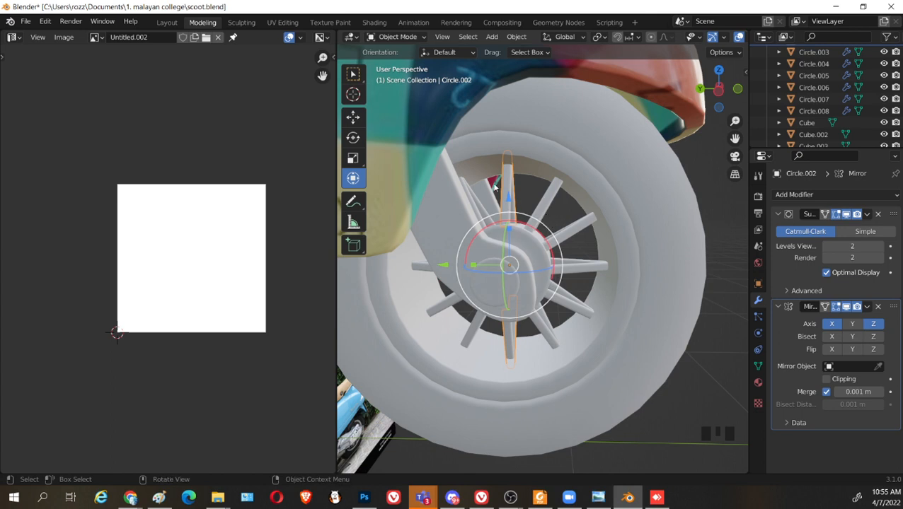
{"action": "left_click", "coordinate": [865, 308]}
{"action": "left_click", "coordinate": [808, 321]}
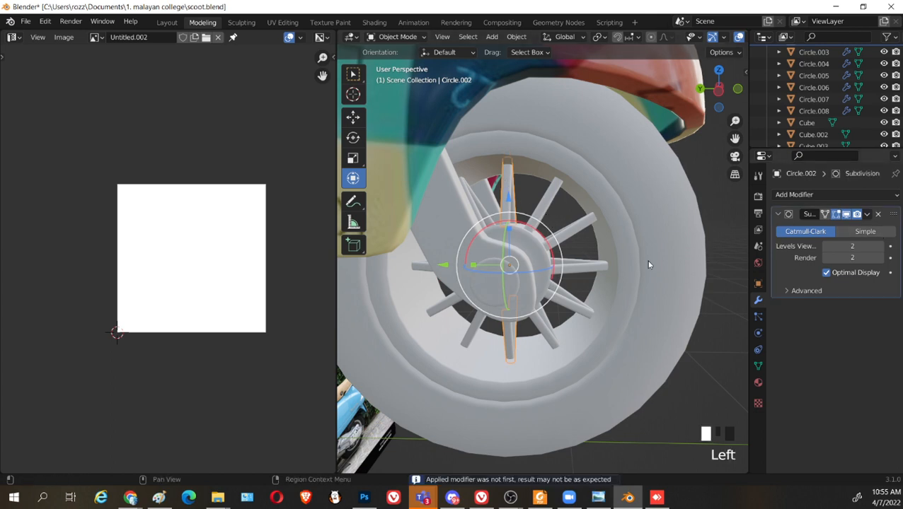
{"action": "left_click", "coordinate": [551, 201]}
{"action": "left_click", "coordinate": [865, 309]}
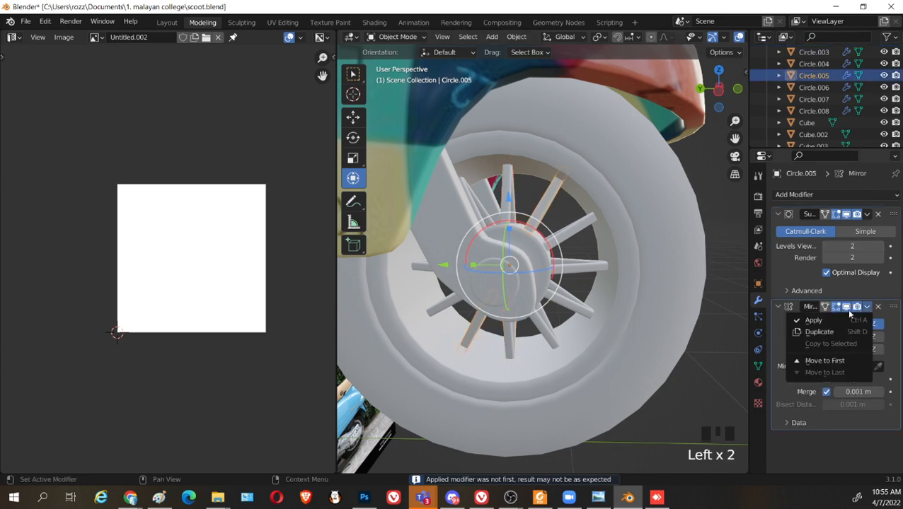
{"action": "left_click", "coordinate": [806, 320]}
Apply the Mirror modifier on the shallow diagonal spoke pair Circle.007 and the horizontal spoke pair Circle.003
{"action": "left_click", "coordinate": [566, 232]}
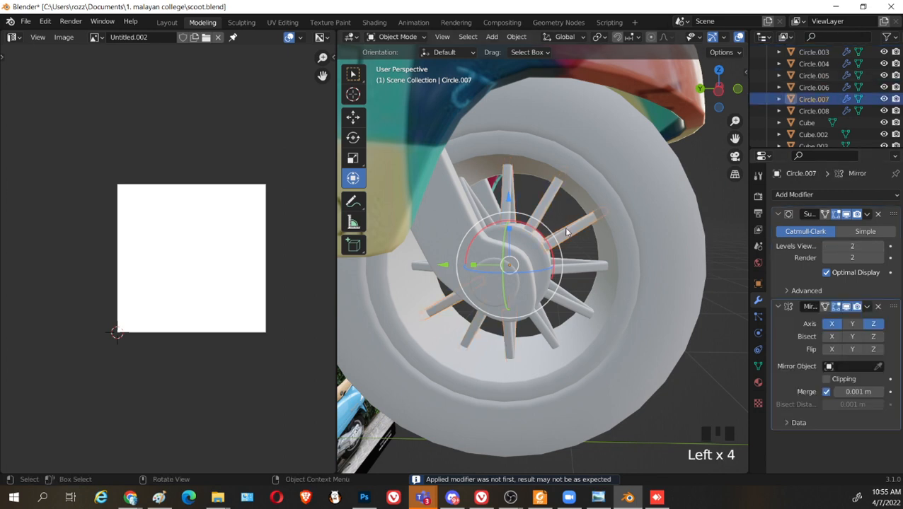
{"action": "left_click", "coordinate": [867, 309]}
{"action": "left_click", "coordinate": [808, 320]}
{"action": "left_click", "coordinate": [602, 266]}
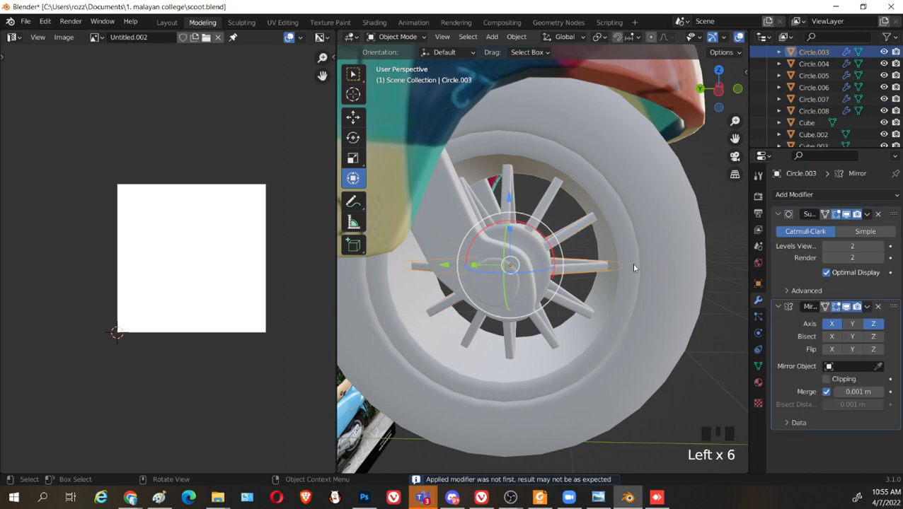
{"action": "left_click", "coordinate": [866, 307]}
{"action": "left_click", "coordinate": [814, 321]}
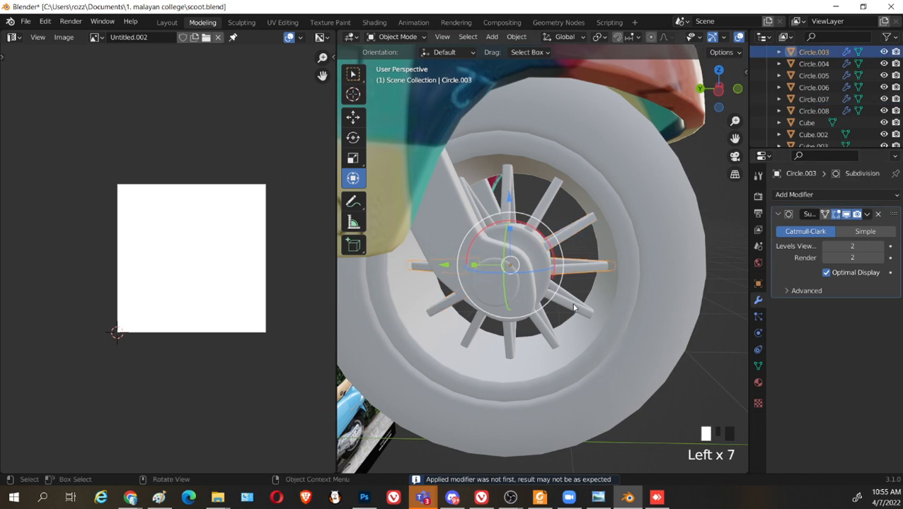
Apply the Mirror modifier on the two remaining lower-right diagonal spoke pairs, Circle.004 and Circle.006
{"action": "left_click", "coordinate": [571, 304]}
{"action": "left_click", "coordinate": [867, 308]}
{"action": "left_click", "coordinate": [810, 321]}
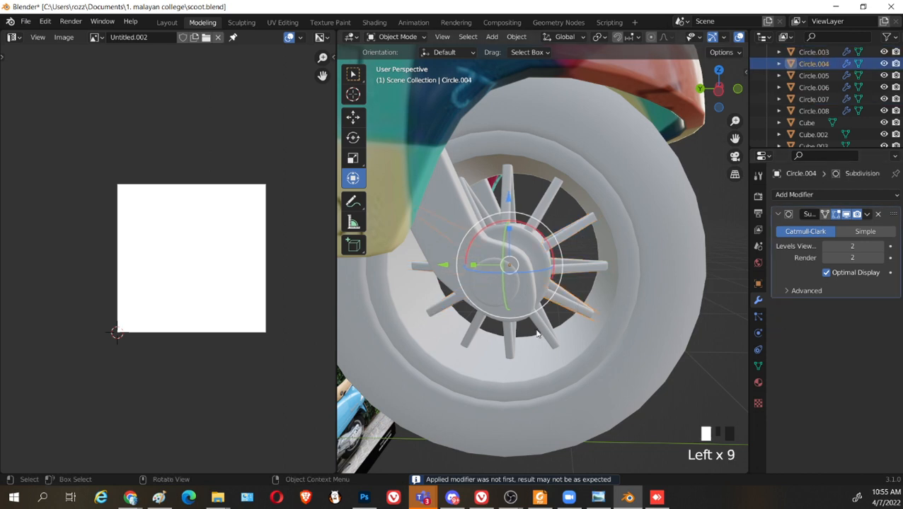
{"action": "left_click", "coordinate": [542, 332]}
{"action": "left_click", "coordinate": [867, 308]}
{"action": "left_click", "coordinate": [822, 322]}
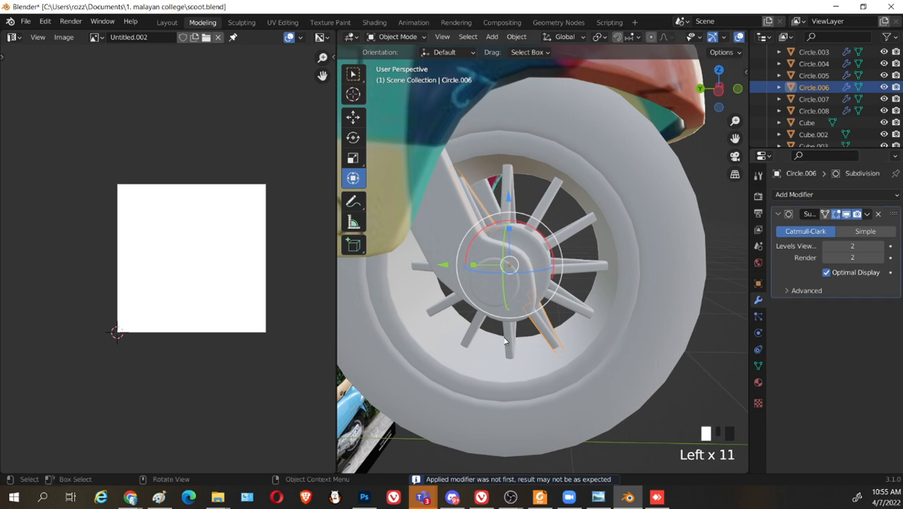
{"action": "left_click", "coordinate": [509, 340]}
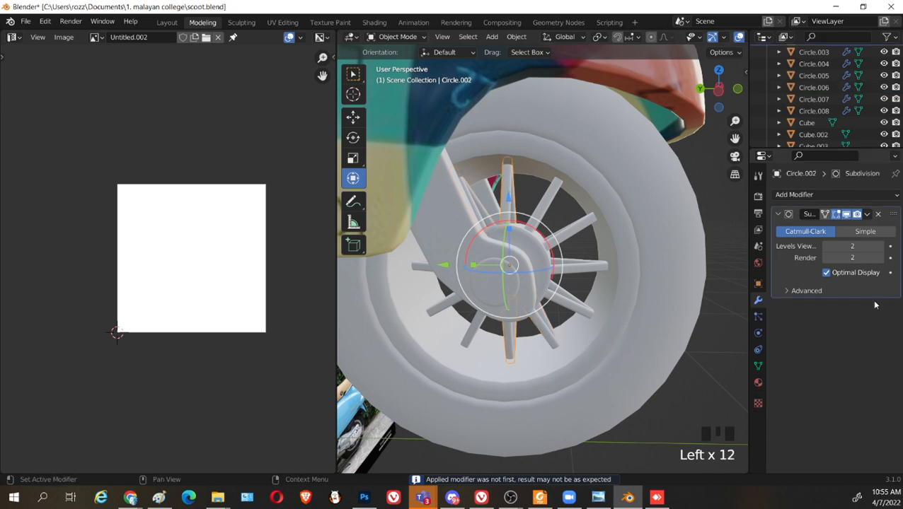
Join all six spoke pairs of the front wheel into one object, with the vertical pair as the active object
{"action": "left_click", "coordinate": [480, 325]}
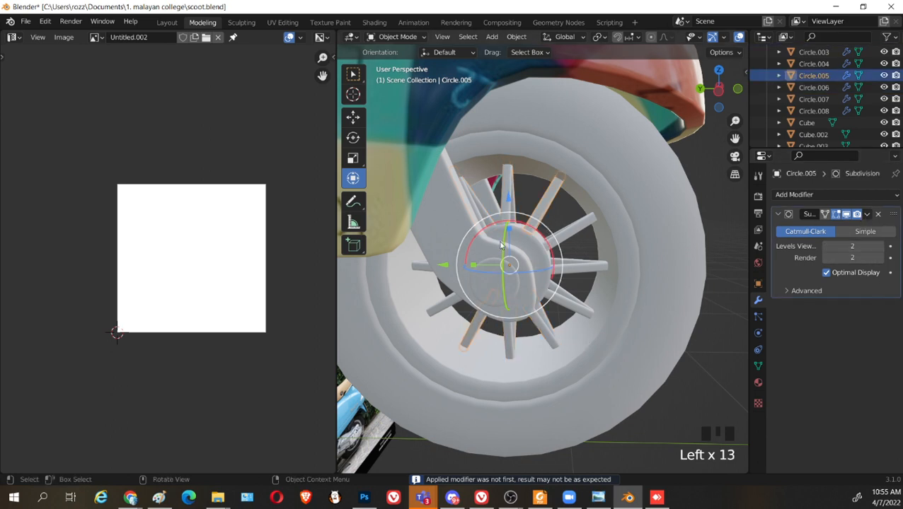
{"action": "scroll", "coordinate": [580, 265], "scroll_direction": "down", "scroll_amount": 1}
{"action": "left_click", "coordinate": [574, 243], "text": "shift"}
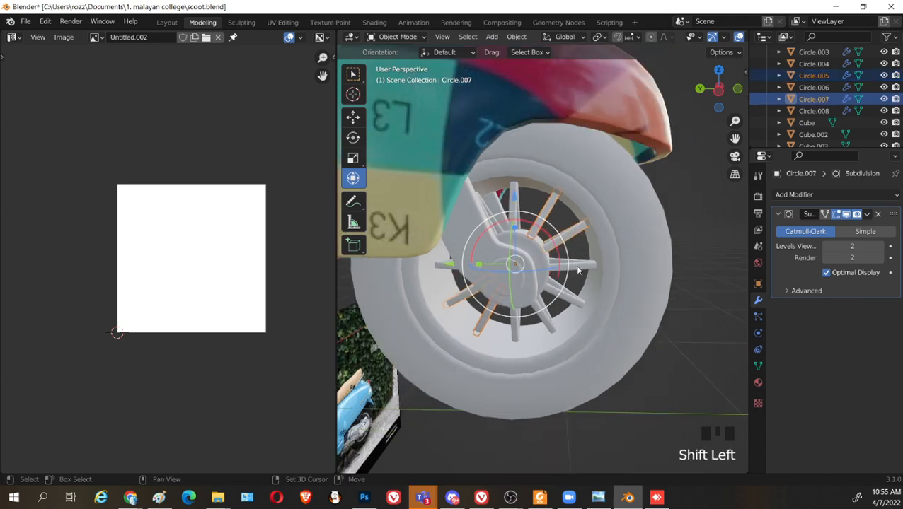
{"action": "left_click", "coordinate": [572, 290], "text": "shift"}
{"action": "left_click", "coordinate": [541, 327], "text": "shift"}
{"action": "left_click", "coordinate": [520, 330], "text": "shift"}
{"action": "left_click", "coordinate": [520, 330], "text": "shift"}
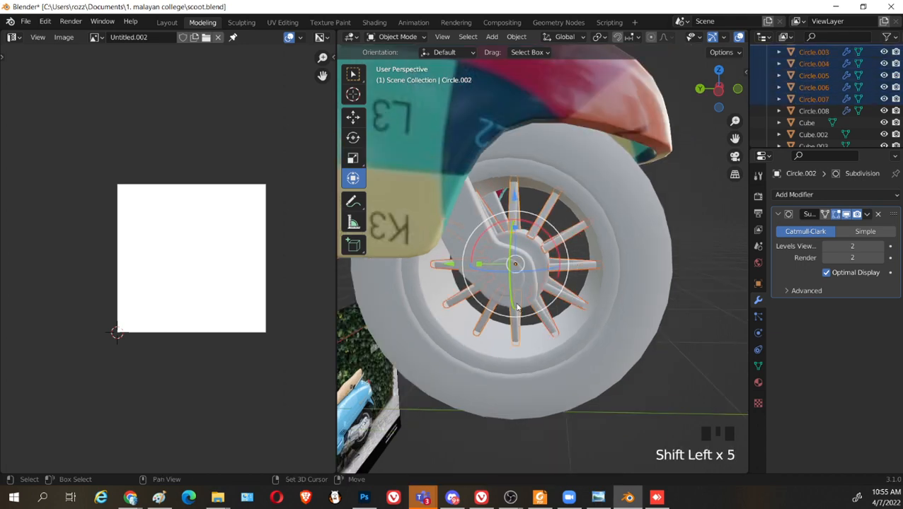
{"action": "mouse_move", "coordinate": [520, 330]}
{"action": "middle_mouse_down"}
{"action": "mouse_move", "coordinate": [529, 309]}
{"action": "mouse_move", "coordinate": [505, 320]}
{"action": "middle_mouse_up"}
{"action": "key", "text": "ctrl+j"}
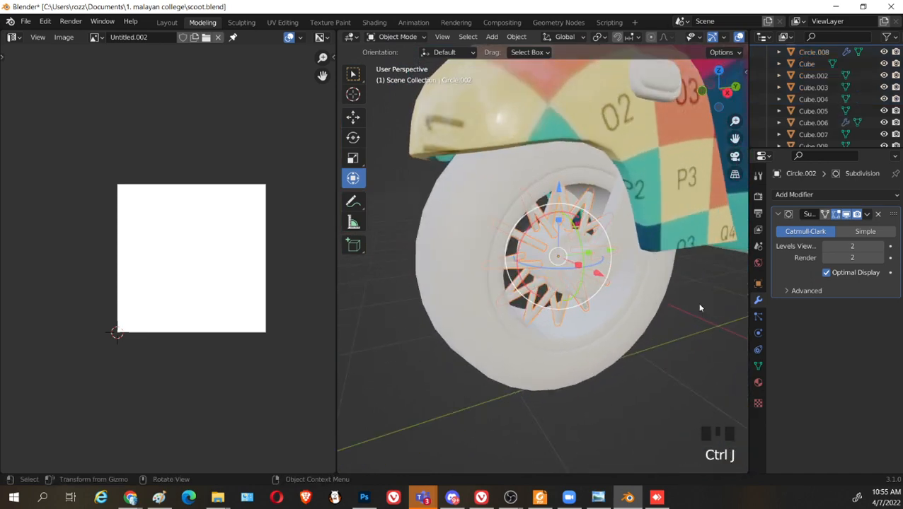
Set the joined spokes' Subdivision viewport level to 1
{"action": "left_click", "coordinate": [827, 246]}
{"action": "middle_click_drag", "start_coordinate": [675, 321], "coordinate": [612, 330], "text": "shift"}
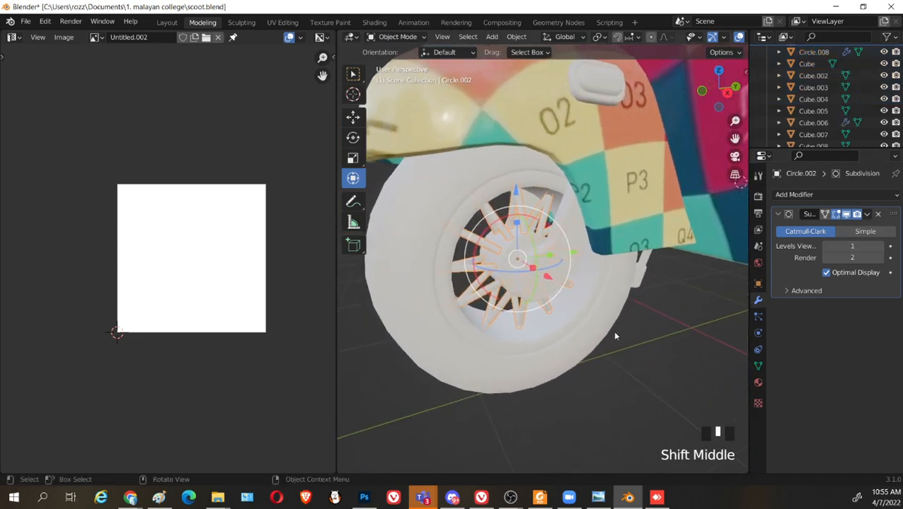
{"action": "scroll", "coordinate": [612, 330], "scroll_direction": "up", "scroll_amount": 2}
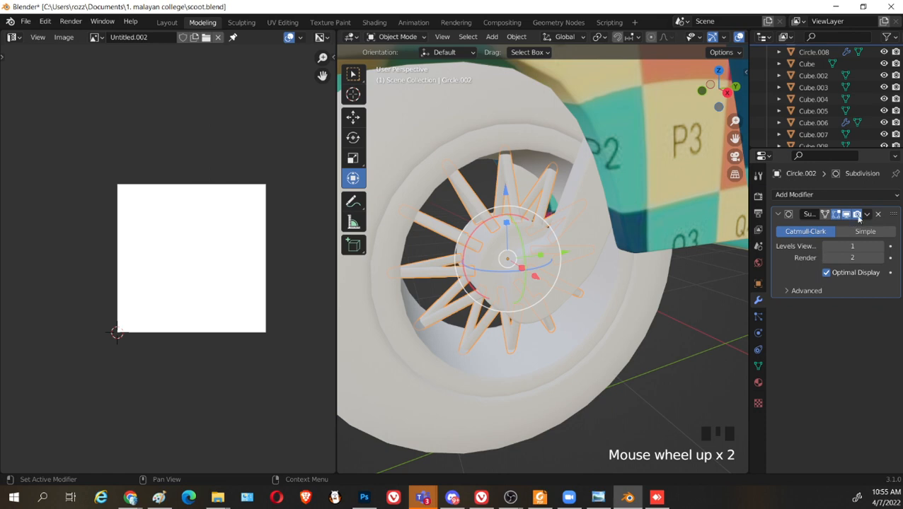
{"action": "middle_click_drag", "start_coordinate": [563, 298], "coordinate": [517, 306], "text": "shift"}
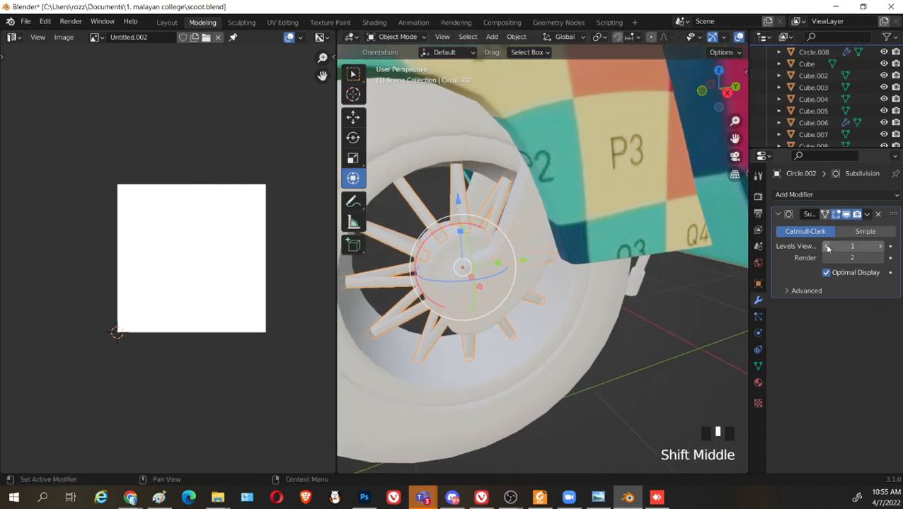
{"action": "left_click", "coordinate": [867, 215]}
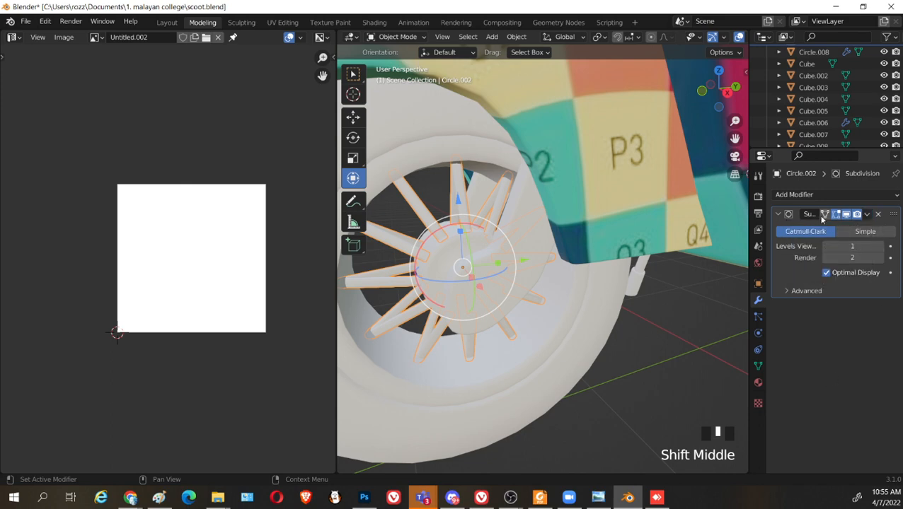
{"action": "double_click", "coordinate": [824, 246]}
{"action": "middle_click_drag", "start_coordinate": [495, 340], "coordinate": [566, 310]}
{"action": "left_click", "coordinate": [880, 247]}
Examine the joined spokes' mesh on the front wheel from near and far
{"action": "scroll", "coordinate": [533, 312], "scroll_direction": "down", "scroll_amount": 3}
{"action": "key", "text": "Tab"}
{"action": "scroll", "coordinate": [601, 346], "scroll_direction": "down", "scroll_amount": 3}
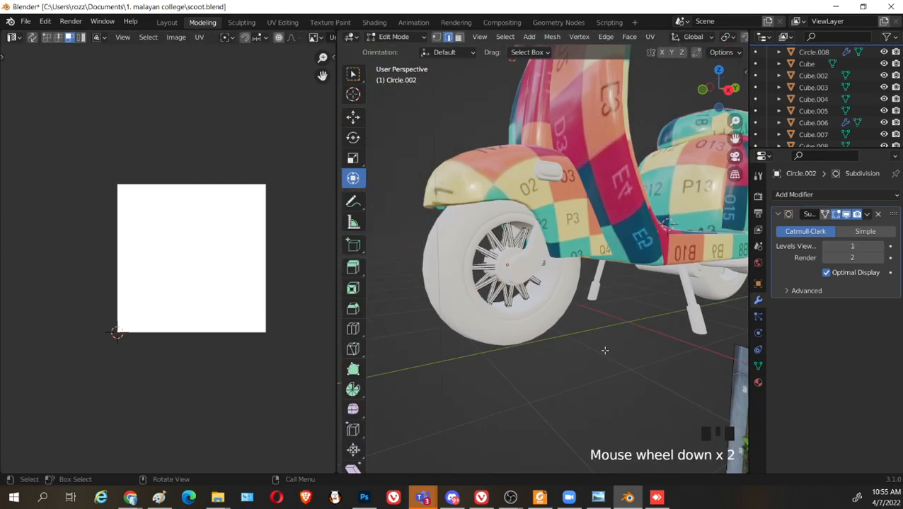
{"action": "scroll", "coordinate": [601, 346], "scroll_direction": "up", "scroll_amount": 4}
{"action": "key", "text": "Tab"}
{"action": "middle_click_drag", "start_coordinate": [603, 349], "coordinate": [590, 354]}
{"action": "scroll", "coordinate": [530, 342], "scroll_direction": "down", "scroll_amount": 1}
{"action": "middle_click_drag", "start_coordinate": [530, 342], "coordinate": [542, 364], "text": "shift"}
{"action": "left_click", "coordinate": [542, 364]}
{"action": "scroll", "coordinate": [542, 363], "scroll_direction": "up", "scroll_amount": 5}
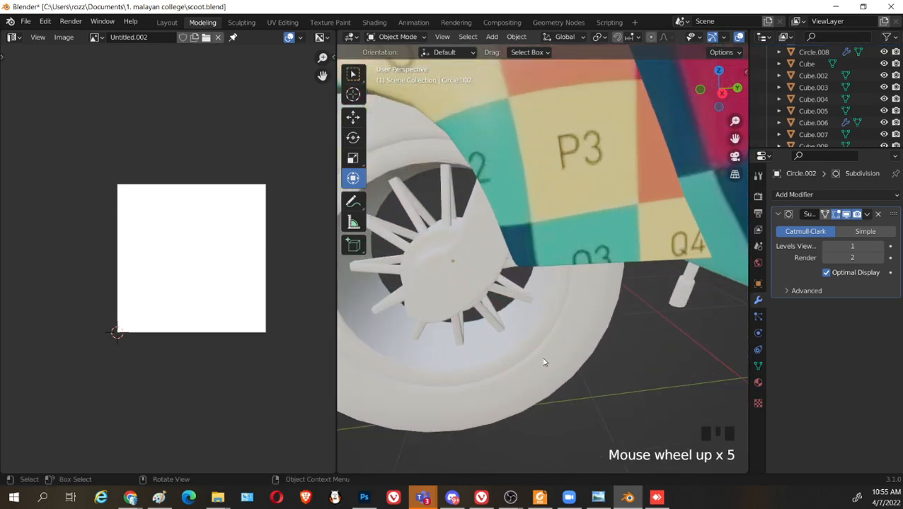
Unwrap all of the joined spokes' faces with Smart UV Project at a 66° angle limit and zero island margin
{"action": "left_click", "coordinate": [513, 291]}
{"action": "key", "text": "Tab"}
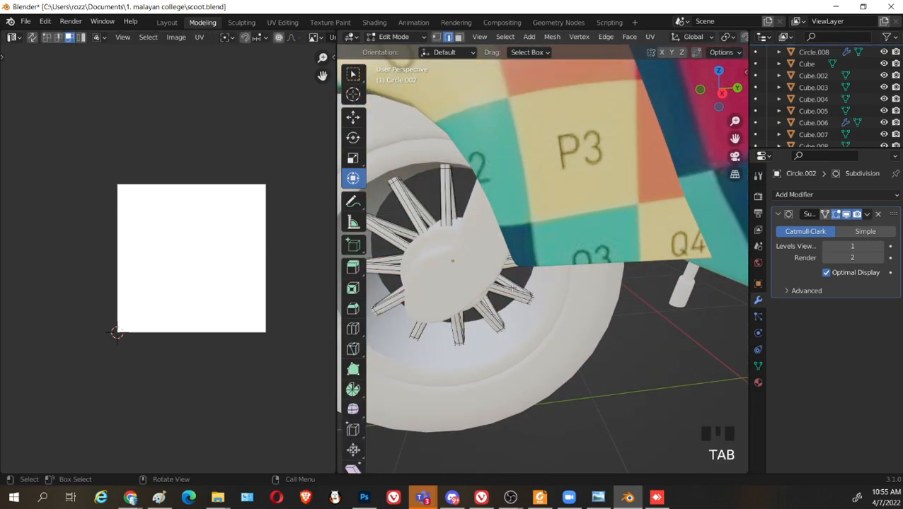
{"action": "key", "text": "a"}
{"action": "key", "text": "u"}
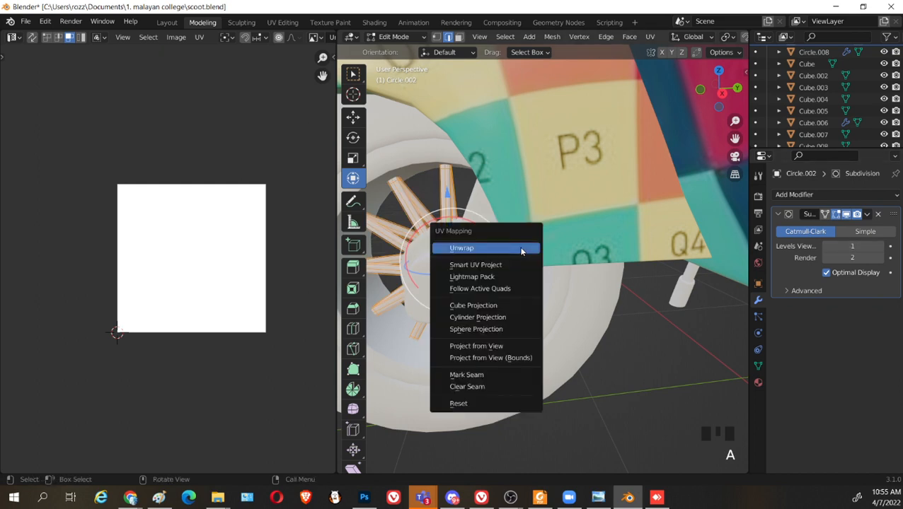
{"action": "left_click", "coordinate": [520, 265]}
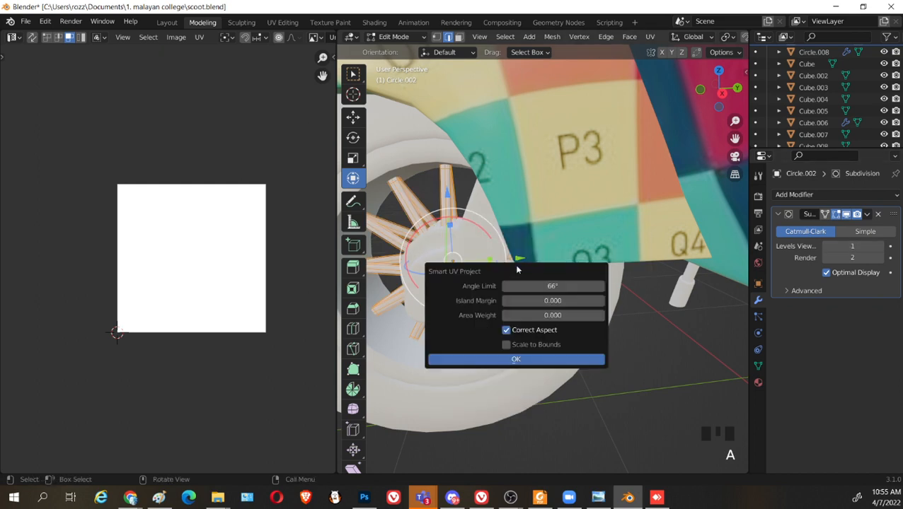
{"action": "left_click", "coordinate": [551, 360]}
Examine the spokes' new UV layout and compare it with the spoke geometry on the wheel
{"action": "scroll", "coordinate": [270, 315], "scroll_direction": "up", "scroll_amount": 4}
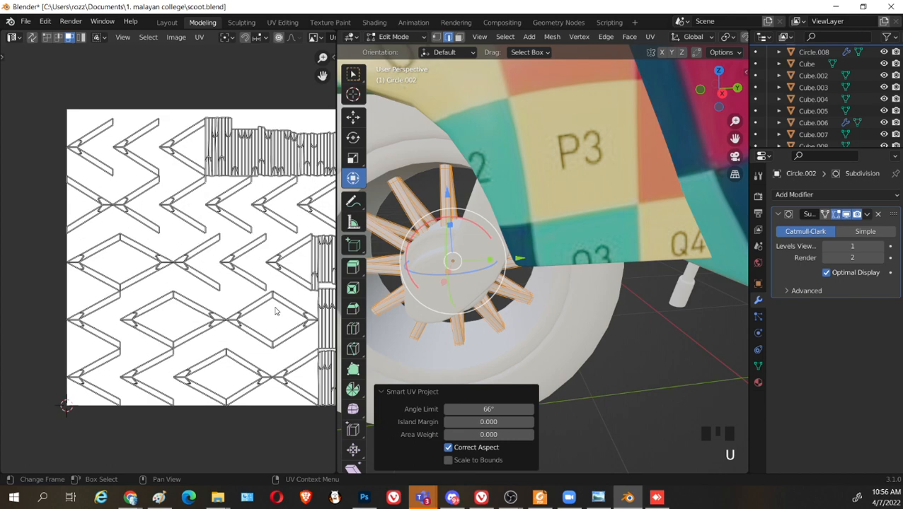
{"action": "scroll", "coordinate": [276, 311], "scroll_direction": "down", "scroll_amount": 2}
{"action": "scroll", "coordinate": [483, 315], "scroll_direction": "down", "scroll_amount": 3}
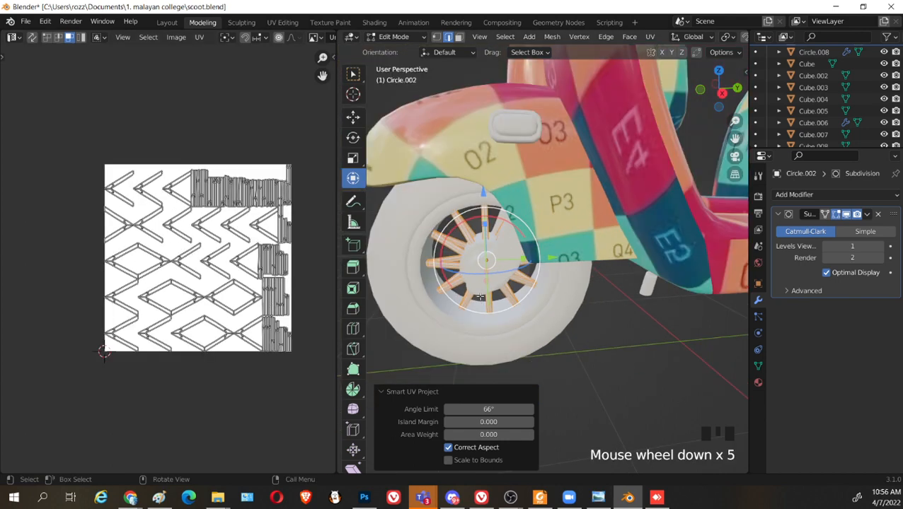
{"action": "middle_click_drag", "start_coordinate": [483, 314], "coordinate": [543, 311], "text": "shift"}
{"action": "scroll", "coordinate": [152, 266], "scroll_direction": "down", "scroll_amount": 2}
{"action": "scroll", "coordinate": [225, 264], "scroll_direction": "up", "scroll_amount": 3}
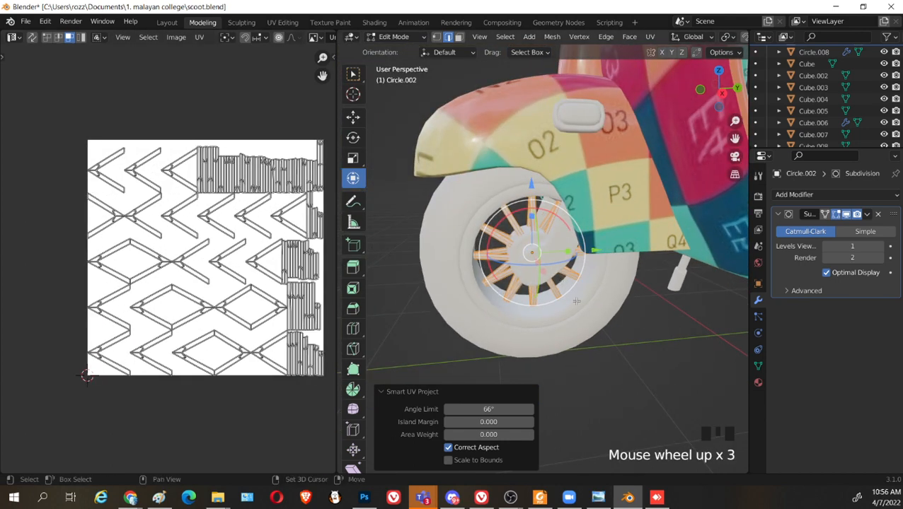
{"action": "middle_click_drag", "start_coordinate": [553, 277], "coordinate": [615, 271], "text": "shift"}
{"action": "scroll", "coordinate": [252, 240], "scroll_direction": "down", "scroll_amount": 2}
{"action": "scroll", "coordinate": [230, 227], "scroll_direction": "up", "scroll_amount": 3}
{"action": "scroll", "coordinate": [615, 271], "scroll_direction": "up", "scroll_amount": 4}
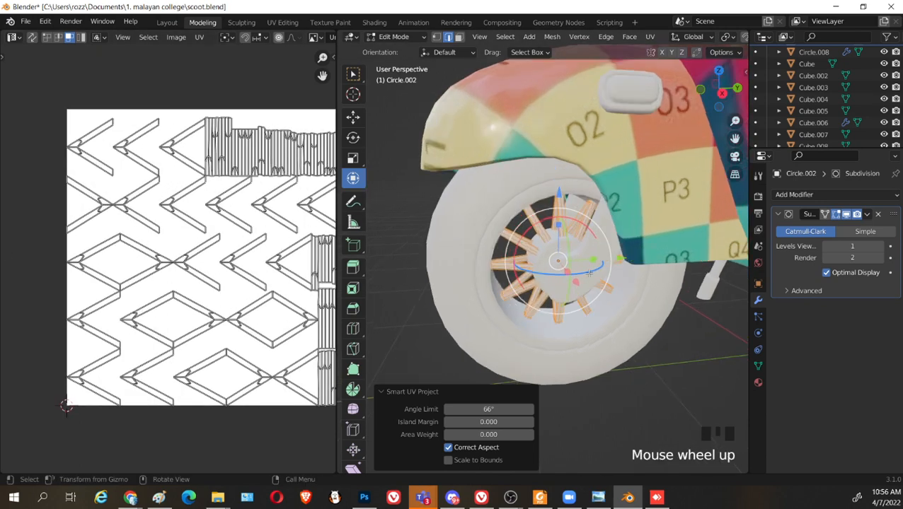
{"action": "middle_click_drag", "start_coordinate": [558, 260], "coordinate": [496, 230], "text": "shift"}
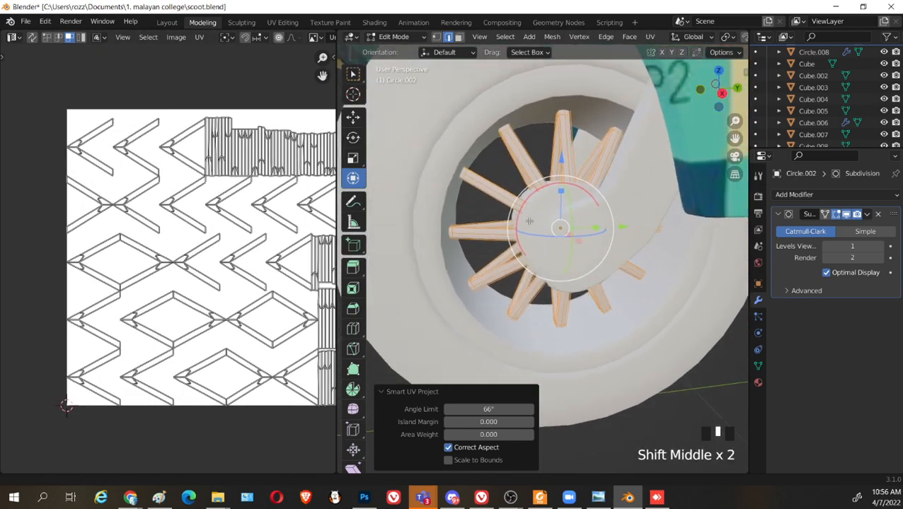
Return to Object Mode and inspect the joined spokes up close where they meet the hub and rim
{"action": "key", "text": "Tab"}
{"action": "scroll", "coordinate": [651, 332], "scroll_direction": "down", "scroll_amount": 3}
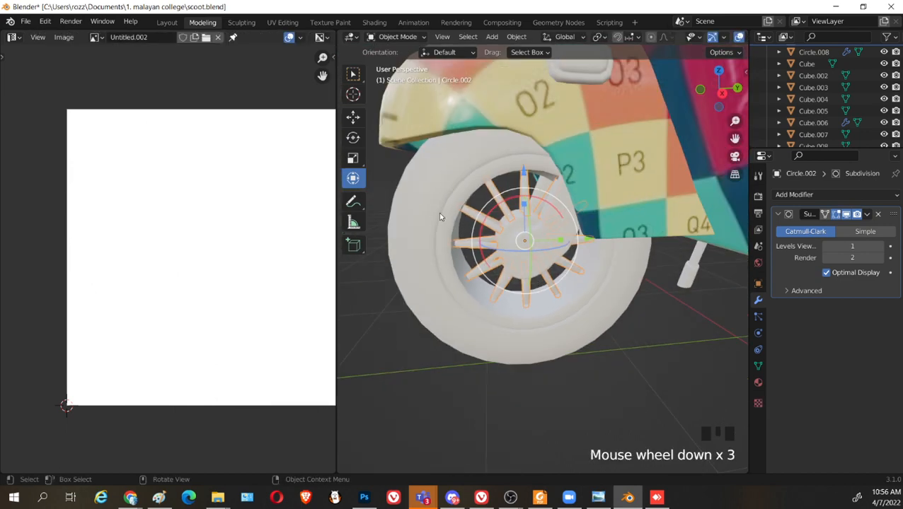
{"action": "left_click", "coordinate": [587, 175]}
{"action": "left_click", "coordinate": [497, 191]}
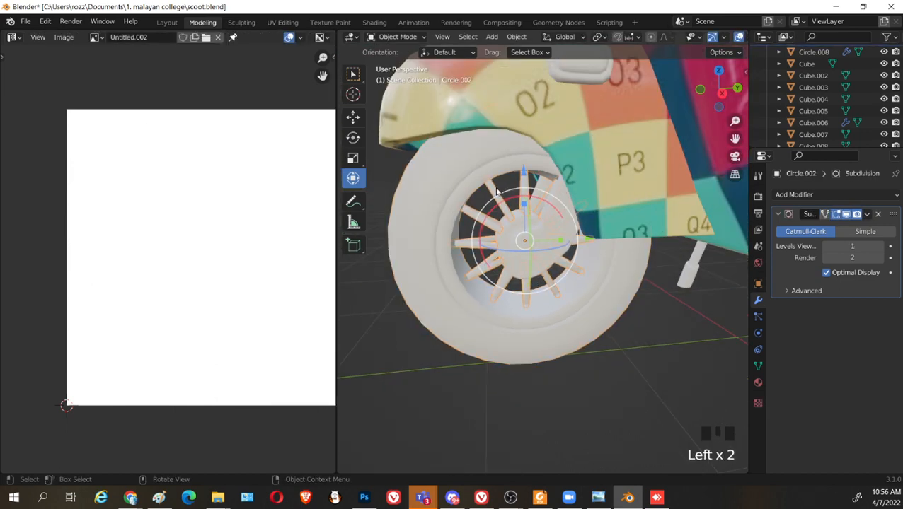
{"action": "left_click", "coordinate": [505, 215]}
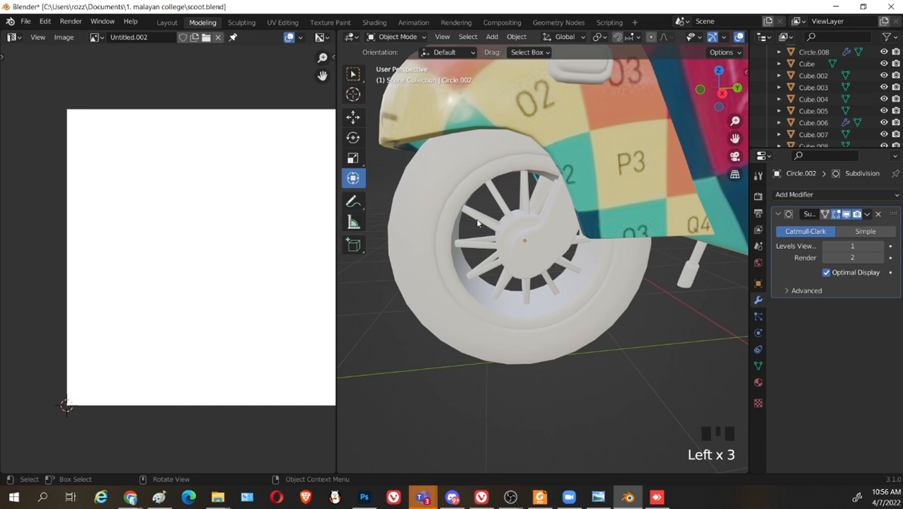
{"action": "left_click", "coordinate": [509, 266]}
{"action": "mouse_move", "coordinate": [509, 266]}
{"action": "middle_mouse_down"}
{"action": "mouse_move", "coordinate": [630, 336]}
{"action": "mouse_move", "coordinate": [596, 298]}
{"action": "mouse_move", "coordinate": [594, 336]}
{"action": "mouse_move", "coordinate": [613, 342]}
{"action": "mouse_move", "coordinate": [521, 253]}
{"action": "middle_mouse_up"}
{"action": "scroll", "coordinate": [640, 336], "scroll_direction": "up", "scroll_amount": 2}
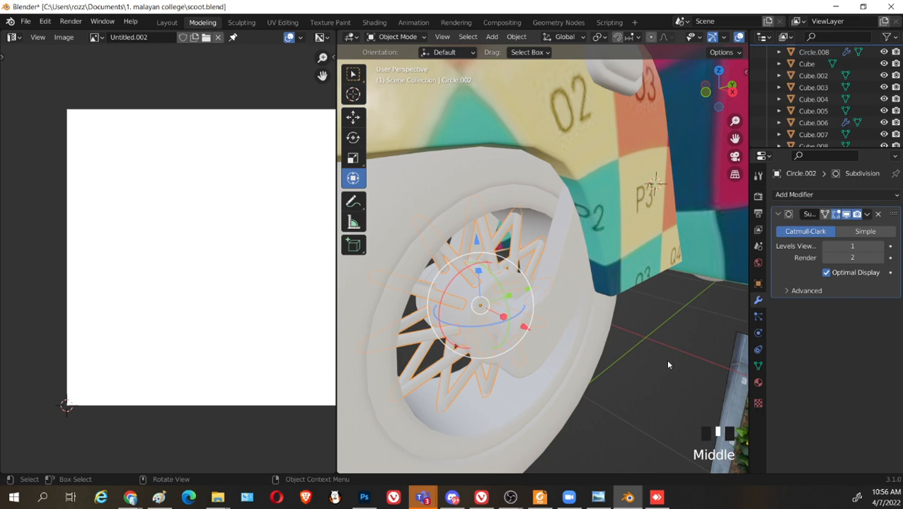
{"action": "left_click", "coordinate": [667, 365]}
{"action": "left_click", "coordinate": [492, 252]}
{"action": "scroll", "coordinate": [549, 325], "scroll_direction": "up", "scroll_amount": 4}
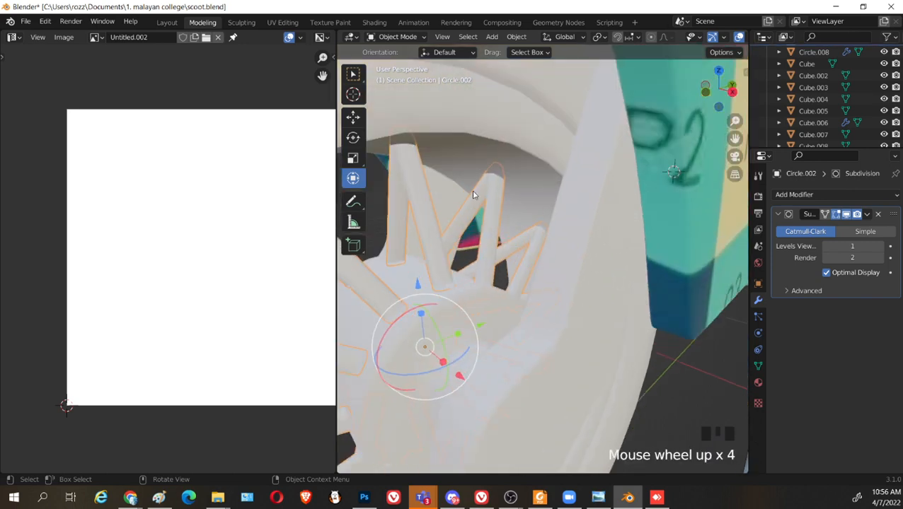
Move all of the joined spokes' UV islands below the image square and return to Object Mode
{"action": "key", "text": "Tab"}
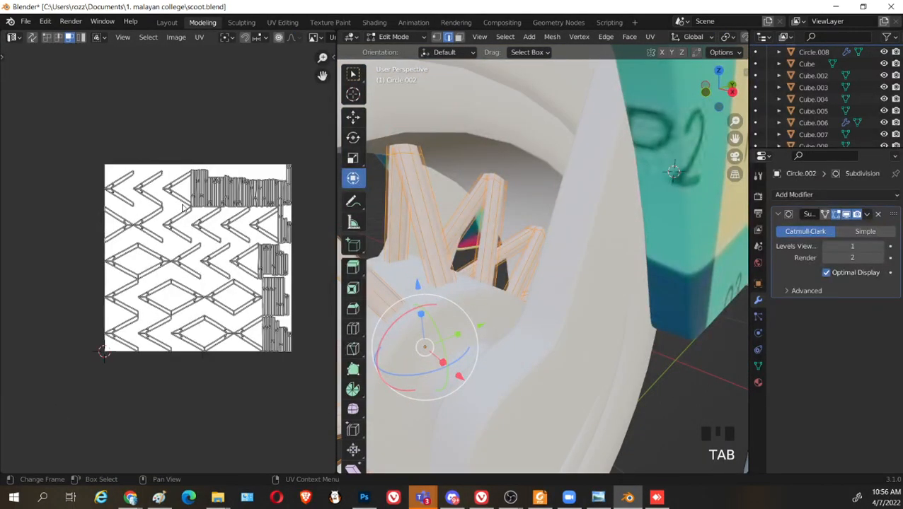
{"action": "scroll", "coordinate": [242, 237], "scroll_direction": "down", "scroll_amount": 2}
{"action": "left_click_drag", "start_coordinate": [73, 127], "coordinate": [261, 347]}
{"action": "key", "text": "g"}
{"action": "left_click", "coordinate": [291, 442]}
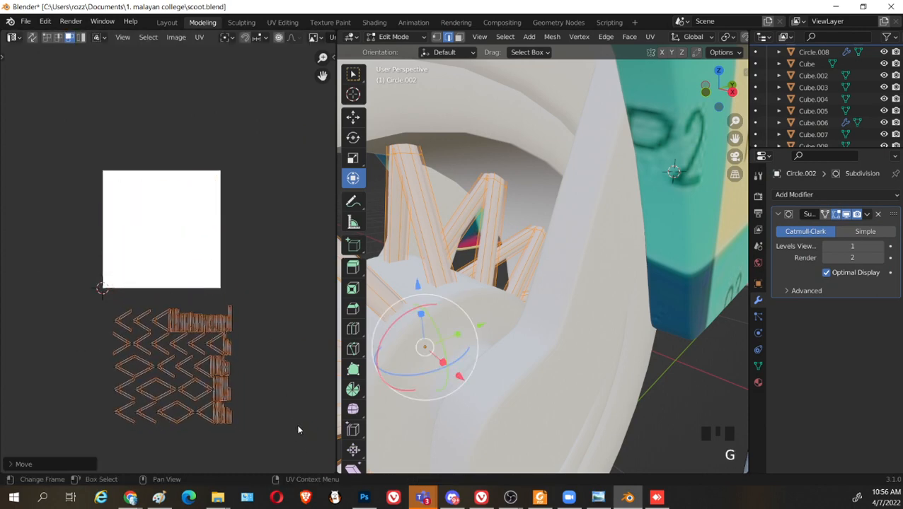
{"action": "scroll", "coordinate": [304, 425], "scroll_direction": "up", "scroll_amount": 3}
{"action": "scroll", "coordinate": [304, 414], "scroll_direction": "down", "scroll_amount": 1}
{"action": "middle_click_drag", "start_coordinate": [298, 404], "coordinate": [292, 335]}
{"action": "key", "text": "Tab"}
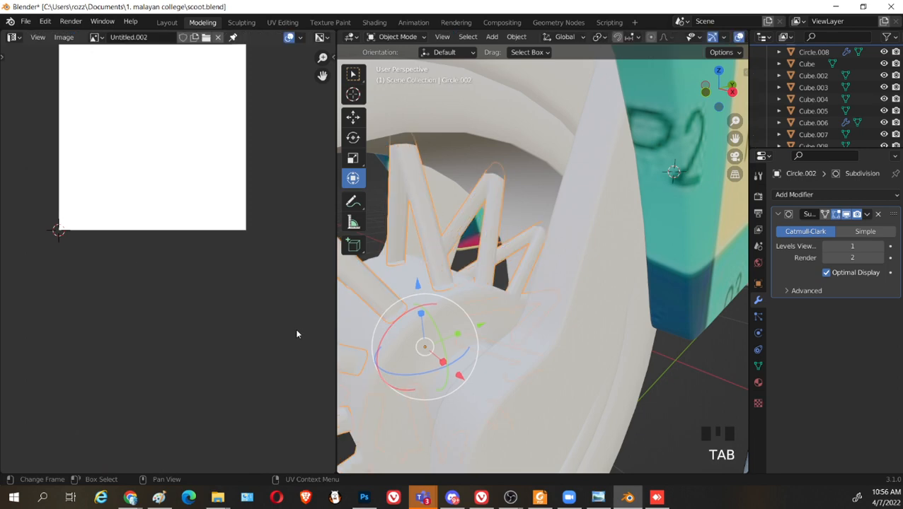
{"action": "scroll", "coordinate": [290, 330], "scroll_direction": "down", "scroll_amount": 2}
{"action": "key", "text": "Tab"}
{"action": "scroll", "coordinate": [580, 280], "scroll_direction": "down", "scroll_amount": 2}
{"action": "key", "text": "Tab"}
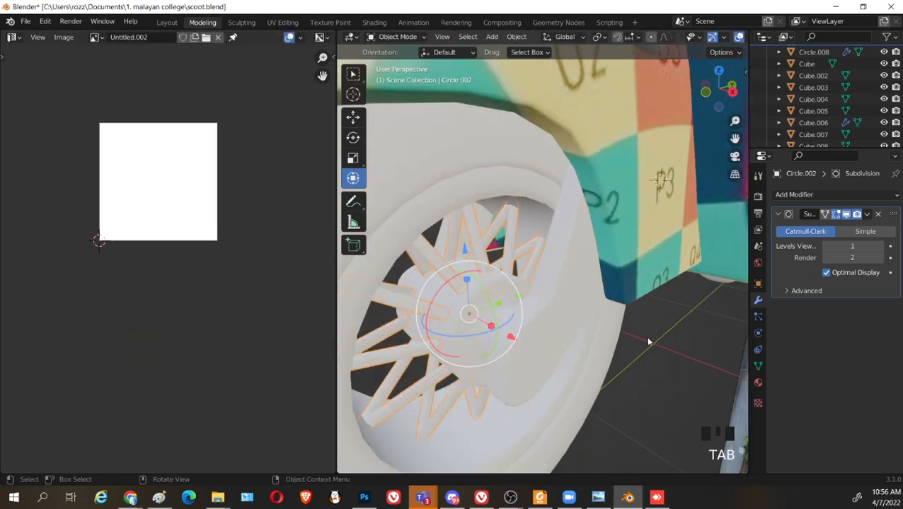
Unwrap the fork cover beside the front wheel with Smart UV Project at a 66° angle limit and zero island margin
{"action": "scroll", "coordinate": [506, 289], "scroll_direction": "down", "scroll_amount": 2}
{"action": "left_click", "coordinate": [574, 270]}
{"action": "key", "text": "Tab"}
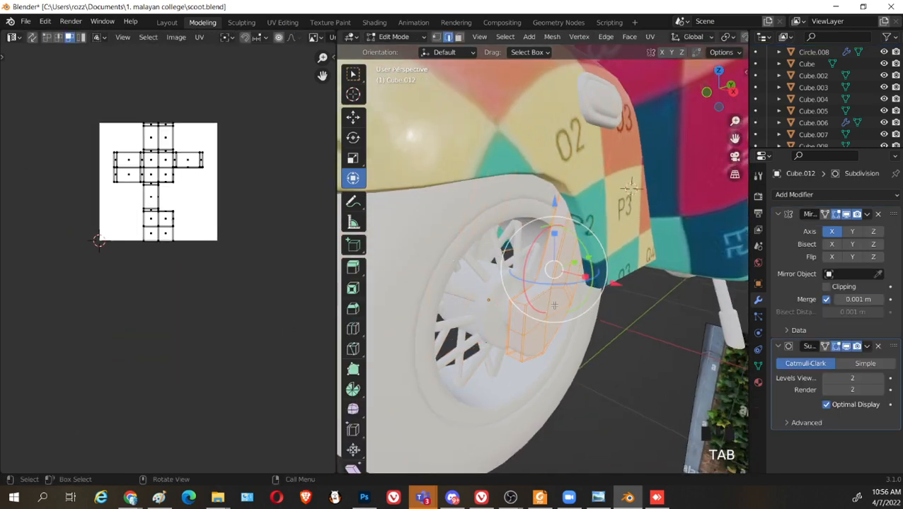
{"action": "middle_click_drag", "start_coordinate": [433, 308], "coordinate": [555, 301]}
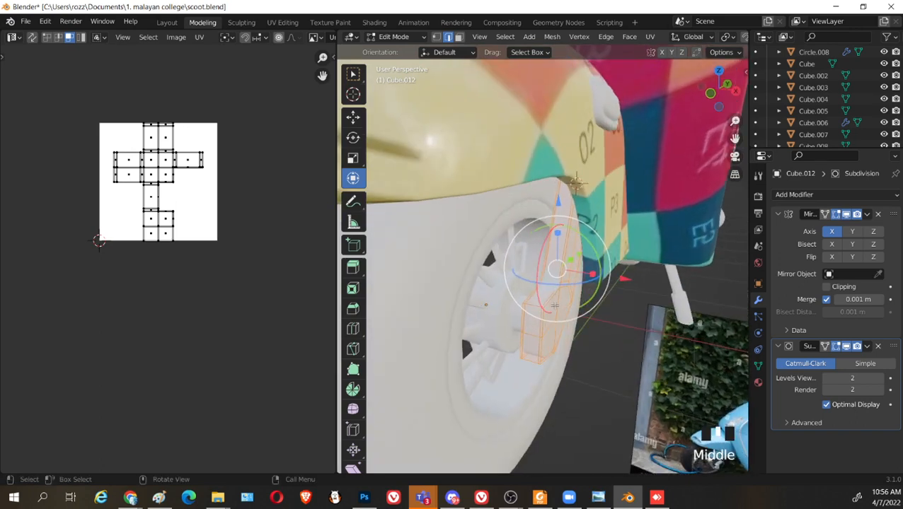
{"action": "key", "text": "l"}
{"action": "key", "text": "u"}
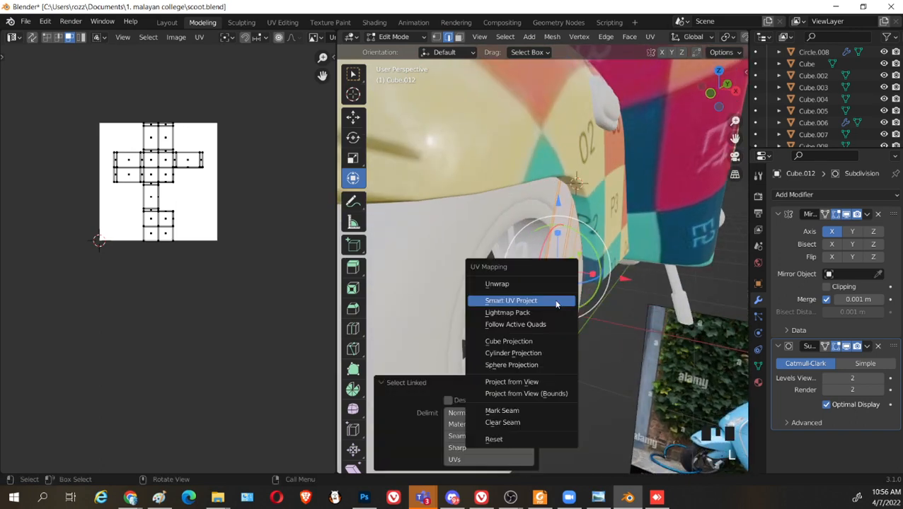
{"action": "left_click", "coordinate": [556, 302]}
{"action": "left_click", "coordinate": [555, 394]}
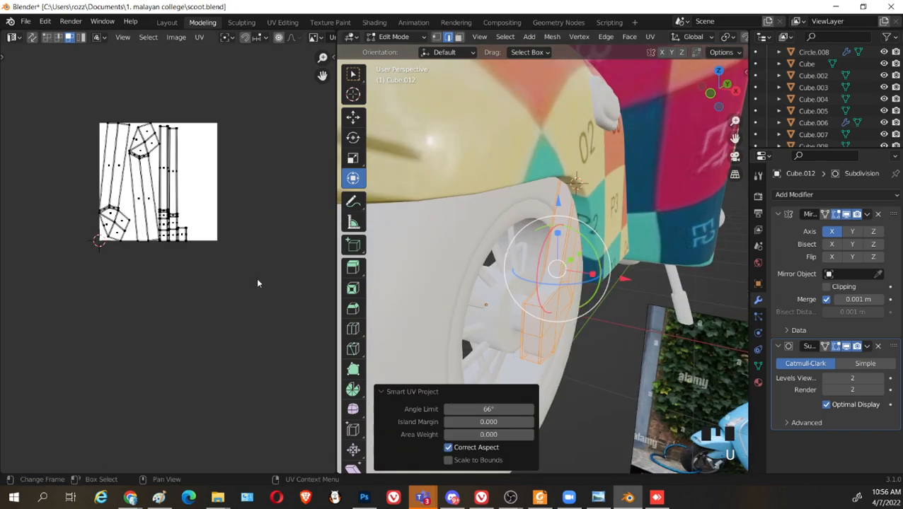
Move all of the fork cover's UV islands below the image square and return to Object Mode
{"action": "key", "text": "a"}
{"action": "key", "text": "g"}
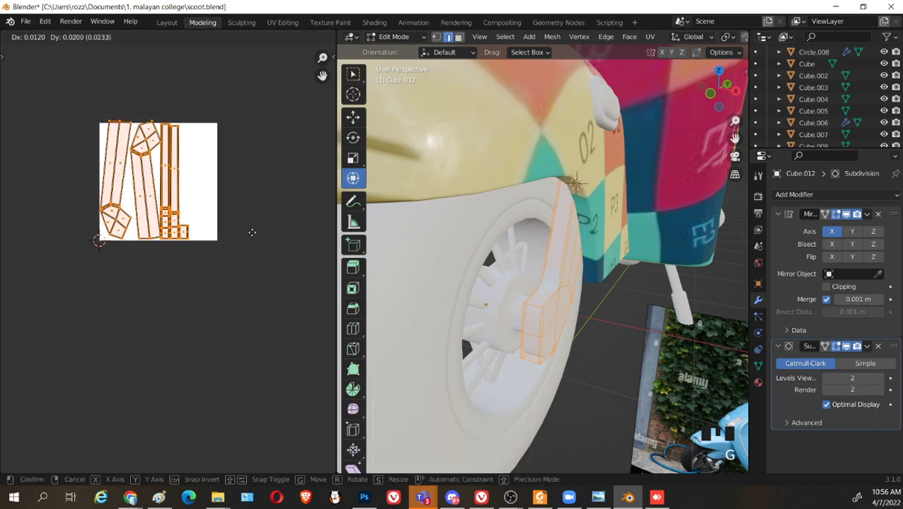
{"action": "left_click", "coordinate": [189, 387]}
{"action": "key", "text": "Tab"}
Assign the existing body material to the front wheel's tire object
{"action": "scroll", "coordinate": [577, 339], "scroll_direction": "down", "scroll_amount": 3}
{"action": "middle_click_drag", "start_coordinate": [577, 340], "coordinate": [527, 342]}
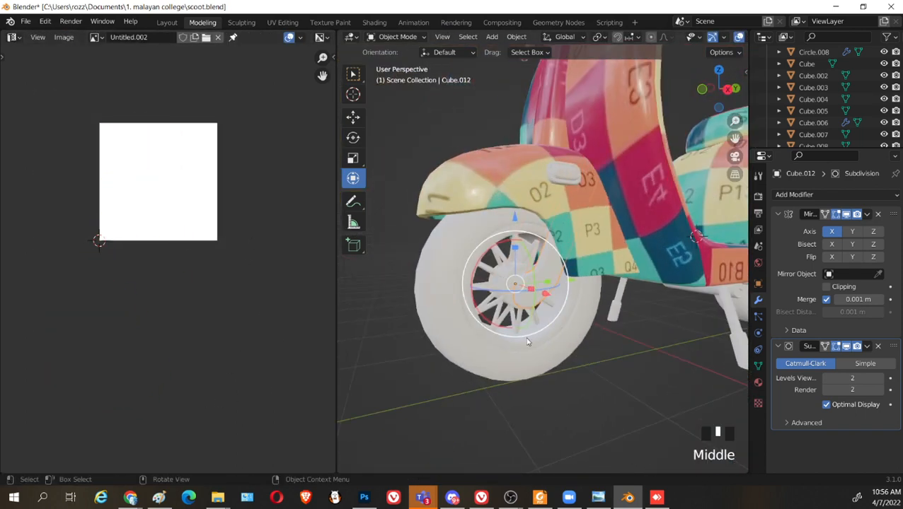
{"action": "left_click", "coordinate": [517, 354]}
{"action": "left_click", "coordinate": [518, 356]}
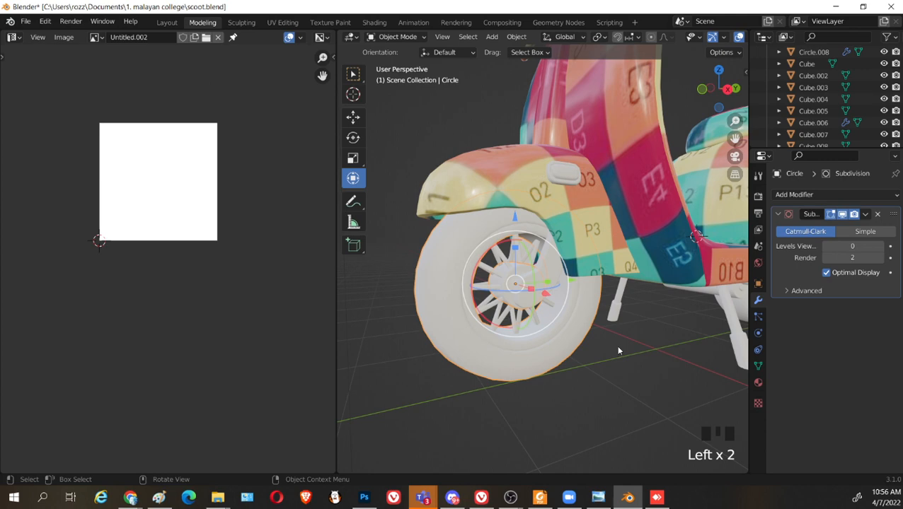
{"action": "left_click", "coordinate": [758, 383]}
{"action": "left_click", "coordinate": [779, 244]}
{"action": "left_click", "coordinate": [679, 262]}
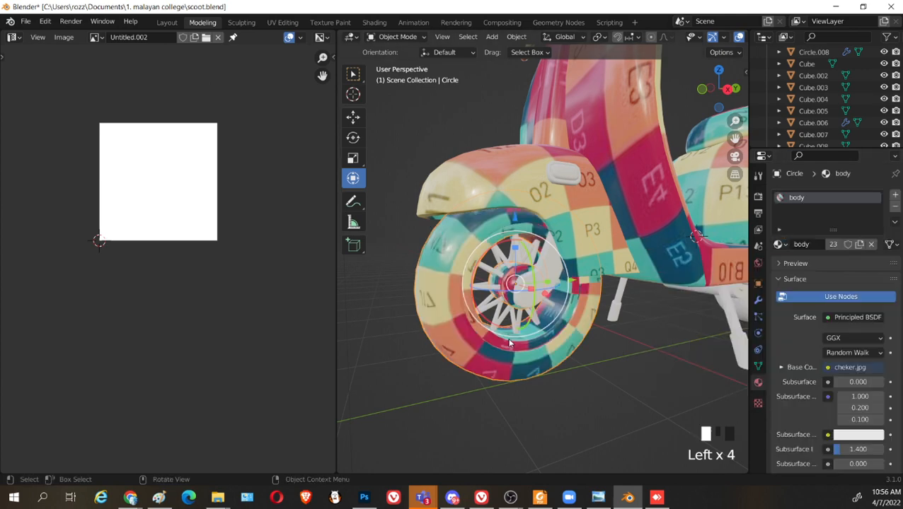
Assign the existing body material to the fork cover beside the front wheel
{"action": "left_click", "coordinate": [507, 342]}
{"action": "middle_click_drag", "start_coordinate": [580, 378], "coordinate": [608, 375]}
{"action": "left_click", "coordinate": [535, 281]}
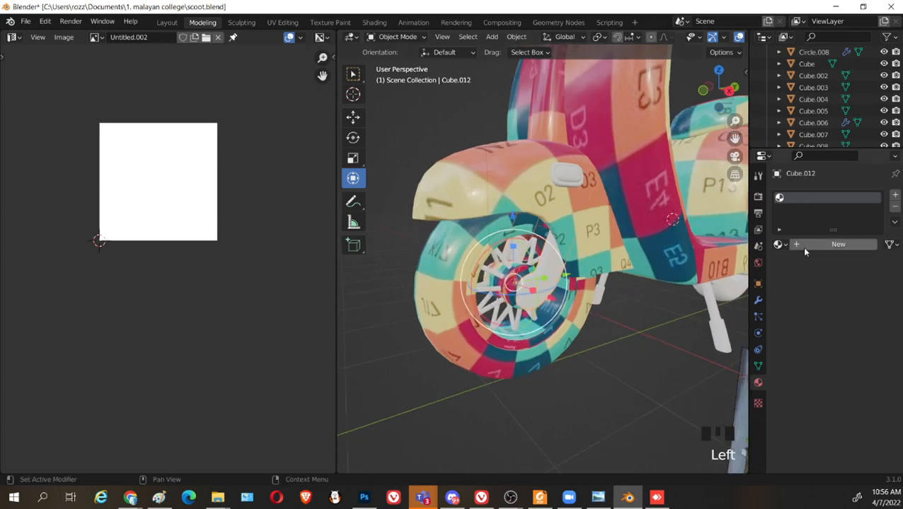
{"action": "left_click", "coordinate": [779, 244]}
{"action": "left_click", "coordinate": [704, 261]}
{"action": "left_click", "coordinate": [574, 398]}
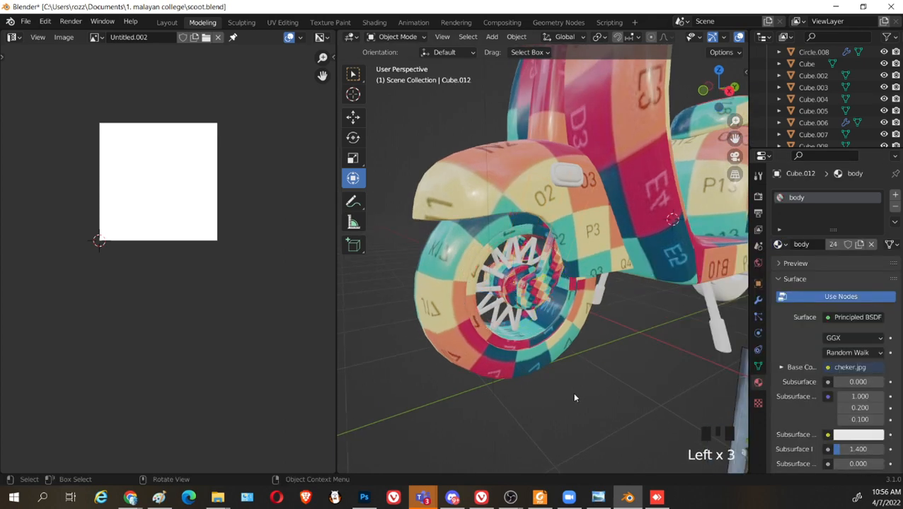
Scale the fork cover's whole UV layout down to a small fraction of its size
{"action": "left_click", "coordinate": [532, 257]}
{"action": "key", "text": "Tab"}
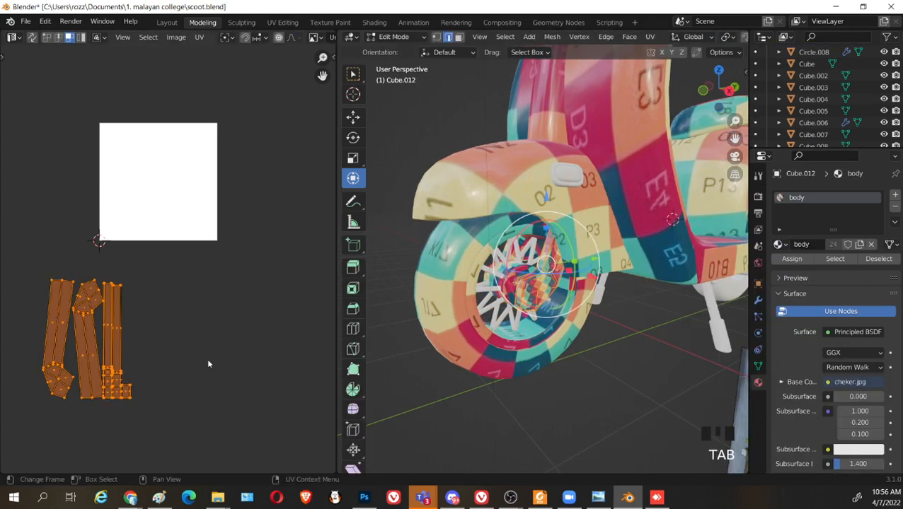
{"action": "left_click", "coordinate": [200, 453]}
{"action": "key", "text": "s"}
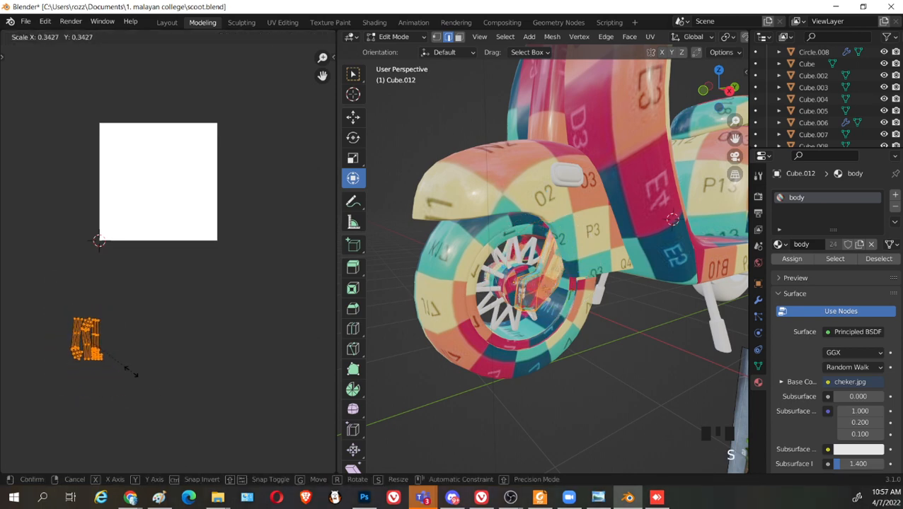
{"action": "left_click", "coordinate": [113, 354]}
Place the fork cover's UVs just outside the image square's lower-left corner, shrink them slightly more, and return to Object Mode
{"action": "key", "text": "g"}
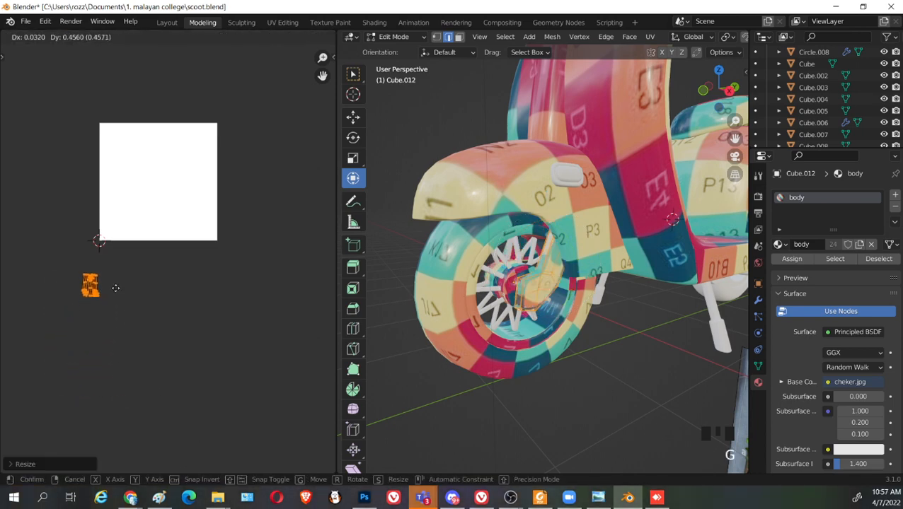
{"action": "left_click", "coordinate": [195, 320]}
{"action": "key", "text": "s"}
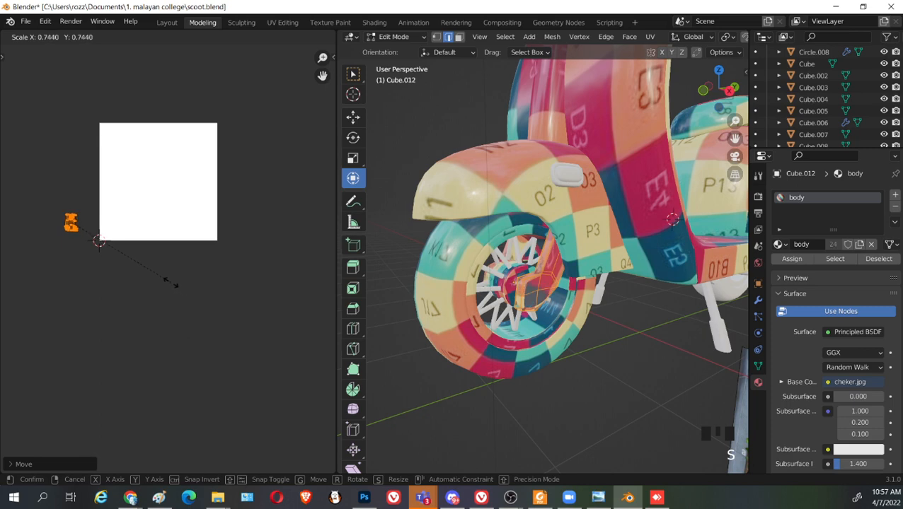
{"action": "left_click", "coordinate": [169, 283]}
{"action": "scroll", "coordinate": [466, 367], "scroll_direction": "up", "scroll_amount": 3}
{"action": "scroll", "coordinate": [465, 357], "scroll_direction": "down", "scroll_amount": 4}
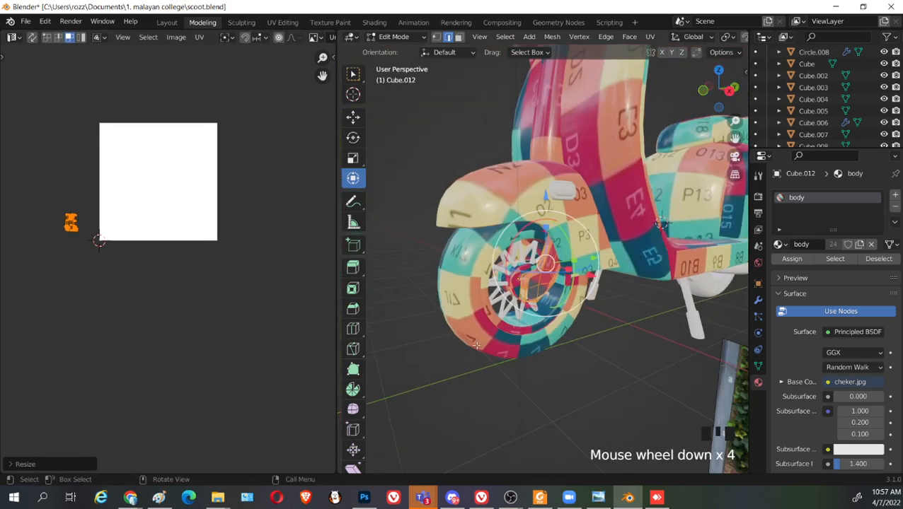
{"action": "scroll", "coordinate": [567, 361], "scroll_direction": "up", "scroll_amount": 2}
{"action": "key", "text": "Tab"}
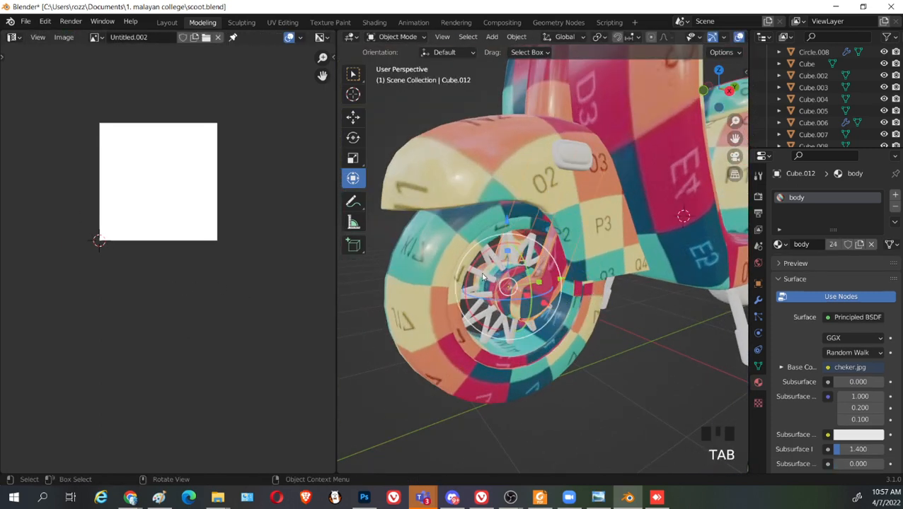
Make the wheel spokes the active object, clear the selection and save the scooter file
{"action": "left_click", "coordinate": [483, 275]}
{"action": "scroll", "coordinate": [627, 358], "scroll_direction": "down", "scroll_amount": 3}
{"action": "middle_click_drag", "start_coordinate": [625, 352], "coordinate": [595, 316]}
{"action": "left_click", "coordinate": [615, 354]}
{"action": "scroll", "coordinate": [658, 375], "scroll_direction": "down", "scroll_amount": 2}
{"action": "key", "text": "ctrl+s"}
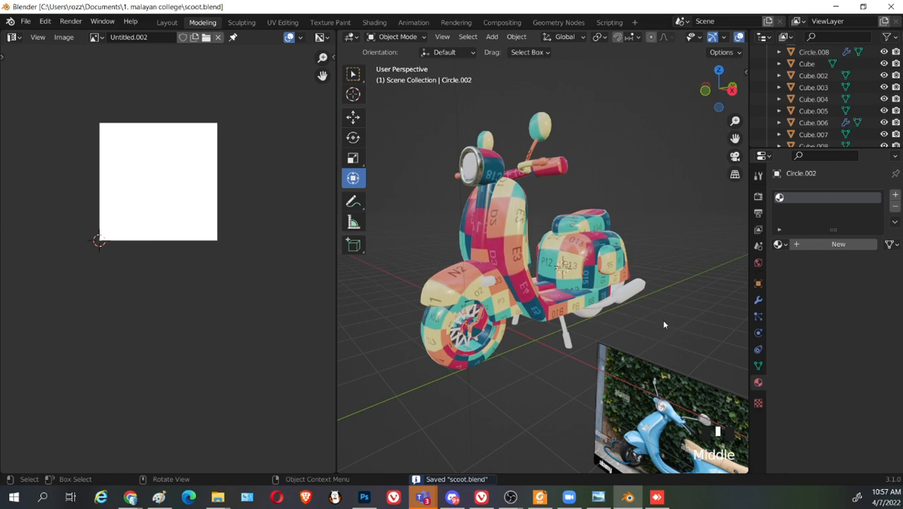
Capture a screenshot region around the checker-textured scooter and copy it to the clipboard
{"action": "middle_click_drag", "start_coordinate": [644, 325], "coordinate": [644, 295], "text": "shift"}
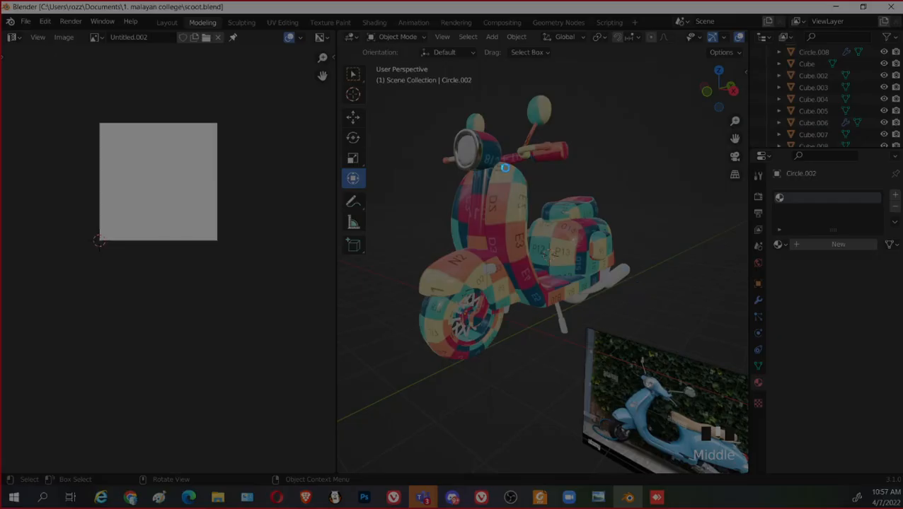
{"action": "mouse_move", "coordinate": [407, 172]}
{"action": "left_mouse_down"}
{"action": "mouse_move", "coordinate": [673, 389]}
{"action": "mouse_move", "coordinate": [684, 387]}
{"action": "left_mouse_up"}
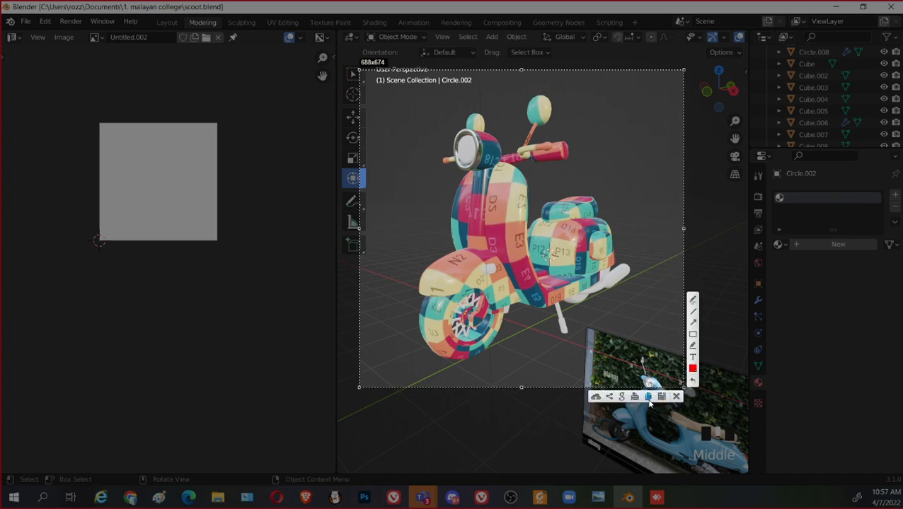
{"action": "left_click", "coordinate": [648, 398]}
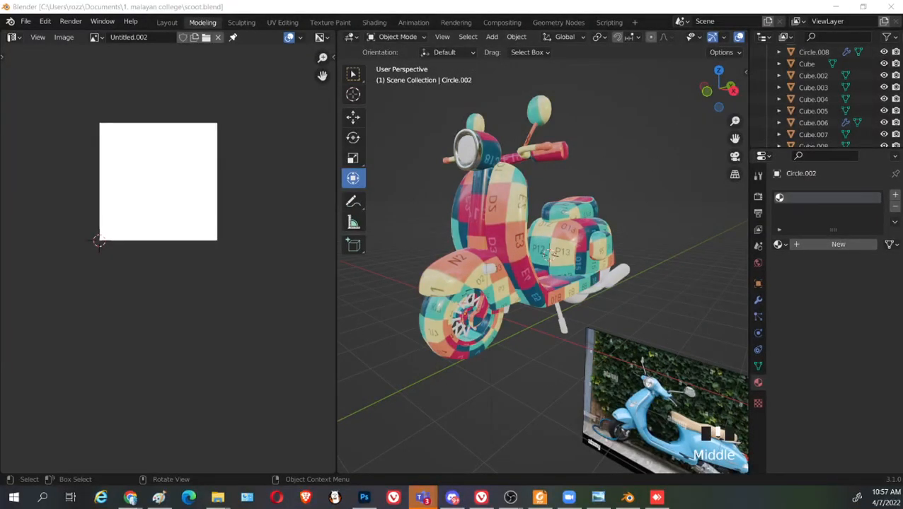
Switch to the Shading workspace and enlarge the node editor, keeping the scooter in view
{"action": "middle_click_drag", "start_coordinate": [614, 260], "coordinate": [572, 314]}
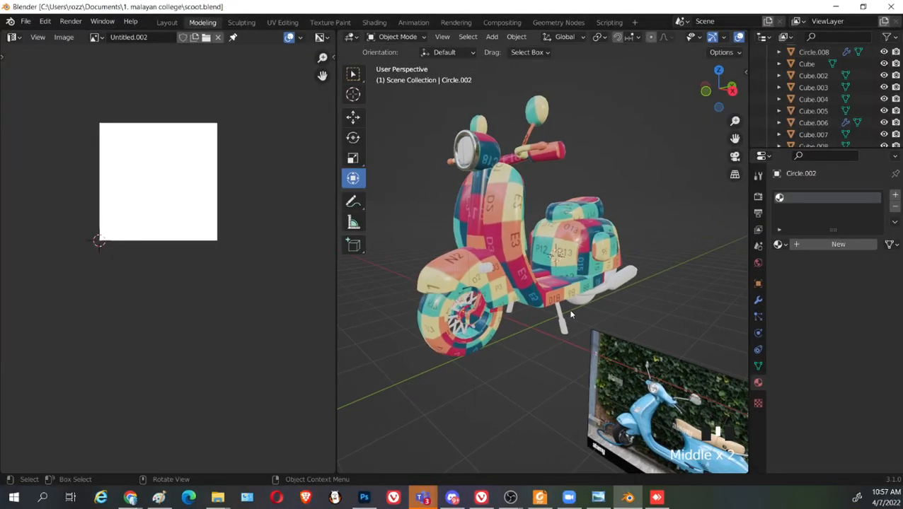
{"action": "left_click", "coordinate": [781, 244]}
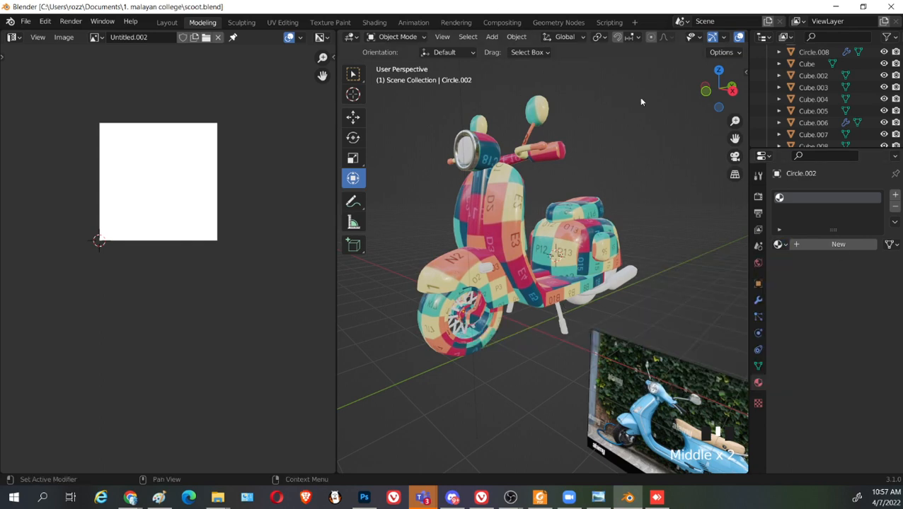
{"action": "left_click", "coordinate": [375, 22]}
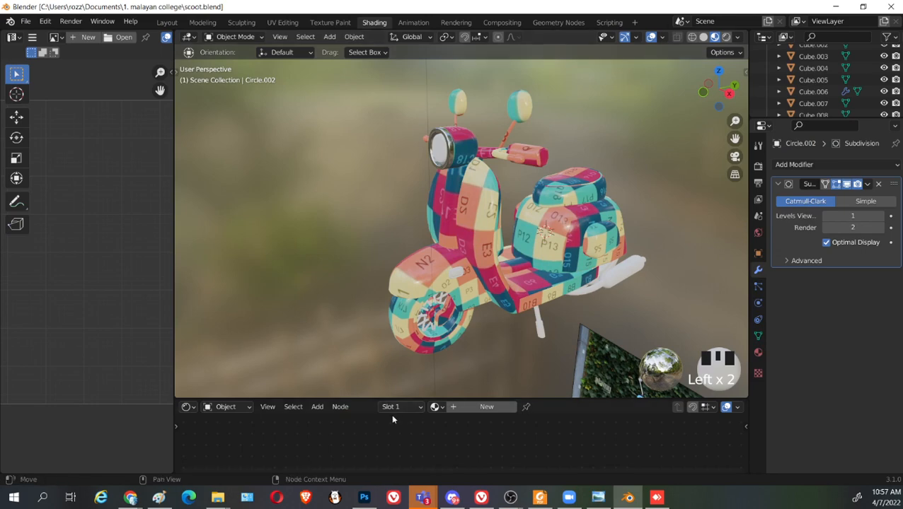
{"action": "left_click_drag", "start_coordinate": [432, 400], "coordinate": [444, 307]}
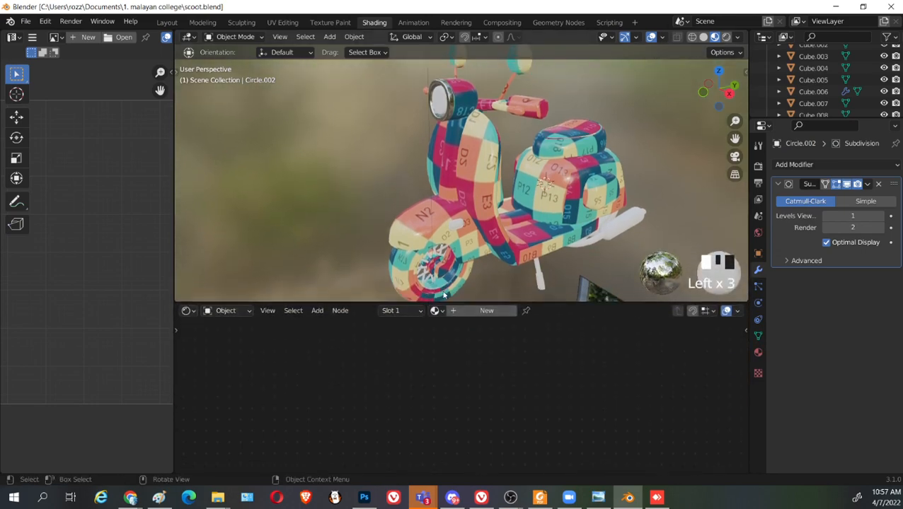
{"action": "middle_click_drag", "start_coordinate": [486, 277], "coordinate": [508, 261], "text": "shift"}
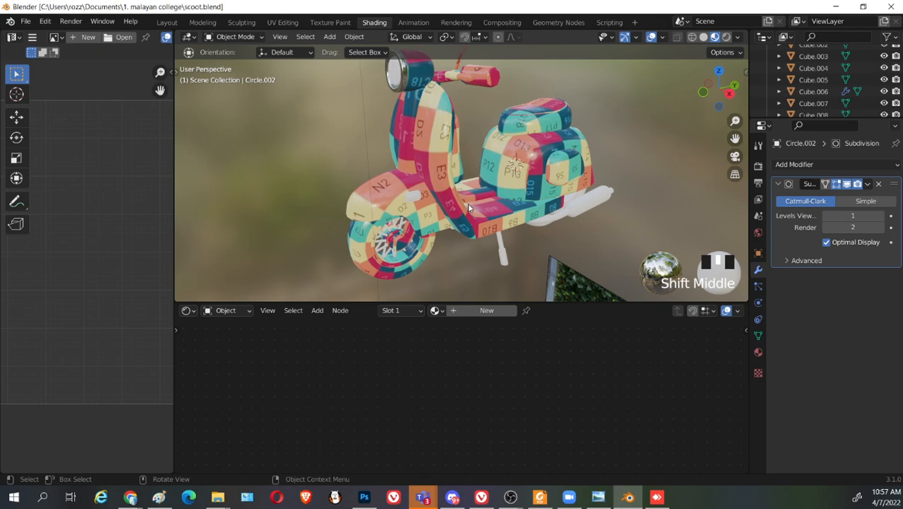
{"action": "middle_click_drag", "start_coordinate": [536, 240], "coordinate": [536, 219]}
{"action": "middle_click_drag", "start_coordinate": [535, 222], "coordinate": [527, 218]}
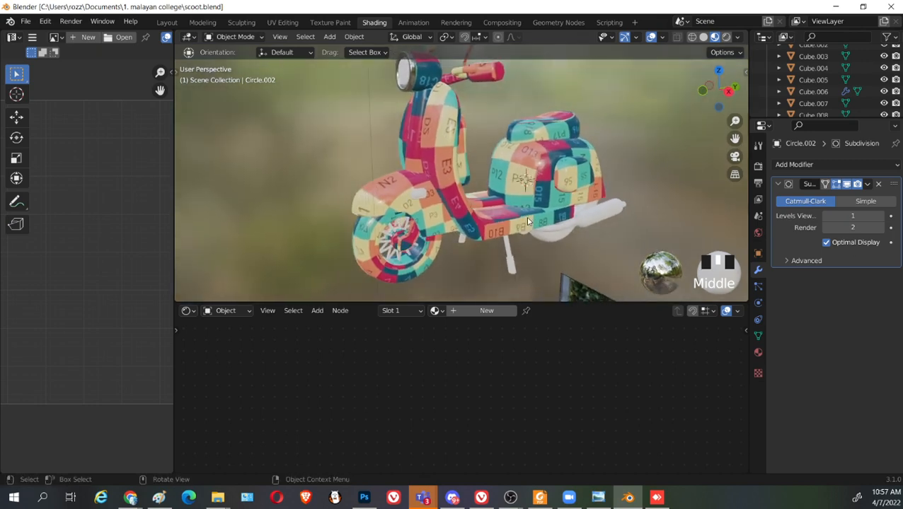
{"action": "middle_click_drag", "start_coordinate": [534, 186], "coordinate": [534, 201], "text": "shift"}
Disconnect the cheker.jpg texture from the body material's Base Color and set its node well apart from the shader
{"action": "left_click", "coordinate": [472, 185]}
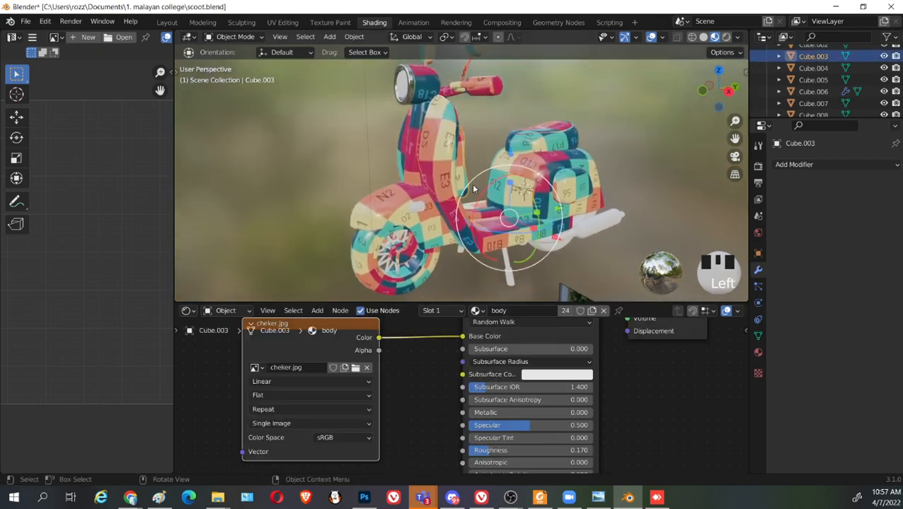
{"action": "left_click_drag", "start_coordinate": [463, 338], "coordinate": [393, 346]}
{"action": "scroll", "coordinate": [431, 361], "scroll_direction": "down", "scroll_amount": 1}
{"action": "middle_click_drag", "start_coordinate": [462, 372], "coordinate": [514, 378]}
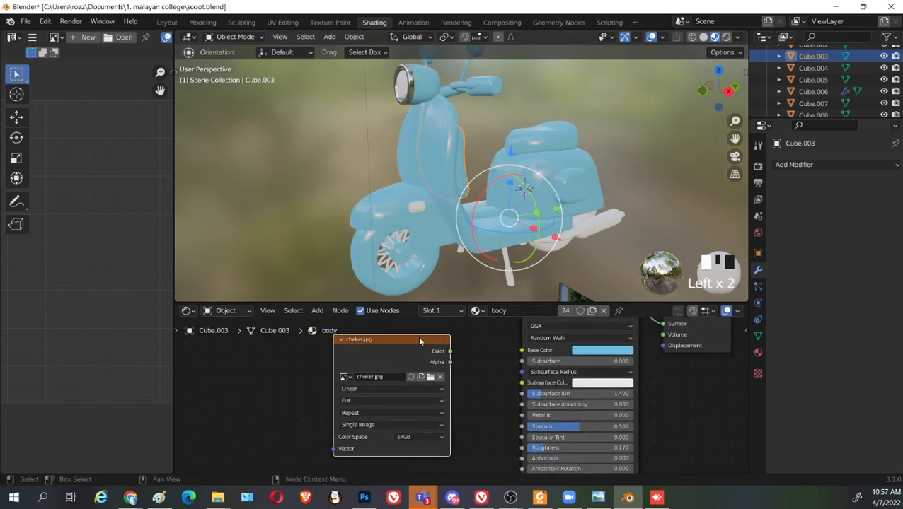
{"action": "left_click_drag", "start_coordinate": [417, 338], "coordinate": [273, 343]}
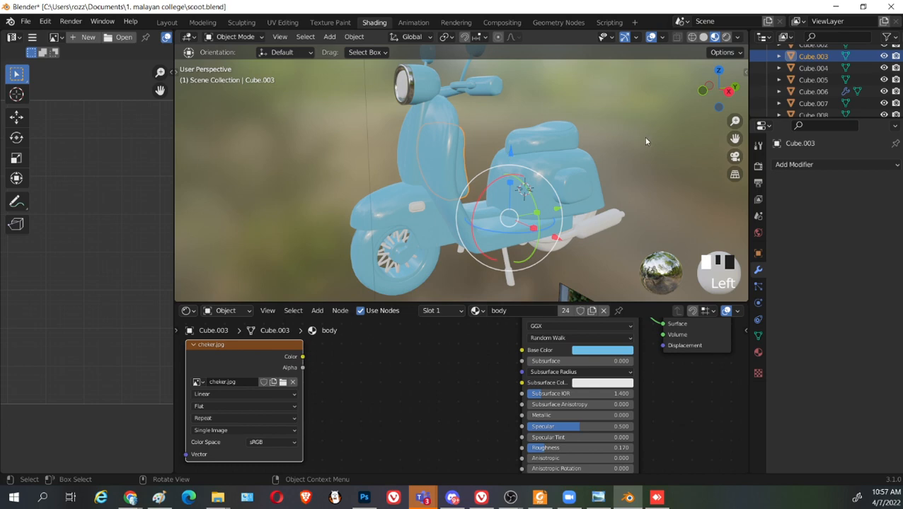
Clear the selection and enlarge the 3D viewport to inspect the whole scooter in its plain body color
{"action": "left_click", "coordinate": [619, 145]}
{"action": "middle_click_drag", "start_coordinate": [619, 145], "coordinate": [622, 153]}
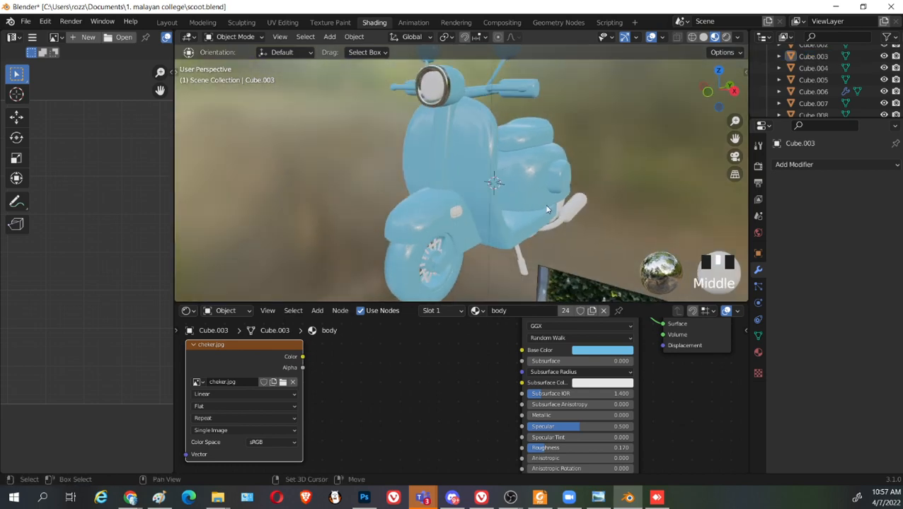
{"action": "middle_click_drag", "start_coordinate": [547, 209], "coordinate": [514, 212], "text": "shift"}
{"action": "left_click_drag", "start_coordinate": [503, 304], "coordinate": [497, 402]}
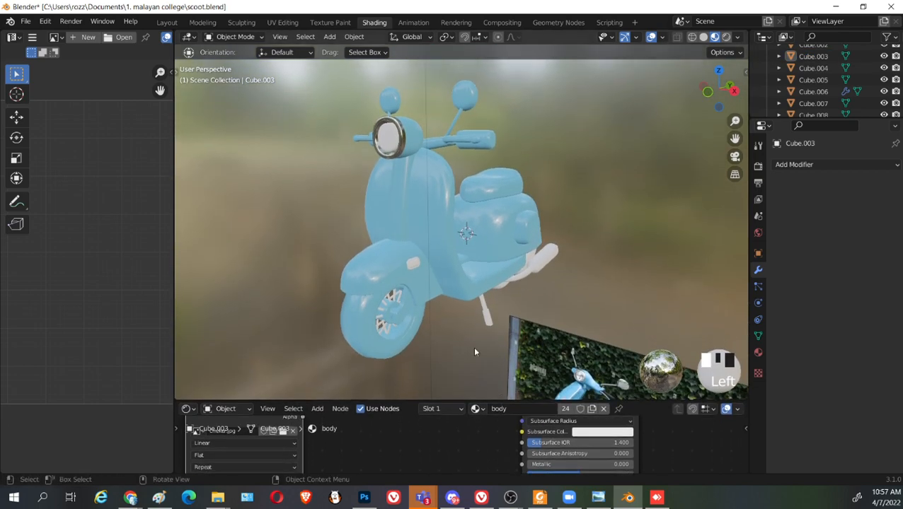
Enlarge the node editor, select the scooter's main body with the front shield, and show its material settings
{"action": "middle_click_drag", "start_coordinate": [475, 352], "coordinate": [418, 203]}
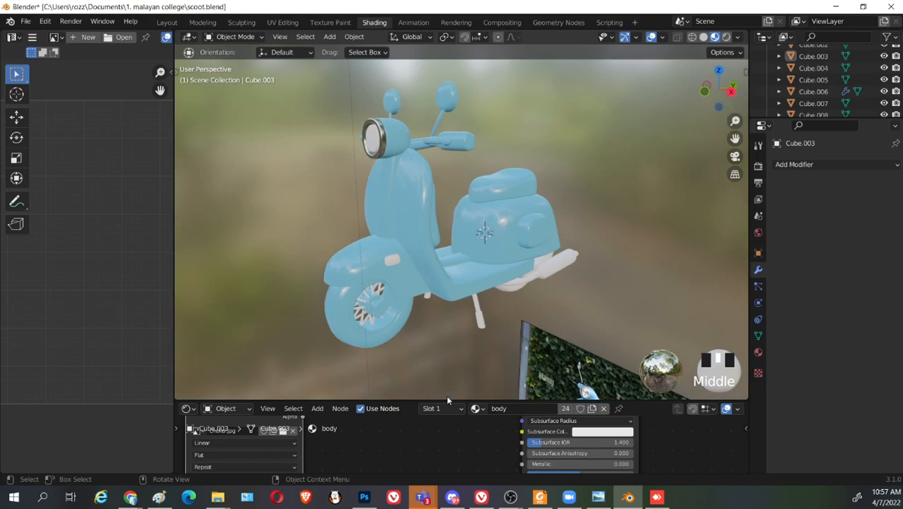
{"action": "left_click_drag", "start_coordinate": [444, 401], "coordinate": [457, 346]}
{"action": "middle_click_drag", "start_coordinate": [431, 188], "coordinate": [447, 188], "text": "shift"}
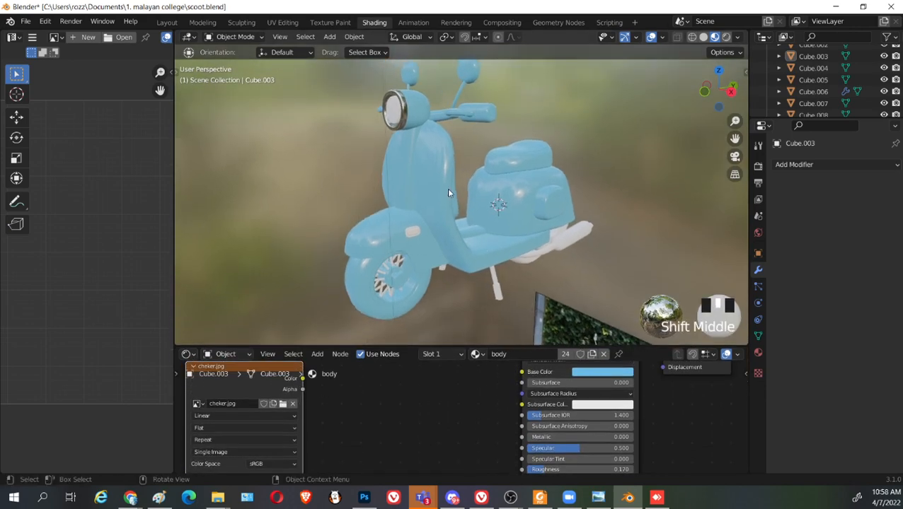
{"action": "left_click", "coordinate": [498, 261]}
{"action": "scroll", "coordinate": [501, 217], "scroll_direction": "up", "scroll_amount": 3}
{"action": "middle_click_drag", "start_coordinate": [501, 217], "coordinate": [453, 240], "text": "shift"}
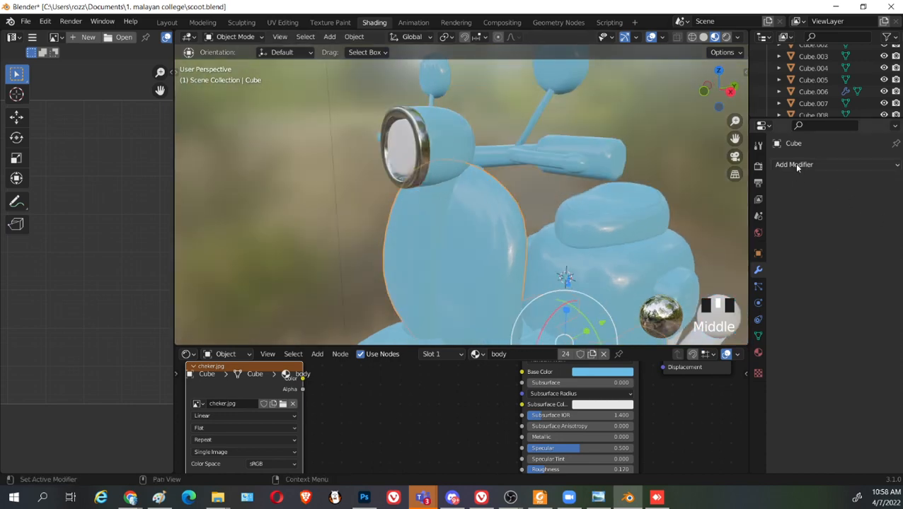
{"action": "left_click", "coordinate": [758, 352]}
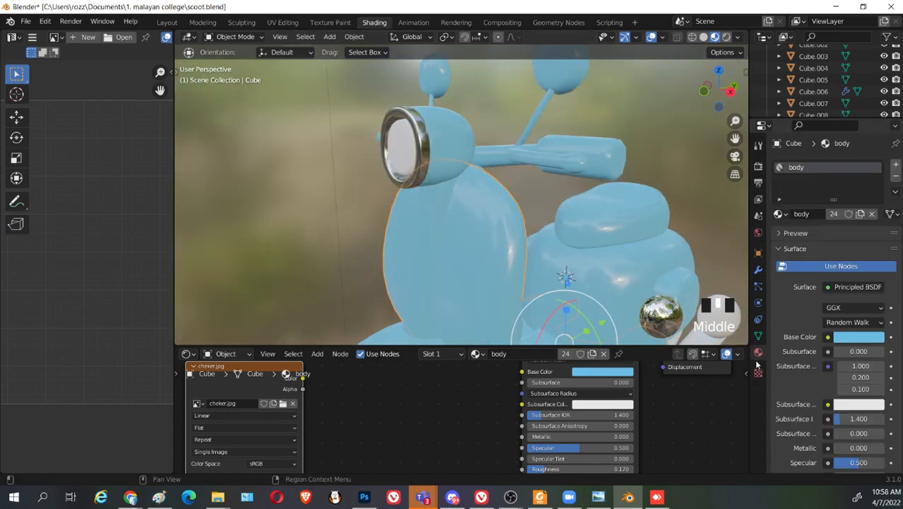
Remove the body material from the scooter's seat and give it a new material named seat
{"action": "middle_click_drag", "start_coordinate": [520, 221], "coordinate": [551, 152], "text": "shift"}
{"action": "left_click", "coordinate": [615, 148]}
{"action": "left_click", "coordinate": [894, 175]}
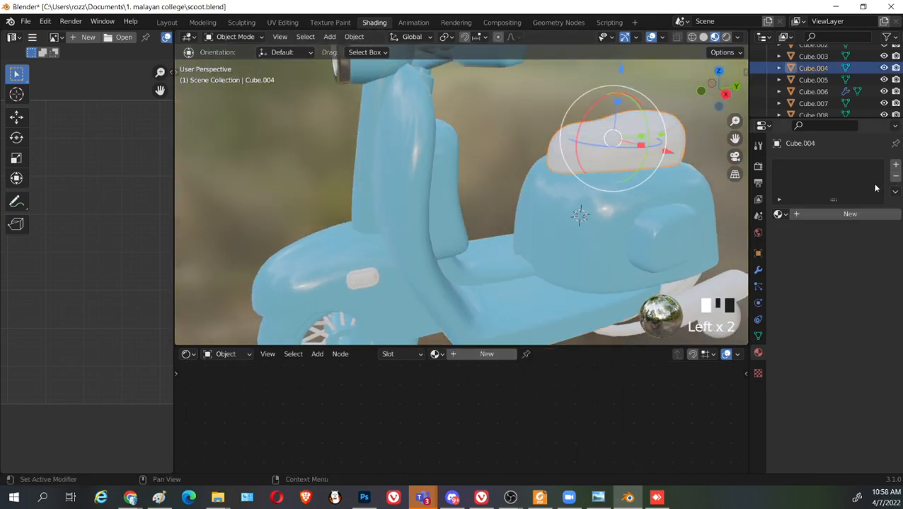
{"action": "left_click", "coordinate": [813, 213]}
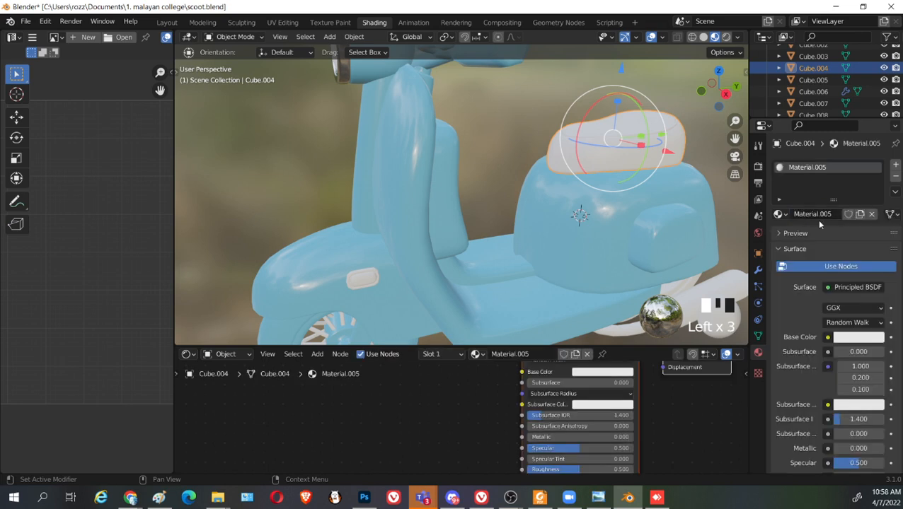
{"action": "type", "text": "seat"}
{"action": "left_click", "coordinate": [824, 215]}
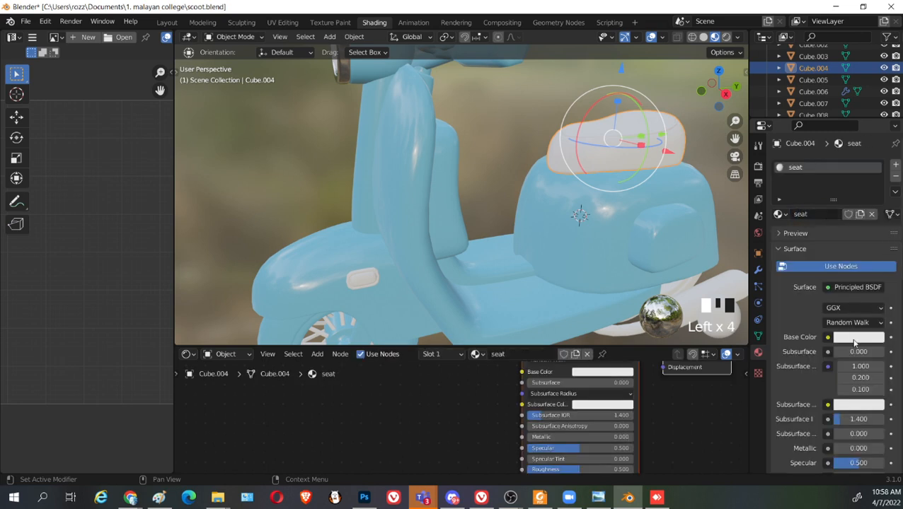
Set the seat material's Base Color to a dark brown
{"action": "left_click", "coordinate": [854, 340]}
{"action": "left_click", "coordinate": [815, 246]}
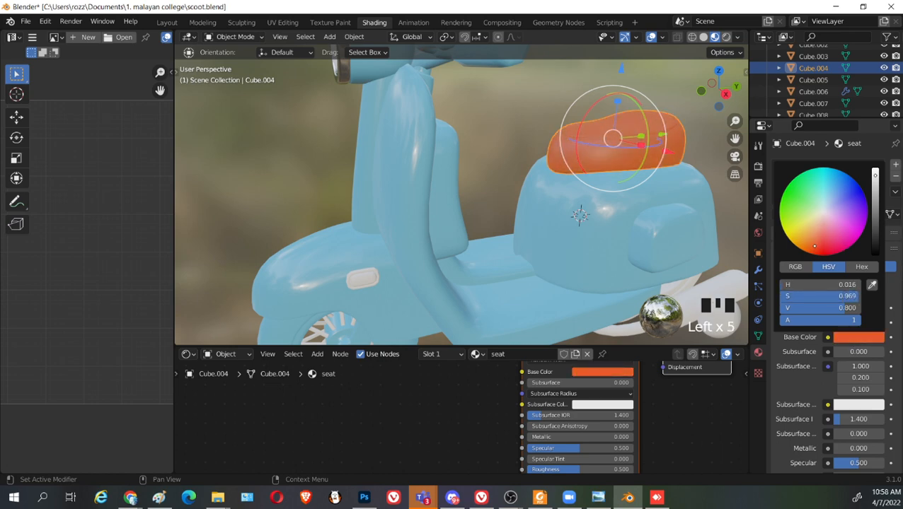
{"action": "left_click_drag", "start_coordinate": [817, 247], "coordinate": [805, 244]}
{"action": "left_click_drag", "start_coordinate": [878, 198], "coordinate": [875, 227]}
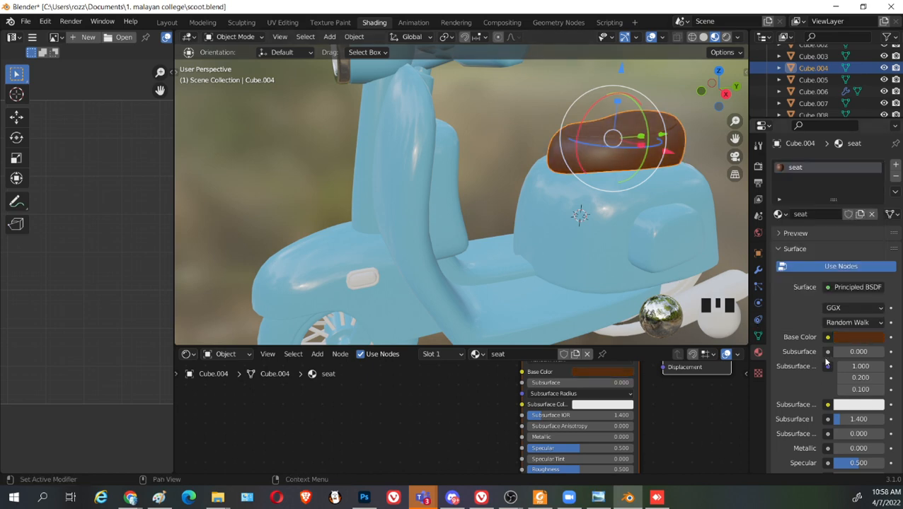
Remove the chrome and headlight material slots from the headlight object, keeping only the body material
{"action": "middle_click_drag", "start_coordinate": [639, 203], "coordinate": [490, 207], "text": "shift"}
{"action": "scroll", "coordinate": [595, 194], "scroll_direction": "up", "scroll_amount": 3}
{"action": "scroll", "coordinate": [548, 238], "scroll_direction": "up", "scroll_amount": 1}
{"action": "scroll", "coordinate": [544, 237], "scroll_direction": "down", "scroll_amount": 2}
{"action": "scroll", "coordinate": [602, 215], "scroll_direction": "down", "scroll_amount": 2}
{"action": "left_click", "coordinate": [478, 157]}
{"action": "key", "text": "Tab"}
{"action": "key", "text": "Tab"}
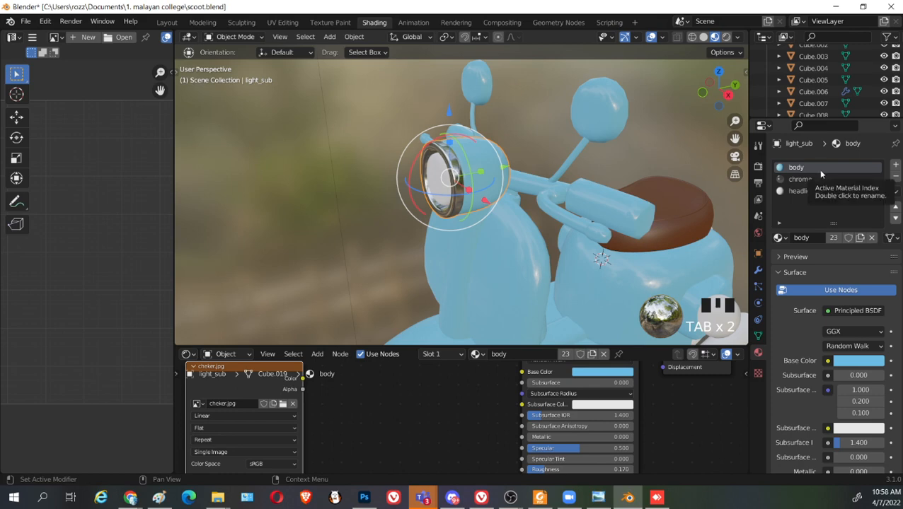
{"action": "left_click", "coordinate": [814, 179]}
{"action": "left_click", "coordinate": [802, 191]}
{"action": "scroll", "coordinate": [545, 195], "scroll_direction": "up", "scroll_amount": 4}
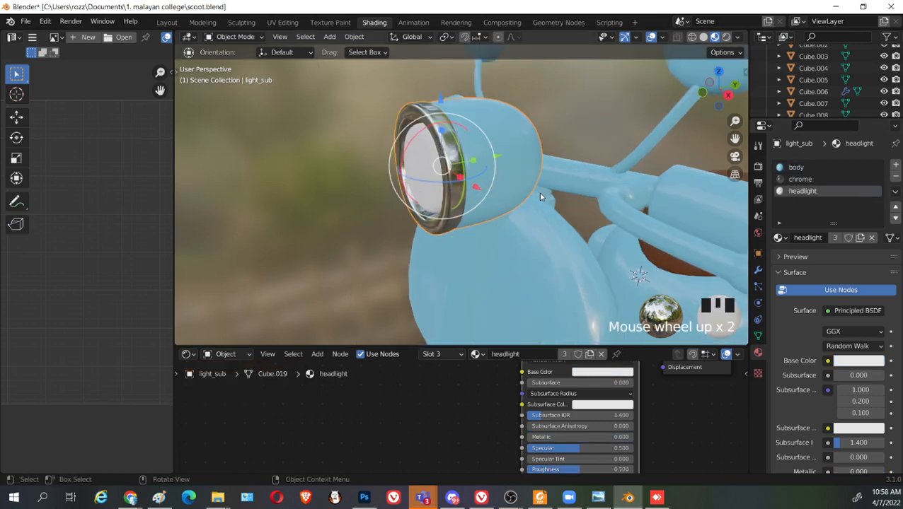
{"action": "middle_click_drag", "start_coordinate": [550, 198], "coordinate": [537, 211], "text": "shift"}
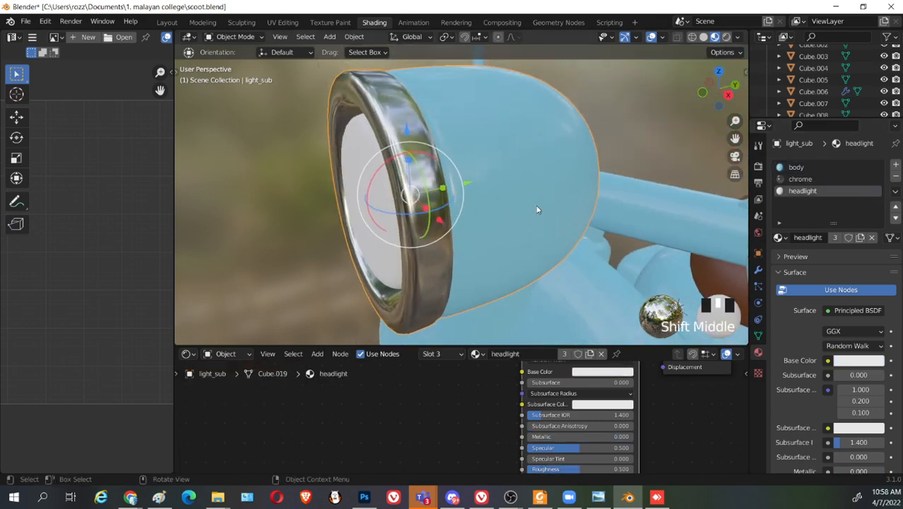
{"action": "left_click", "coordinate": [896, 180]}
{"action": "left_click", "coordinate": [895, 180]}
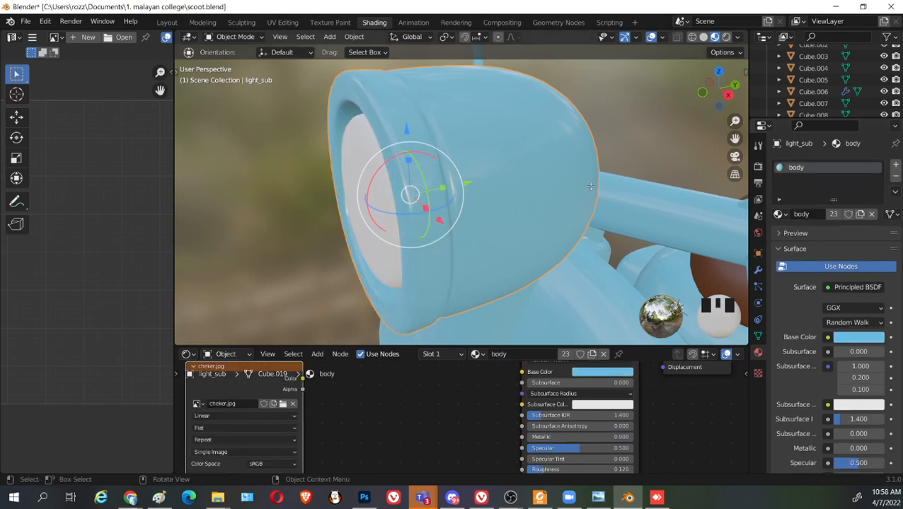
Enter Edit Mode on the headlight and show it in wireframe from the right orthographic view
{"action": "key", "text": "Tab"}
{"action": "middle_click_drag", "start_coordinate": [430, 167], "coordinate": [347, 153]}
{"action": "left_click", "coordinate": [593, 150]}
{"action": "middle_click_drag", "start_coordinate": [593, 150], "coordinate": [735, 150]}
{"action": "middle_click_drag", "start_coordinate": [354, 148], "coordinate": [601, 170], "text": "shift"}
{"action": "key", "text": "KP_3"}
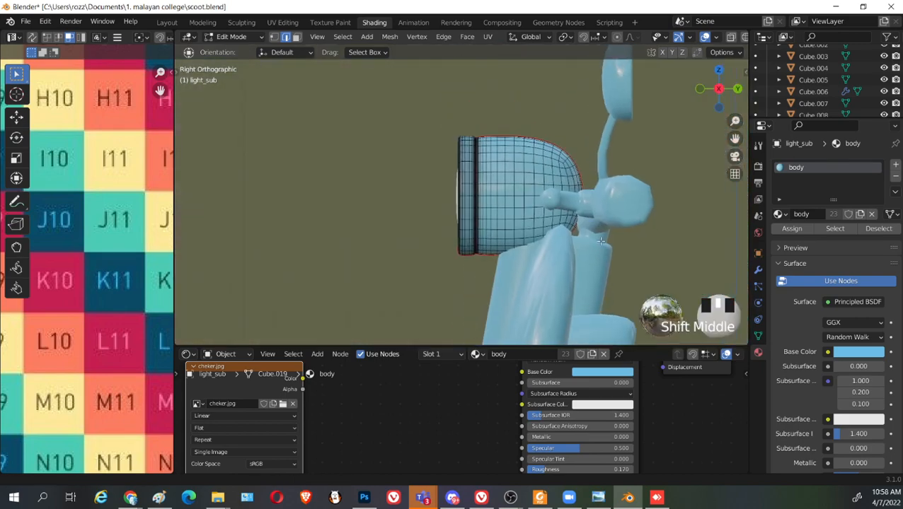
{"action": "scroll", "coordinate": [453, 184], "scroll_direction": "up", "scroll_amount": 2}
{"action": "key", "text": "shift+z"}
{"action": "scroll", "coordinate": [419, 113], "scroll_direction": "up", "scroll_amount": 1}
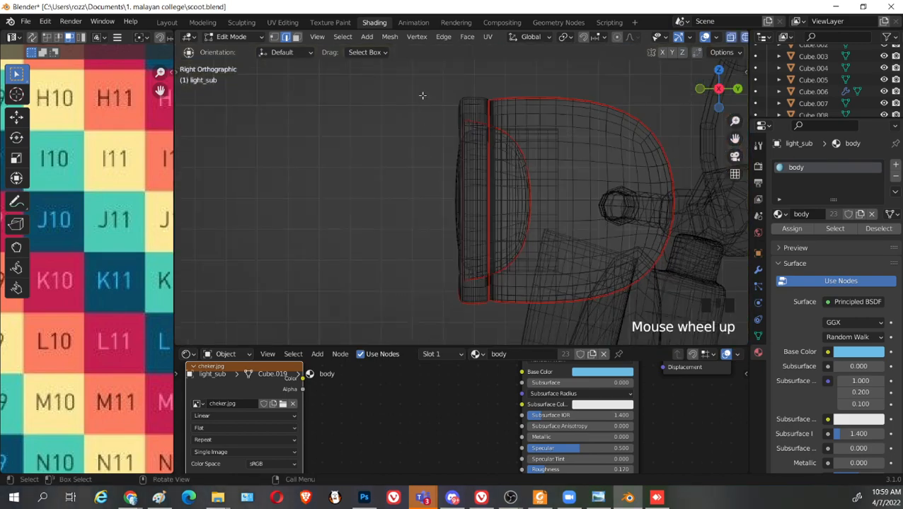
Try to select the headlight's front rim in the wireframe side view
{"action": "left_click_drag", "start_coordinate": [403, 76], "coordinate": [411, 201]}
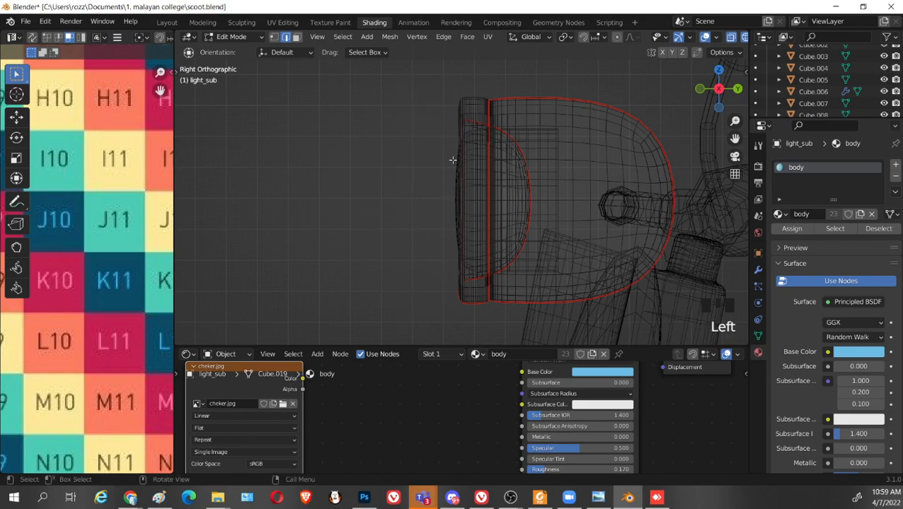
{"action": "key", "text": "l"}
{"action": "left_click", "coordinate": [431, 133]}
{"action": "scroll", "coordinate": [430, 187], "scroll_direction": "up", "scroll_amount": 2}
{"action": "scroll", "coordinate": [429, 205], "scroll_direction": "down", "scroll_amount": 2}
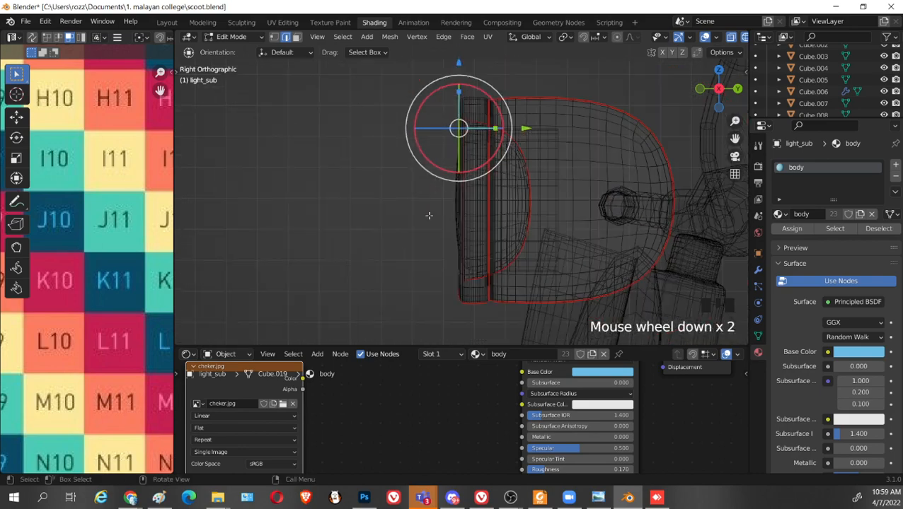
{"action": "scroll", "coordinate": [460, 215], "scroll_direction": "up", "scroll_amount": 4}
{"action": "scroll", "coordinate": [509, 210], "scroll_direction": "down", "scroll_amount": 6}
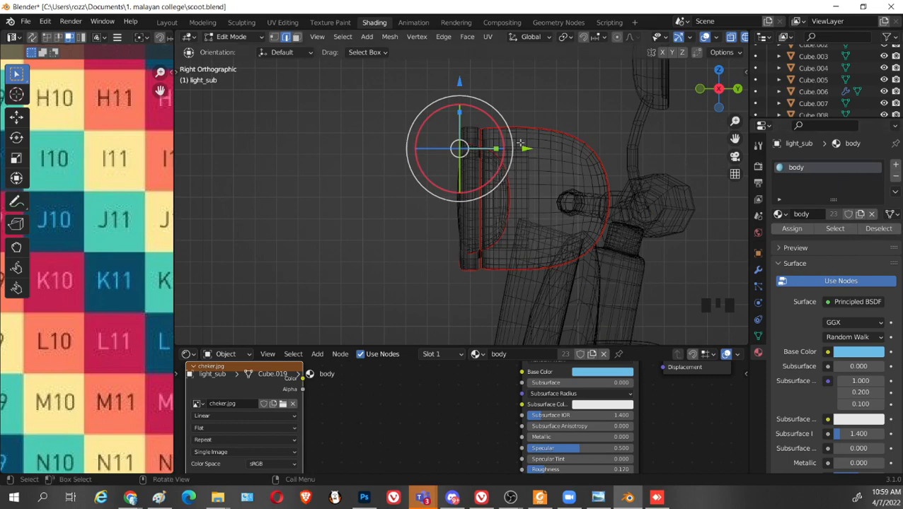
{"action": "scroll", "coordinate": [408, 132], "scroll_direction": "up", "scroll_amount": 3}
{"action": "key", "text": "1"}
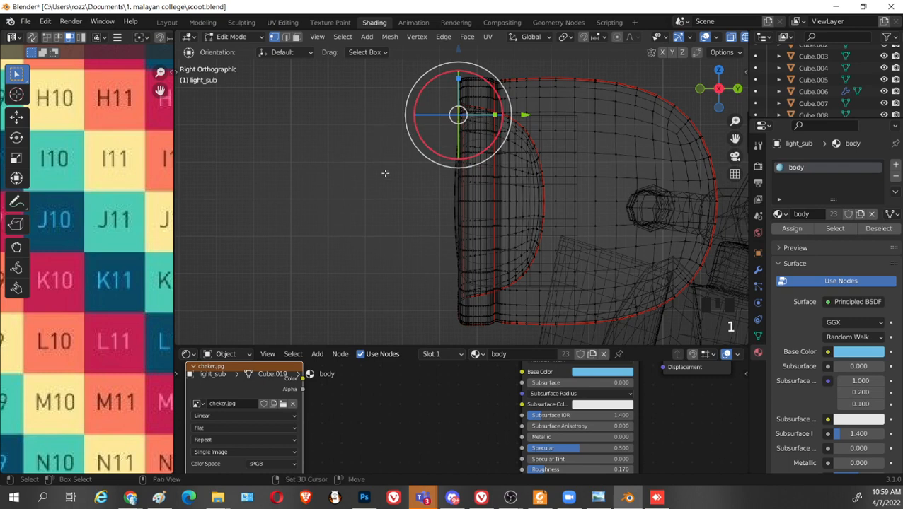
{"action": "middle_click_drag", "start_coordinate": [385, 172], "coordinate": [303, 203], "text": "shift"}
{"action": "left_click", "coordinate": [288, 79]}
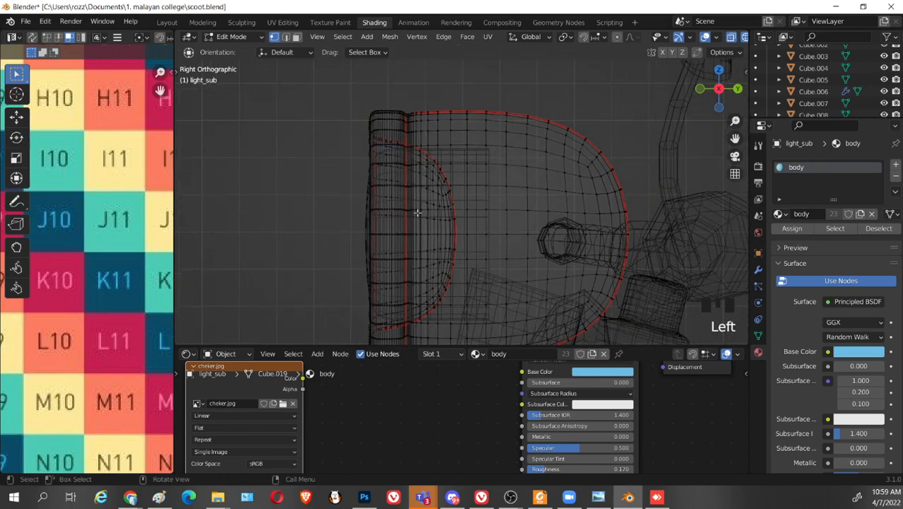
Return to solid-surface display and rip the headlight mesh in place along the seam edge loop between the front rim and the housing
{"action": "scroll", "coordinate": [399, 127], "scroll_direction": "up", "scroll_amount": 2}
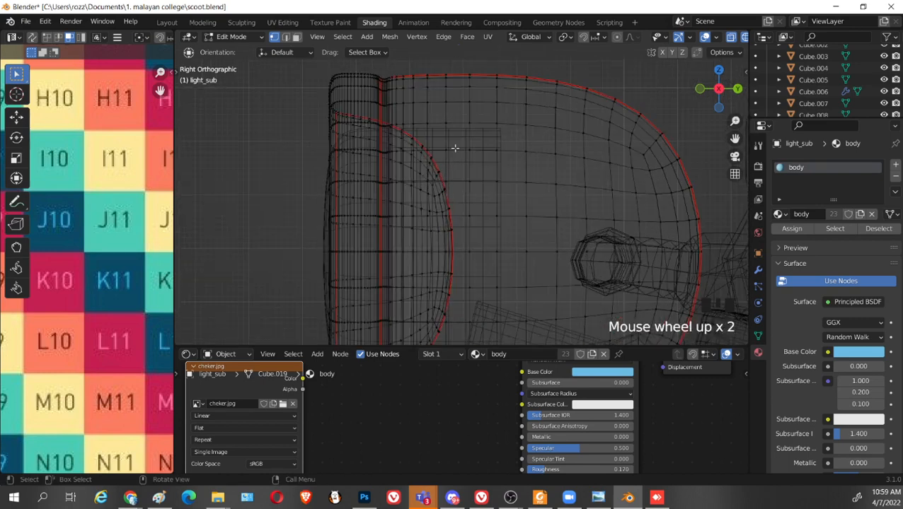
{"action": "middle_click_drag", "start_coordinate": [455, 148], "coordinate": [445, 157]}
{"action": "key", "text": "shift+z"}
{"action": "scroll", "coordinate": [419, 255], "scroll_direction": "down", "scroll_amount": 7}
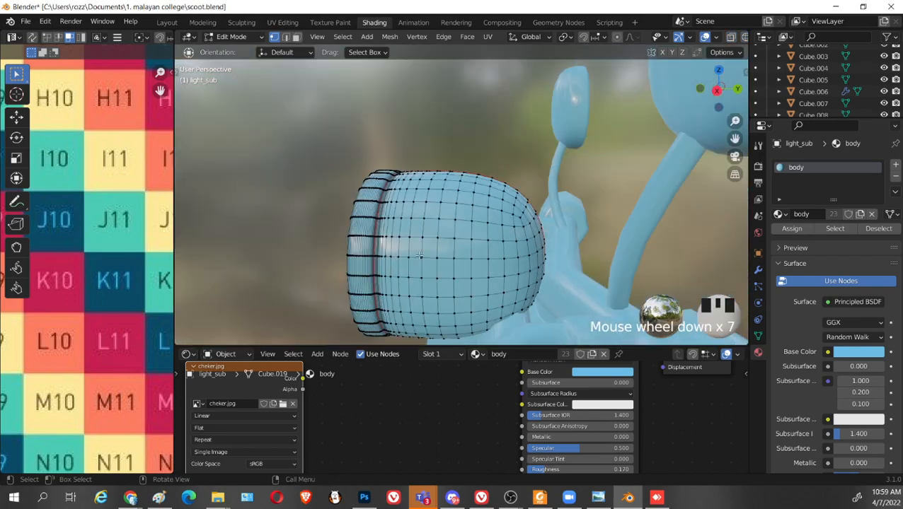
{"action": "middle_click_drag", "start_coordinate": [419, 255], "coordinate": [306, 222]}
{"action": "scroll", "coordinate": [421, 244], "scroll_direction": "up", "scroll_amount": 3}
{"action": "scroll", "coordinate": [375, 183], "scroll_direction": "down", "scroll_amount": 2}
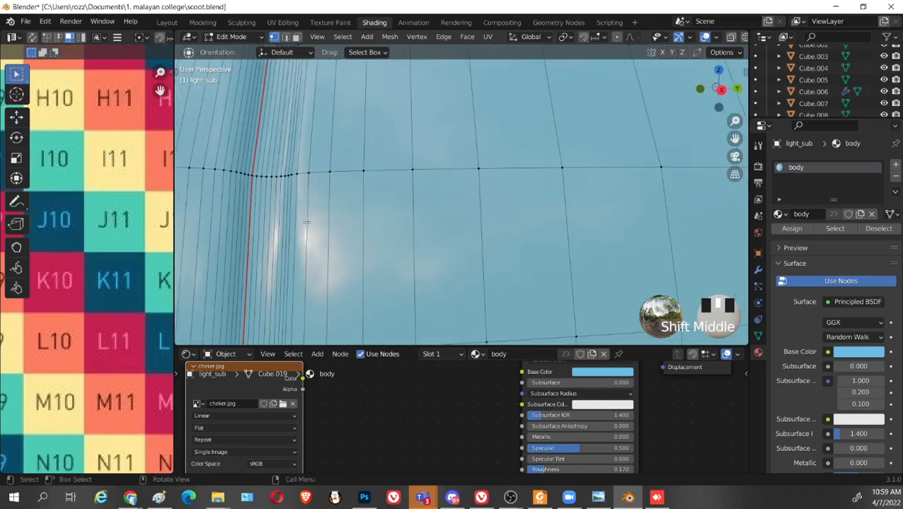
{"action": "left_click", "coordinate": [255, 187], "text": "alt+shift"}
{"action": "scroll", "coordinate": [254, 185], "scroll_direction": "down", "scroll_amount": 3}
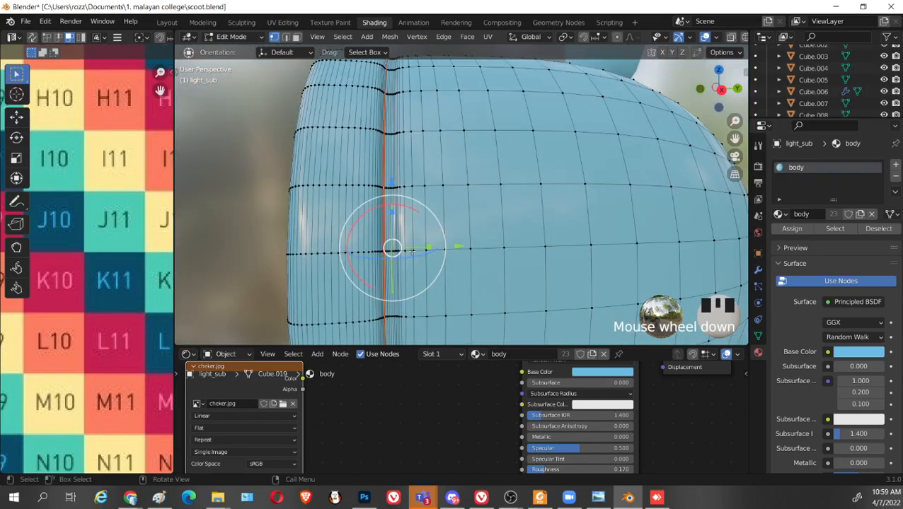
{"action": "middle_click_drag", "start_coordinate": [411, 250], "coordinate": [561, 247]}
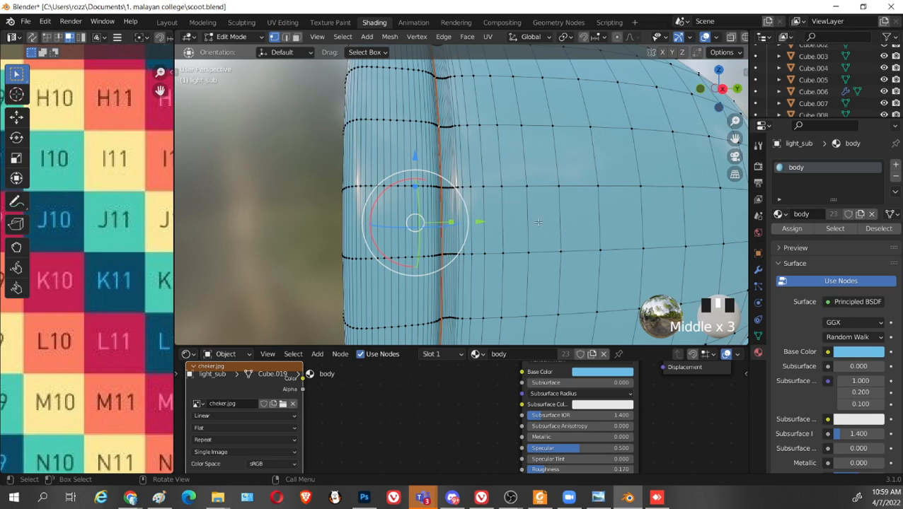
{"action": "key", "text": "v"}
{"action": "right_click", "coordinate": [437, 113]}
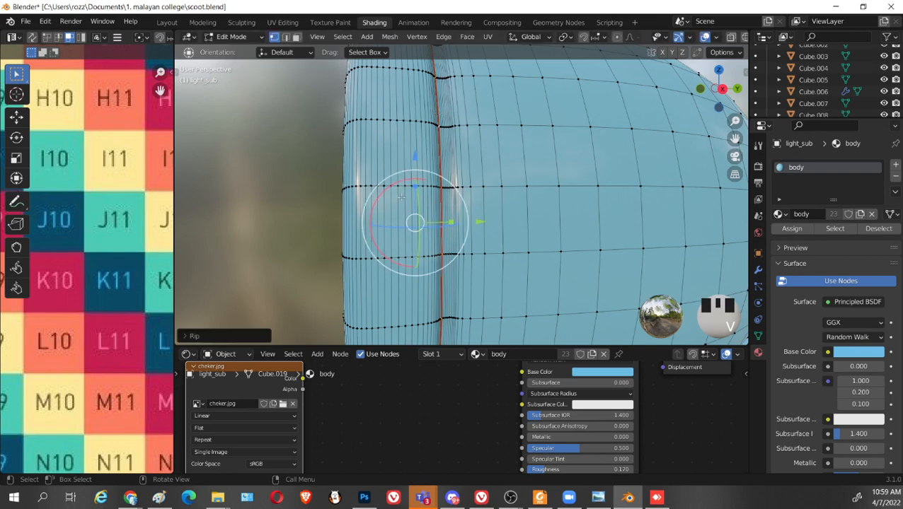
Select only the linked geometry of the headlight's front rim, leaving the housing unselected
{"action": "key", "text": "l"}
{"action": "key", "text": "l"}
{"action": "key", "text": "l"}
{"action": "key", "text": "l"}
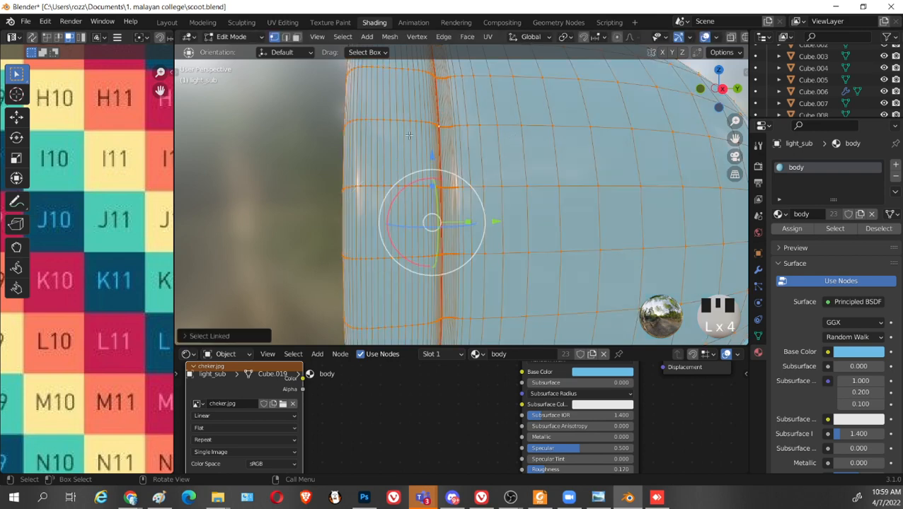
{"action": "left_click", "coordinate": [419, 133]}
{"action": "key", "text": "l"}
{"action": "key", "text": "l"}
{"action": "left_click", "coordinate": [401, 132]}
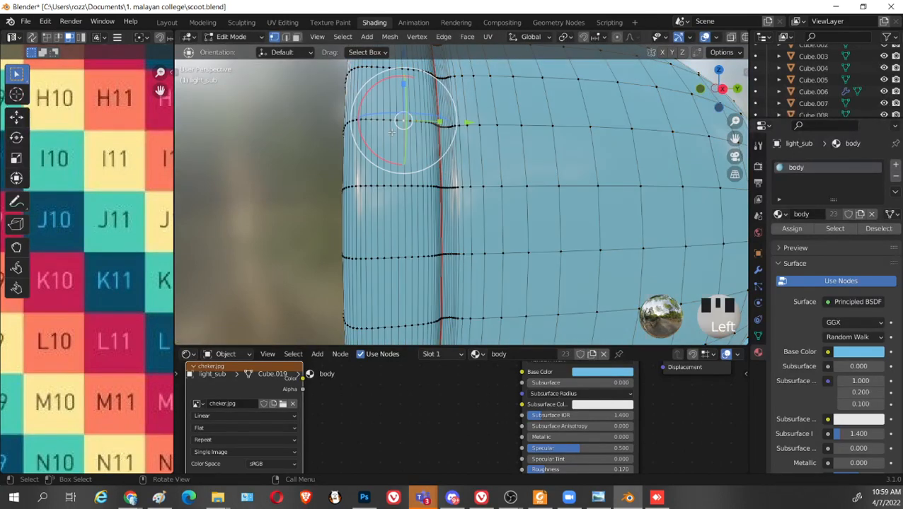
{"action": "key", "text": "l"}
{"action": "left_click", "coordinate": [397, 130]}
{"action": "key", "text": "l"}
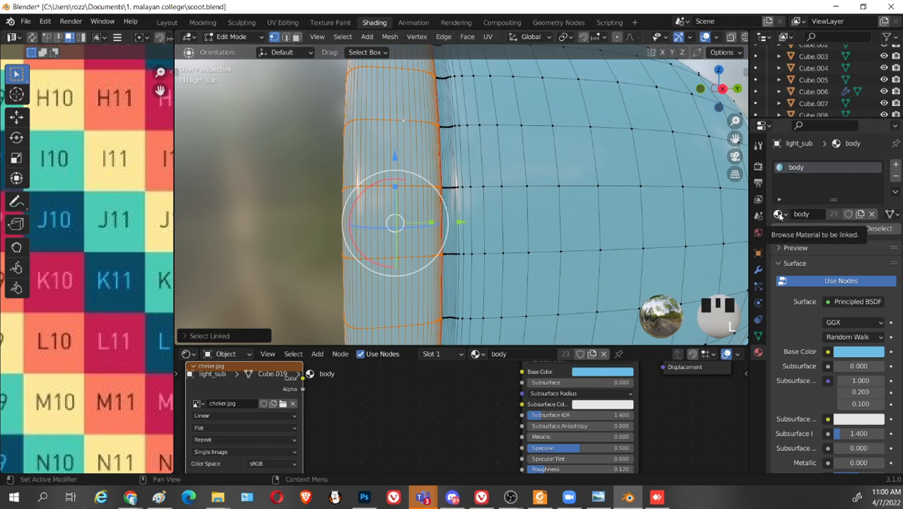
Add a second material slot to the headlight with a new material named chrome1
{"action": "left_click", "coordinate": [896, 166]}
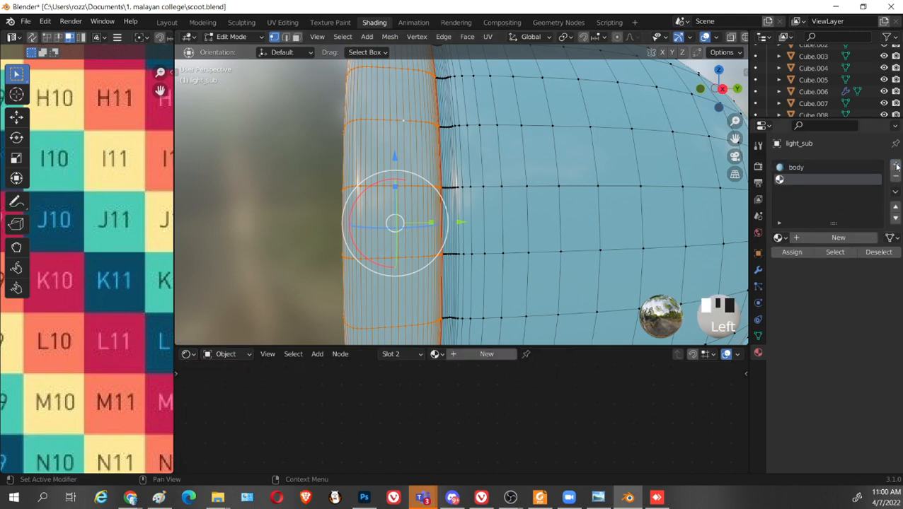
{"action": "left_click", "coordinate": [799, 238]}
{"action": "double_click", "coordinate": [800, 238]}
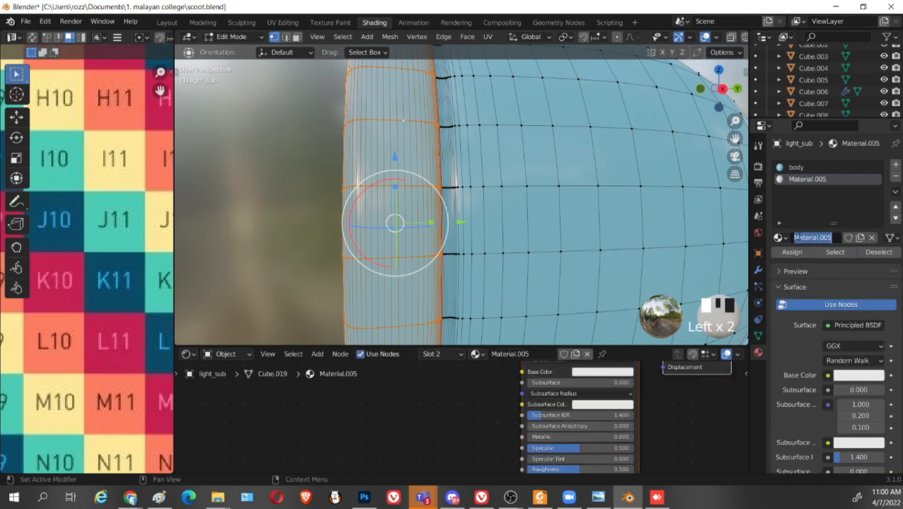
{"action": "type", "text": "cl"}
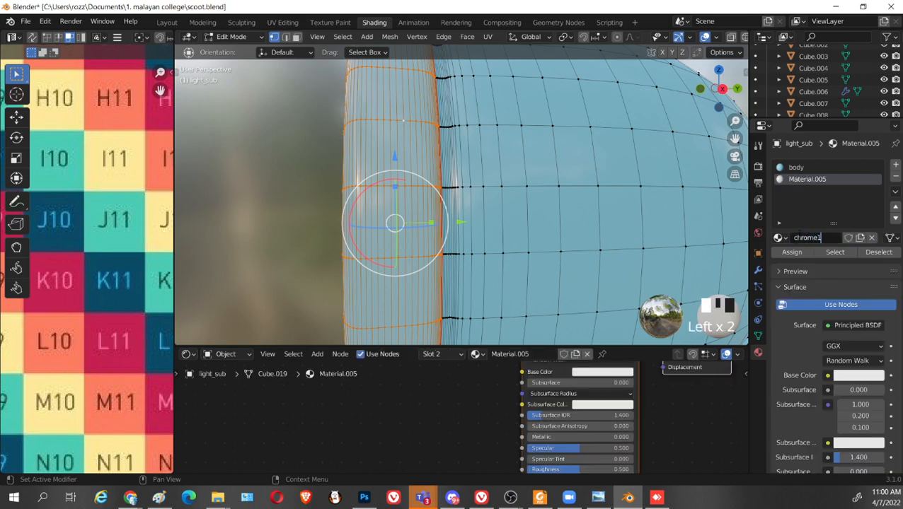
{"action": "type", "text": "rome1"}
{"action": "key", "text": "Return"}
Assign the chrome1 material to the selected front rim faces
{"action": "scroll", "coordinate": [874, 367], "scroll_direction": "down", "scroll_amount": 5}
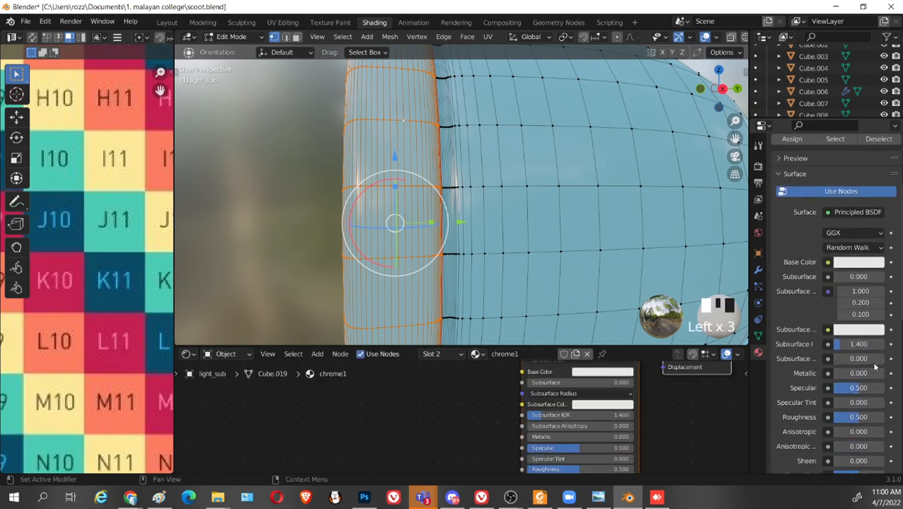
{"action": "scroll", "coordinate": [874, 366], "scroll_direction": "down", "scroll_amount": 6}
{"action": "scroll", "coordinate": [813, 251], "scroll_direction": "up", "scroll_amount": 8}
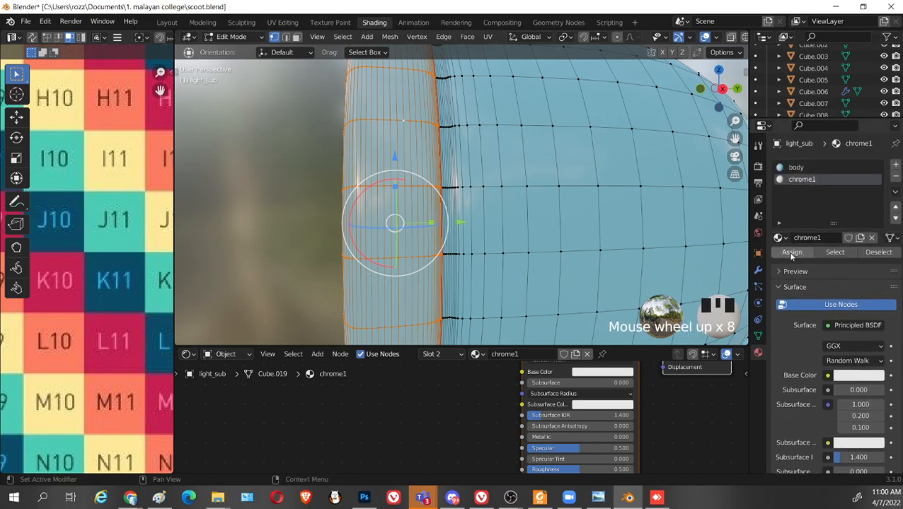
{"action": "left_click", "coordinate": [792, 253]}
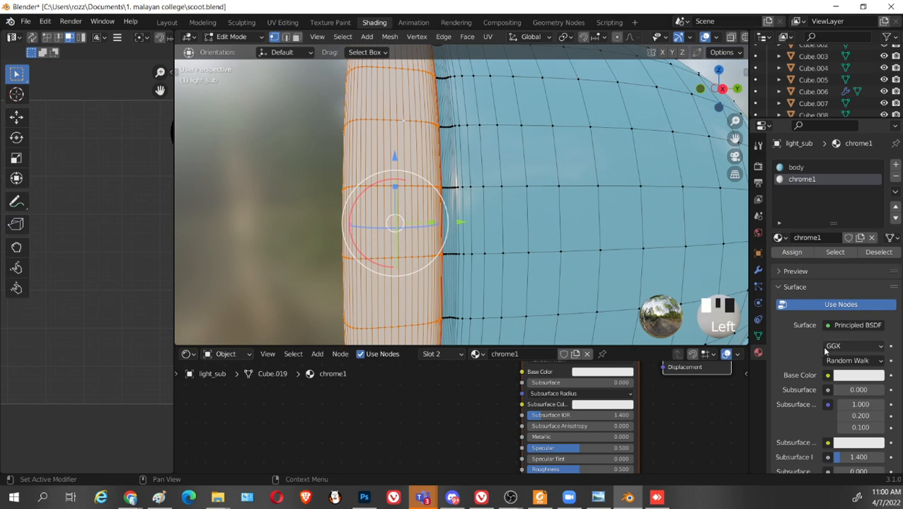
Set the chrome1 material's metallic to 1.000 and roughness to 0.096, and return to Object Mode
{"action": "scroll", "coordinate": [824, 350], "scroll_direction": "down", "scroll_amount": 7}
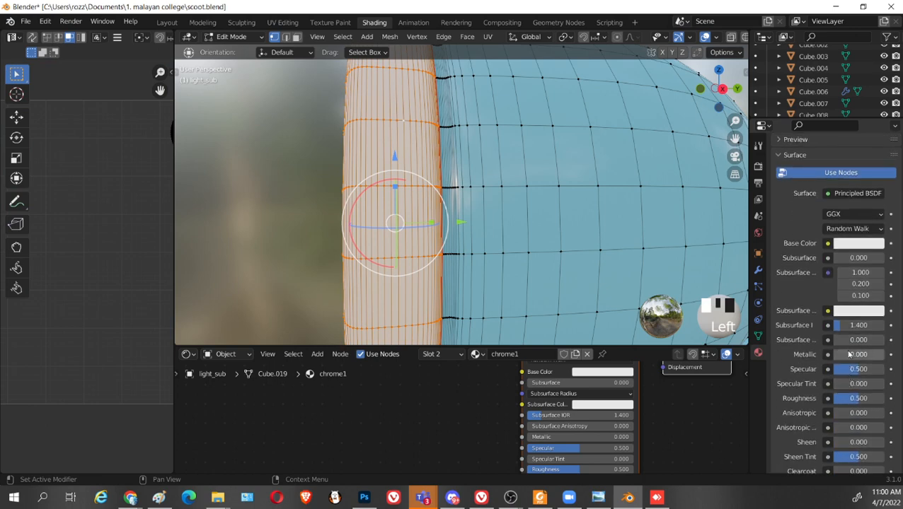
{"action": "left_click_drag", "start_coordinate": [849, 353], "coordinate": [885, 354]}
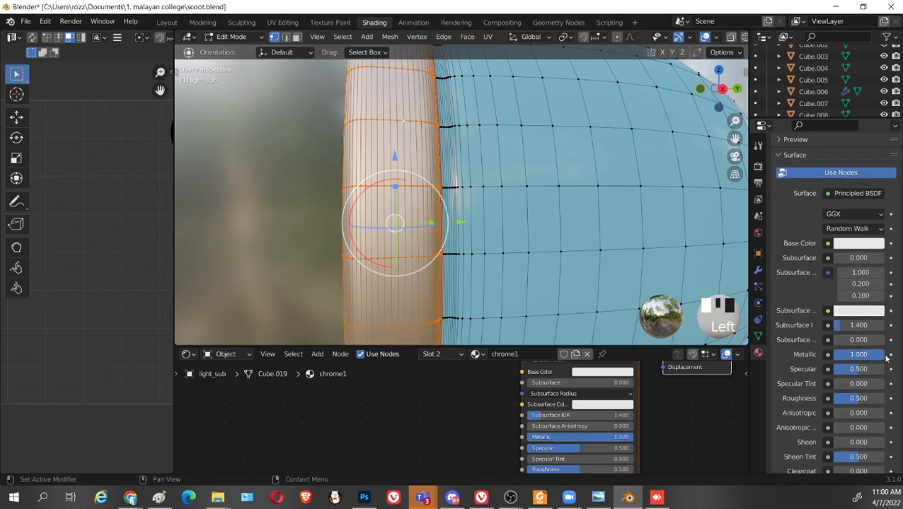
{"action": "left_click_drag", "start_coordinate": [872, 399], "coordinate": [851, 398]}
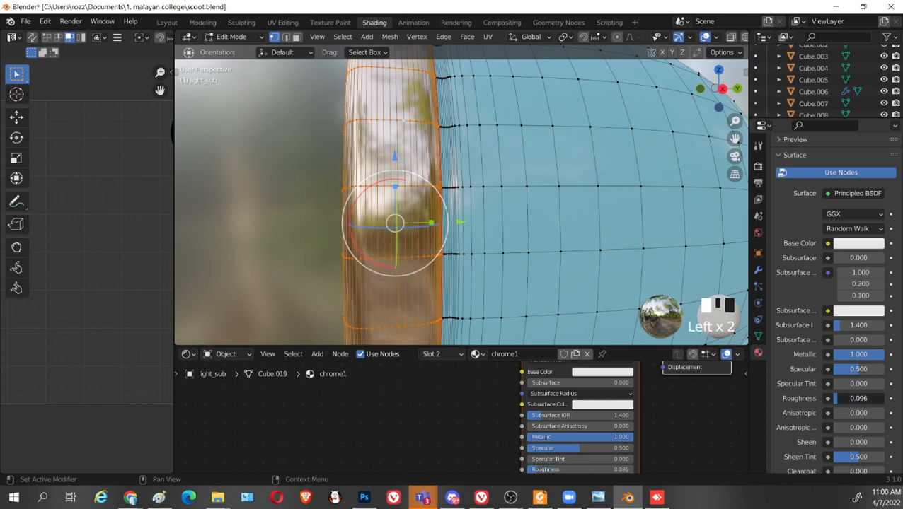
{"action": "scroll", "coordinate": [487, 213], "scroll_direction": "down", "scroll_amount": 5}
{"action": "middle_click_drag", "start_coordinate": [487, 214], "coordinate": [520, 177]}
{"action": "key", "text": "Tab"}
Remove the headlight, chrome and body material slots from the headlight lens object
{"action": "left_click", "coordinate": [519, 172]}
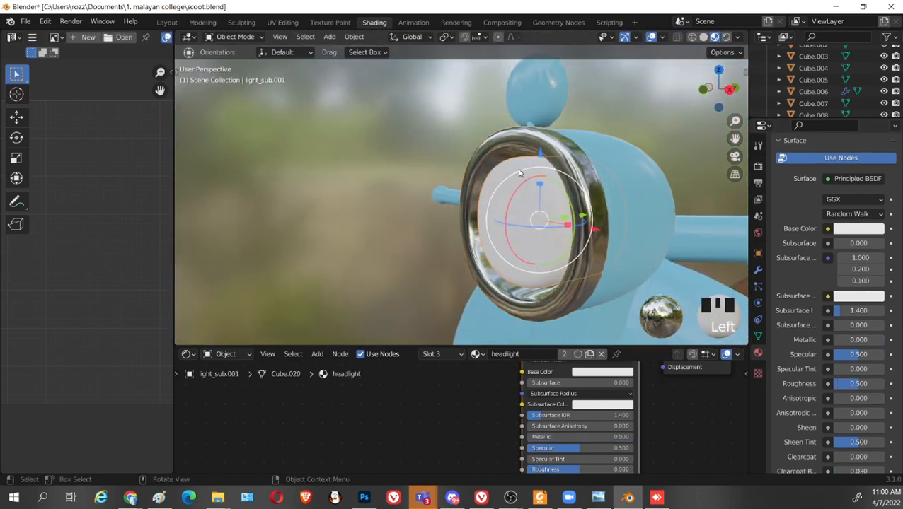
{"action": "scroll", "coordinate": [812, 176], "scroll_direction": "up", "scroll_amount": 5}
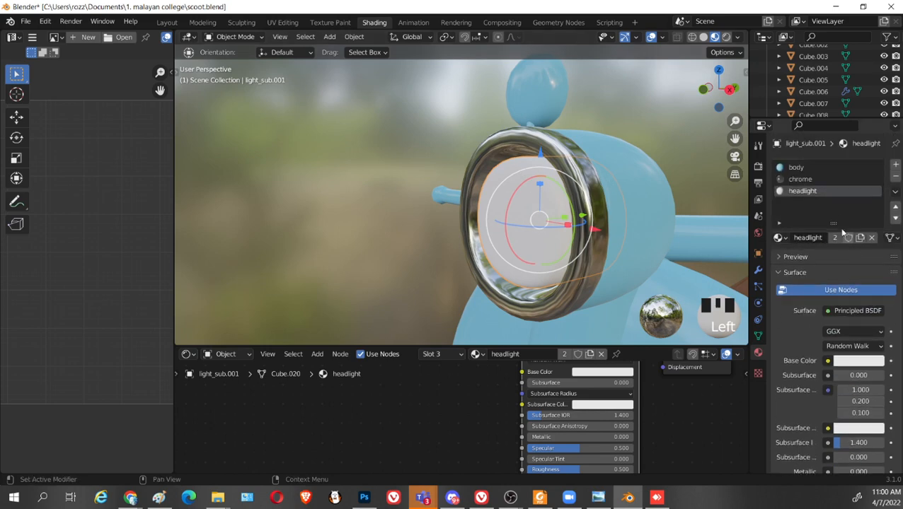
{"action": "scroll", "coordinate": [865, 201], "scroll_direction": "up", "scroll_amount": 10}
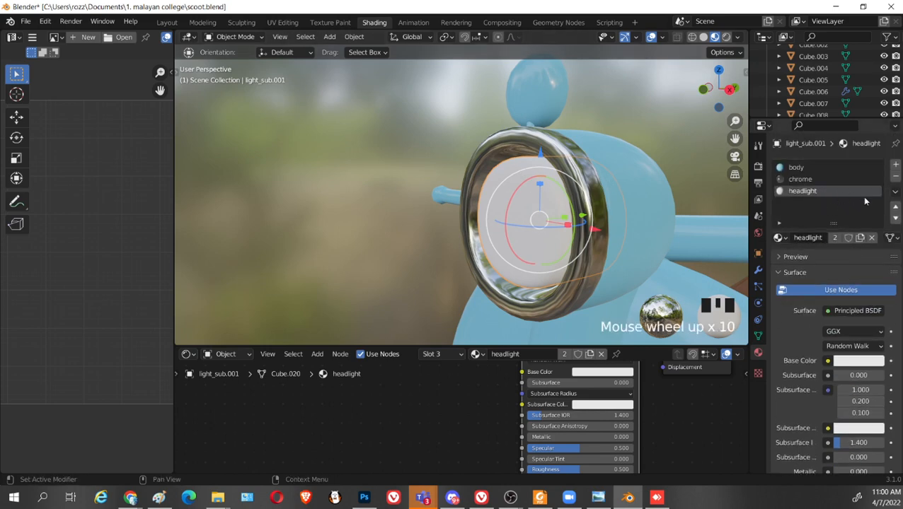
{"action": "left_click", "coordinate": [896, 178]}
{"action": "left_click", "coordinate": [896, 178]}
{"action": "middle_click_drag", "start_coordinate": [581, 212], "coordinate": [798, 175]}
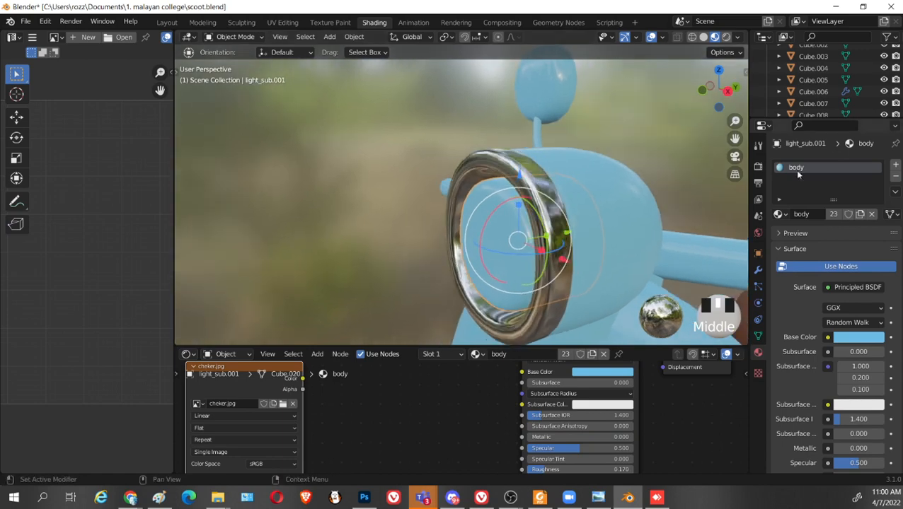
{"action": "left_click", "coordinate": [894, 177]}
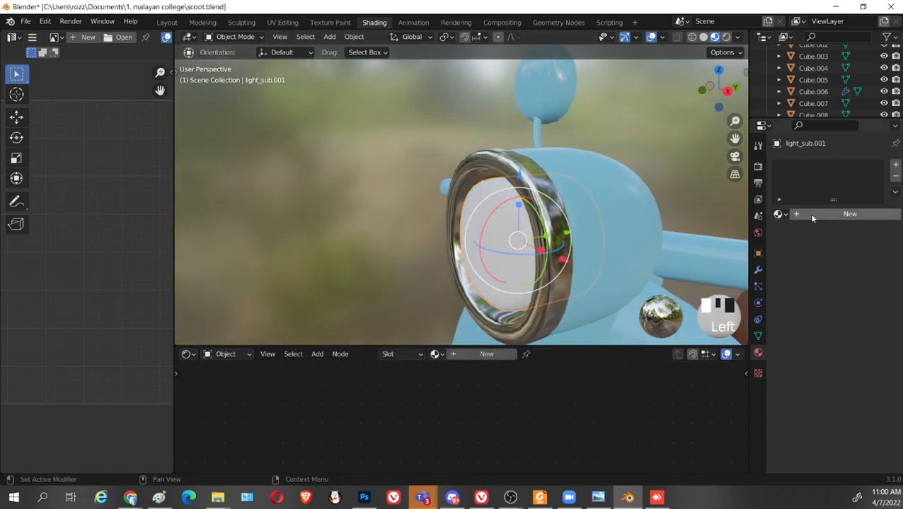
Create a new material named light on the headlight lens
{"action": "double_click", "coordinate": [810, 215]}
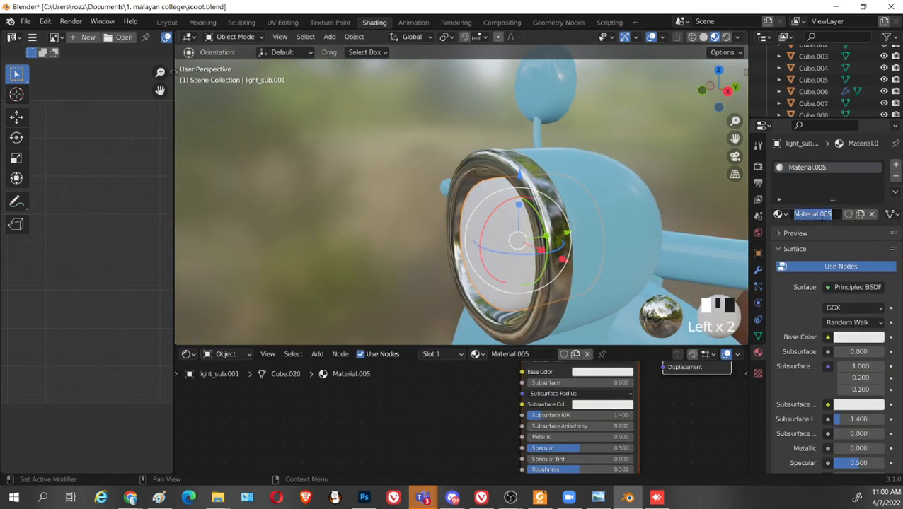
{"action": "type", "text": "light"}
{"action": "left_click", "coordinate": [820, 220]}
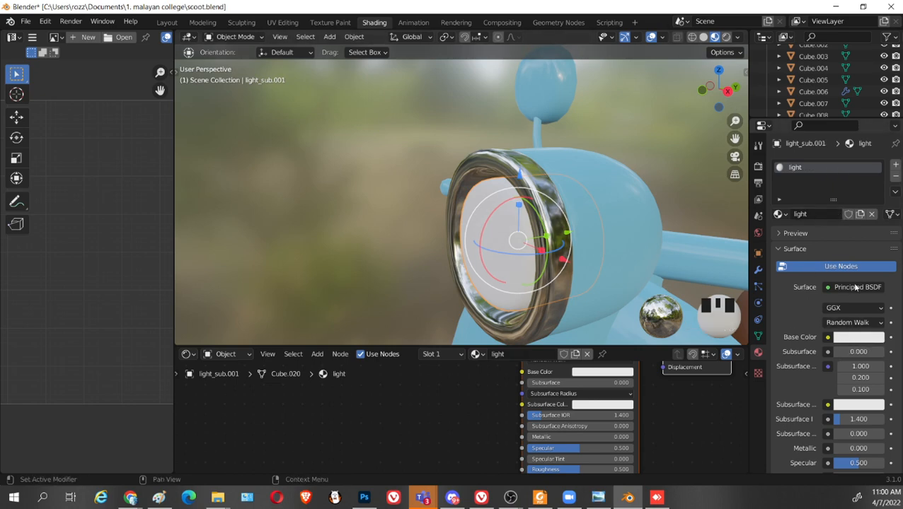
Switch the light material's surface shader to Glass BSDF
{"action": "middle_click_drag", "start_coordinate": [654, 253], "coordinate": [631, 237]}
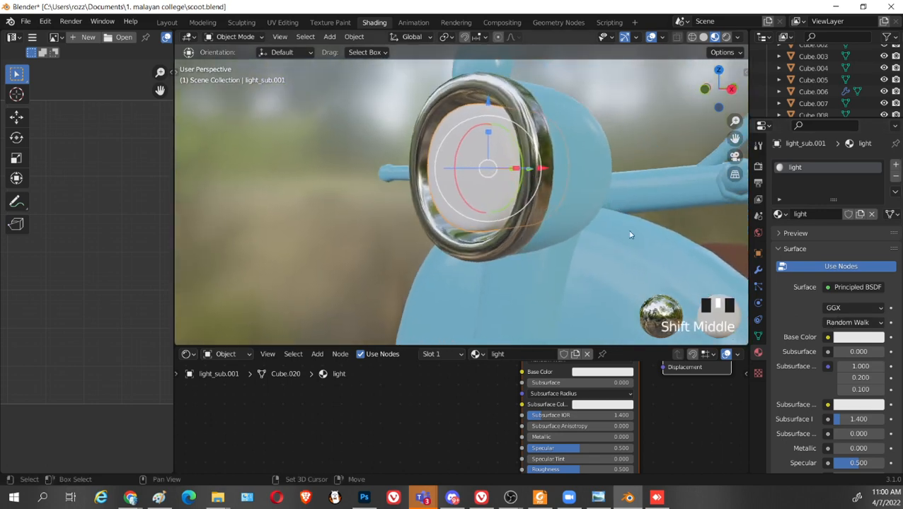
{"action": "left_click", "coordinate": [846, 288]}
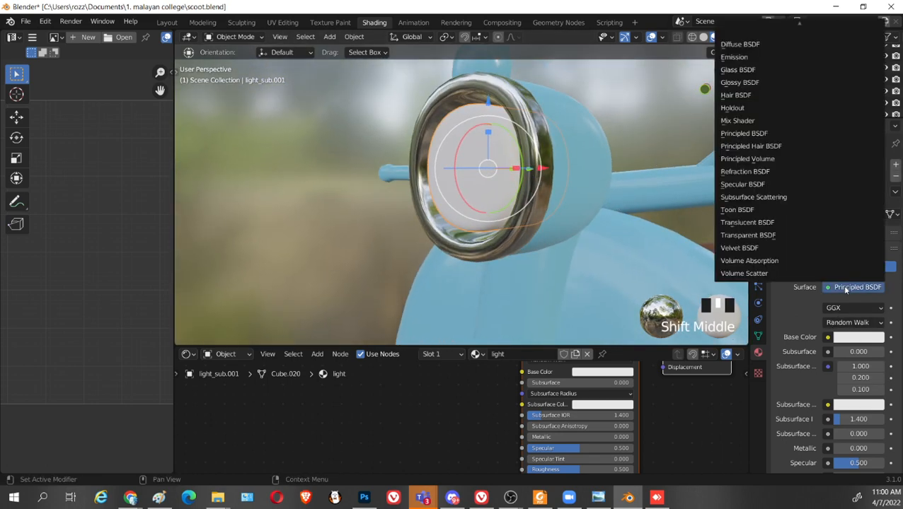
{"action": "left_click", "coordinate": [745, 70]}
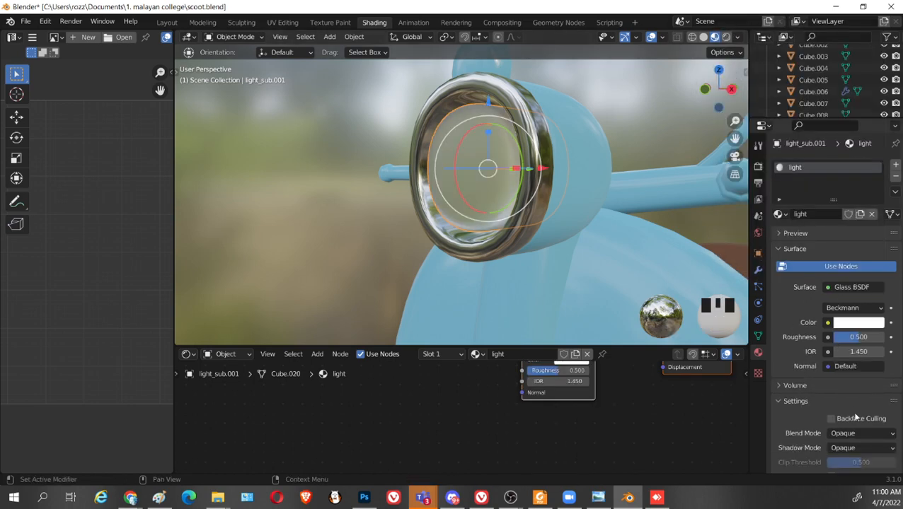
Enable backface culling and subsurface translucency for the light material, and set its blend mode to Alpha Hashed
{"action": "scroll", "coordinate": [856, 418], "scroll_direction": "down", "scroll_amount": 4}
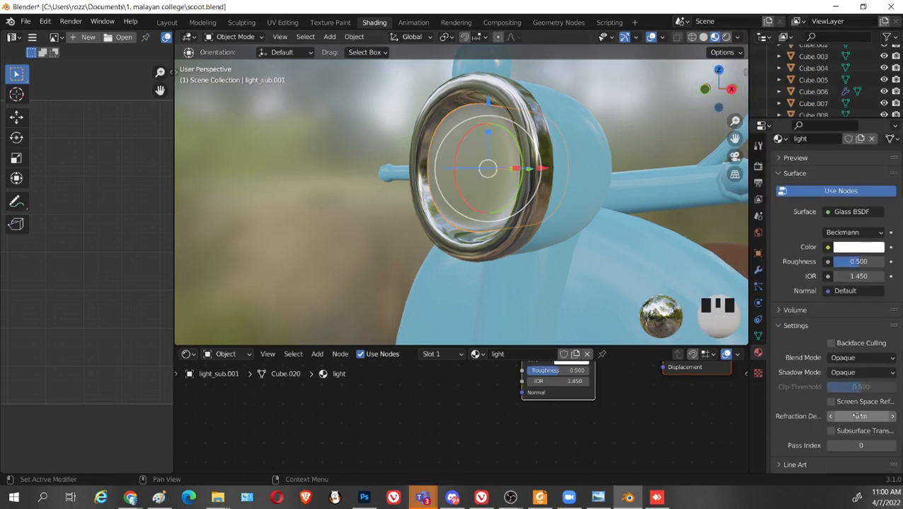
{"action": "left_click", "coordinate": [830, 344]}
{"action": "left_click", "coordinate": [870, 359]}
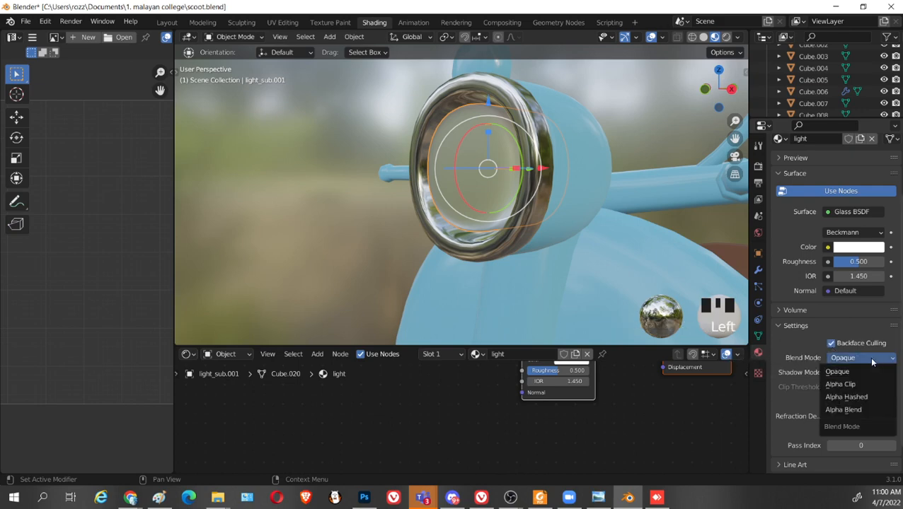
{"action": "left_click", "coordinate": [869, 401]}
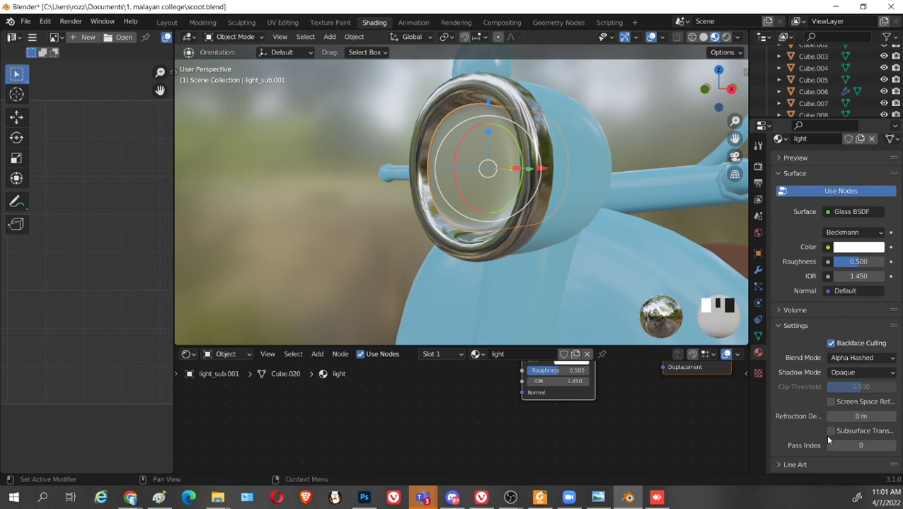
{"action": "left_click", "coordinate": [829, 431]}
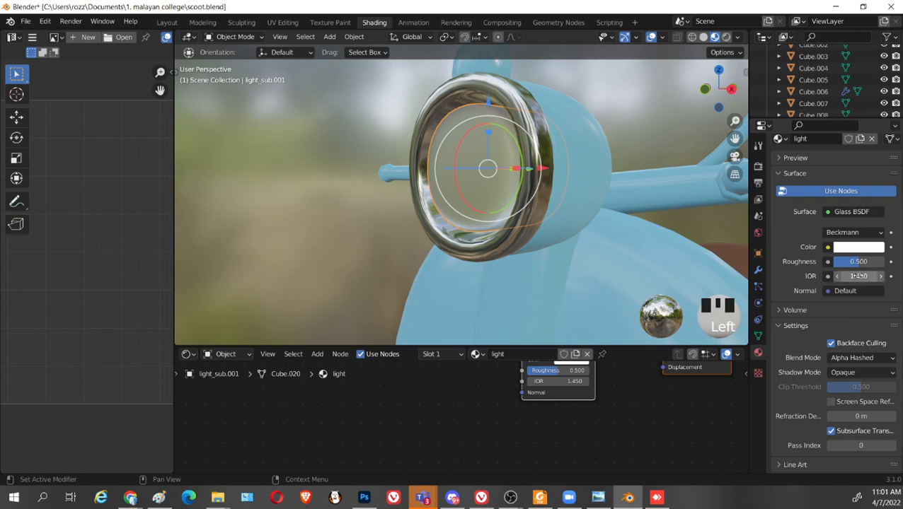
Set the glass shader's IOR to 1.850
{"action": "mouse_move", "coordinate": [857, 276]}
{"action": "left_mouse_down"}
{"action": "mouse_move", "coordinate": [817, 276]}
{"action": "mouse_move", "coordinate": [888, 275]}
{"action": "left_mouse_up"}
{"action": "scroll", "coordinate": [813, 305], "scroll_direction": "up", "scroll_amount": 3}
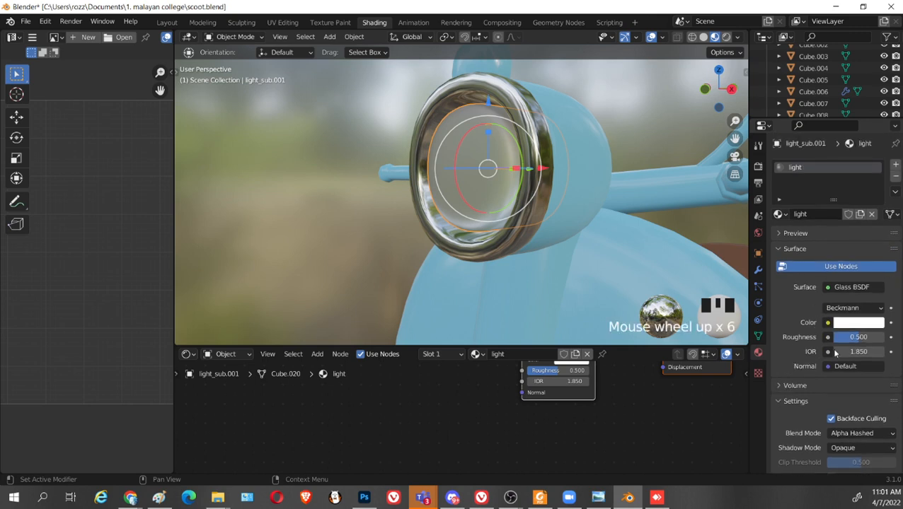
{"action": "scroll", "coordinate": [832, 339], "scroll_direction": "down", "scroll_amount": 2}
{"action": "scroll", "coordinate": [826, 351], "scroll_direction": "down", "scroll_amount": 2}
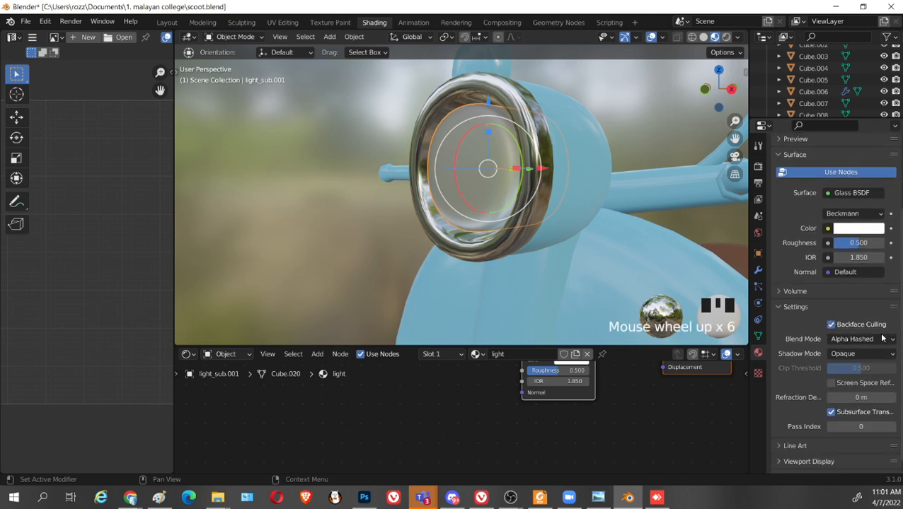
{"action": "scroll", "coordinate": [849, 314], "scroll_direction": "up", "scroll_amount": 2}
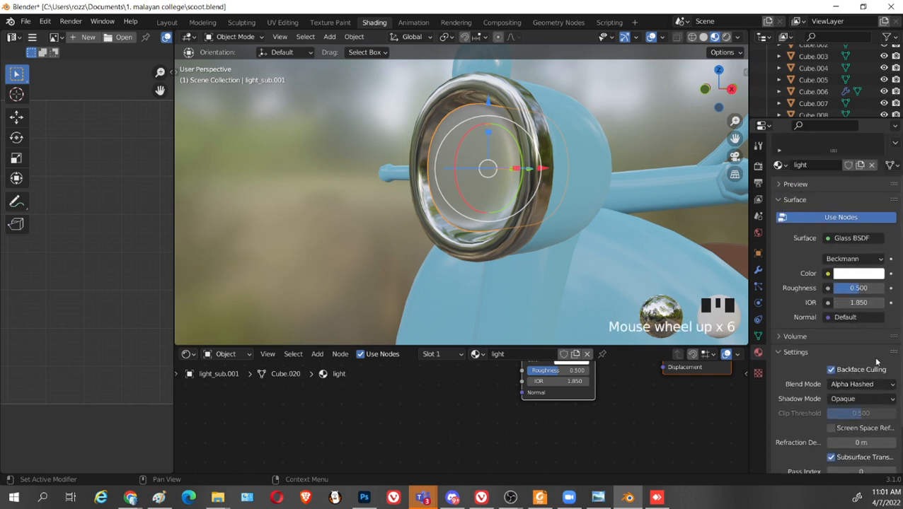
{"action": "scroll", "coordinate": [873, 362], "scroll_direction": "down", "scroll_amount": 2}
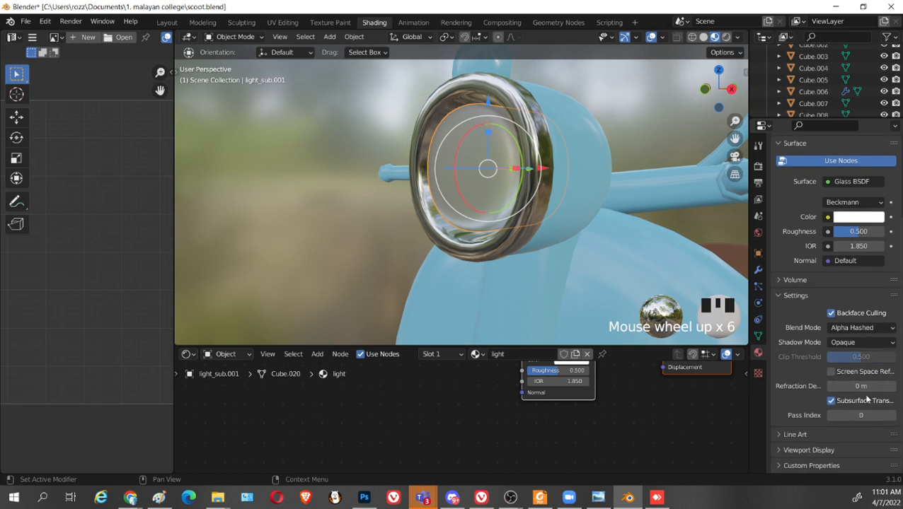
Lower the light material's glass roughness and save the file
{"action": "left_click", "coordinate": [864, 386]}
{"action": "left_click_drag", "start_coordinate": [864, 386], "coordinate": [835, 385]}
{"action": "scroll", "coordinate": [824, 430], "scroll_direction": "down", "scroll_amount": 2}
{"action": "scroll", "coordinate": [872, 398], "scroll_direction": "up", "scroll_amount": 3}
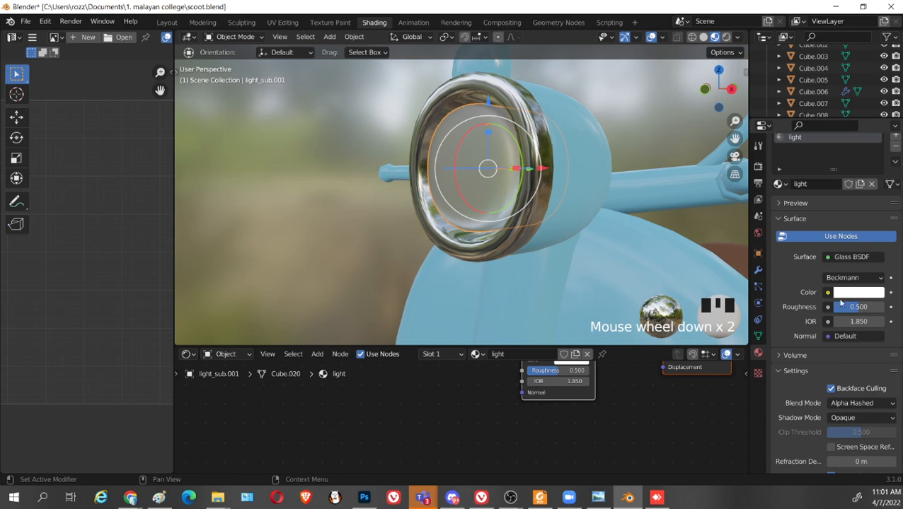
{"action": "left_click_drag", "start_coordinate": [858, 307], "coordinate": [840, 307]}
{"action": "middle_click_drag", "start_coordinate": [584, 221], "coordinate": [526, 255]}
{"action": "scroll", "coordinate": [505, 194], "scroll_direction": "down", "scroll_amount": 4}
{"action": "key", "text": "ctrl+s"}
Replace the front wheel's body material with a new material named wheel
{"action": "scroll", "coordinate": [552, 255], "scroll_direction": "up", "scroll_amount": 1}
{"action": "scroll", "coordinate": [361, 262], "scroll_direction": "up", "scroll_amount": 2}
{"action": "left_click", "coordinate": [361, 262]}
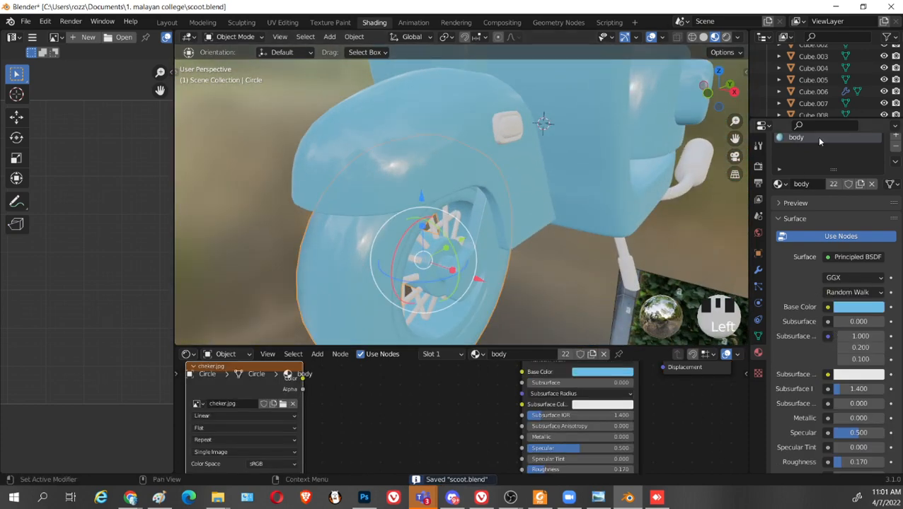
{"action": "left_click", "coordinate": [896, 147]}
{"action": "left_click", "coordinate": [821, 213]}
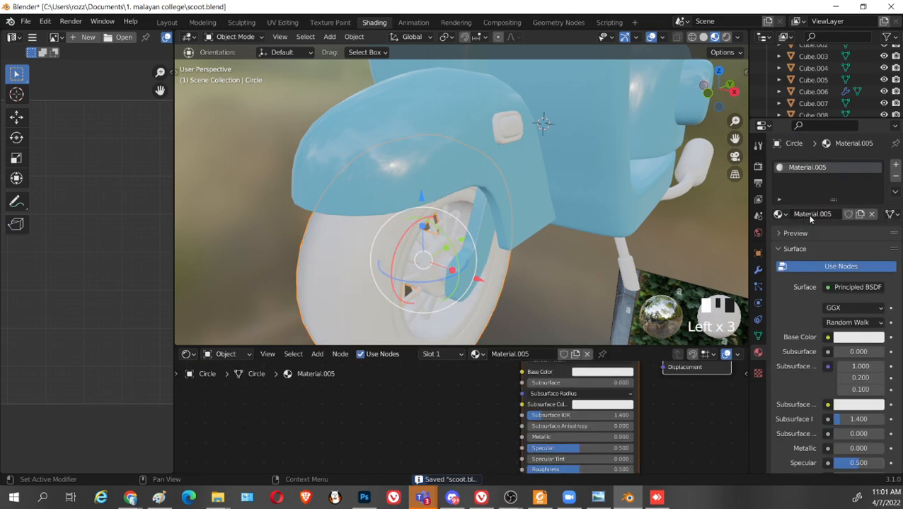
{"action": "double_click", "coordinate": [813, 213]}
{"action": "type", "text": "wh"}
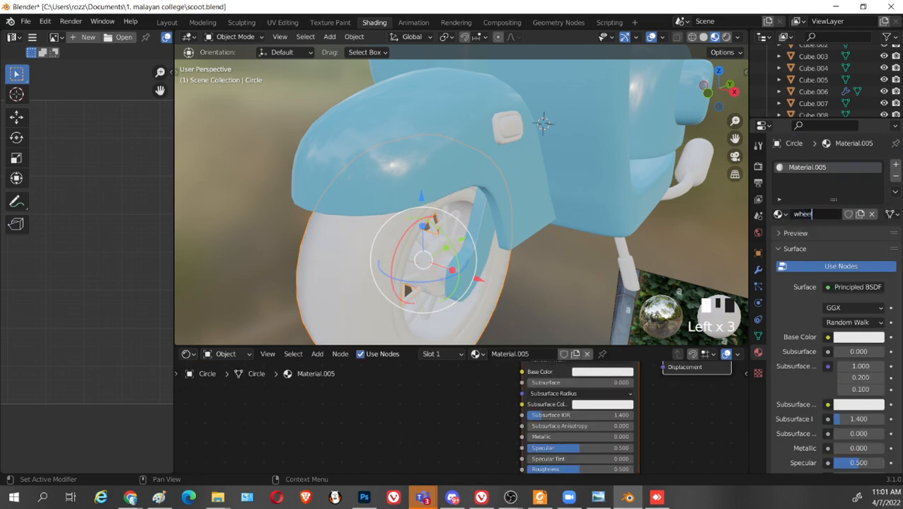
{"action": "type", "text": "eel"}
{"action": "key", "text": "Return"}
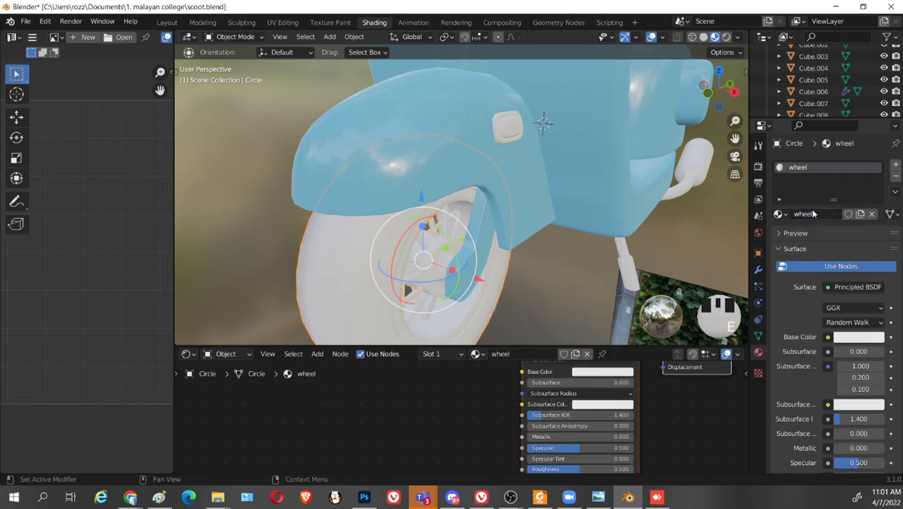
Set the wheel material's base color to near-black with a value of 0.006 and its roughness to 0.564
{"action": "left_click", "coordinate": [852, 343]}
{"action": "left_click_drag", "start_coordinate": [879, 216], "coordinate": [876, 256]}
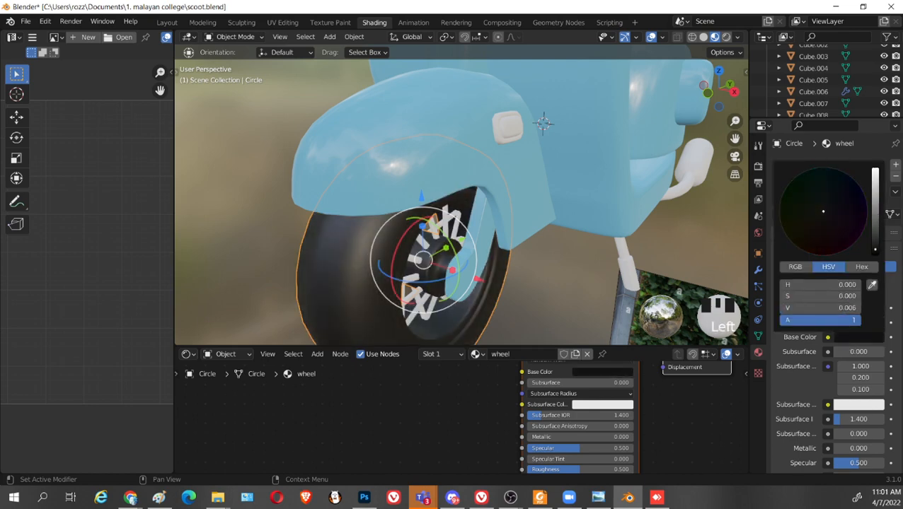
{"action": "scroll", "coordinate": [863, 420], "scroll_direction": "down", "scroll_amount": 2}
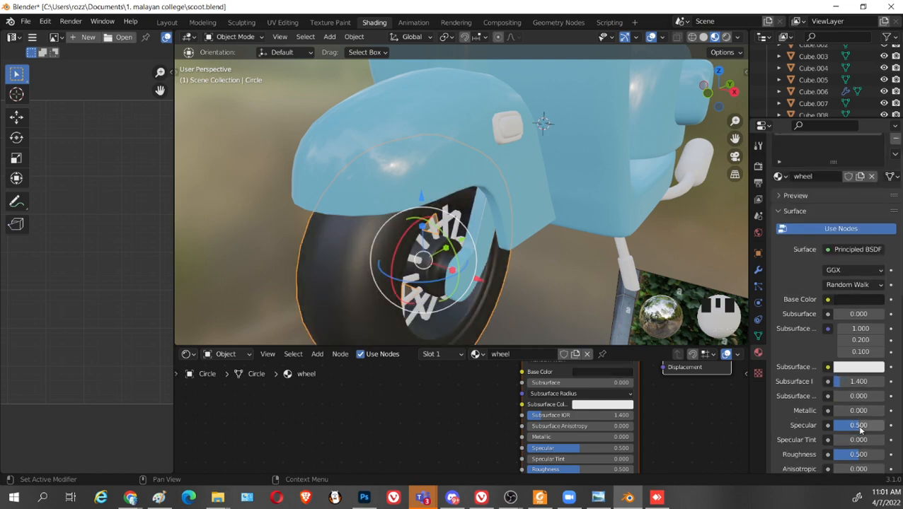
{"action": "scroll", "coordinate": [863, 419], "scroll_direction": "down", "scroll_amount": 2}
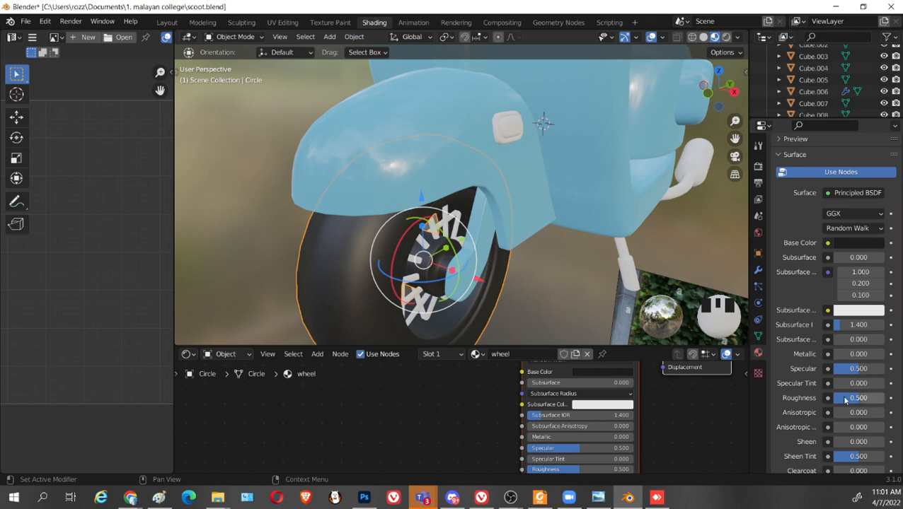
{"action": "left_click_drag", "start_coordinate": [862, 400], "coordinate": [873, 400]}
{"action": "scroll", "coordinate": [495, 269], "scroll_direction": "down", "scroll_amount": 2}
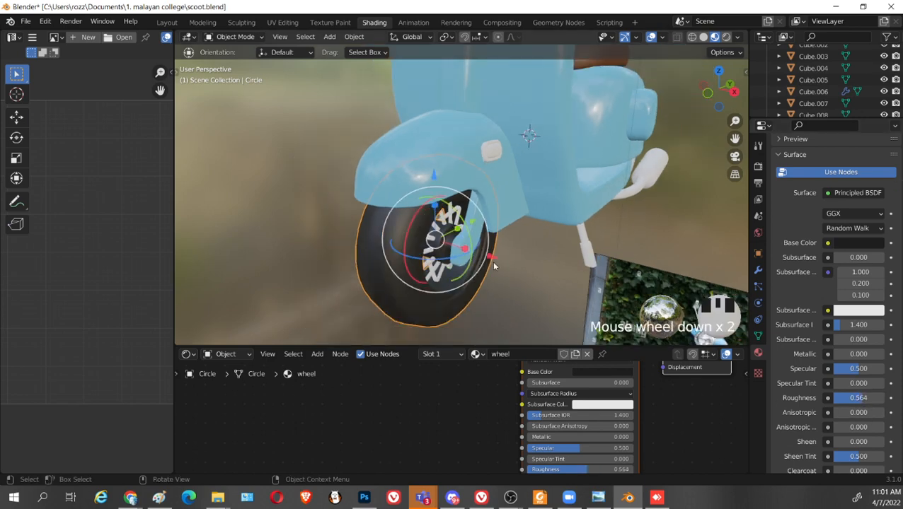
Enter Edit Mode on the front wheel and select only the linked, seam-bounded rim band inside the tire
{"action": "middle_click_drag", "start_coordinate": [495, 269], "coordinate": [529, 260]}
{"action": "scroll", "coordinate": [529, 270], "scroll_direction": "up", "scroll_amount": 2}
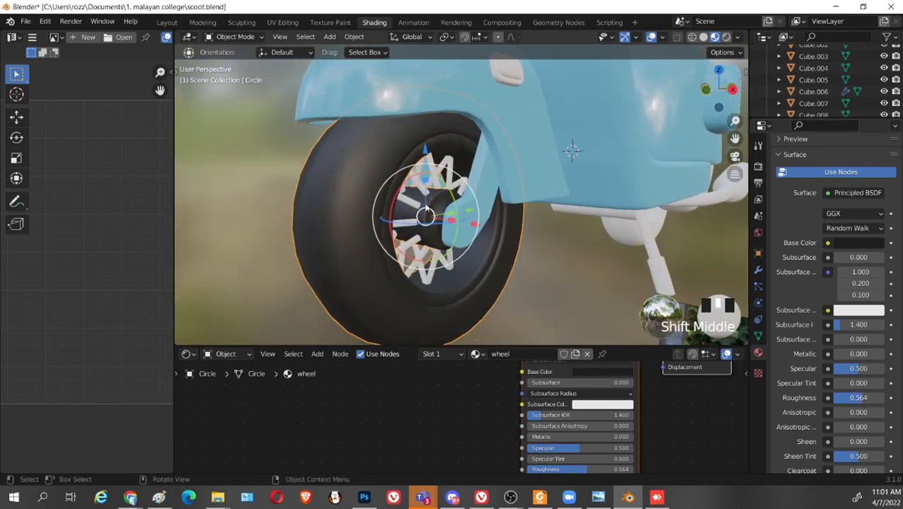
{"action": "key", "text": "Tab"}
{"action": "scroll", "coordinate": [439, 184], "scroll_direction": "up", "scroll_amount": 2}
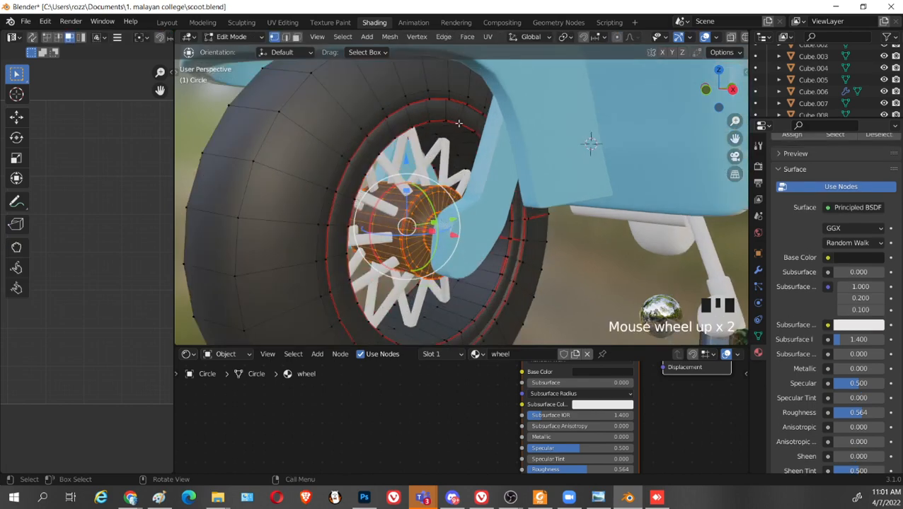
{"action": "key", "text": "l"}
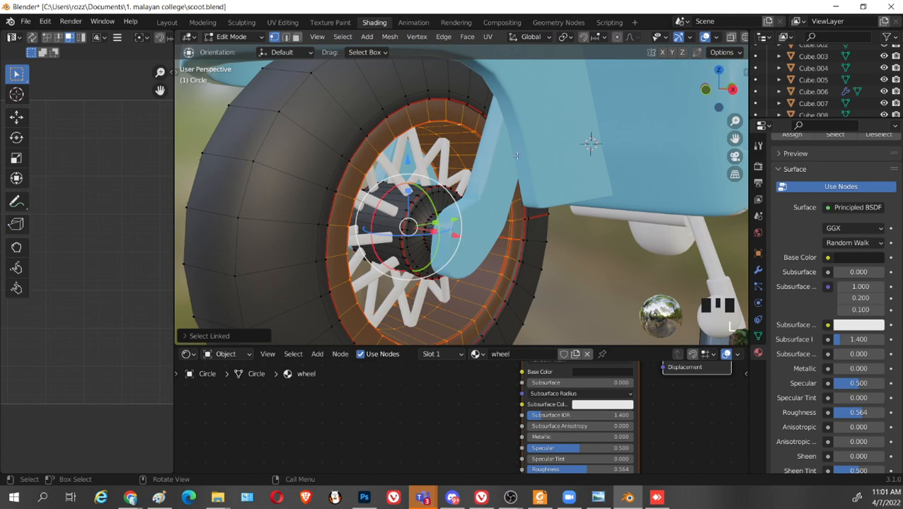
{"action": "scroll", "coordinate": [516, 151], "scroll_direction": "down", "scroll_amount": 4}
{"action": "middle_click_drag", "start_coordinate": [516, 152], "coordinate": [610, 283]}
{"action": "scroll", "coordinate": [673, 253], "scroll_direction": "up", "scroll_amount": 2}
{"action": "scroll", "coordinate": [554, 157], "scroll_direction": "up", "scroll_amount": 2}
{"action": "middle_click_drag", "start_coordinate": [610, 248], "coordinate": [722, 177]}
{"action": "middle_click_drag", "start_coordinate": [707, 181], "coordinate": [653, 151], "text": "shift"}
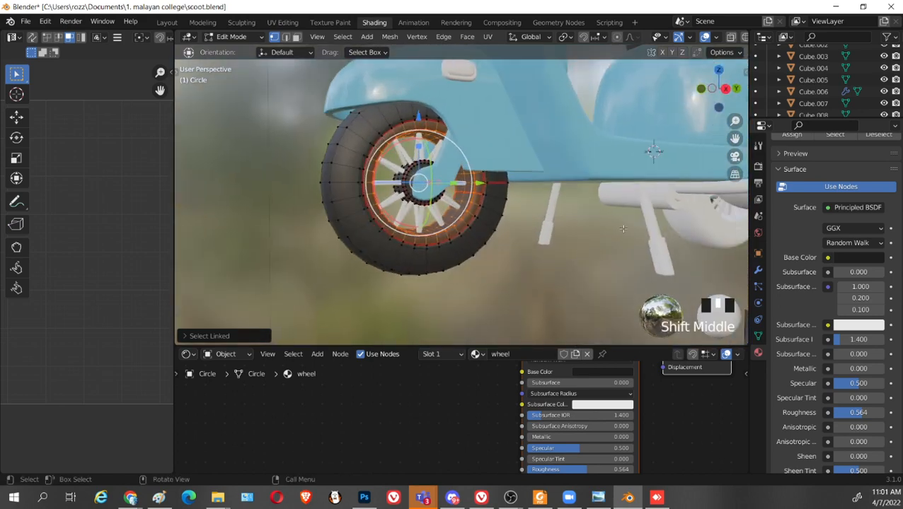
{"action": "middle_click_drag", "start_coordinate": [582, 179], "coordinate": [417, 278], "text": "shift"}
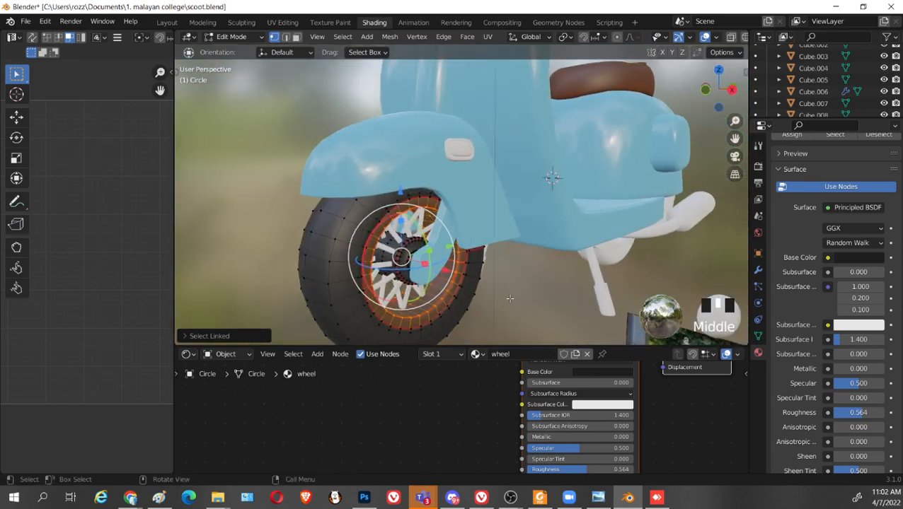
Extend the front wheel selection to the linked hub, and add a second material slot with a new material named axel
{"action": "scroll", "coordinate": [417, 278], "scroll_direction": "up", "scroll_amount": 2}
{"action": "key", "text": "l"}
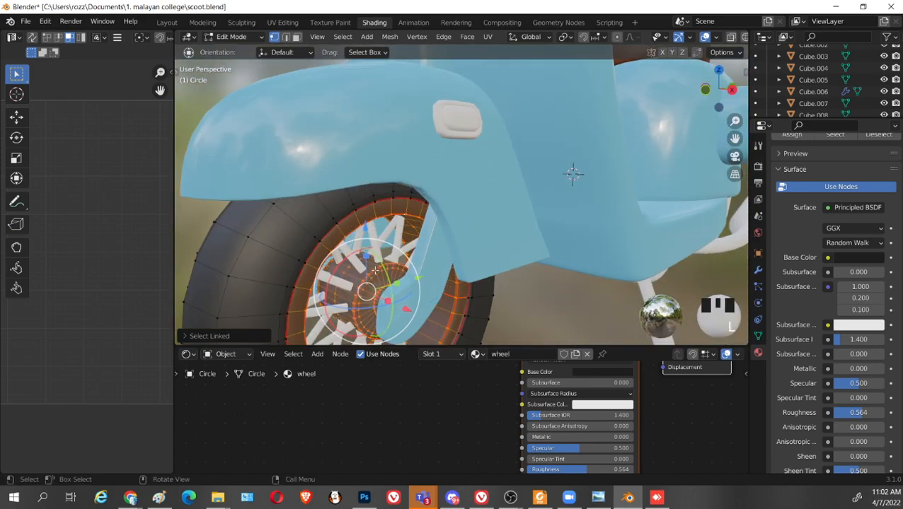
{"action": "scroll", "coordinate": [830, 173], "scroll_direction": "up", "scroll_amount": 5}
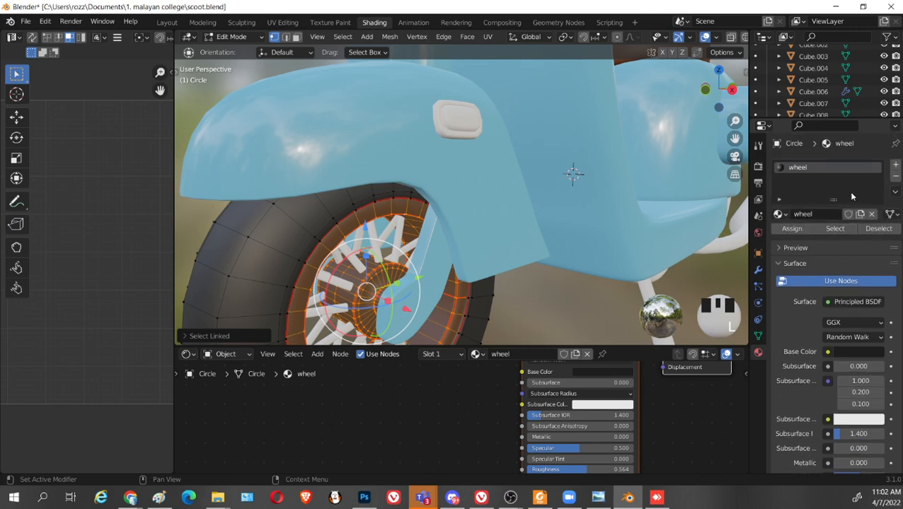
{"action": "left_click", "coordinate": [895, 165]}
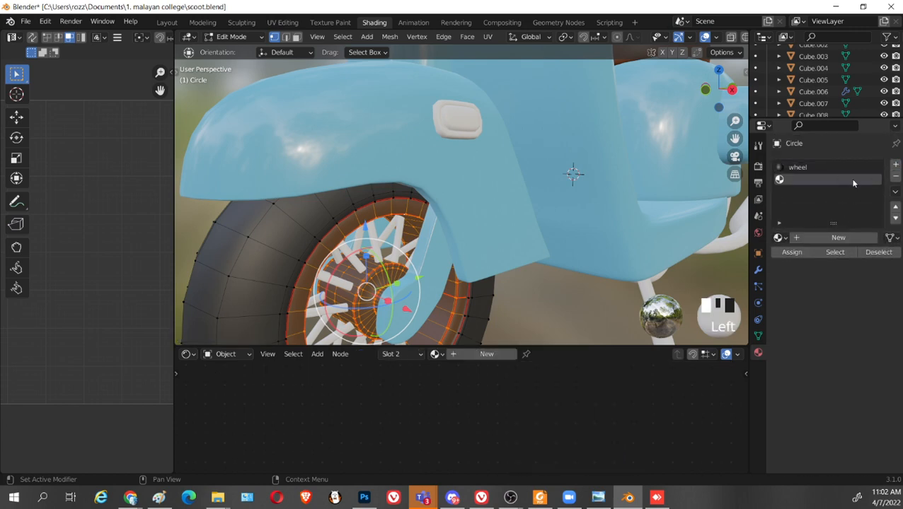
{"action": "left_click", "coordinate": [835, 237]}
{"action": "double_click", "coordinate": [821, 238]}
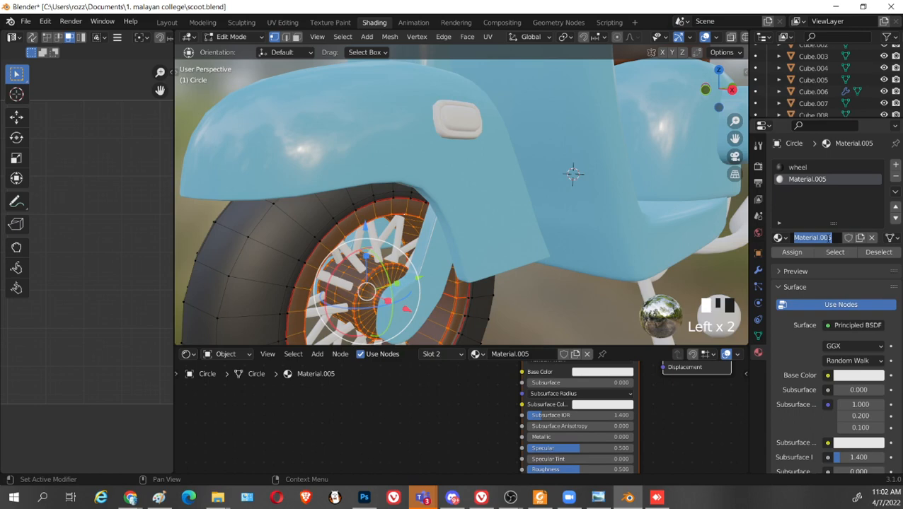
{"action": "type", "text": "ac"}
{"action": "type", "text": "el"}
{"action": "key", "text": "Return"}
Set the axel material's metallic to 1.000 and roughness to 0.243, and assign it to the selected rim and hub
{"action": "scroll", "coordinate": [882, 283], "scroll_direction": "down", "scroll_amount": 6}
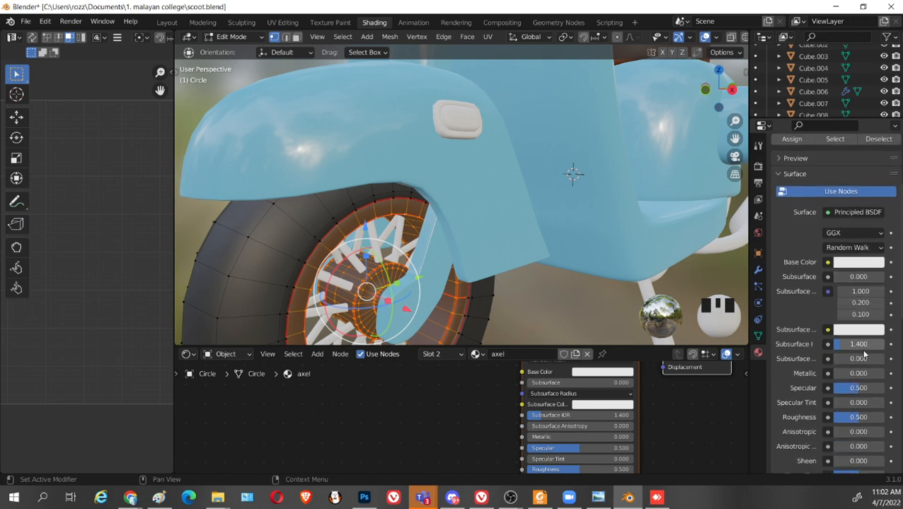
{"action": "left_click_drag", "start_coordinate": [858, 373], "coordinate": [883, 382]}
{"action": "left_click_drag", "start_coordinate": [857, 419], "coordinate": [845, 419]}
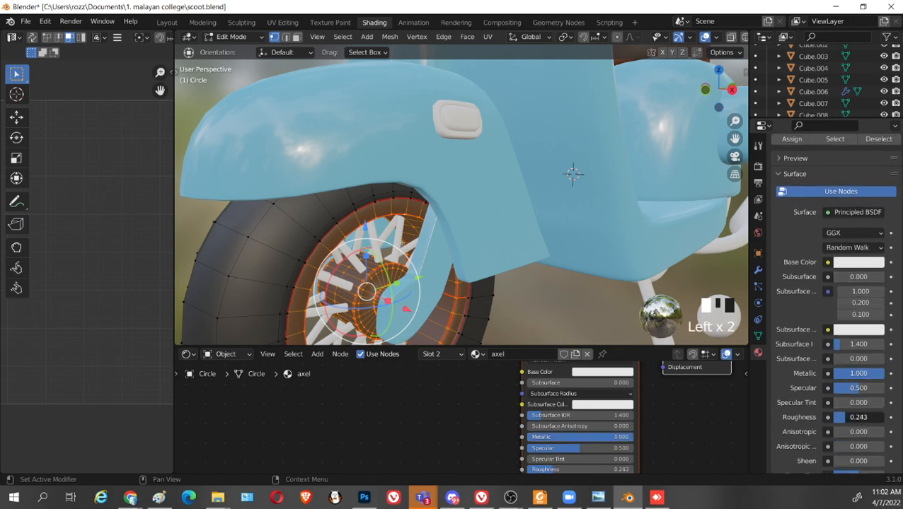
{"action": "scroll", "coordinate": [807, 196], "scroll_direction": "up", "scroll_amount": 4}
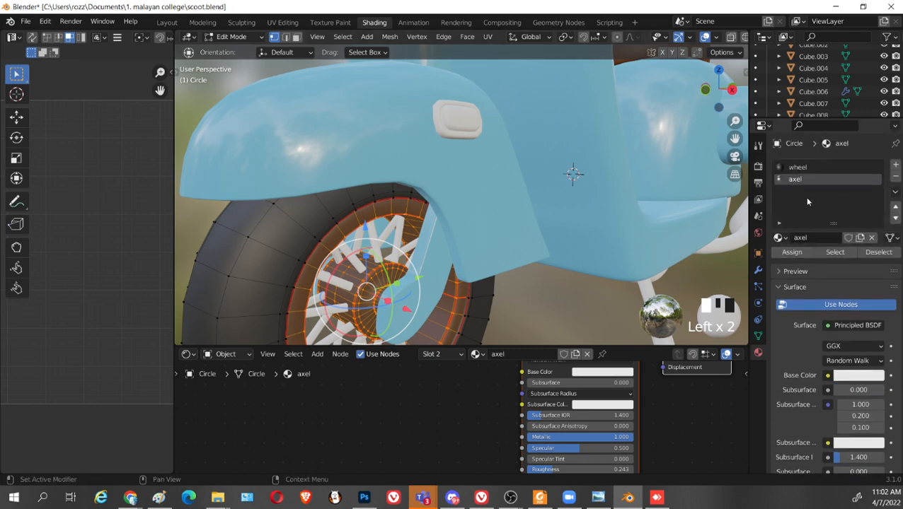
{"action": "scroll", "coordinate": [474, 267], "scroll_direction": "down", "scroll_amount": 3}
{"action": "scroll", "coordinate": [473, 266], "scroll_direction": "up", "scroll_amount": 3}
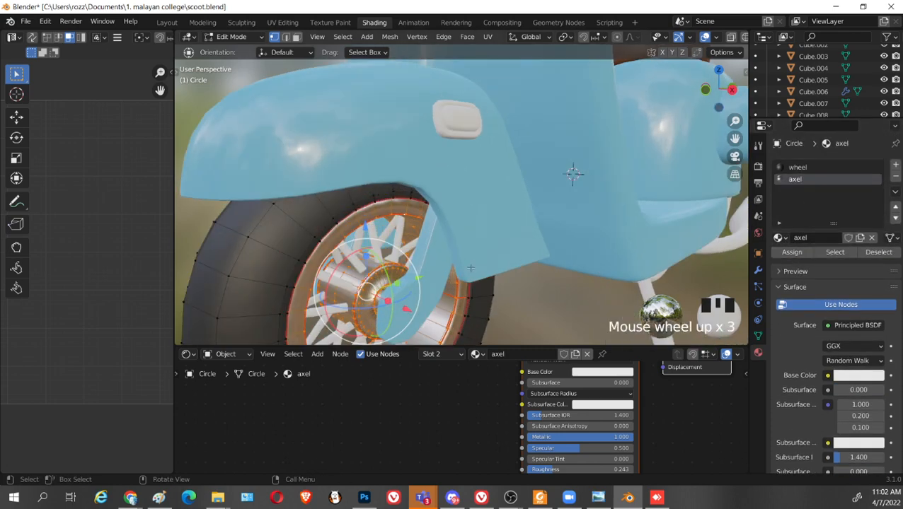
{"action": "key", "text": "Tab"}
Join the spokes into the front wheel object and set its viewport subdivision level to 1
{"action": "left_click", "coordinate": [395, 237]}
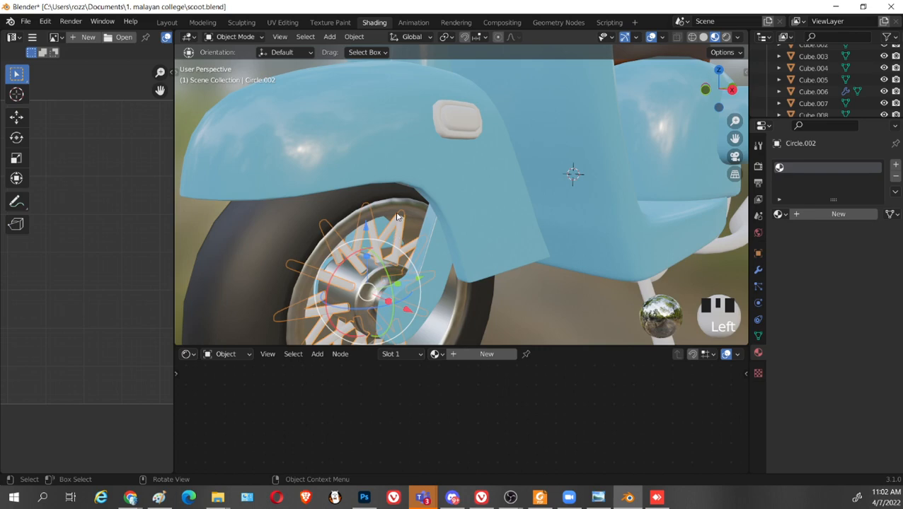
{"action": "left_click", "coordinate": [397, 215]}
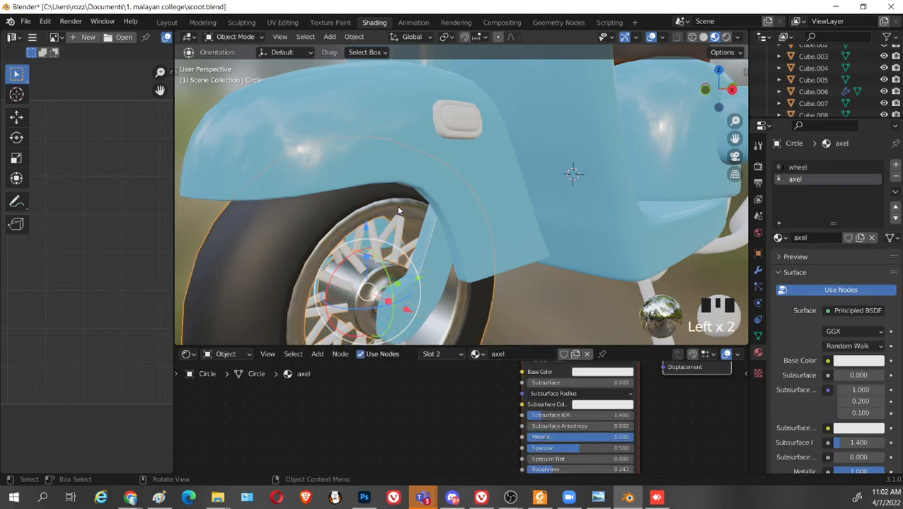
{"action": "left_click", "coordinate": [758, 271]}
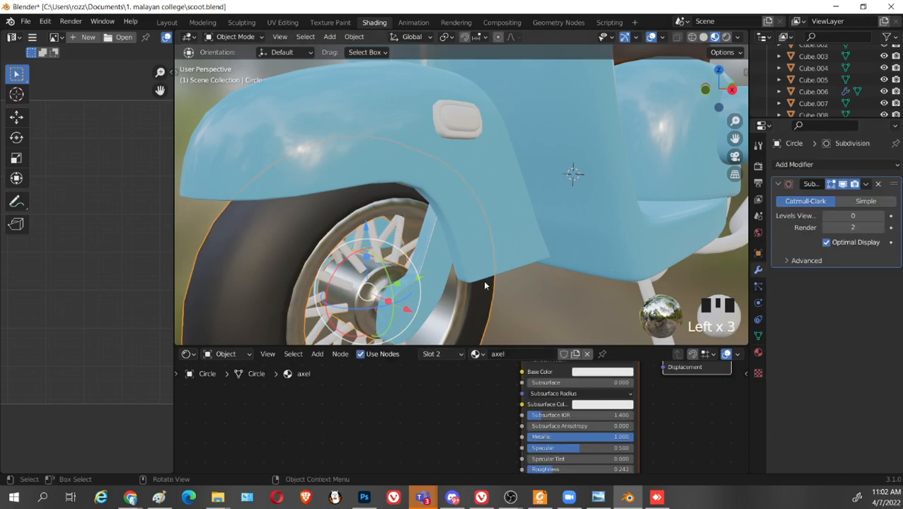
{"action": "left_click", "coordinate": [368, 218]}
{"action": "left_click", "coordinate": [372, 244]}
{"action": "left_click", "coordinate": [373, 244]}
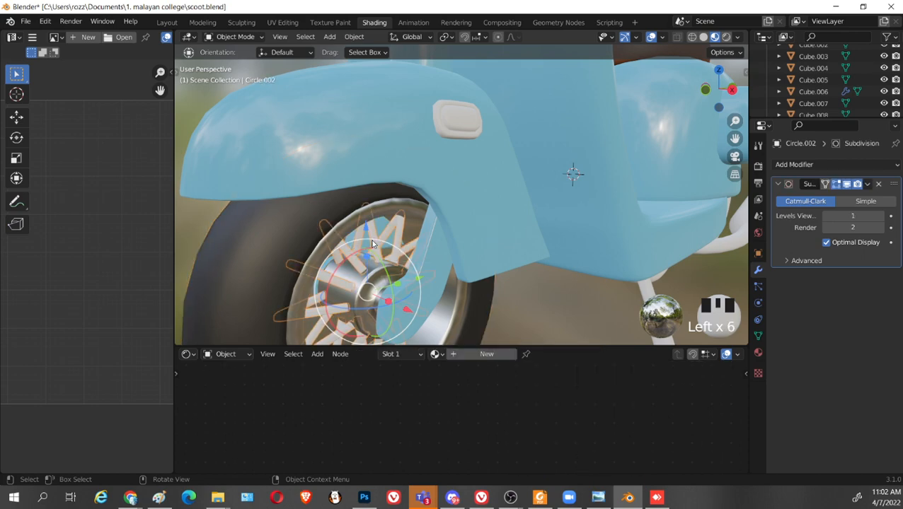
{"action": "left_click", "coordinate": [297, 226], "text": "shift"}
{"action": "key", "text": "ctrl+j"}
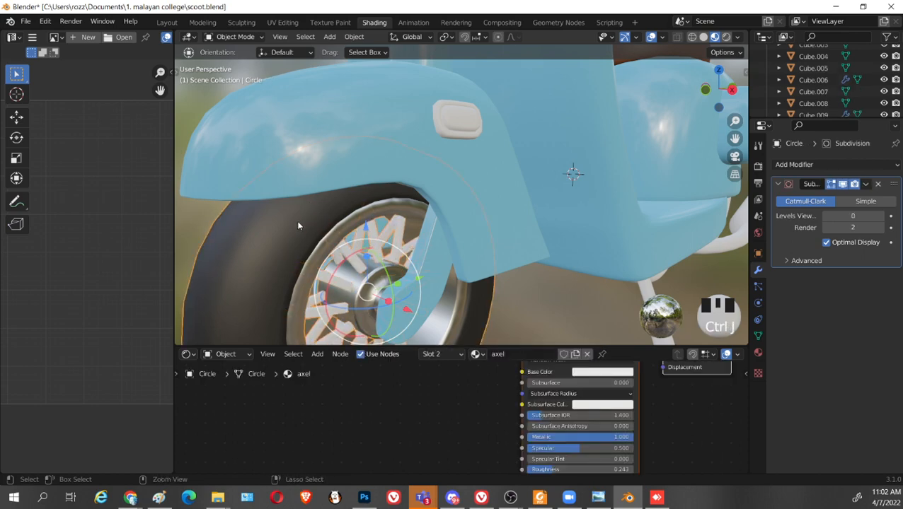
{"action": "left_click", "coordinate": [882, 215]}
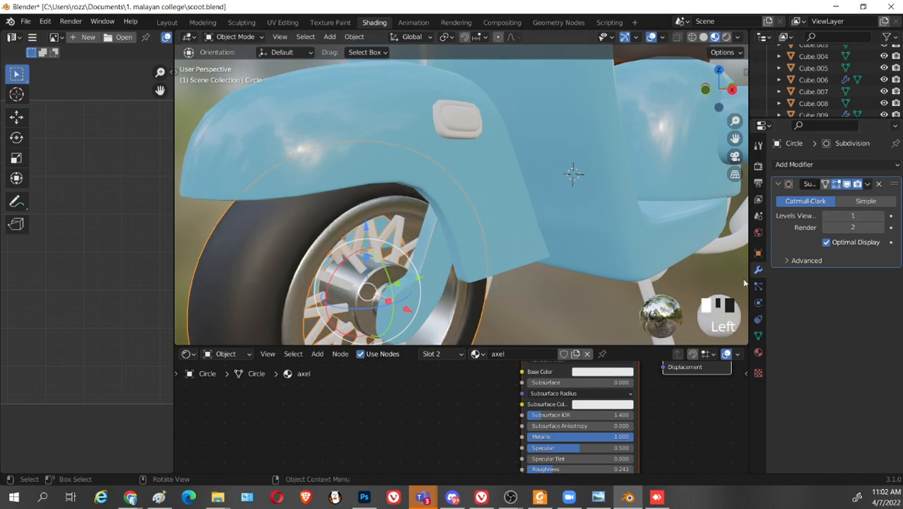
Enter Edit Mode on the joined front wheel and try selecting its linked spoke and hub parts individually
{"action": "middle_click_drag", "start_coordinate": [745, 283], "coordinate": [586, 249]}
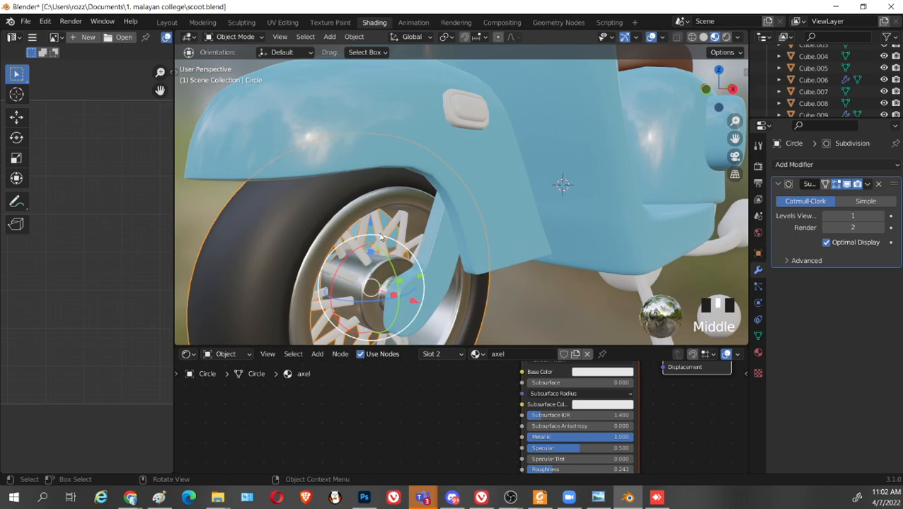
{"action": "key", "text": "Tab"}
{"action": "left_click", "coordinate": [380, 235]}
{"action": "key", "text": "l"}
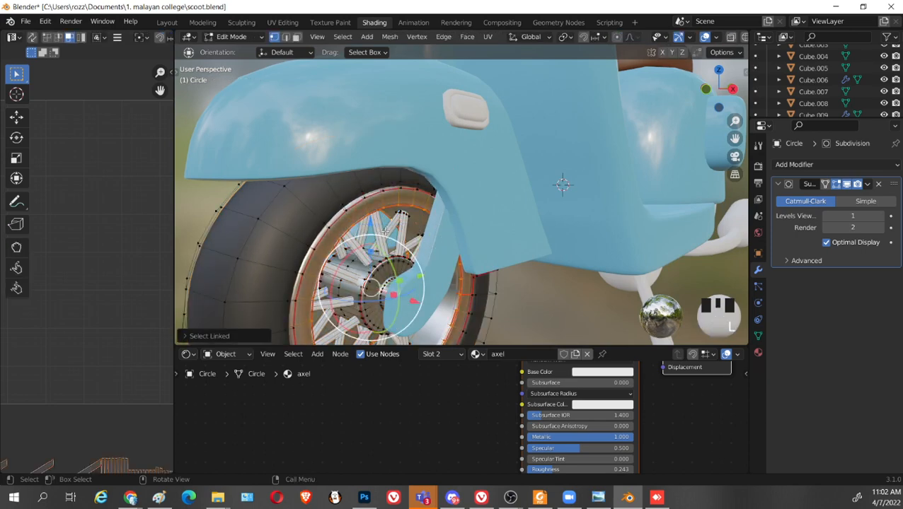
{"action": "left_click", "coordinate": [386, 228]}
{"action": "key", "text": "l"}
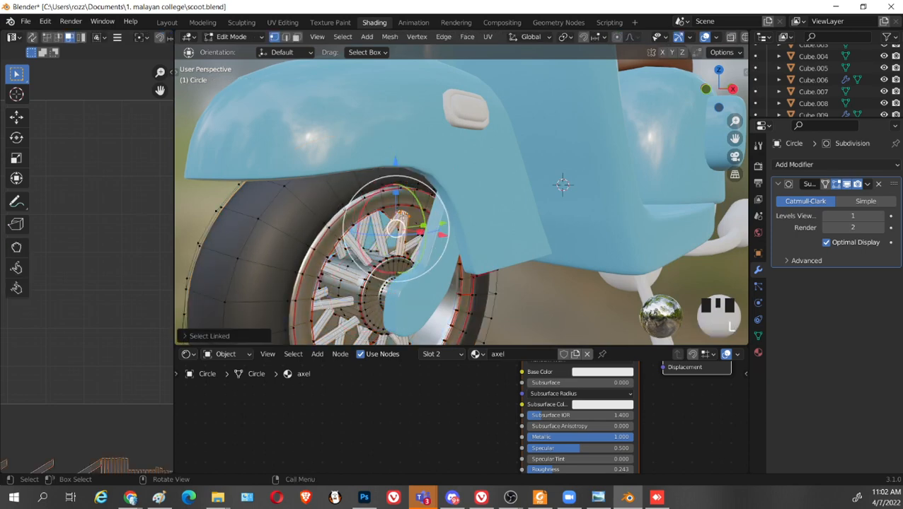
{"action": "key", "text": "l"}
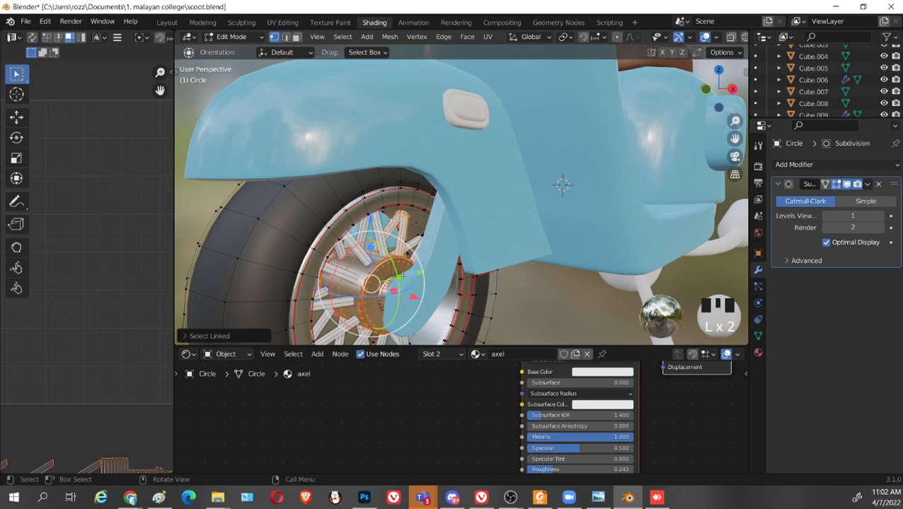
{"action": "middle_click_drag", "start_coordinate": [479, 291], "coordinate": [472, 269], "text": "shift"}
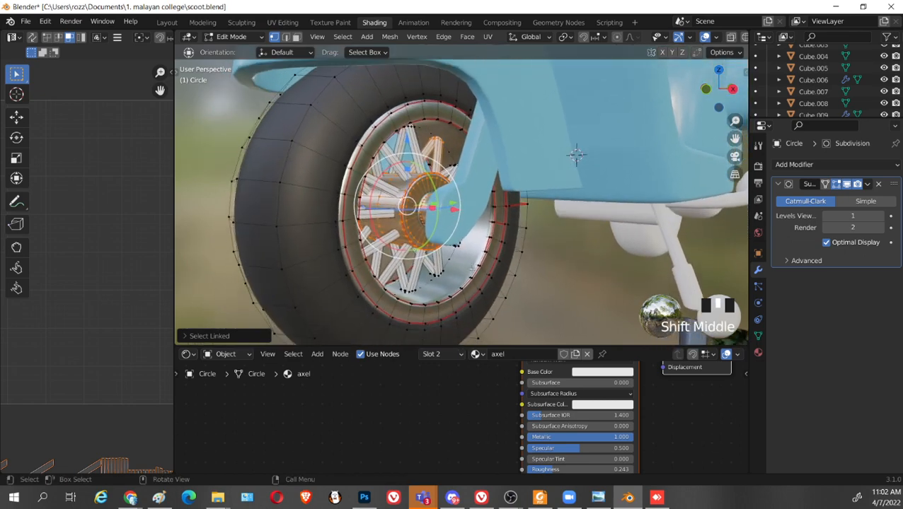
Assign the axel material to all parts of the front wheel except the tire, and save the file
{"action": "key", "text": "a"}
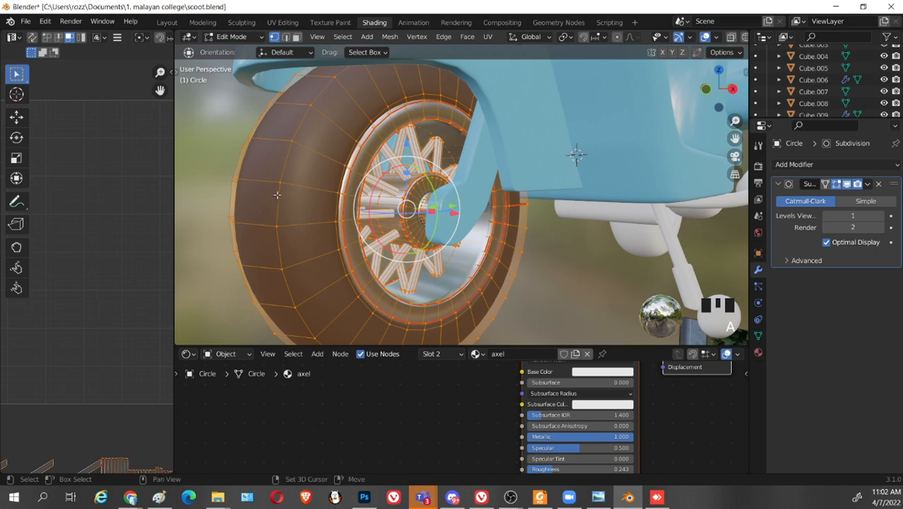
{"action": "key", "text": "shift+l"}
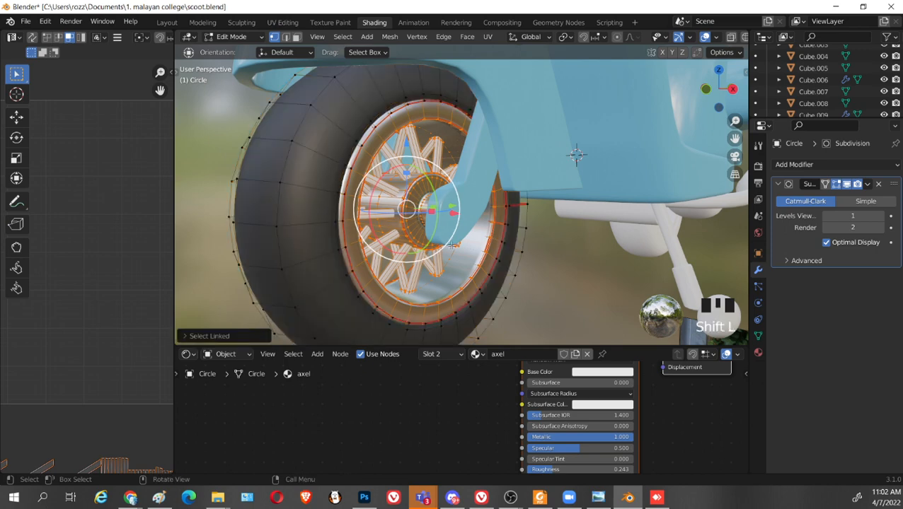
{"action": "left_click", "coordinate": [758, 353]}
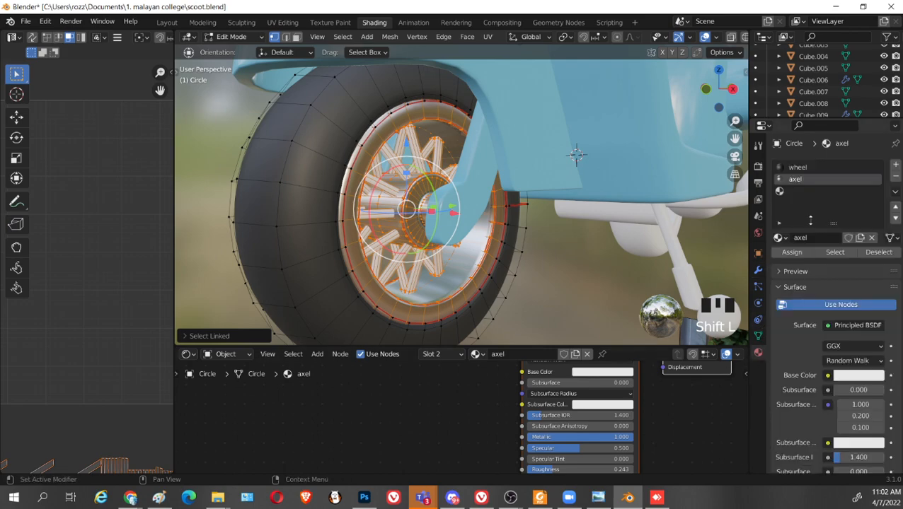
{"action": "left_click", "coordinate": [791, 253]}
{"action": "key", "text": "Tab"}
{"action": "middle_click_drag", "start_coordinate": [474, 269], "coordinate": [567, 270]}
{"action": "scroll", "coordinate": [559, 234], "scroll_direction": "down", "scroll_amount": 2}
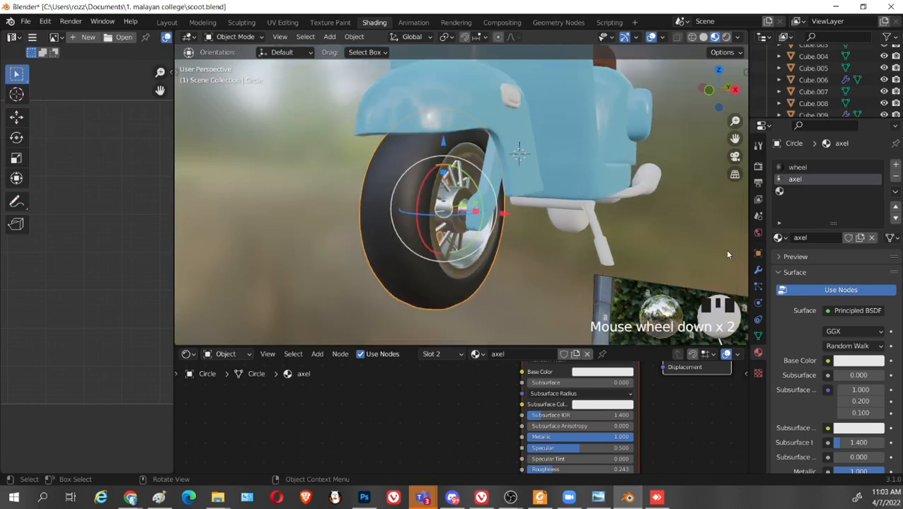
{"action": "scroll", "coordinate": [571, 225], "scroll_direction": "down", "scroll_amount": 2}
{"action": "middle_click_drag", "start_coordinate": [571, 225], "coordinate": [520, 230], "text": "shift"}
{"action": "key", "text": "ctrl+s"}
Select the exhaust pipe beside the rear wheel and examine the scooter reference photo
{"action": "scroll", "coordinate": [544, 256], "scroll_direction": "up", "scroll_amount": 2}
{"action": "middle_click_drag", "start_coordinate": [520, 230], "coordinate": [481, 256], "text": "shift"}
{"action": "middle_click_drag", "start_coordinate": [399, 294], "coordinate": [465, 282]}
{"action": "scroll", "coordinate": [465, 281], "scroll_direction": "up", "scroll_amount": 1}
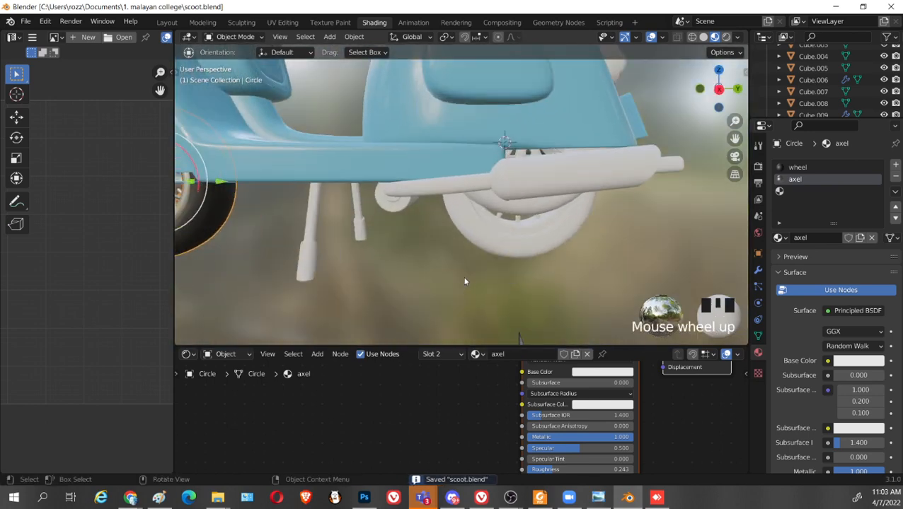
{"action": "scroll", "coordinate": [409, 250], "scroll_direction": "down", "scroll_amount": 3}
{"action": "left_click", "coordinate": [528, 188]}
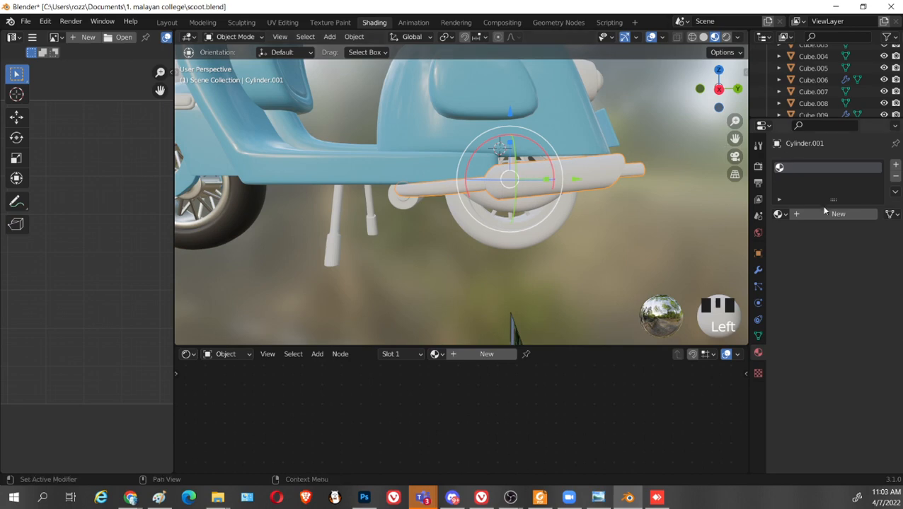
{"action": "middle_click_drag", "start_coordinate": [580, 199], "coordinate": [619, 248], "text": "shift"}
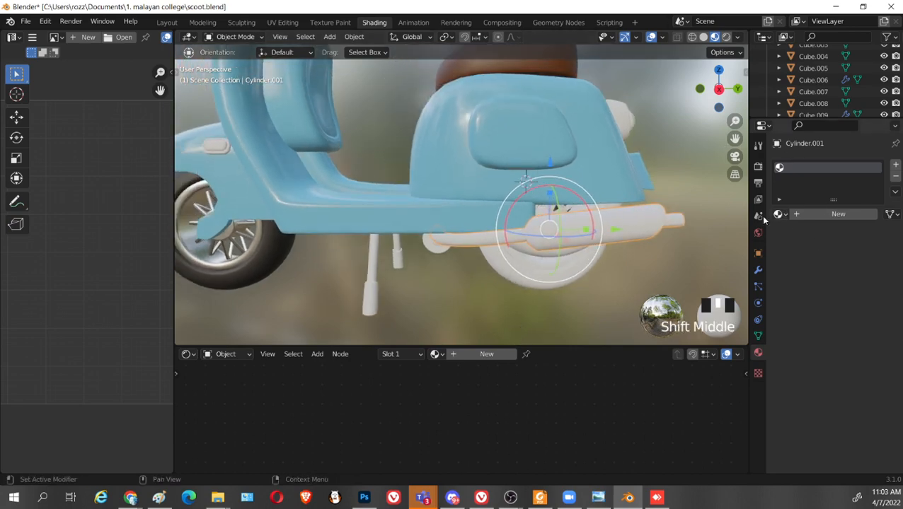
{"action": "middle_click_drag", "start_coordinate": [537, 311], "coordinate": [527, 332]}
{"action": "scroll", "coordinate": [528, 333], "scroll_direction": "down", "scroll_amount": 7}
{"action": "middle_click_drag", "start_coordinate": [604, 278], "coordinate": [602, 191], "text": "shift"}
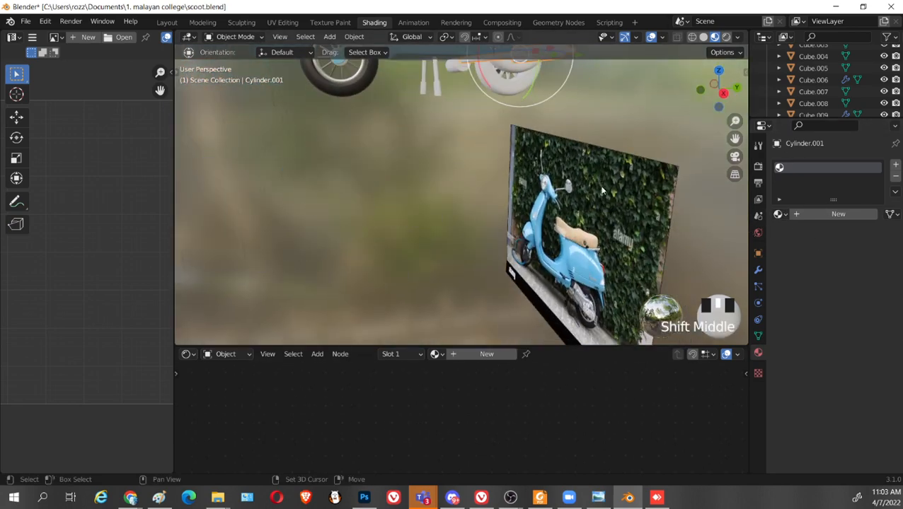
{"action": "middle_click_drag", "start_coordinate": [629, 138], "coordinate": [641, 222], "text": "shift"}
{"action": "scroll", "coordinate": [643, 218], "scroll_direction": "up", "scroll_amount": 3}
{"action": "middle_click_drag", "start_coordinate": [668, 184], "coordinate": [669, 258], "text": "shift"}
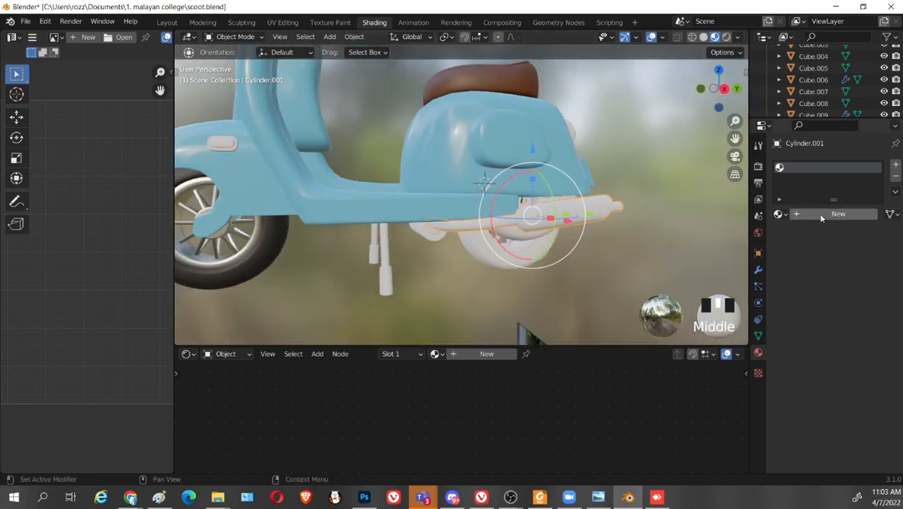
Create a new material named pipe on the exhaust pipe
{"action": "left_click", "coordinate": [822, 214]}
{"action": "double_click", "coordinate": [817, 213]}
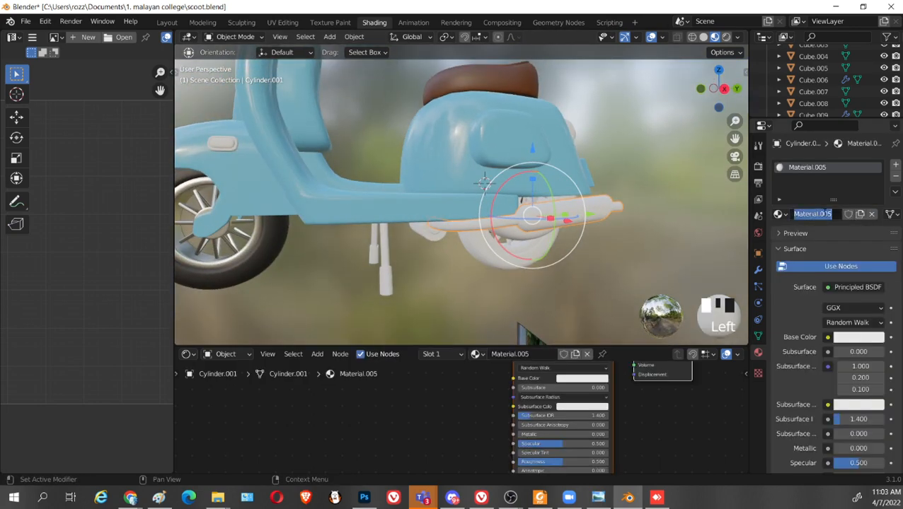
{"action": "type", "text": "pipe"}
{"action": "left_click", "coordinate": [824, 216]}
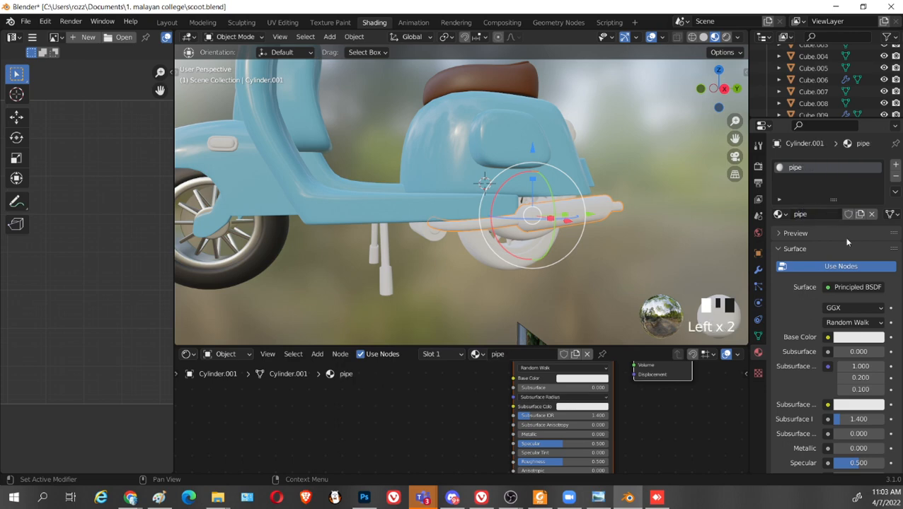
Darken the pipe material's base color to mid grey, and set its metallic to 1.000 and roughness to 0.390
{"action": "left_click", "coordinate": [860, 338]}
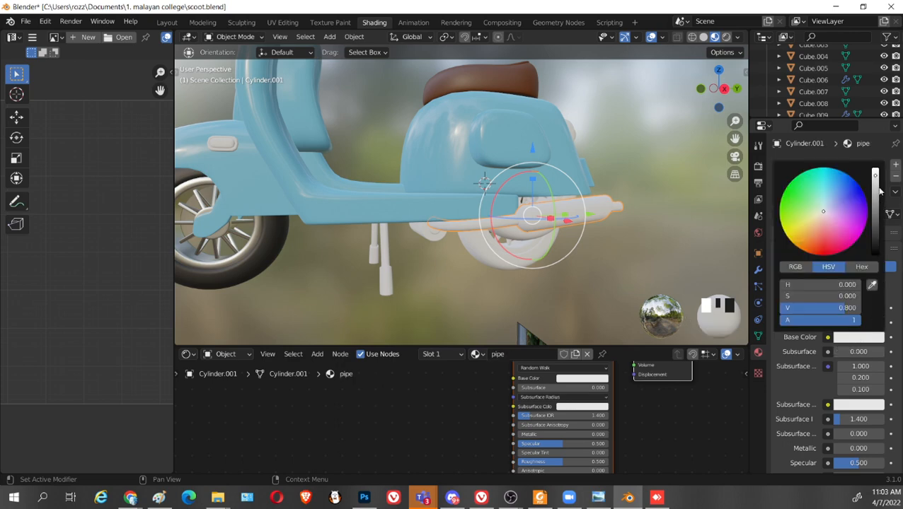
{"action": "left_click_drag", "start_coordinate": [876, 187], "coordinate": [877, 201]}
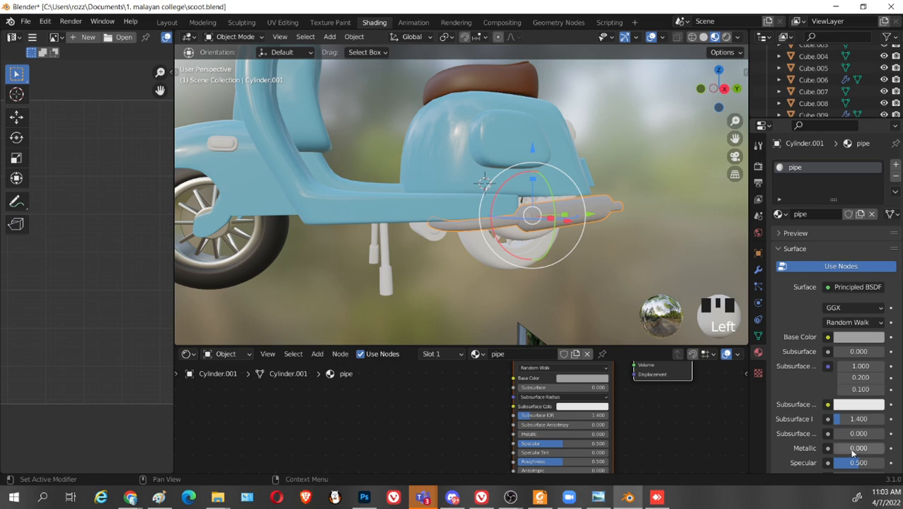
{"action": "left_click_drag", "start_coordinate": [858, 449], "coordinate": [902, 449]}
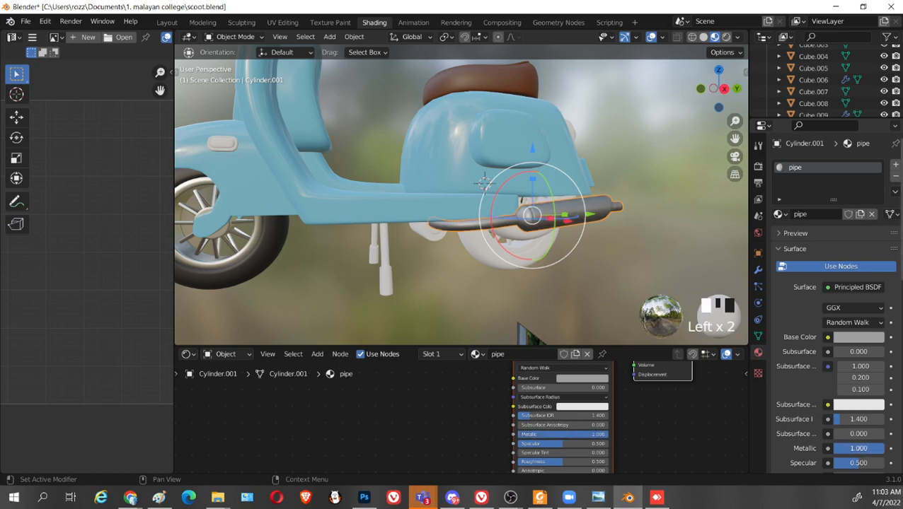
{"action": "scroll", "coordinate": [861, 423], "scroll_direction": "down", "scroll_amount": 3}
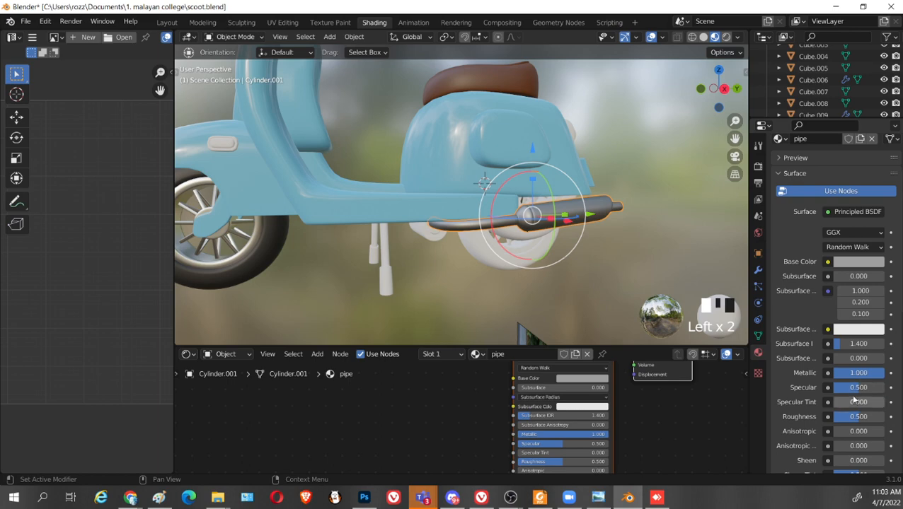
{"action": "left_click_drag", "start_coordinate": [860, 418], "coordinate": [855, 418]}
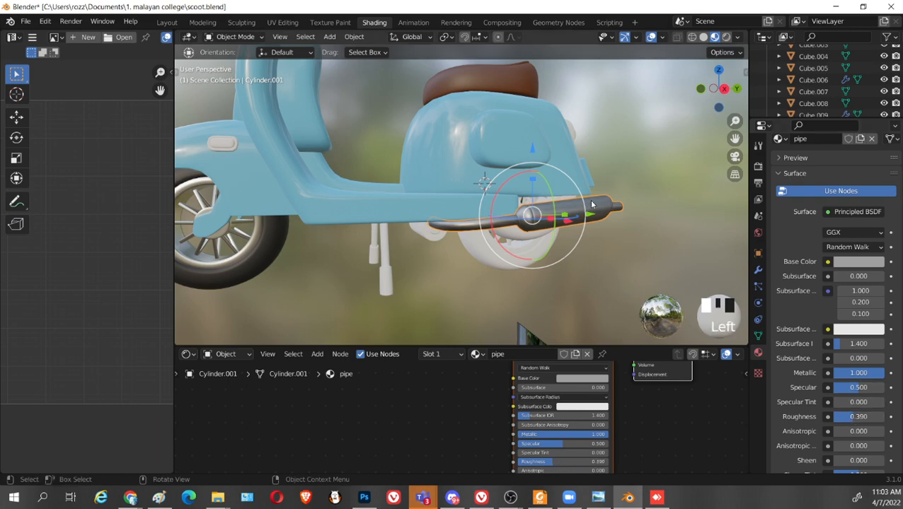
Assign the existing pipe material to the short cylinder at the front end of the exhaust pipe
{"action": "middle_click_drag", "start_coordinate": [488, 256], "coordinate": [494, 263]}
{"action": "left_click", "coordinate": [435, 228]}
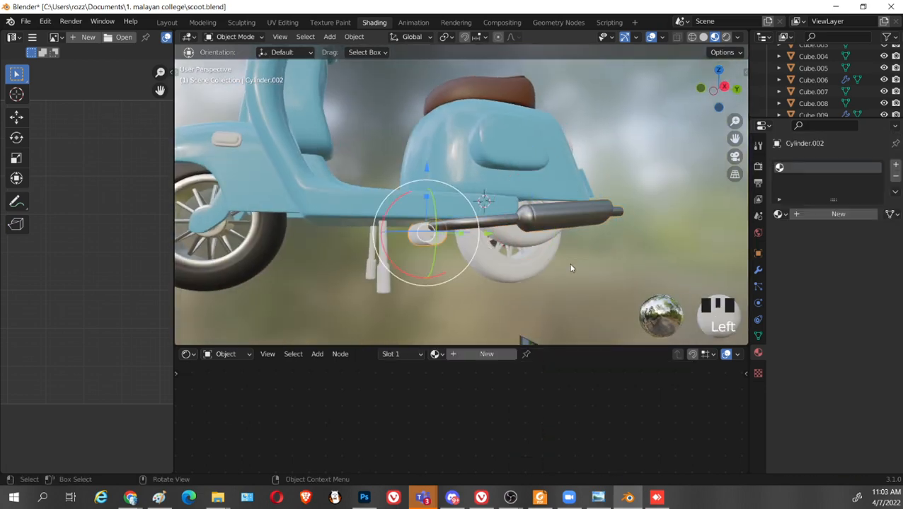
{"action": "left_click", "coordinate": [778, 214]}
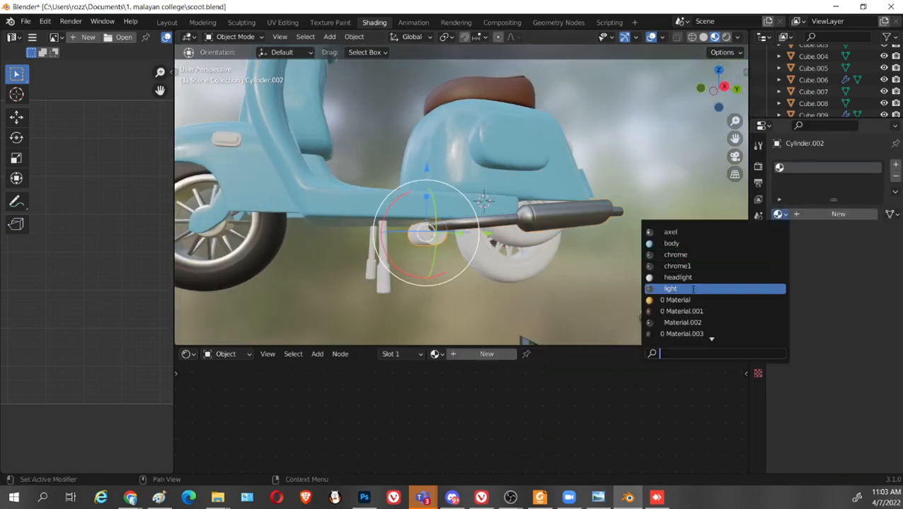
{"action": "scroll", "coordinate": [690, 323], "scroll_direction": "down", "scroll_amount": 5}
{"action": "left_click", "coordinate": [694, 323]}
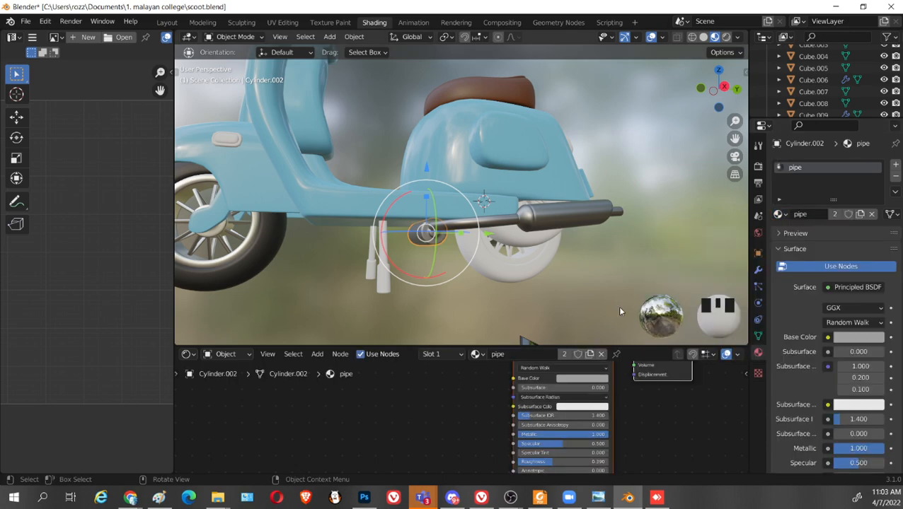
Select all linked geometry of the scooter's kickstand and give it a new material named stand
{"action": "left_click", "coordinate": [397, 279]}
{"action": "middle_click_drag", "start_coordinate": [396, 280], "coordinate": [524, 262], "text": "shift"}
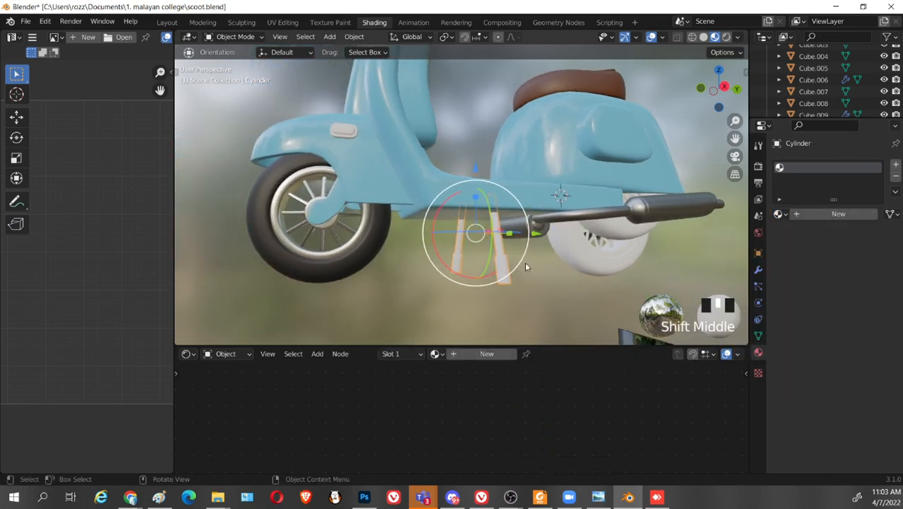
{"action": "scroll", "coordinate": [527, 276], "scroll_direction": "up", "scroll_amount": 1}
{"action": "key", "text": "Tab"}
{"action": "scroll", "coordinate": [558, 295], "scroll_direction": "up", "scroll_amount": 3}
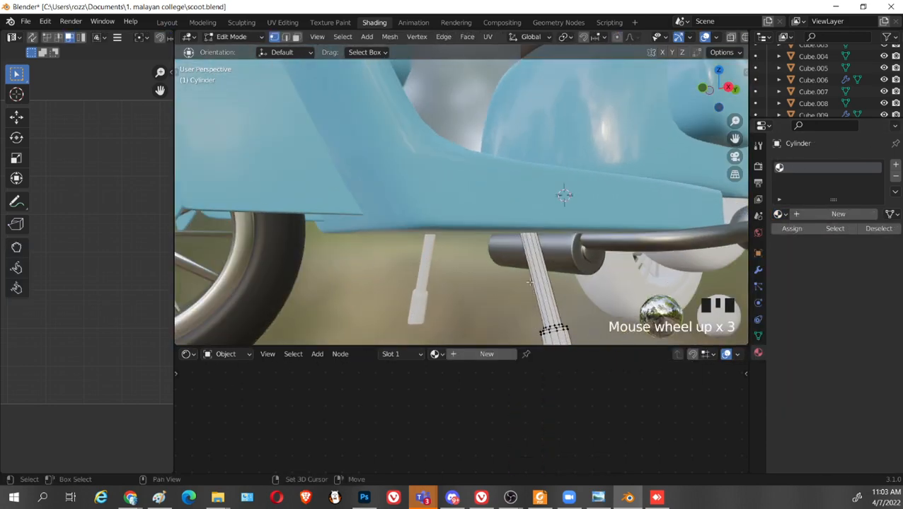
{"action": "middle_click_drag", "start_coordinate": [557, 296], "coordinate": [542, 257], "text": "shift"}
{"action": "key", "text": "l"}
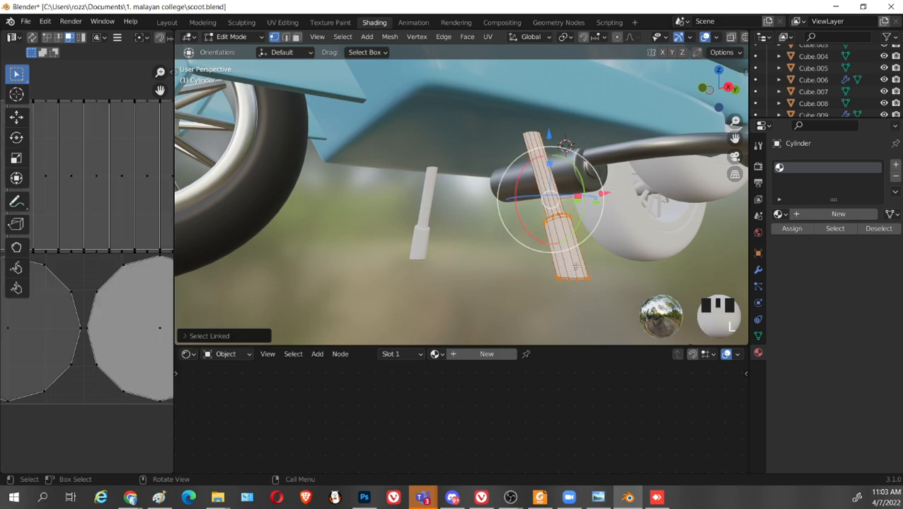
{"action": "scroll", "coordinate": [587, 243], "scroll_direction": "down", "scroll_amount": 2}
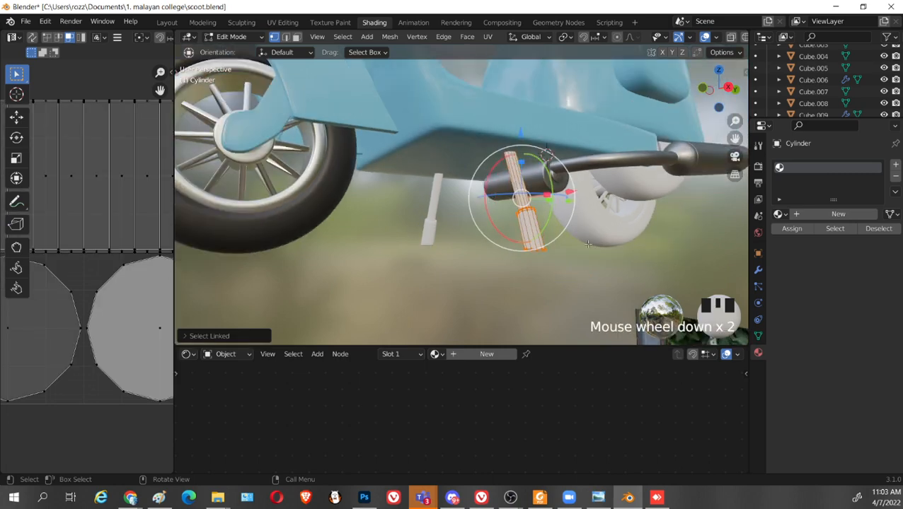
{"action": "left_click", "coordinate": [821, 214]}
{"action": "double_click", "coordinate": [815, 213]}
{"action": "type", "text": "stand"}
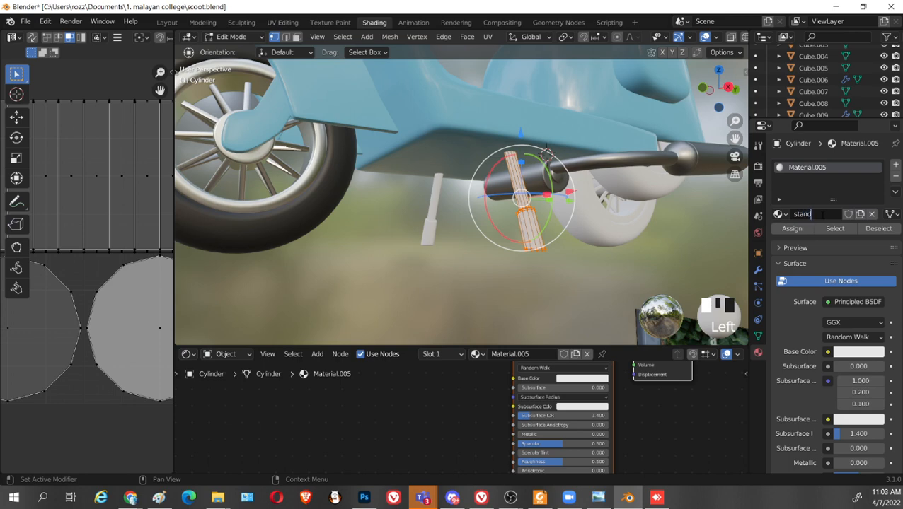
{"action": "left_click", "coordinate": [822, 218]}
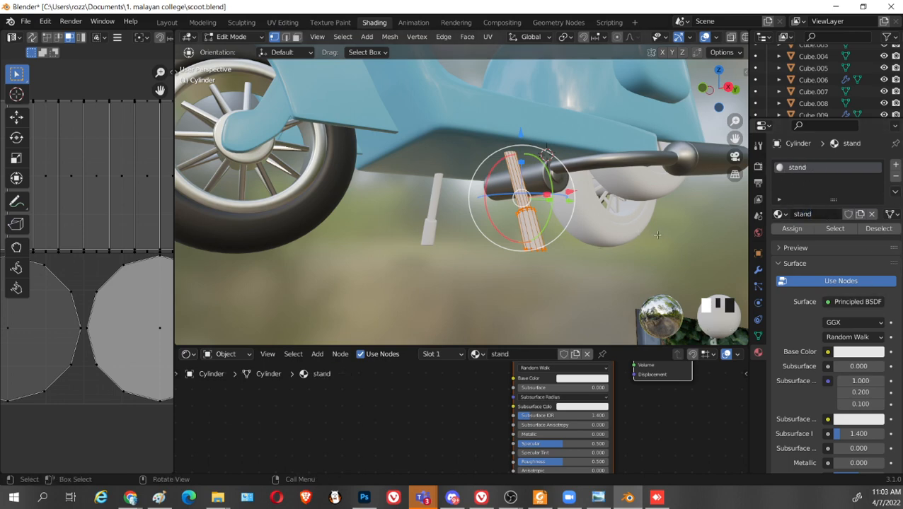
Add a second material slot to the kickstand holding a new material named rubber_stand
{"action": "left_click", "coordinate": [893, 164]}
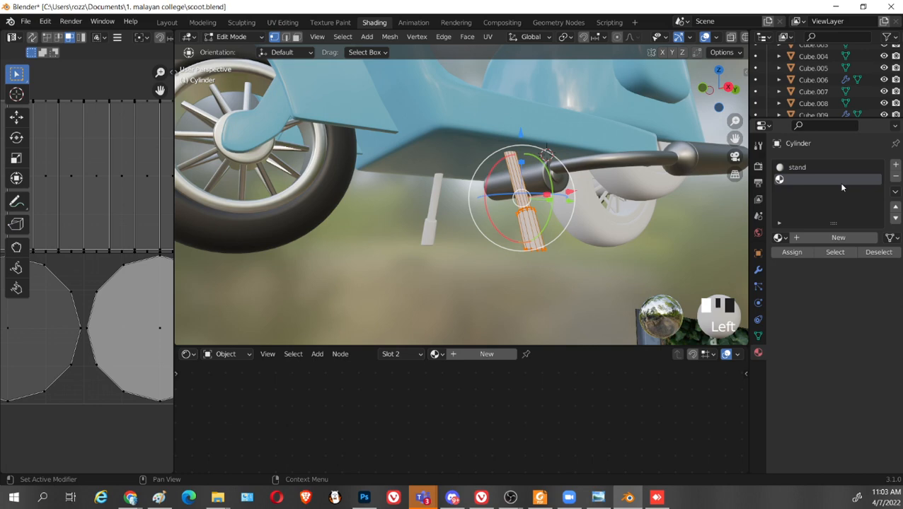
{"action": "left_click", "coordinate": [808, 237]}
{"action": "double_click", "coordinate": [812, 237]}
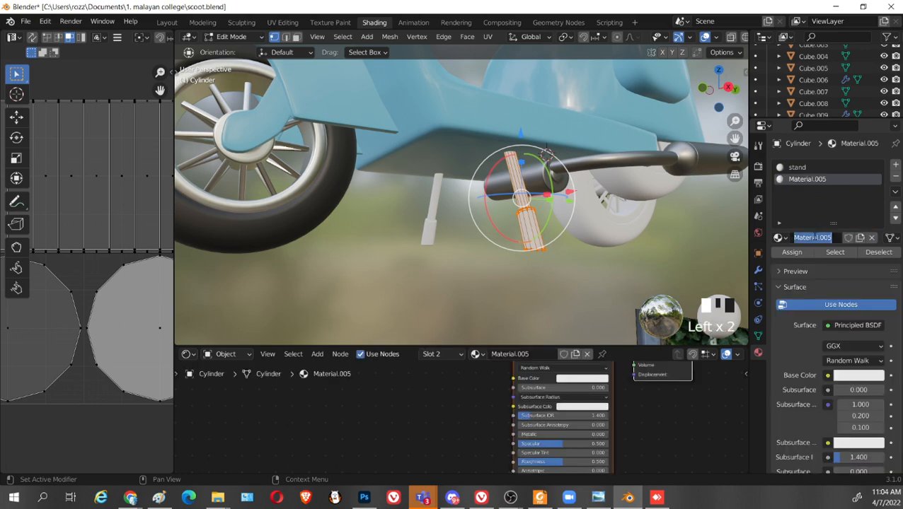
{"action": "type", "text": "rubberstand"}
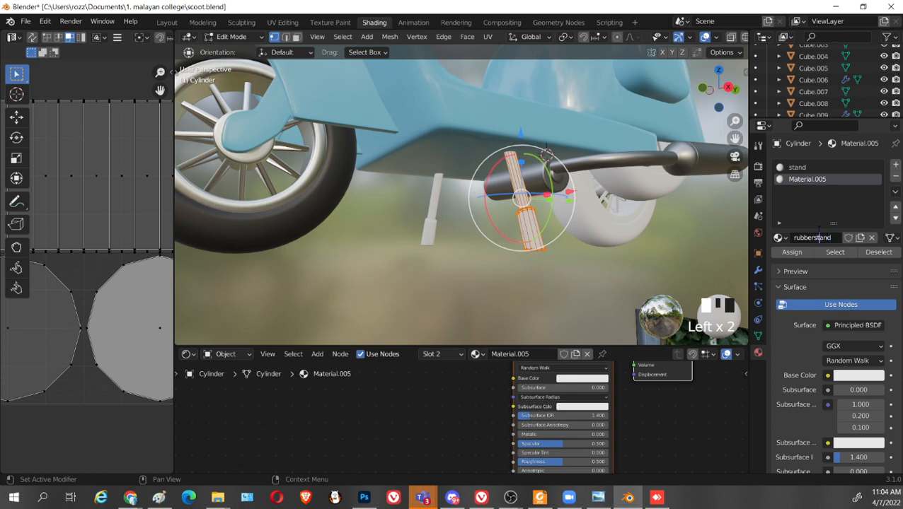
{"action": "type", "text": "_"}
{"action": "key", "text": "Return"}
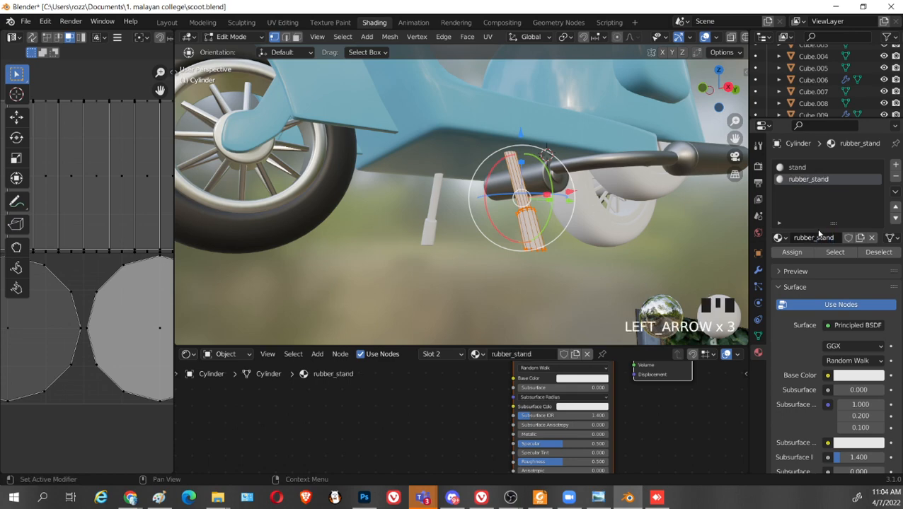
Set the stand material's metallic to 1.000 and roughness to 0.757
{"action": "left_click", "coordinate": [798, 167]}
{"action": "scroll", "coordinate": [850, 444], "scroll_direction": "down", "scroll_amount": 2}
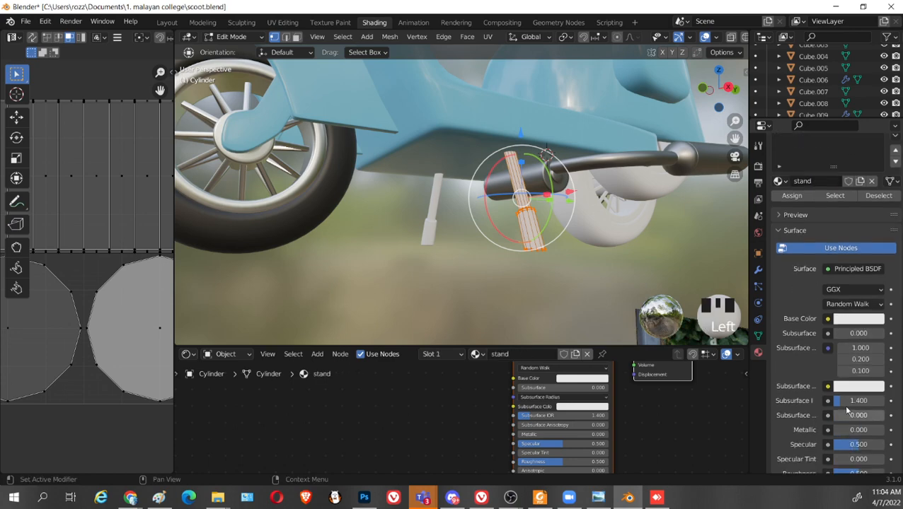
{"action": "left_click_drag", "start_coordinate": [844, 430], "coordinate": [867, 419]}
{"action": "scroll", "coordinate": [864, 439], "scroll_direction": "down", "scroll_amount": 2}
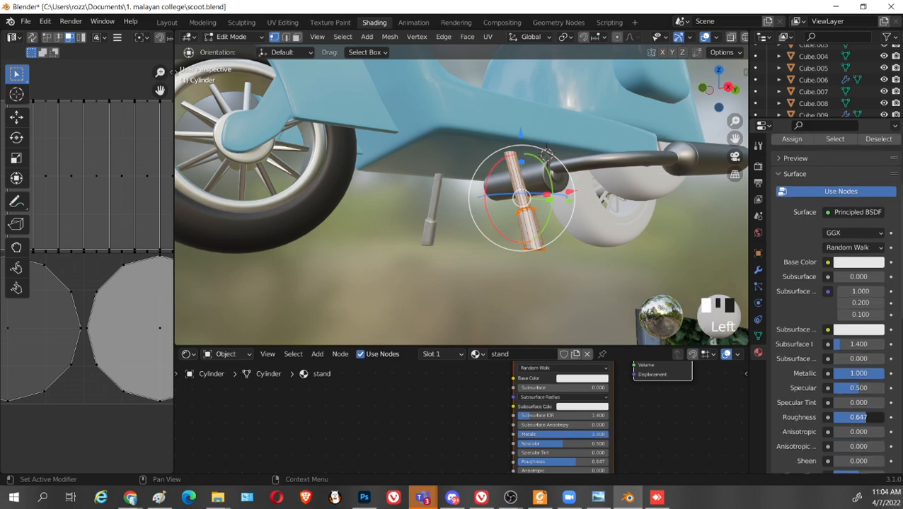
Hide the kickstand's Subdivision modifier in the viewport and select the faces of the thicker sleeve at the stand's lower end
{"action": "middle_click_drag", "start_coordinate": [546, 153], "coordinate": [608, 234]}
{"action": "scroll", "coordinate": [631, 263], "scroll_direction": "up", "scroll_amount": 3}
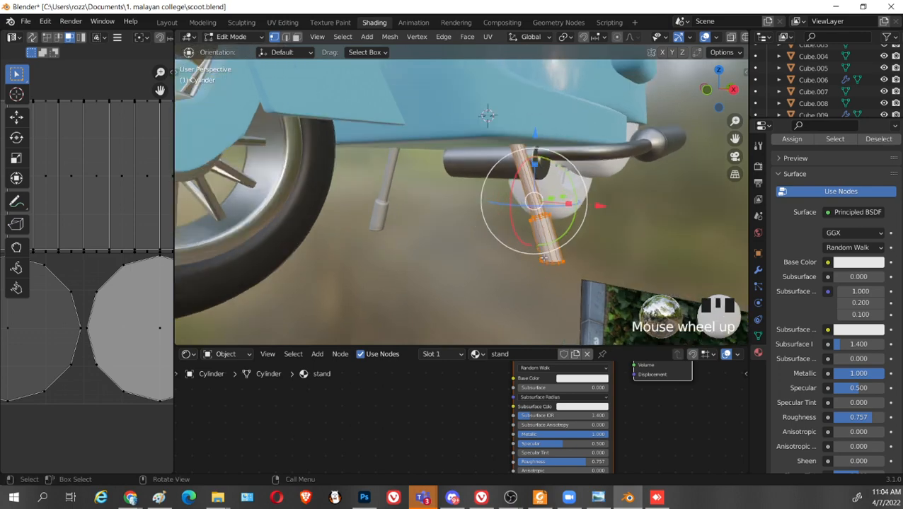
{"action": "middle_click_drag", "start_coordinate": [631, 263], "coordinate": [553, 278]}
{"action": "scroll", "coordinate": [615, 273], "scroll_direction": "up", "scroll_amount": 2}
{"action": "scroll", "coordinate": [564, 213], "scroll_direction": "up", "scroll_amount": 3}
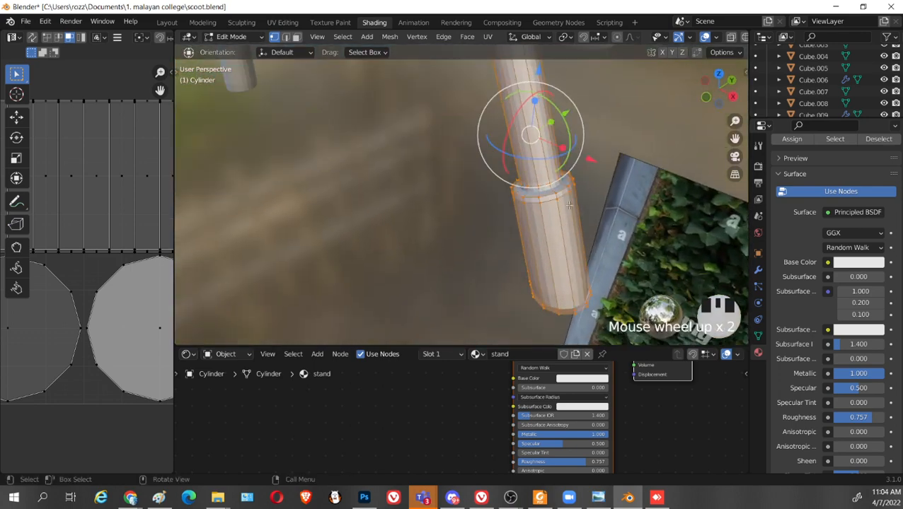
{"action": "left_click", "coordinate": [579, 200]}
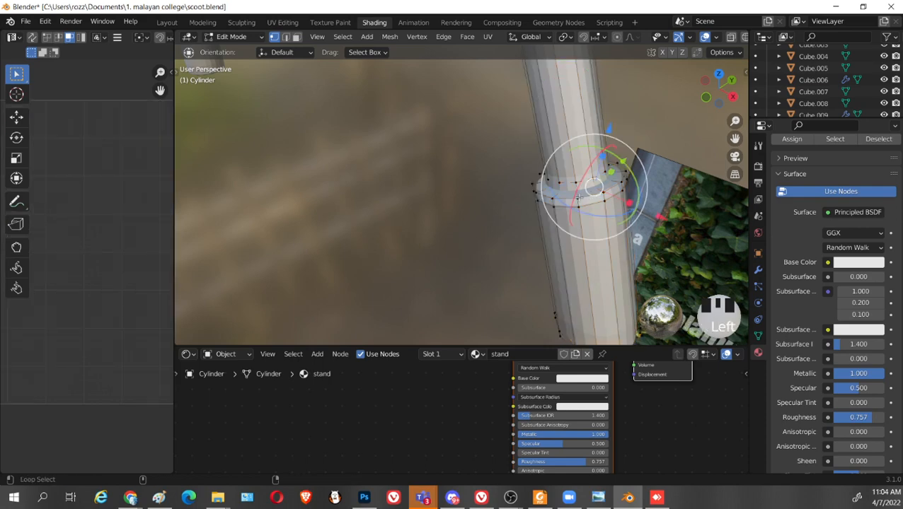
{"action": "left_click", "coordinate": [757, 271]}
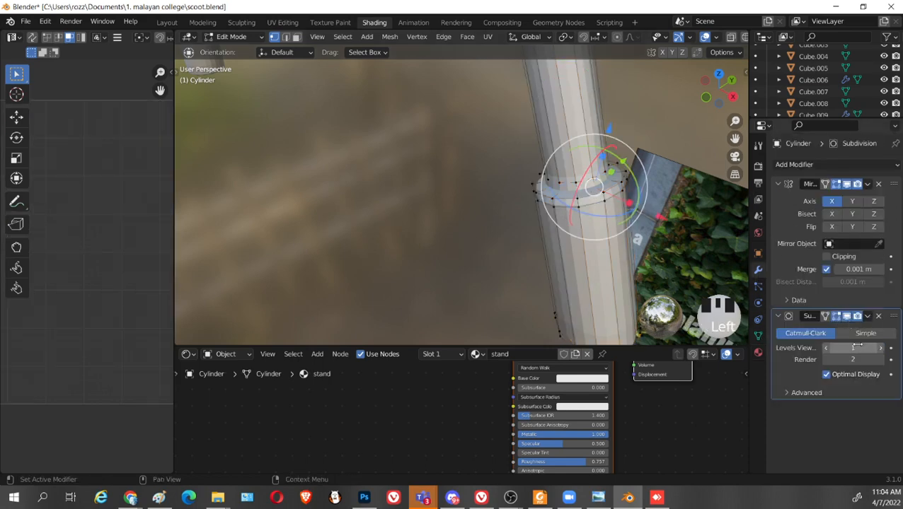
{"action": "left_click", "coordinate": [846, 316]}
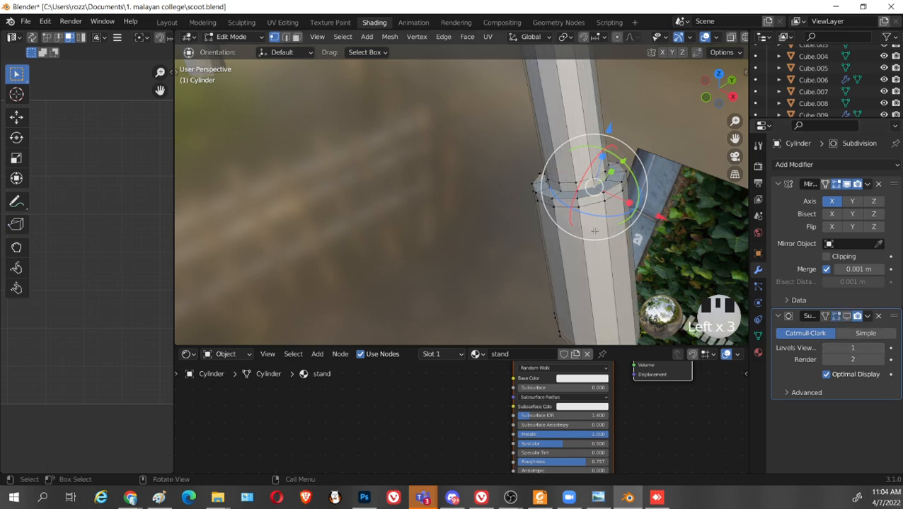
{"action": "left_click", "coordinate": [587, 190], "text": "alt+shift"}
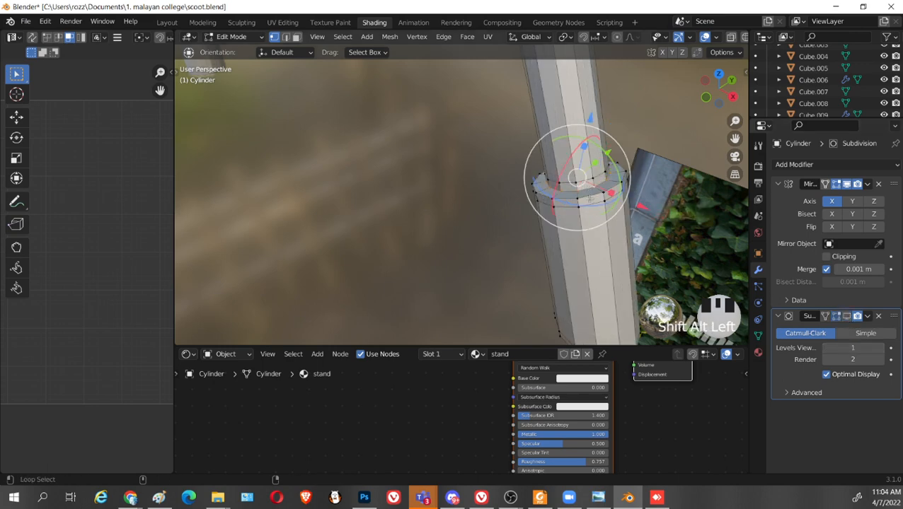
{"action": "middle_click_drag", "start_coordinate": [589, 199], "coordinate": [544, 214]}
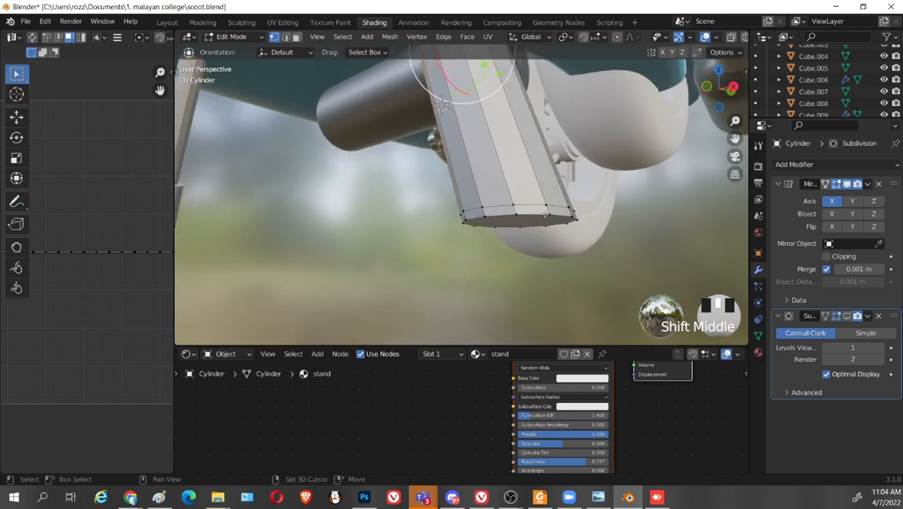
{"action": "left_click", "coordinate": [545, 213], "text": "alt+shift"}
{"action": "left_click", "coordinate": [545, 213], "text": "alt+shift"}
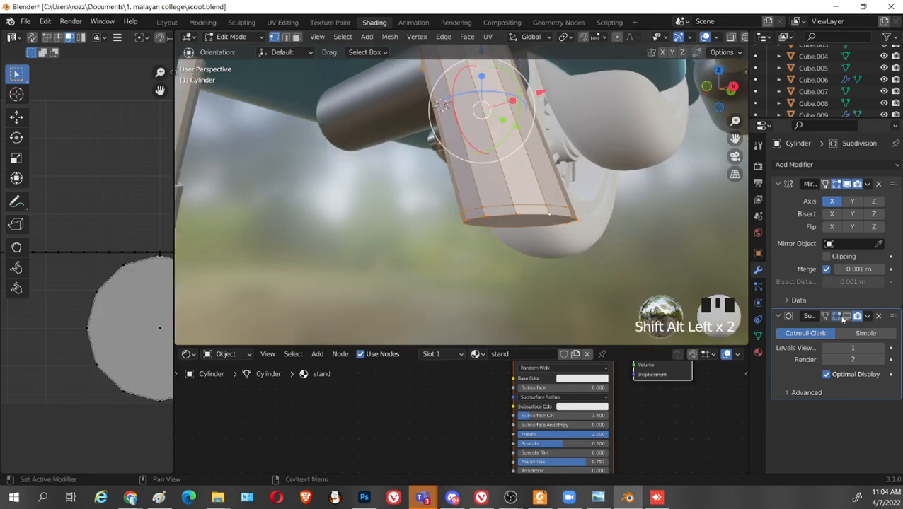
Assign rubber_stand to the selected sleeve faces, and set its base color to black and roughness to 0.720
{"action": "left_click", "coordinate": [760, 353]}
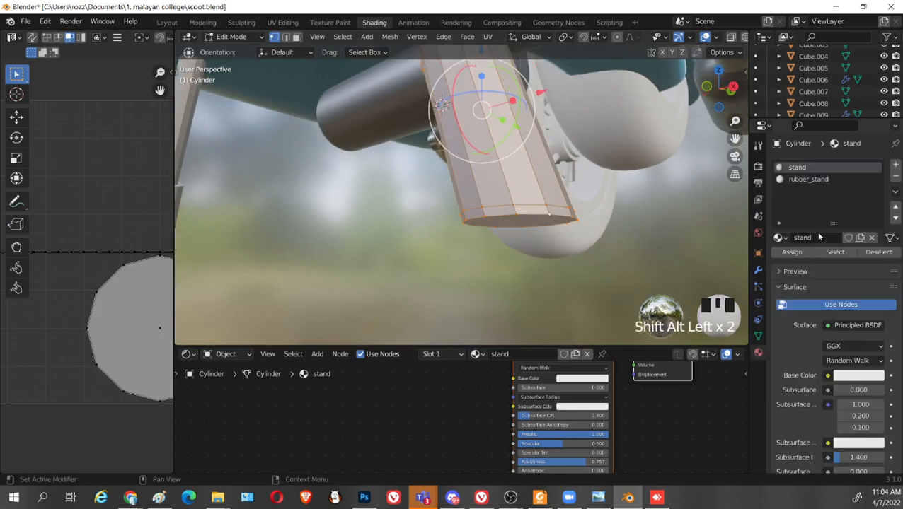
{"action": "left_click", "coordinate": [816, 181]}
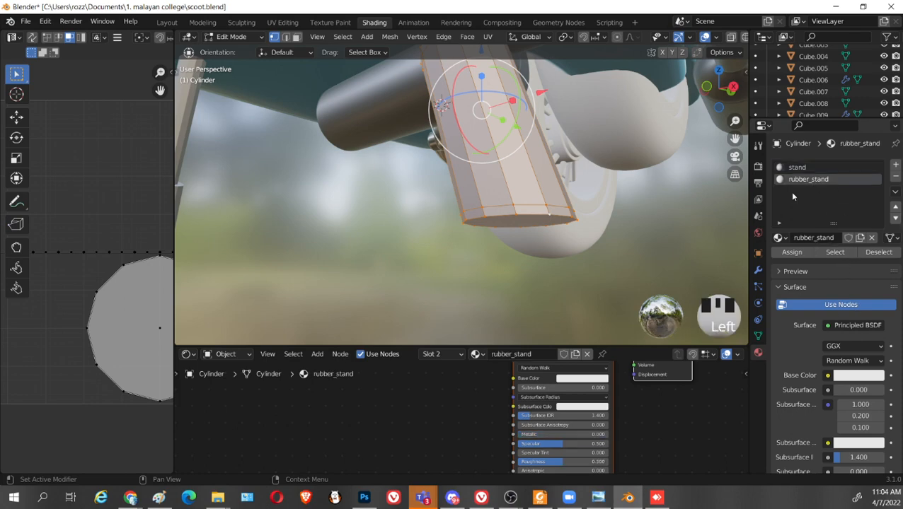
{"action": "left_click", "coordinate": [801, 254]}
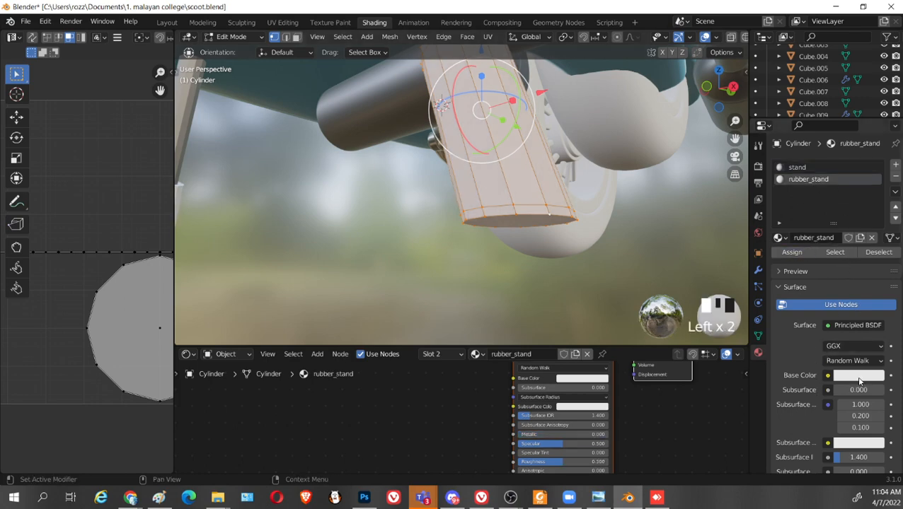
{"action": "left_click", "coordinate": [859, 377]}
{"action": "left_click", "coordinate": [875, 291]}
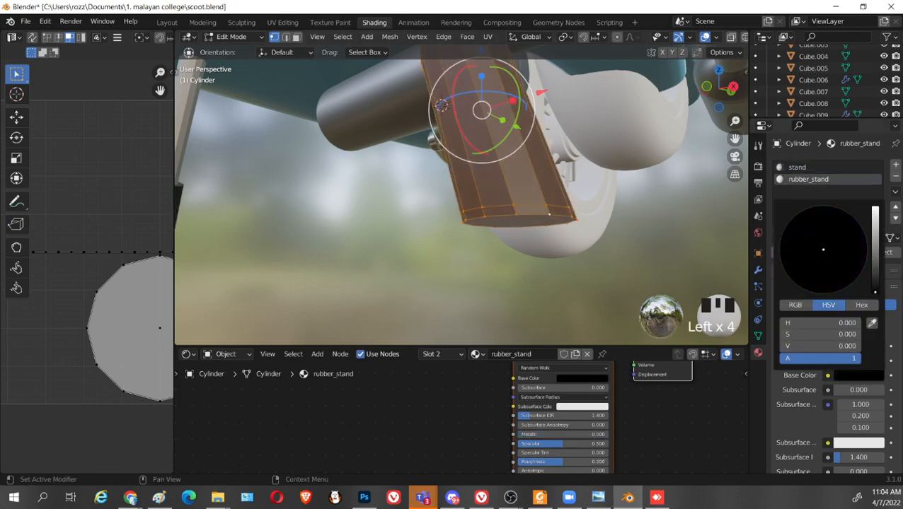
{"action": "scroll", "coordinate": [848, 452], "scroll_direction": "down", "scroll_amount": 2}
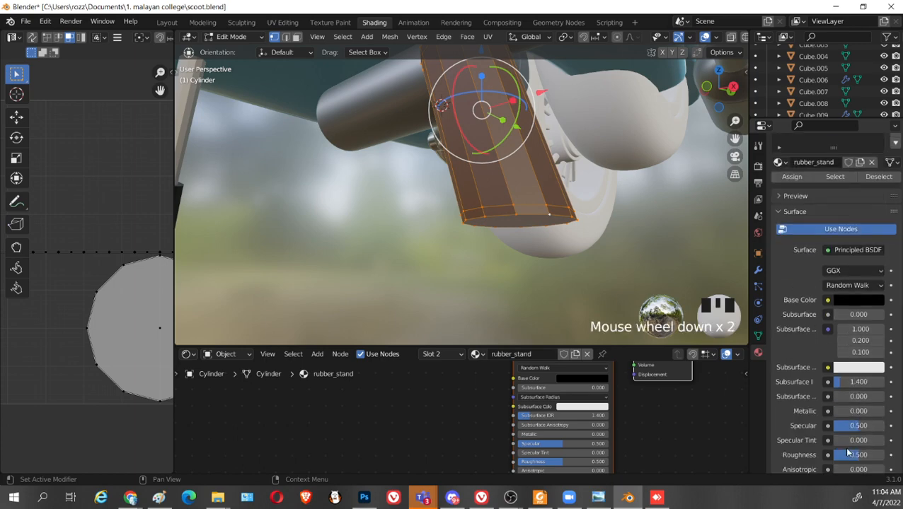
{"action": "mouse_move", "coordinate": [849, 456]}
{"action": "left_mouse_down"}
{"action": "mouse_move", "coordinate": [877, 456]}
{"action": "mouse_move", "coordinate": [862, 456]}
{"action": "left_mouse_up"}
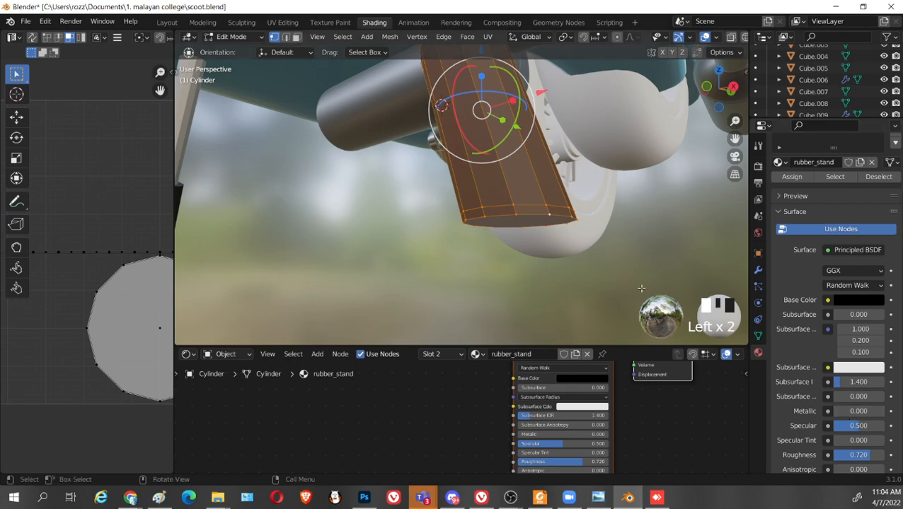
Return to Object Mode, turn the viewport display of the kickstand's Subdivision modifier back on, and save the file
{"action": "middle_click_drag", "start_coordinate": [641, 288], "coordinate": [623, 233]}
{"action": "key", "text": "Tab"}
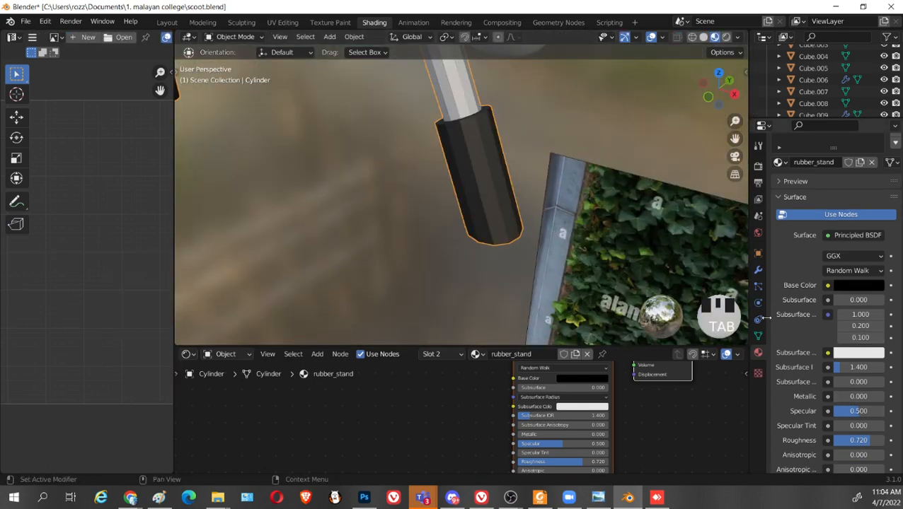
{"action": "left_click", "coordinate": [758, 270]}
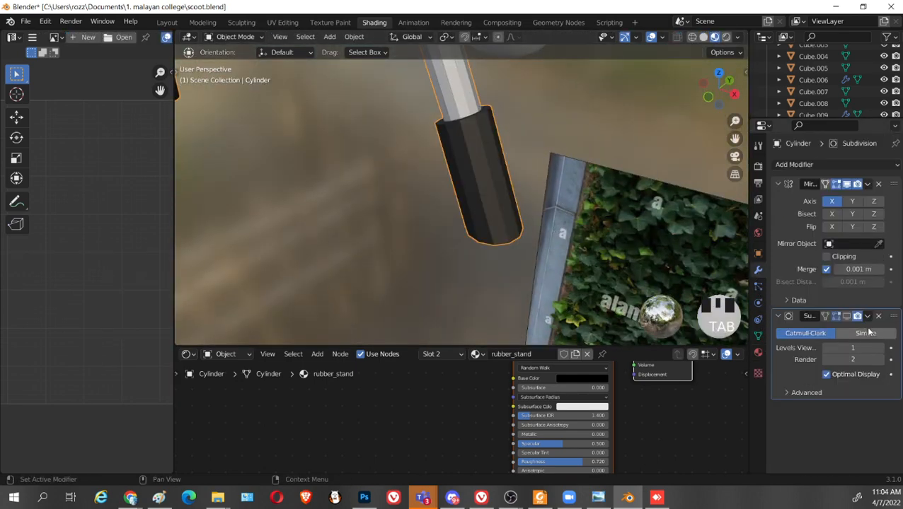
{"action": "scroll", "coordinate": [511, 212], "scroll_direction": "down", "scroll_amount": 3}
{"action": "middle_click_drag", "start_coordinate": [512, 212], "coordinate": [507, 275], "text": "shift"}
{"action": "right_click", "coordinate": [470, 218]}
{"action": "scroll", "coordinate": [511, 259], "scroll_direction": "down", "scroll_amount": 3}
{"action": "key", "text": "ctrl+s"}
{"action": "middle_click_drag", "start_coordinate": [553, 250], "coordinate": [532, 237]}
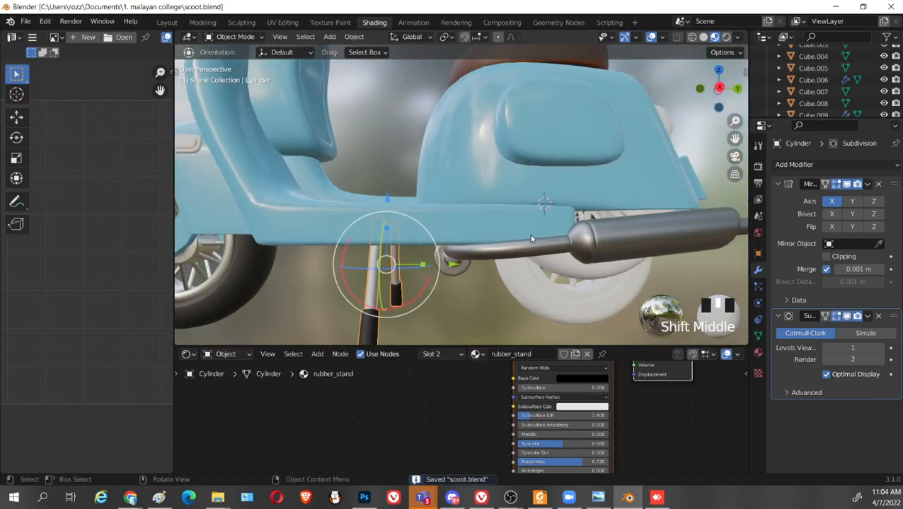
Select the linked tire geometry of the wheel beside the exhaust in Edit Mode and apply the existing Material.003 to it
{"action": "scroll", "coordinate": [582, 256], "scroll_direction": "down", "scroll_amount": 3}
{"action": "middle_click_drag", "start_coordinate": [584, 257], "coordinate": [679, 184]}
{"action": "scroll", "coordinate": [559, 249], "scroll_direction": "up", "scroll_amount": 2}
{"action": "left_click", "coordinate": [503, 242]}
{"action": "scroll", "coordinate": [561, 251], "scroll_direction": "up", "scroll_amount": 2}
{"action": "key", "text": "Tab"}
{"action": "key", "text": "ctrl+l"}
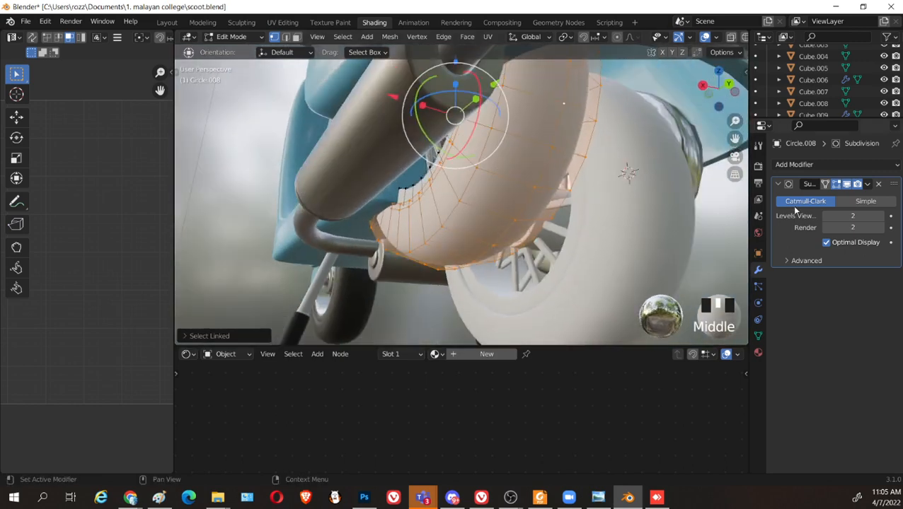
{"action": "left_click", "coordinate": [758, 336]}
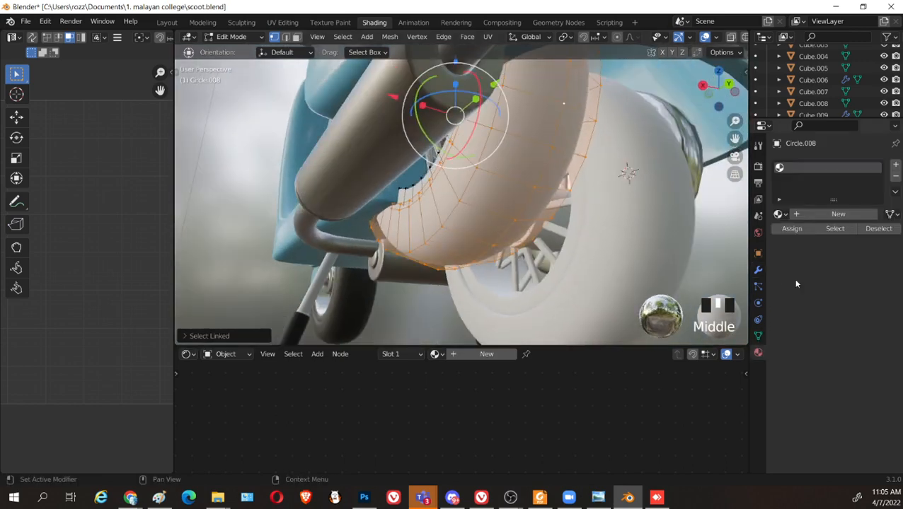
{"action": "left_click", "coordinate": [779, 214]}
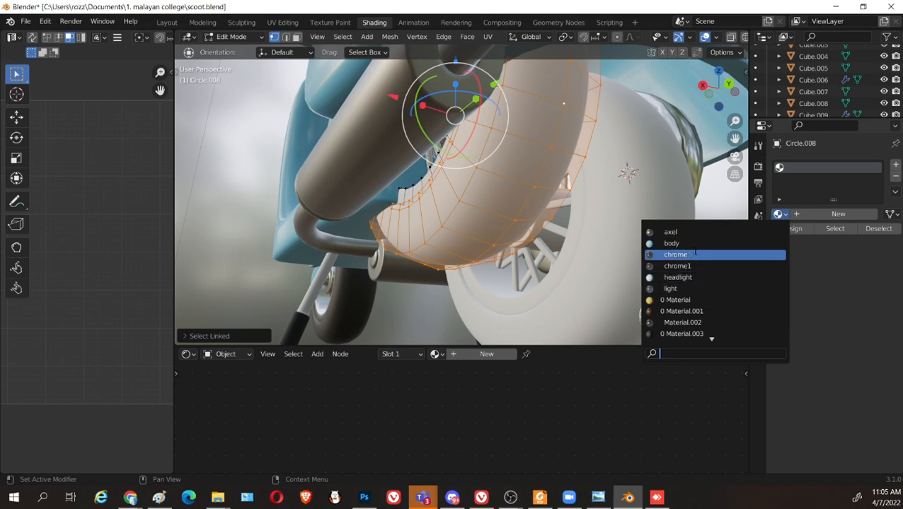
{"action": "left_click", "coordinate": [700, 324]}
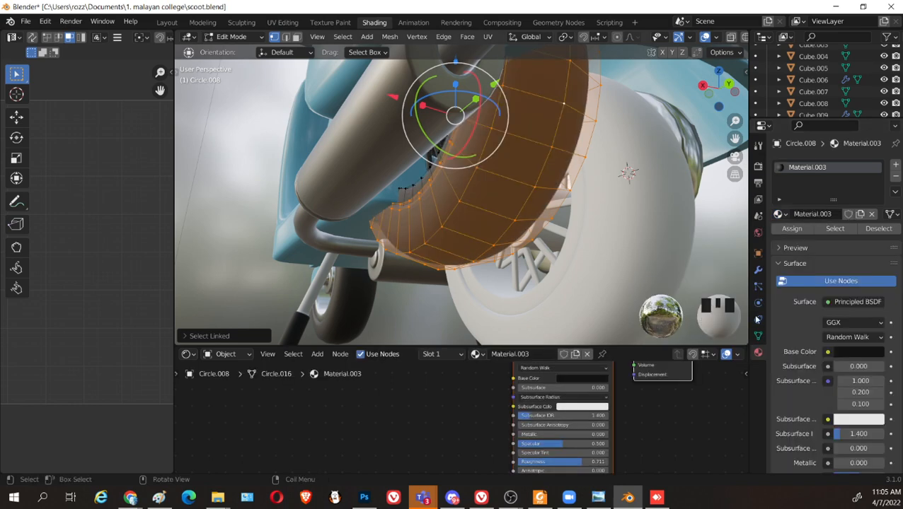
Rename the tire's material to wheel.001 and return to Object Mode
{"action": "left_click", "coordinate": [813, 213]}
{"action": "type", "text": "whee"}
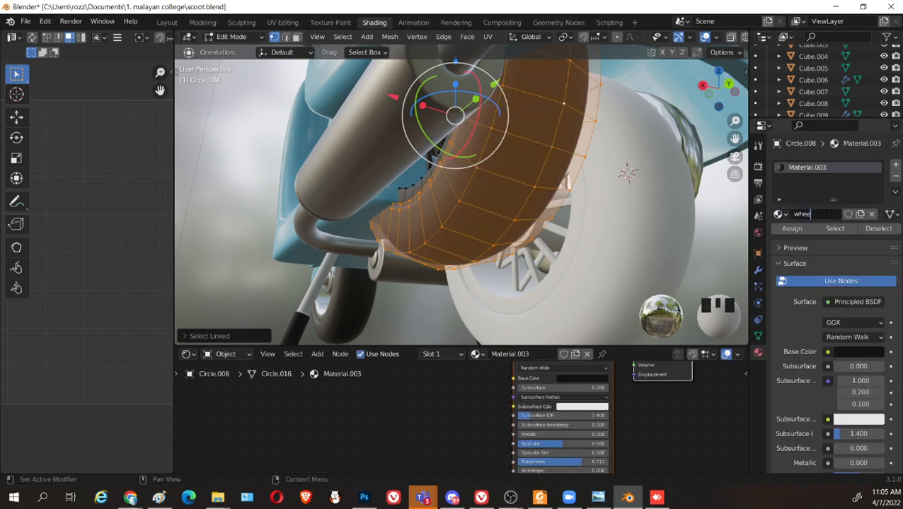
{"action": "type", "text": "l.001"}
{"action": "key", "text": "Return"}
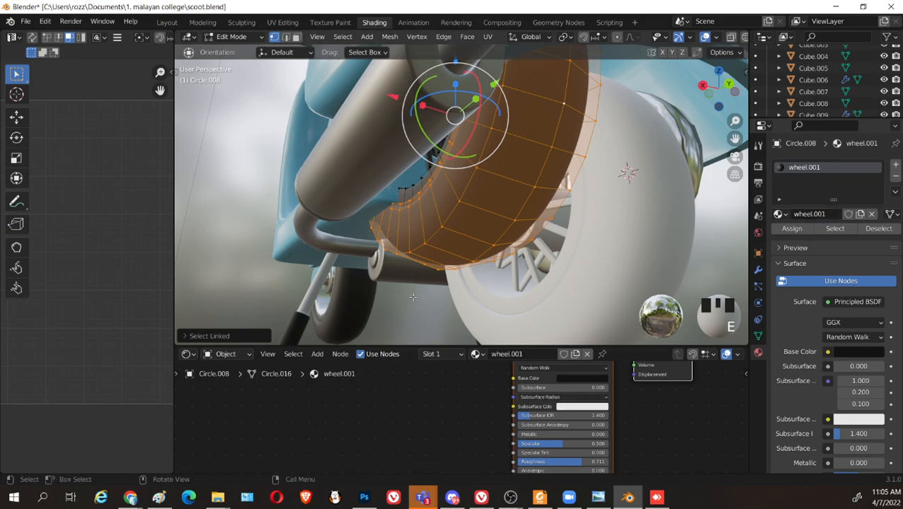
{"action": "left_click", "coordinate": [412, 298]}
{"action": "middle_click_drag", "start_coordinate": [437, 287], "coordinate": [609, 177]}
{"action": "middle_click_drag", "start_coordinate": [609, 177], "coordinate": [481, 269]}
{"action": "key", "text": "Tab"}
{"action": "left_click", "coordinate": [445, 270]}
{"action": "key", "text": "Tab"}
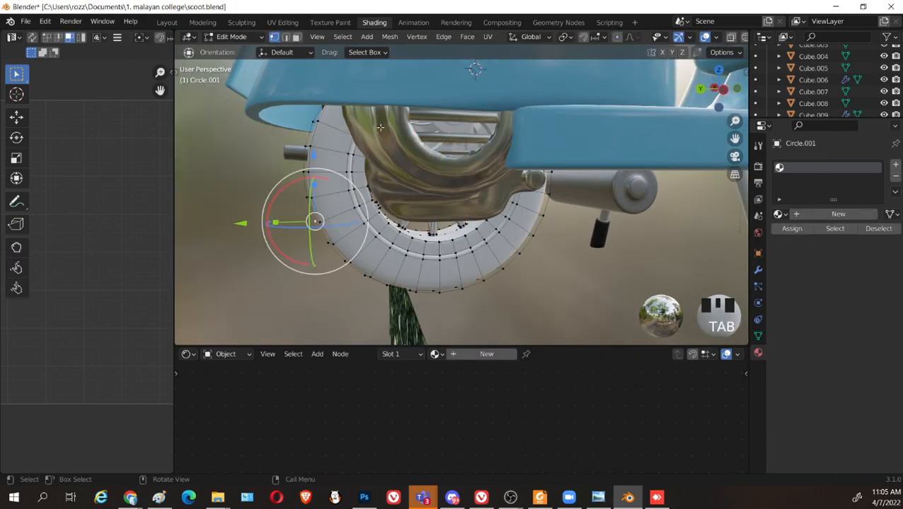
{"action": "key", "text": "Tab"}
Apply the chrome1 material to both metal engine parts covering the rear wheel
{"action": "left_click", "coordinate": [389, 138]}
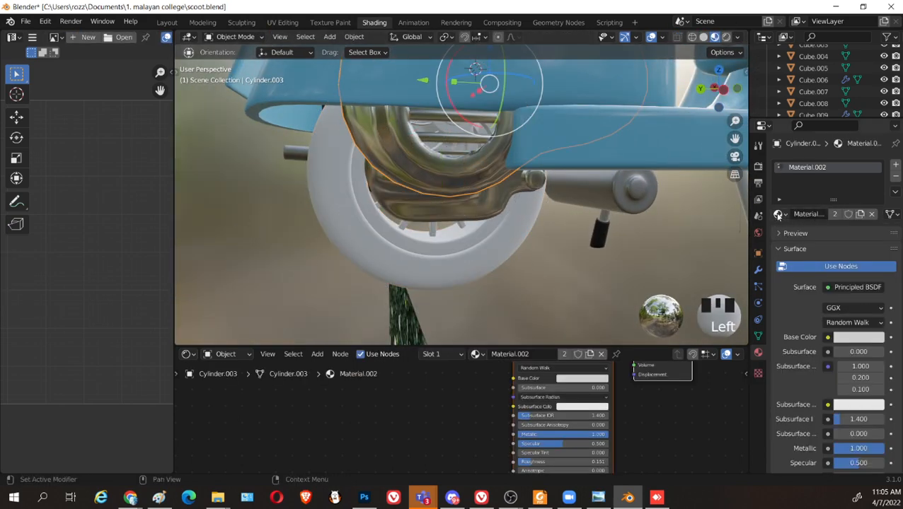
{"action": "left_click", "coordinate": [778, 215]}
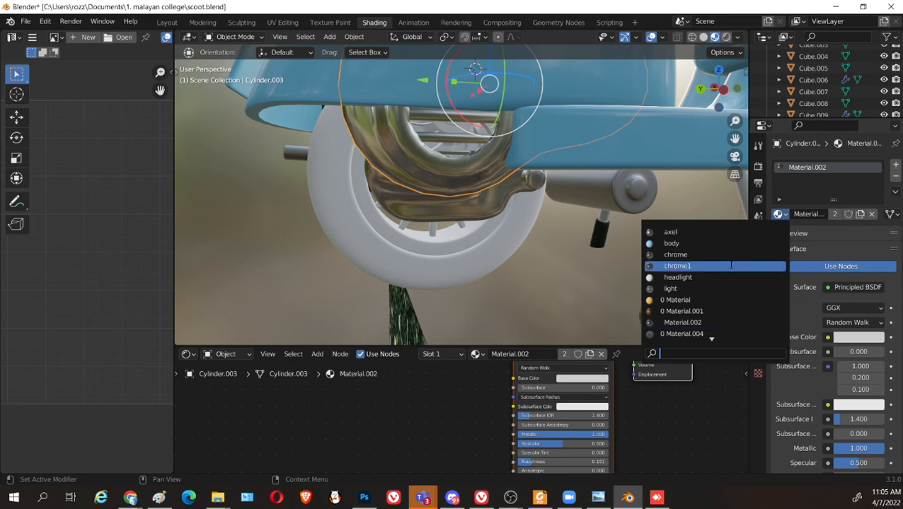
{"action": "left_click", "coordinate": [677, 266]}
{"action": "left_click", "coordinate": [472, 203]}
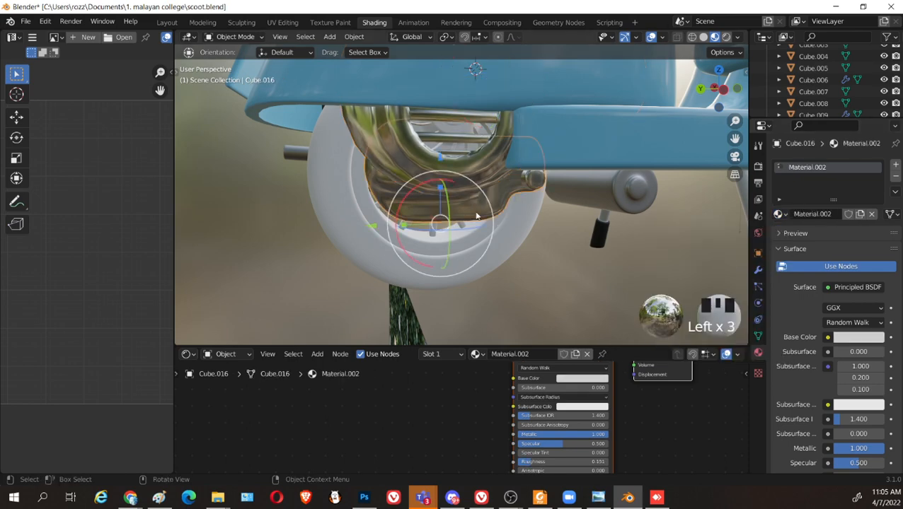
{"action": "left_click", "coordinate": [779, 215]}
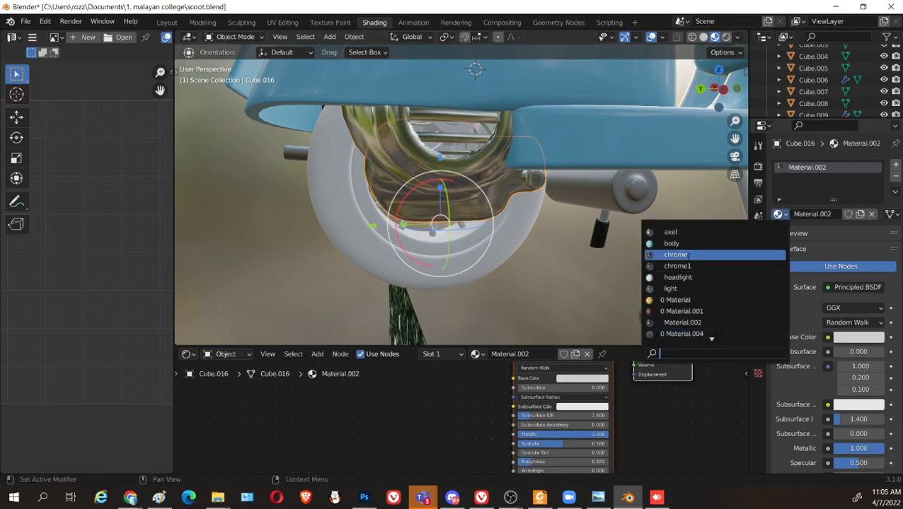
{"action": "left_click", "coordinate": [679, 266]}
{"action": "middle_click_drag", "start_coordinate": [635, 263], "coordinate": [605, 301]}
Select the linked outer tire of the wheel behind the metal engine parts in Edit Mode and apply wheel.001 to it
{"action": "left_click", "coordinate": [466, 249]}
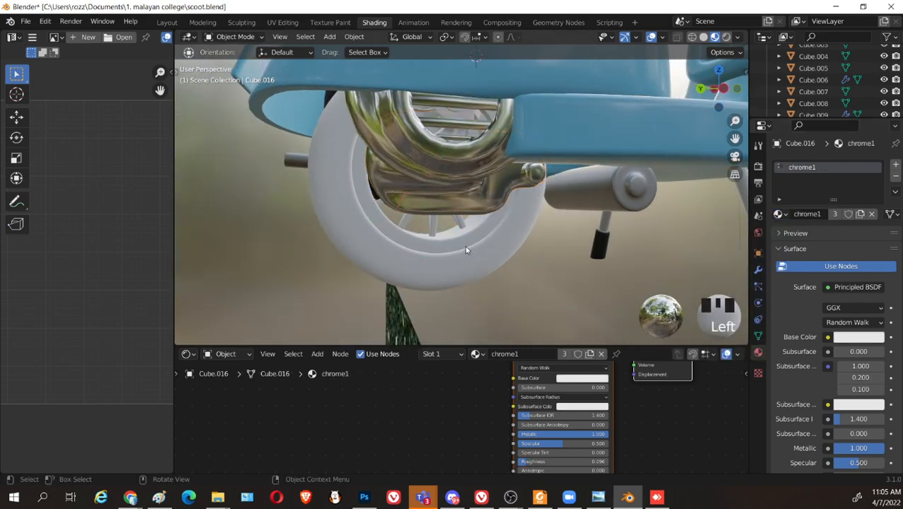
{"action": "left_click", "coordinate": [466, 250]}
{"action": "middle_click", "coordinate": [542, 272]}
{"action": "key", "text": "Tab"}
{"action": "left_click", "coordinate": [485, 280]}
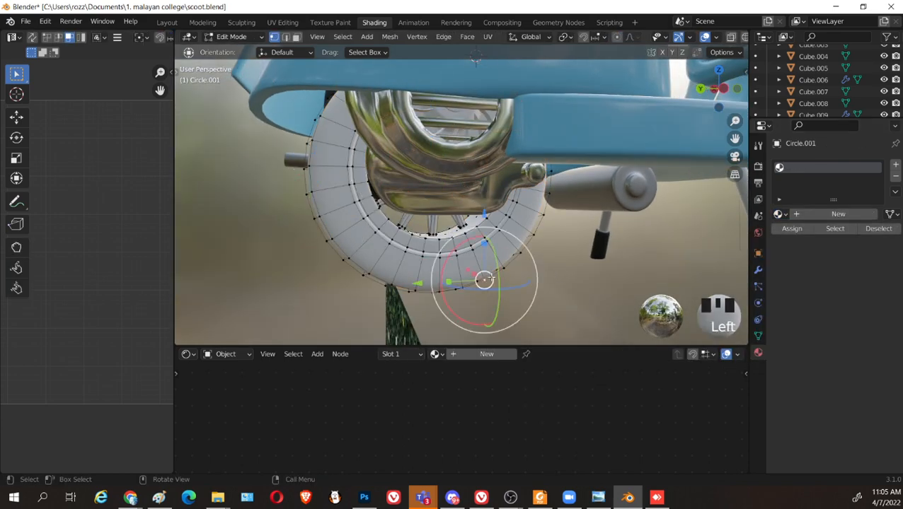
{"action": "key", "text": "l"}
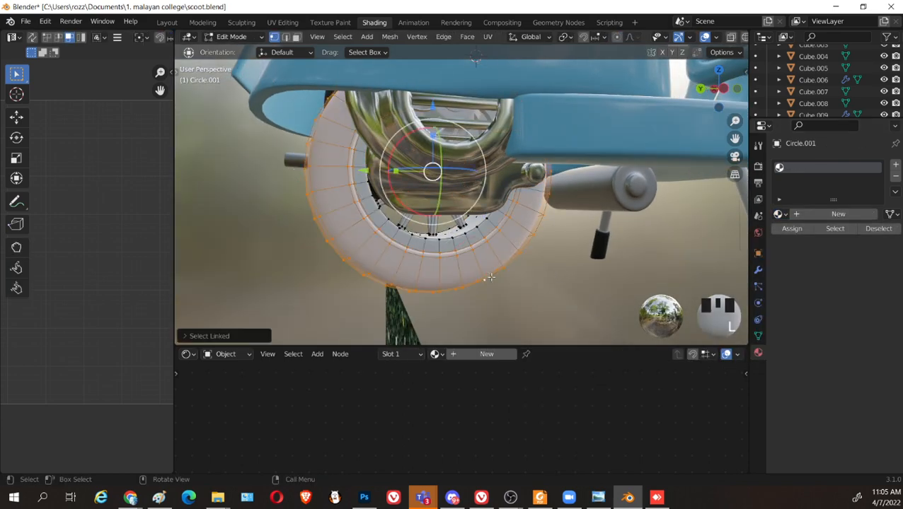
{"action": "left_click", "coordinate": [779, 214]}
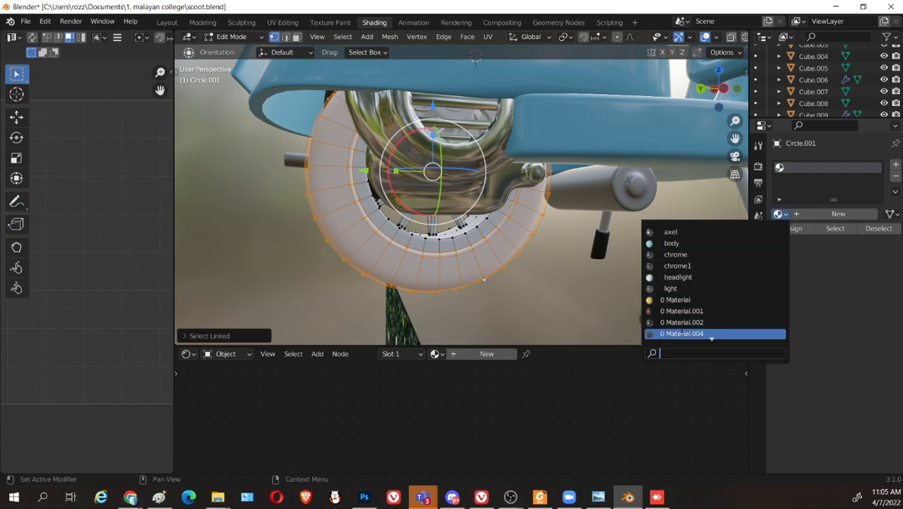
{"action": "scroll", "coordinate": [686, 322], "scroll_direction": "down", "scroll_amount": 6}
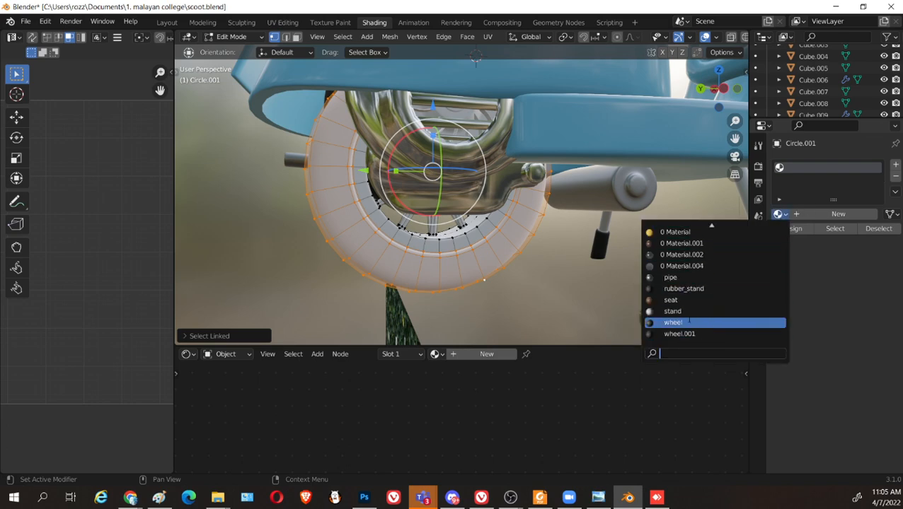
{"action": "left_click", "coordinate": [686, 333]}
Select the entire wheel mesh, including rim and spokes, and add a second material slot with chrome1
{"action": "middle_click_drag", "start_coordinate": [595, 249], "coordinate": [470, 249]}
{"action": "key", "text": "l"}
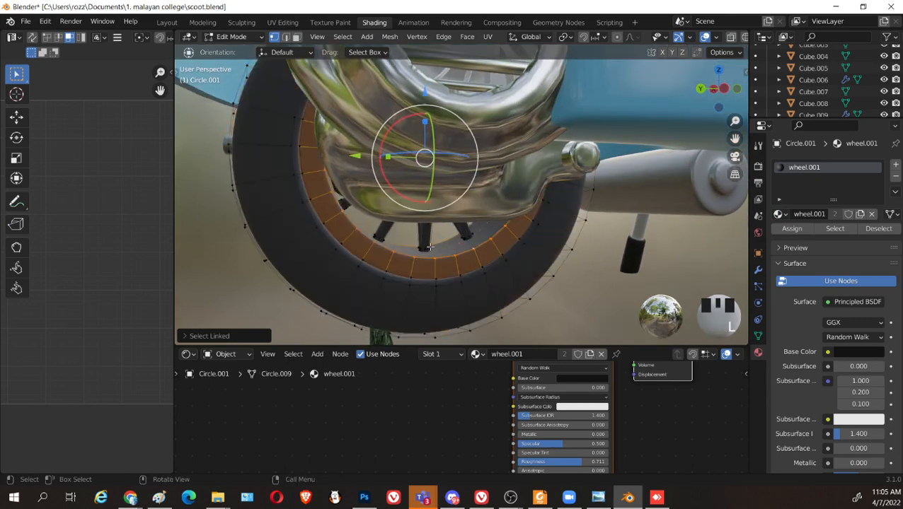
{"action": "key", "text": "l"}
{"action": "key", "text": "l"}
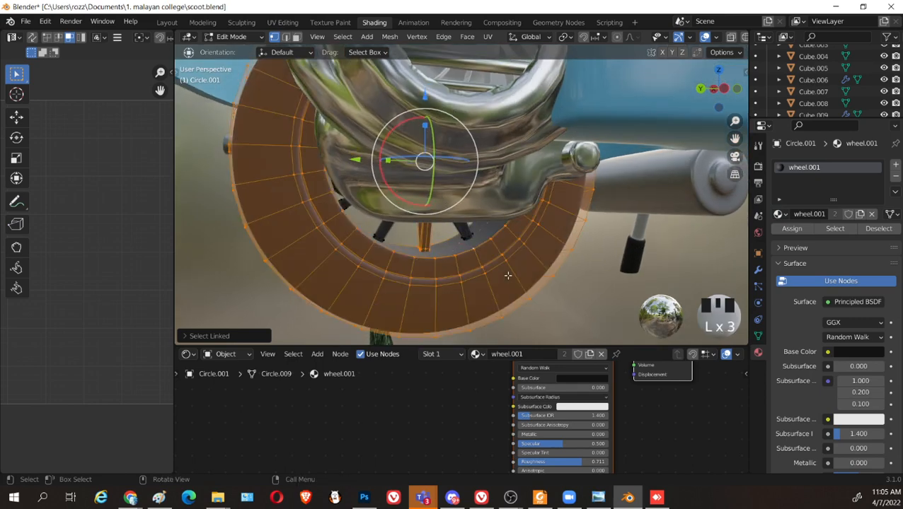
{"action": "key", "text": "a"}
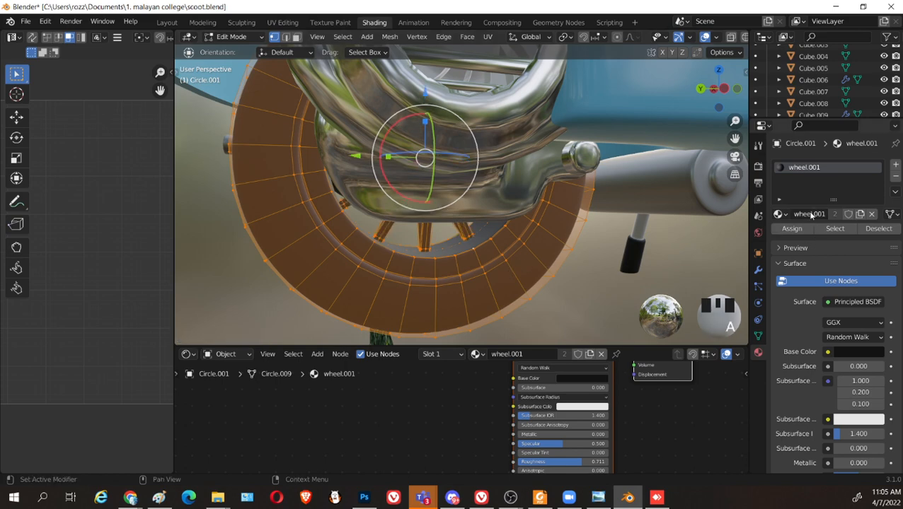
{"action": "left_click", "coordinate": [895, 164]}
{"action": "left_click", "coordinate": [778, 237]}
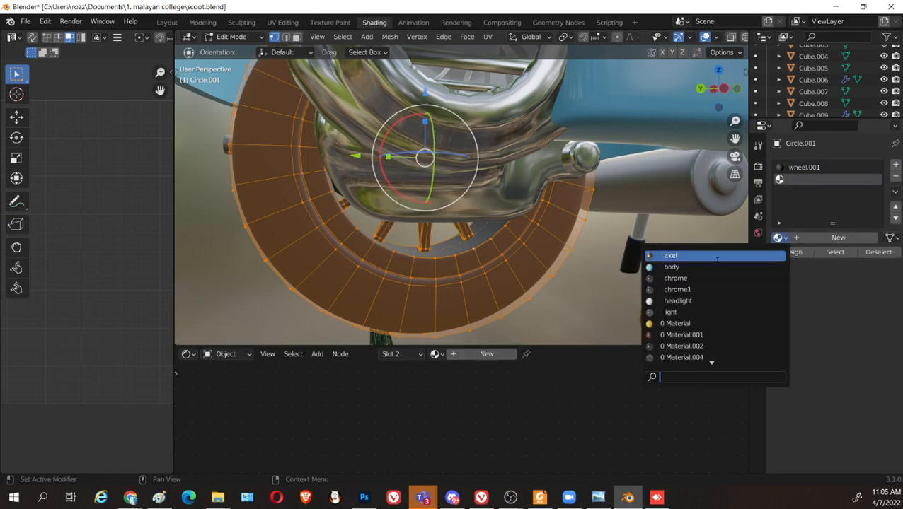
{"action": "left_click", "coordinate": [675, 287]}
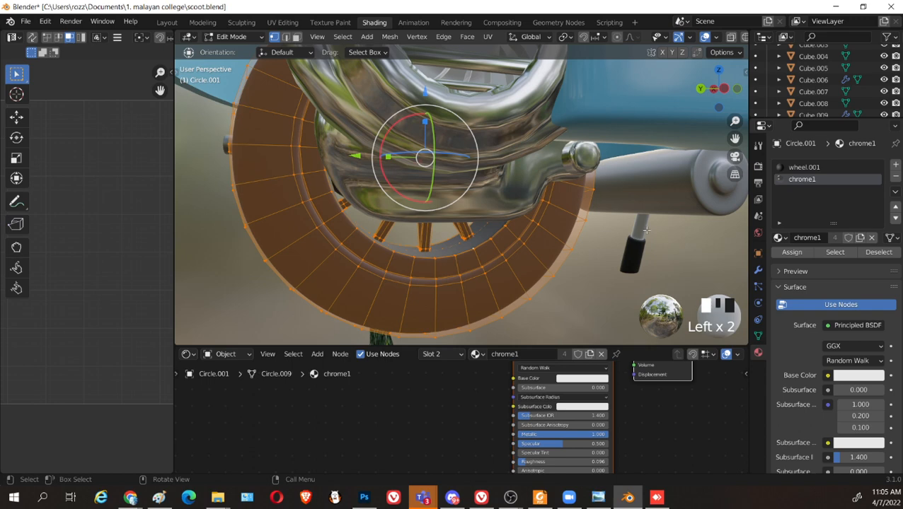
Switch the second slot's material to axel and assign it to the entire wheel mesh
{"action": "left_click", "coordinate": [782, 238]}
{"action": "scroll", "coordinate": [717, 310], "scroll_direction": "down", "scroll_amount": 9}
{"action": "scroll", "coordinate": [717, 310], "scroll_direction": "up", "scroll_amount": 13}
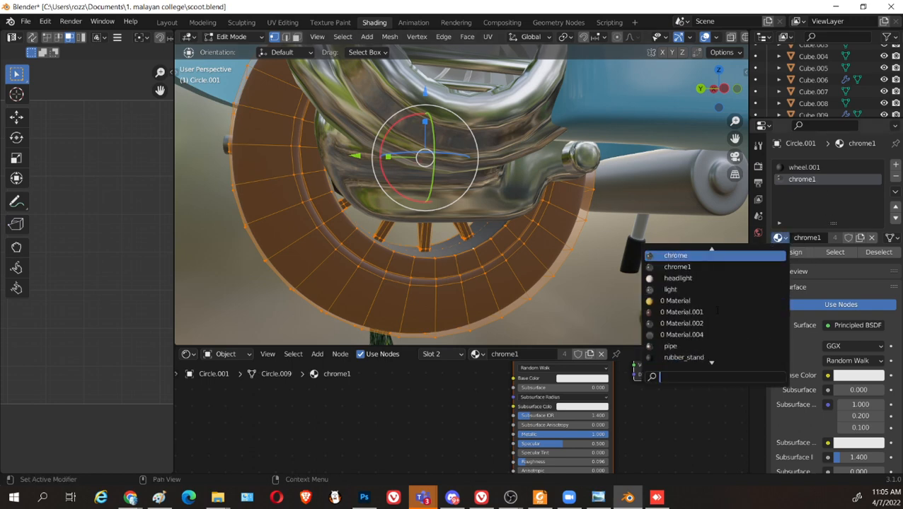
{"action": "scroll", "coordinate": [718, 310], "scroll_direction": "up", "scroll_amount": 2}
{"action": "left_click", "coordinate": [672, 256]}
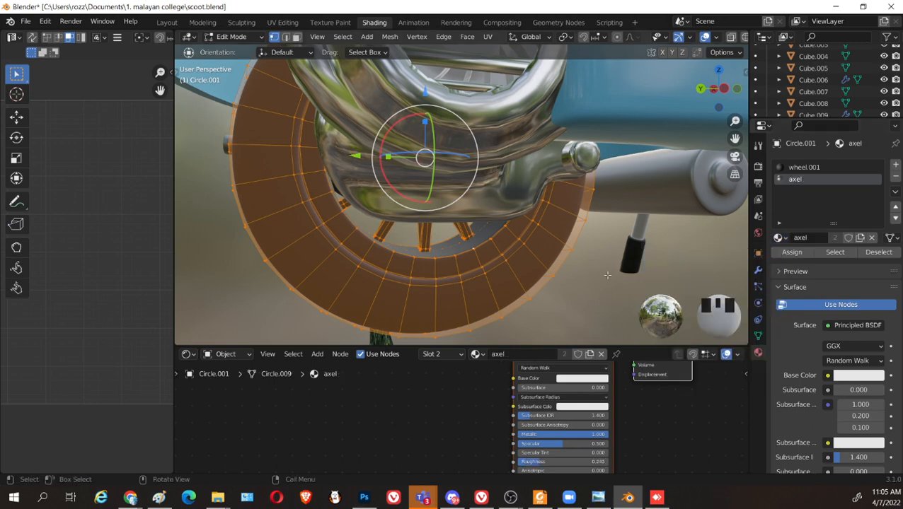
{"action": "left_click", "coordinate": [788, 252]}
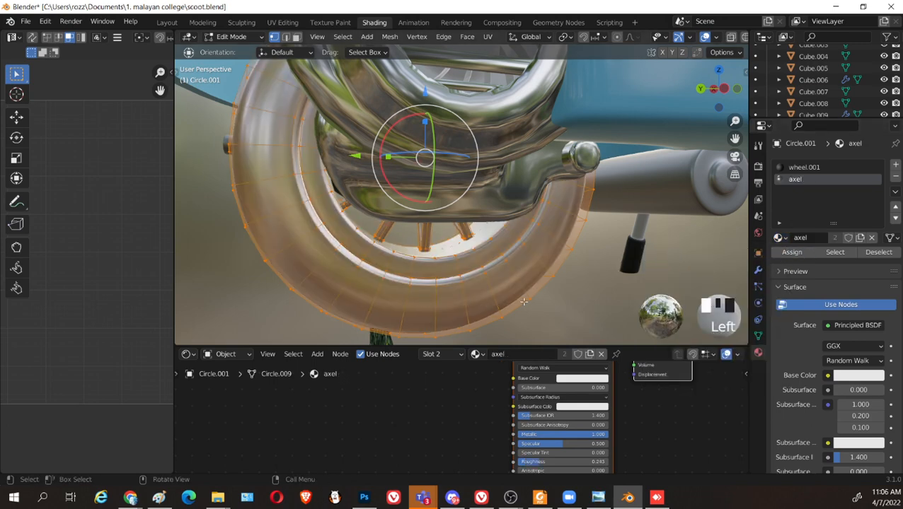
Assign wheel.001 to the outer tire only, return to Object Mode, and save the file
{"action": "key", "text": "l"}
{"action": "left_click", "coordinate": [806, 168]}
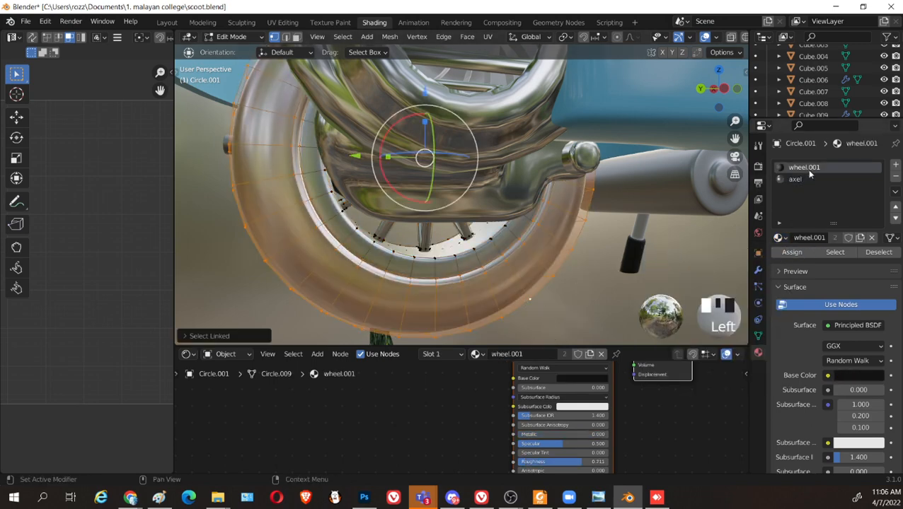
{"action": "left_click", "coordinate": [793, 252]}
{"action": "key", "text": "Tab"}
{"action": "middle_click_drag", "start_coordinate": [468, 288], "coordinate": [543, 251]}
{"action": "key", "text": "ctrl+s"}
Open the handlebar mesh in Edit Mode and select the linked geometry of the mirror stem
{"action": "scroll", "coordinate": [574, 288], "scroll_direction": "down", "scroll_amount": 4}
{"action": "left_click", "coordinate": [629, 209]}
{"action": "scroll", "coordinate": [598, 216], "scroll_direction": "up", "scroll_amount": 2}
{"action": "scroll", "coordinate": [566, 216], "scroll_direction": "up", "scroll_amount": 2}
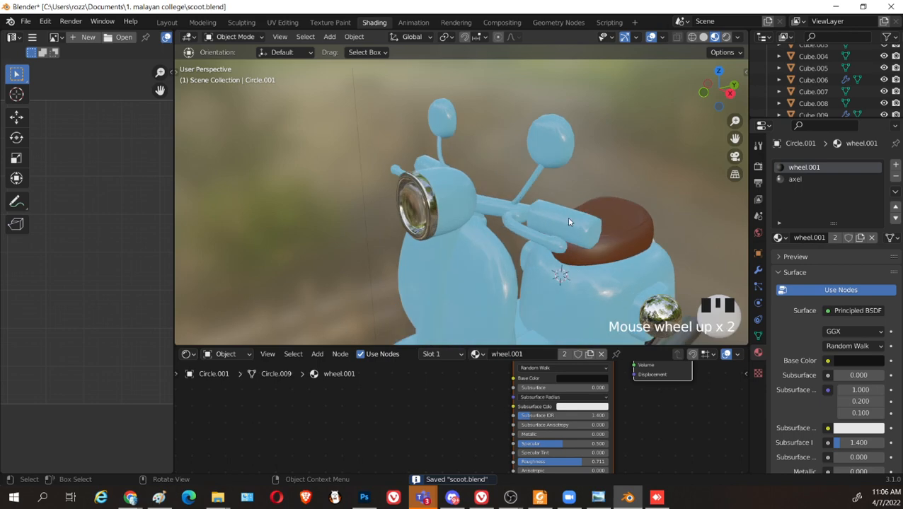
{"action": "left_click", "coordinate": [566, 217]}
{"action": "key", "text": "Tab"}
{"action": "mouse_move", "coordinate": [567, 217]}
{"action": "middle_mouse_down", "text": "shift"}
{"action": "mouse_move", "coordinate": [495, 241]}
{"action": "mouse_move", "coordinate": [480, 258]}
{"action": "mouse_move", "coordinate": [527, 279]}
{"action": "mouse_move", "coordinate": [551, 225]}
{"action": "middle_mouse_up", "text": "shift"}
{"action": "left_click", "coordinate": [561, 255]}
{"action": "key", "text": "l"}
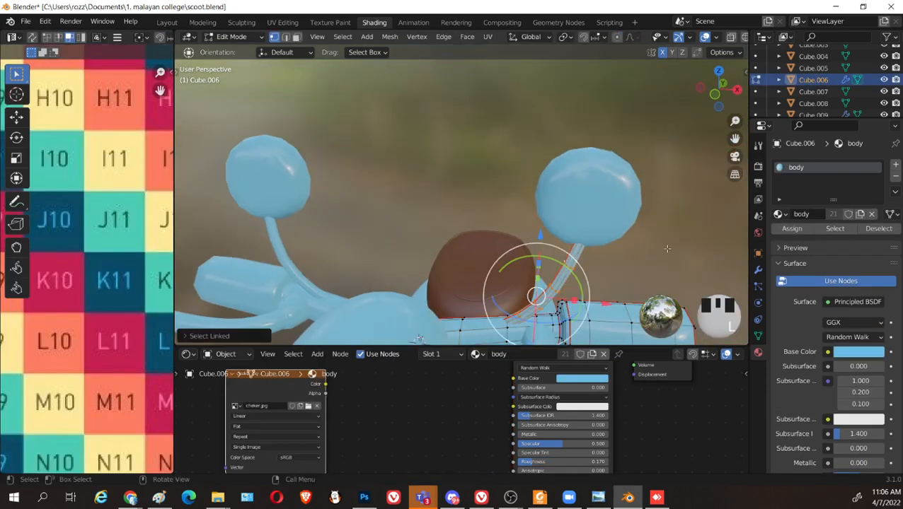
Add a second material slot with chrome1 to the handlebar mesh and assign it to the mirror stem
{"action": "left_click", "coordinate": [895, 176]}
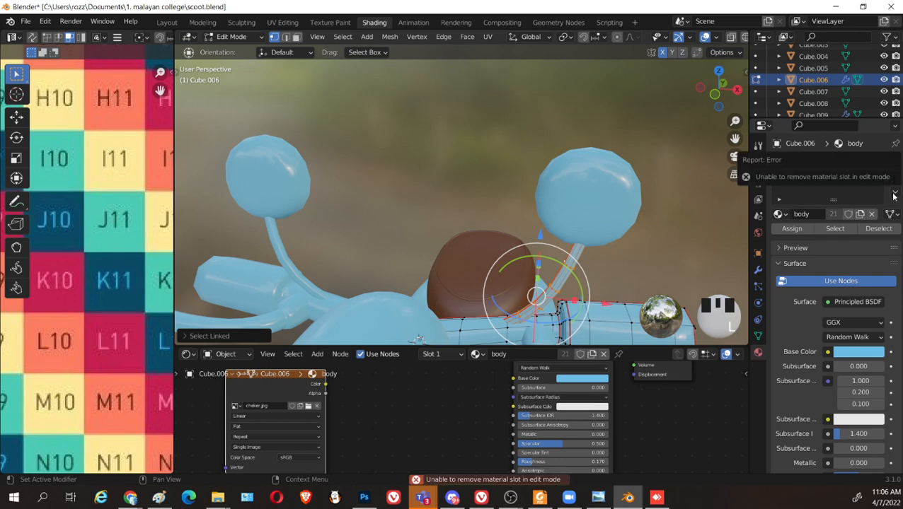
{"action": "left_click", "coordinate": [781, 213]}
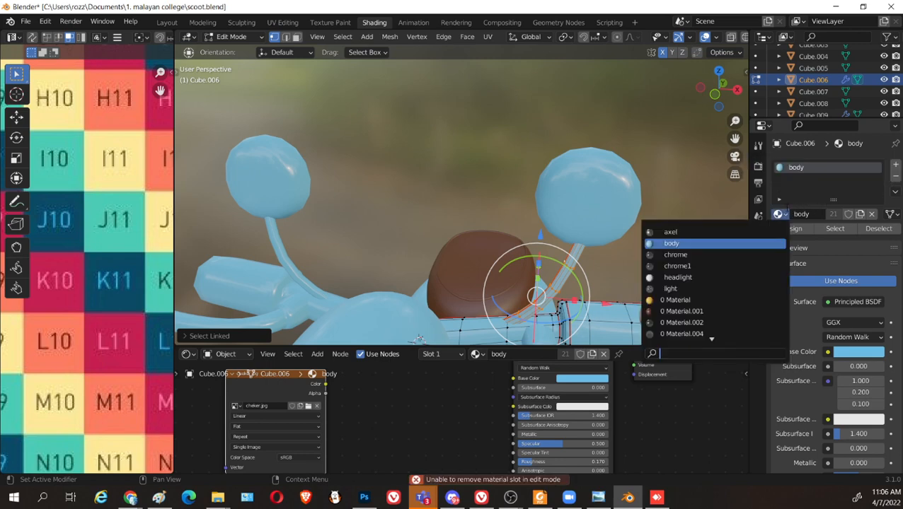
{"action": "left_click", "coordinate": [894, 166]}
{"action": "left_click", "coordinate": [779, 237]}
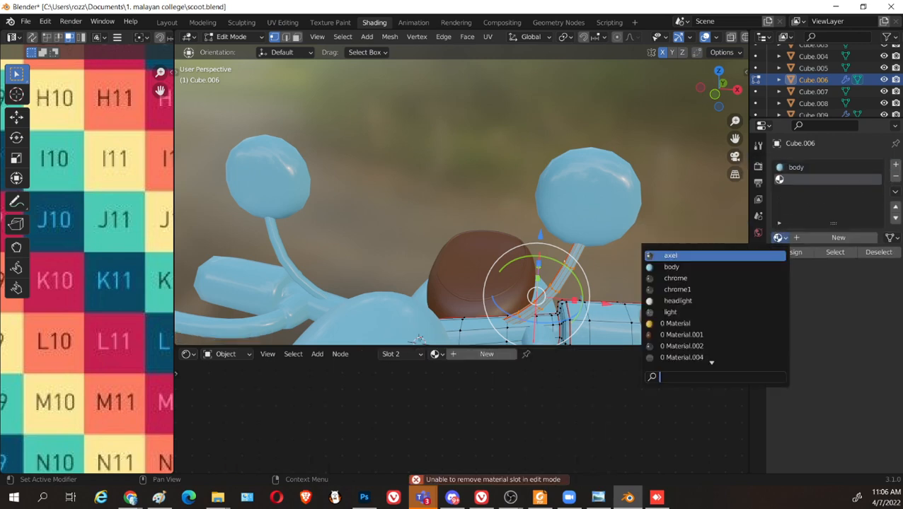
{"action": "left_click", "coordinate": [683, 290]}
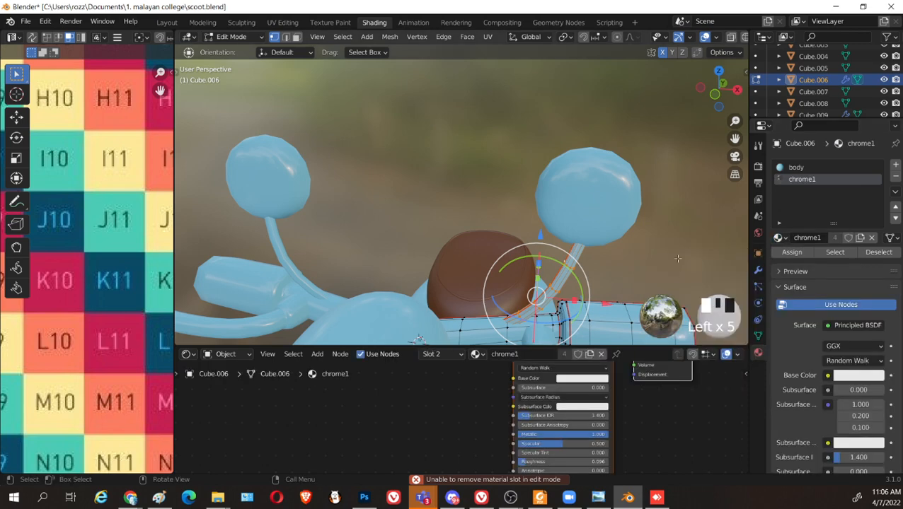
{"action": "middle_click_drag", "start_coordinate": [677, 259], "coordinate": [584, 225]}
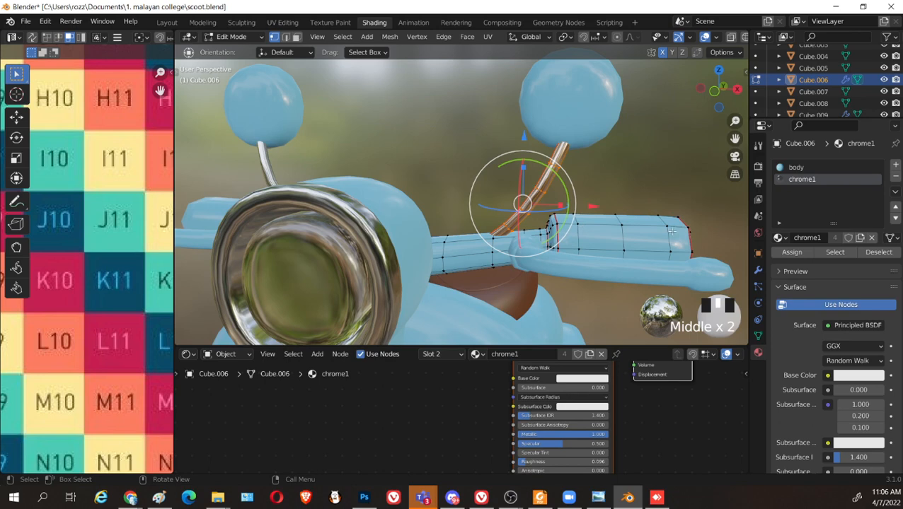
Box-select the handlebar grip's geometry through the mesh in wireframe view
{"action": "key", "text": "shift+z"}
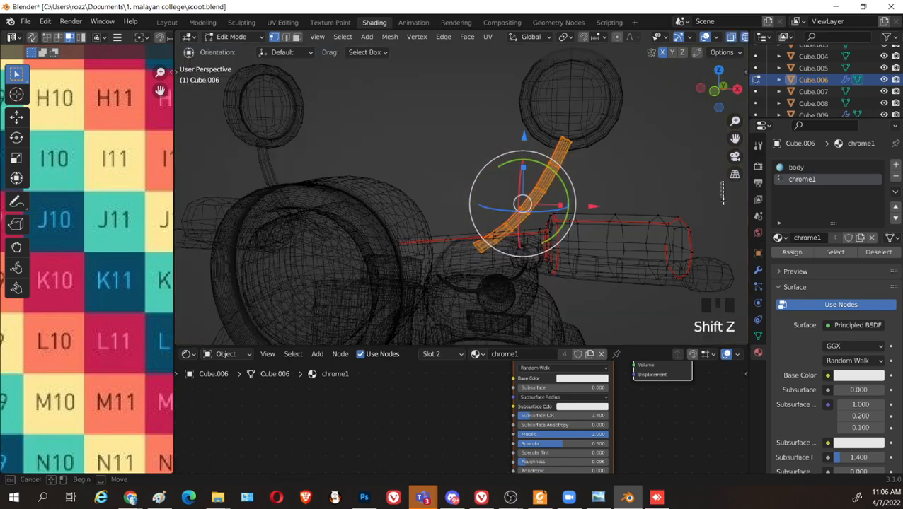
{"action": "left_click_drag", "start_coordinate": [721, 181], "coordinate": [556, 309]}
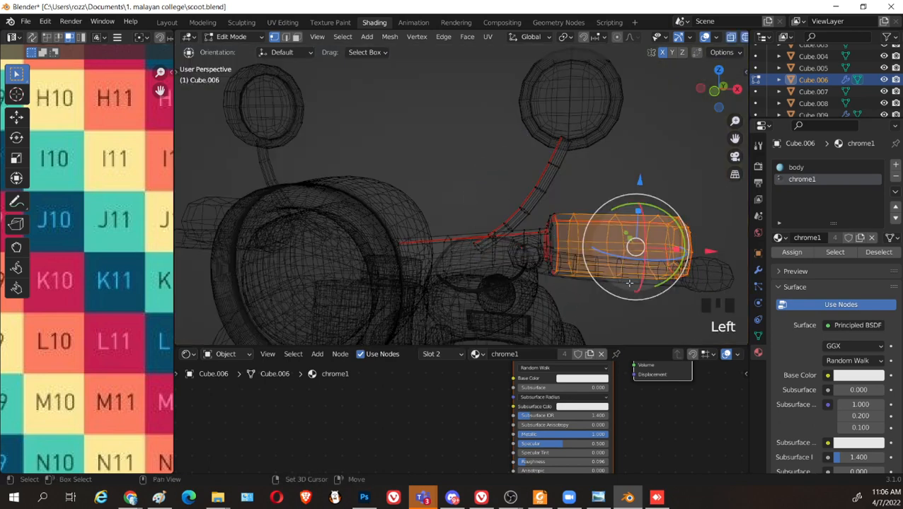
{"action": "key", "text": "shift+z"}
Extend the selection with the edge loops around the grip's inner end, up to the handlebar tube
{"action": "middle_click", "coordinate": [553, 228]}
{"action": "left_click", "coordinate": [553, 228], "text": "alt+shift"}
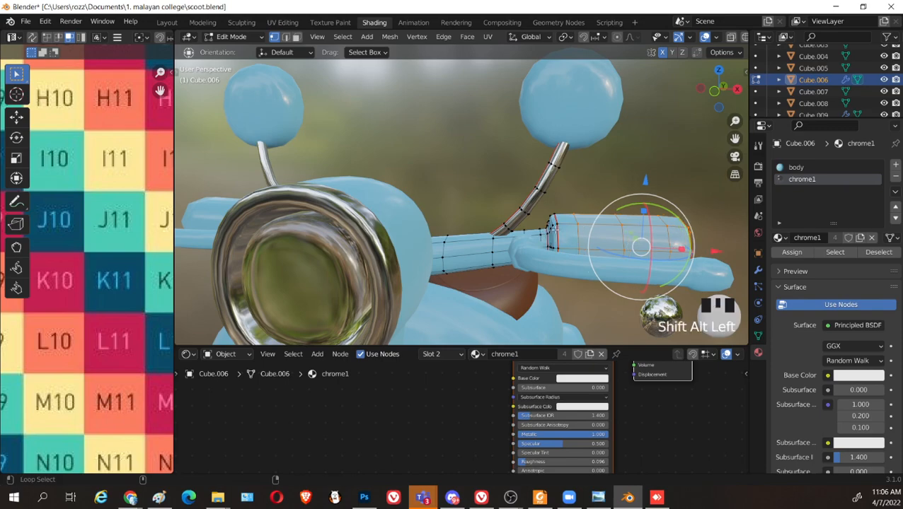
{"action": "left_click", "coordinate": [549, 231], "text": "alt+shift"}
{"action": "left_click", "coordinate": [543, 232], "text": "alt+shift"}
{"action": "middle_click_drag", "start_coordinate": [543, 232], "coordinate": [559, 201]}
{"action": "scroll", "coordinate": [451, 228], "scroll_direction": "down", "scroll_amount": 2}
{"action": "scroll", "coordinate": [427, 225], "scroll_direction": "up", "scroll_amount": 5}
{"action": "scroll", "coordinate": [427, 225], "scroll_direction": "up", "scroll_amount": 7}
{"action": "key", "text": "KP_Decimal"}
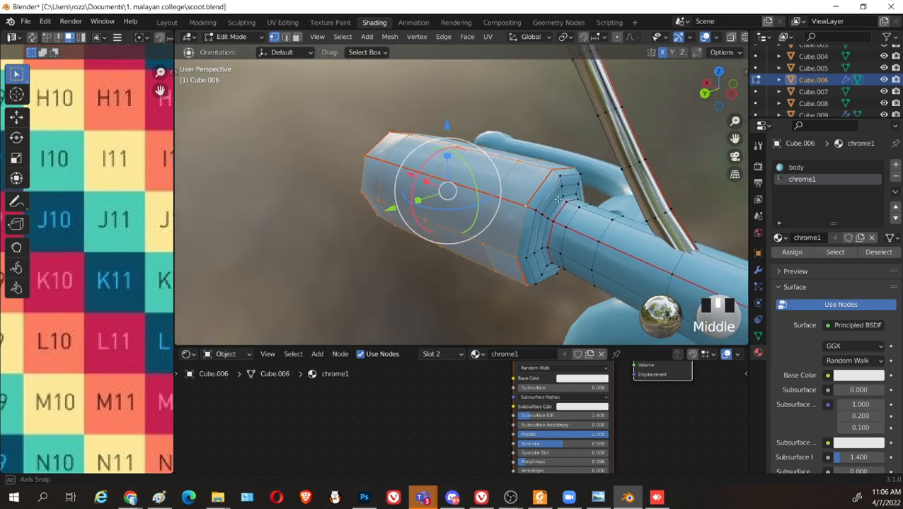
{"action": "left_click", "coordinate": [551, 190], "text": "alt+shift"}
{"action": "left_click", "coordinate": [553, 196], "text": "alt+shift"}
{"action": "left_click", "coordinate": [556, 202], "text": "alt+shift"}
{"action": "left_click", "coordinate": [559, 206], "text": "alt+shift"}
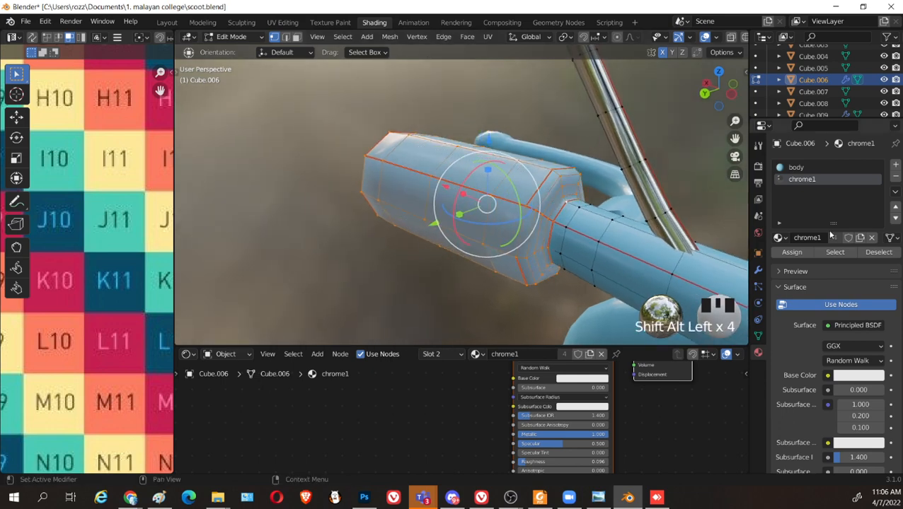
Add a third material slot with rubber_stand, assign it to the selected grip, and return to Object Mode
{"action": "left_click", "coordinate": [895, 165]}
{"action": "left_click", "coordinate": [780, 239]}
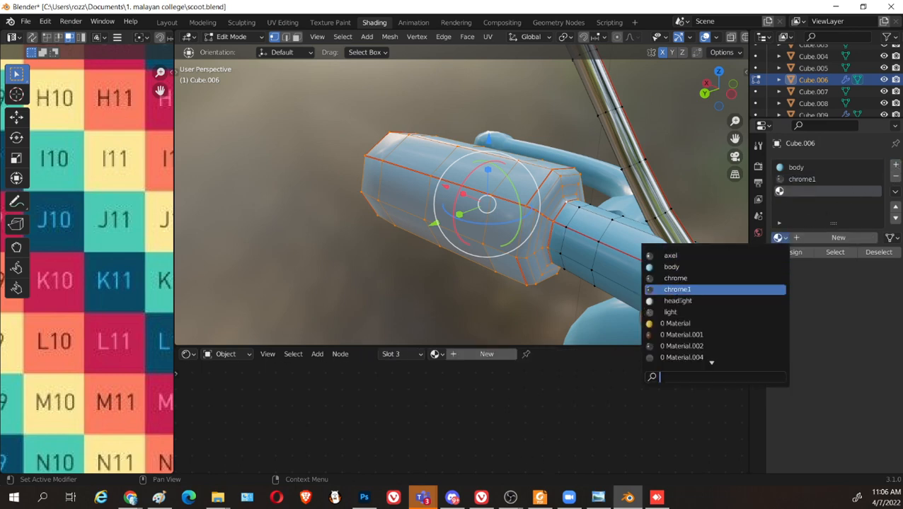
{"action": "scroll", "coordinate": [679, 329], "scroll_direction": "down", "scroll_amount": 1}
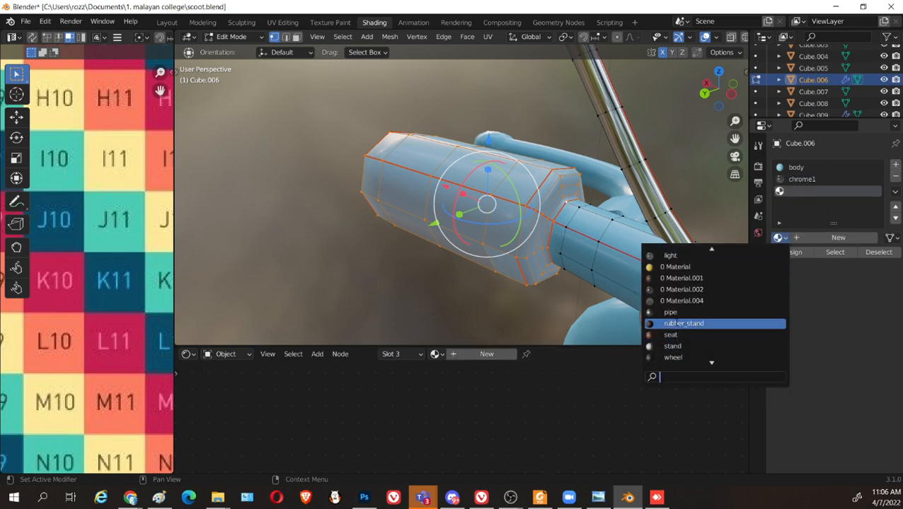
{"action": "left_click", "coordinate": [677, 325]}
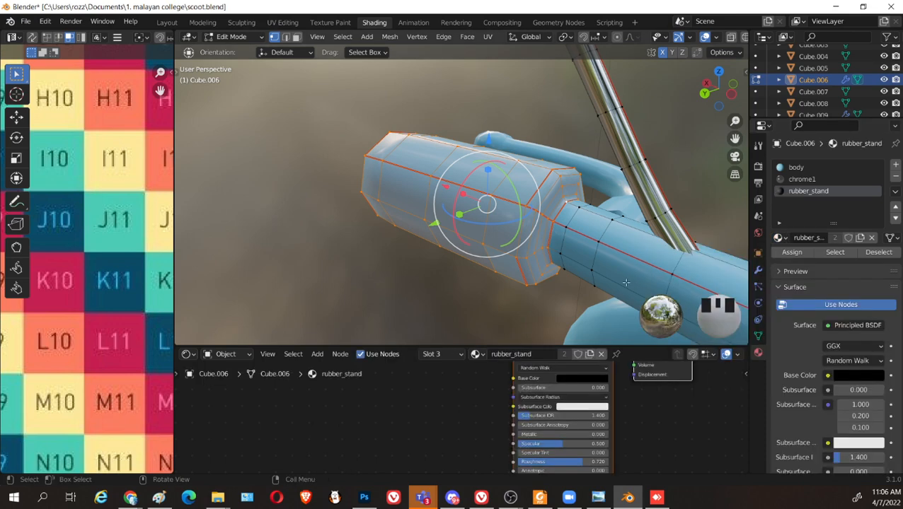
{"action": "left_click", "coordinate": [791, 253]}
{"action": "scroll", "coordinate": [483, 272], "scroll_direction": "down", "scroll_amount": 3}
{"action": "mouse_move", "coordinate": [483, 271]}
{"action": "middle_mouse_down"}
{"action": "mouse_move", "coordinate": [439, 261]}
{"action": "mouse_move", "coordinate": [636, 226]}
{"action": "mouse_move", "coordinate": [425, 220]}
{"action": "mouse_move", "coordinate": [495, 272]}
{"action": "middle_mouse_up"}
{"action": "key", "text": "Tab"}
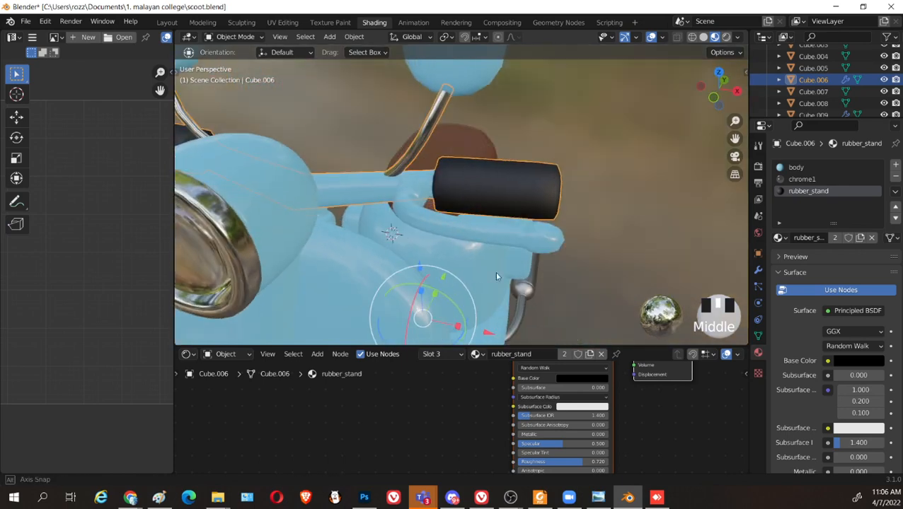
Replace the brake lever's body material with chrome1 and save the file
{"action": "left_click", "coordinate": [542, 241]}
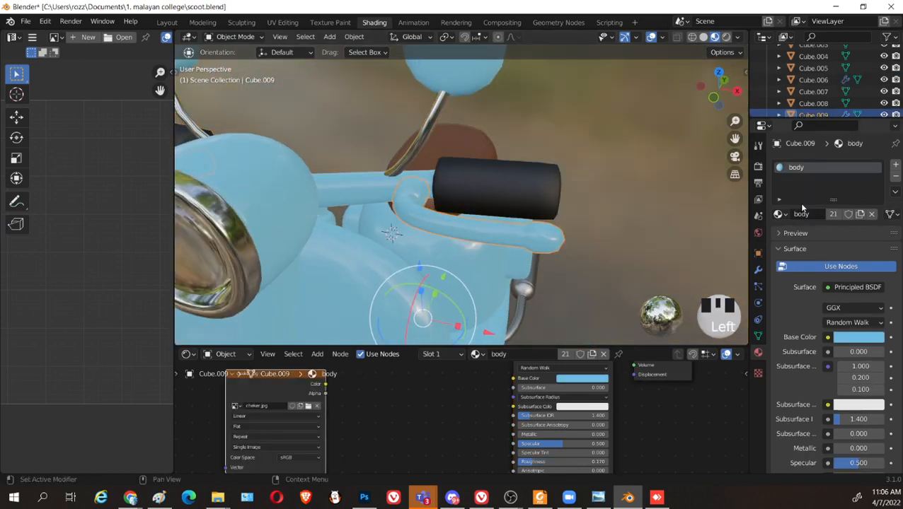
{"action": "left_click", "coordinate": [895, 179]}
{"action": "left_click", "coordinate": [779, 214]}
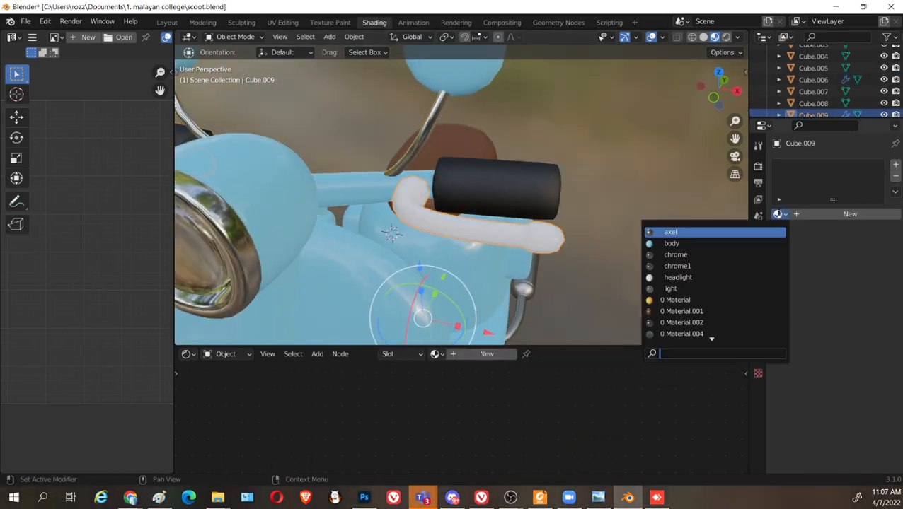
{"action": "left_click", "coordinate": [677, 266]}
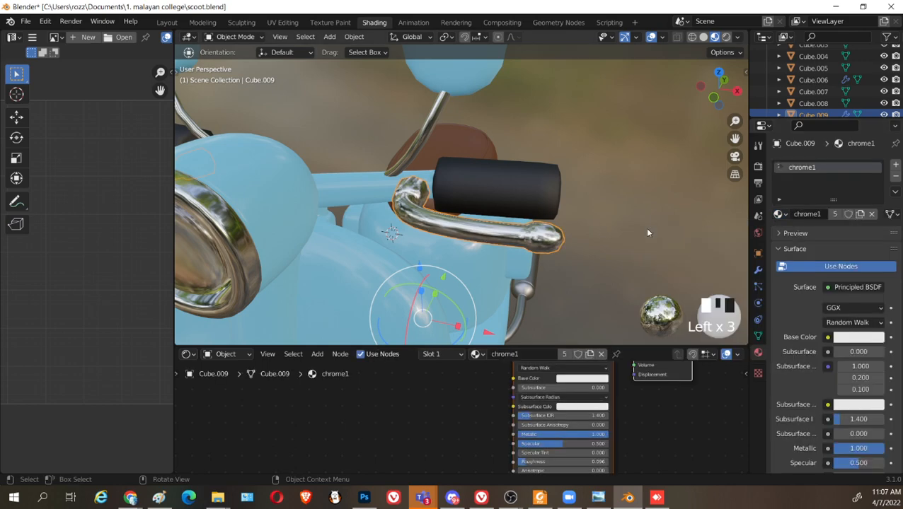
{"action": "scroll", "coordinate": [647, 232], "scroll_direction": "down", "scroll_amount": 2}
{"action": "key", "text": "ctrl+s"}
Open the mirror head mesh in Edit Mode, focused on the edge loops around the glass
{"action": "middle_click_drag", "start_coordinate": [649, 218], "coordinate": [430, 100]}
{"action": "scroll", "coordinate": [626, 219], "scroll_direction": "down", "scroll_amount": 2}
{"action": "scroll", "coordinate": [586, 218], "scroll_direction": "up", "scroll_amount": 5}
{"action": "left_click", "coordinate": [436, 94]}
{"action": "key", "text": "Tab"}
{"action": "scroll", "coordinate": [476, 228], "scroll_direction": "up", "scroll_amount": 4}
{"action": "scroll", "coordinate": [571, 204], "scroll_direction": "down", "scroll_amount": 2}
{"action": "scroll", "coordinate": [479, 200], "scroll_direction": "up", "scroll_amount": 2}
{"action": "scroll", "coordinate": [437, 101], "scroll_direction": "up", "scroll_amount": 1}
{"action": "scroll", "coordinate": [438, 101], "scroll_direction": "up", "scroll_amount": 1}
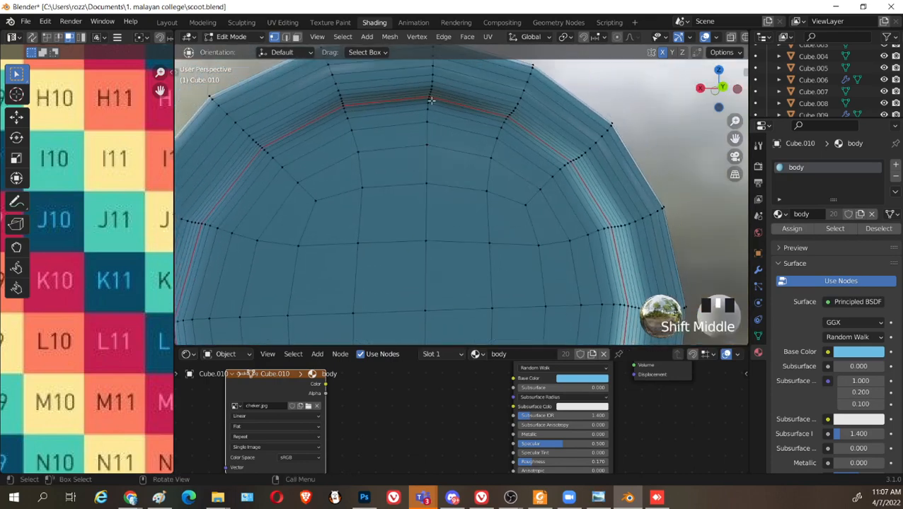
Rip the edge loop around the mirror glass in place and select the linked glass geometry
{"action": "left_click", "coordinate": [432, 98], "text": "alt+shift"}
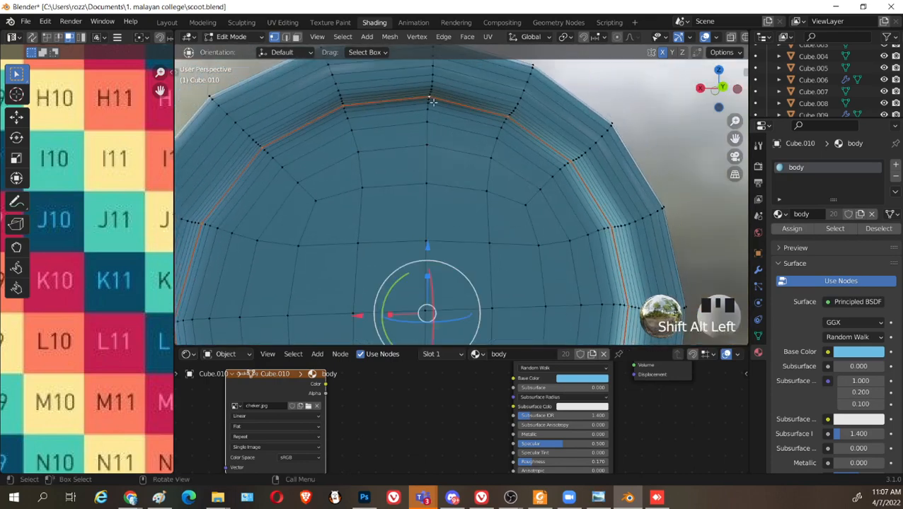
{"action": "key", "text": "v"}
{"action": "left_click", "coordinate": [478, 153]}
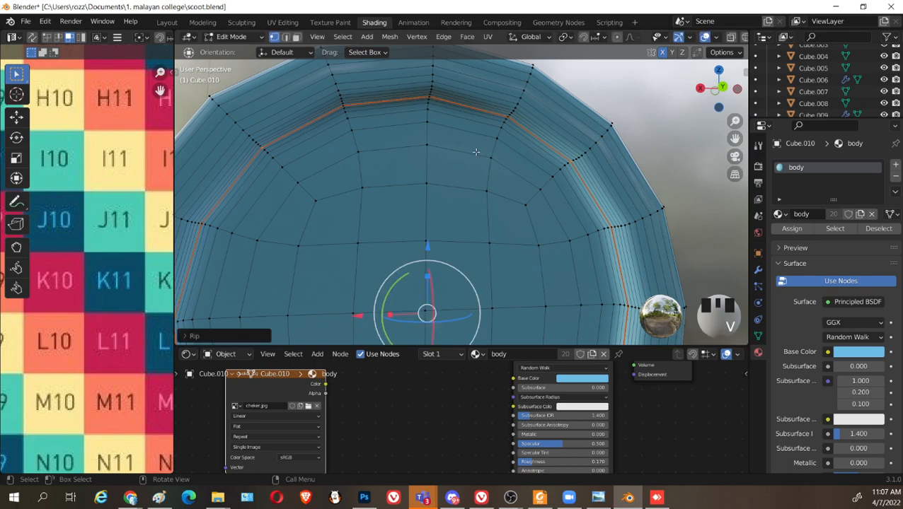
{"action": "scroll", "coordinate": [572, 228], "scroll_direction": "down", "scroll_amount": 3}
{"action": "middle_click_drag", "start_coordinate": [571, 228], "coordinate": [455, 209], "text": "shift"}
{"action": "key", "text": "l"}
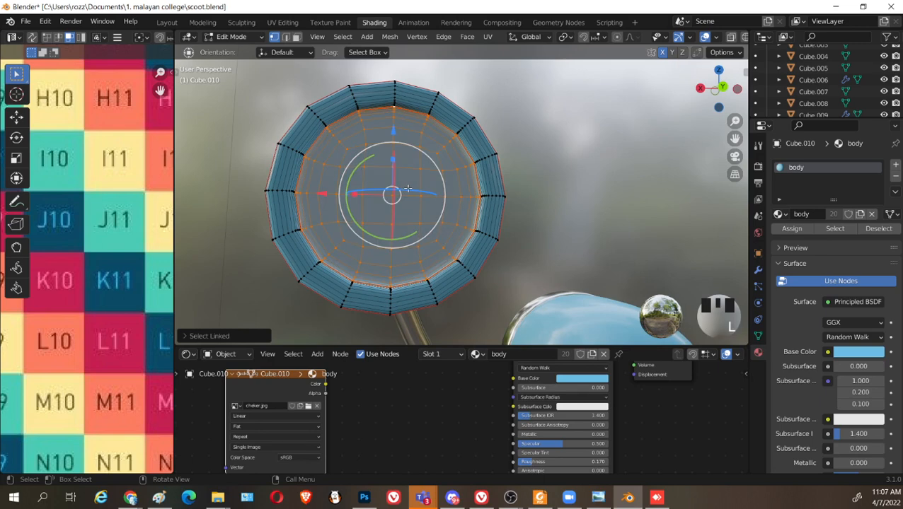
Add a second material slot with a new material named miror and assign it to the selected glass
{"action": "left_click", "coordinate": [896, 165]}
{"action": "left_click", "coordinate": [778, 237]}
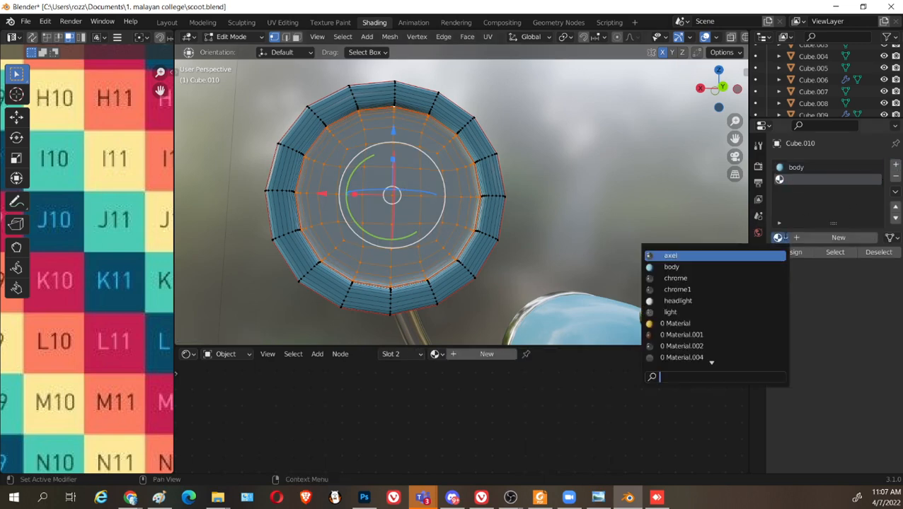
{"action": "left_click", "coordinate": [831, 241]}
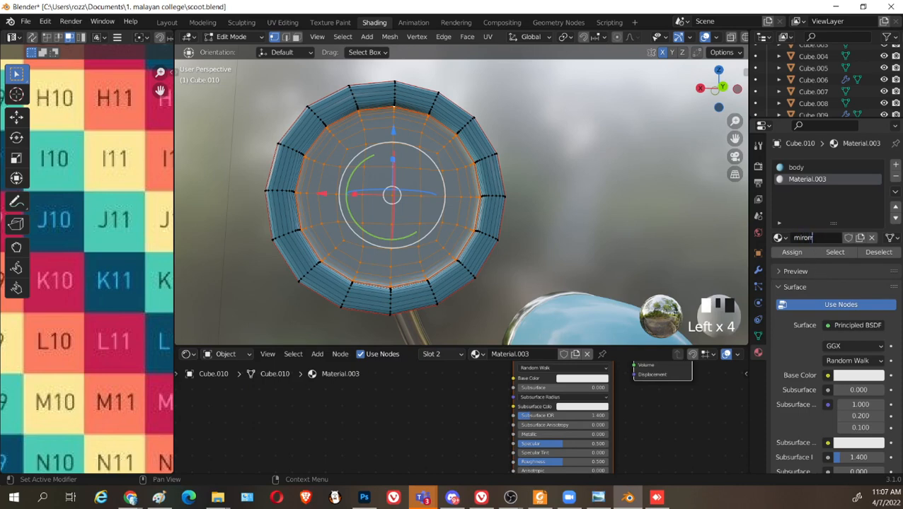
{"action": "key", "text": "Return"}
{"action": "scroll", "coordinate": [832, 340], "scroll_direction": "down", "scroll_amount": 3}
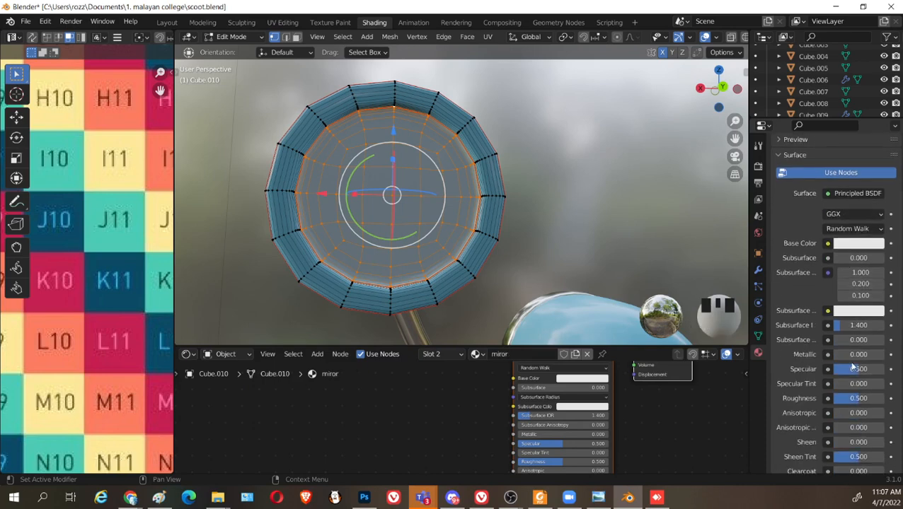
{"action": "scroll", "coordinate": [839, 320], "scroll_direction": "up", "scroll_amount": 1}
{"action": "scroll", "coordinate": [839, 319], "scroll_direction": "up", "scroll_amount": 4}
{"action": "left_click", "coordinate": [791, 196]}
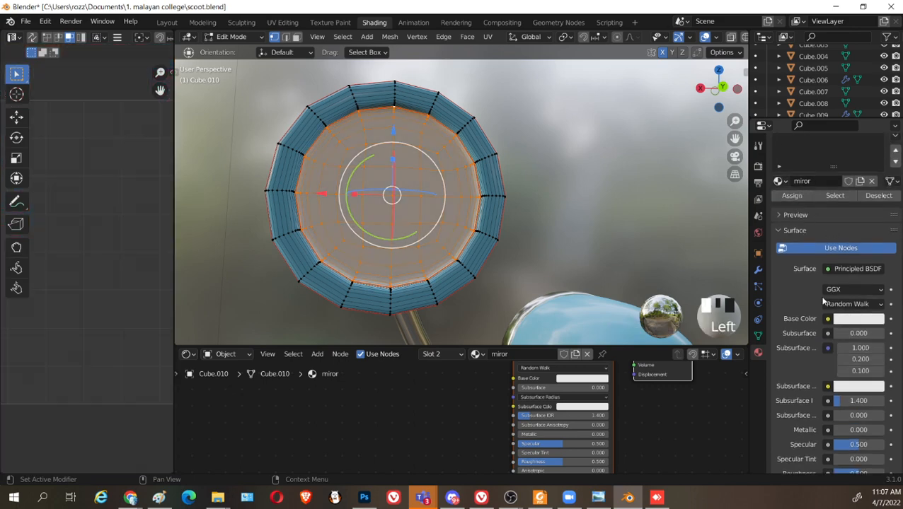
Change the miror material's surface to Glass BSDF with roughness 0, then return to Object Mode
{"action": "left_click", "coordinate": [853, 268]}
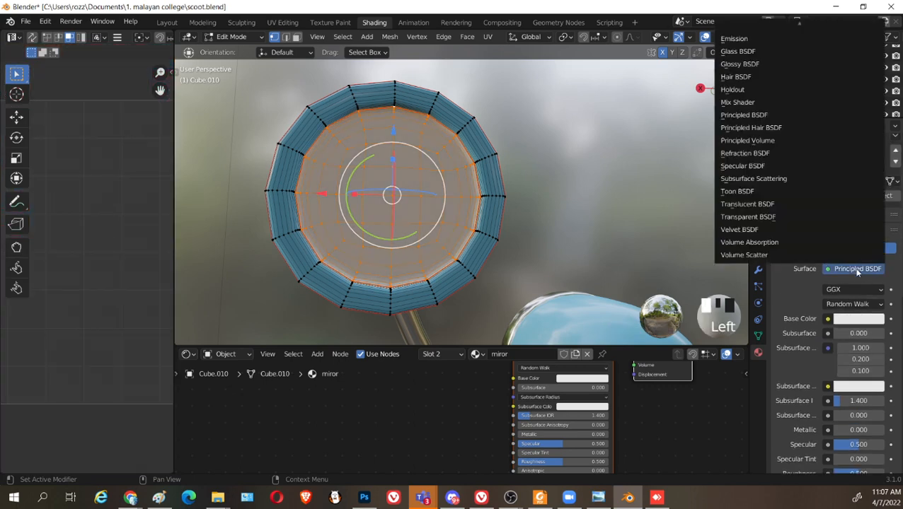
{"action": "left_click", "coordinate": [749, 52]}
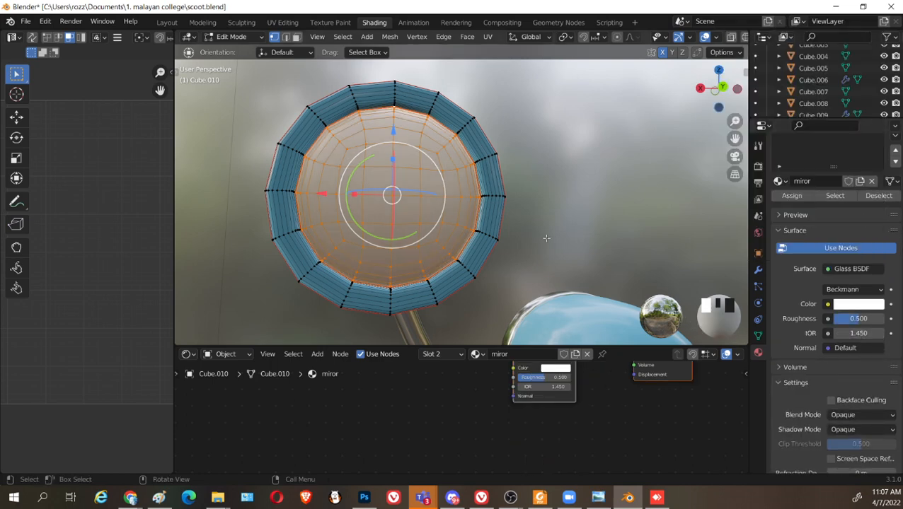
{"action": "left_click_drag", "start_coordinate": [847, 319], "coordinate": [815, 320]}
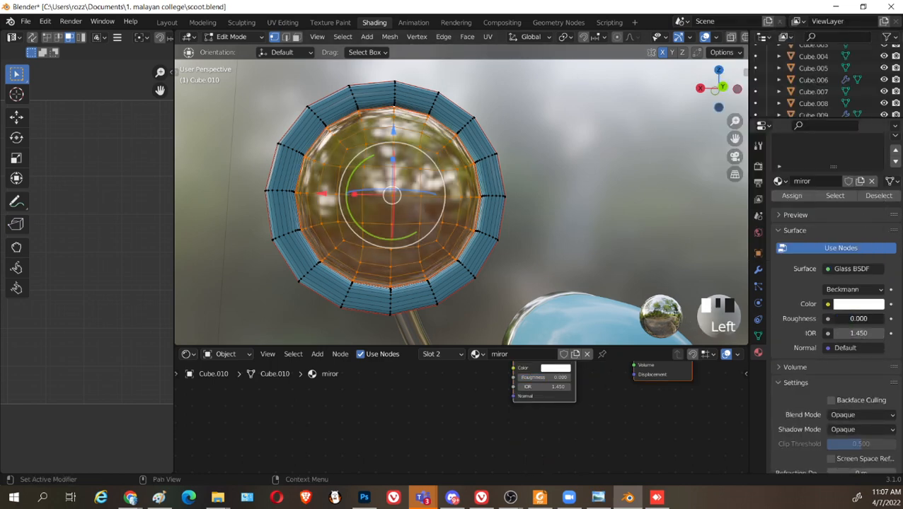
{"action": "middle_click_drag", "start_coordinate": [617, 252], "coordinate": [577, 235]}
{"action": "key", "text": "Tab"}
In Edit Mode, rip the edge loop around the other mirror's glass in place and select the linked glass geometry
{"action": "scroll", "coordinate": [564, 238], "scroll_direction": "down", "scroll_amount": 2}
{"action": "middle_click_drag", "start_coordinate": [576, 235], "coordinate": [596, 131], "text": "shift"}
{"action": "key", "text": "Tab"}
{"action": "scroll", "coordinate": [596, 131], "scroll_direction": "up", "scroll_amount": 10}
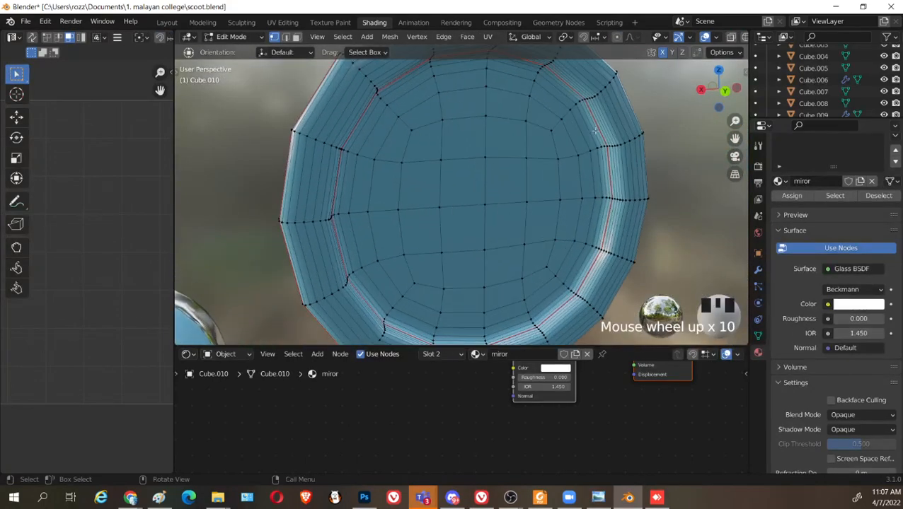
{"action": "left_click", "coordinate": [605, 144]}
{"action": "left_click", "coordinate": [605, 144], "text": "alt+shift"}
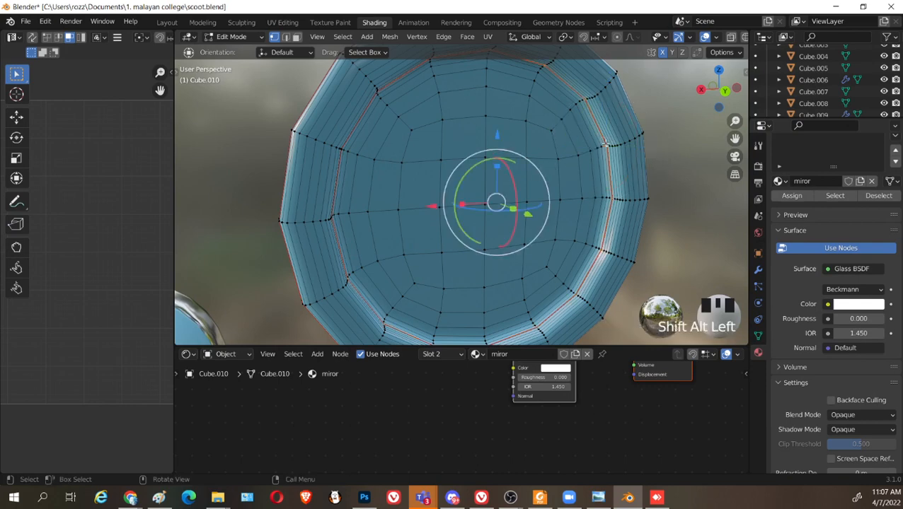
{"action": "scroll", "coordinate": [605, 144], "scroll_direction": "up", "scroll_amount": 2}
{"action": "left_click", "coordinate": [622, 141]}
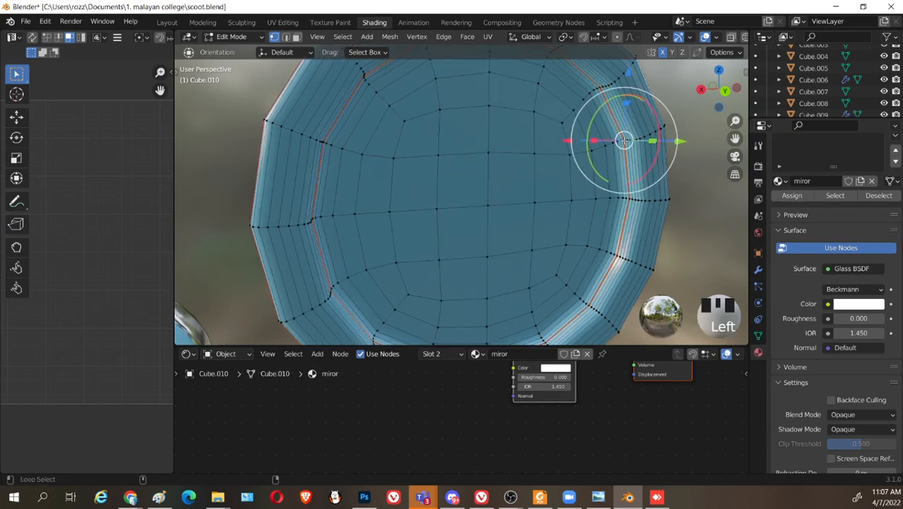
{"action": "left_click", "coordinate": [622, 140], "text": "alt+shift"}
{"action": "middle_click_drag", "start_coordinate": [600, 257], "coordinate": [566, 255]}
{"action": "key", "text": "v"}
{"action": "left_click", "coordinate": [566, 254]}
{"action": "key", "text": "l"}
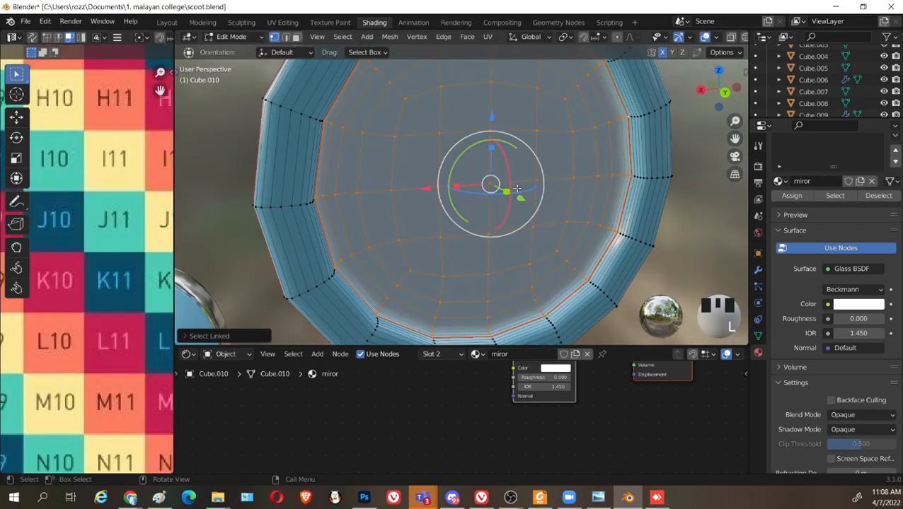
Assign the miror material to the second mirror's glass, return to Object Mode, and save the file
{"action": "left_click", "coordinate": [778, 181]}
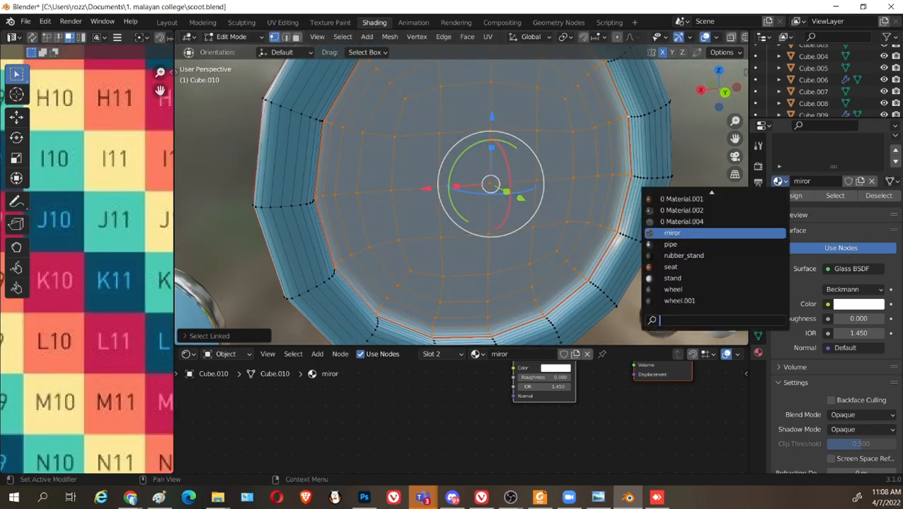
{"action": "scroll", "coordinate": [714, 250], "scroll_direction": "up", "scroll_amount": 10}
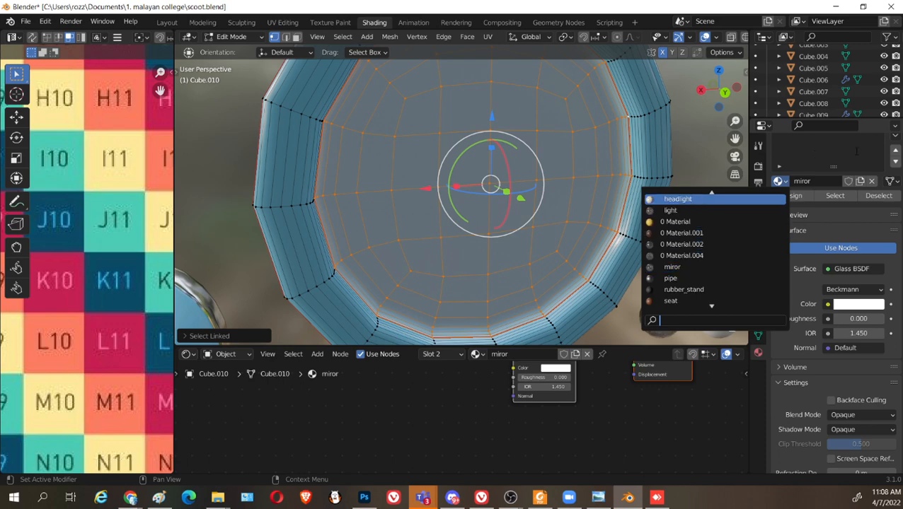
{"action": "scroll", "coordinate": [812, 196], "scroll_direction": "up", "scroll_amount": 3}
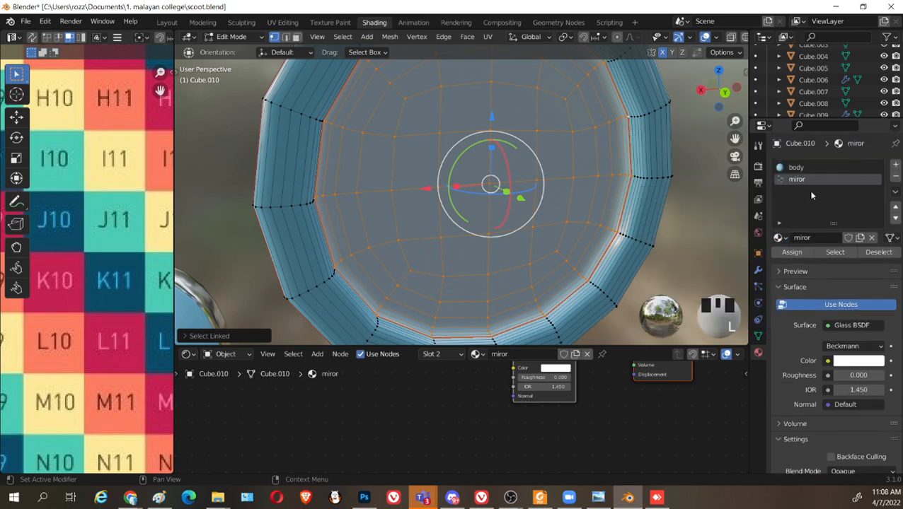
{"action": "key", "text": "Tab"}
{"action": "scroll", "coordinate": [501, 251], "scroll_direction": "down", "scroll_amount": 4}
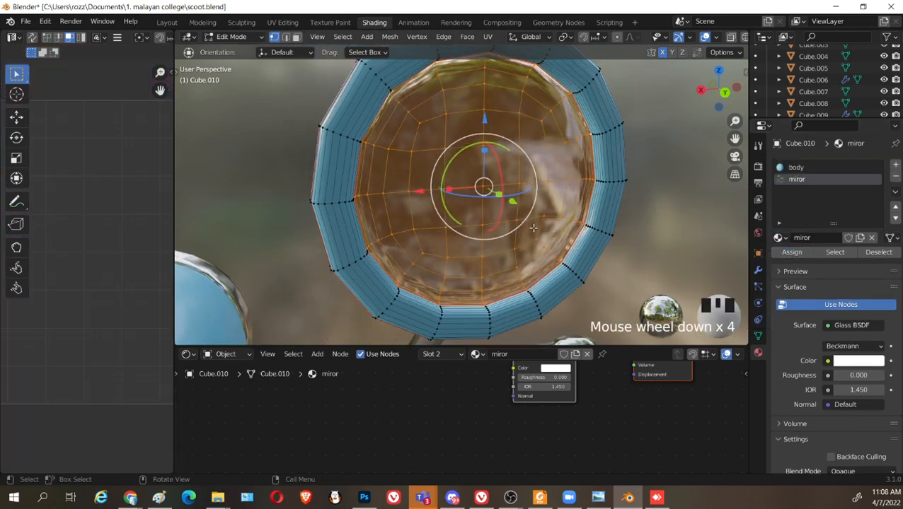
{"action": "key", "text": "ctrl+s"}
{"action": "scroll", "coordinate": [496, 251], "scroll_direction": "down", "scroll_amount": 3}
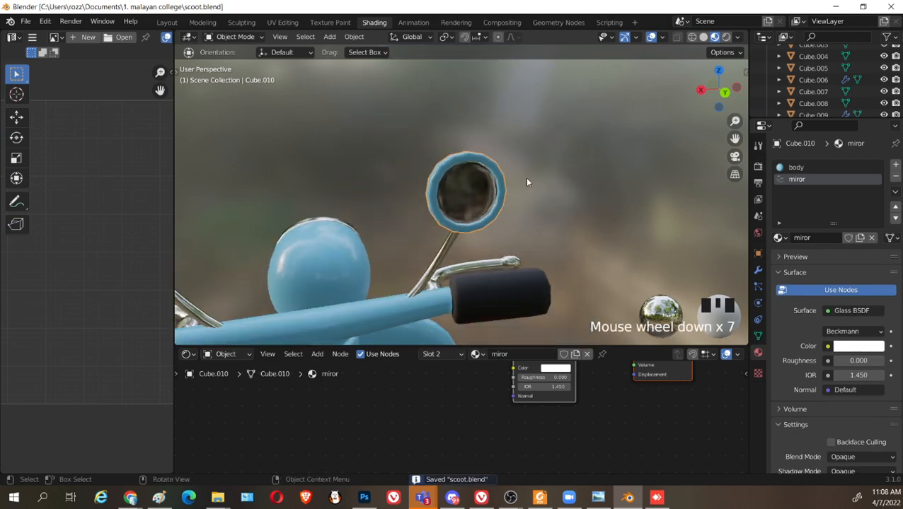
Add a Subdivision Surface modifier to the mirror heads and save the file
{"action": "left_click", "coordinate": [758, 270]}
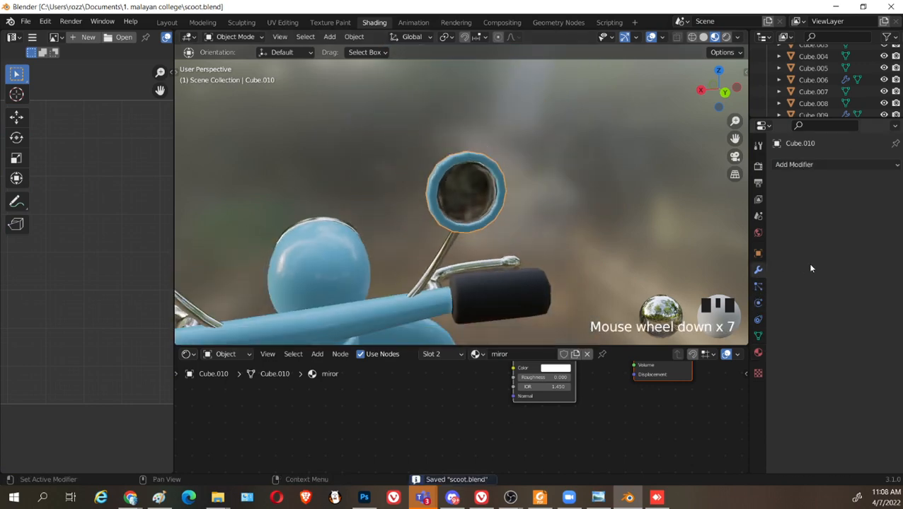
{"action": "left_click", "coordinate": [829, 165]}
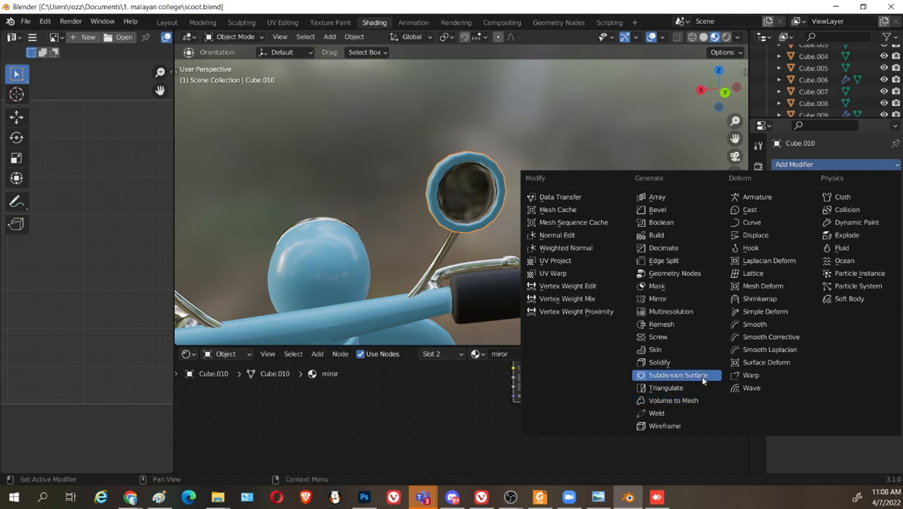
{"action": "left_click", "coordinate": [702, 376]}
{"action": "scroll", "coordinate": [500, 286], "scroll_direction": "down", "scroll_amount": 2}
{"action": "middle_click_drag", "start_coordinate": [499, 286], "coordinate": [528, 252]}
{"action": "scroll", "coordinate": [495, 278], "scroll_direction": "down", "scroll_amount": 4}
{"action": "key", "text": "ctrl+s"}
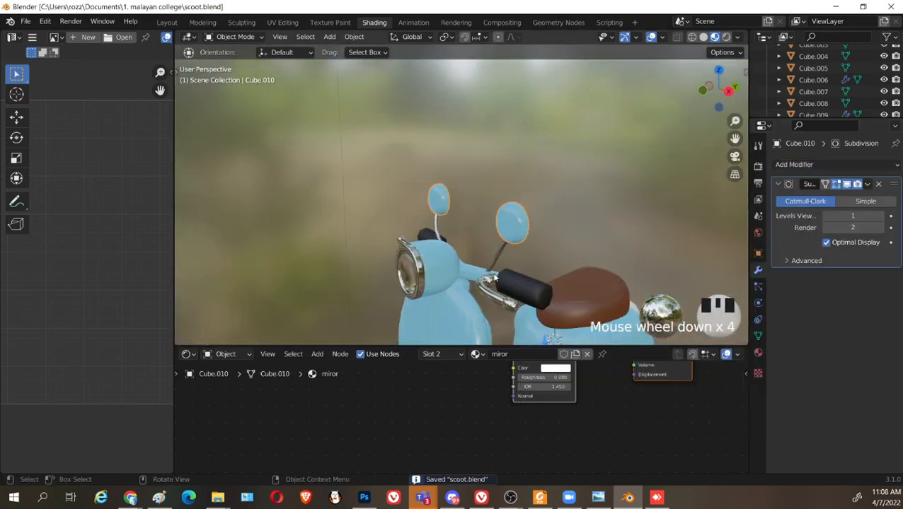
Add a Subdivision Surface modifier to the handlebar object with the grips and mirror stems
{"action": "middle_click_drag", "start_coordinate": [494, 278], "coordinate": [453, 262]}
{"action": "left_click", "coordinate": [423, 242]}
{"action": "left_click", "coordinate": [806, 165]}
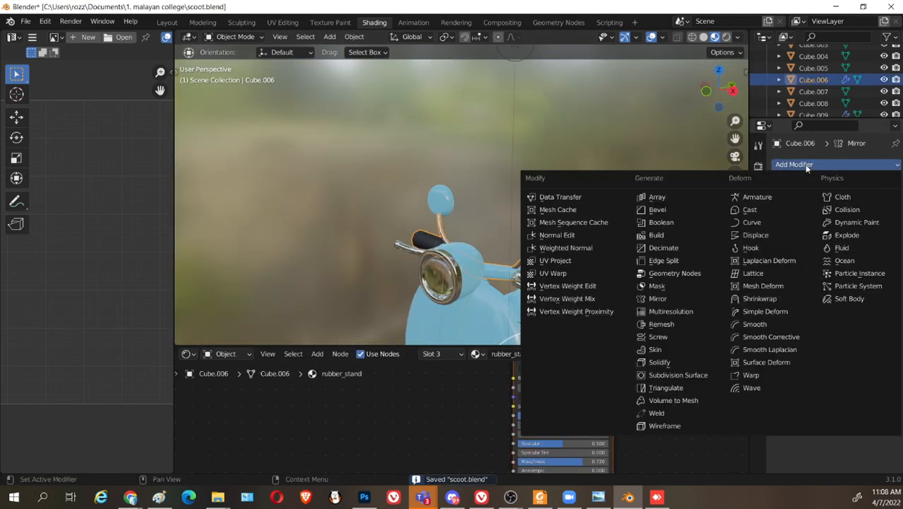
{"action": "left_click", "coordinate": [677, 376]}
{"action": "middle_click_drag", "start_coordinate": [637, 297], "coordinate": [591, 275]}
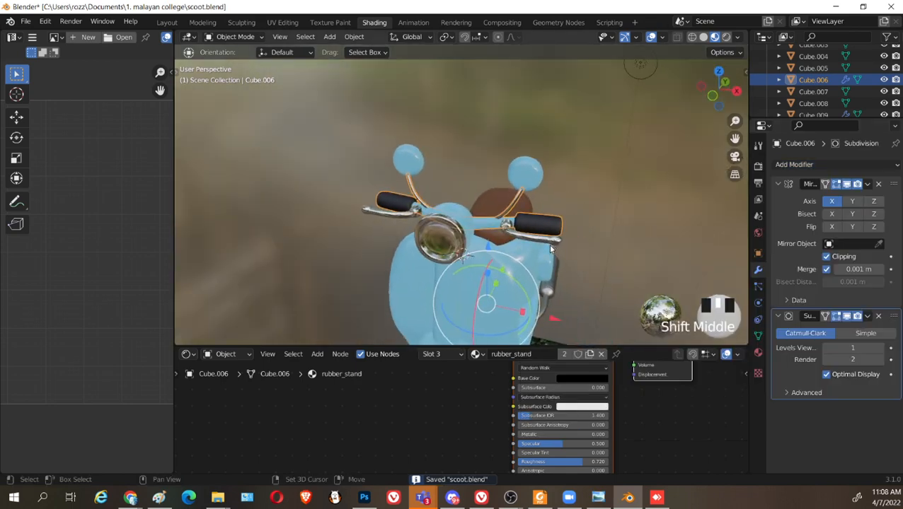
Add a Subdivision Surface modifier to the chrome brake levers and save the file
{"action": "scroll", "coordinate": [591, 275], "scroll_direction": "up", "scroll_amount": 2}
{"action": "left_click", "coordinate": [595, 269]}
{"action": "left_click", "coordinate": [805, 164]}
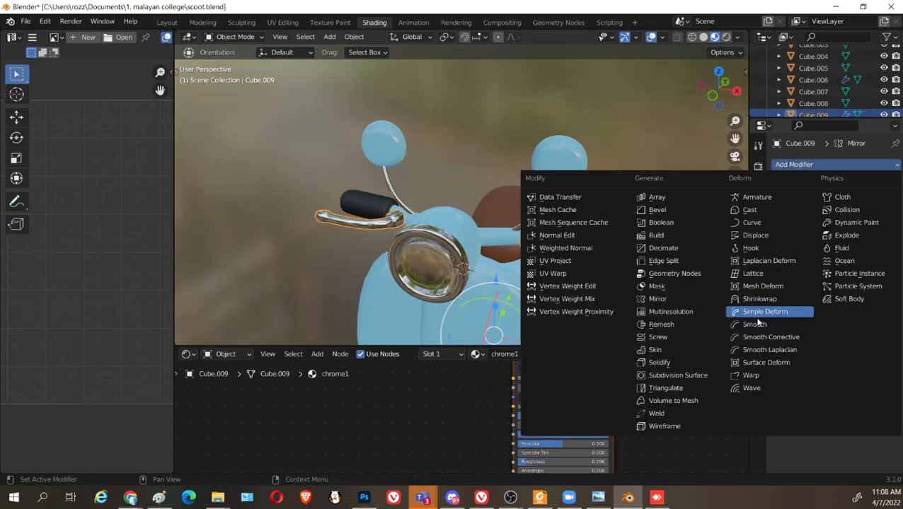
{"action": "left_click", "coordinate": [678, 376]}
{"action": "key", "text": "ctrl+s"}
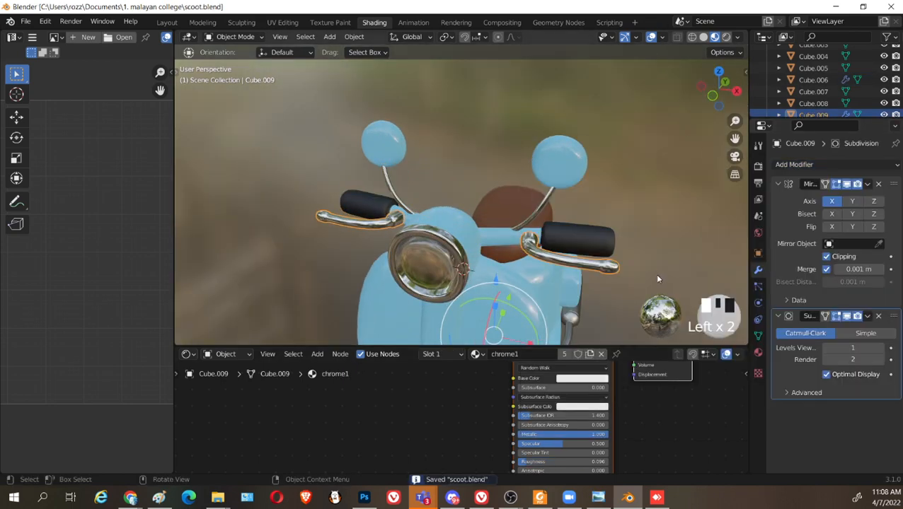
Select the small light on the front fender and, in Edit Mode, select its linked lens geometry
{"action": "middle_click_drag", "start_coordinate": [654, 273], "coordinate": [417, 264], "text": "shift"}
{"action": "left_click", "coordinate": [617, 259]}
{"action": "left_click", "coordinate": [417, 263]}
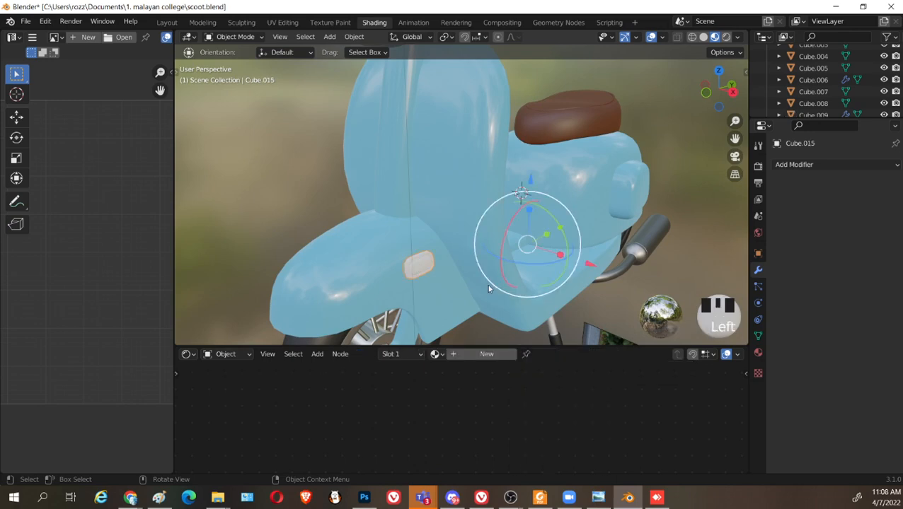
{"action": "middle_click_drag", "start_coordinate": [487, 284], "coordinate": [582, 155], "text": "shift"}
{"action": "key", "text": "Tab"}
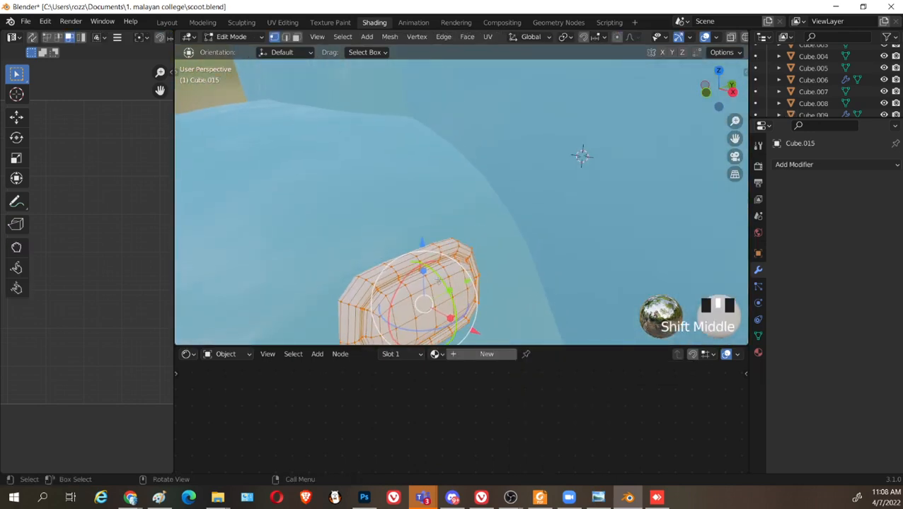
{"action": "left_click", "coordinate": [582, 154]}
{"action": "key", "text": "l"}
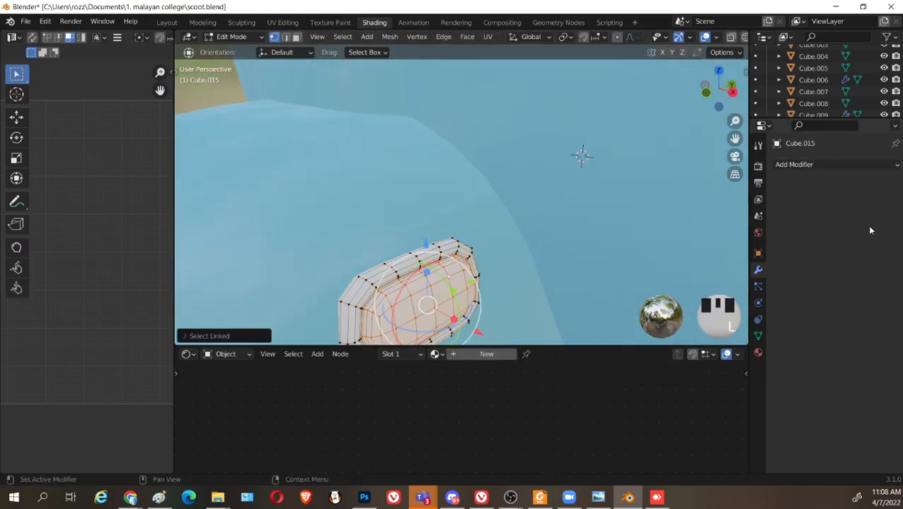
Create a material named red+light on the fender light and set its base color to bright red
{"action": "left_click", "coordinate": [758, 352]}
{"action": "left_click", "coordinate": [812, 215]}
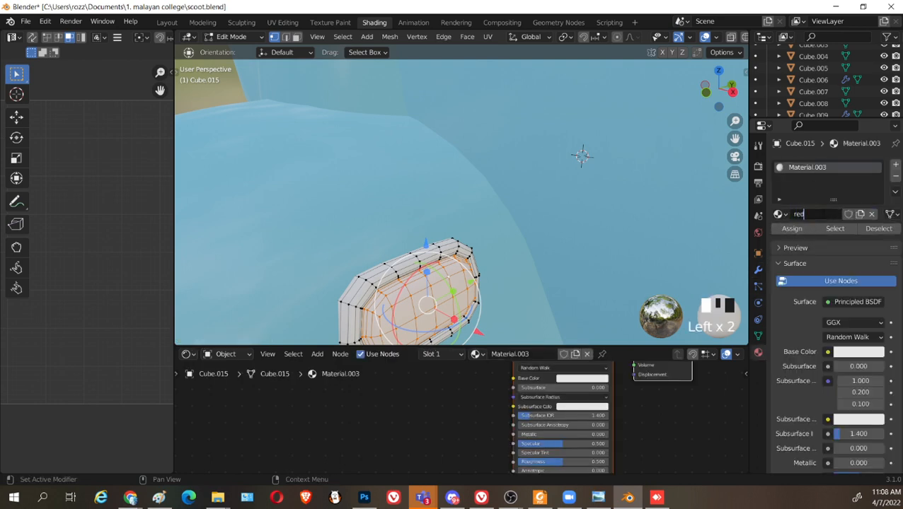
{"action": "type", "text": "red+light"}
{"action": "key", "text": "Return"}
{"action": "left_click", "coordinate": [844, 359]}
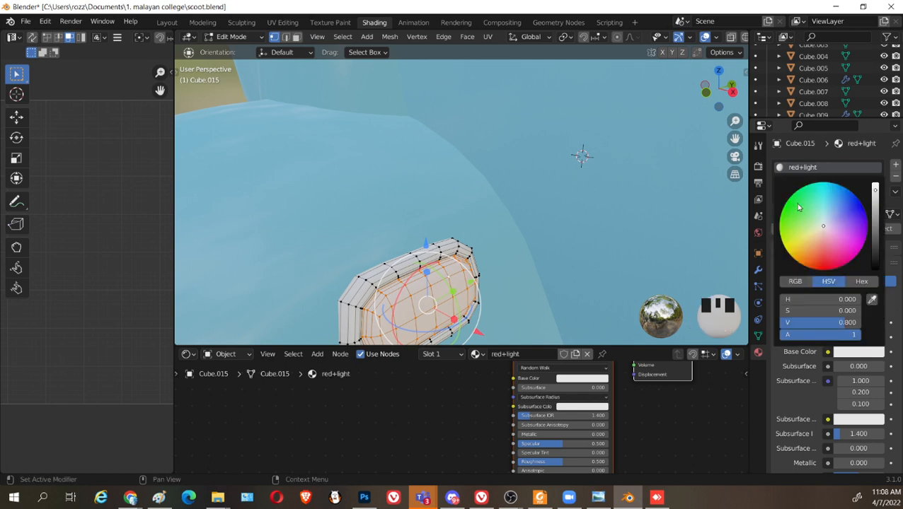
{"action": "mouse_move", "coordinate": [821, 233]}
{"action": "left_mouse_down"}
{"action": "mouse_move", "coordinate": [822, 254]}
{"action": "mouse_move", "coordinate": [796, 260]}
{"action": "mouse_move", "coordinate": [812, 269]}
{"action": "left_mouse_up"}
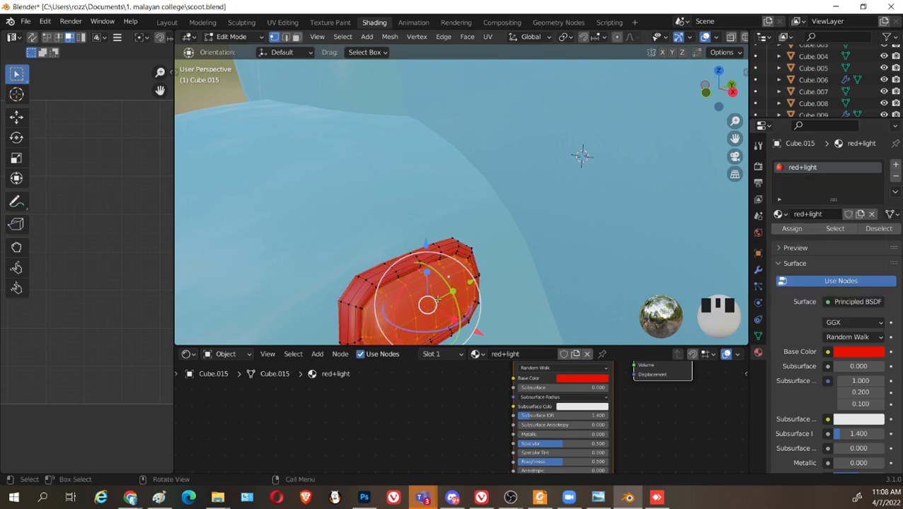
Assign the existing chrome1 material in a second slot to the fender light's linked rim geometry, then return to Object Mode
{"action": "left_click", "coordinate": [363, 275]}
{"action": "key", "text": "l"}
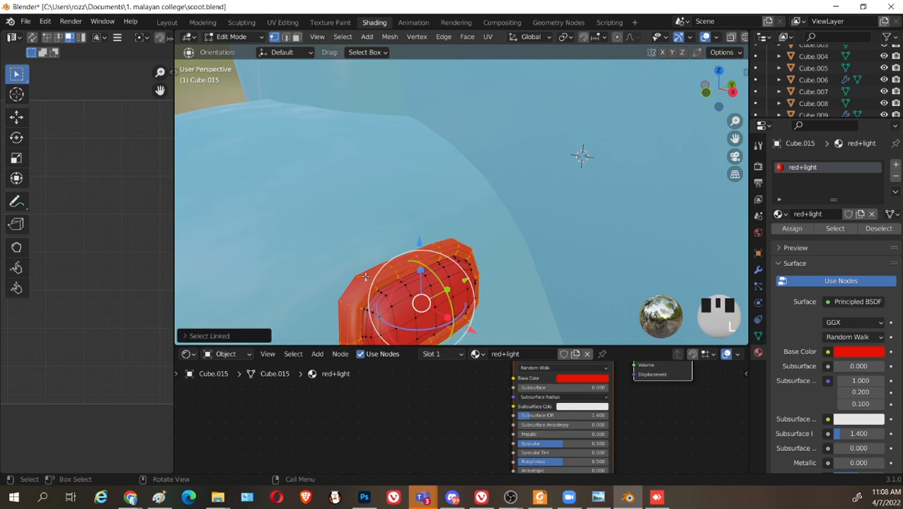
{"action": "left_click", "coordinate": [895, 164]}
{"action": "left_click", "coordinate": [779, 238]}
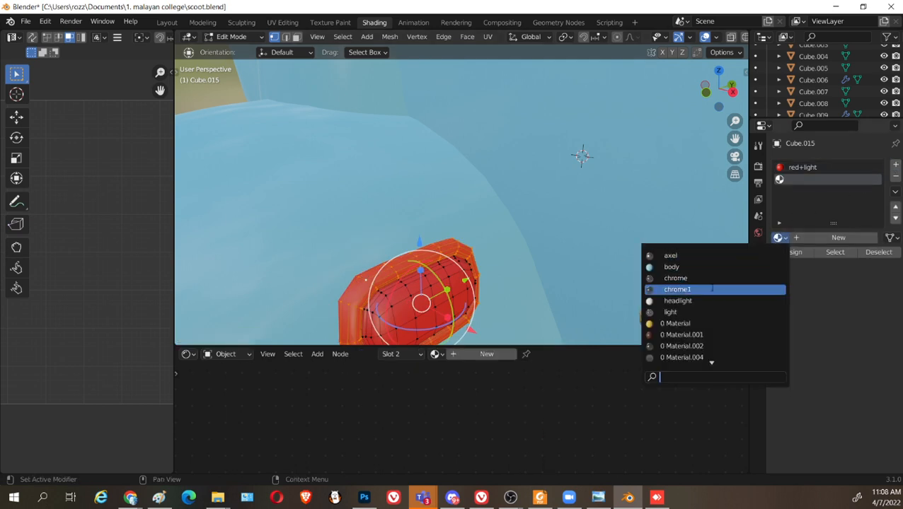
{"action": "left_click", "coordinate": [750, 289]}
{"action": "left_click", "coordinate": [795, 254]}
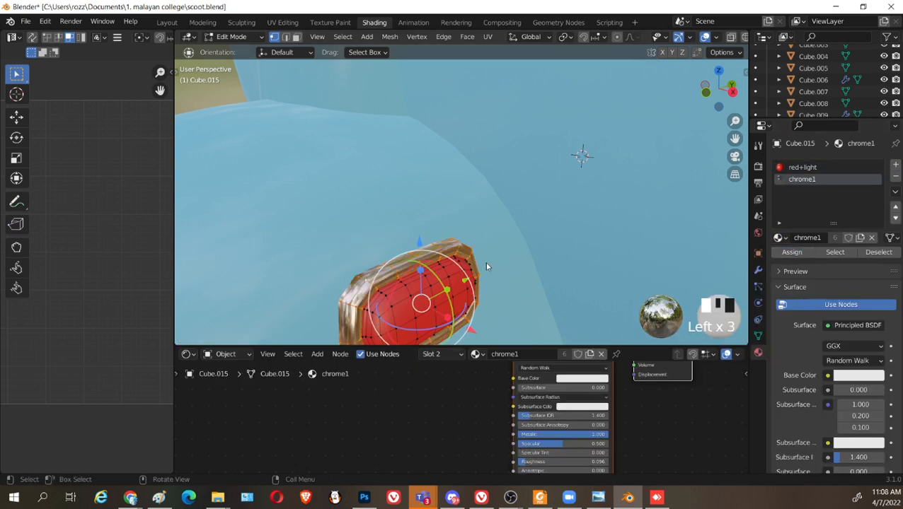
{"action": "key", "text": "Tab"}
{"action": "scroll", "coordinate": [488, 263], "scroll_direction": "down", "scroll_amount": 4}
{"action": "scroll", "coordinate": [492, 256], "scroll_direction": "up", "scroll_amount": 4}
Select the fender light's linked lens in Edit Mode and change the chrome1 material's surface to Emission
{"action": "left_click", "coordinate": [454, 260]}
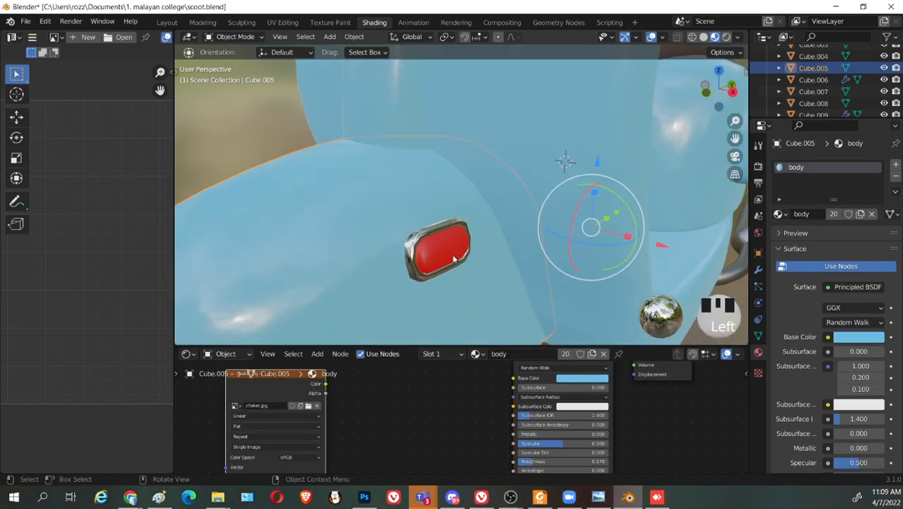
{"action": "left_click", "coordinate": [446, 250]}
{"action": "key", "text": "Tab"}
{"action": "scroll", "coordinate": [431, 307], "scroll_direction": "up", "scroll_amount": 2}
{"action": "scroll", "coordinate": [431, 307], "scroll_direction": "down", "scroll_amount": 2}
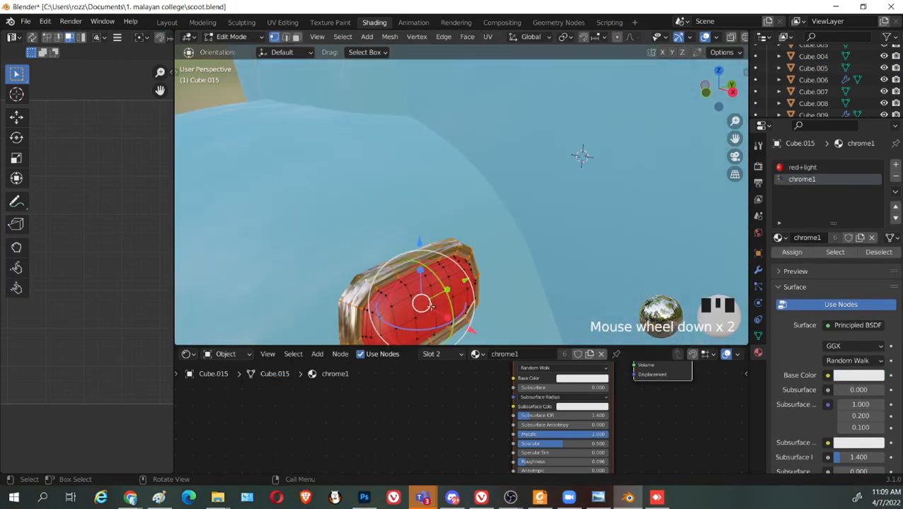
{"action": "key", "text": "l"}
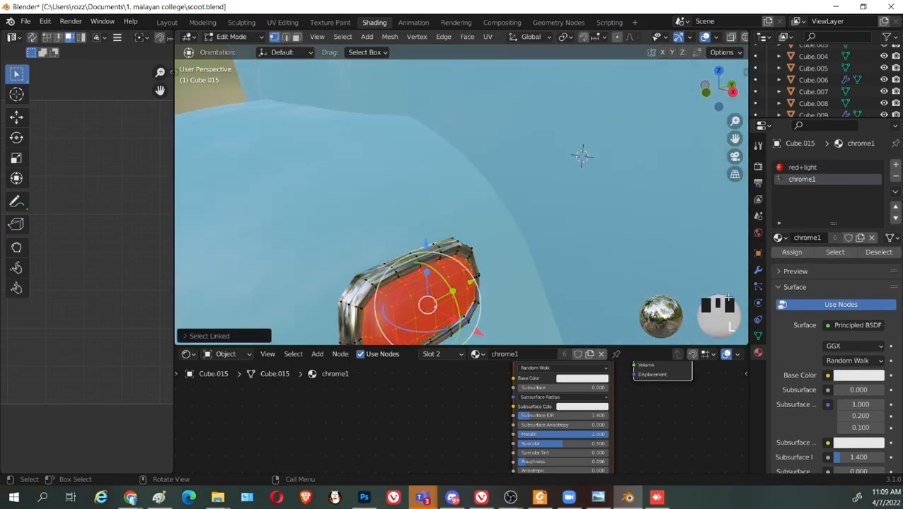
{"action": "left_click", "coordinate": [857, 324]}
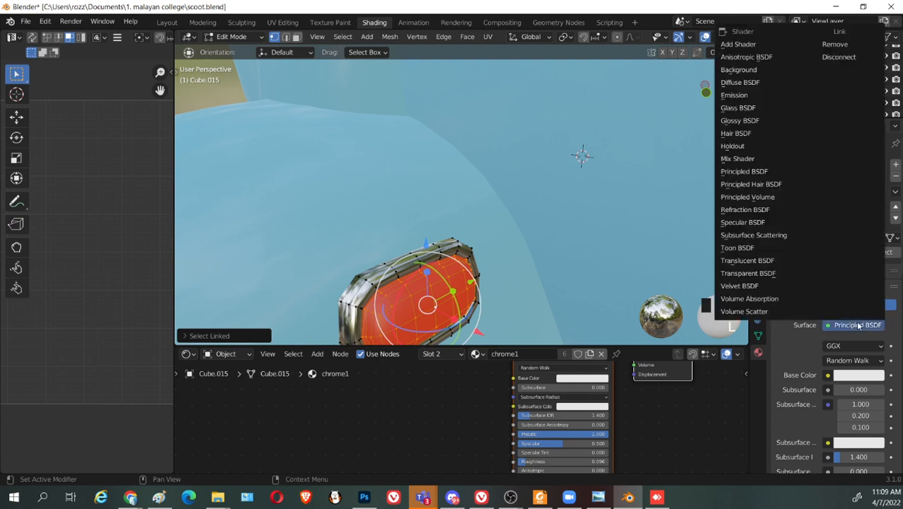
{"action": "left_click", "coordinate": [736, 96]}
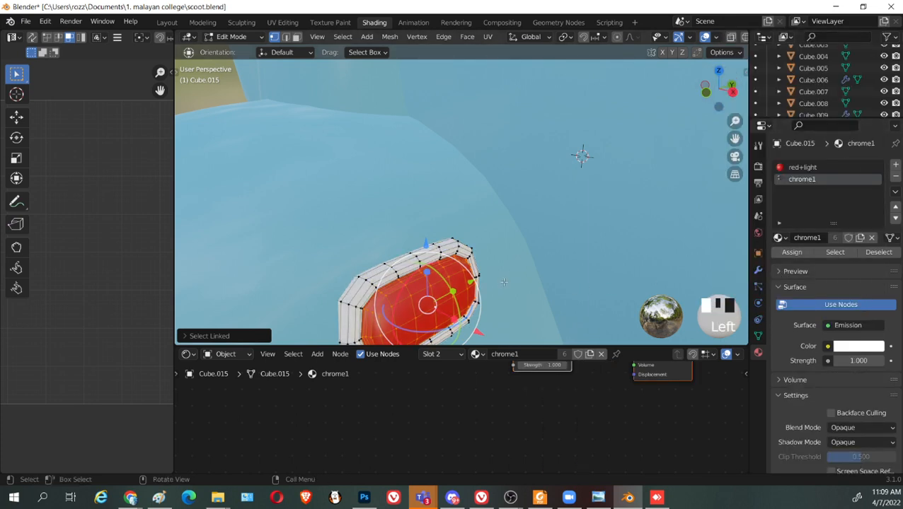
Try to undo the Emission surface change on the chrome1 material
{"action": "key", "text": "ctrl+z"}
{"action": "key", "text": "ctrl+z"}
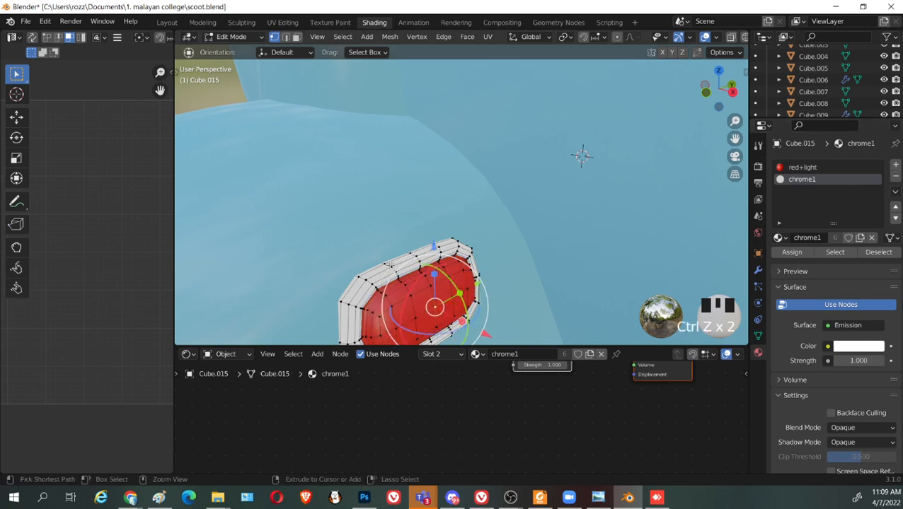
{"action": "key", "text": "ctrl+z"}
{"action": "key", "text": "ctrl+z"}
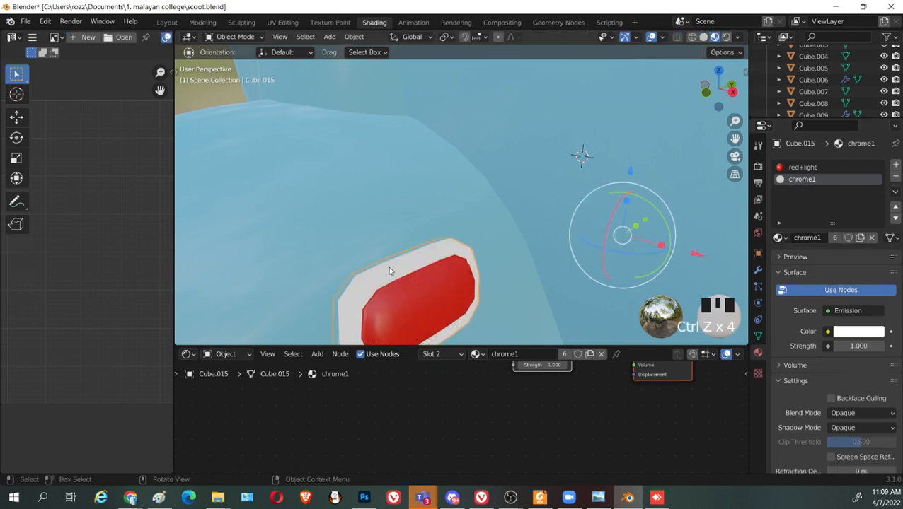
Reopen the fender light in Edit Mode and select its linked rim geometry
{"action": "left_click", "coordinate": [394, 272]}
{"action": "left_click", "coordinate": [398, 272]}
{"action": "key", "text": "Tab"}
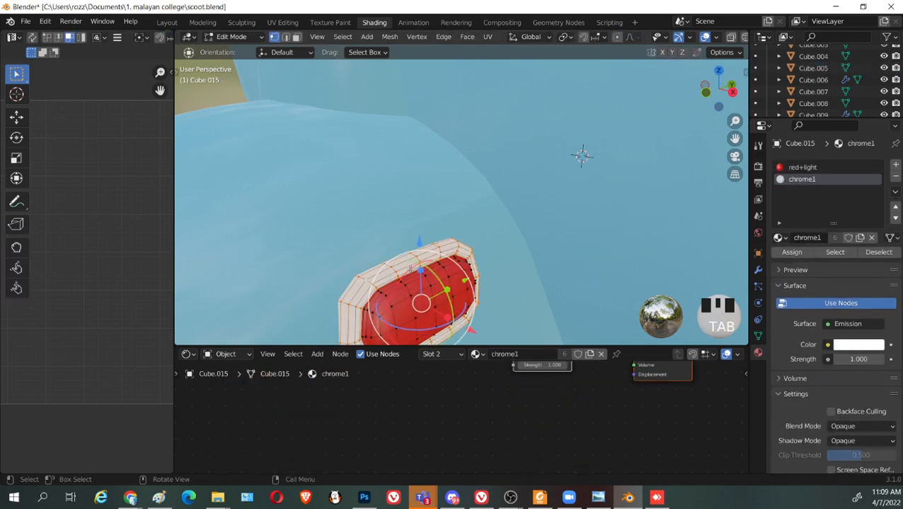
{"action": "double_click", "coordinate": [435, 253]}
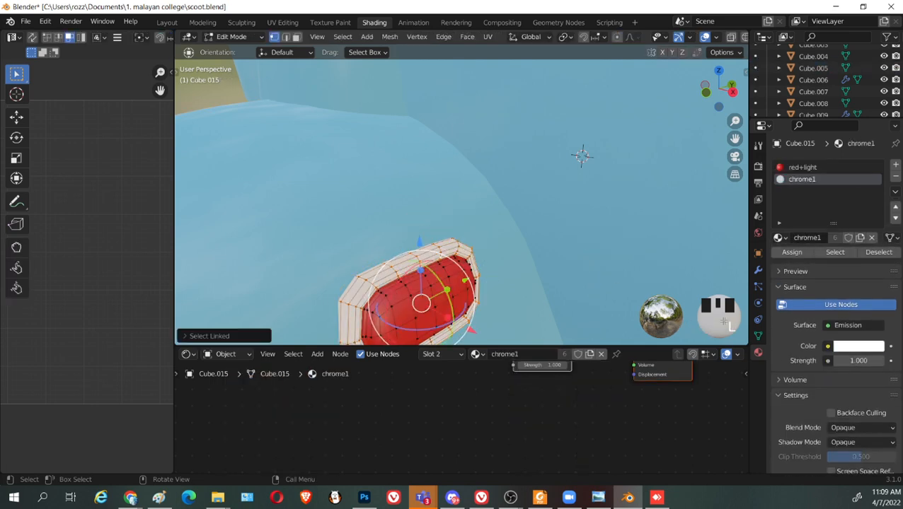
Turn off node usage for the chrome1 material
{"action": "left_click", "coordinate": [832, 304]}
{"action": "left_click", "coordinate": [833, 304]}
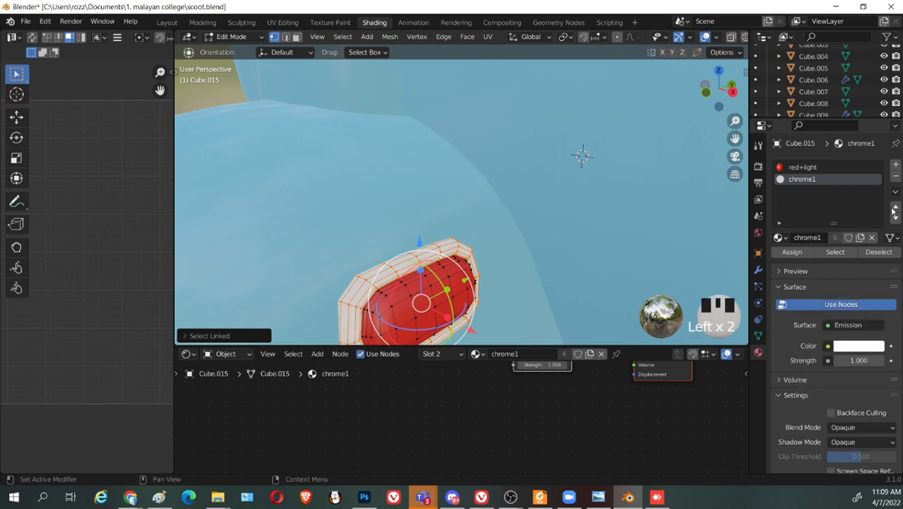
{"action": "left_click", "coordinate": [778, 238]}
{"action": "left_click", "coordinate": [855, 305]}
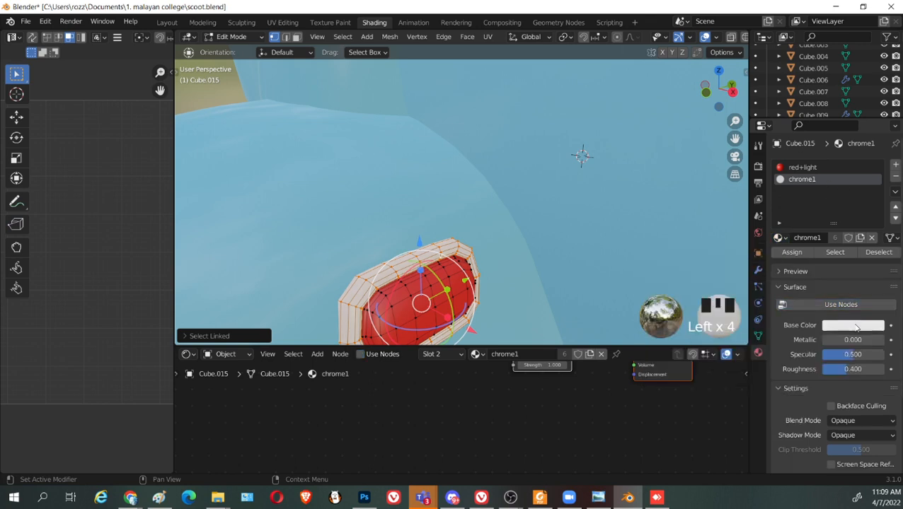
Disconnect the Emission node from the Material Output in chrome1's node tree and delete it
{"action": "scroll", "coordinate": [612, 389], "scroll_direction": "down", "scroll_amount": 4}
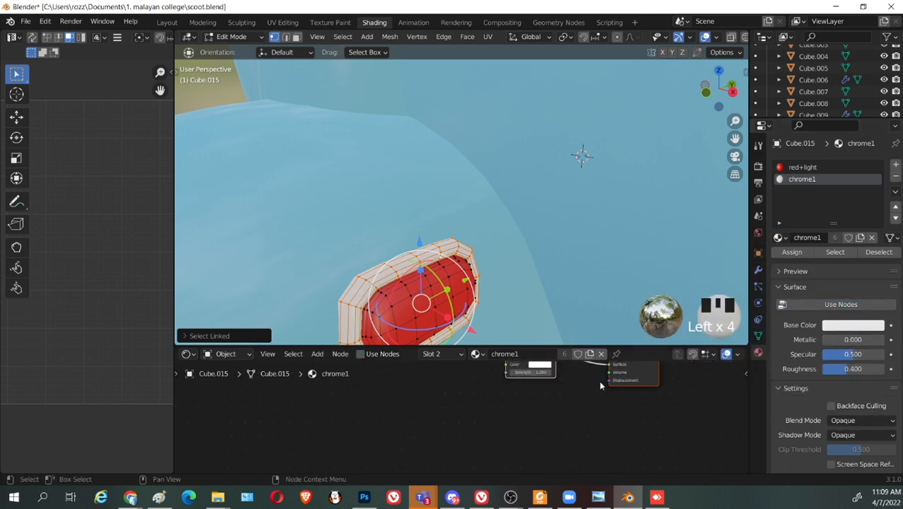
{"action": "middle_click_drag", "start_coordinate": [557, 397], "coordinate": [512, 325]}
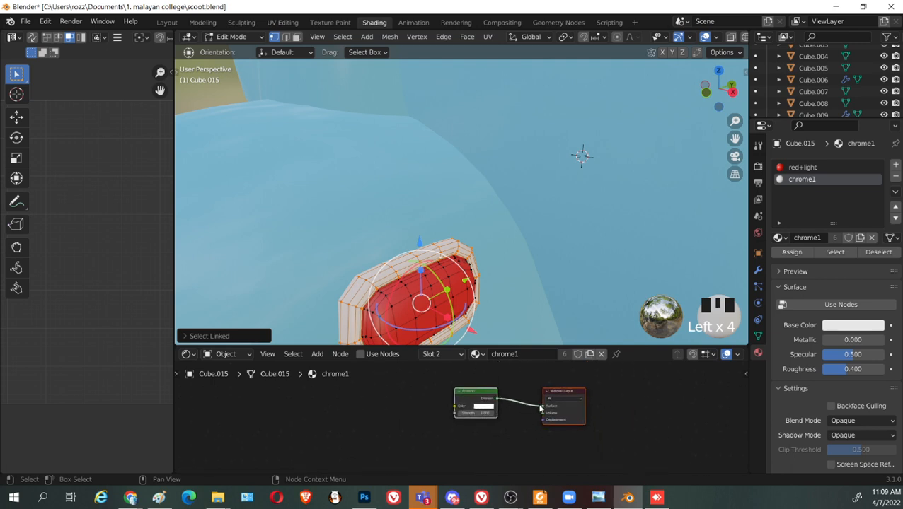
{"action": "left_click_drag", "start_coordinate": [539, 406], "coordinate": [524, 405]}
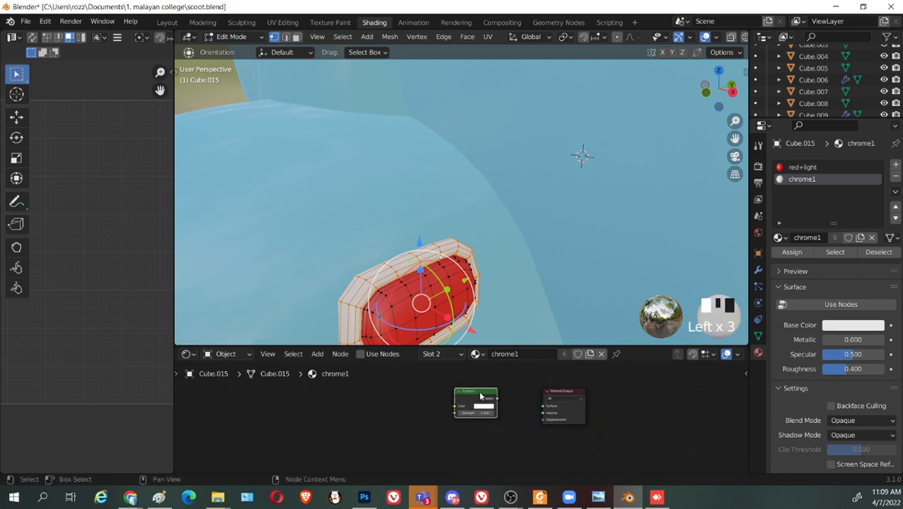
{"action": "key", "text": "Delete"}
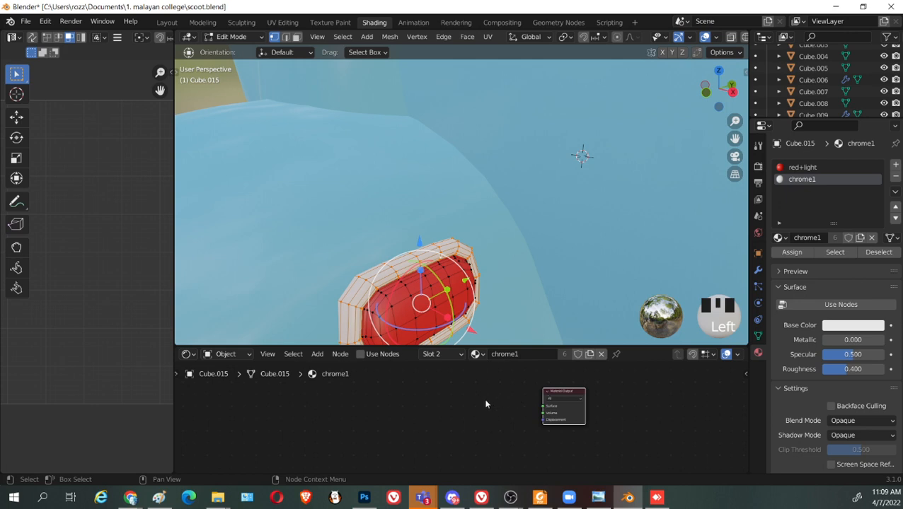
Add a Principled BSDF node, connect it to the Material Output's surface, and turn on node usage for chrome1
{"action": "key", "text": "shift+a"}
{"action": "mouse_move", "coordinate": [485, 404]}
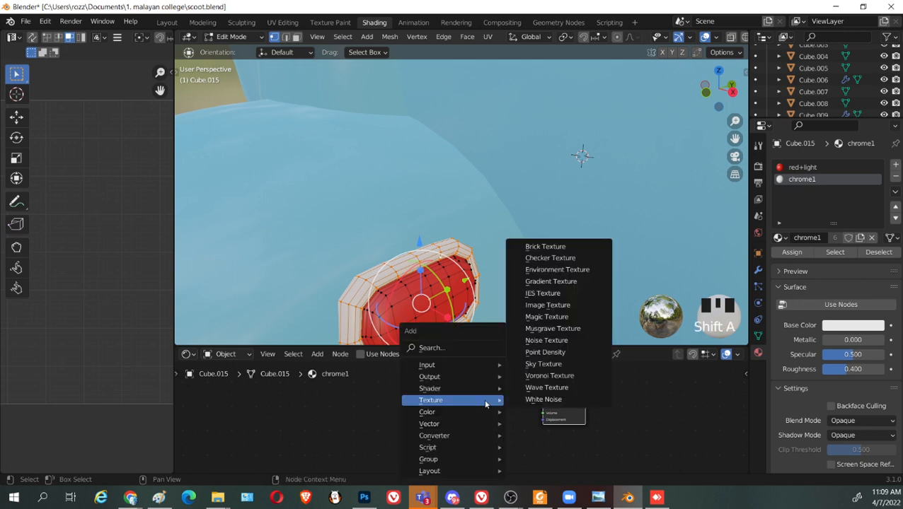
{"action": "mouse_move", "coordinate": [461, 365]}
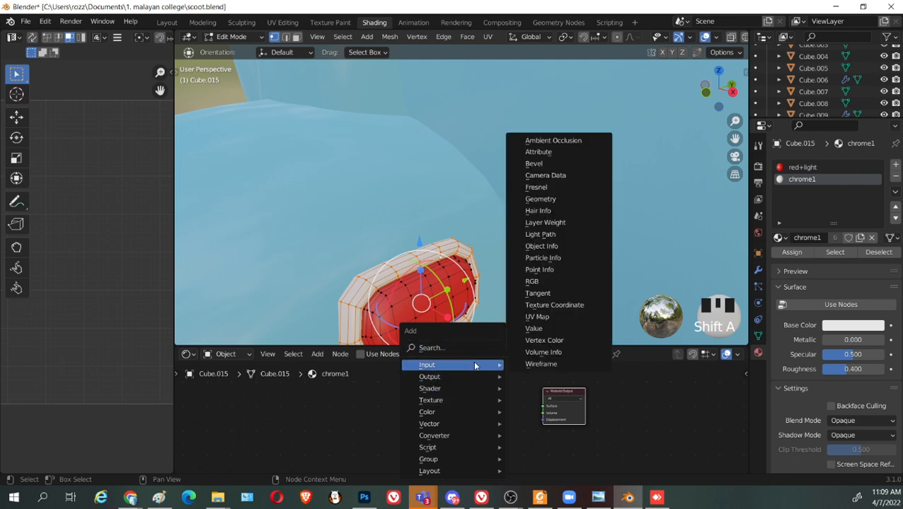
{"action": "mouse_move", "coordinate": [461, 389]}
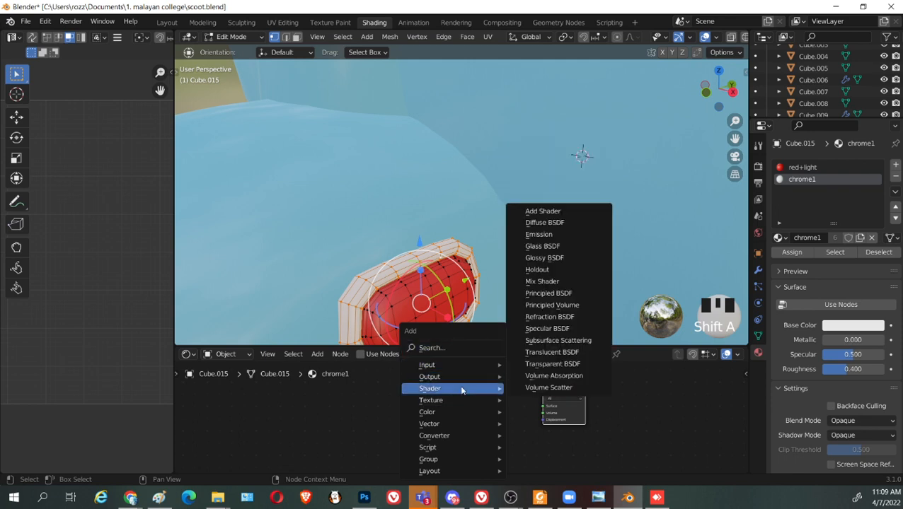
{"action": "left_click", "coordinate": [558, 294]}
{"action": "left_click", "coordinate": [469, 407]}
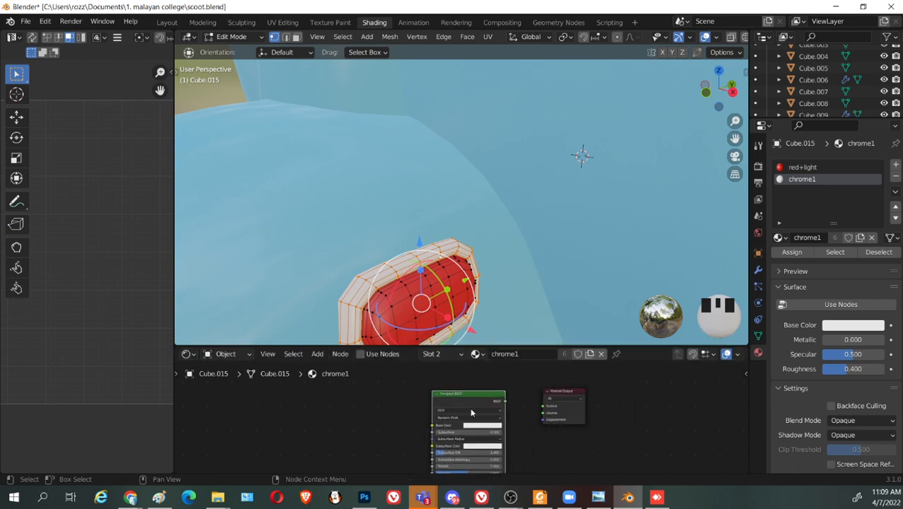
{"action": "left_click_drag", "start_coordinate": [508, 402], "coordinate": [564, 411]}
{"action": "scroll", "coordinate": [856, 396], "scroll_direction": "down", "scroll_amount": 5}
{"action": "scroll", "coordinate": [853, 408], "scroll_direction": "up", "scroll_amount": 5}
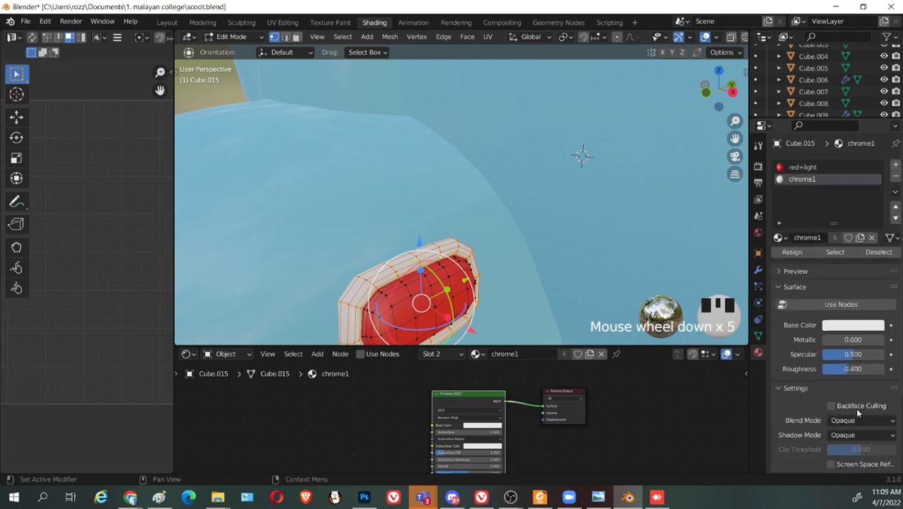
{"action": "left_click", "coordinate": [847, 303]}
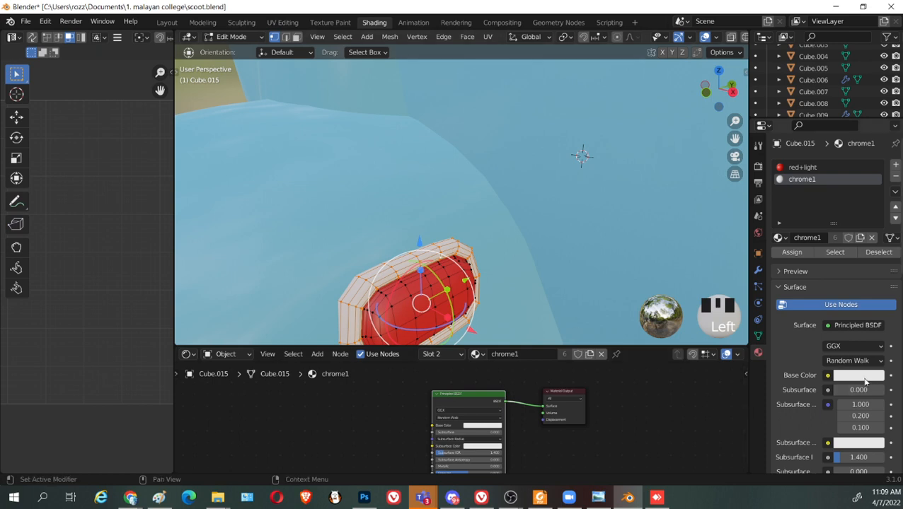
{"action": "scroll", "coordinate": [855, 356], "scroll_direction": "down", "scroll_amount": 5}
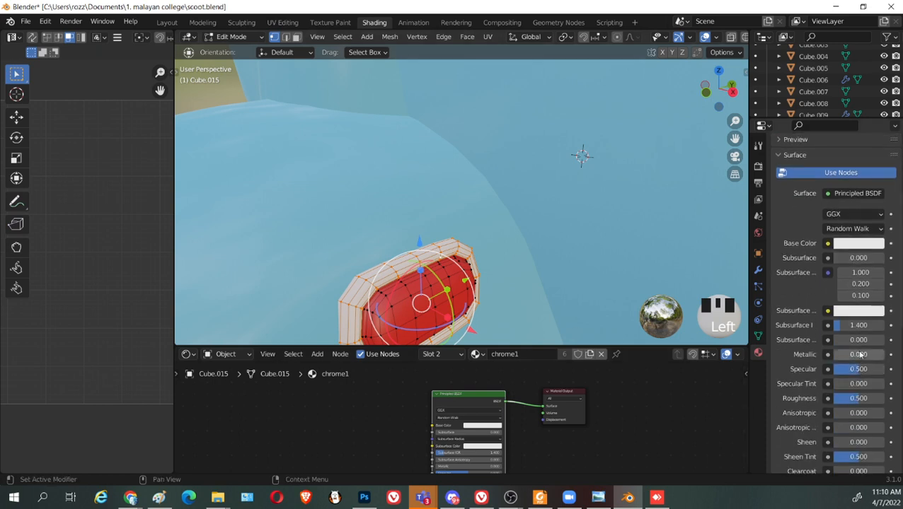
Set chrome1's Metallic to 1.000 and Roughness to 0.078
{"action": "left_click_drag", "start_coordinate": [854, 357], "coordinate": [901, 357]}
{"action": "left_click_drag", "start_coordinate": [855, 398], "coordinate": [835, 398]}
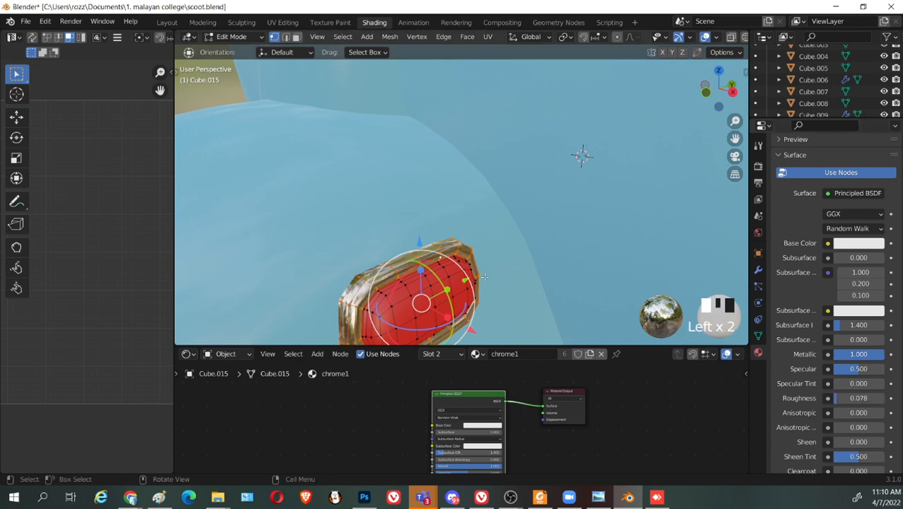
Select the fender light's linked lens geometry and change the red+light material's surface to a fully saturated red Emission shader
{"action": "left_click", "coordinate": [458, 275]}
{"action": "key", "text": "l"}
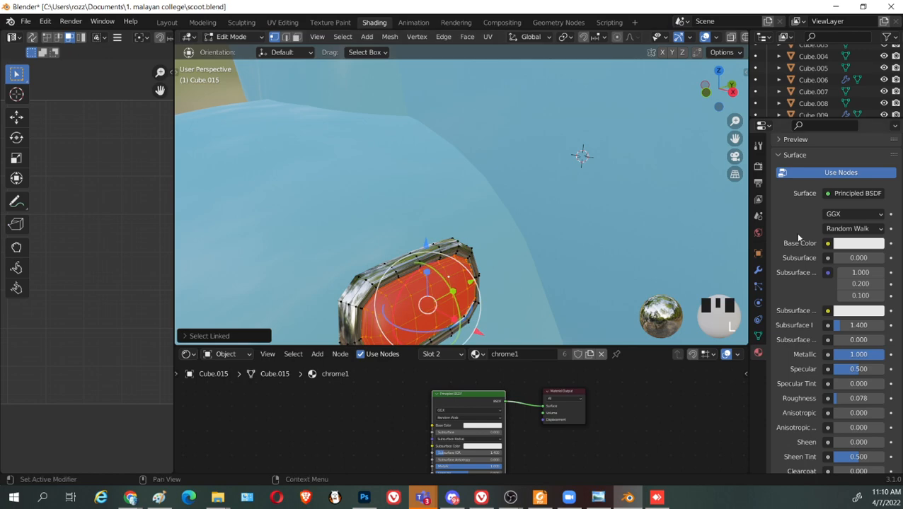
{"action": "scroll", "coordinate": [834, 205], "scroll_direction": "up", "scroll_amount": 5}
{"action": "left_click", "coordinate": [815, 168]}
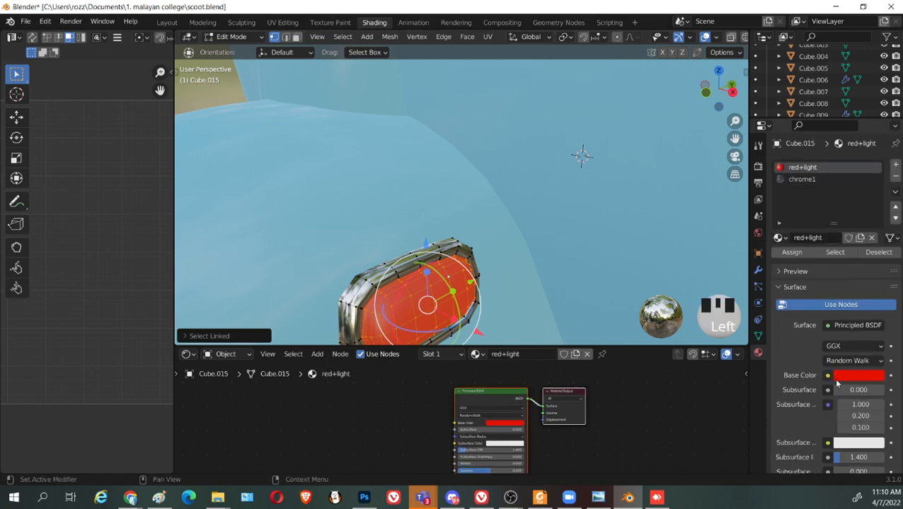
{"action": "left_click", "coordinate": [861, 322]}
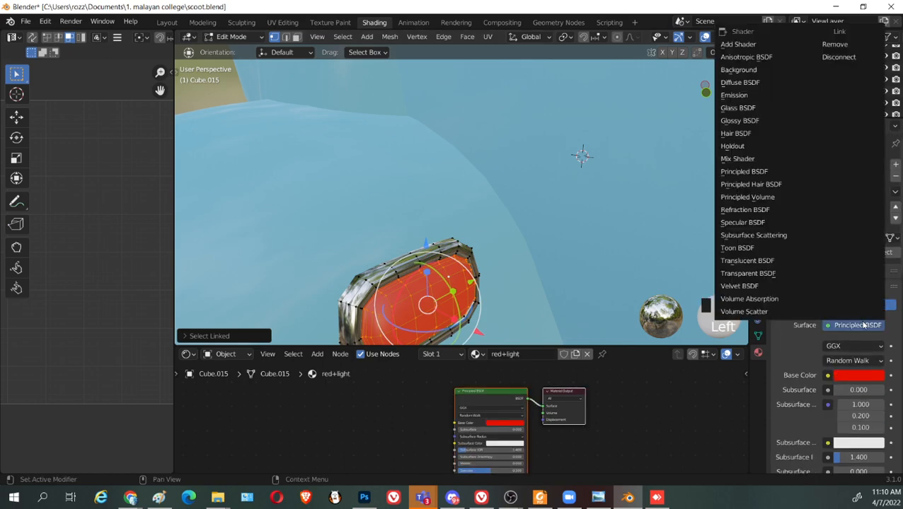
{"action": "left_click", "coordinate": [743, 95]}
{"action": "left_click", "coordinate": [868, 347]}
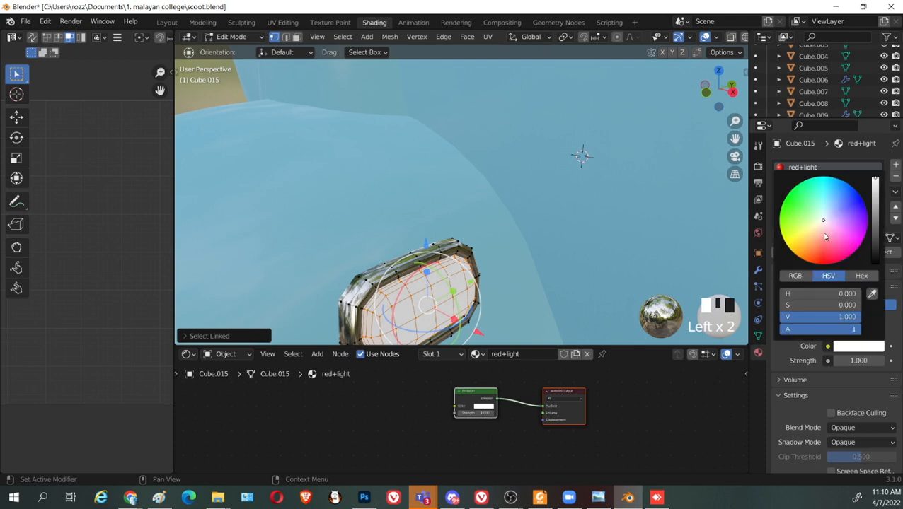
{"action": "left_click_drag", "start_coordinate": [825, 237], "coordinate": [819, 264]}
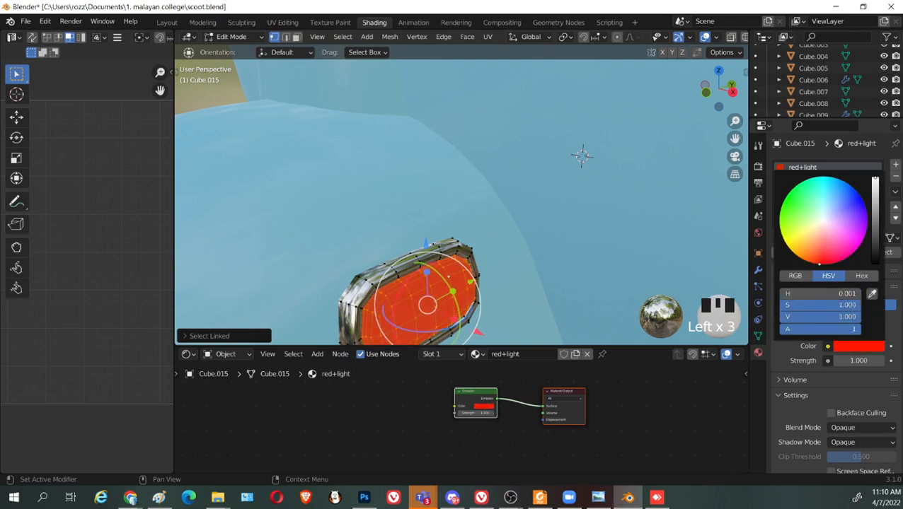
Raise red+light's emission strength to 9.400, return to Object Mode, and save the file
{"action": "left_click_drag", "start_coordinate": [835, 362], "coordinate": [842, 360]}
{"action": "scroll", "coordinate": [672, 290], "scroll_direction": "down", "scroll_amount": 2}
{"action": "key", "text": "Tab"}
{"action": "scroll", "coordinate": [515, 259], "scroll_direction": "down", "scroll_amount": 4}
{"action": "scroll", "coordinate": [517, 268], "scroll_direction": "up", "scroll_amount": 6}
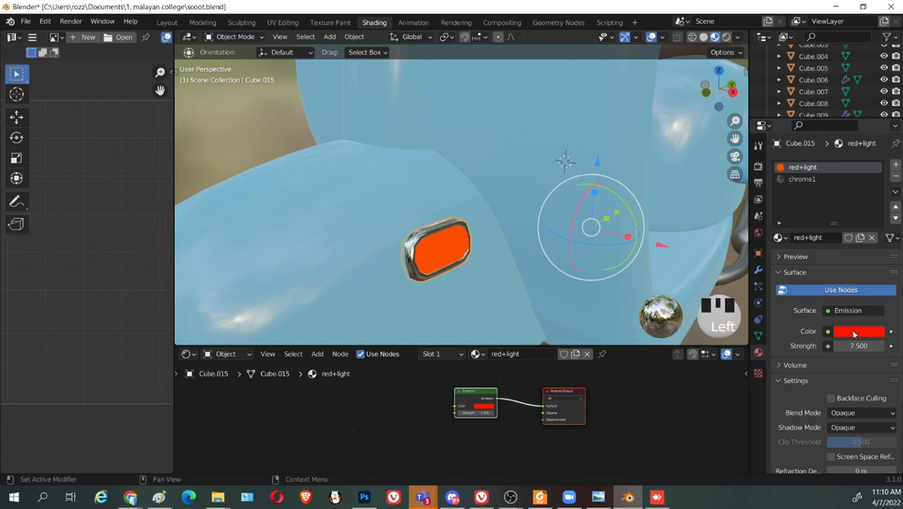
{"action": "mouse_move", "coordinate": [858, 346]}
{"action": "left_mouse_down"}
{"action": "mouse_move", "coordinate": [871, 346]}
{"action": "mouse_move", "coordinate": [835, 346]}
{"action": "mouse_move", "coordinate": [852, 346]}
{"action": "left_mouse_up"}
{"action": "scroll", "coordinate": [636, 293], "scroll_direction": "down", "scroll_amount": 2}
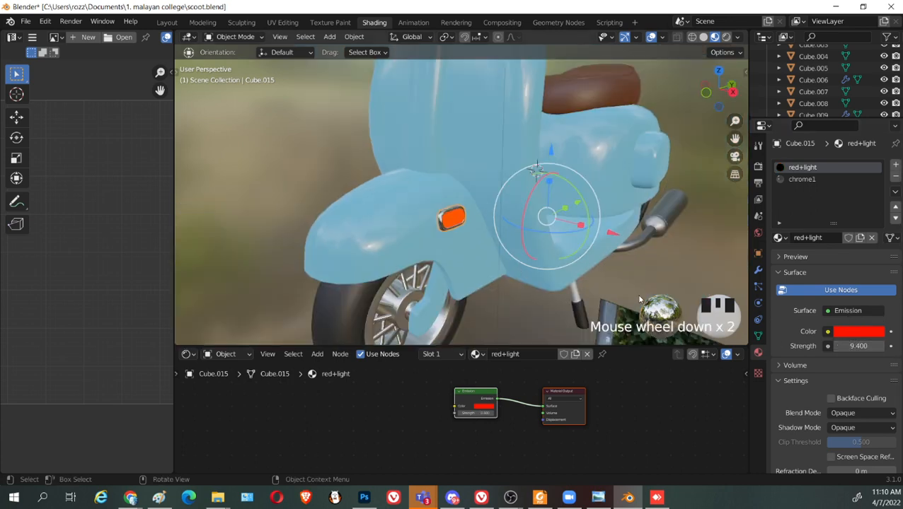
{"action": "key", "text": "Tab"}
{"action": "key", "text": "Tab"}
{"action": "scroll", "coordinate": [595, 254], "scroll_direction": "down", "scroll_amount": 2}
{"action": "key", "text": "ctrl+s"}
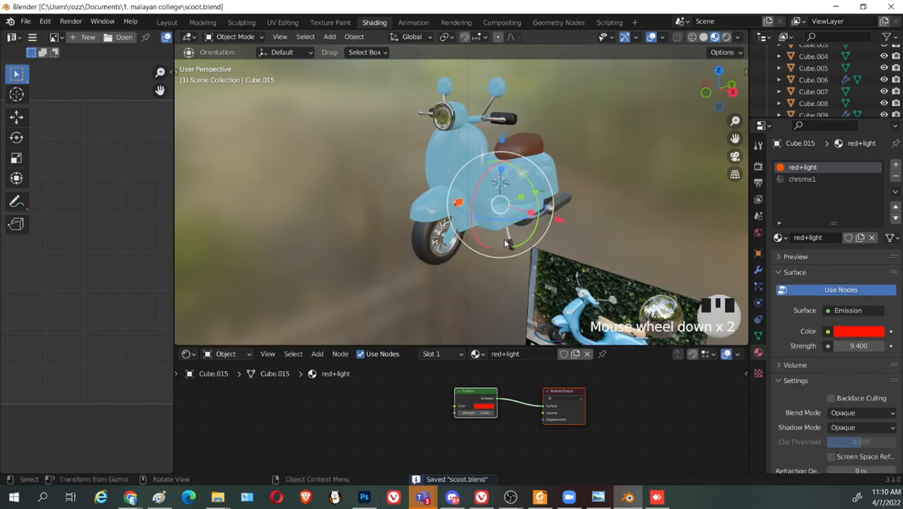
Add a Subdivision Surface modifier to the fender light and save the file
{"action": "scroll", "coordinate": [537, 212], "scroll_direction": "up", "scroll_amount": 4}
{"action": "left_click", "coordinate": [757, 270]}
{"action": "left_click", "coordinate": [813, 164]}
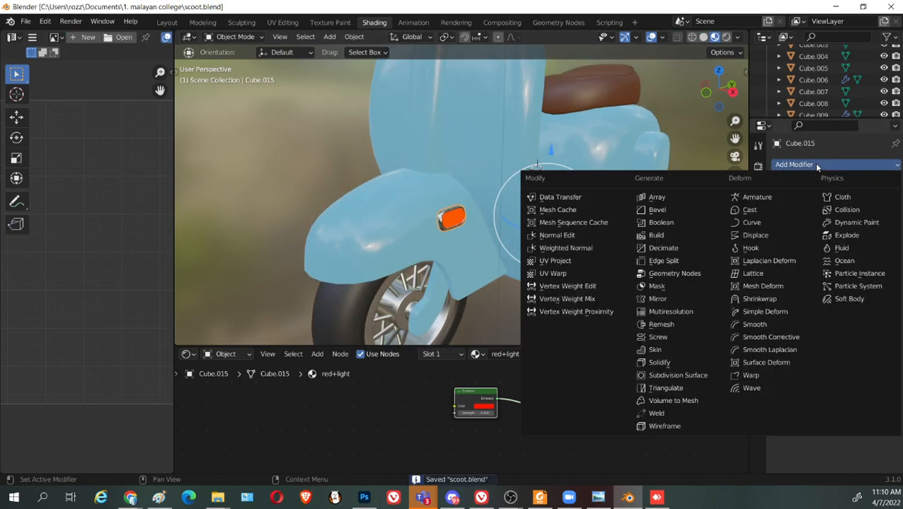
{"action": "left_click", "coordinate": [683, 376]}
{"action": "scroll", "coordinate": [515, 318], "scroll_direction": "up", "scroll_amount": 2}
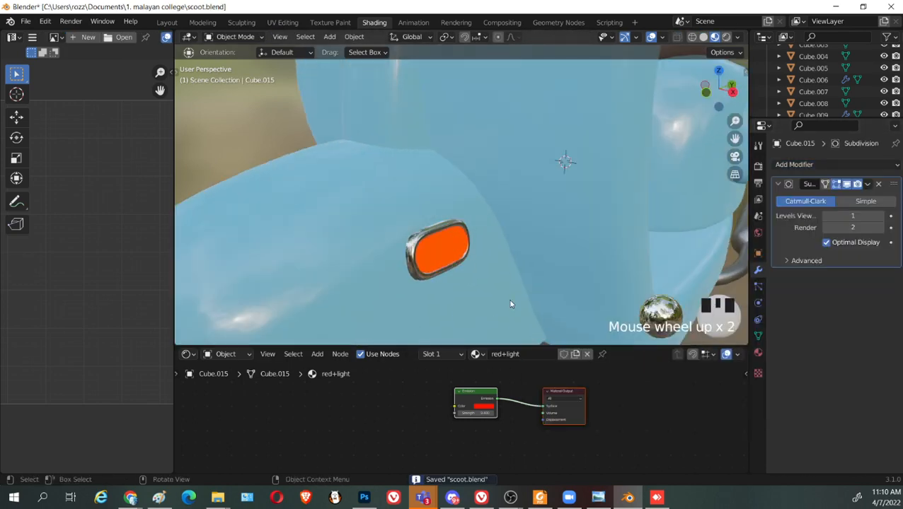
{"action": "middle_click_drag", "start_coordinate": [510, 304], "coordinate": [452, 145]}
{"action": "scroll", "coordinate": [509, 188], "scroll_direction": "down", "scroll_amount": 4}
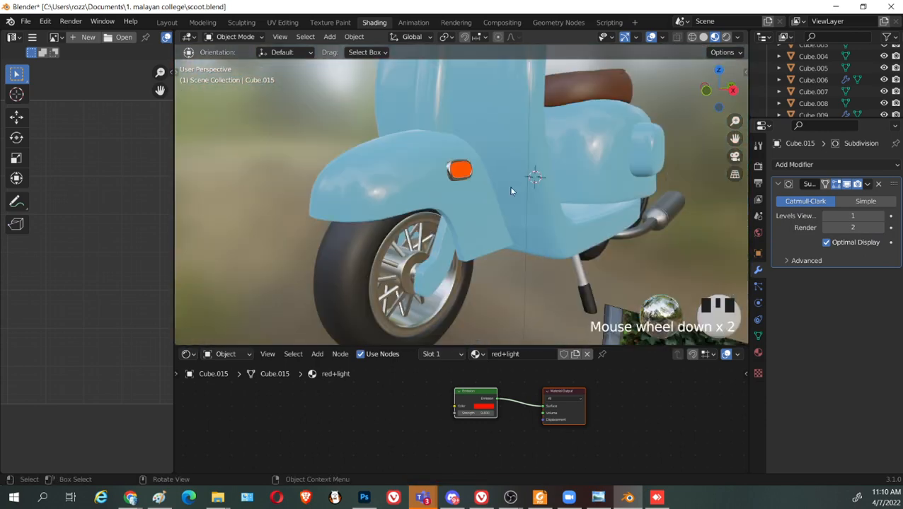
{"action": "key", "text": "ctrl+s"}
Select the tail light housing at the rear of the body and assign it the existing chrome1 material
{"action": "middle_click_drag", "start_coordinate": [530, 237], "coordinate": [457, 229], "text": "shift"}
{"action": "left_click", "coordinate": [572, 208]}
{"action": "key", "text": "Tab"}
{"action": "key", "text": "Tab"}
{"action": "scroll", "coordinate": [574, 207], "scroll_direction": "up", "scroll_amount": 4}
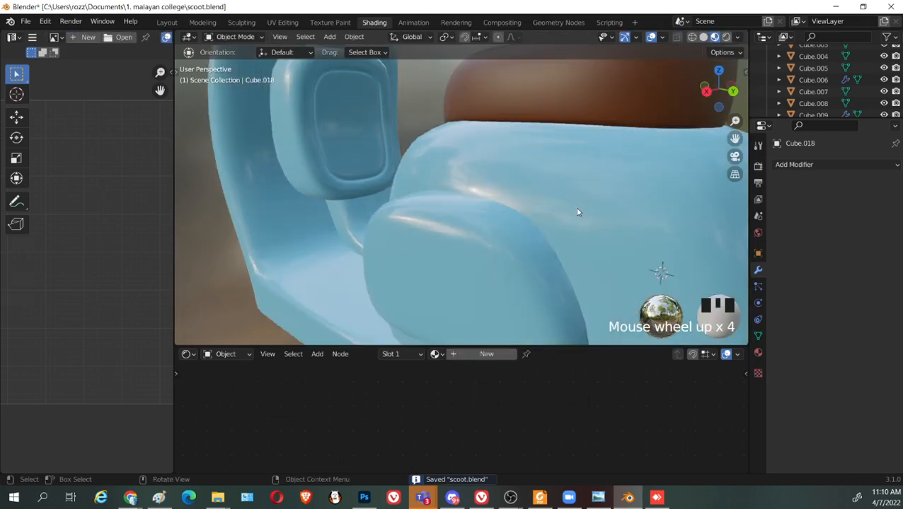
{"action": "middle_click_drag", "start_coordinate": [578, 212], "coordinate": [548, 221], "text": "shift"}
{"action": "left_click", "coordinate": [584, 207]}
{"action": "key", "text": "Tab"}
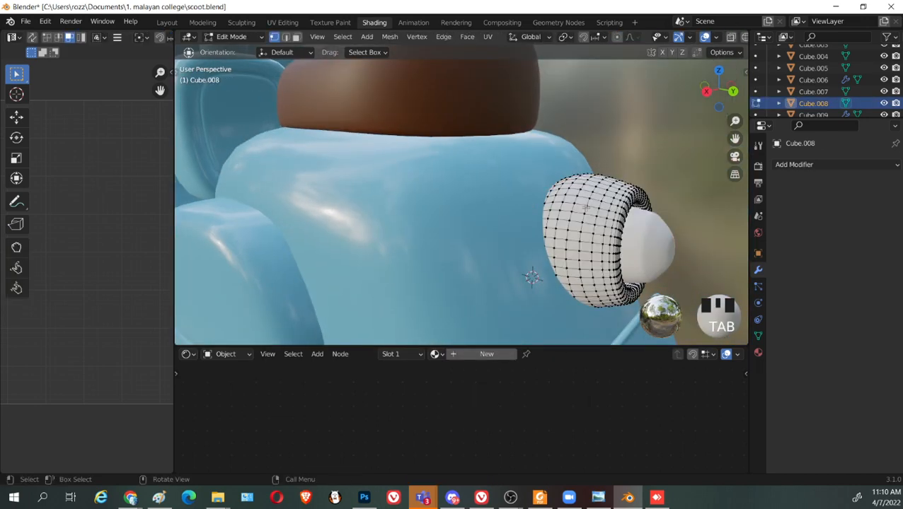
{"action": "key", "text": "Tab"}
{"action": "left_click", "coordinate": [757, 351]}
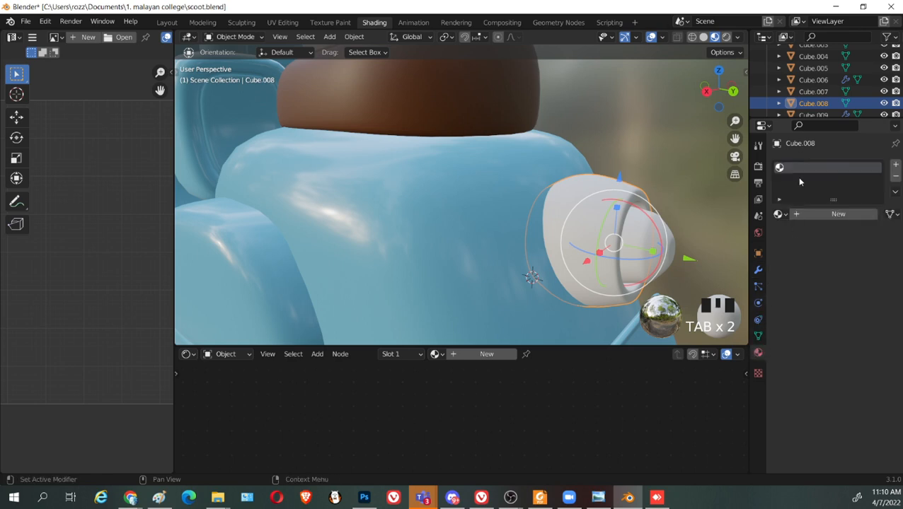
{"action": "left_click", "coordinate": [779, 214]}
{"action": "left_click", "coordinate": [693, 266]}
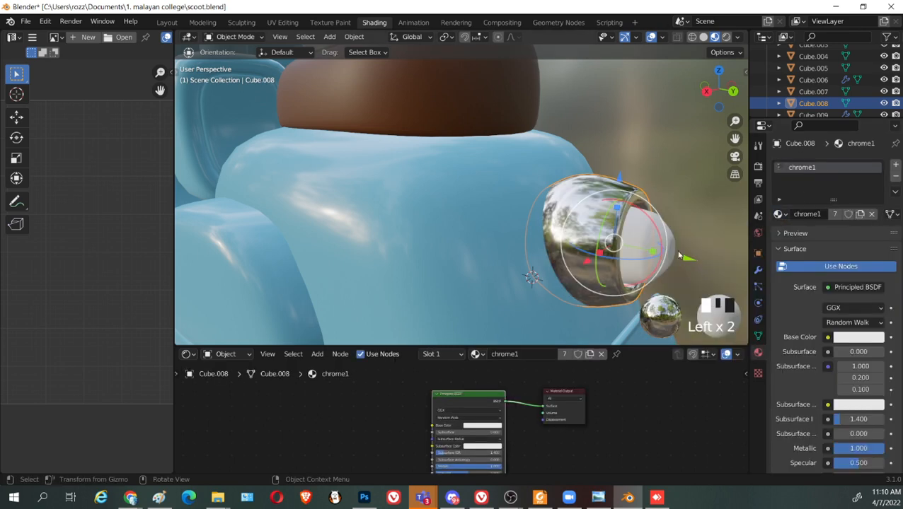
Select the tail light's lens and assign it the existing red+light material
{"action": "left_click", "coordinate": [669, 249]}
{"action": "left_click", "coordinate": [779, 214]}
{"action": "key", "text": "Down"}
{"action": "key", "text": "Down"}
{"action": "key", "text": "Down"}
{"action": "key", "text": "Down"}
{"action": "key", "text": "Down"}
{"action": "key", "text": "Down"}
{"action": "key", "text": "Down"}
{"action": "key", "text": "Down"}
{"action": "key", "text": "Down"}
{"action": "key", "text": "Down"}
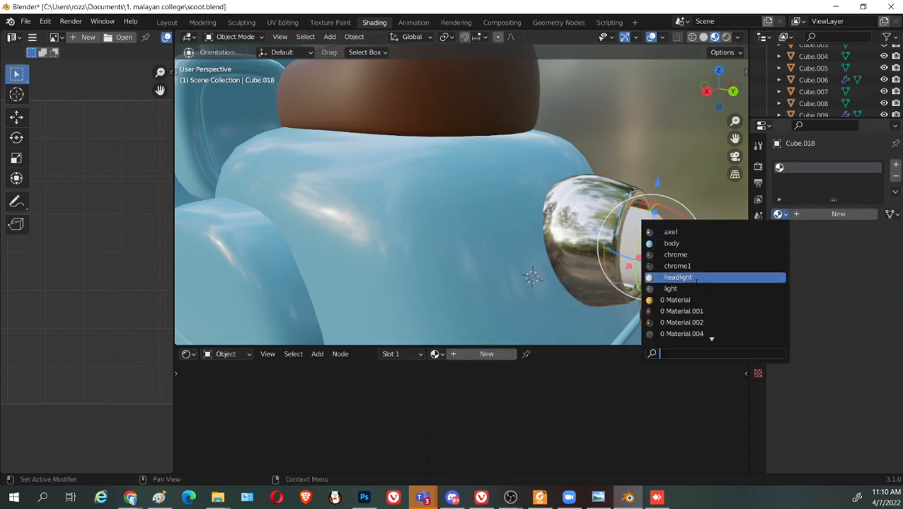
{"action": "left_click", "coordinate": [679, 336]}
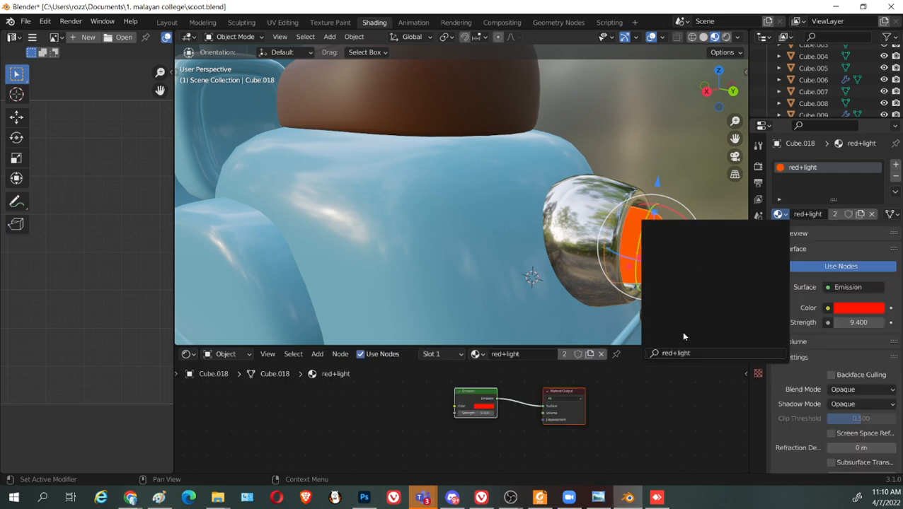
Set red+light's emission strength to 9.700, deselect the tail light lens, and save the file
{"action": "left_click_drag", "start_coordinate": [857, 323], "coordinate": [877, 323]}
{"action": "left_click", "coordinate": [780, 343]}
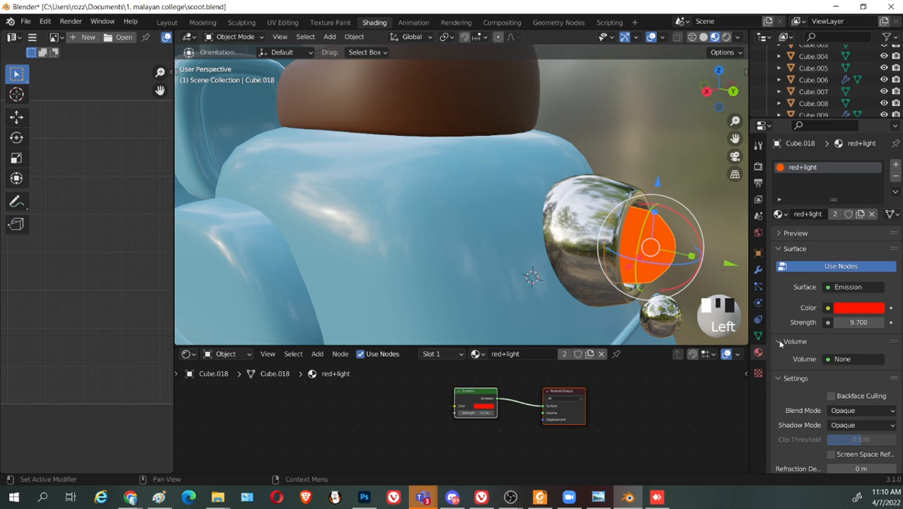
{"action": "left_click", "coordinate": [703, 233]}
{"action": "key", "text": "Tab"}
{"action": "scroll", "coordinate": [600, 215], "scroll_direction": "down", "scroll_amount": 4}
{"action": "key", "text": "Tab"}
{"action": "scroll", "coordinate": [605, 204], "scroll_direction": "down", "scroll_amount": 2}
{"action": "left_click", "coordinate": [607, 202]}
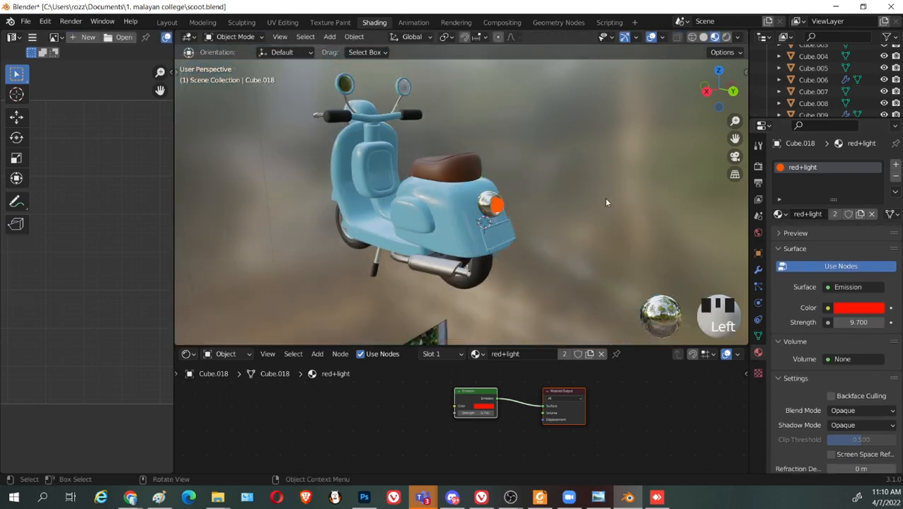
{"action": "middle_click_drag", "start_coordinate": [606, 203], "coordinate": [640, 243]}
{"action": "key", "text": "ctrl+s"}
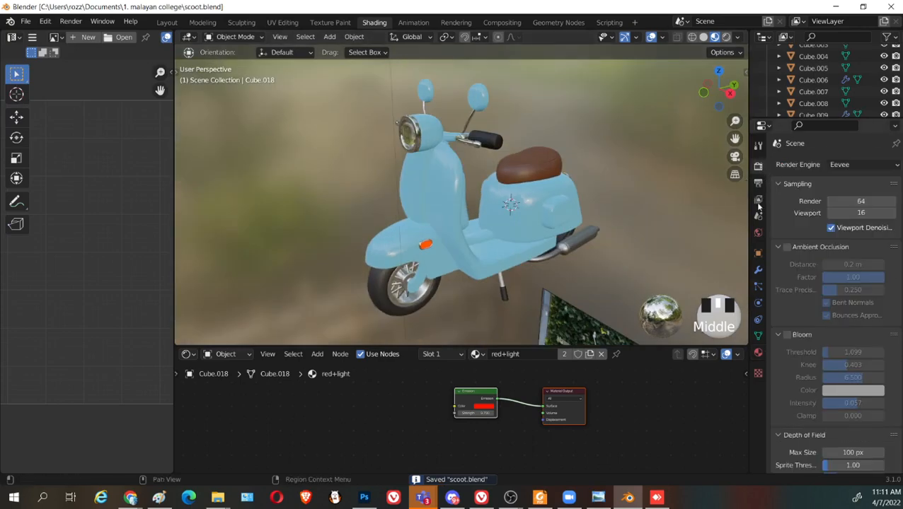
Enable Ambient Occlusion in the Eevee render settings with a distance of 0.36 m and trace precision of 0.504
{"action": "left_click", "coordinate": [786, 246]}
{"action": "middle_click_drag", "start_coordinate": [741, 263], "coordinate": [721, 275]}
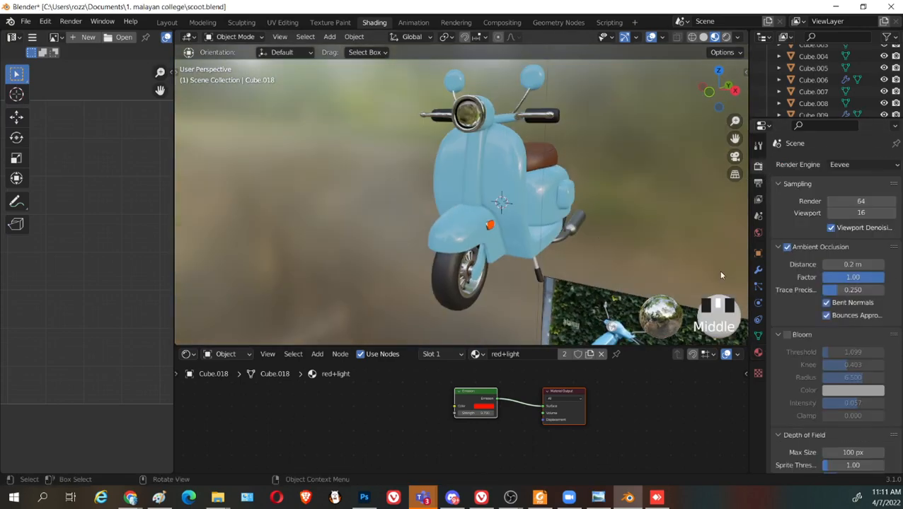
{"action": "mouse_move", "coordinate": [849, 264]}
{"action": "left_mouse_down"}
{"action": "mouse_move", "coordinate": [874, 264]}
{"action": "mouse_move", "coordinate": [863, 264]}
{"action": "left_mouse_up"}
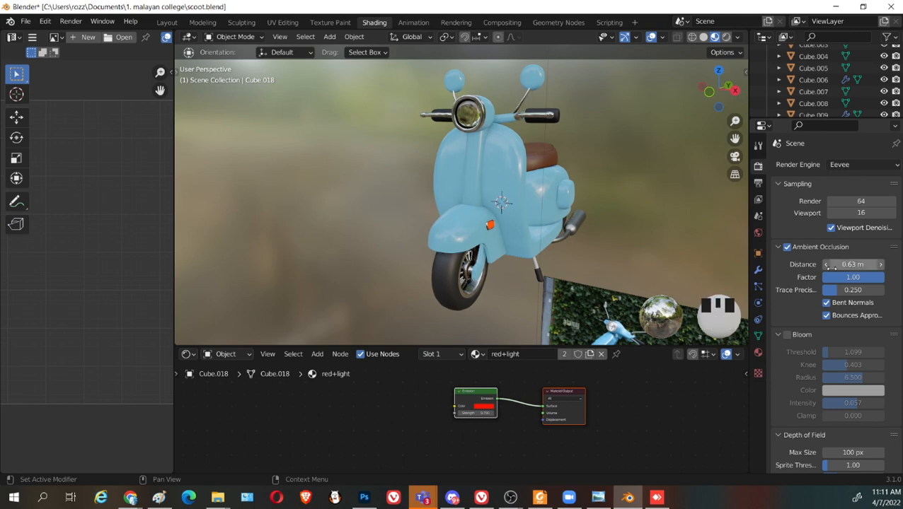
{"action": "middle_click_drag", "start_coordinate": [737, 283], "coordinate": [709, 269]}
{"action": "scroll", "coordinate": [512, 263], "scroll_direction": "up", "scroll_amount": 2}
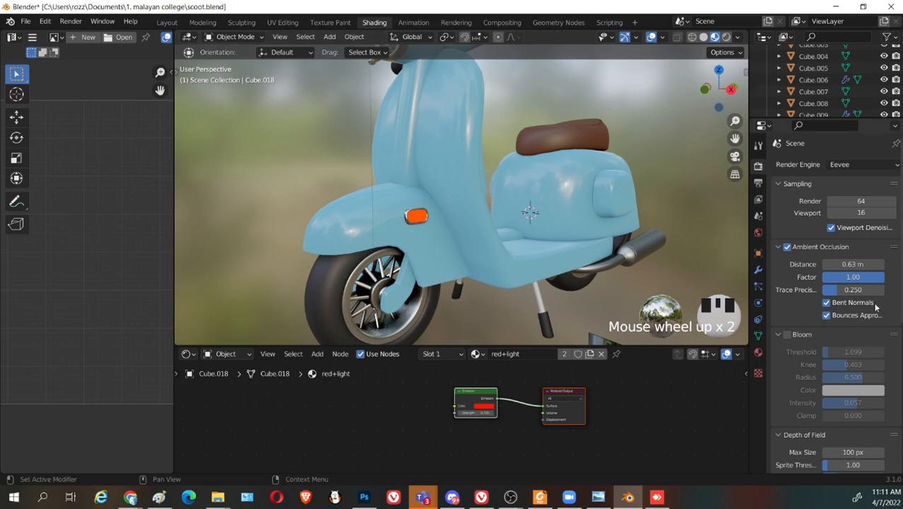
{"action": "mouse_move", "coordinate": [860, 263]}
{"action": "left_mouse_down"}
{"action": "mouse_move", "coordinate": [845, 264]}
{"action": "mouse_move", "coordinate": [839, 293]}
{"action": "mouse_move", "coordinate": [863, 293]}
{"action": "mouse_move", "coordinate": [853, 291]}
{"action": "left_mouse_up"}
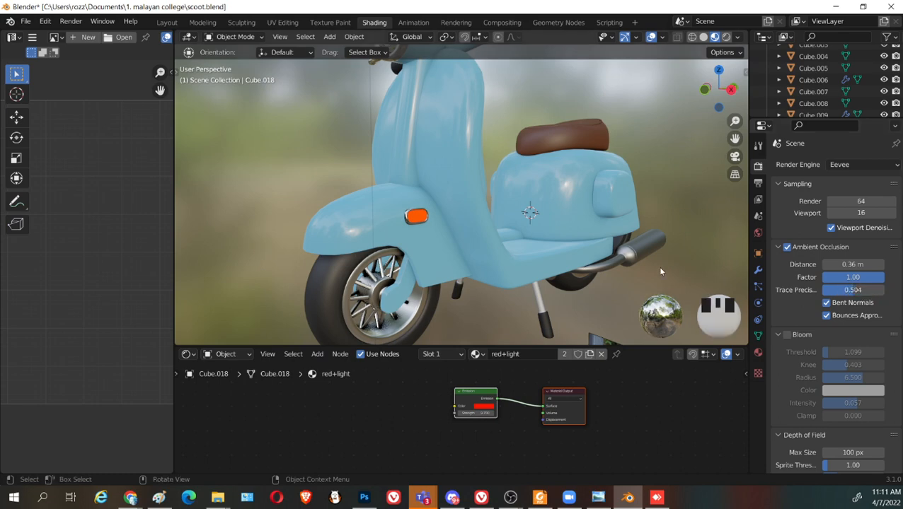
Enable Bloom in the Eevee render settings and set its intensity to 0.060
{"action": "left_click", "coordinate": [792, 338]}
{"action": "scroll", "coordinate": [552, 212], "scroll_direction": "down", "scroll_amount": 2}
{"action": "middle_click_drag", "start_coordinate": [552, 212], "coordinate": [637, 205]}
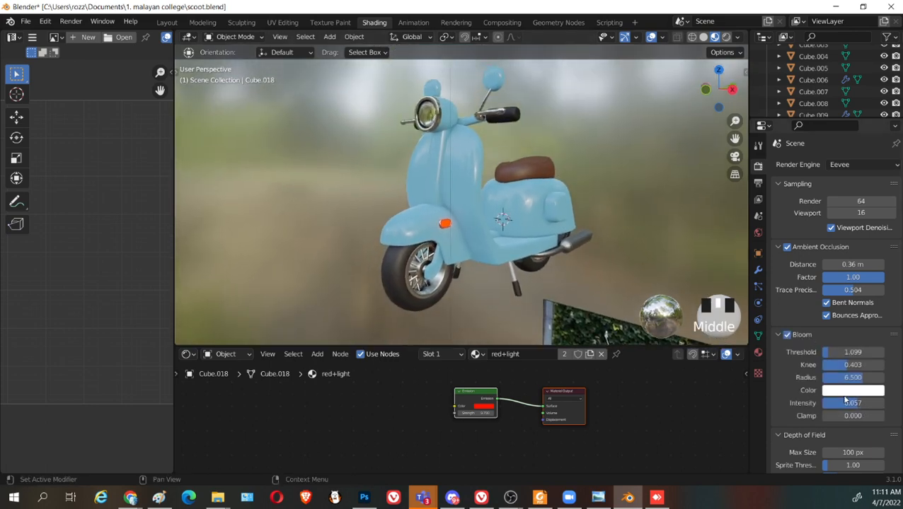
{"action": "left_click_drag", "start_coordinate": [853, 403], "coordinate": [852, 403]}
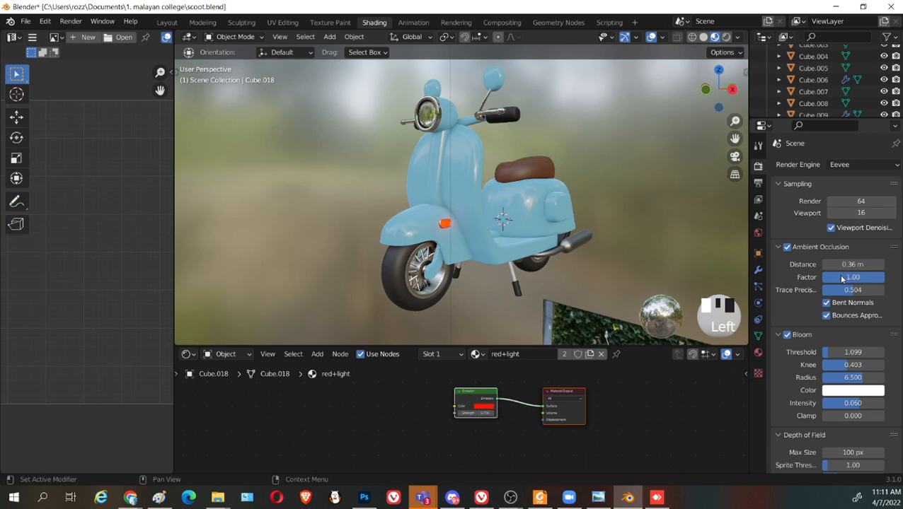
{"action": "scroll", "coordinate": [845, 305], "scroll_direction": "down", "scroll_amount": 5}
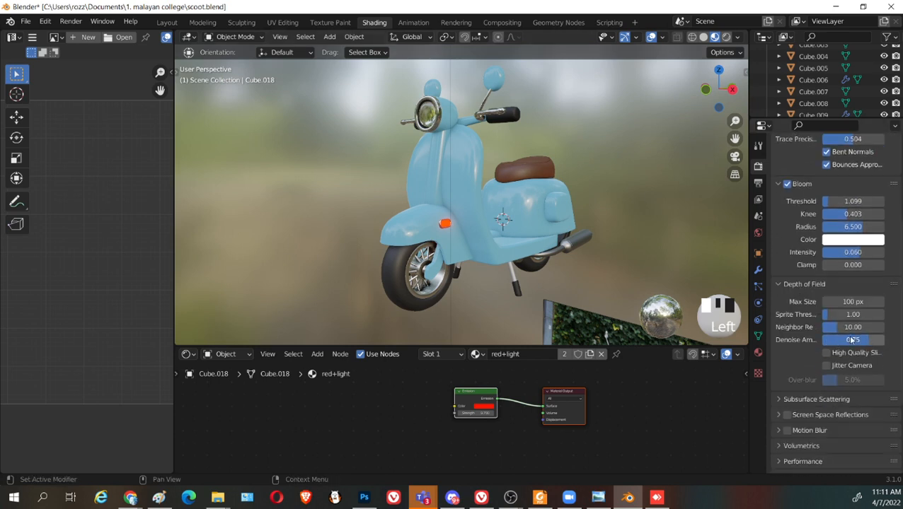
Delete the scooter reference image from the scene and save the file
{"action": "middle_click_drag", "start_coordinate": [595, 259], "coordinate": [568, 318]}
{"action": "left_click", "coordinate": [559, 327]}
{"action": "key", "text": "Delete"}
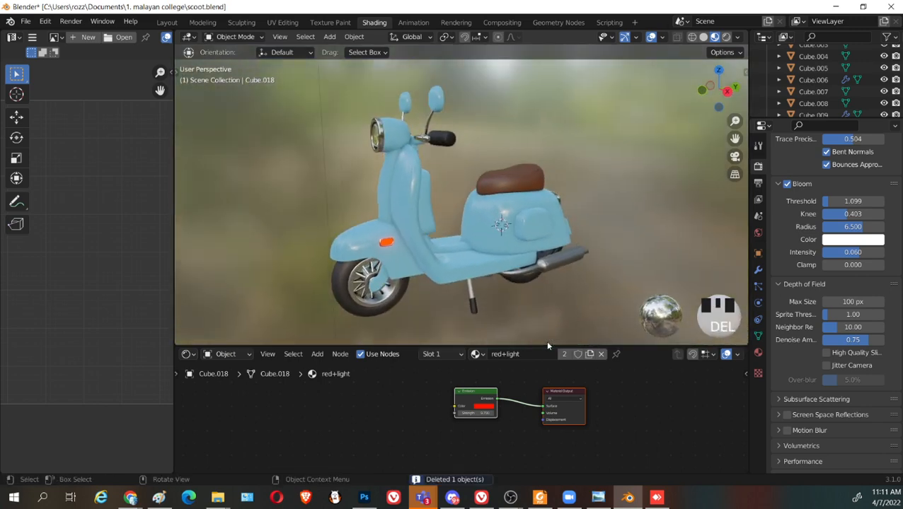
{"action": "middle_click_drag", "start_coordinate": [547, 346], "coordinate": [491, 244]}
{"action": "key", "text": "ctrl+s"}
Add a cylinder mesh at the 3D cursor and scale it up uniformly until it encloses the scooter
{"action": "scroll", "coordinate": [535, 304], "scroll_direction": "down", "scroll_amount": 3}
{"action": "scroll", "coordinate": [550, 252], "scroll_direction": "up", "scroll_amount": 4}
{"action": "key", "text": "shift+a"}
{"action": "mouse_move", "coordinate": [464, 225]}
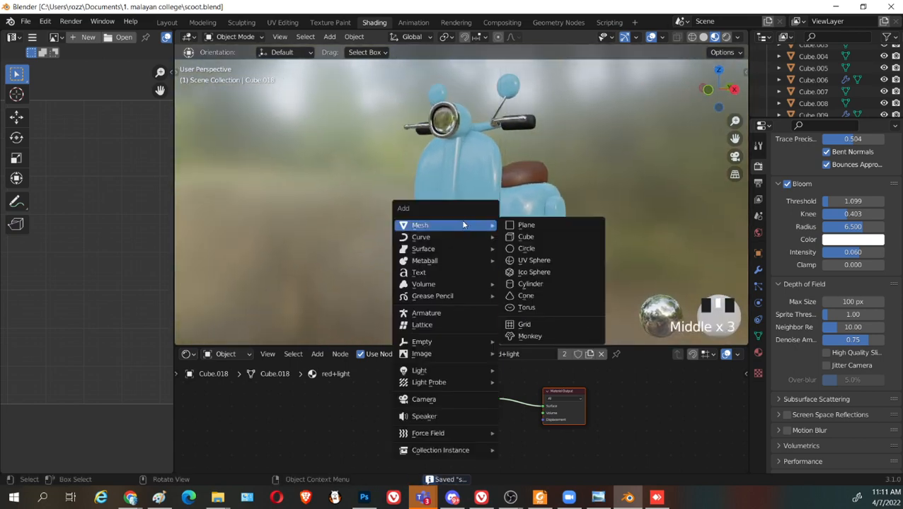
{"action": "left_click", "coordinate": [556, 285]}
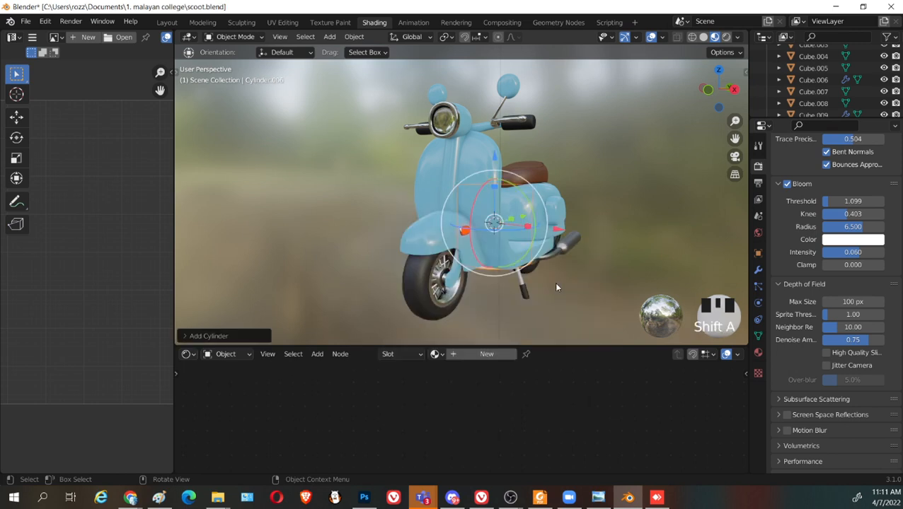
{"action": "key", "text": "s"}
{"action": "left_click", "coordinate": [454, 256]}
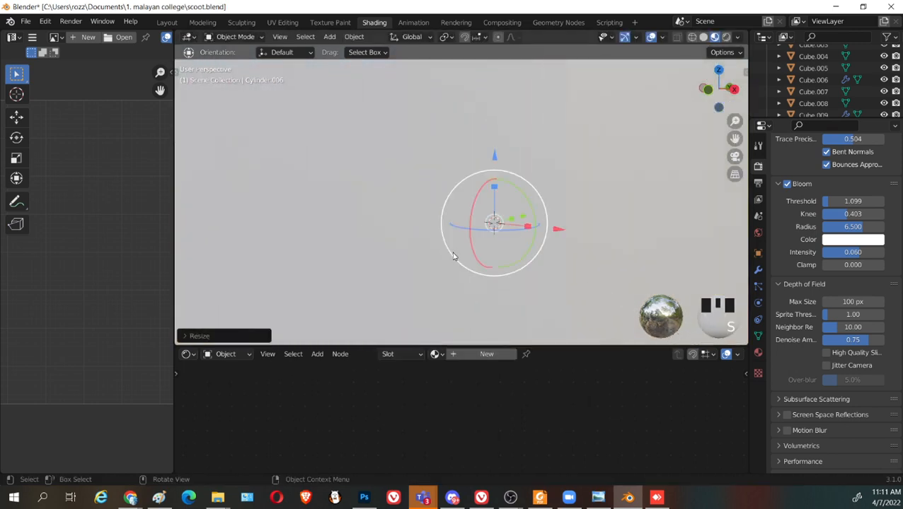
{"action": "key", "text": "s"}
{"action": "key", "text": "z"}
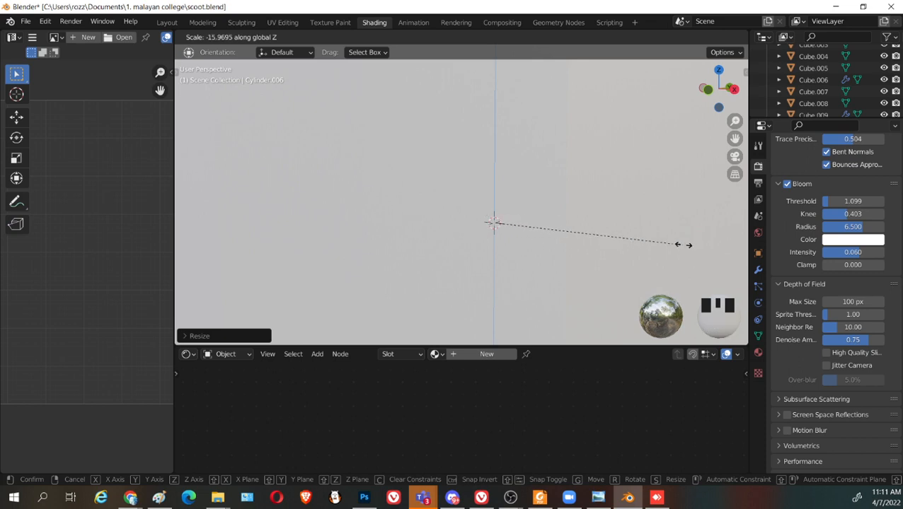
{"action": "key", "text": "Escape"}
Flatten the large cylinder along the global Z axis into a thin disc
{"action": "scroll", "coordinate": [578, 262], "scroll_direction": "down", "scroll_amount": 7}
{"action": "key", "text": "s"}
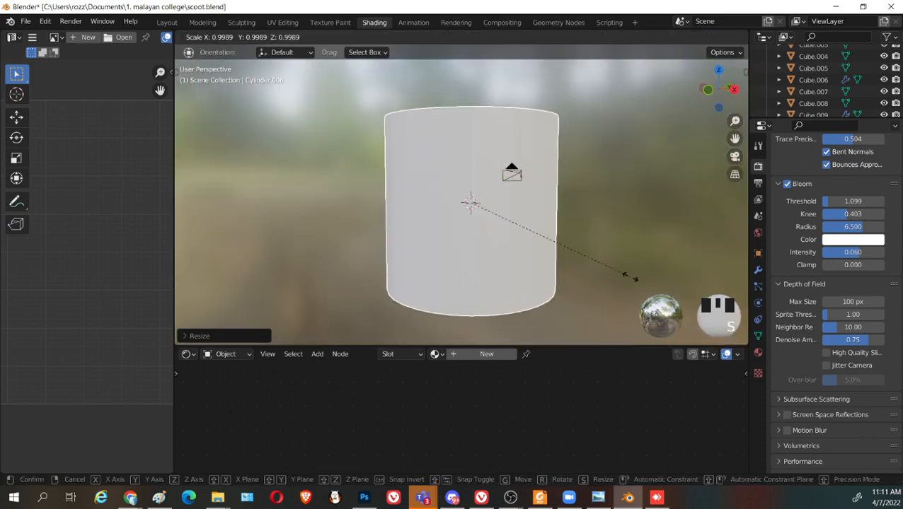
{"action": "key", "text": "z"}
{"action": "left_click", "coordinate": [487, 204]}
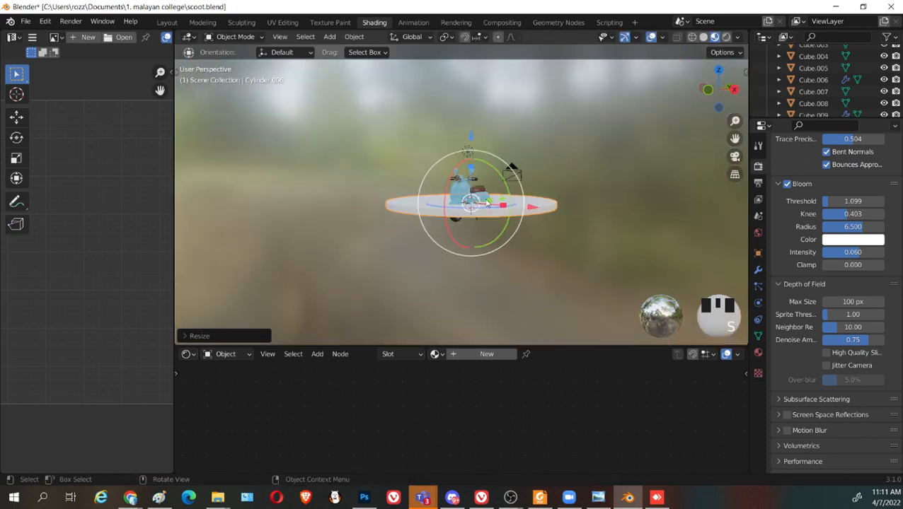
Lower the disc along the Z axis until the scooter's wheels rest on its top, and resize the disc uniformly
{"action": "scroll", "coordinate": [487, 204], "scroll_direction": "up", "scroll_amount": 4}
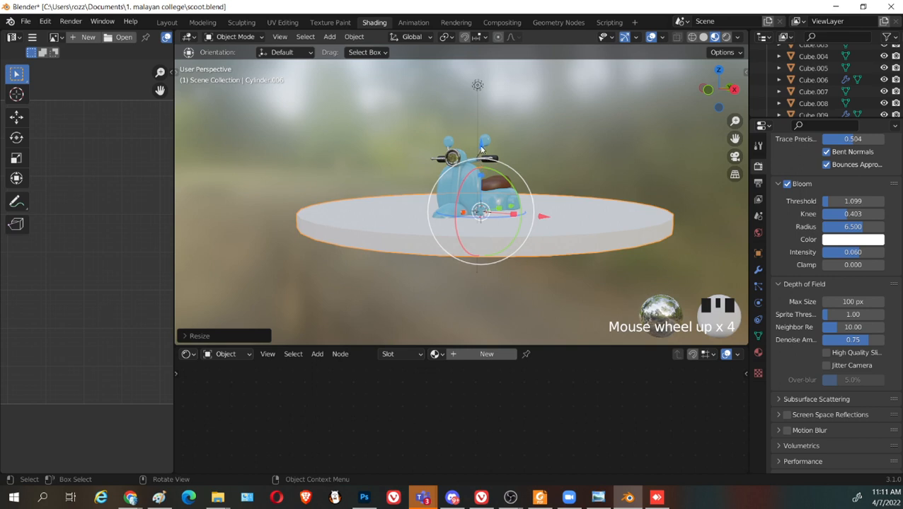
{"action": "left_click_drag", "start_coordinate": [483, 143], "coordinate": [480, 178]}
{"action": "scroll", "coordinate": [544, 239], "scroll_direction": "up", "scroll_amount": 3}
{"action": "middle_click_drag", "start_coordinate": [544, 239], "coordinate": [461, 155], "text": "shift"}
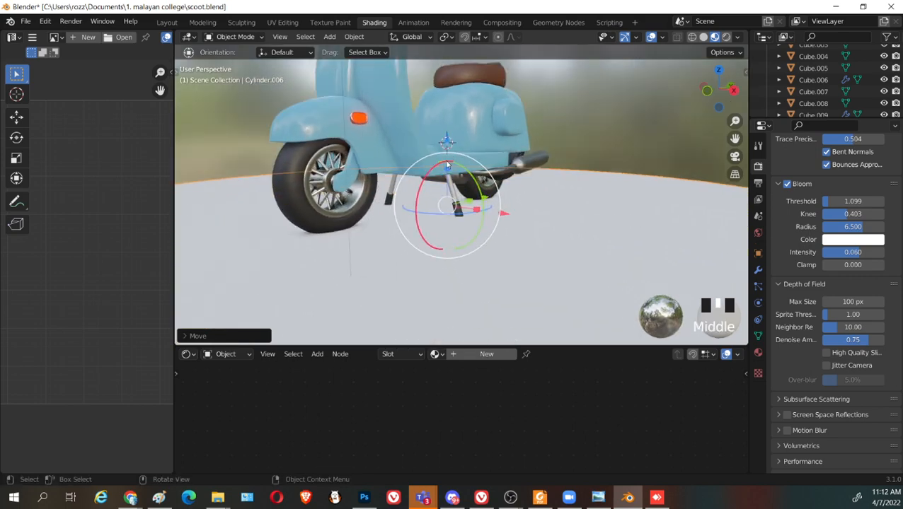
{"action": "left_click_drag", "start_coordinate": [446, 144], "coordinate": [446, 147]}
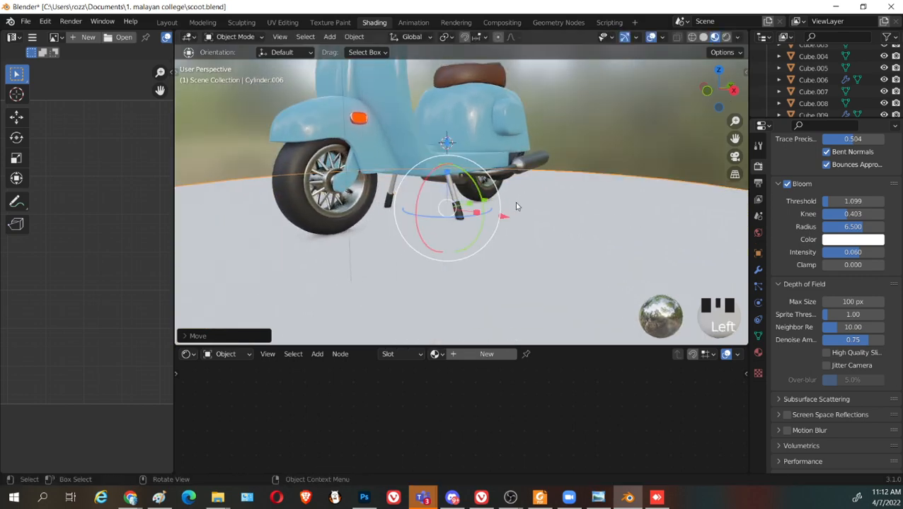
{"action": "middle_click_drag", "start_coordinate": [515, 202], "coordinate": [529, 242]}
{"action": "key", "text": "s"}
{"action": "left_click", "coordinate": [570, 273]}
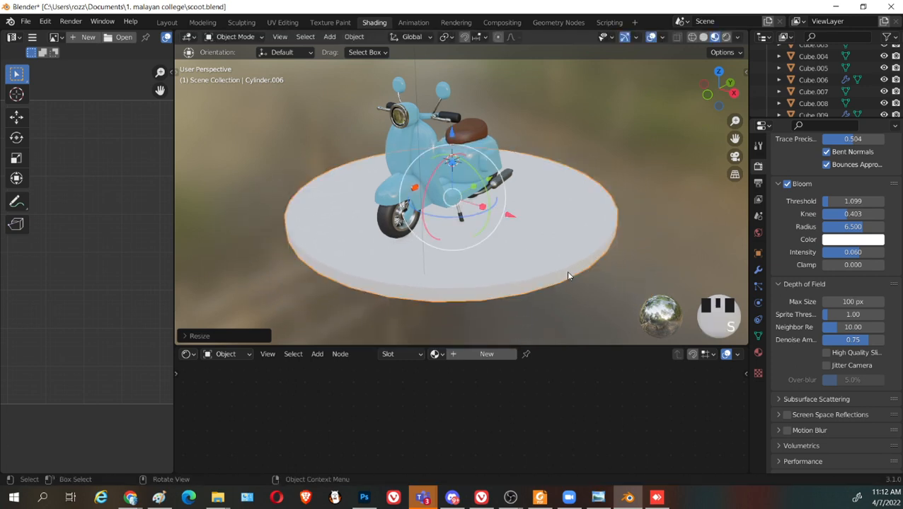
Inset the disc's top face slightly to leave a narrow ledge around the rim
{"action": "scroll", "coordinate": [579, 249], "scroll_direction": "up", "scroll_amount": 2}
{"action": "key", "text": "Tab"}
{"action": "key", "text": "3"}
{"action": "left_click", "coordinate": [587, 248]}
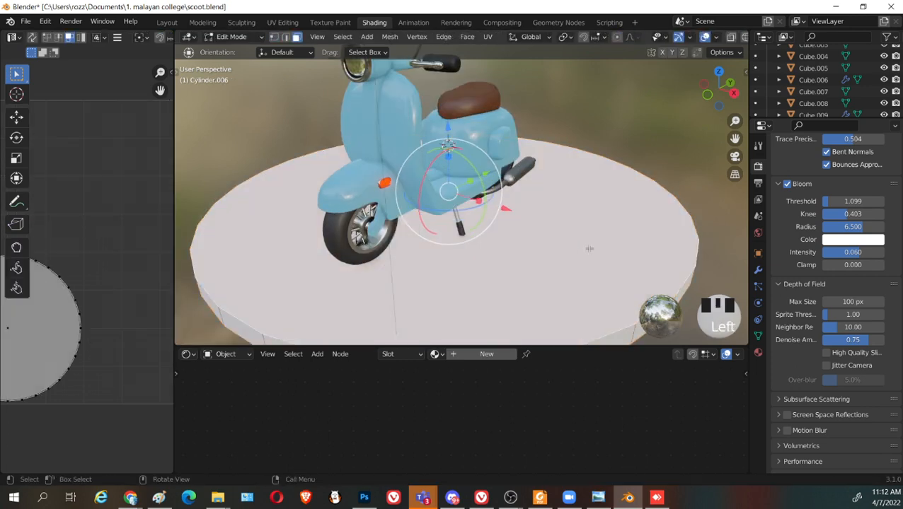
{"action": "key", "text": "i"}
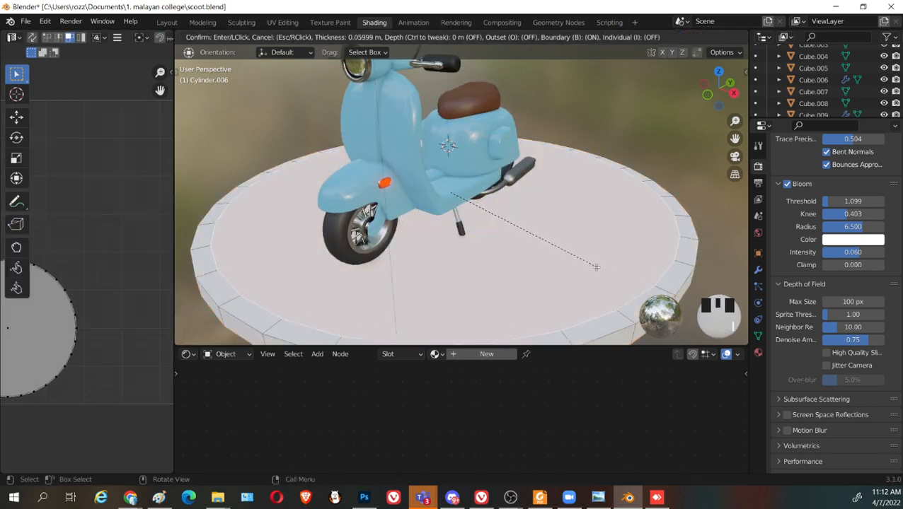
{"action": "left_click", "coordinate": [588, 266]}
Extrude the inset top face upward about 0.25 m and scale it inward to form a sloped raised step
{"action": "key", "text": "e"}
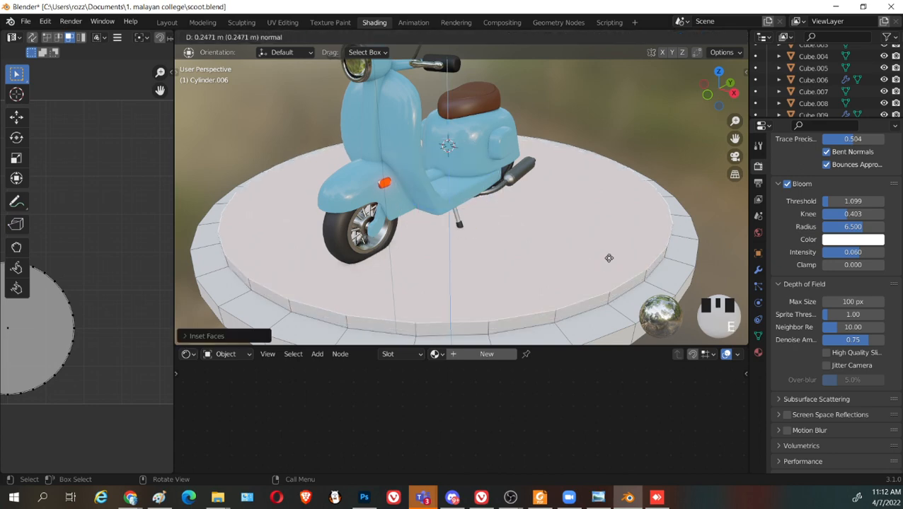
{"action": "left_click", "coordinate": [609, 256]}
{"action": "key", "text": "s"}
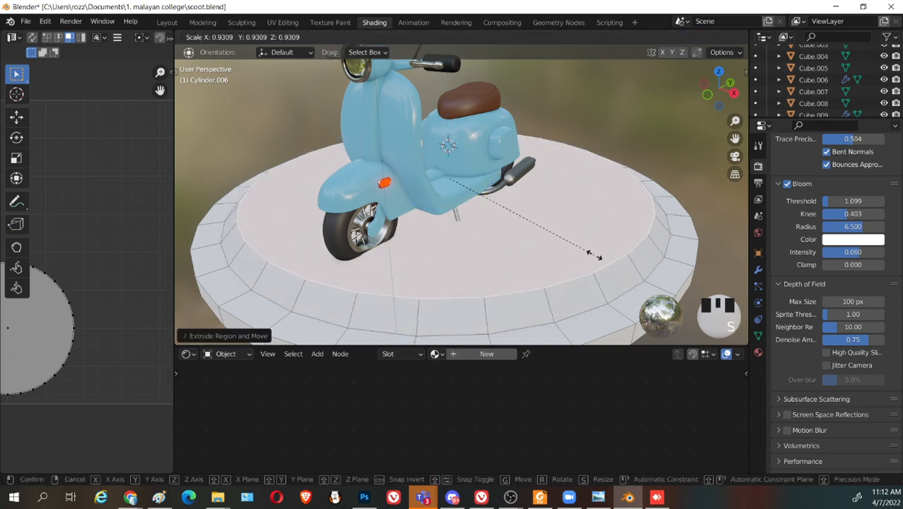
{"action": "left_click", "coordinate": [593, 253]}
{"action": "middle_click_drag", "start_coordinate": [602, 250], "coordinate": [633, 242]}
{"action": "key", "text": "s"}
{"action": "left_click", "coordinate": [629, 225]}
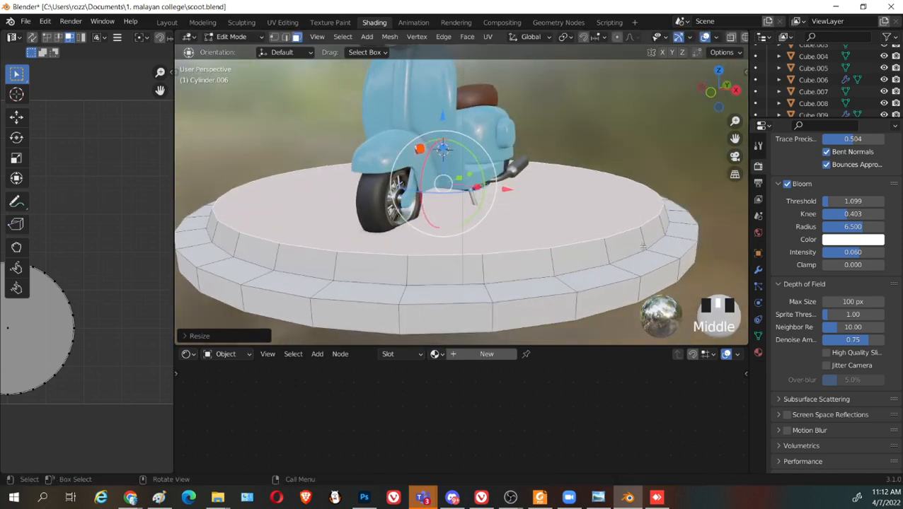
Inset the raised top face again by a small amount and move the inner face slightly upward
{"action": "key", "text": "i"}
{"action": "left_click", "coordinate": [601, 232]}
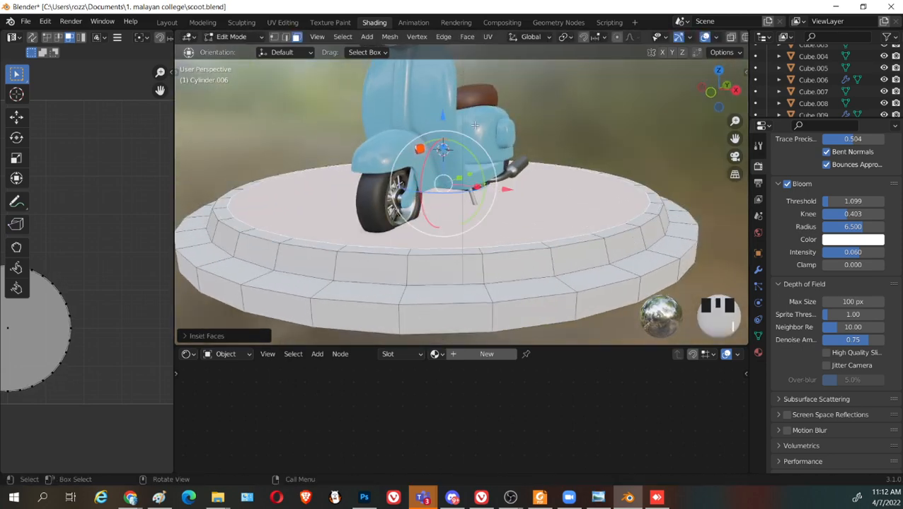
{"action": "mouse_move", "coordinate": [498, 163]}
{"action": "left_mouse_down"}
{"action": "mouse_move", "coordinate": [490, 160]}
{"action": "mouse_move", "coordinate": [501, 149]}
{"action": "mouse_move", "coordinate": [501, 164]}
{"action": "left_mouse_up"}
{"action": "key", "text": "g"}
{"action": "left_click", "coordinate": [441, 112]}
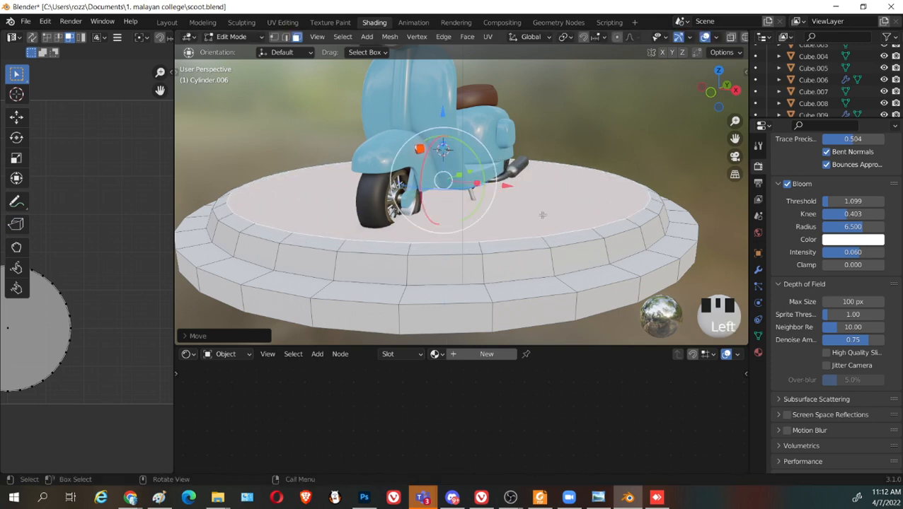
Leave mesh editing and lower the whole base along Z so the scooter's wheels rest on the raised top
{"action": "key", "text": "Tab"}
{"action": "left_click_drag", "start_coordinate": [441, 139], "coordinate": [442, 152]}
{"action": "scroll", "coordinate": [550, 181], "scroll_direction": "down", "scroll_amount": 2}
{"action": "middle_click_drag", "start_coordinate": [551, 181], "coordinate": [562, 204]}
{"action": "left_click", "coordinate": [562, 206]}
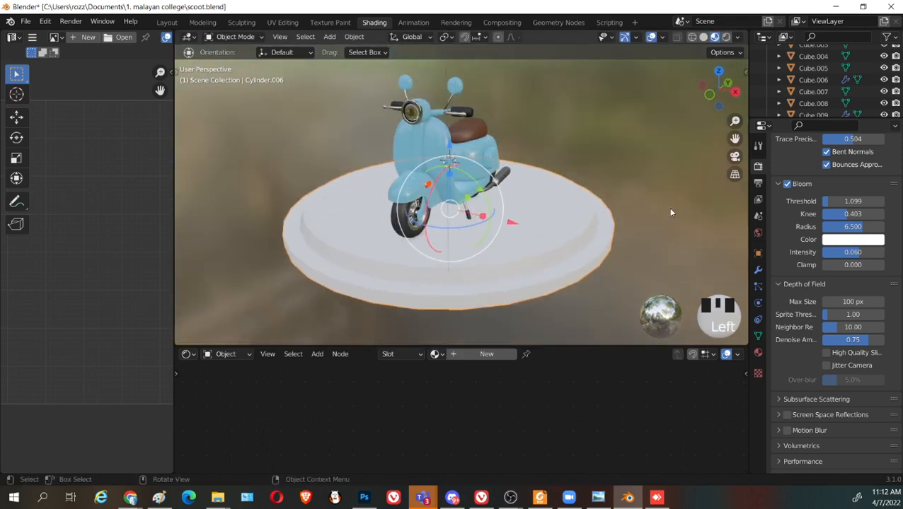
Add a new material to the base and set its base color to pale pink, about hue 0.014 and saturation 0.128
{"action": "scroll", "coordinate": [641, 279], "scroll_direction": "down", "scroll_amount": 1}
{"action": "scroll", "coordinate": [595, 309], "scroll_direction": "up", "scroll_amount": 3}
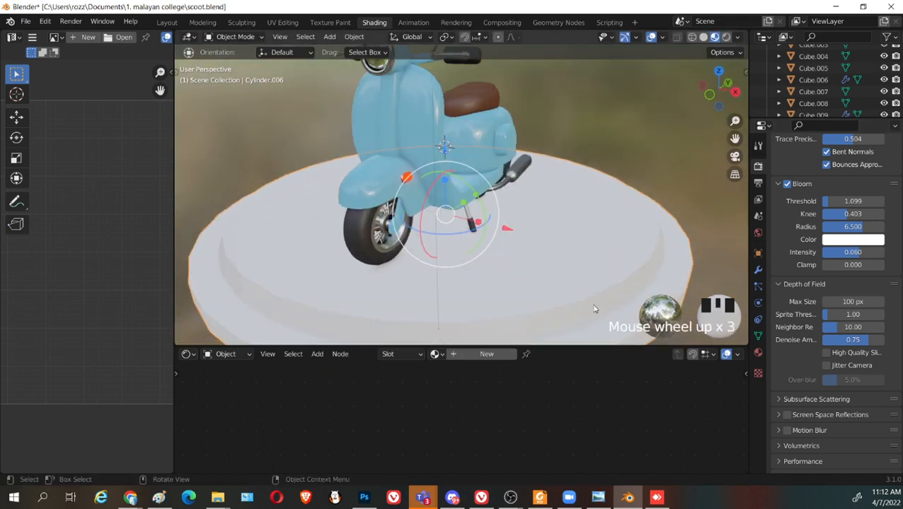
{"action": "left_click", "coordinate": [758, 353]}
{"action": "left_click", "coordinate": [808, 214]}
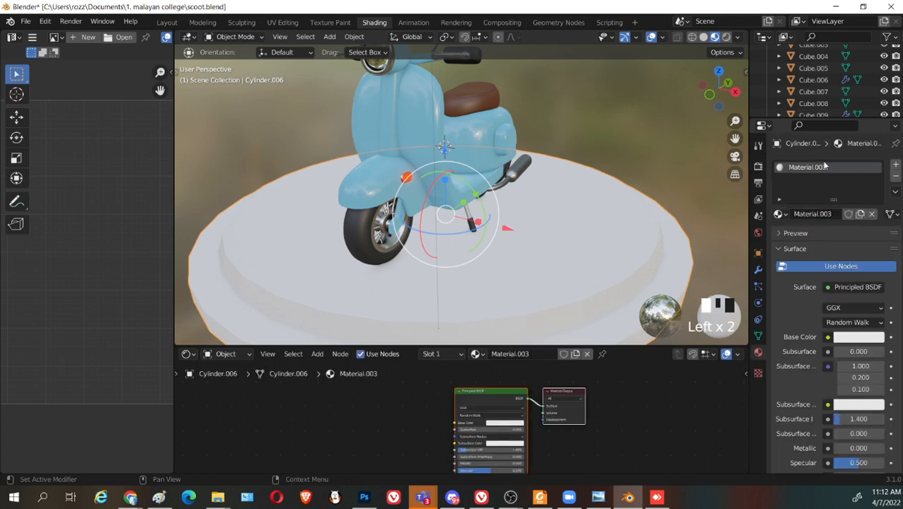
{"action": "left_click", "coordinate": [859, 337]}
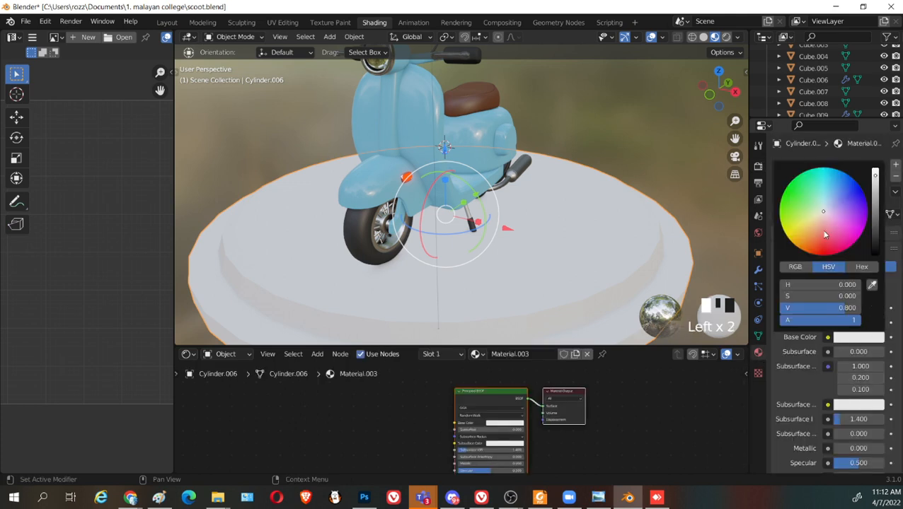
{"action": "left_click", "coordinate": [809, 206]}
{"action": "mouse_move", "coordinate": [809, 206]}
{"action": "left_mouse_down"}
{"action": "mouse_move", "coordinate": [835, 212]}
{"action": "mouse_move", "coordinate": [799, 223]}
{"action": "mouse_move", "coordinate": [801, 233]}
{"action": "mouse_move", "coordinate": [823, 214]}
{"action": "left_mouse_up"}
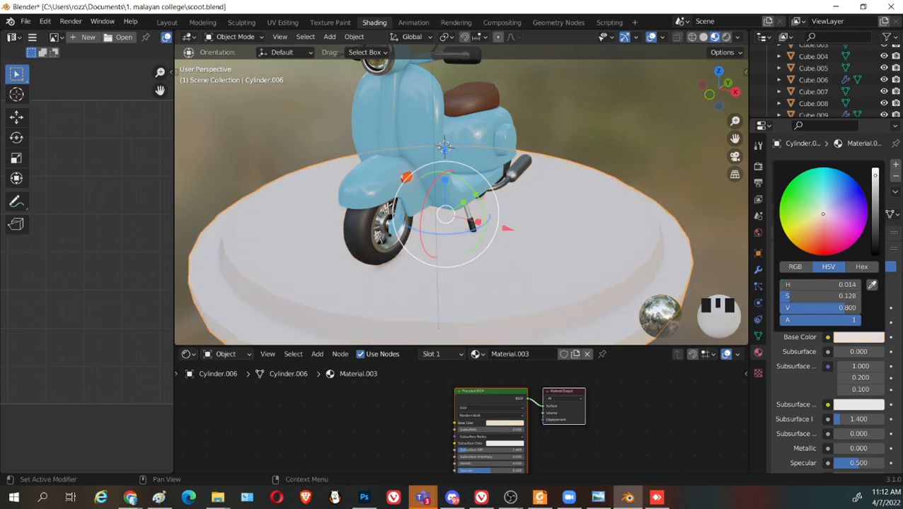
Add a Subdivision Surface modifier to the base
{"action": "scroll", "coordinate": [637, 191], "scroll_direction": "down", "scroll_amount": 2}
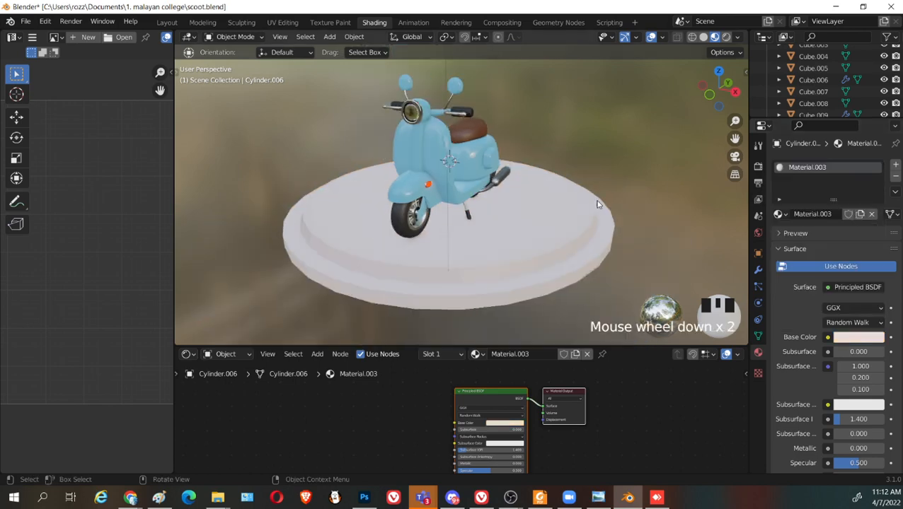
{"action": "middle_click_drag", "start_coordinate": [597, 202], "coordinate": [585, 216]}
{"action": "left_click", "coordinate": [758, 270]}
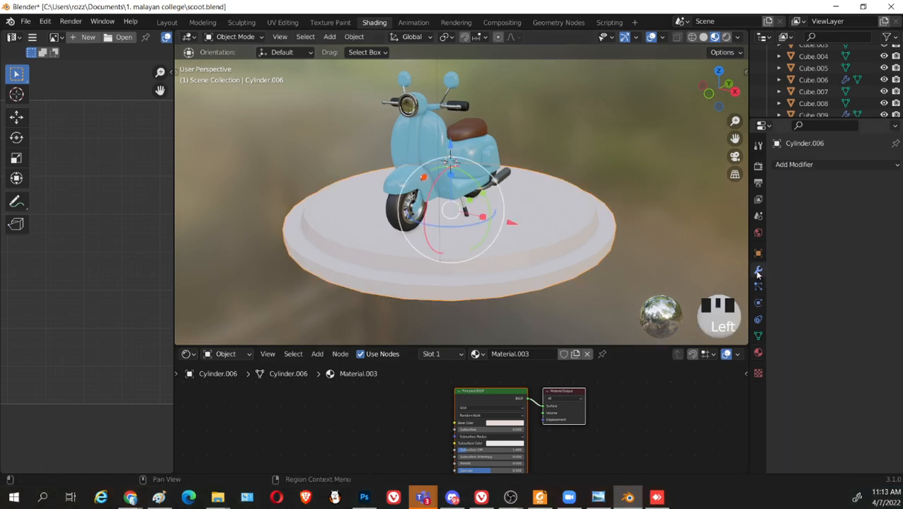
{"action": "left_click", "coordinate": [797, 167]}
{"action": "left_click", "coordinate": [688, 375]}
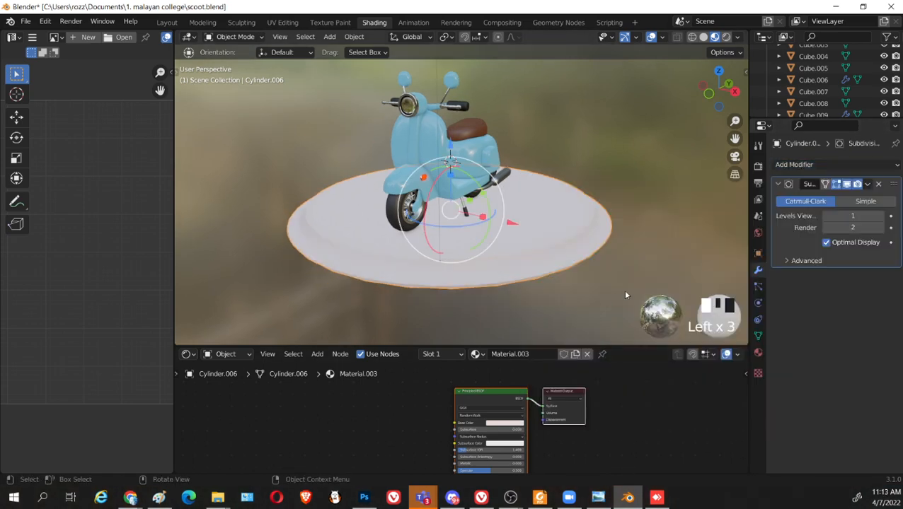
Add a loop cut around the base's outer wall and slide it close to the bottom edge
{"action": "key", "text": "Tab"}
{"action": "scroll", "coordinate": [610, 279], "scroll_direction": "up", "scroll_amount": 3}
{"action": "scroll", "coordinate": [587, 293], "scroll_direction": "down", "scroll_amount": 1}
{"action": "middle_click_drag", "start_coordinate": [586, 293], "coordinate": [516, 280]}
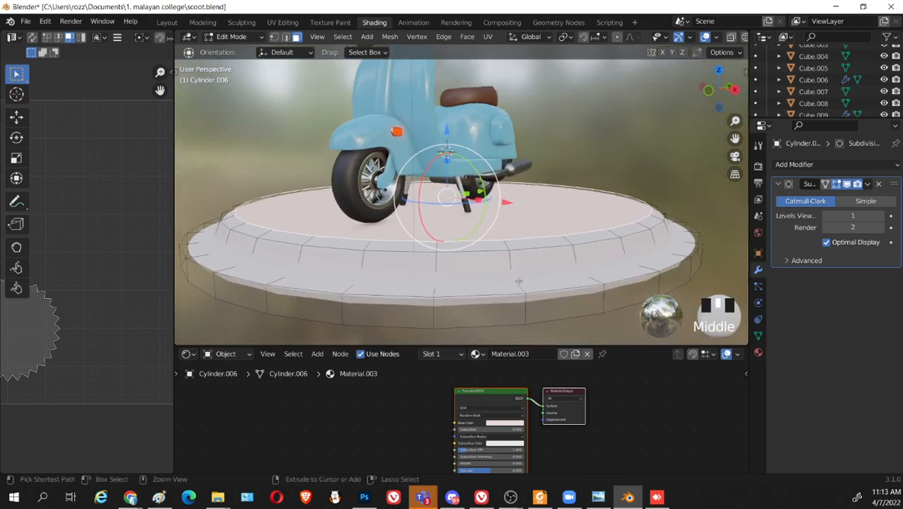
{"action": "key", "text": "ctrl+r"}
{"action": "left_click", "coordinate": [525, 304]}
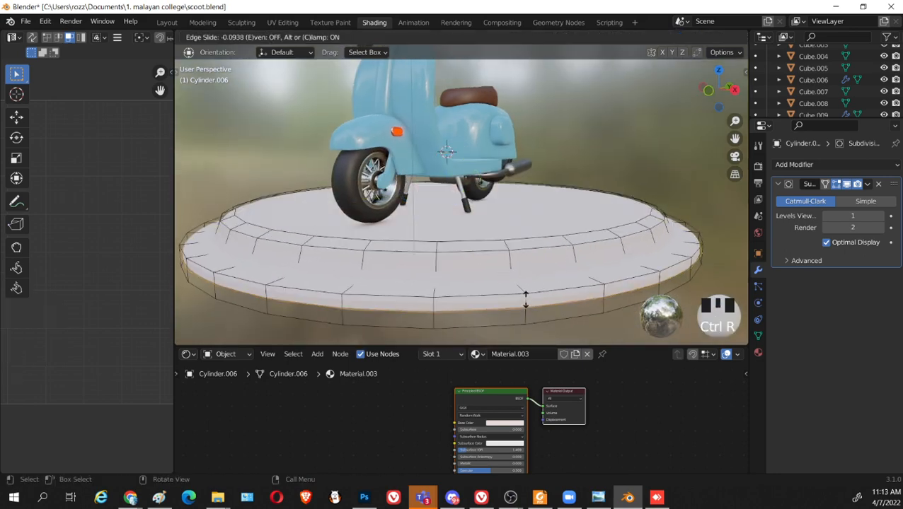
{"action": "left_click", "coordinate": [526, 311]}
Add loop cuts at the foot of the raised step and near the outer rim, and return to object mode
{"action": "key", "text": "ctrl+r"}
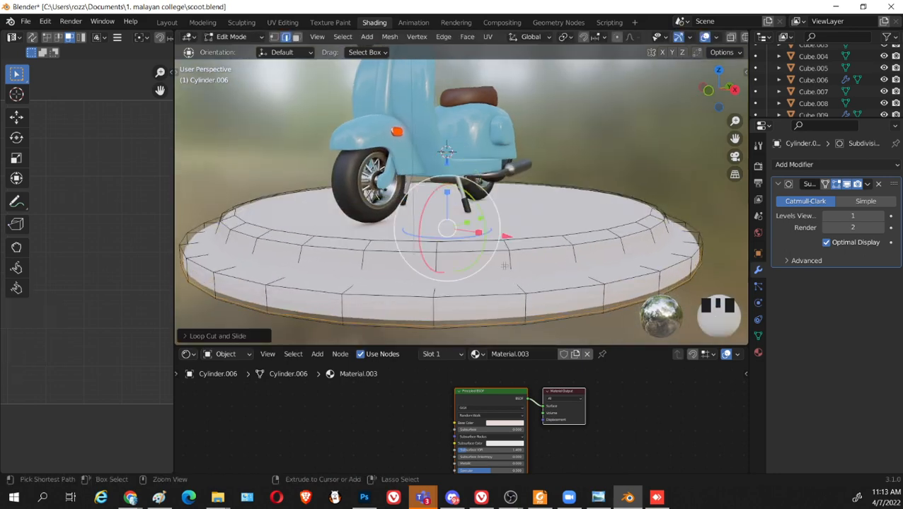
{"action": "left_click", "coordinate": [504, 264]}
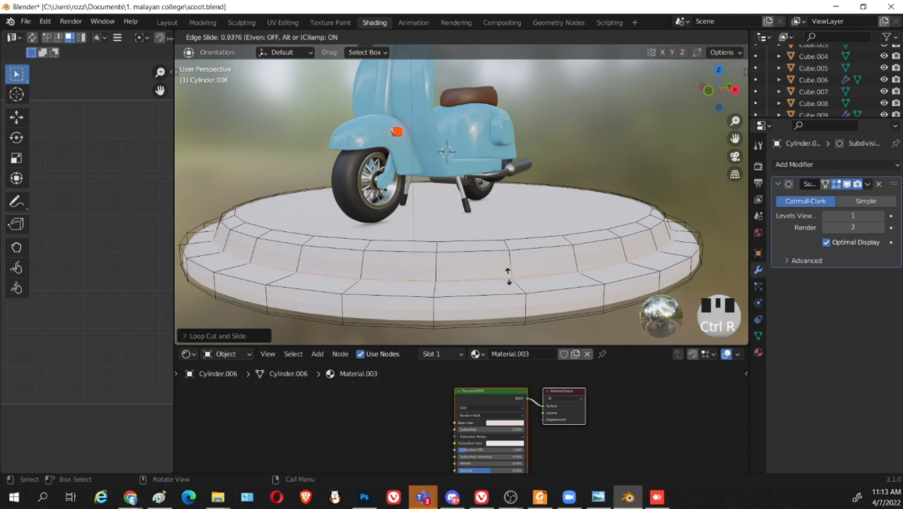
{"action": "left_click", "coordinate": [508, 276]}
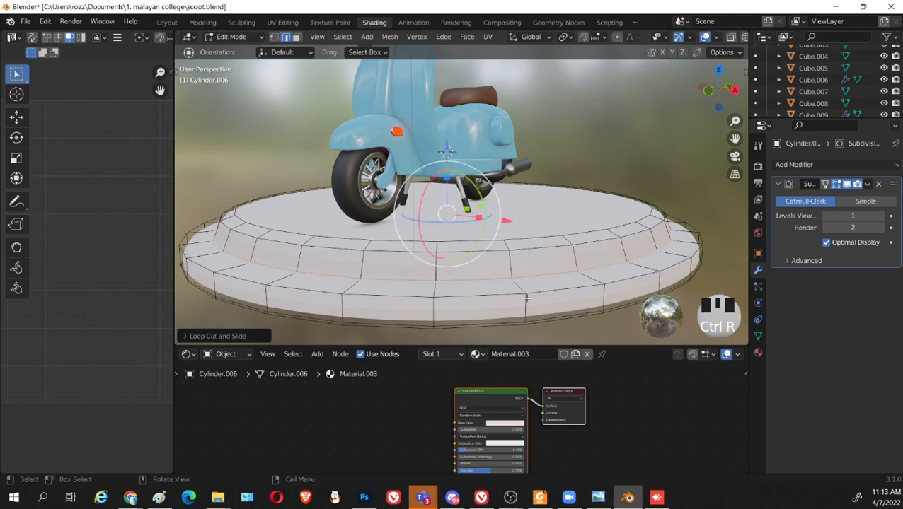
{"action": "key", "text": "ctrl+r"}
{"action": "left_click", "coordinate": [530, 290]}
{"action": "left_click", "coordinate": [531, 286]}
{"action": "key", "text": "Tab"}
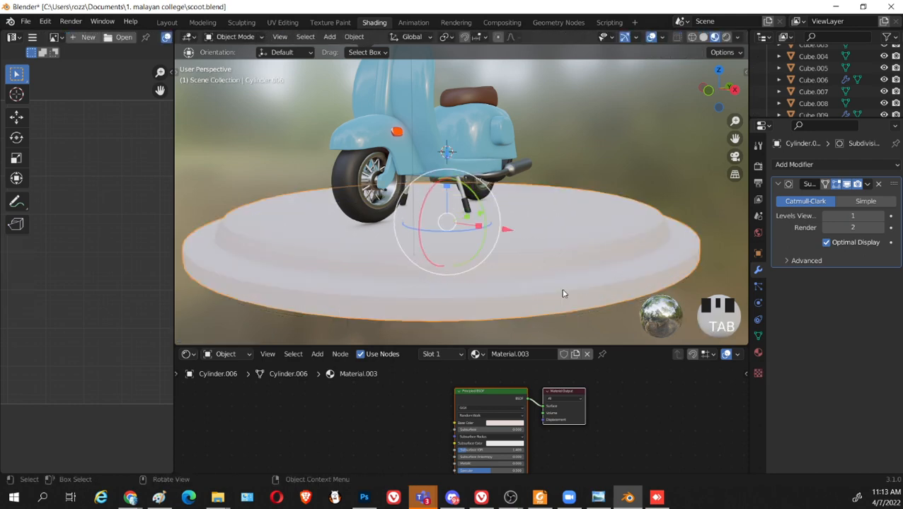
Shade the base smooth and save the file
{"action": "middle_click_drag", "start_coordinate": [564, 293], "coordinate": [615, 208]}
{"action": "right_click", "coordinate": [573, 212]}
{"action": "left_click", "coordinate": [573, 214]}
{"action": "left_click", "coordinate": [612, 210]}
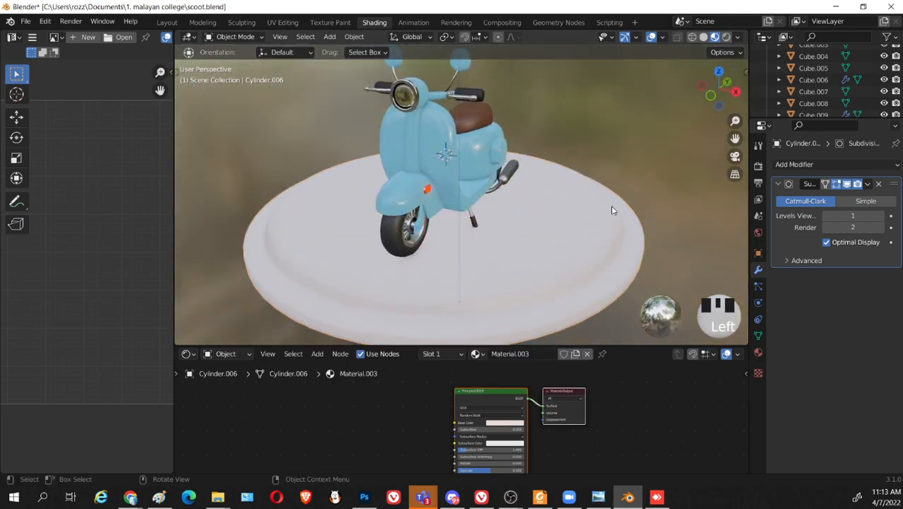
{"action": "scroll", "coordinate": [602, 216], "scroll_direction": "down", "scroll_amount": 2}
{"action": "key", "text": "ctrl+s"}
{"action": "scroll", "coordinate": [587, 255], "scroll_direction": "up", "scroll_amount": 3}
{"action": "middle_click_drag", "start_coordinate": [597, 268], "coordinate": [588, 251]}
{"action": "scroll", "coordinate": [549, 268], "scroll_direction": "down", "scroll_amount": 2}
{"action": "left_click", "coordinate": [573, 253]}
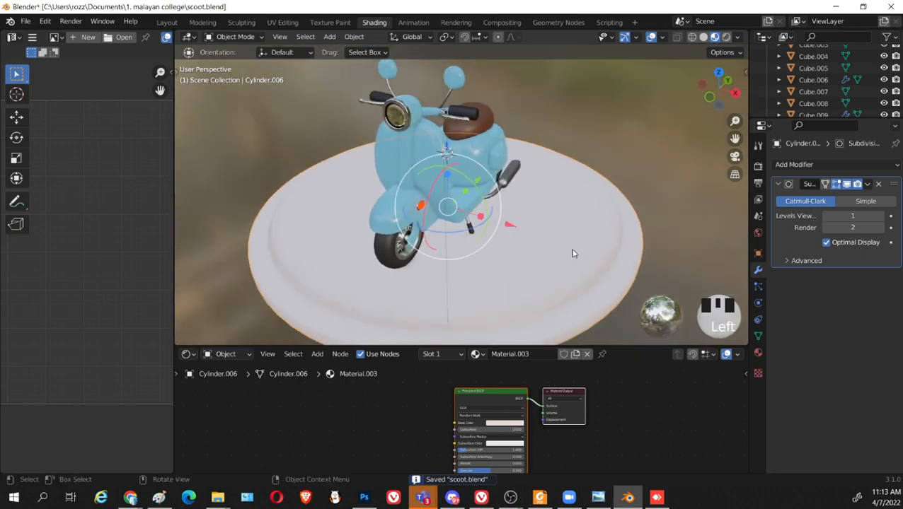
Select the large top face of the base and UV-unwrap it with Unwrap
{"action": "key", "text": "Tab"}
{"action": "scroll", "coordinate": [573, 256], "scroll_direction": "down", "scroll_amount": 3}
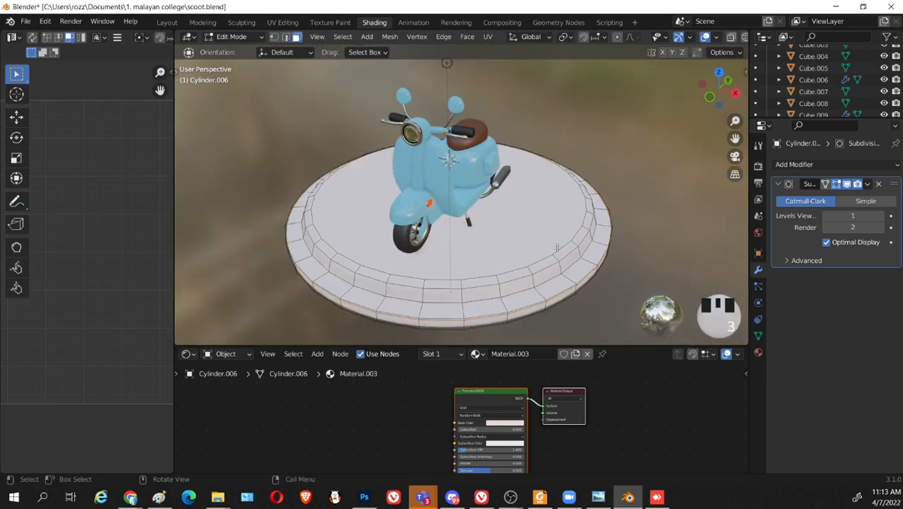
{"action": "left_click", "coordinate": [557, 248]}
{"action": "middle_click_drag", "start_coordinate": [528, 229], "coordinate": [512, 213]}
{"action": "scroll", "coordinate": [521, 253], "scroll_direction": "up", "scroll_amount": 2}
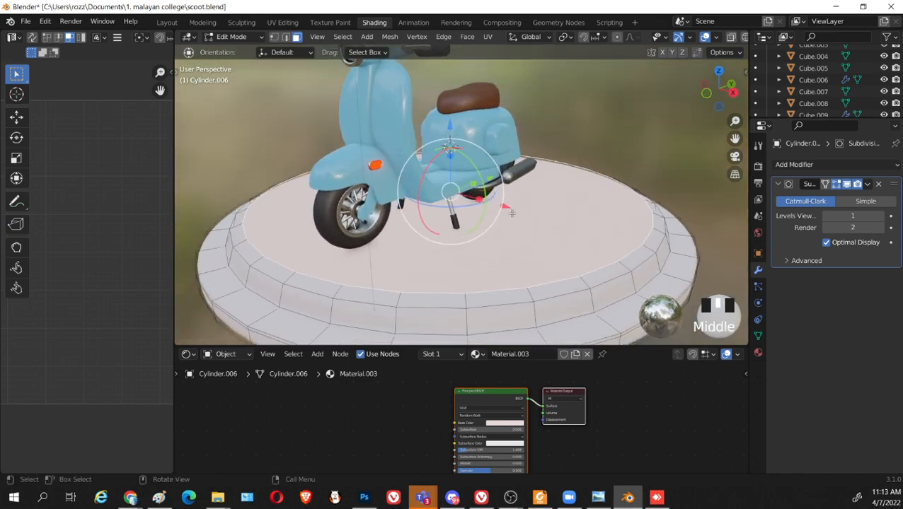
{"action": "key", "text": "u"}
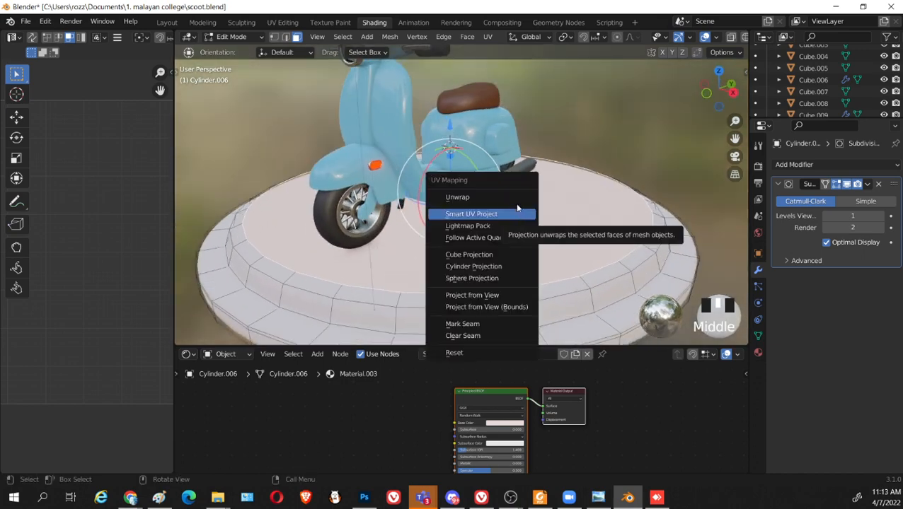
{"action": "left_click", "coordinate": [516, 197]}
{"action": "scroll", "coordinate": [130, 246], "scroll_direction": "down", "scroll_amount": 3}
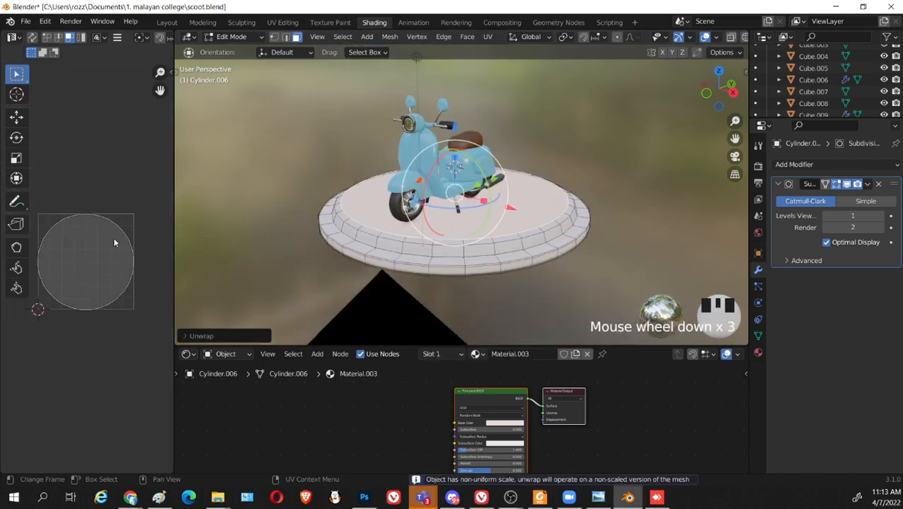
Add a second material to the platform, Cylinder.006, and name it ground
{"action": "scroll", "coordinate": [113, 213], "scroll_direction": "down", "scroll_amount": 5}
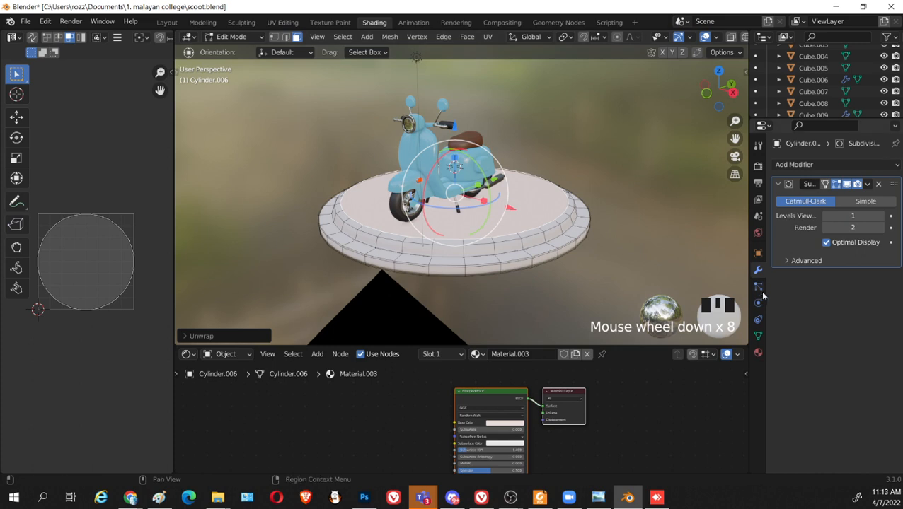
{"action": "left_click", "coordinate": [758, 352]}
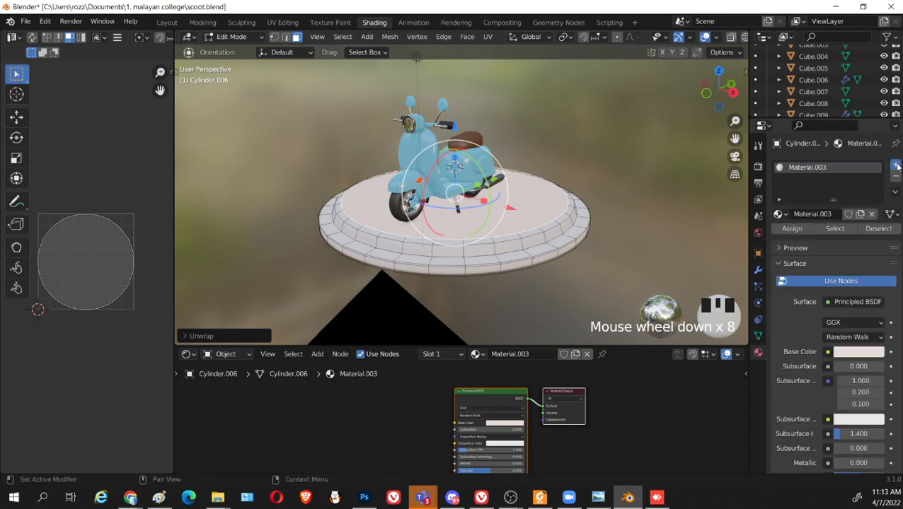
{"action": "left_click", "coordinate": [896, 165]}
{"action": "left_click", "coordinate": [795, 239]}
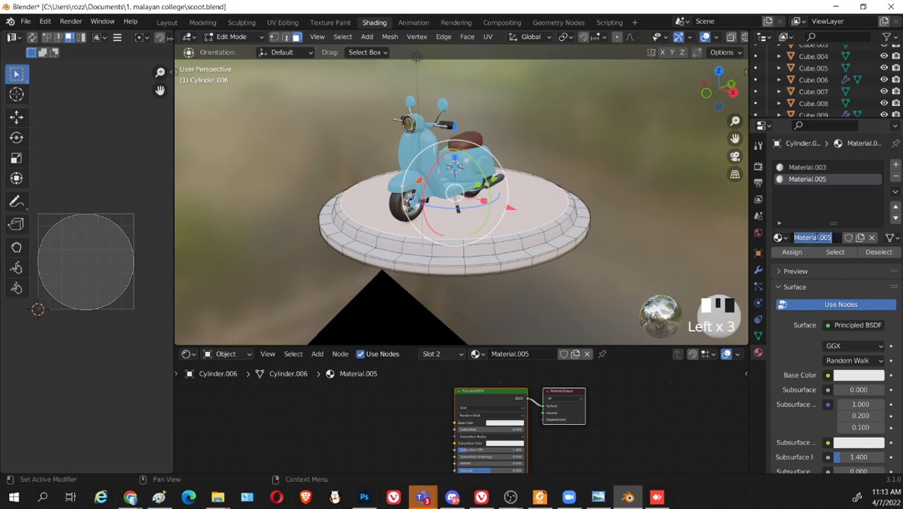
{"action": "type", "text": "base"}
{"action": "key", "text": "Return"}
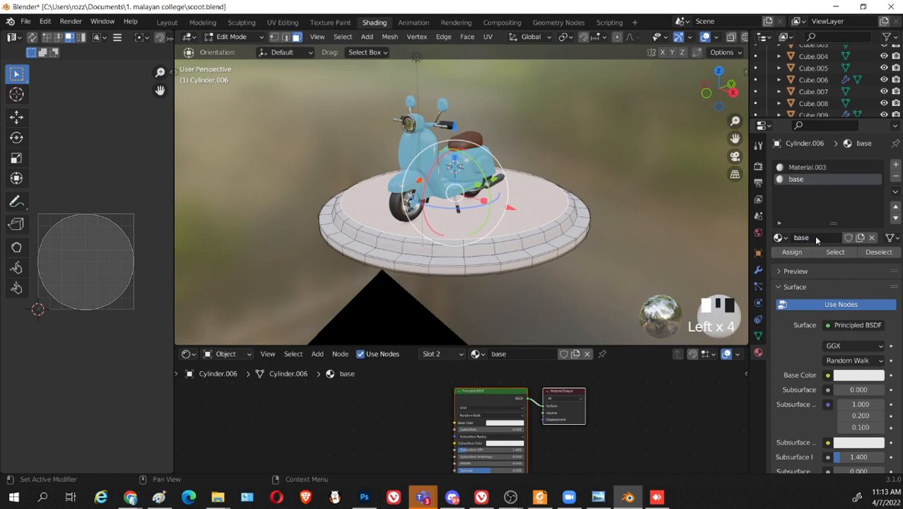
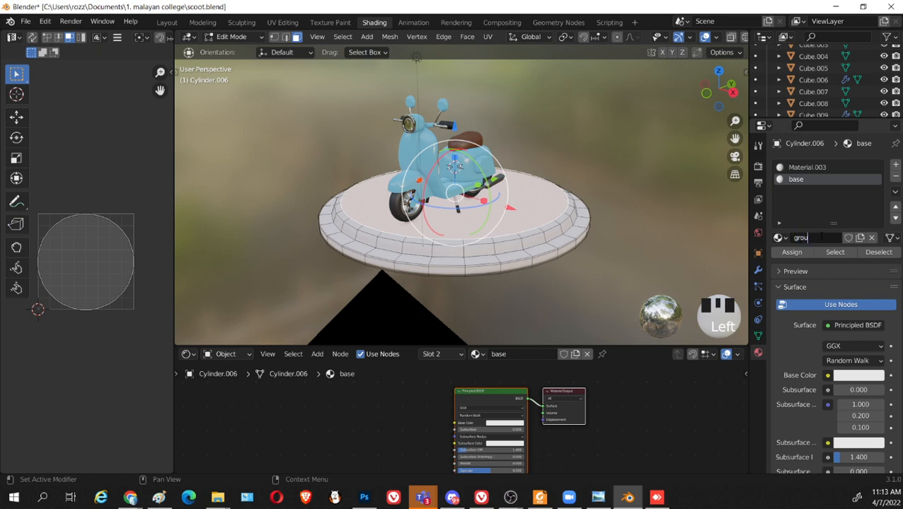
{"action": "type", "text": "nd"}
{"action": "key", "text": "Return"}
Assign the ground material to the platform's selected top face and set its base color to a light red-pink
{"action": "left_click", "coordinate": [794, 253]}
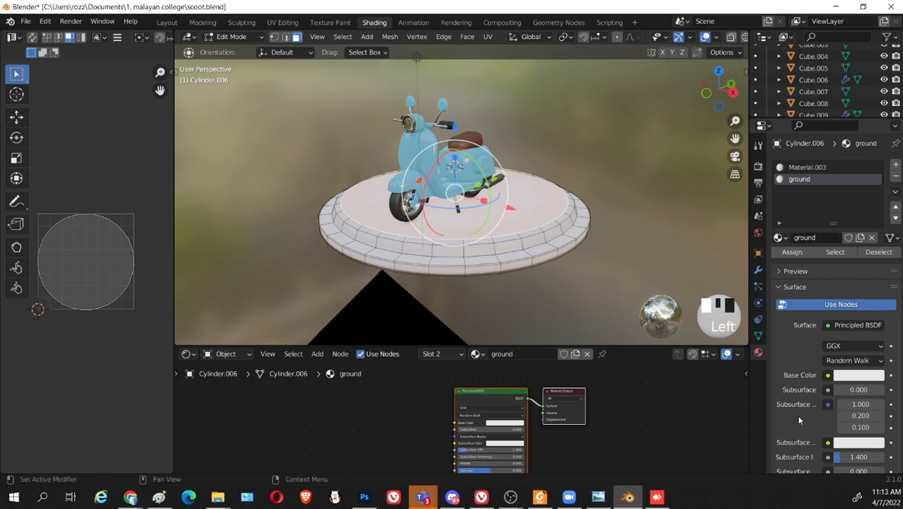
{"action": "left_click", "coordinate": [879, 376]}
{"action": "left_click_drag", "start_coordinate": [825, 260], "coordinate": [821, 268]}
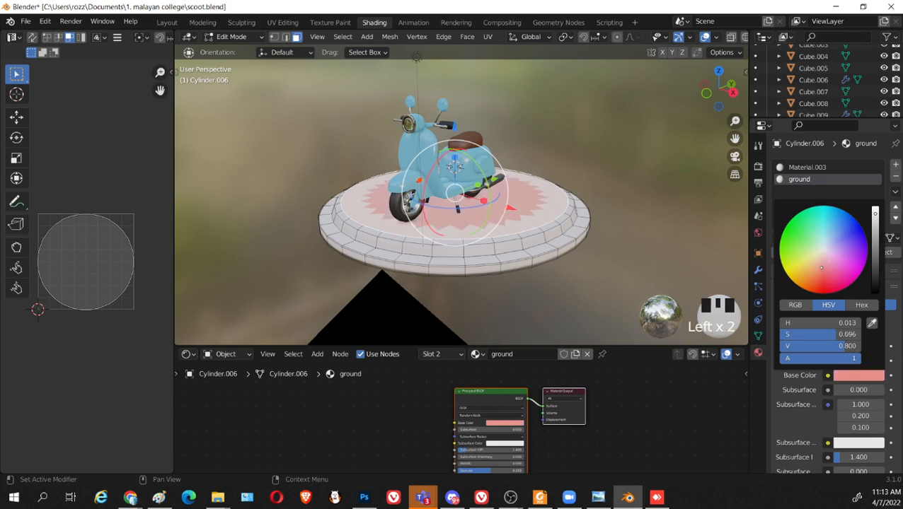
Inset the platform's top face twice, first with a thin rim and a second time well in toward the middle
{"action": "middle_click_drag", "start_coordinate": [601, 201], "coordinate": [581, 224]}
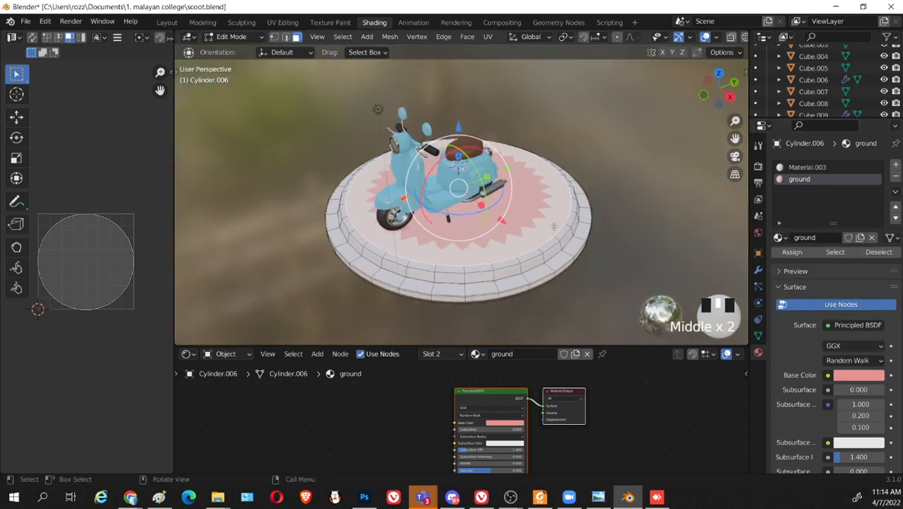
{"action": "key", "text": "i"}
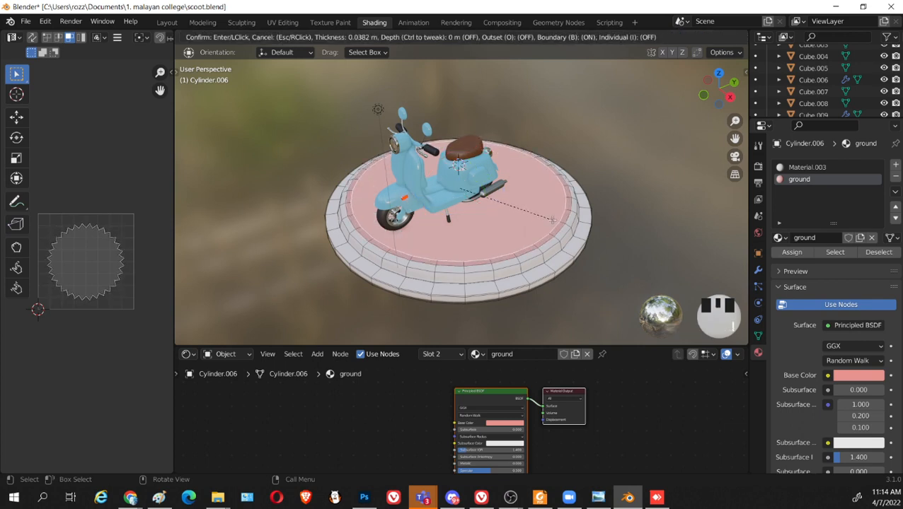
{"action": "left_click", "coordinate": [556, 229]}
{"action": "key", "text": "i"}
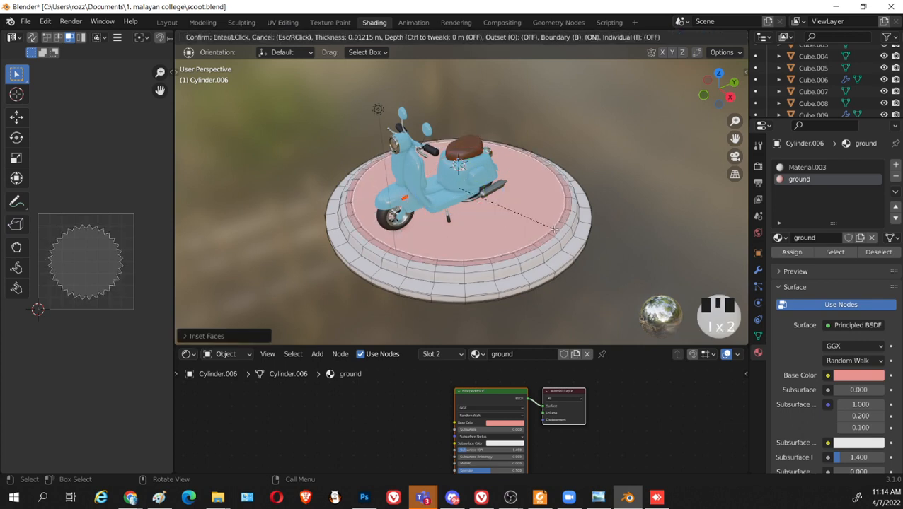
{"action": "left_click", "coordinate": [509, 215]}
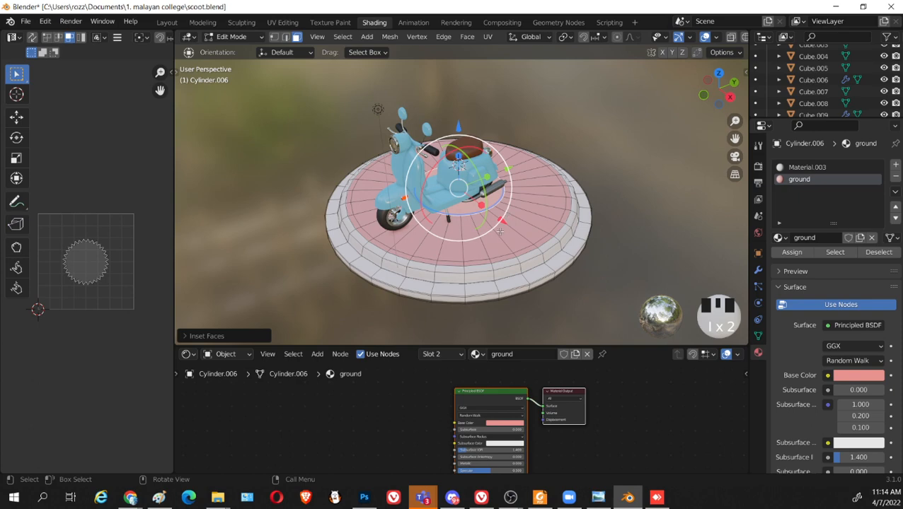
Merge the platform's innermost top face into a single point at its center and save the file
{"action": "key", "text": "m"}
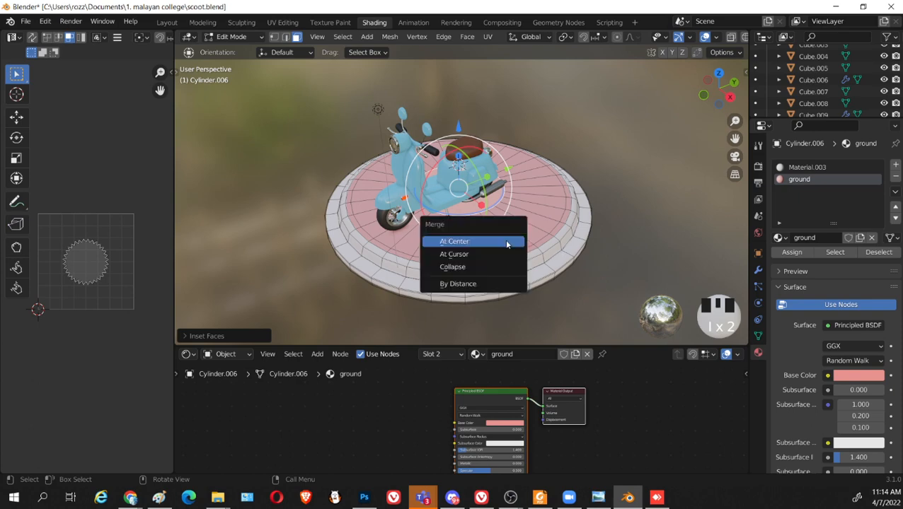
{"action": "left_click", "coordinate": [504, 254]}
{"action": "scroll", "coordinate": [592, 242], "scroll_direction": "down", "scroll_amount": 2}
{"action": "middle_click_drag", "start_coordinate": [592, 242], "coordinate": [595, 238]}
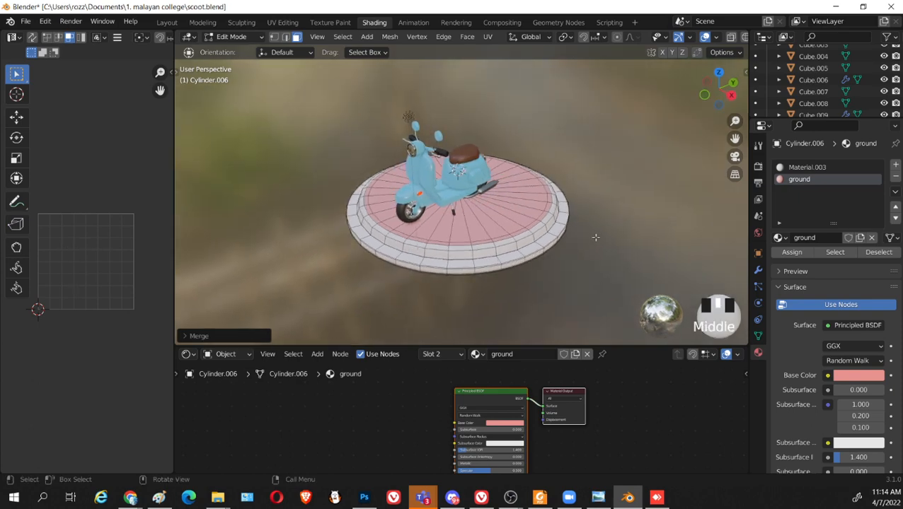
{"action": "scroll", "coordinate": [595, 238], "scroll_direction": "up", "scroll_amount": 3}
{"action": "key", "text": "Tab"}
{"action": "key", "text": "Tab"}
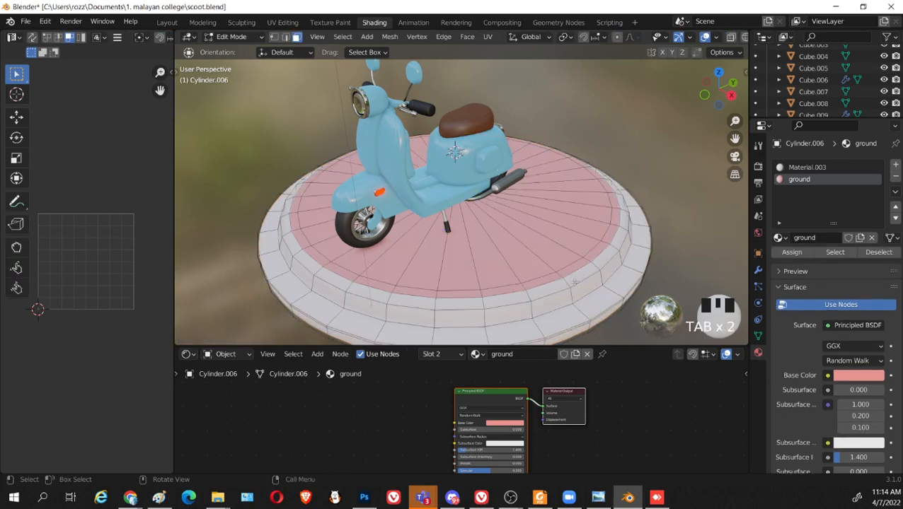
{"action": "scroll", "coordinate": [595, 288], "scroll_direction": "up", "scroll_amount": 1}
{"action": "scroll", "coordinate": [598, 294], "scroll_direction": "down", "scroll_amount": 1}
{"action": "middle_click_drag", "start_coordinate": [594, 288], "coordinate": [664, 222]}
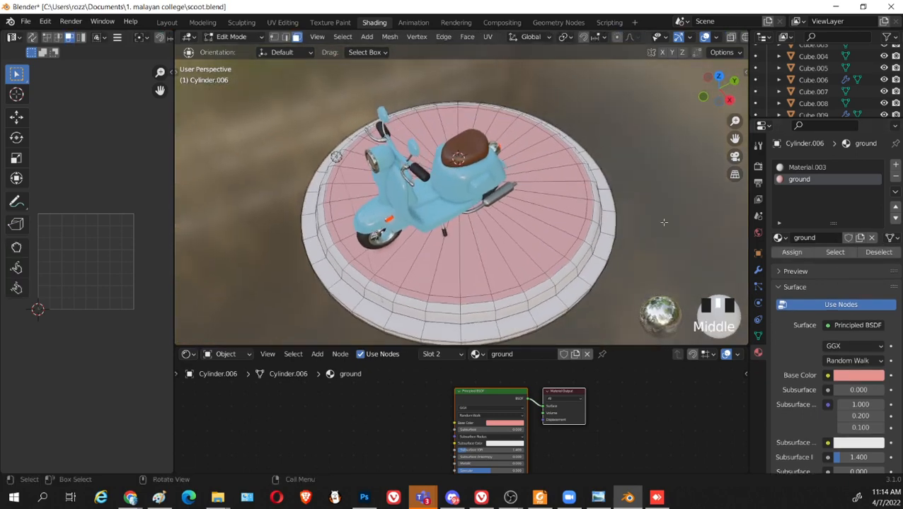
{"action": "key", "text": "ctrl+s"}
Return to Object Mode and shift the platform along the Y axis beneath the scooter
{"action": "middle_click_drag", "start_coordinate": [543, 277], "coordinate": [557, 192]}
{"action": "key", "text": "Tab"}
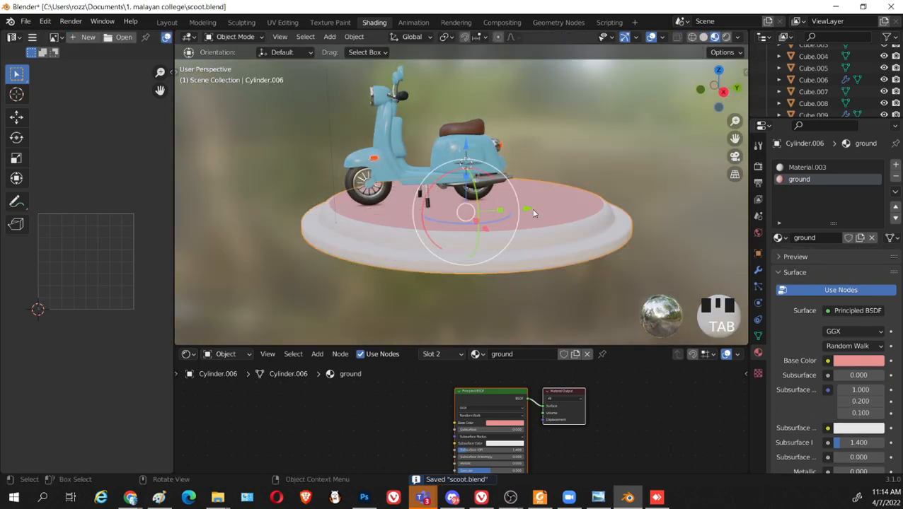
{"action": "left_click_drag", "start_coordinate": [529, 209], "coordinate": [495, 207]}
{"action": "middle_click_drag", "start_coordinate": [496, 209], "coordinate": [599, 273]}
Change the base color of the platform's Material.003 to a very dark navy blue
{"action": "left_click", "coordinate": [821, 168]}
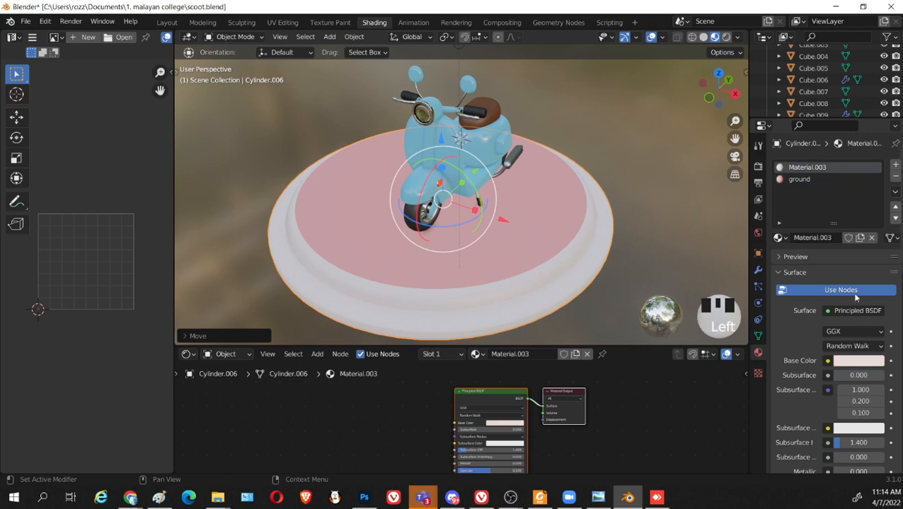
{"action": "left_click", "coordinate": [860, 362]}
{"action": "left_click_drag", "start_coordinate": [873, 214], "coordinate": [874, 263]}
{"action": "left_click_drag", "start_coordinate": [823, 238], "coordinate": [855, 218]}
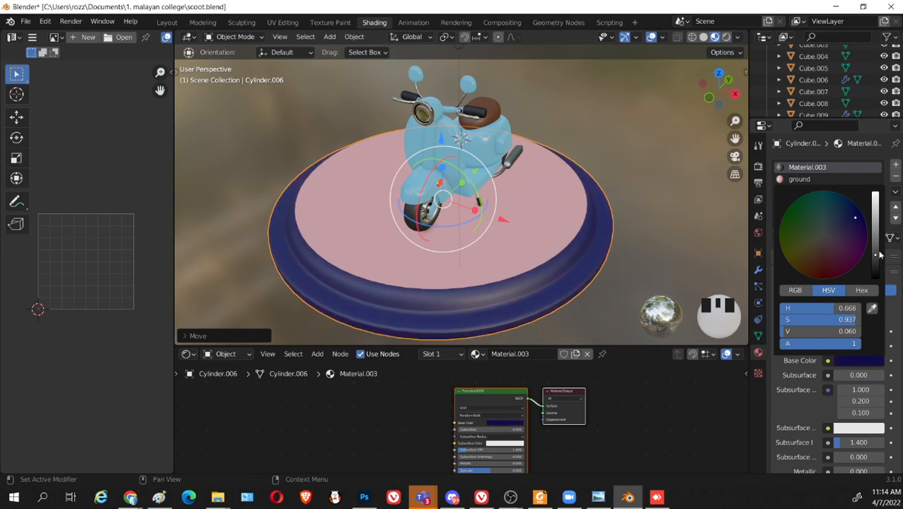
{"action": "mouse_move", "coordinate": [875, 255]}
{"action": "left_mouse_down"}
{"action": "mouse_move", "coordinate": [876, 270]}
{"action": "mouse_move", "coordinate": [875, 262]}
{"action": "left_mouse_up"}
In Edit Mode, move the platform's bottom face downward to make the base thicker
{"action": "middle_click_drag", "start_coordinate": [680, 248], "coordinate": [456, 205]}
{"action": "key", "text": "Tab"}
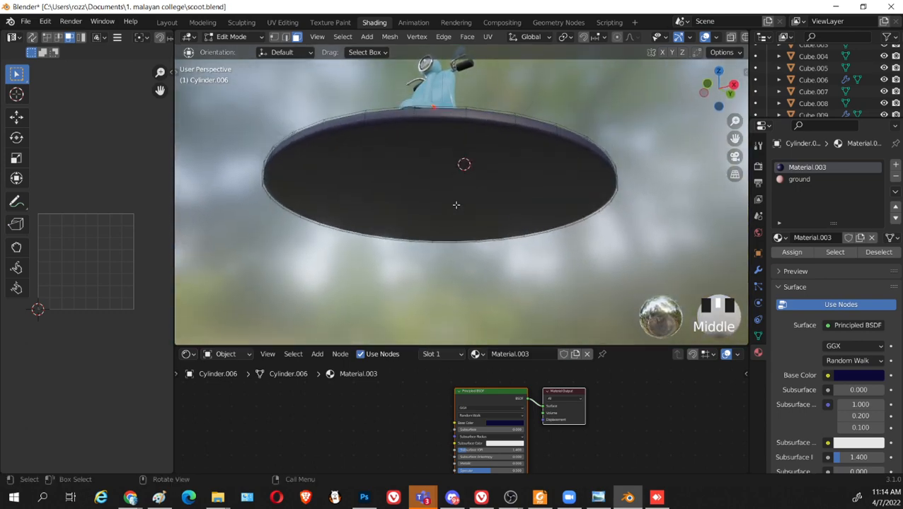
{"action": "left_click", "coordinate": [458, 203]}
{"action": "left_click_drag", "start_coordinate": [443, 146], "coordinate": [451, 167]}
{"action": "key", "text": "2"}
{"action": "left_click", "coordinate": [500, 130]}
{"action": "left_click", "coordinate": [497, 113], "text": "alt+shift"}
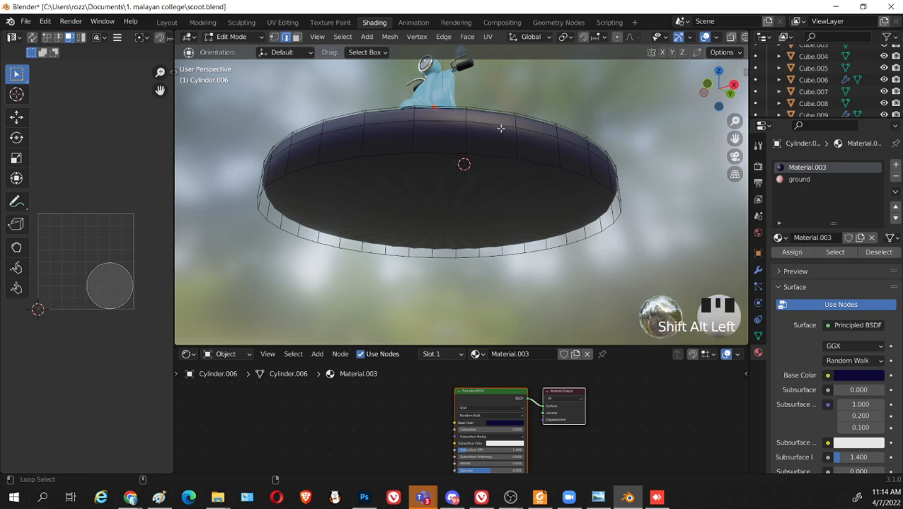
{"action": "left_click", "coordinate": [498, 111], "text": "alt+shift"}
{"action": "left_click", "coordinate": [497, 112], "text": "alt+shift"}
{"action": "mouse_move", "coordinate": [451, 141]}
{"action": "left_mouse_down"}
{"action": "mouse_move", "coordinate": [451, 163]}
{"action": "mouse_move", "coordinate": [441, 153]}
{"action": "left_mouse_up"}
{"action": "key", "text": "ctrl+z"}
Inset the platform's bottom face twice, starting with a thin rim, and return to Object Mode
{"action": "middle_click_drag", "start_coordinate": [495, 187], "coordinate": [535, 204]}
{"action": "key", "text": "3"}
{"action": "left_click", "coordinate": [535, 204]}
{"action": "key", "text": "i"}
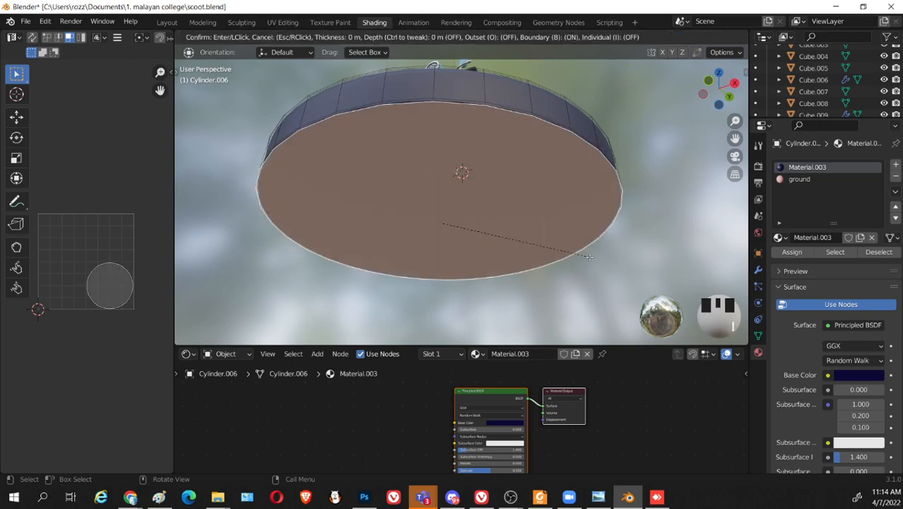
{"action": "left_click", "coordinate": [589, 257]}
{"action": "key", "text": "i"}
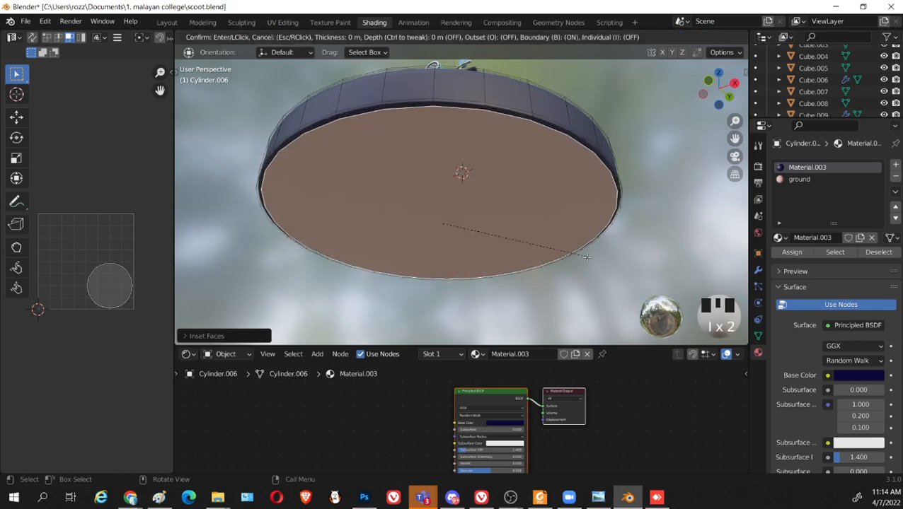
{"action": "left_click", "coordinate": [587, 184]}
{"action": "middle_click_drag", "start_coordinate": [587, 184], "coordinate": [593, 263]}
{"action": "key", "text": "Tab"}
{"action": "scroll", "coordinate": [566, 257], "scroll_direction": "up", "scroll_amount": 4}
{"action": "middle_click_drag", "start_coordinate": [592, 419], "coordinate": [601, 411]}
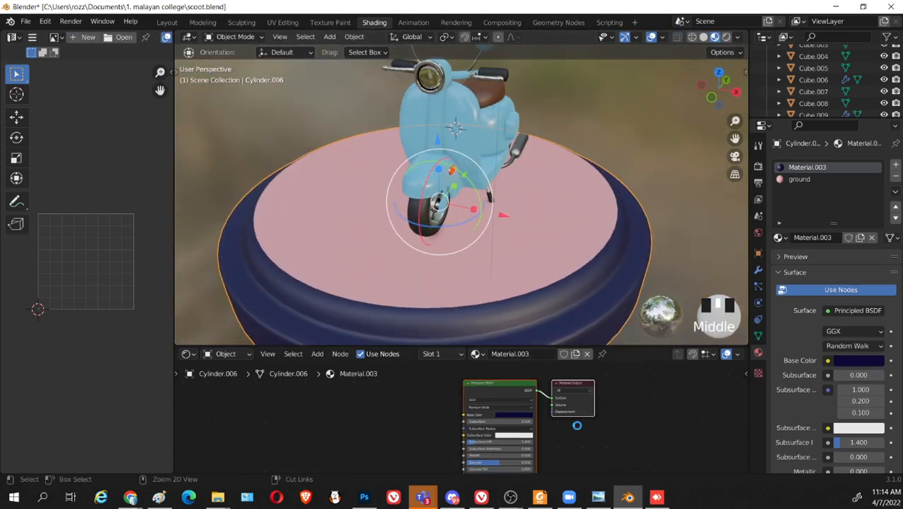
Switch to Chrome, dismiss the search-by-image box and search Google Images for "ground texture"
{"action": "mouse_move", "coordinate": [130, 498]}
{"action": "left_click", "coordinate": [311, 445]}
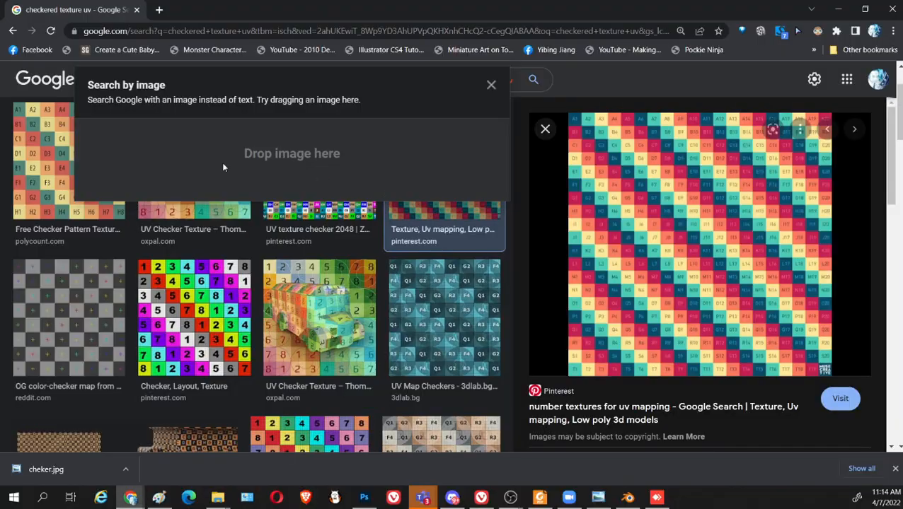
{"action": "left_click", "coordinate": [489, 86]}
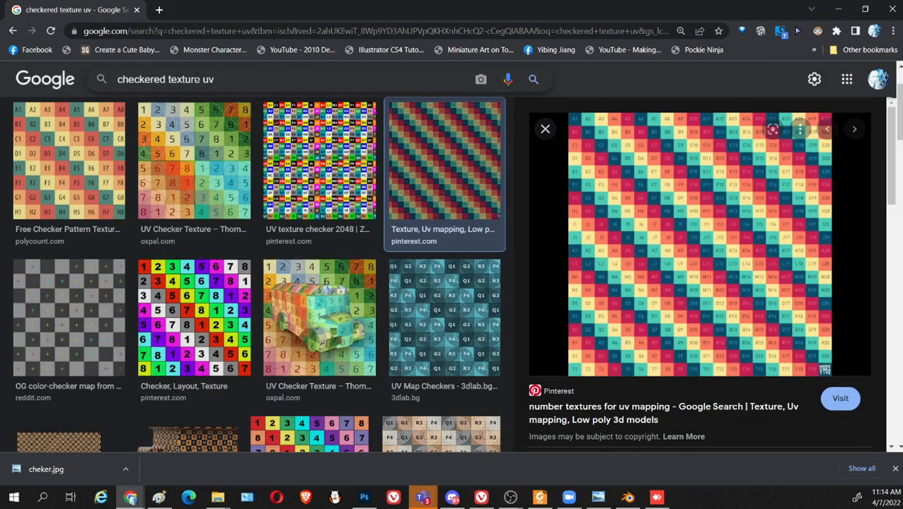
{"action": "key", "text": "ctrl+a"}
{"action": "type", "text": "ground t"}
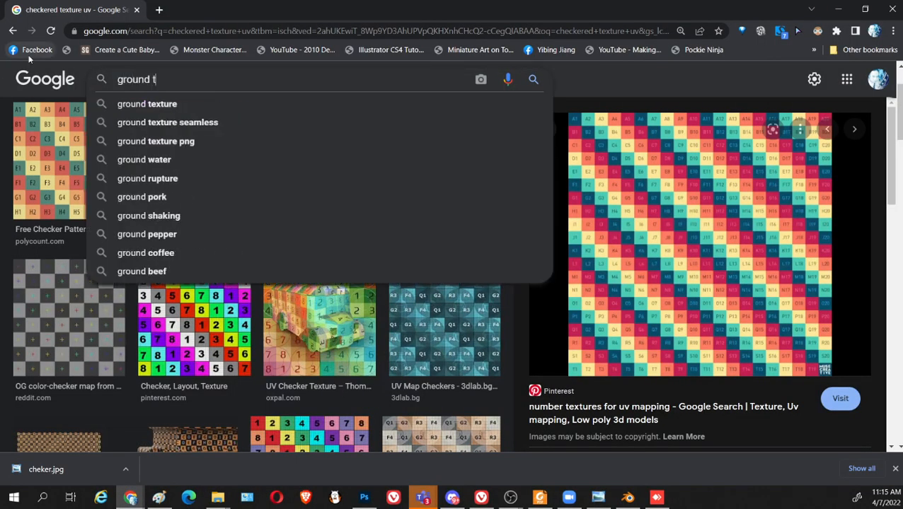
{"action": "type", "text": "exture"}
{"action": "key", "text": "Return"}
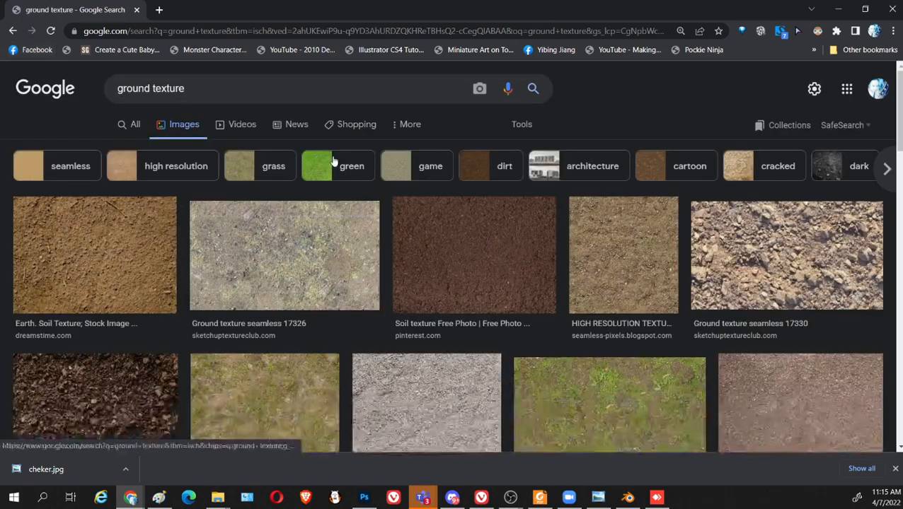
Open the "Grass Ground Green - Free Texture" image and save it as a JPEG named ground in the 1. malayan college folder
{"action": "scroll", "coordinate": [534, 297], "scroll_direction": "down", "scroll_amount": 3}
{"action": "scroll", "coordinate": [641, 288], "scroll_direction": "down", "scroll_amount": 2}
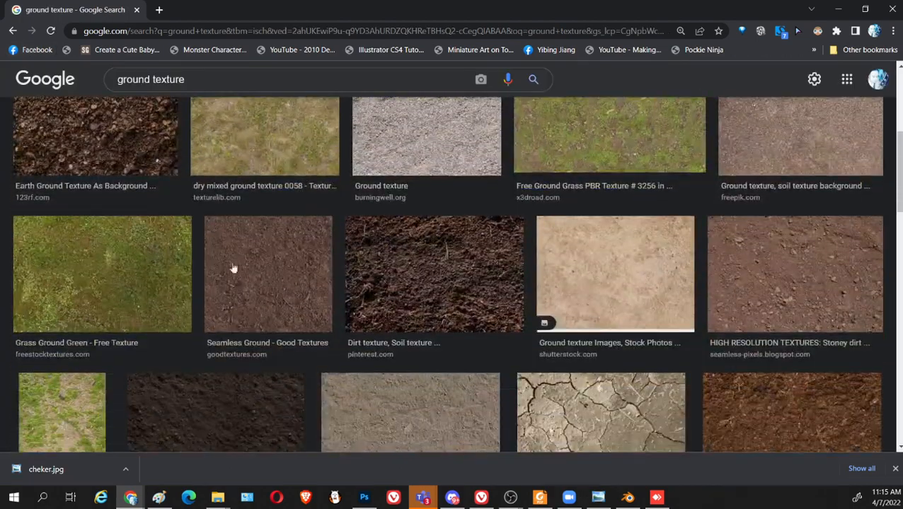
{"action": "left_click", "coordinate": [133, 272]}
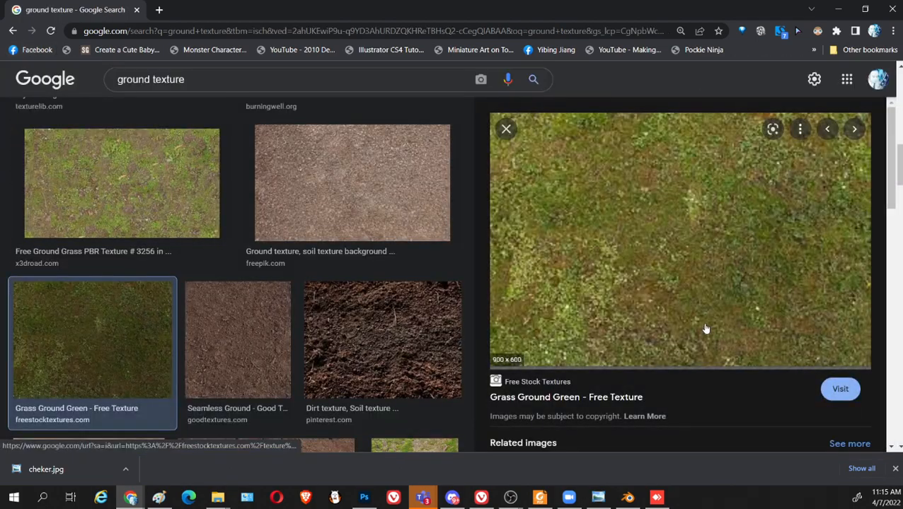
{"action": "scroll", "coordinate": [705, 329], "scroll_direction": "down", "scroll_amount": 3}
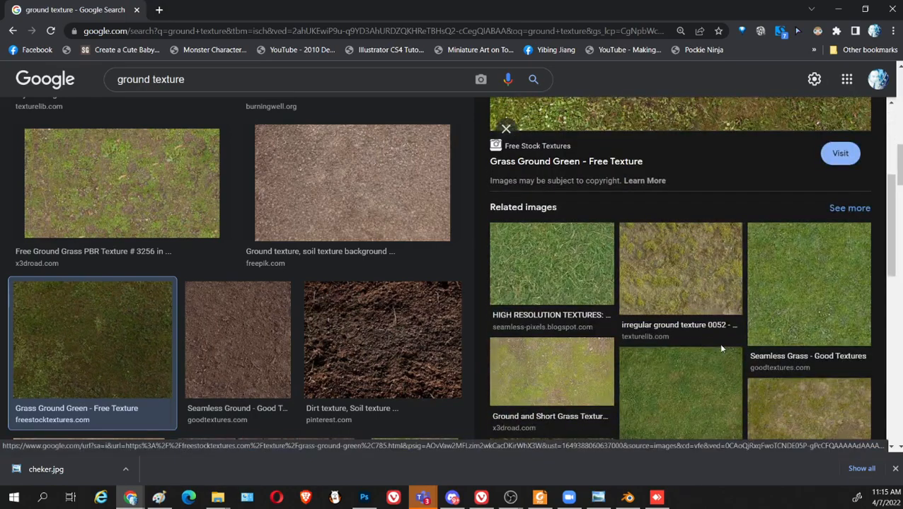
{"action": "scroll", "coordinate": [715, 345], "scroll_direction": "up", "scroll_amount": 3}
{"action": "right_click", "coordinate": [643, 182]}
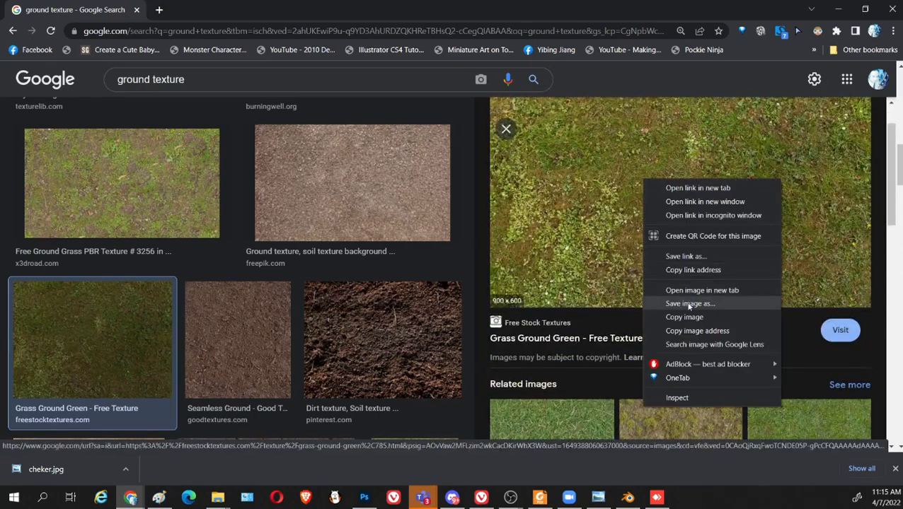
{"action": "left_click", "coordinate": [687, 304]}
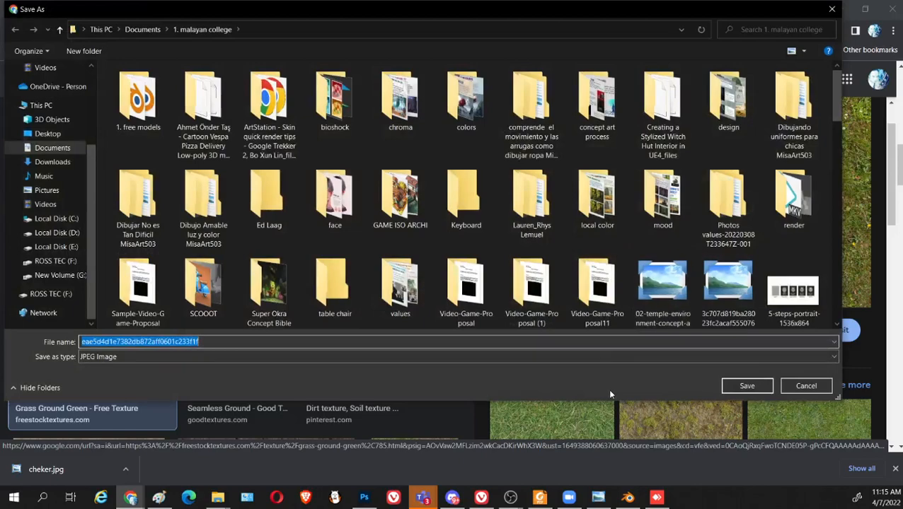
{"action": "type", "text": "ground"}
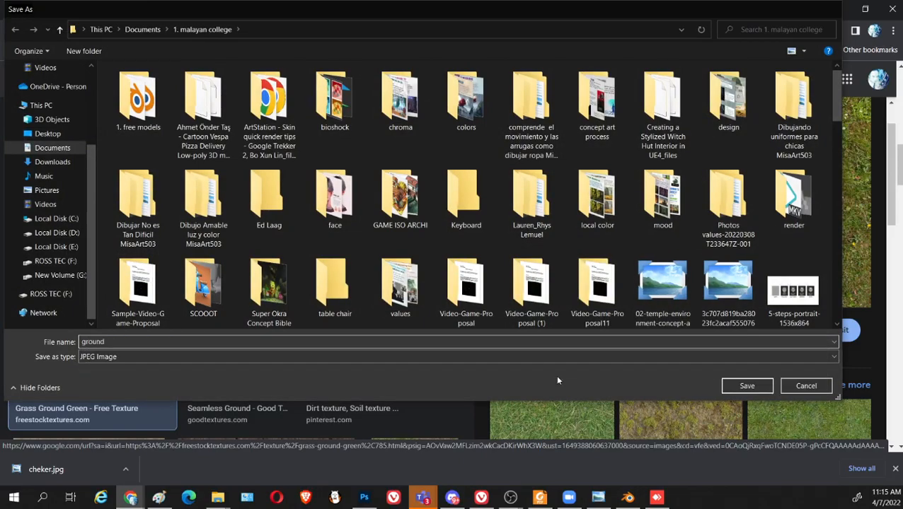
{"action": "key", "text": "Return"}
Search Google Images for "raod texture" and look through the road texture results
{"action": "scroll", "coordinate": [304, 326], "scroll_direction": "down", "scroll_amount": 4}
{"action": "scroll", "coordinate": [304, 326], "scroll_direction": "up", "scroll_amount": 4}
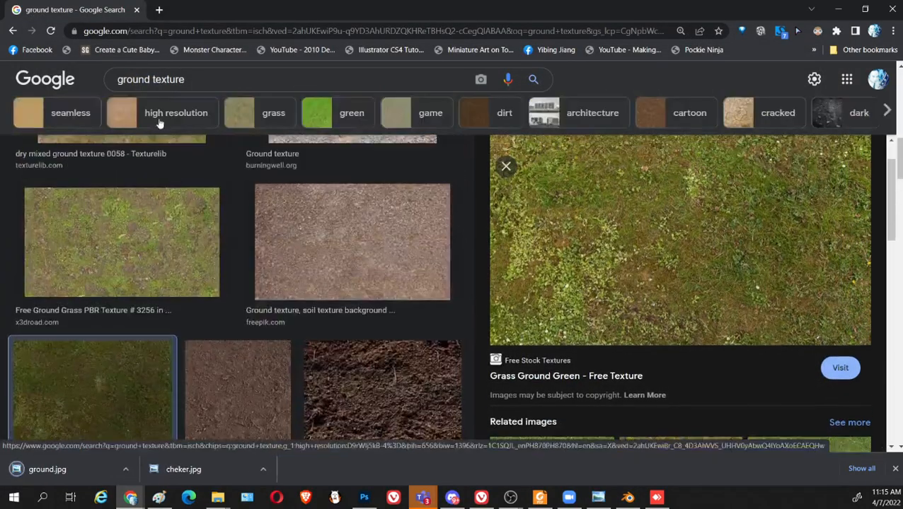
{"action": "double_click", "coordinate": [133, 80]}
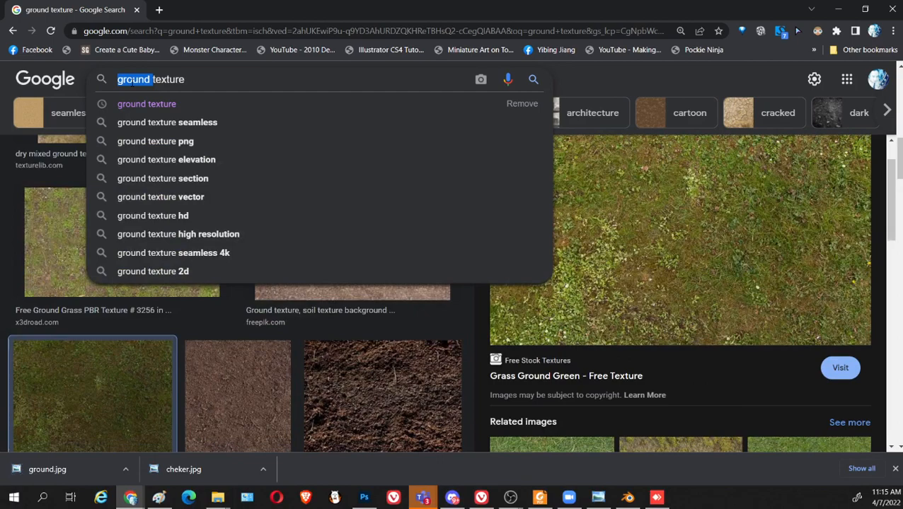
{"action": "type", "text": "raod"}
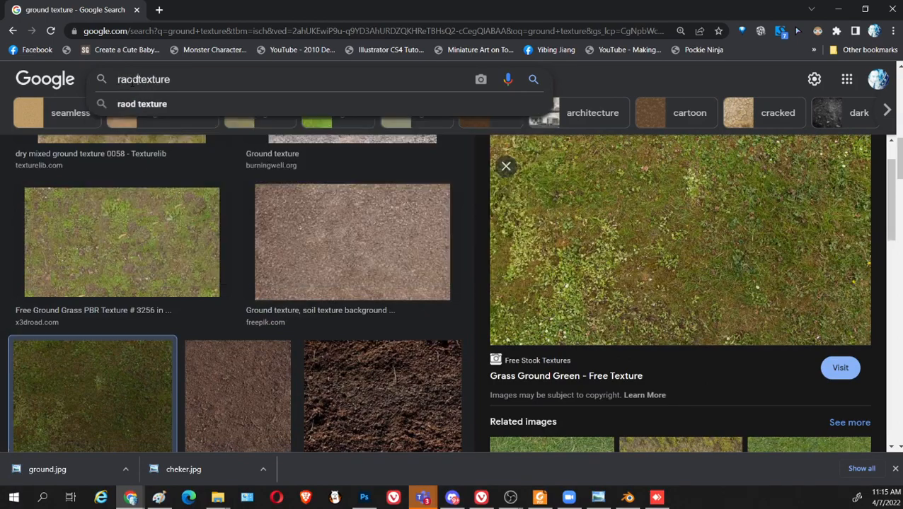
{"action": "key", "text": "Return"}
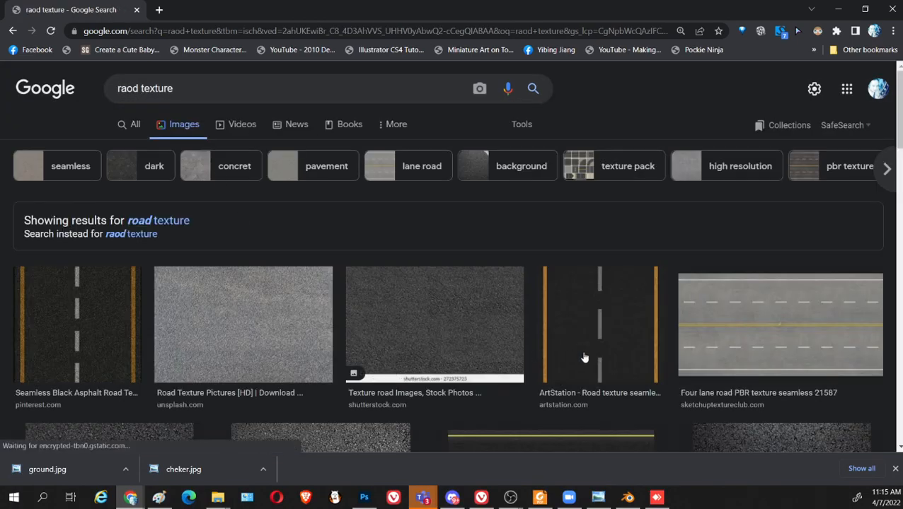
{"action": "scroll", "coordinate": [583, 359], "scroll_direction": "down", "scroll_amount": 4}
{"action": "scroll", "coordinate": [427, 288], "scroll_direction": "up", "scroll_amount": 4}
Refine the image search to "raod bric ktexture" and browse the brick paving textures
{"action": "left_click", "coordinate": [142, 88]}
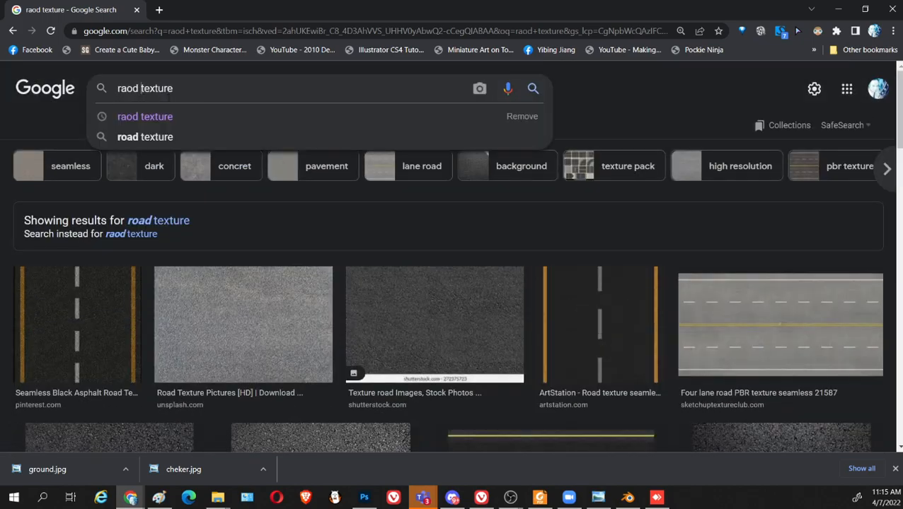
{"action": "type", "text": "bric k"}
{"action": "key", "text": "Return"}
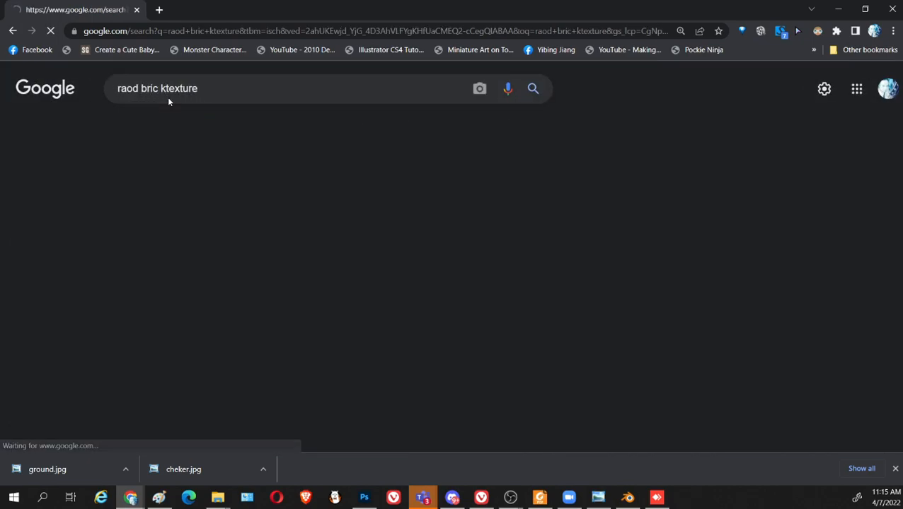
{"action": "scroll", "coordinate": [580, 267], "scroll_direction": "down", "scroll_amount": 5}
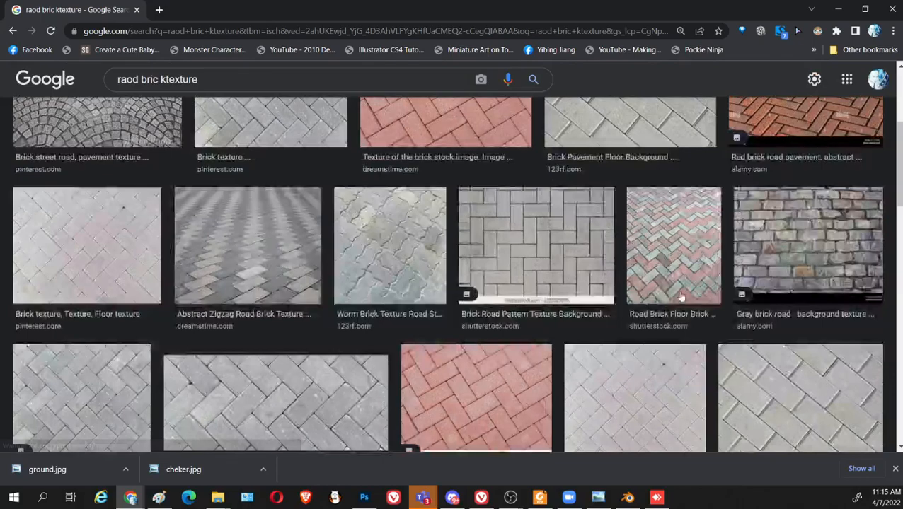
{"action": "scroll", "coordinate": [605, 292], "scroll_direction": "up", "scroll_amount": 4}
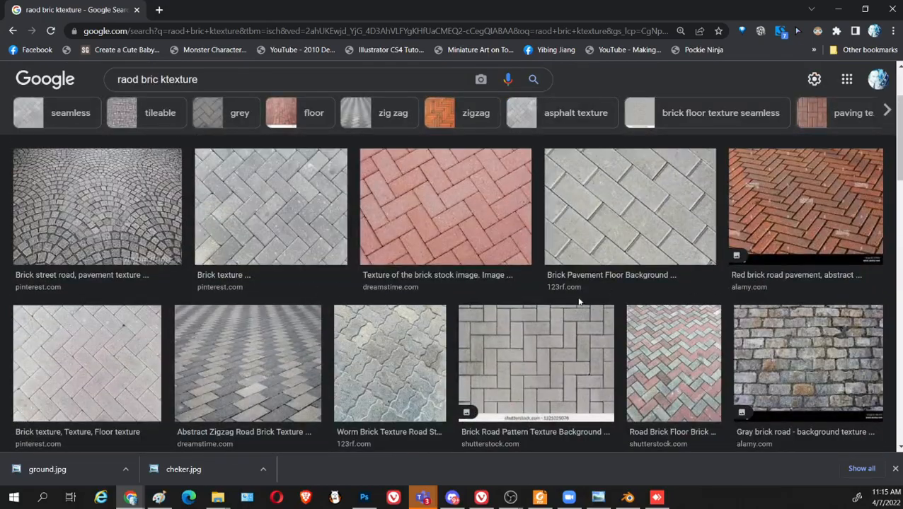
{"action": "scroll", "coordinate": [550, 290], "scroll_direction": "down", "scroll_amount": 4}
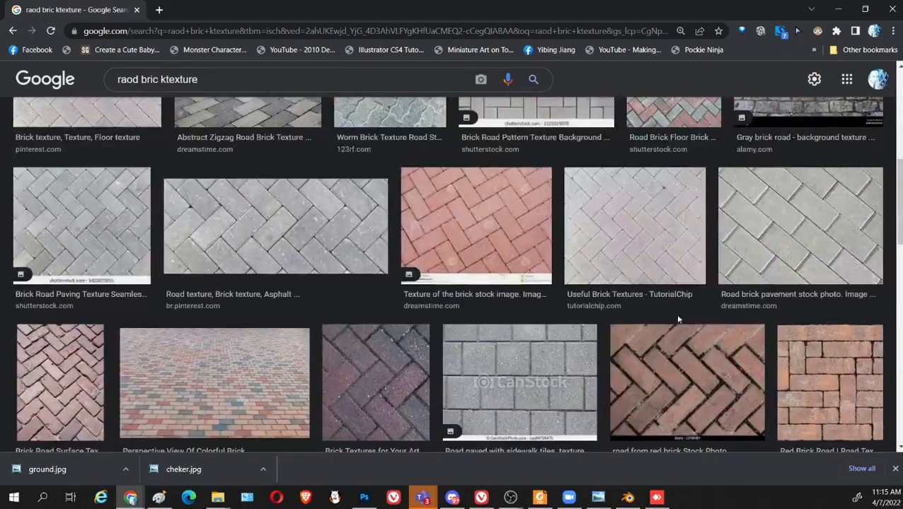
{"action": "scroll", "coordinate": [453, 290], "scroll_direction": "up", "scroll_amount": 4}
{"action": "scroll", "coordinate": [213, 301], "scroll_direction": "down", "scroll_amount": 4}
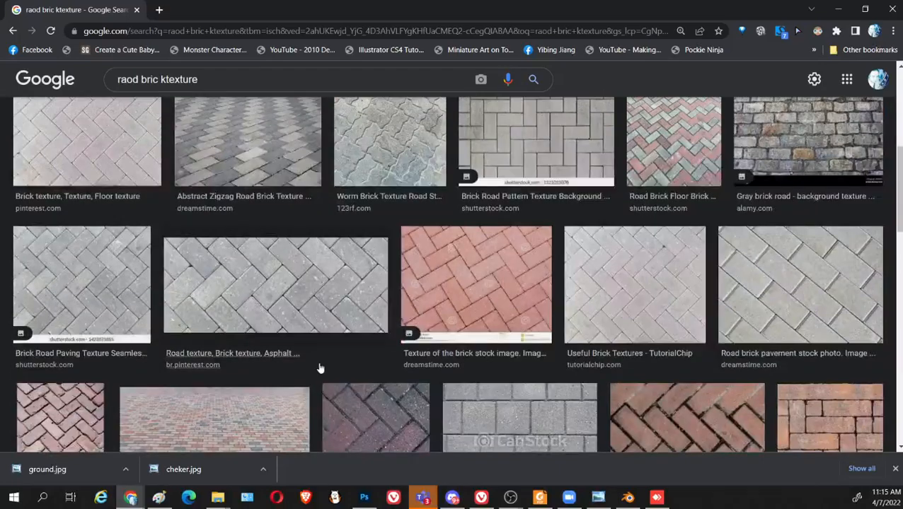
{"action": "scroll", "coordinate": [305, 297], "scroll_direction": "up", "scroll_amount": 4}
Open the grey herringbone "Brick Road 2 Texture" image and save it as a JPEG named brick in the 1. malayan college folder
{"action": "left_click", "coordinate": [283, 220]}
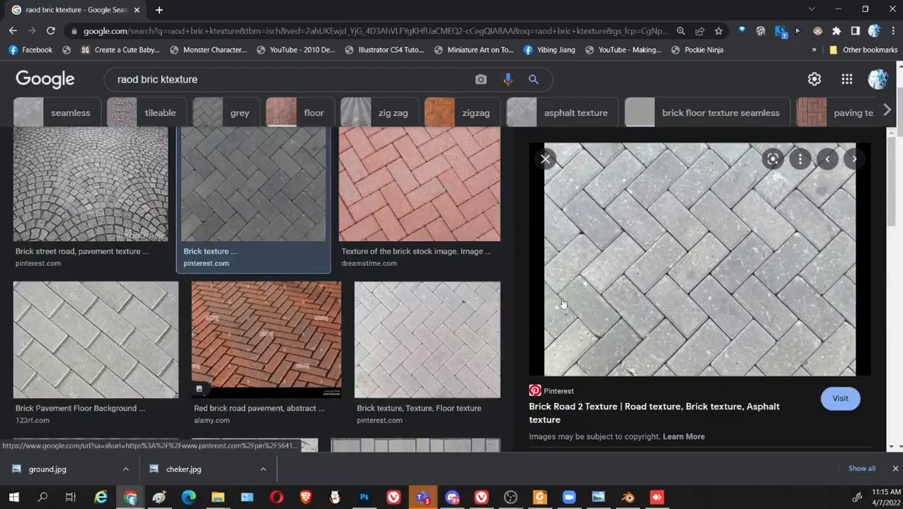
{"action": "right_click", "coordinate": [706, 235]}
{"action": "left_click", "coordinate": [761, 361]}
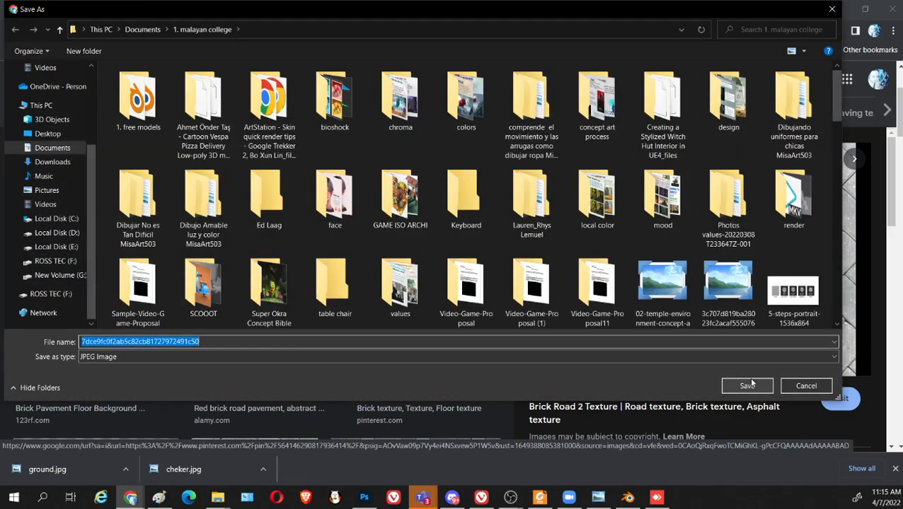
{"action": "type", "text": "brick"}
{"action": "left_click", "coordinate": [746, 384]}
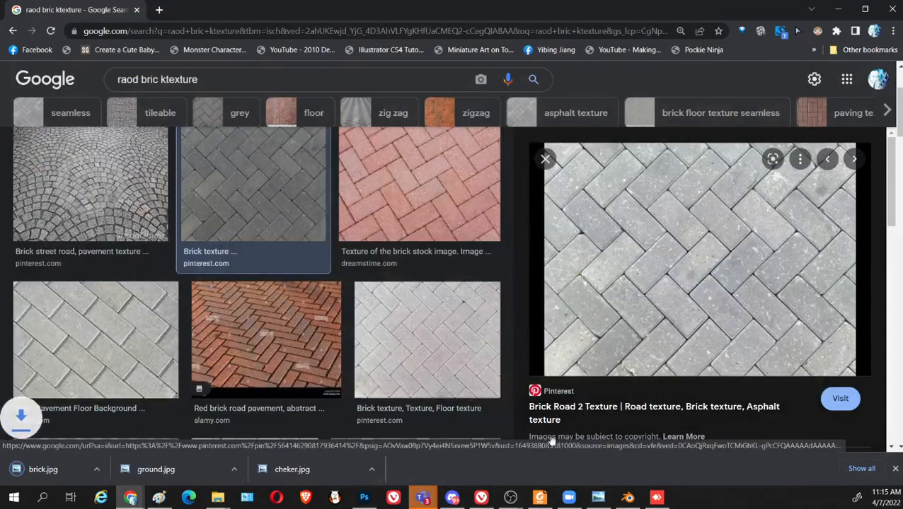
Share the downloaded ground.jpg and brick.jpg images with the 3D Modeling meeting in Teams
{"action": "left_click_drag", "start_coordinate": [225, 469], "coordinate": [364, 497]}
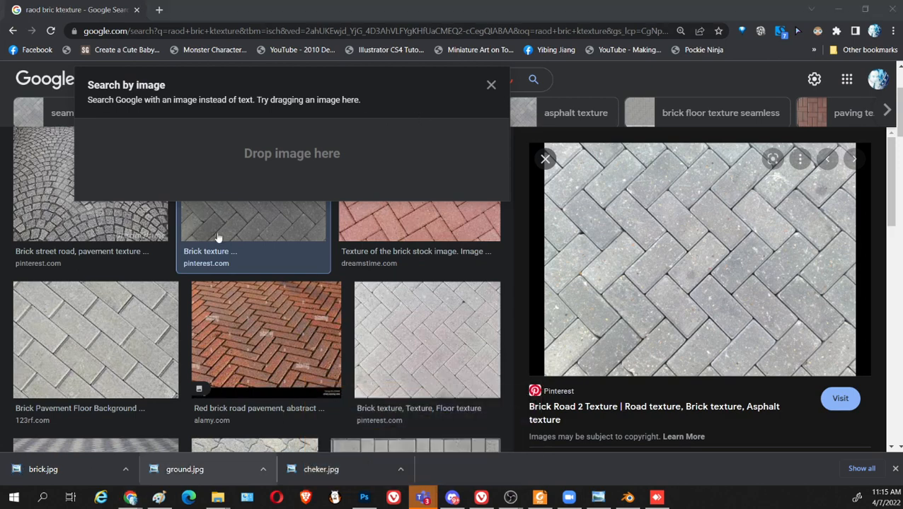
{"action": "left_click_drag", "start_coordinate": [72, 471], "coordinate": [75, 508]}
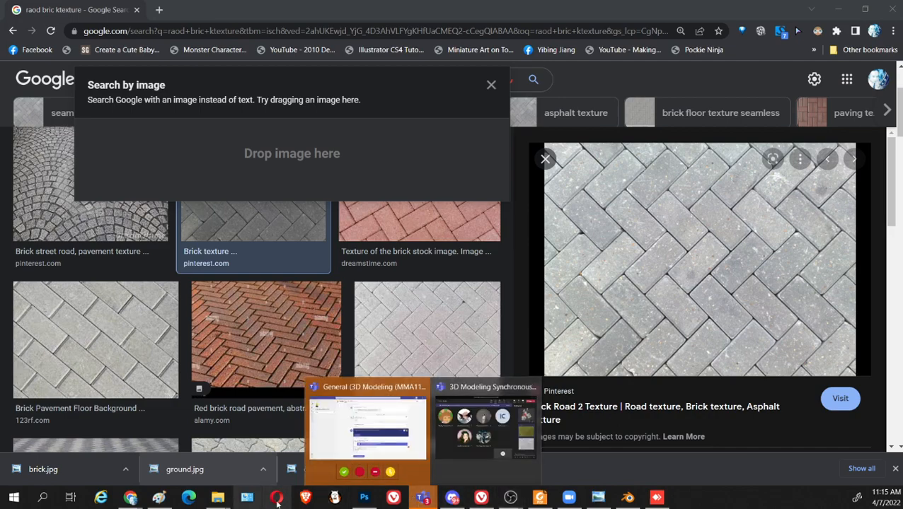
Switch to Blender and enlarge the shader node editor below the 3D view
{"action": "mouse_move", "coordinate": [579, 494]}
{"action": "left_click", "coordinate": [627, 497]}
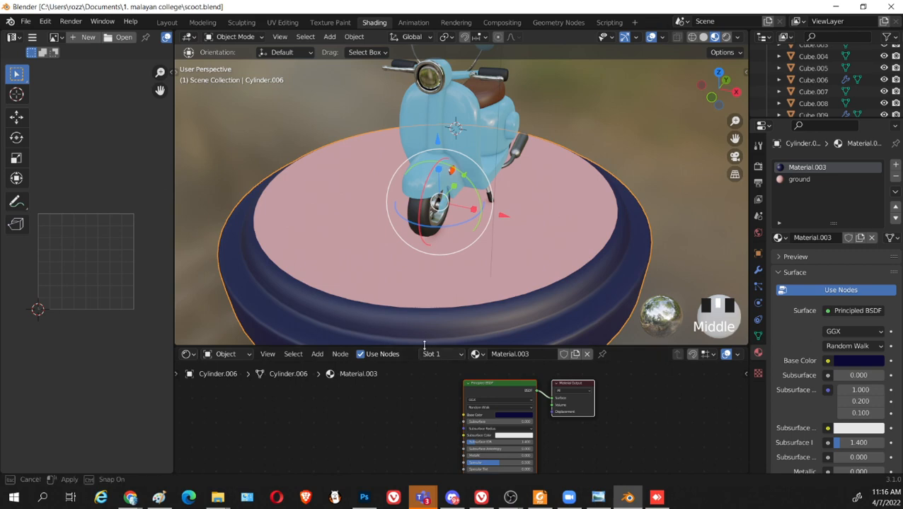
{"action": "left_click_drag", "start_coordinate": [423, 346], "coordinate": [409, 254]}
Add an Image Texture node to Material.003 and link its Color output to the Principled BSDF's Base Color
{"action": "key", "text": "shift+a"}
{"action": "mouse_move", "coordinate": [405, 372]}
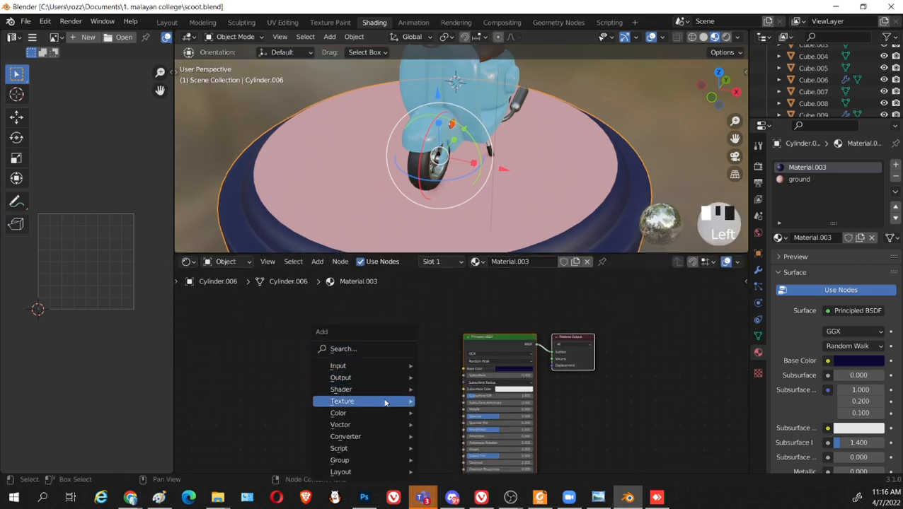
{"action": "mouse_move", "coordinate": [410, 401]}
{"action": "left_click", "coordinate": [448, 306]}
{"action": "left_click", "coordinate": [396, 354]}
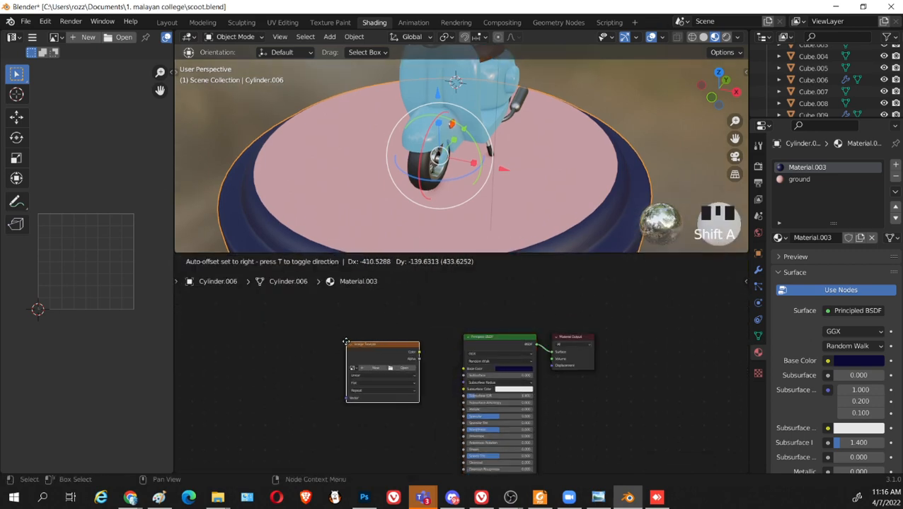
{"action": "scroll", "coordinate": [436, 413], "scroll_direction": "up", "scroll_amount": 5}
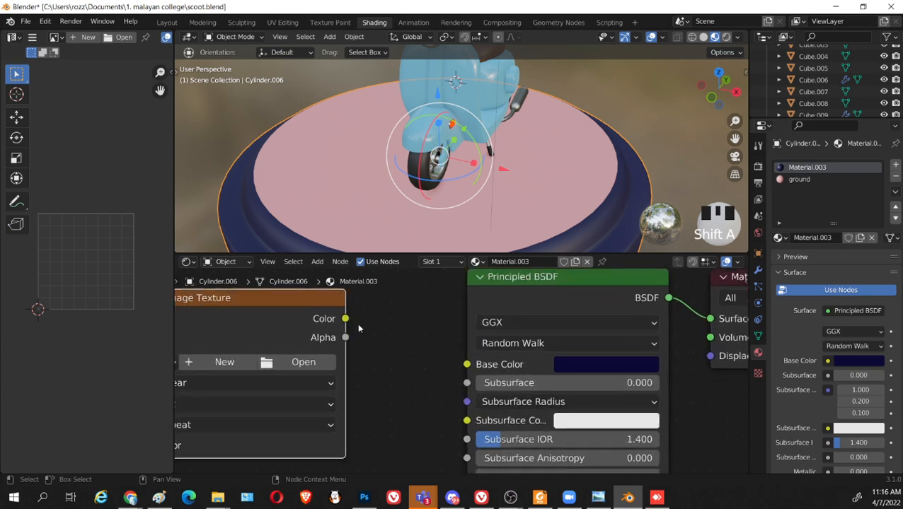
{"action": "left_click_drag", "start_coordinate": [347, 320], "coordinate": [467, 364]}
{"action": "scroll", "coordinate": [411, 405], "scroll_direction": "down", "scroll_amount": 4}
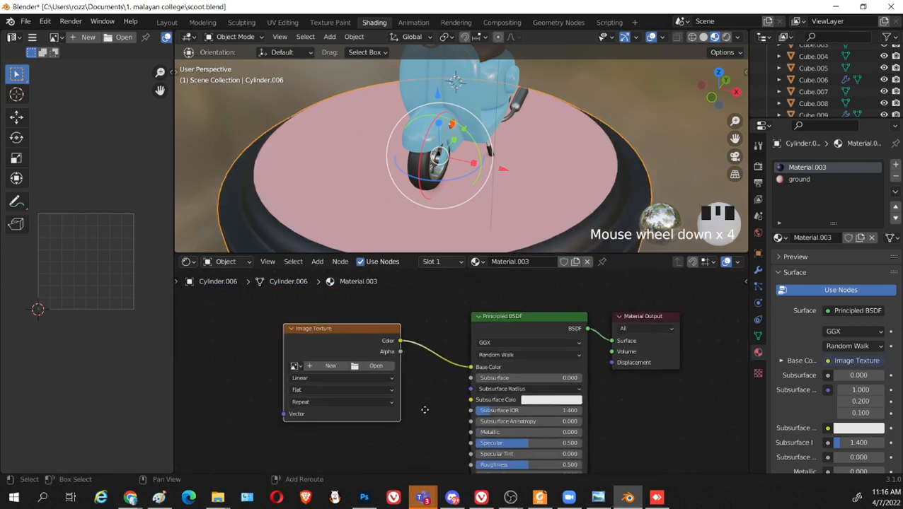
{"action": "middle_click_drag", "start_coordinate": [424, 410], "coordinate": [454, 406], "text": "shift"}
Load ground.jpg into Material.003's Image Texture node, sorting the 1. malayan college folder by date modified to find it
{"action": "left_click", "coordinate": [357, 362]}
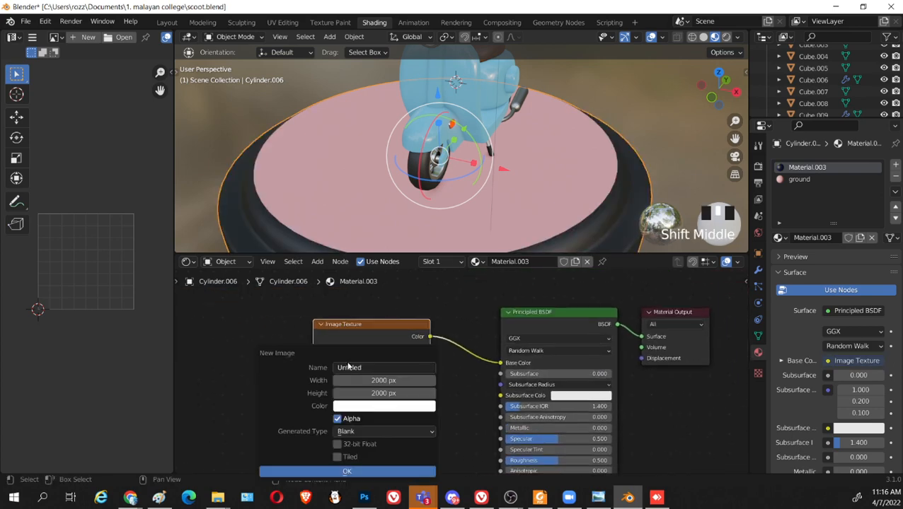
{"action": "left_click", "coordinate": [407, 363]}
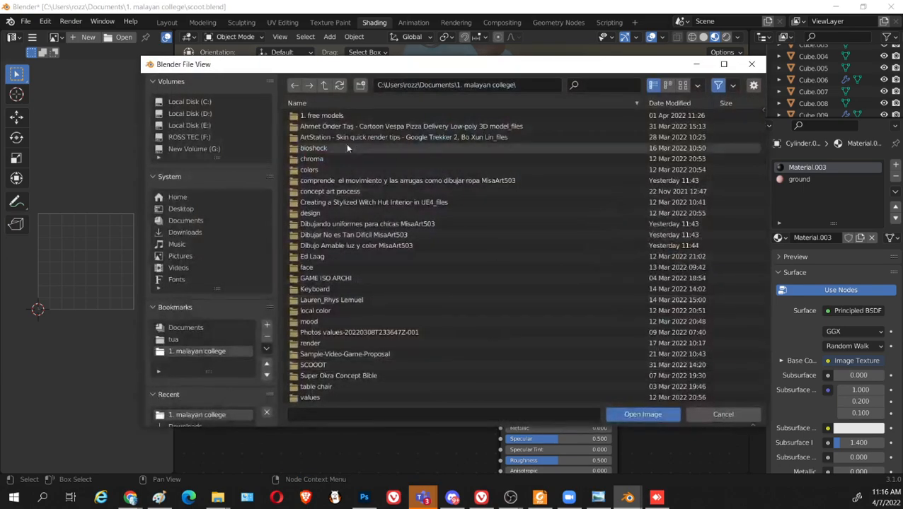
{"action": "scroll", "coordinate": [476, 281], "scroll_direction": "down", "scroll_amount": 2}
{"action": "scroll", "coordinate": [476, 282], "scroll_direction": "down", "scroll_amount": 8}
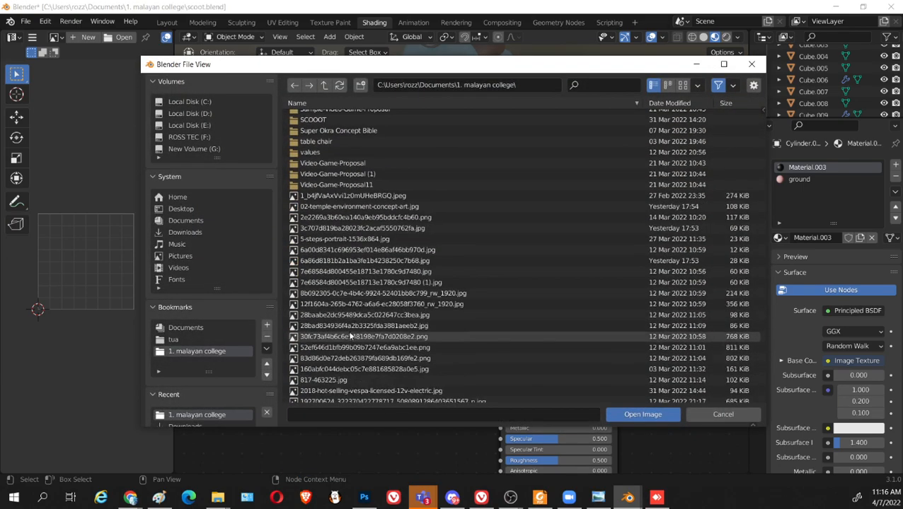
{"action": "scroll", "coordinate": [347, 374], "scroll_direction": "up", "scroll_amount": 10}
{"action": "left_click", "coordinate": [669, 107]}
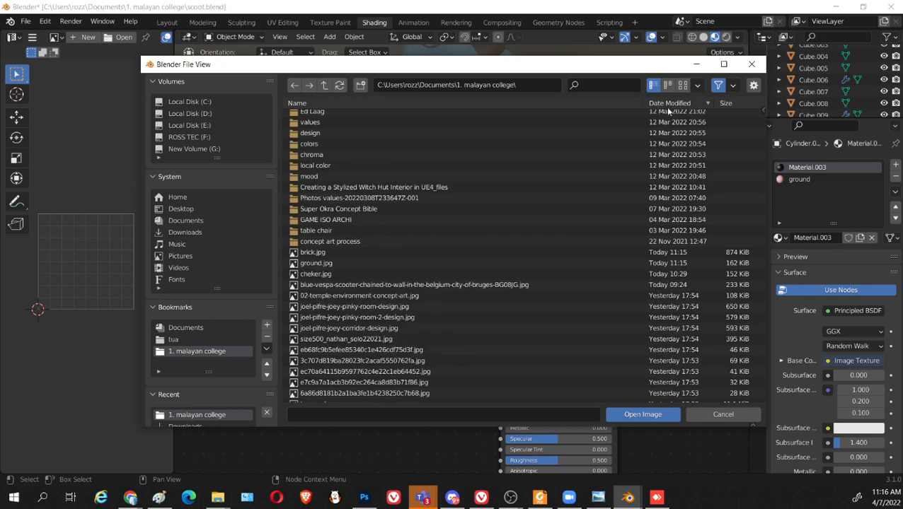
{"action": "left_click", "coordinate": [323, 263]}
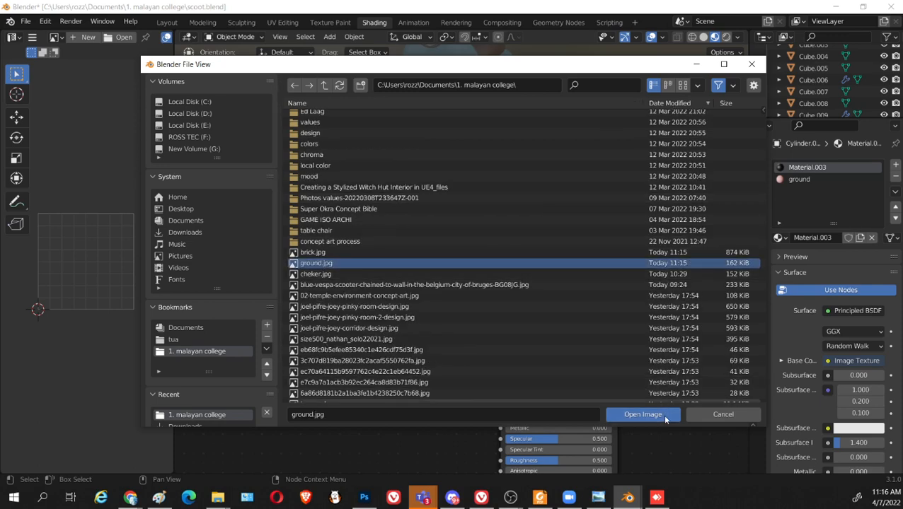
{"action": "left_click", "coordinate": [640, 415]}
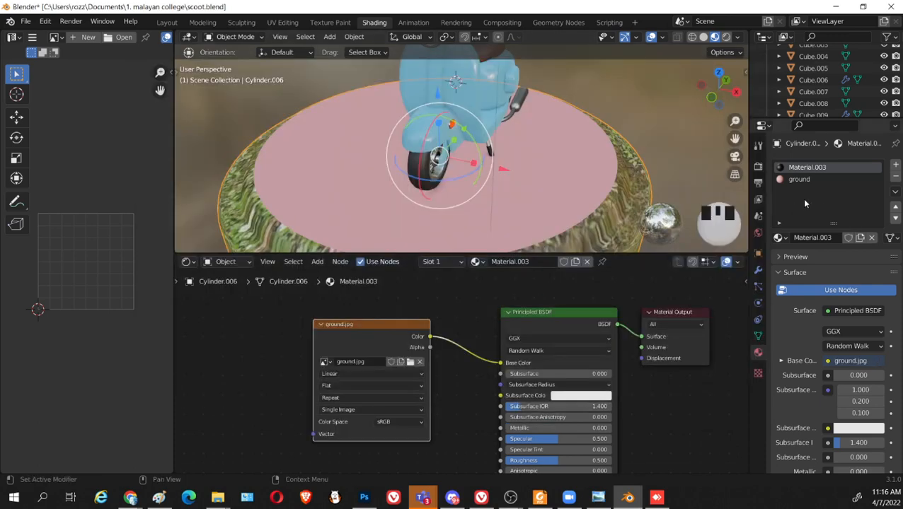
Undo the ground.jpg load in Material.003 and disconnect the Image Texture node from Base Color
{"action": "key", "text": "ctrl+z"}
{"action": "left_click", "coordinate": [821, 180]}
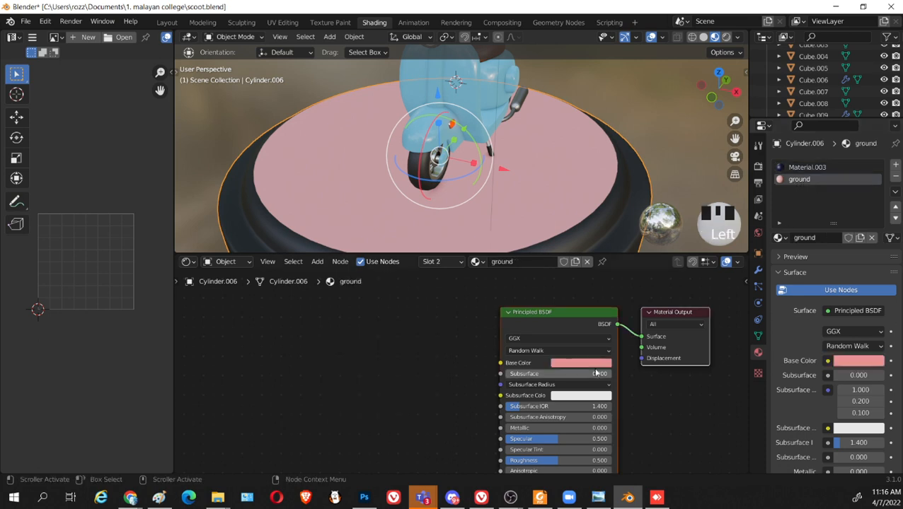
{"action": "left_click", "coordinate": [811, 169]}
{"action": "left_click", "coordinate": [382, 329]}
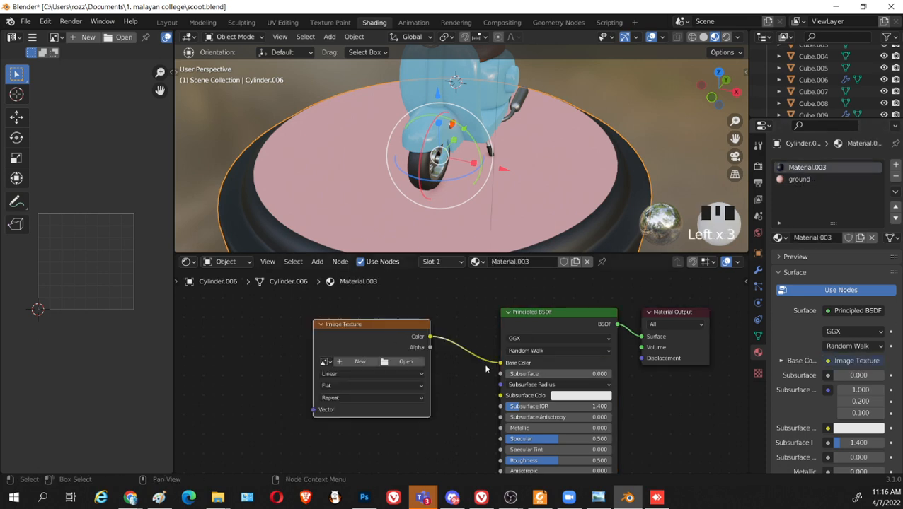
{"action": "left_click_drag", "start_coordinate": [501, 363], "coordinate": [434, 340]}
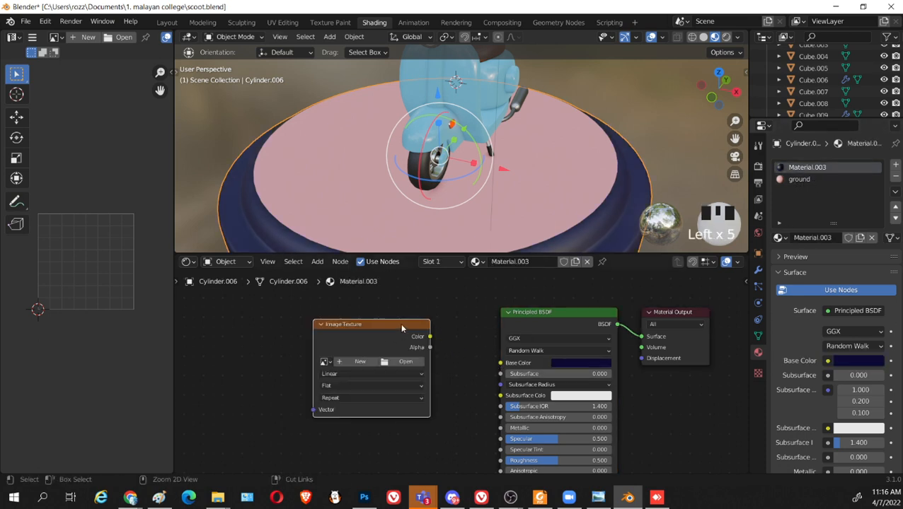
Cut the Image Texture node from Material.003 and try to paste it into the ground material
{"action": "key", "text": "ctrl+x"}
{"action": "left_click", "coordinate": [799, 181]}
{"action": "key", "text": "ctrl+v"}
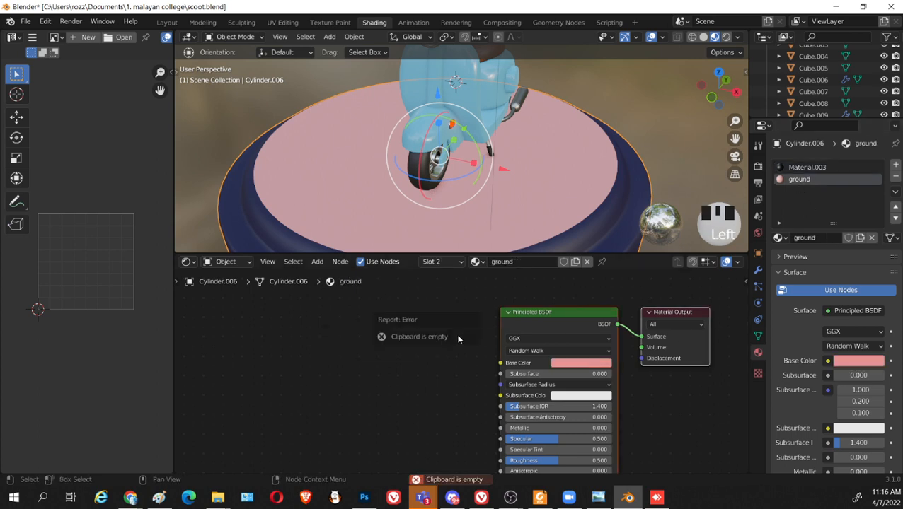
{"action": "key", "text": "ctrl+v"}
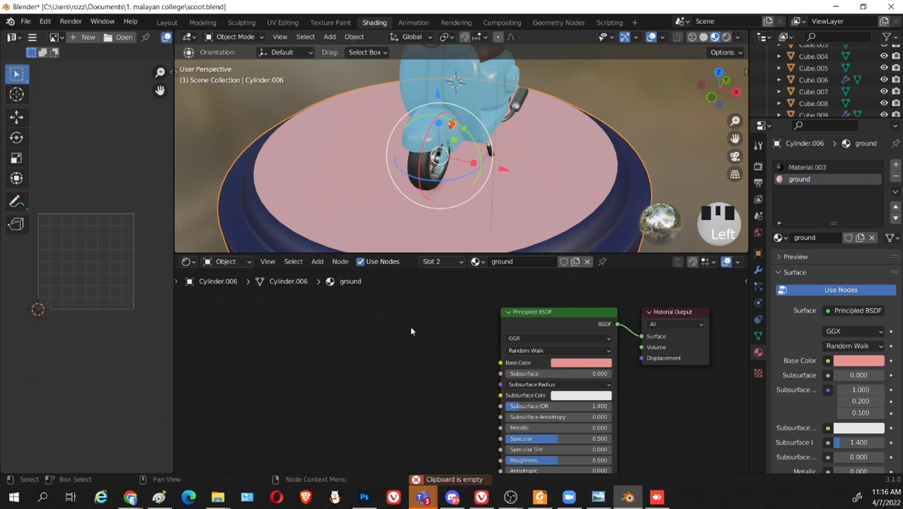
Add an Image Texture node to the ground material and link its Color output to the Principled BSDF's Base Color
{"action": "key", "text": "shift+a"}
{"action": "mouse_move", "coordinate": [412, 331]}
{"action": "left_click", "coordinate": [473, 233]}
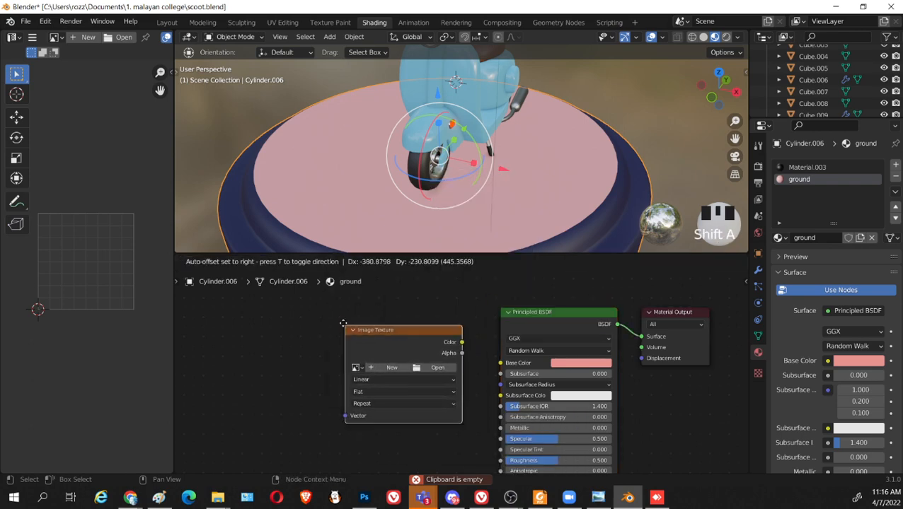
{"action": "left_click", "coordinate": [464, 340]}
{"action": "left_click_drag", "start_coordinate": [459, 338], "coordinate": [501, 362]}
Load ground.jpg from the 1. malayan college folder into the ground material's Image Texture node
{"action": "left_click", "coordinate": [435, 363]}
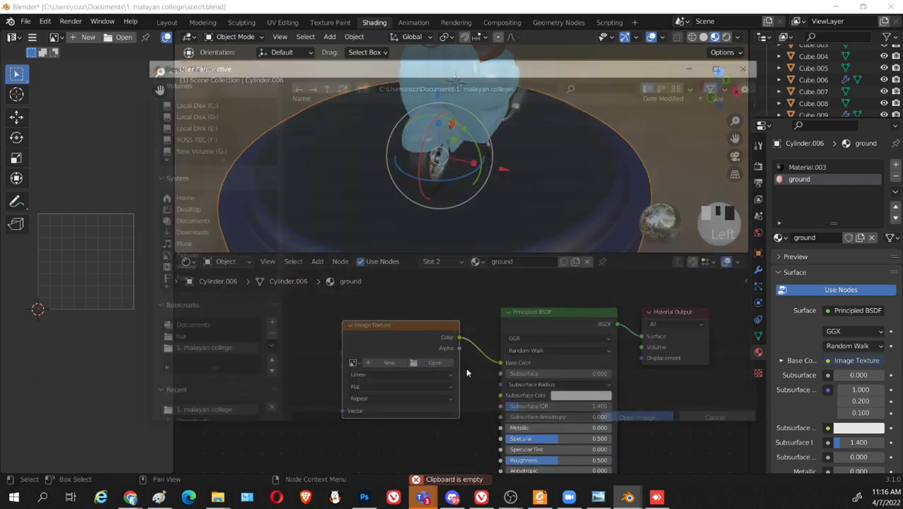
{"action": "scroll", "coordinate": [324, 359], "scroll_direction": "down", "scroll_amount": 6}
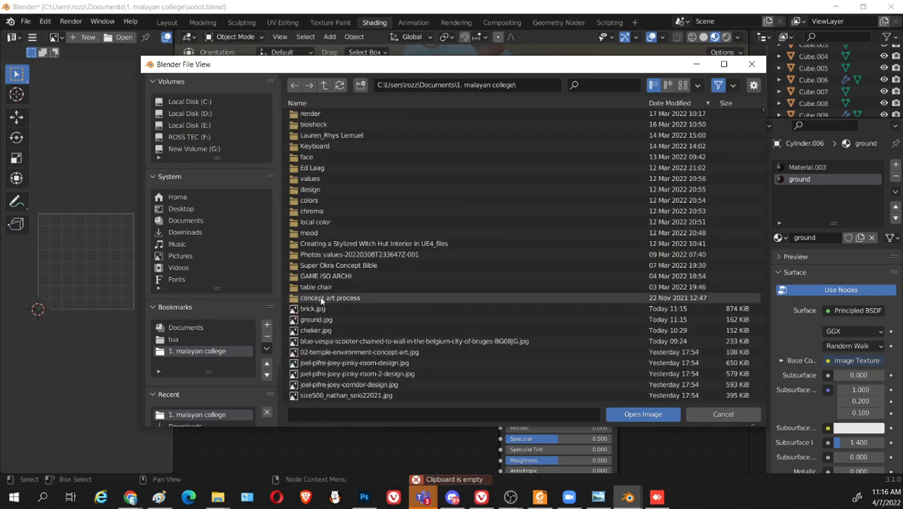
{"action": "left_click", "coordinate": [312, 319]}
{"action": "left_click", "coordinate": [661, 418]}
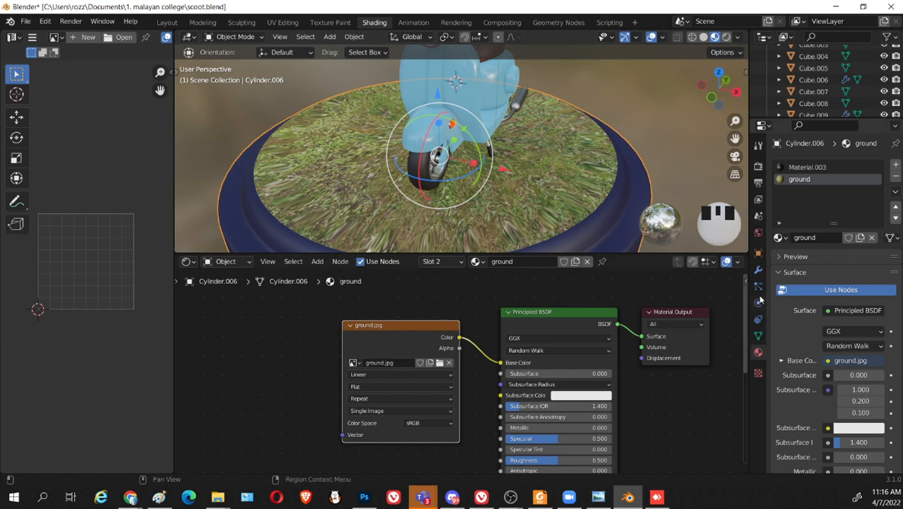
Set the viewport level of the platform's Subdivision modifier to 0
{"action": "left_click", "coordinate": [757, 271]}
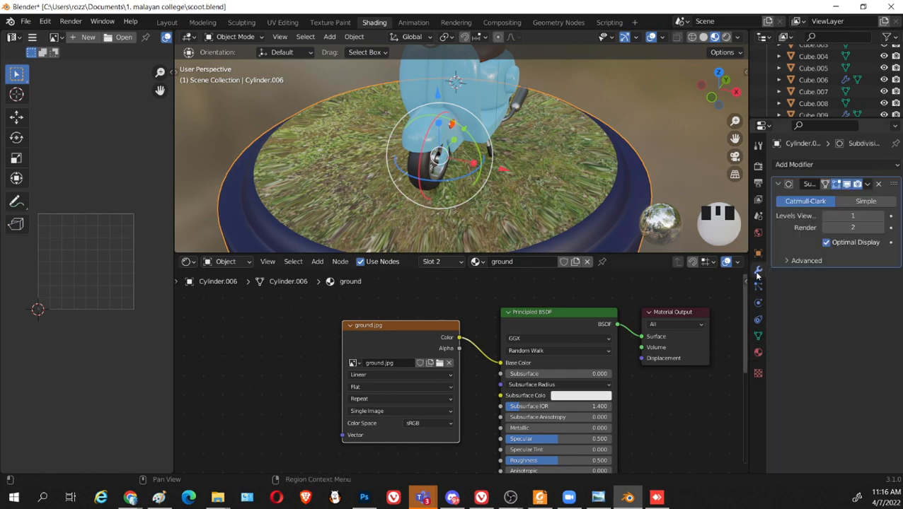
{"action": "left_click", "coordinate": [827, 217]}
{"action": "middle_click_drag", "start_coordinate": [424, 199], "coordinate": [467, 199]}
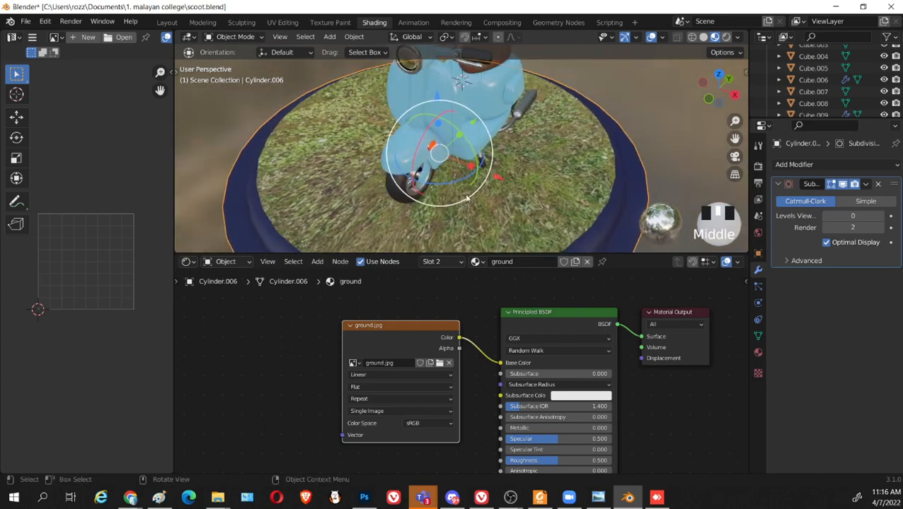
{"action": "mouse_move", "coordinate": [566, 193]}
{"action": "middle_mouse_down"}
{"action": "mouse_move", "coordinate": [494, 215]}
{"action": "mouse_move", "coordinate": [481, 233]}
{"action": "mouse_move", "coordinate": [487, 204]}
{"action": "mouse_move", "coordinate": [543, 162]}
{"action": "mouse_move", "coordinate": [552, 193]}
{"action": "middle_mouse_up"}
Select the edge loops around the platform's grass surface together with its centre vertex and Unwrap them
{"action": "key", "text": "Tab"}
{"action": "scroll", "coordinate": [273, 297], "scroll_direction": "up", "scroll_amount": 4}
{"action": "scroll", "coordinate": [555, 162], "scroll_direction": "up", "scroll_amount": 4}
{"action": "scroll", "coordinate": [555, 163], "scroll_direction": "down", "scroll_amount": 4}
{"action": "scroll", "coordinate": [542, 169], "scroll_direction": "up", "scroll_amount": 2}
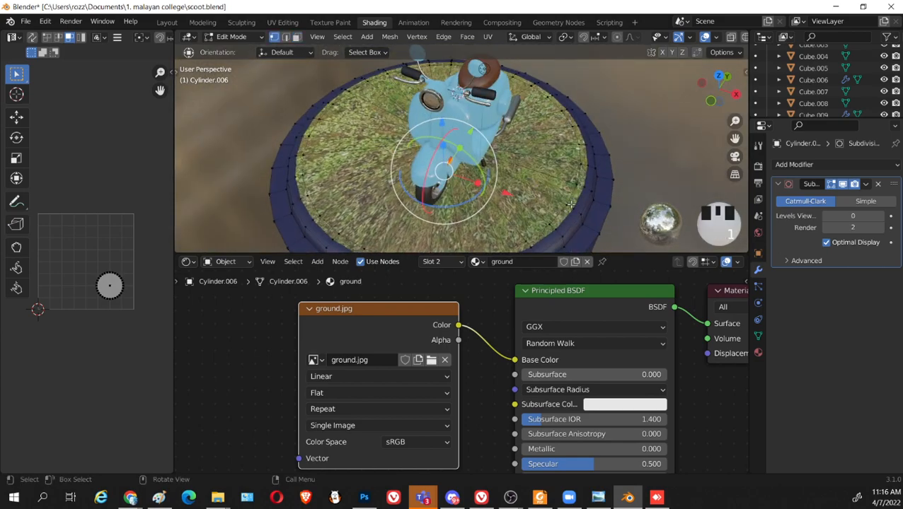
{"action": "left_click", "coordinate": [577, 197], "text": "alt+shift"}
{"action": "left_click", "coordinate": [493, 182], "text": "alt+shift"}
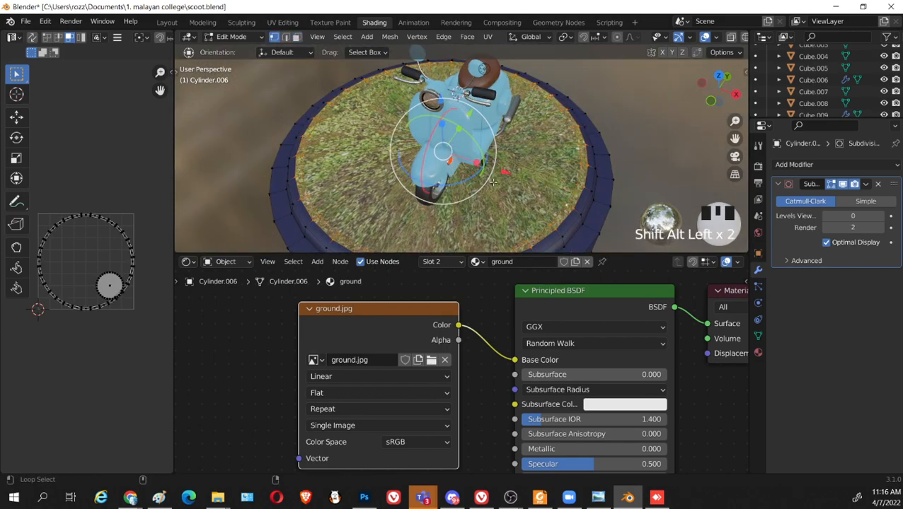
{"action": "left_click", "coordinate": [443, 150], "text": "shift"}
{"action": "key", "text": "u"}
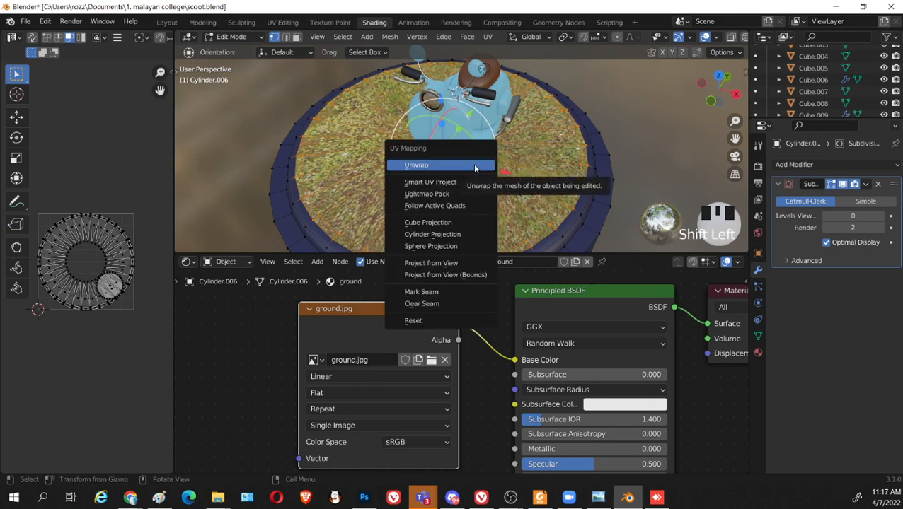
{"action": "left_click", "coordinate": [474, 167]}
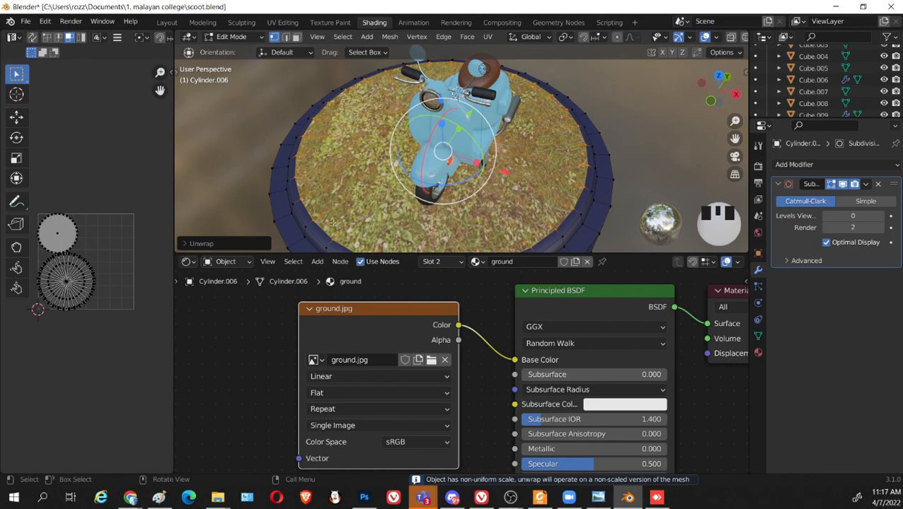
Set the platform's Subdivision viewport level to 1 and return to editing its mesh
{"action": "middle_click_drag", "start_coordinate": [572, 216], "coordinate": [520, 190]}
{"action": "key", "text": "Tab"}
{"action": "scroll", "coordinate": [529, 170], "scroll_direction": "up", "scroll_amount": 7}
{"action": "scroll", "coordinate": [550, 170], "scroll_direction": "down", "scroll_amount": 2}
{"action": "left_click", "coordinate": [520, 191]}
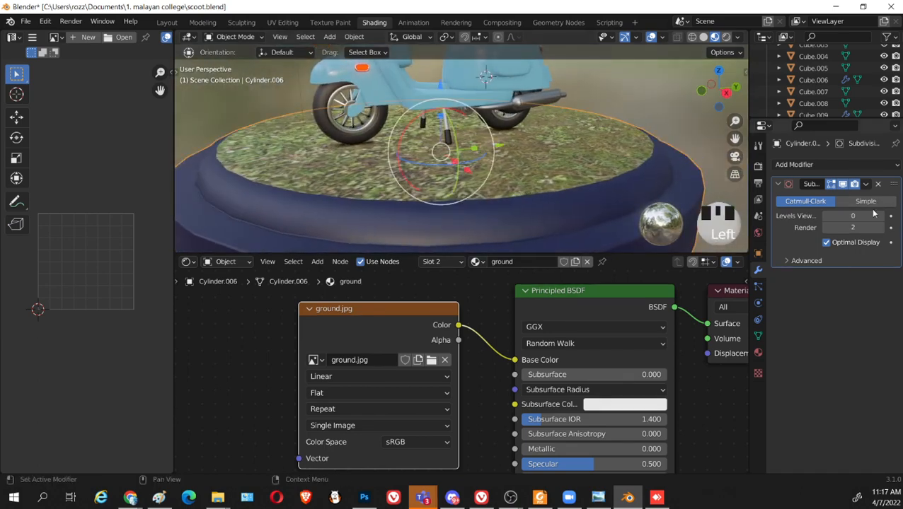
{"action": "left_click", "coordinate": [879, 217]}
{"action": "middle_click_drag", "start_coordinate": [601, 170], "coordinate": [639, 171]}
{"action": "key", "text": "Tab"}
{"action": "key", "text": "ctrl+r"}
{"action": "left_click", "coordinate": [642, 167]}
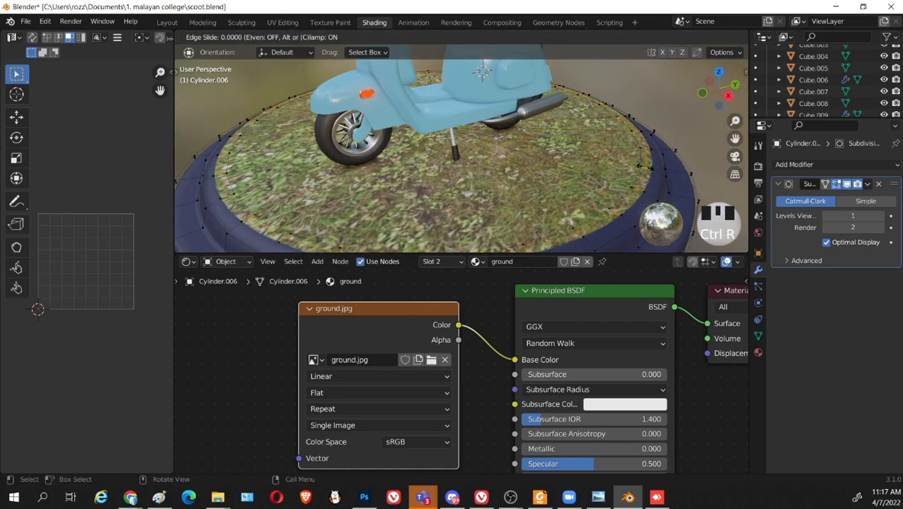
{"action": "left_click", "coordinate": [644, 167]}
{"action": "key", "text": "ctrl+z"}
Add a loop cut around the inner rim of the platform and raise the new loop slightly along Z
{"action": "key", "text": "ctrl+r"}
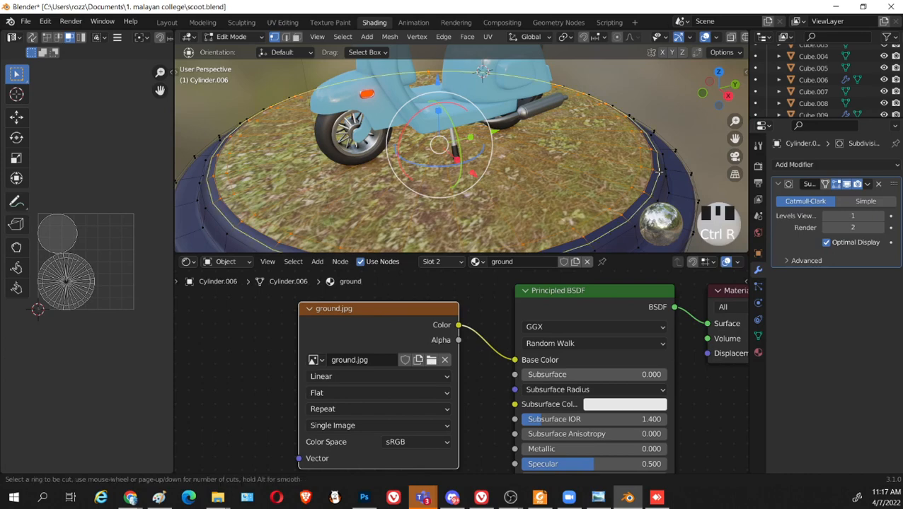
{"action": "left_click", "coordinate": [642, 169]}
{"action": "left_click", "coordinate": [658, 173]}
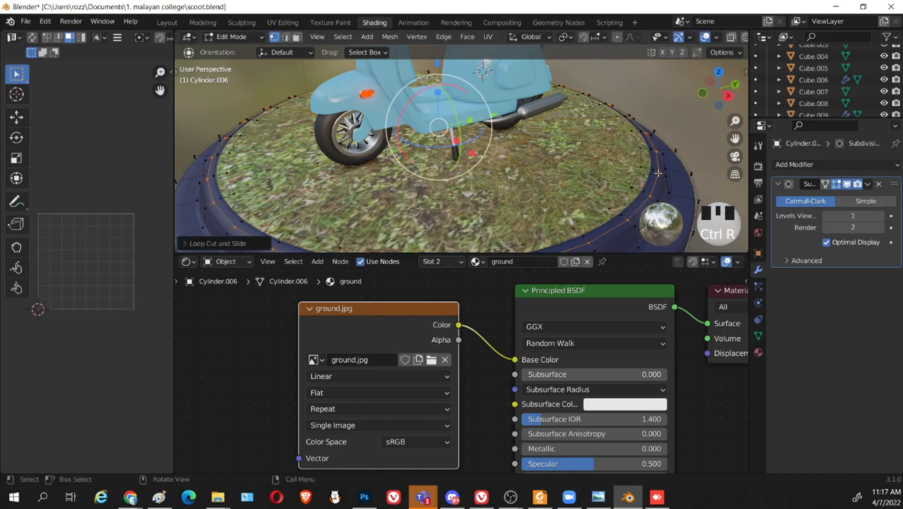
{"action": "middle_click_drag", "start_coordinate": [568, 133], "coordinate": [500, 116]}
{"action": "middle_click_drag", "start_coordinate": [439, 67], "coordinate": [436, 97], "text": "shift"}
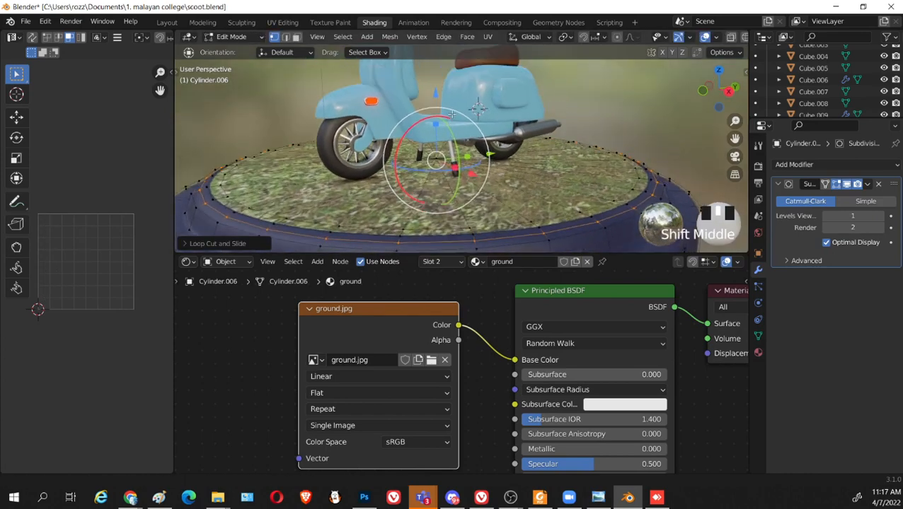
{"action": "left_click_drag", "start_coordinate": [434, 96], "coordinate": [434, 90]}
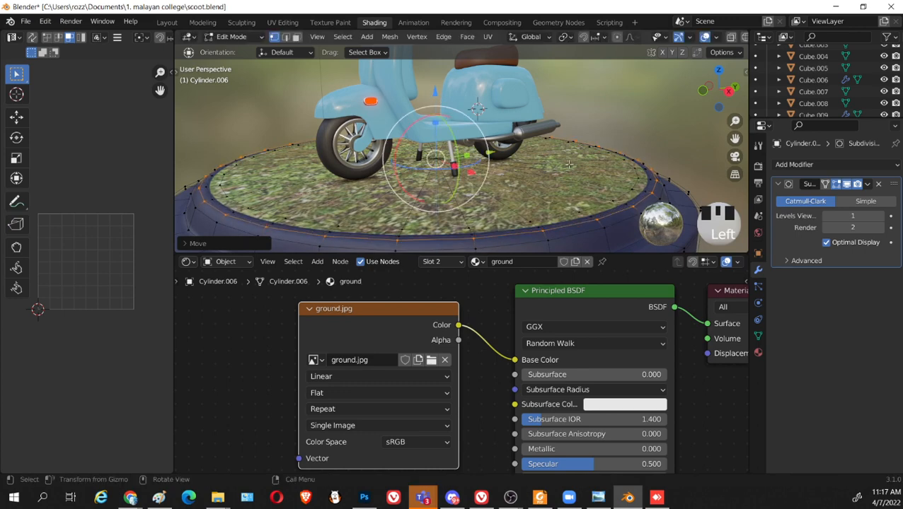
{"action": "left_click", "coordinate": [639, 192], "text": "alt+shift"}
{"action": "key", "text": "e"}
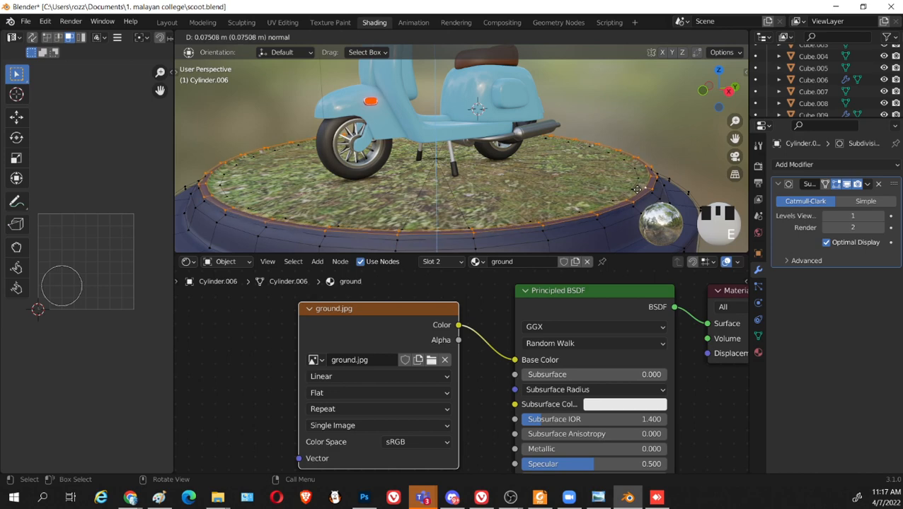
{"action": "right_click", "coordinate": [566, 184]}
{"action": "key", "text": "ctrl+z"}
Leave Edit Mode and make the 3D viewport taller than the node editor to view the whole platform
{"action": "key", "text": "Tab"}
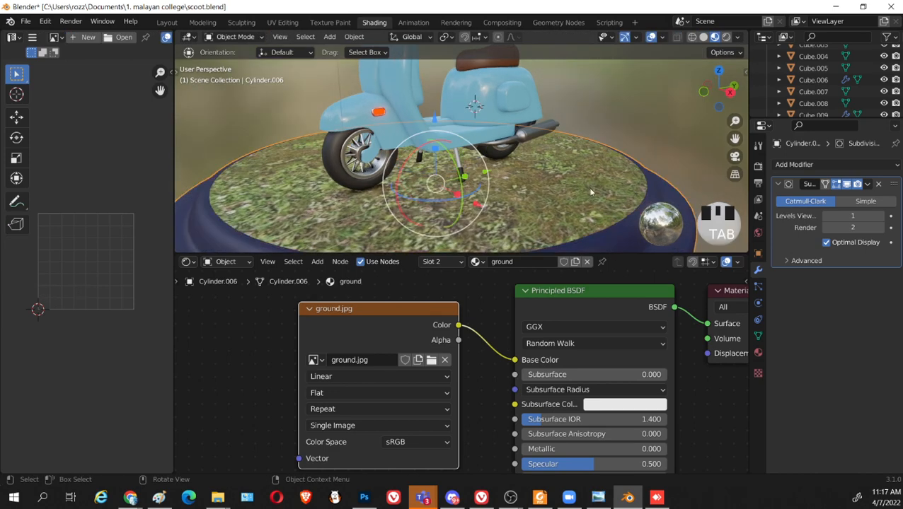
{"action": "scroll", "coordinate": [613, 182], "scroll_direction": "down", "scroll_amount": 3}
{"action": "middle_click_drag", "start_coordinate": [613, 182], "coordinate": [539, 125]}
{"action": "scroll", "coordinate": [603, 196], "scroll_direction": "up", "scroll_amount": 2}
{"action": "scroll", "coordinate": [603, 197], "scroll_direction": "down", "scroll_amount": 2}
{"action": "scroll", "coordinate": [516, 177], "scroll_direction": "down", "scroll_amount": 2}
{"action": "middle_click_drag", "start_coordinate": [516, 177], "coordinate": [527, 254]}
{"action": "left_click_drag", "start_coordinate": [527, 254], "coordinate": [526, 327]}
{"action": "scroll", "coordinate": [525, 275], "scroll_direction": "up", "scroll_amount": 3}
{"action": "middle_click_drag", "start_coordinate": [524, 274], "coordinate": [534, 253]}
{"action": "scroll", "coordinate": [525, 249], "scroll_direction": "down", "scroll_amount": 2}
Scale the platform slightly along Z and raise it to meet the scooter's wheels
{"action": "left_click", "coordinate": [529, 253]}
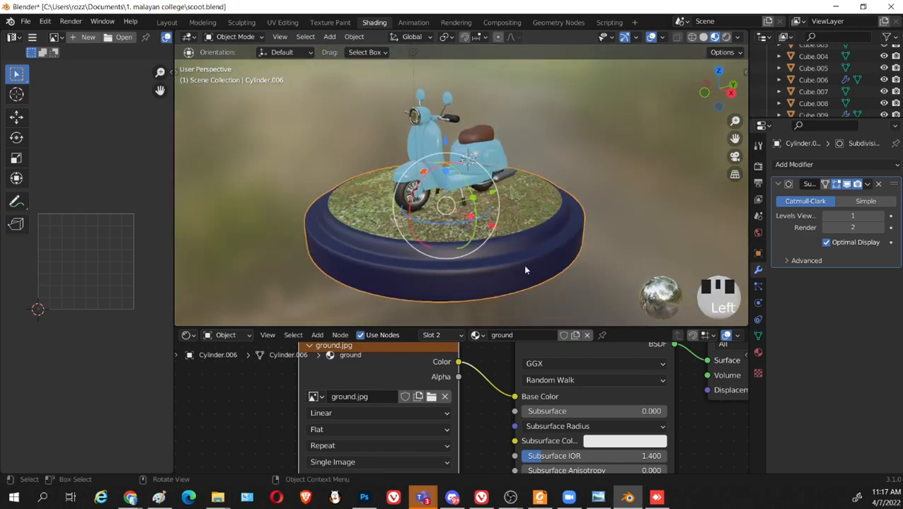
{"action": "left_click_drag", "start_coordinate": [445, 176], "coordinate": [445, 182]}
{"action": "middle_click_drag", "start_coordinate": [513, 247], "coordinate": [463, 209]}
{"action": "scroll", "coordinate": [552, 268], "scroll_direction": "up", "scroll_amount": 3}
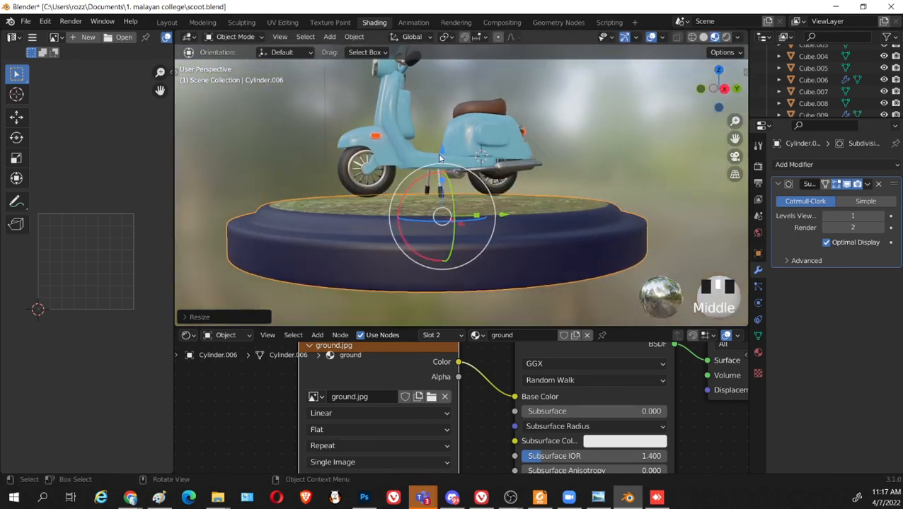
{"action": "left_click_drag", "start_coordinate": [442, 182], "coordinate": [448, 152]}
{"action": "middle_click_drag", "start_coordinate": [448, 152], "coordinate": [562, 254]}
Select the platform and shift it along X to centre it under the scooter
{"action": "left_click", "coordinate": [670, 214]}
{"action": "scroll", "coordinate": [665, 216], "scroll_direction": "down", "scroll_amount": 3}
{"action": "left_click", "coordinate": [530, 219]}
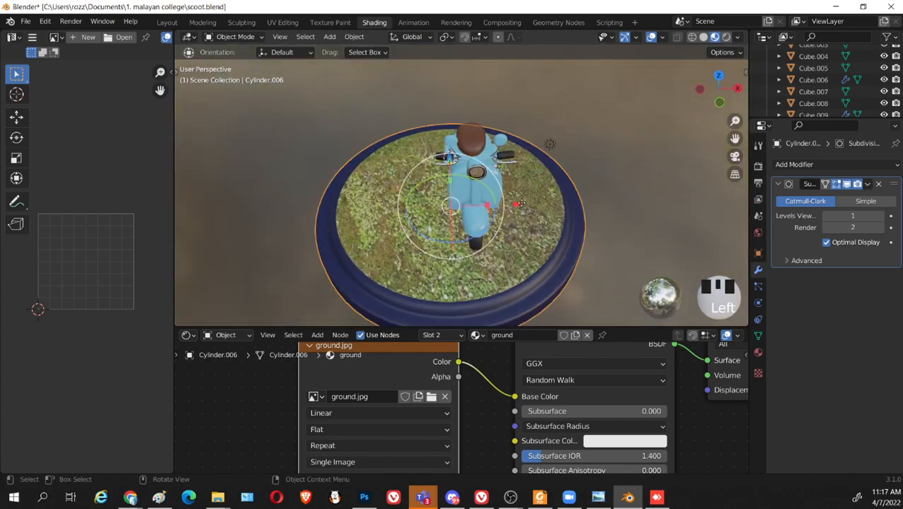
{"action": "left_click_drag", "start_coordinate": [521, 204], "coordinate": [544, 207]}
{"action": "middle_click_drag", "start_coordinate": [604, 249], "coordinate": [558, 257]}
{"action": "left_click_drag", "start_coordinate": [533, 220], "coordinate": [521, 214]}
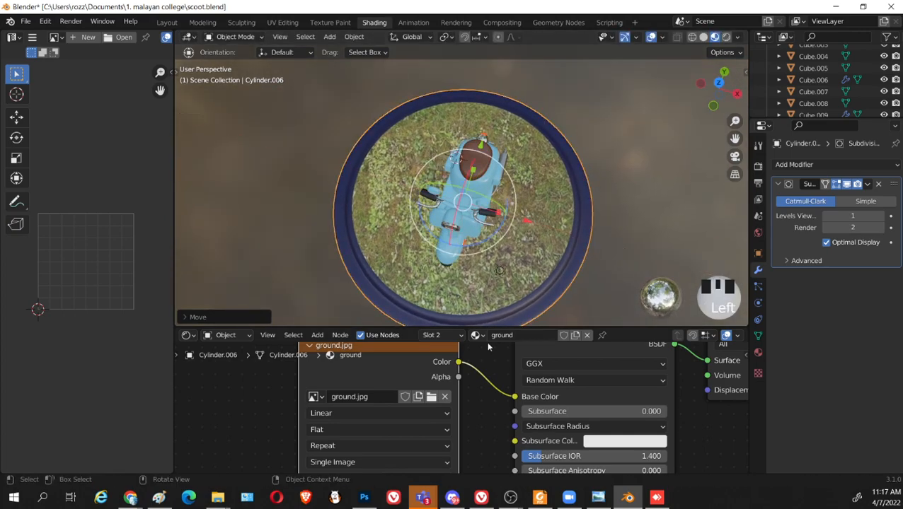
Replace the image in the ground material's Image Texture node with brick.jpg
{"action": "left_click", "coordinate": [432, 402]}
{"action": "scroll", "coordinate": [523, 269], "scroll_direction": "down", "scroll_amount": 10}
{"action": "left_click", "coordinate": [608, 290]}
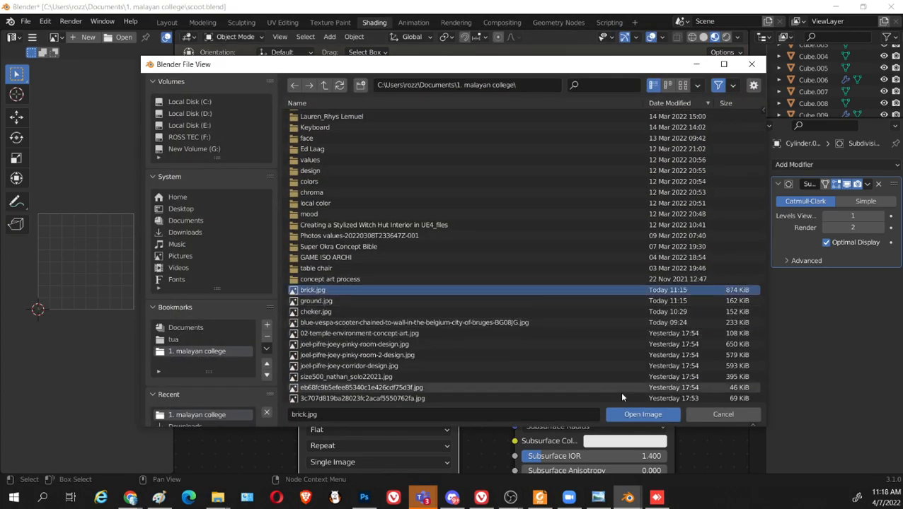
{"action": "left_click", "coordinate": [643, 415]}
{"action": "scroll", "coordinate": [360, 245], "scroll_direction": "down", "scroll_amount": 1}
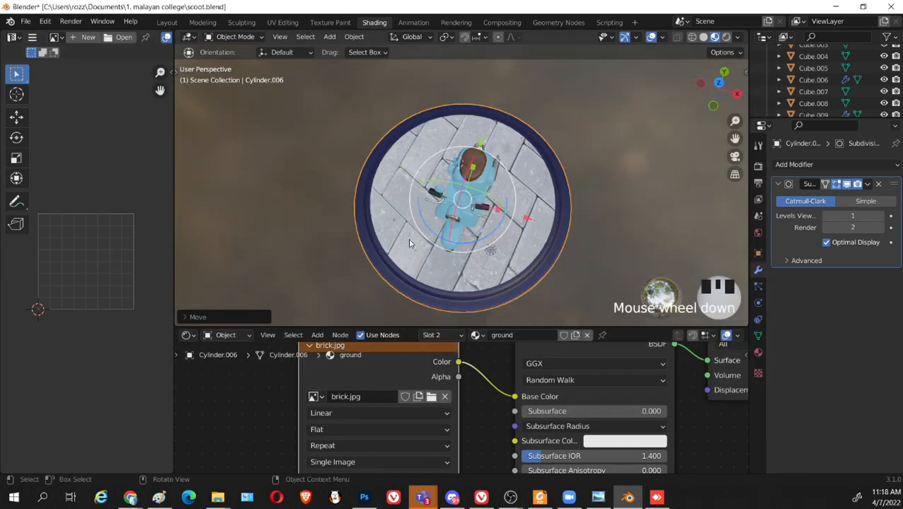
In Edit Mode, select the loops around the platform's brick surface plus its centre vertex and Unwrap them
{"action": "key", "text": "Tab"}
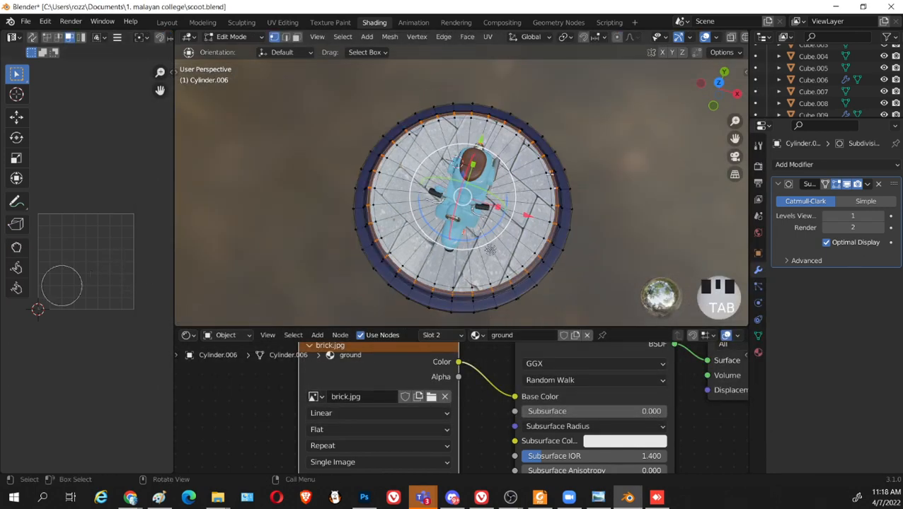
{"action": "key", "text": "ctrl+l"}
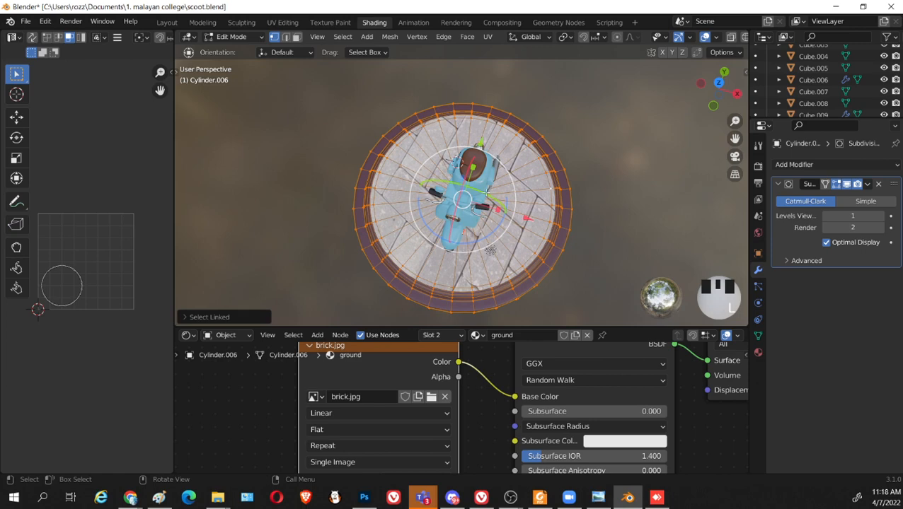
{"action": "scroll", "coordinate": [467, 227], "scroll_direction": "up", "scroll_amount": 3}
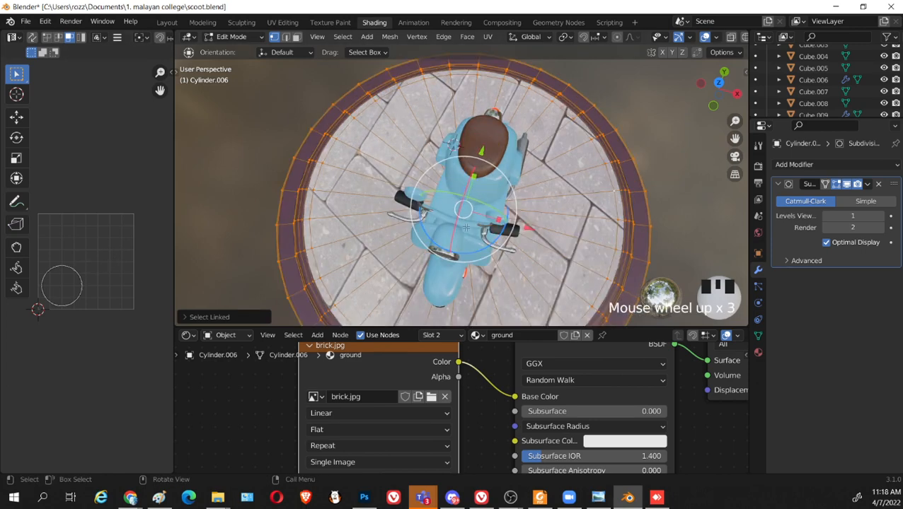
{"action": "left_click", "coordinate": [559, 199]}
{"action": "left_click", "coordinate": [612, 172], "text": "alt+shift"}
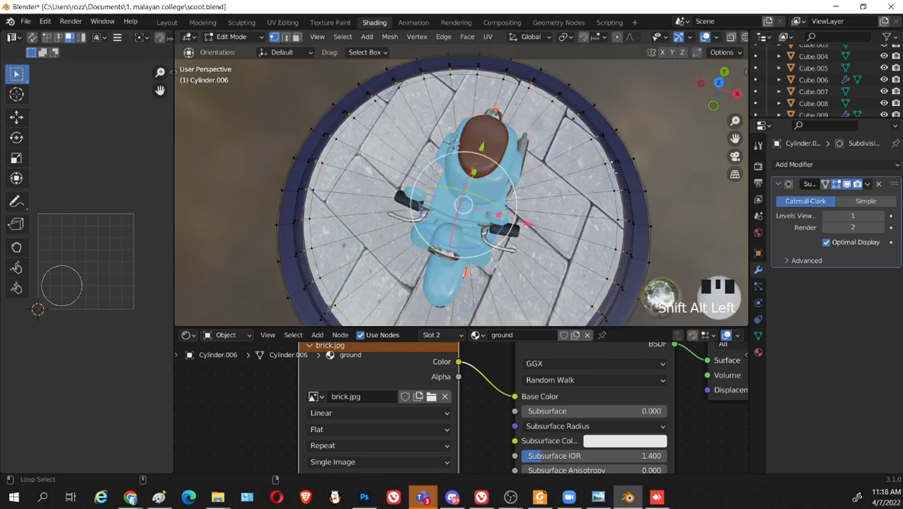
{"action": "key", "text": "x"}
{"action": "key", "text": "Escape"}
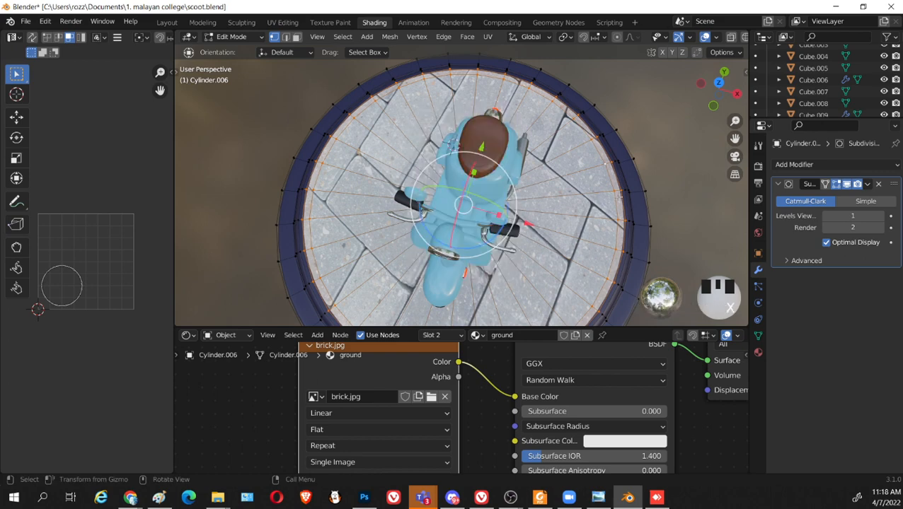
{"action": "key", "text": "shift+z"}
{"action": "left_click", "coordinate": [463, 205], "text": "shift"}
{"action": "key", "text": "shift+z"}
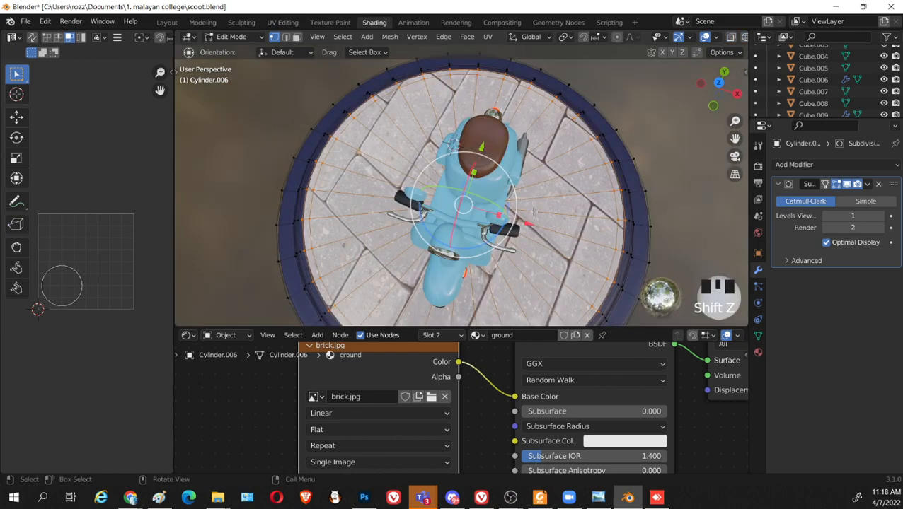
{"action": "key", "text": "u"}
{"action": "left_click", "coordinate": [499, 206]}
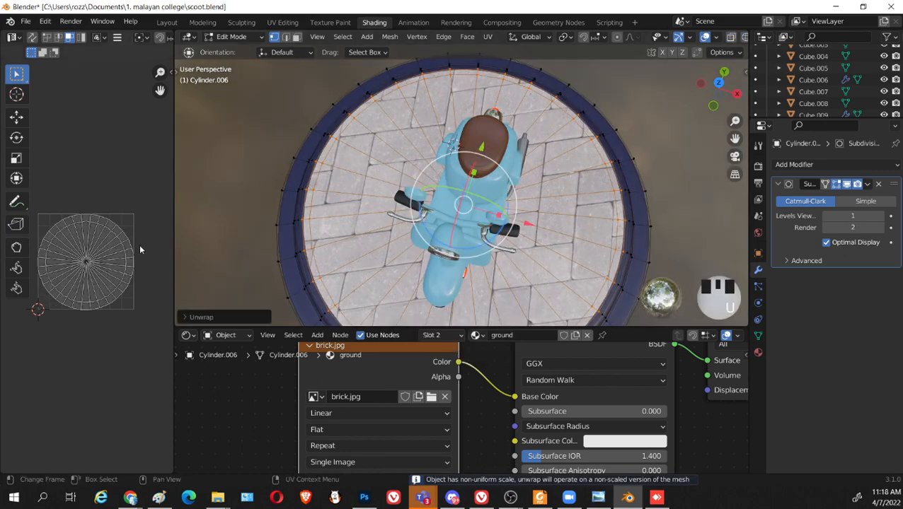
Widen the UV editor and show brick.jpg behind the platform's UV layout
{"action": "scroll", "coordinate": [436, 244], "scroll_direction": "down", "scroll_amount": 5}
{"action": "middle_click_drag", "start_coordinate": [496, 255], "coordinate": [520, 262]}
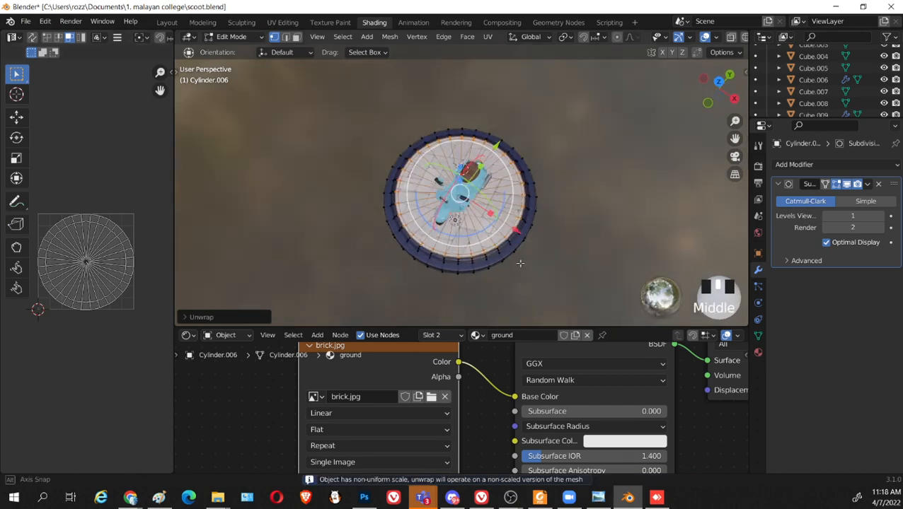
{"action": "left_click_drag", "start_coordinate": [172, 97], "coordinate": [429, 97]}
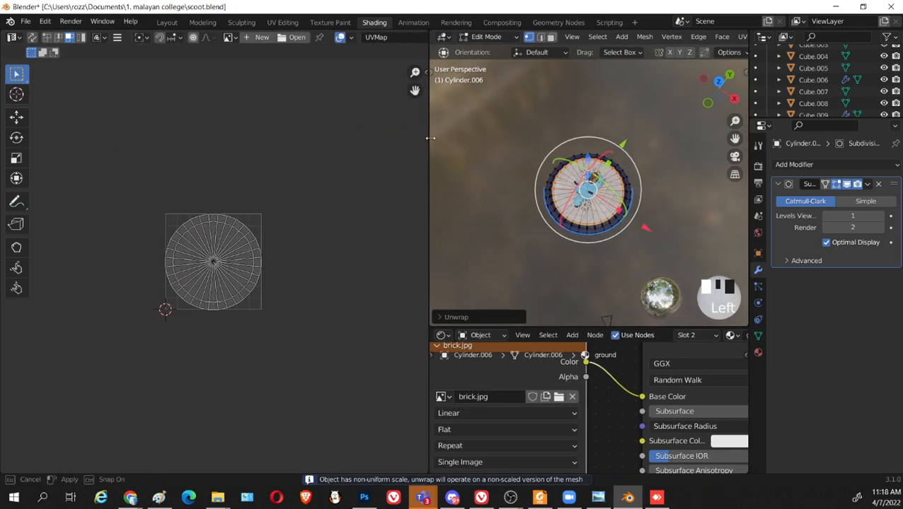
{"action": "left_click", "coordinate": [230, 37]}
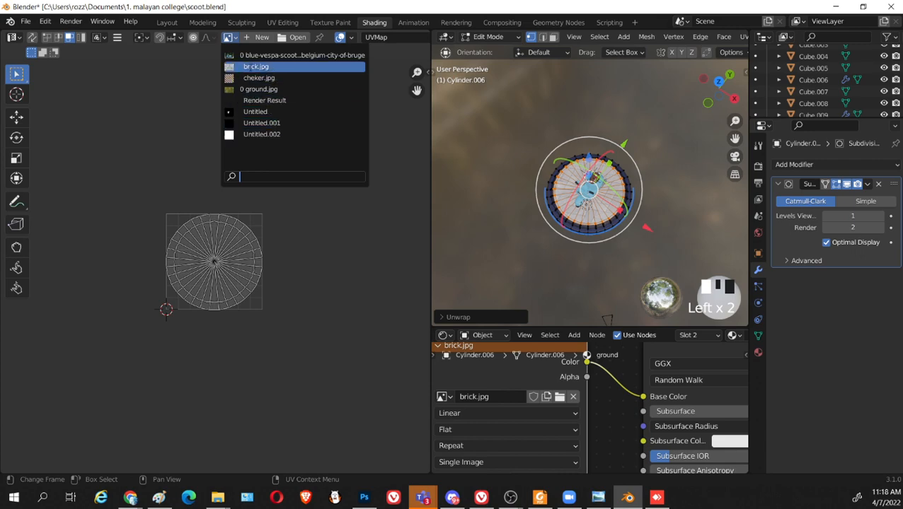
{"action": "left_click", "coordinate": [255, 67]}
{"action": "scroll", "coordinate": [264, 268], "scroll_direction": "down", "scroll_amount": 6}
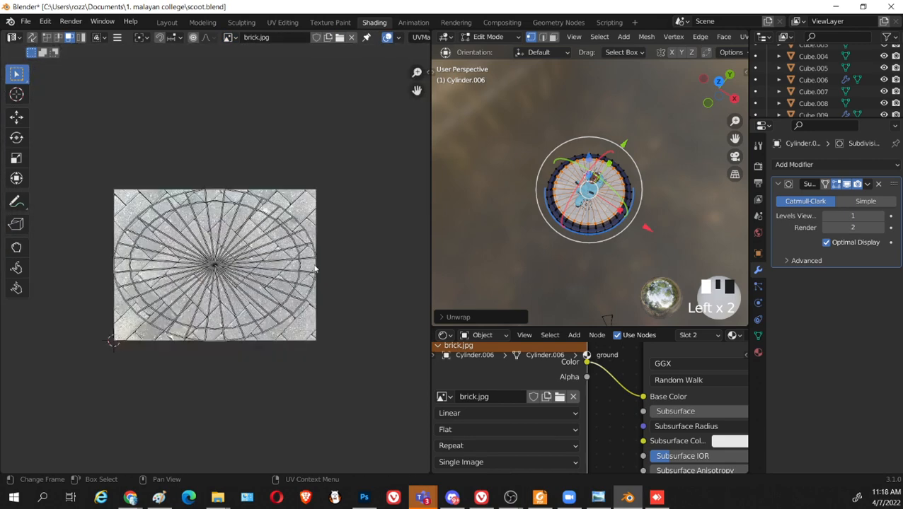
{"action": "scroll", "coordinate": [344, 250], "scroll_direction": "down", "scroll_amount": 1}
{"action": "scroll", "coordinate": [345, 250], "scroll_direction": "up", "scroll_amount": 3}
{"action": "scroll", "coordinate": [527, 237], "scroll_direction": "up", "scroll_amount": 6}
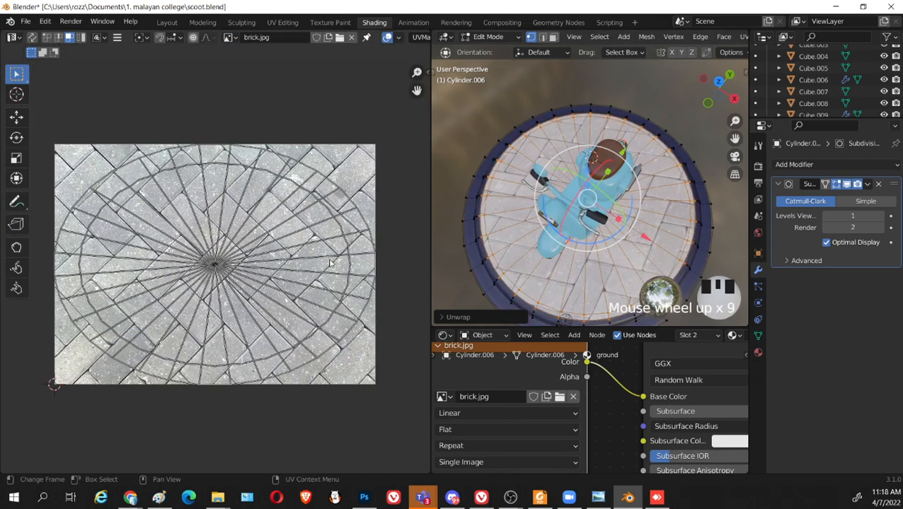
Scale all the platform top's UVs to about 0.71 along X, then enlarge them uniformly well beyond the brick image
{"action": "left_click_drag", "start_coordinate": [34, 110], "coordinate": [394, 432]}
{"action": "key", "text": "s"}
{"action": "key", "text": "x"}
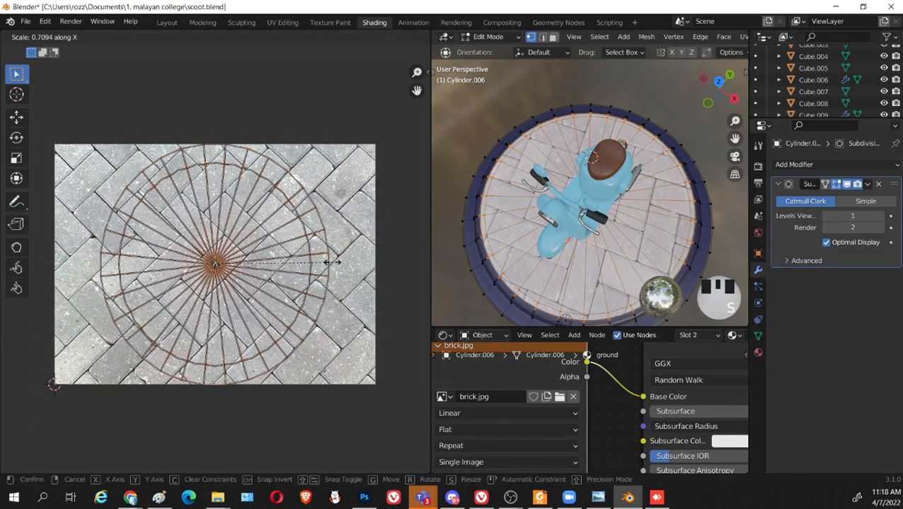
{"action": "key", "text": "s"}
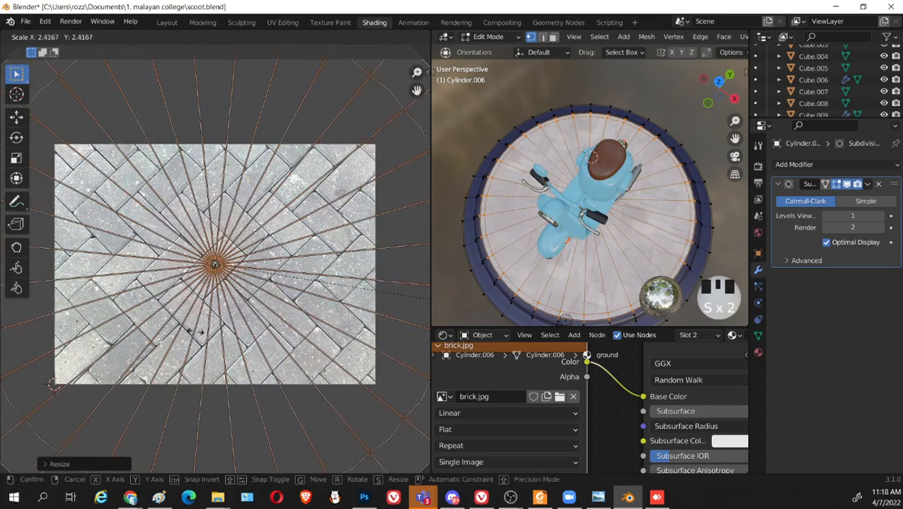
{"action": "left_click", "coordinate": [257, 329]}
{"action": "scroll", "coordinate": [259, 328], "scroll_direction": "down", "scroll_amount": 4}
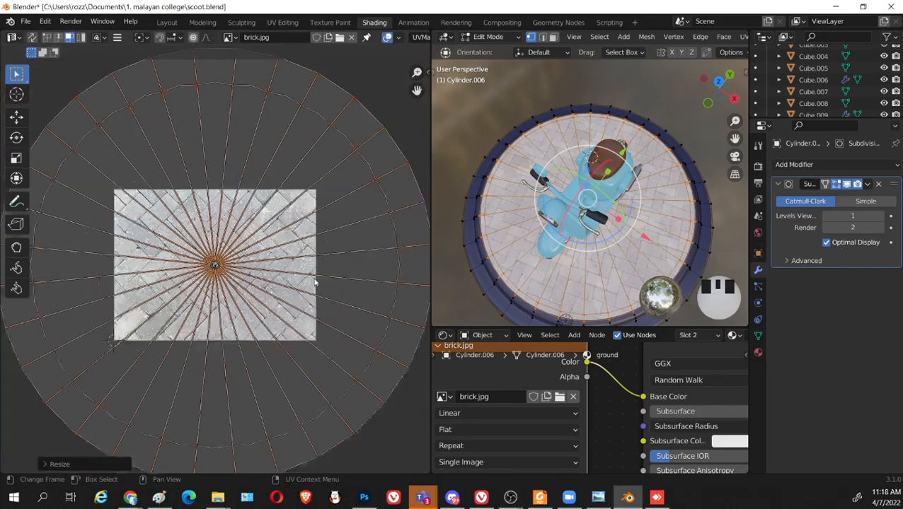
Return to Object Mode, narrow the image editor beside the 3D viewport, and save scoot.blend
{"action": "key", "text": "Tab"}
{"action": "middle_click_drag", "start_coordinate": [566, 302], "coordinate": [614, 204]}
{"action": "mouse_move", "coordinate": [543, 216]}
{"action": "middle_mouse_down"}
{"action": "mouse_move", "coordinate": [599, 217]}
{"action": "mouse_move", "coordinate": [540, 210]}
{"action": "middle_mouse_up"}
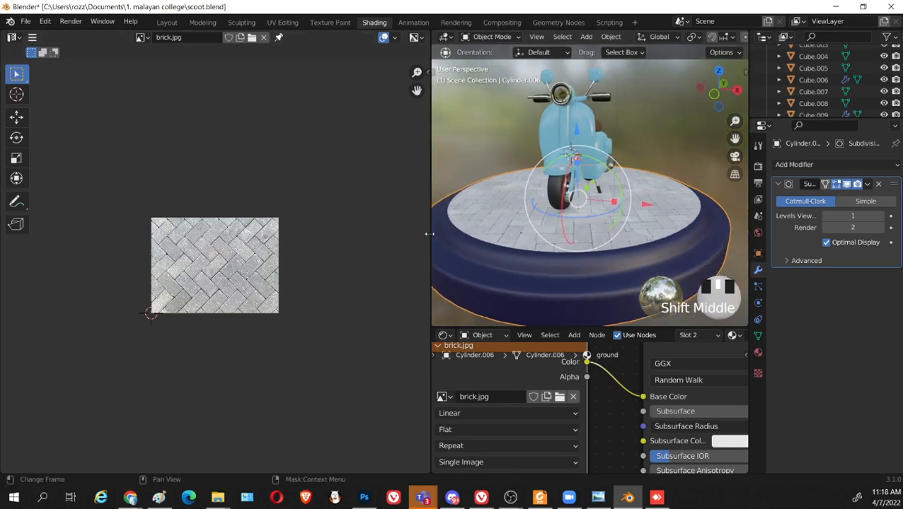
{"action": "left_click_drag", "start_coordinate": [429, 233], "coordinate": [298, 229]}
{"action": "middle_click_drag", "start_coordinate": [460, 241], "coordinate": [610, 233]}
{"action": "key", "text": "ctrl+s"}
{"action": "left_click", "coordinate": [608, 243]}
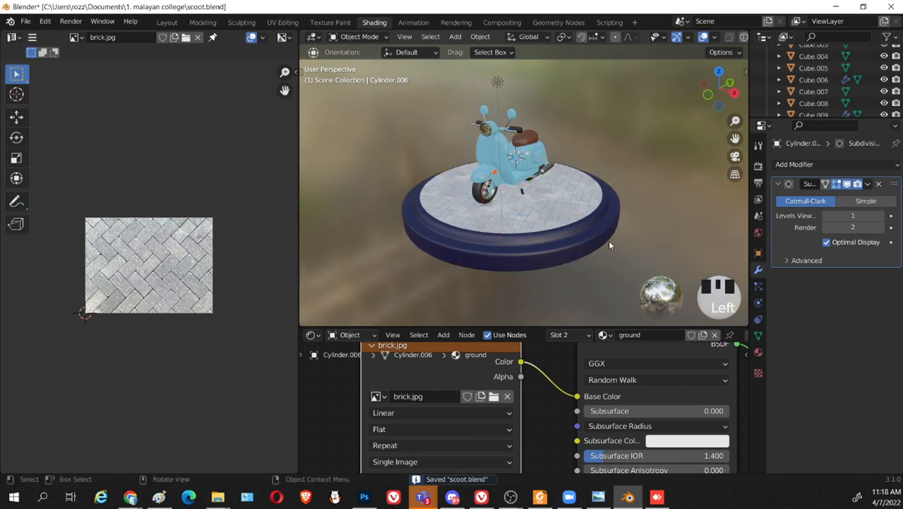
Enlarge the 3D viewport downward and move the light about 3.12 m along negative Y
{"action": "scroll", "coordinate": [606, 237], "scroll_direction": "up", "scroll_amount": 4}
{"action": "middle_click_drag", "start_coordinate": [590, 236], "coordinate": [613, 253], "text": "shift"}
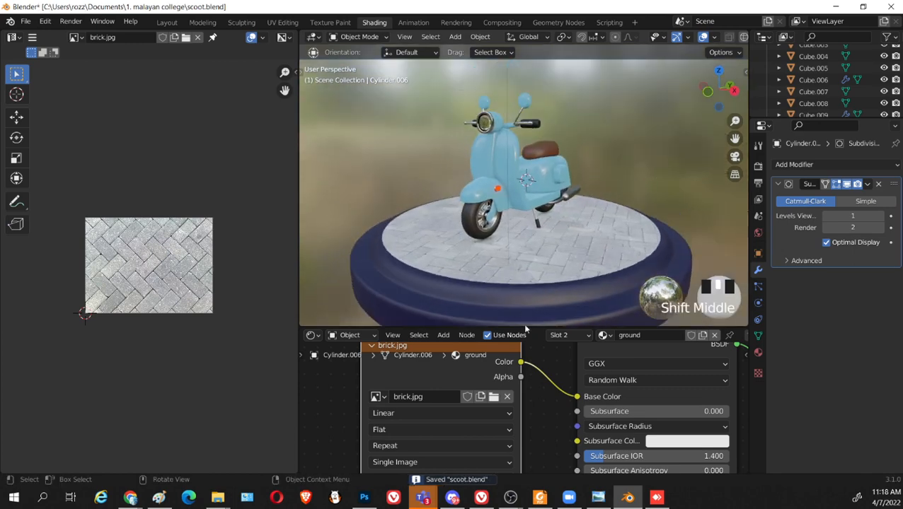
{"action": "left_click_drag", "start_coordinate": [525, 328], "coordinate": [519, 440]}
{"action": "left_click", "coordinate": [507, 77]}
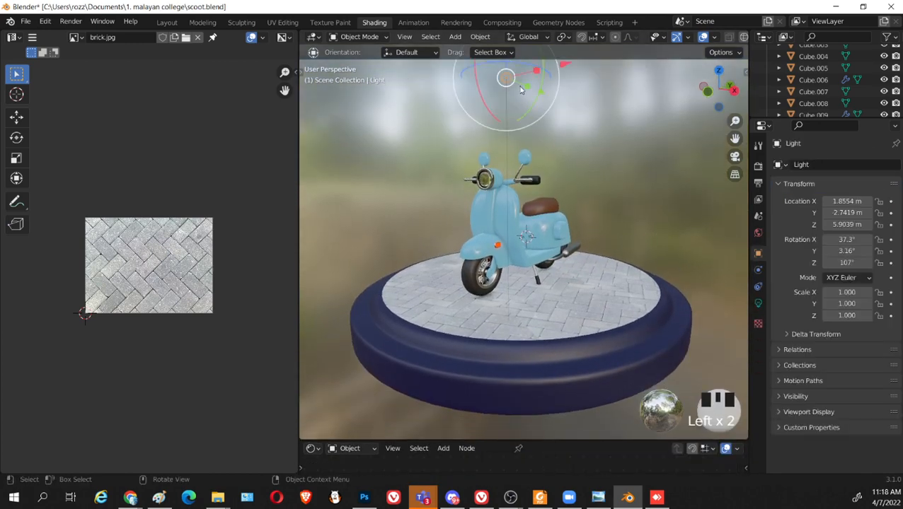
{"action": "left_click_drag", "start_coordinate": [539, 96], "coordinate": [449, 86]}
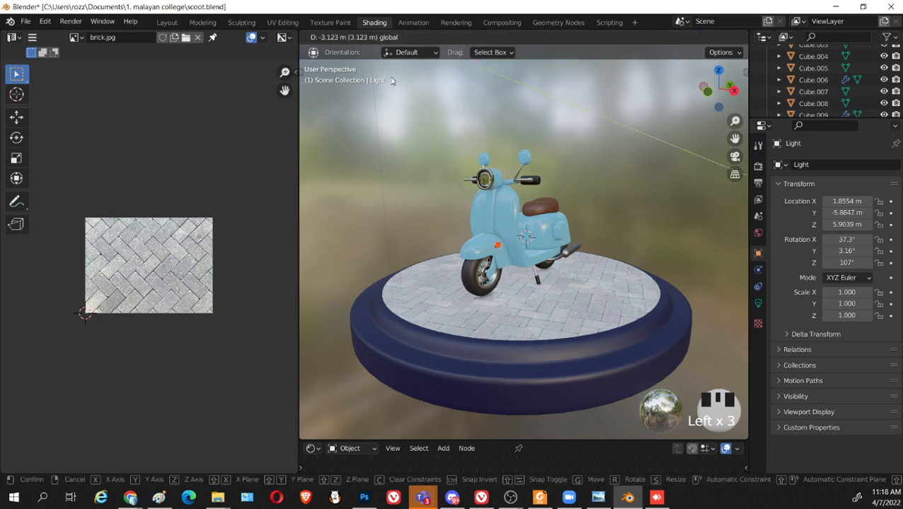
{"action": "left_click_drag", "start_coordinate": [391, 80], "coordinate": [392, 80]}
{"action": "middle_click_drag", "start_coordinate": [391, 79], "coordinate": [620, 202]}
{"action": "scroll", "coordinate": [632, 241], "scroll_direction": "up", "scroll_amount": 1}
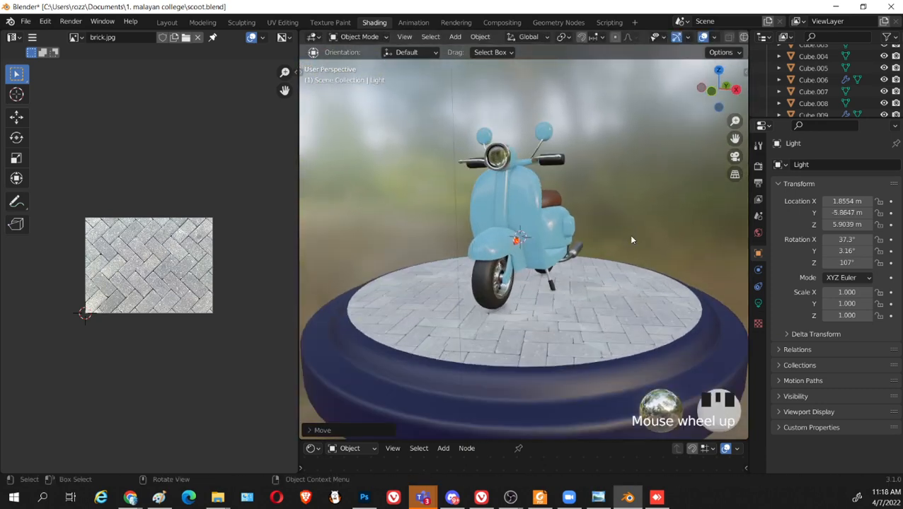
{"action": "middle_click_drag", "start_coordinate": [631, 241], "coordinate": [623, 268]}
{"action": "scroll", "coordinate": [622, 342], "scroll_direction": "down", "scroll_amount": 1}
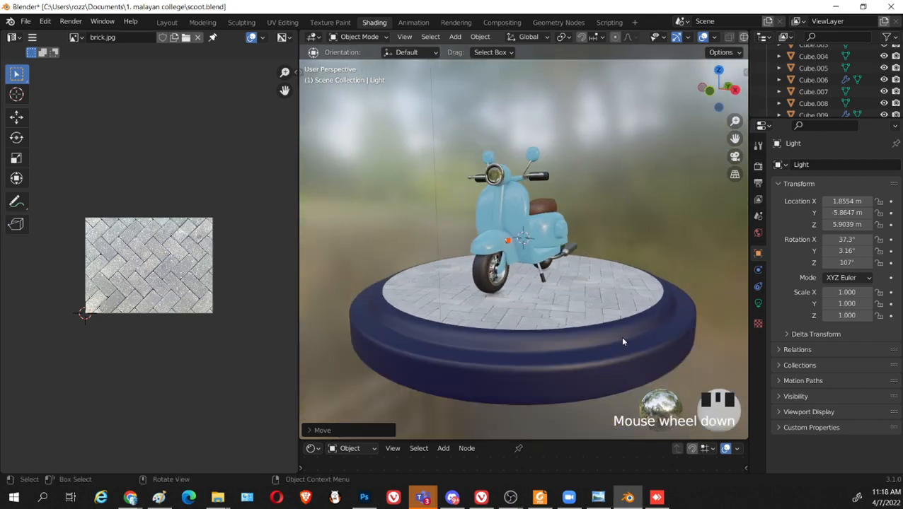
In Edit Mode, select all the platform's bottom vertices, including hidden ones, raise them slightly along Z, and return to Object Mode
{"action": "left_click", "coordinate": [622, 343]}
{"action": "key", "text": "Tab"}
{"action": "middle_click_drag", "start_coordinate": [637, 373], "coordinate": [685, 359]}
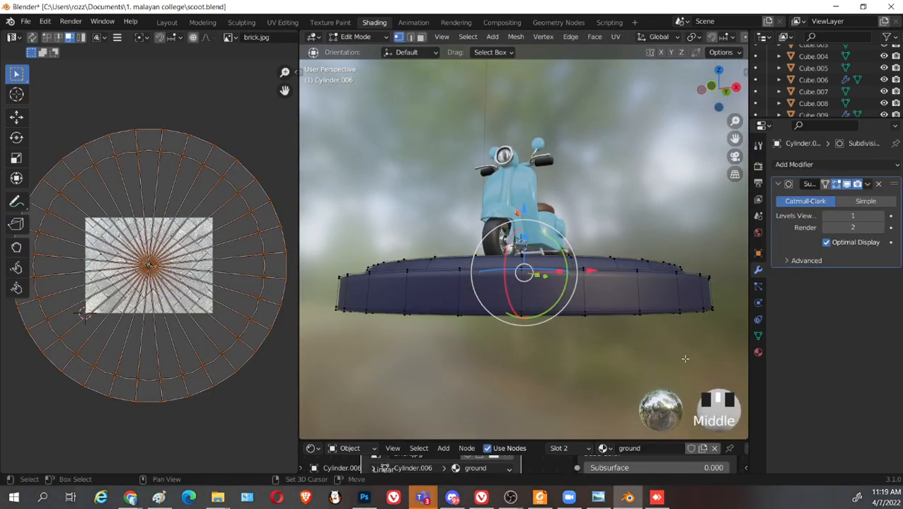
{"action": "key", "text": "shift+z"}
{"action": "left_click_drag", "start_coordinate": [719, 363], "coordinate": [319, 298]}
{"action": "key", "text": "shift+z"}
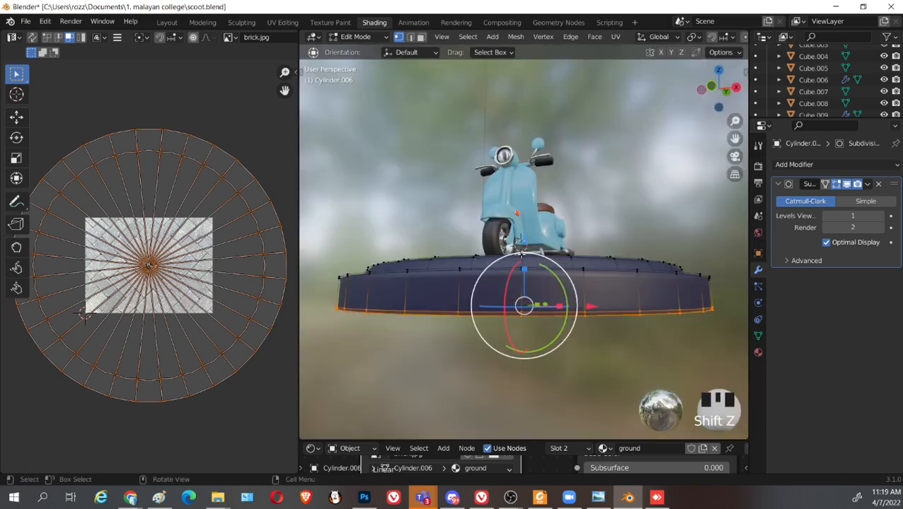
{"action": "key", "text": "ctrl+z"}
{"action": "key", "text": "ctrl+z"}
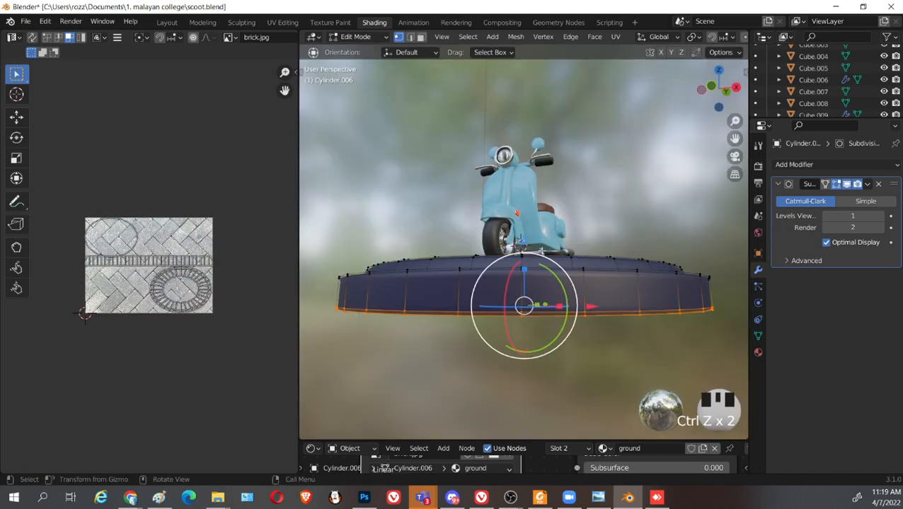
{"action": "left_click_drag", "start_coordinate": [523, 239], "coordinate": [524, 224]}
{"action": "middle_click_drag", "start_coordinate": [615, 275], "coordinate": [595, 310]}
{"action": "key", "text": "Tab"}
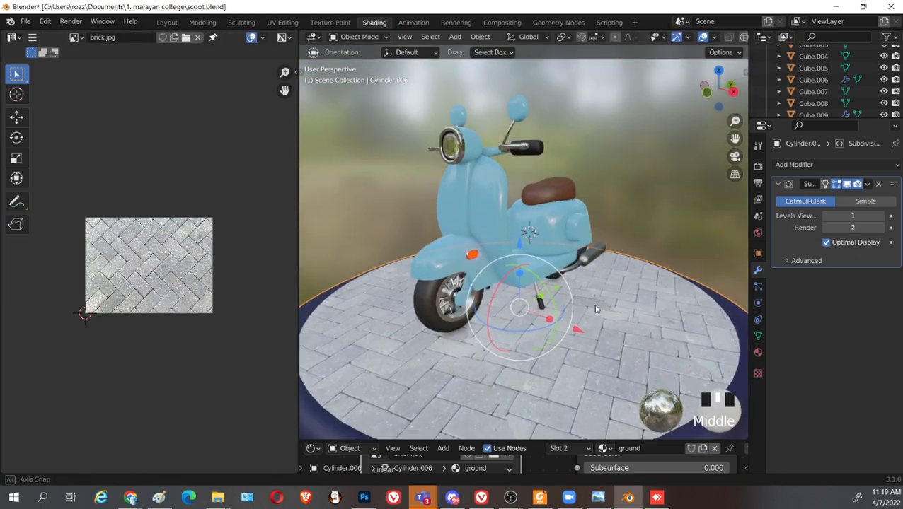
Clear the selection in the scene and save scoot.blend
{"action": "middle_click_drag", "start_coordinate": [616, 173], "coordinate": [566, 350]}
{"action": "left_click", "coordinate": [560, 344]}
{"action": "left_click_drag", "start_coordinate": [520, 332], "coordinate": [527, 337]}
{"action": "middle_click_drag", "start_coordinate": [528, 338], "coordinate": [687, 255]}
{"action": "key", "text": "ctrl+s"}
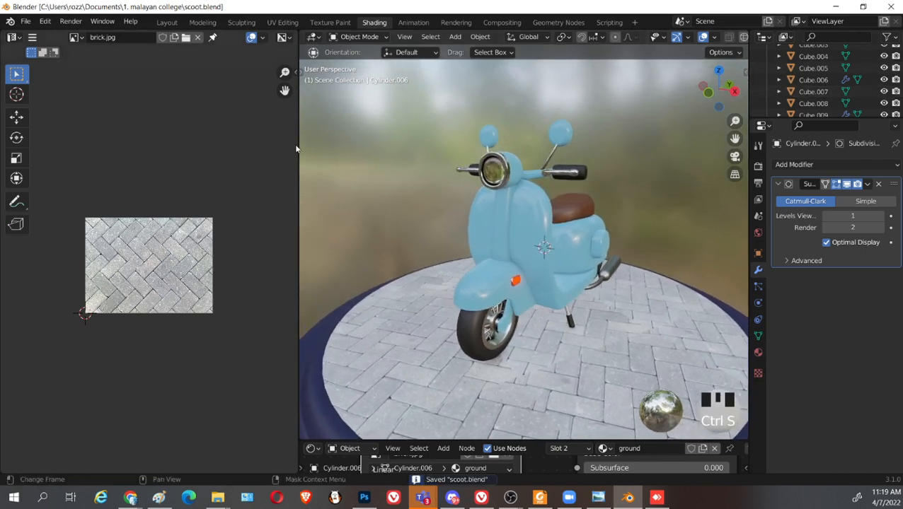
Widen the 3D viewport and switch it to Rendered shading
{"action": "left_click_drag", "start_coordinate": [299, 147], "coordinate": [158, 149]}
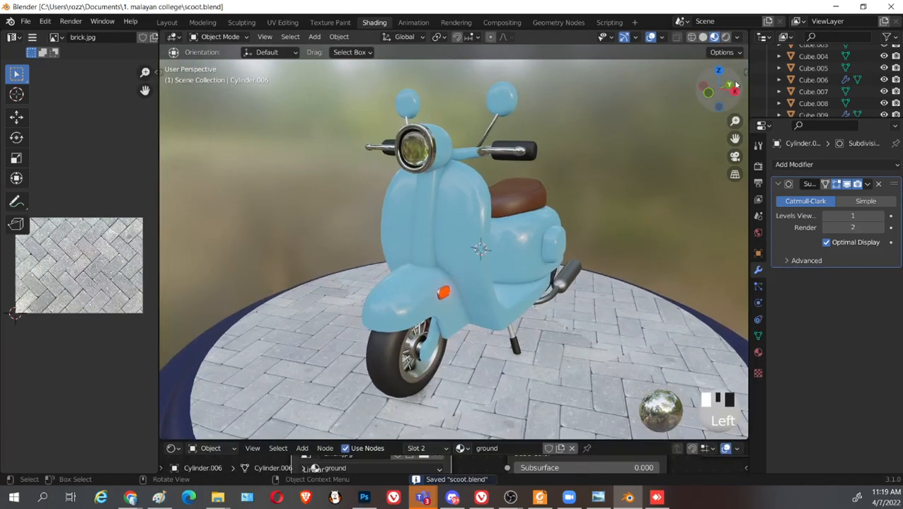
{"action": "left_click", "coordinate": [726, 37]}
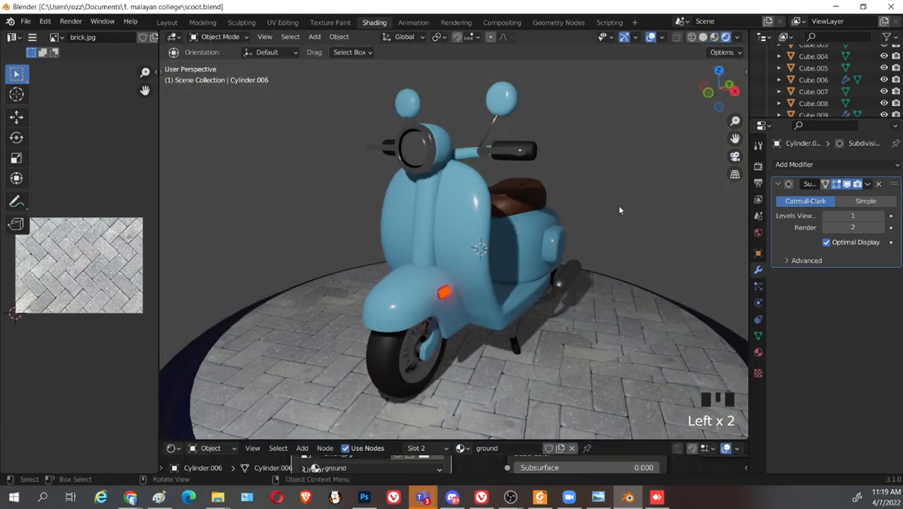
{"action": "scroll", "coordinate": [566, 214], "scroll_direction": "down", "scroll_amount": 1}
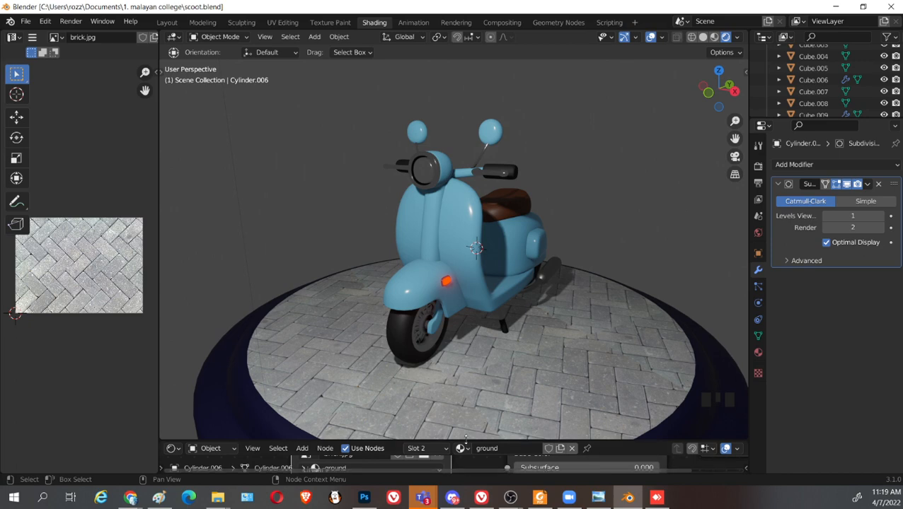
Enlarge the shader editor, add an Environment Texture node beside the Background node in the World shader, and save the file
{"action": "left_click_drag", "start_coordinate": [465, 439], "coordinate": [508, 244]}
{"action": "left_click", "coordinate": [211, 255]}
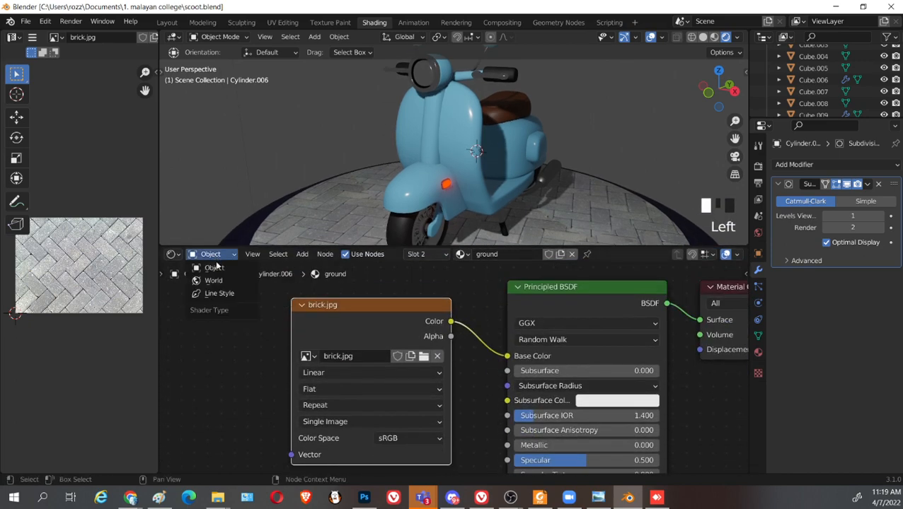
{"action": "left_click", "coordinate": [218, 281]}
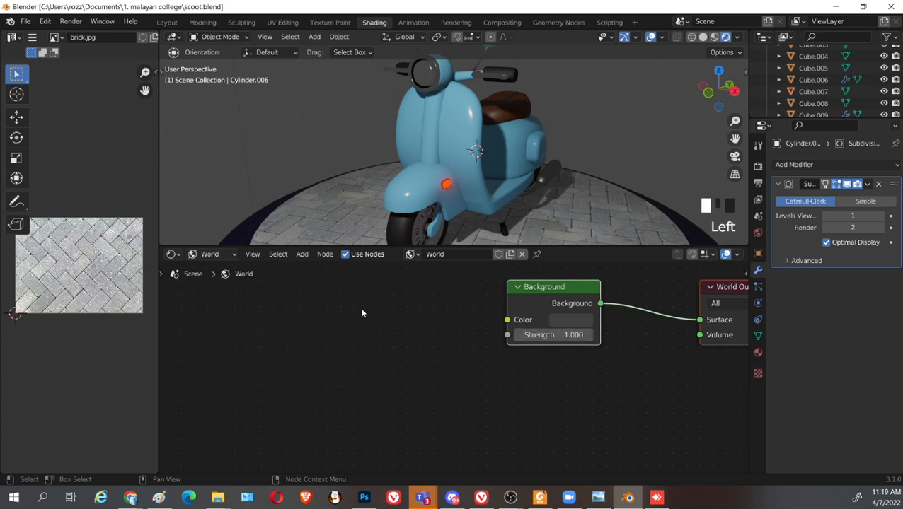
{"action": "key", "text": "shift+a"}
{"action": "mouse_move", "coordinate": [361, 311]}
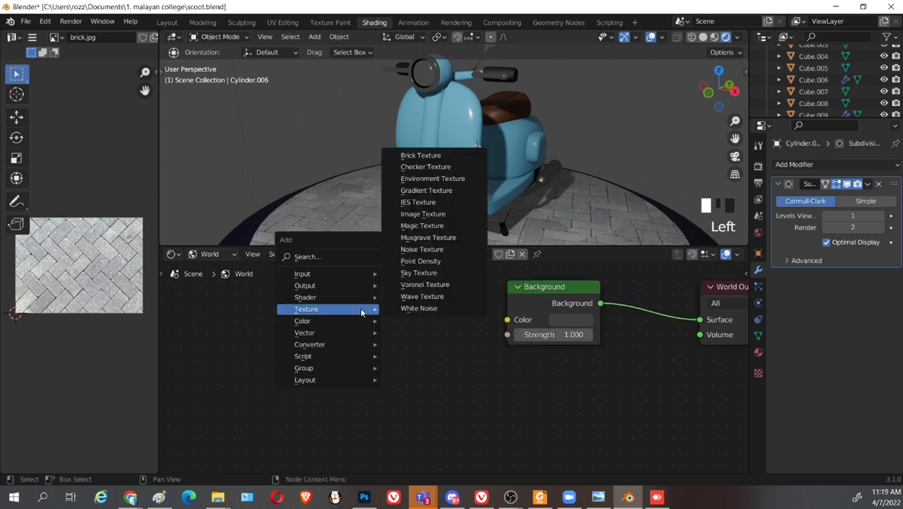
{"action": "left_click", "coordinate": [432, 178]}
{"action": "left_click", "coordinate": [288, 283]}
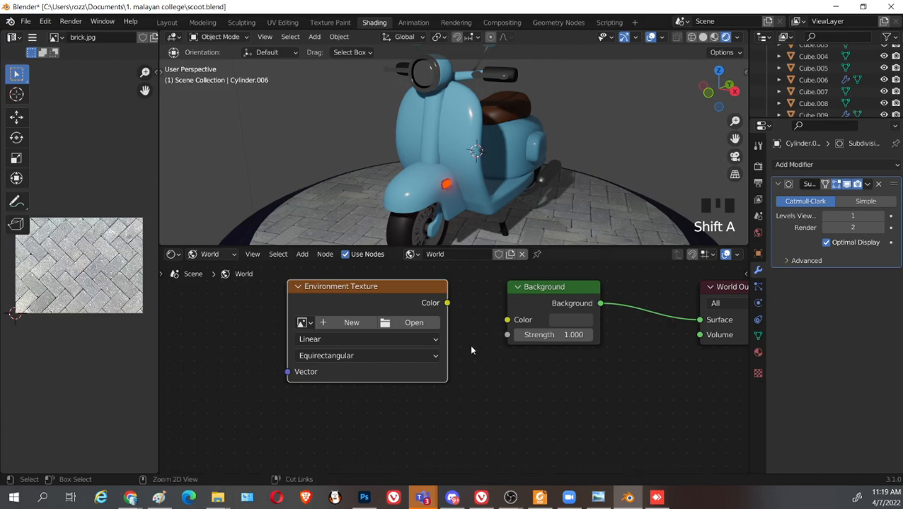
{"action": "key", "text": "ctrl+s"}
Switch to Chrome and search Google Images for hdri
{"action": "mouse_move", "coordinate": [128, 497]}
{"action": "left_click", "coordinate": [270, 464]}
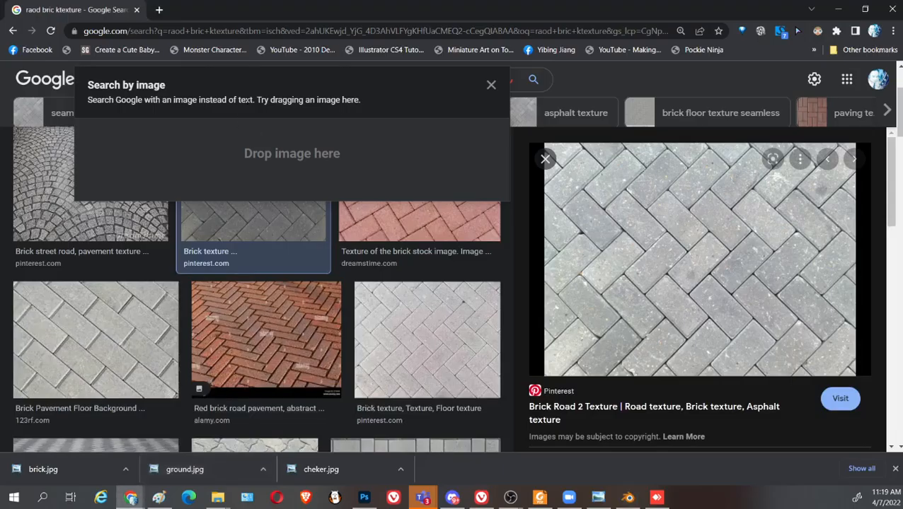
{"action": "left_click", "coordinate": [491, 86]}
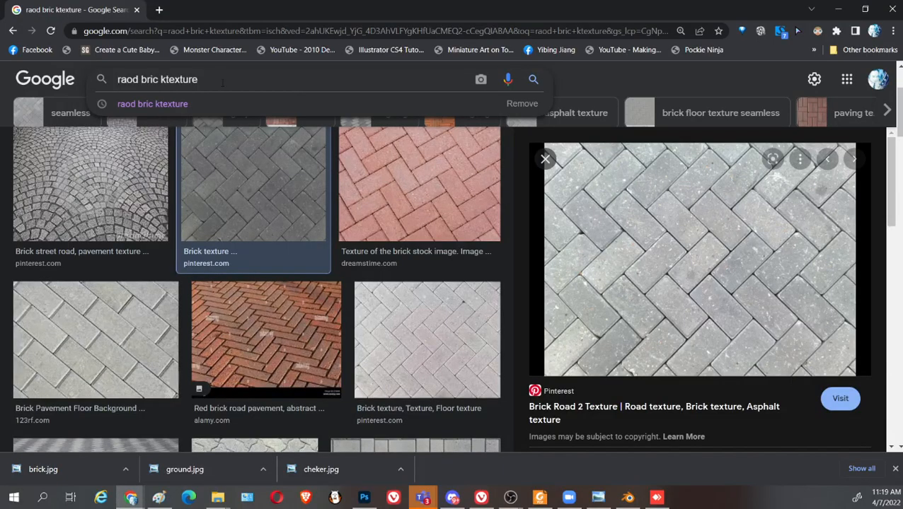
{"action": "type", "text": "hdri"}
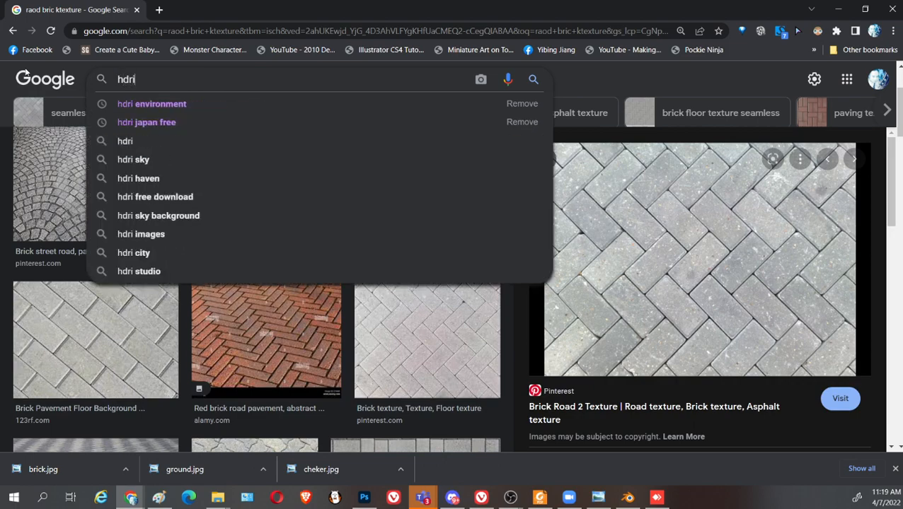
{"action": "key", "text": "Return"}
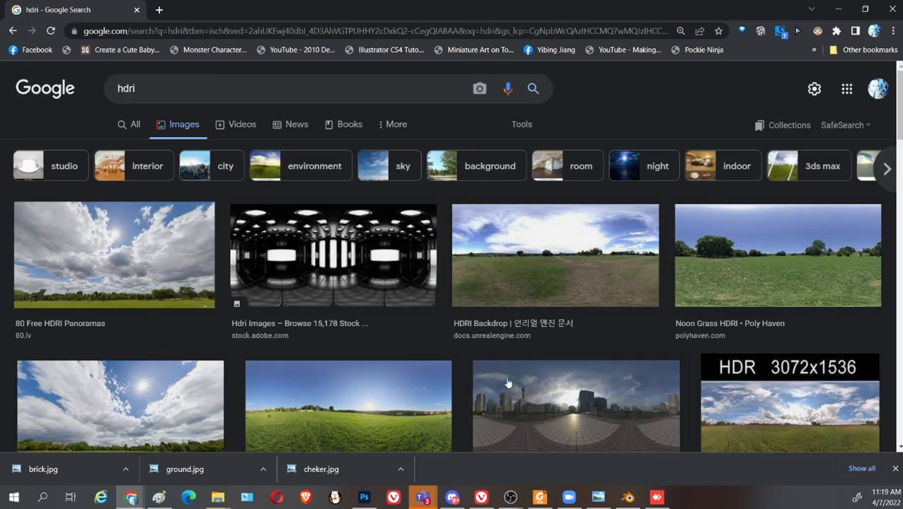
Preview the cloudy-sky free HDRI panorama from CG Channel and look through its related images
{"action": "scroll", "coordinate": [425, 365], "scroll_direction": "down", "scroll_amount": 2}
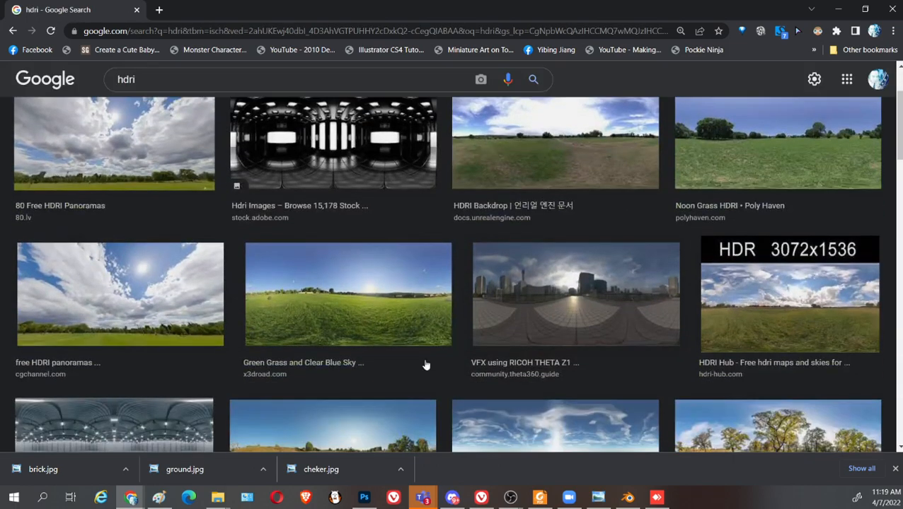
{"action": "left_click", "coordinate": [219, 294]}
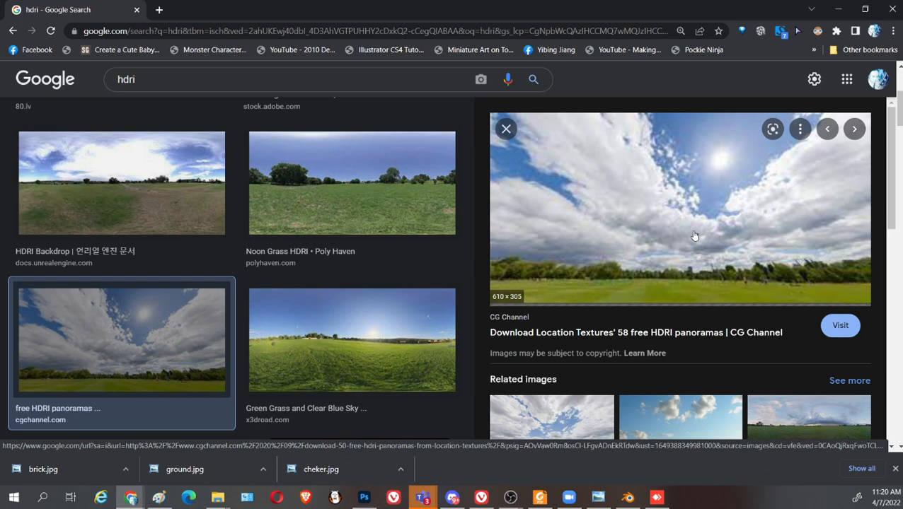
{"action": "scroll", "coordinate": [802, 264], "scroll_direction": "down", "scroll_amount": 3}
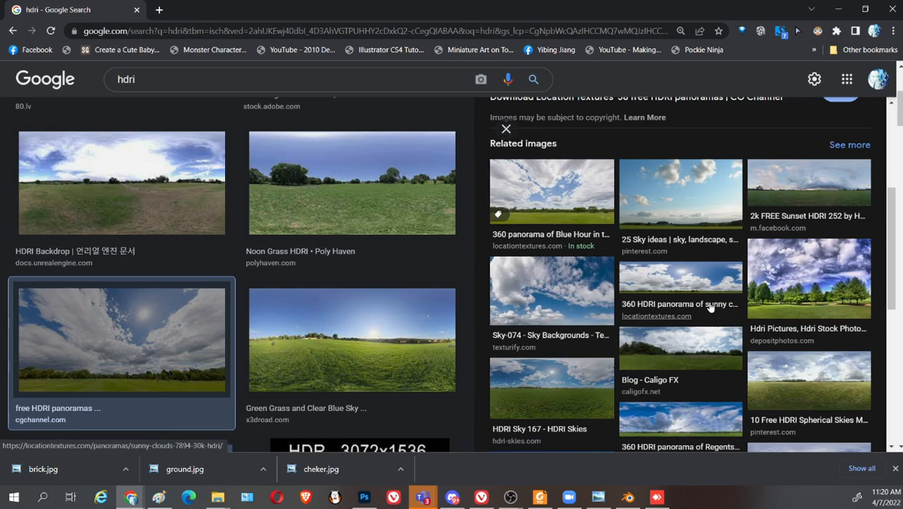
{"action": "scroll", "coordinate": [694, 300], "scroll_direction": "up", "scroll_amount": 4}
{"action": "scroll", "coordinate": [694, 292], "scroll_direction": "down", "scroll_amount": 3}
{"action": "scroll", "coordinate": [811, 326], "scroll_direction": "up", "scroll_amount": 1}
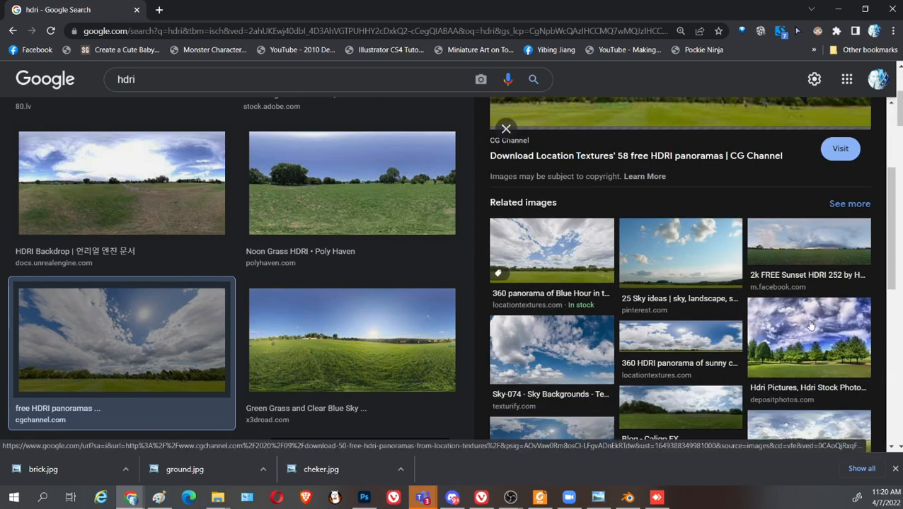
{"action": "scroll", "coordinate": [642, 325], "scroll_direction": "down", "scroll_amount": 3}
{"action": "scroll", "coordinate": [693, 290], "scroll_direction": "up", "scroll_amount": 6}
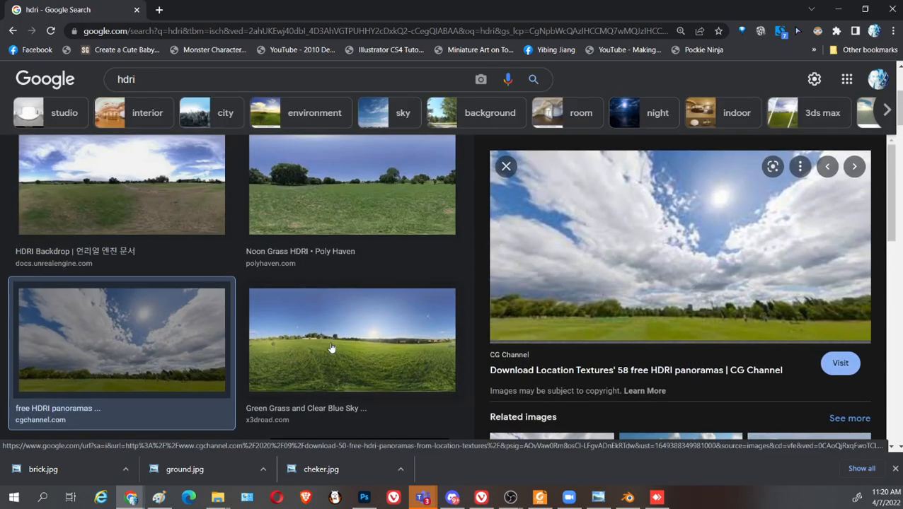
Preview the Green Grass and Clear Blue Sky HDRI and the related Free Monthly HDRI from Aversis
{"action": "left_click", "coordinate": [331, 349]}
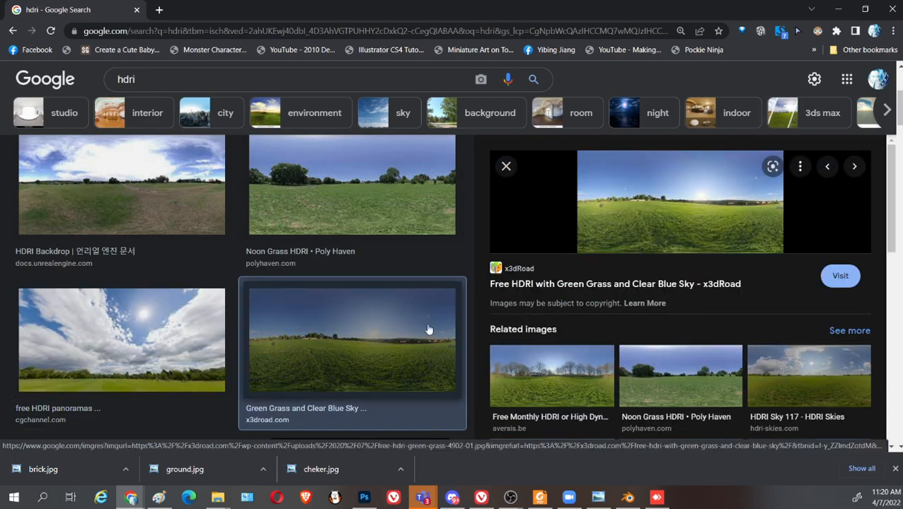
{"action": "scroll", "coordinate": [552, 323], "scroll_direction": "down", "scroll_amount": 3}
{"action": "left_click", "coordinate": [560, 216]}
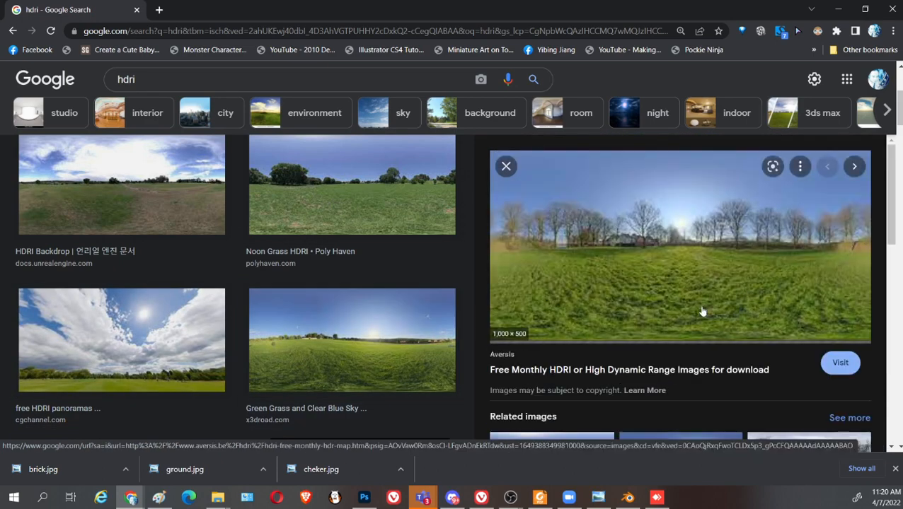
{"action": "scroll", "coordinate": [243, 343], "scroll_direction": "down", "scroll_amount": 4}
{"action": "scroll", "coordinate": [408, 367], "scroll_direction": "down", "scroll_amount": 2}
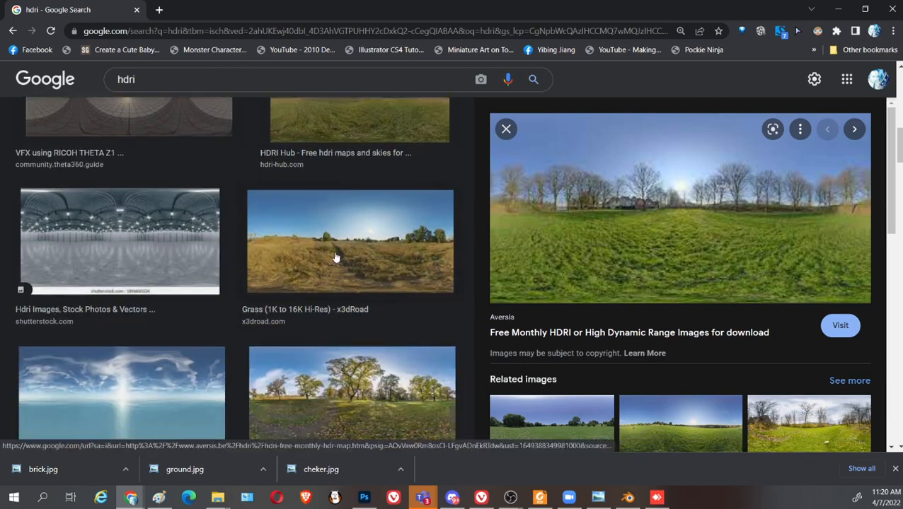
Compare the x3dRoad grass and 123RF autumn-tree HDRI results, and reopen the cloudy-sky CG Channel panorama
{"action": "left_click", "coordinate": [339, 253]}
{"action": "scroll", "coordinate": [578, 302], "scroll_direction": "down", "scroll_amount": 4}
{"action": "left_click", "coordinate": [673, 172]}
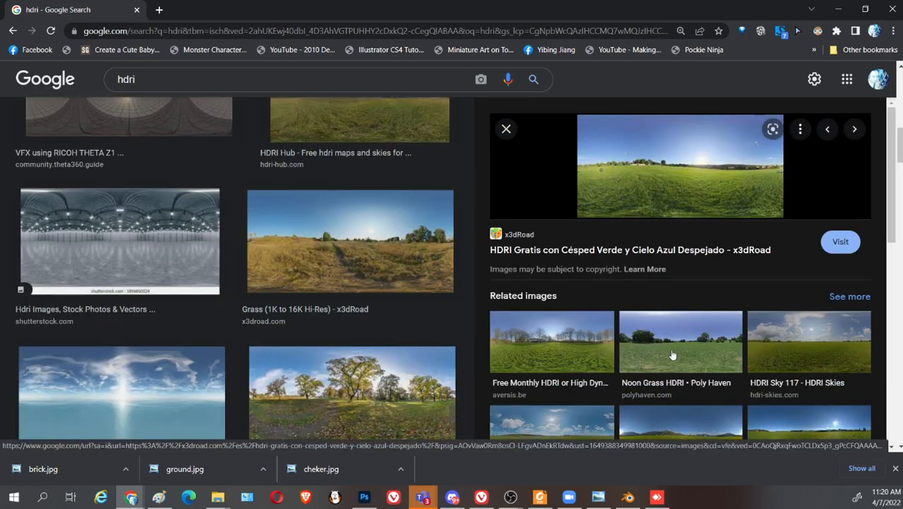
{"action": "scroll", "coordinate": [282, 339], "scroll_direction": "down", "scroll_amount": 3}
{"action": "left_click", "coordinate": [322, 233]}
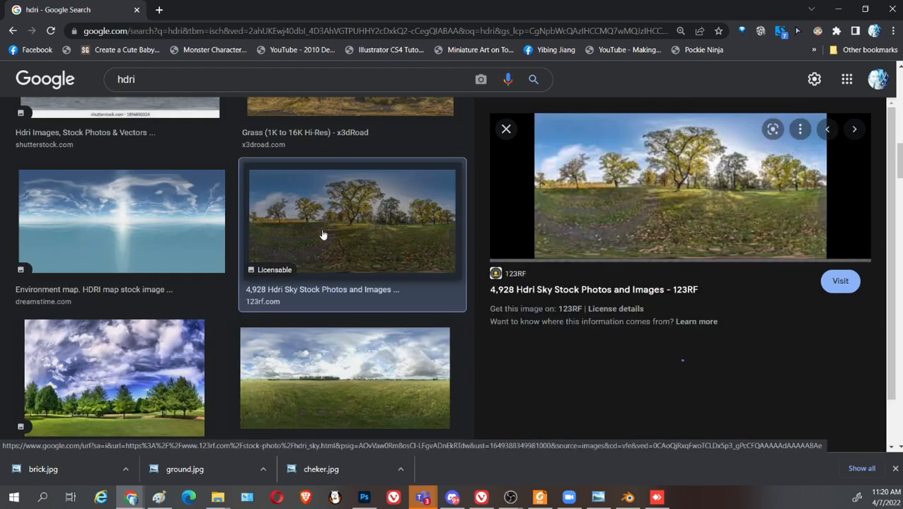
{"action": "scroll", "coordinate": [697, 342], "scroll_direction": "down", "scroll_amount": 2}
{"action": "scroll", "coordinate": [141, 272], "scroll_direction": "up", "scroll_amount": 10}
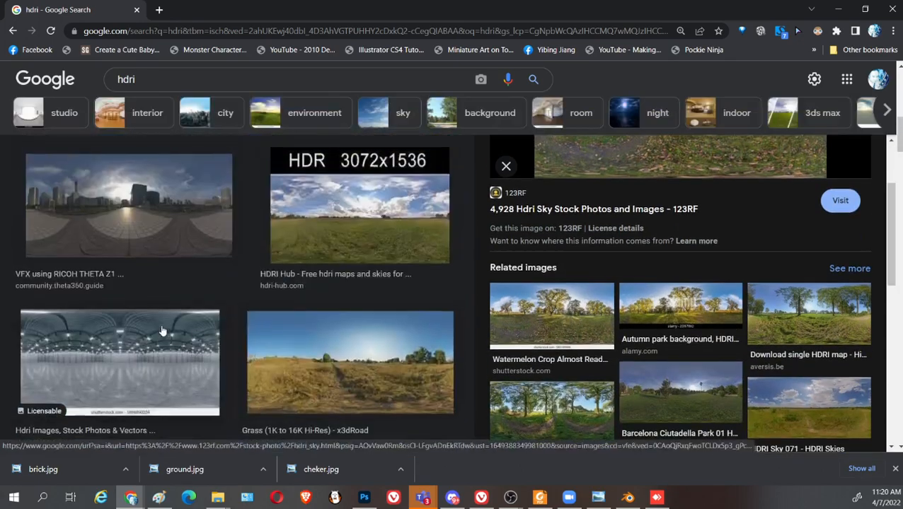
{"action": "left_click", "coordinate": [141, 272]}
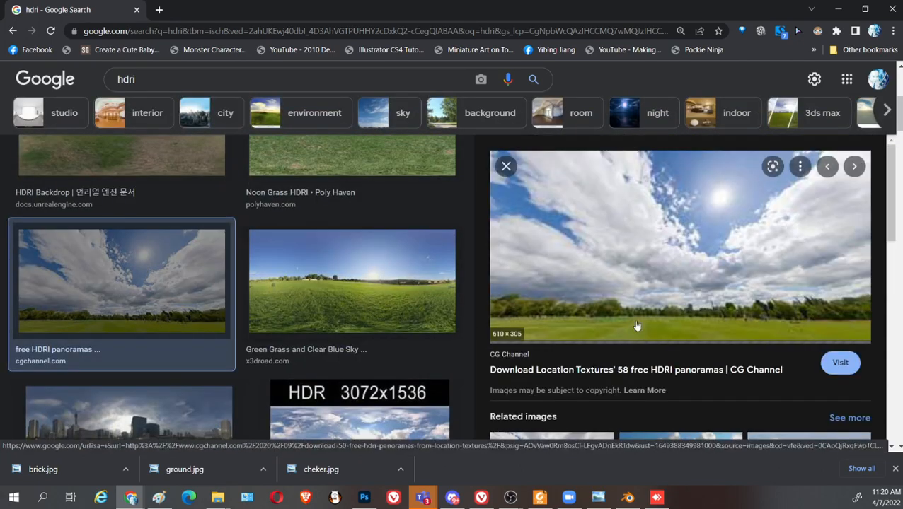
Preview the 80 Level 80 Free HDRI Panoramas image and save it as the JPEG widen_920x0 in the 1. malayan college folder
{"action": "scroll", "coordinate": [155, 304], "scroll_direction": "up", "scroll_amount": 3}
{"action": "left_click", "coordinate": [127, 215]}
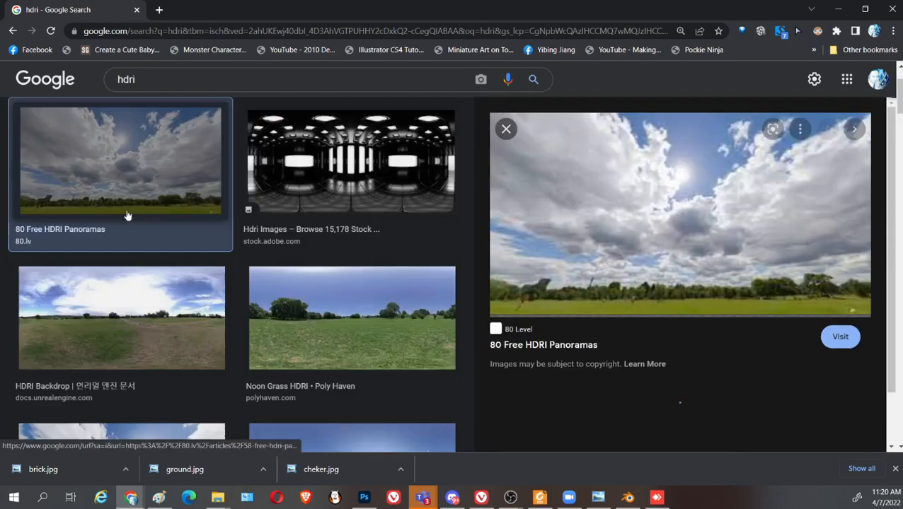
{"action": "right_click", "coordinate": [653, 282]}
{"action": "left_click", "coordinate": [710, 177]}
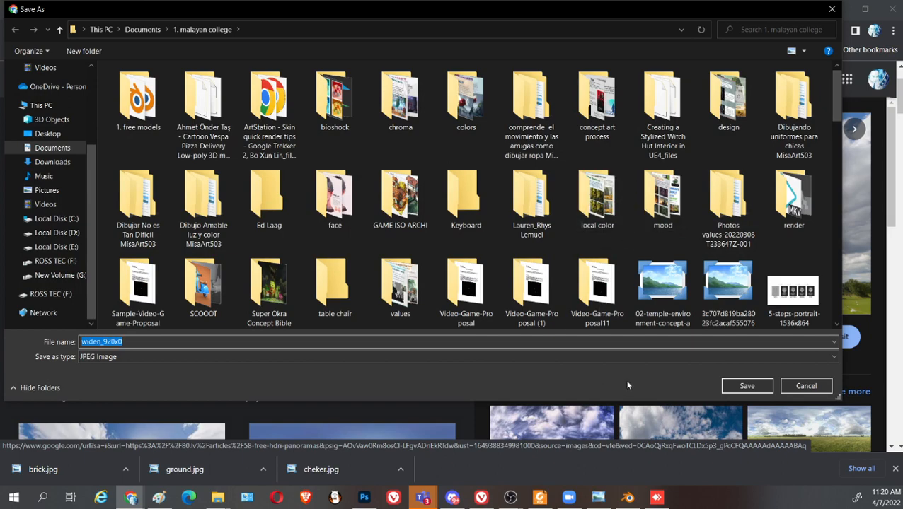
{"action": "left_click", "coordinate": [747, 386]}
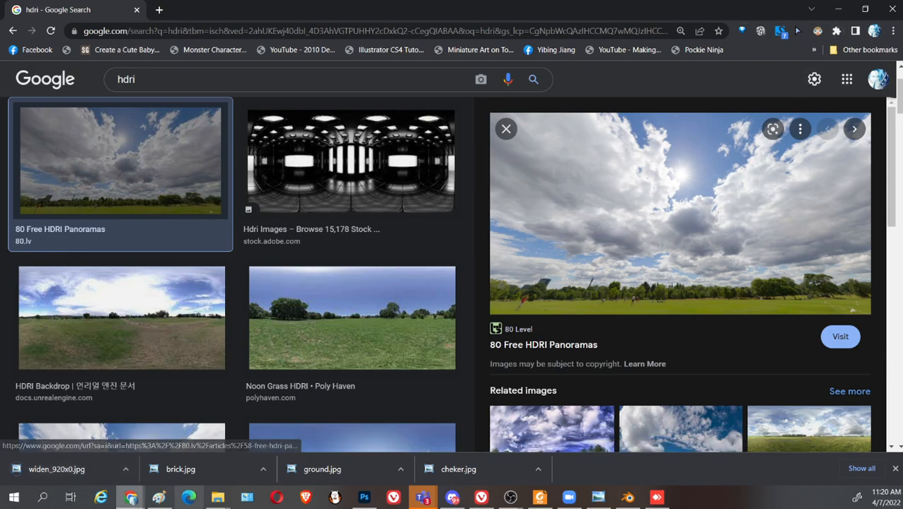
Switch to Blender, load widen_920x0.jpg into the Environment Texture node and link its Color output to the Background node's Color
{"action": "mouse_move", "coordinate": [628, 498]}
{"action": "left_click", "coordinate": [635, 463]}
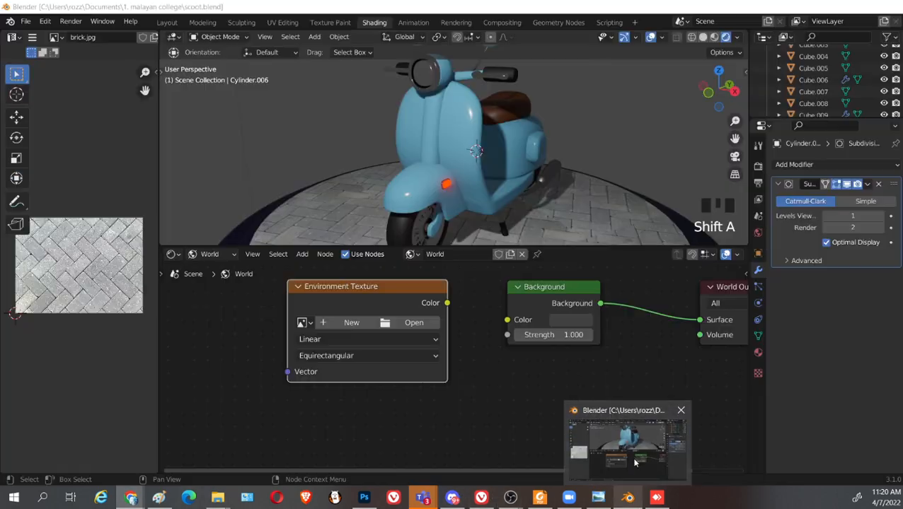
{"action": "left_click", "coordinate": [419, 330]}
{"action": "scroll", "coordinate": [375, 375], "scroll_direction": "down", "scroll_amount": 5}
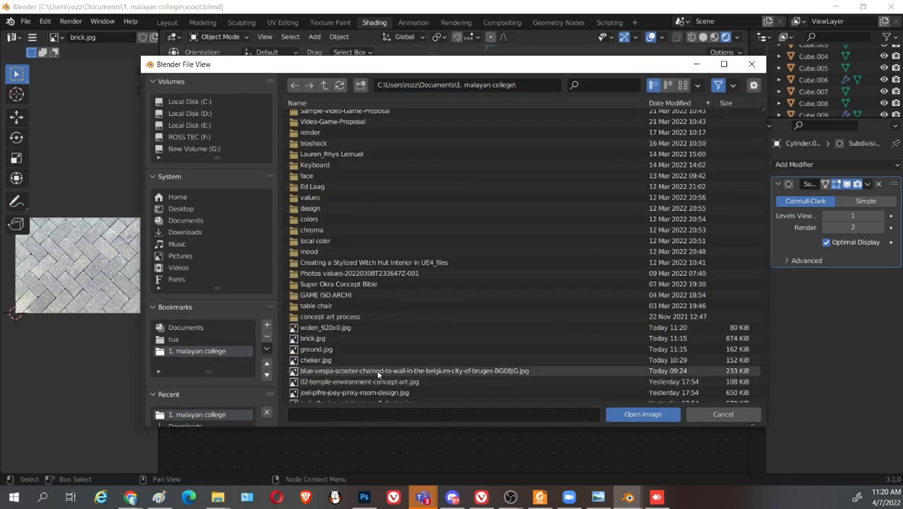
{"action": "left_click", "coordinate": [332, 328]}
{"action": "left_click", "coordinate": [643, 415]}
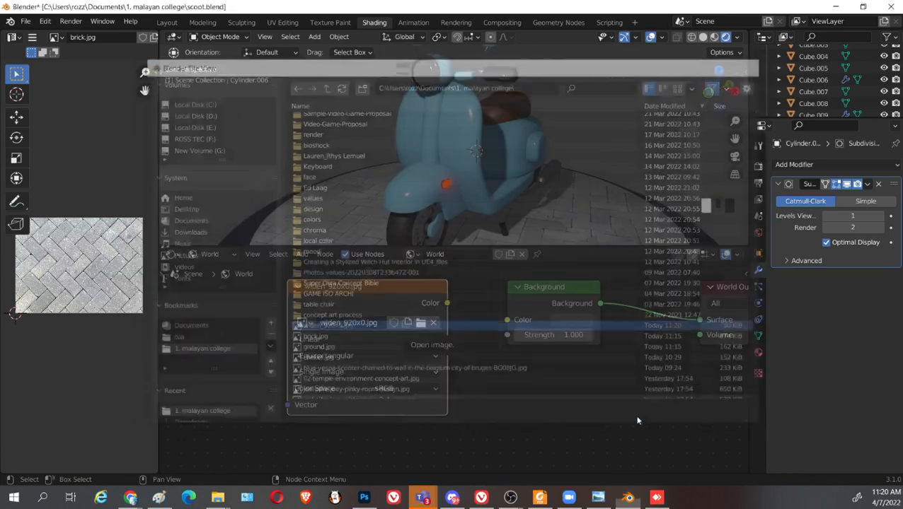
{"action": "left_click_drag", "start_coordinate": [447, 303], "coordinate": [511, 323]}
Enlarge the 3D viewport and examine the scooter and platform against the cloudy-sky environment from several distances
{"action": "scroll", "coordinate": [583, 194], "scroll_direction": "down", "scroll_amount": 3}
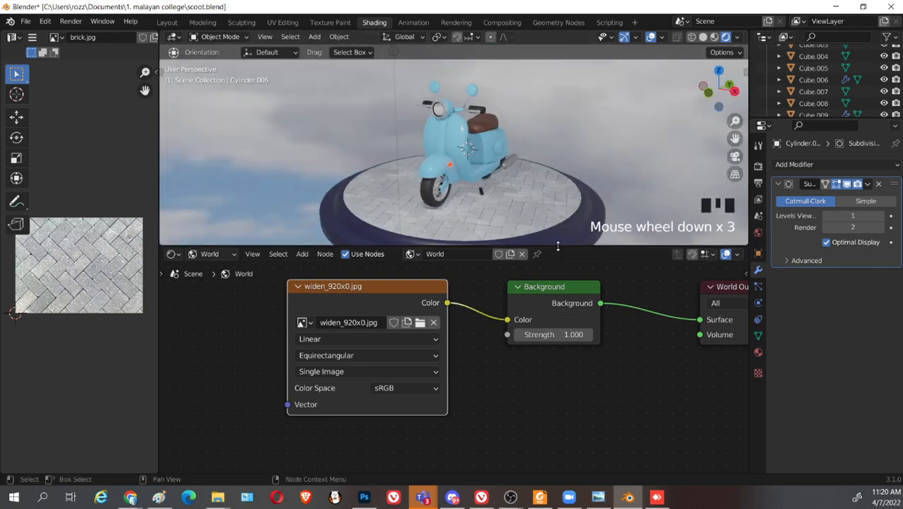
{"action": "left_click_drag", "start_coordinate": [558, 246], "coordinate": [558, 440]}
{"action": "middle_click_drag", "start_coordinate": [573, 354], "coordinate": [586, 312]}
{"action": "scroll", "coordinate": [548, 321], "scroll_direction": "down", "scroll_amount": 7}
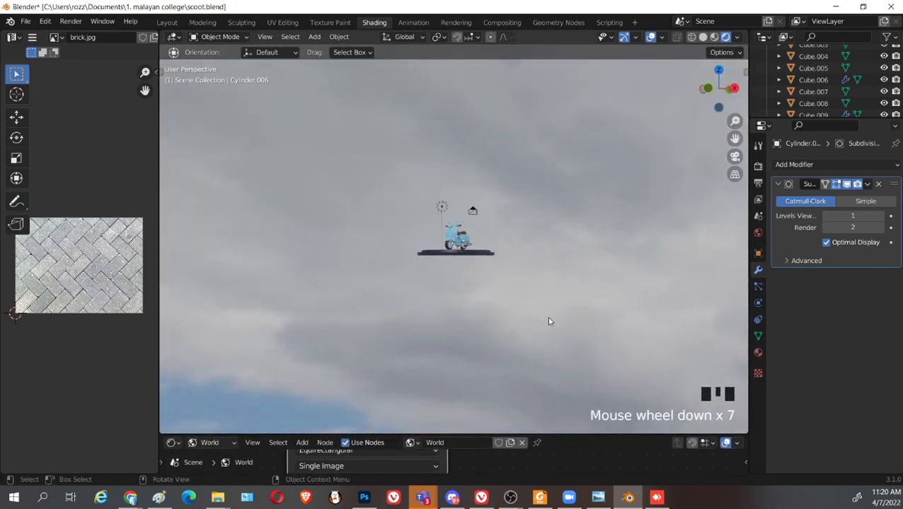
{"action": "scroll", "coordinate": [545, 315], "scroll_direction": "up", "scroll_amount": 10}
{"action": "middle_click_drag", "start_coordinate": [577, 268], "coordinate": [583, 270]}
{"action": "scroll", "coordinate": [600, 220], "scroll_direction": "down", "scroll_amount": 5}
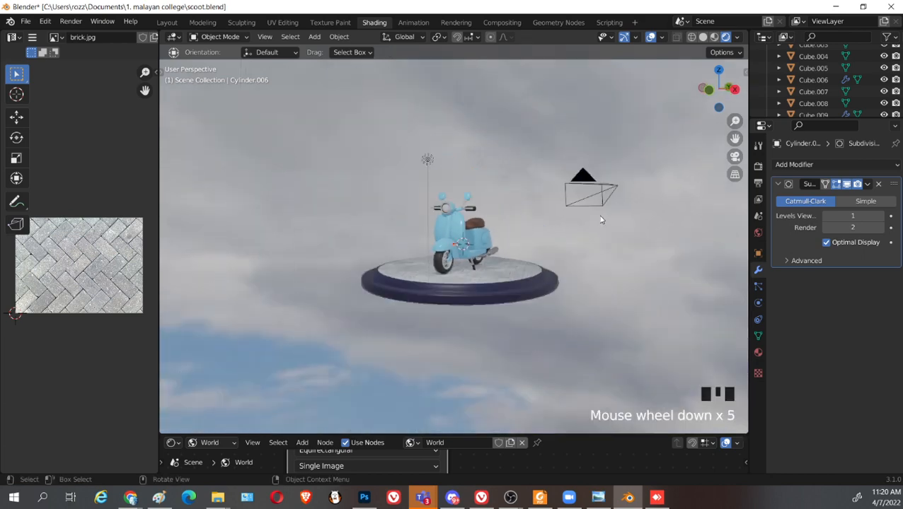
{"action": "scroll", "coordinate": [608, 285], "scroll_direction": "down", "scroll_amount": 4}
{"action": "scroll", "coordinate": [605, 336], "scroll_direction": "up", "scroll_amount": 5}
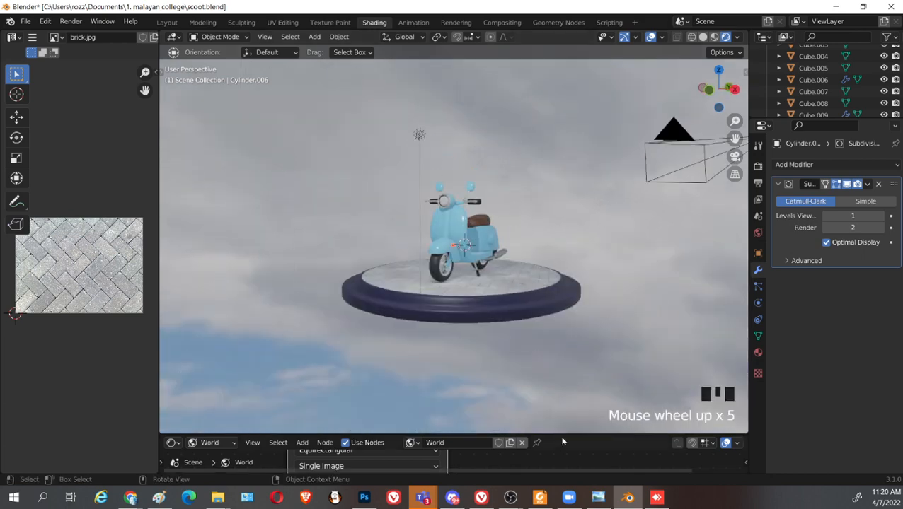
Set the world Background node's strength to 0.900 and check the scooter in an enlarged 3D viewport
{"action": "left_click_drag", "start_coordinate": [563, 437], "coordinate": [563, 231]}
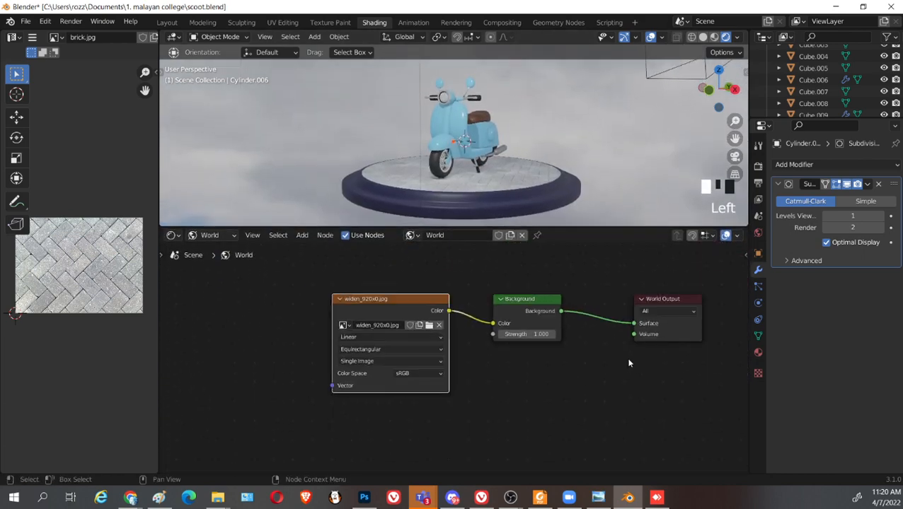
{"action": "scroll", "coordinate": [615, 362], "scroll_direction": "up", "scroll_amount": 1}
{"action": "mouse_move", "coordinate": [530, 330]}
{"action": "left_mouse_down"}
{"action": "mouse_move", "coordinate": [563, 329]}
{"action": "mouse_move", "coordinate": [530, 329]}
{"action": "left_mouse_up"}
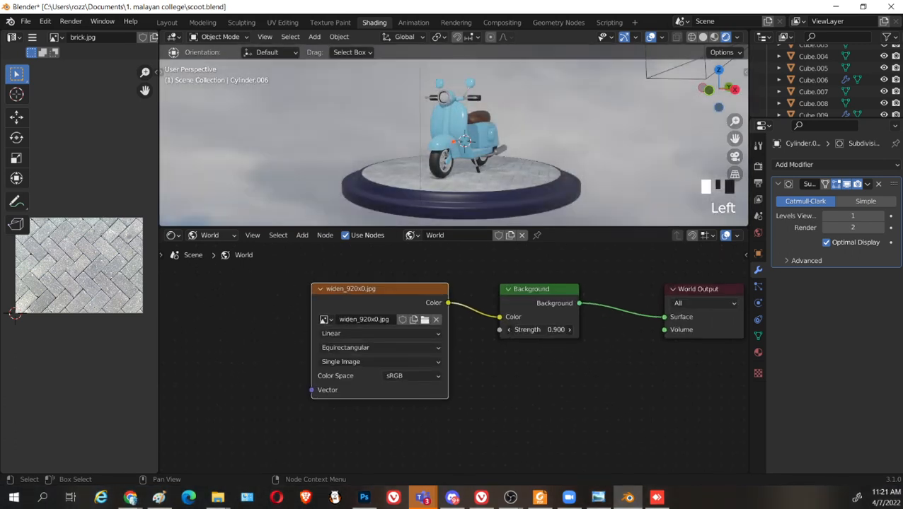
{"action": "left_click_drag", "start_coordinate": [543, 400], "coordinate": [543, 391]}
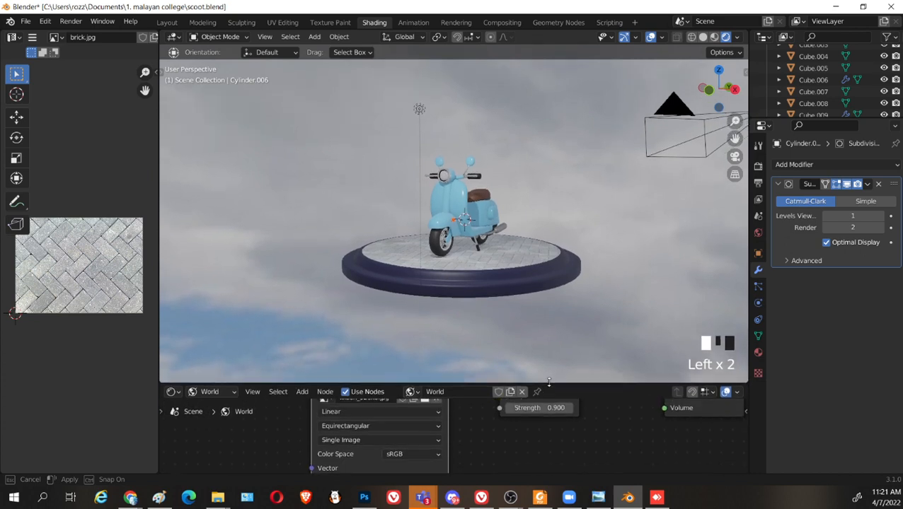
{"action": "scroll", "coordinate": [564, 333], "scroll_direction": "down", "scroll_amount": 2}
{"action": "scroll", "coordinate": [565, 301], "scroll_direction": "up", "scroll_amount": 3}
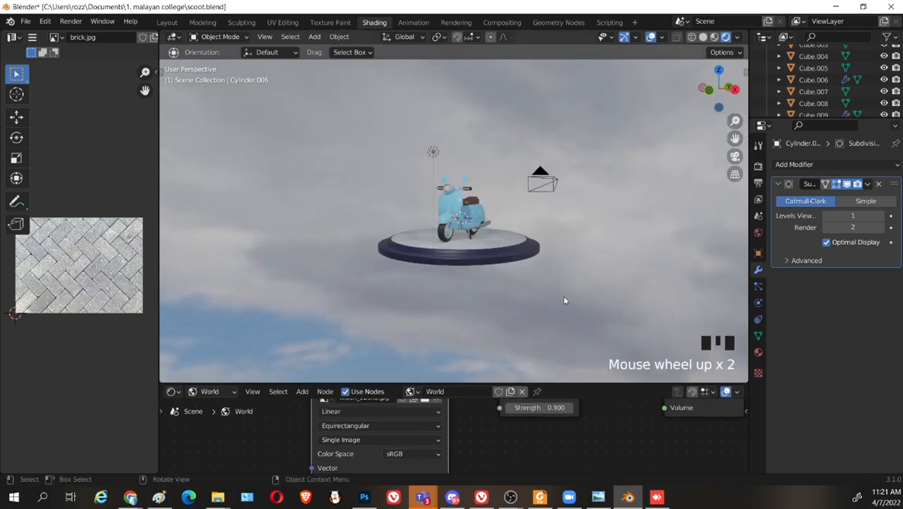
Switch to Chrome and look through the hdri results, previewing the 123RF tree panorama and its related images
{"action": "key", "text": "alt+Tab"}
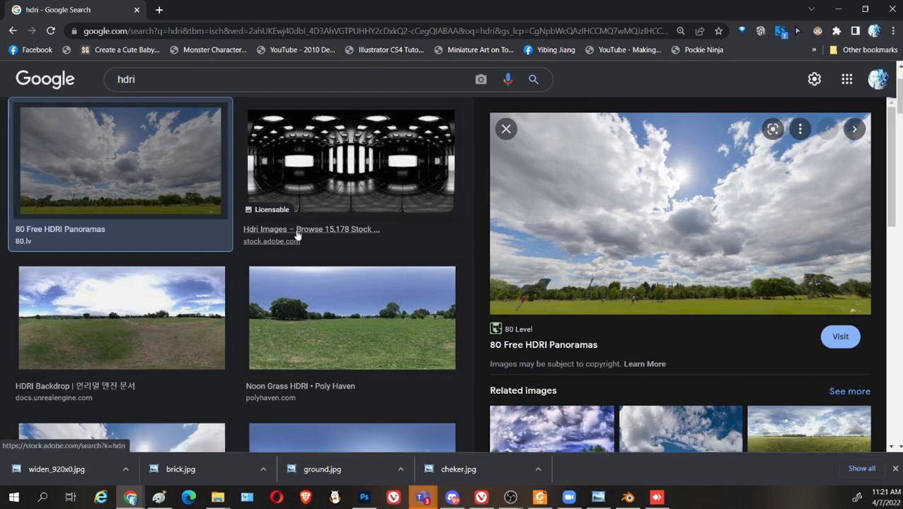
{"action": "scroll", "coordinate": [290, 305], "scroll_direction": "down", "scroll_amount": 5}
{"action": "scroll", "coordinate": [388, 348], "scroll_direction": "down", "scroll_amount": 5}
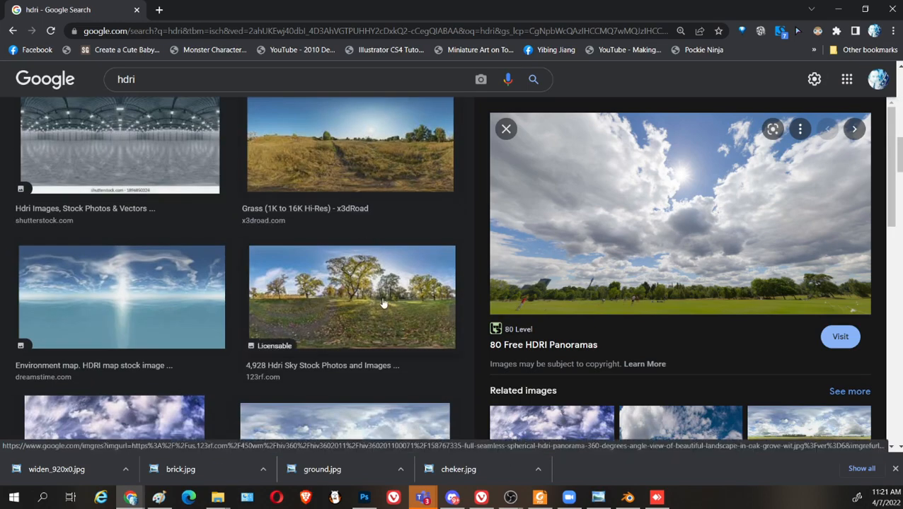
{"action": "left_click", "coordinate": [352, 189]}
{"action": "scroll", "coordinate": [356, 304], "scroll_direction": "down", "scroll_amount": 3}
{"action": "left_click", "coordinate": [348, 194]}
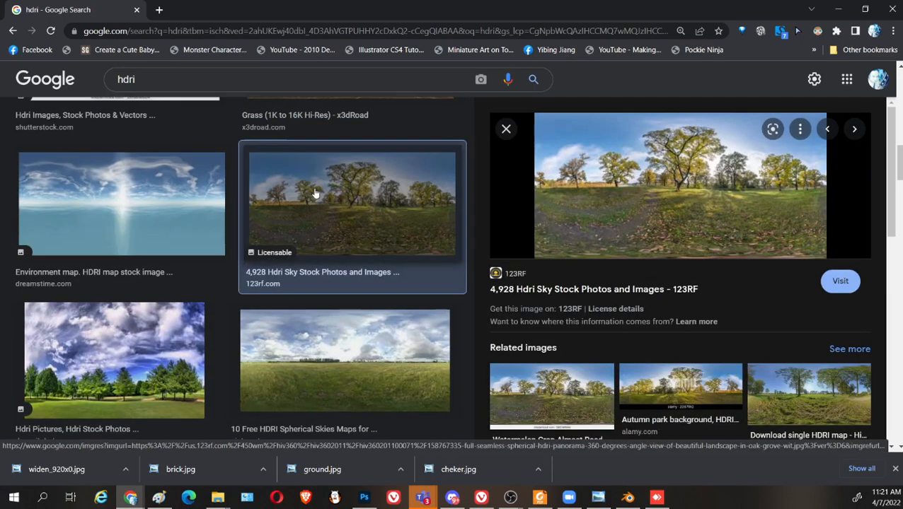
{"action": "scroll", "coordinate": [680, 290], "scroll_direction": "down", "scroll_amount": 3}
{"action": "scroll", "coordinate": [839, 298], "scroll_direction": "down", "scroll_amount": 4}
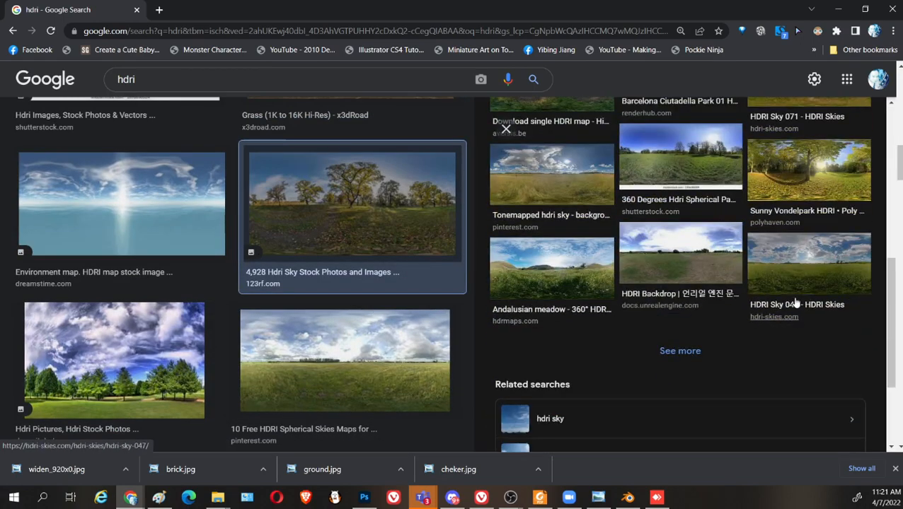
{"action": "scroll", "coordinate": [181, 166], "scroll_direction": "down", "scroll_amount": 5}
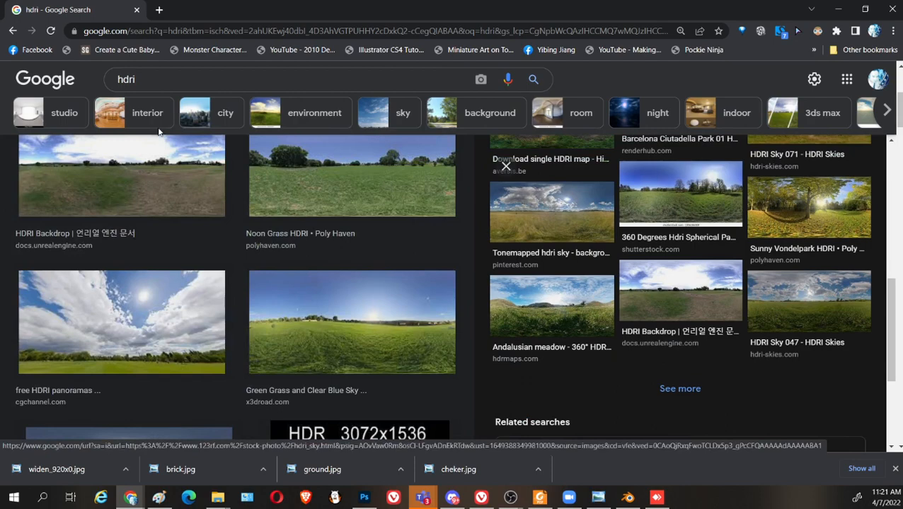
{"action": "left_click", "coordinate": [188, 80]}
{"action": "left_click", "coordinate": [645, 86]}
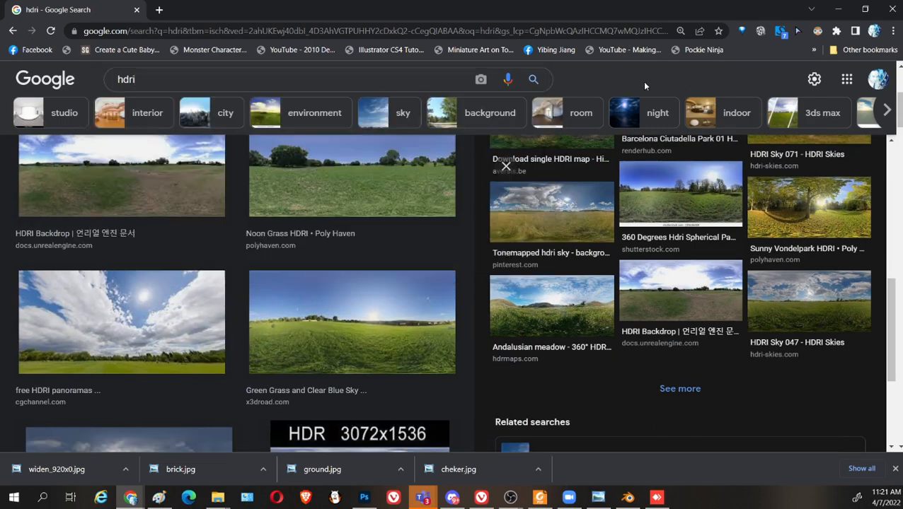
Narrow the hdri image results to interior and preview the Cayley Interior, Shutterstock room and Kiara Interior panoramas
{"action": "left_click", "coordinate": [127, 113]}
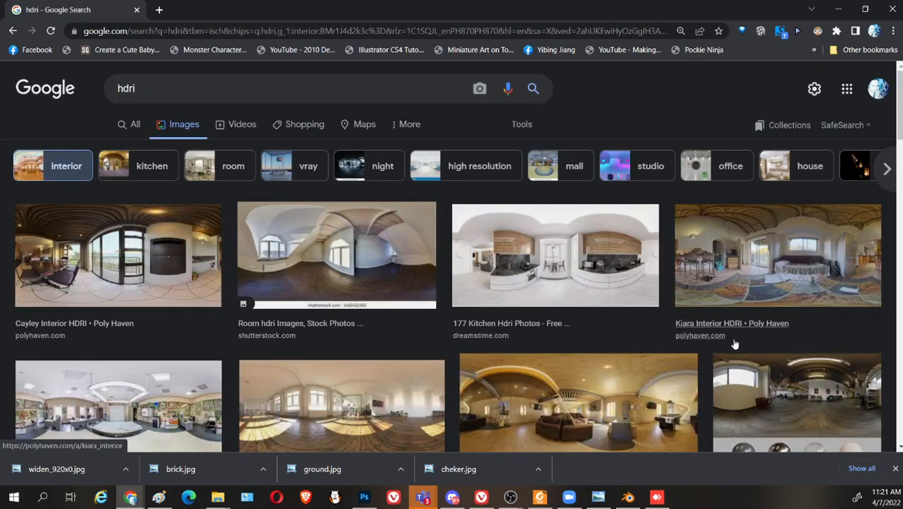
{"action": "left_click", "coordinate": [120, 256]}
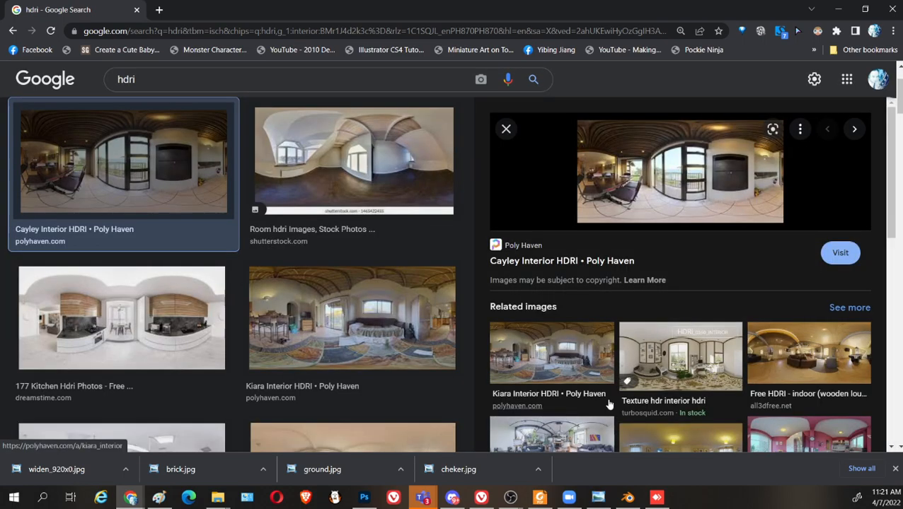
{"action": "left_click", "coordinate": [382, 193]}
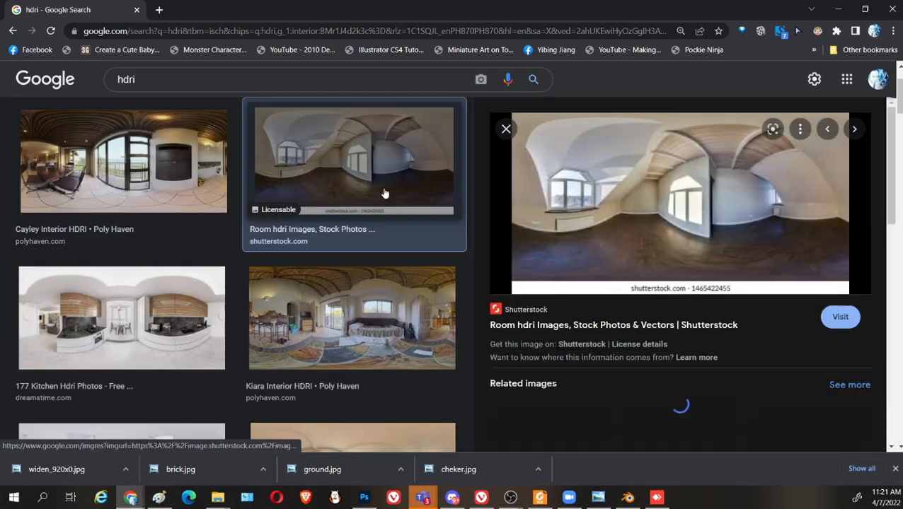
{"action": "scroll", "coordinate": [337, 292], "scroll_direction": "down", "scroll_amount": 1}
{"action": "left_click", "coordinate": [337, 291]}
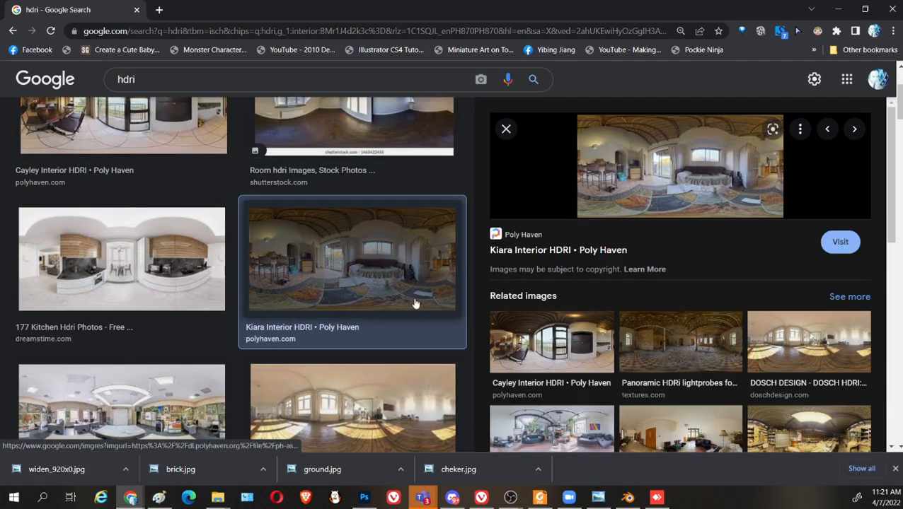
Preview the related Cayley Interior panorama and the Dosch Design interior HDRI with its related images
{"action": "scroll", "coordinate": [555, 320], "scroll_direction": "down", "scroll_amount": 3}
{"action": "left_click", "coordinate": [556, 346]}
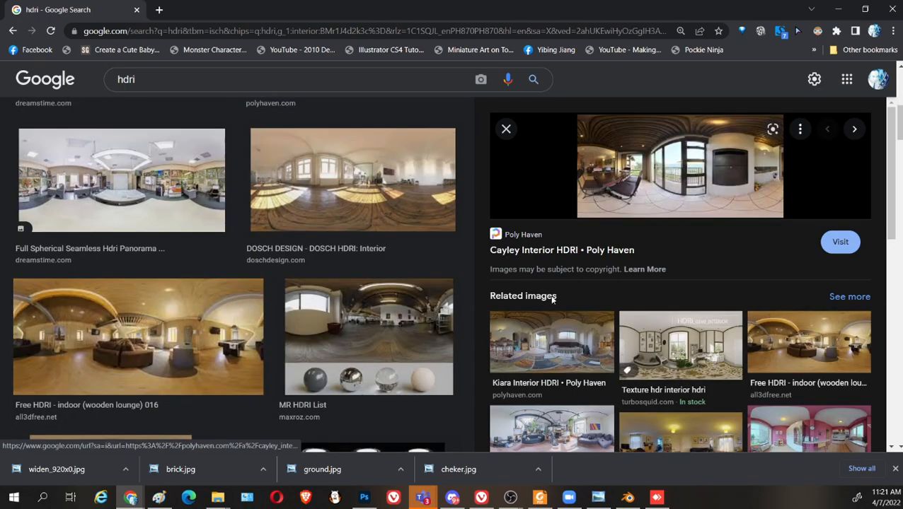
{"action": "left_click", "coordinate": [378, 196]}
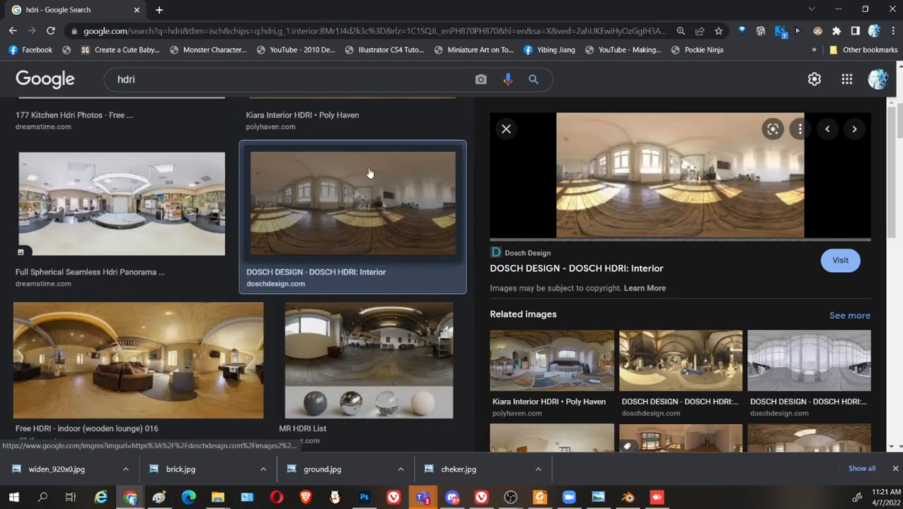
{"action": "scroll", "coordinate": [717, 280], "scroll_direction": "down", "scroll_amount": 3}
{"action": "scroll", "coordinate": [708, 276], "scroll_direction": "up", "scroll_amount": 3}
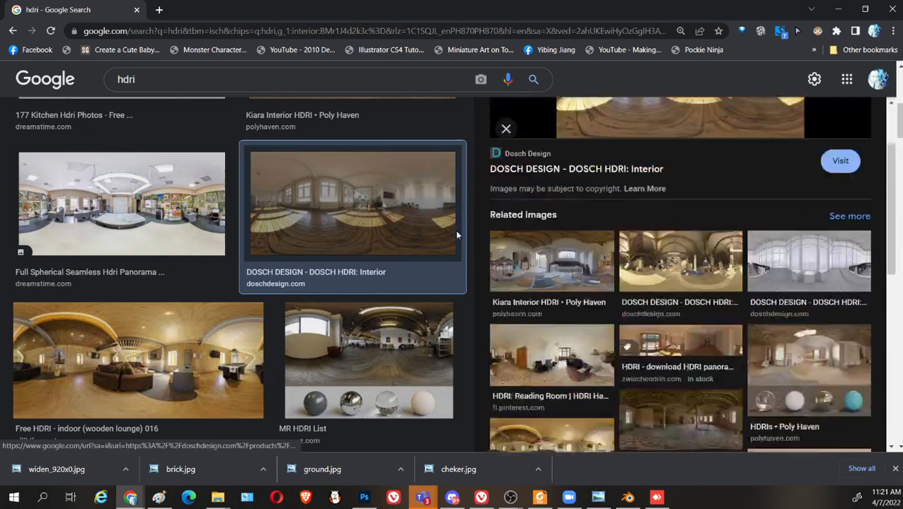
Filter the interior HDRI image results to the Large size
{"action": "scroll", "coordinate": [276, 211], "scroll_direction": "up", "scroll_amount": 5}
{"action": "scroll", "coordinate": [276, 211], "scroll_direction": "up", "scroll_amount": 1}
{"action": "left_click", "coordinate": [524, 126]}
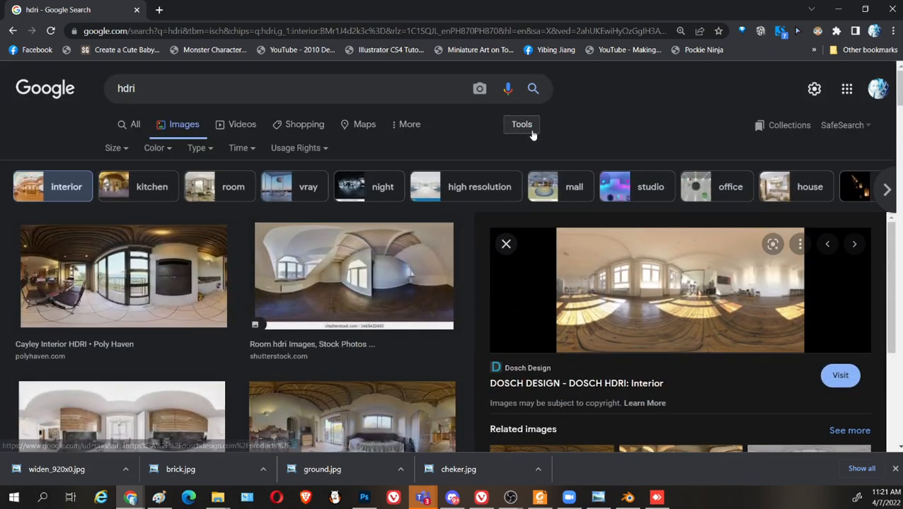
{"action": "left_click", "coordinate": [128, 150]}
{"action": "left_click_drag", "start_coordinate": [118, 187], "coordinate": [120, 191]}
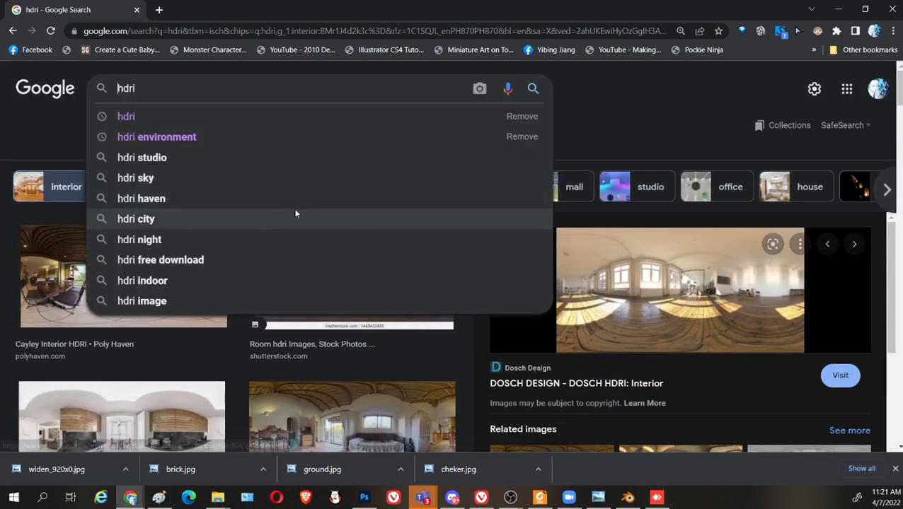
{"action": "left_click", "coordinate": [568, 107]}
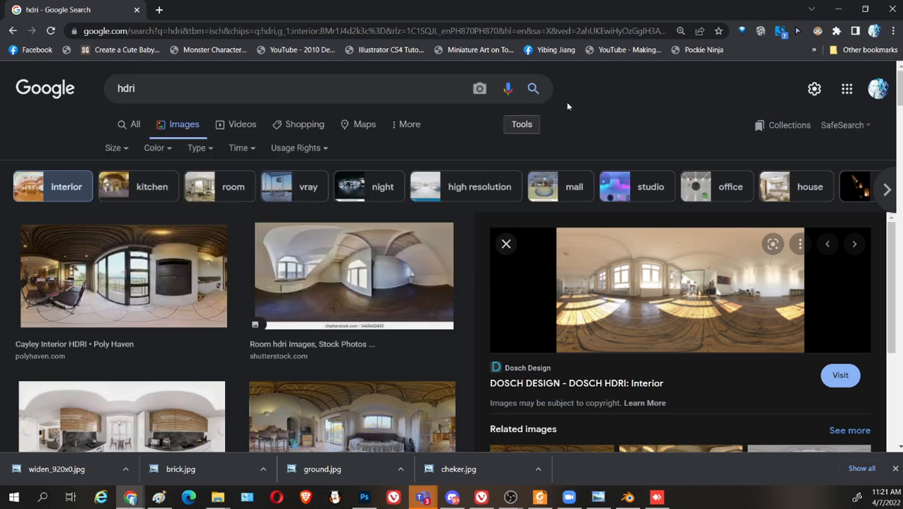
{"action": "left_click", "coordinate": [115, 150]}
{"action": "left_click", "coordinate": [118, 193]}
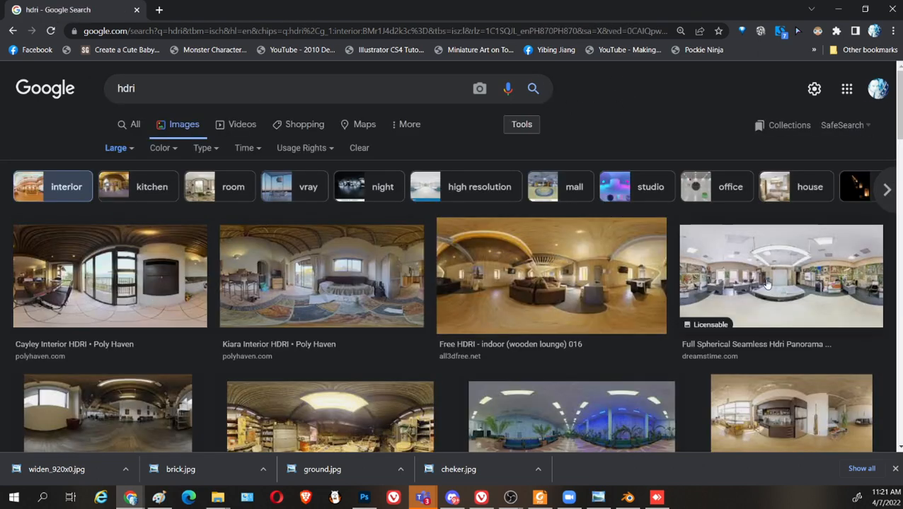
Open the related 3DArt classroom HDRI from the Dreamstime office panorama and save it as the WEBP file HDRI-free-download_3d-1-1
{"action": "left_click", "coordinate": [767, 284]}
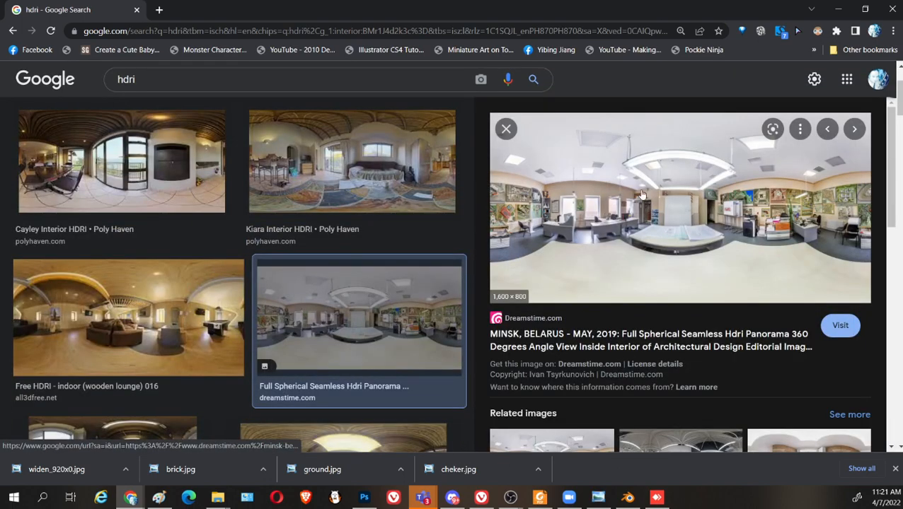
{"action": "scroll", "coordinate": [691, 241], "scroll_direction": "down", "scroll_amount": 3}
{"action": "left_click", "coordinate": [689, 274]}
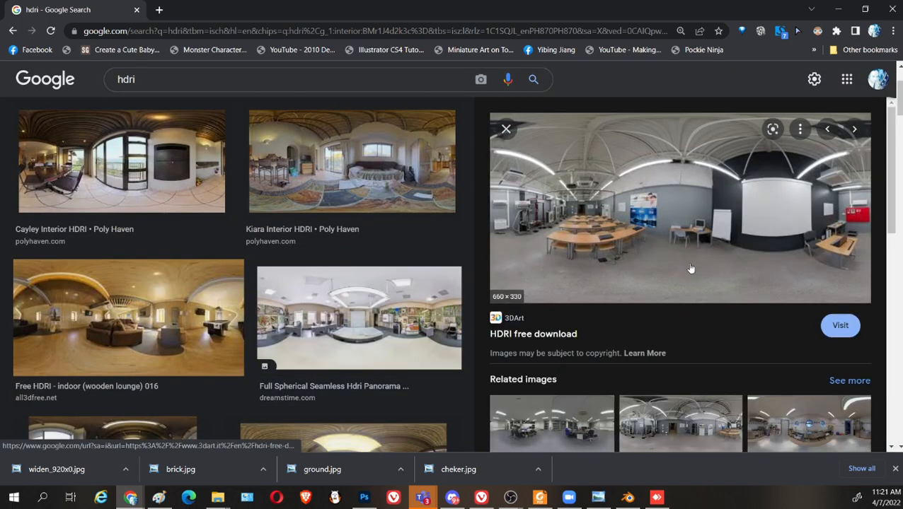
{"action": "right_click", "coordinate": [692, 204]}
{"action": "left_click", "coordinate": [715, 326]}
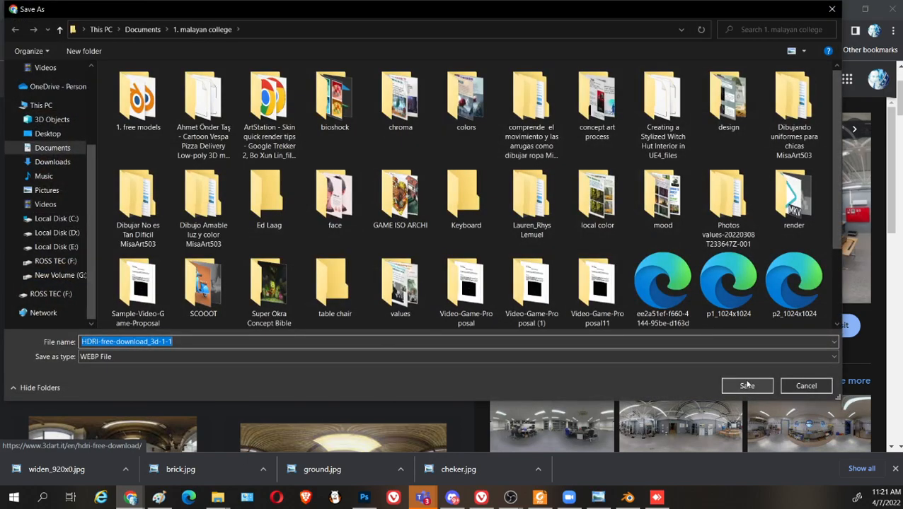
{"action": "left_click", "coordinate": [748, 385]}
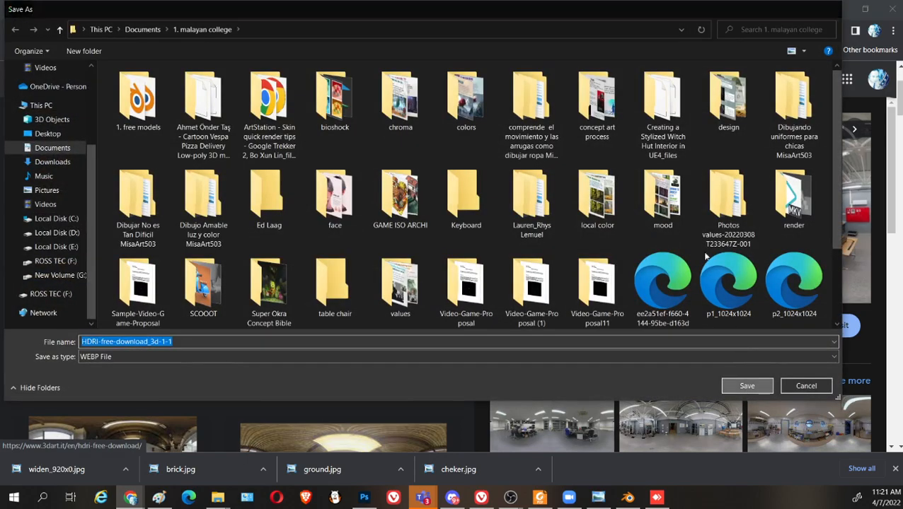
Switch to Blender, enlarge the node editor and browse the 1. malayan college folder for a replacement environment texture image
{"action": "left_click", "coordinate": [636, 499]}
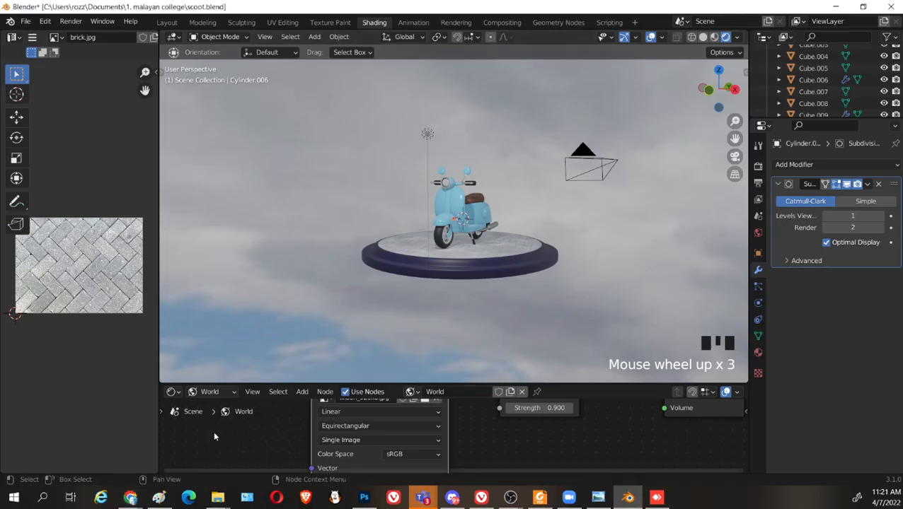
{"action": "scroll", "coordinate": [432, 435], "scroll_direction": "up", "scroll_amount": 2}
{"action": "left_click_drag", "start_coordinate": [479, 383], "coordinate": [470, 237]}
{"action": "left_click", "coordinate": [418, 315]}
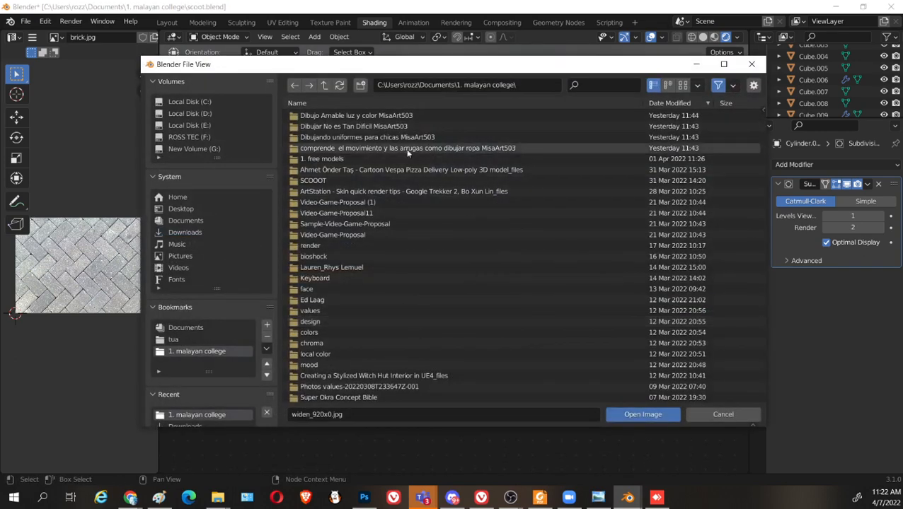
{"action": "scroll", "coordinate": [340, 347], "scroll_direction": "down", "scroll_amount": 3}
{"action": "left_click", "coordinate": [336, 365]}
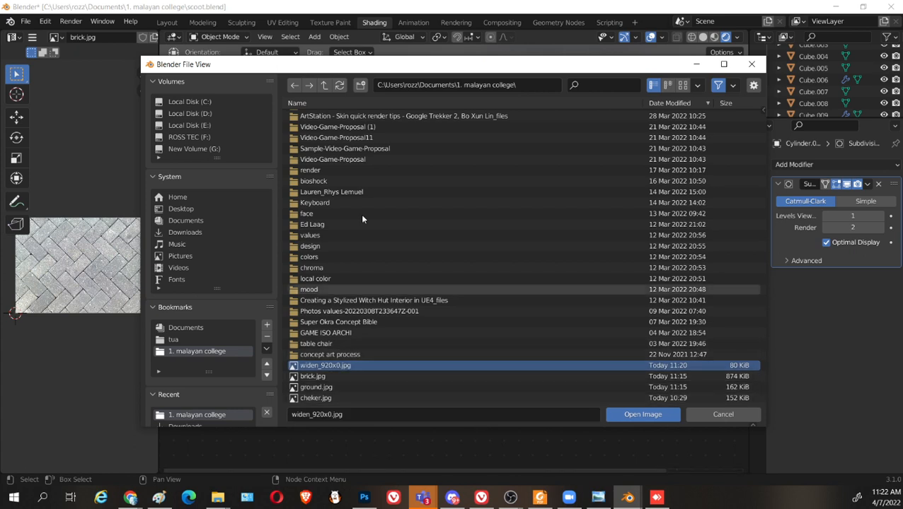
Switch to Chrome, open the 3DArt classroom HDRI's source page in a new tab and return to the hdri image results
{"action": "key", "text": "alt+Tab"}
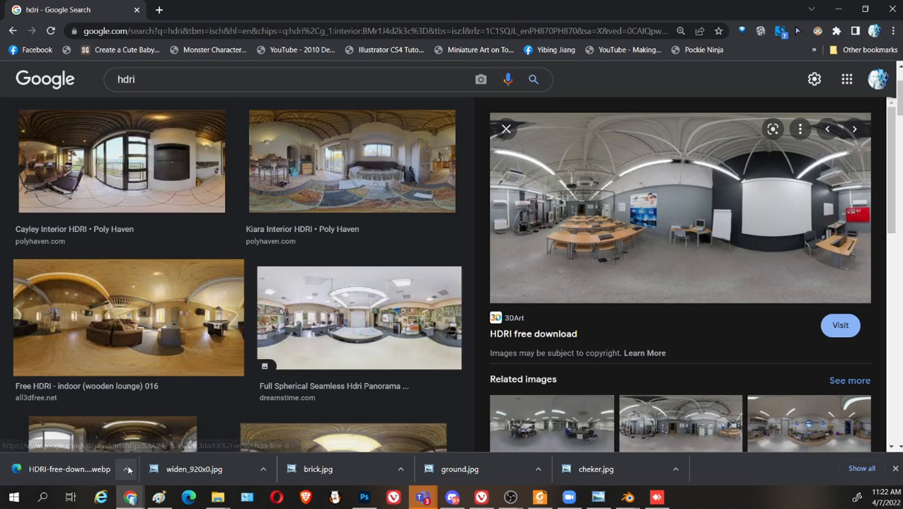
{"action": "right_click", "coordinate": [600, 176]}
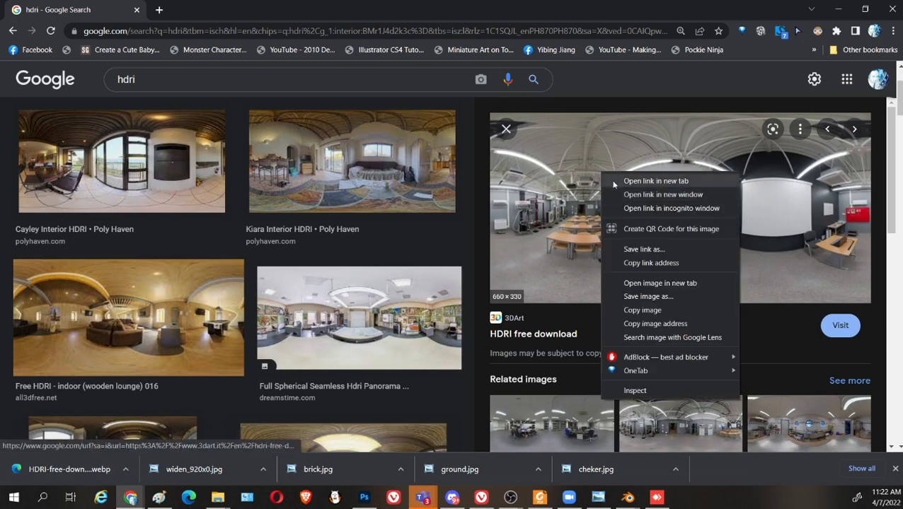
{"action": "left_click", "coordinate": [637, 179]}
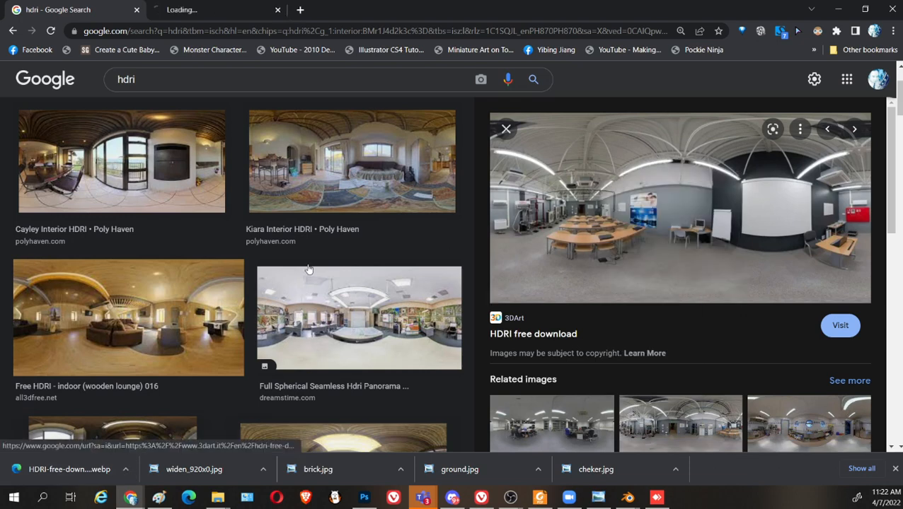
{"action": "left_click", "coordinate": [214, 14]}
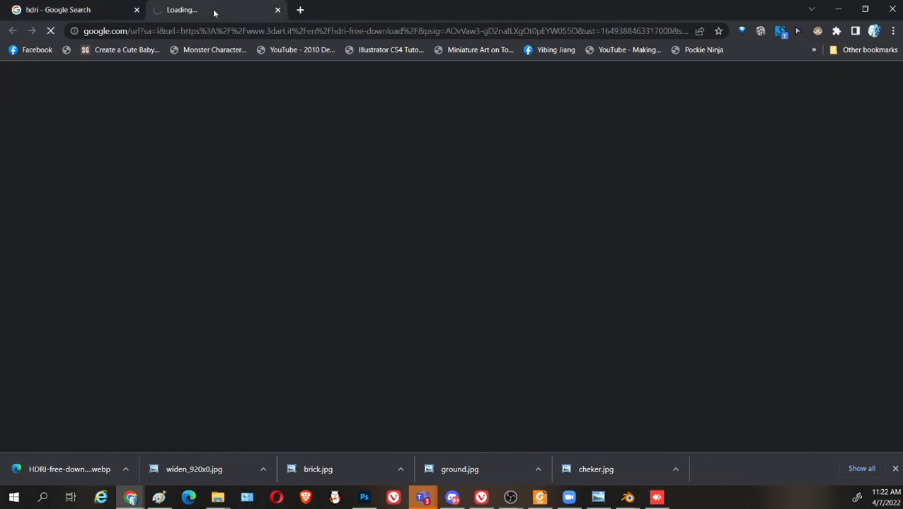
{"action": "left_click", "coordinate": [108, 13]}
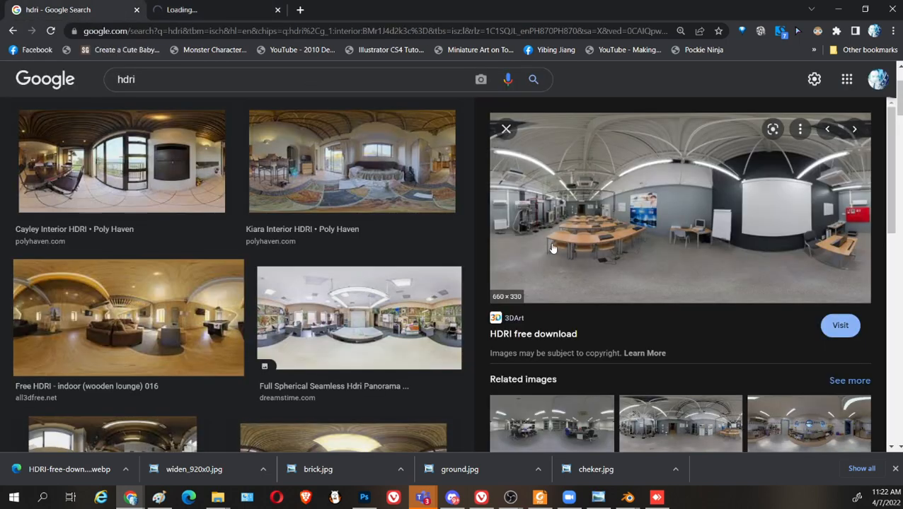
Open the related MY.TEXTURECLOUD office panorama and save it as the JPEG file tumblr_nqq41e8dTa1qmdcwgo1_1280
{"action": "scroll", "coordinate": [745, 326], "scroll_direction": "down", "scroll_amount": 2}
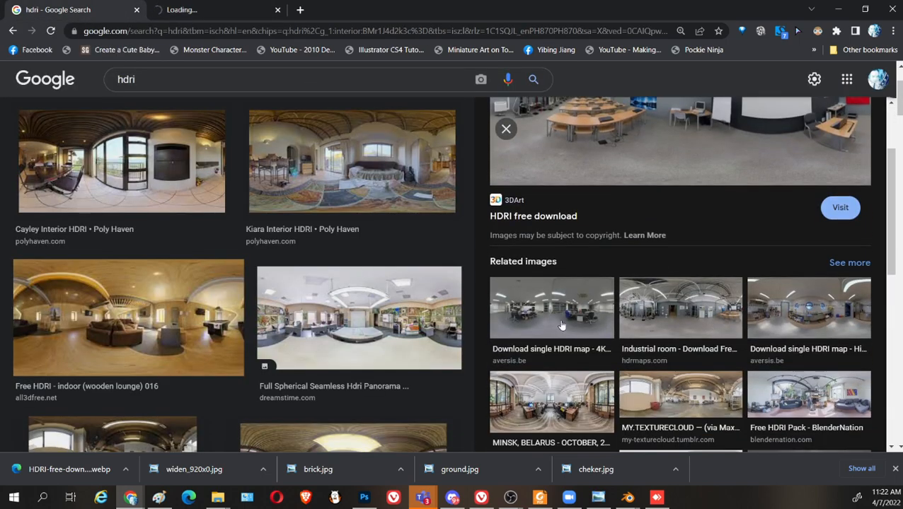
{"action": "left_click", "coordinate": [672, 402]}
{"action": "right_click", "coordinate": [663, 189]}
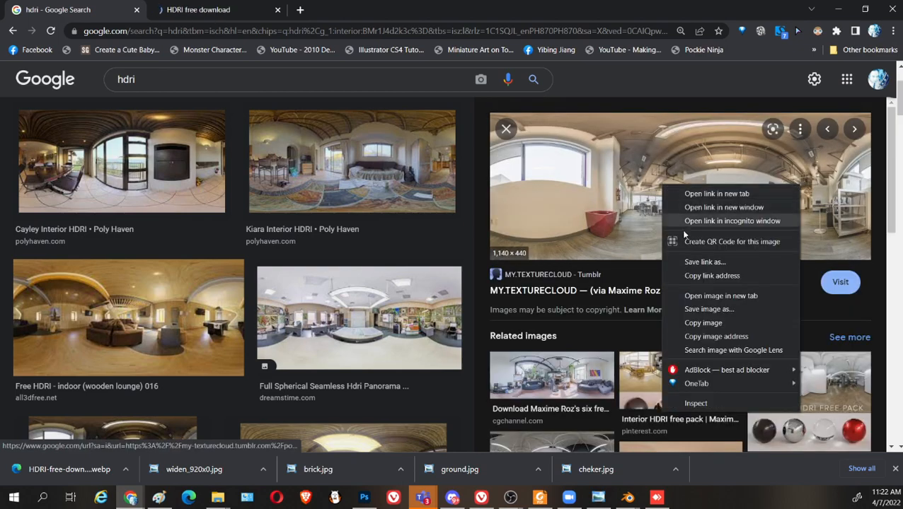
{"action": "left_click", "coordinate": [729, 320]}
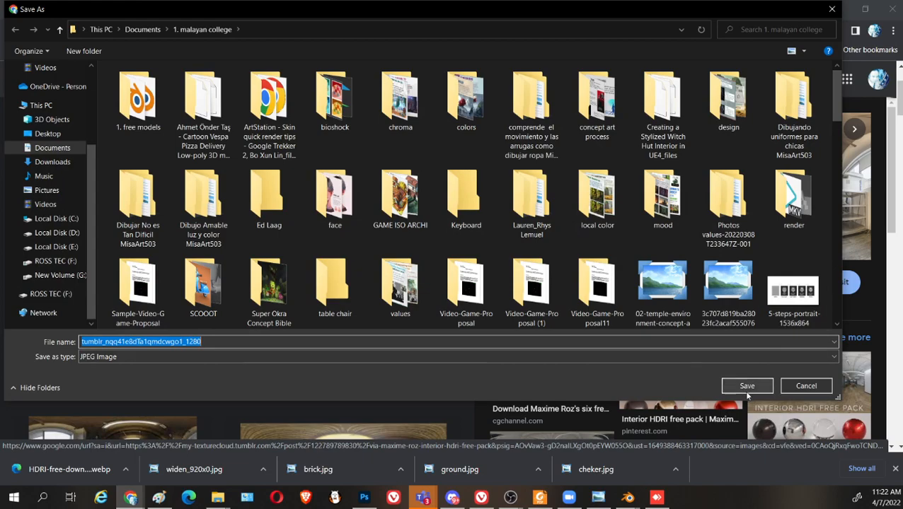
{"action": "left_click", "coordinate": [747, 389]}
Switch to Blender, refresh the 1. malayan college folder listing and load tumblr_nqq41e8dTa1qmdcwgo1_1280.jpg into the environment texture
{"action": "mouse_move", "coordinate": [626, 497]}
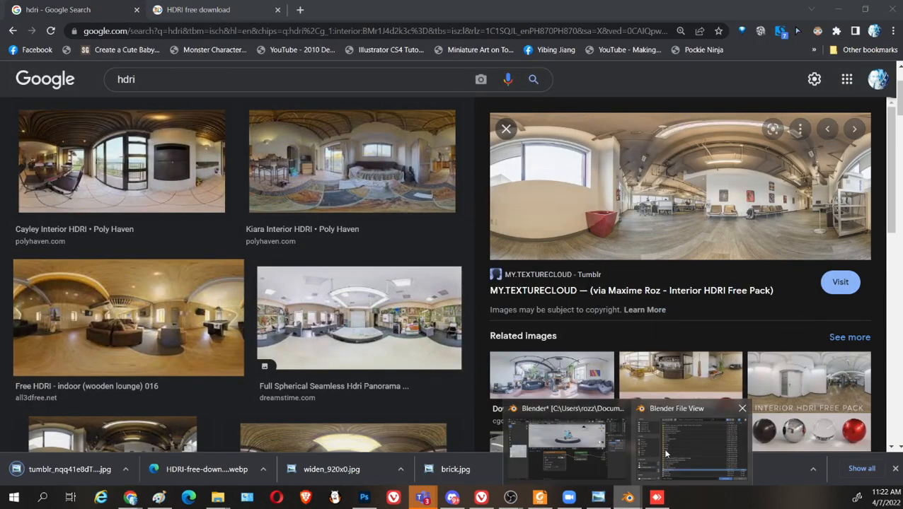
{"action": "left_click", "coordinate": [665, 453]}
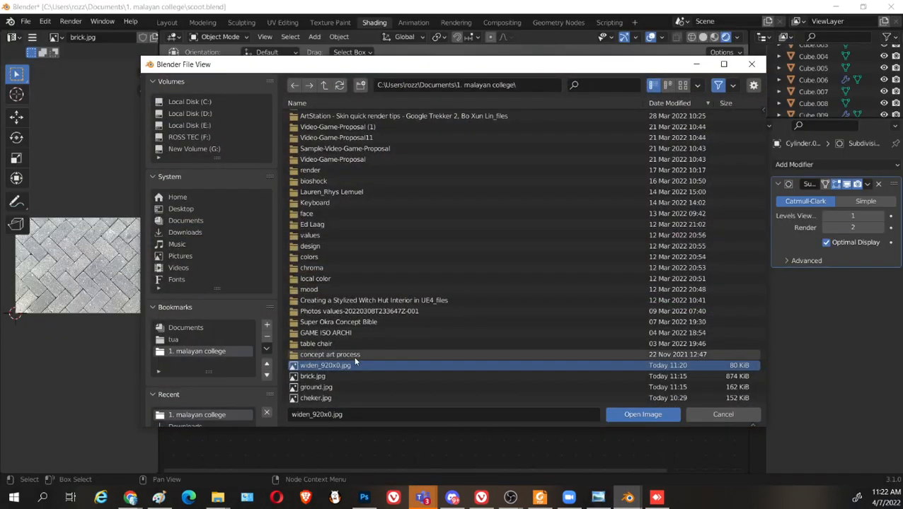
{"action": "left_click", "coordinate": [325, 86]}
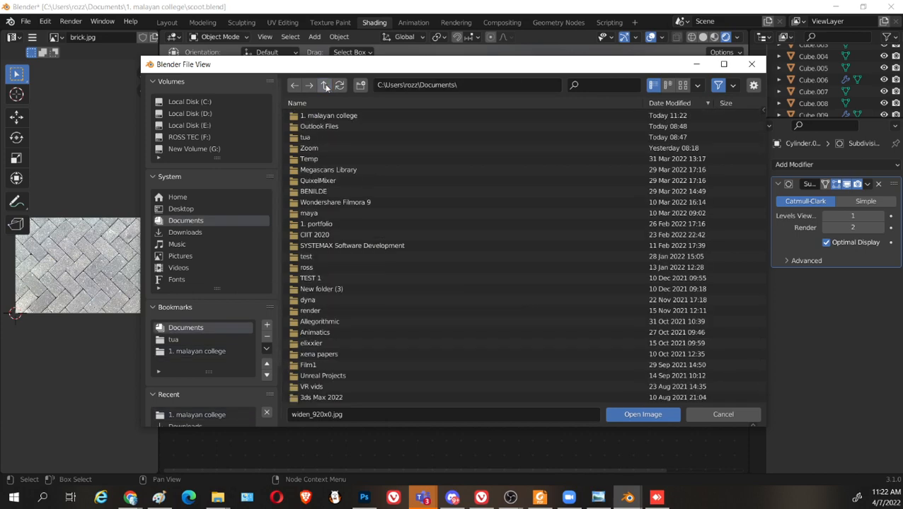
{"action": "double_click", "coordinate": [350, 117]}
{"action": "scroll", "coordinate": [535, 205], "scroll_direction": "down", "scroll_amount": 10}
{"action": "left_click", "coordinate": [355, 289]}
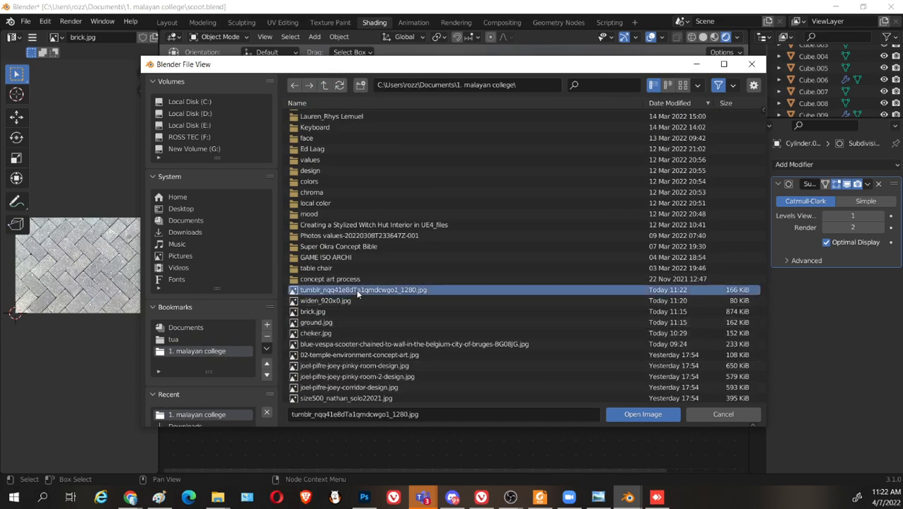
{"action": "left_click", "coordinate": [635, 412]}
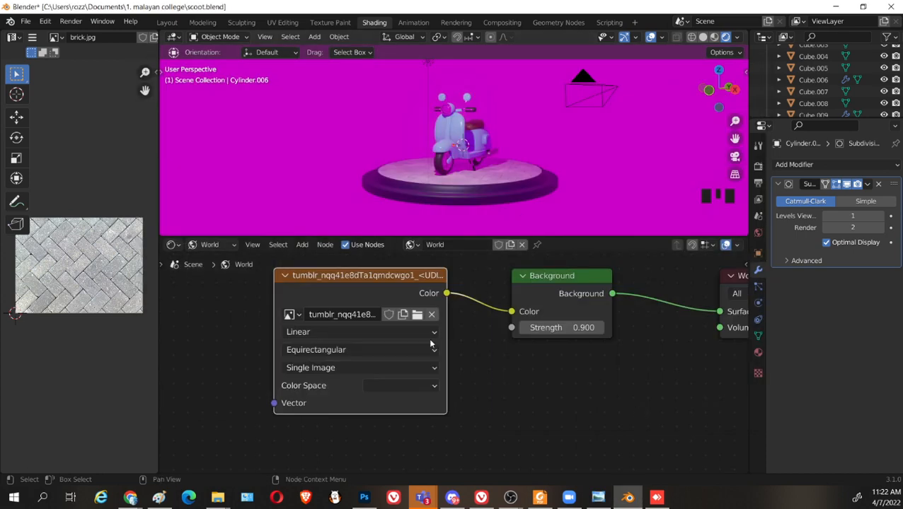
{"action": "scroll", "coordinate": [523, 340], "scroll_direction": "down", "scroll_amount": 2}
{"action": "scroll", "coordinate": [535, 118], "scroll_direction": "down", "scroll_amount": 3}
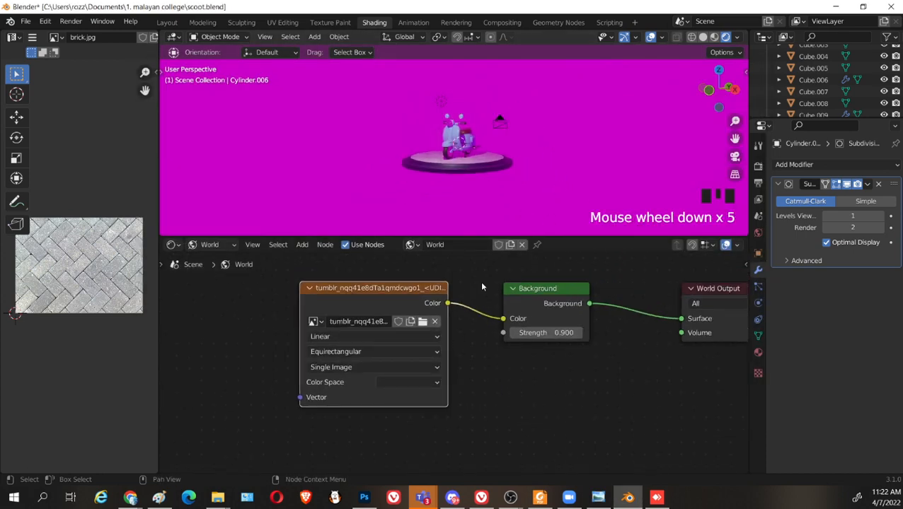
Unlink the image from the environment texture and load tumblr_nqq41e8dTa1qmdcwgo1_1280.jpg again
{"action": "left_click", "coordinate": [435, 323]}
{"action": "left_click", "coordinate": [423, 323]}
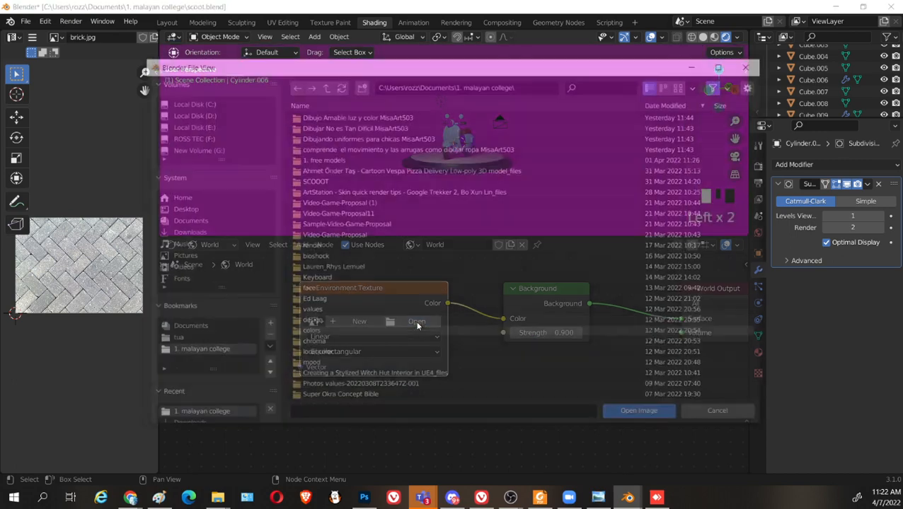
{"action": "scroll", "coordinate": [344, 340], "scroll_direction": "down", "scroll_amount": 4}
{"action": "left_click", "coordinate": [344, 366]}
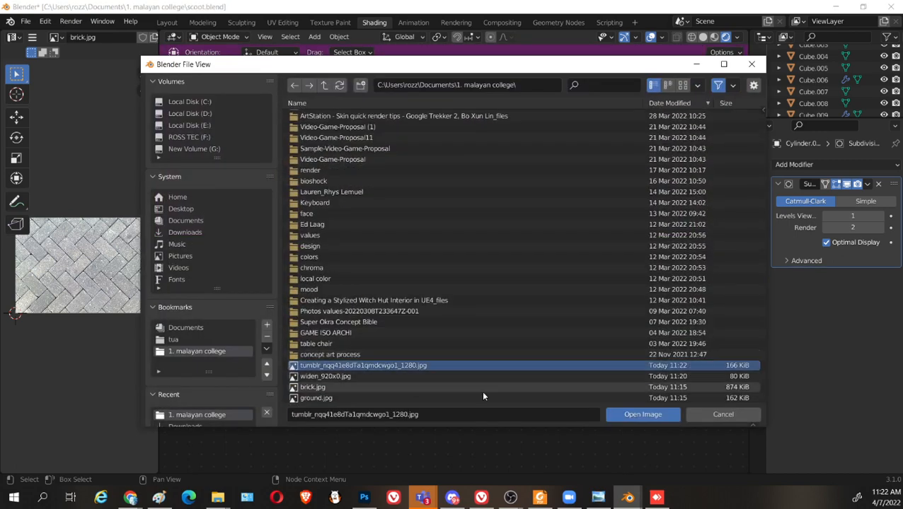
{"action": "left_click", "coordinate": [641, 414]}
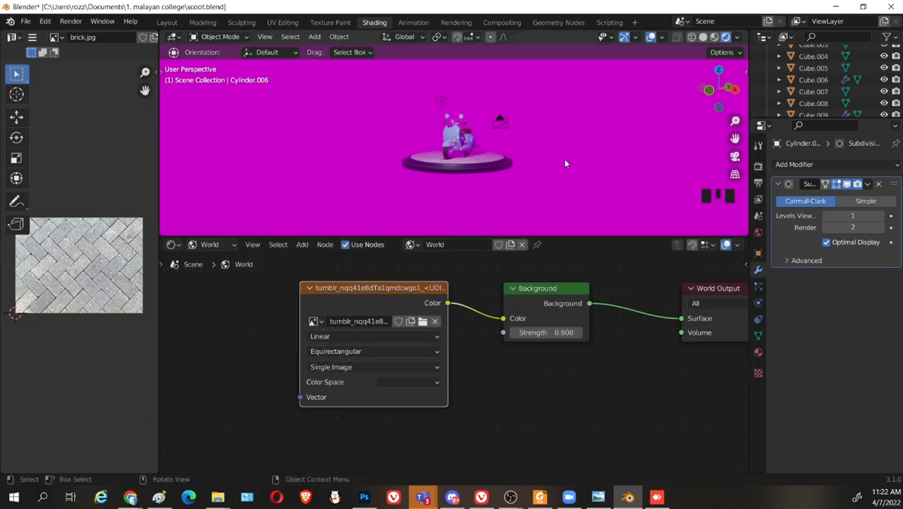
Set the Background strength to 0.400 and reconnect the environment texture's color to the Background node
{"action": "scroll", "coordinate": [559, 162], "scroll_direction": "down", "scroll_amount": 3}
{"action": "left_click_drag", "start_coordinate": [547, 332], "coordinate": [397, 296]}
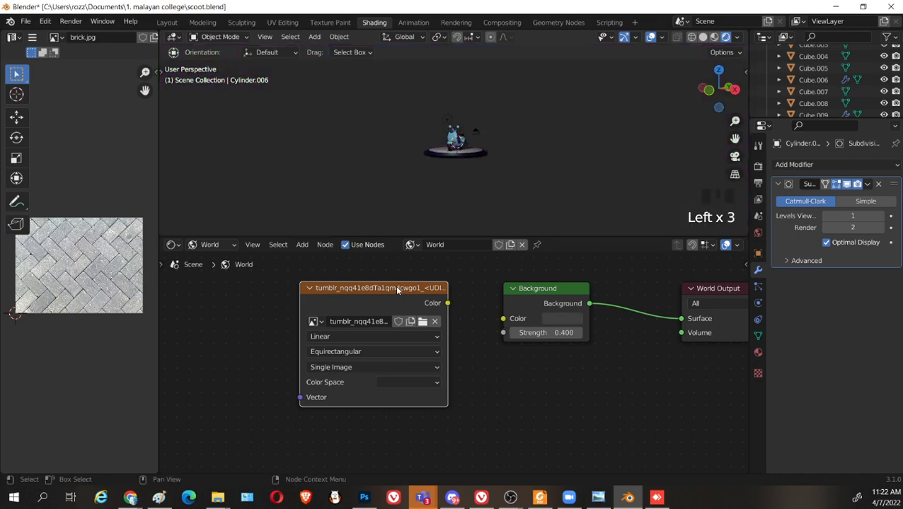
{"action": "left_click_drag", "start_coordinate": [503, 319], "coordinate": [503, 319]}
Load the cloudy-sky image widen_920x0.jpg back into the environment texture
{"action": "left_click", "coordinate": [423, 321]}
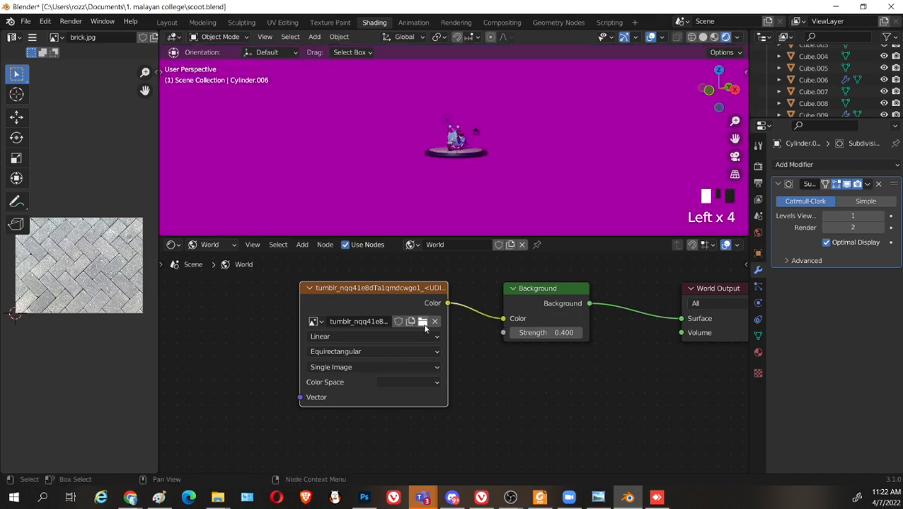
{"action": "scroll", "coordinate": [388, 370], "scroll_direction": "down", "scroll_amount": 3}
{"action": "left_click", "coordinate": [349, 396]}
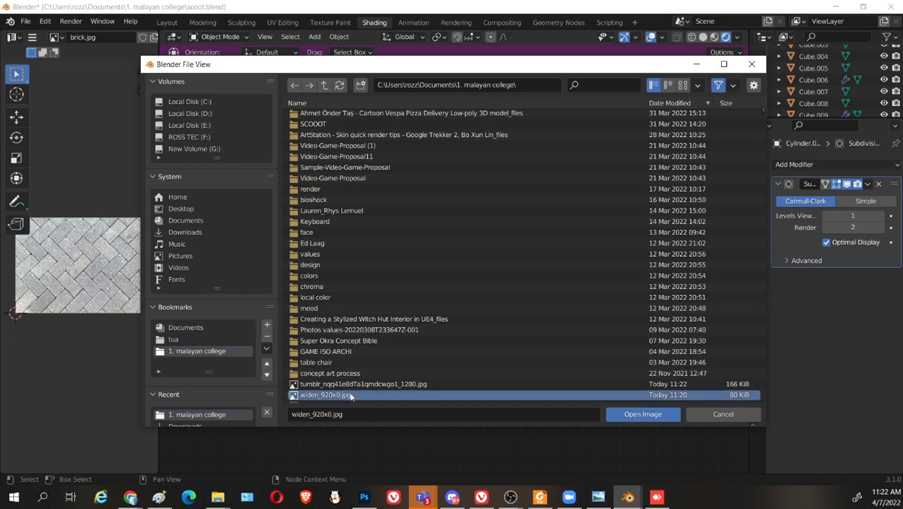
{"action": "left_click", "coordinate": [639, 415]}
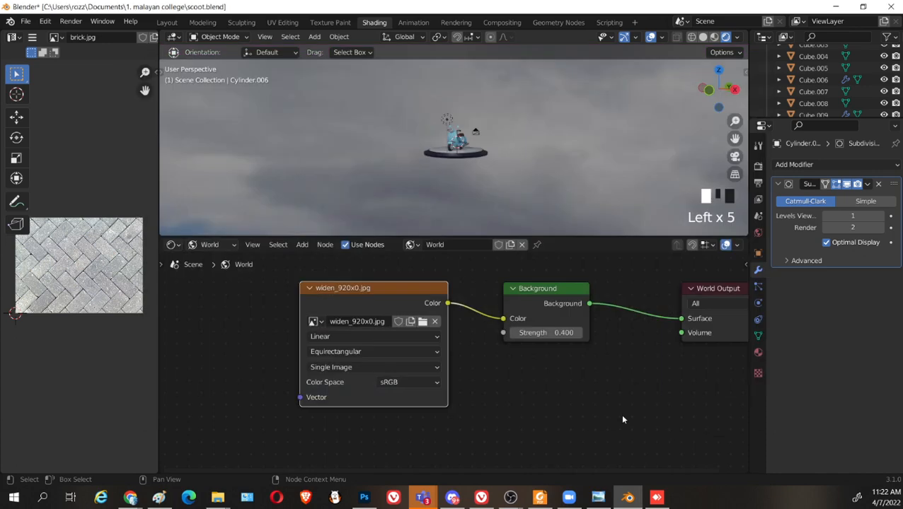
{"action": "left_click", "coordinate": [422, 321]}
{"action": "left_click", "coordinate": [714, 419]}
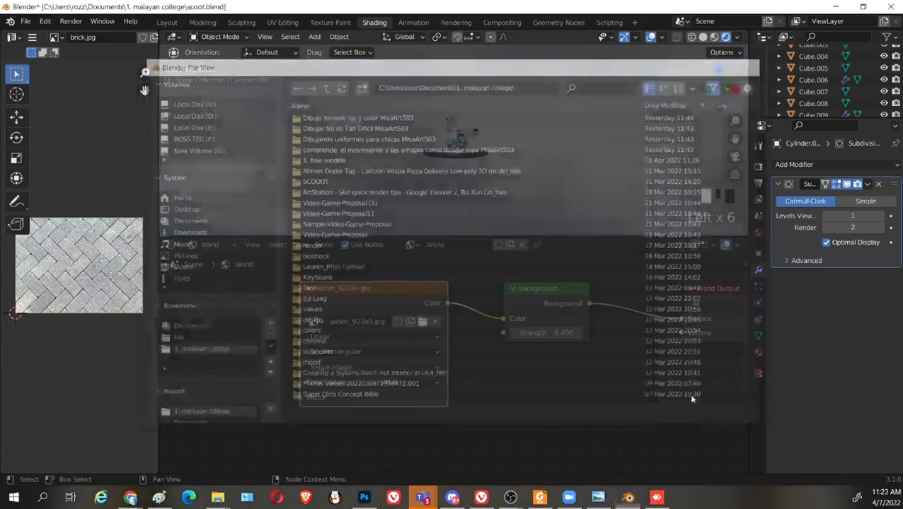
Switch to Chrome and save the Dreamstime architectural design bureau panorama as a JPEG in the 1. malayan college folder
{"action": "key", "text": "alt+Tab"}
{"action": "scroll", "coordinate": [680, 248], "scroll_direction": "down", "scroll_amount": 2}
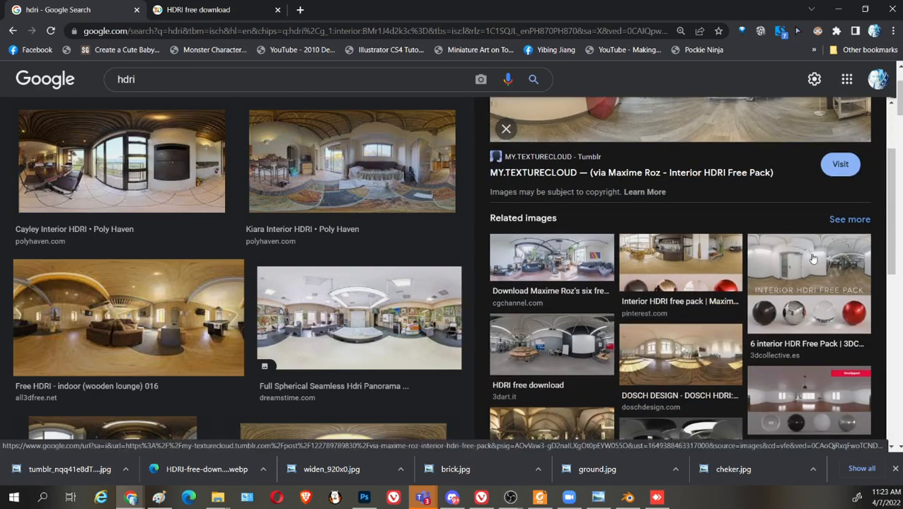
{"action": "left_click", "coordinate": [363, 303]}
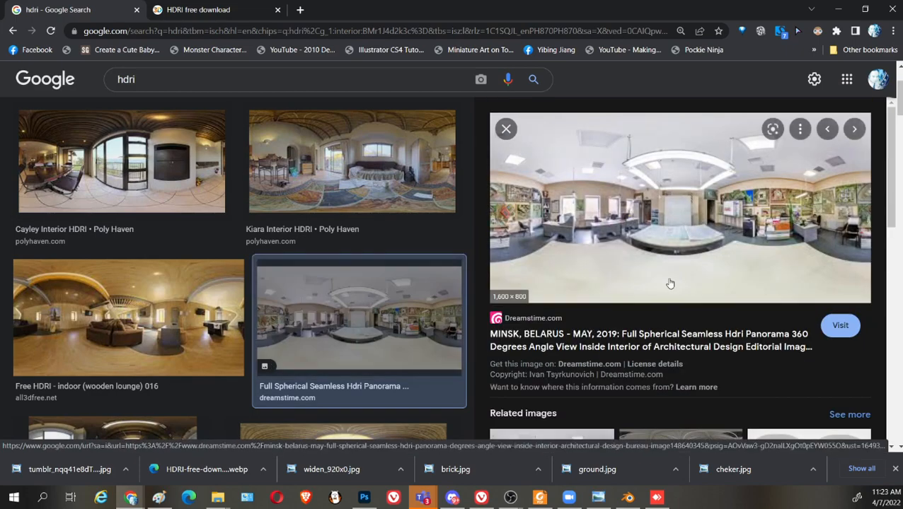
{"action": "right_click", "coordinate": [711, 201]}
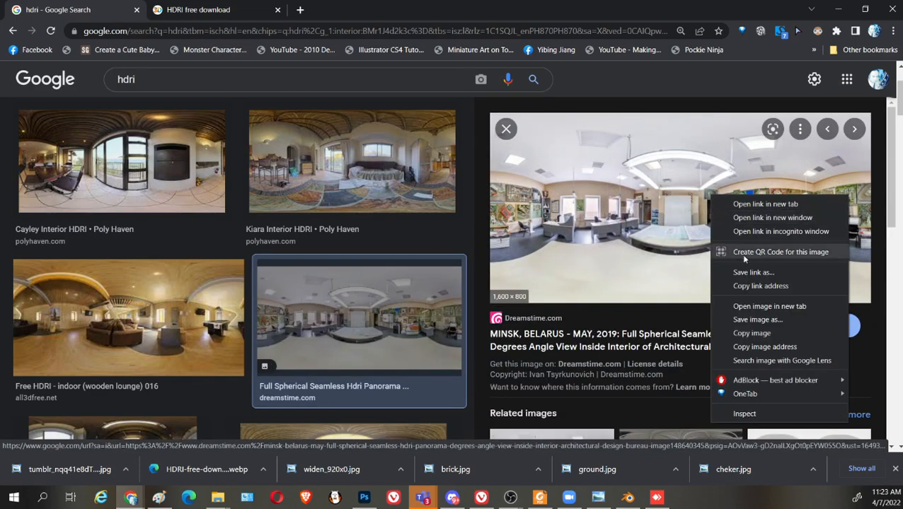
{"action": "left_click", "coordinate": [760, 318]}
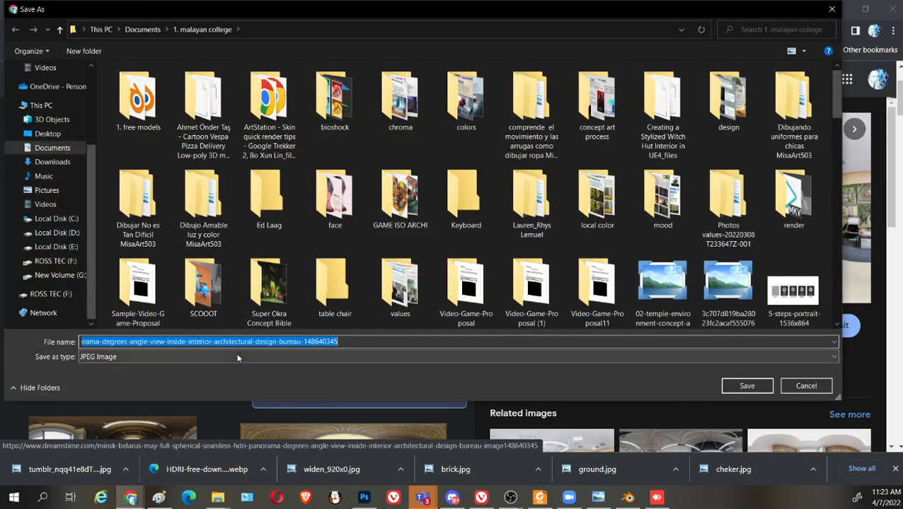
{"action": "left_click", "coordinate": [757, 382]}
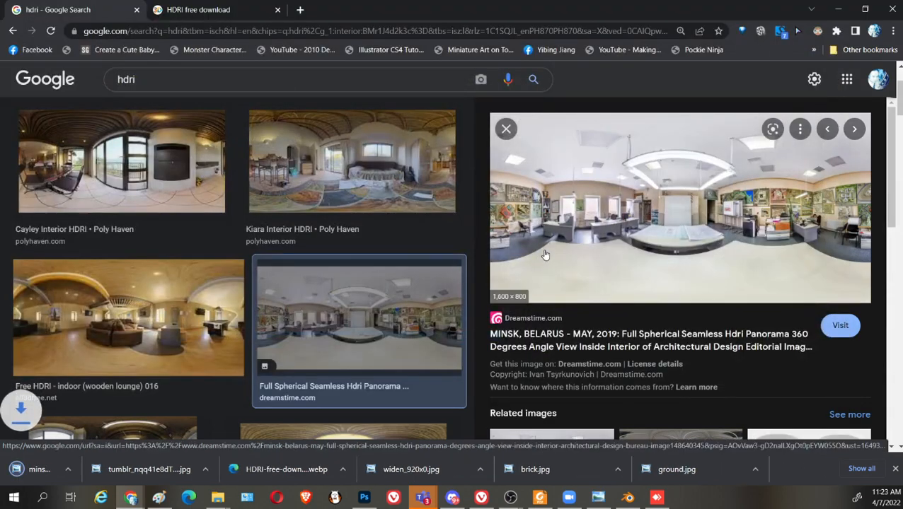
Switch to Blender, load the minsk-belarus design bureau panorama into the environment texture and inspect it around the scooter
{"action": "left_click", "coordinate": [632, 500]}
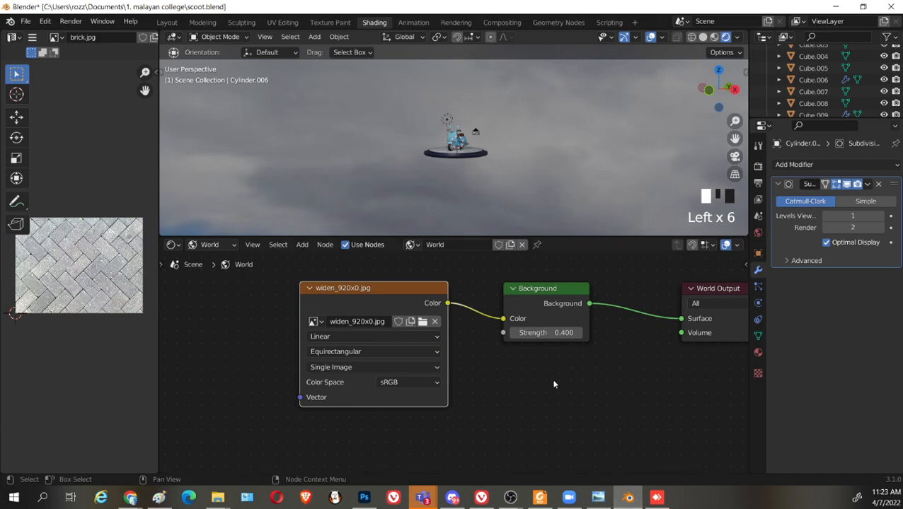
{"action": "left_click", "coordinate": [422, 323]}
{"action": "scroll", "coordinate": [392, 307], "scroll_direction": "down", "scroll_amount": 5}
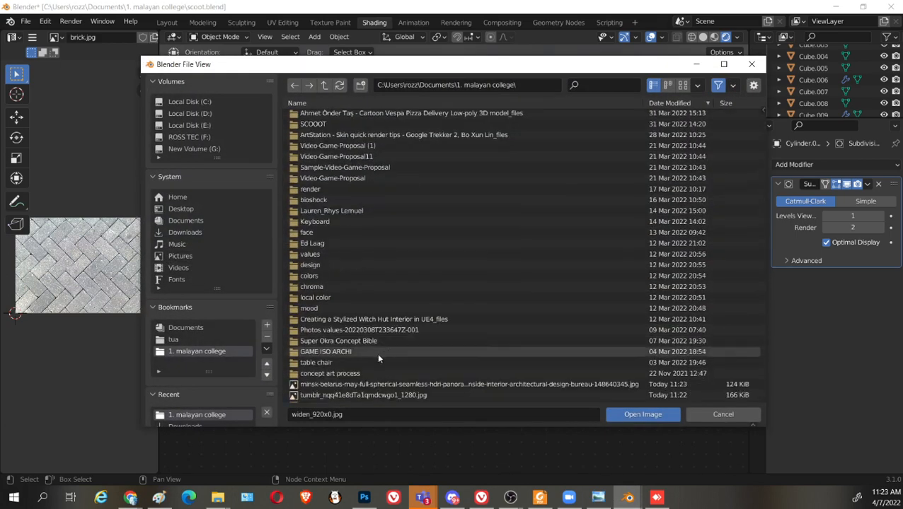
{"action": "left_click", "coordinate": [362, 384]}
{"action": "left_click", "coordinate": [642, 414]}
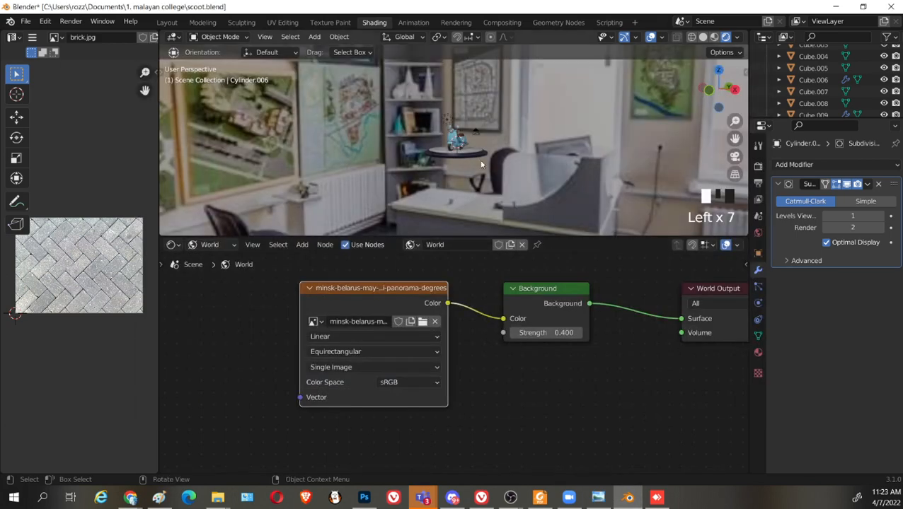
{"action": "scroll", "coordinate": [481, 165], "scroll_direction": "up", "scroll_amount": 8}
{"action": "middle_click_drag", "start_coordinate": [481, 164], "coordinate": [606, 135]}
{"action": "scroll", "coordinate": [583, 128], "scroll_direction": "down", "scroll_amount": 3}
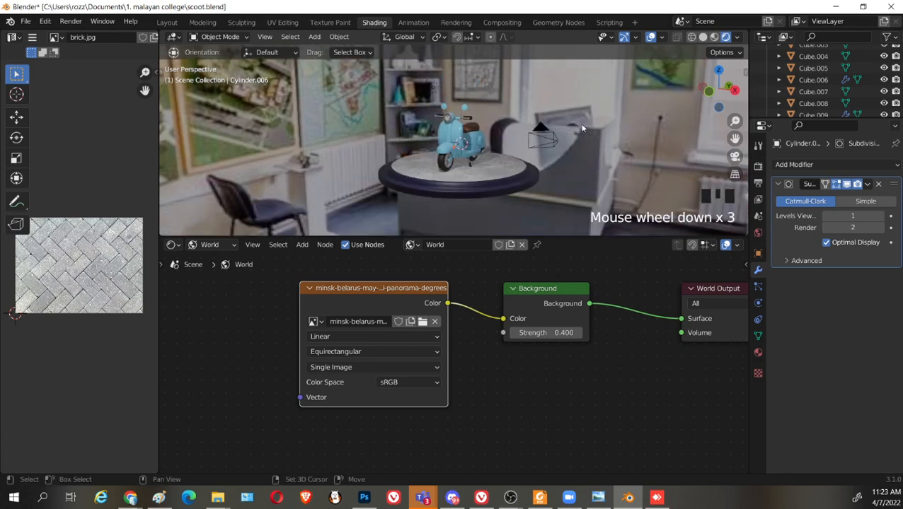
Enlarge the 3D viewport and set the Background strength to 2.000
{"action": "left_click_drag", "start_coordinate": [567, 237], "coordinate": [566, 279]}
{"action": "left_click_drag", "start_coordinate": [545, 353], "coordinate": [545, 331]}
{"action": "middle_click_drag", "start_coordinate": [524, 197], "coordinate": [526, 170], "text": "shift"}
{"action": "scroll", "coordinate": [546, 235], "scroll_direction": "up", "scroll_amount": 3}
{"action": "left_click", "coordinate": [565, 360]}
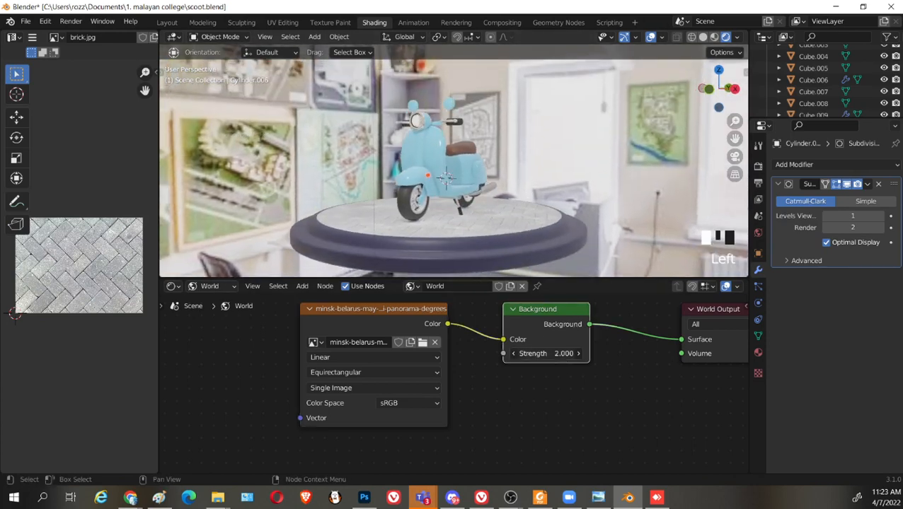
Set the Background strength to 1.300 and view the whole platform against the panorama
{"action": "mouse_move", "coordinate": [564, 353]}
{"action": "left_mouse_down"}
{"action": "mouse_move", "coordinate": [543, 353]}
{"action": "mouse_move", "coordinate": [566, 354]}
{"action": "left_mouse_up"}
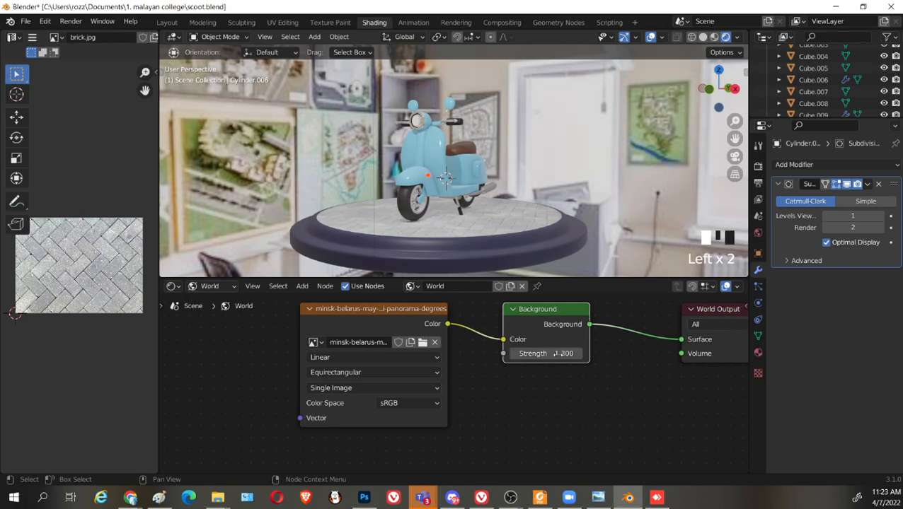
{"action": "middle_click_drag", "start_coordinate": [538, 191], "coordinate": [520, 183]}
{"action": "scroll", "coordinate": [603, 186], "scroll_direction": "down", "scroll_amount": 2}
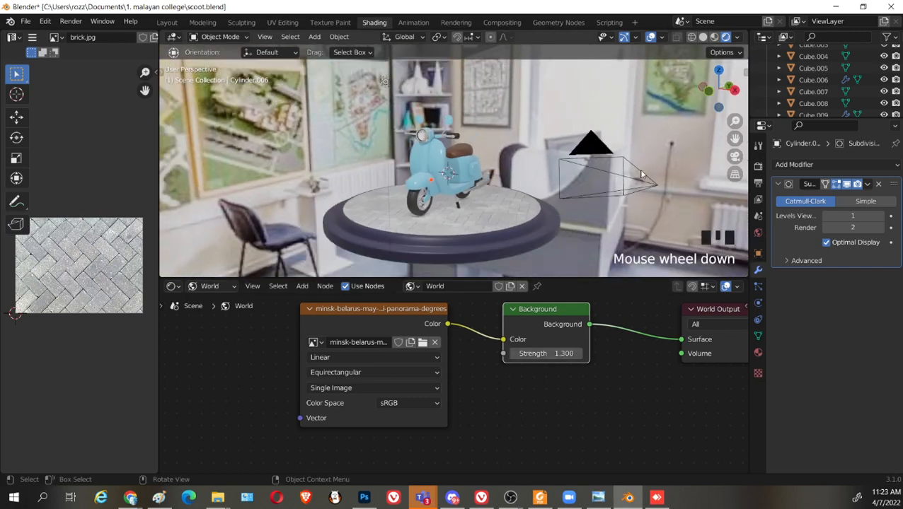
{"action": "middle_click_drag", "start_coordinate": [603, 185], "coordinate": [680, 193], "text": "shift"}
Show the platform's ground material nodes and compare the scooter in Material Preview and Rendered shading
{"action": "left_click", "coordinate": [221, 288]}
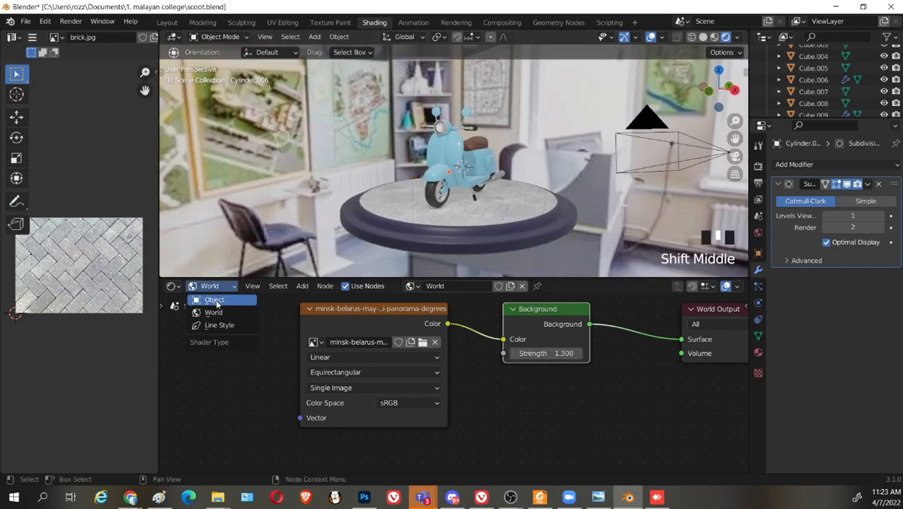
{"action": "left_click", "coordinate": [213, 300]}
{"action": "scroll", "coordinate": [589, 174], "scroll_direction": "up", "scroll_amount": 4}
{"action": "mouse_move", "coordinate": [589, 174]}
{"action": "middle_mouse_down", "text": "shift"}
{"action": "mouse_move", "coordinate": [595, 157]}
{"action": "mouse_move", "coordinate": [614, 186]}
{"action": "middle_mouse_up", "text": "shift"}
{"action": "scroll", "coordinate": [575, 148], "scroll_direction": "up", "scroll_amount": 1}
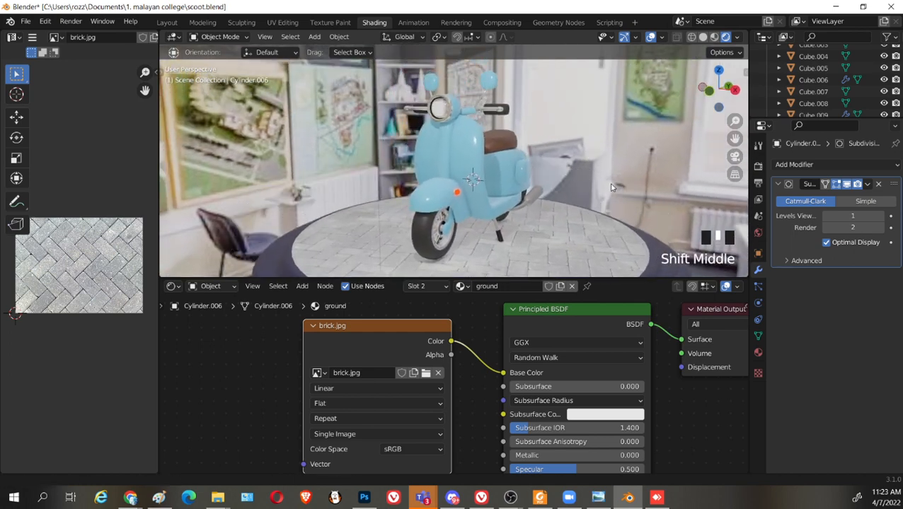
{"action": "left_click", "coordinate": [714, 39]}
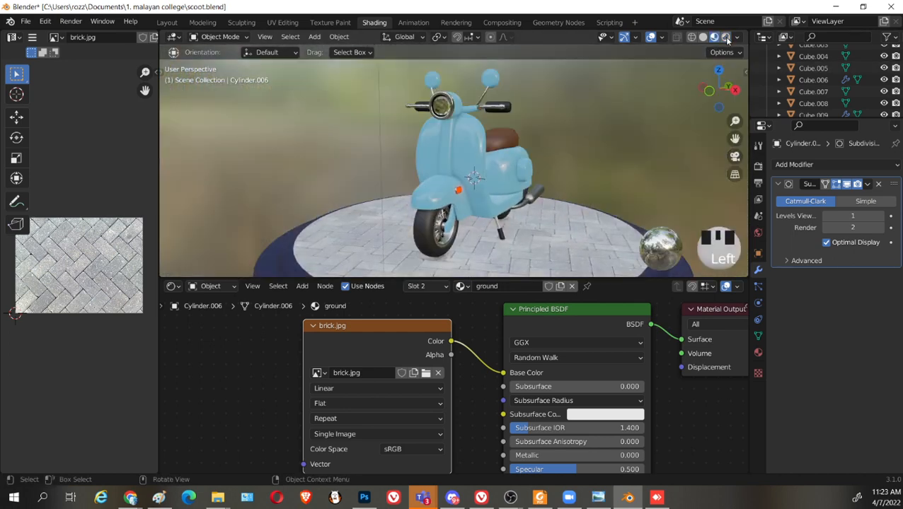
{"action": "left_click", "coordinate": [727, 39]}
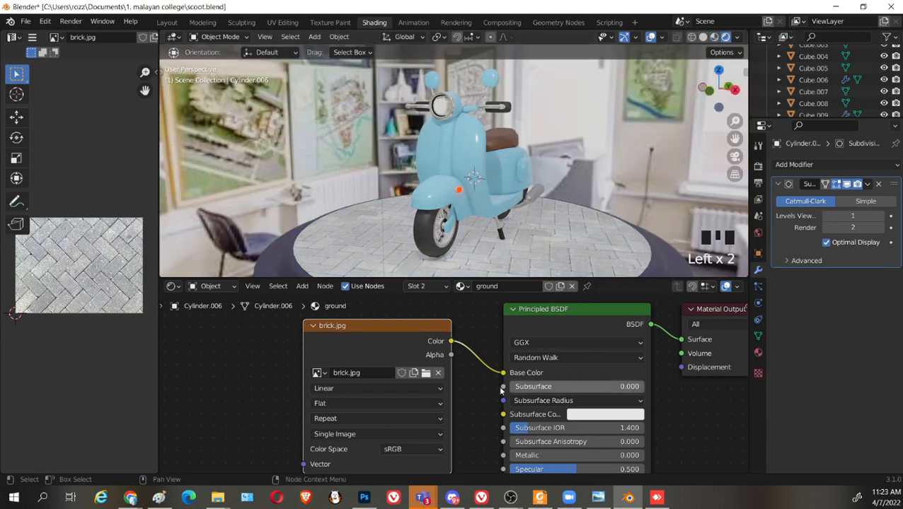
Review the World background nodes, then return the shader editor to the ground material
{"action": "scroll", "coordinate": [676, 416], "scroll_direction": "down", "scroll_amount": 2}
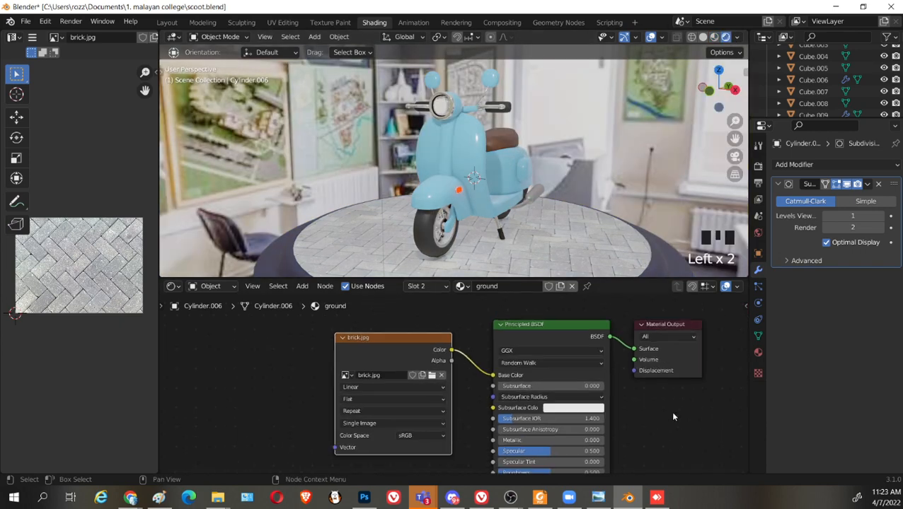
{"action": "left_click", "coordinate": [229, 289]}
{"action": "left_click", "coordinate": [224, 312]}
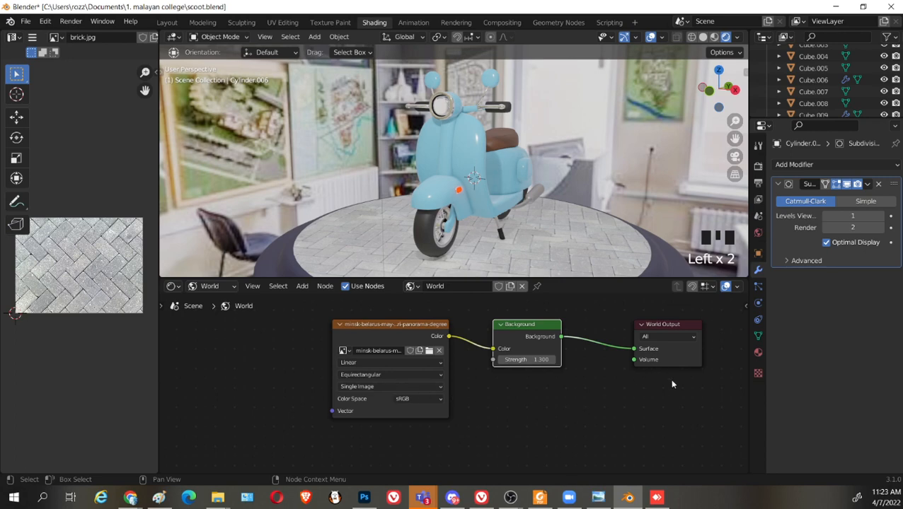
{"action": "left_click", "coordinate": [225, 292]}
{"action": "left_click", "coordinate": [212, 298]}
{"action": "scroll", "coordinate": [438, 191], "scroll_direction": "up", "scroll_amount": 2}
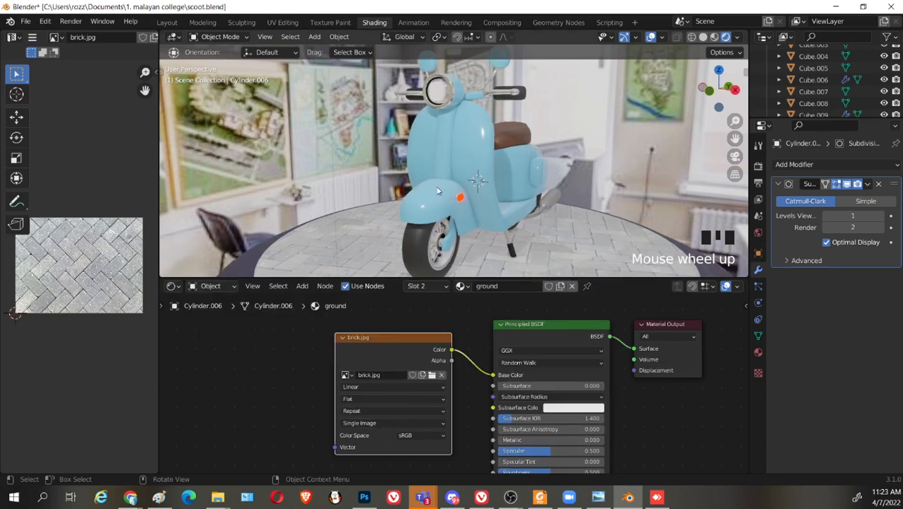
Enlarge the 3D viewport, select the scene's point light and change its type to Area
{"action": "middle_click_drag", "start_coordinate": [574, 204], "coordinate": [557, 274]}
{"action": "left_click_drag", "start_coordinate": [574, 277], "coordinate": [574, 436]}
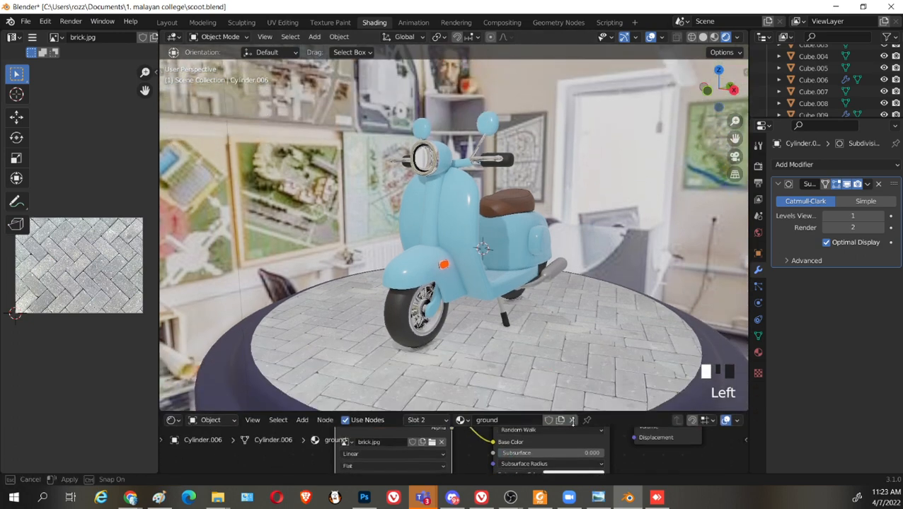
{"action": "scroll", "coordinate": [414, 177], "scroll_direction": "down", "scroll_amount": 7}
{"action": "left_click", "coordinate": [414, 176]}
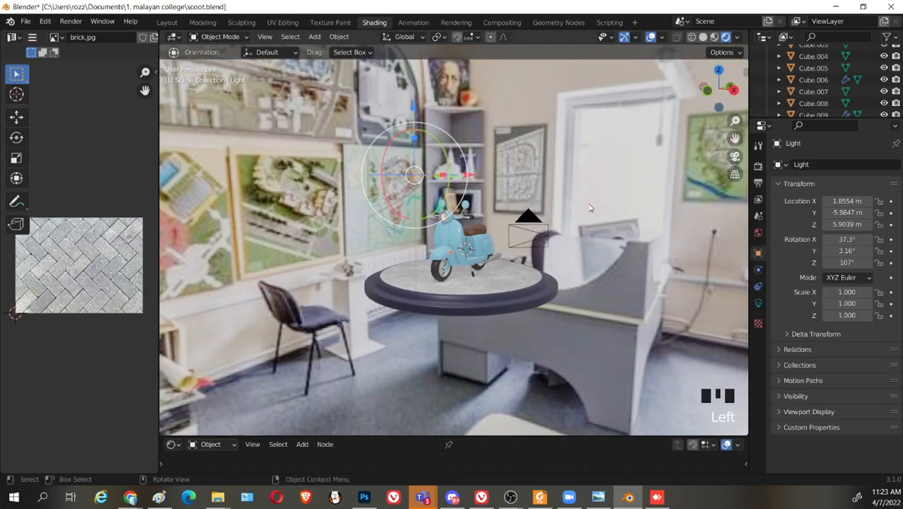
{"action": "left_click", "coordinate": [758, 303]}
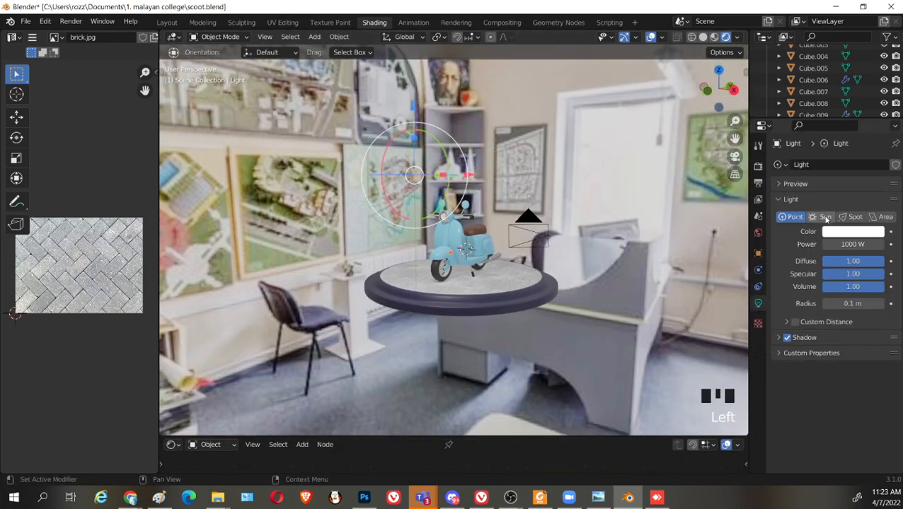
{"action": "left_click", "coordinate": [883, 217]}
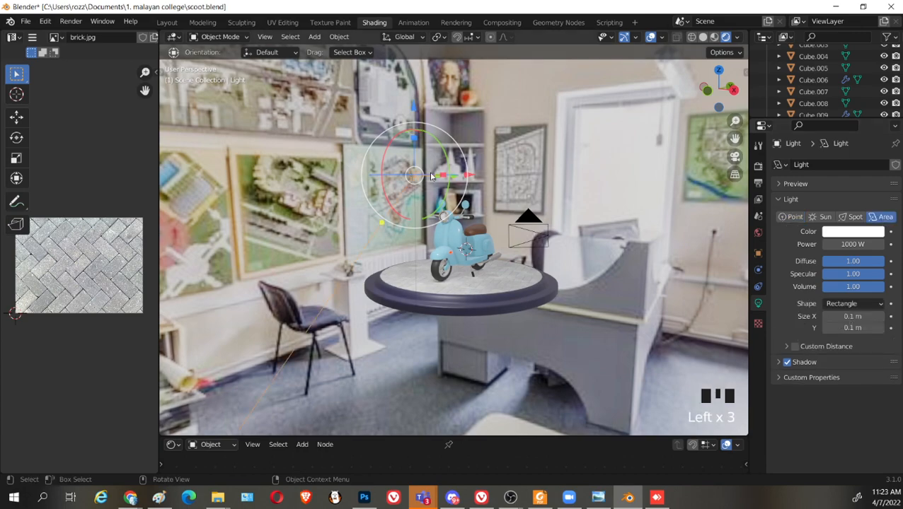
Rotate the area light about two axes to turn its beam toward the platform
{"action": "left_click_drag", "start_coordinate": [387, 145], "coordinate": [395, 192]}
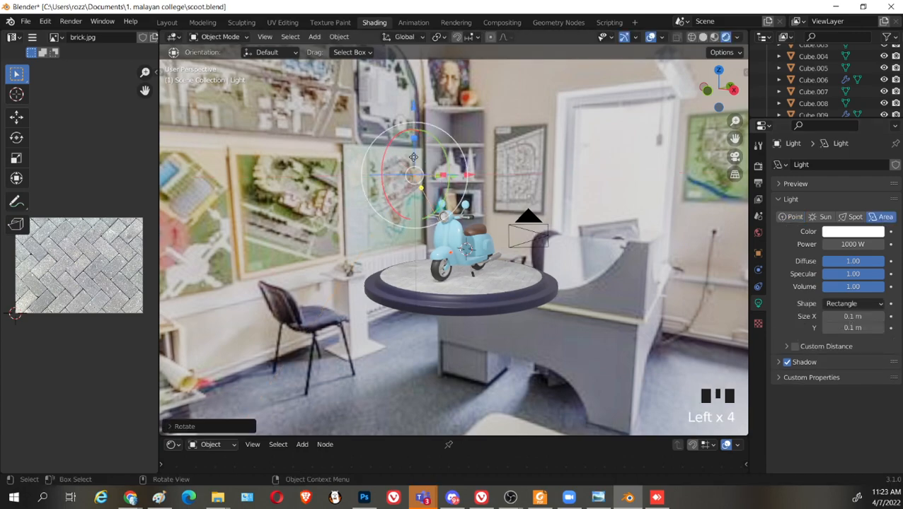
{"action": "scroll", "coordinate": [432, 179], "scroll_direction": "up", "scroll_amount": 2}
{"action": "middle_click_drag", "start_coordinate": [432, 178], "coordinate": [424, 342]}
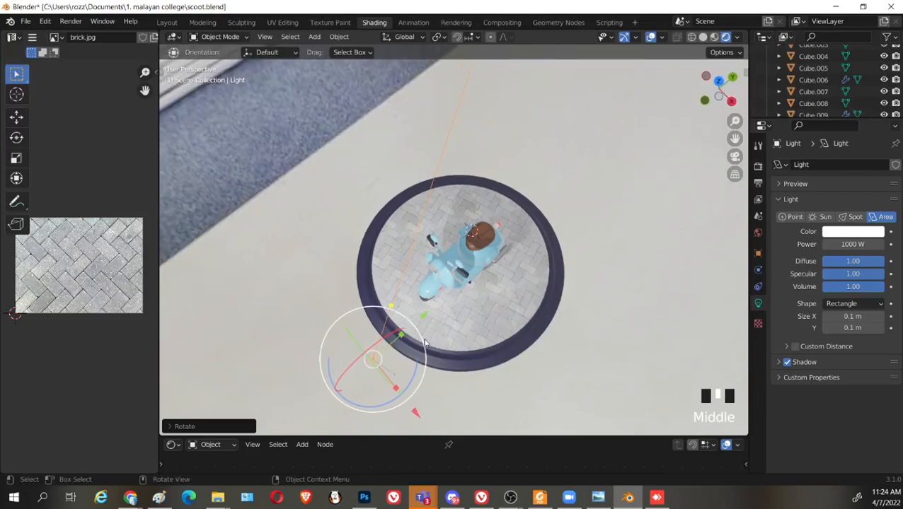
{"action": "left_click_drag", "start_coordinate": [419, 368], "coordinate": [423, 388]}
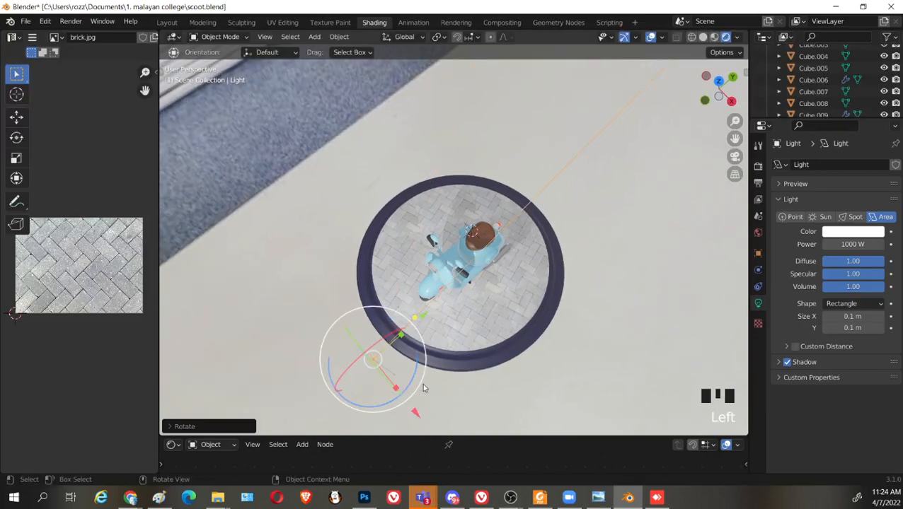
{"action": "middle_click_drag", "start_coordinate": [423, 388], "coordinate": [392, 244]}
Refine the area light's aim from several viewing angles so its beam points at the scooter
{"action": "left_click_drag", "start_coordinate": [331, 140], "coordinate": [399, 164]}
{"action": "middle_click_drag", "start_coordinate": [398, 164], "coordinate": [450, 314]}
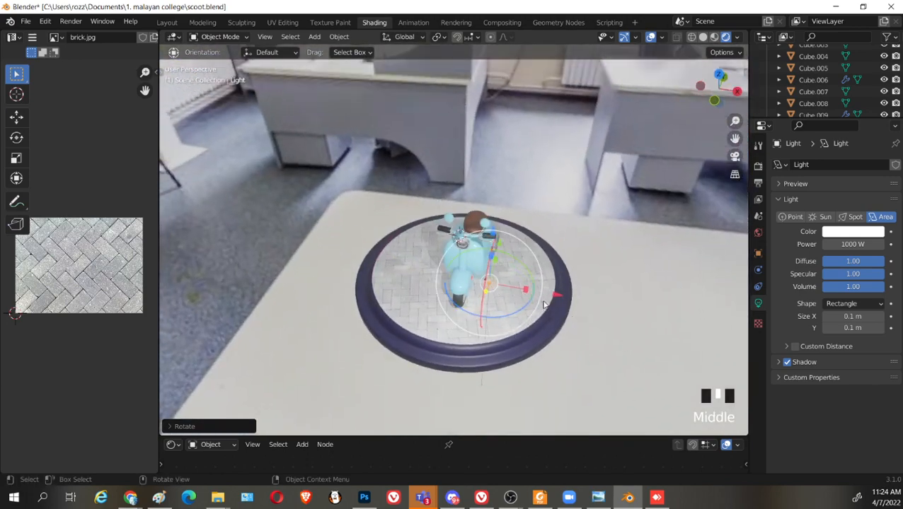
{"action": "mouse_move", "coordinate": [510, 318]}
{"action": "left_mouse_down"}
{"action": "mouse_move", "coordinate": [549, 308]}
{"action": "mouse_move", "coordinate": [500, 320]}
{"action": "left_mouse_up"}
{"action": "middle_click_drag", "start_coordinate": [499, 320], "coordinate": [549, 288]}
{"action": "mouse_move", "coordinate": [545, 143]}
{"action": "left_mouse_down"}
{"action": "mouse_move", "coordinate": [545, 85]}
{"action": "mouse_move", "coordinate": [556, 151]}
{"action": "left_mouse_up"}
{"action": "middle_click_drag", "start_coordinate": [556, 151], "coordinate": [564, 252]}
{"action": "left_click_drag", "start_coordinate": [563, 252], "coordinate": [608, 244]}
{"action": "middle_click_drag", "start_coordinate": [608, 244], "coordinate": [628, 254]}
Duplicate the area light, place the copy on the other side of the scooter and rotate it
{"action": "key", "text": "shift+d"}
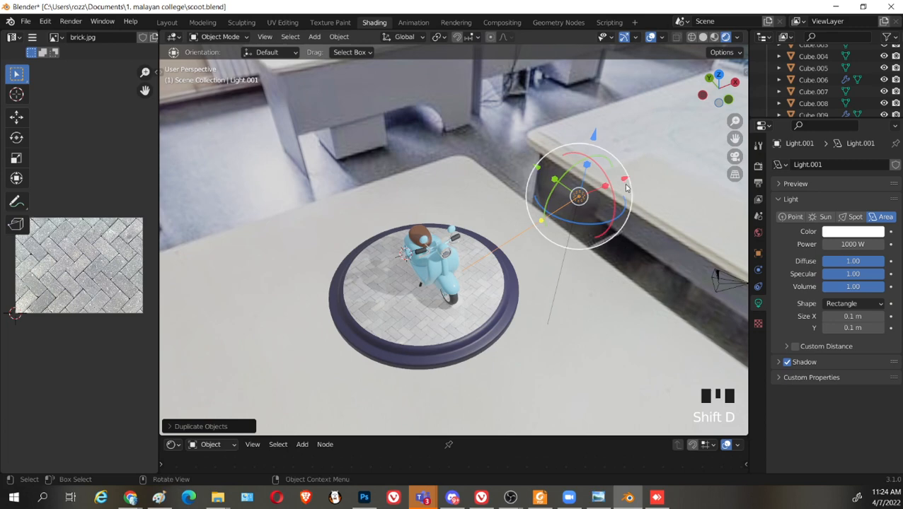
{"action": "left_click", "coordinate": [452, 256]}
{"action": "left_click_drag", "start_coordinate": [447, 273], "coordinate": [417, 307]}
Color the copied area light magenta and rotate it so its beam points down at the scooter
{"action": "left_click", "coordinate": [838, 234]}
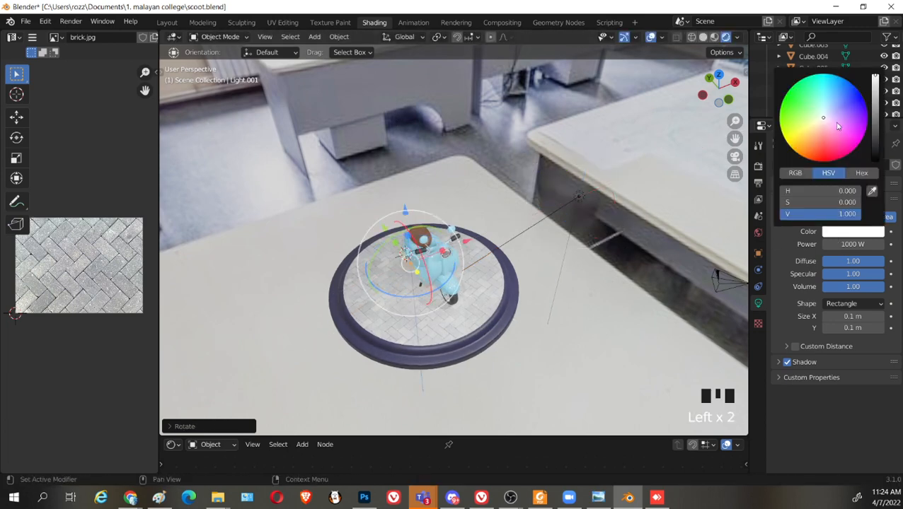
{"action": "mouse_move", "coordinate": [837, 126]}
{"action": "left_mouse_down"}
{"action": "mouse_move", "coordinate": [846, 135]}
{"action": "mouse_move", "coordinate": [837, 128]}
{"action": "left_mouse_up"}
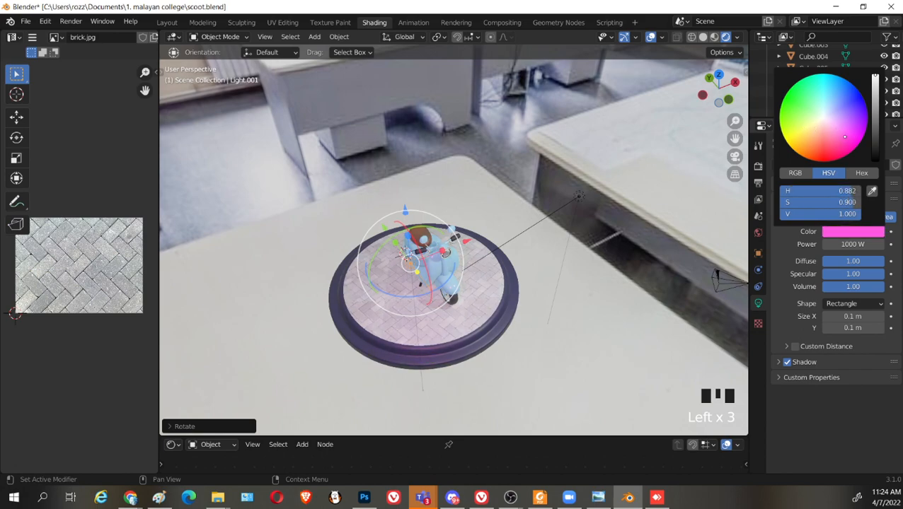
{"action": "middle_click_drag", "start_coordinate": [527, 313], "coordinate": [319, 156]}
{"action": "left_click_drag", "start_coordinate": [361, 145], "coordinate": [496, 361]}
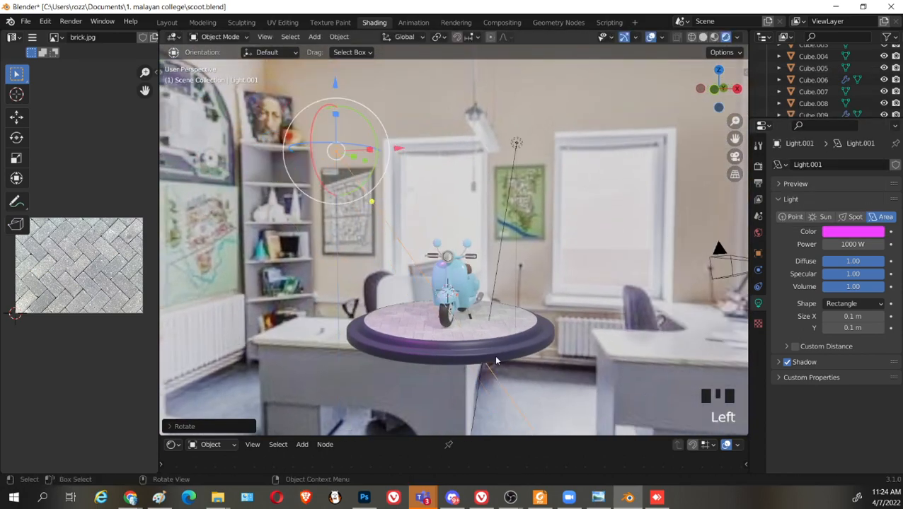
Select the white area light and rotate it so its beam crosses the scooter from above and from the side
{"action": "middle_click_drag", "start_coordinate": [514, 312], "coordinate": [522, 313]}
{"action": "left_click", "coordinate": [525, 148]}
{"action": "left_click", "coordinate": [519, 139]}
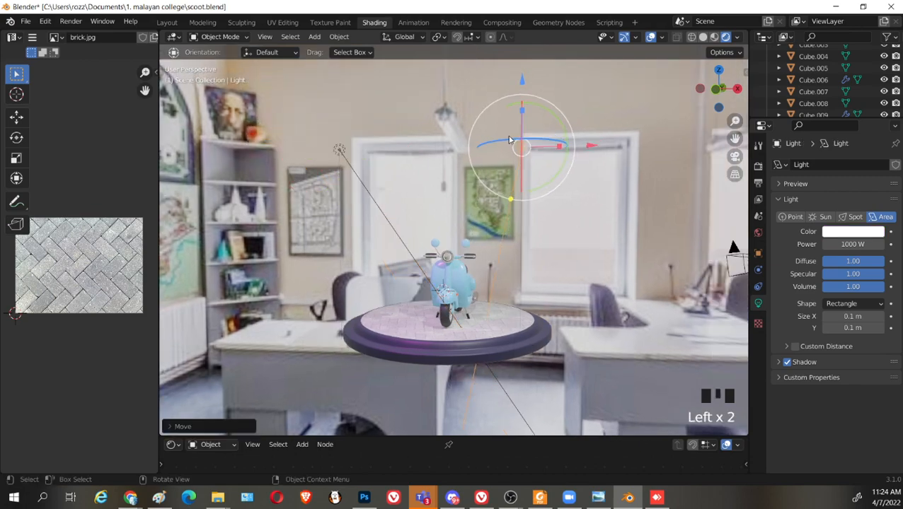
{"action": "left_click_drag", "start_coordinate": [510, 139], "coordinate": [515, 135]}
{"action": "middle_click_drag", "start_coordinate": [516, 142], "coordinate": [533, 347]}
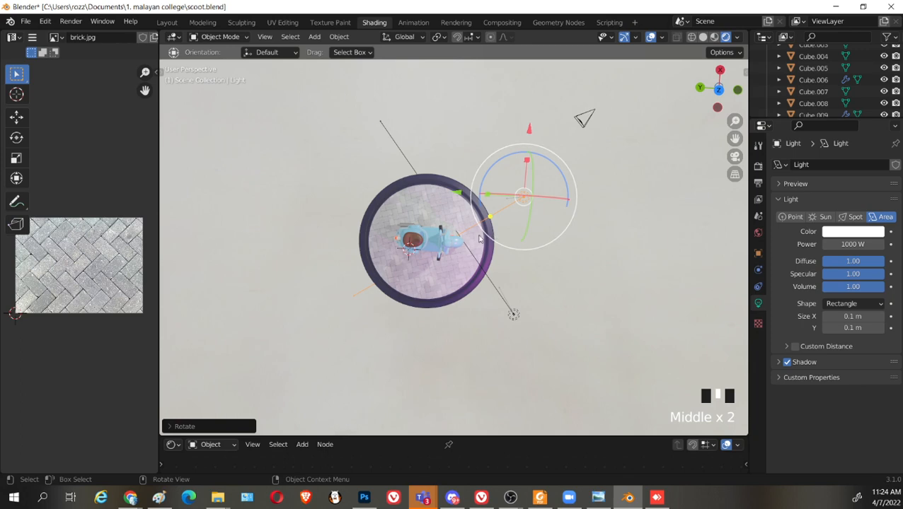
{"action": "middle_click_drag", "start_coordinate": [513, 287], "coordinate": [495, 266]}
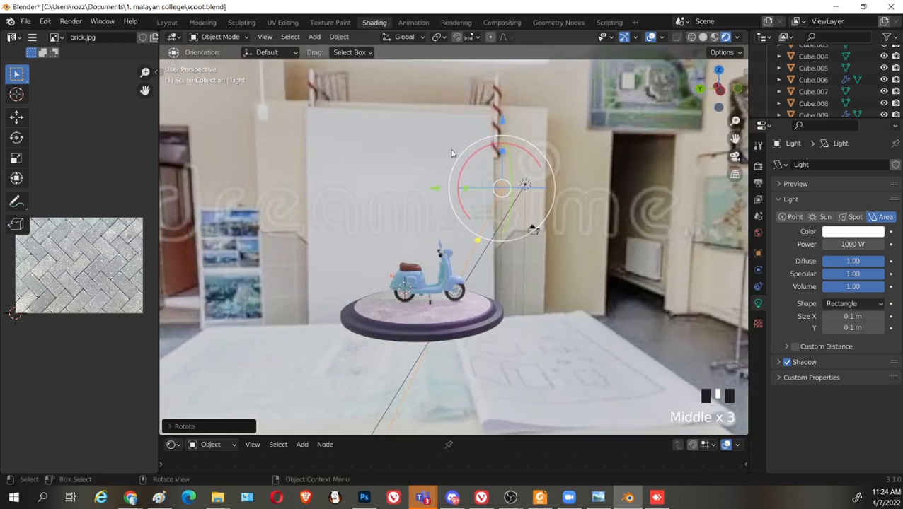
{"action": "left_click_drag", "start_coordinate": [465, 169], "coordinate": [473, 232]}
Select the magenta area light and adjust its rotation so it aims at the scooter
{"action": "left_click", "coordinate": [476, 262]}
{"action": "left_click_drag", "start_coordinate": [480, 192], "coordinate": [495, 234]}
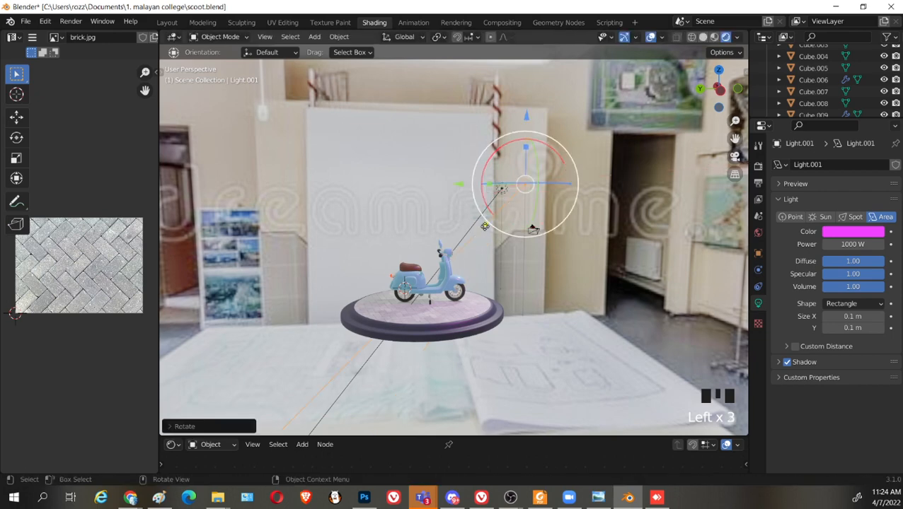
{"action": "middle_click_drag", "start_coordinate": [496, 233], "coordinate": [533, 223]}
{"action": "left_click_drag", "start_coordinate": [472, 164], "coordinate": [491, 168]}
Duplicate the magenta area light, place the copy near the scooter's rear and rotate it toward the platform
{"action": "key", "text": "shift+d"}
{"action": "right_click", "coordinate": [586, 231]}
{"action": "left_click_drag", "start_coordinate": [536, 247], "coordinate": [475, 262]}
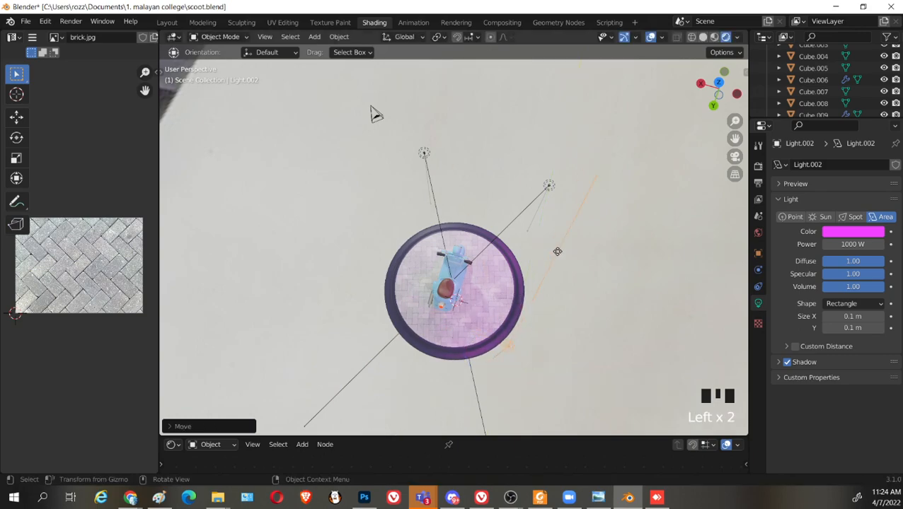
{"action": "middle_click_drag", "start_coordinate": [563, 337], "coordinate": [526, 351]}
{"action": "left_click_drag", "start_coordinate": [526, 344], "coordinate": [553, 344]}
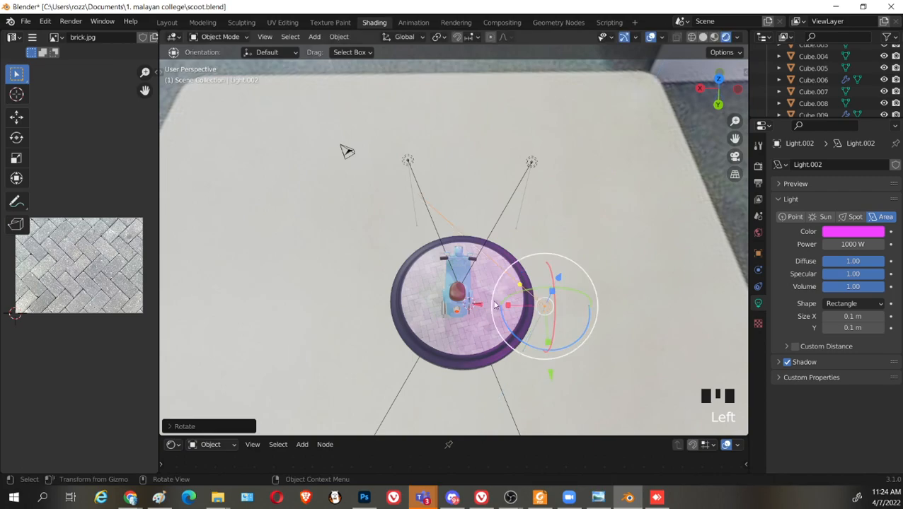
Reposition the third area light behind the scooter along the X and Y axes
{"action": "left_click_drag", "start_coordinate": [477, 308], "coordinate": [410, 322]}
{"action": "middle_click_drag", "start_coordinate": [416, 329], "coordinate": [578, 233]}
{"action": "middle_click_drag", "start_coordinate": [573, 213], "coordinate": [499, 251], "text": "shift"}
{"action": "left_click_drag", "start_coordinate": [543, 244], "coordinate": [590, 243]}
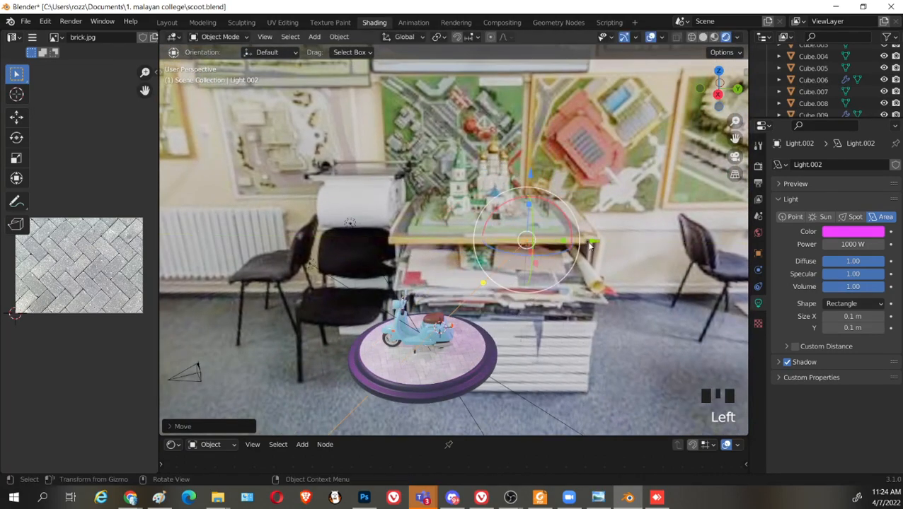
{"action": "middle_click_drag", "start_coordinate": [591, 243], "coordinate": [691, 292]}
Color the rear area light blue and shift it along the X axis behind the scooter
{"action": "left_click", "coordinate": [845, 235]}
{"action": "left_click_drag", "start_coordinate": [858, 113], "coordinate": [853, 94]}
{"action": "middle_click_drag", "start_coordinate": [581, 242], "coordinate": [556, 229]}
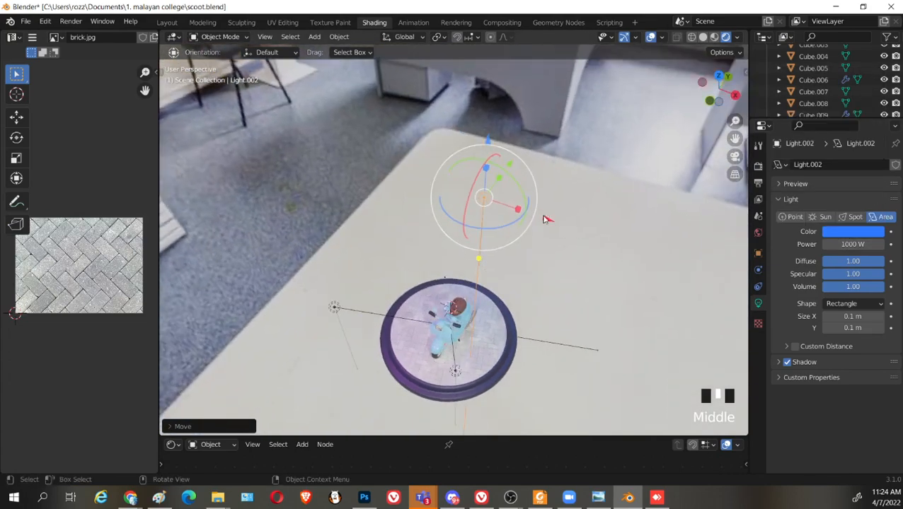
{"action": "left_click_drag", "start_coordinate": [544, 219], "coordinate": [522, 213]}
{"action": "middle_click_drag", "start_coordinate": [520, 295], "coordinate": [534, 283]}
{"action": "scroll", "coordinate": [534, 298], "scroll_direction": "up", "scroll_amount": 2}
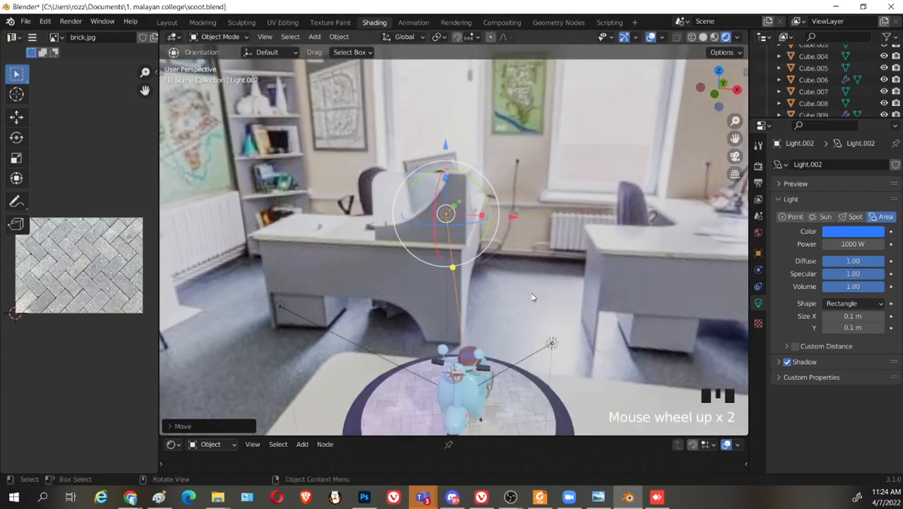
Change the rear area light's color to green and check its effect from above
{"action": "left_click", "coordinate": [861, 232]}
{"action": "left_click_drag", "start_coordinate": [819, 106], "coordinate": [797, 107]}
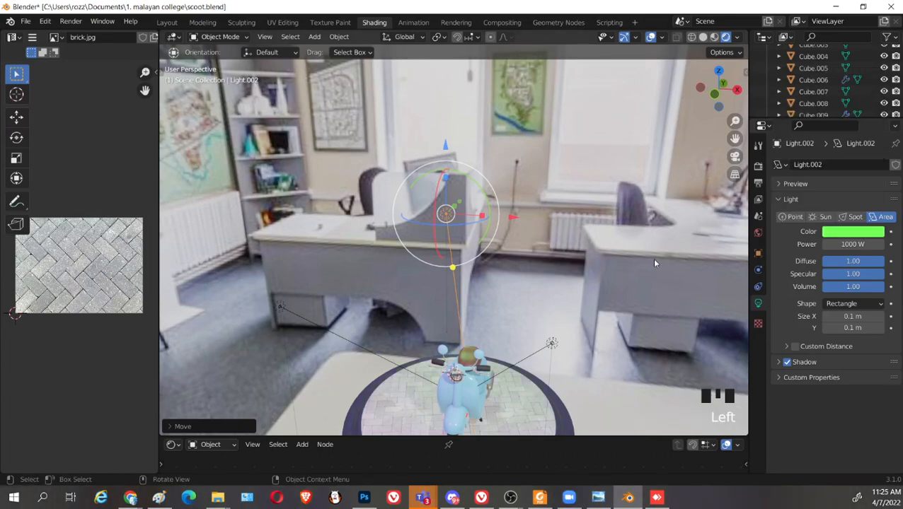
{"action": "middle_click_drag", "start_coordinate": [655, 263], "coordinate": [514, 295]}
{"action": "scroll", "coordinate": [546, 288], "scroll_direction": "down", "scroll_amount": 2}
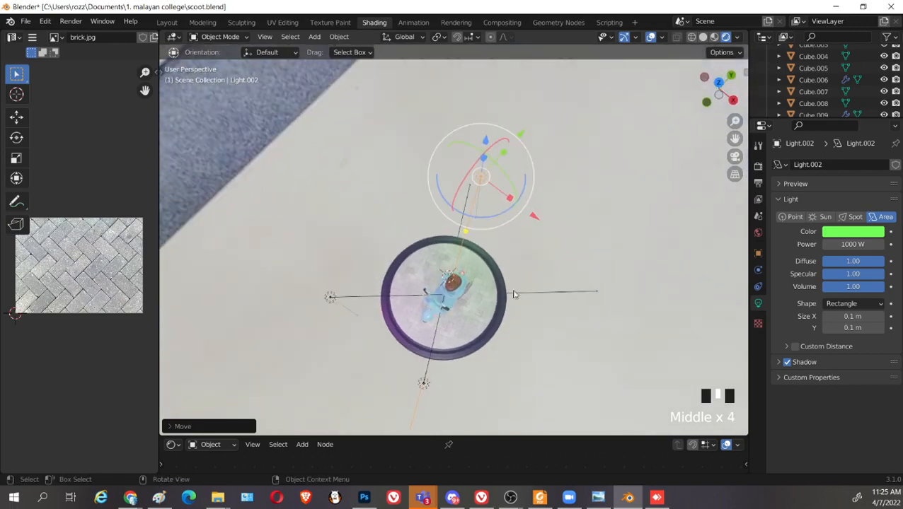
Nudge the green rear light along the X axis and save the scoot.blend file
{"action": "left_click_drag", "start_coordinate": [536, 220], "coordinate": [538, 221]}
{"action": "middle_click_drag", "start_coordinate": [530, 372], "coordinate": [532, 310]}
{"action": "key", "text": "ctrl+s"}
{"action": "scroll", "coordinate": [532, 310], "scroll_direction": "down", "scroll_amount": 1}
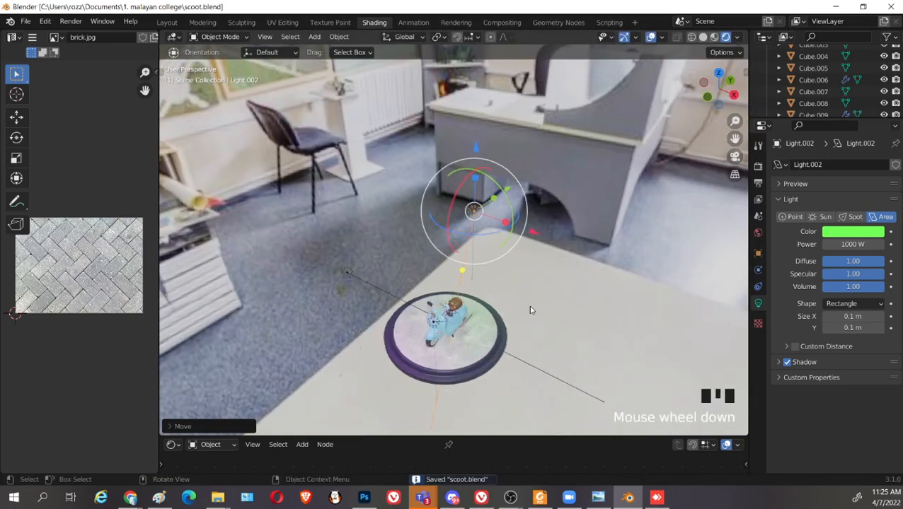
Enlarge the shader editor, show the World shader nodes and set the Background strength to 0.200
{"action": "scroll", "coordinate": [531, 310], "scroll_direction": "down", "scroll_amount": 1}
{"action": "left_click_drag", "start_coordinate": [495, 436], "coordinate": [534, 339]}
{"action": "scroll", "coordinate": [538, 297], "scroll_direction": "up", "scroll_amount": 4}
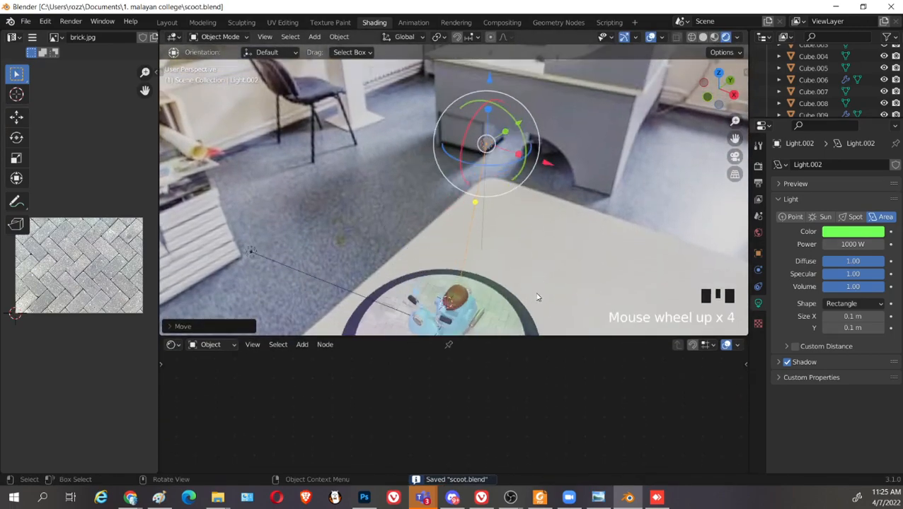
{"action": "middle_click_drag", "start_coordinate": [538, 297], "coordinate": [524, 186], "text": "shift"}
{"action": "scroll", "coordinate": [524, 186], "scroll_direction": "up", "scroll_amount": 2}
{"action": "middle_click_drag", "start_coordinate": [505, 229], "coordinate": [451, 216]}
{"action": "left_click", "coordinate": [211, 345]}
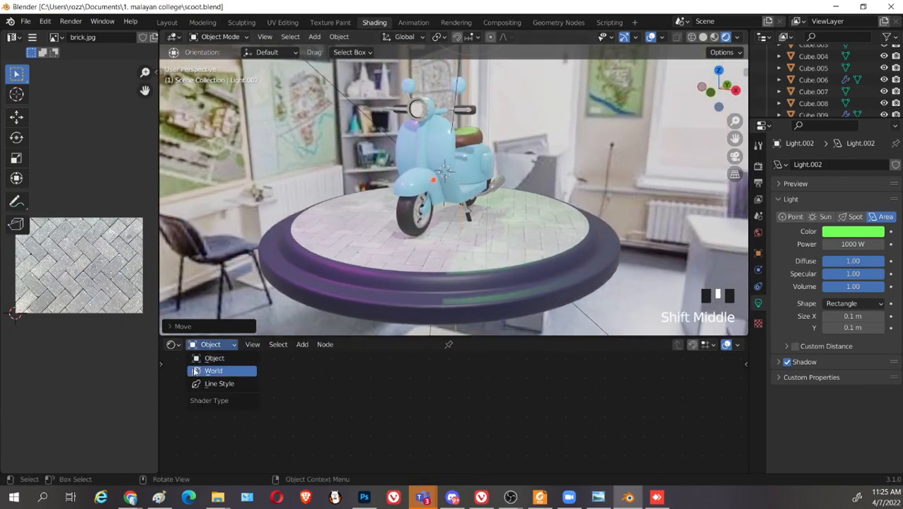
{"action": "left_click", "coordinate": [205, 370]}
{"action": "left_click_drag", "start_coordinate": [527, 390], "coordinate": [488, 390]}
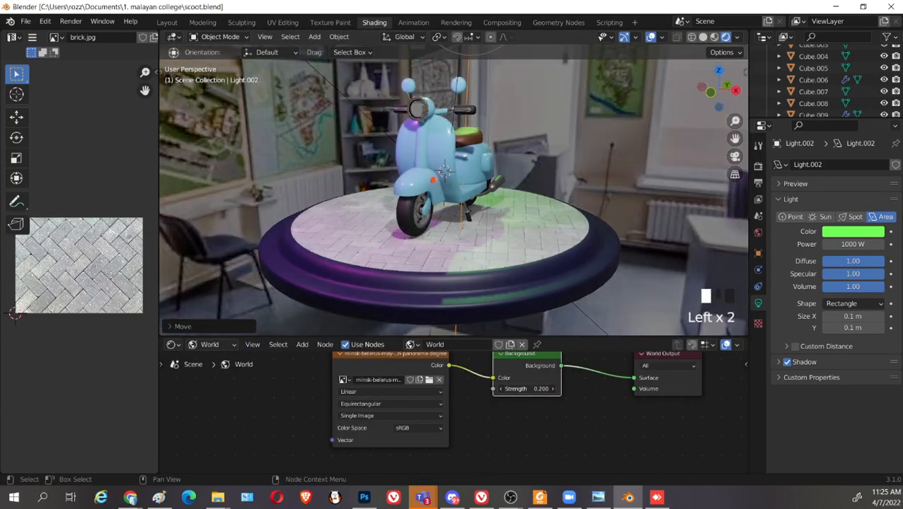
{"action": "mouse_move", "coordinate": [566, 234]}
{"action": "middle_mouse_down", "text": "shift"}
{"action": "mouse_move", "coordinate": [593, 217]}
{"action": "mouse_move", "coordinate": [588, 248]}
{"action": "mouse_move", "coordinate": [569, 207]}
{"action": "mouse_move", "coordinate": [571, 217]}
{"action": "middle_mouse_up", "text": "shift"}
{"action": "scroll", "coordinate": [510, 107], "scroll_direction": "down", "scroll_amount": 2}
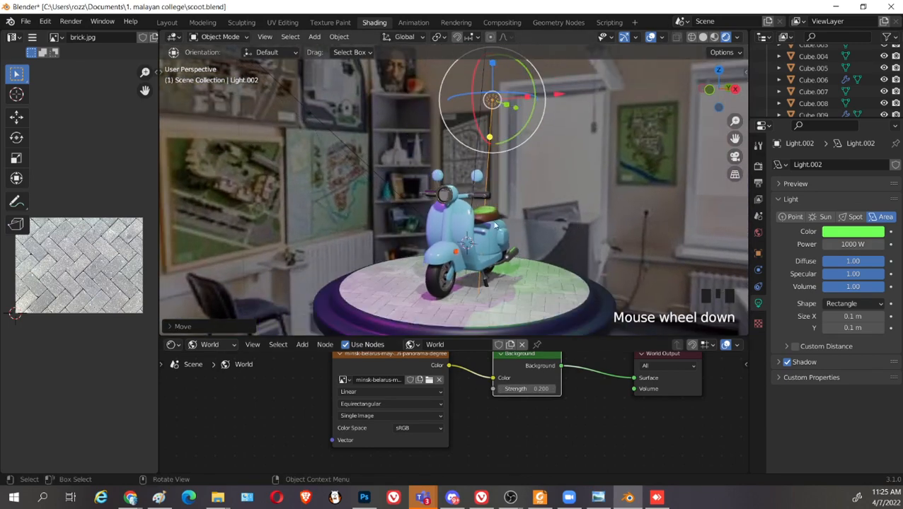
Switch to the browser and search Google Images for "hdri studio"
{"action": "key", "text": "alt+Tab"}
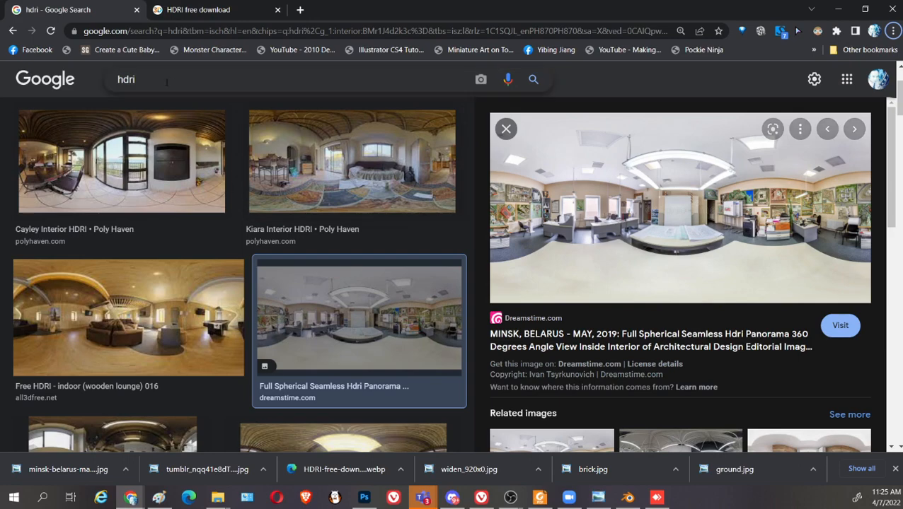
{"action": "left_click", "coordinate": [166, 82]}
{"action": "type", "text": "studio"}
{"action": "key", "text": "Return"}
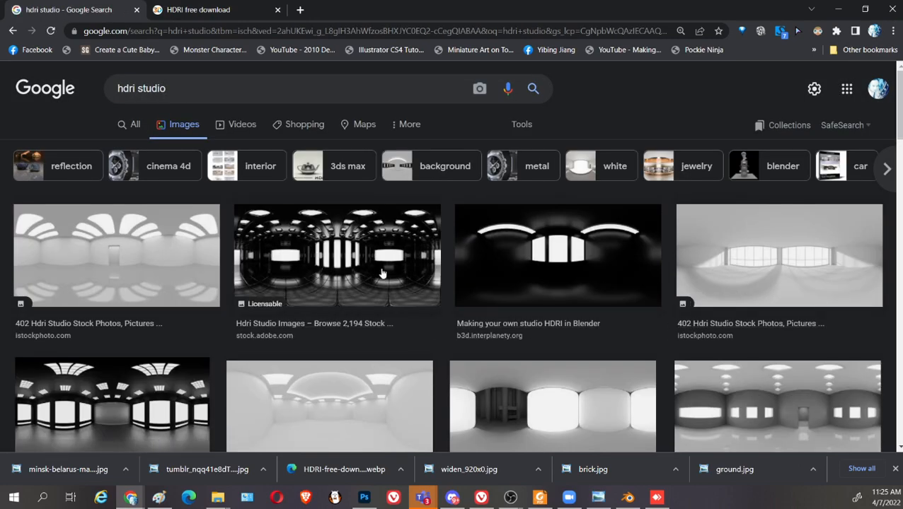
Open the black-and-white Adobe Stock studio panorama and save it as a JPEG in the 1. malayan college folder
{"action": "left_click", "coordinate": [346, 249]}
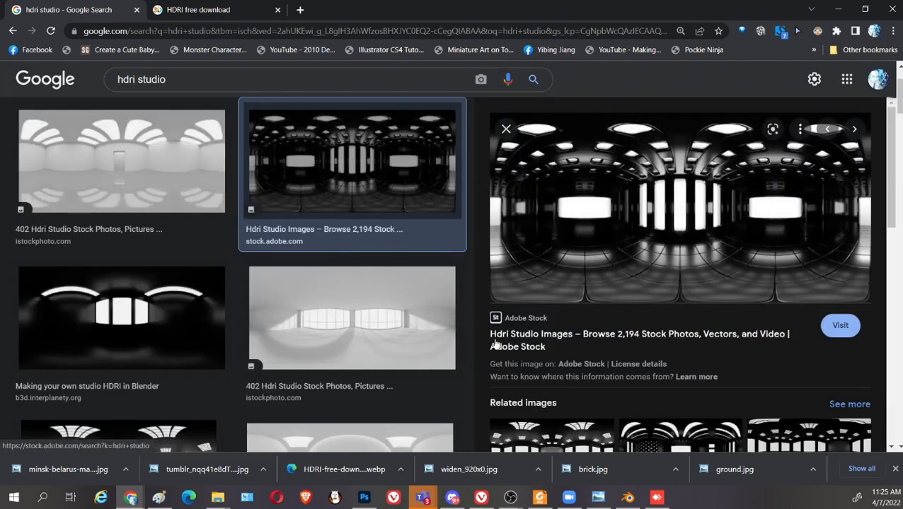
{"action": "scroll", "coordinate": [706, 337], "scroll_direction": "down", "scroll_amount": 2}
{"action": "right_click", "coordinate": [666, 125]}
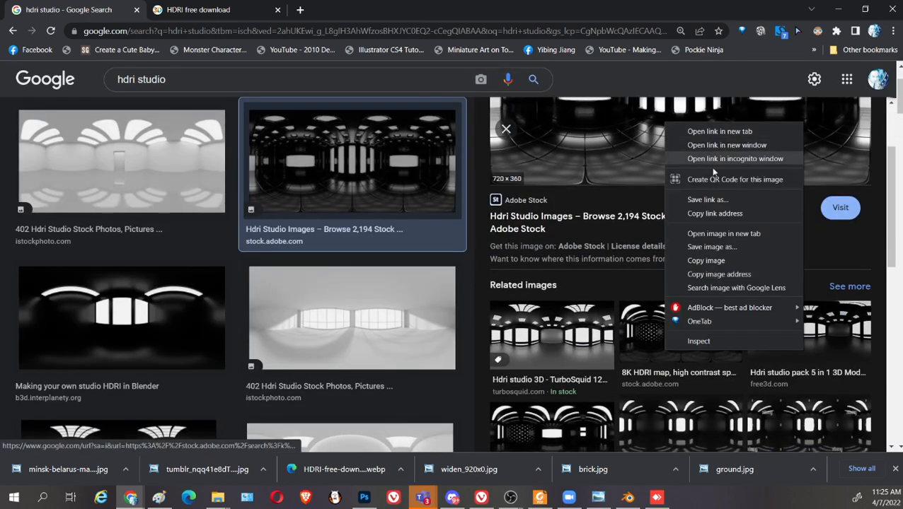
{"action": "left_click", "coordinate": [704, 247]}
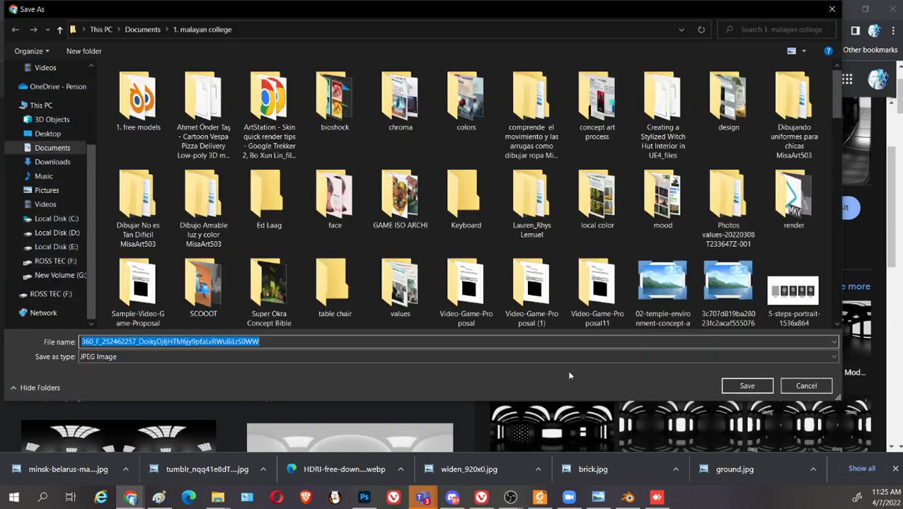
{"action": "left_click", "coordinate": [760, 392]}
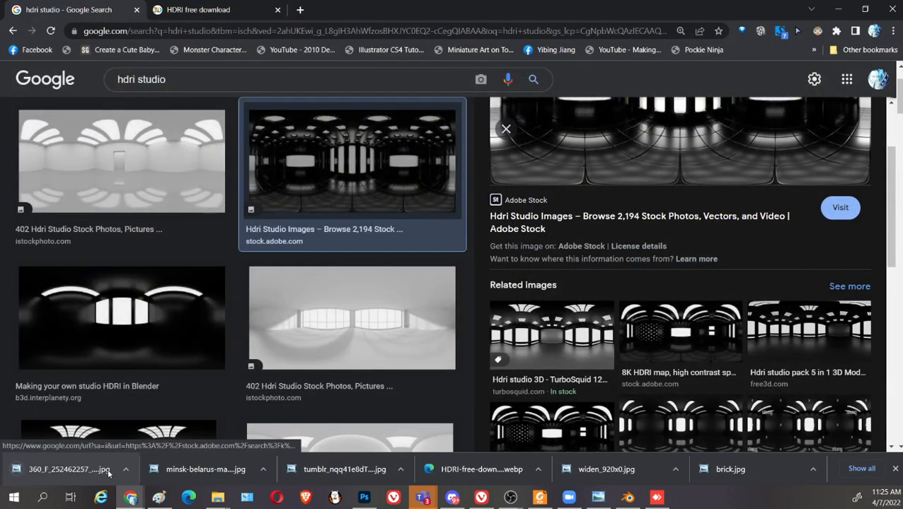
Return to Blender and load the downloaded 360_F_252462257 studio panorama into the World's environment texture
{"action": "left_click", "coordinate": [627, 497]}
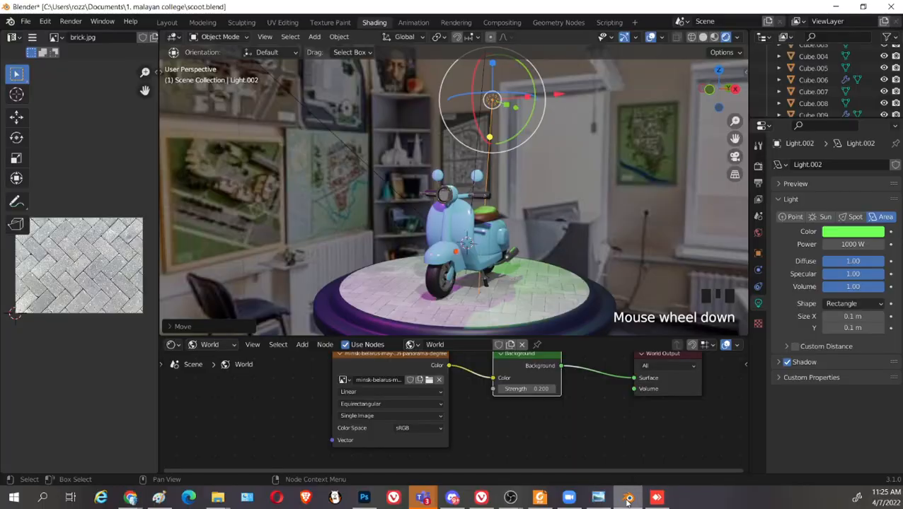
{"action": "left_click", "coordinate": [429, 382]}
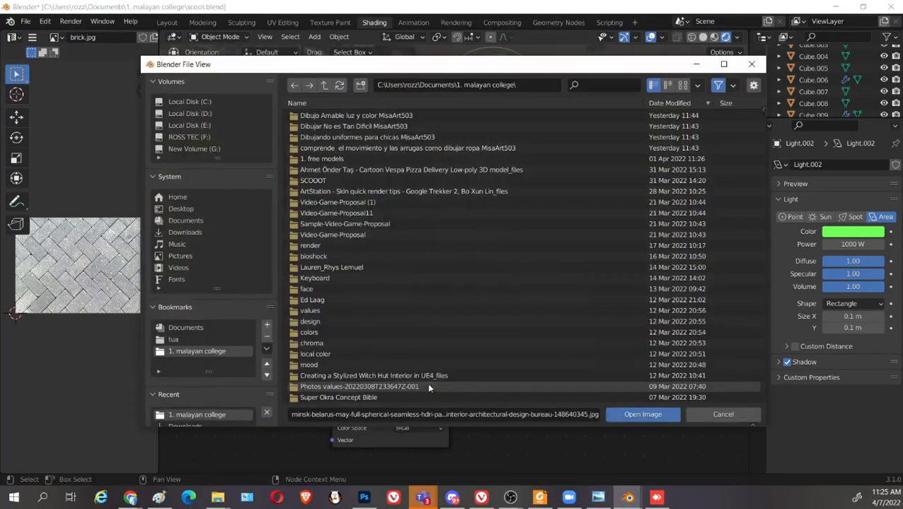
{"action": "scroll", "coordinate": [410, 371], "scroll_direction": "down", "scroll_amount": 3}
{"action": "left_click", "coordinate": [377, 384]}
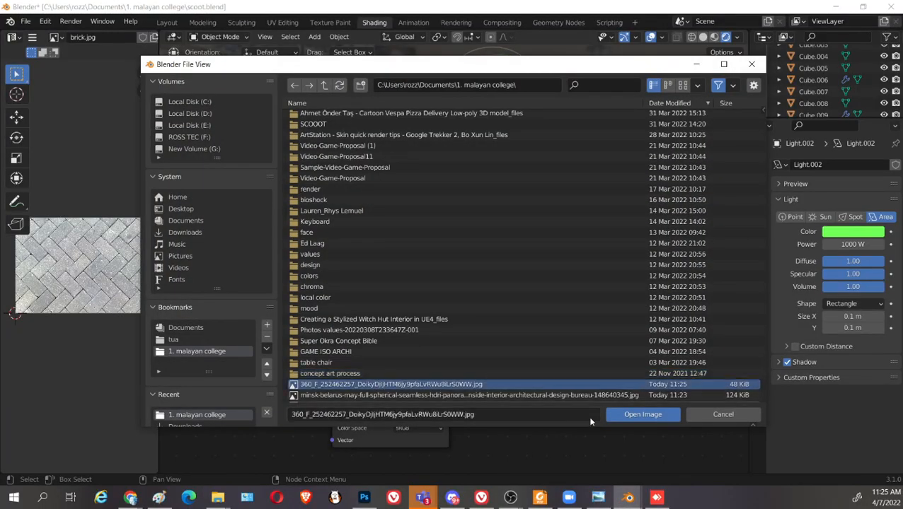
{"action": "left_click", "coordinate": [622, 415]}
Scale up the white area light so its rectangle becomes much larger
{"action": "middle_click_drag", "start_coordinate": [613, 255], "coordinate": [648, 105]}
{"action": "left_click", "coordinate": [648, 99]}
{"action": "key", "text": "s"}
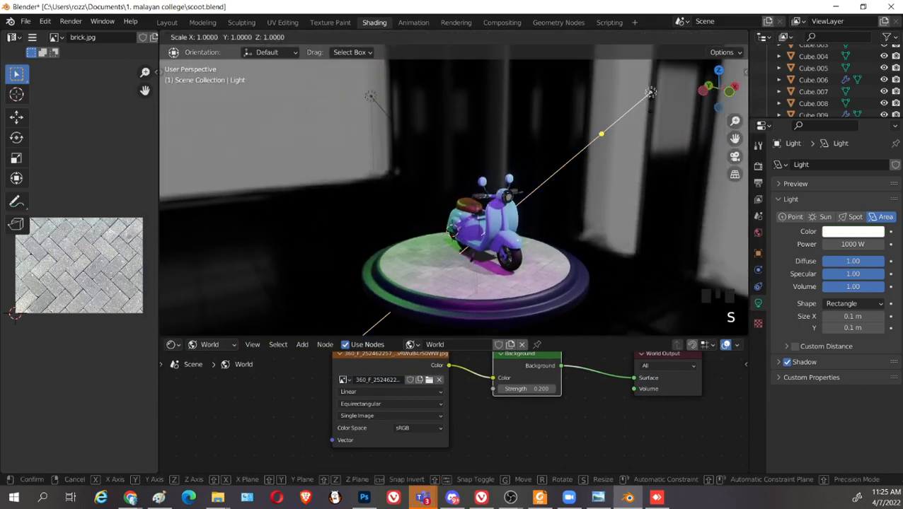
{"action": "left_click", "coordinate": [651, 92]}
Scale up the magenta area light about 41 times and enlarge the green rear area light to a smaller rectangle
{"action": "middle_click_drag", "start_coordinate": [602, 183], "coordinate": [340, 103]}
{"action": "left_click", "coordinate": [339, 102]}
{"action": "key", "text": "s"}
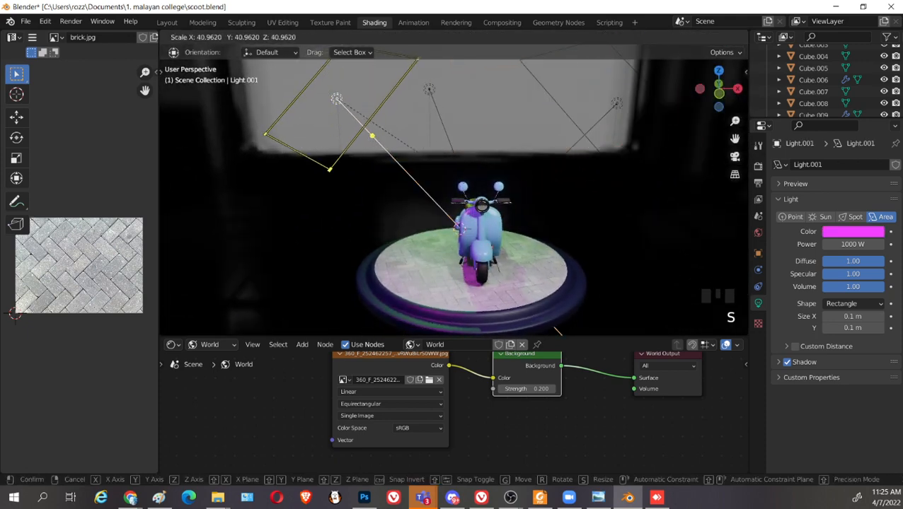
{"action": "left_click", "coordinate": [530, 228]}
{"action": "left_click", "coordinate": [433, 87]}
{"action": "key", "text": "s"}
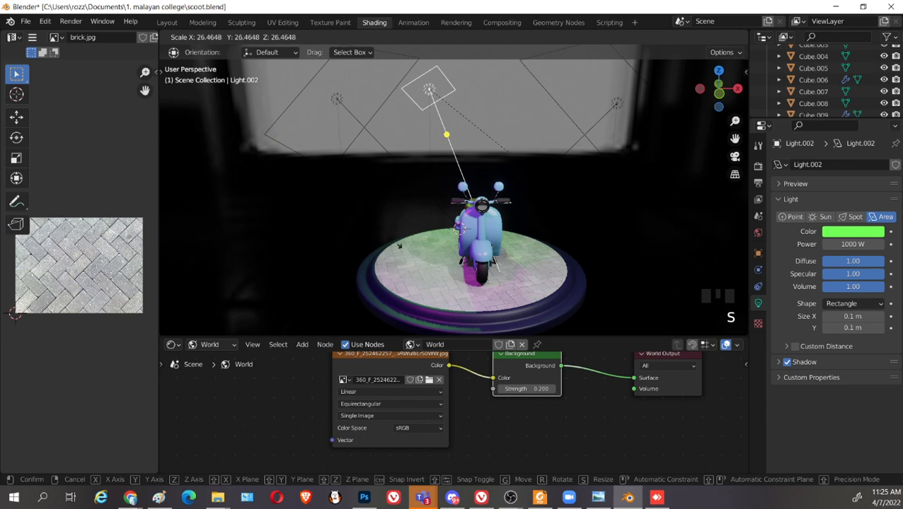
{"action": "left_click", "coordinate": [353, 187]}
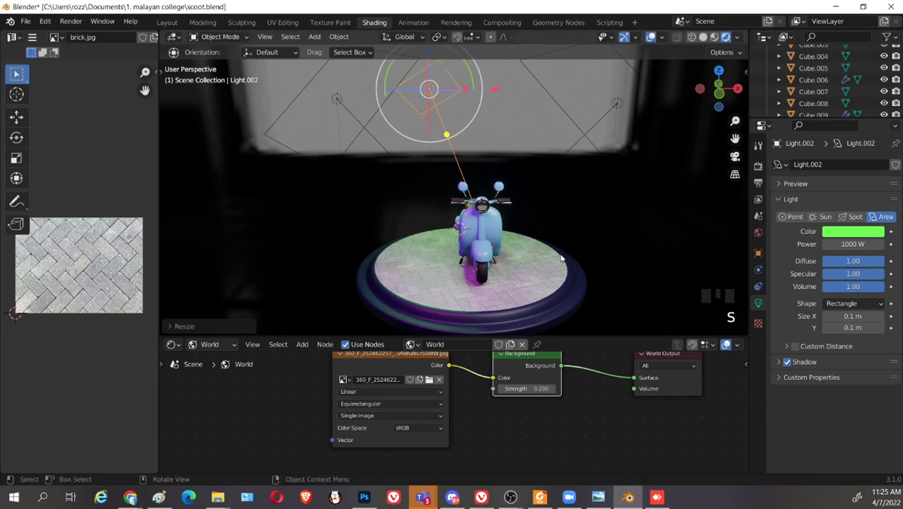
Tint the white area light a pale warm yellow
{"action": "middle_click_drag", "start_coordinate": [561, 259], "coordinate": [573, 131]}
{"action": "left_click", "coordinate": [564, 101]}
{"action": "left_click", "coordinate": [851, 231]}
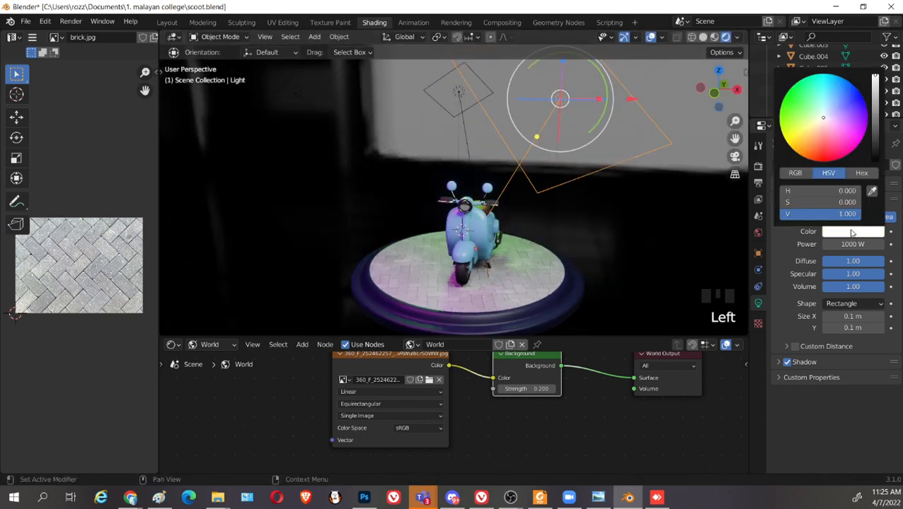
{"action": "left_click", "coordinate": [805, 130]}
{"action": "left_click_drag", "start_coordinate": [812, 127], "coordinate": [817, 121]}
Change the surface shader of the scooter headlight's "light" material to Emission
{"action": "middle_click_drag", "start_coordinate": [403, 238], "coordinate": [409, 125]}
{"action": "scroll", "coordinate": [494, 214], "scroll_direction": "down", "scroll_amount": 2}
{"action": "scroll", "coordinate": [503, 278], "scroll_direction": "up", "scroll_amount": 4}
{"action": "scroll", "coordinate": [502, 218], "scroll_direction": "up", "scroll_amount": 2}
{"action": "scroll", "coordinate": [503, 217], "scroll_direction": "down", "scroll_amount": 3}
{"action": "scroll", "coordinate": [483, 225], "scroll_direction": "up", "scroll_amount": 3}
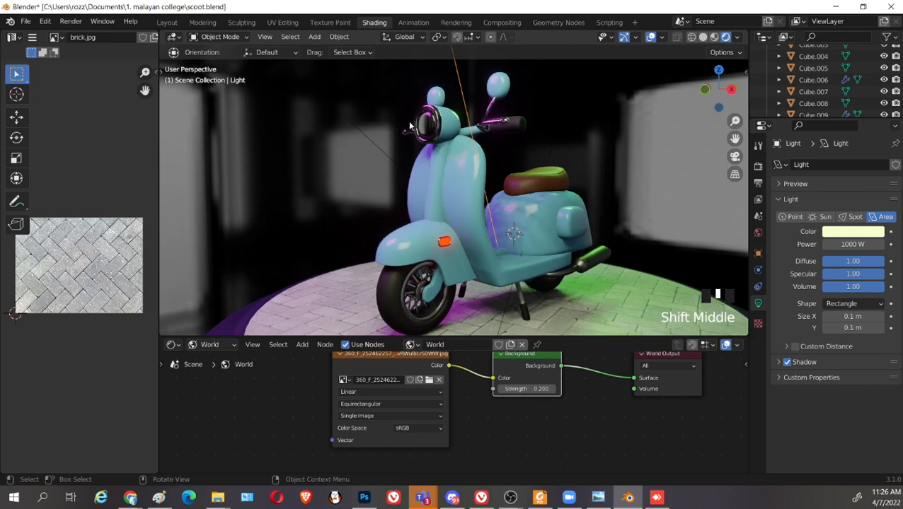
{"action": "left_click", "coordinate": [429, 123]}
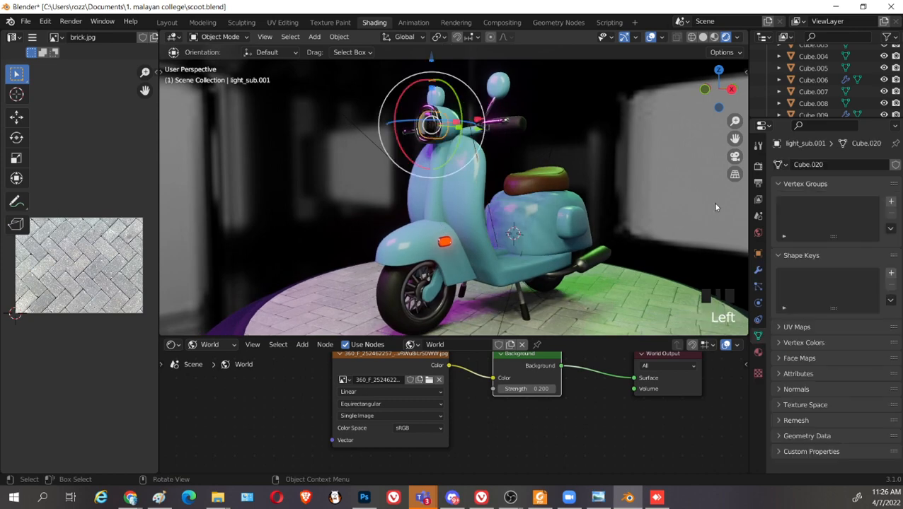
{"action": "left_click", "coordinate": [759, 353]}
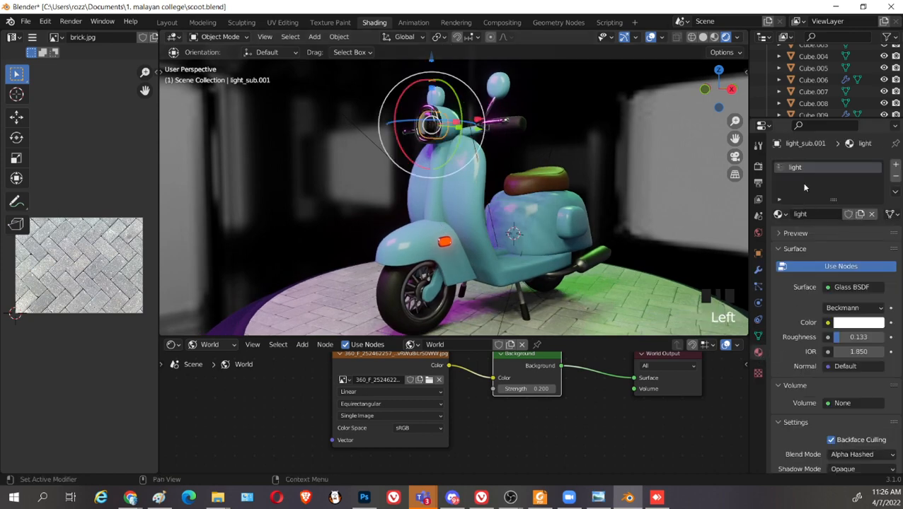
{"action": "left_click", "coordinate": [846, 286]}
{"action": "left_click", "coordinate": [736, 57]}
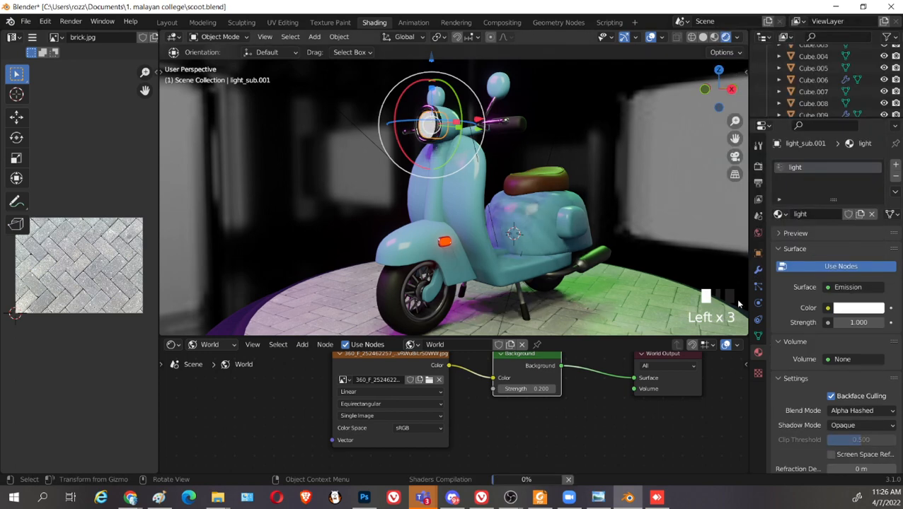
Color the headlight emission pale yellow (hue 0.160, saturation 0.677) and set its strength to 25.5
{"action": "left_click", "coordinate": [858, 307]}
{"action": "mouse_move", "coordinate": [821, 186]}
{"action": "left_mouse_down"}
{"action": "mouse_move", "coordinate": [800, 203]}
{"action": "mouse_move", "coordinate": [793, 198]}
{"action": "mouse_move", "coordinate": [808, 191]}
{"action": "left_mouse_up"}
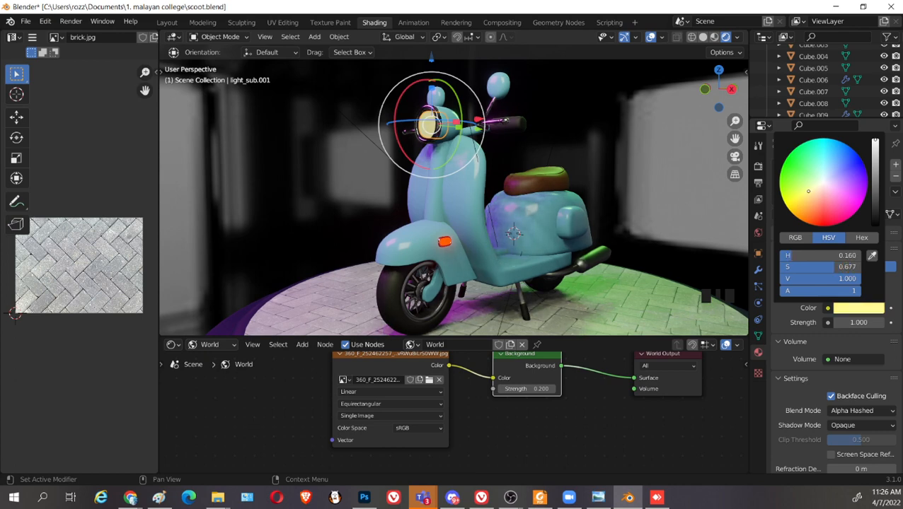
{"action": "middle_click_drag", "start_coordinate": [644, 200], "coordinate": [617, 206]}
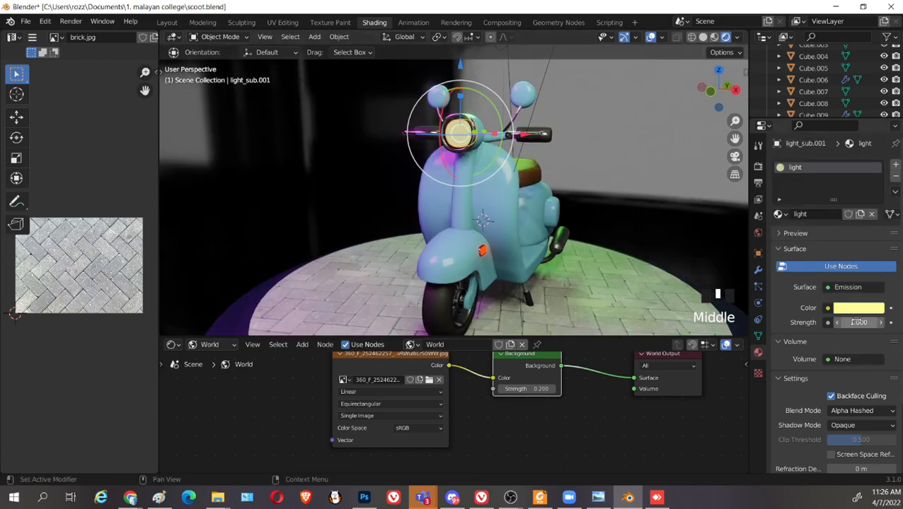
{"action": "left_click_drag", "start_coordinate": [858, 322], "coordinate": [892, 323]}
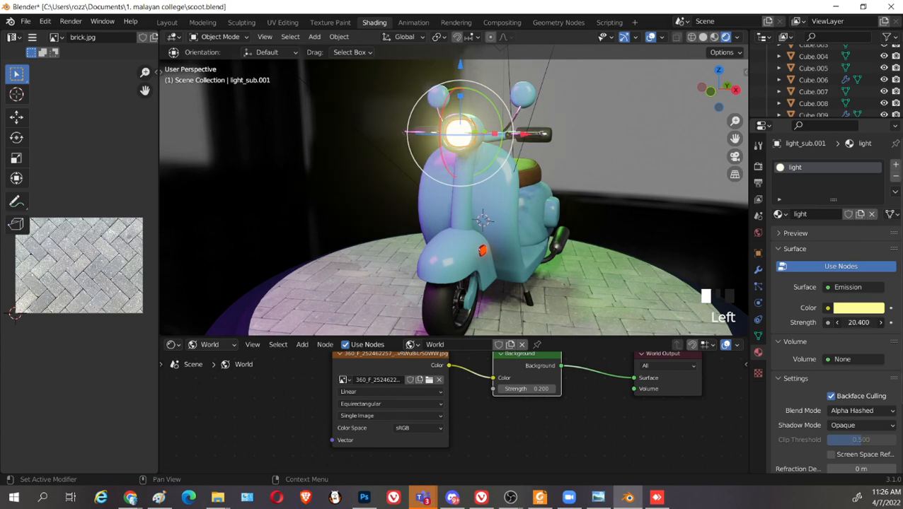
{"action": "middle_click_drag", "start_coordinate": [643, 252], "coordinate": [431, 273]}
{"action": "left_click_drag", "start_coordinate": [859, 322], "coordinate": [877, 323]}
{"action": "middle_click_drag", "start_coordinate": [459, 258], "coordinate": [458, 255]}
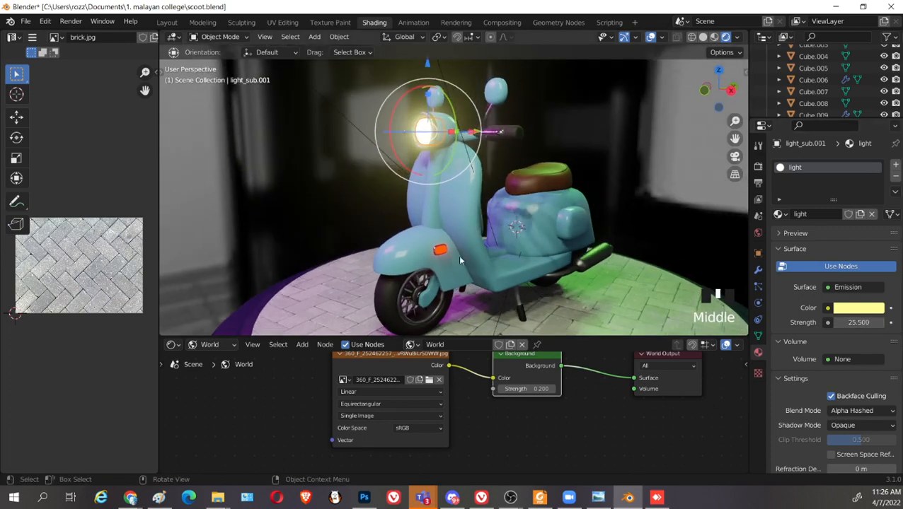
Set the emission strength of the front fender indicator's red+light material to 27.2
{"action": "scroll", "coordinate": [458, 254], "scroll_direction": "down", "scroll_amount": 2}
{"action": "scroll", "coordinate": [453, 256], "scroll_direction": "up", "scroll_amount": 3}
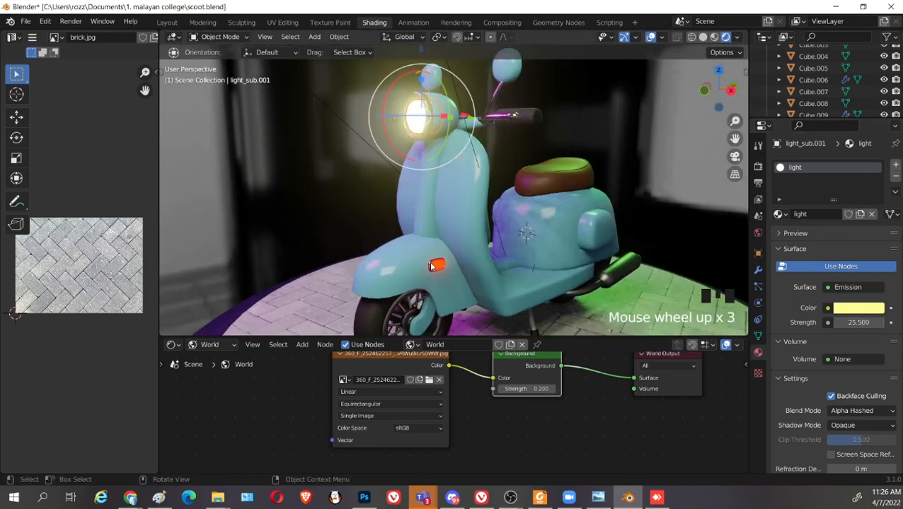
{"action": "left_click", "coordinate": [433, 266]}
{"action": "left_click_drag", "start_coordinate": [863, 345], "coordinate": [893, 345]}
{"action": "middle_click_drag", "start_coordinate": [603, 257], "coordinate": [577, 239]}
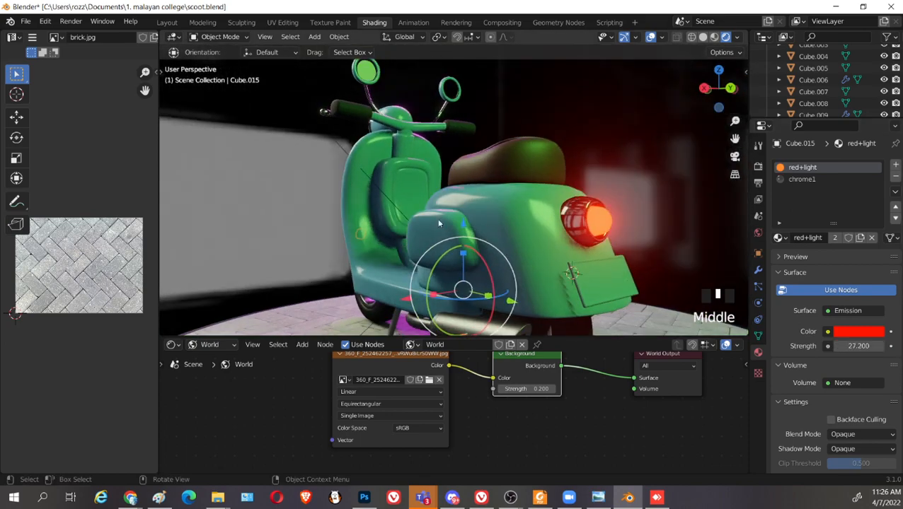
Check the glowing lights from the front of the scooter and save the scoot.blend file
{"action": "middle_click_drag", "start_coordinate": [439, 223], "coordinate": [594, 224]}
{"action": "left_click", "coordinate": [628, 214]}
{"action": "scroll", "coordinate": [622, 252], "scroll_direction": "up", "scroll_amount": 2}
{"action": "scroll", "coordinate": [627, 256], "scroll_direction": "down", "scroll_amount": 1}
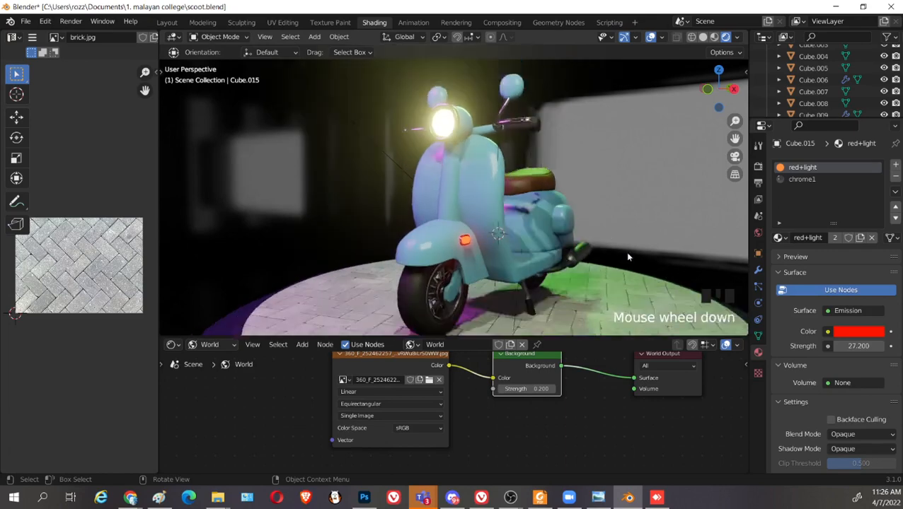
{"action": "scroll", "coordinate": [627, 256], "scroll_direction": "down", "scroll_amount": 1}
{"action": "middle_click_drag", "start_coordinate": [628, 256], "coordinate": [604, 302]}
{"action": "scroll", "coordinate": [651, 233], "scroll_direction": "down", "scroll_amount": 1}
{"action": "key", "text": "ctrl+s"}
{"action": "scroll", "coordinate": [604, 307], "scroll_direction": "up", "scroll_amount": 1}
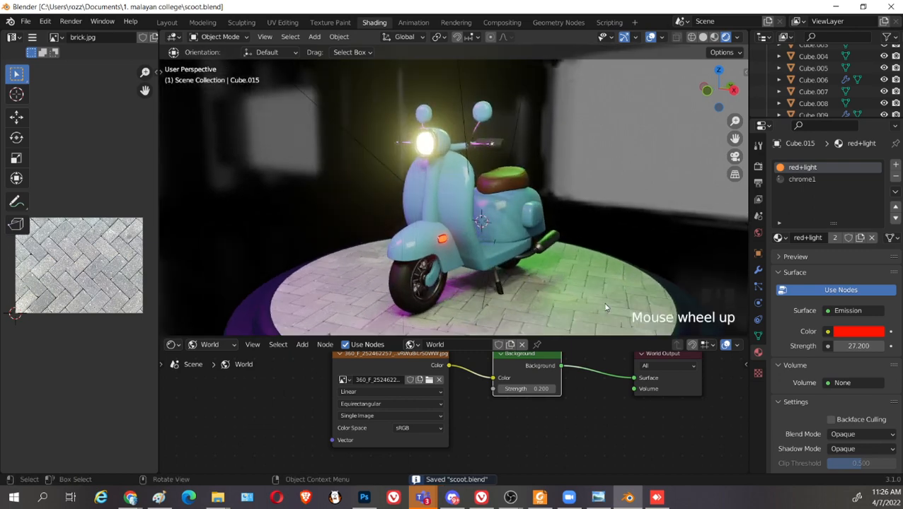
Switch the render engine to Cycles, save the file and view the scooter in the rendered viewport
{"action": "scroll", "coordinate": [736, 198], "scroll_direction": "up", "scroll_amount": 1}
{"action": "left_click", "coordinate": [758, 165]}
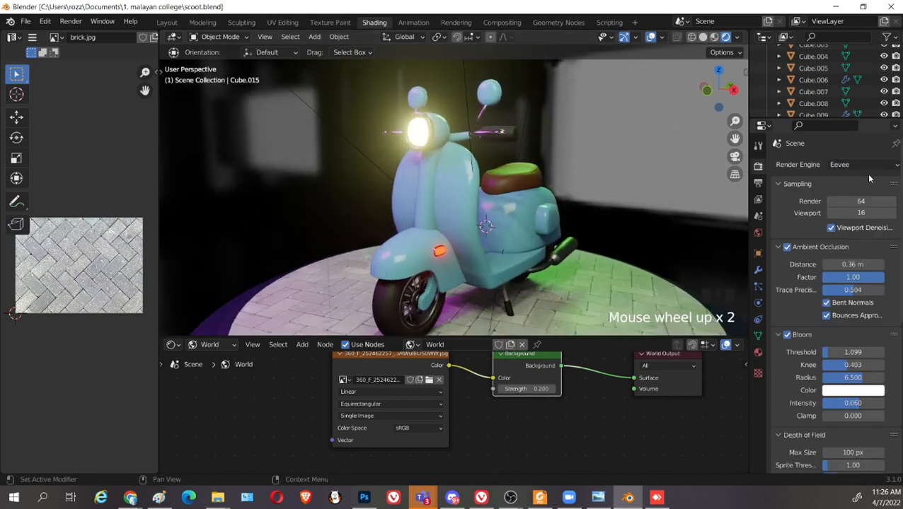
{"action": "left_click", "coordinate": [864, 164]}
{"action": "left_click", "coordinate": [843, 204]}
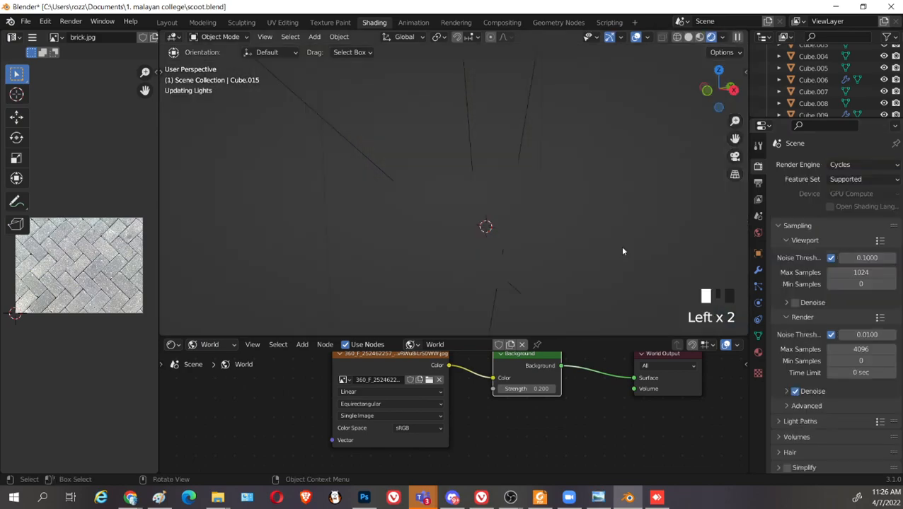
{"action": "middle_click_drag", "start_coordinate": [617, 246], "coordinate": [602, 242]}
{"action": "key", "text": "ctrl+s"}
{"action": "middle_click_drag", "start_coordinate": [639, 278], "coordinate": [636, 281]}
{"action": "scroll", "coordinate": [637, 278], "scroll_direction": "down", "scroll_amount": 2}
{"action": "scroll", "coordinate": [635, 281], "scroll_direction": "up", "scroll_amount": 2}
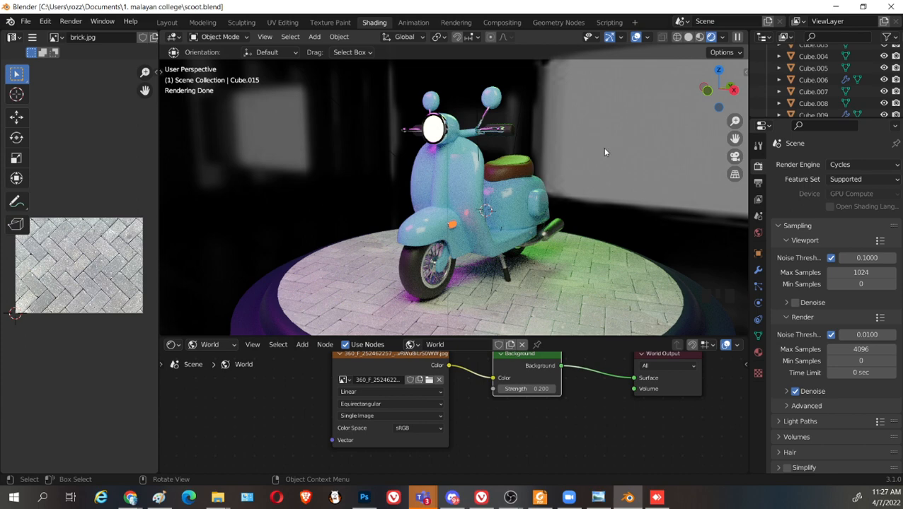
Save scoot.blend, start a Cycles still render of the scooter scene and stop it early
{"action": "key", "text": "ctrl+s"}
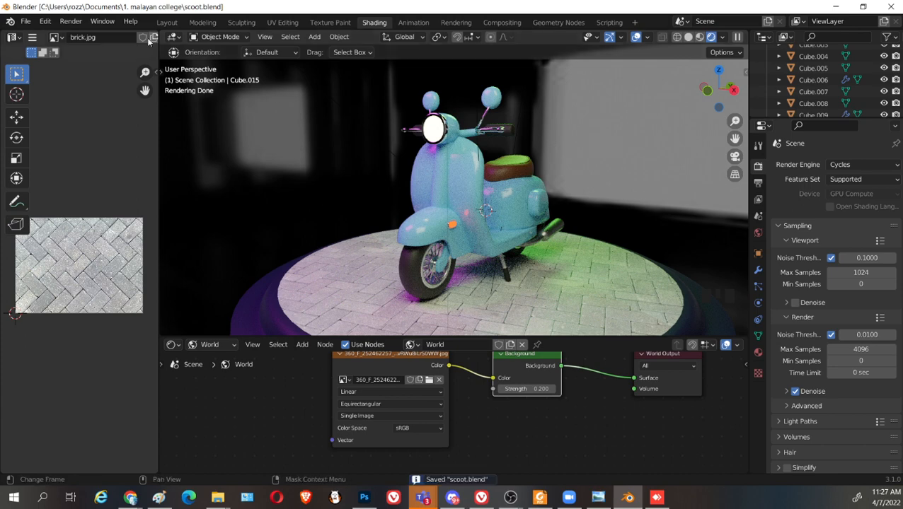
{"action": "left_click", "coordinate": [71, 21]}
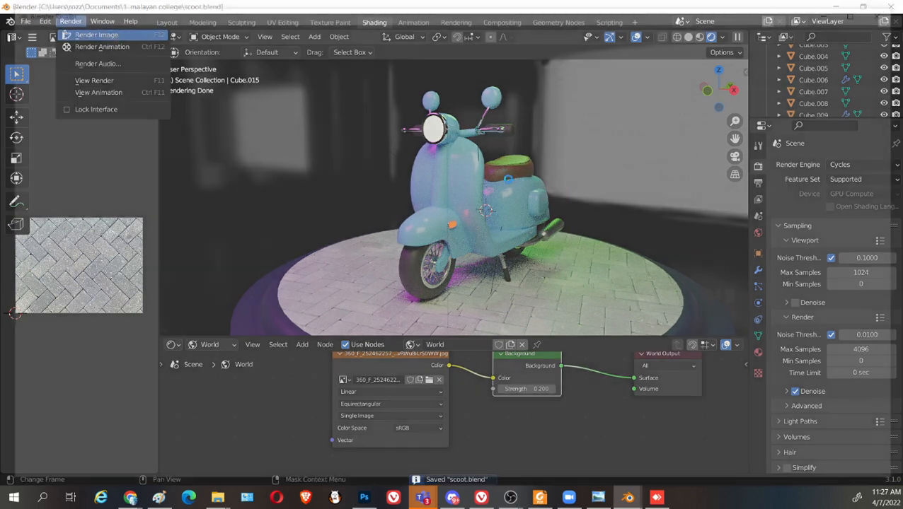
{"action": "left_click", "coordinate": [92, 36]}
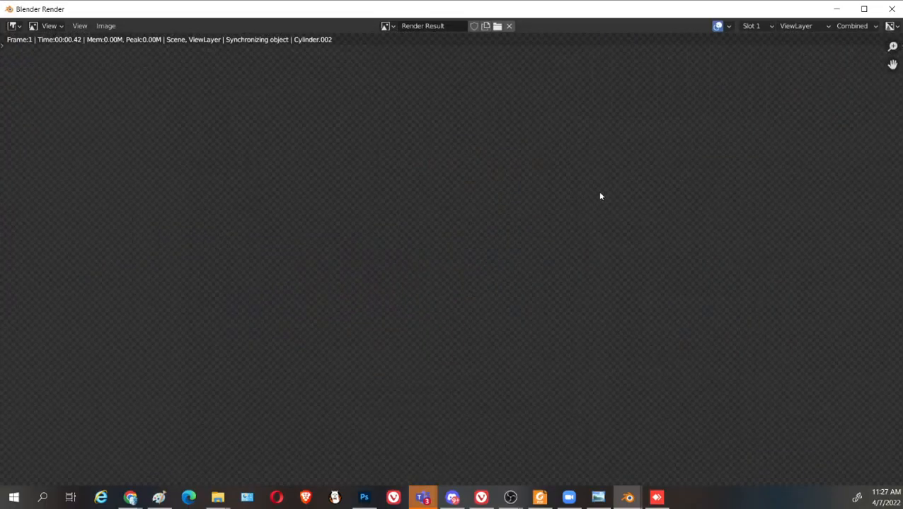
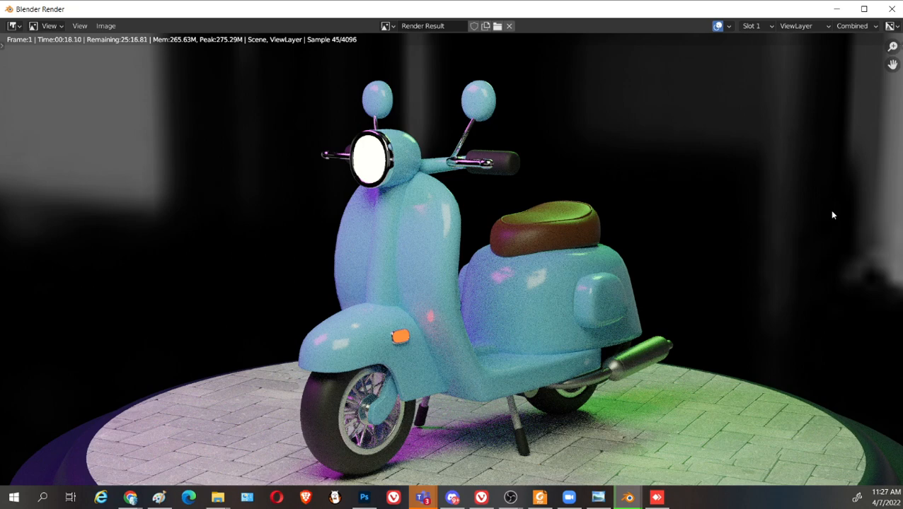
{"action": "key", "text": "Escape"}
{"action": "key", "text": "Escape"}
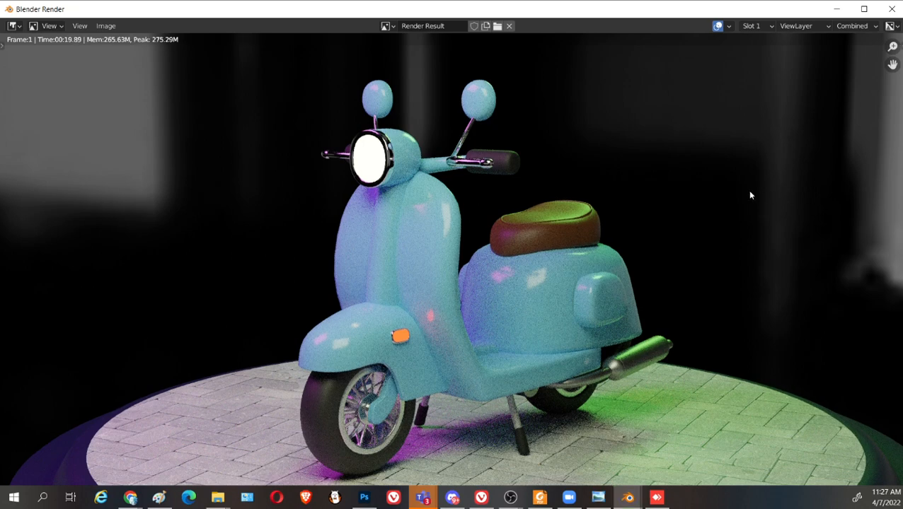
Switch the render engine to Eevee and hide the overlays in the 3D viewport
{"action": "left_click", "coordinate": [842, 164]}
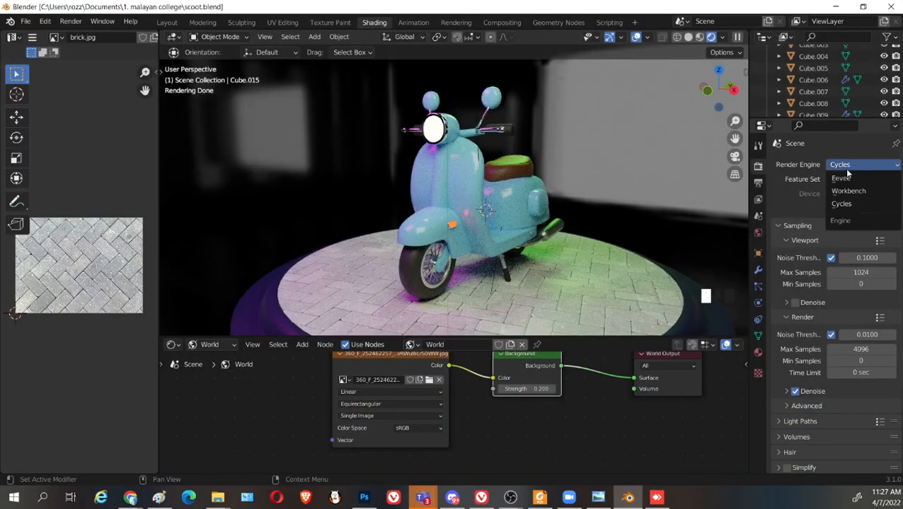
{"action": "left_click", "coordinate": [829, 178]}
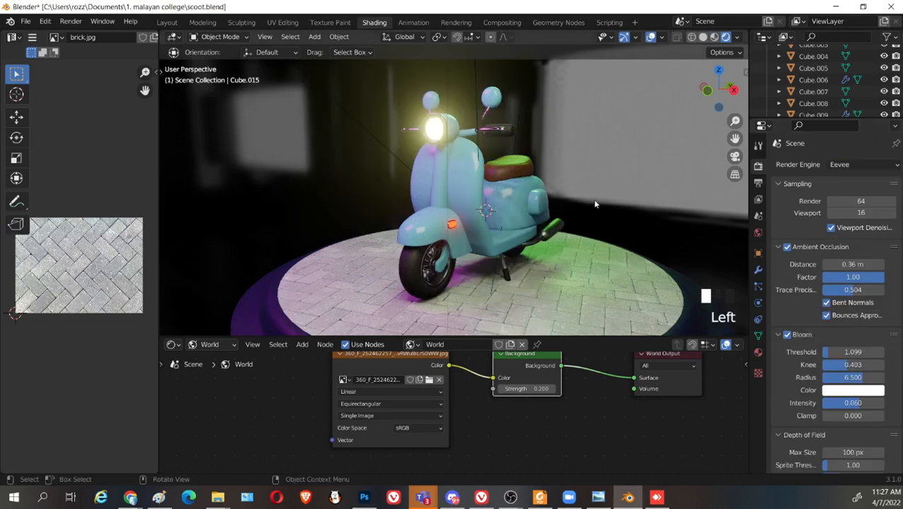
{"action": "left_click", "coordinate": [715, 38]}
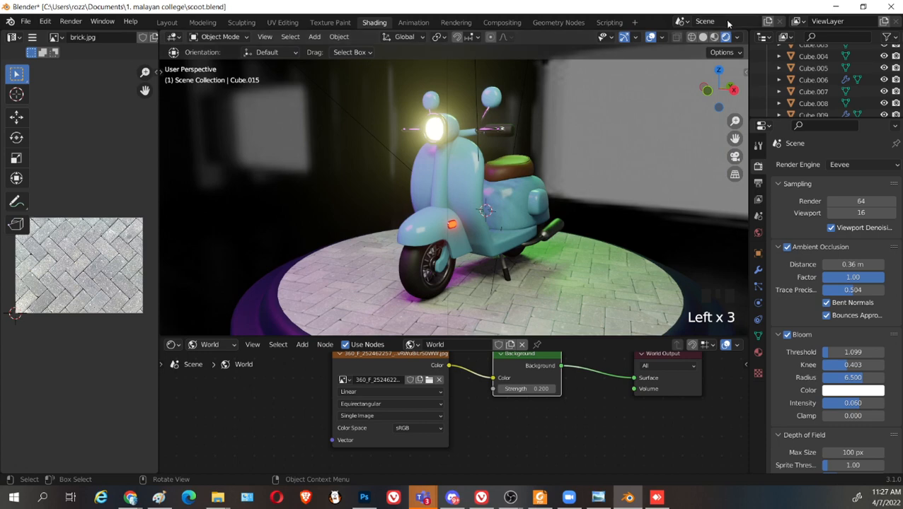
{"action": "left_click", "coordinate": [647, 41]}
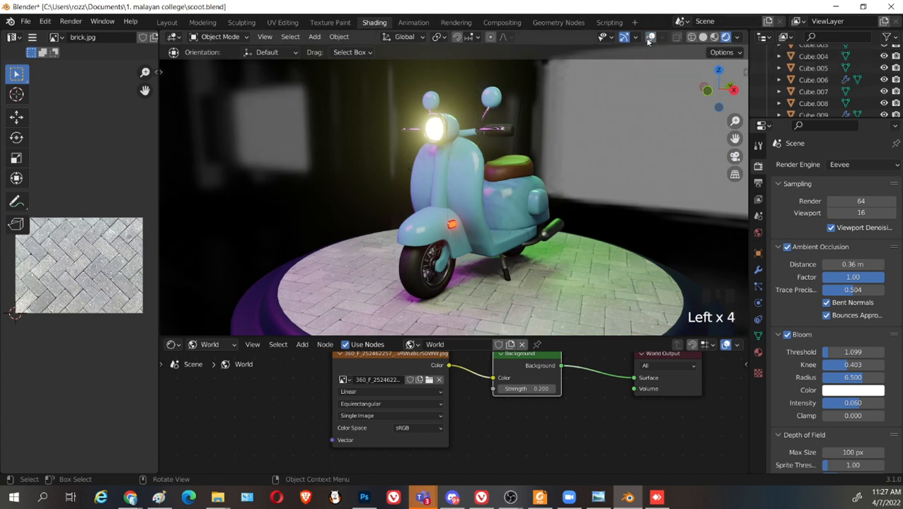
{"action": "left_click", "coordinate": [647, 41]}
{"action": "left_click", "coordinate": [647, 41]}
{"action": "scroll", "coordinate": [595, 163], "scroll_direction": "down", "scroll_amount": 5}
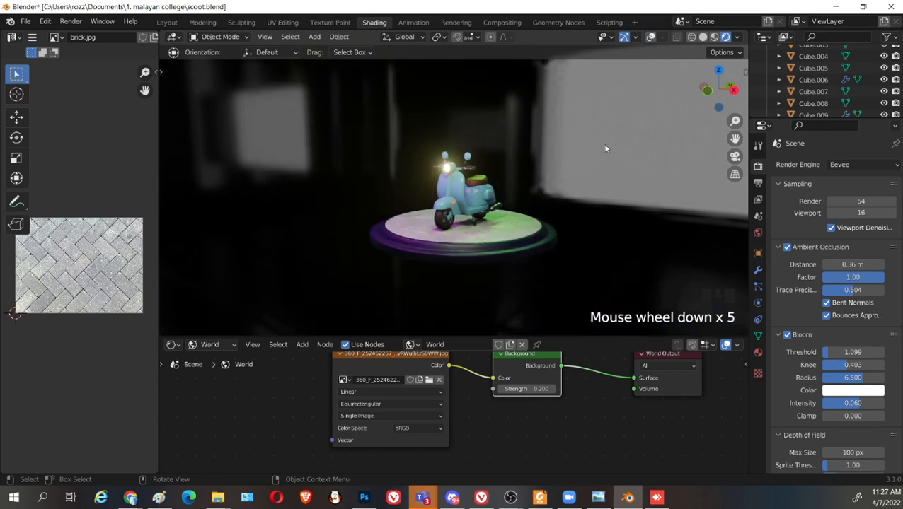
{"action": "left_click", "coordinate": [646, 41]}
{"action": "mouse_move", "coordinate": [648, 44]}
{"action": "middle_mouse_down"}
{"action": "mouse_move", "coordinate": [658, 28]}
{"action": "mouse_move", "coordinate": [655, 53]}
{"action": "middle_mouse_up"}
{"action": "left_click", "coordinate": [650, 37]}
Enlarge the 3D viewport over the node editor and frame the scooter from its front side
{"action": "middle_click_drag", "start_coordinate": [617, 197], "coordinate": [561, 195]}
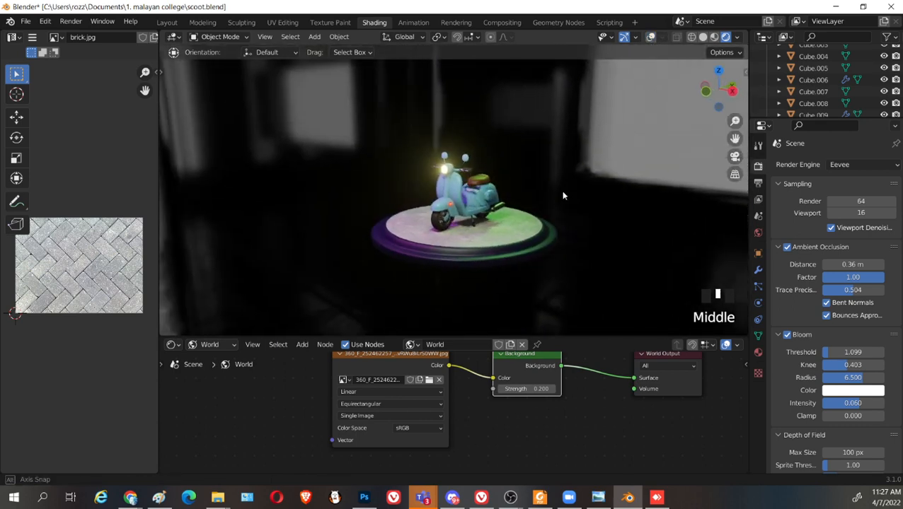
{"action": "scroll", "coordinate": [562, 199], "scroll_direction": "up", "scroll_amount": 3}
{"action": "scroll", "coordinate": [561, 199], "scroll_direction": "up", "scroll_amount": 1}
{"action": "middle_click_drag", "start_coordinate": [612, 225], "coordinate": [578, 356]}
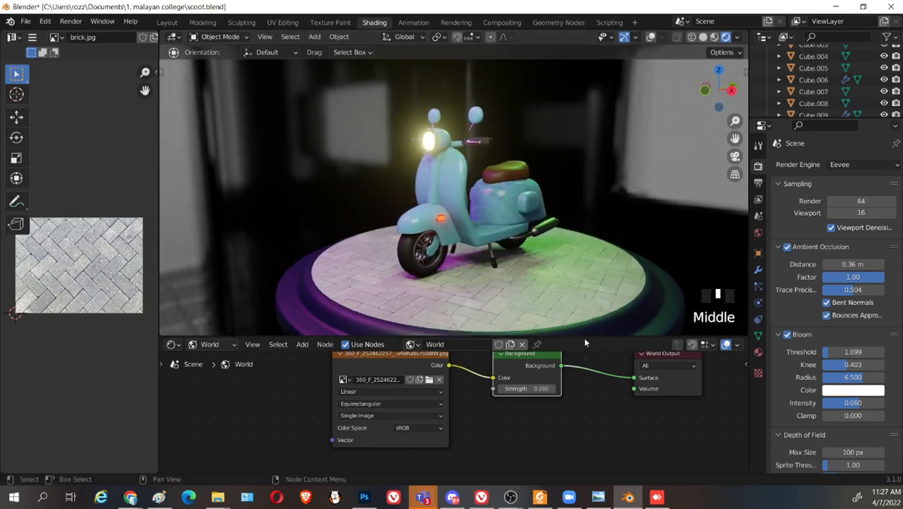
{"action": "left_click_drag", "start_coordinate": [585, 339], "coordinate": [584, 437]}
{"action": "middle_click_drag", "start_coordinate": [573, 382], "coordinate": [571, 316]}
{"action": "scroll", "coordinate": [572, 330], "scroll_direction": "up", "scroll_amount": 2}
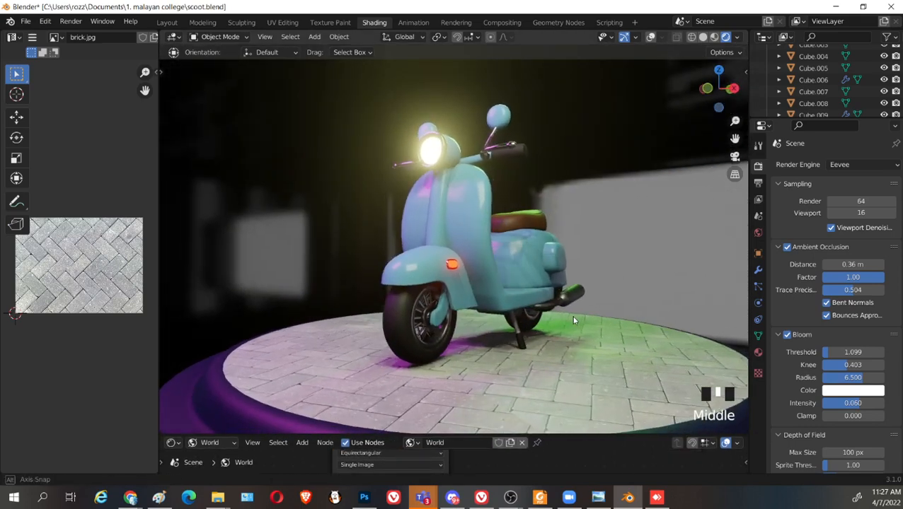
{"action": "middle_click_drag", "start_coordinate": [705, 308], "coordinate": [698, 306]}
{"action": "middle_click", "coordinate": [697, 305]}
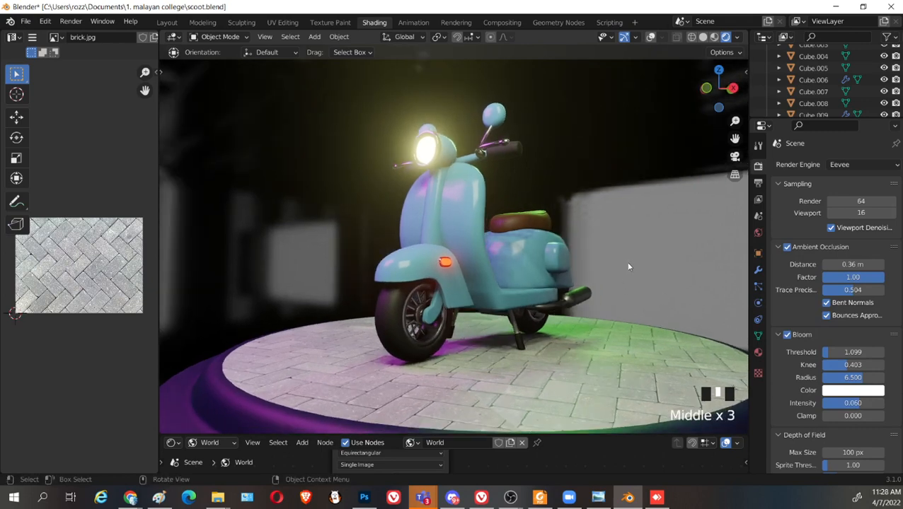
Examine the scooter's rear body and taillight glow in the Eevee rendered view
{"action": "middle_click_drag", "start_coordinate": [624, 264], "coordinate": [406, 280]}
{"action": "scroll", "coordinate": [593, 363], "scroll_direction": "up", "scroll_amount": 2}
{"action": "middle_click_drag", "start_coordinate": [594, 363], "coordinate": [659, 272], "text": "shift"}
{"action": "key", "text": "Tab"}
{"action": "key", "text": "Tab"}
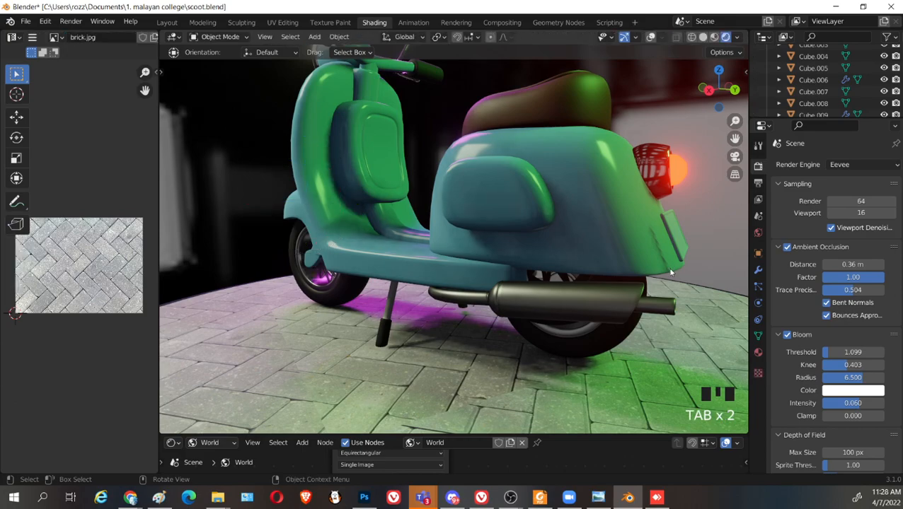
{"action": "left_click", "coordinate": [649, 260]}
{"action": "key", "text": "Tab"}
{"action": "key", "text": "Tab"}
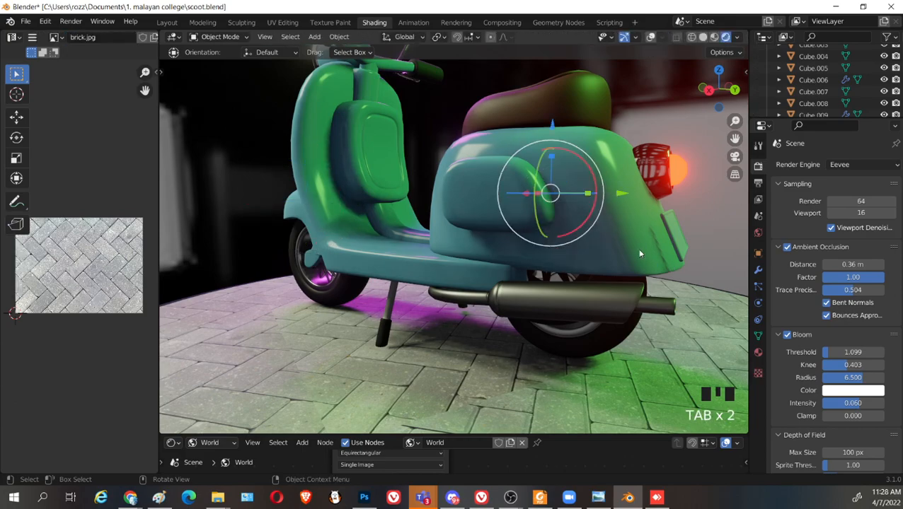
{"action": "middle_click_drag", "start_coordinate": [637, 248], "coordinate": [648, 298]}
{"action": "scroll", "coordinate": [842, 345], "scroll_direction": "down", "scroll_amount": 4}
{"action": "scroll", "coordinate": [785, 346], "scroll_direction": "up", "scroll_amount": 3}
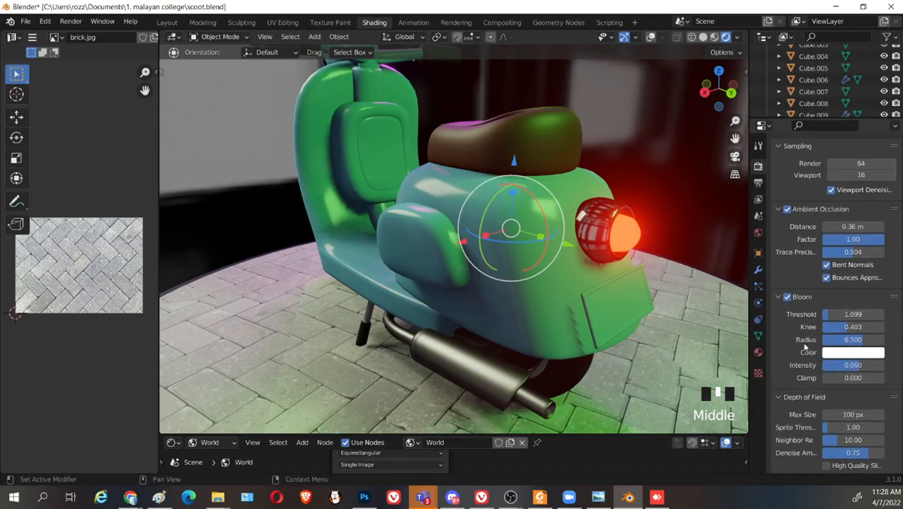
Review the Eevee sampling, bloom and depth of field settings and check the rear lighting from other angles
{"action": "scroll", "coordinate": [801, 244], "scroll_direction": "up", "scroll_amount": 2}
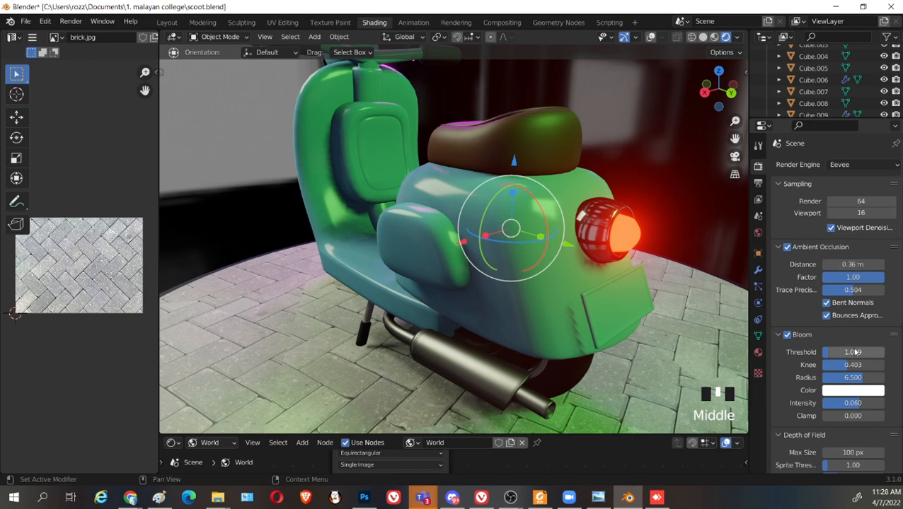
{"action": "scroll", "coordinate": [800, 380], "scroll_direction": "down", "scroll_amount": 7}
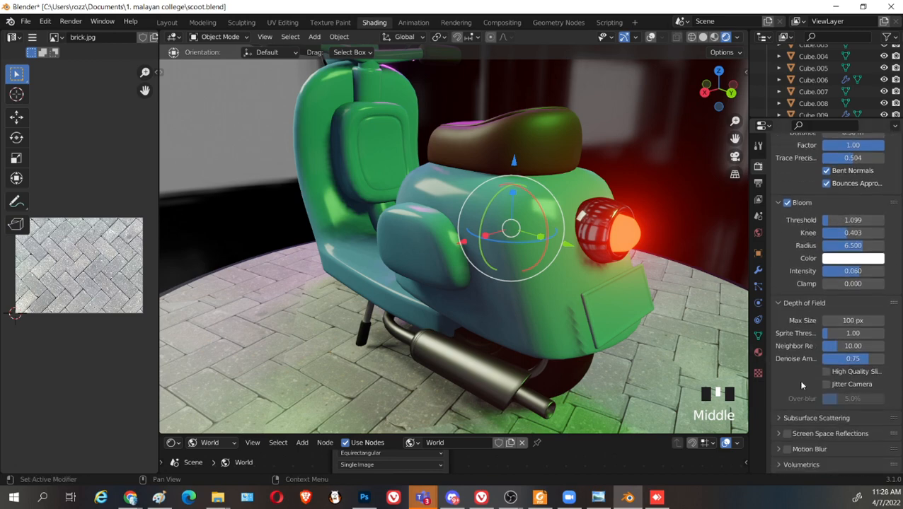
{"action": "scroll", "coordinate": [802, 385], "scroll_direction": "down", "scroll_amount": 2}
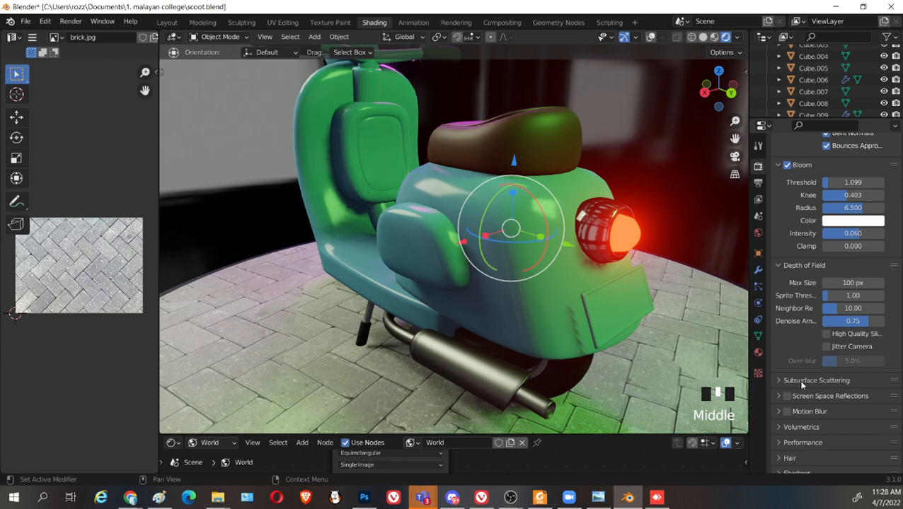
{"action": "scroll", "coordinate": [781, 414], "scroll_direction": "down", "scroll_amount": 5}
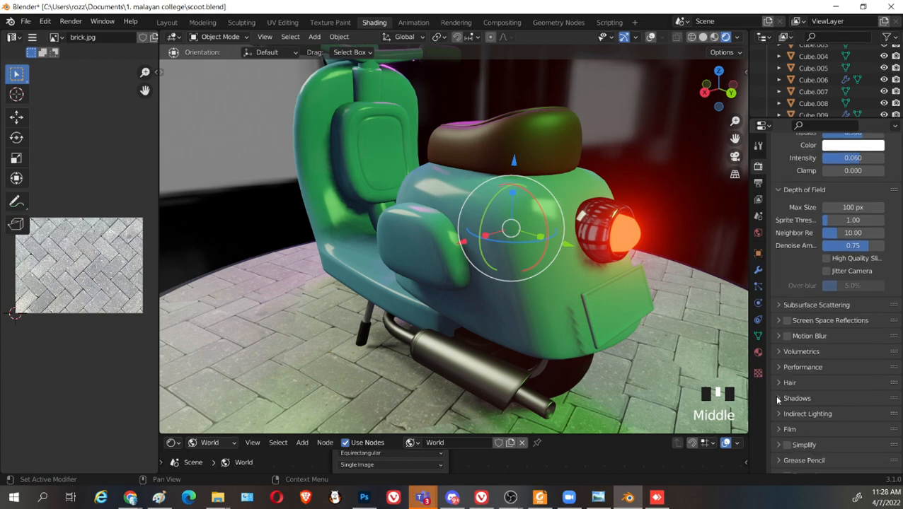
{"action": "scroll", "coordinate": [778, 415], "scroll_direction": "down", "scroll_amount": 1}
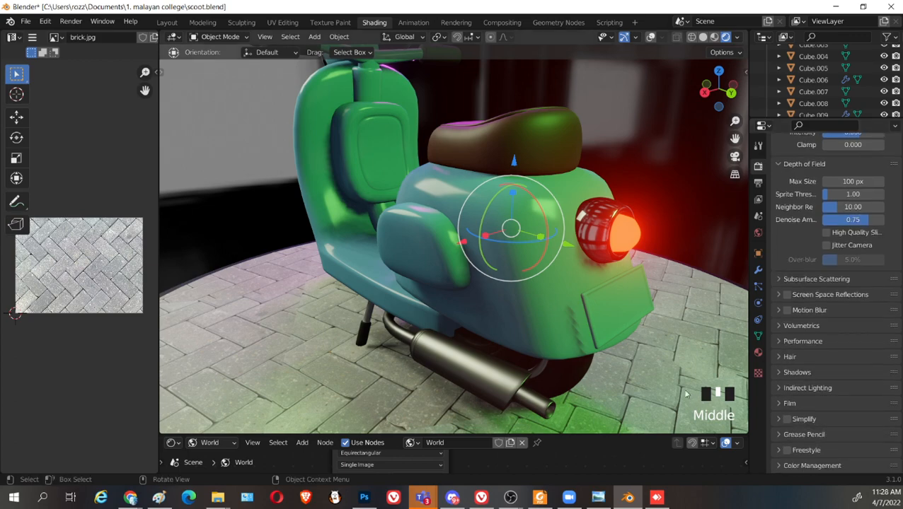
{"action": "middle_click_drag", "start_coordinate": [566, 244], "coordinate": [541, 276]}
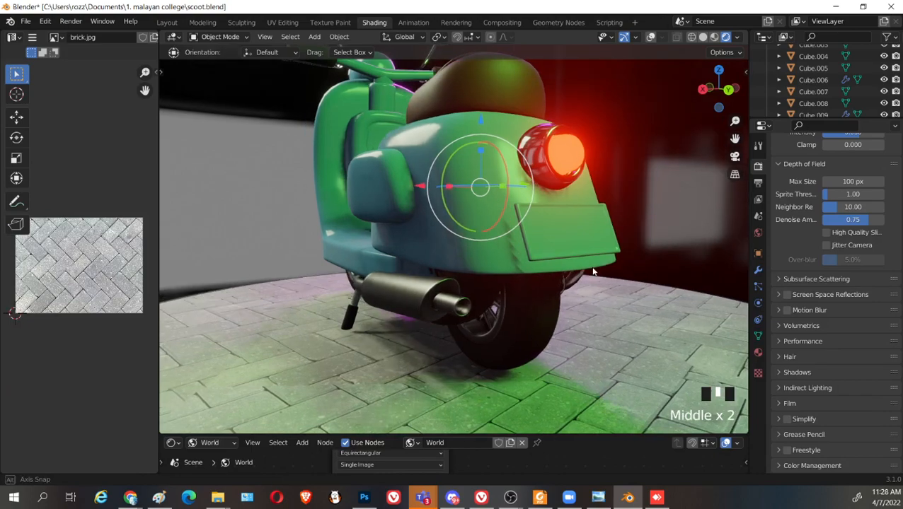
{"action": "scroll", "coordinate": [559, 297], "scroll_direction": "down", "scroll_amount": 2}
{"action": "middle_click_drag", "start_coordinate": [573, 311], "coordinate": [610, 302]}
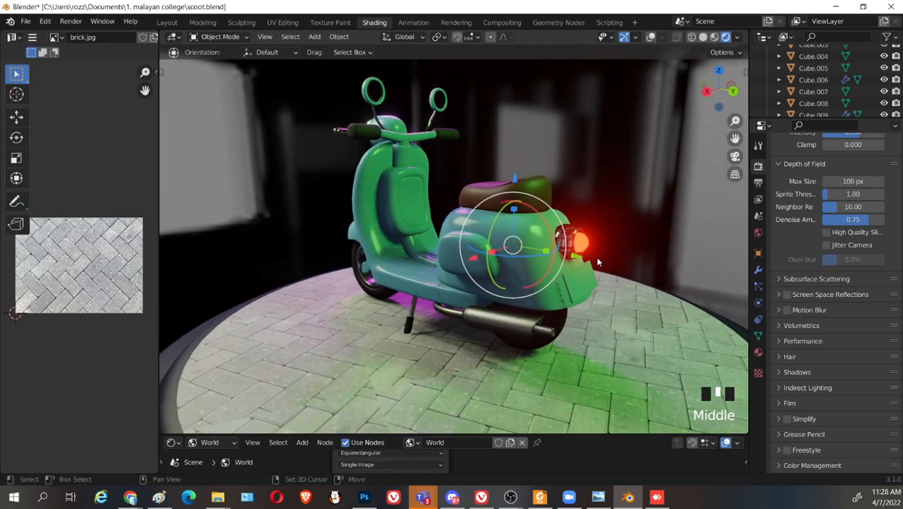
{"action": "middle_click_drag", "start_coordinate": [596, 259], "coordinate": [627, 186], "text": "shift"}
{"action": "left_click", "coordinate": [627, 186]}
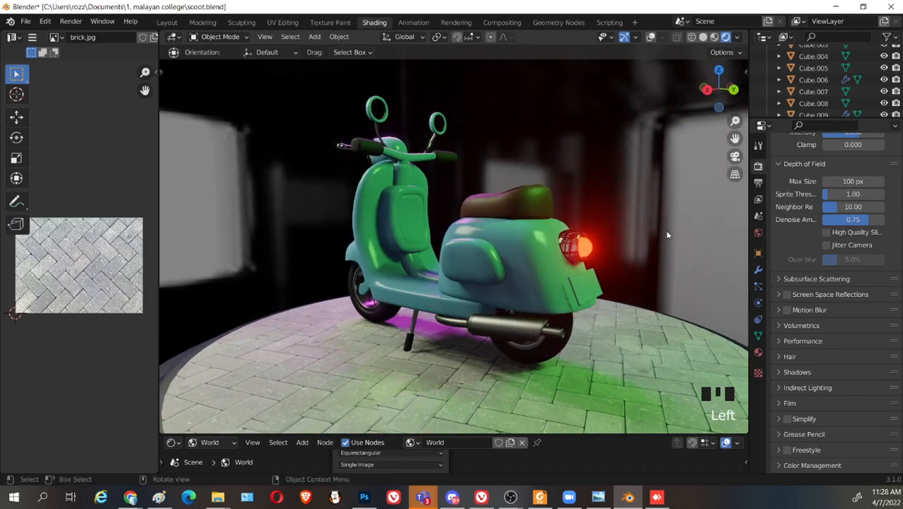
Scale the license plate below the taillight slightly and deselect it
{"action": "middle_click_drag", "start_coordinate": [632, 325], "coordinate": [437, 300]}
{"action": "left_click", "coordinate": [423, 319]}
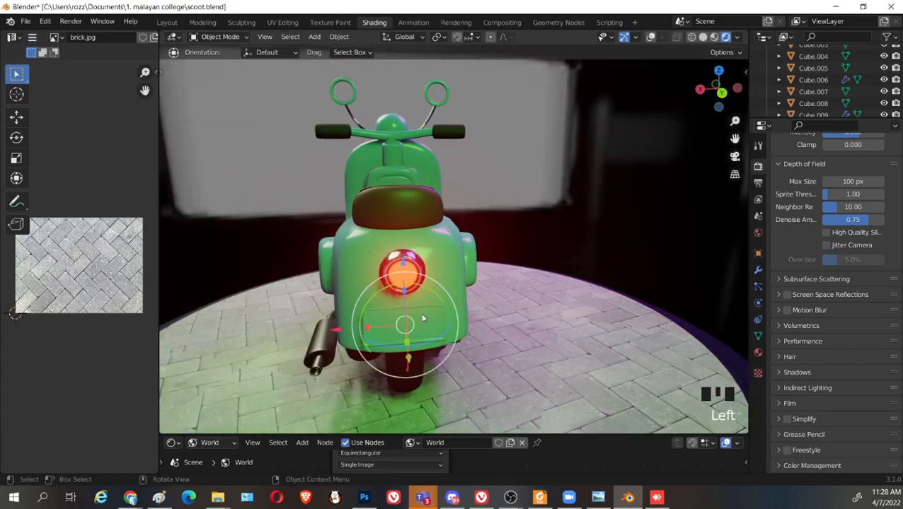
{"action": "key", "text": "s"}
{"action": "left_click", "coordinate": [425, 331]}
{"action": "middle_click_drag", "start_coordinate": [424, 330], "coordinate": [650, 326]}
{"action": "left_click", "coordinate": [658, 276]}
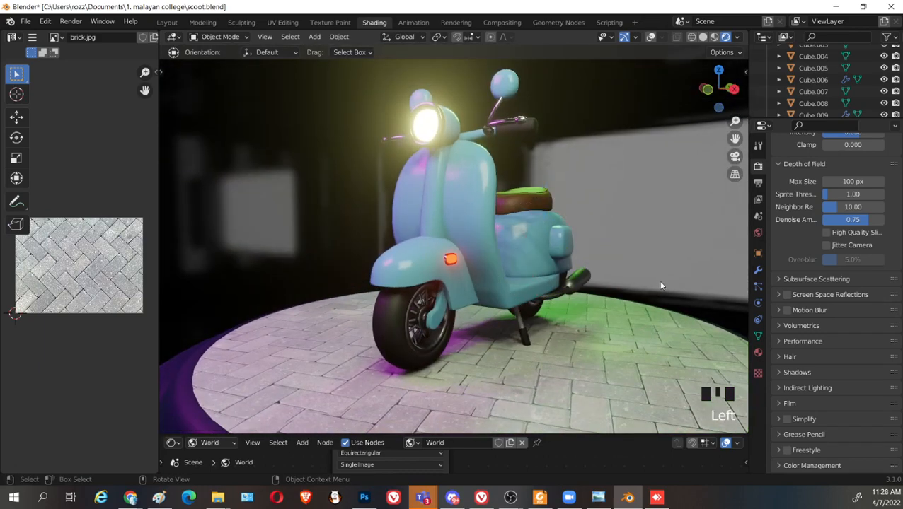
Render the scooter scene as a still image in Eevee, close the render window and save the file
{"action": "middle_click_drag", "start_coordinate": [658, 276], "coordinate": [642, 286], "text": "shift"}
{"action": "key", "text": "F12"}
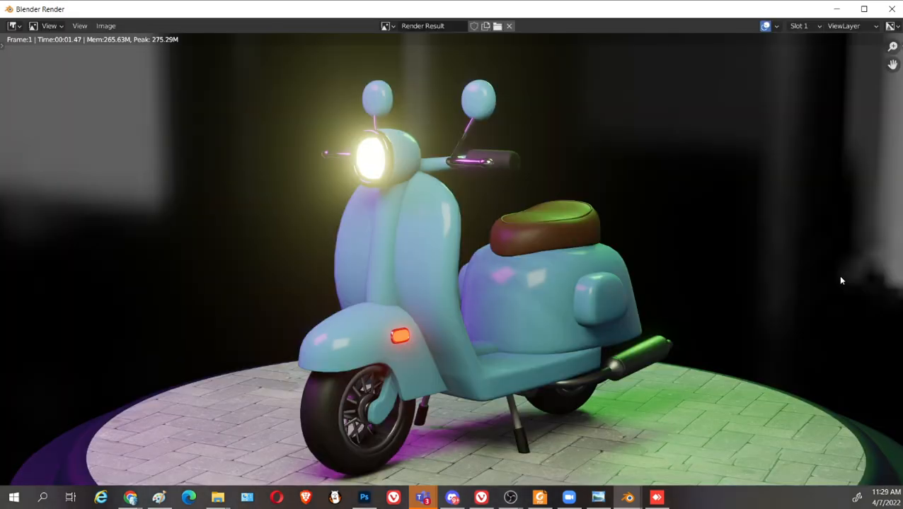
{"action": "left_click", "coordinate": [892, 9]}
{"action": "key", "text": "ctrl+s"}
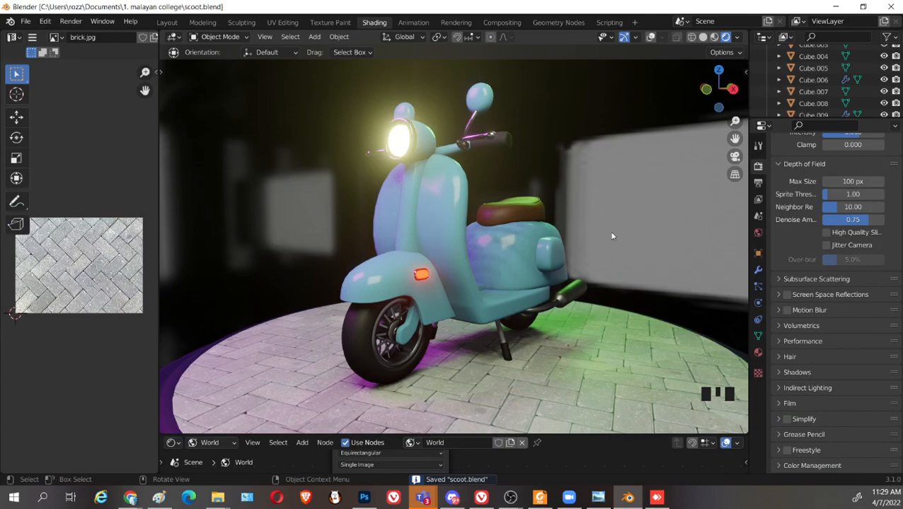
Show the viewport overlays again and select the scene camera to check its placement around the scooter
{"action": "scroll", "coordinate": [613, 236], "scroll_direction": "down", "scroll_amount": 3}
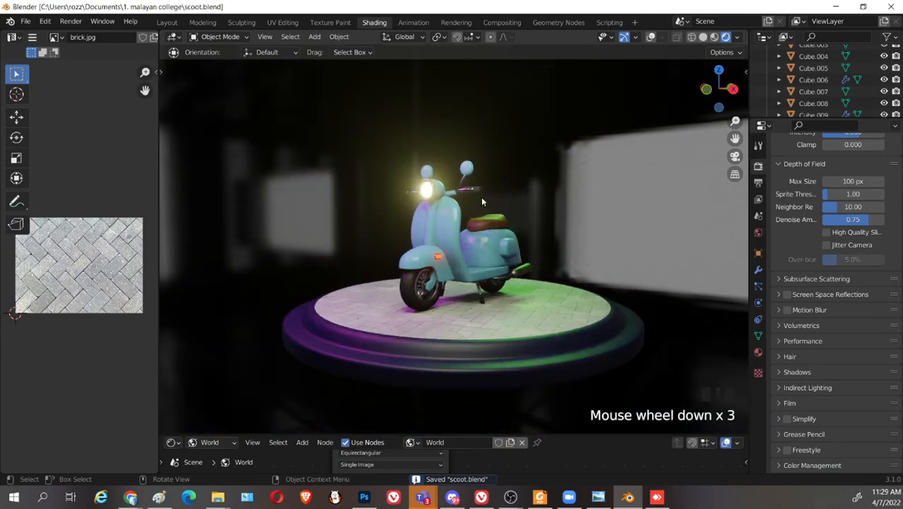
{"action": "left_click", "coordinate": [651, 37]}
{"action": "middle_click_drag", "start_coordinate": [524, 191], "coordinate": [474, 284]}
{"action": "scroll", "coordinate": [542, 240], "scroll_direction": "down", "scroll_amount": 3}
{"action": "left_click", "coordinate": [663, 197]}
{"action": "scroll", "coordinate": [473, 284], "scroll_direction": "up", "scroll_amount": 2}
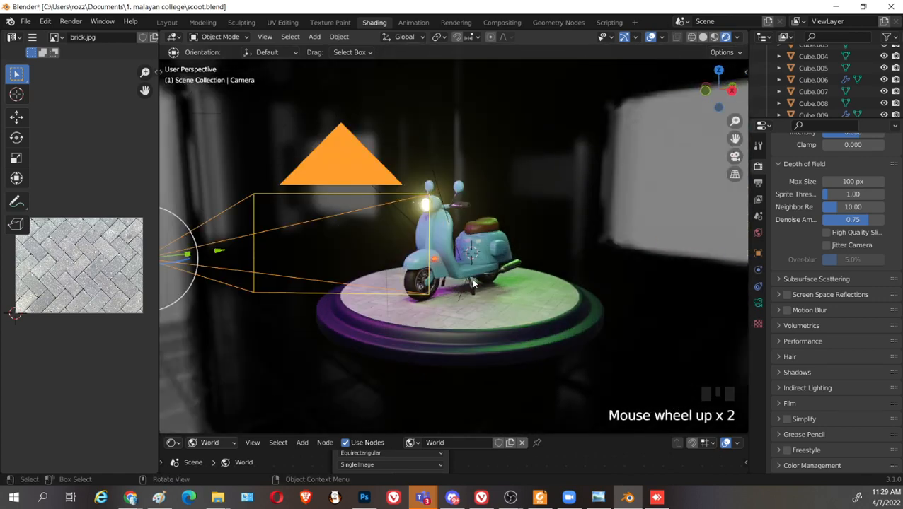
Frame the scooter from a low front angle with overlays hidden and save a screenshot of the viewport area
{"action": "scroll", "coordinate": [552, 267], "scroll_direction": "up", "scroll_amount": 3}
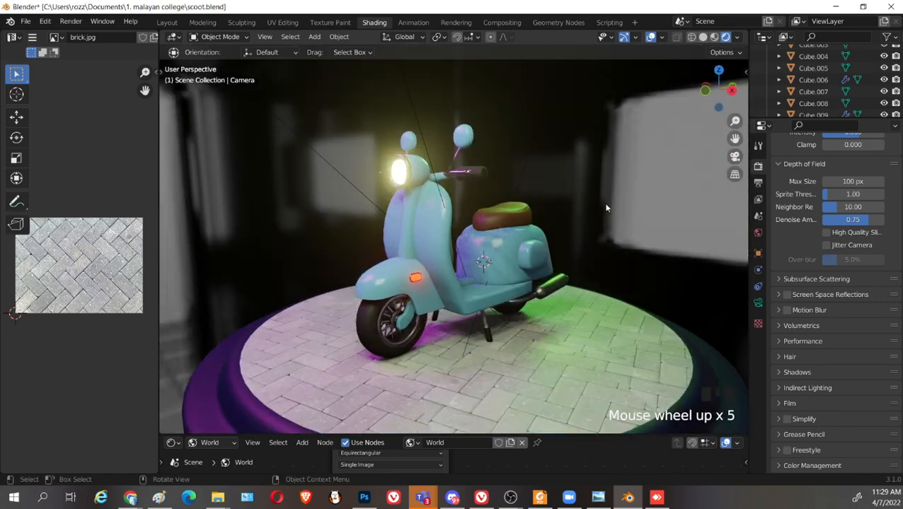
{"action": "middle_click_drag", "start_coordinate": [606, 208], "coordinate": [625, 171]}
{"action": "scroll", "coordinate": [617, 208], "scroll_direction": "up", "scroll_amount": 1}
{"action": "left_click", "coordinate": [651, 38]}
{"action": "middle_click_drag", "start_coordinate": [706, 213], "coordinate": [675, 238]}
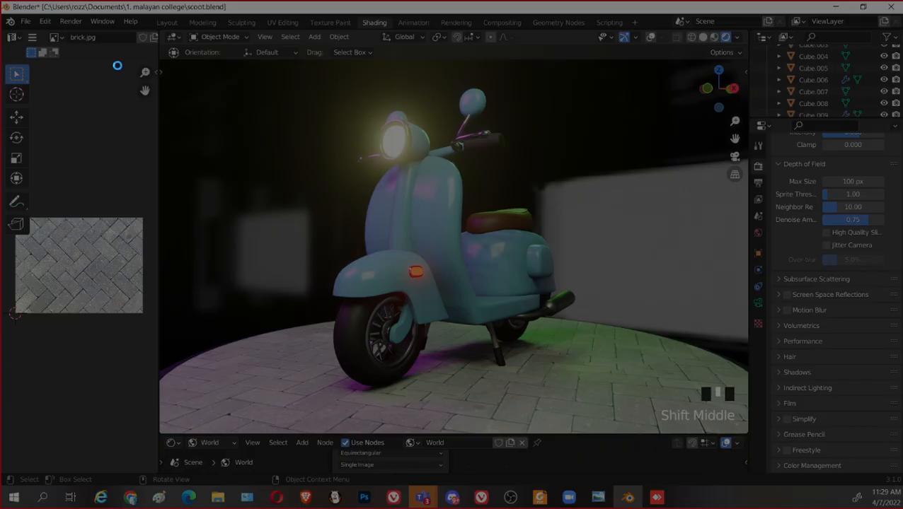
{"action": "left_click_drag", "start_coordinate": [159, 62], "coordinate": [747, 435]}
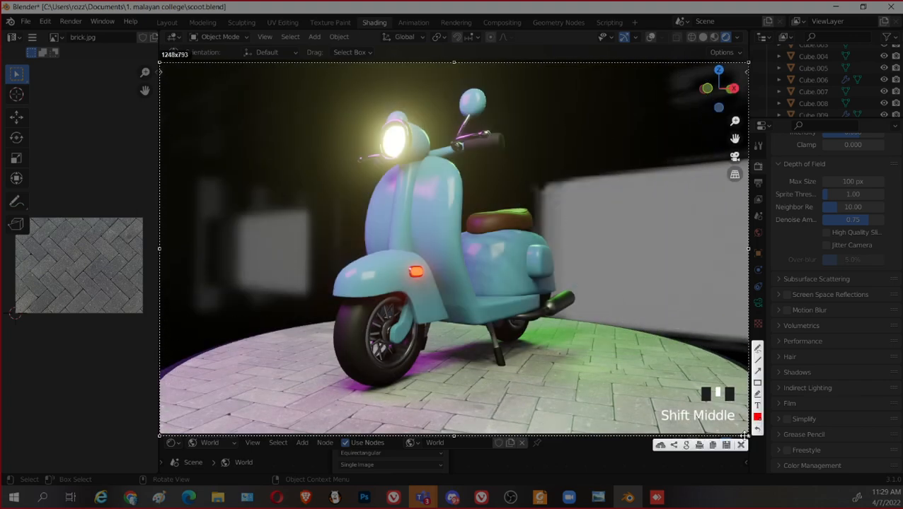
{"action": "left_click", "coordinate": [726, 445]}
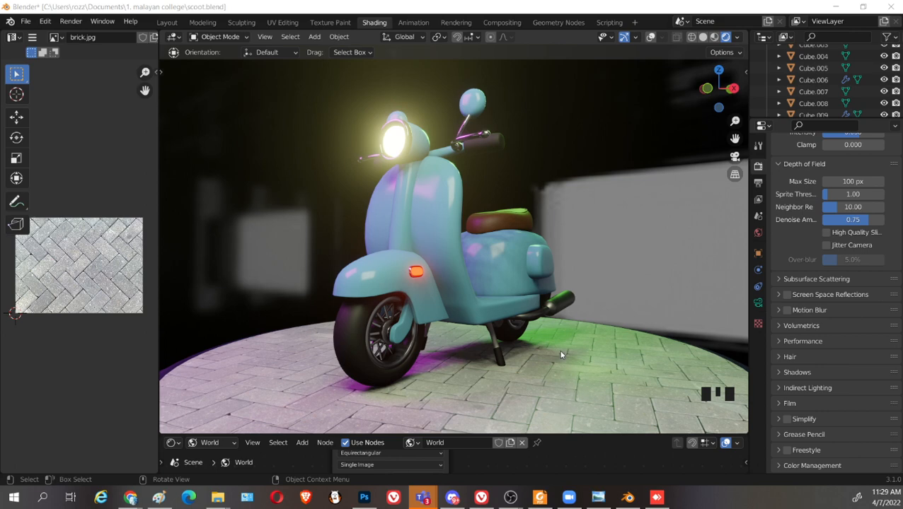
Frame the scooter from a raised front three-quarter angle and copy a screenshot of the viewport area
{"action": "middle_click_drag", "start_coordinate": [560, 352], "coordinate": [565, 386]}
{"action": "middle_click_drag", "start_coordinate": [565, 386], "coordinate": [546, 346], "text": "shift"}
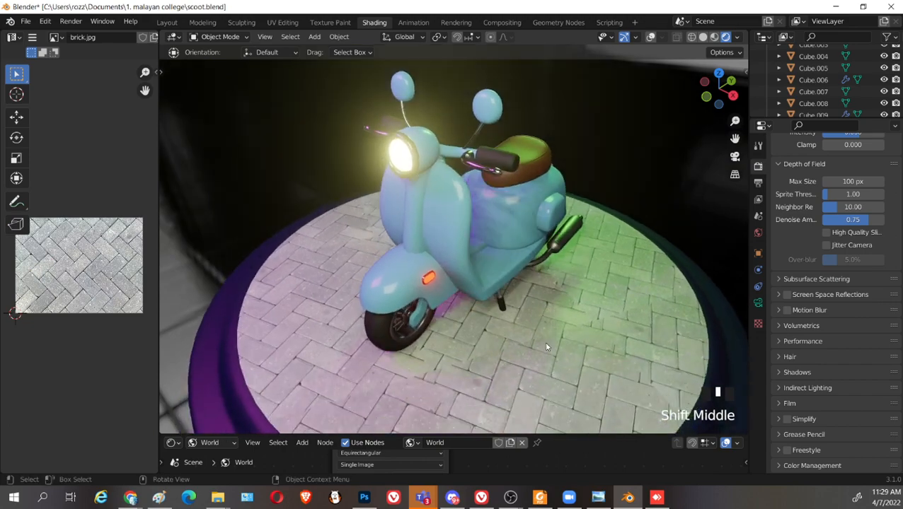
{"action": "middle_click_drag", "start_coordinate": [495, 359], "coordinate": [638, 327]}
{"action": "scroll", "coordinate": [594, 319], "scroll_direction": "up", "scroll_amount": 2}
{"action": "scroll", "coordinate": [581, 333], "scroll_direction": "up", "scroll_amount": 2}
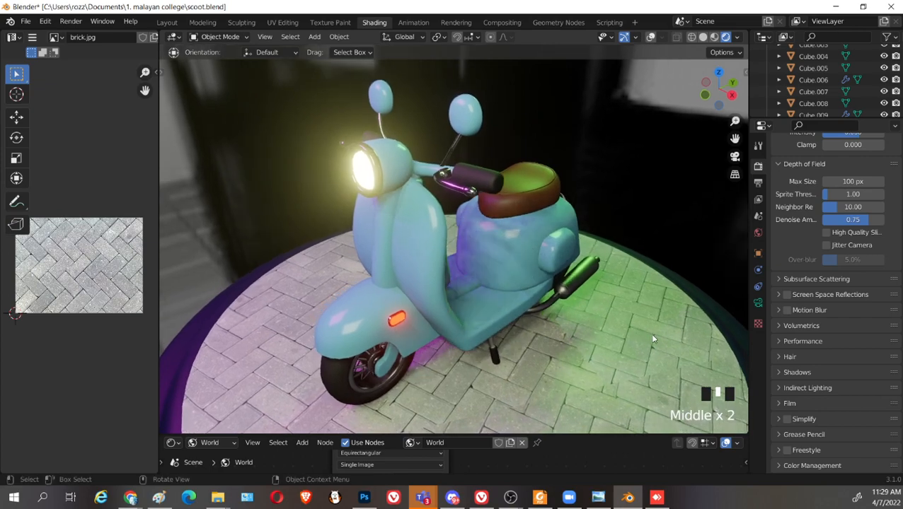
{"action": "key", "text": "Print"}
{"action": "left_click_drag", "start_coordinate": [174, 59], "coordinate": [744, 430]}
{"action": "left_click", "coordinate": [712, 446]}
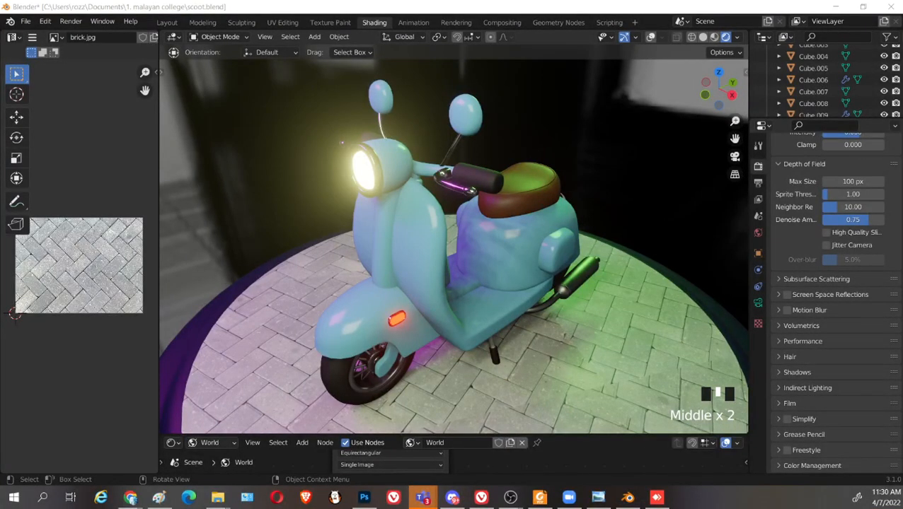
Enable the wireframe geometry overlay and show the viewport overlays on the scooter scene
{"action": "middle_click_drag", "start_coordinate": [589, 314], "coordinate": [642, 185]}
{"action": "left_click", "coordinate": [661, 39]}
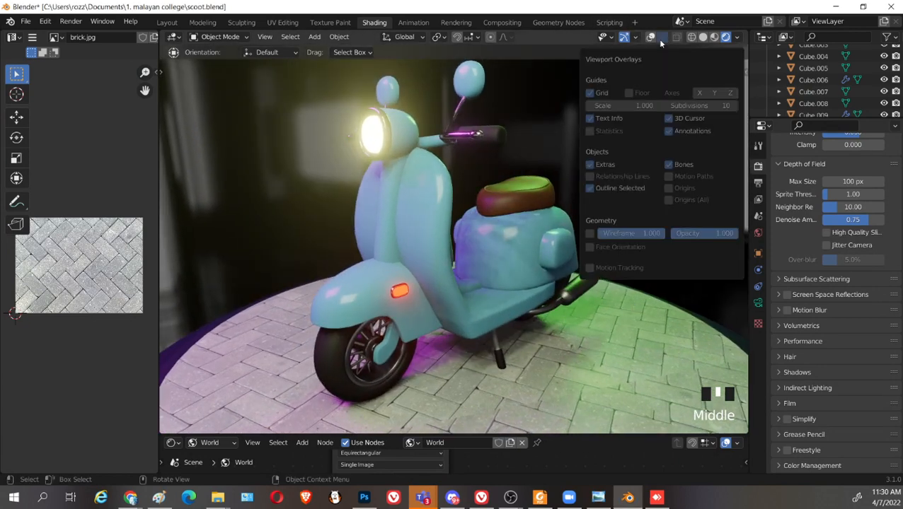
{"action": "left_click", "coordinate": [591, 234]}
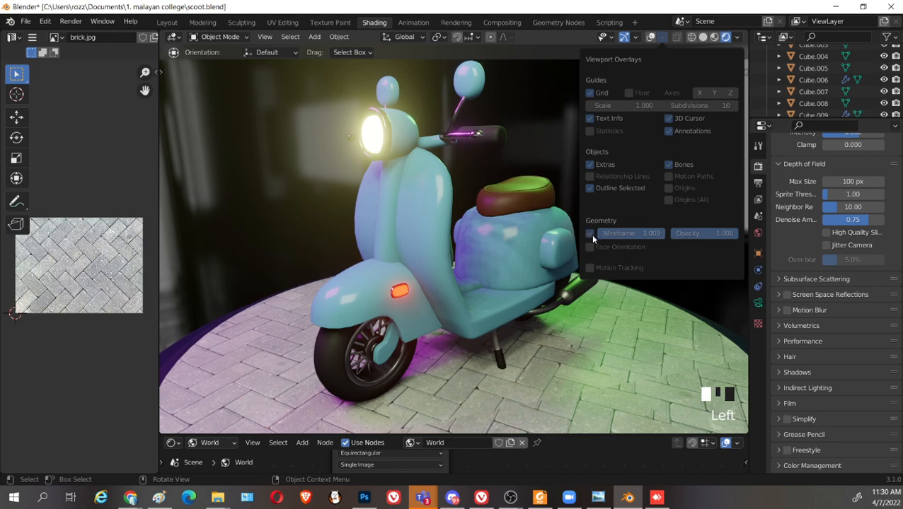
{"action": "left_click", "coordinate": [651, 38]}
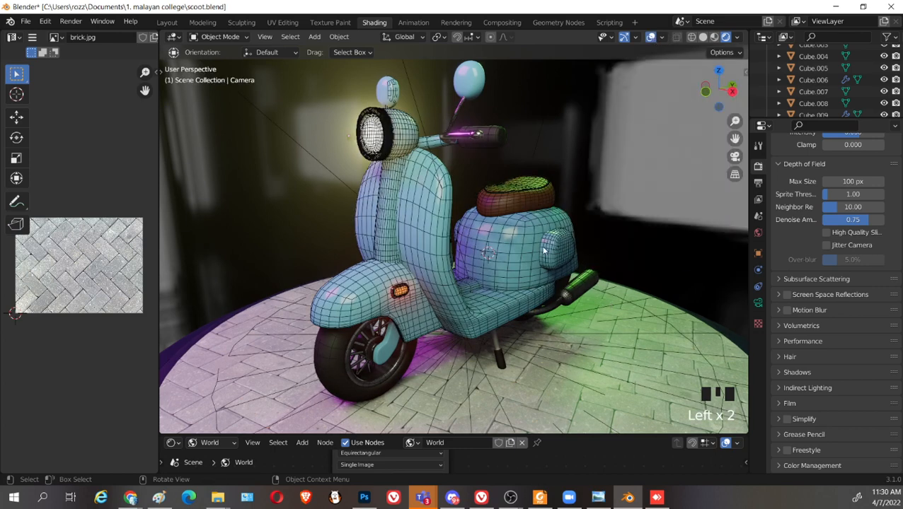
{"action": "scroll", "coordinate": [601, 205], "scroll_direction": "down", "scroll_amount": 1}
{"action": "left_click", "coordinate": [412, 101]}
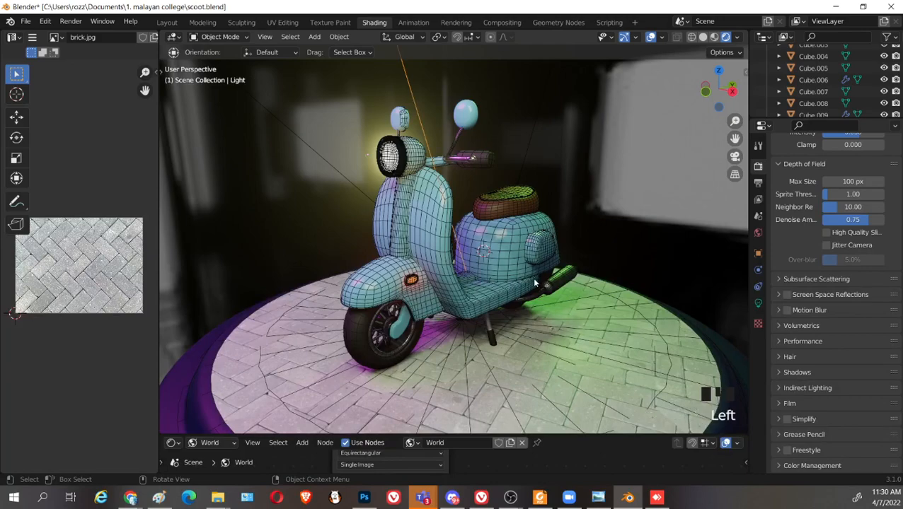
{"action": "left_click", "coordinate": [639, 280]}
{"action": "middle_click_drag", "start_coordinate": [639, 280], "coordinate": [655, 248]}
{"action": "left_click", "coordinate": [483, 113]}
{"action": "left_click", "coordinate": [547, 186]}
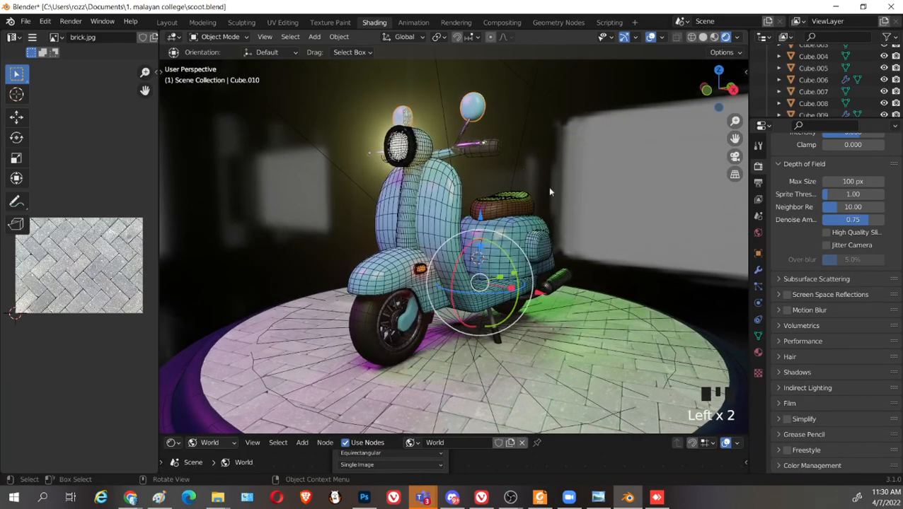
{"action": "middle_click_drag", "start_coordinate": [548, 186], "coordinate": [587, 218]}
{"action": "left_click", "coordinate": [622, 275]}
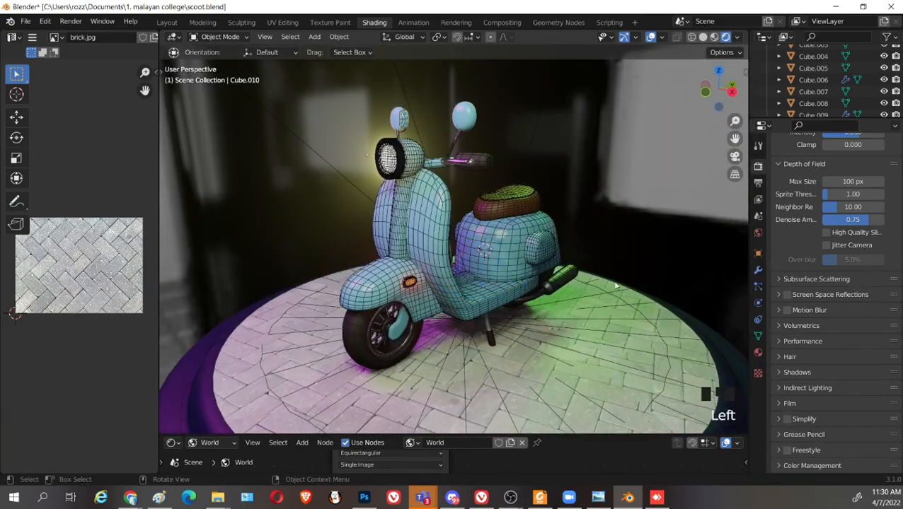
Frame the scooter closely from a low front three-quarter angle and copy a screenshot of the wireframe viewport
{"action": "middle_click_drag", "start_coordinate": [625, 278], "coordinate": [670, 281]}
{"action": "scroll", "coordinate": [617, 270], "scroll_direction": "up", "scroll_amount": 1}
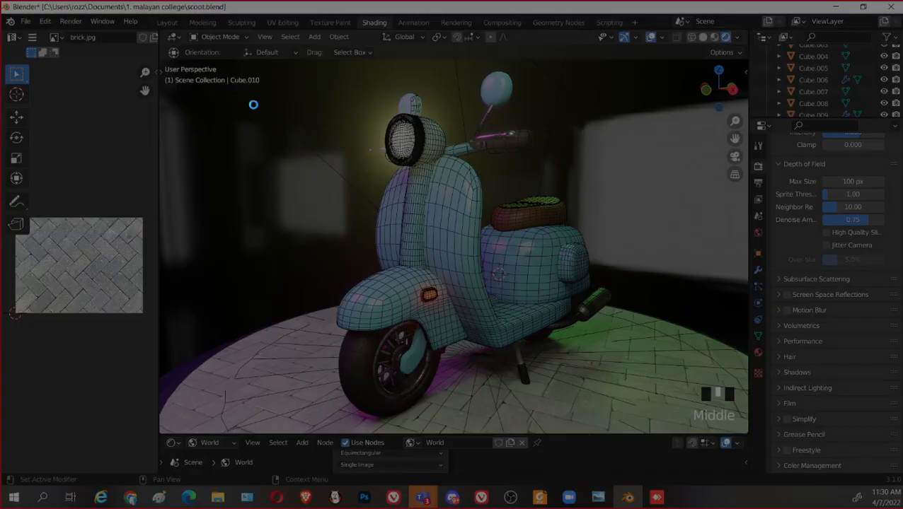
{"action": "left_click_drag", "start_coordinate": [161, 62], "coordinate": [744, 430]}
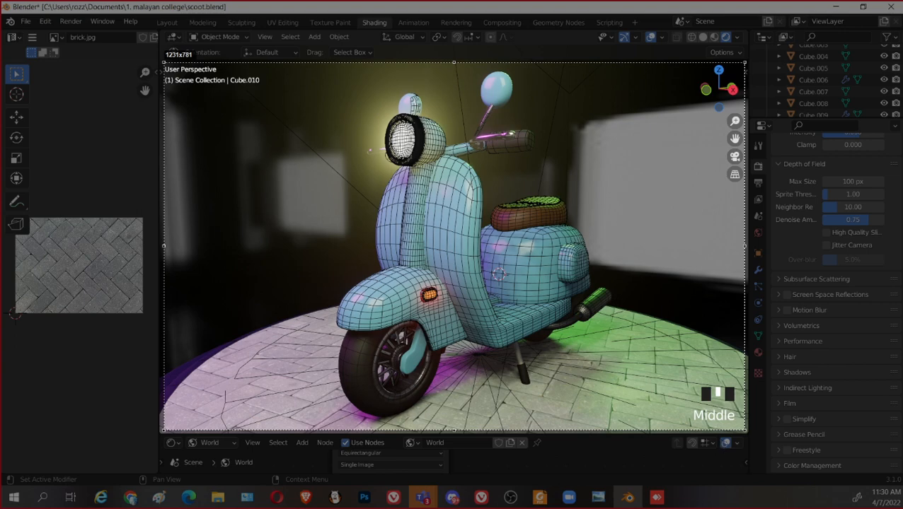
{"action": "key", "text": "ctrl+c"}
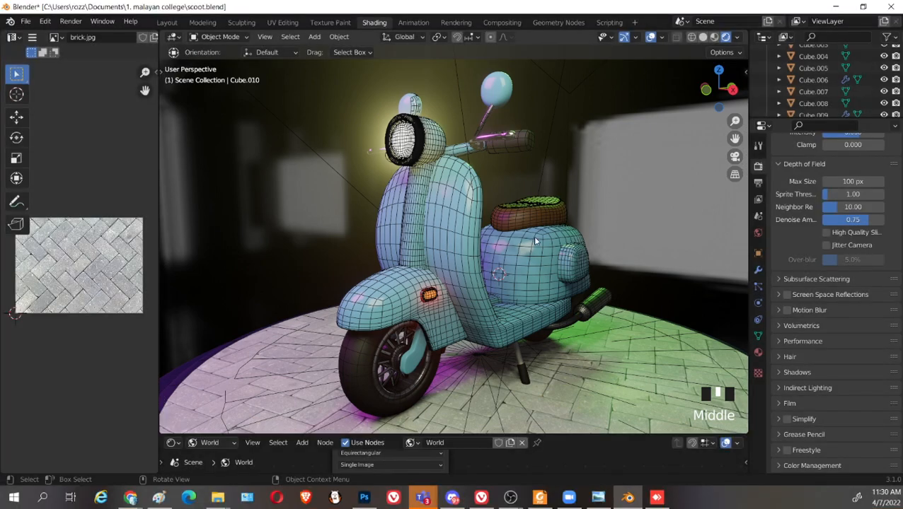
{"action": "key", "text": "Print"}
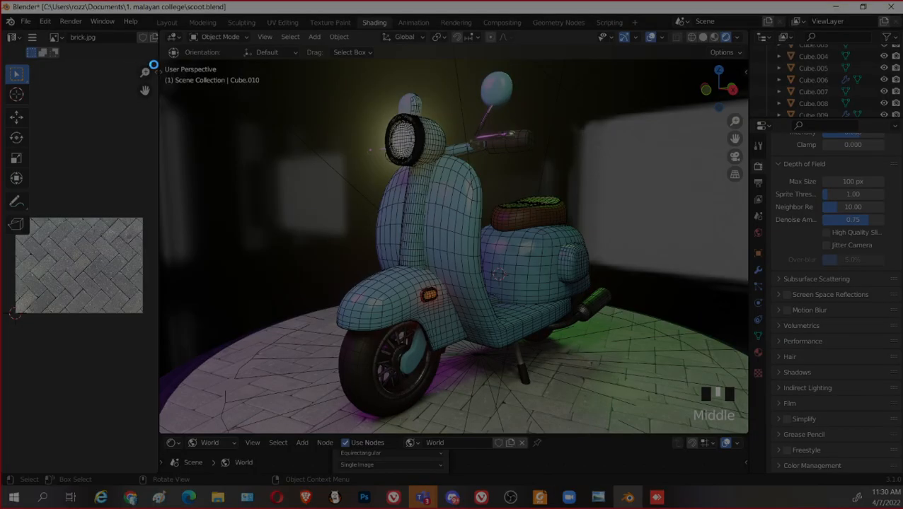
{"action": "left_click_drag", "start_coordinate": [161, 63], "coordinate": [746, 431]}
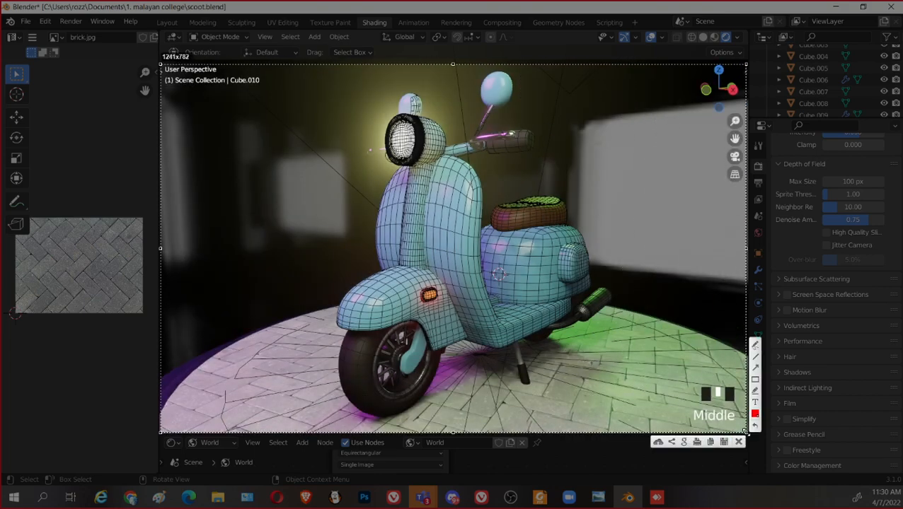
{"action": "left_click", "coordinate": [710, 442]}
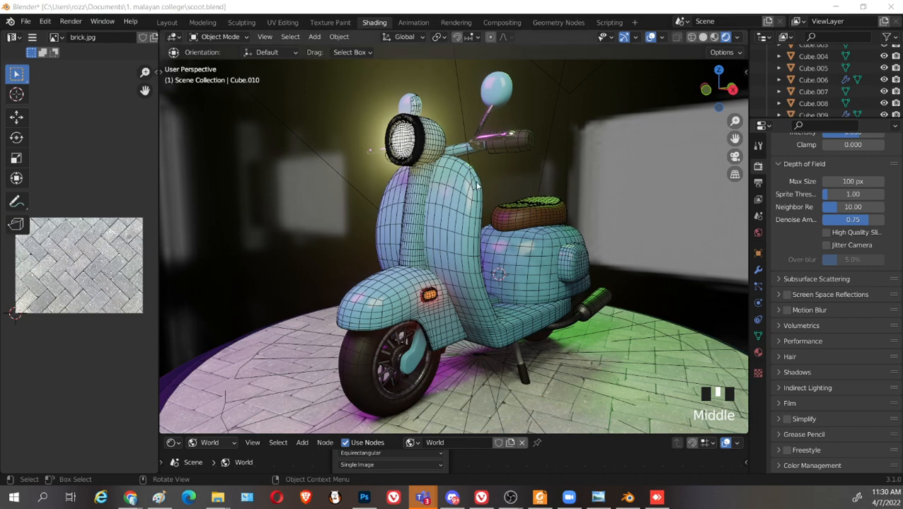
Turn off the wireframe geometry overlay while keeping the other viewport overlays shown
{"action": "scroll", "coordinate": [616, 271], "scroll_direction": "down", "scroll_amount": 2}
{"action": "middle_click_drag", "start_coordinate": [616, 271], "coordinate": [593, 270]}
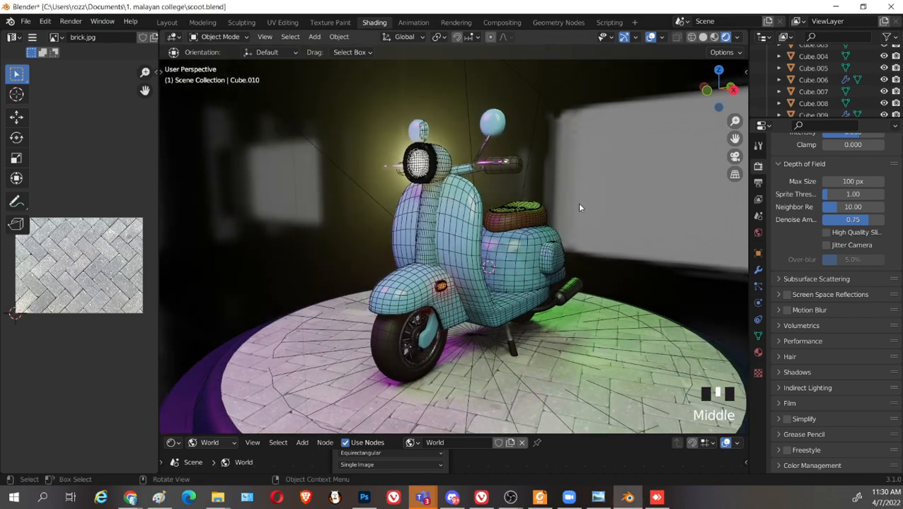
{"action": "middle_click_drag", "start_coordinate": [578, 208], "coordinate": [554, 213]}
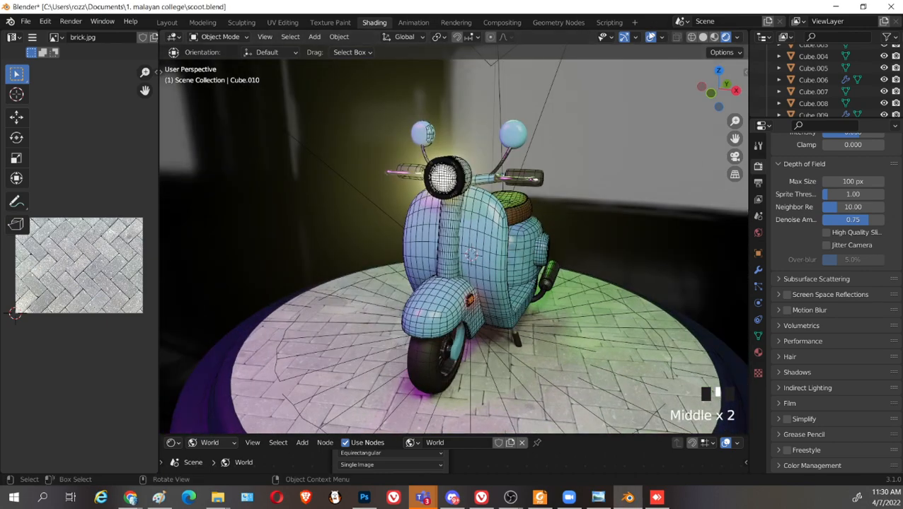
{"action": "scroll", "coordinate": [595, 273], "scroll_direction": "down", "scroll_amount": 2}
{"action": "left_click", "coordinate": [649, 40]}
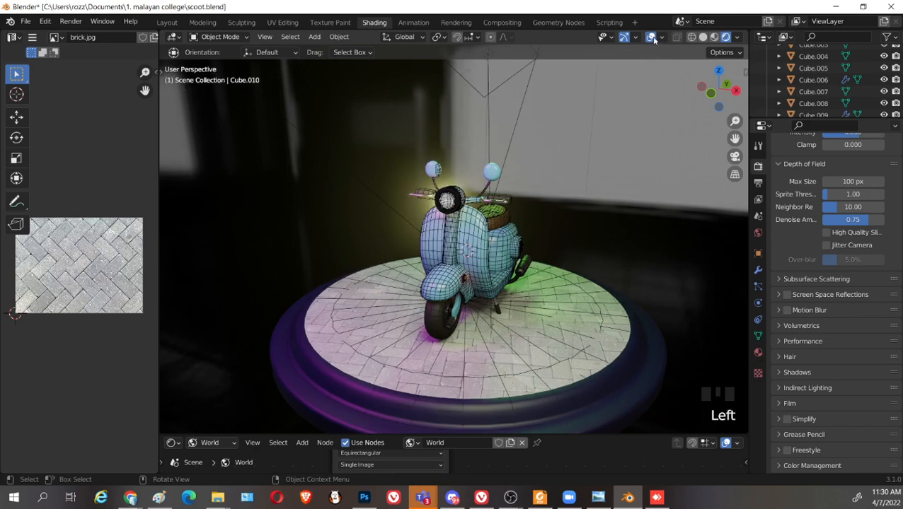
{"action": "left_click", "coordinate": [651, 39]}
{"action": "left_click", "coordinate": [651, 39]}
{"action": "left_click", "coordinate": [661, 37]}
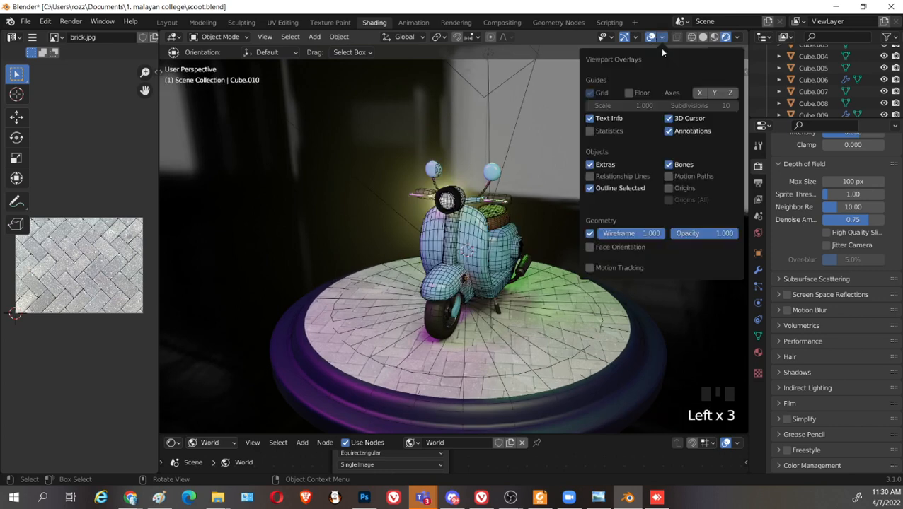
{"action": "left_click", "coordinate": [599, 234]}
Select the scene camera, look through it and lock the camera to the view
{"action": "mouse_move", "coordinate": [538, 255]}
{"action": "middle_mouse_down"}
{"action": "mouse_move", "coordinate": [524, 260]}
{"action": "mouse_move", "coordinate": [537, 256]}
{"action": "middle_mouse_up"}
{"action": "scroll", "coordinate": [525, 261], "scroll_direction": "down", "scroll_amount": 3}
{"action": "scroll", "coordinate": [625, 196], "scroll_direction": "down", "scroll_amount": 2}
{"action": "middle_click_drag", "start_coordinate": [625, 195], "coordinate": [595, 207]}
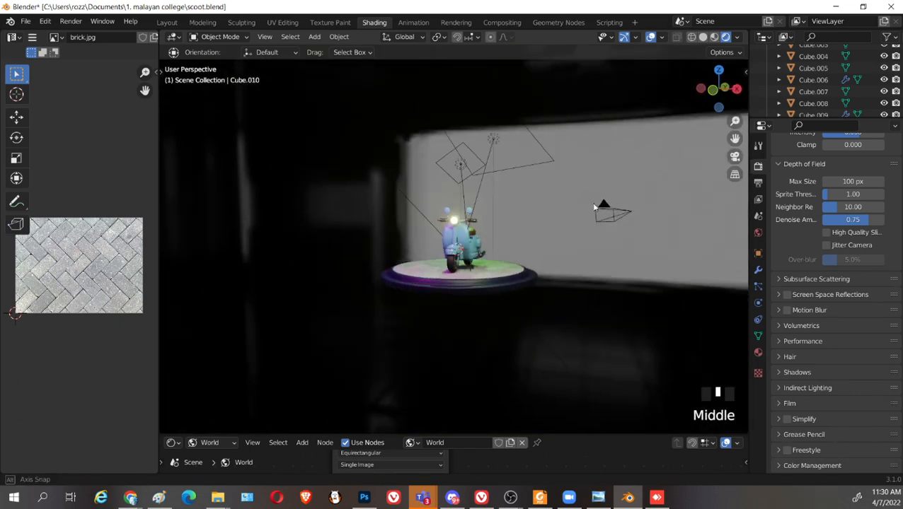
{"action": "left_click", "coordinate": [617, 217]}
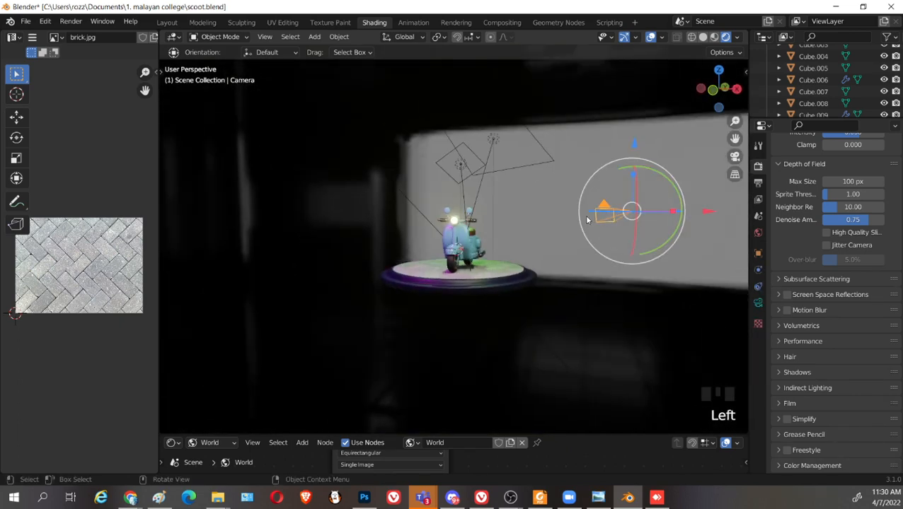
{"action": "key", "text": "KP_0"}
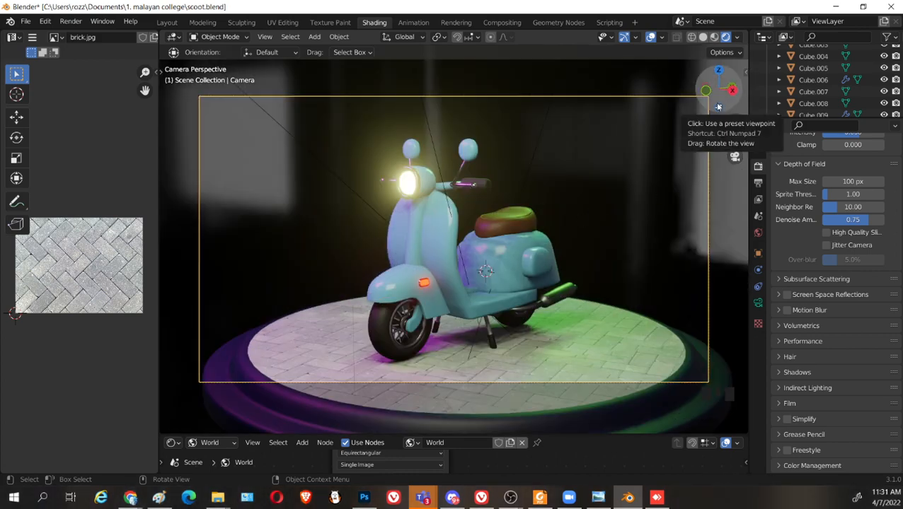
{"action": "key", "text": "n"}
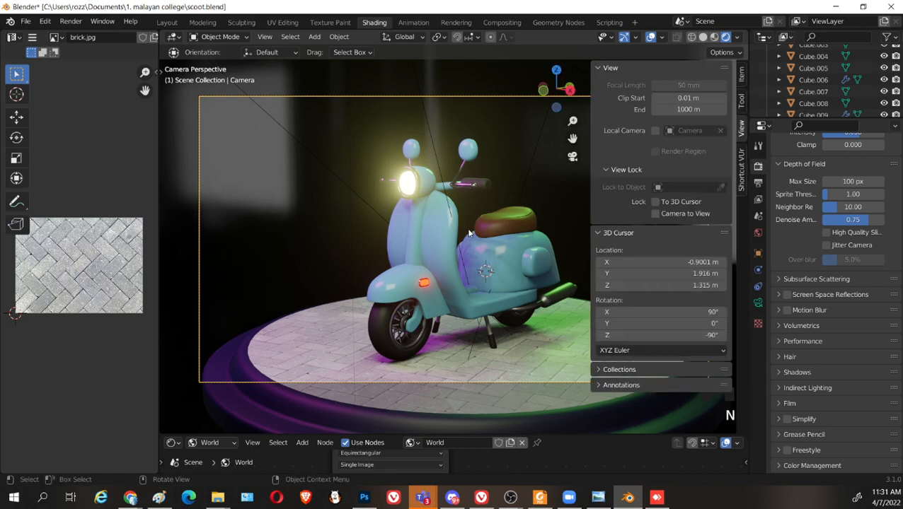
{"action": "left_click", "coordinate": [656, 213]}
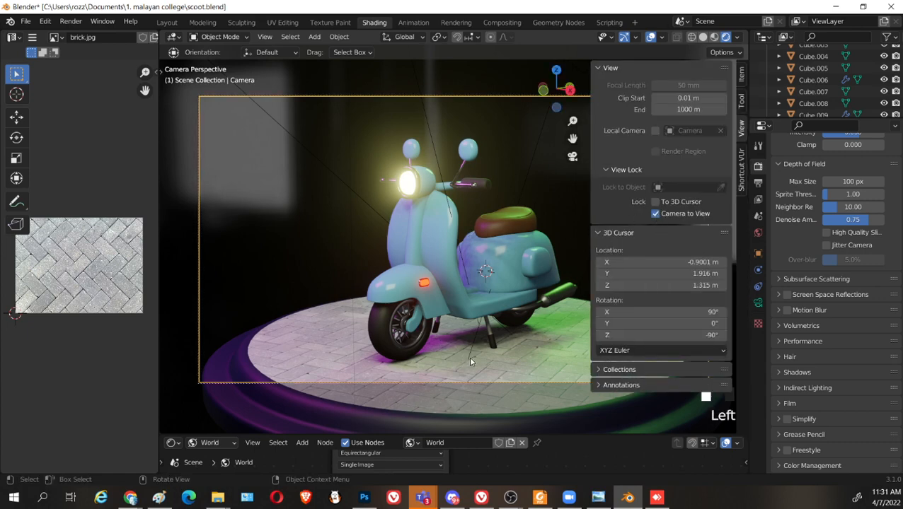
Render the camera view, save the image as 1.png in the "1. malayan college" folder and close the render window
{"action": "key", "text": "F12"}
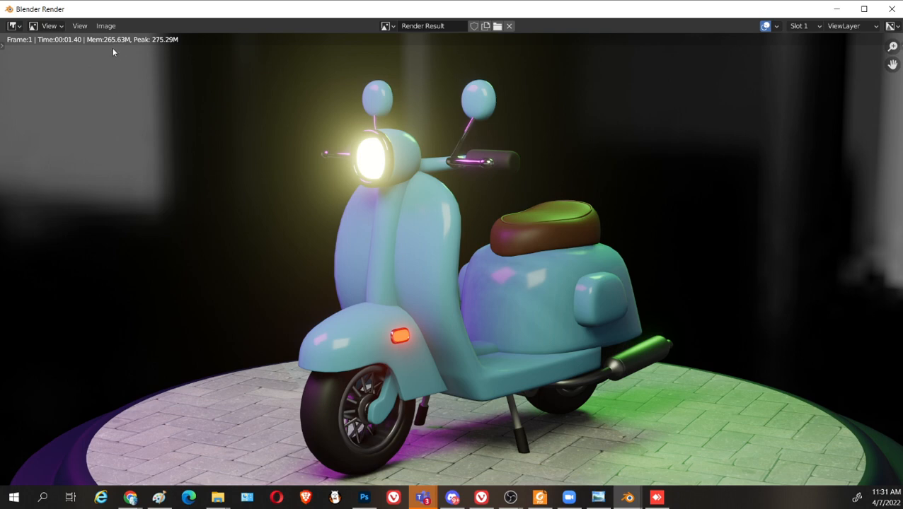
{"action": "left_click", "coordinate": [106, 26]}
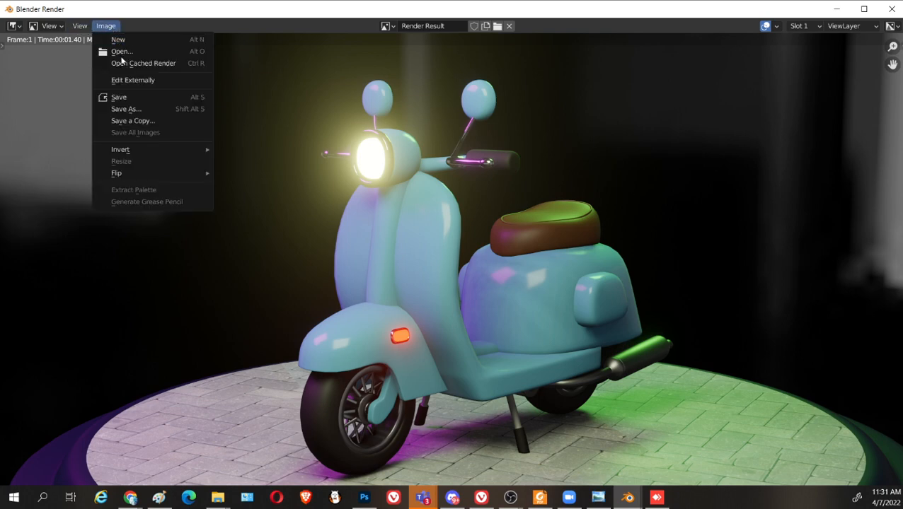
{"action": "left_click", "coordinate": [131, 109]}
{"action": "left_click", "coordinate": [431, 416]}
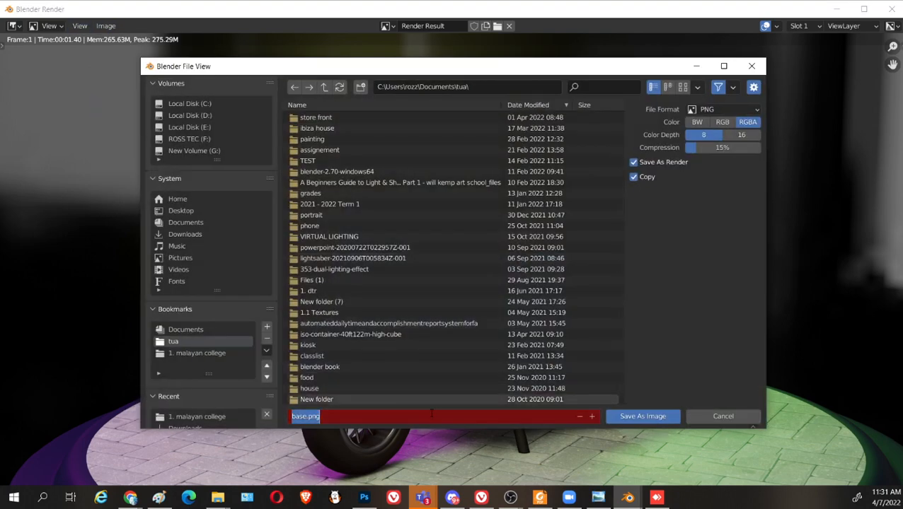
{"action": "type", "text": "1"}
{"action": "left_click", "coordinate": [204, 353]}
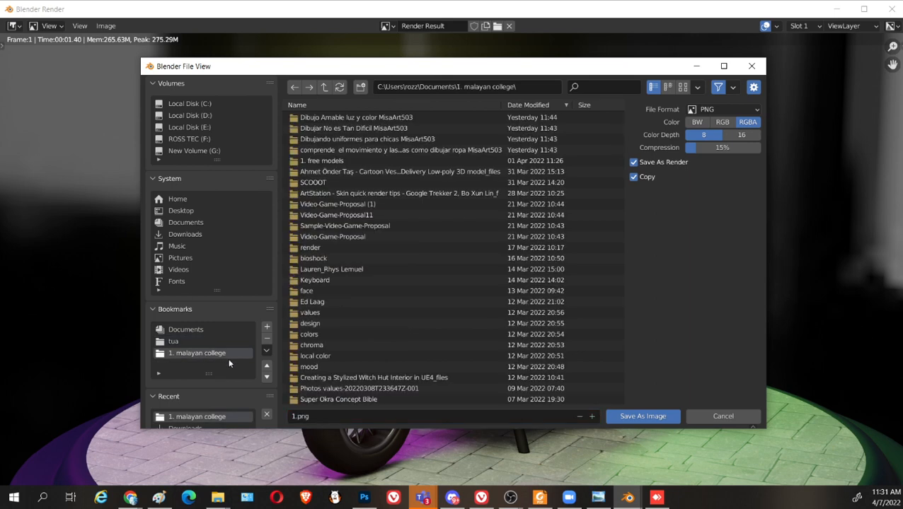
{"action": "left_click", "coordinate": [642, 417]}
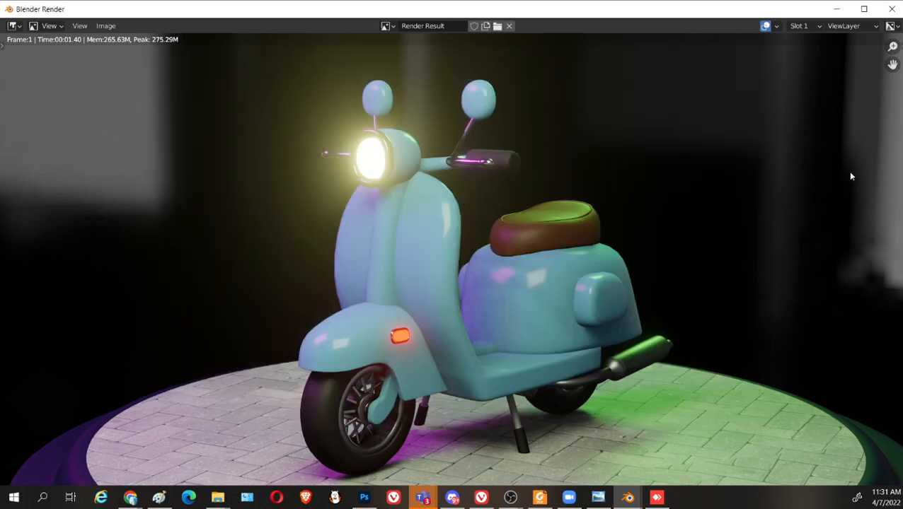
{"action": "left_click", "coordinate": [891, 9]}
Reframe the locked camera to a lower, closer front angle on the scooter and render the image
{"action": "middle_click_drag", "start_coordinate": [530, 349], "coordinate": [552, 343]}
{"action": "middle_click_drag", "start_coordinate": [559, 244], "coordinate": [683, 88]}
{"action": "scroll", "coordinate": [517, 266], "scroll_direction": "up", "scroll_amount": 2}
{"action": "key", "text": "F12"}
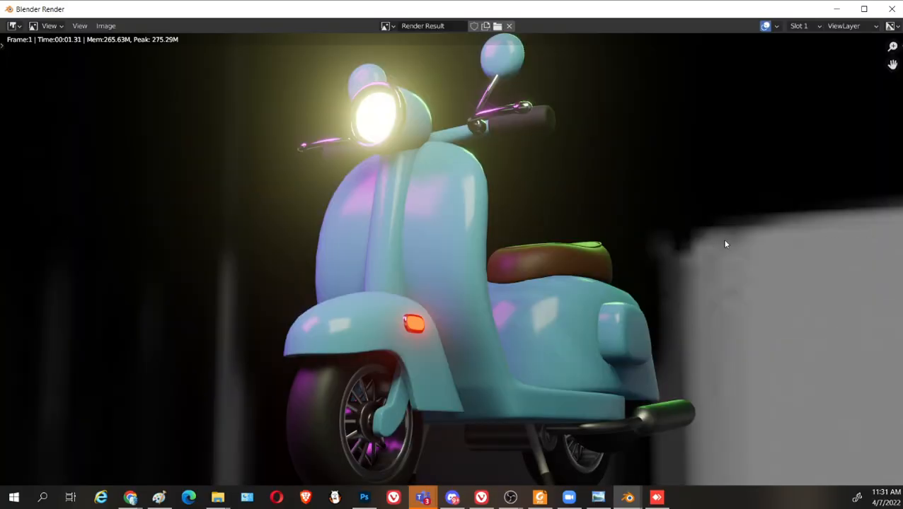
{"action": "scroll", "coordinate": [725, 244], "scroll_direction": "down", "scroll_amount": 3}
{"action": "scroll", "coordinate": [606, 257], "scroll_direction": "up", "scroll_amount": 1}
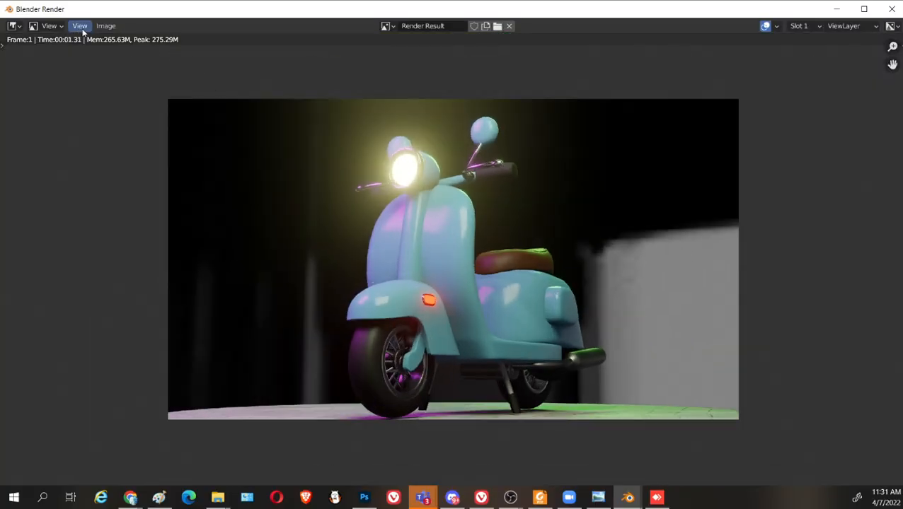
Save the low-angle render as a PNG image in the "1. malayan college" folder and close the render window
{"action": "left_click", "coordinate": [101, 29]}
{"action": "left_click", "coordinate": [142, 110]}
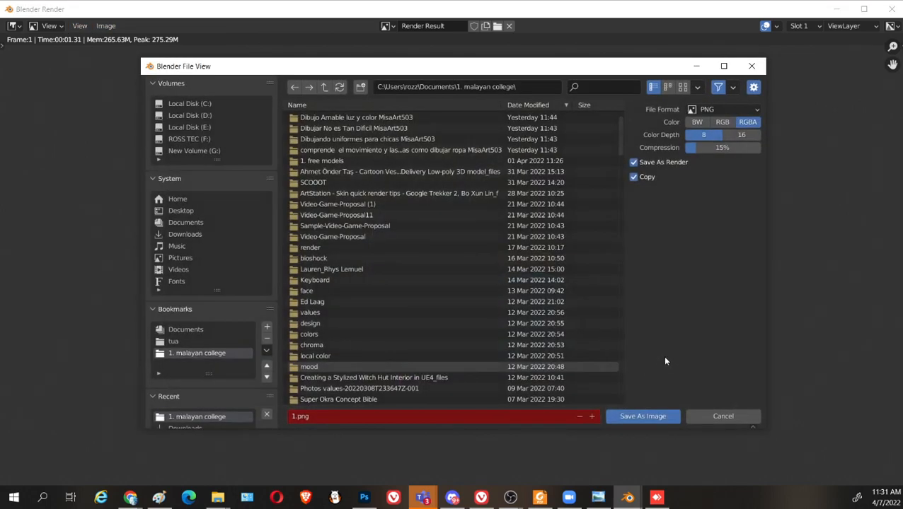
{"action": "left_click", "coordinate": [300, 417]}
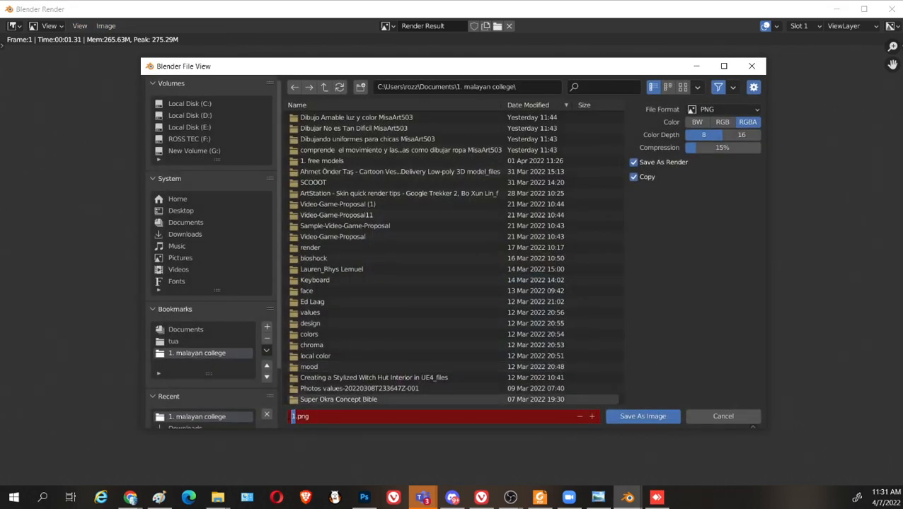
{"action": "left_click", "coordinate": [645, 417]}
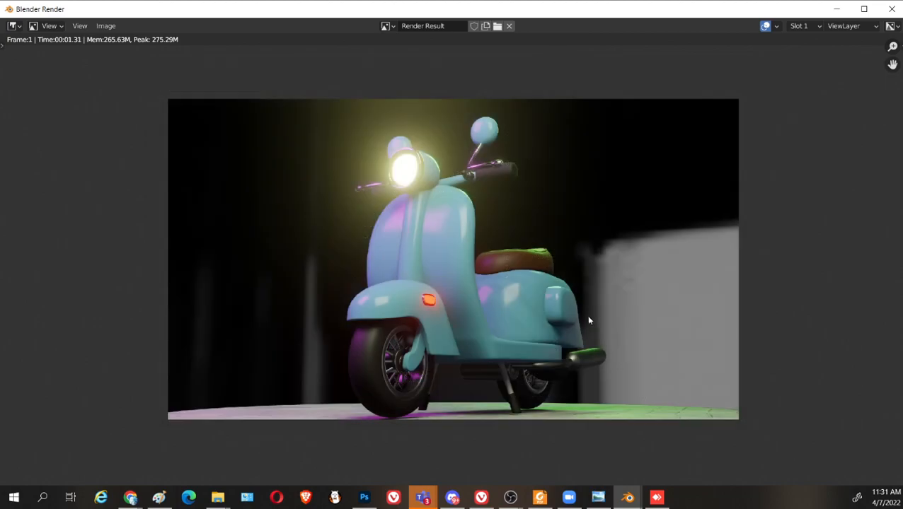
{"action": "left_click", "coordinate": [892, 9]}
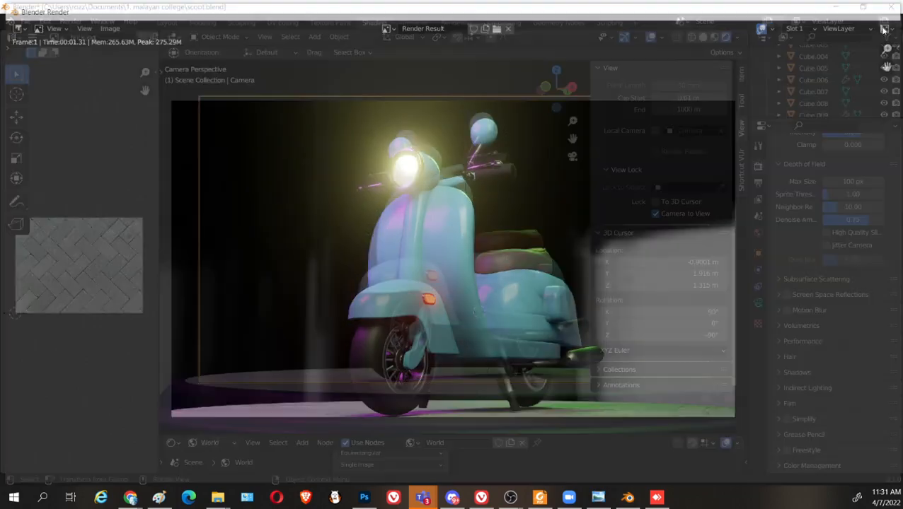
Reframe the locked camera to a rear three-quarter angle showing the scooter's tail light and render the image
{"action": "middle_click_drag", "start_coordinate": [535, 318], "coordinate": [457, 315]}
{"action": "scroll", "coordinate": [460, 320], "scroll_direction": "down", "scroll_amount": 2}
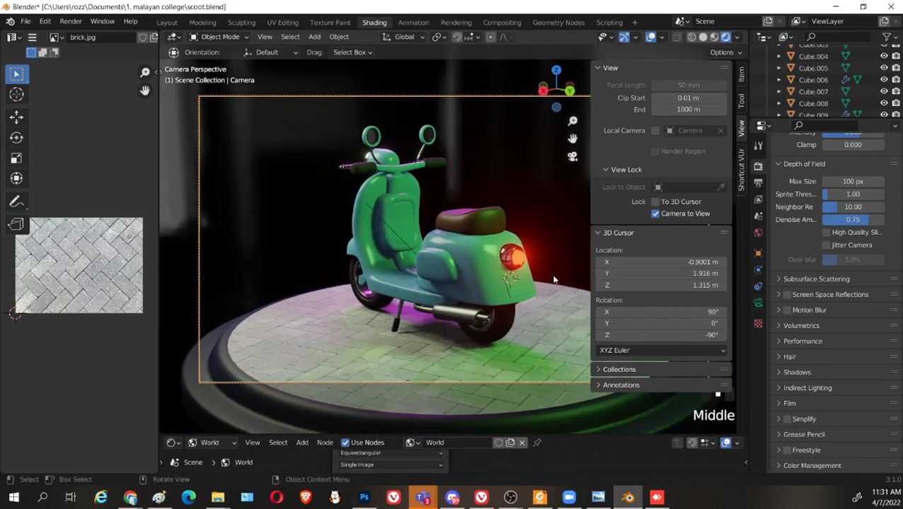
{"action": "key", "text": "F12"}
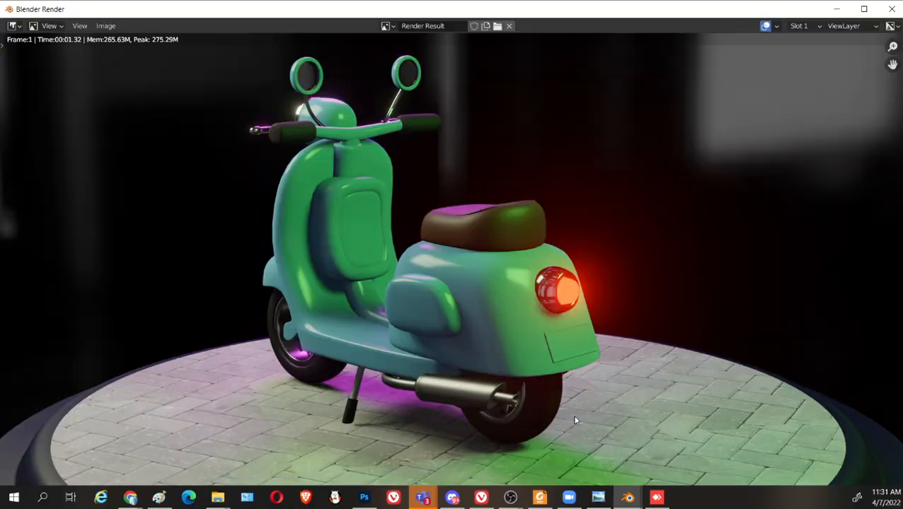
Save the rear-angle render as 3.png in the "1. malayan college" folder and close the render window
{"action": "left_click", "coordinate": [106, 25]}
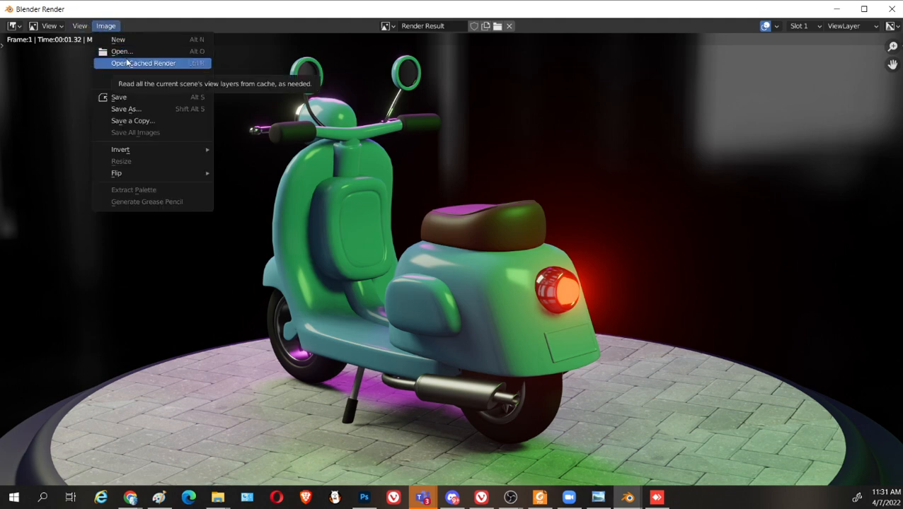
{"action": "left_click", "coordinate": [126, 109]}
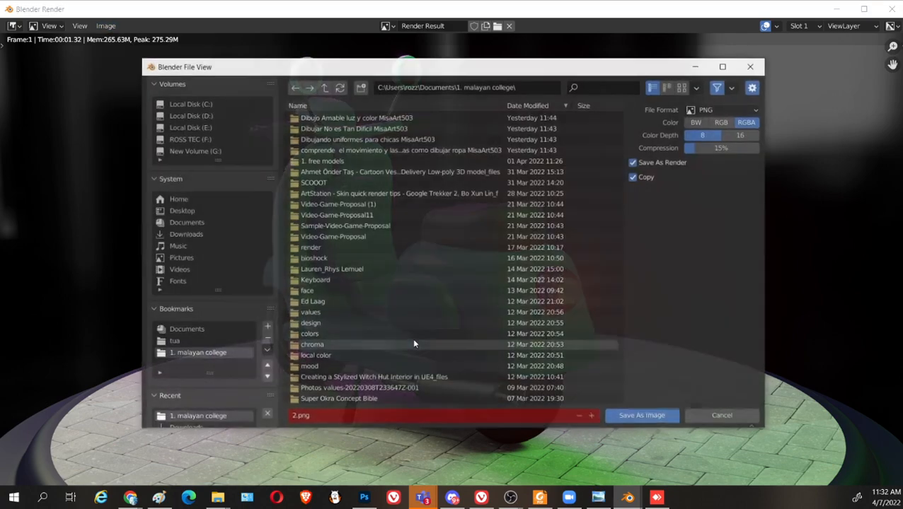
{"action": "left_click", "coordinate": [304, 420]}
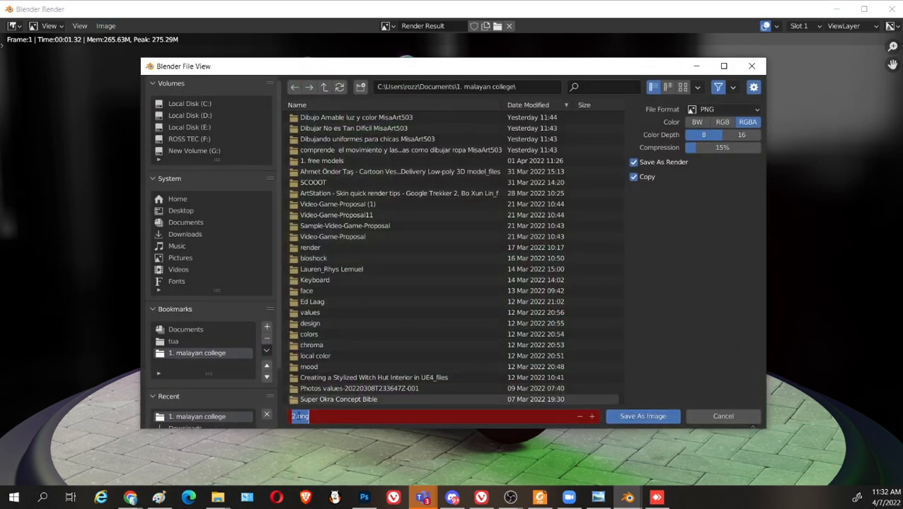
{"action": "left_click_drag", "start_coordinate": [297, 417], "coordinate": [285, 416]}
{"action": "type", "text": "3"}
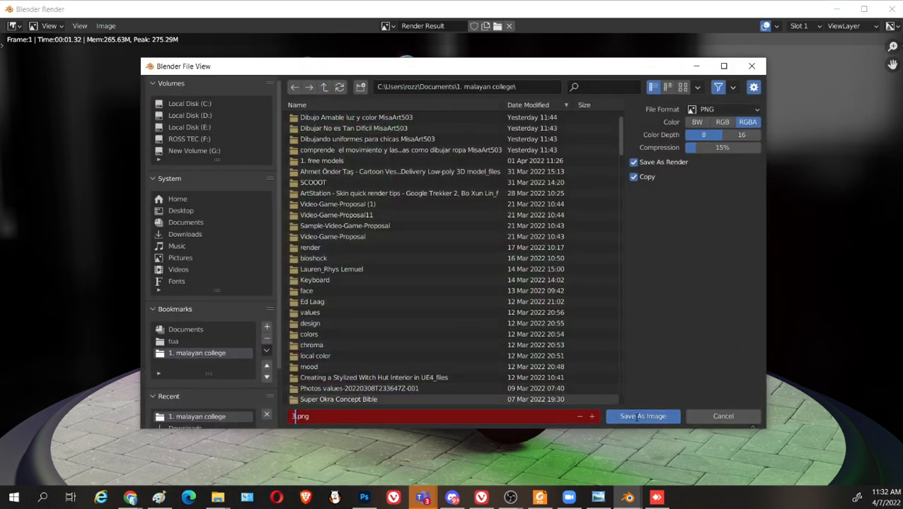
{"action": "left_click", "coordinate": [629, 419]}
{"action": "left_click", "coordinate": [627, 419]}
{"action": "scroll", "coordinate": [307, 338], "scroll_direction": "down", "scroll_amount": 2}
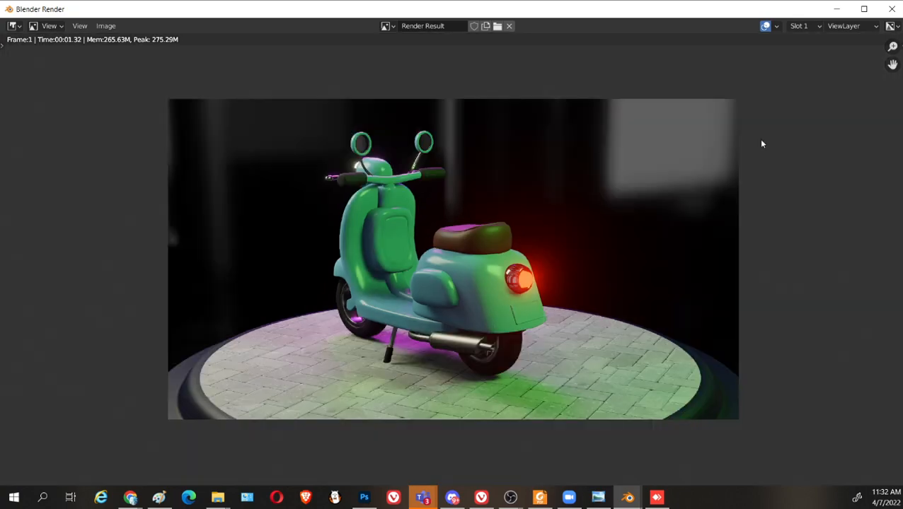
{"action": "left_click", "coordinate": [890, 9]}
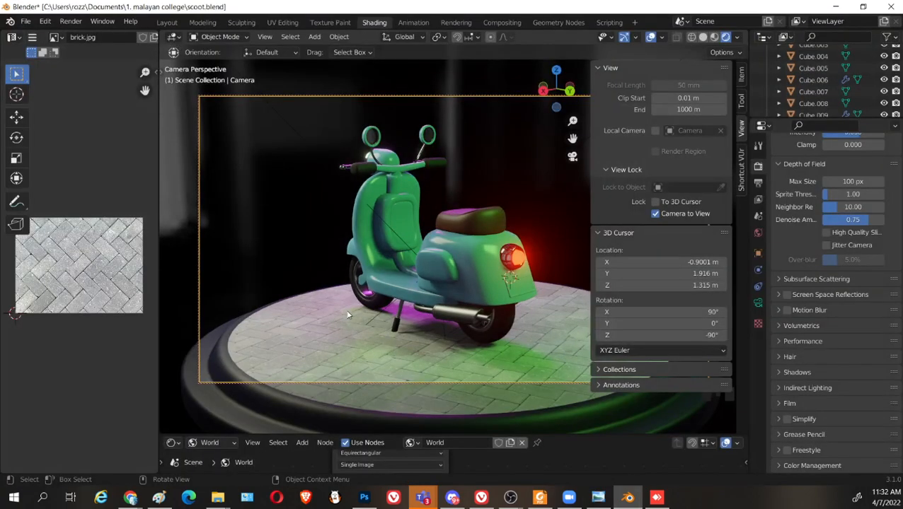
Orbit the locked camera back to a low front angle on the scooter and turn off Camera to View
{"action": "middle_click_drag", "start_coordinate": [354, 314], "coordinate": [479, 297]}
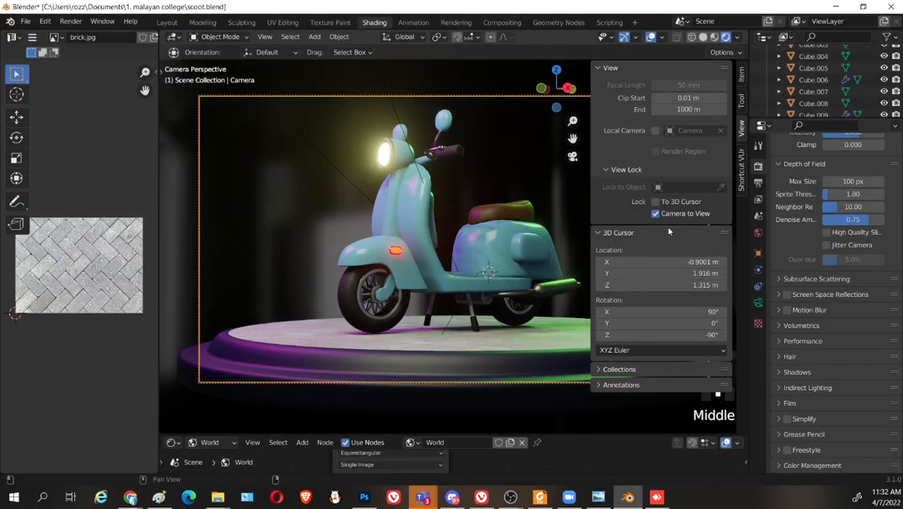
{"action": "left_click", "coordinate": [655, 214]}
{"action": "scroll", "coordinate": [569, 268], "scroll_direction": "down", "scroll_amount": 2}
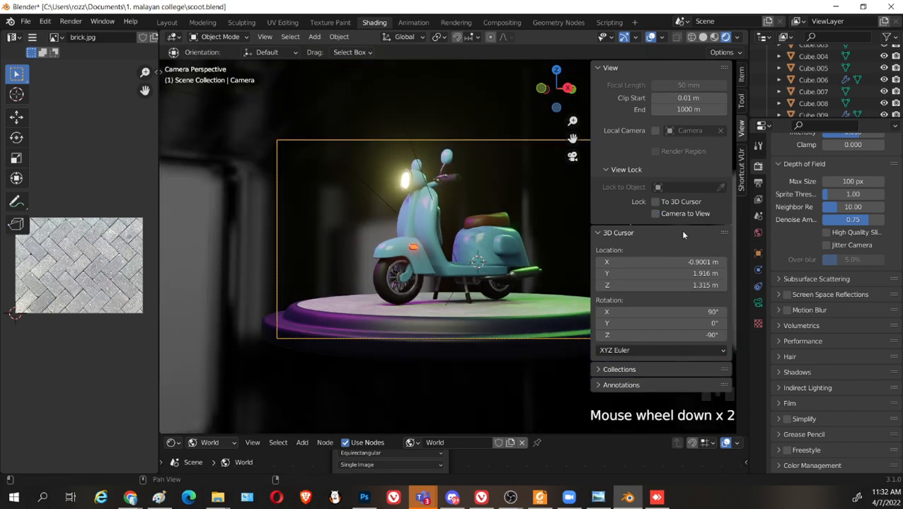
Leave the camera view, hide the viewport sidebar and save the scooter file
{"action": "middle_click_drag", "start_coordinate": [505, 279], "coordinate": [596, 268]}
{"action": "key", "text": "ctrl+s"}
{"action": "scroll", "coordinate": [500, 303], "scroll_direction": "up", "scroll_amount": 3}
{"action": "key", "text": "n"}
{"action": "scroll", "coordinate": [594, 274], "scroll_direction": "up", "scroll_amount": 2}
{"action": "scroll", "coordinate": [610, 275], "scroll_direction": "down", "scroll_amount": 2}
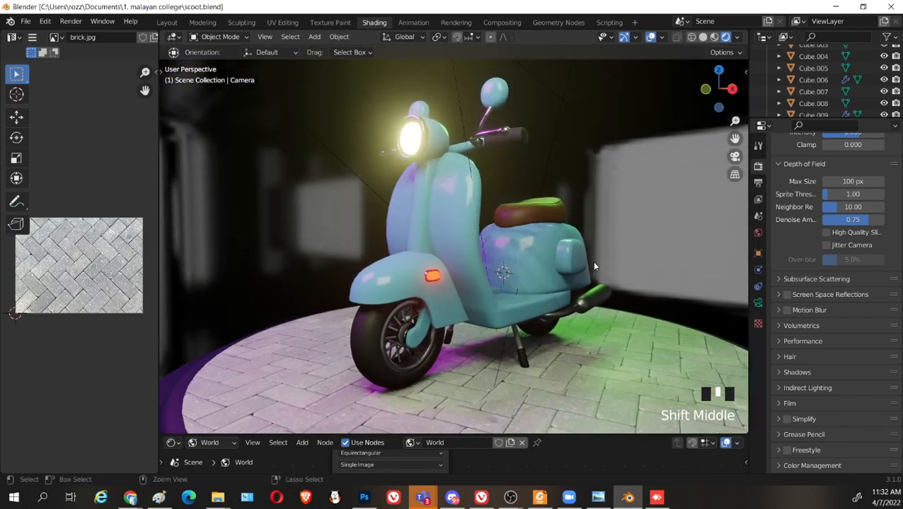
{"action": "key", "text": "ctrl+s"}
Compare the scooter in Material Preview shading with the Rendered viewport shading
{"action": "left_click", "coordinate": [444, 191]}
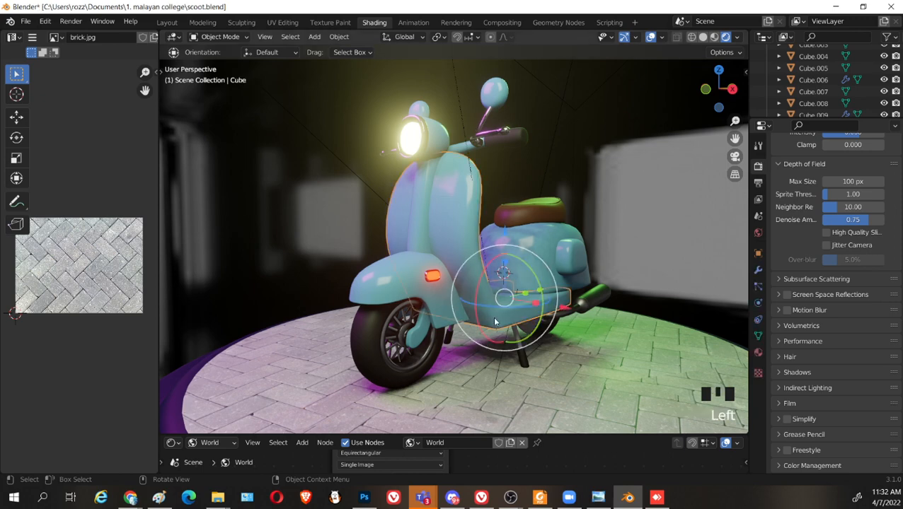
{"action": "left_click", "coordinate": [427, 152]}
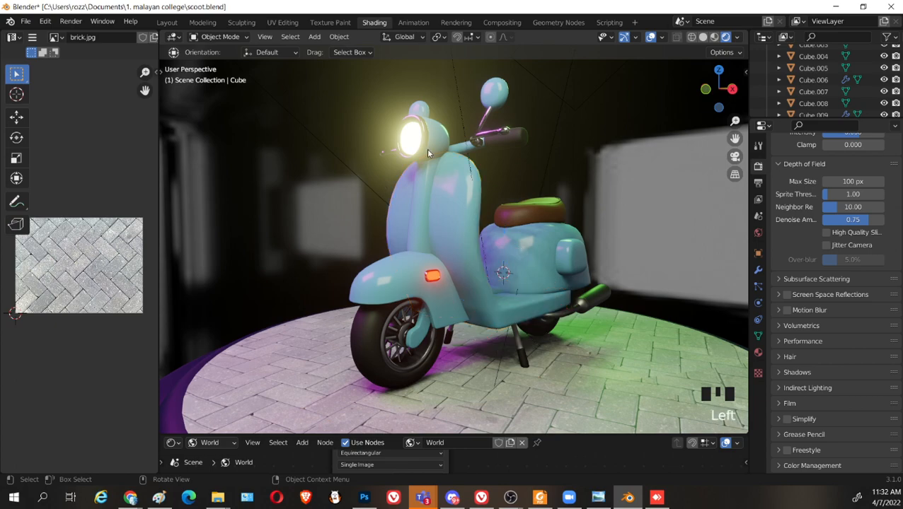
{"action": "middle_click_drag", "start_coordinate": [475, 209], "coordinate": [491, 229]}
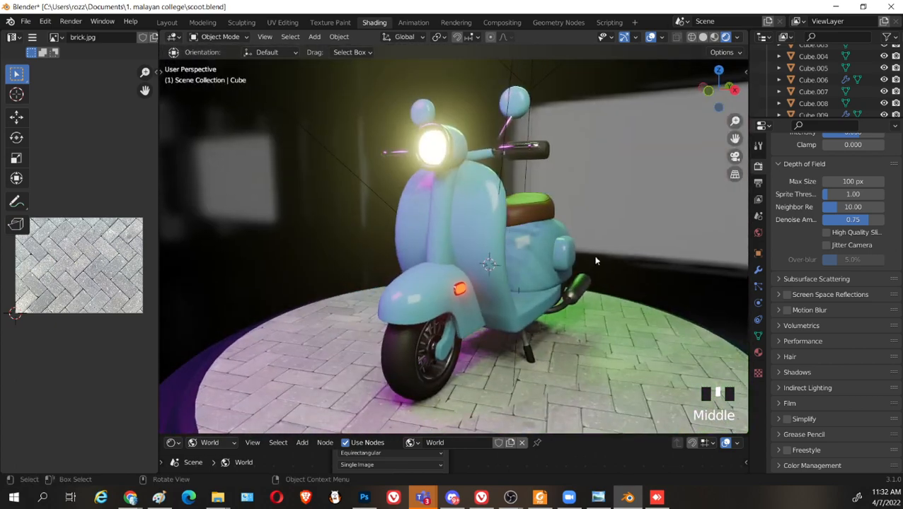
{"action": "middle_click_drag", "start_coordinate": [594, 257], "coordinate": [597, 267]}
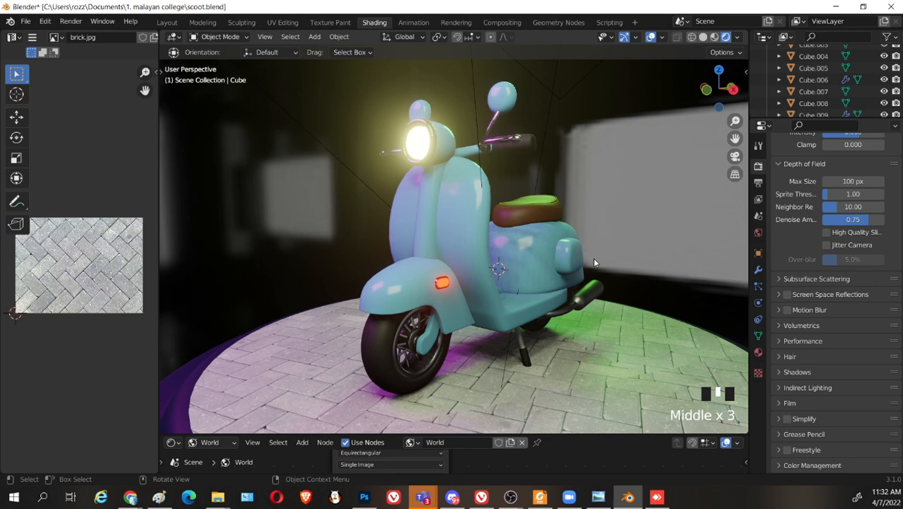
{"action": "left_click", "coordinate": [714, 37]}
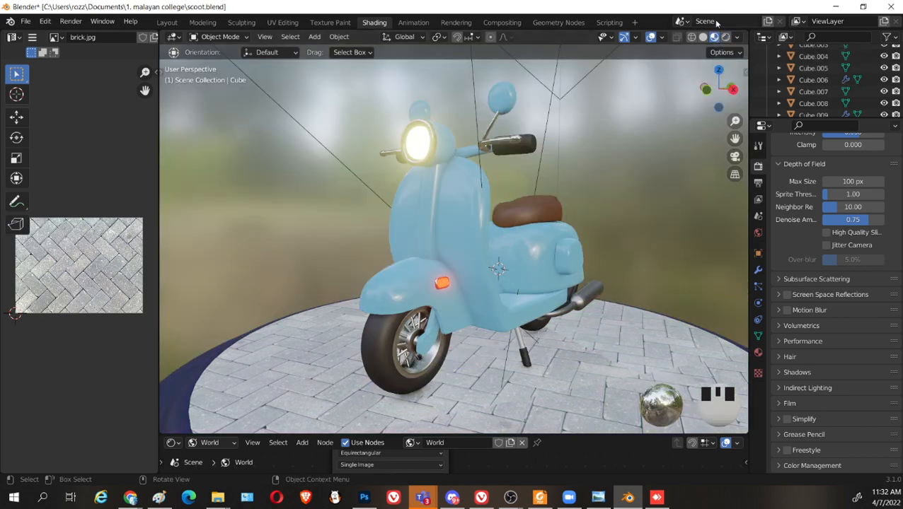
{"action": "left_click", "coordinate": [725, 37]}
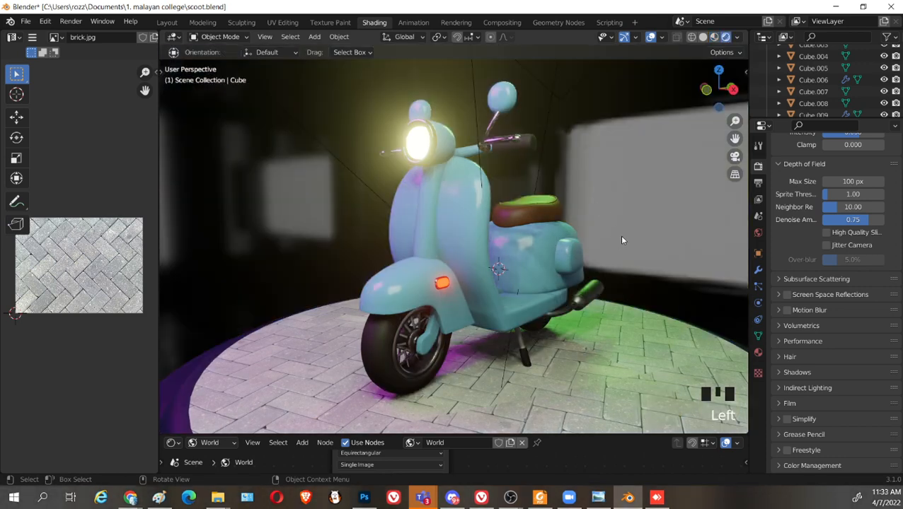
Preview the scooter scene in Cycles, return the render engine to Eevee and save the file
{"action": "scroll", "coordinate": [850, 231], "scroll_direction": "up", "scroll_amount": 8}
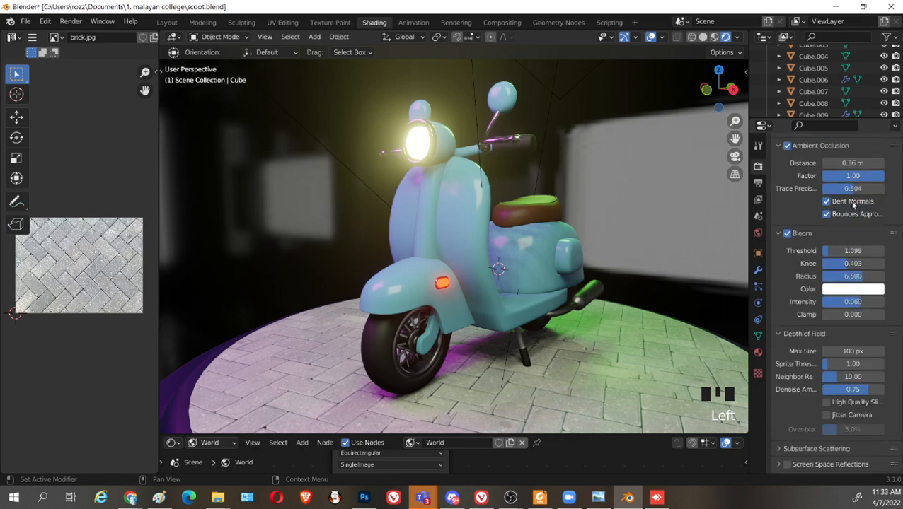
{"action": "left_click", "coordinate": [860, 164]}
{"action": "left_click", "coordinate": [856, 204]}
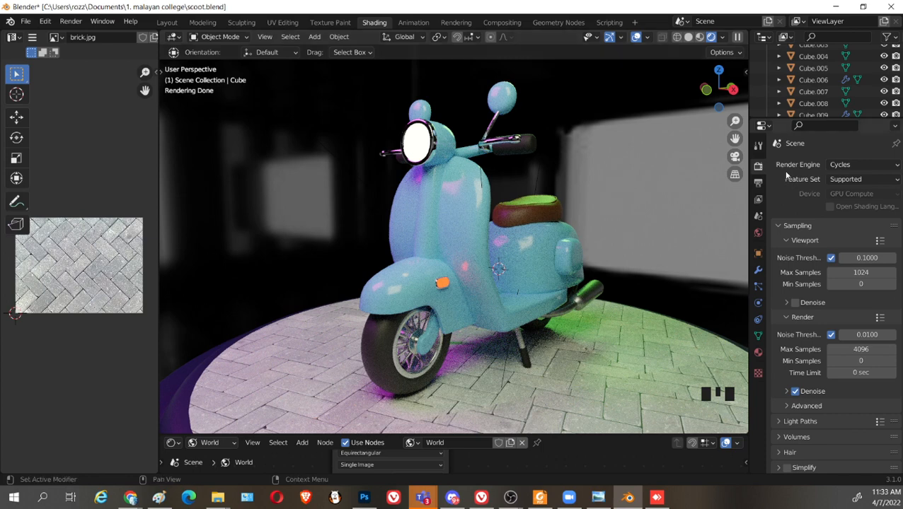
{"action": "left_click", "coordinate": [836, 164]}
{"action": "left_click", "coordinate": [874, 177]}
{"action": "key", "text": "ctrl+s"}
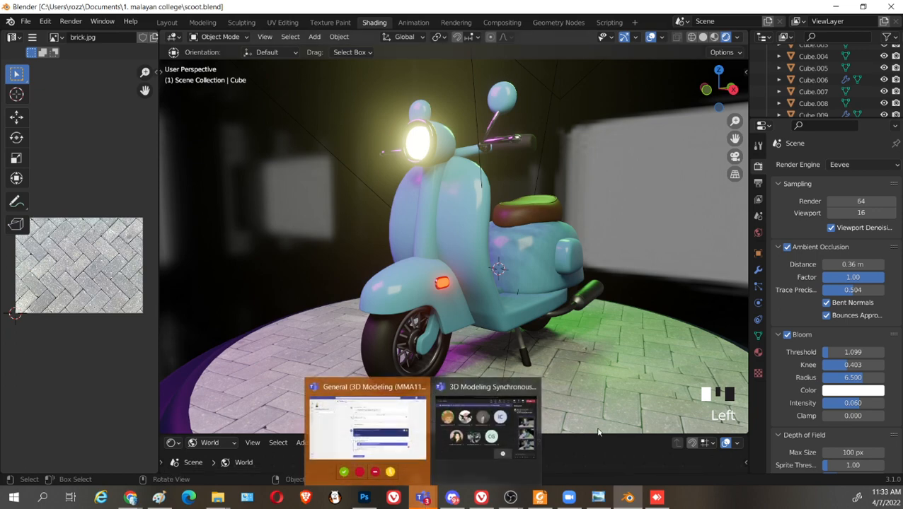
{"action": "left_click", "coordinate": [513, 499]}
{"action": "left_click", "coordinate": [459, 465]}
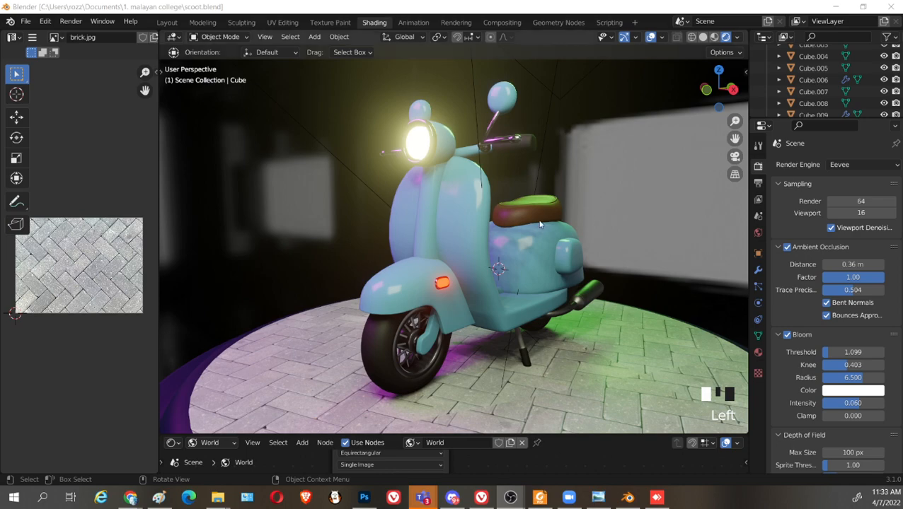
Examine the lit scooter's front, body and wheel in the rendered viewport from several angles and distances
{"action": "mouse_move", "coordinate": [575, 236]}
{"action": "middle_mouse_down"}
{"action": "mouse_move", "coordinate": [538, 235]}
{"action": "mouse_move", "coordinate": [573, 234]}
{"action": "middle_mouse_up"}
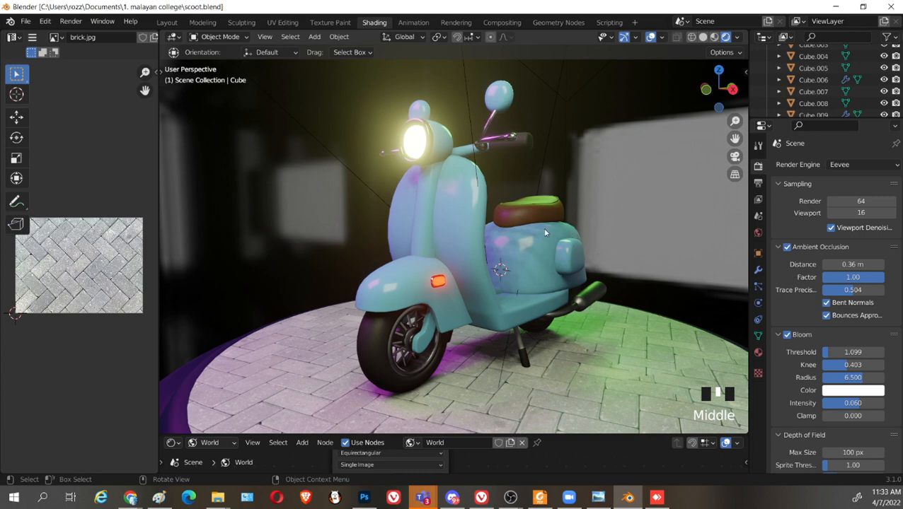
{"action": "middle_click_drag", "start_coordinate": [566, 268], "coordinate": [517, 286]}
{"action": "scroll", "coordinate": [555, 291], "scroll_direction": "up", "scroll_amount": 2}
{"action": "scroll", "coordinate": [498, 265], "scroll_direction": "down", "scroll_amount": 1}
{"action": "scroll", "coordinate": [520, 370], "scroll_direction": "down", "scroll_amount": 1}
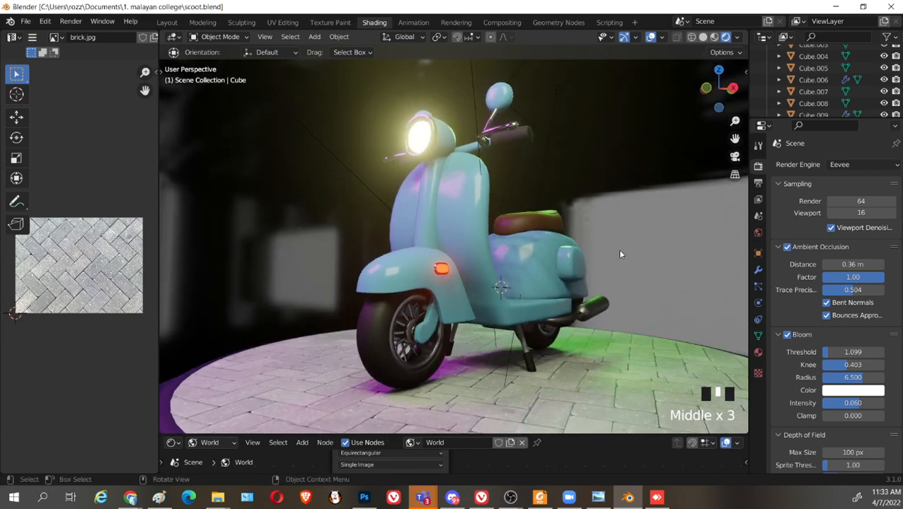
{"action": "scroll", "coordinate": [623, 246], "scroll_direction": "down", "scroll_amount": 1}
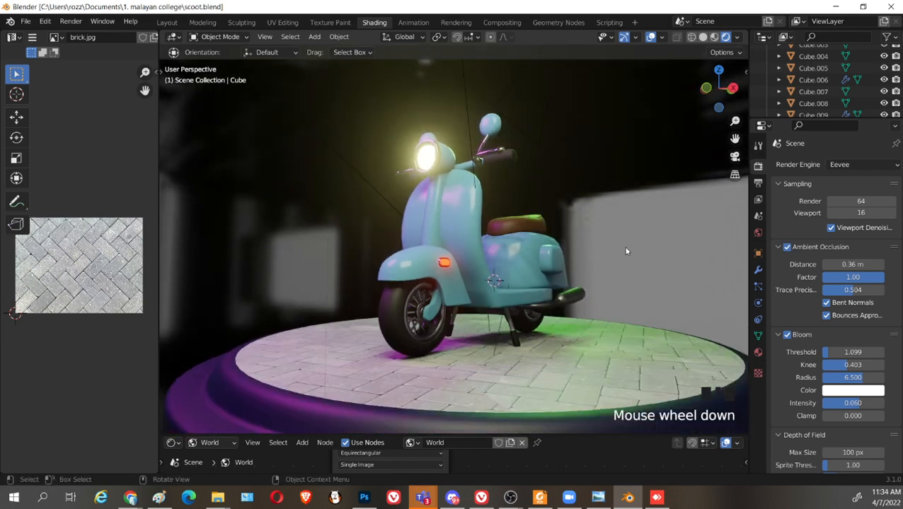
{"action": "middle_click_drag", "start_coordinate": [623, 247], "coordinate": [602, 258]}
{"action": "scroll", "coordinate": [617, 249], "scroll_direction": "up", "scroll_amount": 2}
{"action": "scroll", "coordinate": [621, 255], "scroll_direction": "down", "scroll_amount": 1}
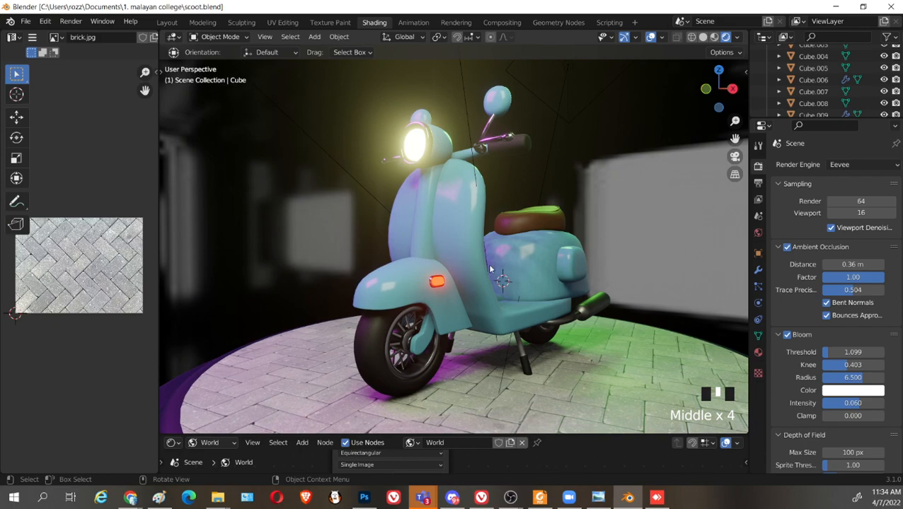
{"action": "middle_click_drag", "start_coordinate": [488, 269], "coordinate": [458, 275]}
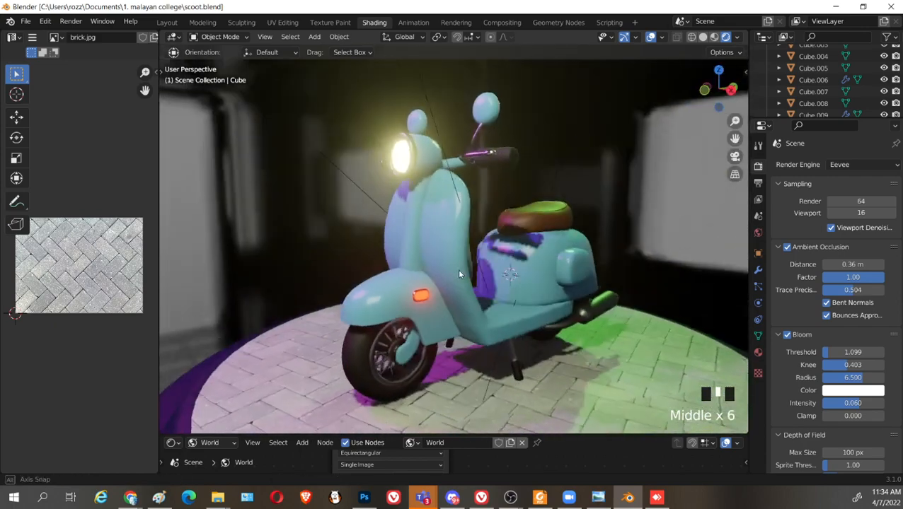
{"action": "scroll", "coordinate": [416, 341], "scroll_direction": "up", "scroll_amount": 2}
{"action": "middle_click_drag", "start_coordinate": [417, 341], "coordinate": [436, 329]}
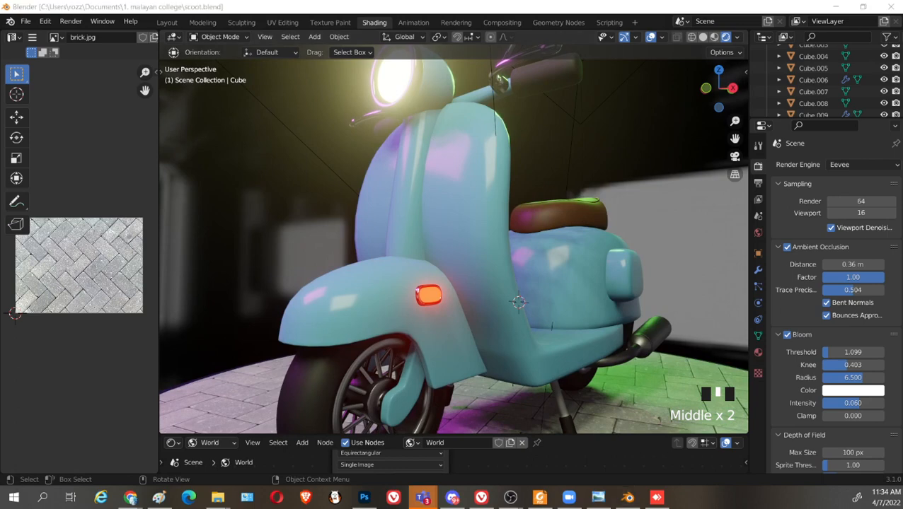
{"action": "scroll", "coordinate": [523, 192], "scroll_direction": "down", "scroll_amount": 1}
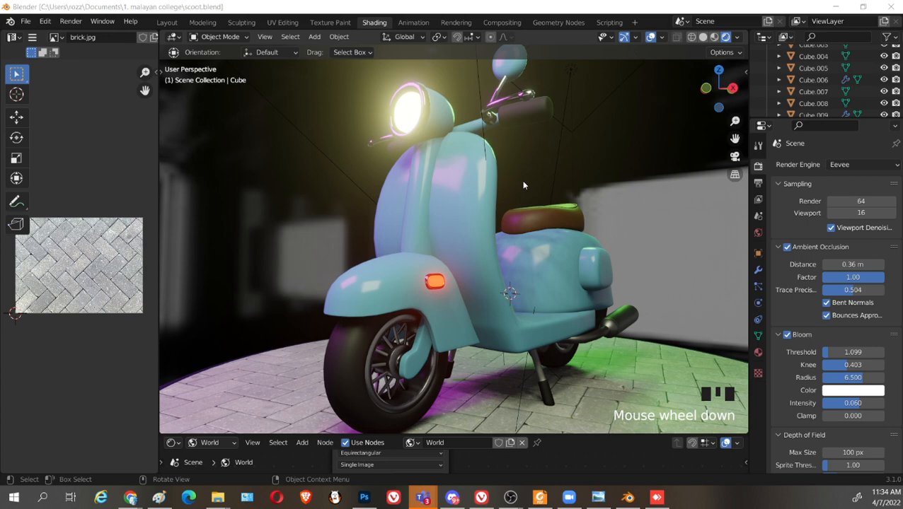
{"action": "scroll", "coordinate": [523, 184], "scroll_direction": "down", "scroll_amount": 1}
{"action": "middle_click_drag", "start_coordinate": [523, 185], "coordinate": [535, 192]}
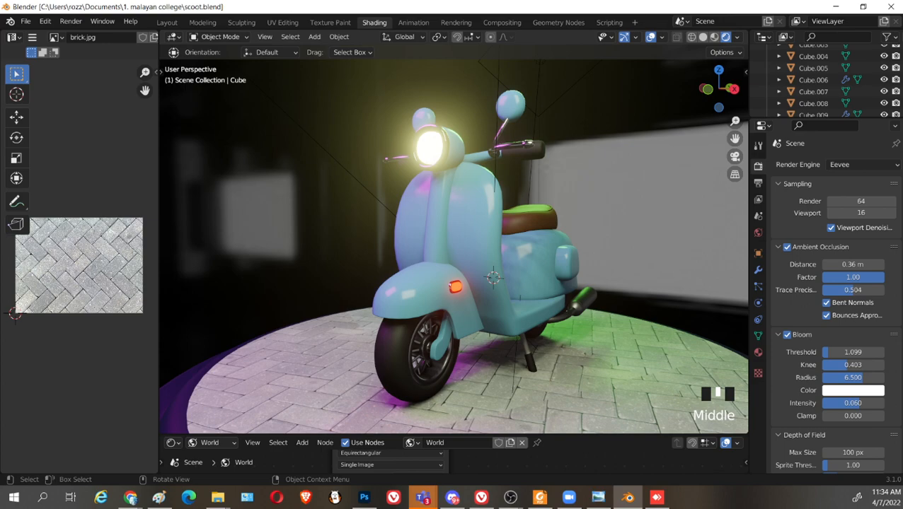
{"action": "left_click", "coordinate": [130, 497]}
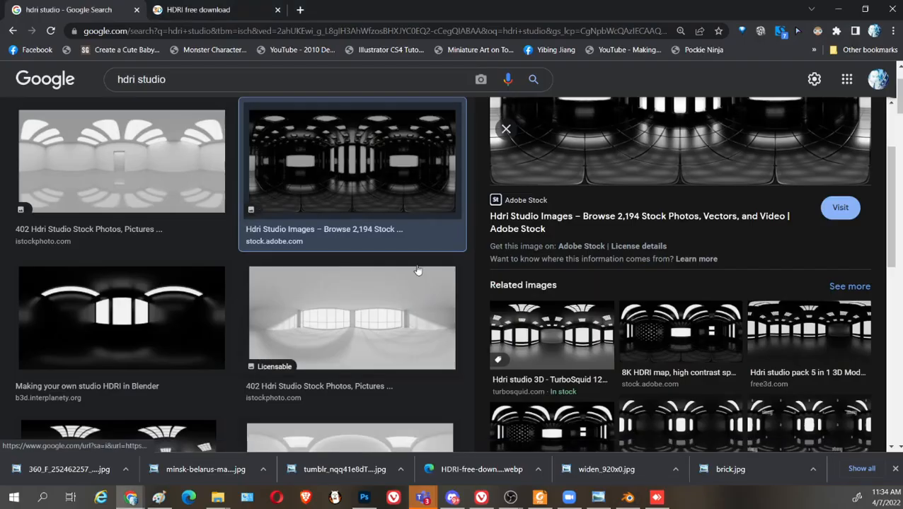
{"action": "left_click", "coordinate": [131, 497]}
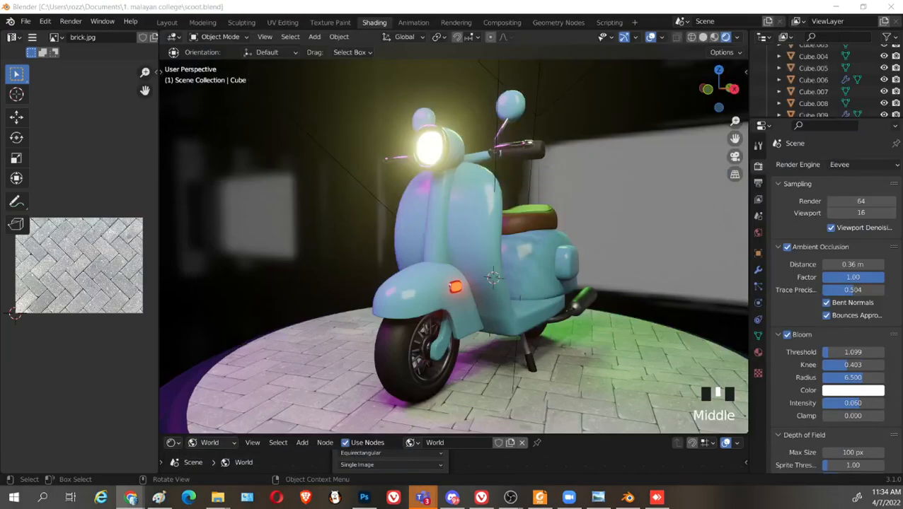